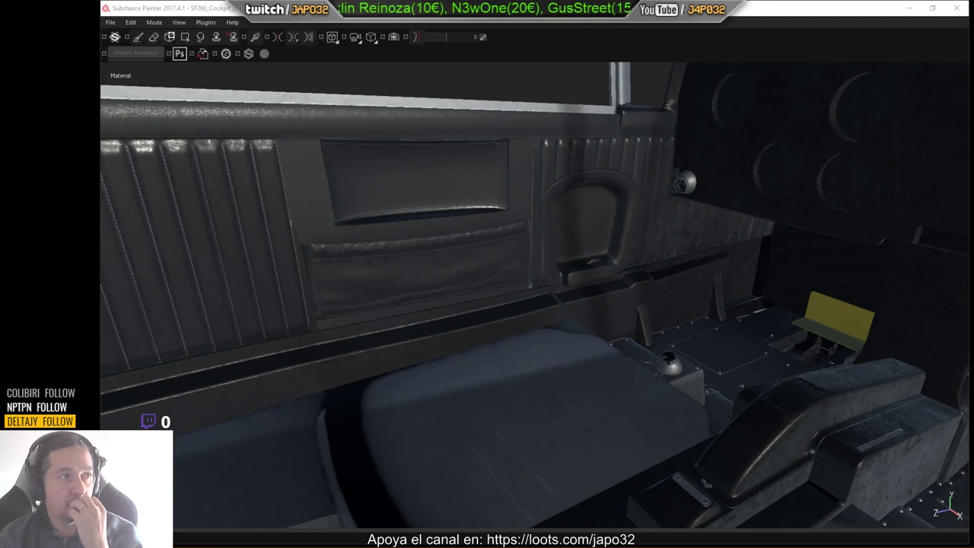
{"action": "left_click_drag", "start_coordinate": [973, 85], "coordinate": [973, 46]}
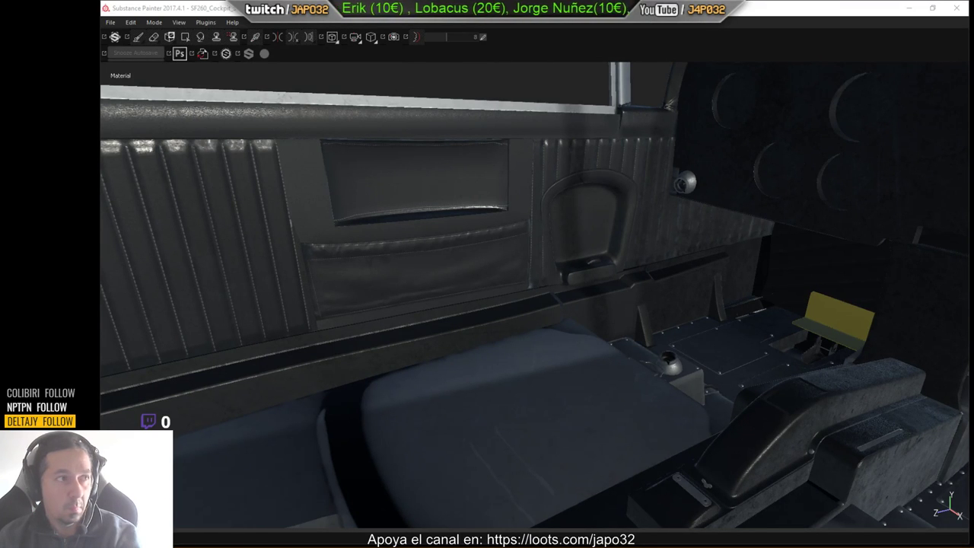
{"action": "left_click_drag", "start_coordinate": [973, 71], "coordinate": [720, 70]}
{"action": "key", "text": "alt+Tab"}
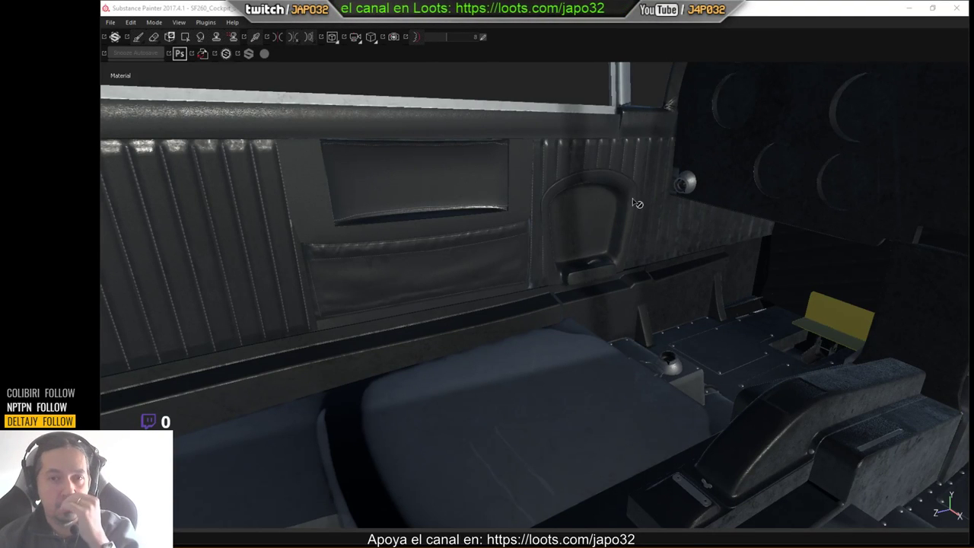
Inspect the ribbed upholstery along the cockpit side wall, from its rear end forward to the pockets.
{"action": "middle_click_drag", "start_coordinate": [611, 149], "coordinate": [628, 223], "text": "alt"}
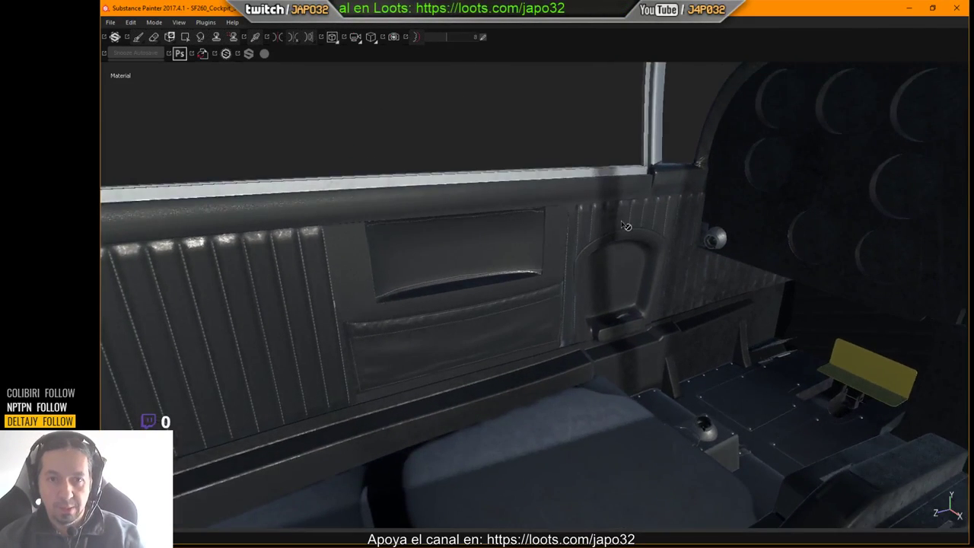
{"action": "left_click_drag", "start_coordinate": [629, 224], "coordinate": [480, 310], "text": "alt"}
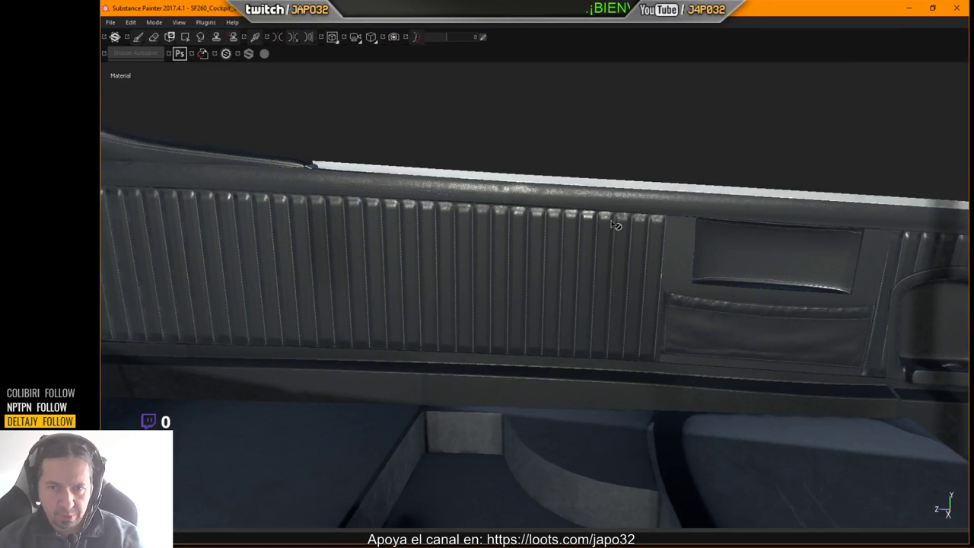
{"action": "left_click_drag", "start_coordinate": [397, 349], "coordinate": [785, 341], "text": "alt"}
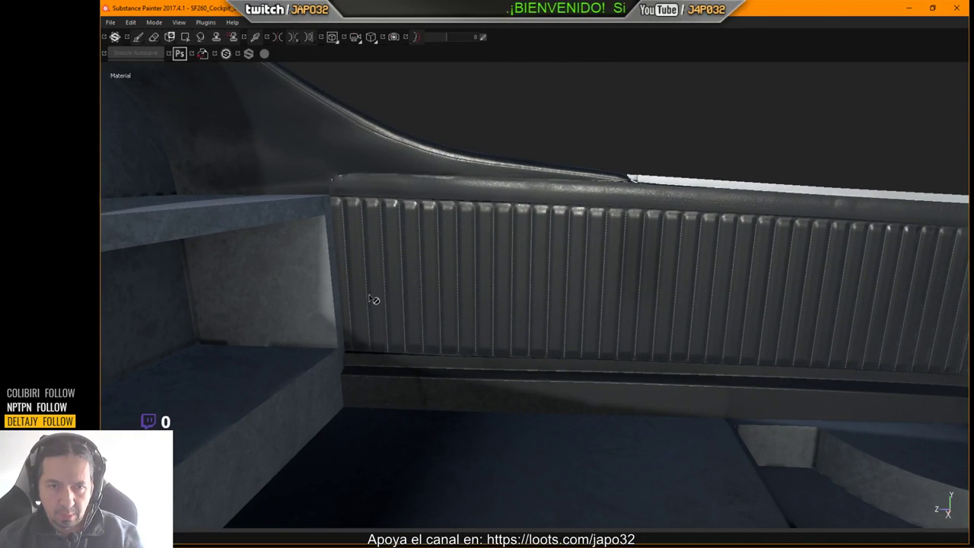
{"action": "left_click_drag", "start_coordinate": [657, 326], "coordinate": [530, 307], "text": "alt"}
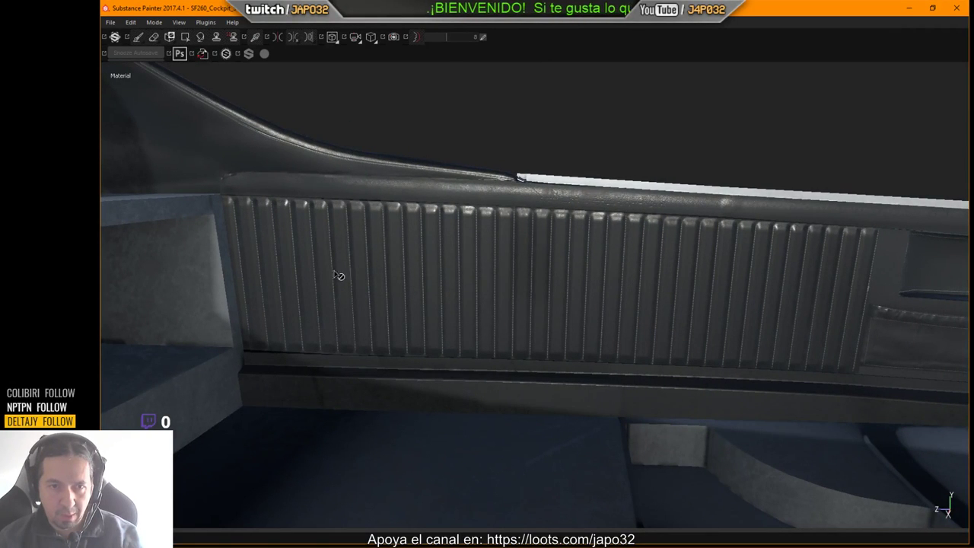
{"action": "left_click_drag", "start_coordinate": [423, 355], "coordinate": [502, 385], "text": "alt"}
{"action": "right_click_drag", "start_coordinate": [652, 337], "coordinate": [593, 243], "text": "alt"}
{"action": "middle_click_drag", "start_coordinate": [708, 282], "coordinate": [487, 278], "text": "alt"}
{"action": "left_click_drag", "start_coordinate": [680, 309], "coordinate": [708, 282], "text": "alt"}
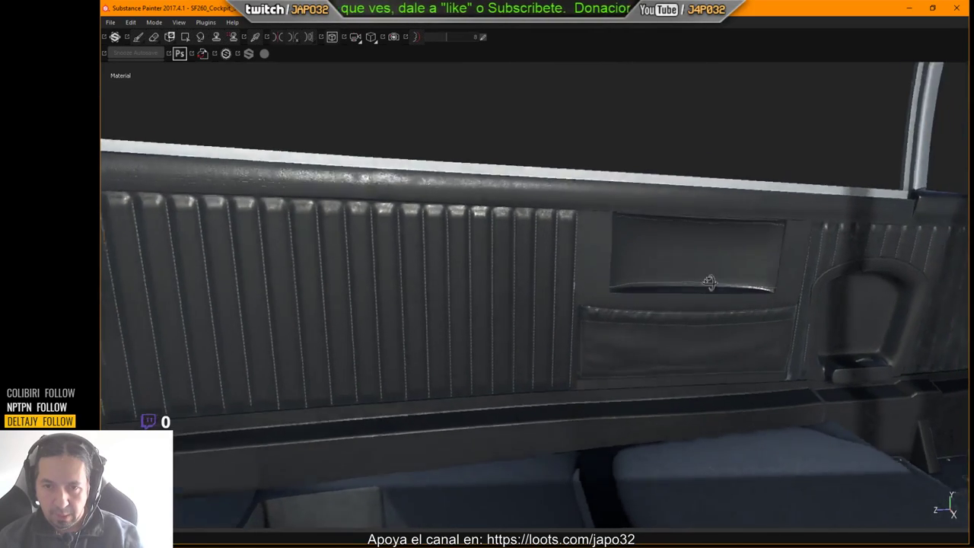
{"action": "middle_click_drag", "start_coordinate": [708, 282], "coordinate": [533, 285], "text": "alt"}
{"action": "left_click_drag", "start_coordinate": [532, 284], "coordinate": [561, 274], "text": "alt"}
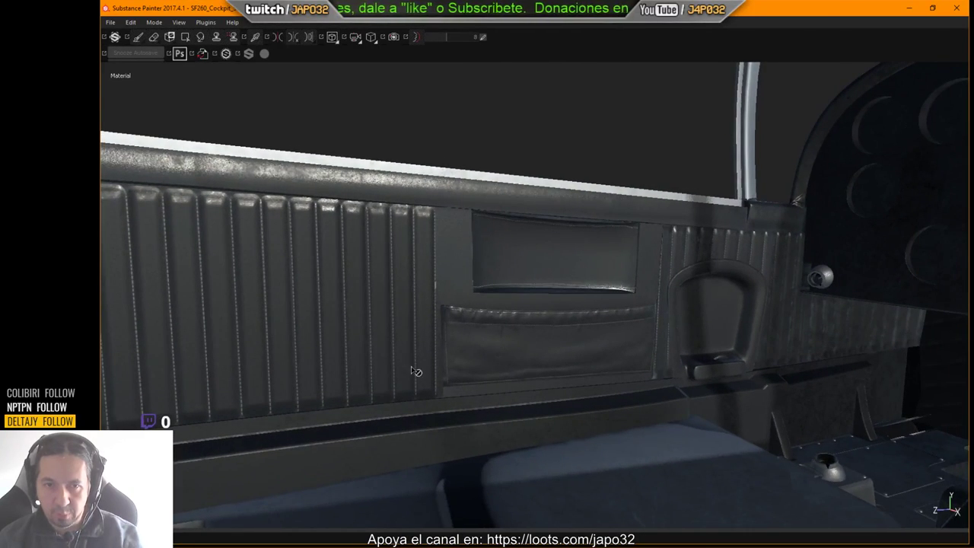
Examine the stitching and leather wrinkles of the two side-wall pockets up close.
{"action": "left_click_drag", "start_coordinate": [451, 325], "coordinate": [692, 359], "text": "alt"}
{"action": "right_click_drag", "start_coordinate": [691, 359], "coordinate": [846, 304], "text": "alt"}
{"action": "left_click_drag", "start_coordinate": [670, 299], "coordinate": [587, 286], "text": "alt"}
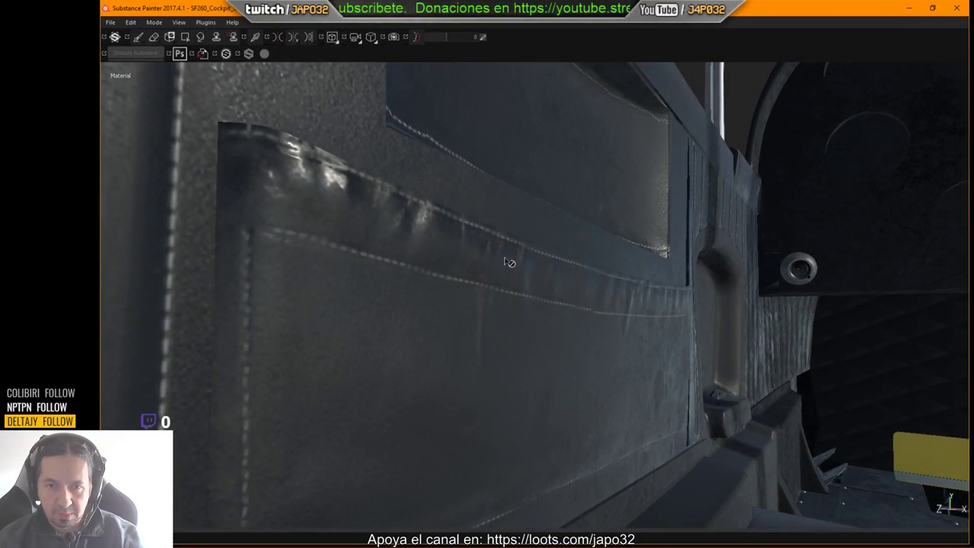
{"action": "left_click_drag", "start_coordinate": [647, 304], "coordinate": [524, 400], "text": "alt"}
{"action": "right_click_drag", "start_coordinate": [524, 399], "coordinate": [548, 373], "text": "alt"}
{"action": "left_click_drag", "start_coordinate": [548, 374], "coordinate": [561, 396], "text": "alt"}
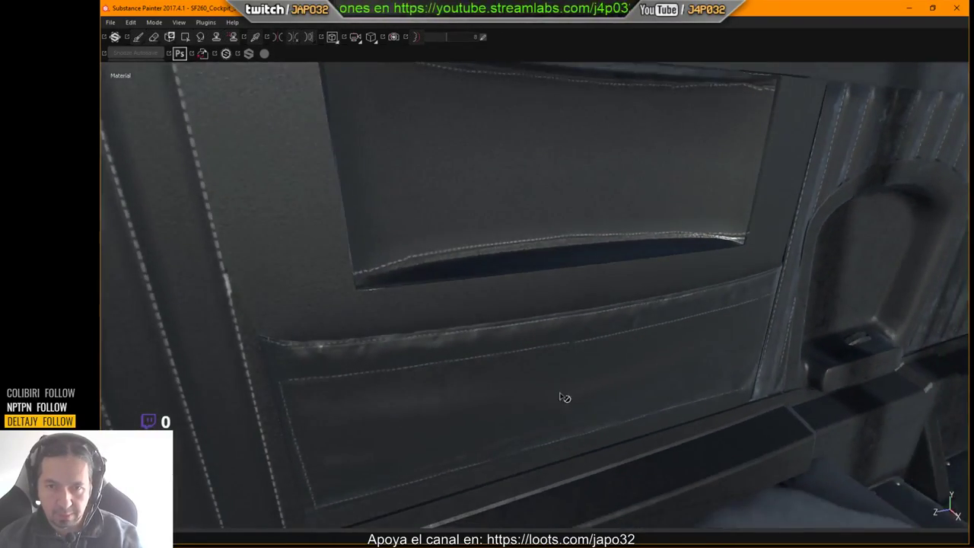
{"action": "middle_click_drag", "start_coordinate": [639, 305], "coordinate": [511, 437], "text": "alt"}
Examine the quilted panel behind the yellow pedal plates and compare its fabric with the reference photo DSC_5422-0.jpg in Windows Photo Viewer.
{"action": "left_click_drag", "start_coordinate": [719, 419], "coordinate": [652, 320], "text": "alt"}
{"action": "right_click_drag", "start_coordinate": [651, 320], "coordinate": [731, 319], "text": "shift"}
{"action": "left_click_drag", "start_coordinate": [699, 330], "coordinate": [806, 325], "text": "alt"}
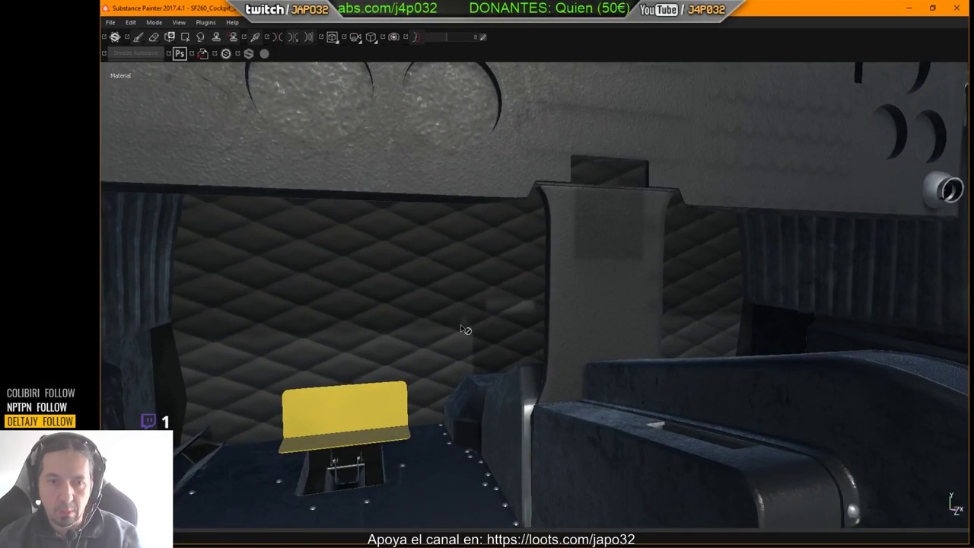
{"action": "left_click_drag", "start_coordinate": [451, 299], "coordinate": [365, 304], "text": "alt"}
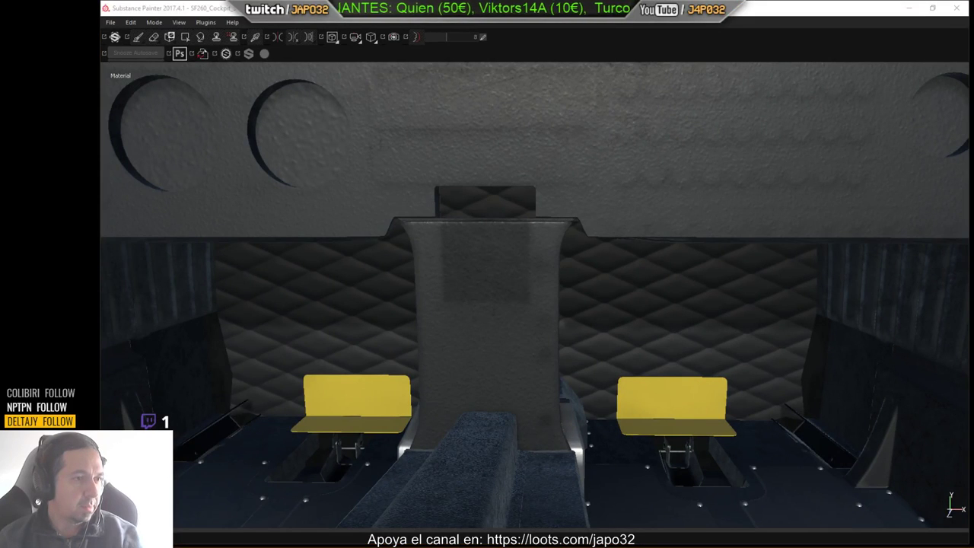
{"action": "left_click_drag", "start_coordinate": [0, 108], "coordinate": [487, 106]}
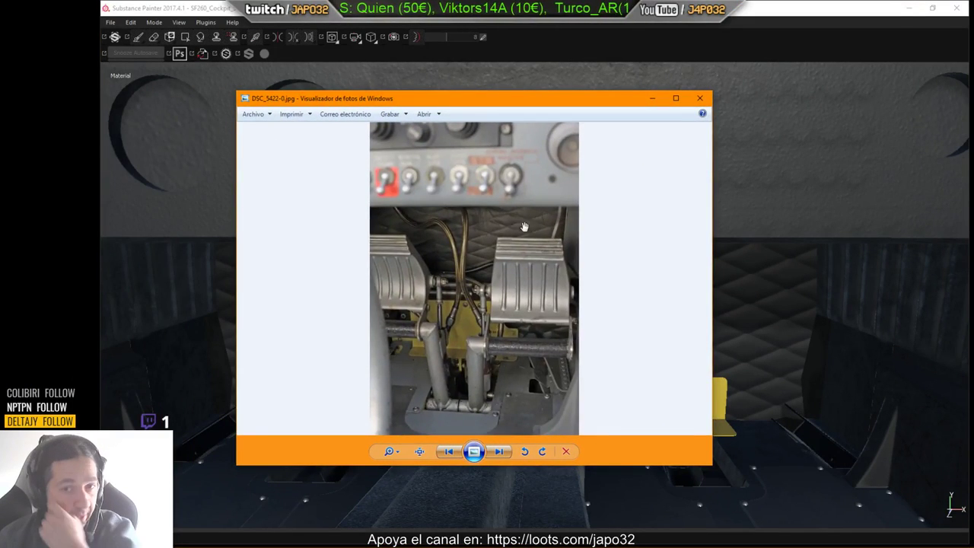
{"action": "scroll", "coordinate": [522, 227], "scroll_direction": "up", "scroll_amount": 5}
{"action": "scroll", "coordinate": [548, 225], "scroll_direction": "up", "scroll_amount": 2}
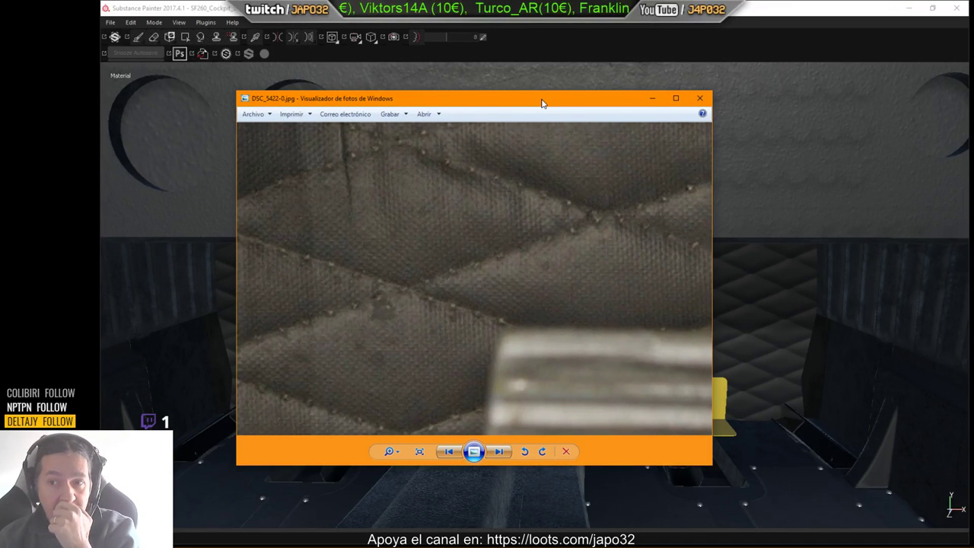
{"action": "left_click_drag", "start_coordinate": [542, 103], "coordinate": [0, 114]}
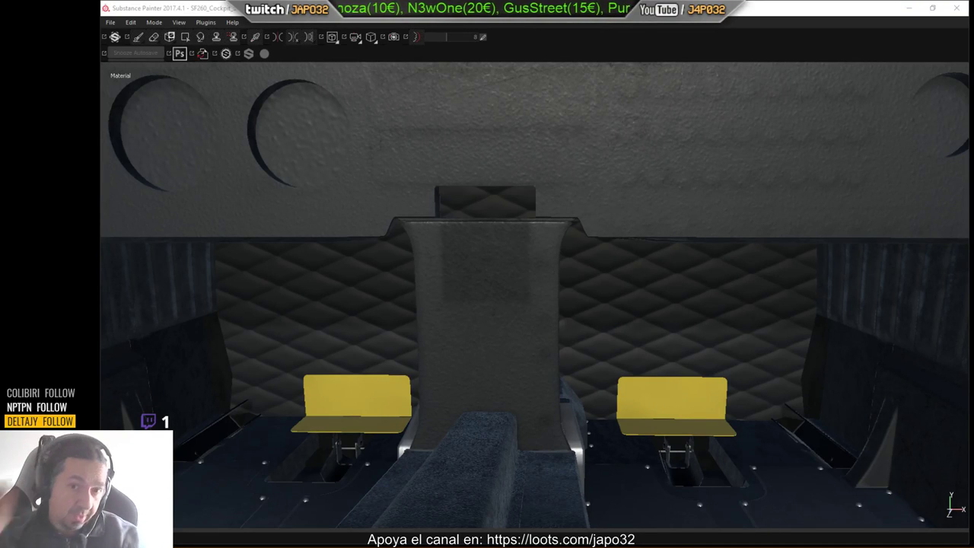
Inspect the leather cover of the centre console on the cockpit model from above.
{"action": "middle_click_drag", "start_coordinate": [314, 312], "coordinate": [379, 318], "text": "alt"}
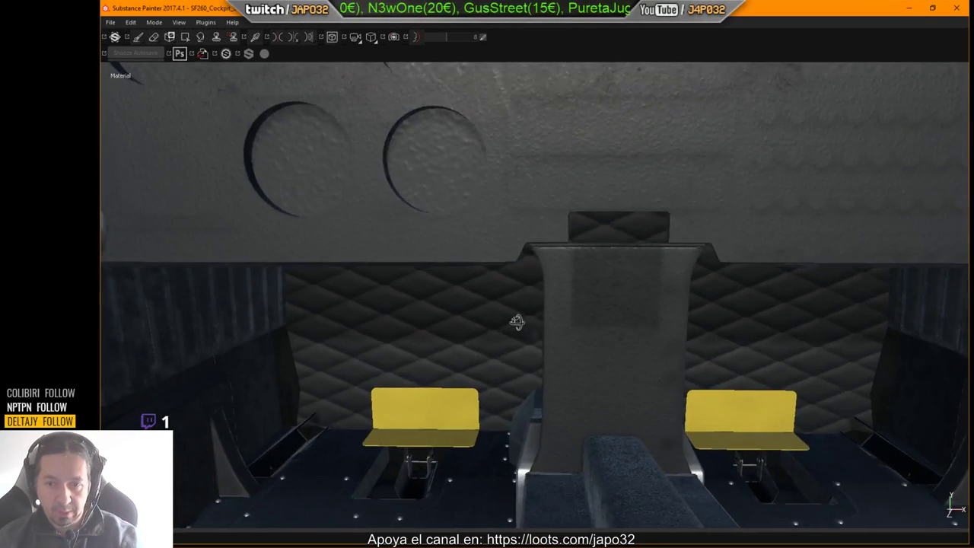
{"action": "left_click_drag", "start_coordinate": [517, 322], "coordinate": [627, 357], "text": "alt"}
{"action": "middle_click_drag", "start_coordinate": [628, 357], "coordinate": [463, 208], "text": "alt"}
{"action": "mouse_move", "coordinate": [462, 208]}
{"action": "left_mouse_down", "text": "alt"}
{"action": "mouse_move", "coordinate": [619, 249]}
{"action": "mouse_move", "coordinate": [608, 236]}
{"action": "mouse_move", "coordinate": [561, 265]}
{"action": "mouse_move", "coordinate": [738, 307]}
{"action": "mouse_move", "coordinate": [673, 327]}
{"action": "mouse_move", "coordinate": [789, 302]}
{"action": "mouse_move", "coordinate": [610, 327]}
{"action": "mouse_move", "coordinate": [609, 382]}
{"action": "left_mouse_up", "text": "alt"}
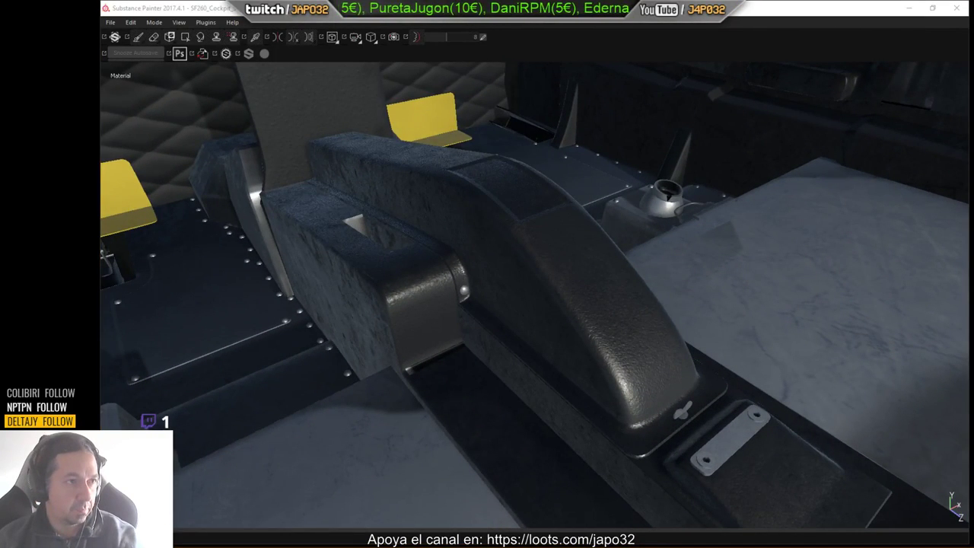
Bring the photo viewer over the model, enlarge its window and browse the reference photos for the centre console.
{"action": "mouse_move", "coordinate": [0, 95]}
{"action": "left_mouse_down"}
{"action": "mouse_move", "coordinate": [389, 94]}
{"action": "mouse_move", "coordinate": [515, 63]}
{"action": "left_mouse_up"}
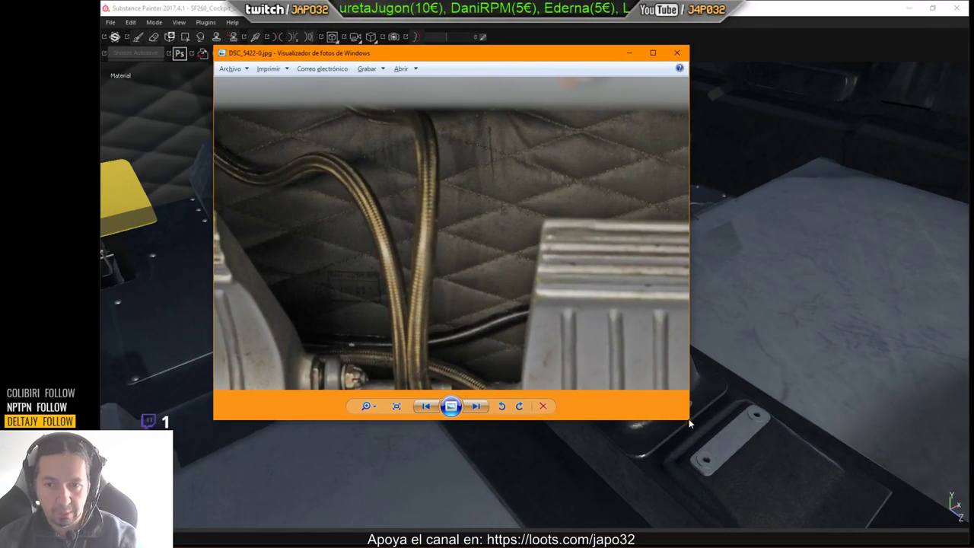
{"action": "left_click_drag", "start_coordinate": [689, 419], "coordinate": [899, 522]}
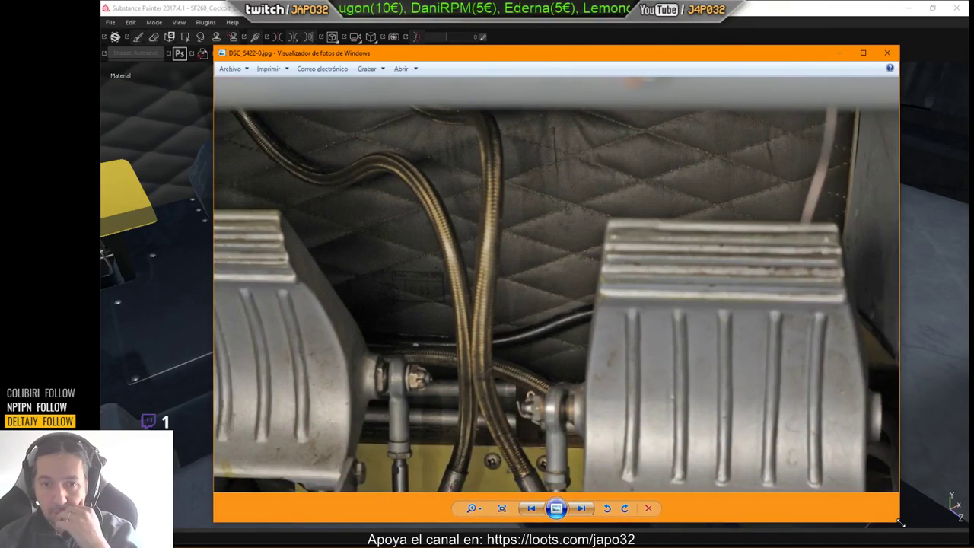
{"action": "scroll", "coordinate": [605, 341], "scroll_direction": "down", "scroll_amount": 6}
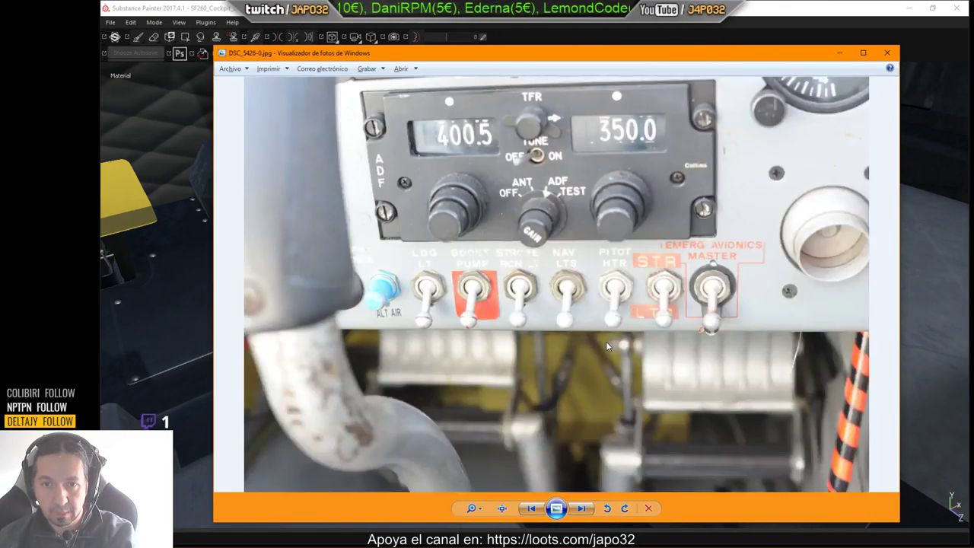
{"action": "scroll", "coordinate": [607, 343], "scroll_direction": "down", "scroll_amount": 3}
{"action": "scroll", "coordinate": [607, 347], "scroll_direction": "down", "scroll_amount": 7}
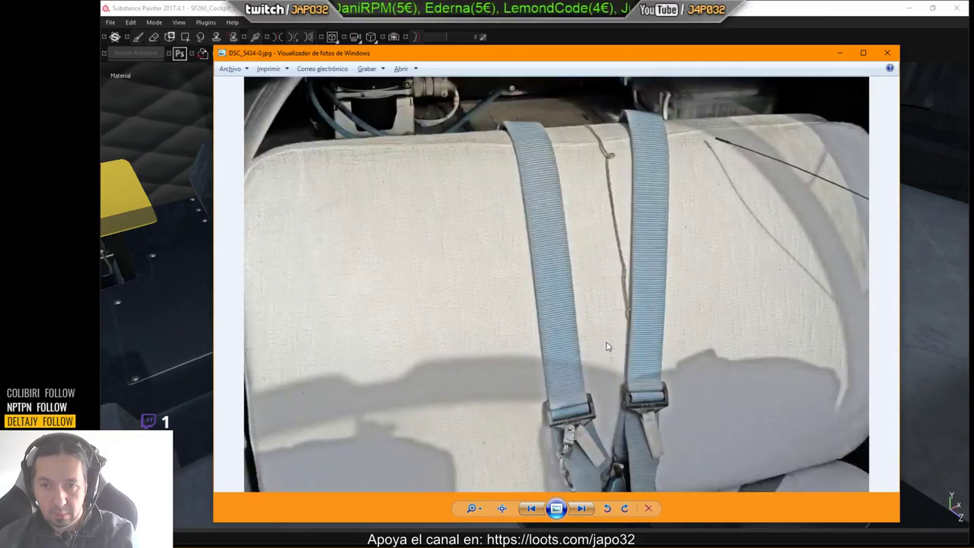
{"action": "scroll", "coordinate": [607, 346], "scroll_direction": "down", "scroll_amount": 3}
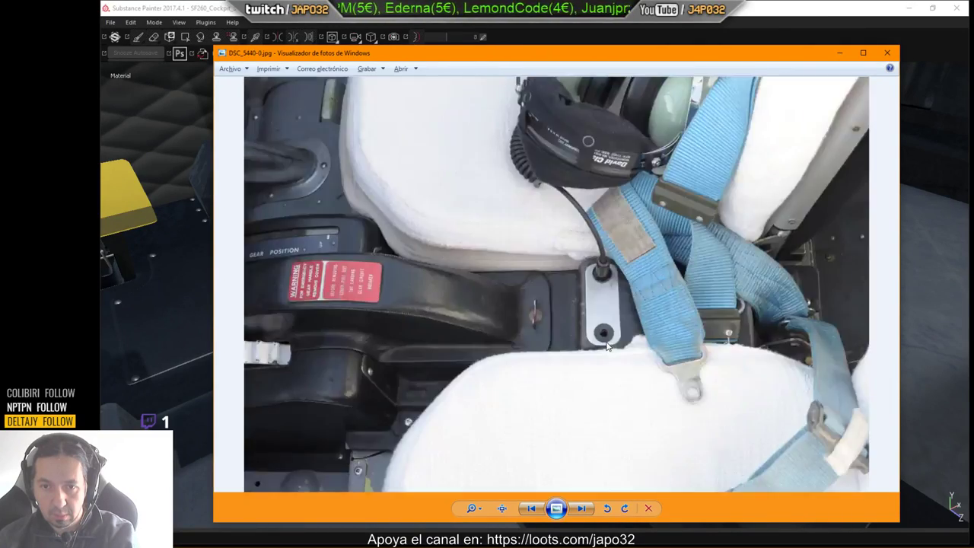
Examine the red warning label and landing gear position plate on the console in DSC_5441-0.jpg.
{"action": "scroll", "coordinate": [607, 346], "scroll_direction": "up", "scroll_amount": 5, "text": "ctrl"}
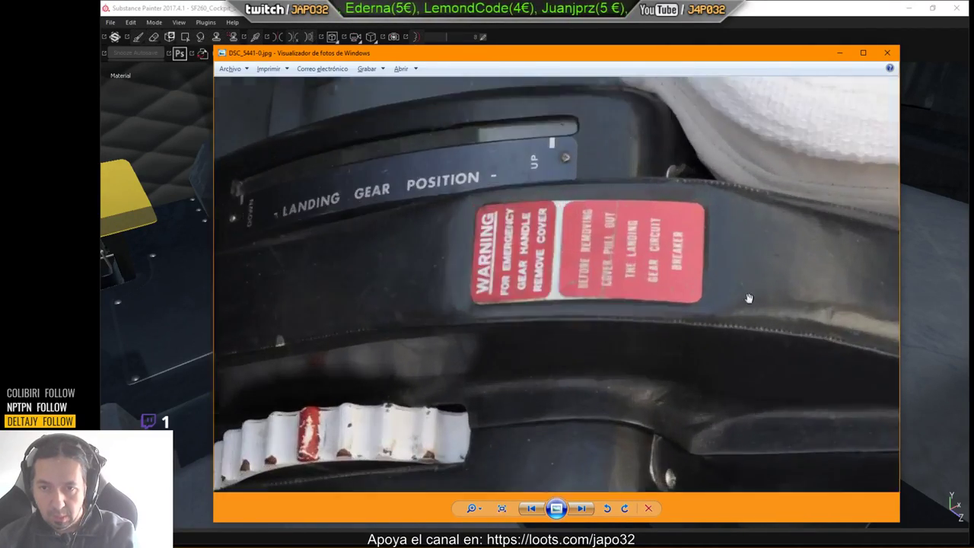
{"action": "scroll", "coordinate": [791, 332], "scroll_direction": "down", "scroll_amount": 2, "text": "ctrl"}
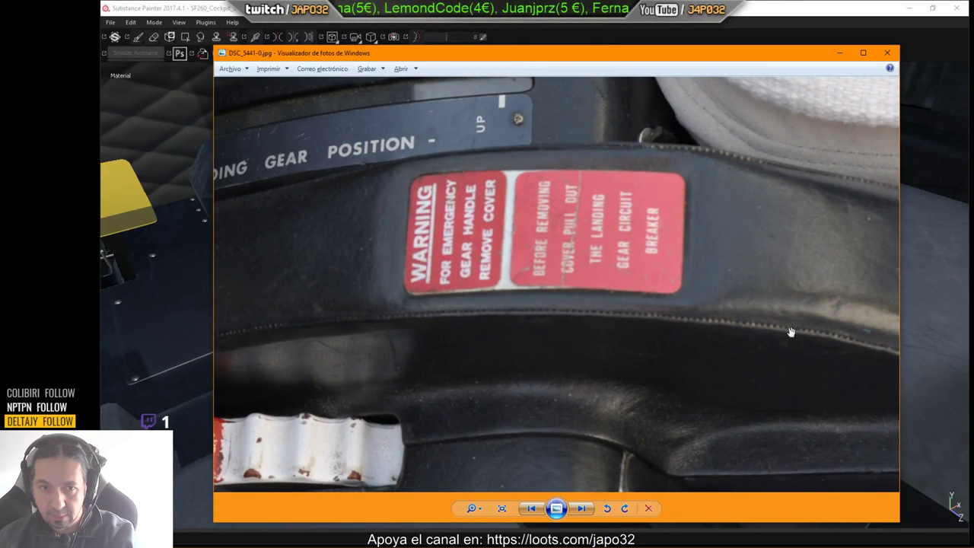
{"action": "scroll", "coordinate": [737, 338], "scroll_direction": "down", "scroll_amount": 3, "text": "ctrl"}
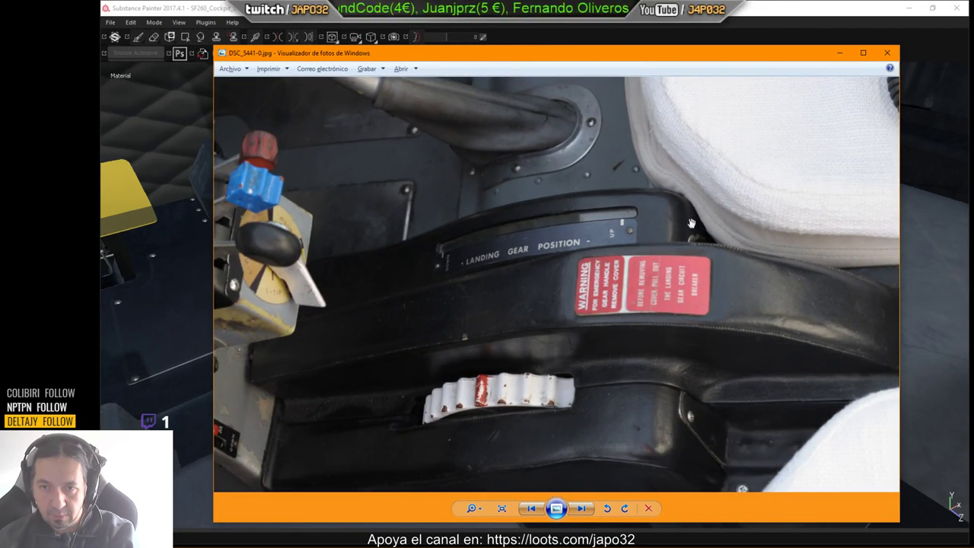
{"action": "left_click_drag", "start_coordinate": [691, 223], "coordinate": [650, 373]}
Browse the reference photos to DSC_5435-0.jpg and examine the stitching of the ribbed side-wall upholstery up close.
{"action": "key", "text": "Right"}
{"action": "key", "text": "Right"}
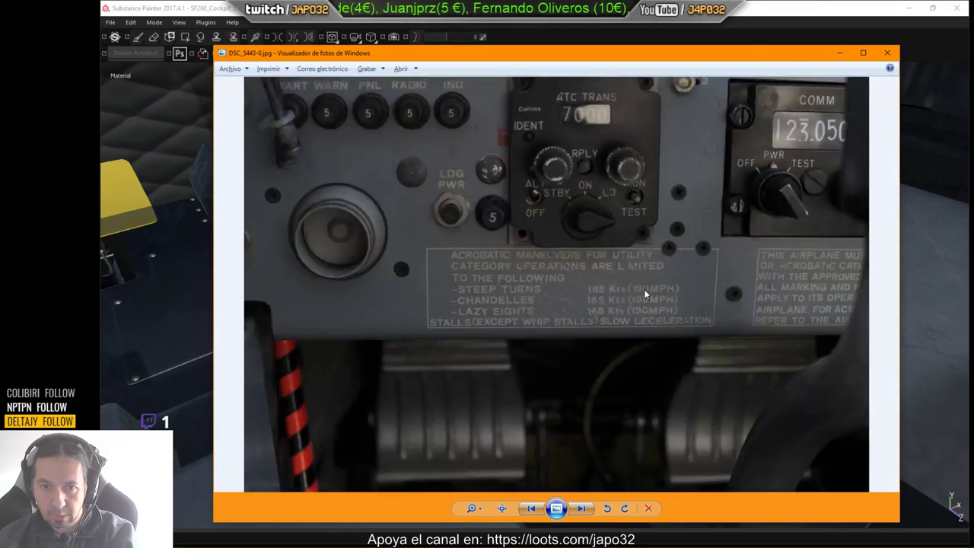
{"action": "key", "text": "Right"}
{"action": "key", "text": "Right"}
{"action": "key", "text": "Right"}
{"action": "key", "text": "Left"}
{"action": "key", "text": "Left"}
{"action": "key", "text": "Left"}
{"action": "key", "text": "Left"}
{"action": "key", "text": "Left"}
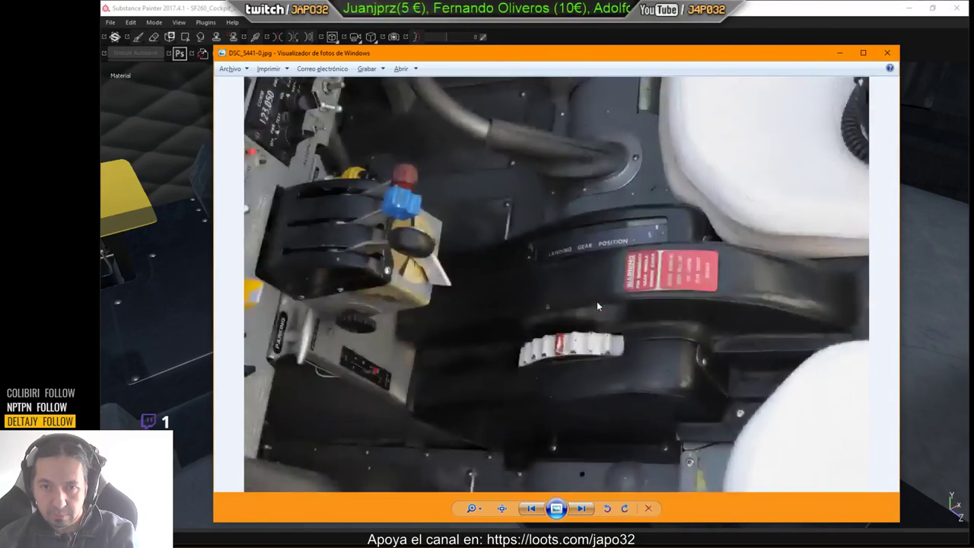
{"action": "key", "text": "Left"}
{"action": "key", "text": "Left"}
{"action": "key", "text": "Left"}
{"action": "key", "text": "Left"}
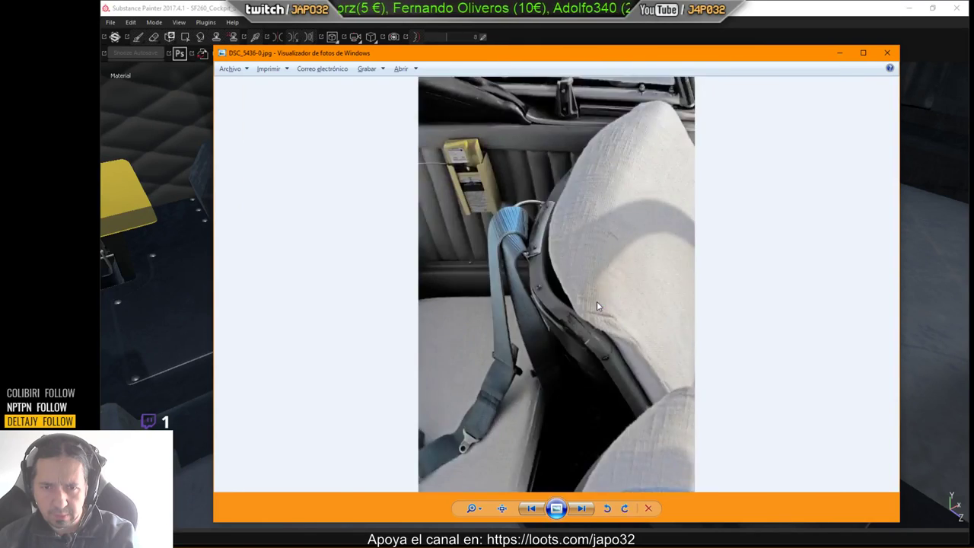
{"action": "key", "text": "Left"}
{"action": "scroll", "coordinate": [569, 304], "scroll_direction": "up", "scroll_amount": 4, "text": "ctrl"}
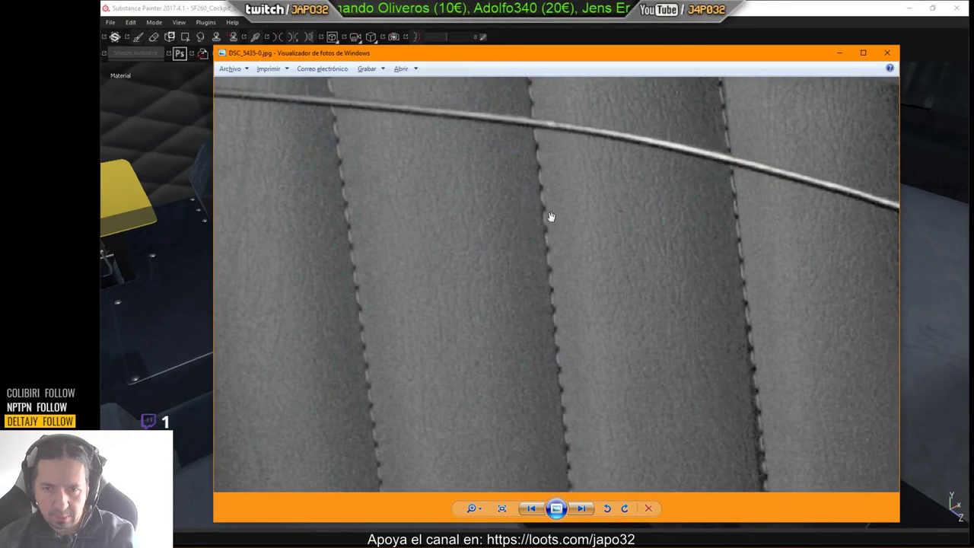
{"action": "scroll", "coordinate": [579, 350], "scroll_direction": "down", "scroll_amount": 4, "text": "ctrl"}
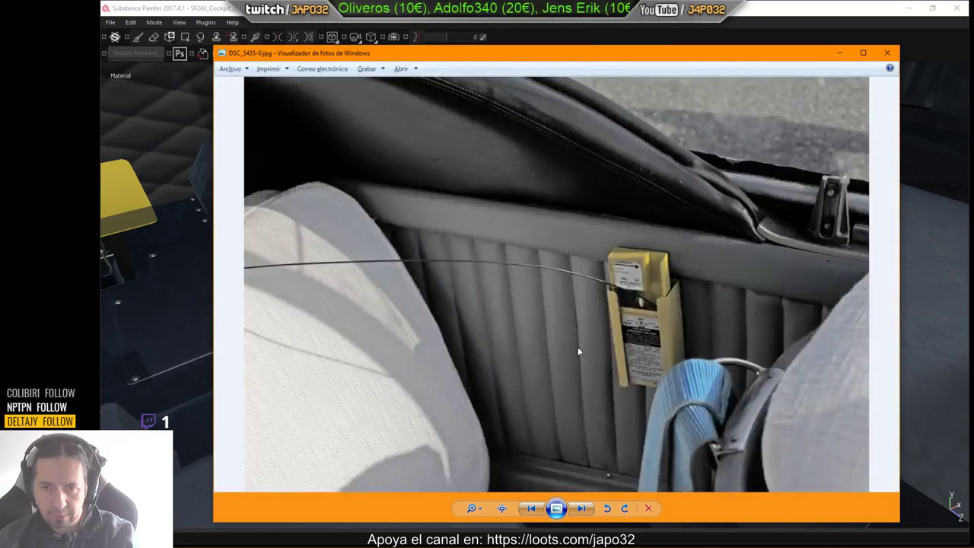
Examine the stitched seam and leather wear of the console cover in DSC_5441-0.jpg and DSC_5440-0.jpg.
{"action": "scroll", "coordinate": [578, 352], "scroll_direction": "down", "scroll_amount": 6}
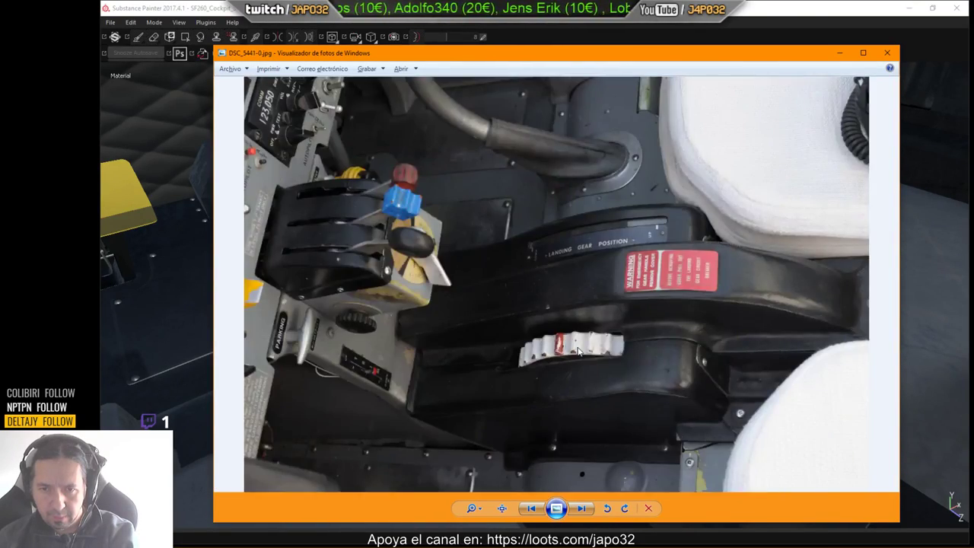
{"action": "scroll", "coordinate": [712, 331], "scroll_direction": "up", "scroll_amount": 4, "text": "ctrl"}
{"action": "scroll", "coordinate": [687, 297], "scroll_direction": "up", "scroll_amount": 1, "text": "ctrl"}
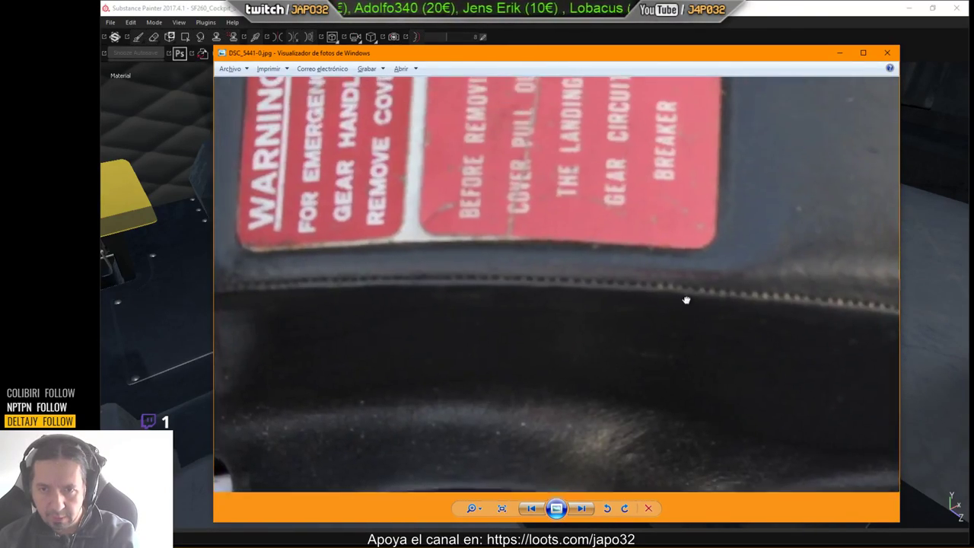
{"action": "scroll", "coordinate": [470, 307], "scroll_direction": "down", "scroll_amount": 2}
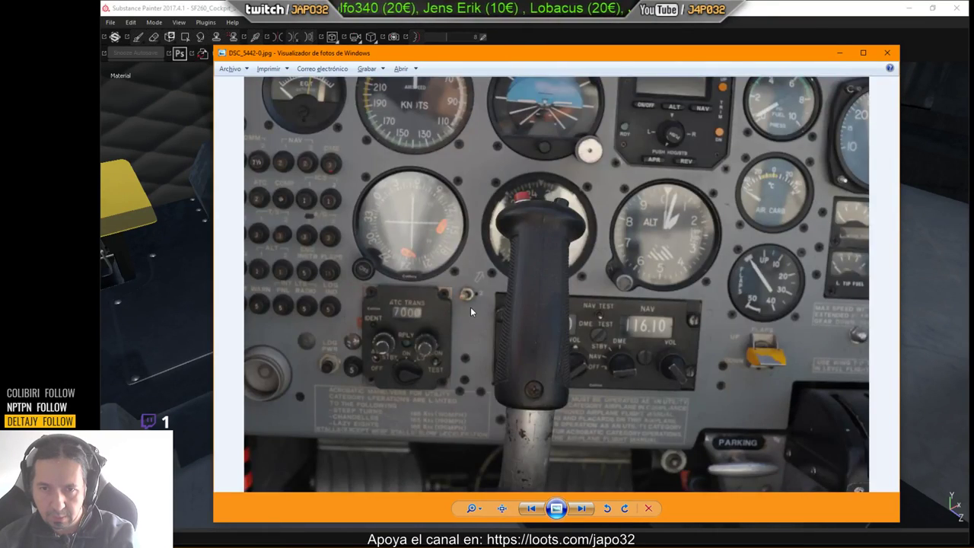
{"action": "scroll", "coordinate": [470, 307], "scroll_direction": "up", "scroll_amount": 3, "text": "ctrl"}
{"action": "scroll", "coordinate": [470, 307], "scroll_direction": "up", "scroll_amount": 3}
{"action": "scroll", "coordinate": [470, 307], "scroll_direction": "up", "scroll_amount": 4, "text": "ctrl"}
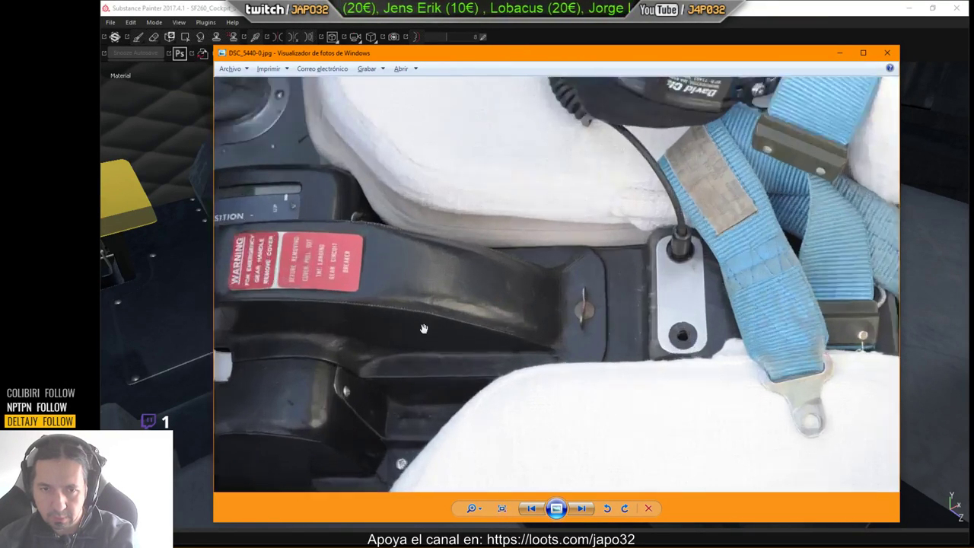
{"action": "scroll", "coordinate": [443, 302], "scroll_direction": "down", "scroll_amount": 3, "text": "ctrl"}
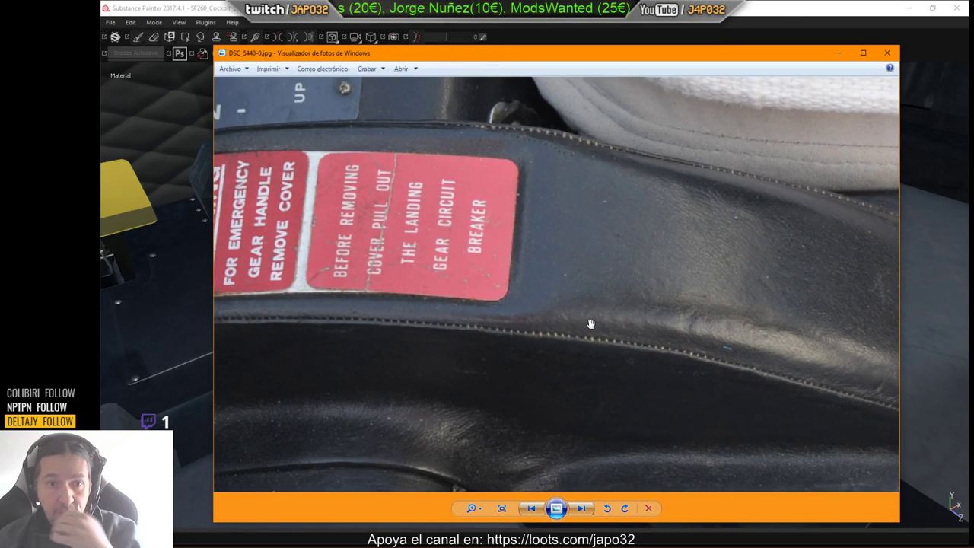
Check the stitched seams around the console cover in DSC_5440-0.jpg, clear the photo viewer away and compare the modelled cover from above.
{"action": "left_click_drag", "start_coordinate": [518, 344], "coordinate": [770, 298]}
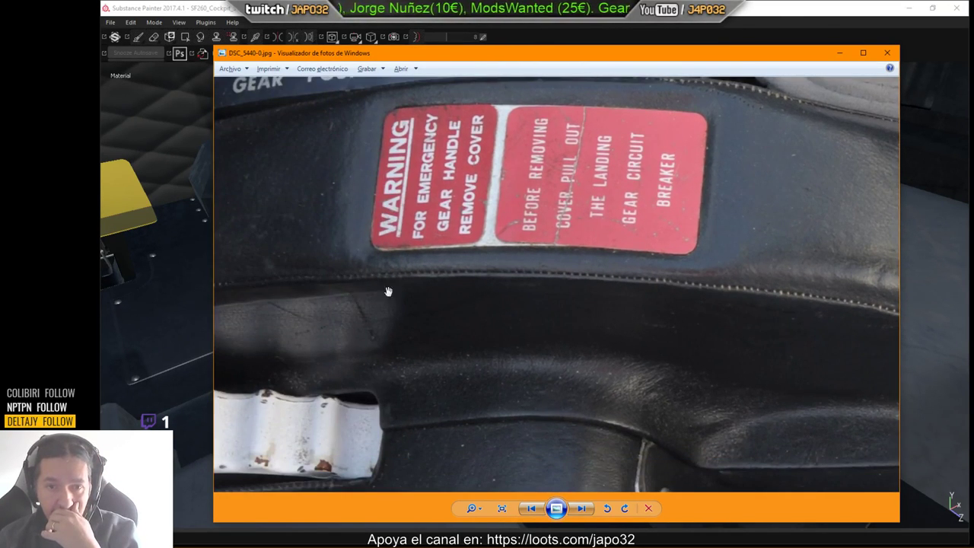
{"action": "left_click_drag", "start_coordinate": [752, 54], "coordinate": [0, 53]}
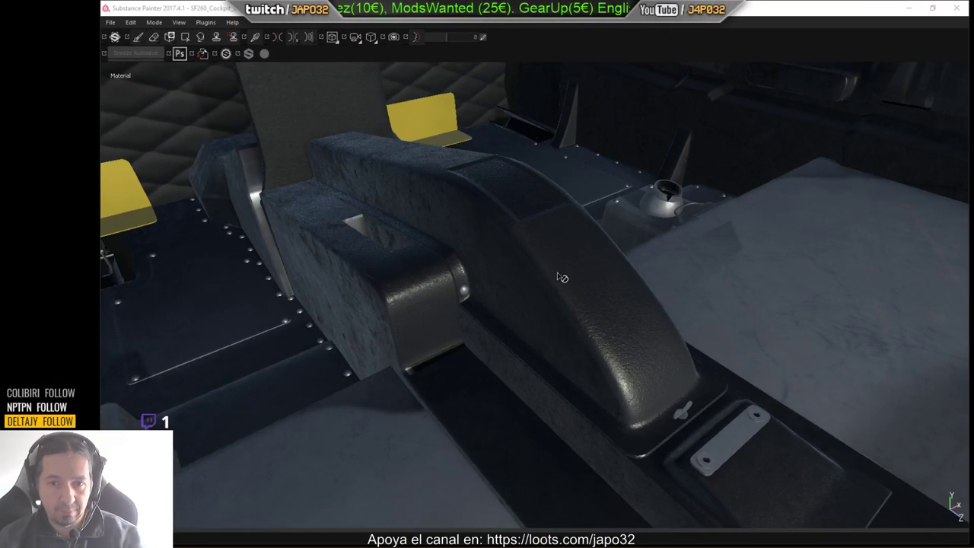
{"action": "left_click_drag", "start_coordinate": [558, 274], "coordinate": [747, 350], "text": "alt"}
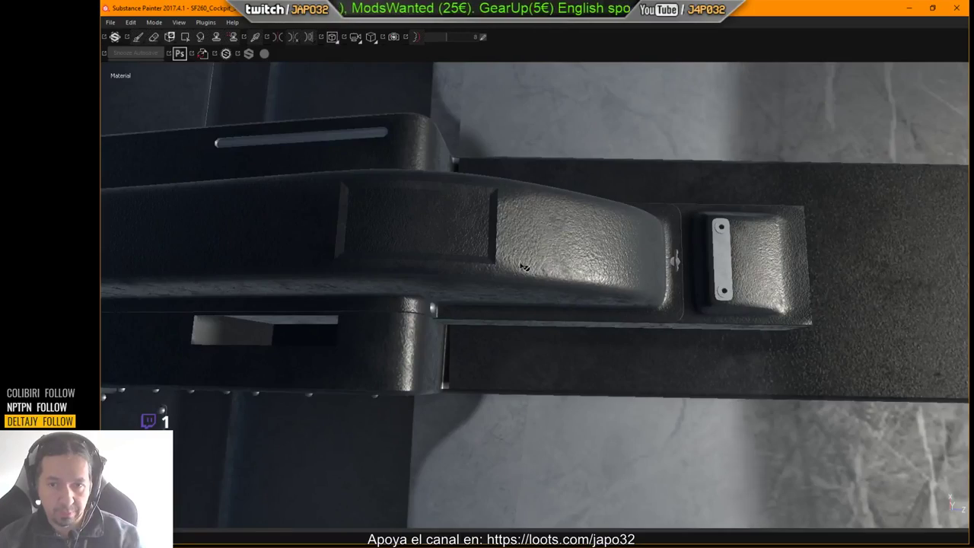
{"action": "middle_click_drag", "start_coordinate": [524, 267], "coordinate": [873, 274], "text": "alt"}
{"action": "right_click_drag", "start_coordinate": [812, 285], "coordinate": [793, 286], "text": "shift"}
{"action": "left_click_drag", "start_coordinate": [793, 286], "coordinate": [798, 306], "text": "alt"}
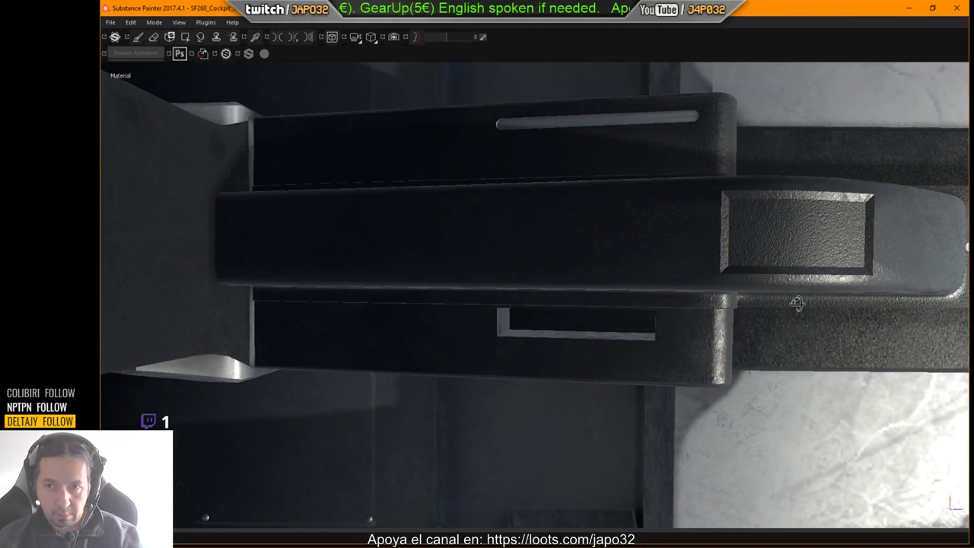
Bring back the side panels, overlay the mesh wireframe on the console and lower its opacity to about 11.
{"action": "key", "text": "Tab"}
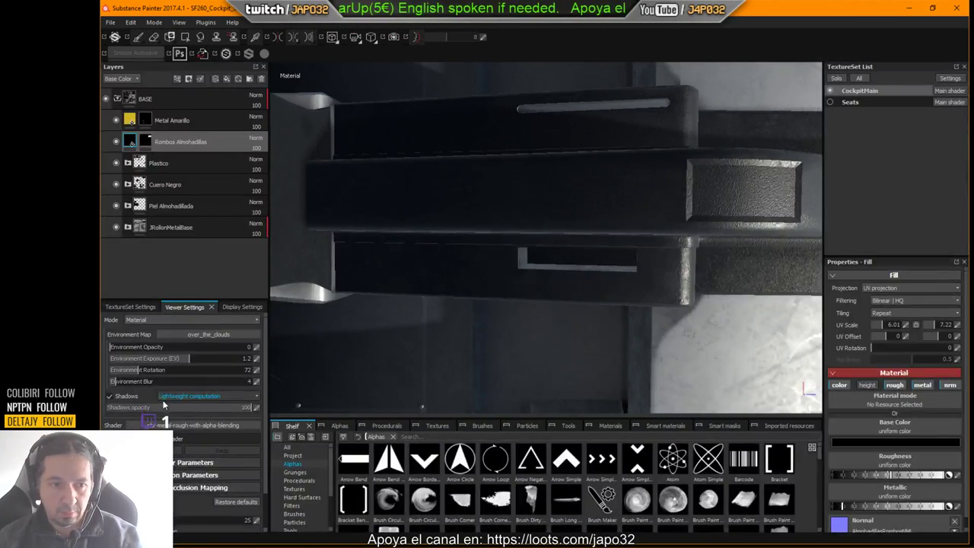
{"action": "scroll", "coordinate": [185, 418], "scroll_direction": "down", "scroll_amount": 2}
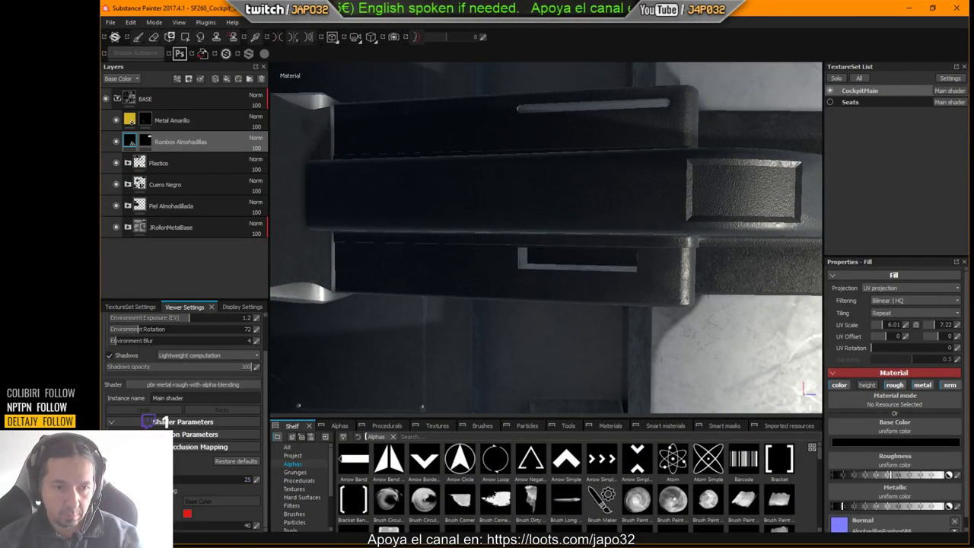
{"action": "key", "text": "alt+w"}
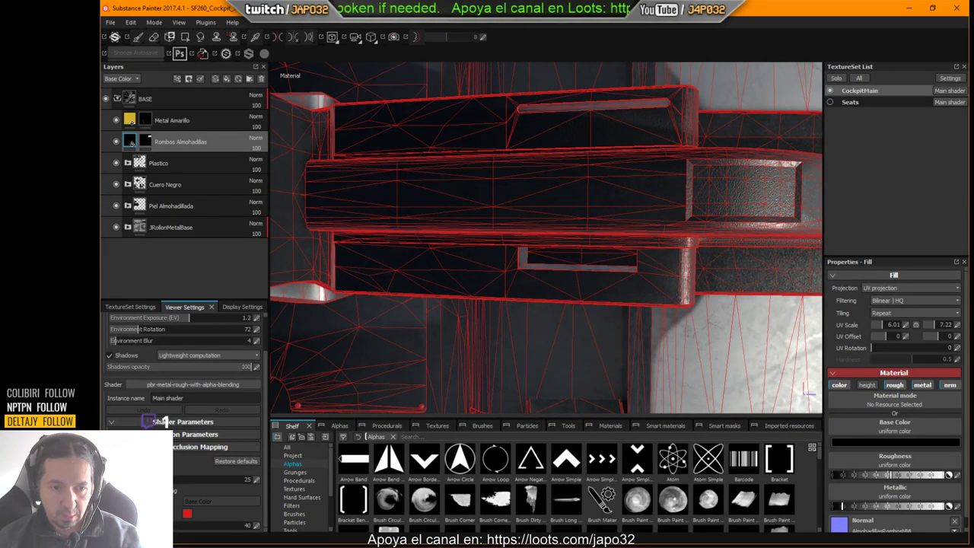
{"action": "key", "text": "alt+w"}
{"action": "key", "text": "alt+w"}
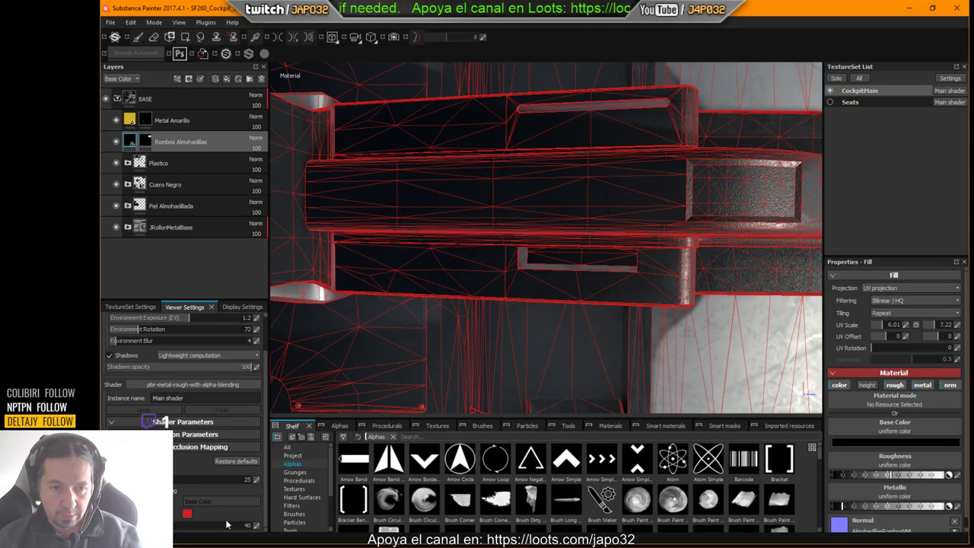
{"action": "left_click_drag", "start_coordinate": [148, 525], "coordinate": [125, 525]}
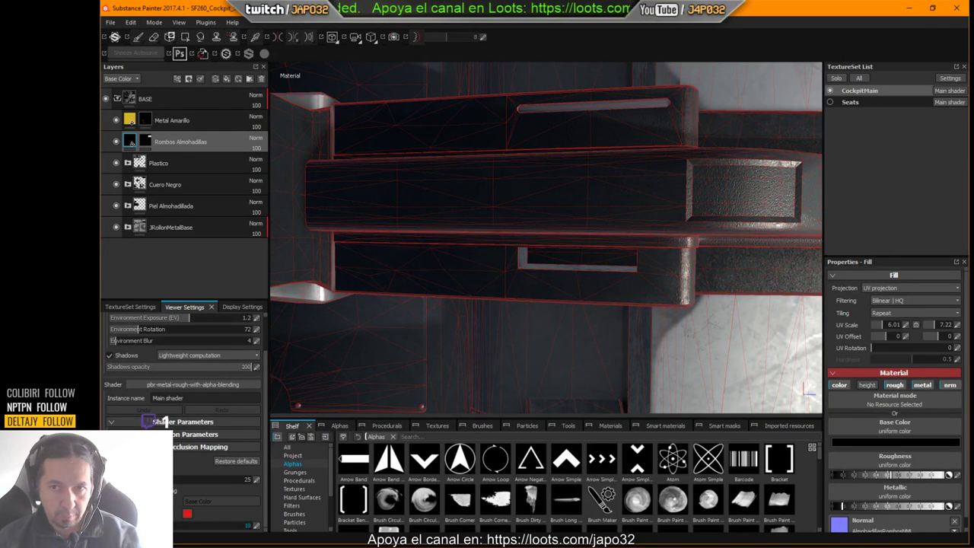
Inspect the wireframe of the console cover from an angle, hide the wireframe and view the recessed label area.
{"action": "left_click_drag", "start_coordinate": [494, 327], "coordinate": [435, 234], "text": "alt"}
{"action": "right_click_drag", "start_coordinate": [436, 235], "coordinate": [802, 276], "text": "alt"}
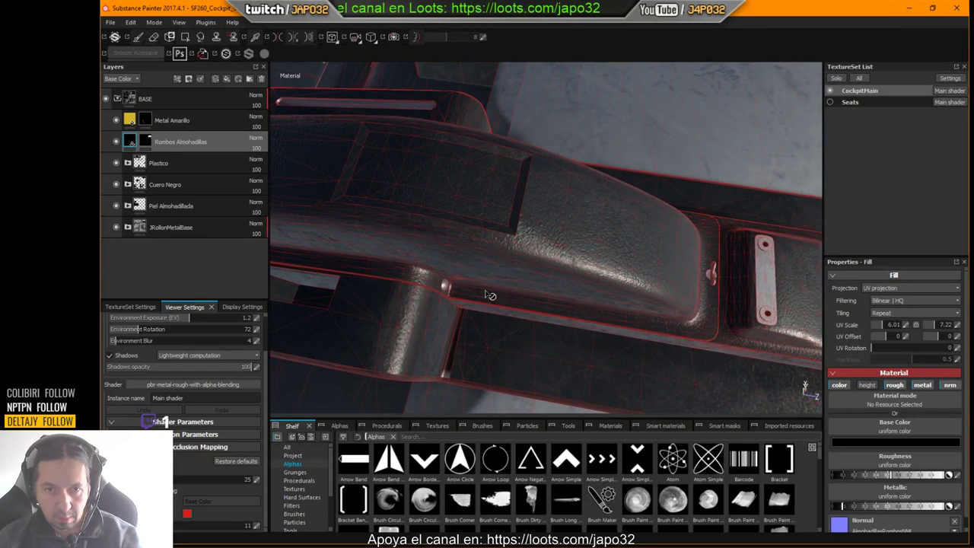
{"action": "left_click", "coordinate": [112, 513]}
{"action": "middle_click_drag", "start_coordinate": [378, 260], "coordinate": [652, 296], "text": "alt"}
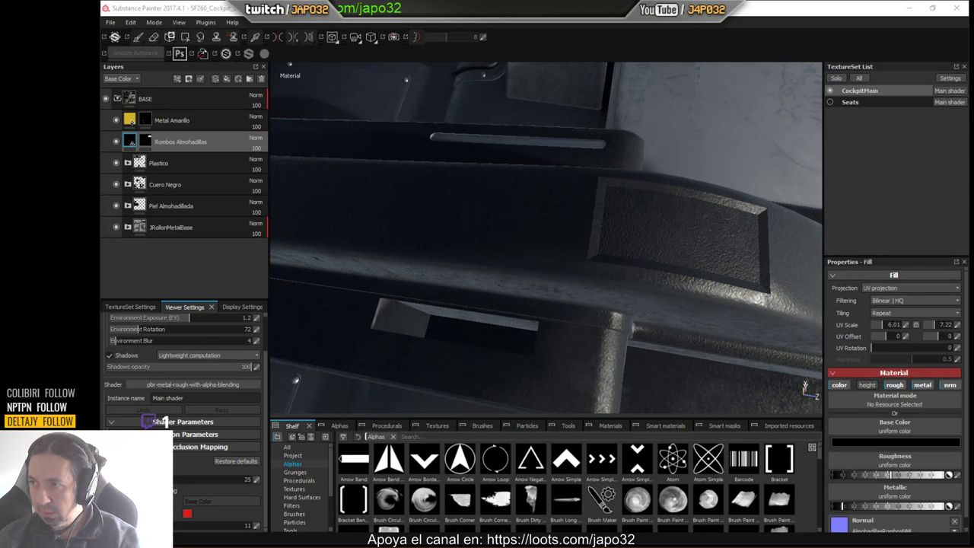
{"action": "key", "text": "alt+Tab"}
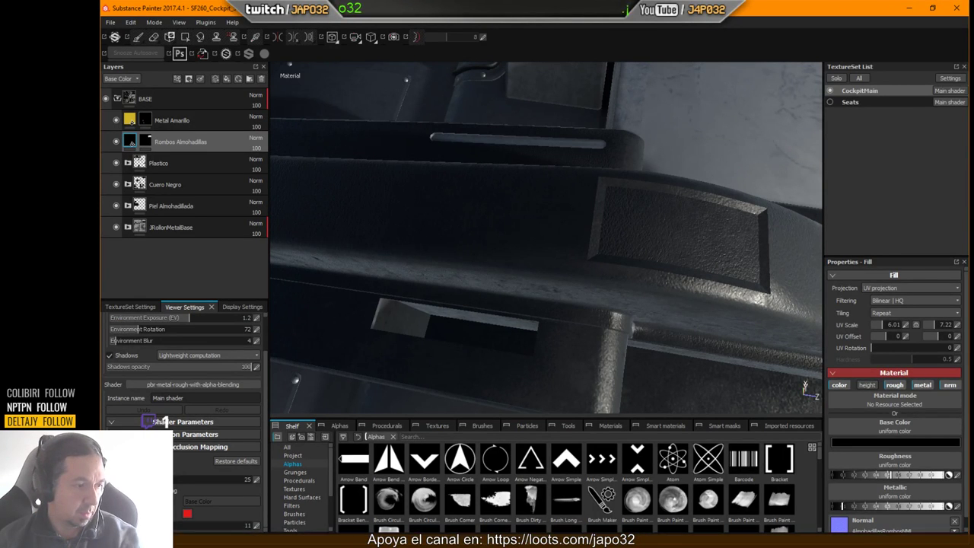
{"action": "key", "text": "alt+Tab"}
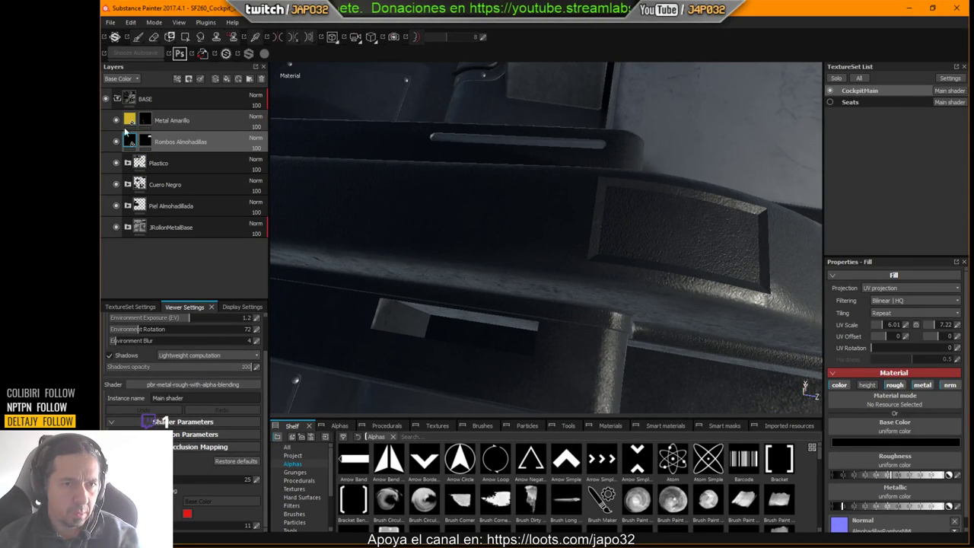
Toggle the Cuero Negro folder's visibility to compare the console cover with and without its black leather.
{"action": "left_click", "coordinate": [117, 184]}
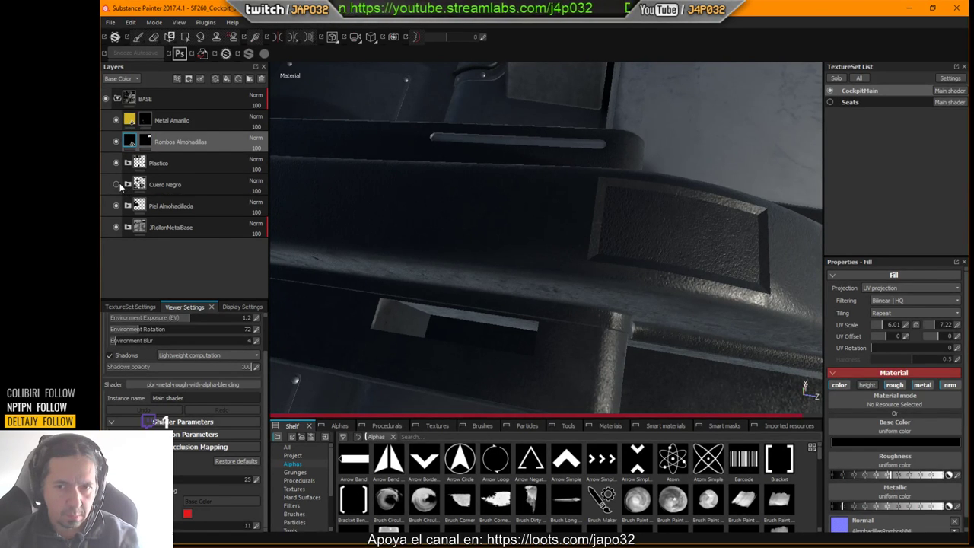
{"action": "left_click", "coordinate": [116, 184]}
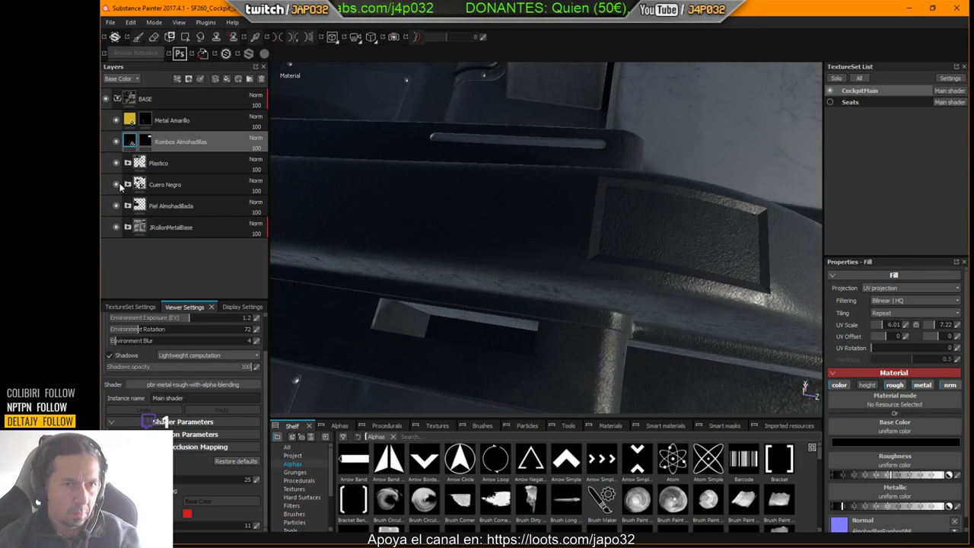
{"action": "left_click", "coordinate": [116, 184]}
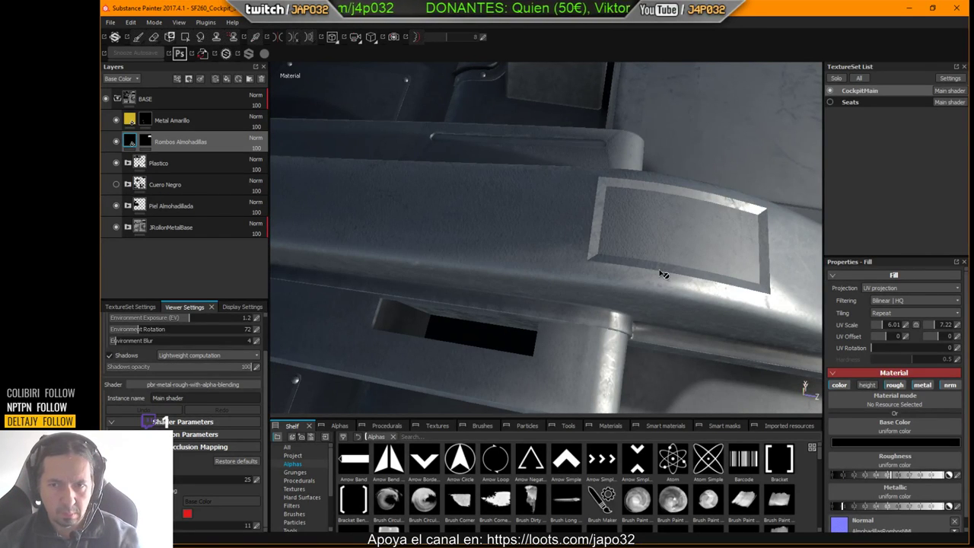
{"action": "right_click_drag", "start_coordinate": [646, 287], "coordinate": [832, 256], "text": "alt"}
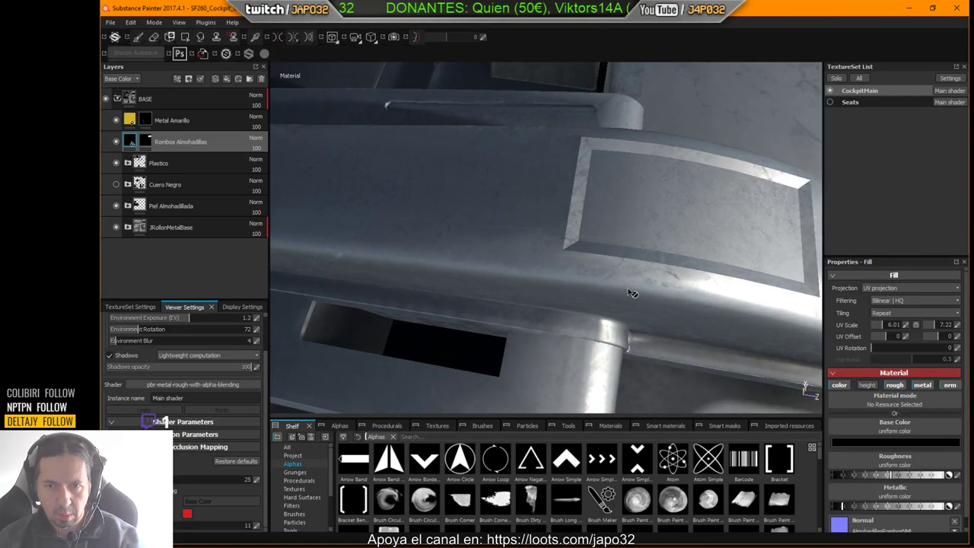
{"action": "left_click_drag", "start_coordinate": [630, 292], "coordinate": [514, 309], "text": "alt"}
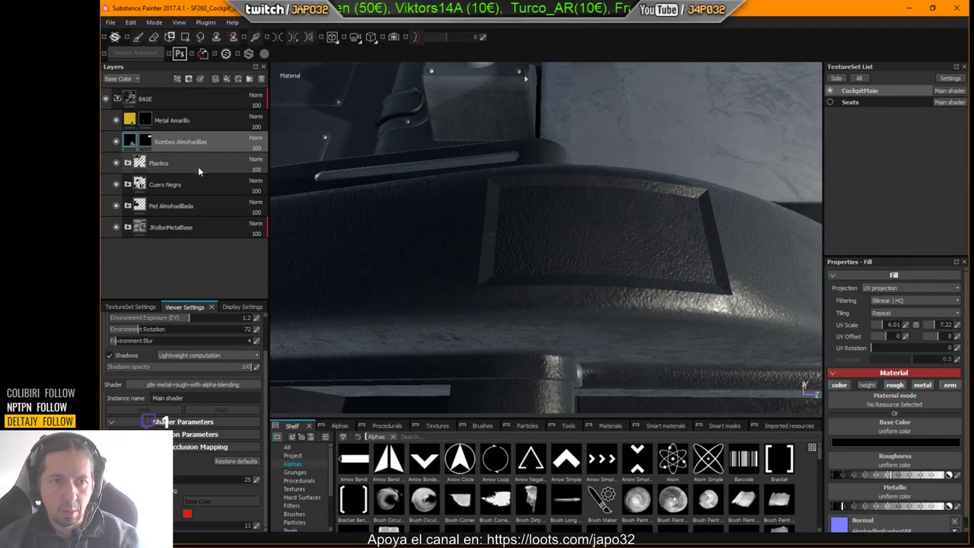
Expand the Cuero Negro folder and compare the stitched side-wall pocket with the Abultados layer hidden and shown.
{"action": "left_click", "coordinate": [127, 185]}
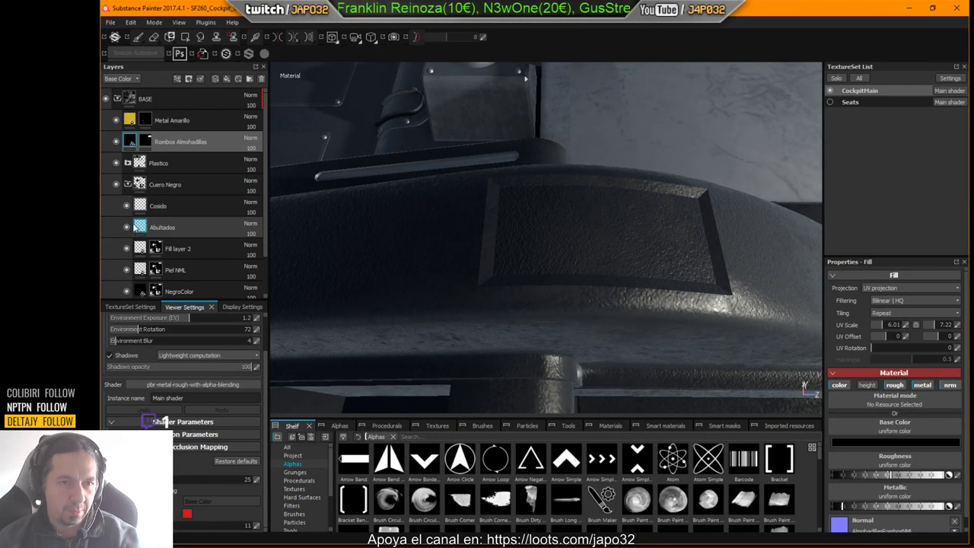
{"action": "middle_click_drag", "start_coordinate": [621, 145], "coordinate": [479, 301], "text": "alt"}
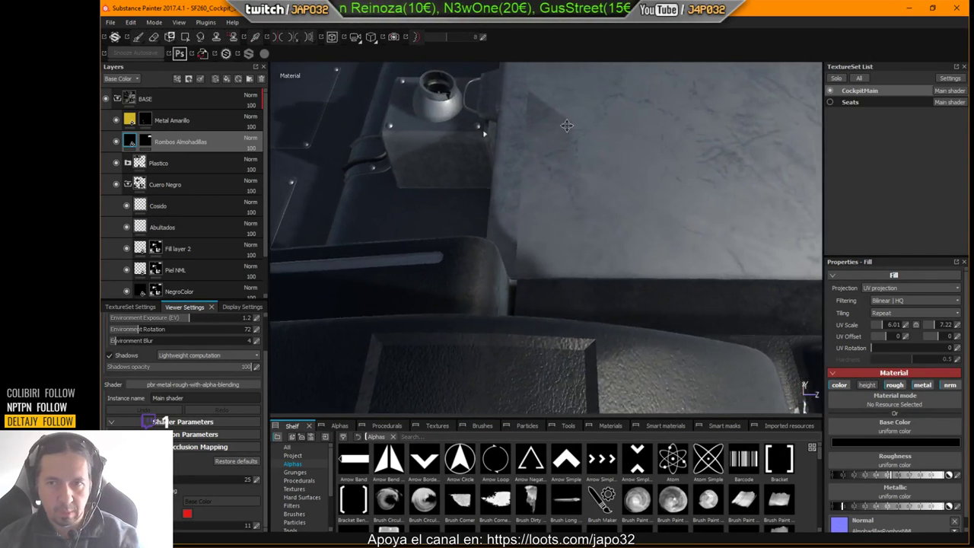
{"action": "right_click_drag", "start_coordinate": [480, 301], "coordinate": [194, 194], "text": "alt"}
{"action": "middle_click_drag", "start_coordinate": [742, 200], "coordinate": [639, 254], "text": "alt"}
{"action": "left_click_drag", "start_coordinate": [639, 254], "coordinate": [639, 182], "text": "alt"}
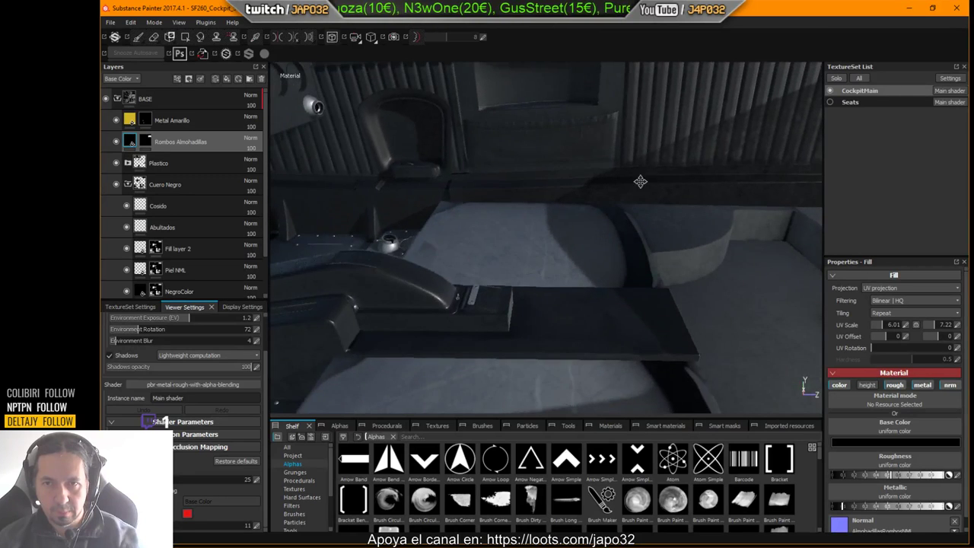
{"action": "middle_click_drag", "start_coordinate": [639, 183], "coordinate": [609, 247], "text": "alt"}
{"action": "right_click_drag", "start_coordinate": [609, 248], "coordinate": [595, 228], "text": "alt"}
{"action": "left_click_drag", "start_coordinate": [595, 228], "coordinate": [724, 228], "text": "alt"}
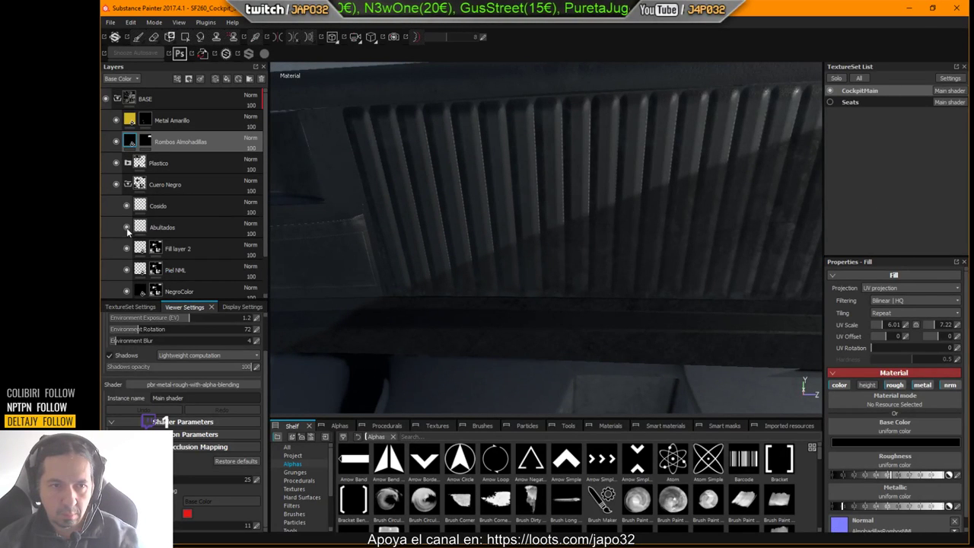
{"action": "left_click_drag", "start_coordinate": [470, 179], "coordinate": [606, 250], "text": "alt"}
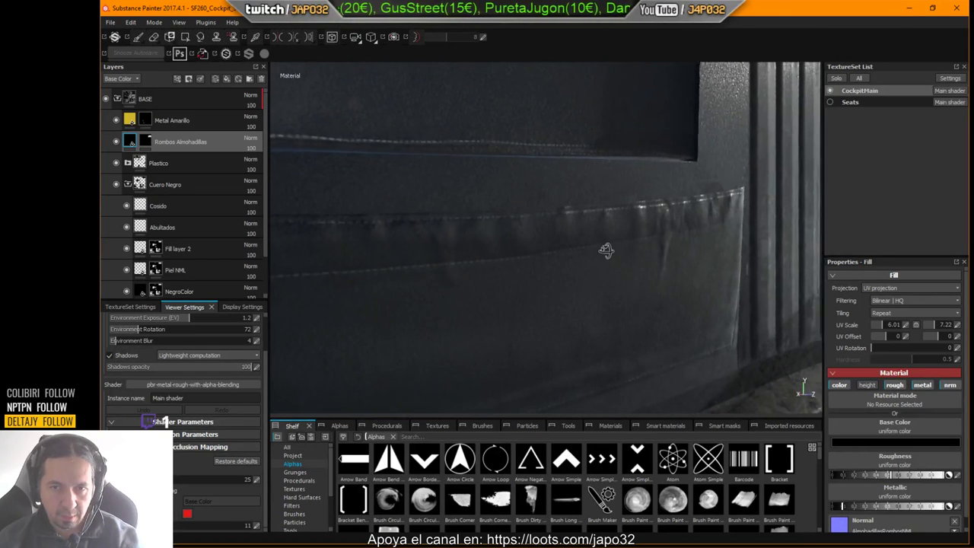
{"action": "left_click", "coordinate": [127, 228]}
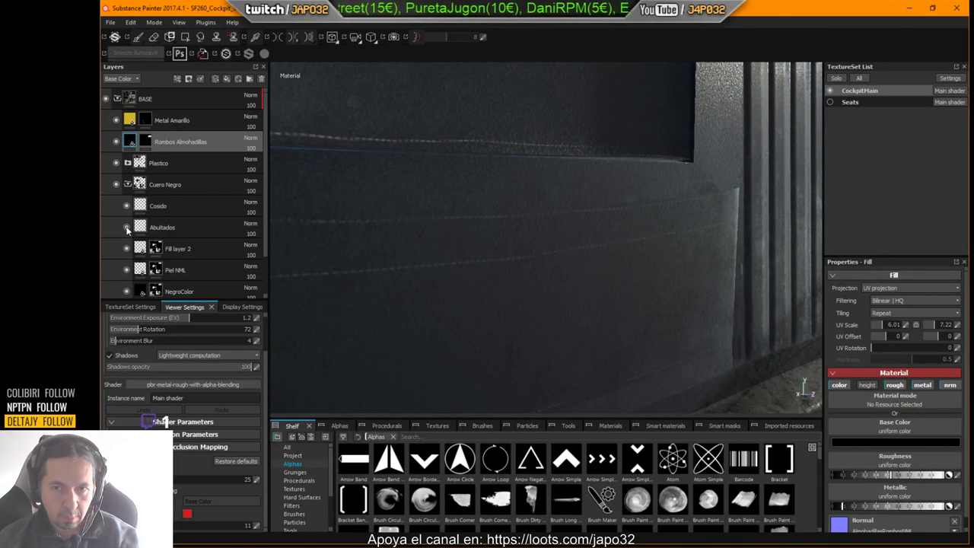
{"action": "left_click", "coordinate": [127, 228]}
Select the Abultados layer, set up the Default Hard brush at size 0.1, and try a stroke on the side-wall pocket before undoing it.
{"action": "left_click", "coordinate": [158, 232]}
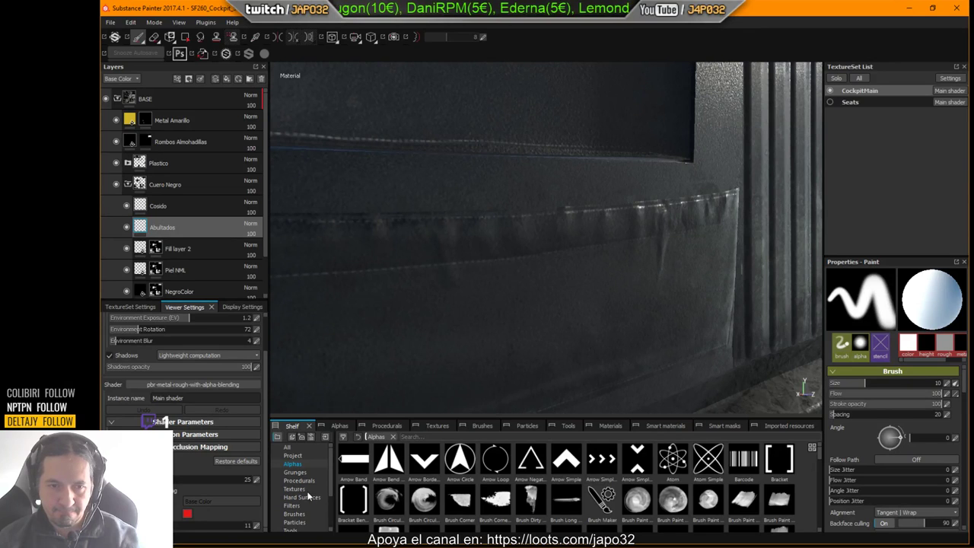
{"action": "left_click", "coordinate": [294, 515]}
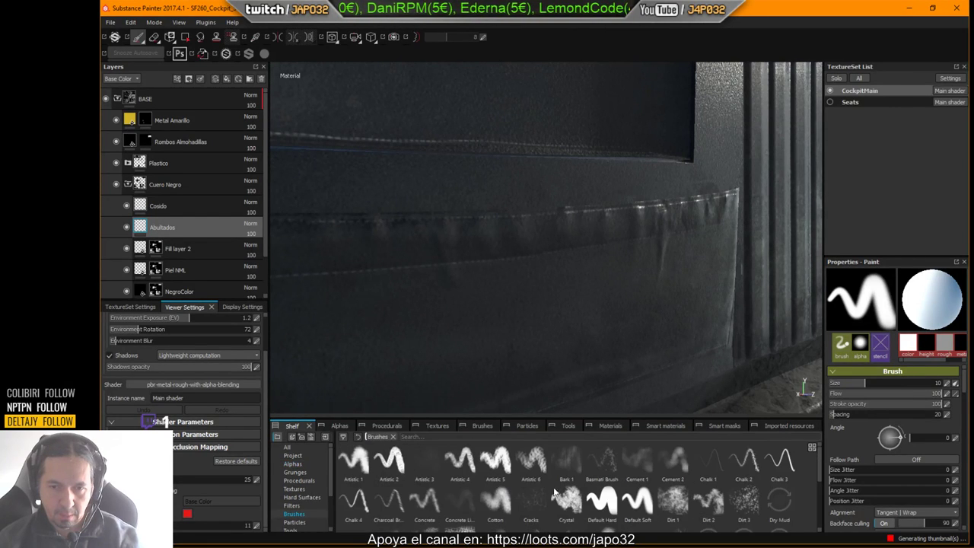
{"action": "left_click", "coordinate": [601, 500]}
{"action": "right_click_drag", "start_coordinate": [570, 320], "coordinate": [457, 319], "text": "ctrl"}
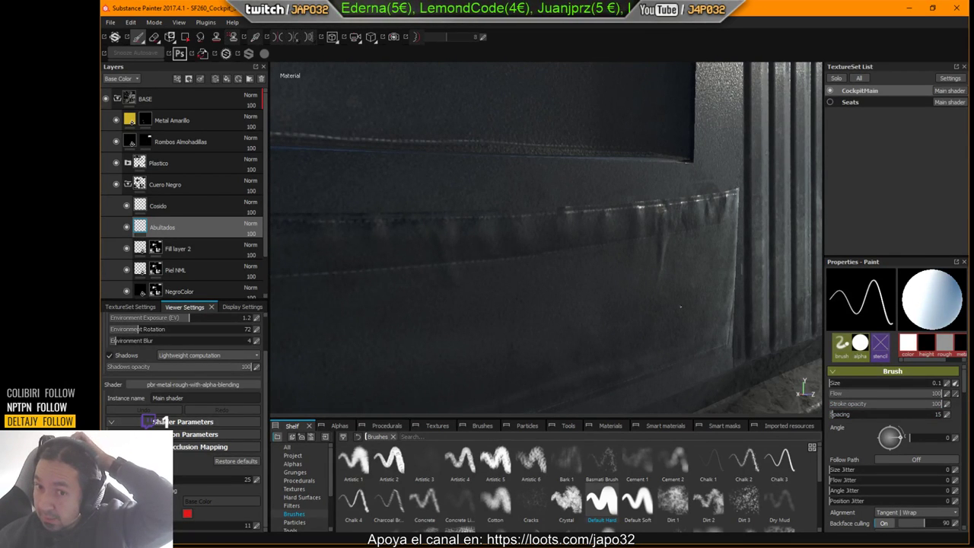
{"action": "left_click_drag", "start_coordinate": [622, 274], "coordinate": [728, 331]}
{"action": "key", "text": "ctrl+z"}
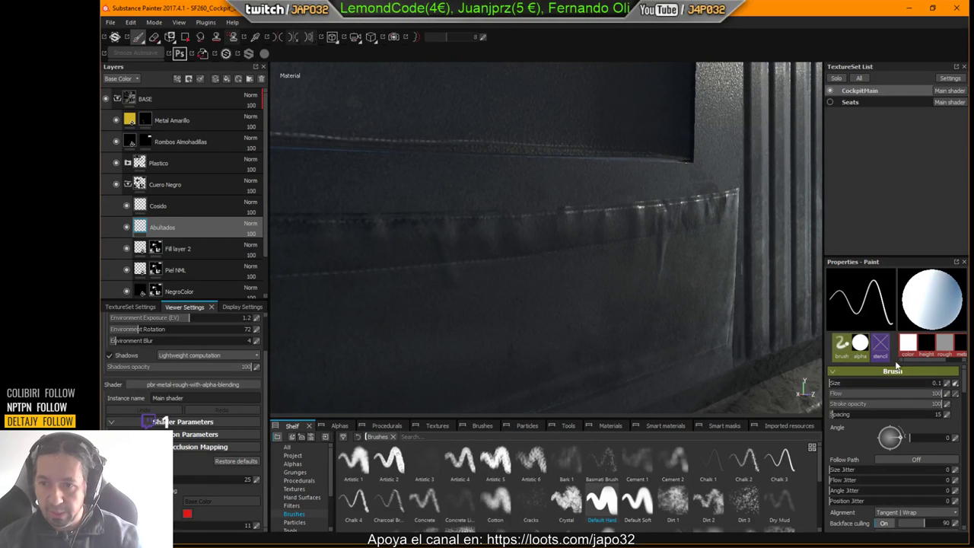
Limit the brush material to color and height by disabling its roughness, metallic and normal channels.
{"action": "scroll", "coordinate": [873, 435], "scroll_direction": "down", "scroll_amount": 5}
{"action": "scroll", "coordinate": [895, 425], "scroll_direction": "up", "scroll_amount": 1}
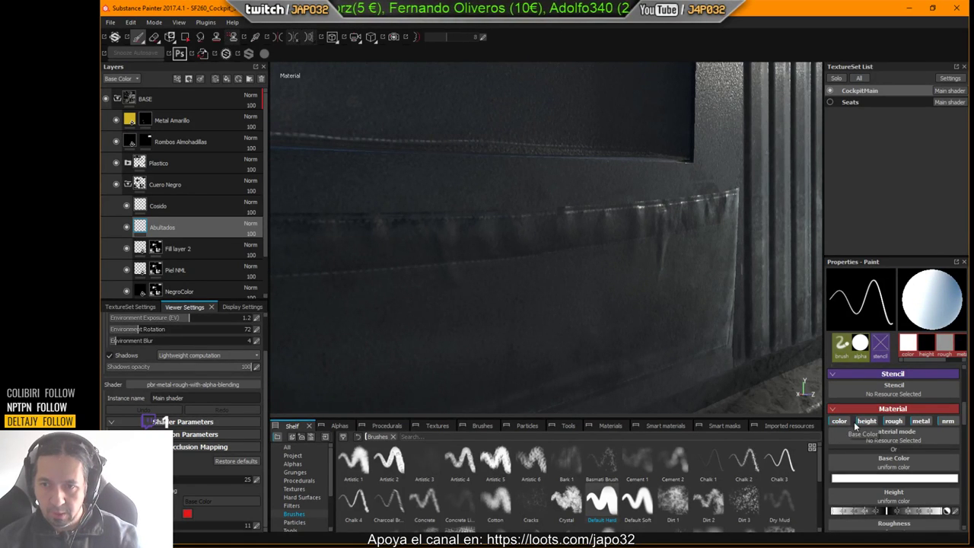
{"action": "left_click", "coordinate": [893, 423]}
{"action": "left_click", "coordinate": [922, 423]}
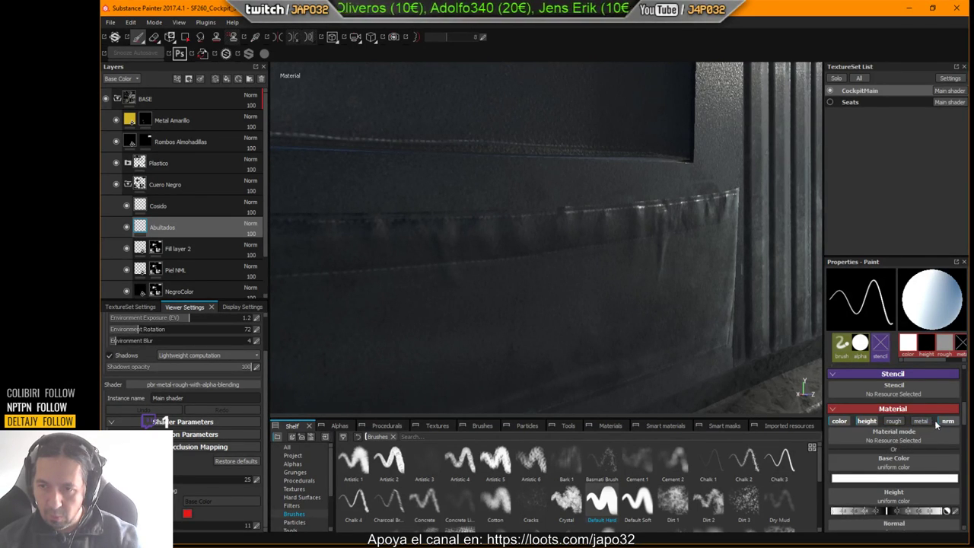
{"action": "left_click", "coordinate": [945, 423]}
Set the brush's base color to black and its height slightly below zero, and hide the side panels to enlarge the viewport.
{"action": "left_click", "coordinate": [905, 478]}
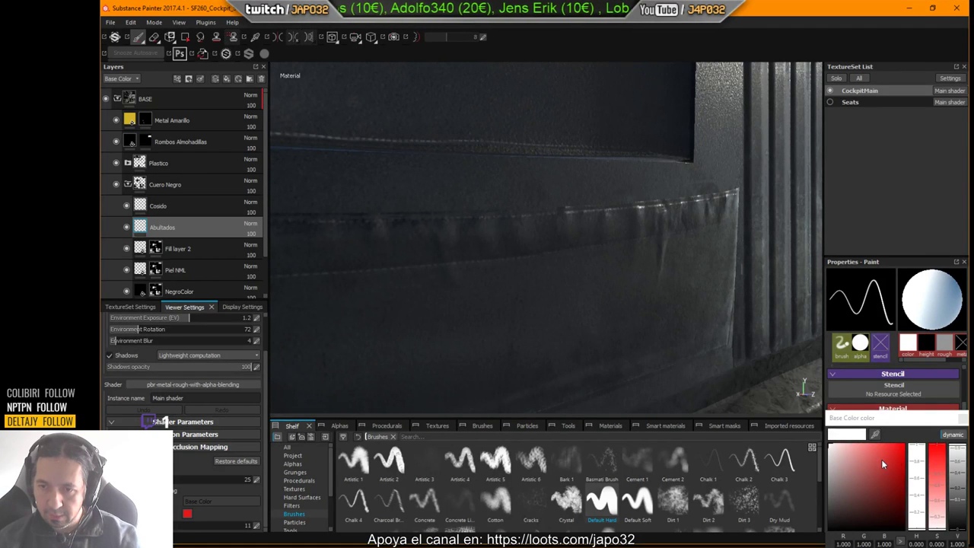
{"action": "left_click_drag", "start_coordinate": [882, 463], "coordinate": [811, 544]}
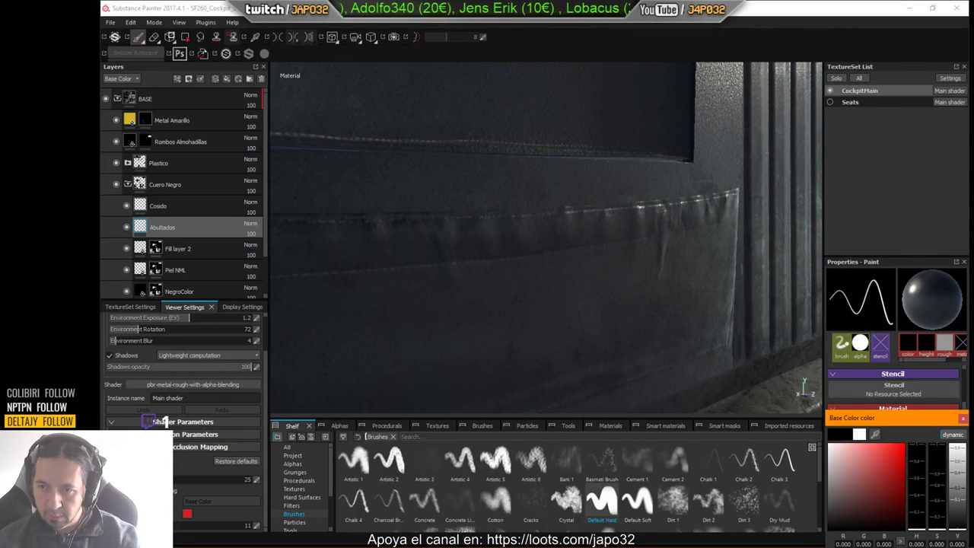
{"action": "left_click", "coordinate": [962, 419]}
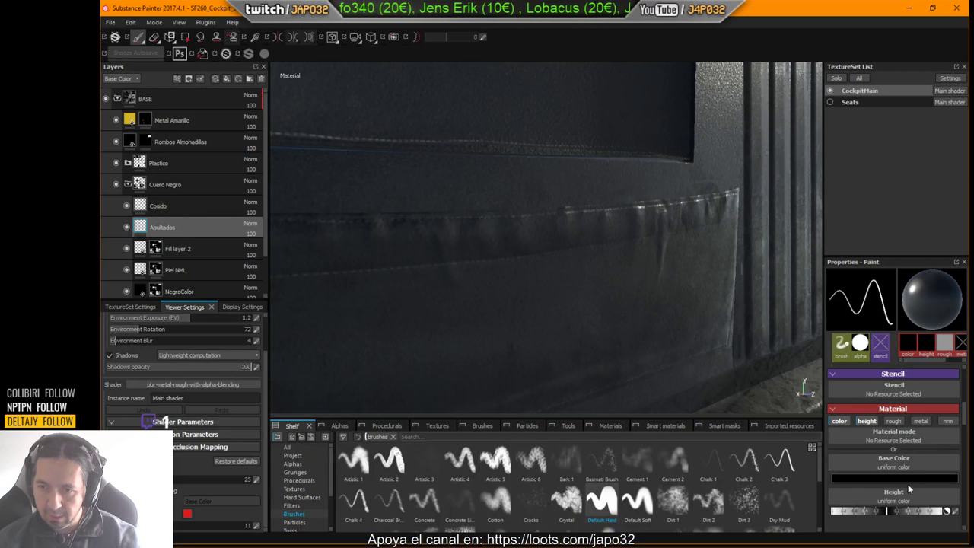
{"action": "left_click_drag", "start_coordinate": [887, 511], "coordinate": [877, 516]}
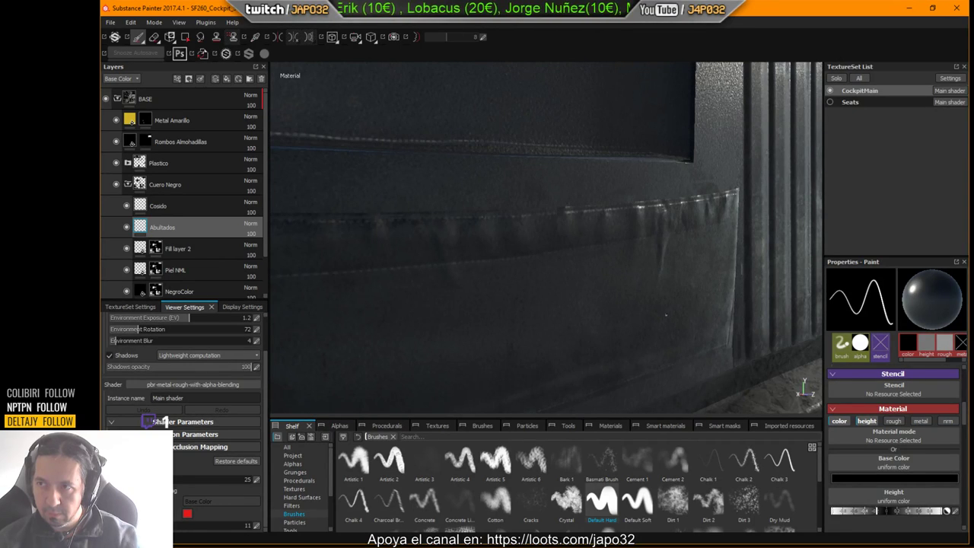
{"action": "key", "text": "Tab"}
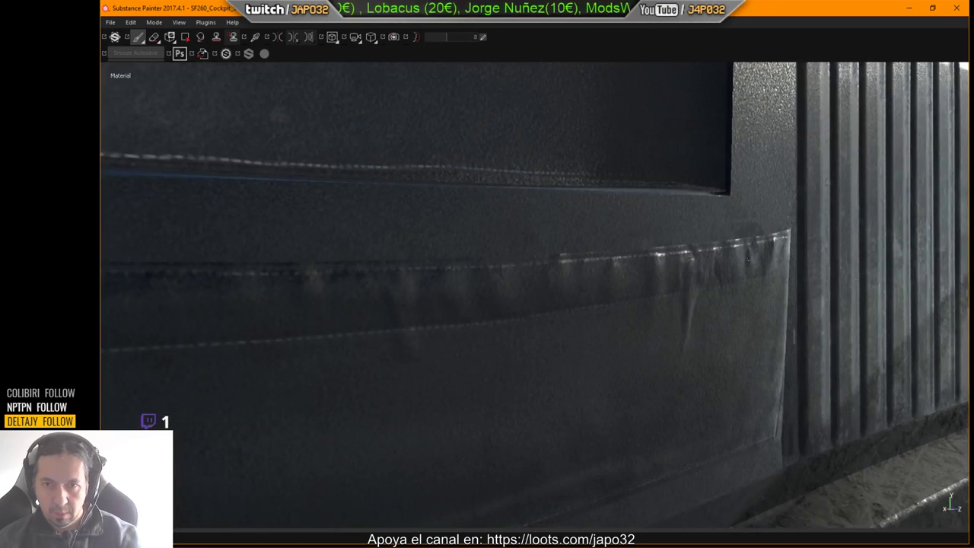
Examine the black leather centre console up close from above, then restore the side panels.
{"action": "left_click_drag", "start_coordinate": [785, 304], "coordinate": [638, 396], "text": "alt"}
{"action": "scroll", "coordinate": [630, 371], "scroll_direction": "up", "scroll_amount": 2}
{"action": "scroll", "coordinate": [688, 298], "scroll_direction": "up", "scroll_amount": 1}
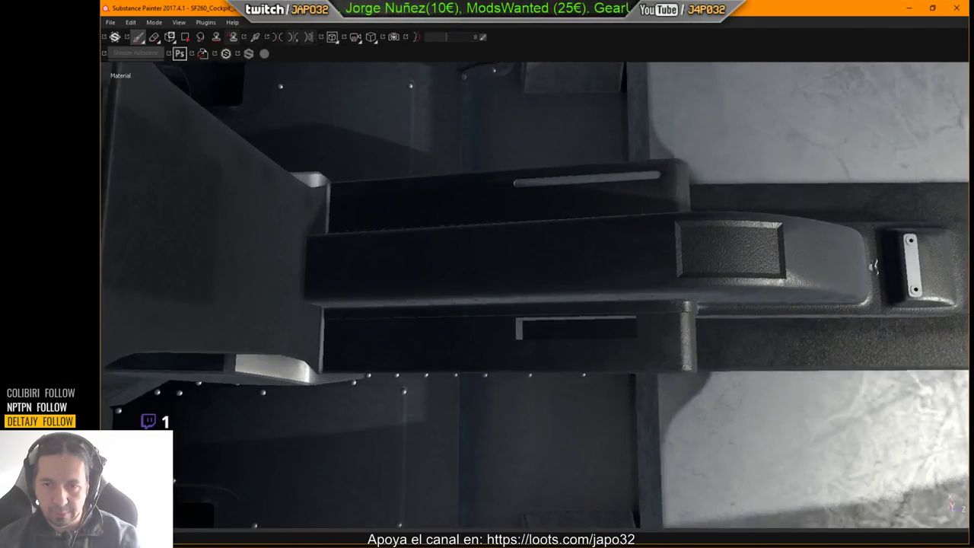
{"action": "left_click_drag", "start_coordinate": [698, 300], "coordinate": [684, 305], "text": "alt"}
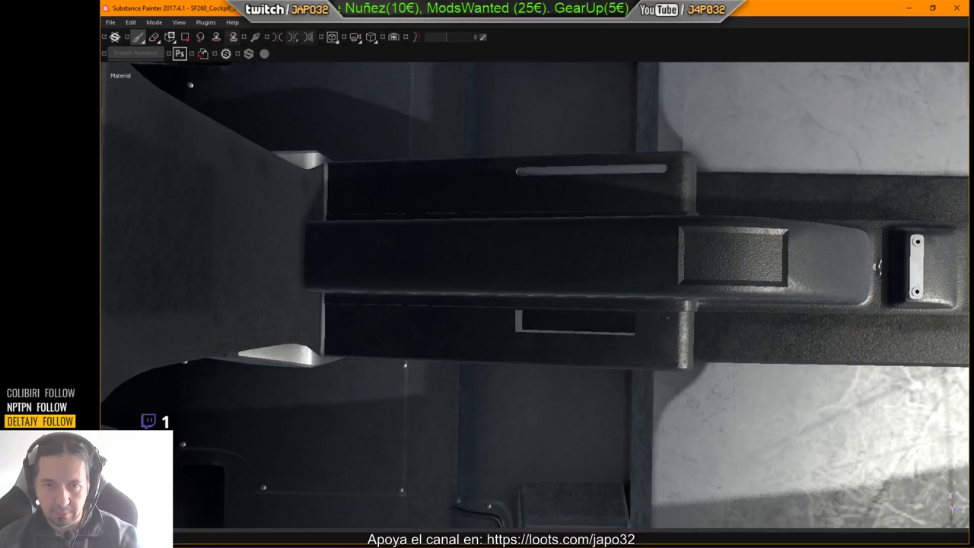
{"action": "right_click_drag", "start_coordinate": [667, 307], "coordinate": [681, 306], "text": "alt"}
{"action": "middle_click_drag", "start_coordinate": [681, 305], "coordinate": [641, 305], "text": "alt"}
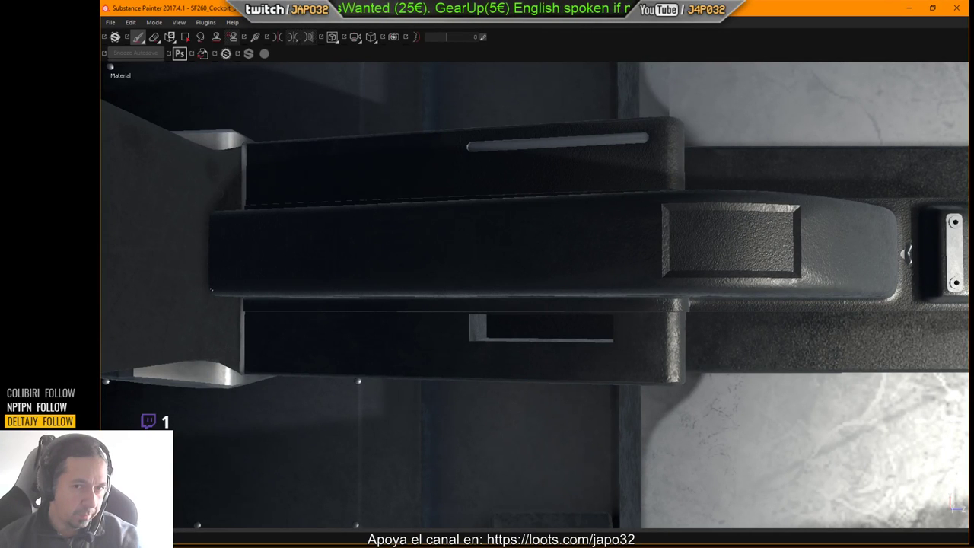
{"action": "key", "text": "Tab"}
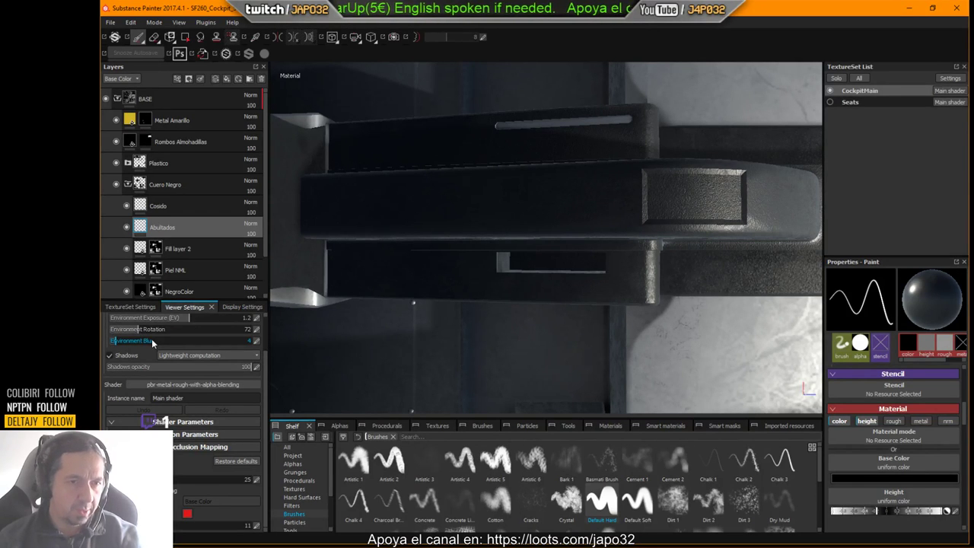
Try the panorama environment map on the console with its rotation set to 157.
{"action": "scroll", "coordinate": [211, 364], "scroll_direction": "up", "scroll_amount": 2}
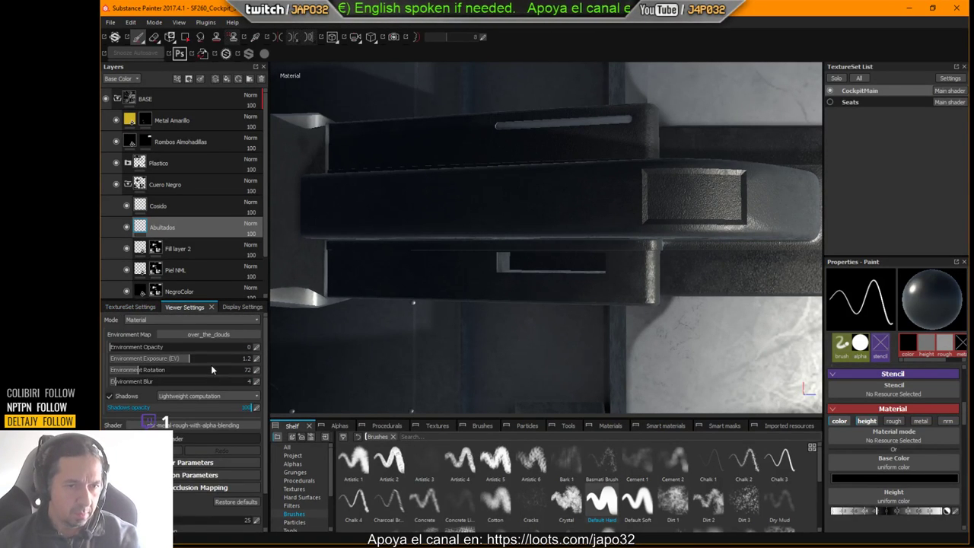
{"action": "left_click", "coordinate": [205, 333]}
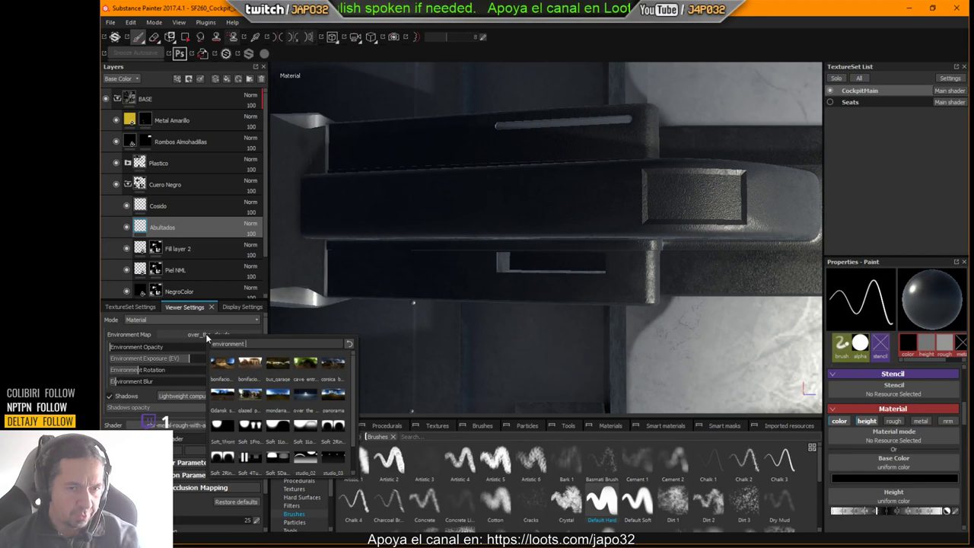
{"action": "left_click", "coordinate": [333, 393]}
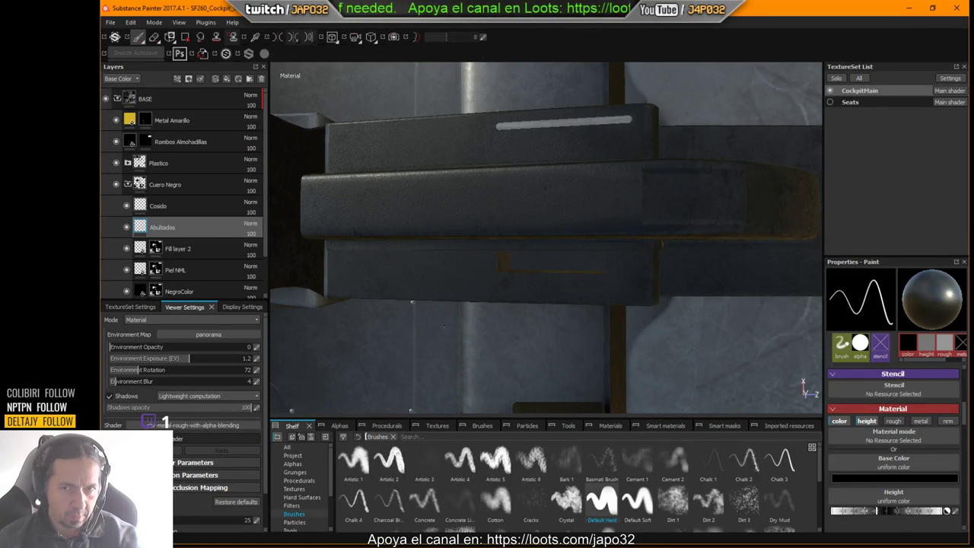
{"action": "right_click_drag", "start_coordinate": [586, 280], "coordinate": [618, 285], "text": "shift"}
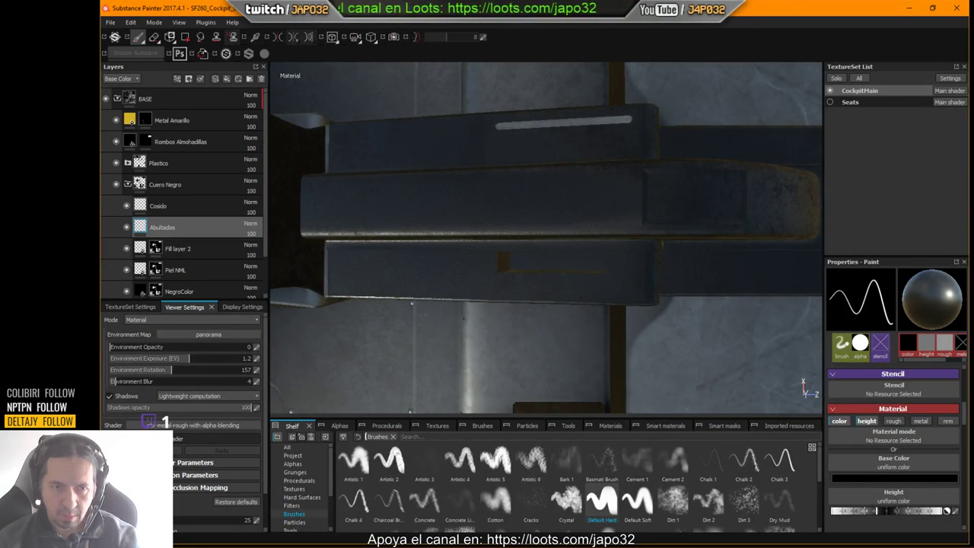
Switch the environment map to Soft_1LowContrastFront_2Backs, rotate it to 149 and disable shadows.
{"action": "left_click", "coordinate": [204, 335]}
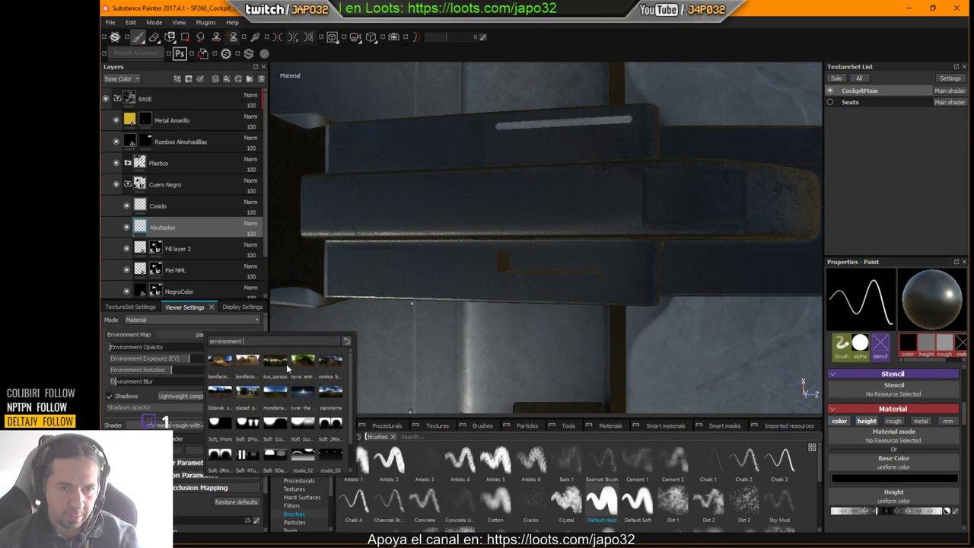
{"action": "left_click", "coordinate": [308, 428]}
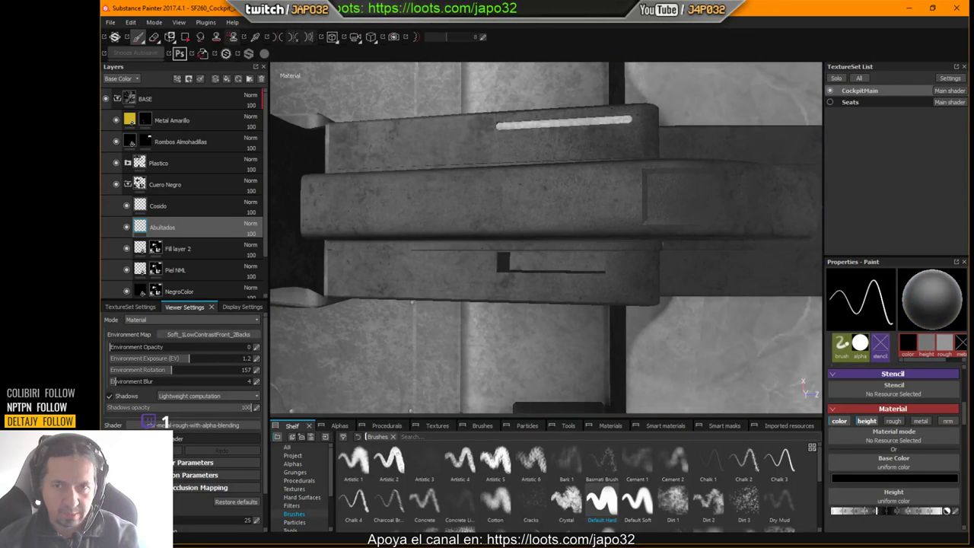
{"action": "right_click_drag", "start_coordinate": [609, 251], "coordinate": [635, 245], "text": "shift"}
{"action": "left_click", "coordinate": [124, 396]}
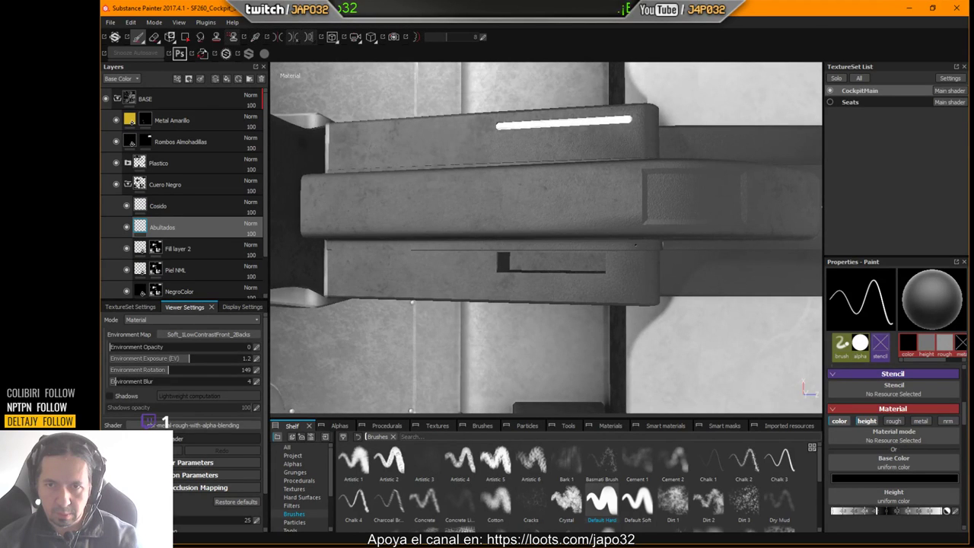
Keep the brush alignment at Tangent | Wrap and set its size space to Viewport.
{"action": "middle_click_drag", "start_coordinate": [536, 241], "coordinate": [636, 248], "text": "alt"}
{"action": "scroll", "coordinate": [744, 228], "scroll_direction": "up", "scroll_amount": 4}
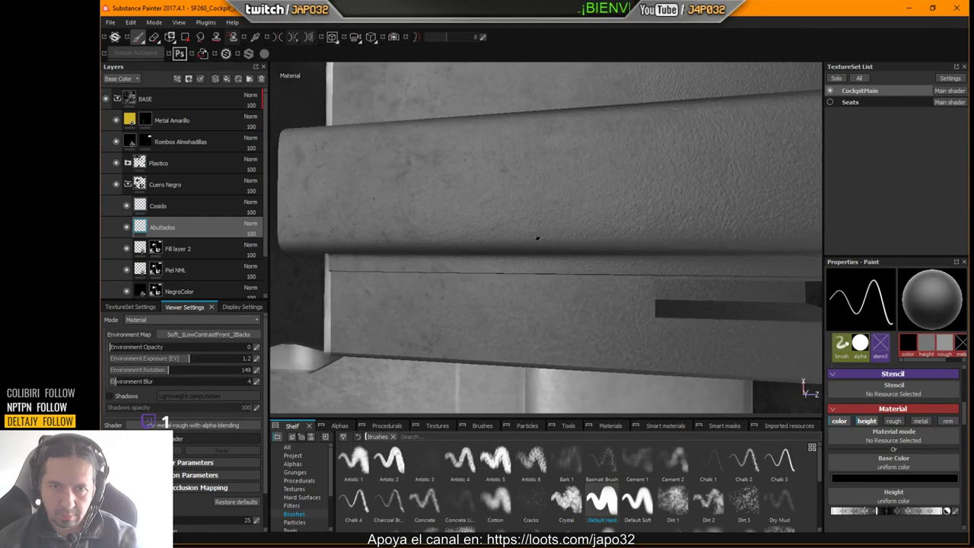
{"action": "middle_click_drag", "start_coordinate": [538, 236], "coordinate": [664, 243], "text": "alt"}
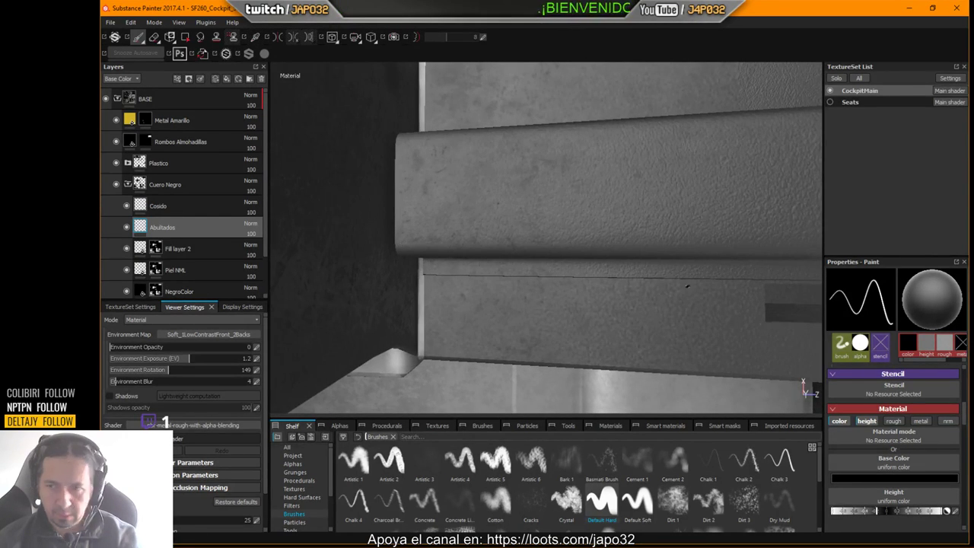
{"action": "left_click_drag", "start_coordinate": [965, 409], "coordinate": [971, 380]}
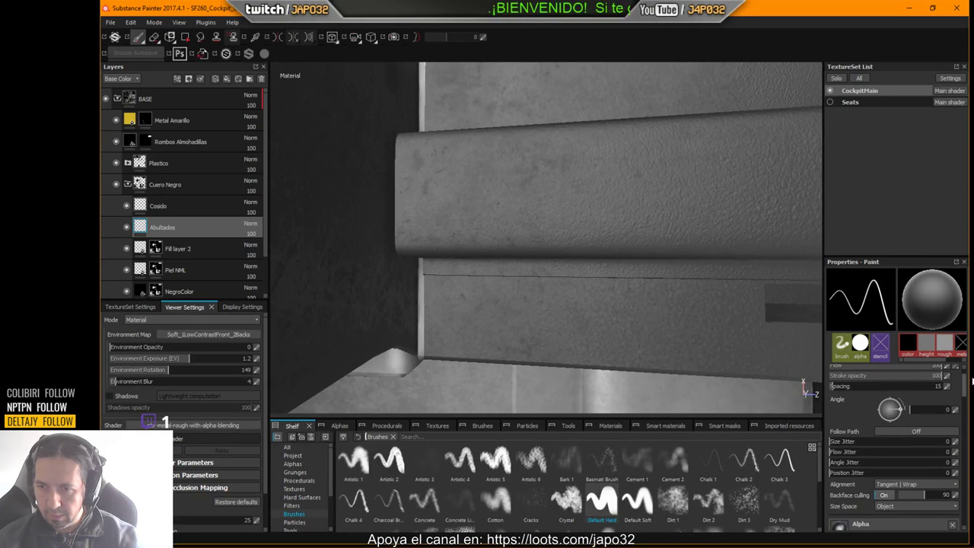
{"action": "left_click", "coordinate": [898, 485]}
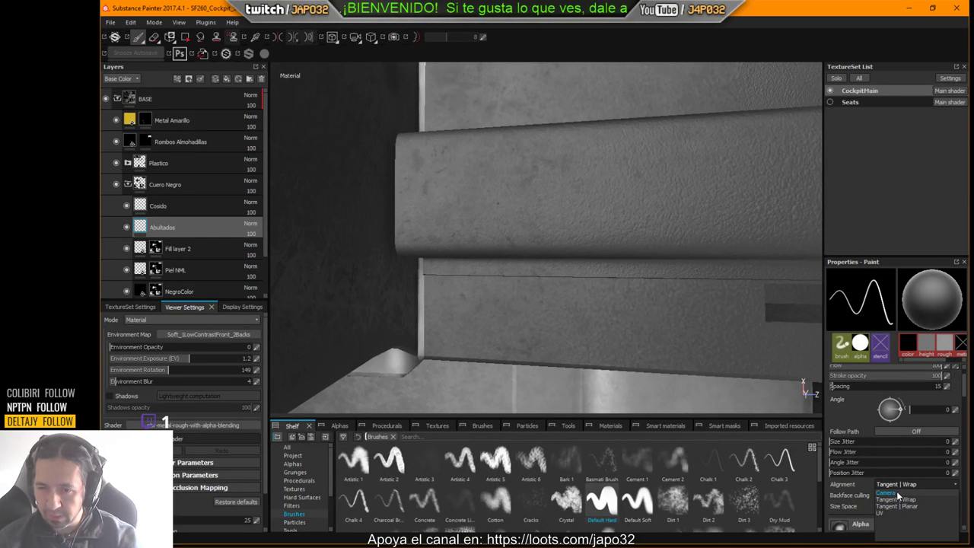
{"action": "left_click", "coordinate": [898, 498]}
{"action": "scroll", "coordinate": [906, 504], "scroll_direction": "down", "scroll_amount": 1}
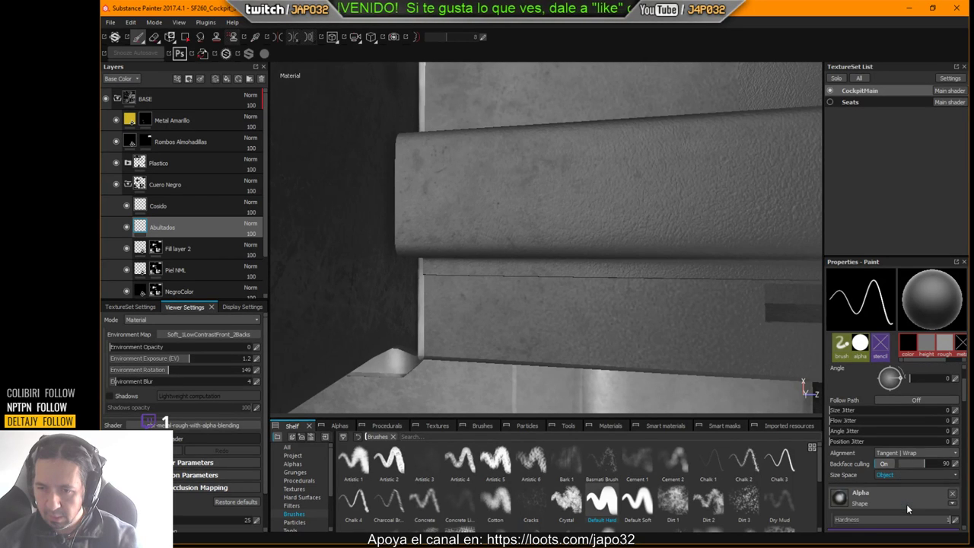
{"action": "left_click", "coordinate": [902, 475]}
{"action": "left_click", "coordinate": [902, 488]}
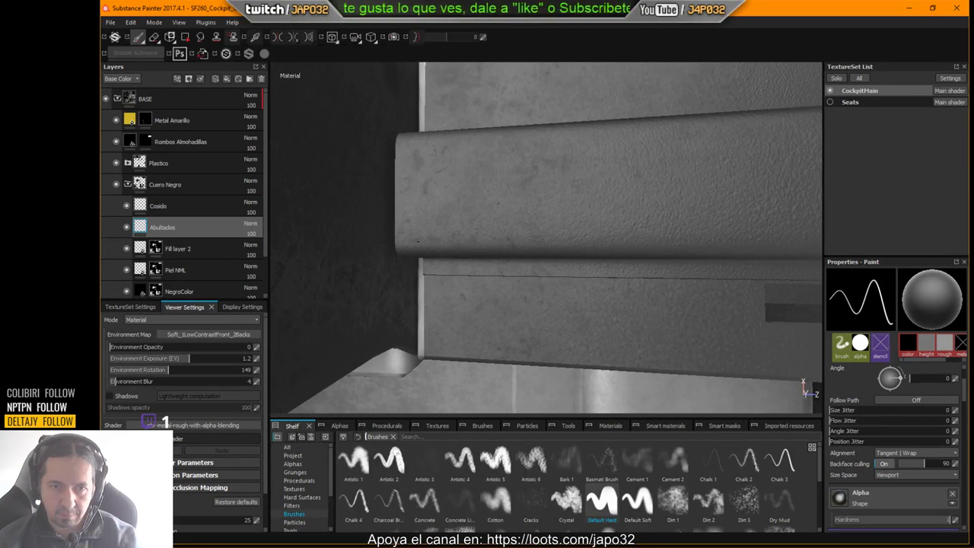
Undo a freehand test stroke on the console cover and try a straight seam line along its long edge instead.
{"action": "left_click_drag", "start_coordinate": [417, 242], "coordinate": [660, 218]}
{"action": "key", "text": "ctrl+z"}
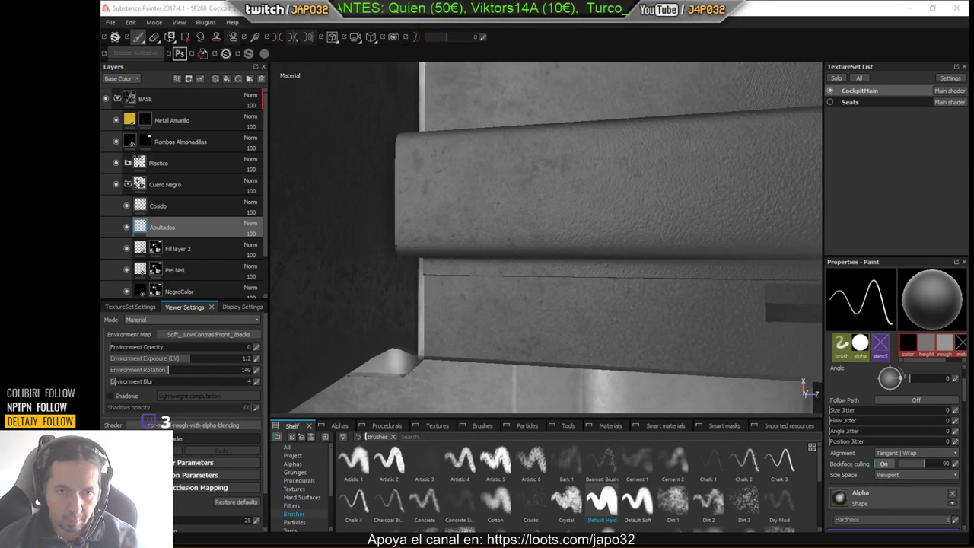
{"action": "key", "text": "shift"}
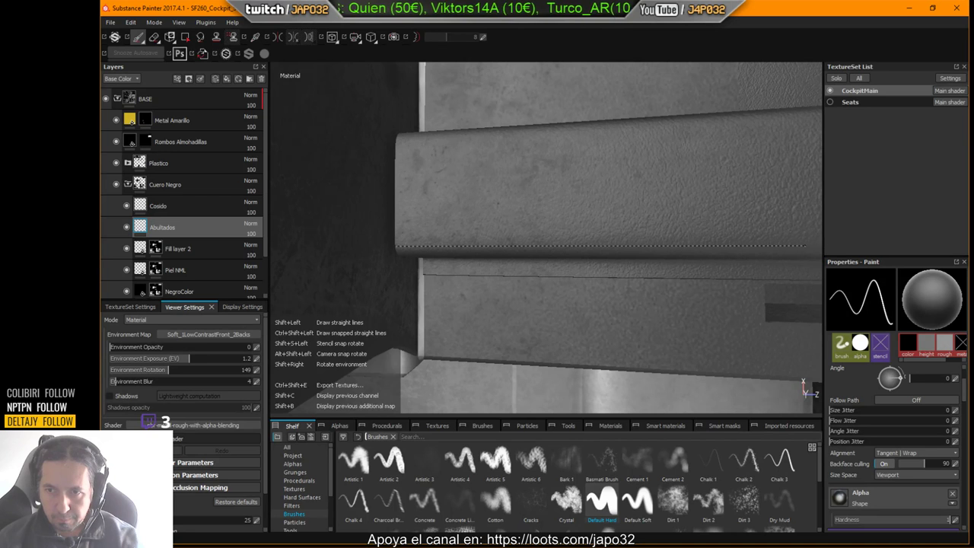
{"action": "left_click", "coordinate": [808, 244], "text": "shift"}
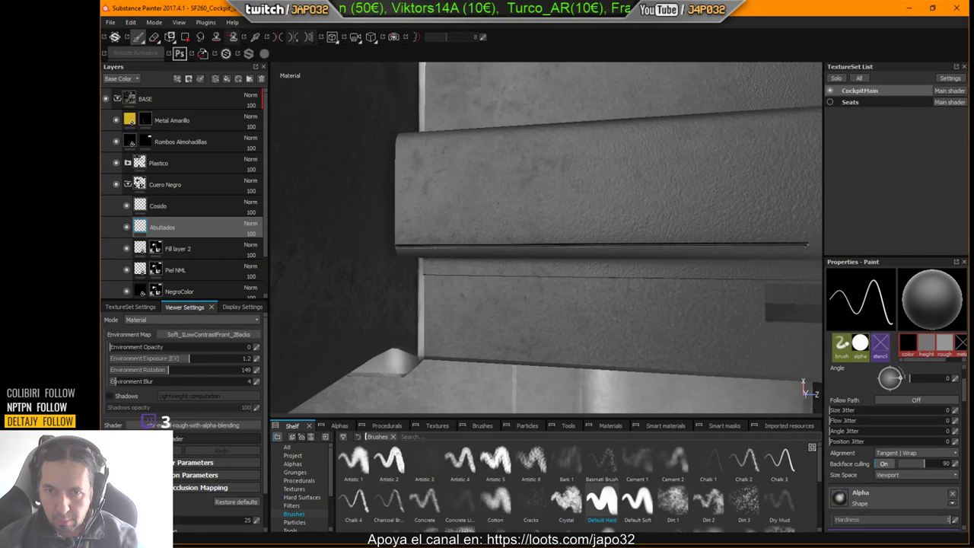
Try extending the straight seam line along the console cover's edge past the recessed rectangular panel.
{"action": "mouse_move", "coordinate": [808, 245]}
{"action": "left_mouse_down", "text": "alt"}
{"action": "mouse_move", "coordinate": [757, 274]}
{"action": "mouse_move", "coordinate": [637, 250]}
{"action": "mouse_move", "coordinate": [640, 219]}
{"action": "mouse_move", "coordinate": [639, 248]}
{"action": "mouse_move", "coordinate": [528, 196]}
{"action": "mouse_move", "coordinate": [639, 243]}
{"action": "left_mouse_up", "text": "alt"}
{"action": "middle_click_drag", "start_coordinate": [639, 243], "coordinate": [493, 281], "text": "alt"}
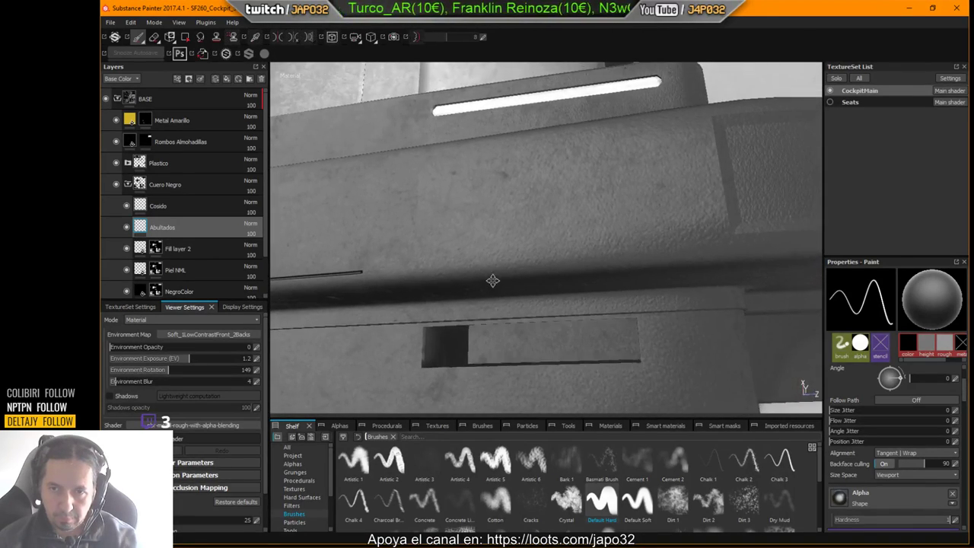
{"action": "left_click_drag", "start_coordinate": [433, 278], "coordinate": [552, 288], "text": "alt"}
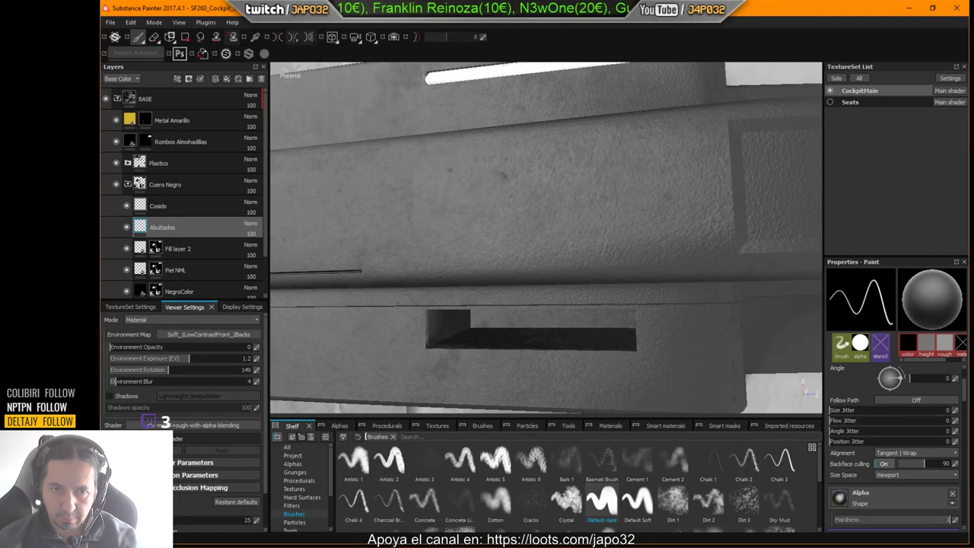
{"action": "middle_click_drag", "start_coordinate": [430, 273], "coordinate": [409, 282], "text": "alt"}
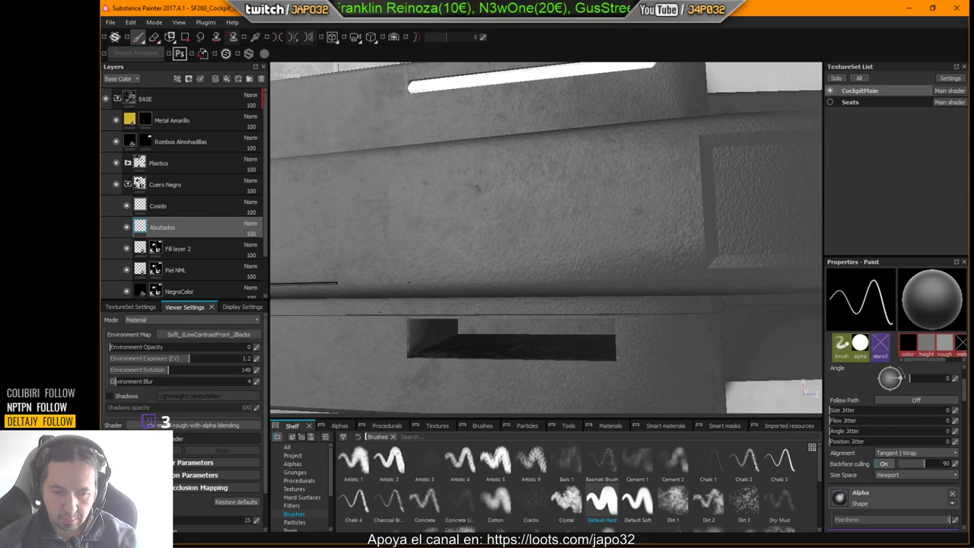
{"action": "key", "text": "Tab"}
{"action": "left_click_drag", "start_coordinate": [408, 282], "coordinate": [868, 291], "text": "alt"}
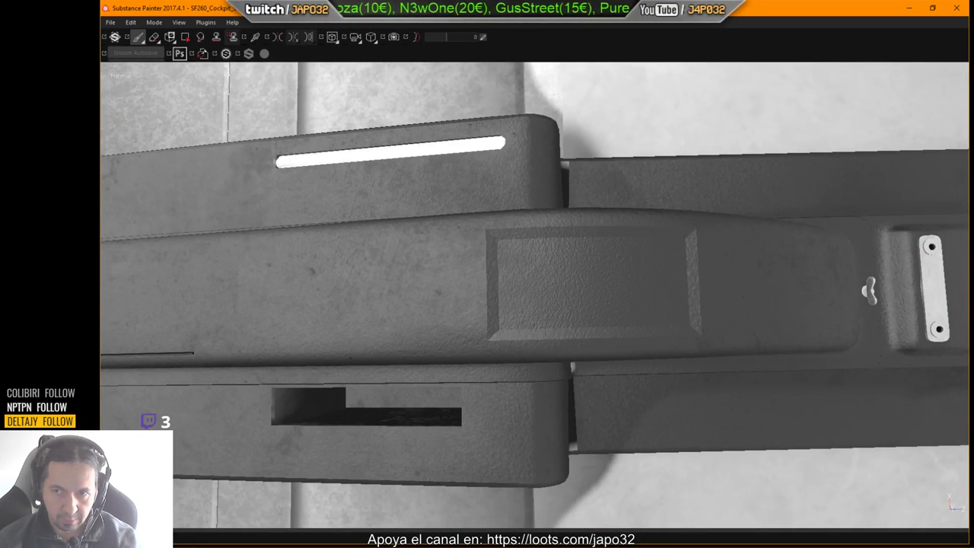
{"action": "left_click_drag", "start_coordinate": [869, 291], "coordinate": [832, 264], "text": "alt"}
{"action": "left_click_drag", "start_coordinate": [921, 308], "coordinate": [937, 384], "text": "alt"}
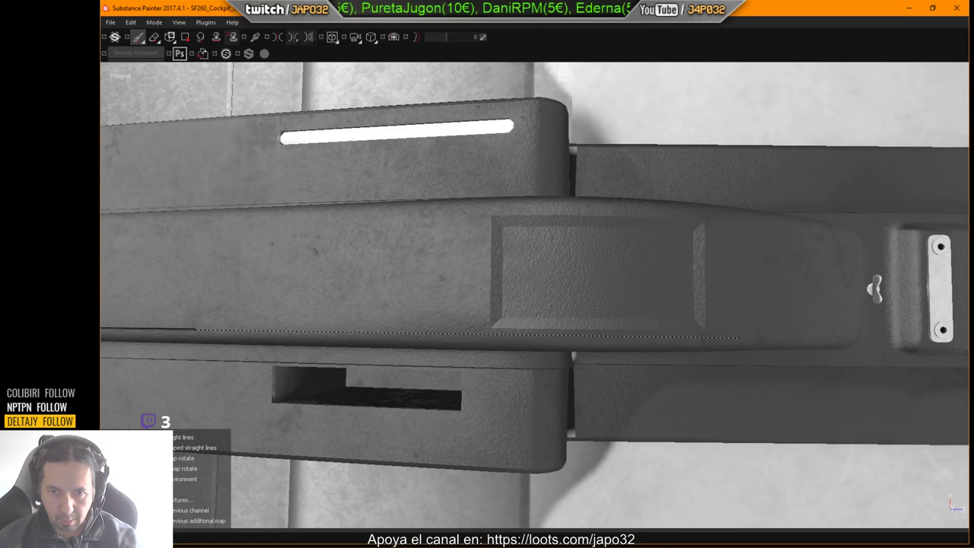
{"action": "left_click", "coordinate": [739, 337], "text": "shift"}
Try continuing the seam line to the cover's sloped end and curving it down across the base flange.
{"action": "middle_click_drag", "start_coordinate": [739, 337], "coordinate": [498, 306], "text": "alt"}
{"action": "left_click_drag", "start_coordinate": [461, 300], "coordinate": [454, 301], "text": "alt"}
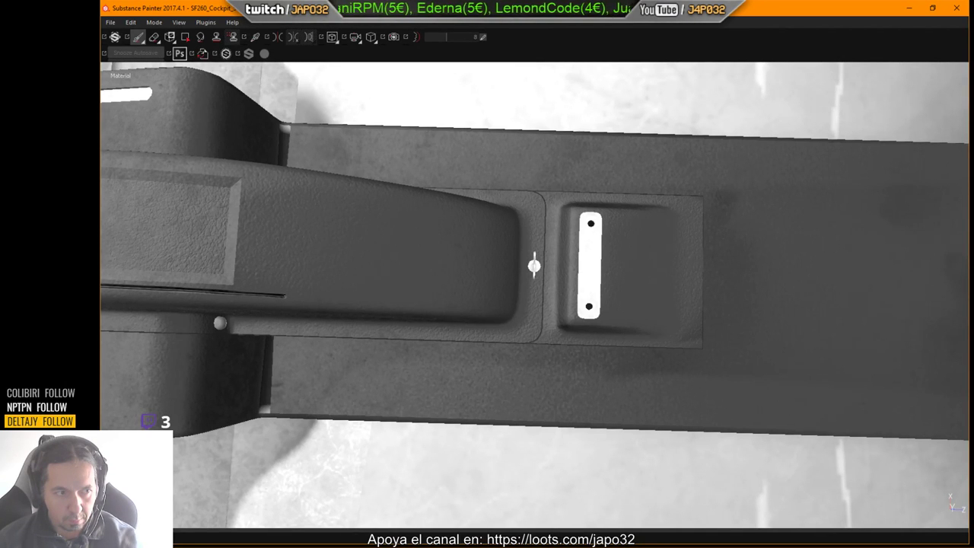
{"action": "key", "text": "shift"}
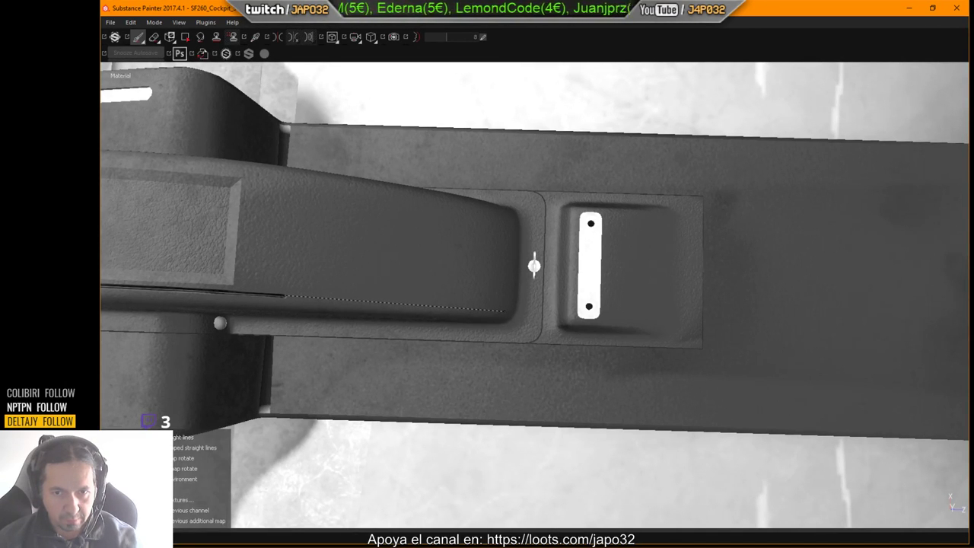
{"action": "left_click", "coordinate": [505, 311], "text": "shift"}
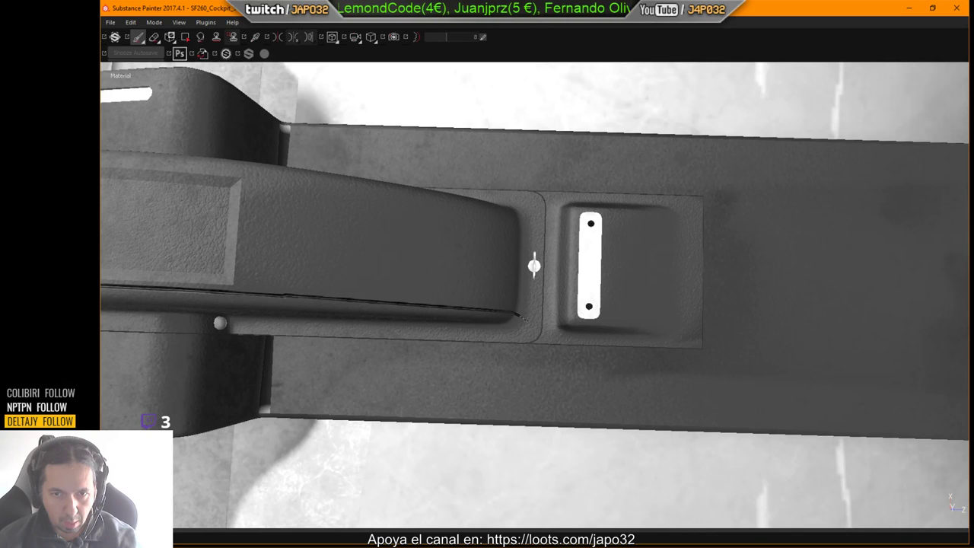
{"action": "left_click_drag", "start_coordinate": [524, 318], "coordinate": [534, 333]}
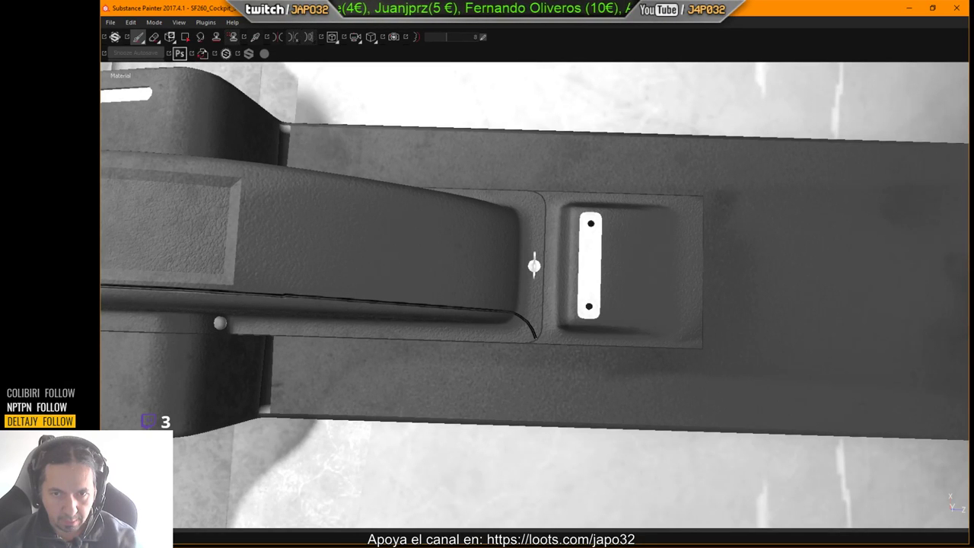
Inspect the painted seam from the side, undo all its strokes on the console cover and restore the side panels.
{"action": "left_click_drag", "start_coordinate": [535, 265], "coordinate": [546, 222], "text": "alt"}
{"action": "right_click_drag", "start_coordinate": [689, 221], "coordinate": [707, 251], "text": "alt"}
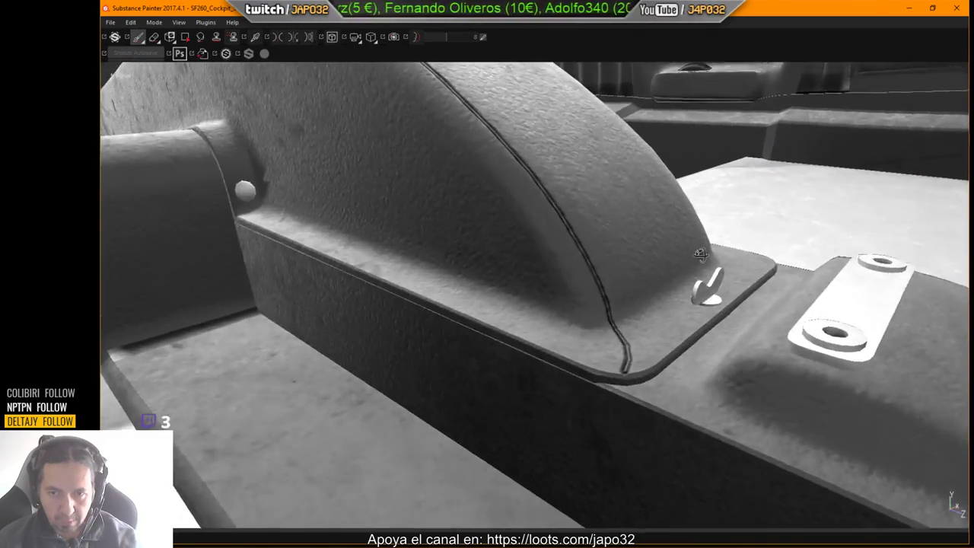
{"action": "left_click_drag", "start_coordinate": [707, 251], "coordinate": [685, 284], "text": "alt"}
{"action": "right_click_drag", "start_coordinate": [685, 284], "coordinate": [662, 266], "text": "alt"}
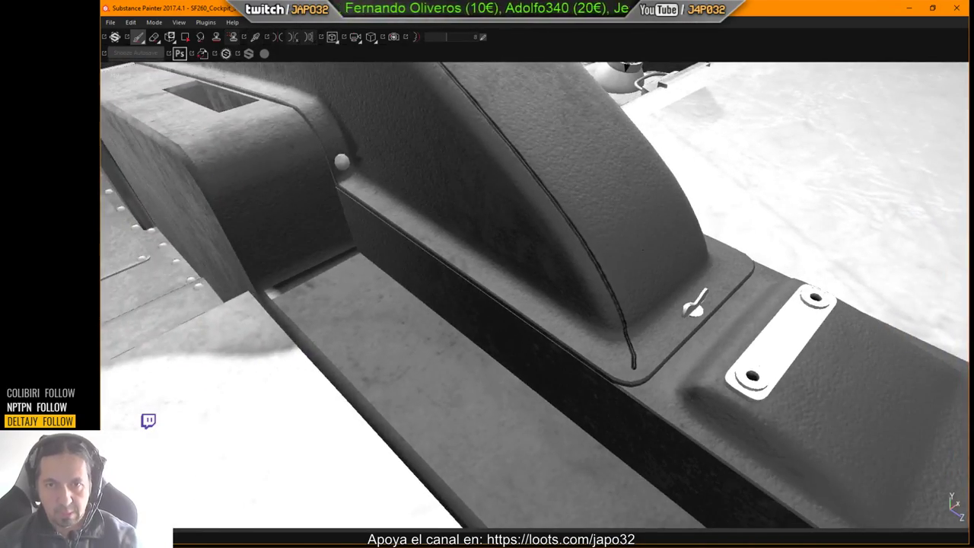
{"action": "key", "text": "ctrl+z"}
{"action": "key", "text": "ctrl+z"}
{"action": "middle_click_drag", "start_coordinate": [524, 234], "coordinate": [630, 334], "text": "alt"}
{"action": "right_click_drag", "start_coordinate": [629, 334], "coordinate": [598, 305], "text": "alt"}
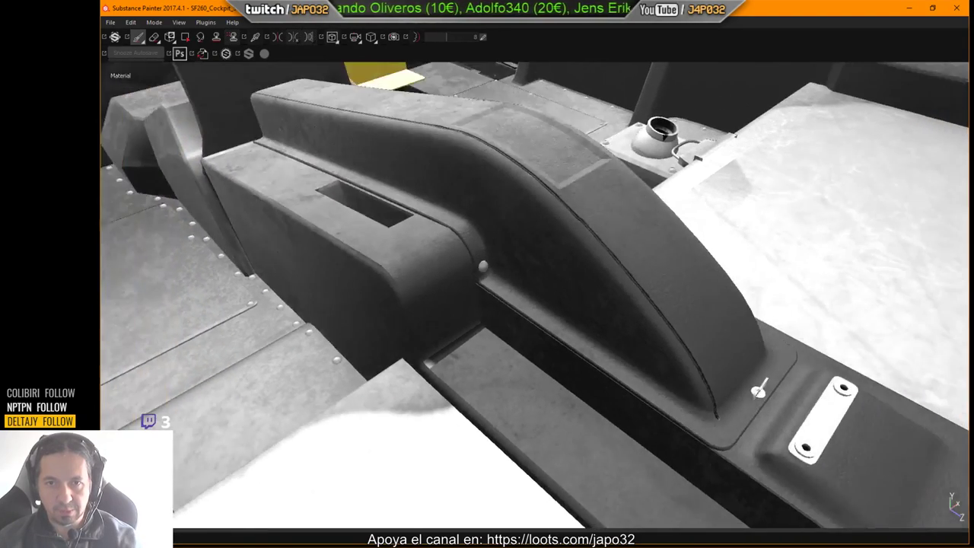
{"action": "left_click_drag", "start_coordinate": [758, 390], "coordinate": [845, 281], "text": "alt"}
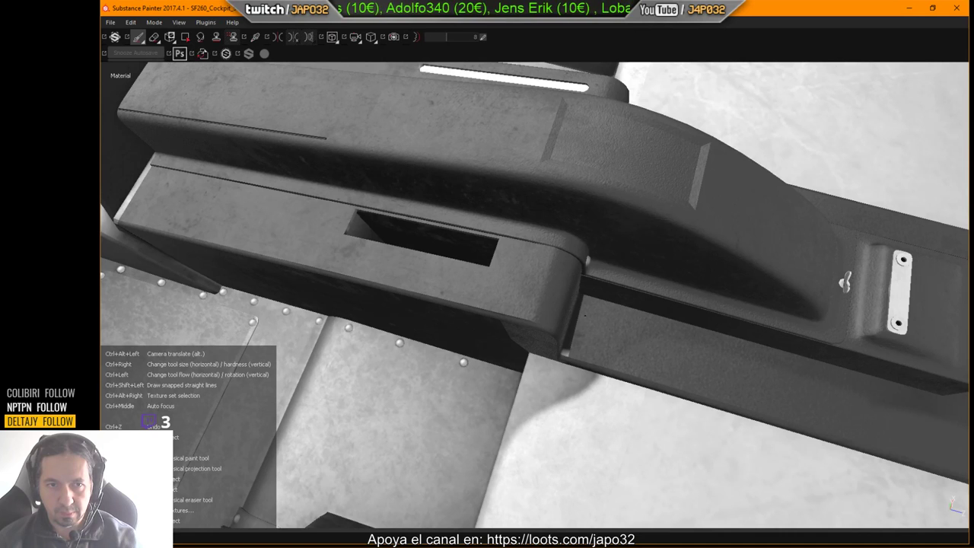
{"action": "key", "text": "ctrl"}
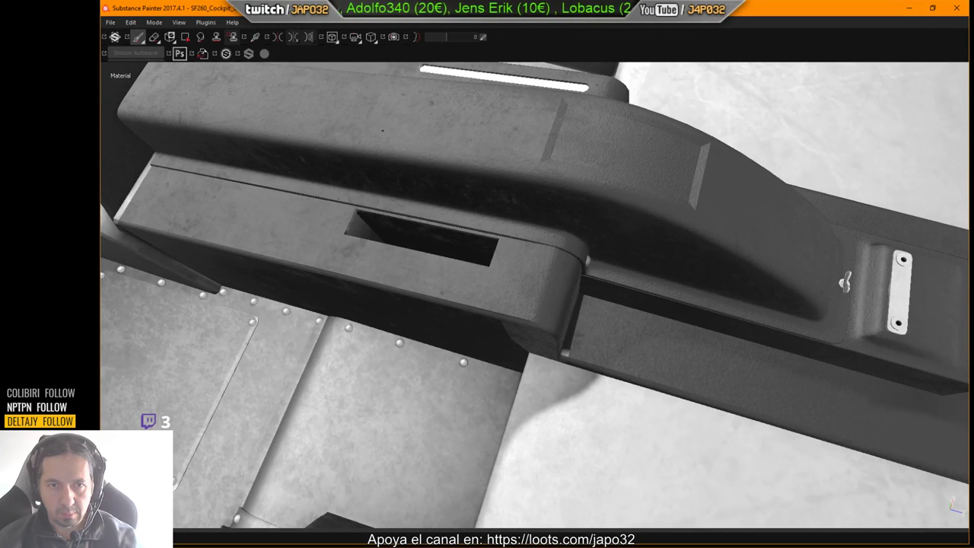
{"action": "key", "text": "Tab"}
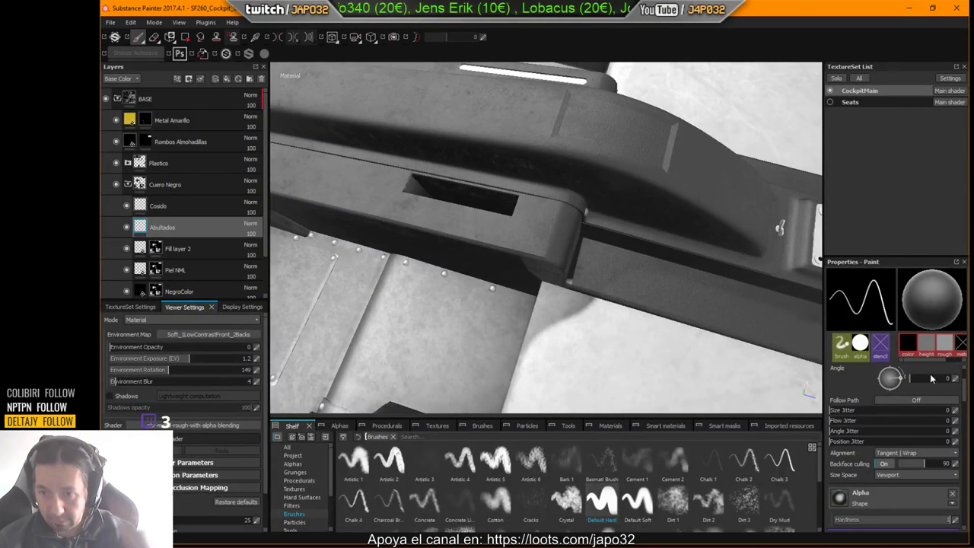
Try lowering the brush flow to 11 and painting thin seam strokes on the console cover's top.
{"action": "scroll", "coordinate": [964, 389], "scroll_direction": "down", "scroll_amount": 2}
{"action": "scroll", "coordinate": [964, 389], "scroll_direction": "up", "scroll_amount": 3}
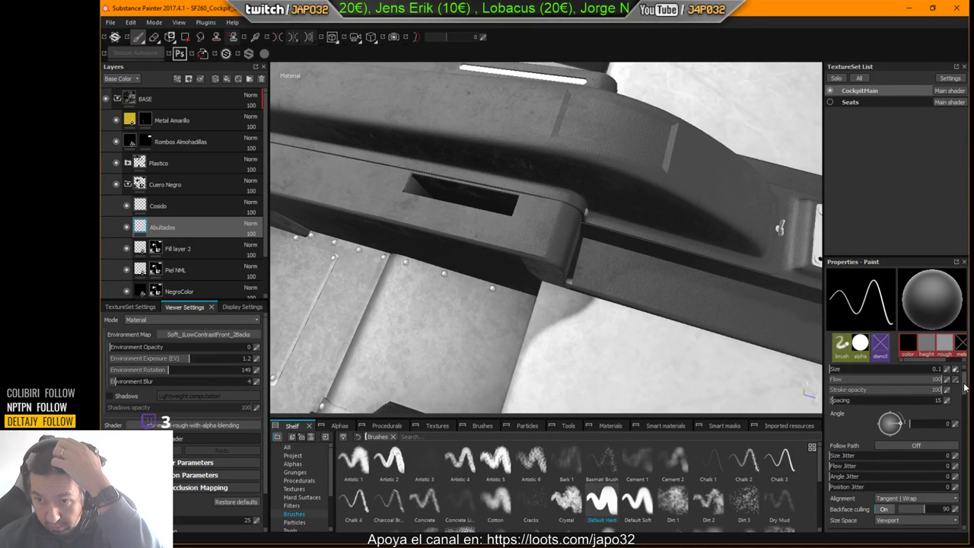
{"action": "left_click_drag", "start_coordinate": [894, 393], "coordinate": [840, 402]}
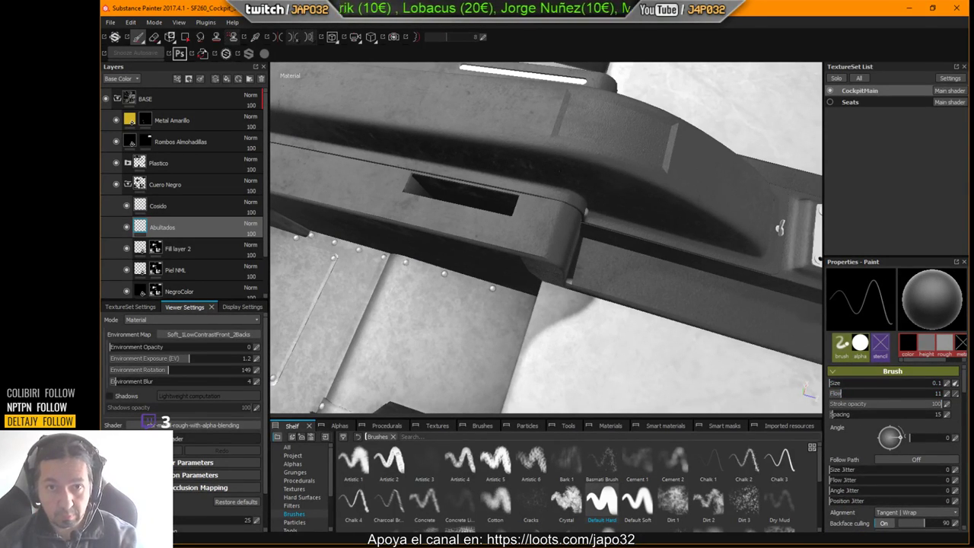
{"action": "key", "text": "Tab"}
{"action": "left_click_drag", "start_coordinate": [473, 163], "coordinate": [522, 265], "text": "alt"}
{"action": "scroll", "coordinate": [522, 264], "scroll_direction": "up", "scroll_amount": 2}
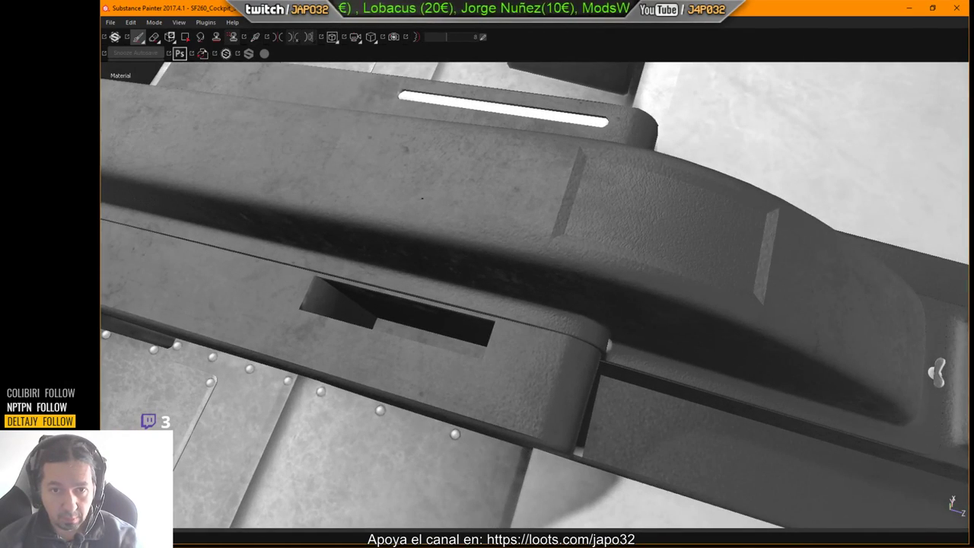
{"action": "left_click_drag", "start_coordinate": [405, 209], "coordinate": [523, 275], "text": "alt"}
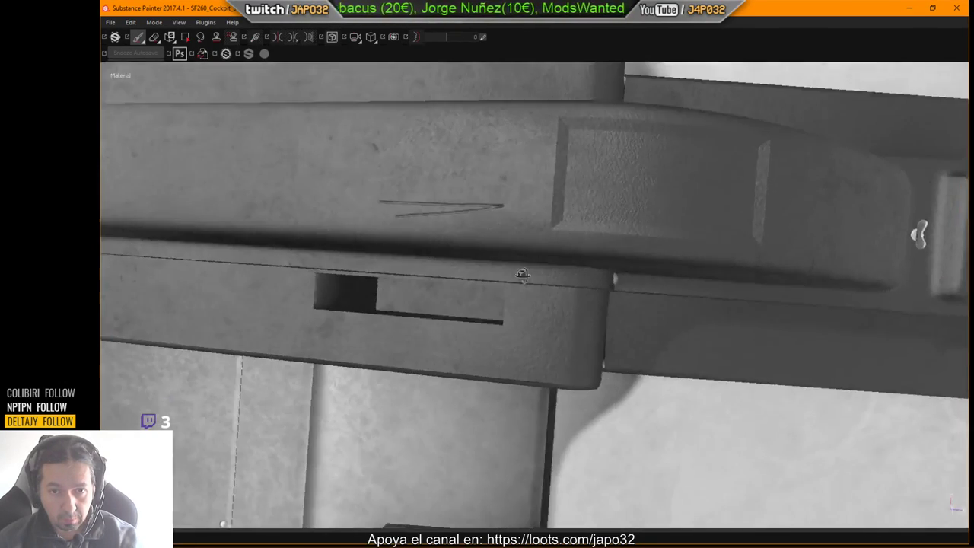
{"action": "scroll", "coordinate": [678, 233], "scroll_direction": "up", "scroll_amount": 2}
{"action": "key", "text": "ctrl+z"}
Restore the brush flow to full and try a seam line on the console cover with a slightly raised height value.
{"action": "key", "text": "Tab"}
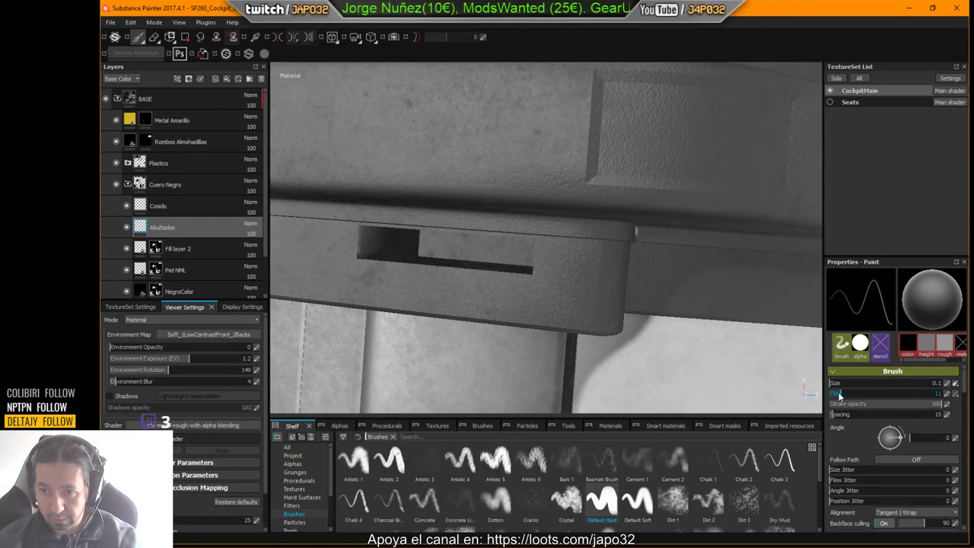
{"action": "left_click_drag", "start_coordinate": [839, 394], "coordinate": [944, 394]}
{"action": "scroll", "coordinate": [920, 434], "scroll_direction": "down", "scroll_amount": 5}
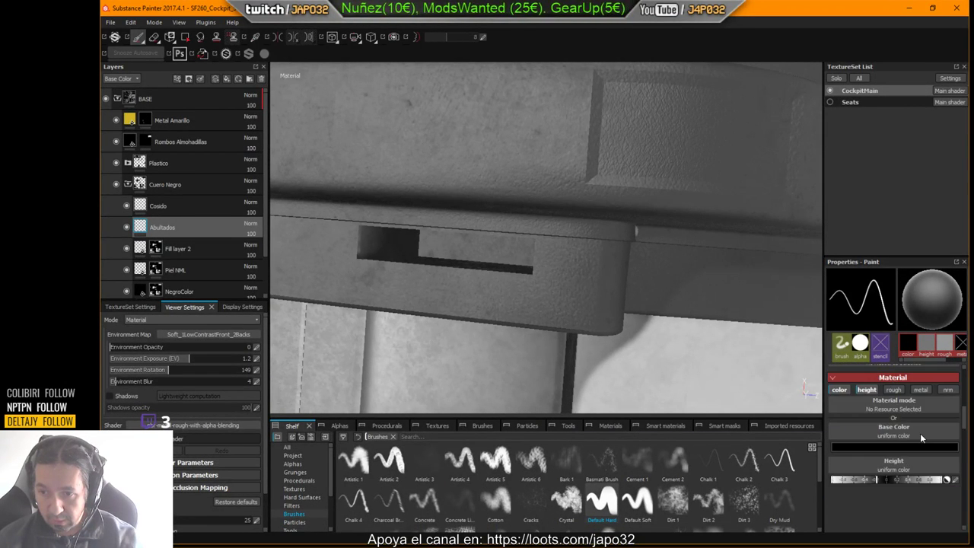
{"action": "left_click_drag", "start_coordinate": [876, 479], "coordinate": [884, 479]}
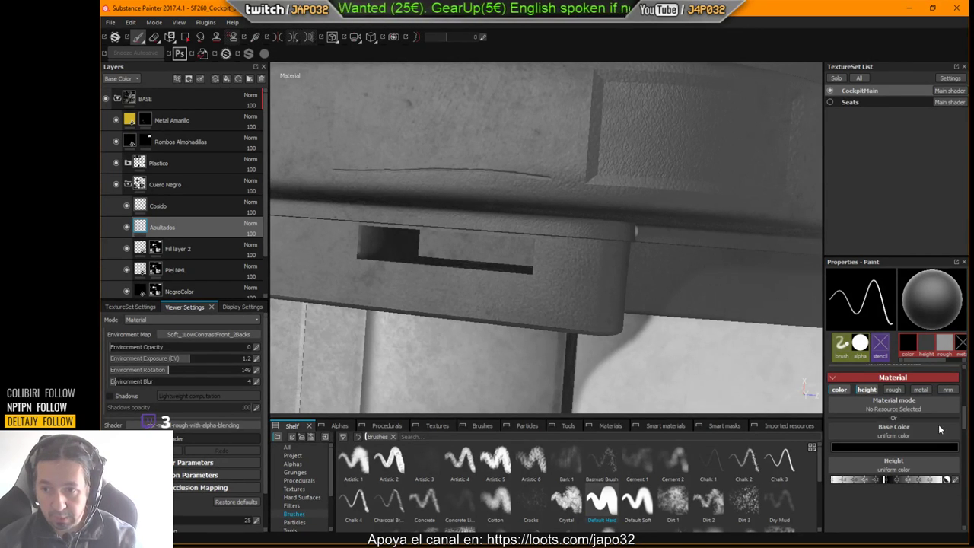
{"action": "left_click_drag", "start_coordinate": [525, 175], "coordinate": [518, 228], "text": "alt"}
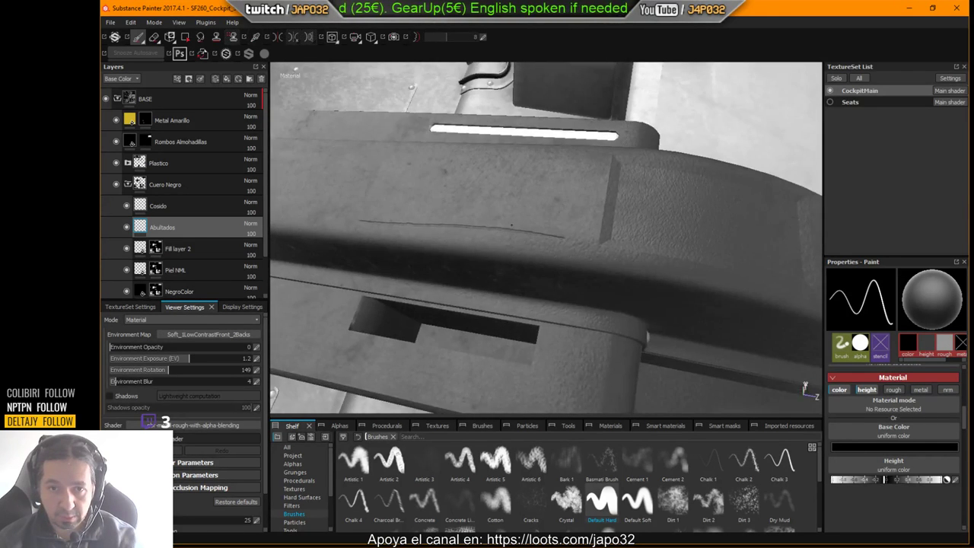
{"action": "right_click_drag", "start_coordinate": [517, 213], "coordinate": [518, 247], "text": "alt"}
{"action": "left_click_drag", "start_coordinate": [519, 248], "coordinate": [533, 293], "text": "alt"}
{"action": "key", "text": "ctrl+z"}
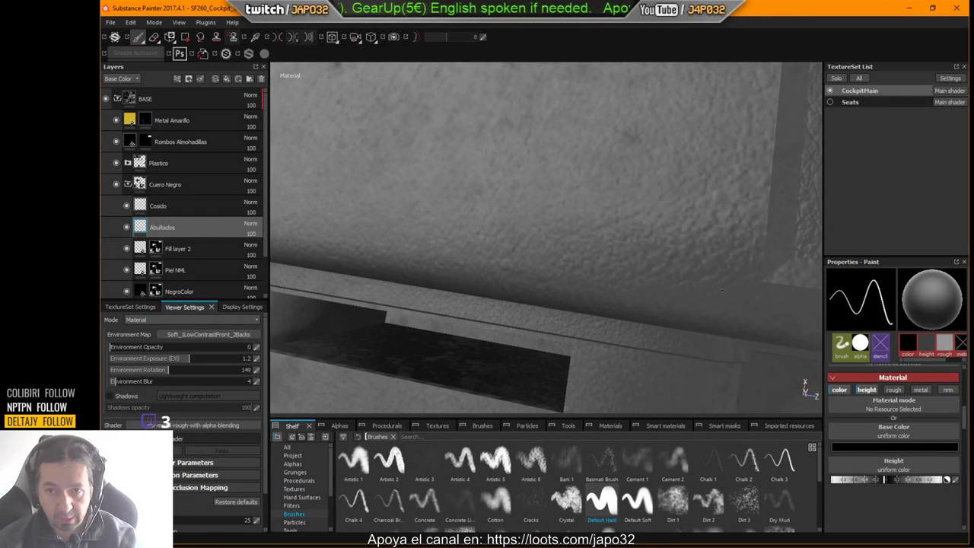
Turn off the brush's height channel and try a pure red base color with a test stroke on the cover.
{"action": "left_click", "coordinate": [866, 388]}
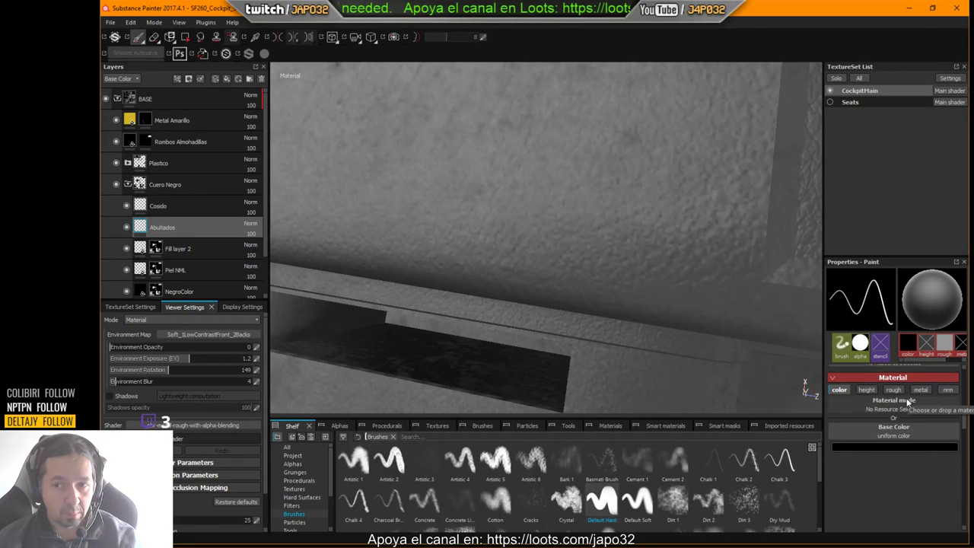
{"action": "left_click", "coordinate": [891, 445]}
{"action": "left_click", "coordinate": [906, 446]}
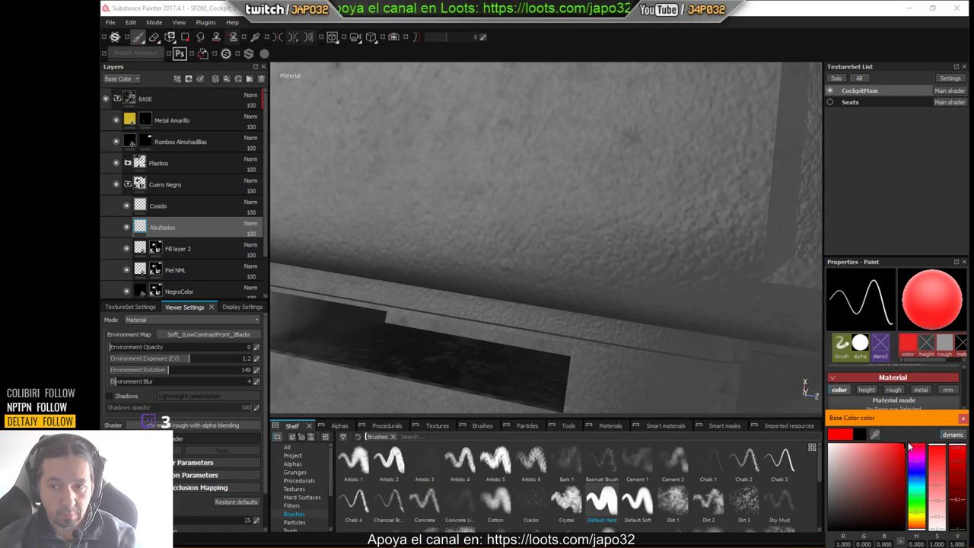
{"action": "mouse_move", "coordinate": [514, 156]}
{"action": "left_mouse_down"}
{"action": "mouse_move", "coordinate": [490, 177]}
{"action": "mouse_move", "coordinate": [566, 209]}
{"action": "left_mouse_up"}
{"action": "key", "text": "ctrl+z"}
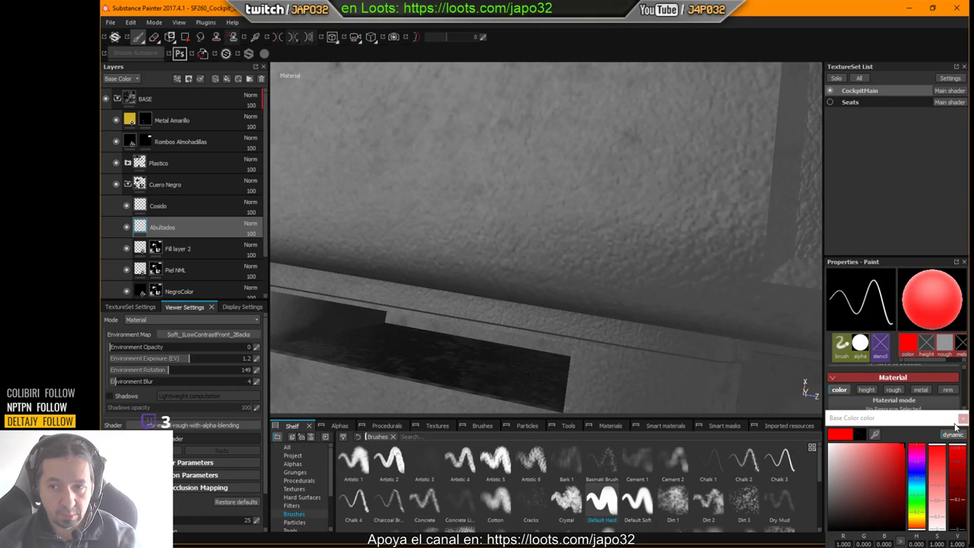
Darken the brush's base color to near-black, RGB 0.005 each, and enlarge the brush.
{"action": "left_click", "coordinate": [852, 502]}
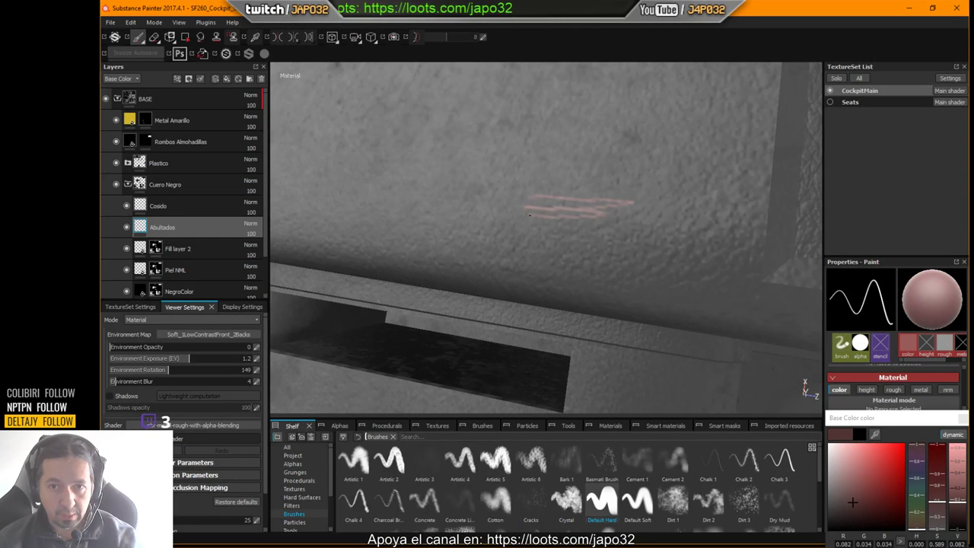
{"action": "left_click", "coordinate": [828, 528]}
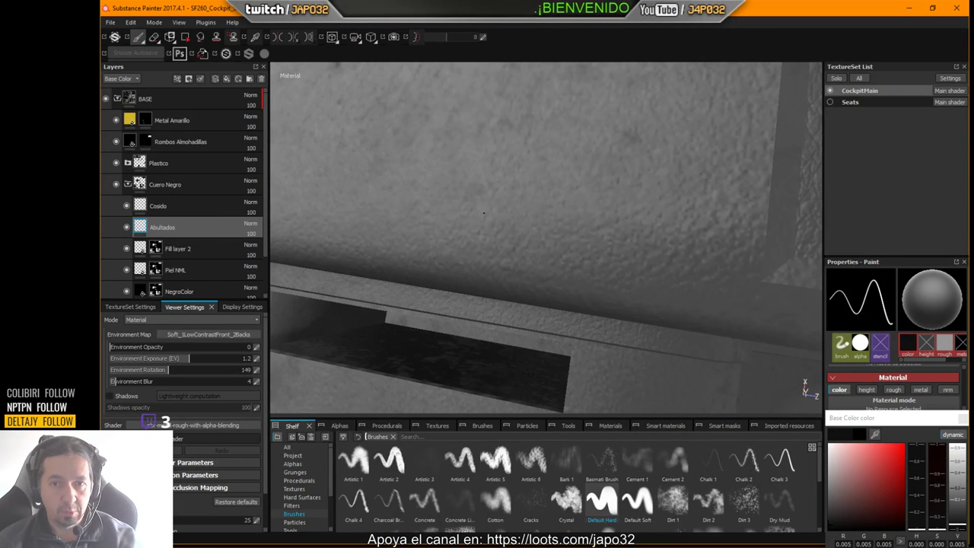
{"action": "right_click_drag", "start_coordinate": [484, 213], "coordinate": [520, 213], "text": "ctrl"}
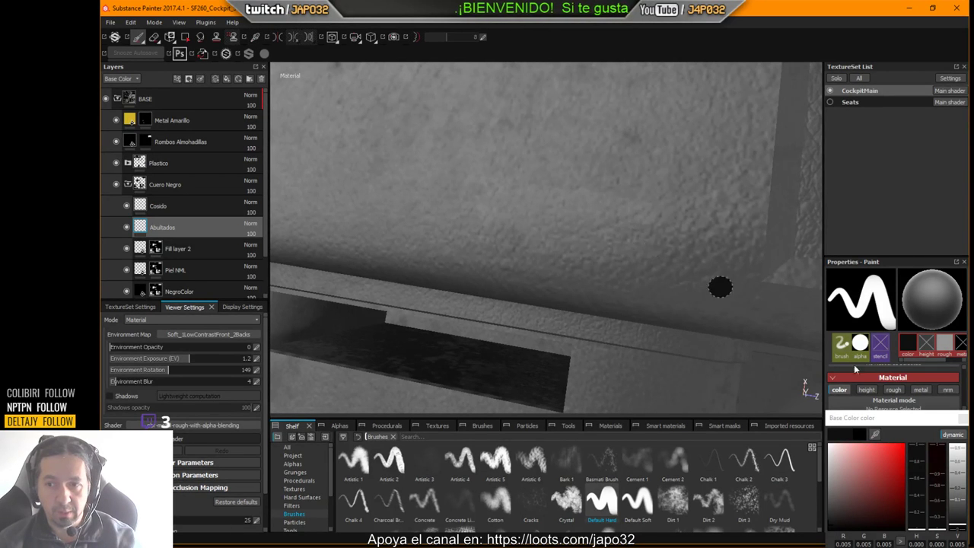
{"action": "left_click", "coordinate": [961, 420]}
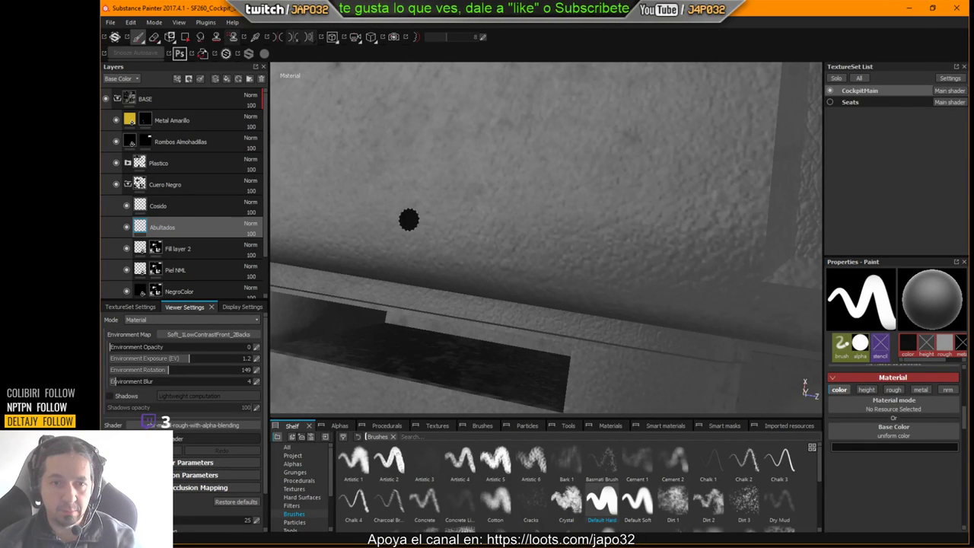
Try adding a new paint layer above Abultados with a test dab on the cover, and delete that layer.
{"action": "left_click_drag", "start_coordinate": [428, 193], "coordinate": [540, 222], "text": "alt"}
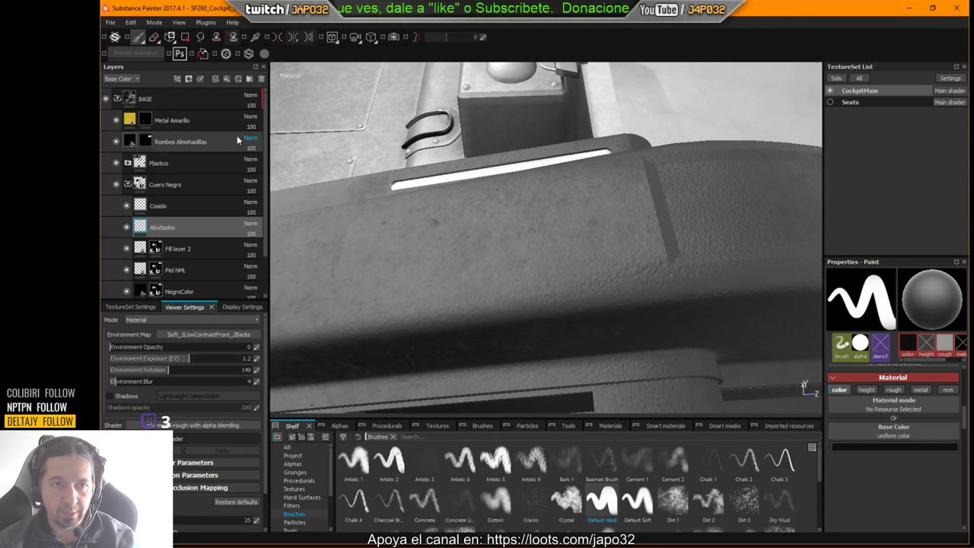
{"action": "left_click", "coordinate": [217, 78]}
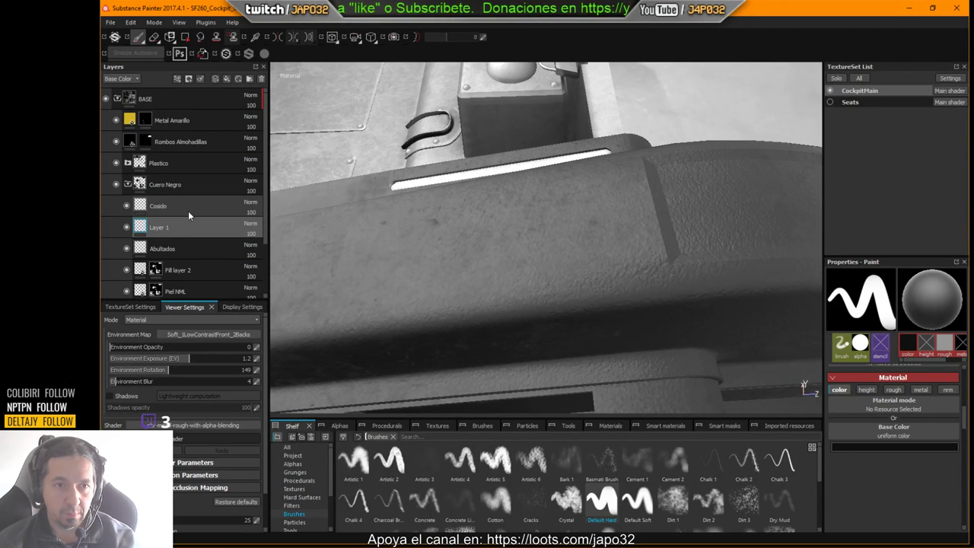
{"action": "double_click", "coordinate": [166, 228]}
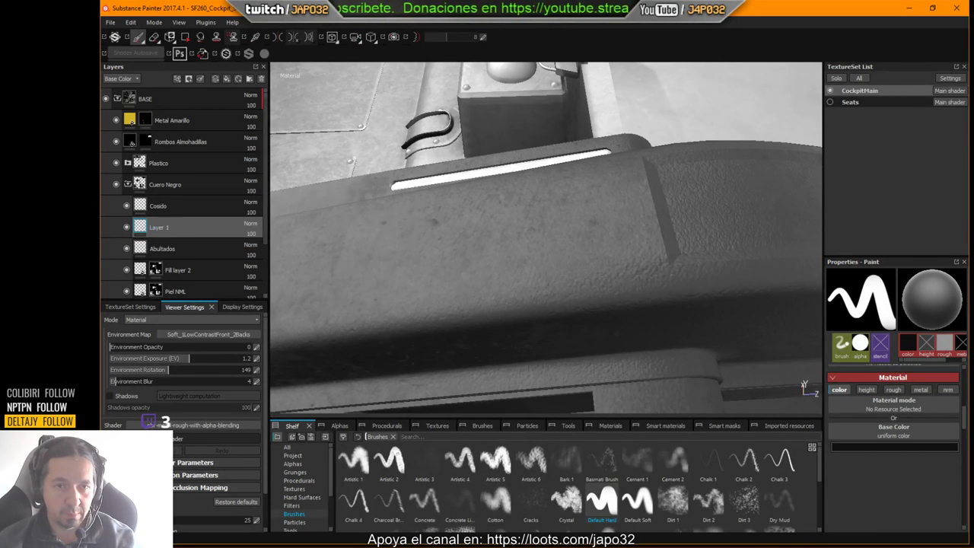
{"action": "key", "text": "ctrl+z"}
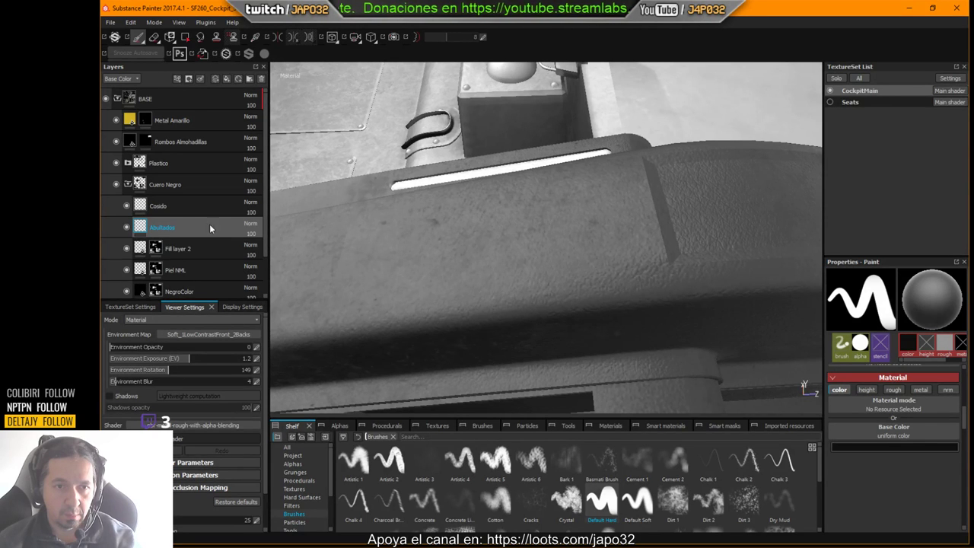
{"action": "left_click", "coordinate": [216, 81]}
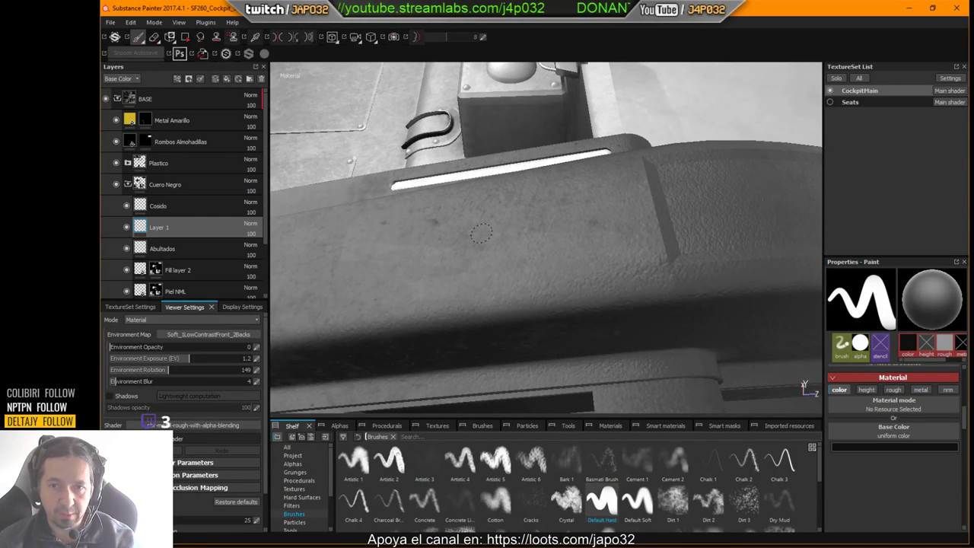
{"action": "left_click", "coordinate": [575, 232]}
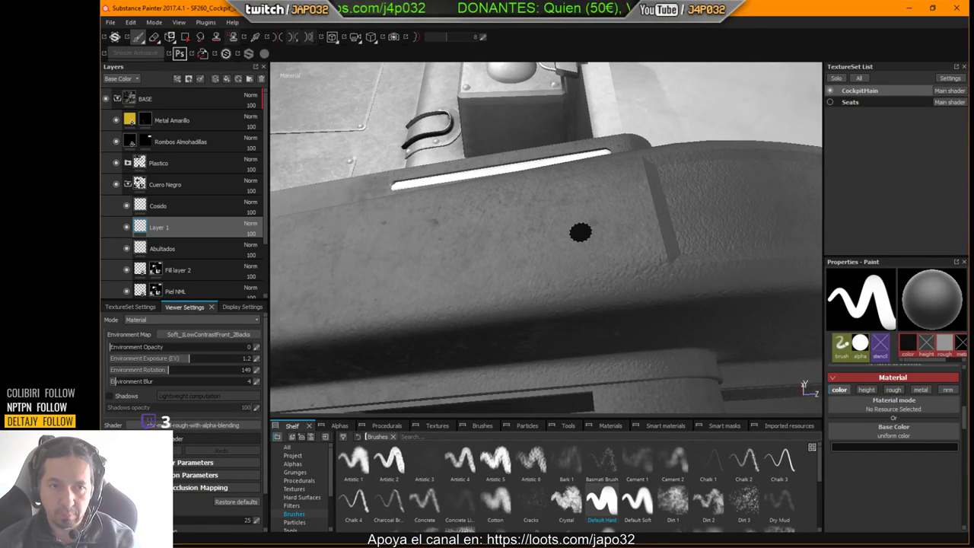
{"action": "key", "text": "Delete"}
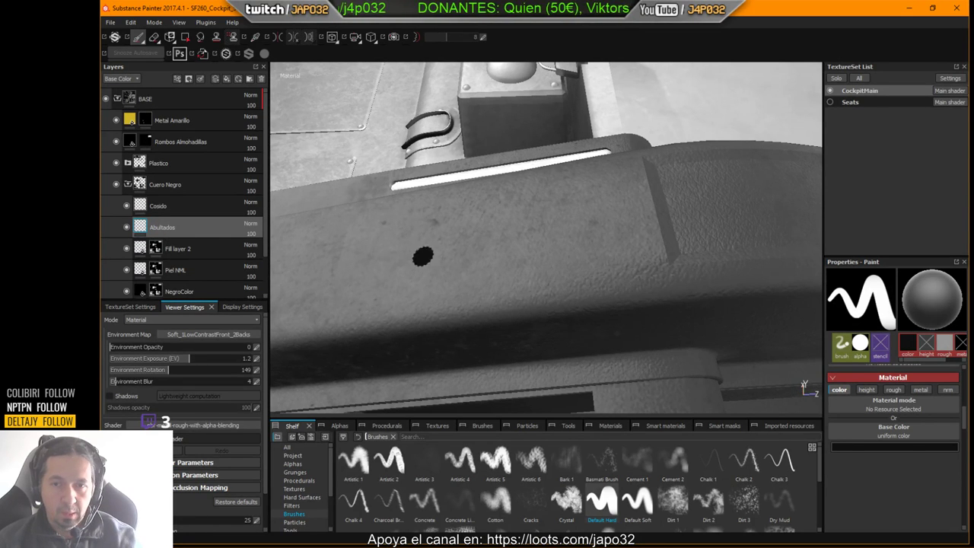
Shrink the brush to a fine line and enable its roughness channel with a value close to maximum.
{"action": "key", "text": "bracketleft"}
{"action": "key", "text": "bracketleft"}
{"action": "key", "text": "bracketleft"}
{"action": "key", "text": "bracketleft"}
{"action": "key", "text": "bracketleft"}
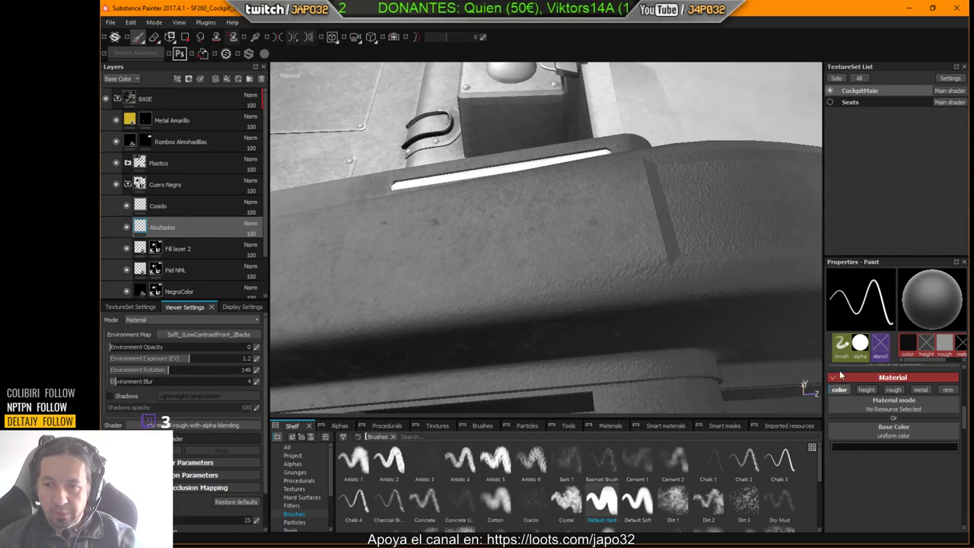
{"action": "left_click", "coordinate": [894, 392]}
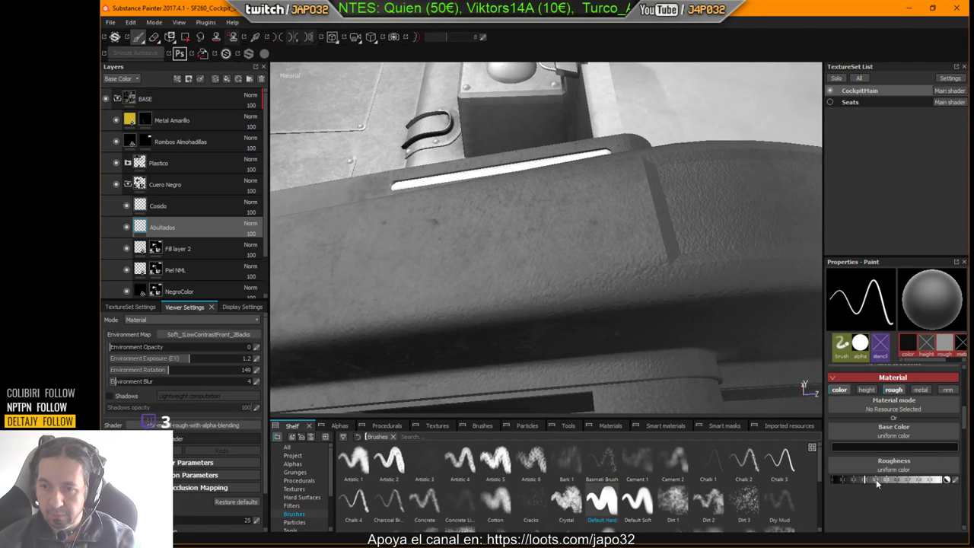
{"action": "left_click_drag", "start_coordinate": [877, 480], "coordinate": [938, 479]}
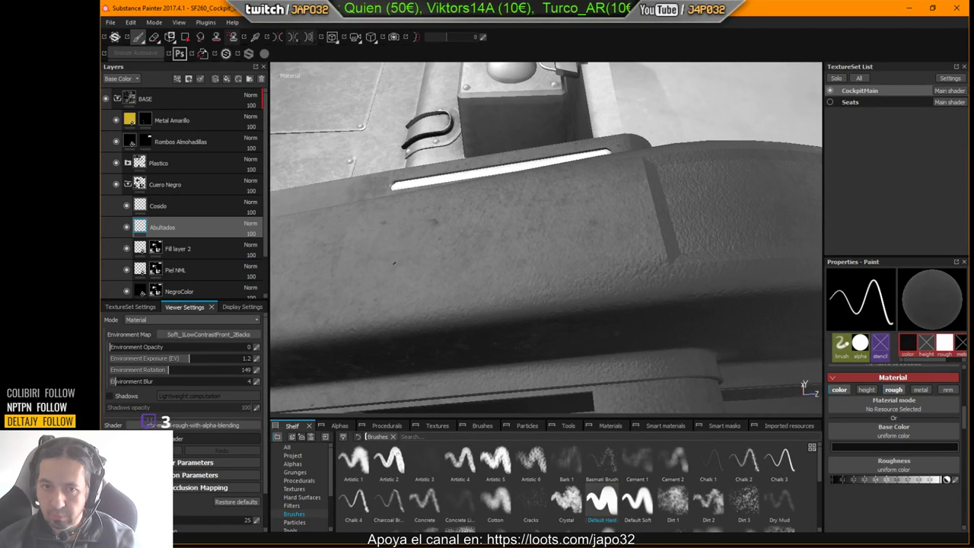
{"action": "key", "text": "ctrl+z"}
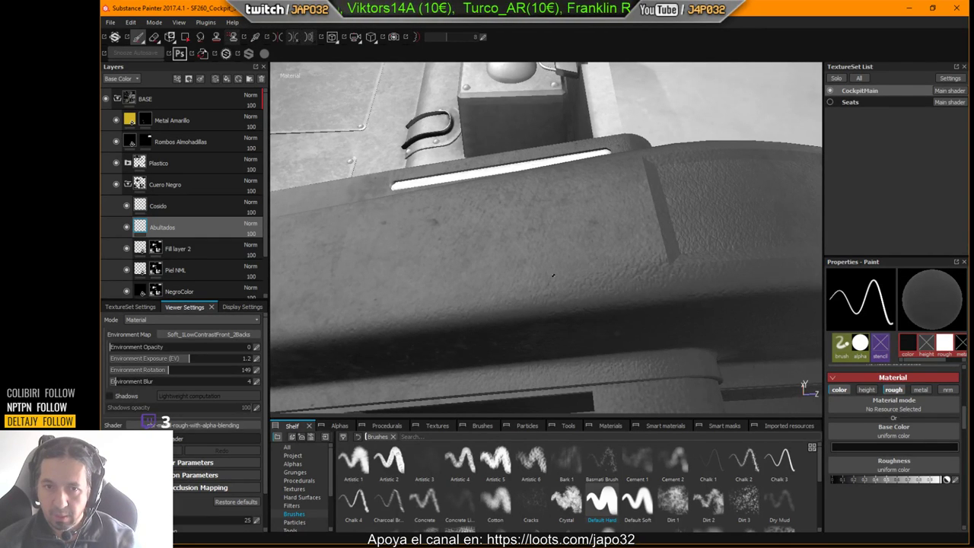
Try fine seam strokes using only base color and roughness along the console cover's lower edge.
{"action": "left_click_drag", "start_coordinate": [523, 251], "coordinate": [504, 333], "text": "alt"}
{"action": "right_click_drag", "start_coordinate": [502, 292], "coordinate": [749, 258], "text": "alt"}
{"action": "left_click_drag", "start_coordinate": [441, 255], "coordinate": [692, 268]}
{"action": "key", "text": "ctrl+z"}
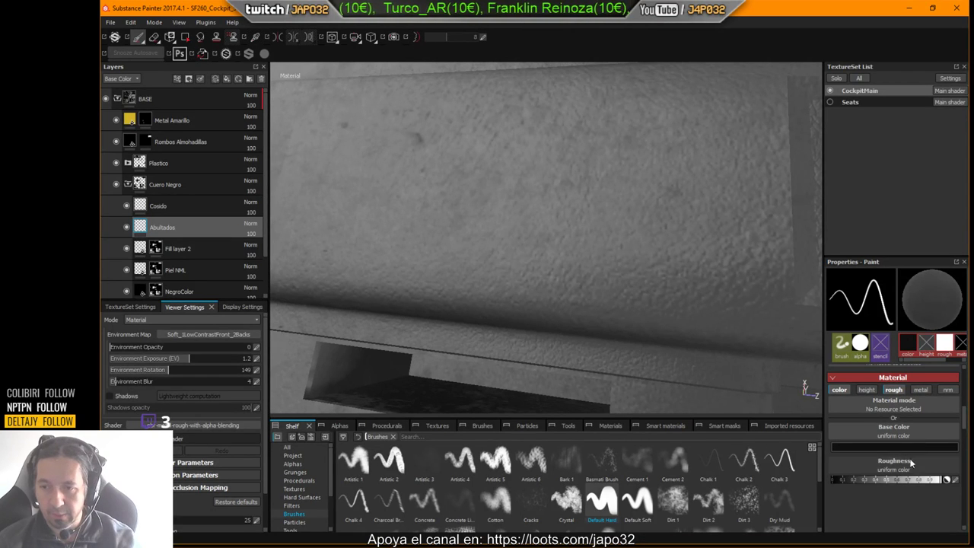
{"action": "left_click_drag", "start_coordinate": [965, 419], "coordinate": [969, 401]}
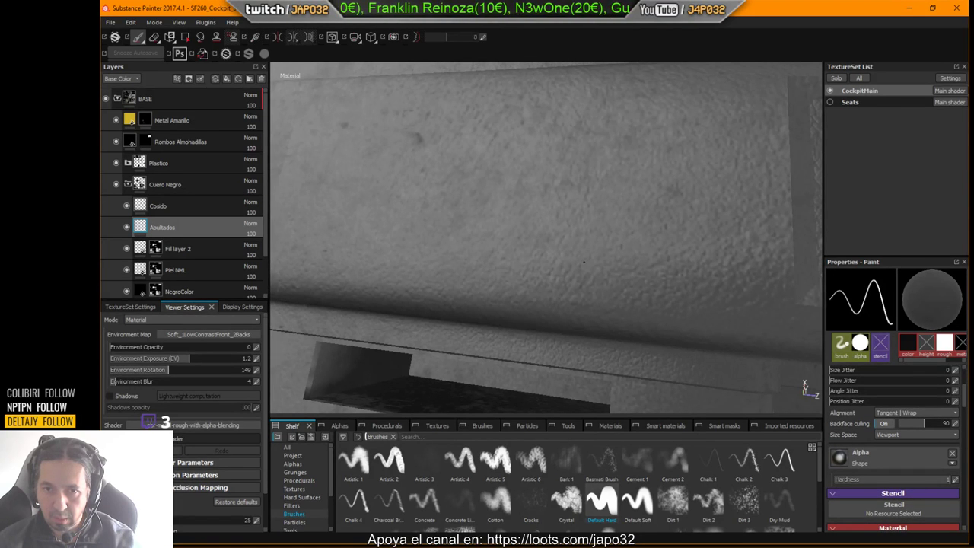
{"action": "left_click_drag", "start_coordinate": [517, 267], "coordinate": [575, 264]}
{"action": "key", "text": "ctrl+z"}
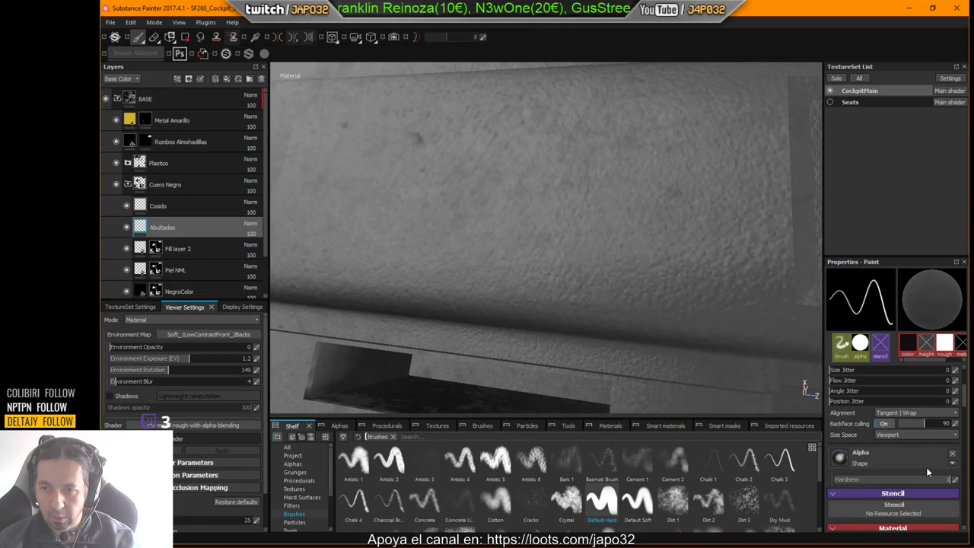
Re-enable the brush's height channel with a slightly lower value and paint a short recessed seam along the cover's lower edge.
{"action": "left_click_drag", "start_coordinate": [966, 404], "coordinate": [968, 428]}
{"action": "scroll", "coordinate": [969, 431], "scroll_direction": "up", "scroll_amount": 1}
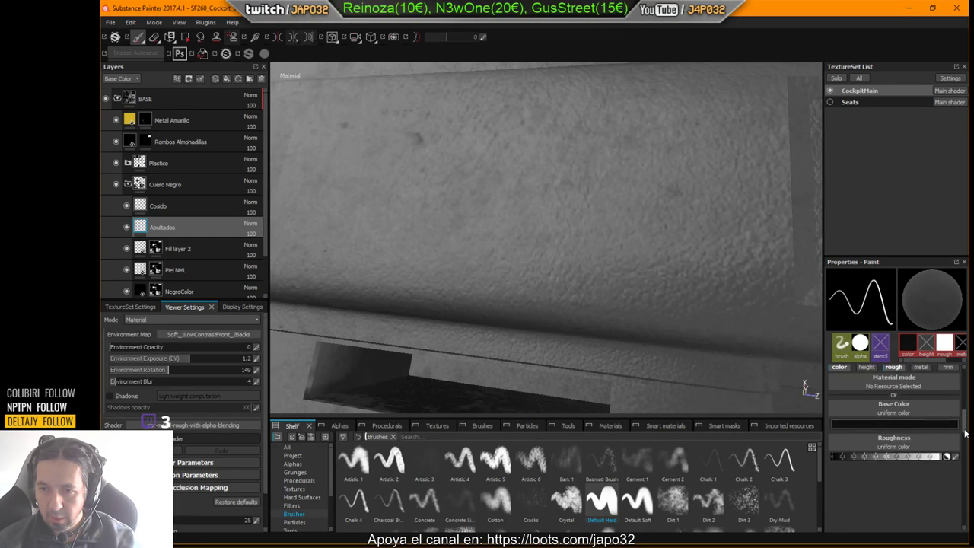
{"action": "left_click", "coordinate": [867, 395]}
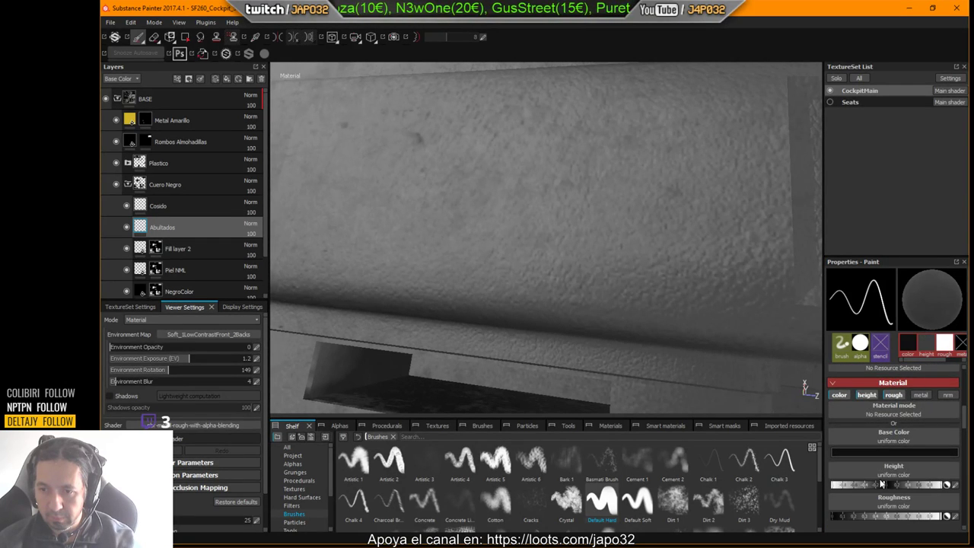
{"action": "left_click_drag", "start_coordinate": [462, 275], "coordinate": [677, 292]}
{"action": "key", "text": "ctrl+z"}
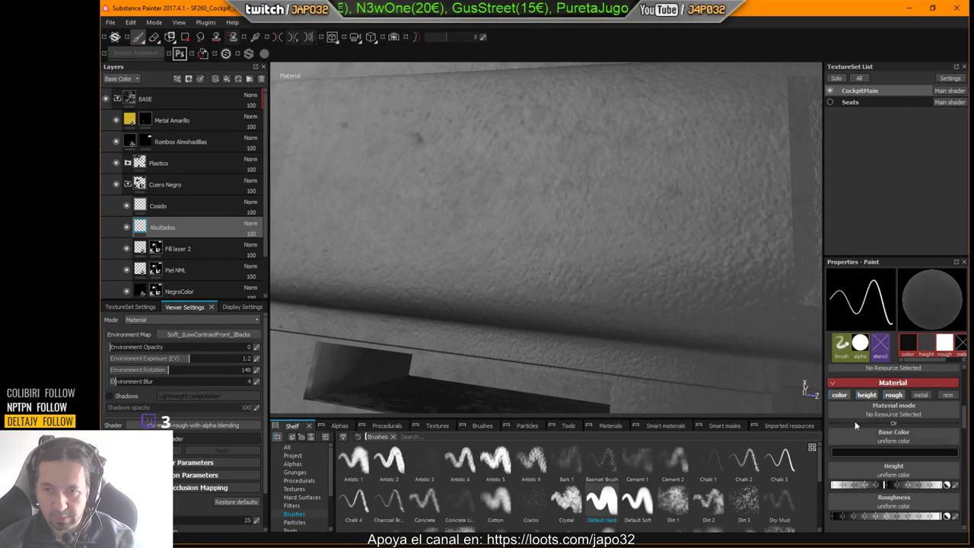
{"action": "left_click_drag", "start_coordinate": [885, 484], "coordinate": [883, 487]}
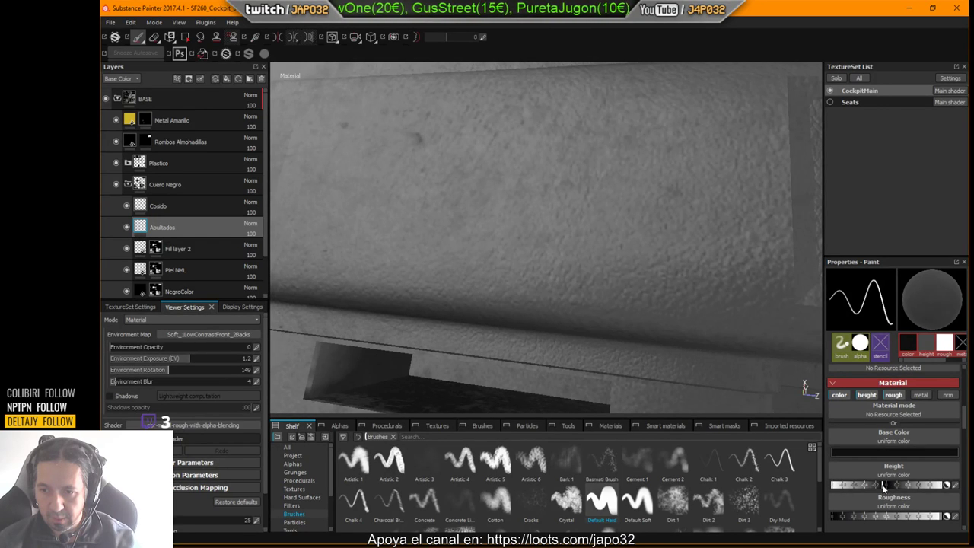
{"action": "left_click_drag", "start_coordinate": [473, 285], "coordinate": [605, 300]}
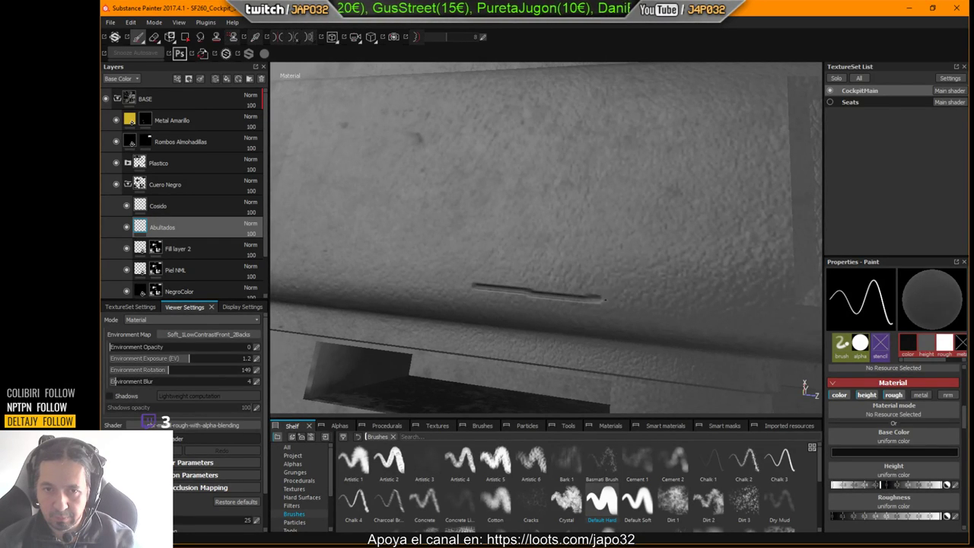
Undo the test seam, bring the brush height slightly closer to neutral, then try another stroke on the cover and undo it.
{"action": "key", "text": "ctrl+z"}
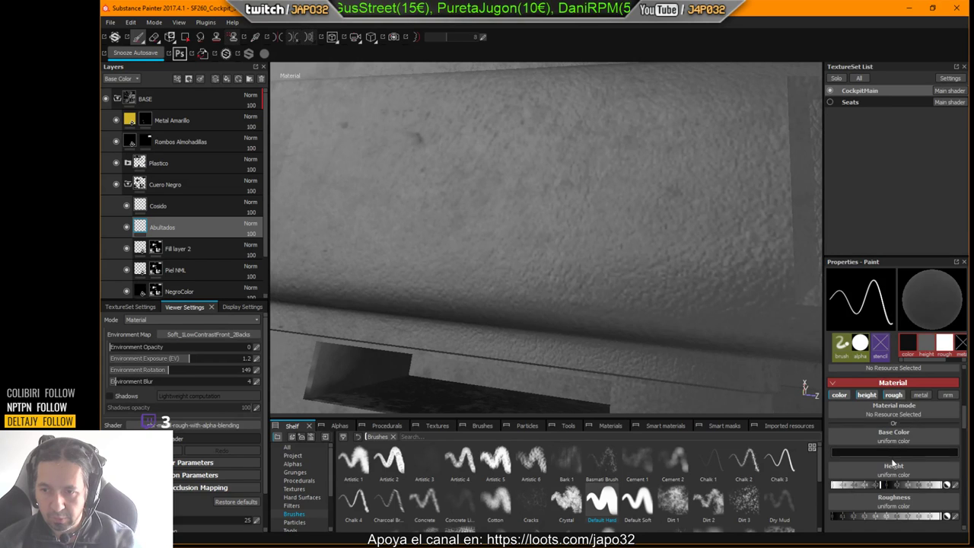
{"action": "left_click_drag", "start_coordinate": [880, 486], "coordinate": [885, 486]}
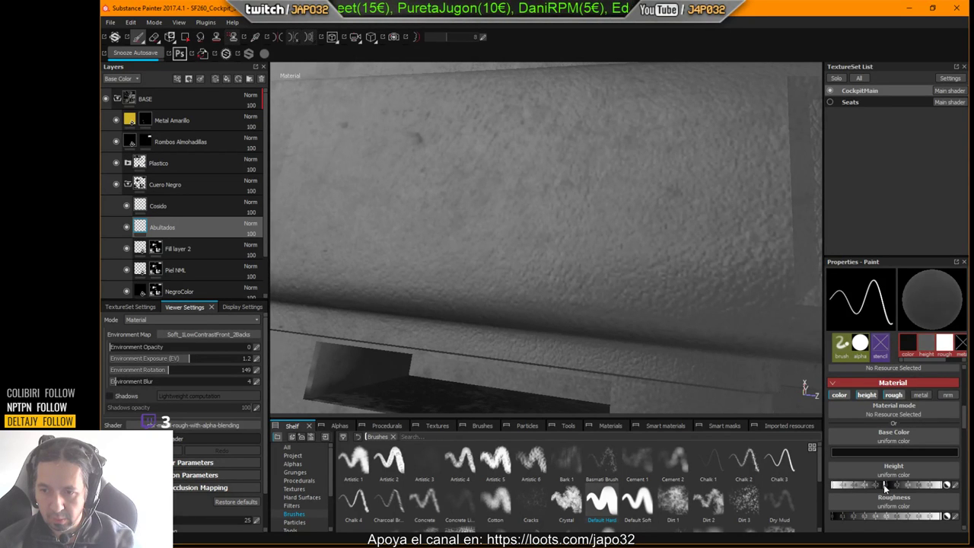
{"action": "left_click_drag", "start_coordinate": [390, 235], "coordinate": [721, 248]}
{"action": "mouse_move", "coordinate": [709, 296]}
{"action": "left_mouse_down", "text": "alt"}
{"action": "mouse_move", "coordinate": [685, 254]}
{"action": "mouse_move", "coordinate": [783, 298]}
{"action": "mouse_move", "coordinate": [688, 257]}
{"action": "left_mouse_up", "text": "alt"}
{"action": "right_click_drag", "start_coordinate": [688, 258], "coordinate": [708, 265], "text": "shift"}
{"action": "key", "text": "ctrl+z"}
Hide the side panels to enlarge the viewport and frame the whole console cover from above.
{"action": "mouse_move", "coordinate": [706, 265]}
{"action": "left_mouse_down", "text": "alt"}
{"action": "mouse_move", "coordinate": [598, 353]}
{"action": "mouse_move", "coordinate": [522, 341]}
{"action": "mouse_move", "coordinate": [563, 315]}
{"action": "left_mouse_up", "text": "alt"}
{"action": "middle_click_drag", "start_coordinate": [563, 315], "coordinate": [611, 274], "text": "alt"}
{"action": "key", "text": "Tab"}
{"action": "left_click_drag", "start_coordinate": [594, 283], "coordinate": [607, 296], "text": "alt"}
{"action": "scroll", "coordinate": [605, 295], "scroll_direction": "down", "scroll_amount": 4}
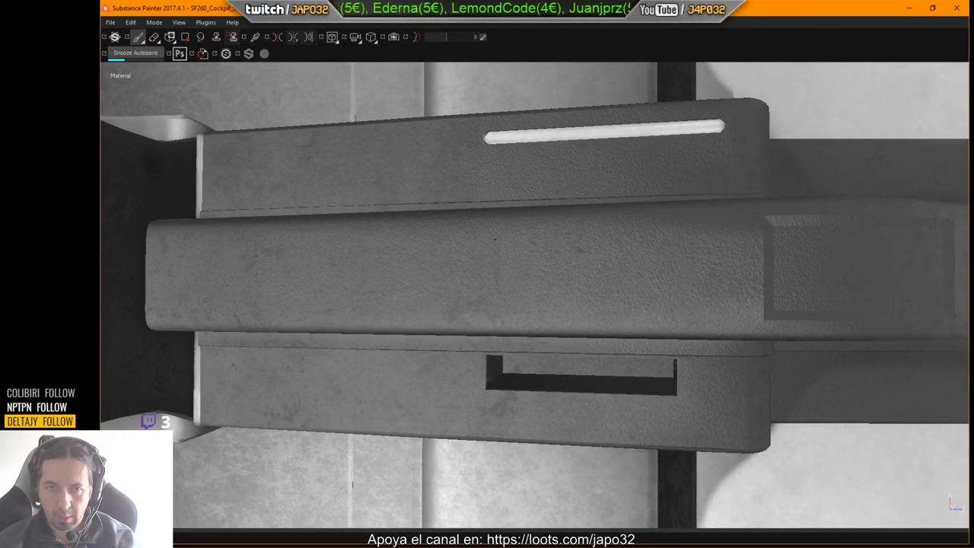
Try viewing the console cover in orthographic projection and switch back to perspective.
{"action": "left_click", "coordinate": [370, 39]}
{"action": "left_click", "coordinate": [402, 62]}
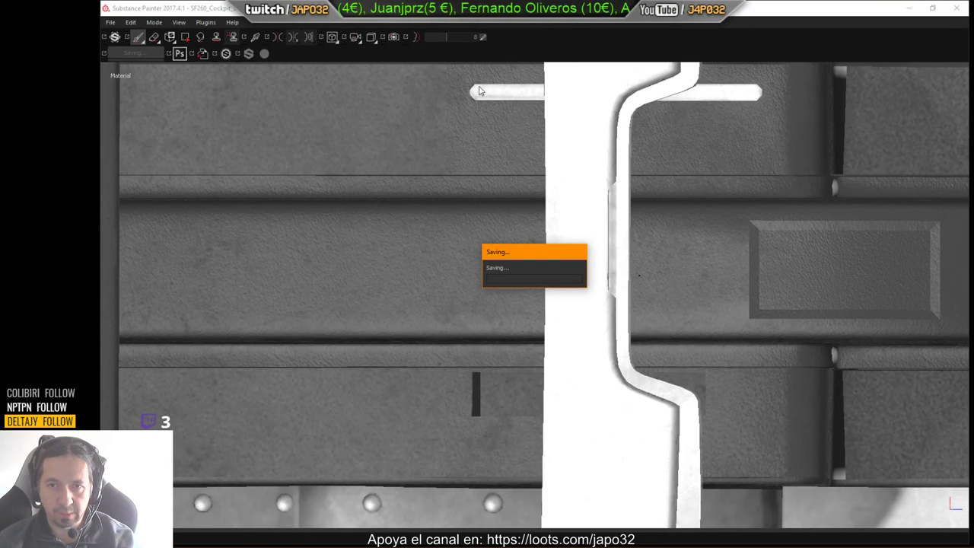
{"action": "left_click_drag", "start_coordinate": [616, 202], "coordinate": [902, 155], "text": "alt"}
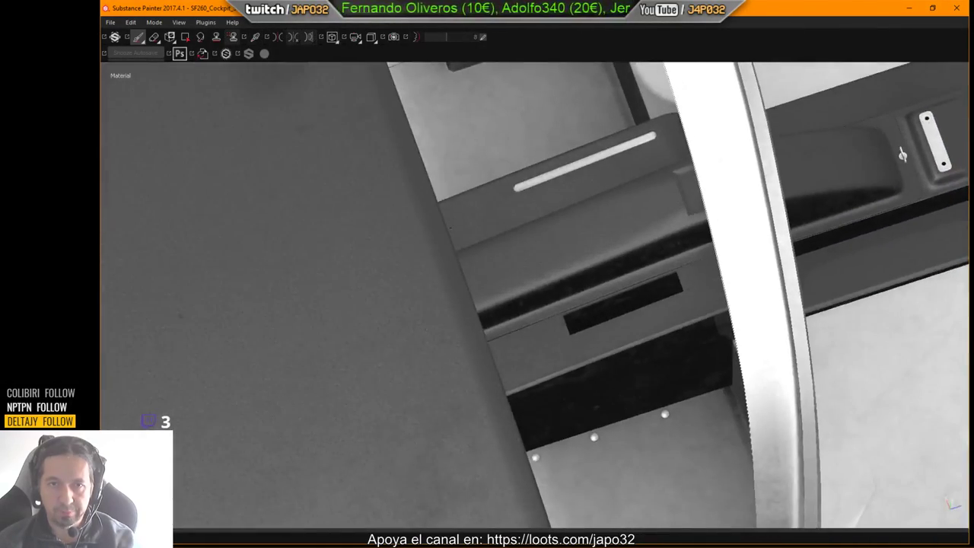
{"action": "left_click", "coordinate": [368, 39]}
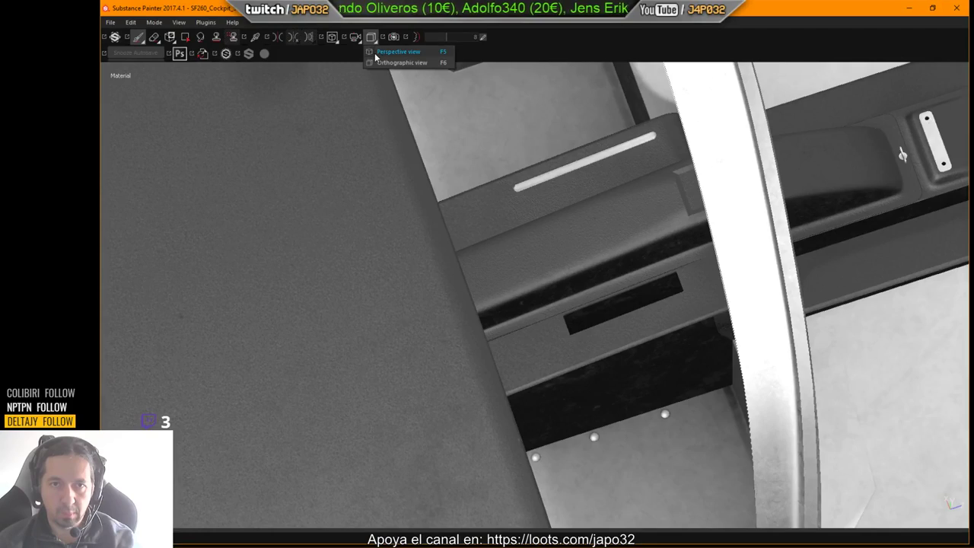
{"action": "left_click", "coordinate": [375, 54]}
Paint a recessed seam in straight segments along the cover's lower long edge and down to the corner of its end flange.
{"action": "left_click_drag", "start_coordinate": [825, 183], "coordinate": [559, 261], "text": "alt"}
{"action": "scroll", "coordinate": [515, 265], "scroll_direction": "up", "scroll_amount": 3}
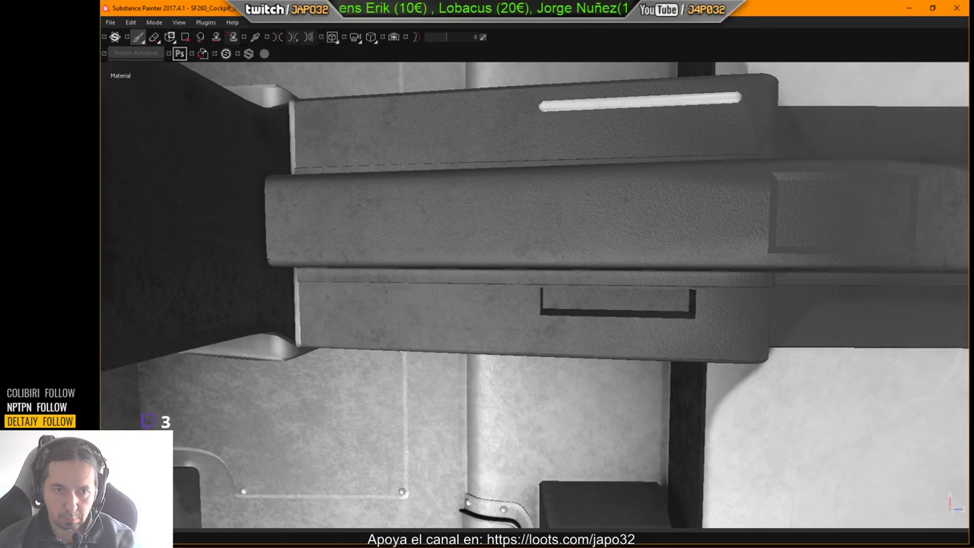
{"action": "key", "text": "shift"}
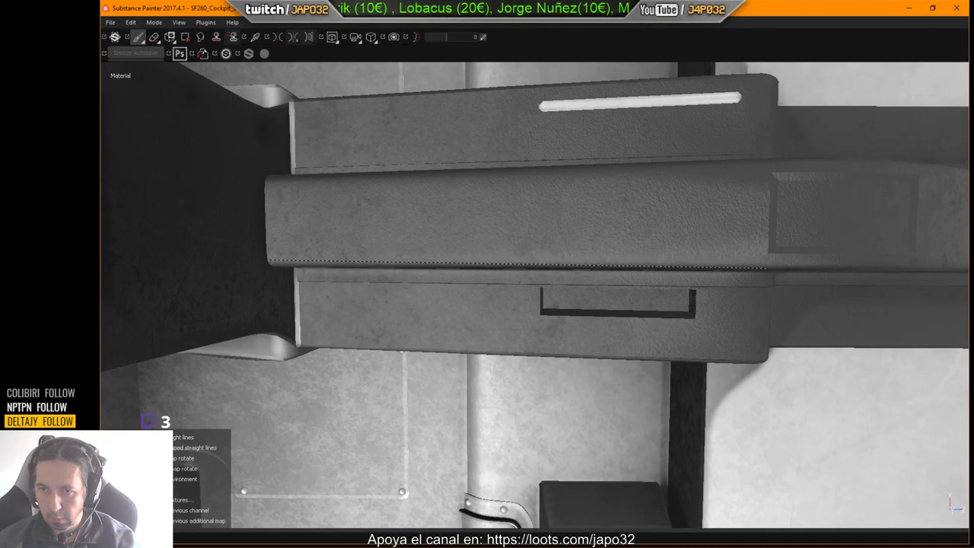
{"action": "left_click", "coordinate": [764, 263], "text": "shift"}
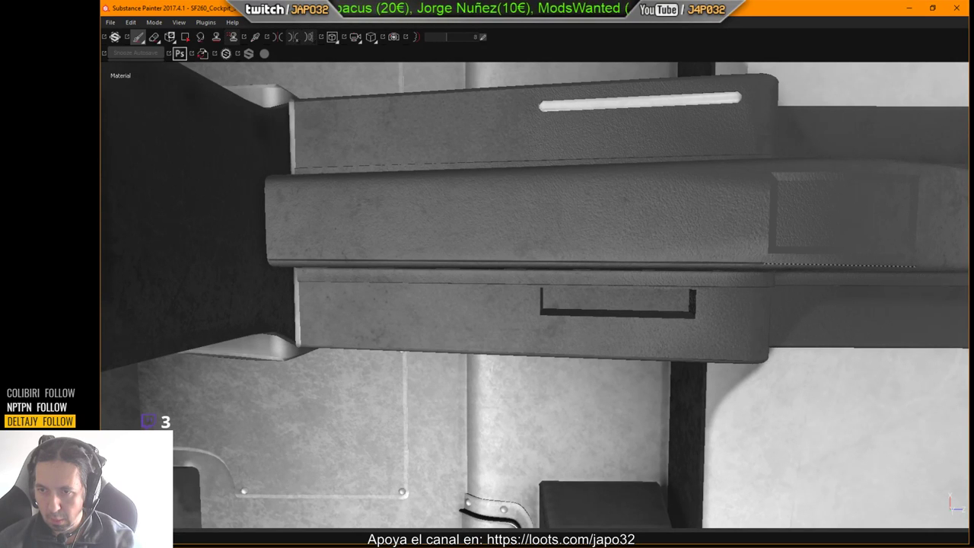
{"action": "left_click", "coordinate": [917, 265], "text": "shift"}
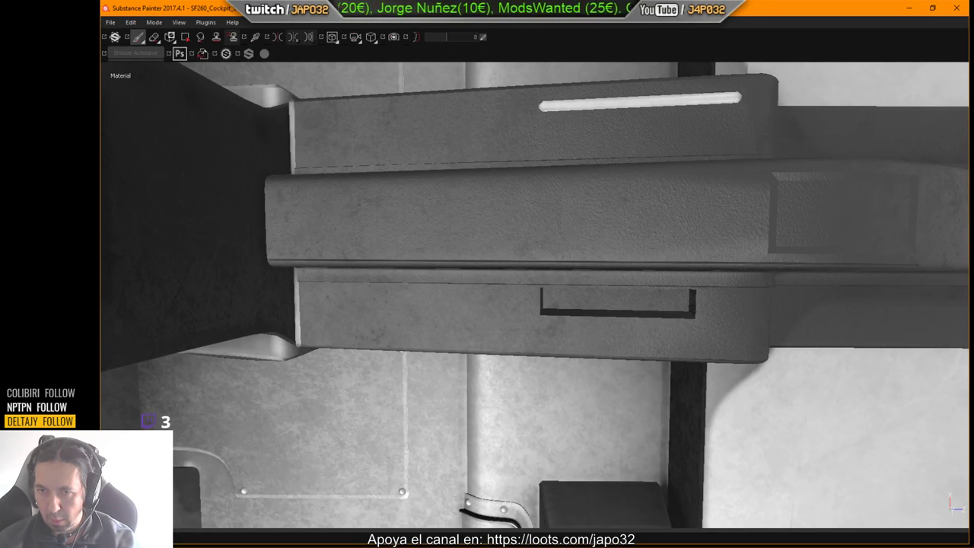
{"action": "middle_click_drag", "start_coordinate": [917, 266], "coordinate": [601, 248]}
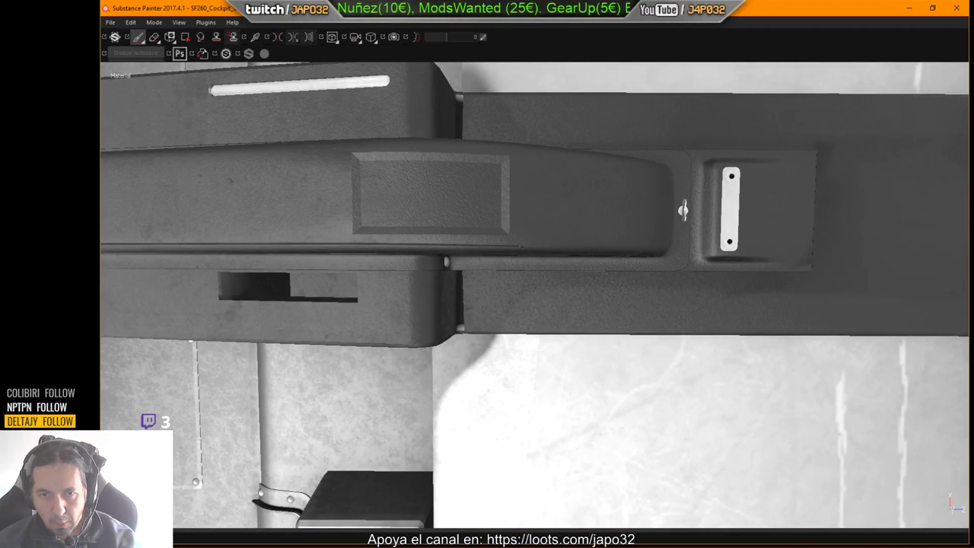
{"action": "scroll", "coordinate": [601, 248], "scroll_direction": "up", "scroll_amount": 5}
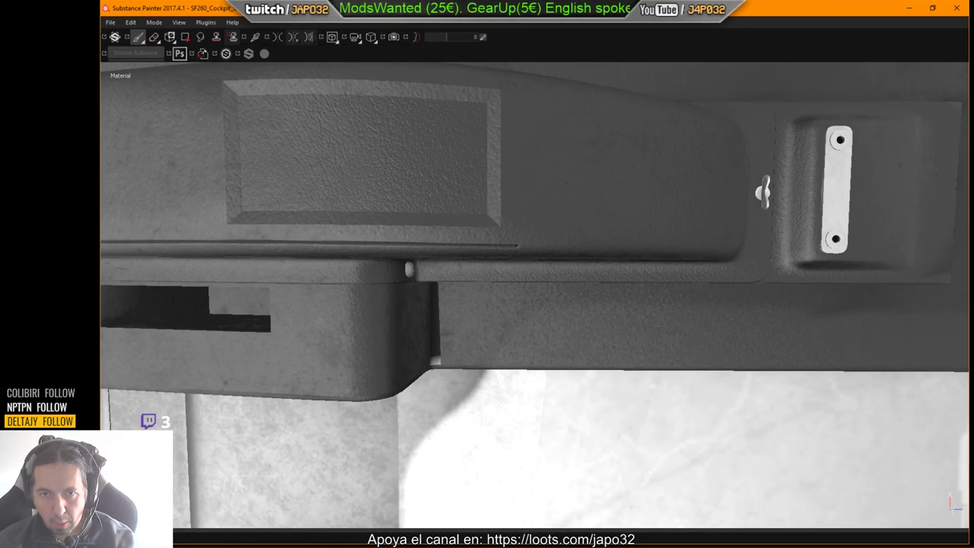
{"action": "key", "text": "shift"}
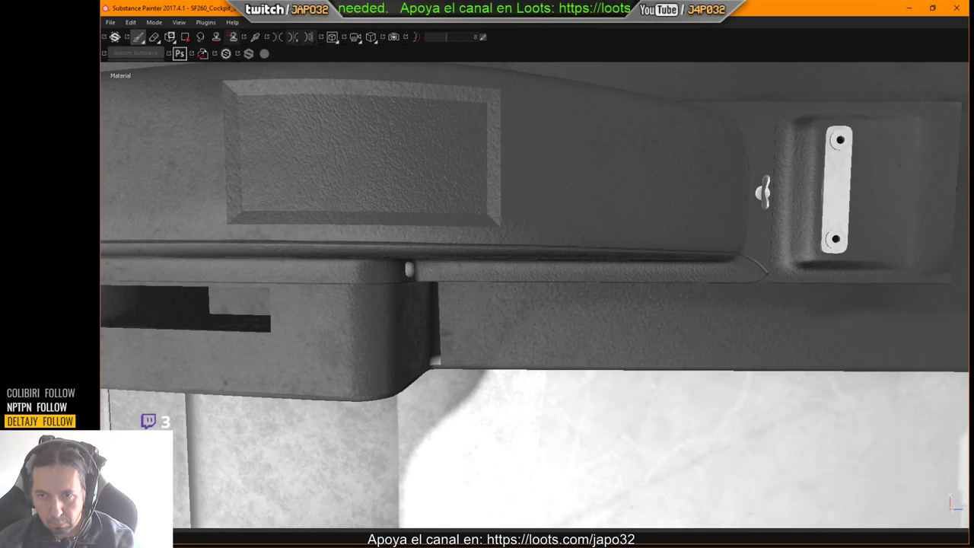
Paint the matching seam in straight segments along the cover's opposite long edge to the flange corner, undoing a misplaced segment.
{"action": "middle_click_drag", "start_coordinate": [559, 176], "coordinate": [968, 282], "text": "alt"}
{"action": "right_click_drag", "start_coordinate": [716, 244], "coordinate": [370, 228], "text": "alt"}
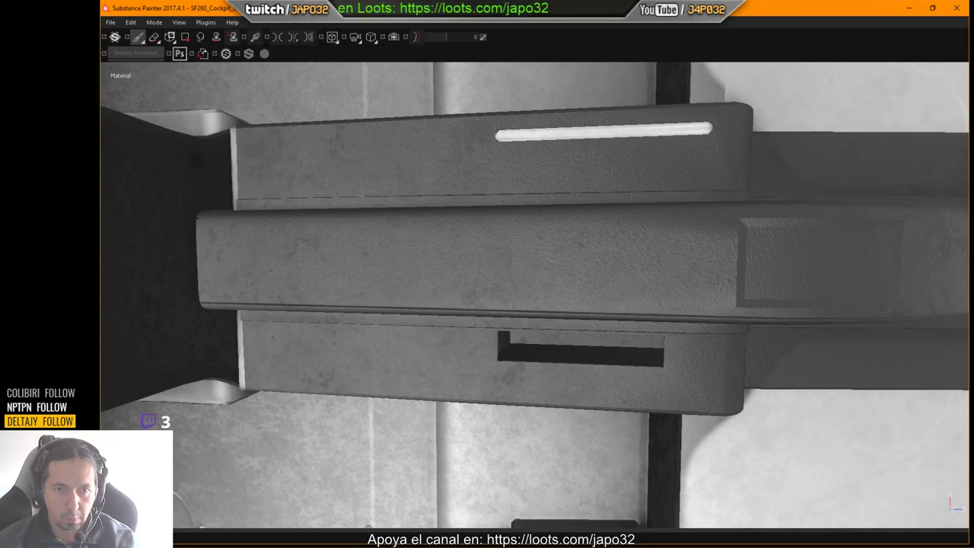
{"action": "key", "text": "shift"}
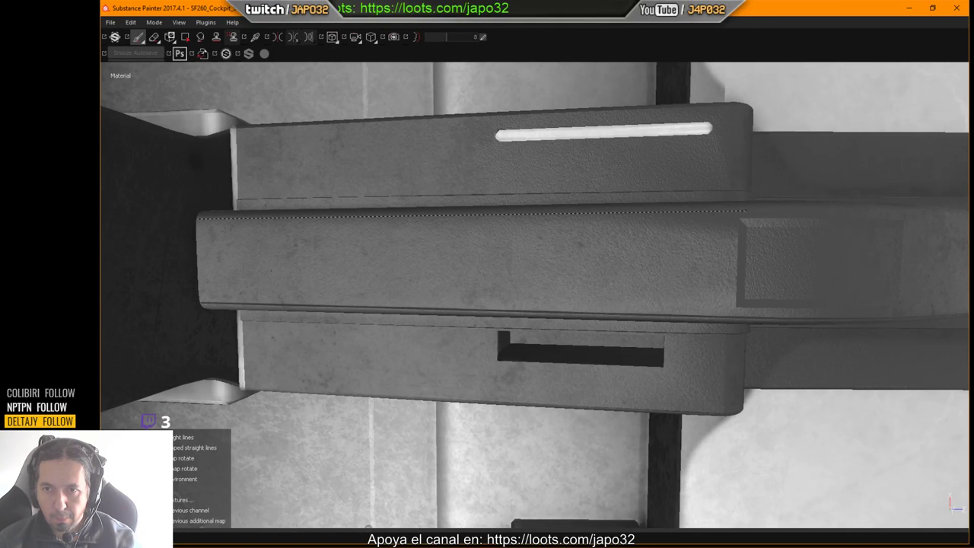
{"action": "middle_click_drag", "start_coordinate": [693, 214], "coordinate": [336, 222]}
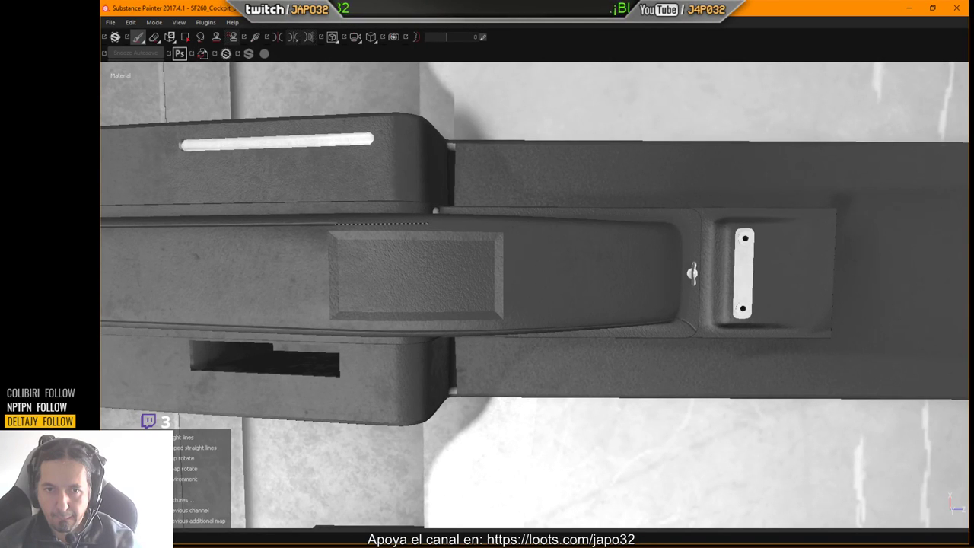
{"action": "left_click", "coordinate": [431, 223], "text": "shift"}
{"action": "left_click", "coordinate": [521, 225], "text": "shift"}
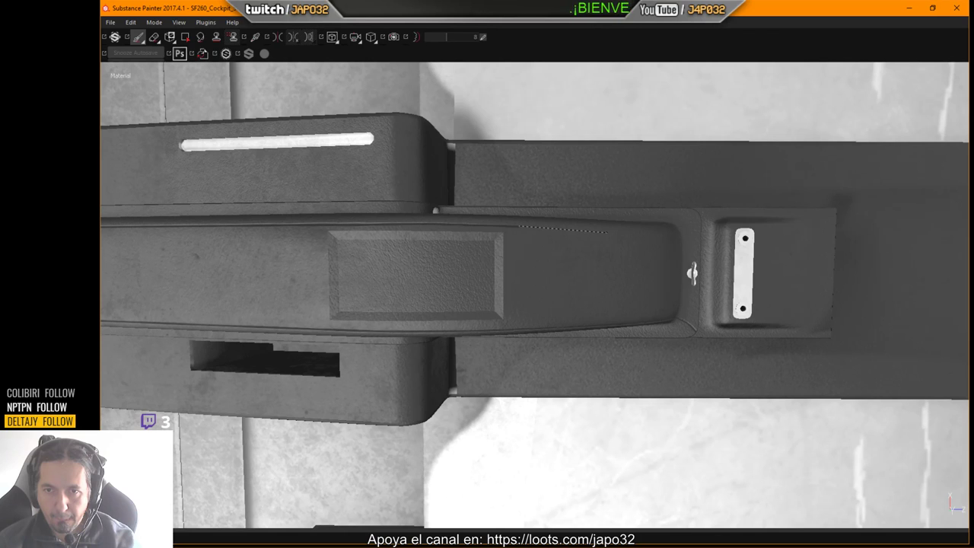
{"action": "key", "text": "ctrl+z"}
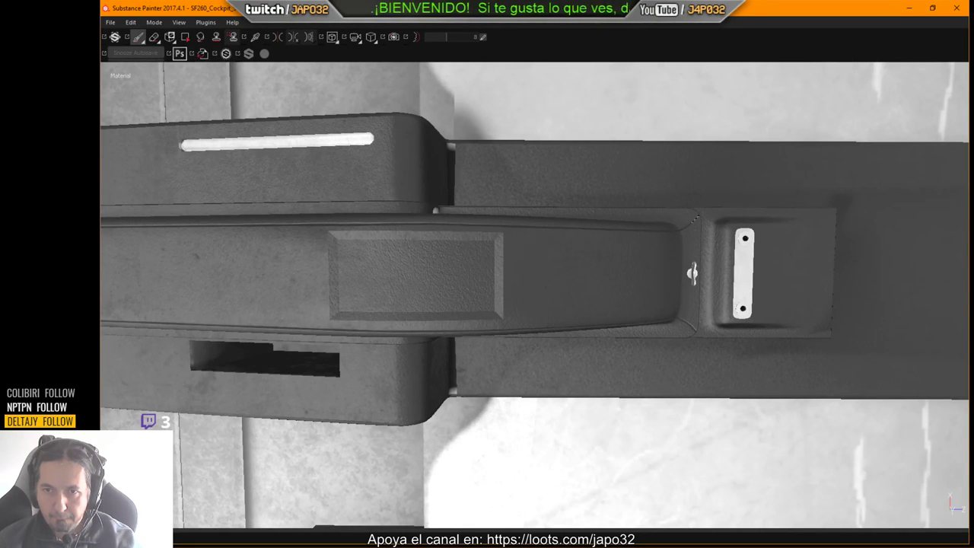
Extend the first seam over the thin rim of the end flange at its corner.
{"action": "left_click_drag", "start_coordinate": [699, 215], "coordinate": [685, 248], "text": "alt"}
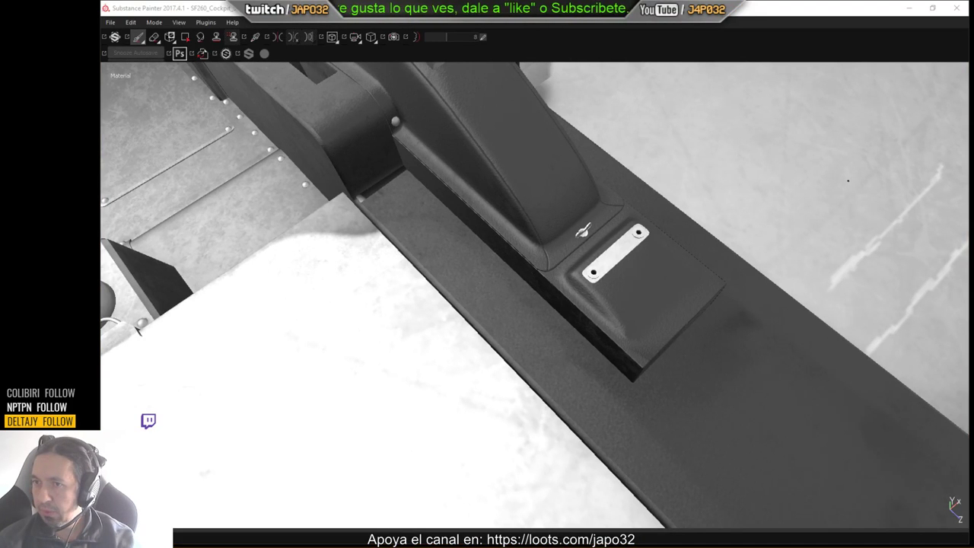
{"action": "left_click_drag", "start_coordinate": [890, 196], "coordinate": [748, 200], "text": "alt"}
{"action": "right_click_drag", "start_coordinate": [646, 210], "coordinate": [650, 266], "text": "alt"}
{"action": "middle_click_drag", "start_coordinate": [479, 202], "coordinate": [687, 205], "text": "alt"}
{"action": "left_click_drag", "start_coordinate": [624, 263], "coordinate": [609, 199], "text": "alt"}
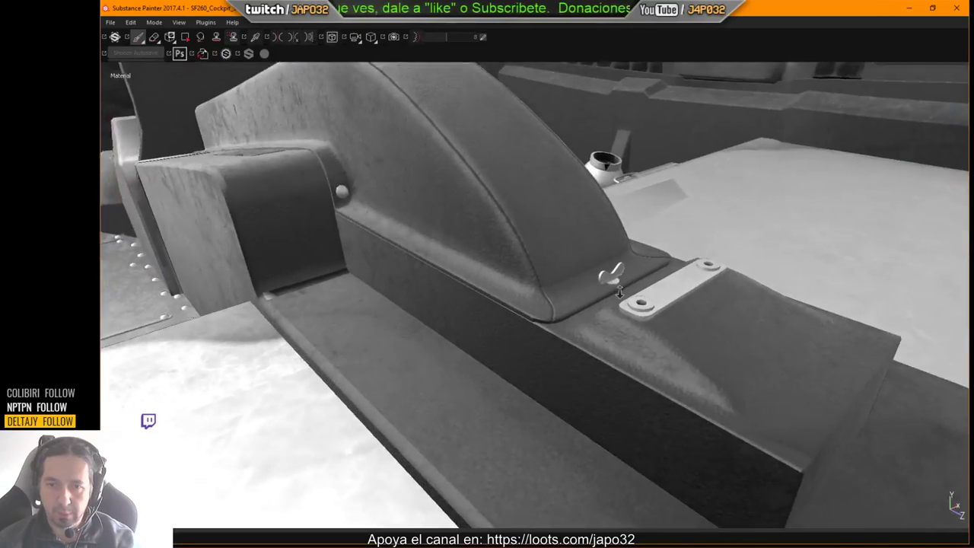
{"action": "right_click_drag", "start_coordinate": [646, 281], "coordinate": [825, 264], "text": "alt"}
{"action": "left_click_drag", "start_coordinate": [594, 350], "coordinate": [578, 283], "text": "alt"}
{"action": "right_click_drag", "start_coordinate": [639, 304], "coordinate": [675, 315], "text": "alt"}
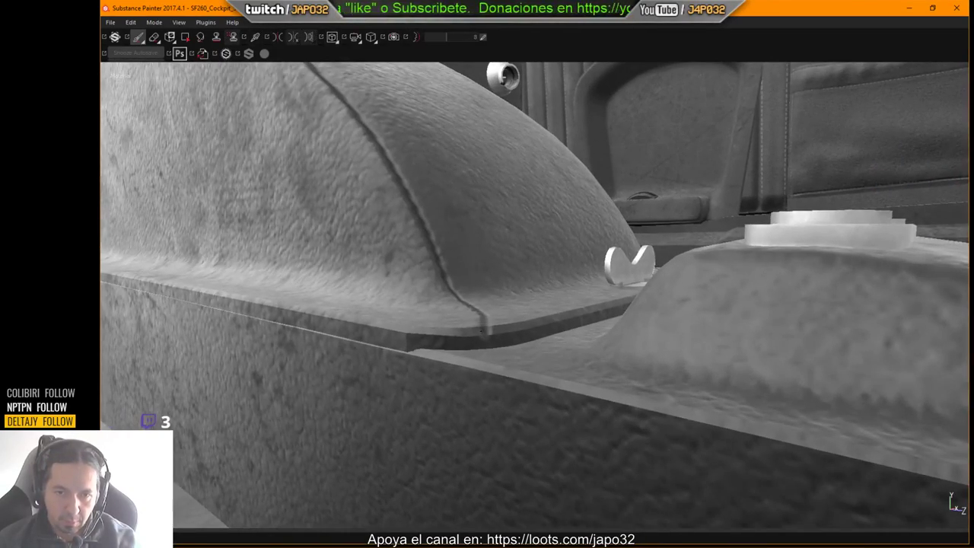
{"action": "key", "text": "shift"}
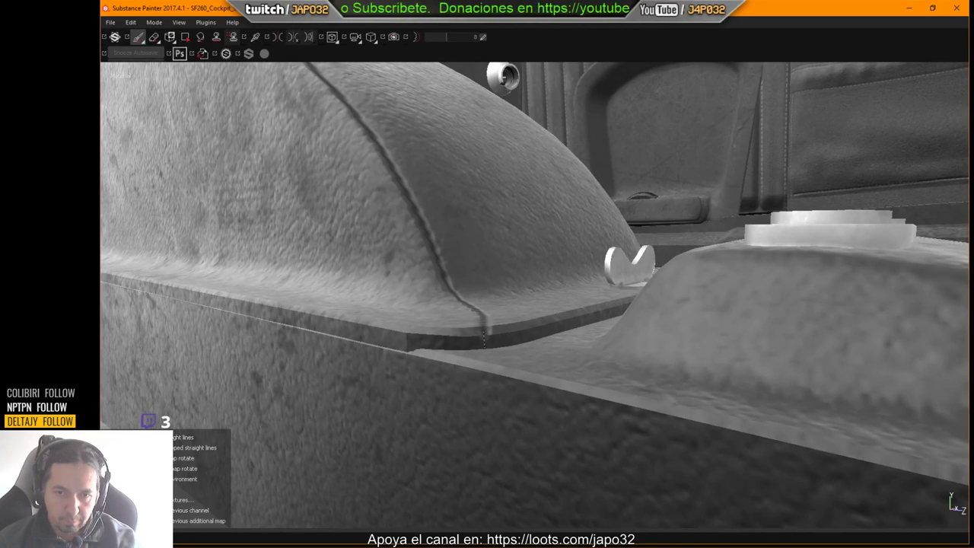
{"action": "key", "text": "Escape"}
Extend the opposite seam over the flange rim at the other corner.
{"action": "left_click_drag", "start_coordinate": [760, 258], "coordinate": [247, 279], "text": "alt"}
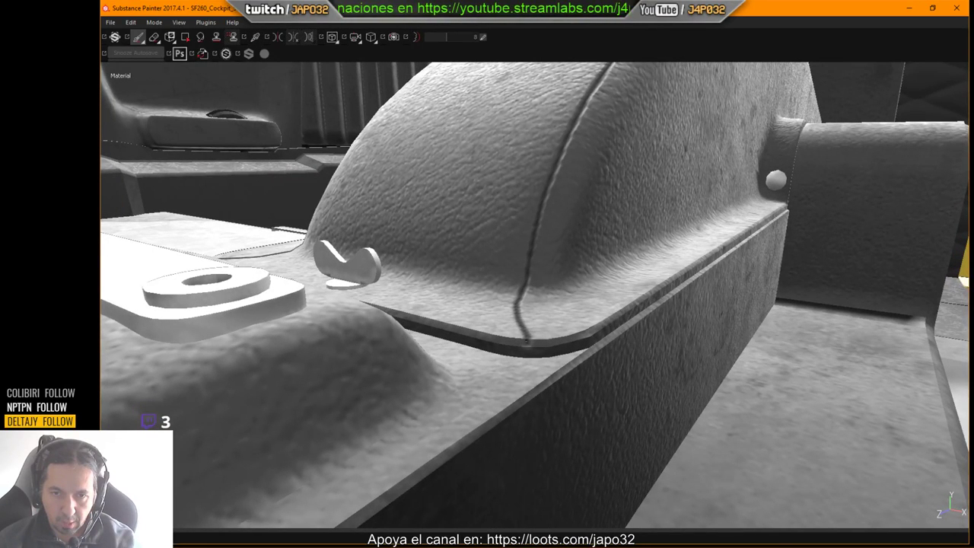
{"action": "key", "text": "shift"}
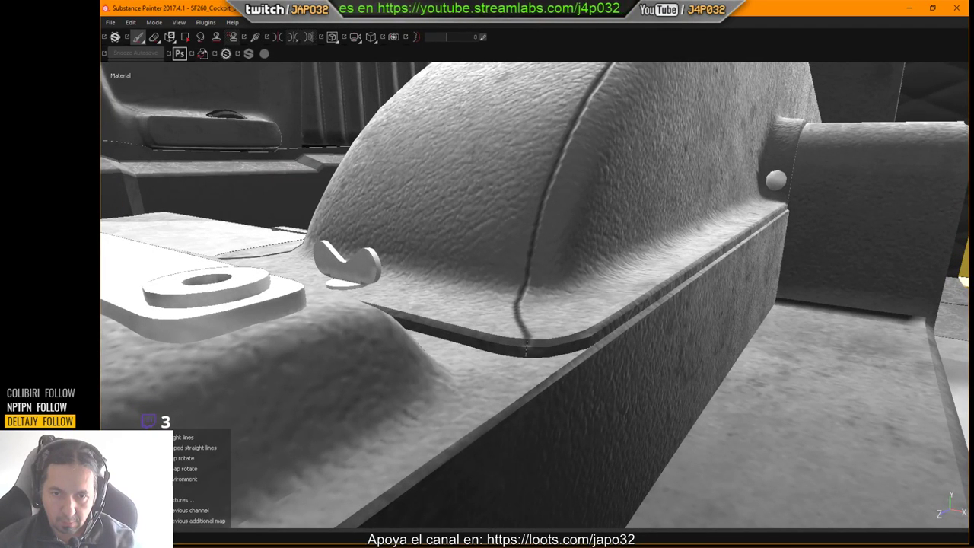
{"action": "key", "text": "Escape"}
Examine both painted seams along the console cover and around the flange from several angles.
{"action": "left_click_drag", "start_coordinate": [506, 332], "coordinate": [677, 368], "text": "alt"}
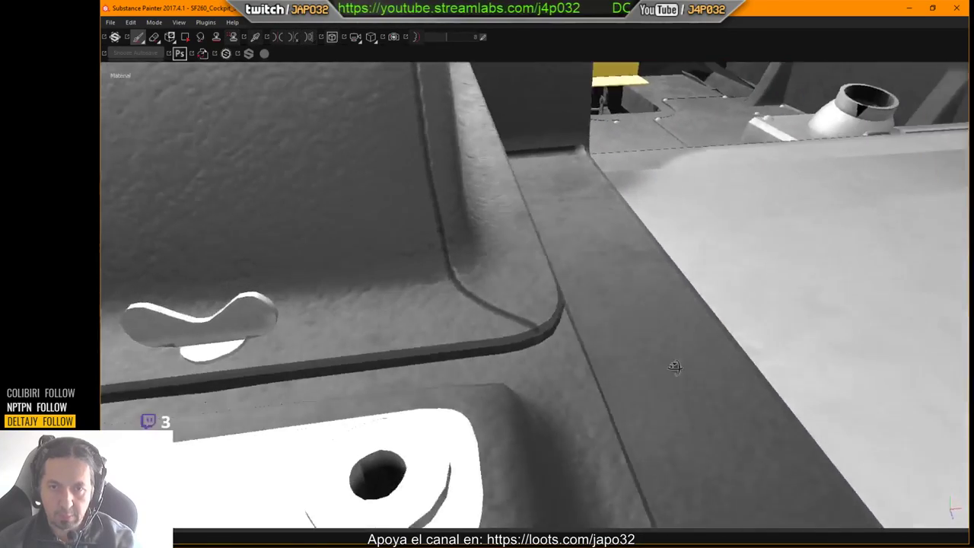
{"action": "right_click_drag", "start_coordinate": [676, 368], "coordinate": [479, 344], "text": "alt"}
{"action": "left_click_drag", "start_coordinate": [479, 344], "coordinate": [412, 344], "text": "alt"}
{"action": "right_click_drag", "start_coordinate": [411, 344], "coordinate": [380, 344], "text": "alt"}
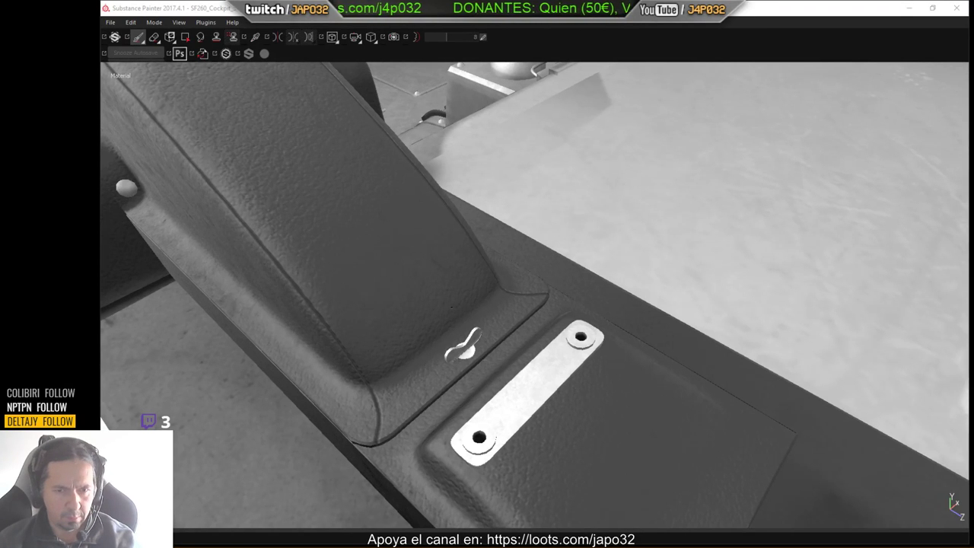
{"action": "left_click_drag", "start_coordinate": [453, 306], "coordinate": [723, 303], "text": "alt"}
{"action": "right_click_drag", "start_coordinate": [724, 302], "coordinate": [183, 231], "text": "alt"}
{"action": "right_click_drag", "start_coordinate": [572, 286], "coordinate": [408, 267], "text": "alt"}
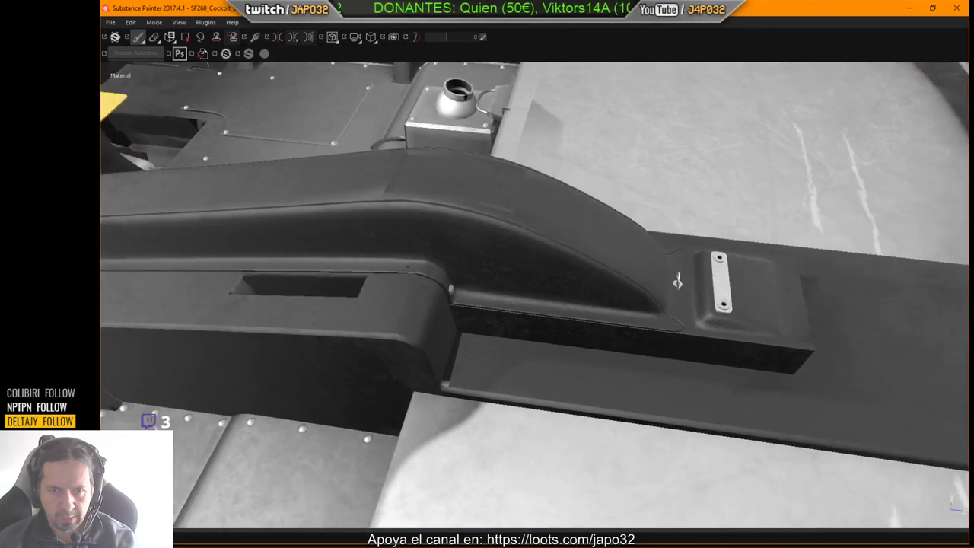
{"action": "middle_click_drag", "start_coordinate": [617, 289], "coordinate": [637, 363], "text": "alt"}
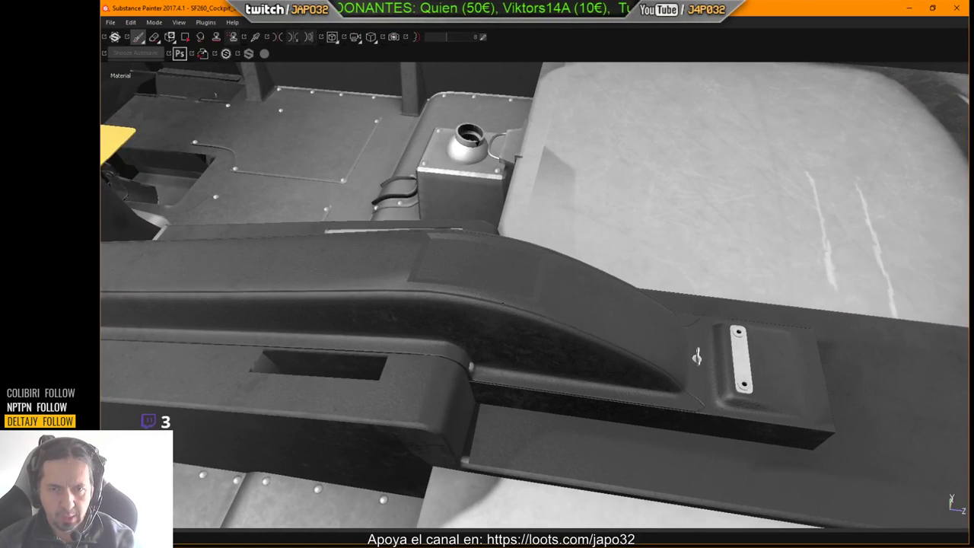
Restore the side panels and add a fill layer above the BASE group.
{"action": "key", "text": "Tab"}
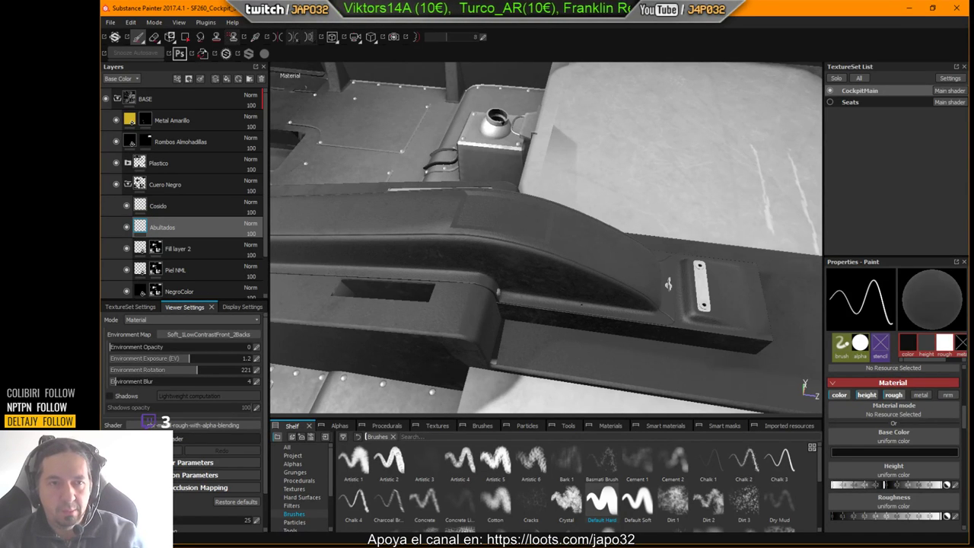
{"action": "left_click", "coordinate": [162, 98]}
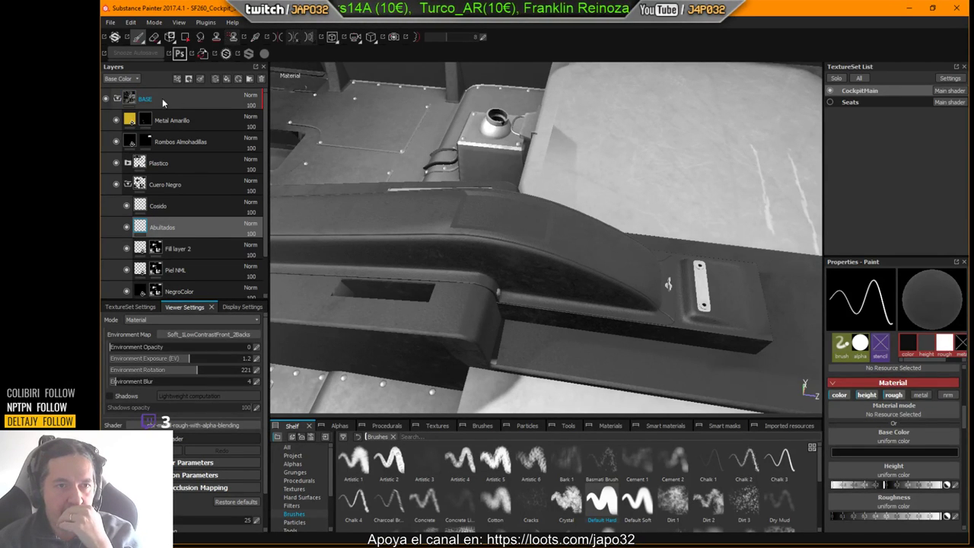
{"action": "left_click", "coordinate": [216, 81]}
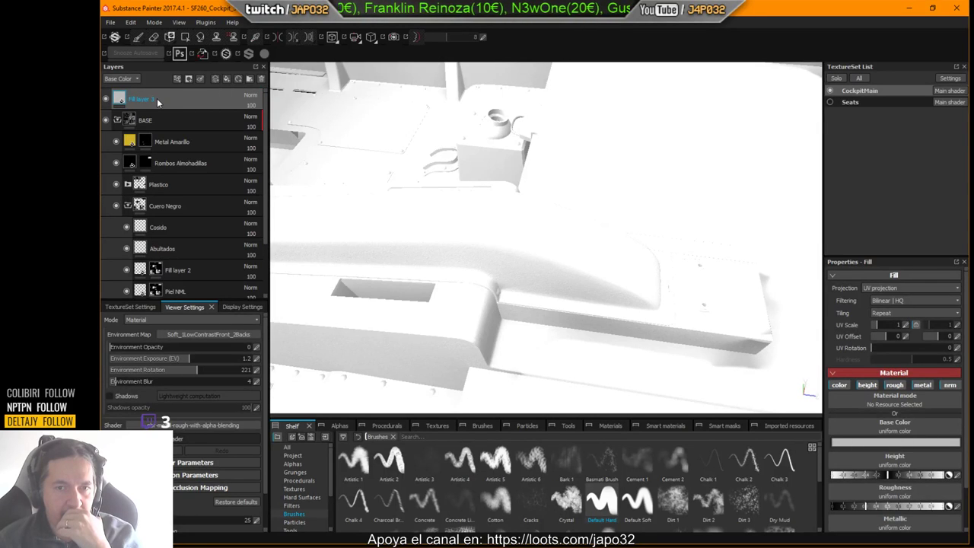
{"action": "key", "text": "Return"}
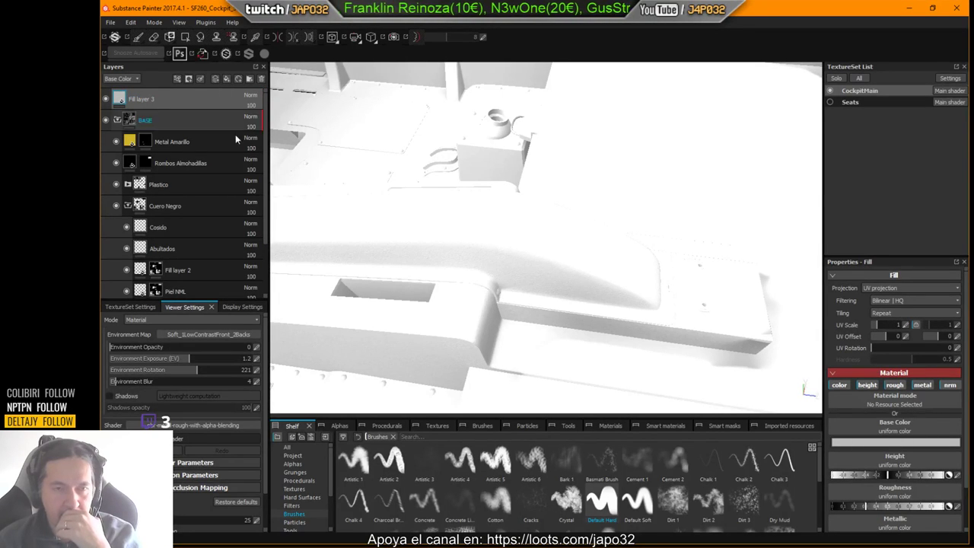
Save the project as a new version named SF260_Cockpit_Seats_03.spp in the Textures folder.
{"action": "left_click", "coordinate": [114, 23]}
{"action": "left_click", "coordinate": [127, 124]}
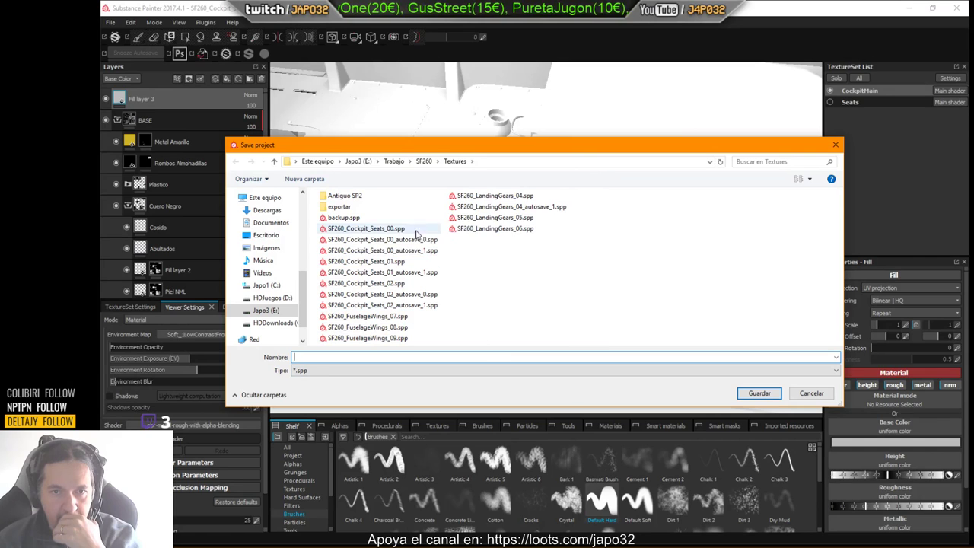
{"action": "left_click", "coordinate": [395, 283]}
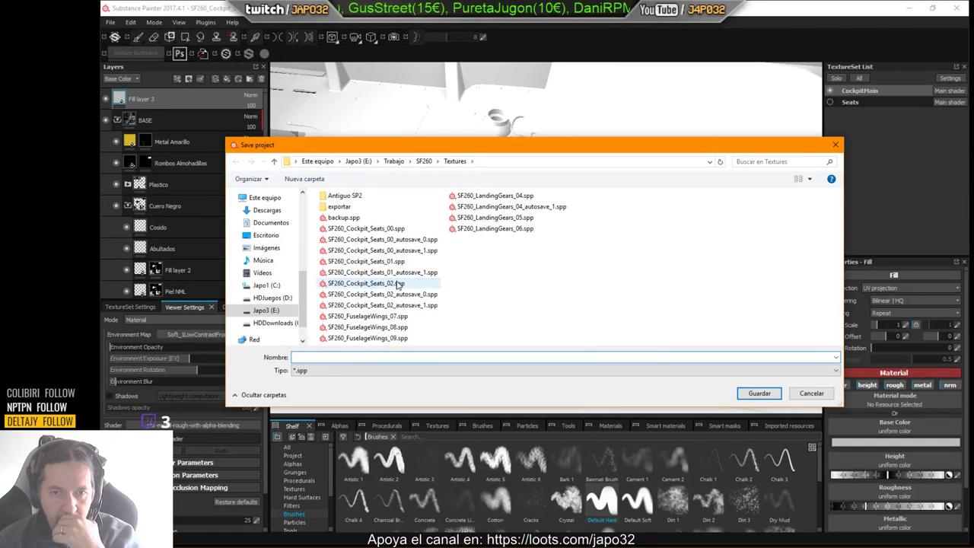
{"action": "left_click", "coordinate": [355, 357]}
{"action": "left_click", "coordinate": [356, 356]}
{"action": "key", "text": "BackSpace"}
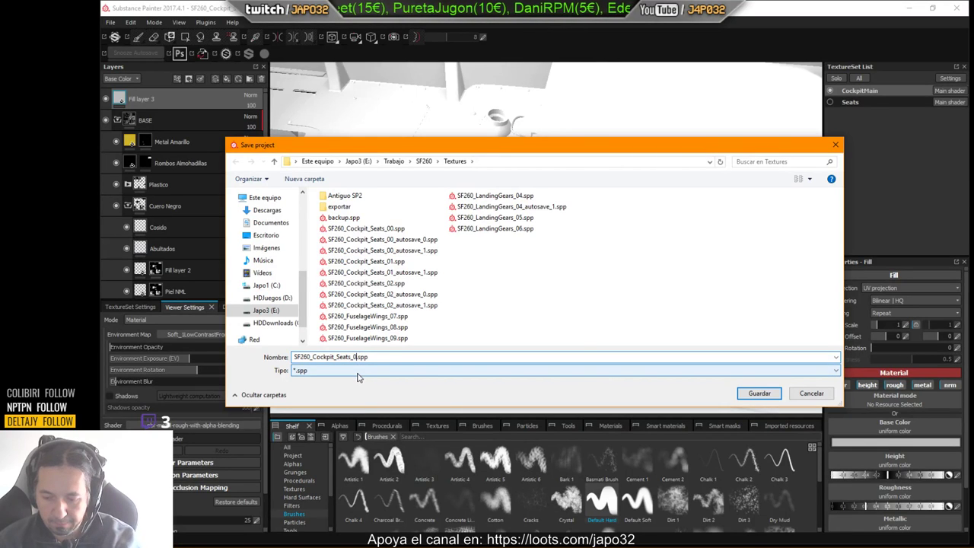
{"action": "type", "text": "3"}
{"action": "key", "text": "Return"}
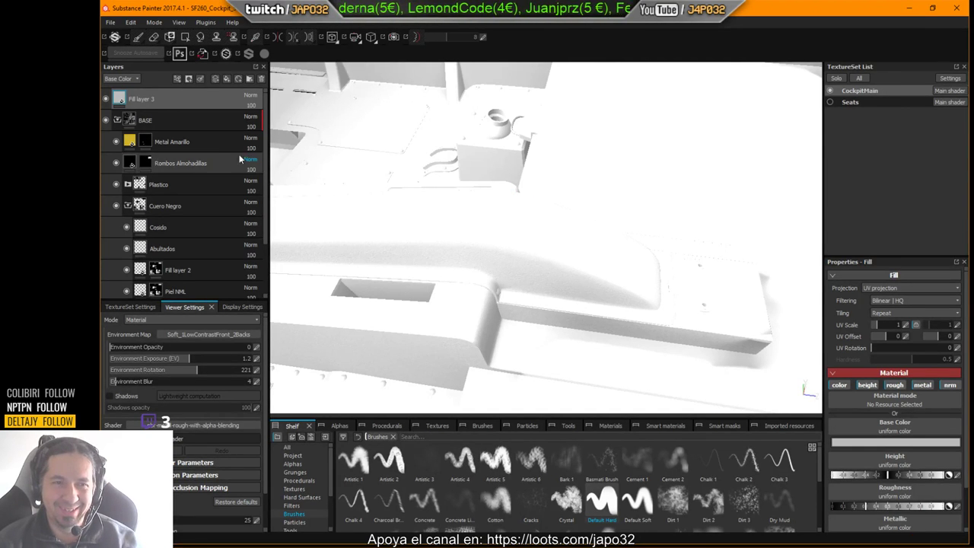
Add an Opacity channel to the CockpitMain texture set.
{"action": "left_click_drag", "start_coordinate": [428, 166], "coordinate": [444, 195], "text": "alt"}
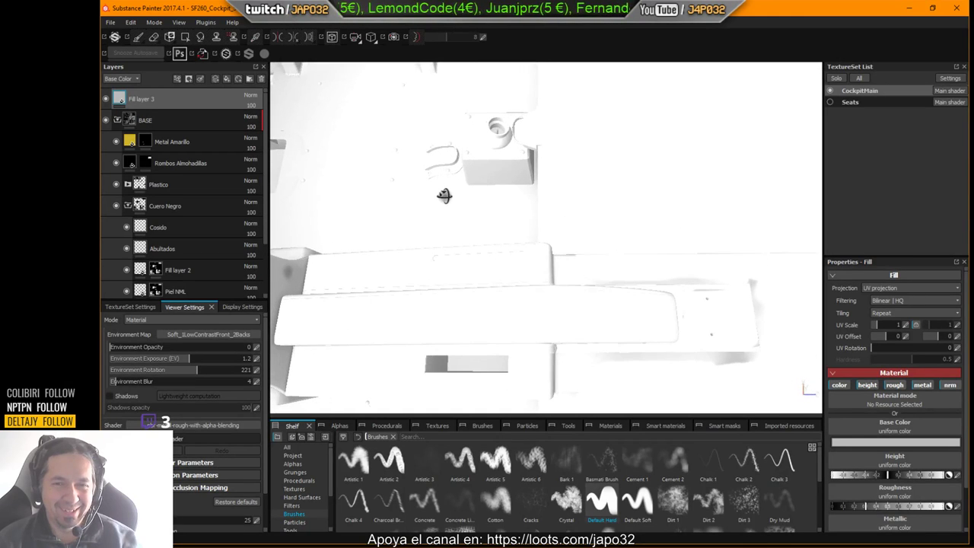
{"action": "middle_click_drag", "start_coordinate": [543, 238], "coordinate": [563, 194], "text": "alt"}
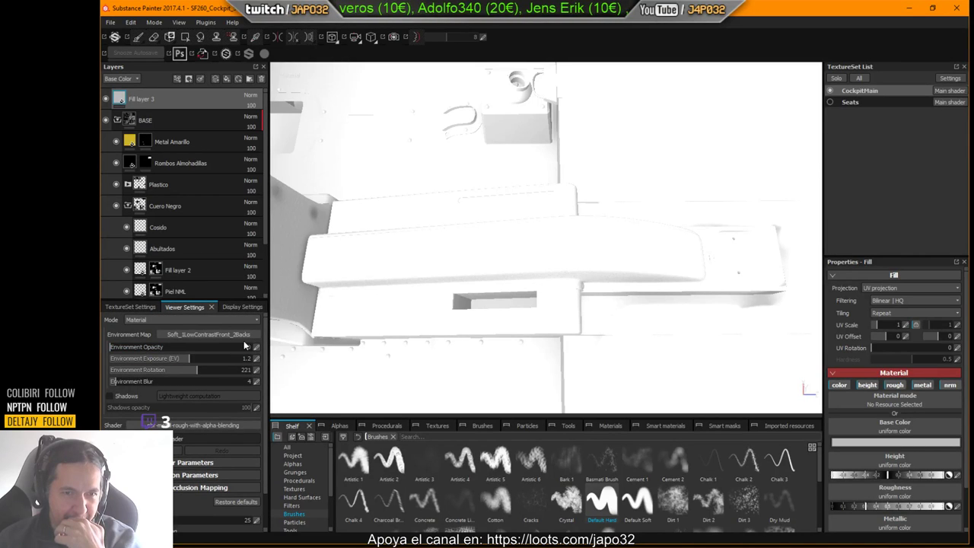
{"action": "left_click", "coordinate": [150, 307]}
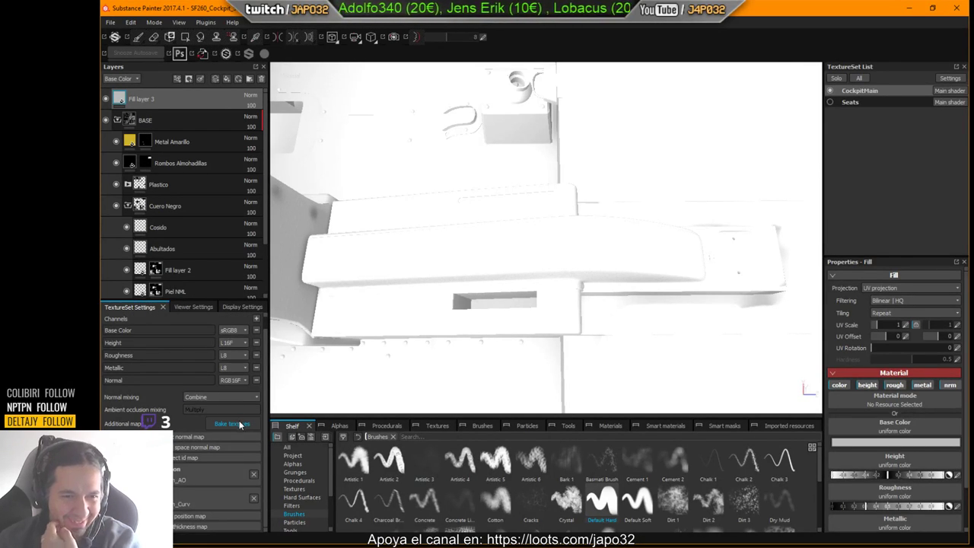
{"action": "left_click", "coordinate": [256, 319]}
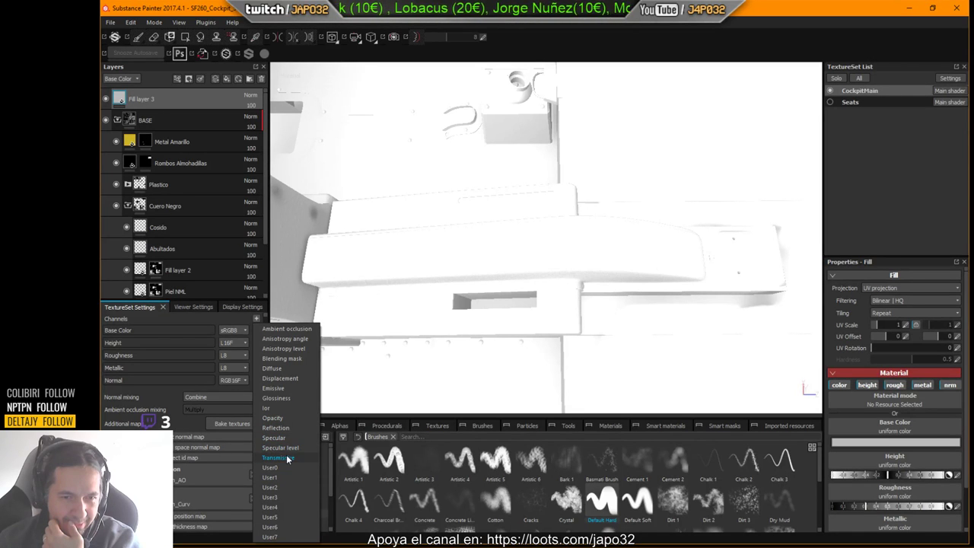
{"action": "left_click", "coordinate": [273, 418]}
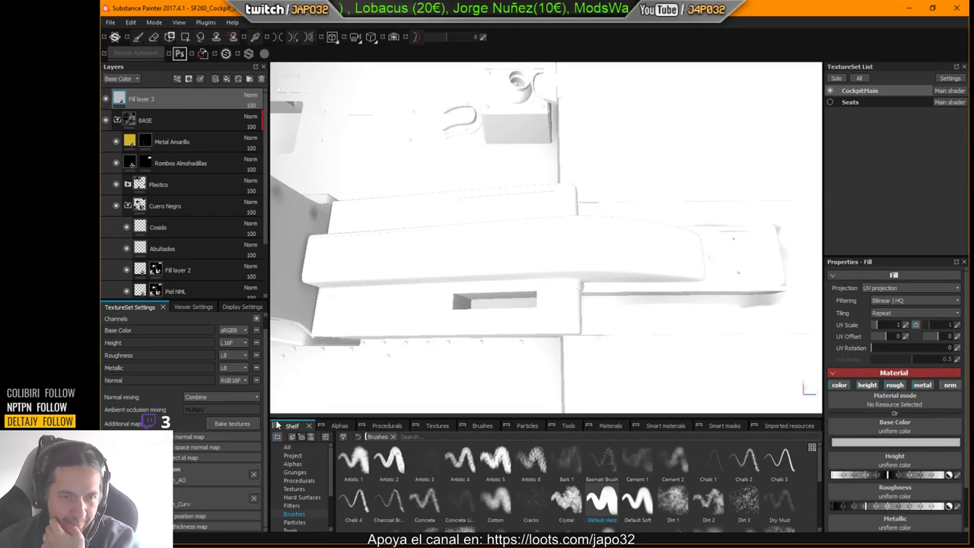
Hide Fill layer 3 and examine the centre console's leather cover and end flange from several angles.
{"action": "left_click", "coordinate": [106, 99]}
{"action": "left_click_drag", "start_coordinate": [567, 252], "coordinate": [467, 309], "text": "alt"}
{"action": "key", "text": "Tab"}
{"action": "middle_click_drag", "start_coordinate": [467, 309], "coordinate": [641, 297], "text": "alt"}
{"action": "right_click_drag", "start_coordinate": [641, 297], "coordinate": [767, 289], "text": "alt"}
{"action": "right_click_drag", "start_coordinate": [396, 352], "coordinate": [881, 289], "text": "alt"}
{"action": "left_click_drag", "start_coordinate": [751, 305], "coordinate": [716, 318], "text": "alt"}
{"action": "middle_click_drag", "start_coordinate": [721, 320], "coordinate": [692, 326], "text": "alt"}
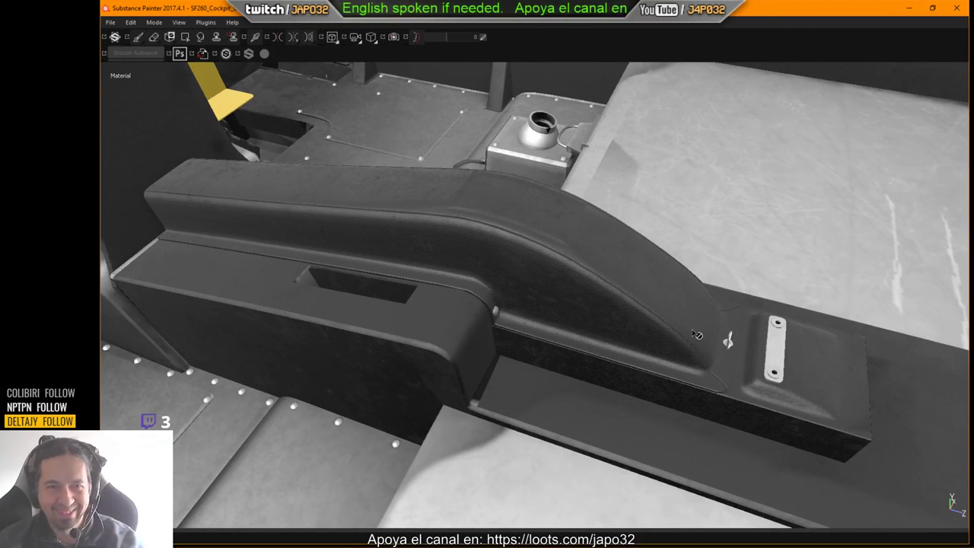
{"action": "left_click_drag", "start_coordinate": [561, 360], "coordinate": [561, 391], "text": "alt"}
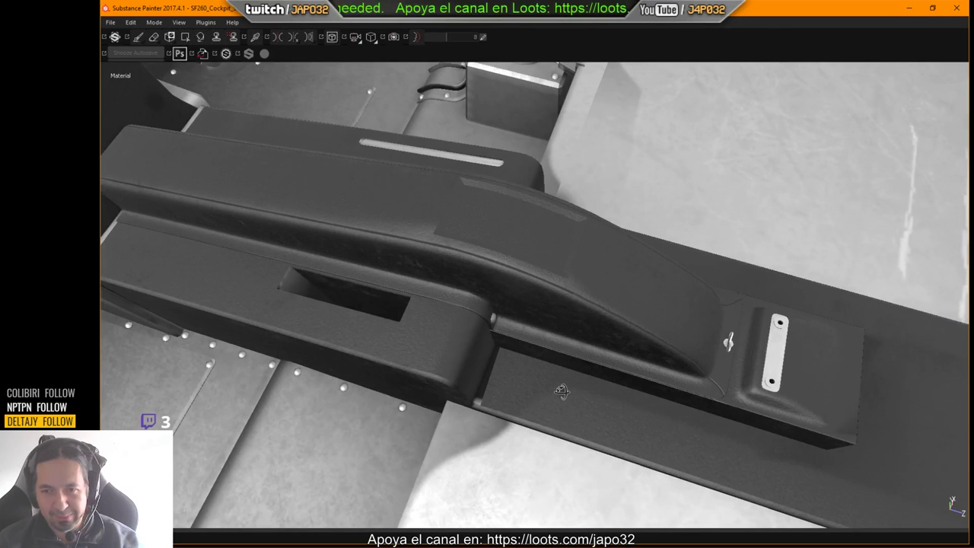
{"action": "key", "text": "Tab"}
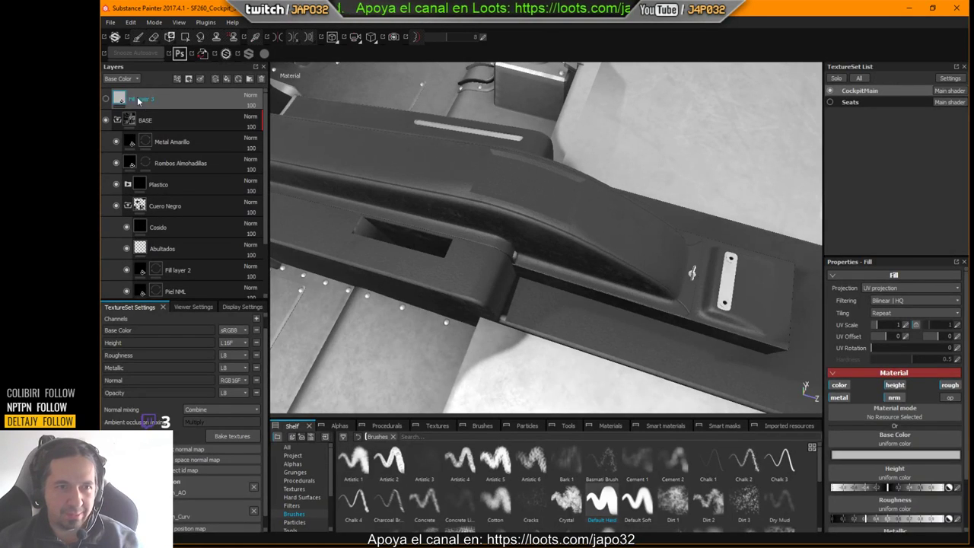
Show Fill layer 3 again, limit it to the opacity channel only and set its opacity to 0.
{"action": "left_click", "coordinate": [106, 99]}
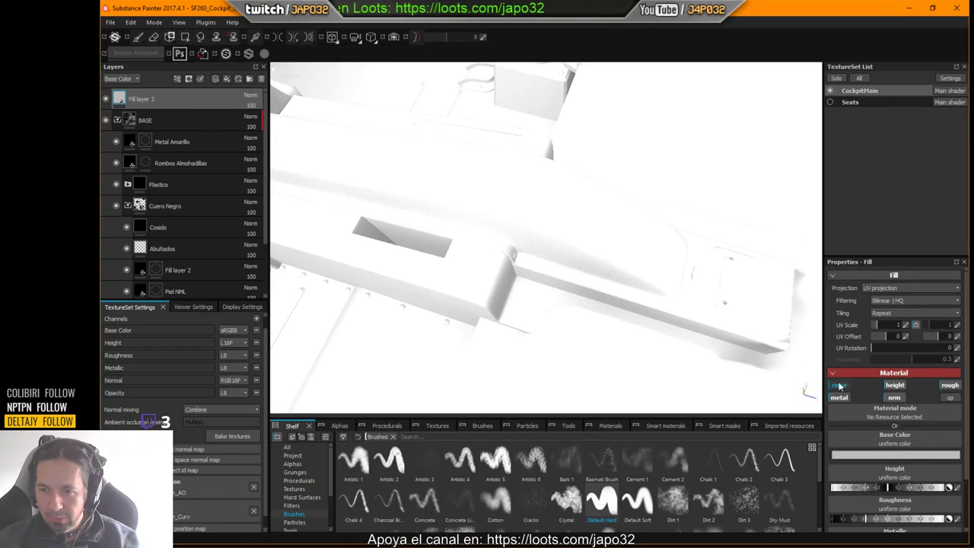
{"action": "left_click", "coordinate": [893, 386]}
{"action": "left_click", "coordinate": [840, 385]}
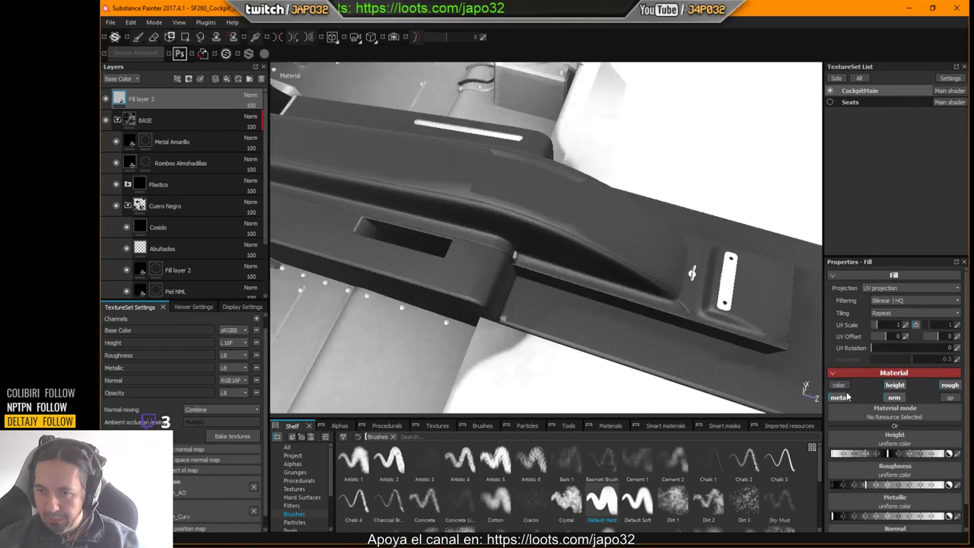
{"action": "left_click", "coordinate": [897, 385]}
{"action": "left_click", "coordinate": [897, 397]}
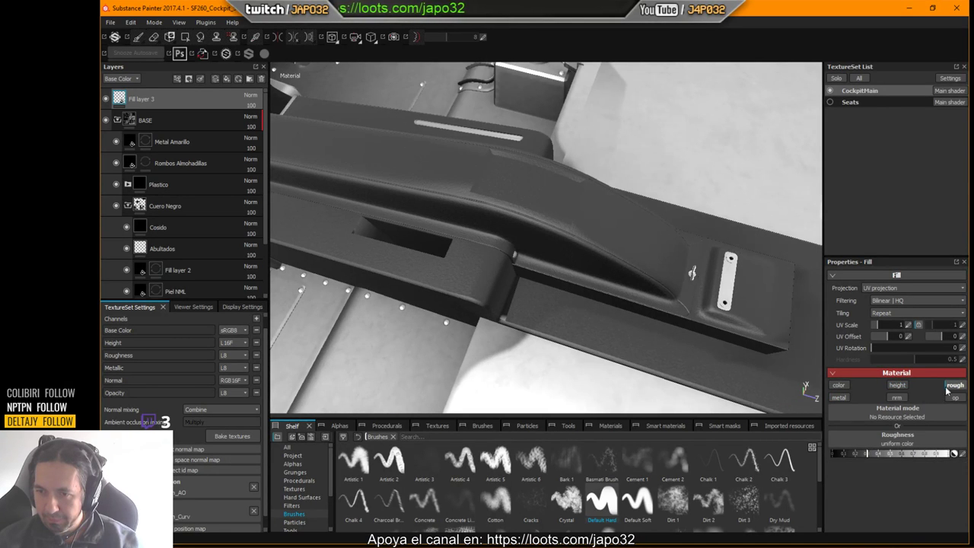
{"action": "left_click", "coordinate": [955, 385]}
{"action": "left_click", "coordinate": [956, 397]}
{"action": "left_click_drag", "start_coordinate": [932, 454], "coordinate": [787, 456]}
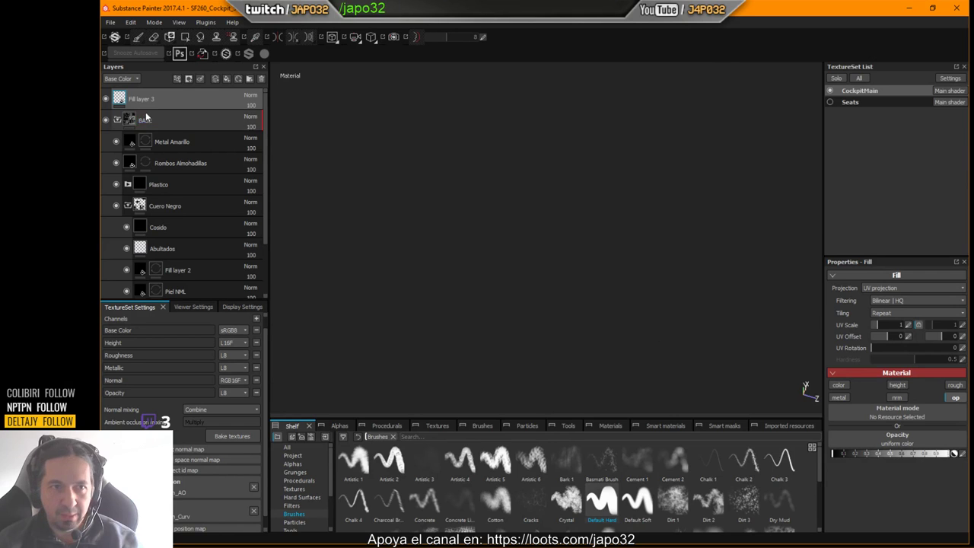
Add a black mask to Fill layer 3 and polygon-fill the console's leather cover in it.
{"action": "right_click", "coordinate": [116, 97]}
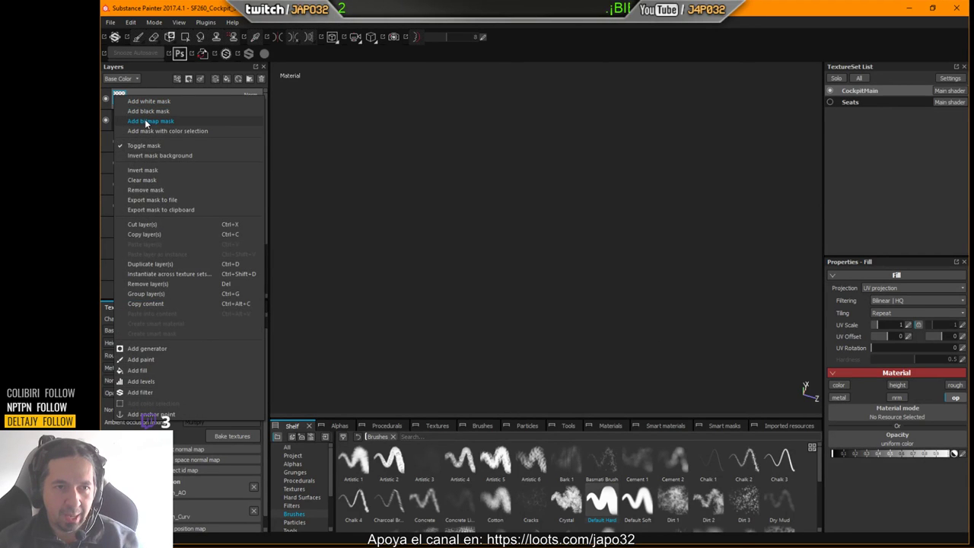
{"action": "left_click", "coordinate": [150, 111]}
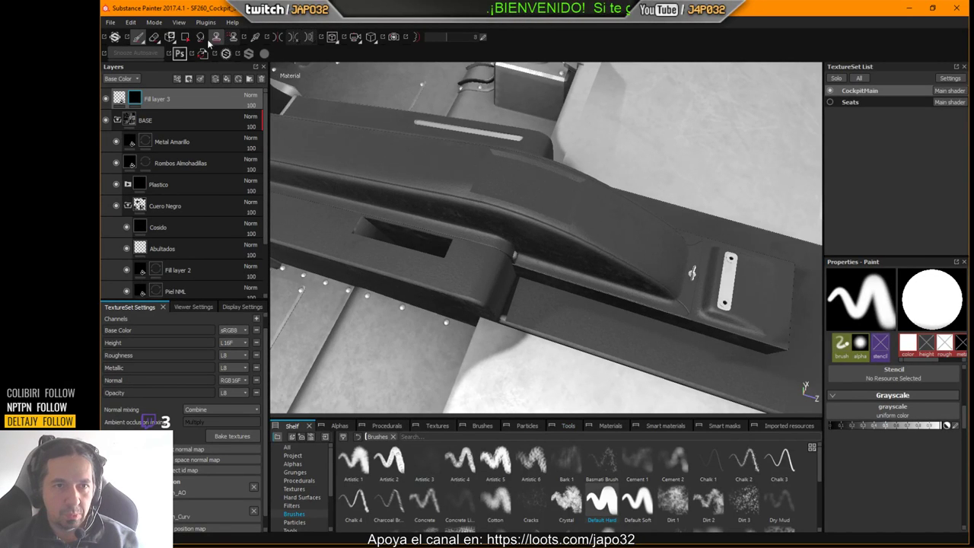
{"action": "left_click", "coordinate": [185, 36]}
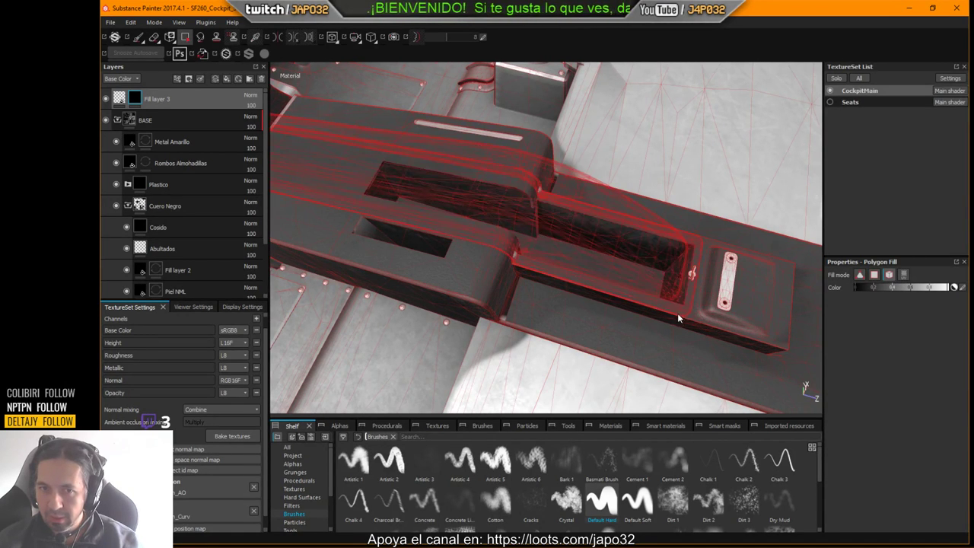
{"action": "left_click_drag", "start_coordinate": [677, 313], "coordinate": [610, 309], "text": "alt"}
{"action": "left_click_drag", "start_coordinate": [478, 282], "coordinate": [468, 272], "text": "alt"}
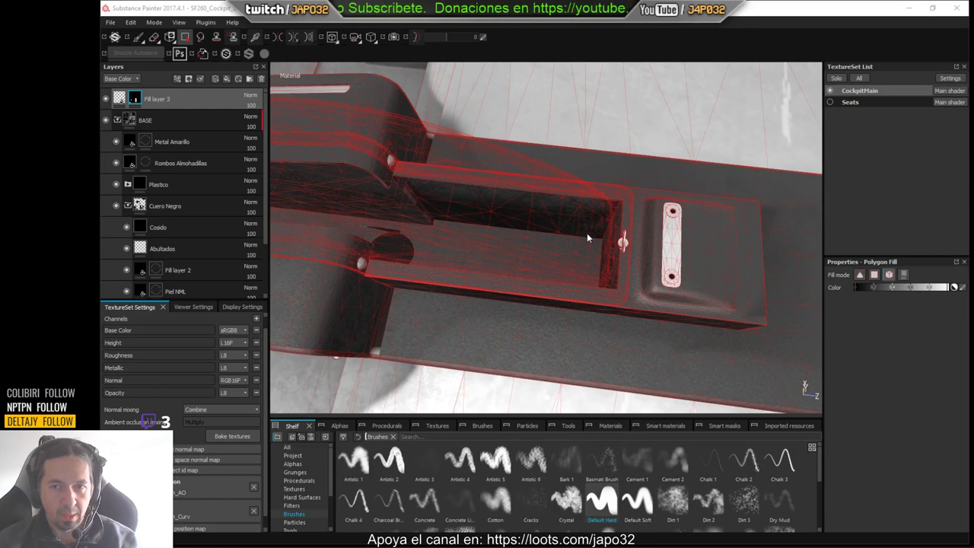
{"action": "left_click", "coordinate": [340, 121]}
Inspect the cover's area in the UV layout, then the flange around the console opening up close in 3D.
{"action": "key", "text": "F3"}
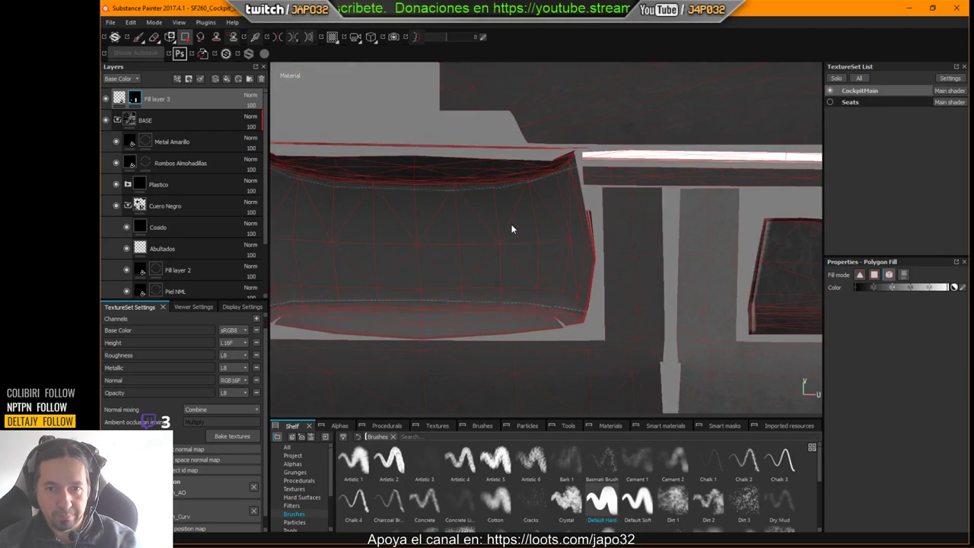
{"action": "right_click_drag", "start_coordinate": [616, 282], "coordinate": [350, 265], "text": "alt"}
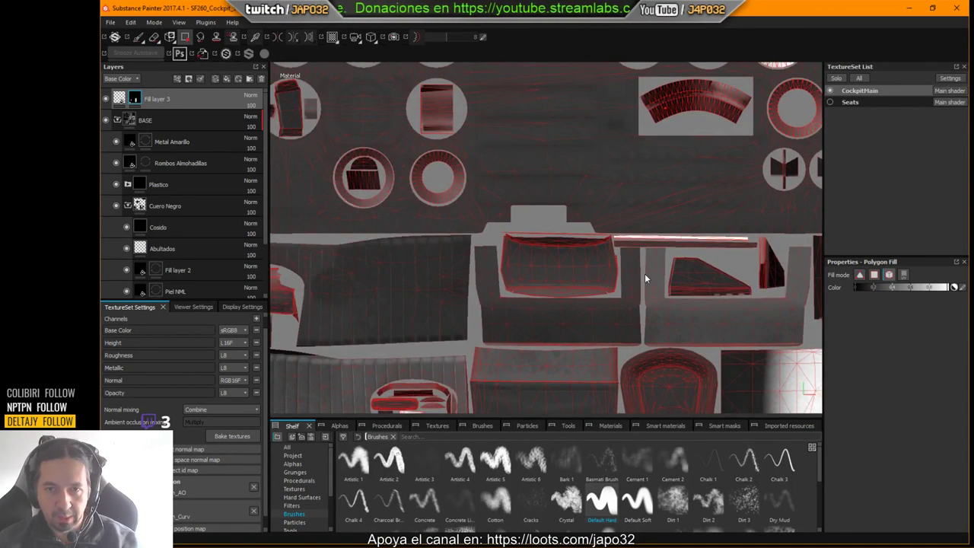
{"action": "key", "text": "F2"}
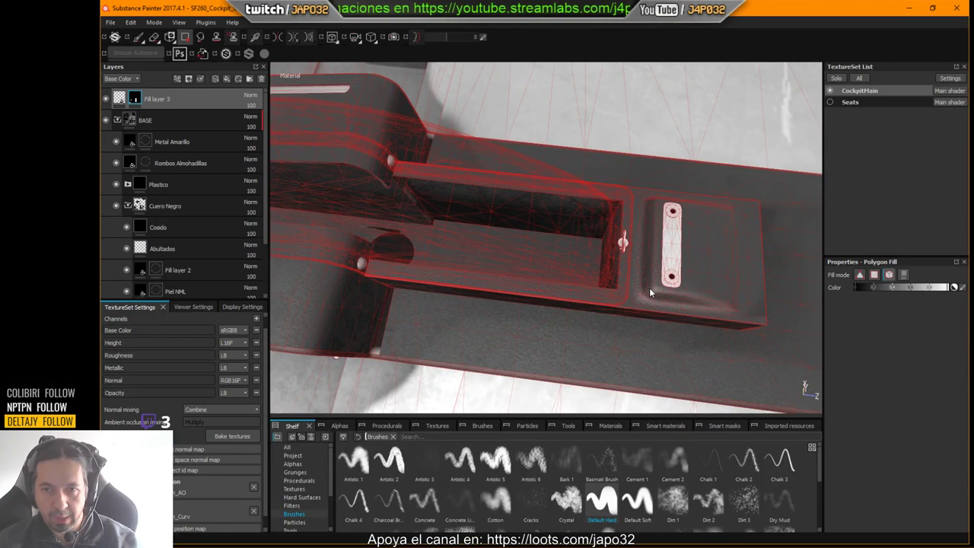
{"action": "middle_click_drag", "start_coordinate": [649, 289], "coordinate": [563, 311], "text": "alt"}
{"action": "right_click_drag", "start_coordinate": [563, 311], "coordinate": [760, 311], "text": "alt"}
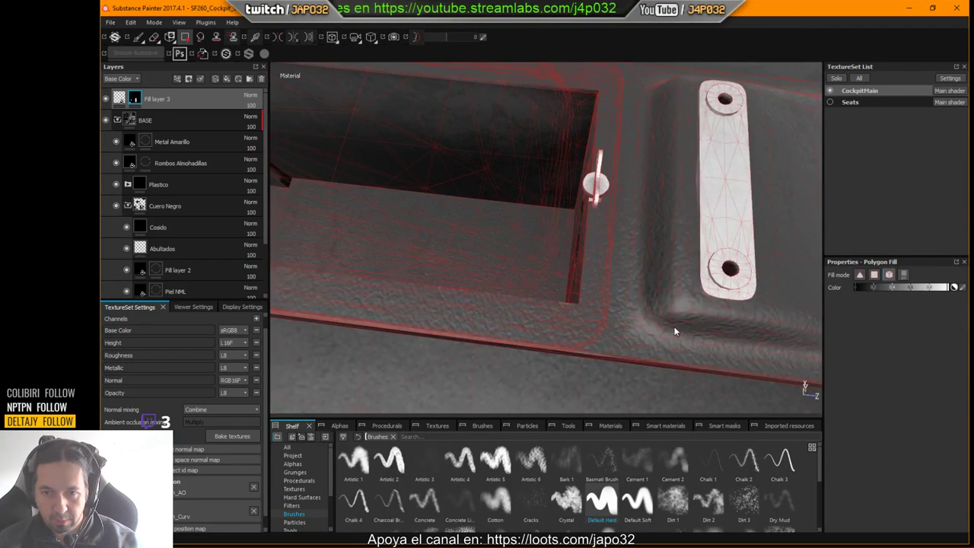
{"action": "left_click_drag", "start_coordinate": [675, 331], "coordinate": [566, 279], "text": "alt"}
Select the Abultados layer in the Cuero Negro group for brush painting.
{"action": "left_click", "coordinate": [137, 36]}
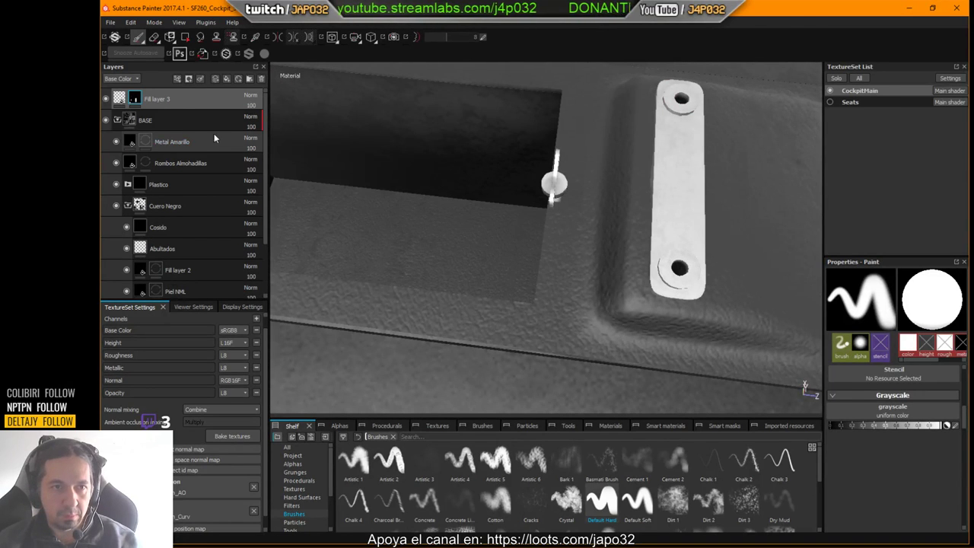
{"action": "left_click_drag", "start_coordinate": [266, 139], "coordinate": [278, 235]}
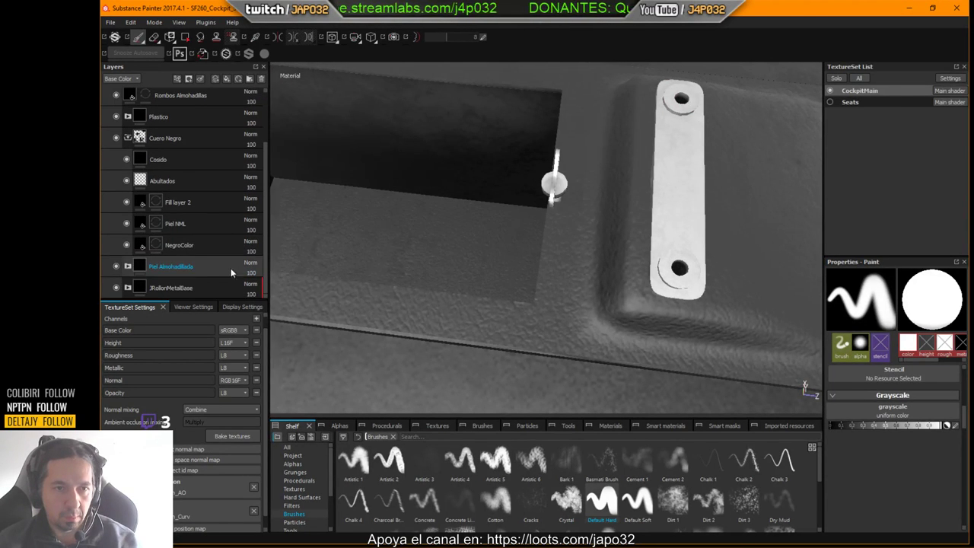
{"action": "left_click", "coordinate": [163, 182]}
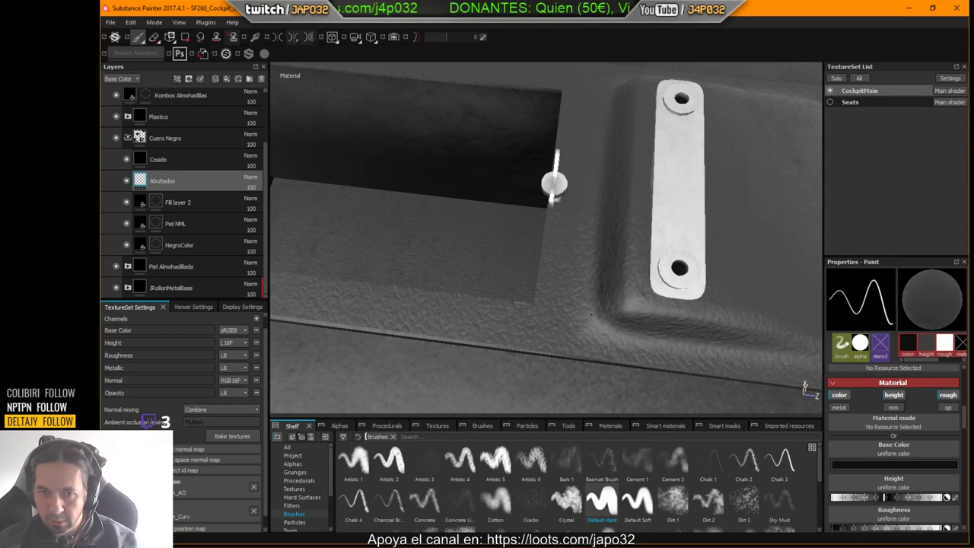
Try painting thin strokes on the flange near the corner of the console opening.
{"action": "left_click_drag", "start_coordinate": [594, 320], "coordinate": [529, 306]}
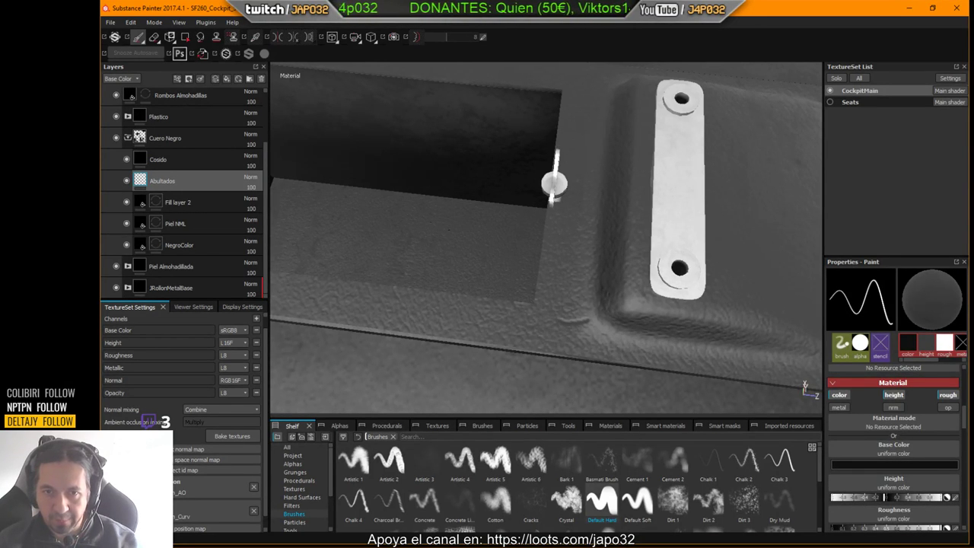
{"action": "key", "text": "ctrl+z"}
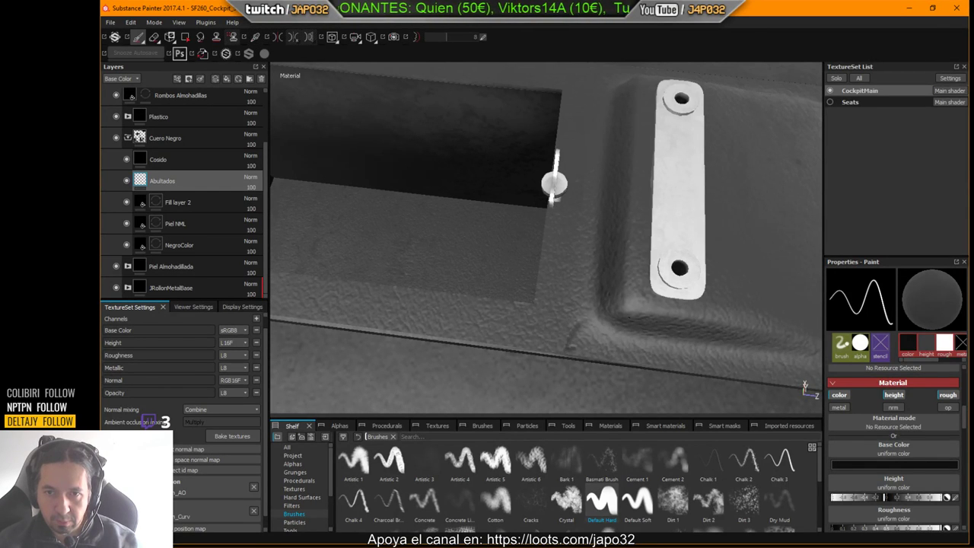
{"action": "middle_click_drag", "start_coordinate": [602, 289], "coordinate": [586, 284], "text": "alt"}
{"action": "scroll", "coordinate": [586, 284], "scroll_direction": "up", "scroll_amount": 4}
{"action": "mouse_move", "coordinate": [587, 284]}
{"action": "left_mouse_down", "text": "alt"}
{"action": "mouse_move", "coordinate": [653, 243]}
{"action": "mouse_move", "coordinate": [648, 283]}
{"action": "mouse_move", "coordinate": [629, 247]}
{"action": "mouse_move", "coordinate": [603, 245]}
{"action": "left_mouse_up", "text": "alt"}
{"action": "mouse_move", "coordinate": [545, 312]}
{"action": "left_mouse_down"}
{"action": "mouse_move", "coordinate": [568, 253]}
{"action": "mouse_move", "coordinate": [540, 298]}
{"action": "mouse_move", "coordinate": [631, 306]}
{"action": "left_mouse_up"}
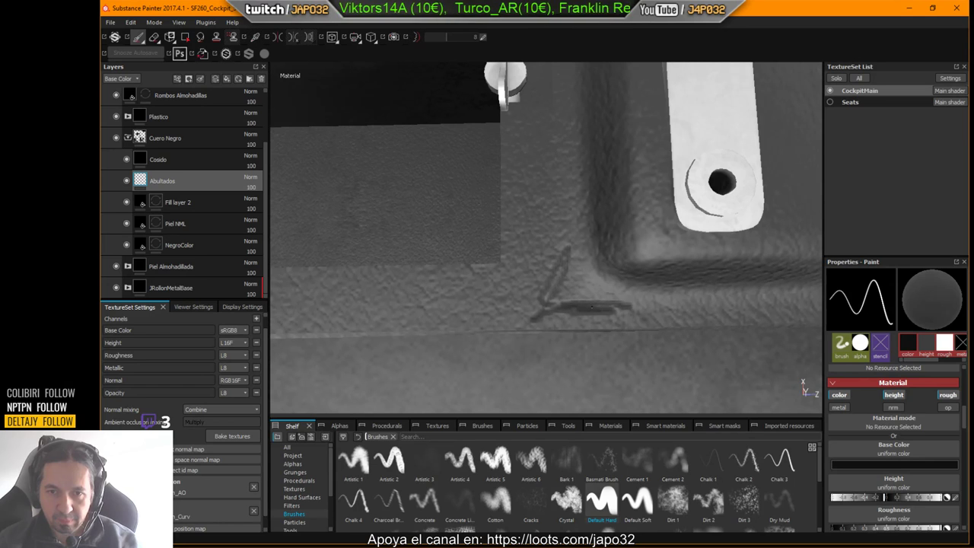
{"action": "key", "text": "ctrl+z"}
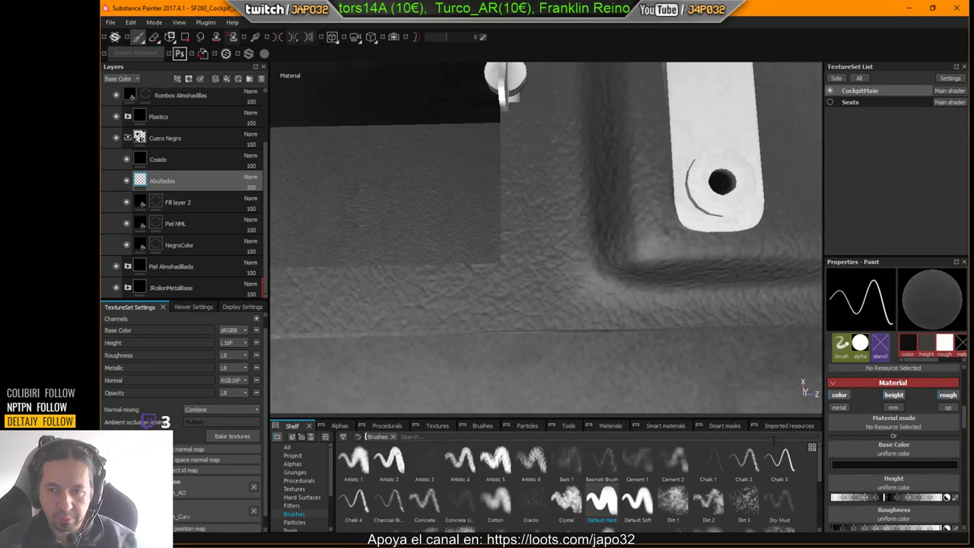
Set the brush's base colour to pure red, enlarge the brush and paint around the opening's corner on the flange.
{"action": "left_click", "coordinate": [878, 462]}
{"action": "left_click_drag", "start_coordinate": [808, 431], "coordinate": [929, 423]}
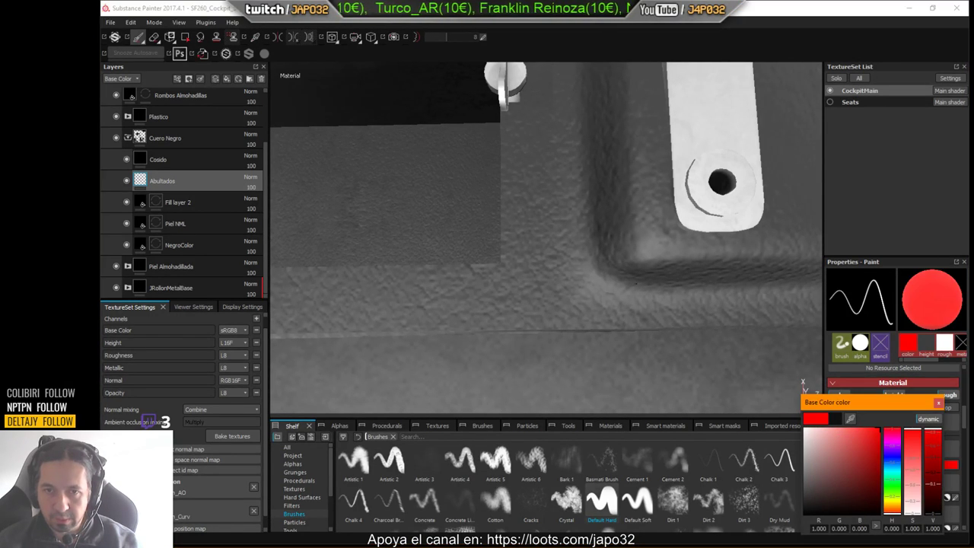
{"action": "right_click_drag", "start_coordinate": [622, 272], "coordinate": [663, 272], "text": "ctrl"}
{"action": "mouse_move", "coordinate": [550, 221]}
{"action": "left_mouse_down"}
{"action": "mouse_move", "coordinate": [570, 266]}
{"action": "mouse_move", "coordinate": [559, 296]}
{"action": "mouse_move", "coordinate": [449, 213]}
{"action": "left_mouse_up"}
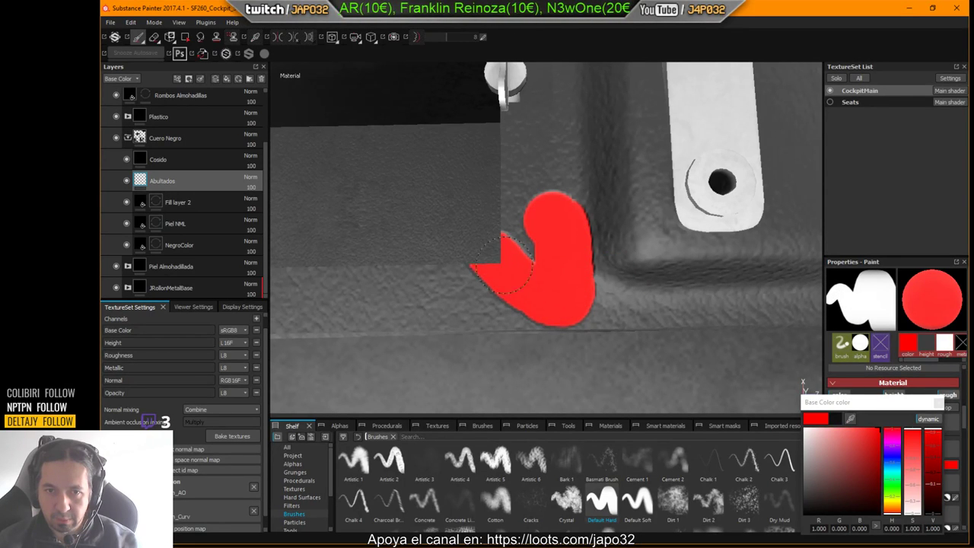
{"action": "left_click_drag", "start_coordinate": [505, 265], "coordinate": [427, 281]}
{"action": "right_click_drag", "start_coordinate": [352, 265], "coordinate": [296, 263], "text": "alt"}
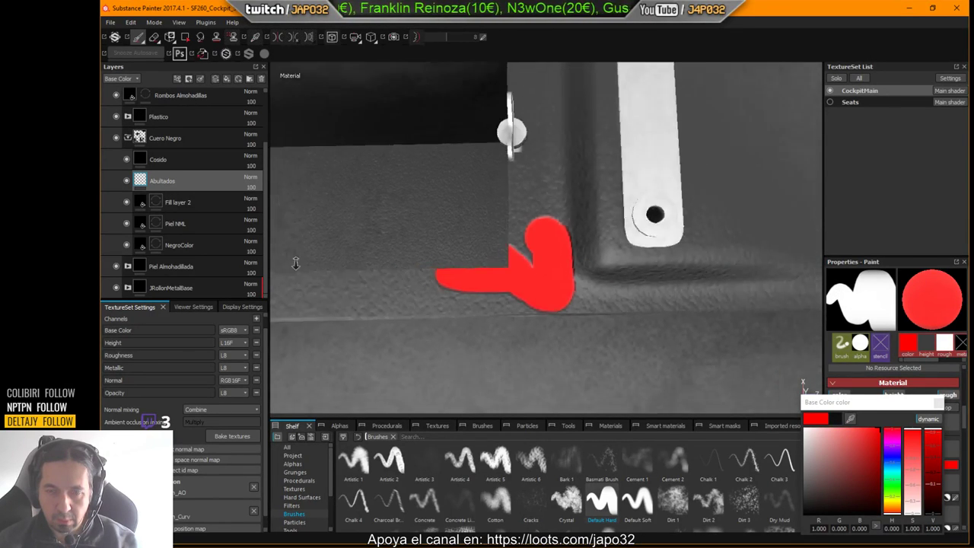
{"action": "mouse_move", "coordinate": [295, 263]}
{"action": "left_mouse_down", "text": "alt"}
{"action": "mouse_move", "coordinate": [323, 244]}
{"action": "mouse_move", "coordinate": [365, 244]}
{"action": "left_mouse_up", "text": "alt"}
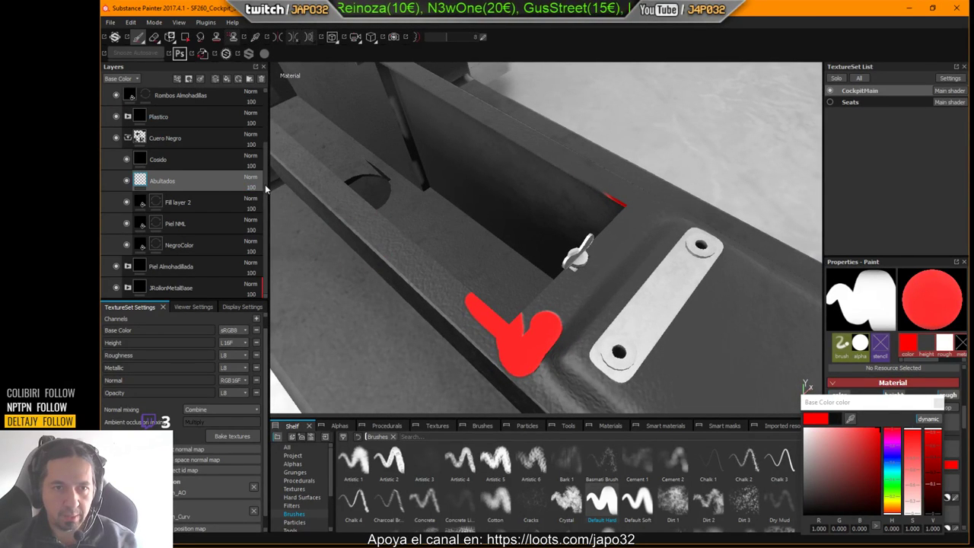
Switch off Fill layer 3 to compare the red marks against the cover, and undo the red strokes at the opening's corner.
{"action": "scroll", "coordinate": [251, 183], "scroll_direction": "up", "scroll_amount": 3}
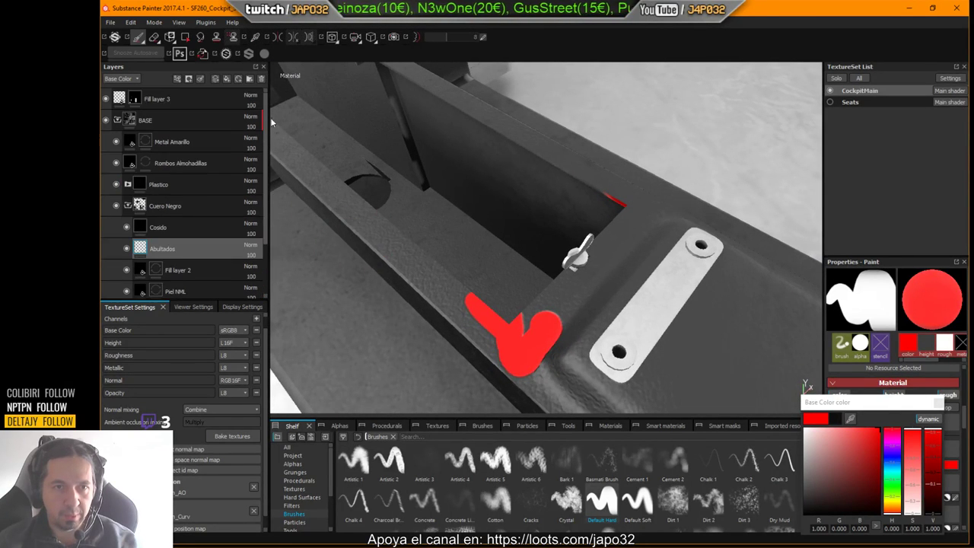
{"action": "left_click", "coordinate": [106, 98]}
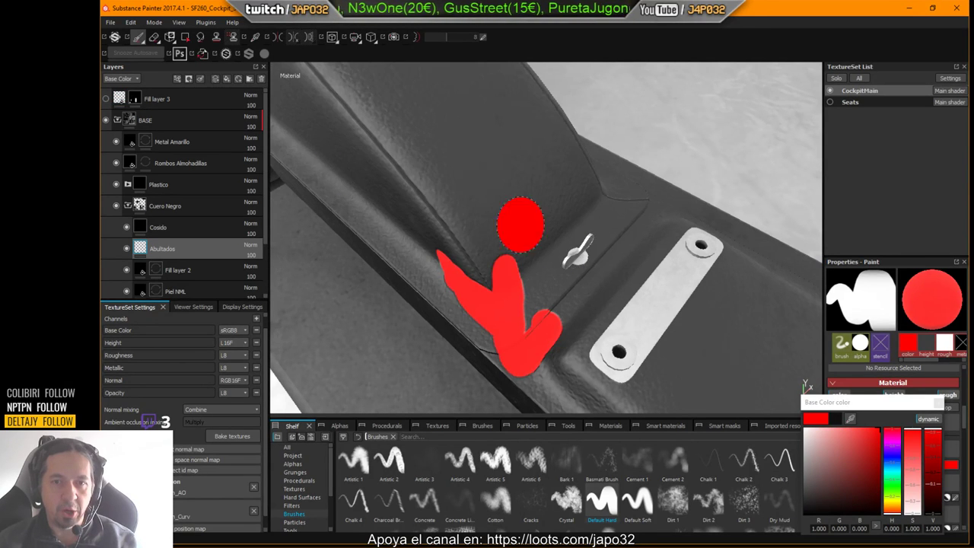
{"action": "mouse_move", "coordinate": [543, 244]}
{"action": "left_mouse_down", "text": "alt"}
{"action": "mouse_move", "coordinate": [581, 224]}
{"action": "mouse_move", "coordinate": [587, 246]}
{"action": "left_mouse_up", "text": "alt"}
{"action": "key", "text": "ctrl+z"}
{"action": "key", "text": "ctrl+z"}
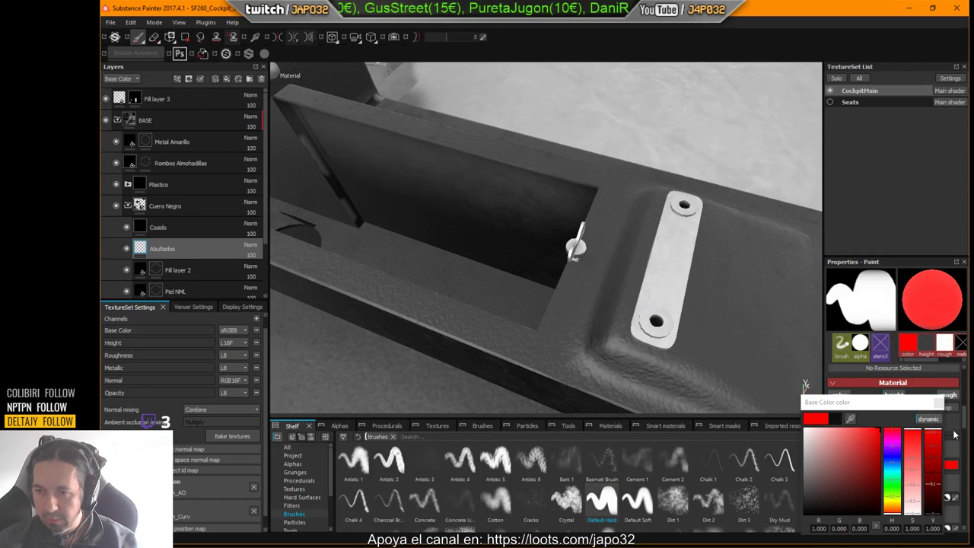
Set the brush's alignment to UV.
{"action": "left_click", "coordinate": [939, 403]}
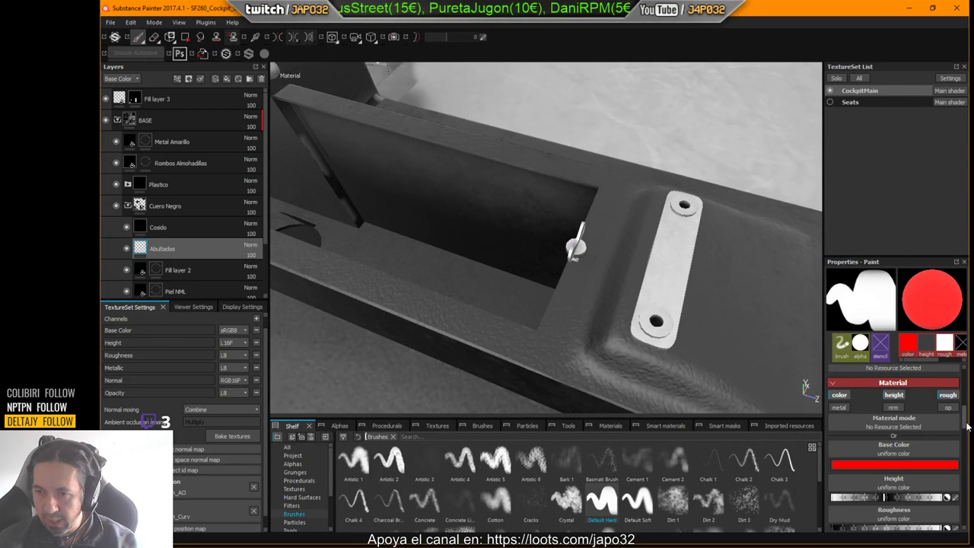
{"action": "left_click_drag", "start_coordinate": [967, 428], "coordinate": [972, 384]}
{"action": "scroll", "coordinate": [971, 389], "scroll_direction": "down", "scroll_amount": 2}
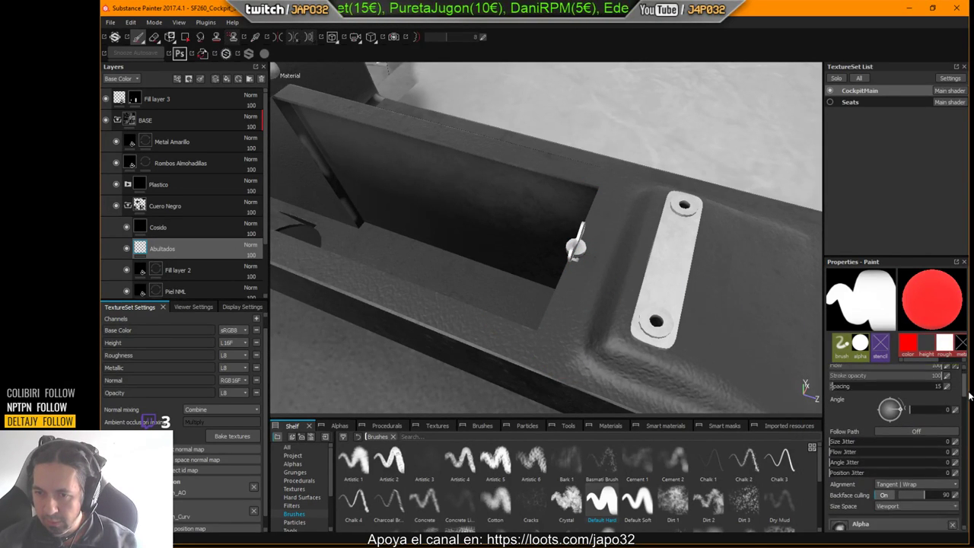
{"action": "left_click", "coordinate": [913, 460]}
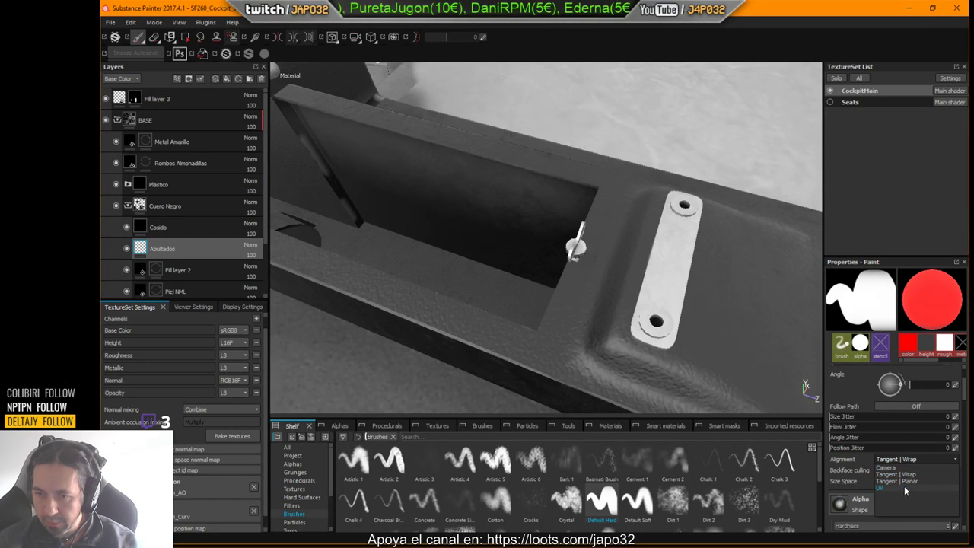
{"action": "left_click", "coordinate": [903, 488]}
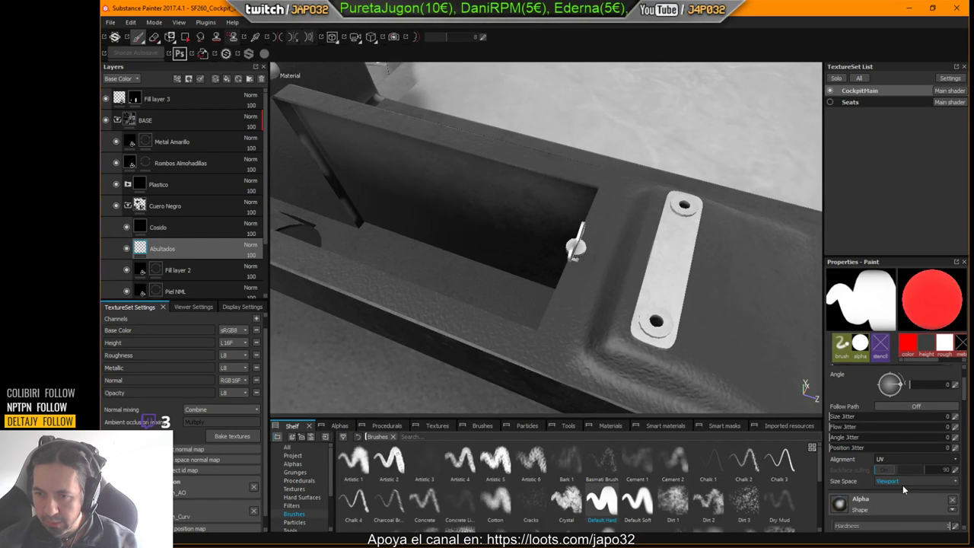
Try painting large red strokes over the flange at the console opening's corner with the UV-aligned brush.
{"action": "left_click", "coordinate": [552, 363]}
{"action": "left_click_drag", "start_coordinate": [552, 360], "coordinate": [559, 339]}
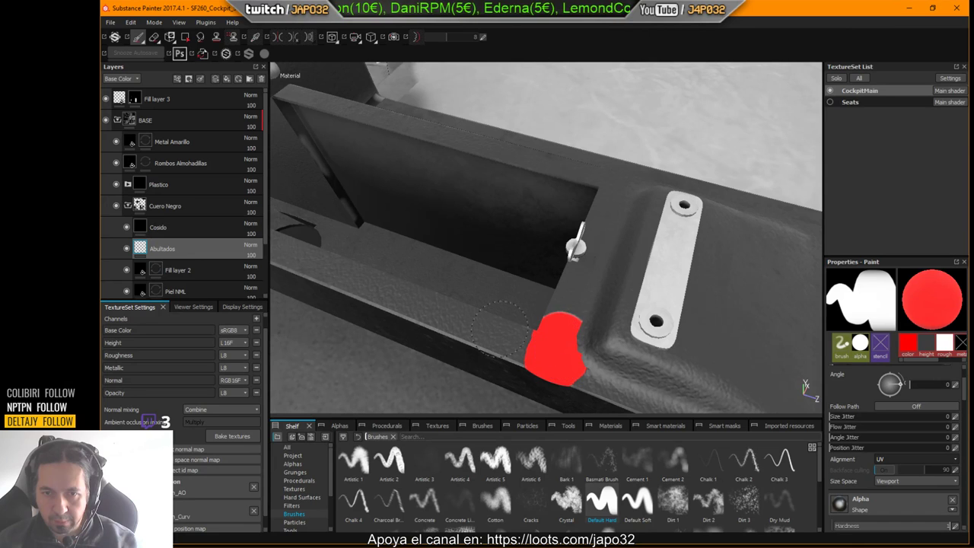
{"action": "mouse_move", "coordinate": [531, 281]}
{"action": "left_mouse_down"}
{"action": "mouse_move", "coordinate": [571, 304]}
{"action": "mouse_move", "coordinate": [584, 295]}
{"action": "left_mouse_up"}
{"action": "key", "text": "ctrl+z"}
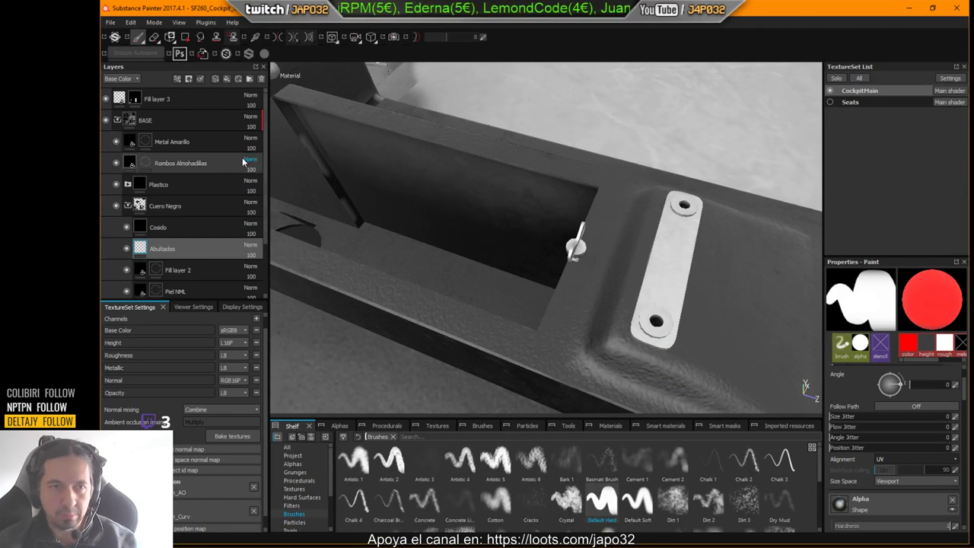
Return the brush alignment to Tangent | Wrap, shrink the brush and try red strokes around the opening's corner.
{"action": "left_click", "coordinate": [915, 462]}
{"action": "left_click", "coordinate": [910, 472]}
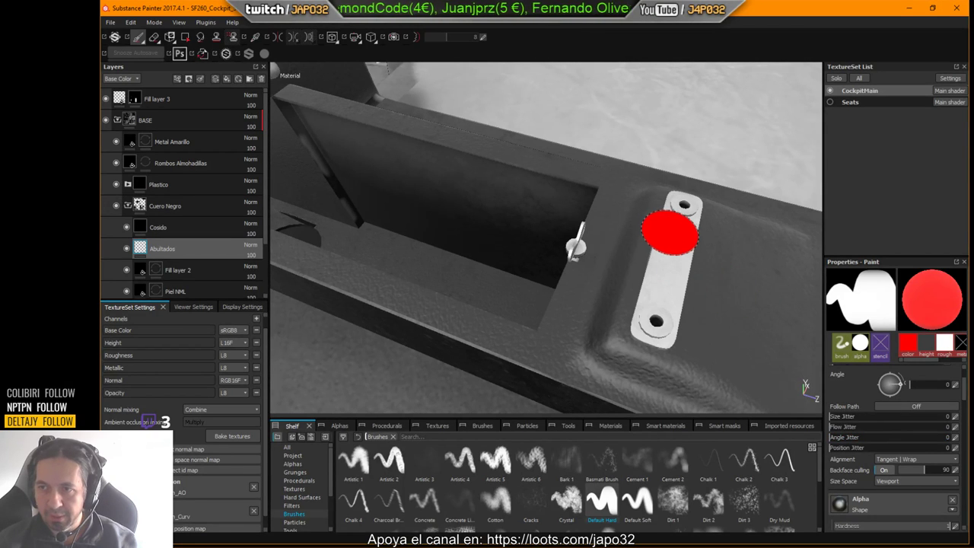
{"action": "right_click_drag", "start_coordinate": [562, 336], "coordinate": [532, 336], "text": "ctrl"}
{"action": "mouse_move", "coordinate": [571, 347]}
{"action": "left_mouse_down"}
{"action": "mouse_move", "coordinate": [557, 363]}
{"action": "mouse_move", "coordinate": [582, 301]}
{"action": "left_mouse_up"}
{"action": "key", "text": "ctrl+z"}
{"action": "key", "text": "ctrl+z"}
{"action": "key", "text": "ctrl+z"}
{"action": "key", "text": "ctrl+z"}
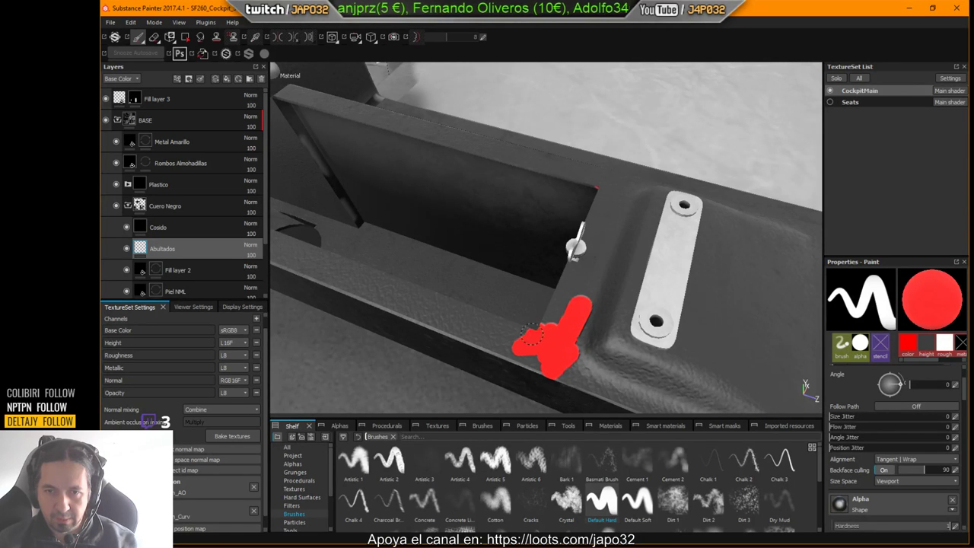
Mark the flange corner with a short red stroke, locate it in the UV layout, and undo it.
{"action": "left_click_drag", "start_coordinate": [570, 332], "coordinate": [571, 325]}
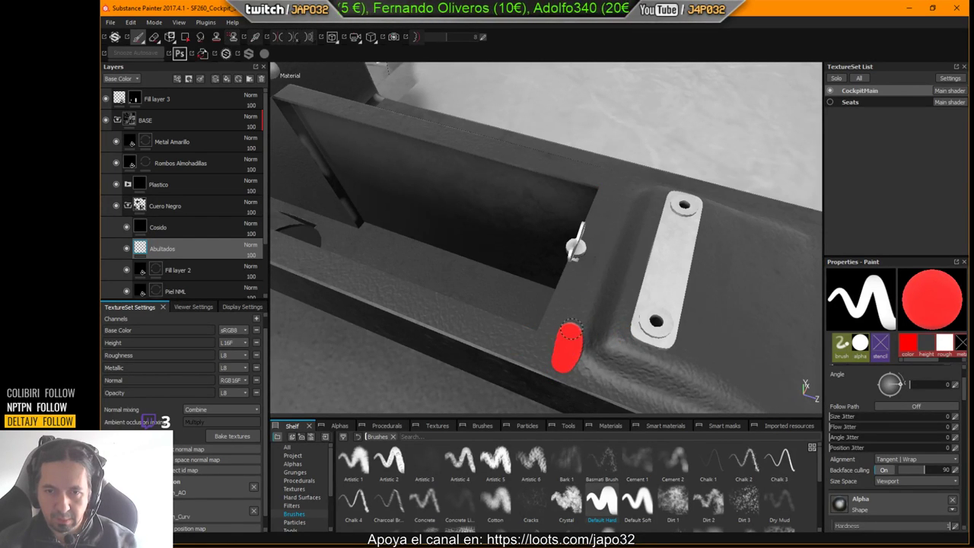
{"action": "key", "text": "F3"}
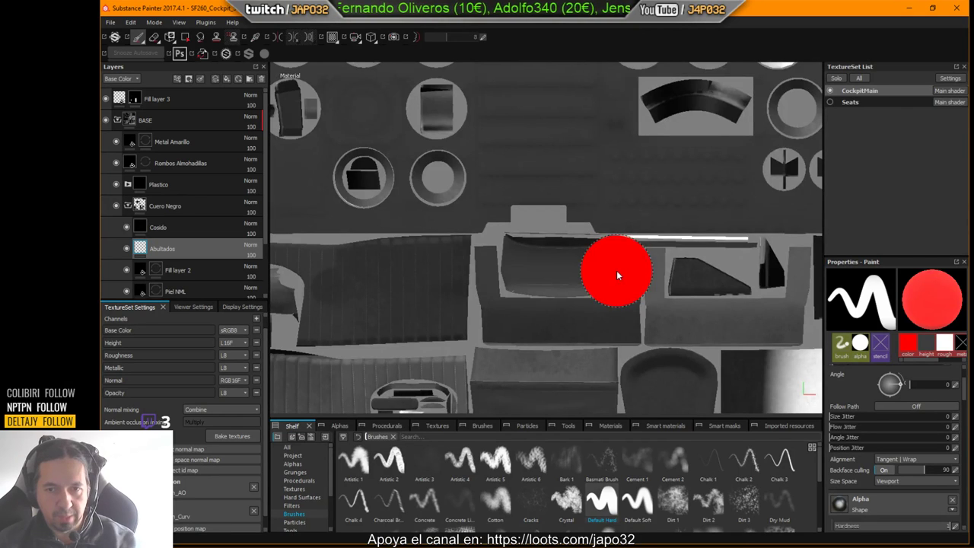
{"action": "scroll", "coordinate": [653, 271], "scroll_direction": "down", "scroll_amount": 3}
{"action": "mouse_move", "coordinate": [643, 278]}
{"action": "middle_mouse_down", "text": "alt"}
{"action": "mouse_move", "coordinate": [527, 191]}
{"action": "mouse_move", "coordinate": [475, 122]}
{"action": "mouse_move", "coordinate": [460, 68]}
{"action": "middle_mouse_up", "text": "alt"}
{"action": "middle_click_drag", "start_coordinate": [578, 224], "coordinate": [483, 143], "text": "alt"}
{"action": "scroll", "coordinate": [561, 289], "scroll_direction": "up", "scroll_amount": 3}
{"action": "mouse_move", "coordinate": [527, 283]}
{"action": "right_mouse_down", "text": "alt"}
{"action": "mouse_move", "coordinate": [553, 220]}
{"action": "mouse_move", "coordinate": [578, 194]}
{"action": "right_mouse_up", "text": "alt"}
{"action": "mouse_move", "coordinate": [711, 236]}
{"action": "middle_mouse_down", "text": "alt"}
{"action": "mouse_move", "coordinate": [637, 283]}
{"action": "mouse_move", "coordinate": [634, 300]}
{"action": "middle_mouse_up", "text": "alt"}
{"action": "scroll", "coordinate": [631, 282], "scroll_direction": "down", "scroll_amount": 3}
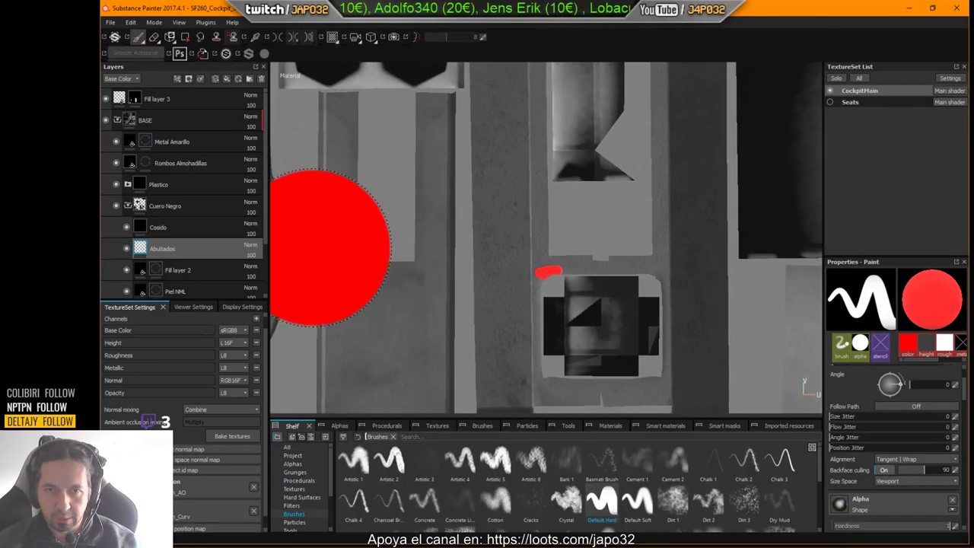
{"action": "mouse_move", "coordinate": [560, 285]}
{"action": "middle_mouse_down"}
{"action": "mouse_move", "coordinate": [473, 326]}
{"action": "mouse_move", "coordinate": [492, 333]}
{"action": "mouse_move", "coordinate": [496, 296]}
{"action": "middle_mouse_up"}
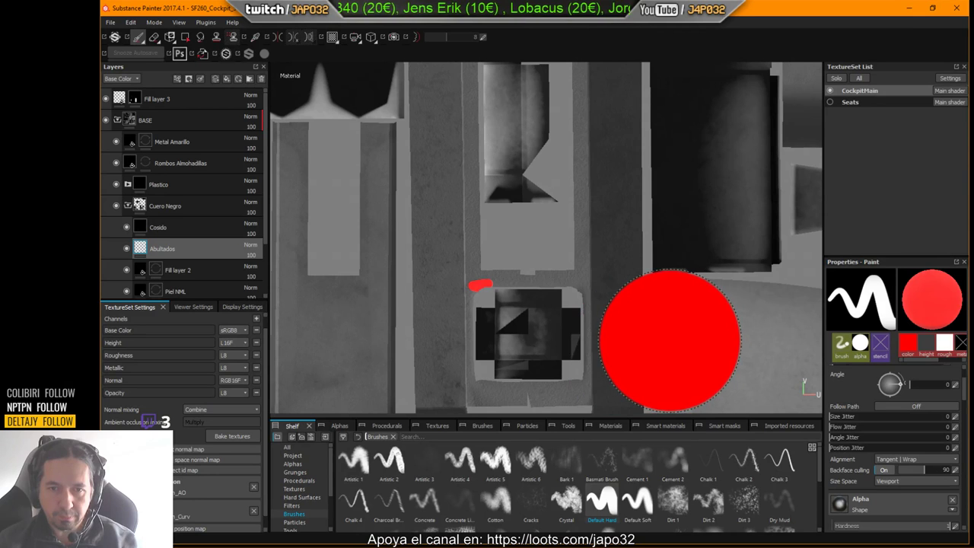
{"action": "key", "text": "ctrl+z"}
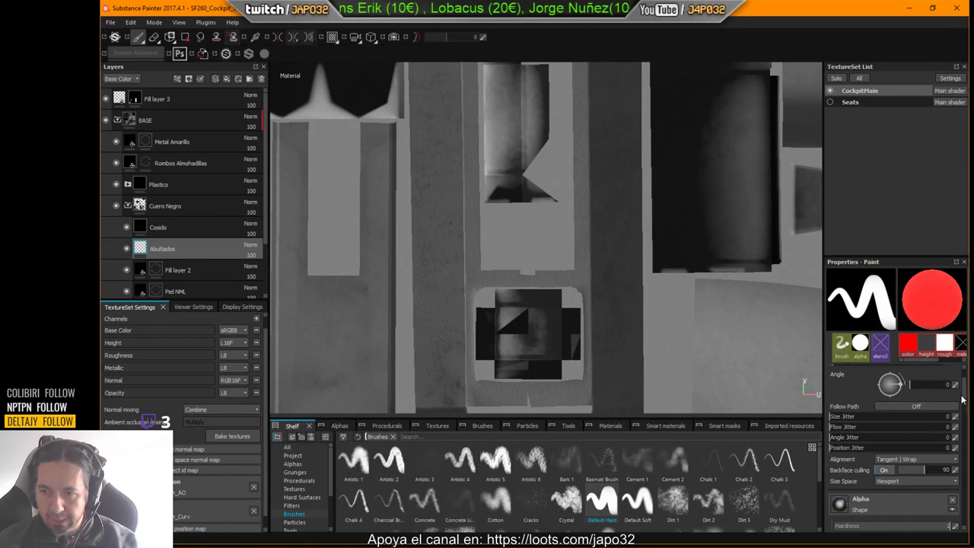
Set the brush's base colour to black and shrink the brush to a fine point for thin lines.
{"action": "scroll", "coordinate": [962, 399], "scroll_direction": "down", "scroll_amount": 5}
{"action": "left_click", "coordinate": [907, 432]}
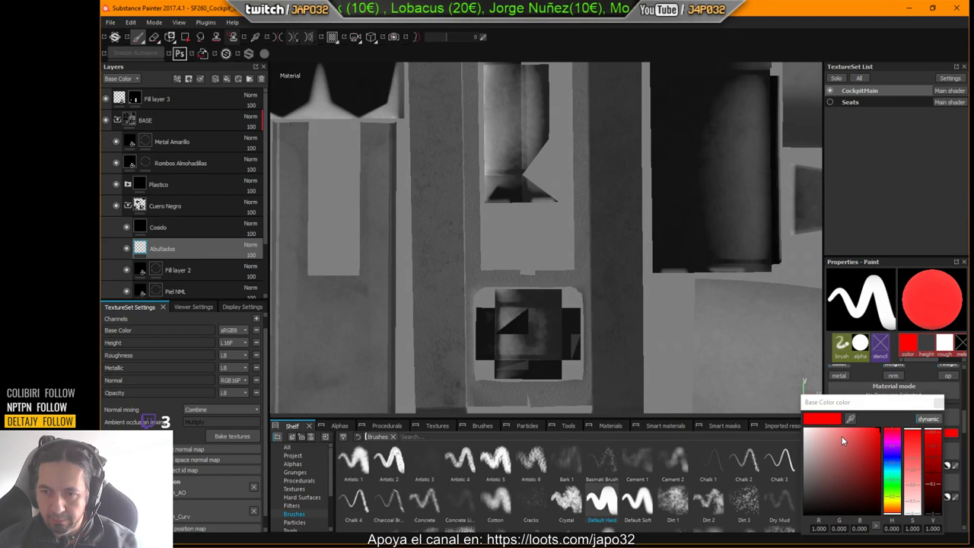
{"action": "left_click_drag", "start_coordinate": [842, 440], "coordinate": [765, 541]}
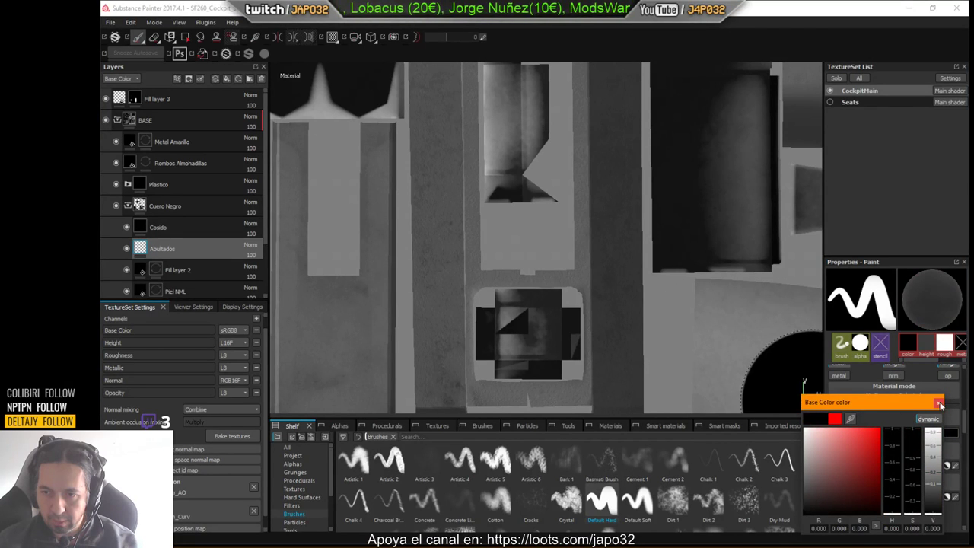
{"action": "left_click", "coordinate": [940, 405]}
{"action": "right_click_drag", "start_coordinate": [498, 272], "coordinate": [426, 272], "text": "ctrl"}
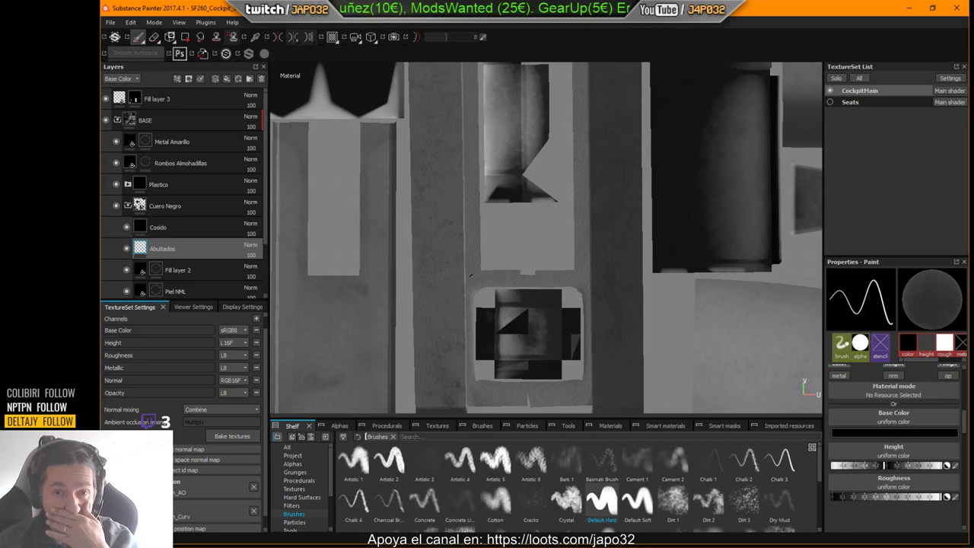
Try the Texture size space for the brush, and return it to Viewport.
{"action": "left_click_drag", "start_coordinate": [964, 418], "coordinate": [967, 387]}
{"action": "left_click", "coordinate": [903, 470]}
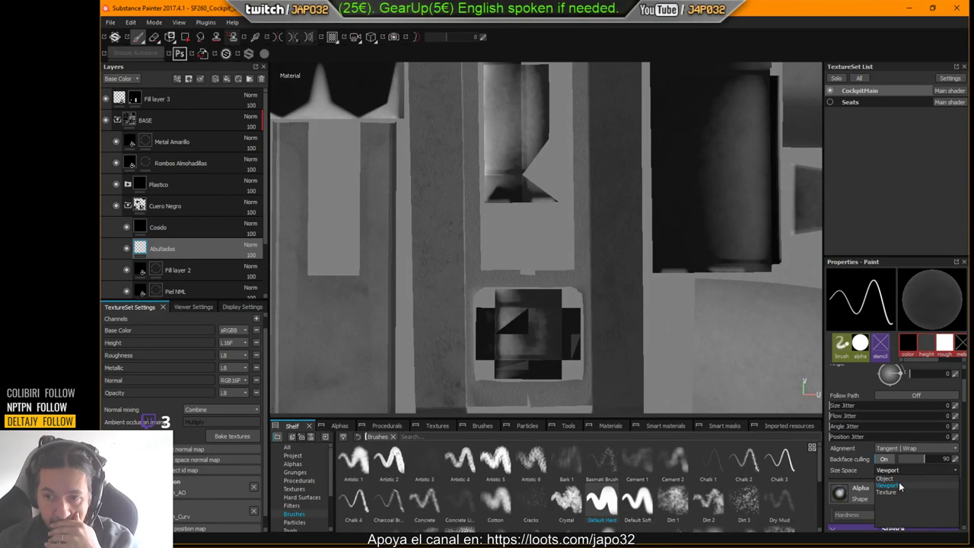
{"action": "left_click", "coordinate": [898, 491]}
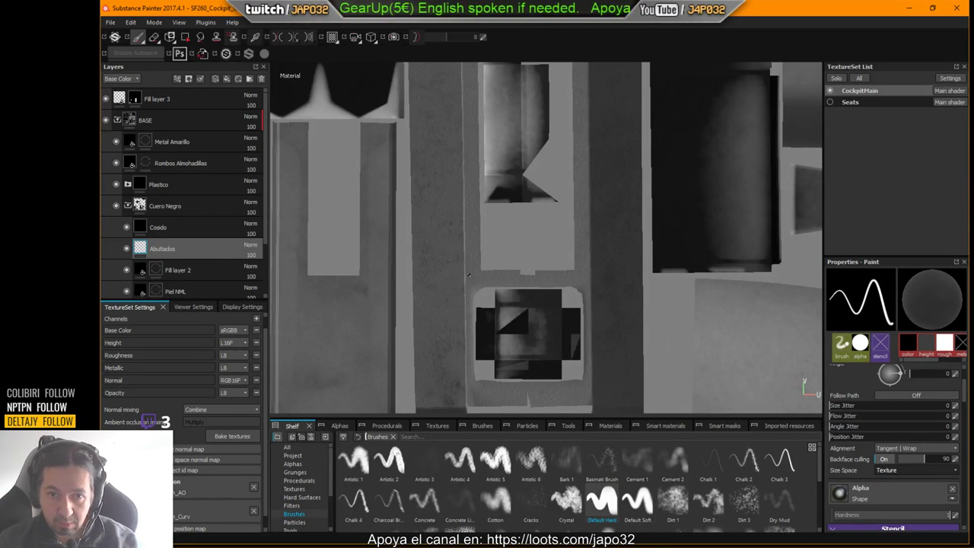
{"action": "left_click", "coordinate": [913, 470]}
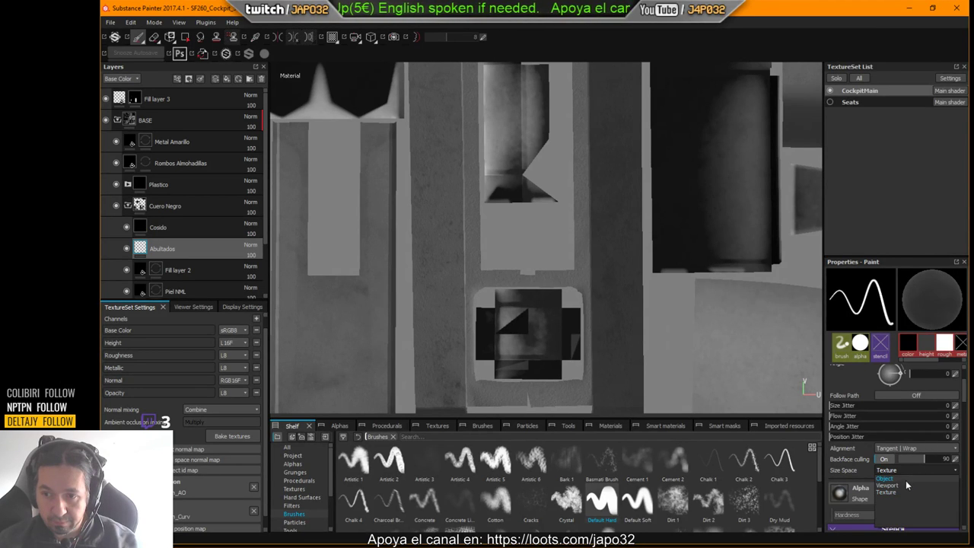
{"action": "left_click", "coordinate": [905, 485]}
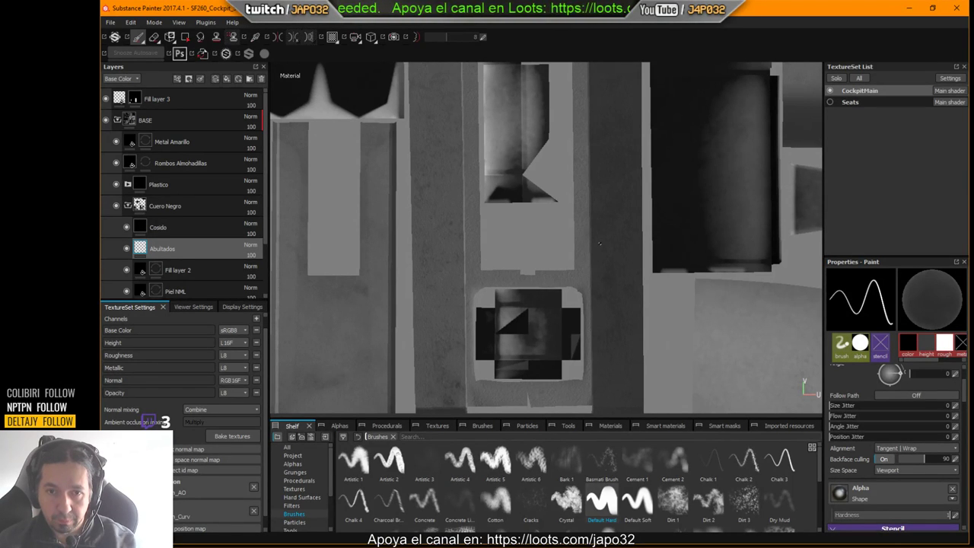
Try to line up a straight stroke along the long flange of the console opening, seen from above in 3D.
{"action": "key", "text": "F2"}
{"action": "left_click_drag", "start_coordinate": [600, 255], "coordinate": [697, 293], "text": "alt"}
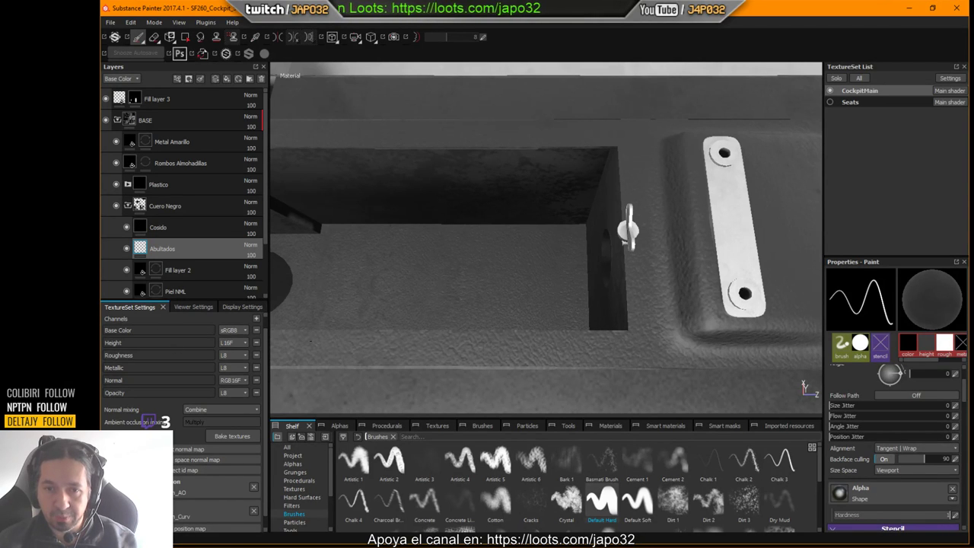
{"action": "middle_click_drag", "start_coordinate": [573, 339], "coordinate": [695, 339], "text": "alt"}
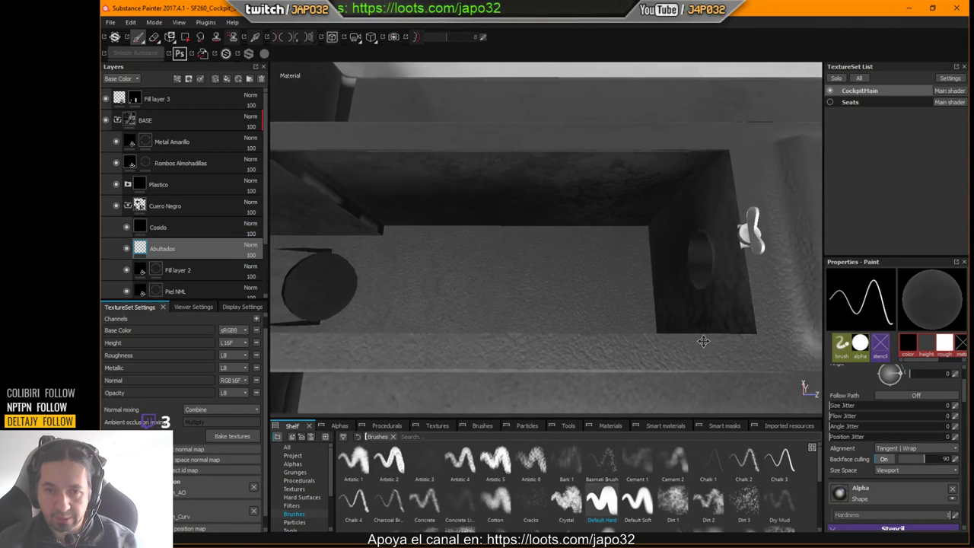
{"action": "right_click_drag", "start_coordinate": [694, 339], "coordinate": [464, 312], "text": "alt"}
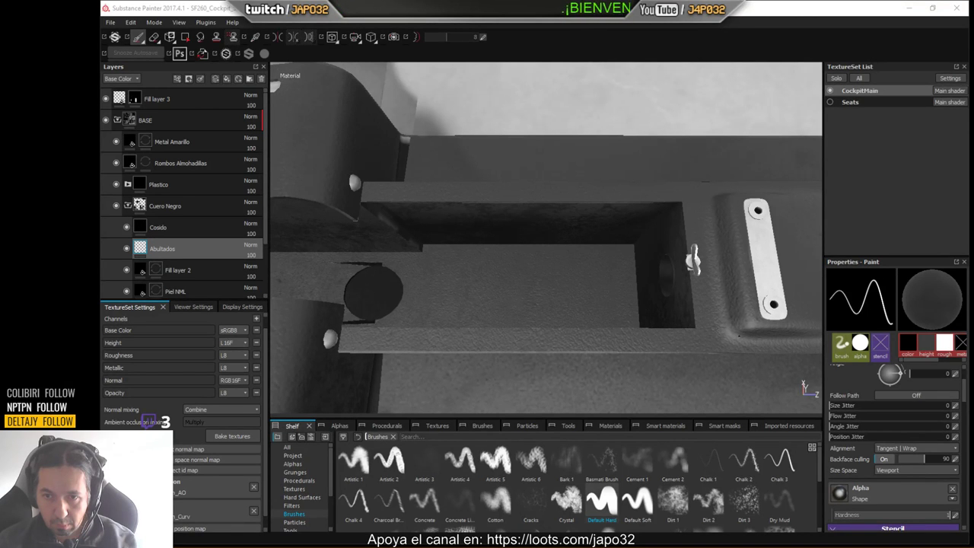
{"action": "key", "text": "shift"}
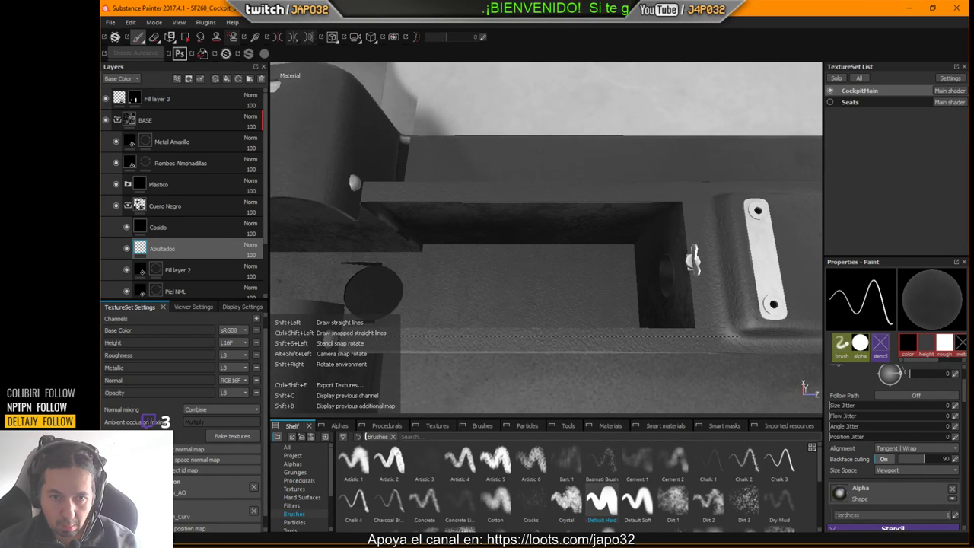
{"action": "key", "text": "Tab"}
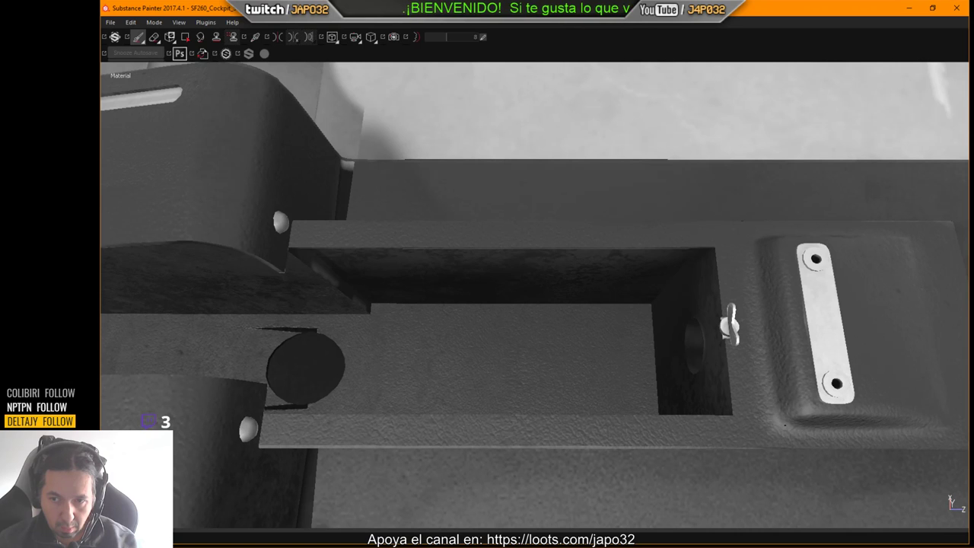
{"action": "key", "text": "shift"}
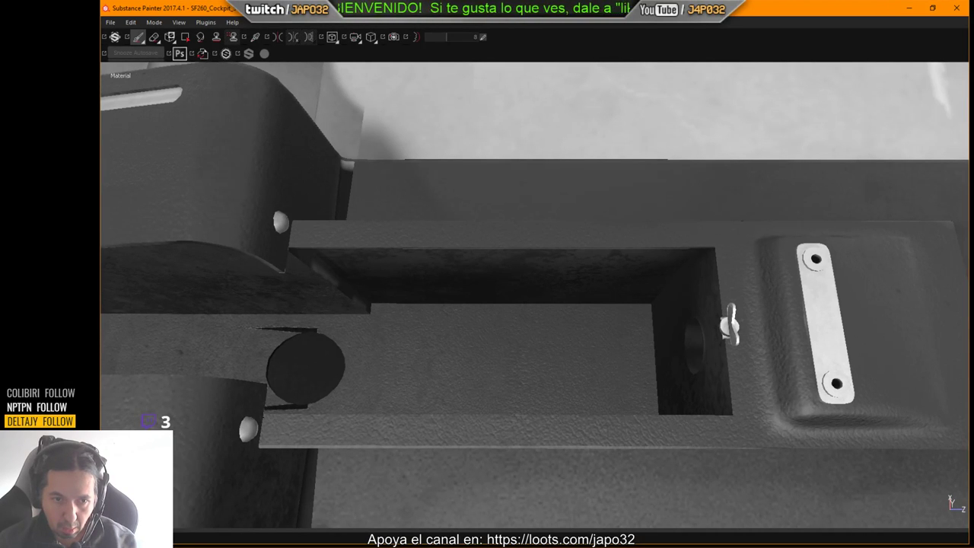
{"action": "key", "text": "shift"}
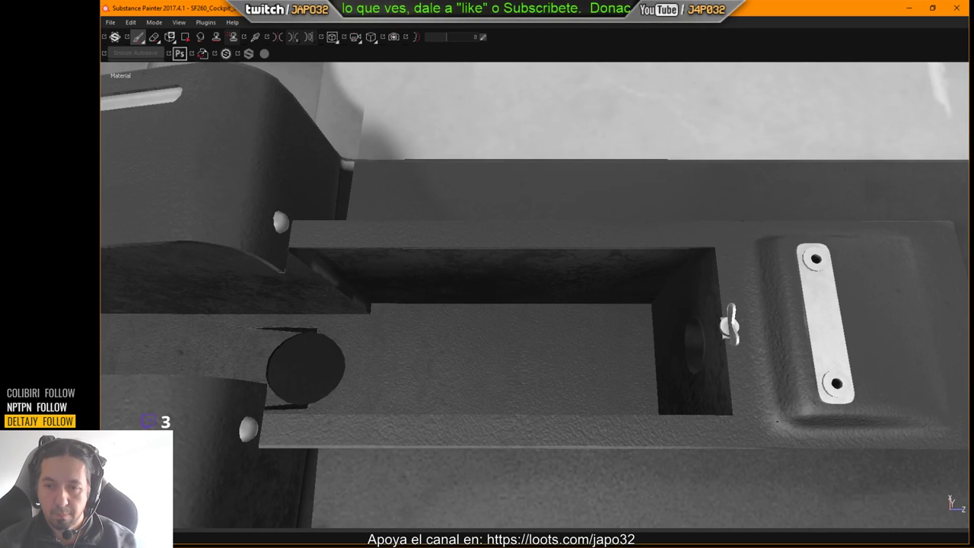
{"action": "key", "text": "shift"}
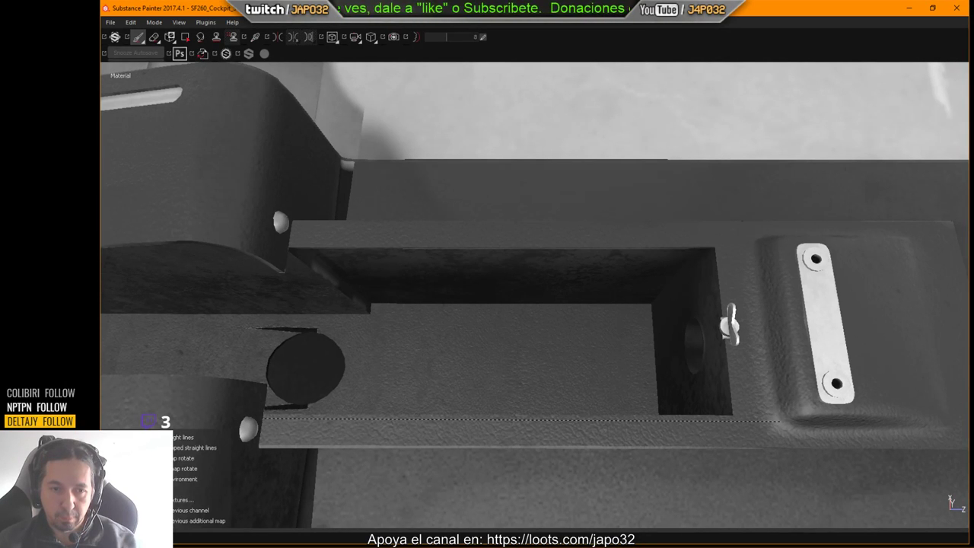
{"action": "key", "text": "Tab"}
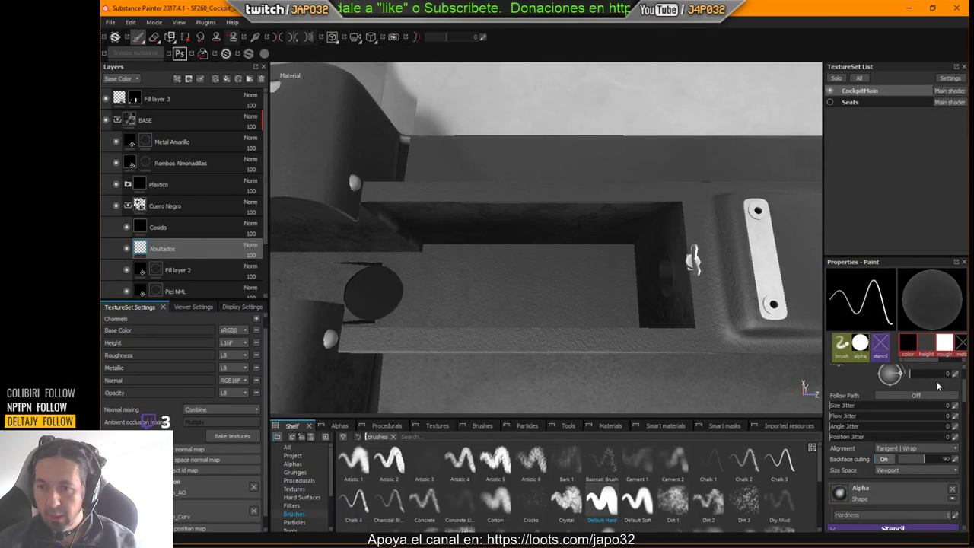
Try UV alignment for the brush with a short test stroke at the flange corner, and return it to Tangent | Wrap.
{"action": "left_click", "coordinate": [909, 469]}
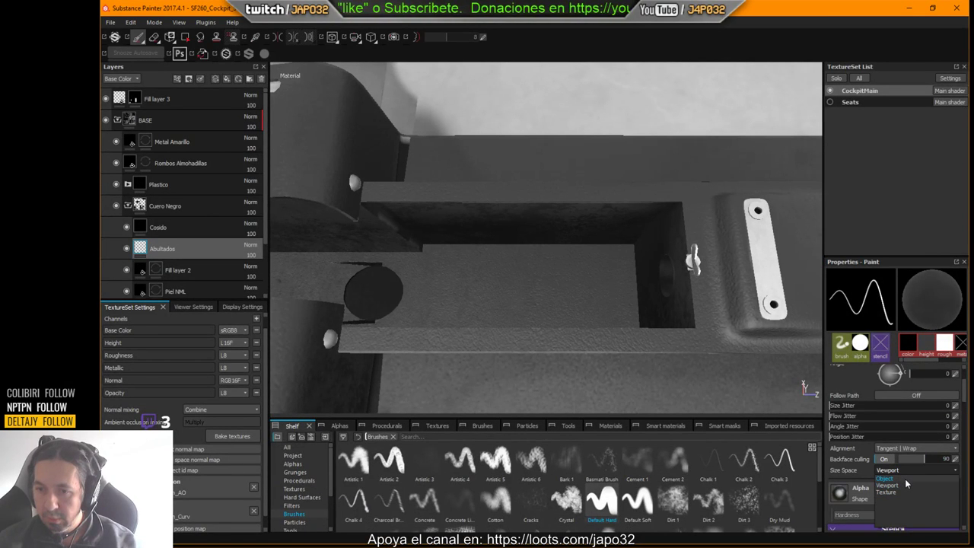
{"action": "left_click", "coordinate": [903, 479]}
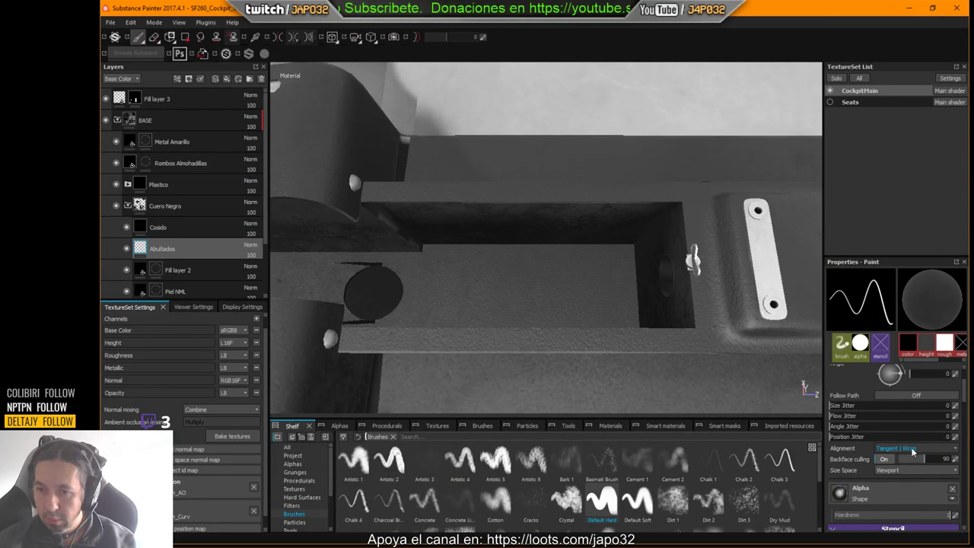
{"action": "left_click", "coordinate": [913, 449]}
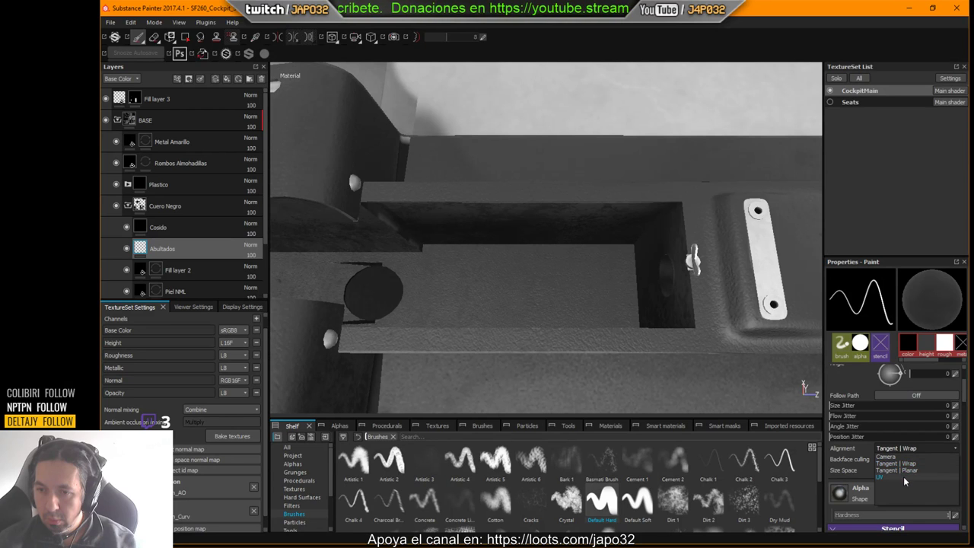
{"action": "left_click", "coordinate": [903, 476]}
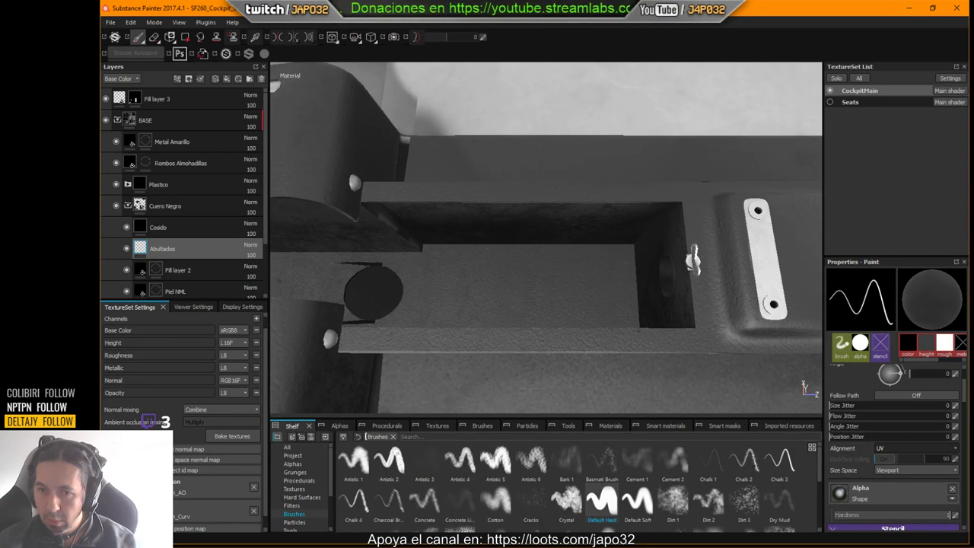
{"action": "left_click_drag", "start_coordinate": [737, 336], "coordinate": [712, 340]}
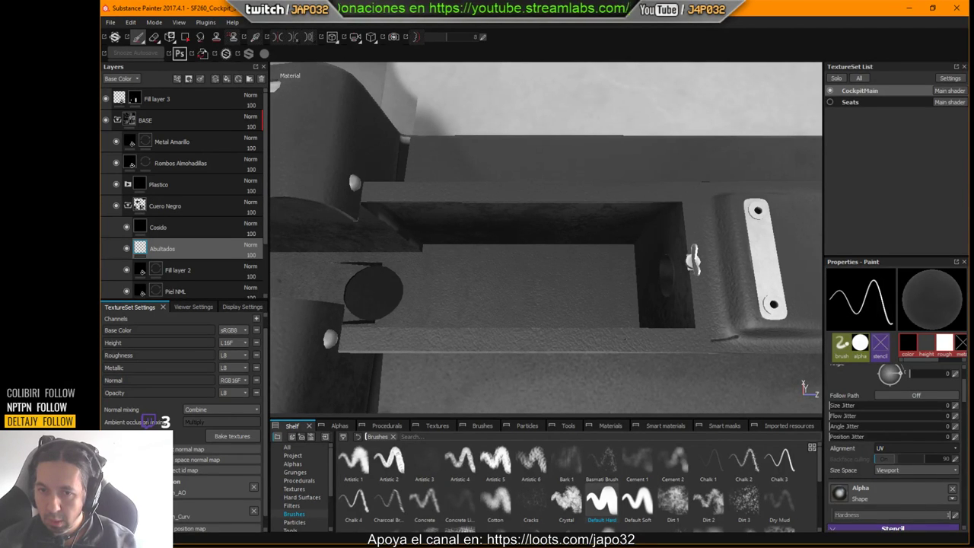
{"action": "left_click", "coordinate": [901, 447]}
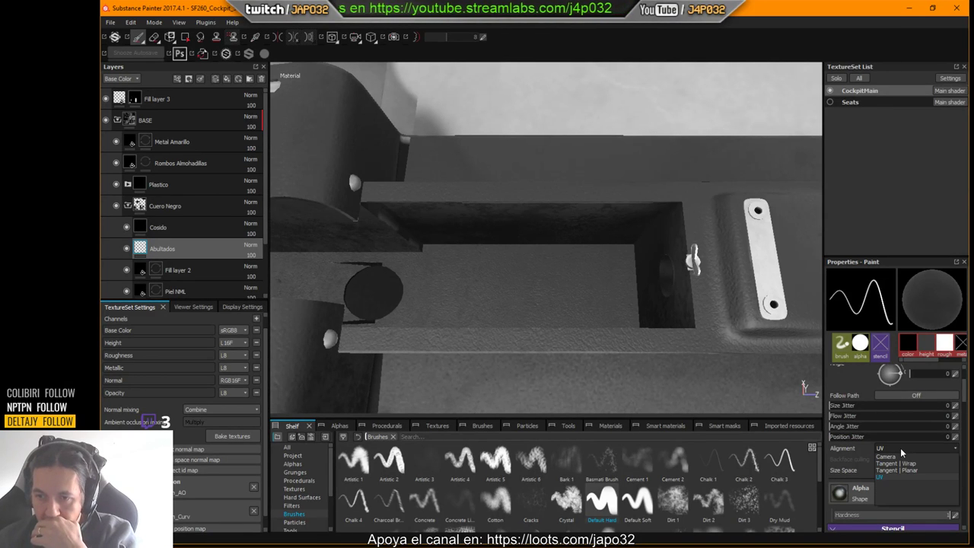
{"action": "left_click", "coordinate": [900, 464]}
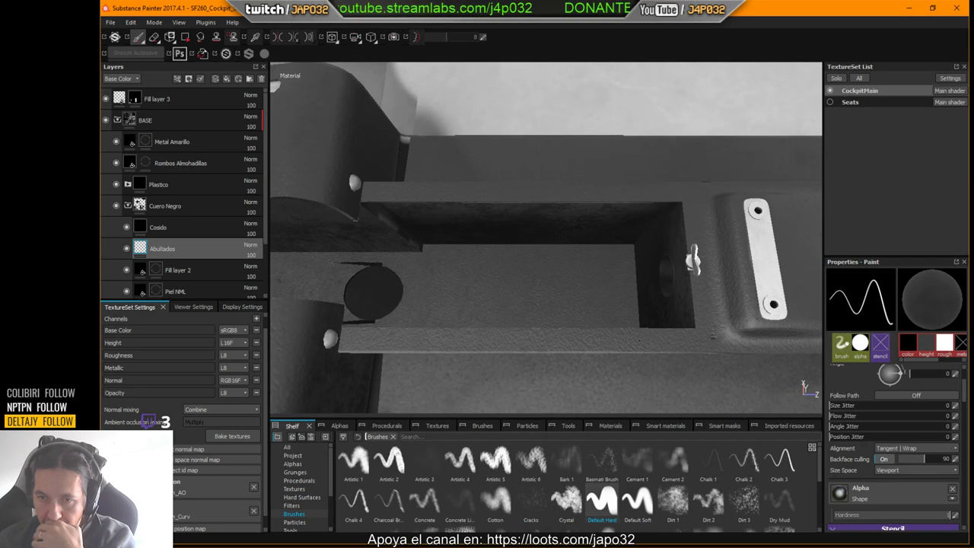
Test the brush at the flange corner with Tangent | Wrap alignment, and try it with backface culling off before re-enabling culling.
{"action": "left_click_drag", "start_coordinate": [713, 339], "coordinate": [758, 348]}
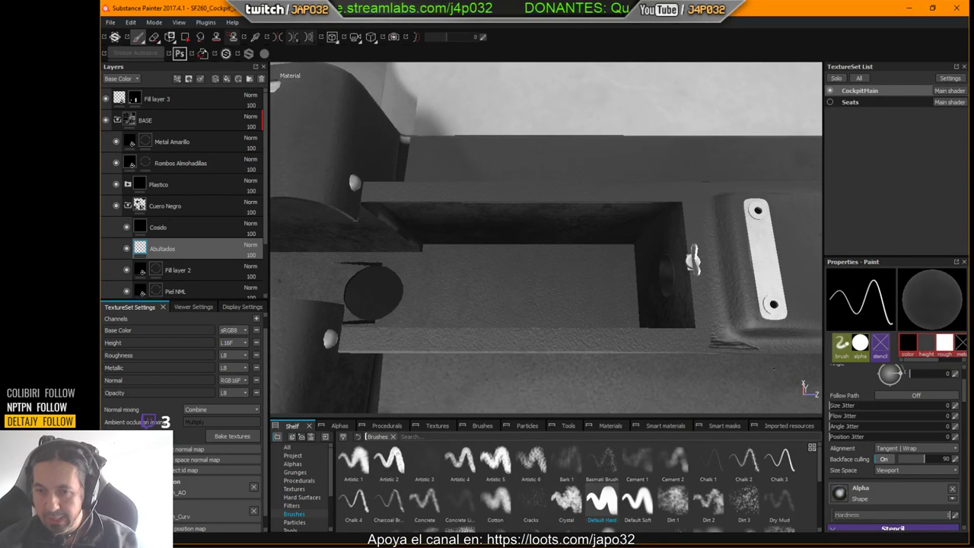
{"action": "left_click", "coordinate": [893, 461]}
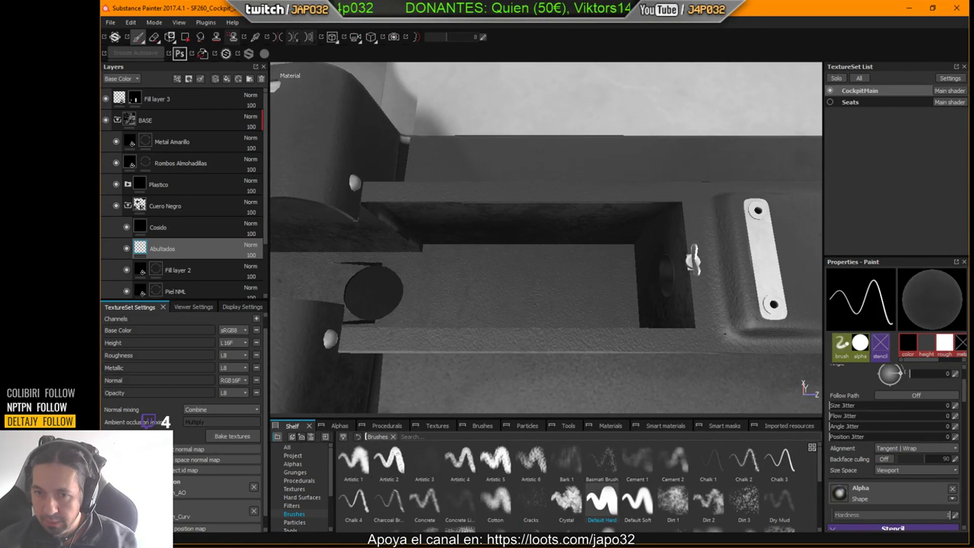
{"action": "left_click", "coordinate": [894, 458]}
Try Camera alignment for the brush at the flange corner, and return it to Tangent | Wrap.
{"action": "left_click", "coordinate": [896, 448]}
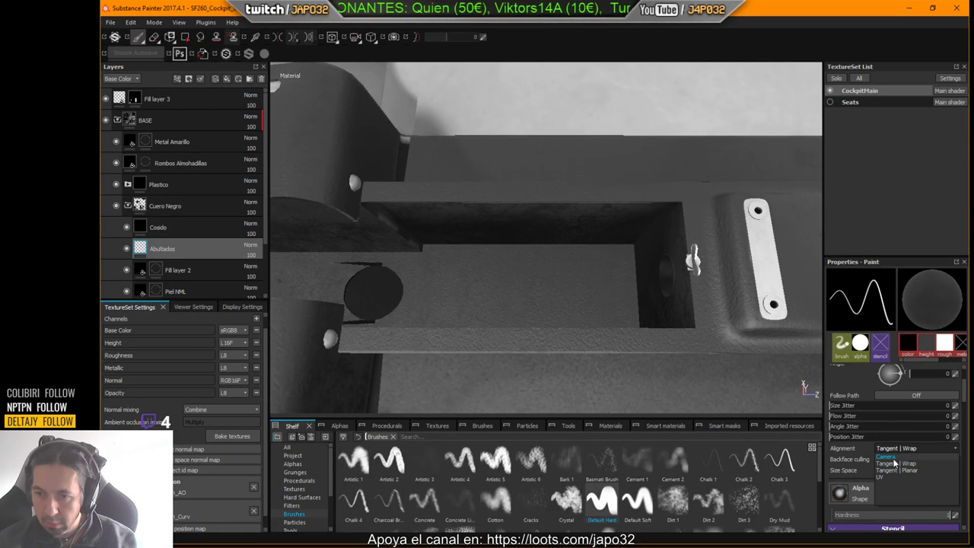
{"action": "left_click", "coordinate": [896, 462]}
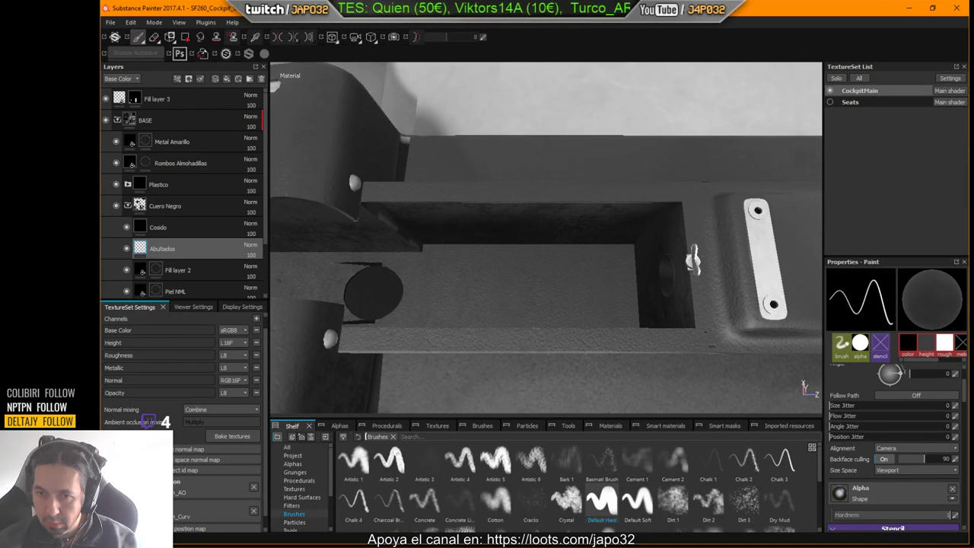
{"action": "left_click", "coordinate": [896, 448]}
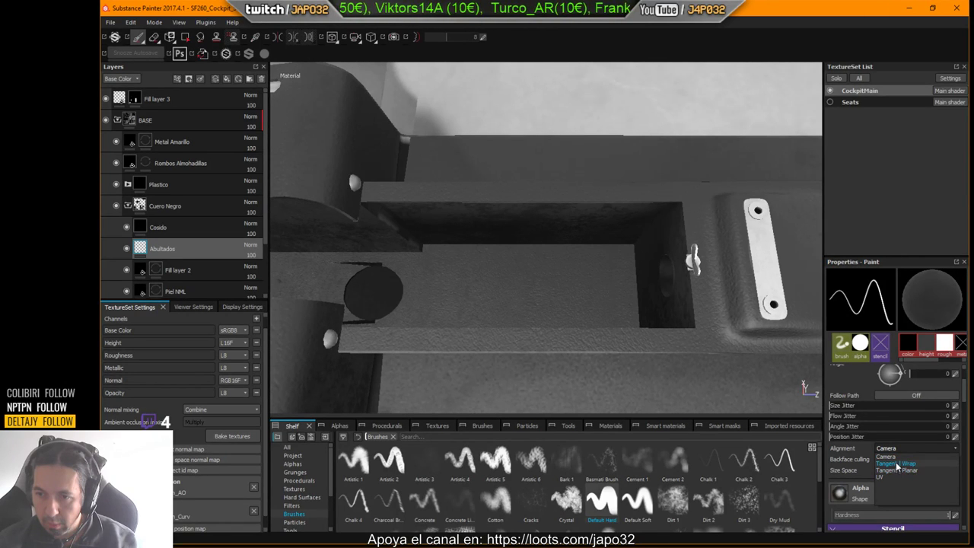
{"action": "left_click", "coordinate": [896, 462]}
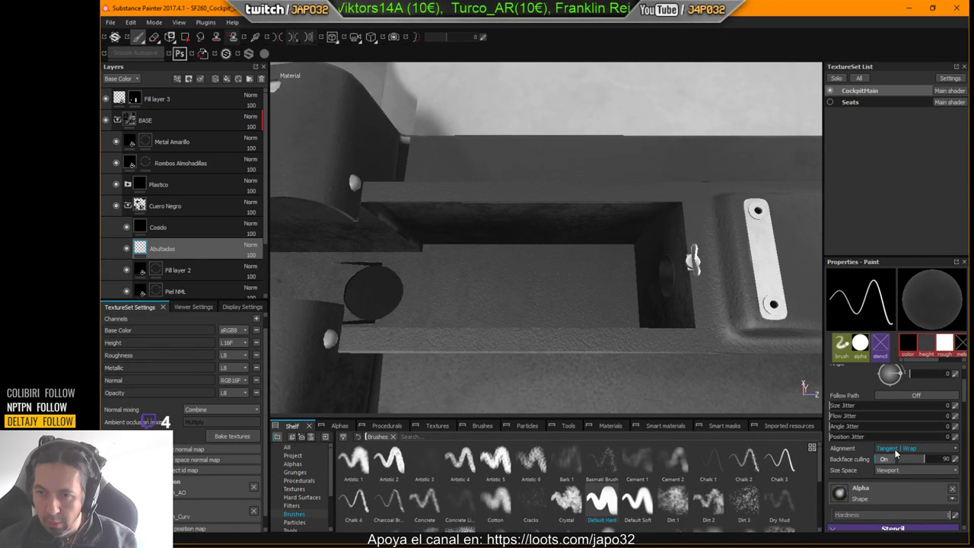
Try Tangent | Planar alignment for the brush at the flange corner, and return it to Tangent | Wrap.
{"action": "left_click", "coordinate": [895, 450]}
{"action": "left_click", "coordinate": [899, 468]}
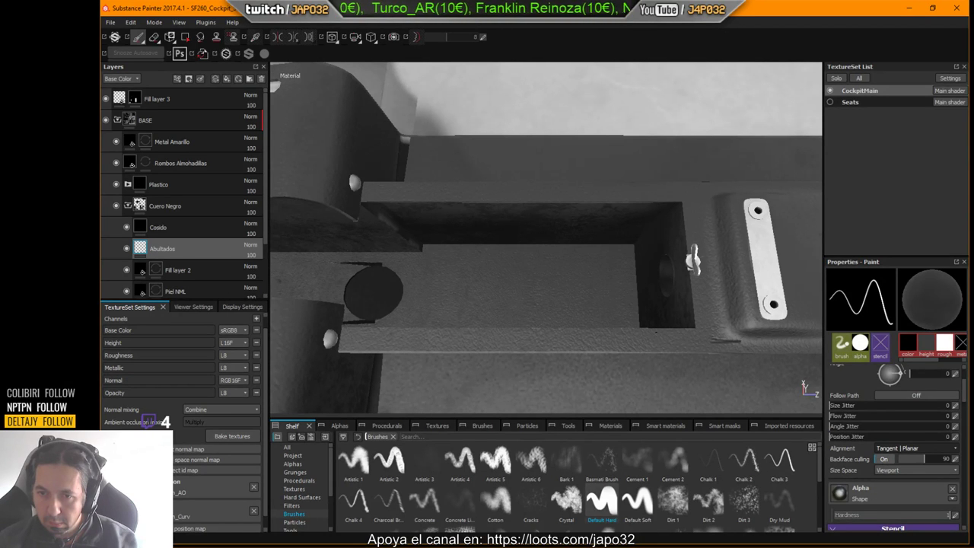
{"action": "left_click", "coordinate": [890, 449]}
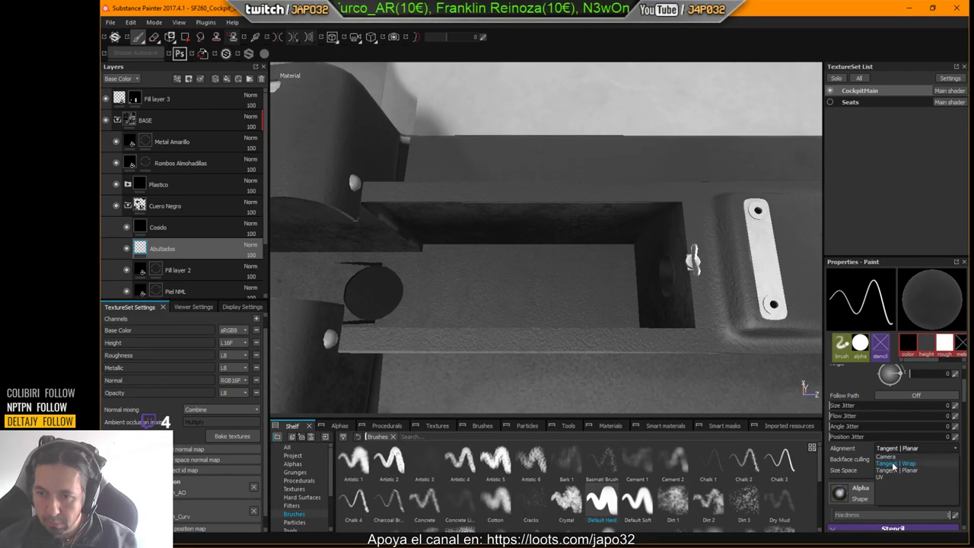
{"action": "left_click", "coordinate": [891, 462]}
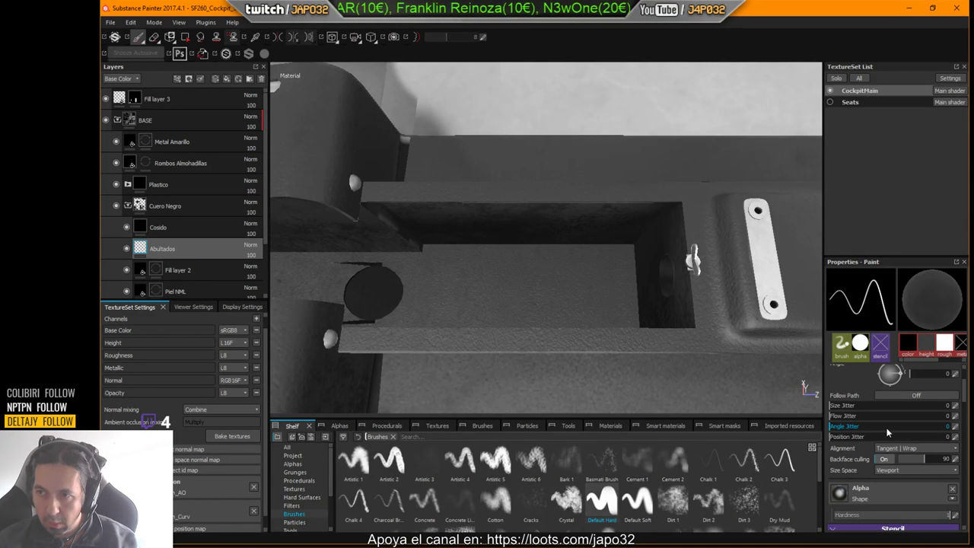
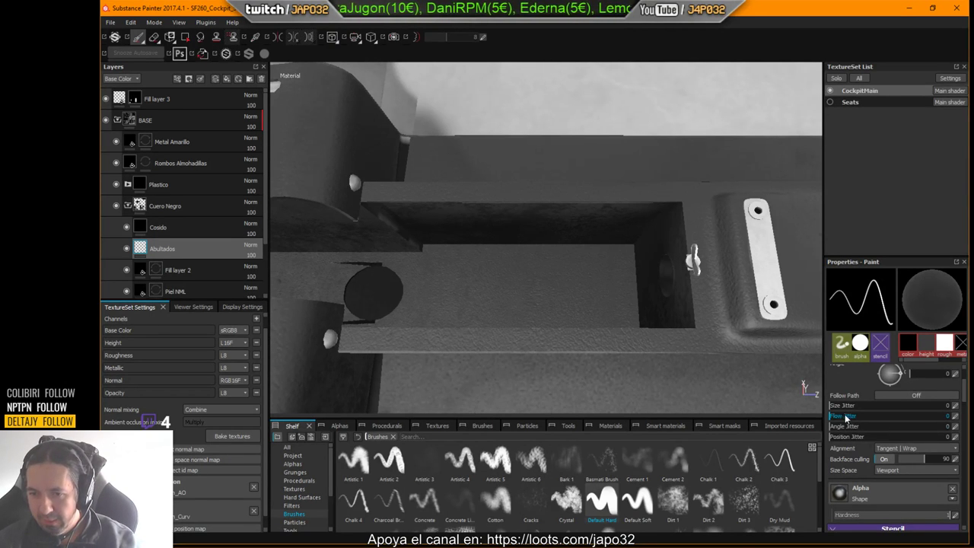
Switch the viewport from 3D to the 2D UV layout, close up on the flange corner of the console opening.
{"action": "scroll", "coordinate": [888, 450], "scroll_direction": "down", "scroll_amount": 2}
{"action": "scroll", "coordinate": [887, 450], "scroll_direction": "up", "scroll_amount": 2}
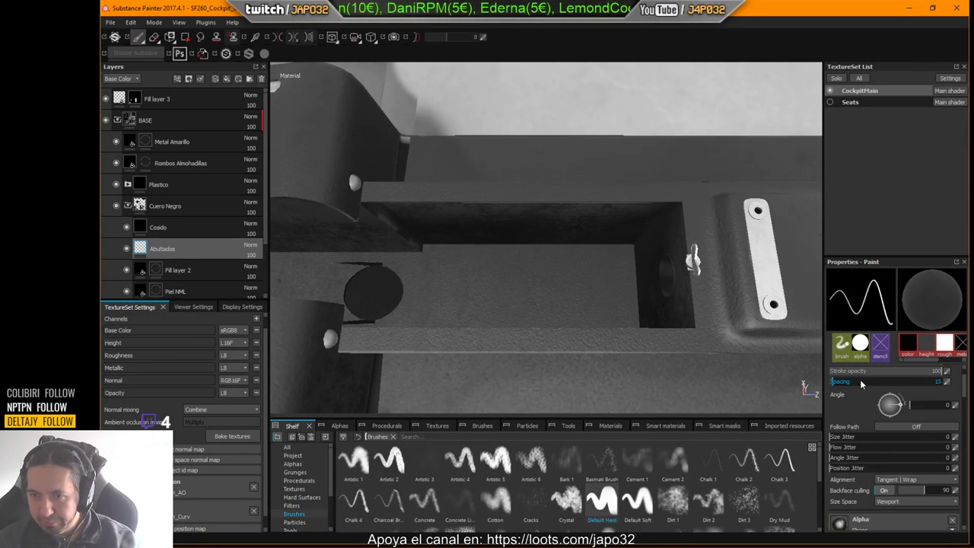
{"action": "key", "text": "F3"}
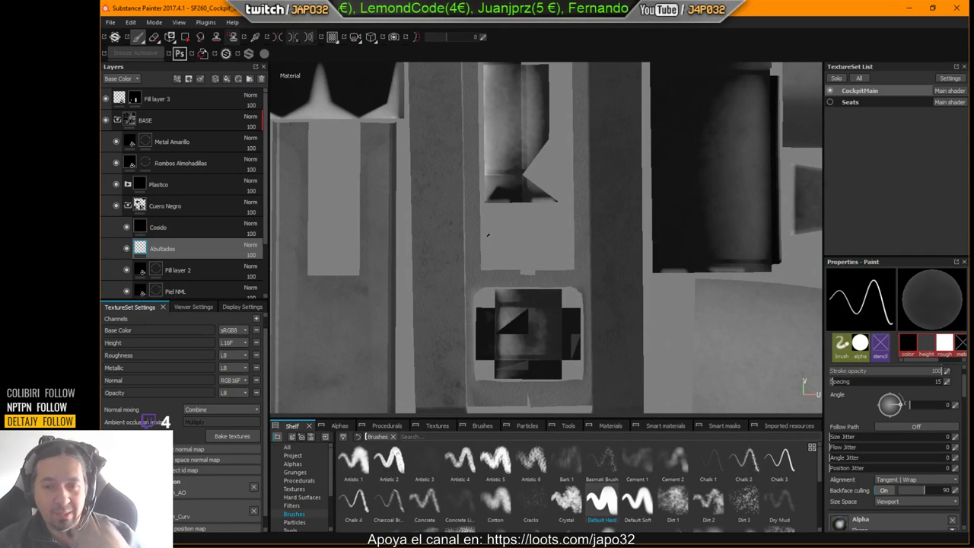
{"action": "scroll", "coordinate": [490, 255], "scroll_direction": "up", "scroll_amount": 4}
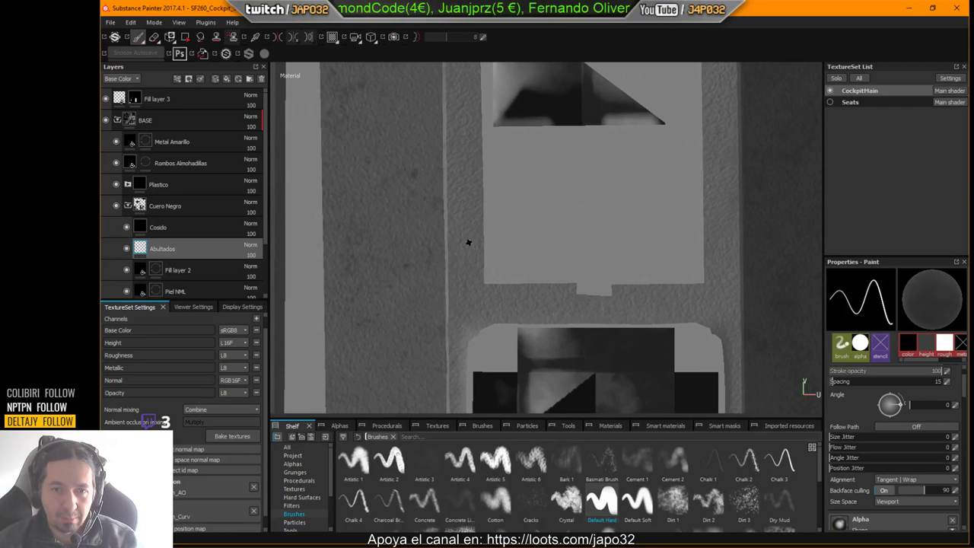
{"action": "scroll", "coordinate": [469, 250], "scroll_direction": "up", "scroll_amount": 2}
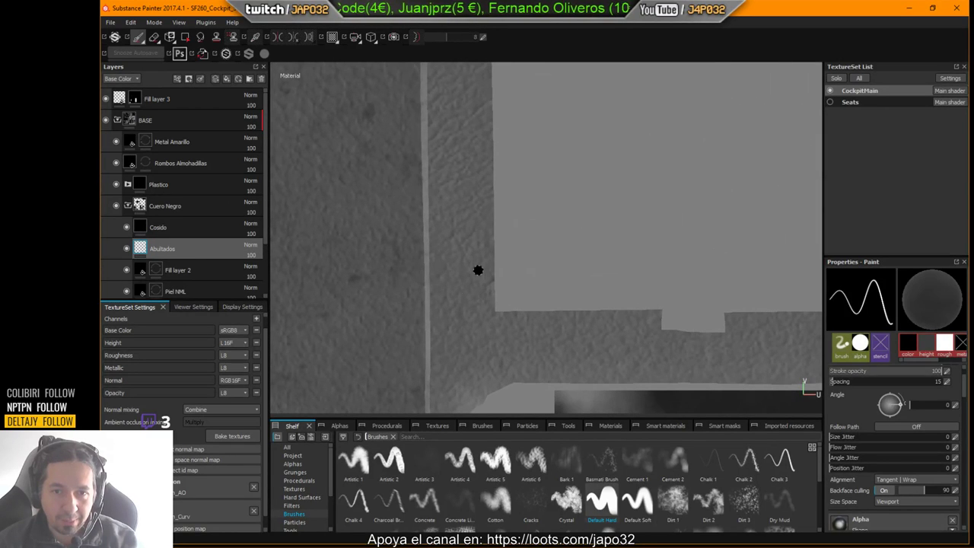
{"action": "mouse_move", "coordinate": [477, 271]}
{"action": "right_mouse_down", "text": "ctrl"}
{"action": "mouse_move", "coordinate": [578, 270]}
{"action": "mouse_move", "coordinate": [478, 270]}
{"action": "right_mouse_up", "text": "ctrl"}
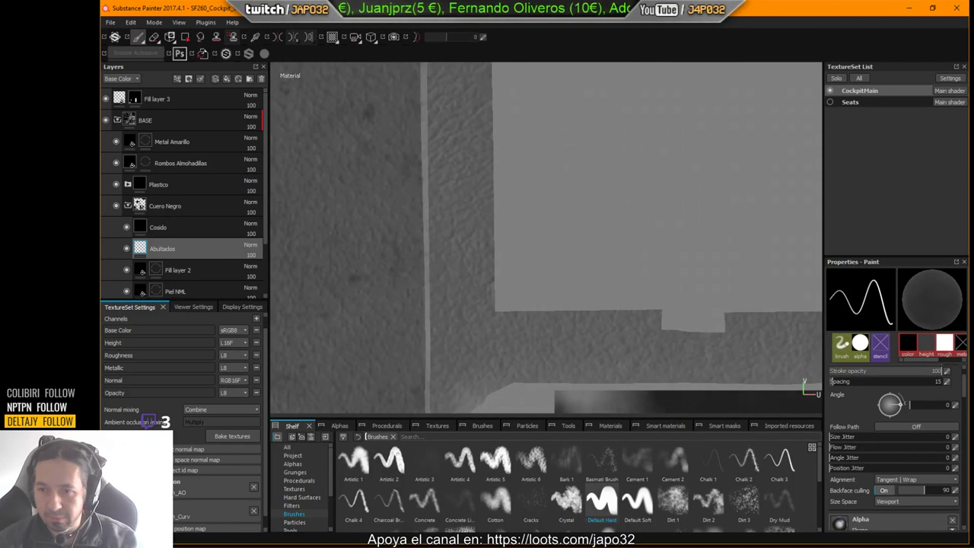
{"action": "scroll", "coordinate": [965, 390], "scroll_direction": "up", "scroll_amount": 2}
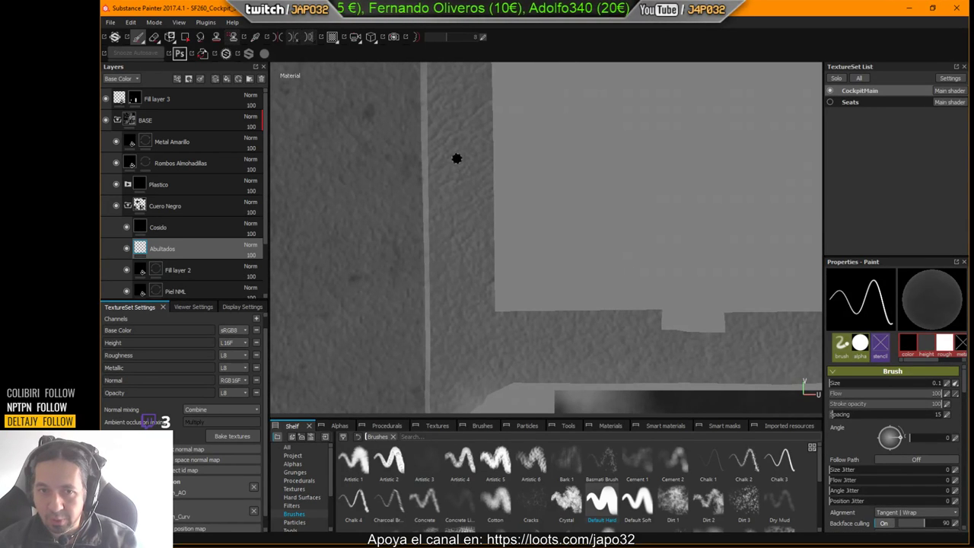
Try a freehand stroke and a straight line down the long flange strip in the UV layout, undoing each one.
{"action": "left_click_drag", "start_coordinate": [457, 157], "coordinate": [456, 318]}
{"action": "key", "text": "ctrl+z"}
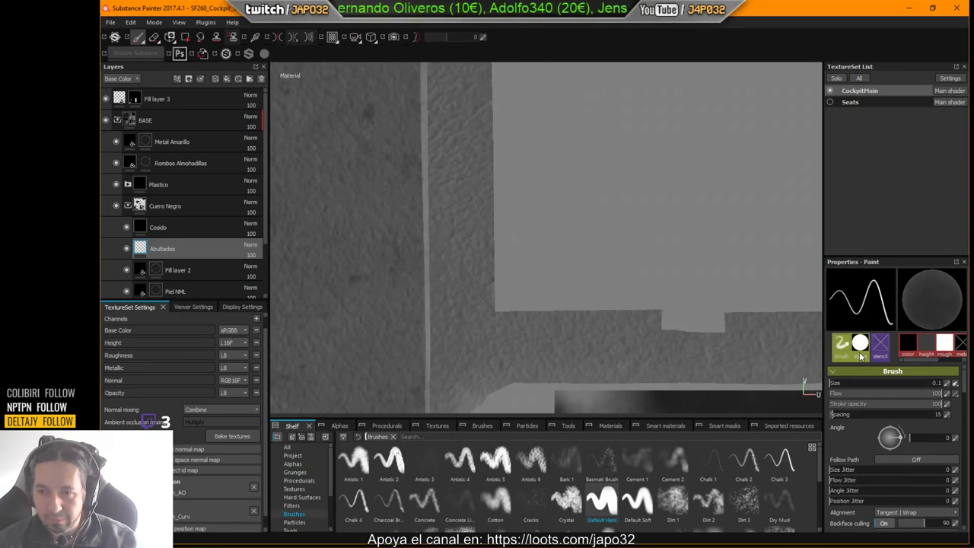
{"action": "middle_click_drag", "start_coordinate": [503, 327], "coordinate": [519, 289], "text": "alt"}
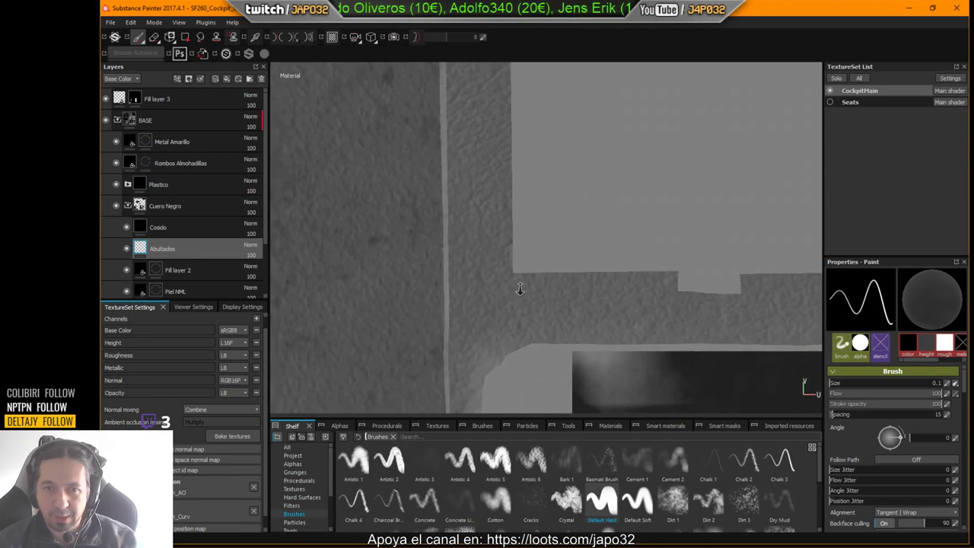
{"action": "right_click_drag", "start_coordinate": [519, 288], "coordinate": [331, 272], "text": "alt"}
{"action": "middle_click_drag", "start_coordinate": [544, 287], "coordinate": [547, 373], "text": "alt"}
{"action": "right_click_drag", "start_coordinate": [547, 373], "coordinate": [380, 303], "text": "alt"}
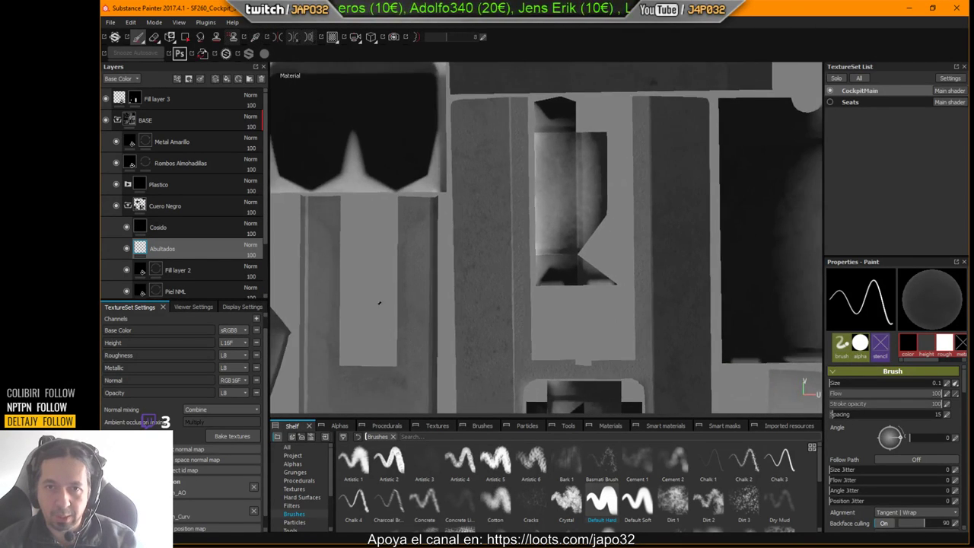
{"action": "middle_click_drag", "start_coordinate": [497, 294], "coordinate": [488, 263], "text": "alt"}
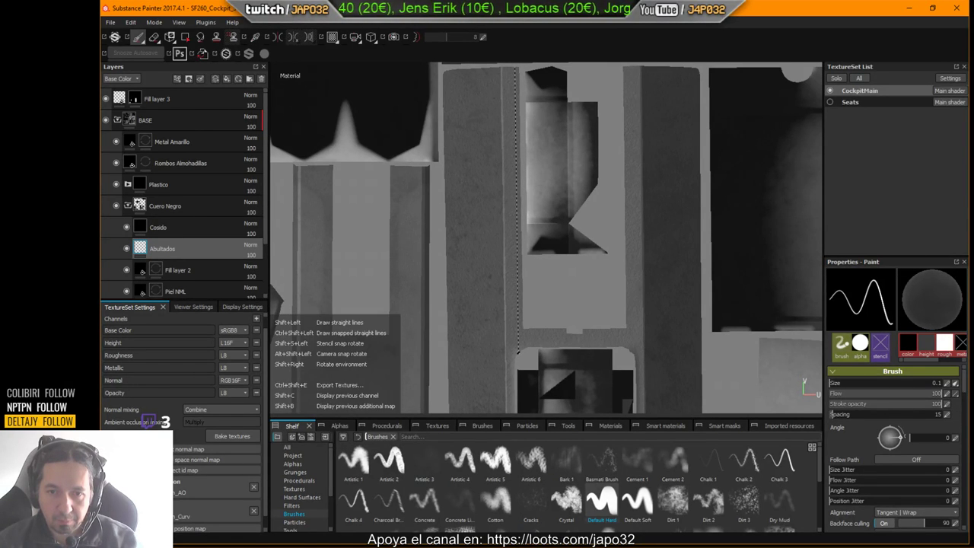
{"action": "left_click", "coordinate": [518, 352], "text": "shift"}
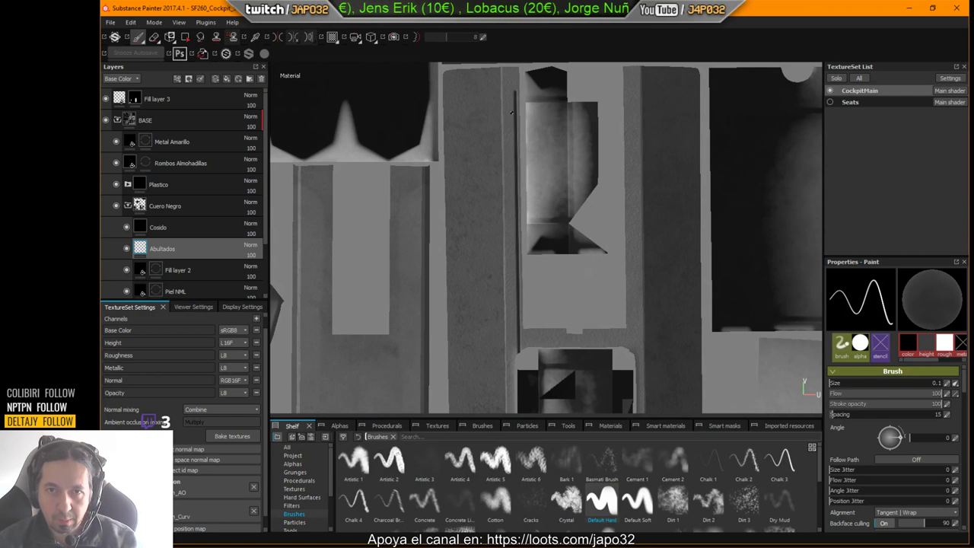
{"action": "key", "text": "ctrl+z"}
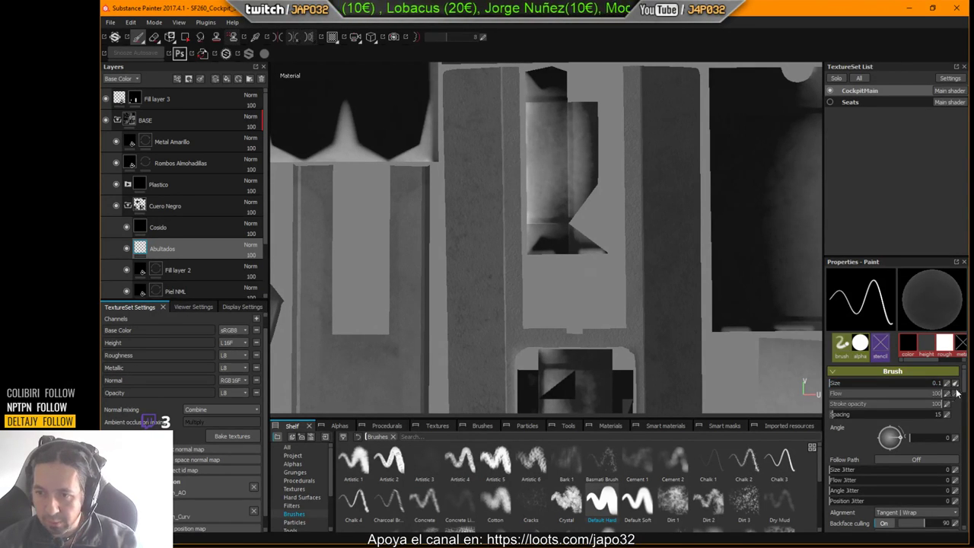
Set the brush alignment to UV for painting in the 2D layout.
{"action": "scroll", "coordinate": [960, 388], "scroll_direction": "down", "scroll_amount": 4}
{"action": "left_click", "coordinate": [913, 391]}
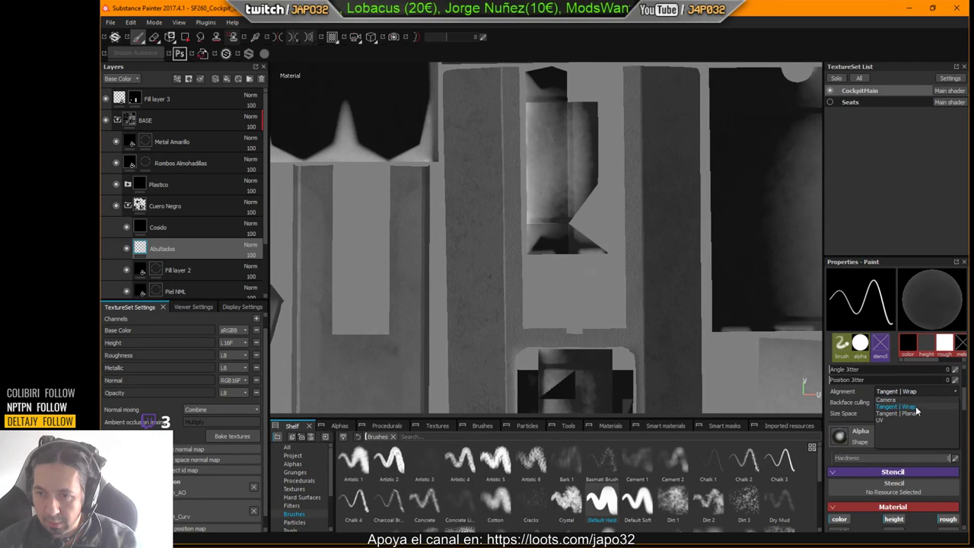
{"action": "left_click", "coordinate": [881, 419]}
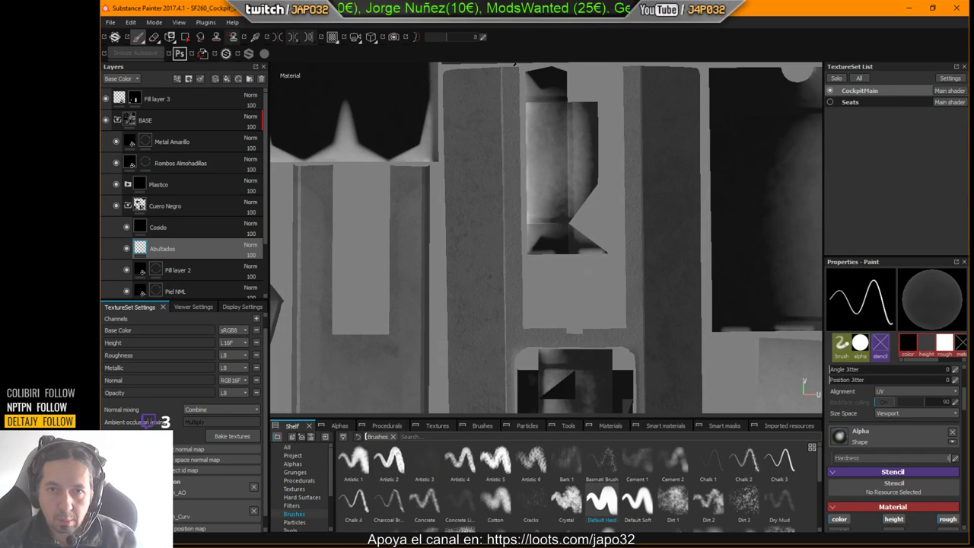
Paint a straight thin black line down the full length of the flange strip left of the opening in the UV layout.
{"action": "key", "text": "shift"}
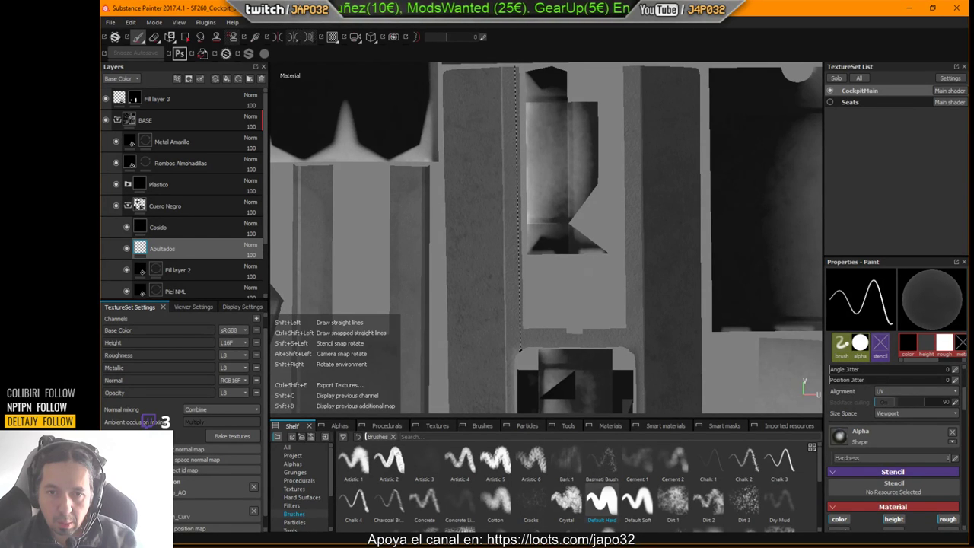
{"action": "key", "text": "ctrl+z"}
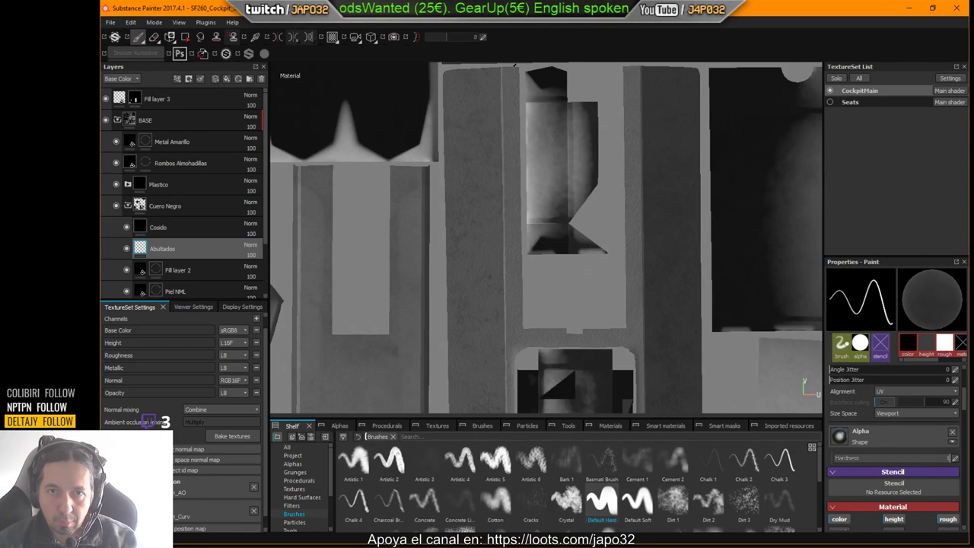
{"action": "key", "text": "shift"}
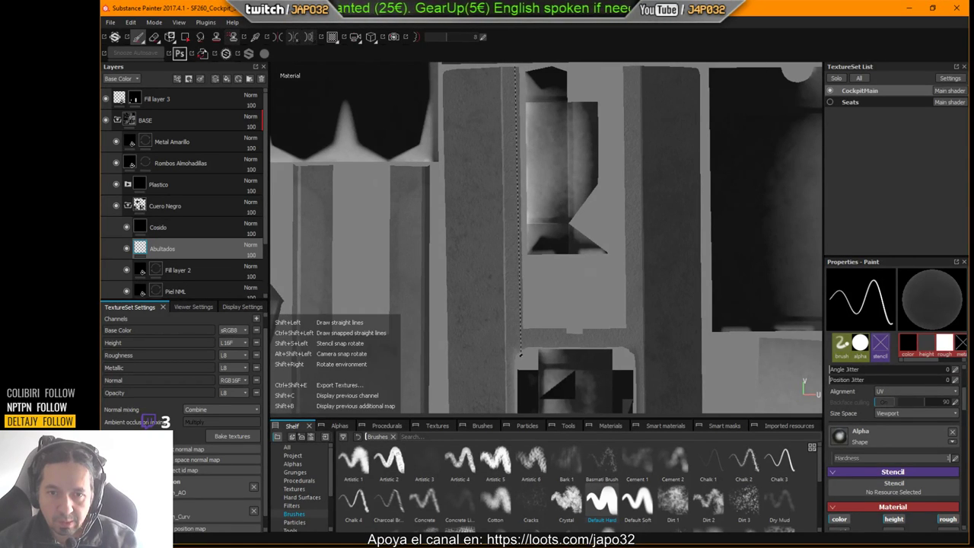
{"action": "left_click", "coordinate": [520, 355], "text": "shift"}
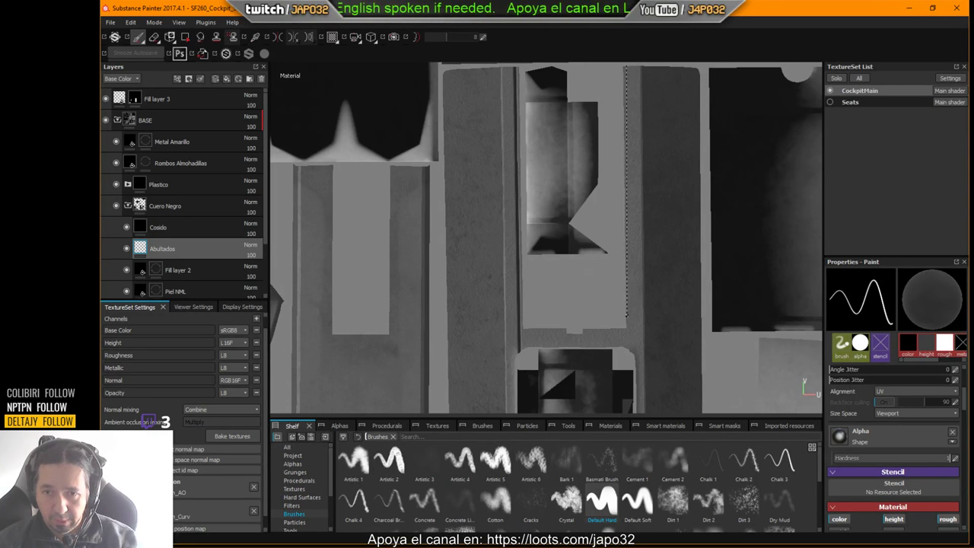
Paint a straight thin black line down the full length of the flange strip right of the opening in the UV layout.
{"action": "key", "text": "shift"}
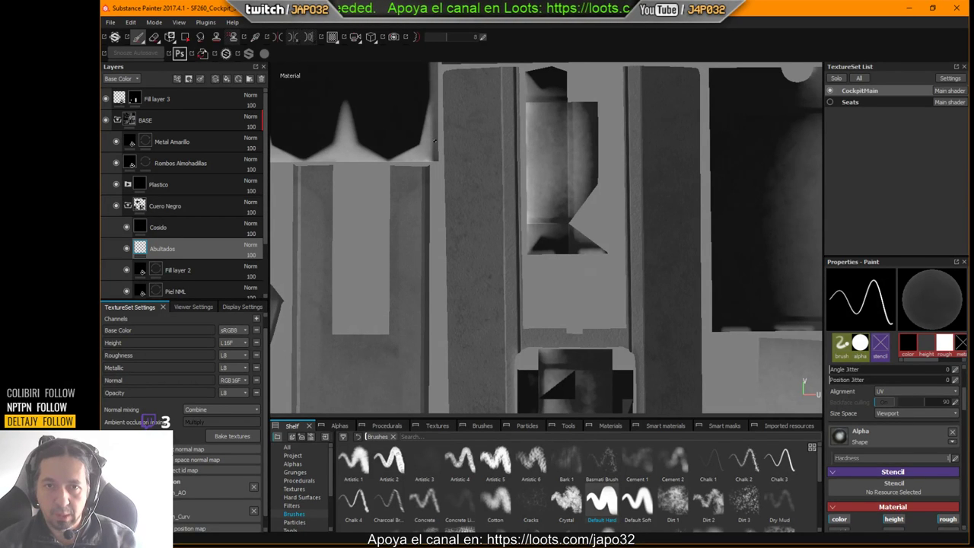
{"action": "left_click_drag", "start_coordinate": [436, 140], "coordinate": [485, 175], "text": "alt"}
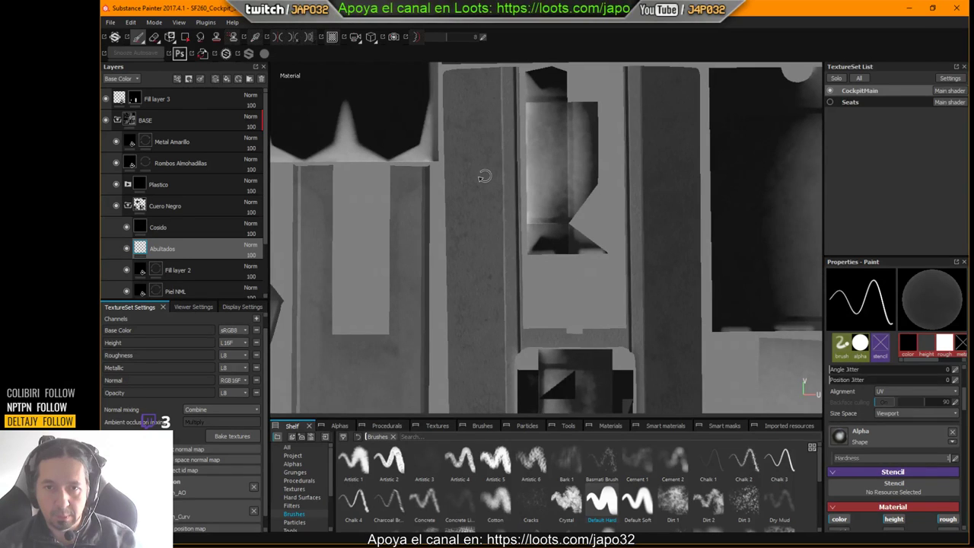
Switch to the Eraser and limit it to the color, height and rough channels, with metal, nrm and op off.
{"action": "left_click", "coordinate": [156, 38]}
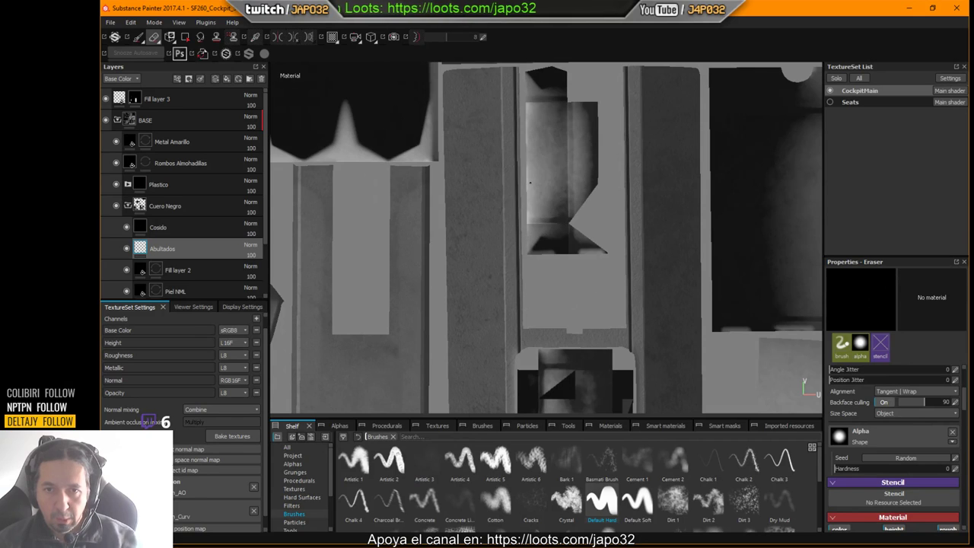
{"action": "scroll", "coordinate": [924, 434], "scroll_direction": "down", "scroll_amount": 3}
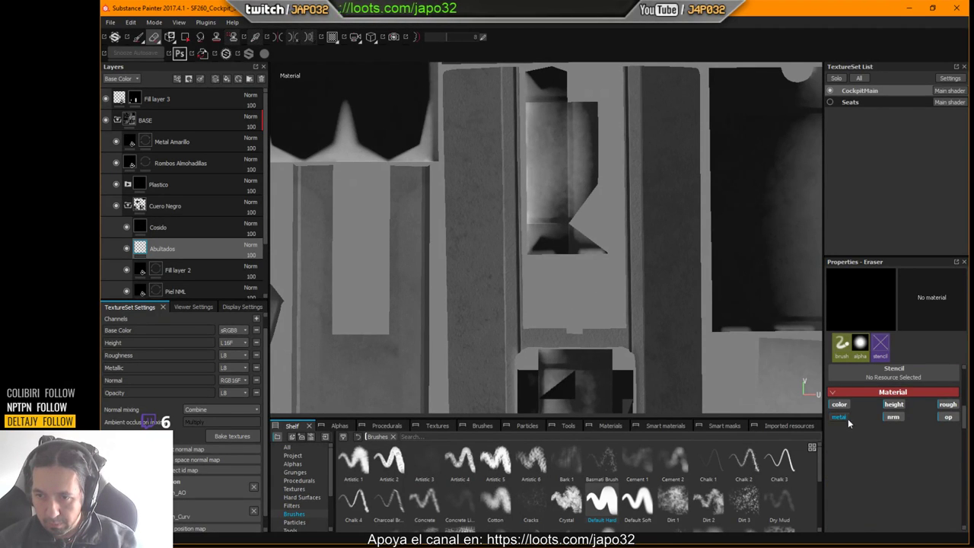
{"action": "left_click", "coordinate": [893, 417]}
{"action": "left_click", "coordinate": [948, 417]}
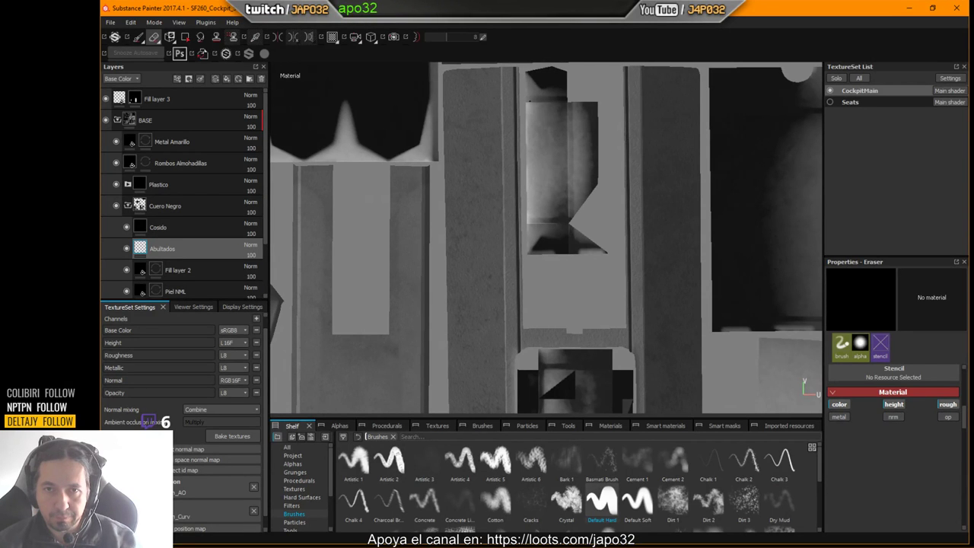
Enlarge the viewport and erase in straight passes down the flange strip left of the opening to trim its painted line.
{"action": "key", "text": "Tab"}
{"action": "middle_click_drag", "start_coordinate": [534, 99], "coordinate": [532, 133], "text": "alt"}
{"action": "right_click_drag", "start_coordinate": [533, 131], "coordinate": [533, 133], "text": "alt"}
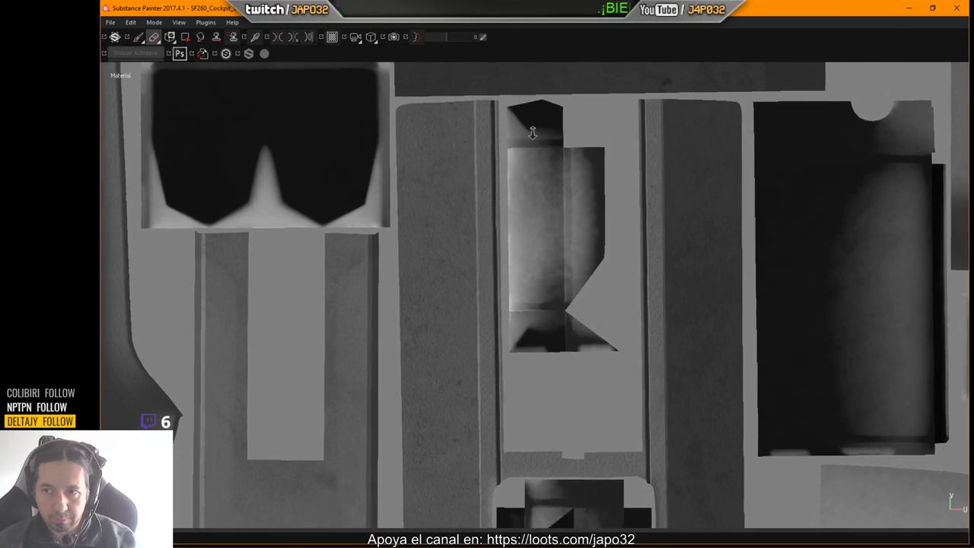
{"action": "scroll", "coordinate": [493, 97], "scroll_direction": "up", "scroll_amount": 1}
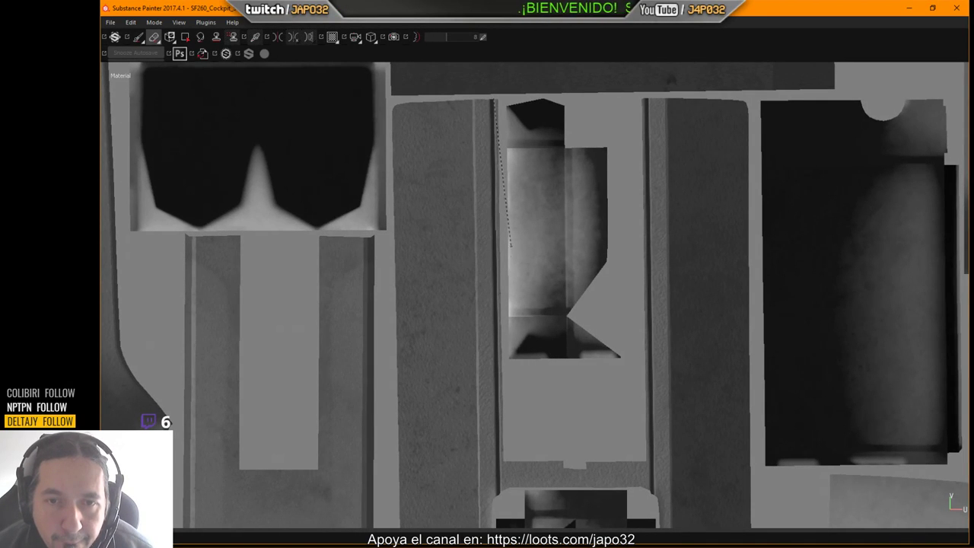
{"action": "key", "text": "shift"}
{"action": "left_click", "coordinate": [501, 506], "text": "shift"}
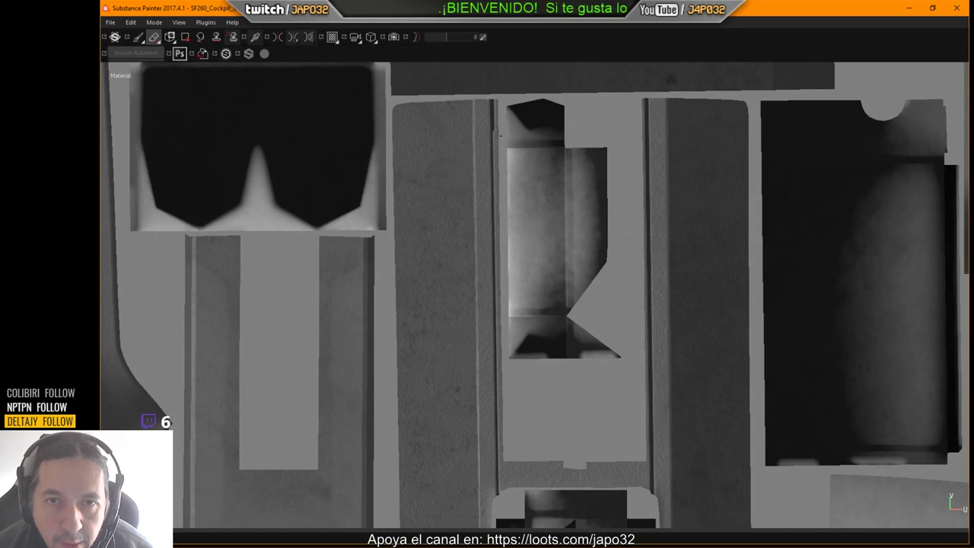
{"action": "left_click", "coordinate": [494, 132]}
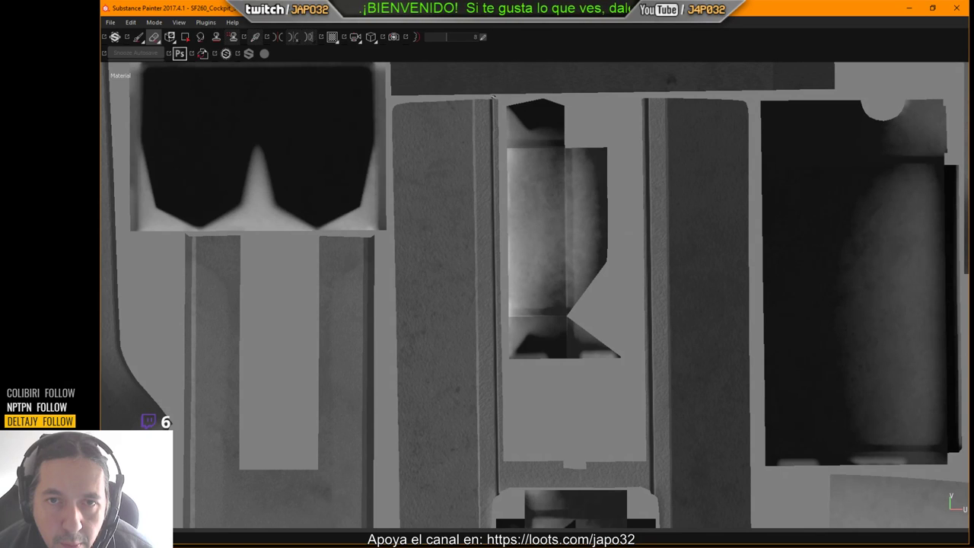
{"action": "key", "text": "shift"}
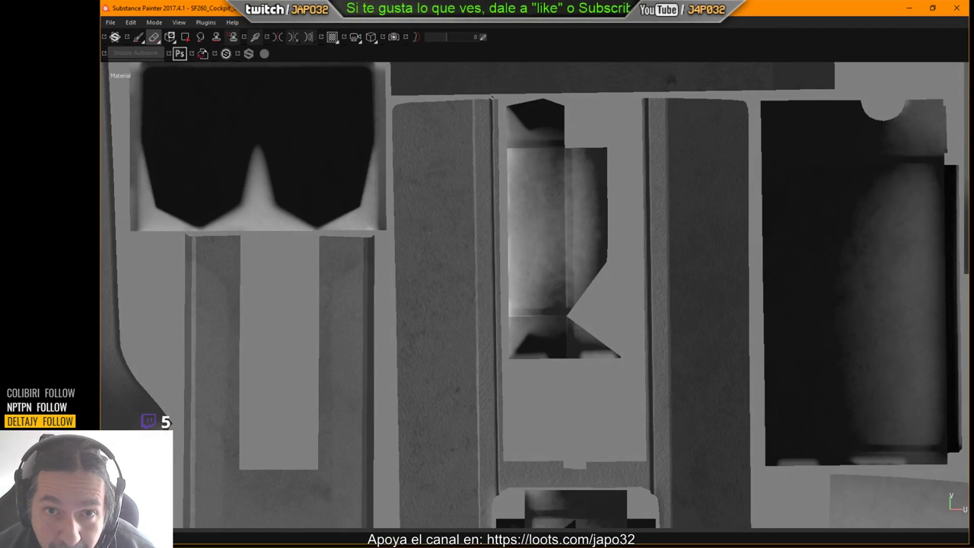
{"action": "key", "text": "shift"}
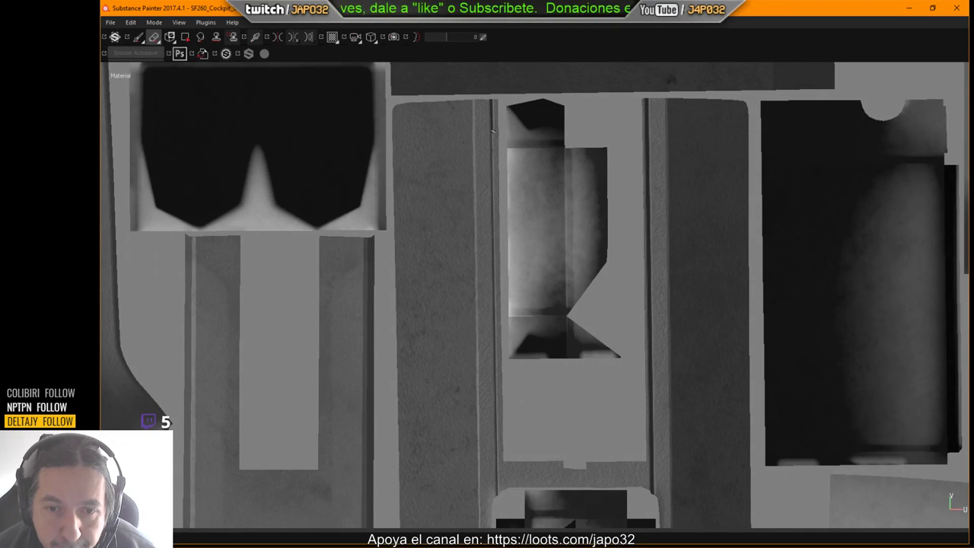
{"action": "key", "text": "shift"}
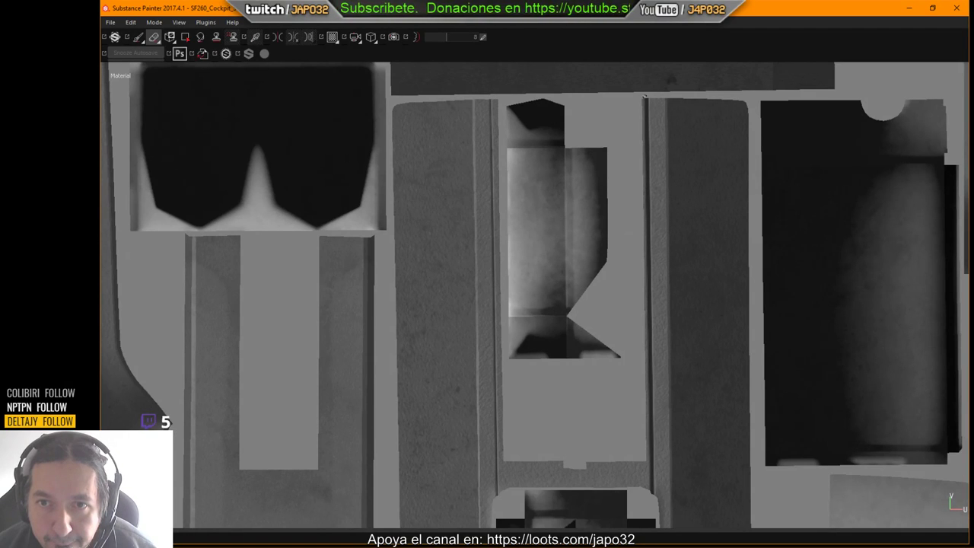
Erase in straight passes down the flange strip right of the opening to trim its painted line.
{"action": "key", "text": "shift"}
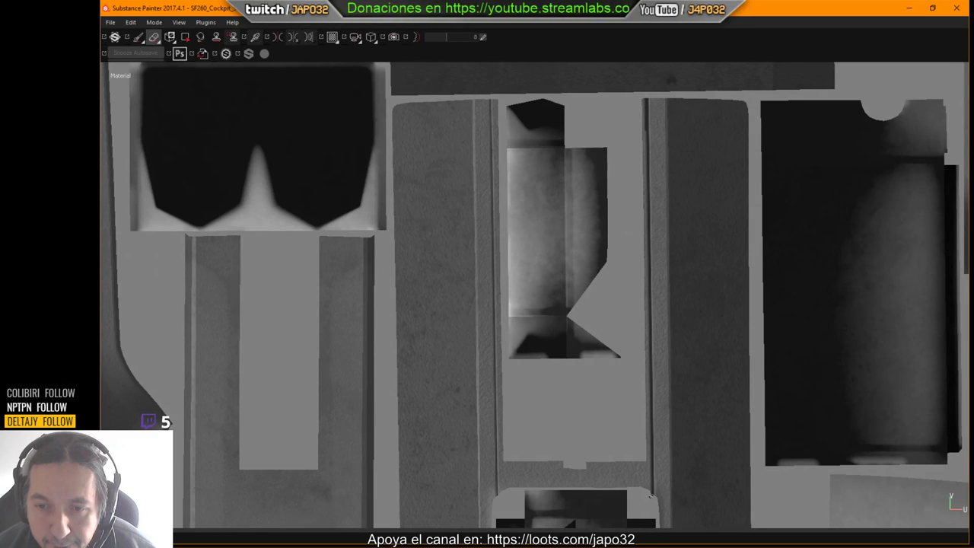
{"action": "key", "text": "shift"}
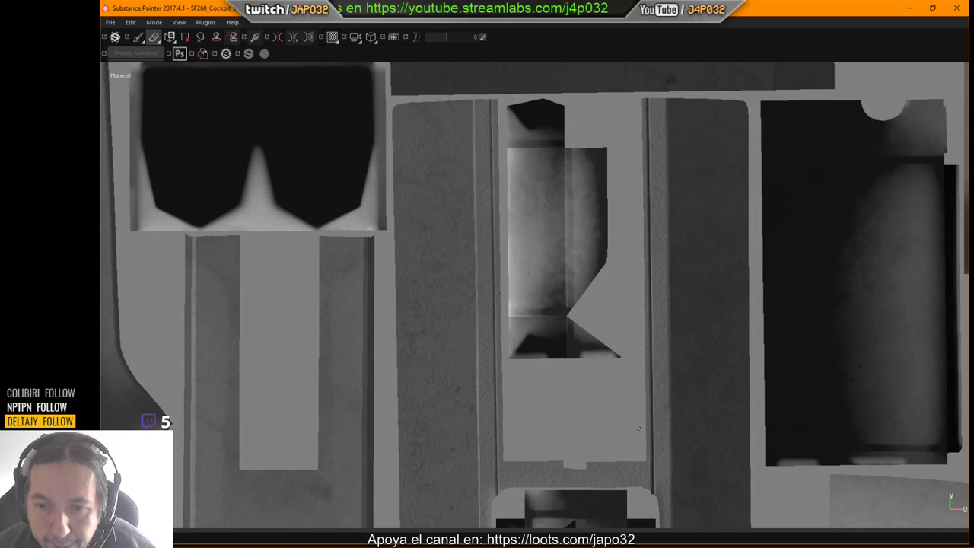
{"action": "key", "text": "shift"}
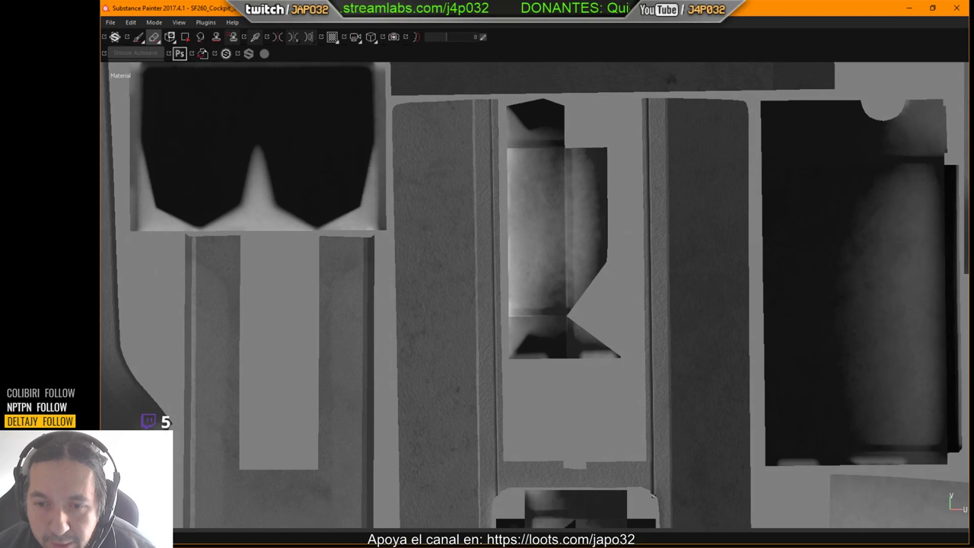
{"action": "key", "text": "shift"}
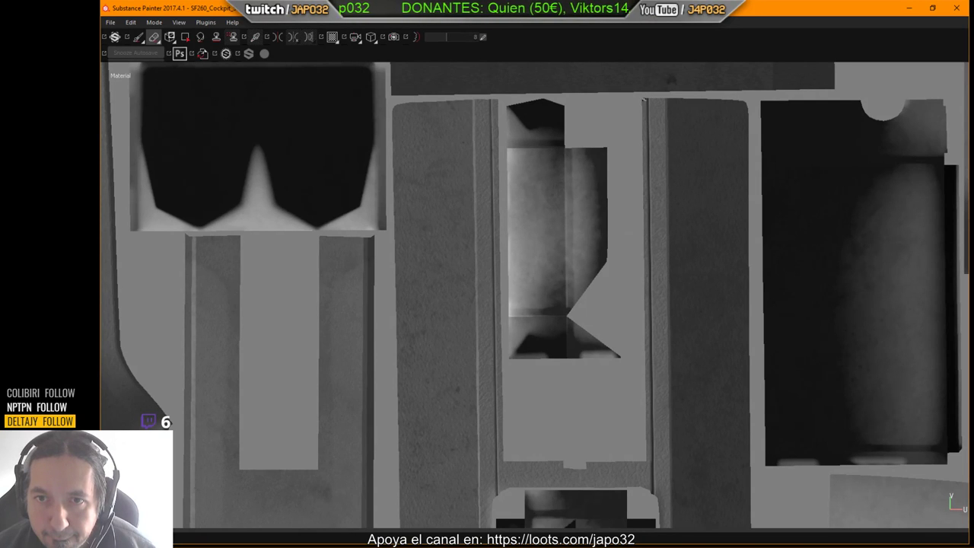
{"action": "key", "text": "shift"}
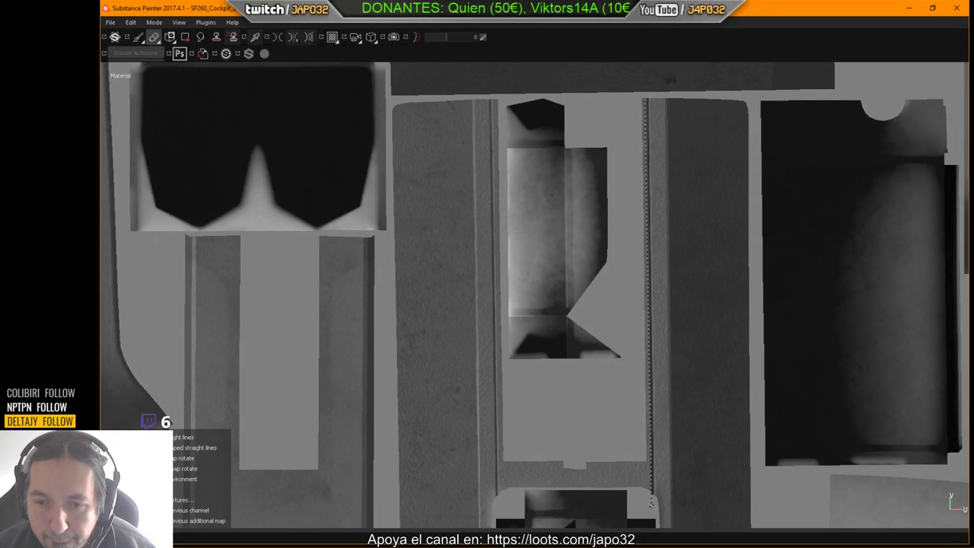
Switch the viewport back to 3D and inspect the flange lines around the console opening from several angles.
{"action": "key", "text": "F2"}
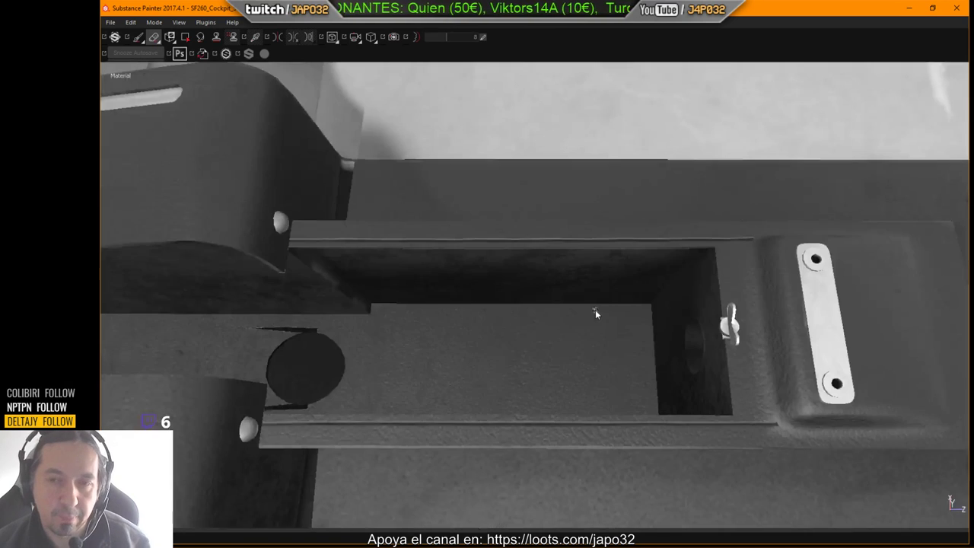
{"action": "left_click_drag", "start_coordinate": [657, 356], "coordinate": [589, 333], "text": "alt"}
{"action": "left_click", "coordinate": [22, 326]}
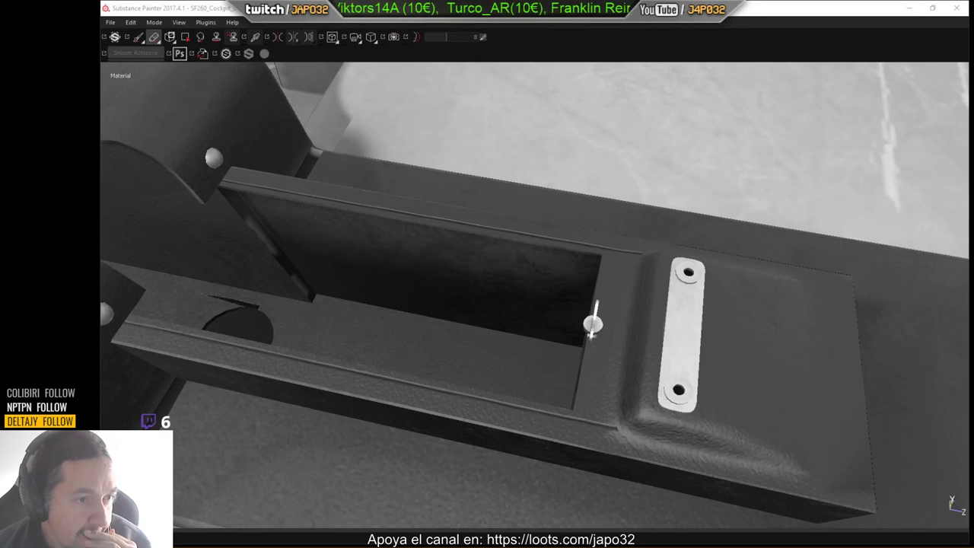
{"action": "mouse_move", "coordinate": [671, 359]}
{"action": "left_mouse_down", "text": "alt"}
{"action": "mouse_move", "coordinate": [713, 402]}
{"action": "mouse_move", "coordinate": [722, 387]}
{"action": "left_mouse_up", "text": "alt"}
{"action": "mouse_move", "coordinate": [610, 417]}
{"action": "left_mouse_down", "text": "alt"}
{"action": "mouse_move", "coordinate": [707, 389]}
{"action": "mouse_move", "coordinate": [602, 394]}
{"action": "mouse_move", "coordinate": [442, 375]}
{"action": "mouse_move", "coordinate": [429, 332]}
{"action": "mouse_move", "coordinate": [445, 323]}
{"action": "left_mouse_up", "text": "alt"}
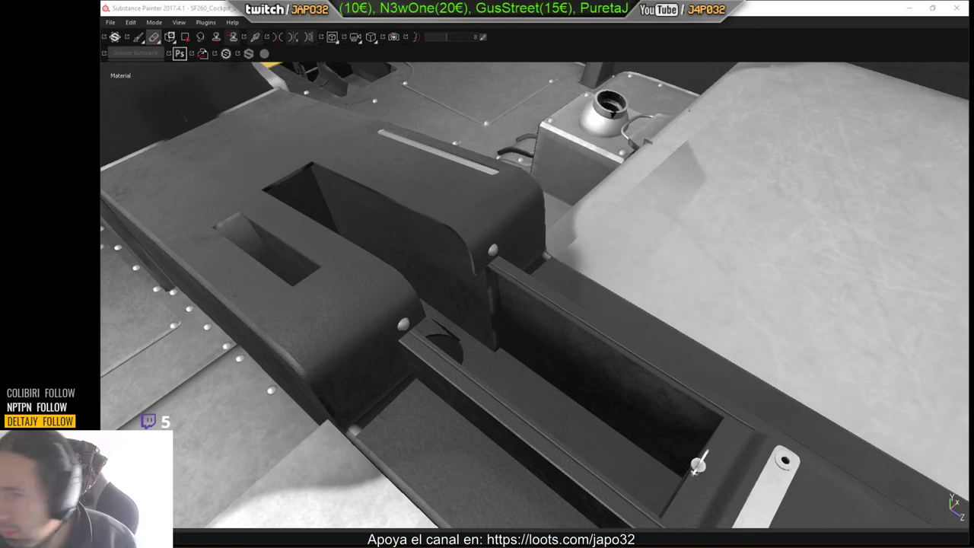
Open the reference photos in the Windows photo viewer and browse them for views of the SF260 center console.
{"action": "left_click_drag", "start_coordinate": [973, 60], "coordinate": [481, 55]}
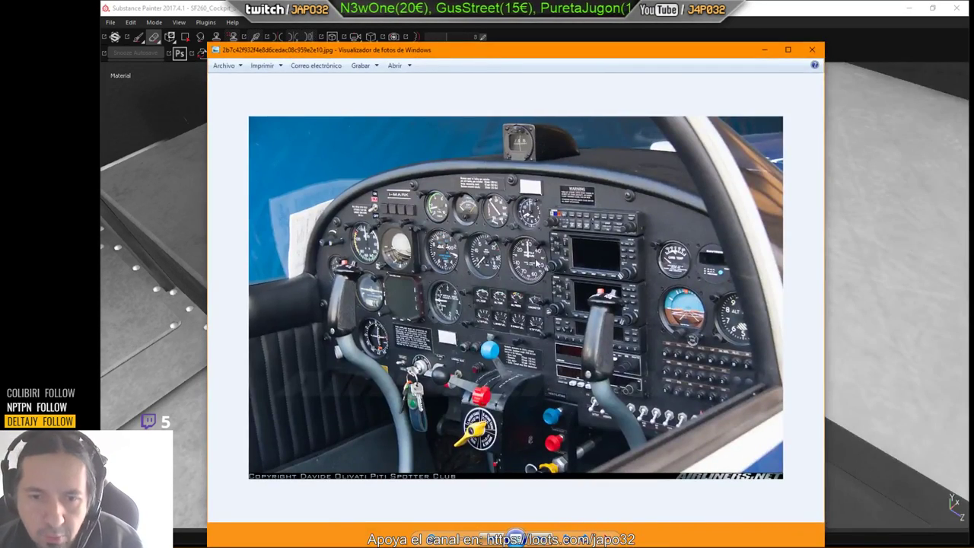
{"action": "key", "text": "Right"}
{"action": "key", "text": "Right"}
{"action": "scroll", "coordinate": [542, 301], "scroll_direction": "down", "scroll_amount": 4}
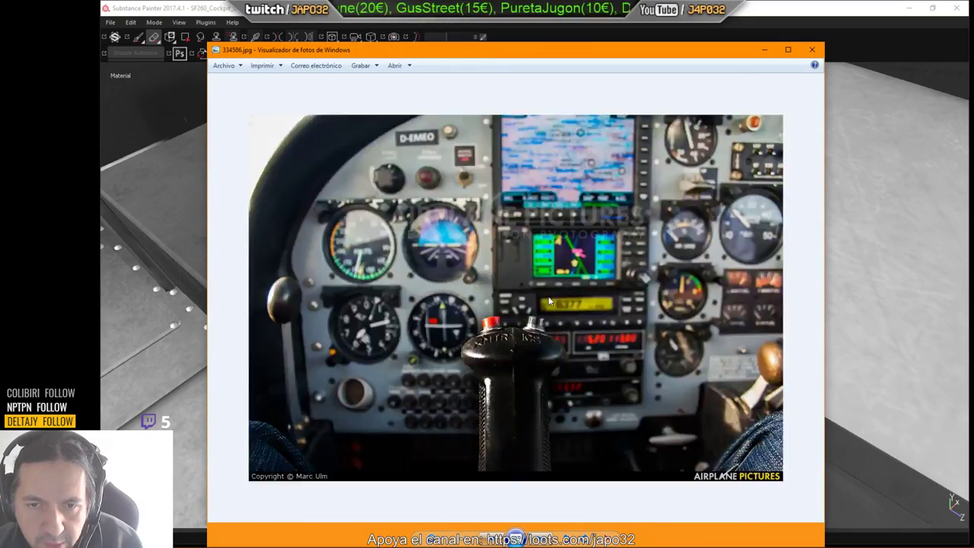
{"action": "scroll", "coordinate": [548, 299], "scroll_direction": "down", "scroll_amount": 4}
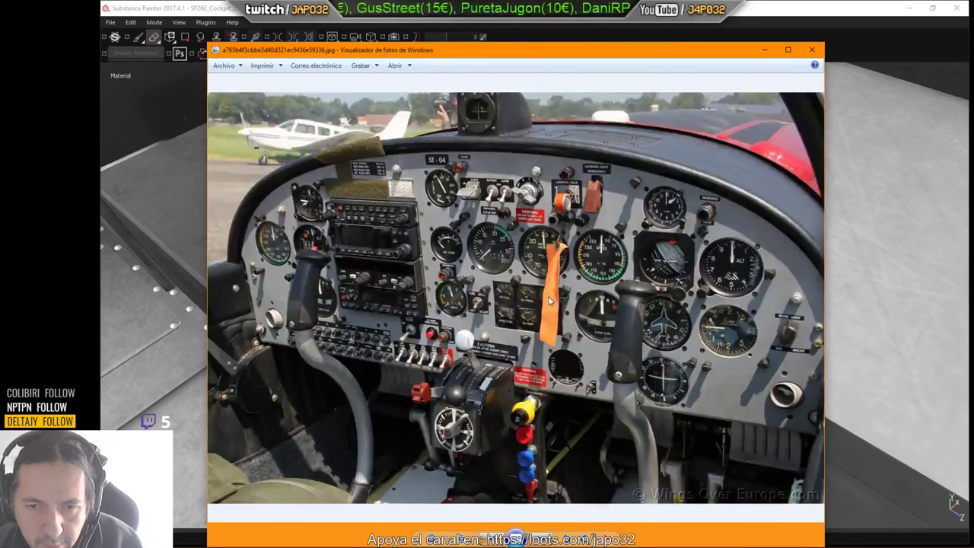
{"action": "scroll", "coordinate": [548, 300], "scroll_direction": "down", "scroll_amount": 1}
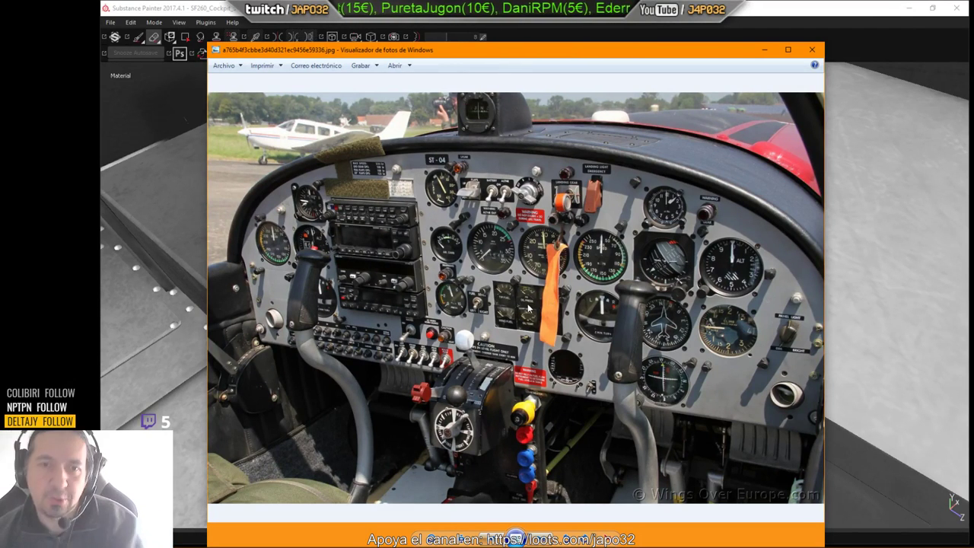
{"action": "scroll", "coordinate": [558, 310], "scroll_direction": "down", "scroll_amount": 3}
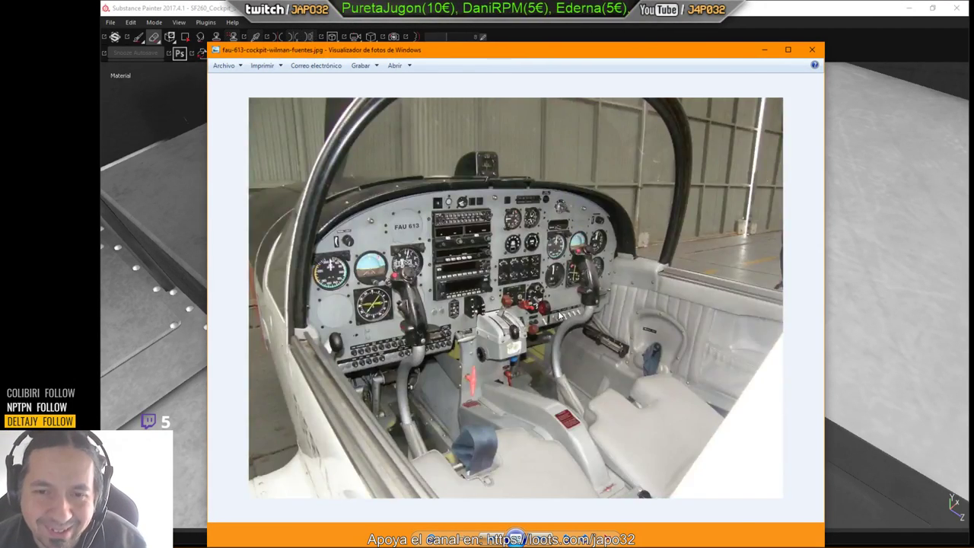
{"action": "scroll", "coordinate": [563, 335], "scroll_direction": "down", "scroll_amount": 3}
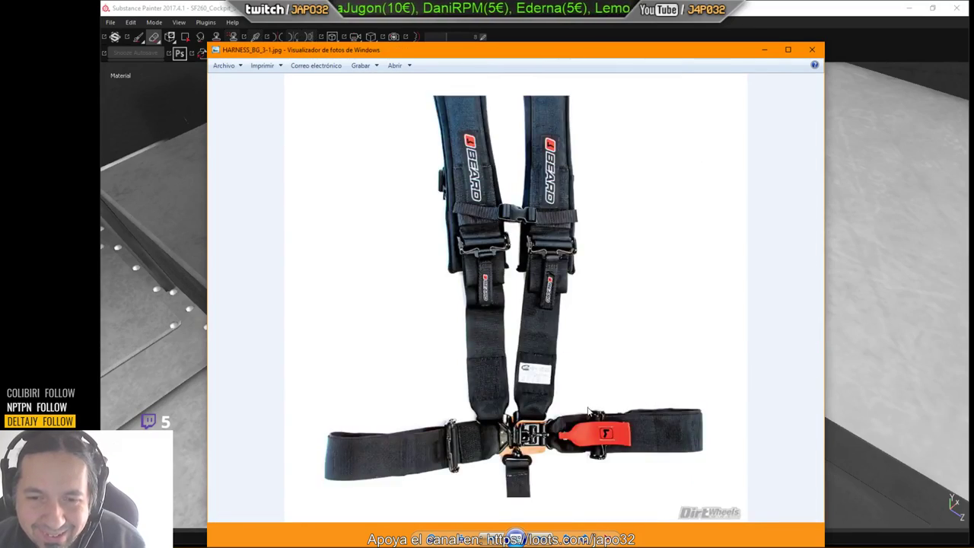
{"action": "scroll", "coordinate": [572, 446], "scroll_direction": "down", "scroll_amount": 3}
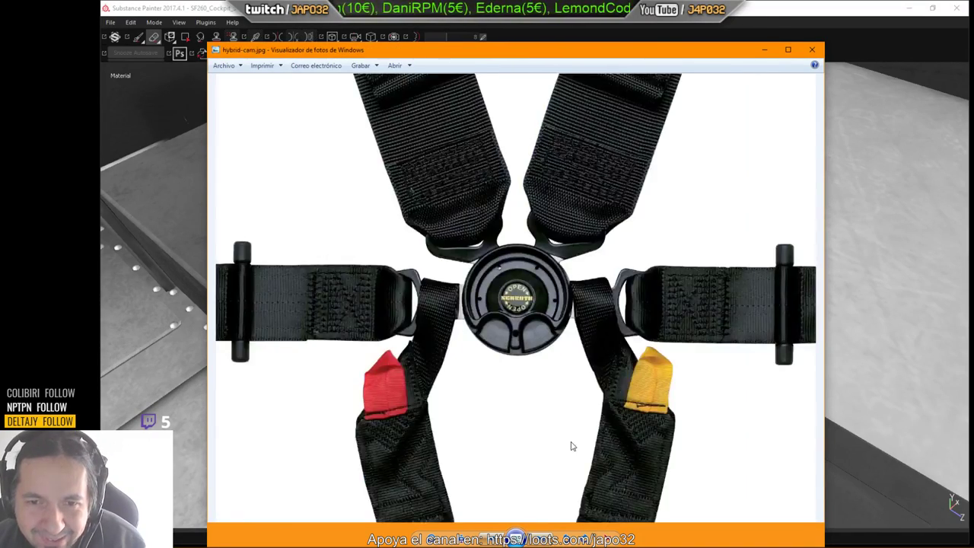
{"action": "scroll", "coordinate": [521, 414], "scroll_direction": "down", "scroll_amount": 4}
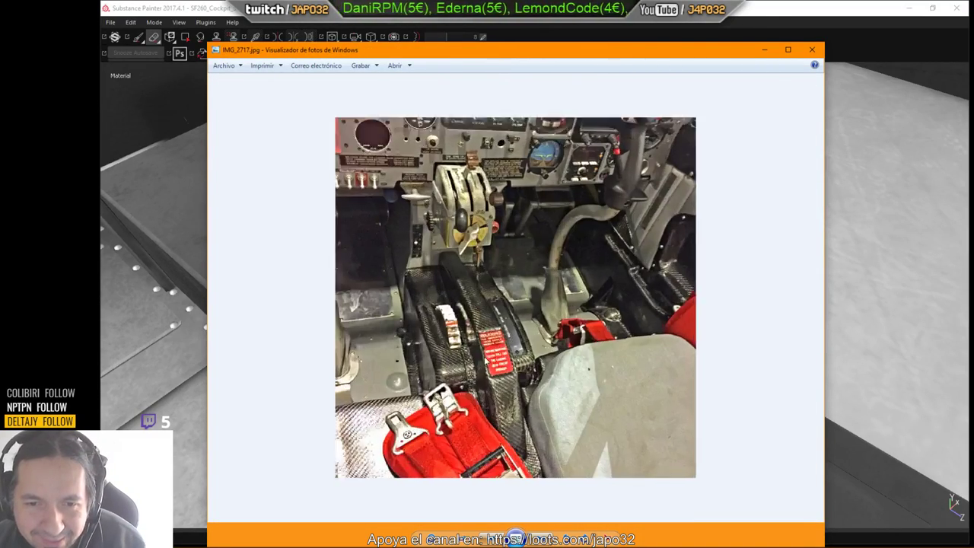
{"action": "scroll", "coordinate": [480, 368], "scroll_direction": "down", "scroll_amount": 2}
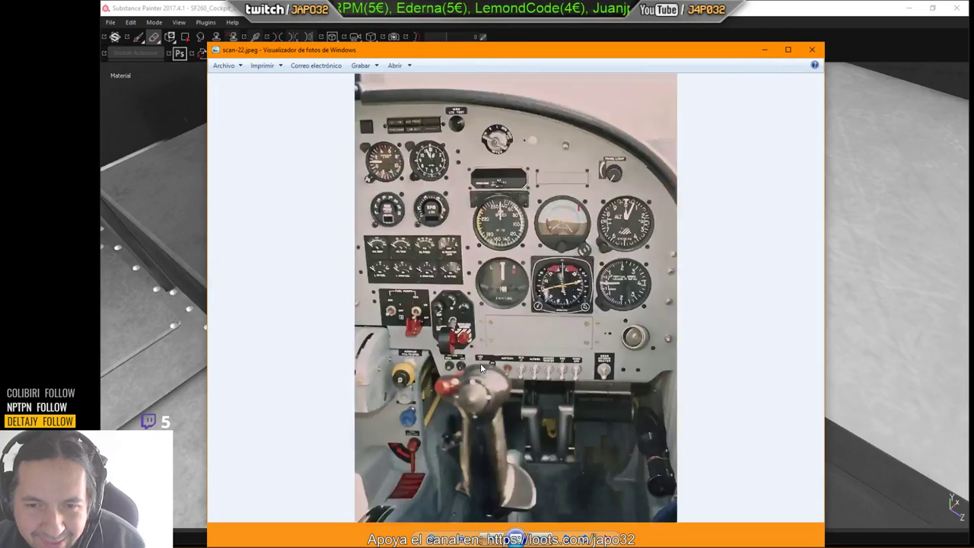
{"action": "scroll", "coordinate": [480, 369], "scroll_direction": "up", "scroll_amount": 1}
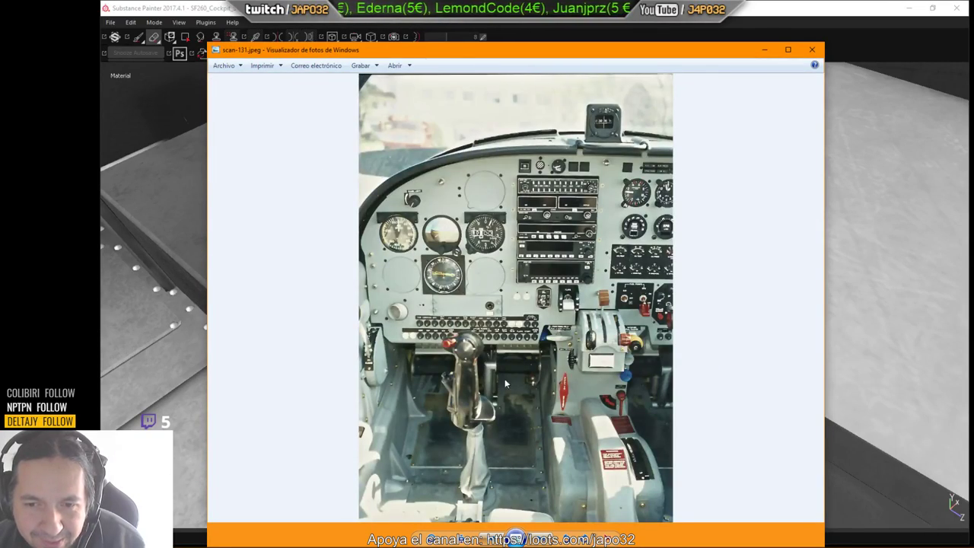
{"action": "scroll", "coordinate": [612, 461], "scroll_direction": "down", "scroll_amount": 1}
{"action": "scroll", "coordinate": [613, 461], "scroll_direction": "up", "scroll_amount": 1}
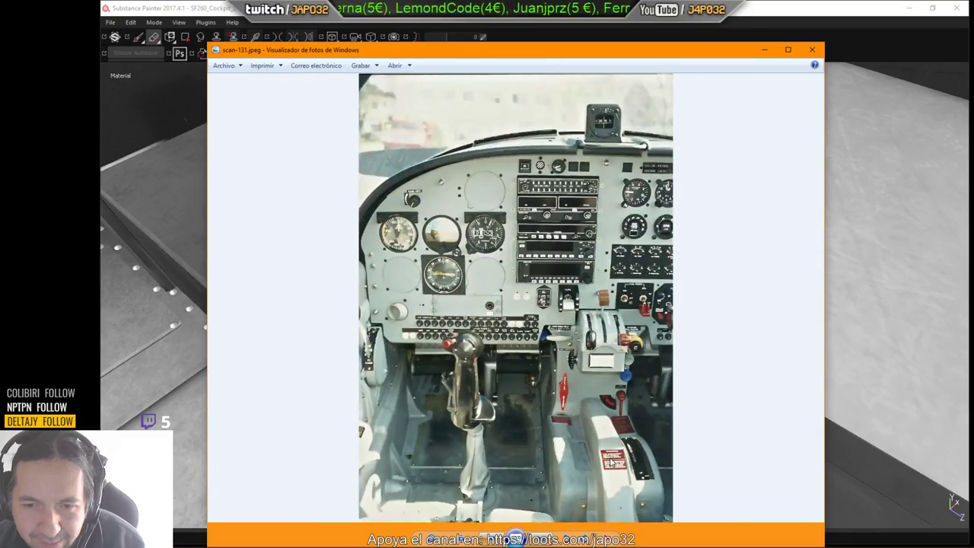
{"action": "scroll", "coordinate": [609, 461], "scroll_direction": "down", "scroll_amount": 3}
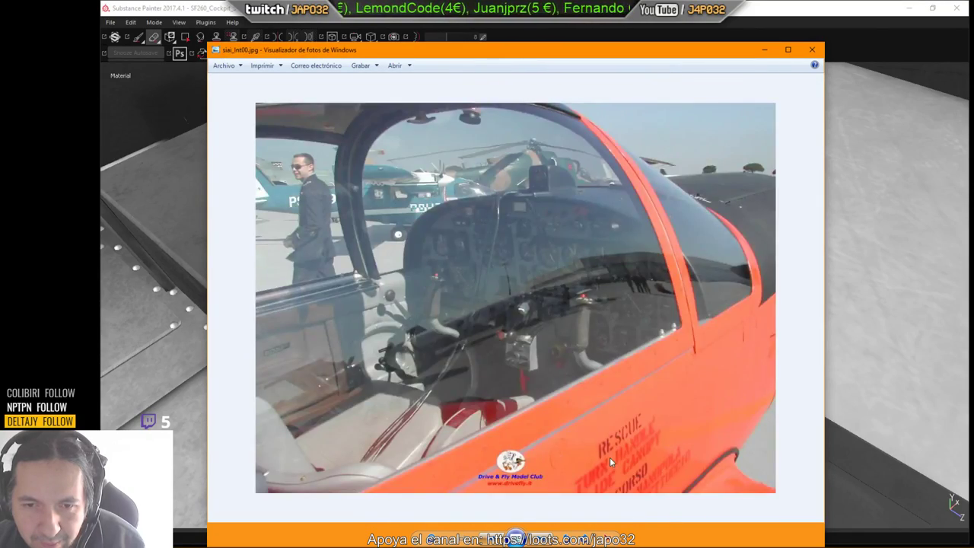
{"action": "scroll", "coordinate": [610, 461], "scroll_direction": "down", "scroll_amount": 1}
{"action": "scroll", "coordinate": [609, 462], "scroll_direction": "down", "scroll_amount": 4}
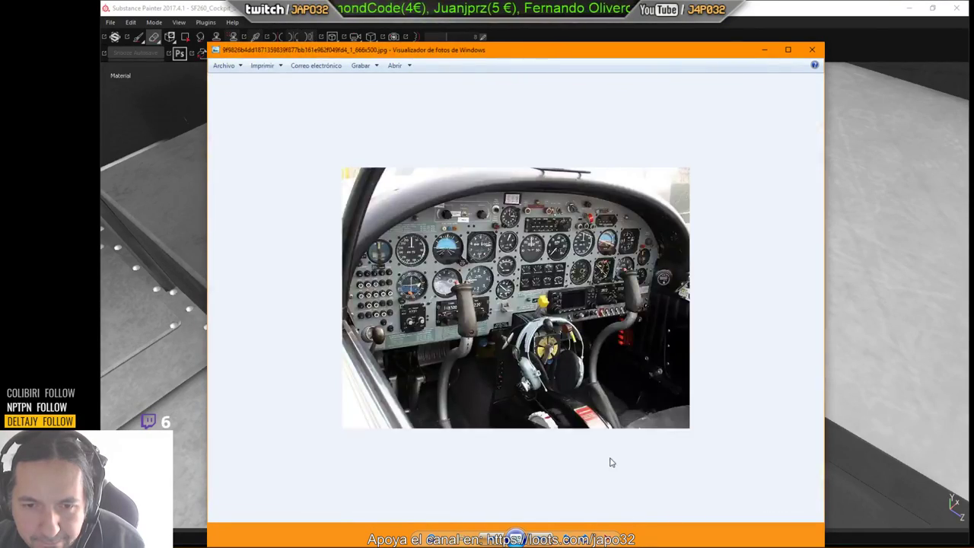
{"action": "scroll", "coordinate": [611, 461], "scroll_direction": "down", "scroll_amount": 4}
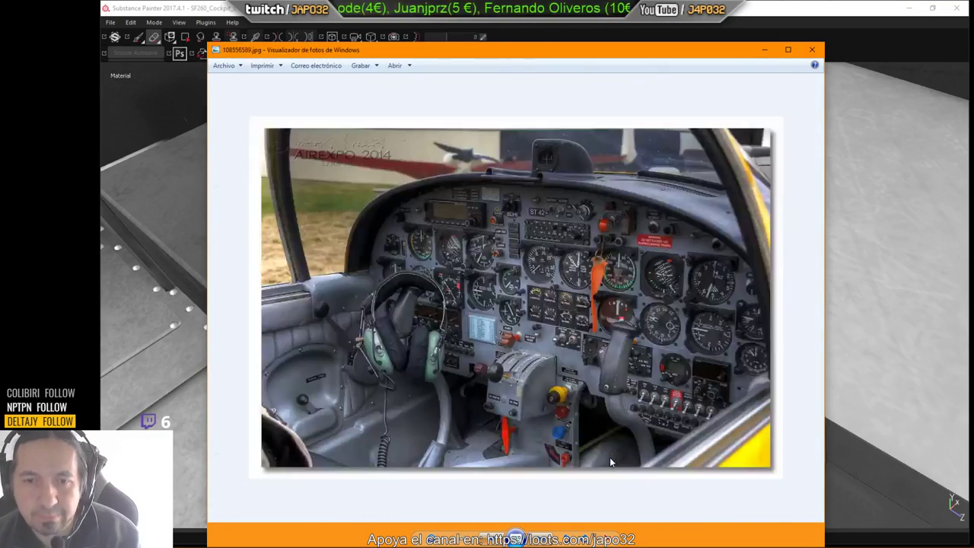
{"action": "scroll", "coordinate": [609, 462], "scroll_direction": "down", "scroll_amount": 4}
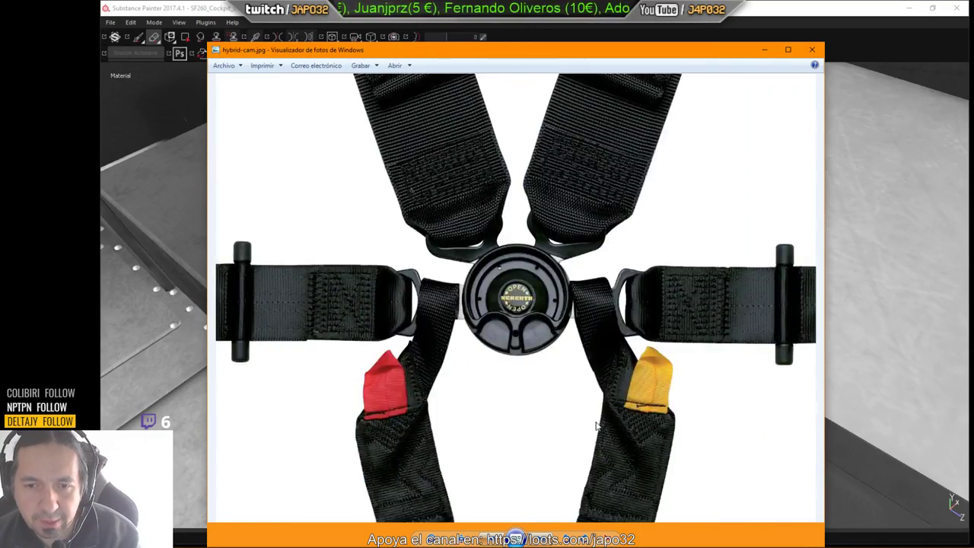
{"action": "scroll", "coordinate": [596, 427], "scroll_direction": "down", "scroll_amount": 4}
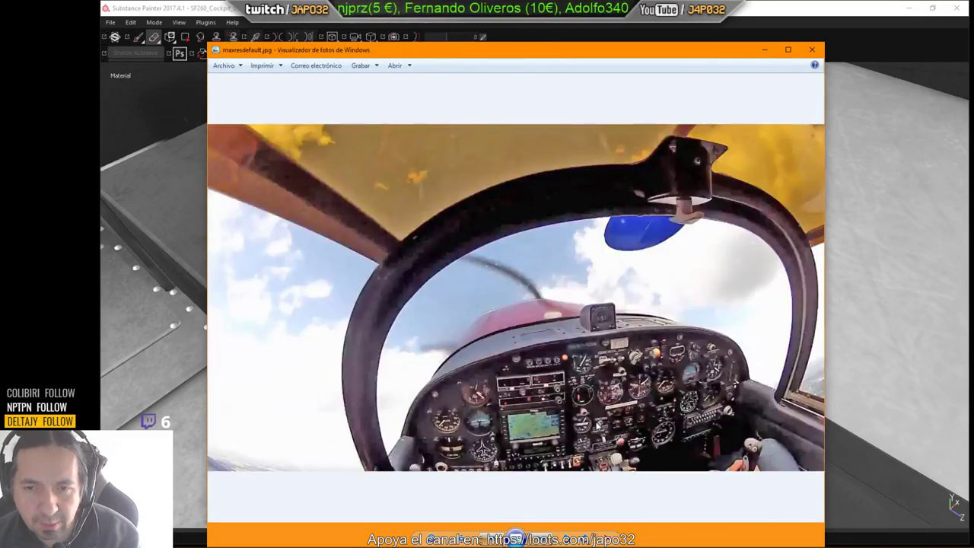
{"action": "scroll", "coordinate": [596, 427], "scroll_direction": "down", "scroll_amount": 4}
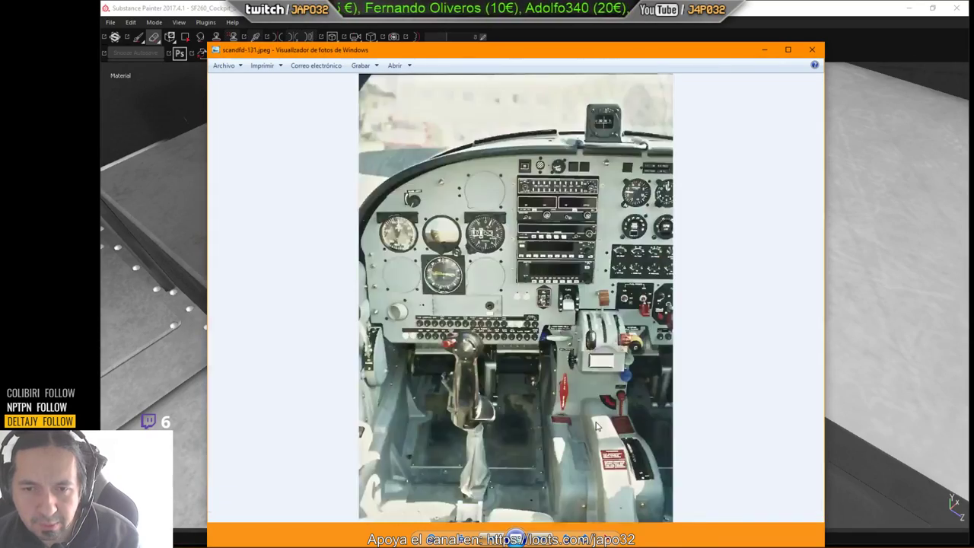
{"action": "scroll", "coordinate": [596, 426], "scroll_direction": "down", "scroll_amount": 1}
{"action": "scroll", "coordinate": [596, 427], "scroll_direction": "up", "scroll_amount": 1}
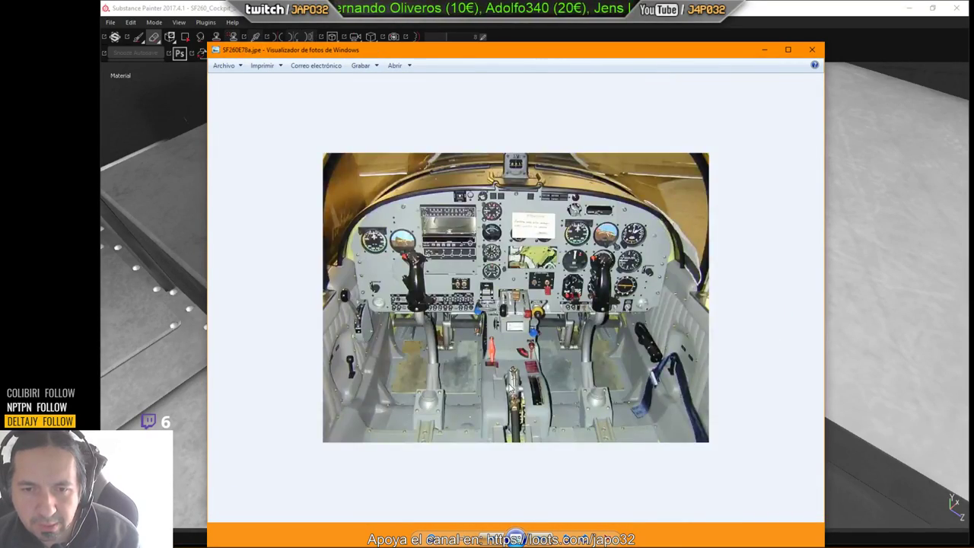
Examine the center console up close in SF260E78a.jpe and the leather console cover in DSC_5440-0.jpg.
{"action": "scroll", "coordinate": [517, 380], "scroll_direction": "up", "scroll_amount": 4, "text": "ctrl"}
{"action": "left_click_drag", "start_coordinate": [503, 416], "coordinate": [495, 383]}
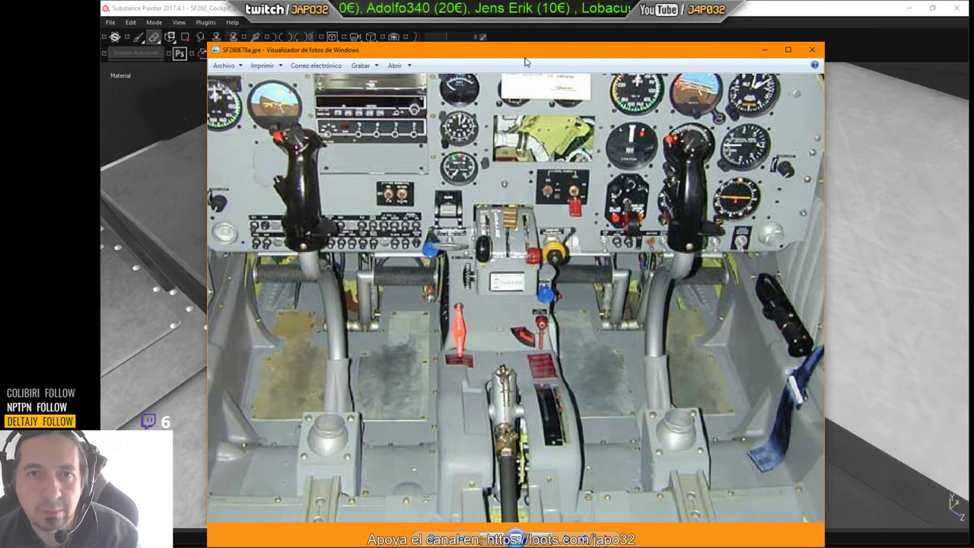
{"action": "left_click_drag", "start_coordinate": [525, 54], "coordinate": [0, 42]}
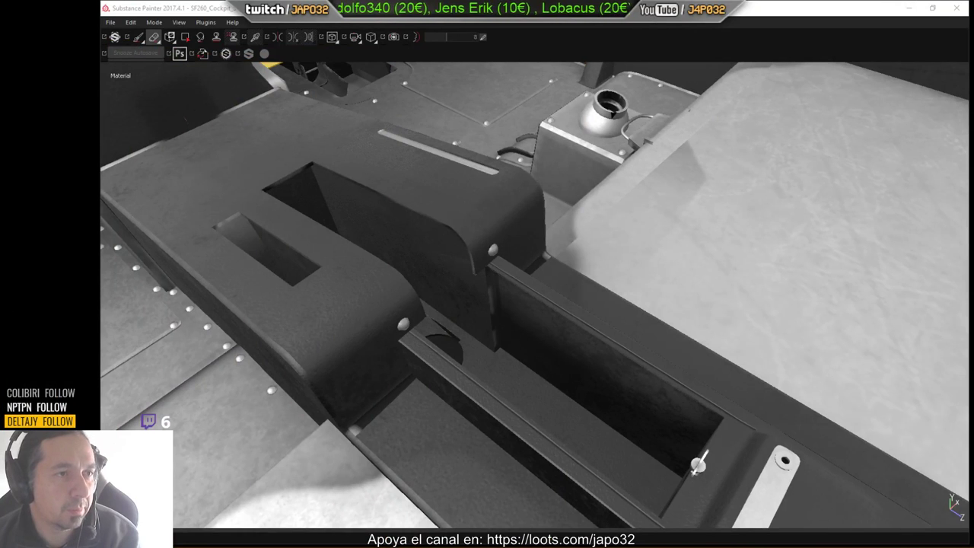
{"action": "left_click_drag", "start_coordinate": [0, 47], "coordinate": [599, 86]}
{"action": "left_click_drag", "start_coordinate": [593, 337], "coordinate": [600, 305]}
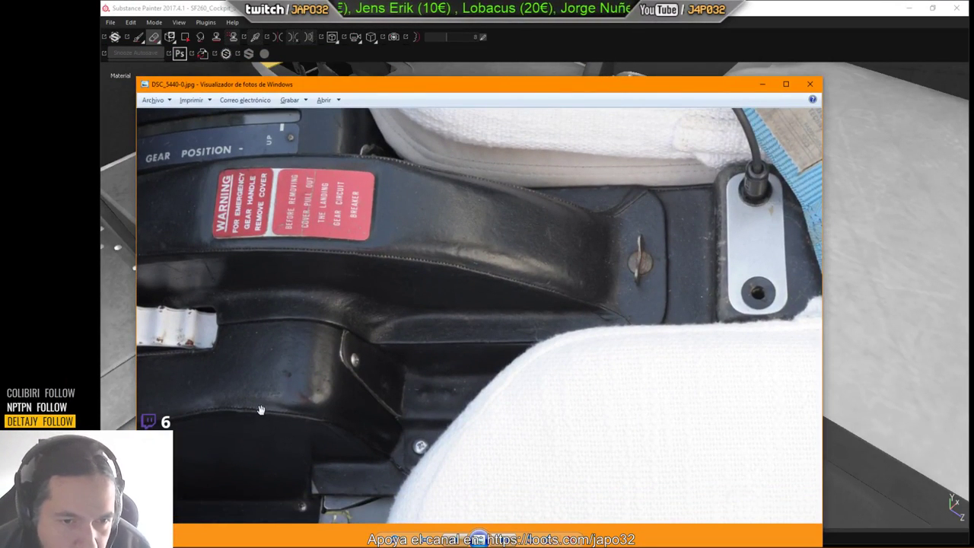
Return to Substance Painter, view the console cover from above and replace the Eraser with the Paint tool.
{"action": "key", "text": "alt+Tab"}
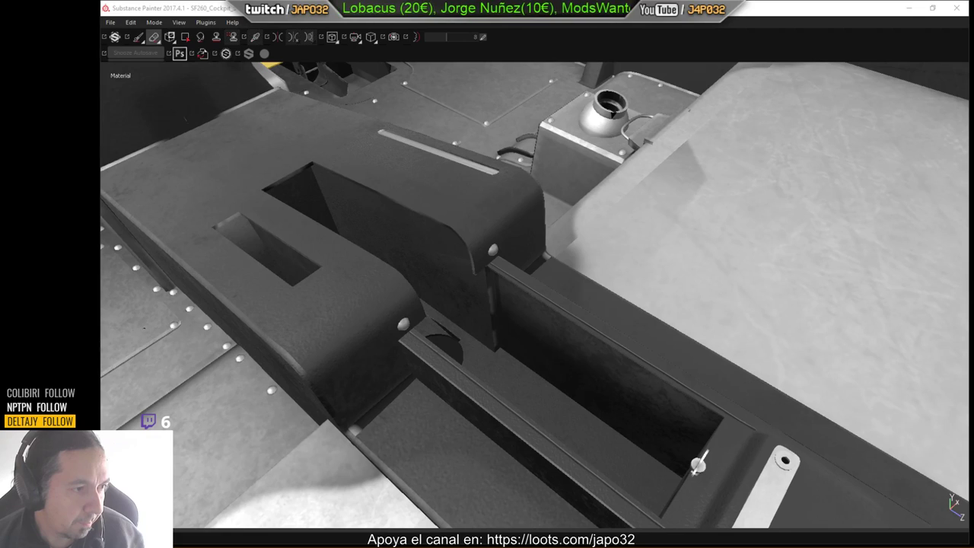
{"action": "middle_click_drag", "start_coordinate": [299, 348], "coordinate": [403, 347], "text": "alt"}
{"action": "right_click_drag", "start_coordinate": [403, 346], "coordinate": [220, 285], "text": "alt"}
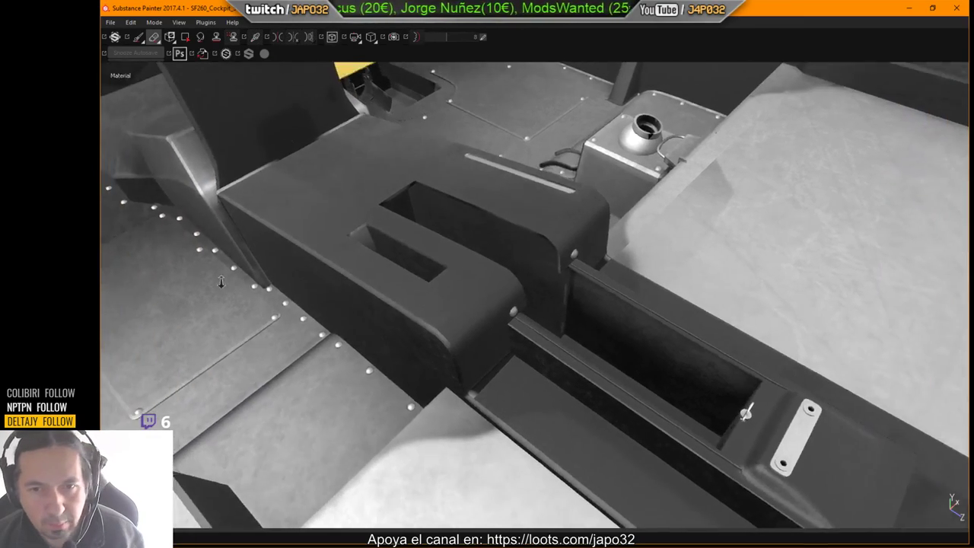
{"action": "left_click_drag", "start_coordinate": [220, 284], "coordinate": [639, 378], "text": "alt"}
{"action": "key", "text": "Tab"}
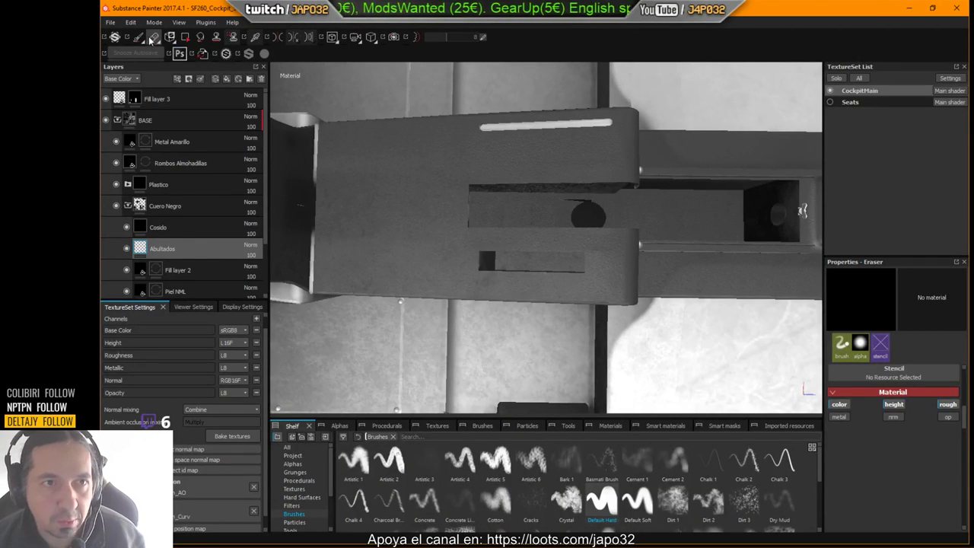
{"action": "key", "text": "1"}
{"action": "key", "text": "Tab"}
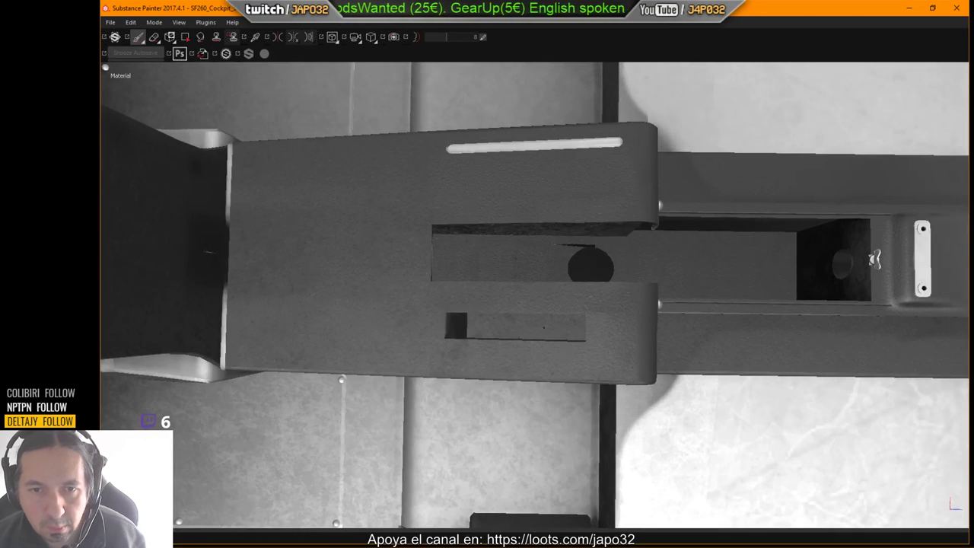
Inspect the console cover's top and the narrow strip along its forward edge from several angles.
{"action": "middle_click_drag", "start_coordinate": [514, 342], "coordinate": [609, 326], "text": "alt"}
{"action": "right_click_drag", "start_coordinate": [610, 326], "coordinate": [768, 324], "text": "alt"}
{"action": "left_click_drag", "start_coordinate": [769, 324], "coordinate": [714, 322], "text": "alt"}
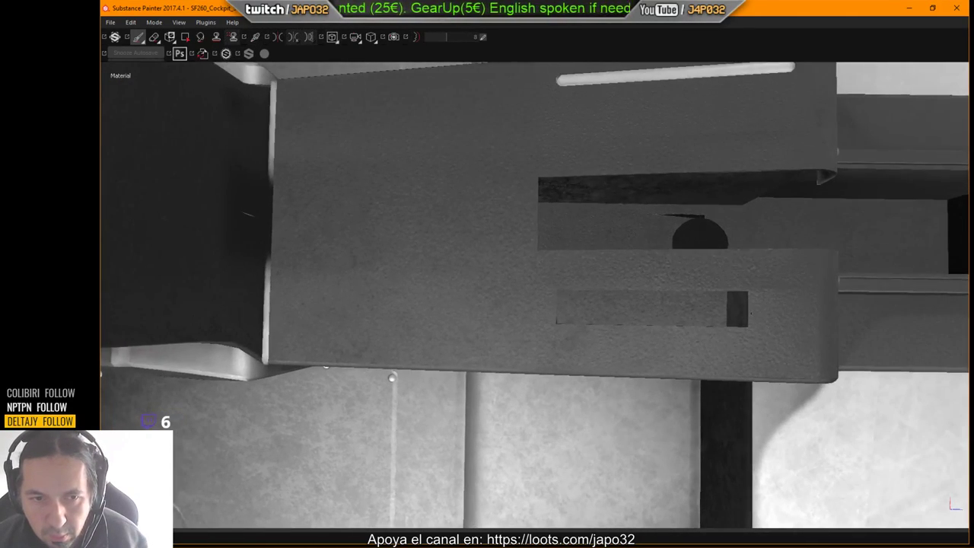
{"action": "left_click_drag", "start_coordinate": [306, 346], "coordinate": [426, 190], "text": "alt"}
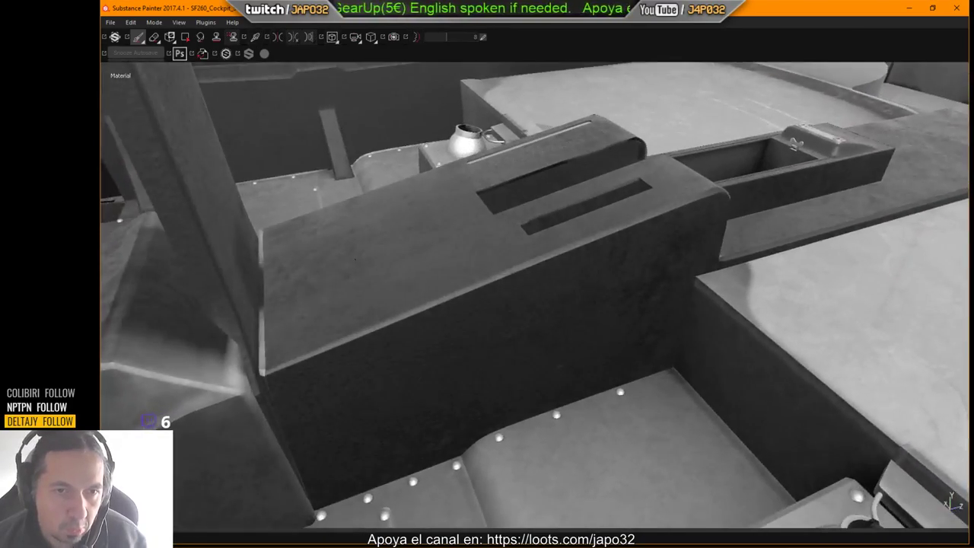
{"action": "right_click_drag", "start_coordinate": [427, 190], "coordinate": [506, 199], "text": "alt"}
{"action": "middle_click_drag", "start_coordinate": [505, 200], "coordinate": [674, 161], "text": "alt"}
{"action": "right_click_drag", "start_coordinate": [673, 161], "coordinate": [750, 161], "text": "alt"}
{"action": "left_click_drag", "start_coordinate": [585, 346], "coordinate": [571, 313], "text": "alt"}
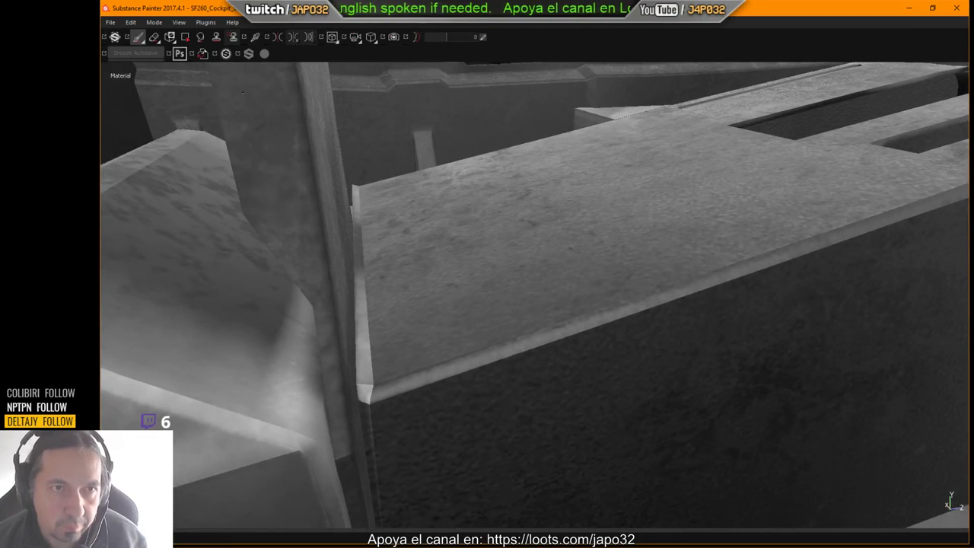
Add the console cover's forward edge strip to the NegroColor mask with Polygon Fill in UV chunk mode.
{"action": "key", "text": "Tab"}
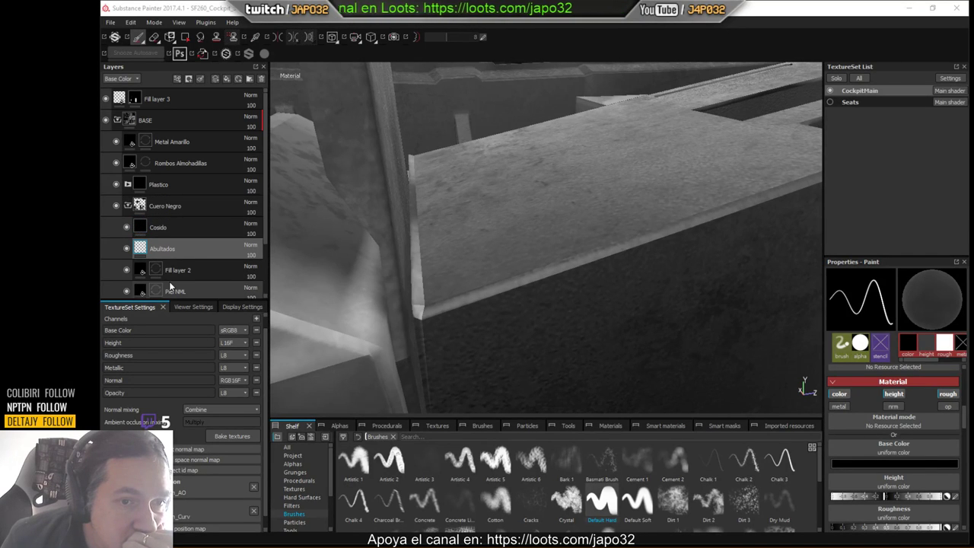
{"action": "mouse_move", "coordinate": [266, 197]}
{"action": "left_mouse_down"}
{"action": "mouse_move", "coordinate": [269, 214]}
{"action": "mouse_move", "coordinate": [207, 247]}
{"action": "left_mouse_up"}
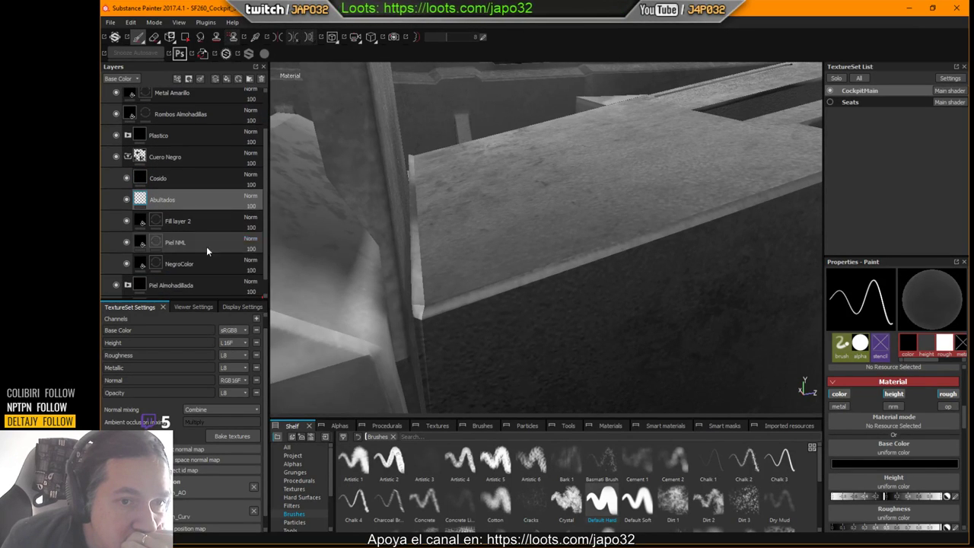
{"action": "left_click", "coordinate": [156, 263]}
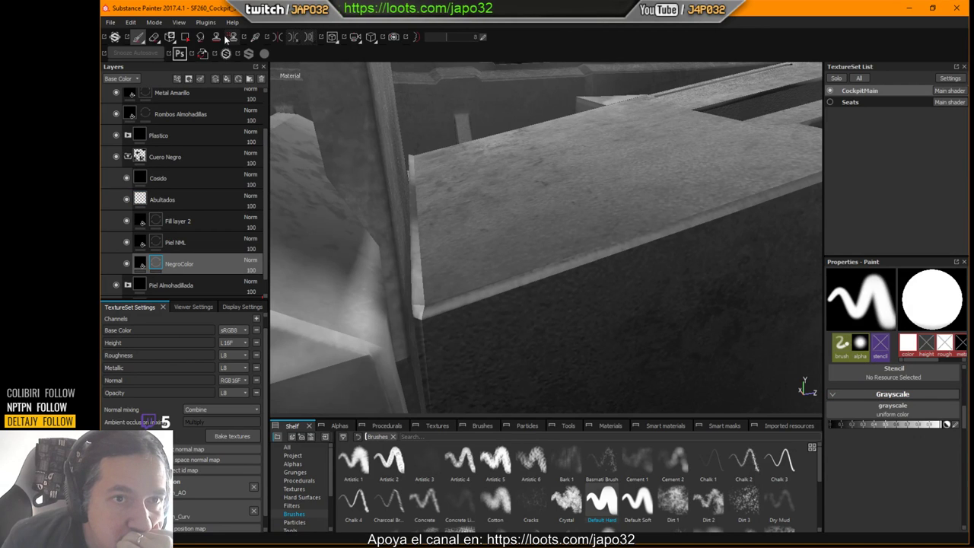
{"action": "left_click", "coordinate": [185, 37]}
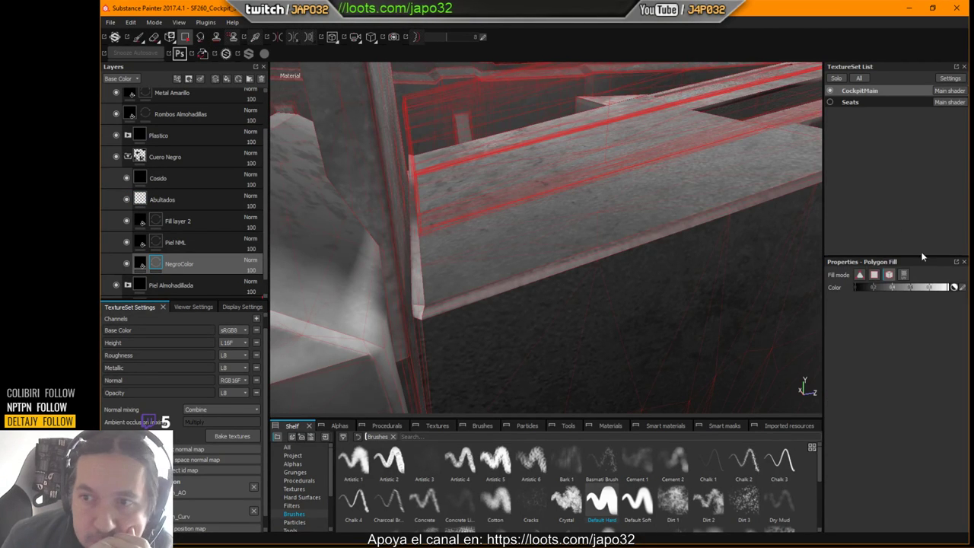
{"action": "left_click", "coordinate": [903, 275]}
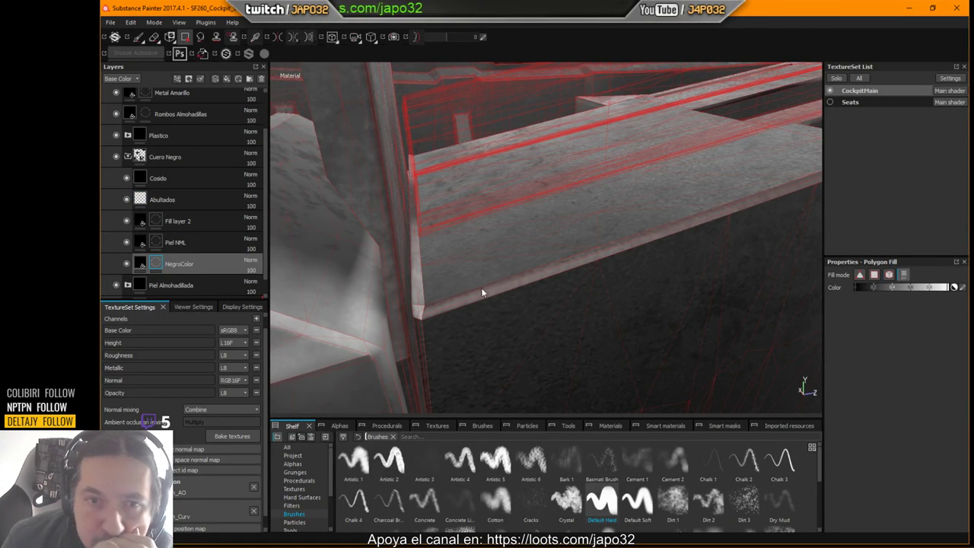
{"action": "left_click", "coordinate": [416, 305]}
Fill the same forward edge strip in the Piel NML and Fill layer 2 masks.
{"action": "left_click", "coordinate": [222, 240]}
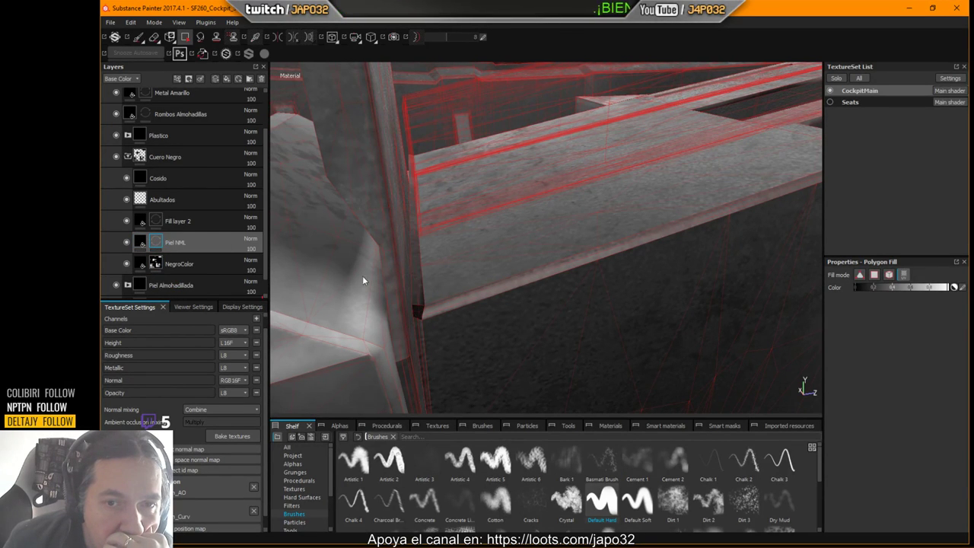
{"action": "left_click", "coordinate": [162, 222]}
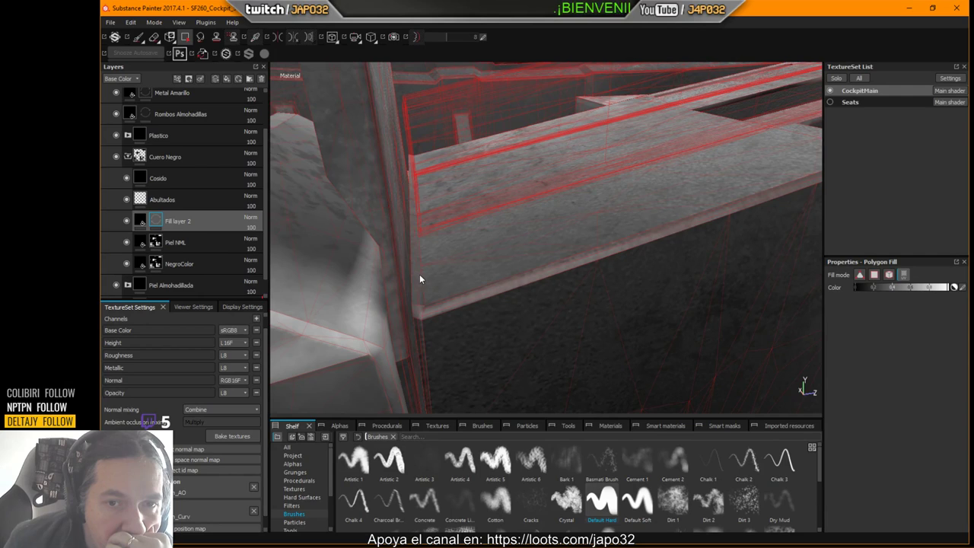
{"action": "left_click_drag", "start_coordinate": [532, 215], "coordinate": [563, 220], "text": "alt"}
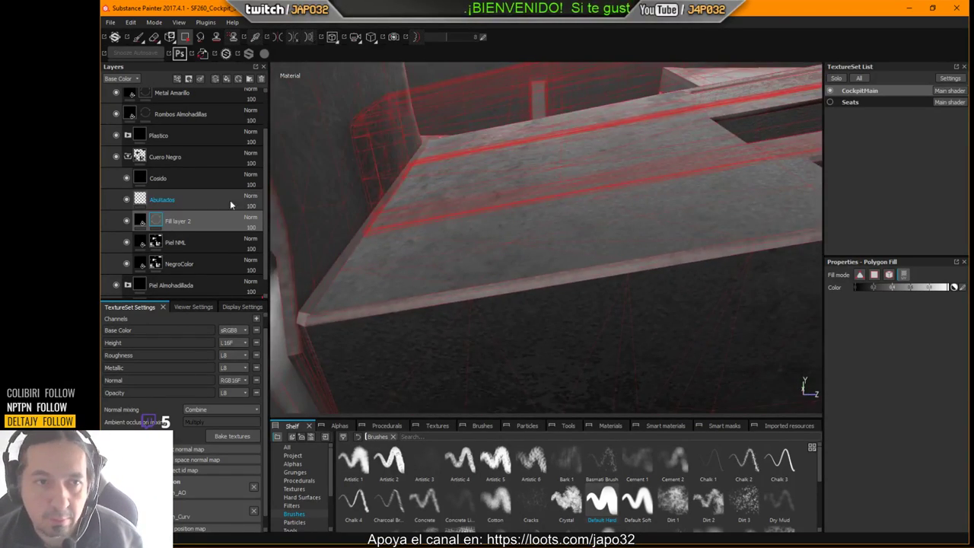
Select the Abultados layer for painting and frame the top of the console cover from above.
{"action": "left_click", "coordinate": [160, 199]}
{"action": "left_click_drag", "start_coordinate": [489, 232], "coordinate": [513, 319], "text": "alt"}
{"action": "right_click_drag", "start_coordinate": [513, 319], "coordinate": [129, 294], "text": "alt"}
{"action": "left_click_drag", "start_coordinate": [578, 293], "coordinate": [615, 309], "text": "alt"}
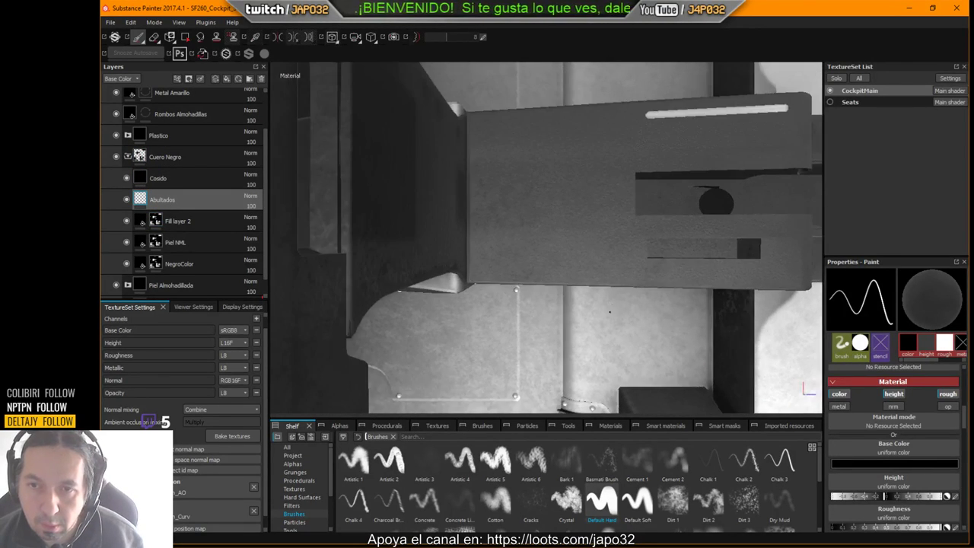
{"action": "key", "text": "Tab"}
{"action": "middle_click_drag", "start_coordinate": [660, 300], "coordinate": [523, 193], "text": "alt"}
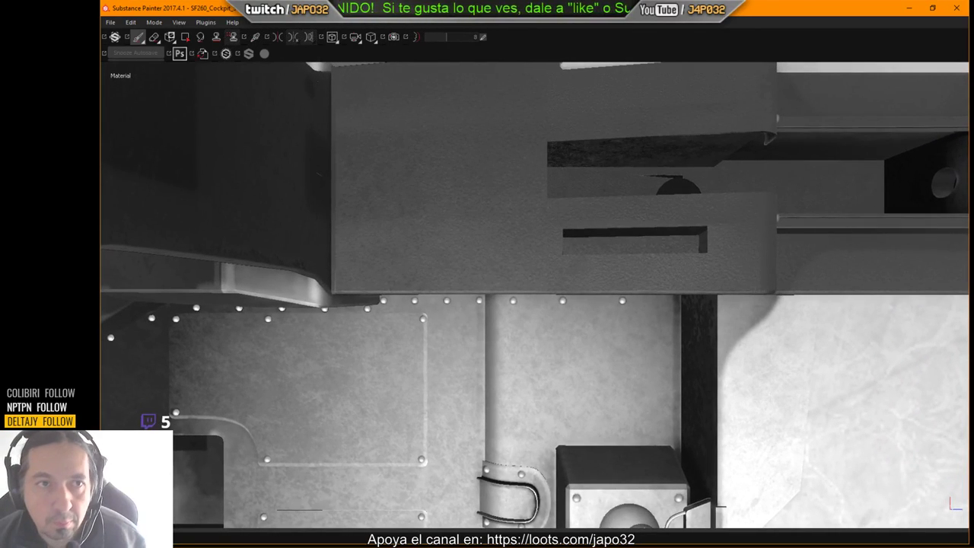
{"action": "key", "text": "Tab"}
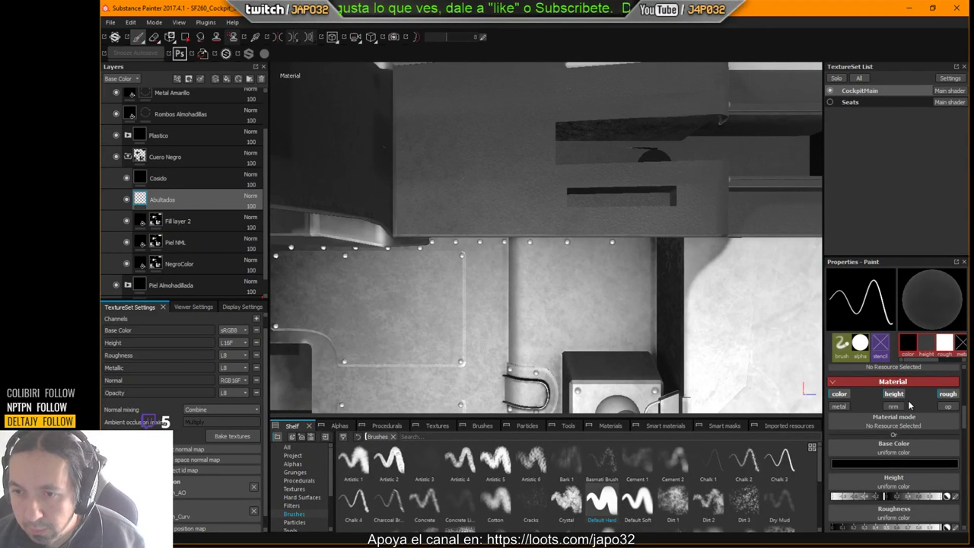
{"action": "key", "text": "Tab"}
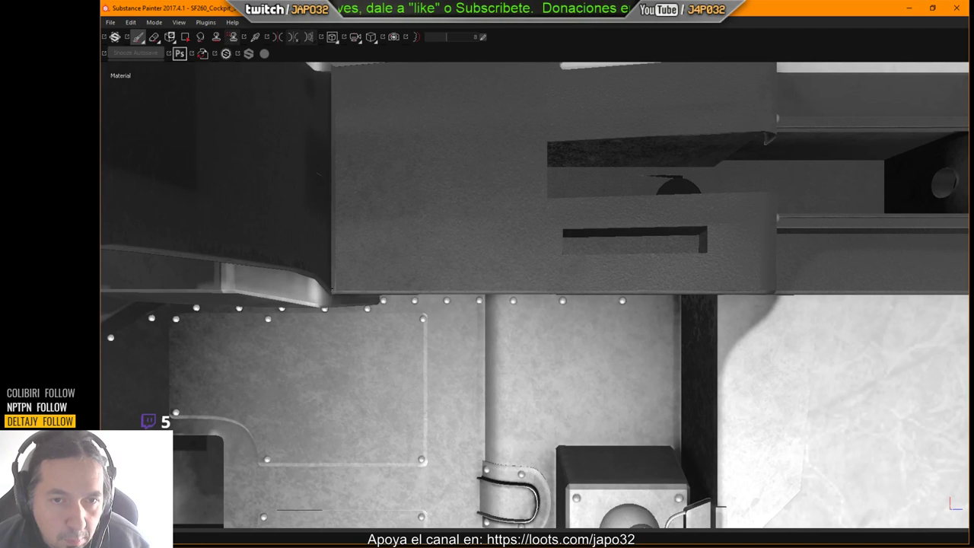
Try a straight stroke along the console cover's long edge on the side away from the white slot.
{"action": "key", "text": "shift"}
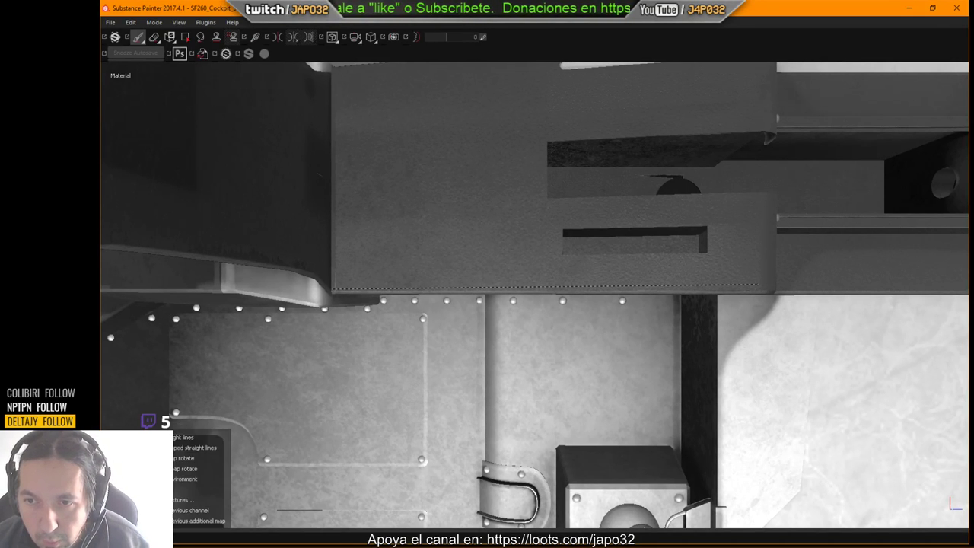
{"action": "left_click", "coordinate": [762, 288], "text": "shift"}
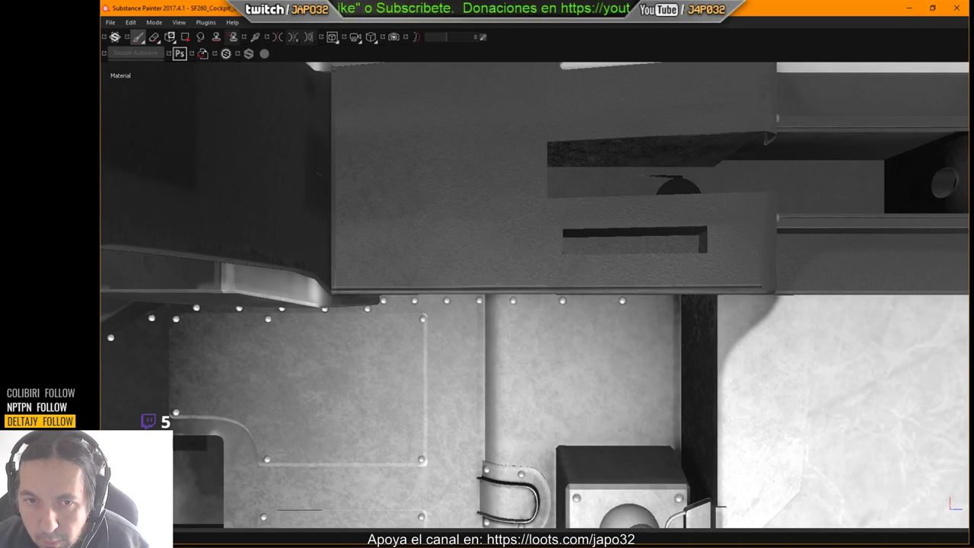
{"action": "left_click_drag", "start_coordinate": [811, 315], "coordinate": [783, 291], "text": "alt"}
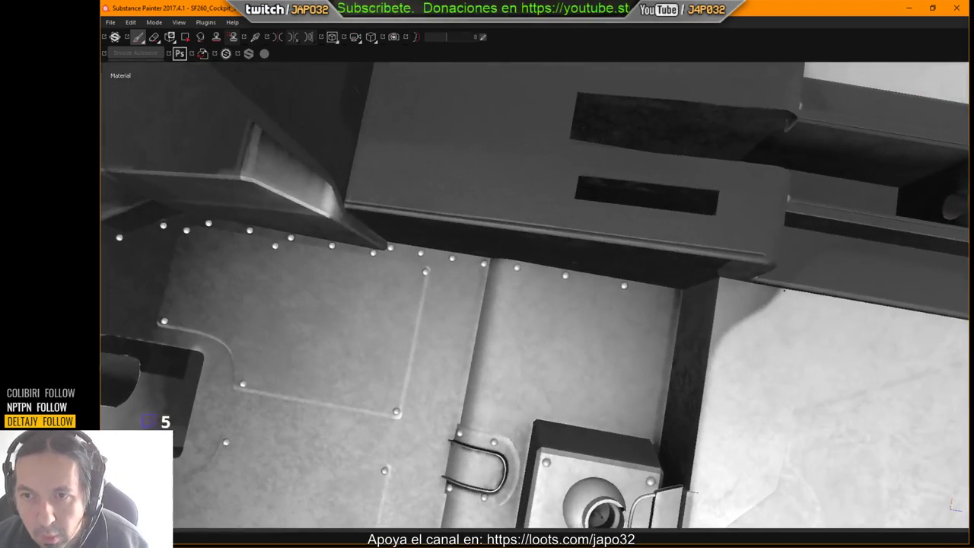
{"action": "middle_click_drag", "start_coordinate": [728, 288], "coordinate": [423, 285], "text": "alt"}
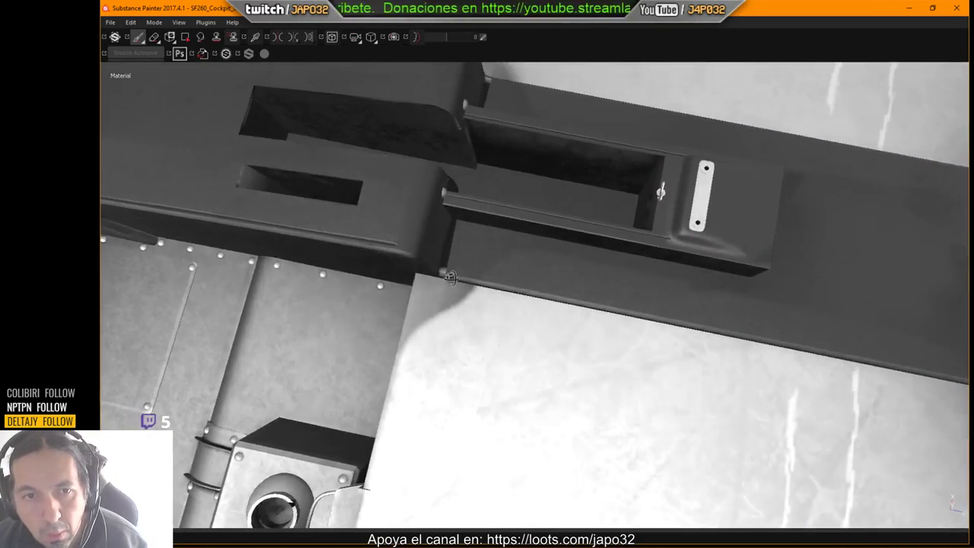
{"action": "left_click_drag", "start_coordinate": [434, 296], "coordinate": [489, 299], "text": "alt"}
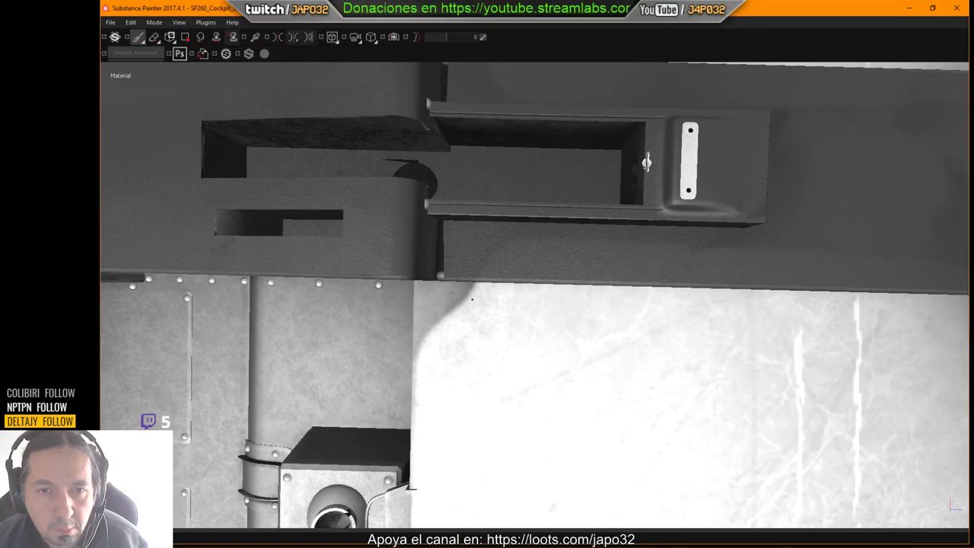
Paint a straight stroke along the console cover's long edge opposite the white slot, from the forward corner to just before the rounded end.
{"action": "middle_click_drag", "start_coordinate": [489, 299], "coordinate": [731, 324]}
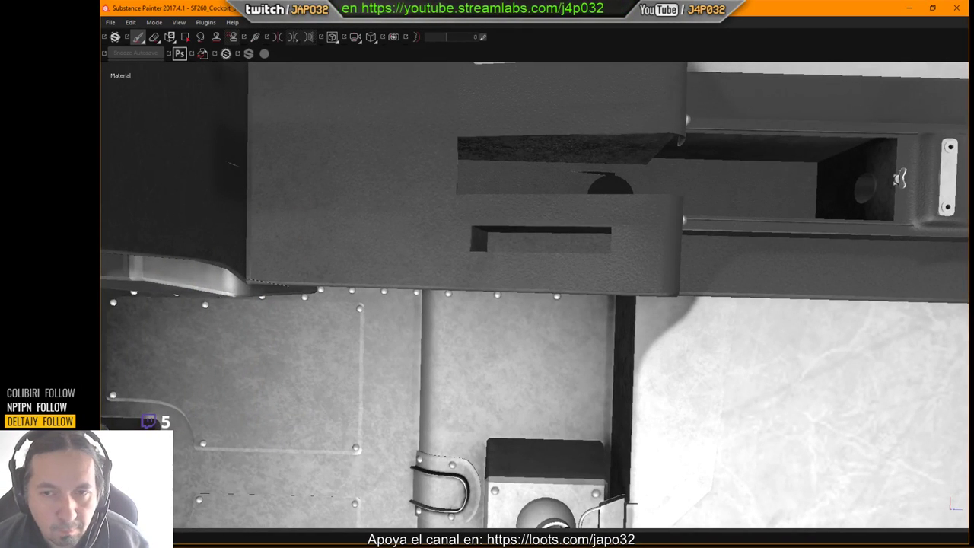
{"action": "right_click", "coordinate": [110, 431]}
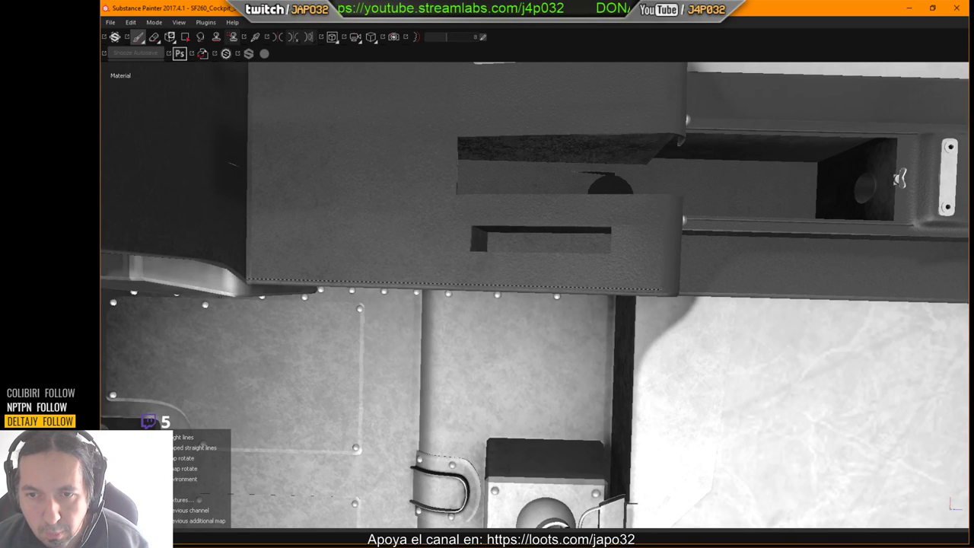
{"action": "left_click", "coordinate": [660, 289], "text": "shift"}
{"action": "left_click_drag", "start_coordinate": [719, 334], "coordinate": [720, 323], "text": "alt"}
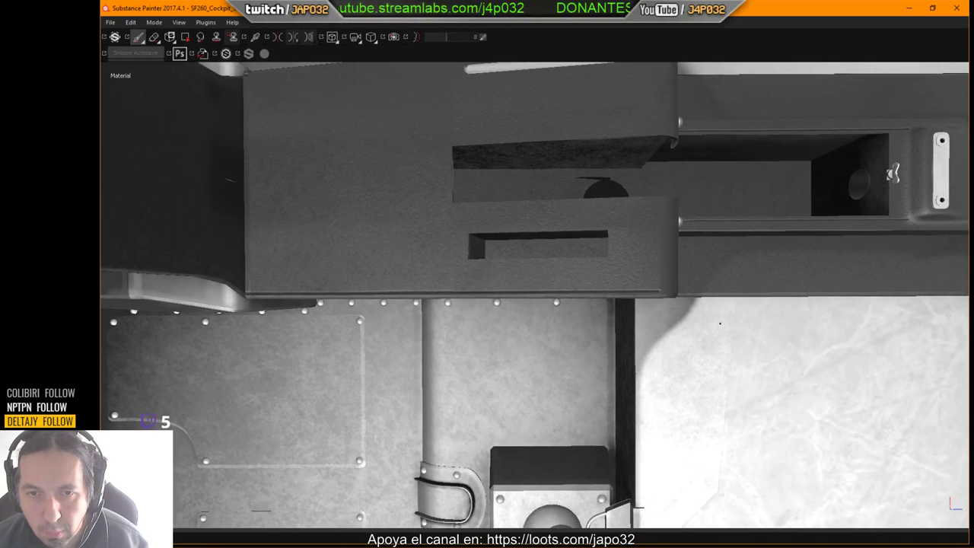
Try a matching straight stroke along the long edge beside the white slot.
{"action": "mouse_move", "coordinate": [719, 323]}
{"action": "middle_mouse_down", "text": "alt"}
{"action": "mouse_move", "coordinate": [738, 359]}
{"action": "mouse_move", "coordinate": [816, 434]}
{"action": "middle_mouse_up", "text": "alt"}
{"action": "middle_click_drag", "start_coordinate": [724, 304], "coordinate": [723, 360], "text": "alt"}
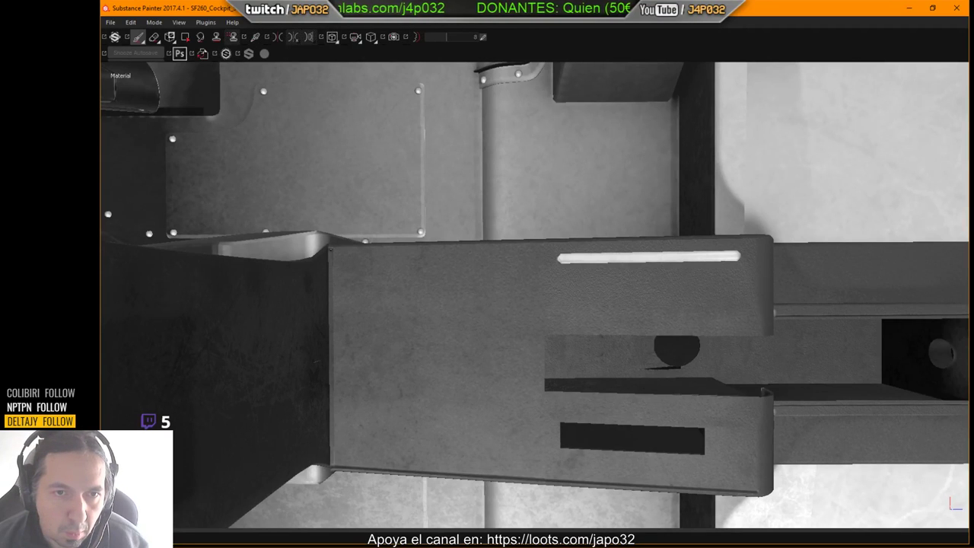
{"action": "right_click", "coordinate": [111, 432]}
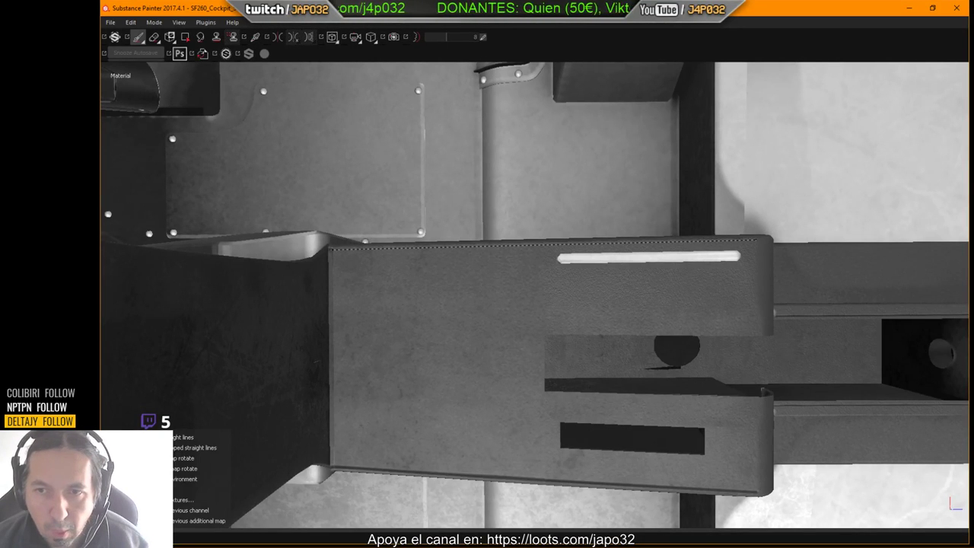
{"action": "left_click", "coordinate": [765, 242], "text": "shift"}
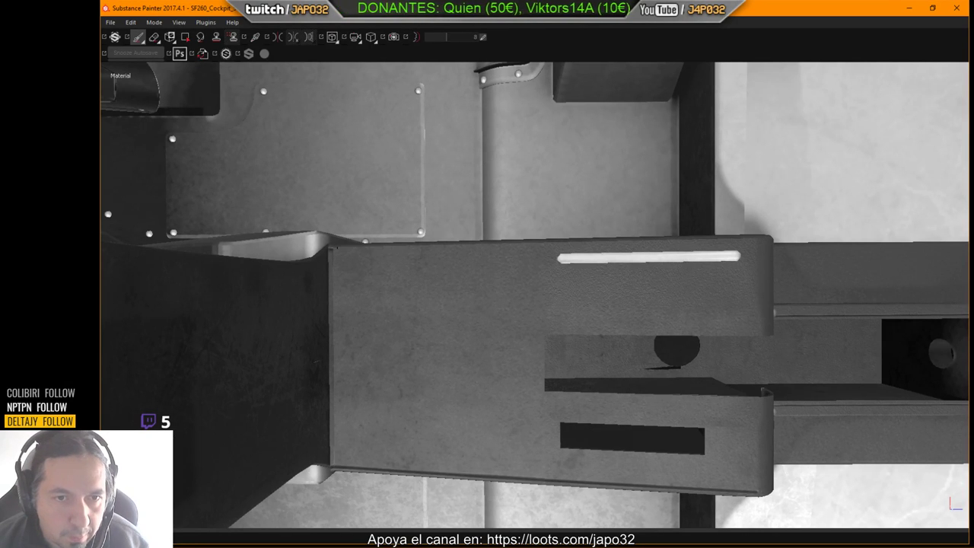
Try the stroke beside the white slot again, carrying it over the cover's rounded end, and undo a short test stroke near the slot.
{"action": "right_click", "coordinate": [111, 431]}
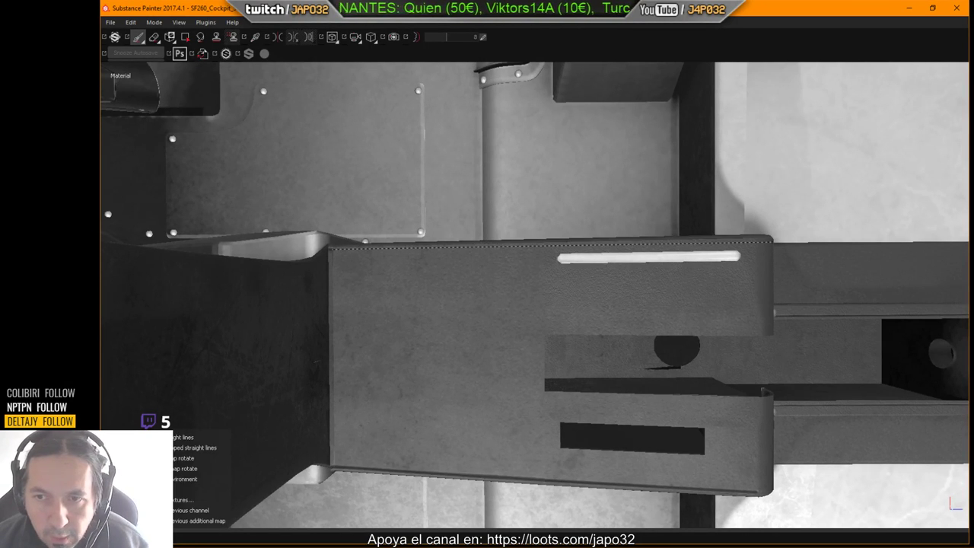
{"action": "key", "text": "Escape"}
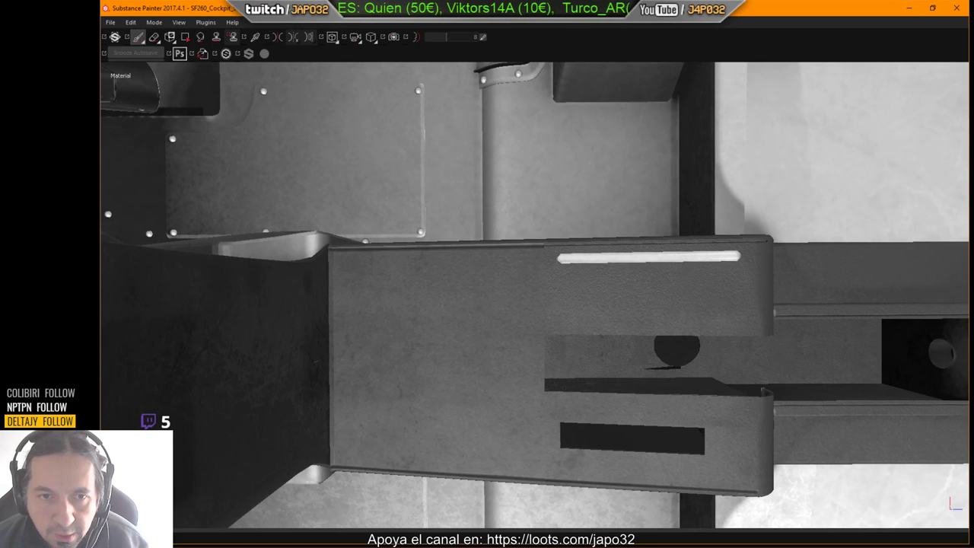
{"action": "left_click_drag", "start_coordinate": [738, 253], "coordinate": [707, 282], "text": "alt"}
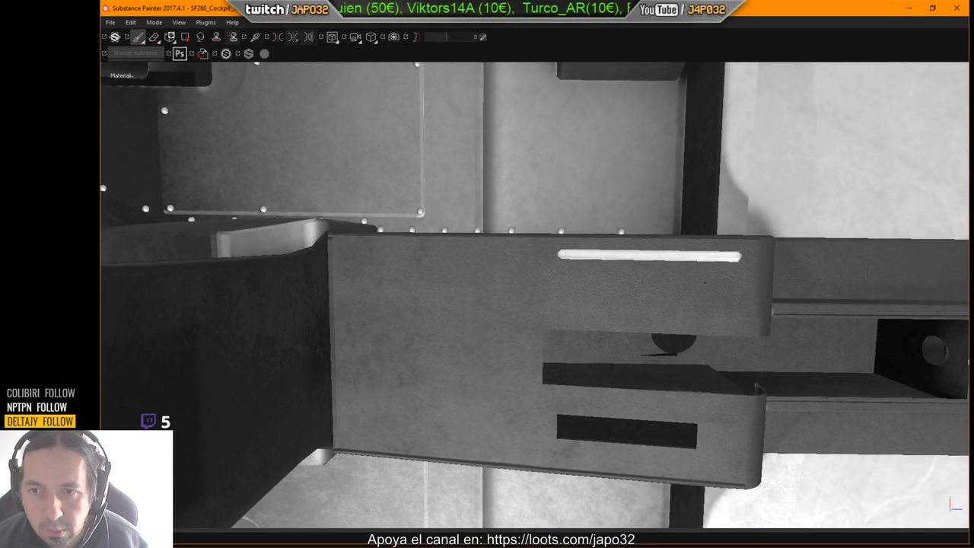
{"action": "middle_click_drag", "start_coordinate": [705, 274], "coordinate": [705, 275], "text": "alt"}
{"action": "left_click_drag", "start_coordinate": [541, 248], "coordinate": [522, 245]}
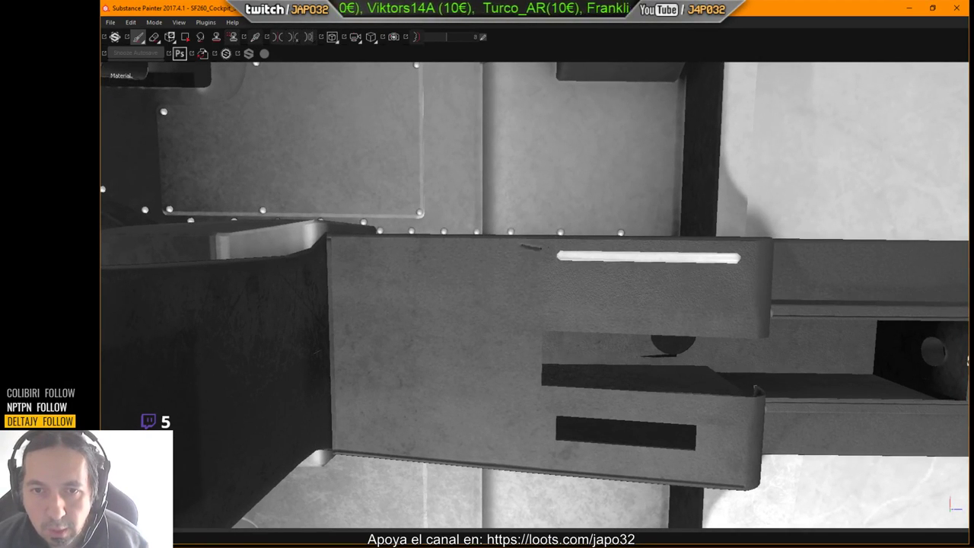
{"action": "key", "text": "ctrl+z"}
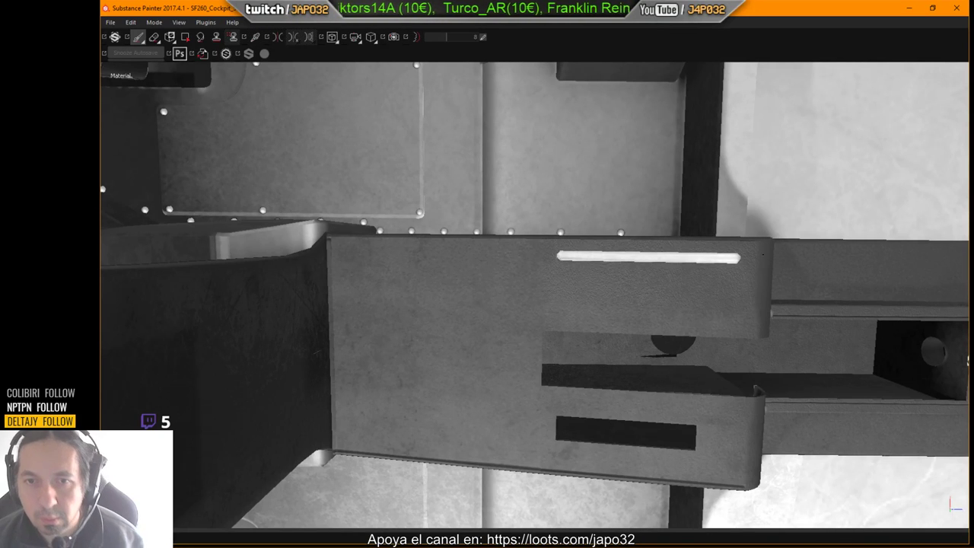
Set the paint brush's alignment to Tangent | Wrap.
{"action": "key", "text": "Tab"}
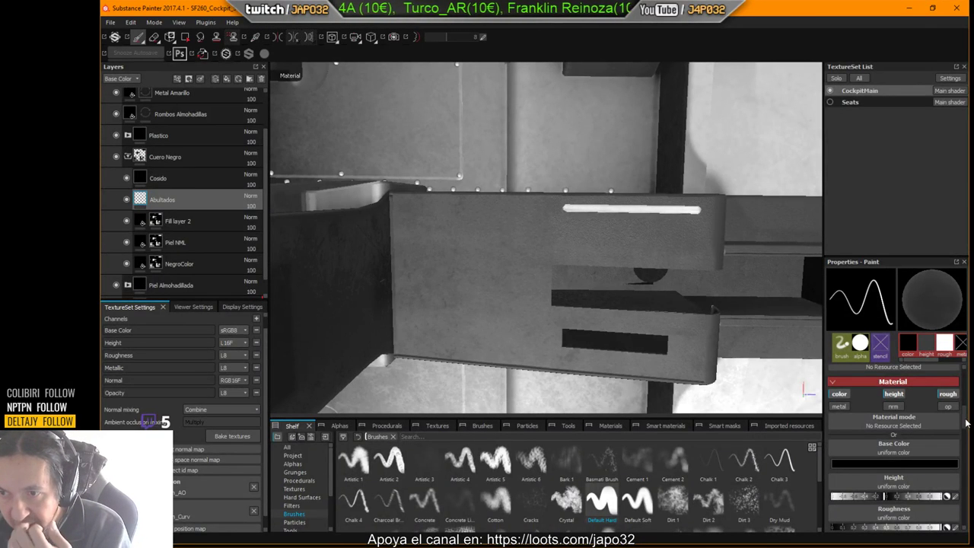
{"action": "left_click_drag", "start_coordinate": [968, 425], "coordinate": [970, 401]}
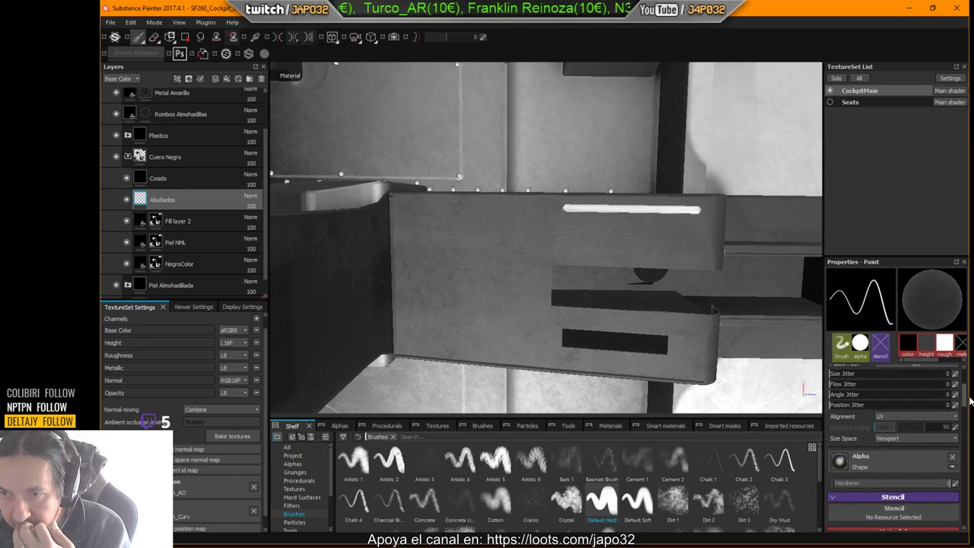
{"action": "left_click", "coordinate": [923, 416]}
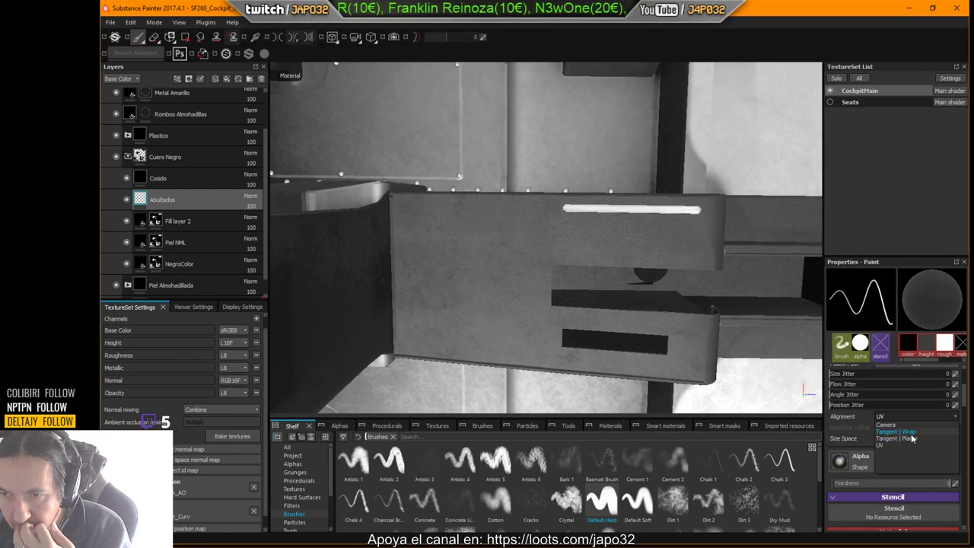
{"action": "left_click", "coordinate": [897, 431]}
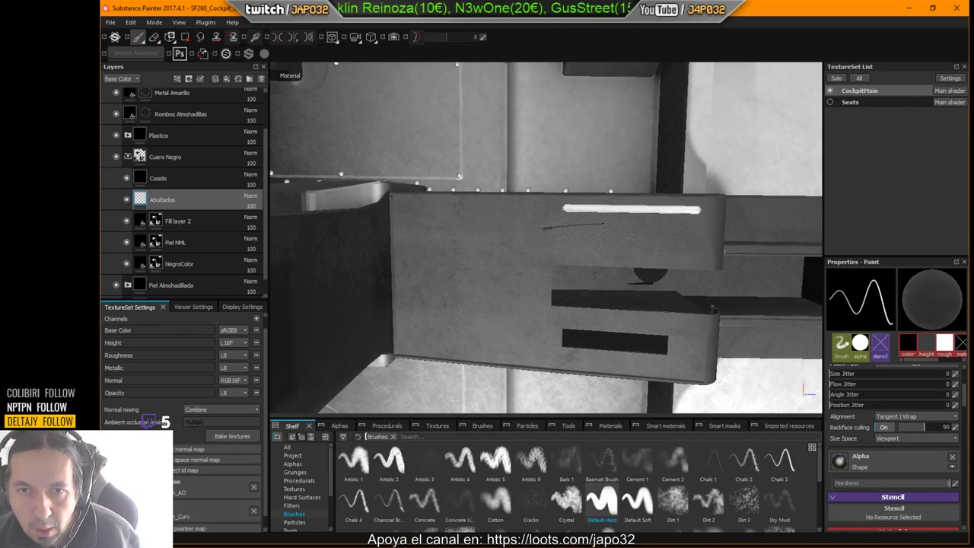
Set the brush's size space to Texture, test it with a short stroke on the cover's top and undo the stroke.
{"action": "left_click", "coordinate": [926, 440]}
{"action": "left_click", "coordinate": [913, 460]}
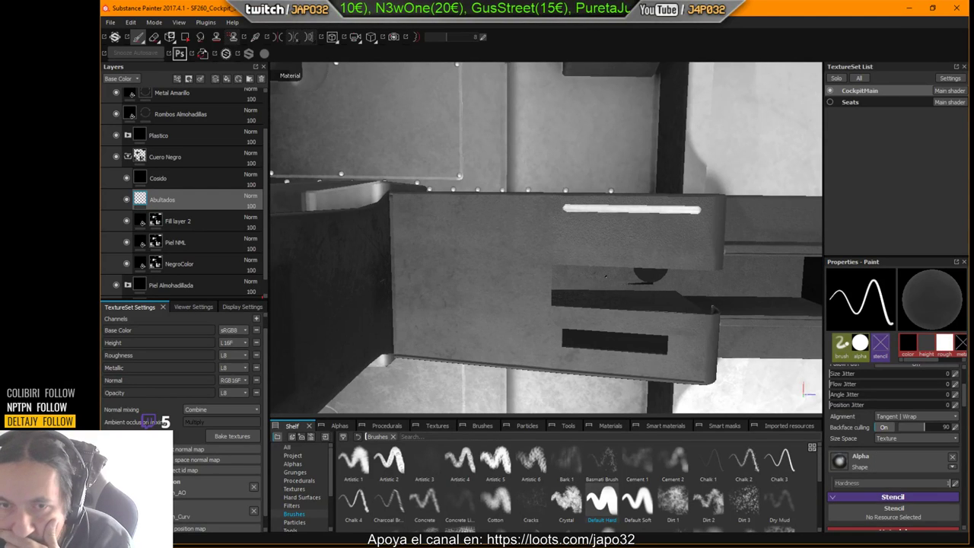
{"action": "left_click_drag", "start_coordinate": [533, 230], "coordinate": [616, 230]}
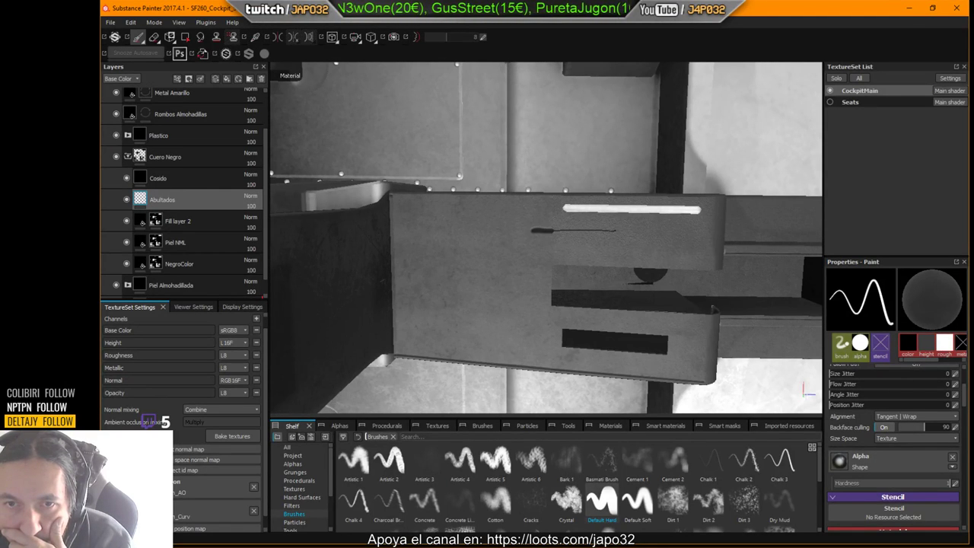
{"action": "key", "text": "ctrl+z"}
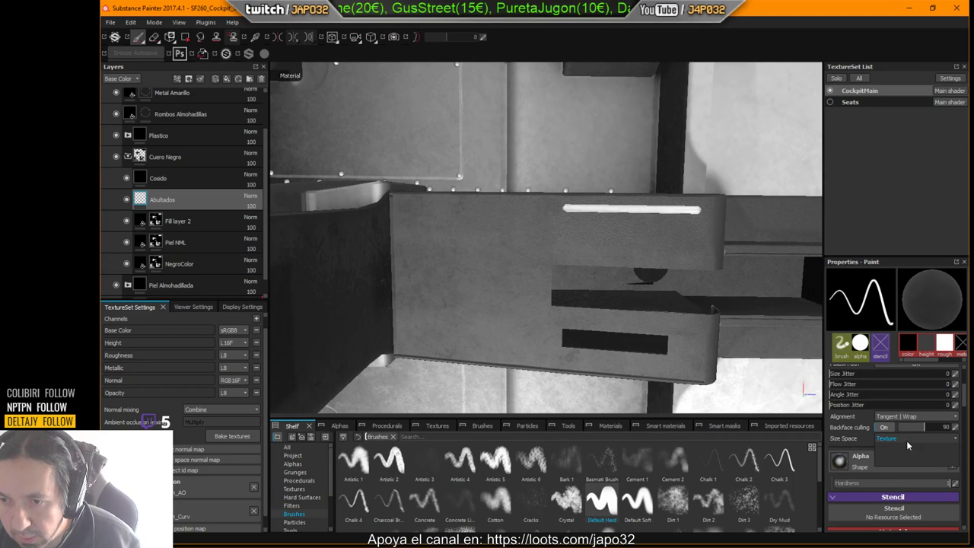
Set the brush's size space to Object, test it with two short strokes on the cover's top and undo both.
{"action": "left_click", "coordinate": [907, 439]}
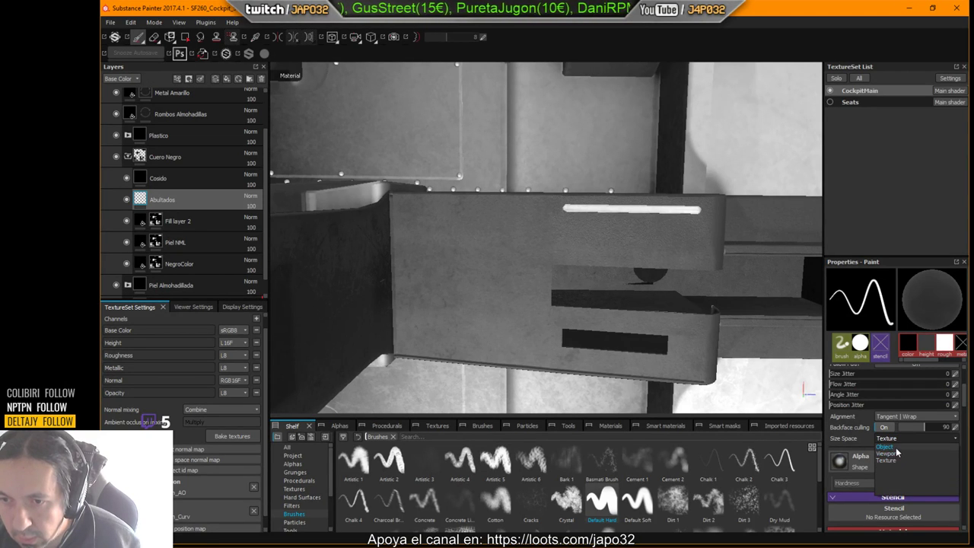
{"action": "left_click", "coordinate": [885, 447]}
{"action": "left_click_drag", "start_coordinate": [510, 228], "coordinate": [622, 229]}
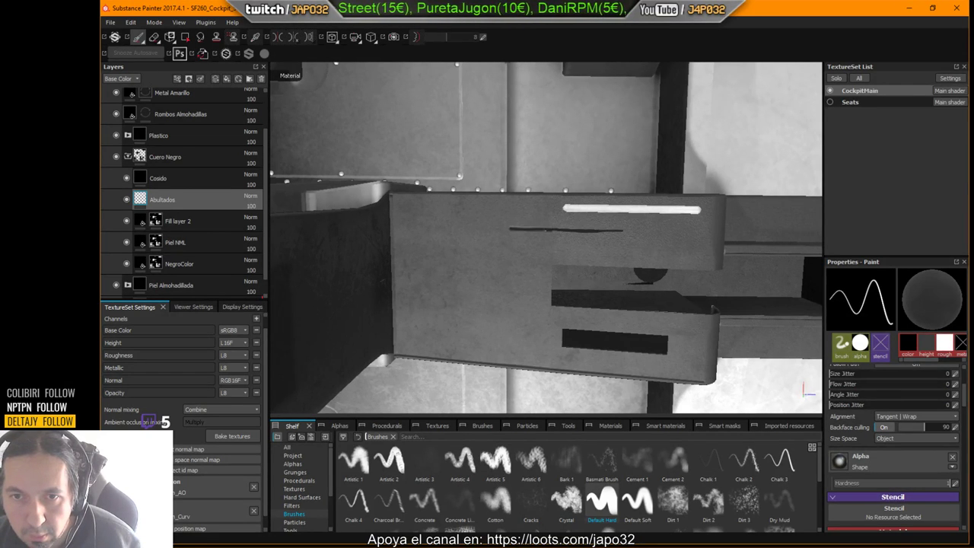
{"action": "key", "text": "ctrl+z"}
{"action": "left_click_drag", "start_coordinate": [521, 223], "coordinate": [640, 219]}
{"action": "key", "text": "ctrl+z"}
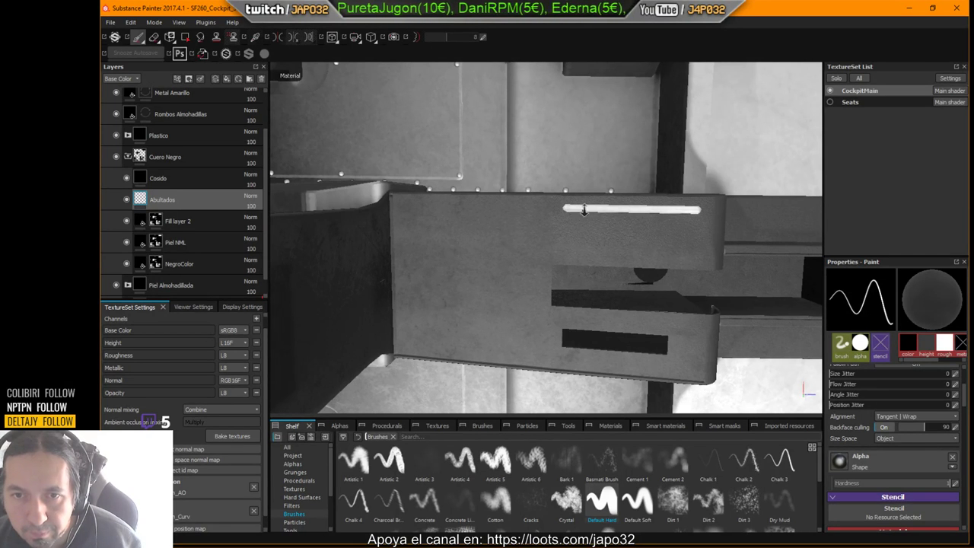
Switch the brush's size space back to Texture, paint a test stroke near the end of the white slot and undo it.
{"action": "scroll", "coordinate": [776, 210], "scroll_direction": "up", "scroll_amount": 5}
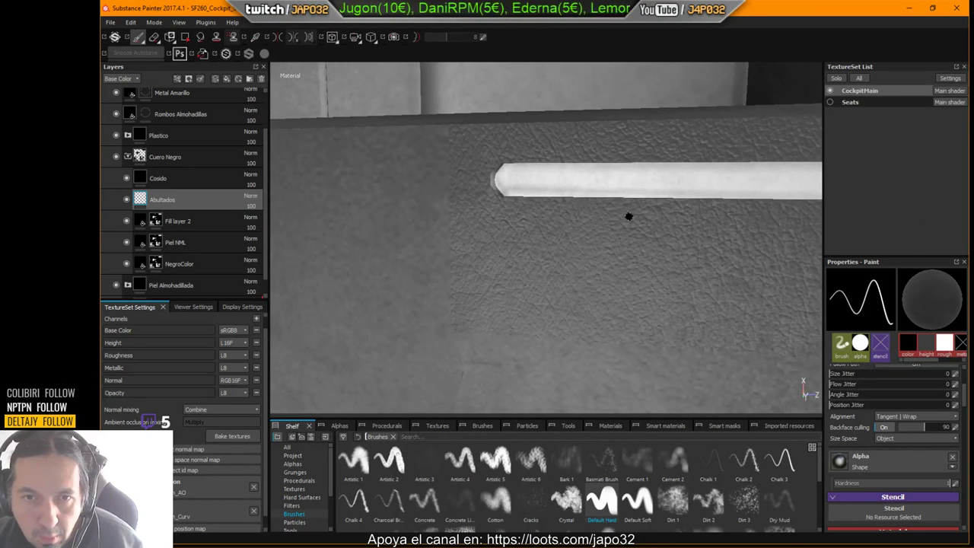
{"action": "mouse_move", "coordinate": [579, 227]}
{"action": "left_mouse_down", "text": "alt"}
{"action": "mouse_move", "coordinate": [554, 190]}
{"action": "mouse_move", "coordinate": [725, 234]}
{"action": "left_mouse_up", "text": "alt"}
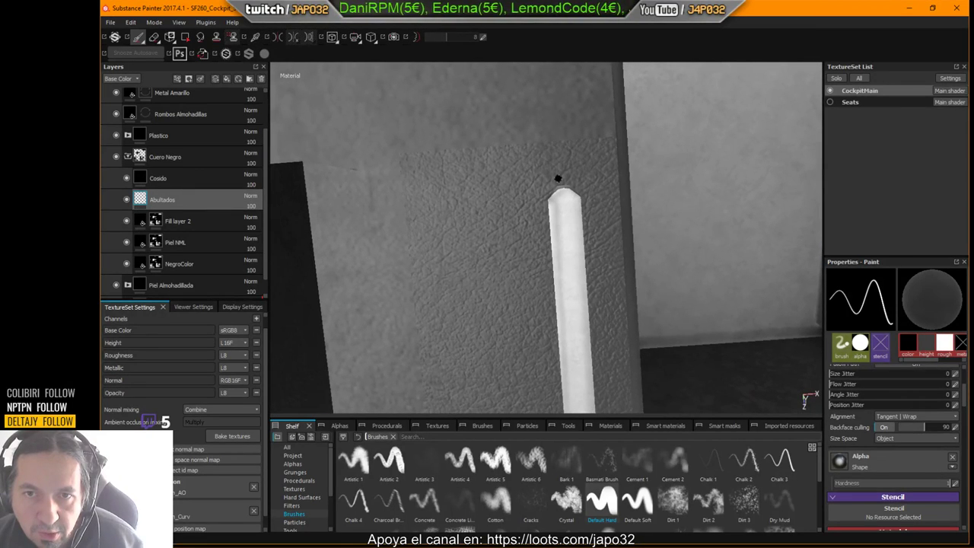
{"action": "mouse_move", "coordinate": [534, 187]}
{"action": "left_mouse_down", "text": "alt"}
{"action": "mouse_move", "coordinate": [528, 170]}
{"action": "mouse_move", "coordinate": [446, 124]}
{"action": "mouse_move", "coordinate": [372, 152]}
{"action": "mouse_move", "coordinate": [369, 168]}
{"action": "mouse_move", "coordinate": [384, 177]}
{"action": "mouse_move", "coordinate": [264, 170]}
{"action": "mouse_move", "coordinate": [552, 290]}
{"action": "mouse_move", "coordinate": [541, 200]}
{"action": "mouse_move", "coordinate": [809, 218]}
{"action": "mouse_move", "coordinate": [489, 191]}
{"action": "mouse_move", "coordinate": [388, 157]}
{"action": "mouse_move", "coordinate": [373, 148]}
{"action": "mouse_move", "coordinate": [376, 124]}
{"action": "mouse_move", "coordinate": [475, 173]}
{"action": "mouse_move", "coordinate": [646, 206]}
{"action": "mouse_move", "coordinate": [561, 232]}
{"action": "mouse_move", "coordinate": [452, 193]}
{"action": "mouse_move", "coordinate": [682, 179]}
{"action": "left_mouse_up", "text": "alt"}
{"action": "key", "text": "ctrl+z"}
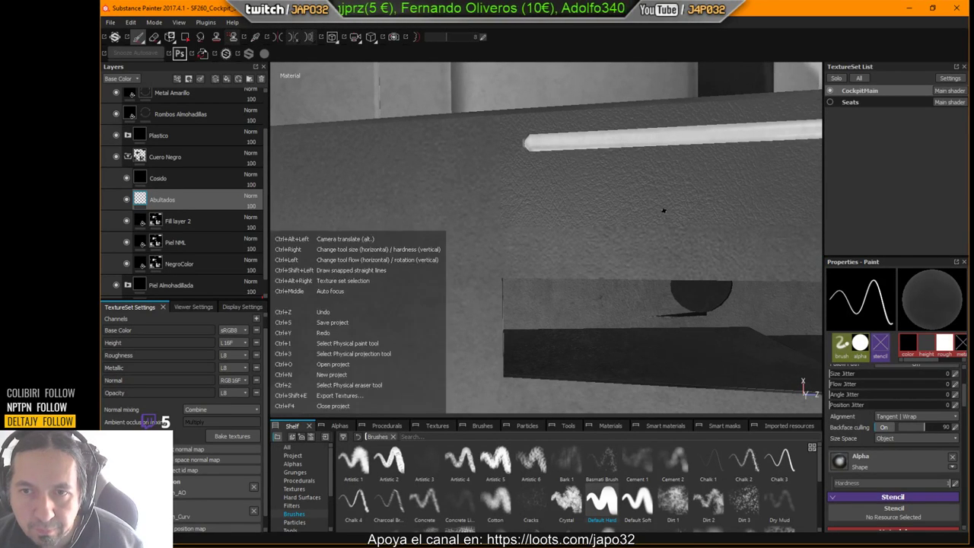
{"action": "left_click", "coordinate": [910, 437]}
{"action": "left_click", "coordinate": [910, 460]}
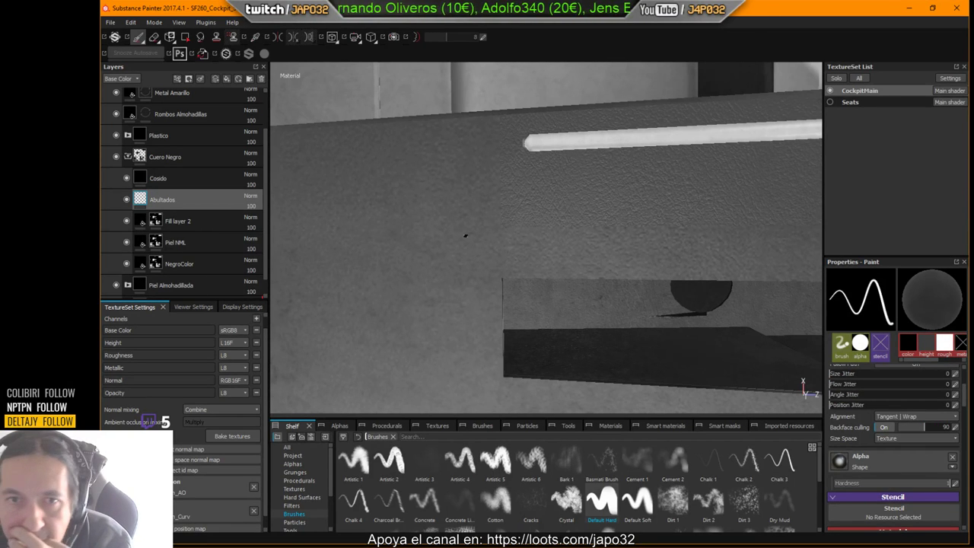
{"action": "left_click_drag", "start_coordinate": [423, 210], "coordinate": [593, 191]}
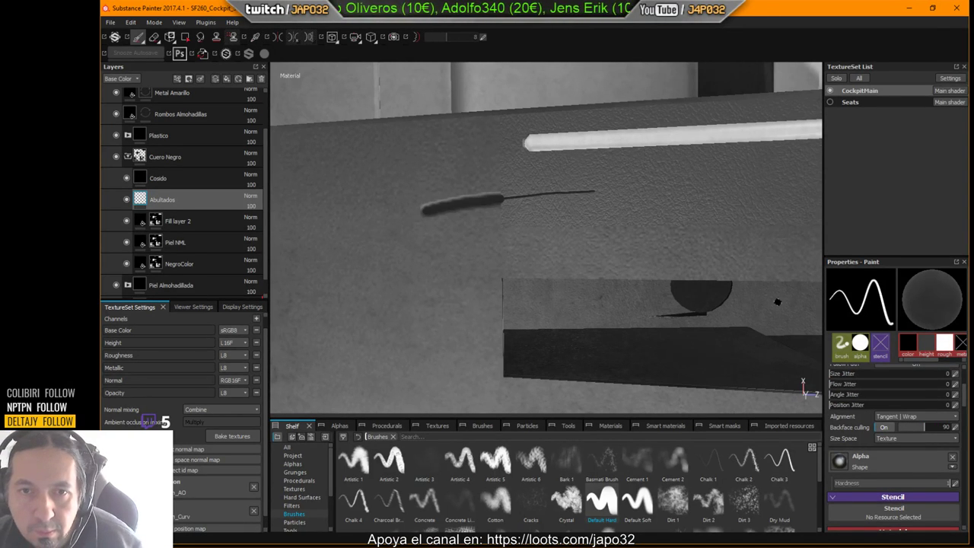
{"action": "key", "text": "ctrl+z"}
Return the brush's size space to Object, repeat the test stroke below the white slot and undo it.
{"action": "left_click", "coordinate": [896, 440]}
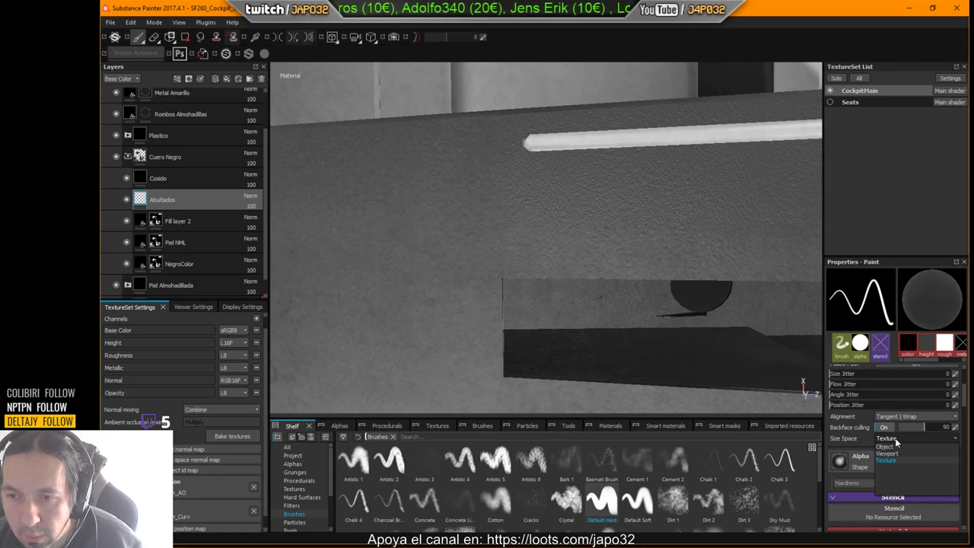
{"action": "left_click", "coordinate": [895, 445]}
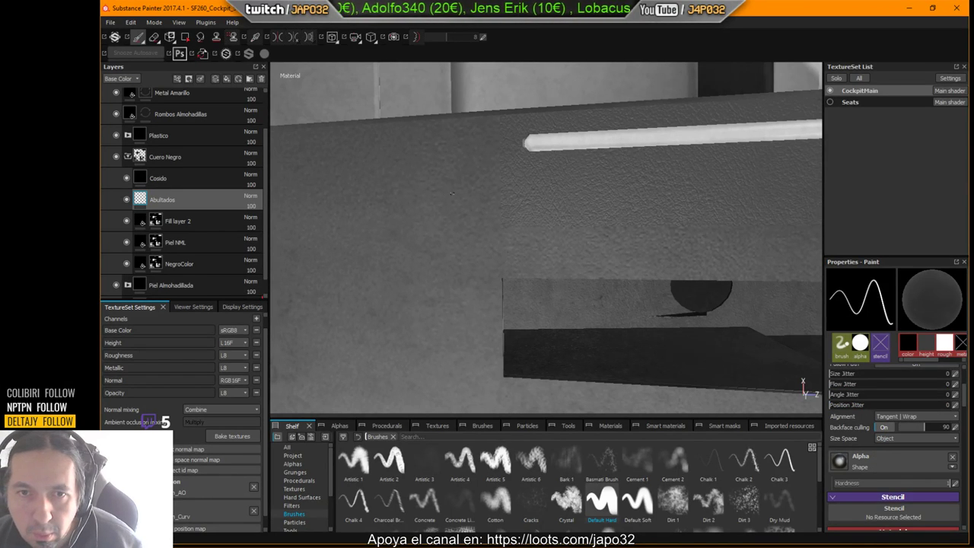
{"action": "left_click_drag", "start_coordinate": [440, 195], "coordinate": [610, 181]}
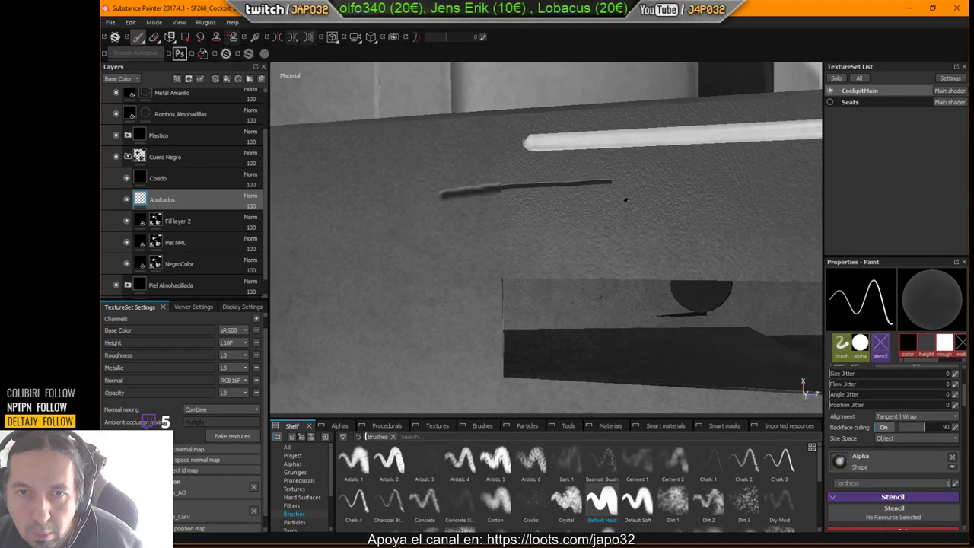
{"action": "key", "text": "ctrl+z"}
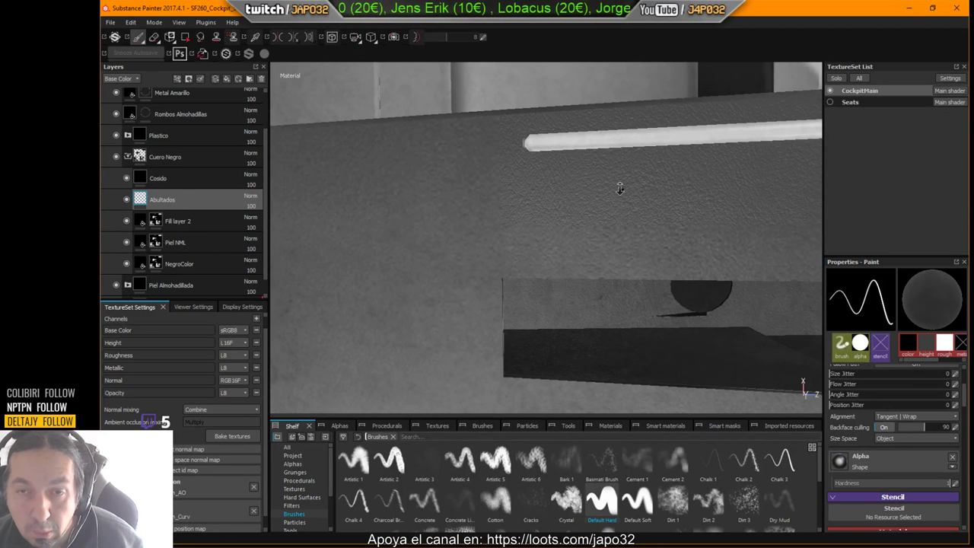
Start a straight brush stroke on the cover's top.
{"action": "mouse_move", "coordinate": [620, 190]}
{"action": "right_mouse_down", "text": "alt"}
{"action": "mouse_move", "coordinate": [578, 211]}
{"action": "mouse_move", "coordinate": [561, 190]}
{"action": "right_mouse_up", "text": "alt"}
{"action": "middle_click_drag", "start_coordinate": [560, 190], "coordinate": [559, 217], "text": "alt"}
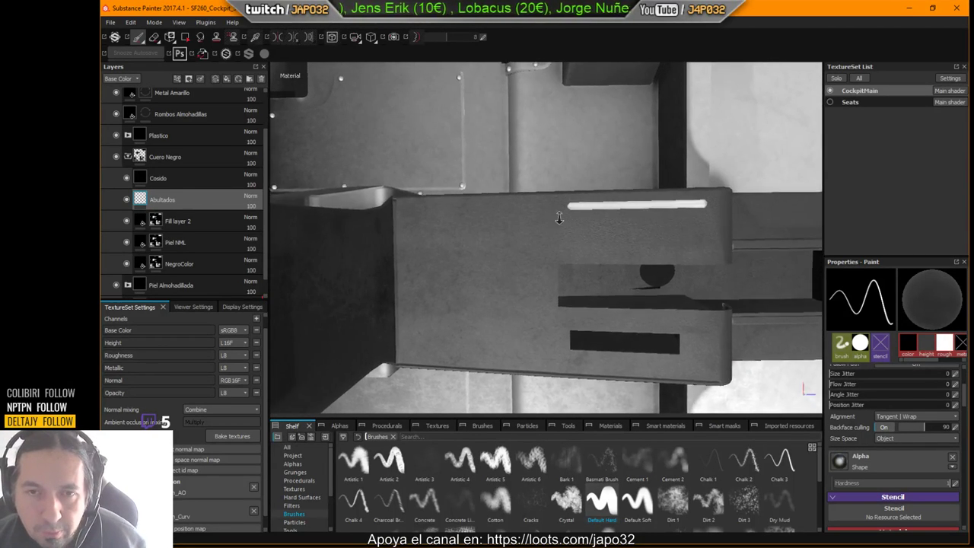
{"action": "right_click_drag", "start_coordinate": [559, 218], "coordinate": [518, 197], "text": "alt"}
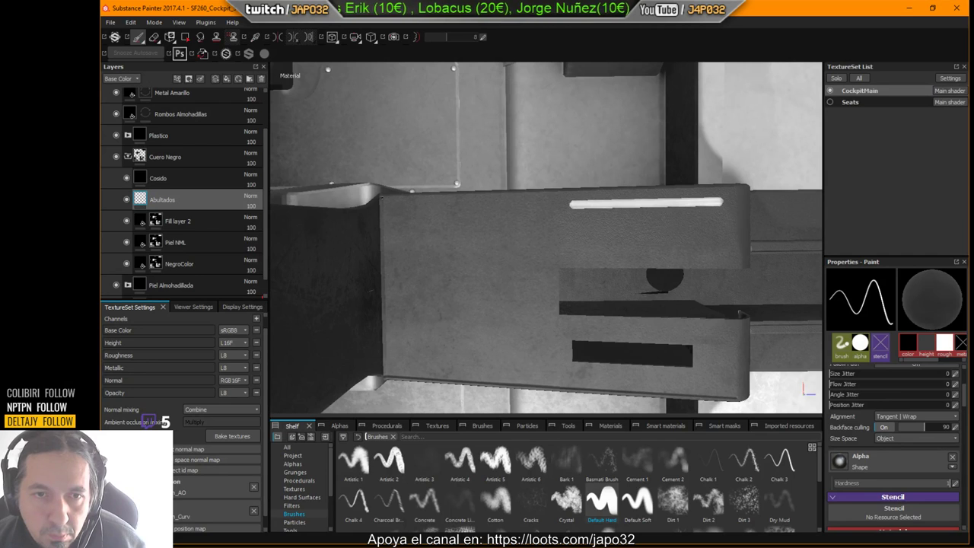
{"action": "key", "text": "shift"}
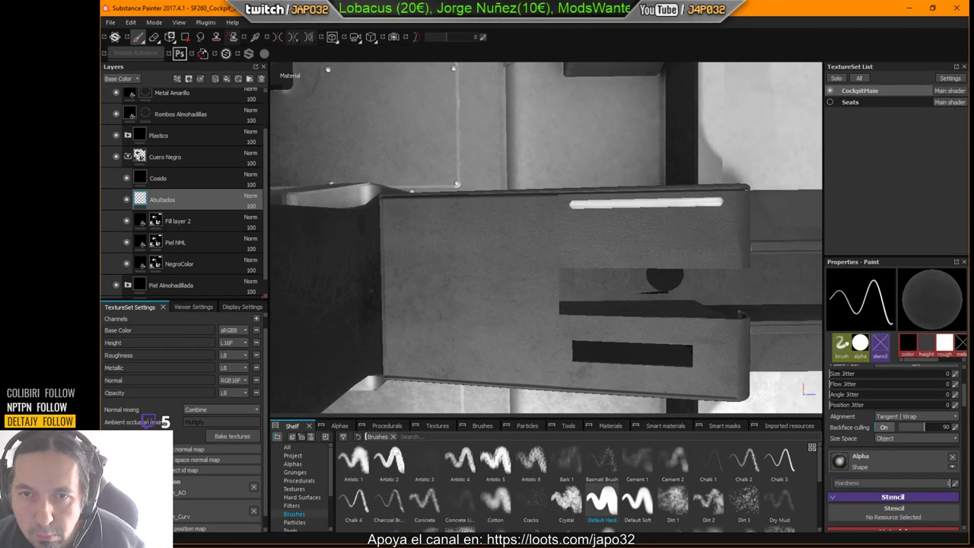
Try to extend the raised edge line on the Abultados layer down the console's curved front, beside the rectangular slot.
{"action": "left_click_drag", "start_coordinate": [756, 227], "coordinate": [547, 186], "text": "alt"}
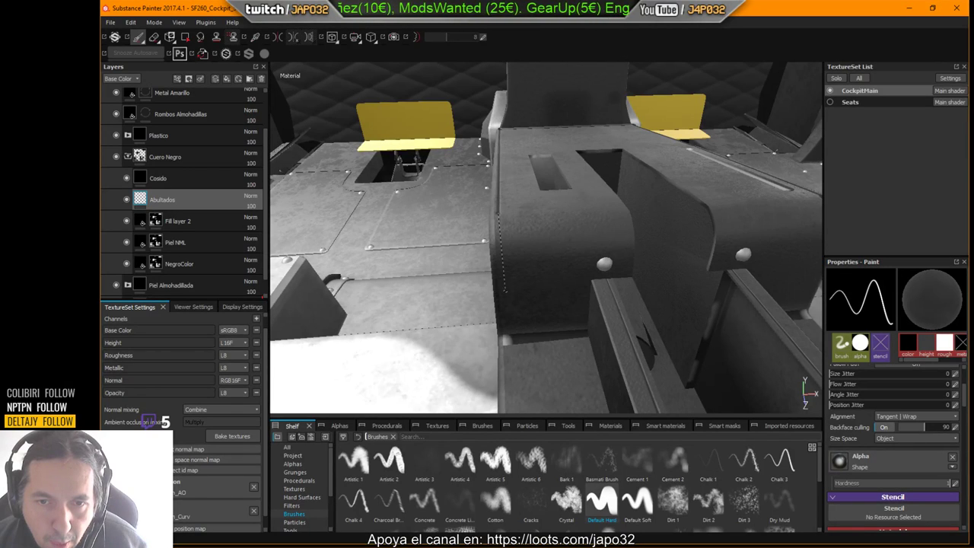
{"action": "key", "text": "shift"}
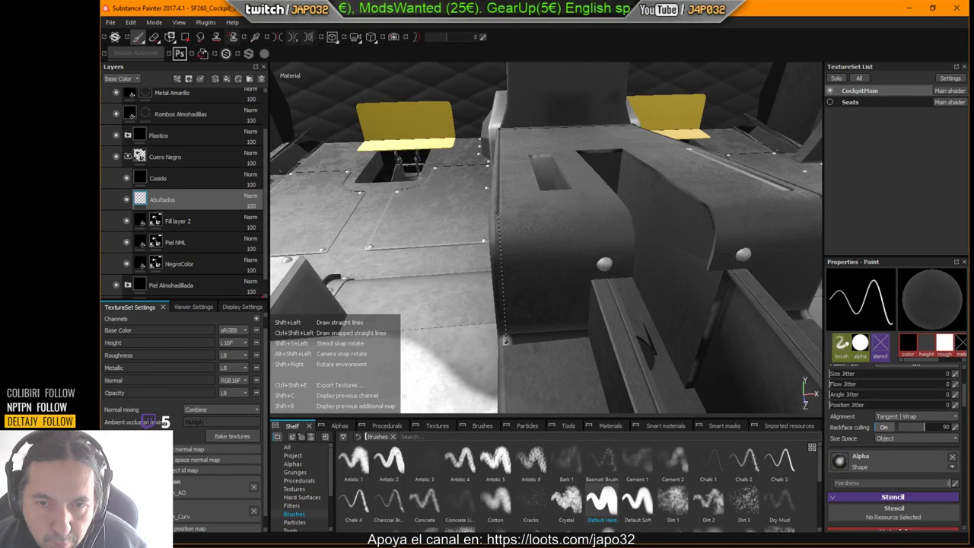
{"action": "left_click", "coordinate": [505, 341], "text": "shift"}
{"action": "left_click", "coordinate": [542, 336], "text": "shift"}
{"action": "left_click_drag", "start_coordinate": [538, 321], "coordinate": [596, 355], "text": "alt"}
{"action": "key", "text": "ctrl+z"}
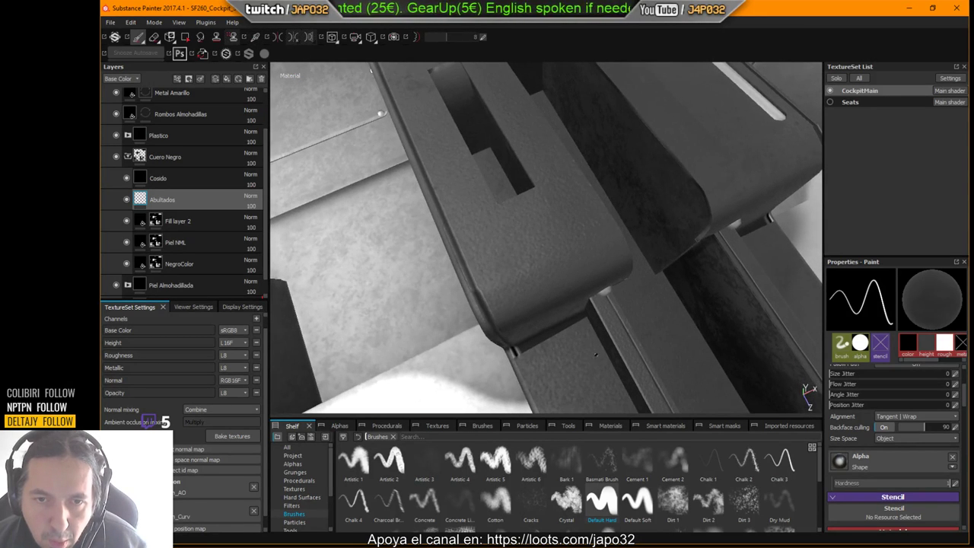
{"action": "key", "text": "shift"}
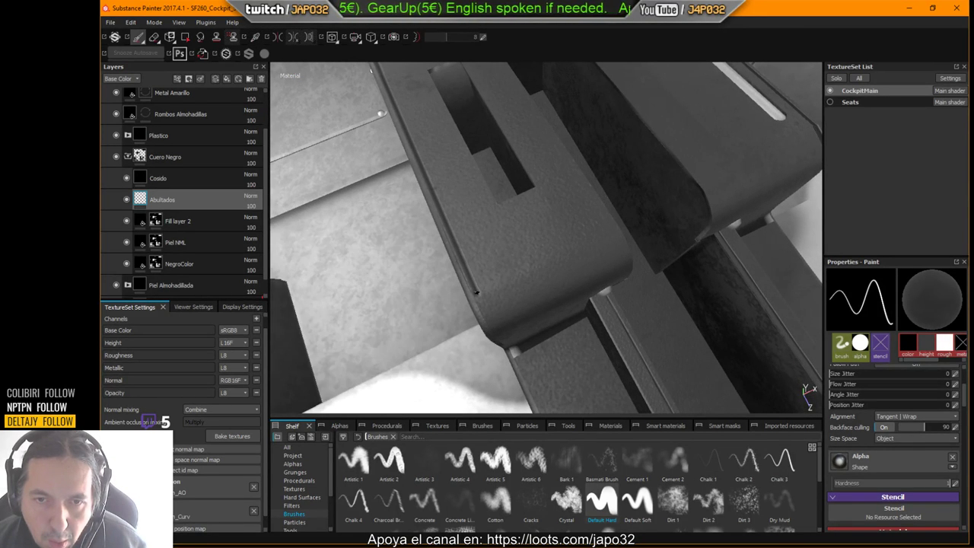
{"action": "left_click", "coordinate": [492, 330], "text": "shift"}
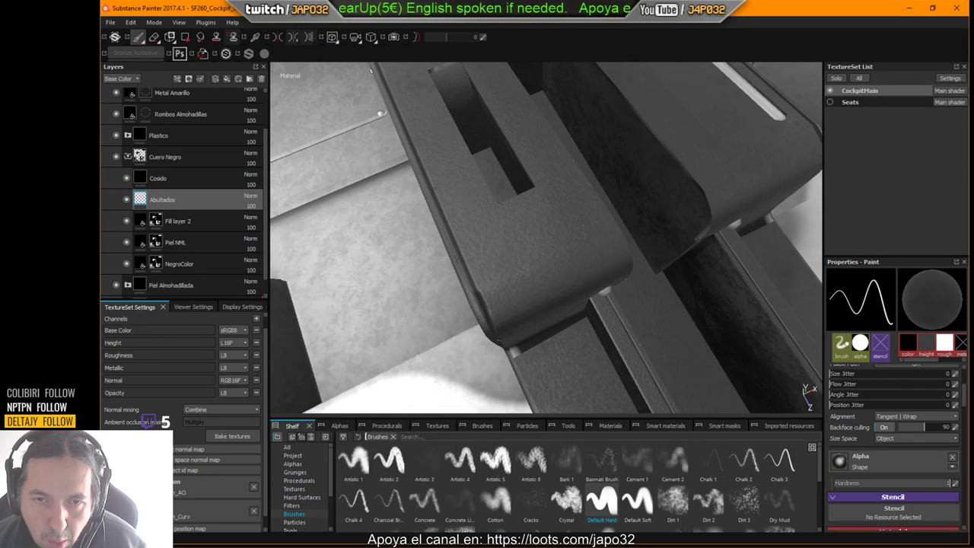
{"action": "key", "text": "ctrl+z"}
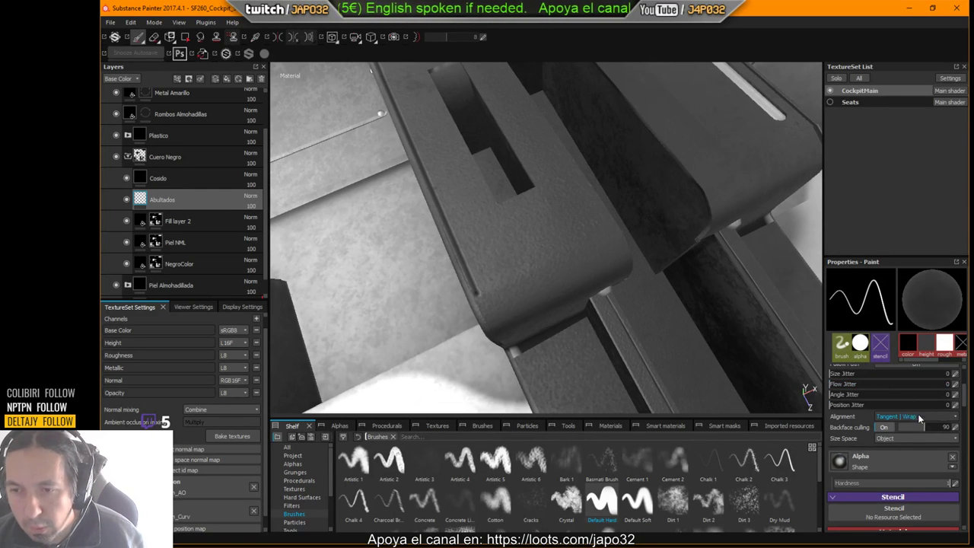
Set the brush size space to Viewport and paint the raised line down the console's curved front edge on the rectangular slot's side.
{"action": "left_click", "coordinate": [944, 439]}
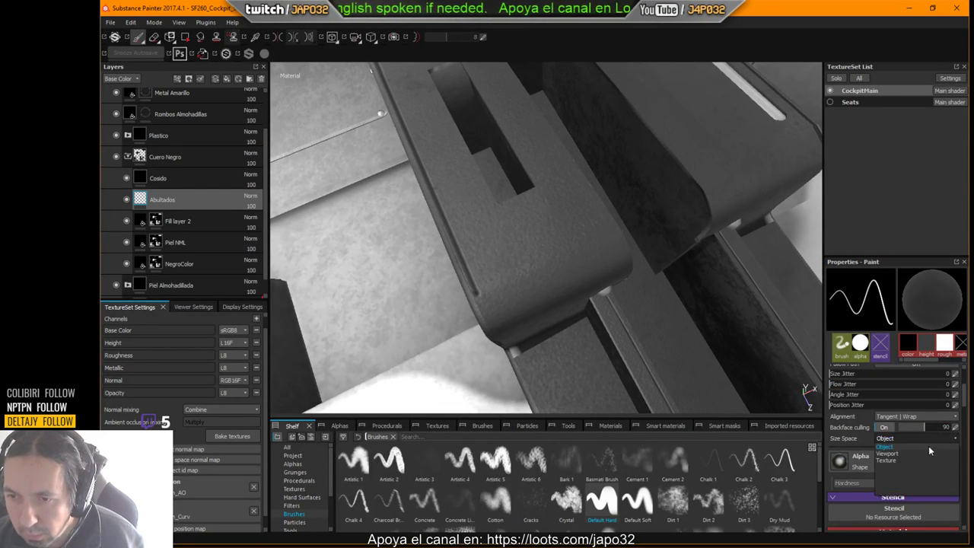
{"action": "left_click", "coordinate": [921, 455]}
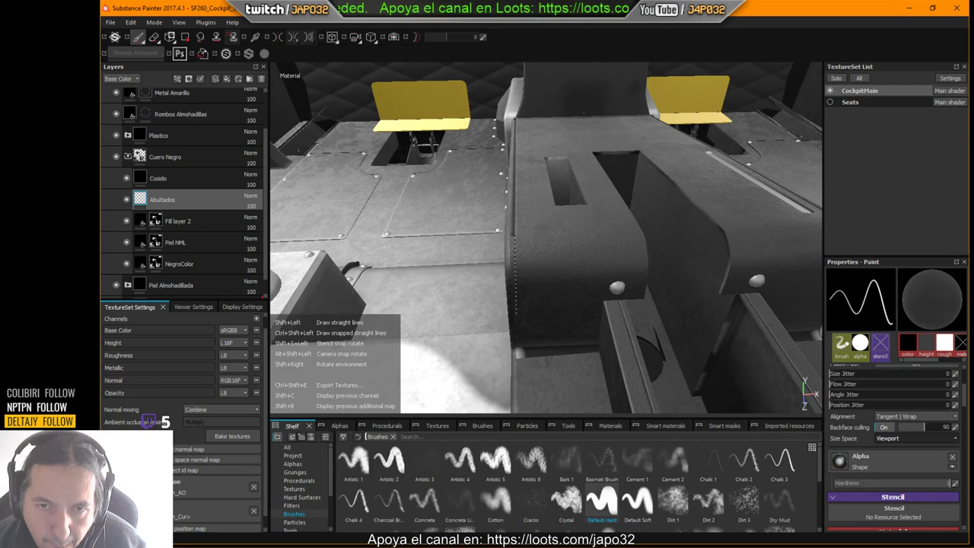
{"action": "left_click_drag", "start_coordinate": [511, 326], "coordinate": [508, 300], "text": "alt"}
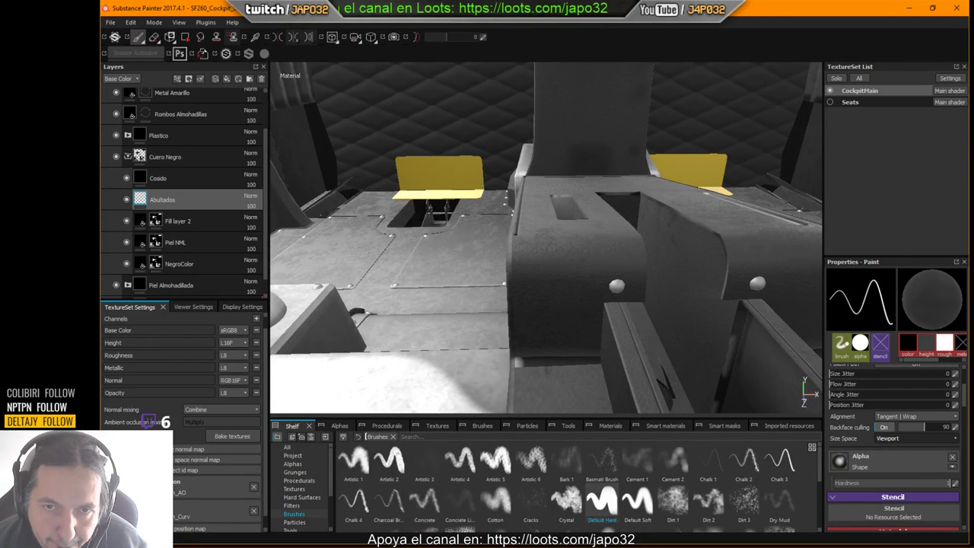
{"action": "key", "text": "shift"}
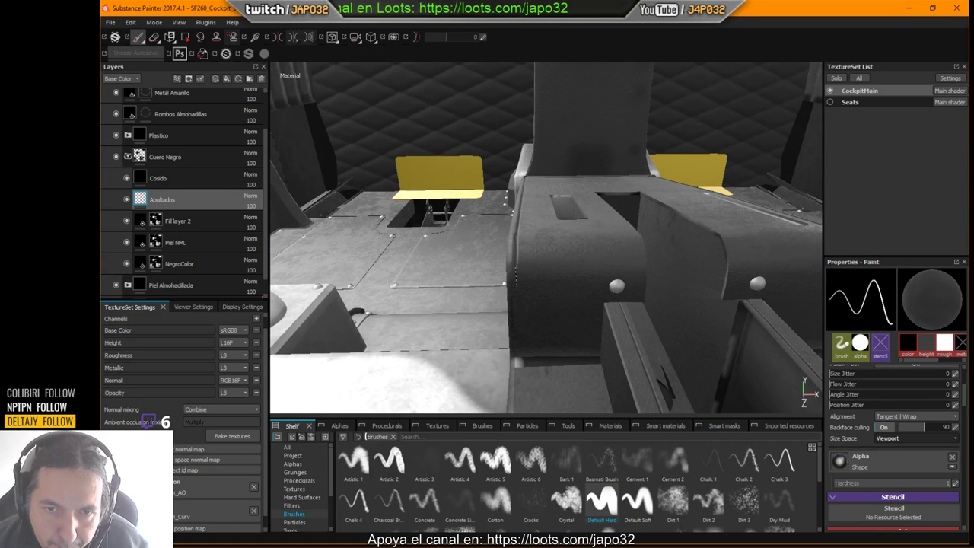
{"action": "left_click_drag", "start_coordinate": [517, 312], "coordinate": [525, 366], "text": "alt"}
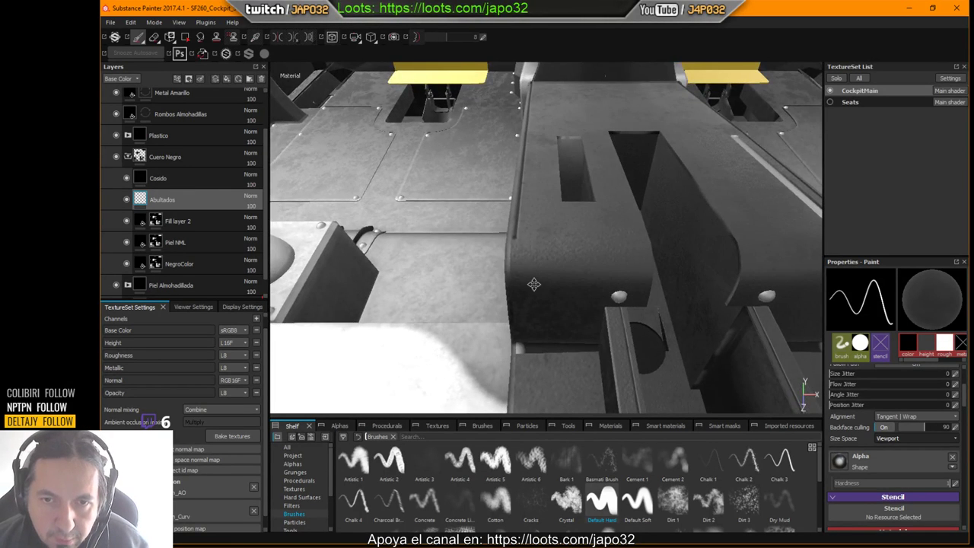
{"action": "left_click_drag", "start_coordinate": [533, 284], "coordinate": [561, 305], "text": "alt"}
{"action": "right_click_drag", "start_coordinate": [561, 304], "coordinate": [703, 262], "text": "alt"}
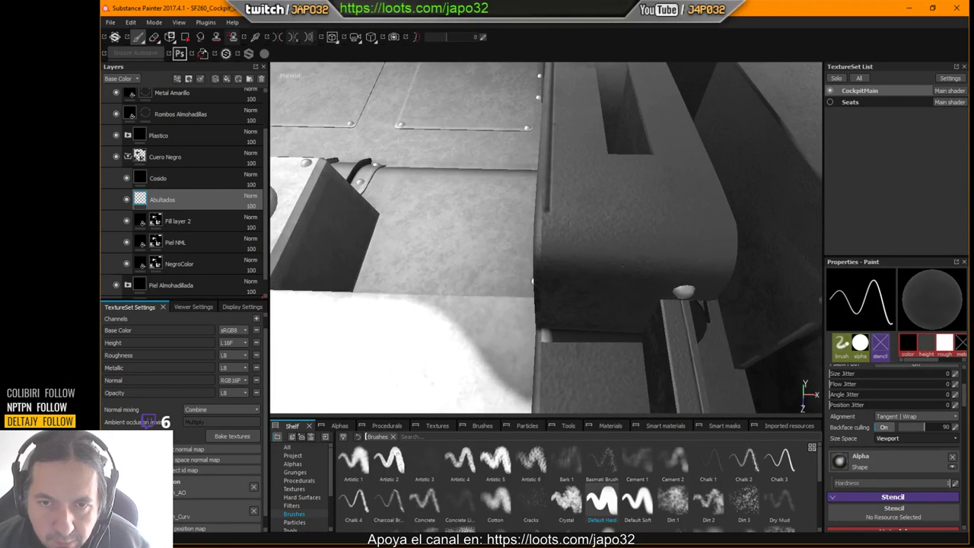
{"action": "left_click_drag", "start_coordinate": [559, 300], "coordinate": [567, 299], "text": "alt"}
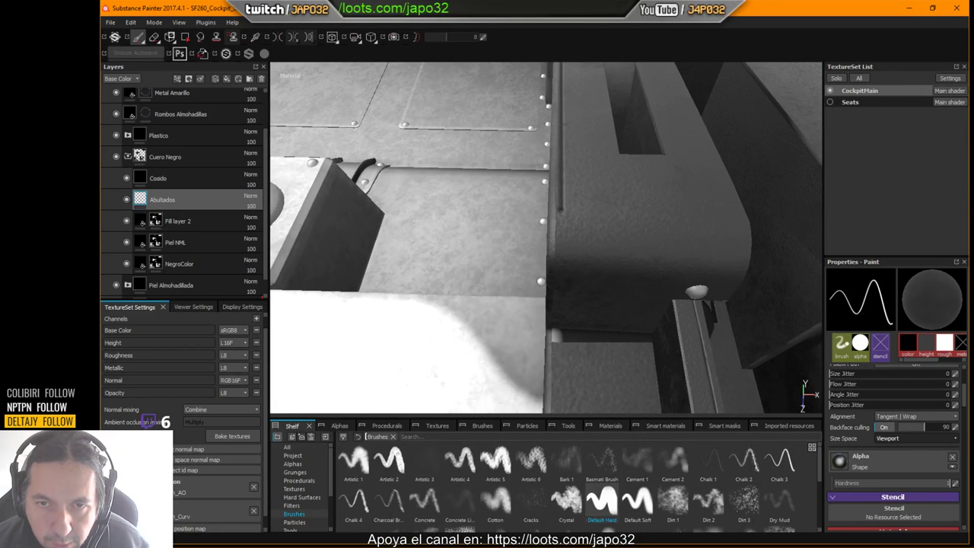
{"action": "key", "text": "shift"}
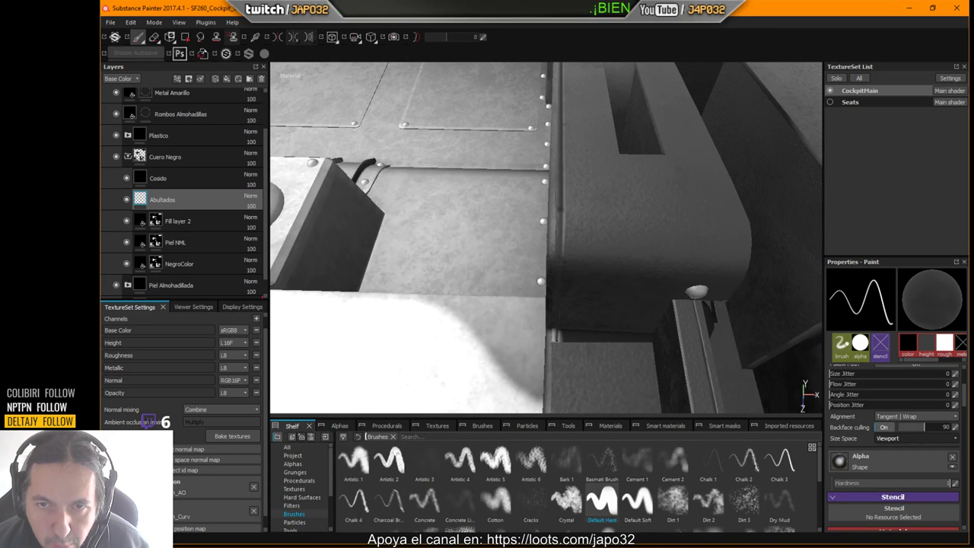
Paint the matching raised line down the console's curved front edge on the white bar's side.
{"action": "left_click_drag", "start_coordinate": [557, 338], "coordinate": [545, 245], "text": "alt"}
{"action": "left_click_drag", "start_coordinate": [619, 240], "coordinate": [563, 257], "text": "alt"}
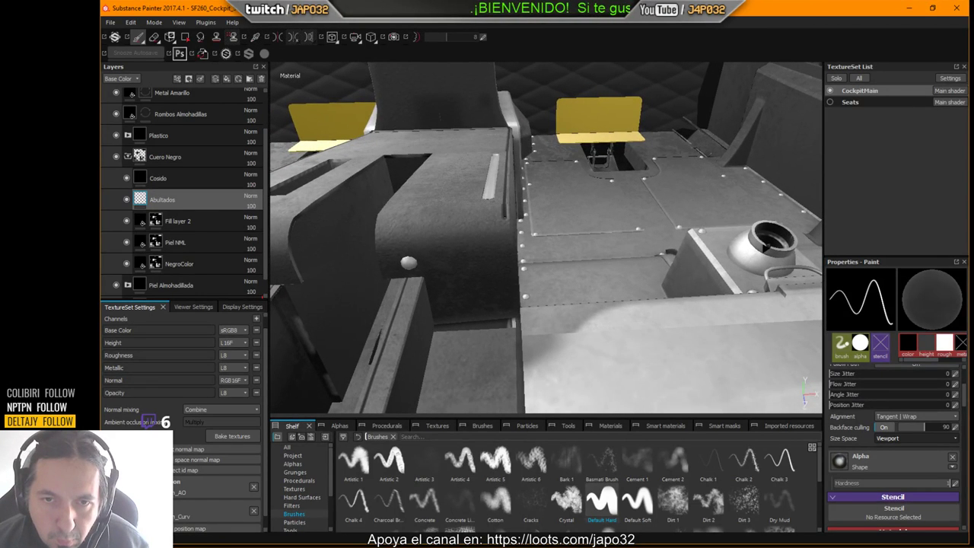
{"action": "key", "text": "shift"}
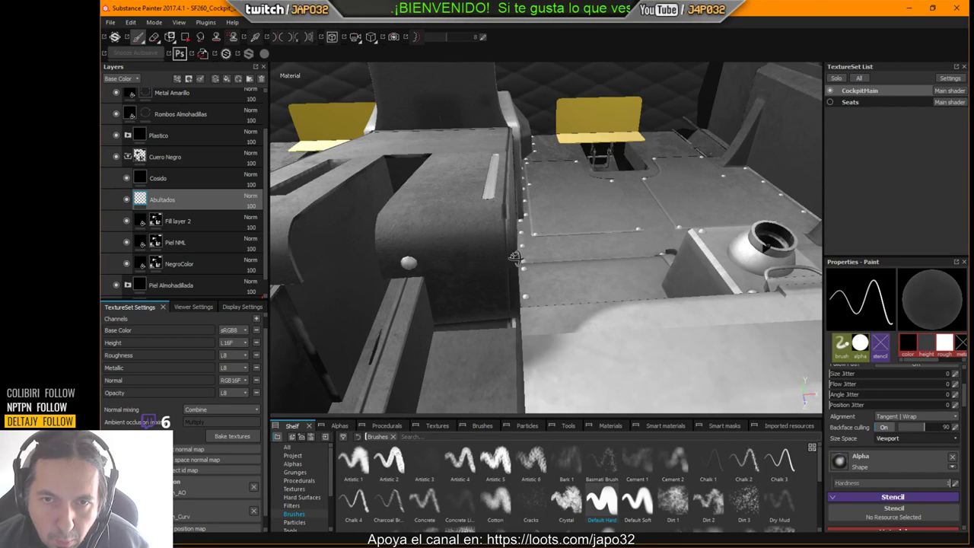
{"action": "left_click_drag", "start_coordinate": [545, 283], "coordinate": [631, 217], "text": "alt"}
{"action": "right_click_drag", "start_coordinate": [630, 217], "coordinate": [792, 198], "text": "alt"}
{"action": "right_click_drag", "start_coordinate": [578, 229], "coordinate": [494, 236], "text": "alt"}
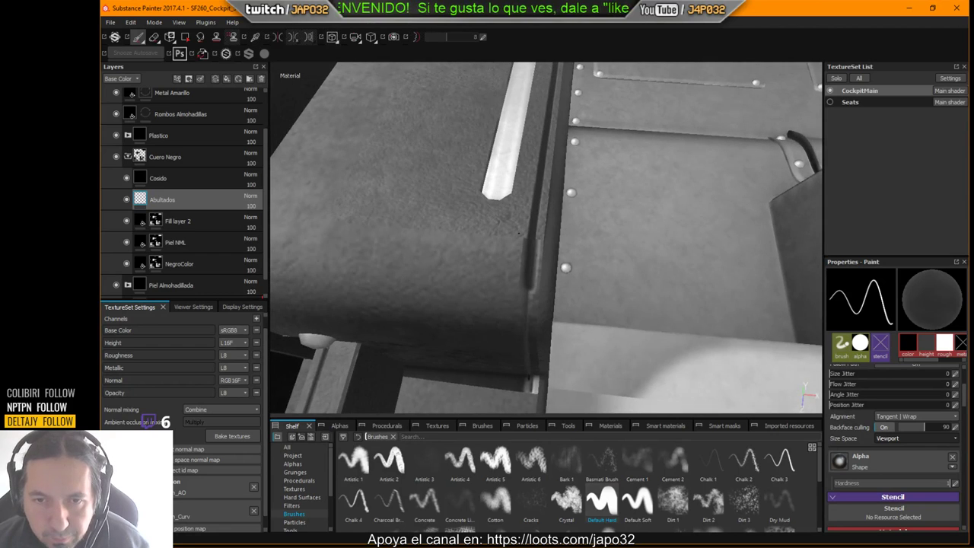
Erase with straight strokes along the inner side of the raised line on the console edge beside the white bar.
{"action": "left_click_drag", "start_coordinate": [521, 239], "coordinate": [550, 226], "text": "alt"}
{"action": "key", "text": "e"}
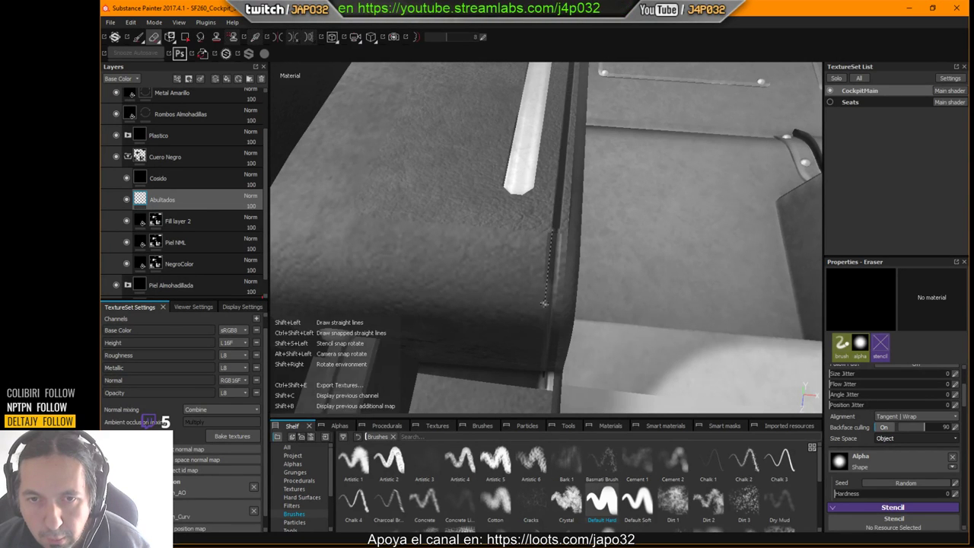
{"action": "left_click_drag", "start_coordinate": [545, 303], "coordinate": [487, 200], "text": "alt"}
{"action": "left_click_drag", "start_coordinate": [498, 295], "coordinate": [554, 303], "text": "alt"}
{"action": "scroll", "coordinate": [555, 303], "scroll_direction": "up", "scroll_amount": 3}
{"action": "middle_click_drag", "start_coordinate": [554, 302], "coordinate": [594, 280], "text": "alt"}
{"action": "left_click_drag", "start_coordinate": [593, 278], "coordinate": [554, 317], "text": "alt"}
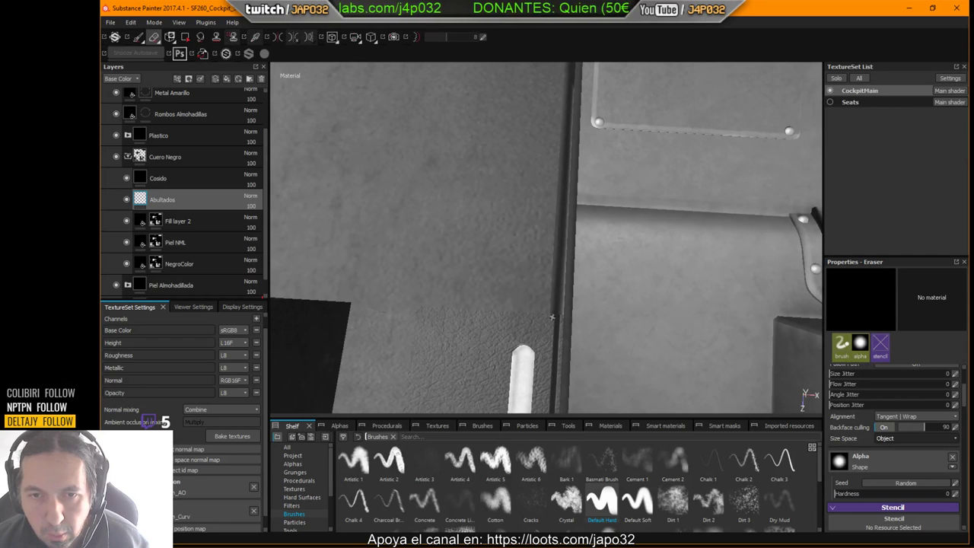
{"action": "left_click", "coordinate": [567, 82], "text": "shift"}
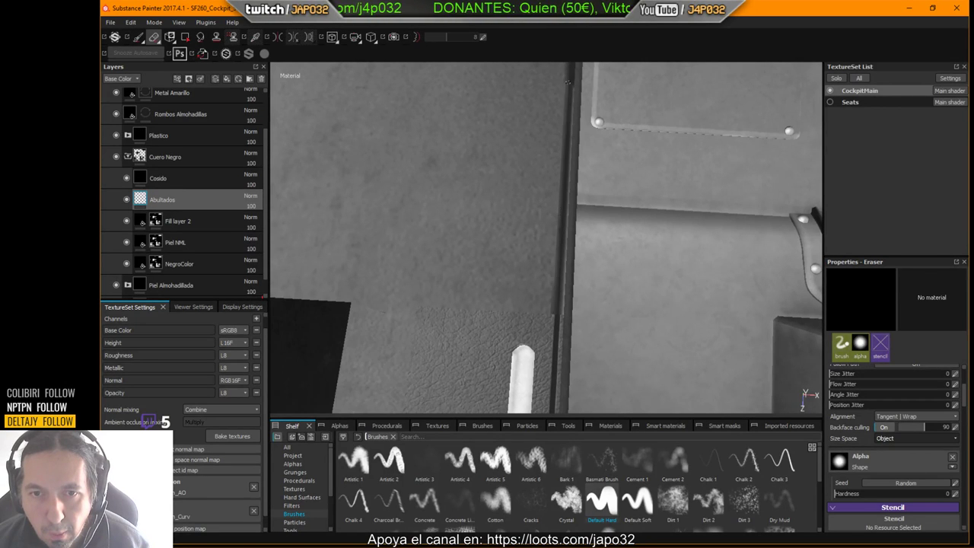
Trim the rest of that raised line's inner side with straight eraser strokes between the white bar and the console's far corner.
{"action": "middle_click_drag", "start_coordinate": [577, 169], "coordinate": [545, 273], "text": "alt"}
{"action": "scroll", "coordinate": [556, 228], "scroll_direction": "down", "scroll_amount": 2}
{"action": "scroll", "coordinate": [548, 293], "scroll_direction": "down", "scroll_amount": 1}
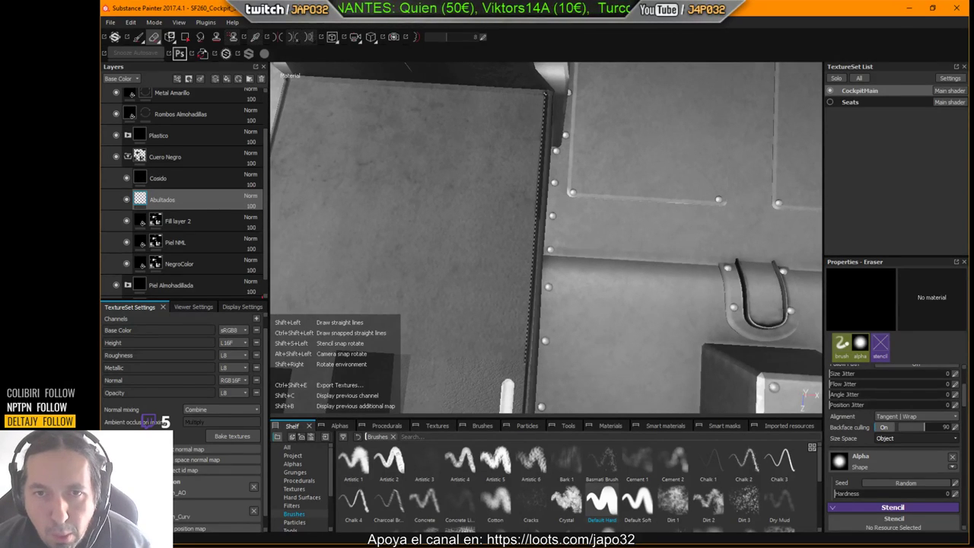
{"action": "left_click", "coordinate": [523, 373], "text": "shift"}
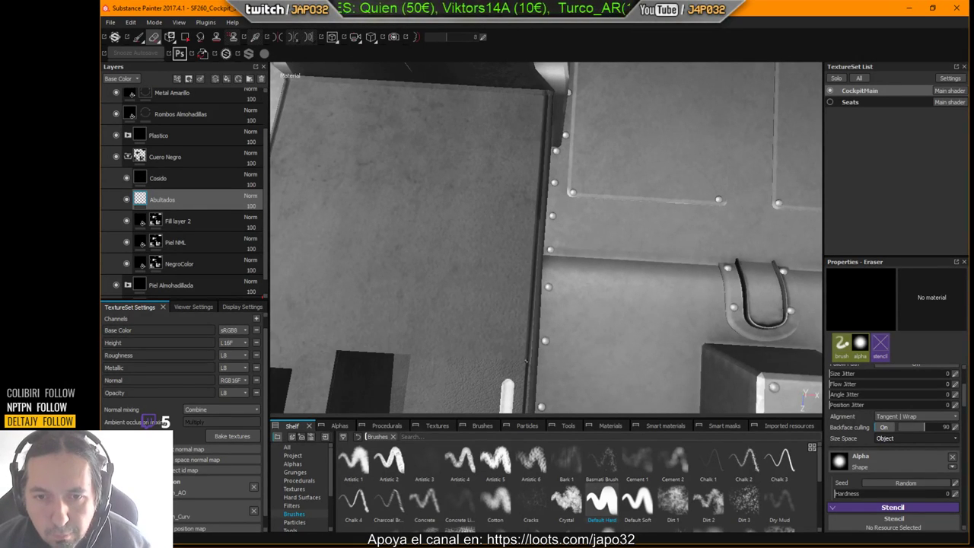
{"action": "key", "text": "shift"}
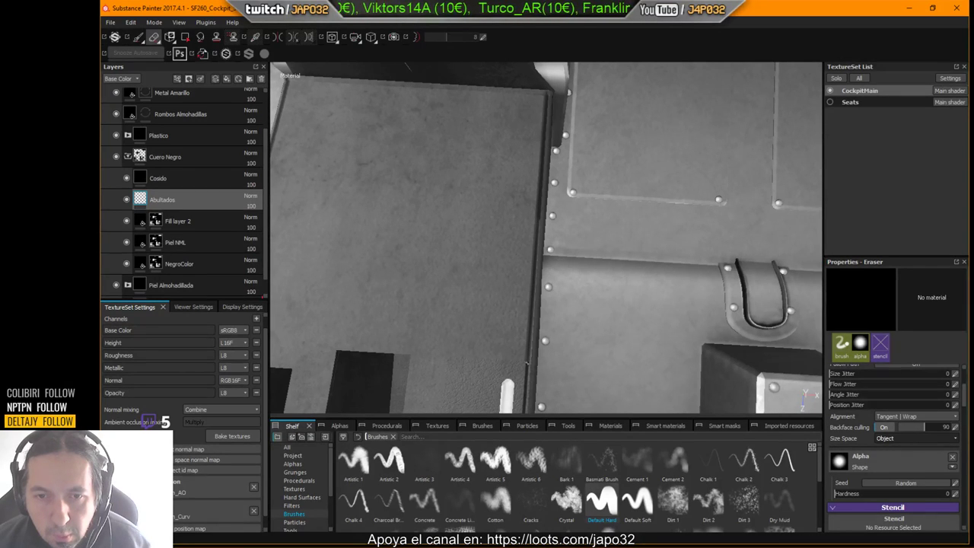
{"action": "key", "text": "shift"}
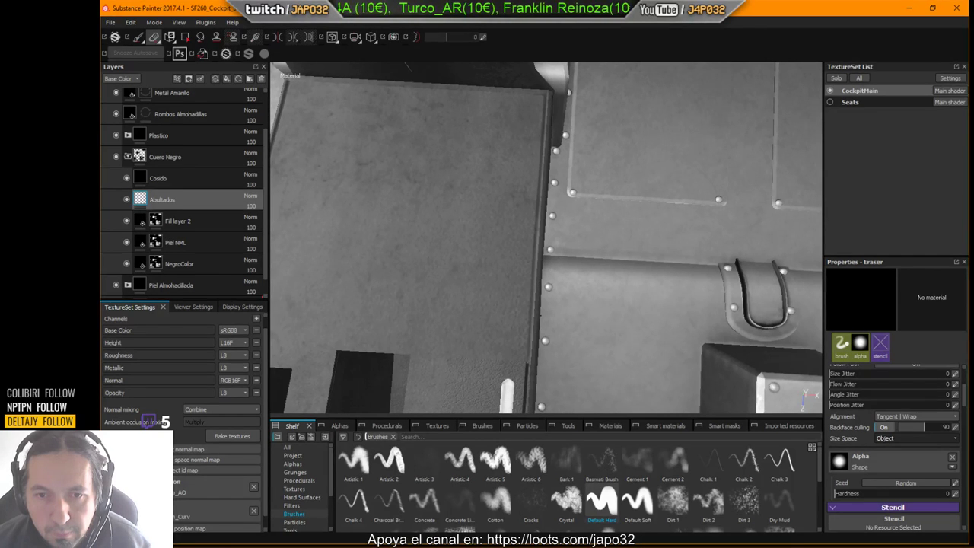
{"action": "left_click", "coordinate": [529, 363], "text": "shift"}
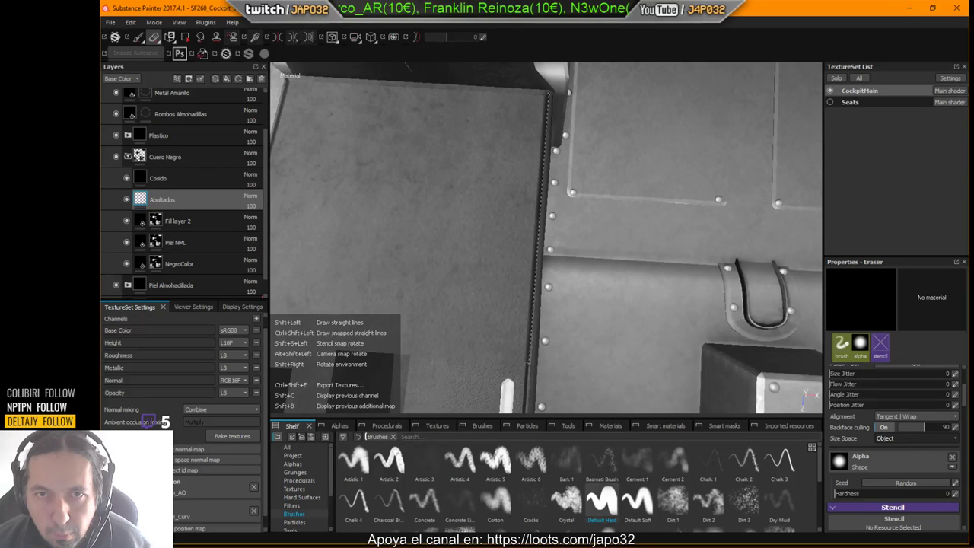
{"action": "left_click", "coordinate": [547, 92], "text": "shift"}
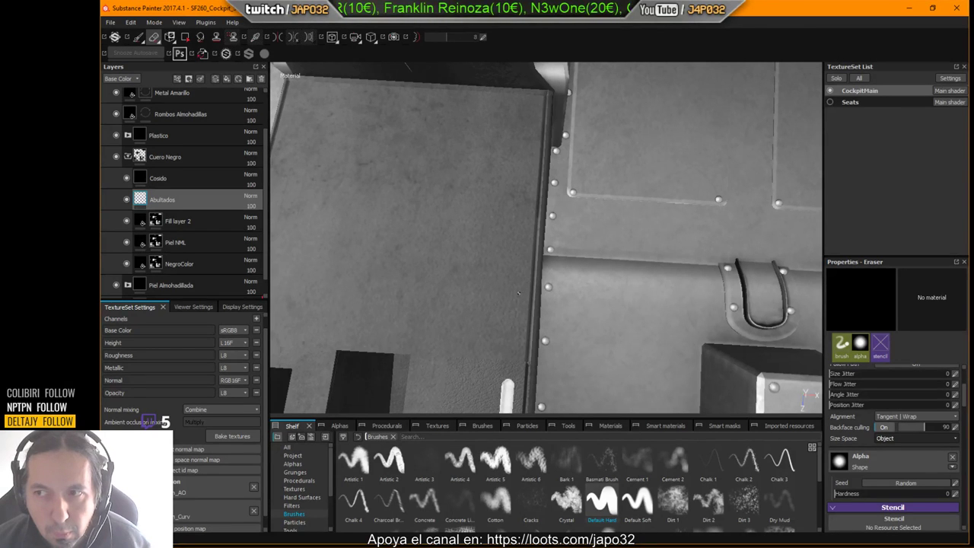
Examine the raised line on the console's slot-side edge and its end near the curved front.
{"action": "mouse_move", "coordinate": [518, 293]}
{"action": "left_mouse_down", "text": "alt"}
{"action": "mouse_move", "coordinate": [399, 267]}
{"action": "mouse_move", "coordinate": [593, 154]}
{"action": "mouse_move", "coordinate": [501, 138]}
{"action": "mouse_move", "coordinate": [720, 221]}
{"action": "left_mouse_up", "text": "alt"}
{"action": "middle_click_drag", "start_coordinate": [605, 261], "coordinate": [535, 224], "text": "alt"}
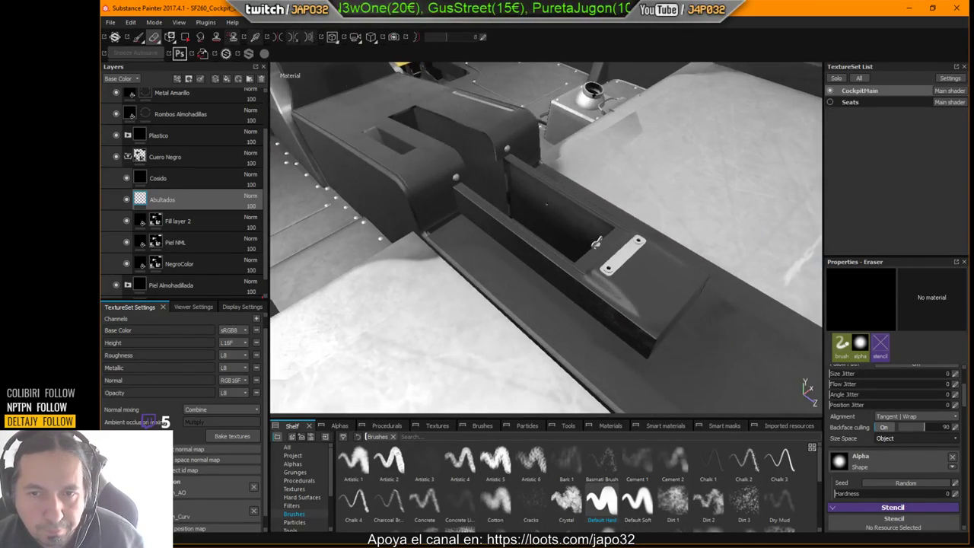
{"action": "left_click_drag", "start_coordinate": [535, 224], "coordinate": [583, 271], "text": "alt"}
{"action": "right_click_drag", "start_coordinate": [583, 272], "coordinate": [703, 259], "text": "alt"}
{"action": "middle_click_drag", "start_coordinate": [508, 240], "coordinate": [689, 237], "text": "alt"}
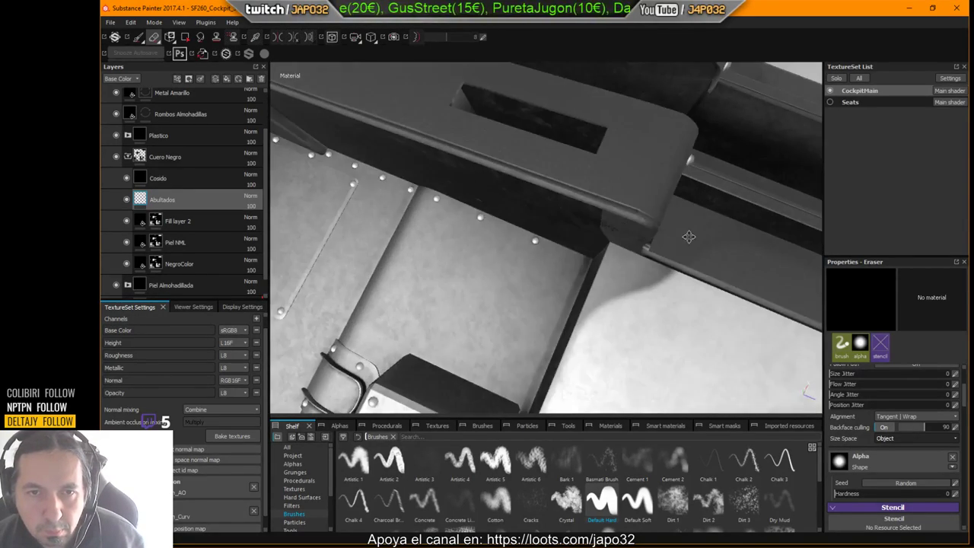
{"action": "left_click_drag", "start_coordinate": [689, 236], "coordinate": [438, 235], "text": "alt"}
{"action": "middle_click_drag", "start_coordinate": [439, 235], "coordinate": [461, 248], "text": "alt"}
{"action": "left_click_drag", "start_coordinate": [383, 241], "coordinate": [349, 154], "text": "alt"}
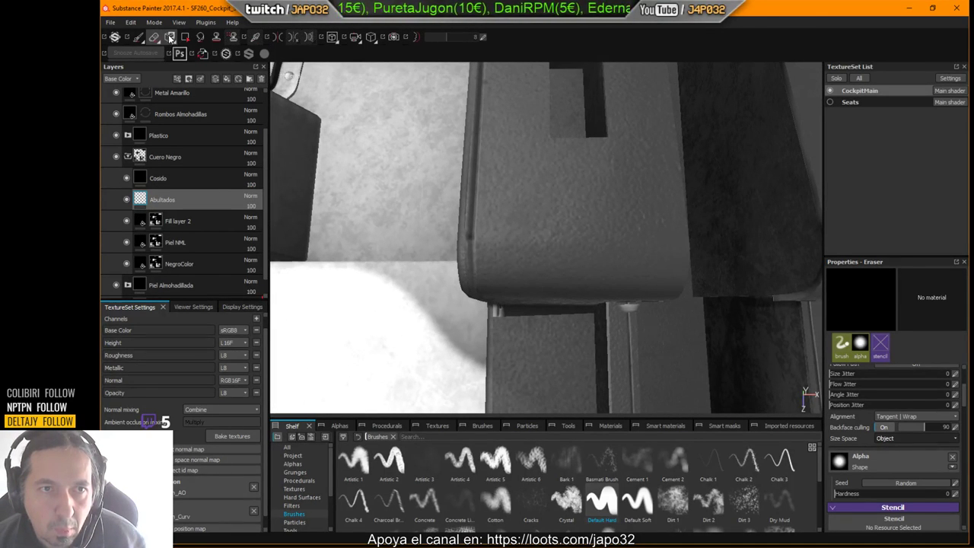
Switch the eraser's height channel off and back on to test erasing at the slot-side line's lower end.
{"action": "left_click", "coordinate": [169, 36]}
{"action": "left_click", "coordinate": [155, 37]}
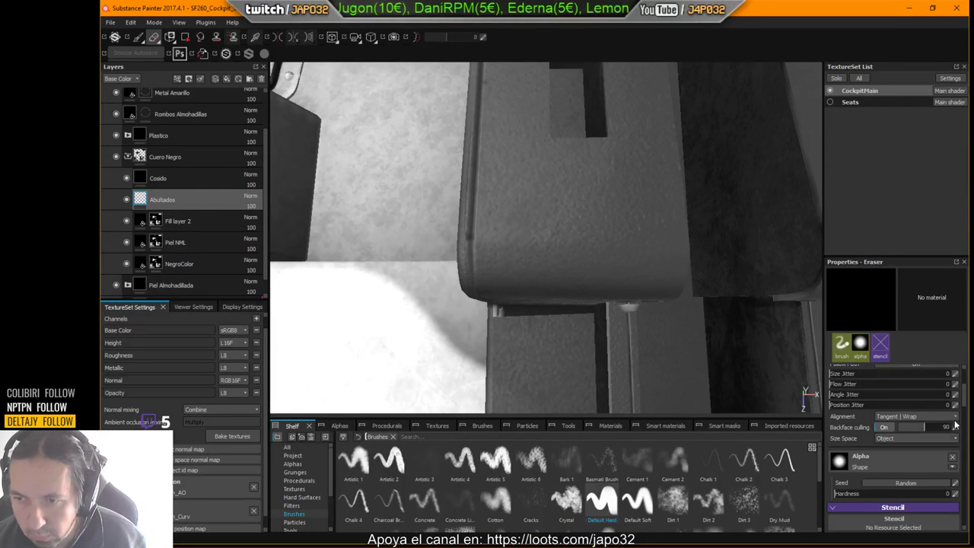
{"action": "left_click_drag", "start_coordinate": [965, 404], "coordinate": [964, 428]}
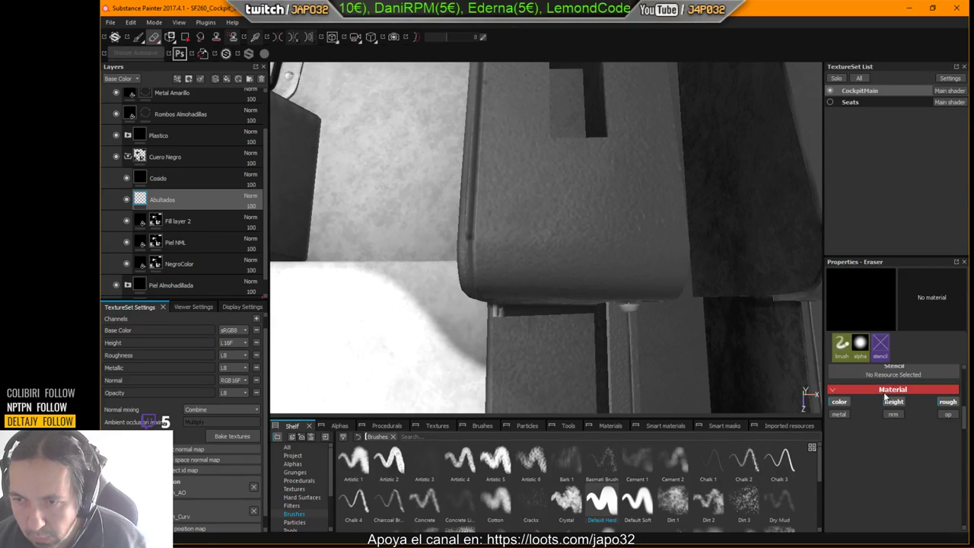
{"action": "left_click", "coordinate": [946, 402]}
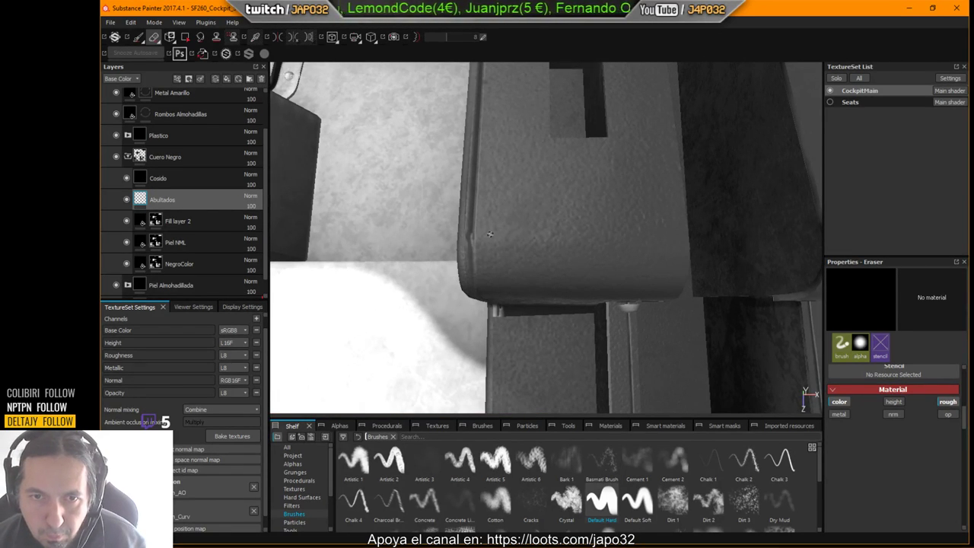
{"action": "left_click", "coordinate": [894, 401]}
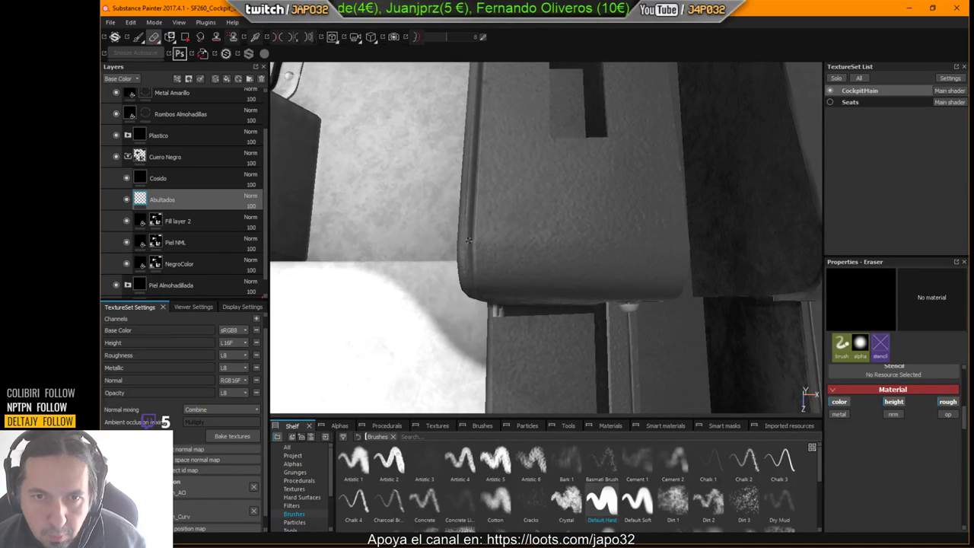
{"action": "right_click_drag", "start_coordinate": [530, 229], "coordinate": [560, 235], "text": "alt"}
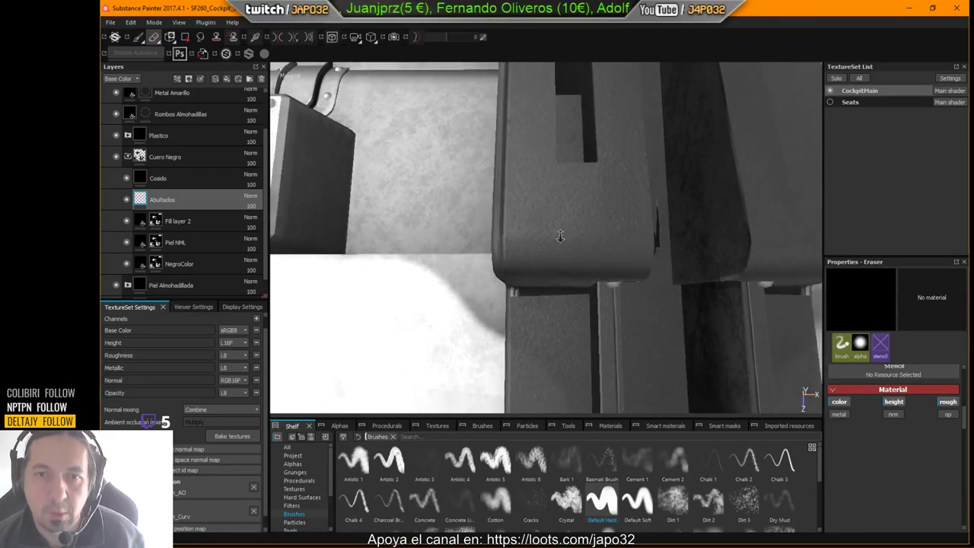
{"action": "left_click_drag", "start_coordinate": [561, 235], "coordinate": [716, 229], "text": "alt"}
{"action": "right_click_drag", "start_coordinate": [563, 221], "coordinate": [551, 226], "text": "alt"}
{"action": "left_click_drag", "start_coordinate": [551, 225], "coordinate": [575, 221], "text": "alt"}
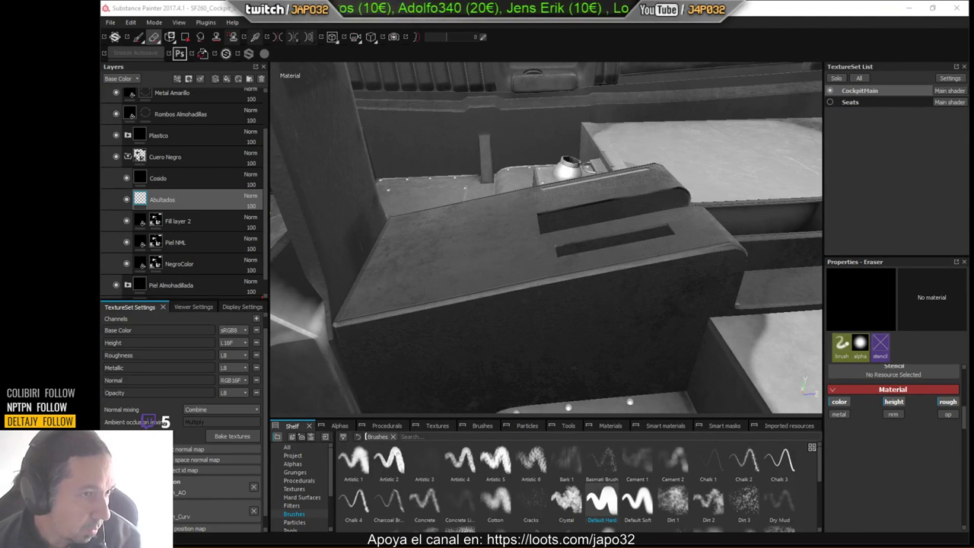
Examine the console's smaller slot up close and look for its island in the 2D texture layout.
{"action": "left_click_drag", "start_coordinate": [677, 213], "coordinate": [681, 302], "text": "alt"}
{"action": "right_click_drag", "start_coordinate": [681, 303], "coordinate": [812, 254], "text": "alt"}
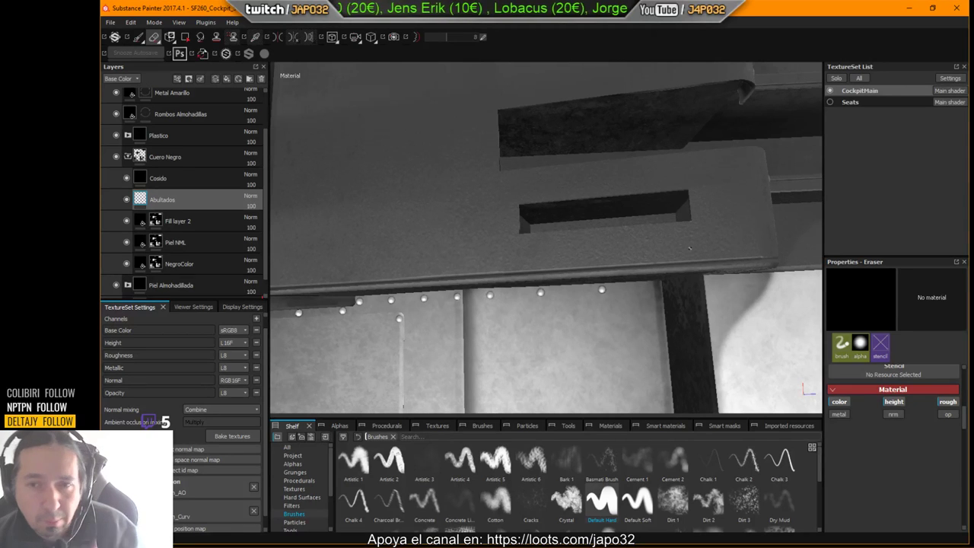
{"action": "key", "text": "F3"}
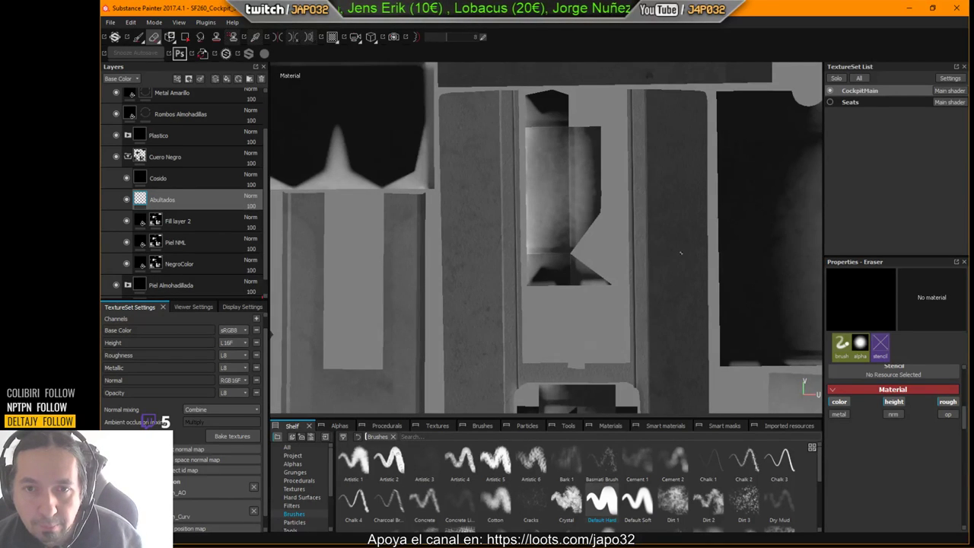
{"action": "right_click_drag", "start_coordinate": [647, 287], "coordinate": [569, 336], "text": "alt"}
{"action": "middle_click_drag", "start_coordinate": [569, 336], "coordinate": [574, 251], "text": "alt"}
{"action": "right_click_drag", "start_coordinate": [574, 251], "coordinate": [461, 259], "text": "alt"}
{"action": "middle_click_drag", "start_coordinate": [557, 209], "coordinate": [550, 376], "text": "alt"}
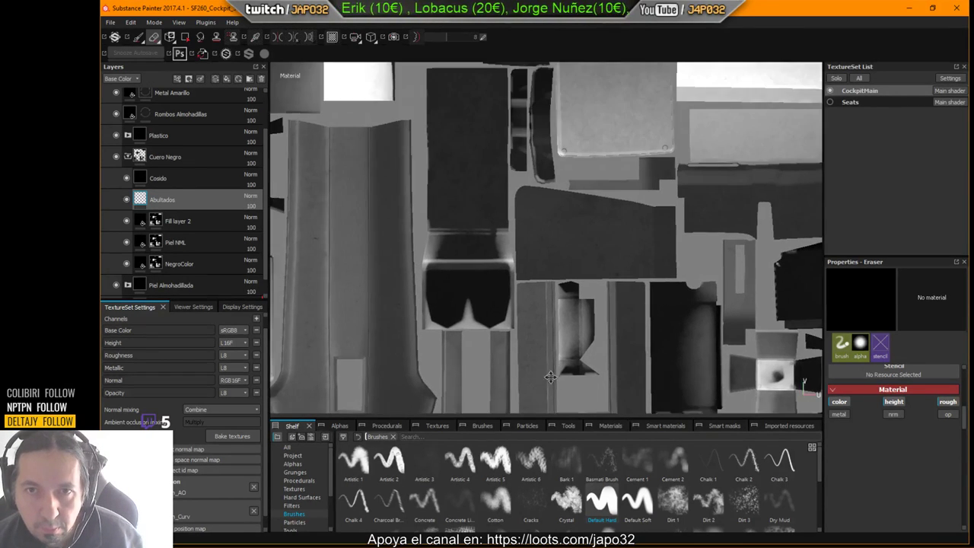
{"action": "right_click_drag", "start_coordinate": [574, 311], "coordinate": [467, 288], "text": "alt"}
{"action": "middle_click_drag", "start_coordinate": [467, 288], "coordinate": [489, 317], "text": "alt"}
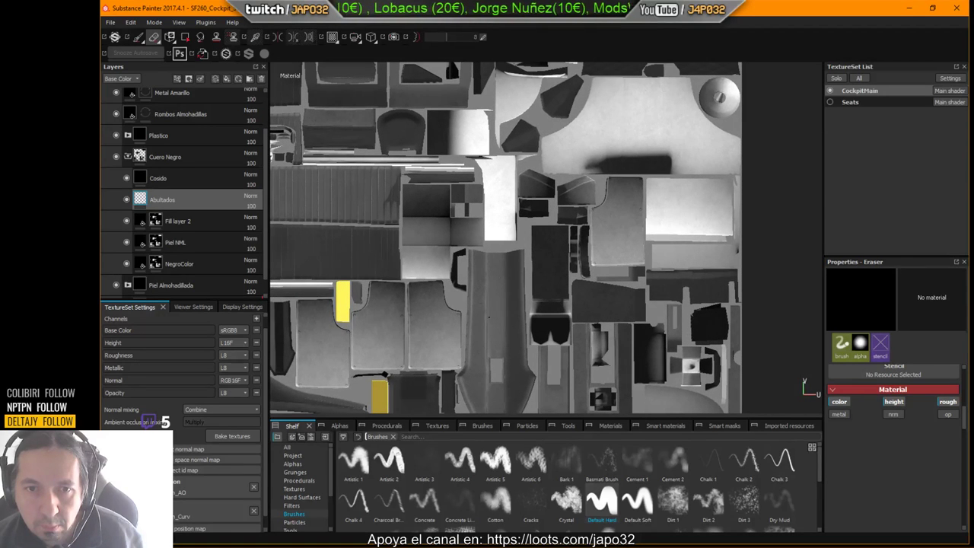
{"action": "middle_click_drag", "start_coordinate": [597, 346], "coordinate": [619, 263]}
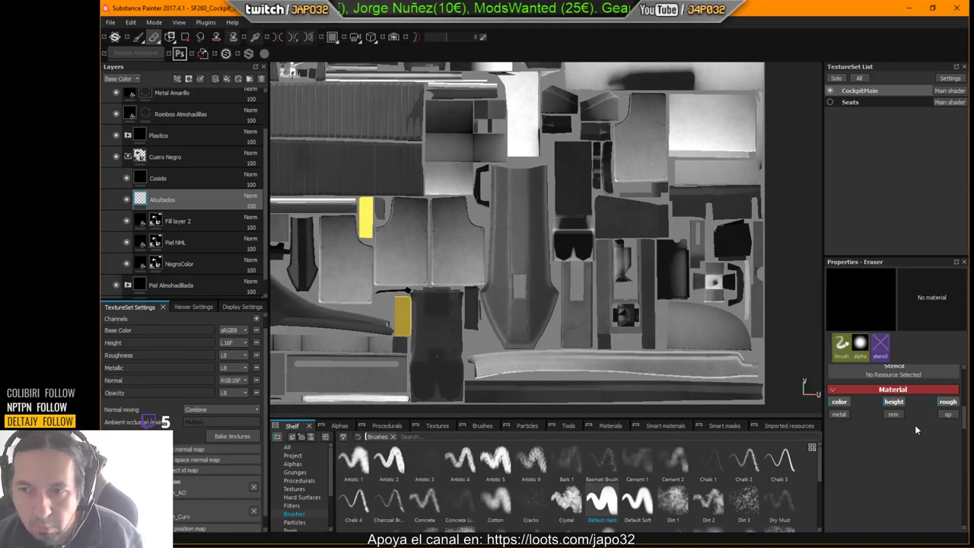
Show the 3D and 2D views together, locate the slot's UV island with a red test stroke beside it, and undo the stroke.
{"action": "key", "text": "1"}
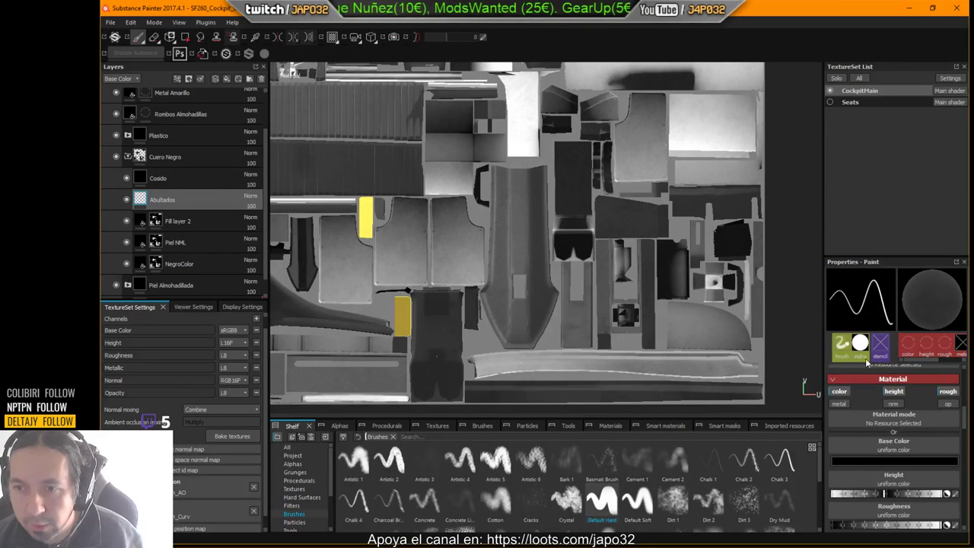
{"action": "left_click", "coordinate": [889, 460]}
{"action": "left_click_drag", "start_coordinate": [882, 443], "coordinate": [935, 404]}
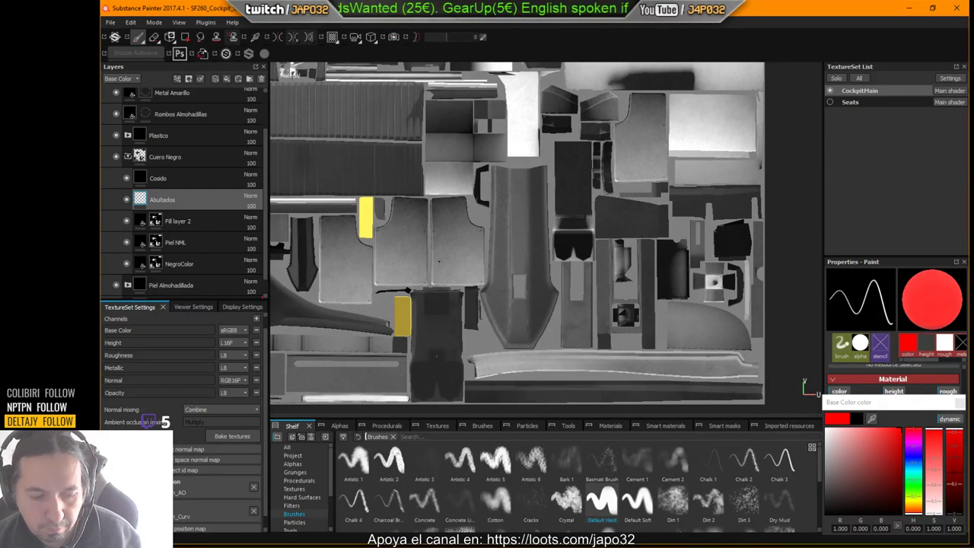
{"action": "key", "text": "F2"}
{"action": "key", "text": "F1"}
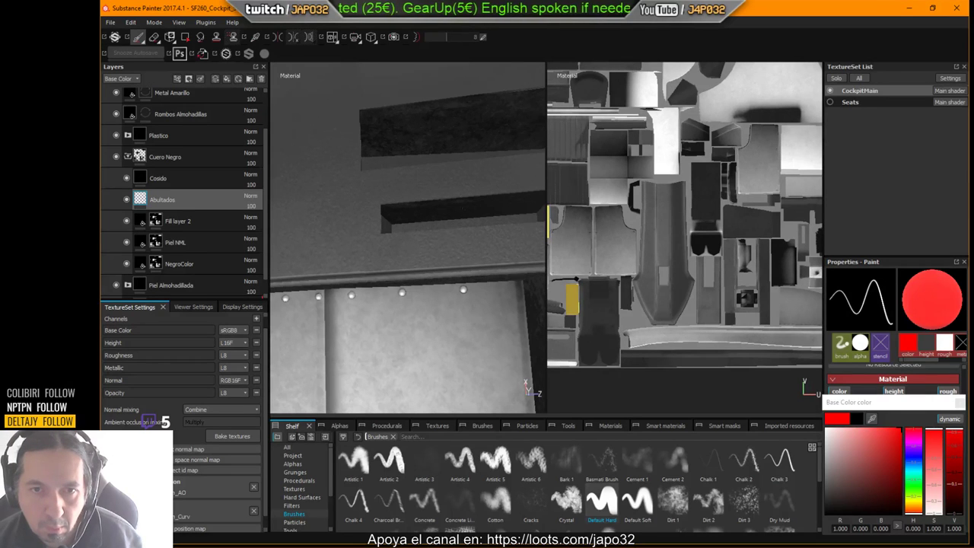
{"action": "mouse_move", "coordinate": [392, 236]}
{"action": "left_mouse_down"}
{"action": "mouse_move", "coordinate": [429, 257]}
{"action": "mouse_move", "coordinate": [452, 255]}
{"action": "mouse_move", "coordinate": [390, 248]}
{"action": "left_mouse_up"}
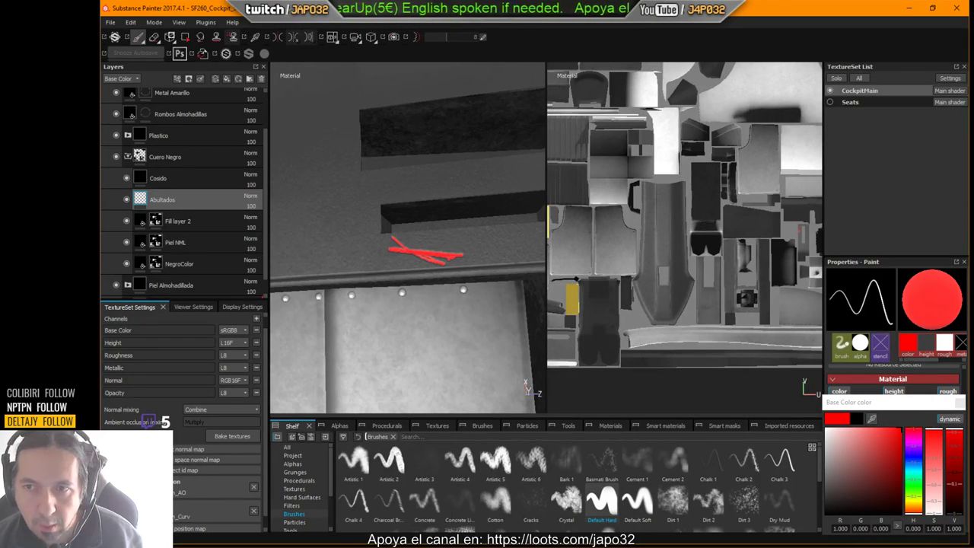
{"action": "key", "text": "ctrl+z"}
Frame the smaller slot closely in both the 3D and 2D views and set the paint base color to black.
{"action": "scroll", "coordinate": [714, 251], "scroll_direction": "up", "scroll_amount": 6}
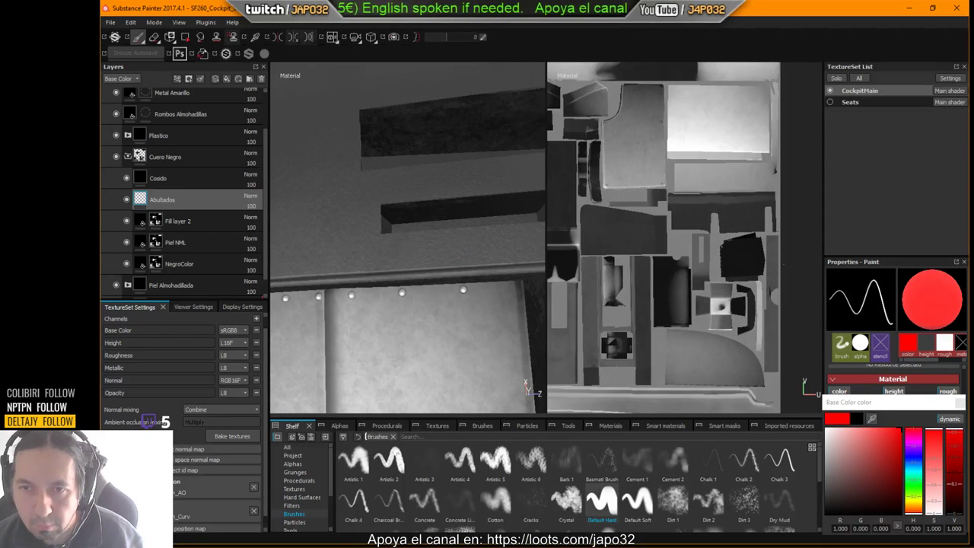
{"action": "scroll", "coordinate": [684, 243], "scroll_direction": "up", "scroll_amount": 5}
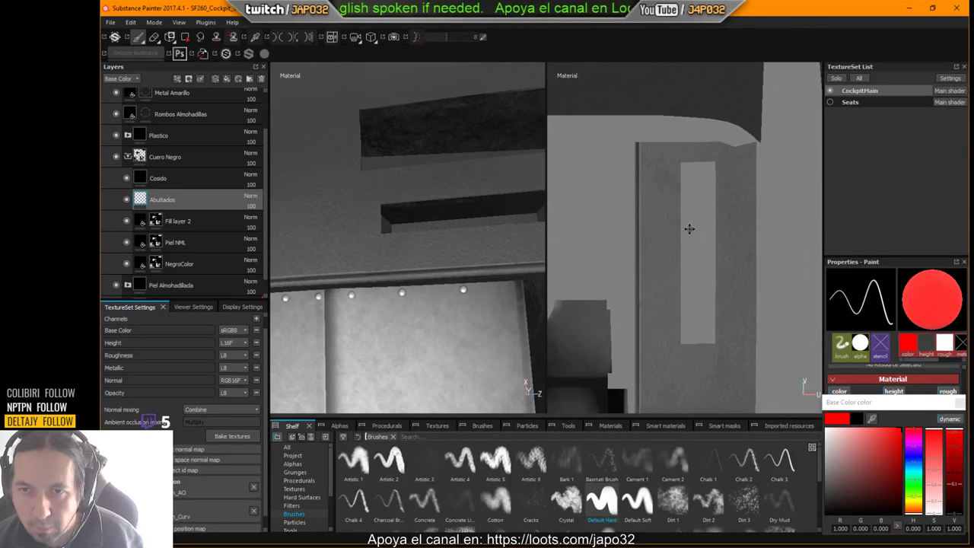
{"action": "middle_click_drag", "start_coordinate": [481, 207], "coordinate": [428, 218], "text": "alt"}
{"action": "right_click_drag", "start_coordinate": [428, 218], "coordinate": [464, 236], "text": "alt"}
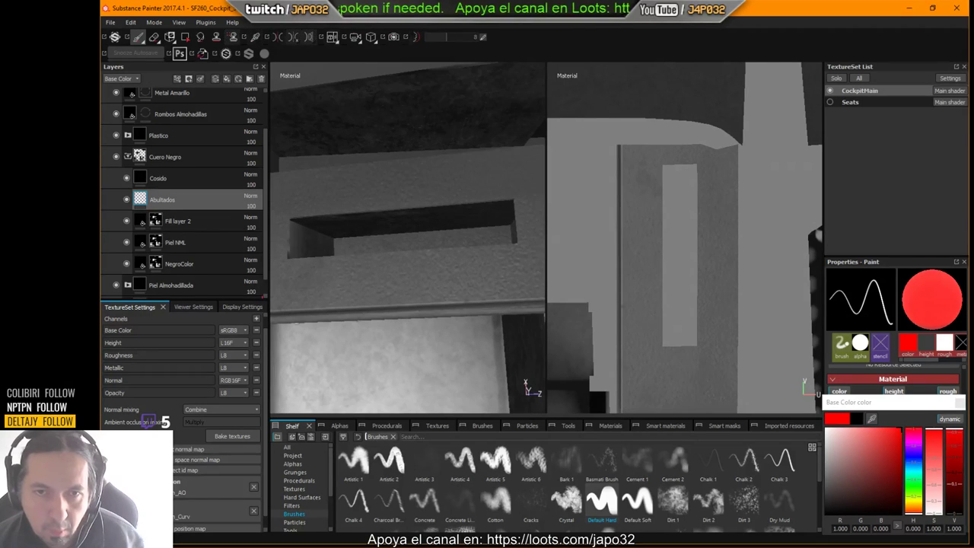
{"action": "middle_click_drag", "start_coordinate": [682, 218], "coordinate": [670, 208], "text": "alt"}
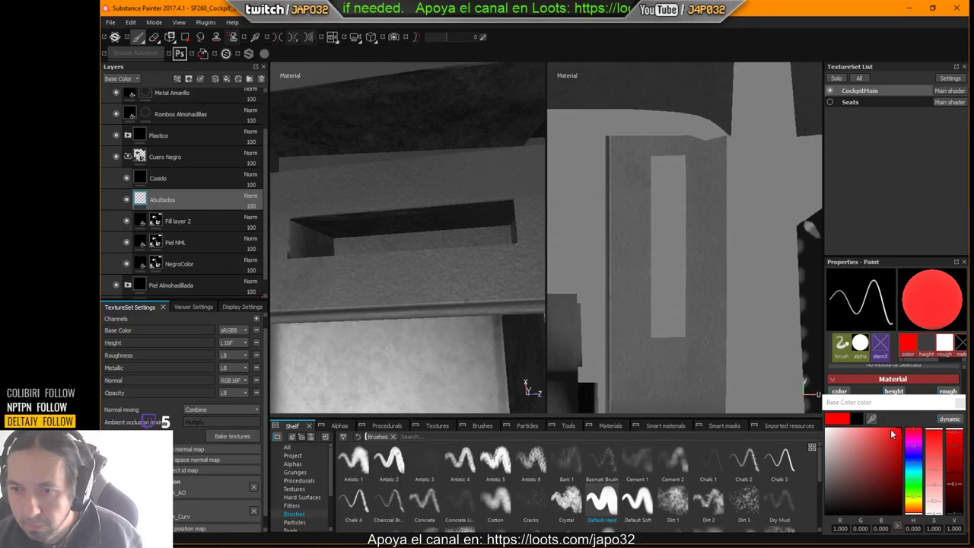
{"action": "left_click_drag", "start_coordinate": [876, 475], "coordinate": [804, 535]}
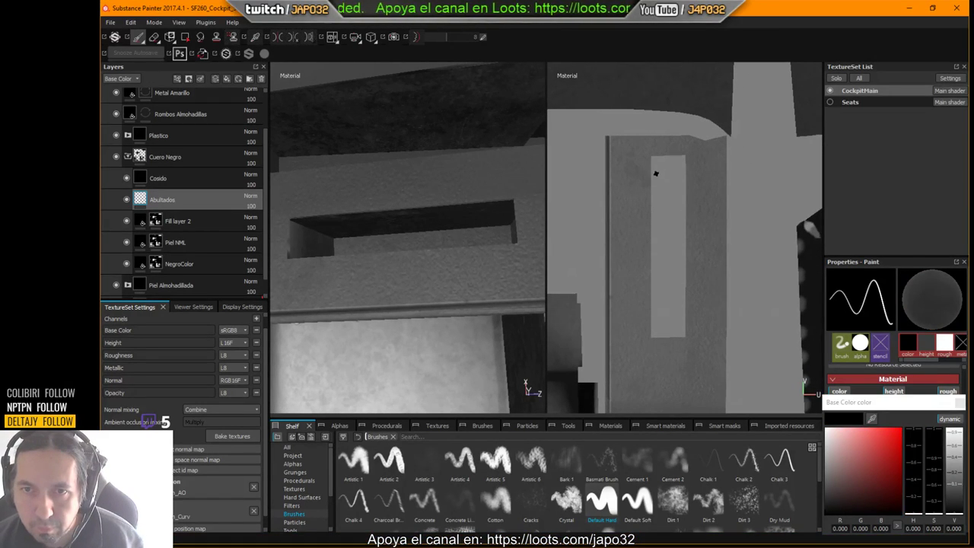
Try a straight raised line beside the slot's long side in the 2D view and undo it.
{"action": "left_click", "coordinate": [645, 149]}
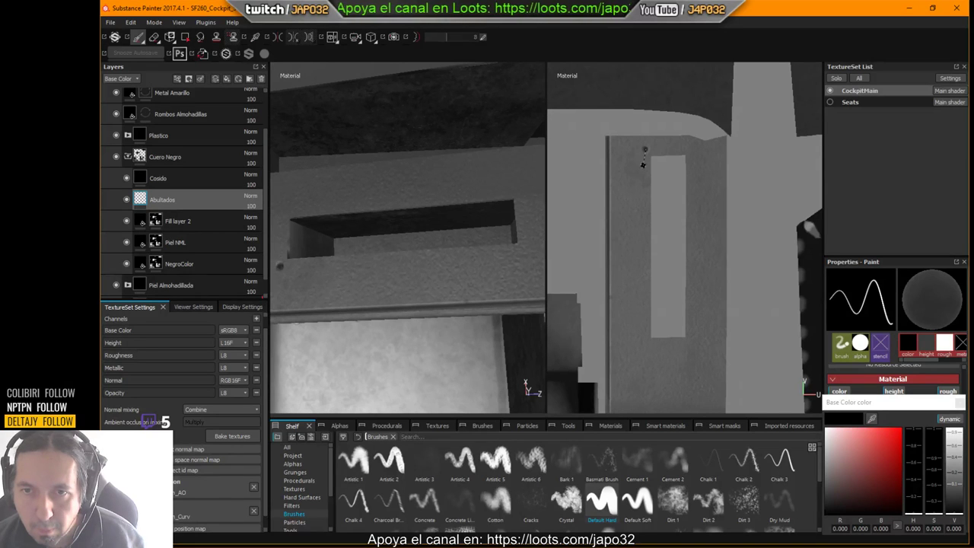
{"action": "left_click", "coordinate": [645, 344], "text": "shift"}
{"action": "key", "text": "ctrl+z"}
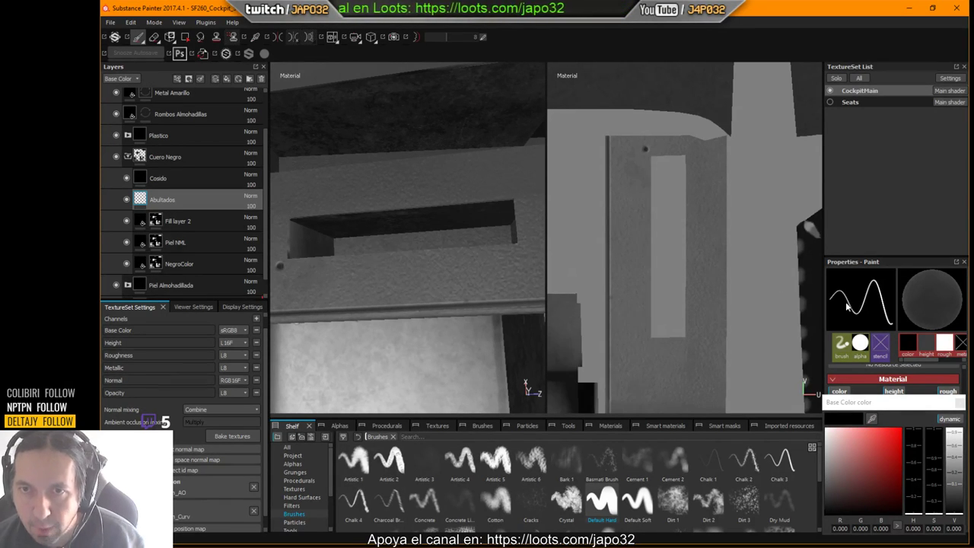
Set the paint brush's alignment to UV and its size space to Viewport.
{"action": "left_click", "coordinate": [959, 405]}
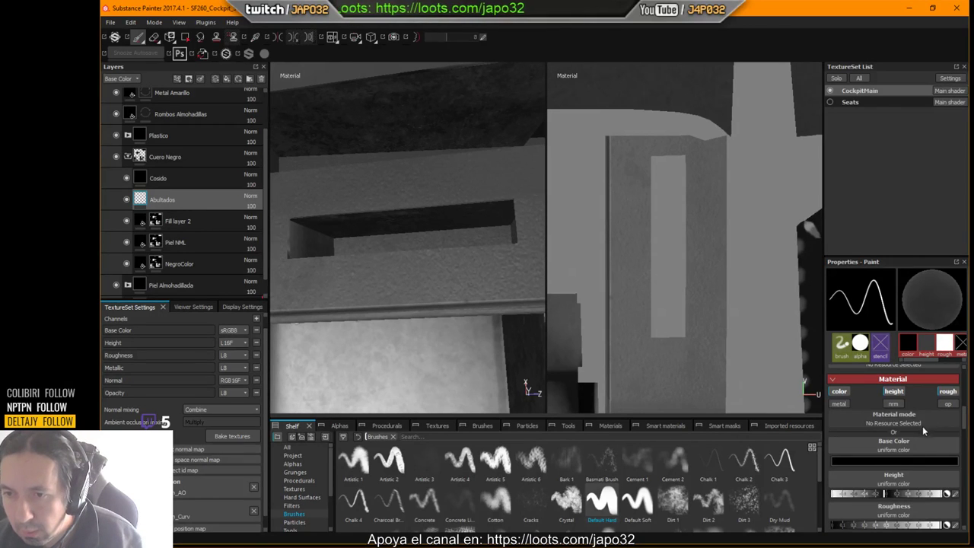
{"action": "scroll", "coordinate": [936, 448], "scroll_direction": "up", "scroll_amount": 3}
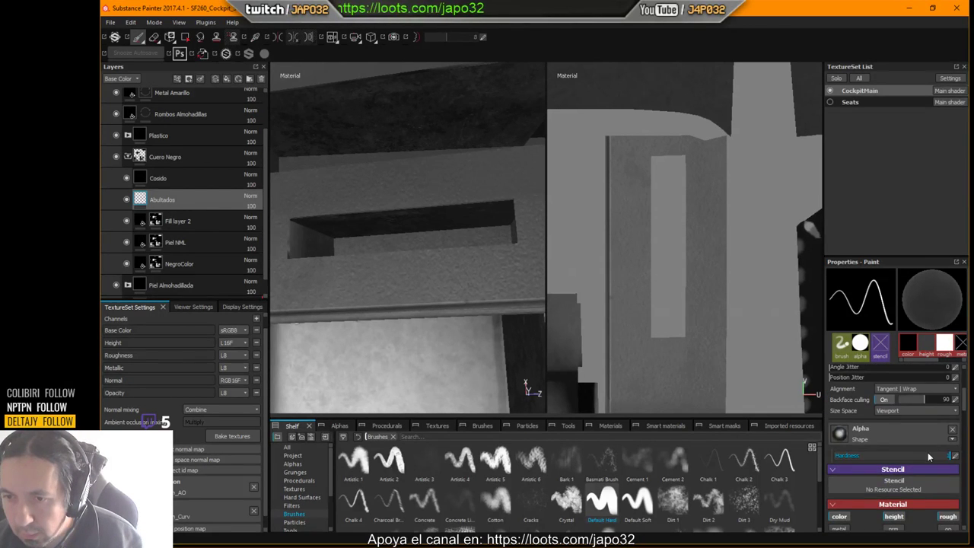
{"action": "scroll", "coordinate": [927, 452], "scroll_direction": "up", "scroll_amount": 2}
{"action": "scroll", "coordinate": [928, 452], "scroll_direction": "down", "scroll_amount": 2}
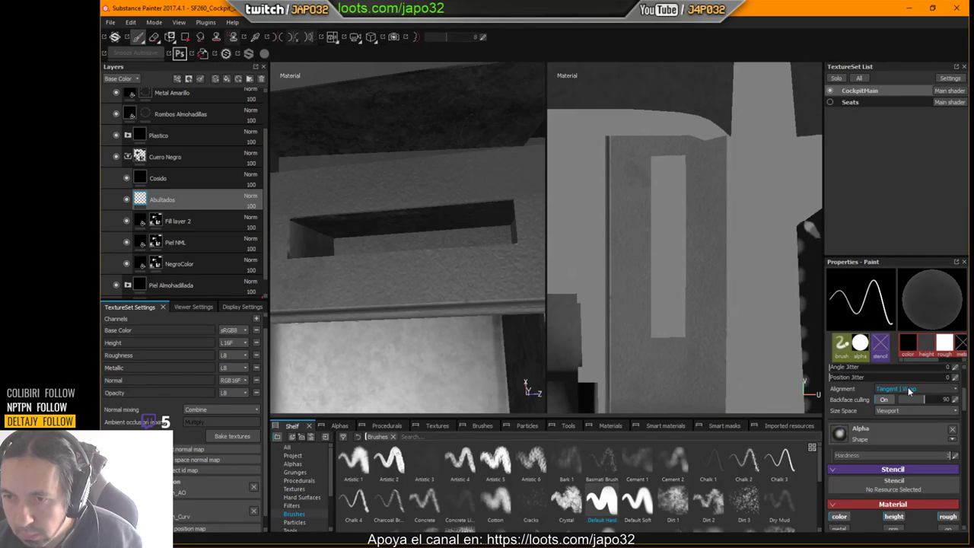
{"action": "left_click", "coordinate": [913, 388]}
{"action": "left_click", "coordinate": [887, 420]}
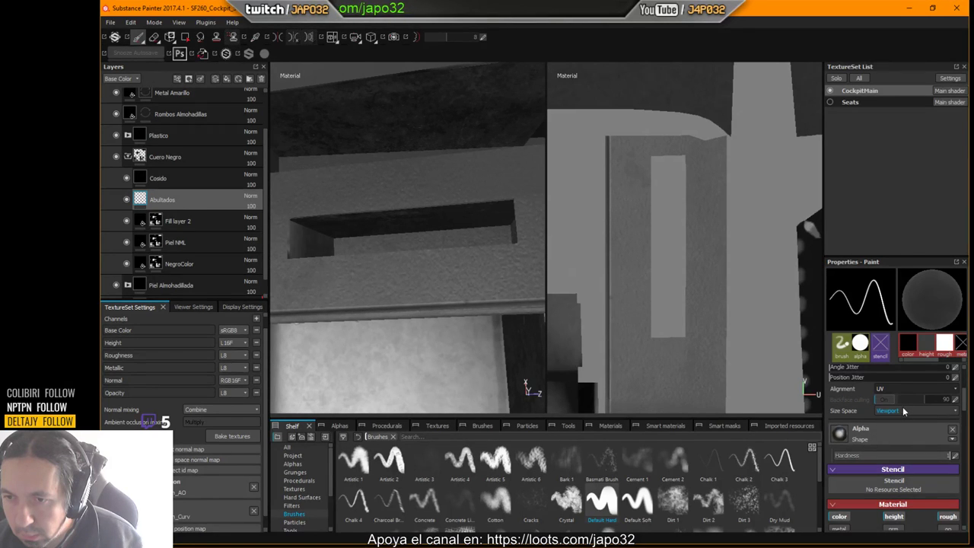
{"action": "left_click", "coordinate": [901, 409]}
{"action": "left_click", "coordinate": [898, 424]}
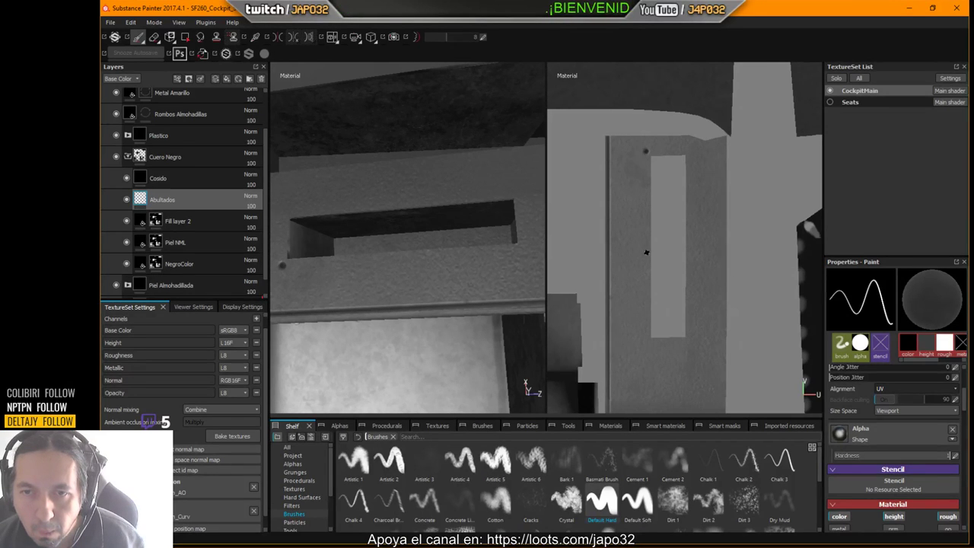
Test raised strokes along the slot's long side, including one at flow 54, undo them and set the flow to 100.
{"action": "left_click", "coordinate": [644, 346], "text": "shift"}
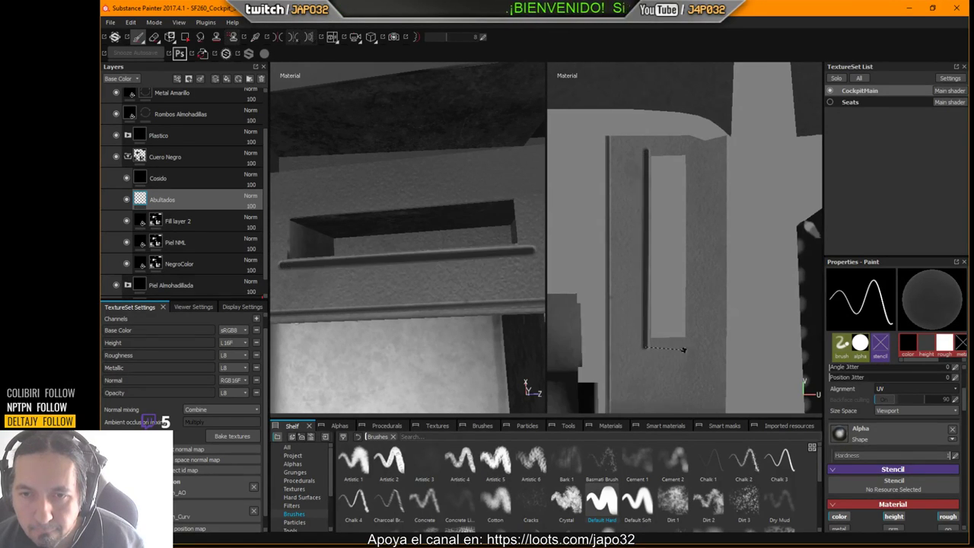
{"action": "key", "text": "ctrl+z"}
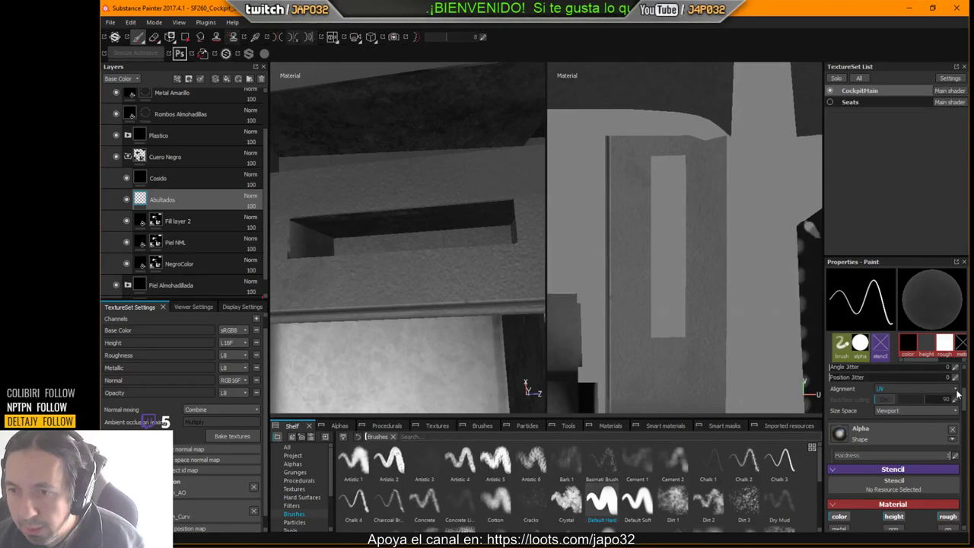
{"action": "left_click_drag", "start_coordinate": [964, 397], "coordinate": [970, 366]}
{"action": "left_click_drag", "start_coordinate": [906, 392], "coordinate": [882, 392]}
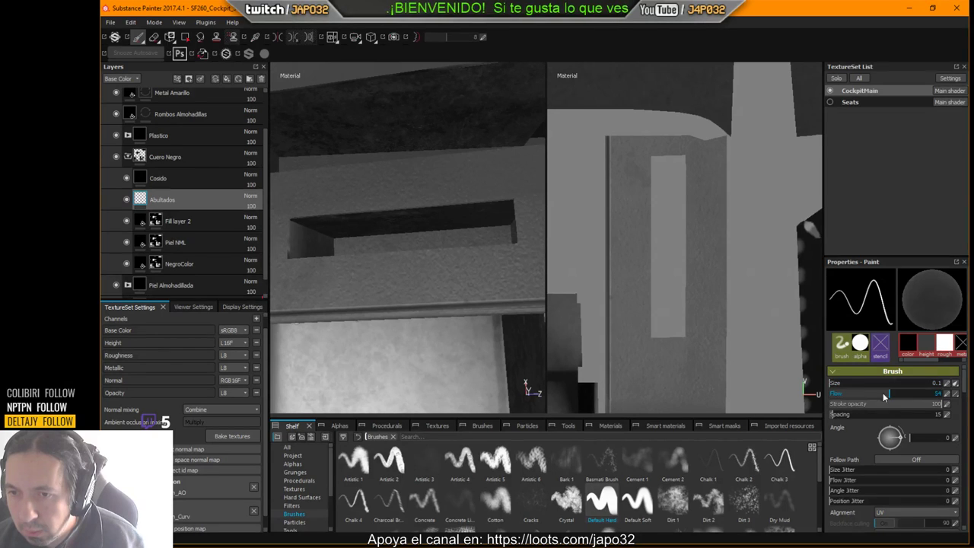
{"action": "left_click_drag", "start_coordinate": [642, 151], "coordinate": [641, 274]}
{"action": "key", "text": "ctrl+z"}
{"action": "left_click_drag", "start_coordinate": [903, 392], "coordinate": [944, 392]}
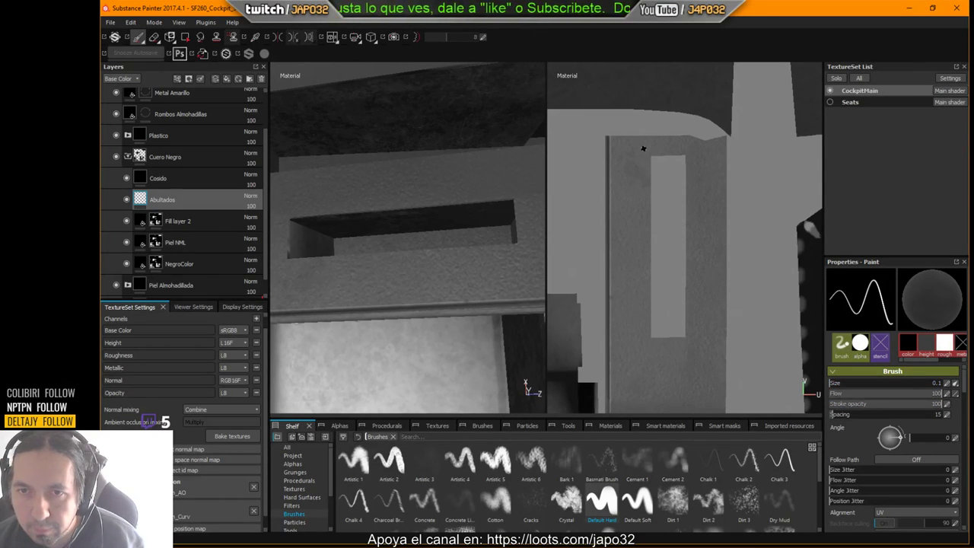
Paint a rectangular raised frame around the smaller slot with four straight strokes in the 2D view.
{"action": "key", "text": "shift"}
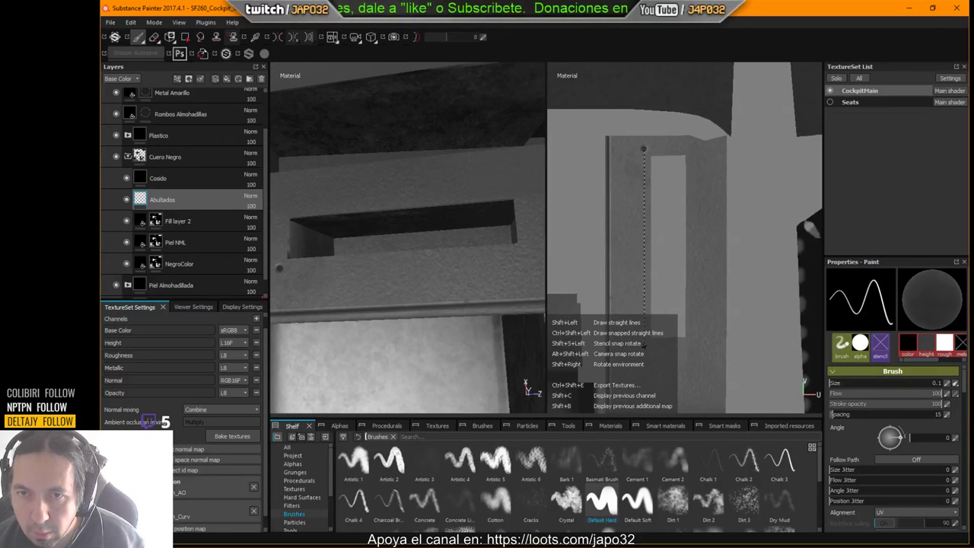
{"action": "left_click", "coordinate": [643, 346], "text": "shift"}
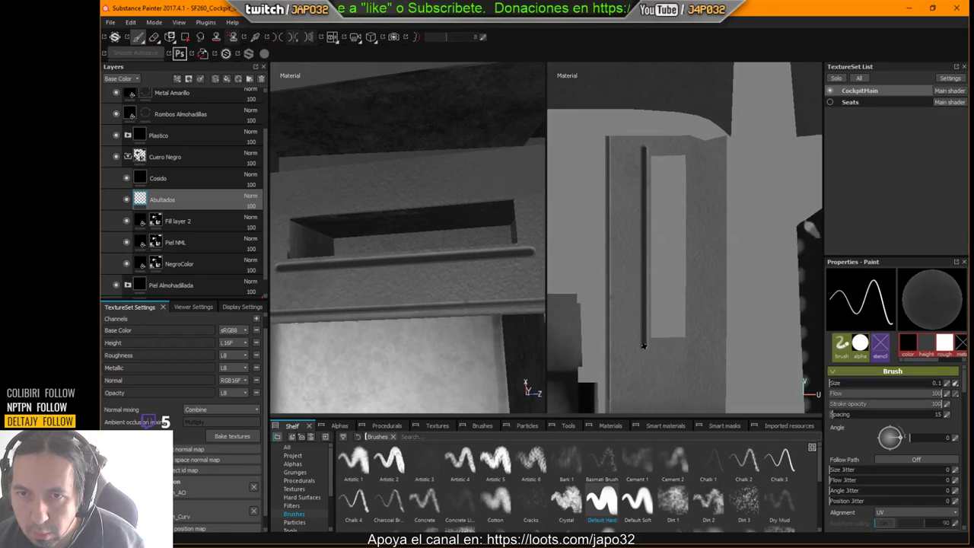
{"action": "left_click", "coordinate": [692, 346], "text": "shift"}
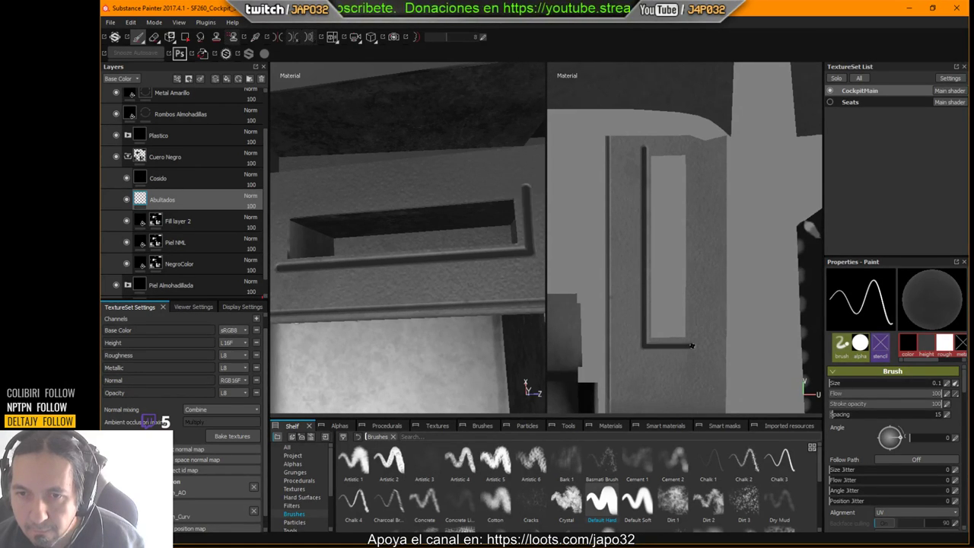
{"action": "left_click", "coordinate": [689, 147], "text": "shift"}
{"action": "left_click", "coordinate": [643, 150], "text": "shift"}
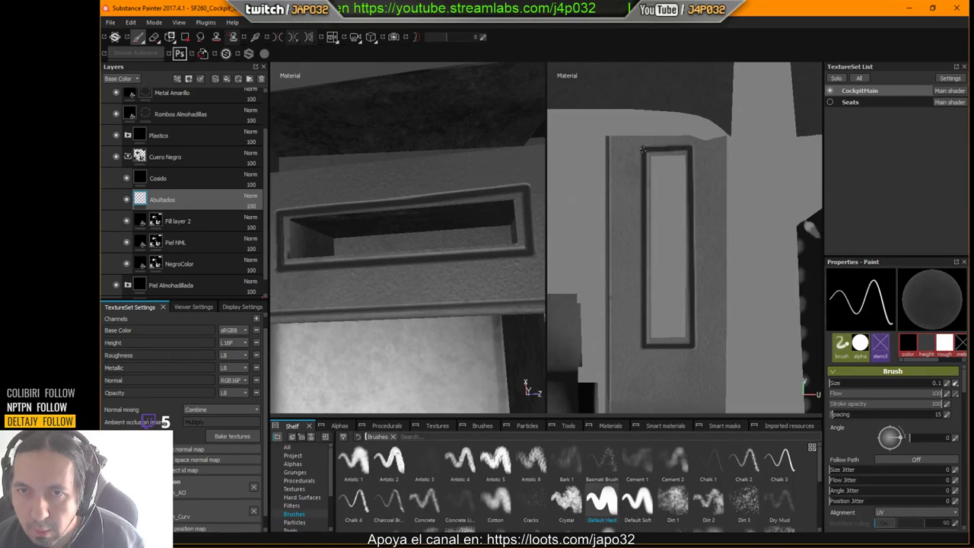
{"action": "key", "text": "ctrl+z"}
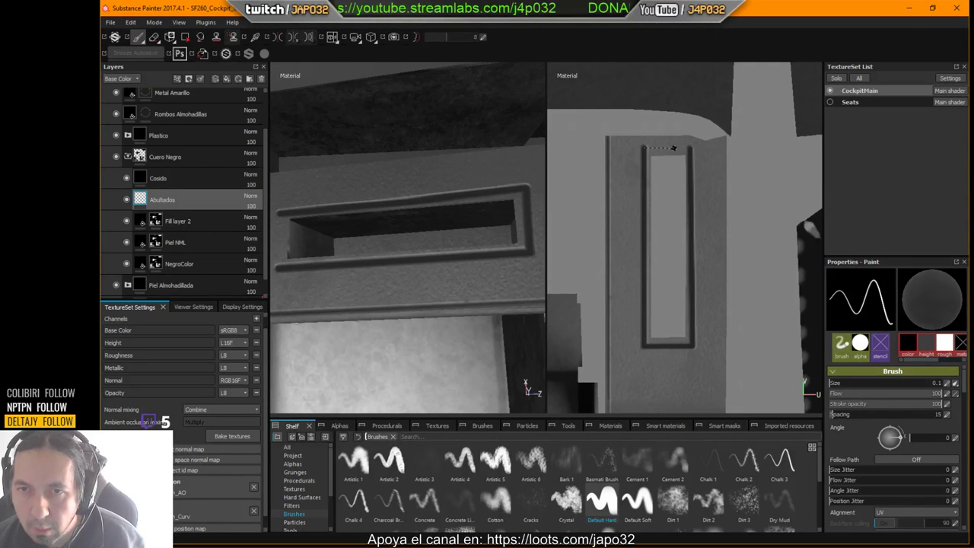
{"action": "left_click", "coordinate": [689, 147], "text": "shift"}
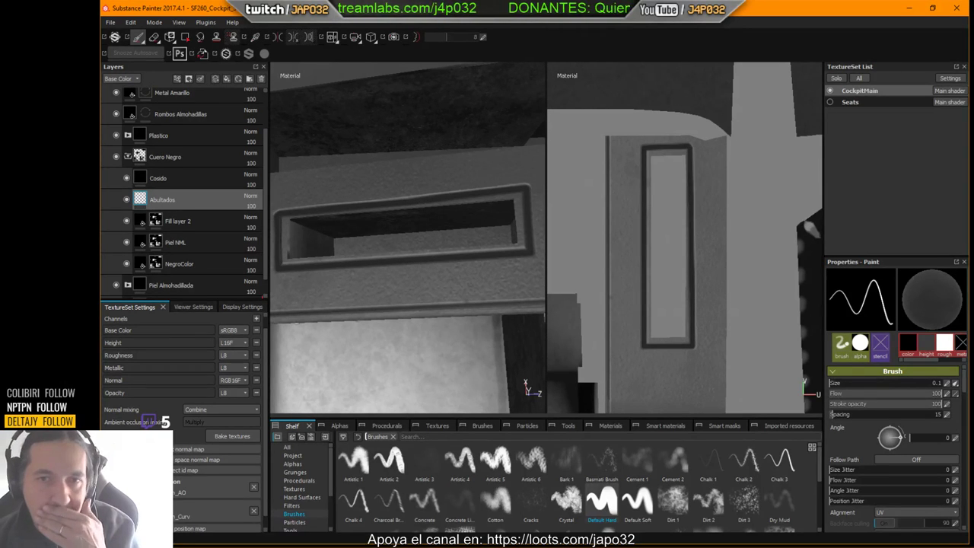
Trim the inner edge of the raised frame around the smaller slot with straight eraser strokes along all four sides in the 2D view.
{"action": "left_click", "coordinate": [155, 36]}
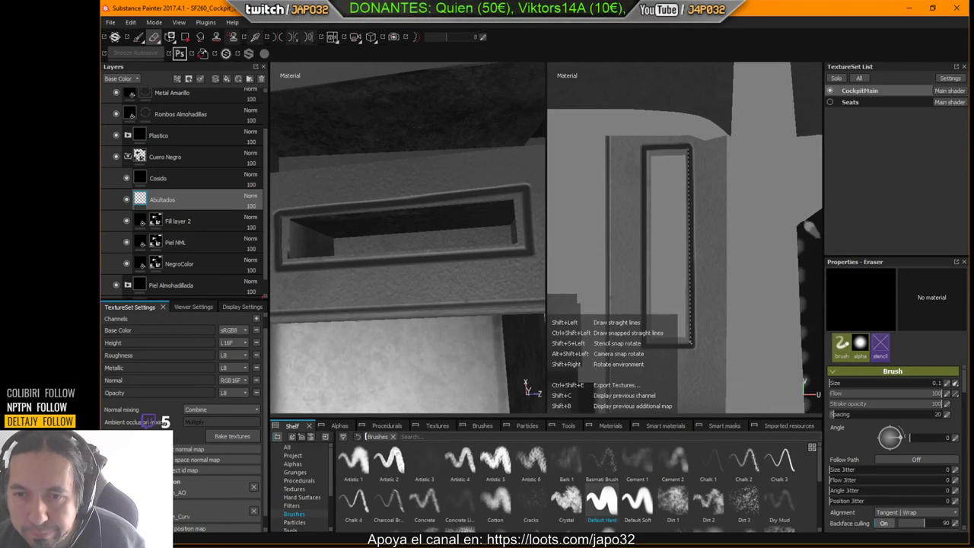
{"action": "left_click", "coordinate": [691, 343], "text": "shift"}
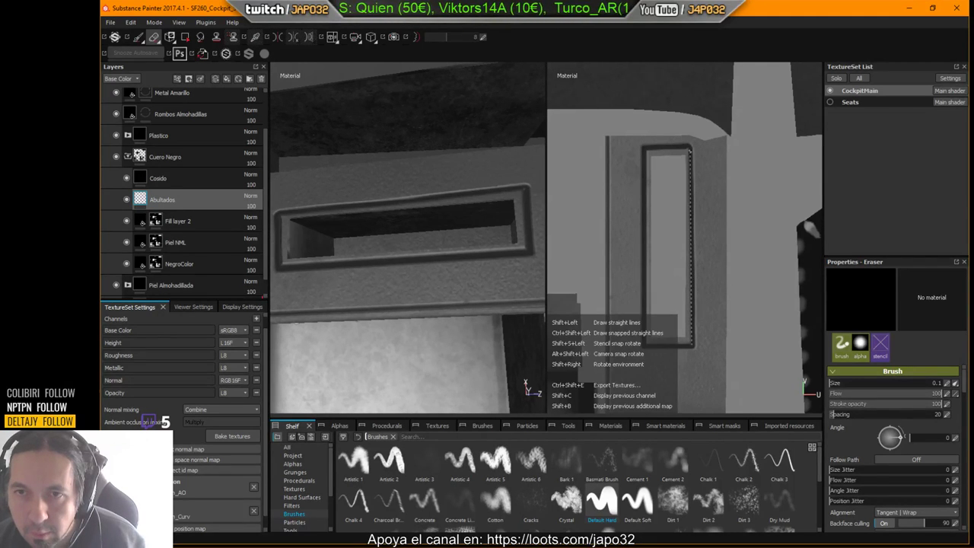
{"action": "left_click", "coordinate": [690, 149], "text": "shift"}
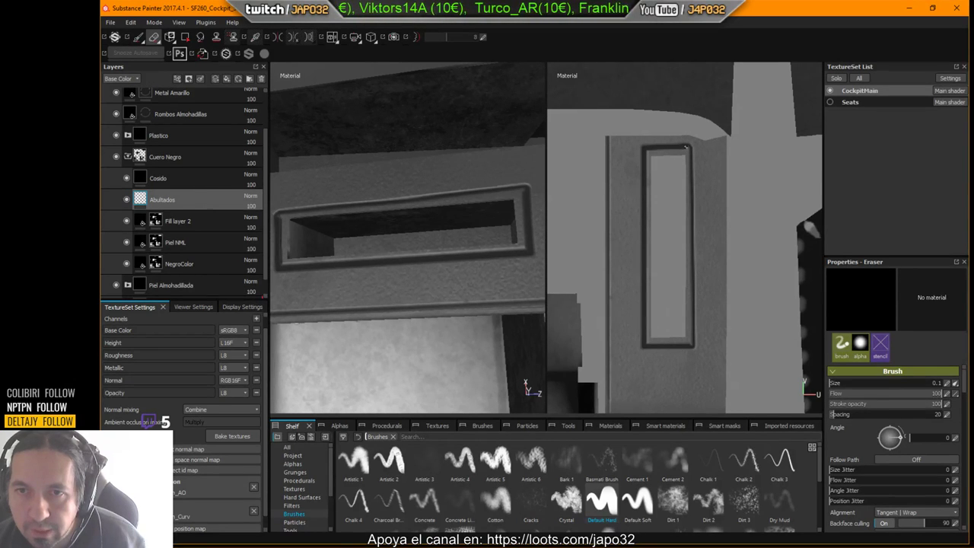
{"action": "left_click", "coordinate": [646, 148], "text": "shift"}
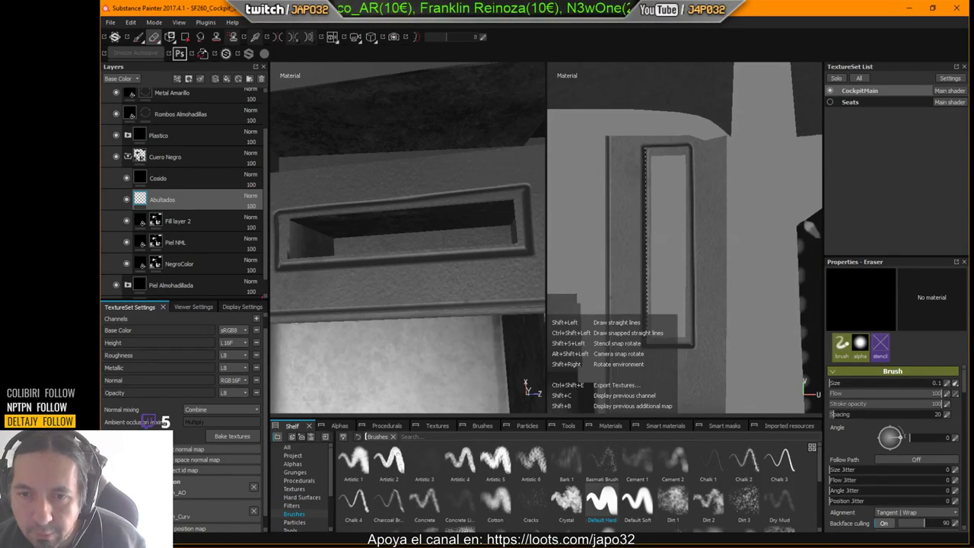
{"action": "left_click", "coordinate": [646, 344], "text": "shift"}
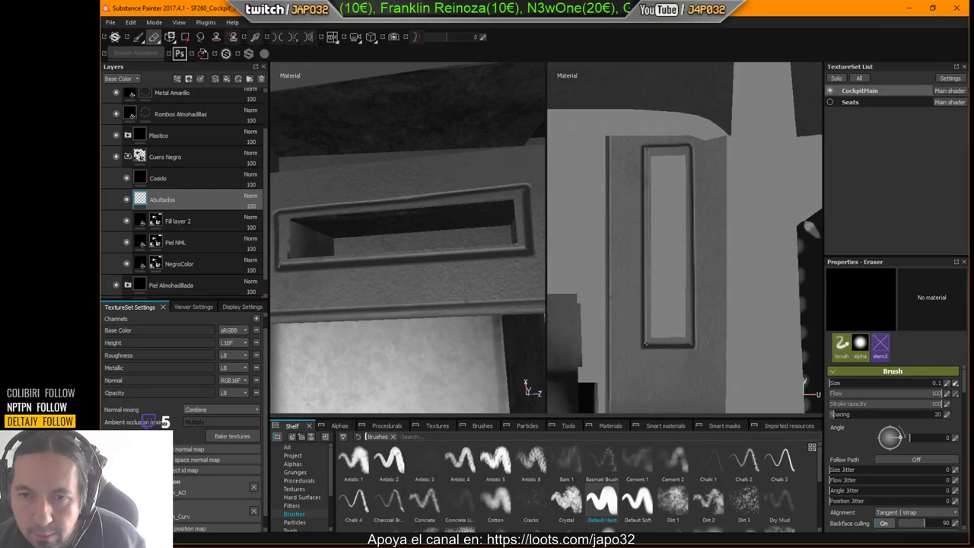
{"action": "key", "text": "Tab"}
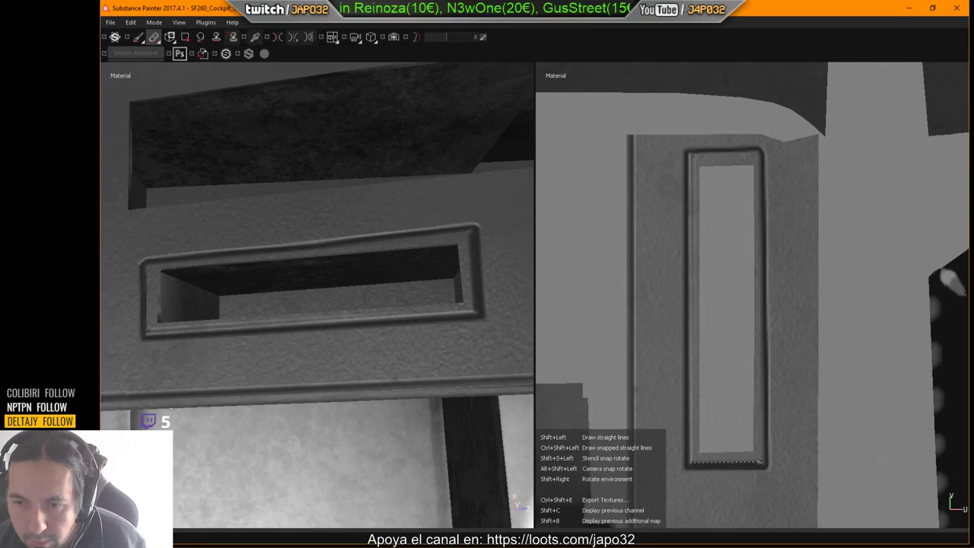
{"action": "left_click", "coordinate": [759, 461], "text": "shift"}
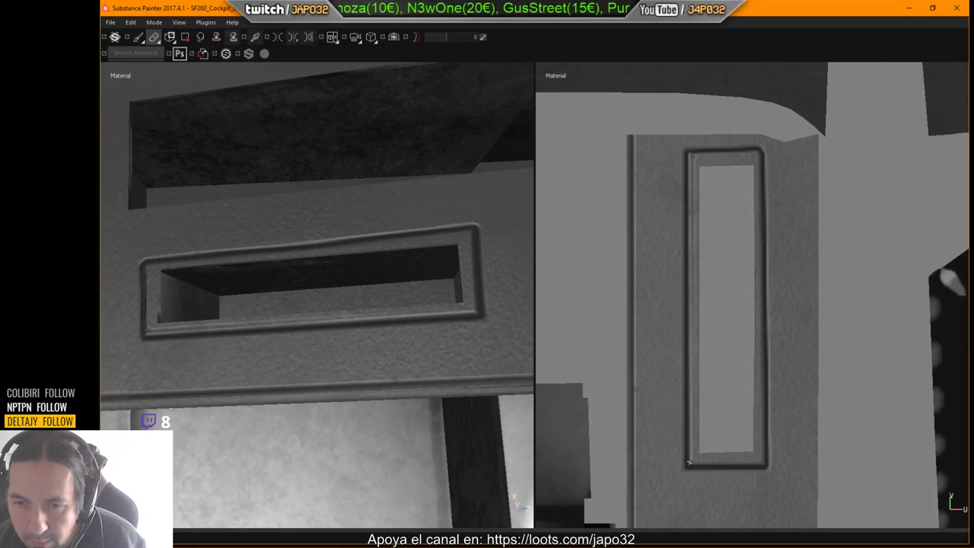
Erase a second straight pass along the frame's inner right, upper and left edges in the 2D view.
{"action": "key", "text": "shift"}
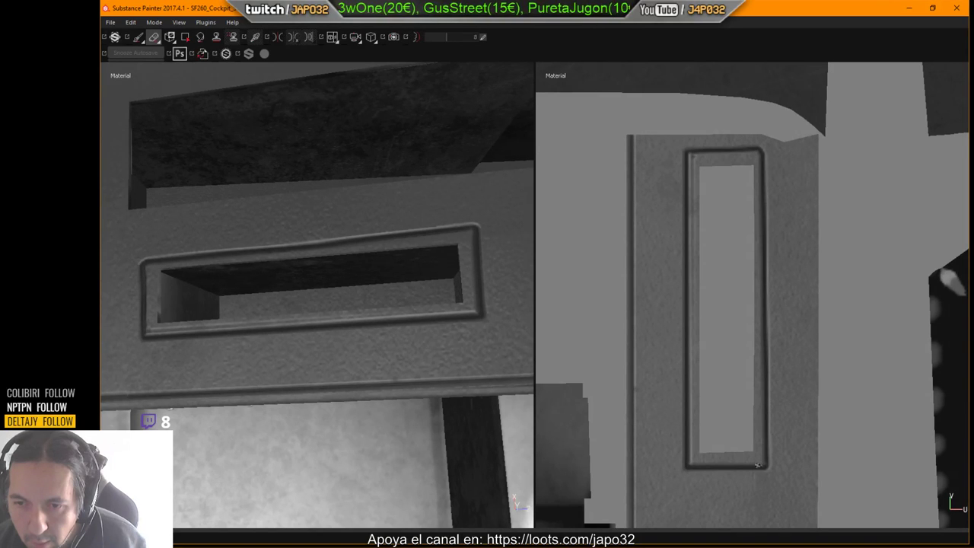
{"action": "key", "text": "shift"}
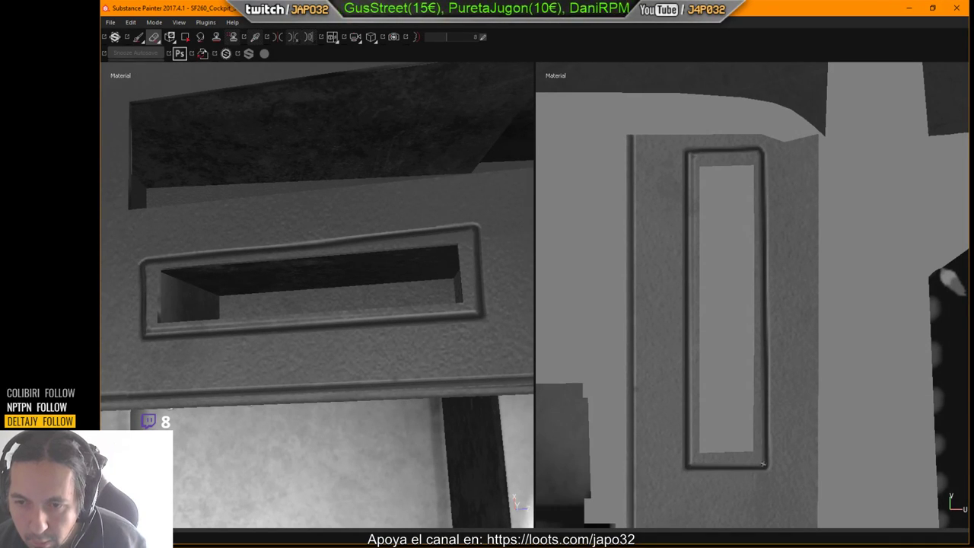
{"action": "left_click", "coordinate": [759, 153], "text": "shift"}
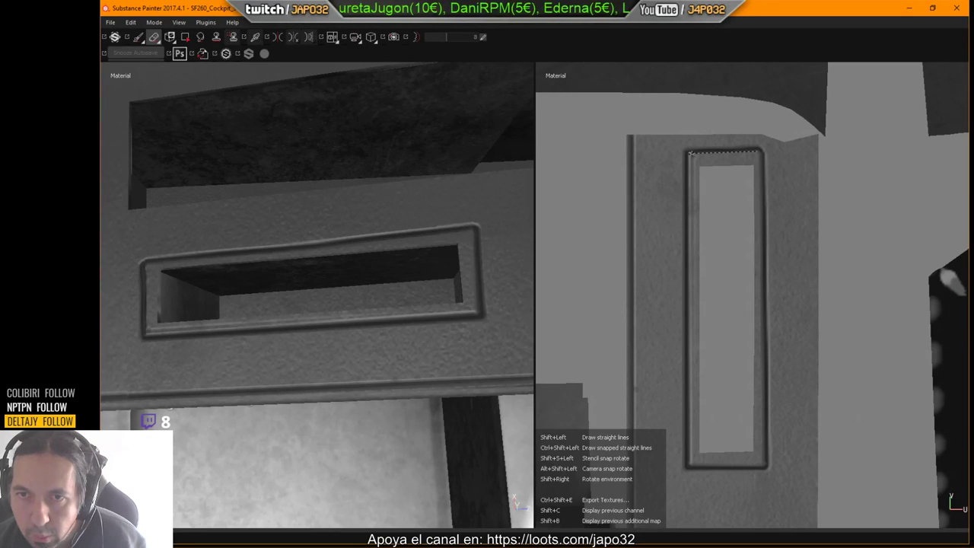
{"action": "left_click", "coordinate": [689, 154], "text": "shift"}
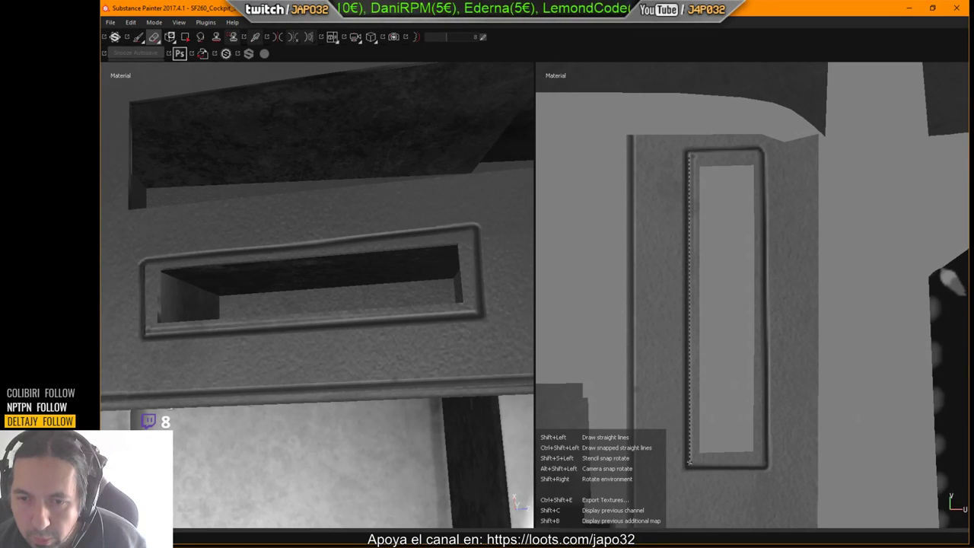
{"action": "left_click", "coordinate": [689, 461], "text": "shift"}
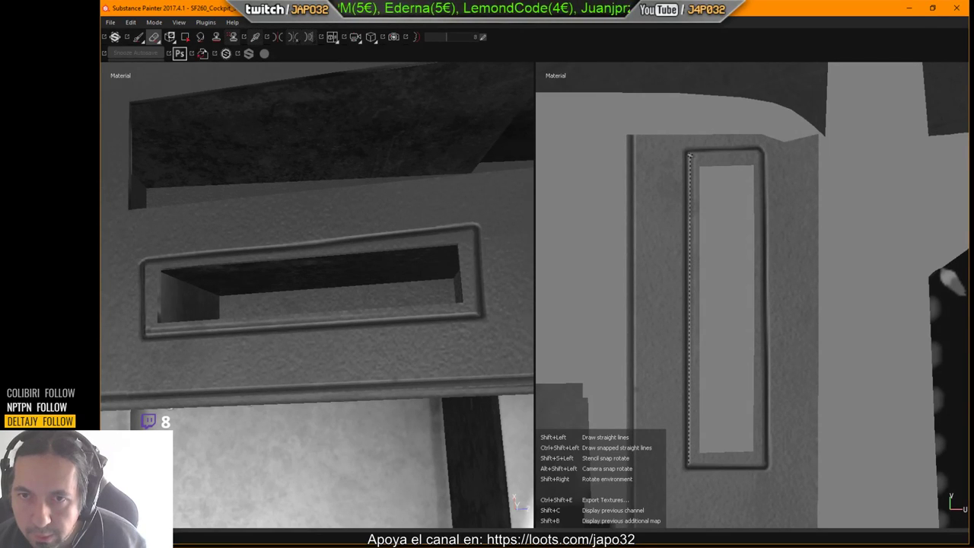
{"action": "left_click", "coordinate": [689, 155], "text": "shift"}
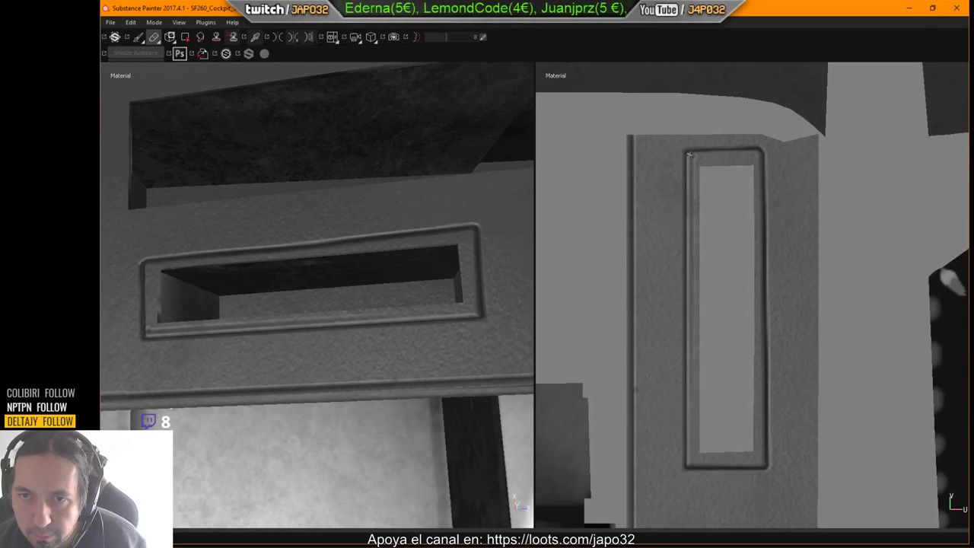
Erase the leftover ridge inside the frame's left long side and retrace its upper, right and lower inner edges.
{"action": "left_click", "coordinate": [695, 422], "text": "shift"}
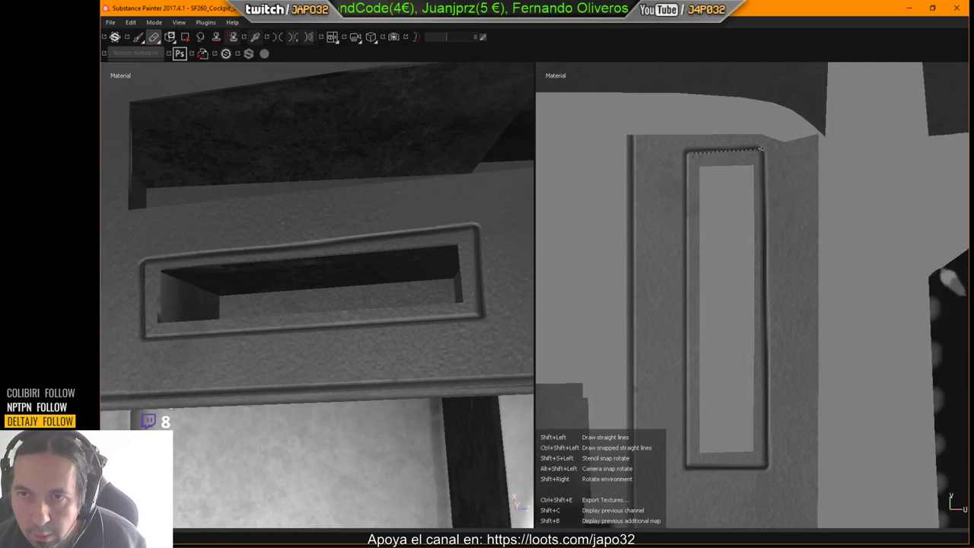
{"action": "left_click", "coordinate": [759, 152], "text": "shift"}
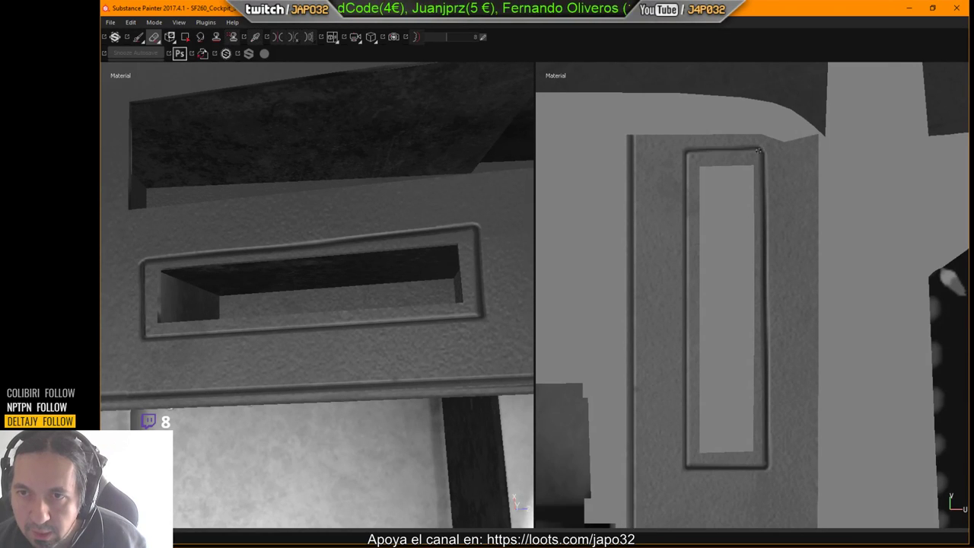
{"action": "left_click", "coordinate": [763, 463], "text": "shift"}
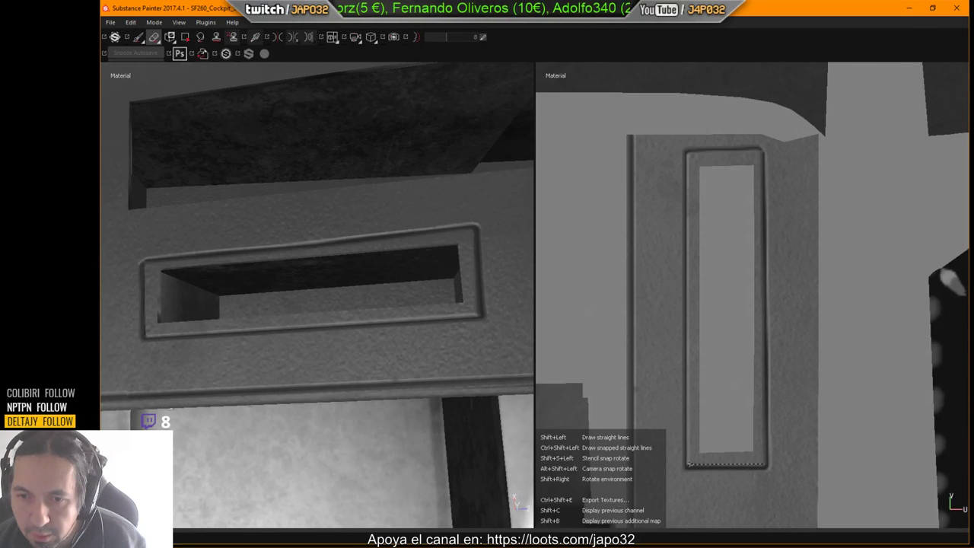
{"action": "left_click", "coordinate": [688, 464], "text": "shift"}
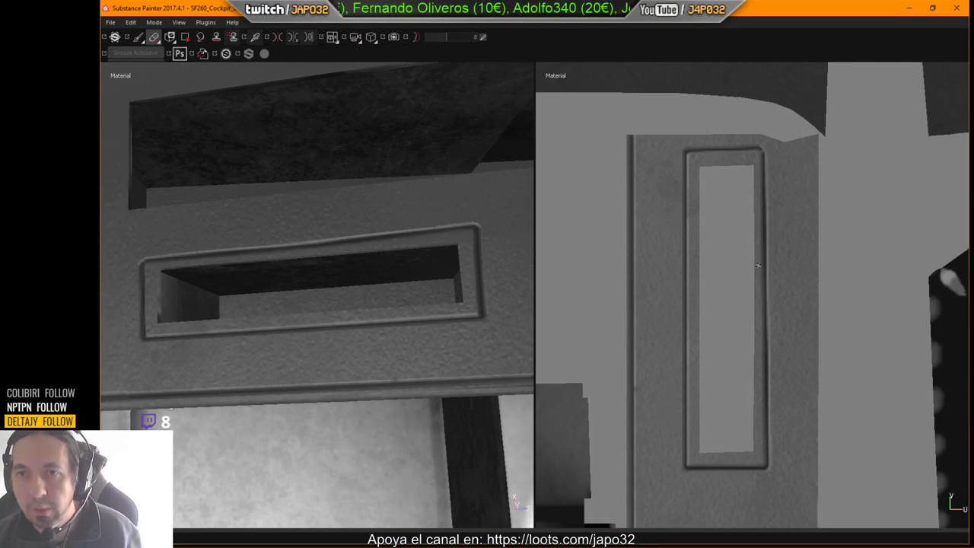
Examine the trimmed slot frame and the console surface around the white strip in the 3D view.
{"action": "right_click_drag", "start_coordinate": [751, 201], "coordinate": [531, 171], "text": "alt"}
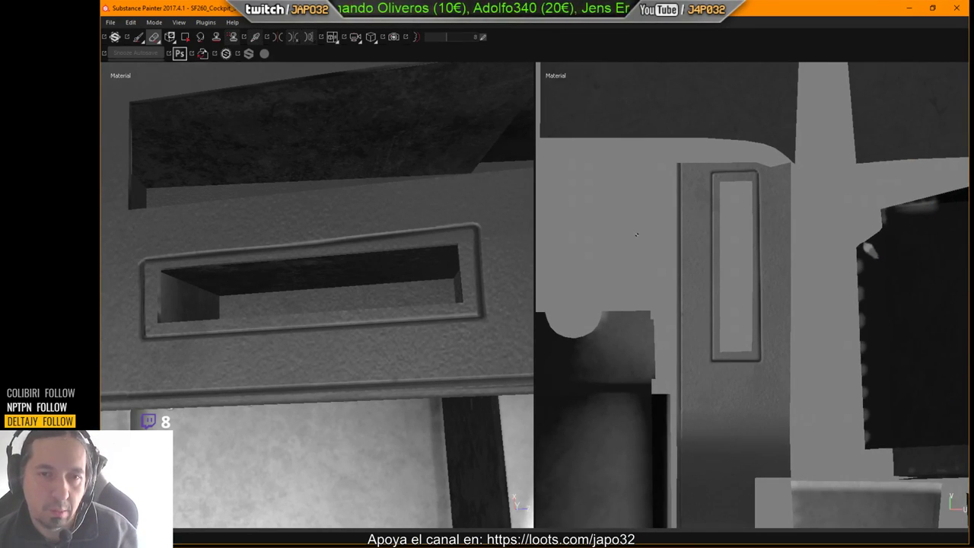
{"action": "scroll", "coordinate": [374, 240], "scroll_direction": "down", "scroll_amount": 4}
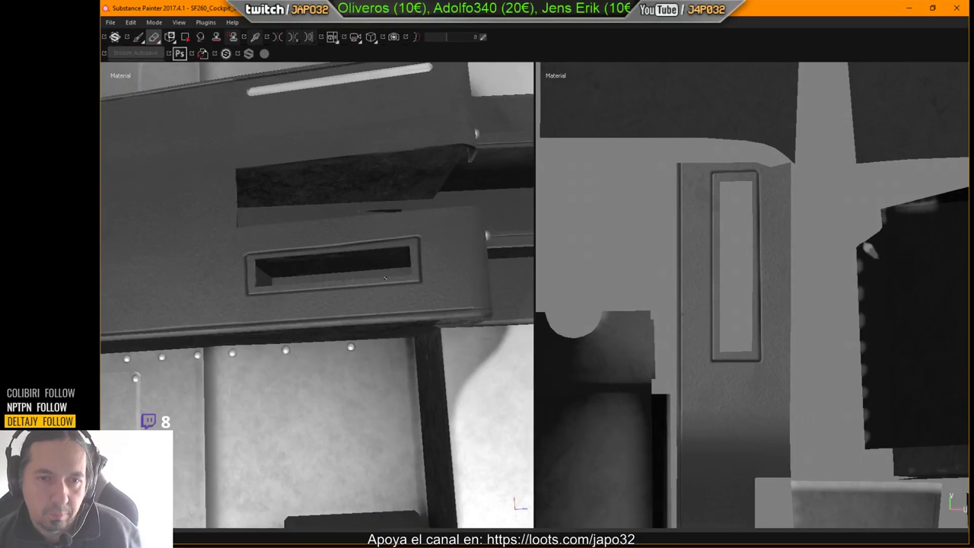
{"action": "left_click_drag", "start_coordinate": [373, 237], "coordinate": [461, 220], "text": "alt"}
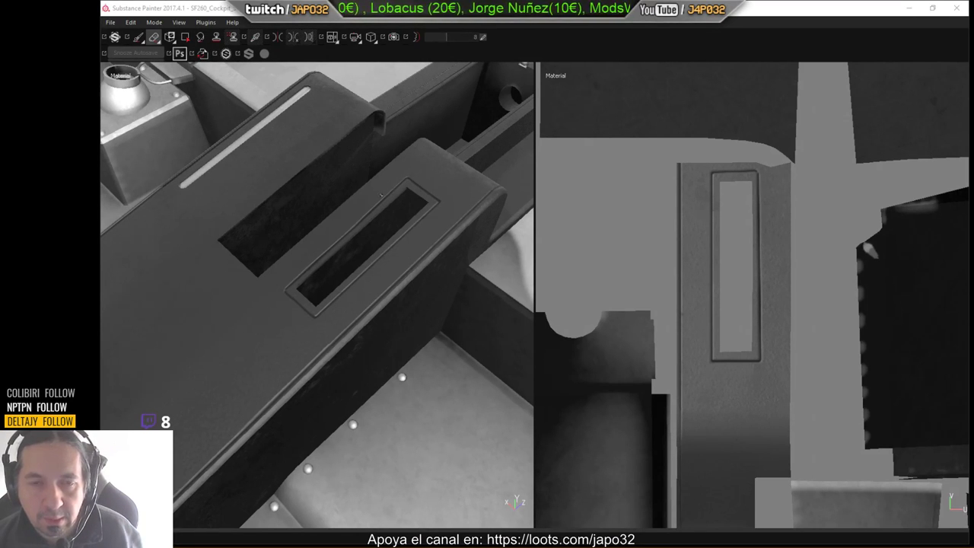
{"action": "left_click_drag", "start_coordinate": [381, 194], "coordinate": [350, 269], "text": "alt"}
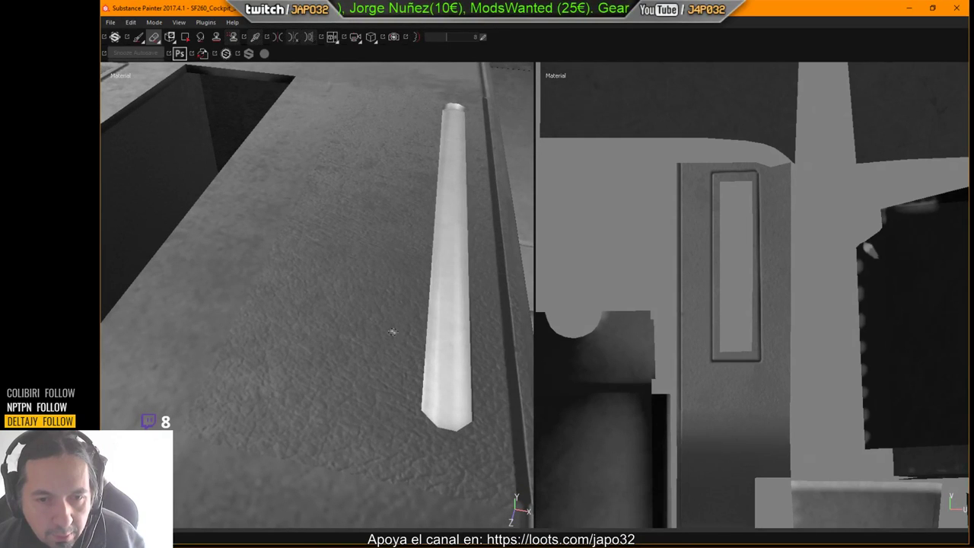
{"action": "key", "text": "Tab"}
{"action": "key", "text": "Tab"}
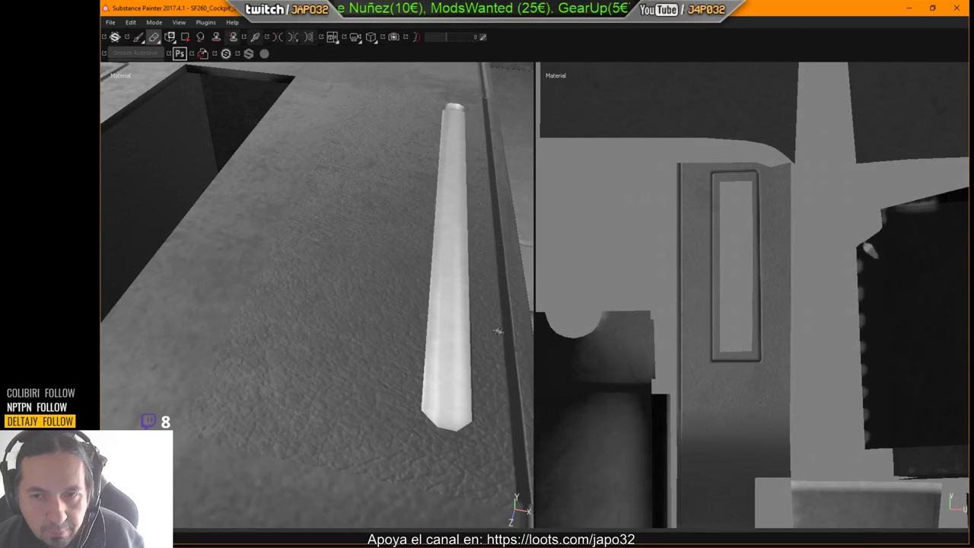
{"action": "key", "text": "F2"}
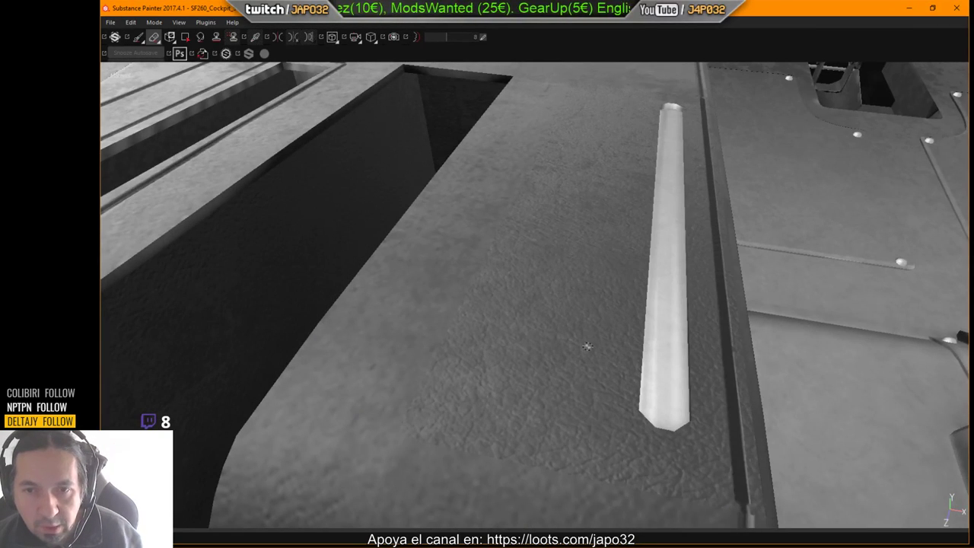
Search the full UV layout for the island that holds the console surface around the white strip.
{"action": "key", "text": "F3"}
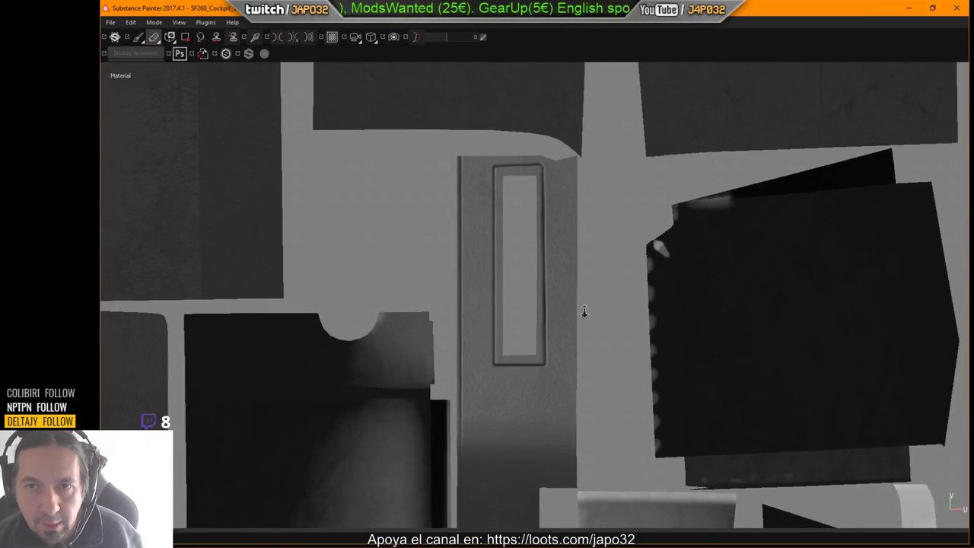
{"action": "right_click_drag", "start_coordinate": [584, 311], "coordinate": [107, 311], "text": "alt"}
{"action": "middle_click_drag", "start_coordinate": [730, 215], "coordinate": [687, 398], "text": "alt"}
{"action": "right_click_drag", "start_coordinate": [669, 386], "coordinate": [251, 304], "text": "alt"}
{"action": "middle_click_drag", "start_coordinate": [587, 201], "coordinate": [635, 155], "text": "alt"}
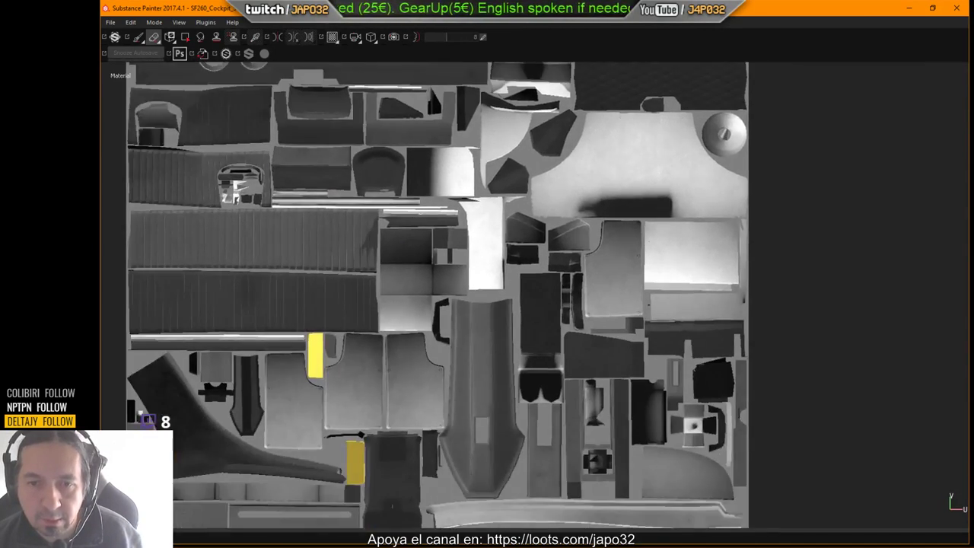
{"action": "middle_click_drag", "start_coordinate": [352, 398], "coordinate": [515, 547]}
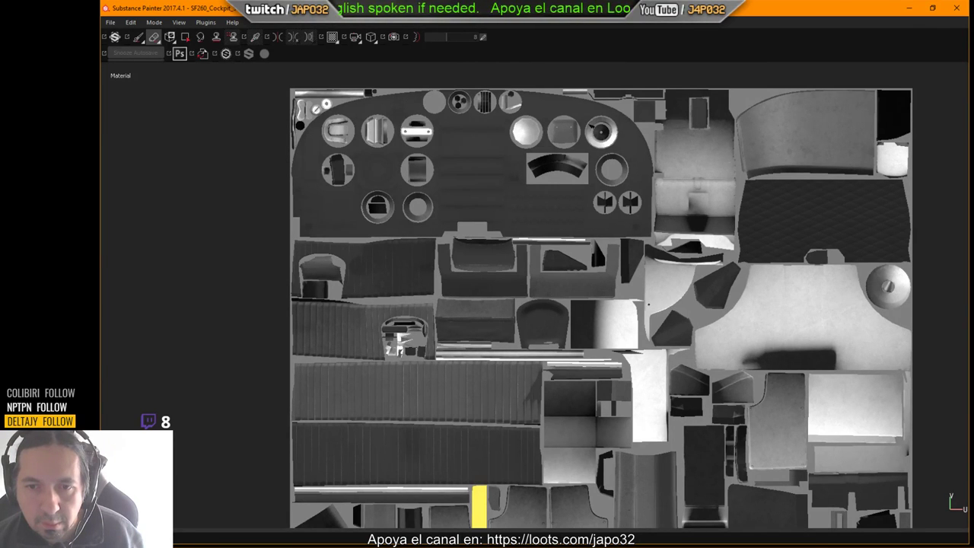
{"action": "middle_click_drag", "start_coordinate": [696, 472], "coordinate": [596, 313], "text": "alt"}
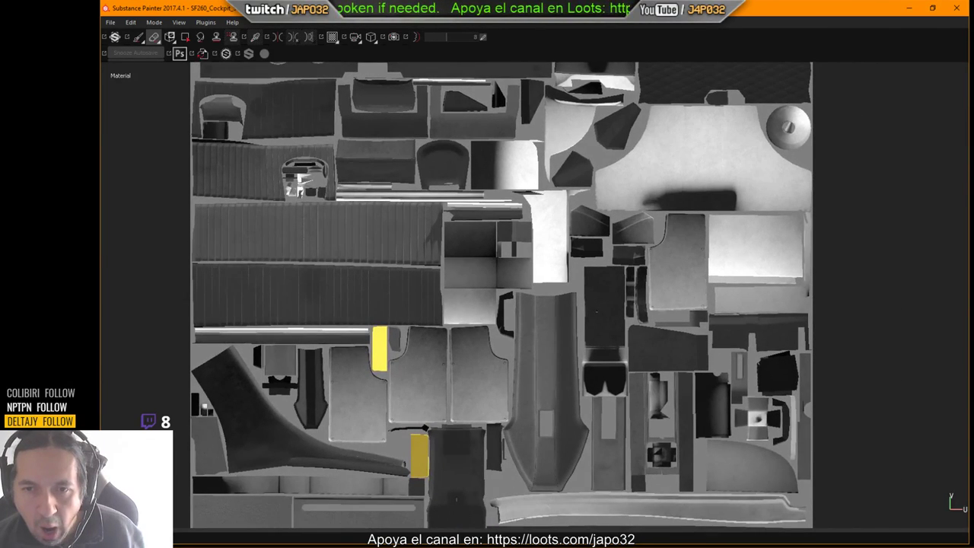
{"action": "scroll", "coordinate": [597, 313], "scroll_direction": "up", "scroll_amount": 2}
{"action": "scroll", "coordinate": [613, 292], "scroll_direction": "up", "scroll_amount": 1}
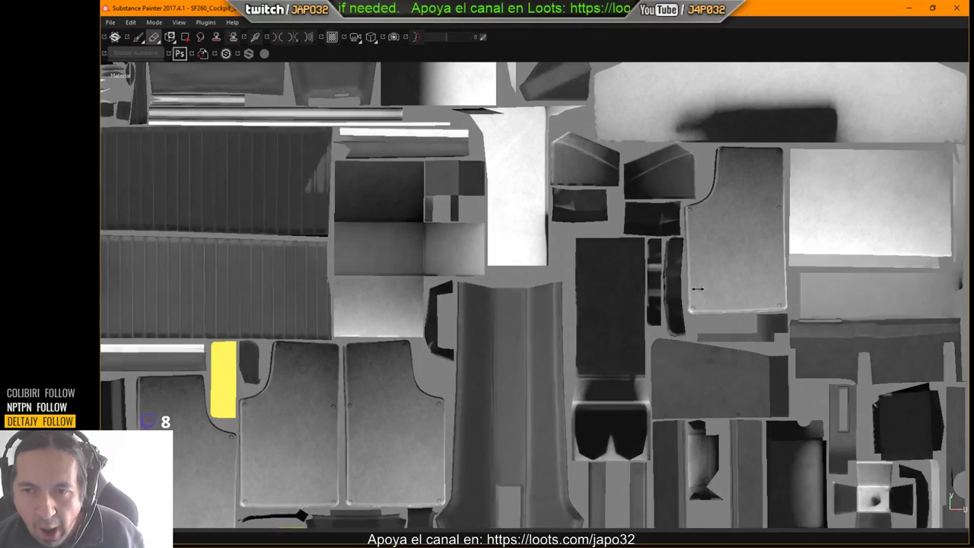
Switch from erasing to the paint brush and set its base color to bright green, RGB 0.000, 1.000, 0.245.
{"action": "key", "text": "Tab"}
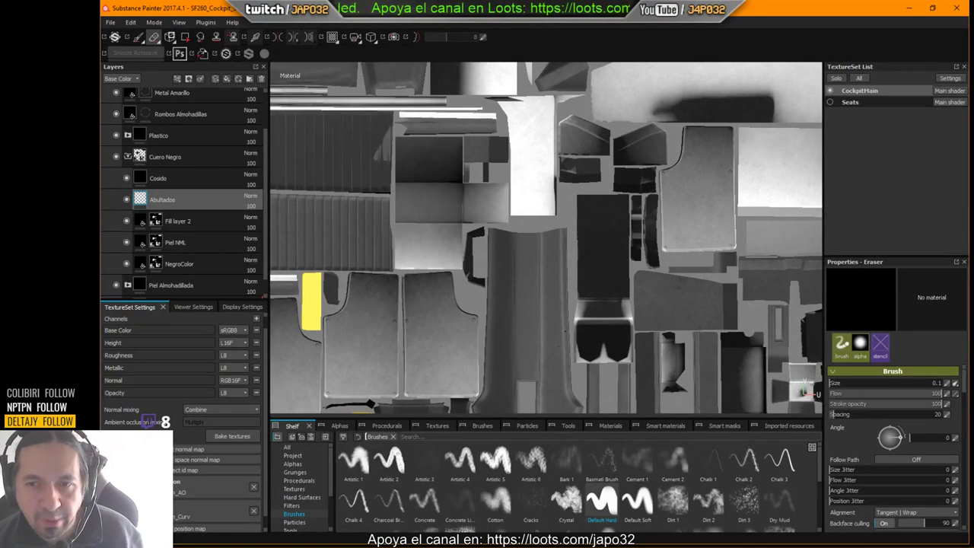
{"action": "left_click", "coordinate": [138, 37]}
{"action": "scroll", "coordinate": [890, 447], "scroll_direction": "down", "scroll_amount": 4}
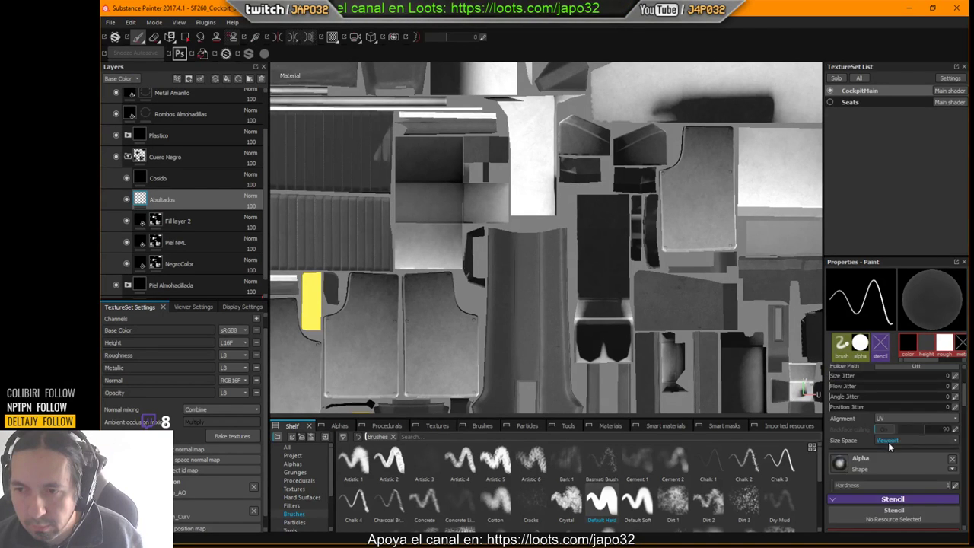
{"action": "left_click", "coordinate": [896, 460]}
{"action": "left_click_drag", "start_coordinate": [841, 434], "coordinate": [924, 398]}
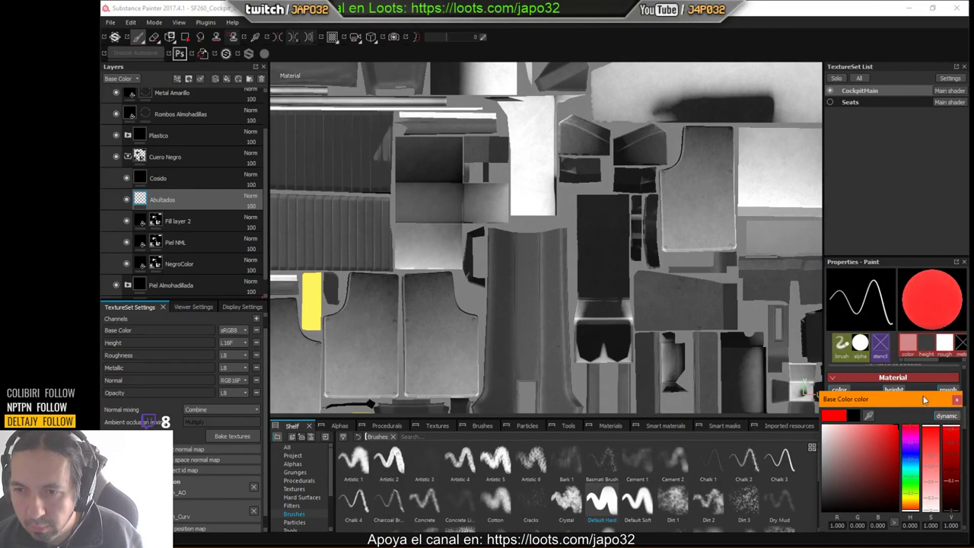
{"action": "middle_click_drag", "start_coordinate": [715, 228], "coordinate": [693, 332], "text": "alt"}
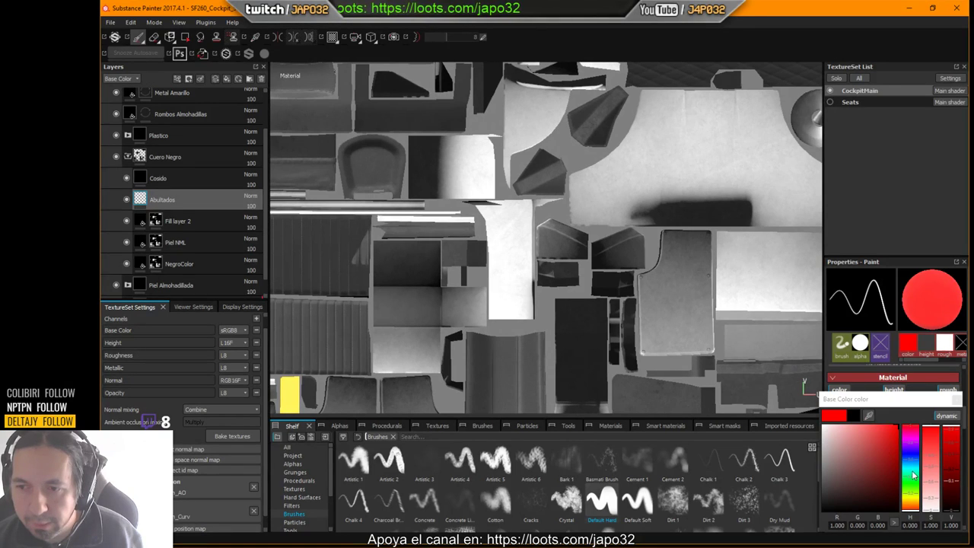
{"action": "left_click_drag", "start_coordinate": [910, 470], "coordinate": [912, 480]}
{"action": "left_click_drag", "start_coordinate": [881, 452], "coordinate": [901, 421]}
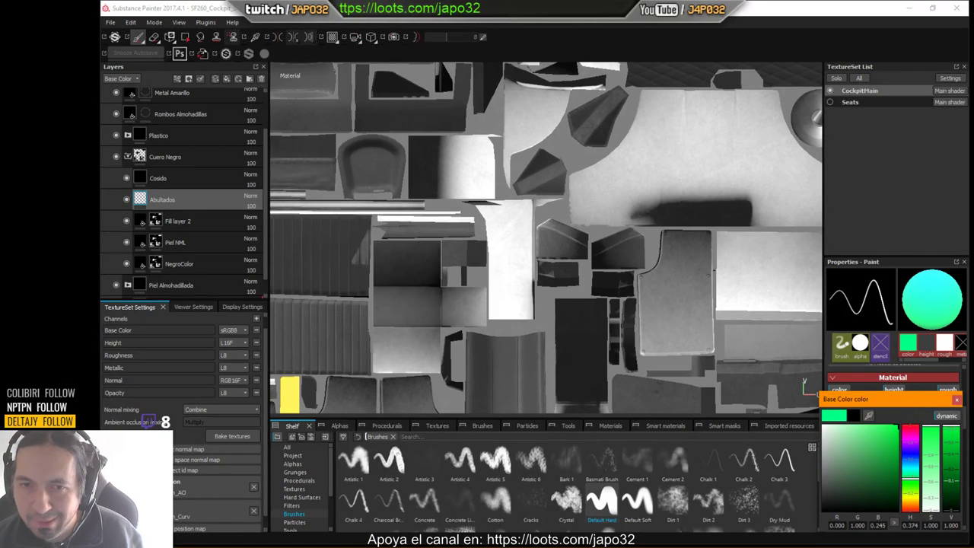
Scribble a green marker on the console surface beside the white strip in the 3D view.
{"action": "middle_click_drag", "start_coordinate": [652, 231], "coordinate": [610, 352], "text": "alt"}
{"action": "scroll", "coordinate": [646, 254], "scroll_direction": "down", "scroll_amount": 3}
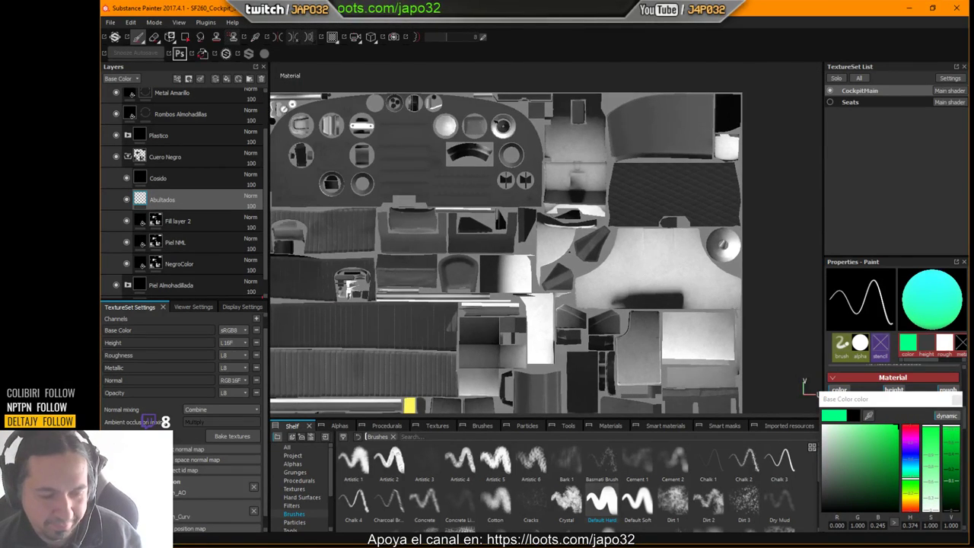
{"action": "key", "text": "F2"}
{"action": "mouse_move", "coordinate": [542, 221]}
{"action": "left_mouse_down"}
{"action": "mouse_move", "coordinate": [569, 224]}
{"action": "mouse_move", "coordinate": [578, 194]}
{"action": "mouse_move", "coordinate": [601, 220]}
{"action": "mouse_move", "coordinate": [605, 293]}
{"action": "left_mouse_up"}
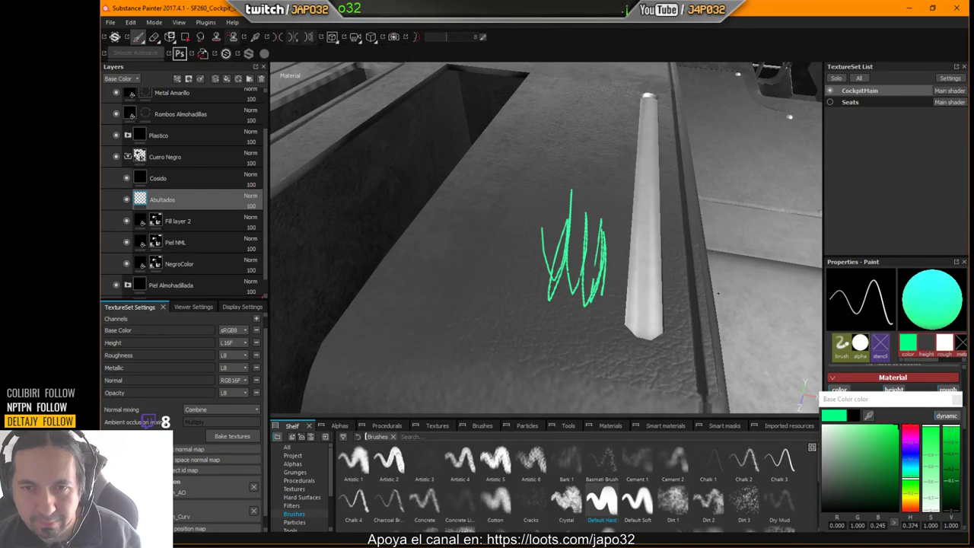
Find the green marker in the full UV layout to identify the console surface's island.
{"action": "key", "text": "F3"}
{"action": "middle_click_drag", "start_coordinate": [483, 269], "coordinate": [609, 288], "text": "alt"}
{"action": "right_click_drag", "start_coordinate": [608, 288], "coordinate": [570, 315], "text": "alt"}
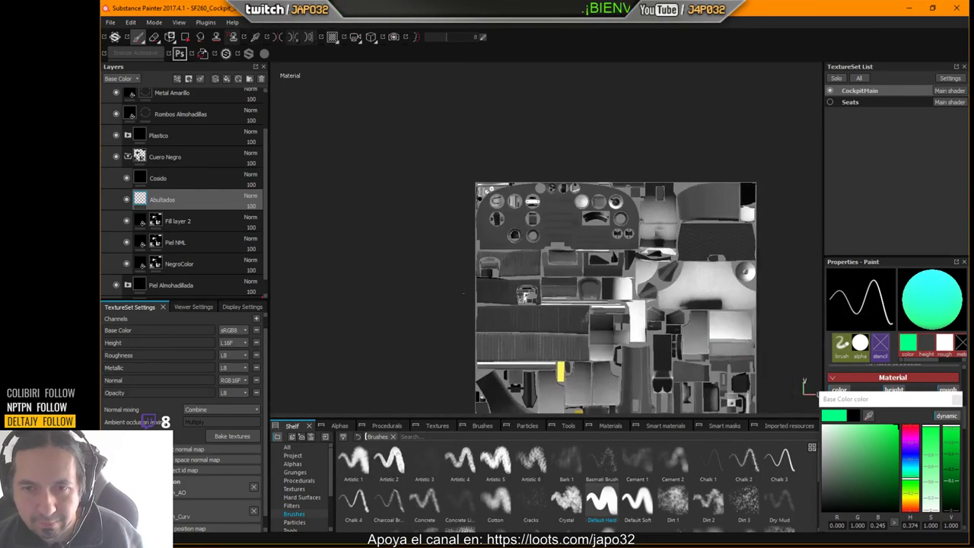
{"action": "middle_click_drag", "start_coordinate": [570, 315], "coordinate": [487, 200], "text": "alt"}
{"action": "scroll", "coordinate": [475, 329], "scroll_direction": "up", "scroll_amount": 5}
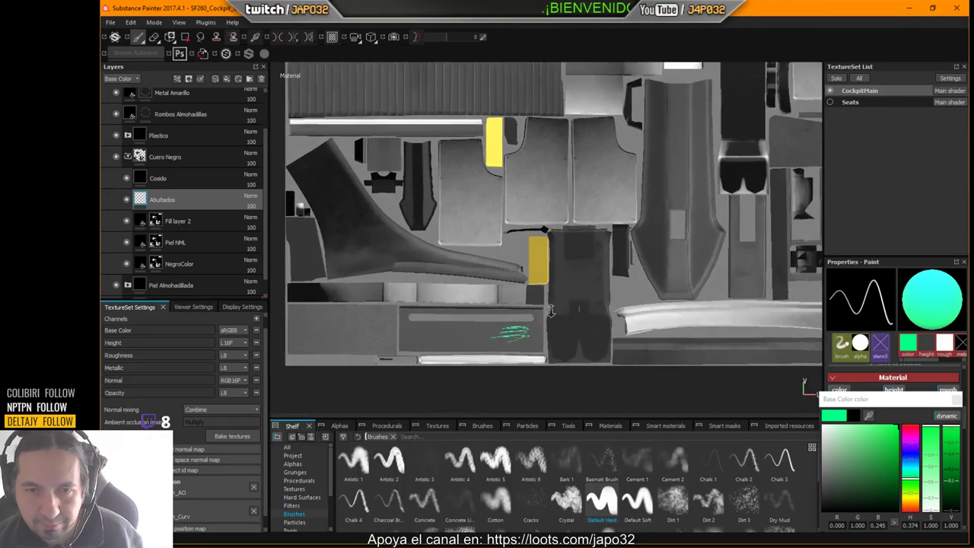
Undo the green scribble and frame the console surface's island in the UV view.
{"action": "key", "text": "F1"}
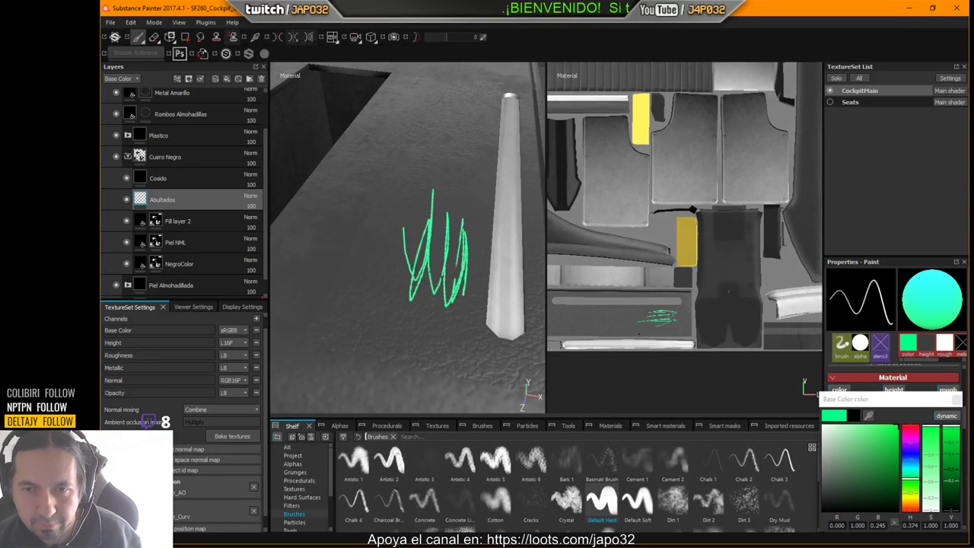
{"action": "key", "text": "ctrl+z"}
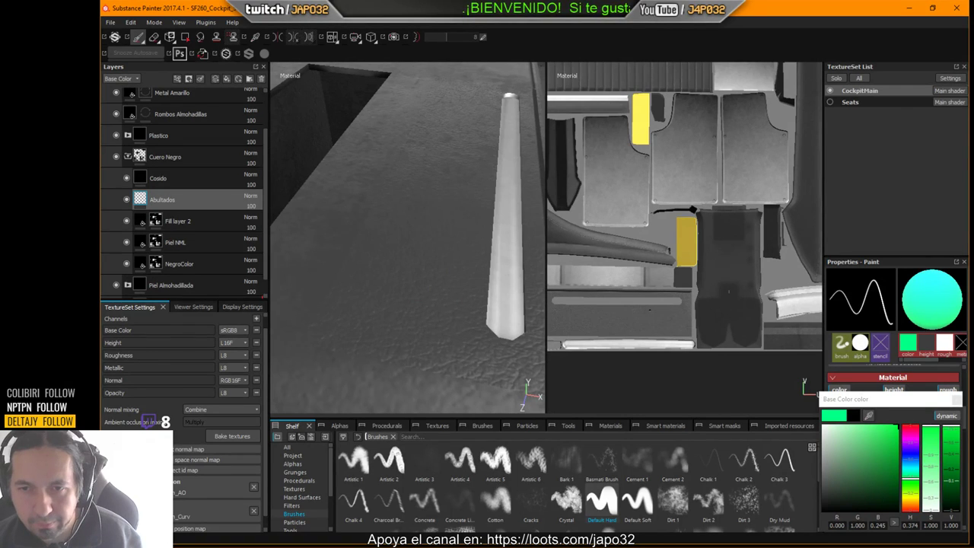
{"action": "key", "text": "F3"}
{"action": "middle_click_drag", "start_coordinate": [496, 318], "coordinate": [644, 272], "text": "alt"}
{"action": "scroll", "coordinate": [593, 280], "scroll_direction": "up", "scroll_amount": 6}
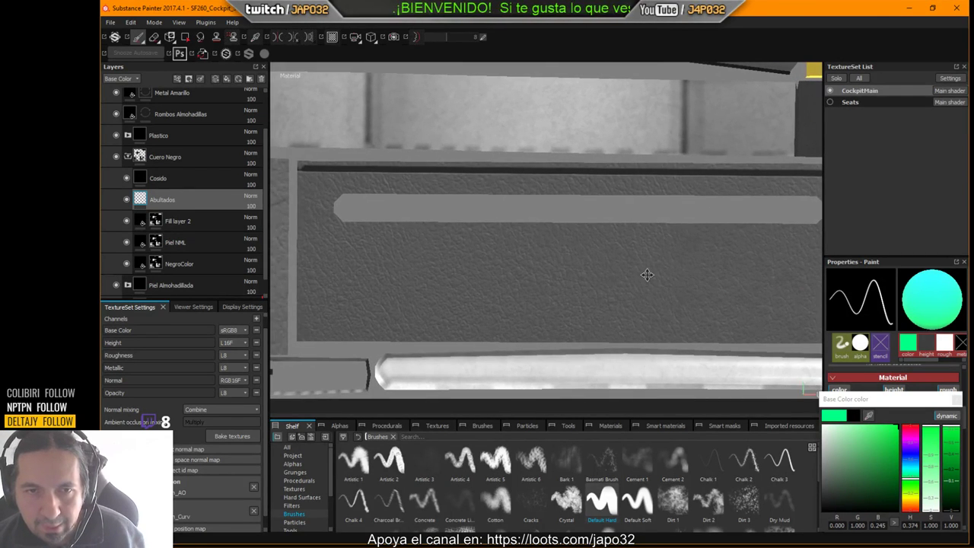
Switch the Piel NML fill layer's projection to UV projection.
{"action": "left_click", "coordinate": [157, 242]}
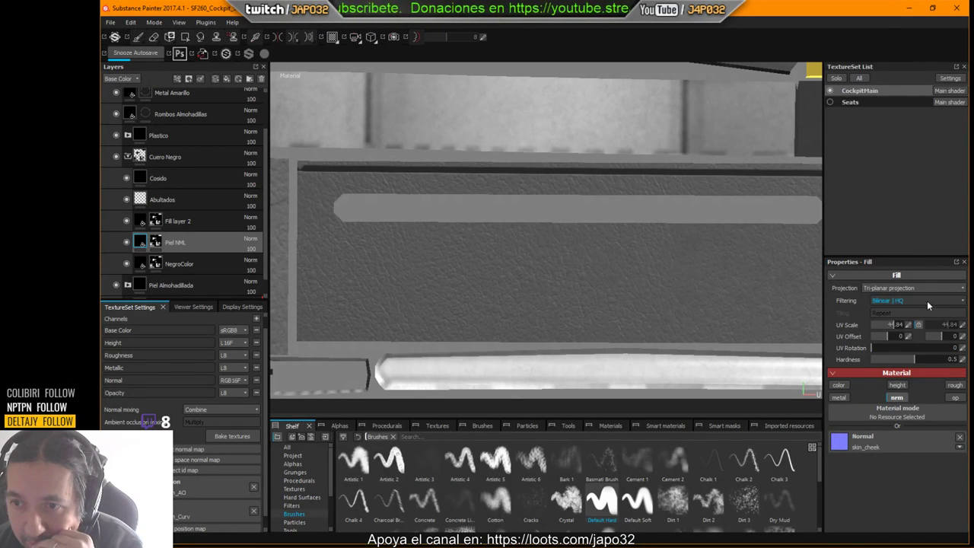
{"action": "left_click", "coordinate": [909, 289]}
{"action": "left_click", "coordinate": [887, 302]}
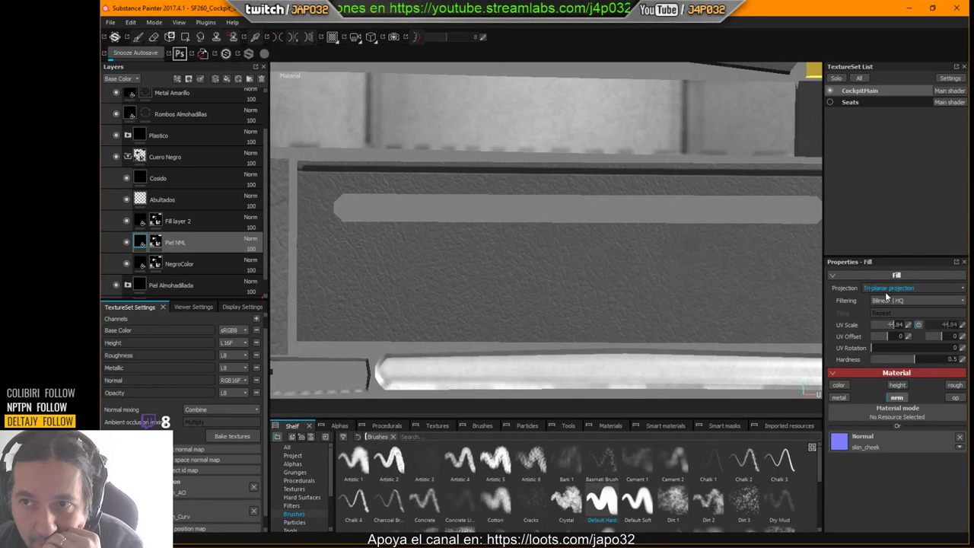
{"action": "left_click", "coordinate": [889, 289]}
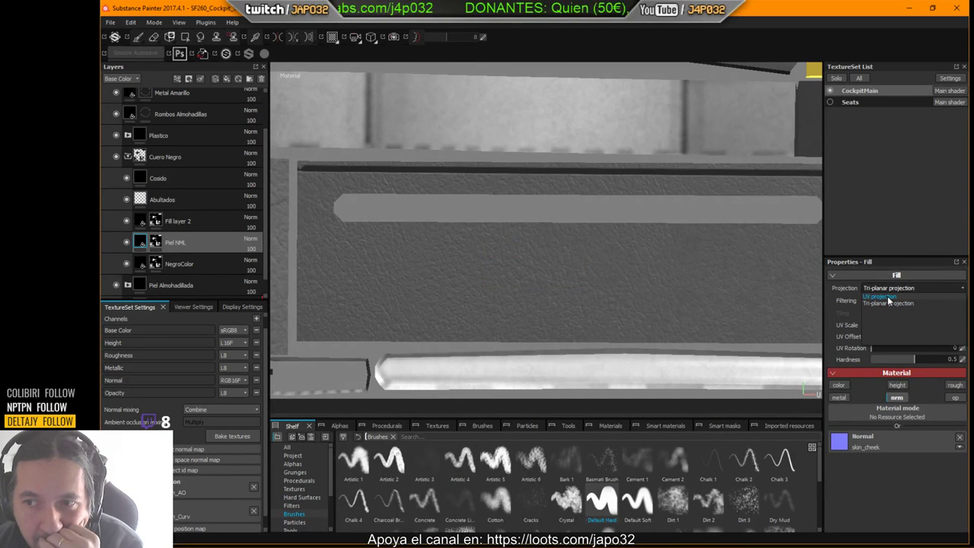
{"action": "left_click", "coordinate": [888, 298]}
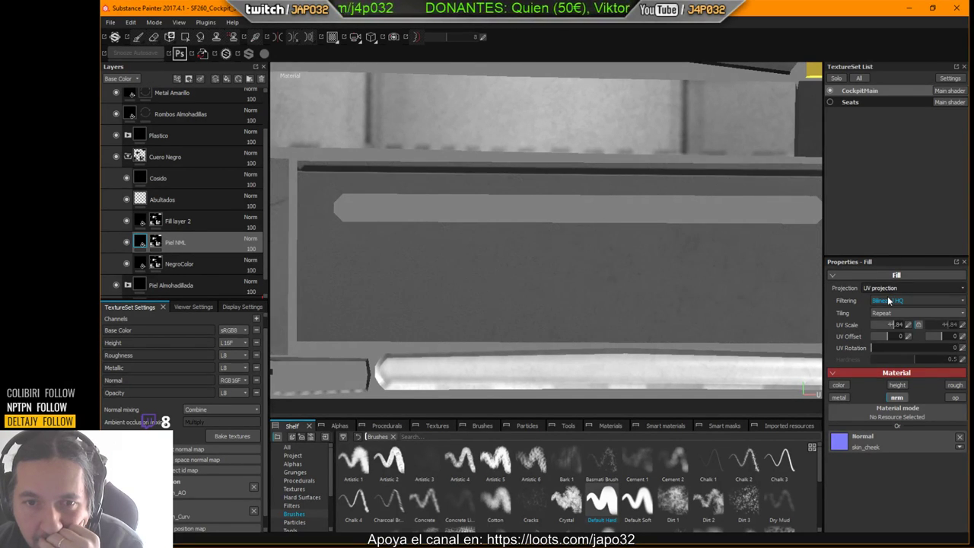
Examine the leather grain on the console surface and its rounded edge in the UV and 3D views.
{"action": "right_click_drag", "start_coordinate": [460, 300], "coordinate": [831, 283], "text": "alt"}
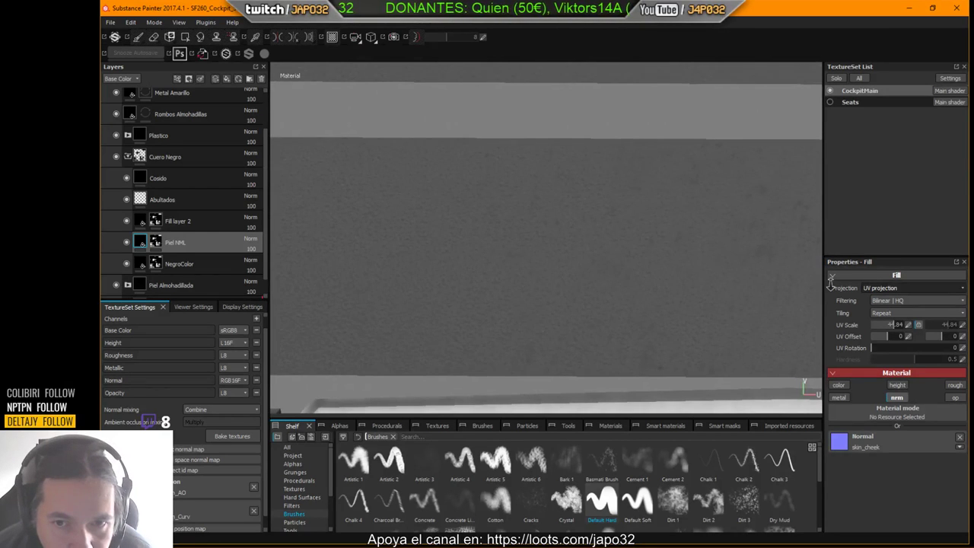
{"action": "scroll", "coordinate": [642, 282], "scroll_direction": "down", "scroll_amount": 2}
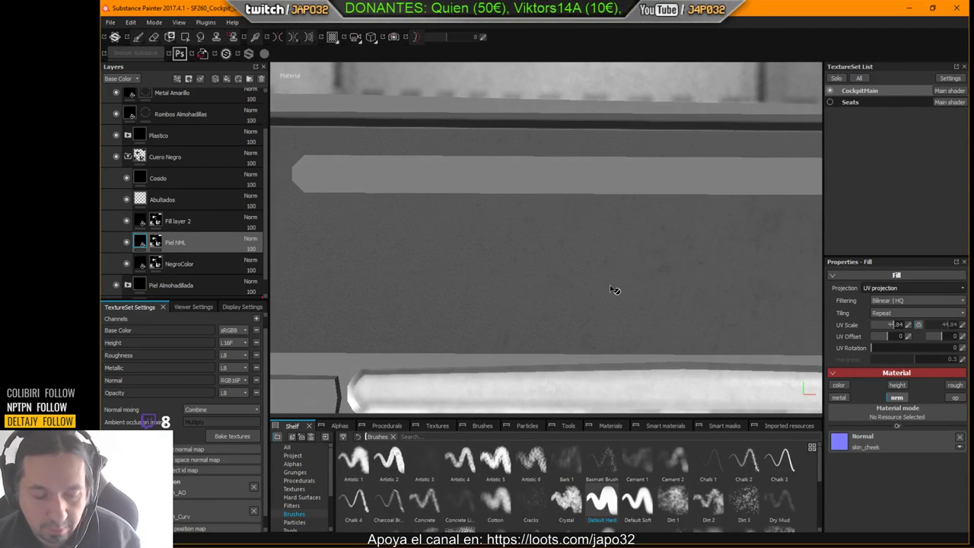
{"action": "key", "text": "F1"}
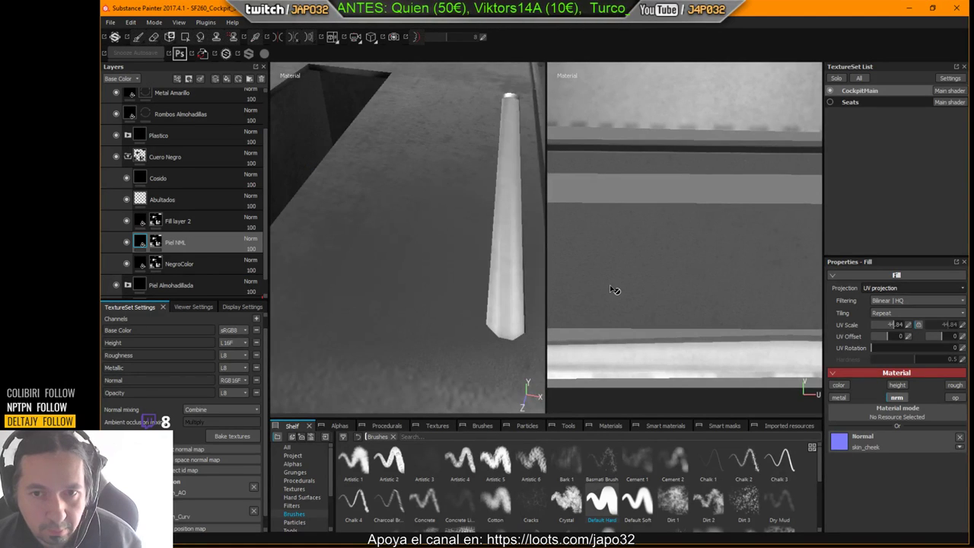
{"action": "right_click_drag", "start_coordinate": [500, 293], "coordinate": [678, 268], "text": "alt"}
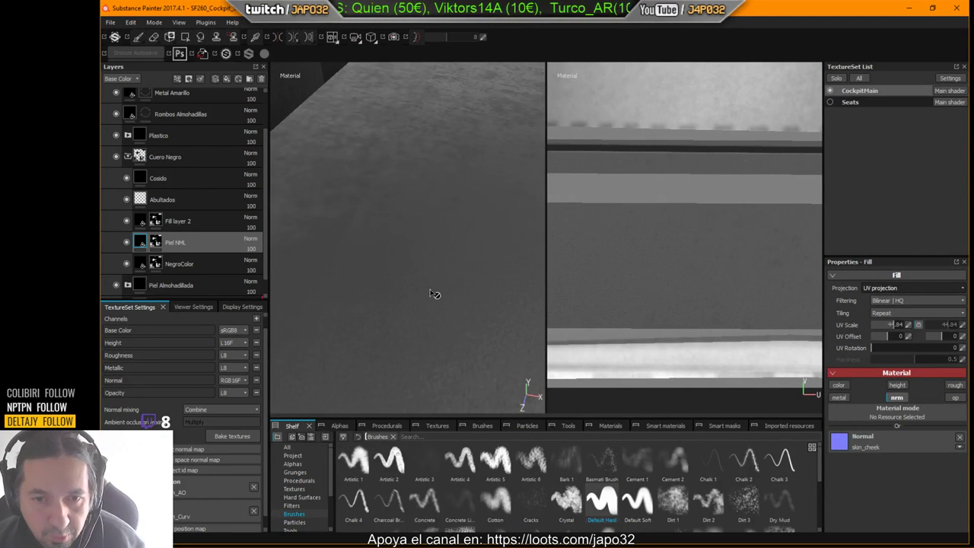
{"action": "left_click_drag", "start_coordinate": [464, 292], "coordinate": [330, 196], "text": "alt"}
{"action": "left_click_drag", "start_coordinate": [439, 246], "coordinate": [426, 200], "text": "alt"}
{"action": "right_click_drag", "start_coordinate": [426, 199], "coordinate": [166, 190], "text": "alt"}
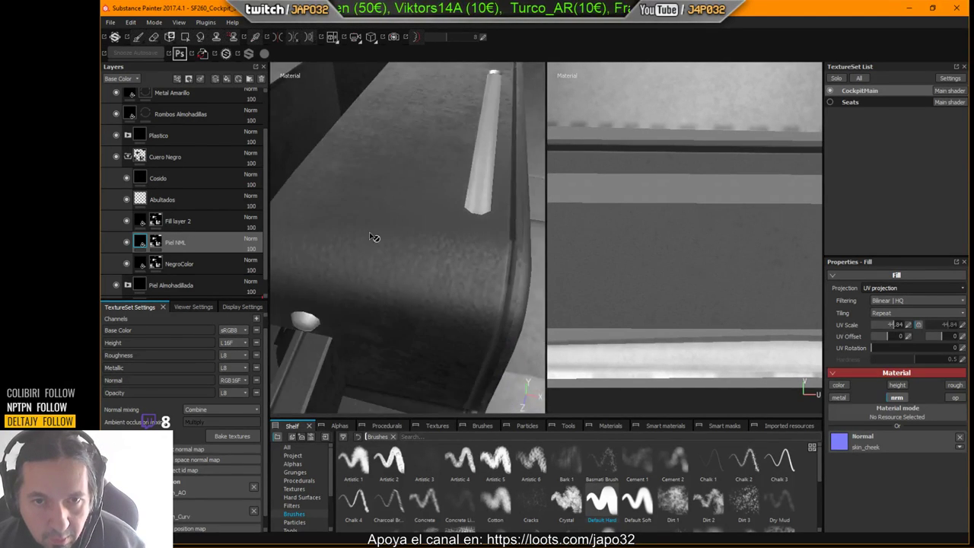
{"action": "left_click_drag", "start_coordinate": [375, 237], "coordinate": [391, 306], "text": "alt"}
{"action": "right_click_drag", "start_coordinate": [391, 306], "coordinate": [480, 191], "text": "alt"}
{"action": "scroll", "coordinate": [481, 190], "scroll_direction": "up", "scroll_amount": 2}
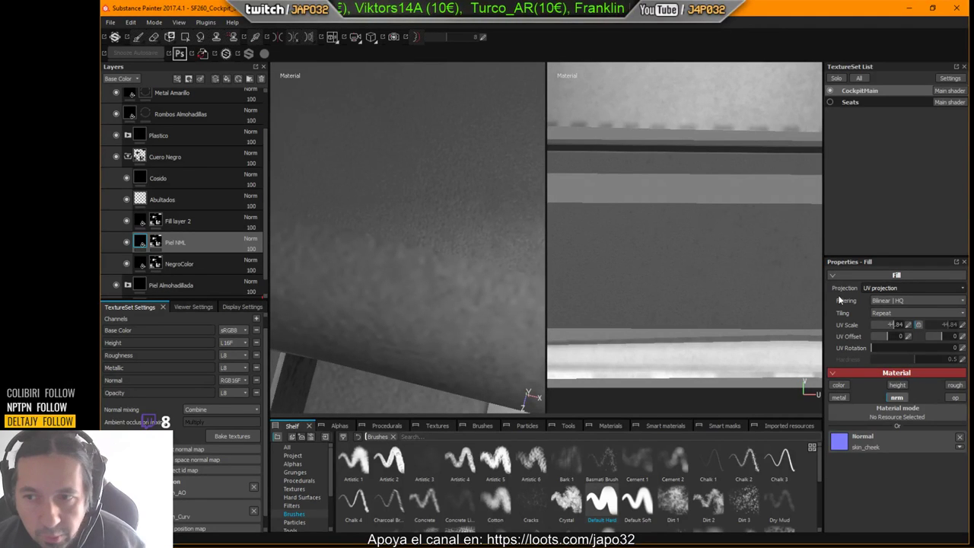
Set the Piel NML layer's projection to Tri-planar projection and check the grain across the console island.
{"action": "left_click", "coordinate": [900, 290]}
{"action": "left_click", "coordinate": [893, 303]}
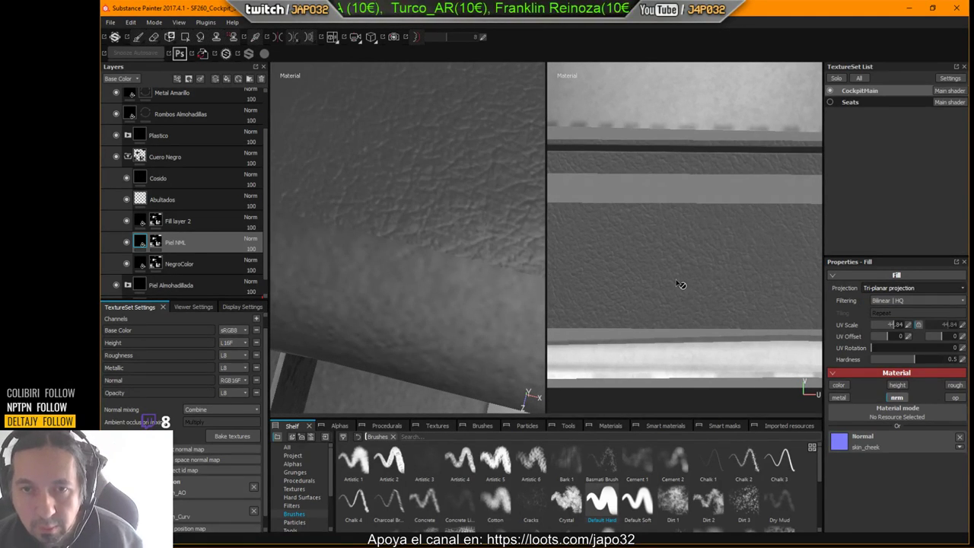
{"action": "key", "text": "F2"}
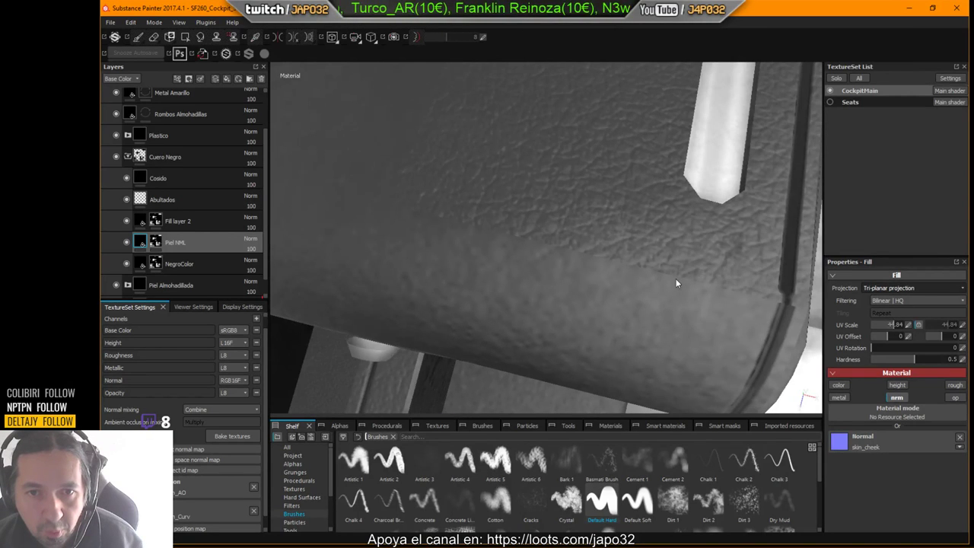
{"action": "key", "text": "F3"}
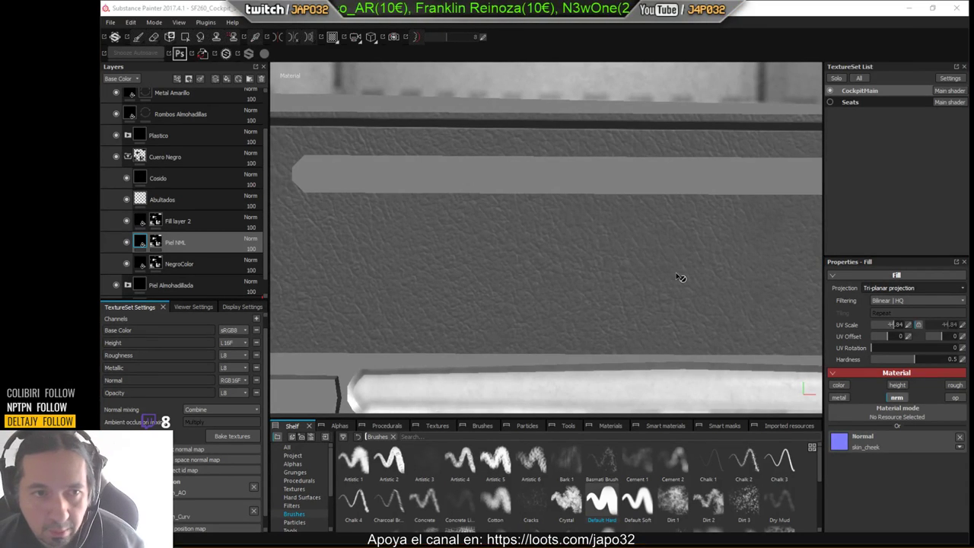
{"action": "scroll", "coordinate": [561, 213], "scroll_direction": "down", "scroll_amount": 3}
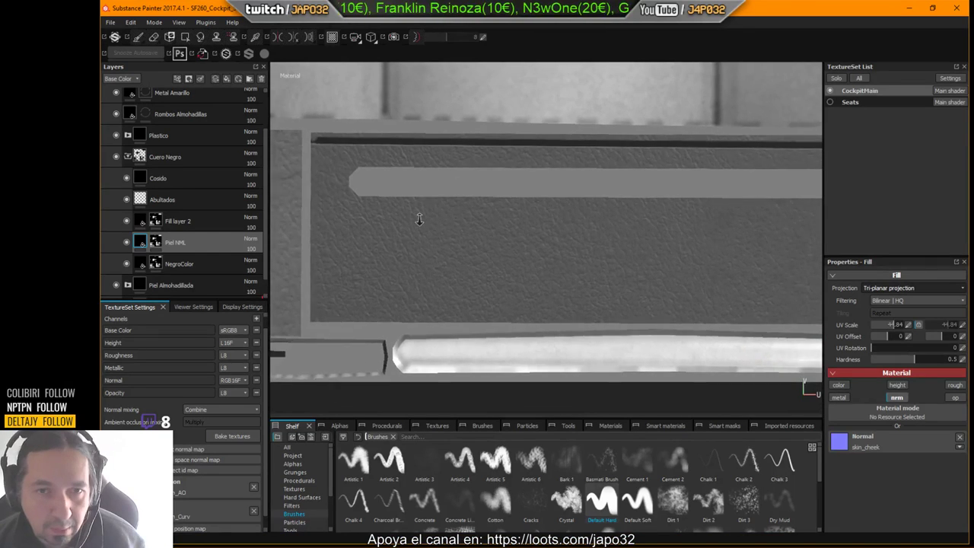
{"action": "middle_click_drag", "start_coordinate": [600, 248], "coordinate": [546, 260], "text": "alt"}
{"action": "right_click_drag", "start_coordinate": [546, 261], "coordinate": [537, 261], "text": "alt"}
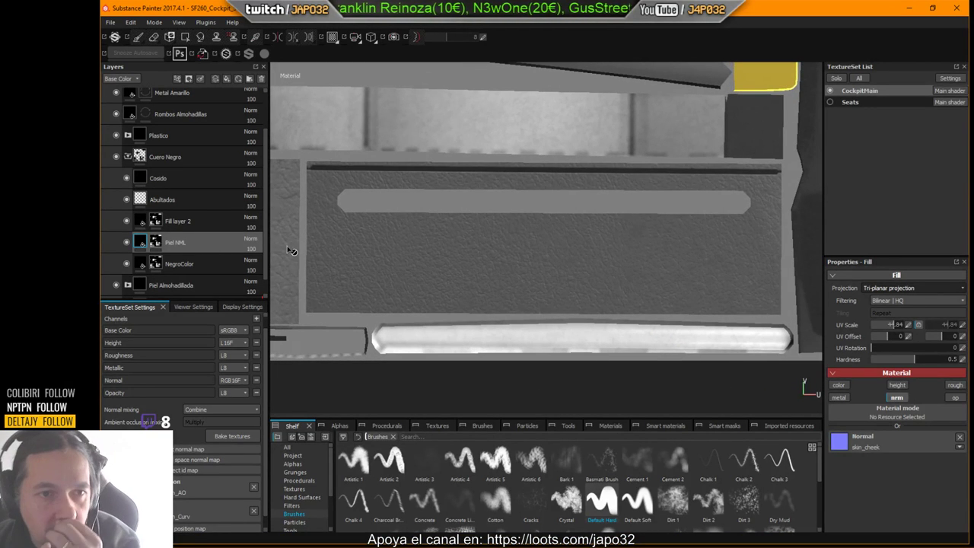
Add a paint effect to the Piel NML layer's content and load the Blur tool with a smaller brush.
{"action": "right_click", "coordinate": [153, 245]}
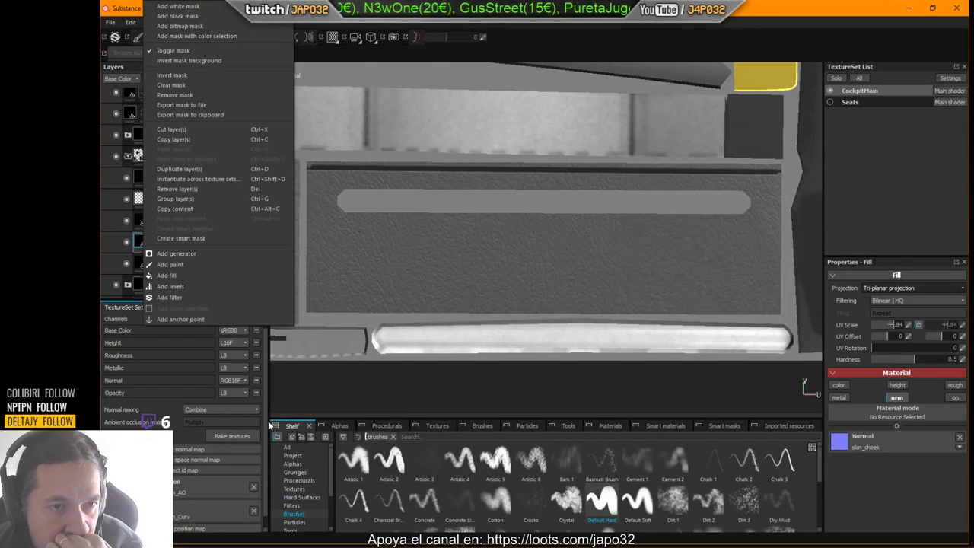
{"action": "left_click", "coordinate": [175, 265]}
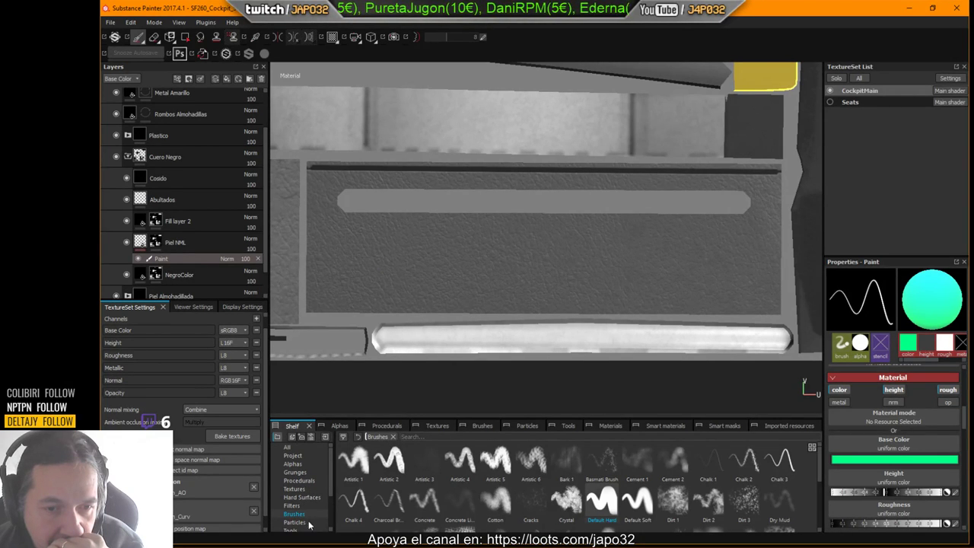
{"action": "scroll", "coordinate": [291, 511], "scroll_direction": "down", "scroll_amount": 2}
{"action": "left_click", "coordinate": [291, 506]}
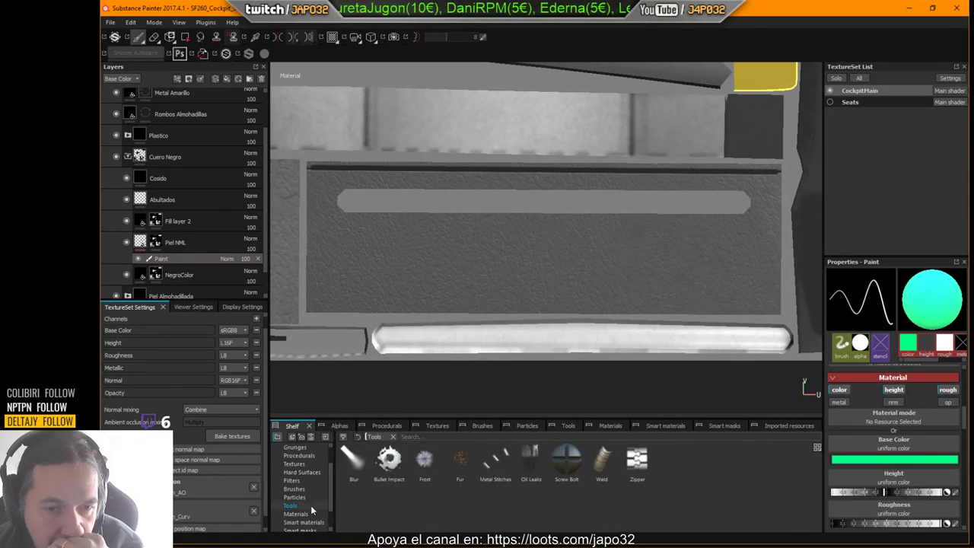
{"action": "left_click", "coordinate": [361, 462]}
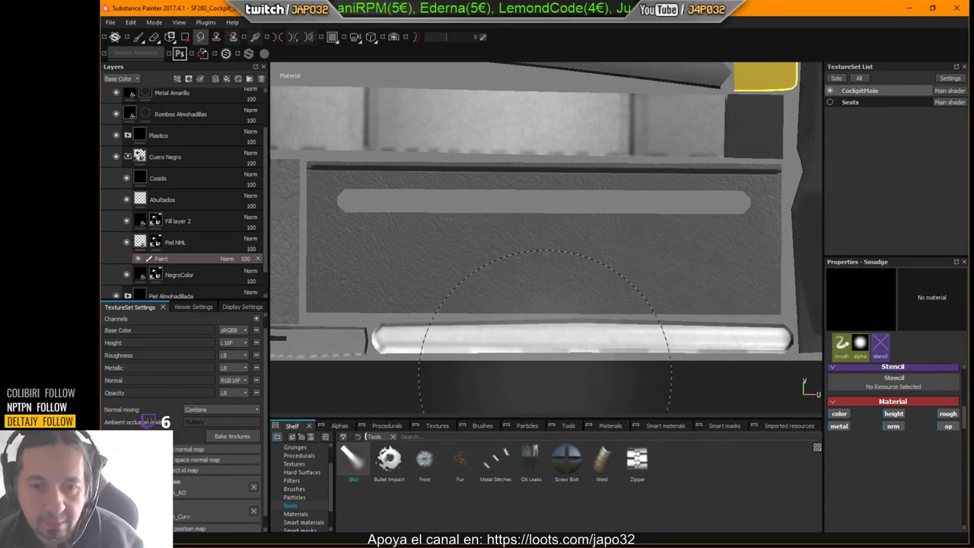
{"action": "right_click_drag", "start_coordinate": [550, 270], "coordinate": [449, 268], "text": "ctrl"}
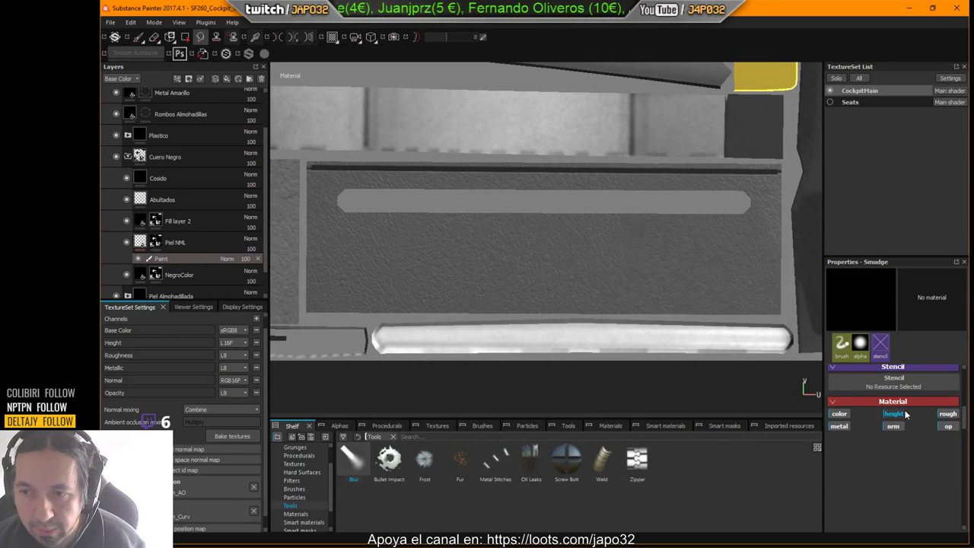
Limit the Blur tool to the normal channel by disabling color, metal, height, rough and opacity.
{"action": "left_click", "coordinate": [839, 413]}
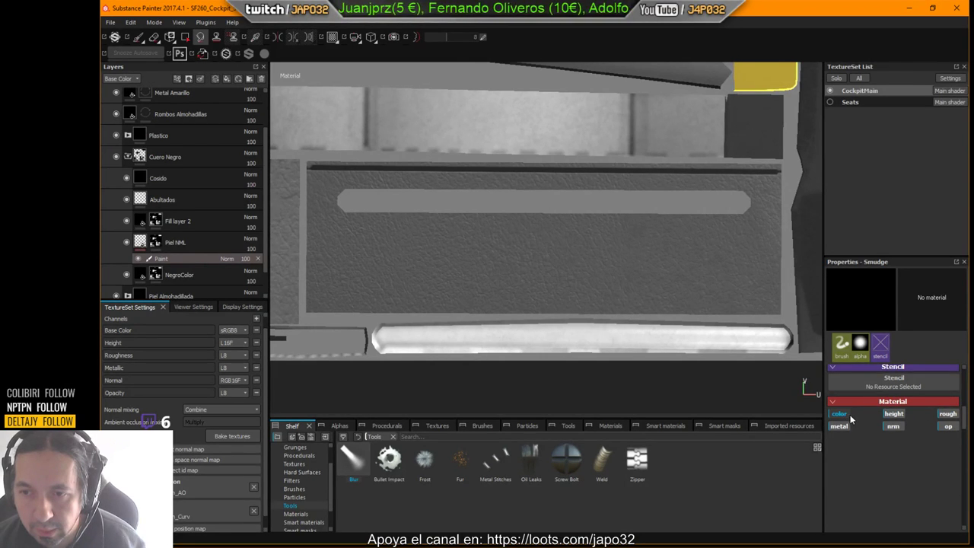
{"action": "left_click", "coordinate": [839, 426]}
{"action": "left_click", "coordinate": [893, 413]}
{"action": "left_click", "coordinate": [947, 413]}
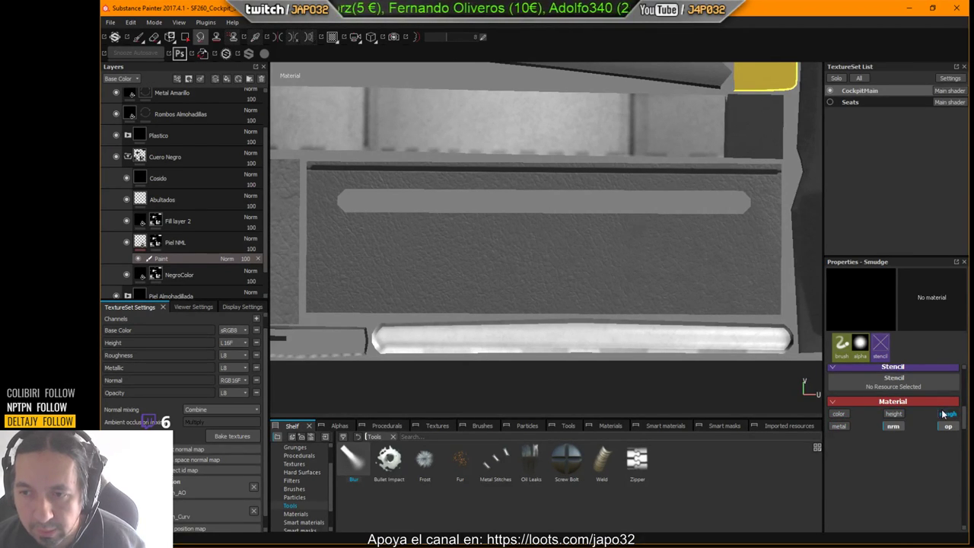
{"action": "left_click", "coordinate": [948, 426]}
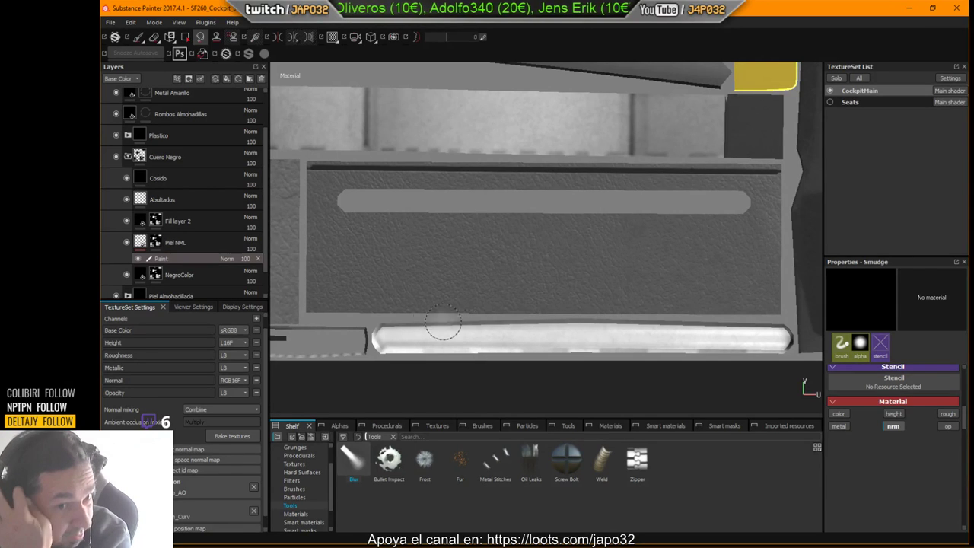
Select the Piel NML paint effect and adjust the blur brush size over the console island.
{"action": "double_click", "coordinate": [173, 257]}
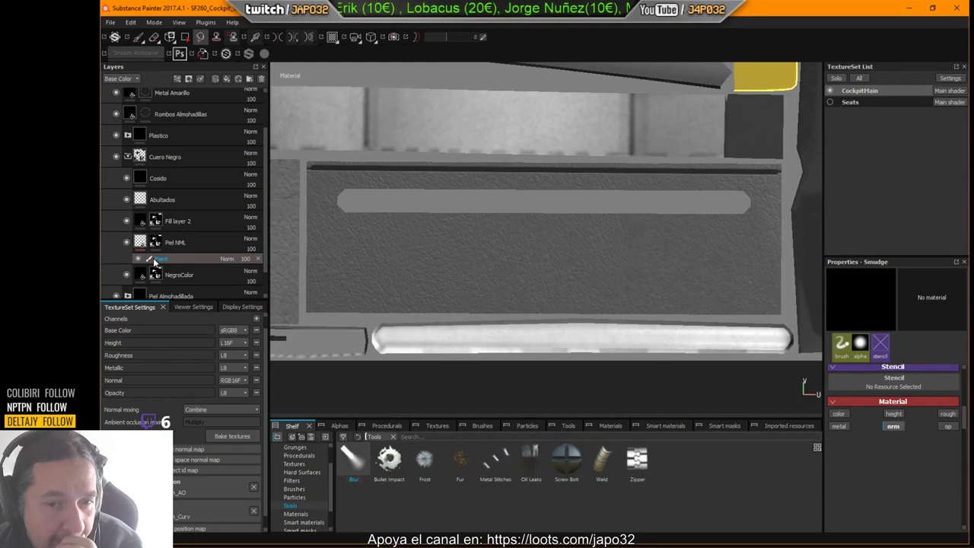
{"action": "left_click", "coordinate": [153, 258]}
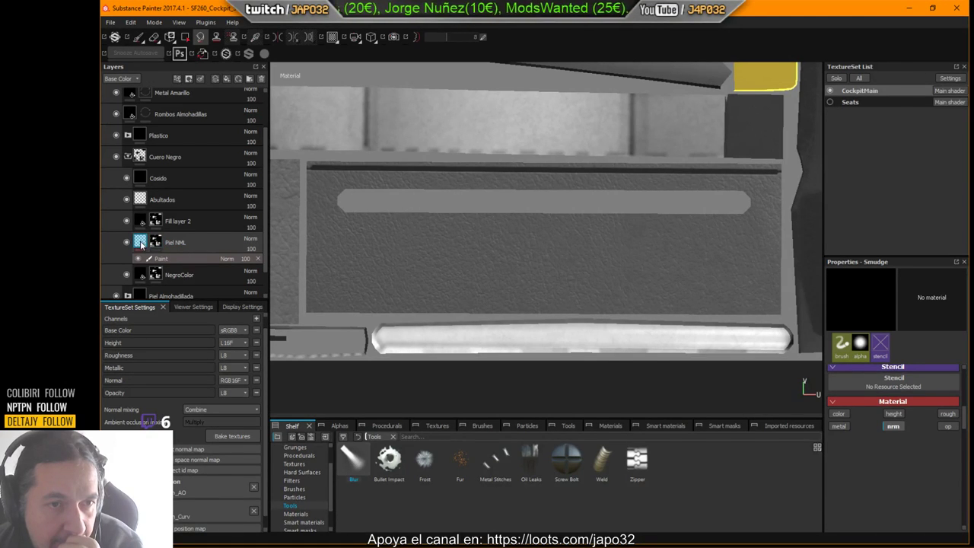
{"action": "mouse_move", "coordinate": [142, 245]}
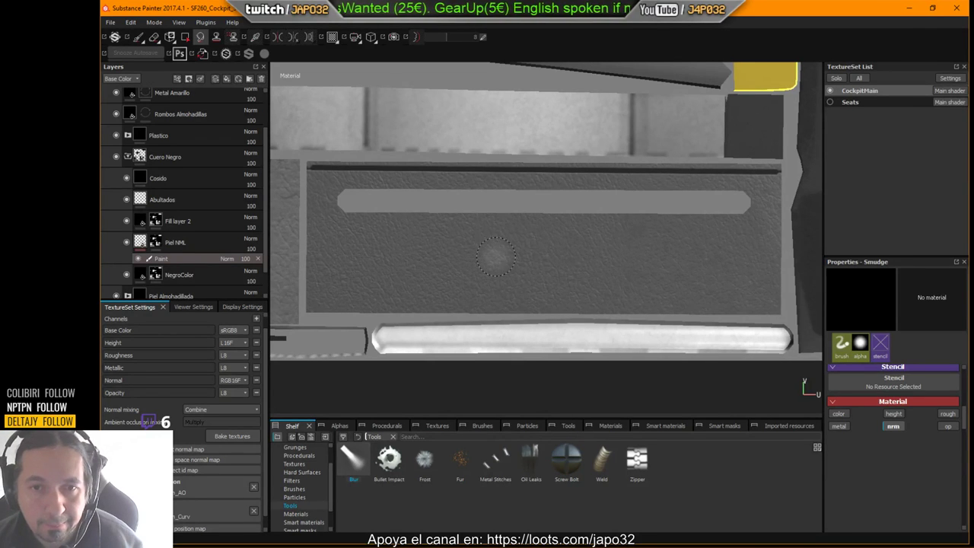
{"action": "right_click_drag", "start_coordinate": [494, 258], "coordinate": [523, 258], "text": "ctrl"}
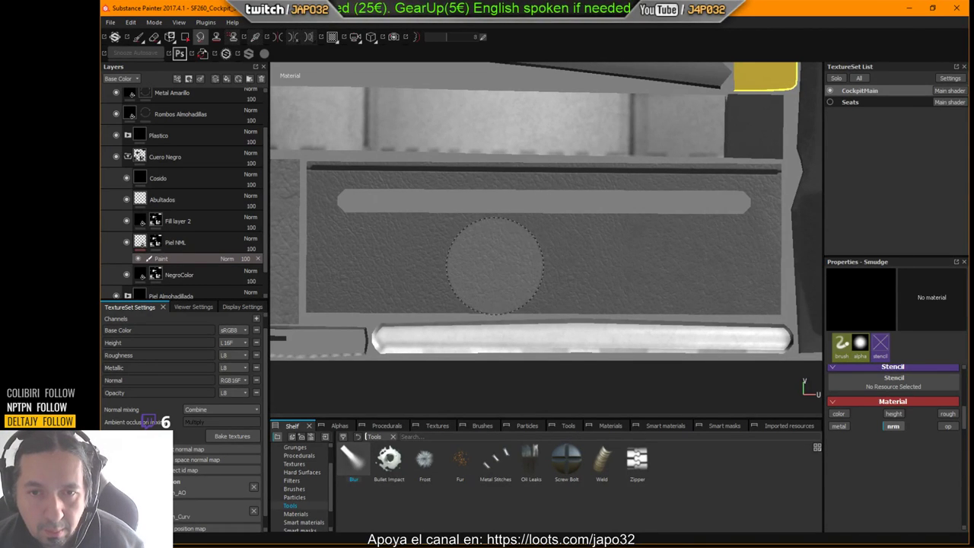
{"action": "key", "text": "bracketleft"}
{"action": "key", "text": "bracketleft"}
{"action": "key", "text": "bracketleft"}
{"action": "key", "text": "bracketleft"}
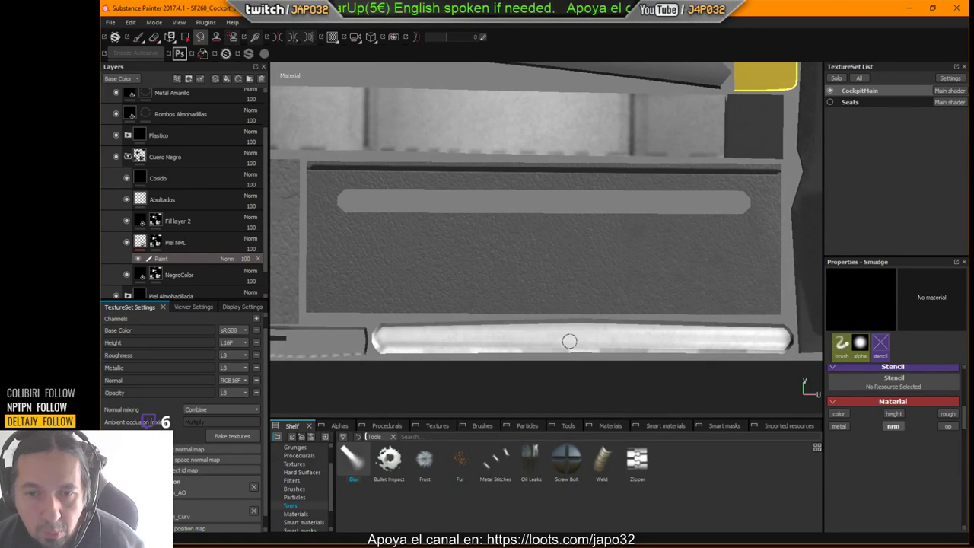
Remove the paint effect from the Piel NML layer's content.
{"action": "left_click", "coordinate": [258, 261]}
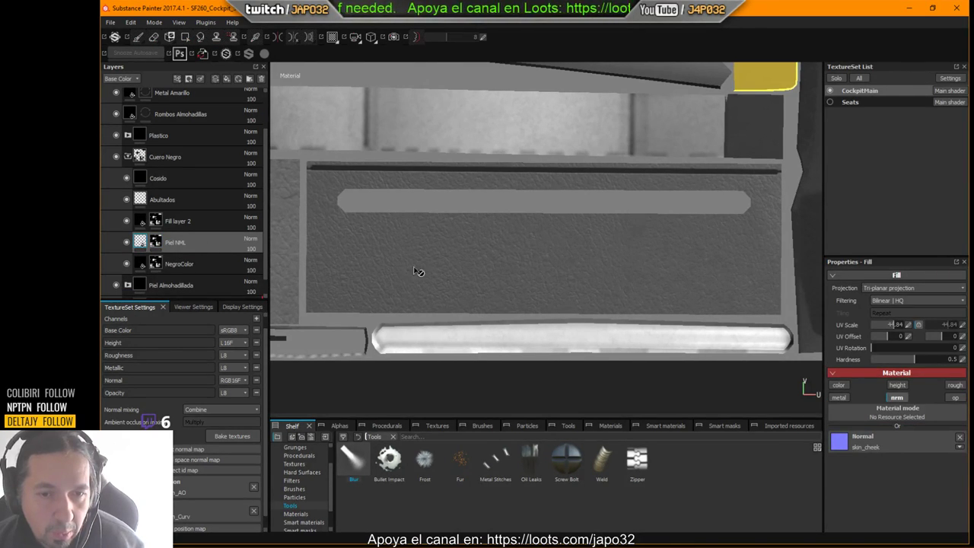
Try softening the leather grain with a Blur filter on the Piel NML layer's content, setting the blur intensity to 0.28.
{"action": "right_click", "coordinate": [140, 245]}
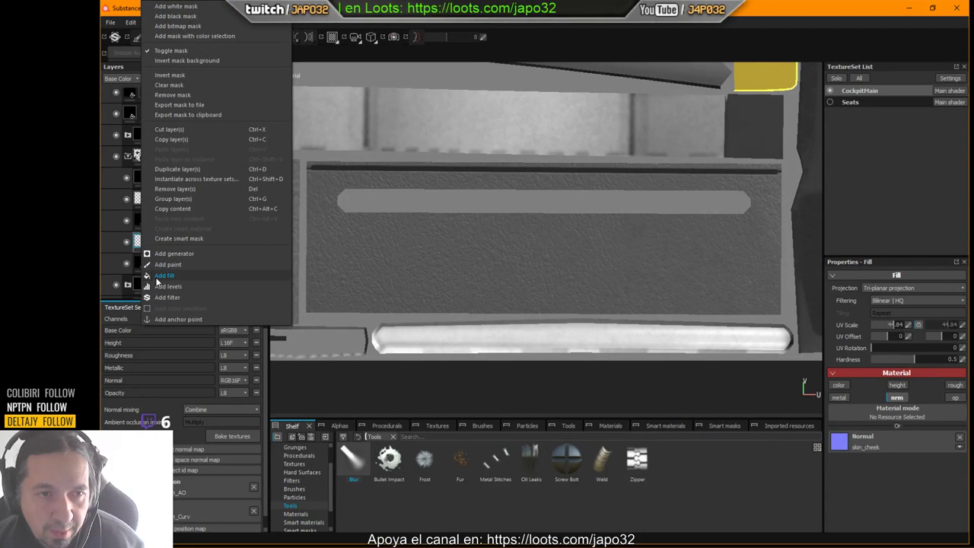
{"action": "left_click", "coordinate": [165, 297]}
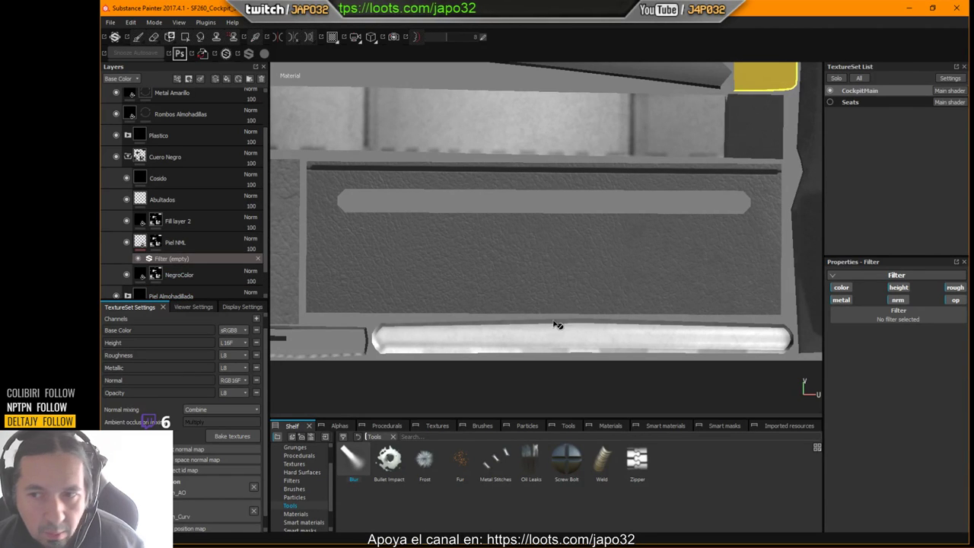
{"action": "left_click", "coordinate": [899, 320]}
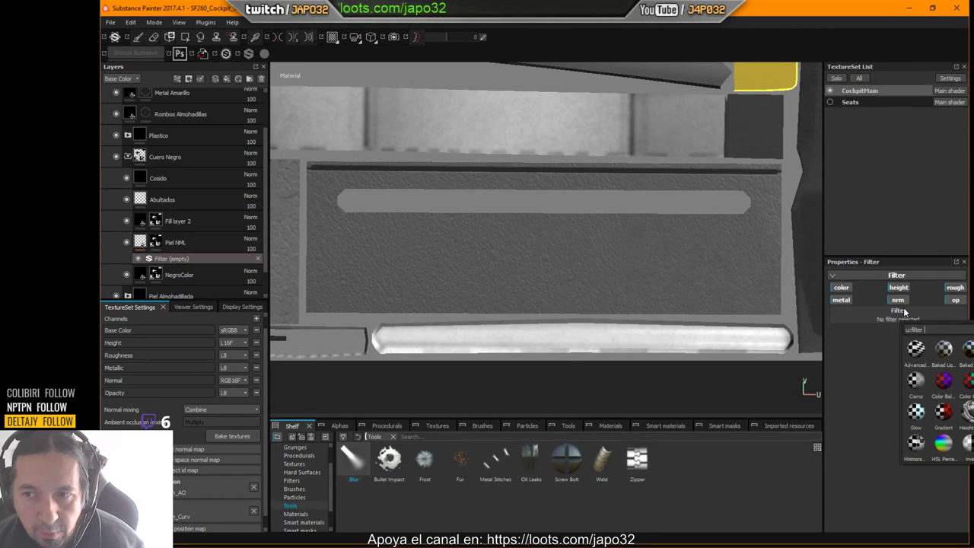
{"action": "left_click", "coordinate": [973, 349]}
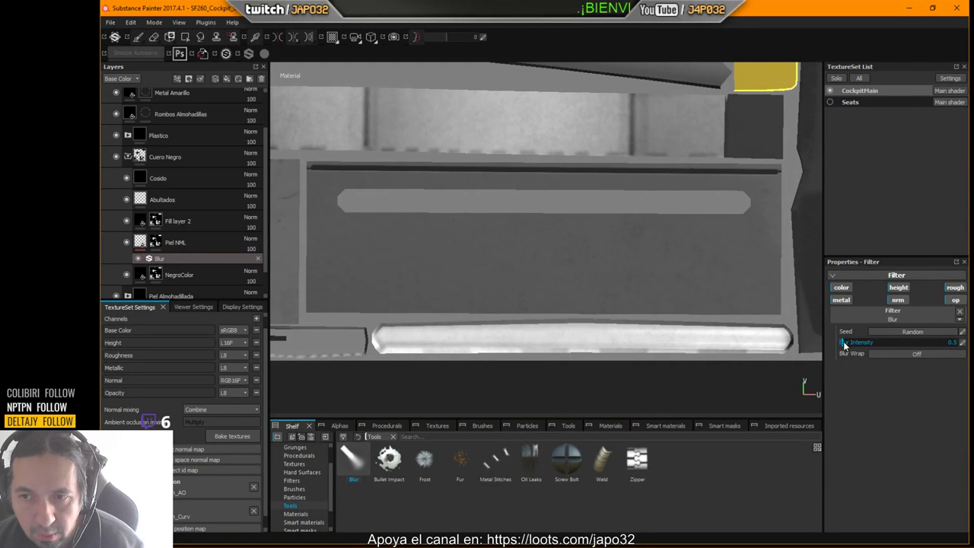
{"action": "left_click_drag", "start_coordinate": [843, 343], "coordinate": [839, 344]}
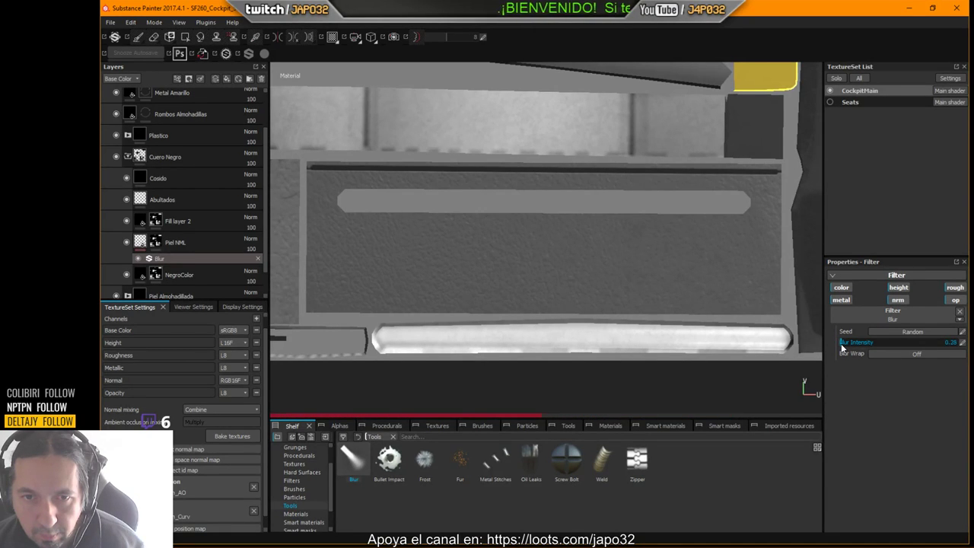
{"action": "left_click_drag", "start_coordinate": [840, 344], "coordinate": [842, 348]}
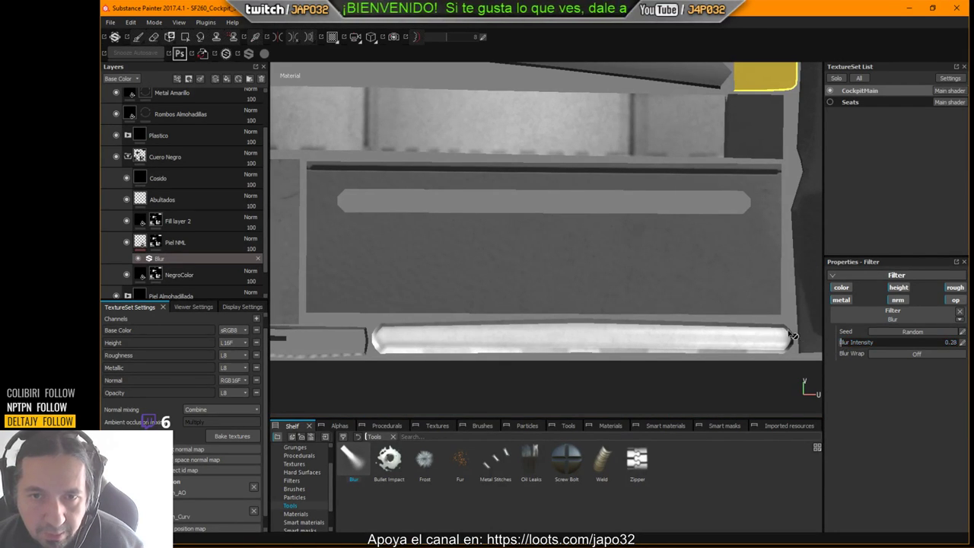
Remove the Blur filter from the Piel NML layer.
{"action": "right_click", "coordinate": [181, 259]}
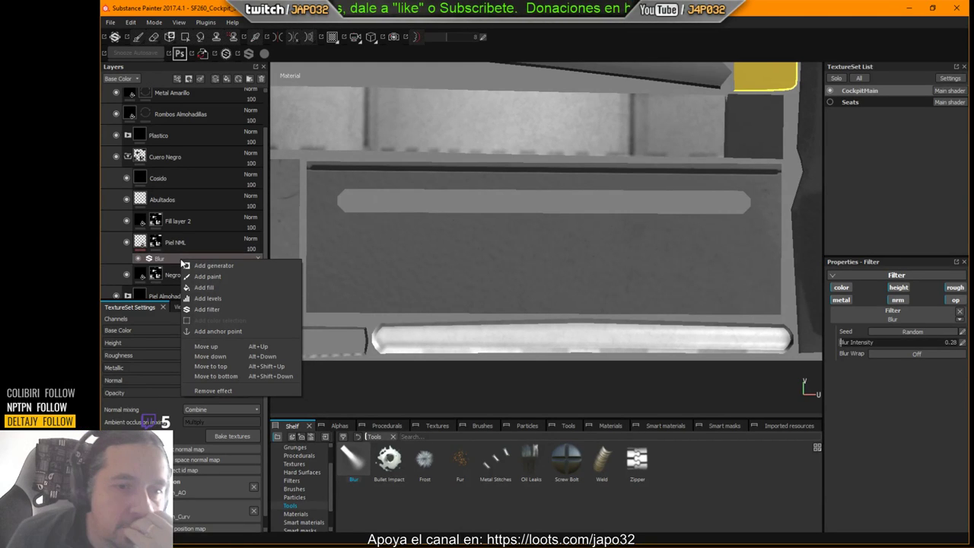
{"action": "left_click", "coordinate": [266, 254]}
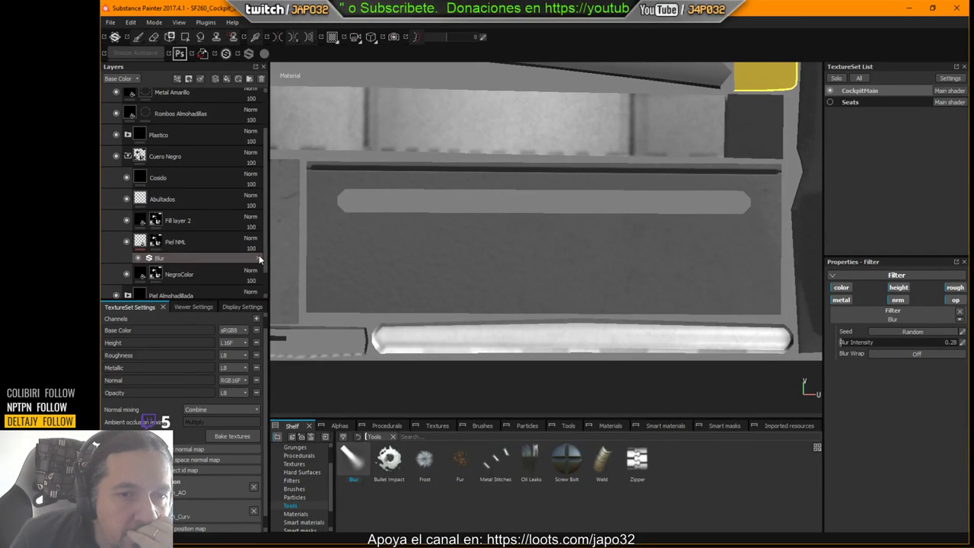
{"action": "key", "text": "Delete"}
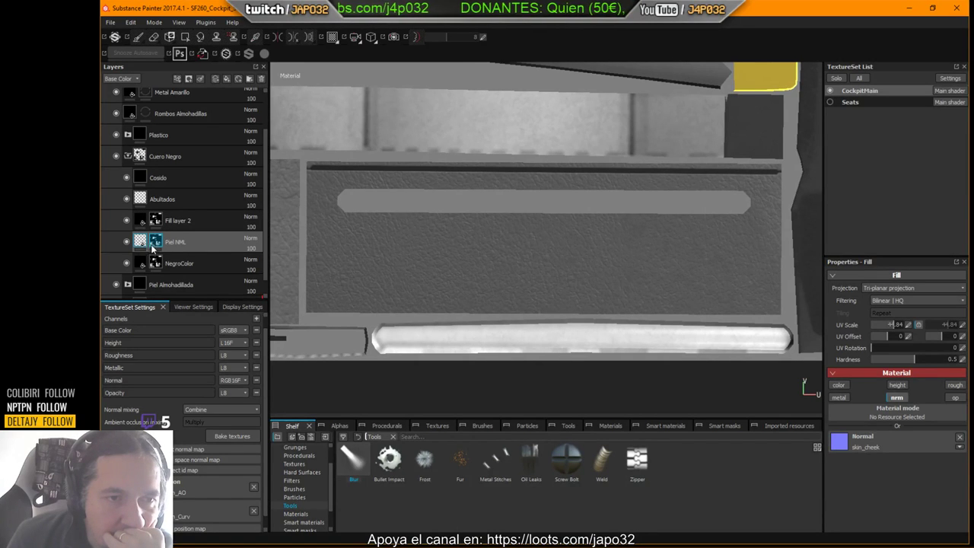
Try a Levels effect on the Piel NML content's Normal channel with the midtone at 0.956, and remove the effect.
{"action": "mouse_move", "coordinate": [141, 242]}
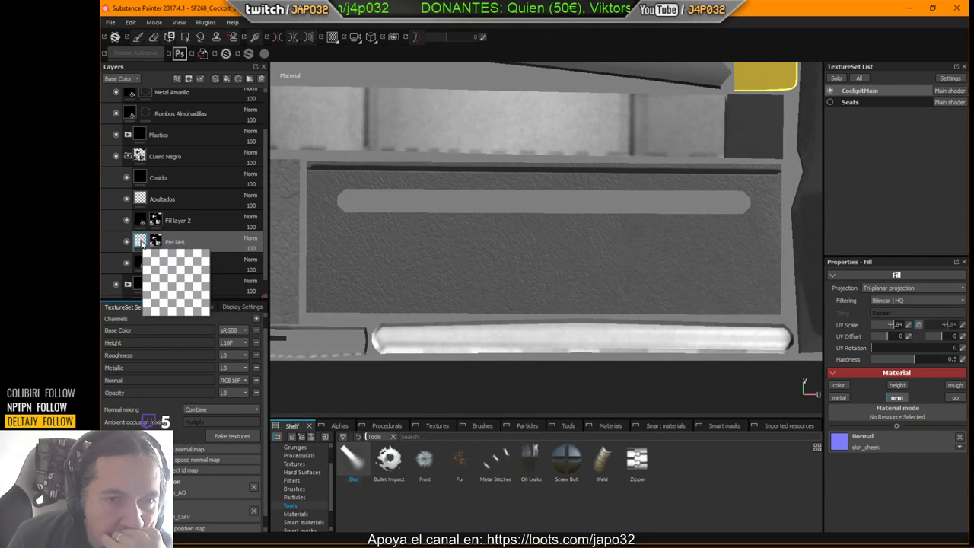
{"action": "right_click", "coordinate": [141, 242]}
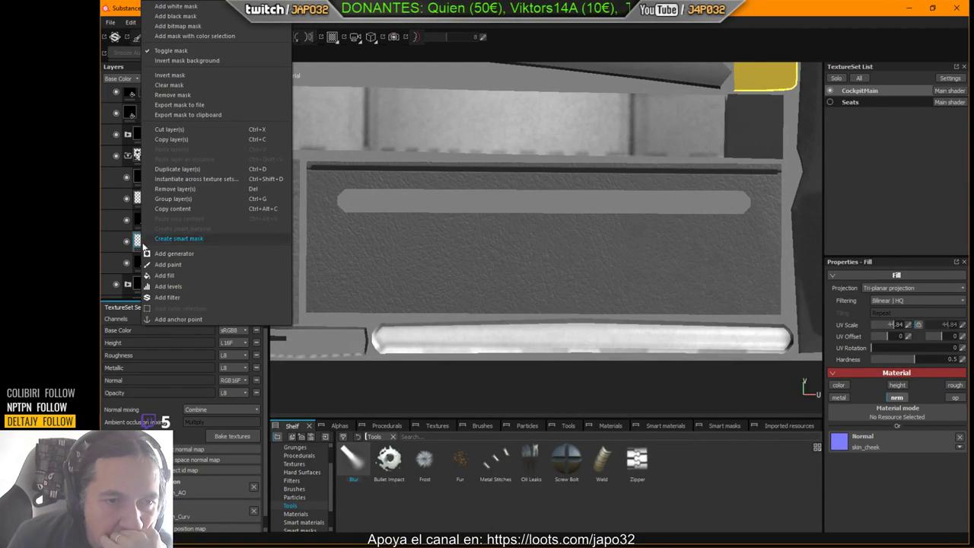
{"action": "left_click", "coordinate": [168, 286]}
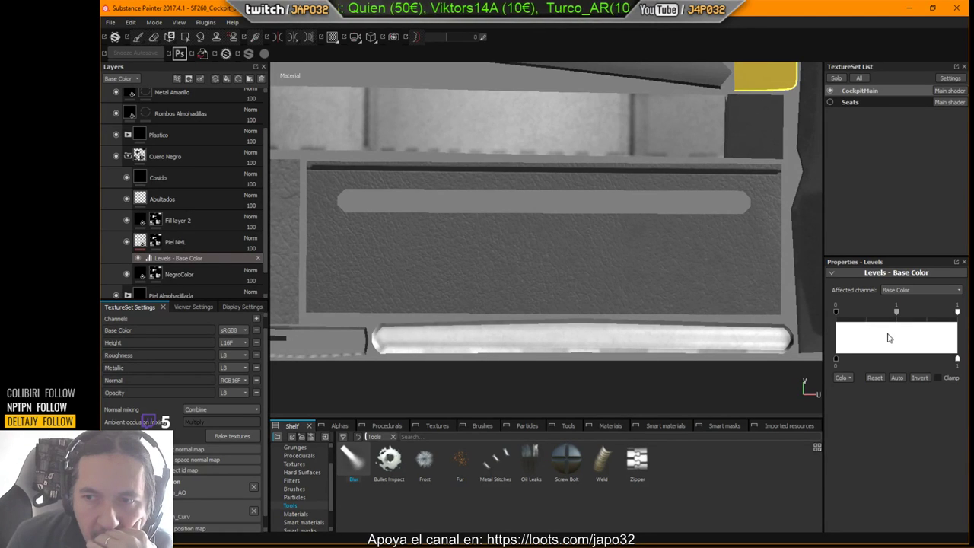
{"action": "left_click_drag", "start_coordinate": [957, 312], "coordinate": [965, 330]}
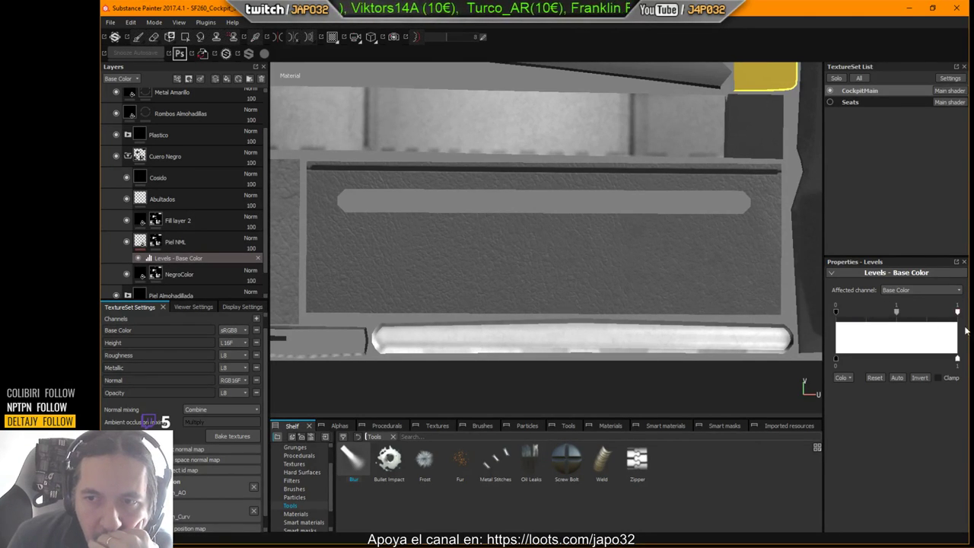
{"action": "left_click_drag", "start_coordinate": [896, 312], "coordinate": [920, 312]}
{"action": "left_click", "coordinate": [921, 292]}
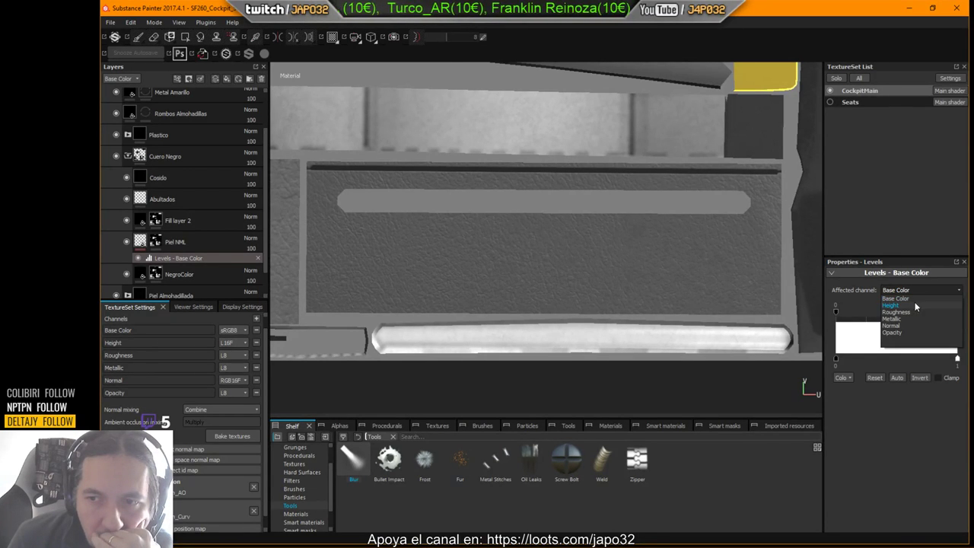
{"action": "left_click", "coordinate": [904, 325]}
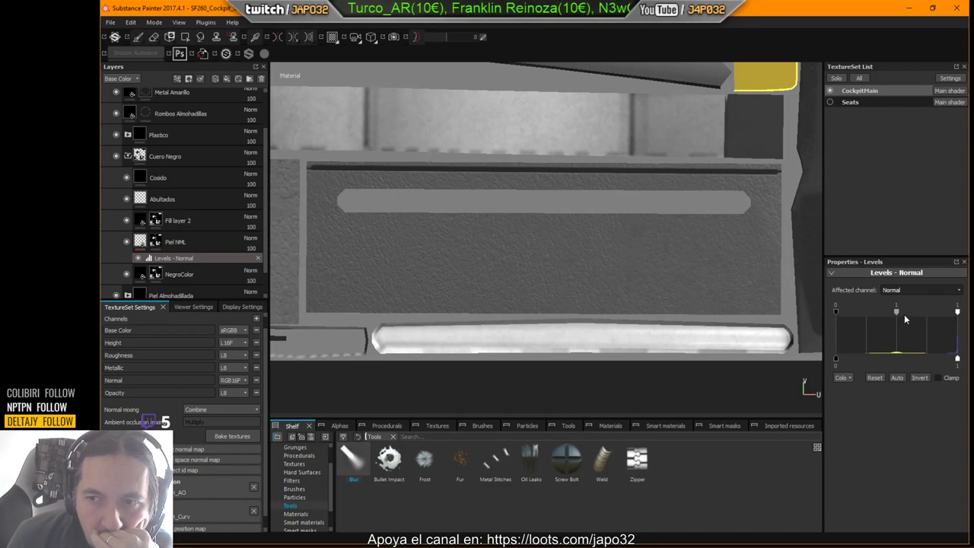
{"action": "mouse_move", "coordinate": [896, 312]}
{"action": "left_mouse_down"}
{"action": "mouse_move", "coordinate": [928, 312]}
{"action": "mouse_move", "coordinate": [844, 311]}
{"action": "mouse_move", "coordinate": [895, 315]}
{"action": "left_mouse_up"}
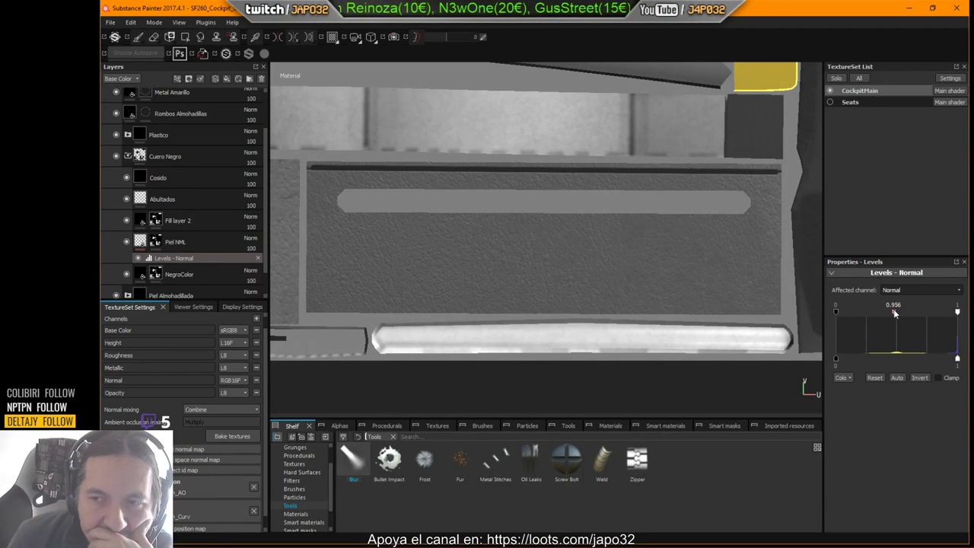
{"action": "left_click", "coordinate": [258, 259]}
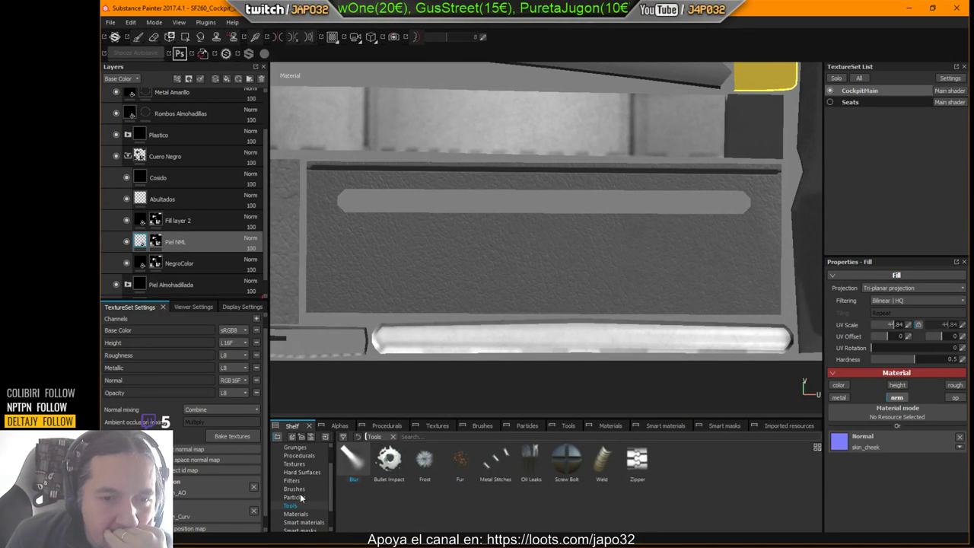
Try a new paint layer above Piel NML with the Blur tool limited to the normal channel, and delete the layer.
{"action": "left_click", "coordinate": [420, 243]}
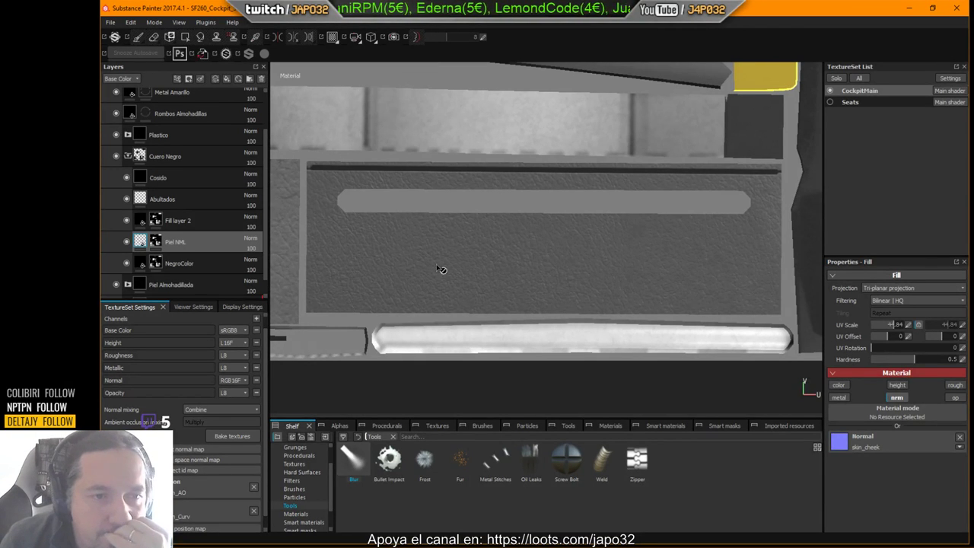
{"action": "left_click", "coordinate": [215, 79]}
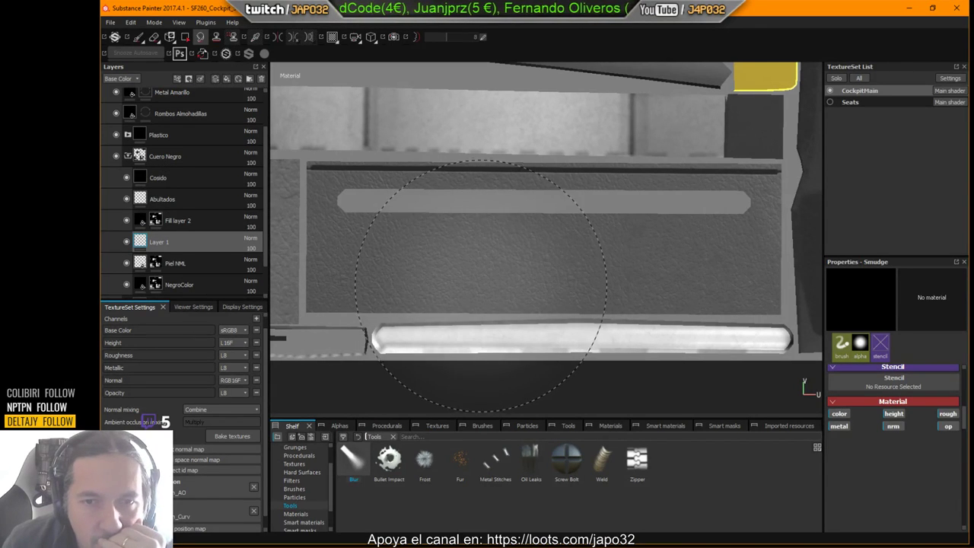
{"action": "left_click", "coordinate": [845, 416]}
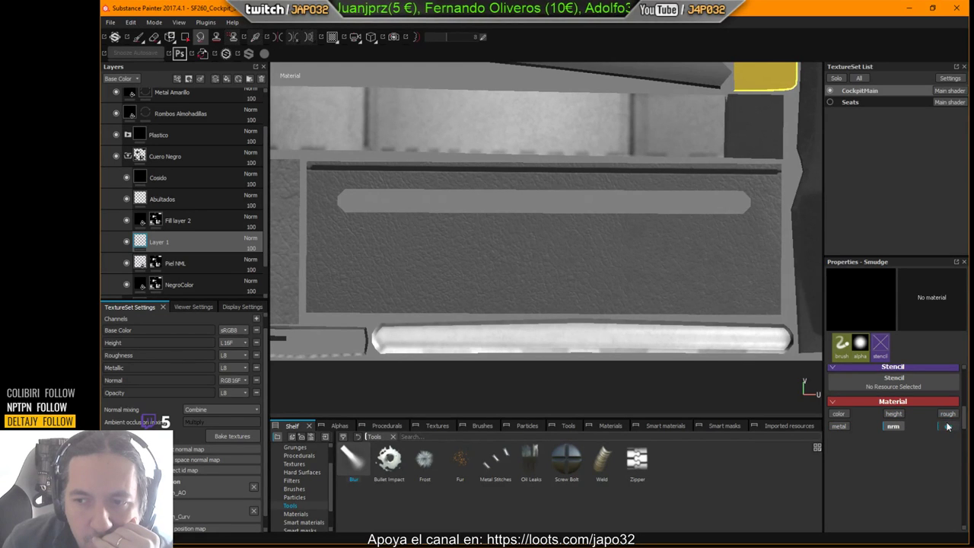
{"action": "right_click_drag", "start_coordinate": [598, 260], "coordinate": [454, 253], "text": "ctrl"}
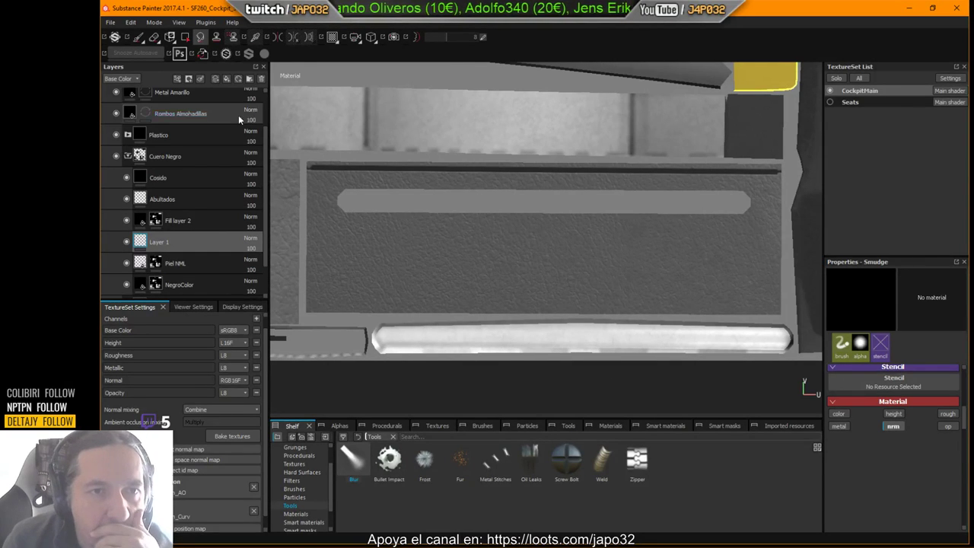
{"action": "left_click", "coordinate": [260, 80]}
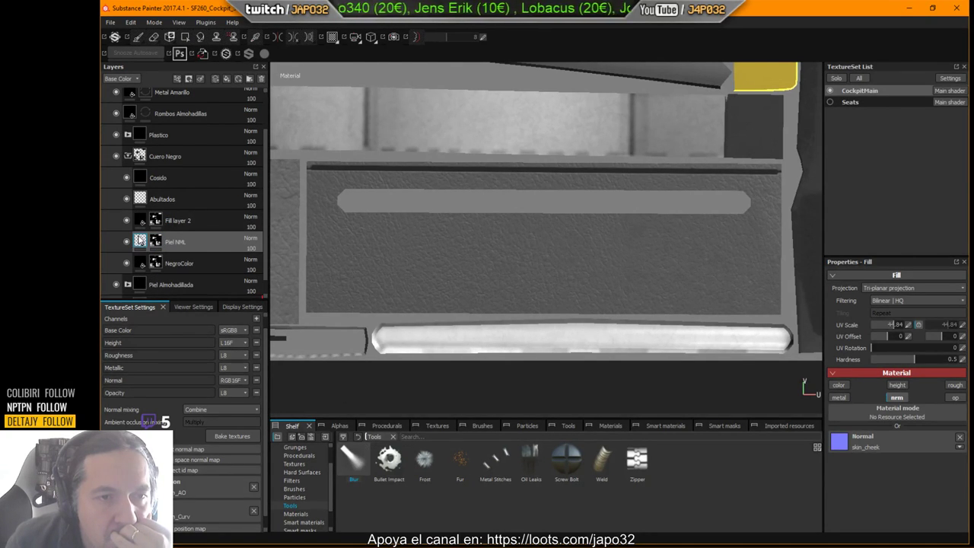
Add a paint effect to the Piel NML mask and polygon-fill the console island with a darker gray to weaken its grain.
{"action": "mouse_move", "coordinate": [140, 239]}
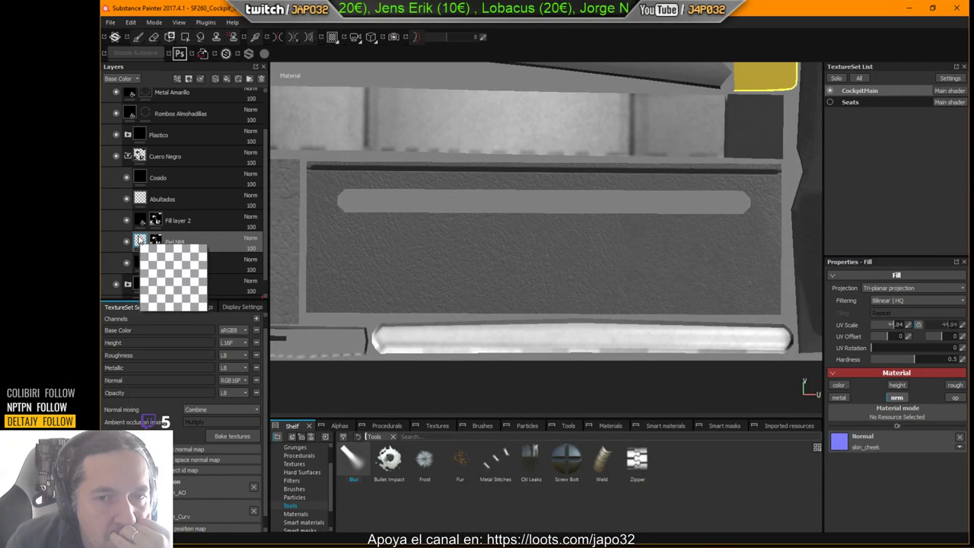
{"action": "key", "text": "4"}
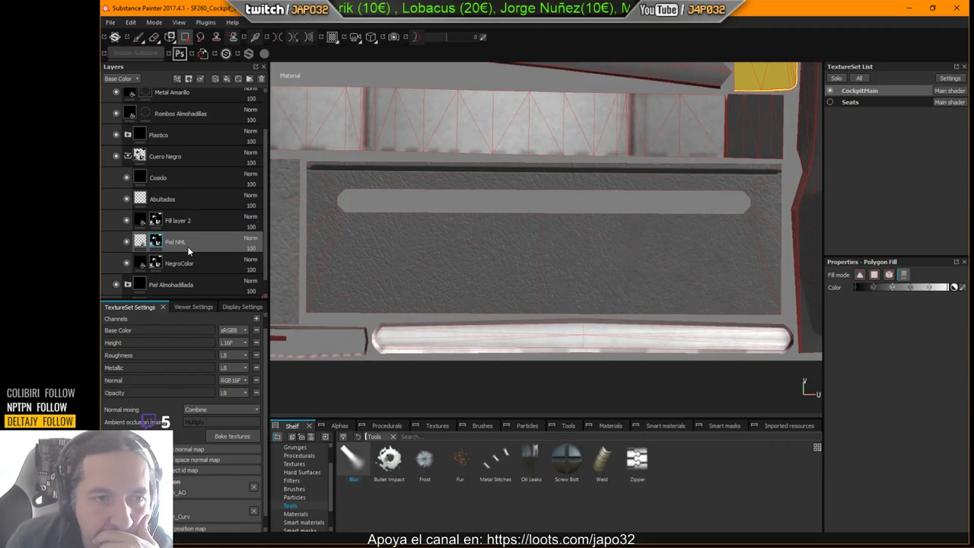
{"action": "right_click", "coordinate": [163, 243]}
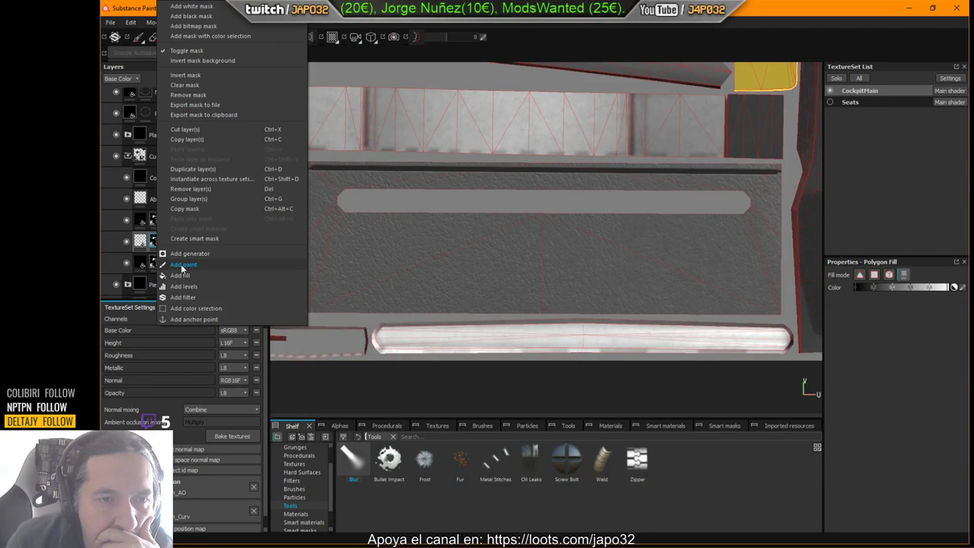
{"action": "left_click", "coordinate": [182, 265]}
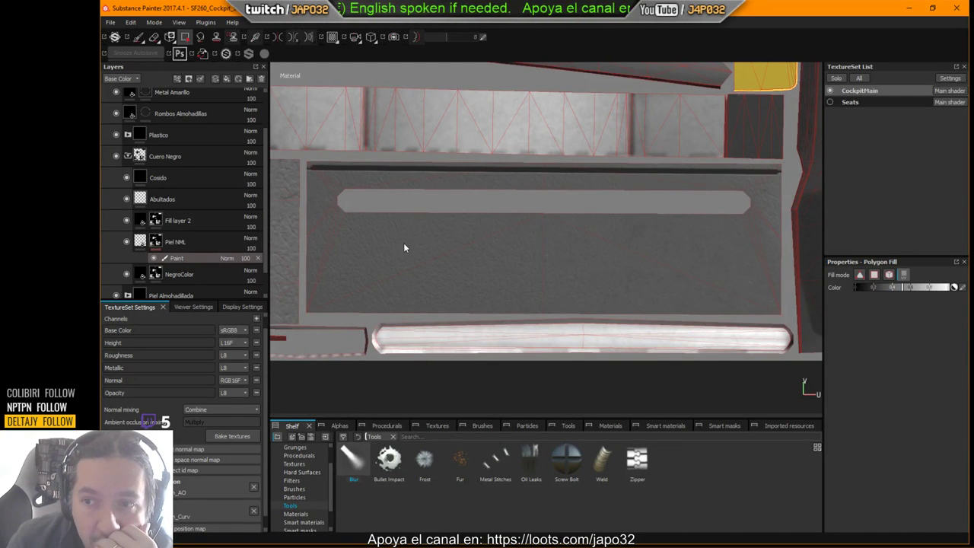
{"action": "left_click", "coordinate": [890, 287]}
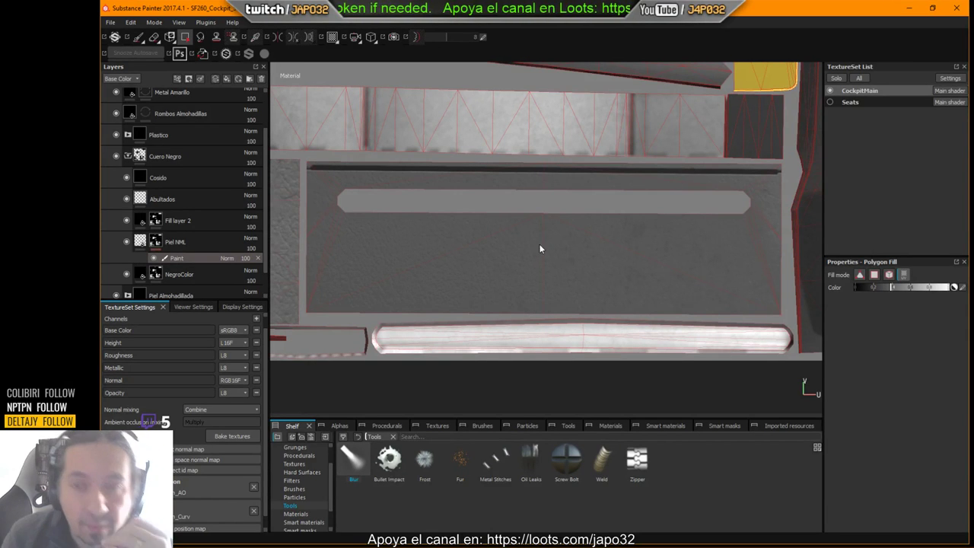
Activate the Paint brush at a much smaller size and examine the console's leather grain in the 3D view.
{"action": "left_click", "coordinate": [138, 37]}
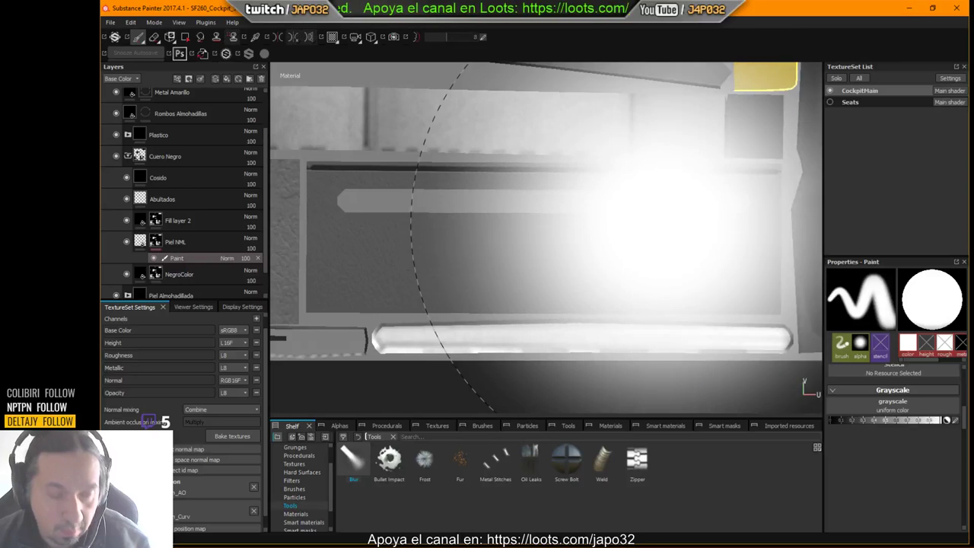
{"action": "key", "text": "F2"}
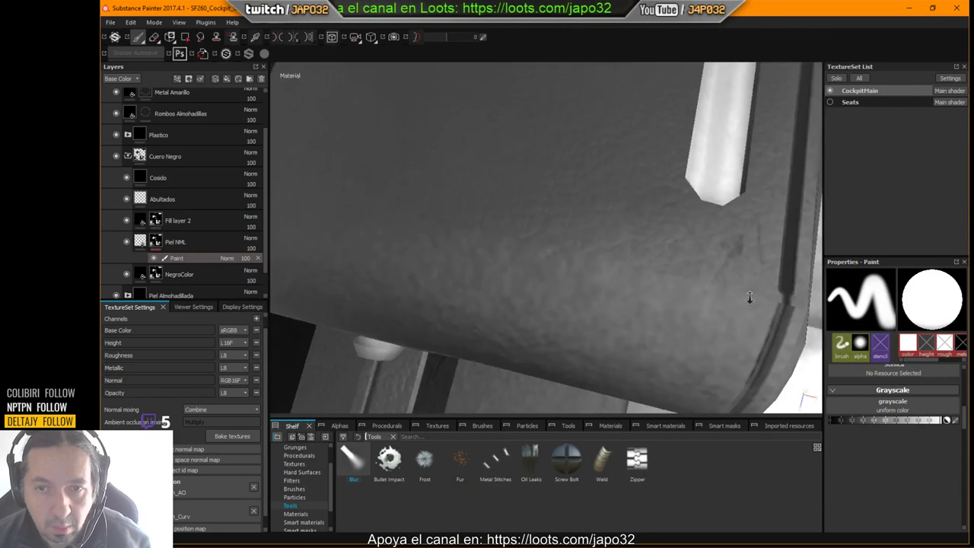
{"action": "right_click_drag", "start_coordinate": [748, 297], "coordinate": [662, 343], "text": "alt"}
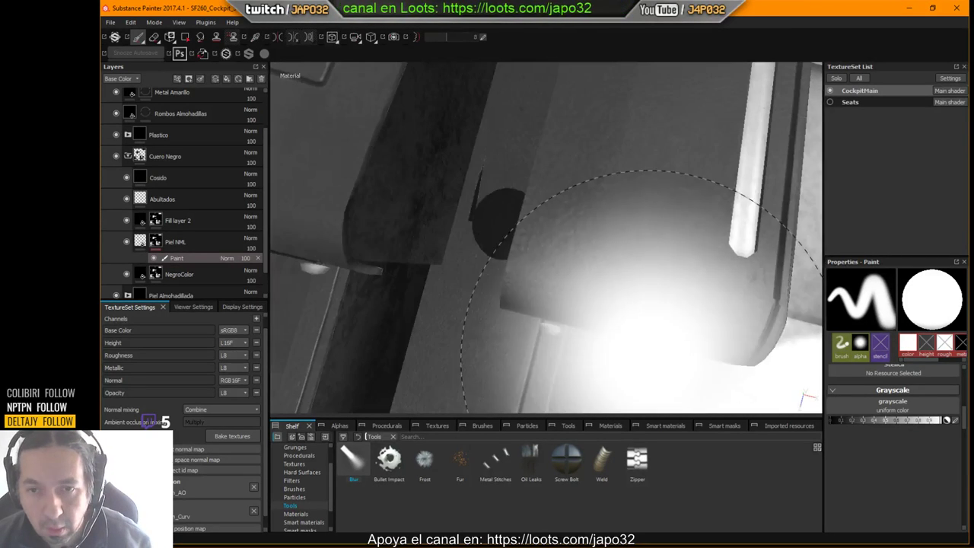
{"action": "mouse_move", "coordinate": [731, 319]}
{"action": "right_mouse_down", "text": "ctrl"}
{"action": "mouse_move", "coordinate": [657, 349]}
{"action": "mouse_move", "coordinate": [608, 342]}
{"action": "right_mouse_up", "text": "ctrl"}
{"action": "middle_click_drag", "start_coordinate": [704, 335], "coordinate": [636, 311], "text": "alt"}
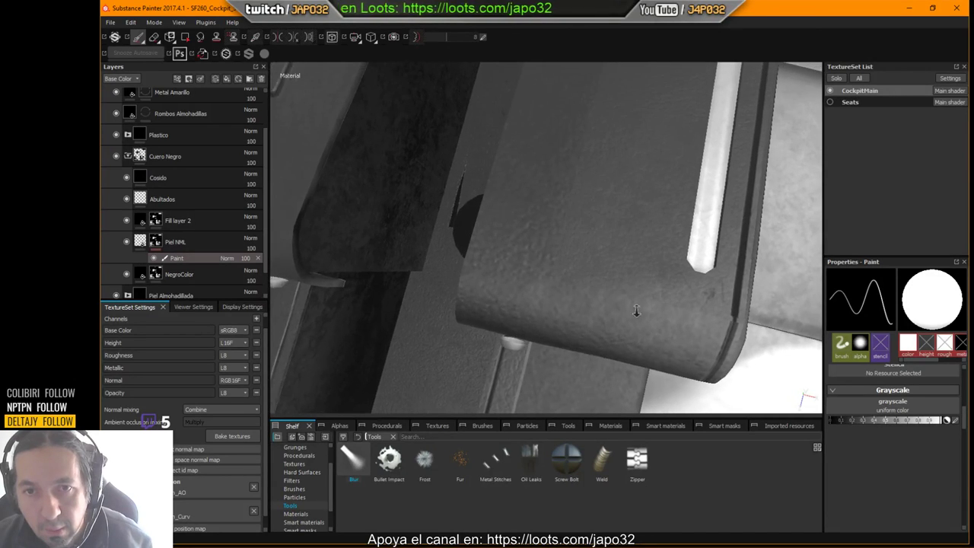
{"action": "mouse_move", "coordinate": [637, 310]}
{"action": "left_mouse_down", "text": "alt"}
{"action": "mouse_move", "coordinate": [694, 293]}
{"action": "mouse_move", "coordinate": [726, 304]}
{"action": "mouse_move", "coordinate": [679, 343]}
{"action": "mouse_move", "coordinate": [658, 337]}
{"action": "mouse_move", "coordinate": [651, 309]}
{"action": "left_mouse_up", "text": "alt"}
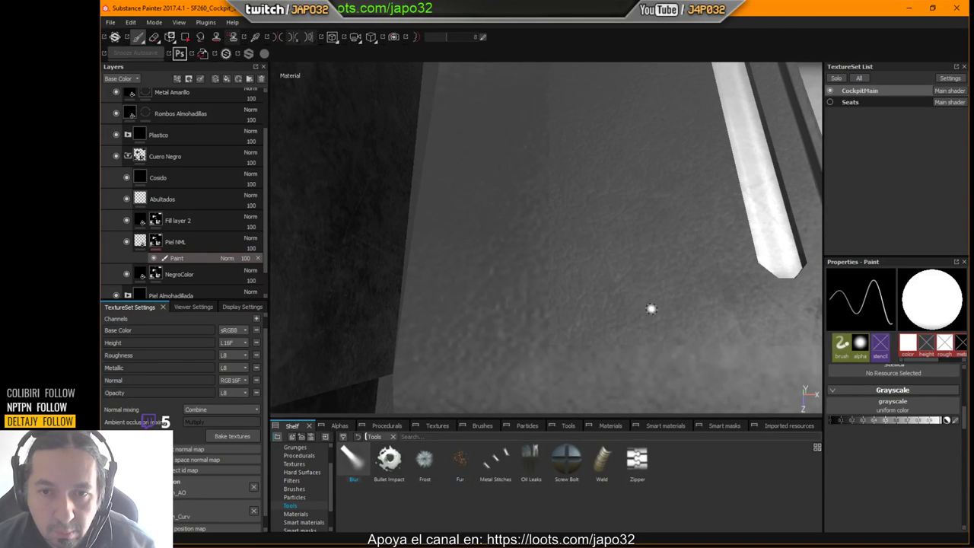
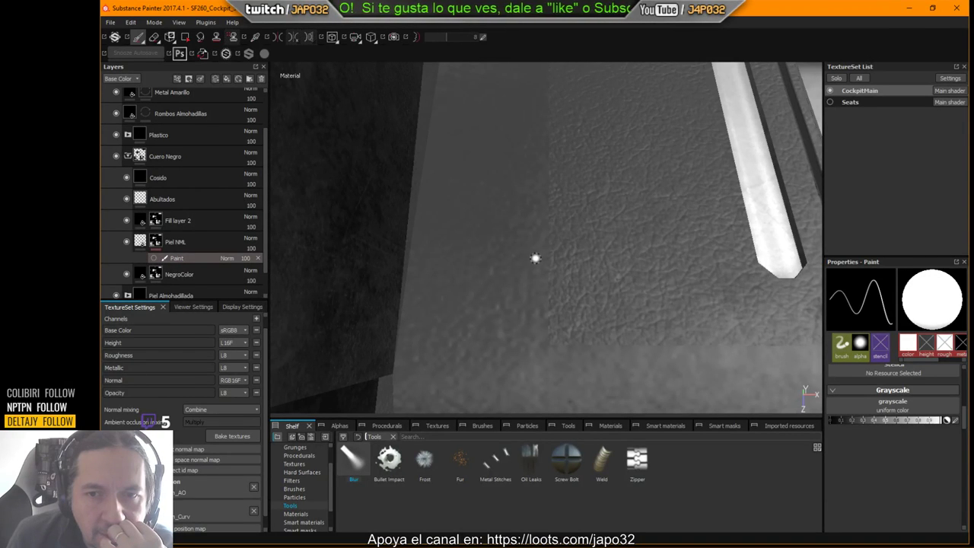
Try the Bilinear | Sharp and Nearest filtering modes on the Piel NML fill to compare the console's leather grain.
{"action": "left_click", "coordinate": [147, 242]}
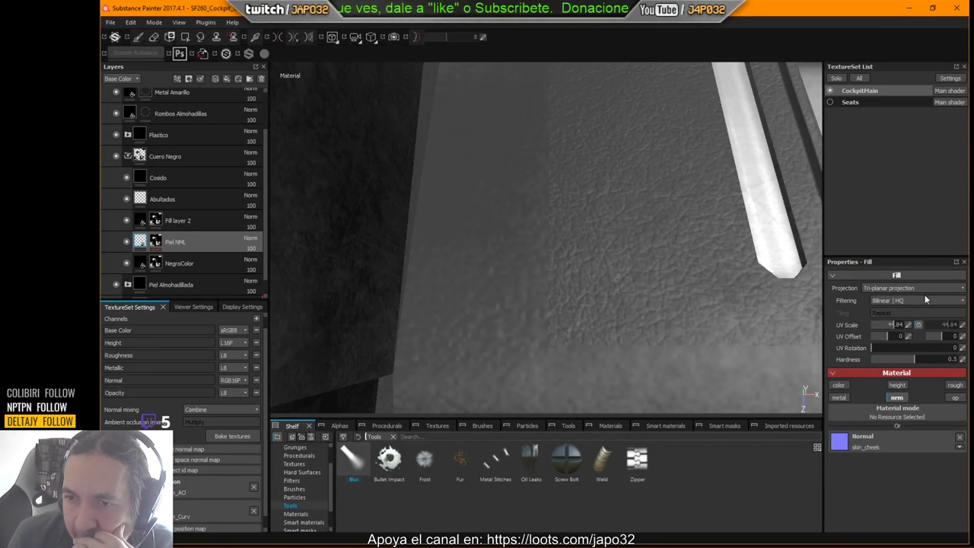
{"action": "left_click", "coordinate": [925, 300]}
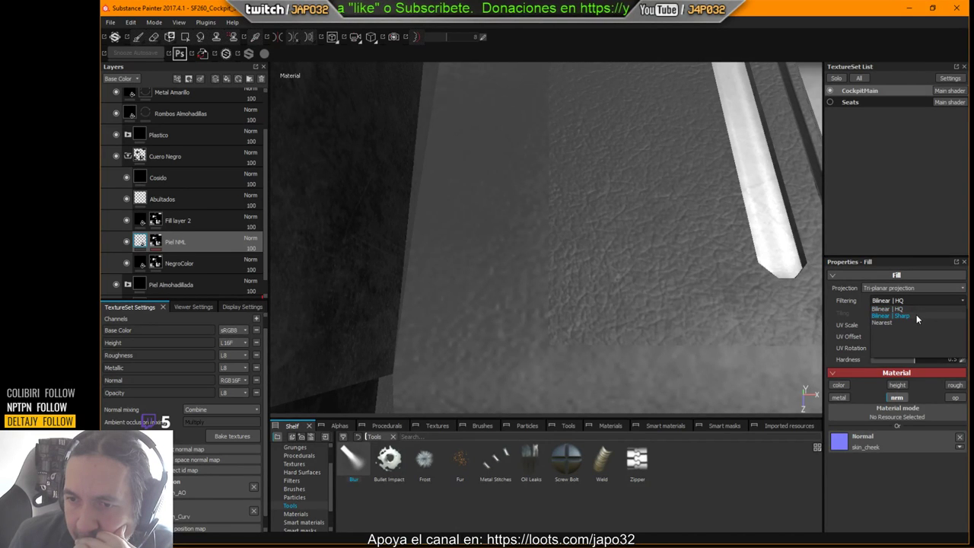
{"action": "left_click", "coordinate": [910, 316]}
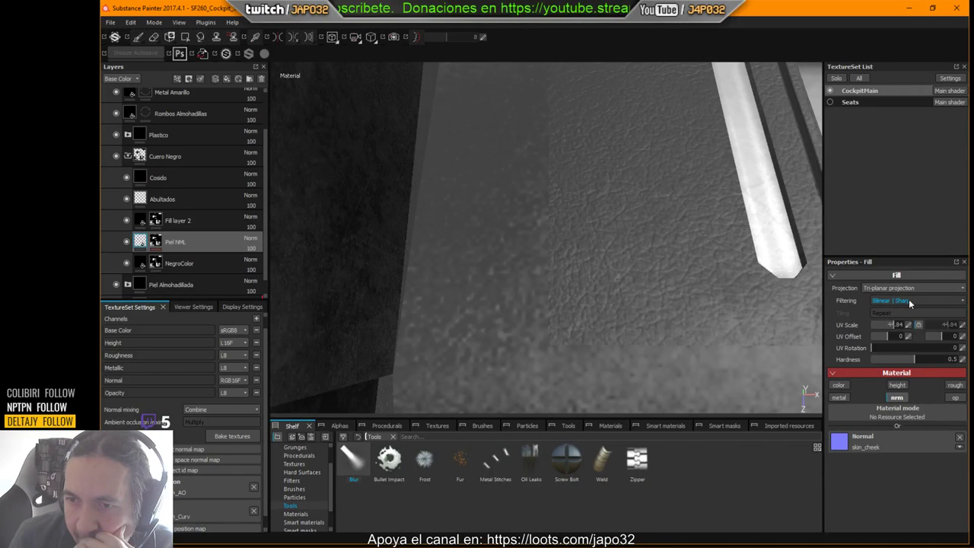
{"action": "left_click", "coordinate": [908, 301]}
{"action": "left_click", "coordinate": [895, 325]}
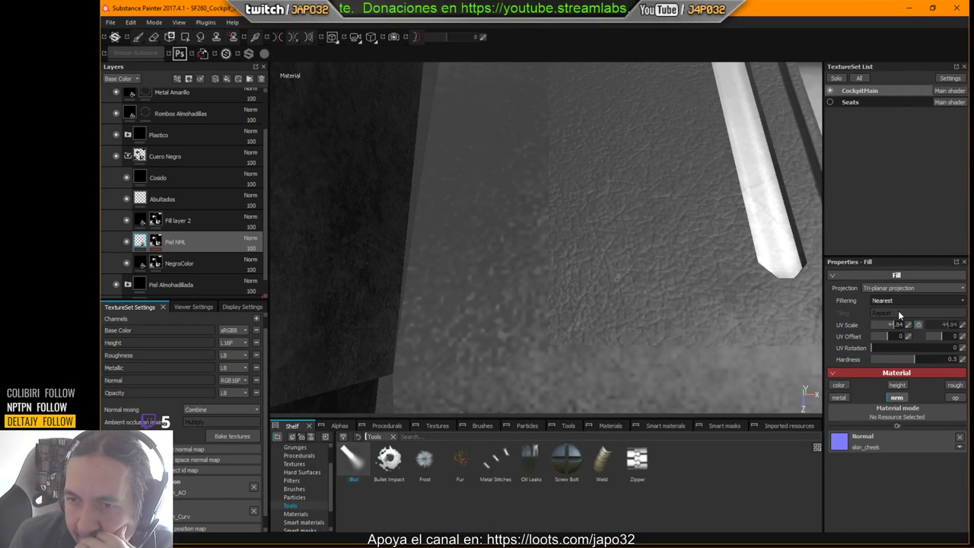
{"action": "left_click", "coordinate": [899, 303]}
{"action": "left_click", "coordinate": [899, 316]}
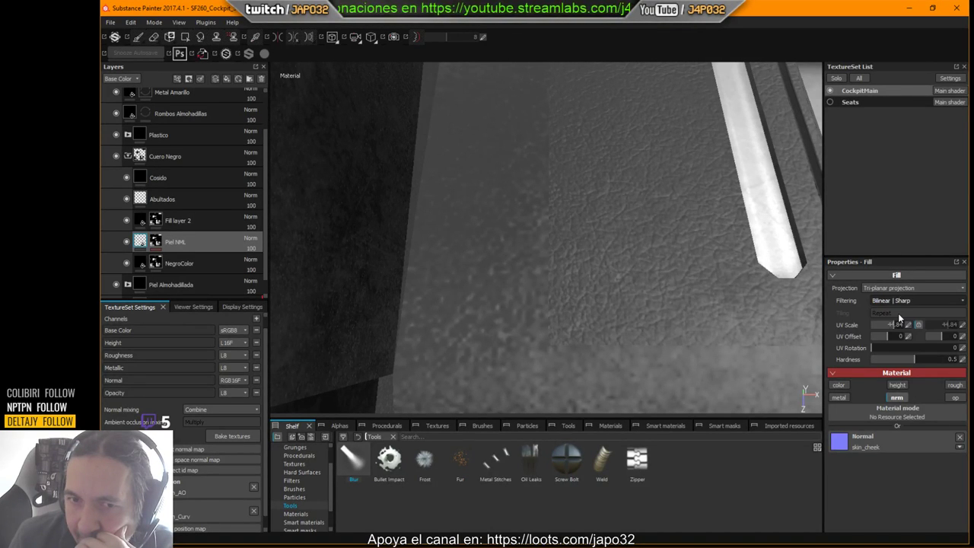
{"action": "left_click", "coordinate": [901, 303]}
{"action": "left_click", "coordinate": [902, 314]}
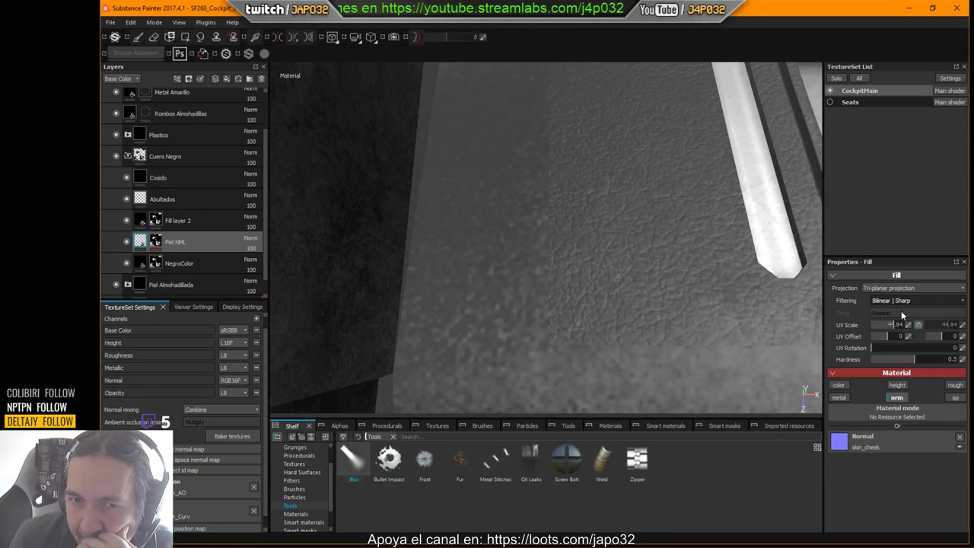
{"action": "left_click", "coordinate": [902, 302]}
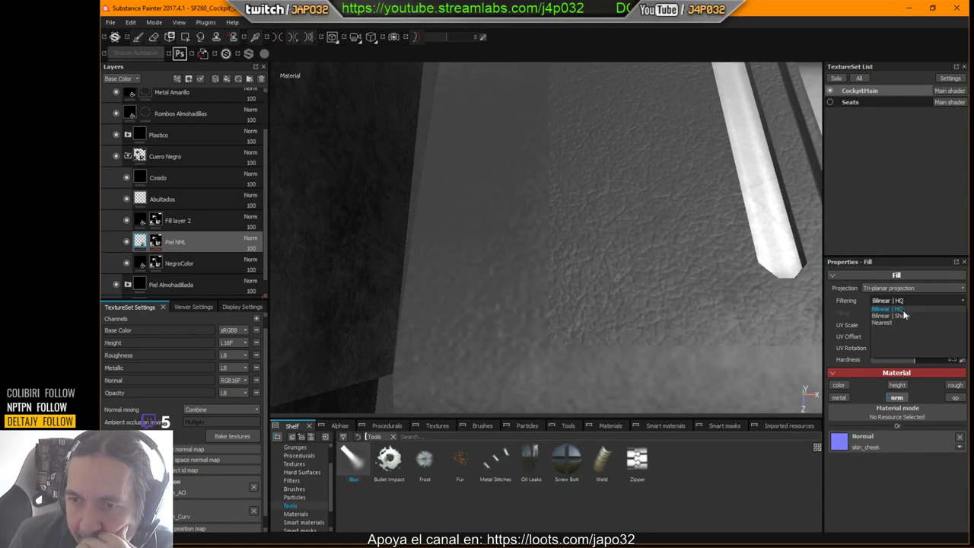
{"action": "left_click", "coordinate": [904, 317]}
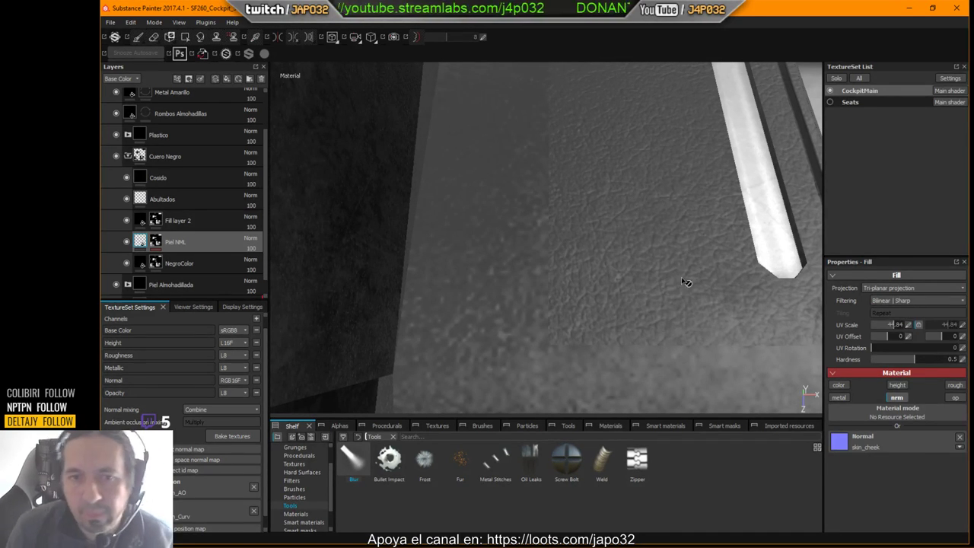
Try Nearest filtering on the Piel NML fill against the whole console, and restore Bilinear | HQ.
{"action": "right_click_drag", "start_coordinate": [684, 282], "coordinate": [489, 251], "text": "alt"}
{"action": "left_click_drag", "start_coordinate": [488, 252], "coordinate": [490, 190], "text": "alt"}
{"action": "middle_click_drag", "start_coordinate": [568, 251], "coordinate": [586, 197], "text": "alt"}
{"action": "left_click_drag", "start_coordinate": [586, 197], "coordinate": [455, 335], "text": "alt"}
{"action": "left_click", "coordinate": [913, 300]}
{"action": "left_click", "coordinate": [905, 324]}
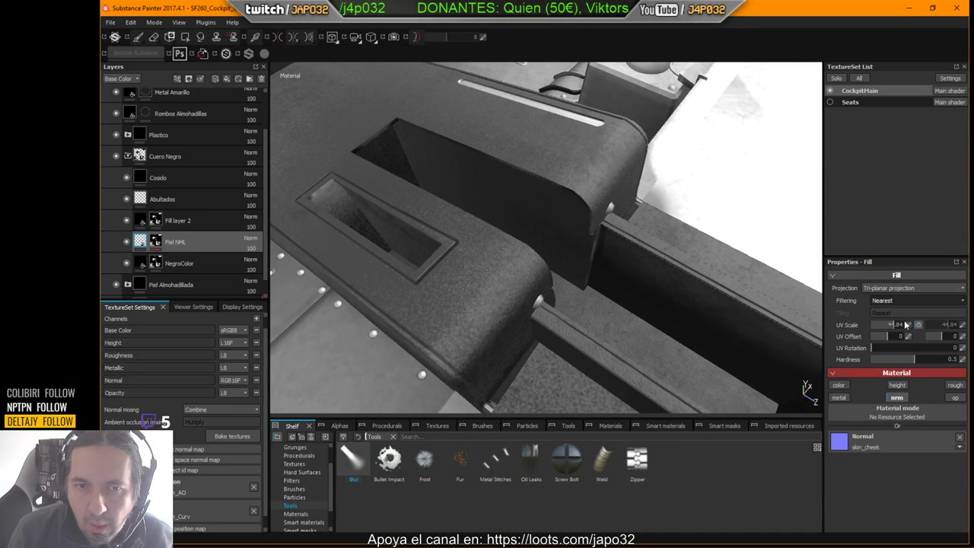
{"action": "left_click", "coordinate": [899, 302]}
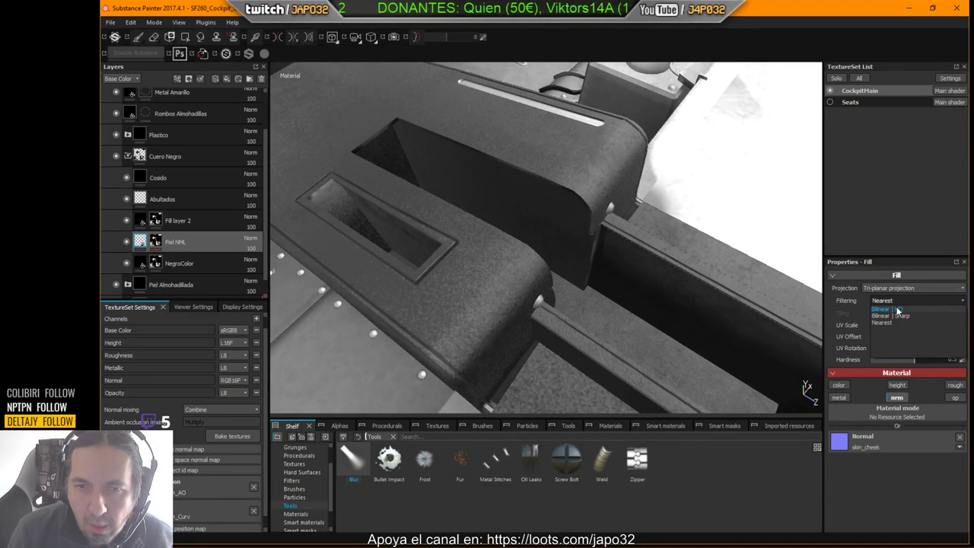
{"action": "left_click", "coordinate": [898, 310]}
Try UV projection on the Piel NML fill over the console's curved end, and restore Tri-planar projection.
{"action": "left_click_drag", "start_coordinate": [620, 319], "coordinate": [559, 290], "text": "alt"}
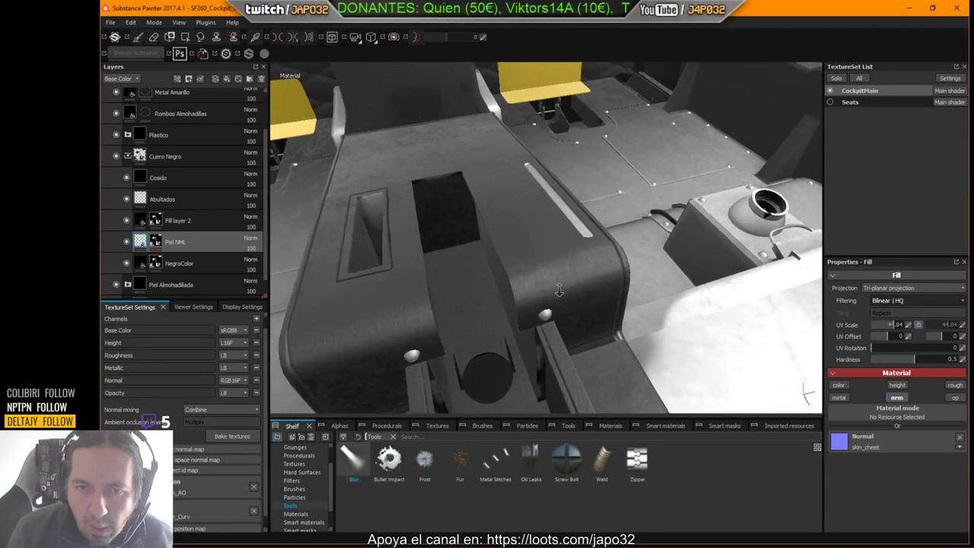
{"action": "right_click_drag", "start_coordinate": [559, 289], "coordinate": [590, 268], "text": "alt"}
{"action": "left_click_drag", "start_coordinate": [590, 268], "coordinate": [608, 298], "text": "alt"}
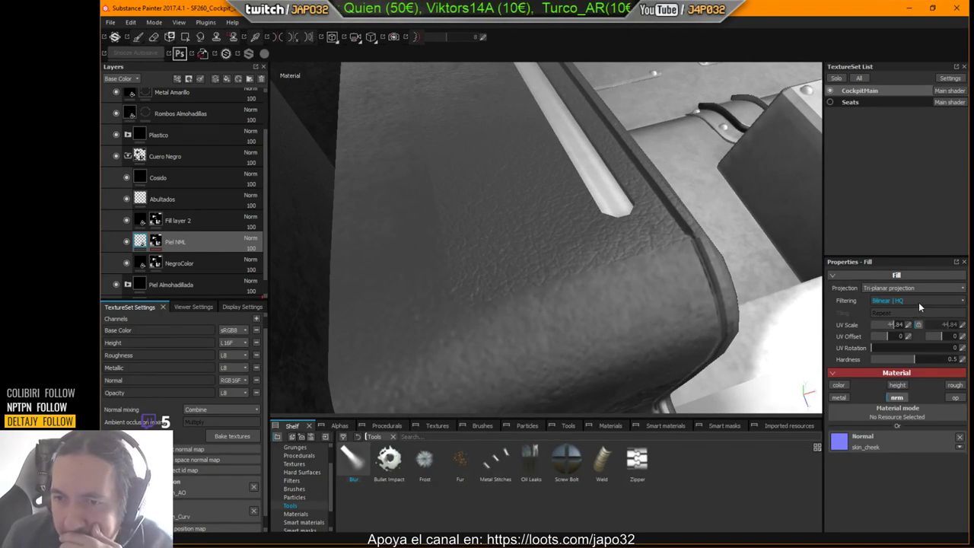
{"action": "left_click", "coordinate": [913, 288]}
{"action": "left_click", "coordinate": [887, 303]}
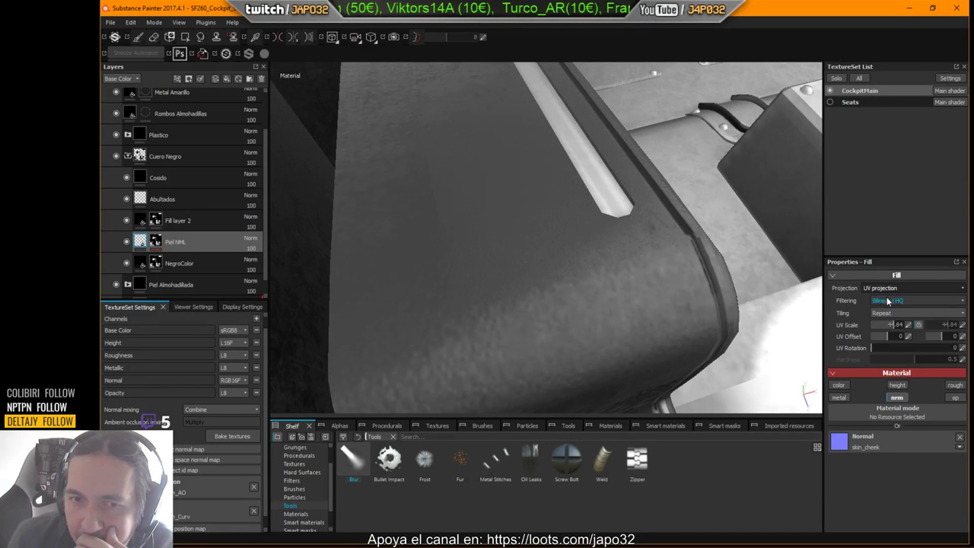
{"action": "left_click_drag", "start_coordinate": [559, 292], "coordinate": [799, 318], "text": "alt"}
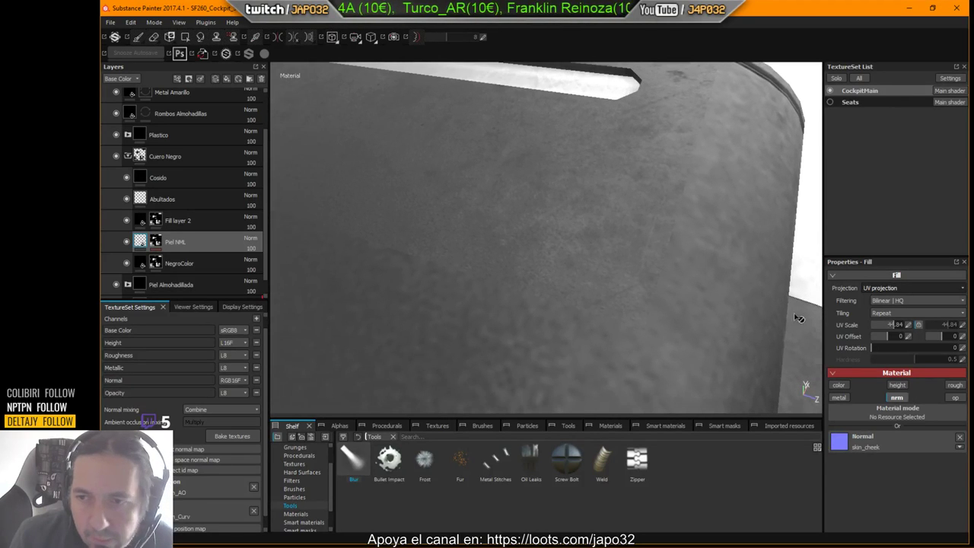
{"action": "left_click", "coordinate": [895, 289]}
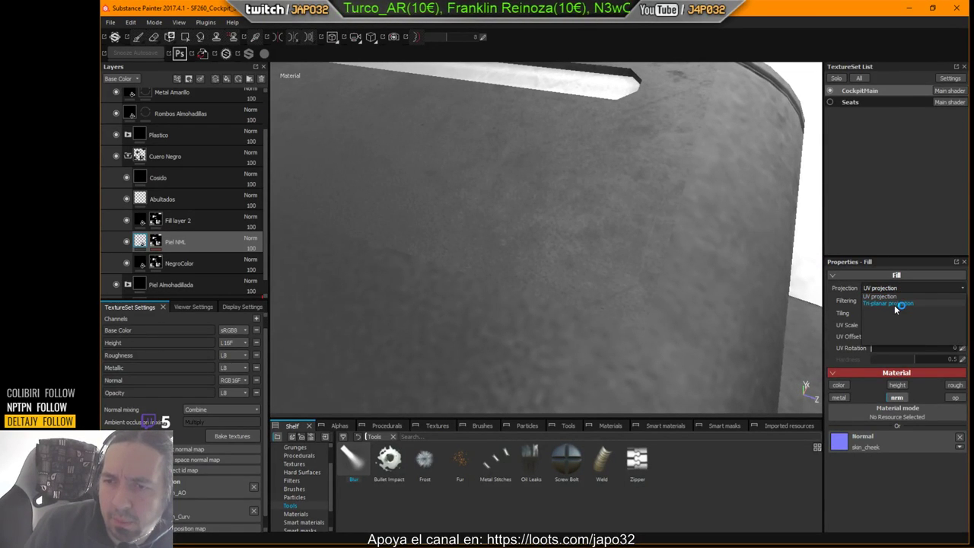
{"action": "left_click", "coordinate": [894, 305]}
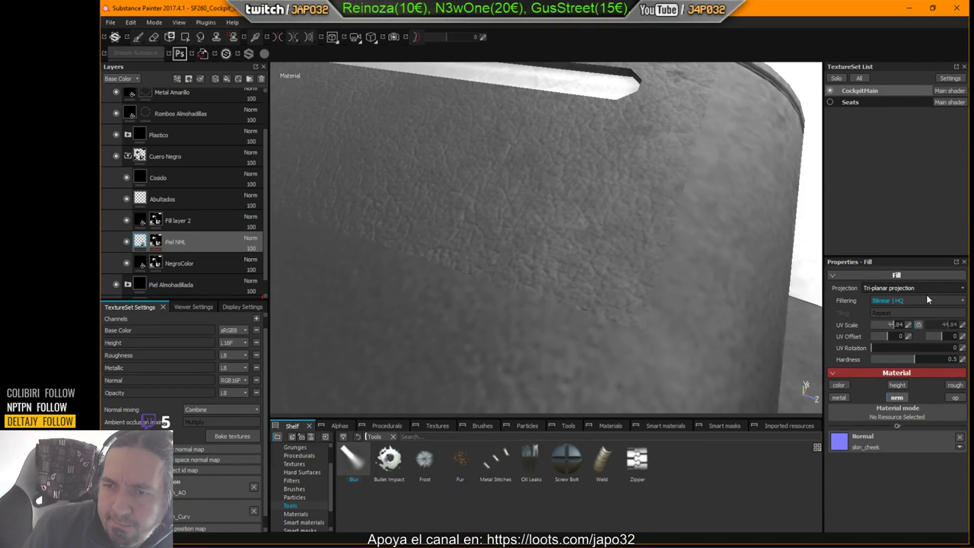
Select the Piel NML mask and examine the console's leather grain up close and from several angles in the 3D view.
{"action": "left_click_drag", "start_coordinate": [724, 276], "coordinate": [615, 263], "text": "alt"}
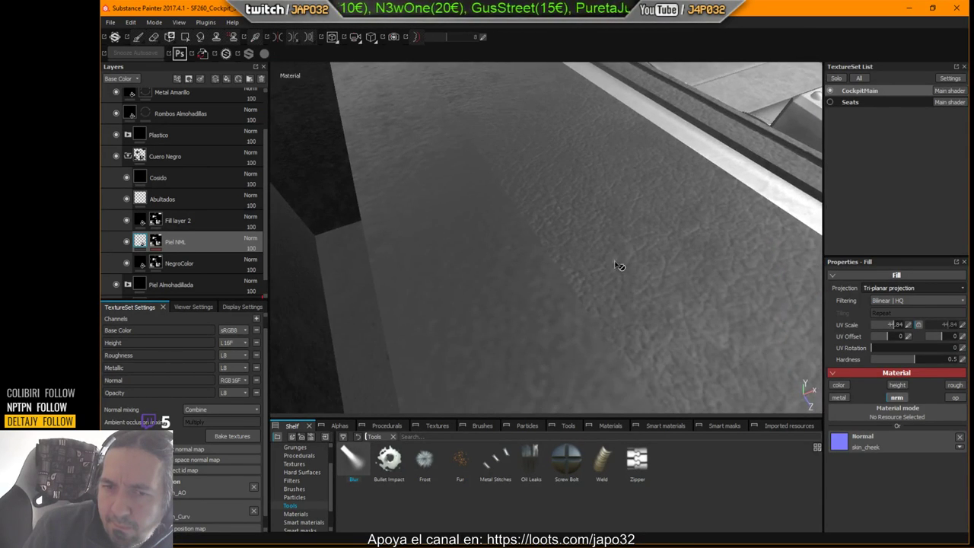
{"action": "left_click", "coordinate": [158, 239]}
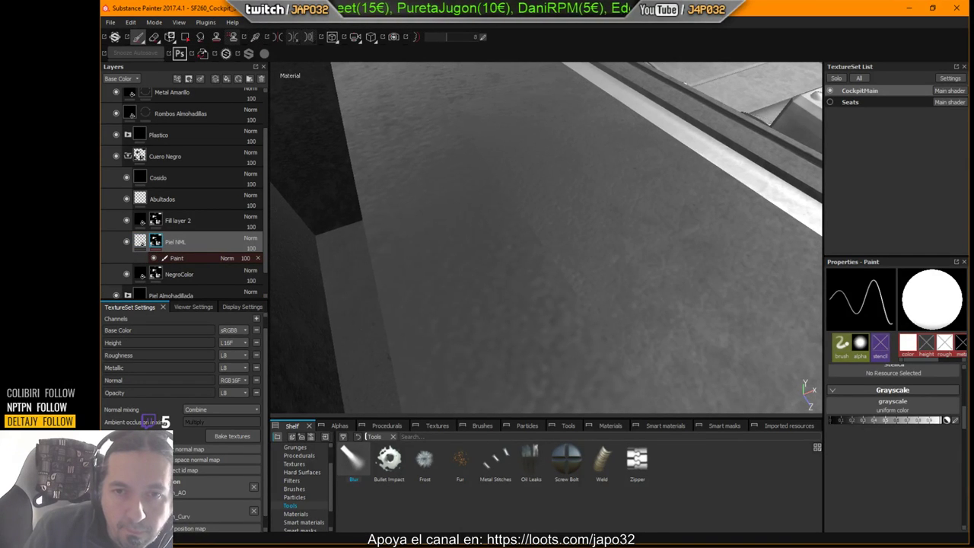
{"action": "left_click_drag", "start_coordinate": [608, 320], "coordinate": [632, 272], "text": "alt"}
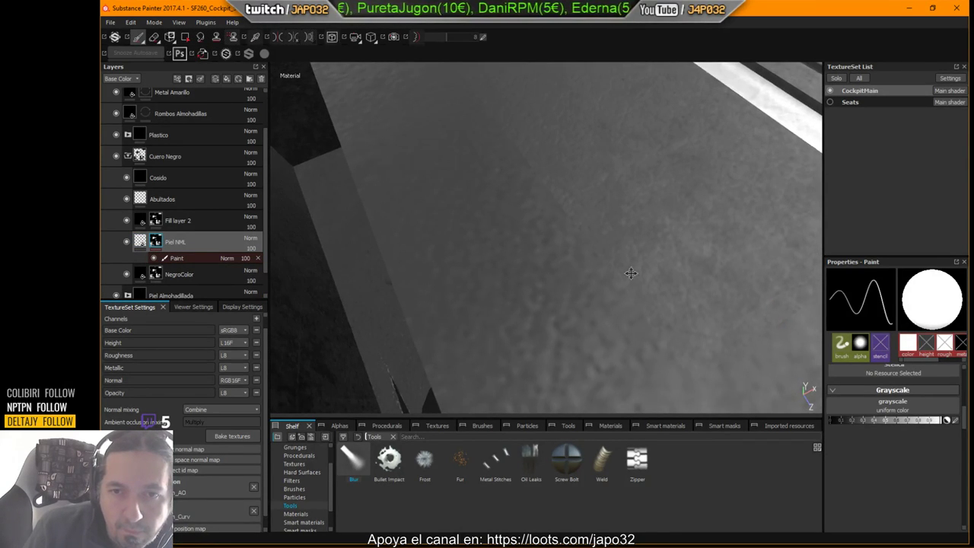
{"action": "right_click_drag", "start_coordinate": [632, 272], "coordinate": [578, 281], "text": "alt"}
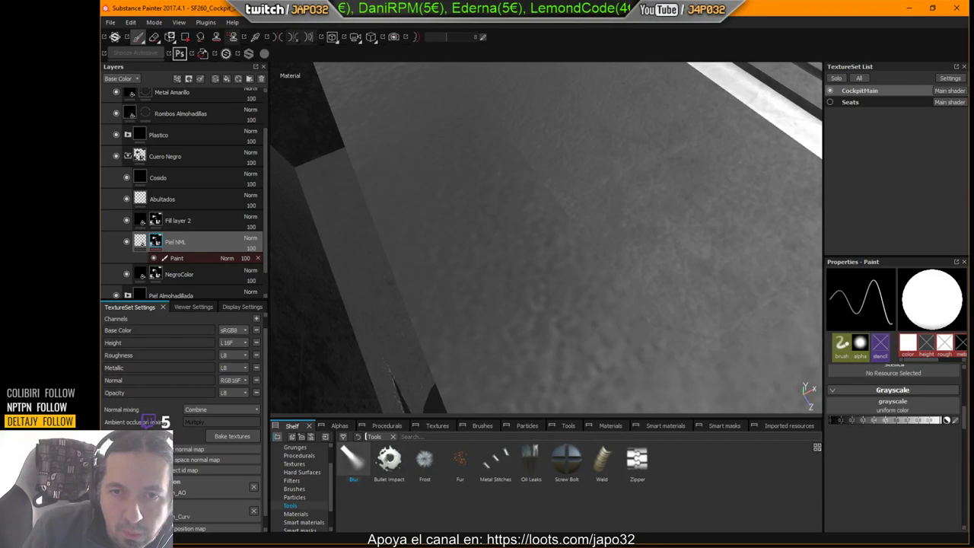
{"action": "right_click_drag", "start_coordinate": [396, 320], "coordinate": [385, 182], "text": "alt"}
{"action": "mouse_move", "coordinate": [652, 379]}
{"action": "right_mouse_down", "text": "alt"}
{"action": "mouse_move", "coordinate": [647, 174]}
{"action": "mouse_move", "coordinate": [566, 107]}
{"action": "mouse_move", "coordinate": [533, 57]}
{"action": "right_mouse_up", "text": "alt"}
{"action": "right_click_drag", "start_coordinate": [578, 251], "coordinate": [531, 52], "text": "alt"}
{"action": "right_click_drag", "start_coordinate": [601, 266], "coordinate": [565, 66], "text": "alt"}
{"action": "right_click_drag", "start_coordinate": [632, 320], "coordinate": [615, 184], "text": "alt"}
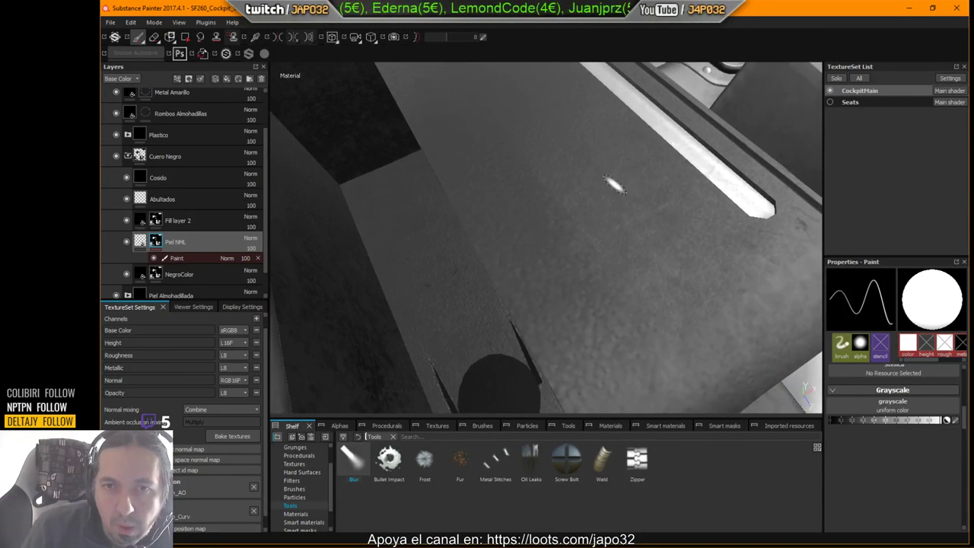
{"action": "left_click_drag", "start_coordinate": [615, 185], "coordinate": [609, 282], "text": "alt"}
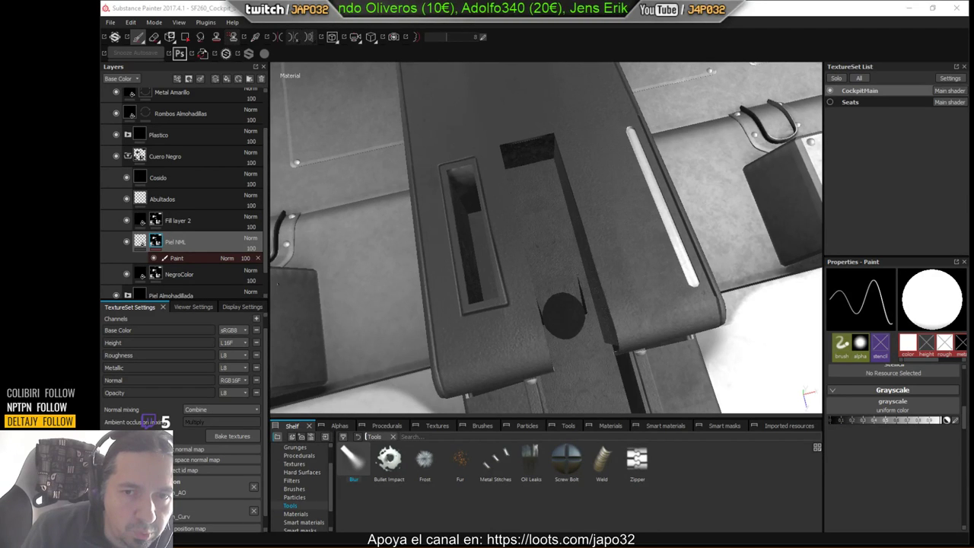
{"action": "left_click_drag", "start_coordinate": [544, 277], "coordinate": [476, 213], "text": "alt"}
{"action": "middle_click_drag", "start_coordinate": [476, 213], "coordinate": [547, 276], "text": "alt"}
{"action": "left_click_drag", "start_coordinate": [548, 276], "coordinate": [532, 254], "text": "alt"}
{"action": "left_click_drag", "start_coordinate": [586, 331], "coordinate": [498, 268], "text": "alt"}
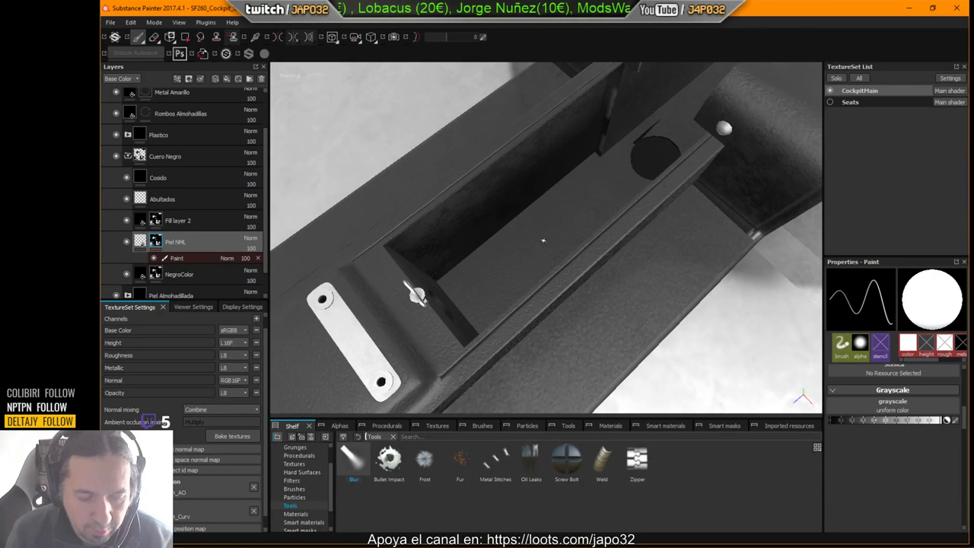
Show only the 2D texture view and look through the UV layout to locate the console's leather islands.
{"action": "key", "text": "F3"}
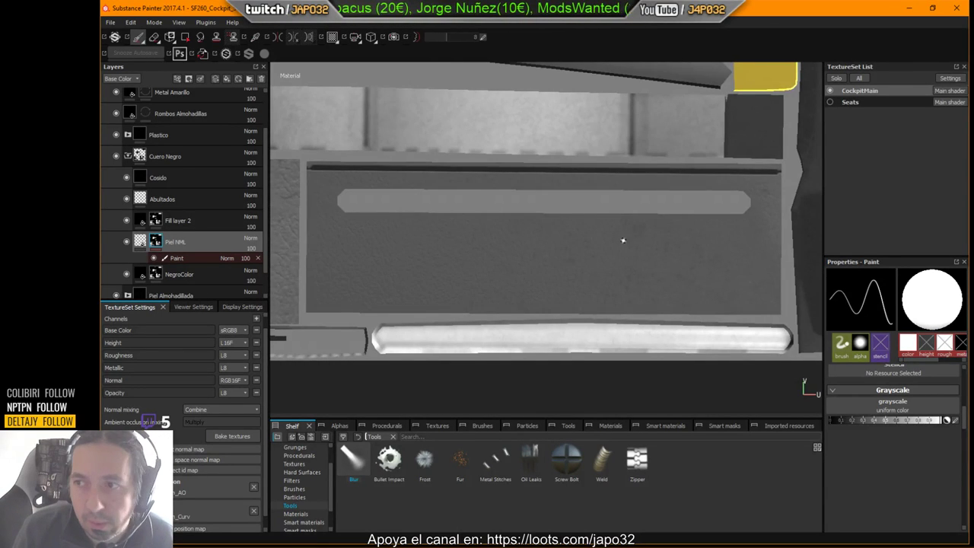
{"action": "scroll", "coordinate": [496, 226], "scroll_direction": "down", "scroll_amount": 5}
{"action": "scroll", "coordinate": [610, 301], "scroll_direction": "down", "scroll_amount": 5}
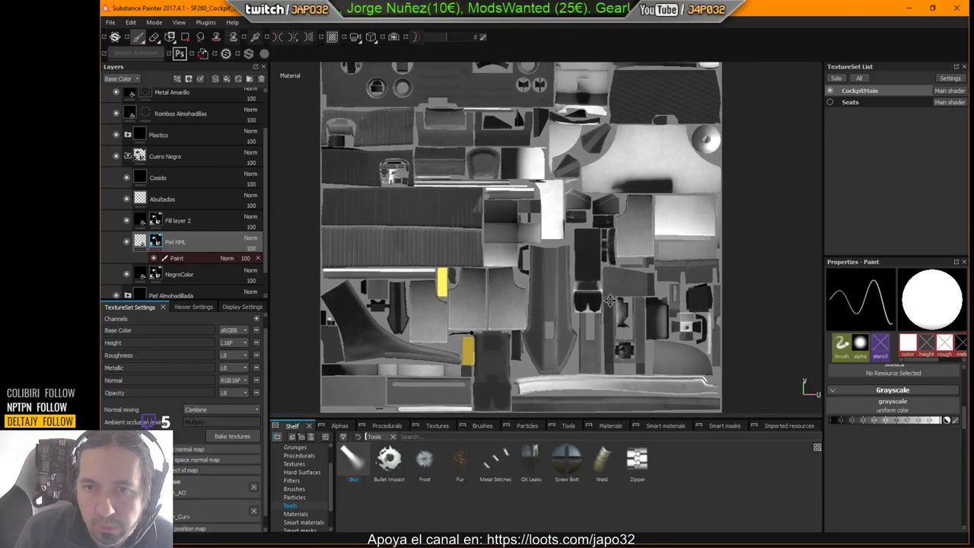
{"action": "middle_click_drag", "start_coordinate": [609, 301], "coordinate": [596, 366]}
{"action": "middle_click_drag", "start_coordinate": [436, 273], "coordinate": [510, 181]}
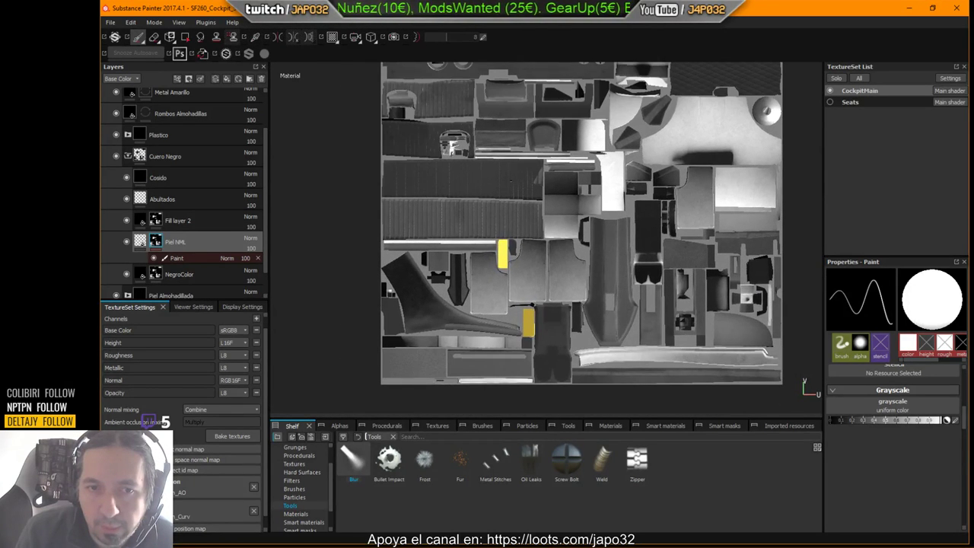
{"action": "middle_click_drag", "start_coordinate": [670, 303], "coordinate": [595, 258]}
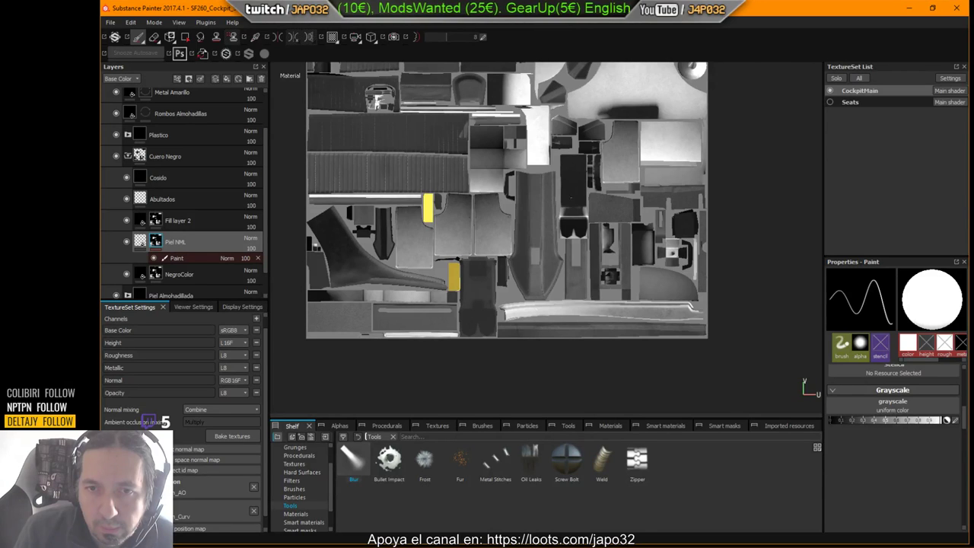
{"action": "middle_click_drag", "start_coordinate": [573, 192], "coordinate": [557, 263], "text": "alt"}
{"action": "right_click_drag", "start_coordinate": [556, 263], "coordinate": [767, 279], "text": "alt"}
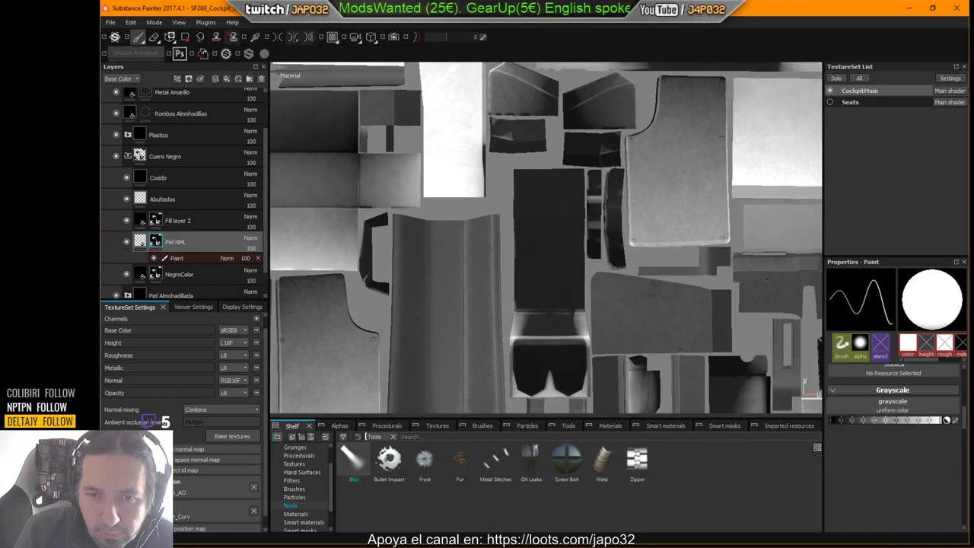
{"action": "middle_click_drag", "start_coordinate": [547, 373], "coordinate": [350, 235]}
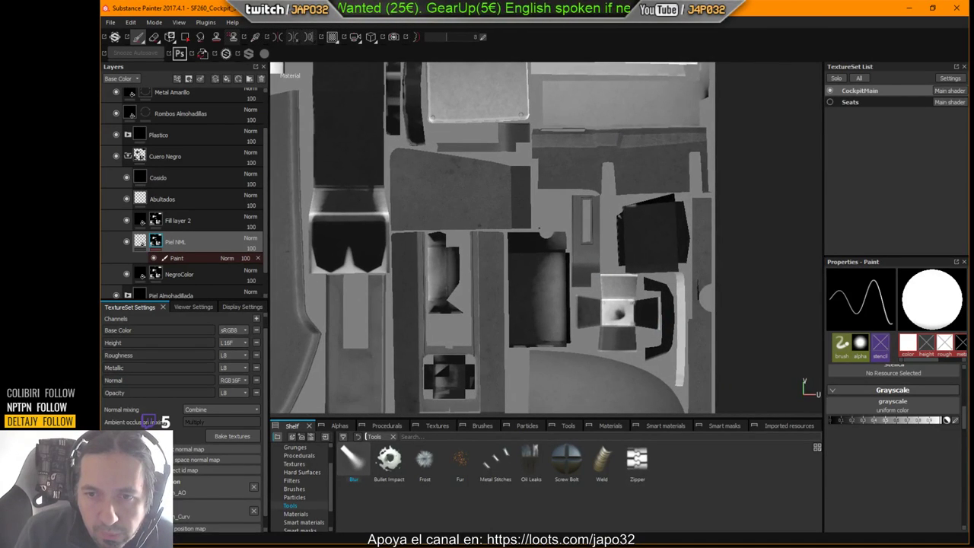
{"action": "scroll", "coordinate": [441, 213], "scroll_direction": "up", "scroll_amount": 6}
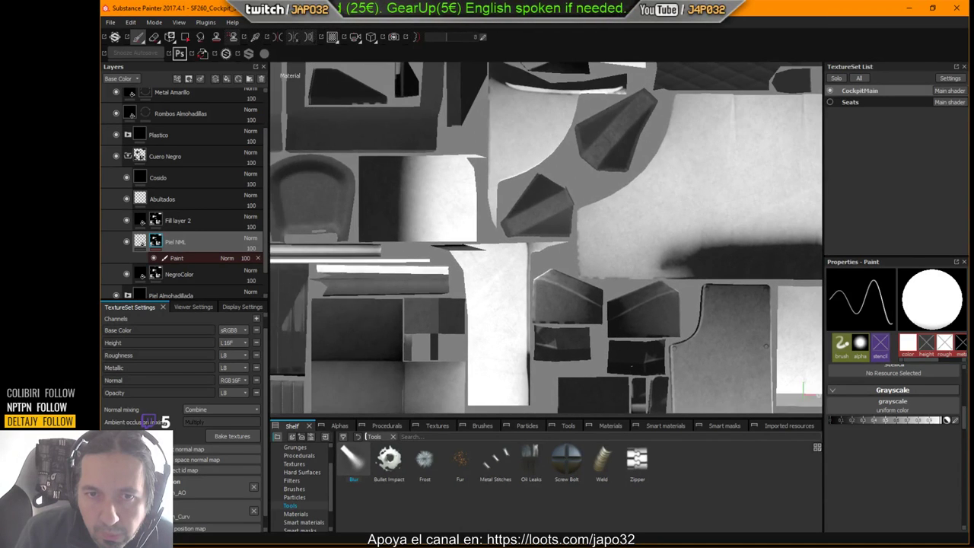
{"action": "scroll", "coordinate": [440, 213], "scroll_direction": "down", "scroll_amount": 4}
{"action": "scroll", "coordinate": [484, 314], "scroll_direction": "up", "scroll_amount": 6}
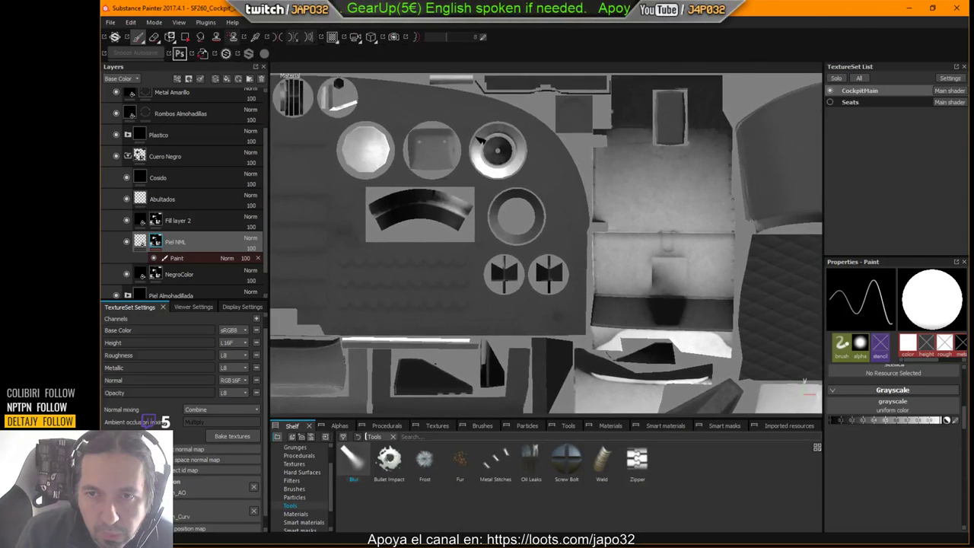
{"action": "middle_click_drag", "start_coordinate": [485, 314], "coordinate": [524, 159], "text": "alt"}
{"action": "middle_click_drag", "start_coordinate": [455, 293], "coordinate": [516, 150], "text": "alt"}
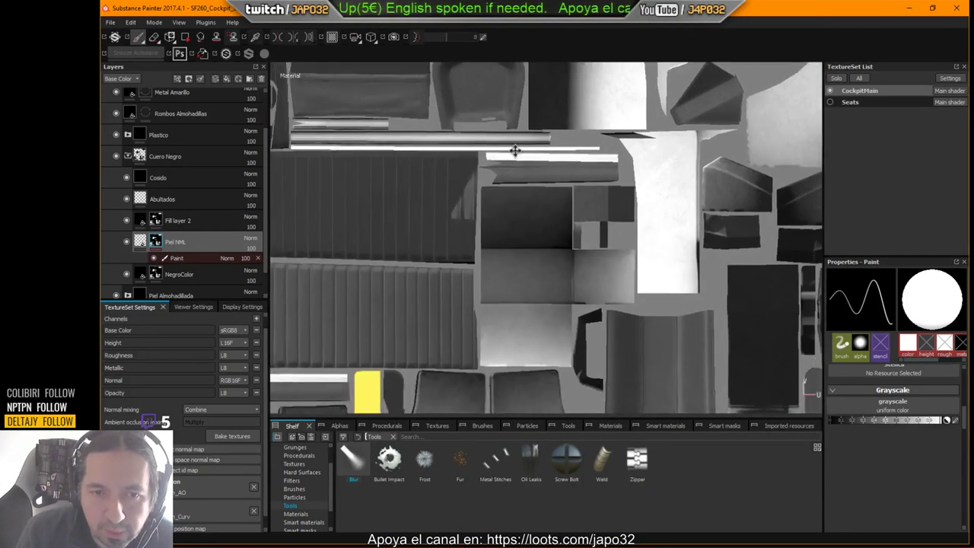
{"action": "middle_click_drag", "start_coordinate": [437, 306], "coordinate": [528, 111], "text": "alt"}
{"action": "middle_click_drag", "start_coordinate": [417, 265], "coordinate": [585, 151], "text": "alt"}
{"action": "middle_click_drag", "start_coordinate": [517, 285], "coordinate": [494, 134], "text": "alt"}
{"action": "middle_click_drag", "start_coordinate": [795, 167], "coordinate": [506, 194]}
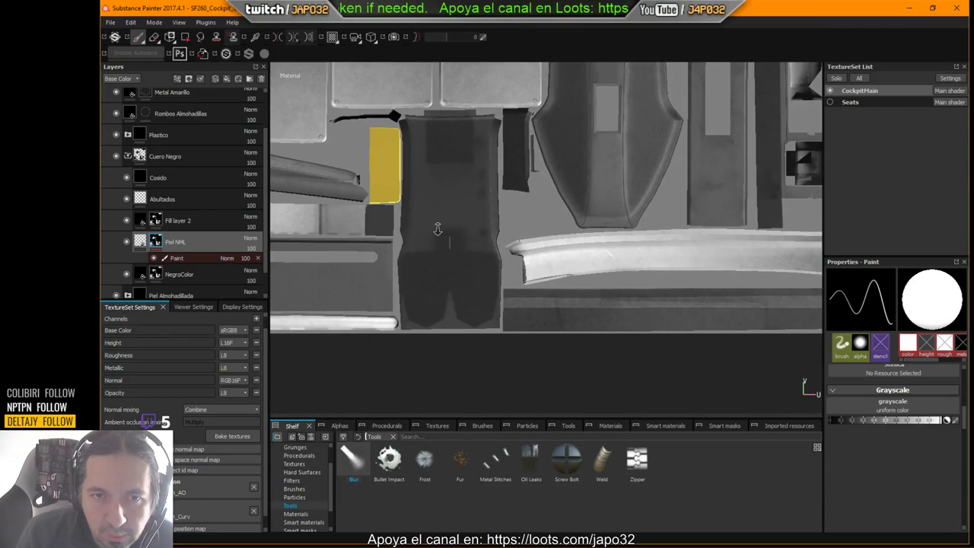
Select the Abultados layer and enable the paint brush's height and roughness channels alongside color.
{"action": "right_click_drag", "start_coordinate": [439, 231], "coordinate": [484, 217], "text": "alt"}
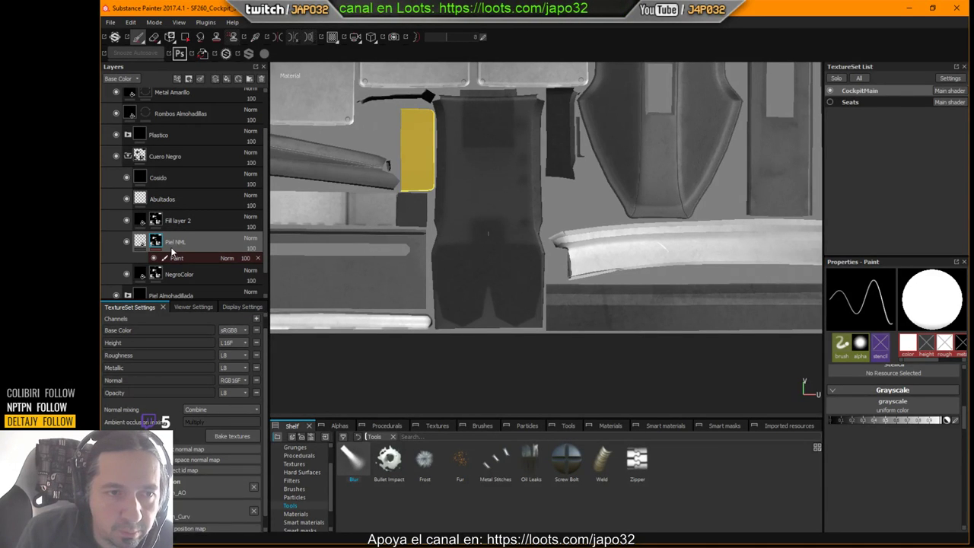
{"action": "left_click", "coordinate": [152, 199]}
{"action": "key", "text": "5"}
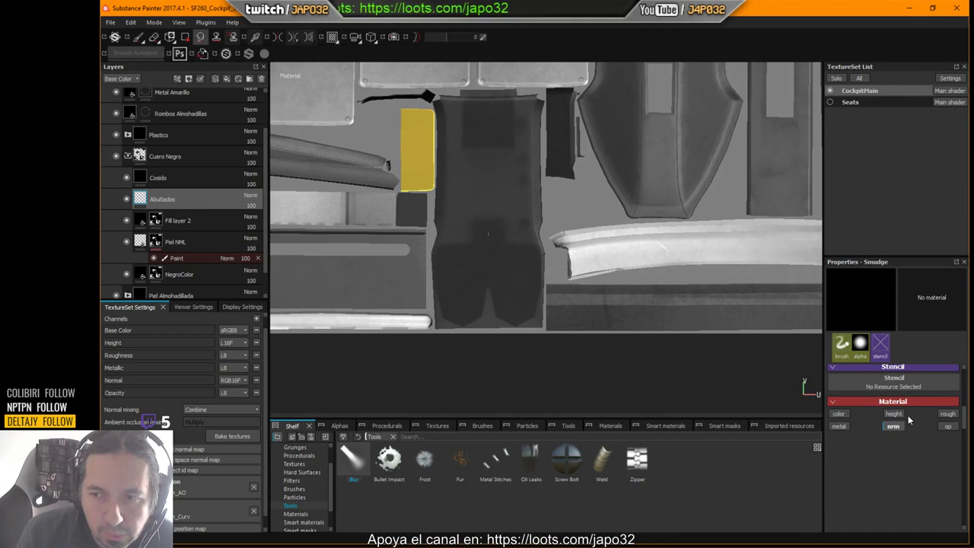
{"action": "left_click", "coordinate": [137, 36]}
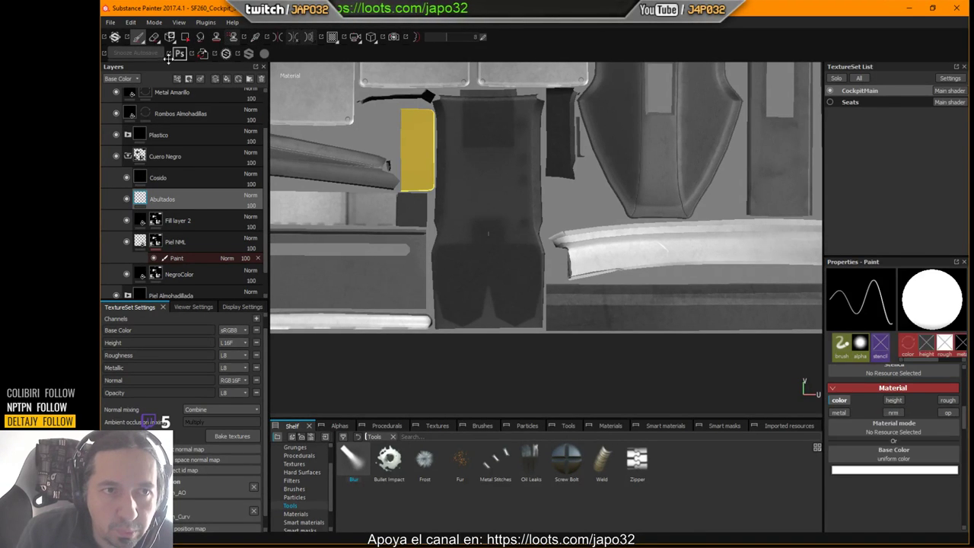
{"action": "left_click", "coordinate": [894, 400]}
{"action": "left_click", "coordinate": [947, 400]}
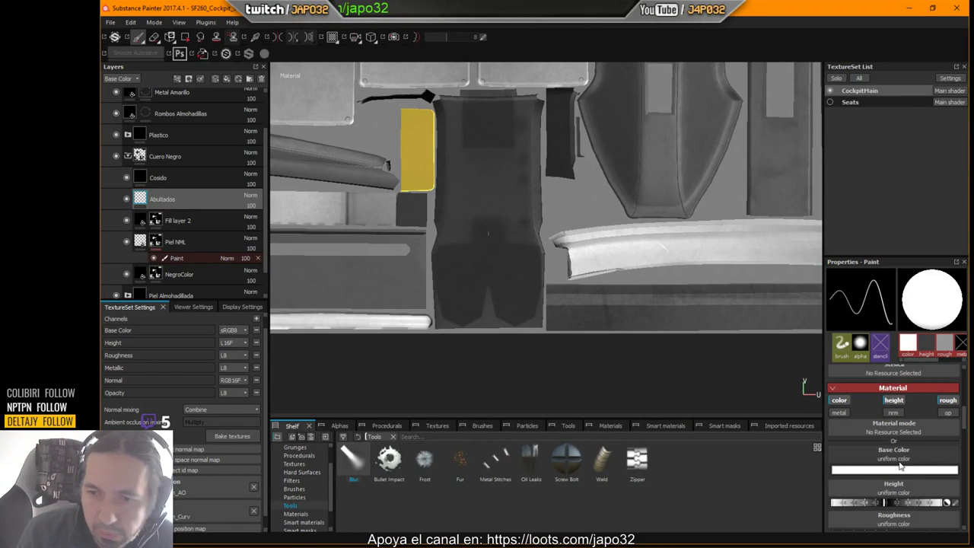
Set the brush's roughness to maximum and its base color to pure red (R 1.000, G 0.000, B 0.000).
{"action": "scroll", "coordinate": [901, 481], "scroll_direction": "down", "scroll_amount": 1}
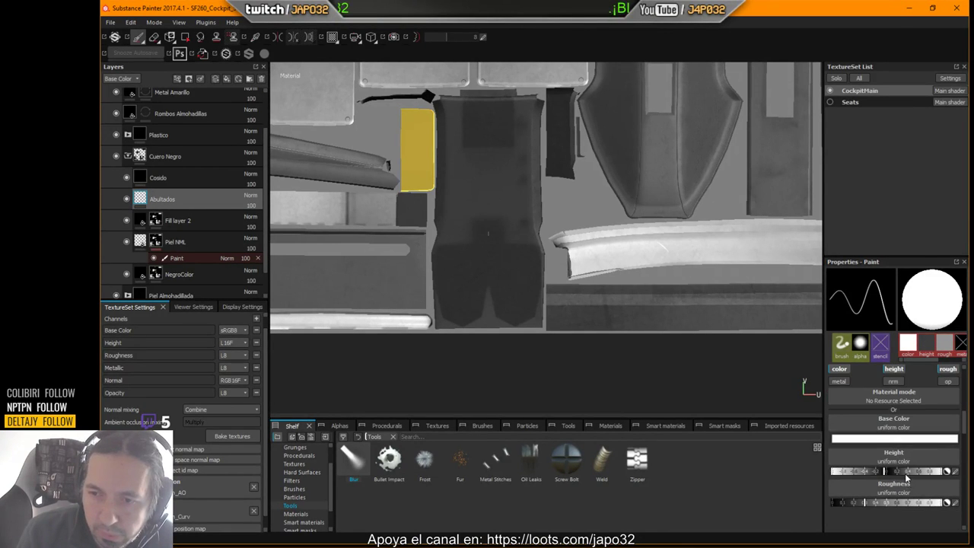
{"action": "left_click_drag", "start_coordinate": [877, 503], "coordinate": [941, 501]}
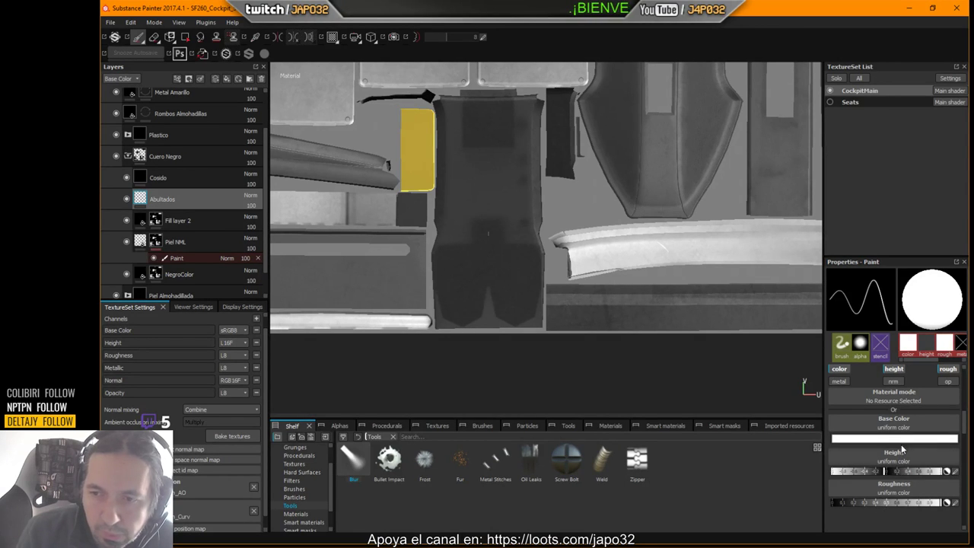
{"action": "left_click", "coordinate": [903, 440]}
{"action": "left_click", "coordinate": [878, 419]}
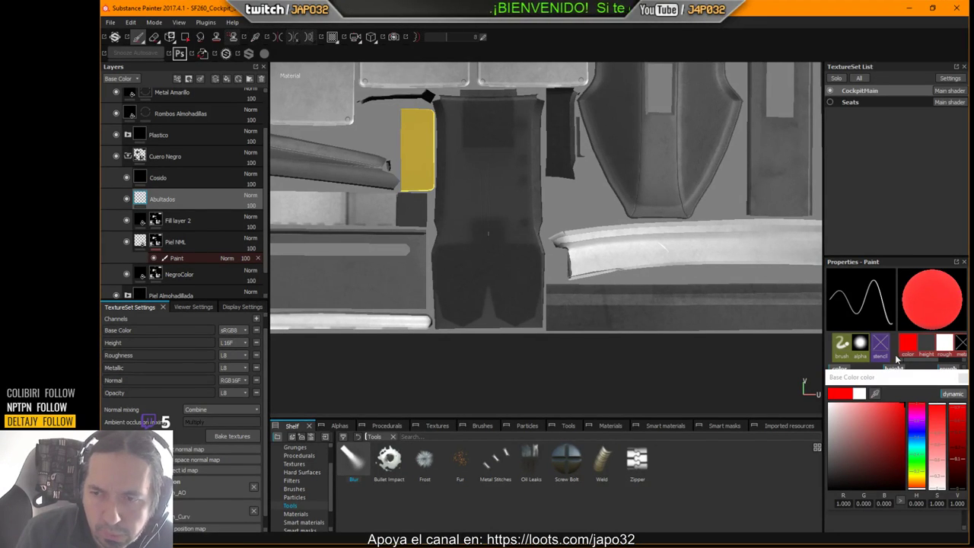
{"action": "left_click", "coordinate": [963, 379]}
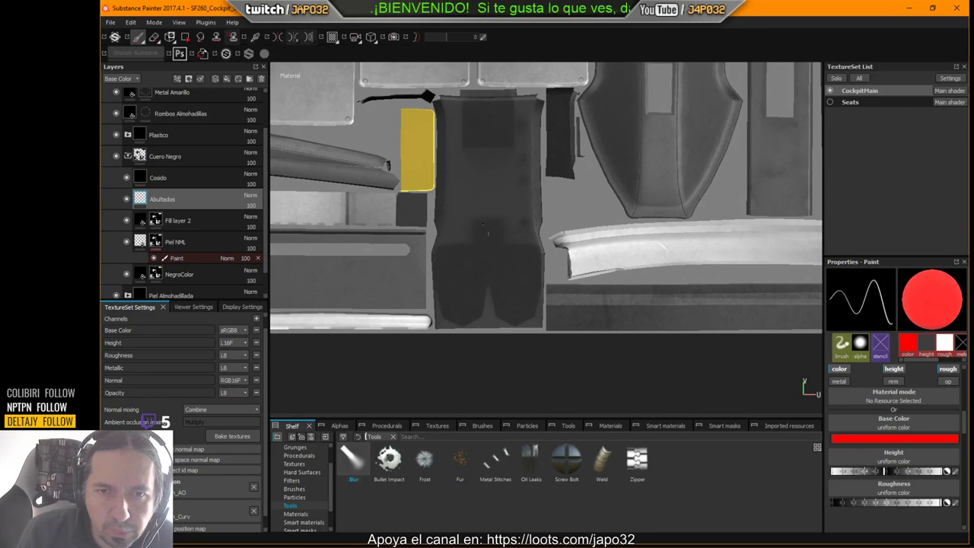
Enlarge the brush and set its alignment to UV.
{"action": "right_click_drag", "start_coordinate": [482, 225], "coordinate": [506, 224], "text": "ctrl"}
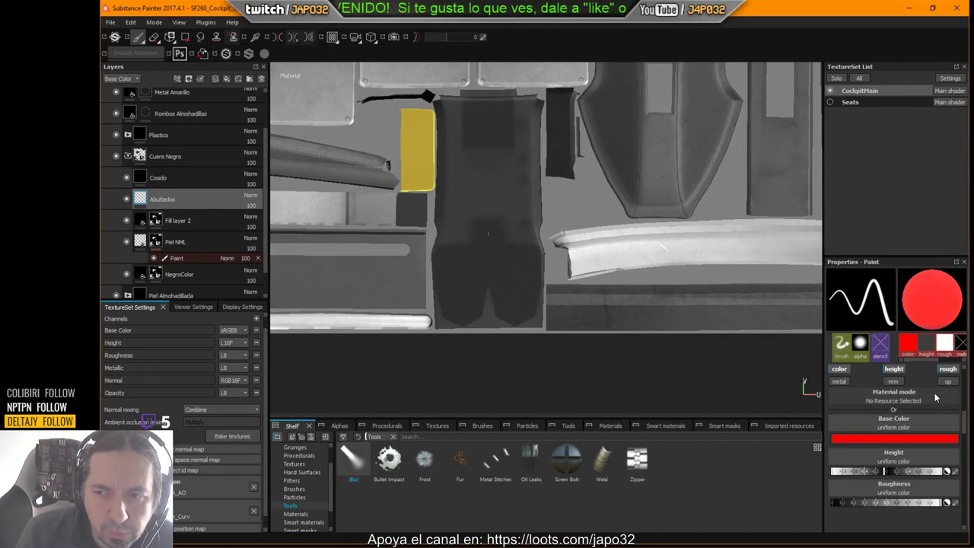
{"action": "scroll", "coordinate": [932, 410], "scroll_direction": "down", "scroll_amount": 6}
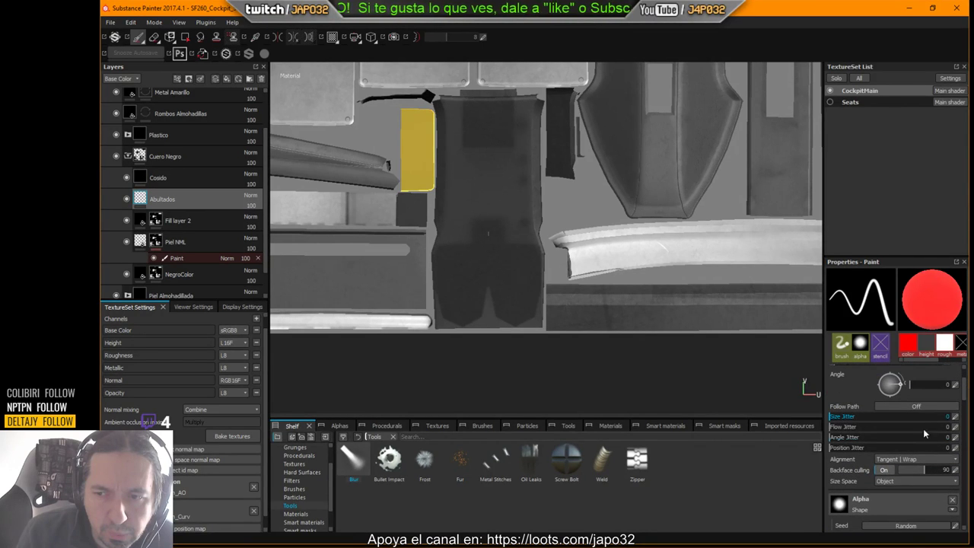
{"action": "left_click", "coordinate": [909, 458]}
{"action": "left_click", "coordinate": [895, 488]}
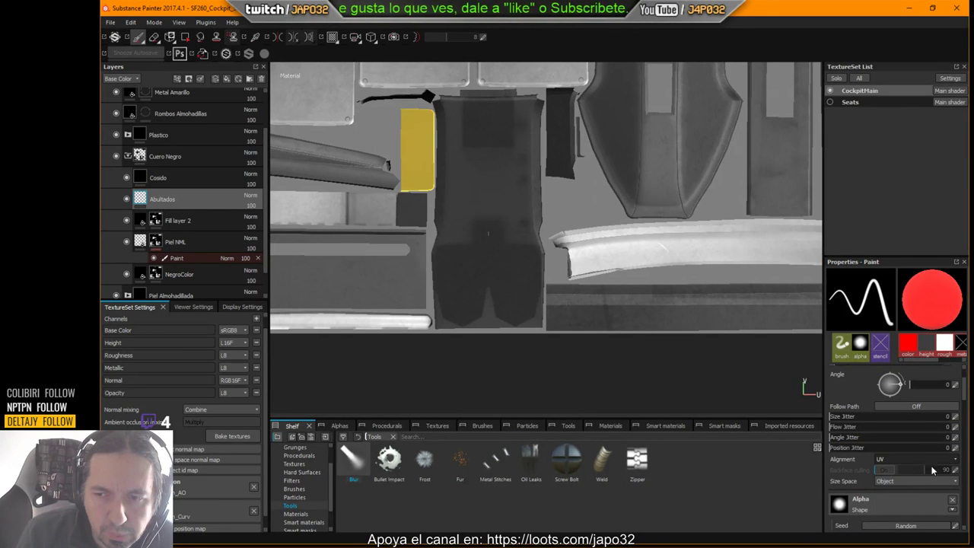
Try a low brush roughness and switching off the color channel, and restore maximum roughness with color enabled.
{"action": "scroll", "coordinate": [965, 401], "scroll_direction": "down", "scroll_amount": 10}
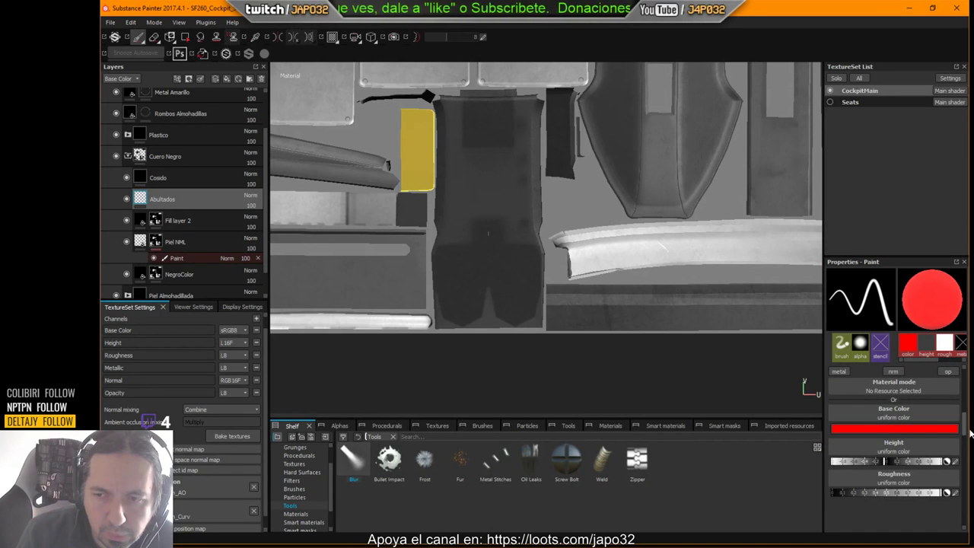
{"action": "left_click_drag", "start_coordinate": [970, 433], "coordinate": [968, 434]}
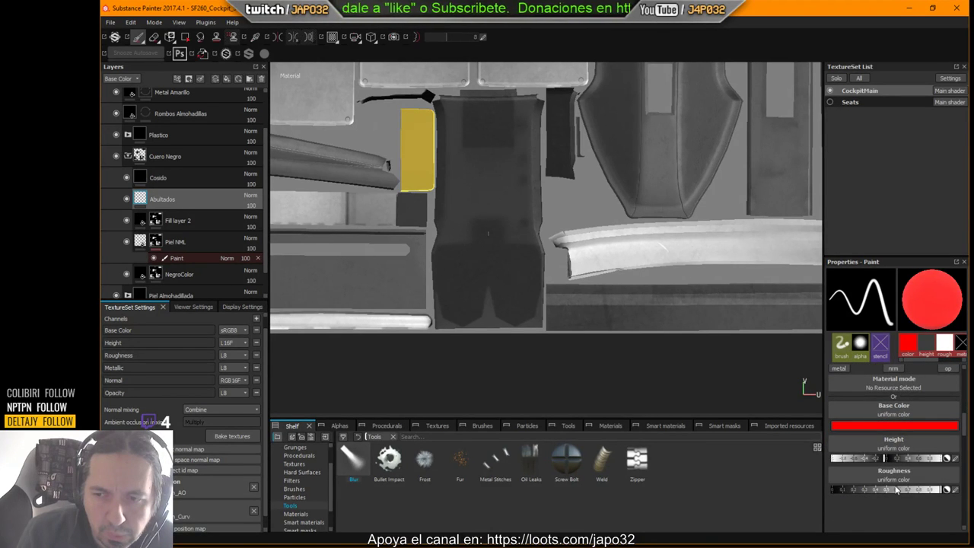
{"action": "left_click", "coordinate": [895, 490]}
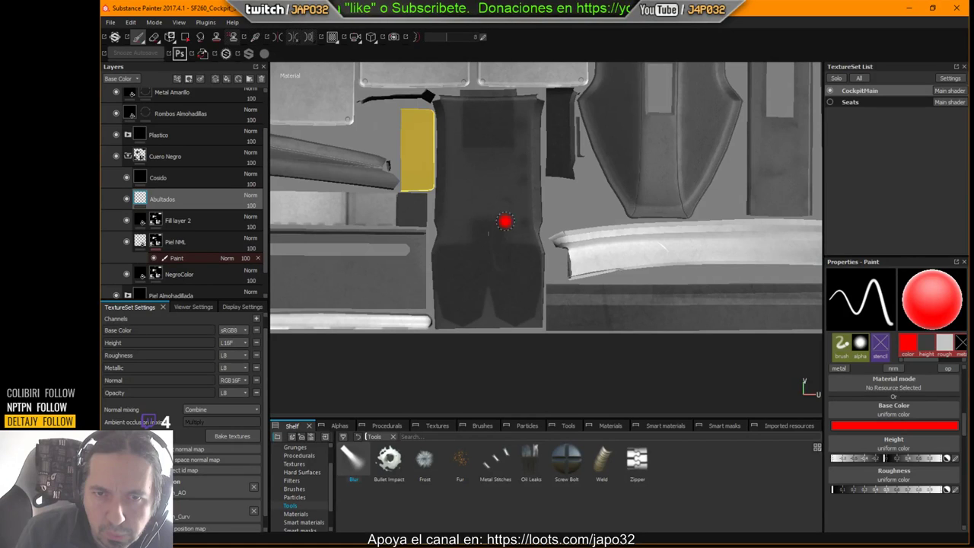
{"action": "left_click_drag", "start_coordinate": [903, 490], "coordinate": [968, 483]}
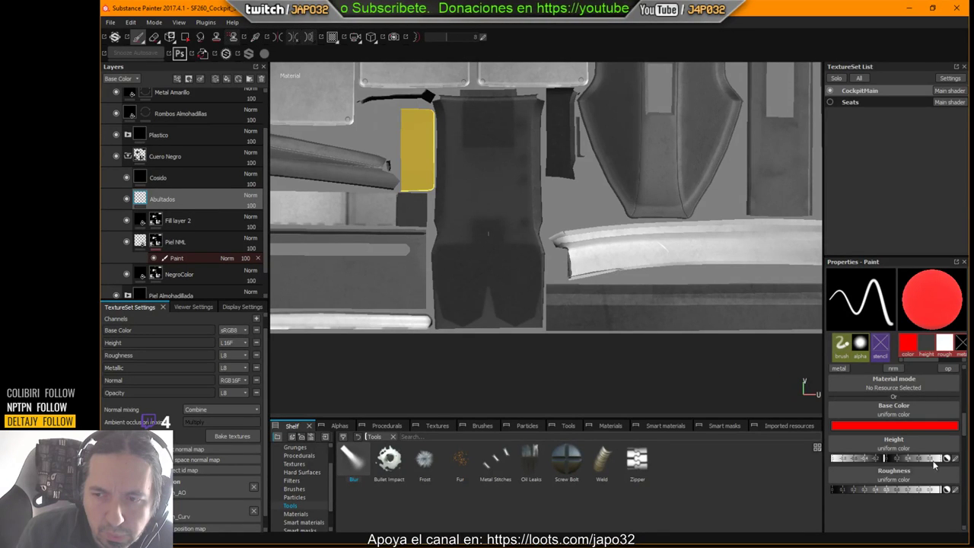
{"action": "scroll", "coordinate": [961, 417], "scroll_direction": "up", "scroll_amount": 2}
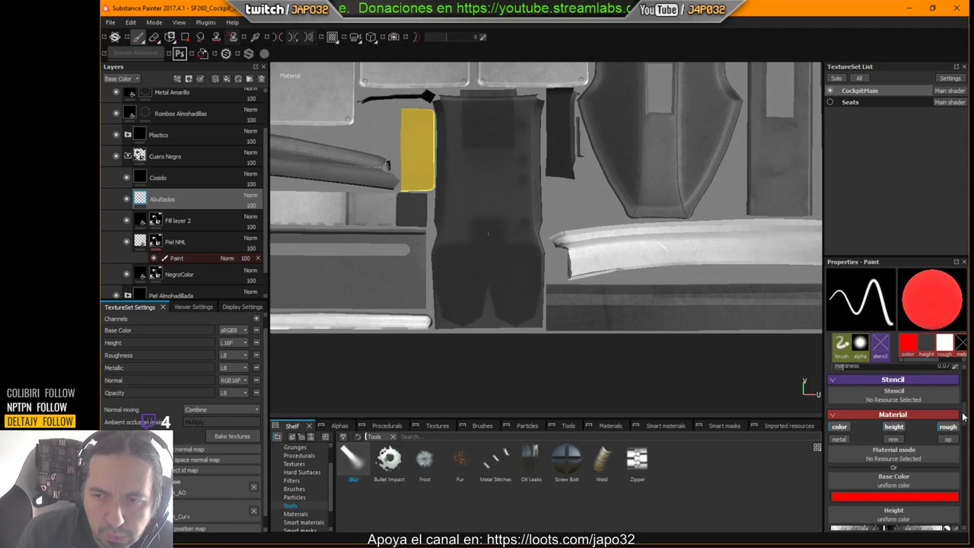
{"action": "left_click", "coordinate": [840, 427]}
{"action": "left_click", "coordinate": [846, 427]}
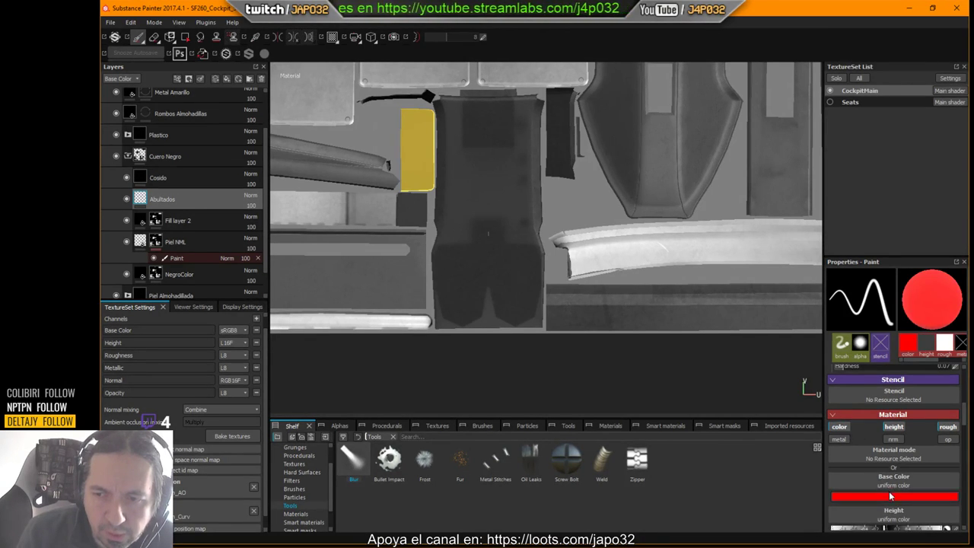
Try a red test stroke across the UV islands on Abultados, undo it, and toggle the Plastico group's visibility.
{"action": "mouse_move", "coordinate": [706, 260]}
{"action": "left_mouse_down"}
{"action": "mouse_move", "coordinate": [689, 215]}
{"action": "mouse_move", "coordinate": [580, 120]}
{"action": "mouse_move", "coordinate": [690, 258]}
{"action": "mouse_move", "coordinate": [667, 298]}
{"action": "left_mouse_up"}
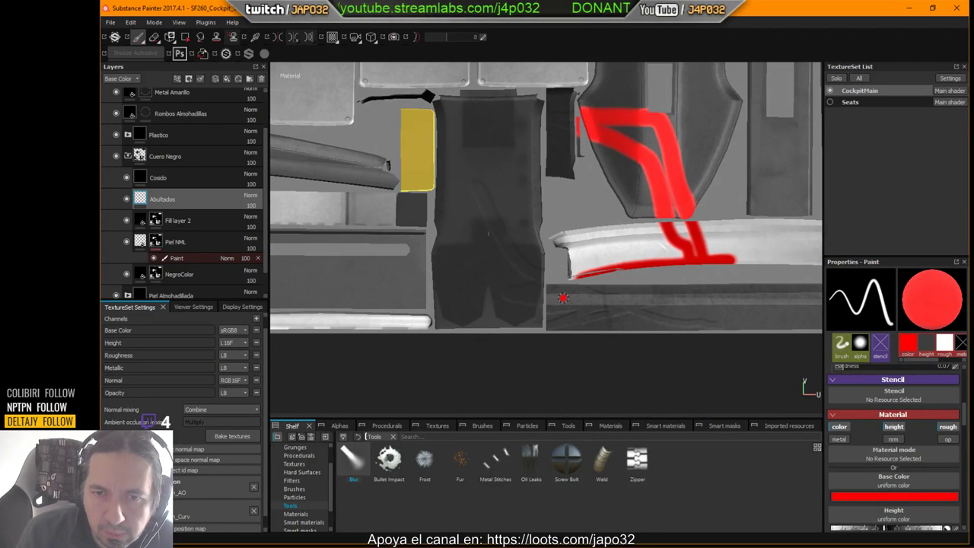
{"action": "key", "text": "ctrl+z"}
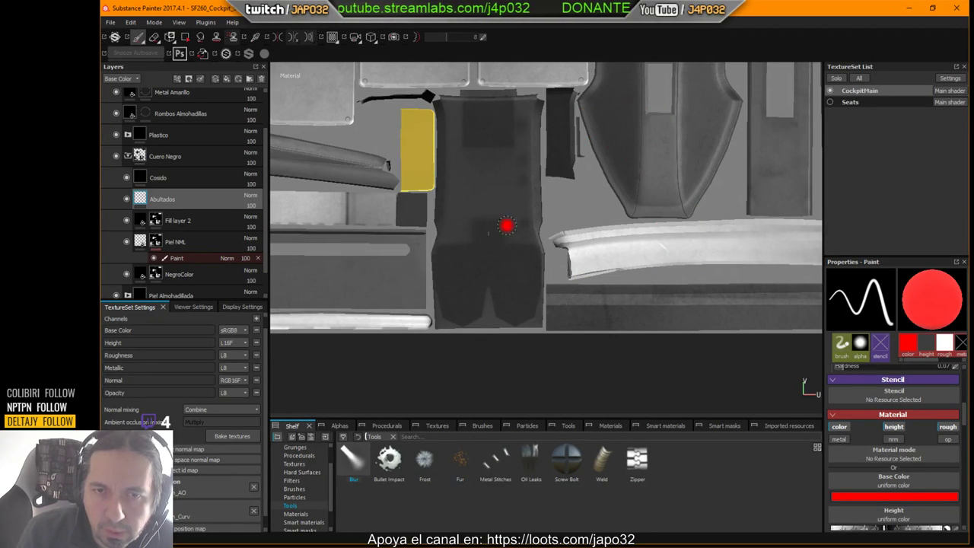
{"action": "left_click", "coordinate": [115, 134]}
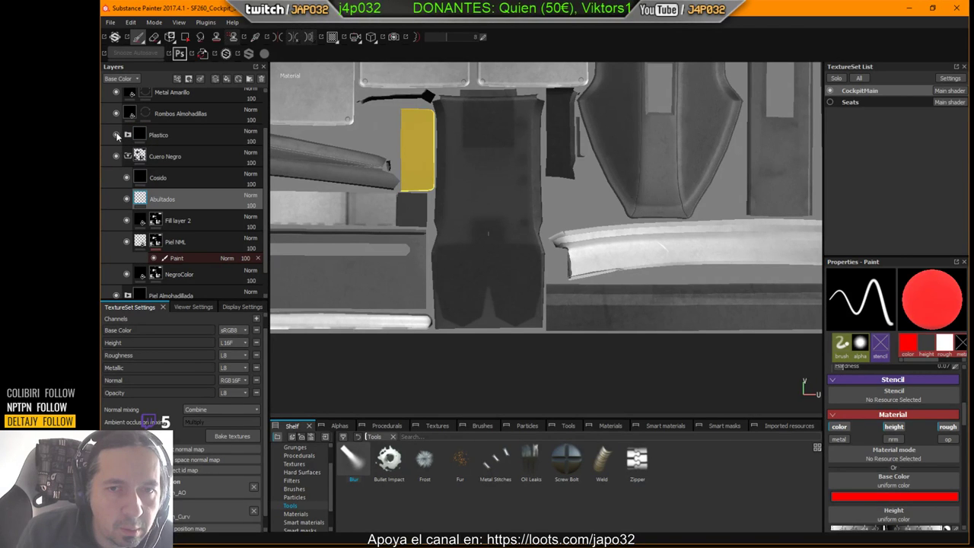
{"action": "left_click", "coordinate": [116, 135]}
{"action": "left_click", "coordinate": [117, 134]}
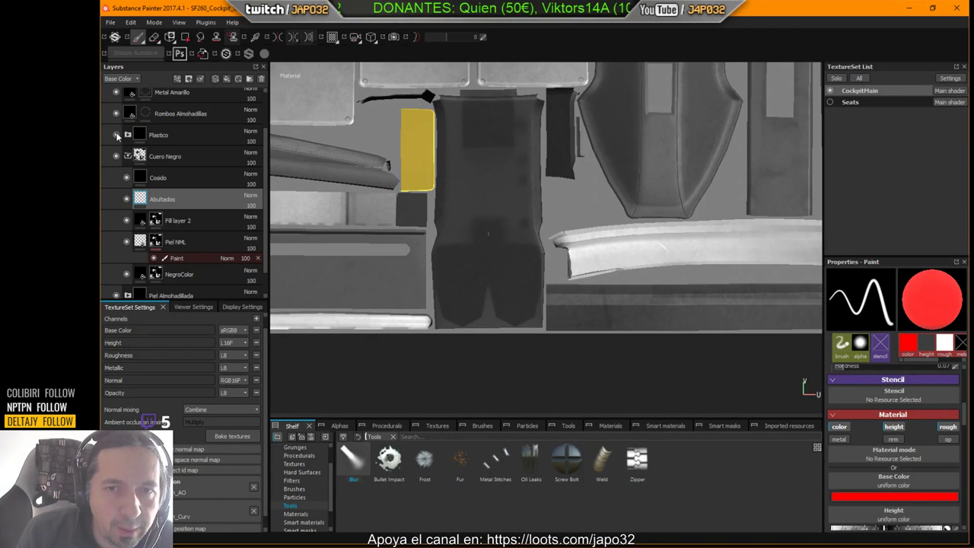
Add a paint layer above the upper Negro liso layer in the Plastico group and paint a red test mark on the dark leather island.
{"action": "scroll", "coordinate": [557, 244], "scroll_direction": "up", "scroll_amount": 3}
{"action": "right_click_drag", "start_coordinate": [817, 274], "coordinate": [796, 283], "text": "alt"}
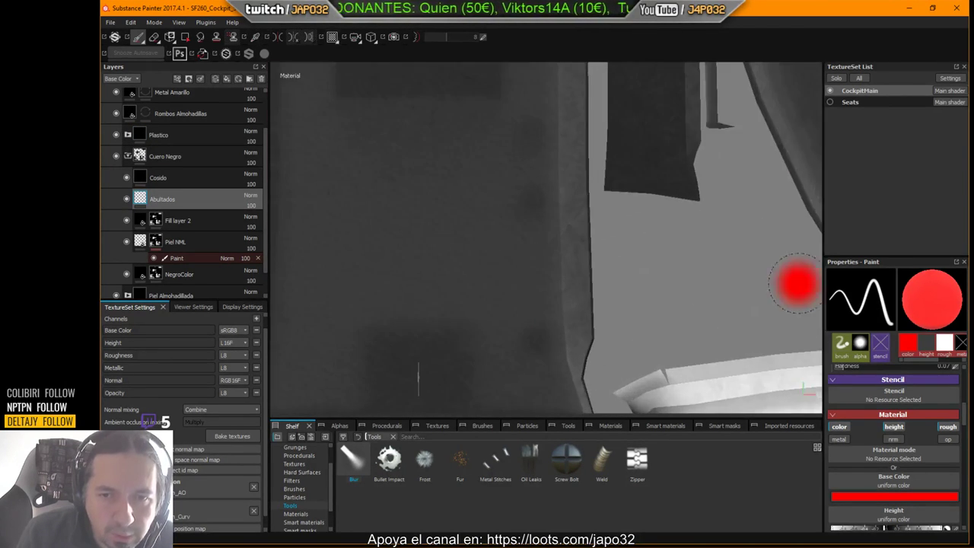
{"action": "right_click_drag", "start_coordinate": [593, 270], "coordinate": [432, 224], "text": "alt"}
{"action": "scroll", "coordinate": [433, 224], "scroll_direction": "down", "scroll_amount": 5}
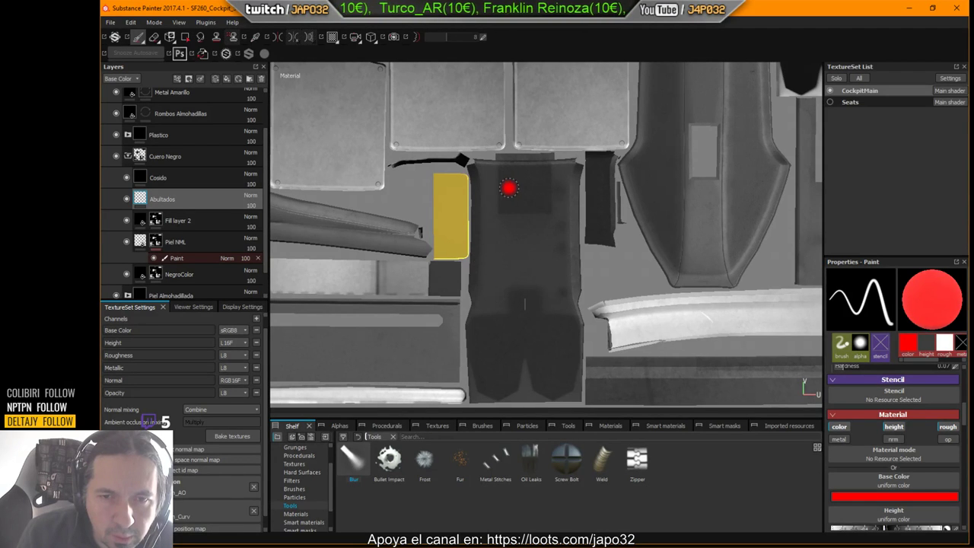
{"action": "left_click", "coordinate": [128, 135]}
{"action": "left_click", "coordinate": [153, 157]}
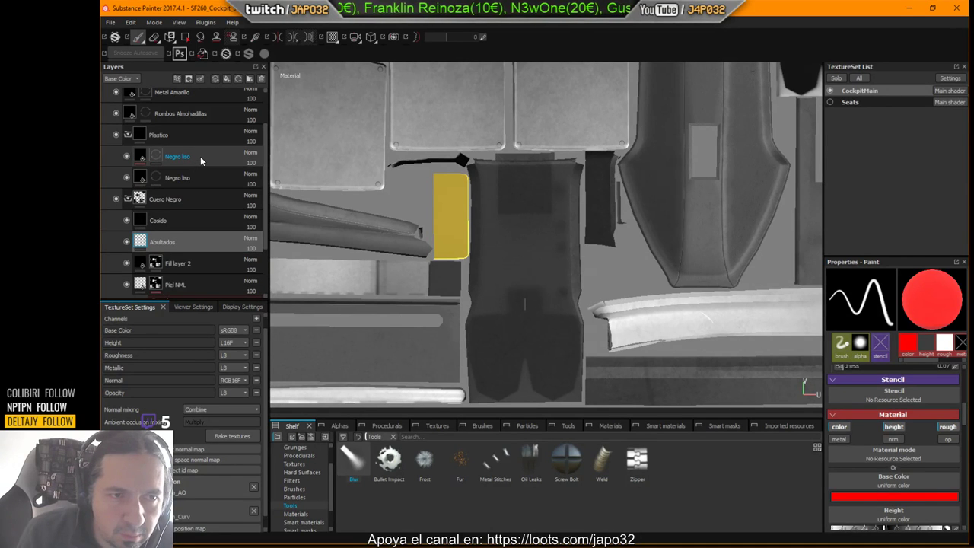
{"action": "left_click", "coordinate": [200, 155]}
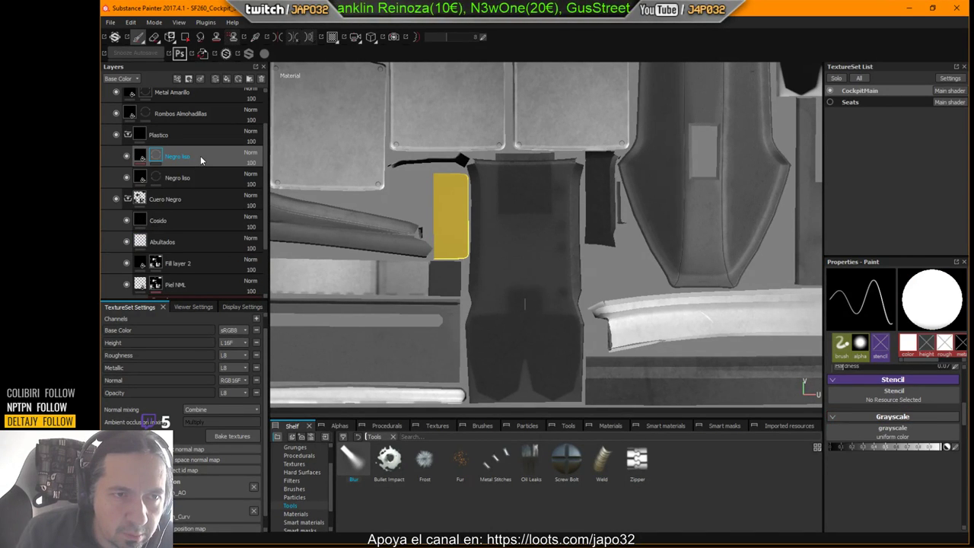
{"action": "left_click", "coordinate": [215, 78]}
{"action": "mouse_move", "coordinate": [525, 200]}
{"action": "left_mouse_down"}
{"action": "mouse_move", "coordinate": [541, 342]}
{"action": "mouse_move", "coordinate": [495, 304]}
{"action": "mouse_move", "coordinate": [517, 320]}
{"action": "left_mouse_up"}
Show only the 3D view and examine where the red test mark falls on the console from several angles.
{"action": "key", "text": "F2"}
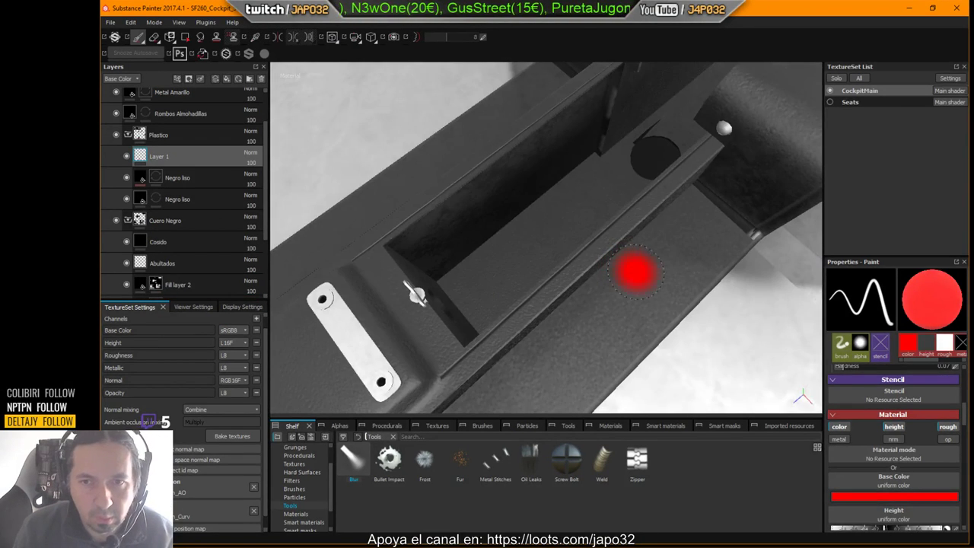
{"action": "scroll", "coordinate": [637, 269], "scroll_direction": "down", "scroll_amount": 5}
{"action": "left_click_drag", "start_coordinate": [600, 265], "coordinate": [559, 190], "text": "alt"}
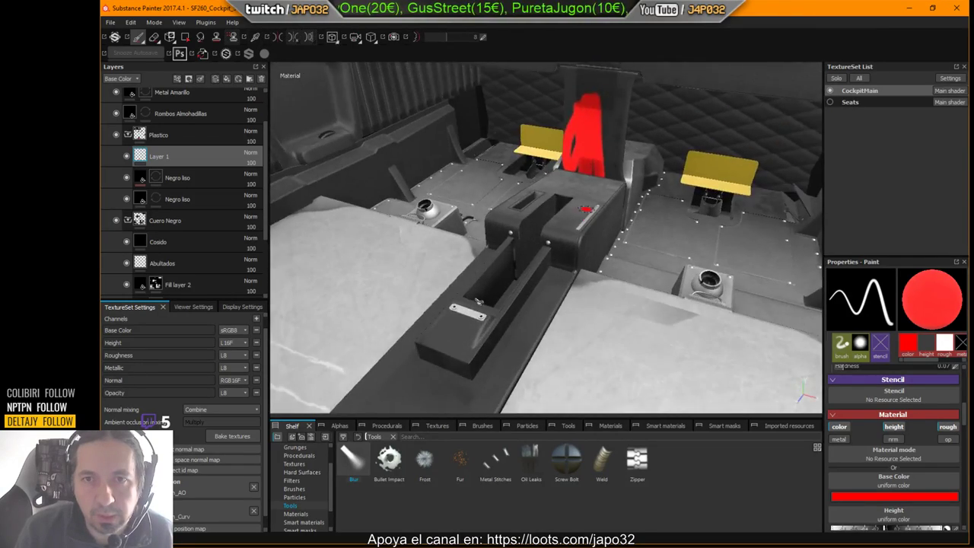
{"action": "middle_click_drag", "start_coordinate": [559, 190], "coordinate": [548, 274], "text": "alt"}
{"action": "mouse_move", "coordinate": [548, 274]}
{"action": "left_mouse_down", "text": "alt"}
{"action": "mouse_move", "coordinate": [574, 276]}
{"action": "mouse_move", "coordinate": [541, 232]}
{"action": "mouse_move", "coordinate": [553, 221]}
{"action": "mouse_move", "coordinate": [532, 273]}
{"action": "left_mouse_up", "text": "alt"}
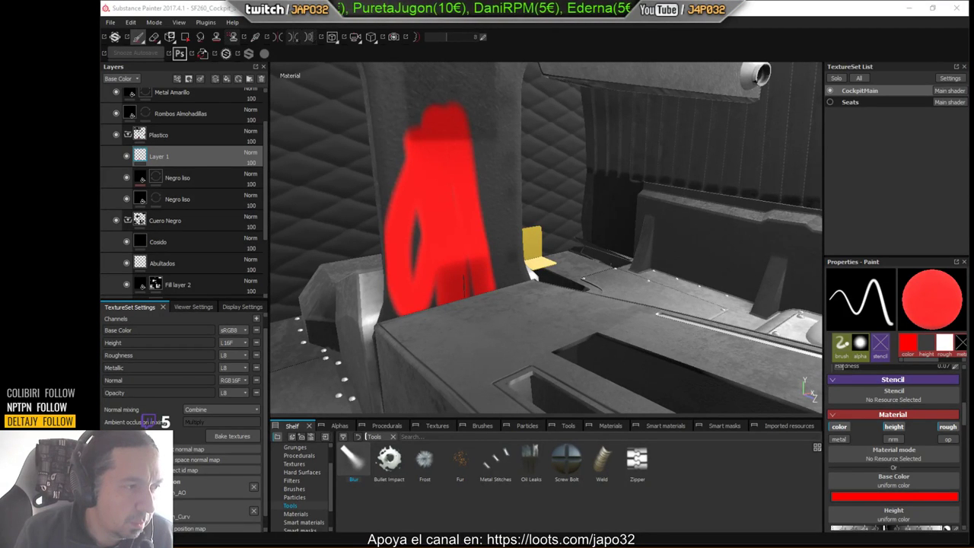
{"action": "middle_click_drag", "start_coordinate": [533, 275], "coordinate": [547, 358]}
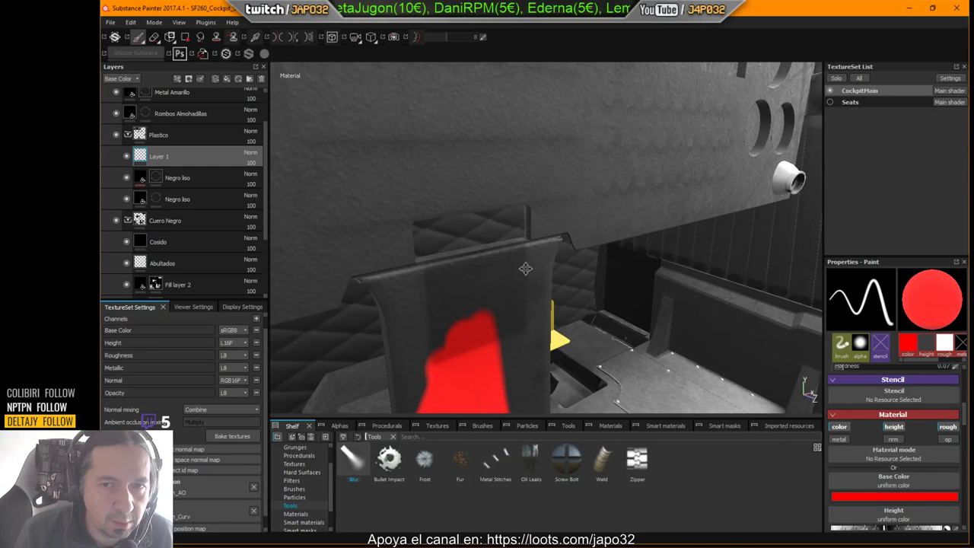
{"action": "left_click_drag", "start_coordinate": [602, 316], "coordinate": [594, 295], "text": "alt"}
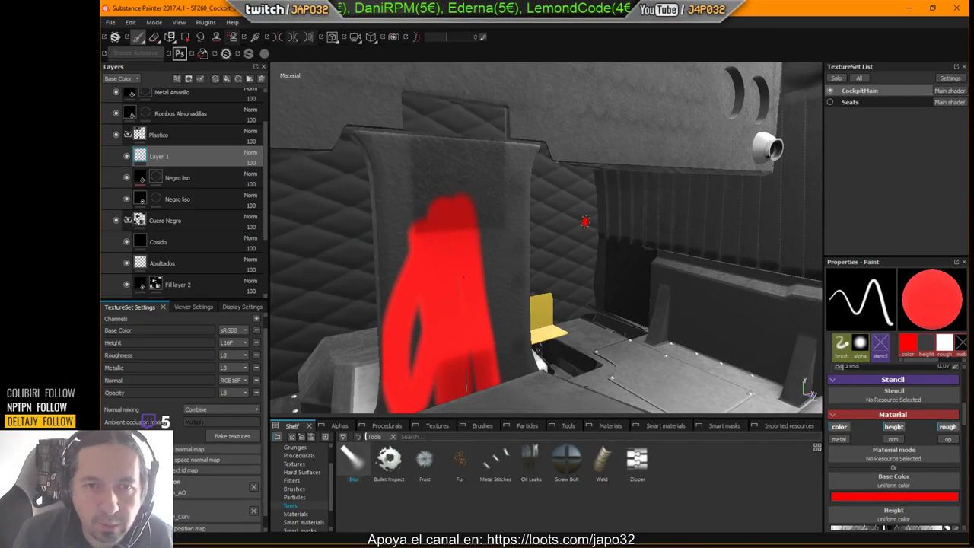
Return to the 2D texture view, undo the red test mark, delete the test layer and collapse the Plastico group.
{"action": "key", "text": "F3"}
{"action": "key", "text": "ctrl+z"}
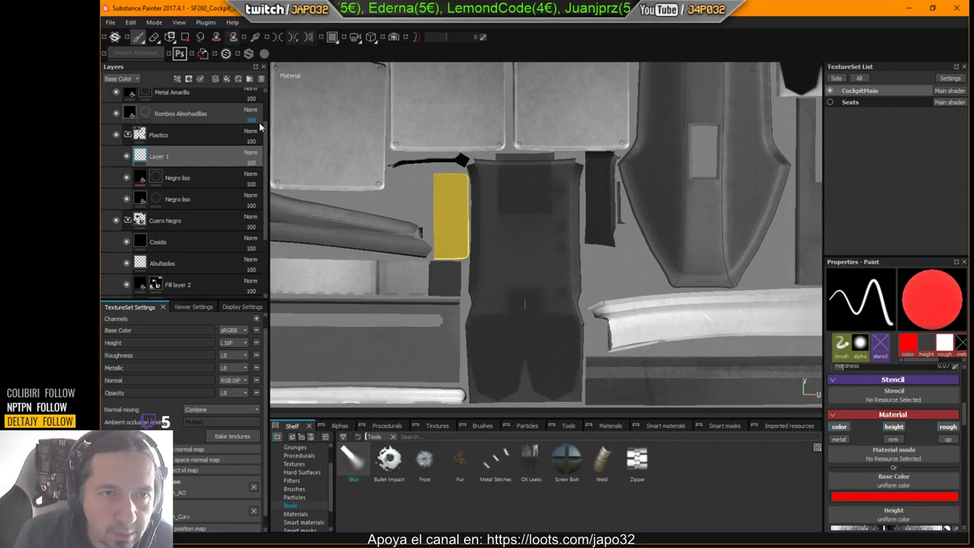
{"action": "left_click", "coordinate": [261, 79]}
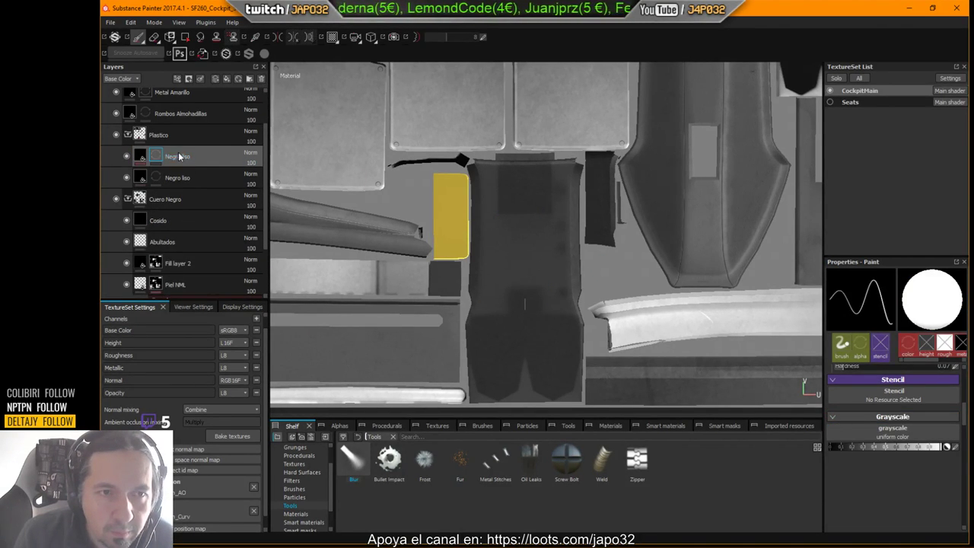
{"action": "left_click", "coordinate": [127, 135]}
On the Abultados layer, try a red test stroke down the tall dark rectangular UV island, check it in the 3D view and undo it.
{"action": "right_click_drag", "start_coordinate": [628, 233], "coordinate": [380, 222], "text": "alt"}
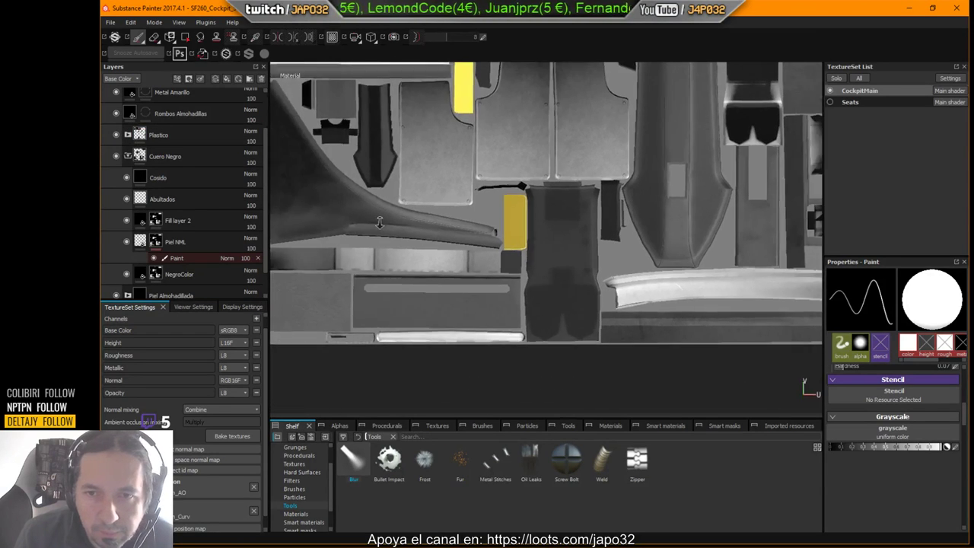
{"action": "middle_click_drag", "start_coordinate": [665, 236], "coordinate": [461, 333], "text": "alt"}
{"action": "middle_click_drag", "start_coordinate": [592, 288], "coordinate": [530, 360], "text": "alt"}
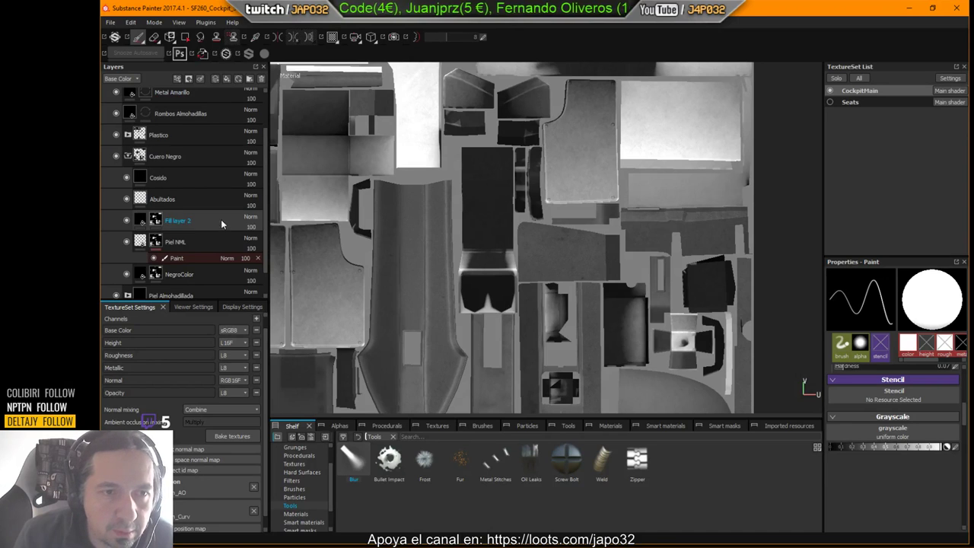
{"action": "left_click", "coordinate": [181, 198]}
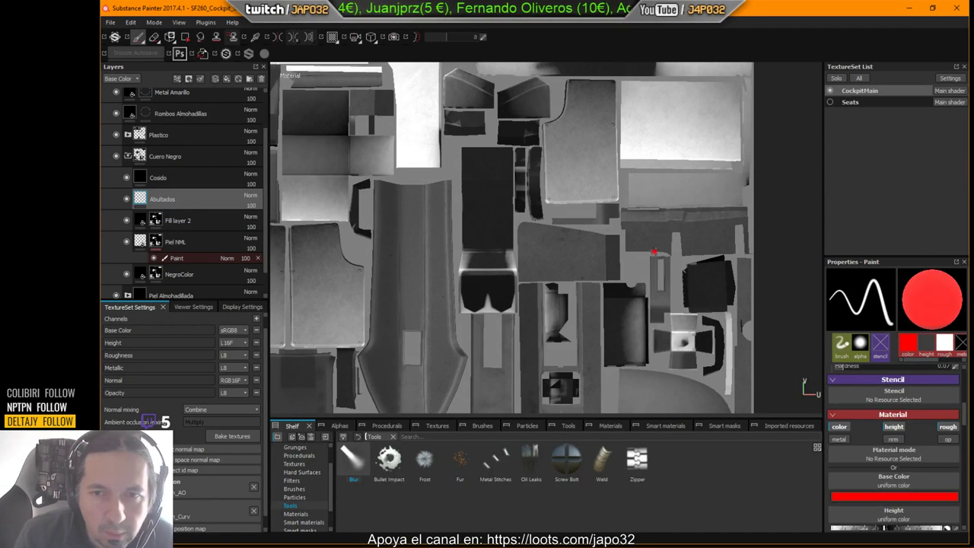
{"action": "left_click_drag", "start_coordinate": [494, 182], "coordinate": [487, 249]}
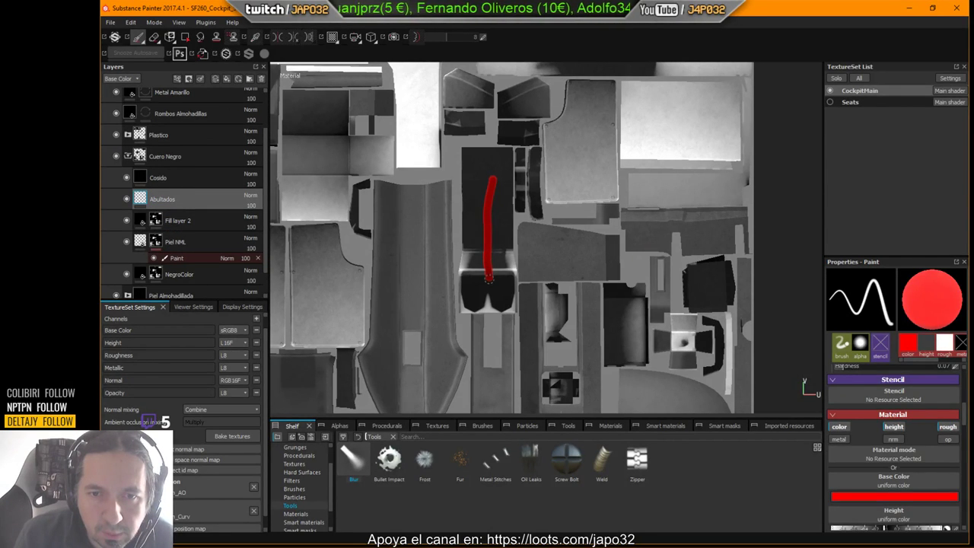
{"action": "key", "text": "F2"}
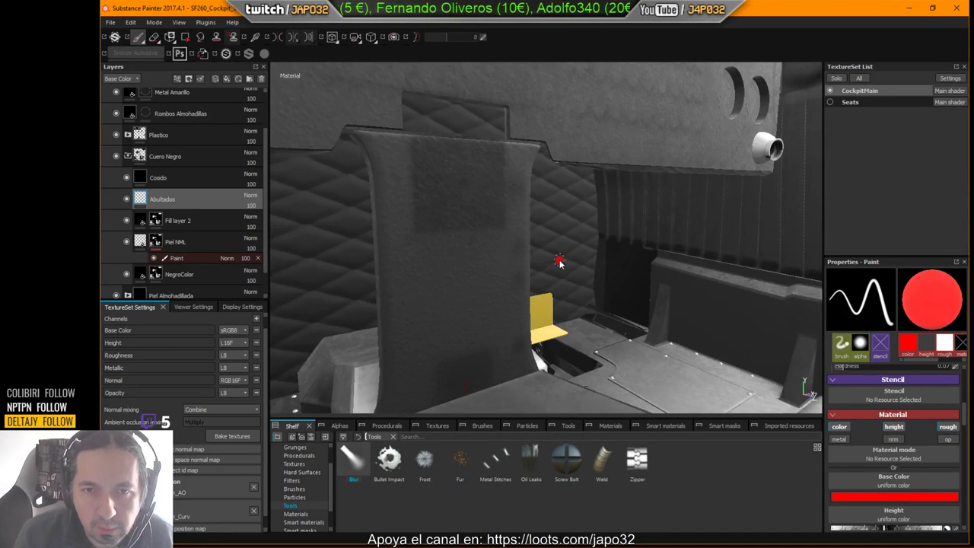
{"action": "left_click_drag", "start_coordinate": [623, 271], "coordinate": [564, 256], "text": "alt"}
{"action": "key", "text": "F3"}
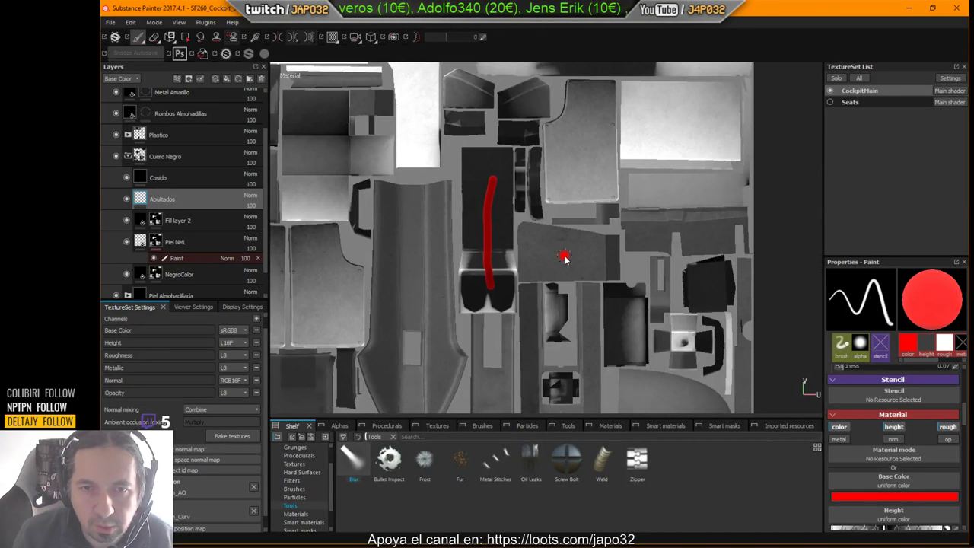
{"action": "key", "text": "ctrl+z"}
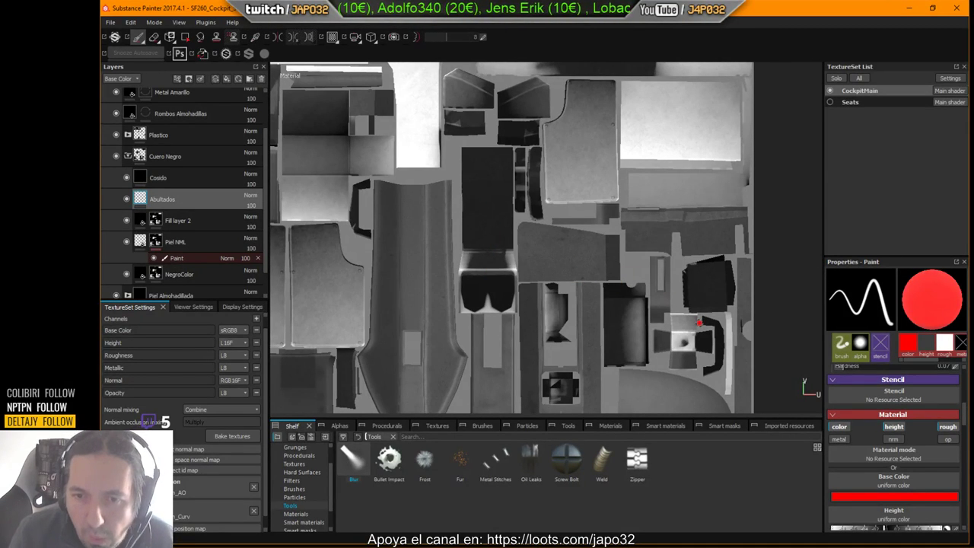
Try a red V-shaped test stroke on the pale island beside the instrument panel, show the 3D and 2D views together and undo the stroke.
{"action": "mouse_move", "coordinate": [677, 343]}
{"action": "middle_mouse_down", "text": "alt"}
{"action": "mouse_move", "coordinate": [639, 192]}
{"action": "mouse_move", "coordinate": [708, 286]}
{"action": "mouse_move", "coordinate": [750, 398]}
{"action": "middle_mouse_up", "text": "alt"}
{"action": "mouse_move", "coordinate": [601, 138]}
{"action": "middle_mouse_down", "text": "alt"}
{"action": "mouse_move", "coordinate": [639, 235]}
{"action": "mouse_move", "coordinate": [694, 331]}
{"action": "mouse_move", "coordinate": [604, 285]}
{"action": "mouse_move", "coordinate": [513, 346]}
{"action": "mouse_move", "coordinate": [433, 369]}
{"action": "mouse_move", "coordinate": [453, 336]}
{"action": "middle_mouse_up", "text": "alt"}
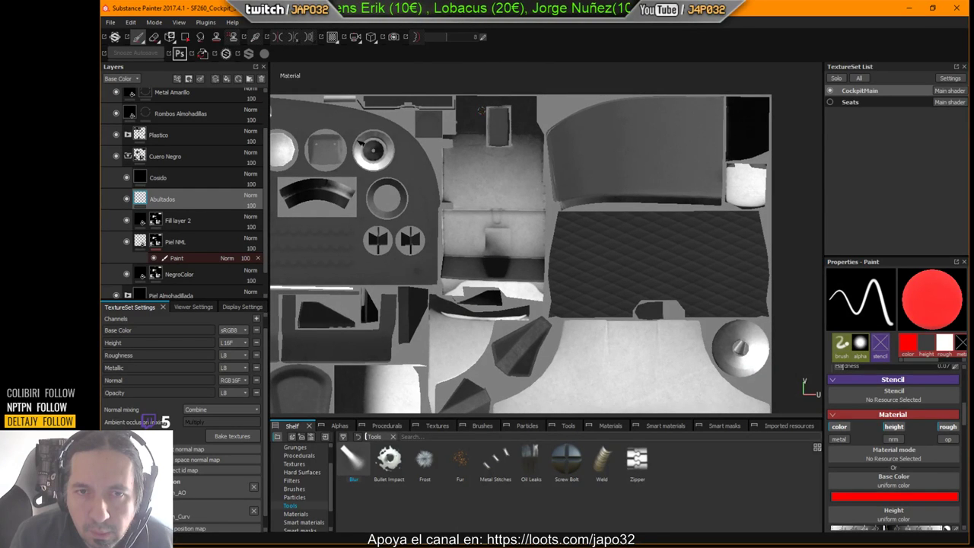
{"action": "mouse_move", "coordinate": [480, 110]}
{"action": "left_mouse_down"}
{"action": "mouse_move", "coordinate": [514, 202]}
{"action": "mouse_move", "coordinate": [522, 132]}
{"action": "left_mouse_up"}
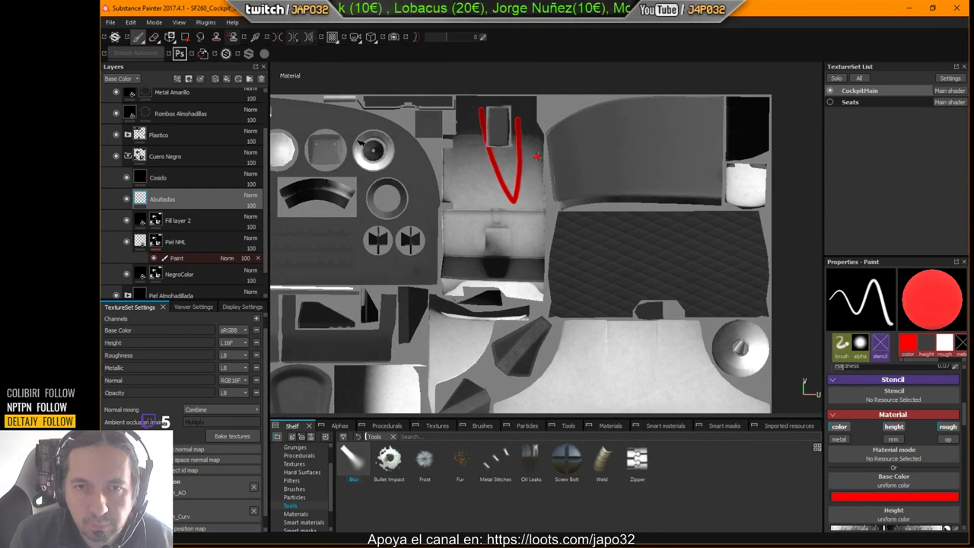
{"action": "key", "text": "F1"}
{"action": "key", "text": "ctrl+z"}
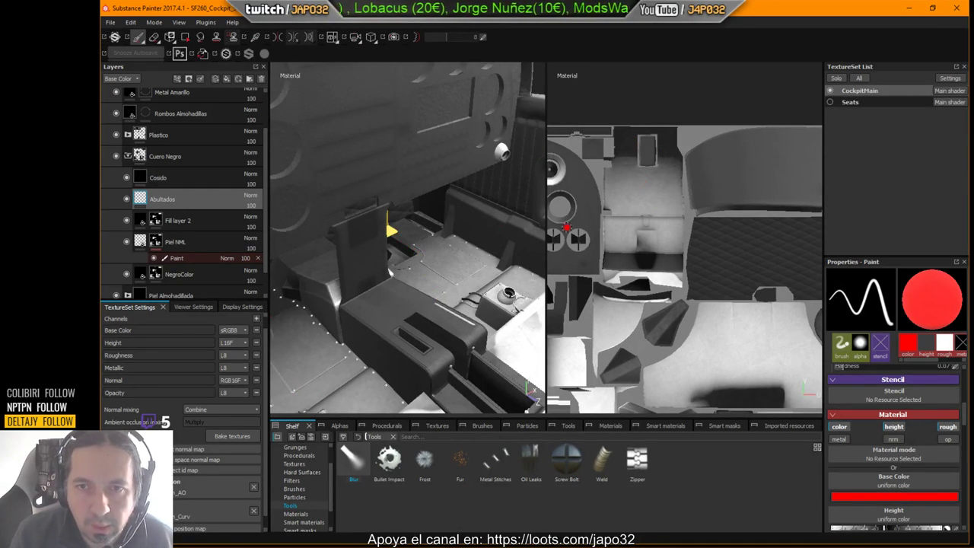
Paint a red test mark on the small cross-shaped dark island under the ribbed strips and examine where it falls on the 3D console.
{"action": "middle_click_drag", "start_coordinate": [601, 260], "coordinate": [734, 217], "text": "alt"}
{"action": "mouse_move", "coordinate": [563, 267]}
{"action": "middle_mouse_down", "text": "alt"}
{"action": "mouse_move", "coordinate": [657, 261]}
{"action": "mouse_move", "coordinate": [666, 206]}
{"action": "middle_mouse_up", "text": "alt"}
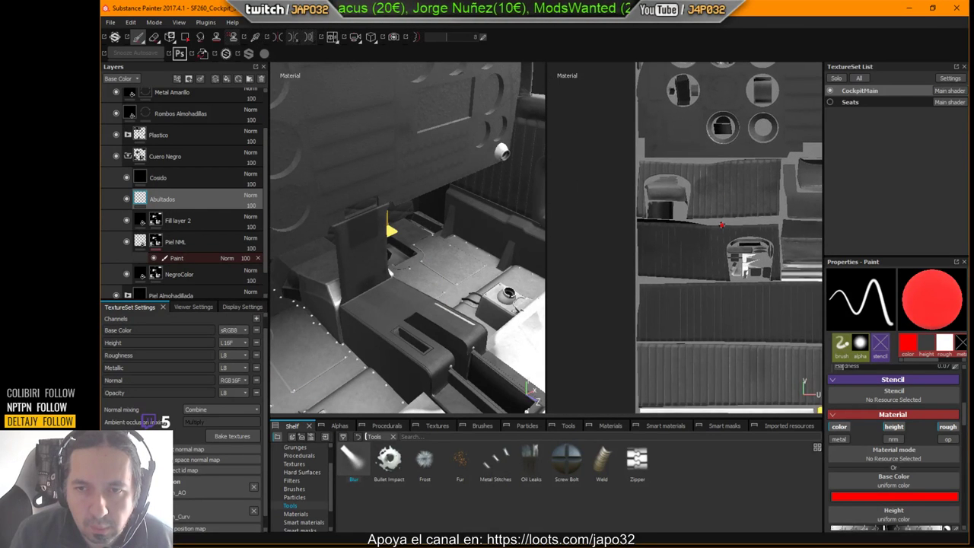
{"action": "middle_click_drag", "start_coordinate": [722, 225], "coordinate": [699, 138], "text": "alt"}
{"action": "middle_click_drag", "start_coordinate": [689, 229], "coordinate": [691, 97], "text": "alt"}
{"action": "mouse_move", "coordinate": [737, 286]}
{"action": "middle_mouse_down", "text": "alt"}
{"action": "mouse_move", "coordinate": [762, 194]}
{"action": "mouse_move", "coordinate": [617, 224]}
{"action": "mouse_move", "coordinate": [677, 263]}
{"action": "mouse_move", "coordinate": [736, 271]}
{"action": "middle_mouse_up", "text": "alt"}
{"action": "middle_click_drag", "start_coordinate": [641, 238], "coordinate": [668, 264], "text": "alt"}
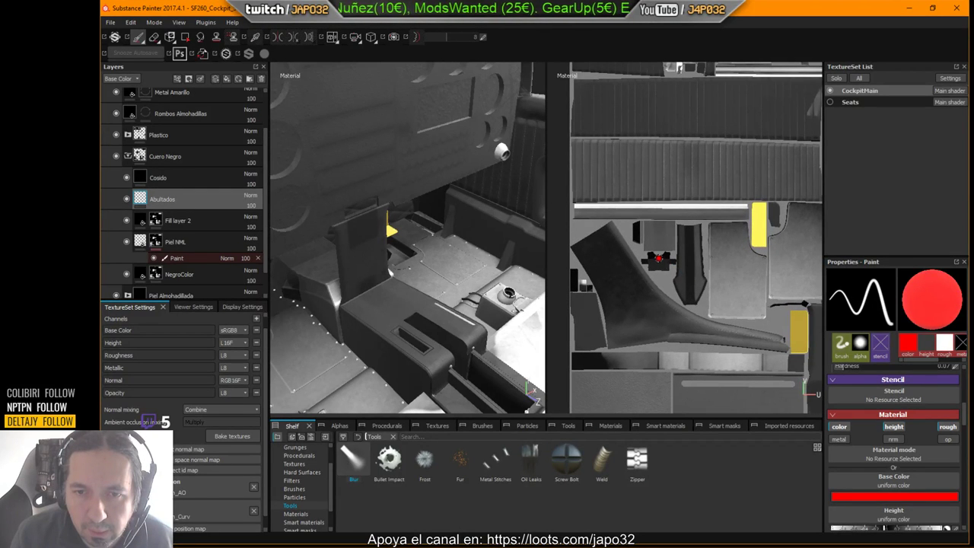
{"action": "left_click_drag", "start_coordinate": [476, 288], "coordinate": [414, 309], "text": "alt"}
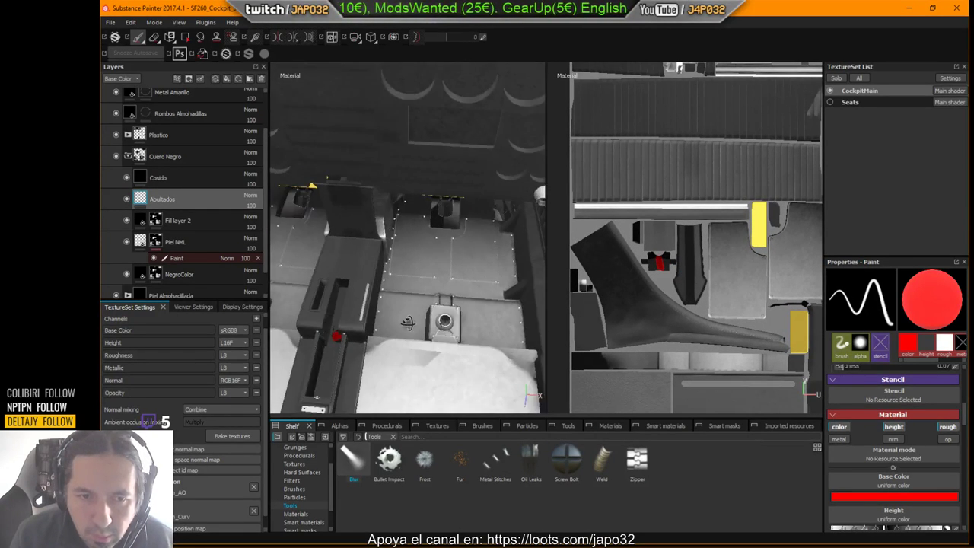
{"action": "middle_click_drag", "start_coordinate": [414, 309], "coordinate": [419, 317], "text": "alt"}
{"action": "left_click_drag", "start_coordinate": [418, 317], "coordinate": [405, 295], "text": "alt"}
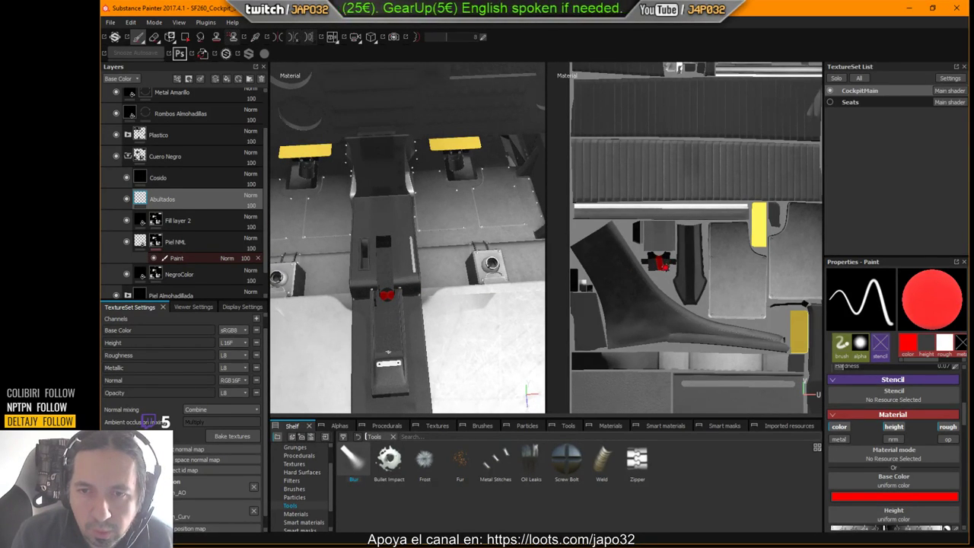
Try red test marks on the tapered dark island and on the small grey rectangle above the marked island, undoing each one.
{"action": "mouse_move", "coordinate": [664, 268]}
{"action": "middle_mouse_down"}
{"action": "mouse_move", "coordinate": [584, 203]}
{"action": "mouse_move", "coordinate": [565, 221]}
{"action": "middle_mouse_up"}
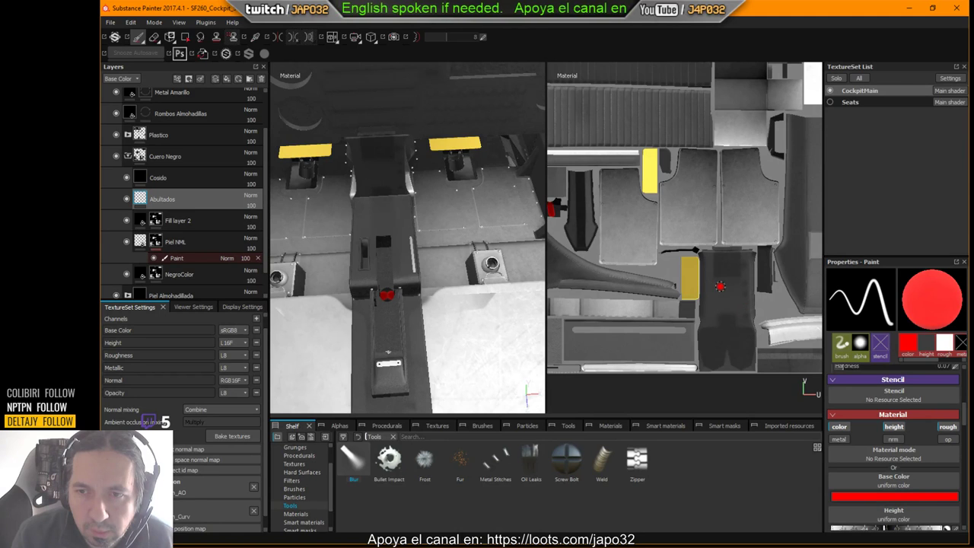
{"action": "middle_click_drag", "start_coordinate": [590, 194], "coordinate": [662, 228], "text": "alt"}
{"action": "left_click_drag", "start_coordinate": [654, 225], "coordinate": [656, 246]}
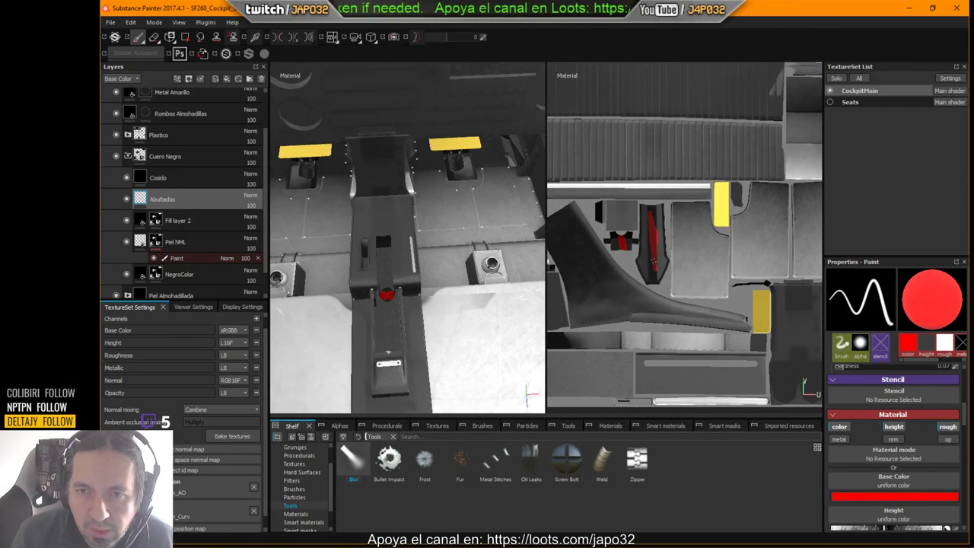
{"action": "key", "text": "ctrl+z"}
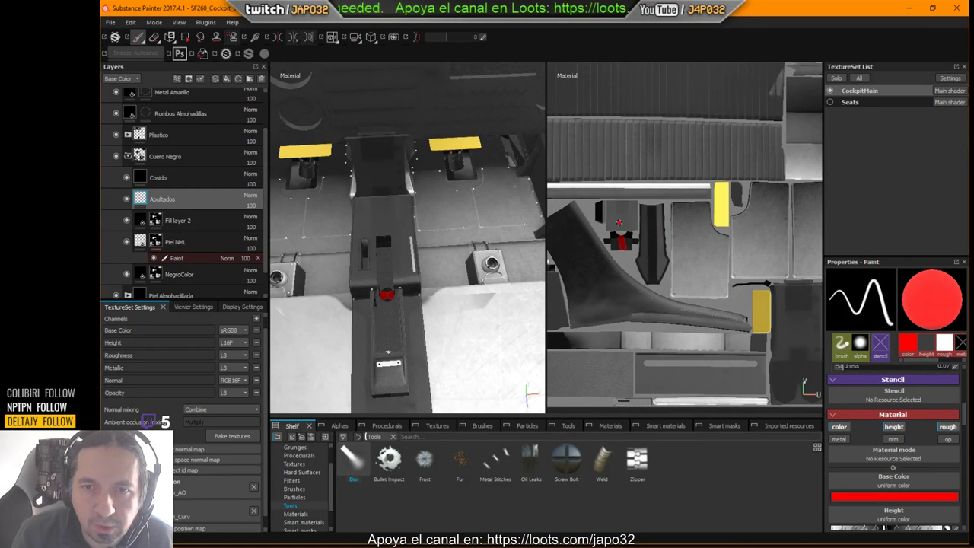
{"action": "left_click_drag", "start_coordinate": [619, 211], "coordinate": [620, 216]}
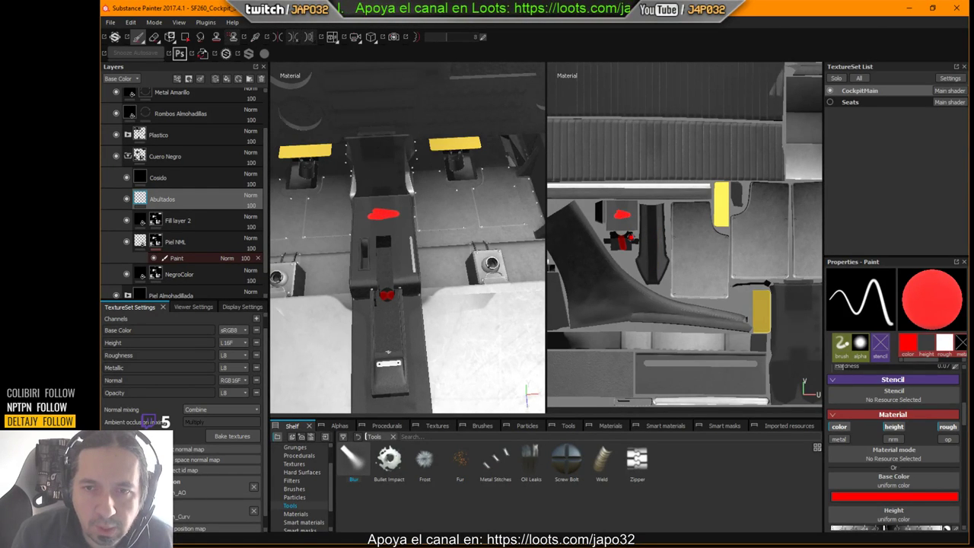
{"action": "key", "text": "ctrl+z"}
Try a red test stroke along the long horizontal strip island, check where it lands in the 3D cockpit and undo it.
{"action": "middle_click_drag", "start_coordinate": [671, 303], "coordinate": [694, 239], "text": "alt"}
{"action": "left_click_drag", "start_coordinate": [576, 280], "coordinate": [729, 282]}
{"action": "mouse_move", "coordinate": [419, 259]}
{"action": "left_mouse_down", "text": "alt"}
{"action": "mouse_move", "coordinate": [306, 300]}
{"action": "mouse_move", "coordinate": [470, 286]}
{"action": "mouse_move", "coordinate": [449, 253]}
{"action": "mouse_move", "coordinate": [498, 251]}
{"action": "mouse_move", "coordinate": [442, 233]}
{"action": "mouse_move", "coordinate": [449, 240]}
{"action": "left_mouse_up", "text": "alt"}
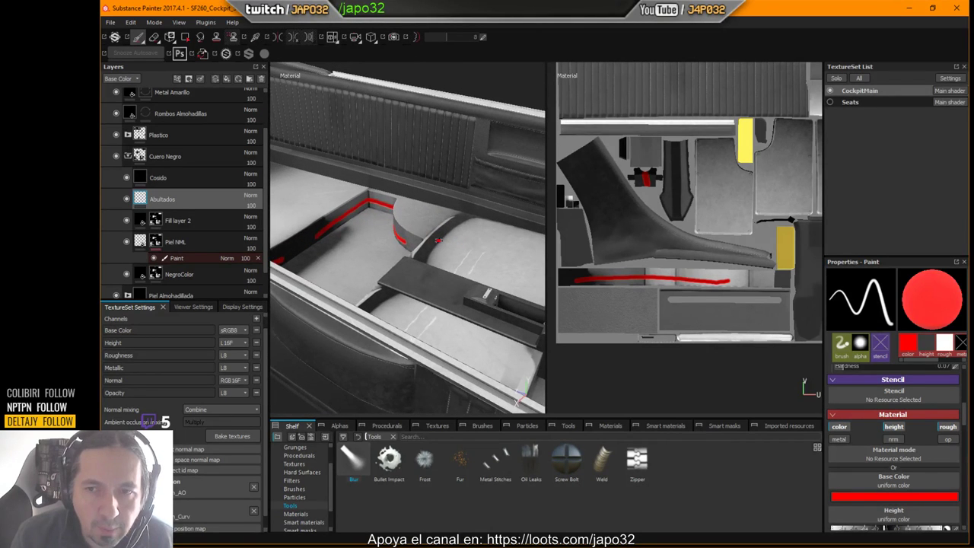
{"action": "key", "text": "ctrl+z"}
Try red test marks on the two small dark islands between the vertical strips, comparing them with the 3D cockpit and undoing each.
{"action": "middle_click_drag", "start_coordinate": [744, 269], "coordinate": [586, 259], "text": "alt"}
{"action": "middle_click_drag", "start_coordinate": [784, 274], "coordinate": [598, 249], "text": "alt"}
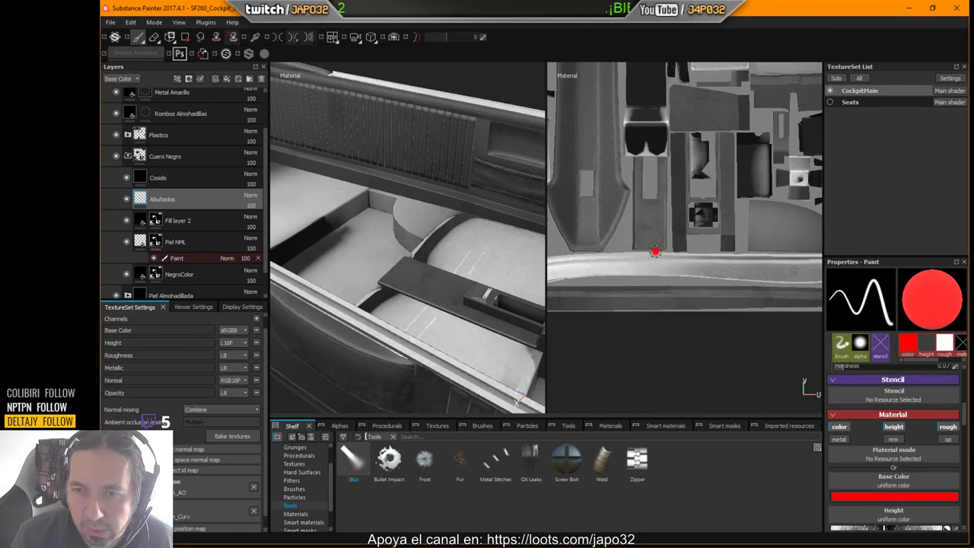
{"action": "middle_click_drag", "start_coordinate": [715, 252], "coordinate": [608, 295], "text": "alt"}
{"action": "scroll", "coordinate": [613, 291], "scroll_direction": "up", "scroll_amount": 1}
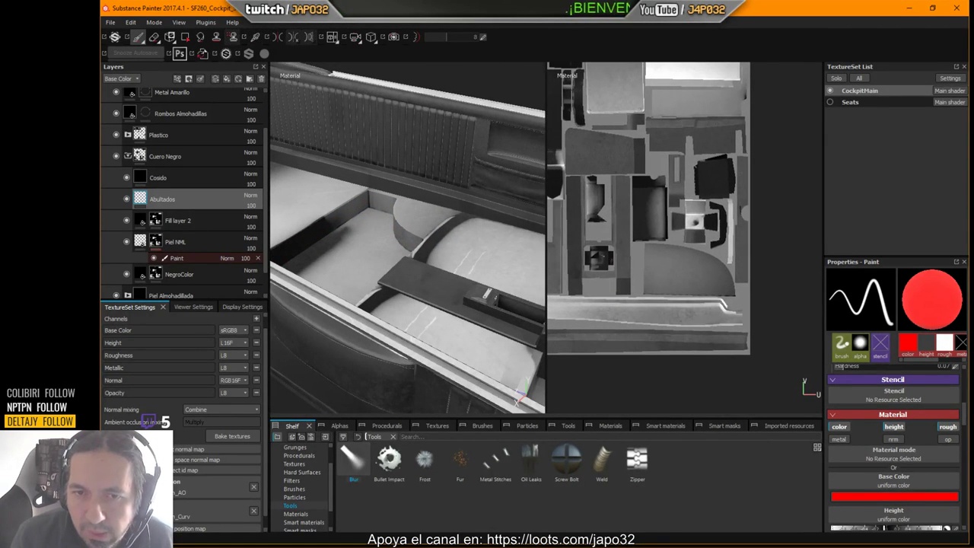
{"action": "left_click", "coordinate": [598, 259]}
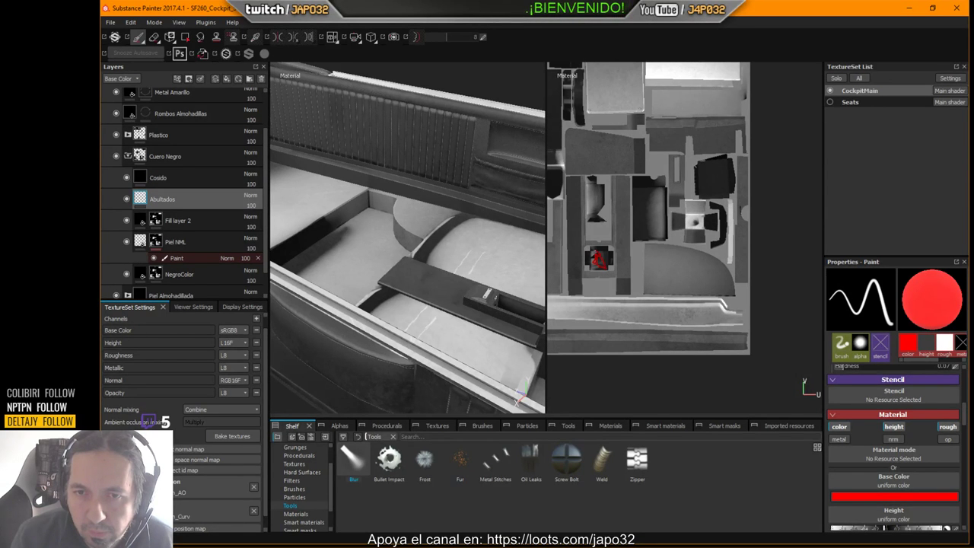
{"action": "left_click_drag", "start_coordinate": [450, 260], "coordinate": [445, 228], "text": "alt"}
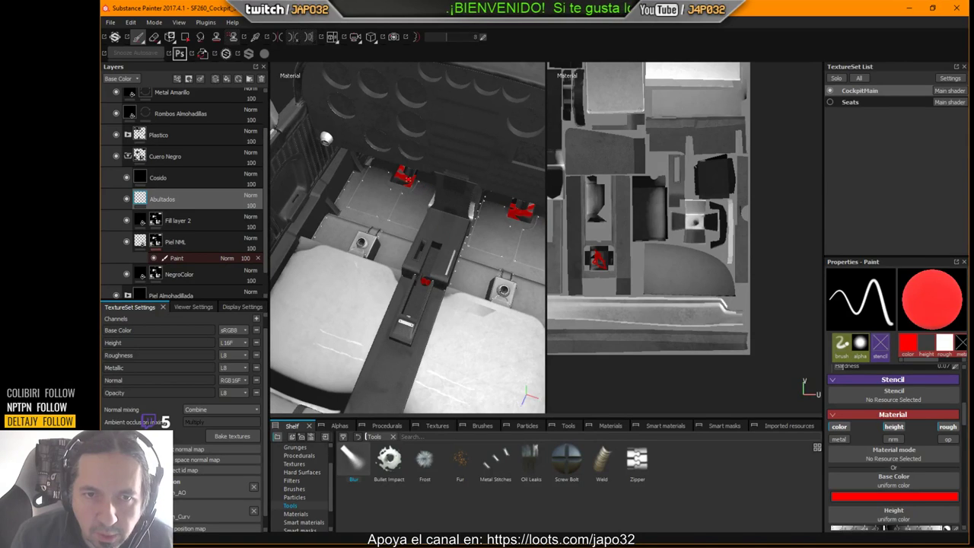
{"action": "key", "text": "ctrl+z"}
{"action": "left_click_drag", "start_coordinate": [587, 190], "coordinate": [596, 218]}
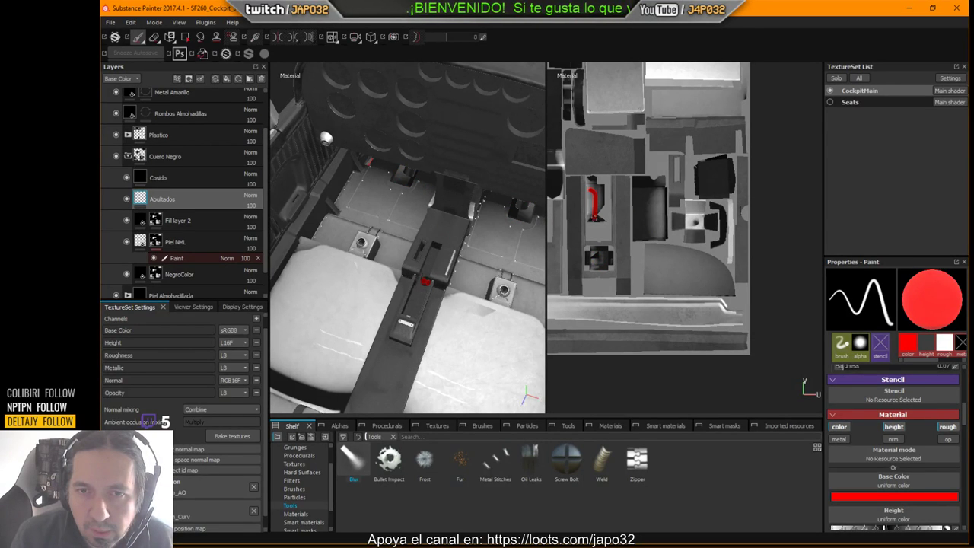
{"action": "key", "text": "ctrl+z"}
Try a red test mark on the shaded dark rectangular island, inspect it closely in the console recess and undo it.
{"action": "left_click_drag", "start_coordinate": [645, 194], "coordinate": [646, 236]}
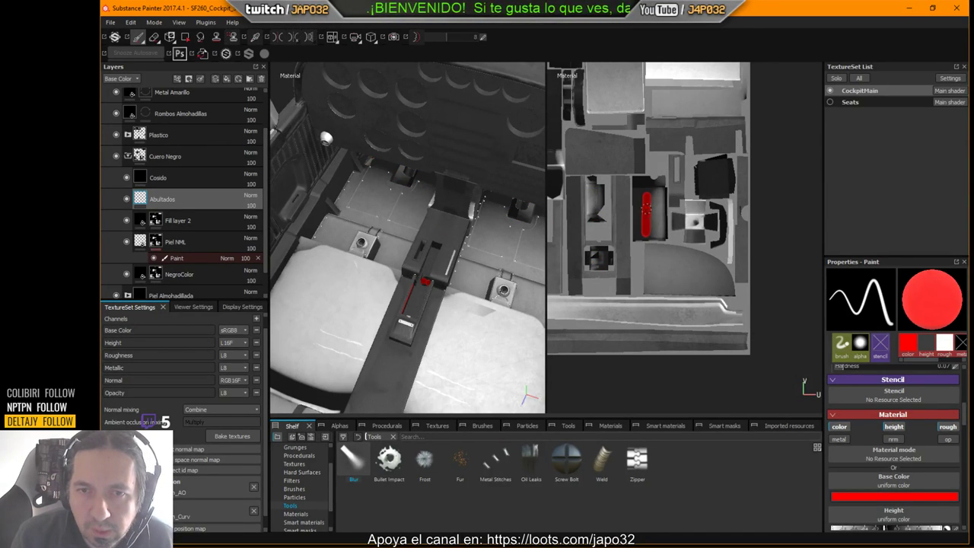
{"action": "middle_click_drag", "start_coordinate": [486, 276], "coordinate": [441, 279], "text": "alt"}
{"action": "mouse_move", "coordinate": [441, 278]}
{"action": "left_mouse_down", "text": "alt"}
{"action": "mouse_move", "coordinate": [341, 288]}
{"action": "mouse_move", "coordinate": [370, 276]}
{"action": "left_mouse_up", "text": "alt"}
{"action": "middle_click_drag", "start_coordinate": [370, 276], "coordinate": [383, 278], "text": "alt"}
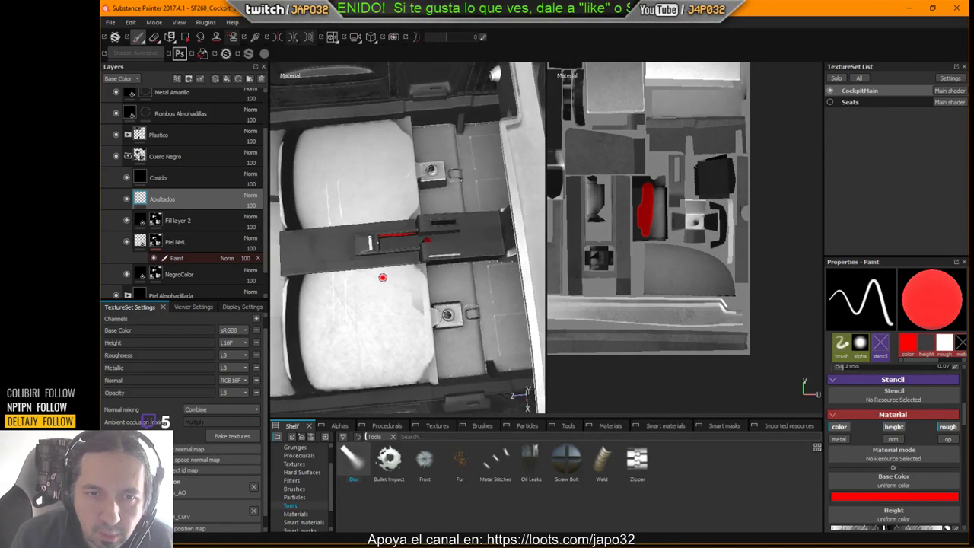
{"action": "scroll", "coordinate": [383, 279], "scroll_direction": "up", "scroll_amount": 3}
{"action": "mouse_move", "coordinate": [444, 252]}
{"action": "left_mouse_down", "text": "alt"}
{"action": "mouse_move", "coordinate": [390, 236]}
{"action": "mouse_move", "coordinate": [370, 174]}
{"action": "mouse_move", "coordinate": [445, 158]}
{"action": "mouse_move", "coordinate": [506, 213]}
{"action": "mouse_move", "coordinate": [445, 158]}
{"action": "left_mouse_up", "text": "alt"}
{"action": "key", "text": "ctrl+z"}
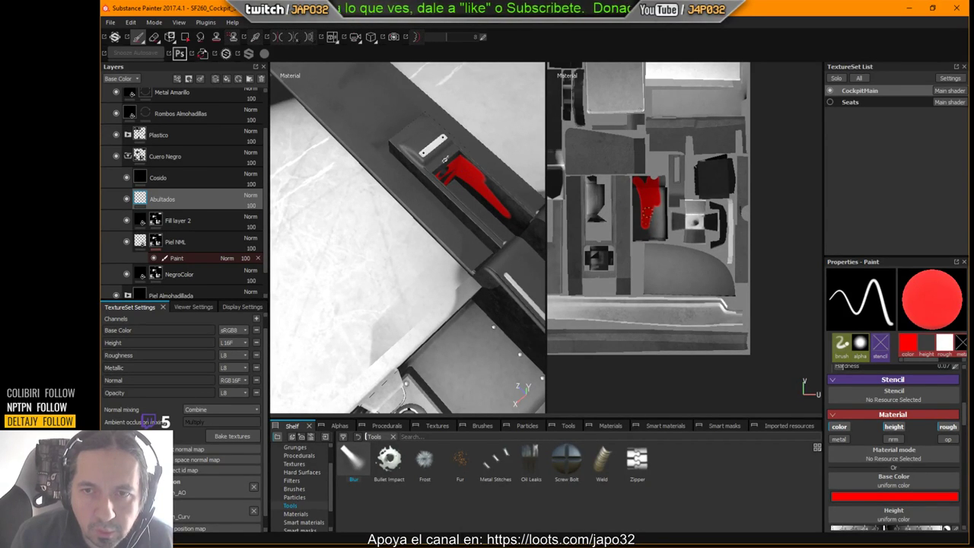
{"action": "key", "text": "ctrl+z"}
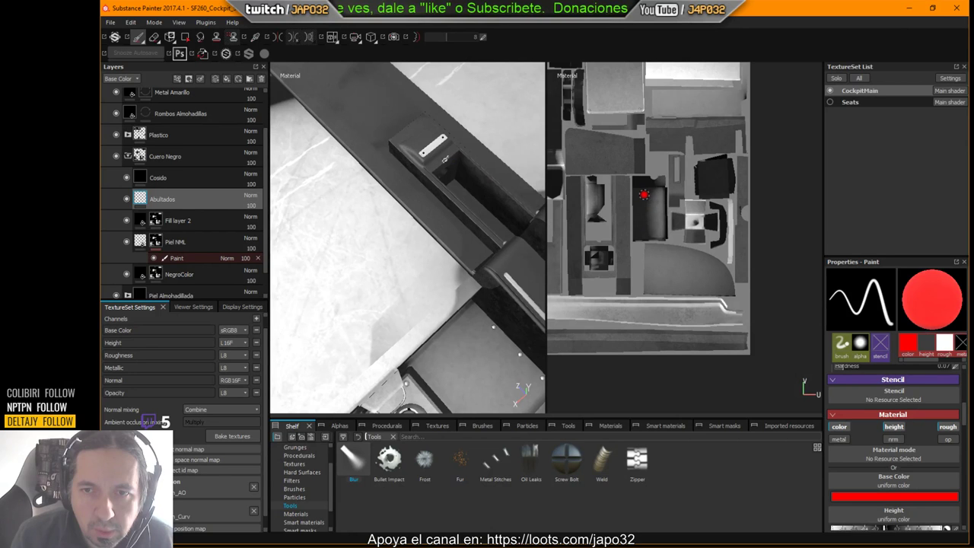
Paint red test strokes on the shaded dark rectangular island and view them inside the console recess from the opposite side.
{"action": "left_click_drag", "start_coordinate": [456, 164], "coordinate": [489, 199]}
{"action": "mouse_move", "coordinate": [643, 220]}
{"action": "left_mouse_down"}
{"action": "mouse_move", "coordinate": [652, 207]}
{"action": "mouse_move", "coordinate": [655, 216]}
{"action": "left_mouse_up"}
{"action": "mouse_move", "coordinate": [448, 252]}
{"action": "left_mouse_down", "text": "alt"}
{"action": "mouse_move", "coordinate": [569, 198]}
{"action": "mouse_move", "coordinate": [533, 204]}
{"action": "left_mouse_up", "text": "alt"}
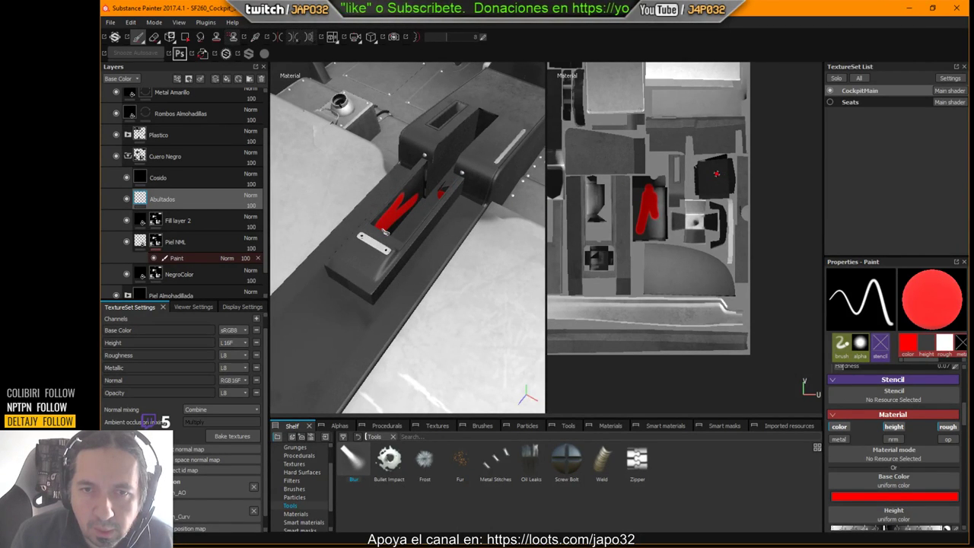
Try red test strokes on the light-centred cross-shaped island, the narrow vertical strip and the small dark island beside it, and undo them.
{"action": "left_click_drag", "start_coordinate": [694, 212], "coordinate": [688, 238]}
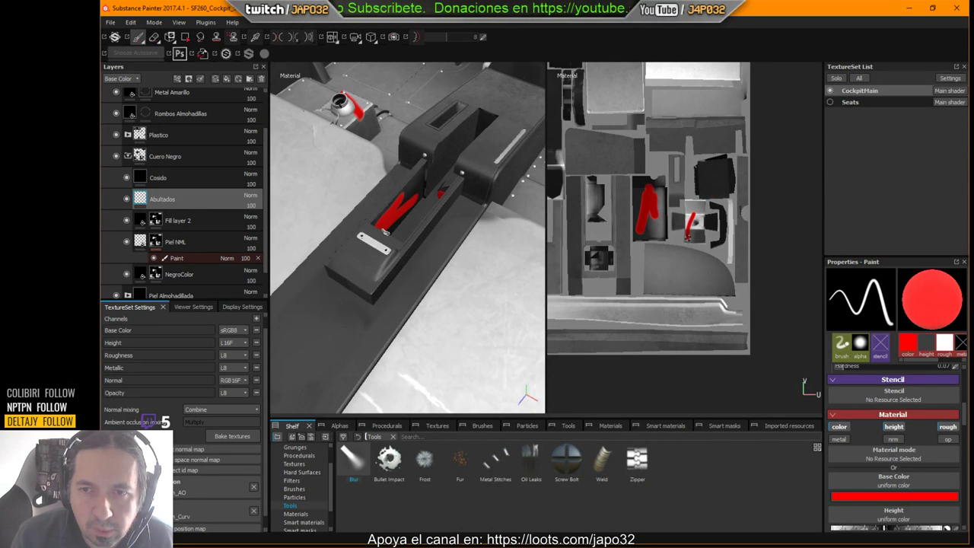
{"action": "key", "text": "ctrl+z"}
{"action": "middle_click_drag", "start_coordinate": [698, 183], "coordinate": [740, 266]}
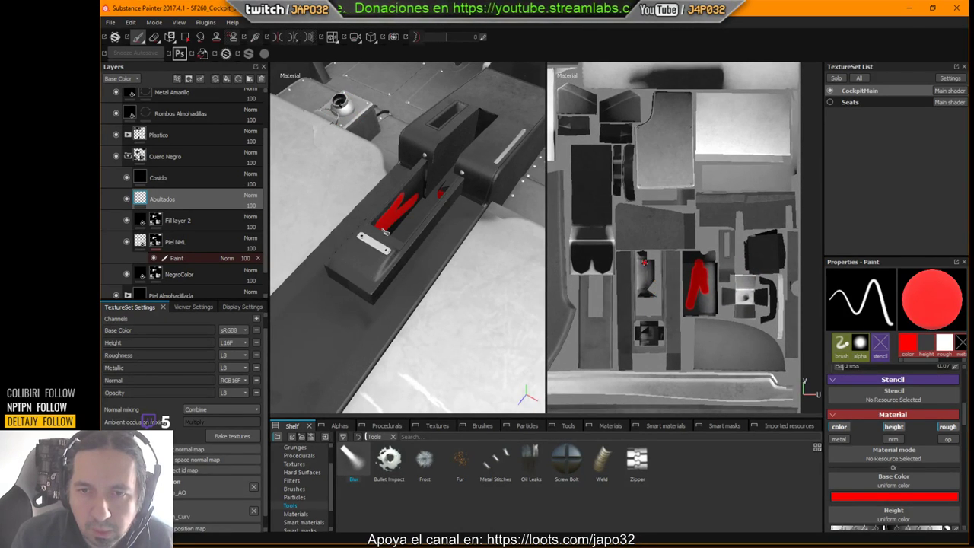
{"action": "mouse_move", "coordinate": [642, 250]}
{"action": "left_mouse_down"}
{"action": "mouse_move", "coordinate": [633, 277]}
{"action": "mouse_move", "coordinate": [627, 263]}
{"action": "left_mouse_up"}
{"action": "key", "text": "ctrl+z"}
{"action": "key", "text": "ctrl+z"}
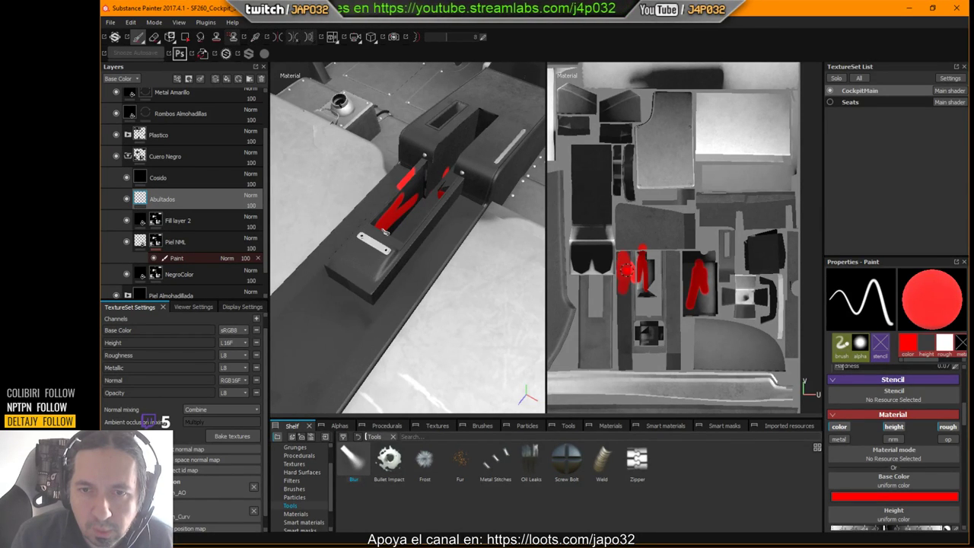
Try a red test stroke down the narrow vertical strip, check it along the console recess in 3D and undo it.
{"action": "left_click_drag", "start_coordinate": [642, 264], "coordinate": [627, 310]}
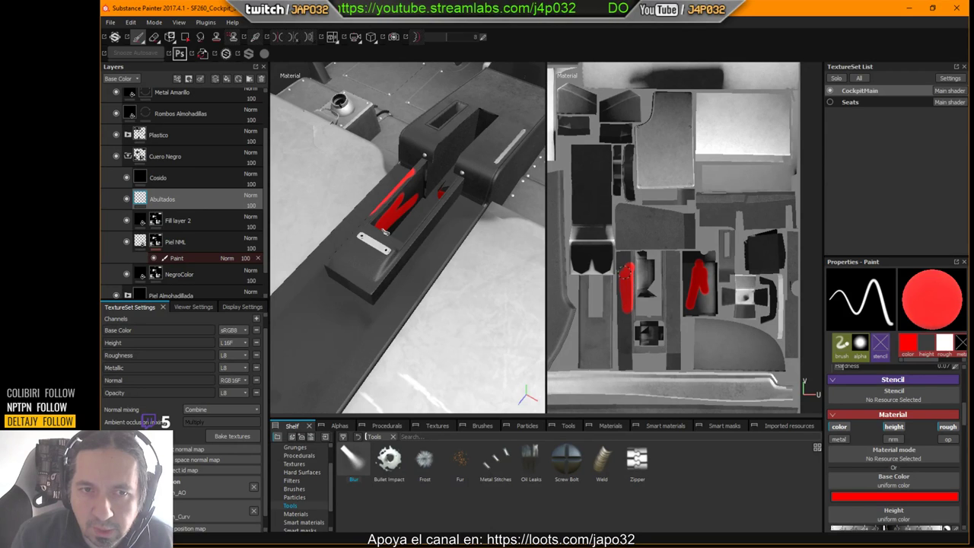
{"action": "left_click_drag", "start_coordinate": [430, 257], "coordinate": [551, 200], "text": "alt"}
{"action": "key", "text": "ctrl+z"}
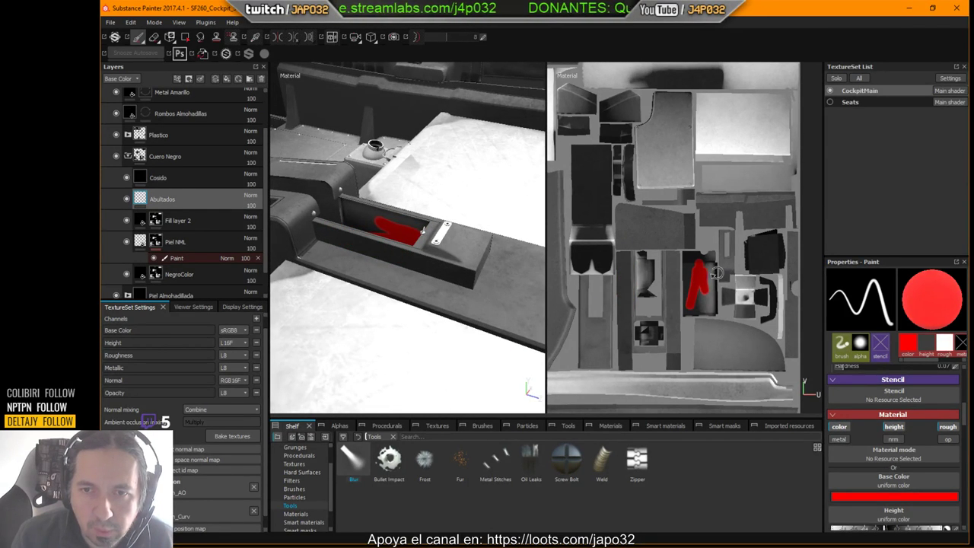
{"action": "left_click_drag", "start_coordinate": [723, 274], "coordinate": [735, 282], "text": "alt"}
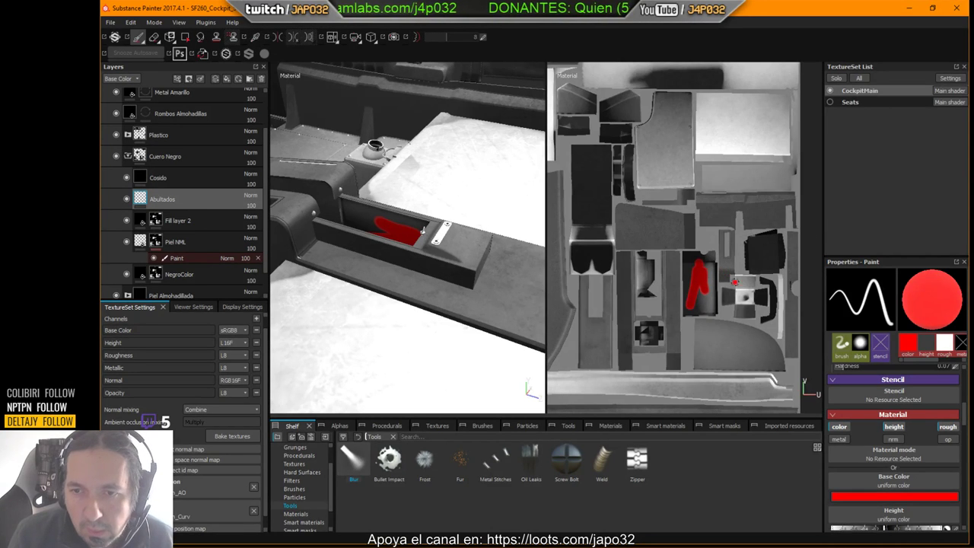
Try red test strokes on the dark square island and the small dark strips, check the console in 3D and undo them.
{"action": "mouse_move", "coordinate": [740, 315]}
{"action": "middle_mouse_down", "text": "alt"}
{"action": "mouse_move", "coordinate": [673, 333]}
{"action": "mouse_move", "coordinate": [697, 387]}
{"action": "middle_mouse_up", "text": "alt"}
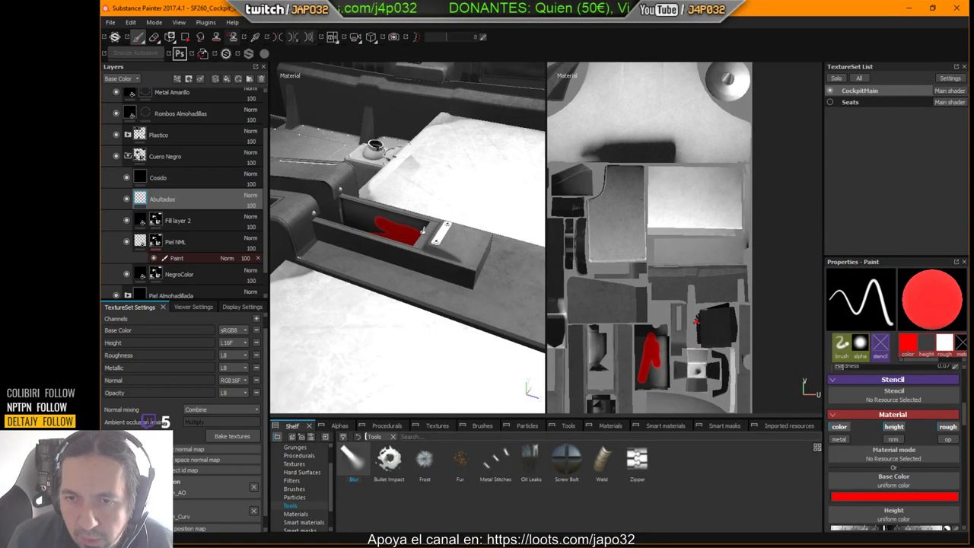
{"action": "left_click_drag", "start_coordinate": [697, 319], "coordinate": [718, 339]}
{"action": "left_click_drag", "start_coordinate": [391, 211], "coordinate": [497, 310], "text": "alt"}
{"action": "mouse_move", "coordinate": [711, 277]}
{"action": "middle_mouse_down", "text": "alt"}
{"action": "mouse_move", "coordinate": [752, 322]}
{"action": "mouse_move", "coordinate": [769, 313]}
{"action": "middle_mouse_up", "text": "alt"}
{"action": "mouse_move", "coordinate": [637, 271]}
{"action": "left_mouse_down"}
{"action": "mouse_move", "coordinate": [636, 262]}
{"action": "mouse_move", "coordinate": [638, 303]}
{"action": "left_mouse_up"}
{"action": "mouse_move", "coordinate": [416, 271]}
{"action": "left_mouse_down", "text": "alt"}
{"action": "mouse_move", "coordinate": [411, 263]}
{"action": "mouse_move", "coordinate": [386, 275]}
{"action": "mouse_move", "coordinate": [391, 291]}
{"action": "left_mouse_up", "text": "alt"}
{"action": "key", "text": "ctrl+z"}
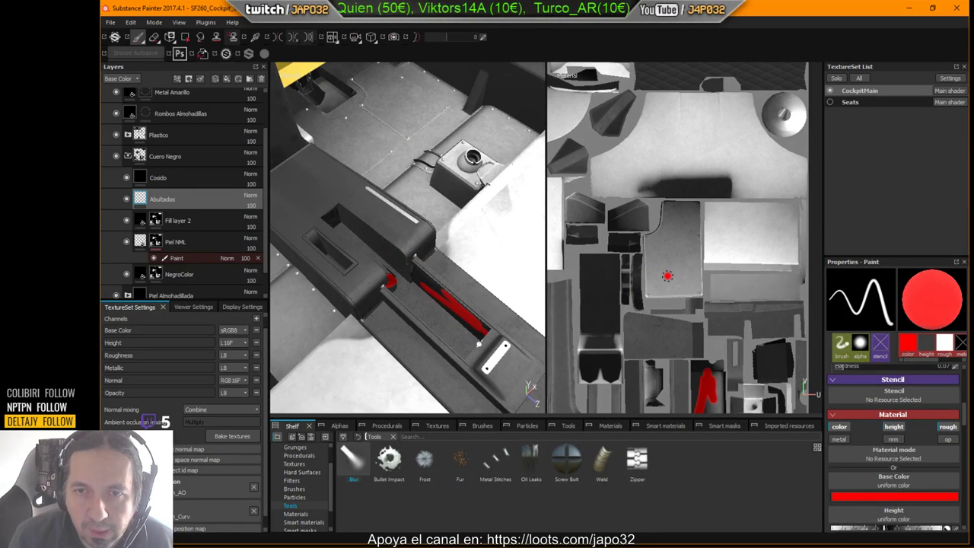
Paint a red test stroke across the wide trapezoidal island and compare it with the long console recess in 3D.
{"action": "mouse_move", "coordinate": [657, 277]}
{"action": "left_mouse_down", "text": "alt"}
{"action": "mouse_move", "coordinate": [651, 195]}
{"action": "mouse_move", "coordinate": [572, 219]}
{"action": "mouse_move", "coordinate": [673, 203]}
{"action": "mouse_move", "coordinate": [701, 176]}
{"action": "mouse_move", "coordinate": [609, 305]}
{"action": "mouse_move", "coordinate": [685, 282]}
{"action": "mouse_move", "coordinate": [601, 320]}
{"action": "mouse_move", "coordinate": [590, 347]}
{"action": "mouse_move", "coordinate": [696, 344]}
{"action": "left_mouse_up", "text": "alt"}
{"action": "key", "text": "ctrl+z"}
{"action": "key", "text": "ctrl+z"}
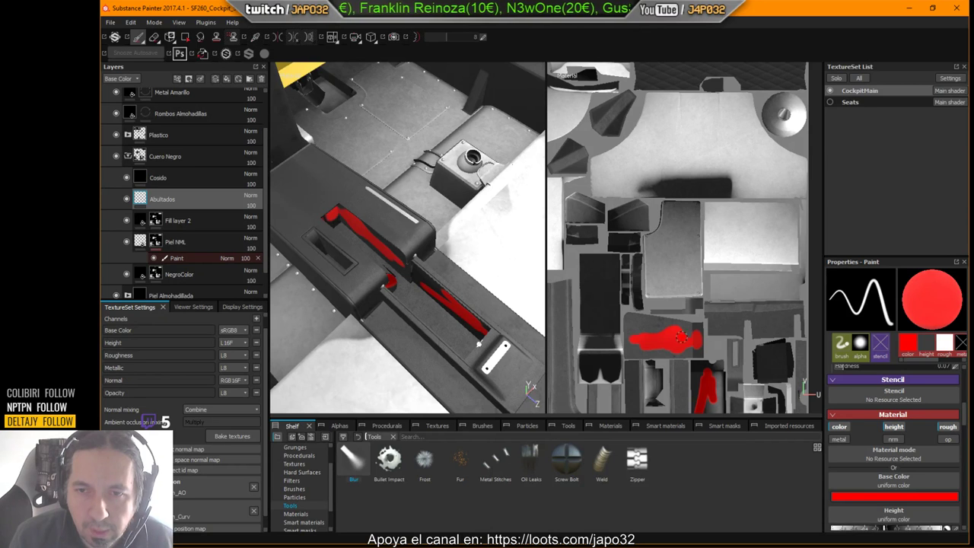
{"action": "scroll", "coordinate": [731, 289], "scroll_direction": "down", "scroll_amount": 8}
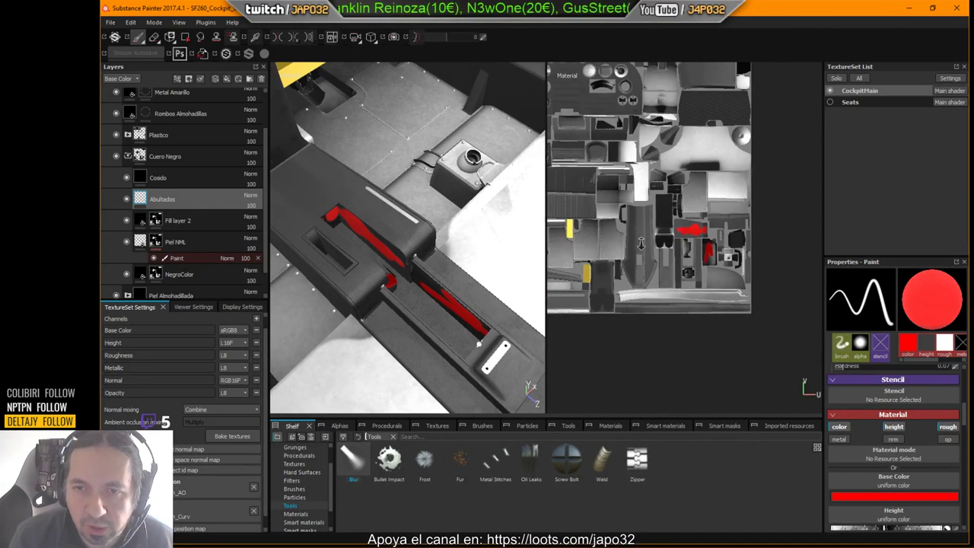
{"action": "middle_click_drag", "start_coordinate": [751, 270], "coordinate": [754, 276], "text": "alt"}
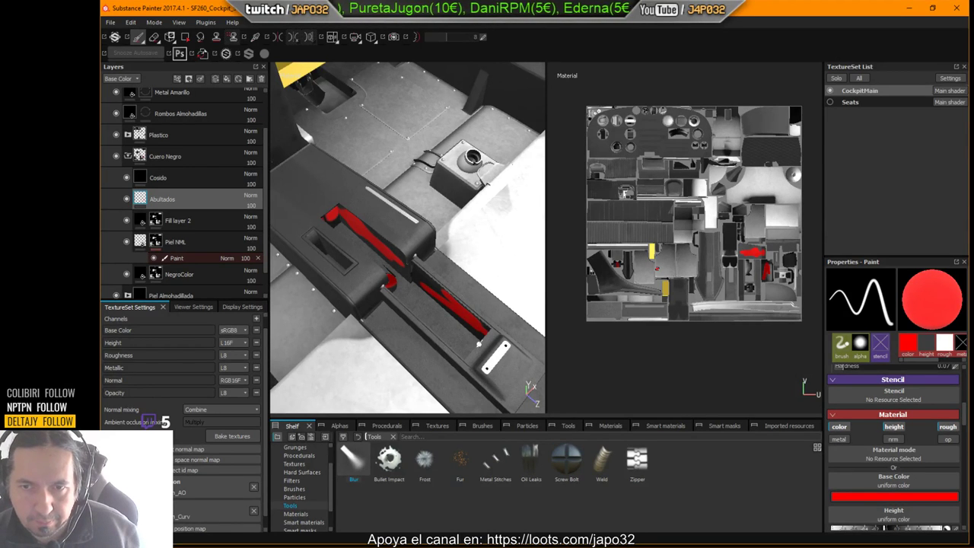
Show only the 2D view and undo the red test strokes on the trapezoidal, shaded rectangular and small cross-shaped islands.
{"action": "key", "text": "F2"}
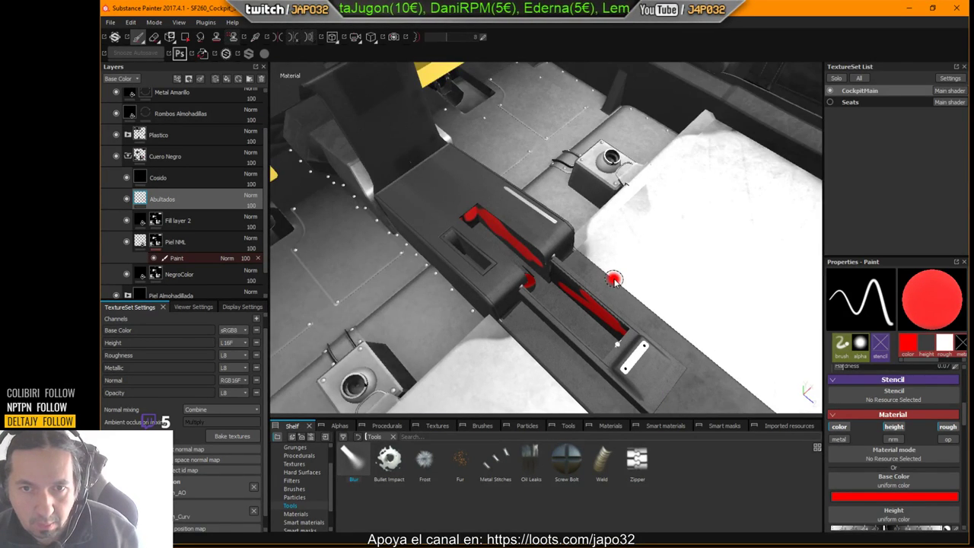
{"action": "key", "text": "F1"}
{"action": "key", "text": "F3"}
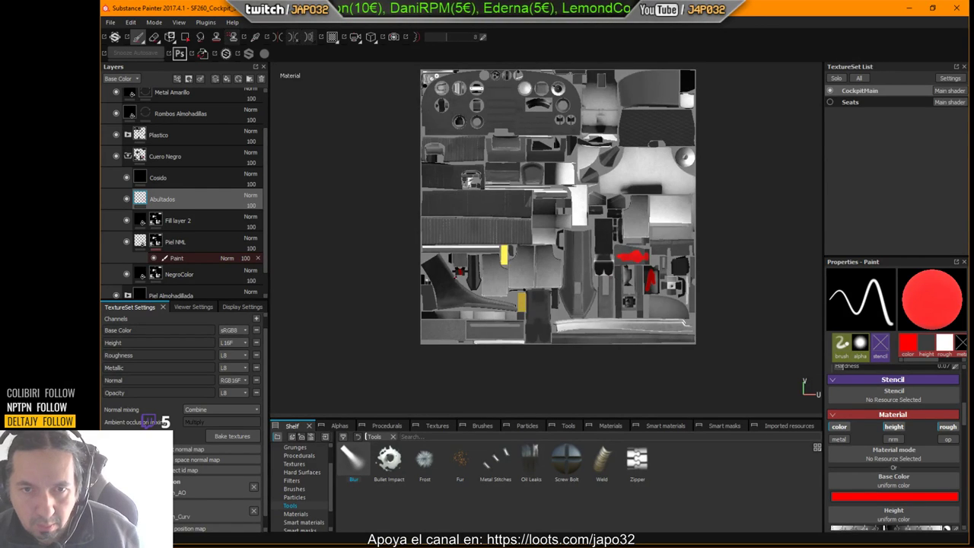
{"action": "right_click_drag", "start_coordinate": [455, 277], "coordinate": [659, 283], "text": "alt"}
{"action": "middle_click_drag", "start_coordinate": [660, 283], "coordinate": [563, 302], "text": "alt"}
{"action": "right_click_drag", "start_coordinate": [563, 302], "coordinate": [674, 298], "text": "alt"}
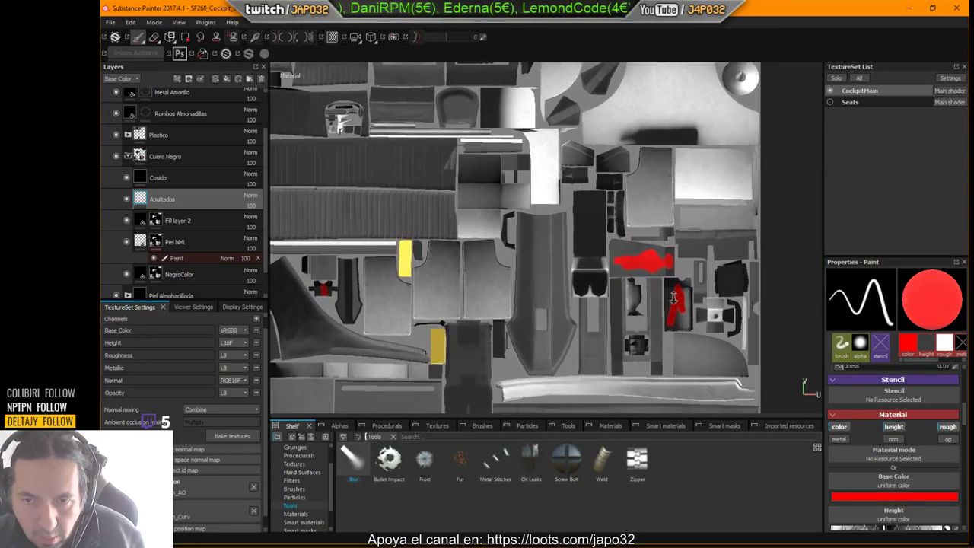
{"action": "key", "text": "ctrl+z"}
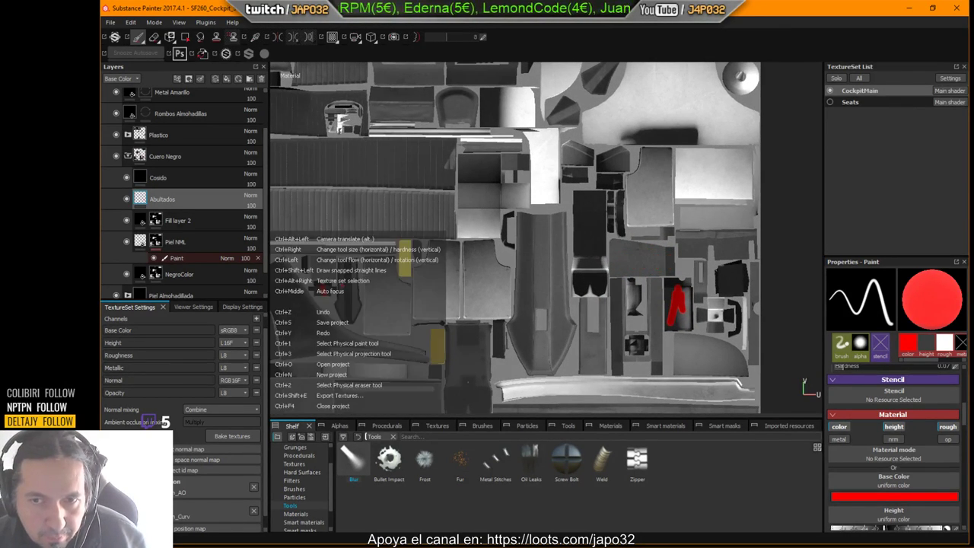
{"action": "key", "text": "ctrl+z"}
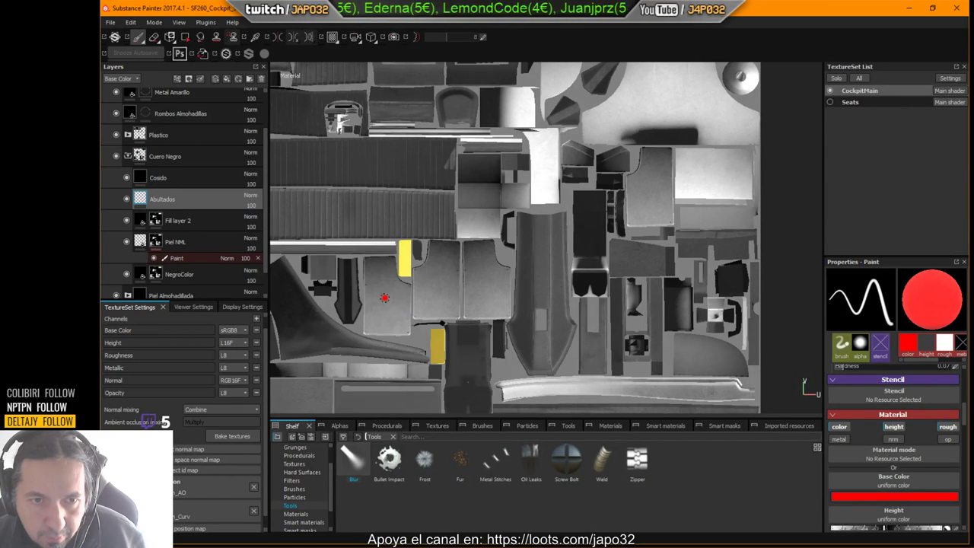
Remove the wide trapezoidal island above the shaded dark rectangle from the NegroColor mask with a black Polygon Fill.
{"action": "mouse_move", "coordinate": [455, 302]}
{"action": "middle_mouse_down", "text": "alt"}
{"action": "mouse_move", "coordinate": [568, 312]}
{"action": "mouse_move", "coordinate": [454, 296]}
{"action": "middle_mouse_up", "text": "alt"}
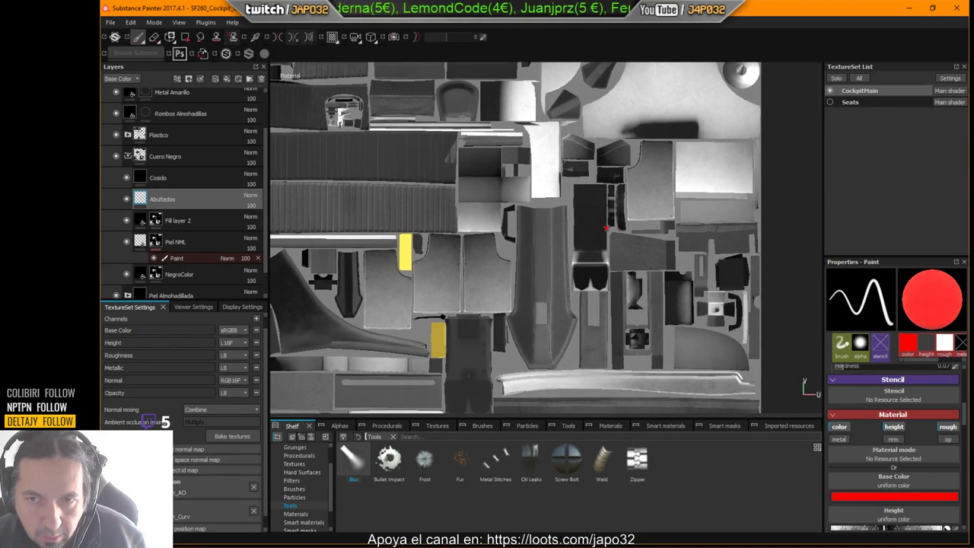
{"action": "middle_click_drag", "start_coordinate": [367, 280], "coordinate": [511, 285], "text": "alt"}
{"action": "middle_click_drag", "start_coordinate": [636, 298], "coordinate": [325, 296], "text": "alt"}
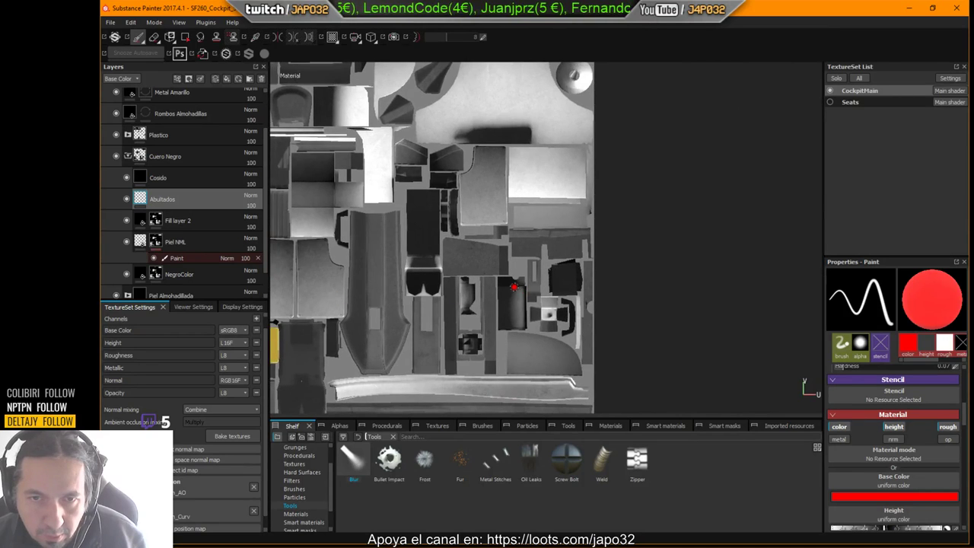
{"action": "scroll", "coordinate": [515, 289], "scroll_direction": "up", "scroll_amount": 2}
{"action": "scroll", "coordinate": [523, 295], "scroll_direction": "up", "scroll_amount": 6}
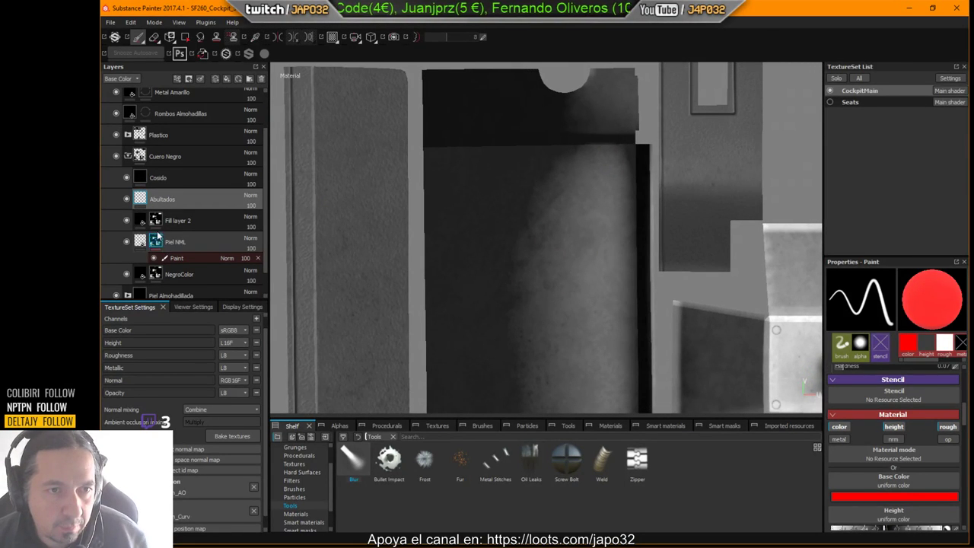
{"action": "scroll", "coordinate": [152, 244], "scroll_direction": "down", "scroll_amount": 1}
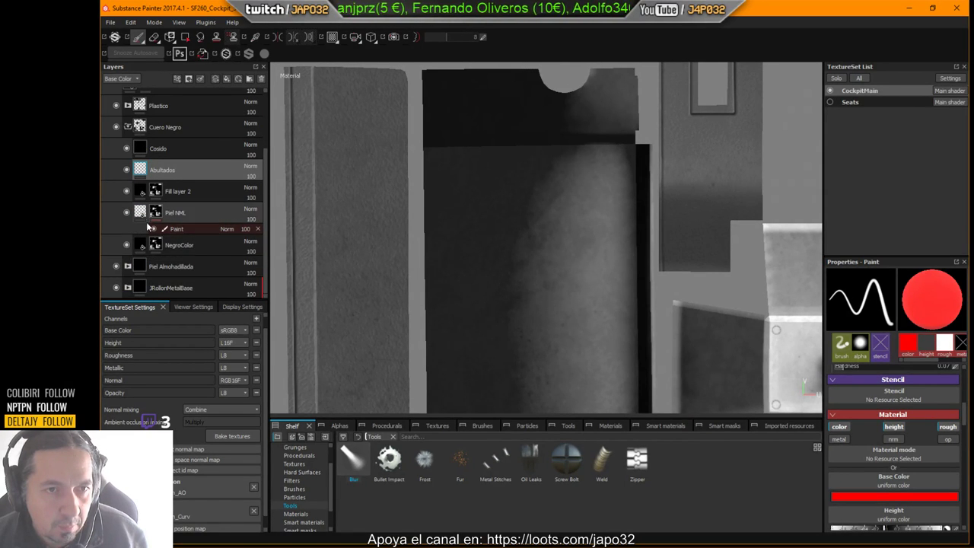
{"action": "left_click", "coordinate": [154, 243]}
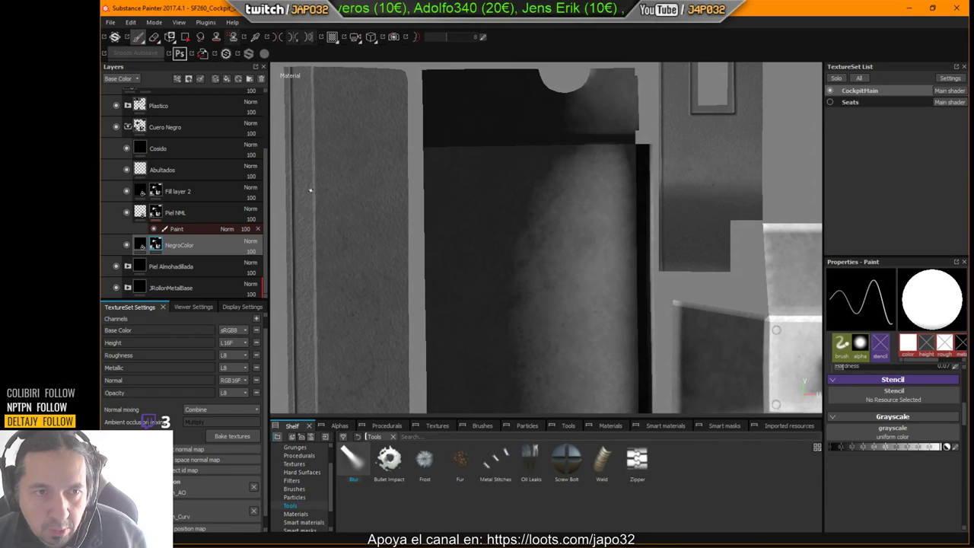
{"action": "left_click", "coordinate": [184, 37]}
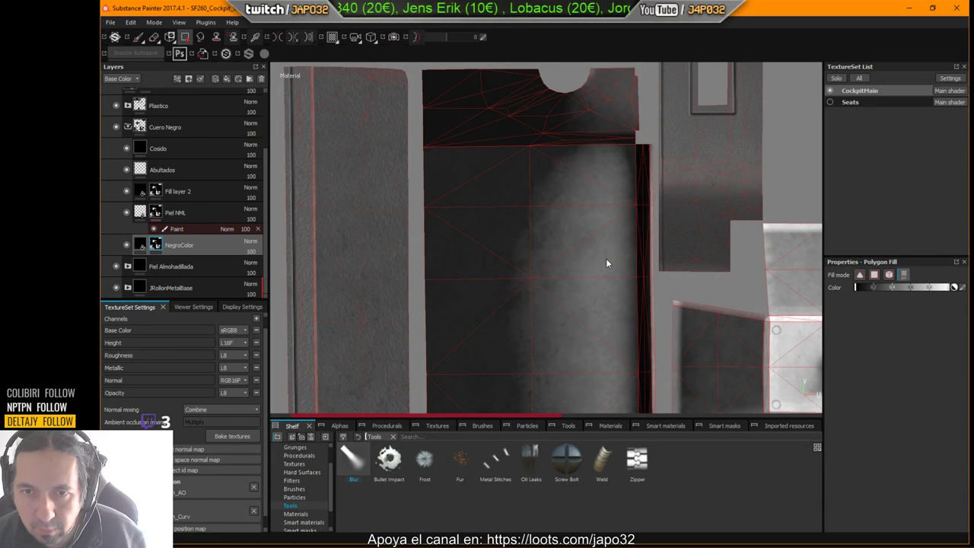
{"action": "middle_click_drag", "start_coordinate": [622, 219], "coordinate": [615, 258]}
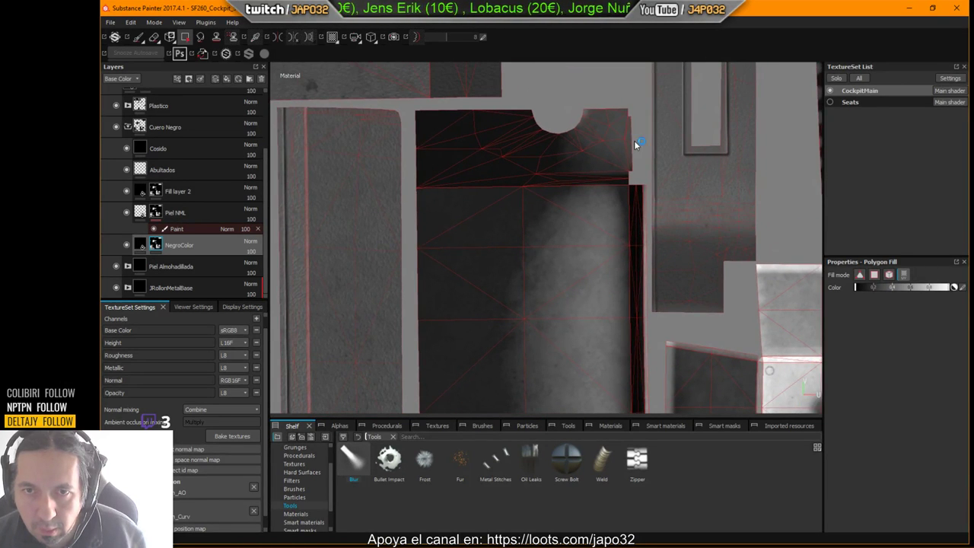
{"action": "right_click_drag", "start_coordinate": [590, 182], "coordinate": [461, 216], "text": "alt"}
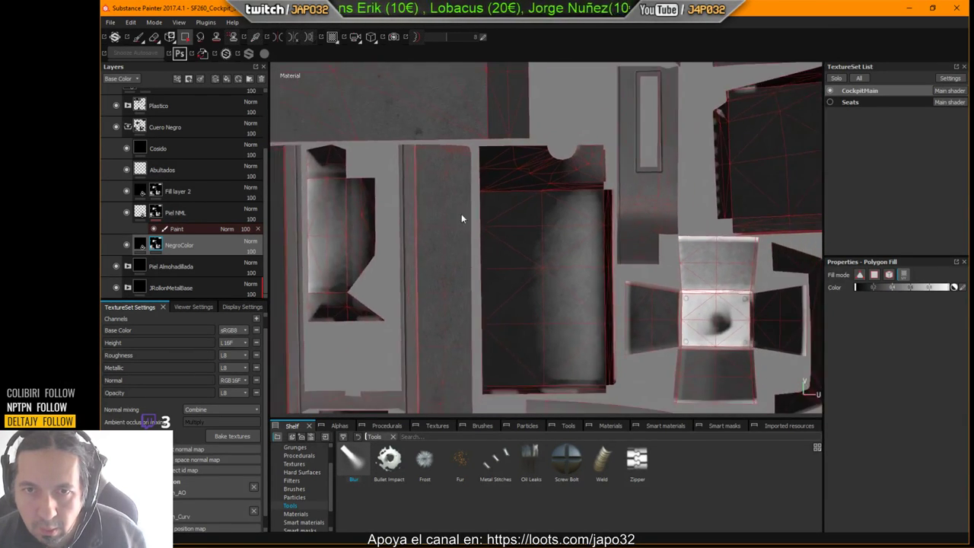
{"action": "middle_click_drag", "start_coordinate": [510, 208], "coordinate": [530, 260], "text": "alt"}
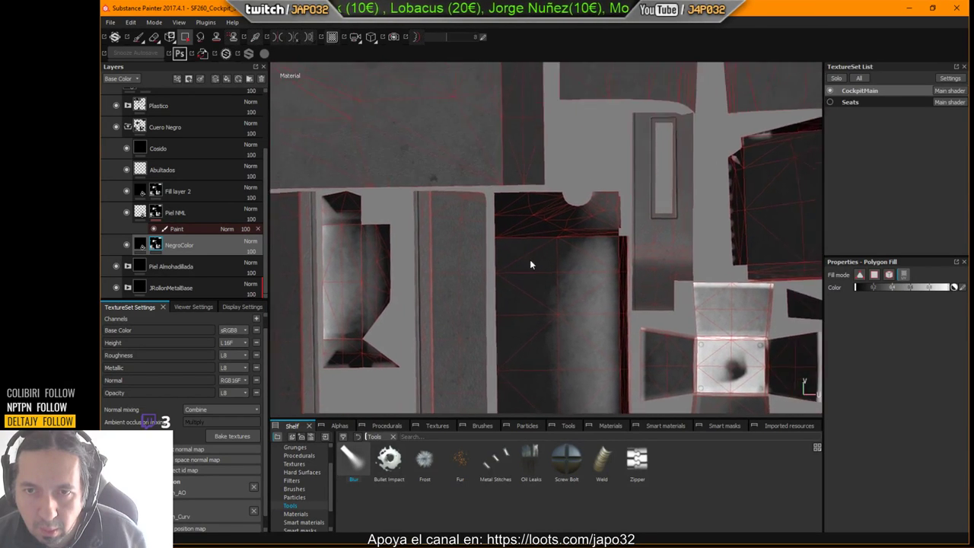
{"action": "right_click_drag", "start_coordinate": [529, 260], "coordinate": [776, 209], "text": "alt"}
{"action": "scroll", "coordinate": [775, 209], "scroll_direction": "up", "scroll_amount": 2}
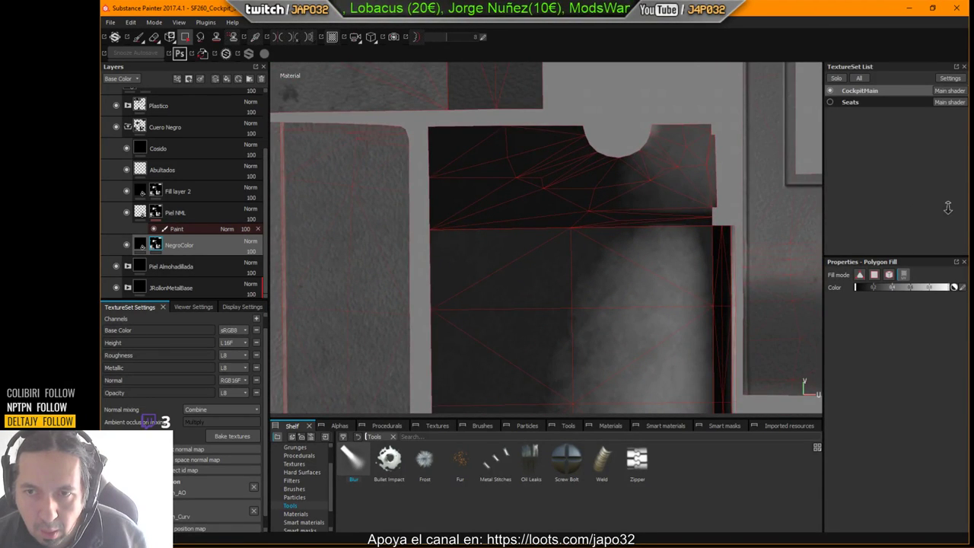
{"action": "scroll", "coordinate": [469, 151], "scroll_direction": "down", "scroll_amount": 4}
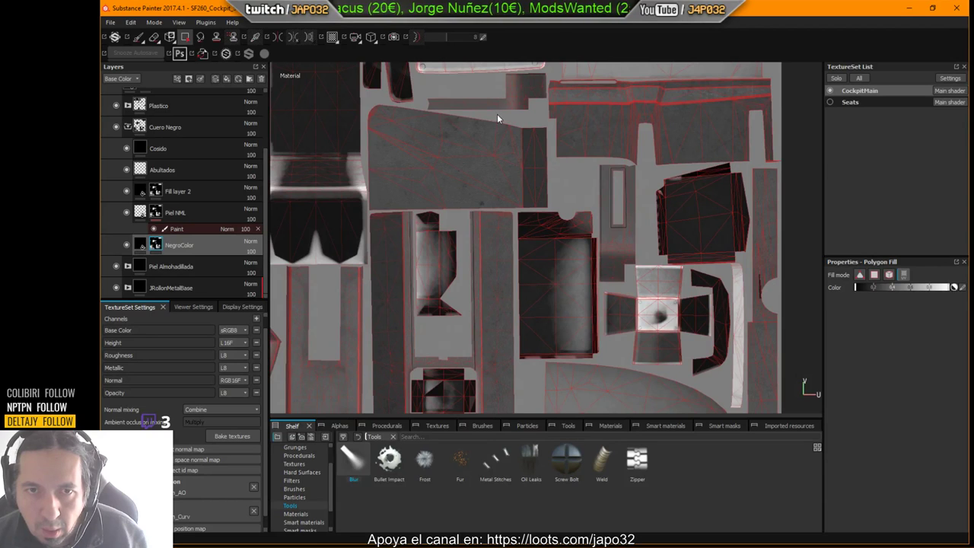
{"action": "left_click", "coordinate": [528, 163]}
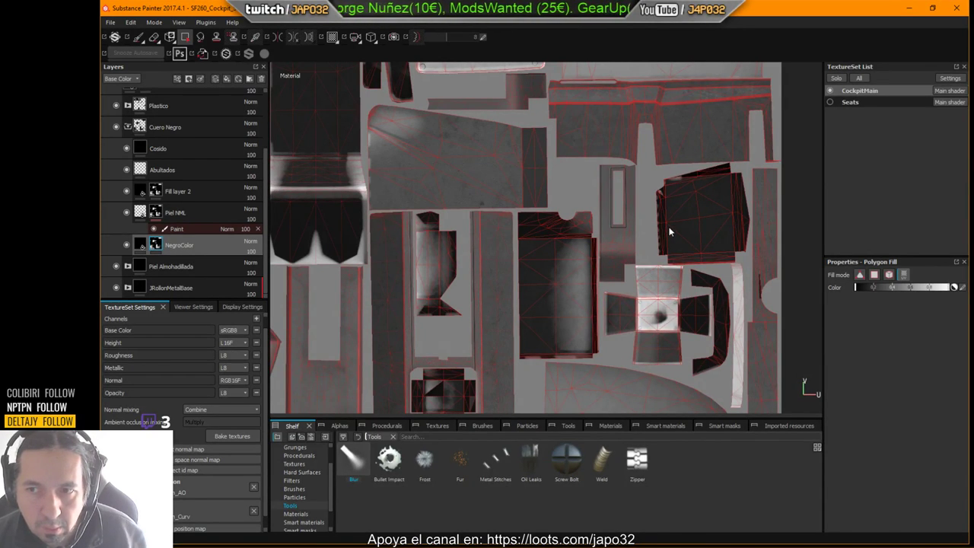
Remove the arrow-shaped island beside the riveted panel from the NegroColor mask with a black Polygon Fill.
{"action": "scroll", "coordinate": [456, 228], "scroll_direction": "up", "scroll_amount": 3}
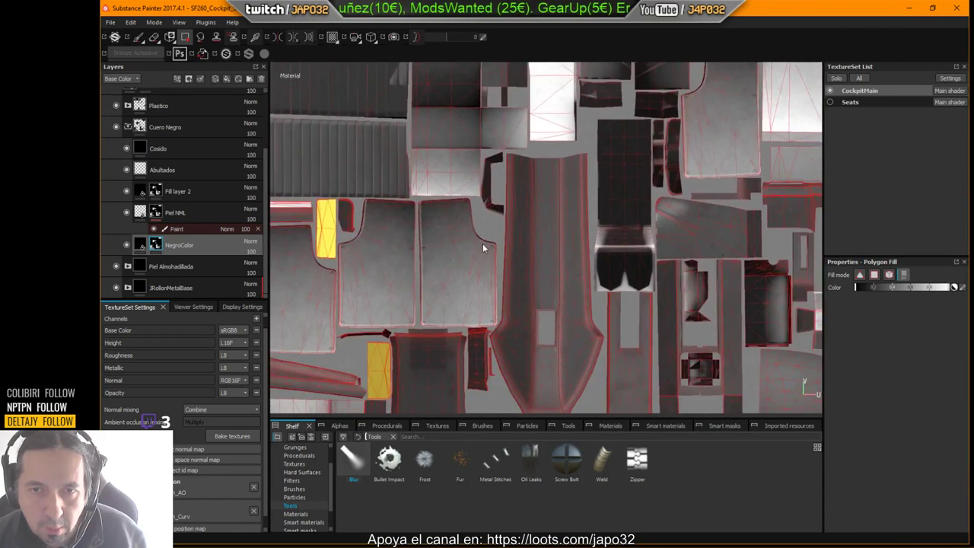
{"action": "scroll", "coordinate": [482, 247], "scroll_direction": "up", "scroll_amount": 5}
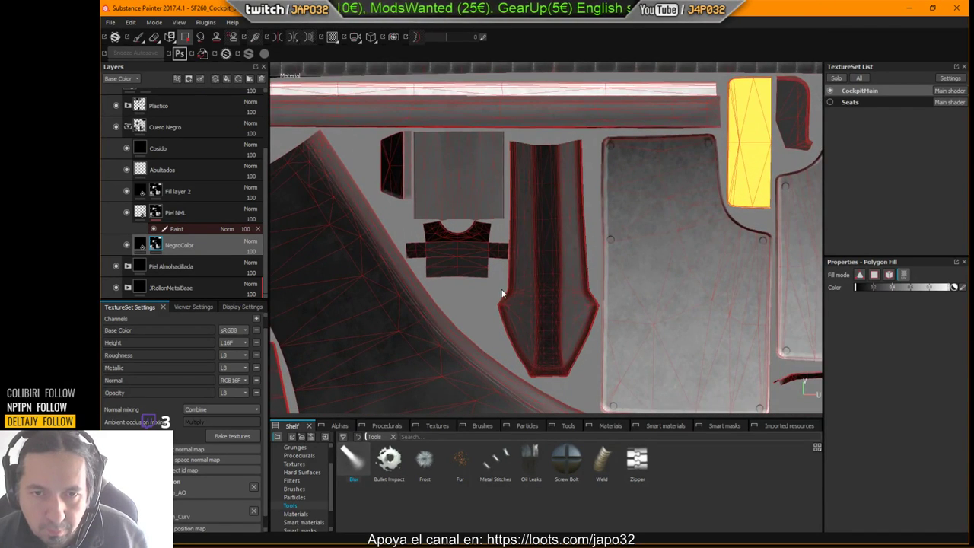
{"action": "left_click", "coordinate": [556, 245]}
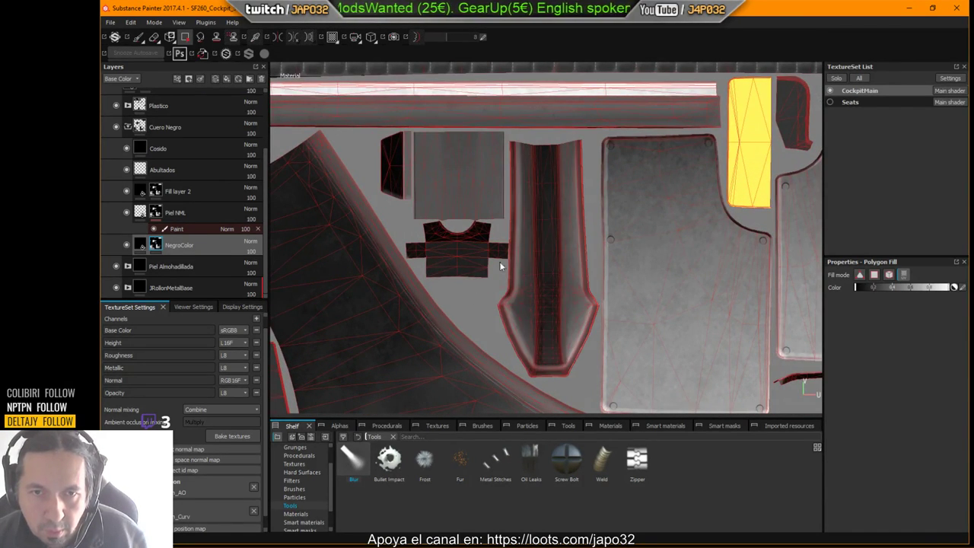
Apply the black Polygon Fill to the trapezoidal island's end strip on the Piel NML mask.
{"action": "left_click", "coordinate": [166, 212]}
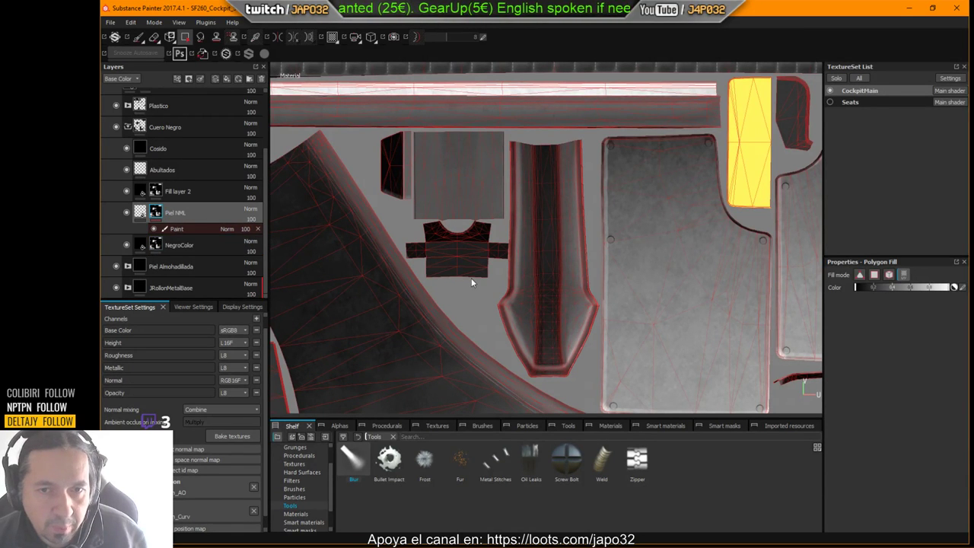
{"action": "middle_click_drag", "start_coordinate": [555, 246], "coordinate": [324, 216]}
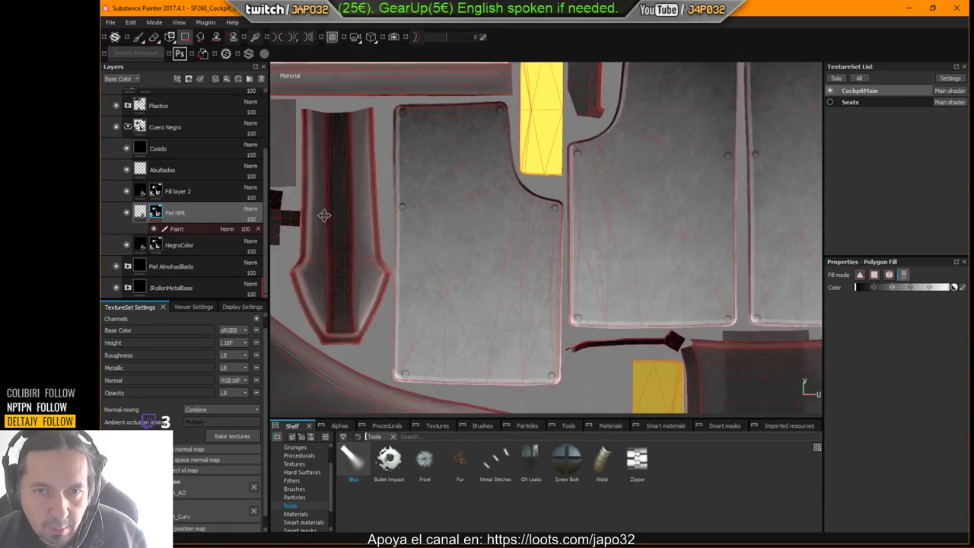
{"action": "scroll", "coordinate": [324, 216], "scroll_direction": "down", "scroll_amount": 6}
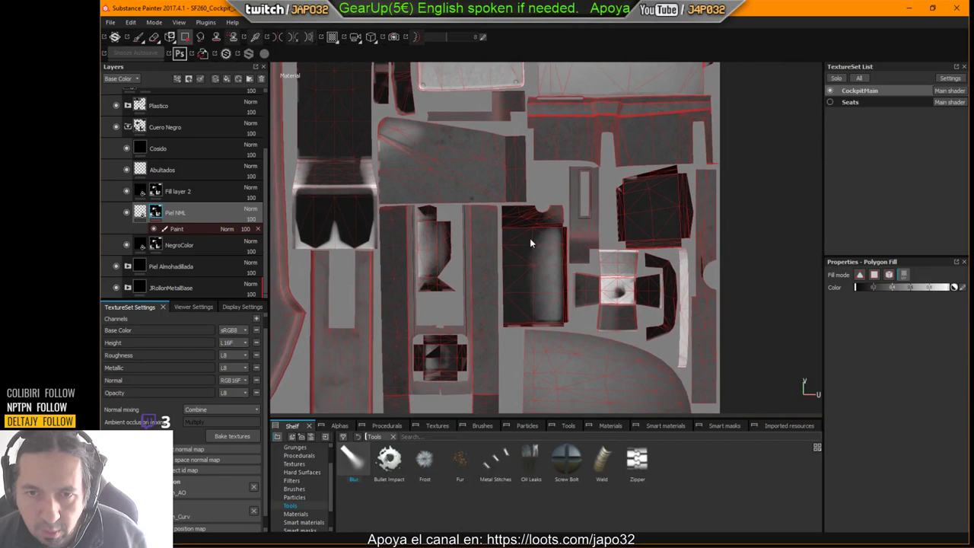
{"action": "scroll", "coordinate": [499, 212], "scroll_direction": "up", "scroll_amount": 2}
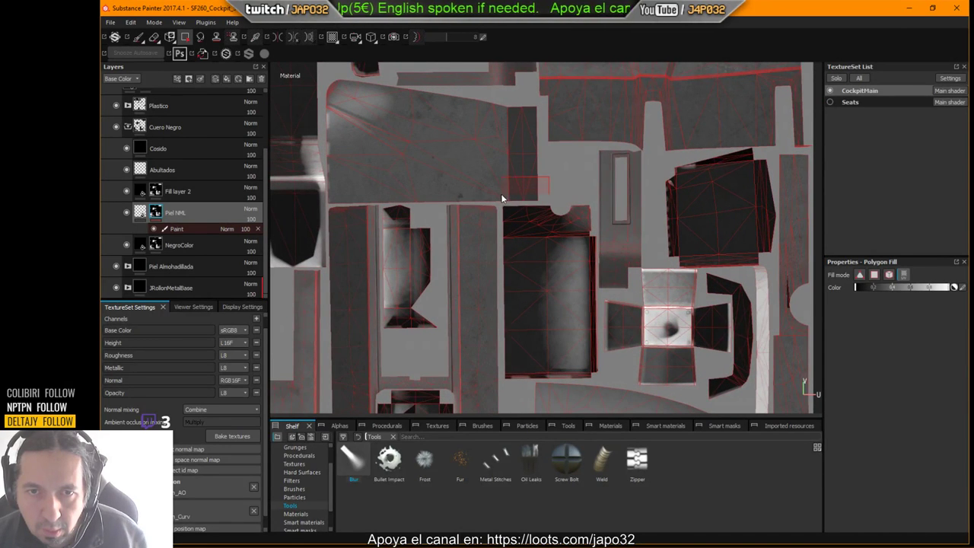
Rename Fill layer 2 in the Cuero Negro group as METAL and clear its mask.
{"action": "left_click", "coordinate": [154, 190]}
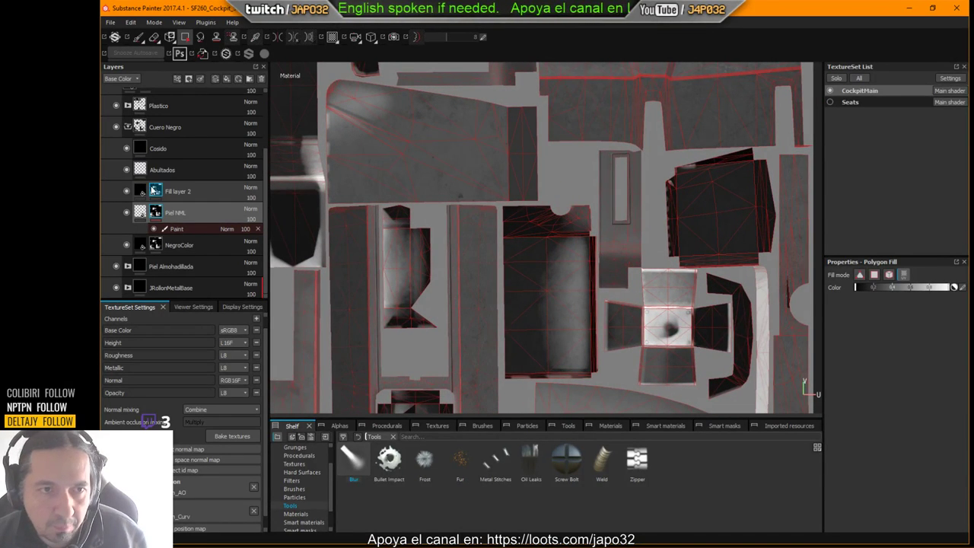
{"action": "left_click", "coordinate": [157, 193]}
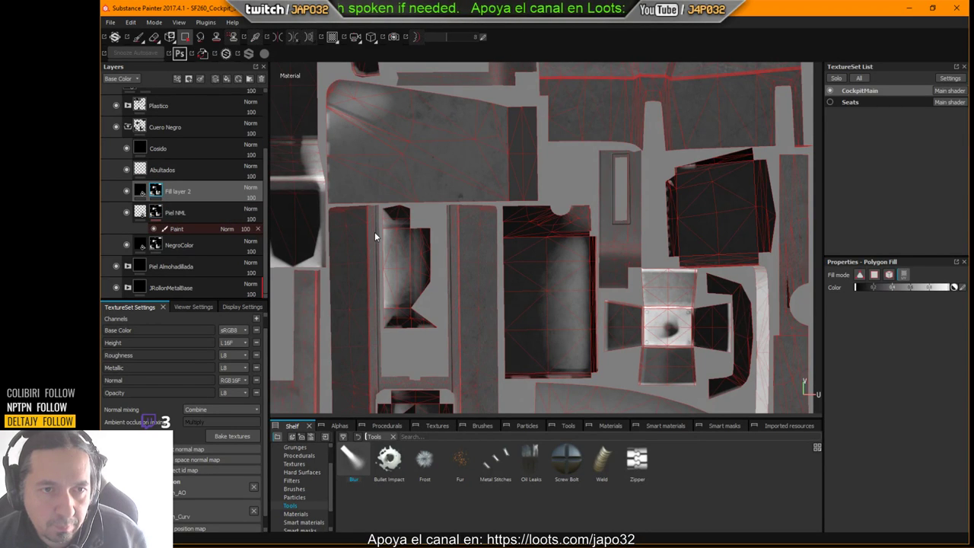
{"action": "double_click", "coordinate": [181, 194]}
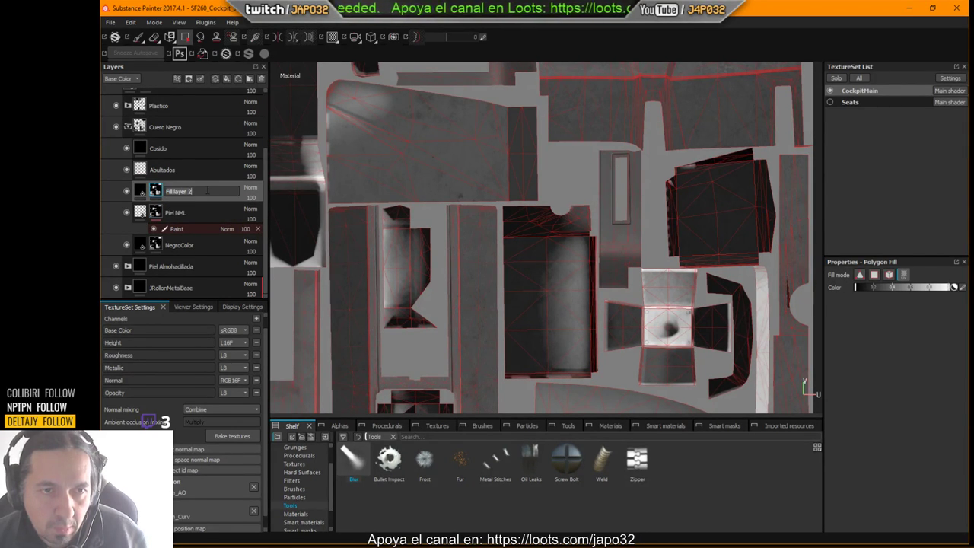
{"action": "type", "text": "METAL"}
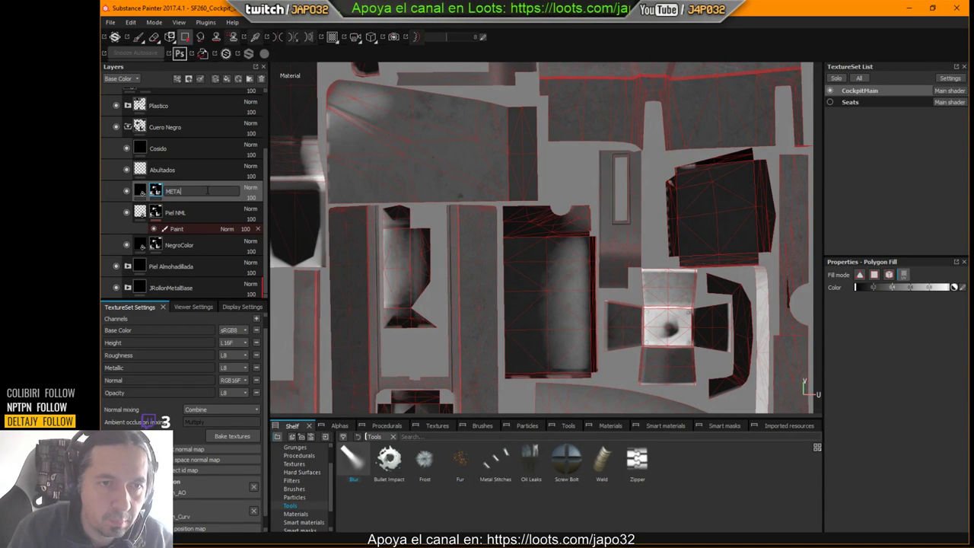
{"action": "key", "text": "Return"}
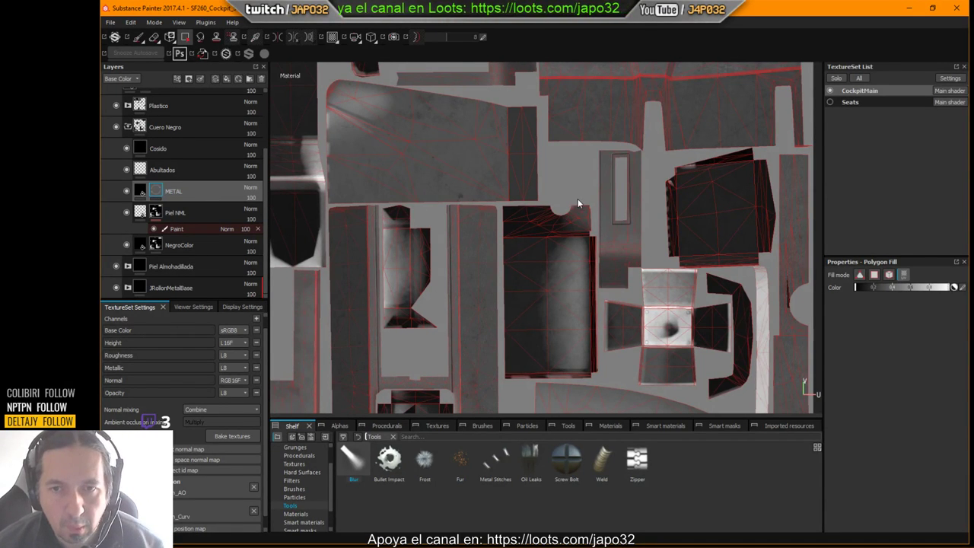
Rename the METAL layer in the Cuero Negro group as tono metalico.
{"action": "double_click", "coordinate": [166, 191]}
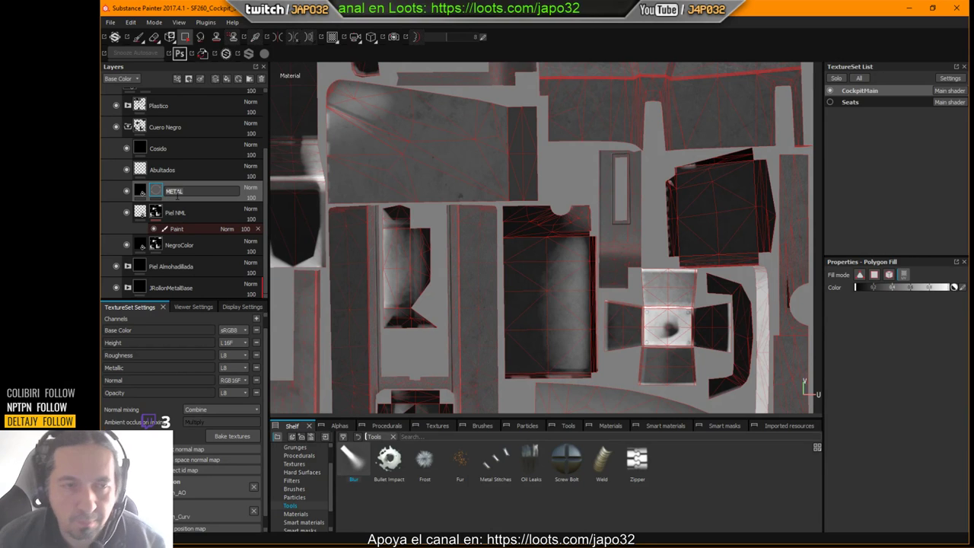
{"action": "type", "text": "tono metalico"}
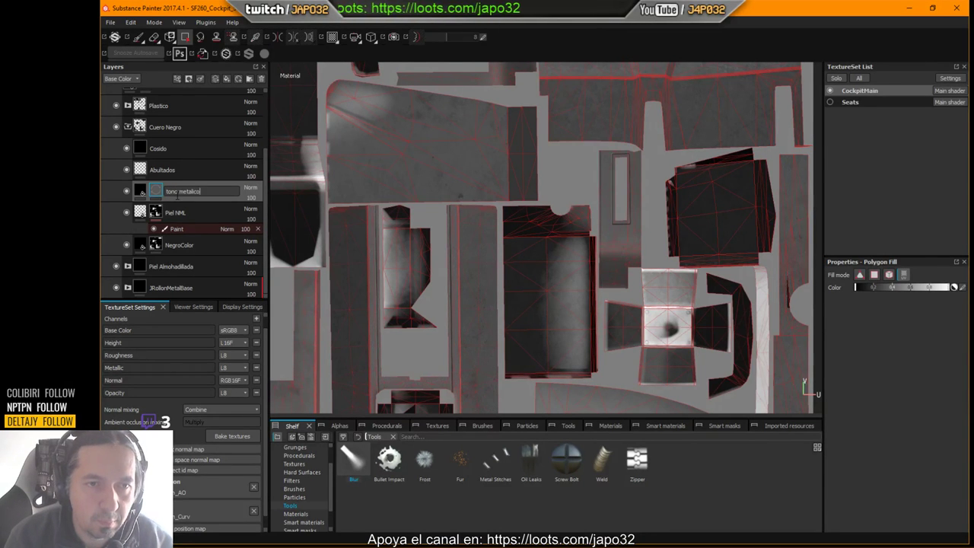
{"action": "key", "text": "Return"}
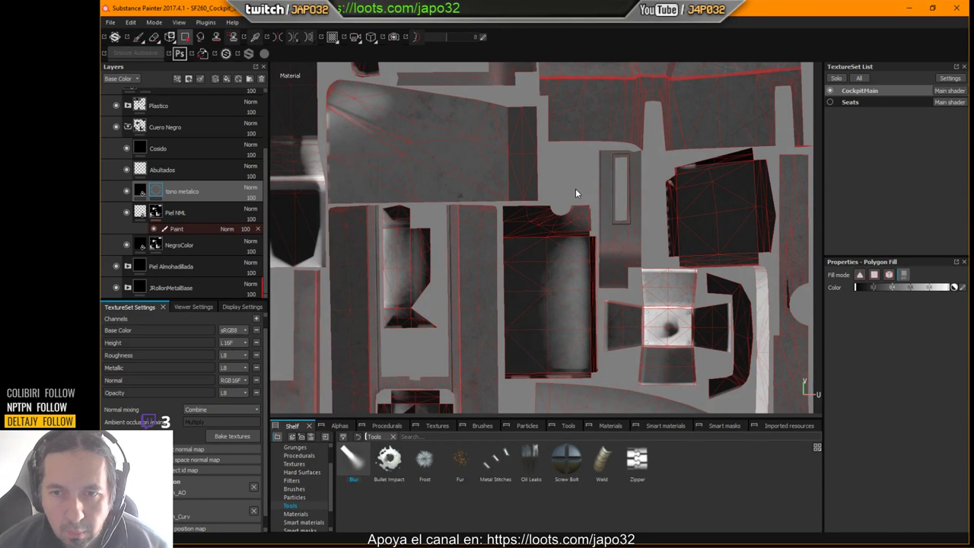
Add the trapezoidal island and the long arrow-headed island to the tono metalico mask with Polygon Fill.
{"action": "left_click", "coordinate": [500, 184]}
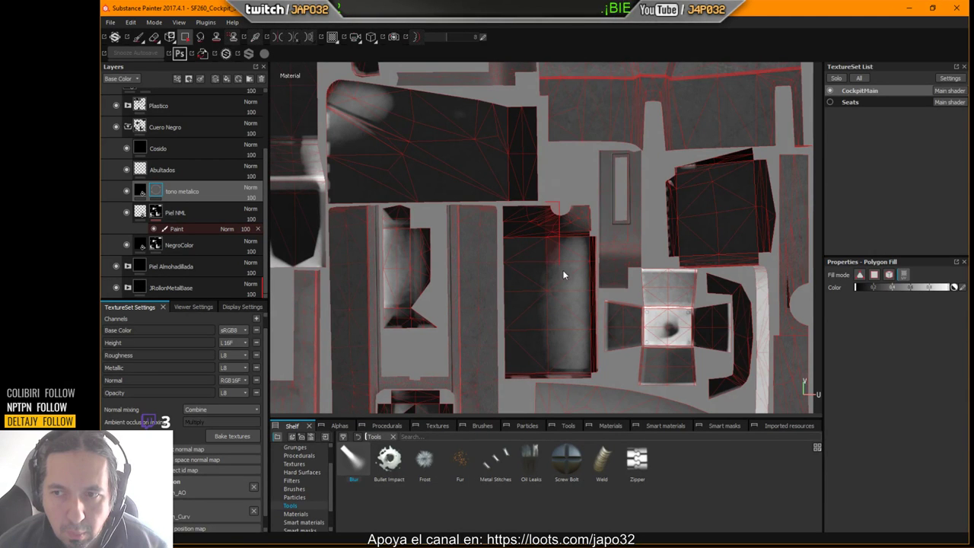
{"action": "middle_click_drag", "start_coordinate": [571, 313], "coordinate": [713, 318], "text": "alt"}
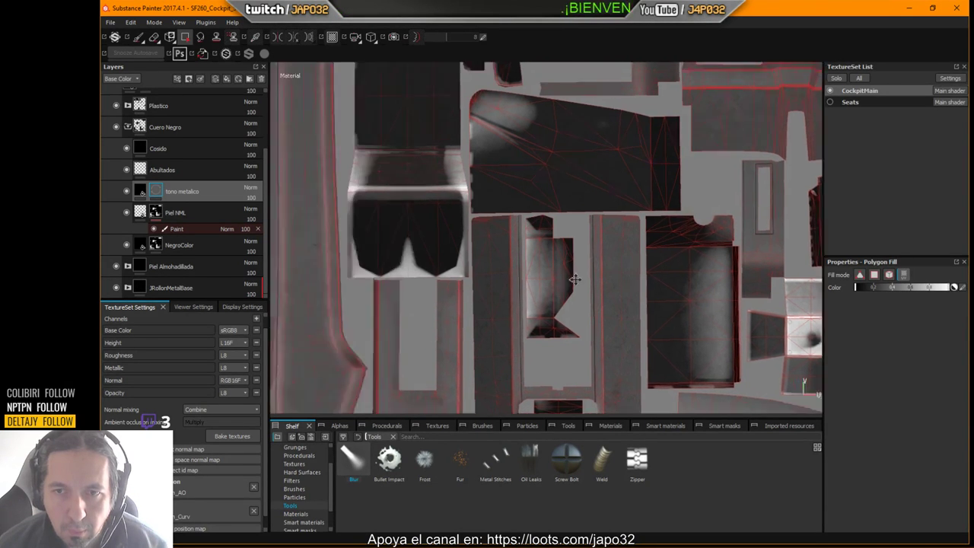
{"action": "middle_click_drag", "start_coordinate": [359, 217], "coordinate": [672, 299], "text": "alt"}
{"action": "middle_click_drag", "start_coordinate": [358, 251], "coordinate": [700, 299], "text": "alt"}
{"action": "middle_click_drag", "start_coordinate": [444, 257], "coordinate": [744, 213], "text": "alt"}
{"action": "middle_click_drag", "start_coordinate": [507, 239], "coordinate": [524, 179], "text": "alt"}
{"action": "left_click", "coordinate": [628, 260]}
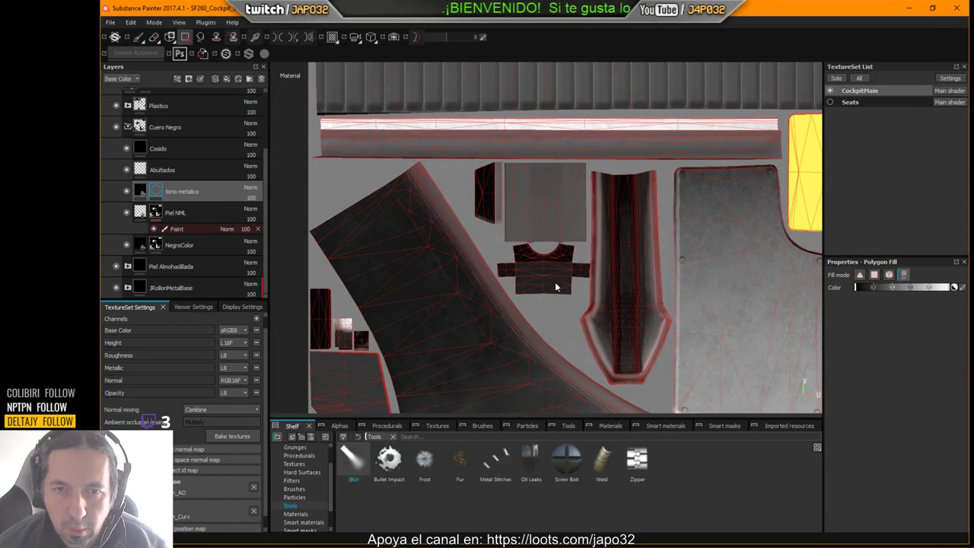
{"action": "scroll", "coordinate": [467, 248], "scroll_direction": "down", "scroll_amount": 3}
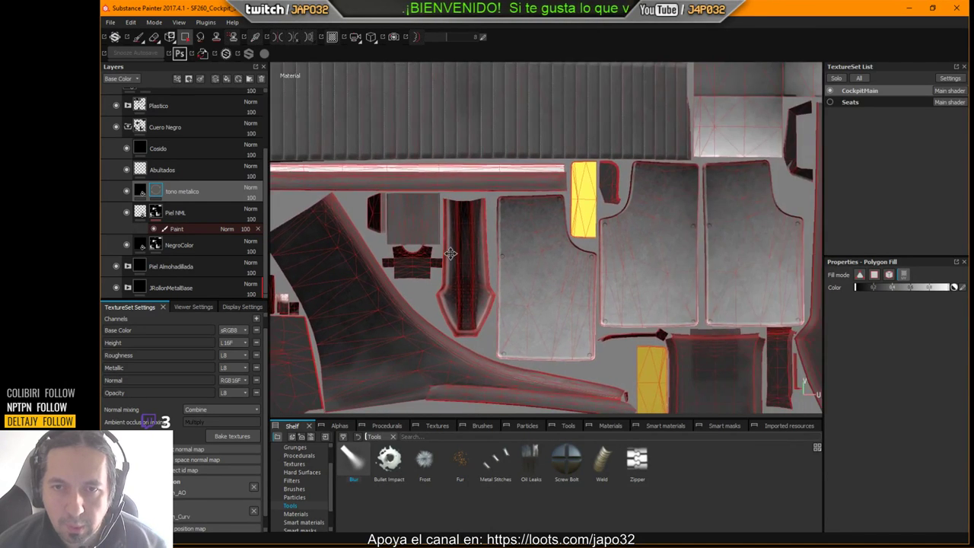
{"action": "scroll", "coordinate": [460, 249], "scroll_direction": "down", "scroll_amount": 1}
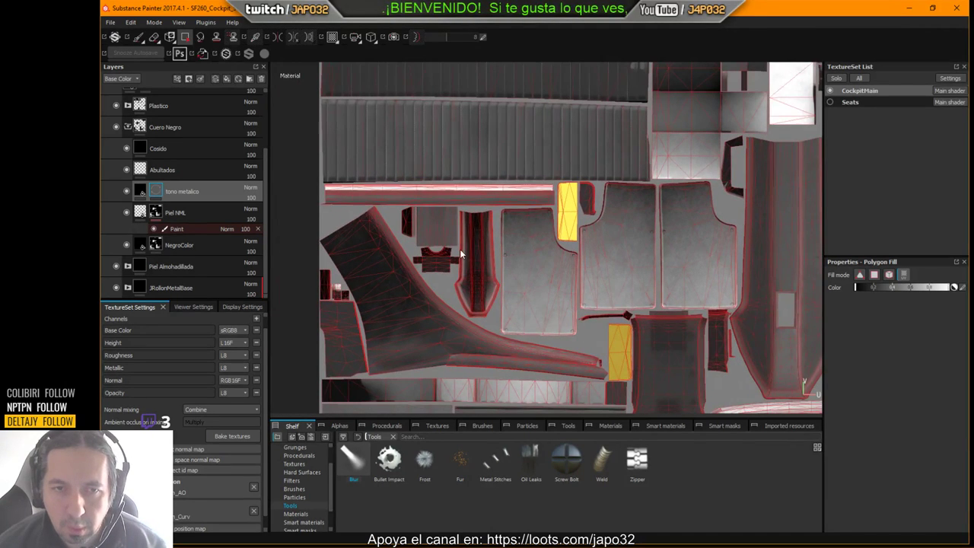
Open the Plastico group and Polygon Fill the arrow-headed and small T-shaped islands on both Negro liso masks.
{"action": "left_click", "coordinate": [128, 128]}
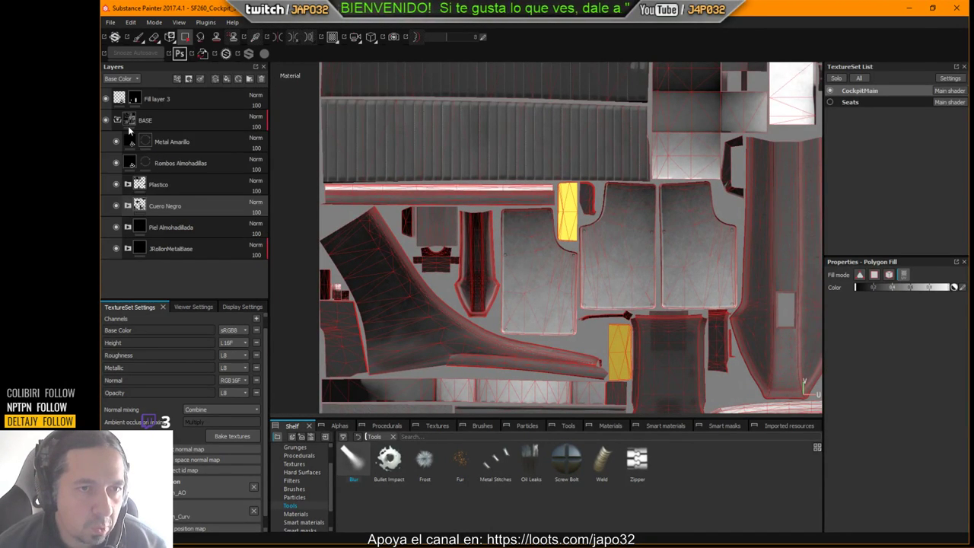
{"action": "left_click", "coordinate": [127, 184]}
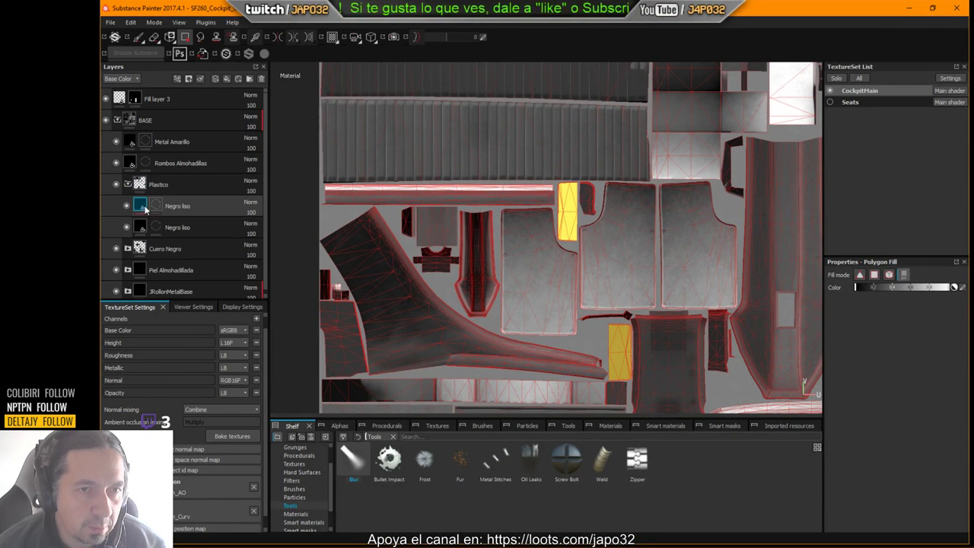
{"action": "left_click", "coordinate": [156, 226]}
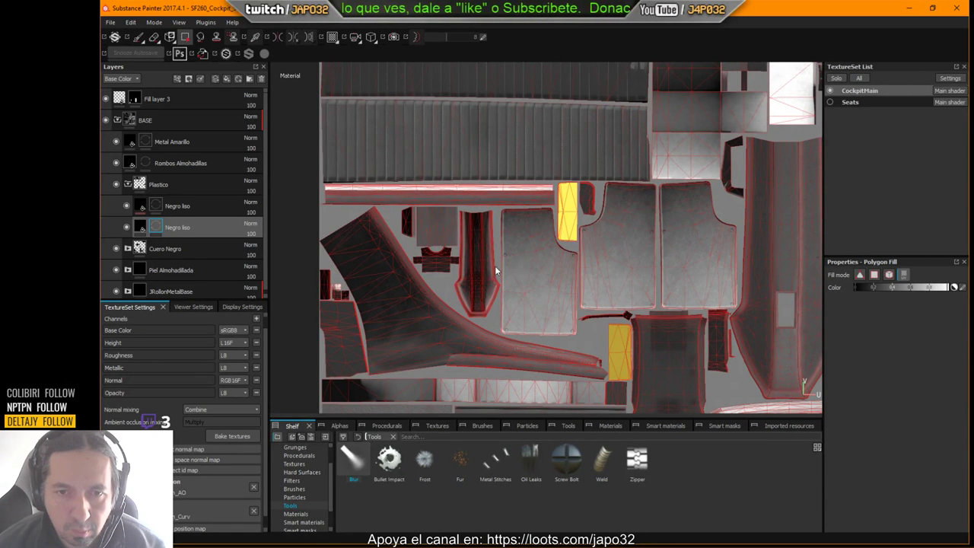
{"action": "left_click", "coordinate": [471, 254]}
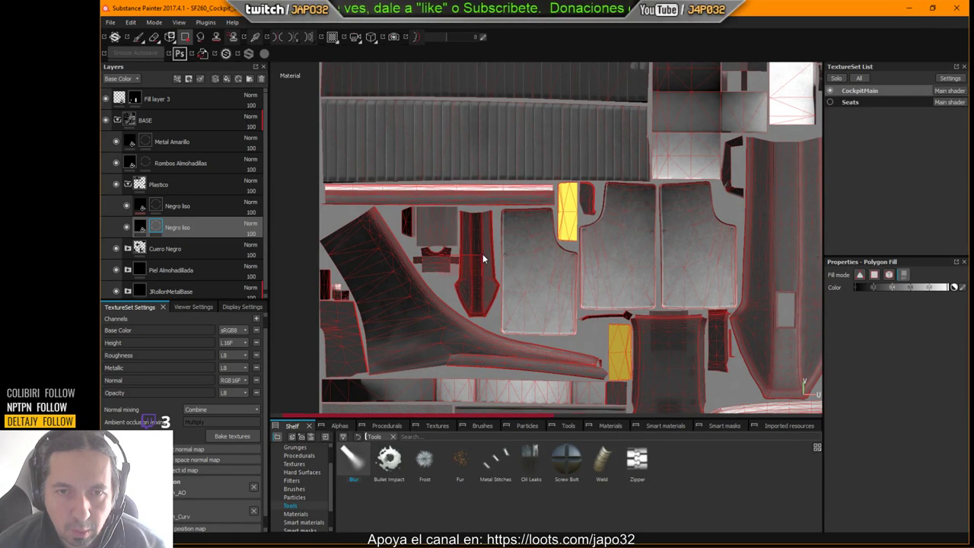
{"action": "left_click", "coordinate": [155, 205]}
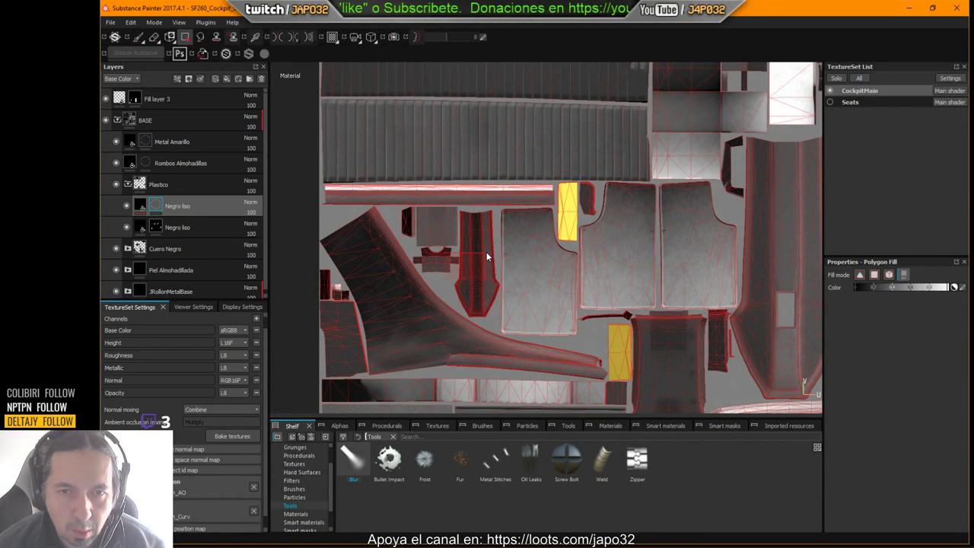
{"action": "scroll", "coordinate": [502, 259], "scroll_direction": "up", "scroll_amount": 2}
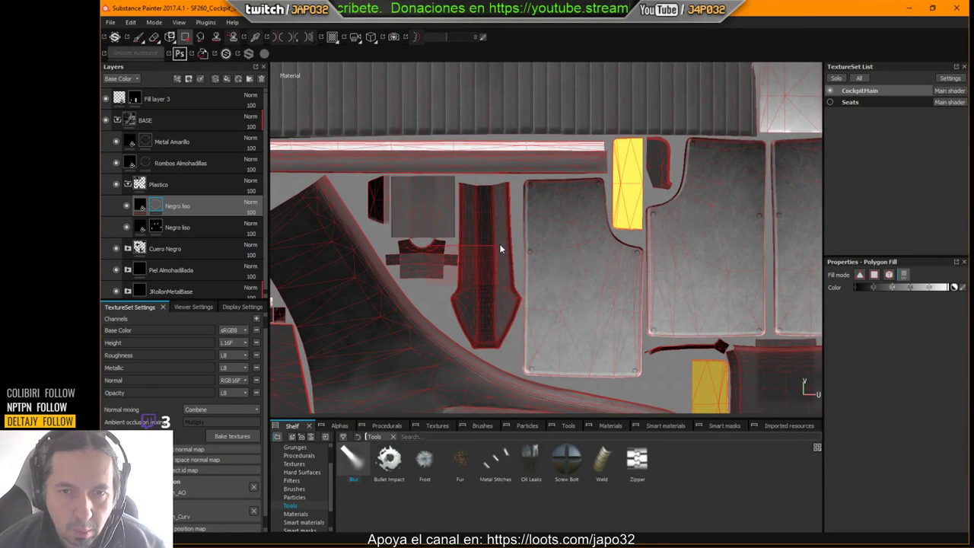
Polygon Fill the trapezoidal island and the notched rectangular island below it on the Negro liso masks.
{"action": "scroll", "coordinate": [540, 255], "scroll_direction": "down", "scroll_amount": 4}
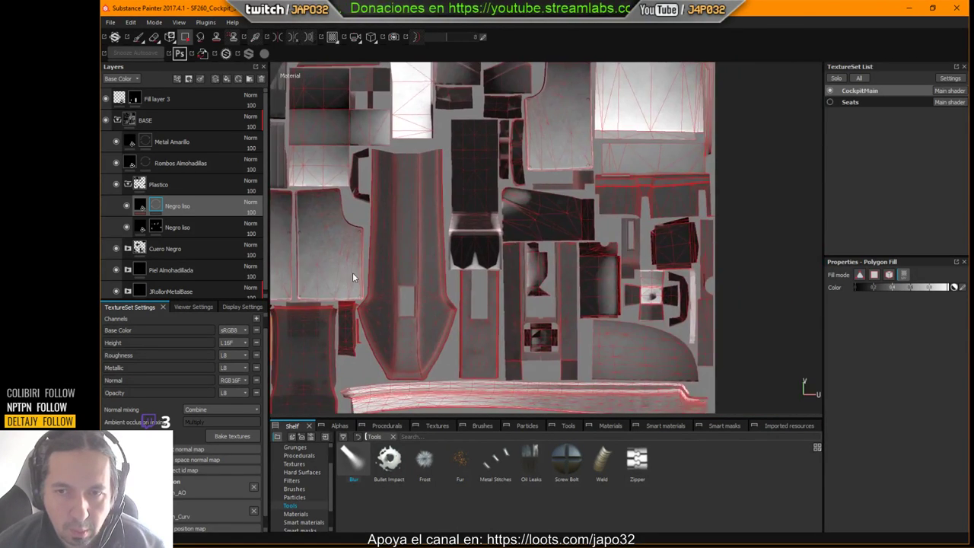
{"action": "scroll", "coordinate": [483, 307], "scroll_direction": "up", "scroll_amount": 3}
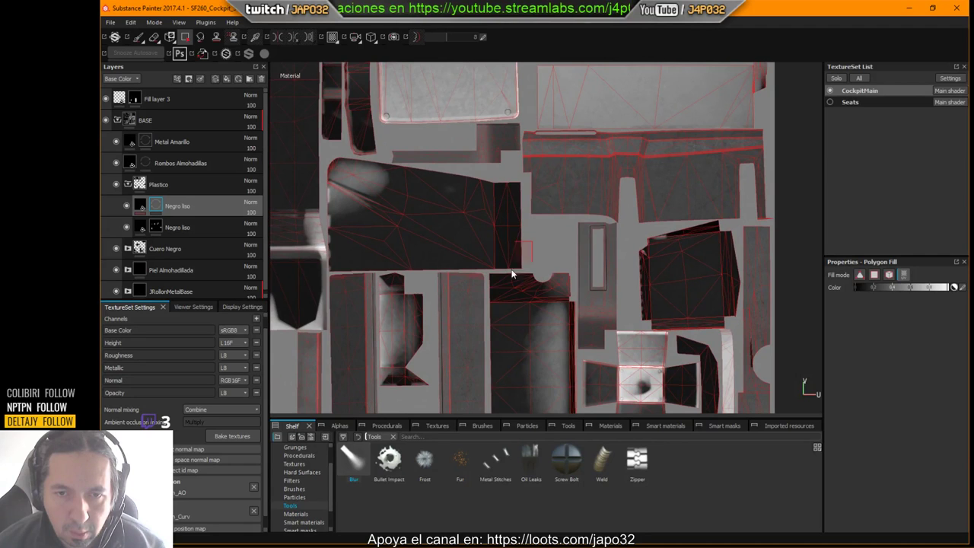
{"action": "left_click", "coordinate": [508, 258]}
{"action": "left_click", "coordinate": [497, 322]}
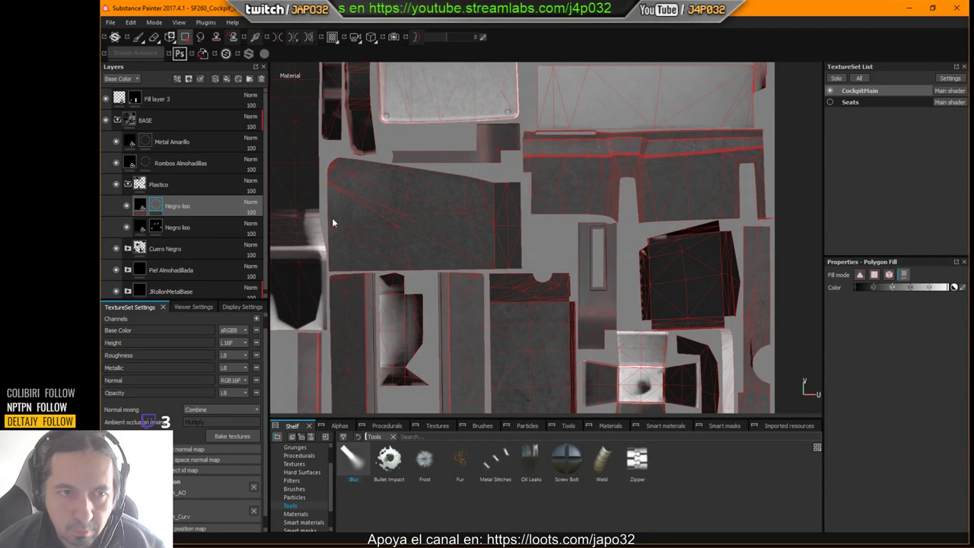
{"action": "left_click", "coordinate": [192, 227]}
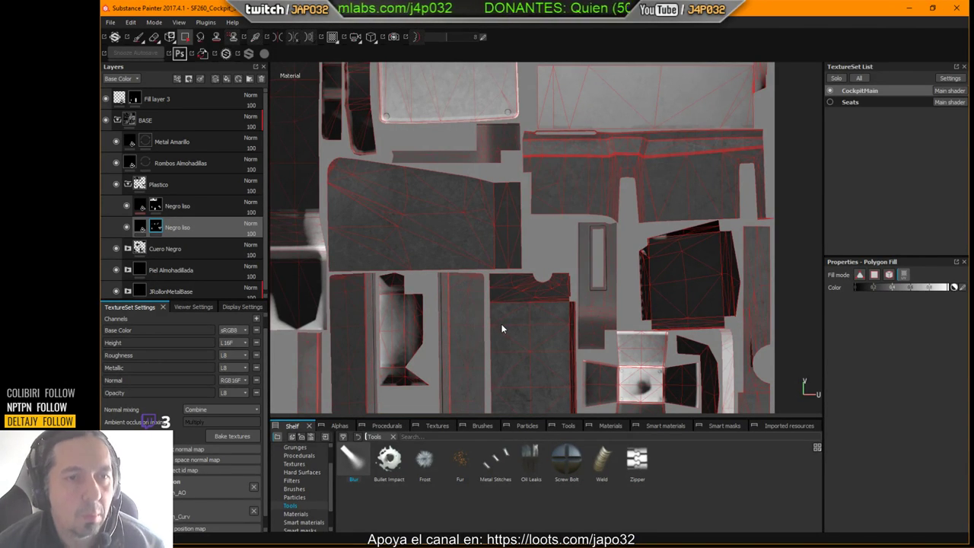
Remove the trapezoidal and notched rectangular islands from both Negro liso masks with Polygon Fill.
{"action": "double_click", "coordinate": [217, 228]}
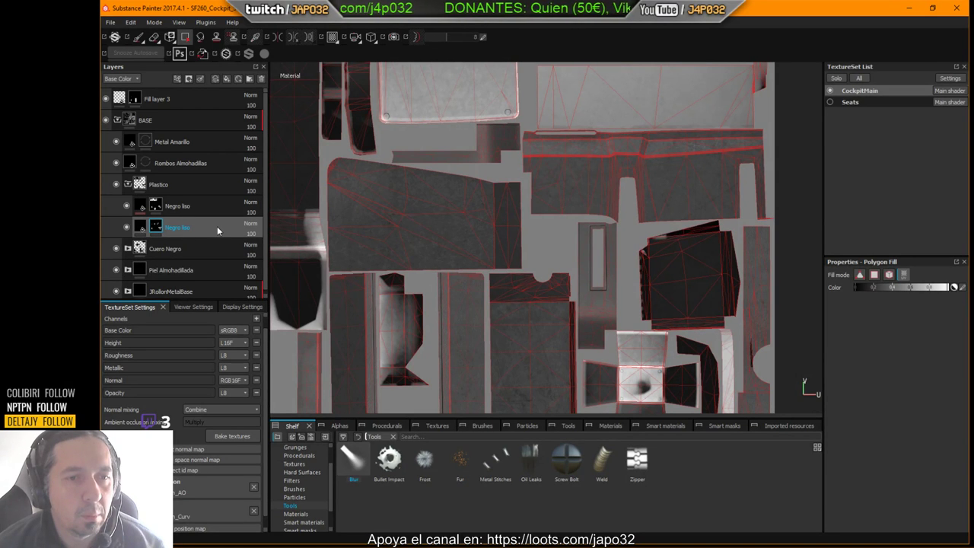
{"action": "right_click_drag", "start_coordinate": [357, 245], "coordinate": [447, 236], "text": "alt"}
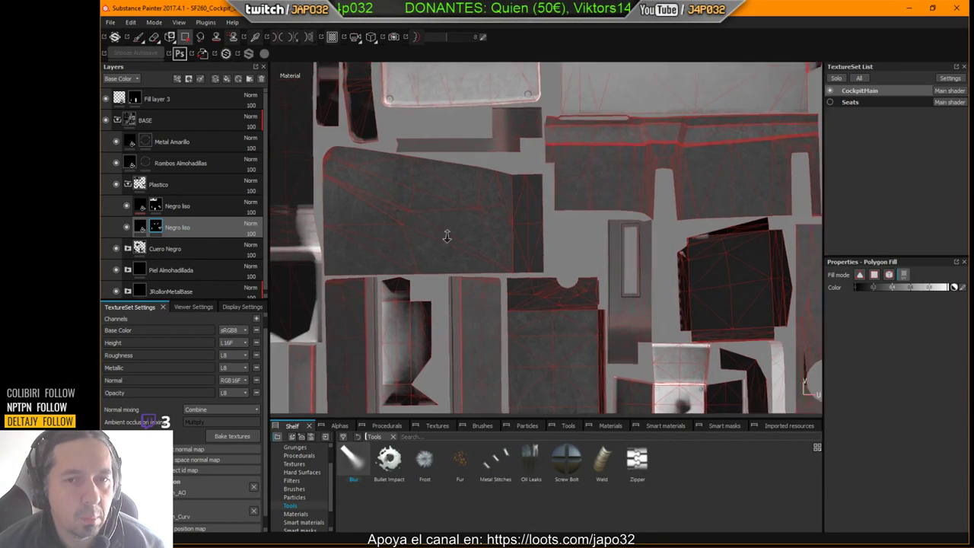
{"action": "scroll", "coordinate": [446, 236], "scroll_direction": "up", "scroll_amount": 3}
{"action": "middle_click_drag", "start_coordinate": [737, 225], "coordinate": [534, 64]}
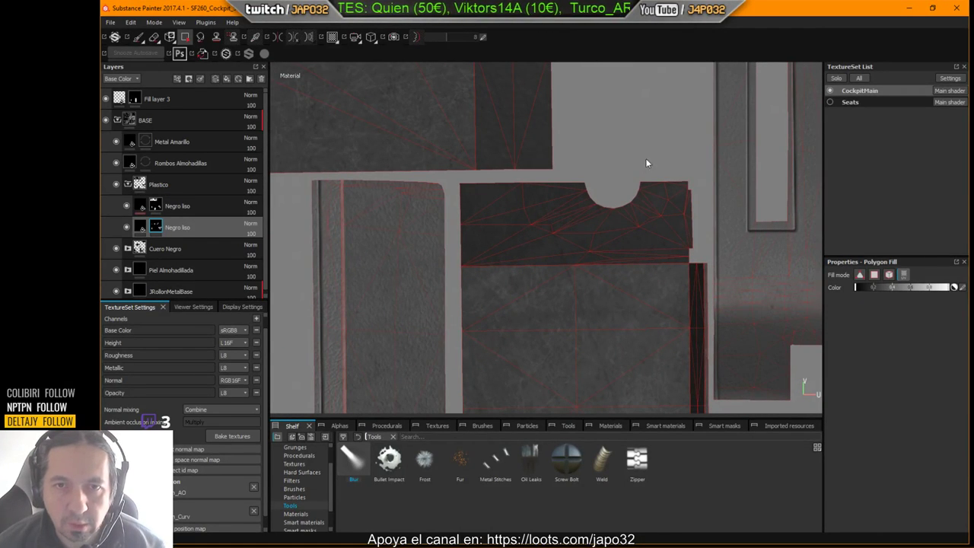
{"action": "left_click_drag", "start_coordinate": [623, 126], "coordinate": [483, 326]}
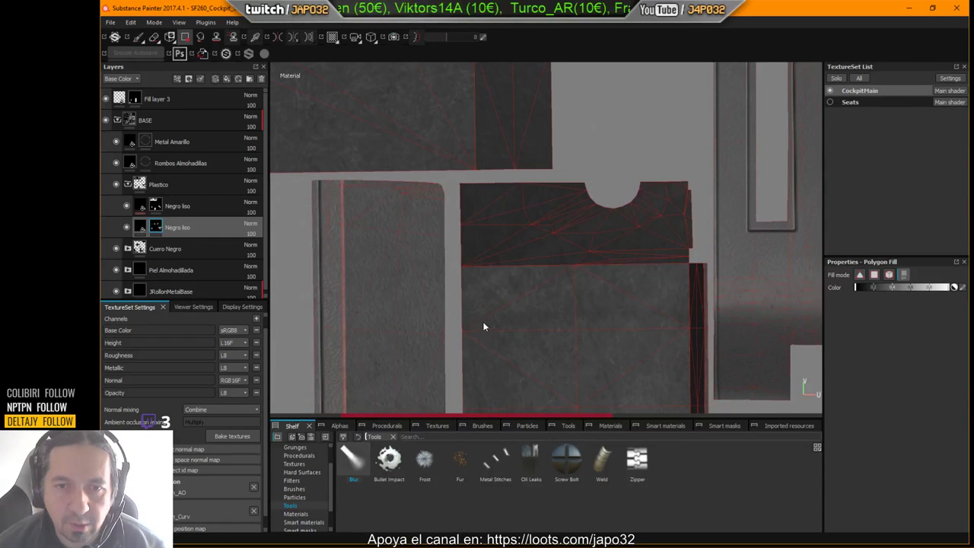
{"action": "left_click", "coordinate": [203, 212]}
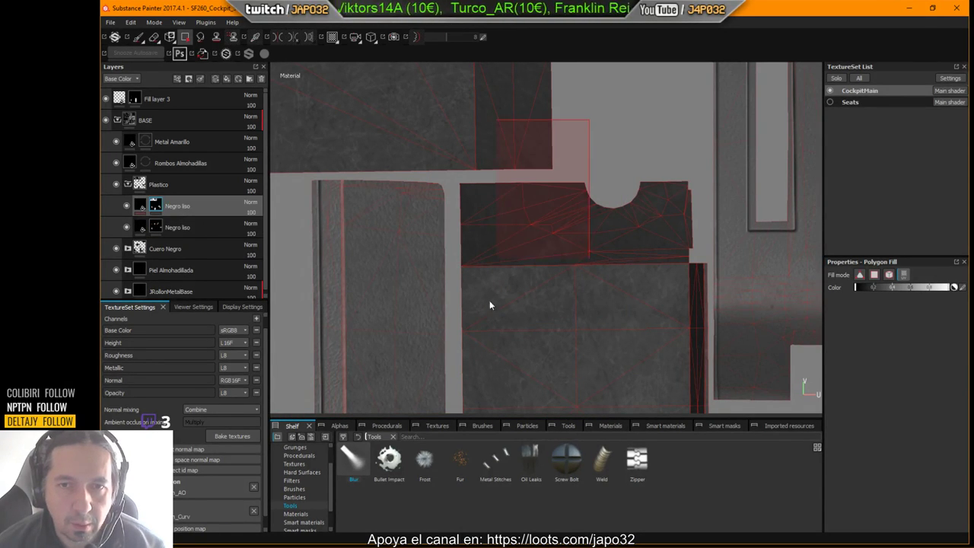
{"action": "left_click_drag", "start_coordinate": [489, 300], "coordinate": [483, 329]}
Remove the arrow-headed and small T-shaped islands from both Negro liso masks with Polygon Fill.
{"action": "scroll", "coordinate": [411, 256], "scroll_direction": "down", "scroll_amount": 4}
{"action": "middle_click_drag", "start_coordinate": [299, 243], "coordinate": [677, 303], "text": "alt"}
{"action": "scroll", "coordinate": [624, 277], "scroll_direction": "up", "scroll_amount": 2}
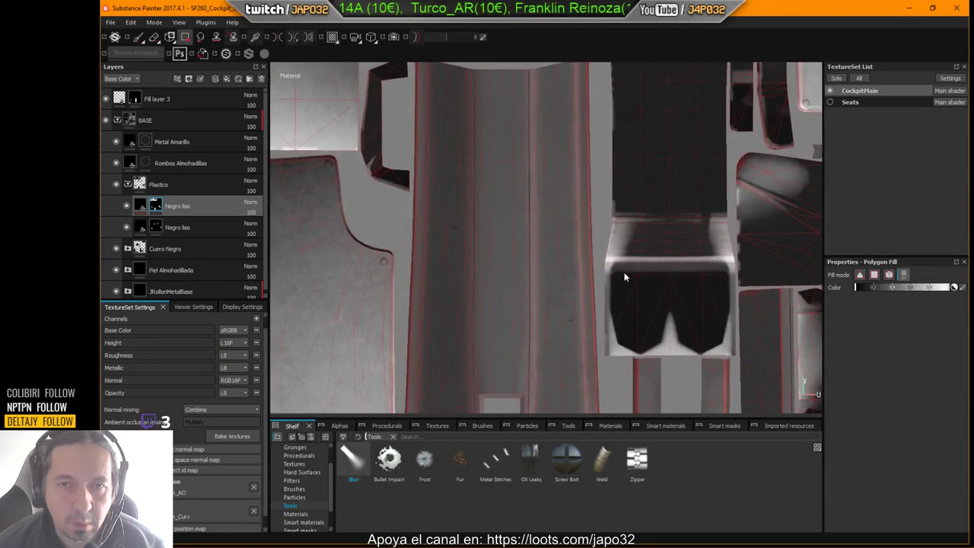
{"action": "scroll", "coordinate": [624, 277], "scroll_direction": "down", "scroll_amount": 2}
{"action": "middle_click_drag", "start_coordinate": [327, 243], "coordinate": [646, 271], "text": "alt"}
{"action": "middle_click_drag", "start_coordinate": [544, 298], "coordinate": [566, 203], "text": "alt"}
{"action": "scroll", "coordinate": [599, 238], "scroll_direction": "up", "scroll_amount": 1}
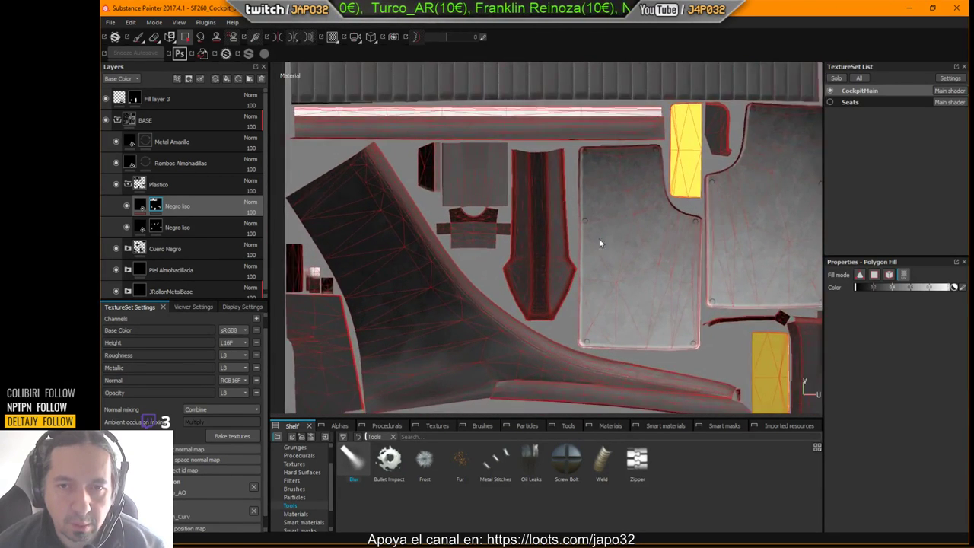
{"action": "scroll", "coordinate": [599, 238], "scroll_direction": "up", "scroll_amount": 1}
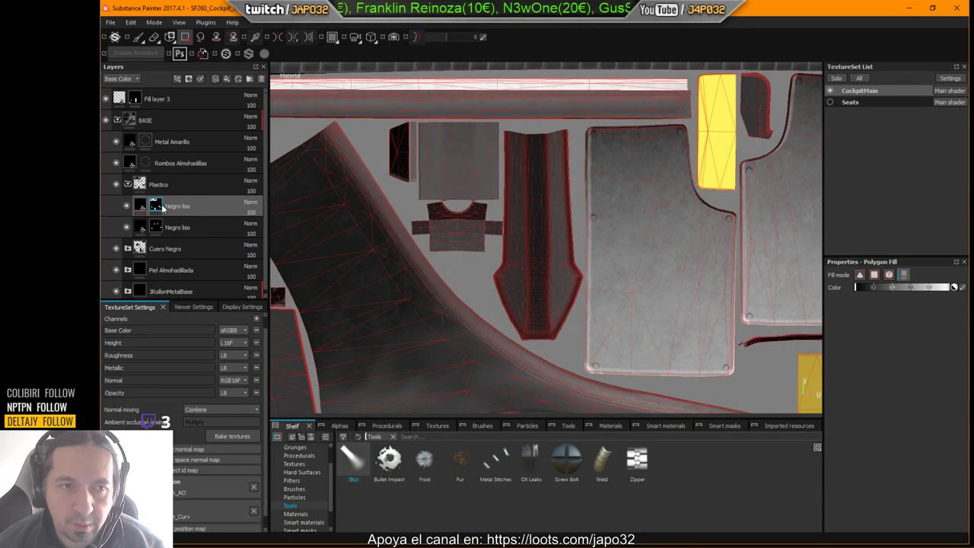
{"action": "left_click", "coordinate": [156, 226]}
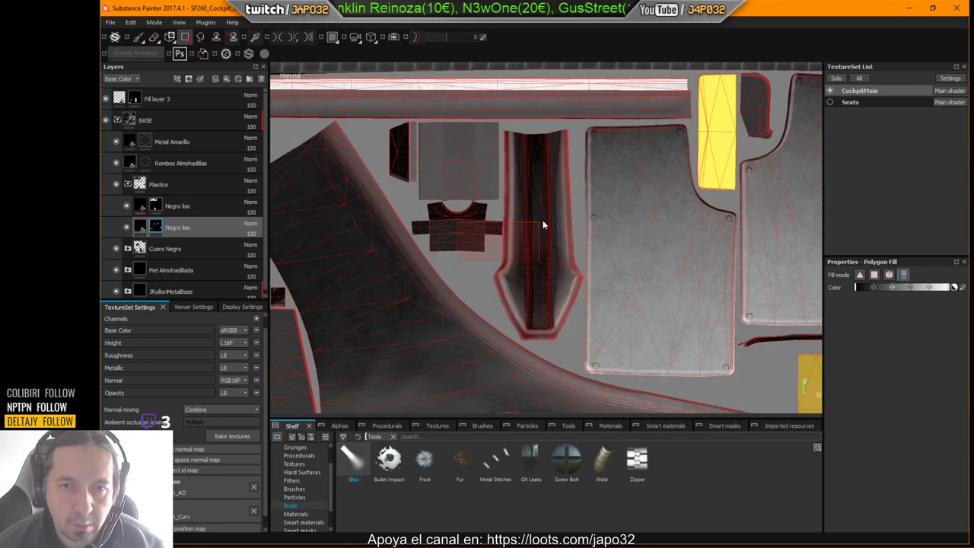
{"action": "scroll", "coordinate": [563, 232], "scroll_direction": "down", "scroll_amount": 2}
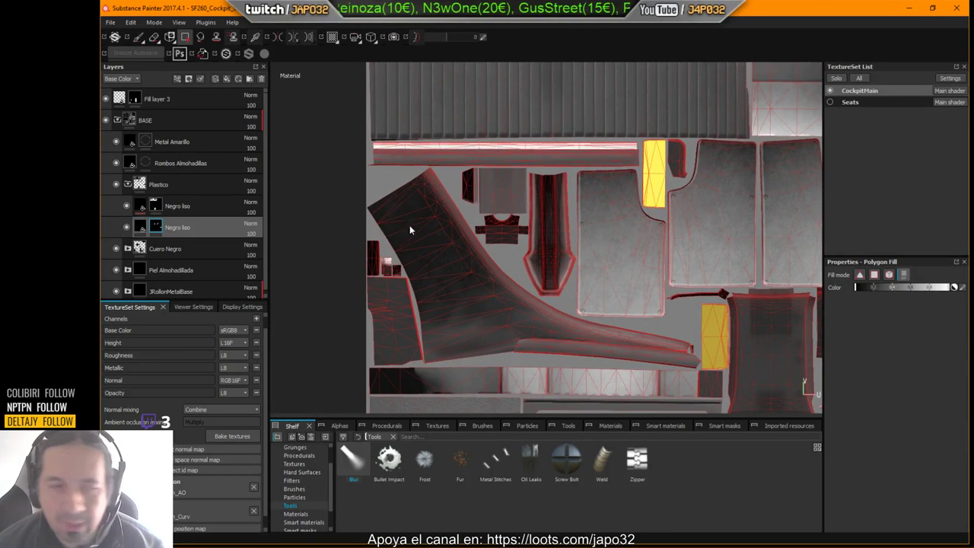
Hide the Cuero Negro group and toggle the Plastico group's visibility to check which material covers the rounded seat-shaped island.
{"action": "scroll", "coordinate": [636, 242], "scroll_direction": "down", "scroll_amount": 3}
{"action": "middle_click_drag", "start_coordinate": [636, 242], "coordinate": [632, 120], "text": "alt"}
{"action": "middle_click_drag", "start_coordinate": [524, 228], "coordinate": [543, 268], "text": "alt"}
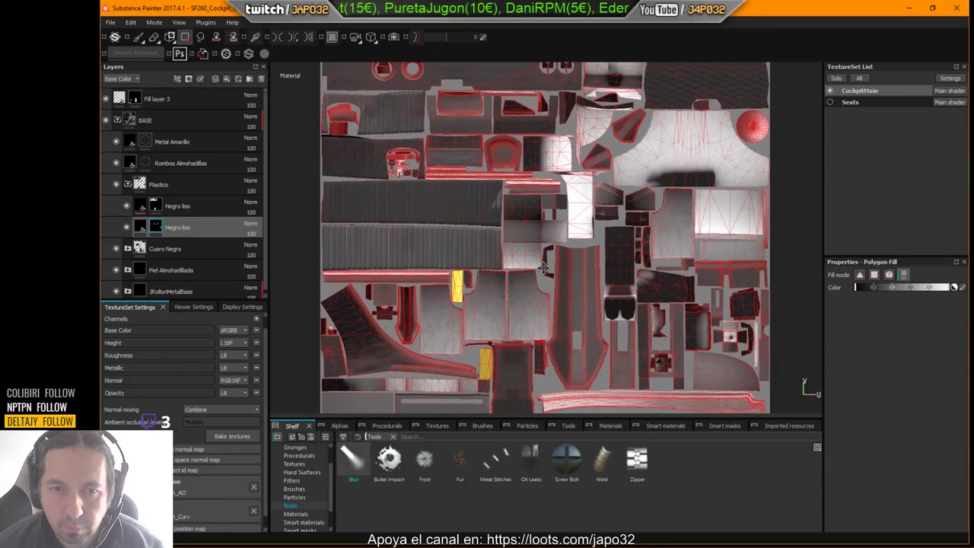
{"action": "middle_click_drag", "start_coordinate": [559, 177], "coordinate": [559, 261]}
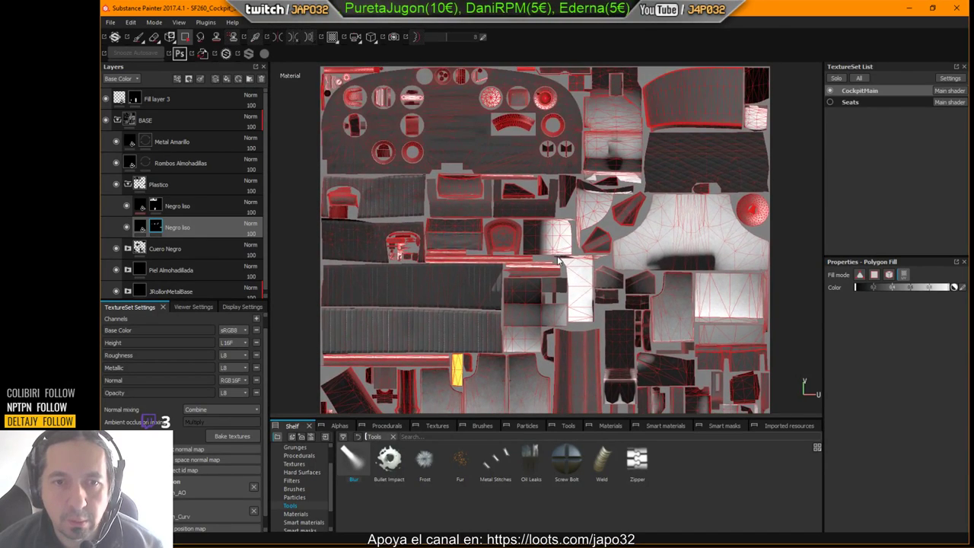
{"action": "scroll", "coordinate": [495, 232], "scroll_direction": "up", "scroll_amount": 6}
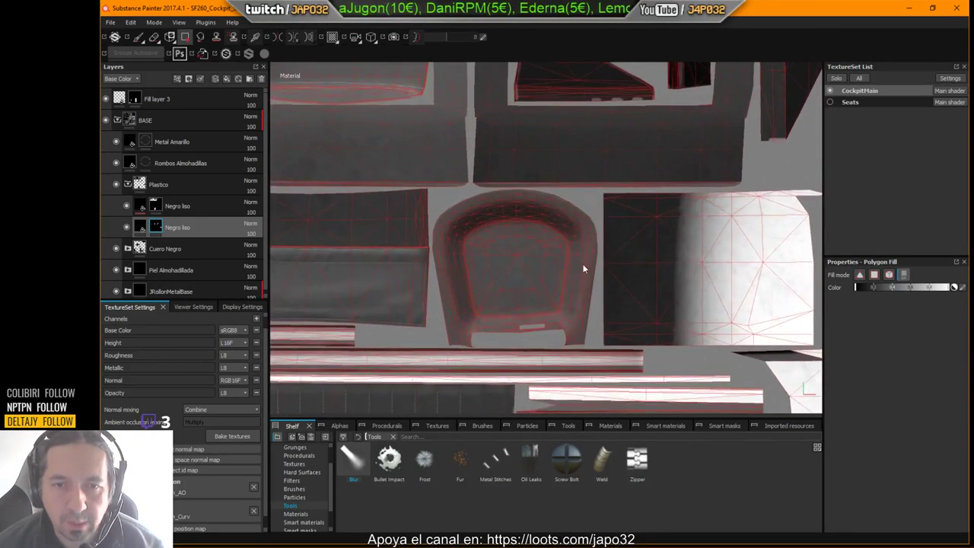
{"action": "scroll", "coordinate": [567, 249], "scroll_direction": "up", "scroll_amount": 2}
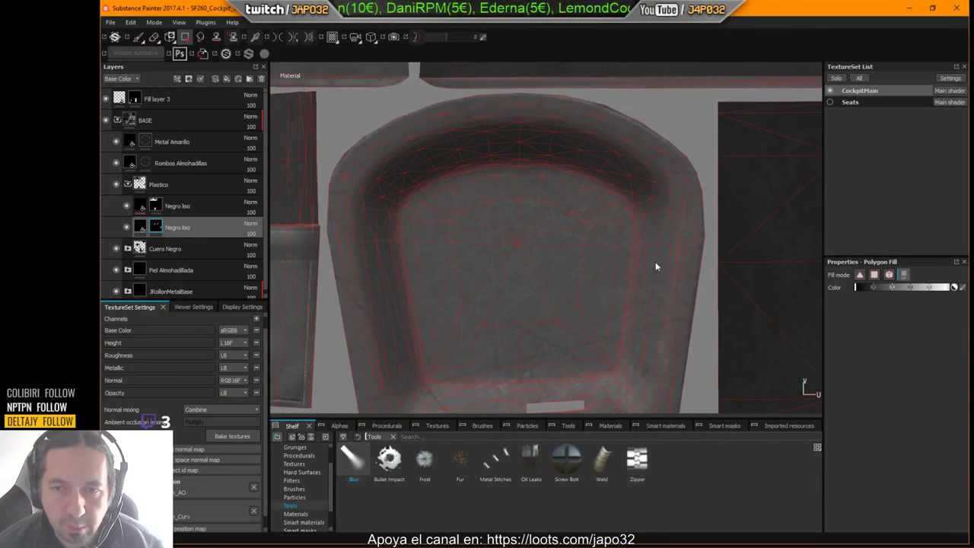
{"action": "left_click", "coordinate": [127, 185]}
{"action": "left_click", "coordinate": [116, 206]}
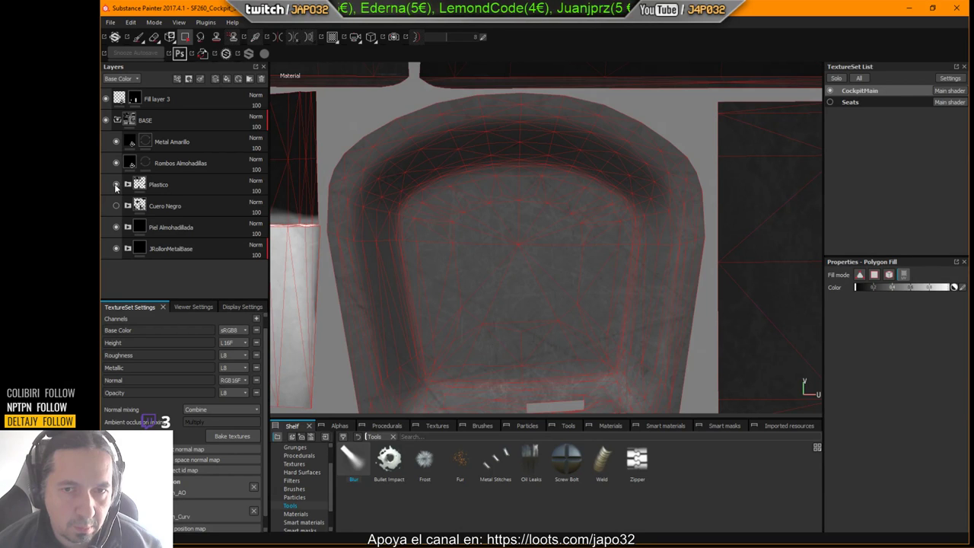
{"action": "left_click", "coordinate": [116, 184]}
{"action": "left_click", "coordinate": [116, 184]}
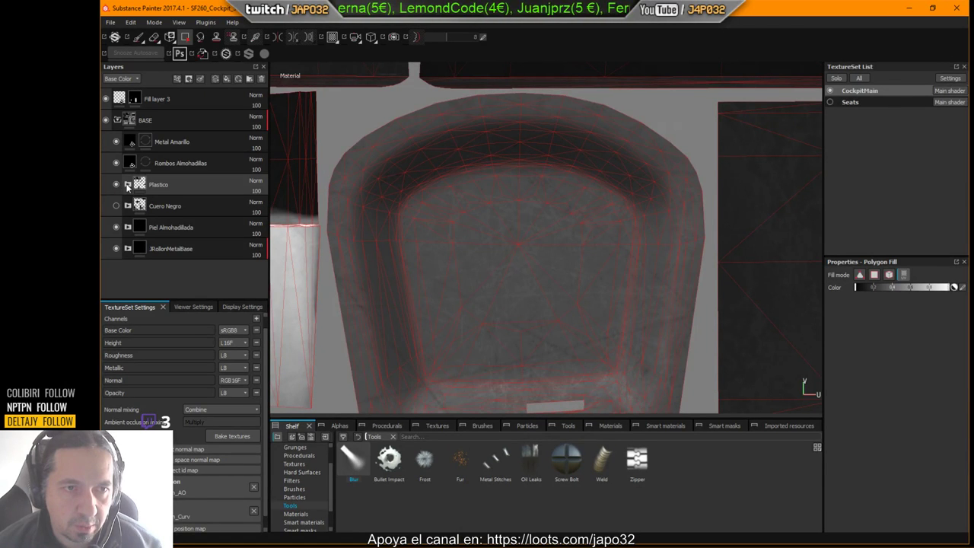
{"action": "left_click", "coordinate": [127, 184]}
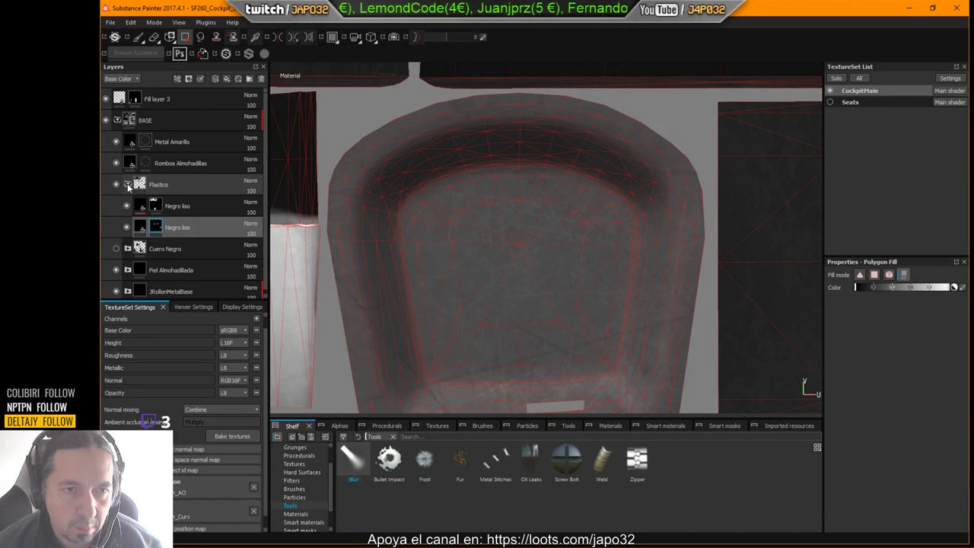
Toggle the visibility of the two Negro liso layers to check which one covers the rounded seat-shaped island.
{"action": "left_click", "coordinate": [140, 227]}
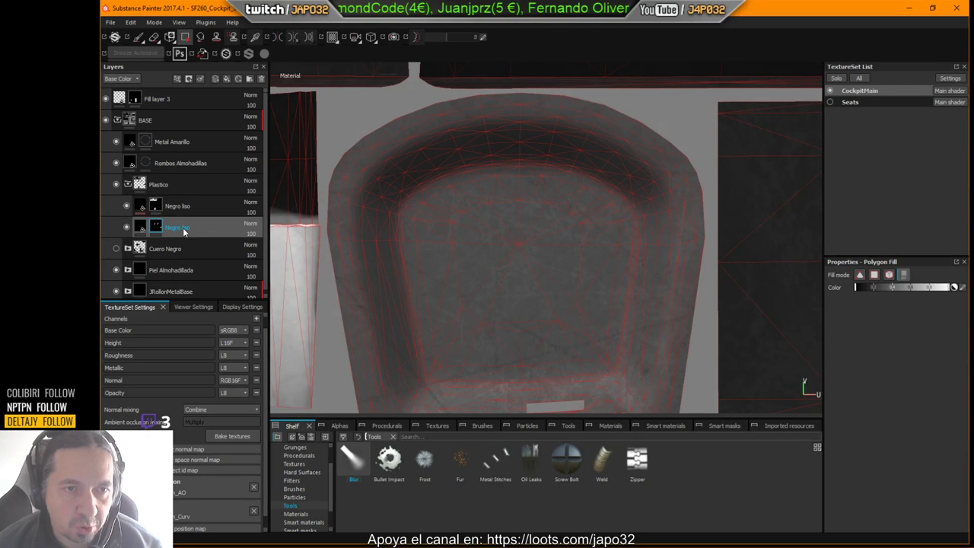
{"action": "left_click", "coordinate": [127, 226]}
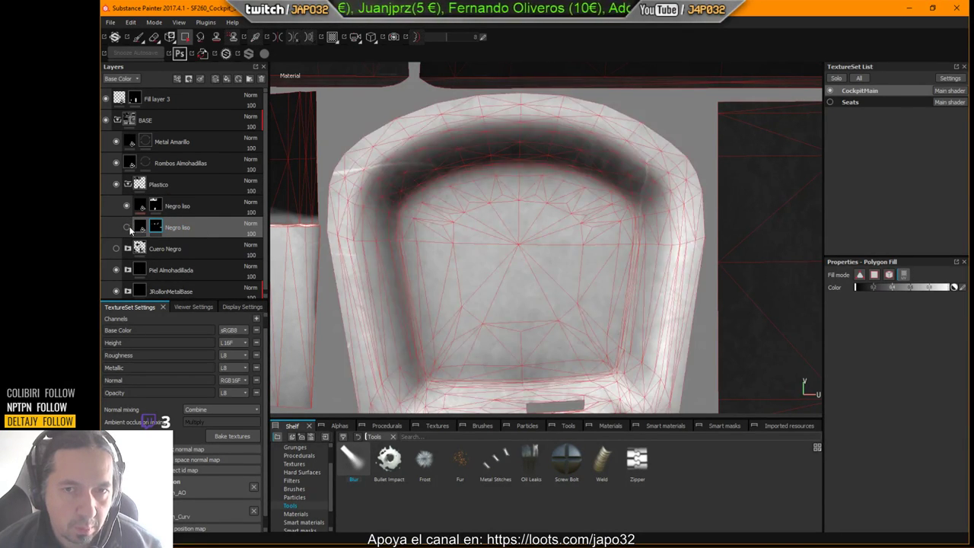
{"action": "left_click", "coordinate": [127, 226]}
{"action": "left_click", "coordinate": [127, 206]}
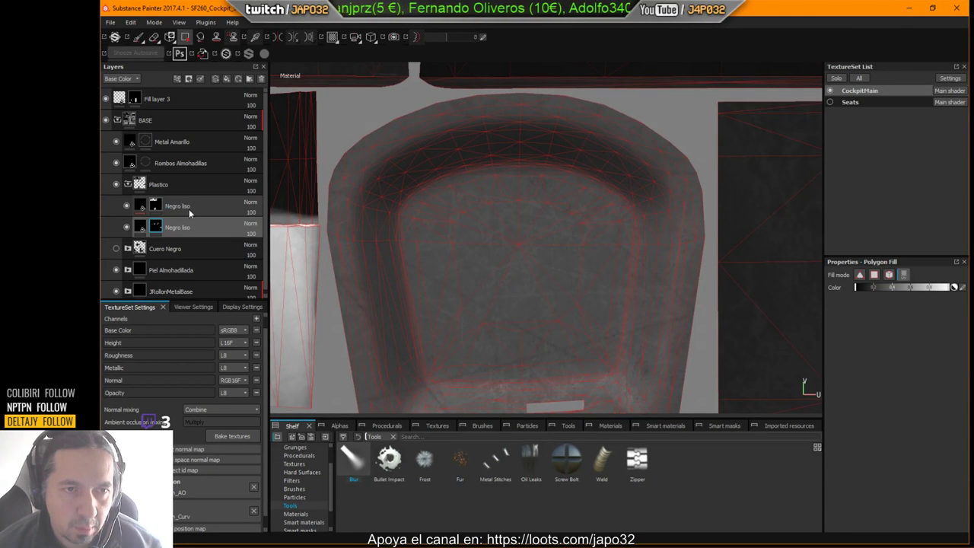
Rename the upper Negro liso layer in the Plastico group as Negro con Bump.
{"action": "double_click", "coordinate": [186, 206]}
{"action": "left_click", "coordinate": [190, 206]}
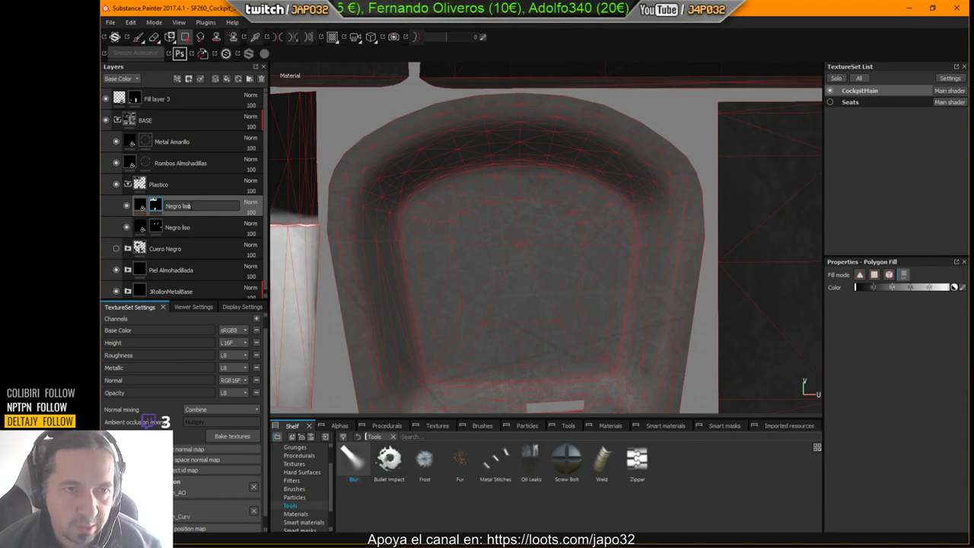
{"action": "key", "text": "BackSpace"}
{"action": "key", "text": "BackSpace"}
{"action": "key", "text": "BackSpace"}
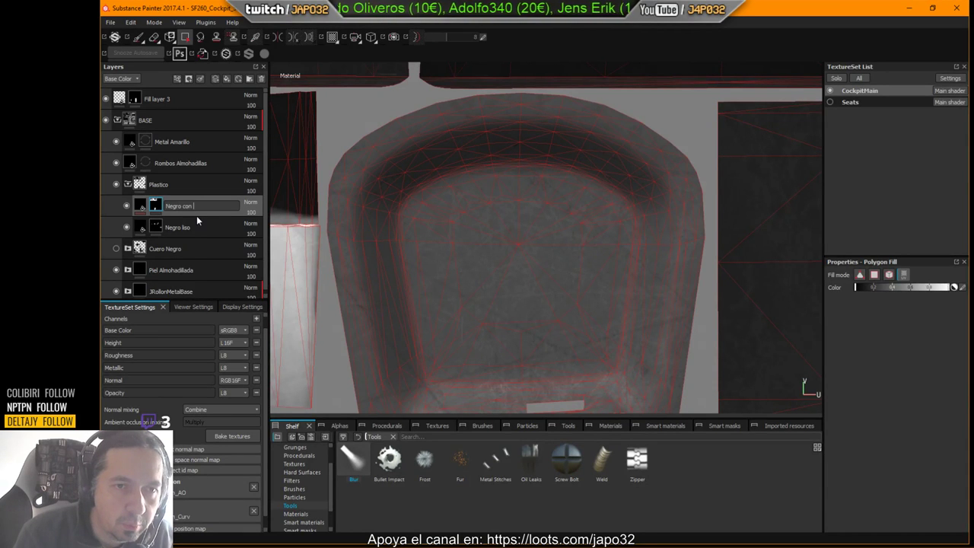
{"action": "key", "text": "Return"}
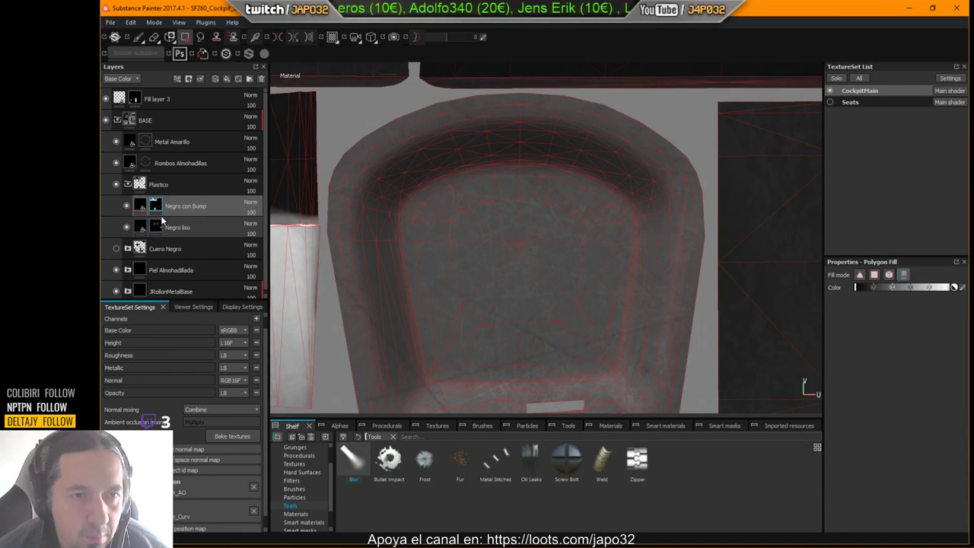
Polygon Fill the trapezoidal island and the notched rectangular island below it on the Negro liso mask.
{"action": "left_click", "coordinate": [161, 226]}
{"action": "scroll", "coordinate": [416, 233], "scroll_direction": "down", "scroll_amount": 5}
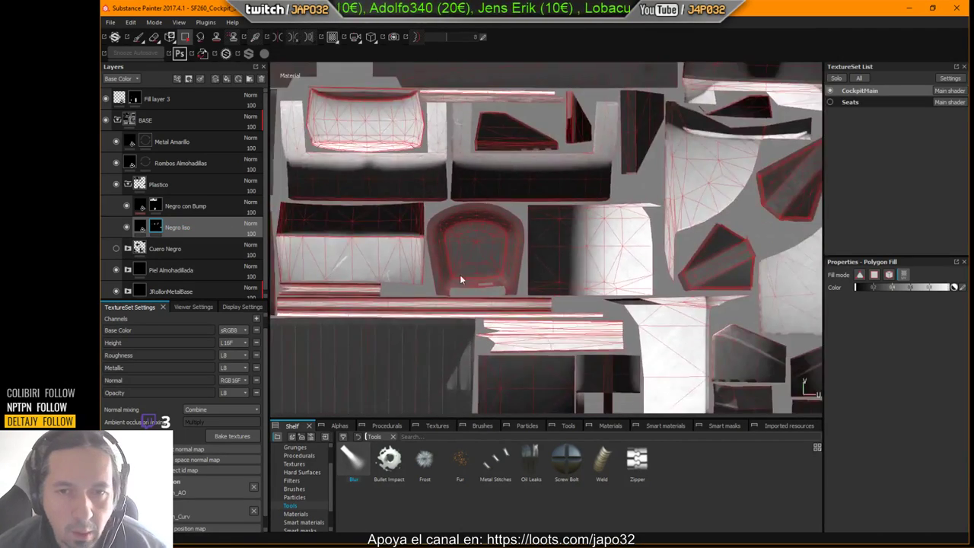
{"action": "scroll", "coordinate": [520, 217], "scroll_direction": "down", "scroll_amount": 5}
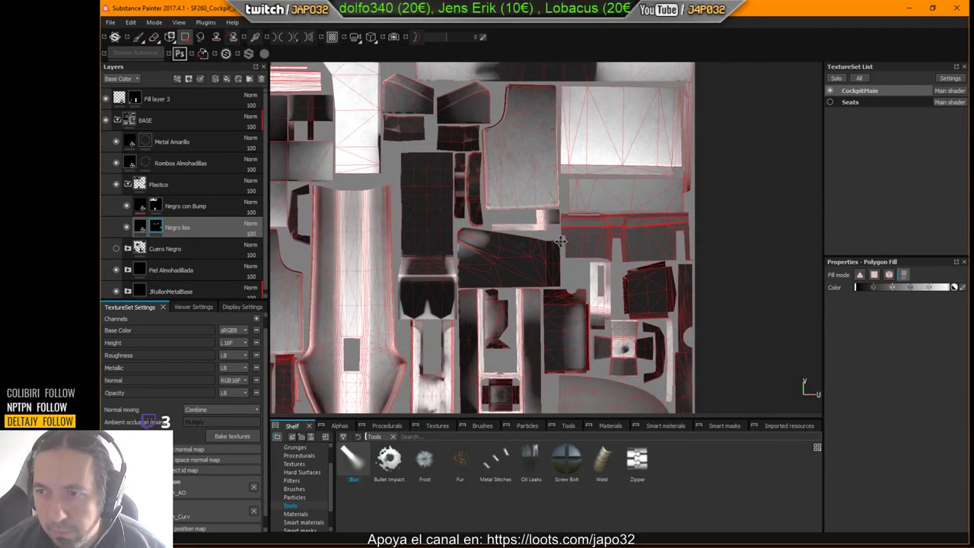
{"action": "scroll", "coordinate": [580, 267], "scroll_direction": "up", "scroll_amount": 5}
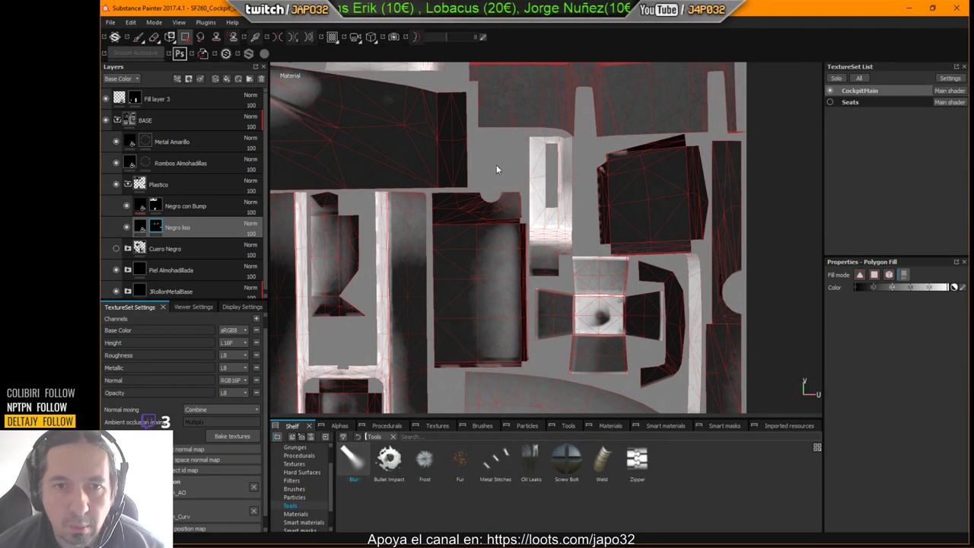
{"action": "left_click", "coordinate": [449, 224]}
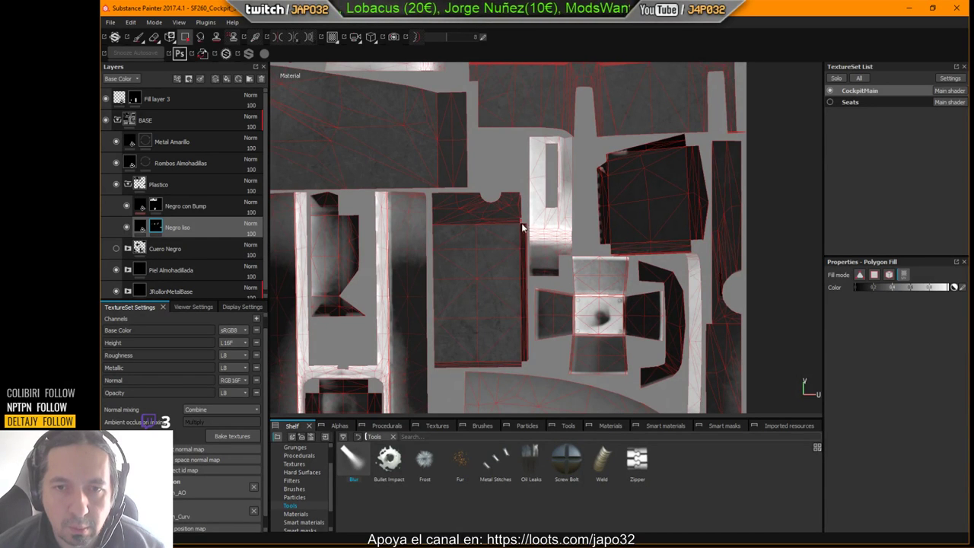
Polygon Fill the small T-shaped and arrow-headed islands on the Negro liso mask, finishing with the Paint tool active.
{"action": "scroll", "coordinate": [526, 256], "scroll_direction": "down", "scroll_amount": 3}
{"action": "middle_click_drag", "start_coordinate": [380, 244], "coordinate": [707, 285], "text": "alt"}
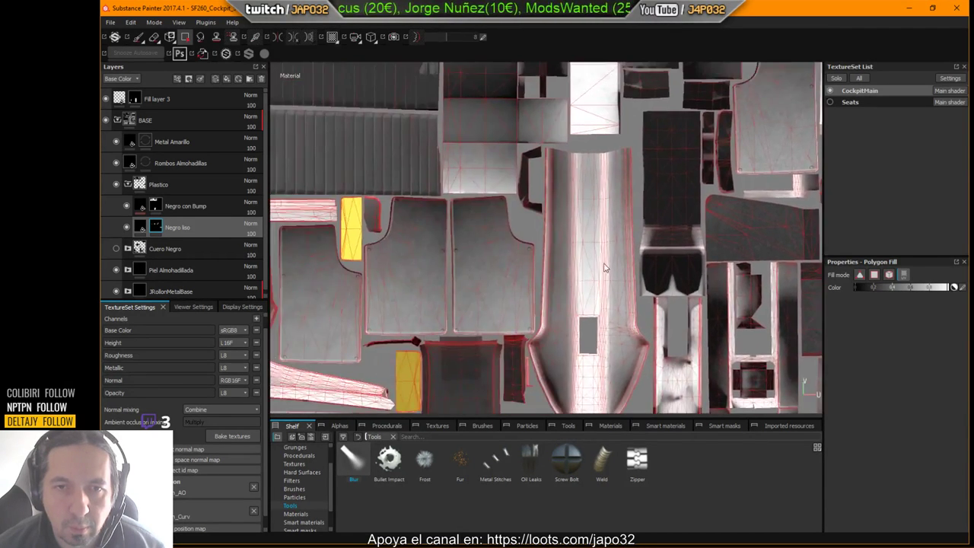
{"action": "middle_click_drag", "start_coordinate": [279, 240], "coordinate": [607, 281], "text": "alt"}
{"action": "middle_click_drag", "start_coordinate": [538, 333], "coordinate": [496, 261], "text": "alt"}
{"action": "scroll", "coordinate": [533, 266], "scroll_direction": "up", "scroll_amount": 2}
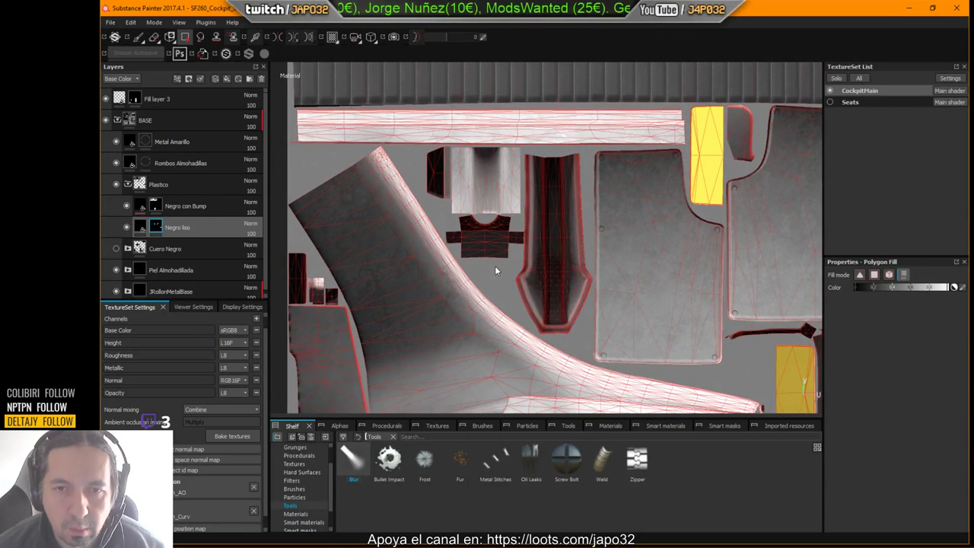
{"action": "scroll", "coordinate": [562, 245], "scroll_direction": "down", "scroll_amount": 4}
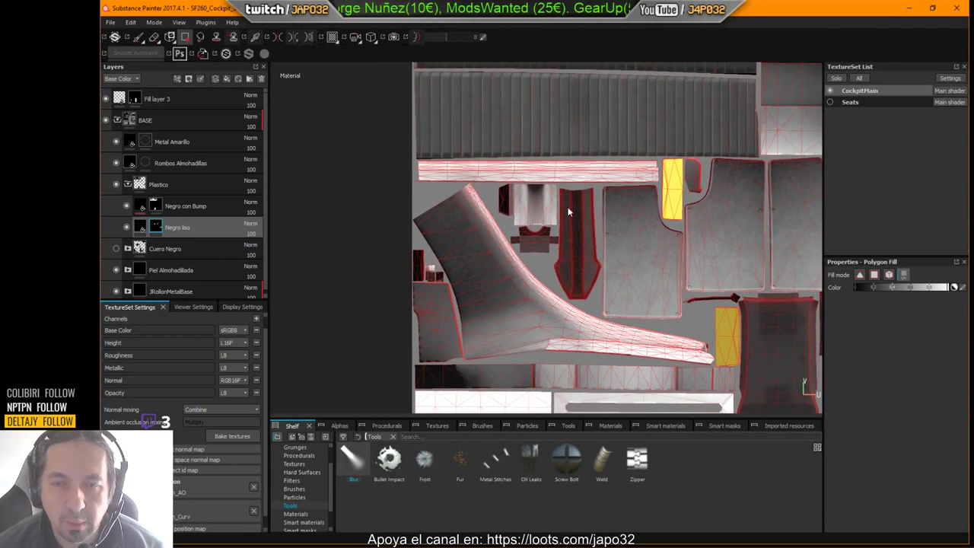
{"action": "left_click", "coordinate": [137, 37]}
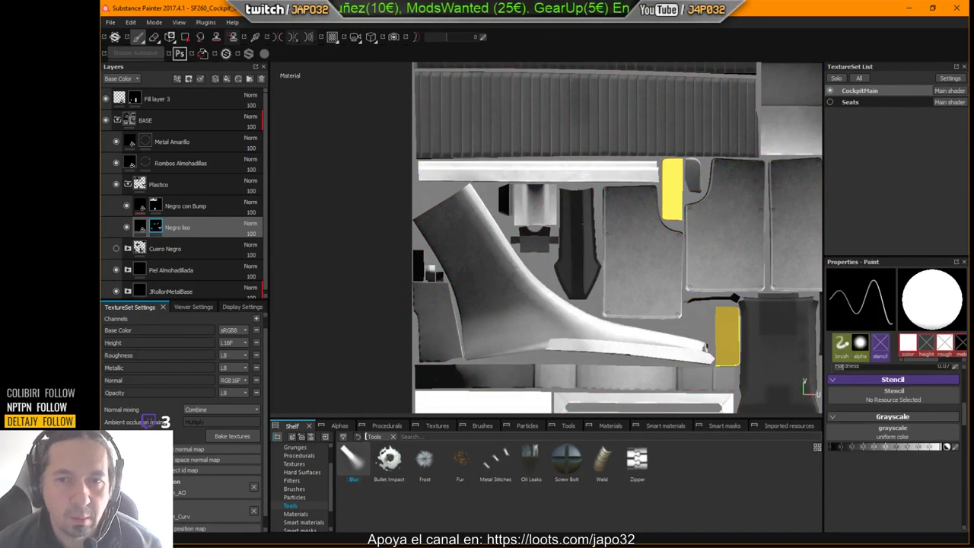
Show the Cuero Negro group again and inspect the central console's surfaces in the 3D view.
{"action": "scroll", "coordinate": [689, 251], "scroll_direction": "up", "scroll_amount": 4}
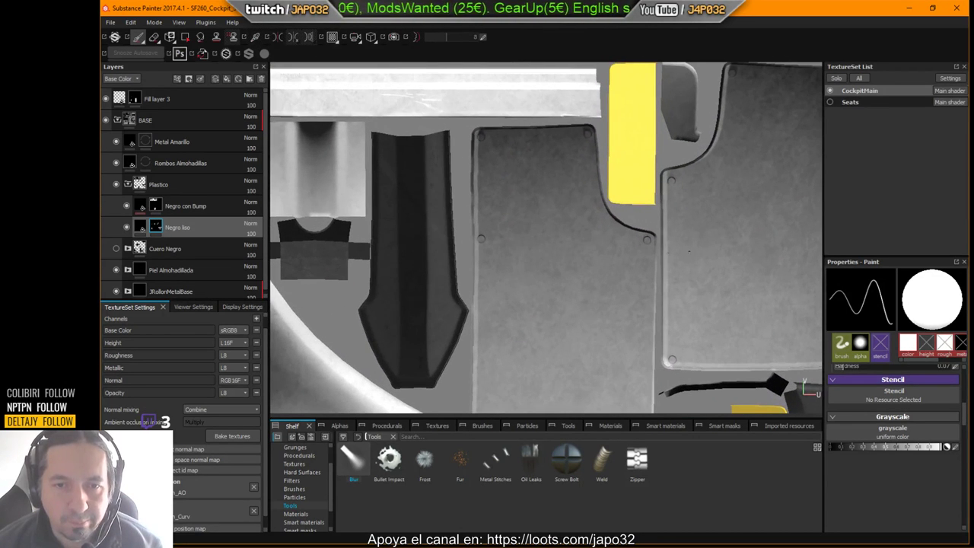
{"action": "right_click_drag", "start_coordinate": [567, 246], "coordinate": [595, 248], "text": "shift"}
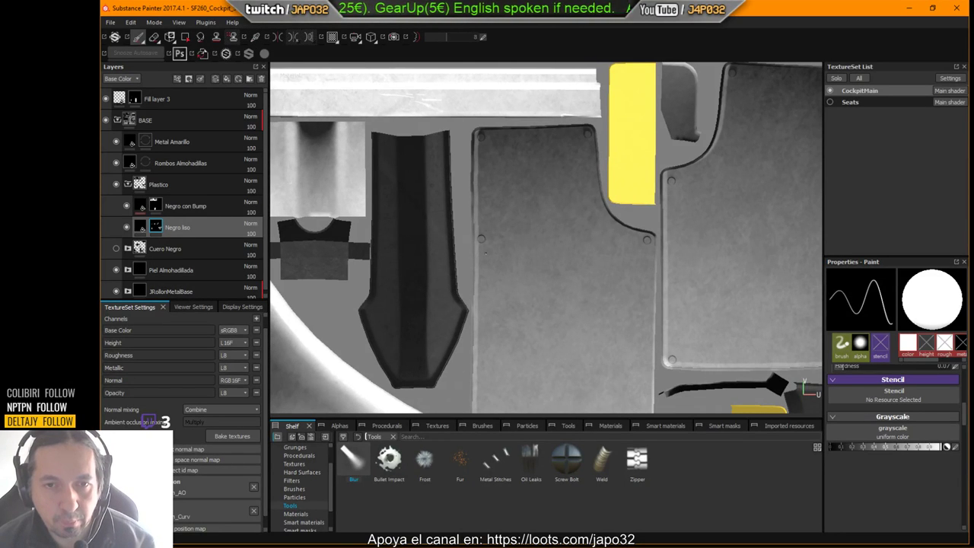
{"action": "key", "text": "F2"}
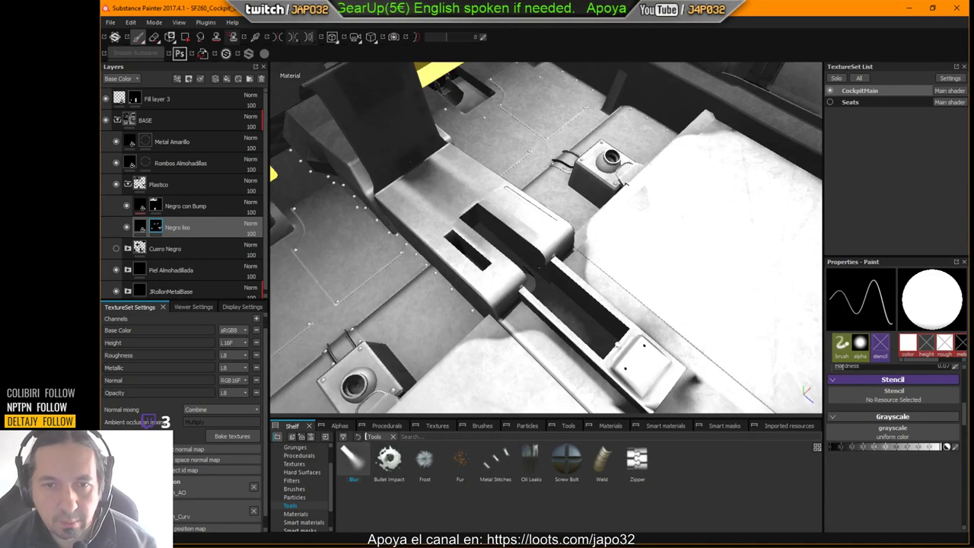
{"action": "left_click_drag", "start_coordinate": [531, 283], "coordinate": [411, 251], "text": "alt"}
{"action": "right_click_drag", "start_coordinate": [411, 251], "coordinate": [802, 261], "text": "alt"}
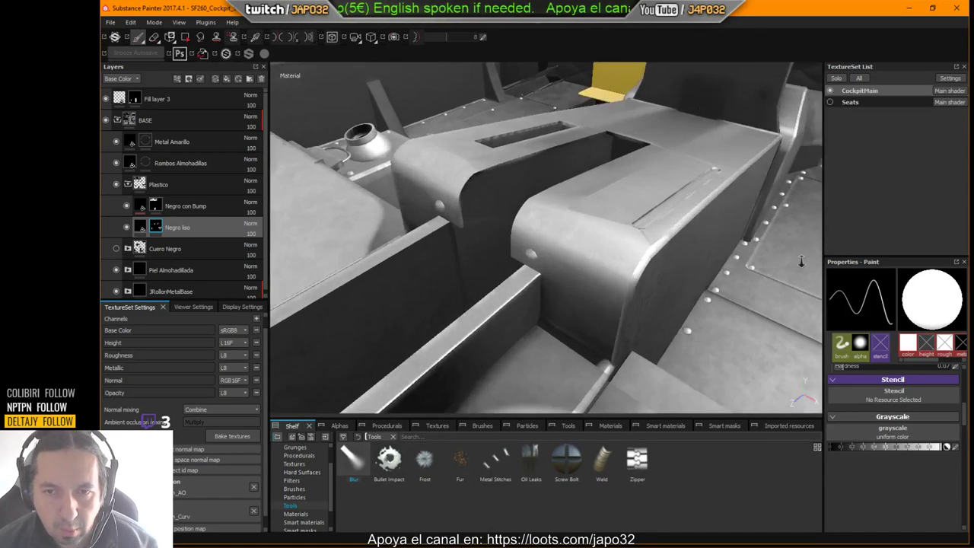
{"action": "left_click_drag", "start_coordinate": [634, 260], "coordinate": [627, 300], "text": "alt"}
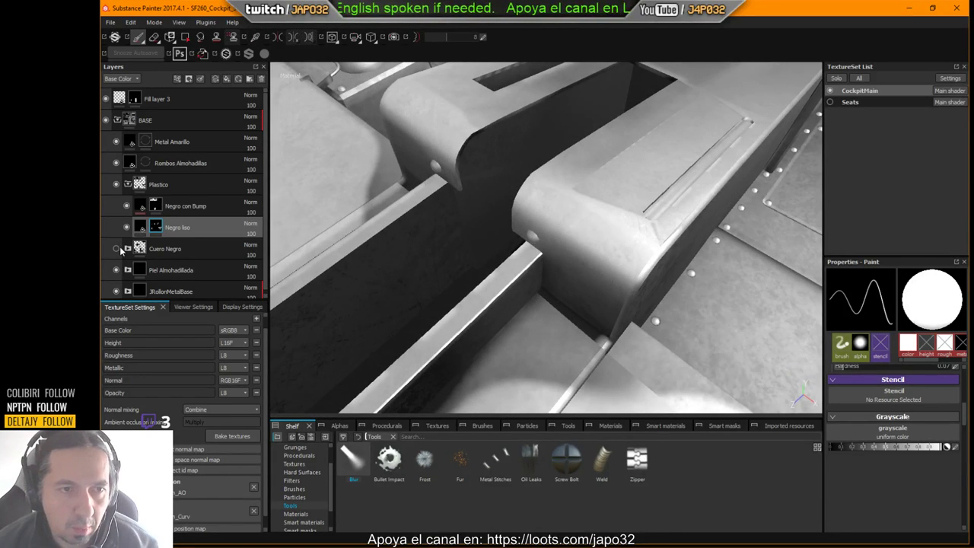
{"action": "mouse_move", "coordinate": [543, 253]}
{"action": "left_mouse_down", "text": "alt"}
{"action": "mouse_move", "coordinate": [674, 246]}
{"action": "mouse_move", "coordinate": [683, 210]}
{"action": "mouse_move", "coordinate": [867, 256]}
{"action": "left_mouse_up", "text": "alt"}
{"action": "scroll", "coordinate": [687, 228], "scroll_direction": "up", "scroll_amount": 3}
{"action": "scroll", "coordinate": [616, 254], "scroll_direction": "down", "scroll_amount": 3}
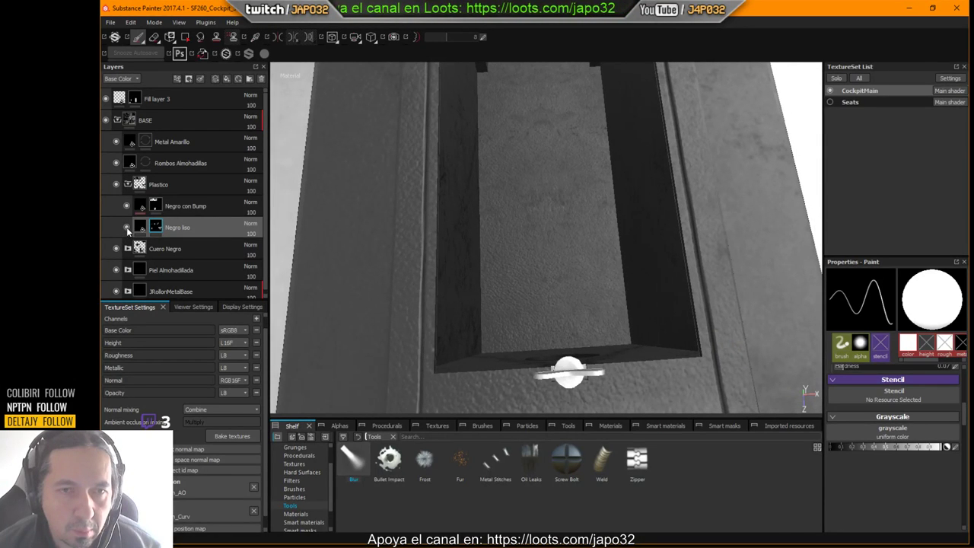
Toggle the Negro liso layer and the Cuero Negro group to compare their effect on the console's recessed channel.
{"action": "left_click", "coordinate": [126, 226]}
{"action": "left_click", "coordinate": [127, 227]}
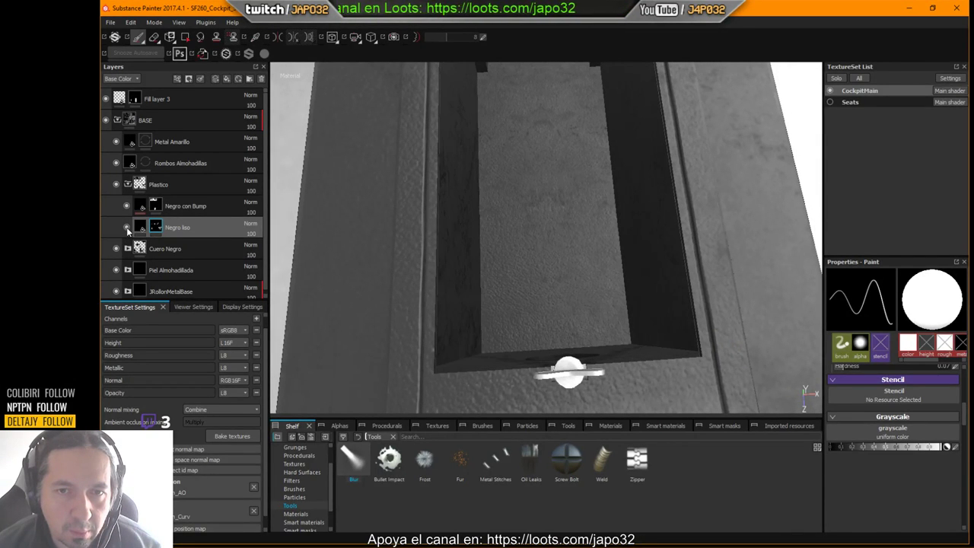
{"action": "left_click", "coordinate": [126, 227]}
{"action": "left_click", "coordinate": [126, 226]}
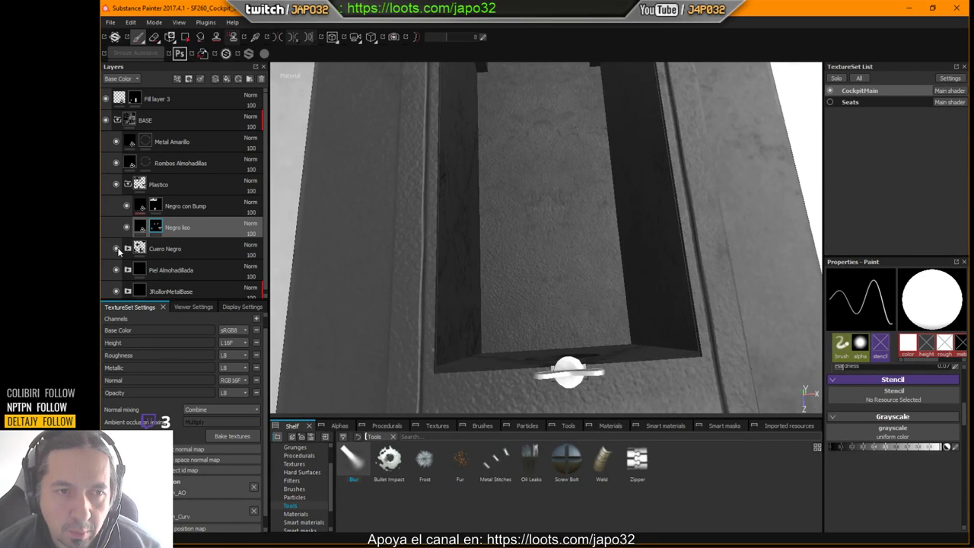
{"action": "left_click", "coordinate": [116, 249]}
{"action": "left_click", "coordinate": [117, 248]}
Examine the console's channel, rails and side surfaces from several angles, with the Cuero Negro group's layers expanded.
{"action": "left_click_drag", "start_coordinate": [496, 266], "coordinate": [458, 251], "text": "alt"}
{"action": "mouse_move", "coordinate": [637, 295]}
{"action": "right_mouse_down", "text": "shift"}
{"action": "mouse_move", "coordinate": [699, 291]}
{"action": "mouse_move", "coordinate": [635, 300]}
{"action": "mouse_move", "coordinate": [644, 302]}
{"action": "right_mouse_up", "text": "shift"}
{"action": "left_click_drag", "start_coordinate": [644, 301], "coordinate": [679, 295], "text": "alt"}
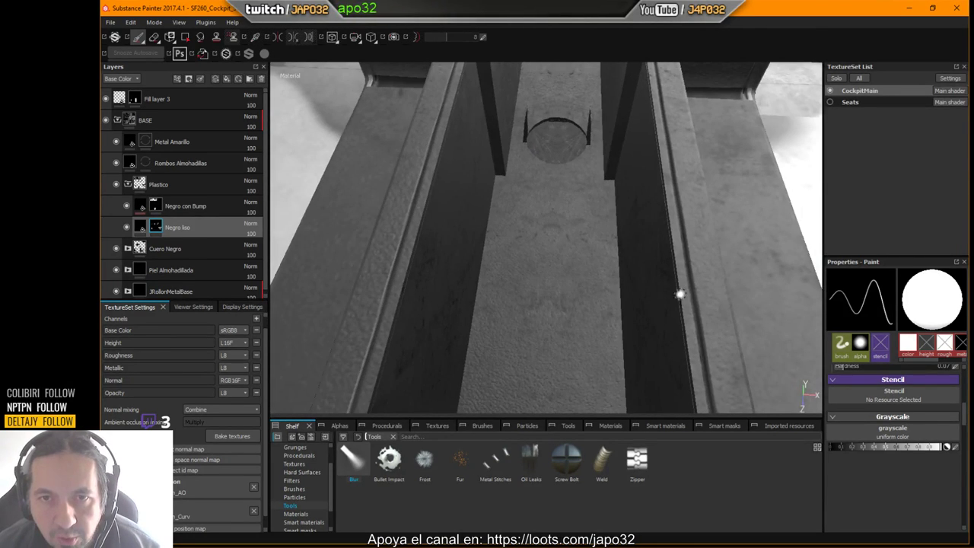
{"action": "right_click_drag", "start_coordinate": [631, 226], "coordinate": [269, 225], "text": "shift"}
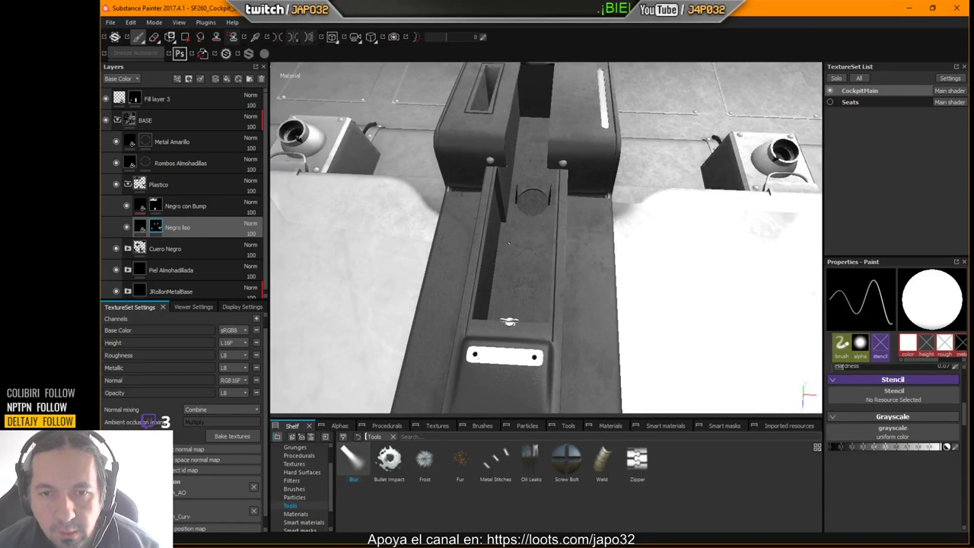
{"action": "left_click_drag", "start_coordinate": [508, 236], "coordinate": [524, 319], "text": "alt"}
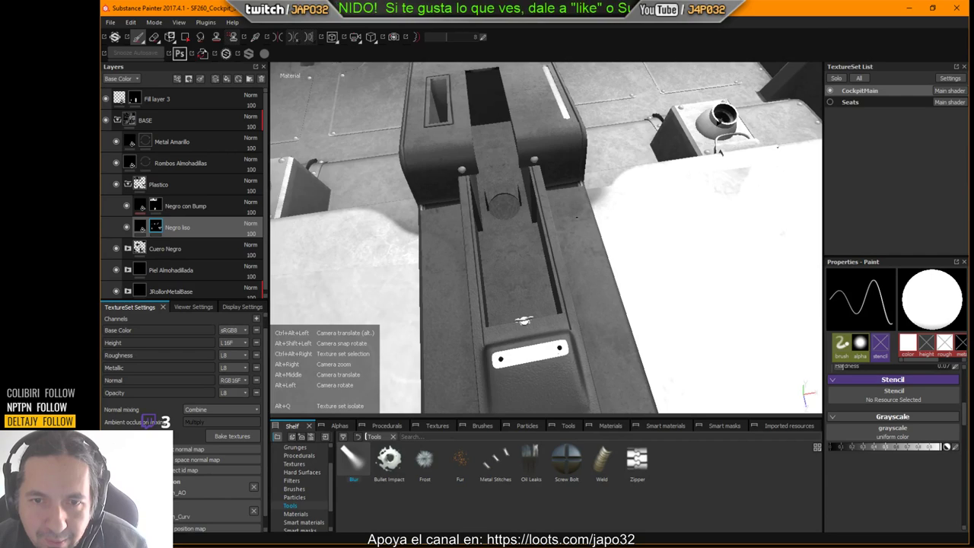
{"action": "left_click_drag", "start_coordinate": [577, 217], "coordinate": [514, 233], "text": "alt"}
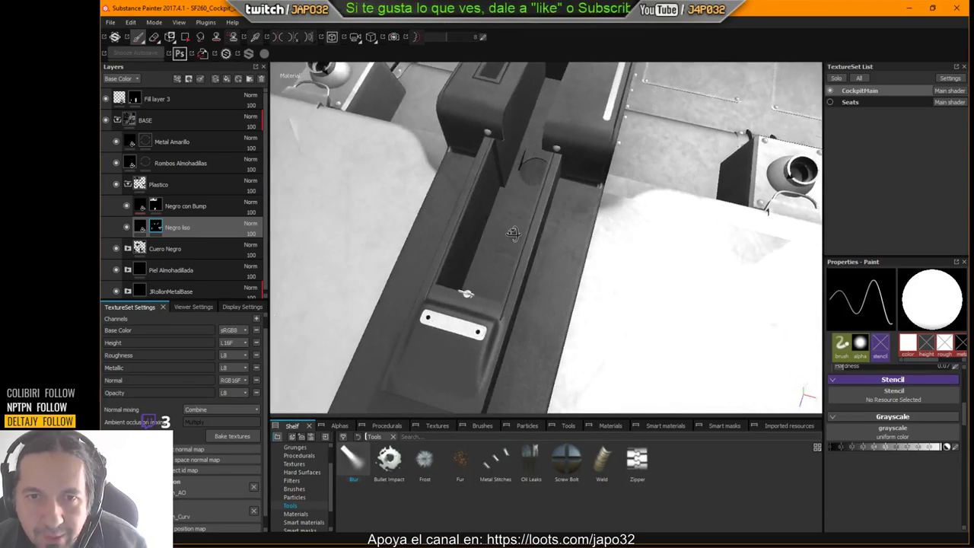
{"action": "right_click_drag", "start_coordinate": [514, 234], "coordinate": [783, 213], "text": "alt"}
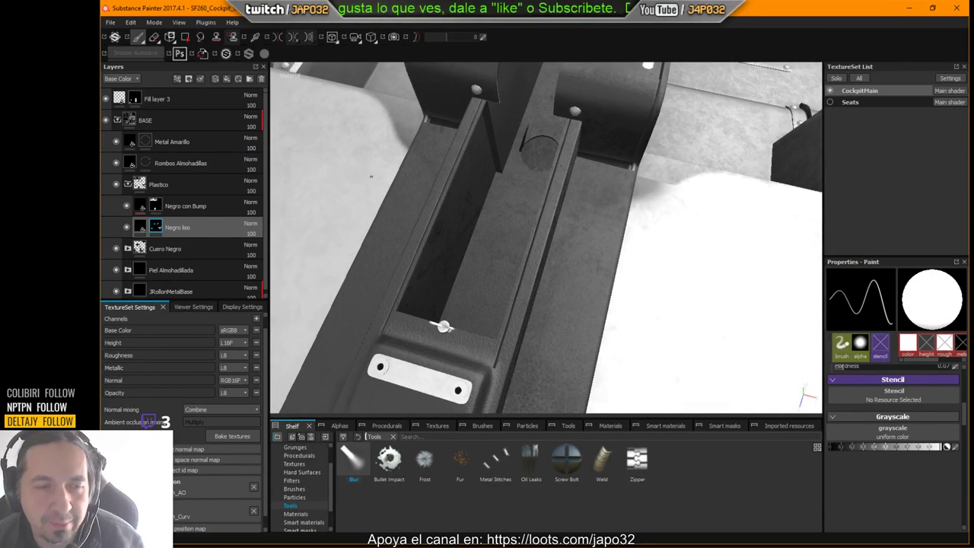
{"action": "left_click", "coordinate": [127, 248]}
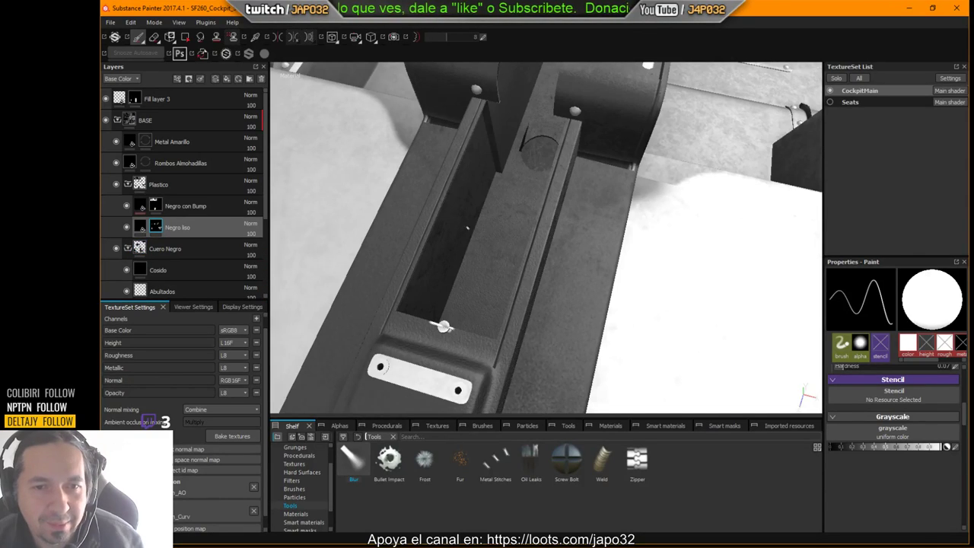
{"action": "scroll", "coordinate": [586, 227], "scroll_direction": "down", "scroll_amount": 4}
{"action": "middle_click_drag", "start_coordinate": [587, 226], "coordinate": [599, 251], "text": "alt"}
{"action": "scroll", "coordinate": [600, 251], "scroll_direction": "up", "scroll_amount": 4}
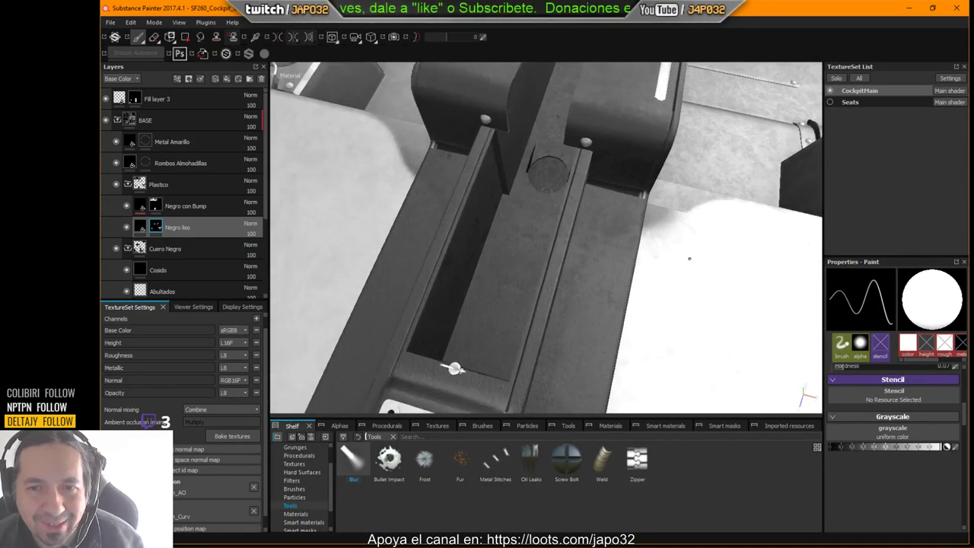
{"action": "left_click_drag", "start_coordinate": [687, 256], "coordinate": [419, 375], "text": "alt"}
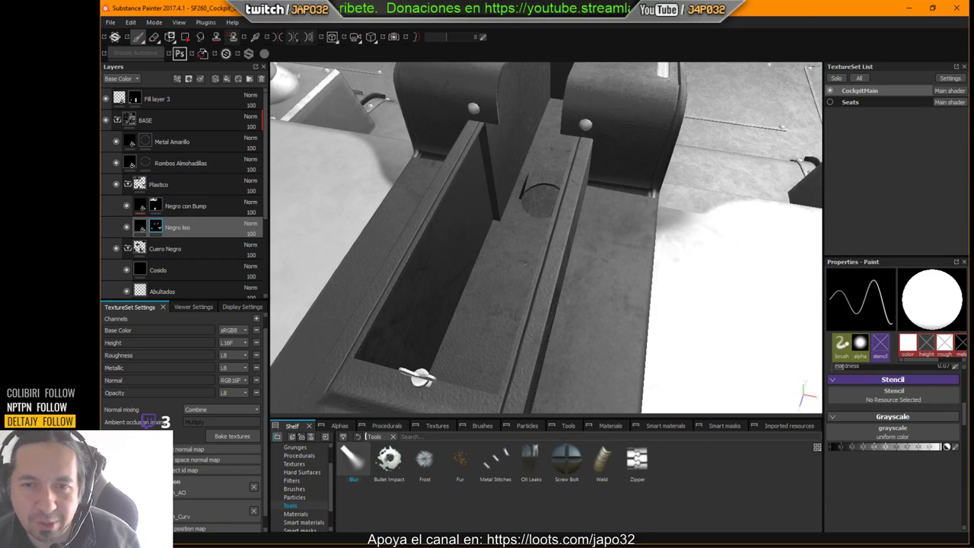
Display the 3D and UV views side by side and frame the whole UV layout.
{"action": "key", "text": "F1"}
{"action": "scroll", "coordinate": [672, 242], "scroll_direction": "down", "scroll_amount": 8}
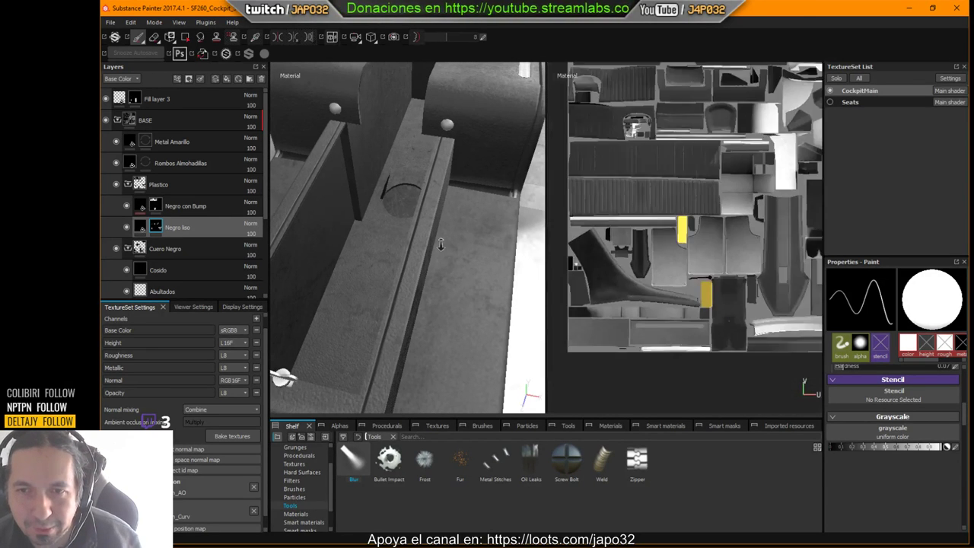
{"action": "middle_click_drag", "start_coordinate": [698, 242], "coordinate": [643, 261], "text": "alt"}
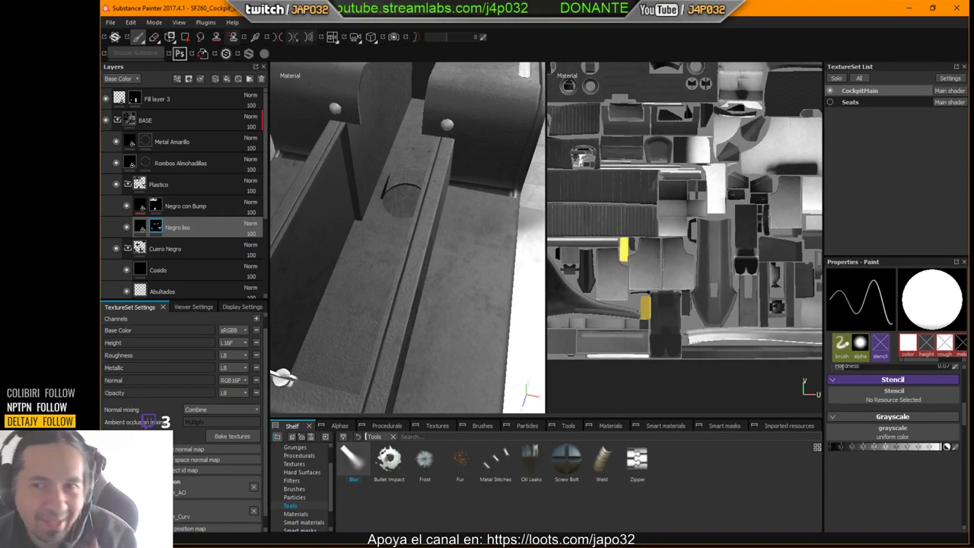
{"action": "scroll", "coordinate": [619, 206], "scroll_direction": "down", "scroll_amount": 4}
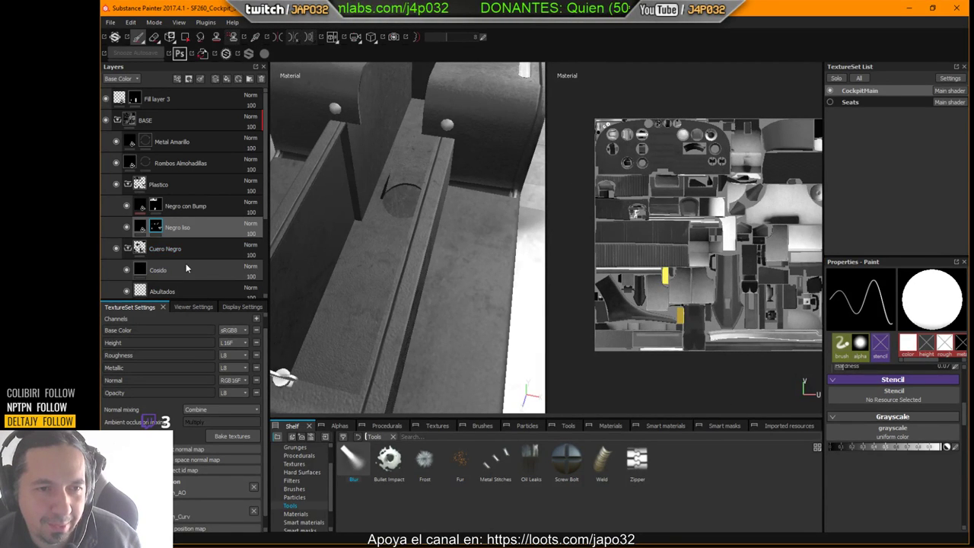
Add a new paint layer above Negro con Bump in the Plastico group.
{"action": "scroll", "coordinate": [186, 264], "scroll_direction": "down", "scroll_amount": 1}
{"action": "double_click", "coordinate": [174, 178]}
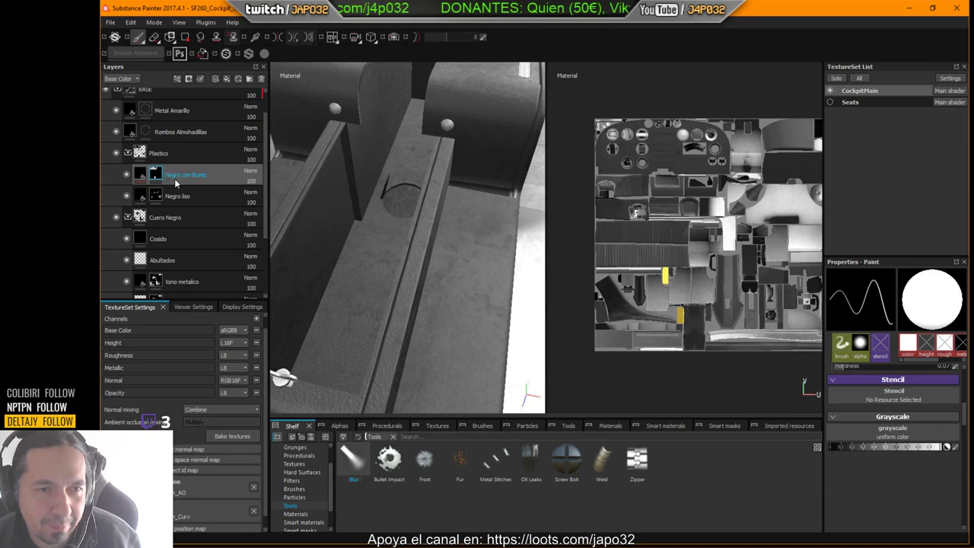
{"action": "key", "text": "Return"}
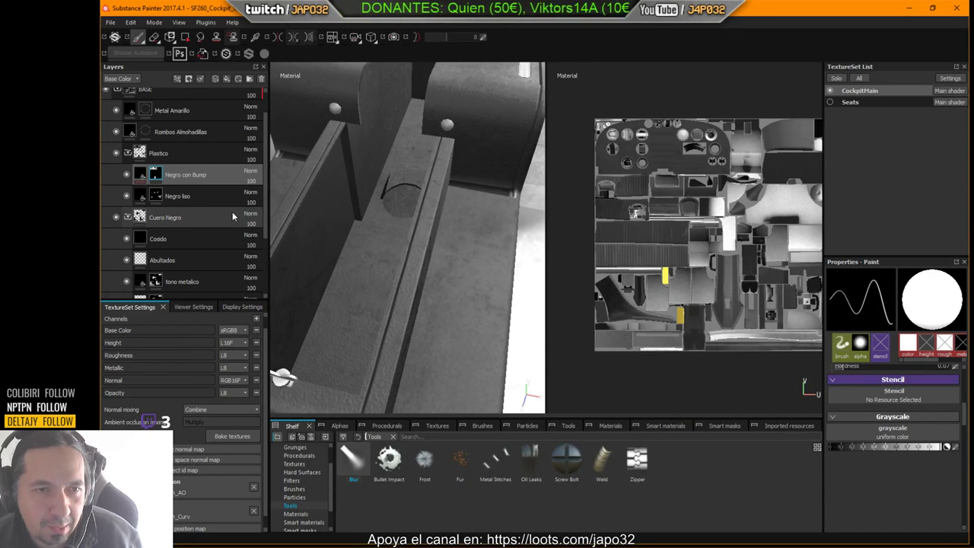
{"action": "left_click", "coordinate": [217, 80]}
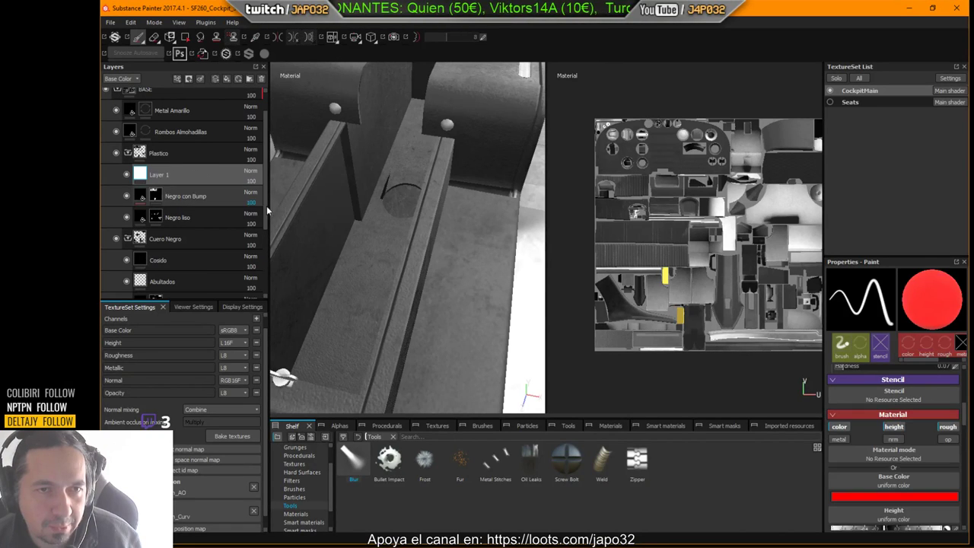
Try red test strokes on Layer 1 across the UV islands, undoing each one.
{"action": "mouse_move", "coordinate": [606, 124]}
{"action": "left_mouse_down"}
{"action": "mouse_move", "coordinate": [684, 237]}
{"action": "mouse_move", "coordinate": [772, 335]}
{"action": "left_mouse_up"}
{"action": "mouse_move", "coordinate": [694, 299]}
{"action": "left_mouse_down"}
{"action": "mouse_move", "coordinate": [636, 185]}
{"action": "mouse_move", "coordinate": [616, 206]}
{"action": "mouse_move", "coordinate": [667, 145]}
{"action": "mouse_move", "coordinate": [724, 301]}
{"action": "mouse_move", "coordinate": [688, 137]}
{"action": "mouse_move", "coordinate": [674, 297]}
{"action": "mouse_move", "coordinate": [620, 333]}
{"action": "mouse_move", "coordinate": [618, 128]}
{"action": "mouse_move", "coordinate": [623, 335]}
{"action": "mouse_move", "coordinate": [676, 338]}
{"action": "mouse_move", "coordinate": [658, 327]}
{"action": "mouse_move", "coordinate": [722, 221]}
{"action": "mouse_move", "coordinate": [610, 368]}
{"action": "mouse_move", "coordinate": [696, 143]}
{"action": "mouse_move", "coordinate": [740, 141]}
{"action": "left_mouse_up"}
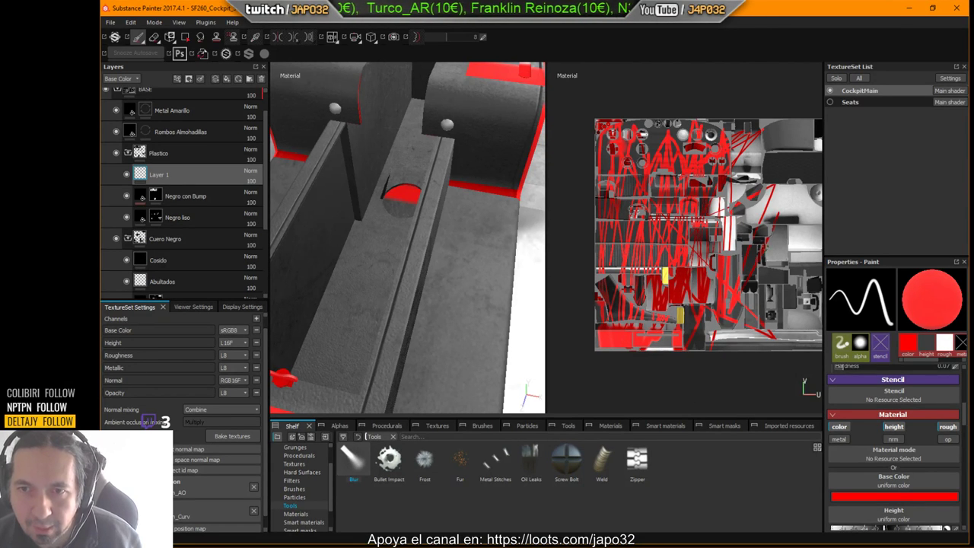
{"action": "key", "text": "ctrl+z"}
{"action": "middle_click_drag", "start_coordinate": [712, 277], "coordinate": [624, 287], "text": "alt"}
{"action": "right_click_drag", "start_coordinate": [657, 208], "coordinate": [685, 208], "text": "ctrl"}
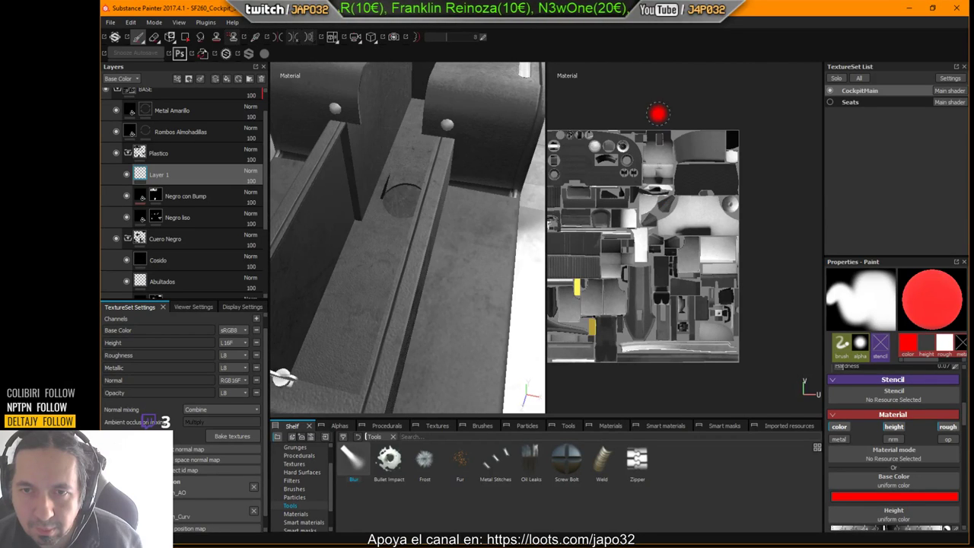
{"action": "mouse_move", "coordinate": [657, 126]}
{"action": "left_mouse_down"}
{"action": "mouse_move", "coordinate": [665, 356]}
{"action": "mouse_move", "coordinate": [706, 207]}
{"action": "mouse_move", "coordinate": [708, 141]}
{"action": "mouse_move", "coordinate": [739, 358]}
{"action": "left_mouse_up"}
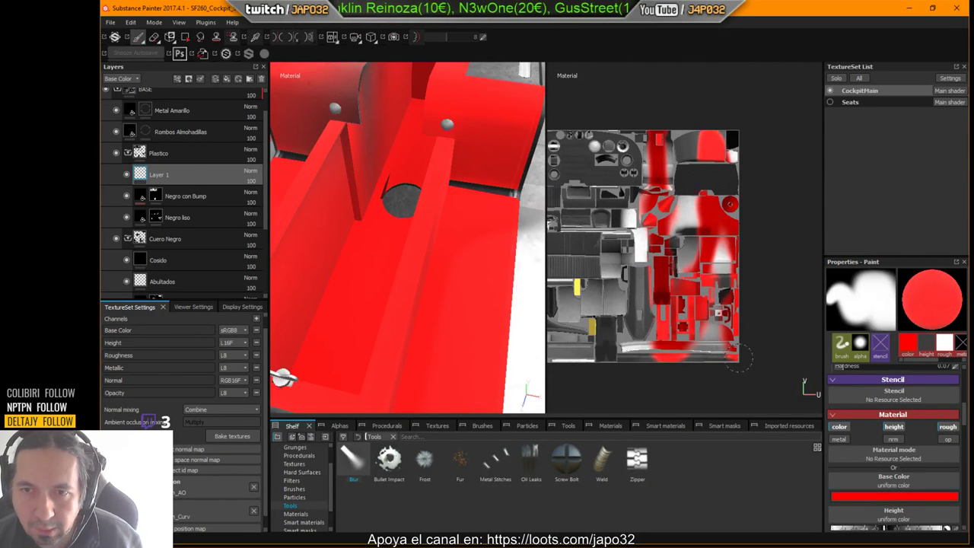
{"action": "key", "text": "ctrl+z"}
{"action": "left_click_drag", "start_coordinate": [730, 263], "coordinate": [733, 332]}
{"action": "key", "text": "ctrl+z"}
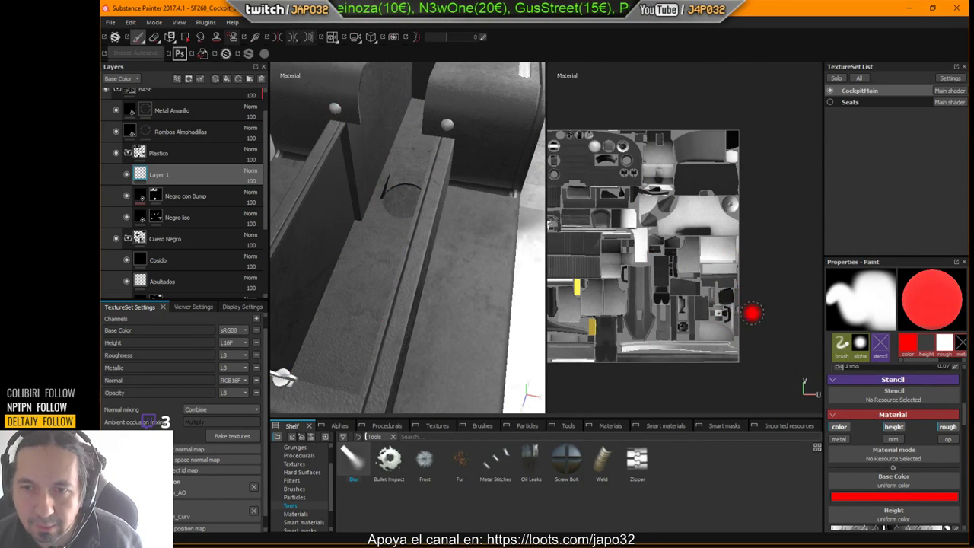
Delete Layer 1 from the Plastico group.
{"action": "middle_click_drag", "start_coordinate": [723, 343], "coordinate": [641, 315], "text": "alt"}
{"action": "mouse_move", "coordinate": [657, 297]}
{"action": "right_mouse_down", "text": "alt"}
{"action": "mouse_move", "coordinate": [786, 285]}
{"action": "mouse_move", "coordinate": [613, 257]}
{"action": "right_mouse_up", "text": "alt"}
{"action": "middle_click_drag", "start_coordinate": [612, 257], "coordinate": [690, 269], "text": "alt"}
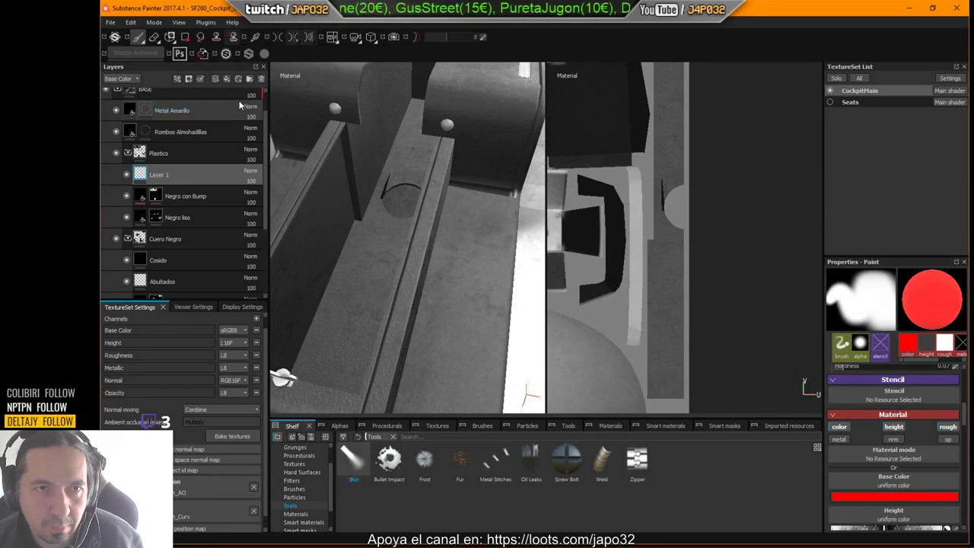
{"action": "left_click", "coordinate": [260, 79]}
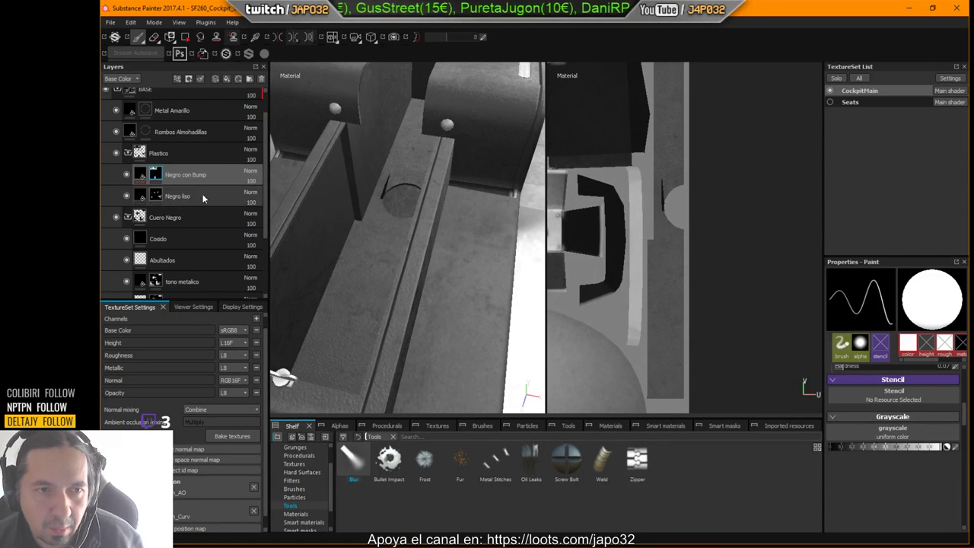
Remove the narrow strip island at the UV edge from the NegroColor, Piel NML, tono metalico and Negro liso masks with a black polygon fill.
{"action": "scroll", "coordinate": [172, 268], "scroll_direction": "down", "scroll_amount": 2}
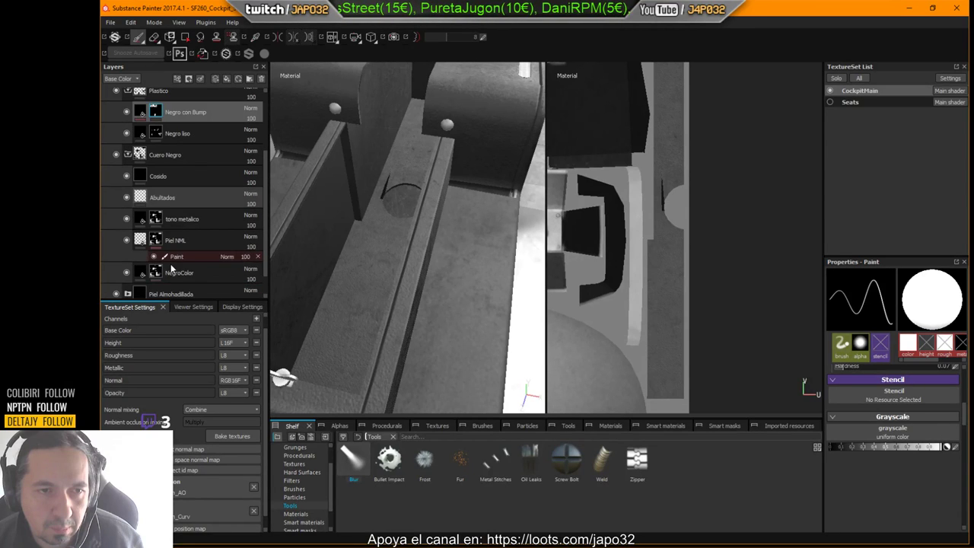
{"action": "left_click", "coordinate": [171, 270]}
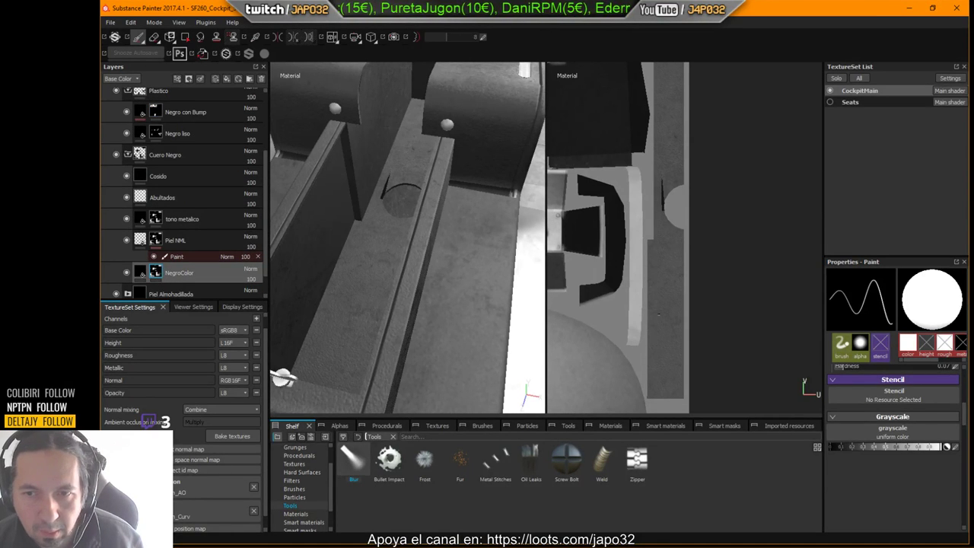
{"action": "left_click", "coordinate": [184, 37]}
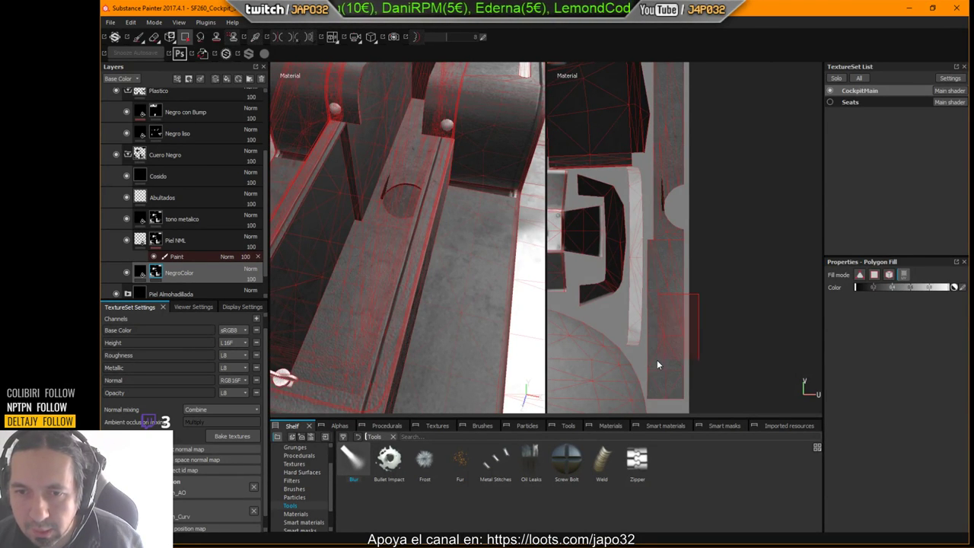
{"action": "left_click", "coordinate": [175, 241]}
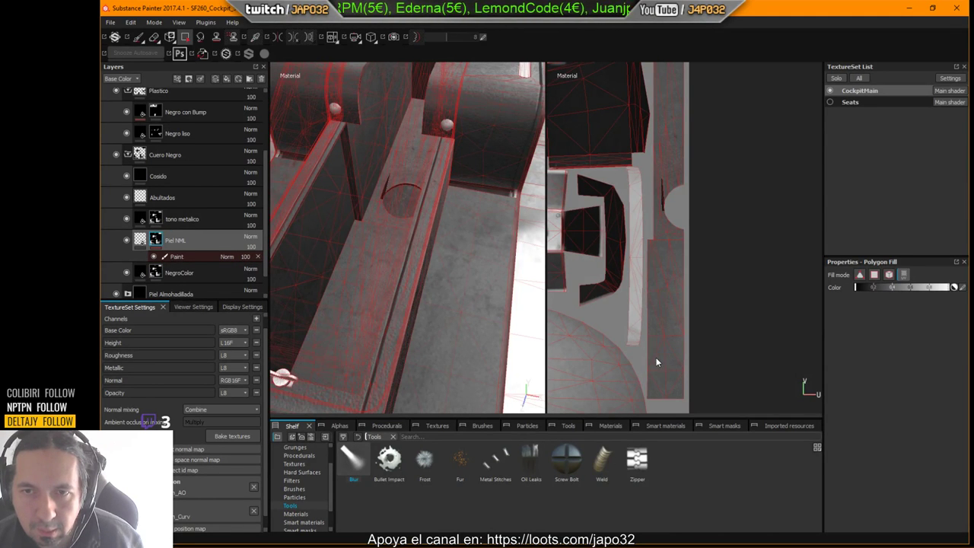
{"action": "left_click", "coordinate": [178, 219]}
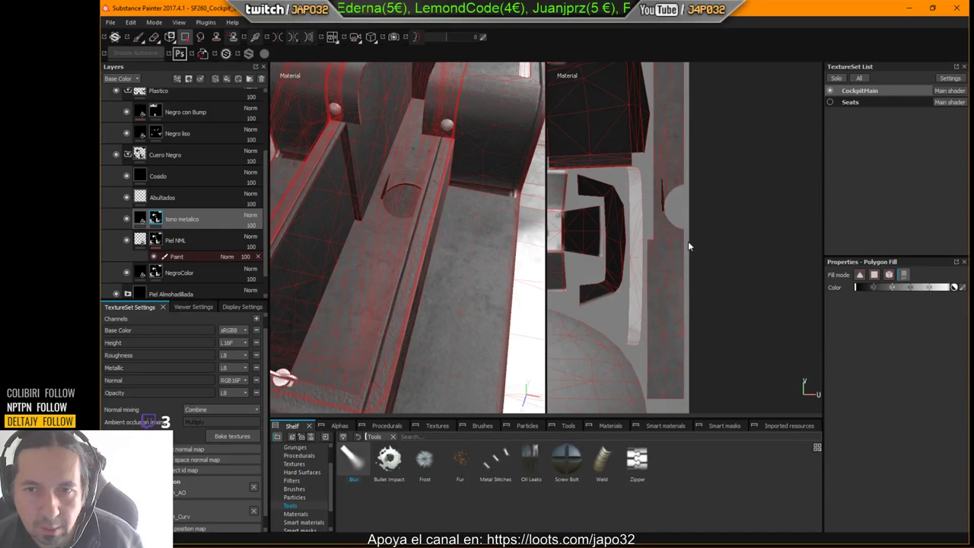
{"action": "left_click", "coordinate": [669, 319]}
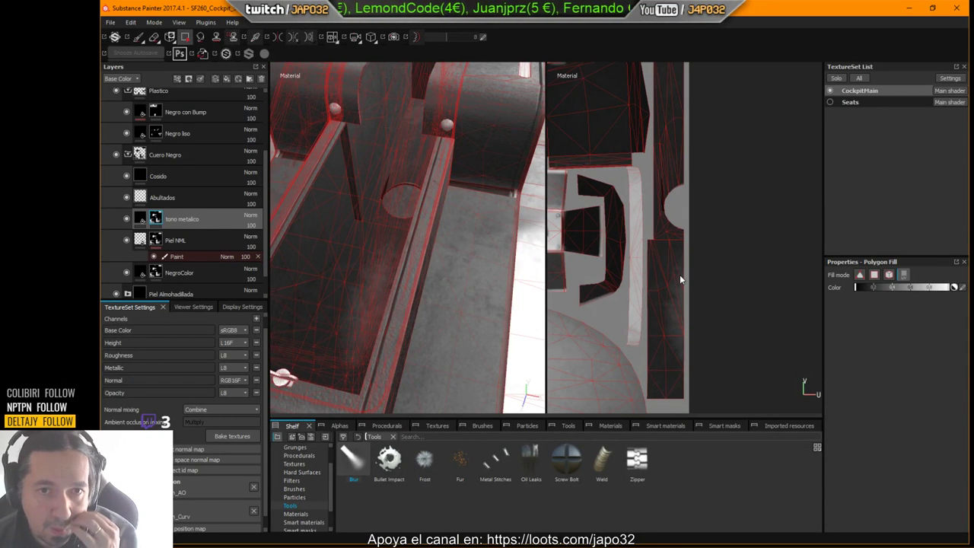
{"action": "left_click", "coordinate": [156, 134]}
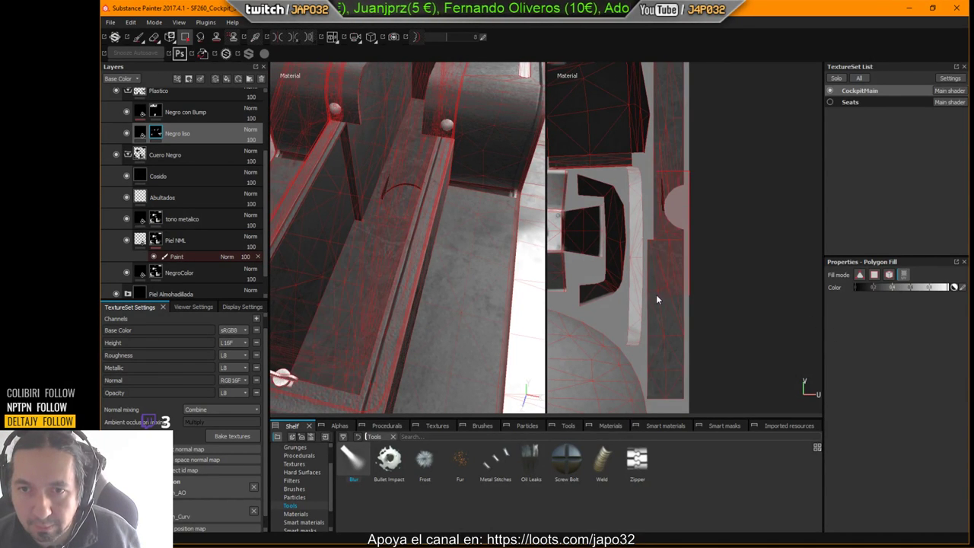
Inspect the floor and side walls of the console's recessed channel in the 3D view.
{"action": "left_click", "coordinate": [138, 37]}
{"action": "left_click_drag", "start_coordinate": [430, 193], "coordinate": [468, 213], "text": "alt"}
{"action": "right_click_drag", "start_coordinate": [467, 213], "coordinate": [616, 244], "text": "alt"}
{"action": "left_click_drag", "start_coordinate": [468, 277], "coordinate": [467, 241], "text": "alt"}
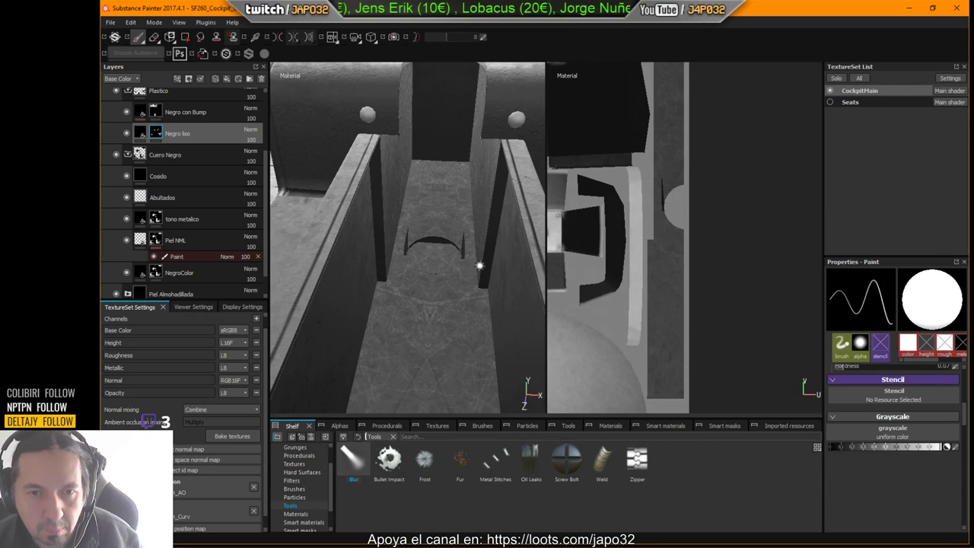
{"action": "right_click_drag", "start_coordinate": [480, 265], "coordinate": [308, 320], "text": "alt"}
{"action": "left_click_drag", "start_coordinate": [309, 319], "coordinate": [388, 245], "text": "alt"}
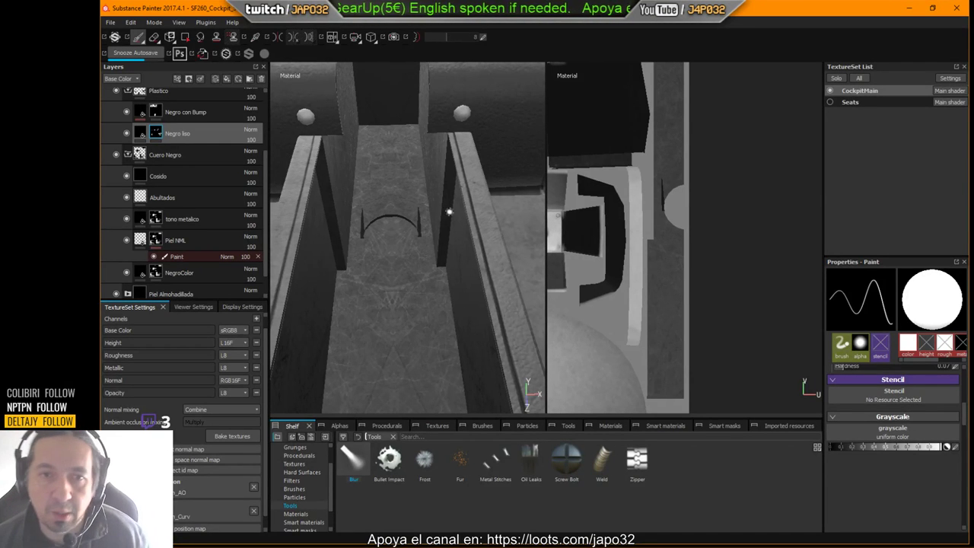
{"action": "left_click_drag", "start_coordinate": [450, 209], "coordinate": [503, 361], "text": "alt"}
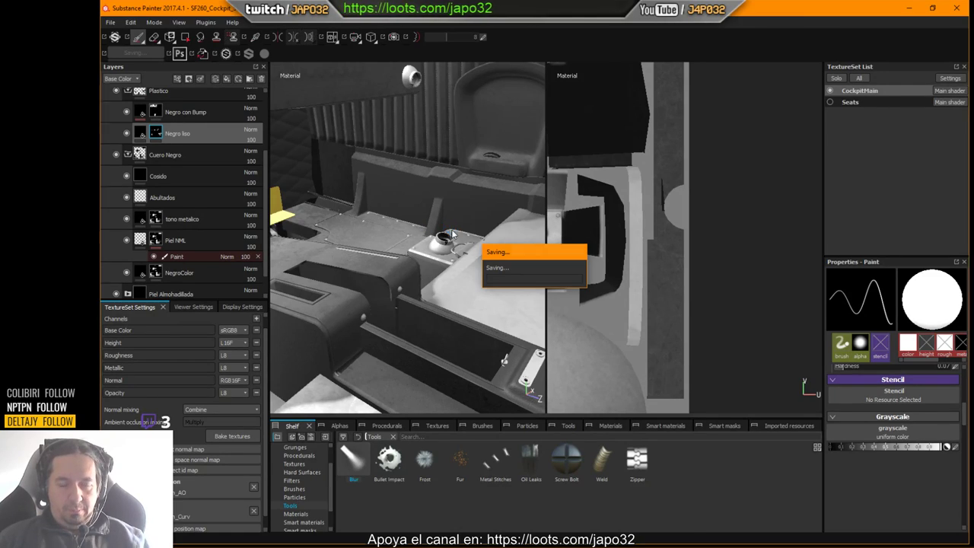
Examine the whole centre console and the surrounding cockpit floor in the enlarged 3D view.
{"action": "key", "text": "Tab"}
{"action": "left_click_drag", "start_coordinate": [532, 236], "coordinate": [563, 381], "text": "alt"}
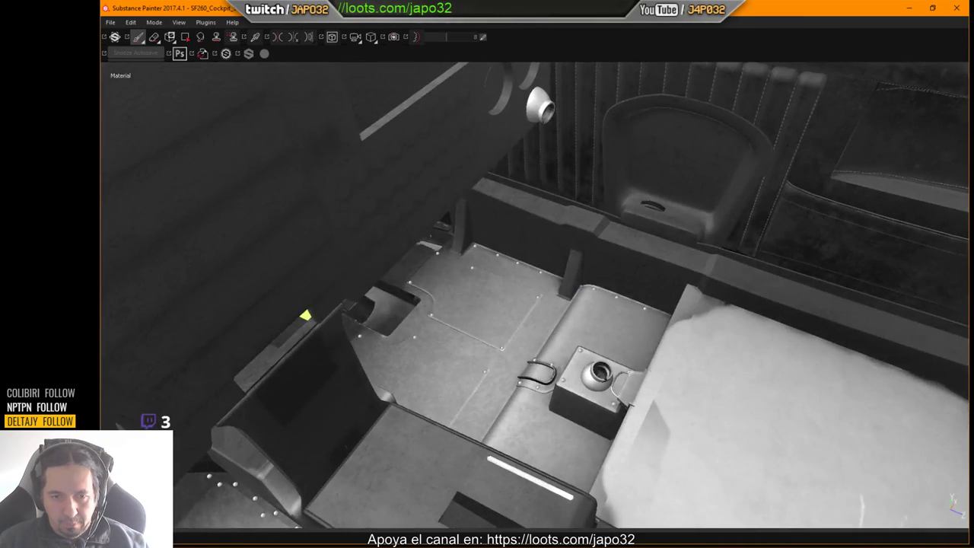
{"action": "middle_click_drag", "start_coordinate": [563, 381], "coordinate": [544, 198], "text": "alt"}
{"action": "left_click_drag", "start_coordinate": [544, 198], "coordinate": [487, 266], "text": "alt"}
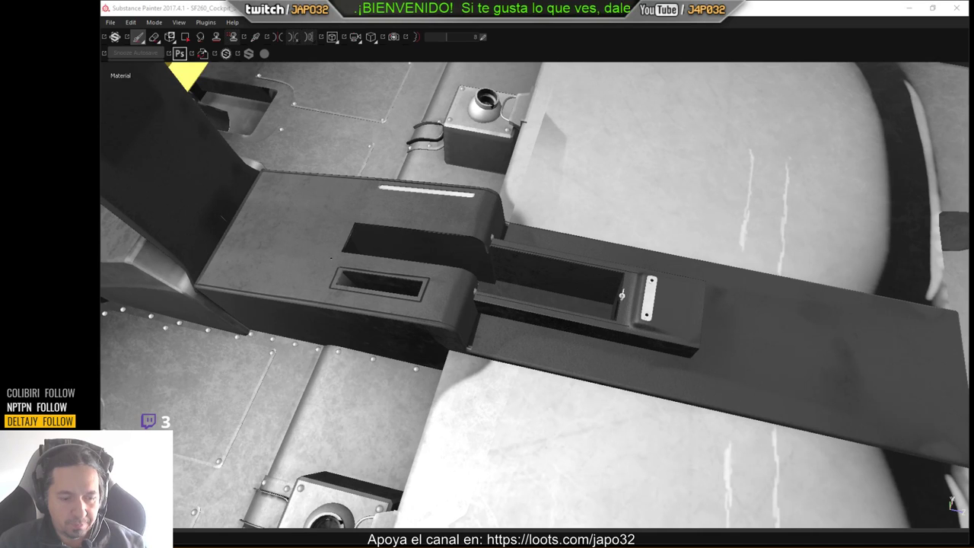
{"action": "key", "text": "Tab"}
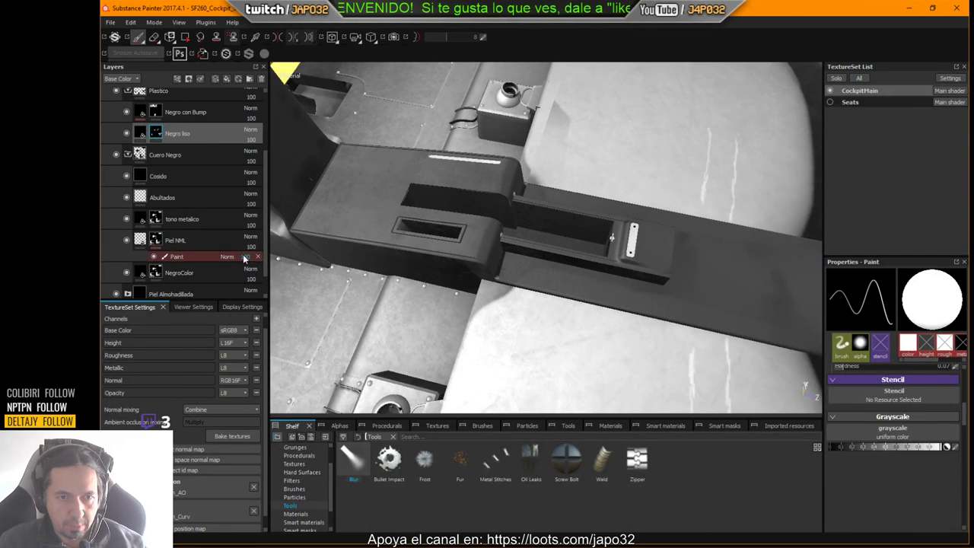
Select the Cosido layer and set the brush's base color to grey, RGB 0.290.
{"action": "left_click", "coordinate": [167, 179]}
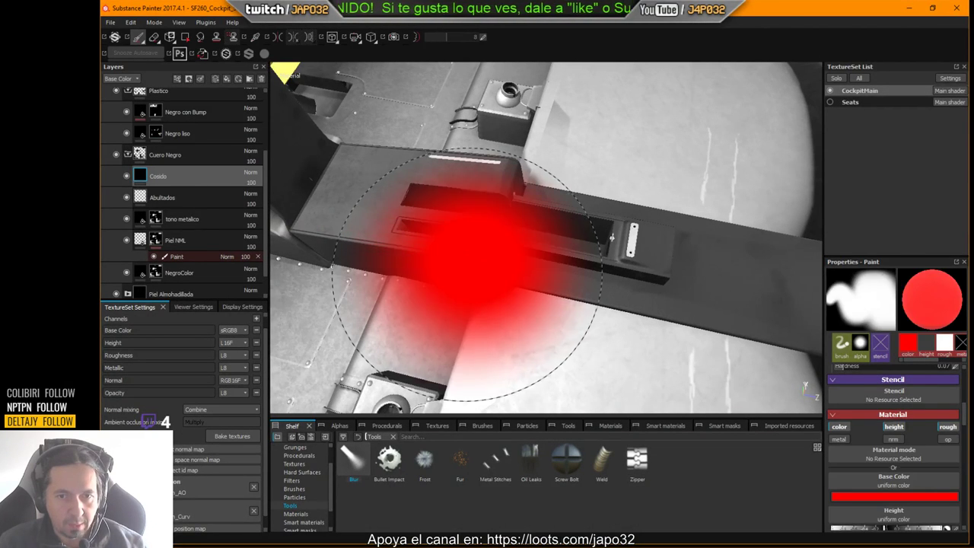
{"action": "scroll", "coordinate": [913, 464], "scroll_direction": "down", "scroll_amount": 3}
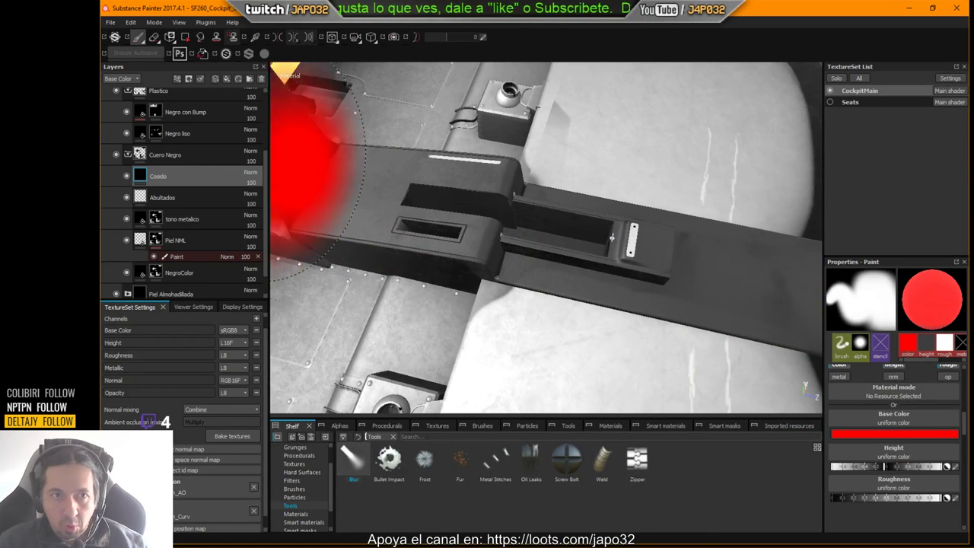
{"action": "left_click", "coordinate": [905, 429]}
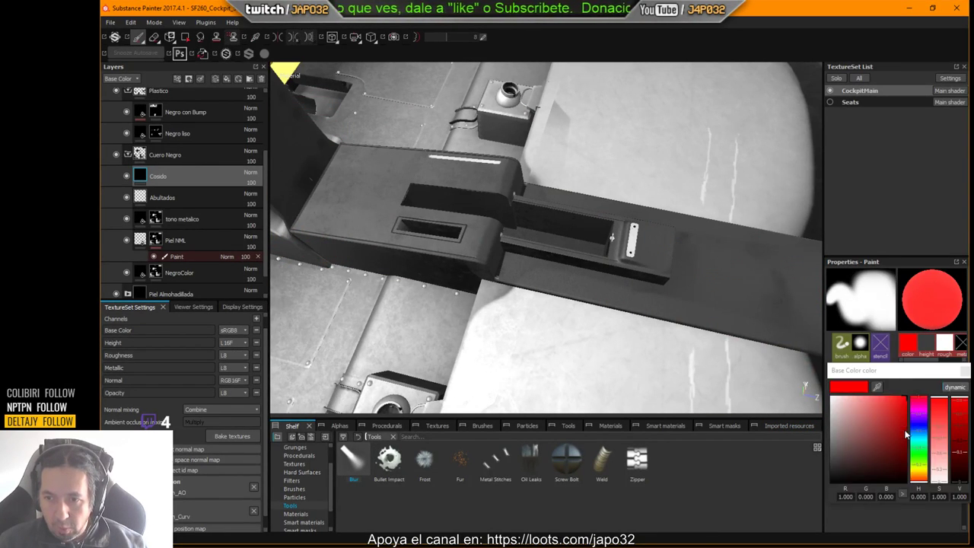
{"action": "left_click", "coordinate": [852, 416]}
{"action": "left_click_drag", "start_coordinate": [849, 416], "coordinate": [825, 433]}
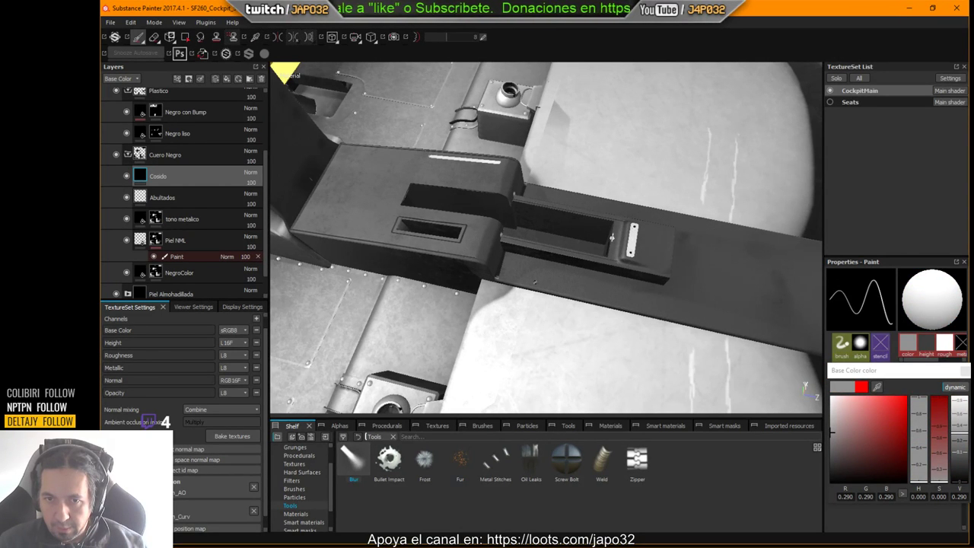
Test and undo a grey stroke along the console base, and set the brush's height slightly above neutral.
{"action": "left_click_drag", "start_coordinate": [534, 282], "coordinate": [667, 299]}
{"action": "key", "text": "ctrl+z"}
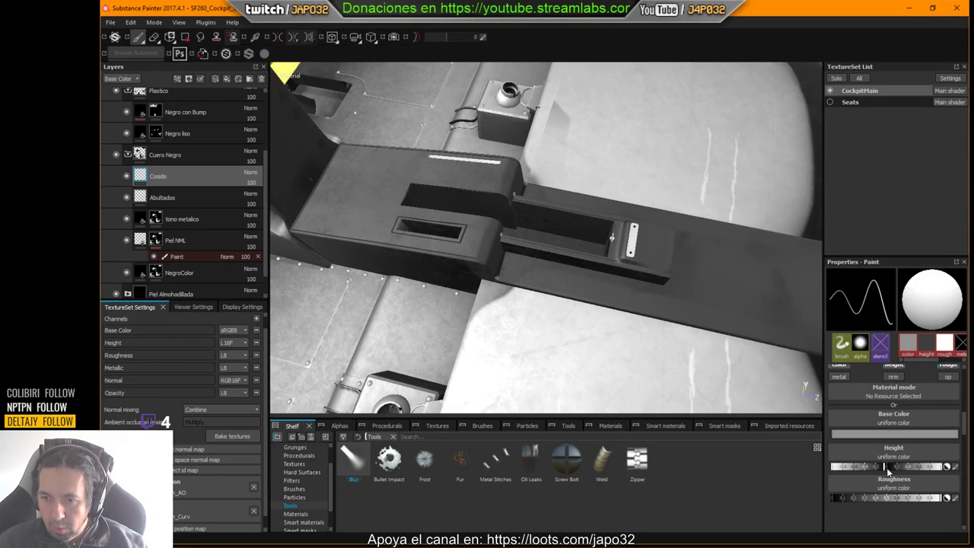
{"action": "left_click_drag", "start_coordinate": [885, 470], "coordinate": [888, 470]}
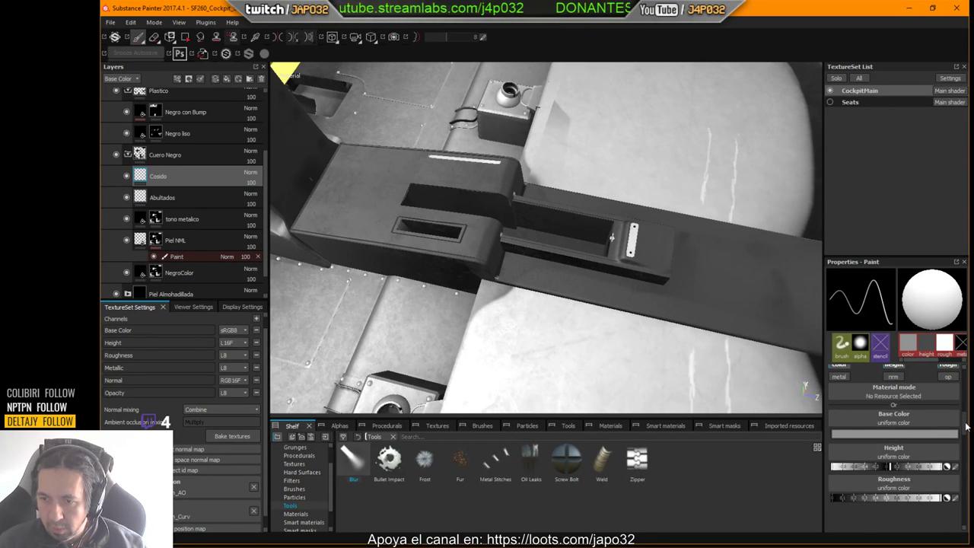
{"action": "left_click_drag", "start_coordinate": [964, 427], "coordinate": [967, 420]}
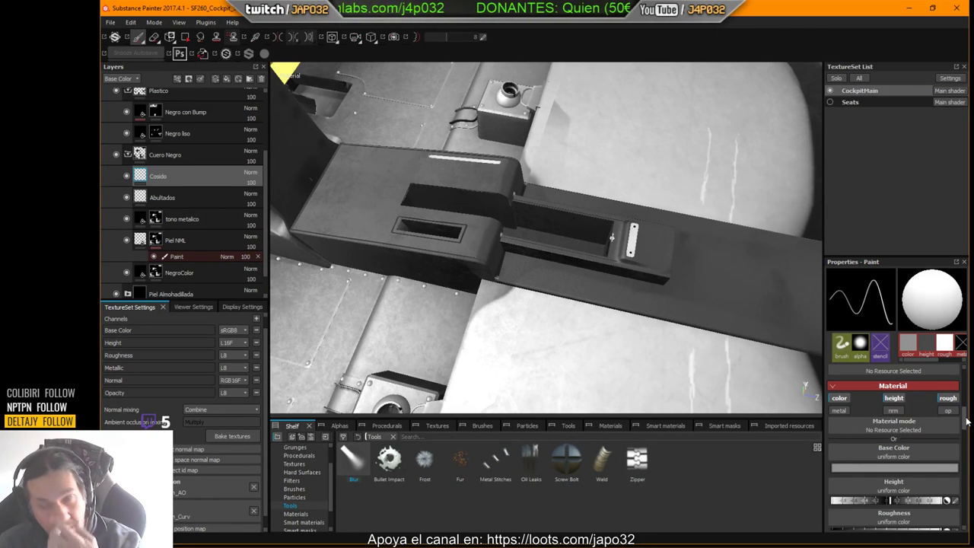
Try raised grey seam strokes along the edge of the console's flat base, undoing each one.
{"action": "middle_click_drag", "start_coordinate": [686, 316], "coordinate": [591, 278], "text": "alt"}
{"action": "scroll", "coordinate": [591, 279], "scroll_direction": "up", "scroll_amount": 3}
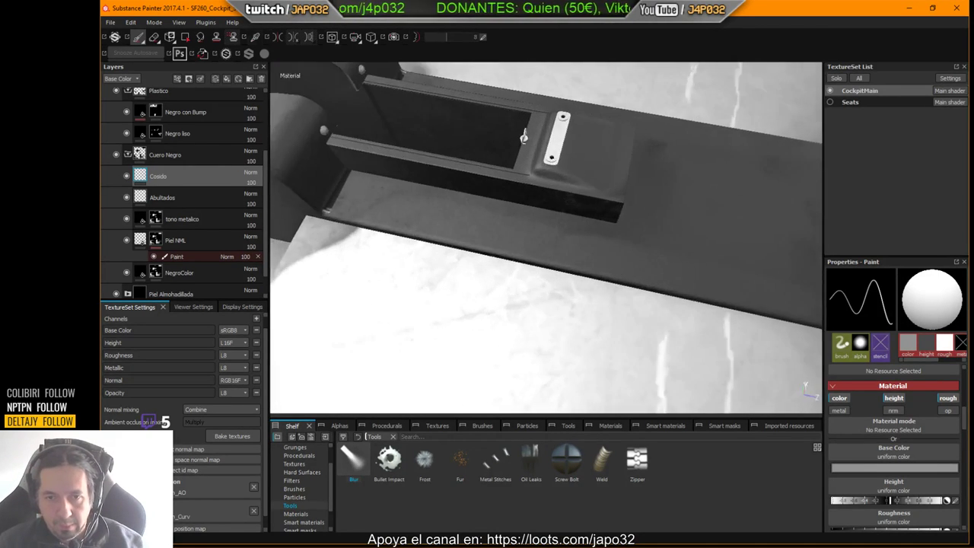
{"action": "left_click_drag", "start_coordinate": [697, 232], "coordinate": [709, 267], "text": "alt"}
{"action": "middle_click_drag", "start_coordinate": [708, 268], "coordinate": [593, 307], "text": "alt"}
{"action": "left_click_drag", "start_coordinate": [461, 307], "coordinate": [540, 314]}
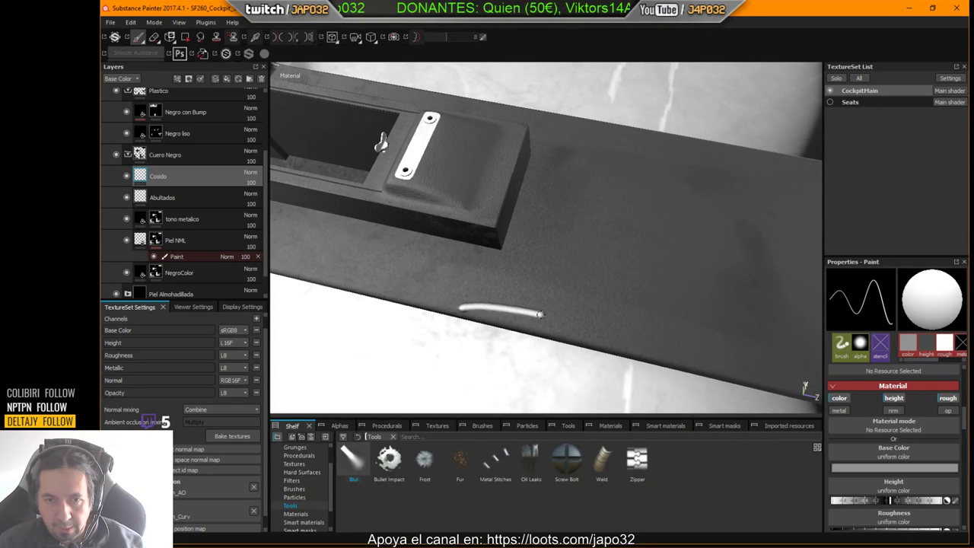
{"action": "key", "text": "ctrl+z"}
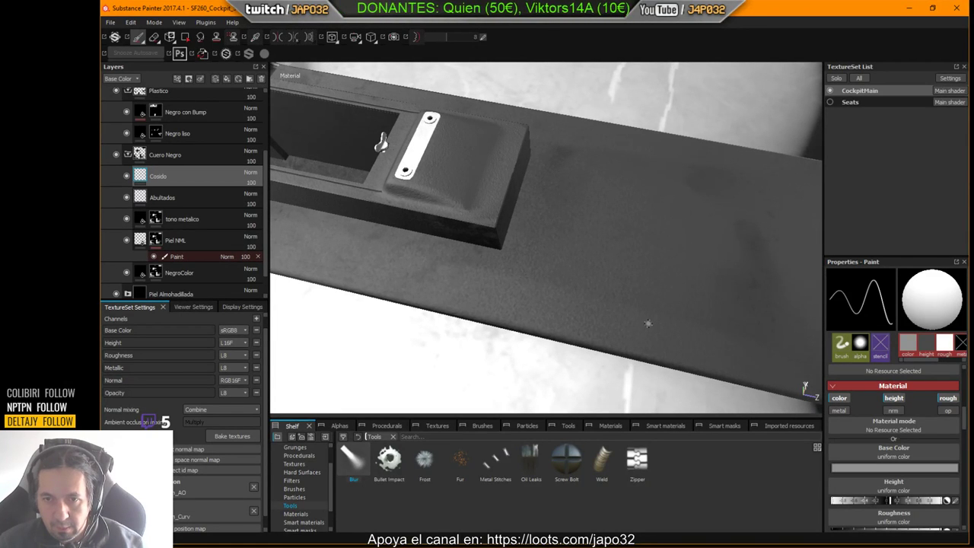
{"action": "left_click_drag", "start_coordinate": [517, 308], "coordinate": [708, 347]}
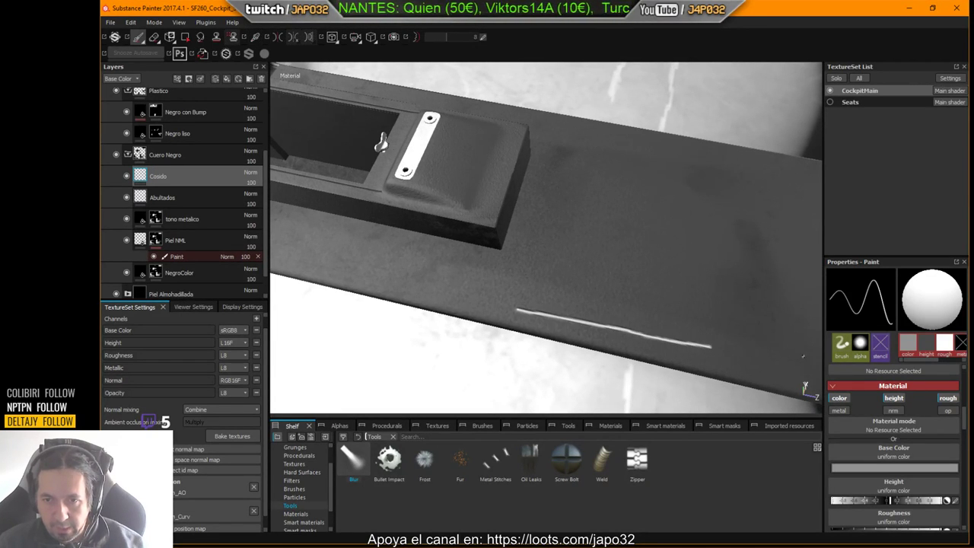
{"action": "key", "text": "ctrl+z"}
Set the brush's Size Space to Viewport, and test and undo a stroke along the console's edge.
{"action": "left_click_drag", "start_coordinate": [964, 415], "coordinate": [970, 392]}
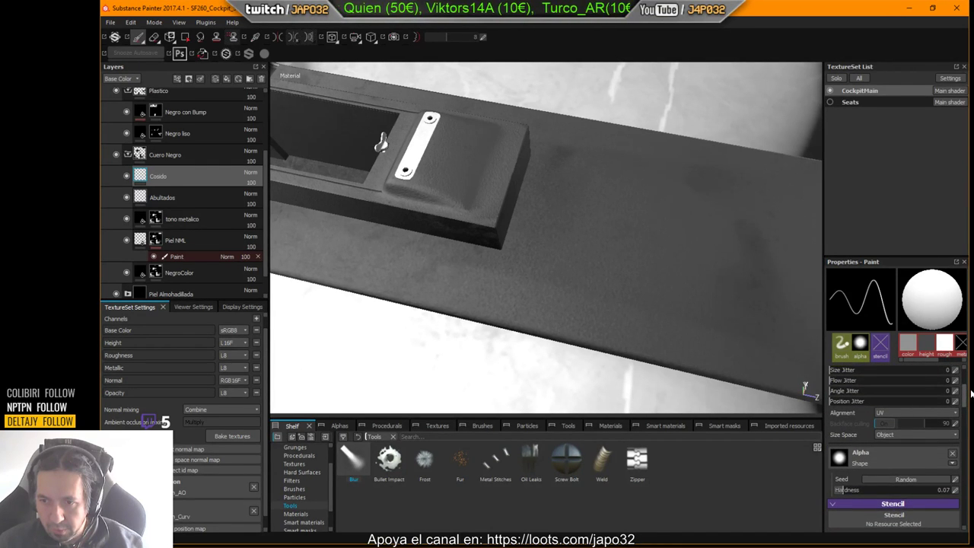
{"action": "left_click", "coordinate": [911, 432]}
{"action": "left_click", "coordinate": [887, 450]}
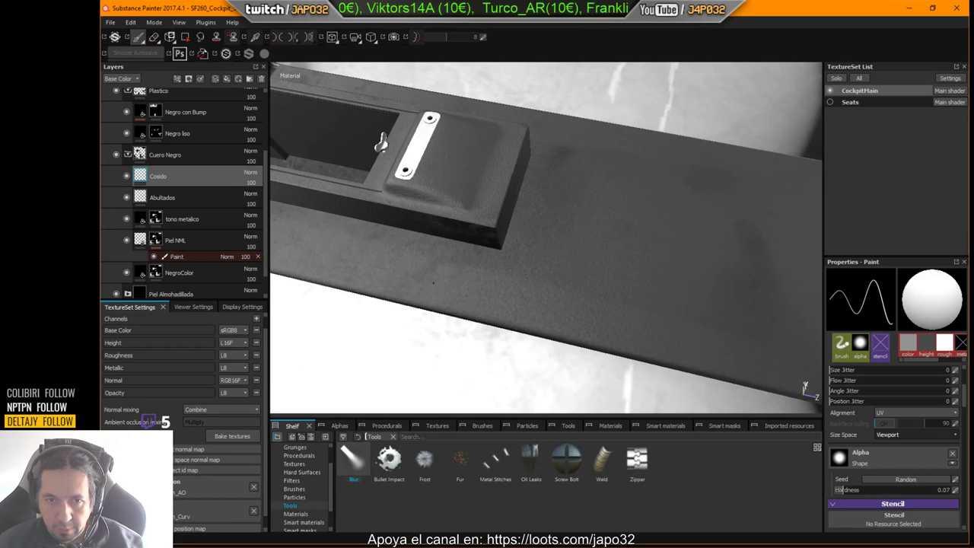
{"action": "left_click_drag", "start_coordinate": [432, 283], "coordinate": [621, 322]}
{"action": "key", "text": "ctrl+z"}
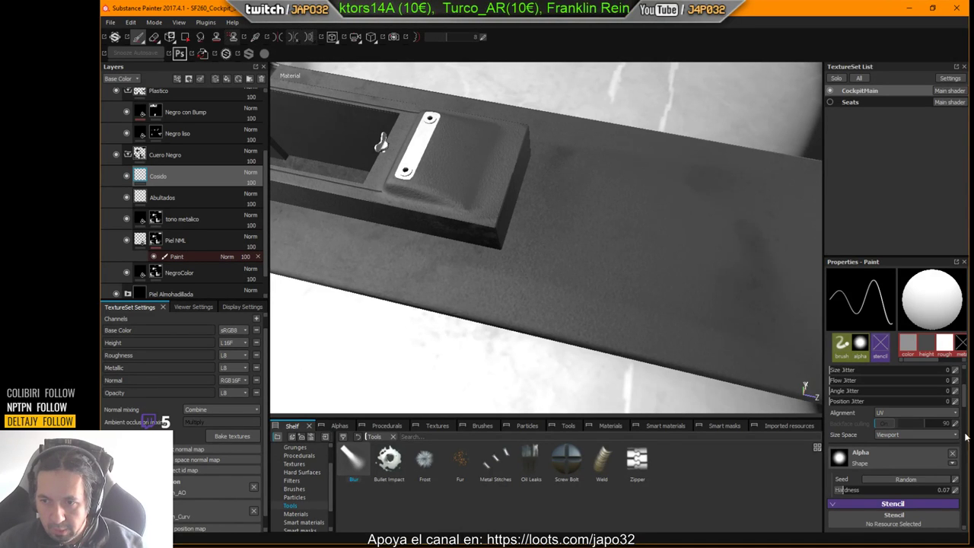
Increase the brush's height a little further above neutral for the Cosido strokes.
{"action": "left_click_drag", "start_coordinate": [966, 387], "coordinate": [966, 435]}
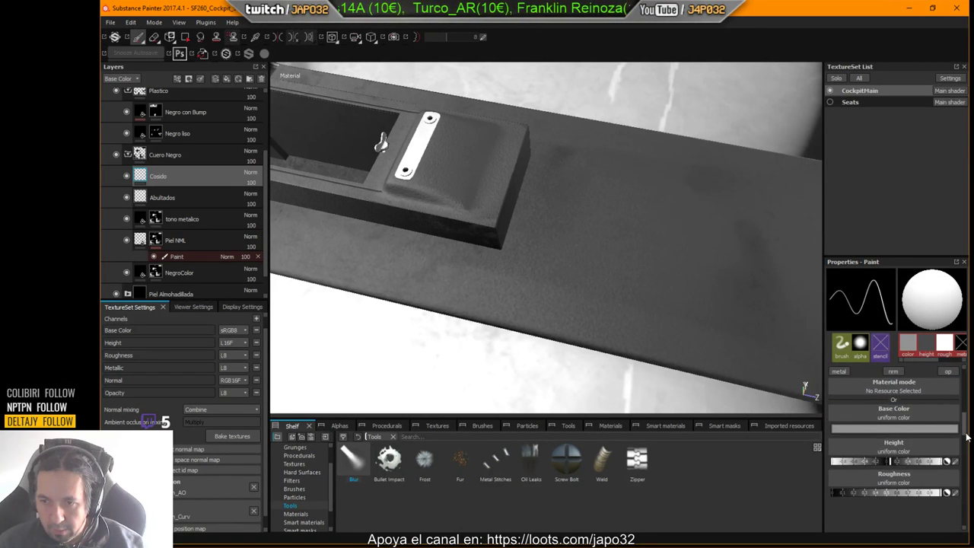
{"action": "left_click", "coordinate": [892, 462]}
{"action": "left_click_drag", "start_coordinate": [893, 464], "coordinate": [895, 465]}
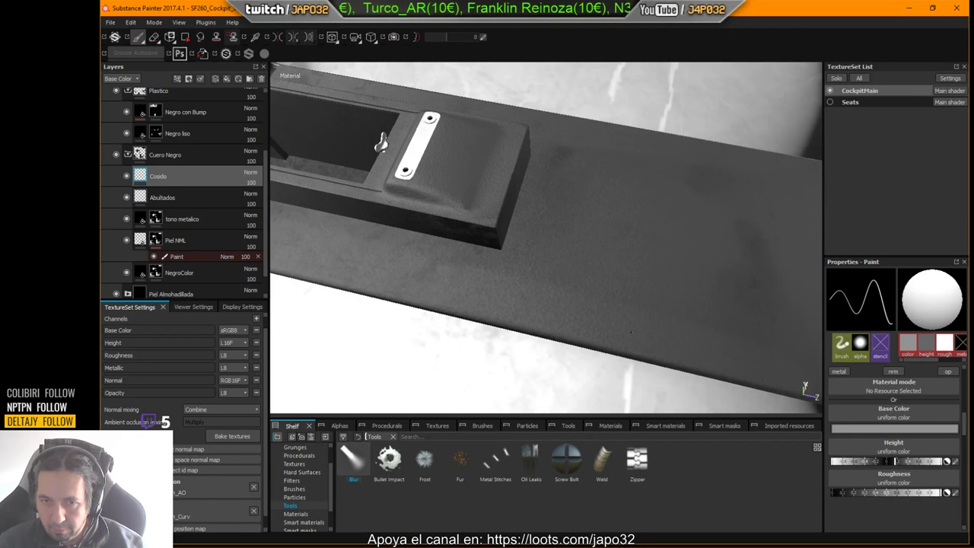
Raise the brush's spacing to 173 and then 280, testing and undoing strokes along the console base's edge.
{"action": "left_click_drag", "start_coordinate": [410, 290], "coordinate": [649, 338]}
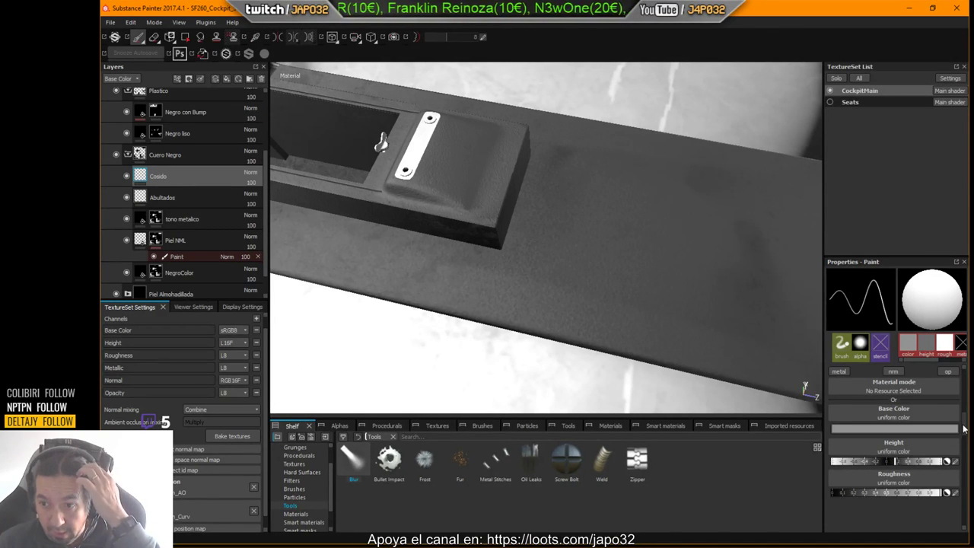
{"action": "left_click_drag", "start_coordinate": [965, 427], "coordinate": [967, 379]}
{"action": "left_click_drag", "start_coordinate": [841, 412], "coordinate": [877, 410]}
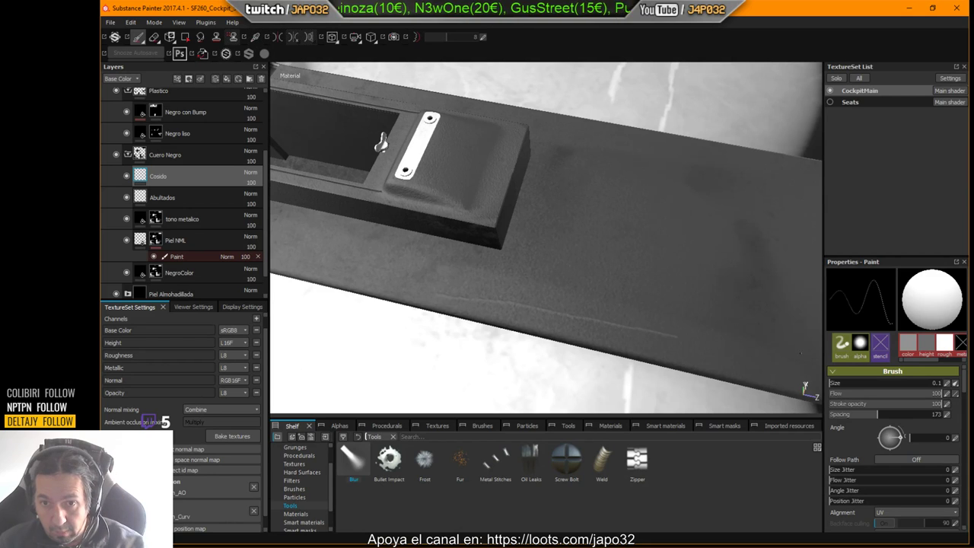
{"action": "left_click_drag", "start_coordinate": [875, 414], "coordinate": [907, 413]}
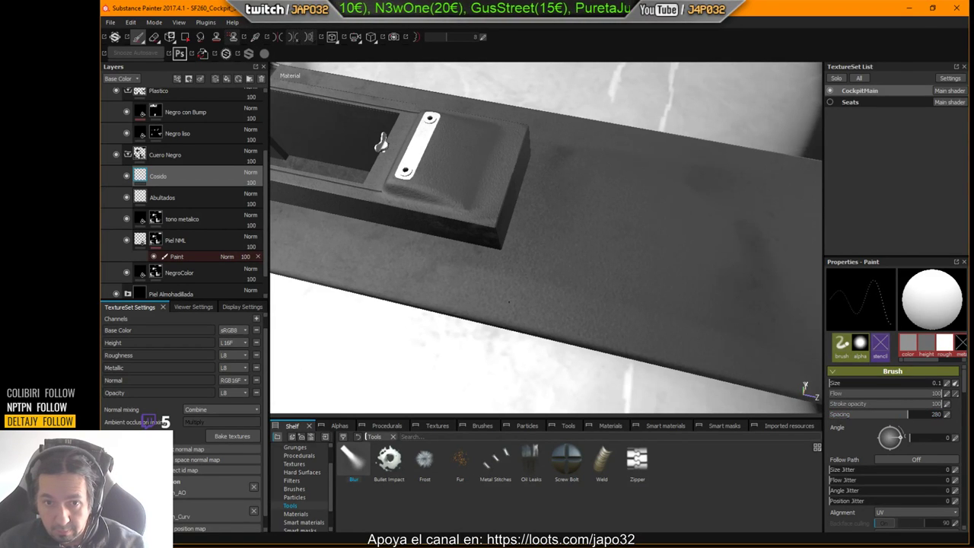
{"action": "left_click_drag", "start_coordinate": [585, 321], "coordinate": [708, 349]}
{"action": "key", "text": "ctrl+z"}
{"action": "key", "text": "ctrl+z"}
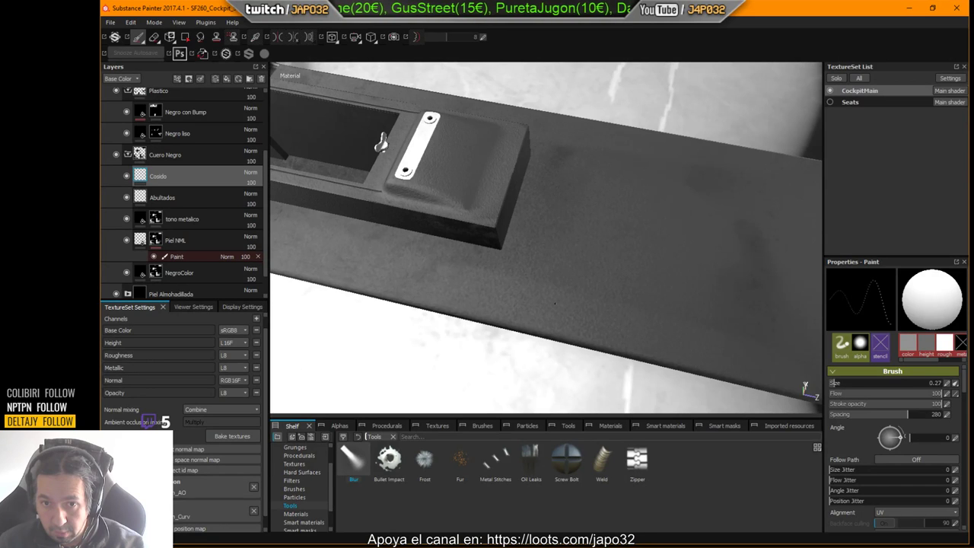
Try brush sizes of 0.92 and 0.58 with dotted strokes along the console base's edge, undoing each one.
{"action": "right_click_drag", "start_coordinate": [475, 296], "coordinate": [502, 296], "text": "ctrl"}
{"action": "left_click_drag", "start_coordinate": [476, 297], "coordinate": [618, 330]}
{"action": "key", "text": "ctrl+z"}
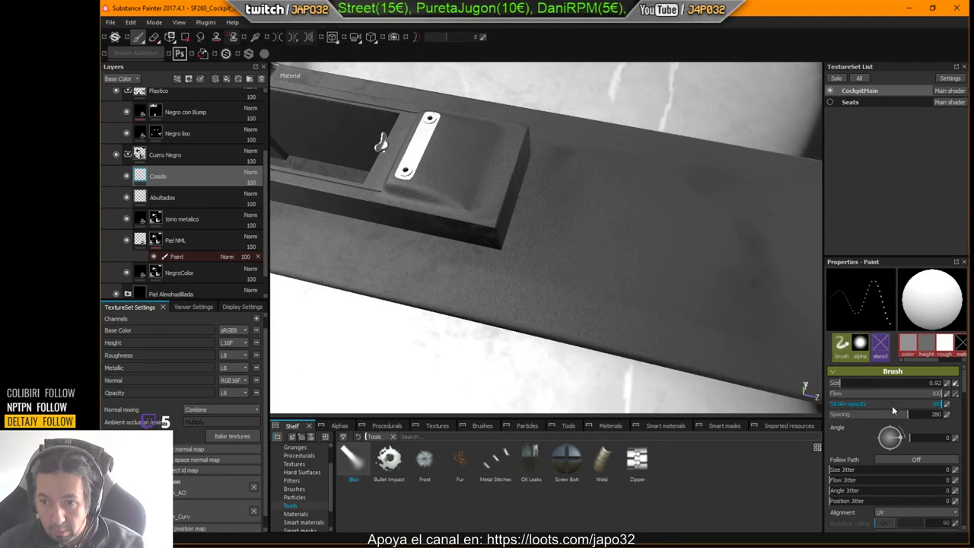
{"action": "right_click_drag", "start_coordinate": [616, 306], "coordinate": [613, 306], "text": "ctrl"}
{"action": "key", "text": "bracketleft"}
{"action": "key", "text": "bracketleft"}
{"action": "key", "text": "bracketleft"}
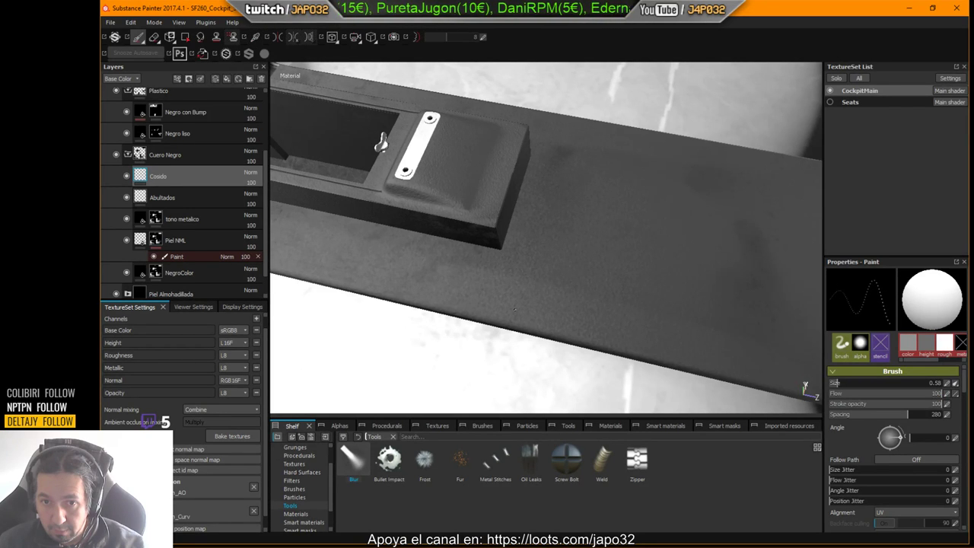
{"action": "left_click_drag", "start_coordinate": [501, 308], "coordinate": [664, 342]}
{"action": "key", "text": "ctrl+z"}
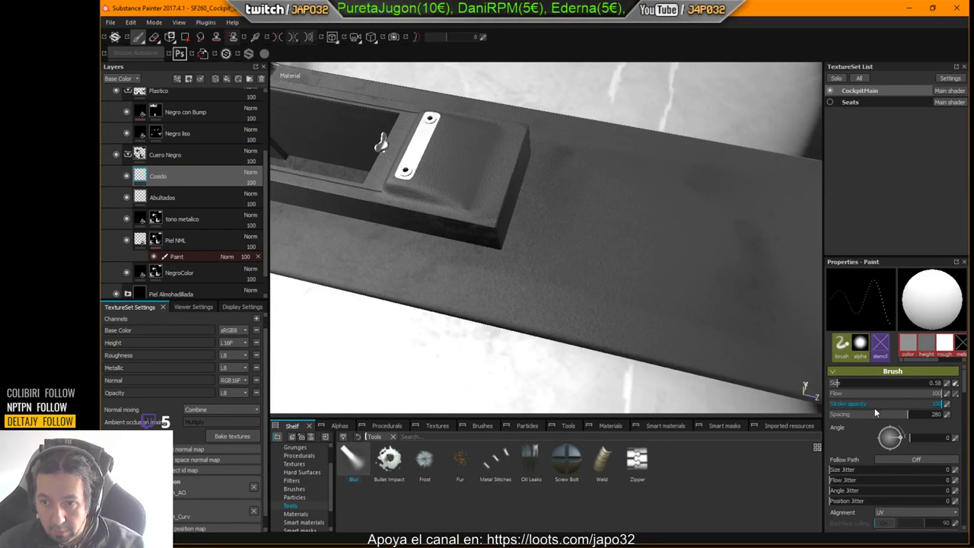
Try a brush spacing of 116 and a size of 0.1 with a stroke along the base's edge, and undo it.
{"action": "left_click_drag", "start_coordinate": [884, 413], "coordinate": [861, 416]}
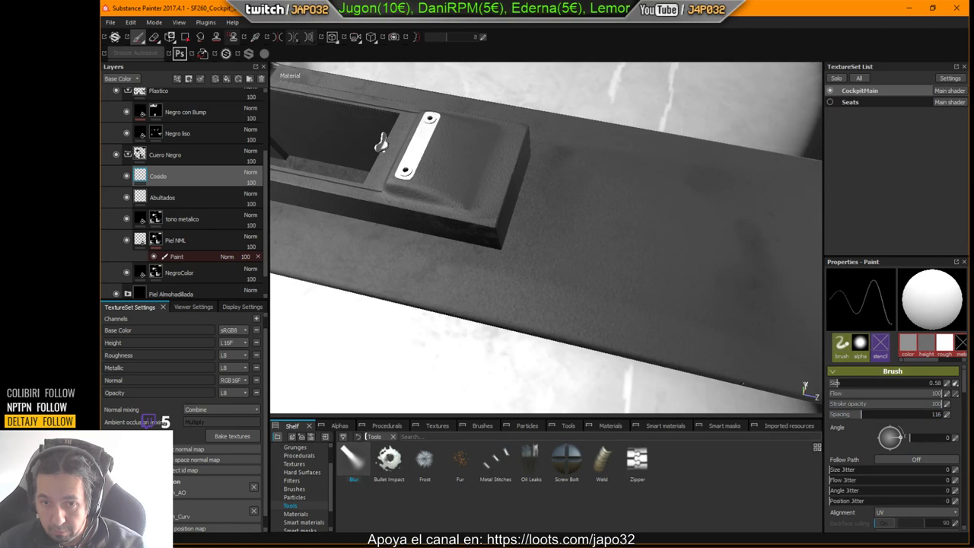
{"action": "right_click_drag", "start_coordinate": [477, 286], "coordinate": [458, 286], "text": "ctrl"}
{"action": "left_click_drag", "start_coordinate": [448, 284], "coordinate": [670, 338]}
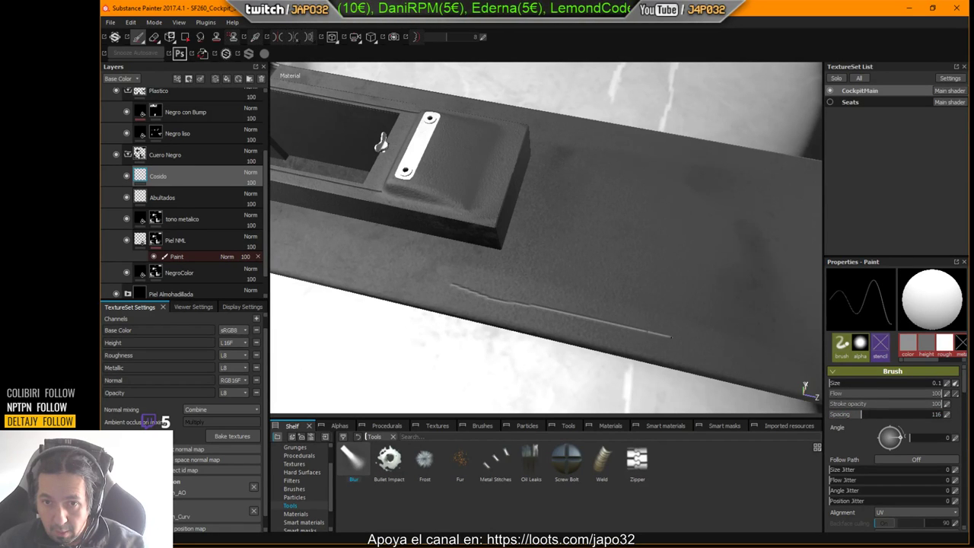
{"action": "key", "text": "ctrl+z"}
Raise the brush's spacing to its maximum of 400, testing and undoing strokes along the console base's edge.
{"action": "left_click_drag", "start_coordinate": [864, 412], "coordinate": [930, 414]}
{"action": "left_click_drag", "start_coordinate": [508, 304], "coordinate": [709, 352]}
{"action": "key", "text": "ctrl+z"}
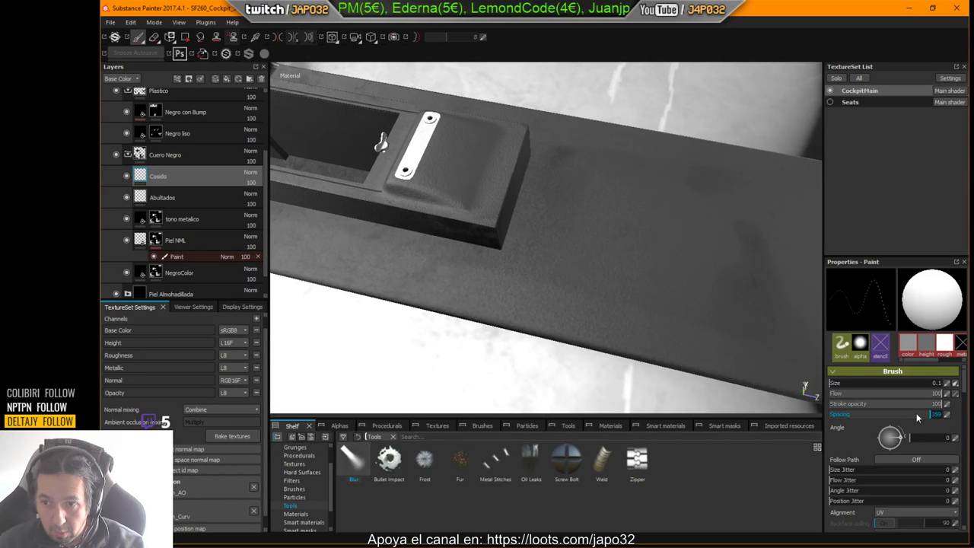
{"action": "left_click_drag", "start_coordinate": [931, 415], "coordinate": [946, 415]}
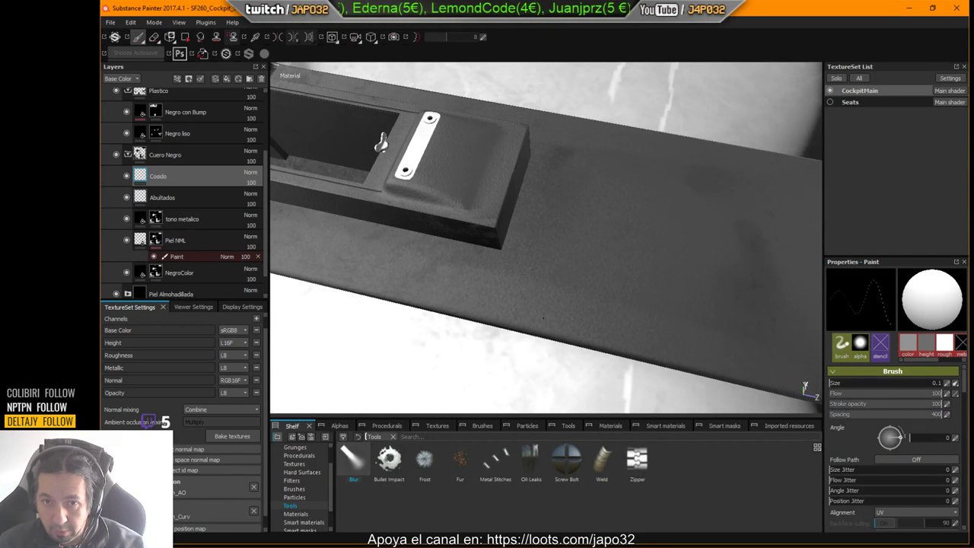
{"action": "left_click_drag", "start_coordinate": [475, 303], "coordinate": [747, 352]}
{"action": "key", "text": "ctrl+z"}
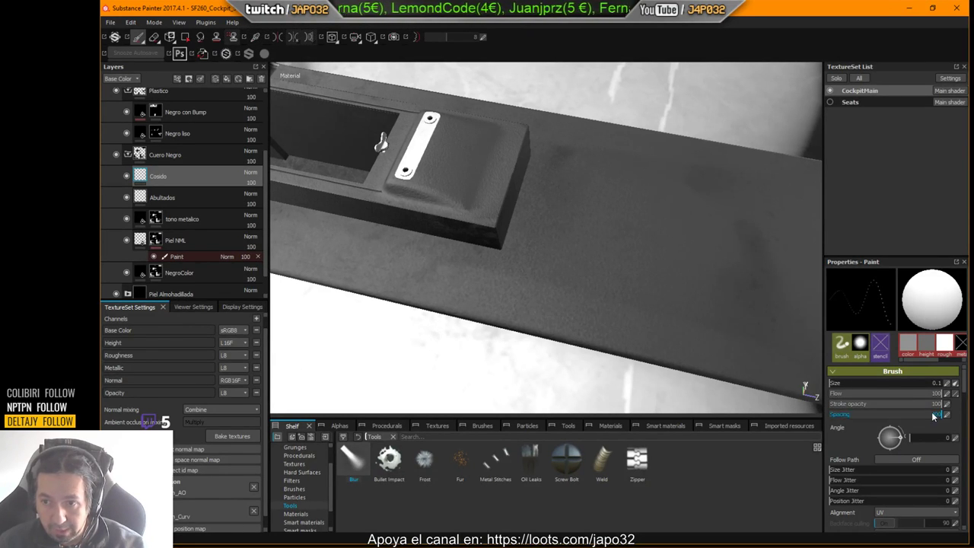
Set the brush size to 0.58 and test dotted stitch strokes along the console base's edge.
{"action": "right_click_drag", "start_coordinate": [597, 326], "coordinate": [625, 325], "text": "ctrl"}
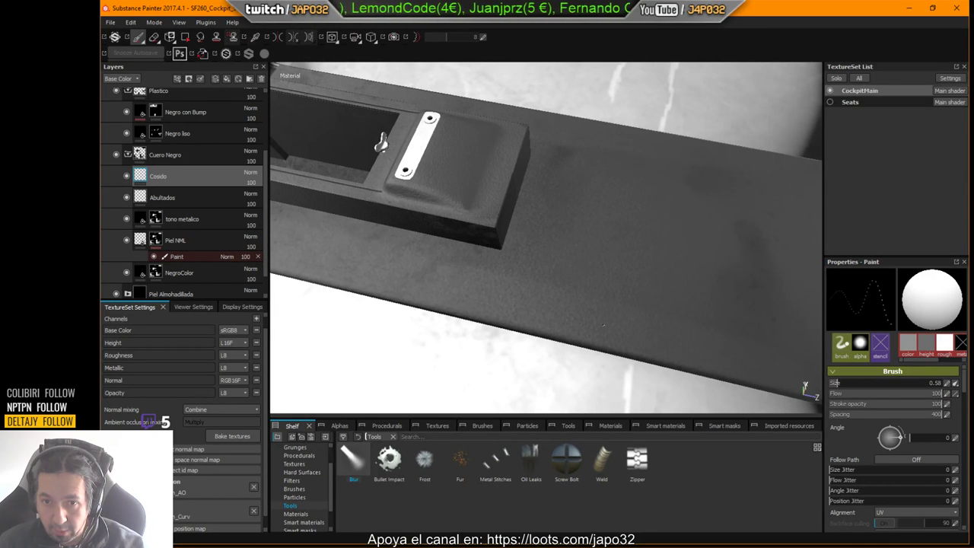
{"action": "left_click_drag", "start_coordinate": [550, 320], "coordinate": [589, 327]}
{"action": "key", "text": "ctrl+z"}
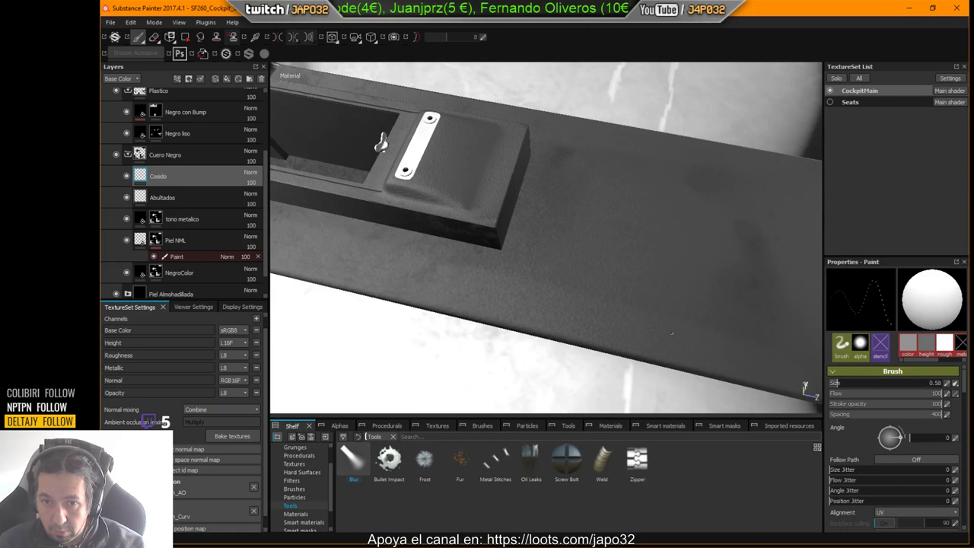
{"action": "left_click_drag", "start_coordinate": [423, 289], "coordinate": [766, 371]}
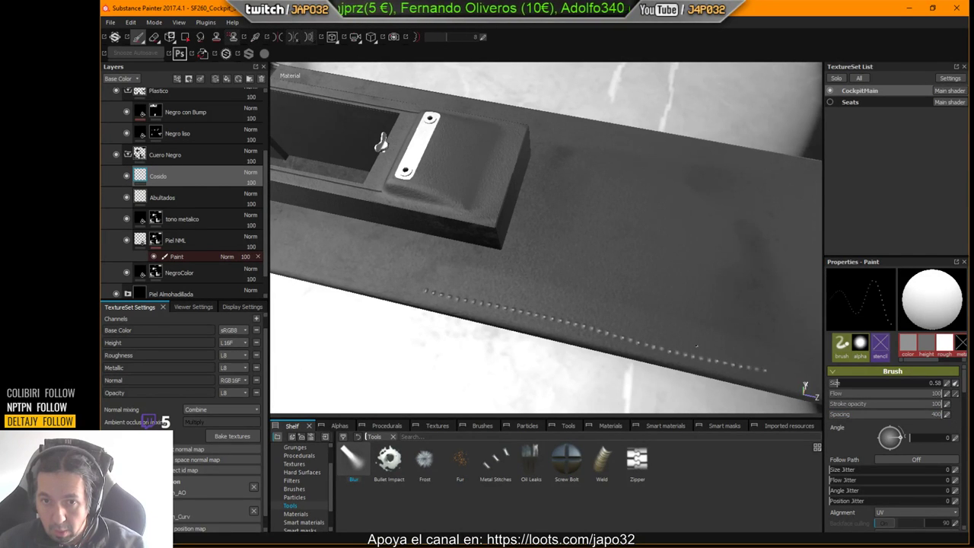
Try a straight stitch line along the groove of the console tray's side rail in a full-size viewport.
{"action": "left_click_drag", "start_coordinate": [382, 143], "coordinate": [576, 189], "text": "alt"}
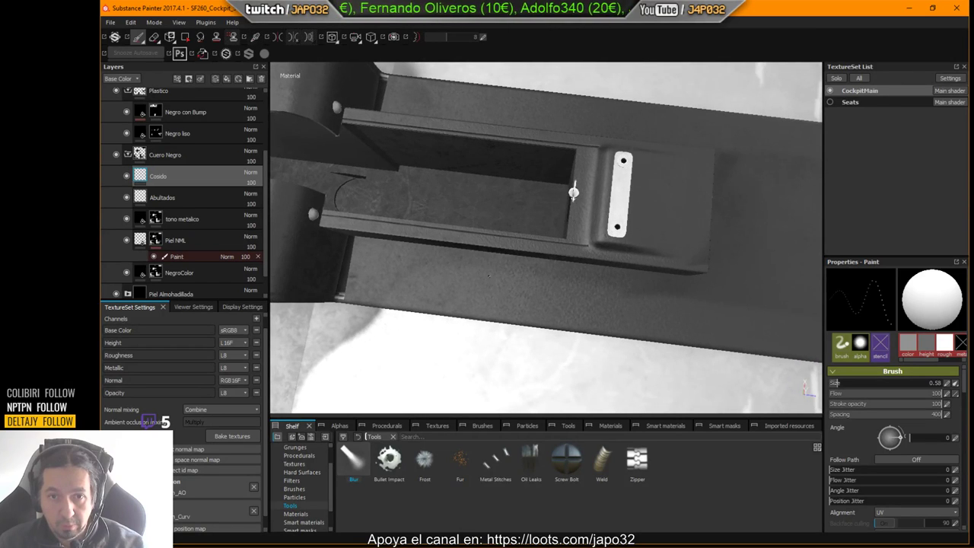
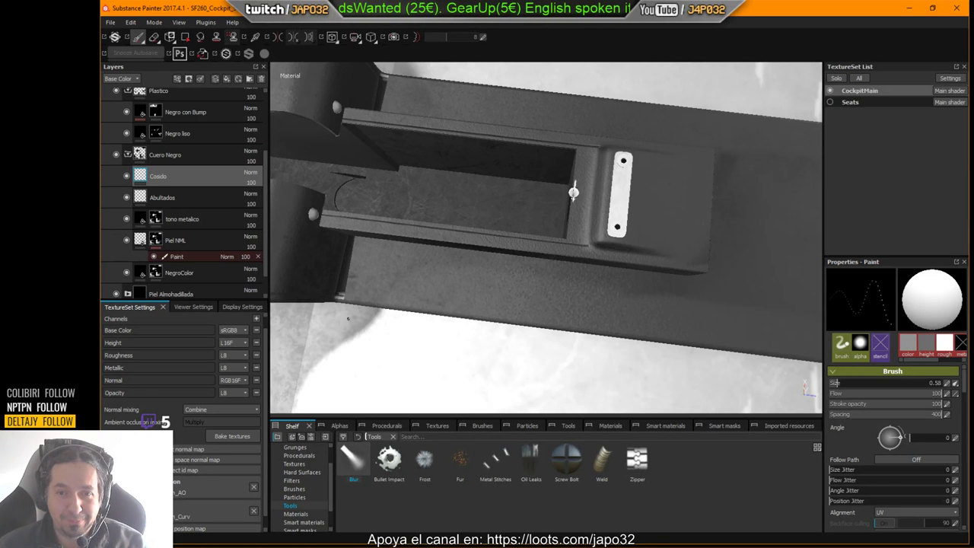
{"action": "left_click_drag", "start_coordinate": [548, 281], "coordinate": [695, 313], "text": "alt"}
{"action": "key", "text": "Tab"}
{"action": "scroll", "coordinate": [540, 272], "scroll_direction": "up", "scroll_amount": 2}
{"action": "scroll", "coordinate": [491, 317], "scroll_direction": "up", "scroll_amount": 2}
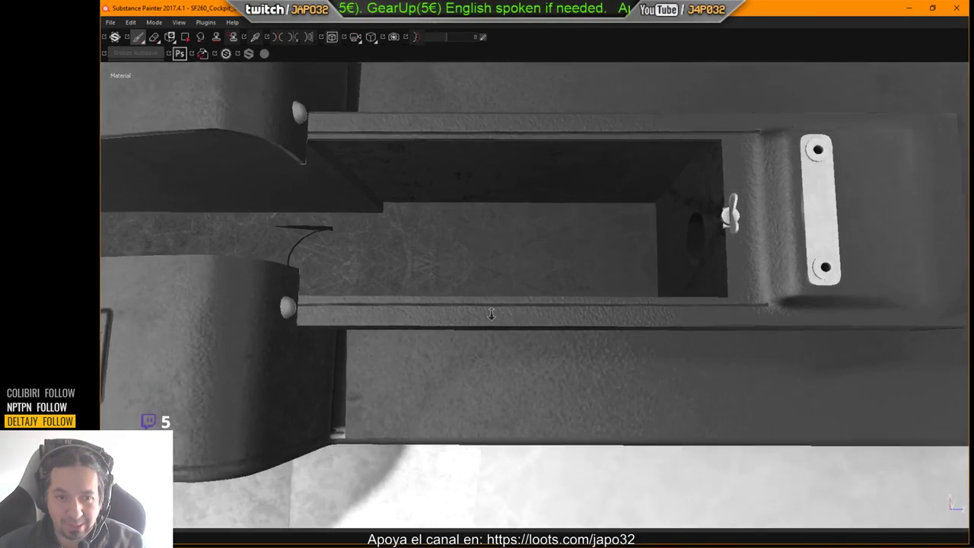
{"action": "middle_click_drag", "start_coordinate": [560, 322], "coordinate": [532, 329], "text": "alt"}
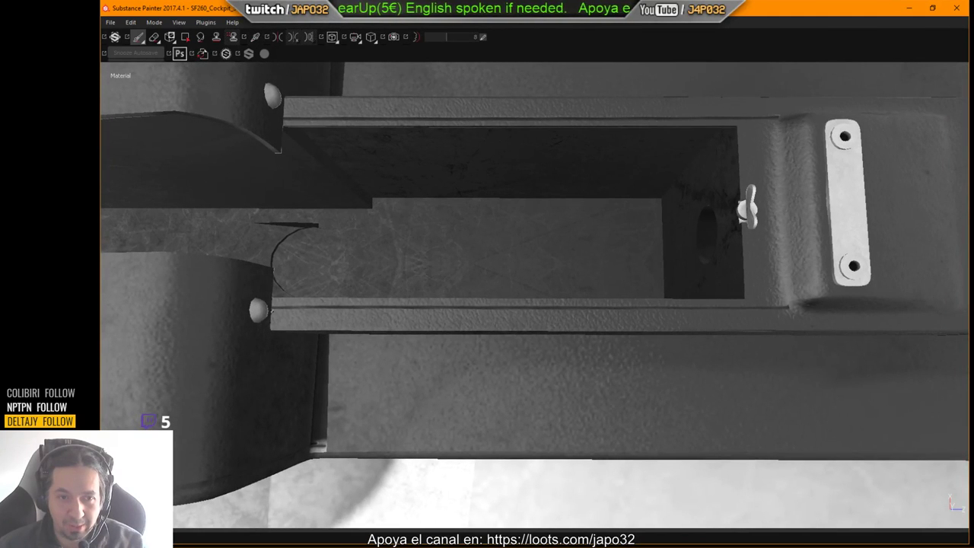
{"action": "left_click", "coordinate": [271, 309]}
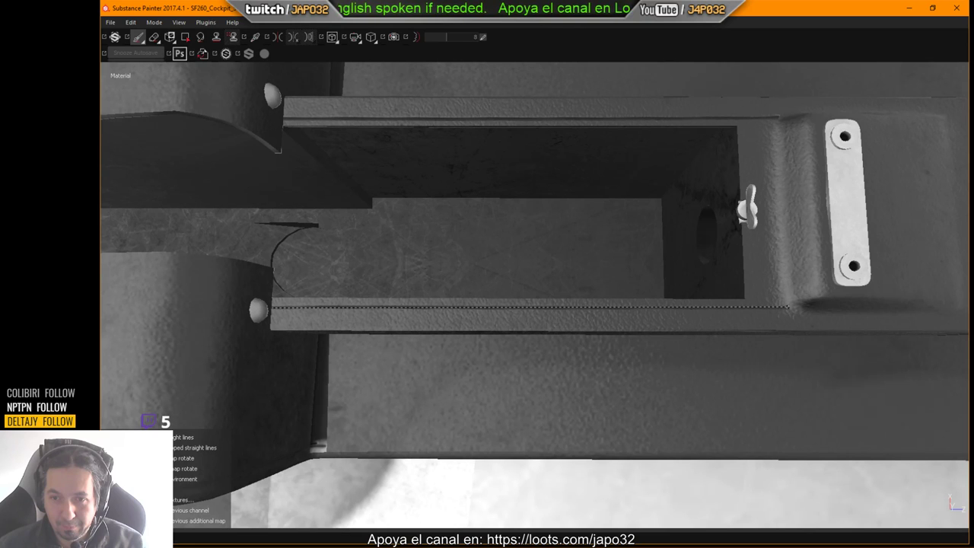
{"action": "left_click", "coordinate": [789, 308], "text": "shift"}
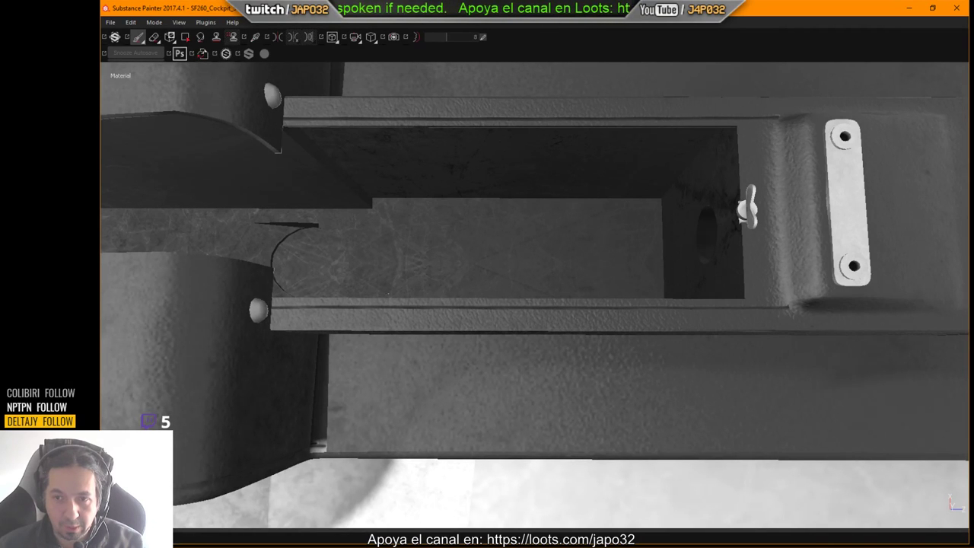
Paint a straight row of stitches along the console top's edge beside the slotted recess, redoing it to end short of the rounded corner.
{"action": "middle_click_drag", "start_coordinate": [392, 162], "coordinate": [688, 228], "text": "alt"}
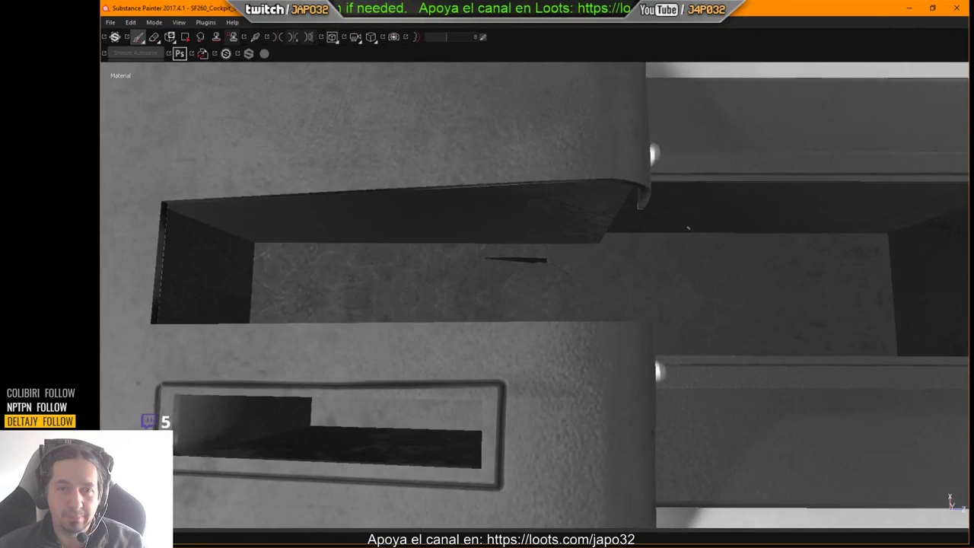
{"action": "scroll", "coordinate": [689, 228], "scroll_direction": "down", "scroll_amount": 2}
{"action": "middle_click_drag", "start_coordinate": [435, 335], "coordinate": [629, 281], "text": "alt"}
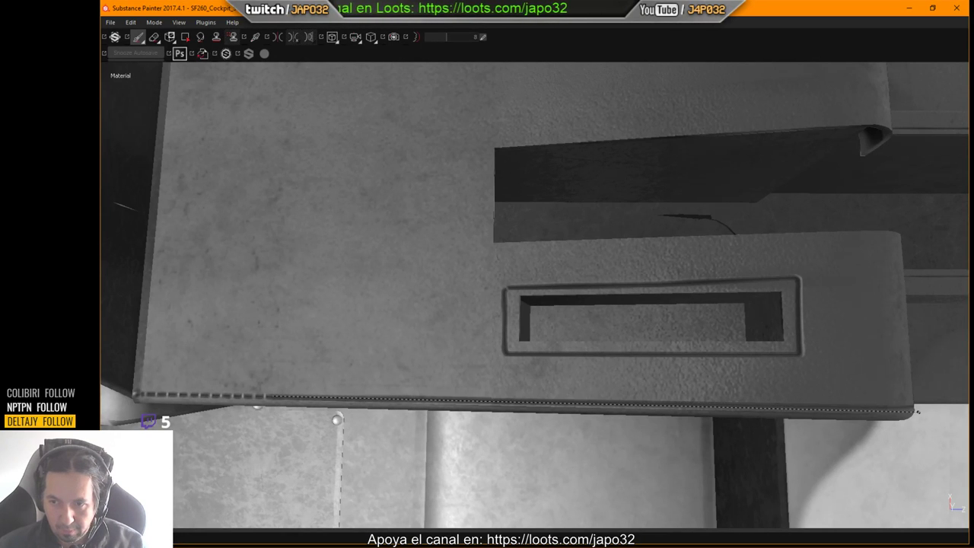
{"action": "left_click", "coordinate": [914, 407], "text": "shift"}
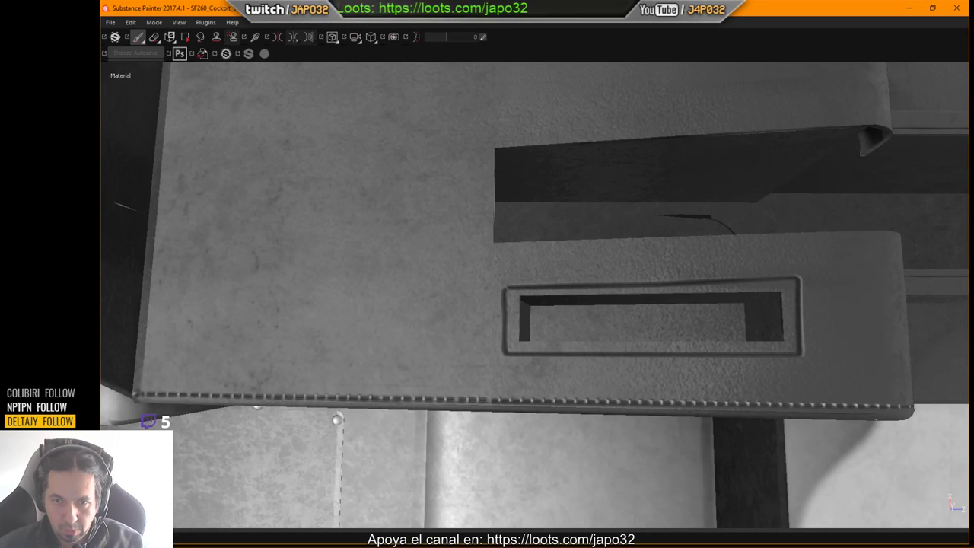
{"action": "key", "text": "ctrl+z"}
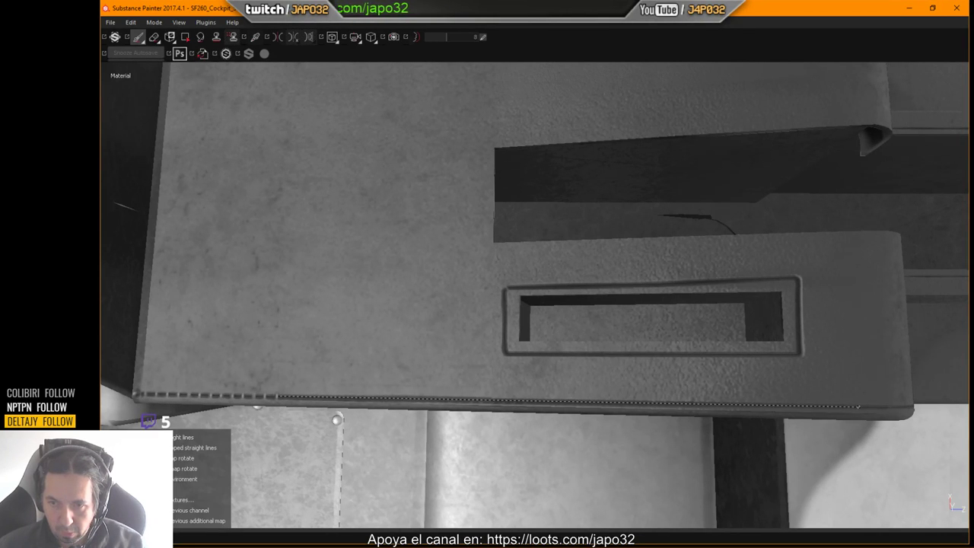
{"action": "left_click", "coordinate": [858, 408], "text": "shift"}
Continue the stitch row from the end of the straight run towards the console's rounded front corner.
{"action": "left_click_drag", "start_coordinate": [800, 434], "coordinate": [449, 303], "text": "alt"}
{"action": "right_click_drag", "start_coordinate": [450, 303], "coordinate": [792, 350], "text": "alt"}
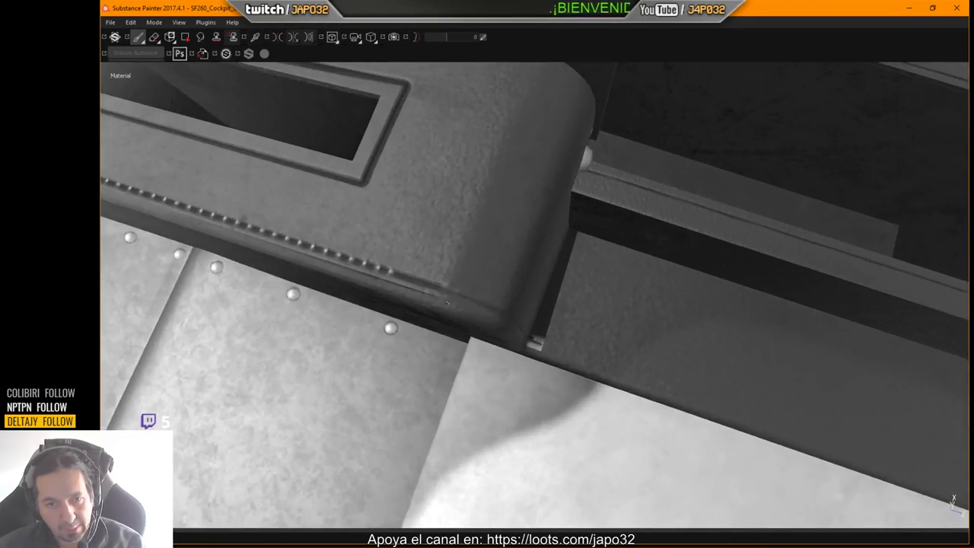
{"action": "left_click", "coordinate": [403, 275]}
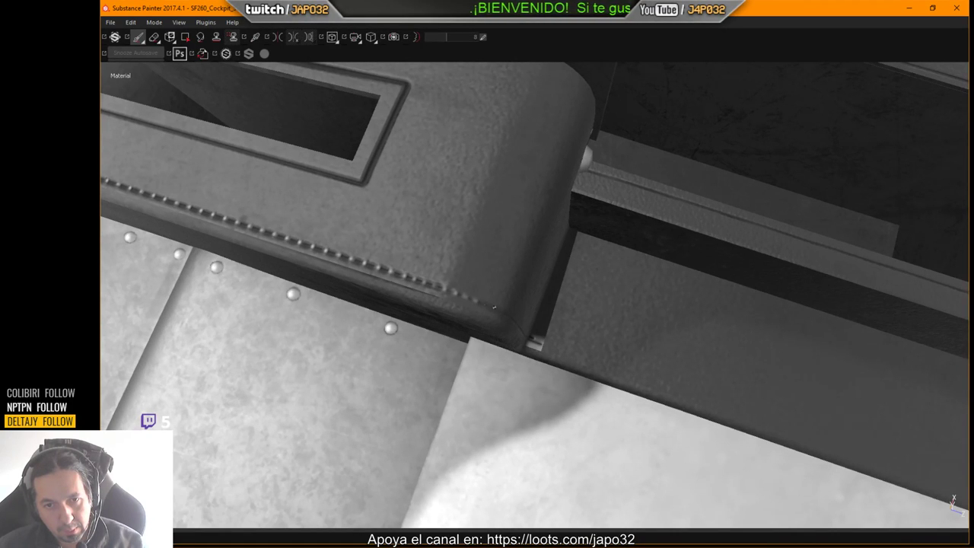
{"action": "mouse_move", "coordinate": [479, 300]}
{"action": "left_mouse_down", "text": "alt"}
{"action": "mouse_move", "coordinate": [492, 341]}
{"action": "mouse_move", "coordinate": [406, 335]}
{"action": "mouse_move", "coordinate": [447, 342]}
{"action": "left_mouse_up", "text": "alt"}
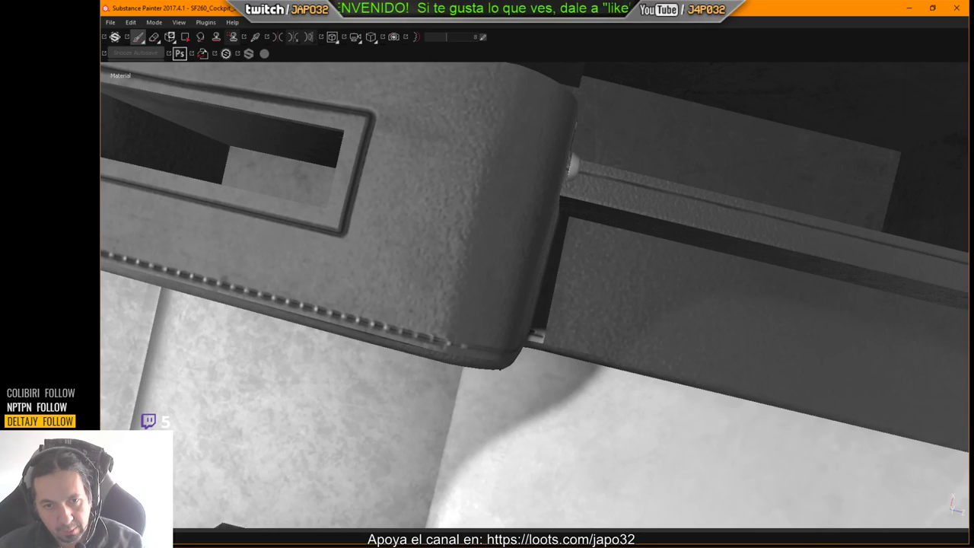
Rotate the environment lighting and carry the stitches down the side edge of the console's curved front.
{"action": "left_click_drag", "start_coordinate": [456, 344], "coordinate": [545, 273], "text": "alt"}
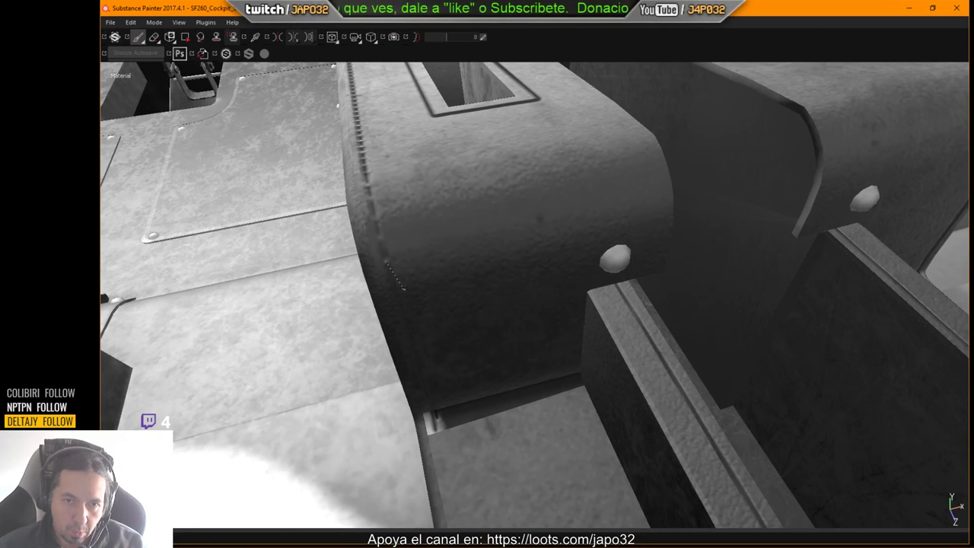
{"action": "right_click_drag", "start_coordinate": [403, 289], "coordinate": [426, 291], "text": "shift"}
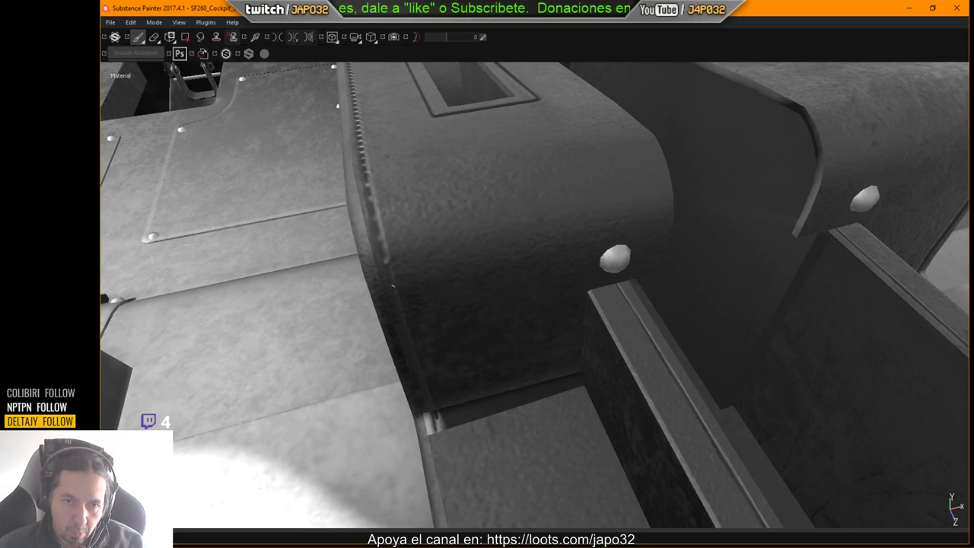
{"action": "key", "text": "shift"}
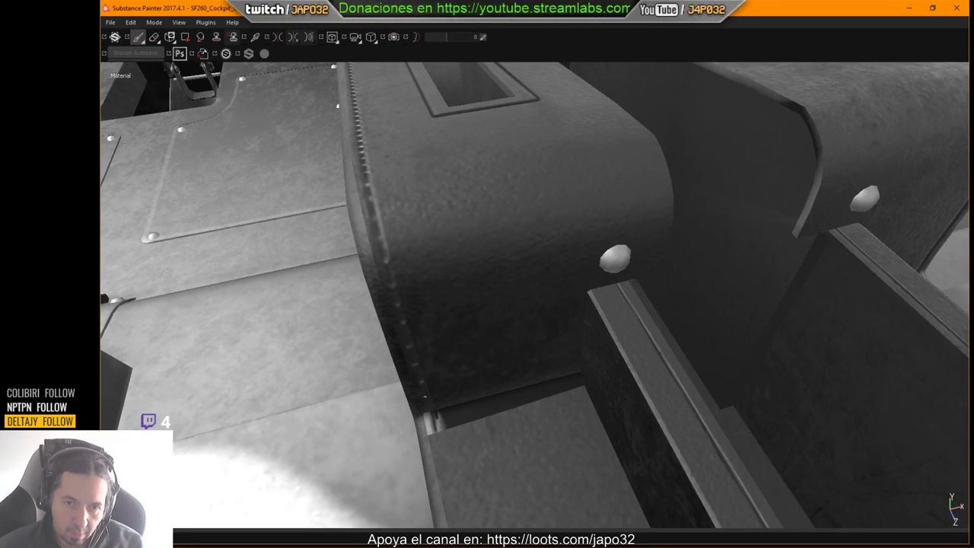
Paint a straight row of stitches along the console top's opposite long edge, beside the white strip, up to the rounded front corner.
{"action": "scroll", "coordinate": [609, 380], "scroll_direction": "down", "scroll_amount": 4}
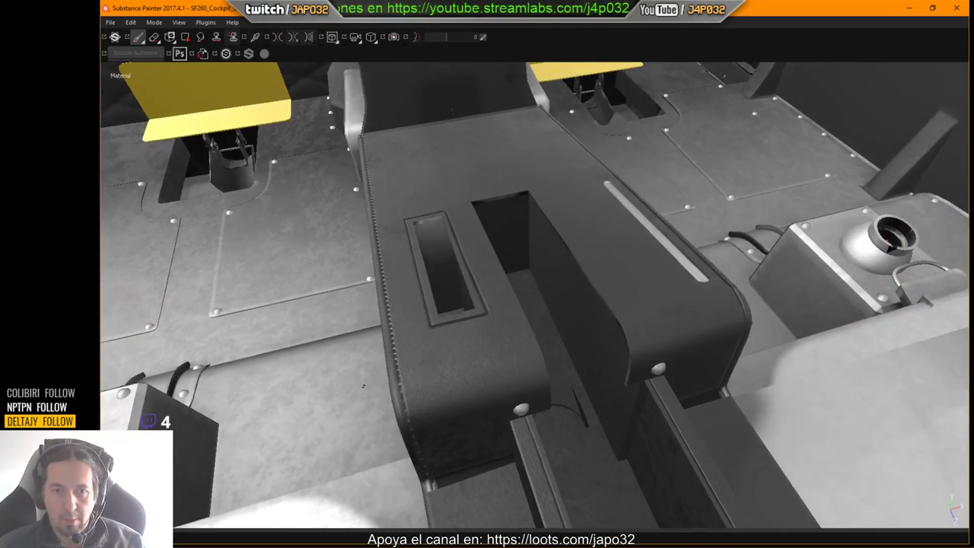
{"action": "left_click_drag", "start_coordinate": [609, 380], "coordinate": [622, 420], "text": "alt"}
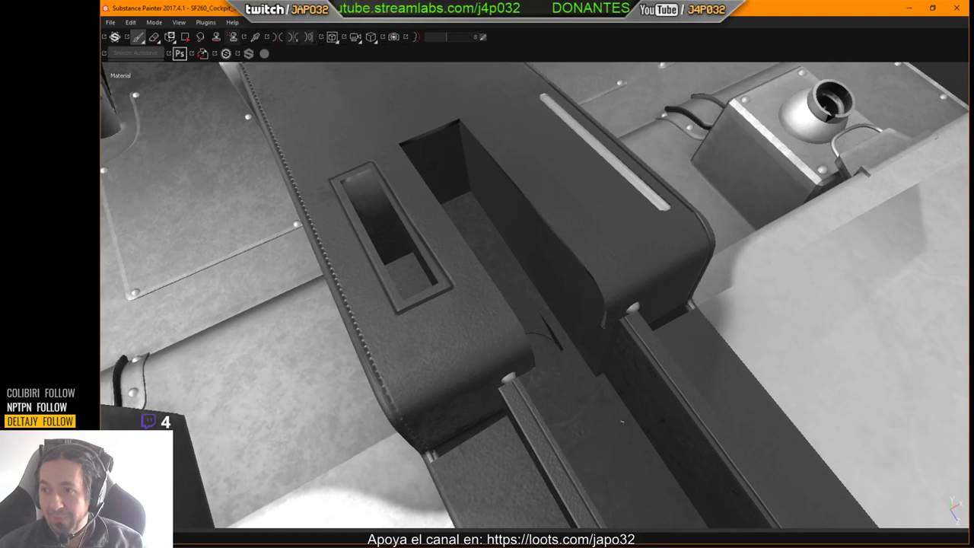
{"action": "left_click_drag", "start_coordinate": [643, 226], "coordinate": [455, 316], "text": "alt"}
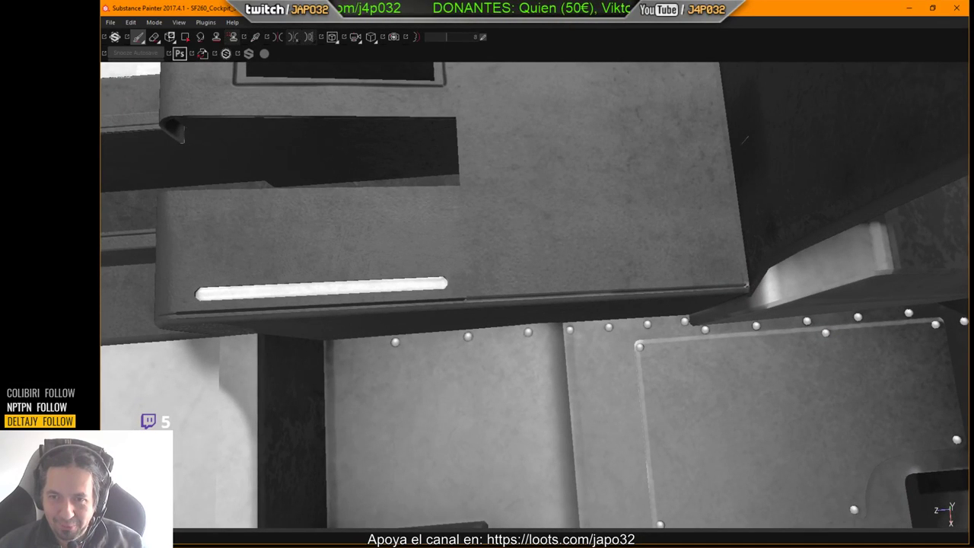
{"action": "key", "text": "shift"}
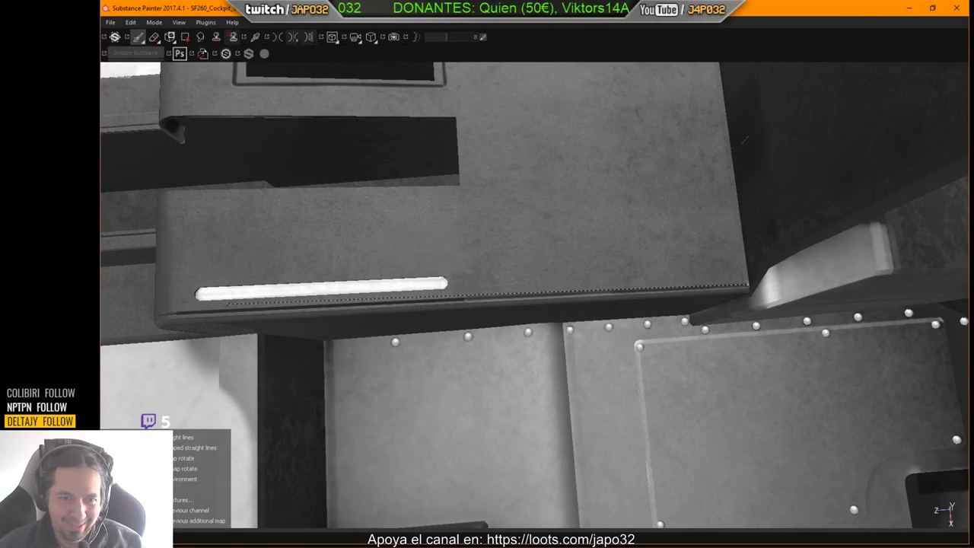
{"action": "left_click", "coordinate": [163, 315], "text": "shift"}
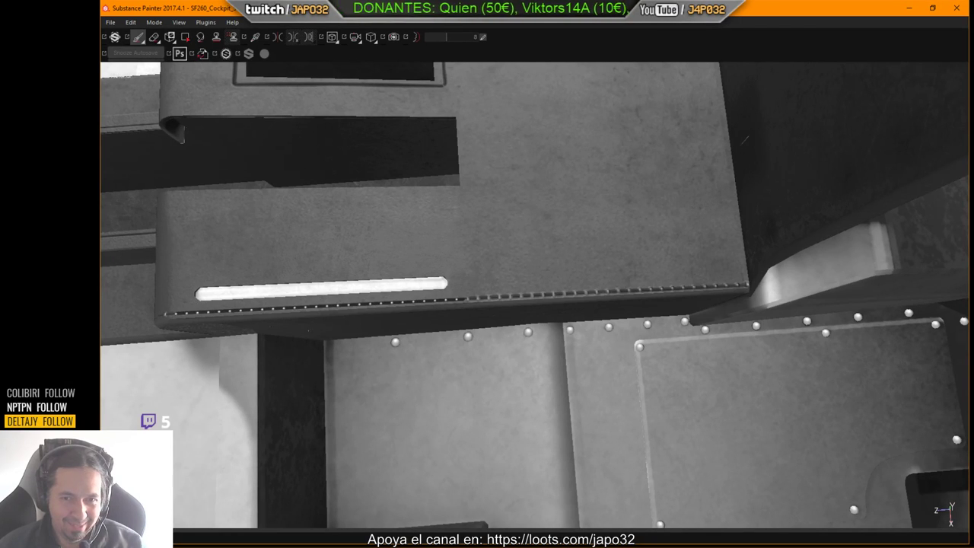
{"action": "key", "text": "ctrl"}
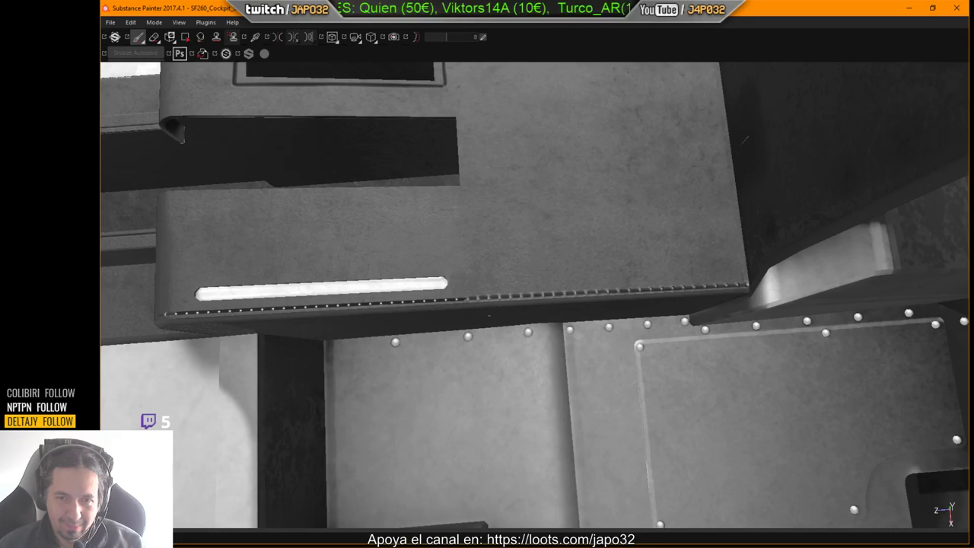
Continue the stitches from the white strip's side over the rounded corner and down the edge of the console's curved front.
{"action": "middle_click_drag", "start_coordinate": [422, 321], "coordinate": [733, 287], "text": "alt"}
{"action": "left_click_drag", "start_coordinate": [599, 292], "coordinate": [865, 245], "text": "alt"}
{"action": "middle_click_drag", "start_coordinate": [738, 269], "coordinate": [737, 261], "text": "alt"}
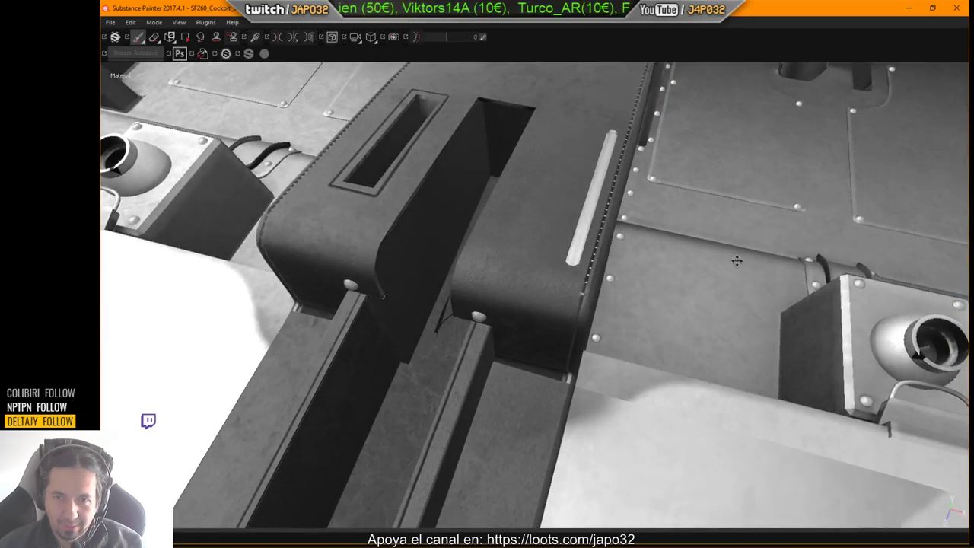
{"action": "right_click_drag", "start_coordinate": [737, 261], "coordinate": [776, 259], "text": "alt"}
{"action": "left_click_drag", "start_coordinate": [776, 259], "coordinate": [657, 248], "text": "alt"}
{"action": "middle_click_drag", "start_coordinate": [657, 248], "coordinate": [661, 245], "text": "alt"}
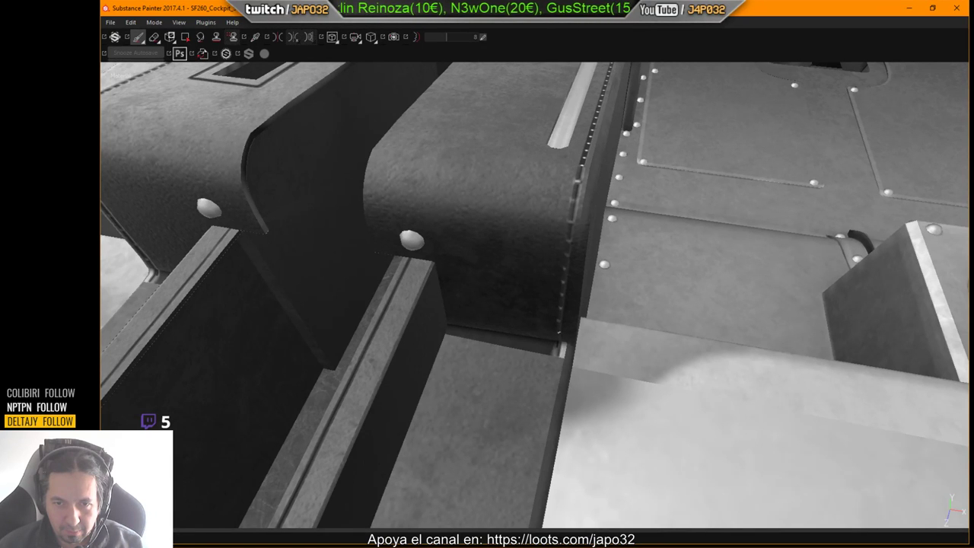
Set the eraser to flow 7 and stroke opacity 15 and lightly erase over the stitches beside the white strip.
{"action": "left_click_drag", "start_coordinate": [557, 251], "coordinate": [465, 314], "text": "alt"}
{"action": "middle_click_drag", "start_coordinate": [465, 314], "coordinate": [566, 298], "text": "alt"}
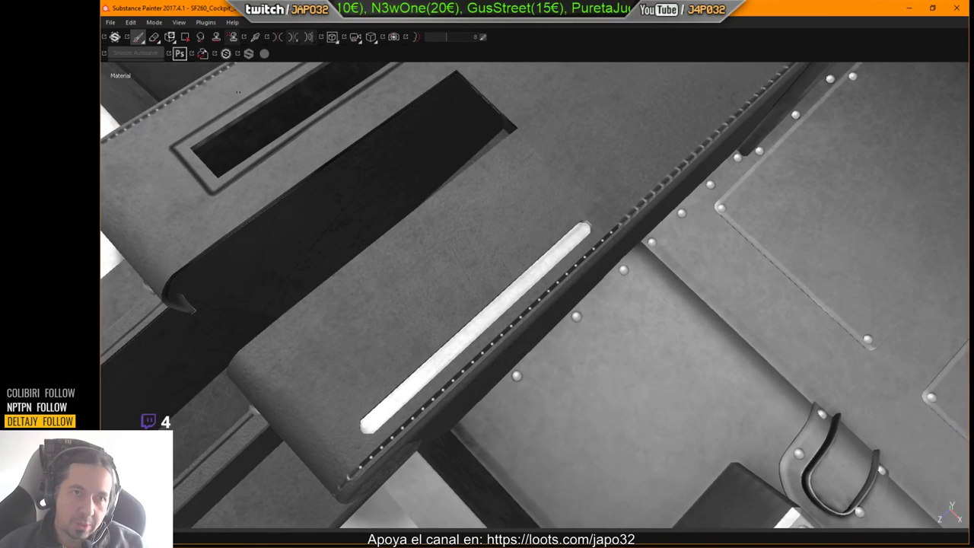
{"action": "left_click", "coordinate": [154, 38]}
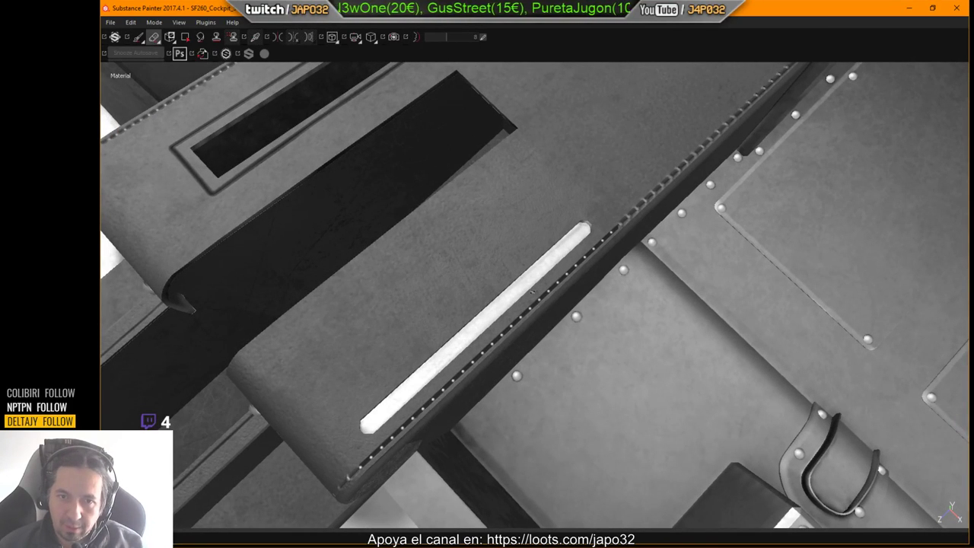
{"action": "key", "text": "Tab"}
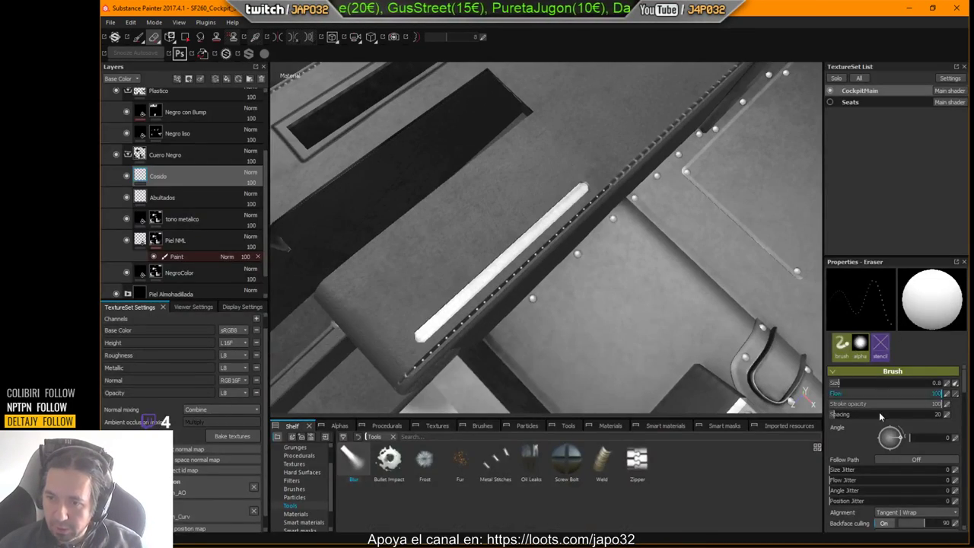
{"action": "scroll", "coordinate": [879, 417], "scroll_direction": "down", "scroll_amount": 5}
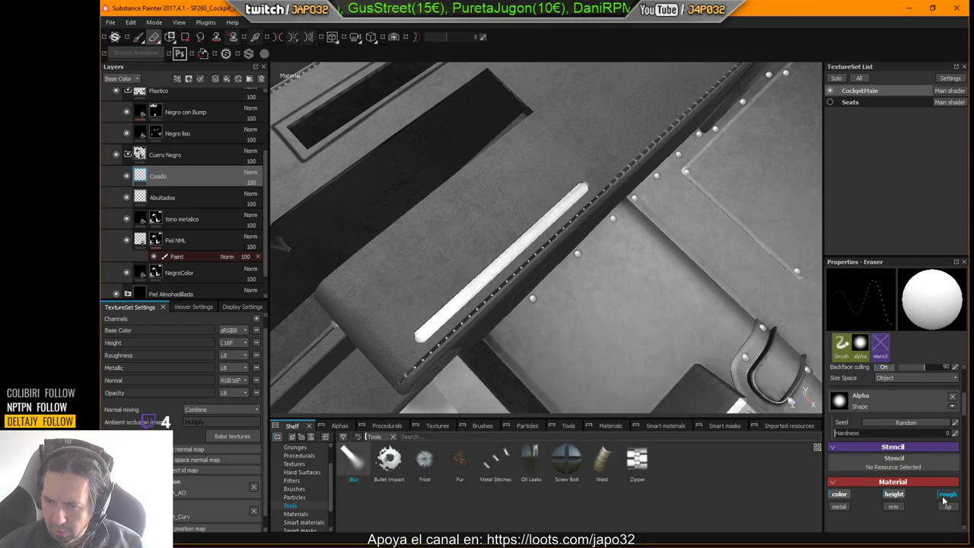
{"action": "scroll", "coordinate": [943, 500], "scroll_direction": "up", "scroll_amount": 5}
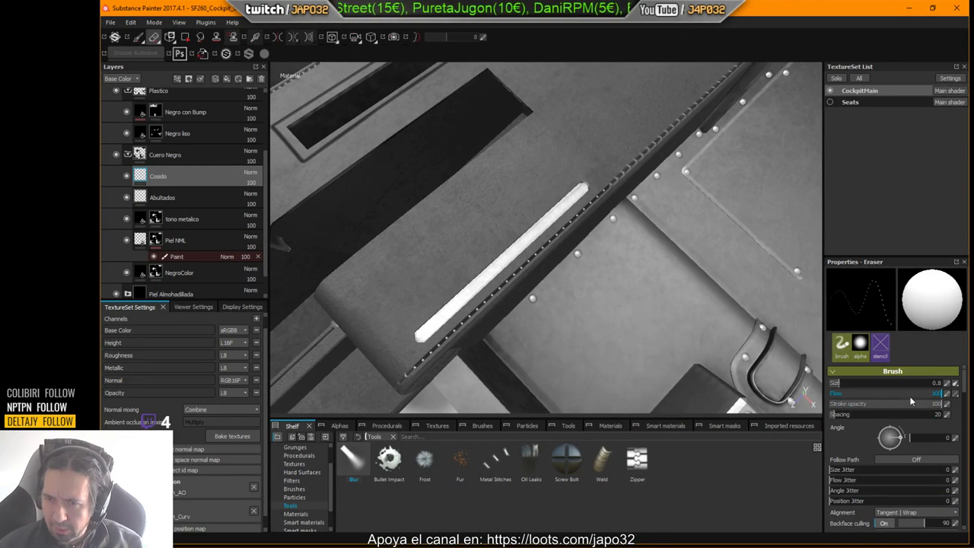
{"action": "left_click_drag", "start_coordinate": [909, 393], "coordinate": [837, 393]}
{"action": "left_click", "coordinate": [845, 403]}
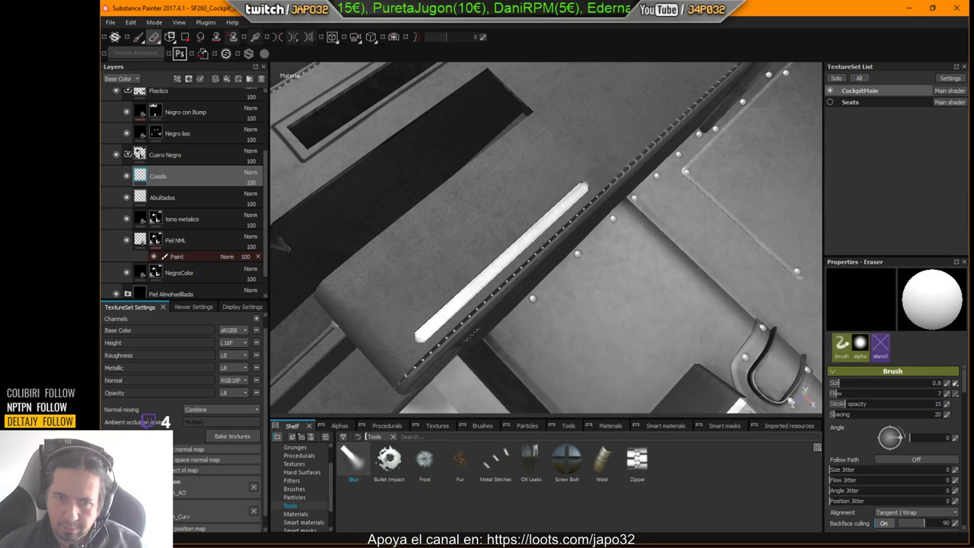
{"action": "left_click_drag", "start_coordinate": [475, 332], "coordinate": [420, 339]}
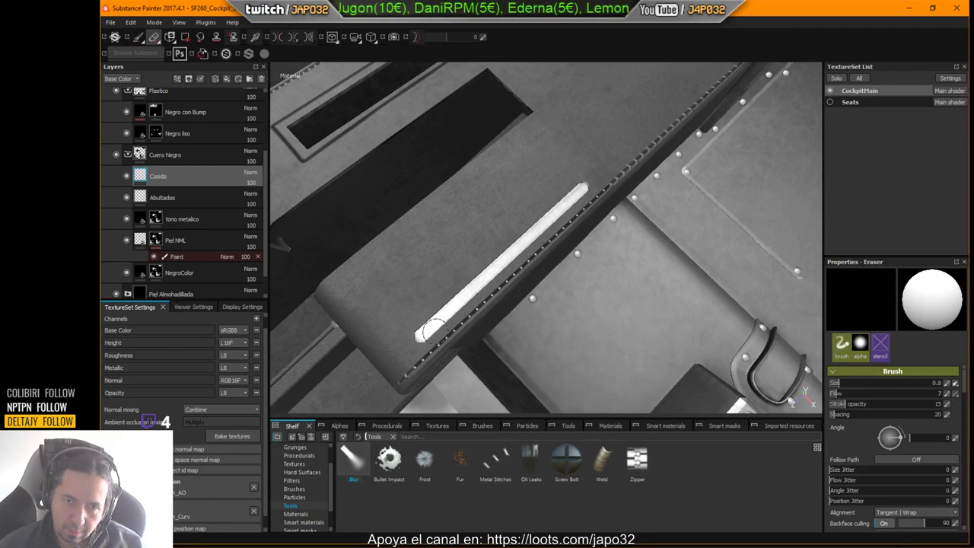
Raise the eraser's stroke opacity to 58 and fade the stitches beside the white strip towards the front corner.
{"action": "middle_click_drag", "start_coordinate": [487, 310], "coordinate": [553, 269], "text": "alt"}
{"action": "mouse_move", "coordinate": [553, 270]}
{"action": "left_mouse_down", "text": "alt"}
{"action": "mouse_move", "coordinate": [563, 272]}
{"action": "mouse_move", "coordinate": [549, 282]}
{"action": "left_mouse_up", "text": "alt"}
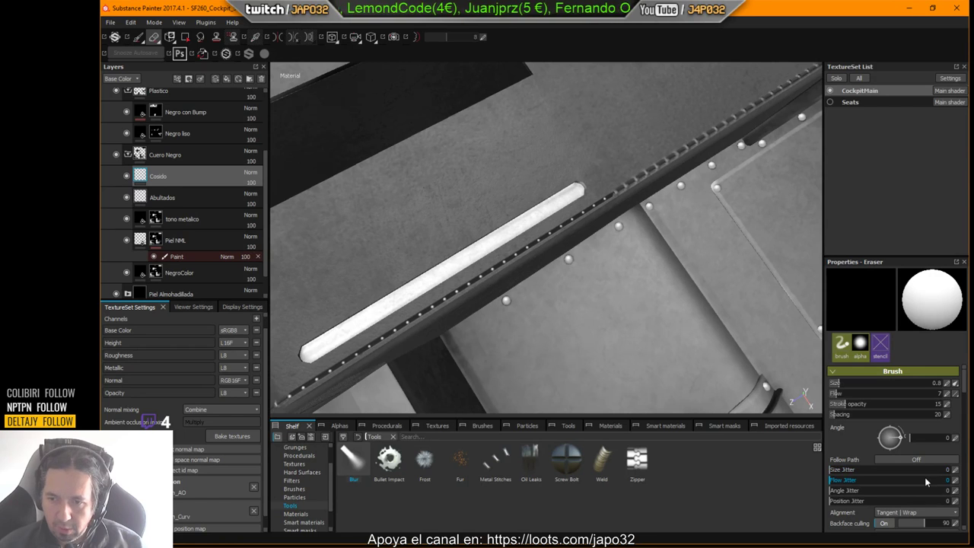
{"action": "left_click_drag", "start_coordinate": [865, 407], "coordinate": [894, 407]}
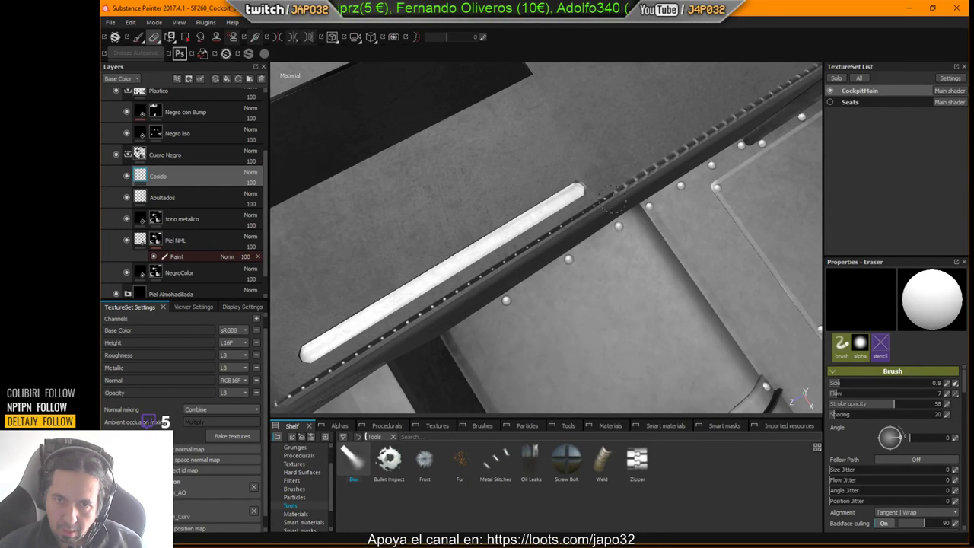
{"action": "key", "text": "ctrl"}
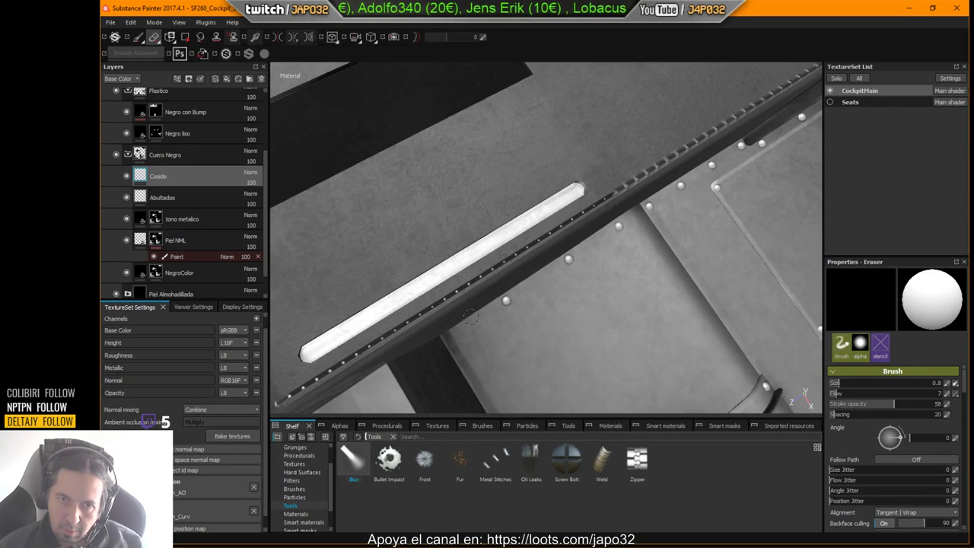
{"action": "left_click_drag", "start_coordinate": [457, 296], "coordinate": [544, 215], "text": "alt"}
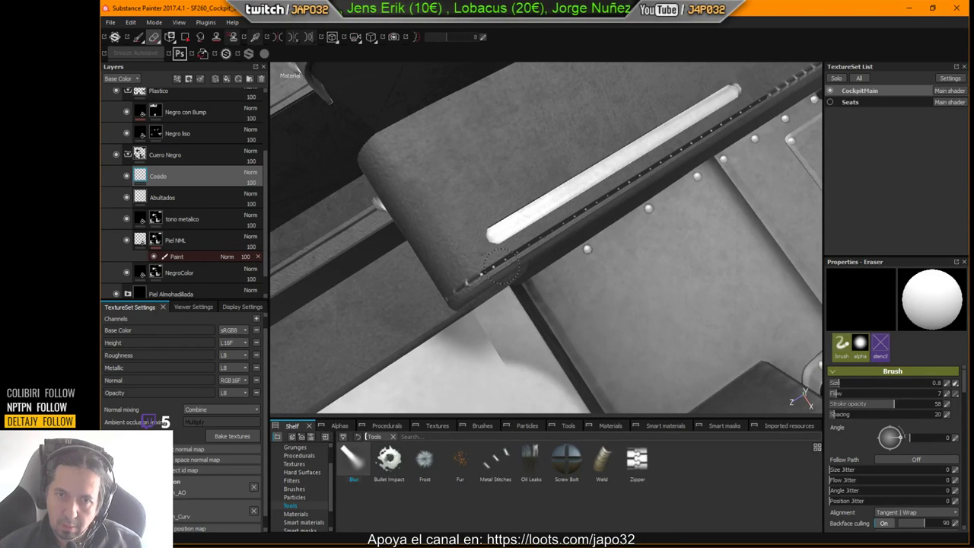
Hide Fill layer 3 to bring back the padded armrest lid over the console.
{"action": "left_click_drag", "start_coordinate": [528, 280], "coordinate": [547, 206], "text": "alt"}
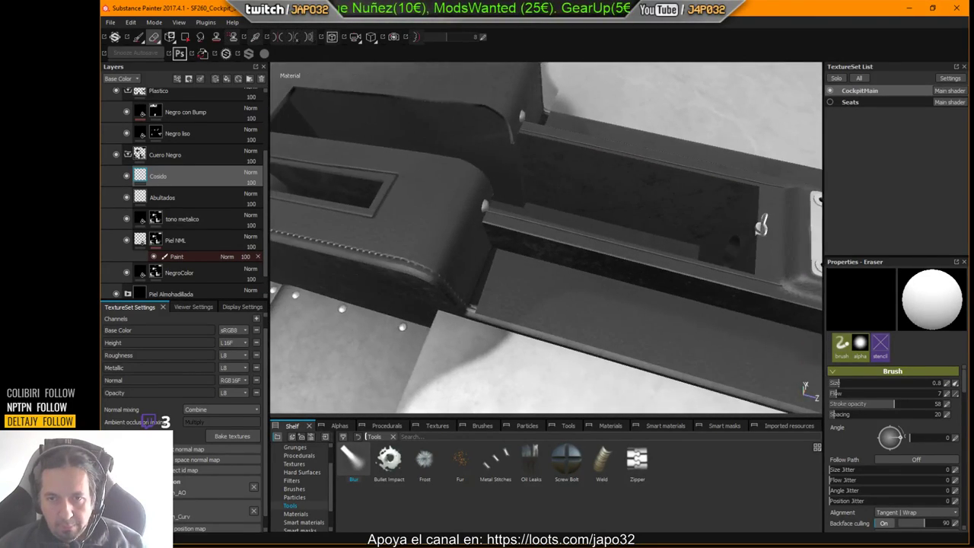
{"action": "middle_click_drag", "start_coordinate": [548, 206], "coordinate": [482, 176], "text": "alt"}
{"action": "left_click_drag", "start_coordinate": [482, 177], "coordinate": [789, 272], "text": "alt"}
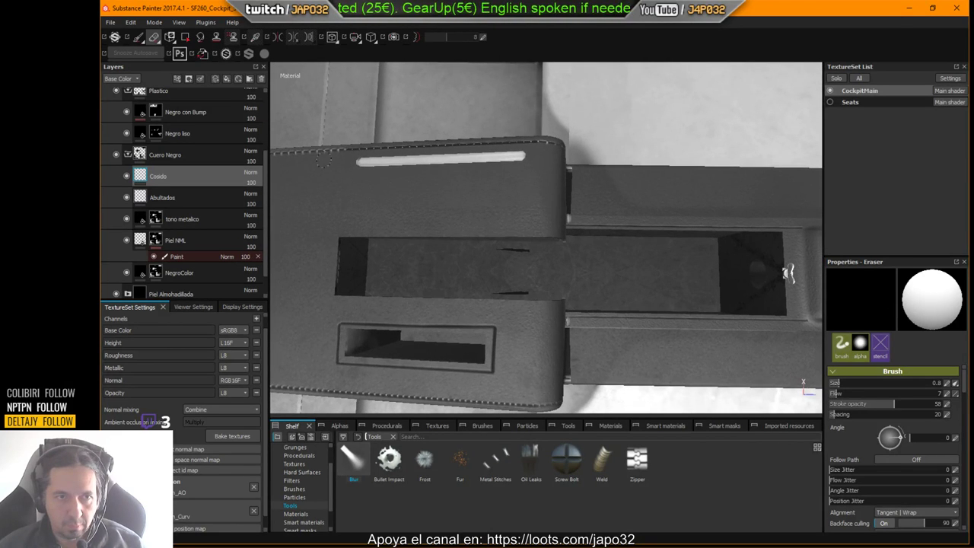
{"action": "left_click_drag", "start_coordinate": [265, 177], "coordinate": [265, 117]}
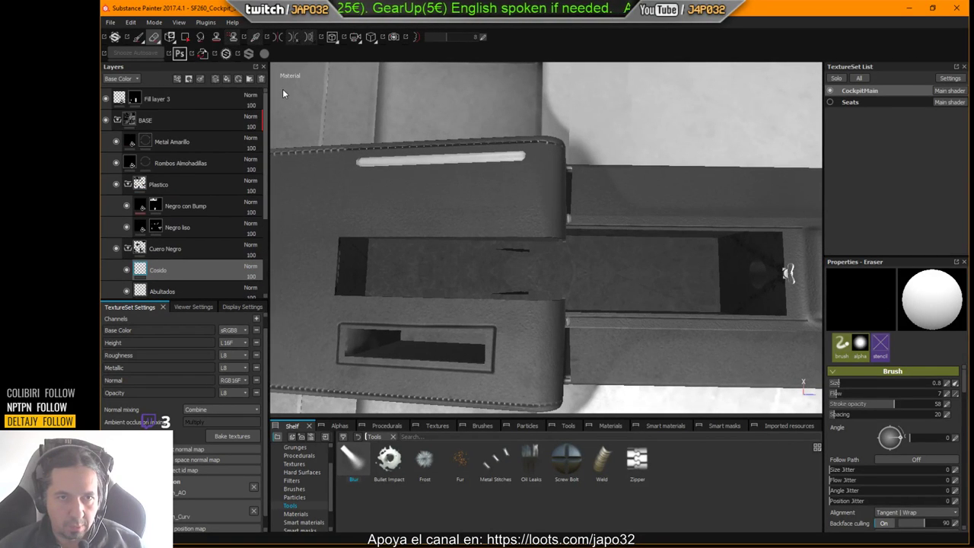
{"action": "left_click", "coordinate": [105, 99]}
{"action": "middle_click_drag", "start_coordinate": [516, 251], "coordinate": [709, 190], "text": "alt"}
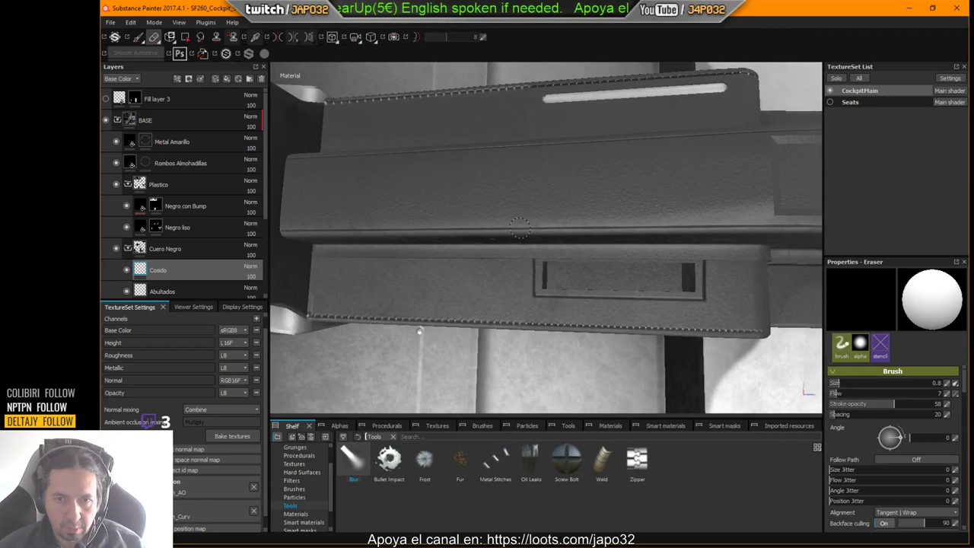
{"action": "middle_click_drag", "start_coordinate": [521, 229], "coordinate": [604, 231], "text": "alt"}
{"action": "scroll", "coordinate": [593, 223], "scroll_direction": "up", "scroll_amount": 2}
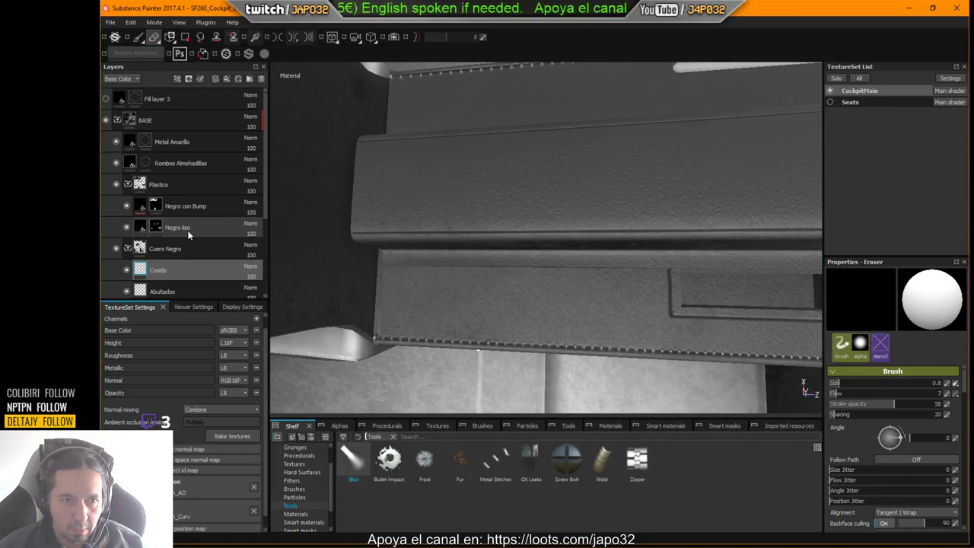
Switch back to the paint brush and paint a straight stitch row along the armrest's long edge on the slotted recess side.
{"action": "left_click", "coordinate": [138, 36]}
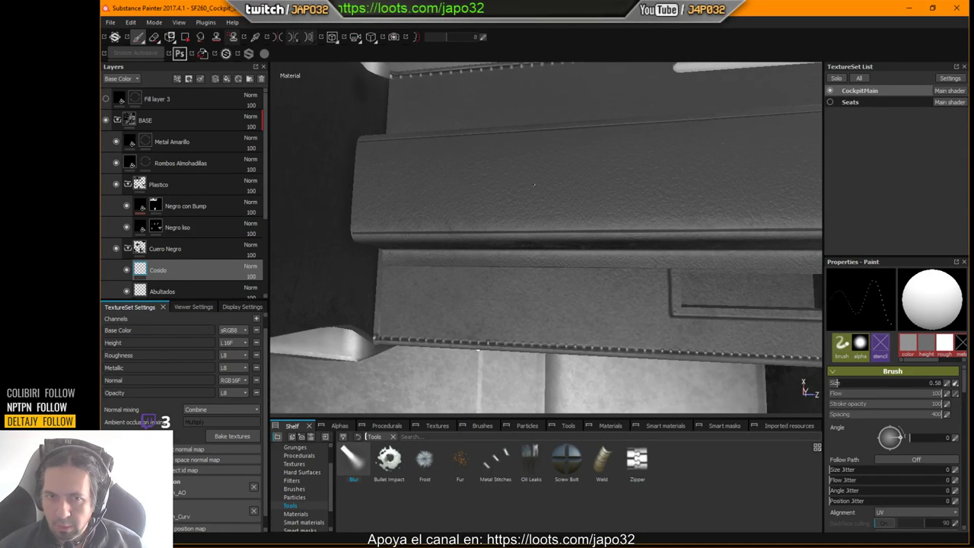
{"action": "key", "text": "Tab"}
{"action": "scroll", "coordinate": [589, 243], "scroll_direction": "down", "scroll_amount": 2}
{"action": "middle_click_drag", "start_coordinate": [646, 242], "coordinate": [581, 246], "text": "alt"}
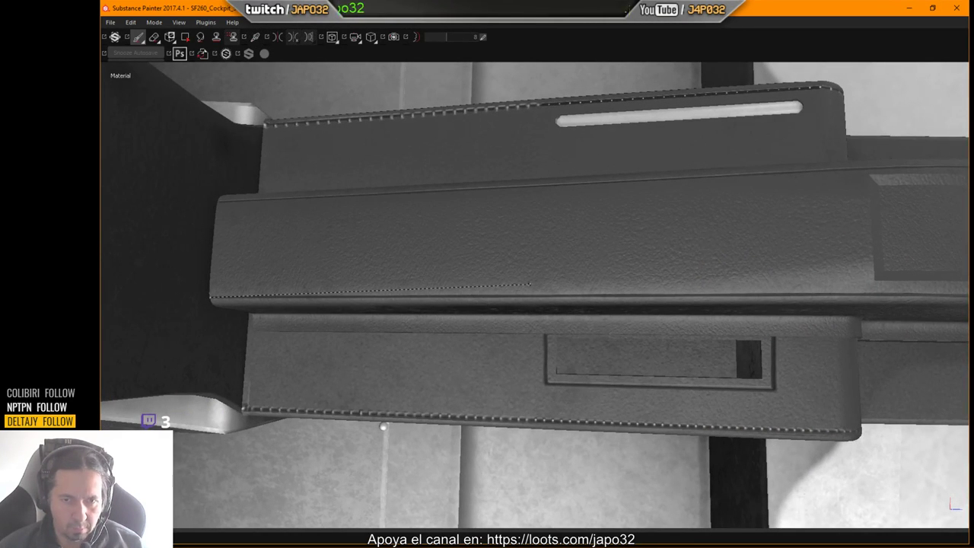
{"action": "key", "text": "shift"}
{"action": "left_click", "coordinate": [545, 296], "text": "shift"}
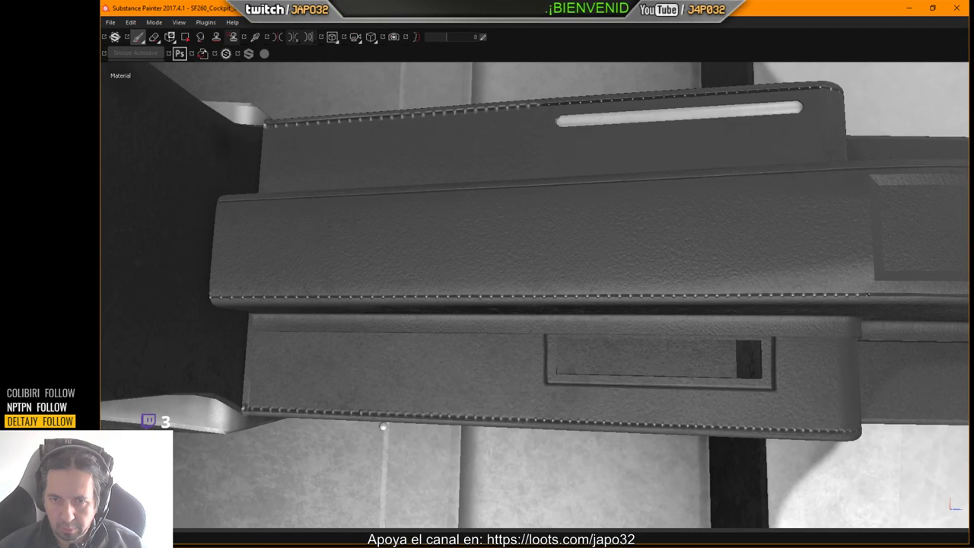
Extend the armrest's stitch row in short straight segments along the curved edge past the recessed rectangular pad.
{"action": "middle_click_drag", "start_coordinate": [383, 426], "coordinate": [190, 420], "text": "alt"}
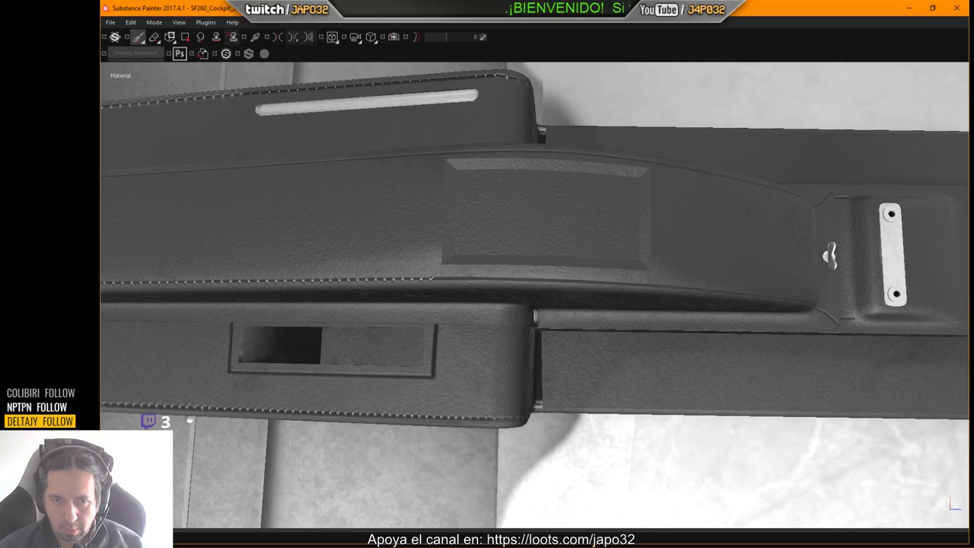
{"action": "key", "text": "shift"}
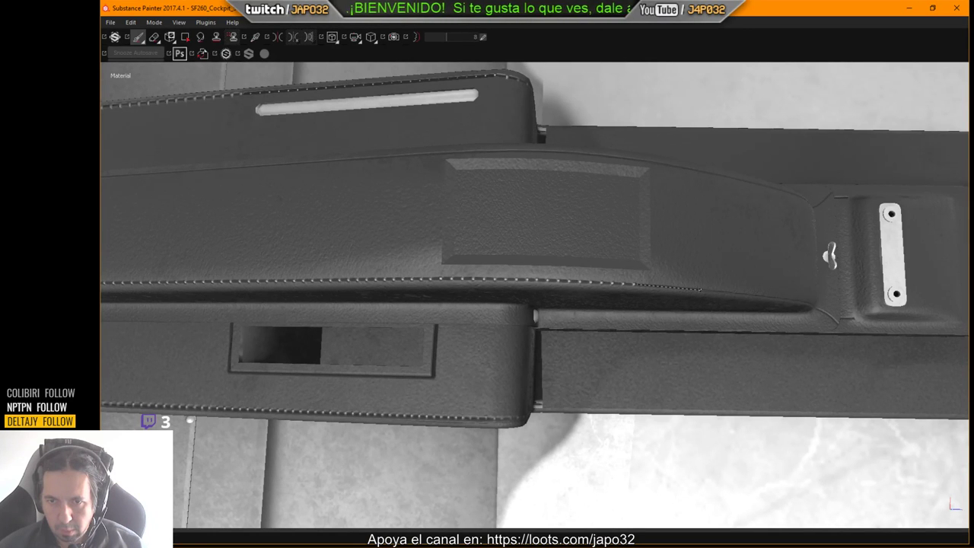
{"action": "middle_click_drag", "start_coordinate": [700, 289], "coordinate": [574, 271], "text": "alt"}
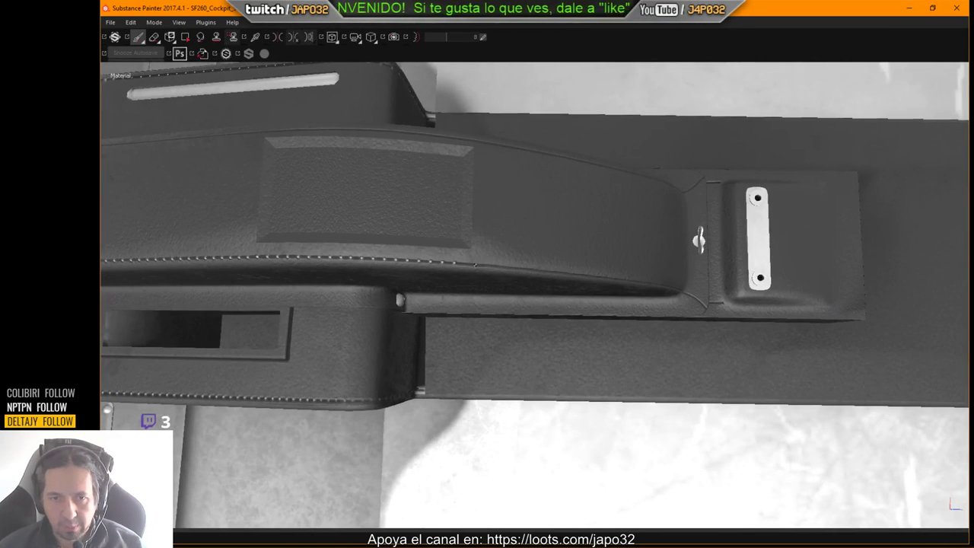
{"action": "key", "text": "shift"}
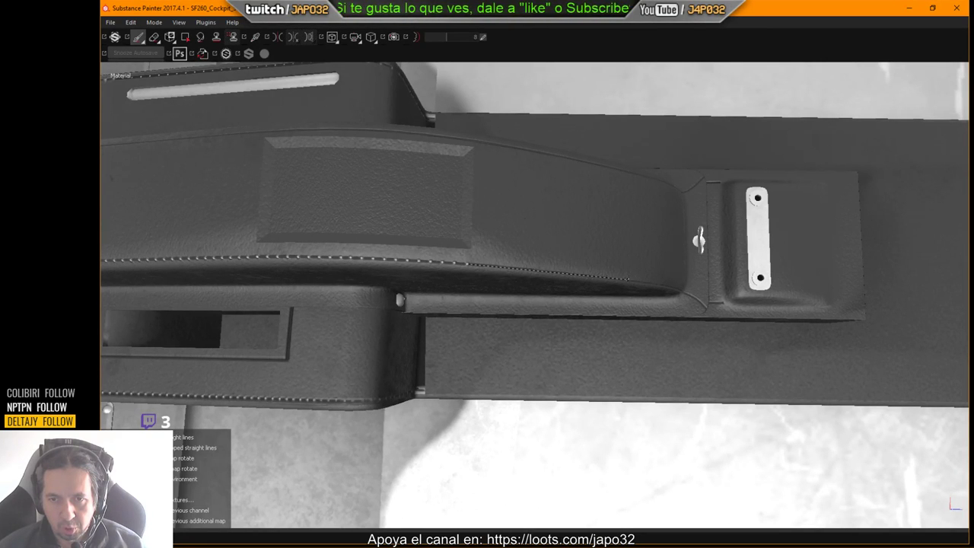
Finish the stitch row at the armrest's narrow end and carry it along the short curved seam towards the metal plate's base.
{"action": "middle_click_drag", "start_coordinate": [688, 285], "coordinate": [481, 278], "text": "alt"}
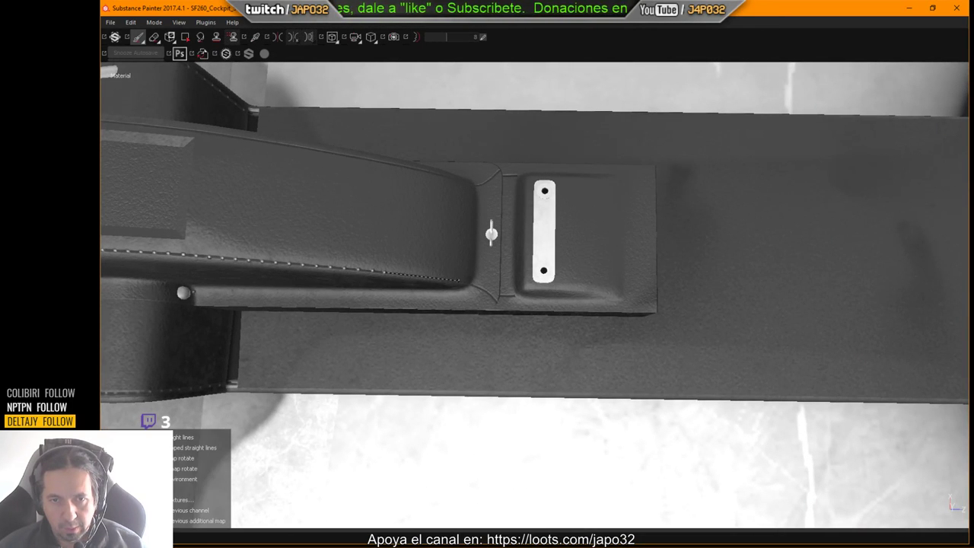
{"action": "left_click", "coordinate": [459, 280], "text": "shift"}
{"action": "scroll", "coordinate": [460, 280], "scroll_direction": "up", "scroll_amount": 5}
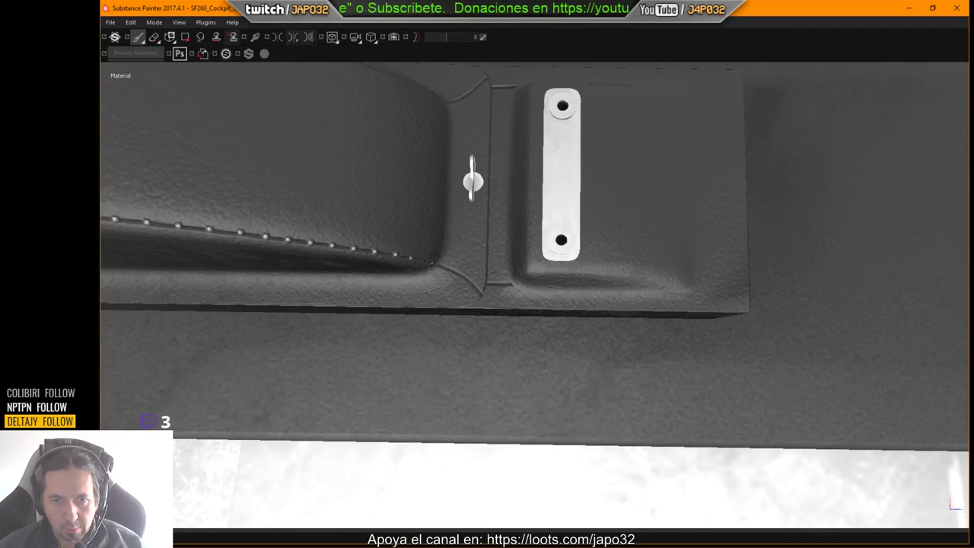
{"action": "left_click", "coordinate": [451, 267], "text": "shift"}
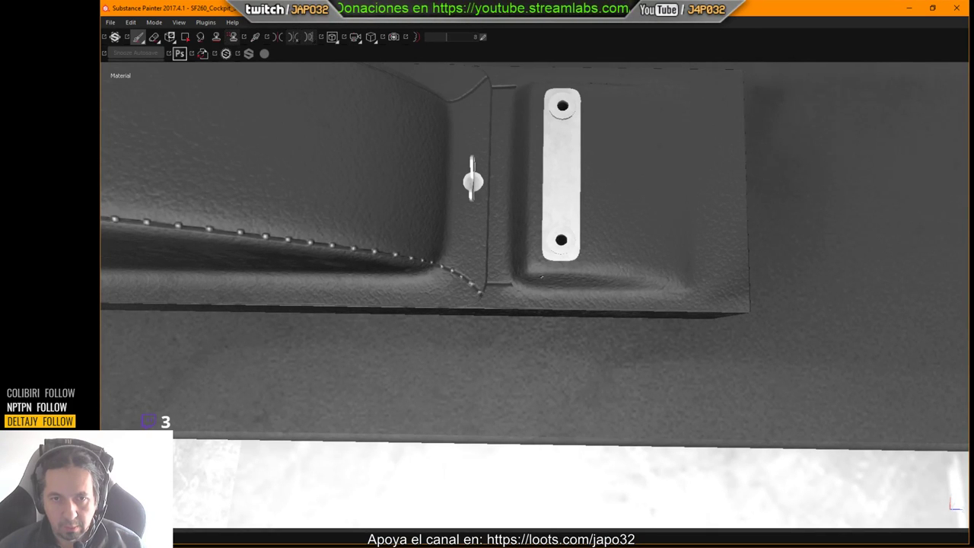
{"action": "scroll", "coordinate": [533, 285], "scroll_direction": "down", "scroll_amount": 4}
{"action": "middle_click_drag", "start_coordinate": [533, 285], "coordinate": [830, 302], "text": "alt"}
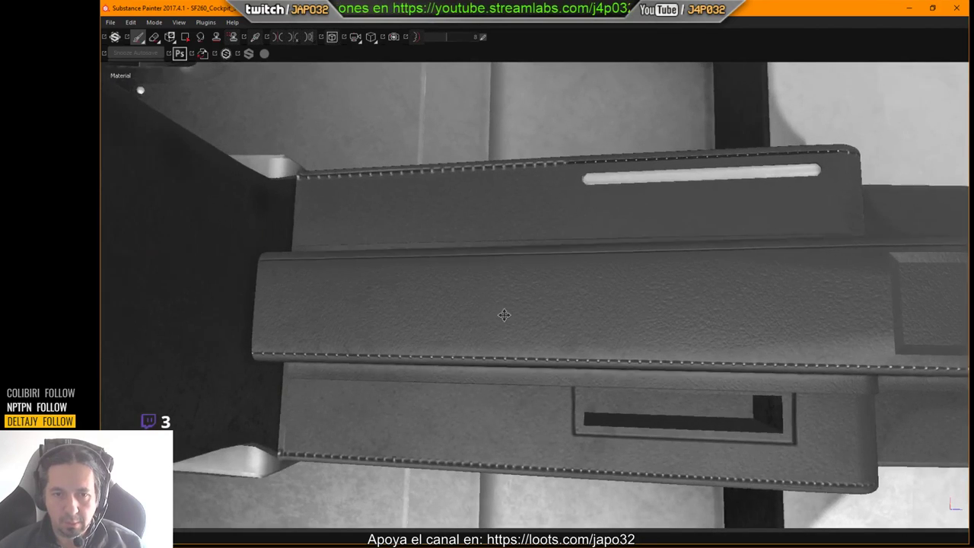
Paint a straight stitch row along the armrest's long edge opposite the slotted recess, continuing past the recessed rectangular pad.
{"action": "middle_click_drag", "start_coordinate": [504, 315], "coordinate": [510, 368], "text": "alt"}
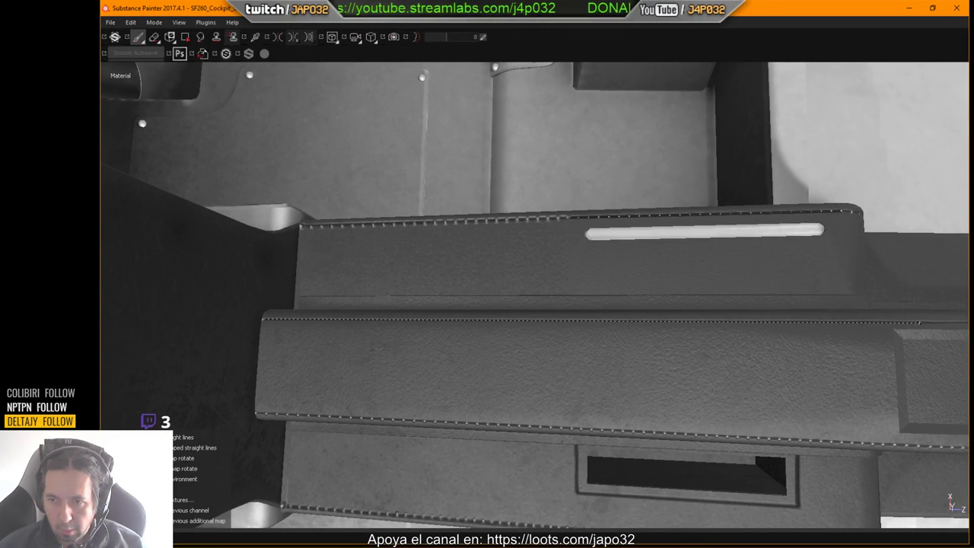
{"action": "left_click", "coordinate": [919, 322], "text": "shift"}
{"action": "middle_click_drag", "start_coordinate": [919, 322], "coordinate": [391, 313], "text": "alt"}
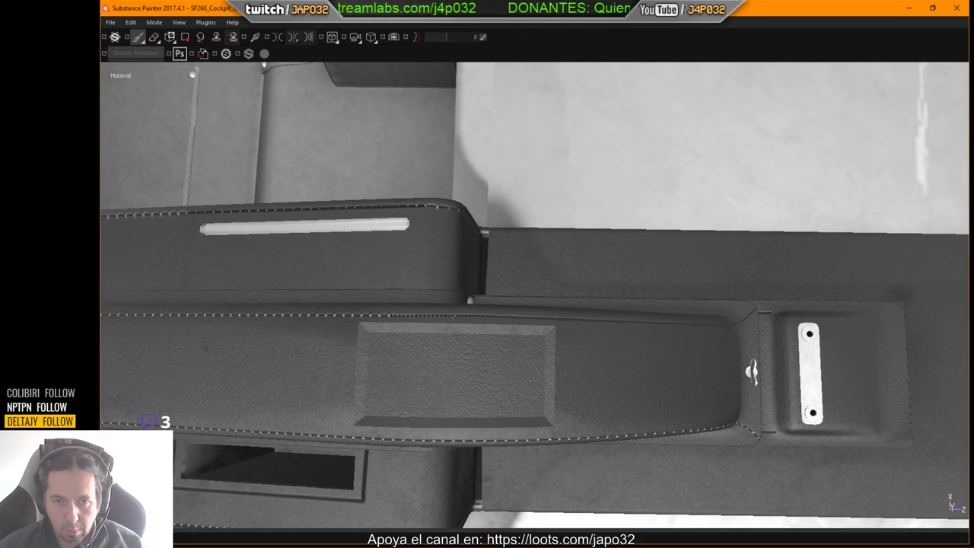
{"action": "key", "text": "shift"}
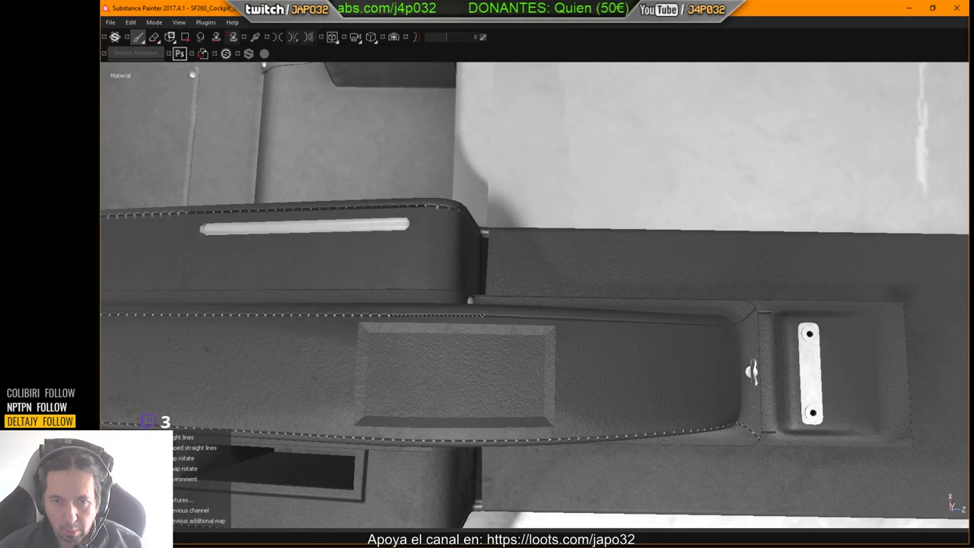
{"action": "left_click", "coordinate": [484, 315], "text": "shift"}
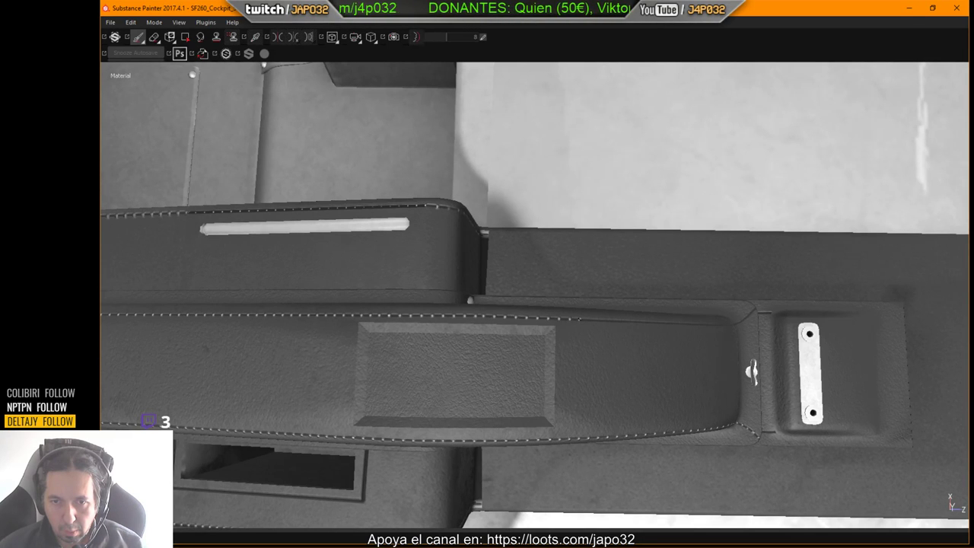
Extend that stitch row to the armrest's narrow end and along the short curved seam towards the metal plate's base.
{"action": "middle_click_drag", "start_coordinate": [698, 325], "coordinate": [381, 317], "text": "alt"}
{"action": "scroll", "coordinate": [383, 320], "scroll_direction": "up", "scroll_amount": 2}
{"action": "scroll", "coordinate": [474, 381], "scroll_direction": "up", "scroll_amount": 2}
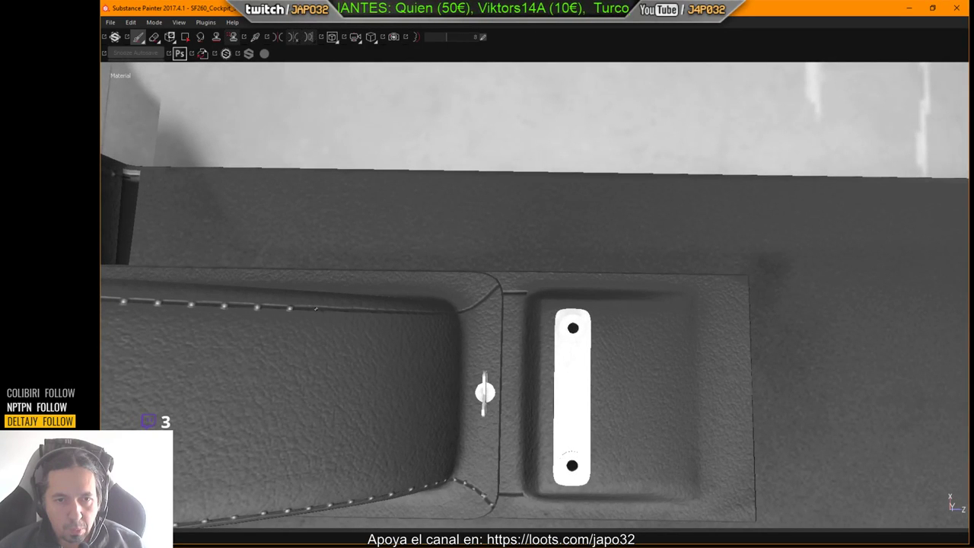
{"action": "key", "text": "shift"}
{"action": "left_click", "coordinate": [455, 312], "text": "shift"}
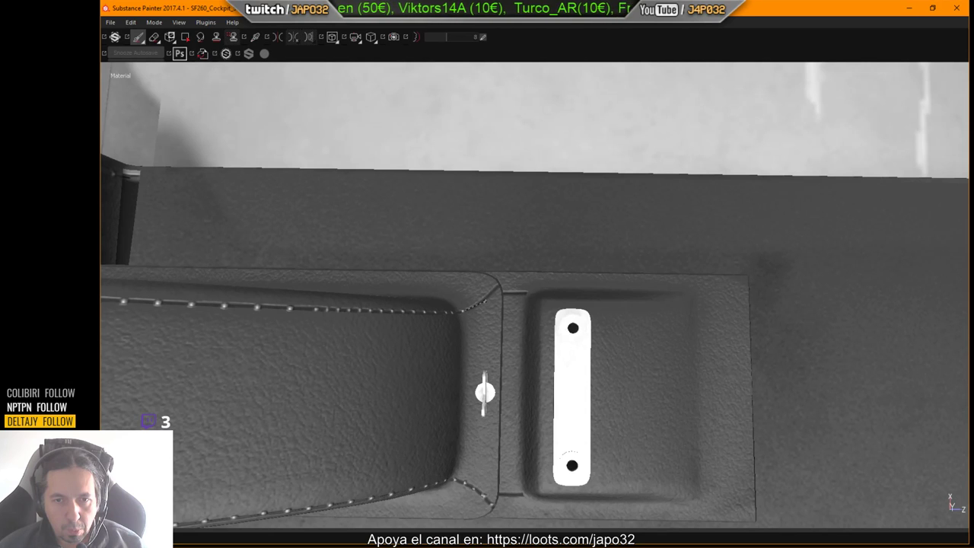
{"action": "left_click", "coordinate": [489, 292], "text": "shift"}
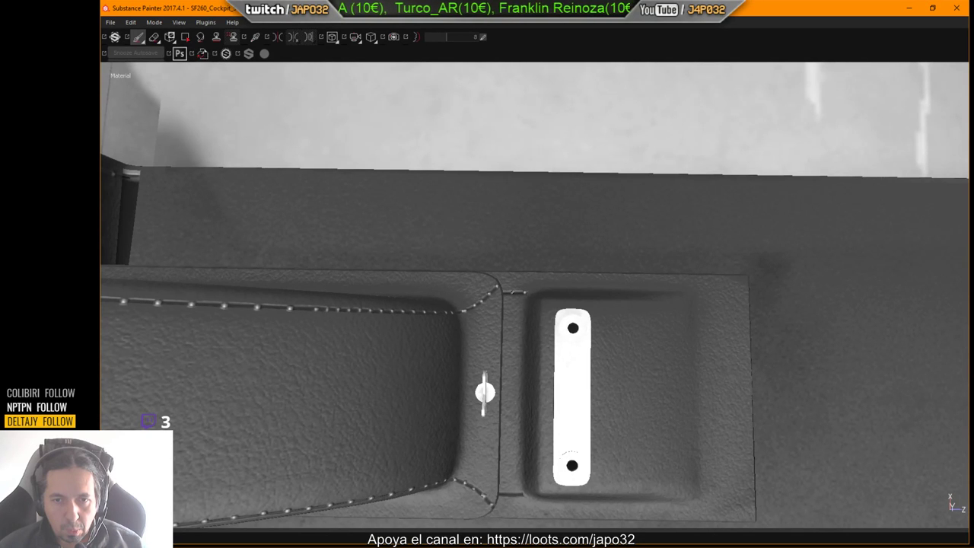
Show Fill layer 3 to hide the armrest lid, and split the viewport into side-by-side 3D and UV views.
{"action": "middle_click_drag", "start_coordinate": [519, 379], "coordinate": [522, 284], "text": "alt"}
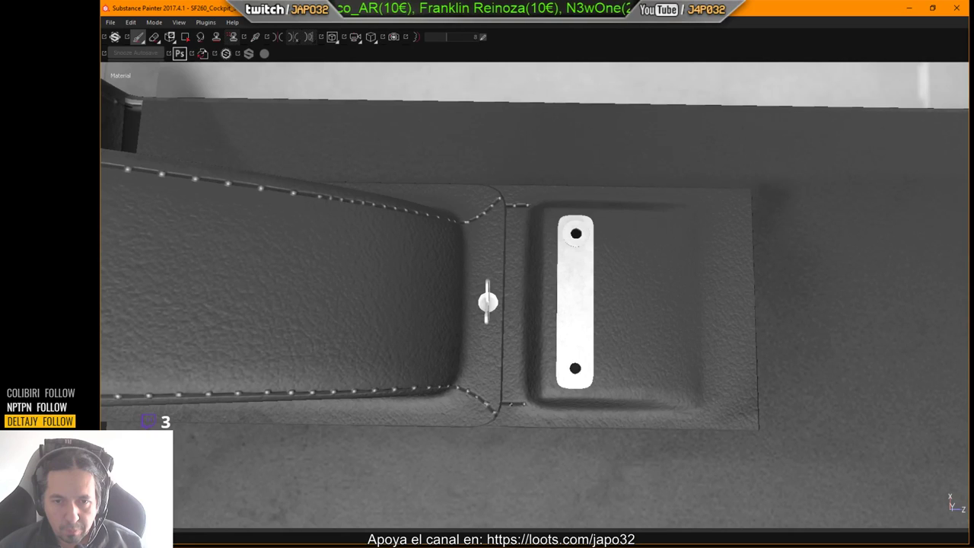
{"action": "right_click_drag", "start_coordinate": [565, 376], "coordinate": [405, 334], "text": "alt"}
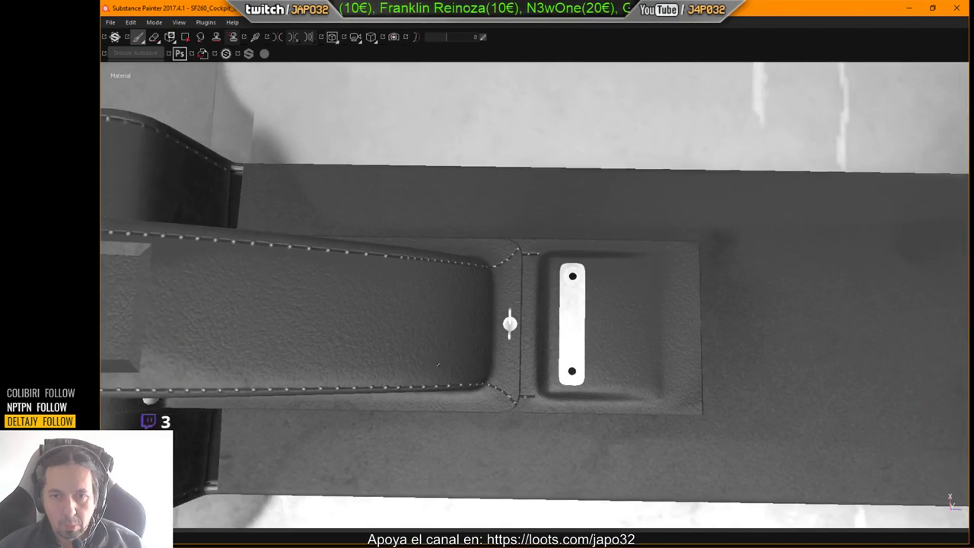
{"action": "middle_click_drag", "start_coordinate": [405, 334], "coordinate": [498, 312], "text": "alt"}
{"action": "key", "text": "Tab"}
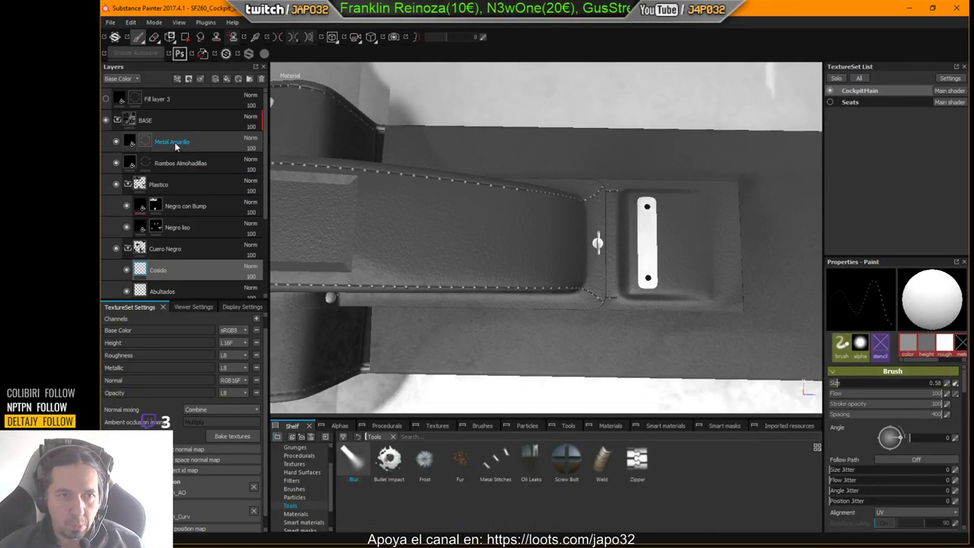
{"action": "left_click", "coordinate": [107, 99]}
{"action": "right_click_drag", "start_coordinate": [494, 253], "coordinate": [859, 264], "text": "alt"}
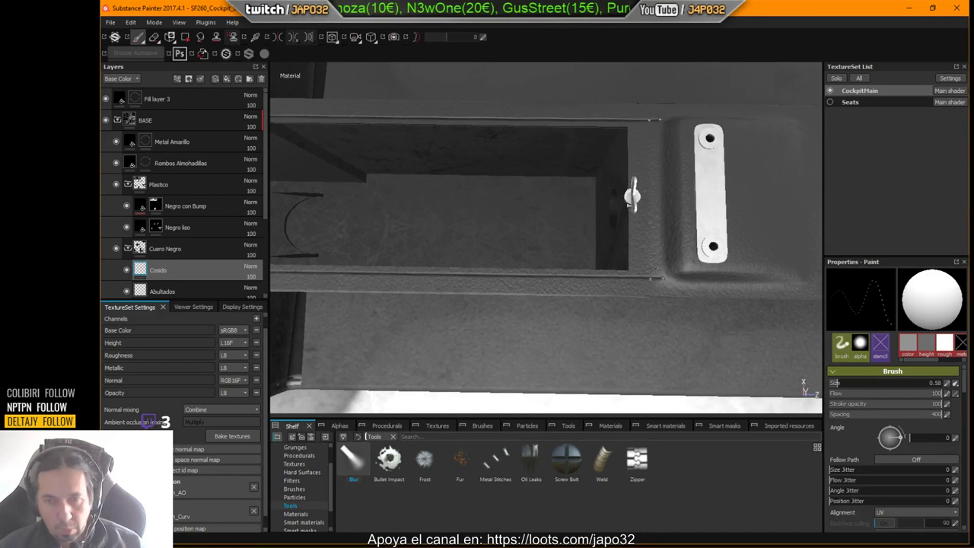
{"action": "key", "text": "F1"}
Find the console opening's seams in the UV view and set the brush to size 0.1 and stroke opacity 43.
{"action": "right_click_drag", "start_coordinate": [704, 268], "coordinate": [655, 296], "text": "alt"}
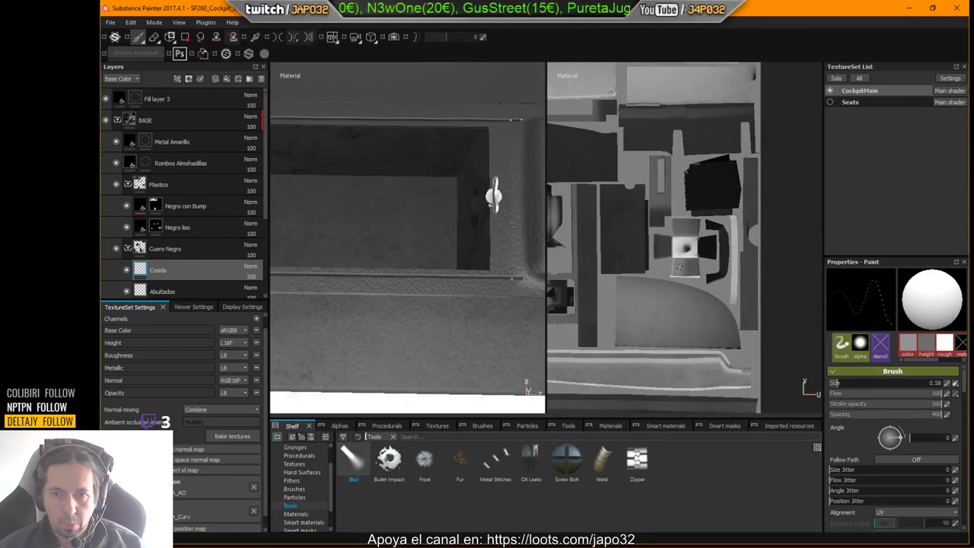
{"action": "middle_click_drag", "start_coordinate": [624, 296], "coordinate": [715, 243], "text": "alt"}
{"action": "mouse_move", "coordinate": [669, 259]}
{"action": "right_mouse_down", "text": "alt"}
{"action": "mouse_move", "coordinate": [706, 240]}
{"action": "mouse_move", "coordinate": [750, 241]}
{"action": "right_mouse_up", "text": "alt"}
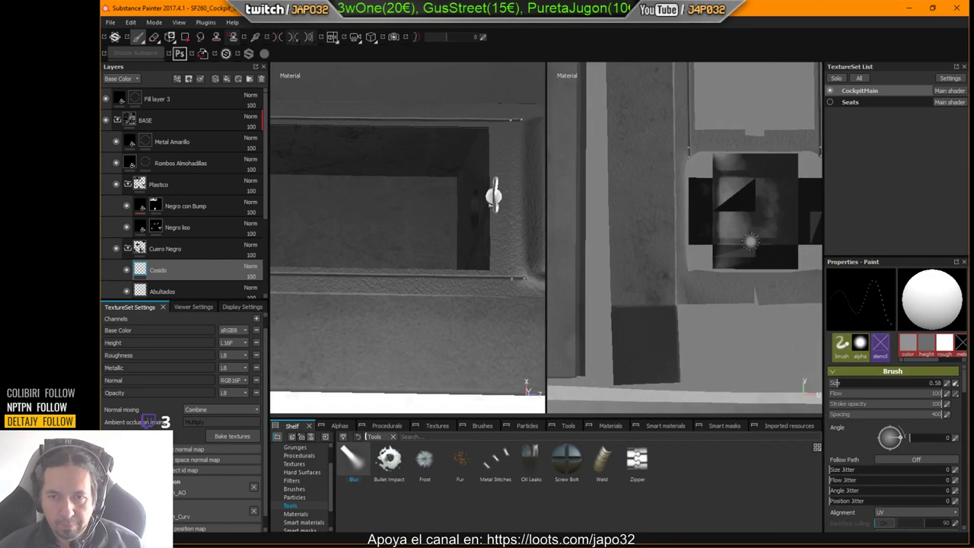
{"action": "middle_click_drag", "start_coordinate": [659, 187], "coordinate": [622, 276], "text": "alt"}
{"action": "right_click_drag", "start_coordinate": [622, 276], "coordinate": [793, 235], "text": "alt"}
{"action": "middle_click_drag", "start_coordinate": [658, 248], "coordinate": [632, 300], "text": "alt"}
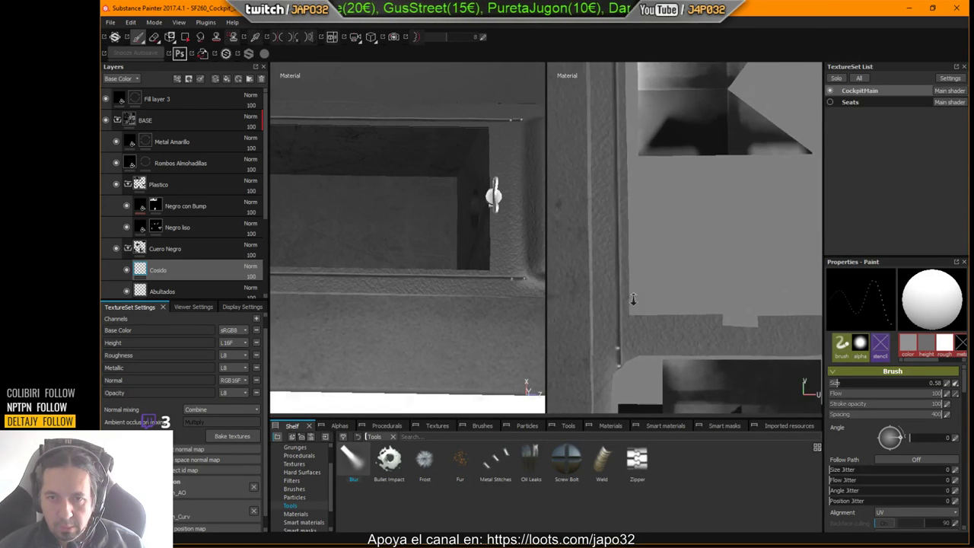
{"action": "right_click_drag", "start_coordinate": [633, 300], "coordinate": [578, 304], "text": "alt"}
{"action": "middle_click_drag", "start_coordinate": [675, 287], "coordinate": [650, 321], "text": "alt"}
{"action": "right_click_drag", "start_coordinate": [650, 322], "coordinate": [578, 315], "text": "alt"}
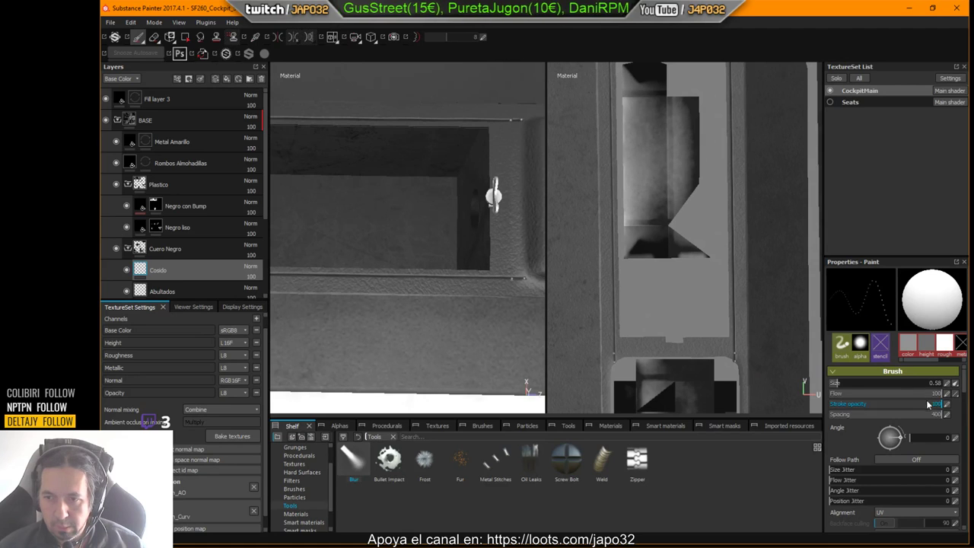
{"action": "left_click_drag", "start_coordinate": [965, 385], "coordinate": [965, 404]}
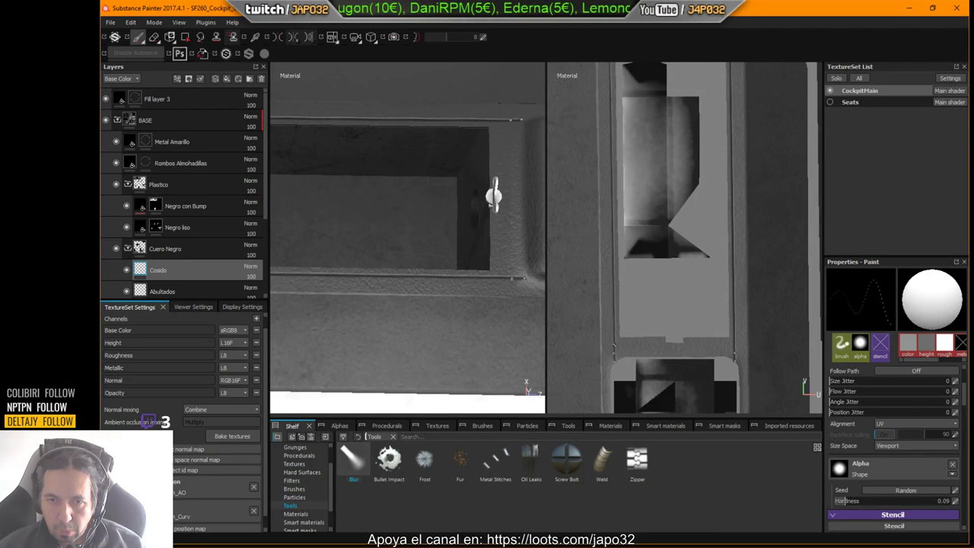
{"action": "left_click", "coordinate": [608, 108], "text": "shift"}
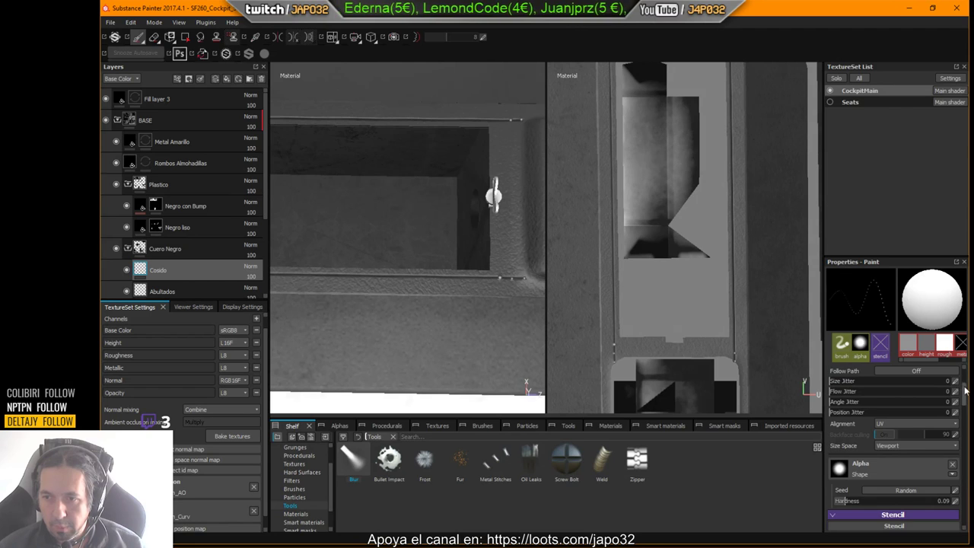
{"action": "scroll", "coordinate": [967, 378], "scroll_direction": "up", "scroll_amount": 3}
{"action": "left_click", "coordinate": [877, 404]}
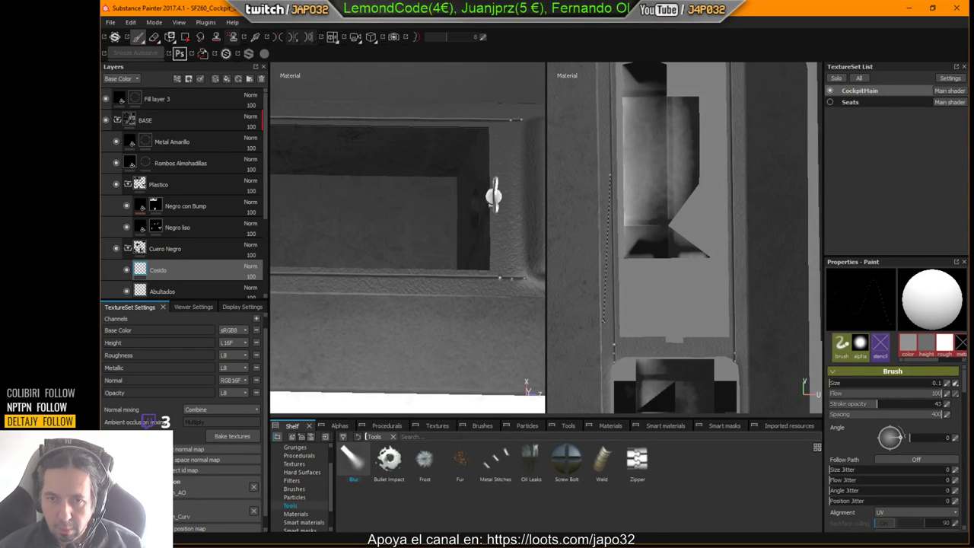
Try a partial straight stitch row along one long seam of the console opening in the UV view, and undo it.
{"action": "key", "text": "shift"}
{"action": "left_click", "coordinate": [615, 310], "text": "shift"}
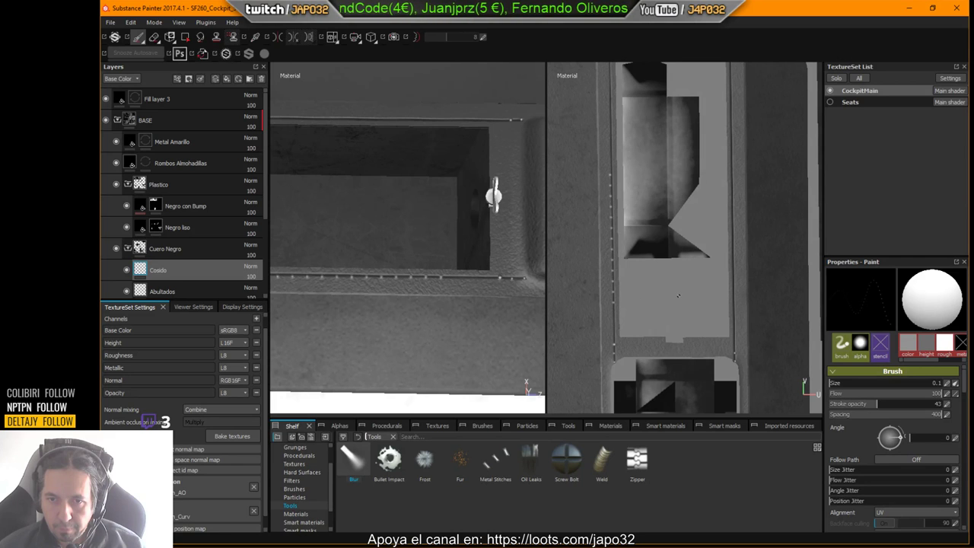
{"action": "key", "text": "ctrl+z"}
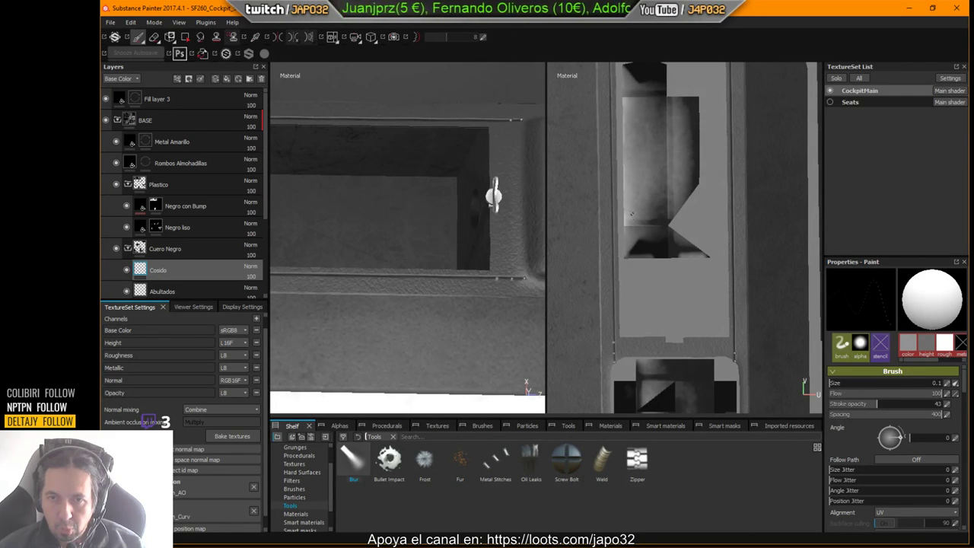
Paint full-length straight stitch rows along both long seams of the console opening in the UV view.
{"action": "middle_click_drag", "start_coordinate": [631, 215], "coordinate": [624, 265]}
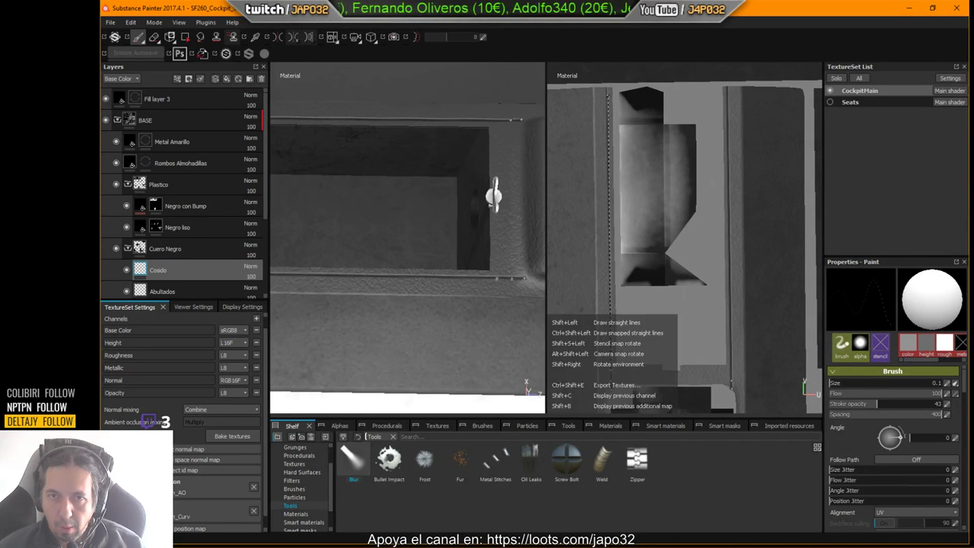
{"action": "left_click", "coordinate": [607, 90], "text": "shift"}
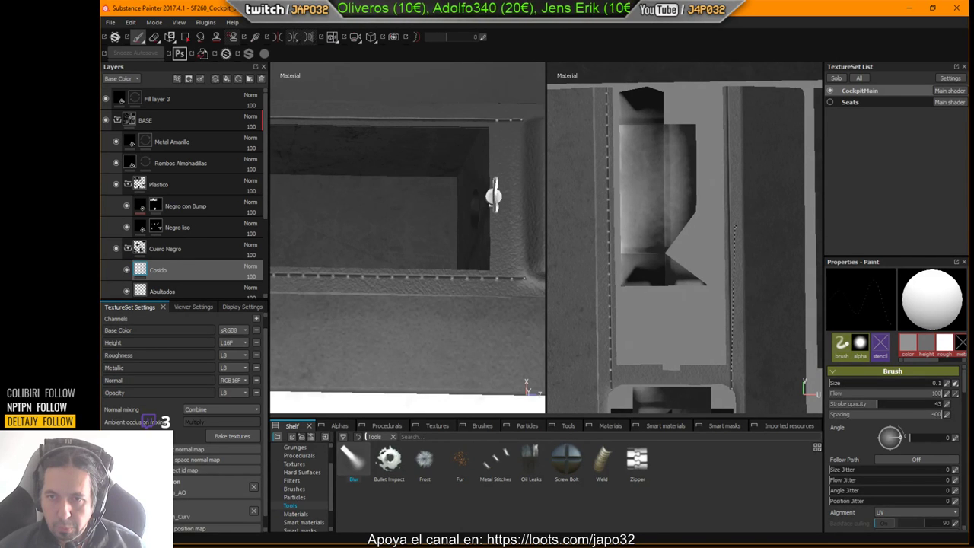
{"action": "left_click", "coordinate": [728, 89], "text": "shift"}
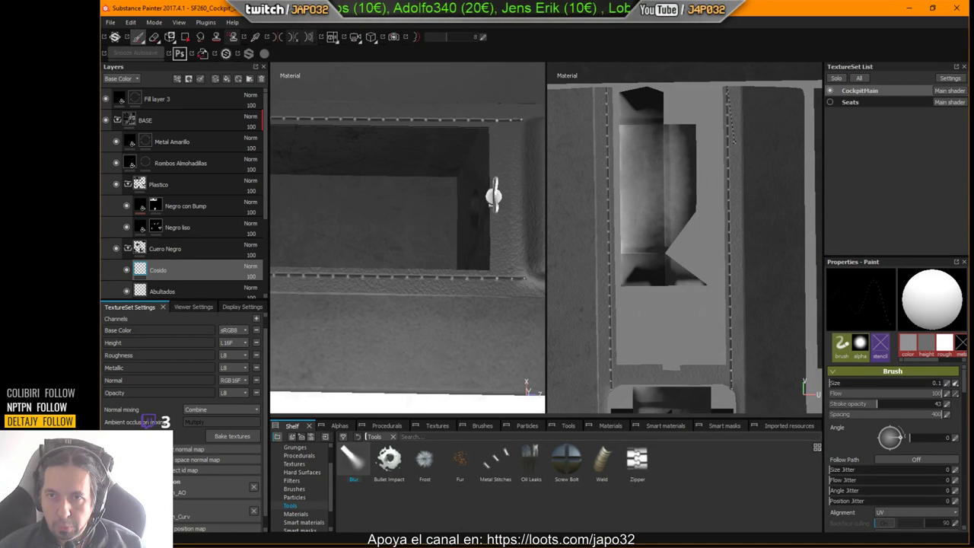
Examine the stitch rows around the console opening and along the console as far as the slotted recess.
{"action": "scroll", "coordinate": [732, 247], "scroll_direction": "down", "scroll_amount": 3}
{"action": "middle_click_drag", "start_coordinate": [413, 232], "coordinate": [446, 239], "text": "alt"}
{"action": "scroll", "coordinate": [411, 267], "scroll_direction": "down", "scroll_amount": 4}
{"action": "left_click_drag", "start_coordinate": [446, 240], "coordinate": [419, 227], "text": "alt"}
{"action": "middle_click_drag", "start_coordinate": [413, 240], "coordinate": [320, 250], "text": "alt"}
{"action": "left_click_drag", "start_coordinate": [413, 241], "coordinate": [389, 281], "text": "alt"}
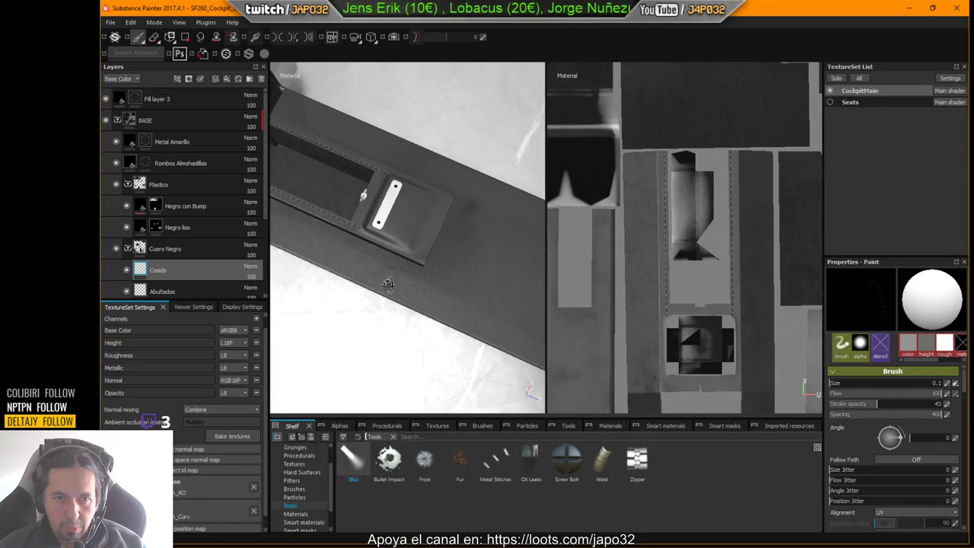
{"action": "middle_click_drag", "start_coordinate": [389, 280], "coordinate": [511, 347], "text": "alt"}
{"action": "left_click_drag", "start_coordinate": [411, 270], "coordinate": [445, 280], "text": "alt"}
{"action": "middle_click_drag", "start_coordinate": [445, 280], "coordinate": [474, 291], "text": "alt"}
{"action": "left_click_drag", "start_coordinate": [473, 291], "coordinate": [533, 297], "text": "alt"}
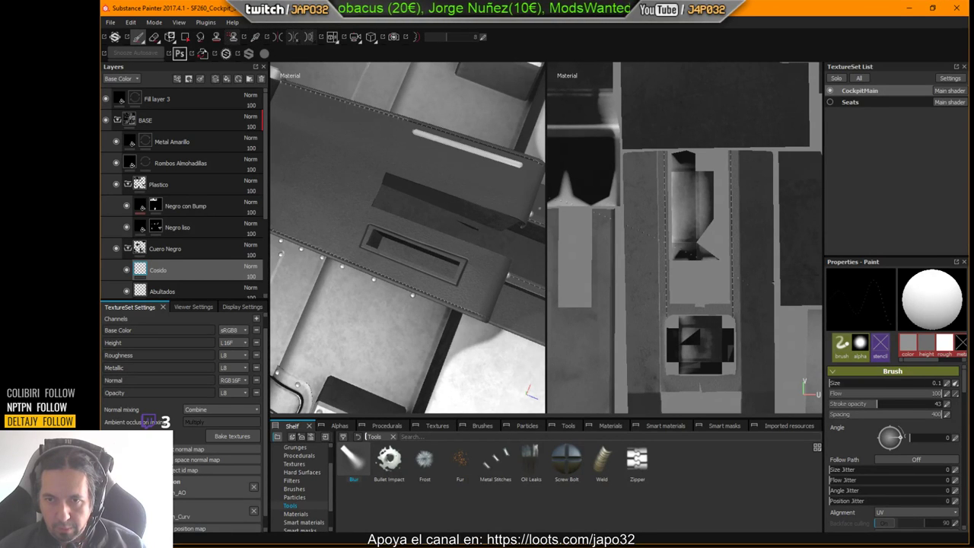
Undo the stray dab, try a straight stitch row along one long side of the slotted recess's frame in the UV view, and undo it.
{"action": "key", "text": "ctrl+z"}
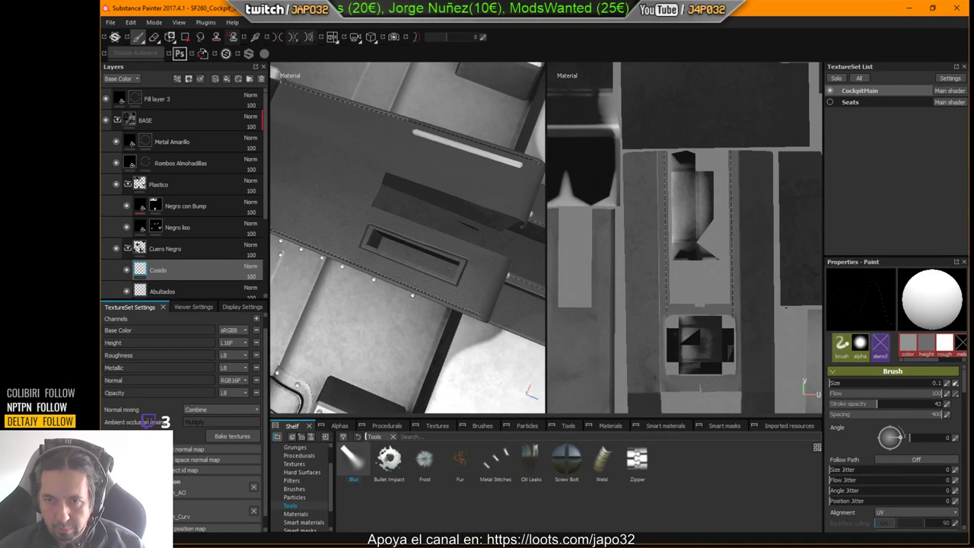
{"action": "middle_click_drag", "start_coordinate": [786, 307], "coordinate": [576, 248], "text": "alt"}
{"action": "middle_click_drag", "start_coordinate": [662, 149], "coordinate": [624, 301], "text": "alt"}
{"action": "scroll", "coordinate": [623, 228], "scroll_direction": "up", "scroll_amount": 5}
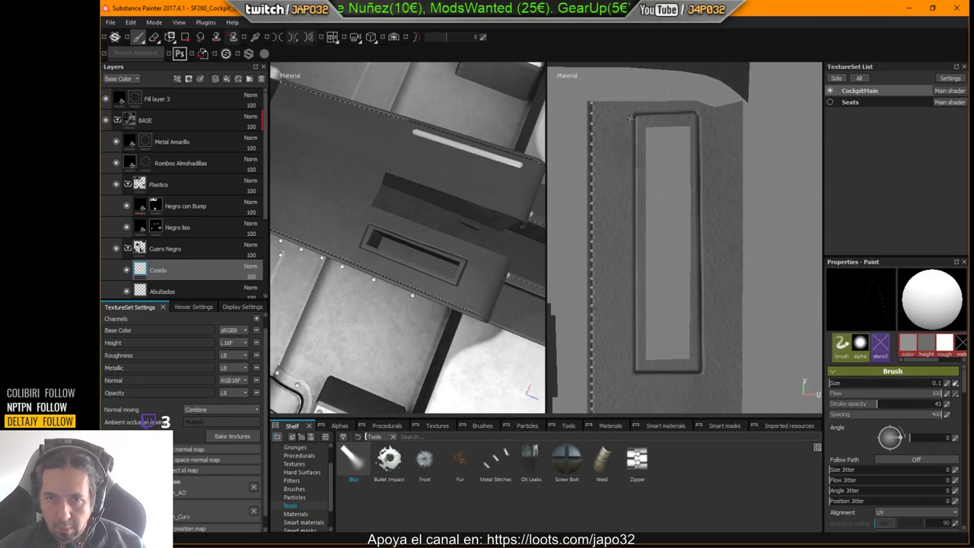
{"action": "left_click", "coordinate": [636, 302], "text": "shift"}
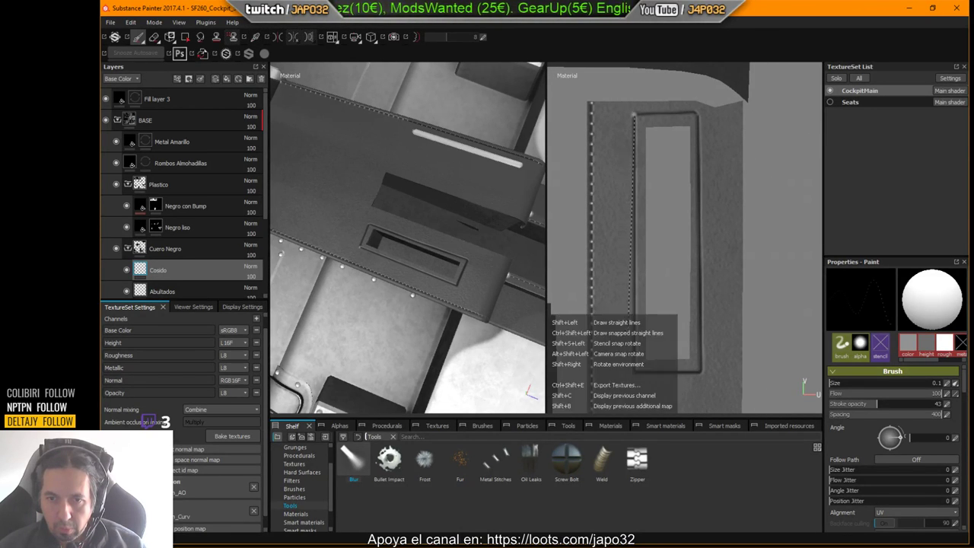
{"action": "left_click", "coordinate": [633, 372], "text": "shift"}
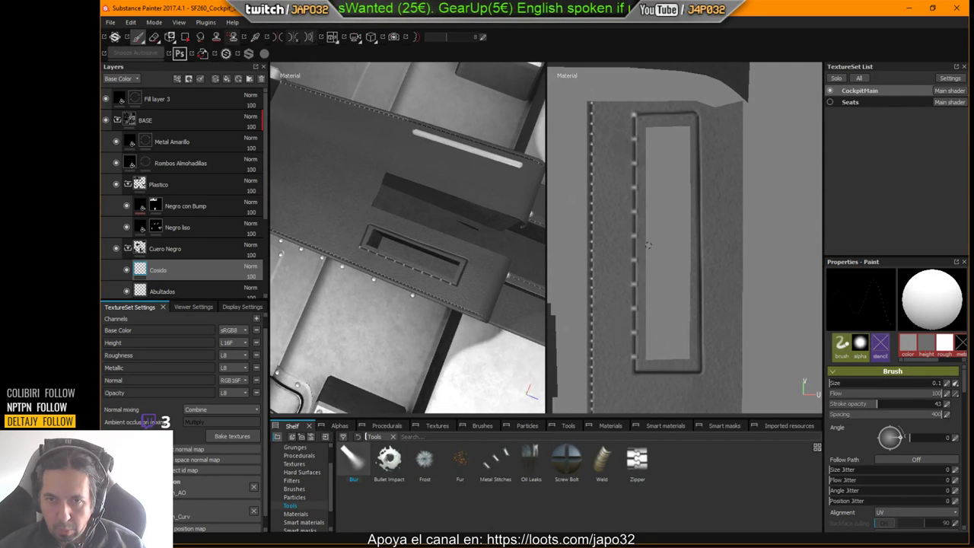
{"action": "key", "text": "ctrl+z"}
{"action": "key", "text": "ctrl+z"}
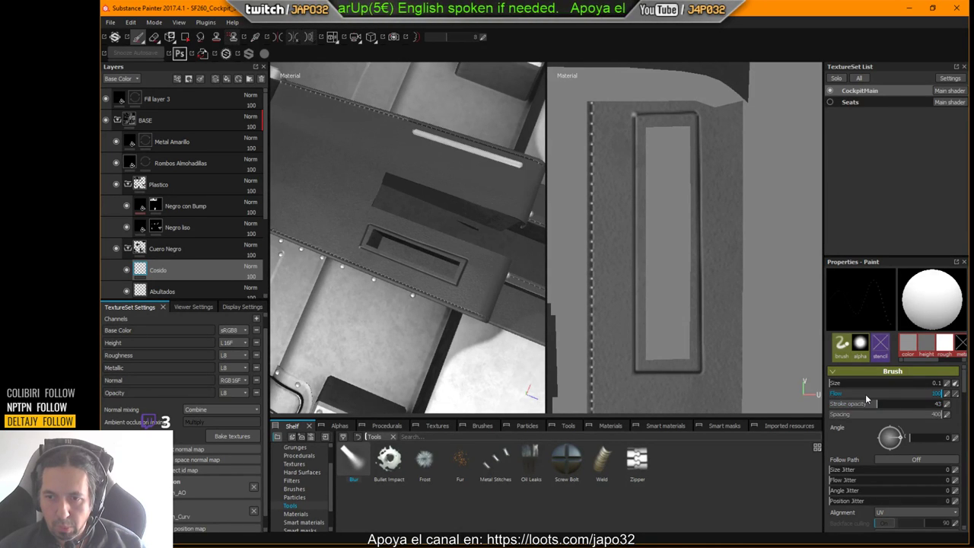
Set the brush flow to 16 and paint straight stitch rows along one long and one short side of the recess frame.
{"action": "left_click_drag", "start_coordinate": [865, 394], "coordinate": [847, 392]}
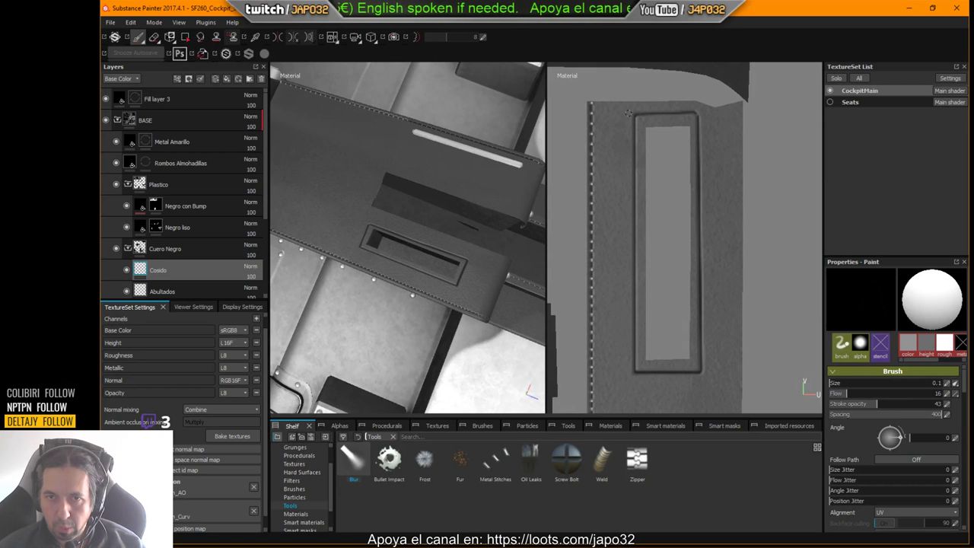
{"action": "left_click", "coordinate": [639, 368], "text": "shift"}
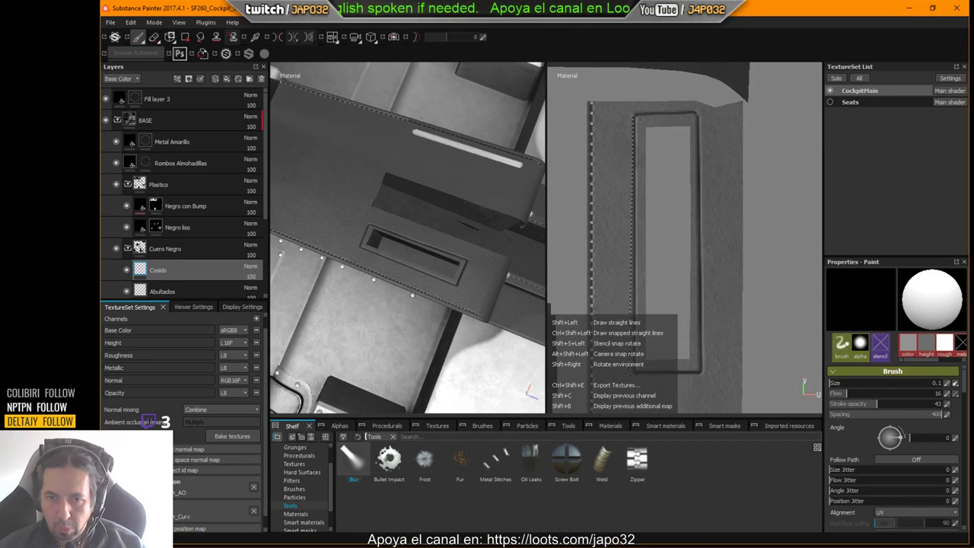
{"action": "left_click", "coordinate": [700, 371], "text": "shift"}
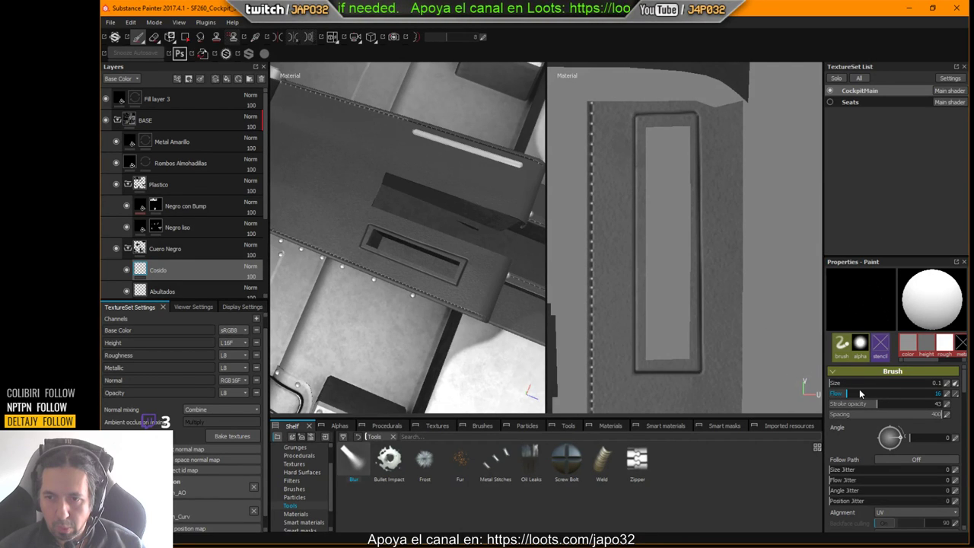
Try a straight stitch row along one long side of the recess frame with the brush flow at 54, and undo it.
{"action": "left_click_drag", "start_coordinate": [861, 393], "coordinate": [889, 398]}
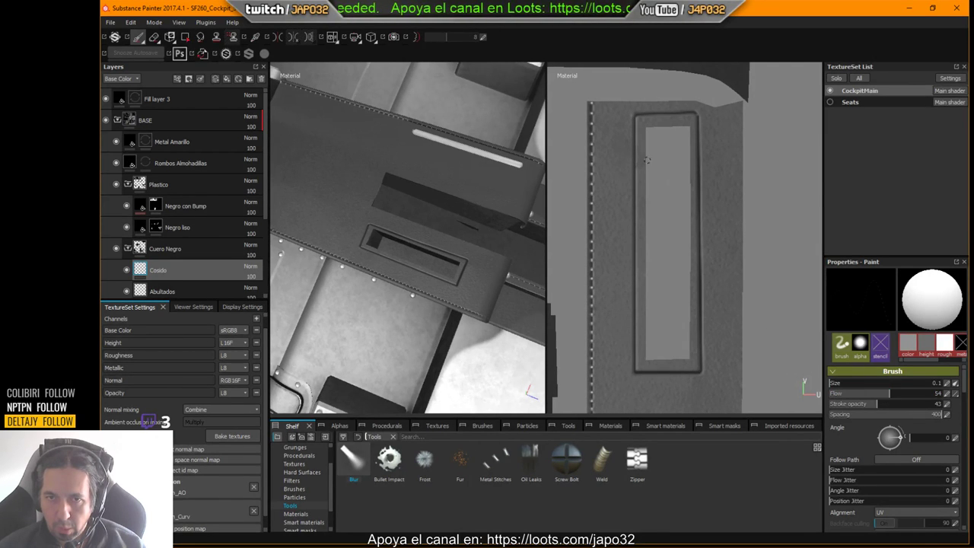
{"action": "left_click", "coordinate": [696, 116]}
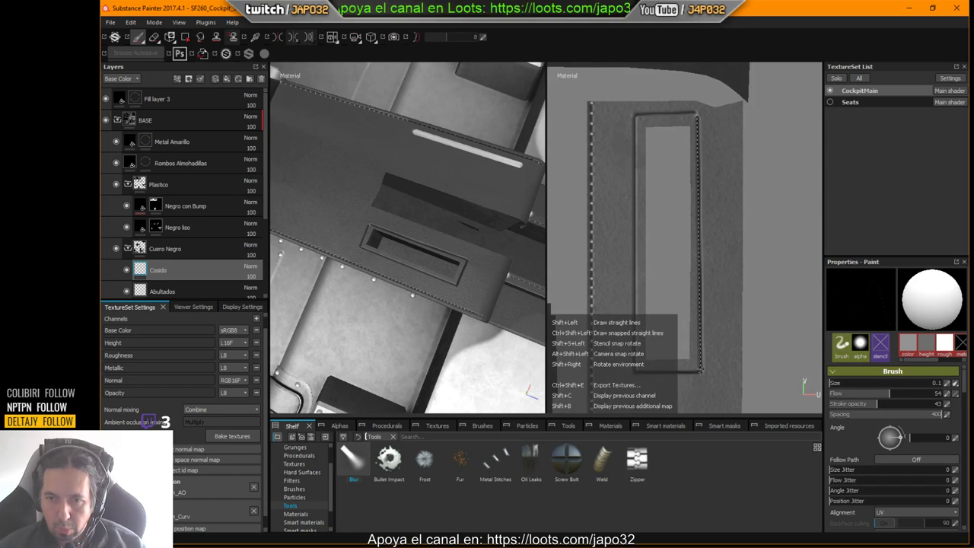
{"action": "left_click", "coordinate": [701, 369], "text": "shift"}
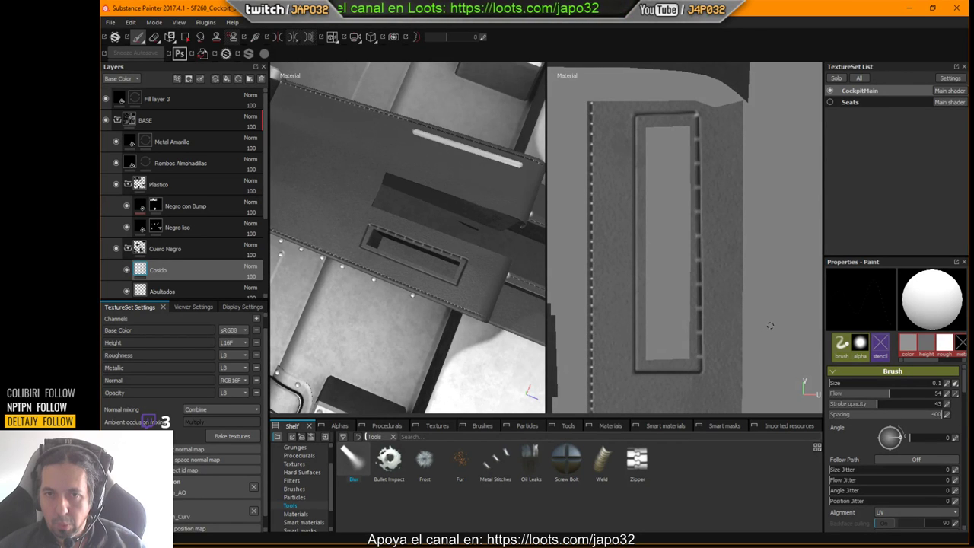
{"action": "key", "text": "ctrl+z"}
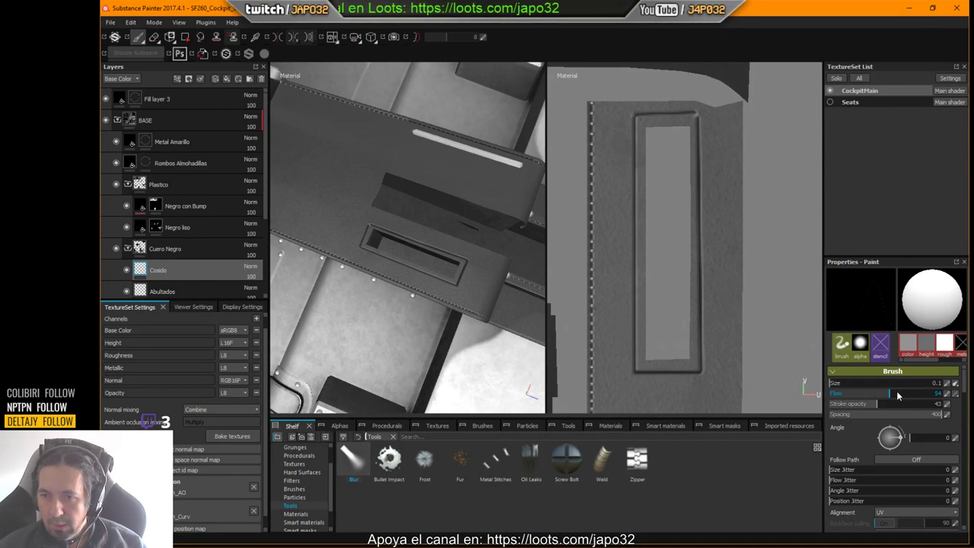
Set the brush flow to 100 and paint straight stitch rows along the sides of the recess frame in the UV view.
{"action": "left_click_drag", "start_coordinate": [897, 395], "coordinate": [963, 399]}
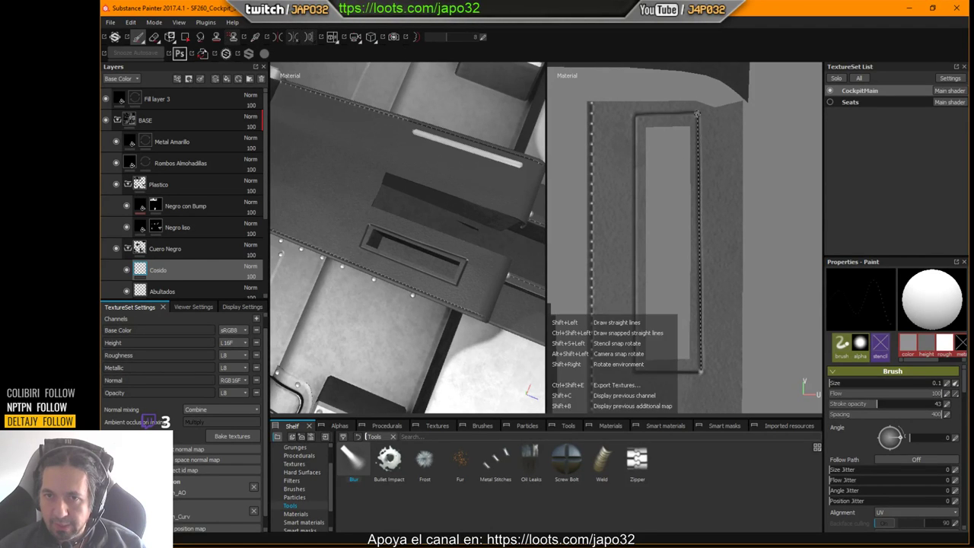
{"action": "left_click", "coordinate": [697, 114], "text": "shift"}
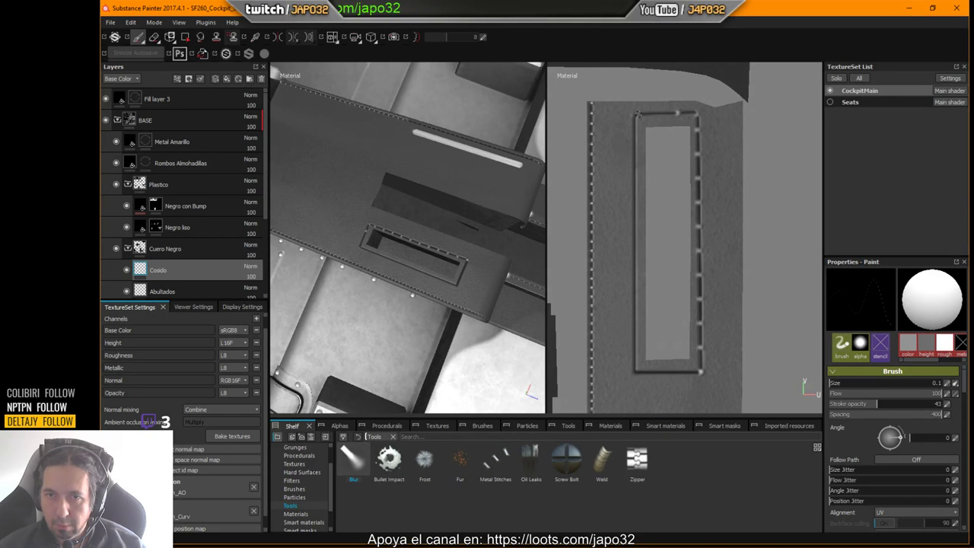
{"action": "left_click", "coordinate": [635, 114], "text": "shift"}
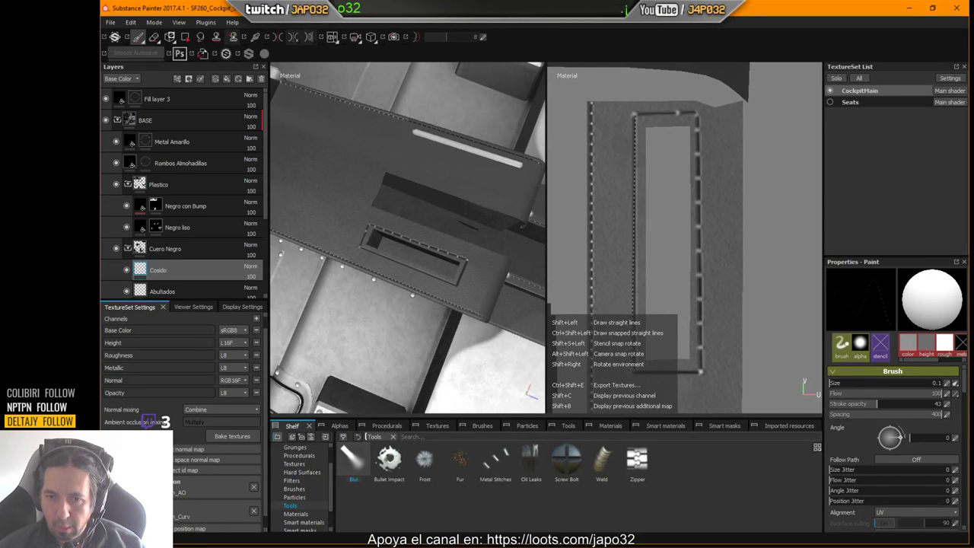
{"action": "left_click", "coordinate": [640, 370], "text": "shift"}
{"action": "key", "text": "ctrl+z"}
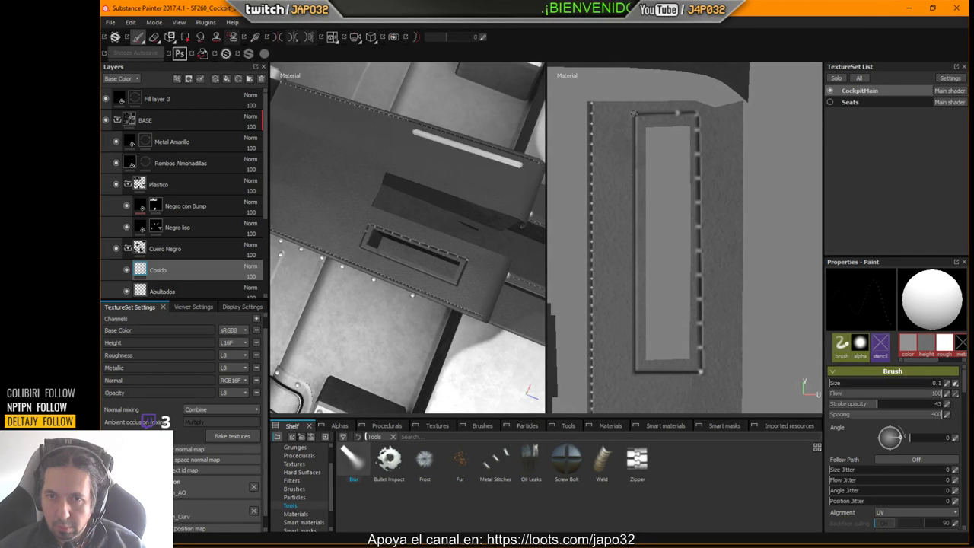
{"action": "left_click", "coordinate": [634, 113]}
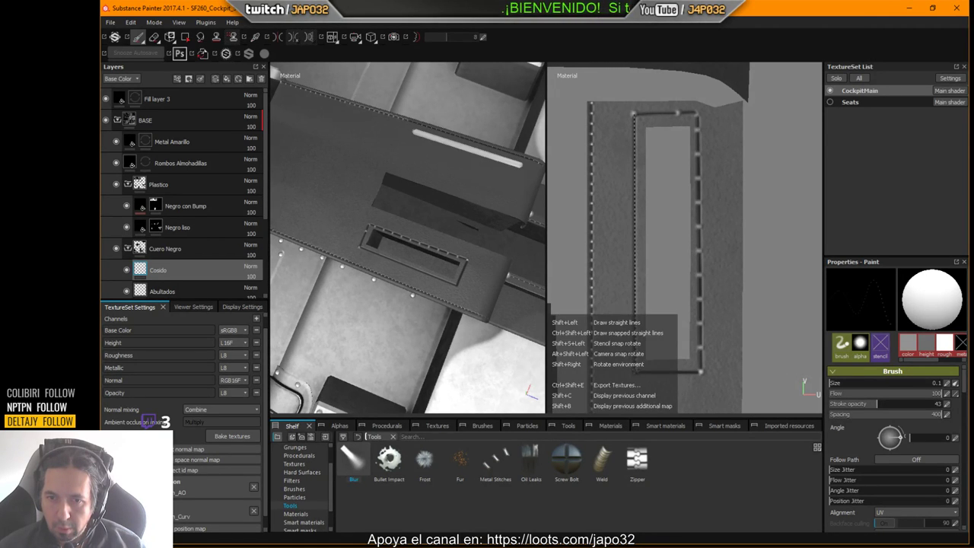
{"action": "left_click", "coordinate": [636, 371], "text": "shift"}
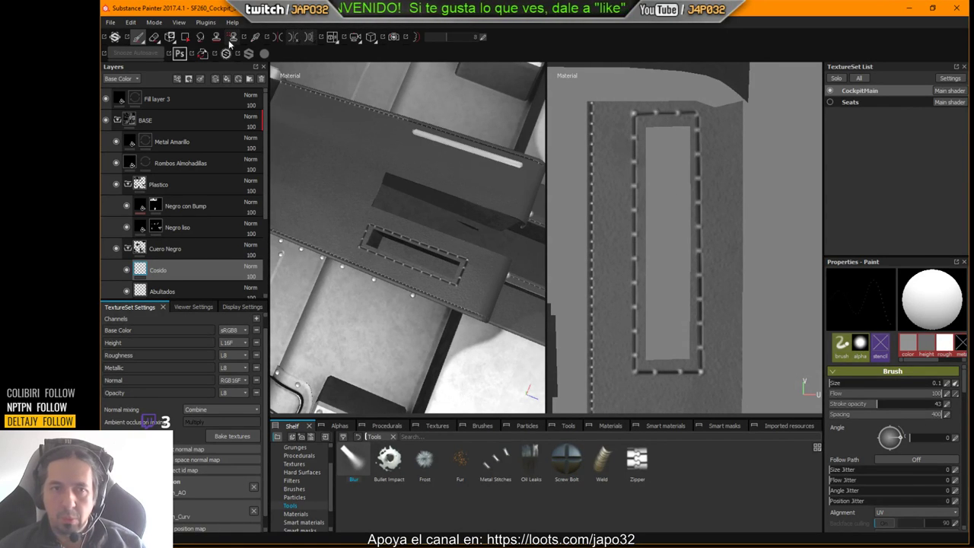
Fill the gaps in the stitch rows around the recess frame with extra paint-brush stitches in the UV view.
{"action": "left_click", "coordinate": [154, 36]}
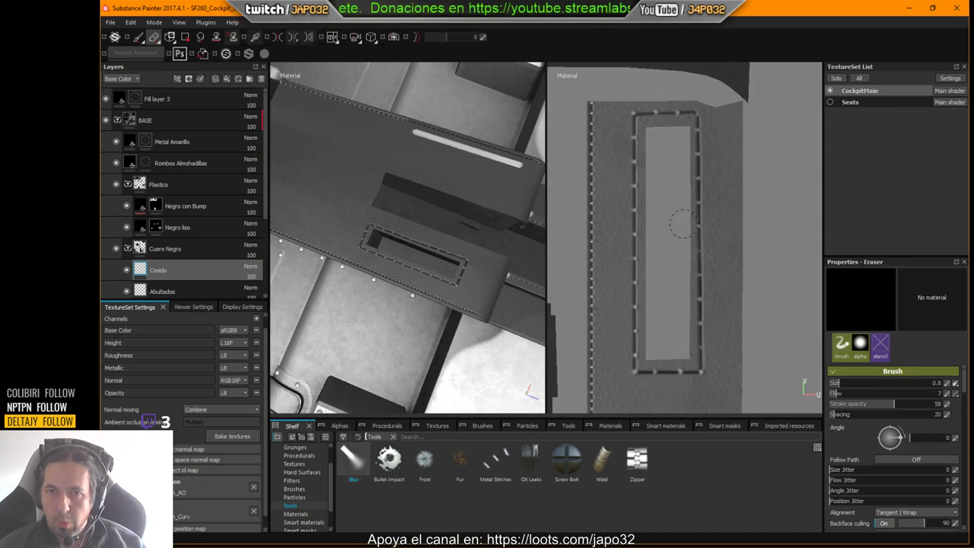
{"action": "scroll", "coordinate": [683, 223], "scroll_direction": "down", "scroll_amount": 4}
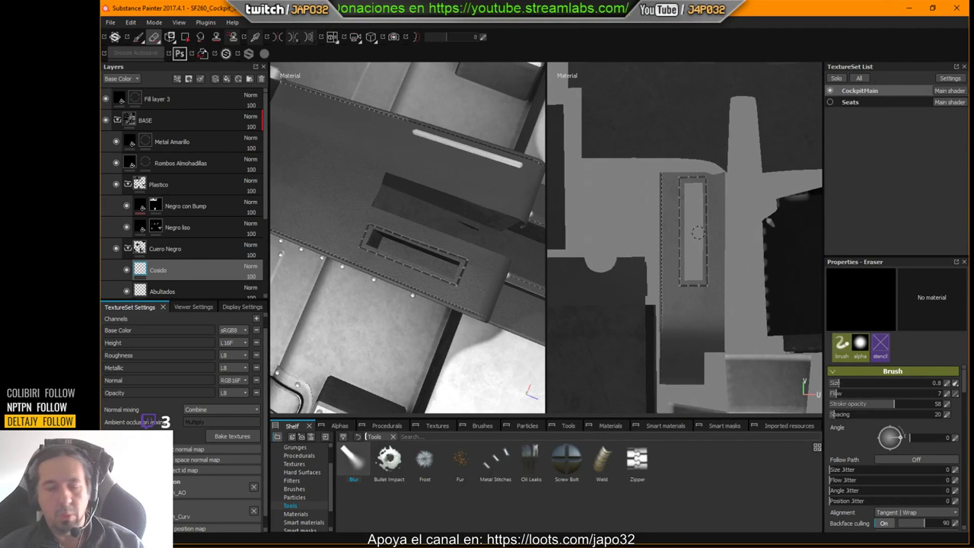
{"action": "key", "text": "F2"}
{"action": "left_click_drag", "start_coordinate": [594, 226], "coordinate": [616, 183], "text": "alt"}
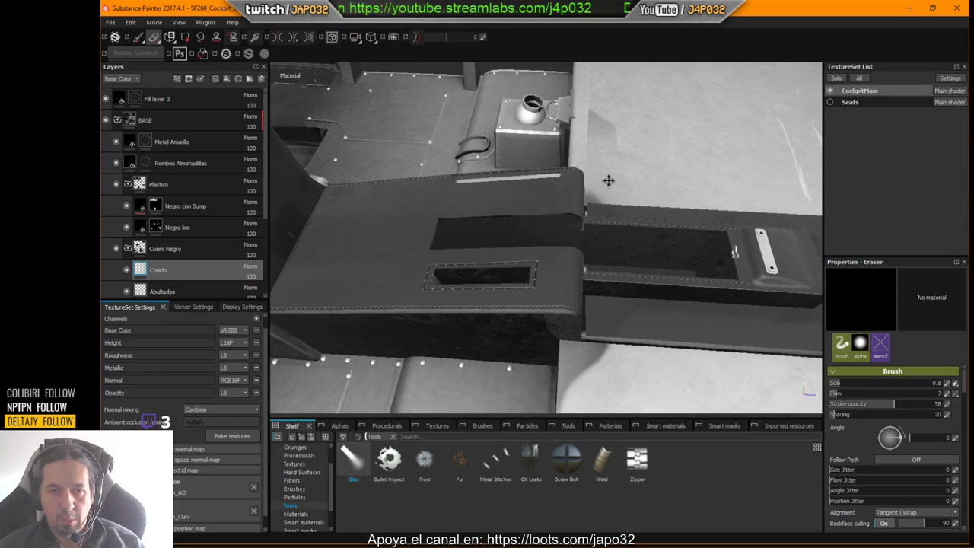
{"action": "mouse_move", "coordinate": [608, 180]}
{"action": "right_mouse_down", "text": "alt"}
{"action": "mouse_move", "coordinate": [580, 241]}
{"action": "mouse_move", "coordinate": [804, 206]}
{"action": "right_mouse_up", "text": "alt"}
{"action": "key", "text": "F3"}
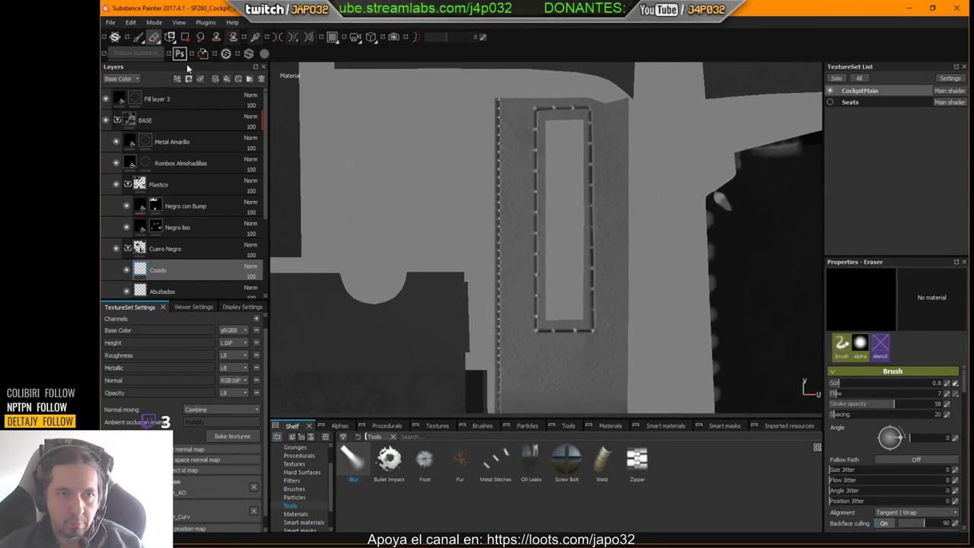
{"action": "left_click", "coordinate": [138, 38]}
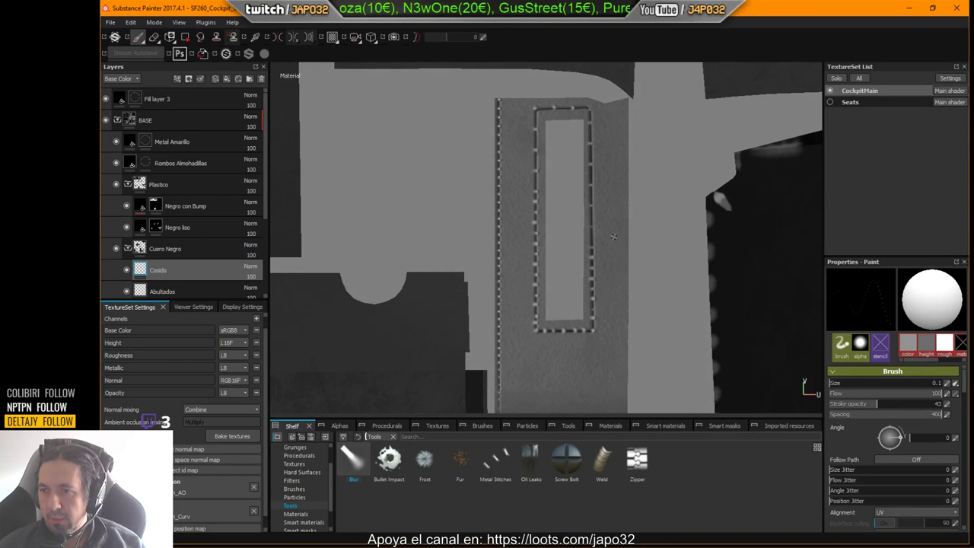
{"action": "scroll", "coordinate": [613, 237], "scroll_direction": "up", "scroll_amount": 3}
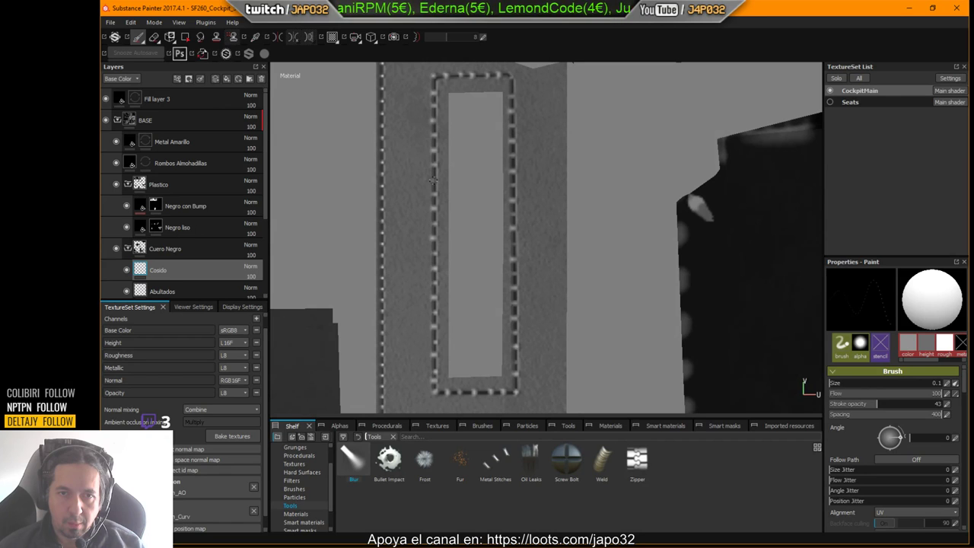
{"action": "scroll", "coordinate": [567, 200], "scroll_direction": "down", "scroll_amount": 3}
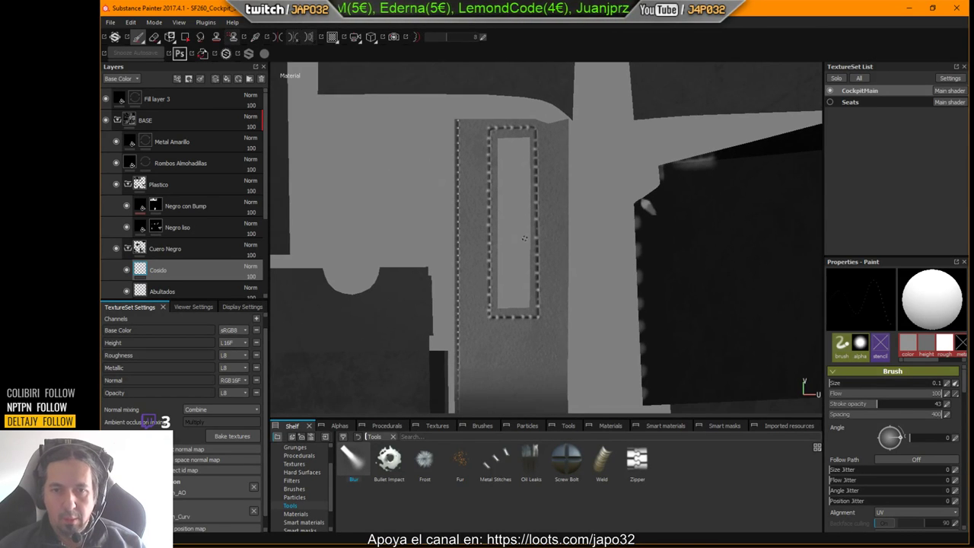
Set the eraser size to 0.26 and lightly erase along the stitch rows on the long and short sides of the recess frame.
{"action": "left_click", "coordinate": [155, 38]}
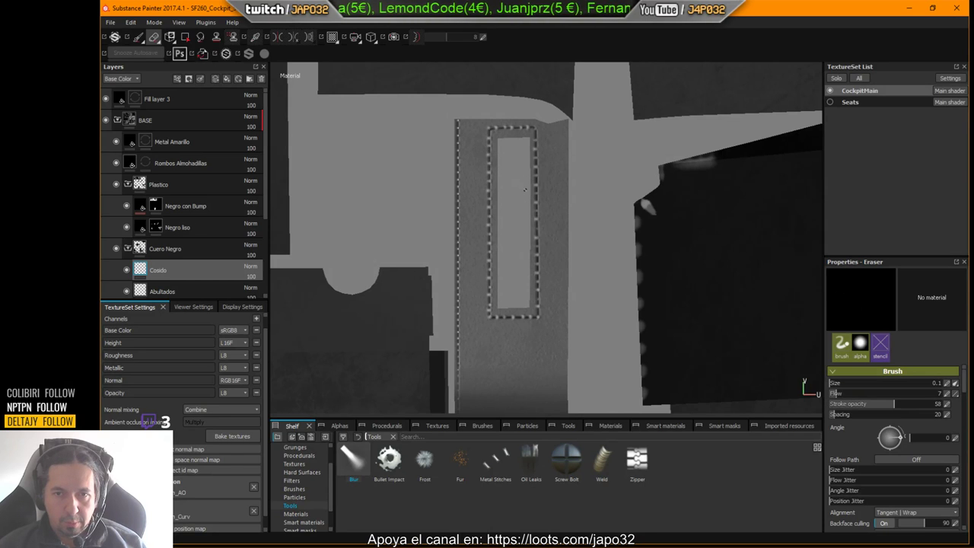
{"action": "right_click_drag", "start_coordinate": [524, 190], "coordinate": [539, 189], "text": "ctrl"}
{"action": "scroll", "coordinate": [525, 190], "scroll_direction": "up", "scroll_amount": 5}
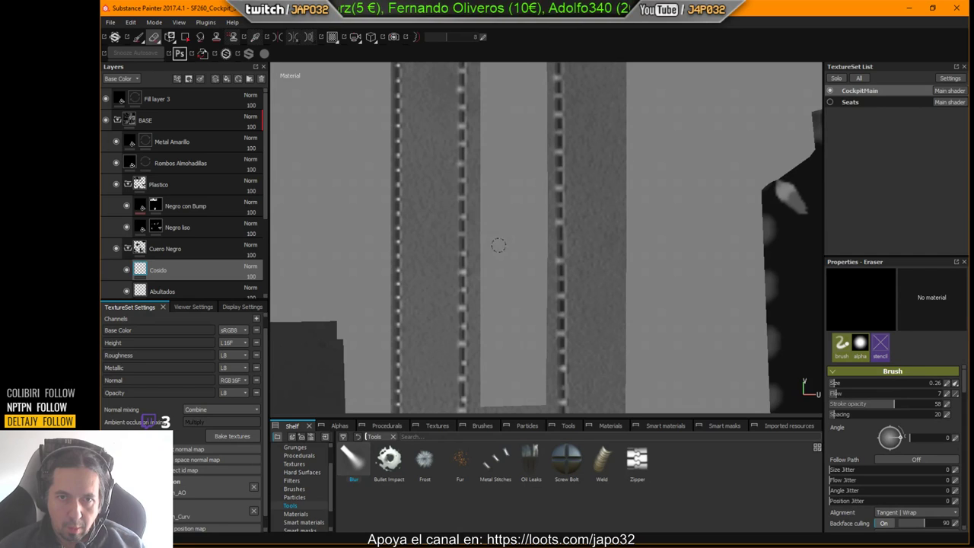
{"action": "middle_click_drag", "start_coordinate": [498, 245], "coordinate": [501, 121], "text": "alt"}
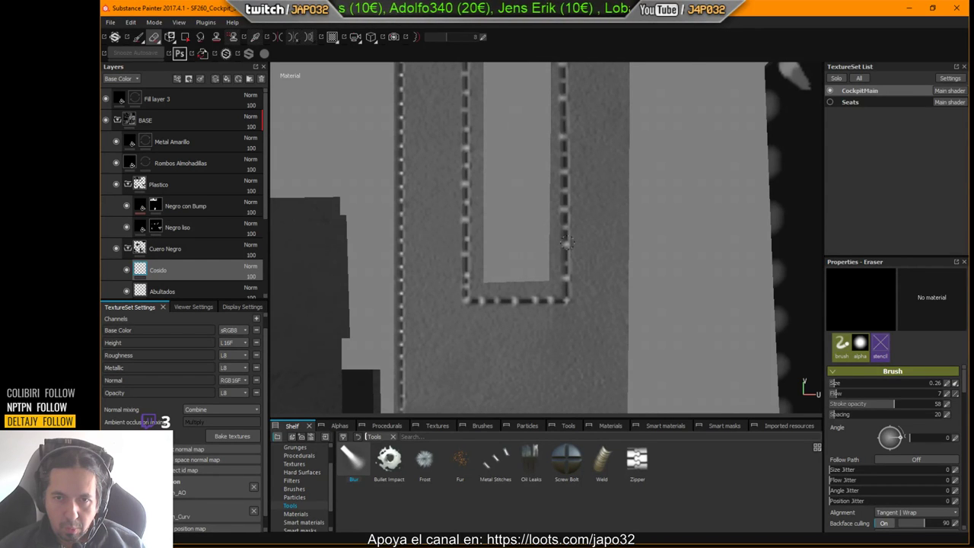
{"action": "middle_click_drag", "start_coordinate": [584, 134], "coordinate": [558, 253]}
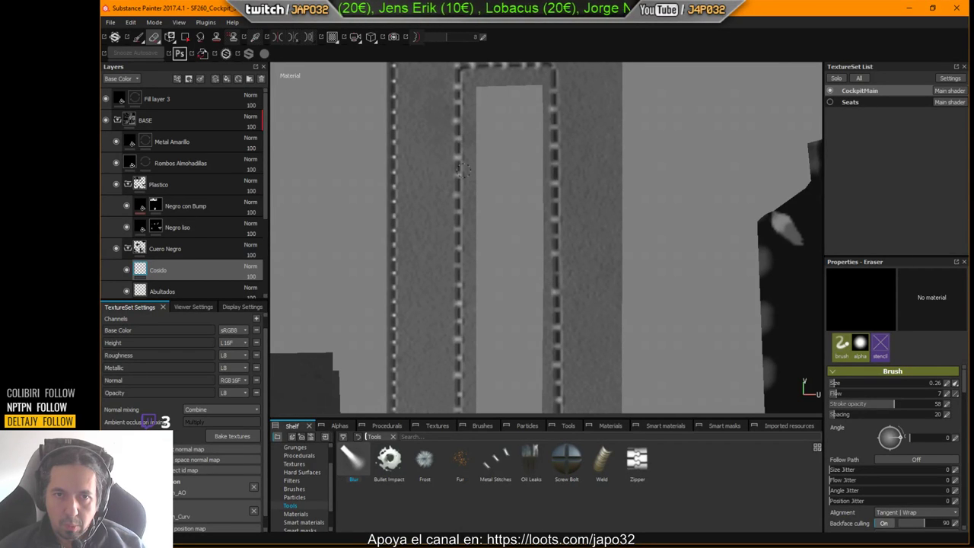
{"action": "middle_click_drag", "start_coordinate": [497, 142], "coordinate": [504, 166]}
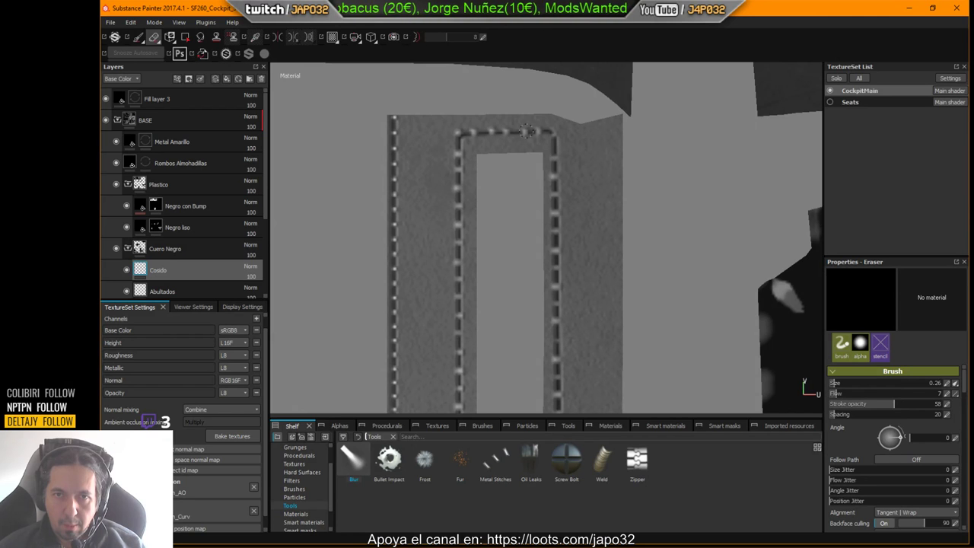
Check the recess stitching in 3D, enlarge the eraser to 0.93 and lightly fade the stitches around the frame in the UV view.
{"action": "scroll", "coordinate": [541, 223], "scroll_direction": "down", "scroll_amount": 8}
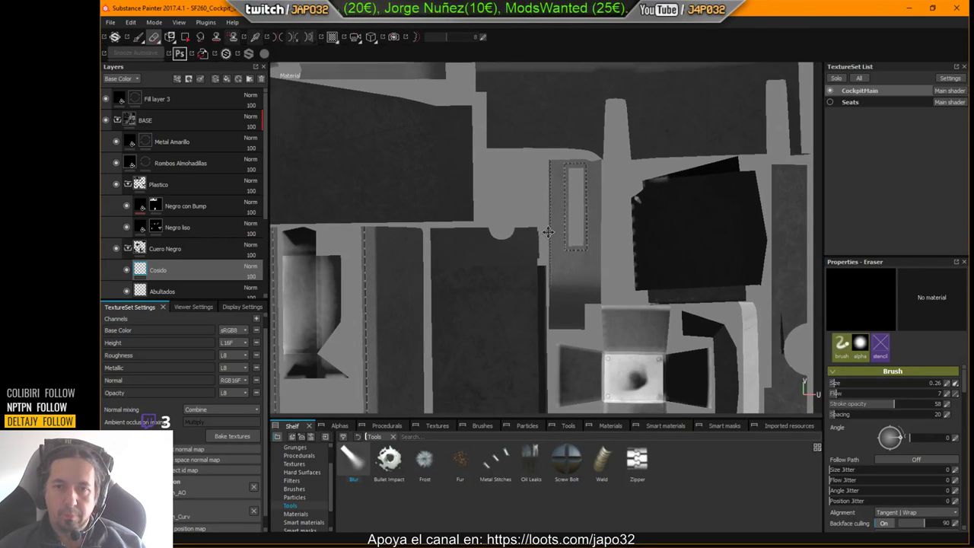
{"action": "key", "text": "F2"}
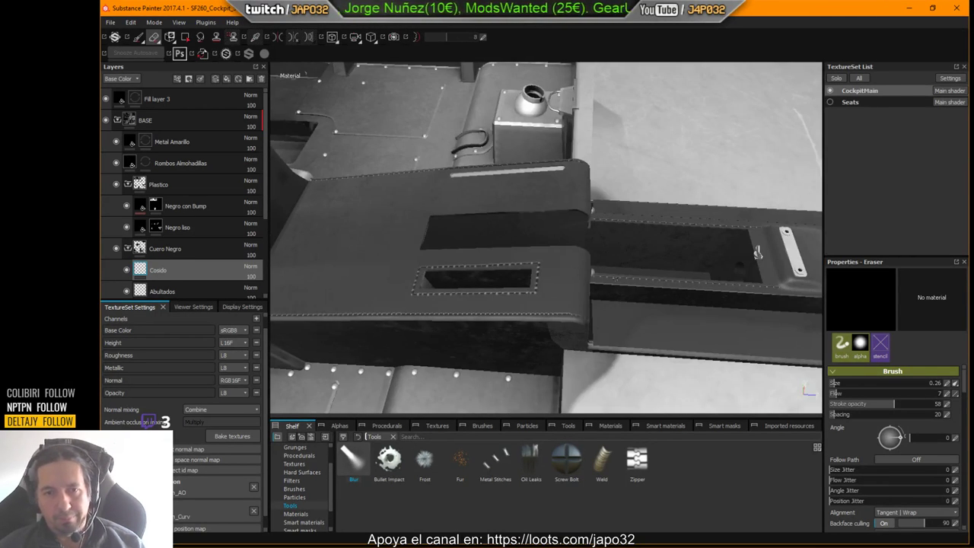
{"action": "left_click_drag", "start_coordinate": [757, 253], "coordinate": [633, 274], "text": "alt"}
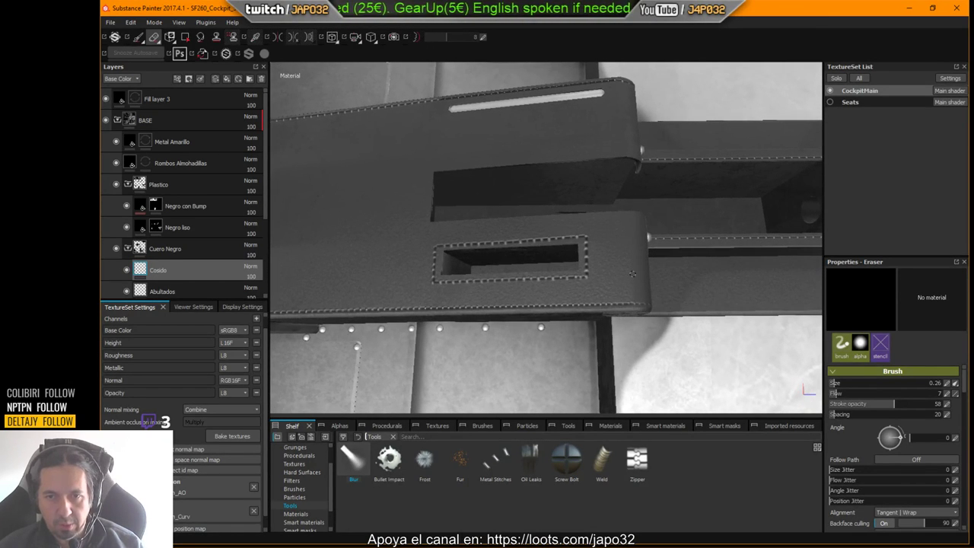
{"action": "key", "text": "F1"}
{"action": "scroll", "coordinate": [684, 271], "scroll_direction": "up", "scroll_amount": 5}
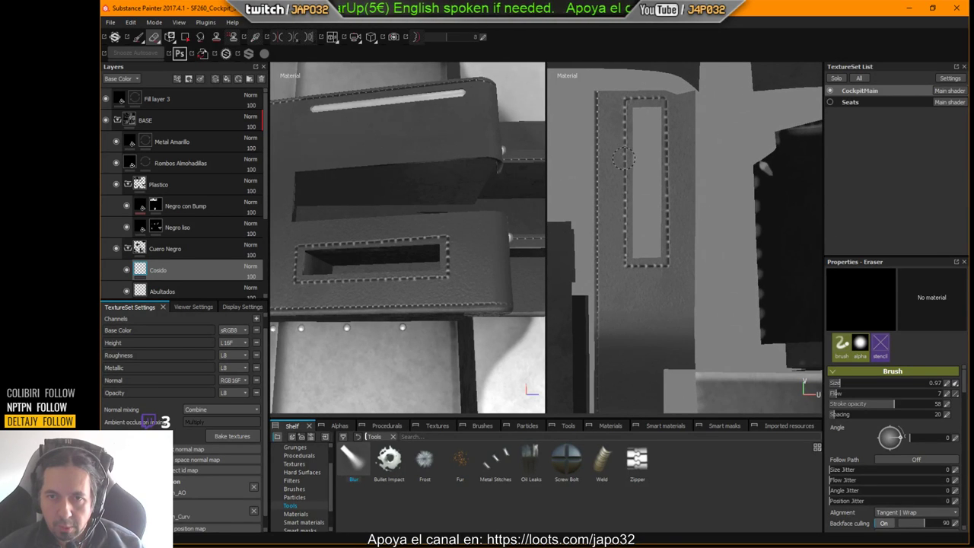
{"action": "key", "text": "bracketleft"}
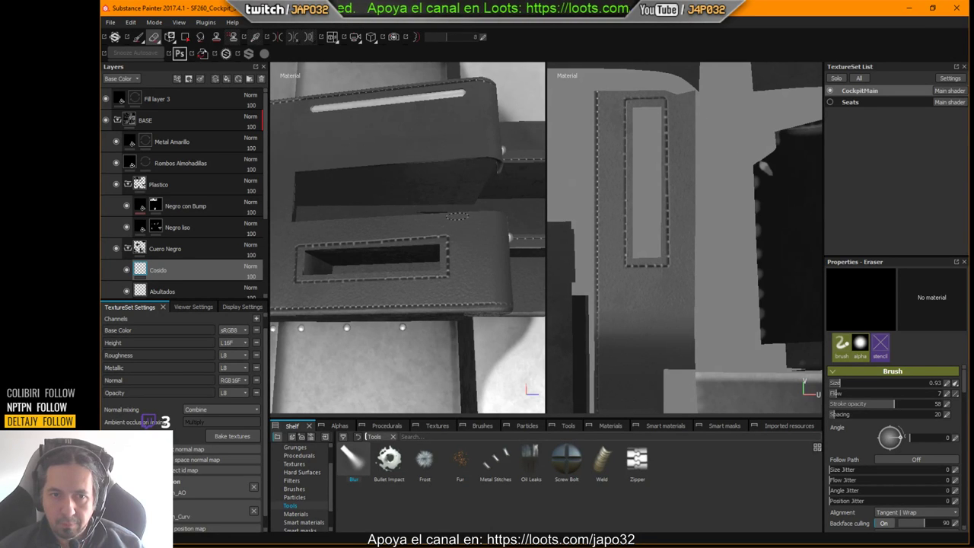
Bring the console section with the white metal plate into view in 3D and select the Abultados layer.
{"action": "left_click_drag", "start_coordinate": [449, 212], "coordinate": [452, 203], "text": "alt"}
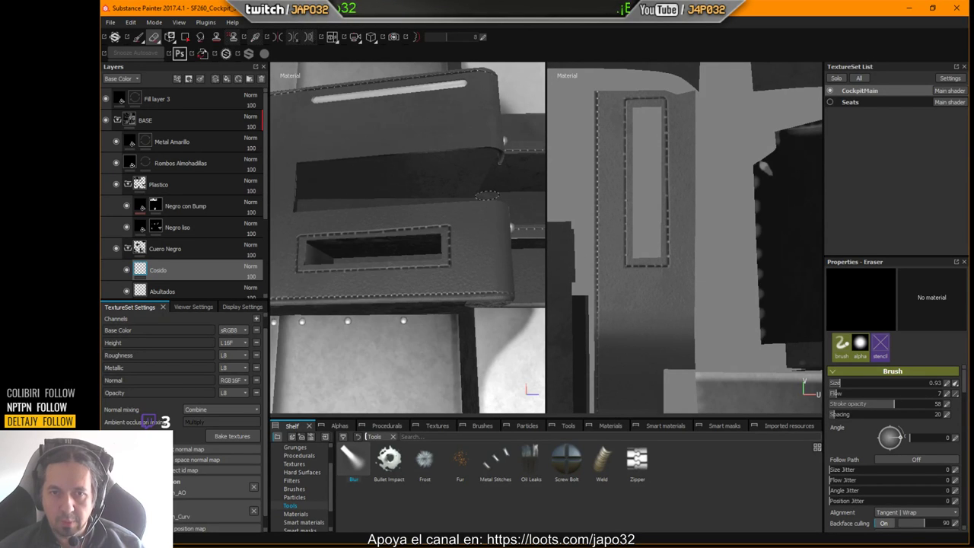
{"action": "right_click_drag", "start_coordinate": [488, 194], "coordinate": [363, 191], "text": "alt"}
{"action": "middle_click_drag", "start_coordinate": [364, 191], "coordinate": [270, 190], "text": "alt"}
{"action": "middle_click_drag", "start_coordinate": [441, 225], "coordinate": [354, 234], "text": "alt"}
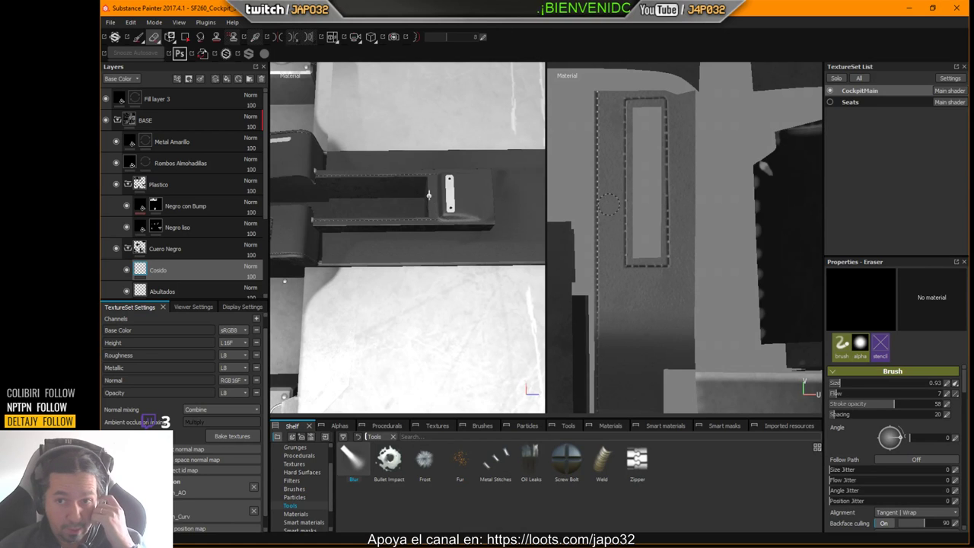
{"action": "left_click", "coordinate": [145, 272]}
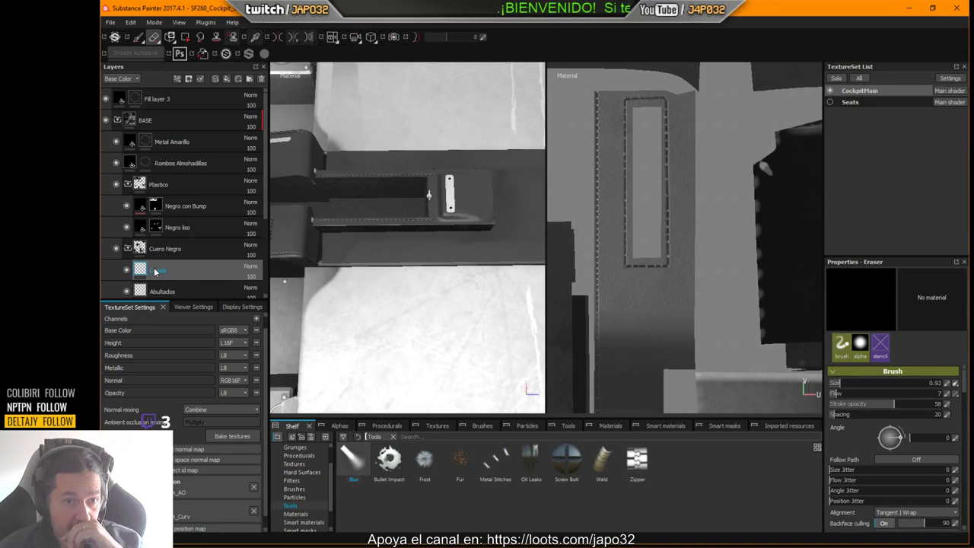
{"action": "left_click", "coordinate": [148, 289]}
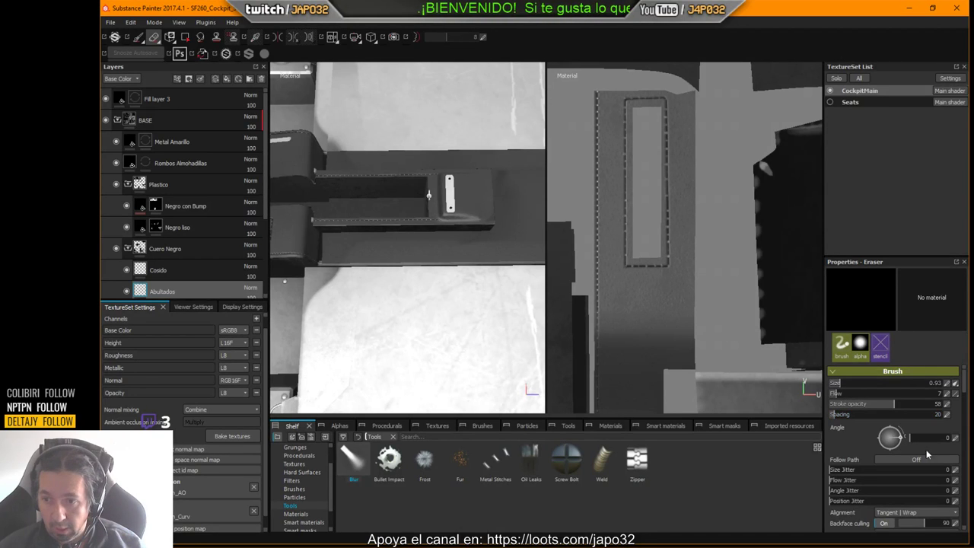
Switch from the eraser to the Paint tool, set its base color to black and lower its height to a negative value.
{"action": "scroll", "coordinate": [969, 399], "scroll_direction": "down", "scroll_amount": 3}
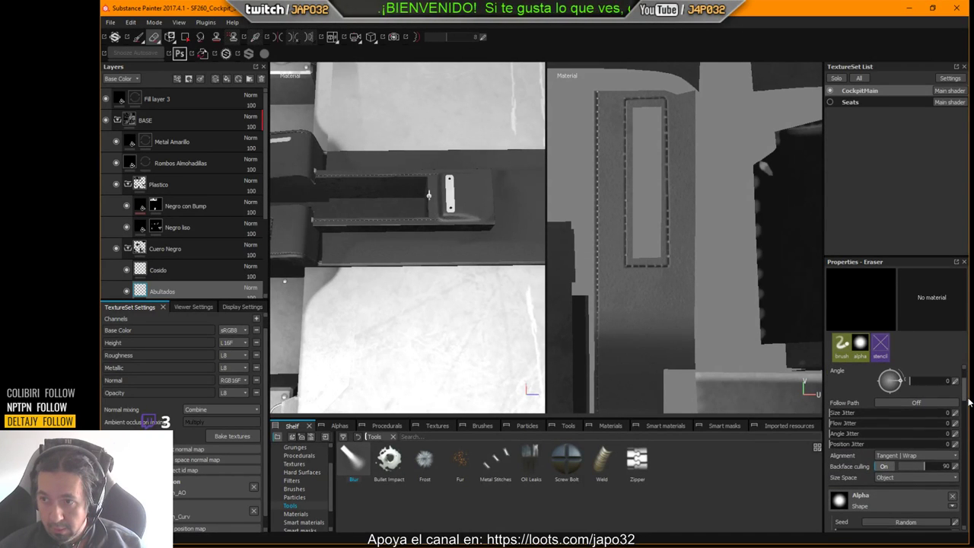
{"action": "scroll", "coordinate": [969, 401], "scroll_direction": "down", "scroll_amount": 8}
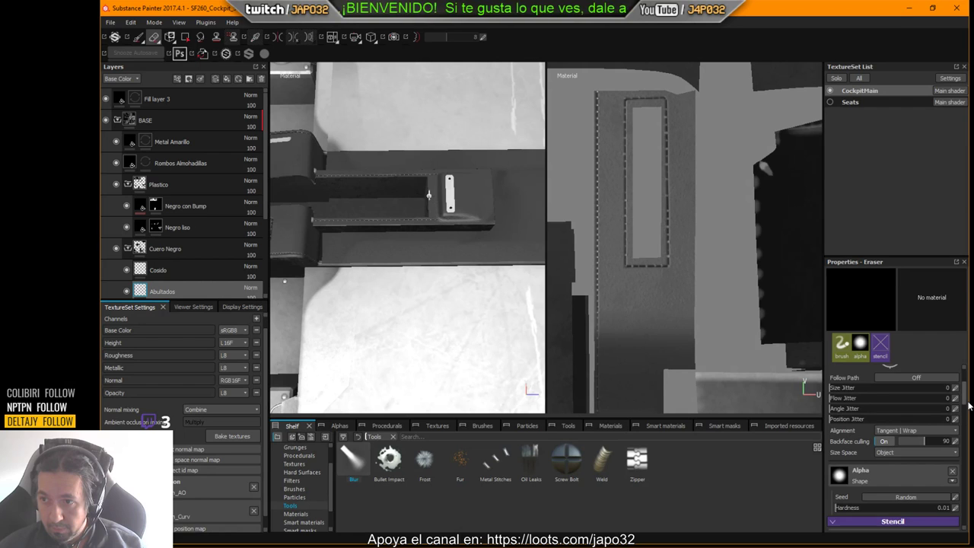
{"action": "scroll", "coordinate": [964, 428], "scroll_direction": "up", "scroll_amount": 1}
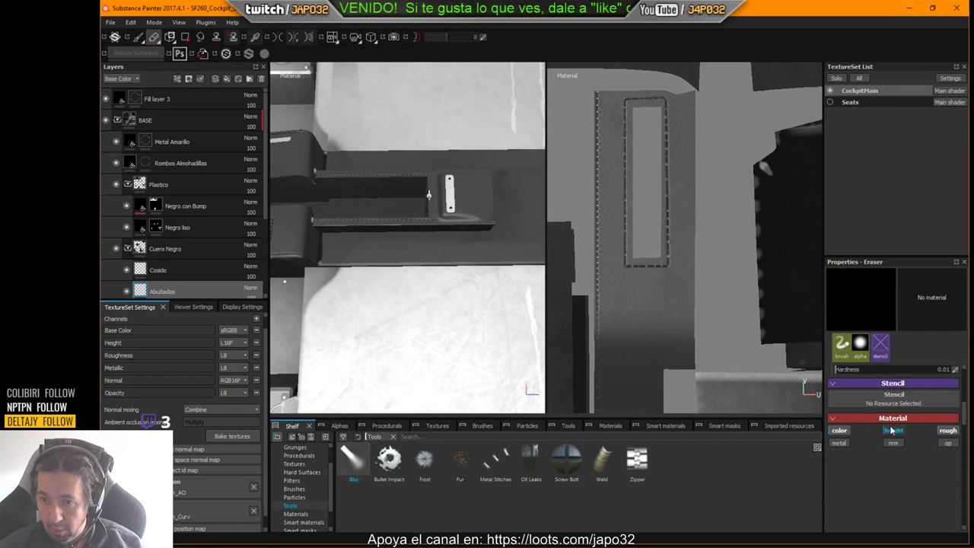
{"action": "scroll", "coordinate": [963, 419], "scroll_direction": "up", "scroll_amount": 3}
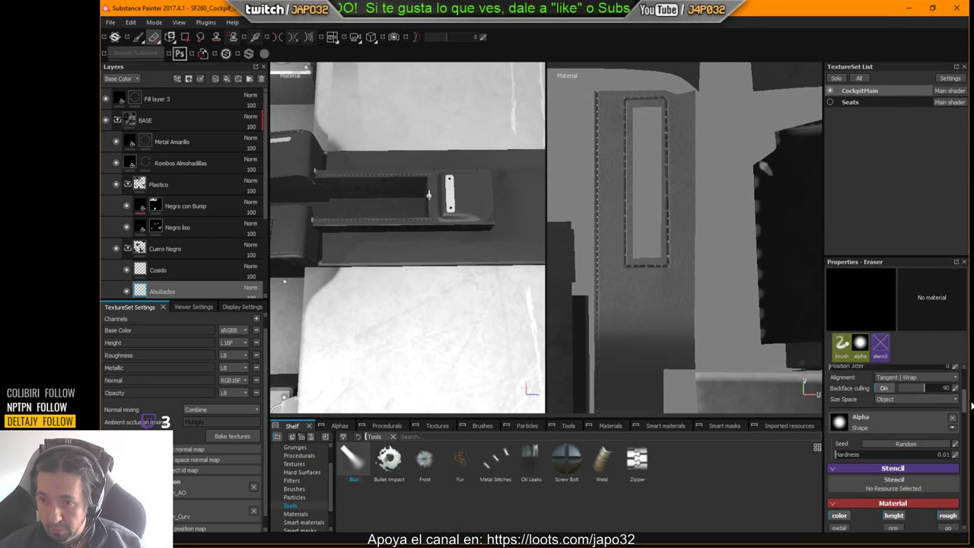
{"action": "key", "text": "p"}
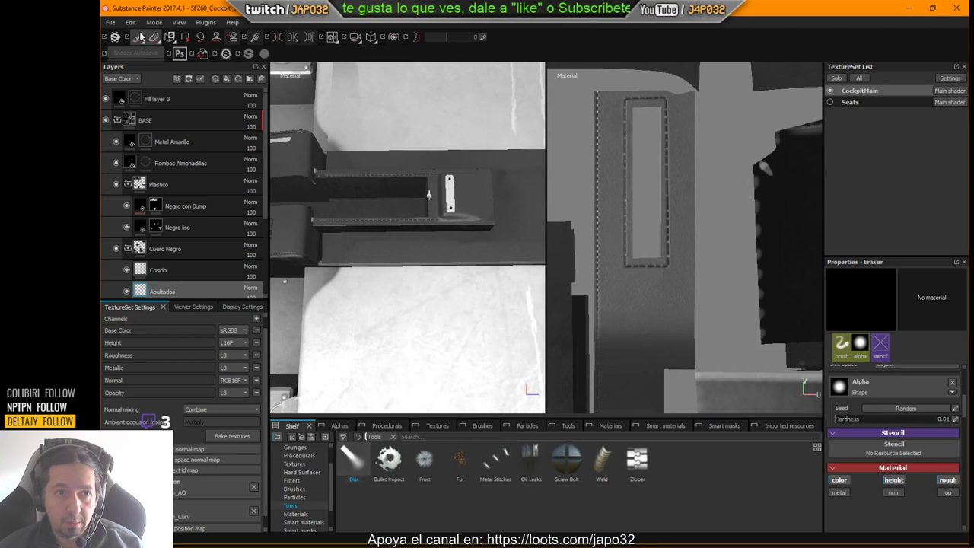
{"action": "scroll", "coordinate": [966, 407], "scroll_direction": "down", "scroll_amount": 7}
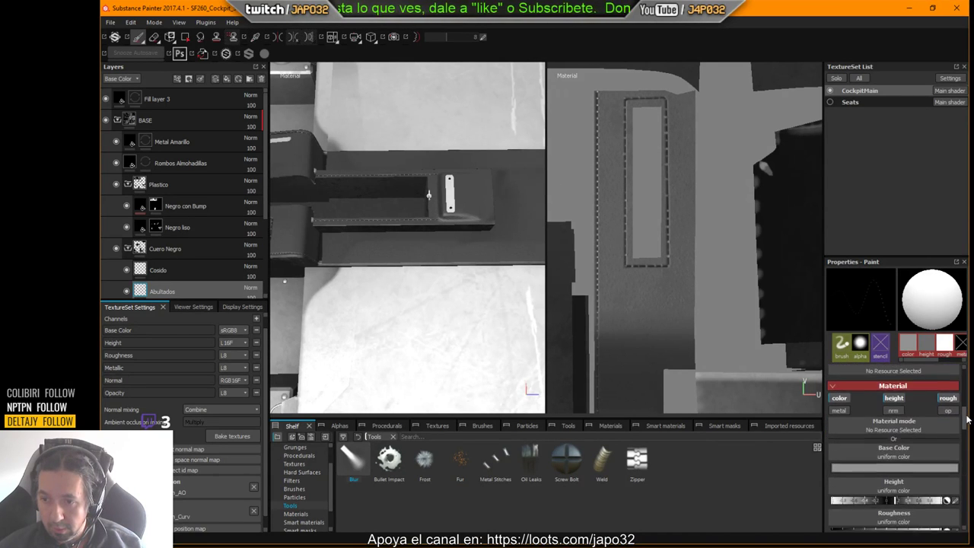
{"action": "left_click", "coordinate": [875, 432]}
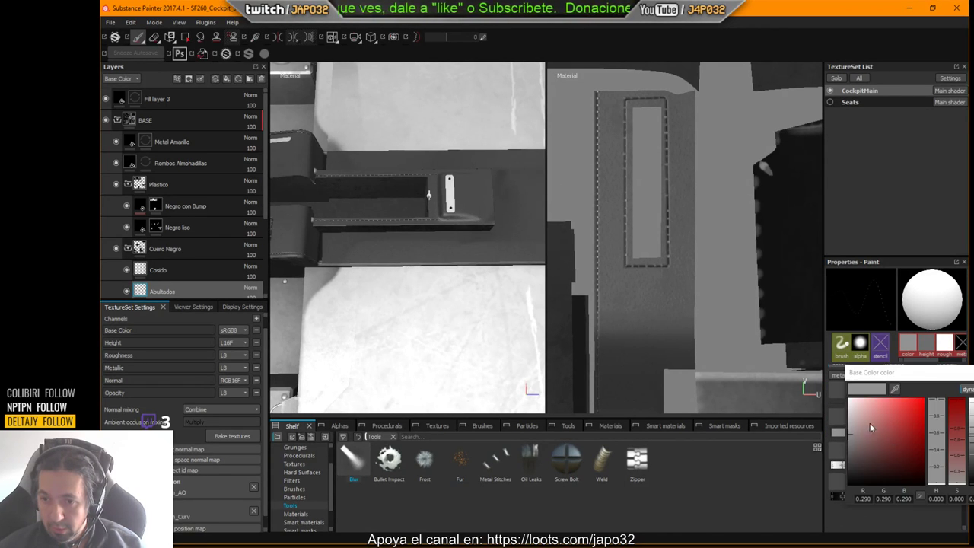
{"action": "left_click_drag", "start_coordinate": [860, 441], "coordinate": [829, 486]}
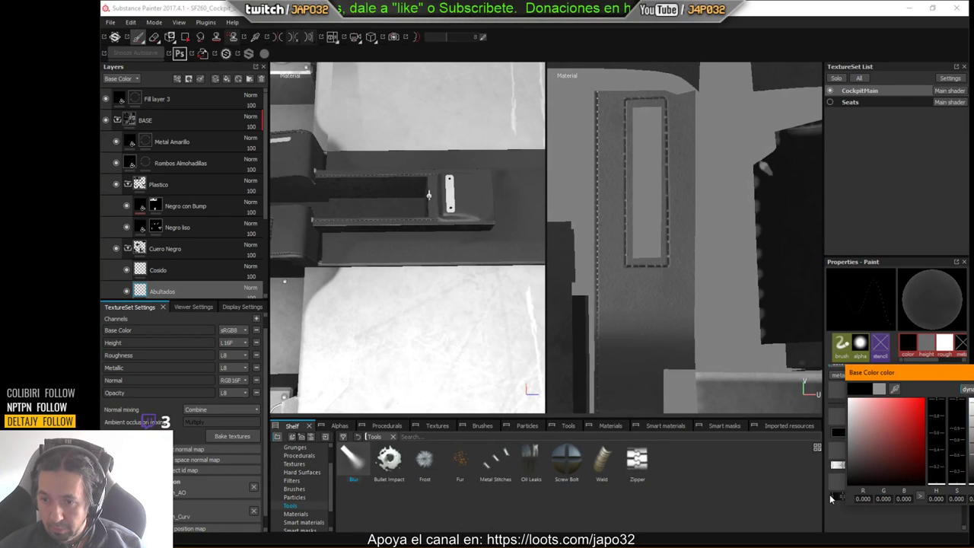
{"action": "key", "text": "Escape"}
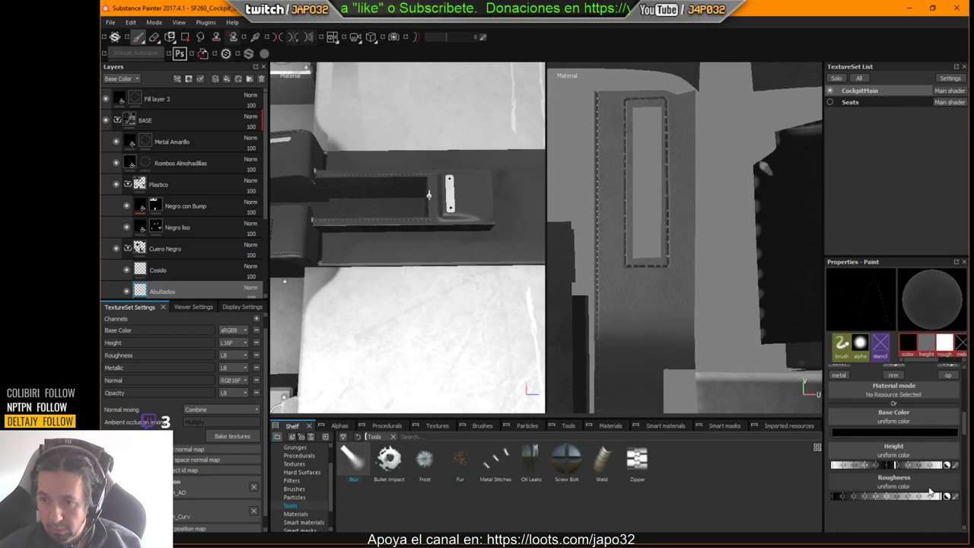
{"action": "left_click", "coordinate": [884, 466]}
{"action": "left_click_drag", "start_coordinate": [884, 464], "coordinate": [879, 465]}
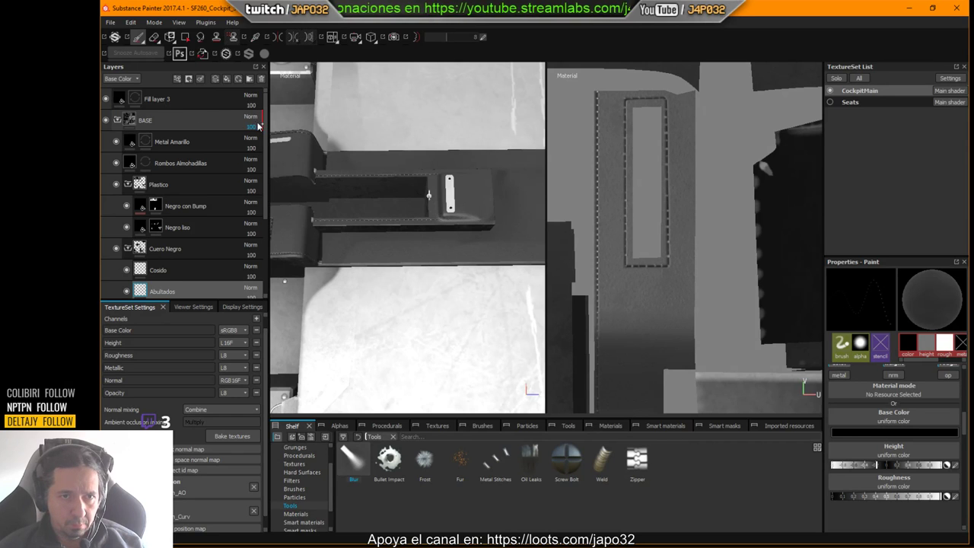
Rename Fill layer 3 as Transparencia and switch its visibility off and on to check which parts it hides.
{"action": "double_click", "coordinate": [157, 99]}
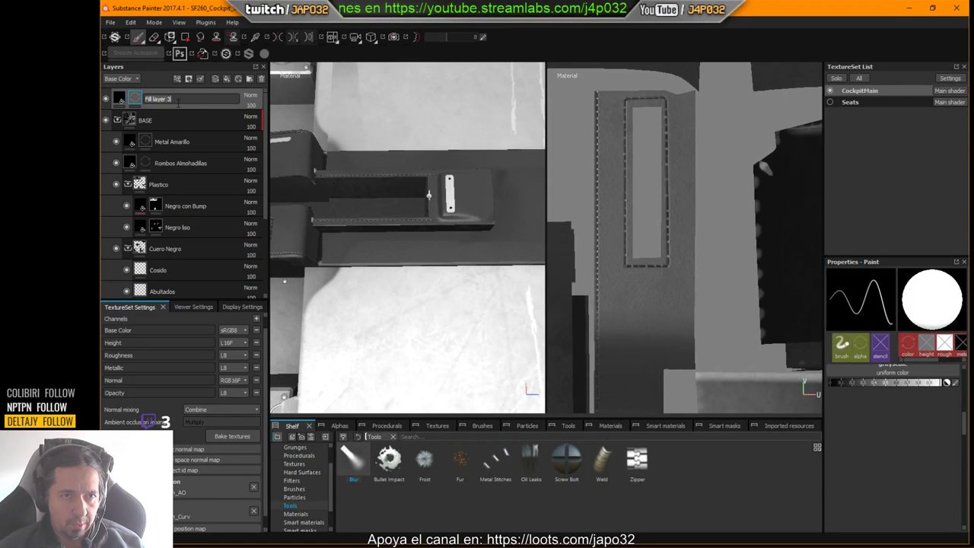
{"action": "type", "text": "Tran"}
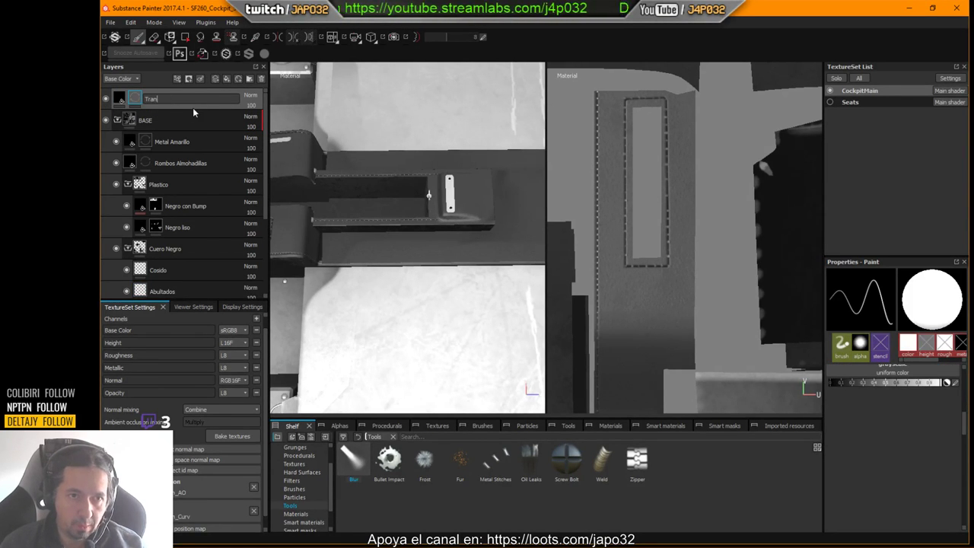
{"action": "type", "text": "sparencia"}
{"action": "key", "text": "Return"}
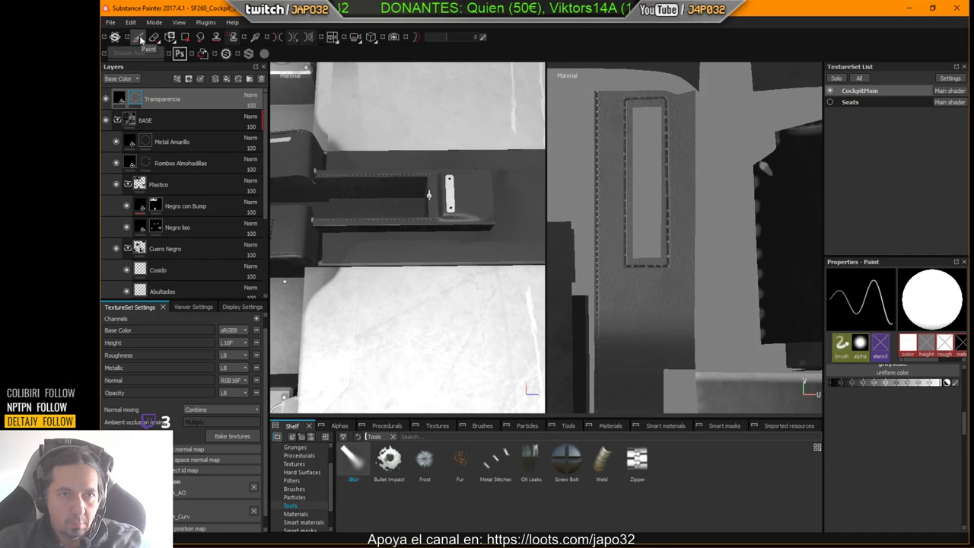
{"action": "left_click", "coordinate": [106, 99]}
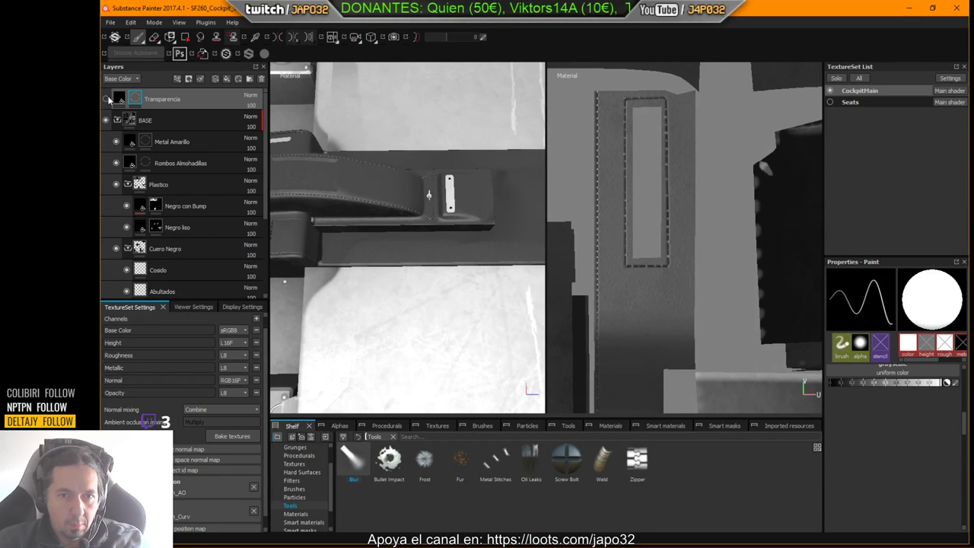
{"action": "left_click", "coordinate": [105, 99]}
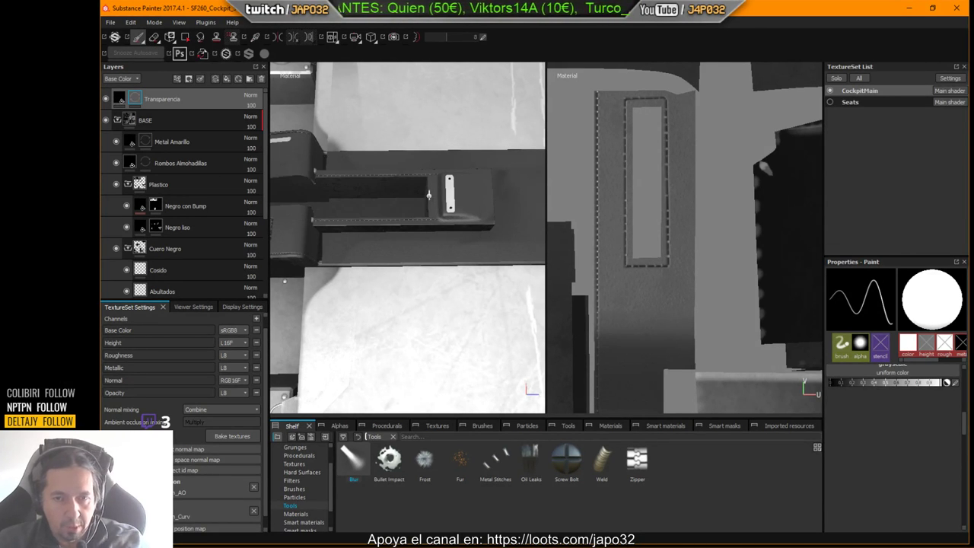
Enlarge the workspace to the 3D view alone and paint a straight groove along one long edge of the console's wide base.
{"action": "key", "text": "Tab"}
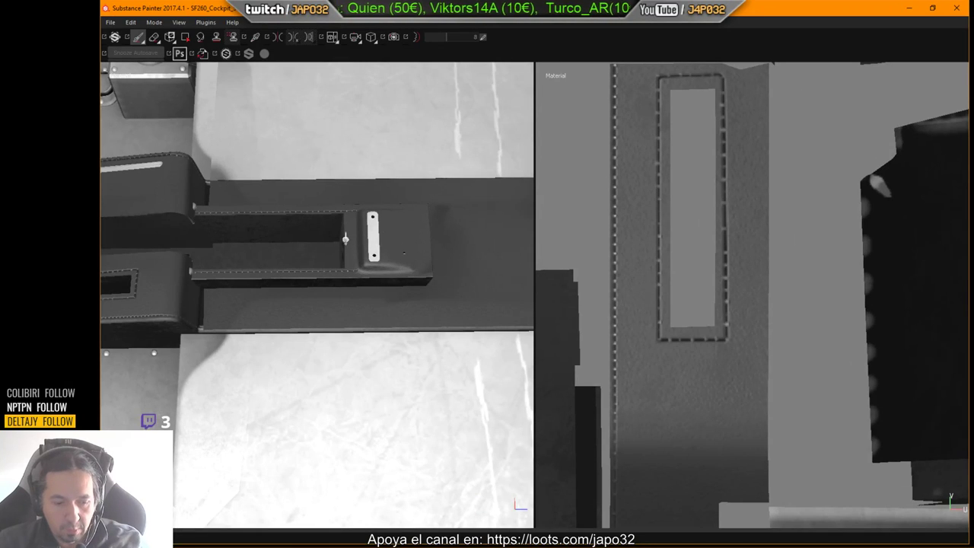
{"action": "key", "text": "F2"}
{"action": "left_click_drag", "start_coordinate": [535, 316], "coordinate": [528, 349], "text": "alt+shift"}
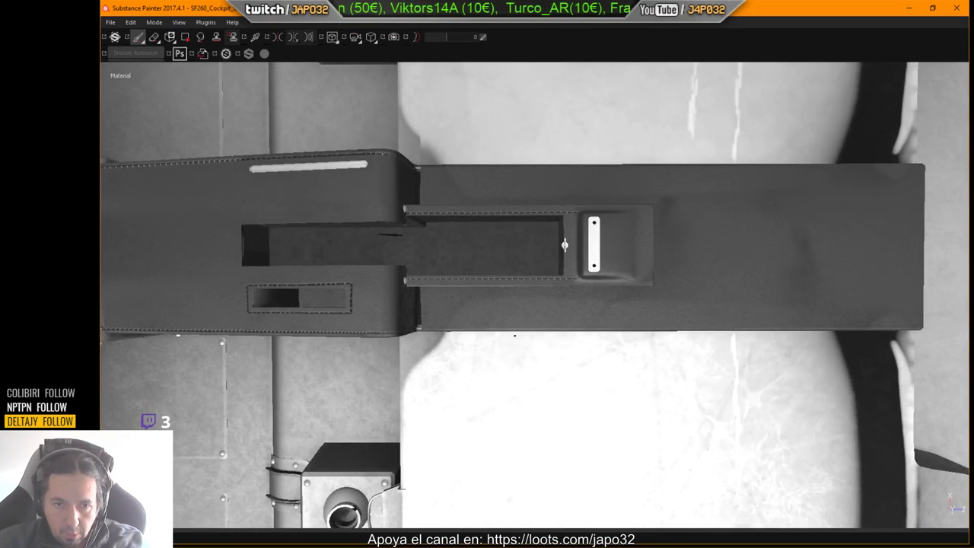
{"action": "middle_click_drag", "start_coordinate": [515, 335], "coordinate": [499, 307], "text": "alt"}
{"action": "right_click_drag", "start_coordinate": [499, 307], "coordinate": [562, 291], "text": "alt"}
{"action": "left_click_drag", "start_coordinate": [496, 292], "coordinate": [507, 278], "text": "alt"}
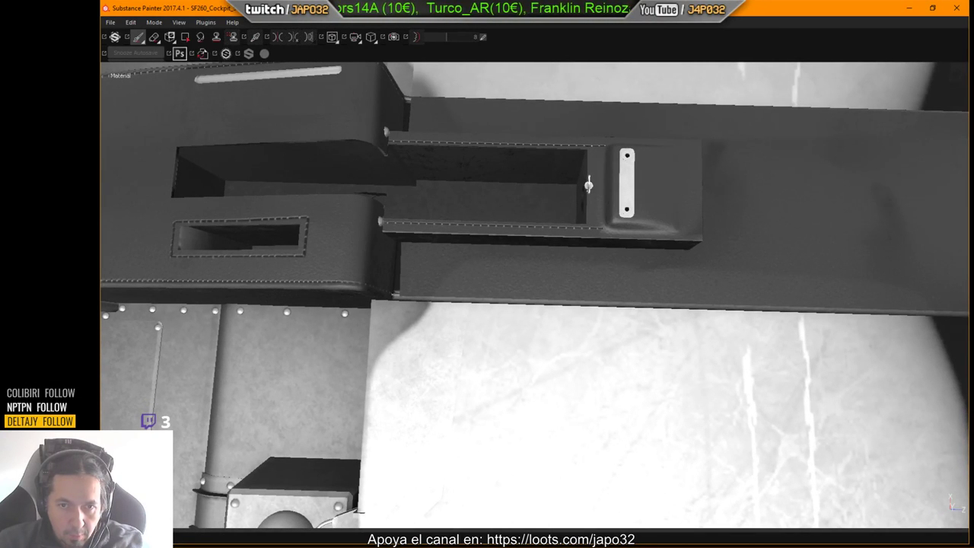
{"action": "key", "text": "shift"}
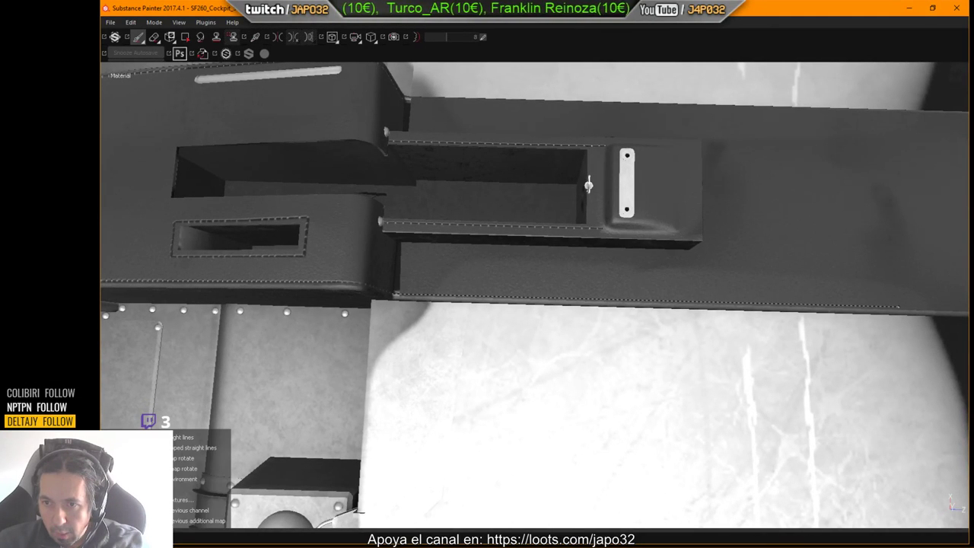
{"action": "left_click", "coordinate": [898, 307], "text": "shift"}
Extend the groove to the base's far corner and continue it in a straight line along the short end.
{"action": "middle_click_drag", "start_coordinate": [898, 307], "coordinate": [585, 279], "text": "alt"}
{"action": "key", "text": "shift"}
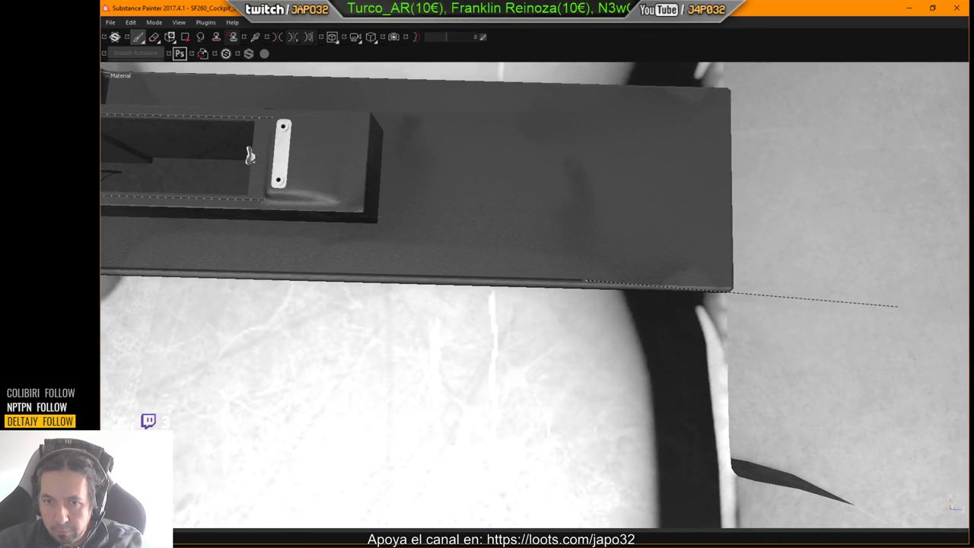
{"action": "right_click", "coordinate": [114, 430]}
{"action": "key", "text": "Escape"}
{"action": "right_click", "coordinate": [114, 431]}
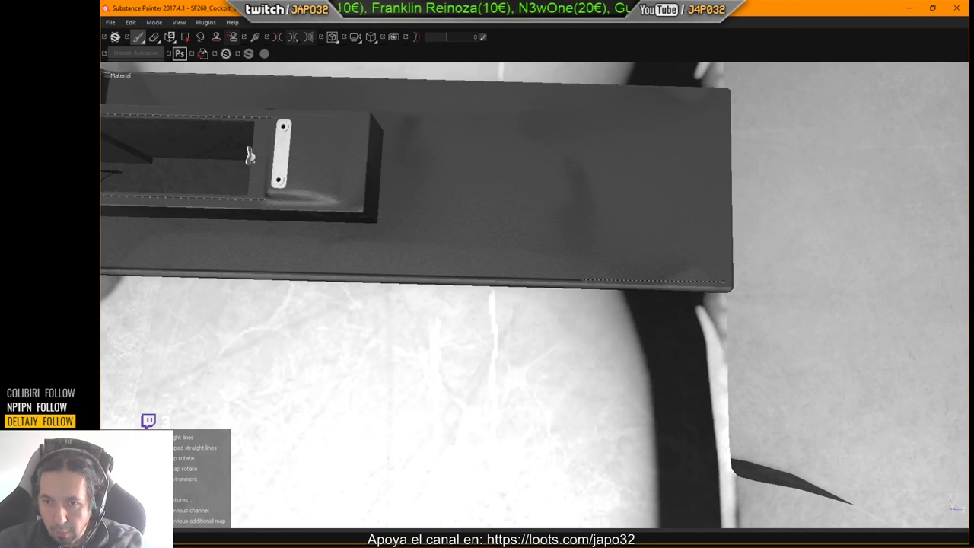
{"action": "left_click", "coordinate": [725, 283], "text": "shift"}
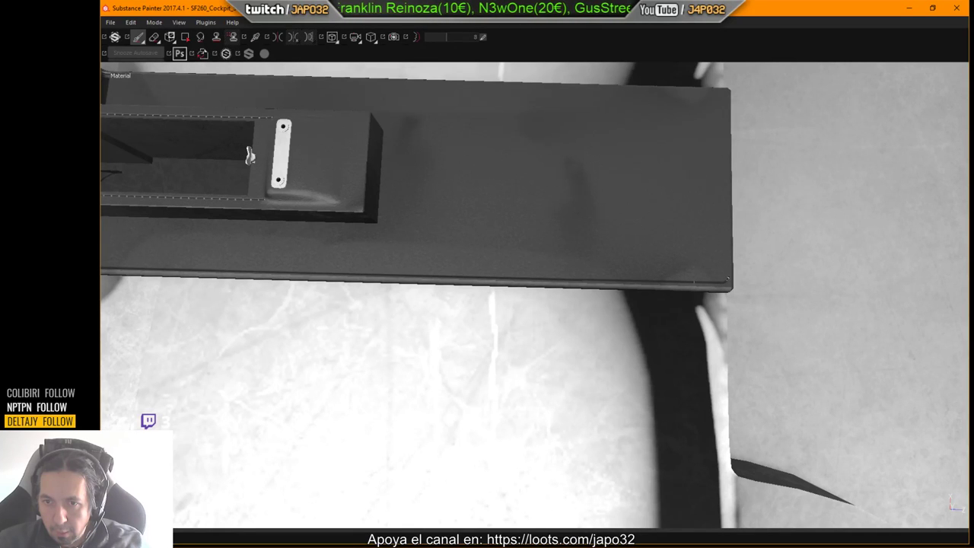
{"action": "key", "text": "shift"}
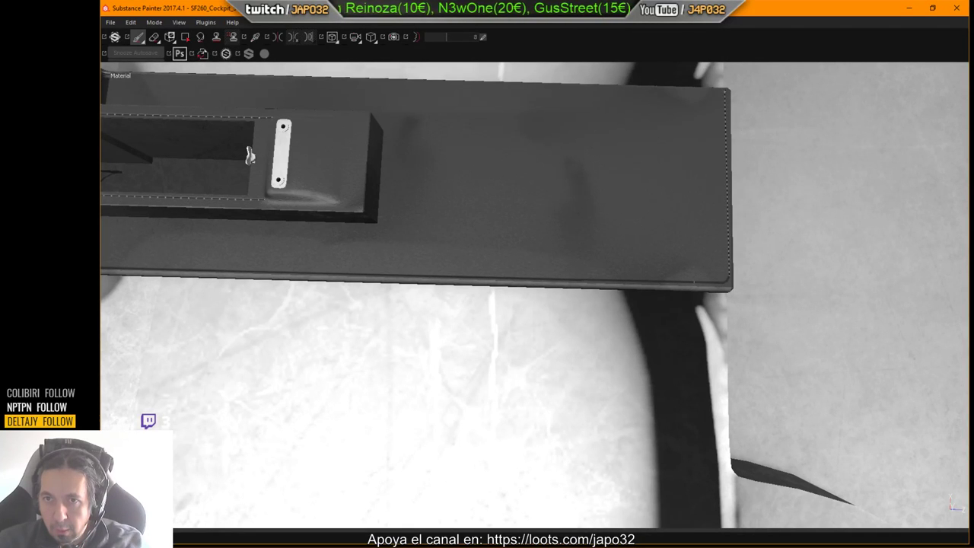
{"action": "left_click", "coordinate": [727, 91], "text": "shift"}
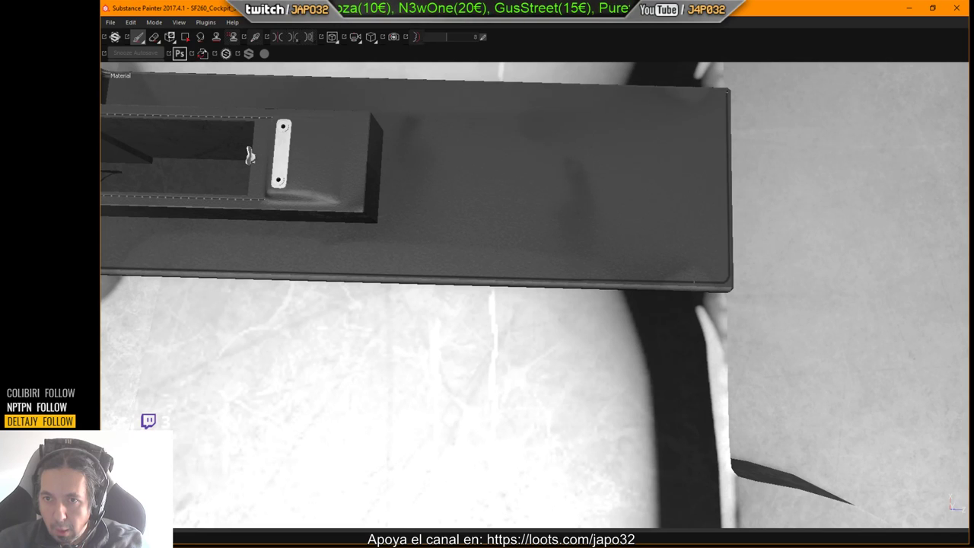
Paint a straight groove along the opposite long edge of the console base, joining it to the end groove.
{"action": "middle_click_drag", "start_coordinate": [728, 99], "coordinate": [790, 251], "text": "alt"}
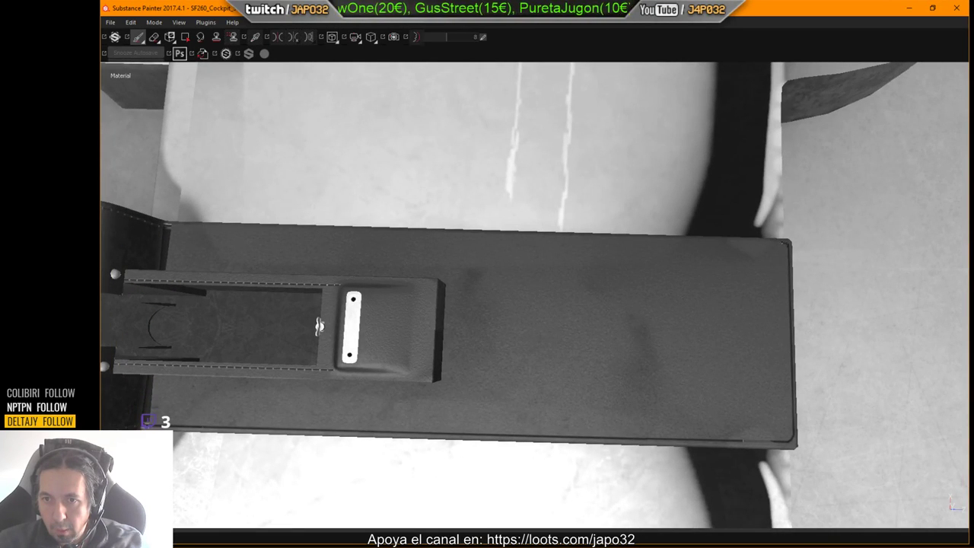
{"action": "middle_click_drag", "start_coordinate": [319, 326], "coordinate": [346, 339], "text": "alt"}
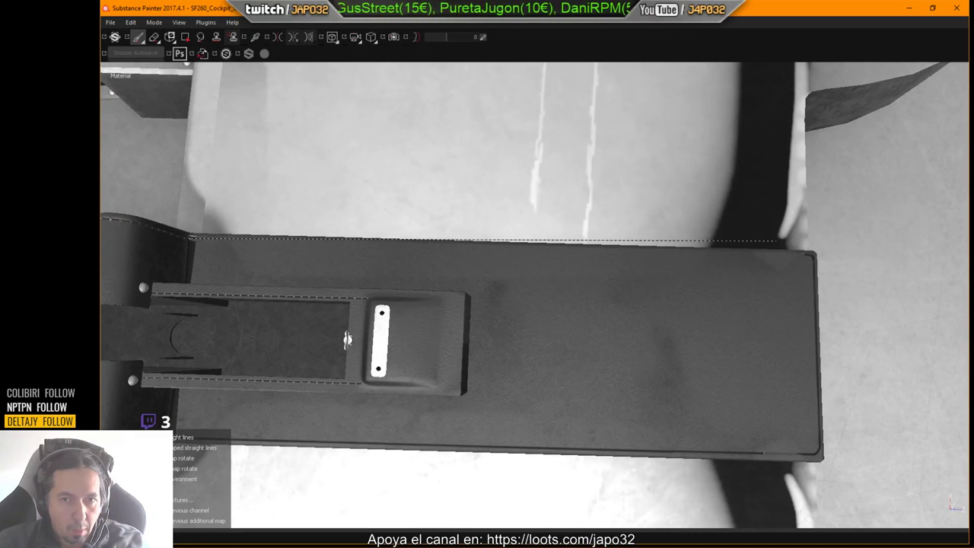
{"action": "mouse_move", "coordinate": [506, 242]}
{"action": "left_mouse_down", "text": "alt"}
{"action": "mouse_move", "coordinate": [528, 251]}
{"action": "mouse_move", "coordinate": [521, 243]}
{"action": "left_mouse_up", "text": "alt"}
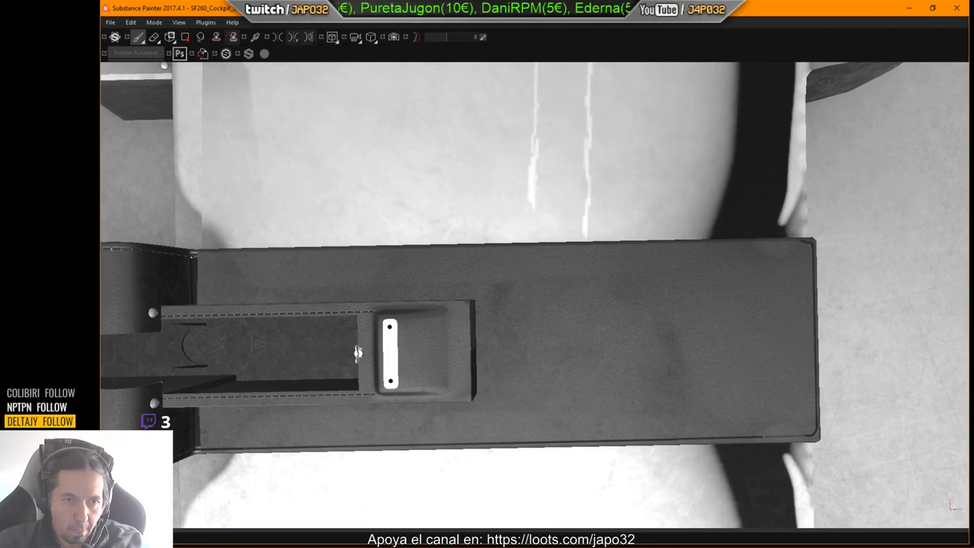
{"action": "key", "text": "shift"}
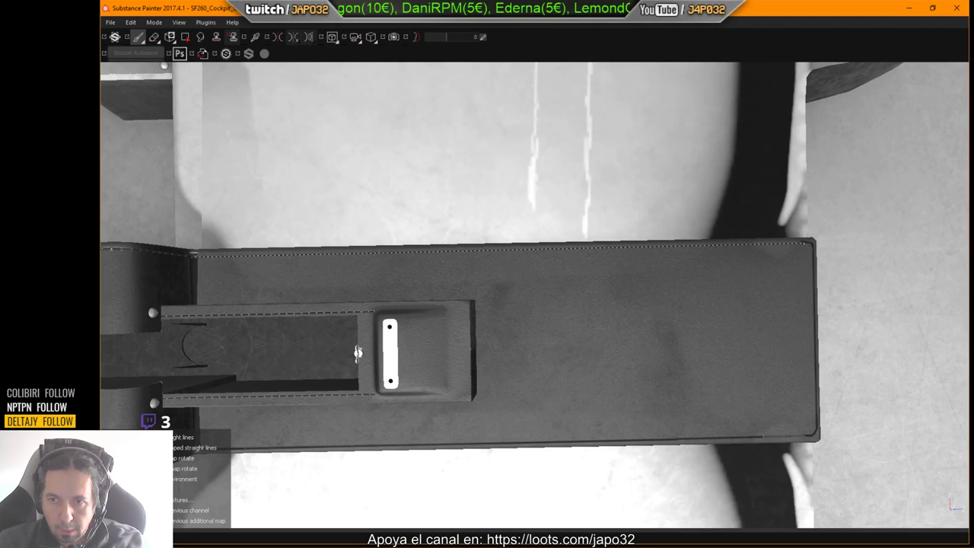
Paint a straight groove along one side of the raised leather pad beside the white metal plate.
{"action": "left_click_drag", "start_coordinate": [357, 353], "coordinate": [357, 209], "text": "alt"}
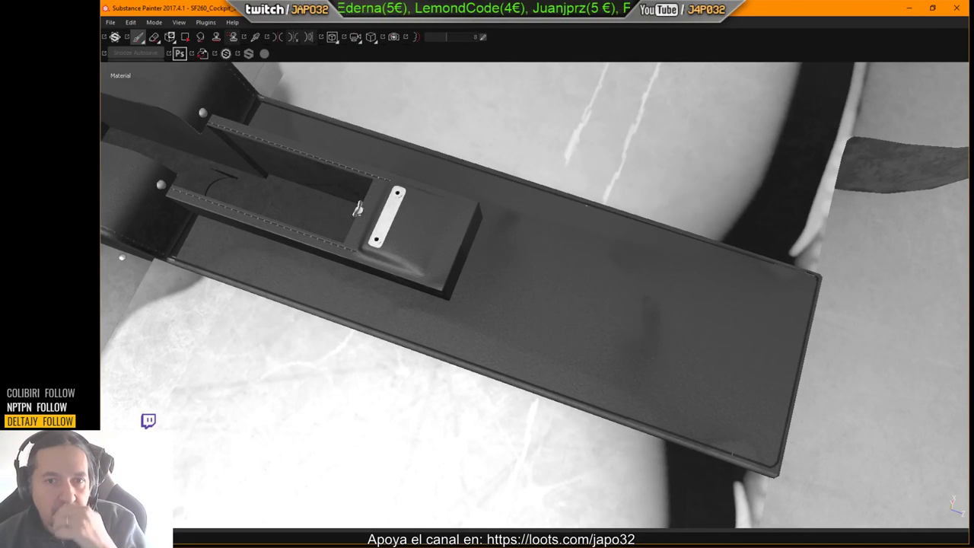
{"action": "left_click_drag", "start_coordinate": [481, 252], "coordinate": [553, 269], "text": "alt"}
{"action": "scroll", "coordinate": [390, 289], "scroll_direction": "up", "scroll_amount": 4}
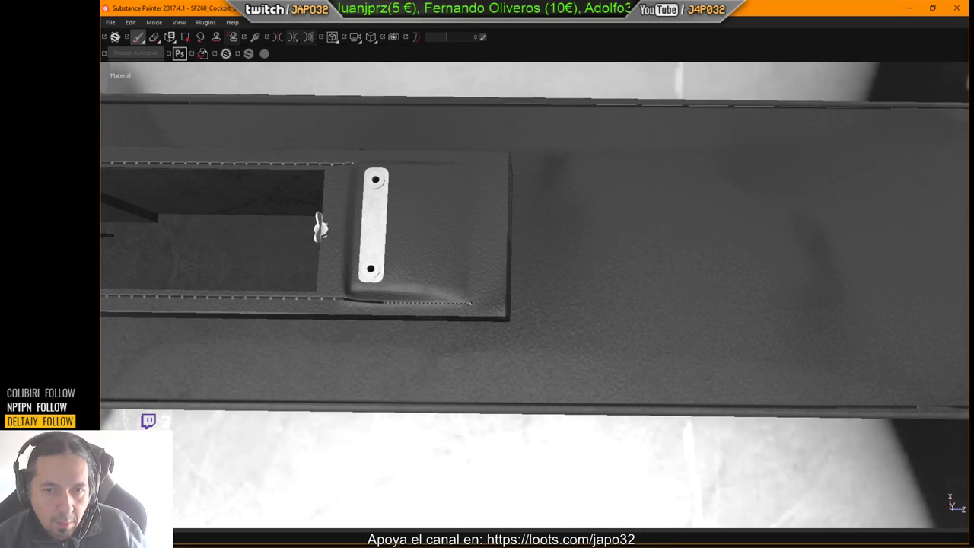
{"action": "left_click", "coordinate": [470, 304], "text": "shift"}
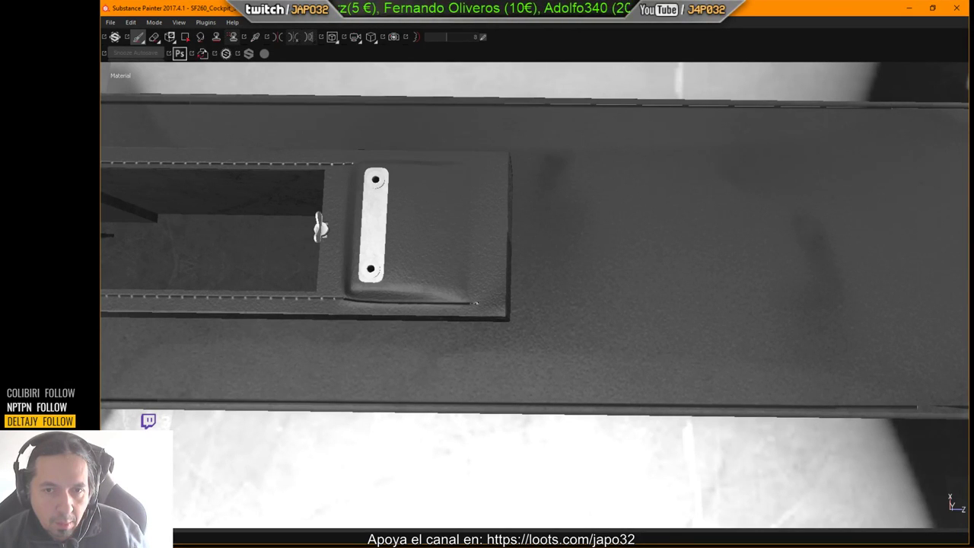
Continue the groove around the raised pad's corner, straight along its end, and along its opposite side to close the outline.
{"action": "left_click", "coordinate": [491, 304], "text": "shift"}
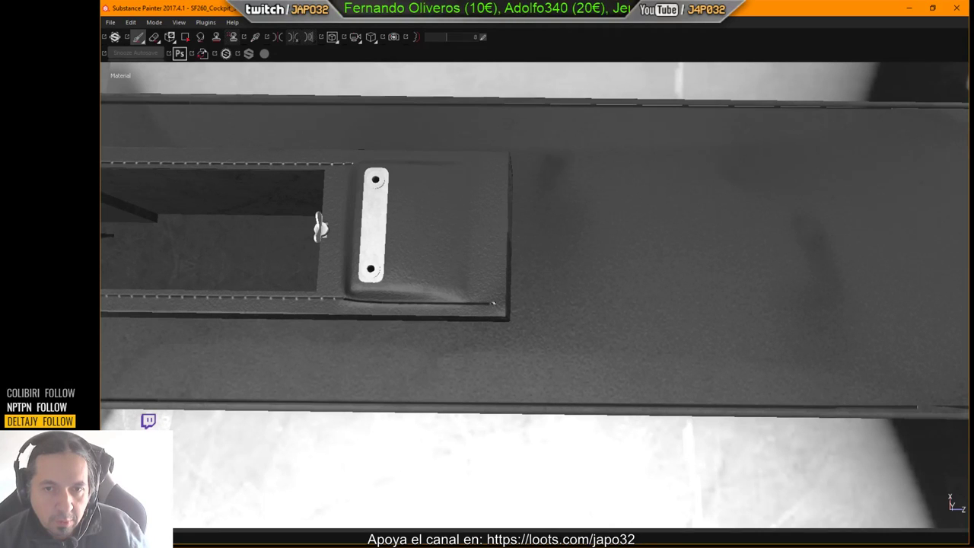
{"action": "left_click", "coordinate": [499, 293], "text": "shift"}
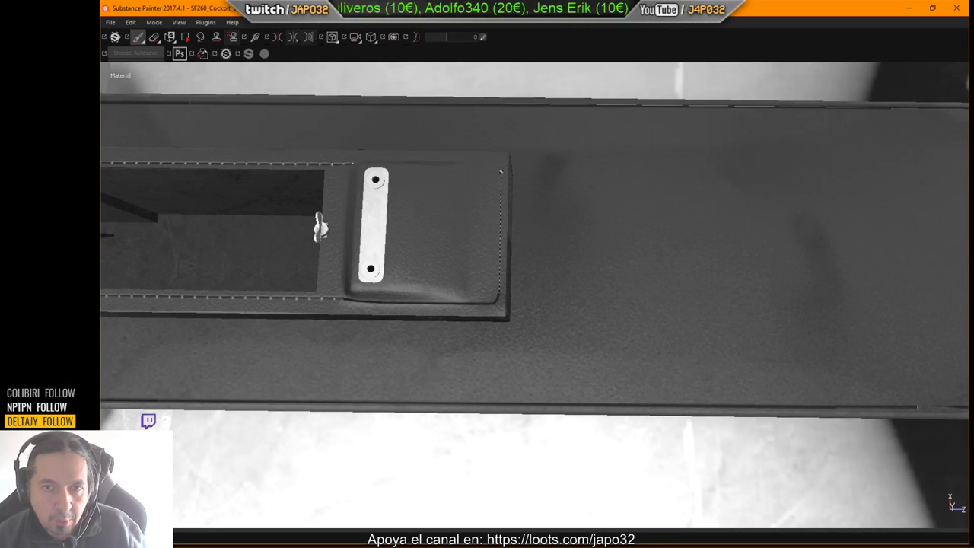
{"action": "key", "text": "ctrl+z"}
{"action": "left_click_drag", "start_coordinate": [516, 211], "coordinate": [507, 233], "text": "alt"}
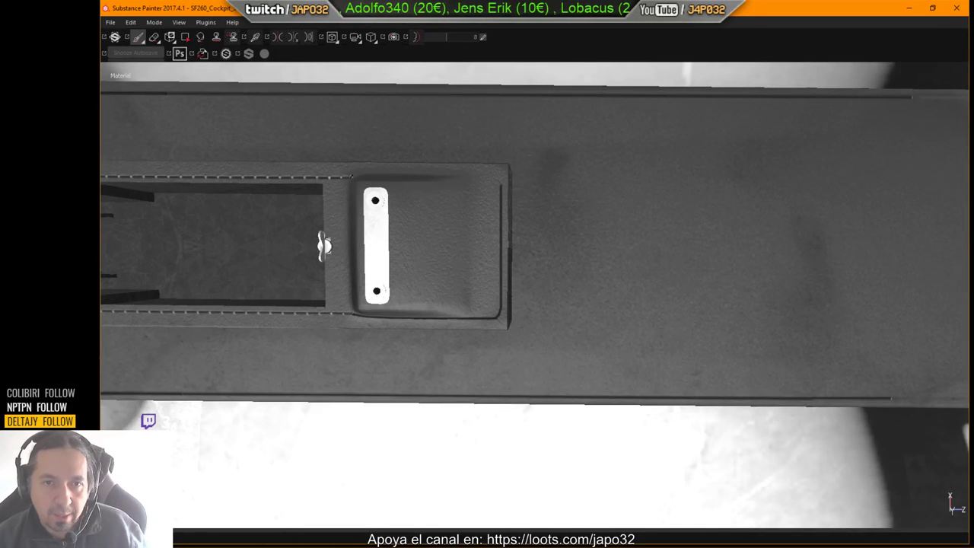
{"action": "left_click_drag", "start_coordinate": [381, 169], "coordinate": [386, 170]}
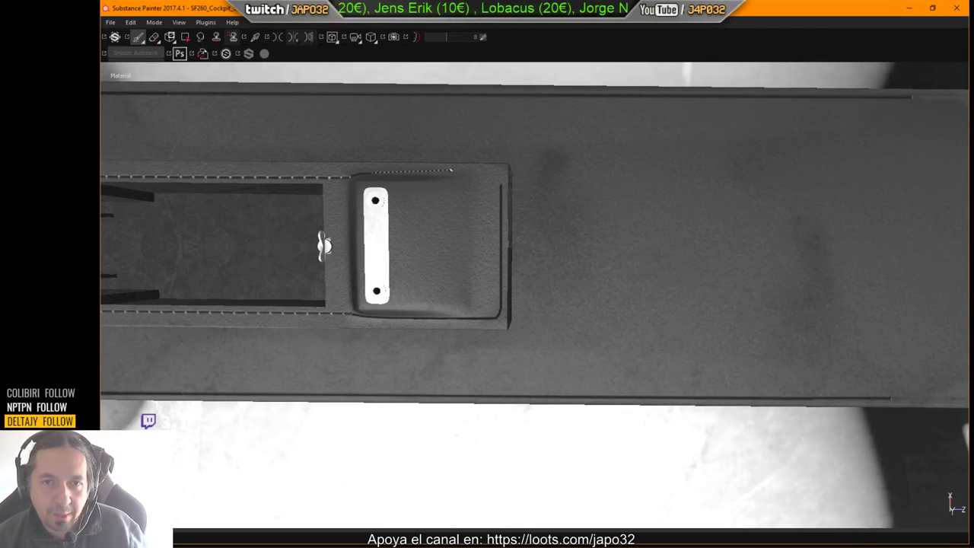
{"action": "left_click", "coordinate": [458, 173], "text": "shift"}
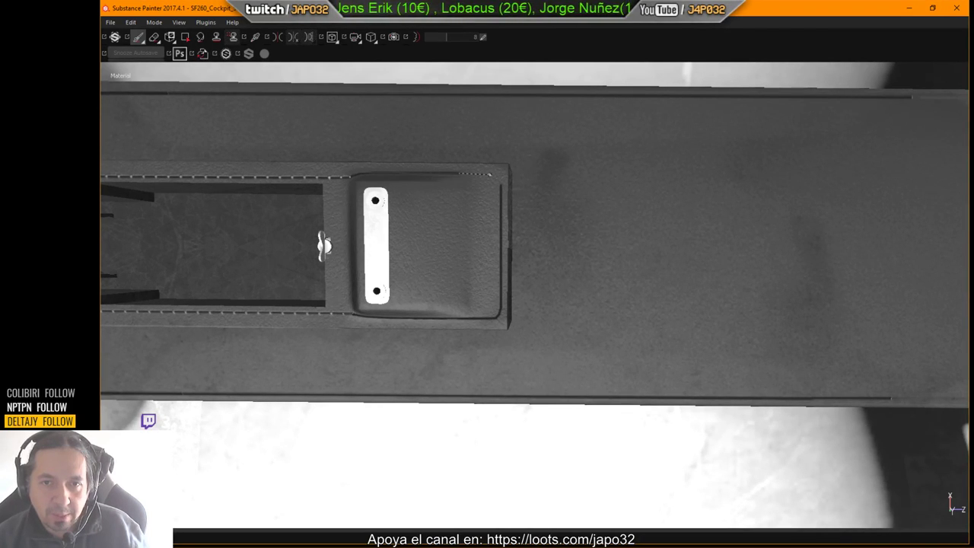
{"action": "left_click", "coordinate": [487, 174], "text": "shift"}
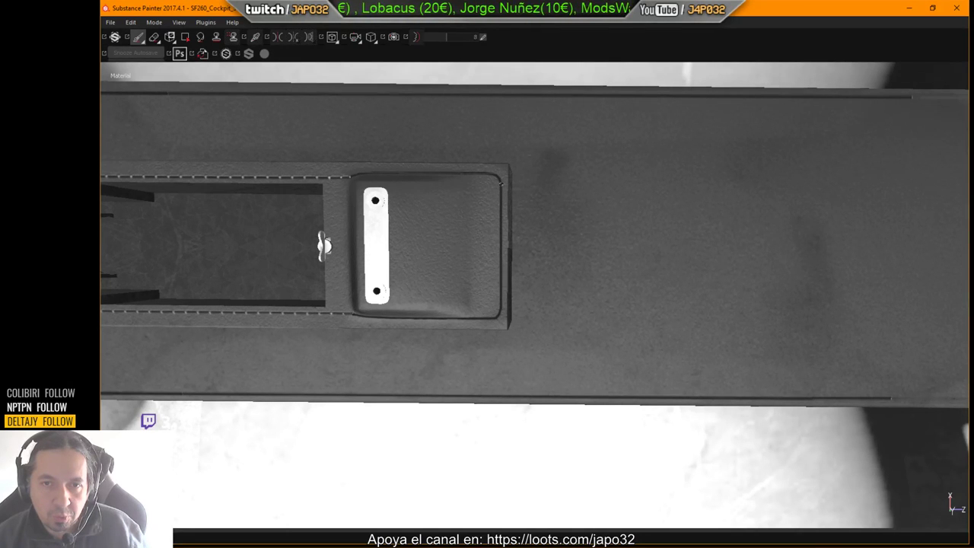
Examine the painted grooves around the raised pad and the console base from several angles.
{"action": "left_click_drag", "start_coordinate": [557, 178], "coordinate": [433, 185], "text": "alt"}
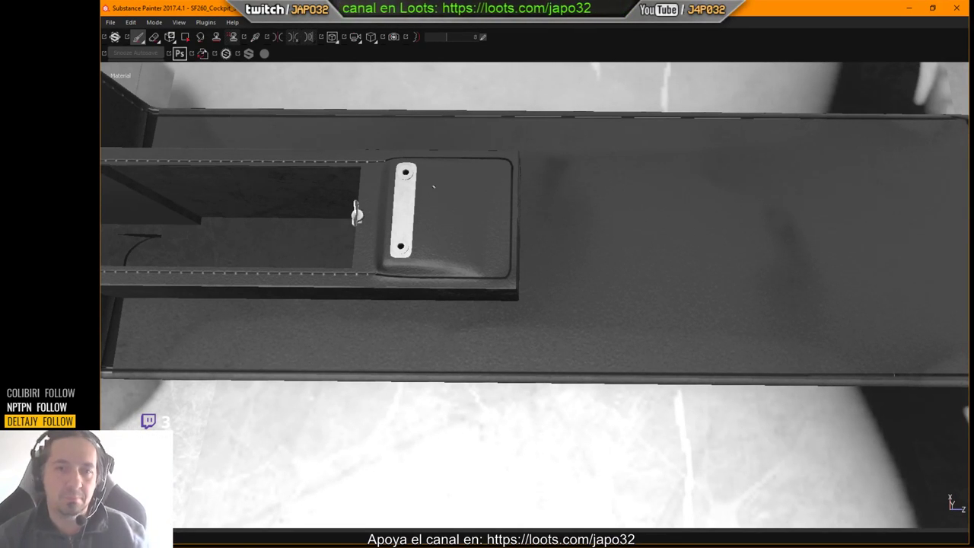
{"action": "scroll", "coordinate": [664, 268], "scroll_direction": "down", "scroll_amount": 3}
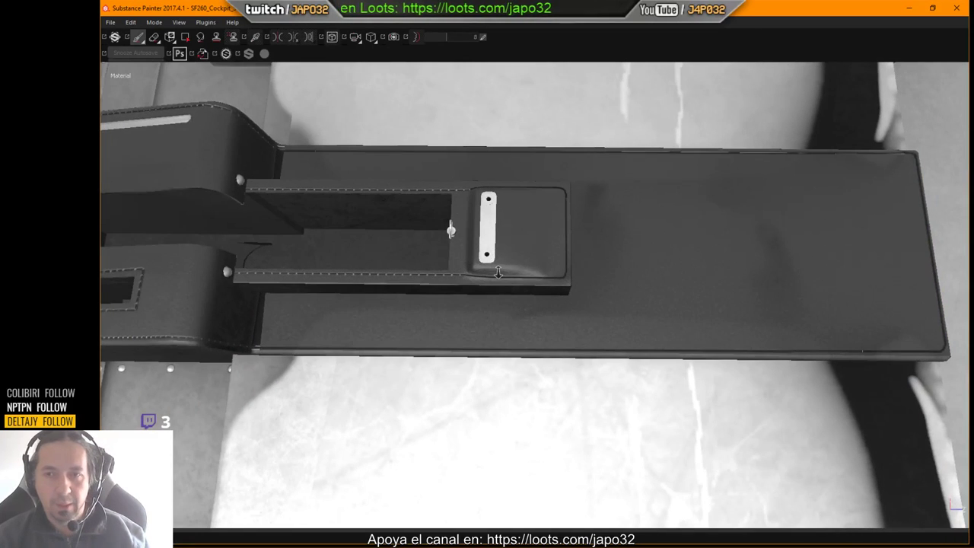
{"action": "mouse_move", "coordinate": [664, 250]}
{"action": "left_mouse_down", "text": "alt"}
{"action": "mouse_move", "coordinate": [689, 233]}
{"action": "mouse_move", "coordinate": [671, 220]}
{"action": "mouse_move", "coordinate": [654, 227]}
{"action": "mouse_move", "coordinate": [661, 248]}
{"action": "left_mouse_up", "text": "alt"}
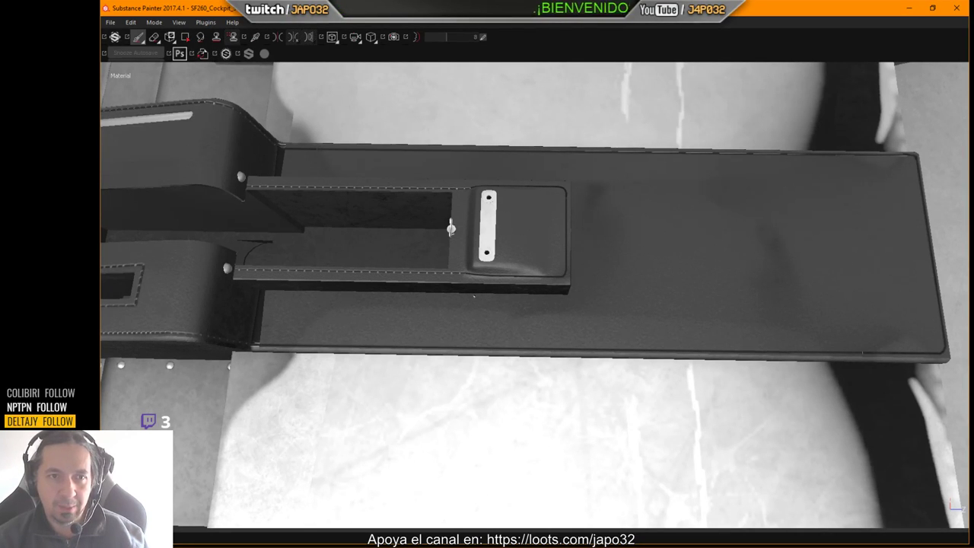
{"action": "left_click_drag", "start_coordinate": [474, 296], "coordinate": [472, 316], "text": "alt"}
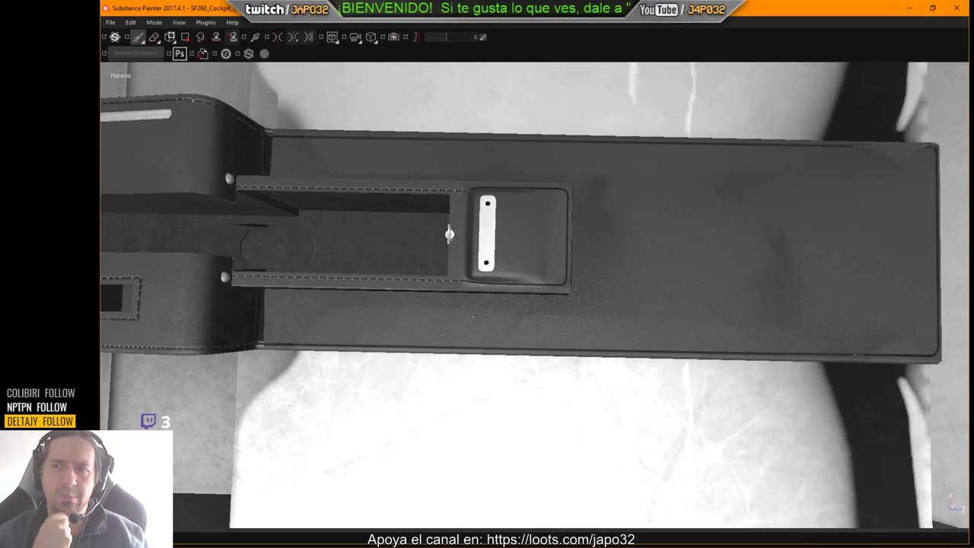
{"action": "left_click_drag", "start_coordinate": [765, 233], "coordinate": [768, 259], "text": "alt"}
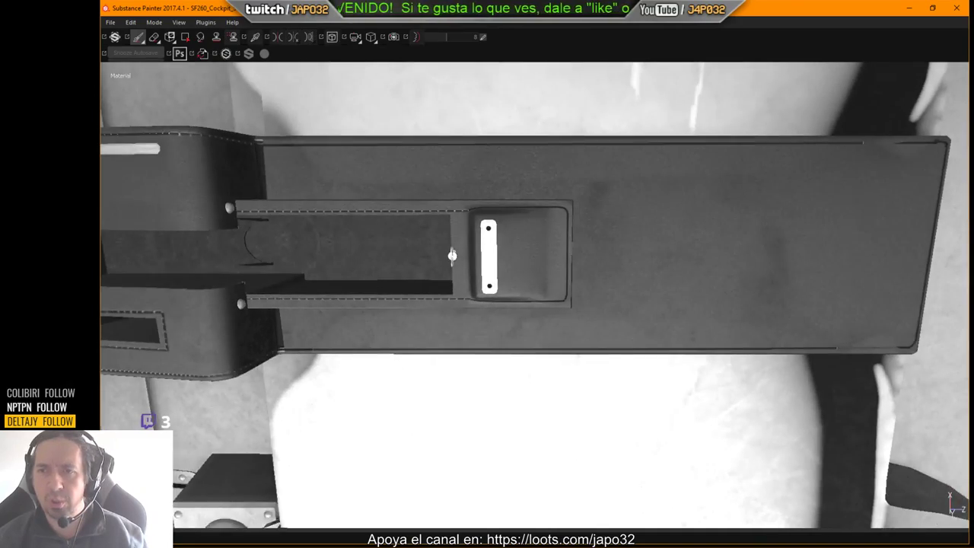
{"action": "middle_click_drag", "start_coordinate": [843, 210], "coordinate": [701, 225], "text": "alt"}
{"action": "left_click_drag", "start_coordinate": [701, 225], "coordinate": [593, 258], "text": "alt"}
Restore the full workspace and undo all the grooves painted around the raised pad and along the console base.
{"action": "key", "text": "Tab"}
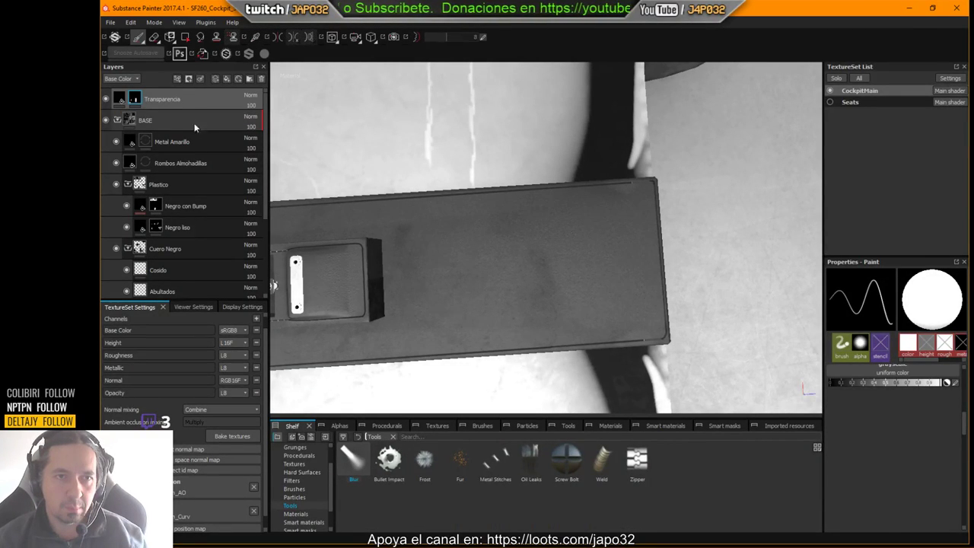
{"action": "middle_click_drag", "start_coordinate": [383, 164], "coordinate": [502, 159], "text": "alt"}
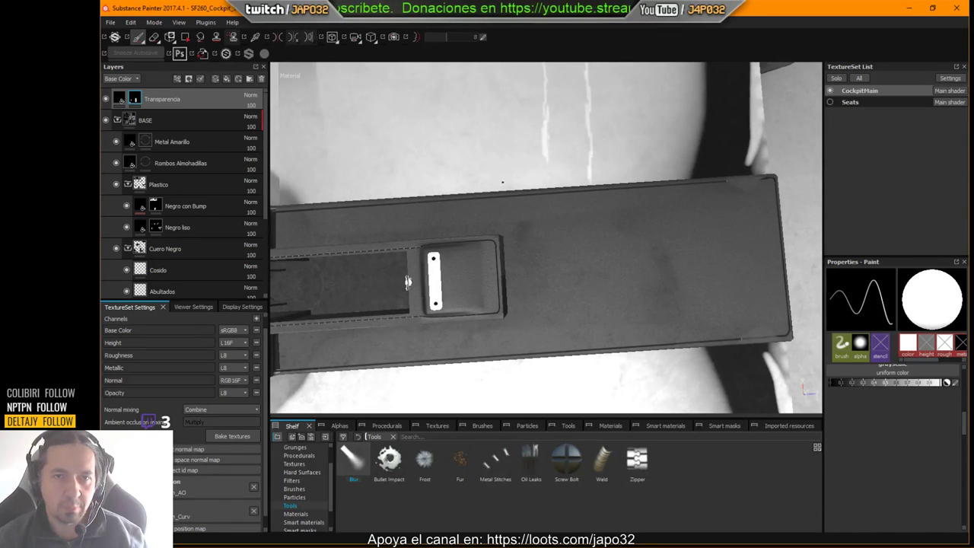
{"action": "key", "text": "ctrl"}
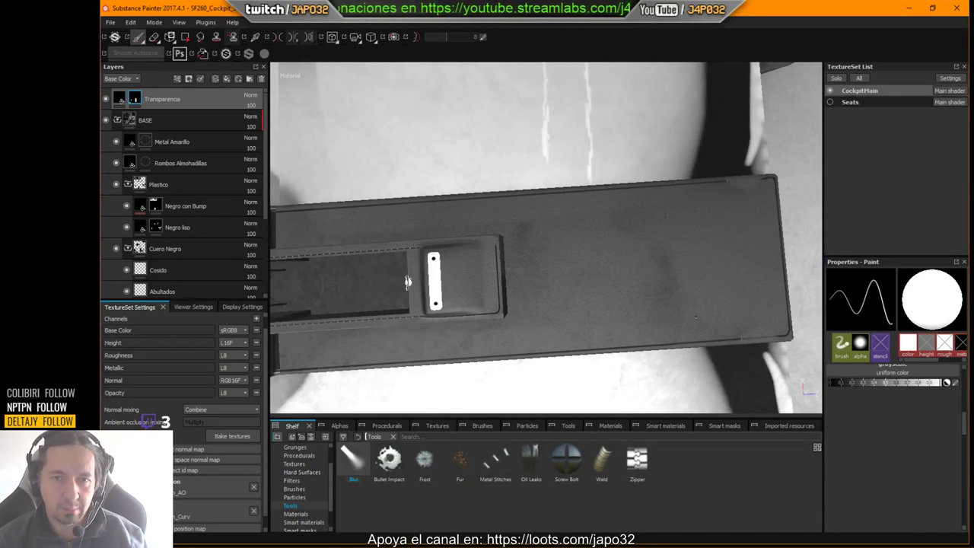
{"action": "middle_click_drag", "start_coordinate": [648, 310], "coordinate": [760, 265], "text": "alt"}
{"action": "key", "text": "ctrl"}
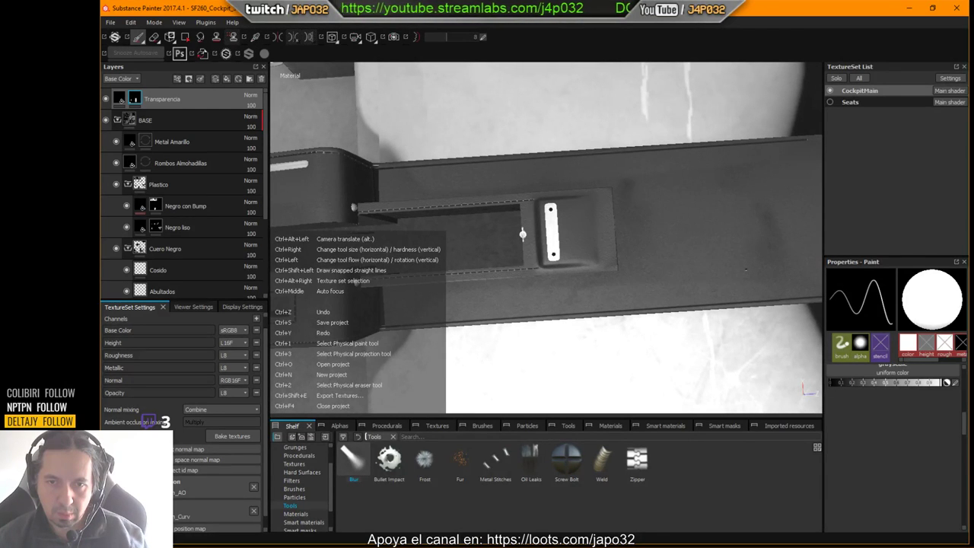
{"action": "left_click_drag", "start_coordinate": [746, 269], "coordinate": [610, 245], "text": "ctrl+alt"}
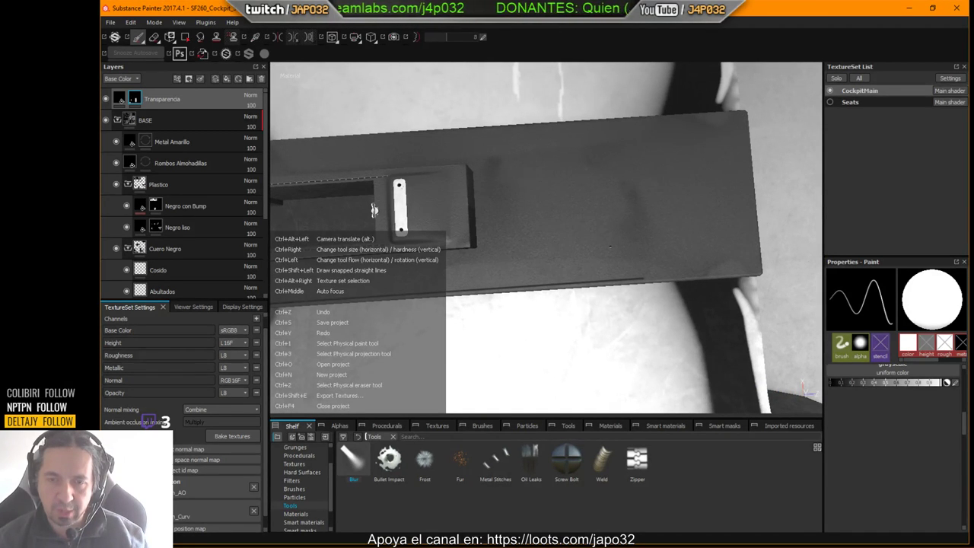
{"action": "left_click_drag", "start_coordinate": [374, 210], "coordinate": [532, 187], "text": "alt"}
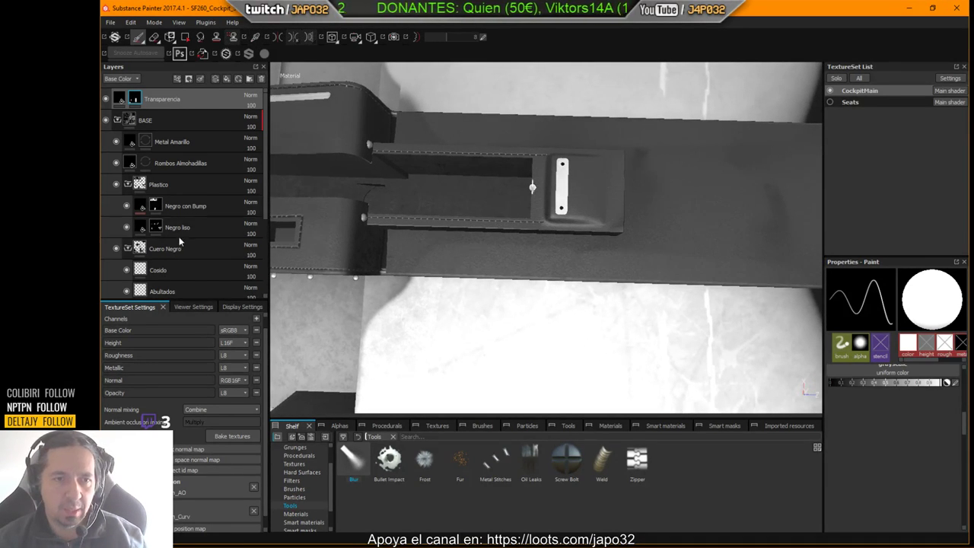
Select the Abultados layer and set the brush's stroke opacity to 100 and spacing to 3, undoing any test stroke.
{"action": "left_click", "coordinate": [162, 290]}
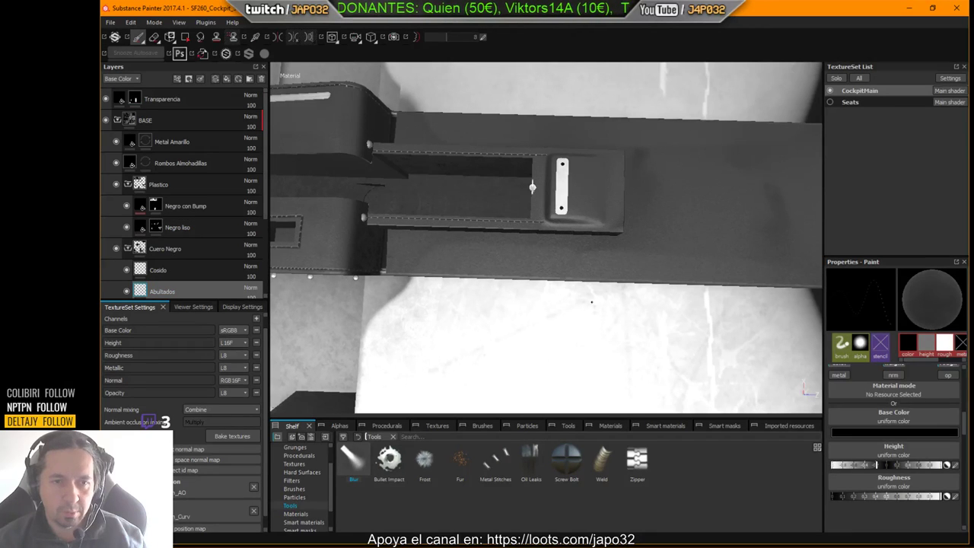
{"action": "scroll", "coordinate": [905, 445], "scroll_direction": "up", "scroll_amount": 2}
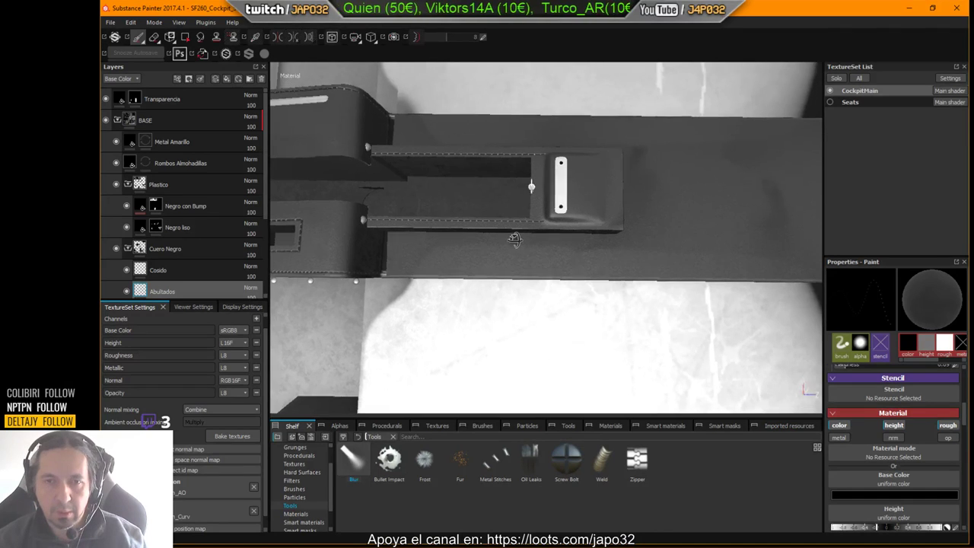
{"action": "key", "text": "Tab"}
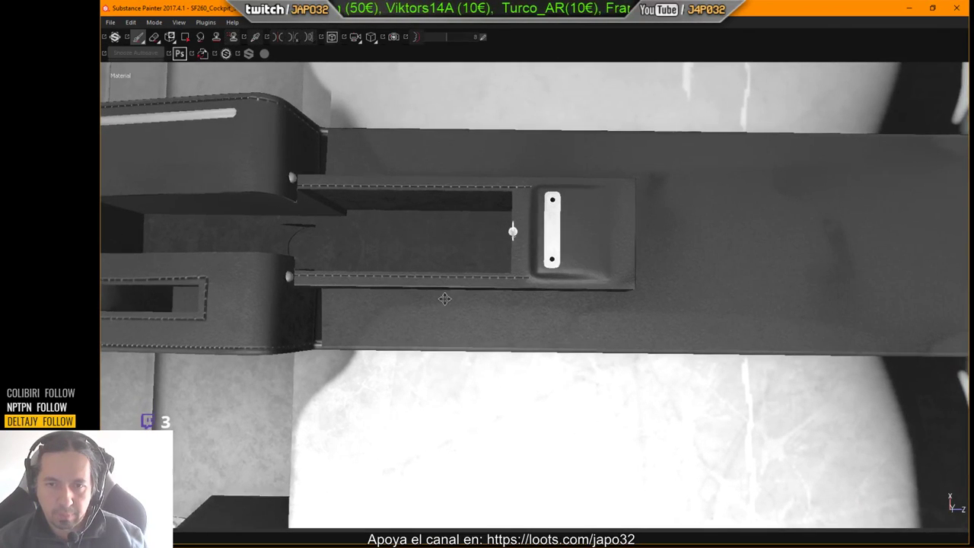
{"action": "middle_click_drag", "start_coordinate": [513, 226], "coordinate": [493, 236], "text": "alt"}
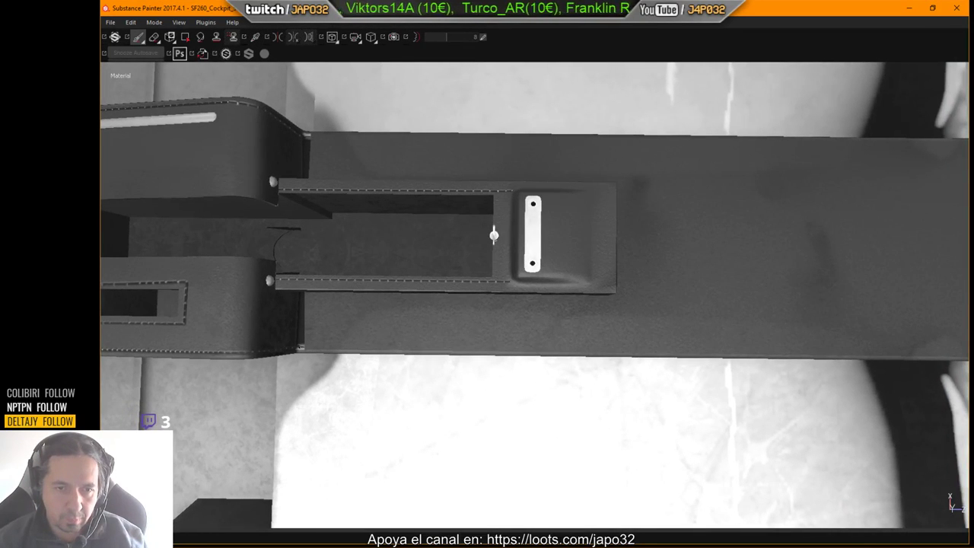
{"action": "middle_click_drag", "start_coordinate": [495, 232], "coordinate": [433, 232], "text": "alt"}
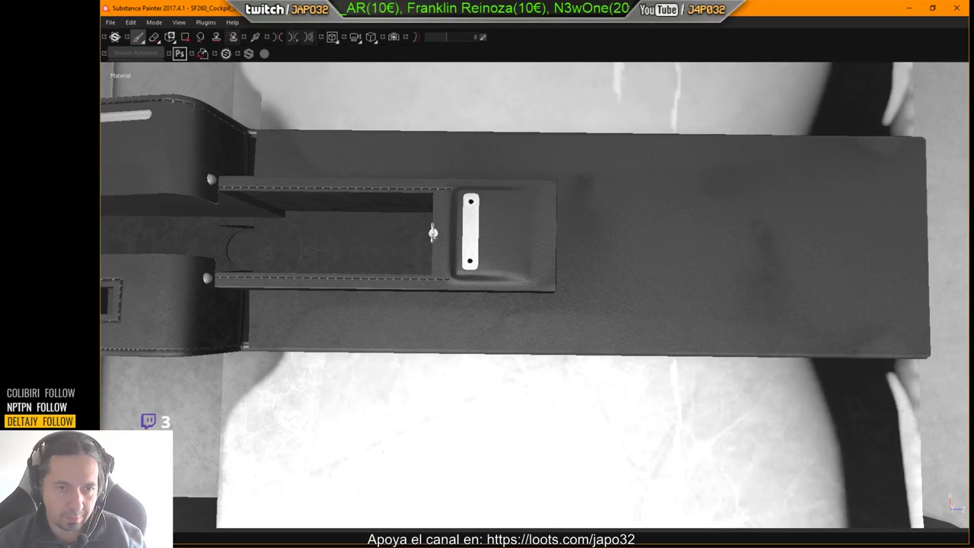
{"action": "key", "text": "shift"}
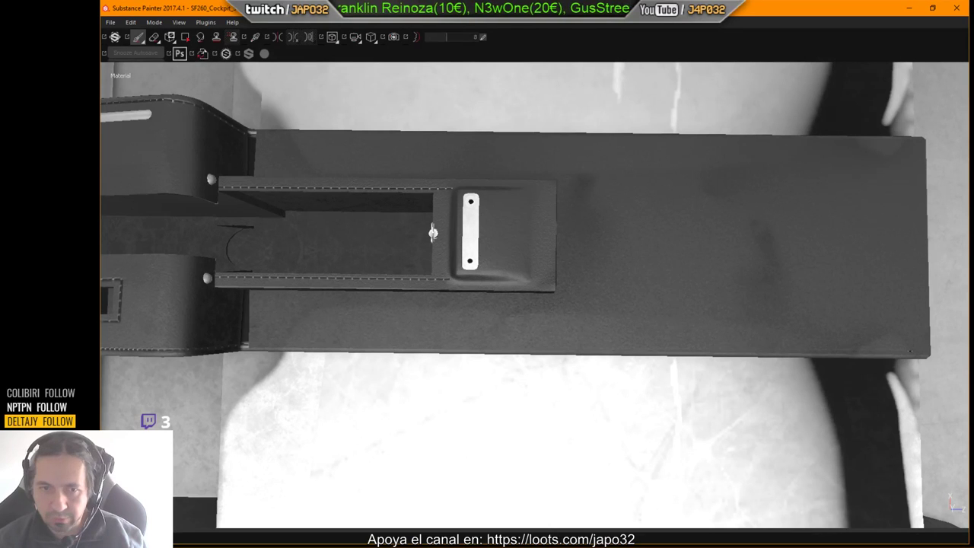
{"action": "key", "text": "Tab"}
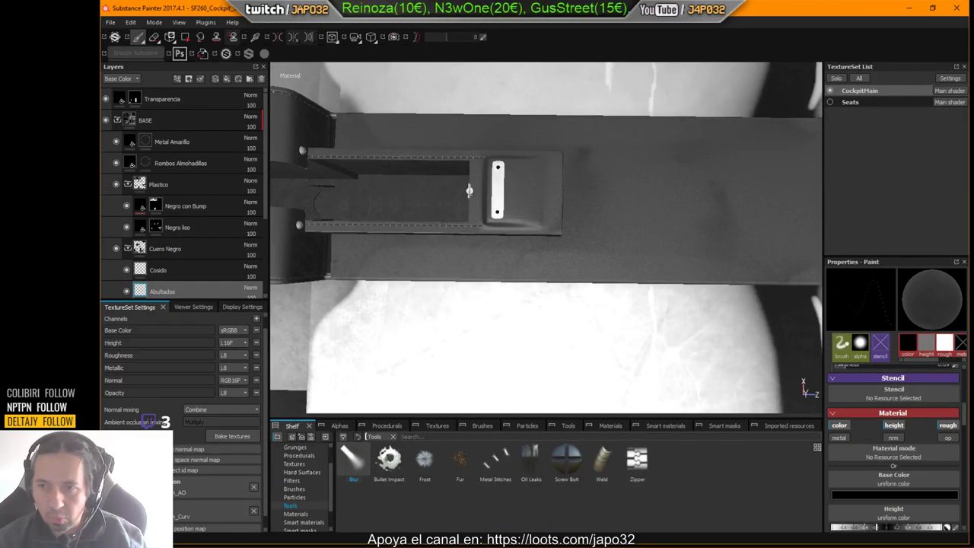
{"action": "scroll", "coordinate": [964, 414], "scroll_direction": "up", "scroll_amount": 5}
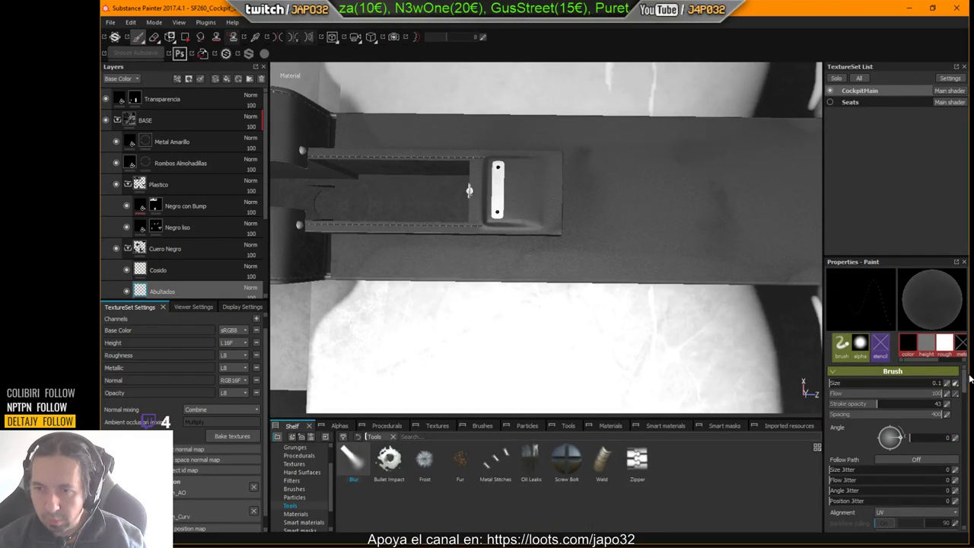
{"action": "left_click_drag", "start_coordinate": [871, 405], "coordinate": [942, 404]}
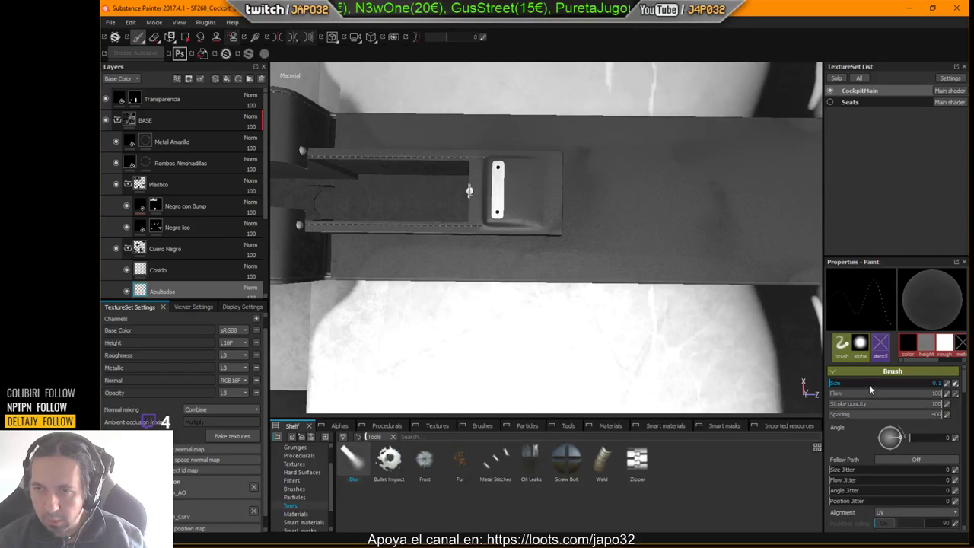
{"action": "left_click_drag", "start_coordinate": [876, 413], "coordinate": [833, 415]}
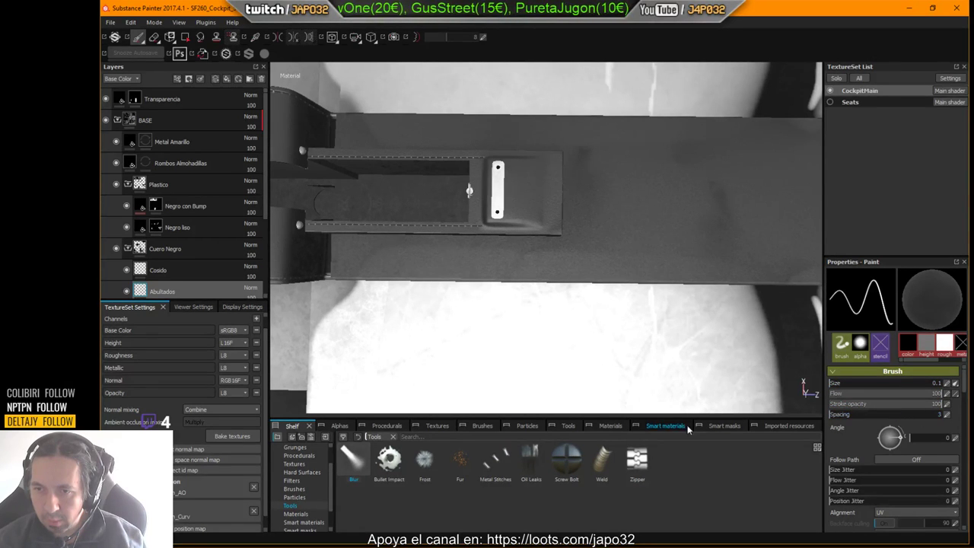
{"action": "left_click_drag", "start_coordinate": [440, 260], "coordinate": [635, 268]}
{"action": "key", "text": "ctrl+z"}
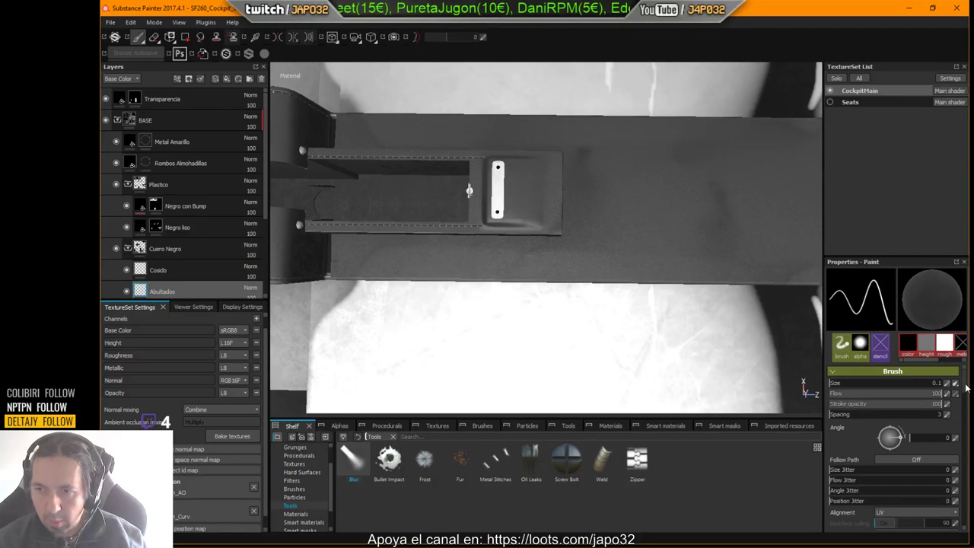
Bring the brush's height closer to zero for a shallower recess, then test it with a stroke on the base and undo it.
{"action": "mouse_move", "coordinate": [965, 380]}
{"action": "left_mouse_down"}
{"action": "mouse_move", "coordinate": [967, 412]}
{"action": "mouse_move", "coordinate": [967, 398]}
{"action": "left_mouse_up"}
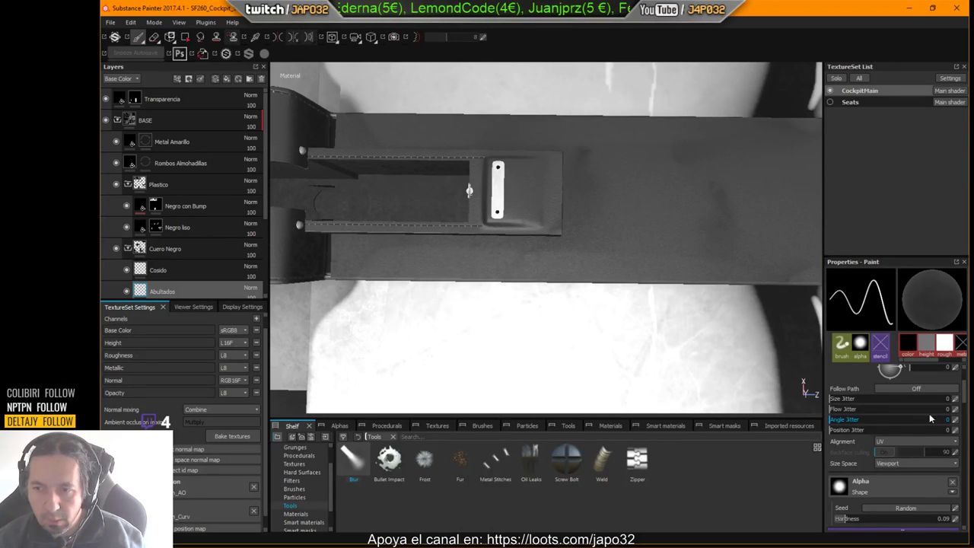
{"action": "left_click_drag", "start_coordinate": [964, 391], "coordinate": [963, 435]}
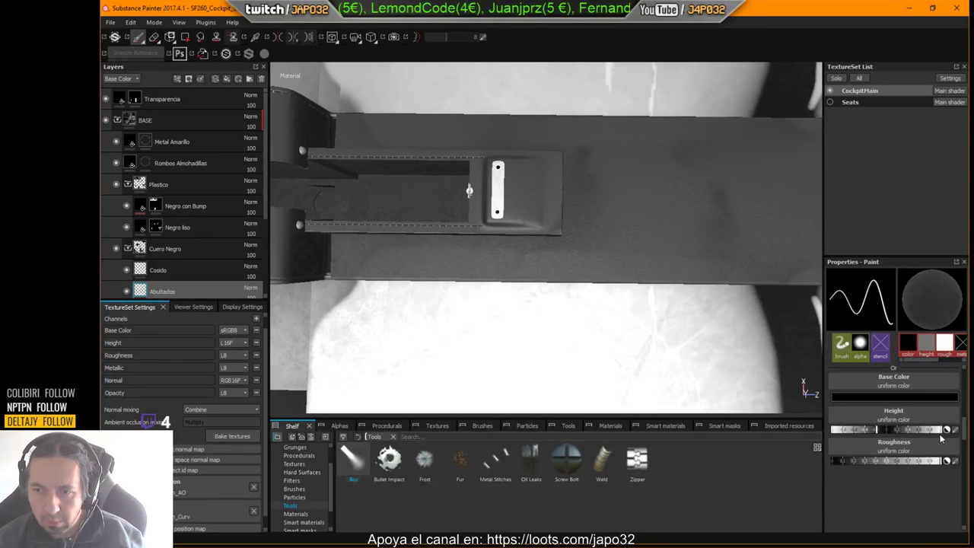
{"action": "left_click_drag", "start_coordinate": [880, 431], "coordinate": [884, 431]}
{"action": "left_click_drag", "start_coordinate": [494, 267], "coordinate": [685, 270]}
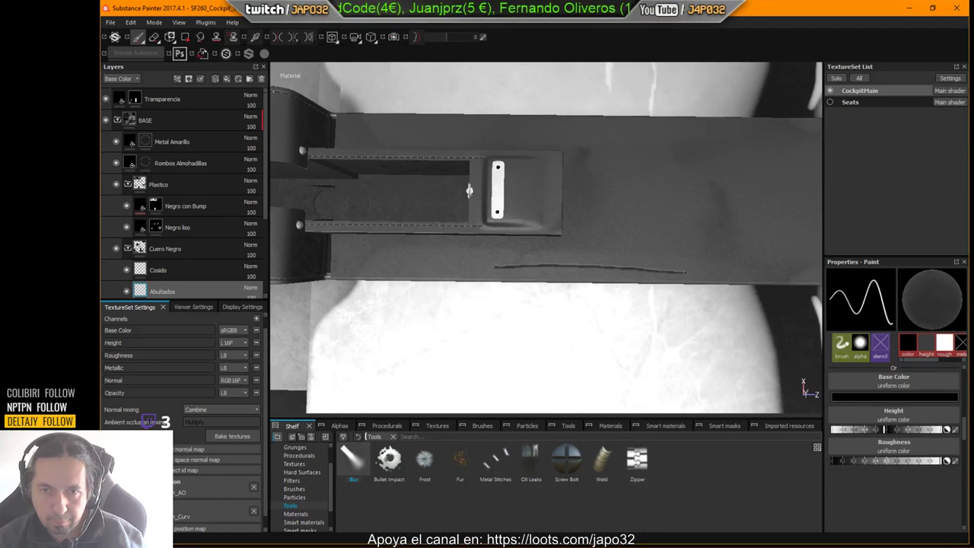
{"action": "key", "text": "ctrl+z"}
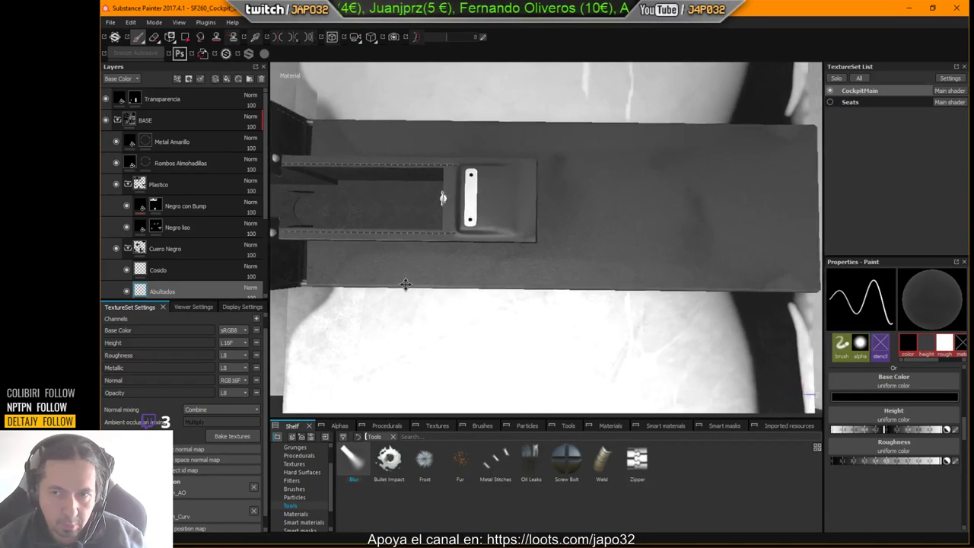
Show only the 3D view and paint a straight recessed groove on the Abultados layer along one long edge of the console base.
{"action": "key", "text": "Tab"}
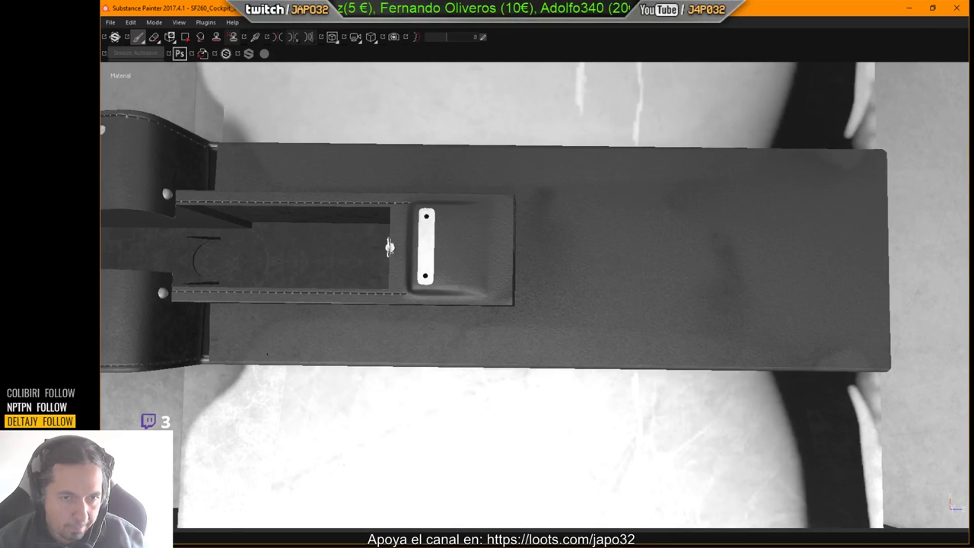
{"action": "right_click", "coordinate": [131, 429]}
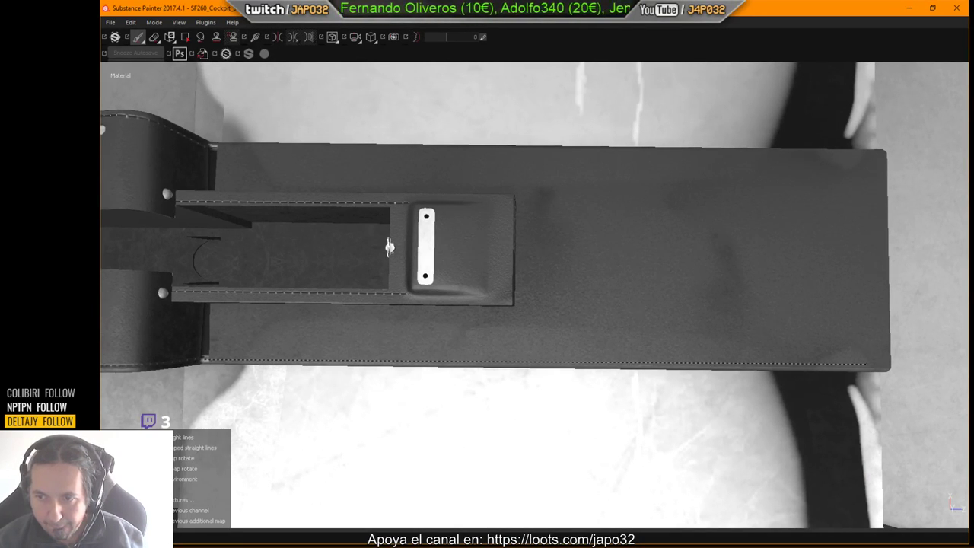
{"action": "left_click", "coordinate": [866, 363], "text": "shift"}
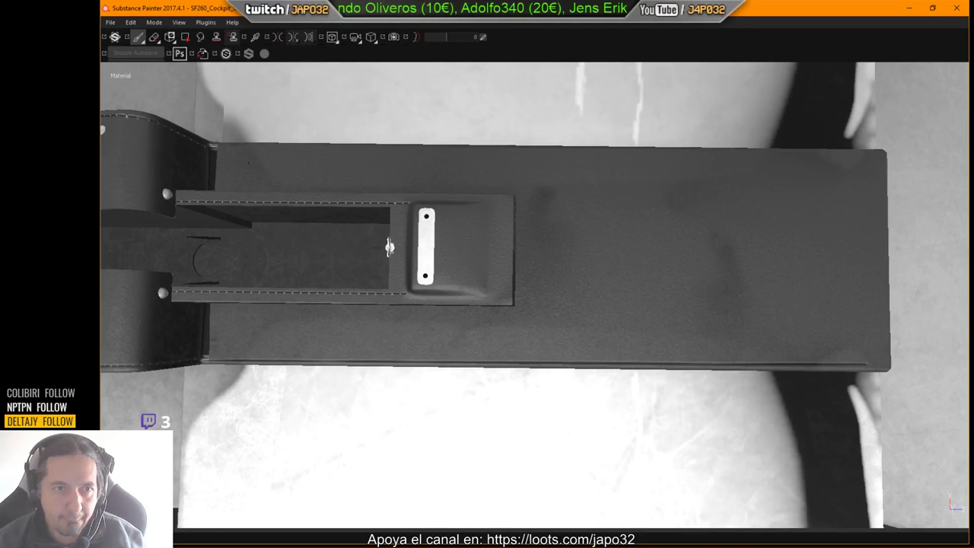
Paint a straight recessed groove along the other long edge of the console base, opposite the existing one.
{"action": "middle_click_drag", "start_coordinate": [240, 165], "coordinate": [251, 173], "text": "alt"}
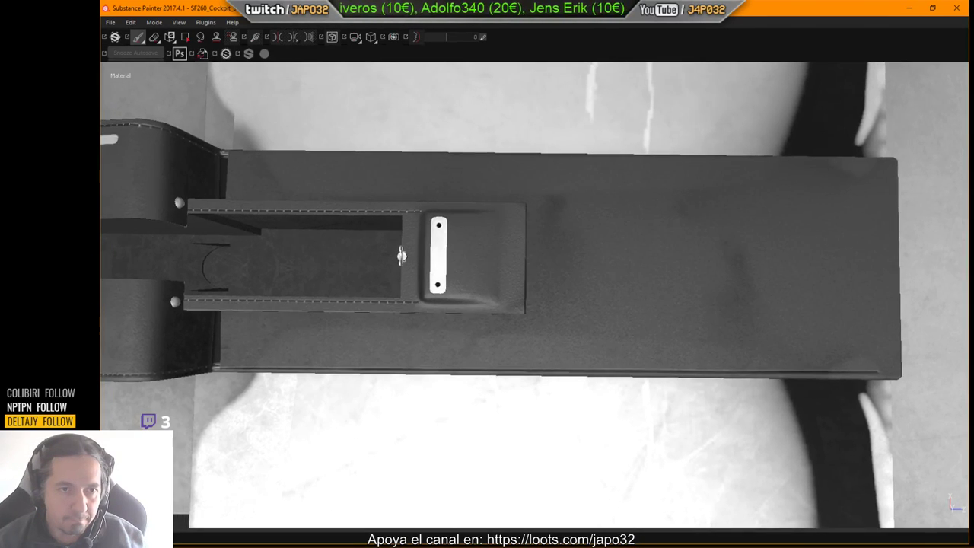
{"action": "left_click_drag", "start_coordinate": [251, 174], "coordinate": [318, 143], "text": "alt"}
{"action": "middle_click_drag", "start_coordinate": [317, 143], "coordinate": [545, 160], "text": "alt"}
{"action": "right_click_drag", "start_coordinate": [545, 159], "coordinate": [668, 283], "text": "alt"}
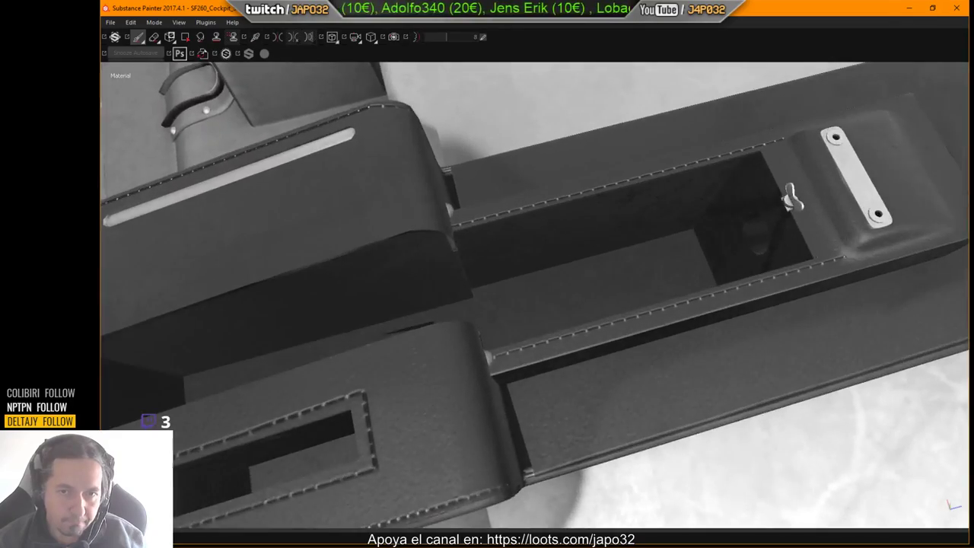
{"action": "left_click_drag", "start_coordinate": [667, 283], "coordinate": [480, 313], "text": "alt"}
{"action": "middle_click_drag", "start_coordinate": [480, 315], "coordinate": [334, 327], "text": "alt"}
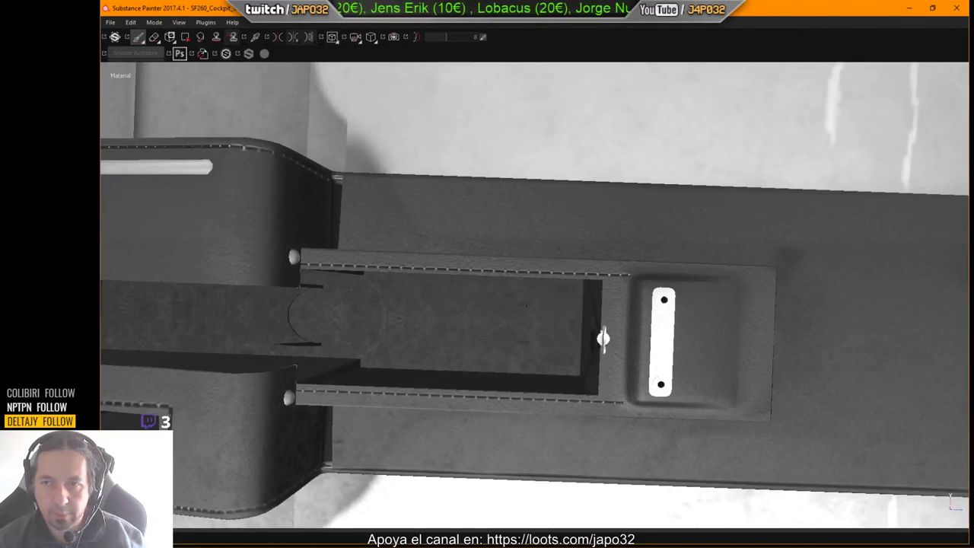
{"action": "scroll", "coordinate": [334, 327], "scroll_direction": "down", "scroll_amount": 2}
{"action": "middle_click_drag", "start_coordinate": [780, 292], "coordinate": [635, 305], "text": "alt"}
{"action": "left_click_drag", "start_coordinate": [452, 344], "coordinate": [498, 330], "text": "alt"}
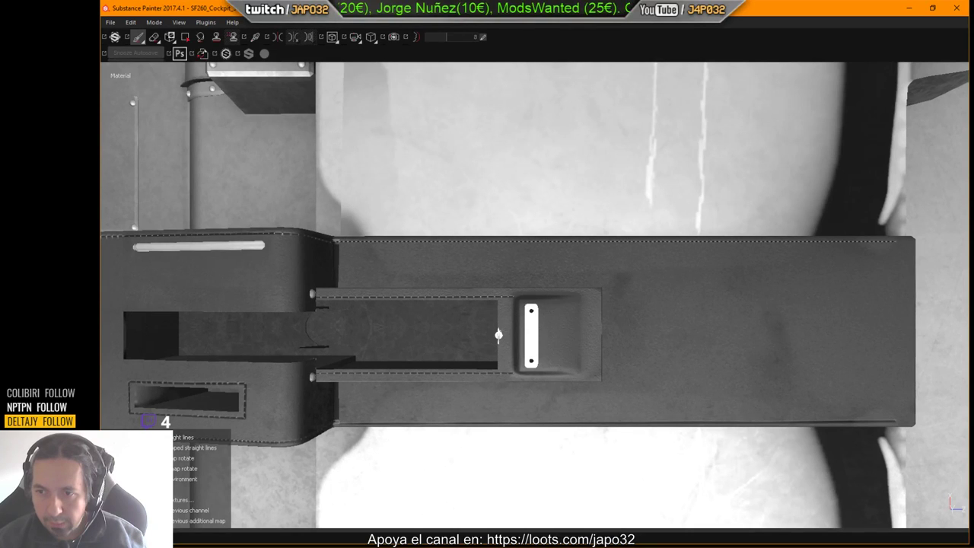
{"action": "left_click", "coordinate": [895, 241], "text": "shift"}
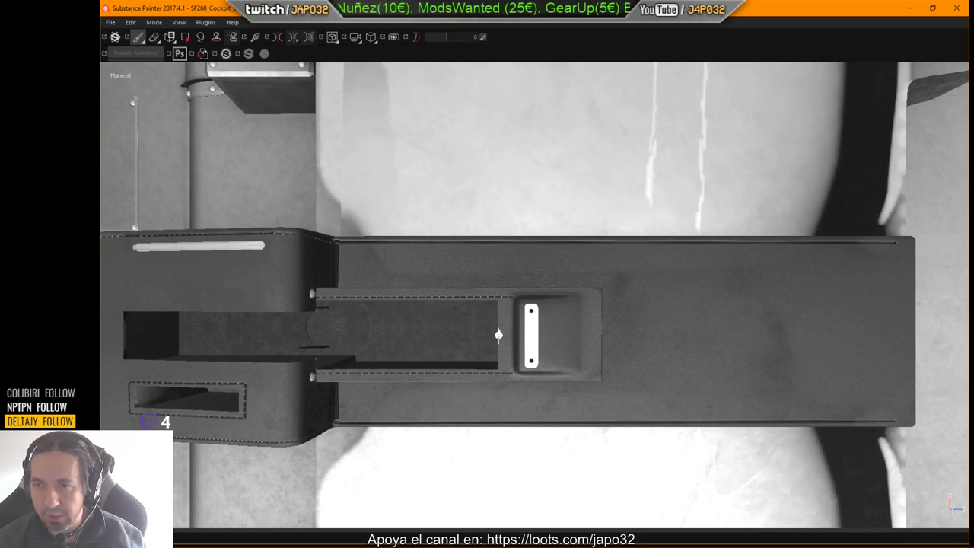
Paint a recessed groove across the far end of the console base, rounding both corners into the long-edge grooves.
{"action": "left_click", "coordinate": [903, 247], "text": "shift"}
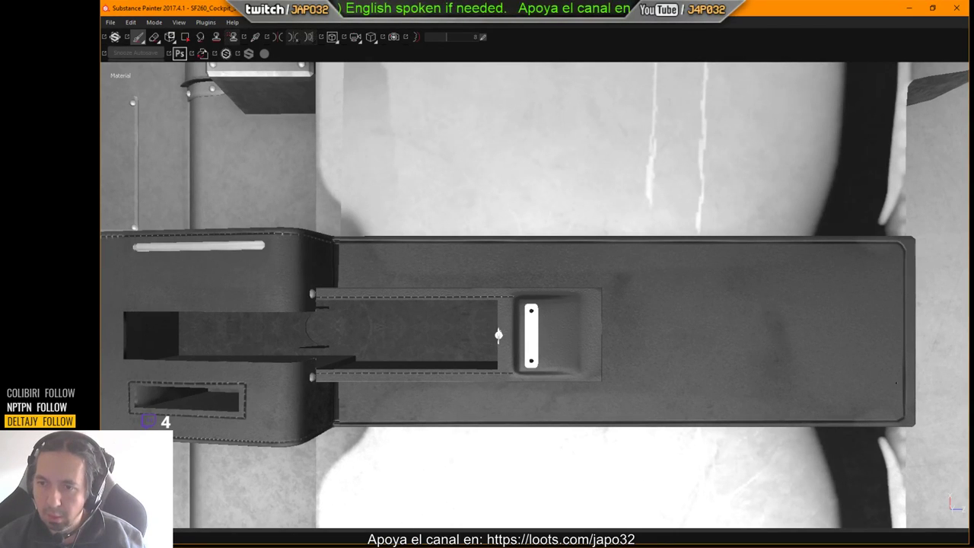
{"action": "key", "text": "ctrl"}
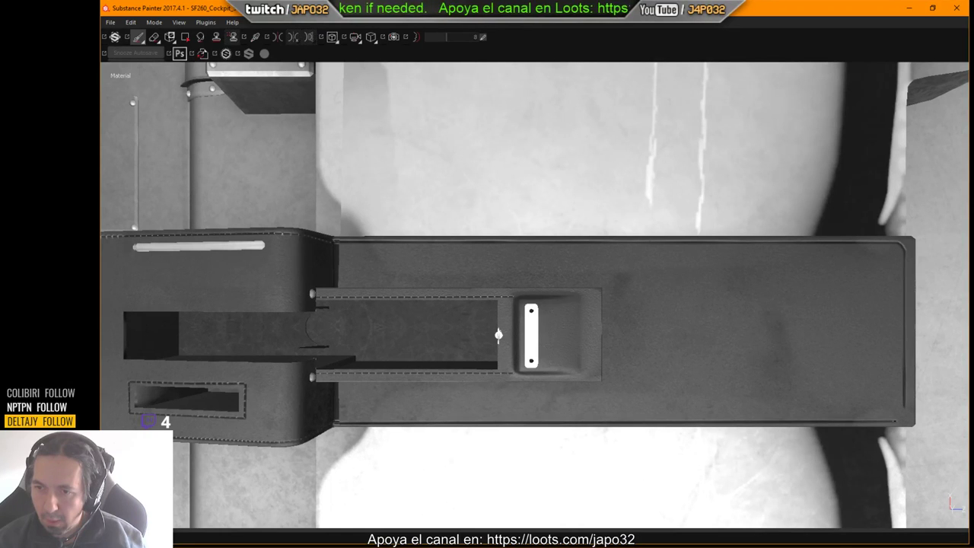
{"action": "key", "text": "ctrl"}
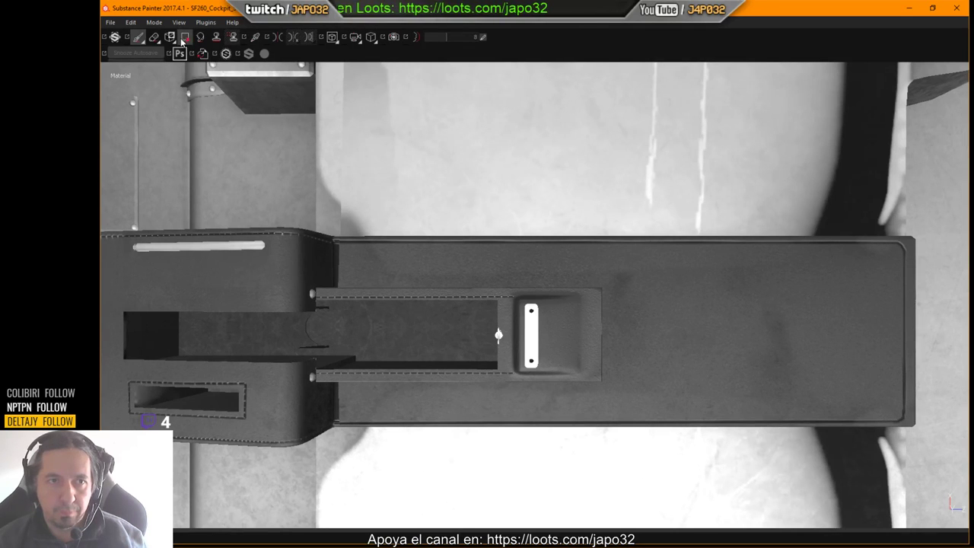
{"action": "key", "text": "2"}
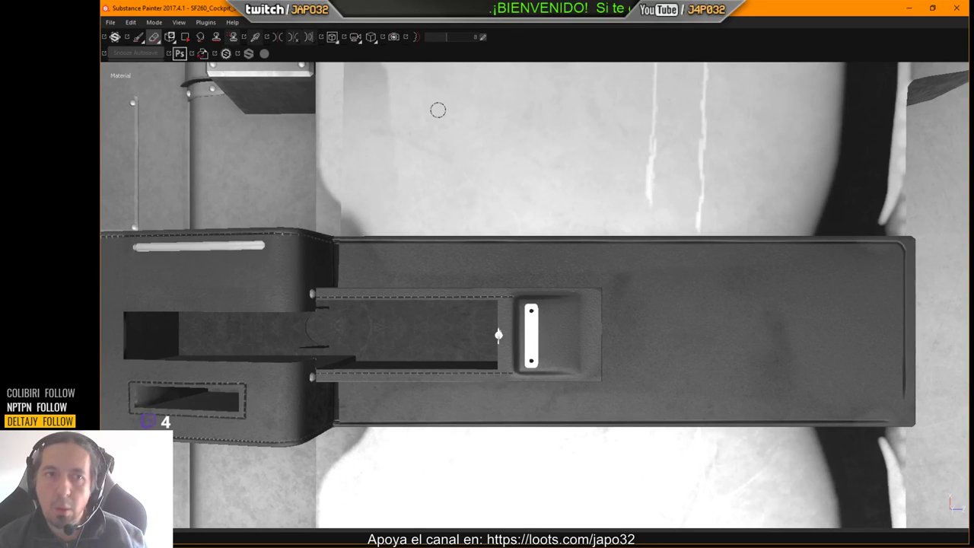
{"action": "key", "text": "1"}
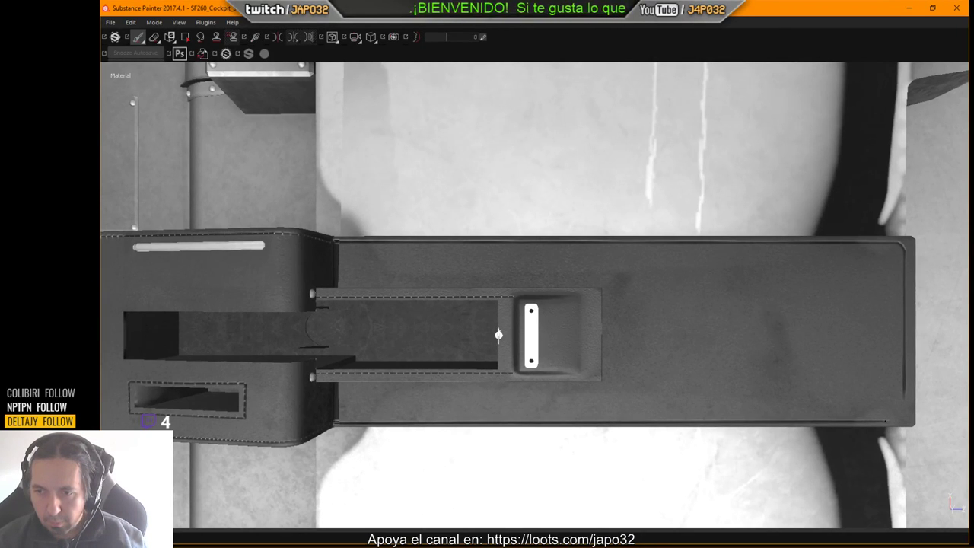
{"action": "key", "text": "shift"}
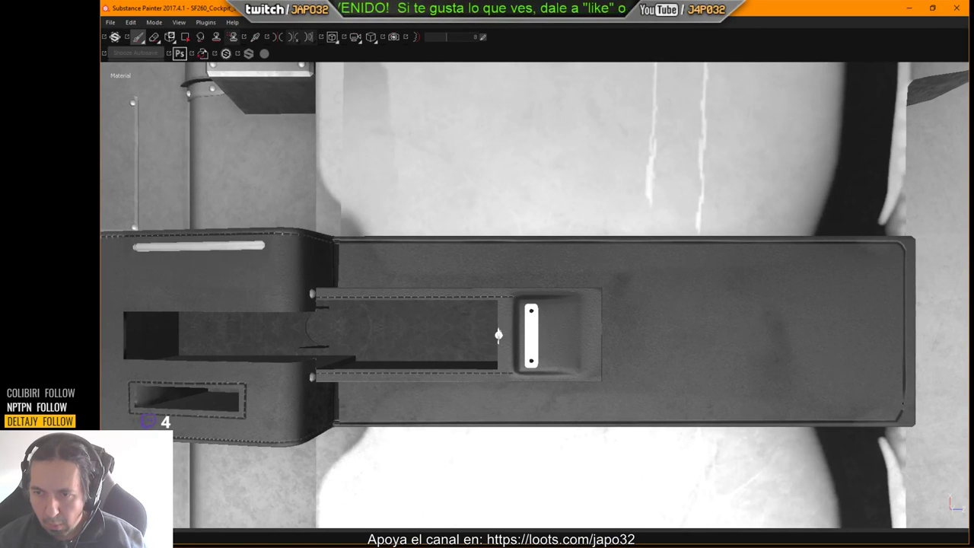
{"action": "key", "text": "ctrl"}
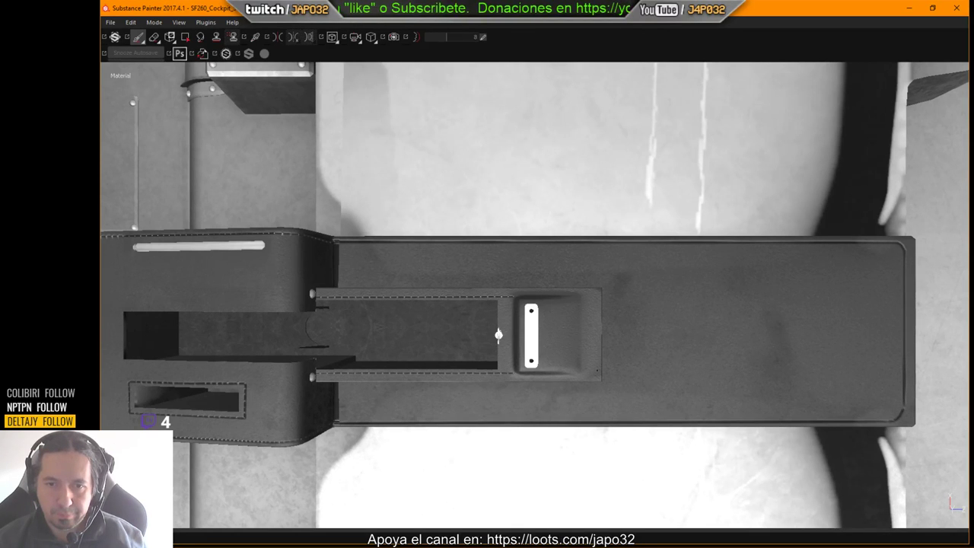
Paint a recessed groove from the end of one stitch row along that side of the raised pad and across its outer end.
{"action": "mouse_move", "coordinate": [587, 367]}
{"action": "right_mouse_down", "text": "alt"}
{"action": "mouse_move", "coordinate": [943, 360]}
{"action": "mouse_move", "coordinate": [618, 359]}
{"action": "mouse_move", "coordinate": [632, 359]}
{"action": "right_mouse_up", "text": "alt"}
{"action": "middle_click_drag", "start_coordinate": [632, 358], "coordinate": [647, 326], "text": "alt"}
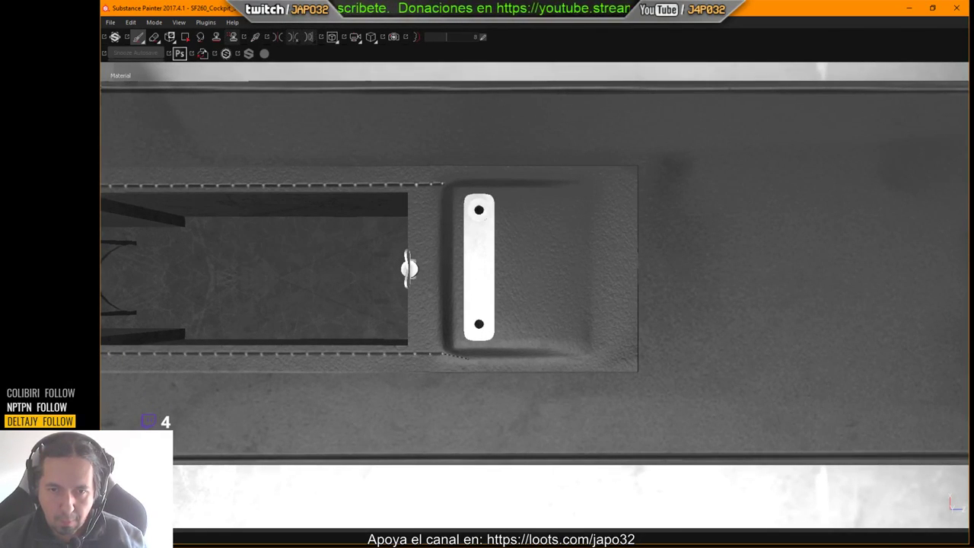
{"action": "key", "text": "shift"}
{"action": "left_click", "coordinate": [448, 356]}
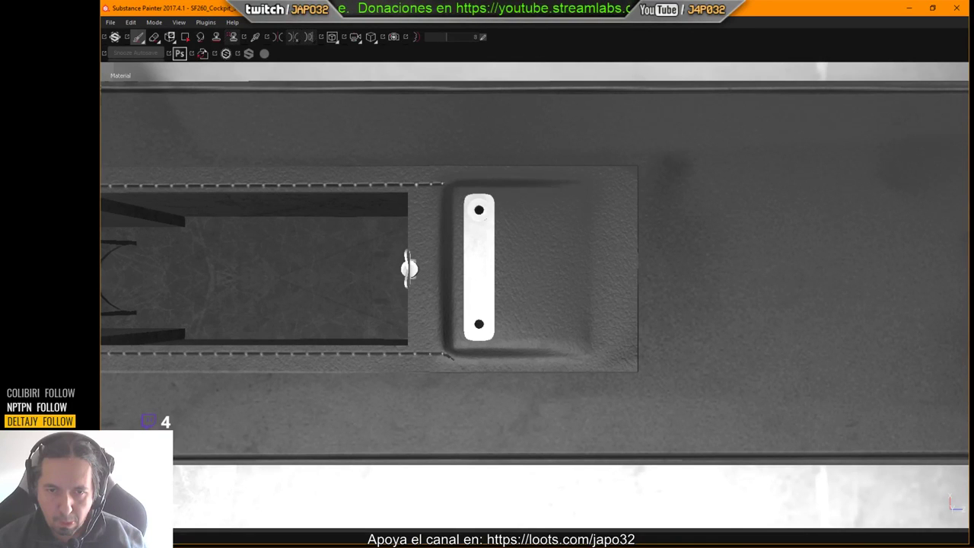
{"action": "left_click", "coordinate": [456, 359], "text": "shift"}
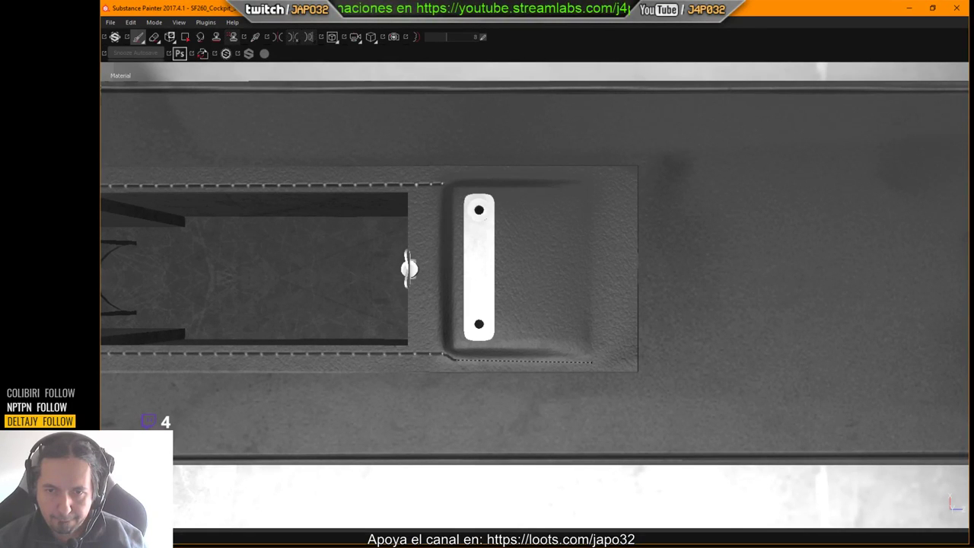
{"action": "left_click", "coordinate": [593, 360], "text": "shift"}
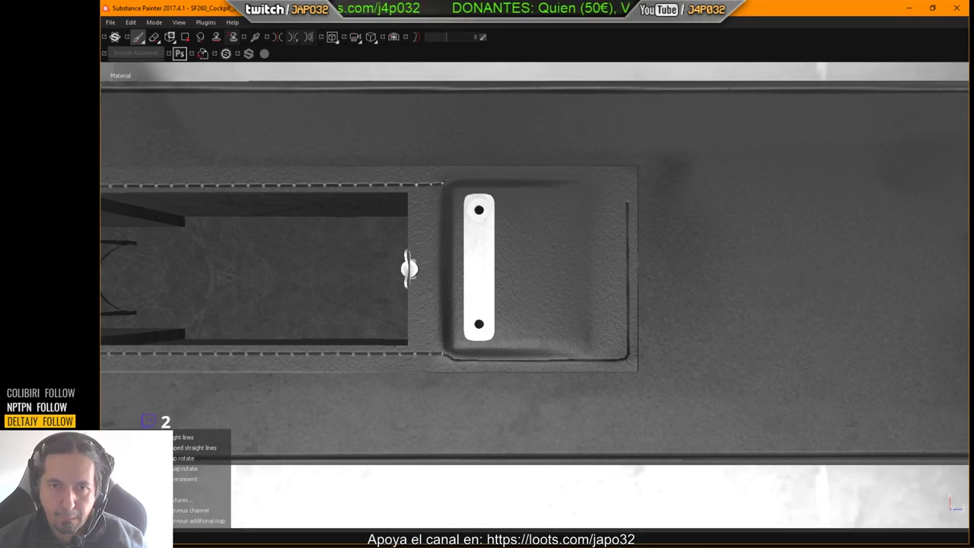
Paint the groove from the other stitch row along the pad's remaining side and round its corner into the end groove.
{"action": "left_click_drag", "start_coordinate": [445, 180], "coordinate": [479, 175]}
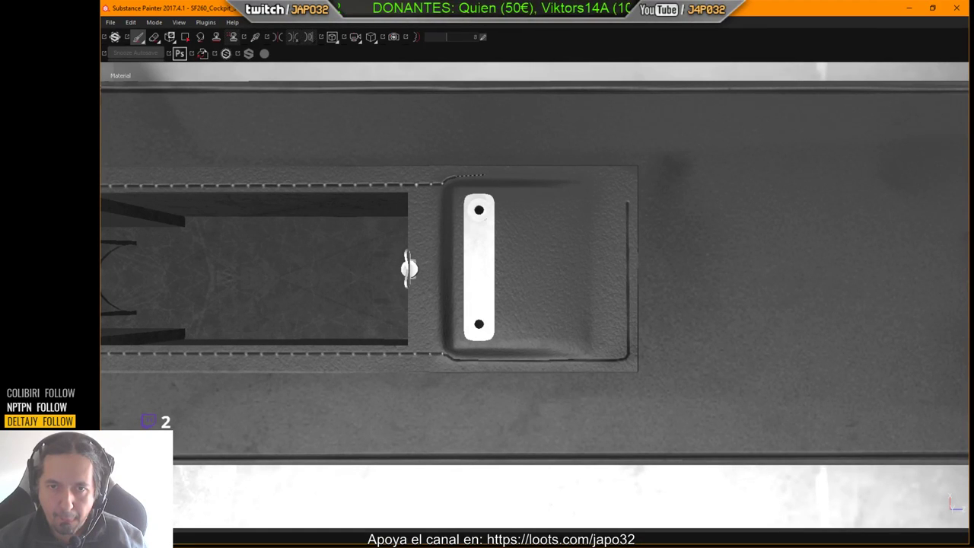
{"action": "left_click", "coordinate": [483, 175], "text": "shift"}
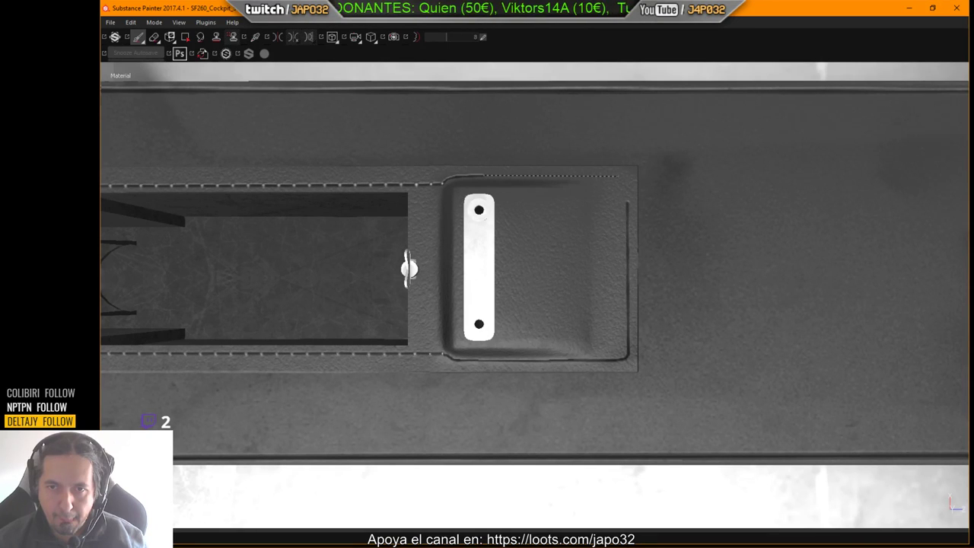
{"action": "left_click", "coordinate": [617, 176], "text": "shift"}
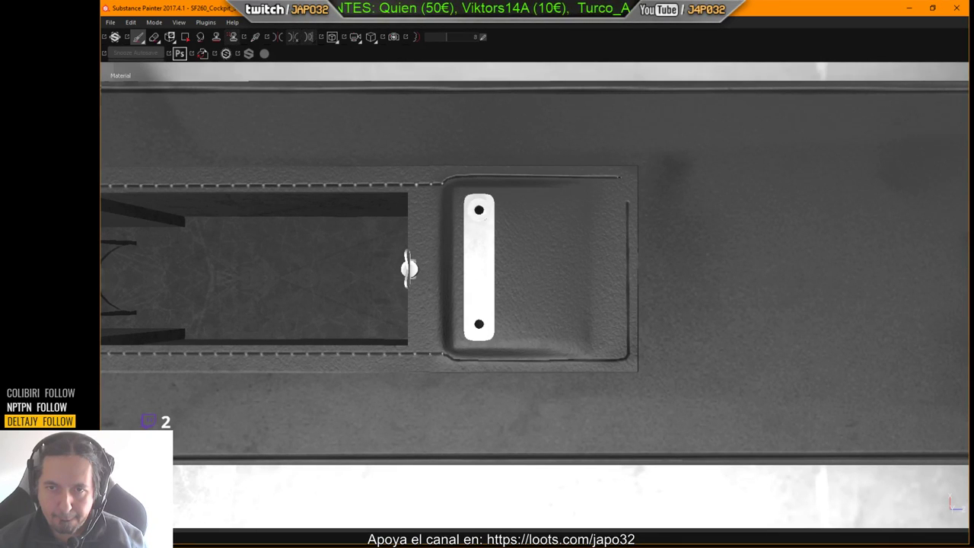
{"action": "left_click", "coordinate": [622, 179], "text": "shift"}
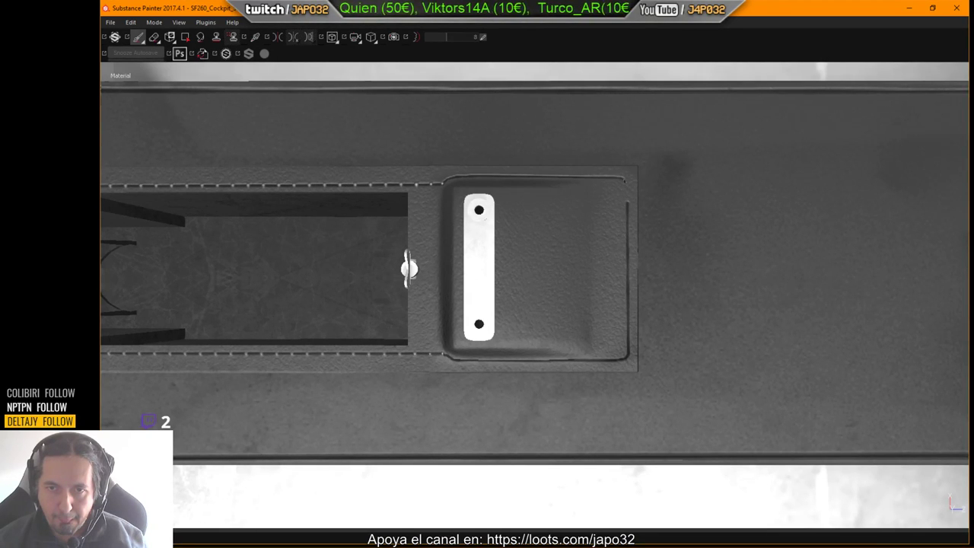
{"action": "left_click", "coordinate": [626, 183], "text": "shift"}
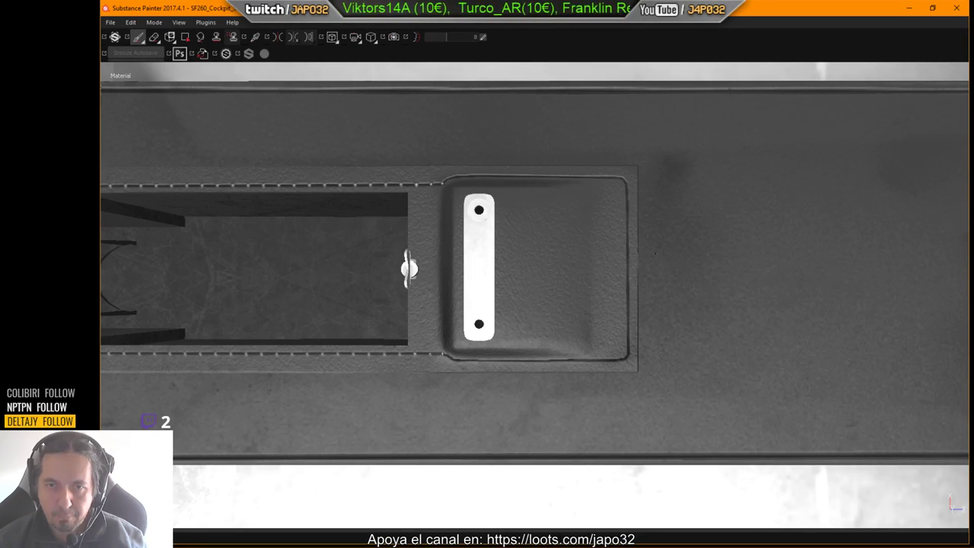
Switch to the Eraser for the Abultados layer and set its flow and stroke opacity to 100.
{"action": "scroll", "coordinate": [676, 272], "scroll_direction": "down", "scroll_amount": 3}
{"action": "middle_click_drag", "start_coordinate": [675, 272], "coordinate": [480, 203], "text": "alt"}
{"action": "left_click_drag", "start_coordinate": [479, 248], "coordinate": [449, 163], "text": "alt"}
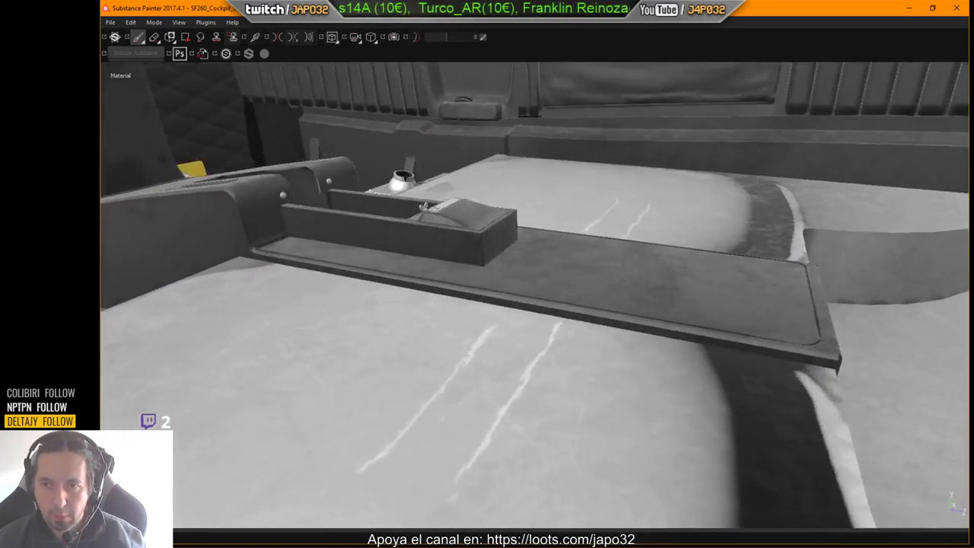
{"action": "middle_click_drag", "start_coordinate": [578, 251], "coordinate": [411, 251], "text": "alt"}
{"action": "left_click_drag", "start_coordinate": [411, 251], "coordinate": [626, 315], "text": "alt"}
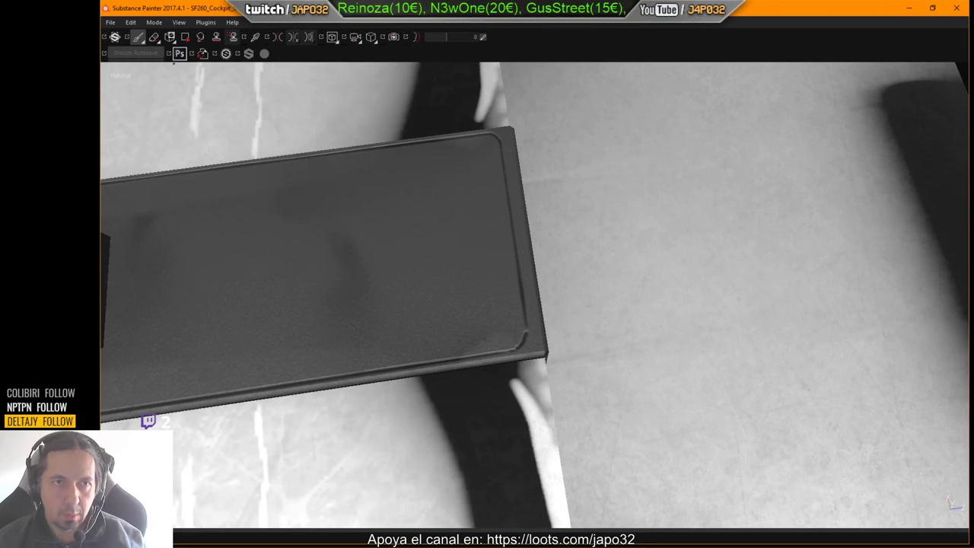
{"action": "left_click", "coordinate": [154, 37]}
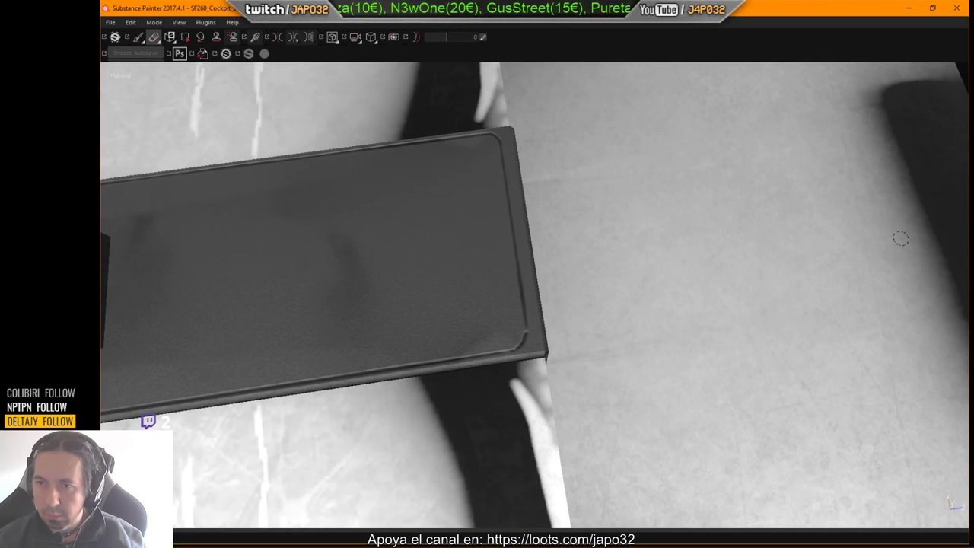
{"action": "key", "text": "Tab"}
{"action": "key", "text": "Tab"}
{"action": "key", "text": "Tab"}
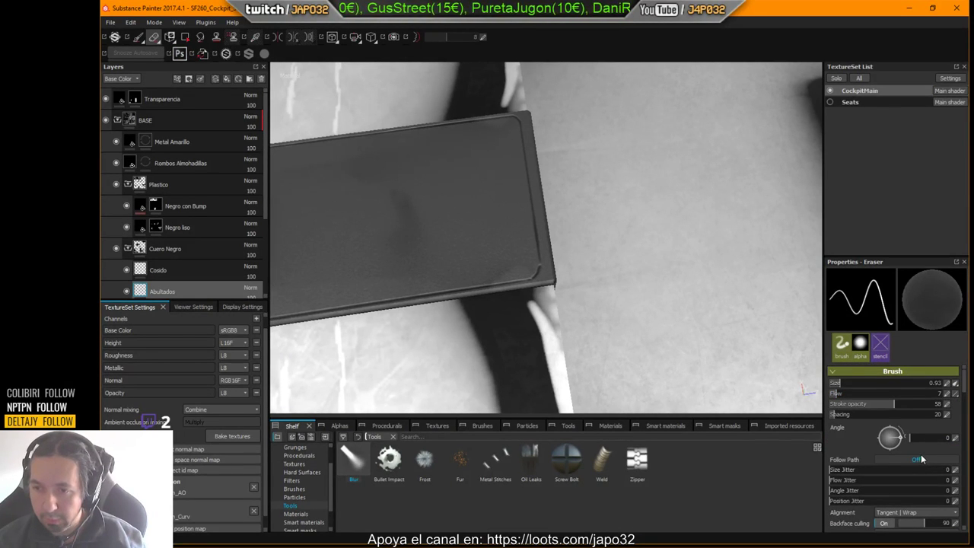
{"action": "mouse_move", "coordinate": [846, 391]}
{"action": "left_mouse_down"}
{"action": "mouse_move", "coordinate": [947, 393]}
{"action": "mouse_move", "coordinate": [948, 403]}
{"action": "left_mouse_up"}
Erase the groove across the far end of the console base together with its two rounded corners.
{"action": "left_click_drag", "start_coordinate": [507, 153], "coordinate": [524, 184], "text": "alt"}
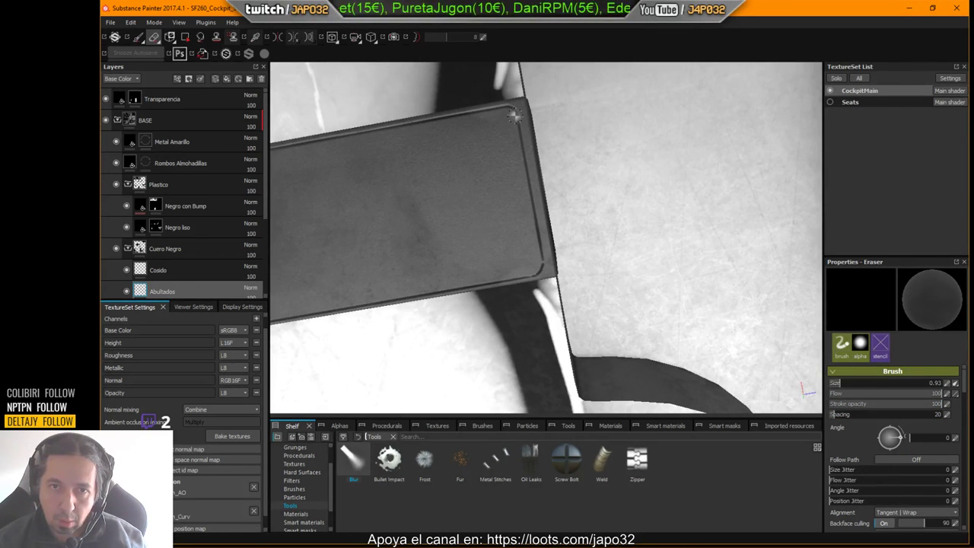
{"action": "left_click_drag", "start_coordinate": [524, 141], "coordinate": [528, 189]}
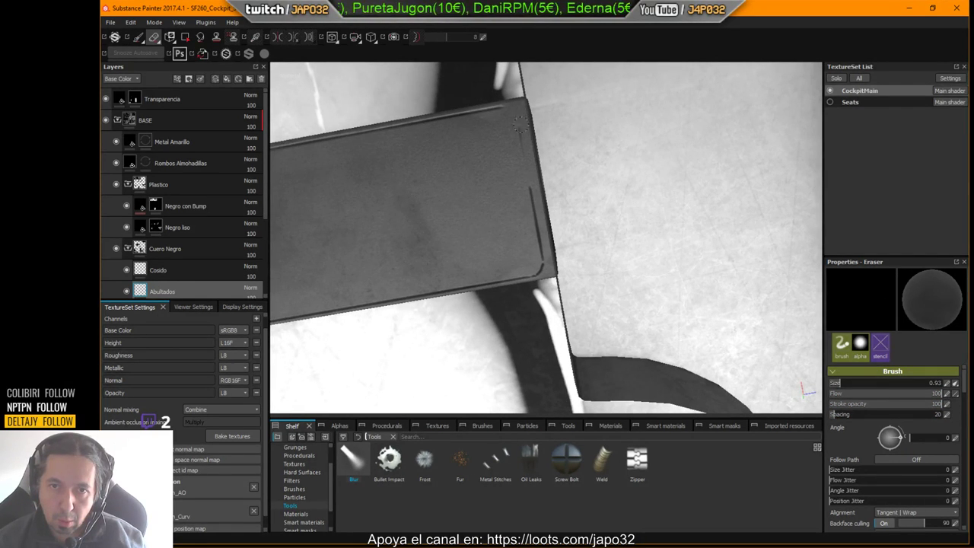
{"action": "mouse_move", "coordinate": [519, 126]}
{"action": "left_mouse_down"}
{"action": "mouse_move", "coordinate": [537, 273]}
{"action": "mouse_move", "coordinate": [661, 268]}
{"action": "mouse_move", "coordinate": [711, 306]}
{"action": "mouse_move", "coordinate": [595, 272]}
{"action": "mouse_move", "coordinate": [859, 297]}
{"action": "mouse_move", "coordinate": [700, 284]}
{"action": "mouse_move", "coordinate": [708, 287]}
{"action": "left_mouse_up"}
Repaint the groove across the base's far end with the brush, rounding both corners to join the two long-edge grooves.
{"action": "key", "text": "Tab"}
{"action": "key", "text": "Tab"}
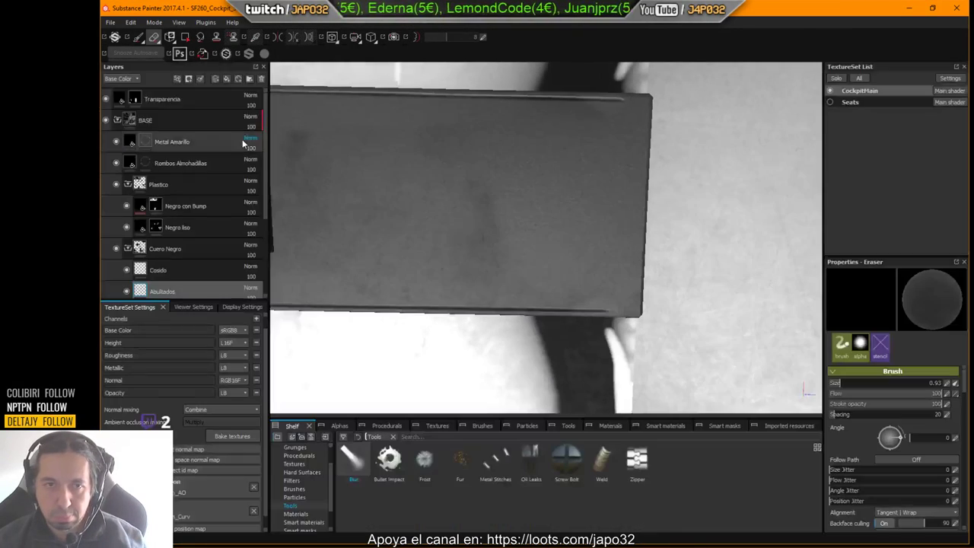
{"action": "key", "text": "1"}
{"action": "key", "text": "Tab"}
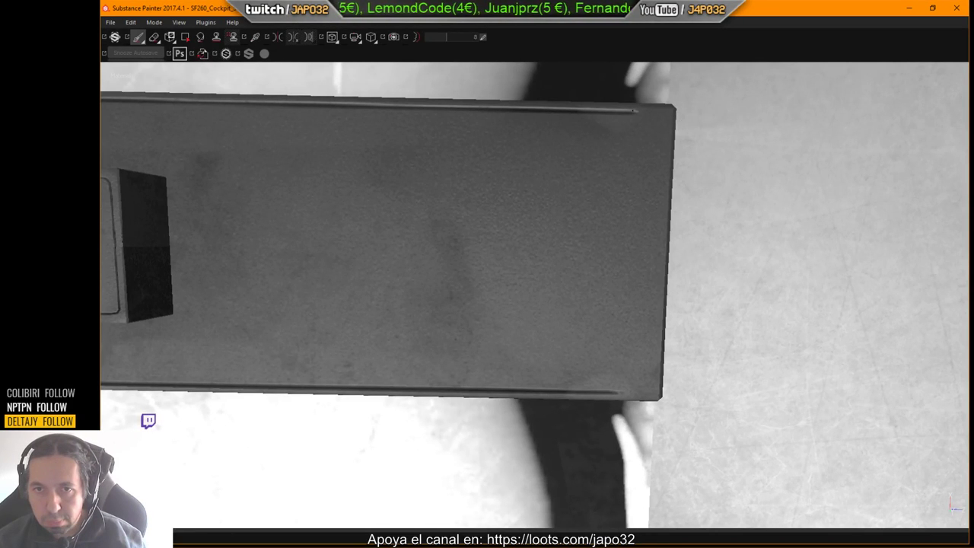
{"action": "left_click", "coordinate": [635, 111]}
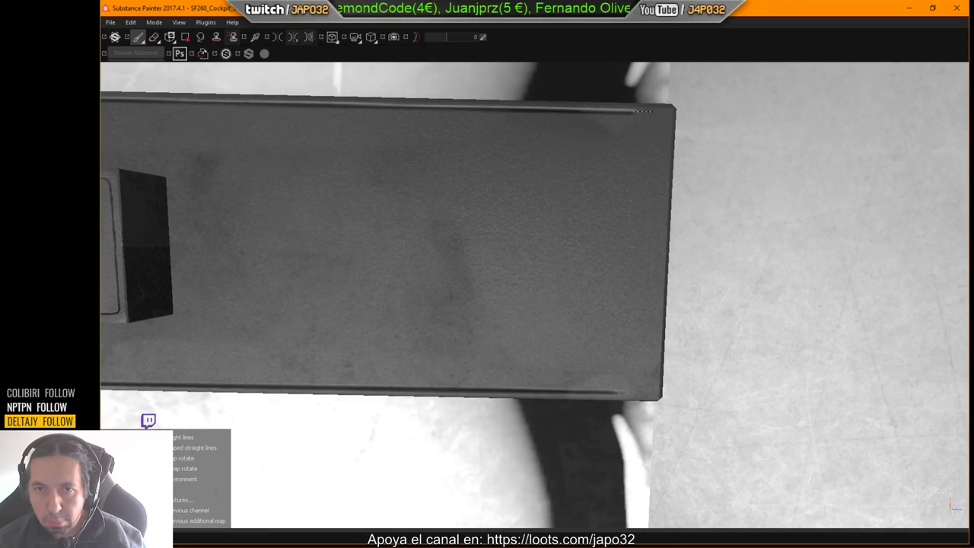
{"action": "left_click", "coordinate": [653, 111], "text": "shift"}
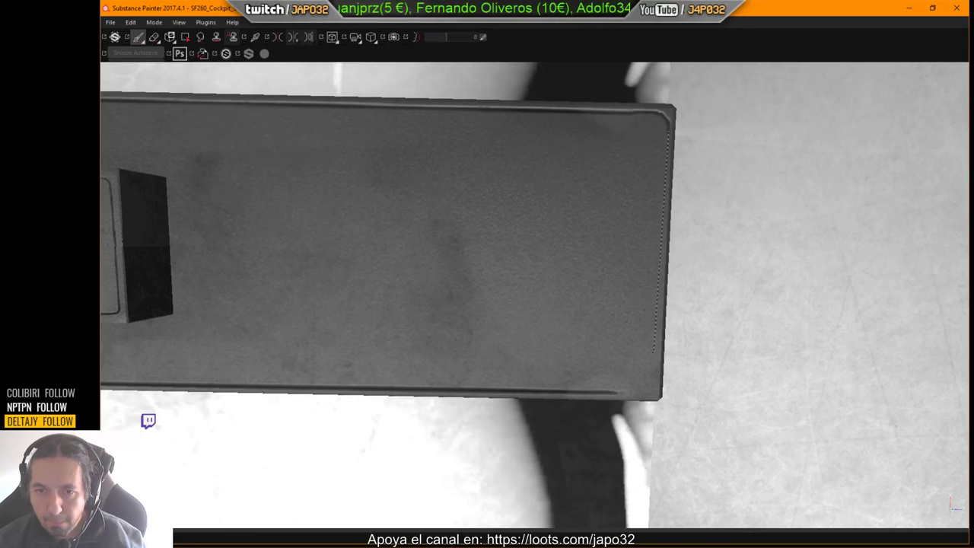
{"action": "left_click", "coordinate": [656, 381], "text": "shift"}
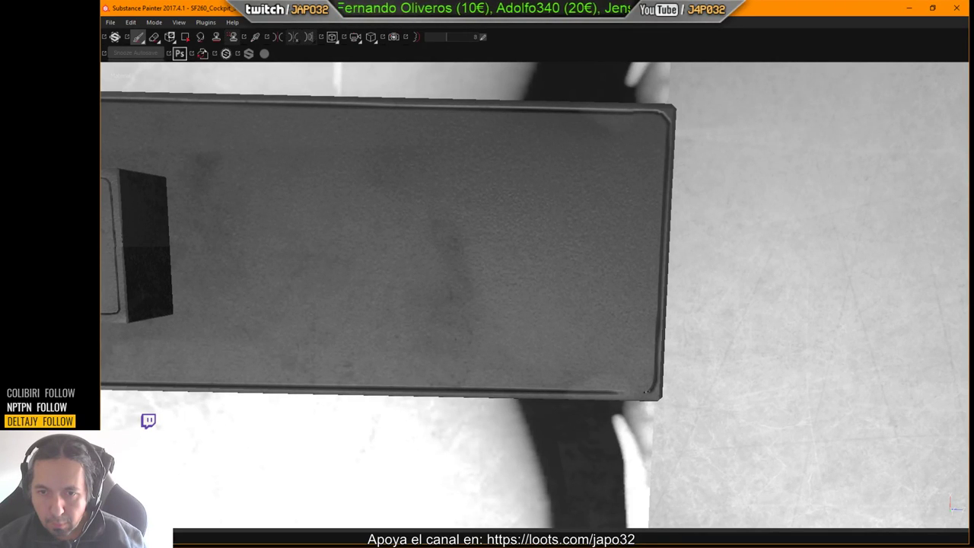
{"action": "left_click", "coordinate": [607, 393], "text": "shift"}
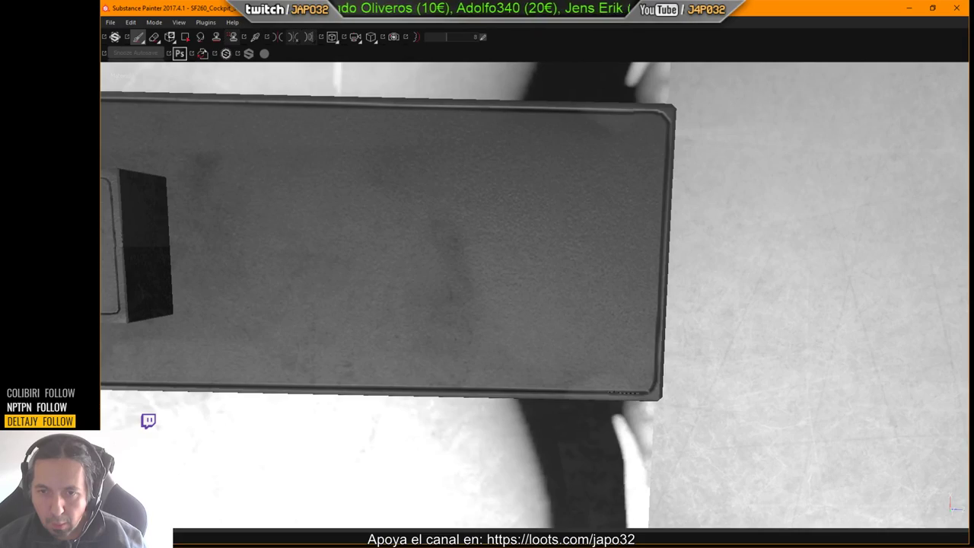
{"action": "mouse_move", "coordinate": [608, 393]}
{"action": "left_mouse_down", "text": "alt"}
{"action": "mouse_move", "coordinate": [639, 324]}
{"action": "mouse_move", "coordinate": [960, 296]}
{"action": "left_mouse_up", "text": "alt"}
{"action": "middle_click_drag", "start_coordinate": [768, 263], "coordinate": [547, 320], "text": "alt"}
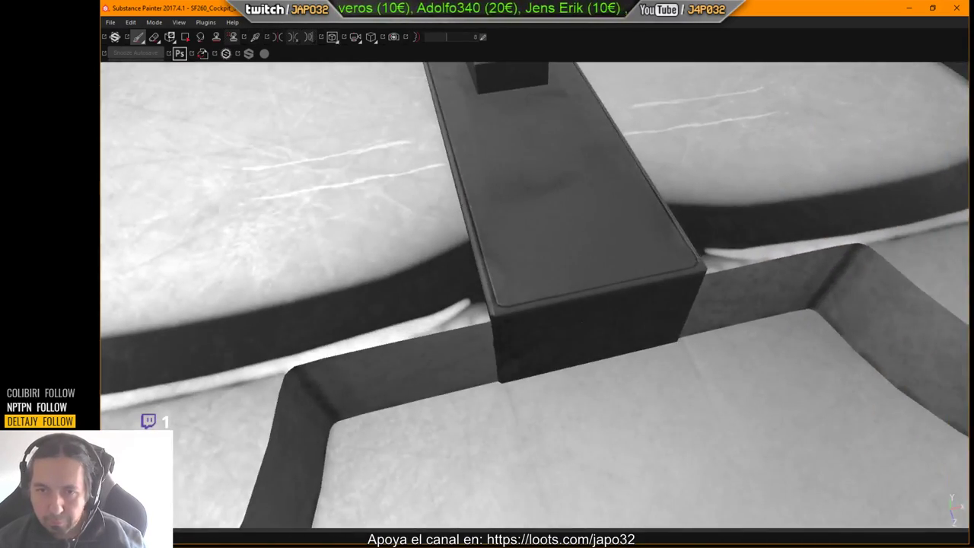
{"action": "left_click_drag", "start_coordinate": [548, 319], "coordinate": [545, 232], "text": "alt"}
{"action": "scroll", "coordinate": [797, 344], "scroll_direction": "up", "scroll_amount": 2}
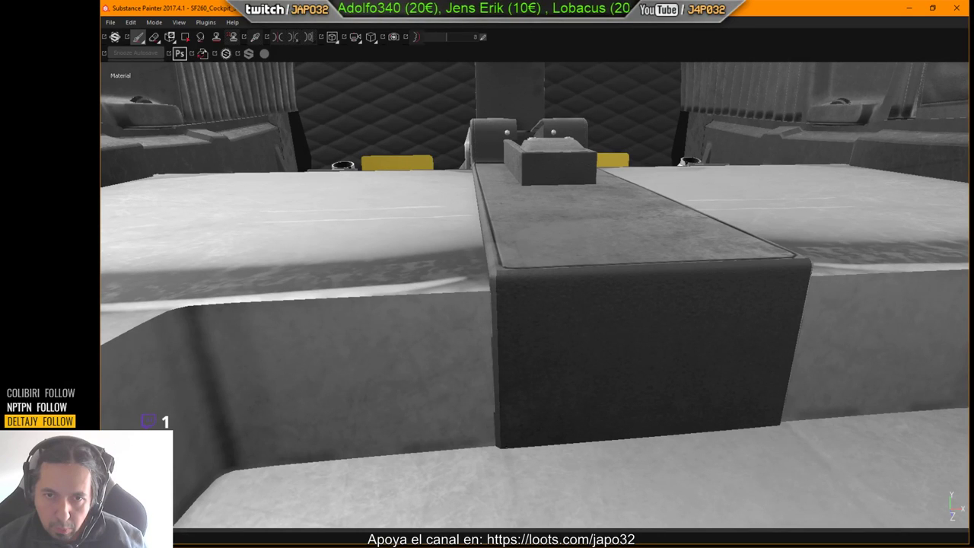
Paint the seam groove straight across the upper edge of the console's end face, joining the grooves at its two upper corners.
{"action": "key", "text": "shift"}
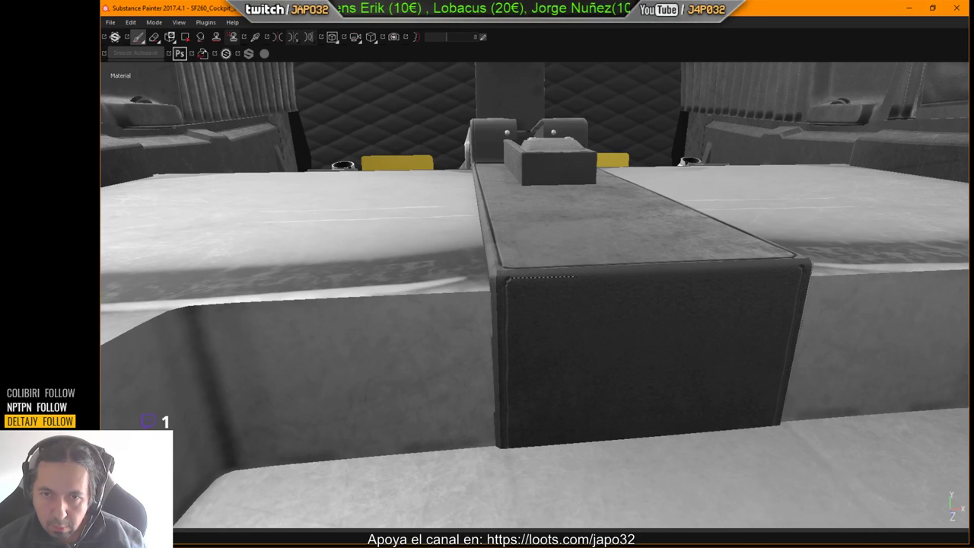
{"action": "left_click", "coordinate": [798, 266], "text": "shift"}
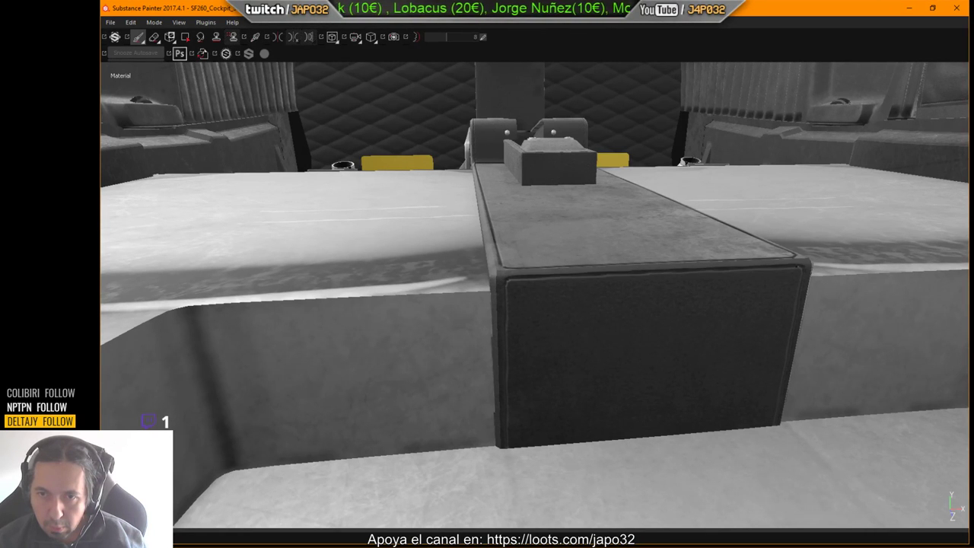
{"action": "mouse_move", "coordinate": [715, 297]}
{"action": "left_mouse_down", "text": "alt"}
{"action": "mouse_move", "coordinate": [748, 363]}
{"action": "mouse_move", "coordinate": [795, 358]}
{"action": "mouse_move", "coordinate": [636, 304]}
{"action": "mouse_move", "coordinate": [567, 293]}
{"action": "mouse_move", "coordinate": [532, 319]}
{"action": "mouse_move", "coordinate": [354, 229]}
{"action": "left_mouse_up", "text": "alt"}
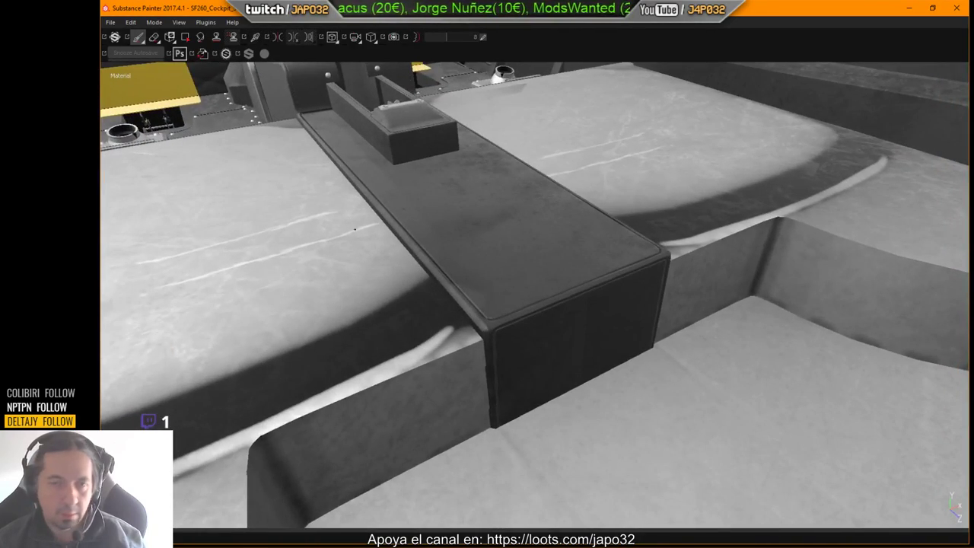
Switch to Polygon Fill and fill the console's end face in the tono metalico layer's mask.
{"action": "key", "text": "Tab"}
{"action": "scroll", "coordinate": [174, 231], "scroll_direction": "down", "scroll_amount": 5}
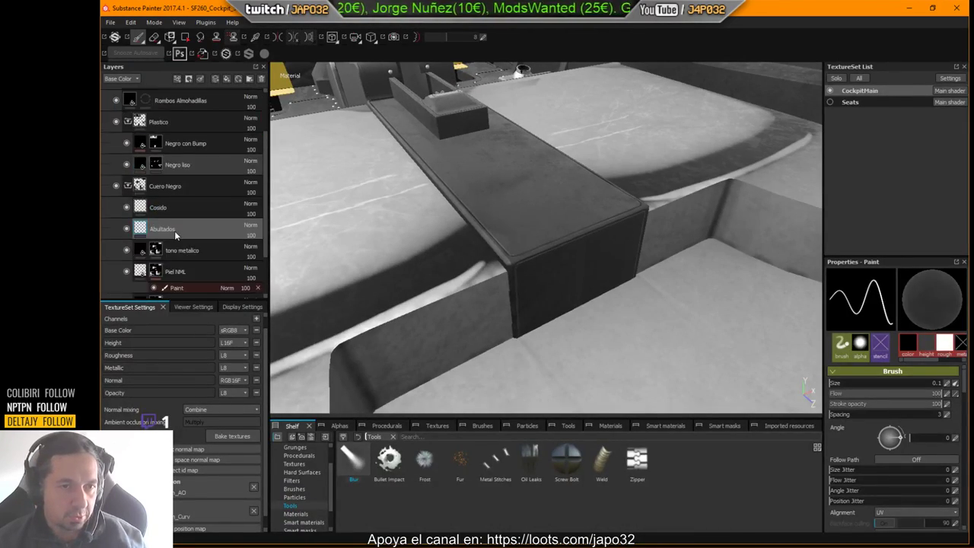
{"action": "left_click", "coordinate": [175, 242]}
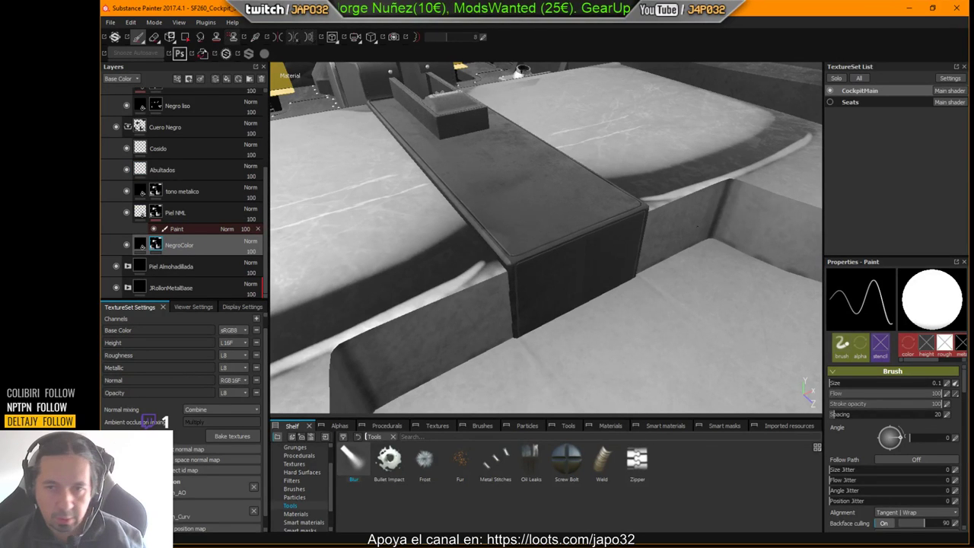
{"action": "left_click", "coordinate": [184, 37]}
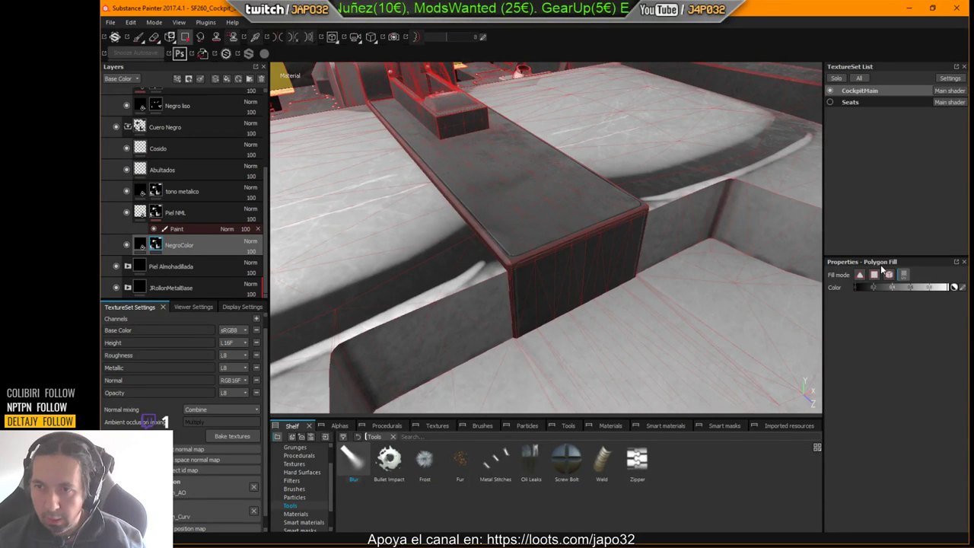
{"action": "scroll", "coordinate": [587, 267], "scroll_direction": "up", "scroll_amount": 3}
{"action": "left_click_drag", "start_coordinate": [582, 256], "coordinate": [579, 224], "text": "alt"}
{"action": "left_click", "coordinate": [155, 191]}
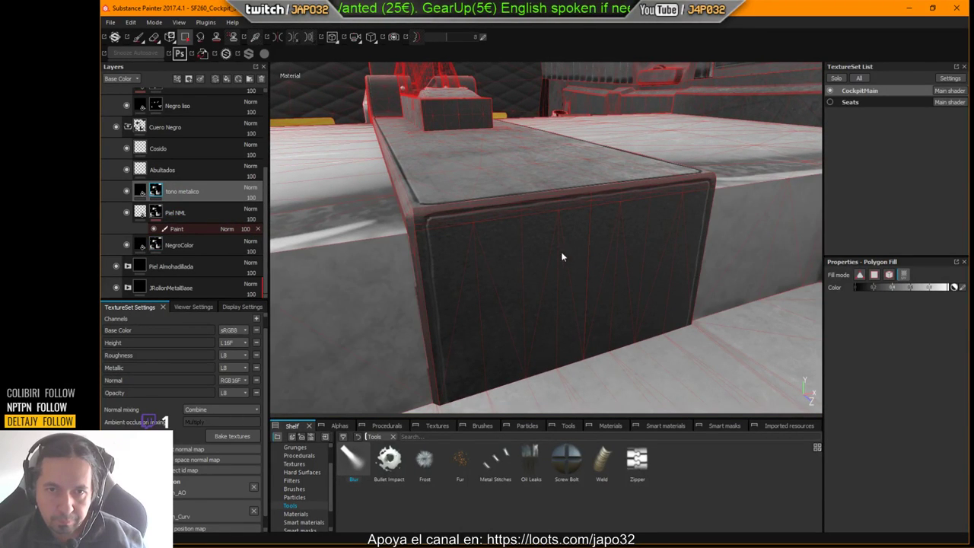
{"action": "left_click_drag", "start_coordinate": [486, 224], "coordinate": [673, 255], "text": "alt"}
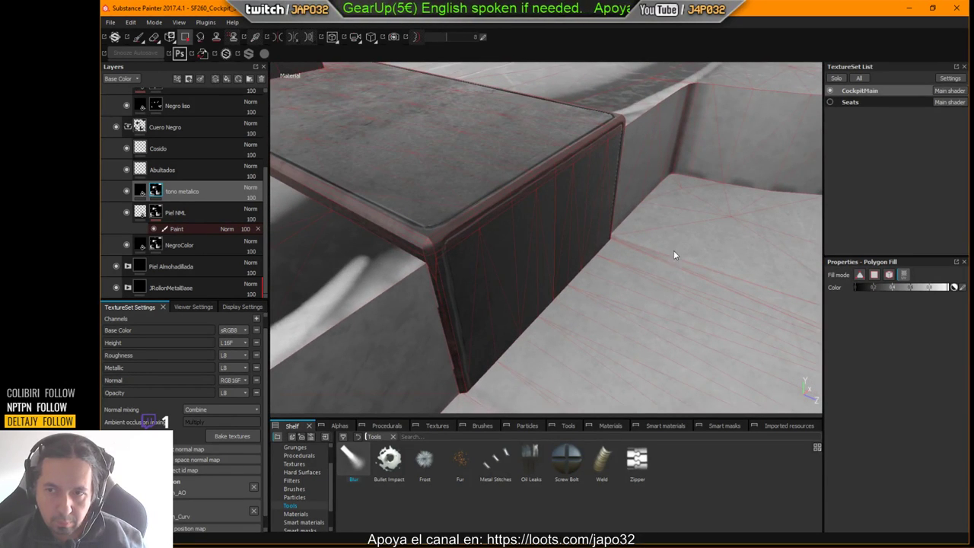
{"action": "left_click", "coordinate": [480, 228]}
{"action": "left_click", "coordinate": [488, 231]}
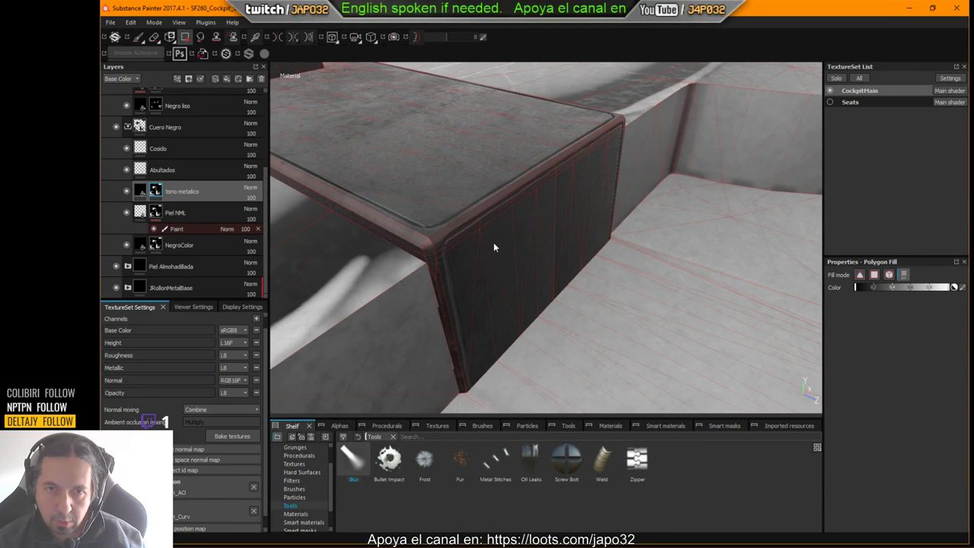
{"action": "left_click_drag", "start_coordinate": [477, 238], "coordinate": [319, 229], "text": "alt"}
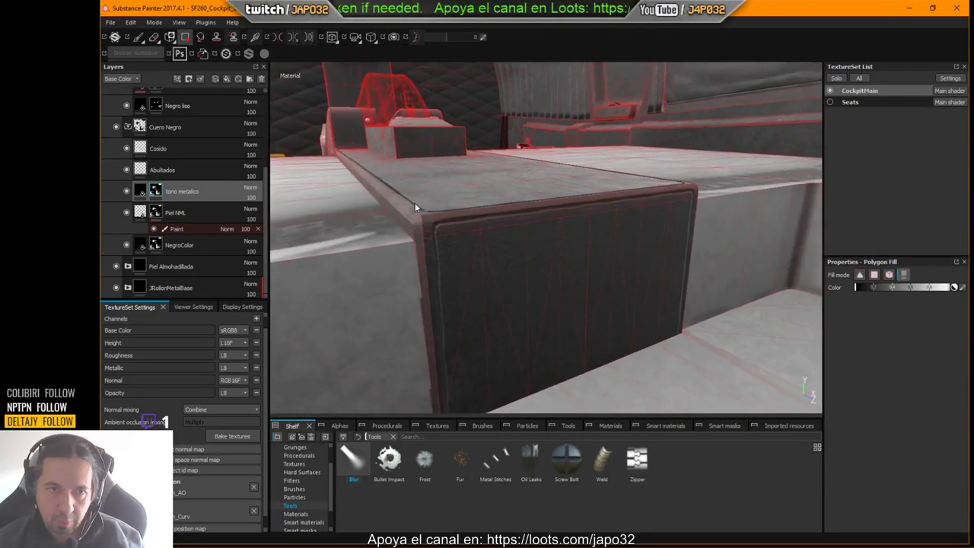
Try to polygon-fill the console's end face in the NegroColor, Piel NML and tono metalico masks.
{"action": "left_click", "coordinate": [227, 250]}
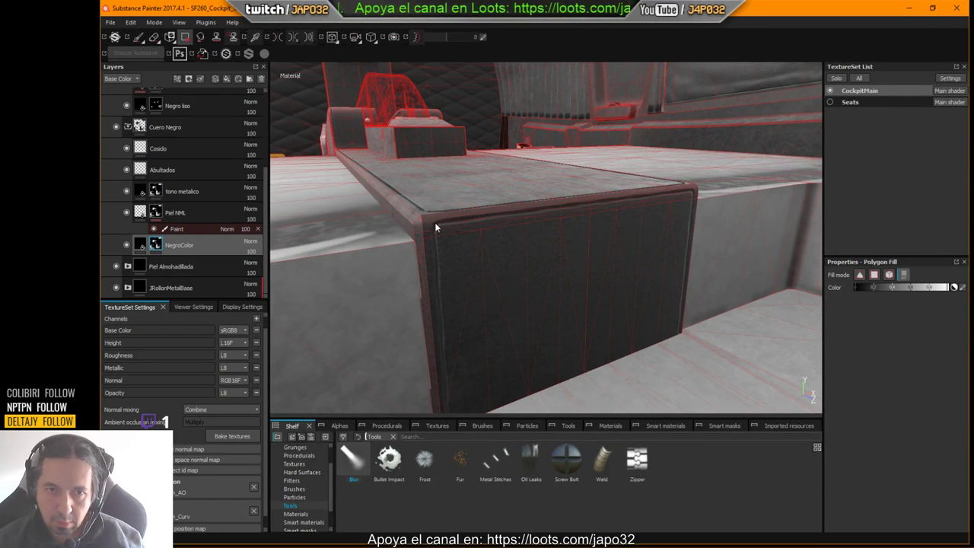
{"action": "left_click_drag", "start_coordinate": [435, 224], "coordinate": [444, 243], "text": "alt"}
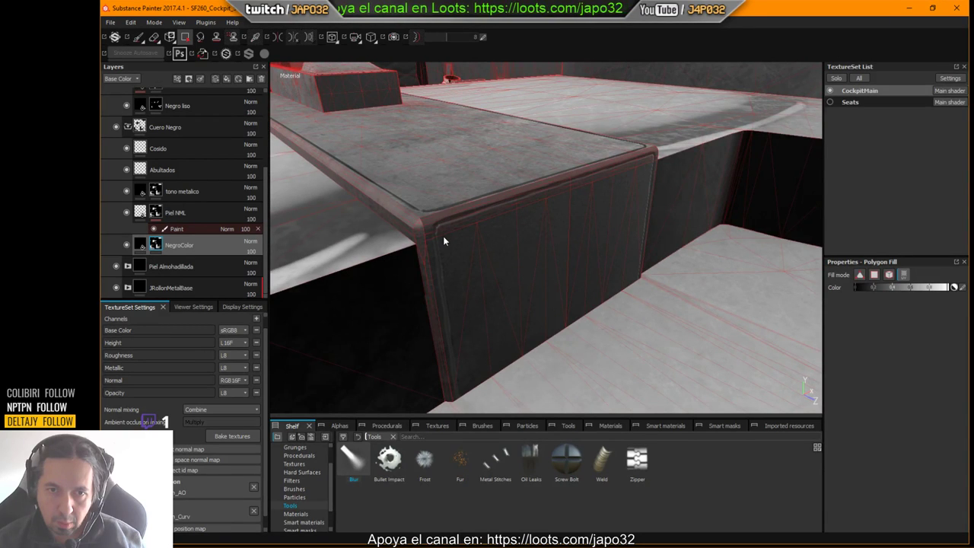
{"action": "left_click", "coordinate": [447, 231]}
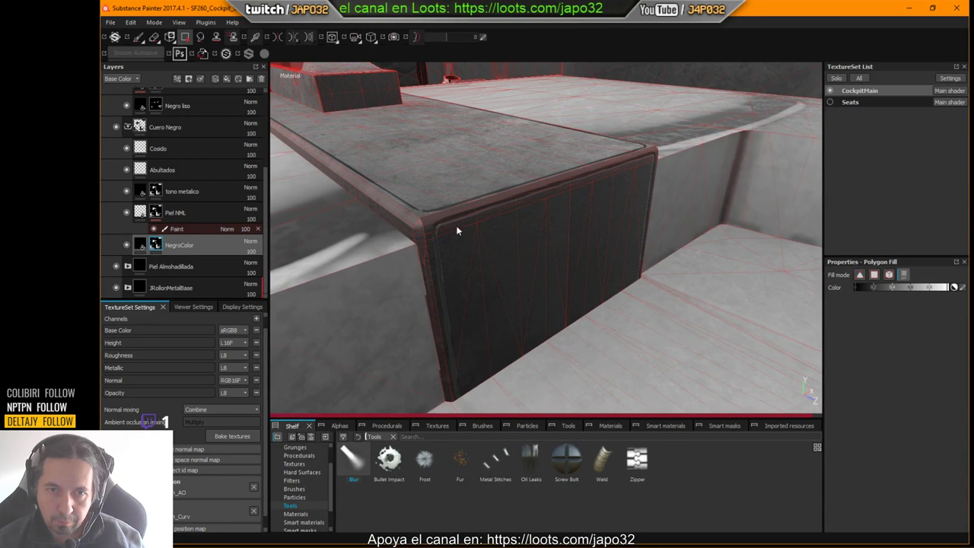
{"action": "left_click", "coordinate": [497, 232]}
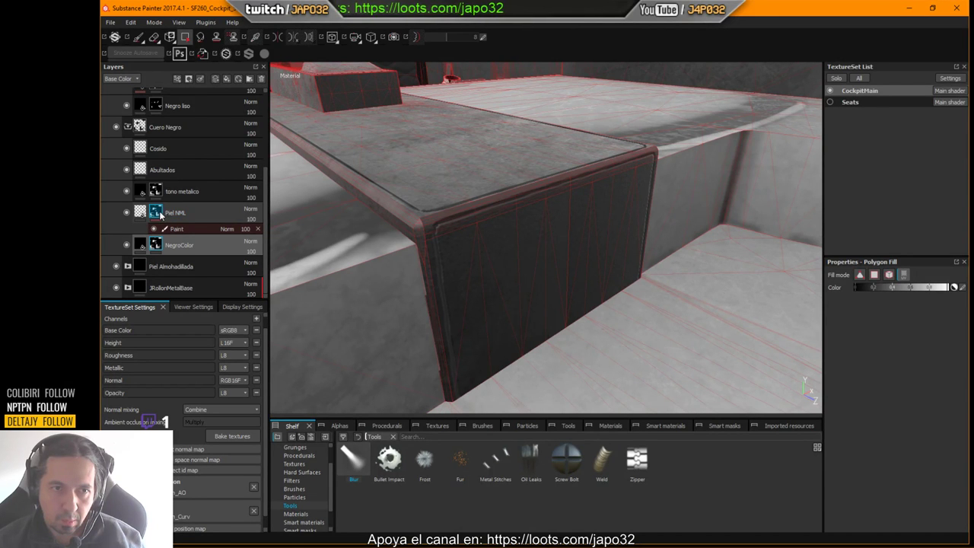
{"action": "left_click_drag", "start_coordinate": [467, 235], "coordinate": [502, 246], "text": "alt"}
{"action": "right_click_drag", "start_coordinate": [502, 246], "coordinate": [476, 241], "text": "shift"}
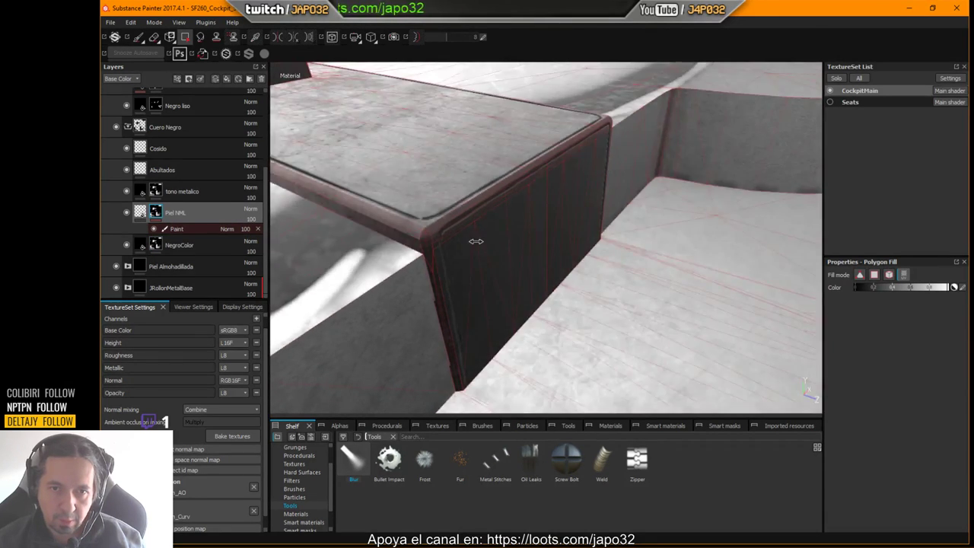
{"action": "left_click_drag", "start_coordinate": [475, 241], "coordinate": [511, 249], "text": "alt"}
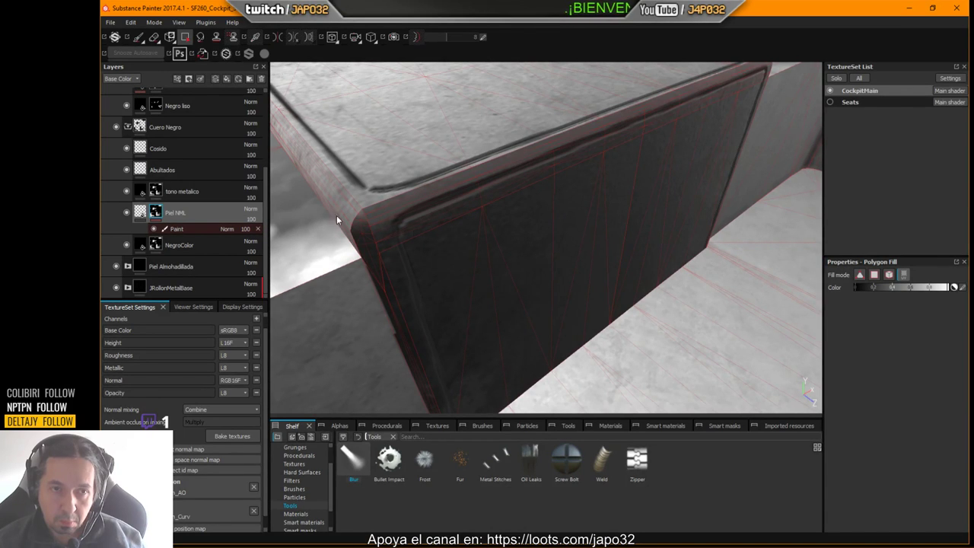
{"action": "left_click", "coordinate": [181, 191]}
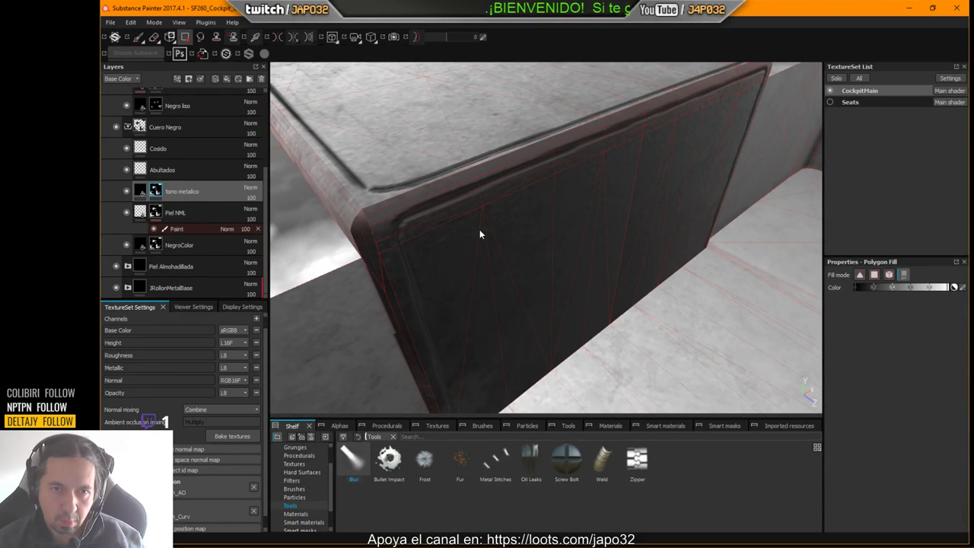
Fill the narrow strip at the inner bend, where the console's upright part meets its flat top, in the NegroColor mask.
{"action": "left_click_drag", "start_coordinate": [543, 245], "coordinate": [495, 263], "text": "alt"}
{"action": "scroll", "coordinate": [479, 250], "scroll_direction": "down", "scroll_amount": 3}
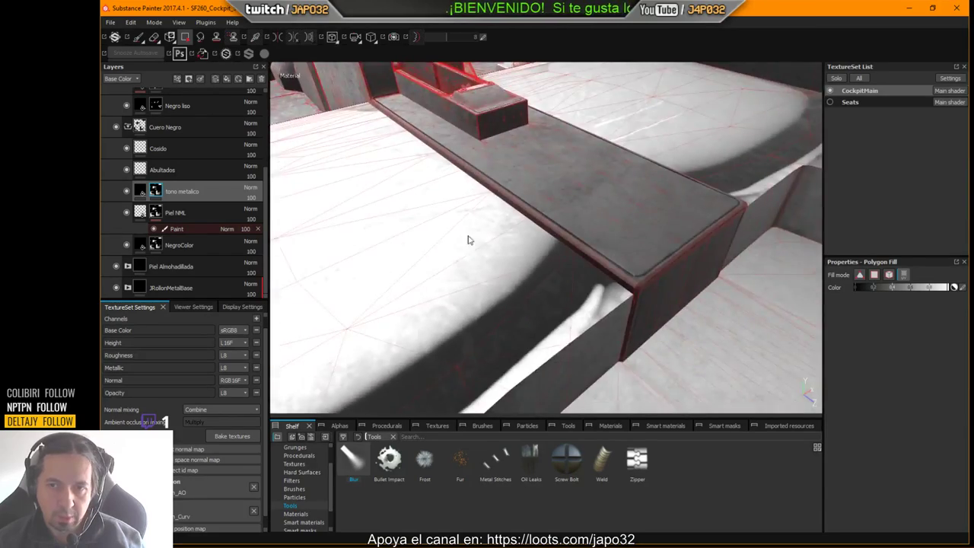
{"action": "middle_click_drag", "start_coordinate": [468, 240], "coordinate": [524, 332], "text": "alt"}
{"action": "scroll", "coordinate": [509, 329], "scroll_direction": "down", "scroll_amount": 3}
{"action": "left_click_drag", "start_coordinate": [450, 296], "coordinate": [623, 305], "text": "alt"}
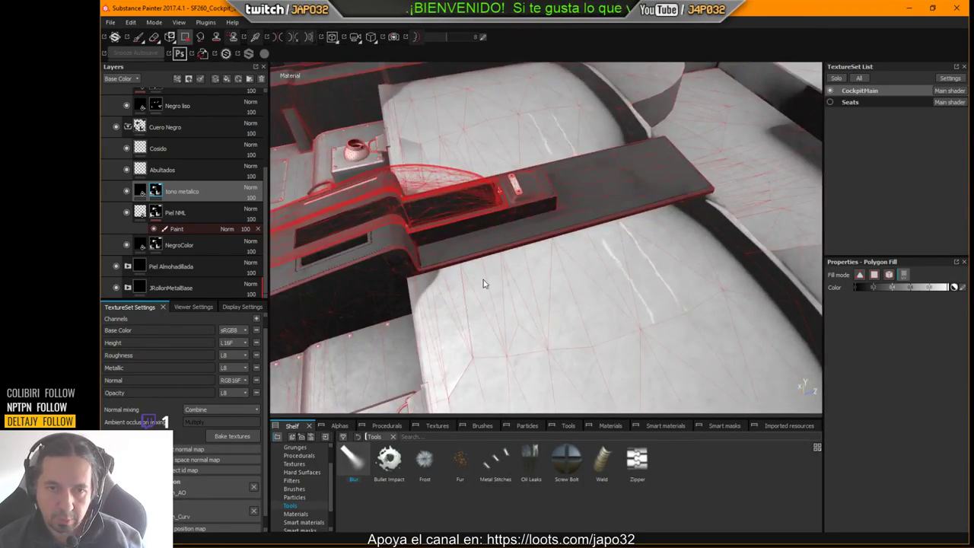
{"action": "left_click_drag", "start_coordinate": [482, 284], "coordinate": [592, 278], "text": "alt"}
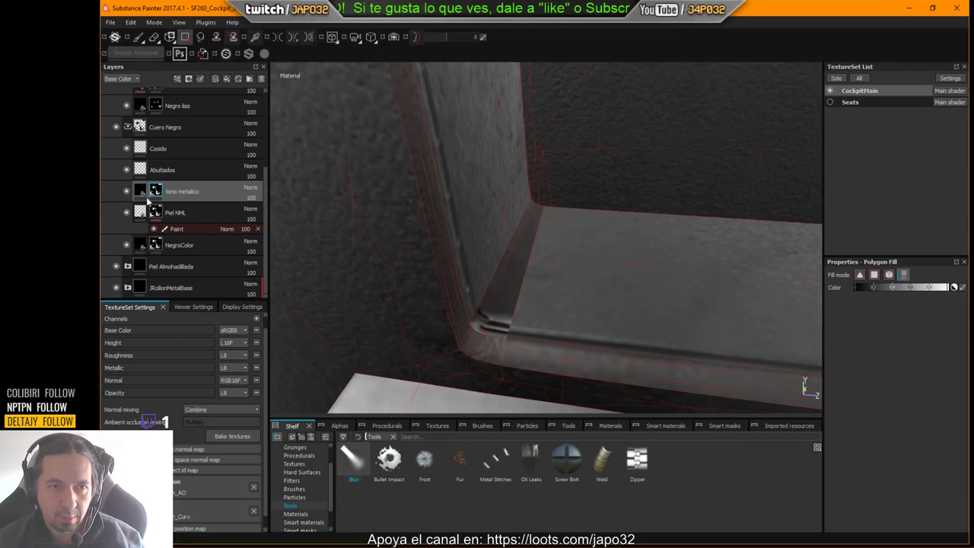
{"action": "left_click", "coordinate": [155, 243]}
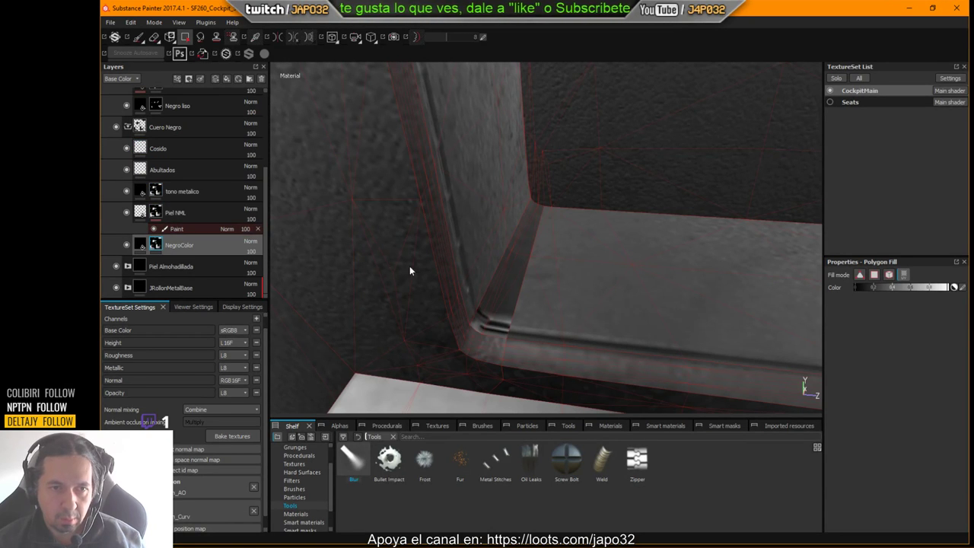
{"action": "left_click", "coordinate": [512, 293]}
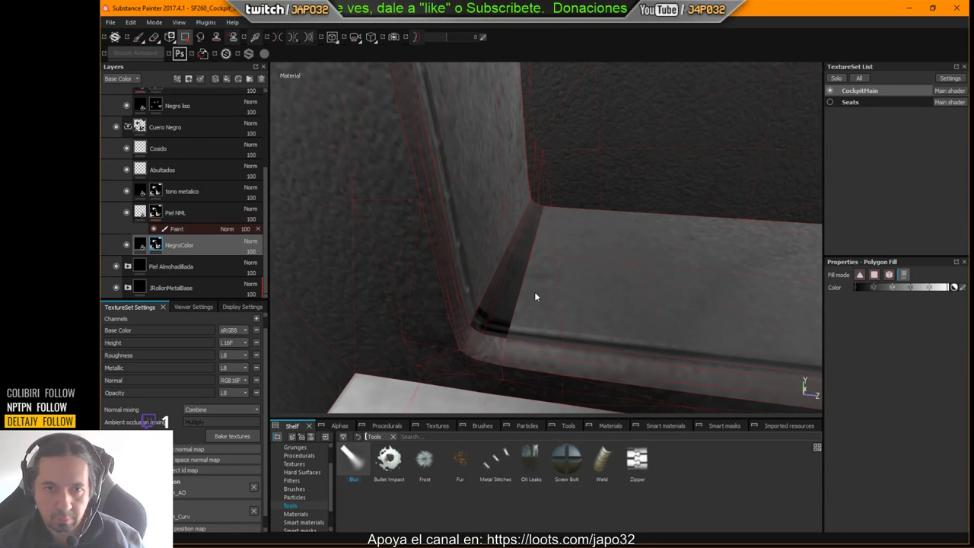
{"action": "key", "text": "ctrl+z"}
{"action": "left_click_drag", "start_coordinate": [498, 291], "coordinate": [505, 297]}
{"action": "left_click", "coordinate": [505, 298]}
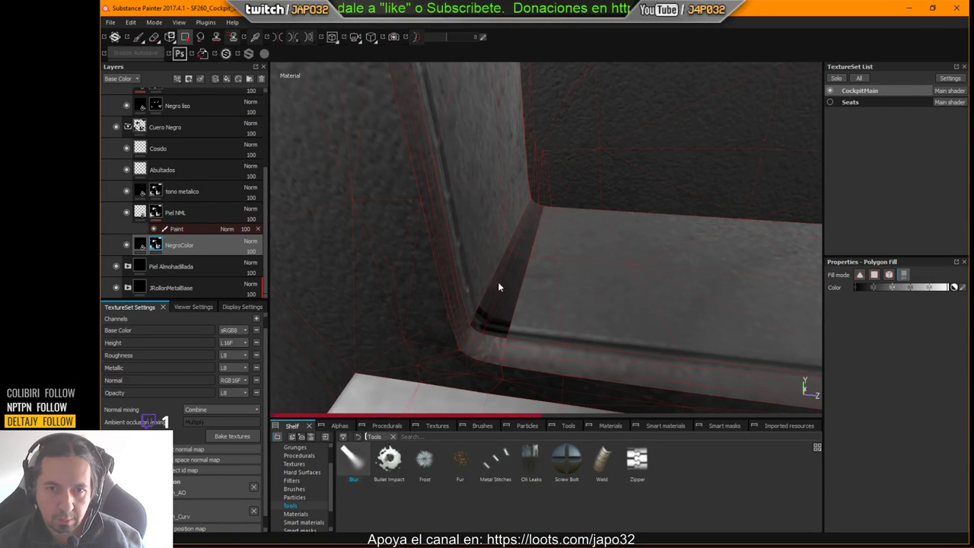
Fill the same inner-bend strip in the Piel NML and tono metalico masks.
{"action": "left_click", "coordinate": [151, 213]}
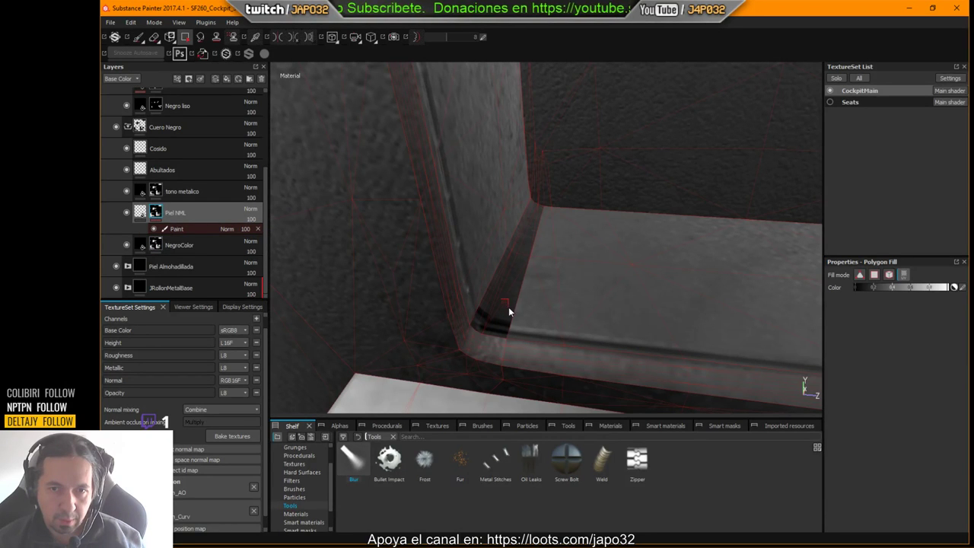
{"action": "left_click", "coordinate": [183, 195]}
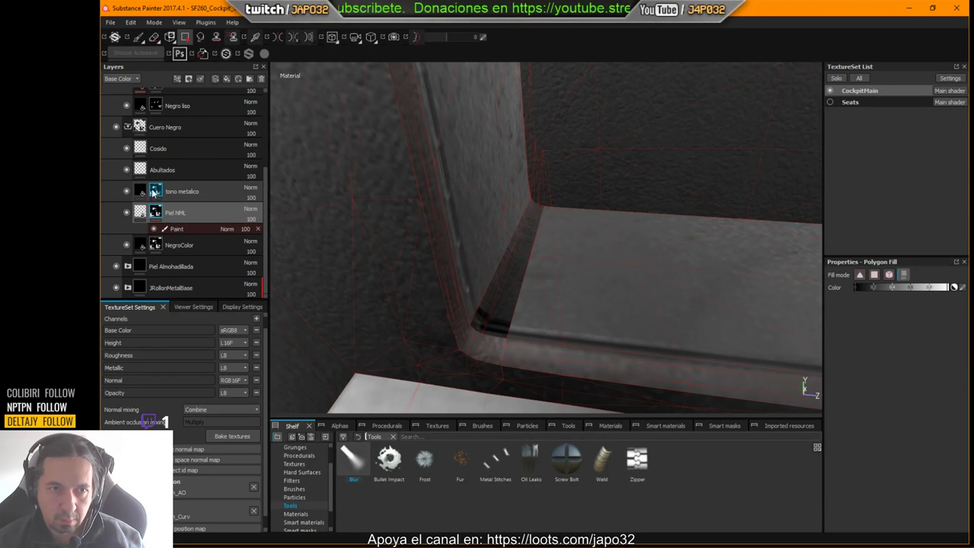
{"action": "left_click", "coordinate": [504, 297]}
Collapse the Cuero Negro and Plastico layer groups.
{"action": "right_click_drag", "start_coordinate": [606, 281], "coordinate": [478, 281], "text": "alt"}
{"action": "left_click_drag", "start_coordinate": [478, 286], "coordinate": [600, 224], "text": "alt"}
{"action": "middle_click_drag", "start_coordinate": [601, 223], "coordinate": [419, 159], "text": "alt"}
{"action": "right_click_drag", "start_coordinate": [419, 159], "coordinate": [213, 158], "text": "alt"}
{"action": "left_click_drag", "start_coordinate": [213, 157], "coordinate": [487, 190], "text": "alt"}
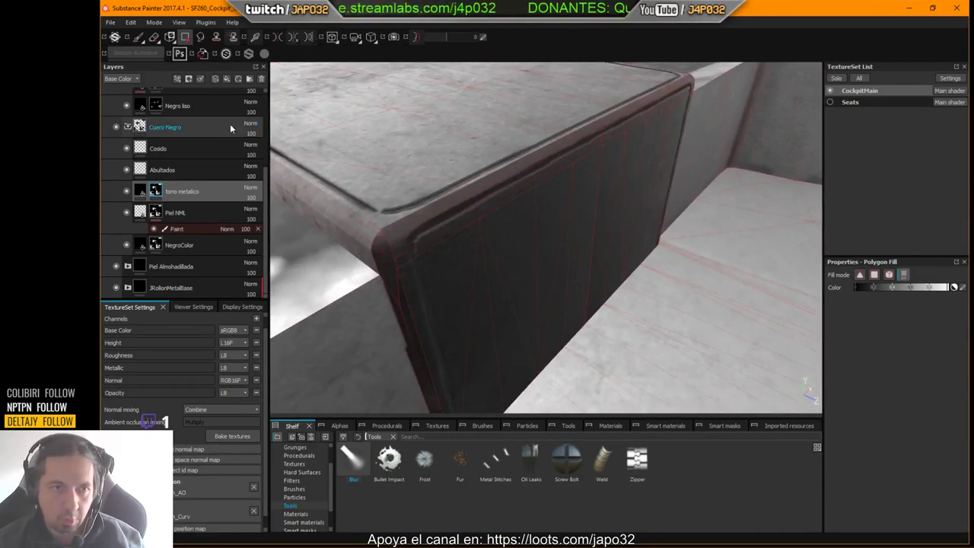
{"action": "left_click", "coordinate": [128, 127]}
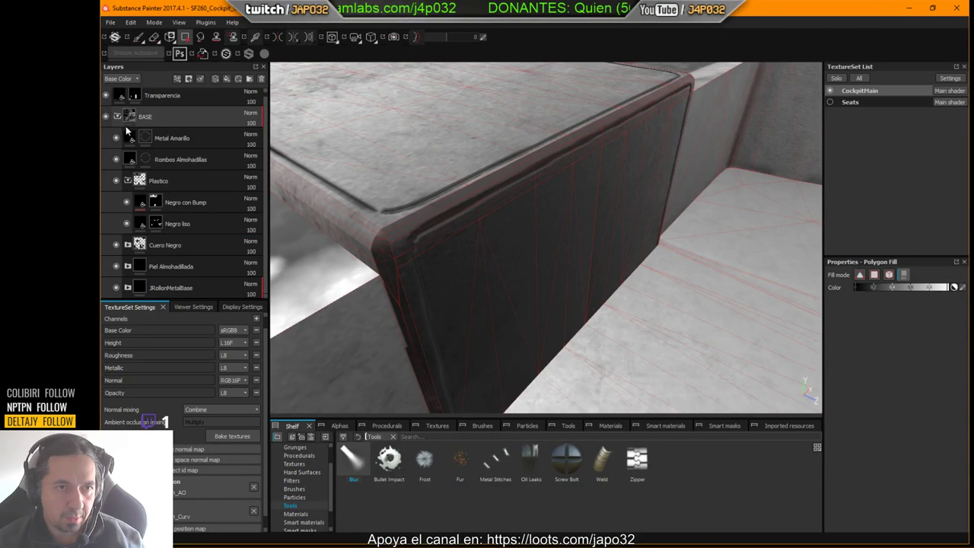
{"action": "left_click", "coordinate": [133, 179]}
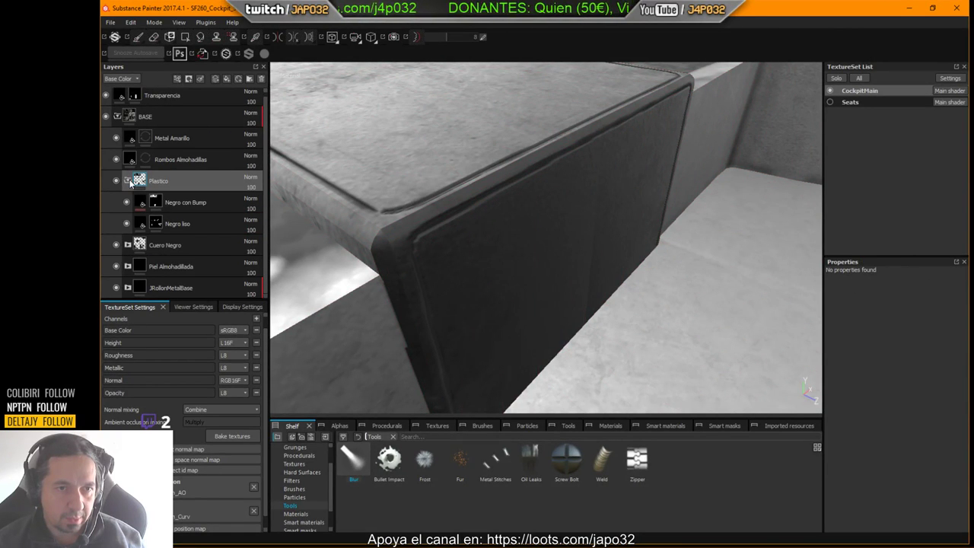
{"action": "left_click", "coordinate": [128, 181]}
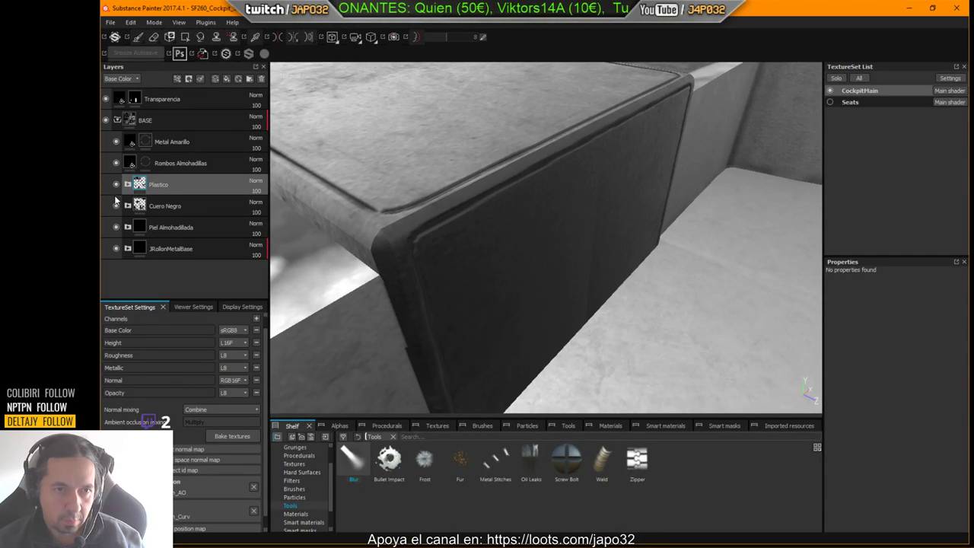
Toggle the Cuero Negro group's visibility off and on to compare the console's end face with and without the leather.
{"action": "left_click", "coordinate": [116, 206]}
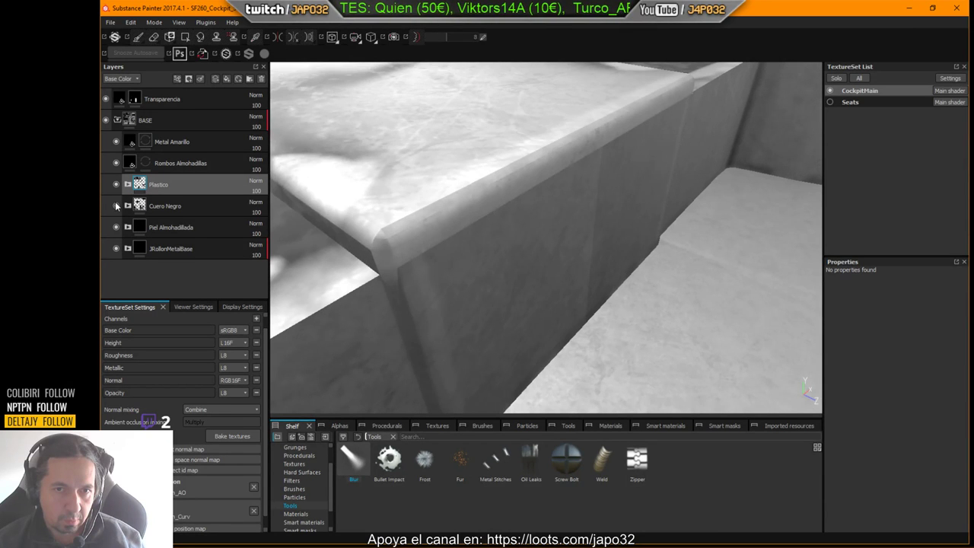
{"action": "left_click", "coordinate": [116, 205]}
{"action": "left_click", "coordinate": [116, 206]}
{"action": "mouse_move", "coordinate": [424, 250]}
{"action": "left_mouse_down", "text": "alt"}
{"action": "mouse_move", "coordinate": [558, 214]}
{"action": "mouse_move", "coordinate": [518, 199]}
{"action": "mouse_move", "coordinate": [434, 223]}
{"action": "mouse_move", "coordinate": [435, 245]}
{"action": "left_mouse_up", "text": "alt"}
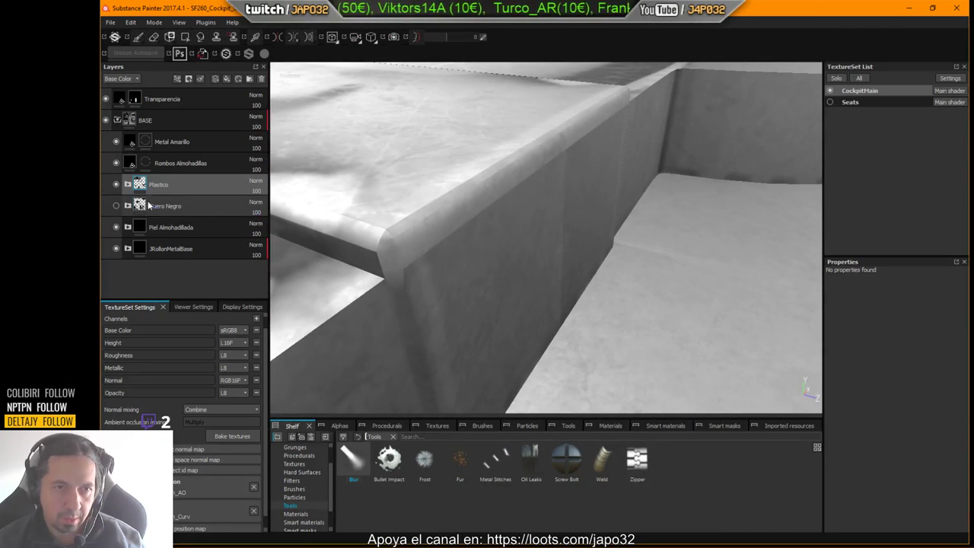
{"action": "left_click", "coordinate": [116, 206]}
Select the Abultados paint layer in the Cuero Negro group and rotate the environment lighting over the console's flat top.
{"action": "left_click_drag", "start_coordinate": [320, 232], "coordinate": [571, 276], "text": "alt"}
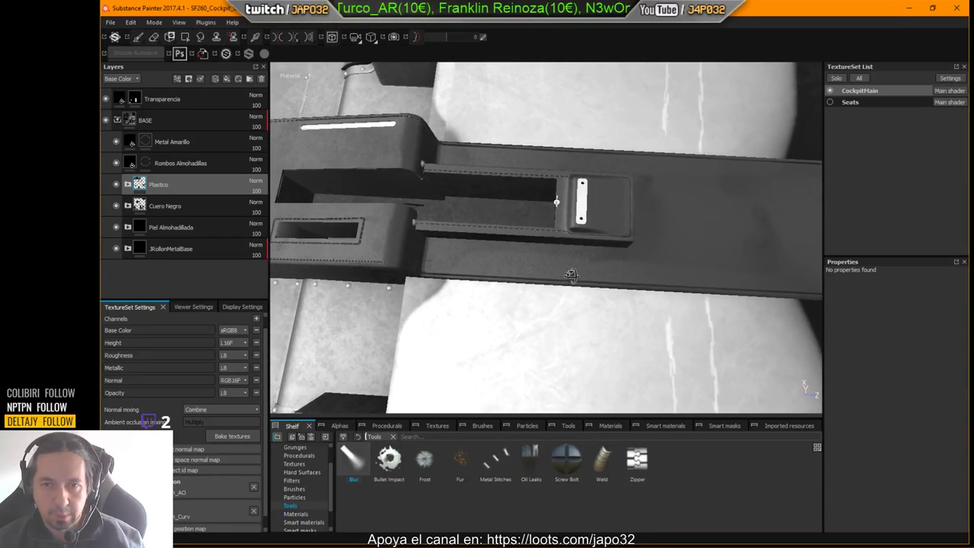
{"action": "right_click_drag", "start_coordinate": [609, 269], "coordinate": [716, 242], "text": "alt"}
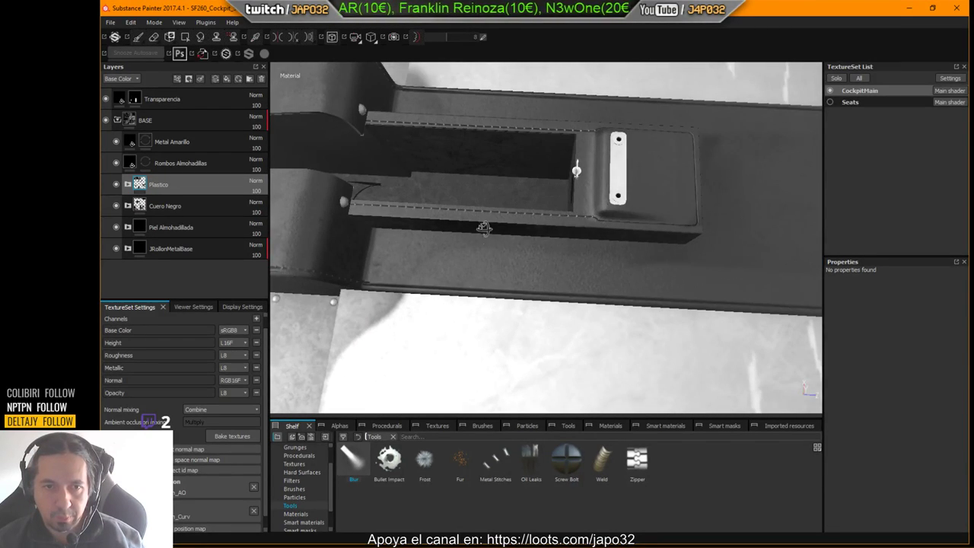
{"action": "mouse_move", "coordinate": [484, 229]}
{"action": "left_mouse_down", "text": "alt"}
{"action": "mouse_move", "coordinate": [498, 207]}
{"action": "mouse_move", "coordinate": [486, 237]}
{"action": "left_mouse_up", "text": "alt"}
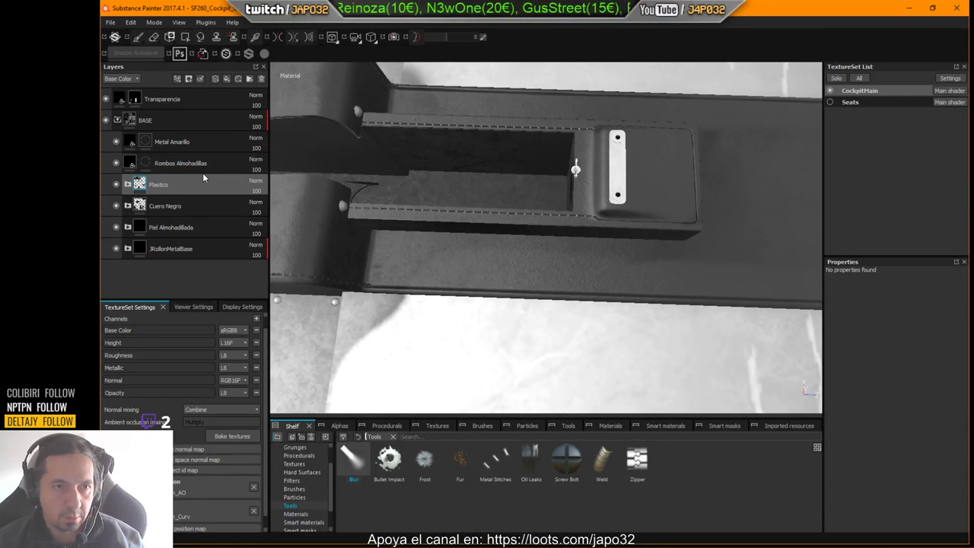
{"action": "left_click", "coordinate": [128, 205]}
{"action": "scroll", "coordinate": [152, 213], "scroll_direction": "down", "scroll_amount": 1}
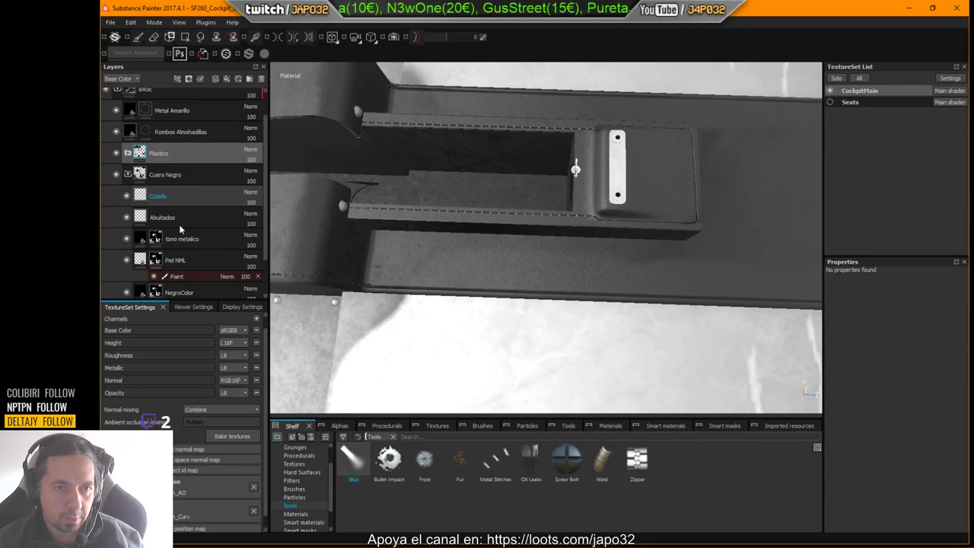
{"action": "left_click", "coordinate": [162, 217]}
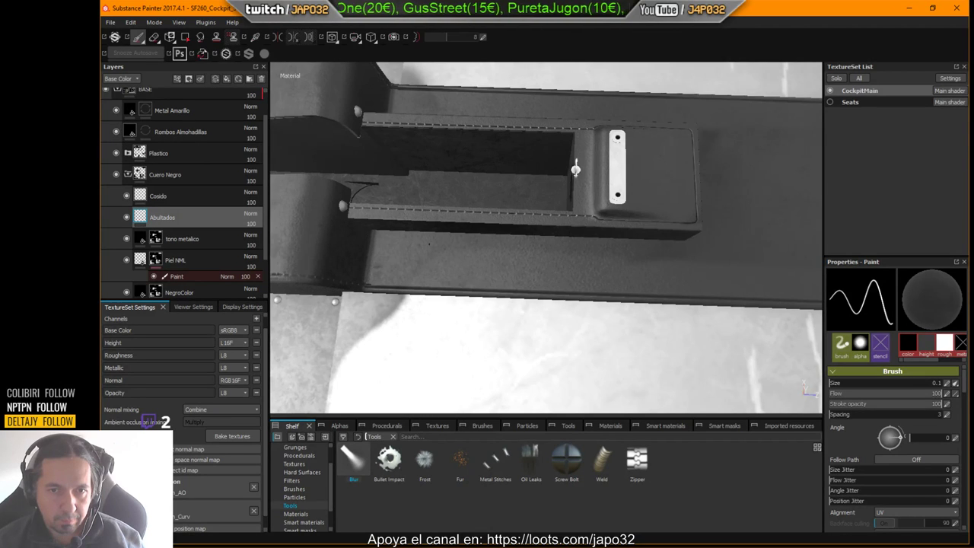
{"action": "right_click_drag", "start_coordinate": [429, 243], "coordinate": [375, 235], "text": "shift"}
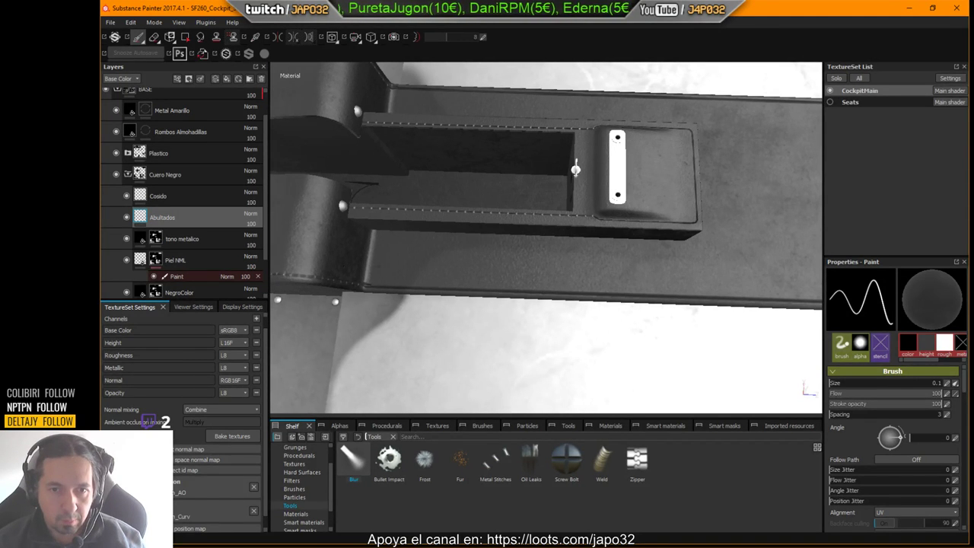
Paint a straight recessed groove beside the raised box's base on the slot side, rounding it at the outer corner.
{"action": "key", "text": "Tab"}
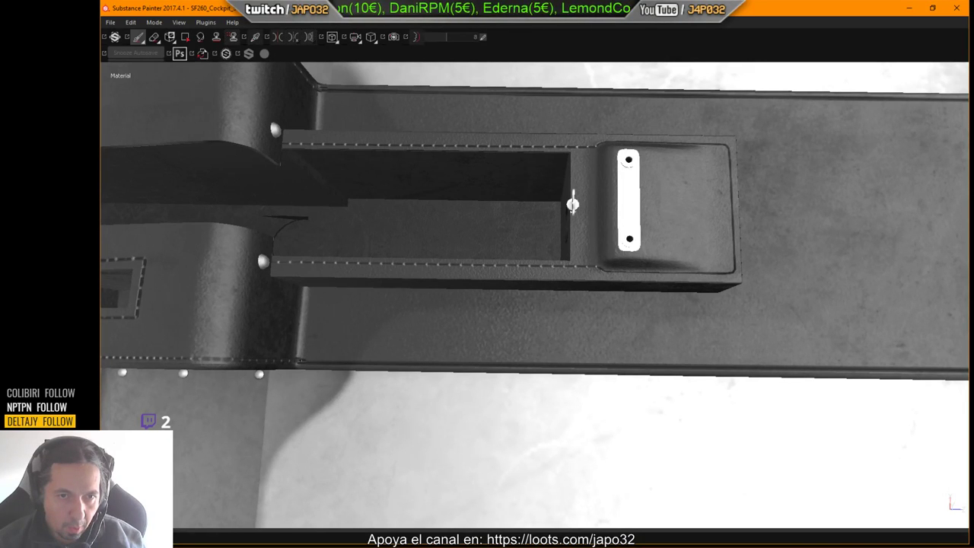
{"action": "key", "text": "shift"}
{"action": "key", "text": "Escape"}
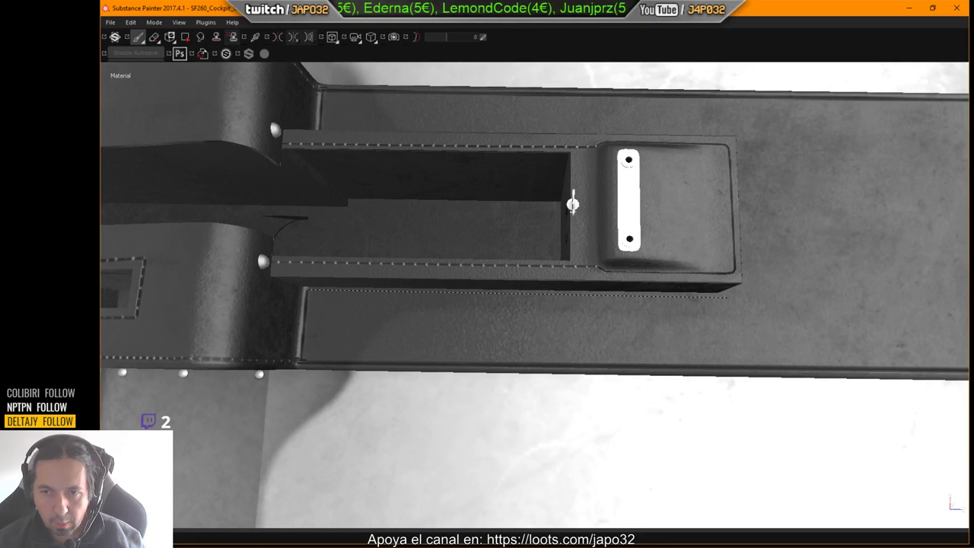
{"action": "left_click", "coordinate": [724, 296], "text": "shift"}
{"action": "mouse_move", "coordinate": [724, 296]}
{"action": "left_mouse_down", "text": "alt"}
{"action": "mouse_move", "coordinate": [590, 282]}
{"action": "mouse_move", "coordinate": [524, 305]}
{"action": "mouse_move", "coordinate": [282, 269]}
{"action": "mouse_move", "coordinate": [478, 320]}
{"action": "mouse_move", "coordinate": [674, 330]}
{"action": "left_mouse_up", "text": "alt"}
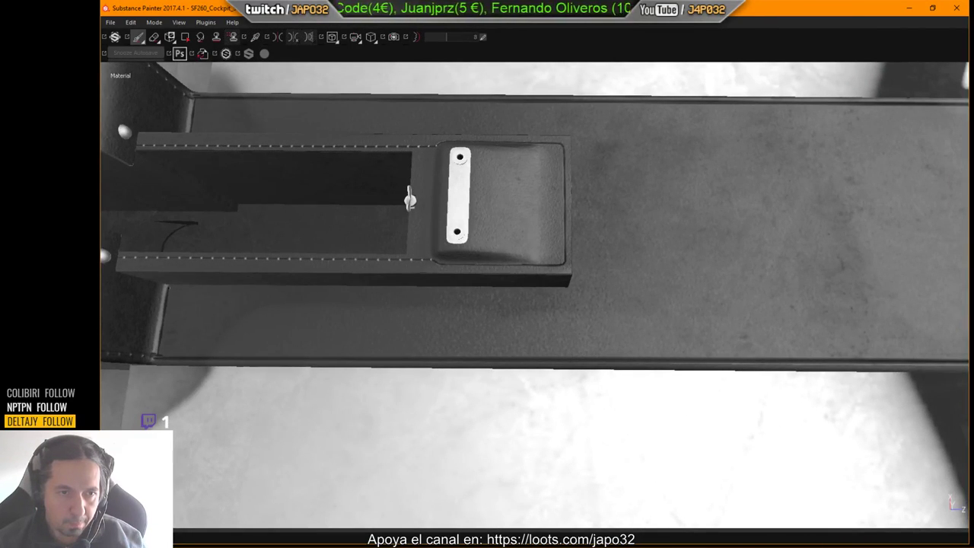
{"action": "key", "text": "shift"}
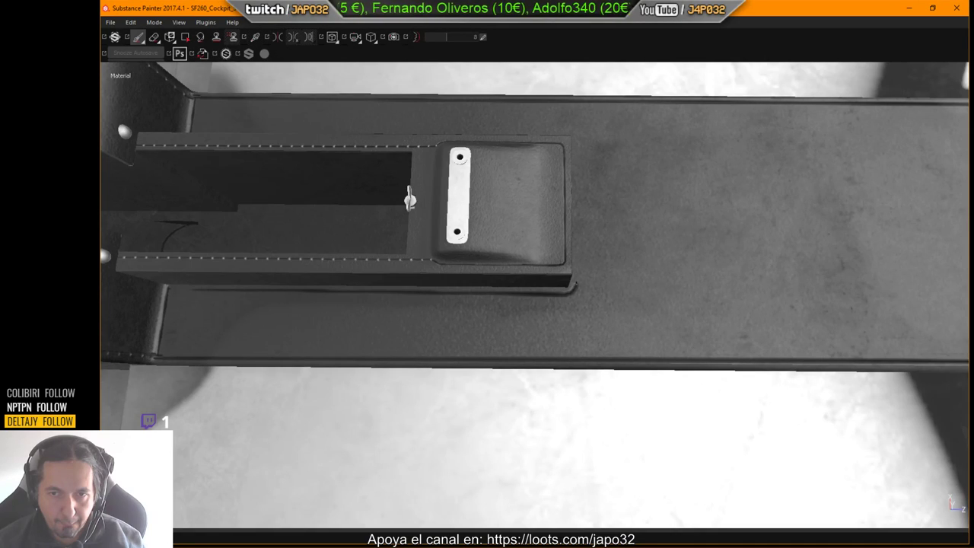
Try straight groove strokes along the short end of the raised box's base, undoing each one.
{"action": "left_click_drag", "start_coordinate": [388, 293], "coordinate": [365, 354], "text": "alt"}
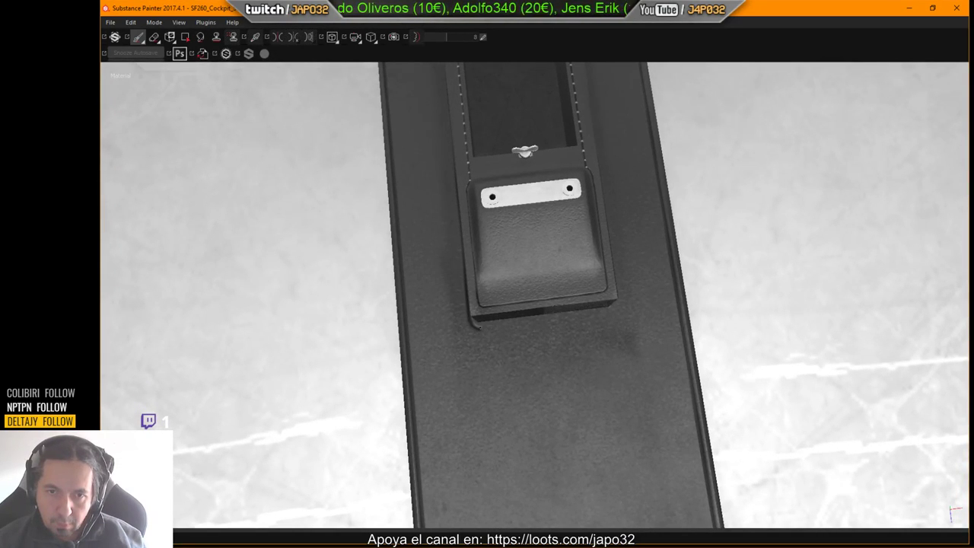
{"action": "key", "text": "shift"}
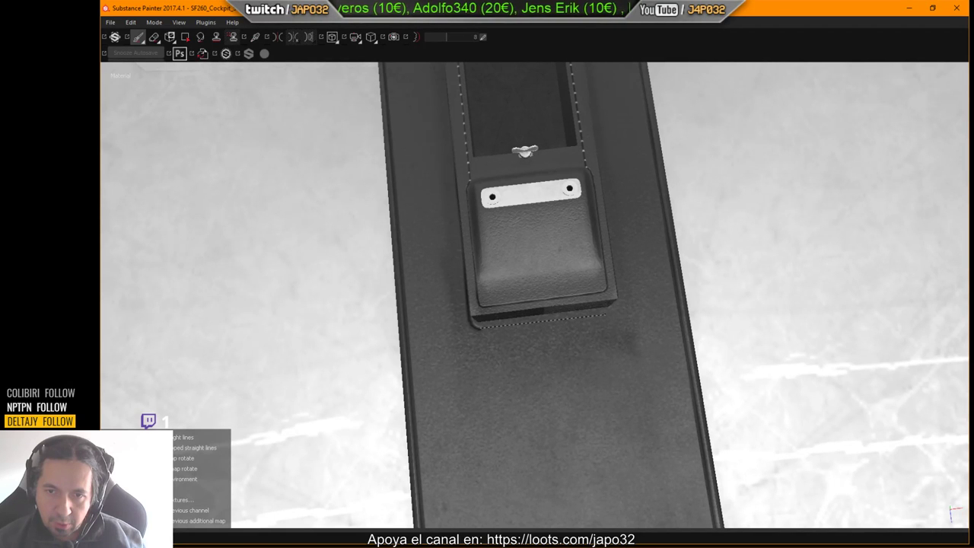
{"action": "left_click", "coordinate": [606, 314], "text": "shift"}
{"action": "mouse_move", "coordinate": [606, 313]}
{"action": "left_mouse_down", "text": "alt"}
{"action": "mouse_move", "coordinate": [585, 315]}
{"action": "mouse_move", "coordinate": [544, 292]}
{"action": "left_mouse_up", "text": "alt"}
{"action": "key", "text": "ctrl+z"}
{"action": "middle_click_drag", "start_coordinate": [667, 311], "coordinate": [573, 308], "text": "alt"}
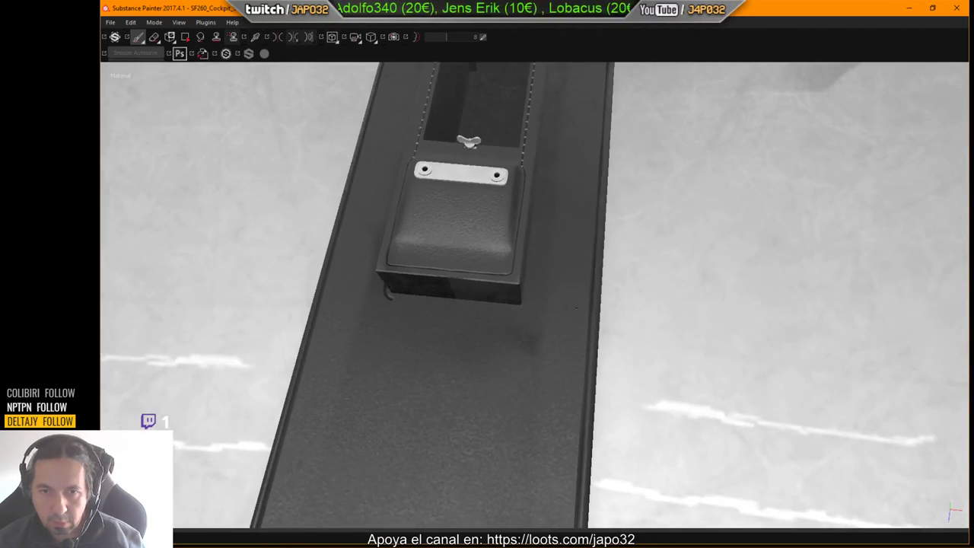
{"action": "left_click_drag", "start_coordinate": [573, 308], "coordinate": [594, 327], "text": "alt"}
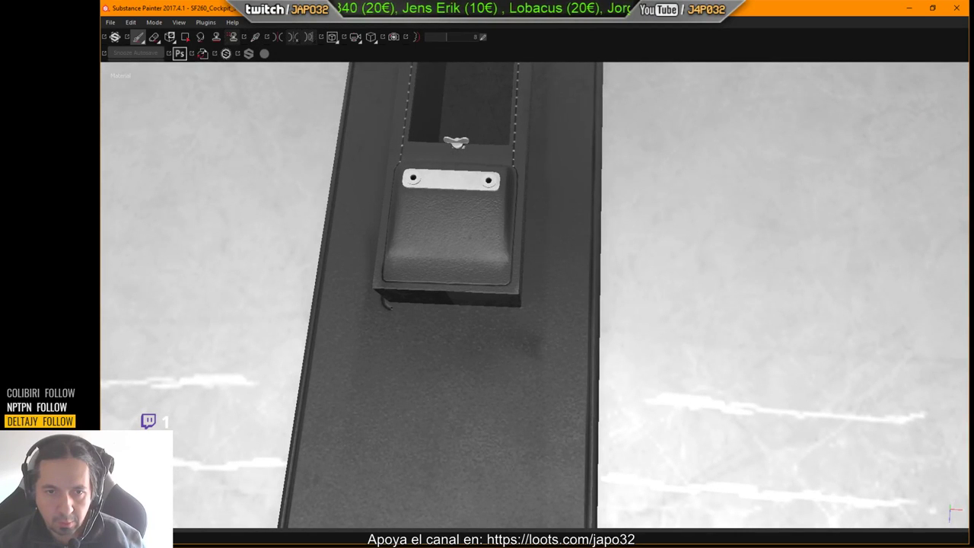
{"action": "key", "text": "shift"}
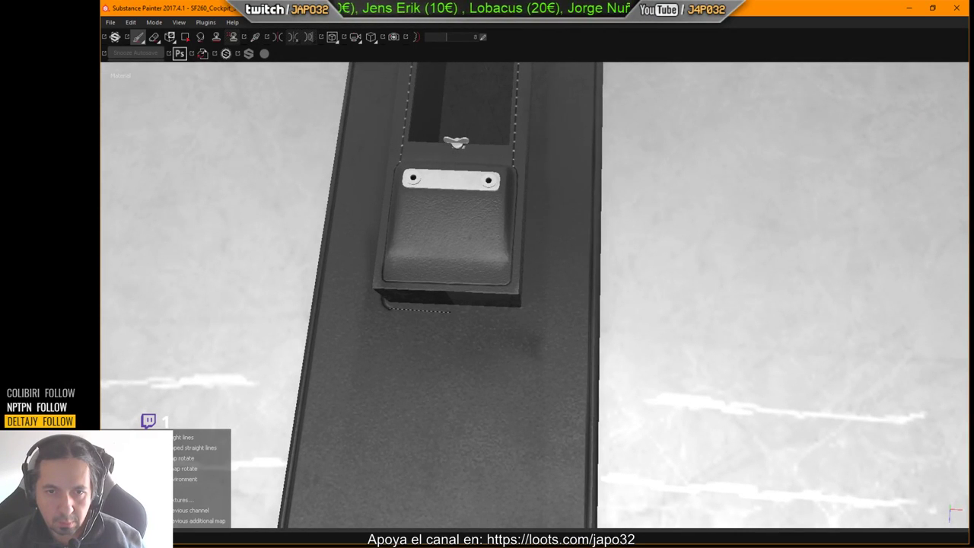
{"action": "left_click", "coordinate": [454, 310], "text": "shift"}
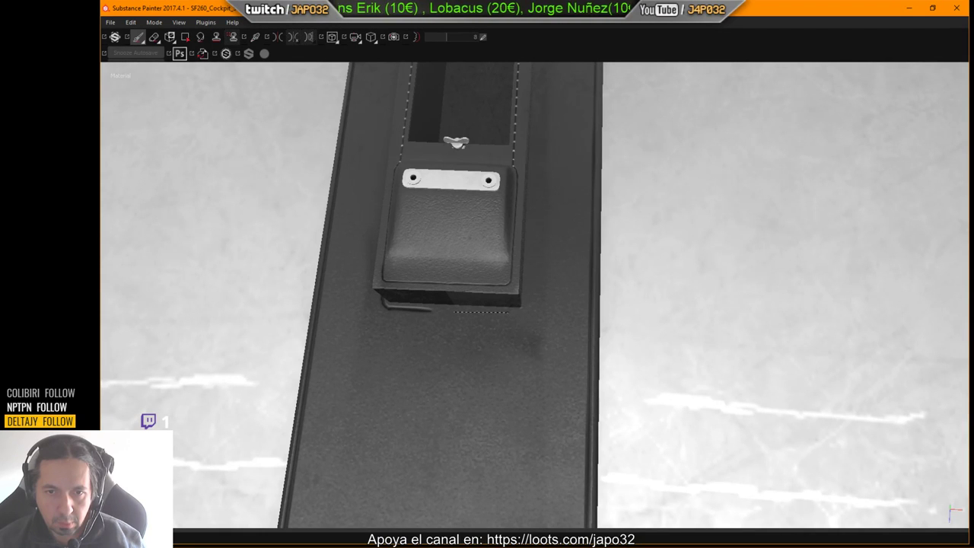
{"action": "left_click_drag", "start_coordinate": [522, 312], "coordinate": [455, 323], "text": "alt"}
{"action": "key", "text": "shift"}
{"action": "key", "text": "ctrl+z"}
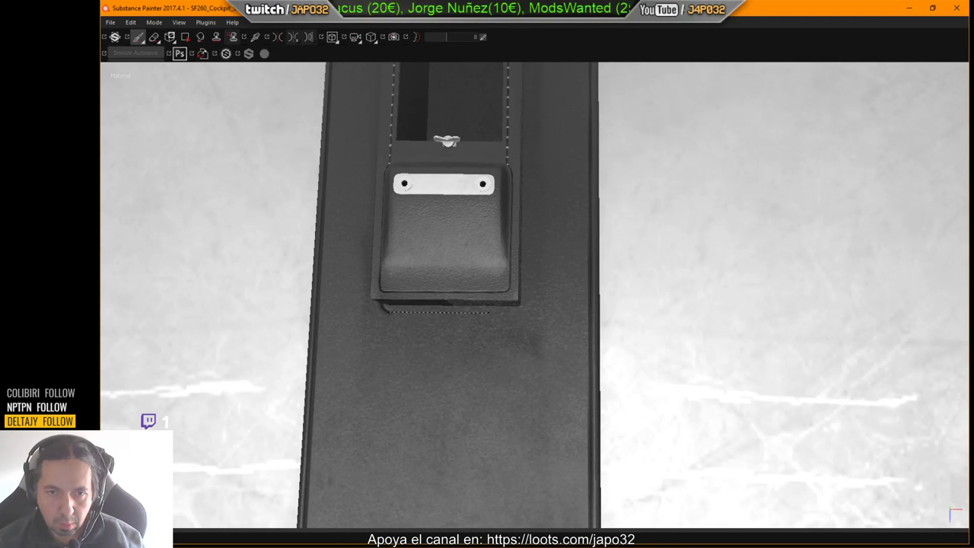
{"action": "key", "text": "shift"}
{"action": "left_click", "coordinate": [512, 313], "text": "shift"}
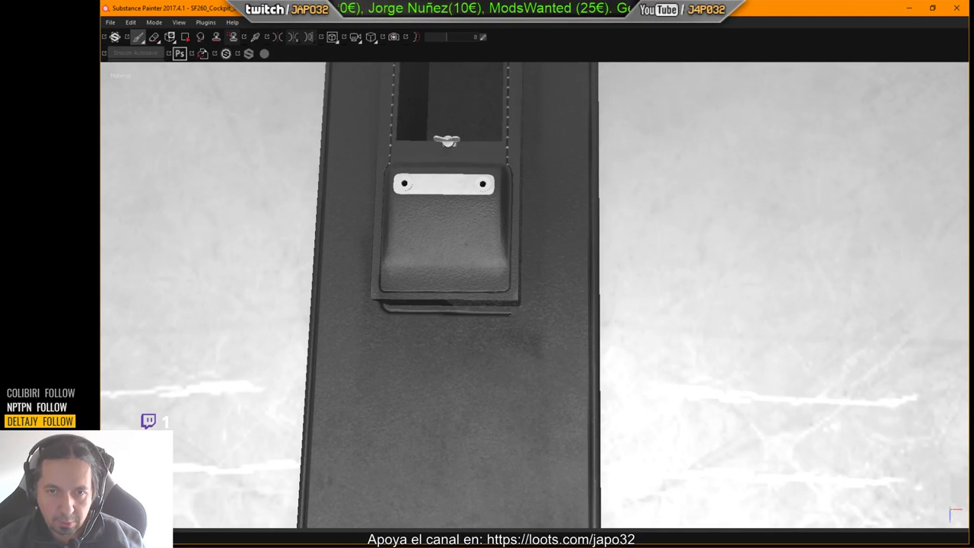
{"action": "key", "text": "ctrl+z"}
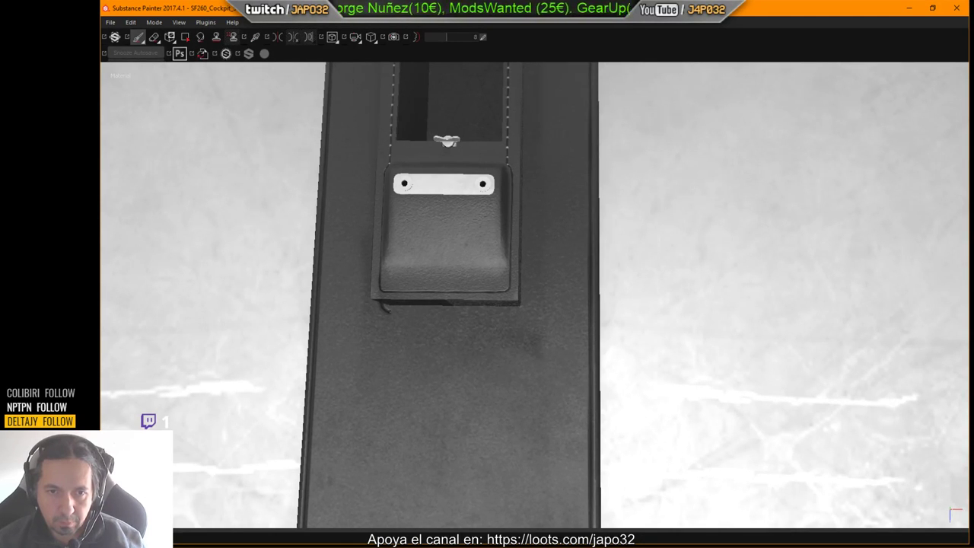
Paint the straight groove along the short end of the box's base and continue it along the long side facing the white strip.
{"action": "key", "text": "shift"}
{"action": "left_click", "coordinate": [518, 312], "text": "shift"}
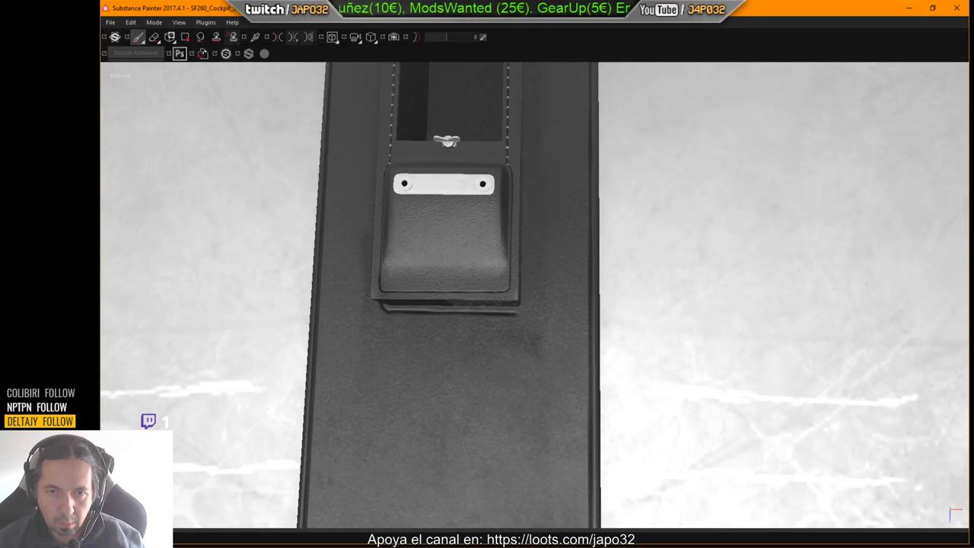
{"action": "mouse_move", "coordinate": [518, 313]}
{"action": "left_mouse_down", "text": "alt"}
{"action": "mouse_move", "coordinate": [480, 283]}
{"action": "mouse_move", "coordinate": [411, 261]}
{"action": "left_mouse_up", "text": "alt"}
{"action": "middle_click_drag", "start_coordinate": [572, 260], "coordinate": [488, 323], "text": "alt"}
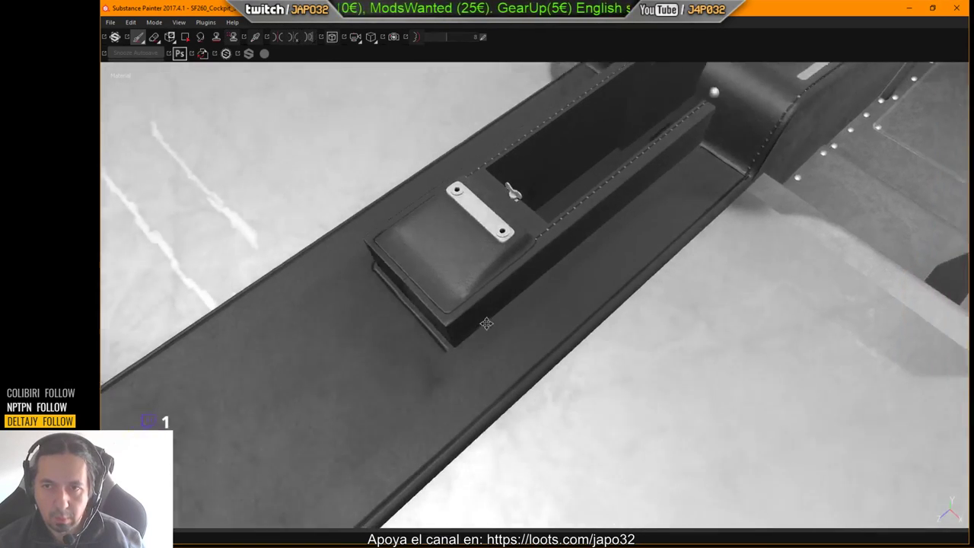
{"action": "left_click_drag", "start_coordinate": [489, 322], "coordinate": [402, 347], "text": "alt"}
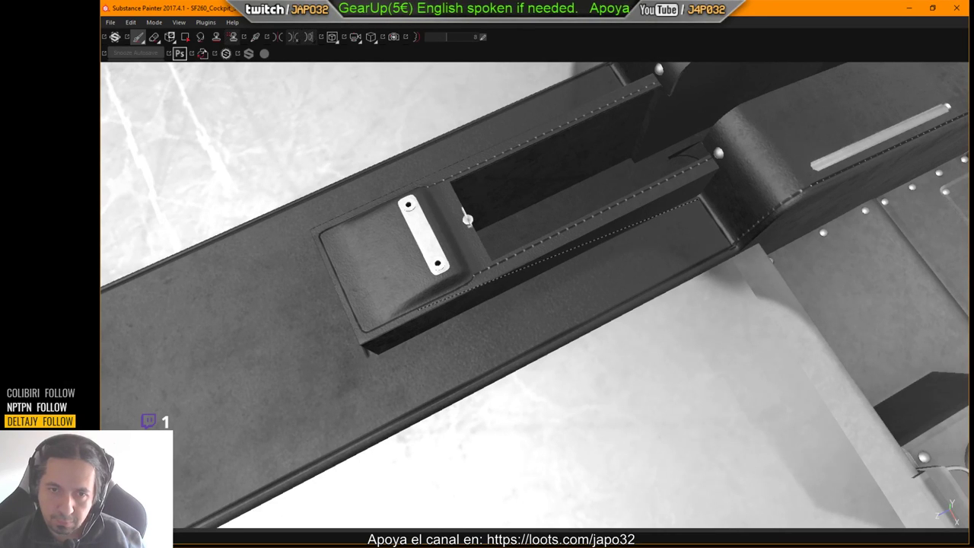
{"action": "key", "text": "shift"}
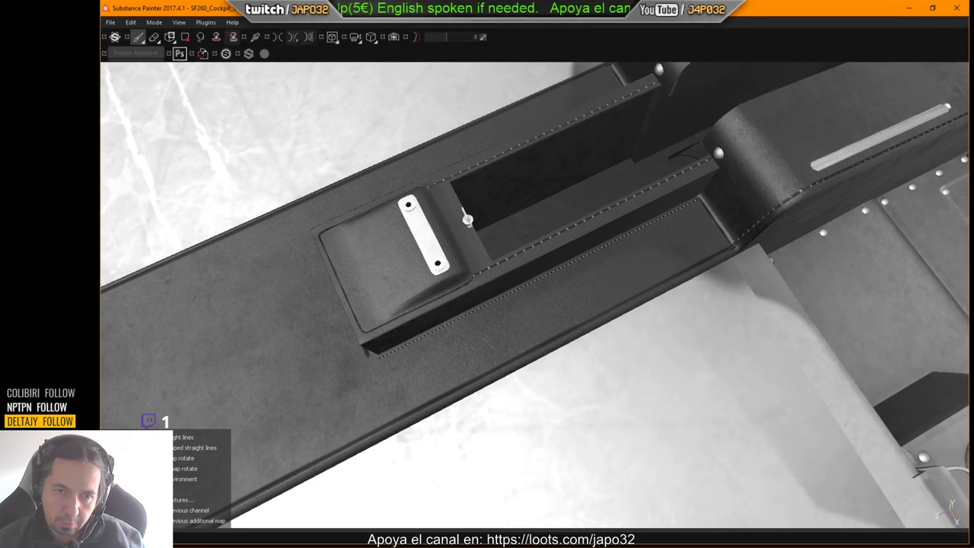
Inspect the groove around the raised box's base and the whole console from several angles, and save the project.
{"action": "left_click_drag", "start_coordinate": [381, 335], "coordinate": [559, 345], "text": "alt"}
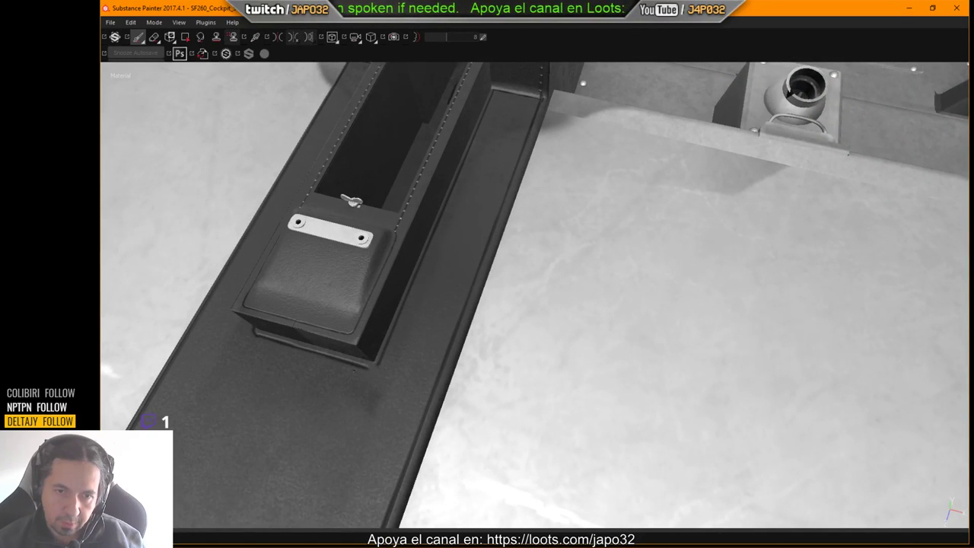
{"action": "scroll", "coordinate": [357, 381], "scroll_direction": "up", "scroll_amount": 2}
{"action": "middle_click_drag", "start_coordinate": [373, 396], "coordinate": [469, 344], "text": "alt"}
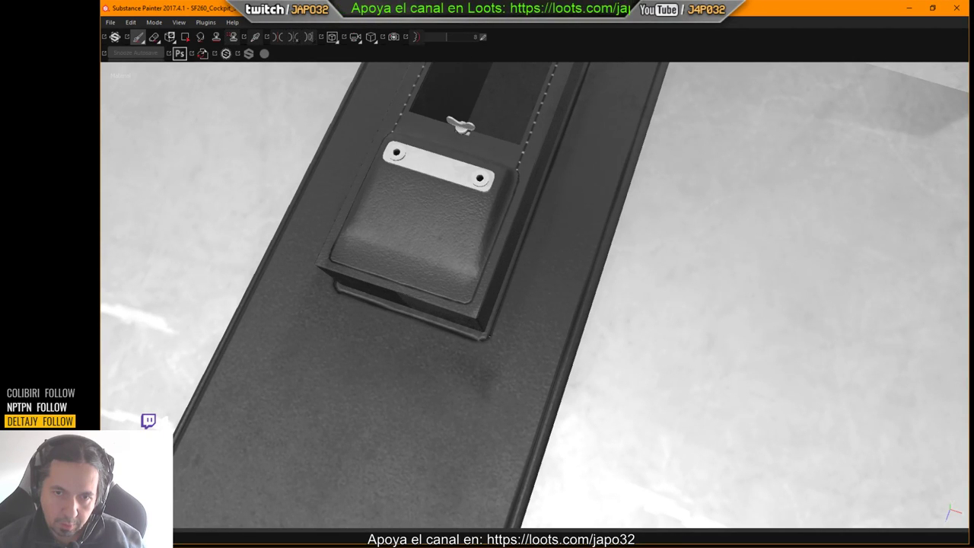
{"action": "scroll", "coordinate": [502, 341], "scroll_direction": "down", "scroll_amount": 2}
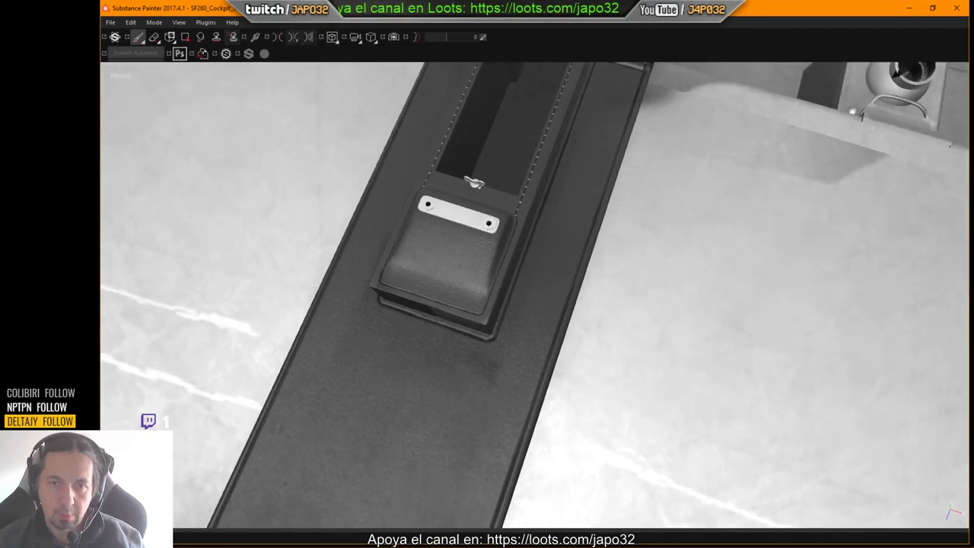
{"action": "left_click_drag", "start_coordinate": [503, 341], "coordinate": [578, 296], "text": "alt"}
{"action": "middle_click_drag", "start_coordinate": [366, 262], "coordinate": [553, 332], "text": "alt"}
{"action": "right_click_drag", "start_coordinate": [553, 332], "coordinate": [511, 371], "text": "alt"}
{"action": "left_click_drag", "start_coordinate": [511, 371], "coordinate": [566, 355], "text": "alt"}
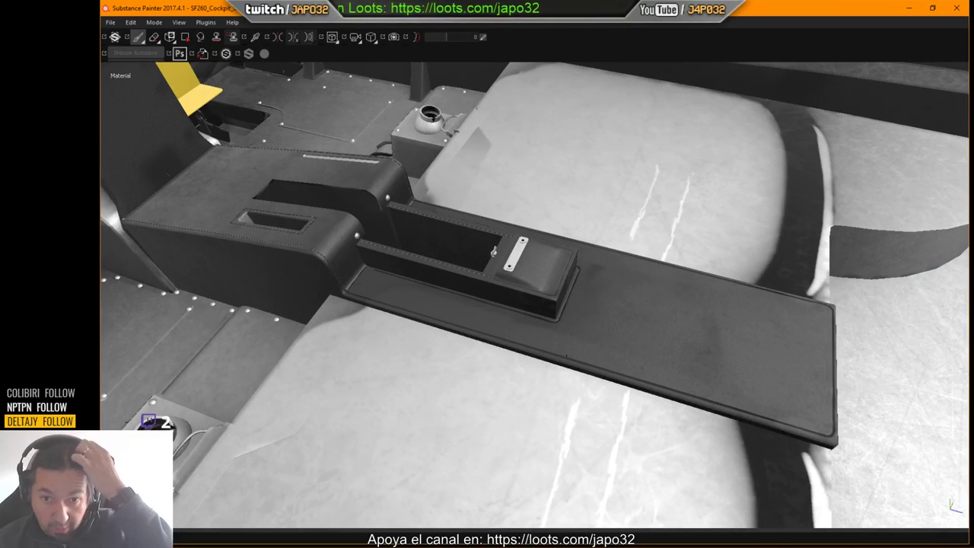
{"action": "right_click_drag", "start_coordinate": [554, 333], "coordinate": [750, 341], "text": "alt"}
{"action": "left_click_drag", "start_coordinate": [502, 353], "coordinate": [552, 328], "text": "alt"}
{"action": "middle_click_drag", "start_coordinate": [445, 221], "coordinate": [576, 246], "text": "alt"}
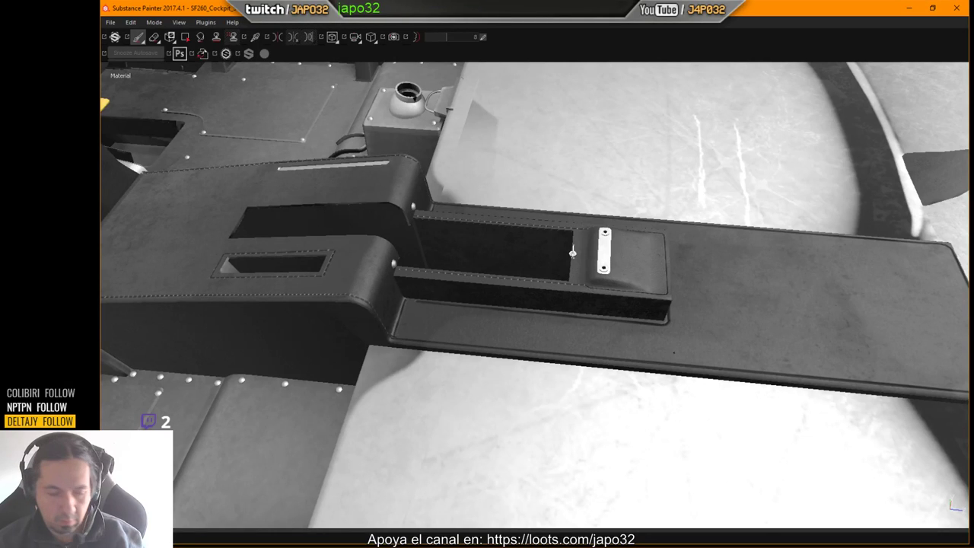
{"action": "key", "text": "ctrl+s"}
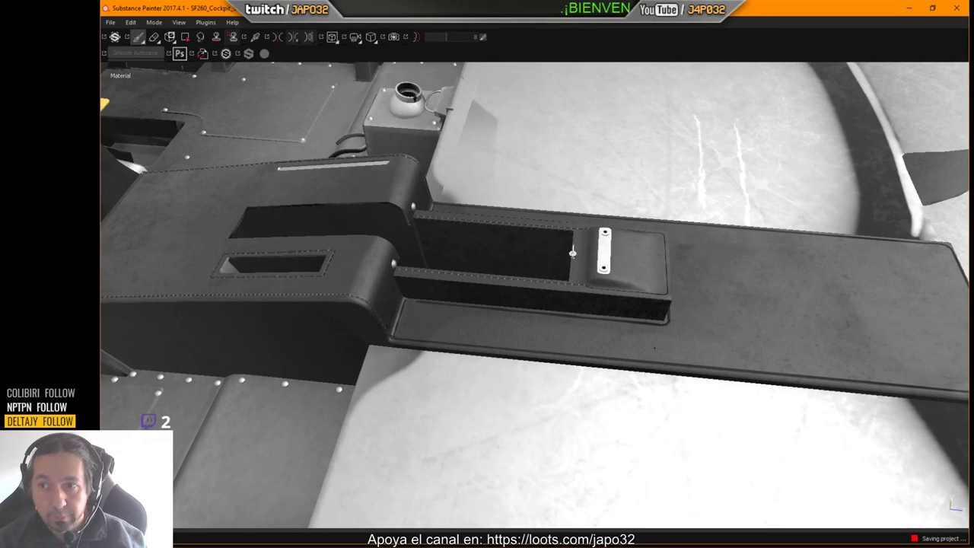
Extend the slot-side groove along the box's base to meet the seam at the foot of the console's upright part.
{"action": "scroll", "coordinate": [452, 309], "scroll_direction": "up", "scroll_amount": 3}
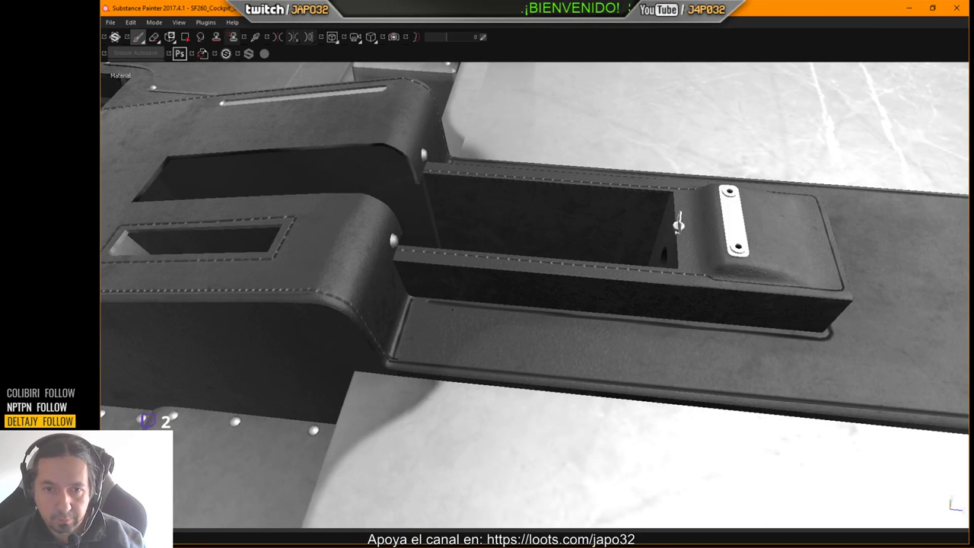
{"action": "left_click_drag", "start_coordinate": [453, 309], "coordinate": [459, 334], "text": "alt"}
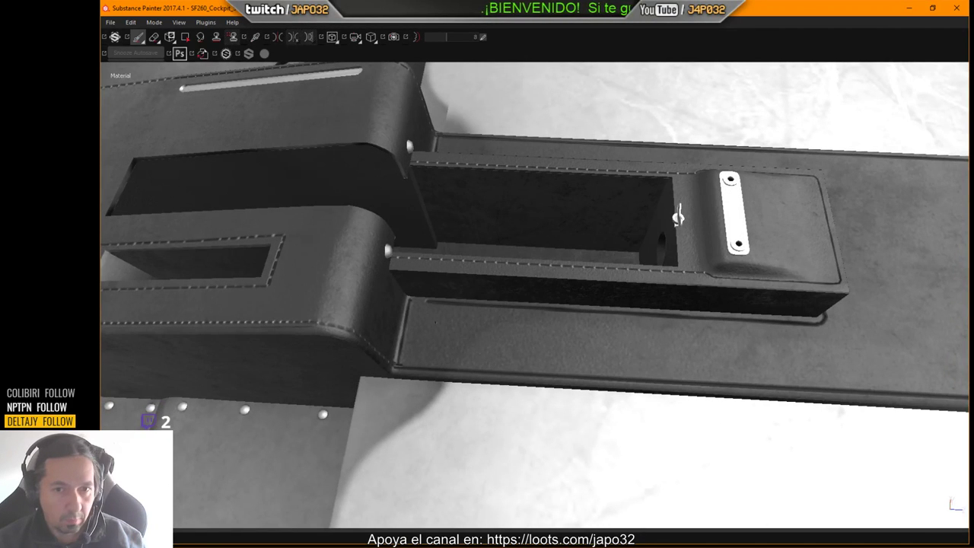
{"action": "mouse_move", "coordinate": [678, 218]}
{"action": "left_mouse_down", "text": "alt"}
{"action": "mouse_move", "coordinate": [689, 212]}
{"action": "mouse_move", "coordinate": [683, 222]}
{"action": "left_mouse_up", "text": "alt"}
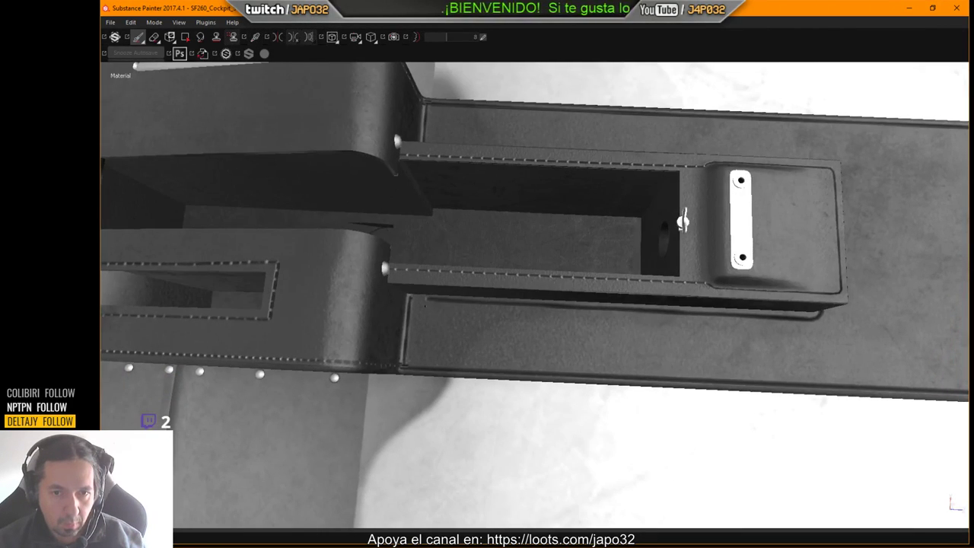
{"action": "key", "text": "shift"}
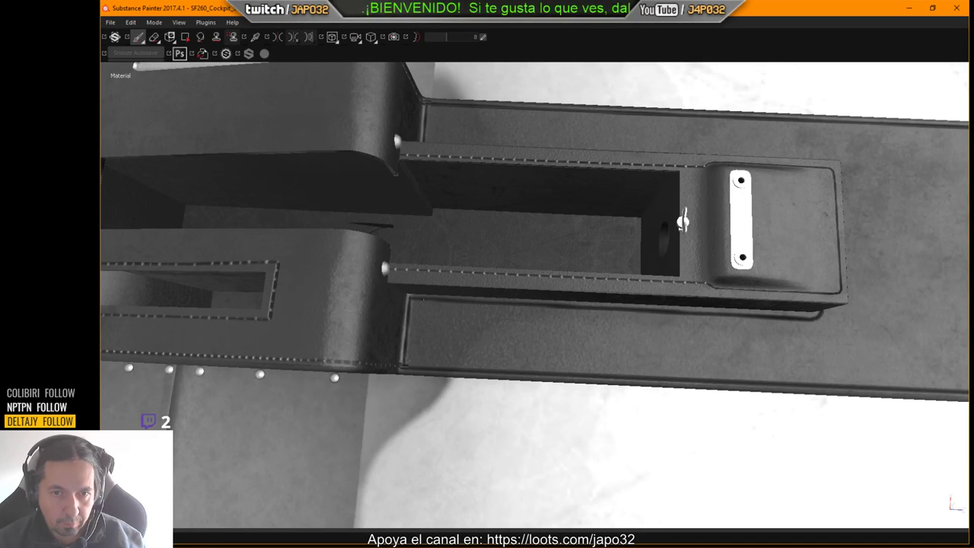
Examine the console's side edge and the corner beside the upright column from several angles.
{"action": "left_click_drag", "start_coordinate": [683, 222], "coordinate": [592, 246], "text": "alt"}
{"action": "key", "text": "Tab"}
{"action": "middle_click_drag", "start_coordinate": [592, 247], "coordinate": [616, 221], "text": "alt"}
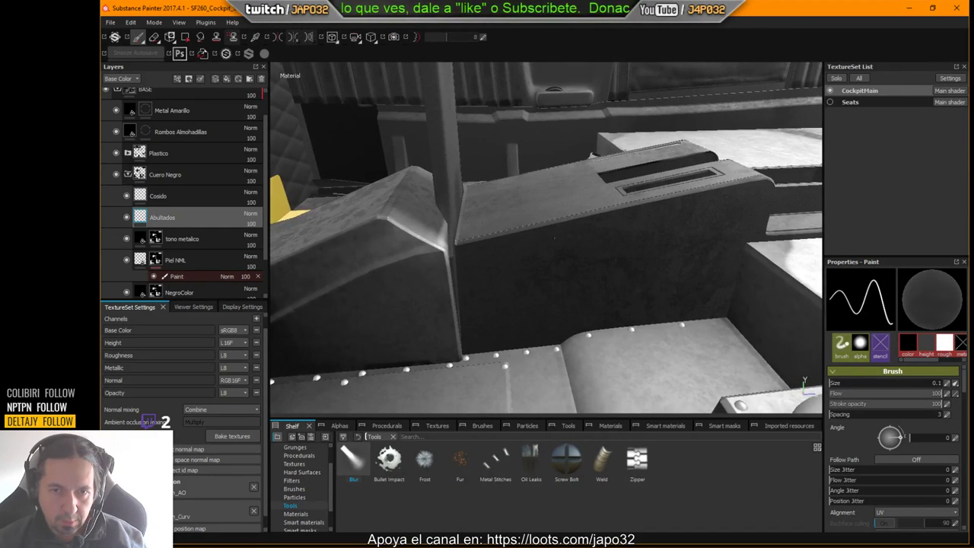
{"action": "right_click_drag", "start_coordinate": [617, 224], "coordinate": [647, 259], "text": "alt"}
{"action": "left_click_drag", "start_coordinate": [527, 265], "coordinate": [533, 244], "text": "alt"}
{"action": "middle_click_drag", "start_coordinate": [533, 244], "coordinate": [545, 215], "text": "alt"}
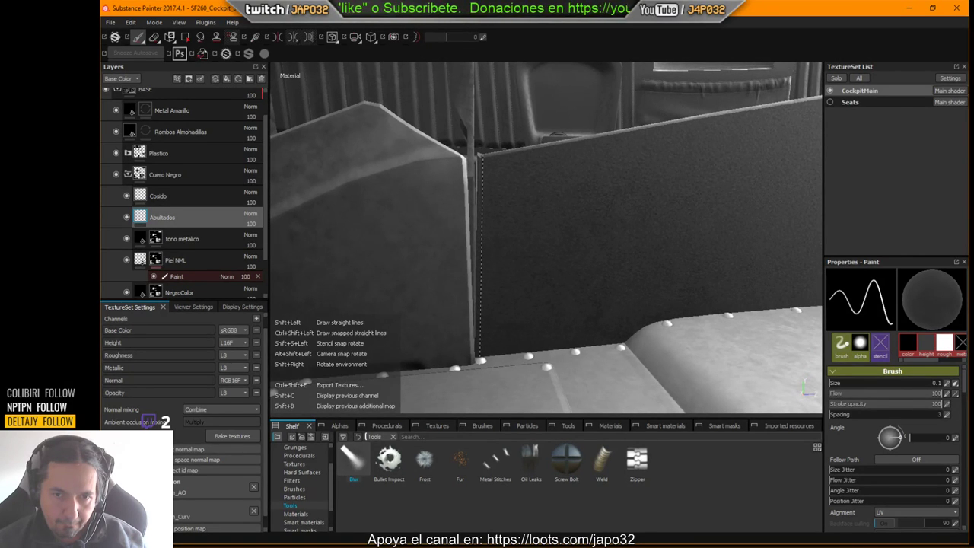
{"action": "mouse_move", "coordinate": [481, 356]}
{"action": "left_mouse_down", "text": "alt"}
{"action": "mouse_move", "coordinate": [511, 352]}
{"action": "mouse_move", "coordinate": [500, 374]}
{"action": "mouse_move", "coordinate": [490, 369]}
{"action": "left_mouse_up", "text": "alt"}
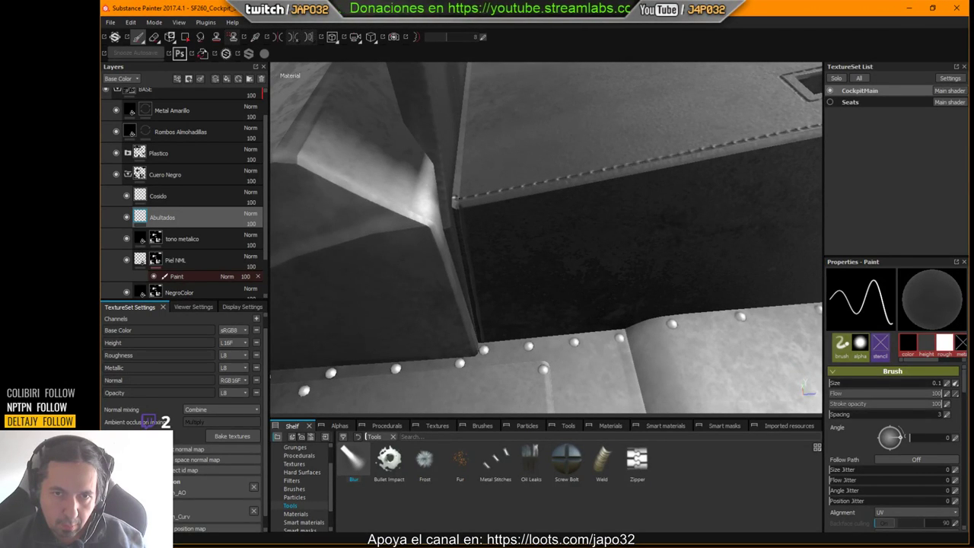
{"action": "left_click_drag", "start_coordinate": [532, 190], "coordinate": [509, 254], "text": "alt"}
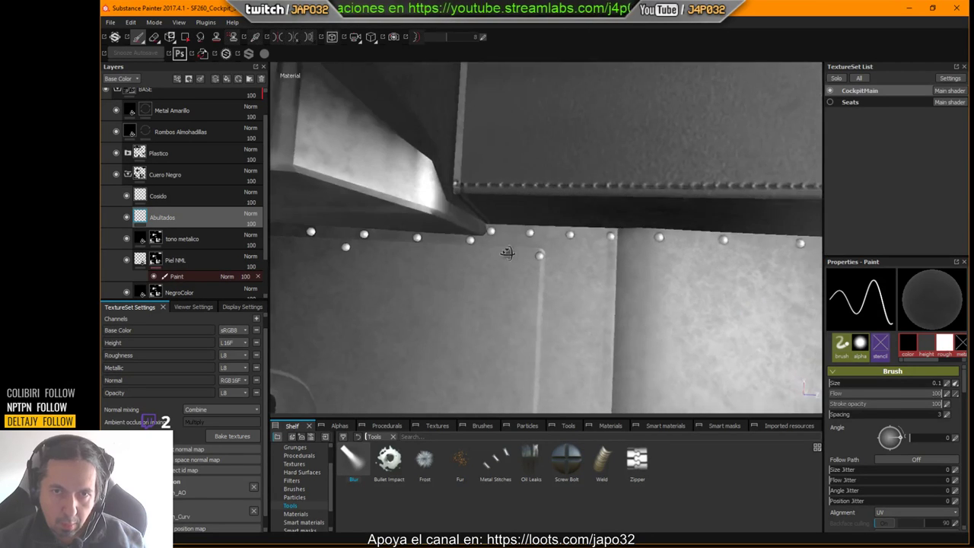
Paint a short straight groove on the Abultados layer along the console top's edge at the foot of the upright panel.
{"action": "scroll", "coordinate": [509, 254], "scroll_direction": "down", "scroll_amount": 3}
{"action": "middle_click_drag", "start_coordinate": [441, 174], "coordinate": [452, 261], "text": "alt"}
{"action": "left_click_drag", "start_coordinate": [452, 260], "coordinate": [513, 150], "text": "alt"}
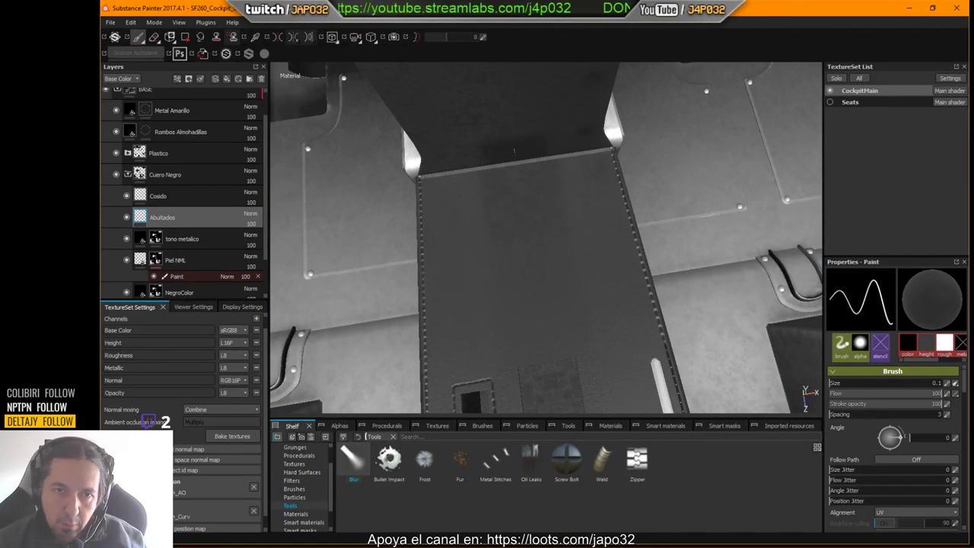
{"action": "key", "text": "shift"}
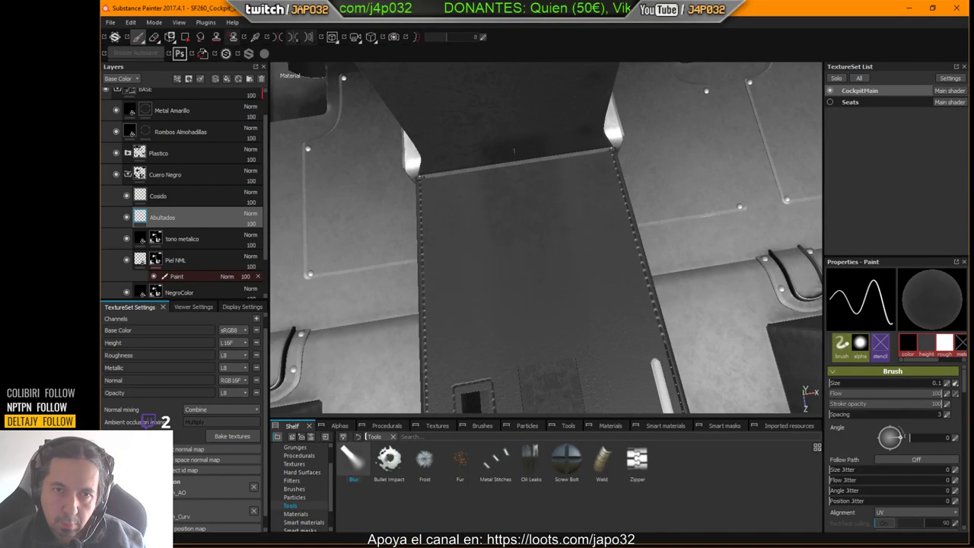
{"action": "left_click", "coordinate": [449, 176]}
{"action": "left_click", "coordinate": [475, 172], "text": "shift"}
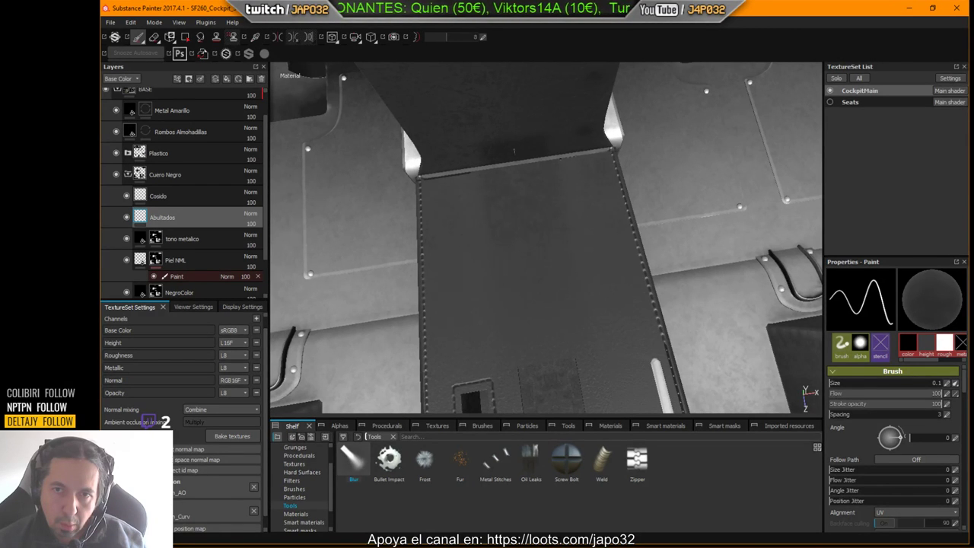
Hide and show the Transparencia layer to check the hidden raised box and the groove on the console top, leaving the layer visible.
{"action": "left_click_drag", "start_coordinate": [500, 180], "coordinate": [608, 199], "text": "alt"}
{"action": "scroll", "coordinate": [127, 110], "scroll_direction": "up", "scroll_amount": 1}
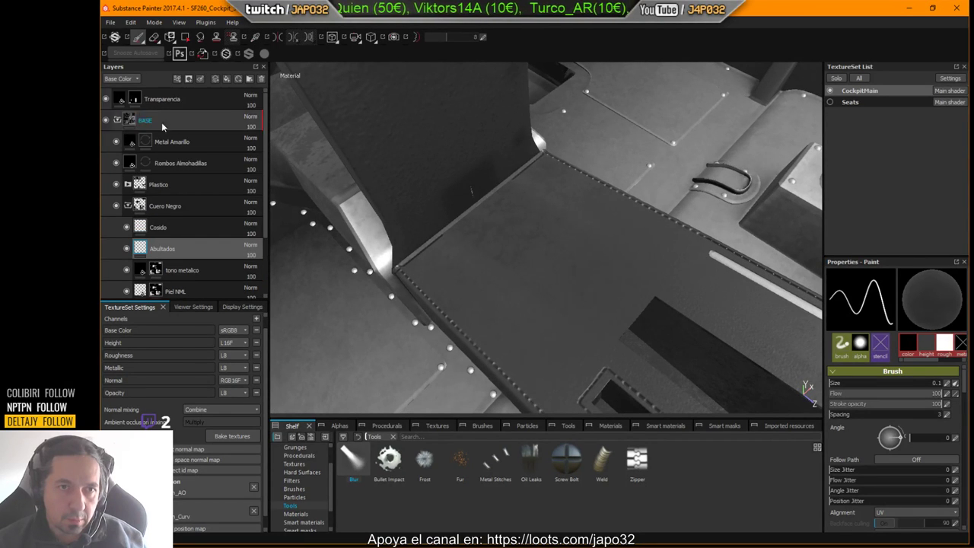
{"action": "left_click", "coordinate": [107, 101]}
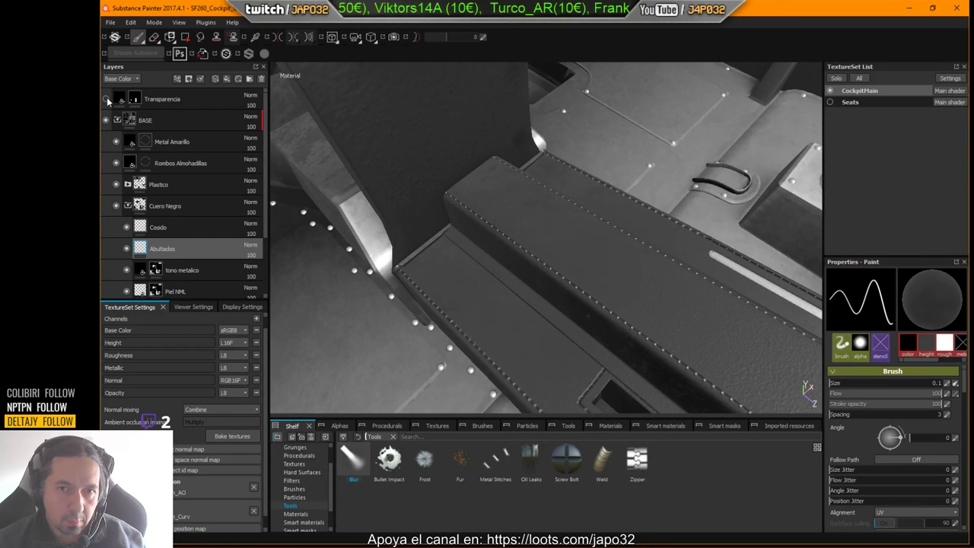
{"action": "left_click", "coordinate": [107, 101]}
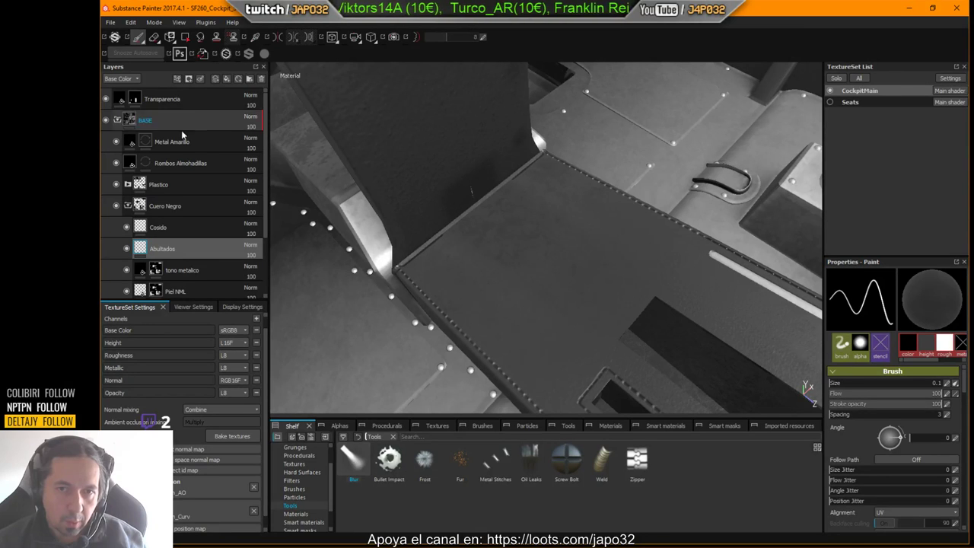
{"action": "left_click_drag", "start_coordinate": [533, 228], "coordinate": [646, 274], "text": "alt"}
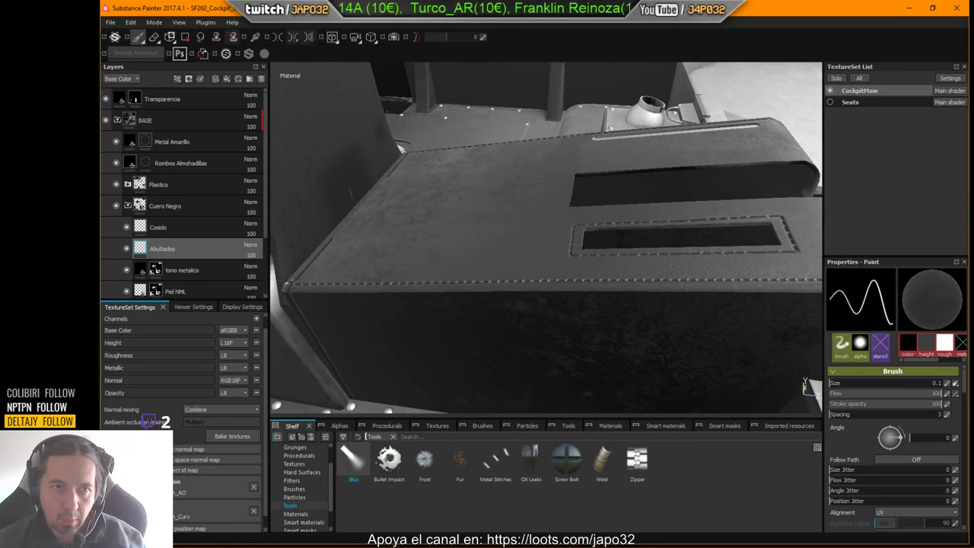
{"action": "left_click", "coordinate": [107, 101]}
{"action": "left_click_drag", "start_coordinate": [461, 180], "coordinate": [479, 199], "text": "alt"}
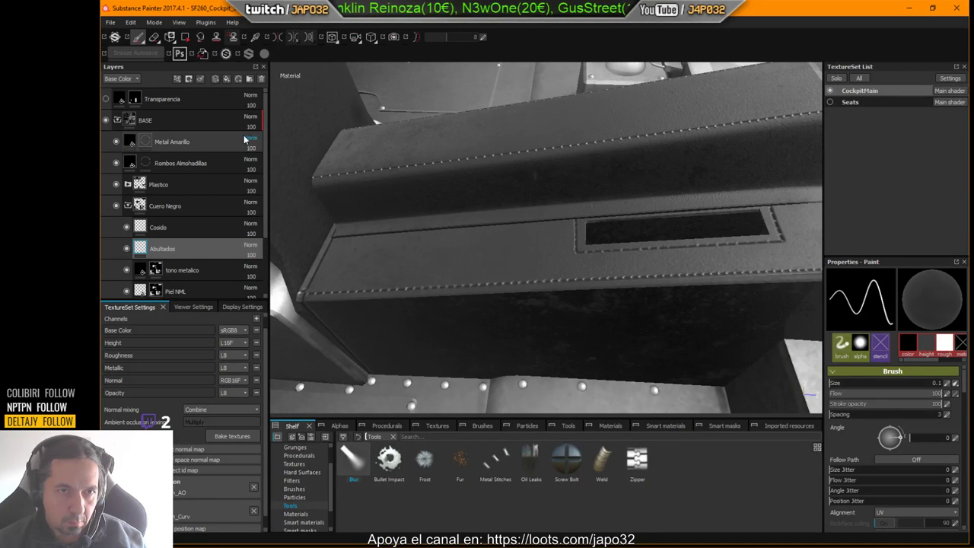
{"action": "left_click", "coordinate": [106, 99]}
Inspect the console's side and its corner near the riveted floor panels from several angles, and save the project.
{"action": "scroll", "coordinate": [609, 270], "scroll_direction": "down", "scroll_amount": 3}
{"action": "left_click_drag", "start_coordinate": [631, 270], "coordinate": [613, 242], "text": "alt"}
{"action": "mouse_move", "coordinate": [614, 242]}
{"action": "right_mouse_down", "text": "shift"}
{"action": "mouse_move", "coordinate": [626, 243]}
{"action": "mouse_move", "coordinate": [623, 233]}
{"action": "mouse_move", "coordinate": [608, 234]}
{"action": "right_mouse_up", "text": "shift"}
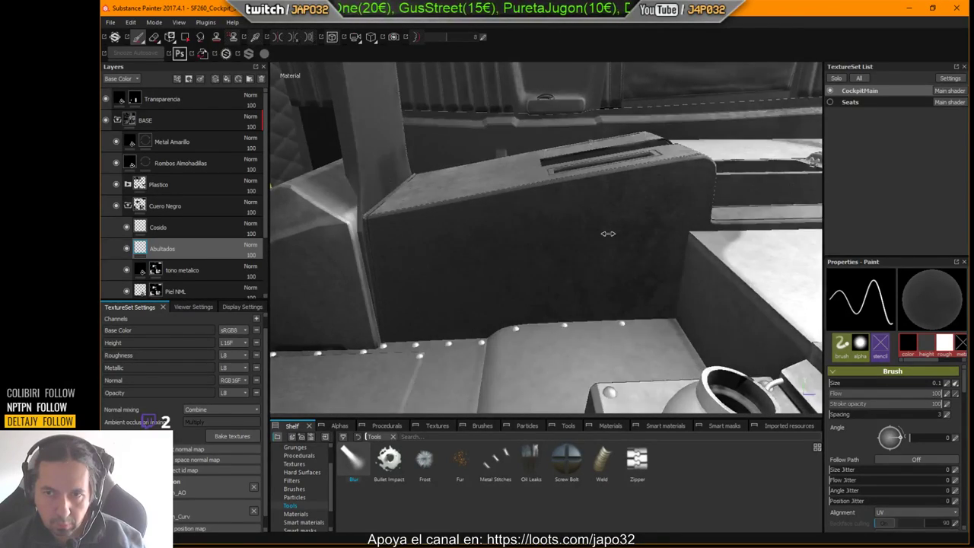
{"action": "left_click_drag", "start_coordinate": [608, 234], "coordinate": [541, 261], "text": "alt"}
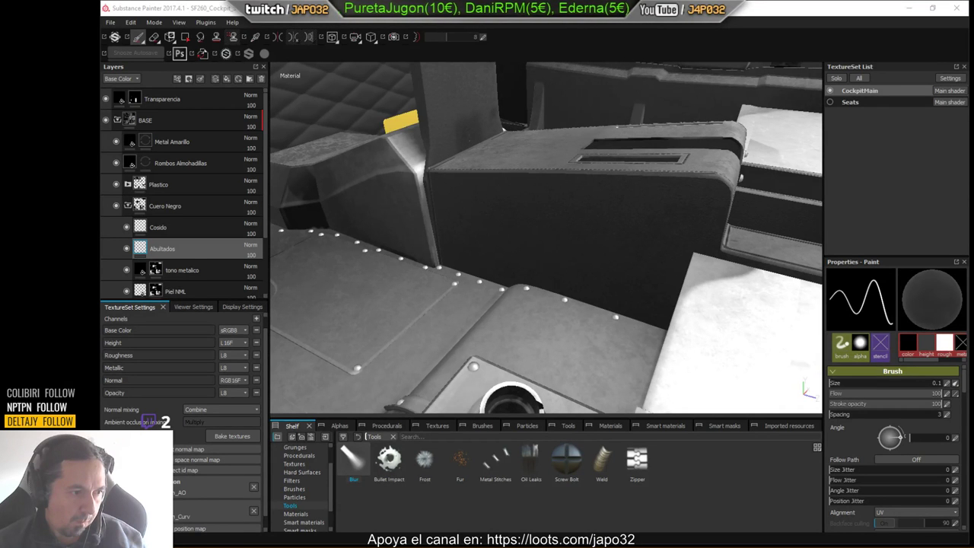
{"action": "mouse_move", "coordinate": [448, 322]}
{"action": "left_mouse_down", "text": "alt"}
{"action": "mouse_move", "coordinate": [531, 330]}
{"action": "mouse_move", "coordinate": [565, 359]}
{"action": "mouse_move", "coordinate": [589, 359]}
{"action": "left_mouse_up", "text": "alt"}
{"action": "right_click_drag", "start_coordinate": [589, 359], "coordinate": [726, 323], "text": "alt"}
{"action": "left_click_drag", "start_coordinate": [726, 323], "coordinate": [545, 276], "text": "alt"}
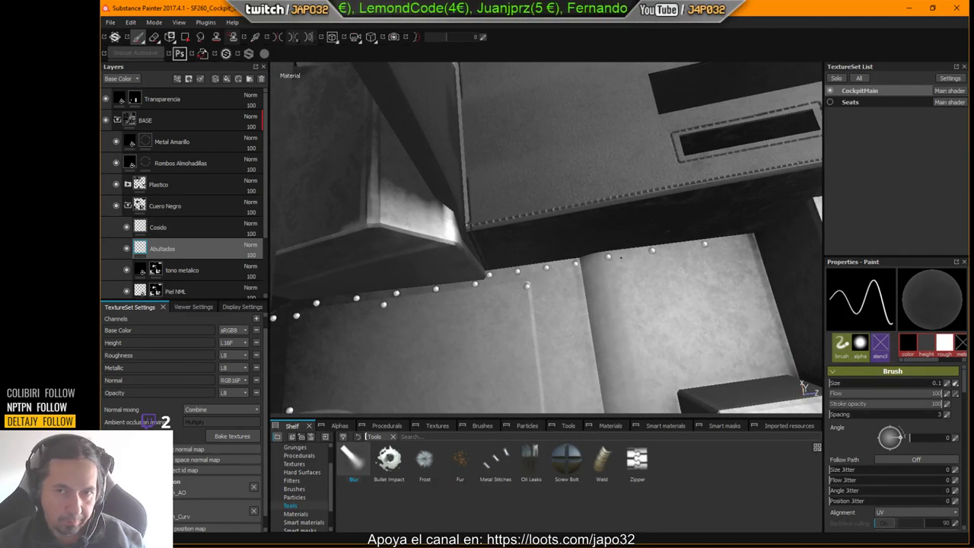
{"action": "middle_click_drag", "start_coordinate": [621, 257], "coordinate": [429, 300], "text": "alt"}
{"action": "left_click_drag", "start_coordinate": [429, 300], "coordinate": [456, 260], "text": "alt"}
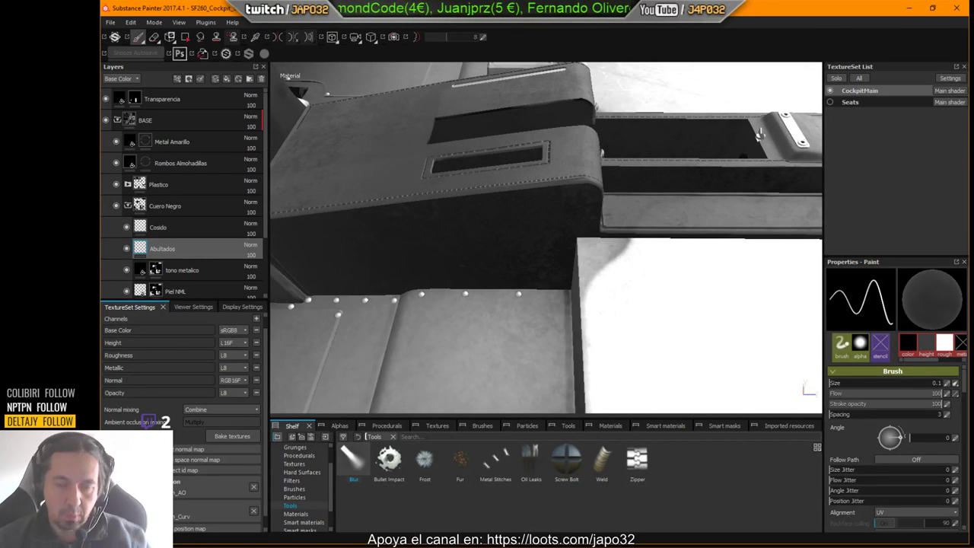
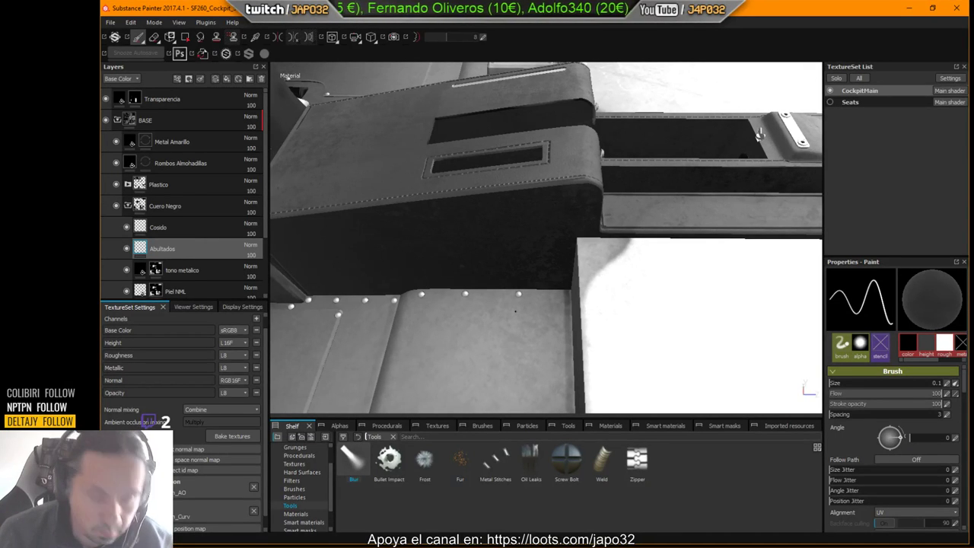
{"action": "key", "text": "ctrl+s"}
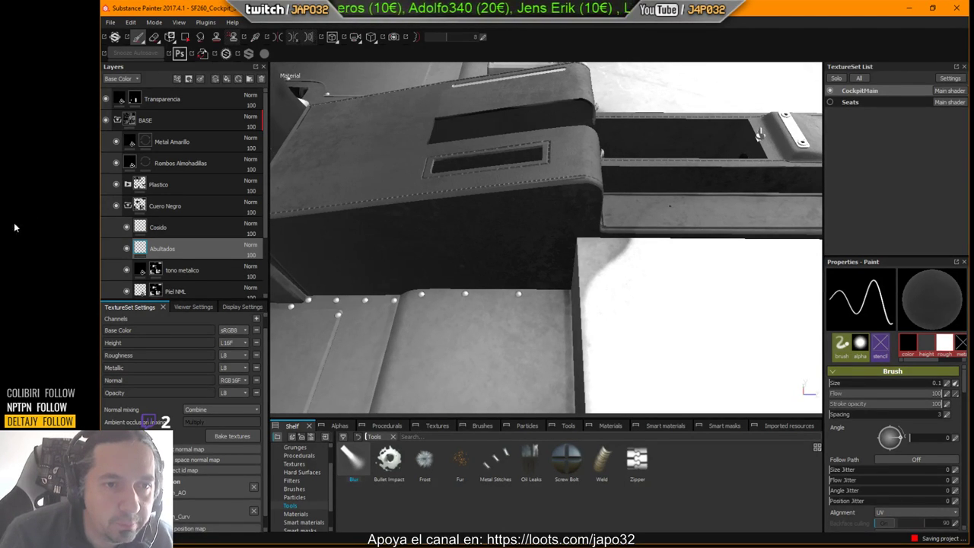
Select the Cosido layer and give its brush a raised height and a light grey base color.
{"action": "left_click", "coordinate": [205, 205]}
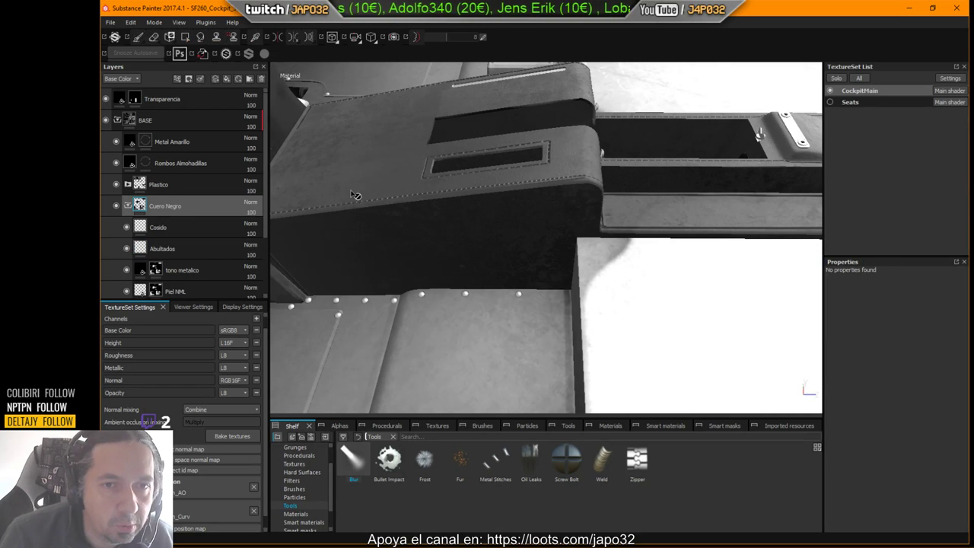
{"action": "left_click", "coordinate": [181, 227]}
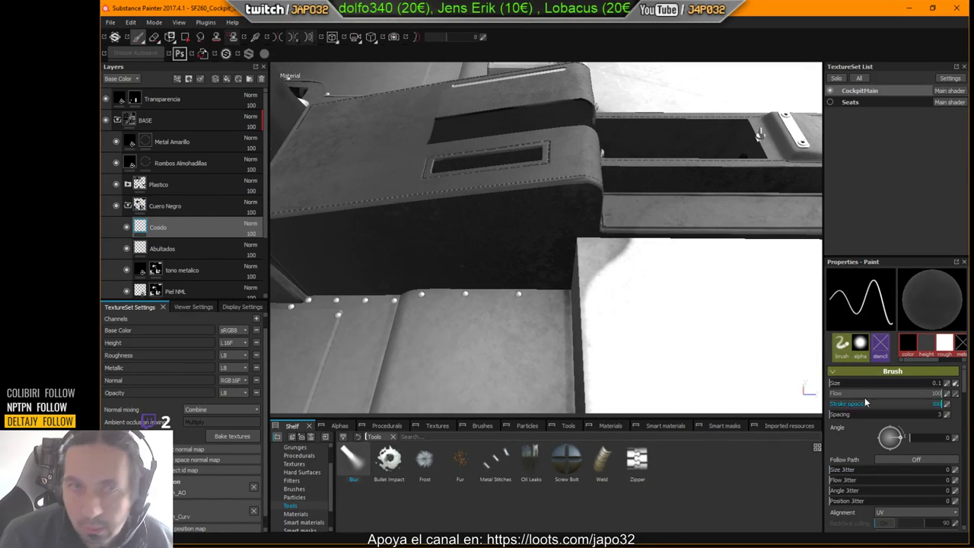
{"action": "scroll", "coordinate": [924, 442], "scroll_direction": "down", "scroll_amount": 3}
{"action": "scroll", "coordinate": [924, 441], "scroll_direction": "down", "scroll_amount": 4}
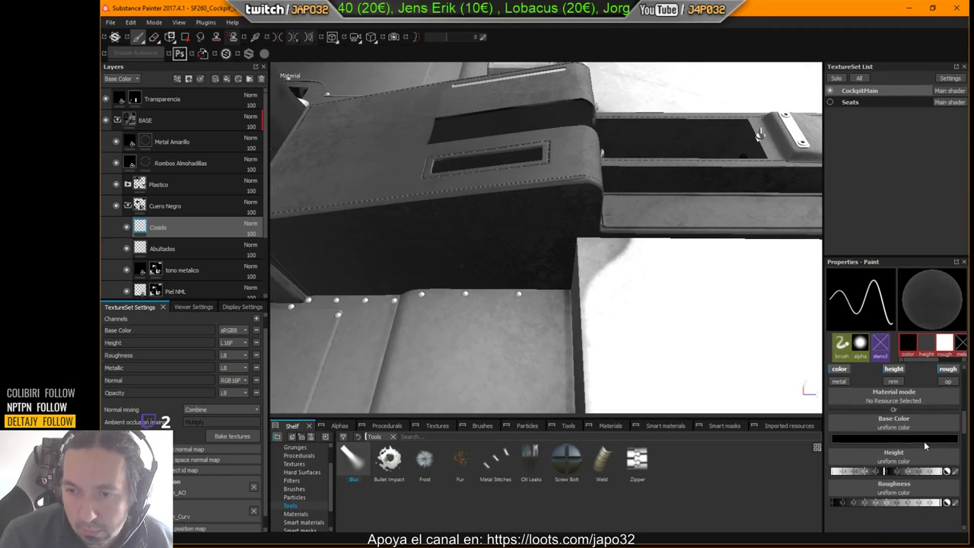
{"action": "left_click_drag", "start_coordinate": [885, 472], "coordinate": [898, 475]}
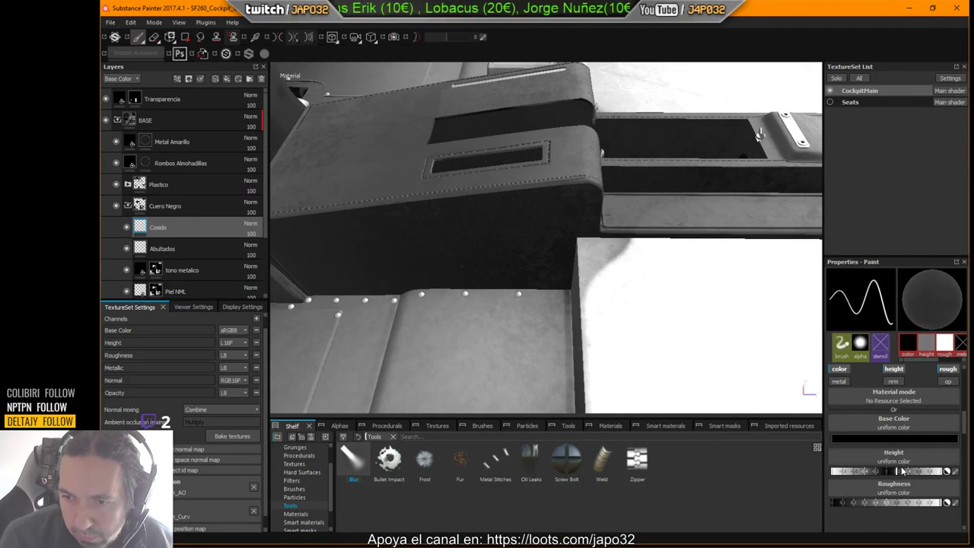
{"action": "left_click", "coordinate": [906, 441]}
{"action": "left_click_drag", "start_coordinate": [906, 441], "coordinate": [814, 427]}
{"action": "left_click", "coordinate": [964, 383]}
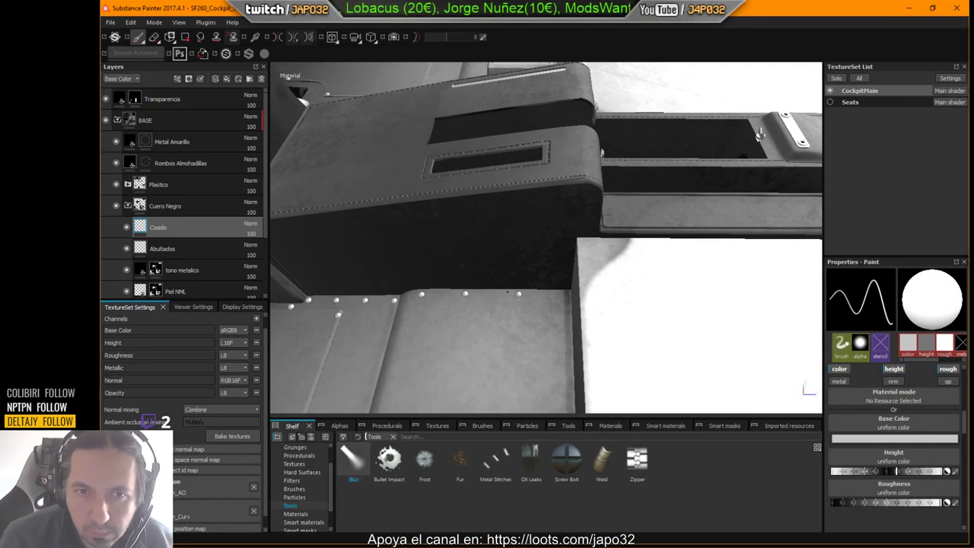
Set the brush's flow to 52, stroke opacity to 54 and spacing to 176.
{"action": "scroll", "coordinate": [943, 392], "scroll_direction": "up", "scroll_amount": 5}
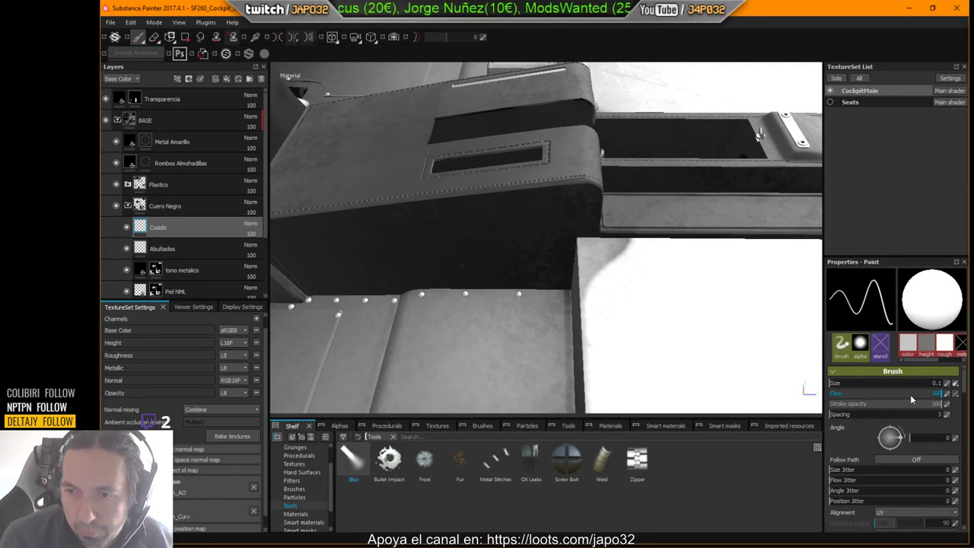
{"action": "left_click", "coordinate": [878, 394]}
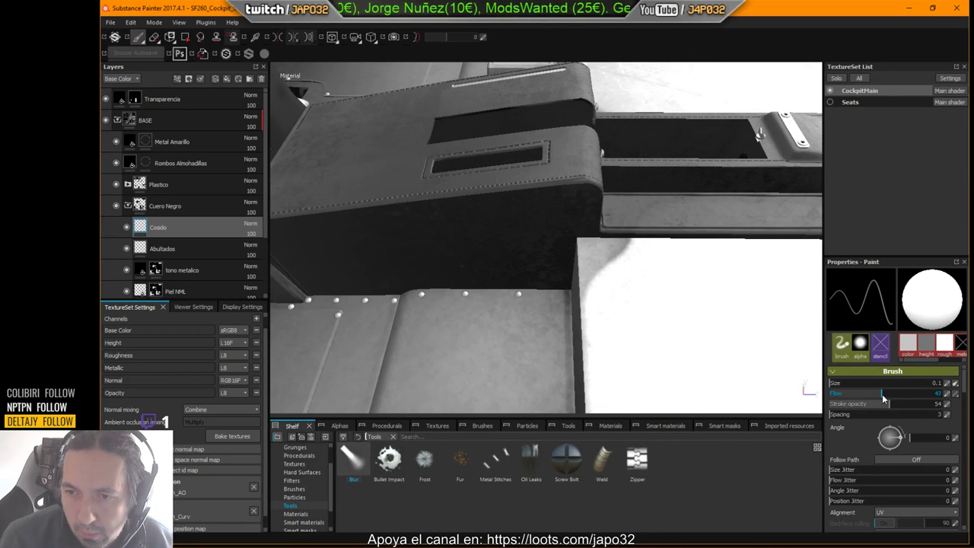
{"action": "left_click_drag", "start_coordinate": [882, 397], "coordinate": [886, 395]}
{"action": "left_click", "coordinate": [862, 412]}
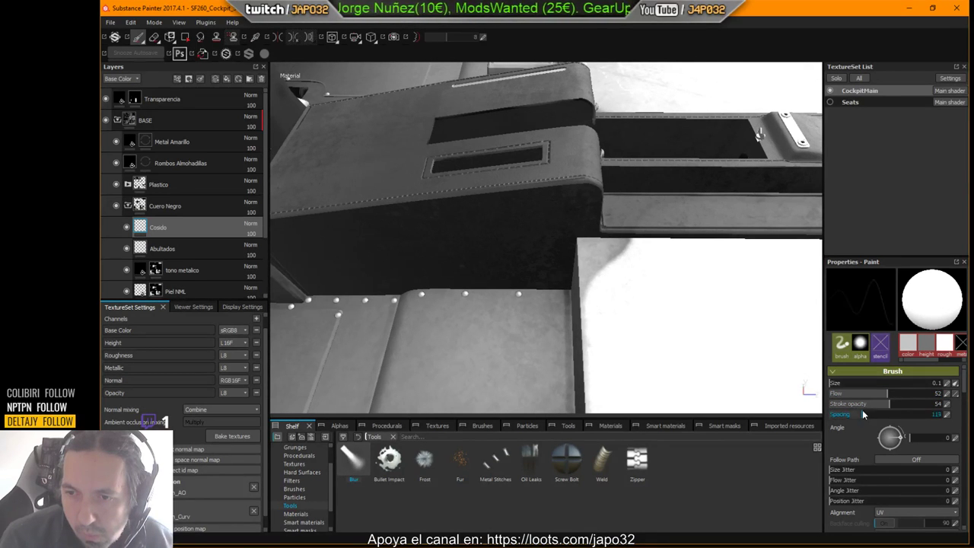
{"action": "left_click", "coordinate": [934, 415]}
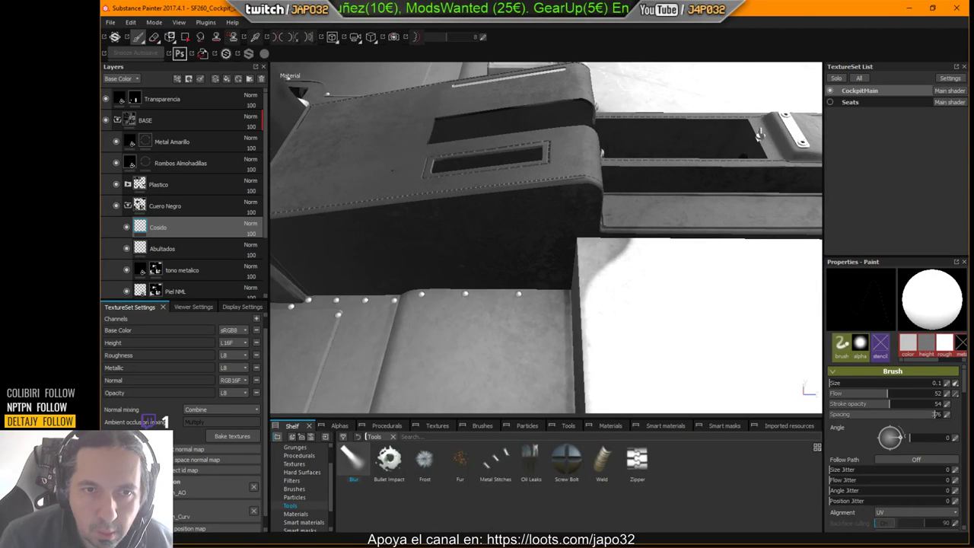
Try a row of raised dots on the recessed side panel with brush size 1.05, and undo it.
{"action": "left_click_drag", "start_coordinate": [481, 175], "coordinate": [478, 265], "text": "alt"}
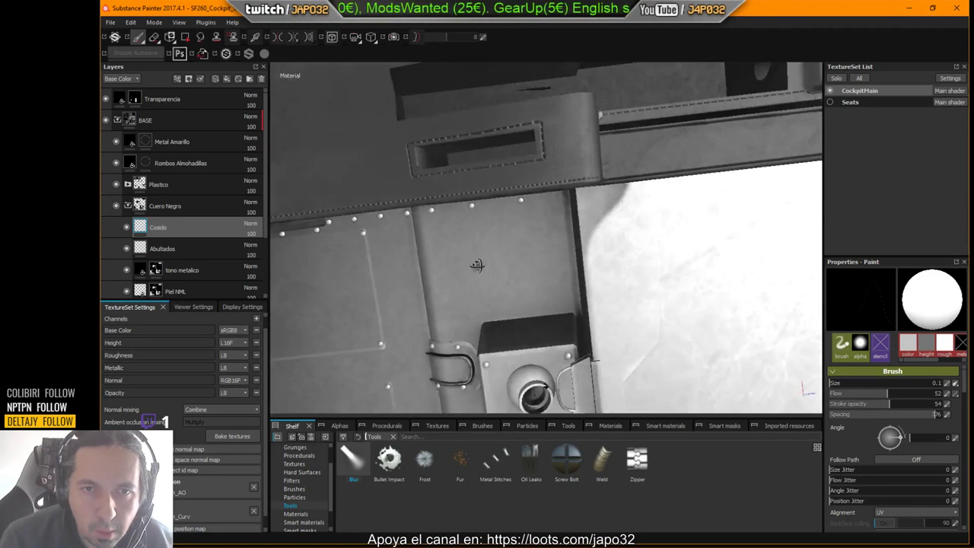
{"action": "right_click_drag", "start_coordinate": [479, 265], "coordinate": [654, 200], "text": "alt"}
{"action": "middle_click_drag", "start_coordinate": [622, 212], "coordinate": [441, 324], "text": "alt"}
{"action": "left_click_drag", "start_coordinate": [441, 324], "coordinate": [552, 259], "text": "alt"}
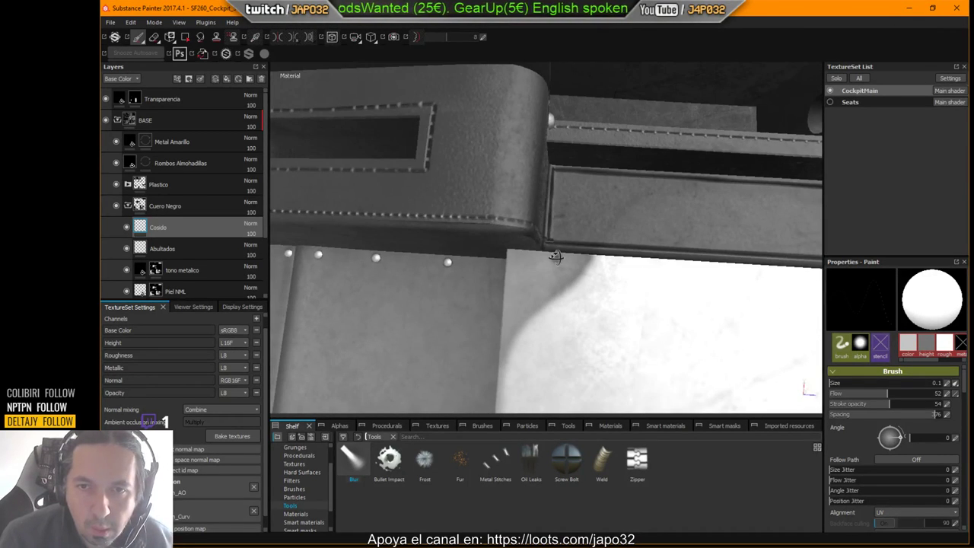
{"action": "right_click", "coordinate": [553, 259]}
{"action": "left_click", "coordinate": [553, 258]}
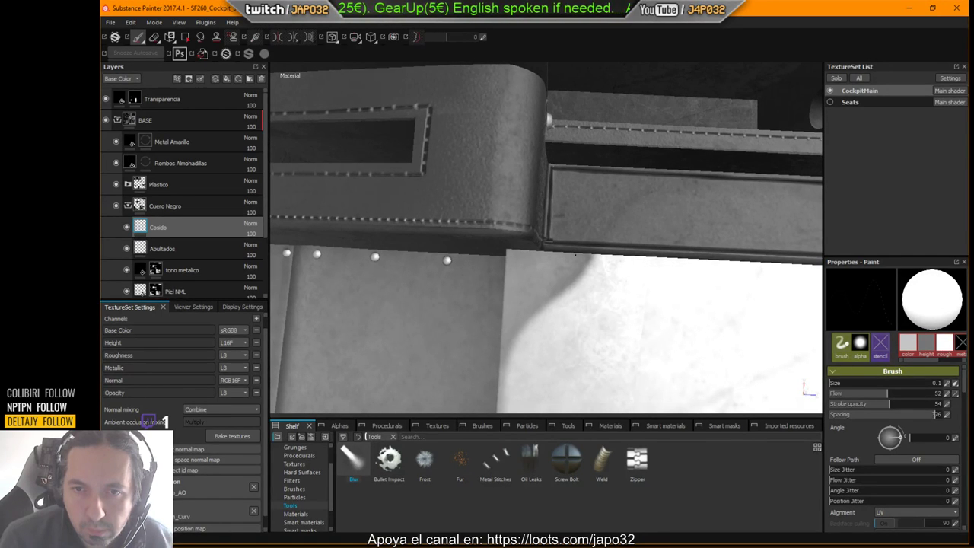
{"action": "right_click_drag", "start_coordinate": [575, 254], "coordinate": [576, 255], "text": "ctrl"}
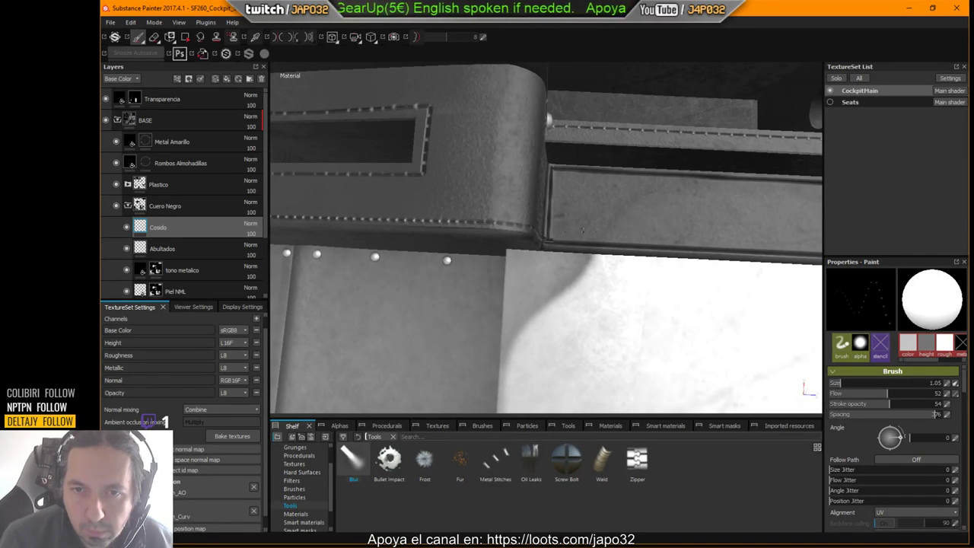
{"action": "left_click_drag", "start_coordinate": [564, 228], "coordinate": [745, 226]}
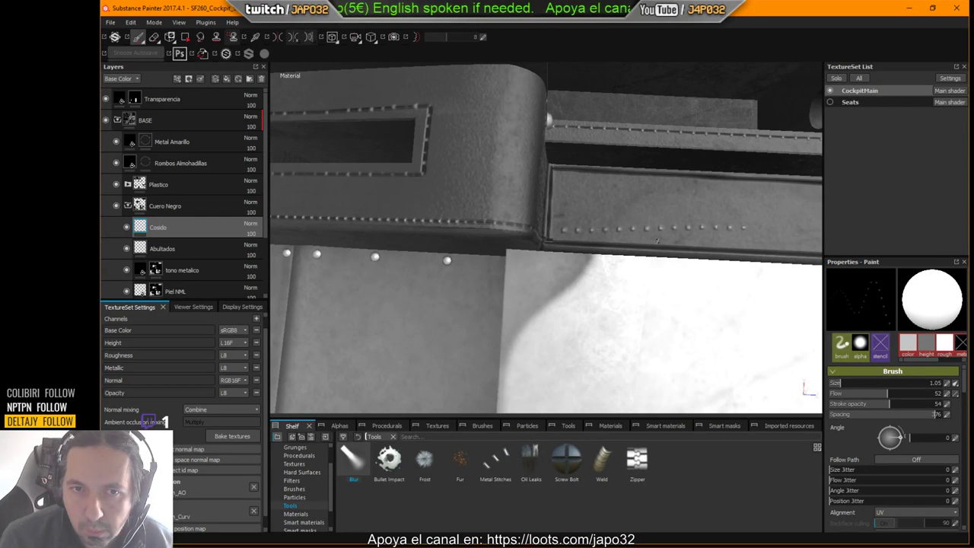
{"action": "key", "text": "ctrl+z"}
Reduce the brush size to 0.65, try a finer dotted row along the recessed side panel, and undo it.
{"action": "right_click_drag", "start_coordinate": [658, 240], "coordinate": [645, 241], "text": "ctrl"}
{"action": "left_click_drag", "start_coordinate": [590, 216], "coordinate": [644, 223]}
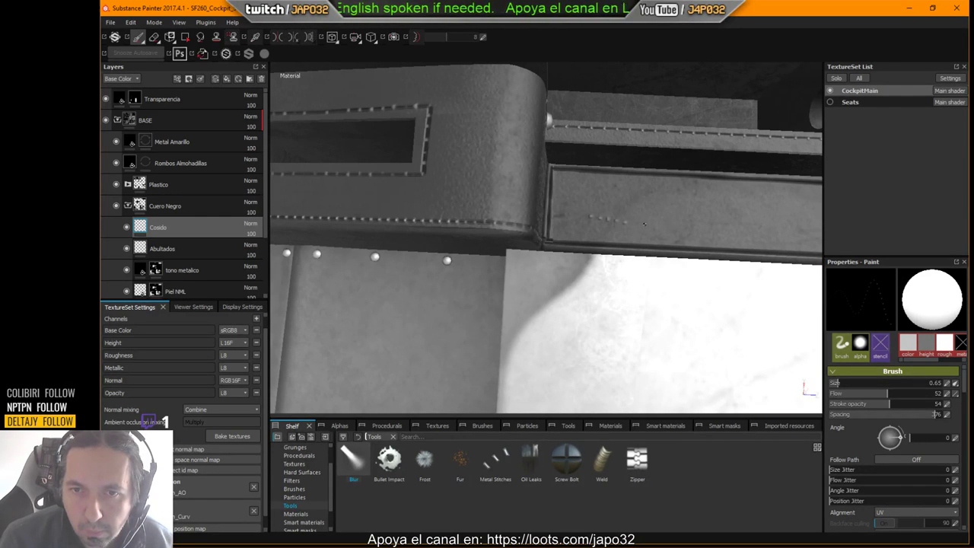
{"action": "left_click_drag", "start_coordinate": [762, 228], "coordinate": [794, 231]}
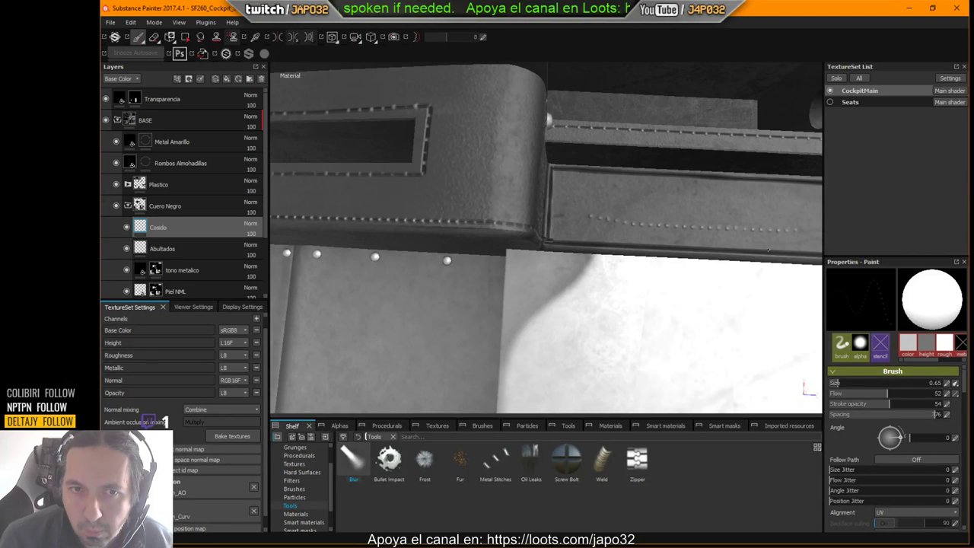
{"action": "key", "text": "ctrl+z"}
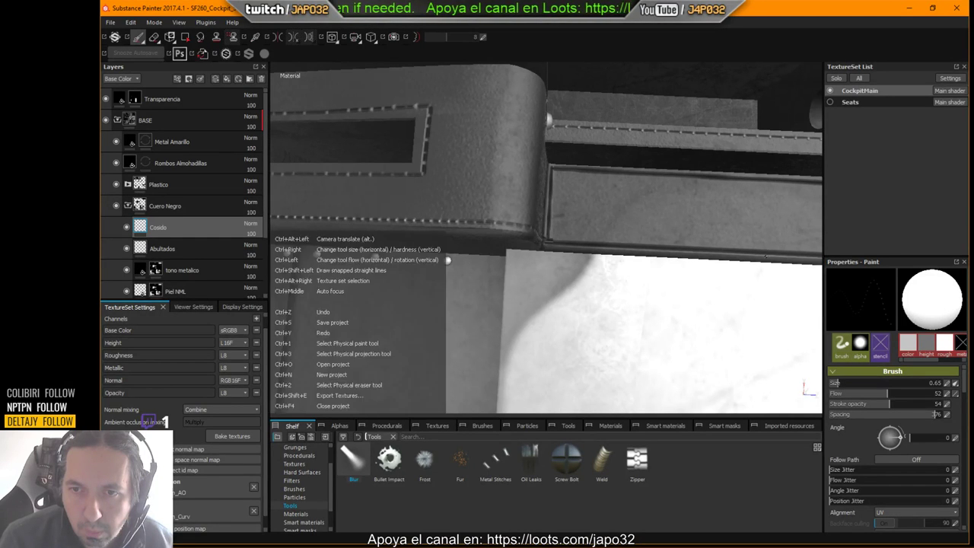
Paint straight rows of raised stitches along the recessed side panel's short edge beside the rounded console and along its full long outer edge.
{"action": "mouse_move", "coordinate": [620, 216]}
{"action": "left_mouse_down", "text": "alt"}
{"action": "mouse_move", "coordinate": [574, 221]}
{"action": "mouse_move", "coordinate": [574, 265]}
{"action": "mouse_move", "coordinate": [773, 120]}
{"action": "left_mouse_up", "text": "alt"}
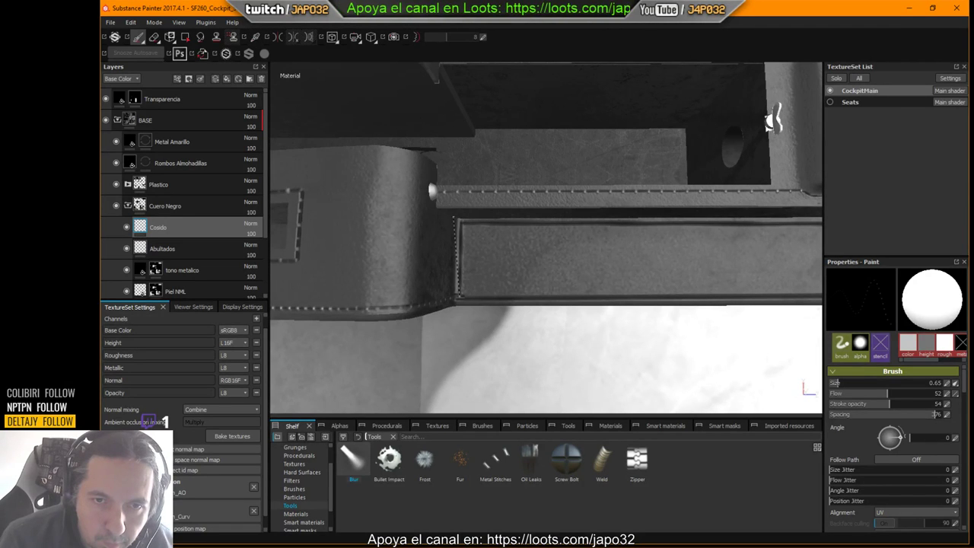
{"action": "key", "text": "shift"}
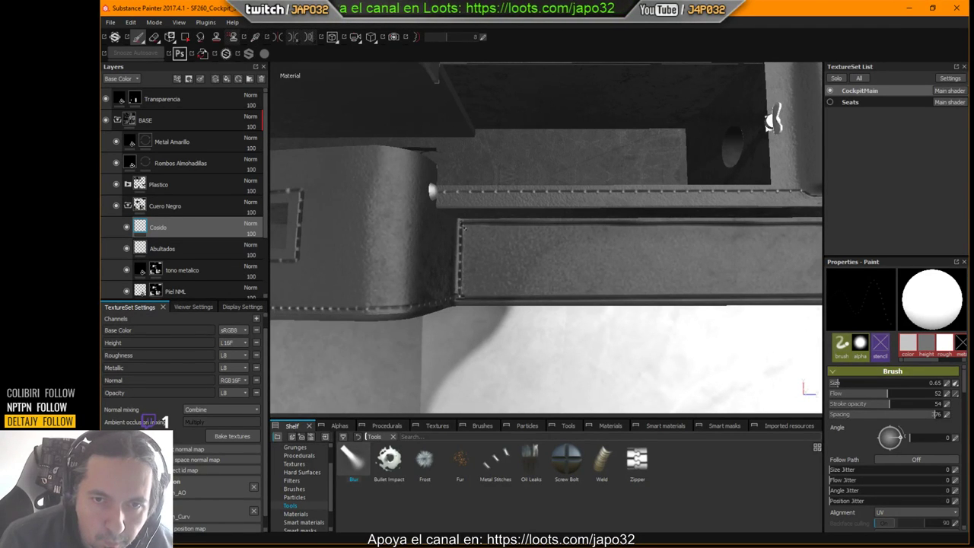
{"action": "middle_click_drag", "start_coordinate": [560, 292], "coordinate": [346, 283], "text": "alt"}
{"action": "right_click_drag", "start_coordinate": [454, 294], "coordinate": [411, 298], "text": "alt"}
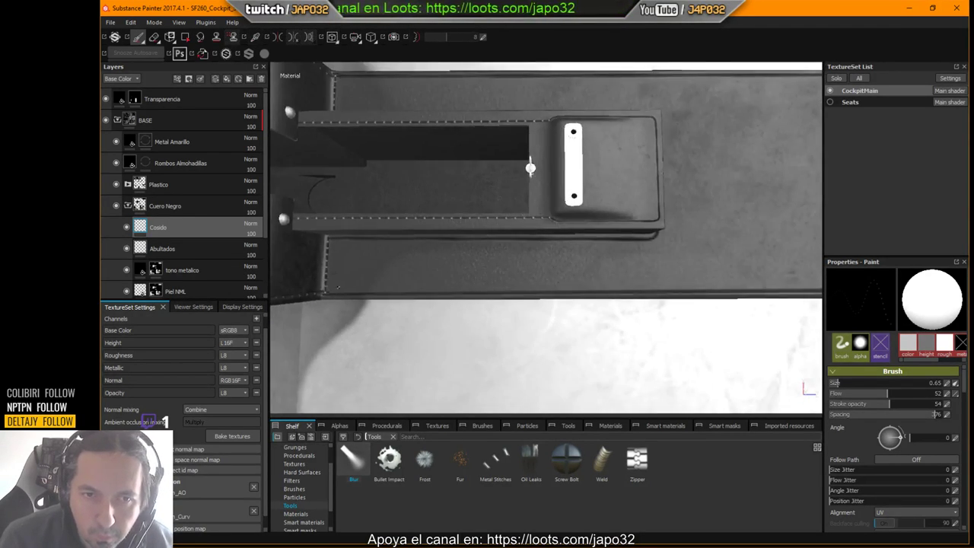
{"action": "middle_click_drag", "start_coordinate": [468, 281], "coordinate": [433, 270], "text": "alt"}
{"action": "right_click_drag", "start_coordinate": [432, 270], "coordinate": [380, 283], "text": "alt"}
{"action": "key", "text": "Tab"}
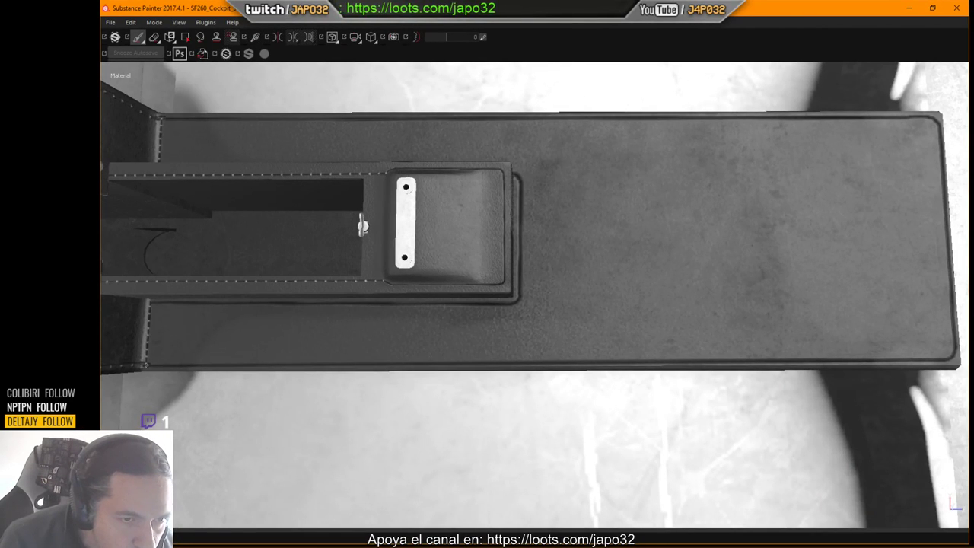
{"action": "right_click", "coordinate": [133, 432]}
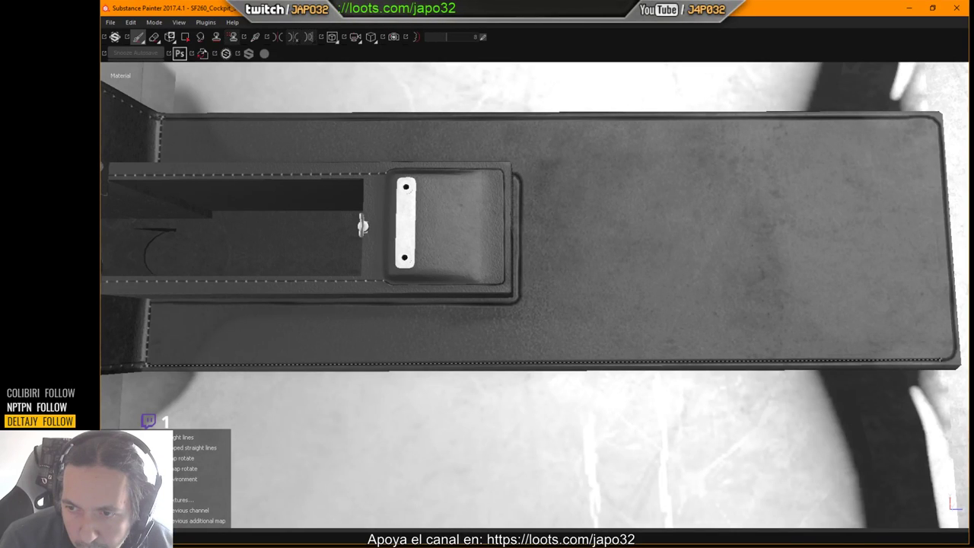
{"action": "left_click", "coordinate": [941, 359], "text": "shift"}
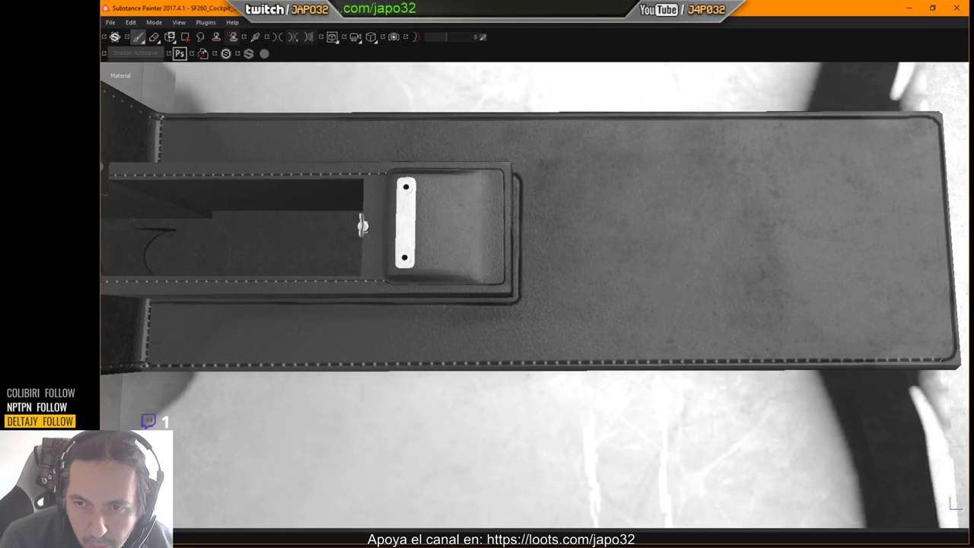
{"action": "middle_click_drag", "start_coordinate": [940, 359], "coordinate": [702, 379], "text": "alt"}
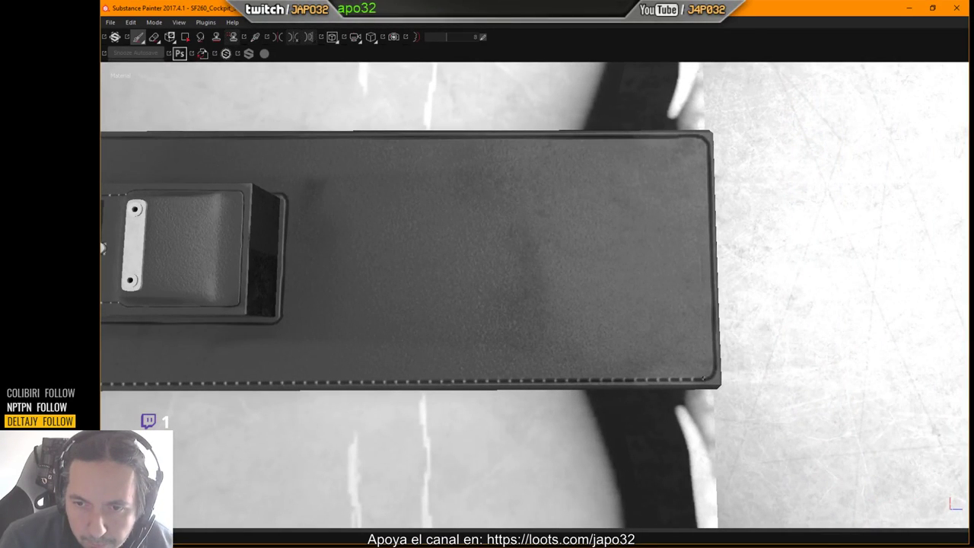
Paint a straight line of stitches along the groove at the short end of the long leather panel.
{"action": "right_click", "coordinate": [133, 431]}
{"action": "key", "text": "Escape"}
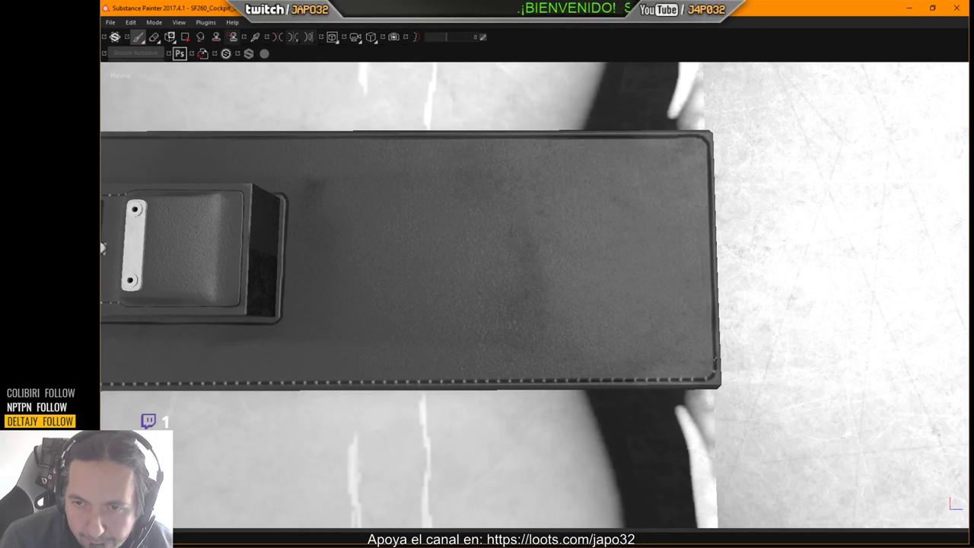
{"action": "right_click", "coordinate": [133, 431]}
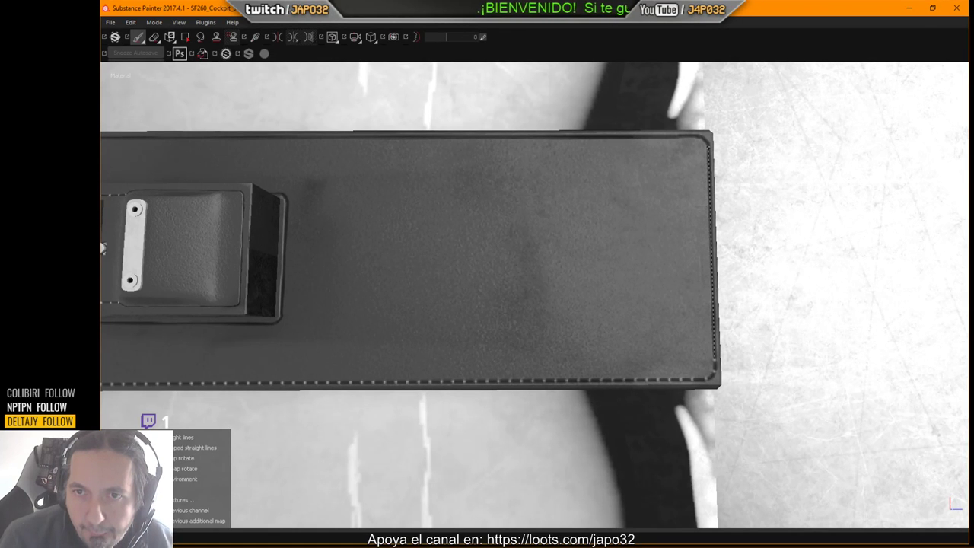
{"action": "key", "text": "Escape"}
Try a straight line of stitches along the leather panel's remaining unstitched long edge, and undo it.
{"action": "mouse_move", "coordinate": [735, 259]}
{"action": "left_mouse_down", "text": "alt"}
{"action": "mouse_move", "coordinate": [750, 311]}
{"action": "mouse_move", "coordinate": [583, 311]}
{"action": "mouse_move", "coordinate": [626, 330]}
{"action": "mouse_move", "coordinate": [418, 320]}
{"action": "left_mouse_up", "text": "alt"}
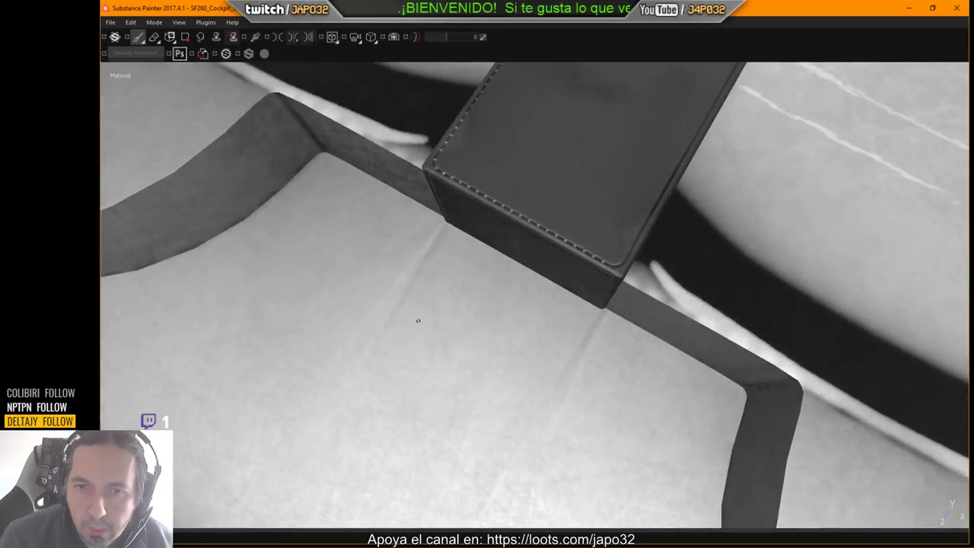
{"action": "middle_click_drag", "start_coordinate": [670, 272], "coordinate": [430, 376], "text": "alt"}
{"action": "left_click_drag", "start_coordinate": [430, 375], "coordinate": [410, 377], "text": "alt"}
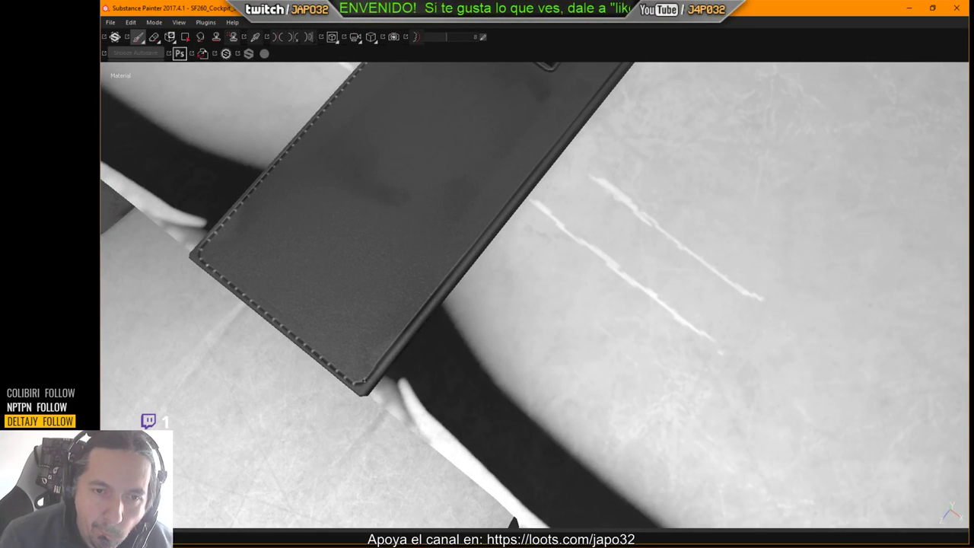
{"action": "middle_click_drag", "start_coordinate": [528, 371], "coordinate": [508, 426], "text": "alt"}
{"action": "right_click_drag", "start_coordinate": [508, 426], "coordinate": [327, 409], "text": "alt"}
{"action": "left_click_drag", "start_coordinate": [327, 410], "coordinate": [372, 386], "text": "alt"}
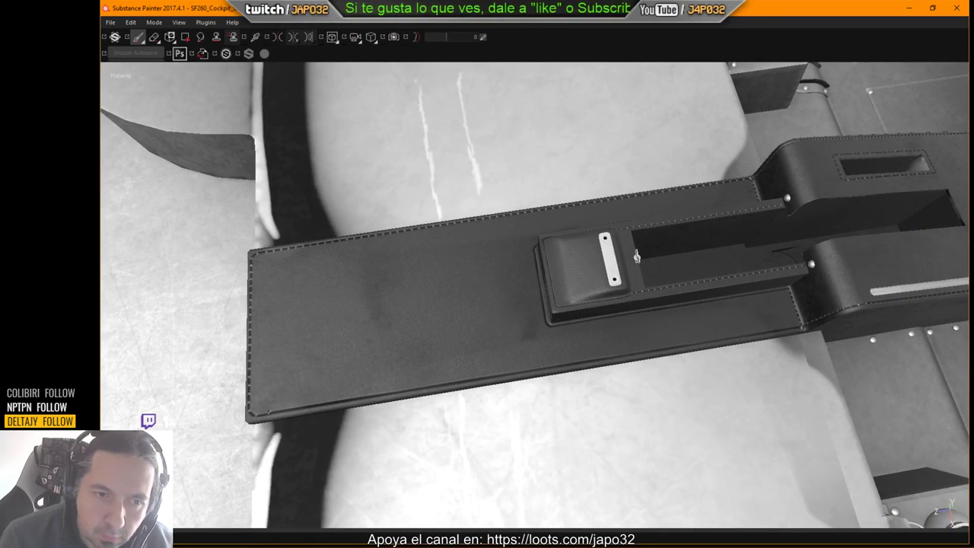
{"action": "key", "text": "shift"}
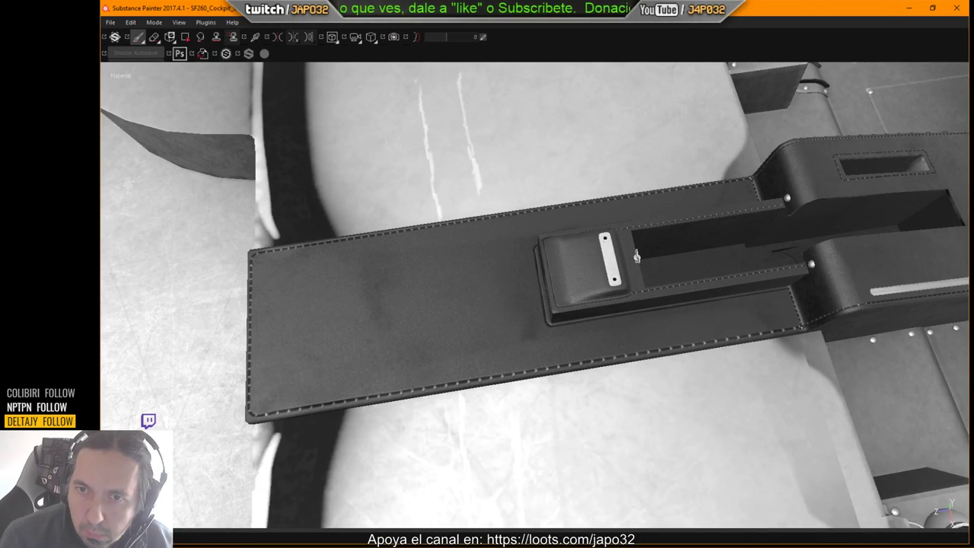
{"action": "left_click_drag", "start_coordinate": [695, 409], "coordinate": [695, 331], "text": "alt"}
{"action": "left_click_drag", "start_coordinate": [624, 402], "coordinate": [436, 474], "text": "alt"}
{"action": "key", "text": "ctrl+z"}
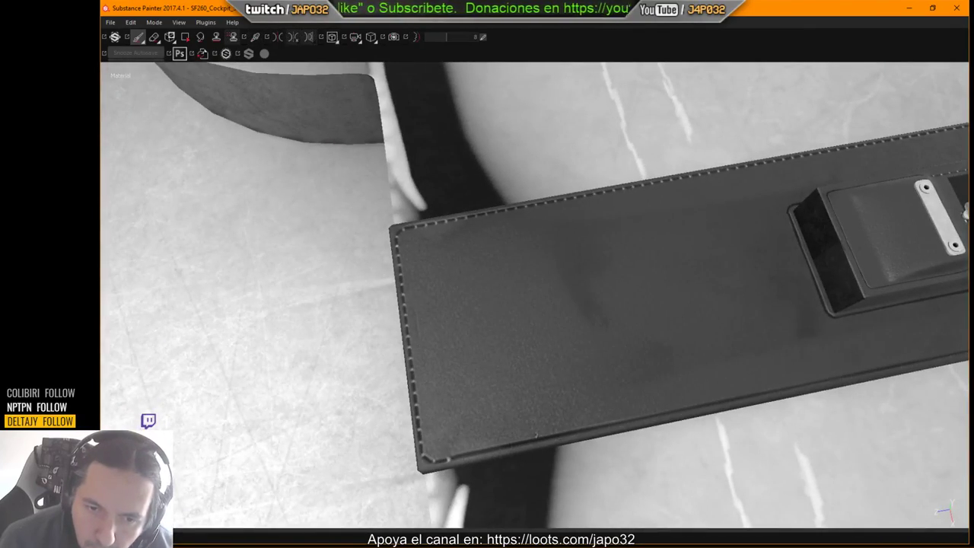
Stitch the panel's remaining long edge in a straight line from the end corner to the base of the raised console.
{"action": "middle_click_drag", "start_coordinate": [575, 442], "coordinate": [373, 461], "text": "alt"}
{"action": "left_click_drag", "start_coordinate": [457, 468], "coordinate": [488, 475], "text": "alt"}
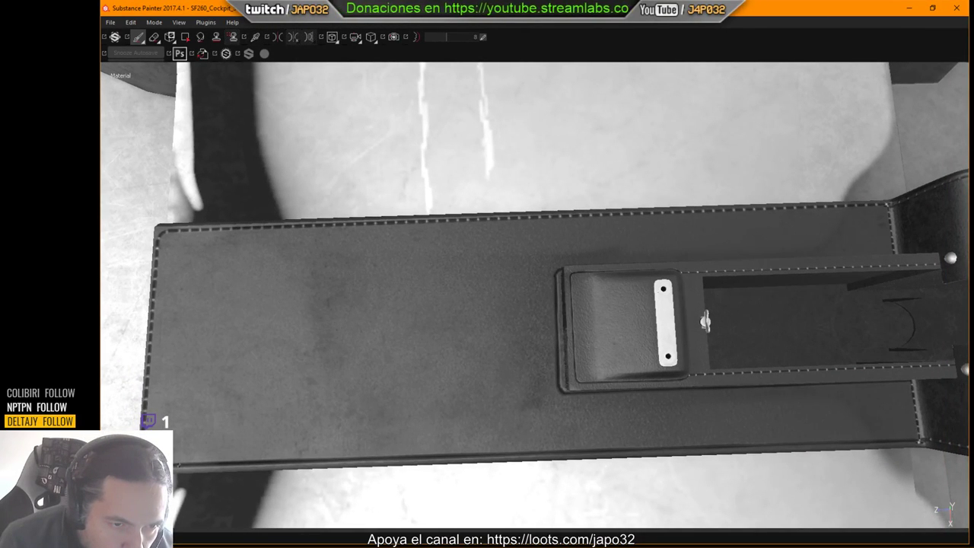
{"action": "right_click", "coordinate": [152, 432]}
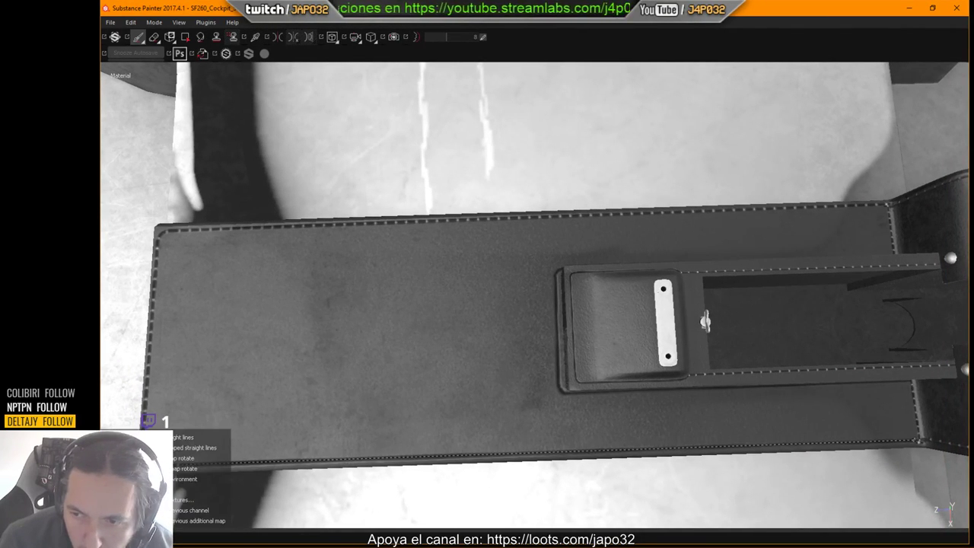
{"action": "left_click", "coordinate": [919, 441], "text": "shift"}
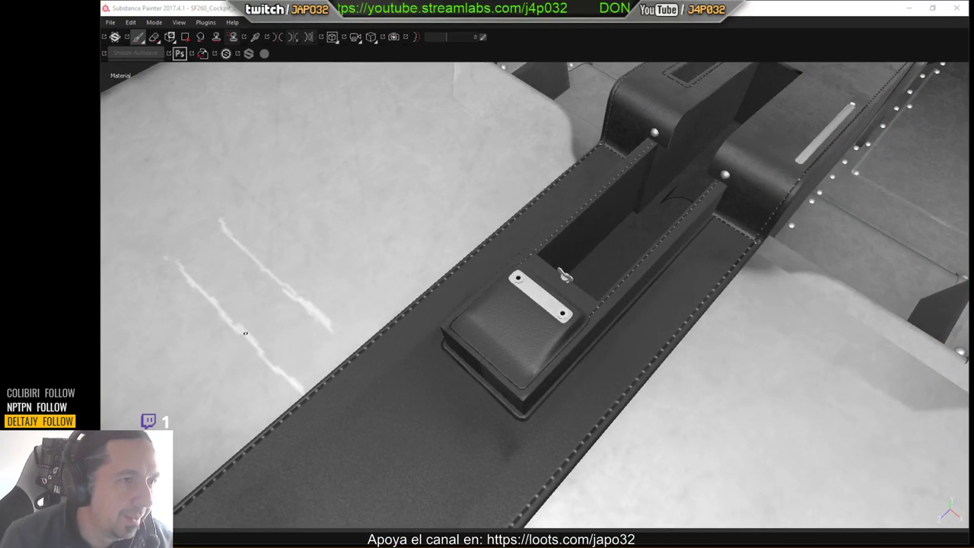
{"action": "key", "text": "alt+Tab"}
{"action": "key", "text": "alt+Tab"}
{"action": "key", "text": "alt+Tab"}
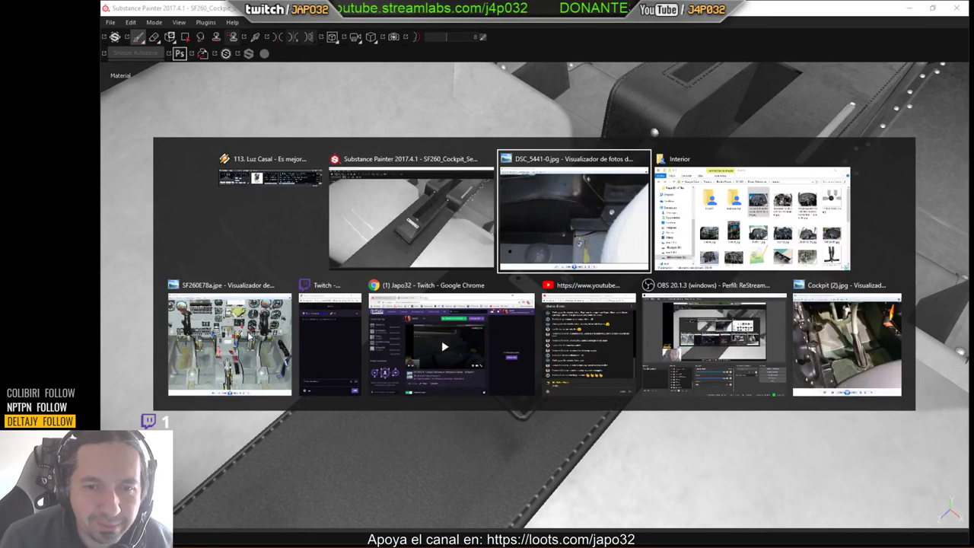
{"action": "key", "text": "alt+Tab"}
{"action": "key", "text": "alt+Tab"}
{"action": "key", "text": "alt+Tab"}
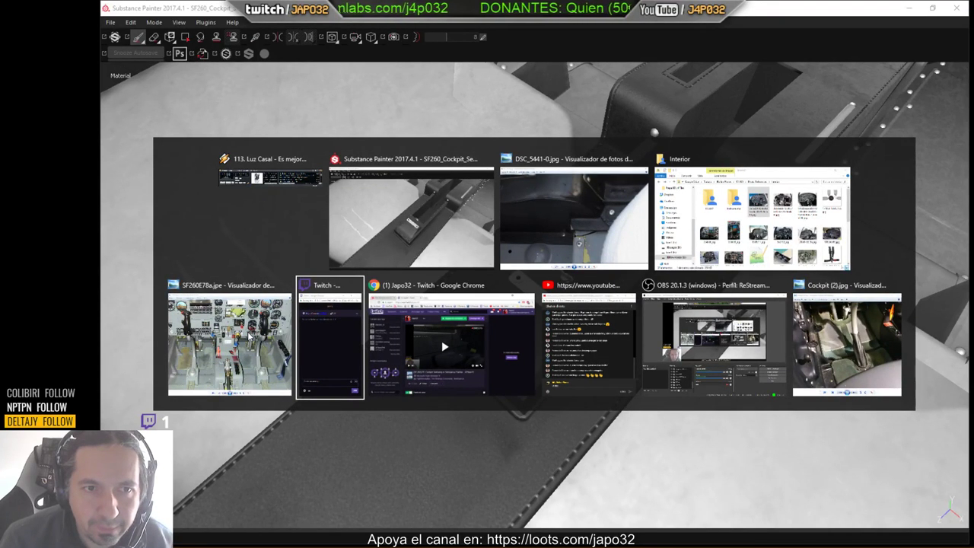
{"action": "key", "text": "alt+Tab"}
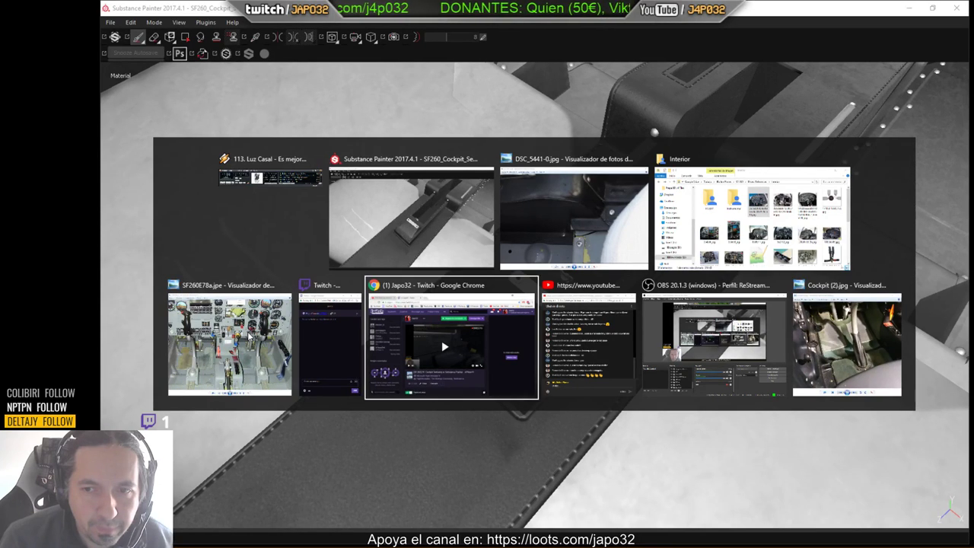
{"action": "key", "text": "alt+Tab"}
{"action": "key", "text": "alt+Tab"}
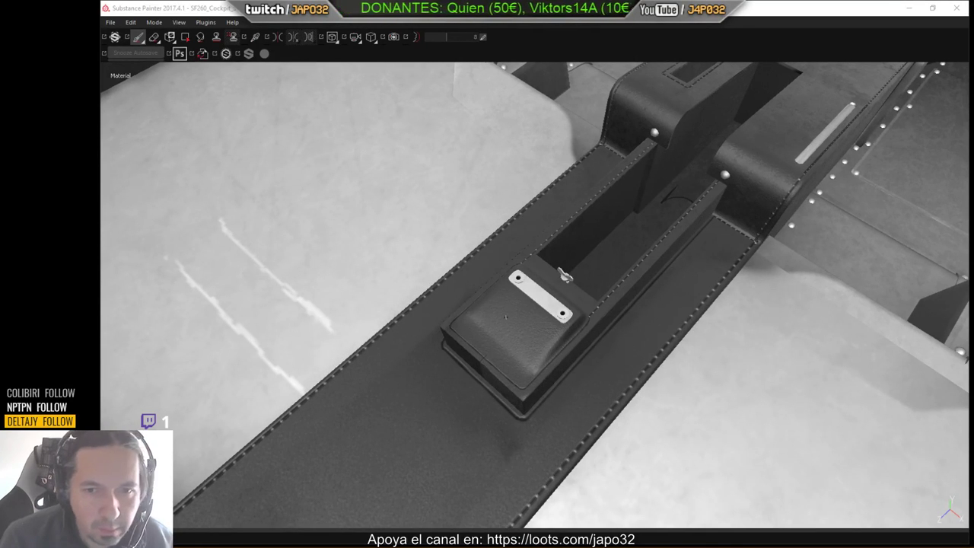
Paint a short diagonal of stitches joining the side rail's seam to the groove around the raised leather pad.
{"action": "mouse_move", "coordinate": [457, 358]}
{"action": "left_mouse_down", "text": "alt"}
{"action": "mouse_move", "coordinate": [714, 323]}
{"action": "mouse_move", "coordinate": [832, 261]}
{"action": "left_mouse_up", "text": "alt"}
{"action": "left_click_drag", "start_coordinate": [525, 260], "coordinate": [538, 296], "text": "alt"}
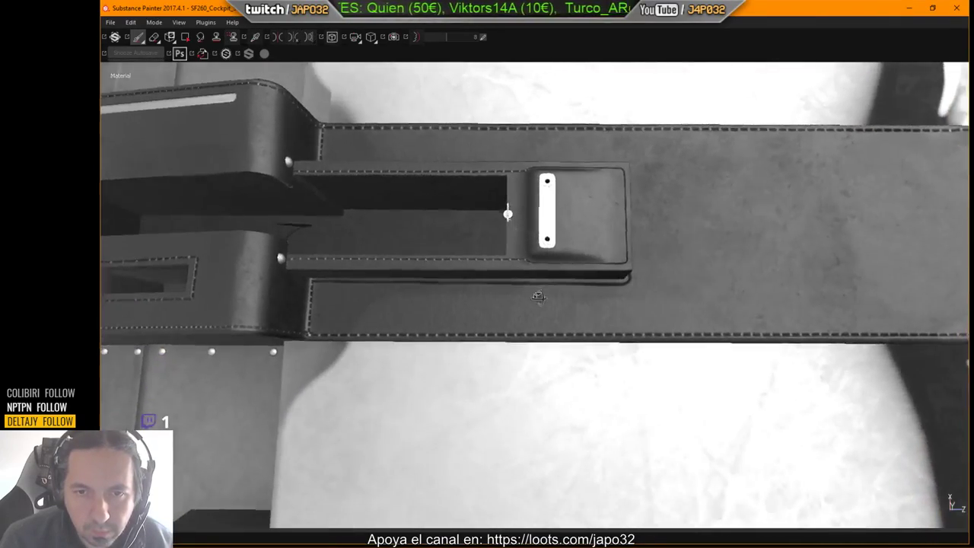
{"action": "right_click_drag", "start_coordinate": [537, 296], "coordinate": [584, 266], "text": "alt"}
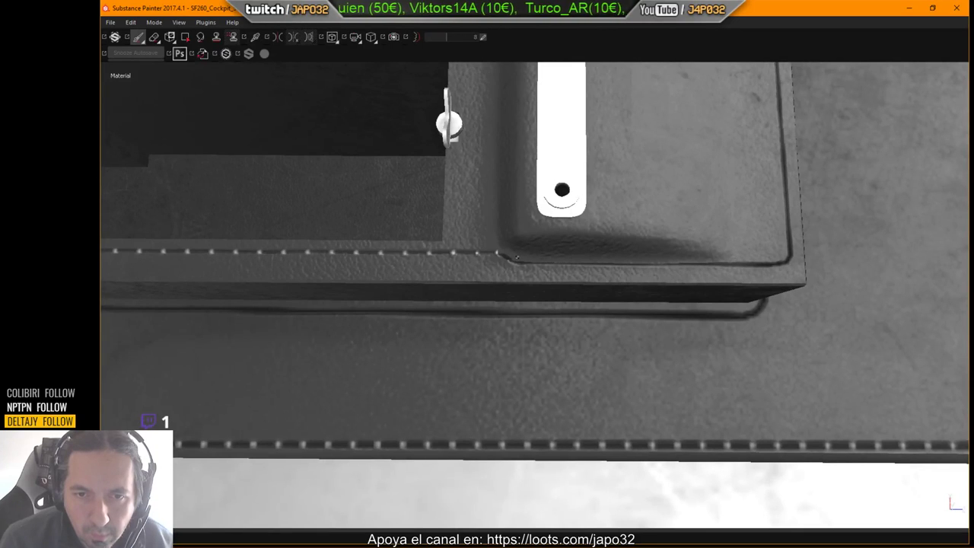
{"action": "key", "text": "shift"}
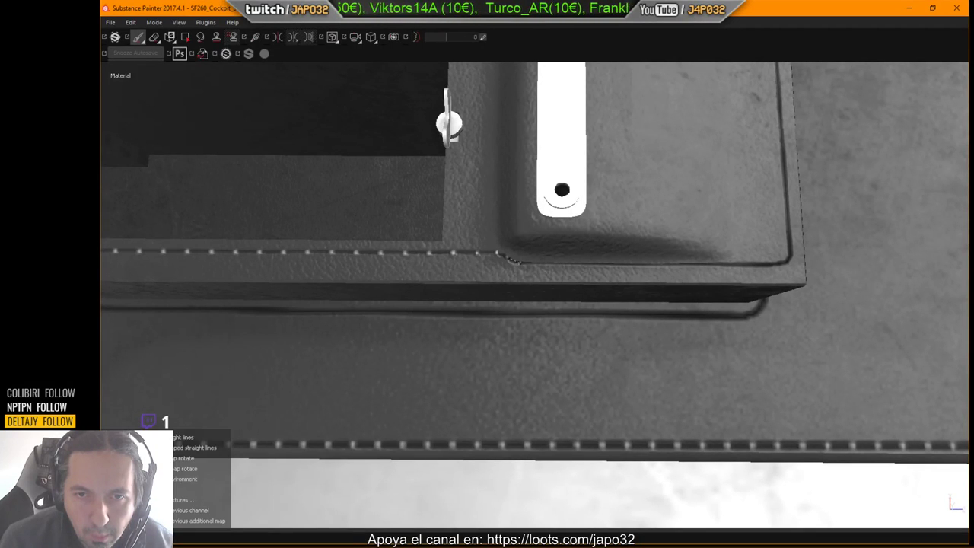
{"action": "left_click", "coordinate": [518, 263], "text": "shift"}
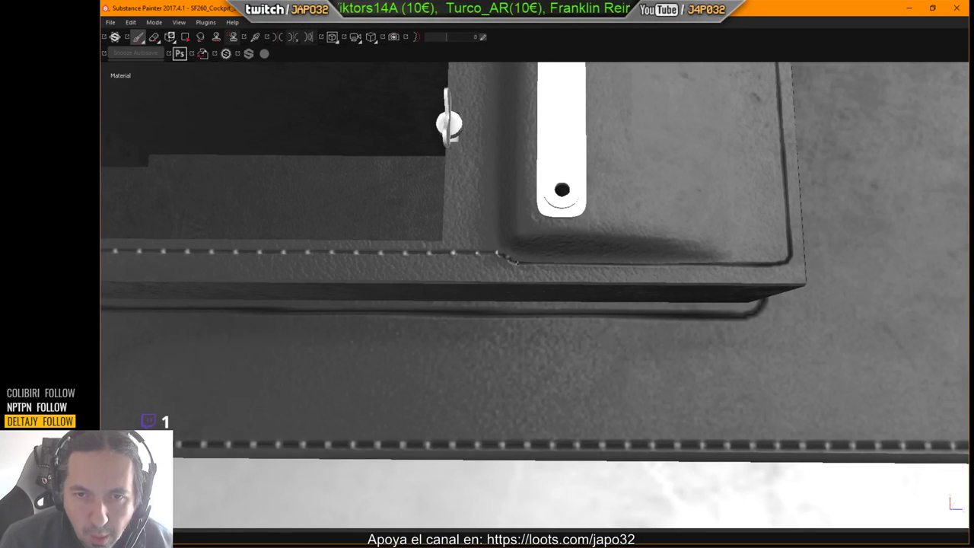
Try a straight line of stitches along the pad's side groove up to its front corner.
{"action": "key", "text": "shift"}
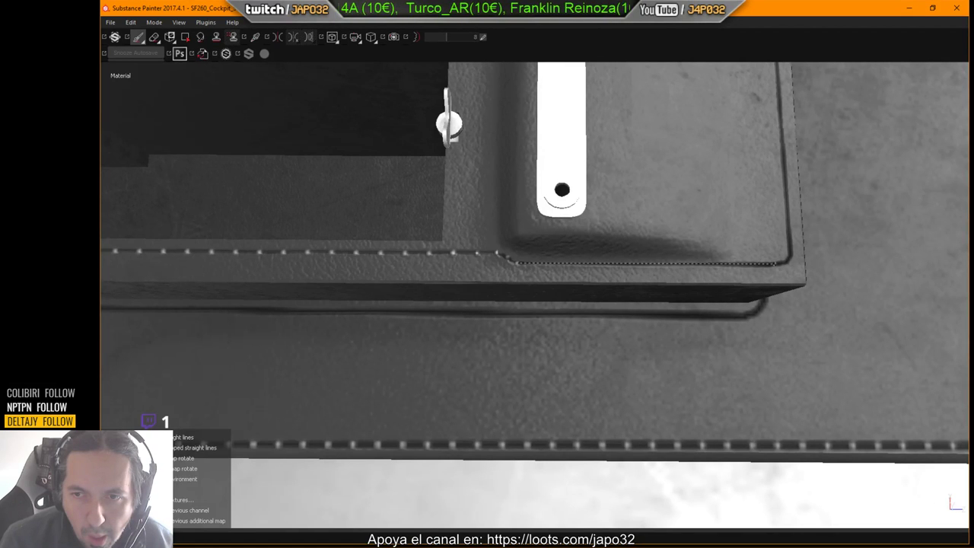
{"action": "left_click", "coordinate": [771, 265], "text": "shift"}
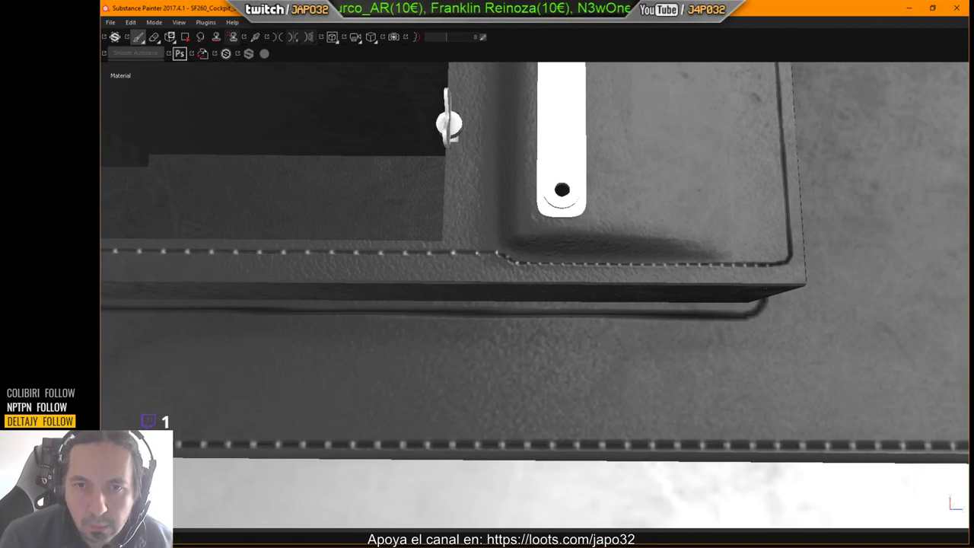
{"action": "left_click_drag", "start_coordinate": [624, 273], "coordinate": [513, 307], "text": "alt"}
{"action": "middle_click_drag", "start_coordinate": [513, 306], "coordinate": [427, 315], "text": "alt"}
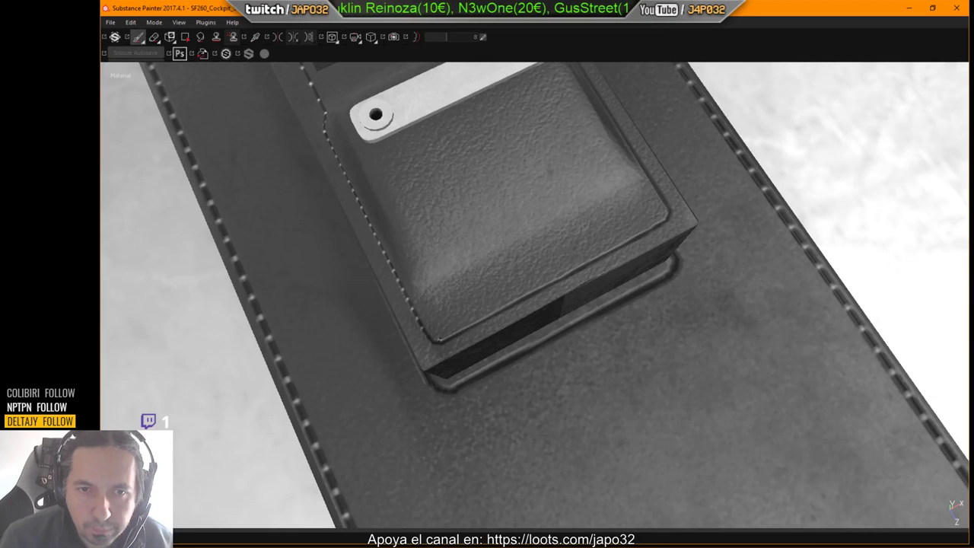
{"action": "left_click_drag", "start_coordinate": [487, 304], "coordinate": [491, 143], "text": "alt"}
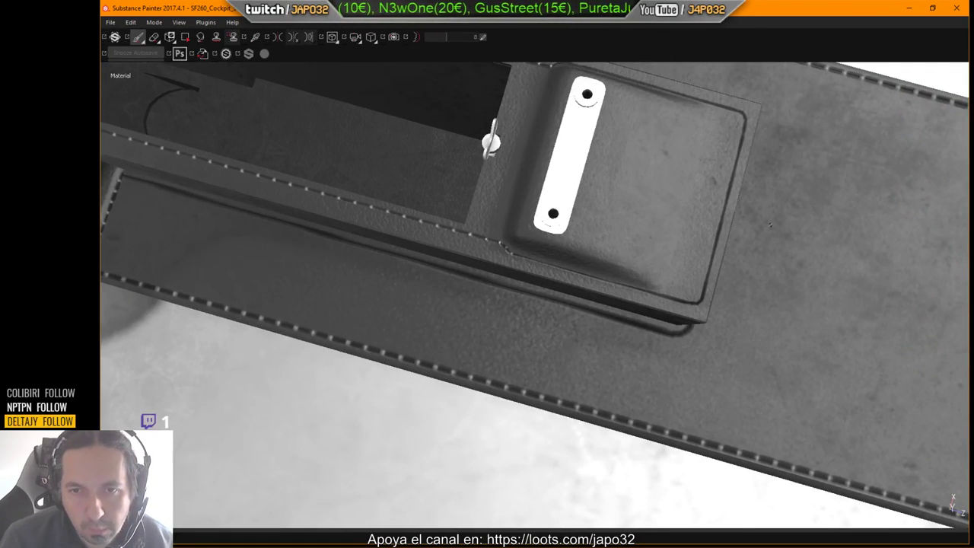
Increase the brush spacing, try the stitches along the pad's side groove again, and undo them.
{"action": "key", "text": "Tab"}
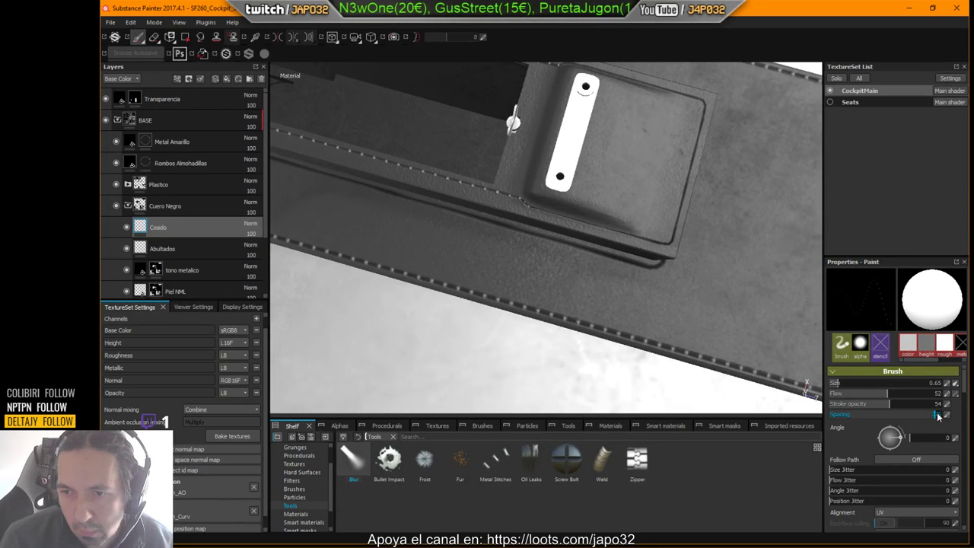
{"action": "left_click_drag", "start_coordinate": [937, 416], "coordinate": [941, 417]}
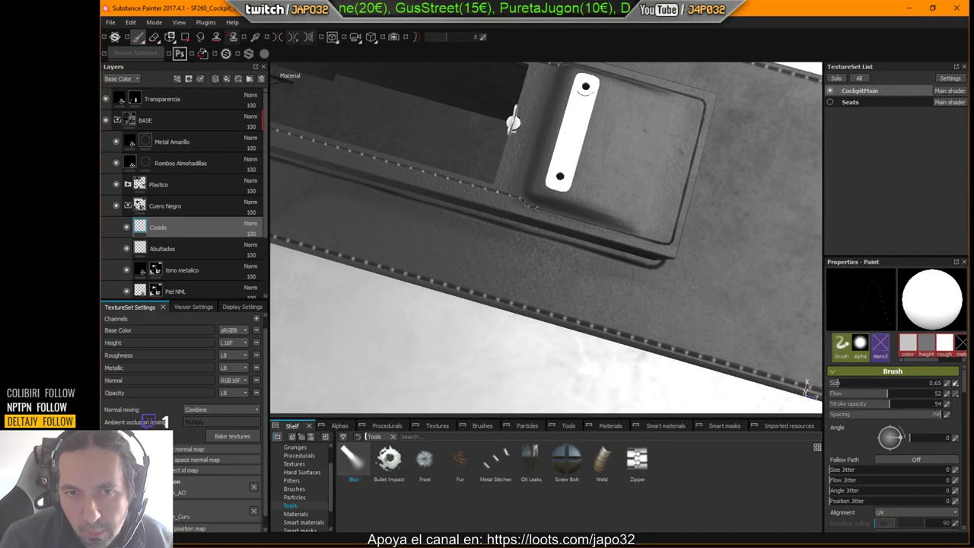
{"action": "left_click", "coordinate": [670, 244], "text": "shift"}
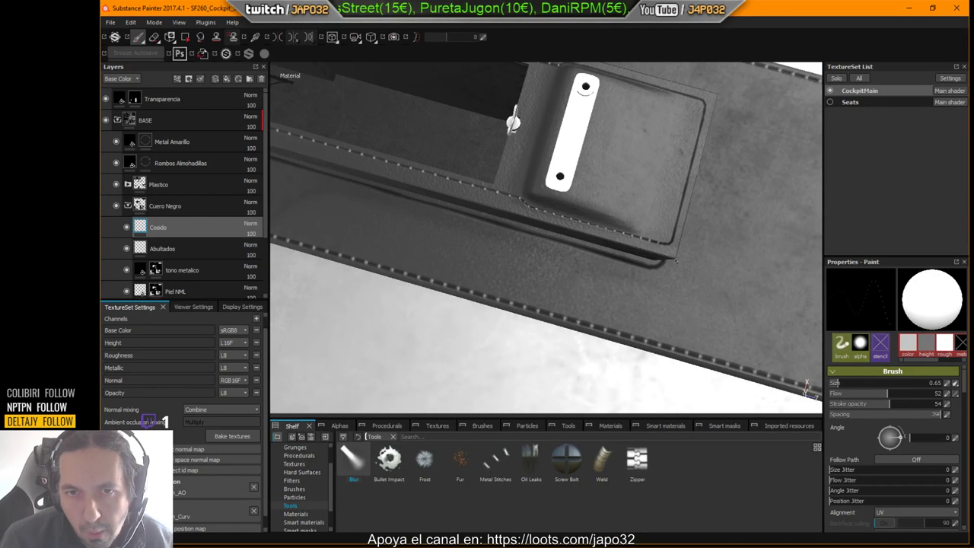
{"action": "key", "text": "ctrl+z"}
Set the brush spacing to 400 and stitch the pad's side groove in a straight line to its front corner.
{"action": "left_click_drag", "start_coordinate": [939, 414], "coordinate": [959, 420]}
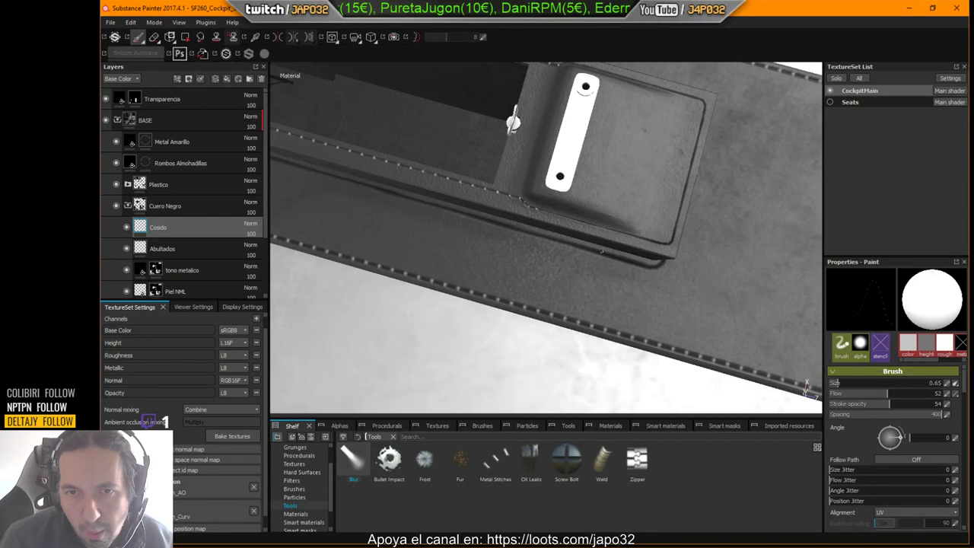
{"action": "key", "text": "Tab"}
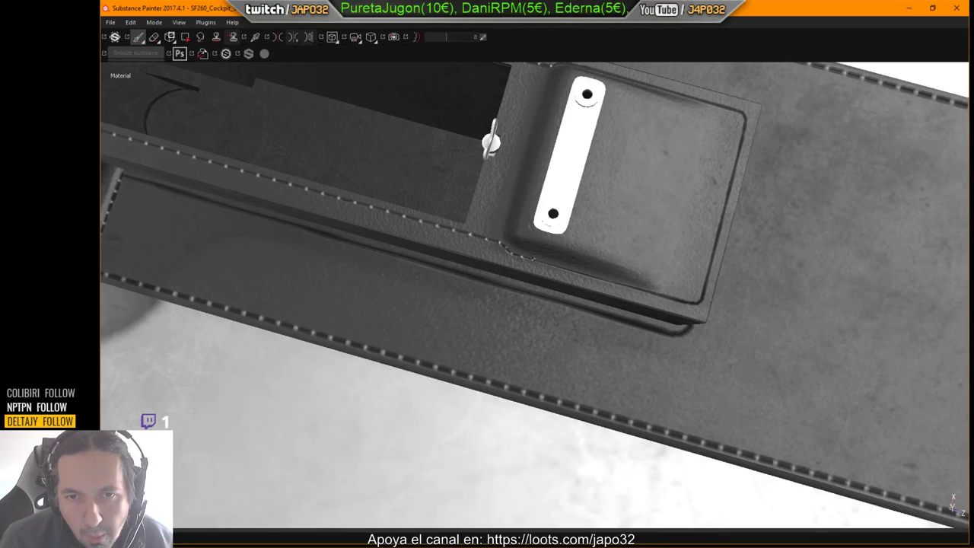
{"action": "left_click", "coordinate": [699, 303], "text": "shift"}
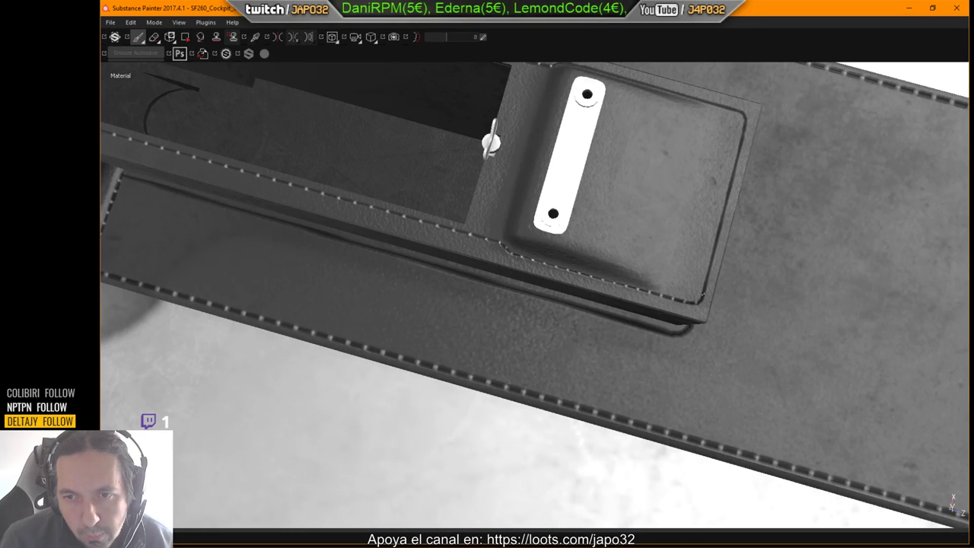
Stitch around the pad's front corner and along its front groove to the opposite corner, redoing the straight line from a closer starting point.
{"action": "left_click_drag", "start_coordinate": [726, 322], "coordinate": [525, 318], "text": "alt"}
{"action": "middle_click_drag", "start_coordinate": [749, 278], "coordinate": [487, 319], "text": "alt"}
{"action": "left_click_drag", "start_coordinate": [495, 318], "coordinate": [457, 312], "text": "alt"}
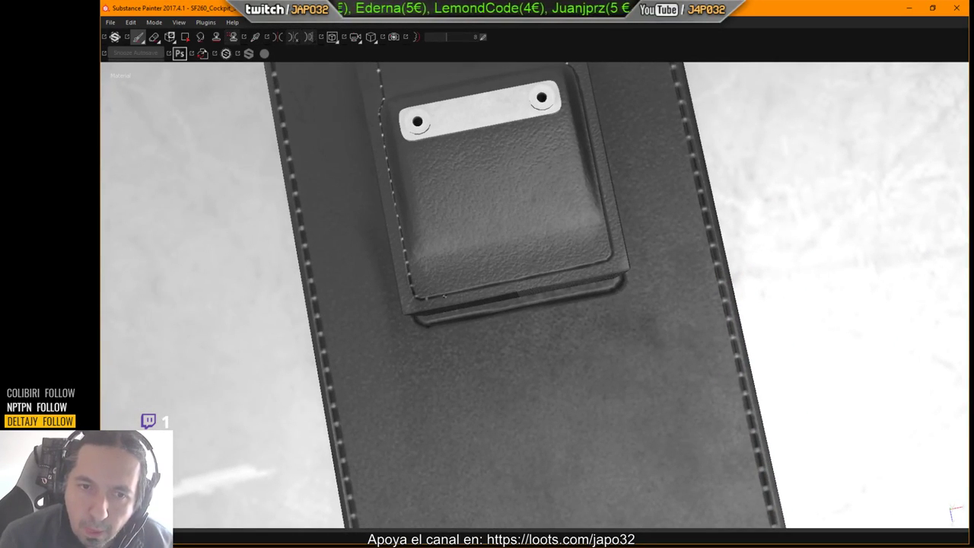
{"action": "right_click", "coordinate": [106, 431]}
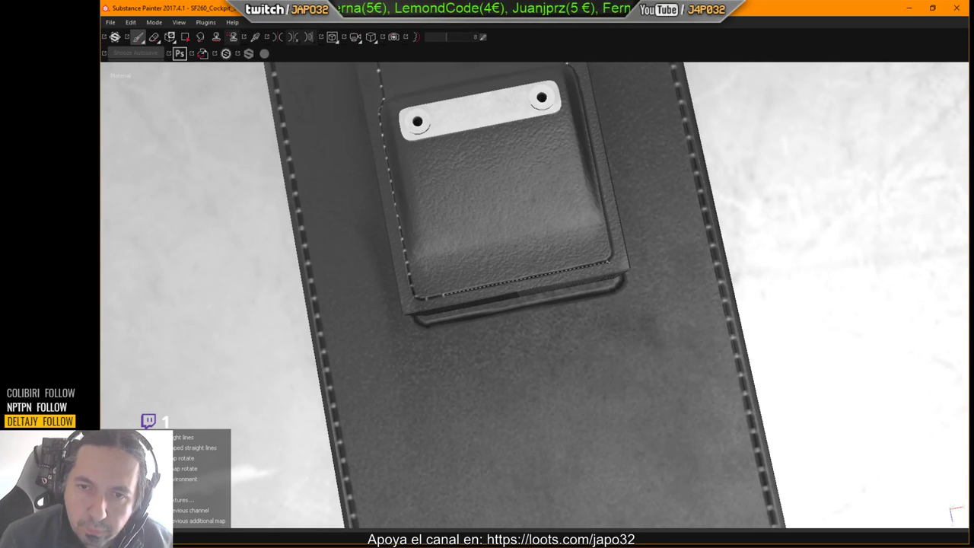
{"action": "left_click", "coordinate": [608, 260], "text": "shift"}
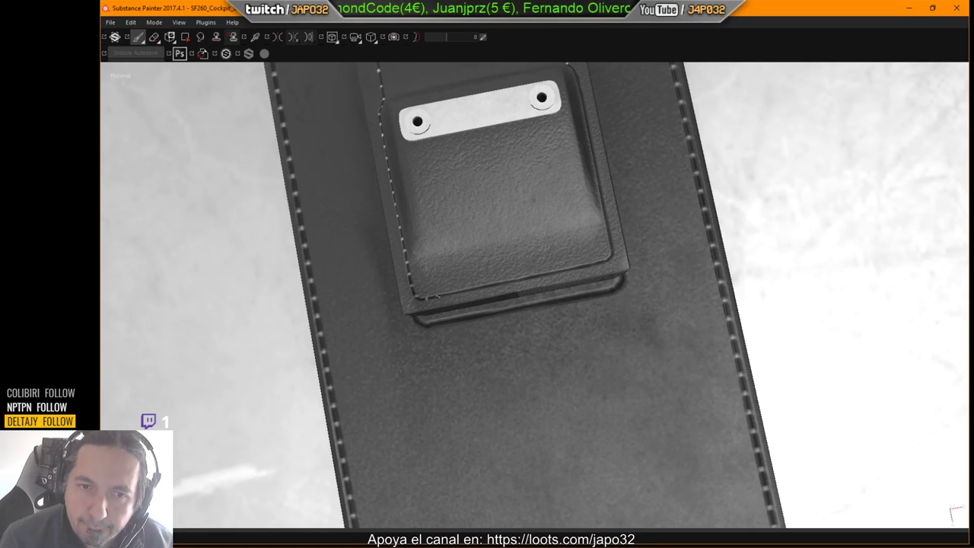
{"action": "key", "text": "shift"}
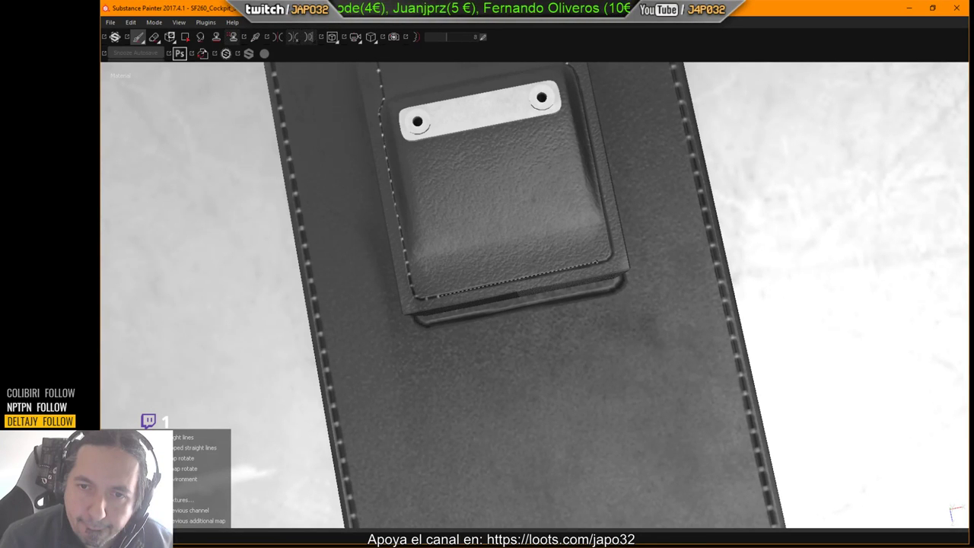
{"action": "left_click", "coordinate": [611, 261], "text": "shift"}
Stitch the pad's opposite side groove from the front corner back to the side rail's seam.
{"action": "left_click_drag", "start_coordinate": [606, 261], "coordinate": [441, 319], "text": "alt"}
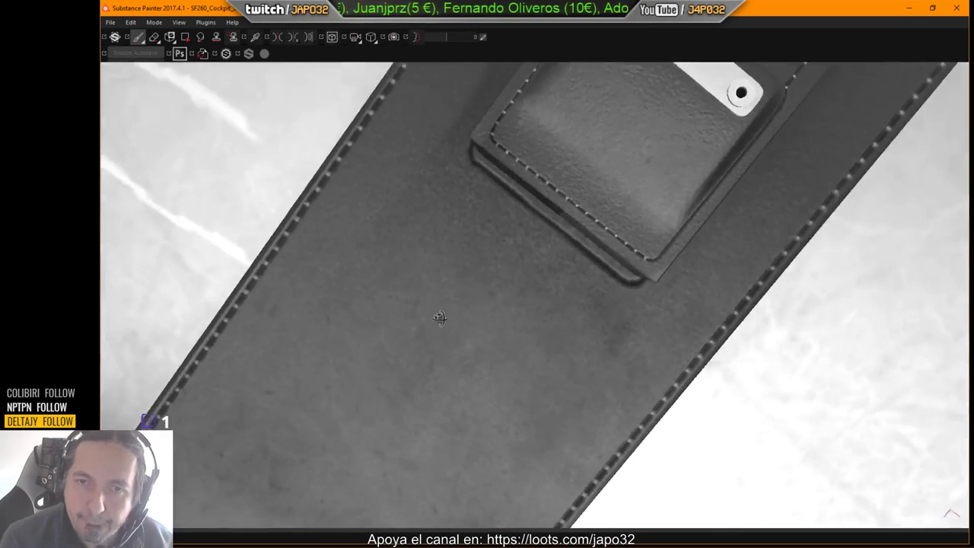
{"action": "middle_click_drag", "start_coordinate": [722, 203], "coordinate": [395, 320], "text": "alt"}
{"action": "left_click_drag", "start_coordinate": [396, 319], "coordinate": [598, 295], "text": "alt"}
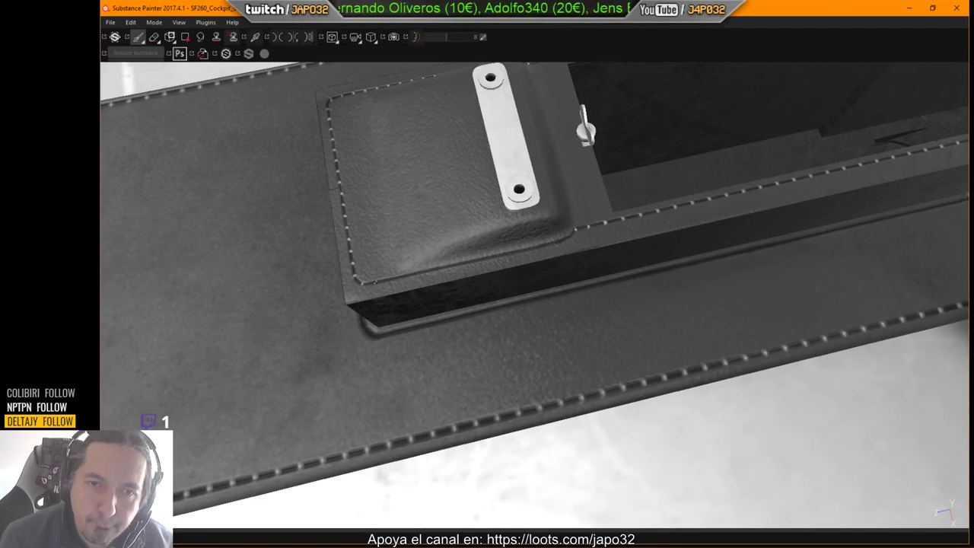
{"action": "key", "text": "shift"}
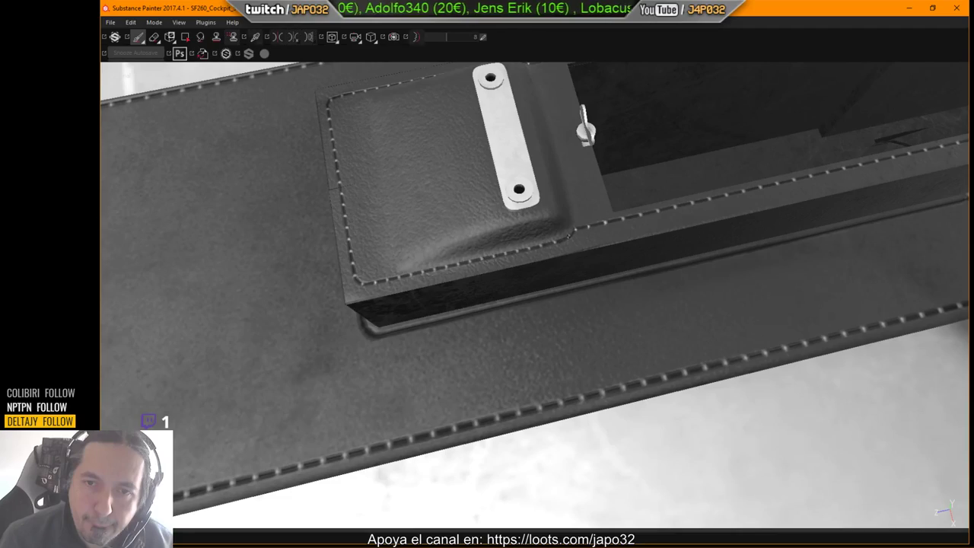
Stitch the side grooves and the upper groove of the console's front end panel in straight lines.
{"action": "scroll", "coordinate": [428, 291], "scroll_direction": "down", "scroll_amount": 3}
{"action": "middle_click_drag", "start_coordinate": [428, 291], "coordinate": [460, 272], "text": "alt"}
{"action": "left_click_drag", "start_coordinate": [459, 272], "coordinate": [663, 235], "text": "alt"}
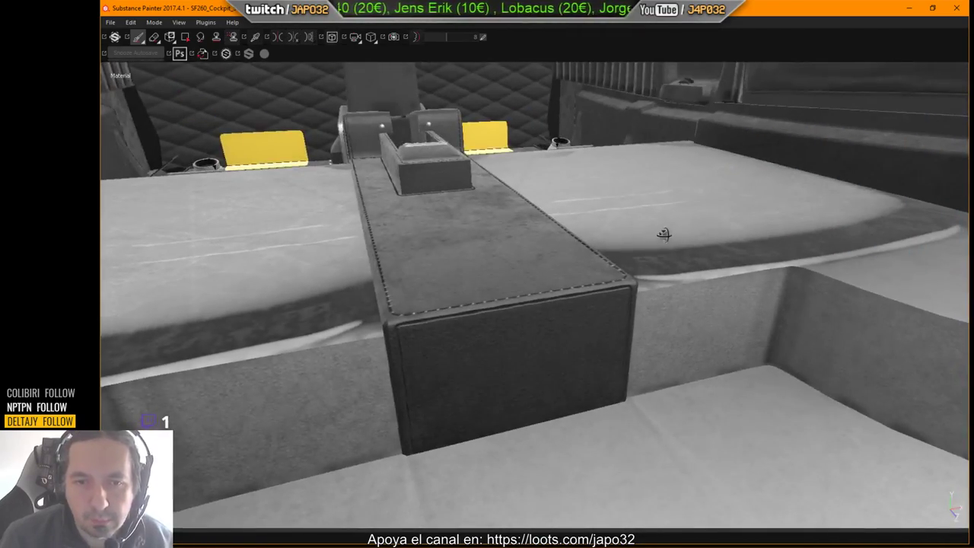
{"action": "scroll", "coordinate": [461, 306], "scroll_direction": "up", "scroll_amount": 1}
{"action": "left_click_drag", "start_coordinate": [504, 328], "coordinate": [498, 266], "text": "alt"}
{"action": "scroll", "coordinate": [499, 283], "scroll_direction": "up", "scroll_amount": 1}
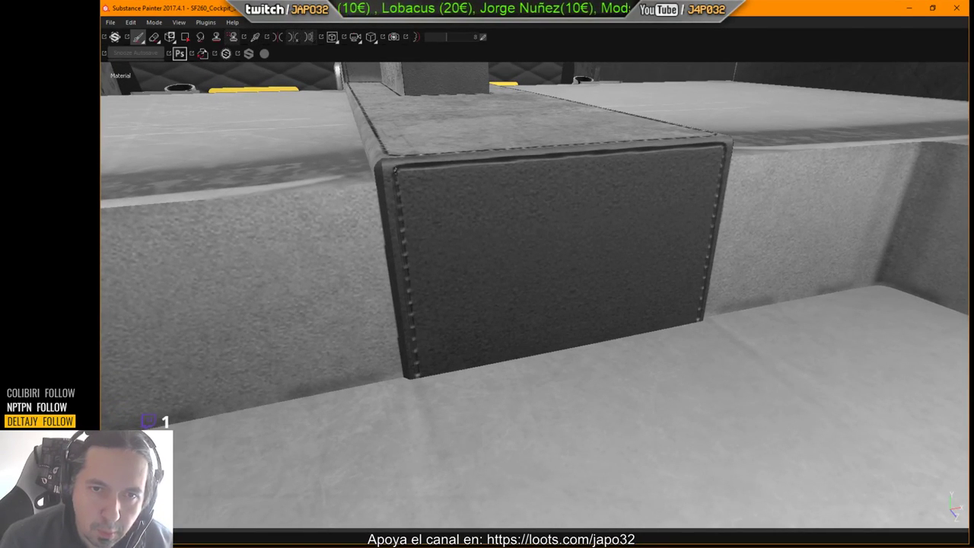
{"action": "left_click", "coordinate": [416, 166]}
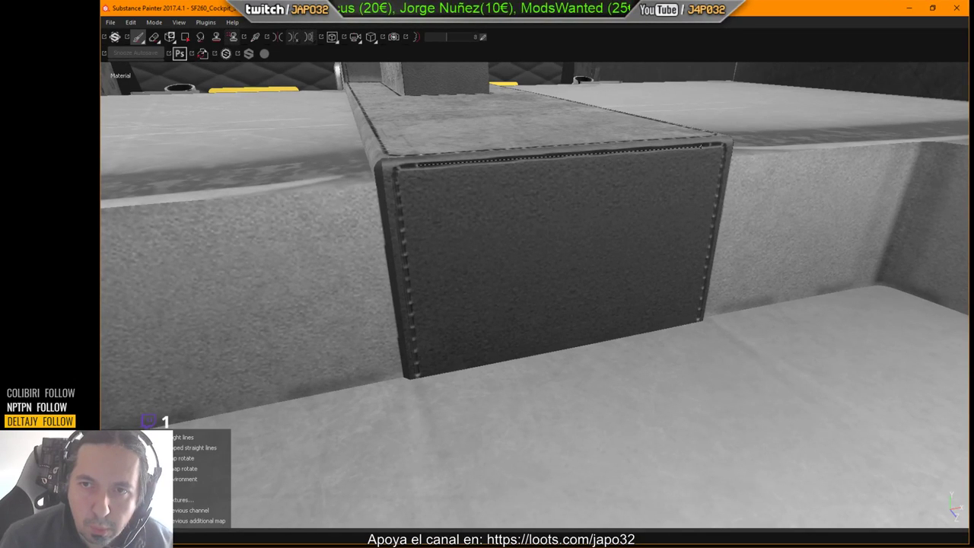
{"action": "left_click", "coordinate": [701, 146], "text": "shift"}
{"action": "key", "text": "ctrl+z"}
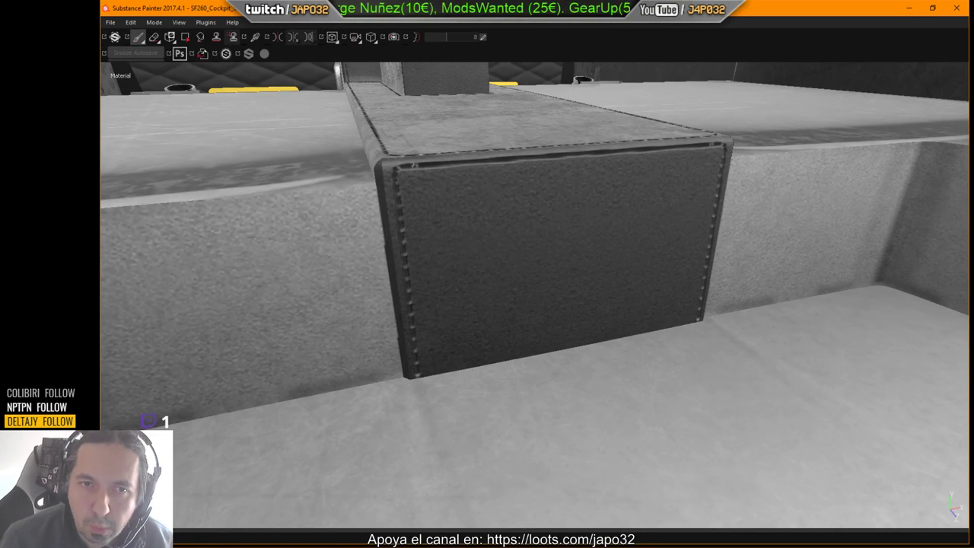
{"action": "key", "text": "ctrl+y"}
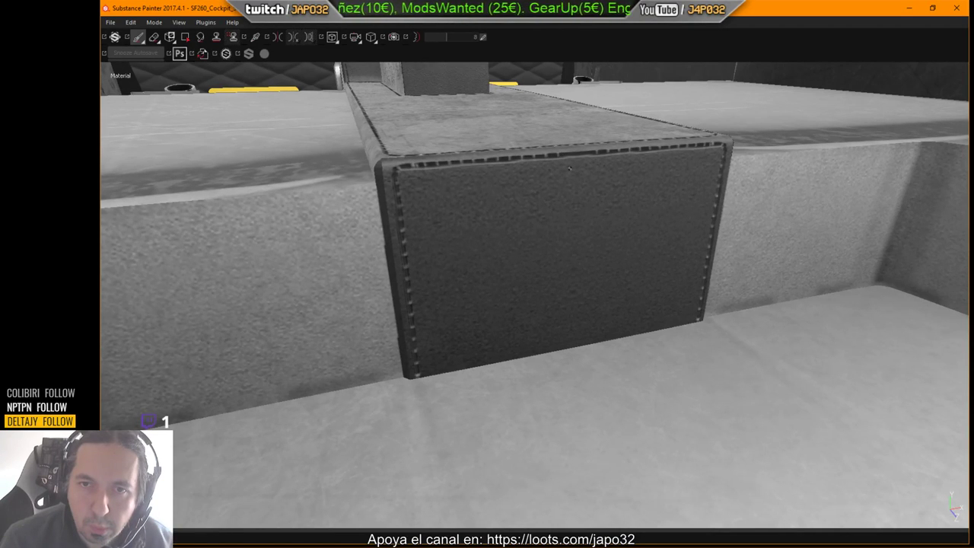
Try straight stitches along the vertical groove at the rear edge of the console's side, and undo them.
{"action": "right_click_drag", "start_coordinate": [532, 213], "coordinate": [457, 289], "text": "alt"}
{"action": "left_click_drag", "start_coordinate": [494, 320], "coordinate": [625, 262], "text": "alt"}
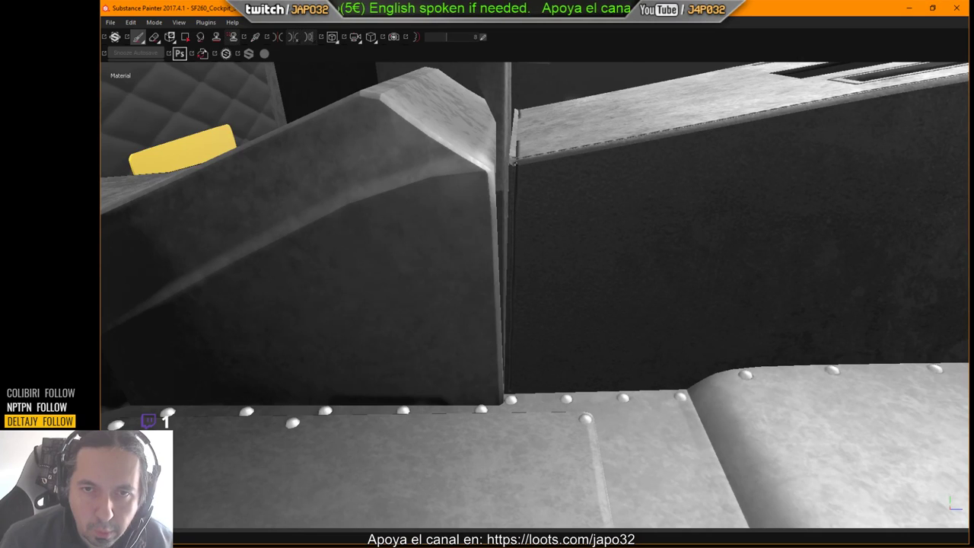
{"action": "key", "text": "shift"}
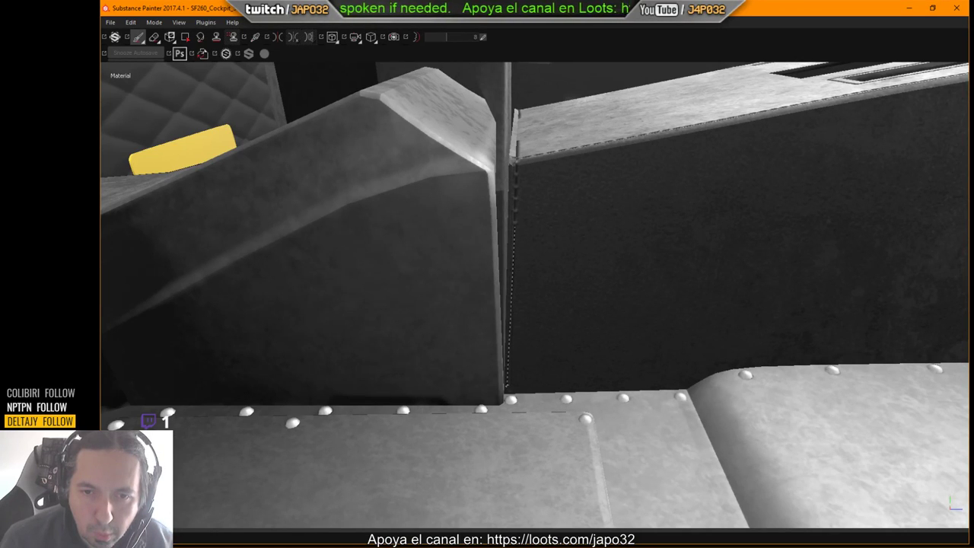
{"action": "left_click", "coordinate": [507, 392], "text": "shift"}
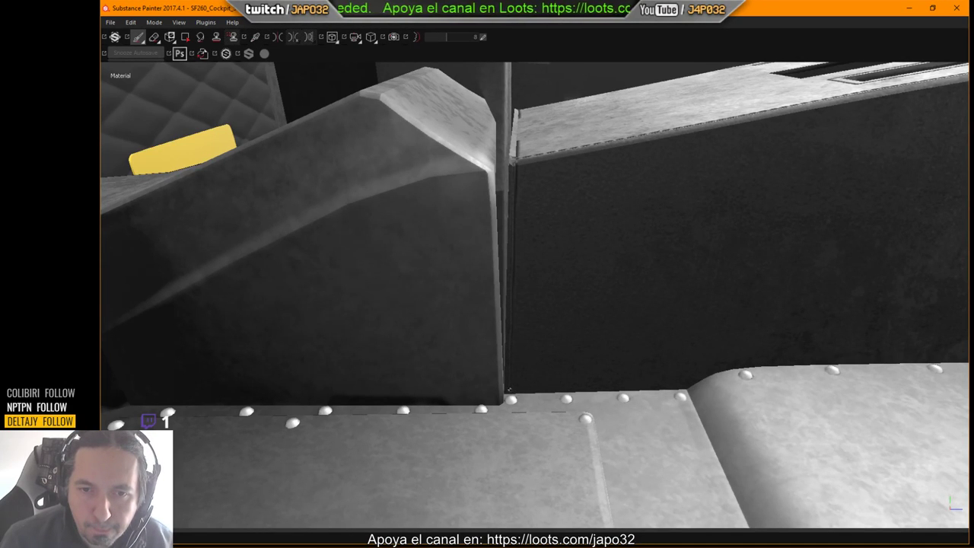
{"action": "left_click", "coordinate": [516, 168], "text": "shift"}
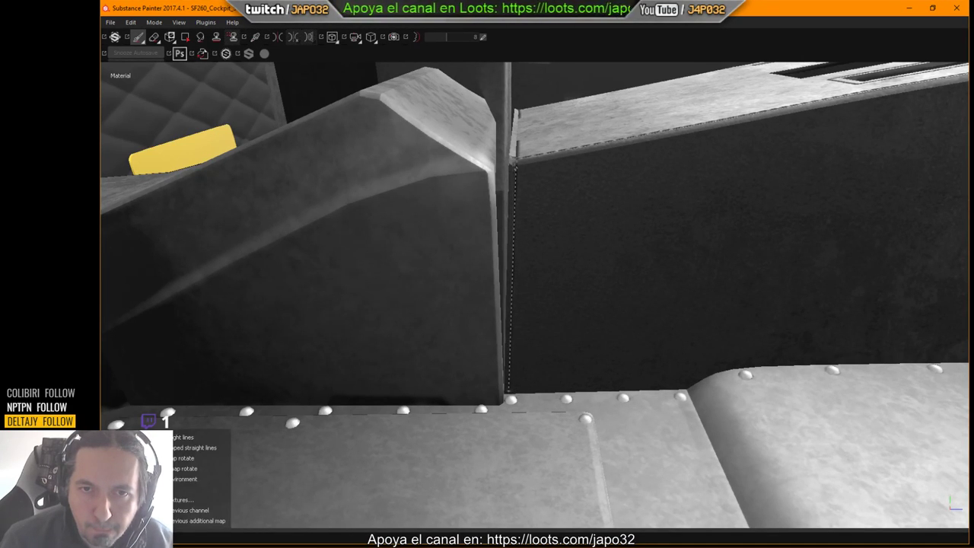
{"action": "left_click_drag", "start_coordinate": [556, 204], "coordinate": [543, 228], "text": "alt"}
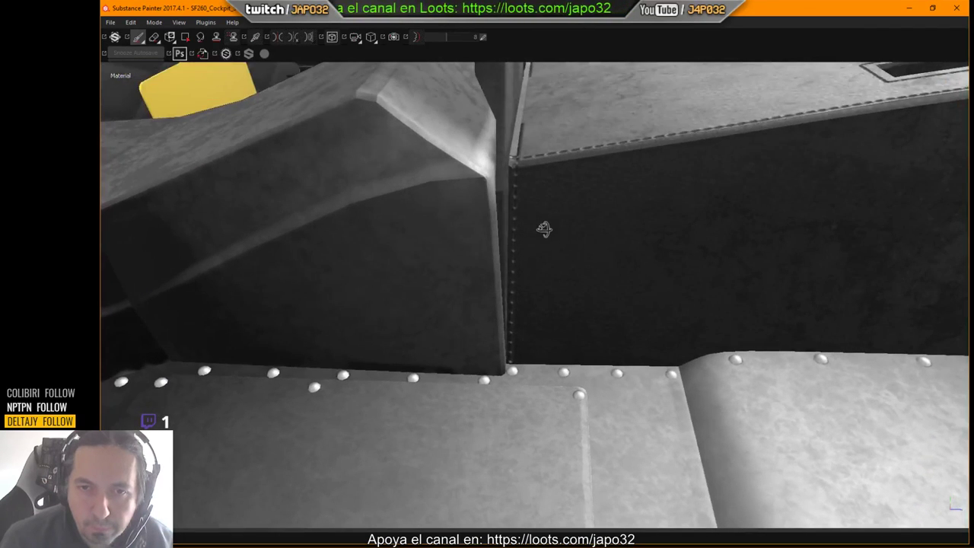
{"action": "right_click_drag", "start_coordinate": [723, 263], "coordinate": [571, 339], "text": "alt"}
{"action": "key", "text": "ctrl+z"}
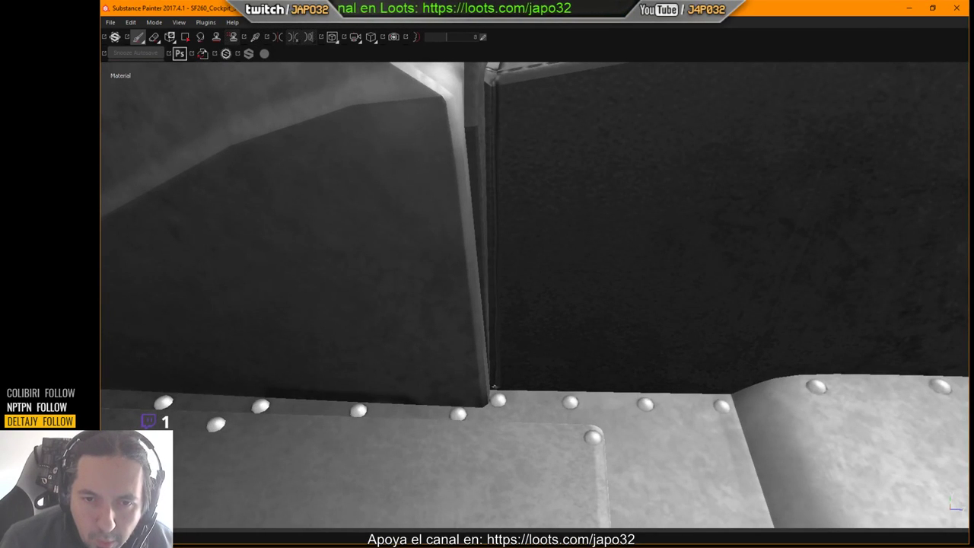
Stitch the side panel's vertical rear groove from the floor upward, and the short groove along the console top's rear edge.
{"action": "left_click", "coordinate": [495, 386]}
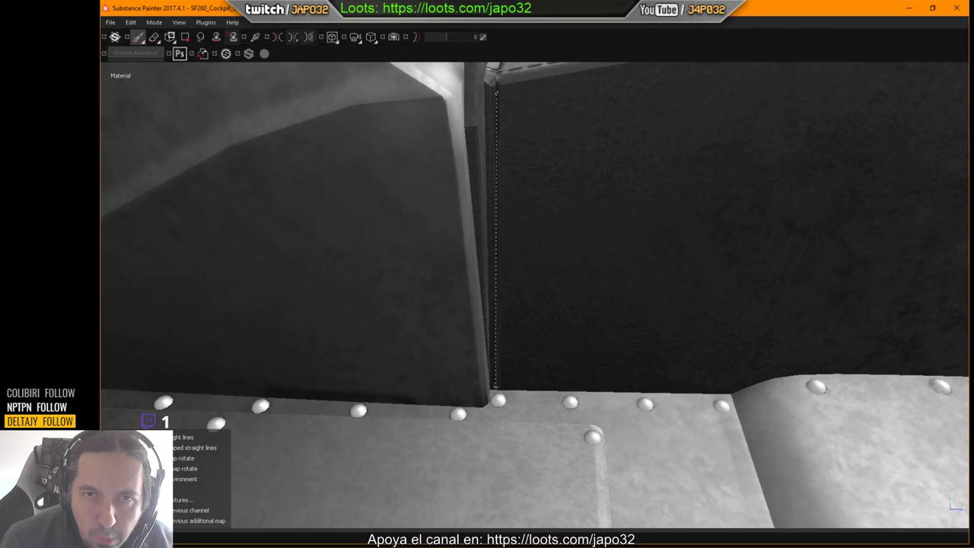
{"action": "left_click", "coordinate": [496, 86], "text": "shift"}
{"action": "left_click_drag", "start_coordinate": [579, 151], "coordinate": [502, 272], "text": "alt"}
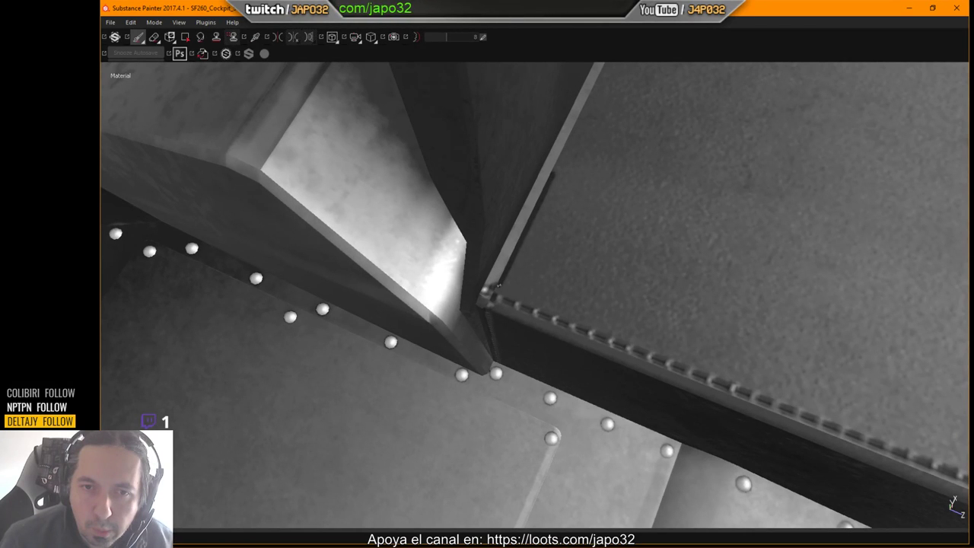
{"action": "left_click", "coordinate": [552, 175], "text": "shift"}
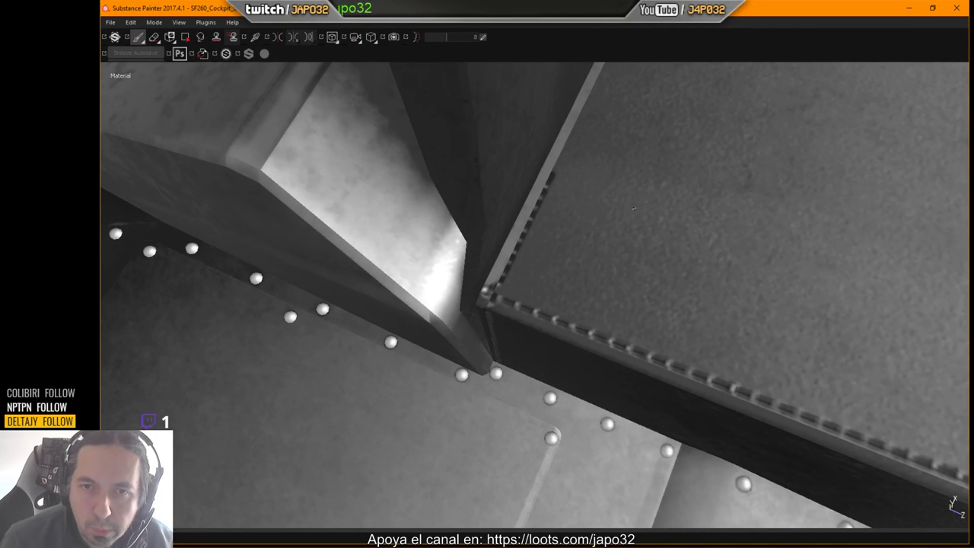
Stitch the groove around the base of the raised box, along its sides and across its front, in straight lines.
{"action": "right_click_drag", "start_coordinate": [634, 207], "coordinate": [654, 305], "text": "alt"}
{"action": "middle_click_drag", "start_coordinate": [655, 267], "coordinate": [566, 259], "text": "alt"}
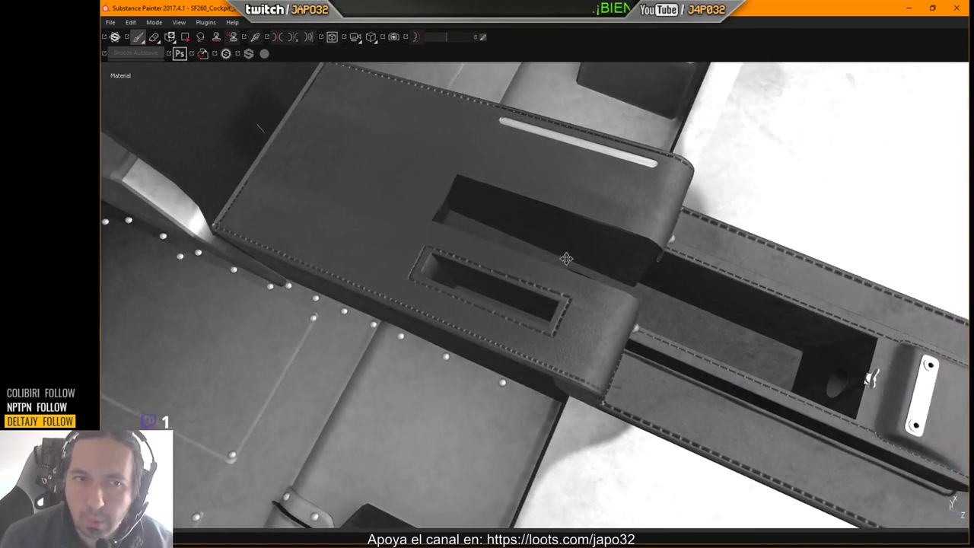
{"action": "left_click_drag", "start_coordinate": [566, 259], "coordinate": [358, 243], "text": "alt"}
{"action": "middle_click_drag", "start_coordinate": [358, 243], "coordinate": [554, 191], "text": "alt"}
{"action": "right_click_drag", "start_coordinate": [554, 190], "coordinate": [561, 216], "text": "alt"}
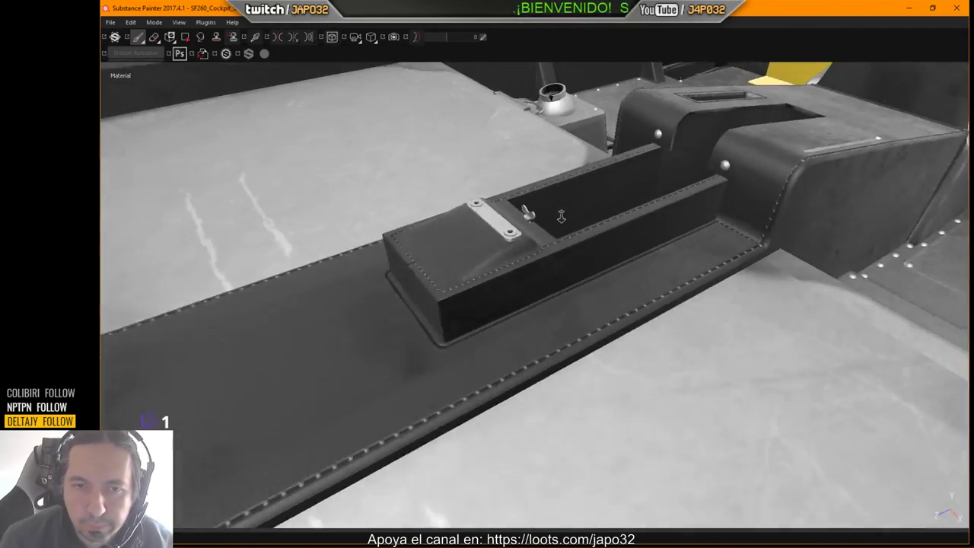
{"action": "left_click_drag", "start_coordinate": [561, 217], "coordinate": [832, 233], "text": "alt"}
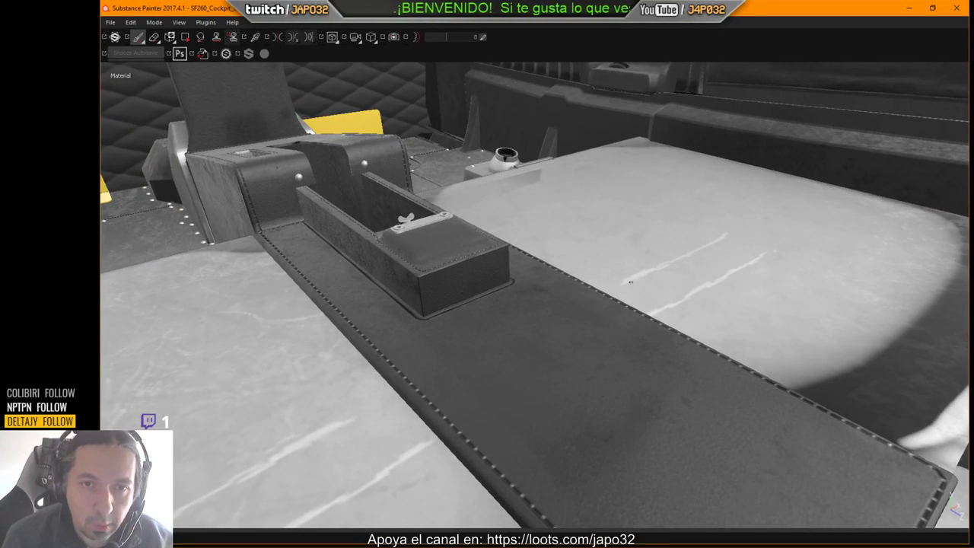
{"action": "right_click_drag", "start_coordinate": [631, 282], "coordinate": [624, 304], "text": "alt"}
{"action": "left_click_drag", "start_coordinate": [548, 282], "coordinate": [471, 351], "text": "alt"}
{"action": "left_click_drag", "start_coordinate": [613, 221], "coordinate": [691, 202], "text": "alt"}
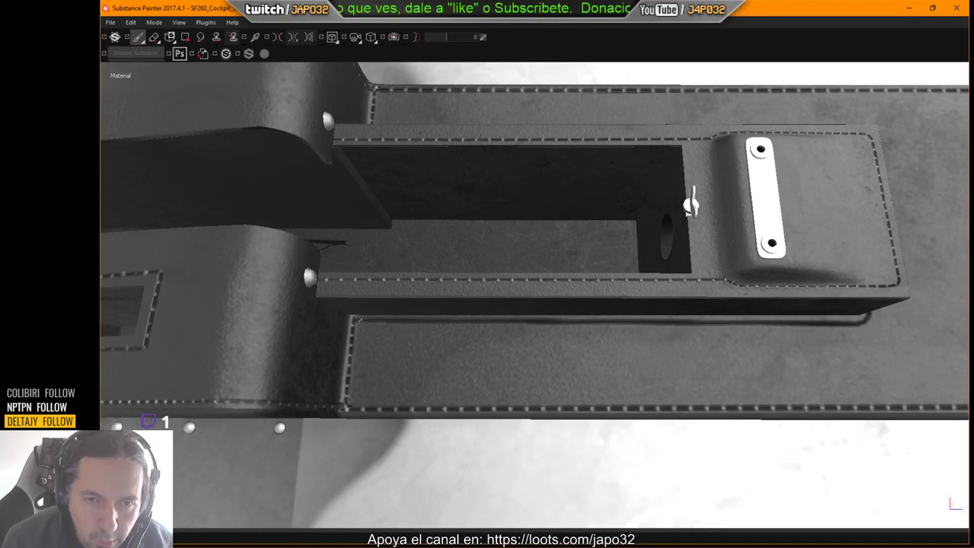
{"action": "key", "text": "shift"}
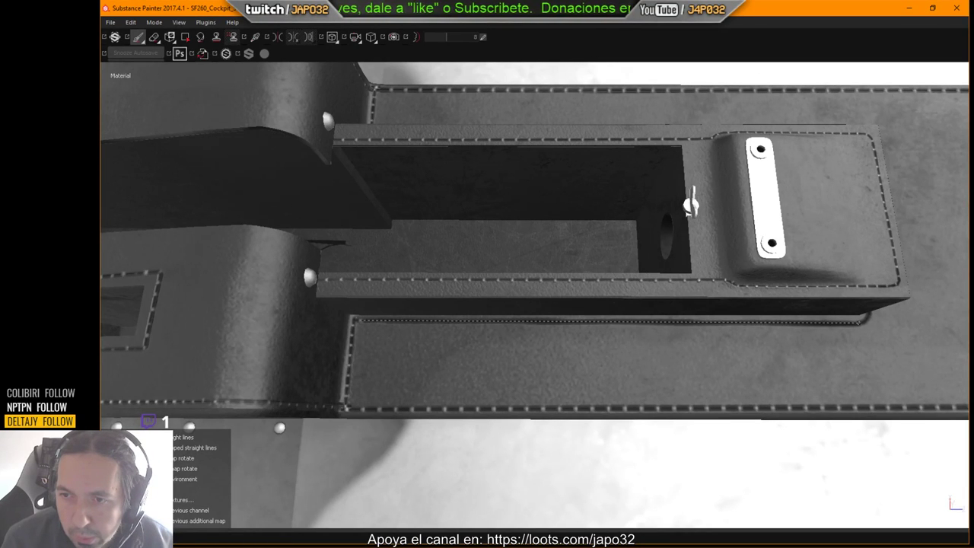
{"action": "left_click_drag", "start_coordinate": [691, 204], "coordinate": [494, 358], "text": "alt"}
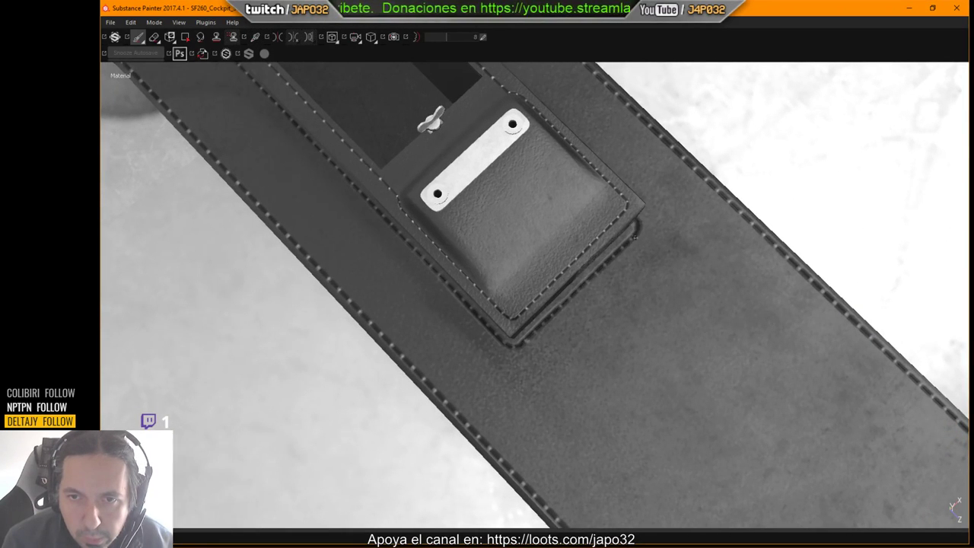
{"action": "left_click_drag", "start_coordinate": [654, 289], "coordinate": [445, 297], "text": "alt"}
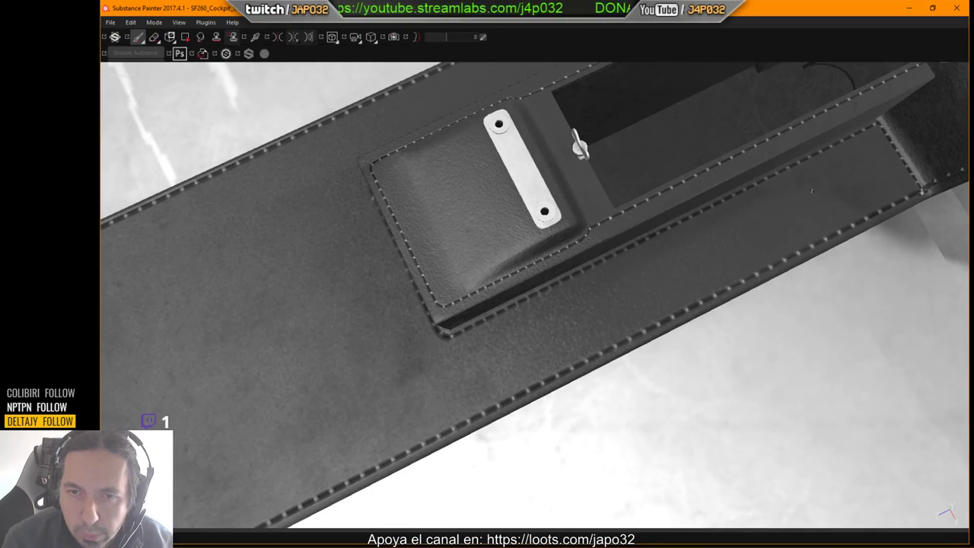
Select the mask of the NegroColor layer inside Cuero Negro and switch to the Paint brush at the console's rear corner.
{"action": "scroll", "coordinate": [811, 191], "scroll_direction": "down", "scroll_amount": 3}
{"action": "left_click_drag", "start_coordinate": [645, 284], "coordinate": [676, 376], "text": "alt"}
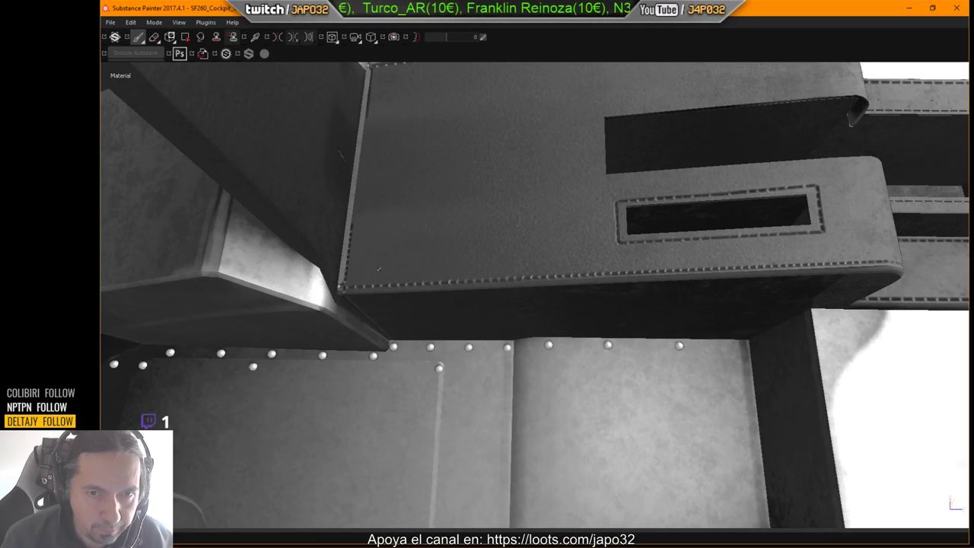
{"action": "key", "text": "Tab"}
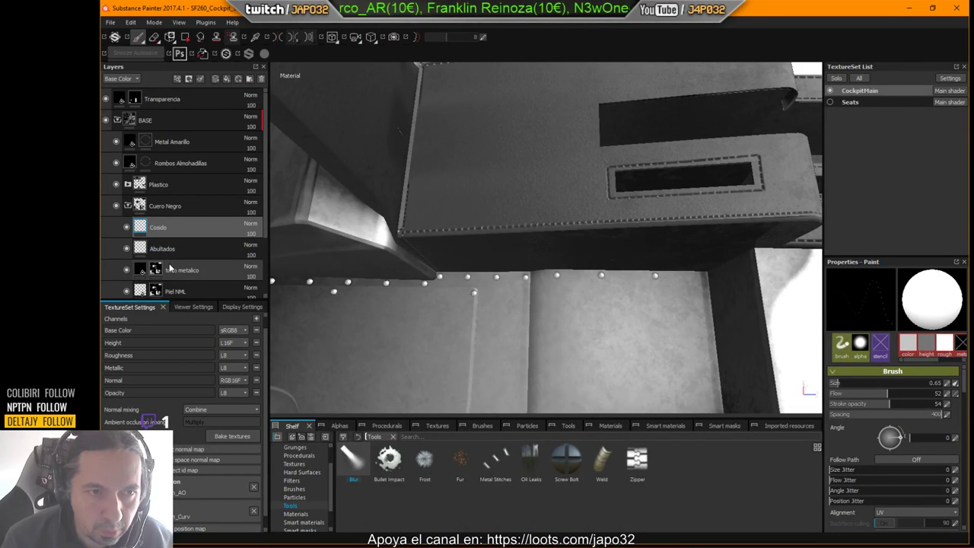
{"action": "scroll", "coordinate": [201, 228], "scroll_direction": "down", "scroll_amount": 3}
{"action": "scroll", "coordinate": [200, 233], "scroll_direction": "down", "scroll_amount": 1}
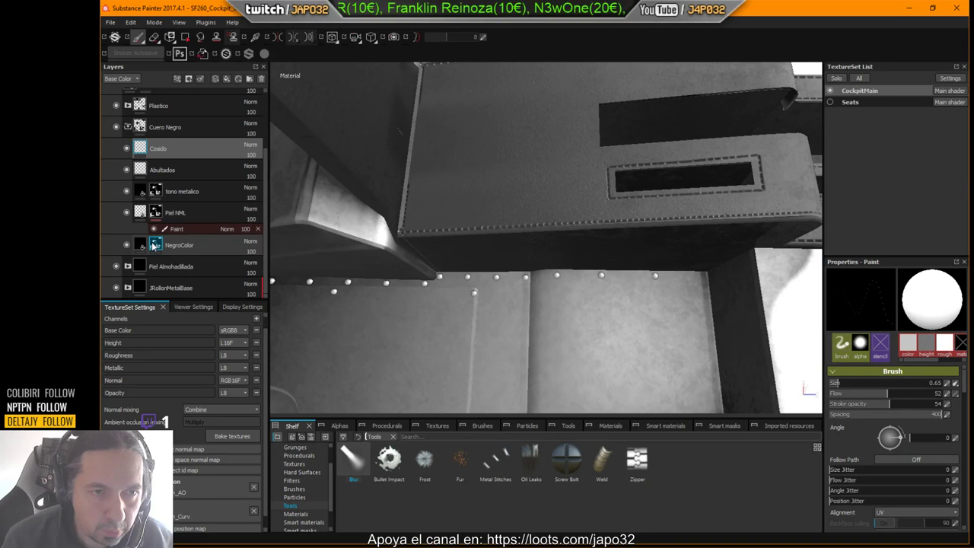
{"action": "left_click", "coordinate": [154, 243]}
{"action": "right_click_drag", "start_coordinate": [458, 278], "coordinate": [626, 268], "text": "alt"}
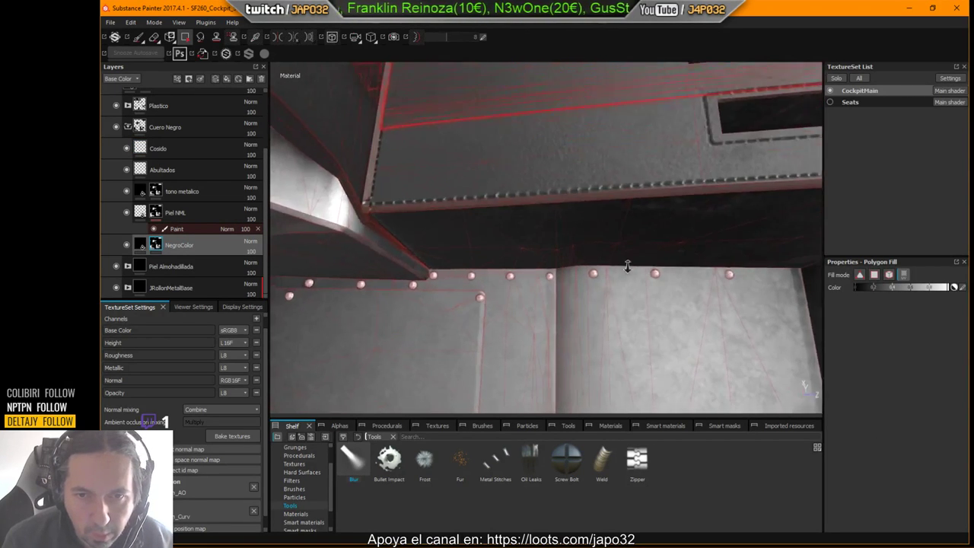
{"action": "left_click", "coordinate": [139, 39]}
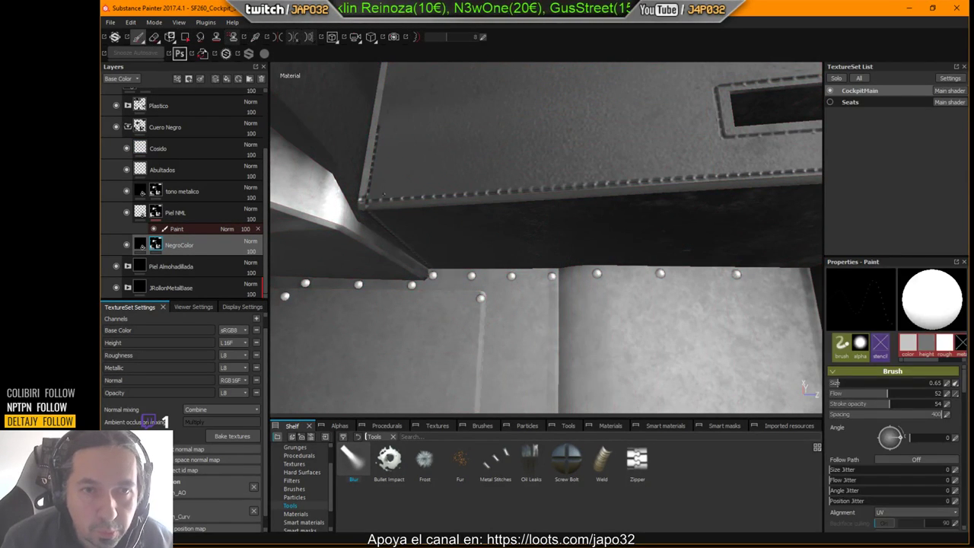
Set the brush size to 3.96 and the flow and stroke opacity to 100, and lower the spacing for a continuous stroke.
{"action": "left_click_drag", "start_coordinate": [837, 382], "coordinate": [850, 383]}
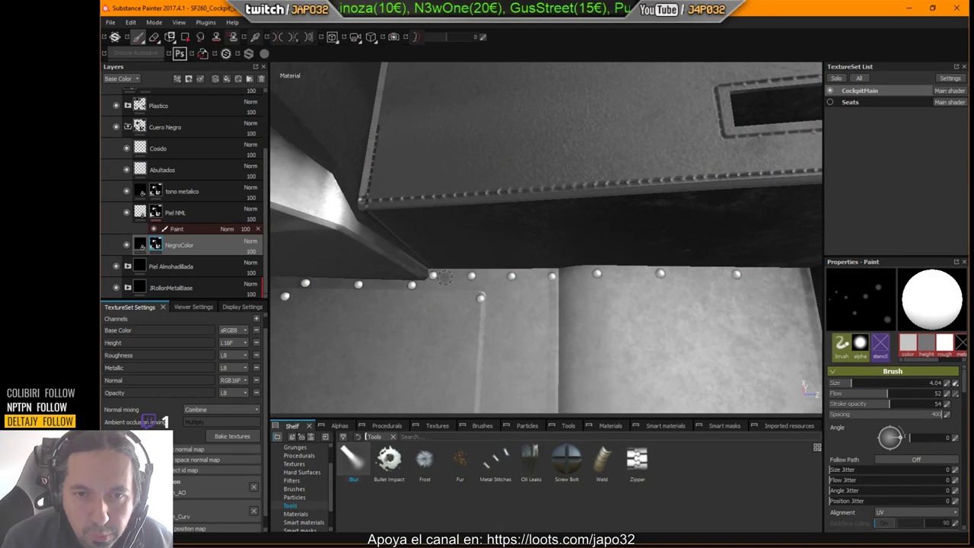
{"action": "scroll", "coordinate": [929, 476], "scroll_direction": "down", "scroll_amount": 3}
{"action": "scroll", "coordinate": [934, 461], "scroll_direction": "up", "scroll_amount": 3}
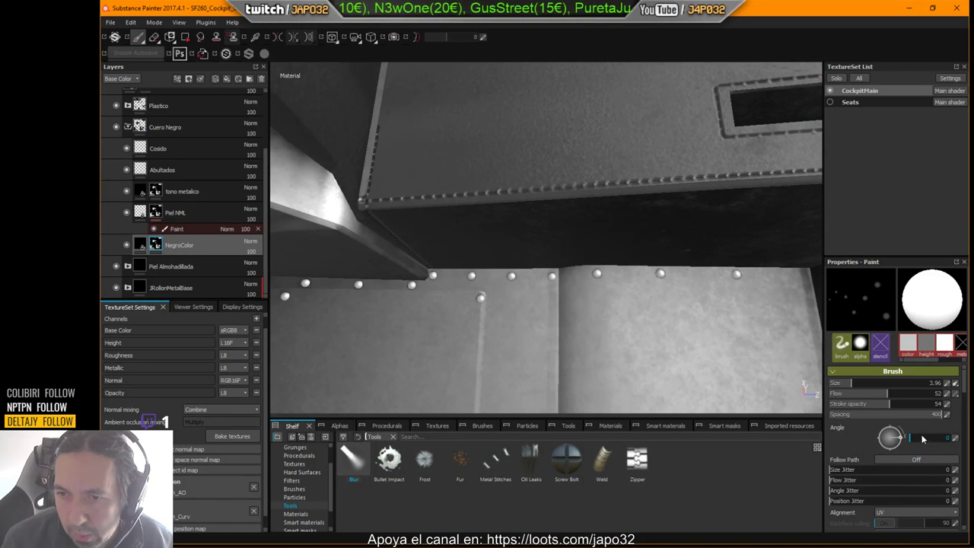
{"action": "mouse_move", "coordinate": [899, 404]}
{"action": "left_mouse_down"}
{"action": "mouse_move", "coordinate": [949, 404]}
{"action": "mouse_move", "coordinate": [953, 395]}
{"action": "left_mouse_up"}
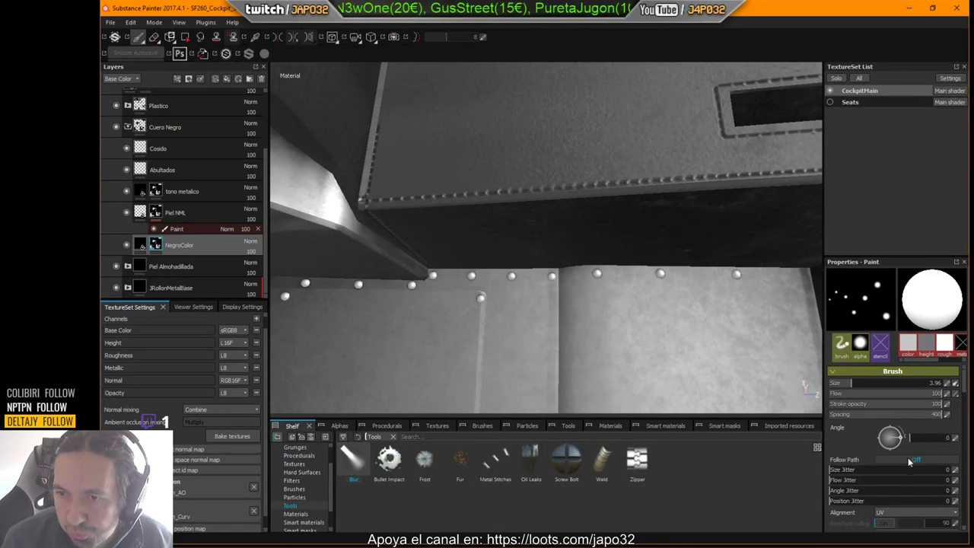
{"action": "left_click_drag", "start_coordinate": [894, 413], "coordinate": [832, 414]}
Set the mask brush's grayscale to white and its hardness to 1, and reduce its size to about one rivet head.
{"action": "scroll", "coordinate": [915, 474], "scroll_direction": "down", "scroll_amount": 5}
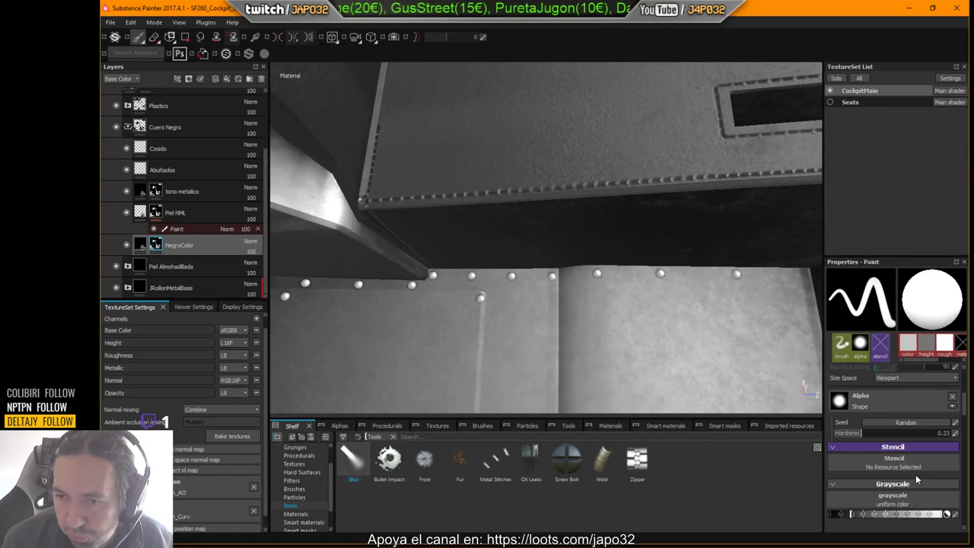
{"action": "scroll", "coordinate": [893, 442], "scroll_direction": "up", "scroll_amount": 2}
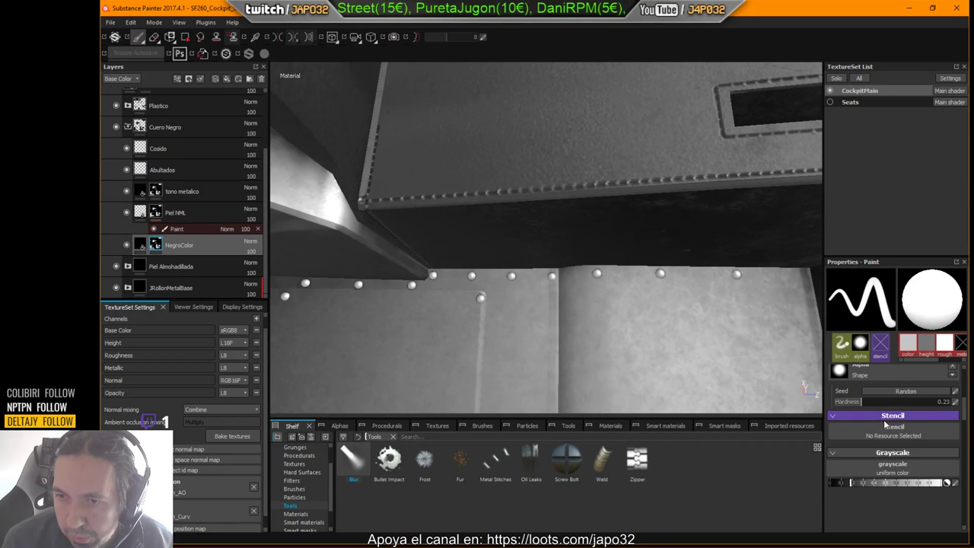
{"action": "scroll", "coordinate": [896, 437], "scroll_direction": "up", "scroll_amount": 4}
{"action": "scroll", "coordinate": [898, 433], "scroll_direction": "down", "scroll_amount": 4}
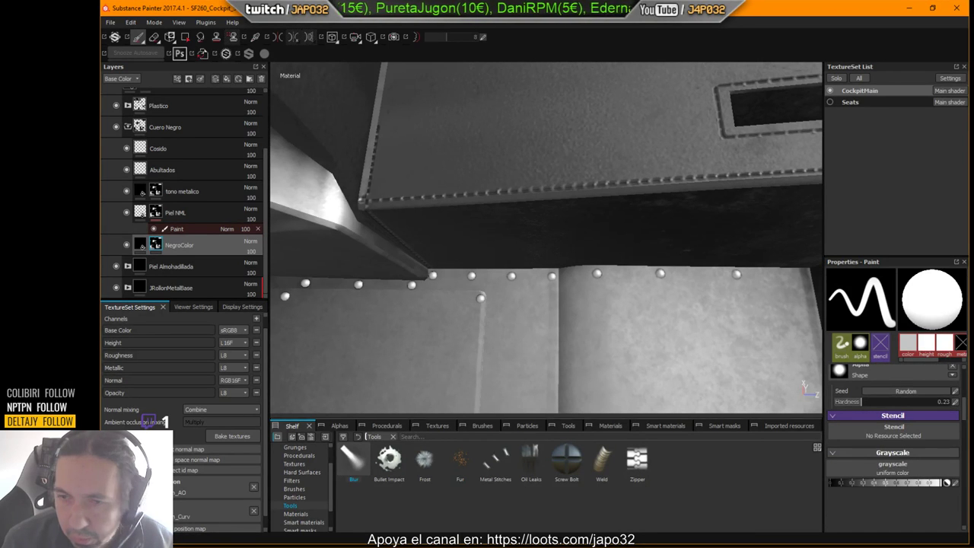
{"action": "right_click_drag", "start_coordinate": [435, 277], "coordinate": [435, 229], "text": "ctrl"}
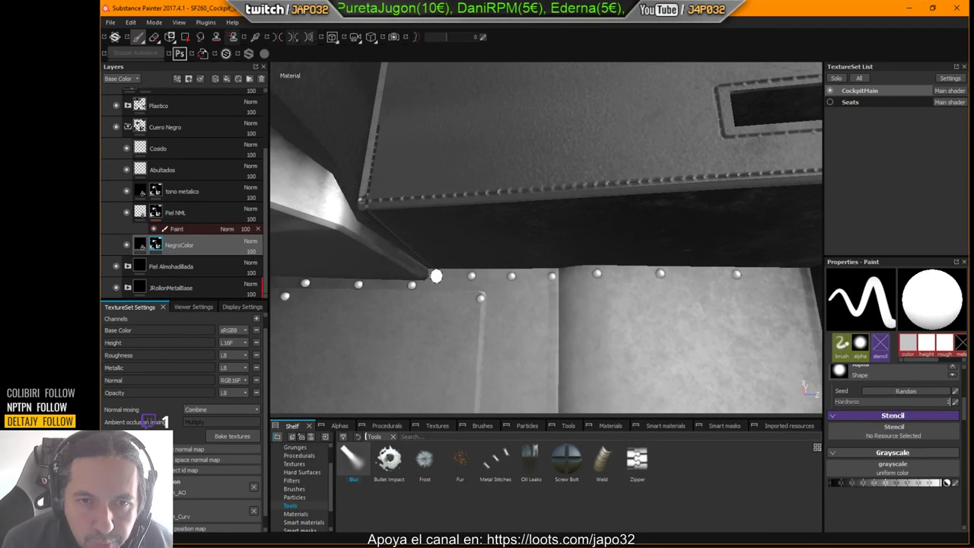
{"action": "key", "text": "bracketleft"}
{"action": "key", "text": "bracketleft"}
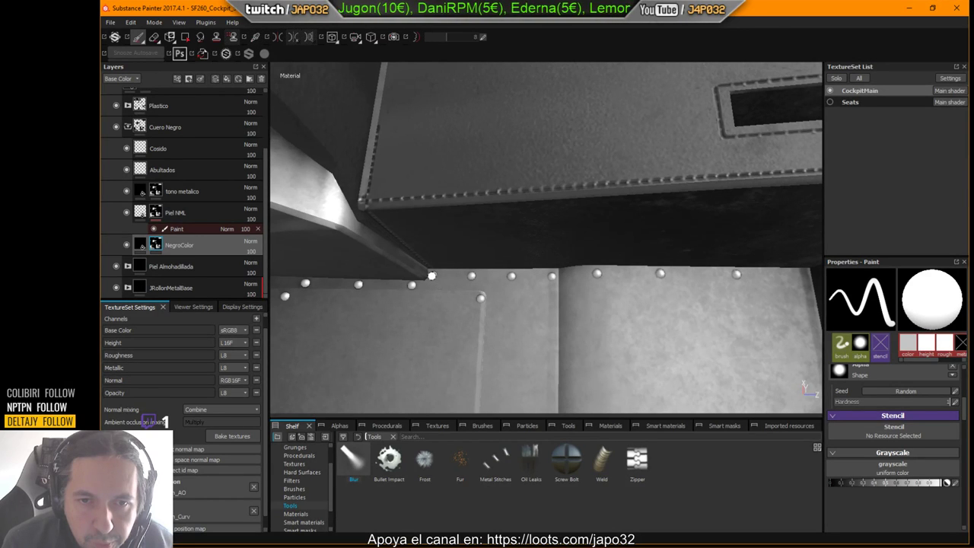
{"action": "key", "text": "bracketright"}
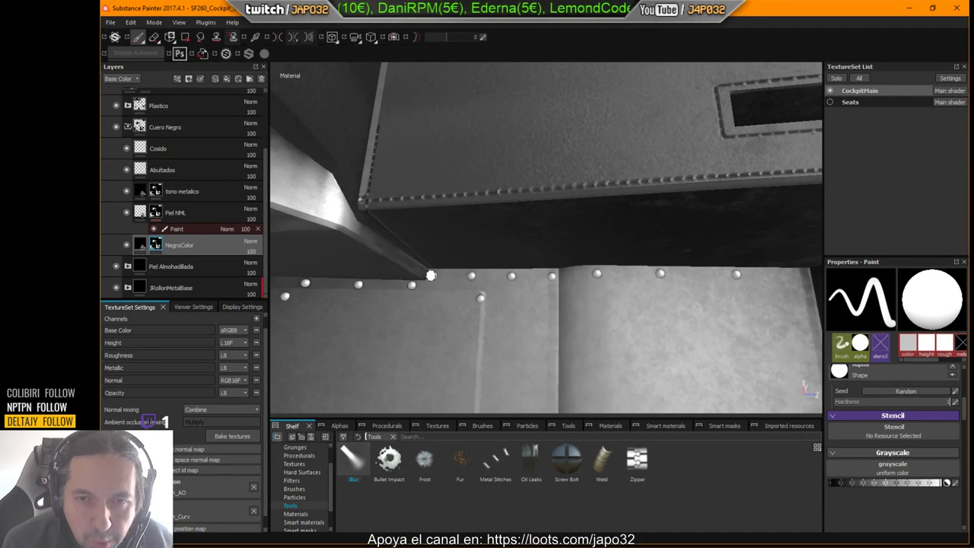
Show the riveted metal panel's UV island beside the 3D view and shrink the brush to less than the rivet strip's width.
{"action": "middle_click_drag", "start_coordinate": [474, 281], "coordinate": [437, 290], "text": "alt"}
{"action": "right_click_drag", "start_coordinate": [437, 289], "coordinate": [488, 286], "text": "alt"}
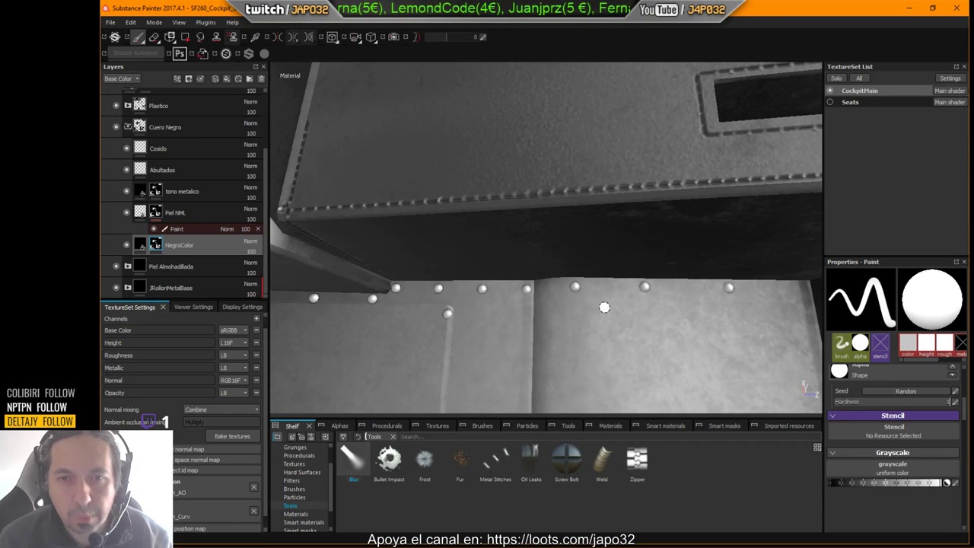
{"action": "mouse_move", "coordinate": [525, 328]}
{"action": "left_mouse_down"}
{"action": "mouse_move", "coordinate": [736, 342]}
{"action": "mouse_move", "coordinate": [601, 373]}
{"action": "mouse_move", "coordinate": [734, 382]}
{"action": "left_mouse_up"}
{"action": "key", "text": "F2"}
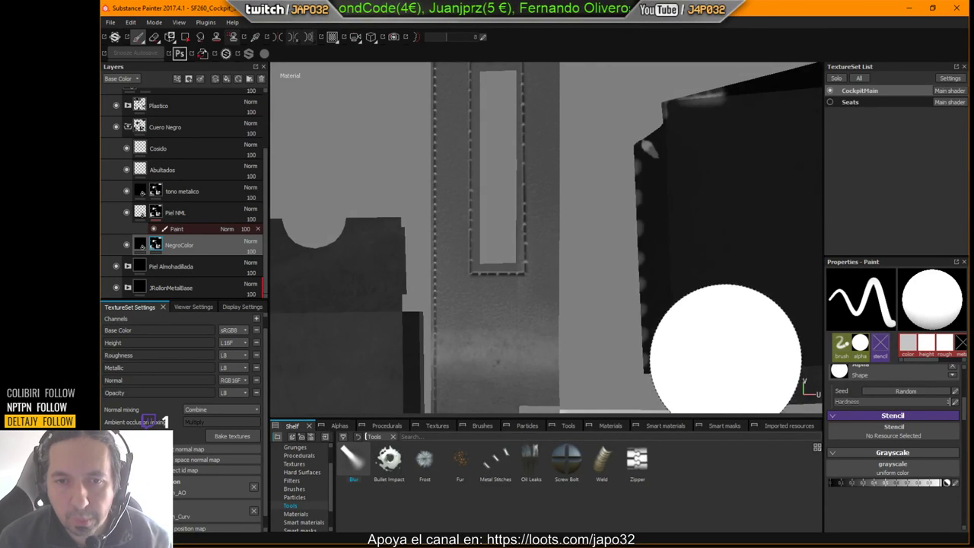
{"action": "scroll", "coordinate": [347, 282], "scroll_direction": "down", "scroll_amount": 5}
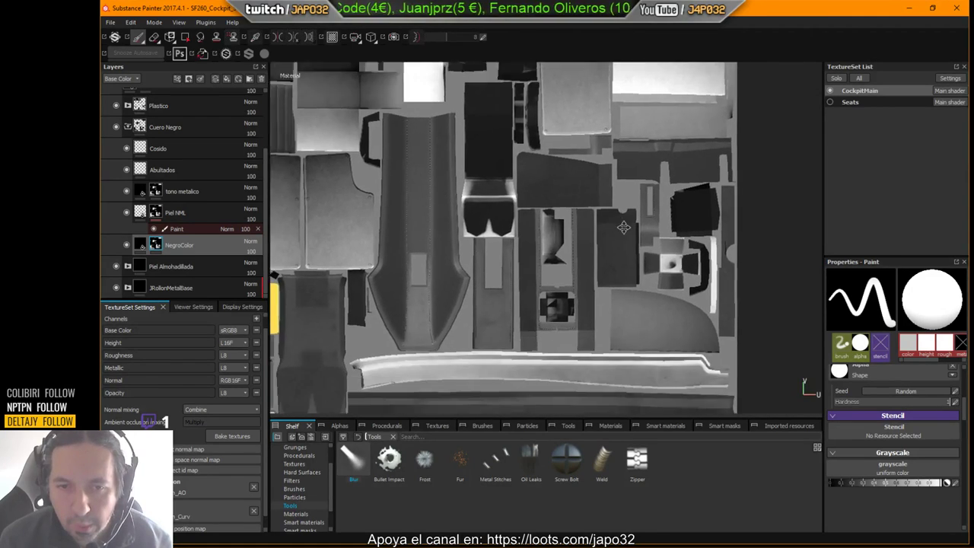
{"action": "middle_click_drag", "start_coordinate": [624, 228], "coordinate": [637, 206], "text": "alt"}
{"action": "right_click_drag", "start_coordinate": [638, 206], "coordinate": [317, 242], "text": "alt"}
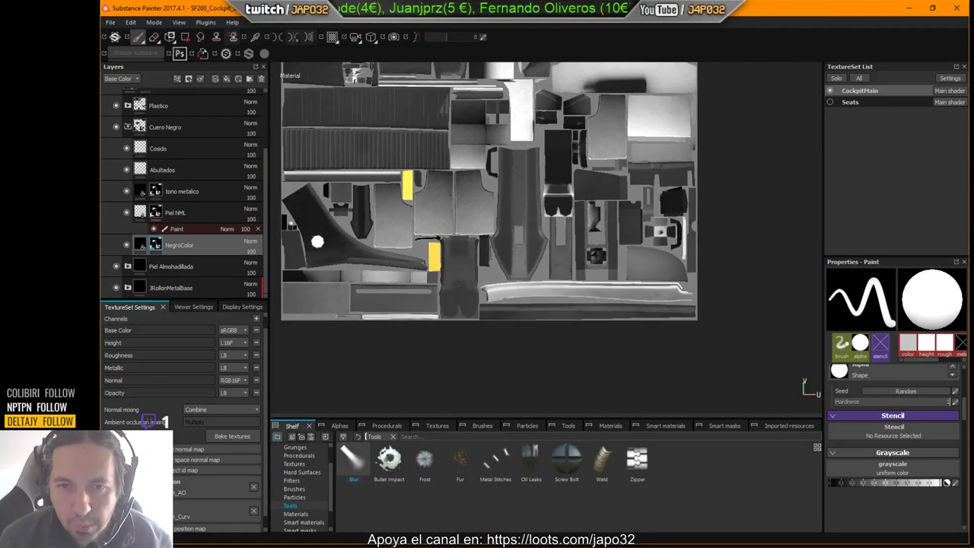
{"action": "middle_click_drag", "start_coordinate": [499, 258], "coordinate": [553, 358], "text": "alt"}
{"action": "right_click_drag", "start_coordinate": [567, 355], "coordinate": [576, 297], "text": "alt"}
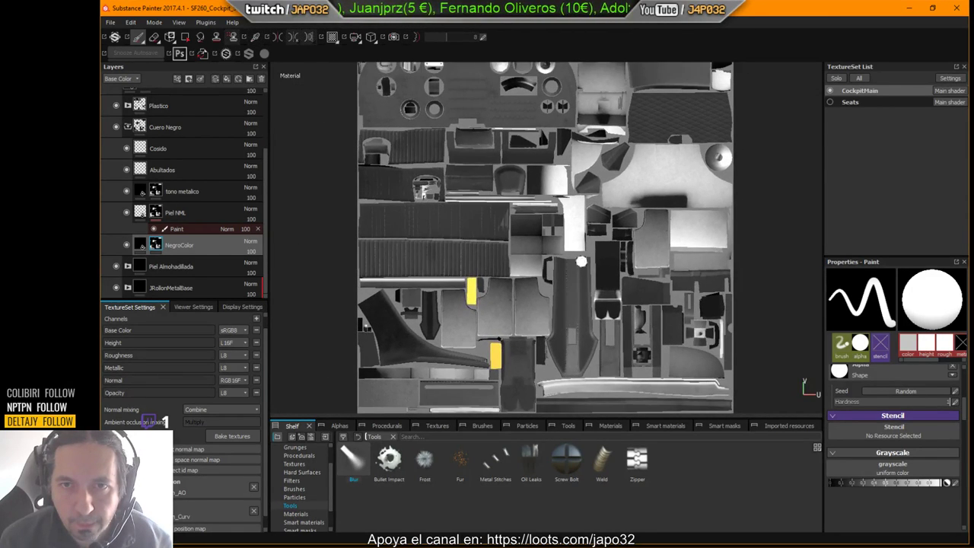
{"action": "middle_click_drag", "start_coordinate": [605, 174], "coordinate": [515, 348], "text": "alt"}
{"action": "right_click_drag", "start_coordinate": [501, 261], "coordinate": [750, 277], "text": "alt"}
{"action": "middle_click_drag", "start_coordinate": [619, 267], "coordinate": [575, 295]}
{"action": "key", "text": "F1"}
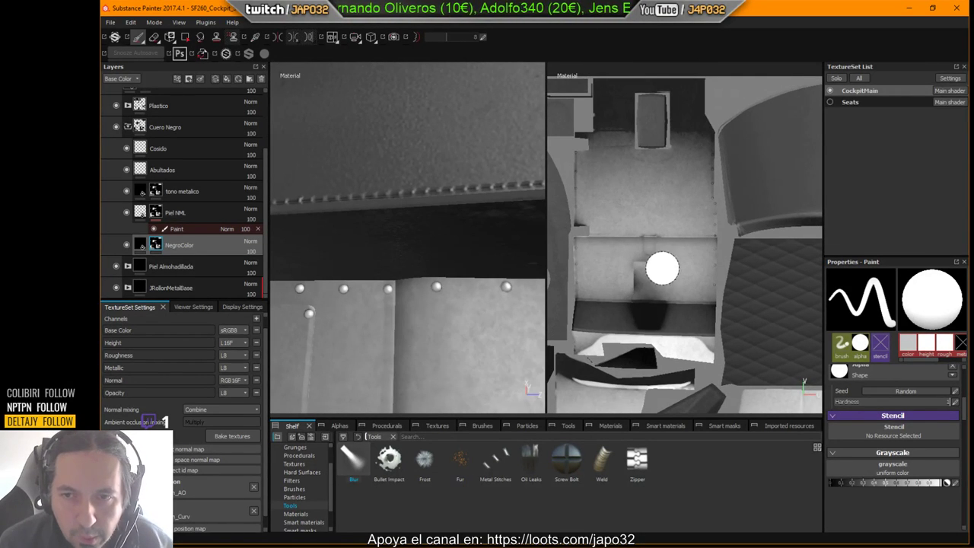
{"action": "right_click_drag", "start_coordinate": [696, 247], "coordinate": [662, 247], "text": "ctrl"}
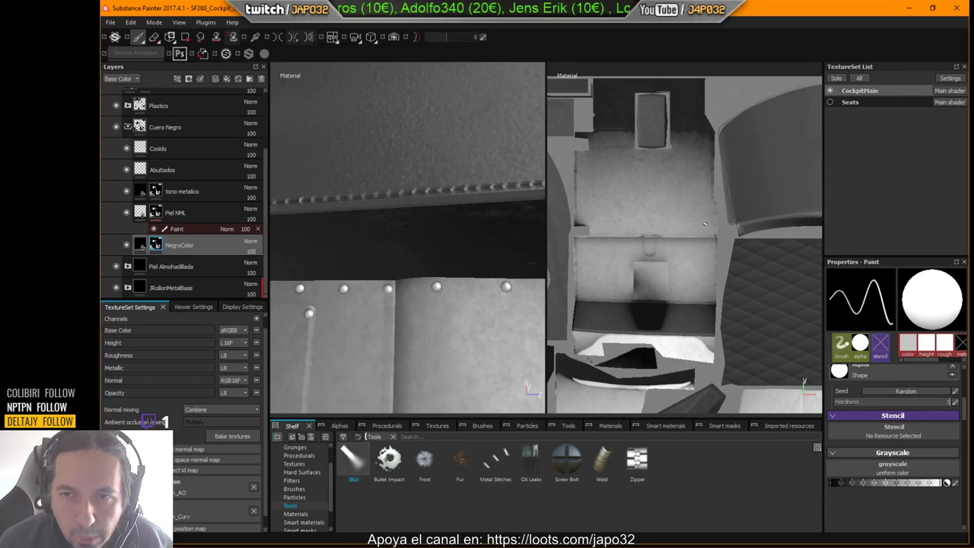
Try to paint a straight line down the riveted edge of the metal panel in the UV view.
{"action": "key", "text": "shift"}
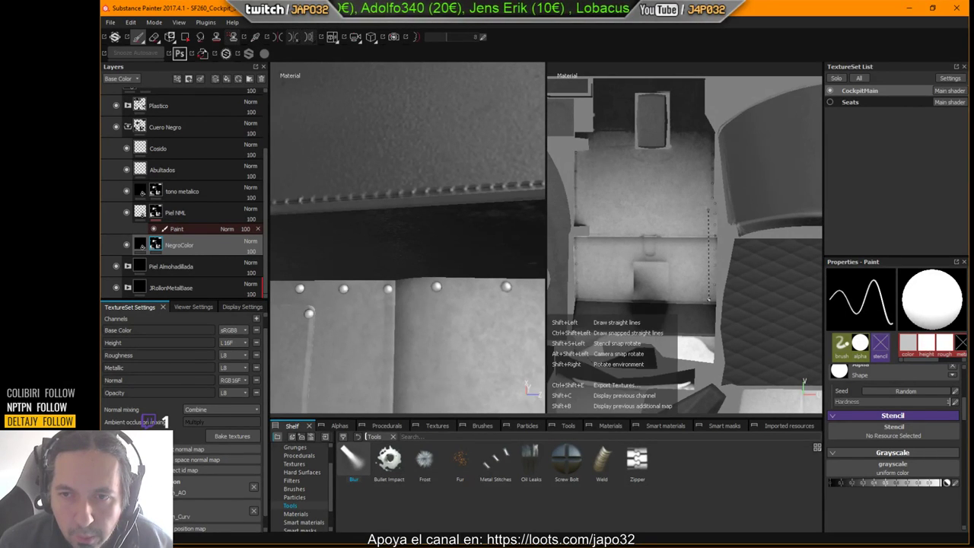
{"action": "left_click", "coordinate": [708, 301], "text": "shift"}
{"action": "middle_click_drag", "start_coordinate": [355, 312], "coordinate": [380, 347], "text": "alt"}
{"action": "key", "text": "ctrl+z"}
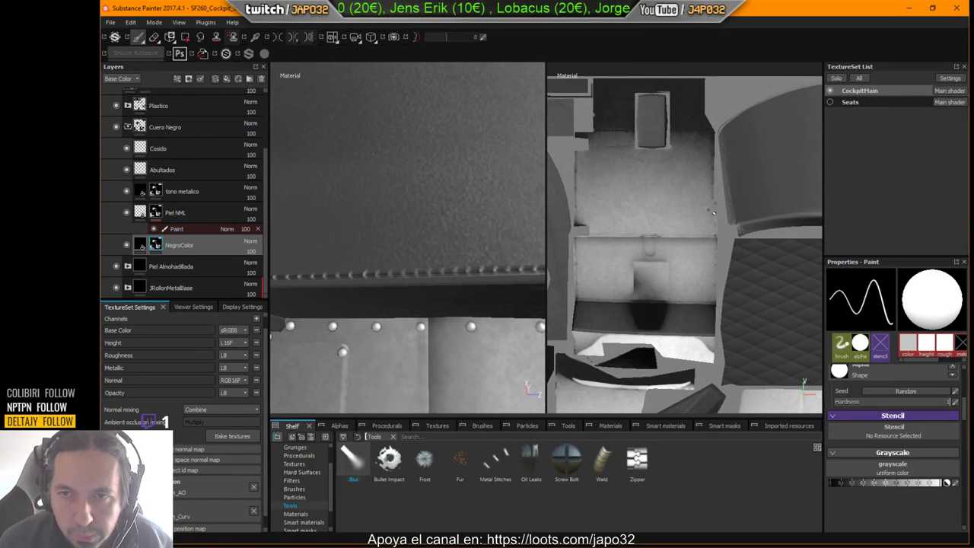
Paint a straight strip over the rivet row in the NegroColor mask and extend it outward to the panel's edge with parallel lines.
{"action": "scroll", "coordinate": [714, 202], "scroll_direction": "up", "scroll_amount": 6}
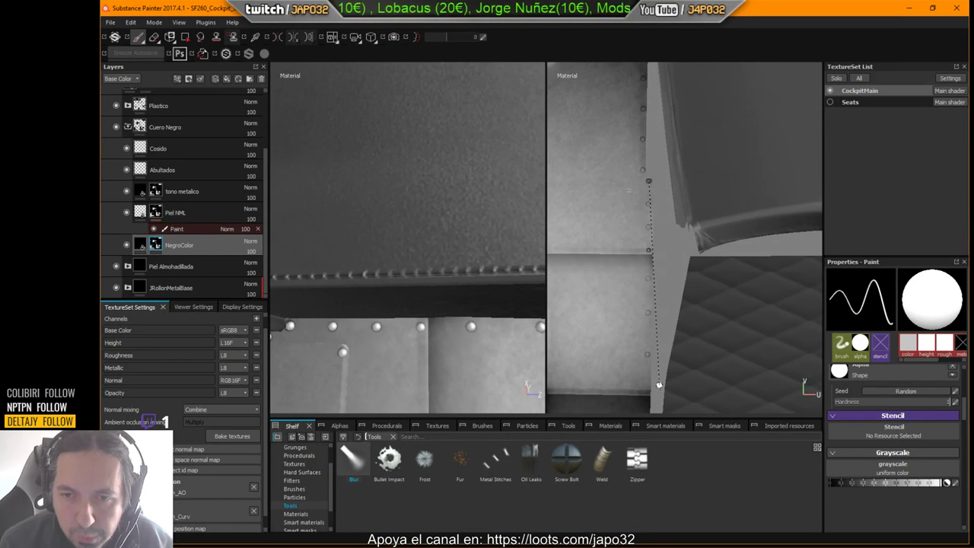
{"action": "left_click", "coordinate": [647, 395], "text": "shift"}
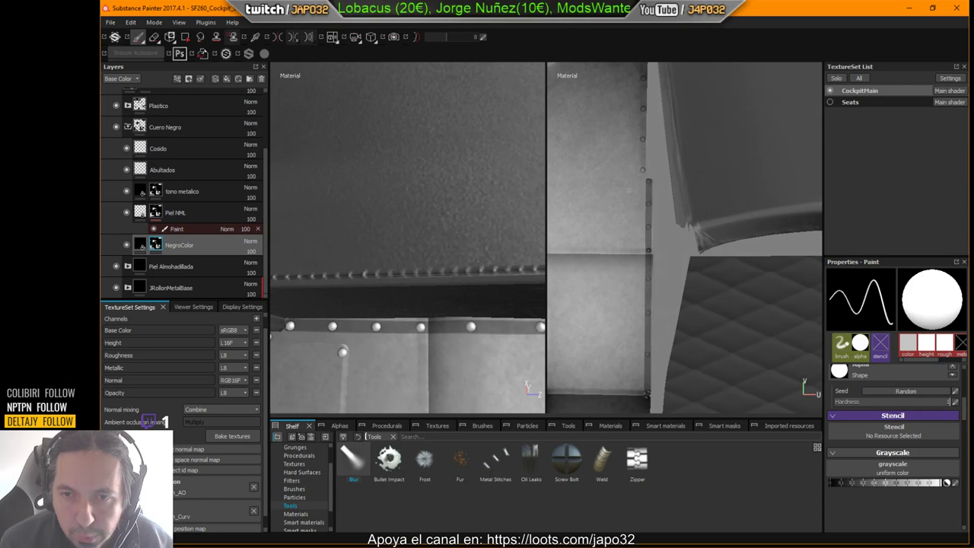
{"action": "middle_click_drag", "start_coordinate": [360, 326], "coordinate": [448, 330], "text": "alt"}
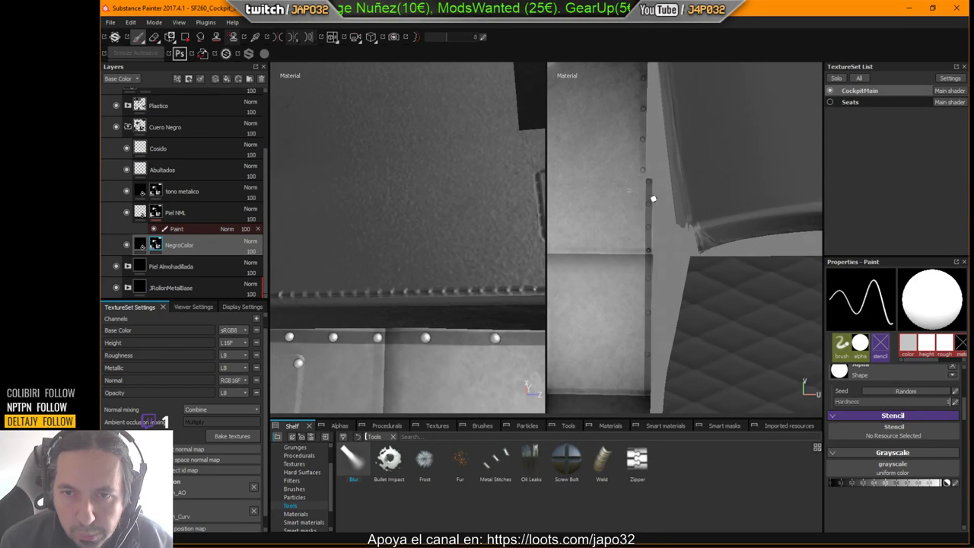
{"action": "key", "text": "shift"}
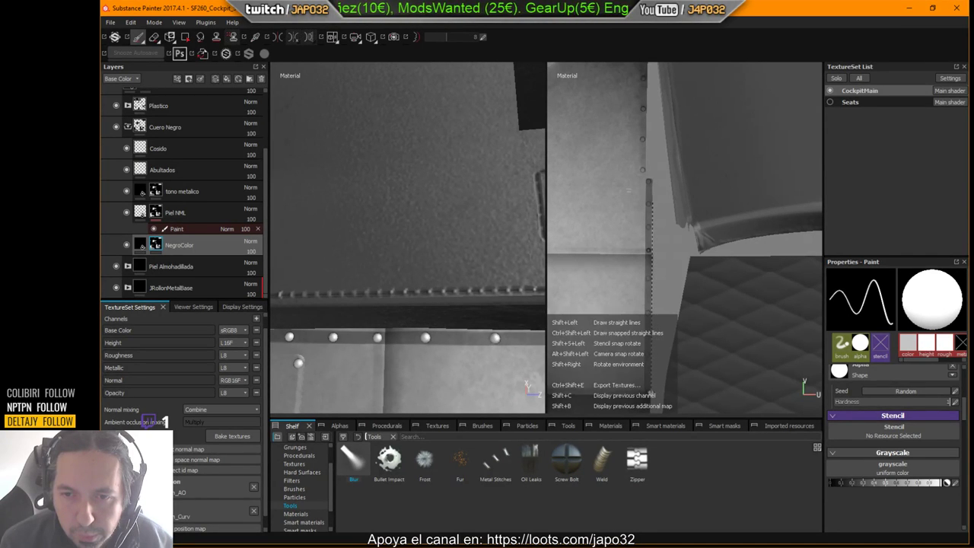
{"action": "left_click", "coordinate": [651, 394], "text": "shift"}
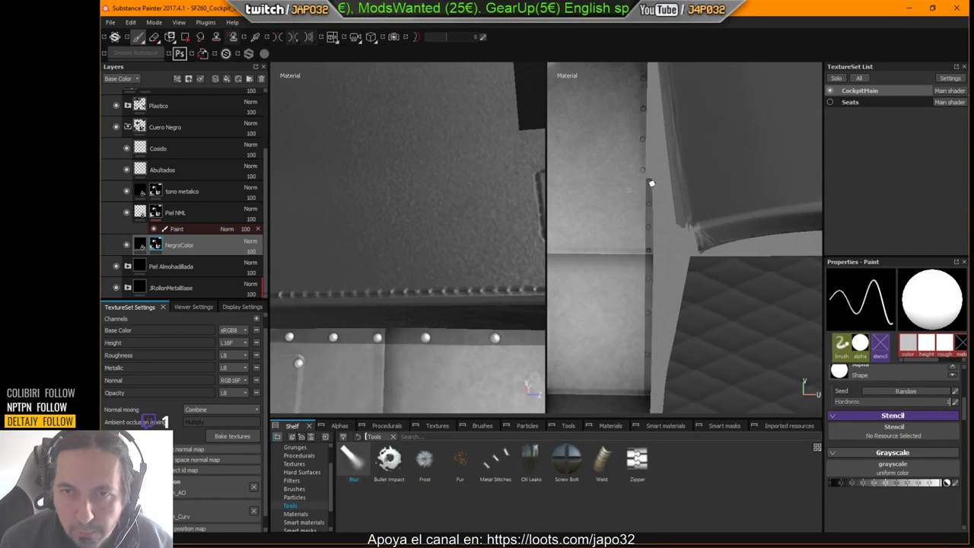
{"action": "left_click", "coordinate": [655, 306], "text": "shift"}
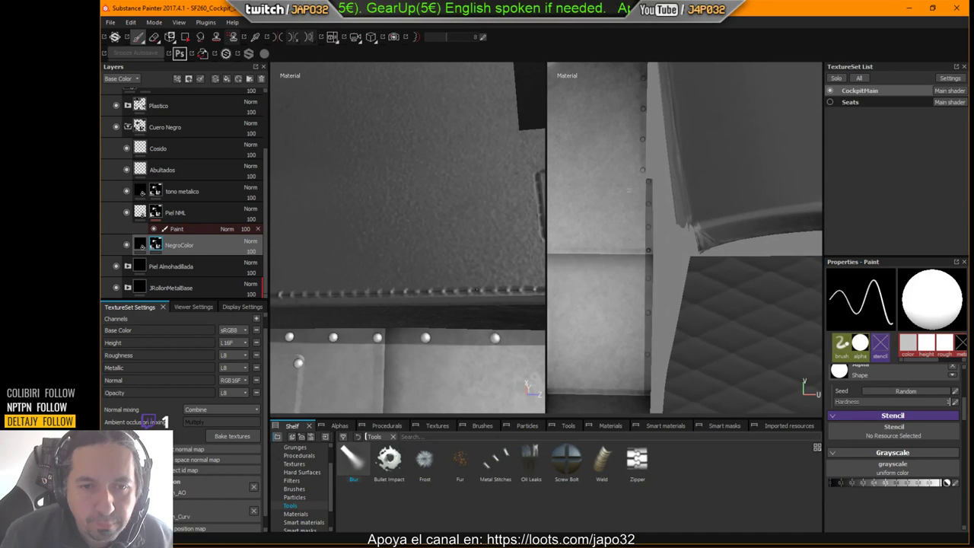
{"action": "mouse_move", "coordinate": [376, 302]}
{"action": "middle_mouse_down", "text": "alt"}
{"action": "mouse_move", "coordinate": [461, 279]}
{"action": "mouse_move", "coordinate": [372, 288]}
{"action": "middle_mouse_up", "text": "alt"}
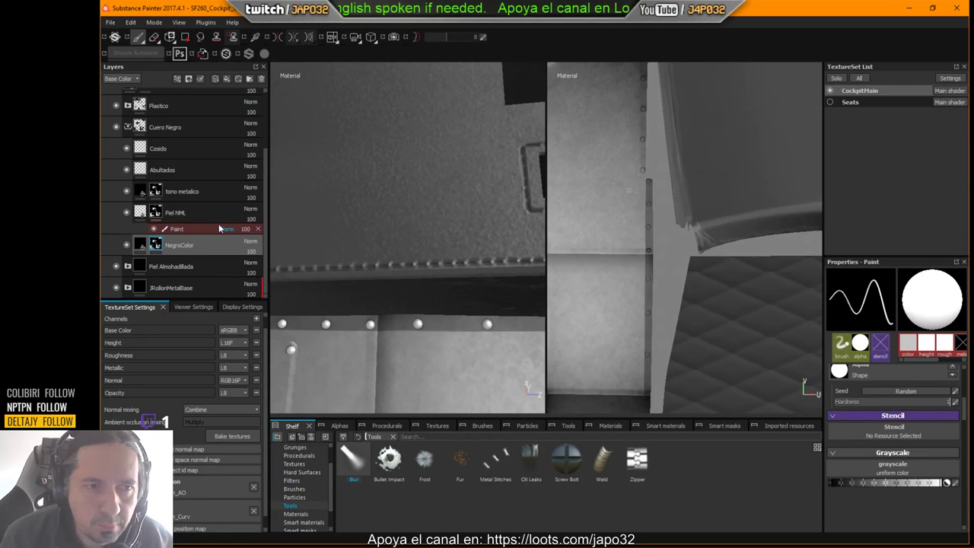
Paint the same strip over the rivet row in the mask of the Piel NML layer, out to the panel's edge.
{"action": "left_click", "coordinate": [166, 215]}
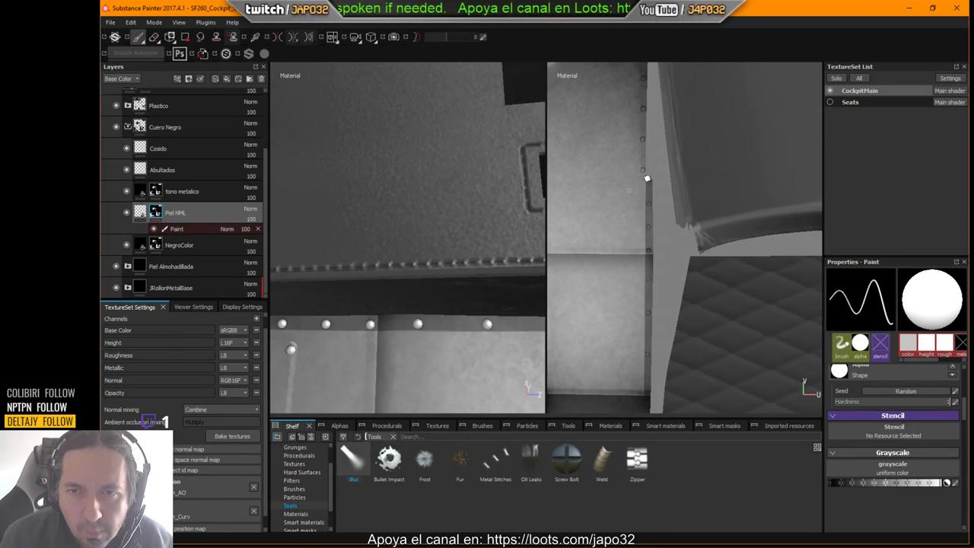
{"action": "left_click", "coordinate": [648, 387], "text": "shift"}
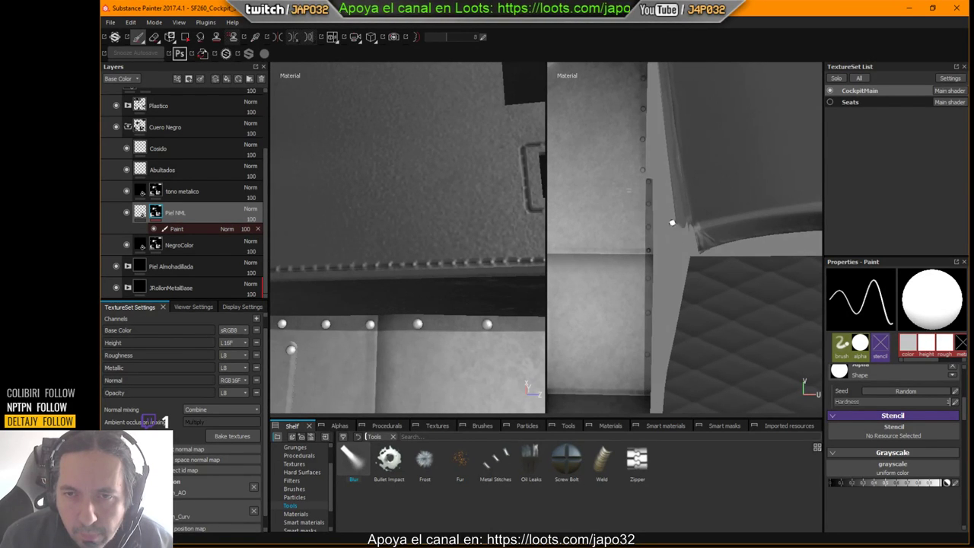
{"action": "middle_click_drag", "start_coordinate": [672, 222], "coordinate": [653, 114]}
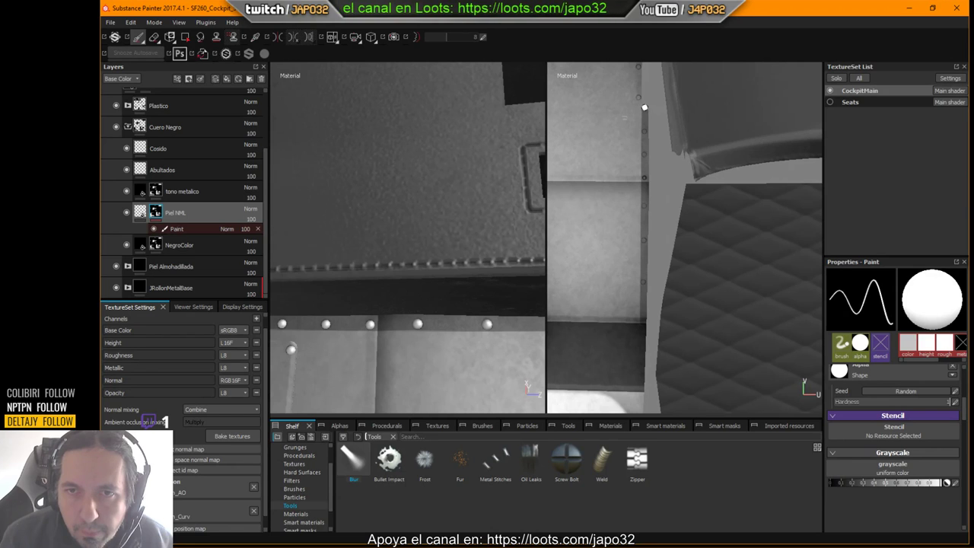
{"action": "left_click", "coordinate": [642, 322], "text": "shift"}
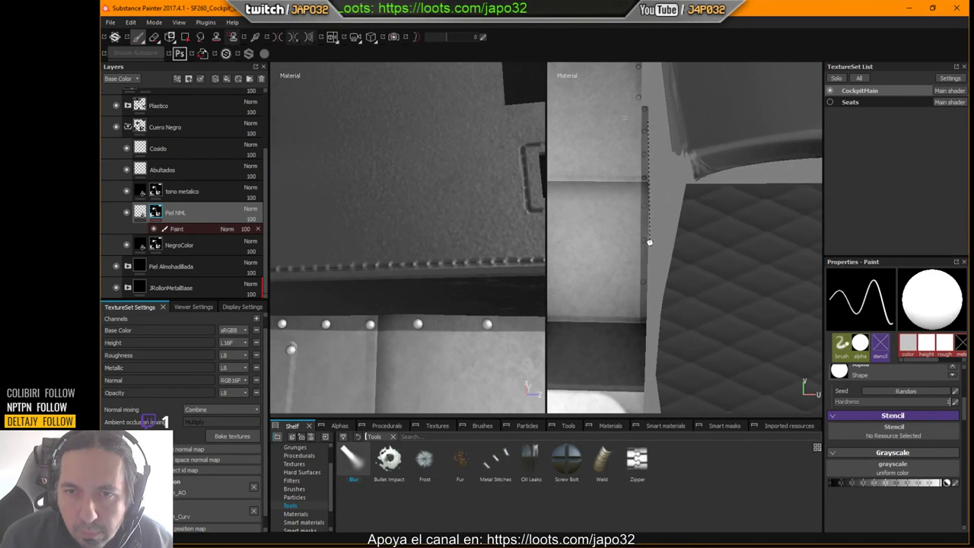
{"action": "left_click", "coordinate": [649, 242], "text": "shift"}
{"action": "right_click_drag", "start_coordinate": [652, 190], "coordinate": [686, 238], "text": "alt"}
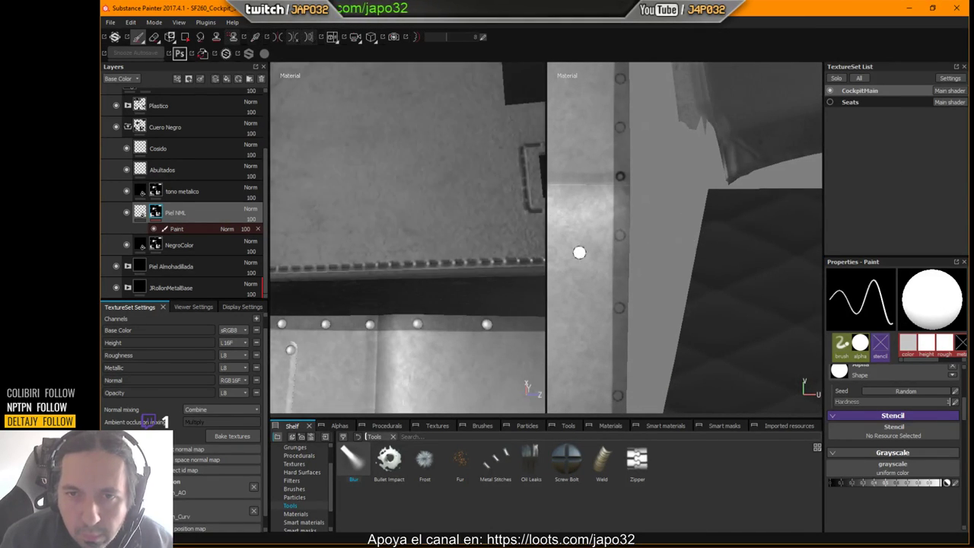
Paint the rivet-row strip in the tono metalico mask with straight lines, and check the strip in 3D from several angles.
{"action": "left_click", "coordinate": [155, 192]}
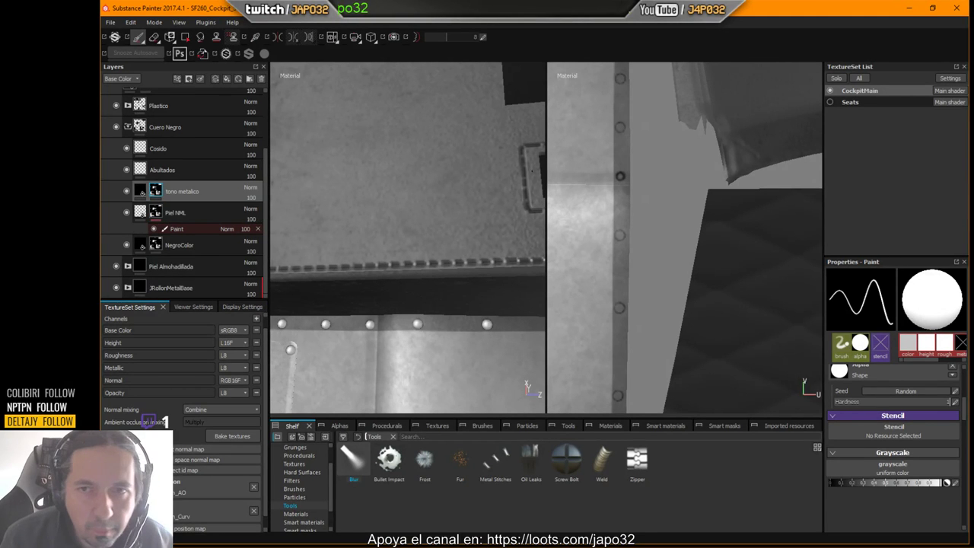
{"action": "right_click_drag", "start_coordinate": [656, 207], "coordinate": [622, 143], "text": "alt"}
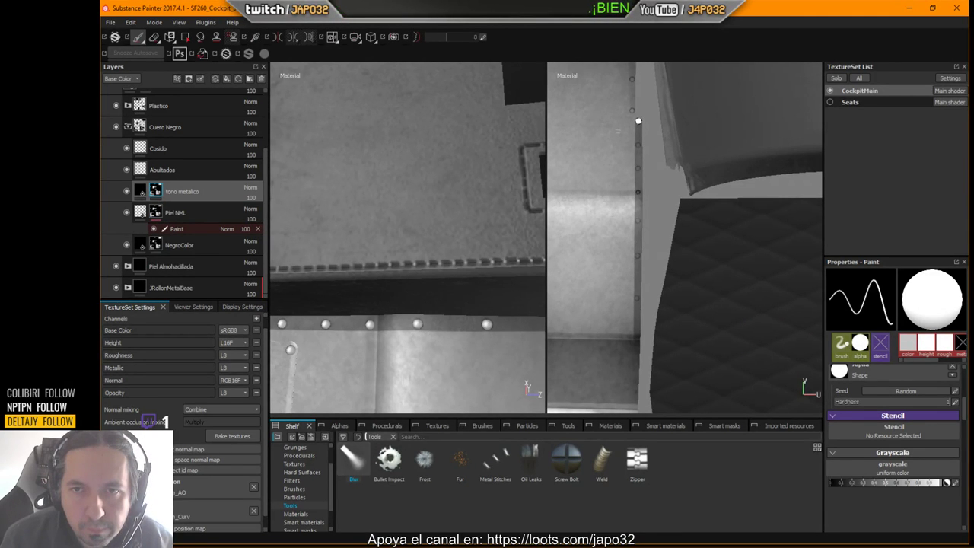
{"action": "key", "text": "shift"}
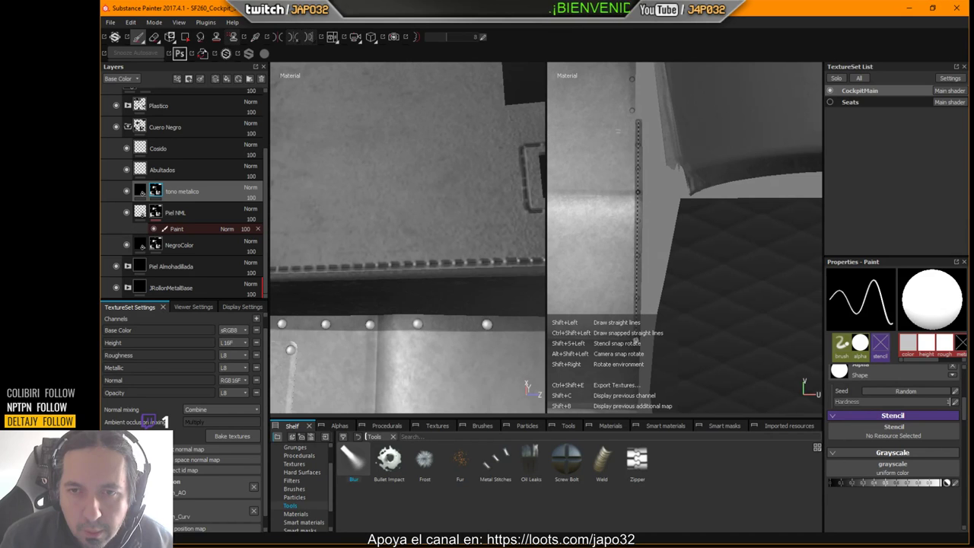
{"action": "left_click", "coordinate": [636, 338], "text": "shift"}
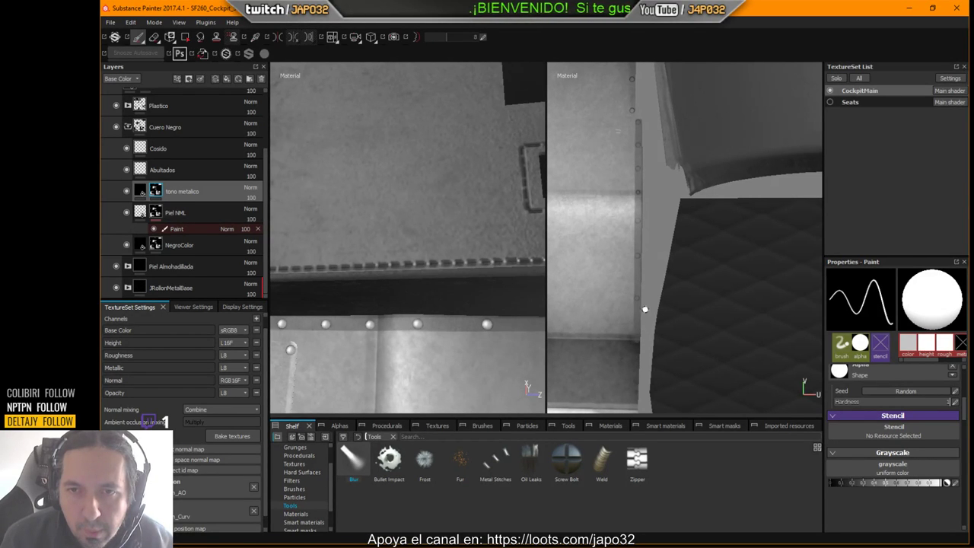
{"action": "left_click", "coordinate": [639, 156], "text": "shift"}
{"action": "mouse_move", "coordinate": [414, 292]}
{"action": "left_mouse_down", "text": "alt"}
{"action": "mouse_move", "coordinate": [509, 219]}
{"action": "mouse_move", "coordinate": [509, 231]}
{"action": "left_mouse_up", "text": "alt"}
{"action": "right_click_drag", "start_coordinate": [508, 232], "coordinate": [487, 241], "text": "shift"}
{"action": "left_click_drag", "start_coordinate": [488, 240], "coordinate": [270, 315], "text": "alt"}
{"action": "left_click_drag", "start_coordinate": [296, 245], "coordinate": [454, 250], "text": "alt"}
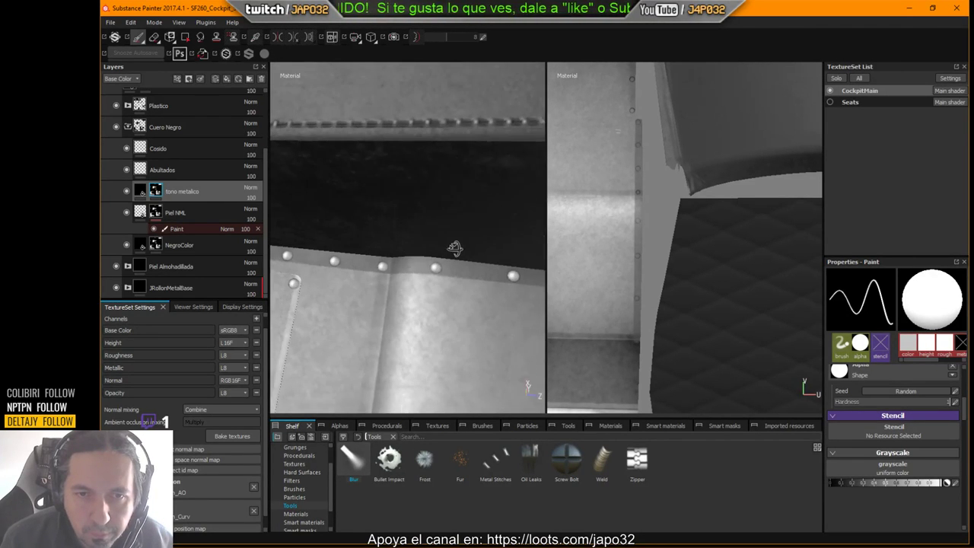
Select the Abultados layer and disable the brush's color and roughness channels, leaving only height active.
{"action": "left_click", "coordinate": [164, 171]}
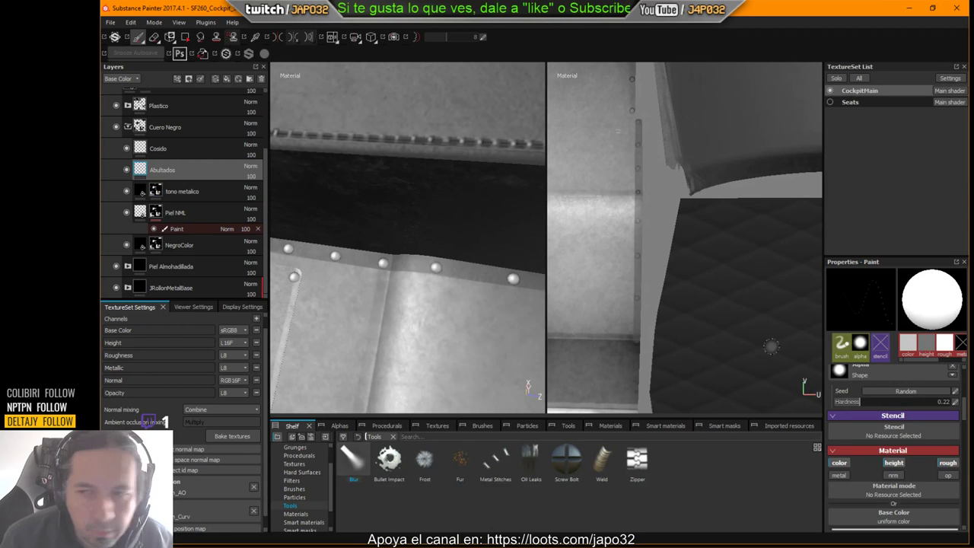
{"action": "left_click", "coordinate": [843, 464]}
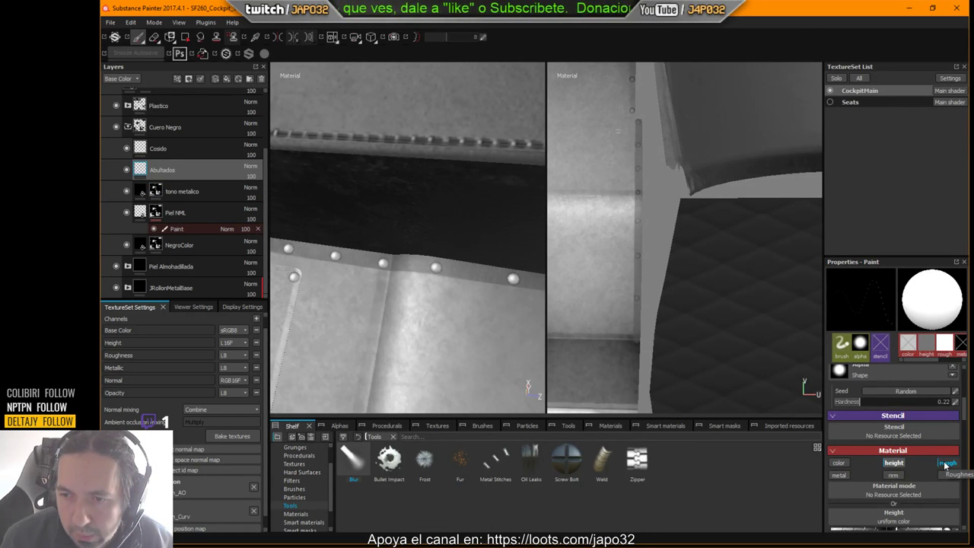
{"action": "left_click", "coordinate": [946, 463]}
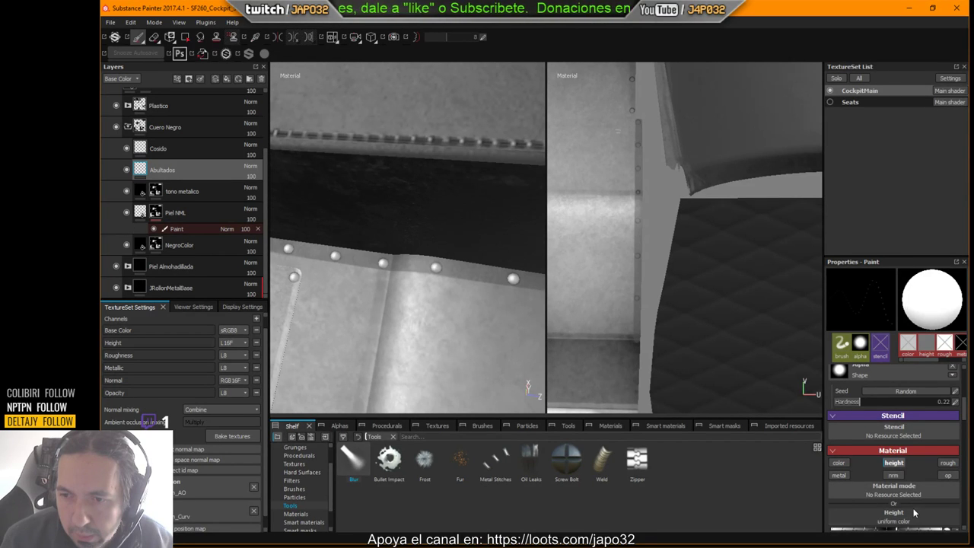
Raise the brush hardness to its maximum and try a straight height line down the rivet row in Abultados.
{"action": "scroll", "coordinate": [912, 514], "scroll_direction": "down", "scroll_amount": 1}
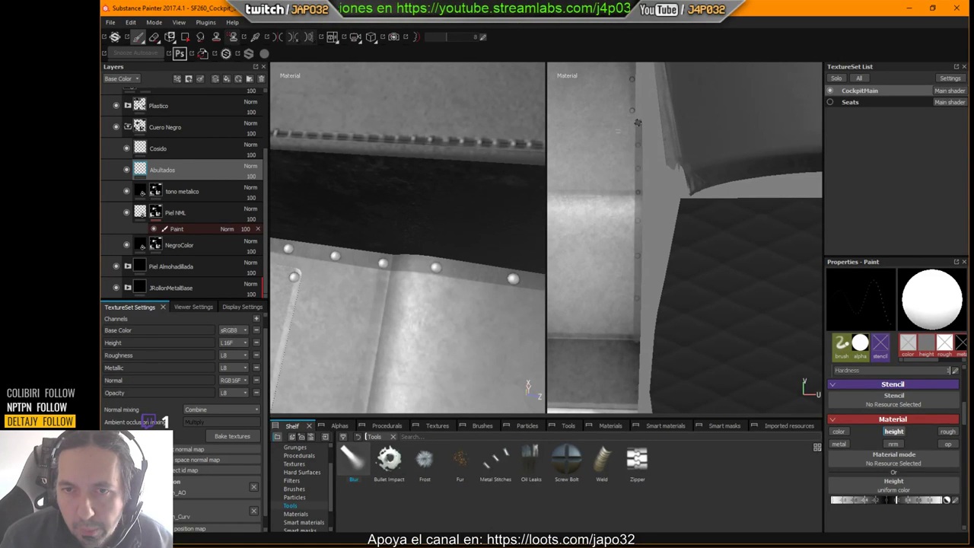
{"action": "key", "text": "shift"}
{"action": "left_click", "coordinate": [637, 337], "text": "shift"}
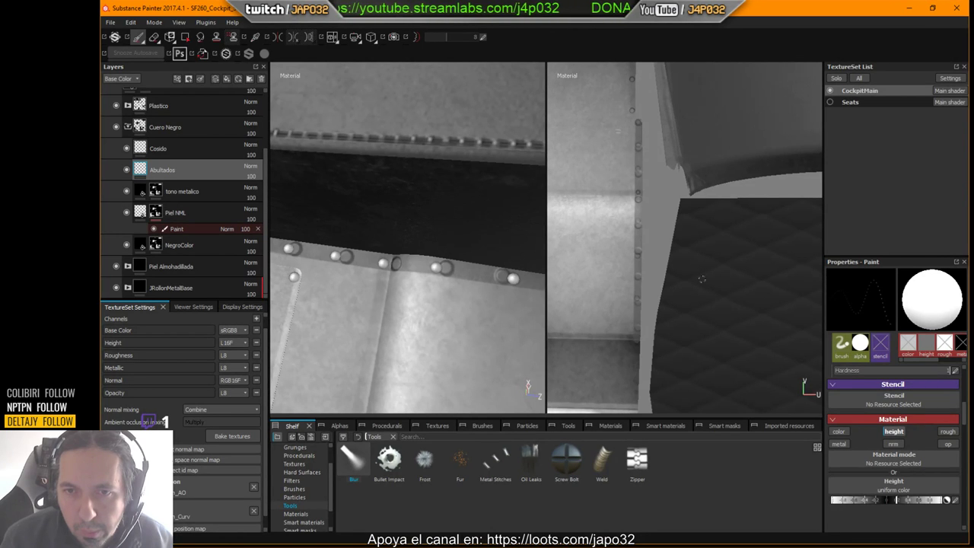
Set the brush flow and stroke opacity to 100 and spacing to 3, and try the straight height line over the rivet row again.
{"action": "scroll", "coordinate": [929, 412], "scroll_direction": "up", "scroll_amount": 5}
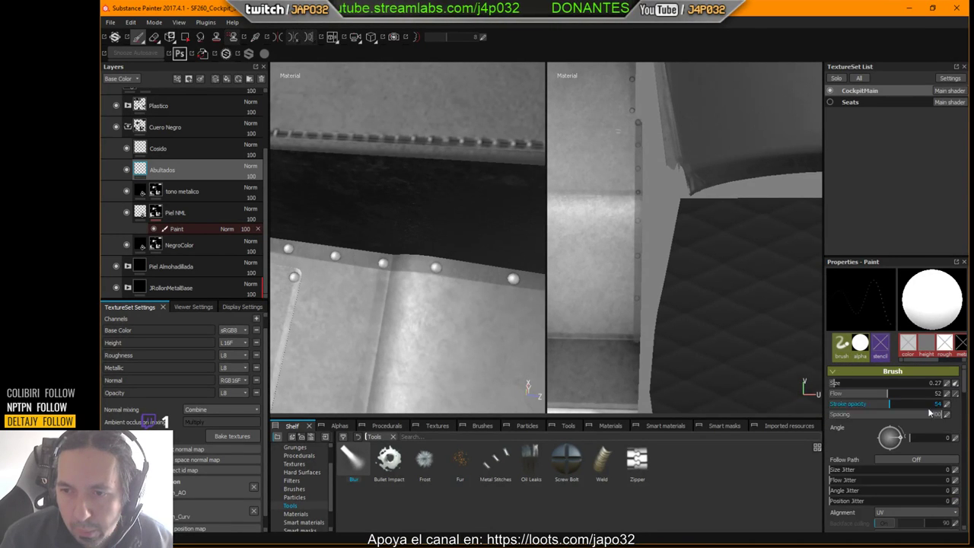
{"action": "mouse_move", "coordinate": [892, 406]}
{"action": "left_mouse_down"}
{"action": "mouse_move", "coordinate": [948, 408]}
{"action": "mouse_move", "coordinate": [831, 414]}
{"action": "left_mouse_up"}
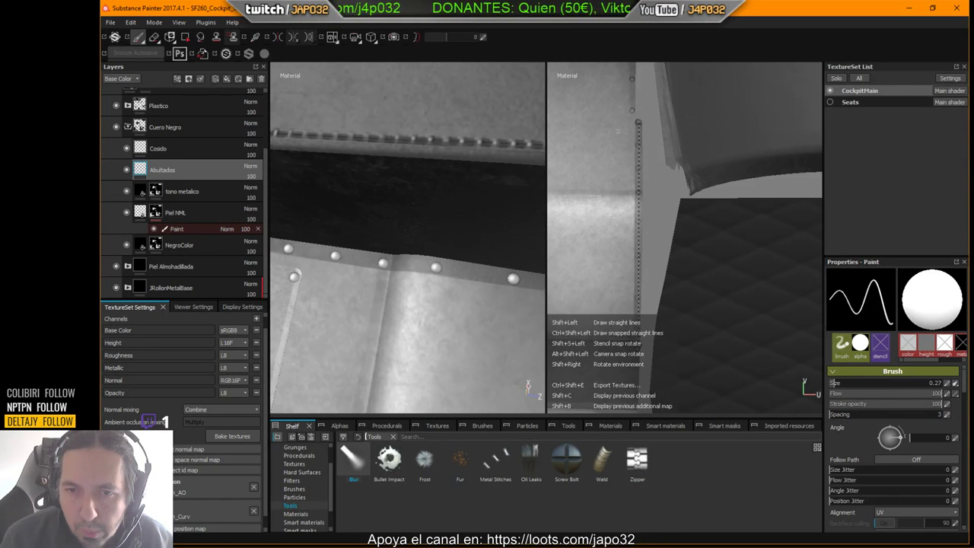
{"action": "left_click", "coordinate": [636, 342], "text": "shift"}
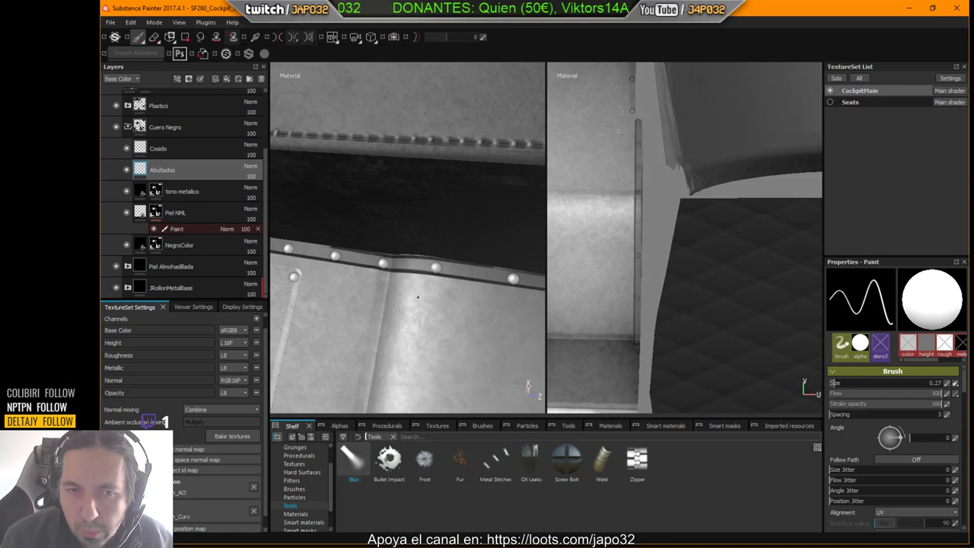
{"action": "left_click_drag", "start_coordinate": [417, 297], "coordinate": [435, 279], "text": "alt"}
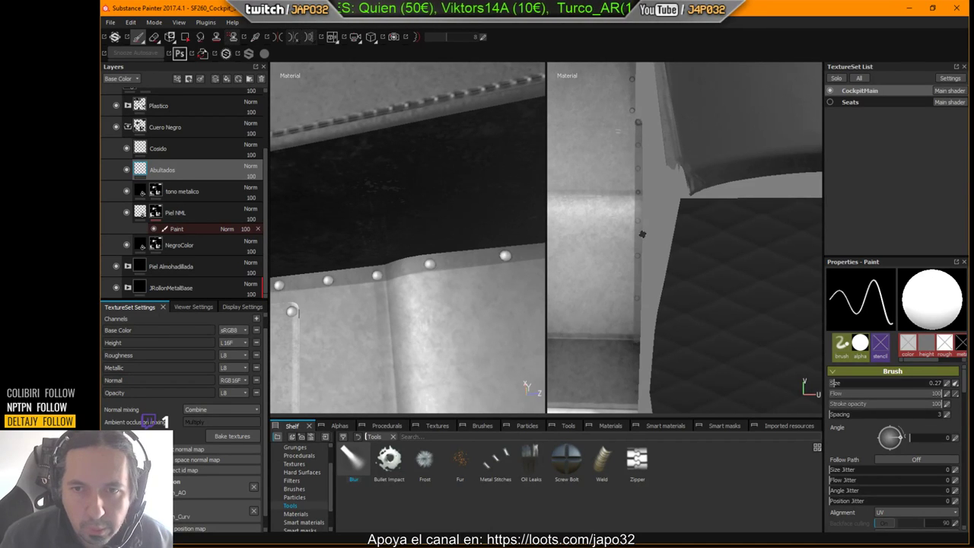
Lower the brush height slightly and paint a straight raised strip over the rivet row in the Abultados layer.
{"action": "scroll", "coordinate": [869, 424], "scroll_direction": "down", "scroll_amount": 3}
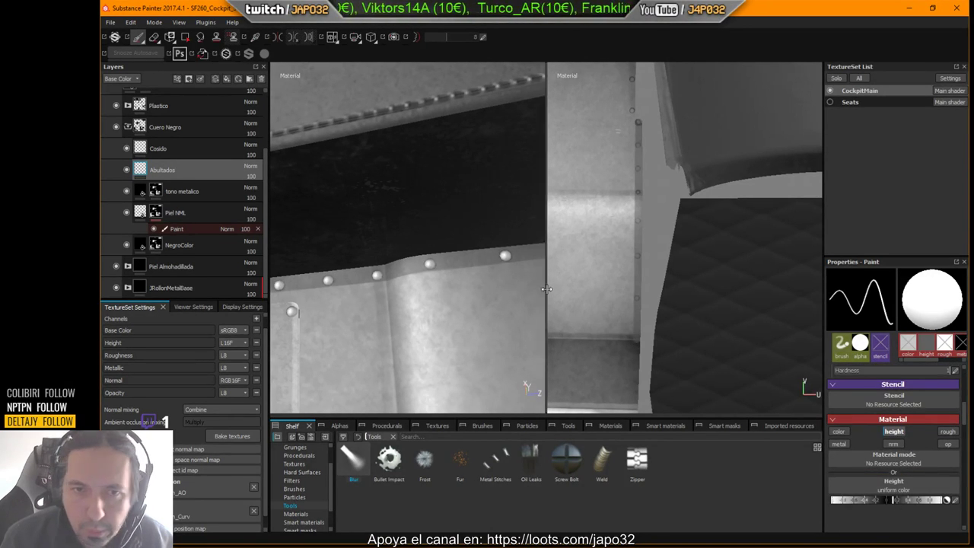
{"action": "scroll", "coordinate": [420, 254], "scroll_direction": "down", "scroll_amount": 5}
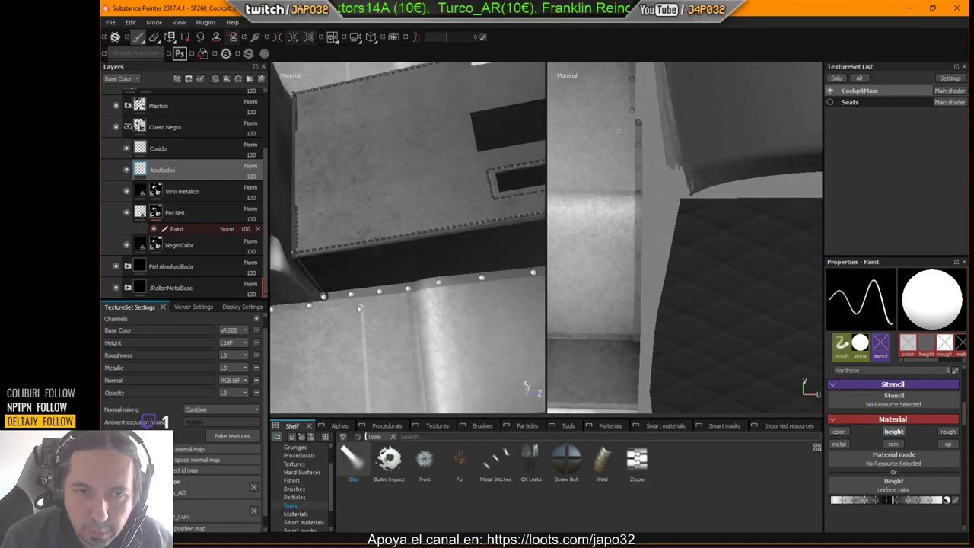
{"action": "left_click_drag", "start_coordinate": [420, 254], "coordinate": [404, 298], "text": "alt"}
{"action": "middle_click_drag", "start_coordinate": [405, 299], "coordinate": [367, 184], "text": "alt"}
{"action": "left_click_drag", "start_coordinate": [367, 184], "coordinate": [393, 196], "text": "alt"}
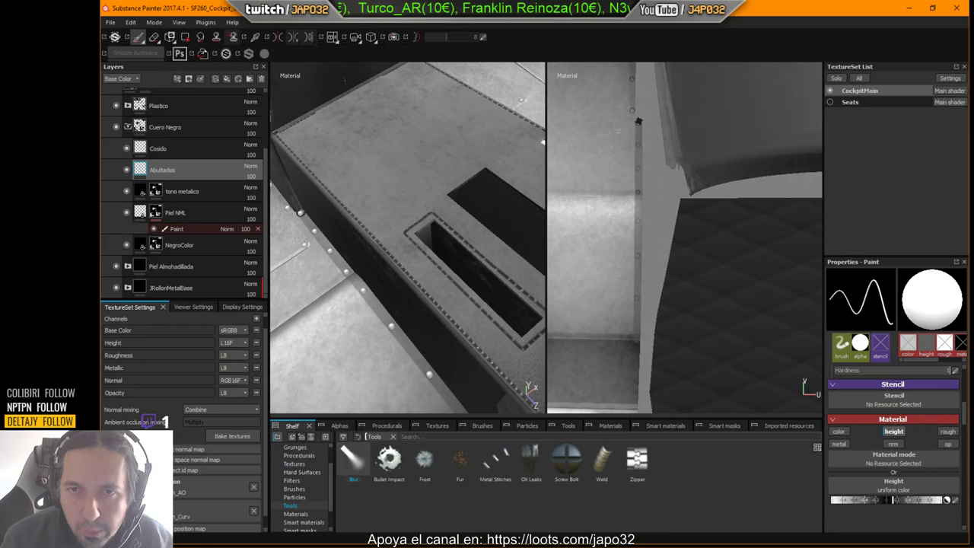
{"action": "key", "text": "shift"}
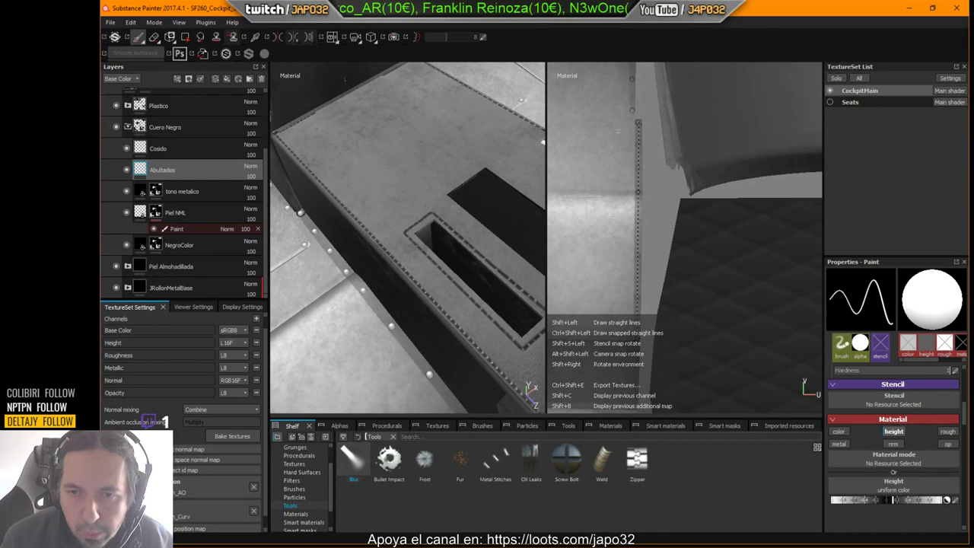
{"action": "left_click", "coordinate": [636, 339], "text": "shift"}
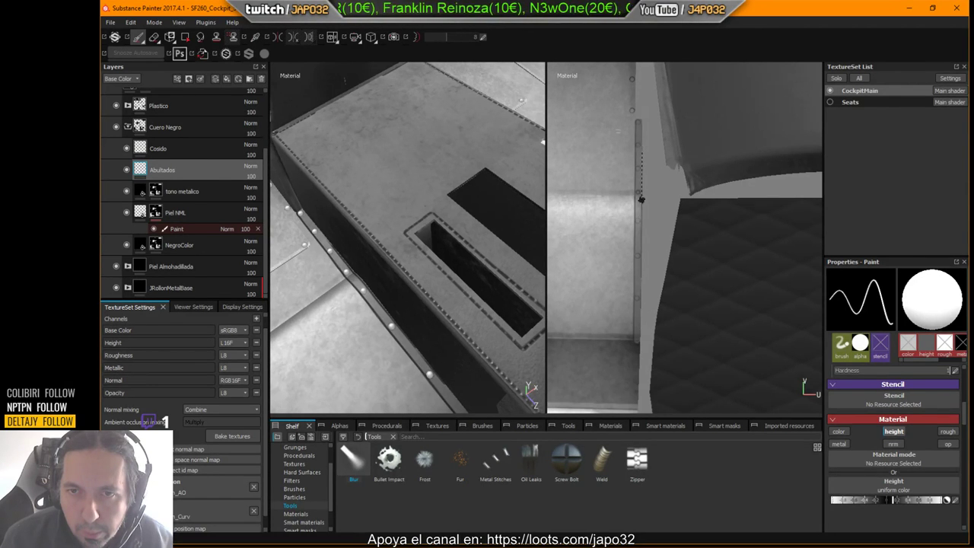
{"action": "left_click", "coordinate": [640, 295], "text": "shift"}
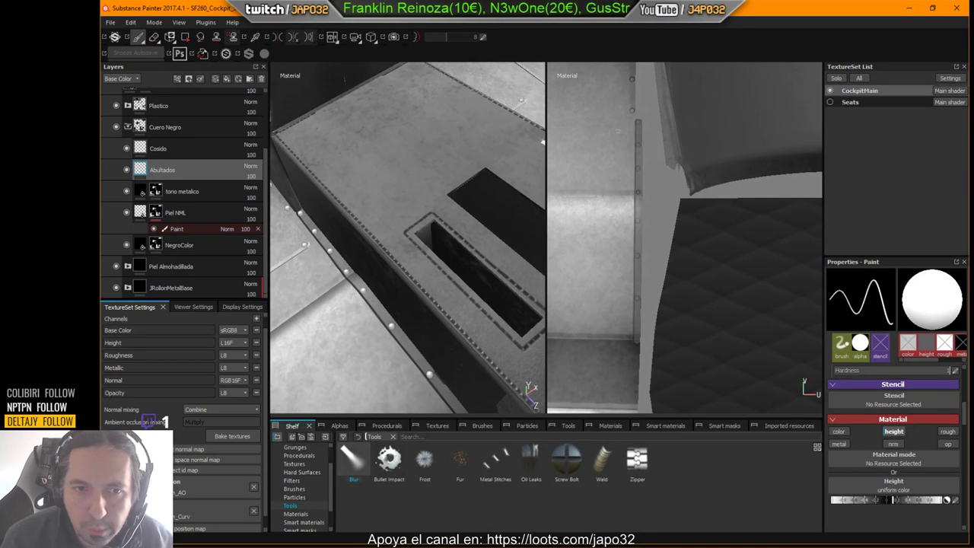
{"action": "mouse_move", "coordinate": [417, 296]}
{"action": "left_mouse_down", "text": "alt"}
{"action": "mouse_move", "coordinate": [317, 348]}
{"action": "mouse_move", "coordinate": [307, 344]}
{"action": "mouse_move", "coordinate": [326, 337]}
{"action": "mouse_move", "coordinate": [317, 342]}
{"action": "left_mouse_up", "text": "alt"}
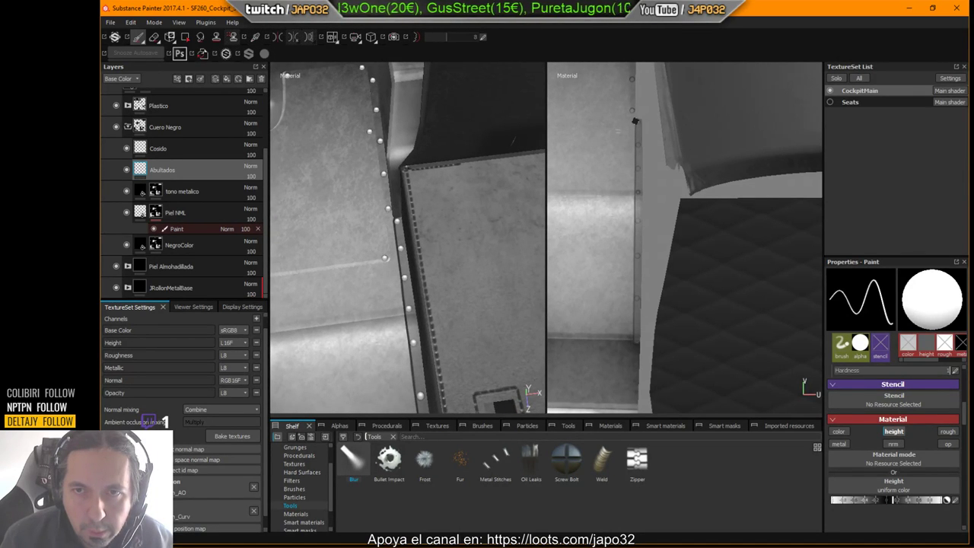
Widen the raised strip in Abultados with a parallel straight height line along its inner edge, undoing the first attempt.
{"action": "key", "text": "shift"}
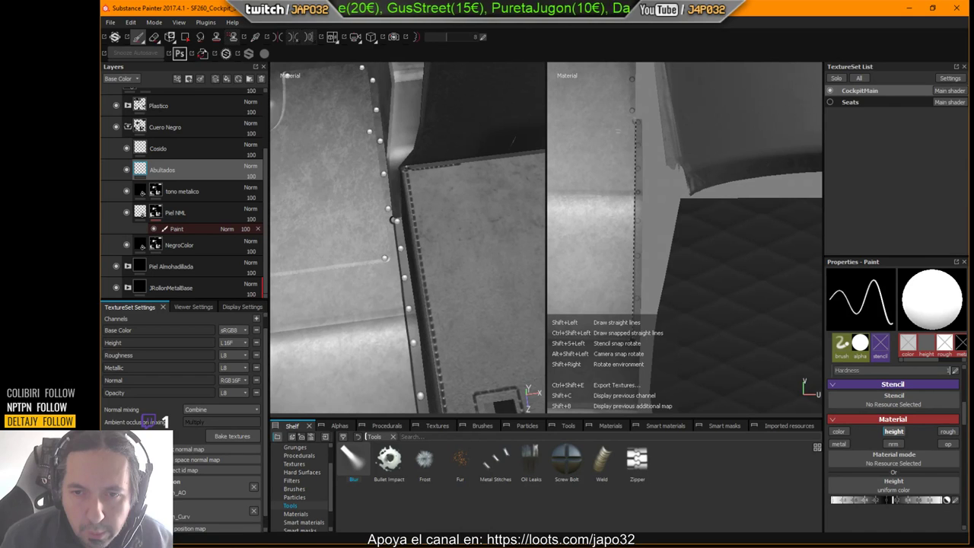
{"action": "left_click", "coordinate": [634, 341], "text": "shift"}
{"action": "key", "text": "ctrl+z"}
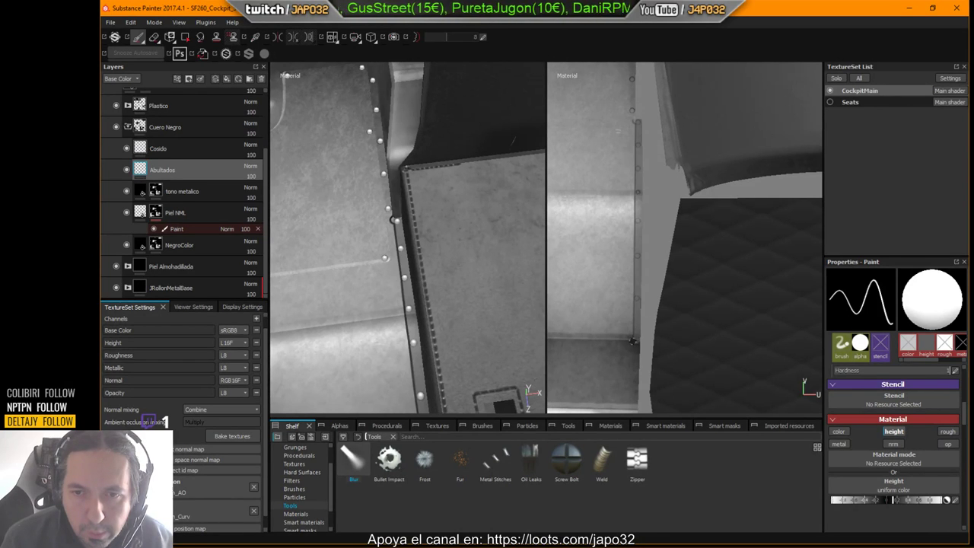
{"action": "key", "text": "shift"}
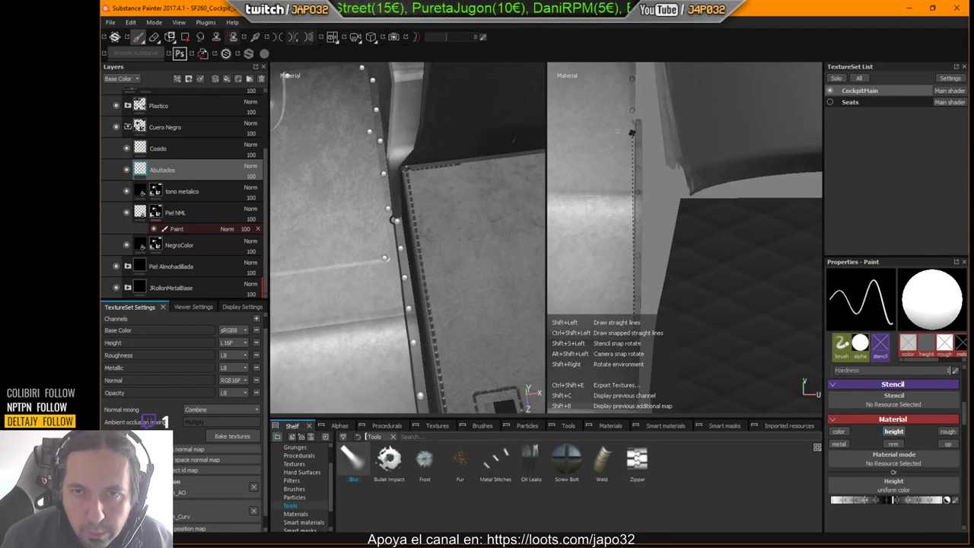
{"action": "left_click", "coordinate": [636, 123], "text": "shift"}
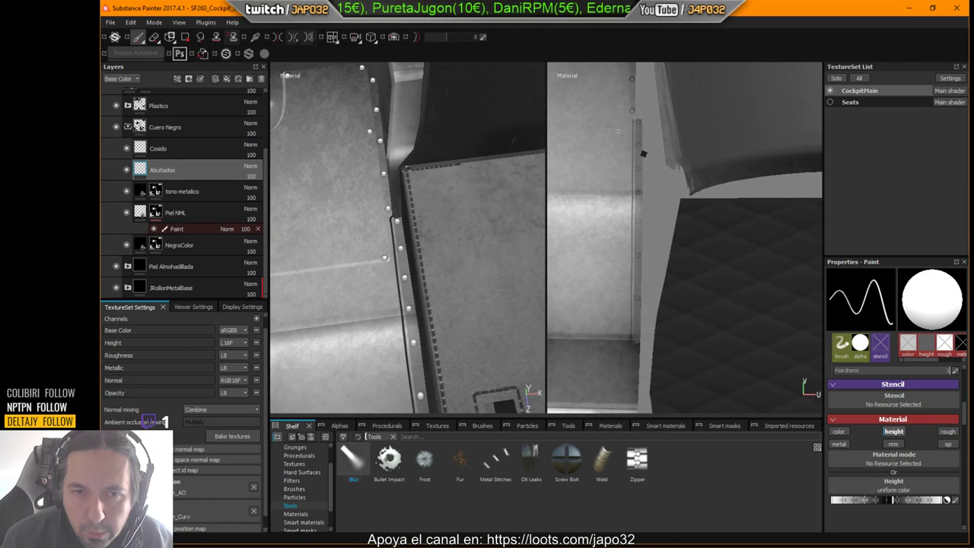
{"action": "left_click_drag", "start_coordinate": [437, 299], "coordinate": [490, 288], "text": "alt"}
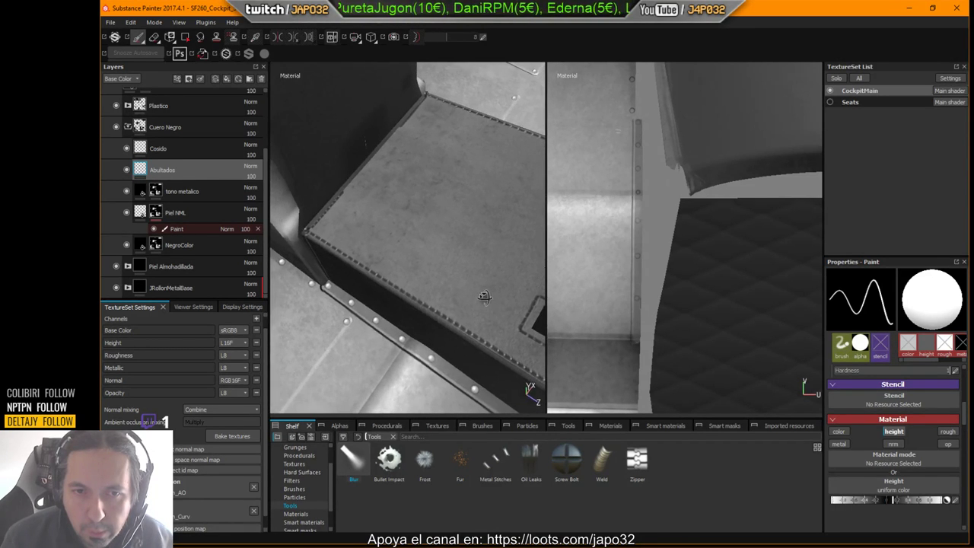
Paint a matching straight line along the strip's inner edge in the tono metalico, Piel NML and NegroColor masks.
{"action": "left_click", "coordinate": [156, 191]}
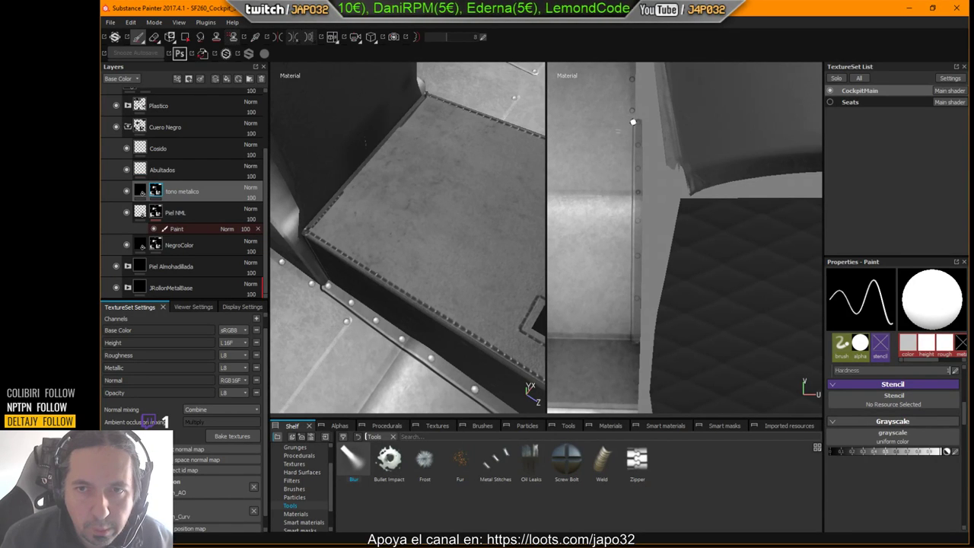
{"action": "key", "text": "shift"}
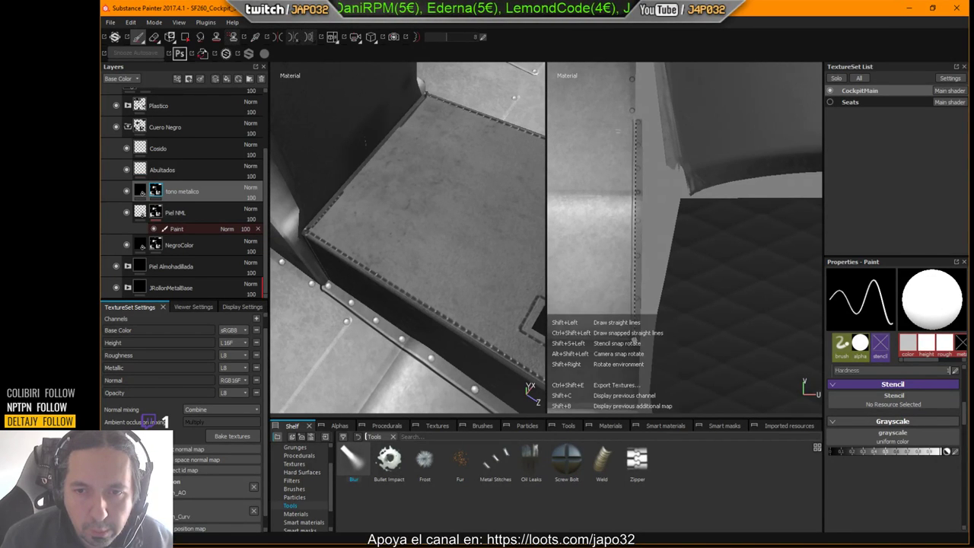
{"action": "left_click", "coordinate": [631, 343], "text": "shift"}
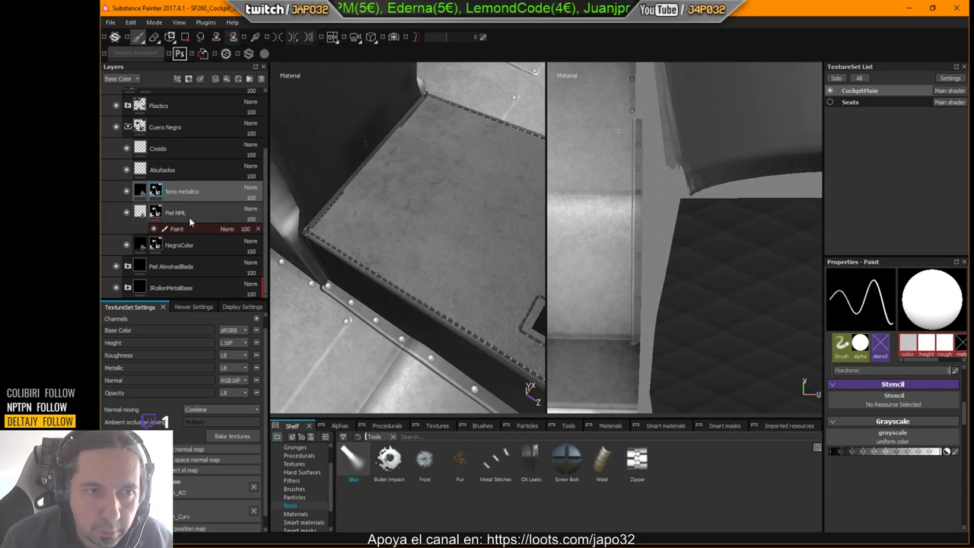
{"action": "left_click", "coordinate": [163, 216]}
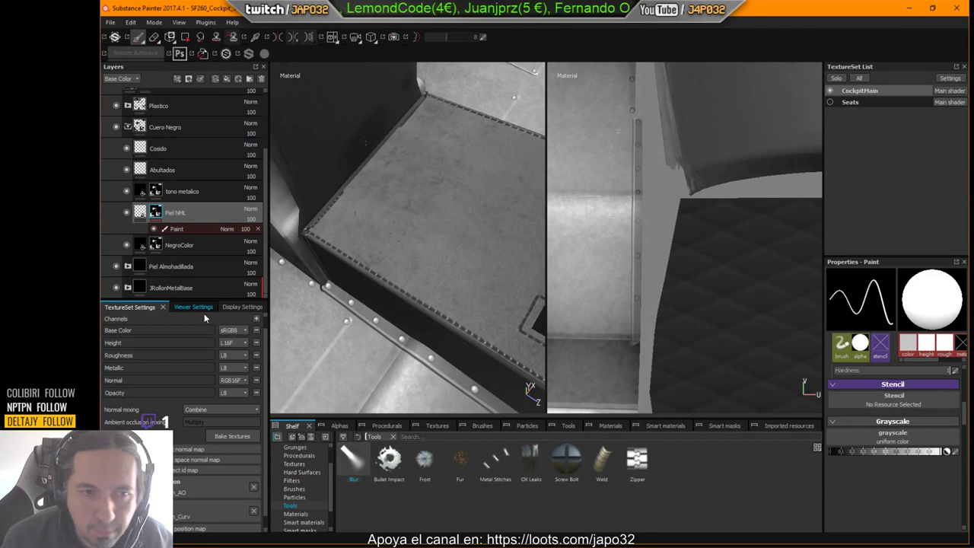
{"action": "left_click", "coordinate": [159, 247]}
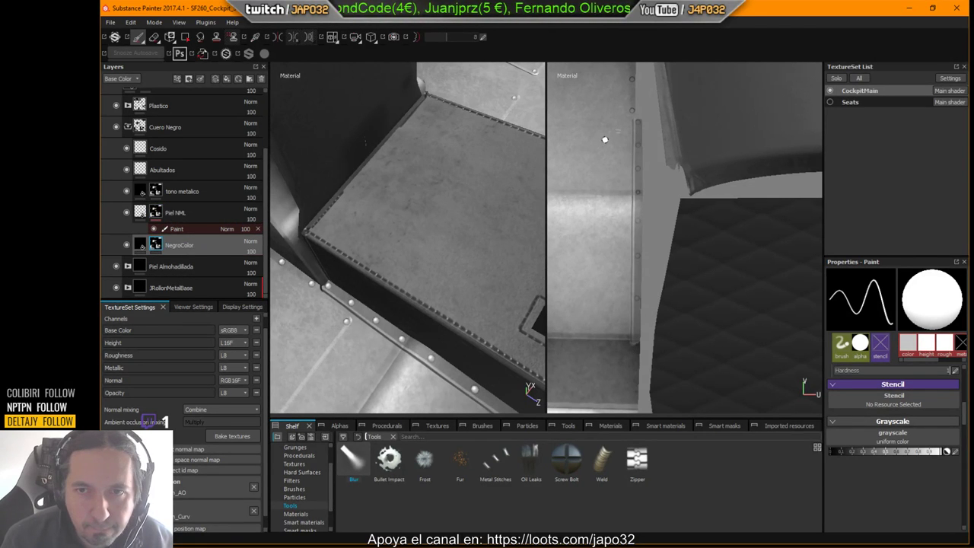
{"action": "left_click", "coordinate": [634, 340], "text": "shift"}
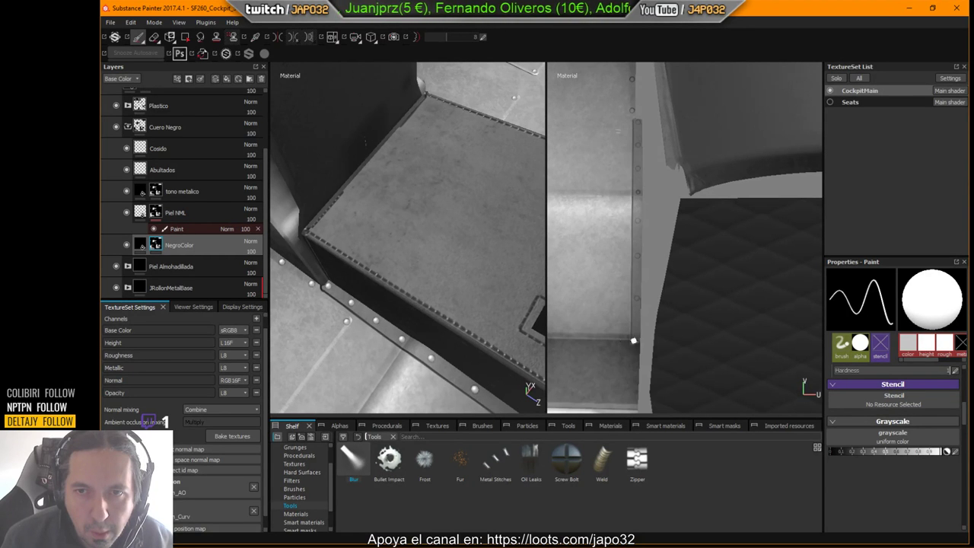
Inspect the raised strip's edge, corner and rivets up close from several angles in 3D, with an enlarged brush.
{"action": "middle_click_drag", "start_coordinate": [487, 251], "coordinate": [343, 224], "text": "alt"}
{"action": "left_click_drag", "start_coordinate": [342, 225], "coordinate": [423, 213], "text": "alt"}
{"action": "middle_click_drag", "start_coordinate": [390, 227], "coordinate": [233, 161], "text": "alt"}
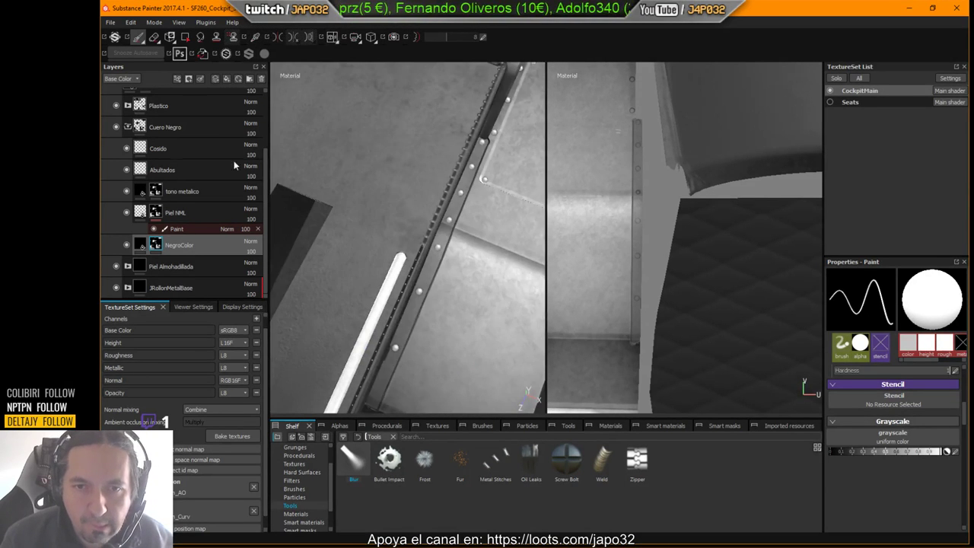
{"action": "left_click_drag", "start_coordinate": [373, 204], "coordinate": [483, 282], "text": "alt"}
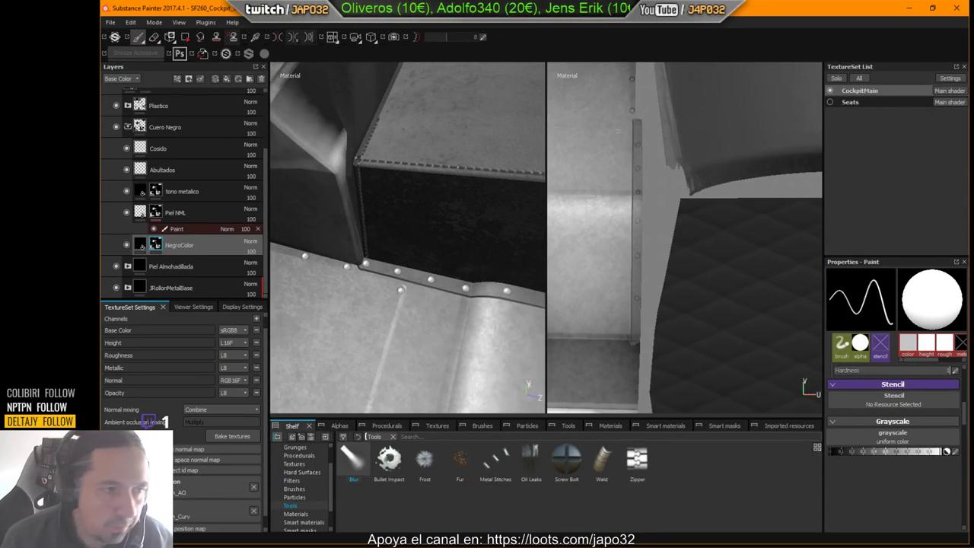
{"action": "left_click_drag", "start_coordinate": [373, 277], "coordinate": [577, 290], "text": "alt"}
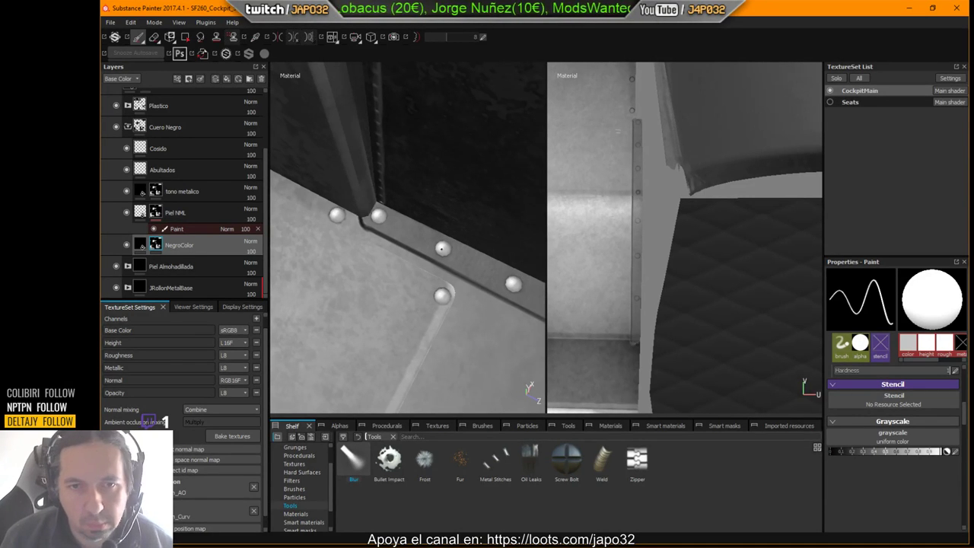
{"action": "right_click_drag", "start_coordinate": [441, 249], "coordinate": [563, 259], "text": "alt"}
{"action": "left_click_drag", "start_coordinate": [444, 258], "coordinate": [484, 283], "text": "alt"}
{"action": "right_click_drag", "start_coordinate": [484, 282], "coordinate": [574, 263], "text": "alt"}
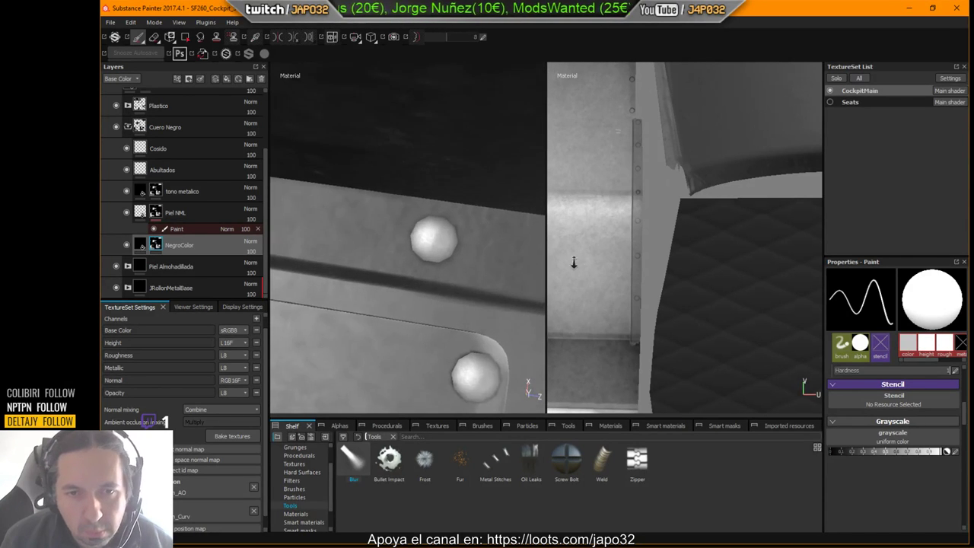
{"action": "scroll", "coordinate": [471, 248], "scroll_direction": "up", "scroll_amount": 1}
{"action": "right_click_drag", "start_coordinate": [420, 226], "coordinate": [436, 235], "text": "ctrl"}
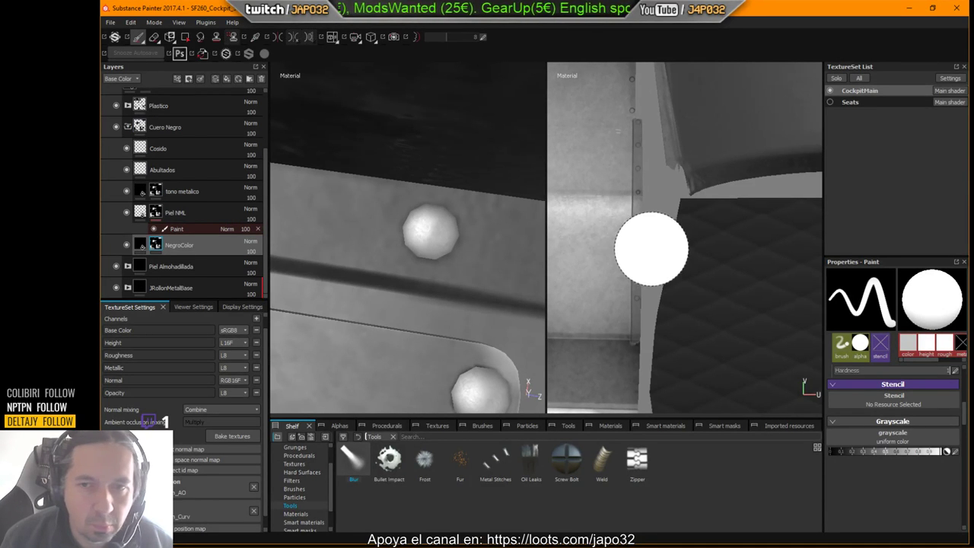
Review the whole console, its stitched seams and the surrounding seat area in 3D from several sides.
{"action": "middle_click_drag", "start_coordinate": [456, 247], "coordinate": [451, 252], "text": "alt"}
{"action": "right_click_drag", "start_coordinate": [452, 252], "coordinate": [223, 251], "text": "alt"}
{"action": "middle_click_drag", "start_coordinate": [289, 258], "coordinate": [361, 281], "text": "alt"}
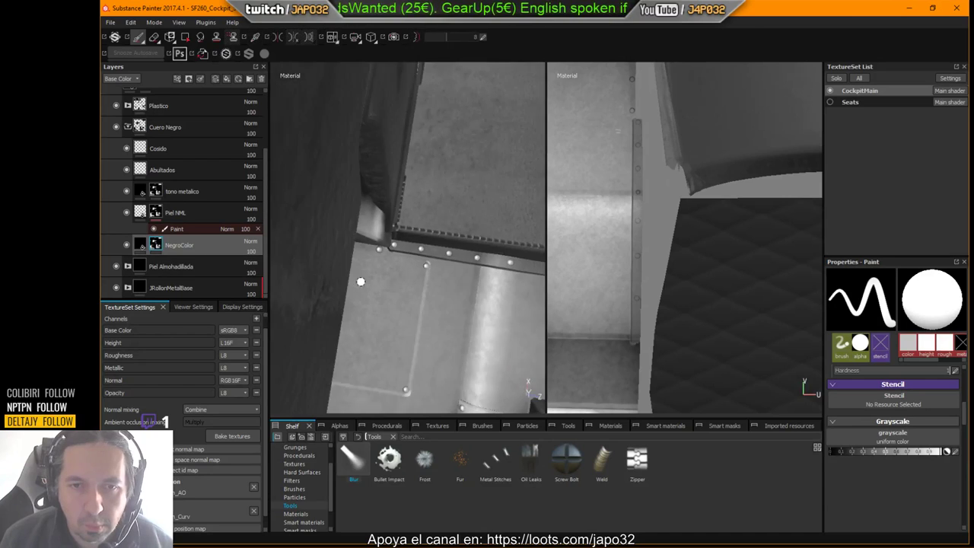
{"action": "left_click_drag", "start_coordinate": [361, 281], "coordinate": [348, 224], "text": "alt"}
{"action": "middle_click_drag", "start_coordinate": [388, 233], "coordinate": [372, 275], "text": "alt"}
{"action": "left_click_drag", "start_coordinate": [372, 275], "coordinate": [399, 190], "text": "alt"}
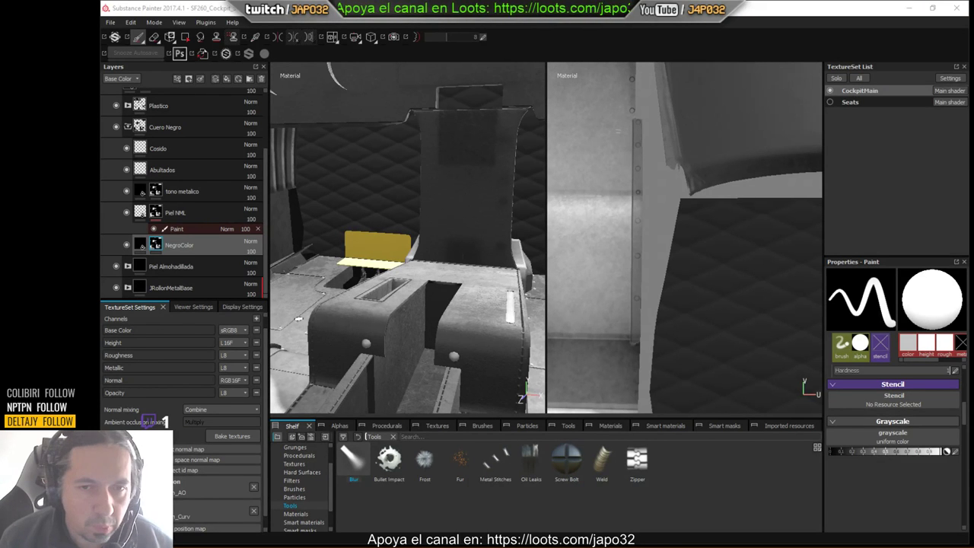
{"action": "left_click_drag", "start_coordinate": [500, 322], "coordinate": [531, 391], "text": "alt"}
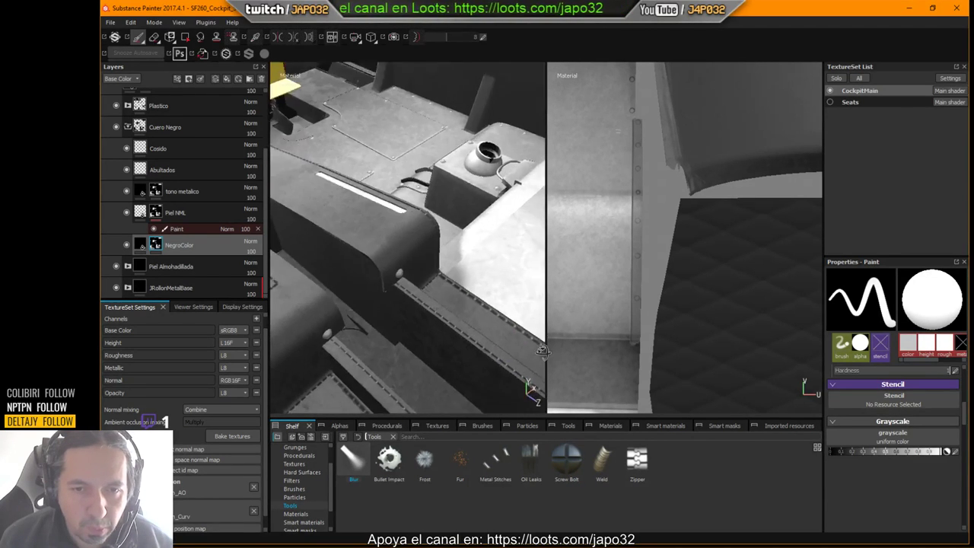
{"action": "middle_click_drag", "start_coordinate": [411, 271], "coordinate": [447, 257], "text": "alt"}
{"action": "right_click_drag", "start_coordinate": [447, 257], "coordinate": [348, 235], "text": "alt"}
{"action": "left_click_drag", "start_coordinate": [348, 234], "coordinate": [404, 293], "text": "alt"}
{"action": "right_click_drag", "start_coordinate": [404, 294], "coordinate": [398, 300], "text": "alt"}
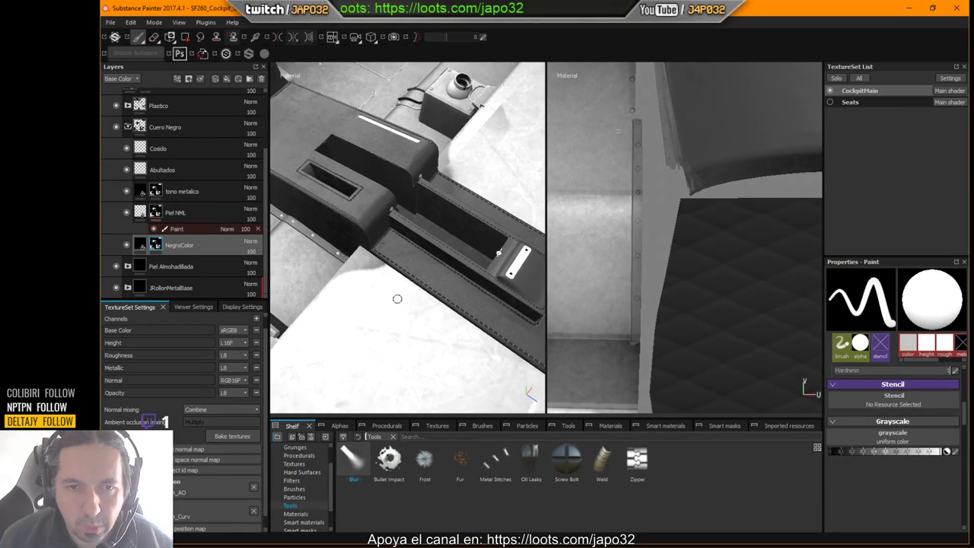
{"action": "middle_click_drag", "start_coordinate": [398, 300], "coordinate": [318, 216], "text": "alt"}
{"action": "left_click_drag", "start_coordinate": [318, 216], "coordinate": [401, 222], "text": "alt"}
{"action": "middle_click_drag", "start_coordinate": [400, 222], "coordinate": [466, 316], "text": "alt"}
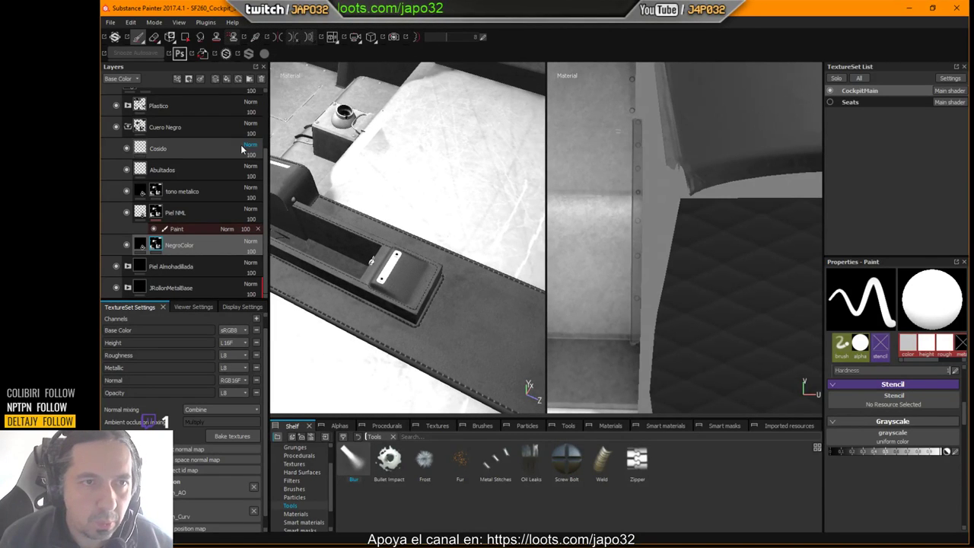
{"action": "scroll", "coordinate": [258, 162], "scroll_direction": "up", "scroll_amount": 3}
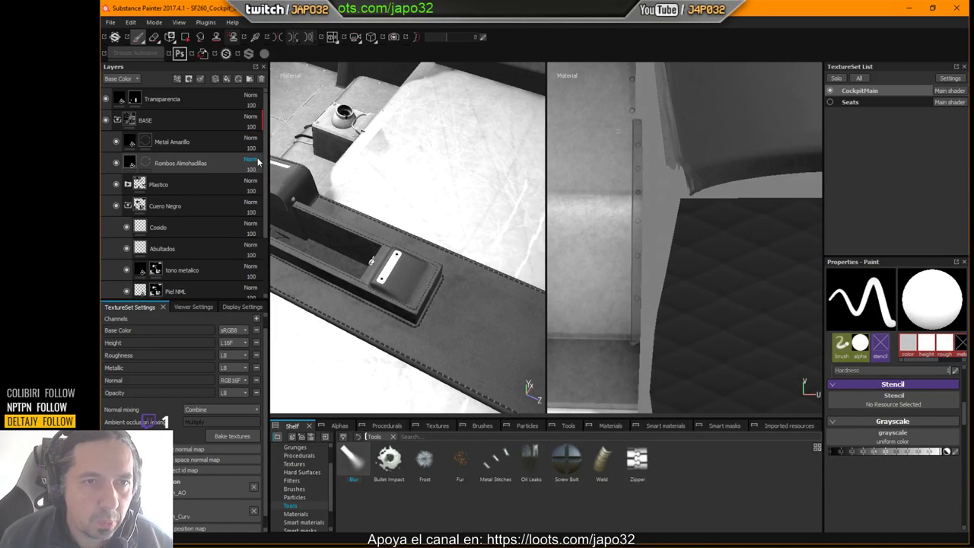
Hide the Transparencia layer, clear its mask, and set the Polygon Fill tool to mesh fill mode.
{"action": "left_click", "coordinate": [105, 102]}
{"action": "left_click_drag", "start_coordinate": [370, 247], "coordinate": [380, 282], "text": "alt"}
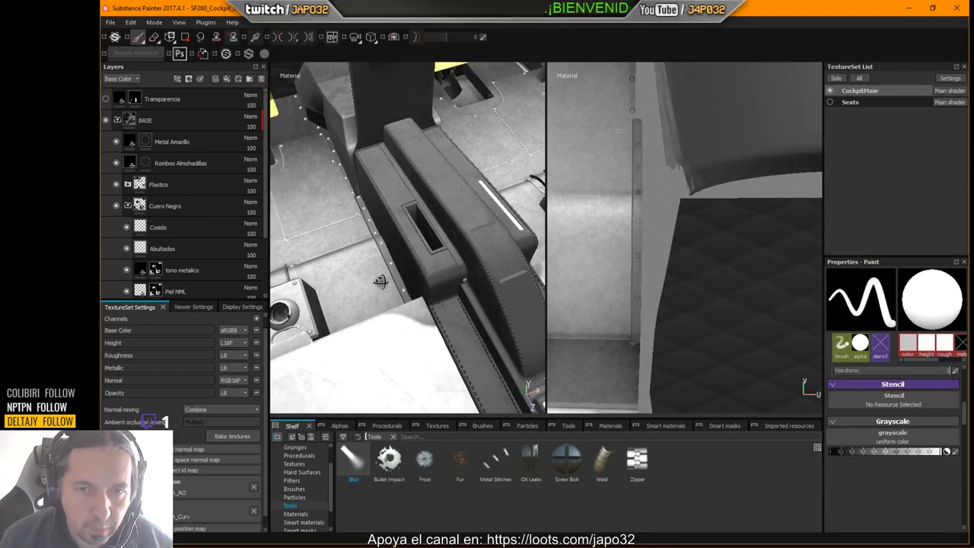
{"action": "left_click", "coordinate": [133, 99]}
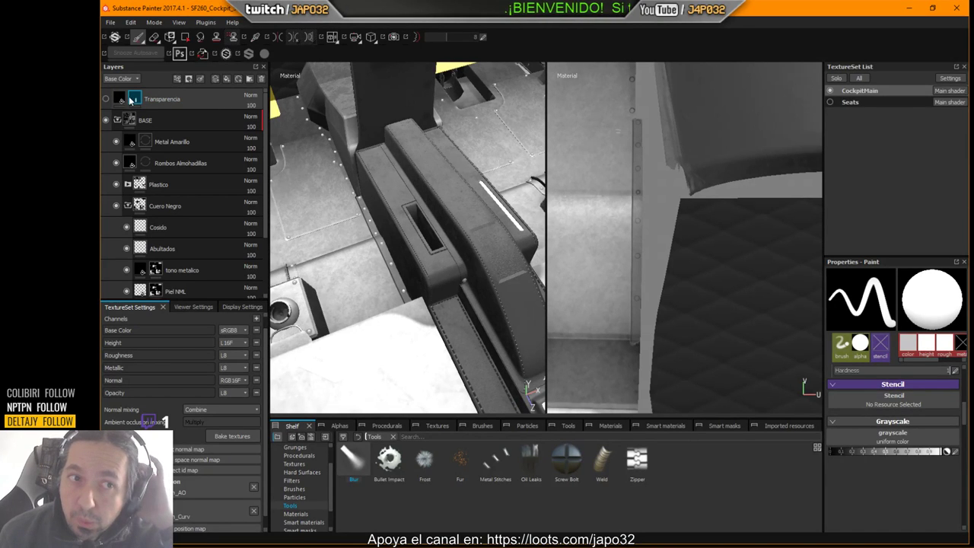
{"action": "right_click", "coordinate": [134, 100]}
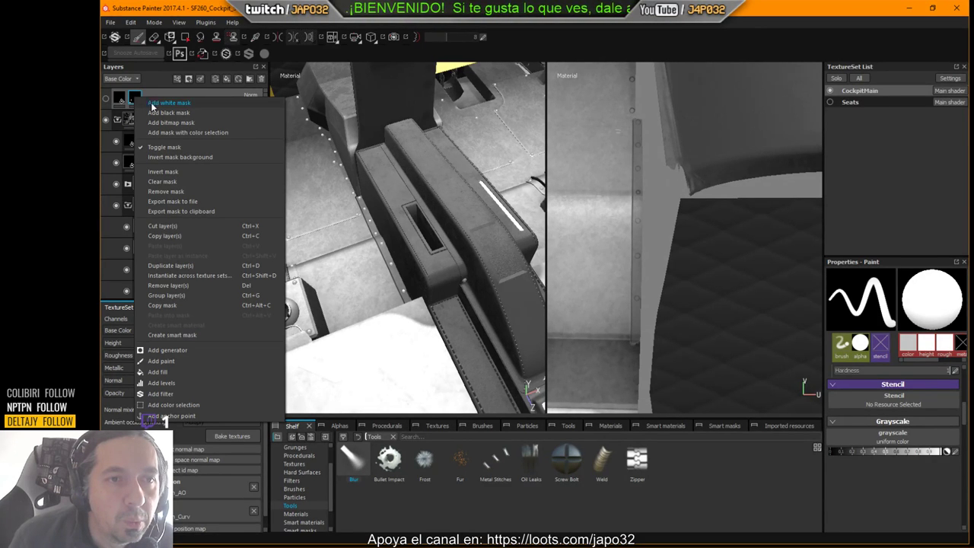
{"action": "left_click", "coordinate": [174, 181]}
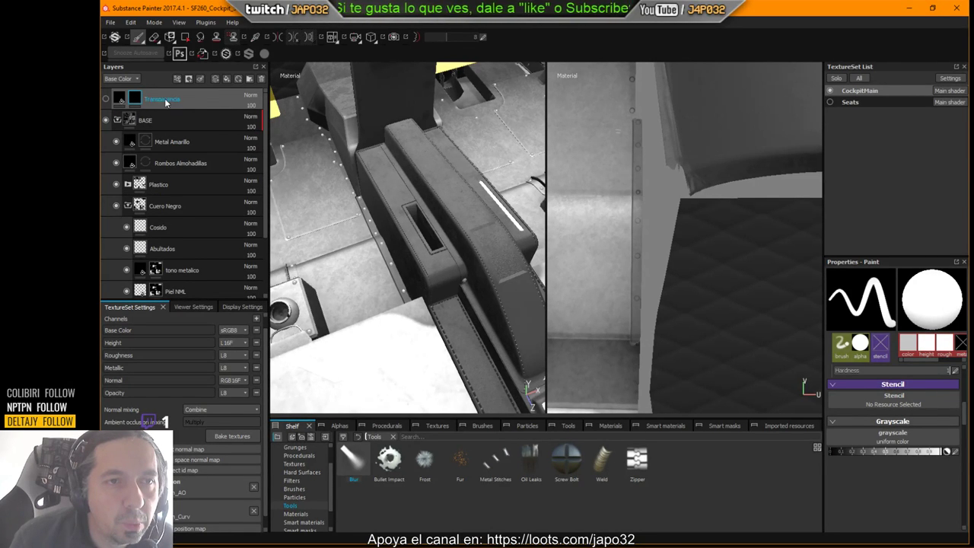
{"action": "left_click", "coordinate": [170, 36]}
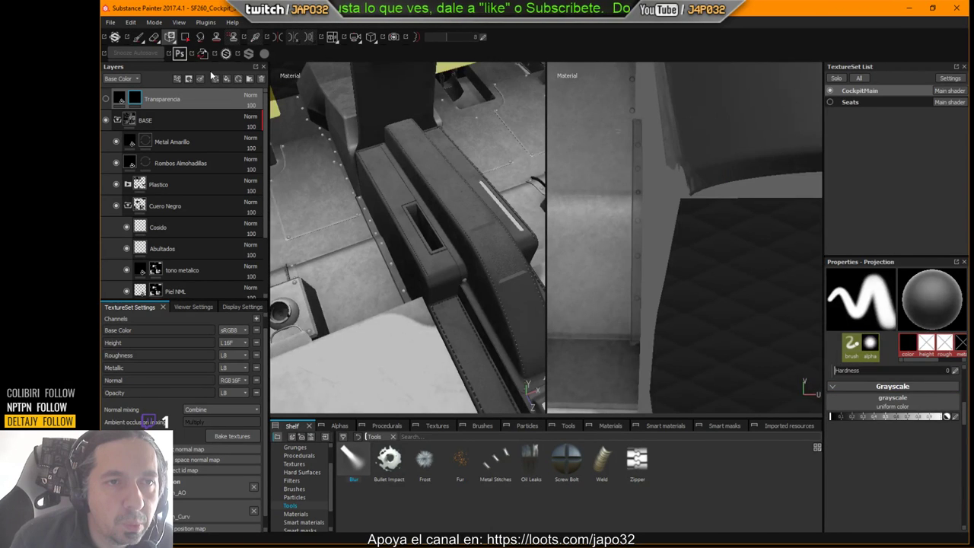
{"action": "left_click", "coordinate": [185, 37]}
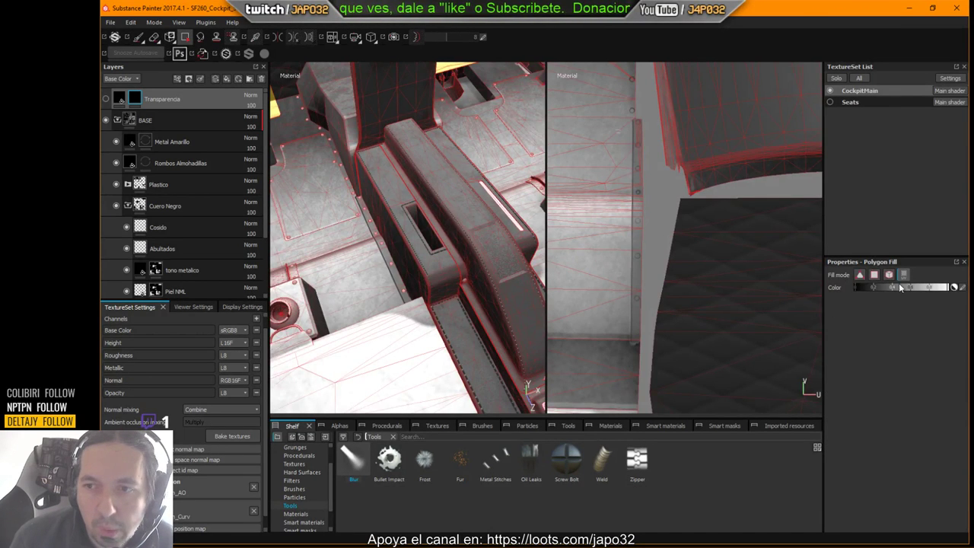
{"action": "left_click", "coordinate": [890, 276]}
Try mesh-filling the lower console body in the Transparencia mask, comparing the cockpit with the layer shown and hidden.
{"action": "left_click", "coordinate": [449, 271]}
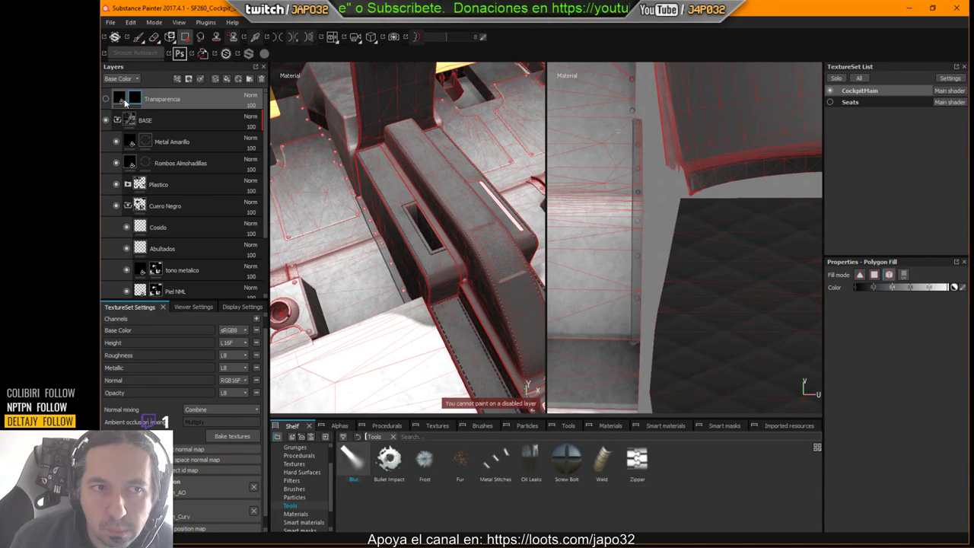
{"action": "left_click", "coordinate": [429, 253]}
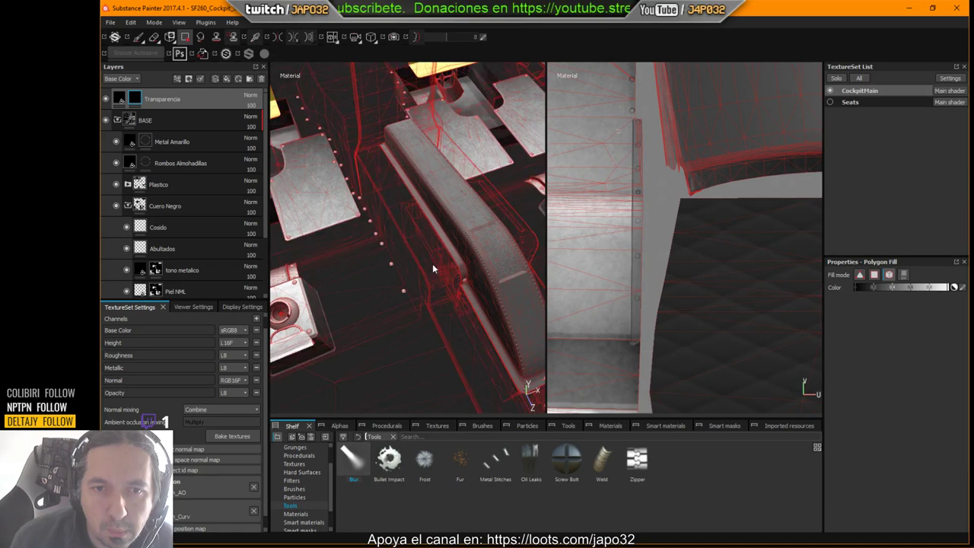
{"action": "left_click_drag", "start_coordinate": [474, 299], "coordinate": [406, 175], "text": "alt"}
{"action": "left_click", "coordinate": [119, 97]}
{"action": "left_click", "coordinate": [106, 99]}
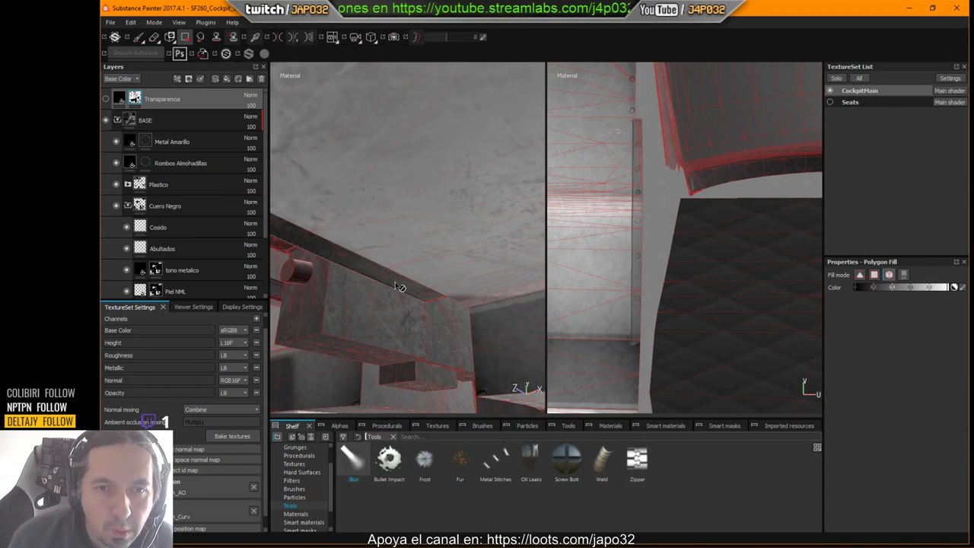
{"action": "mouse_move", "coordinate": [403, 273]}
{"action": "left_mouse_down", "text": "alt"}
{"action": "mouse_move", "coordinate": [446, 272]}
{"action": "mouse_move", "coordinate": [437, 281]}
{"action": "mouse_move", "coordinate": [446, 330]}
{"action": "mouse_move", "coordinate": [396, 281]}
{"action": "left_mouse_up", "text": "alt"}
{"action": "left_click", "coordinate": [105, 100]}
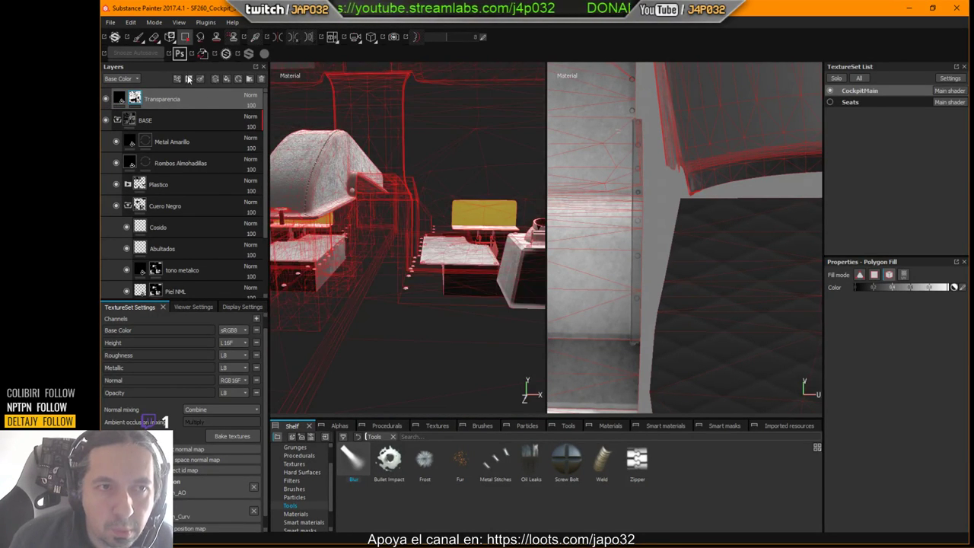
Inspect the parts left around the console from below and up close, with the Transparencia layer shown and hidden.
{"action": "left_click", "coordinate": [138, 37]}
{"action": "mouse_move", "coordinate": [394, 266]}
{"action": "left_mouse_down", "text": "alt"}
{"action": "mouse_move", "coordinate": [431, 269]}
{"action": "mouse_move", "coordinate": [446, 282]}
{"action": "mouse_move", "coordinate": [391, 239]}
{"action": "mouse_move", "coordinate": [431, 241]}
{"action": "mouse_move", "coordinate": [459, 281]}
{"action": "mouse_move", "coordinate": [391, 201]}
{"action": "mouse_move", "coordinate": [474, 297]}
{"action": "mouse_move", "coordinate": [446, 380]}
{"action": "mouse_move", "coordinate": [377, 180]}
{"action": "mouse_move", "coordinate": [423, 217]}
{"action": "mouse_move", "coordinate": [322, 191]}
{"action": "mouse_move", "coordinate": [392, 189]}
{"action": "mouse_move", "coordinate": [397, 251]}
{"action": "mouse_move", "coordinate": [382, 263]}
{"action": "mouse_move", "coordinate": [451, 229]}
{"action": "mouse_move", "coordinate": [433, 233]}
{"action": "mouse_move", "coordinate": [434, 287]}
{"action": "mouse_move", "coordinate": [436, 266]}
{"action": "mouse_move", "coordinate": [471, 297]}
{"action": "mouse_move", "coordinate": [517, 307]}
{"action": "mouse_move", "coordinate": [513, 318]}
{"action": "left_mouse_up", "text": "alt"}
{"action": "scroll", "coordinate": [427, 279], "scroll_direction": "up", "scroll_amount": 3}
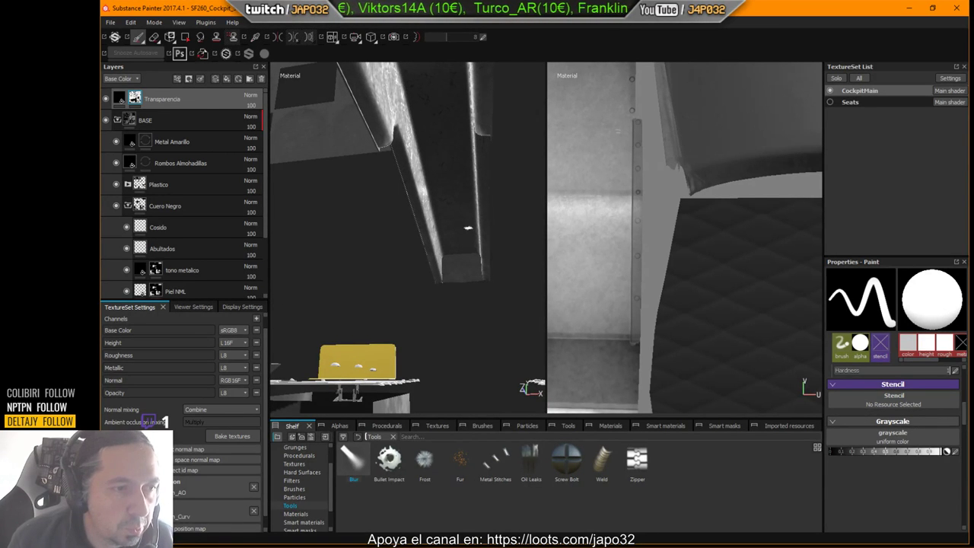
{"action": "left_click_drag", "start_coordinate": [453, 212], "coordinate": [375, 263], "text": "alt"}
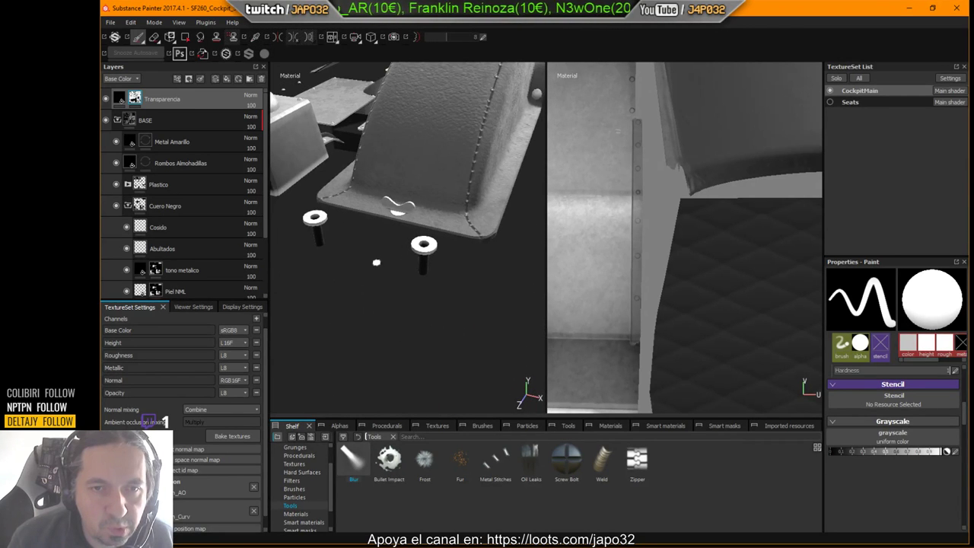
{"action": "left_click", "coordinate": [105, 99]}
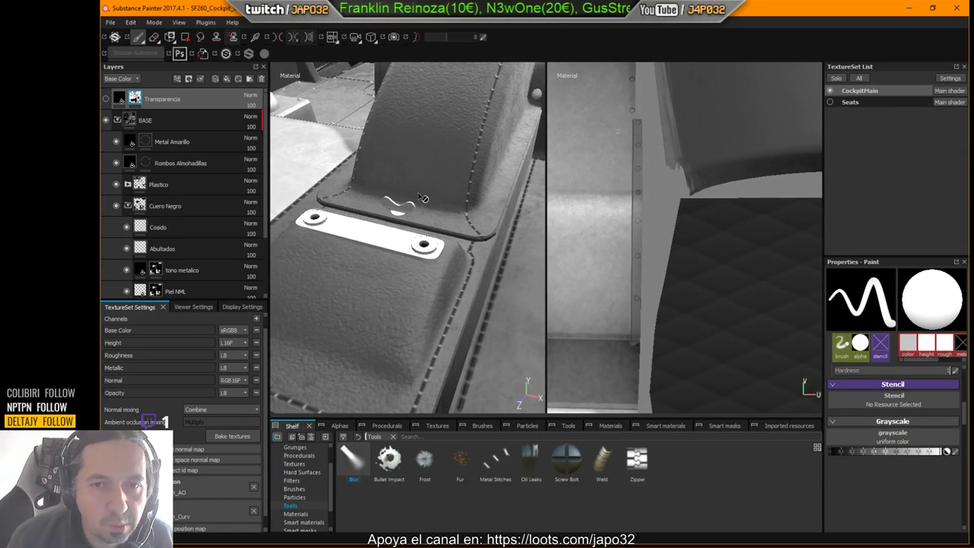
{"action": "left_click_drag", "start_coordinate": [423, 198], "coordinate": [466, 274], "text": "alt"}
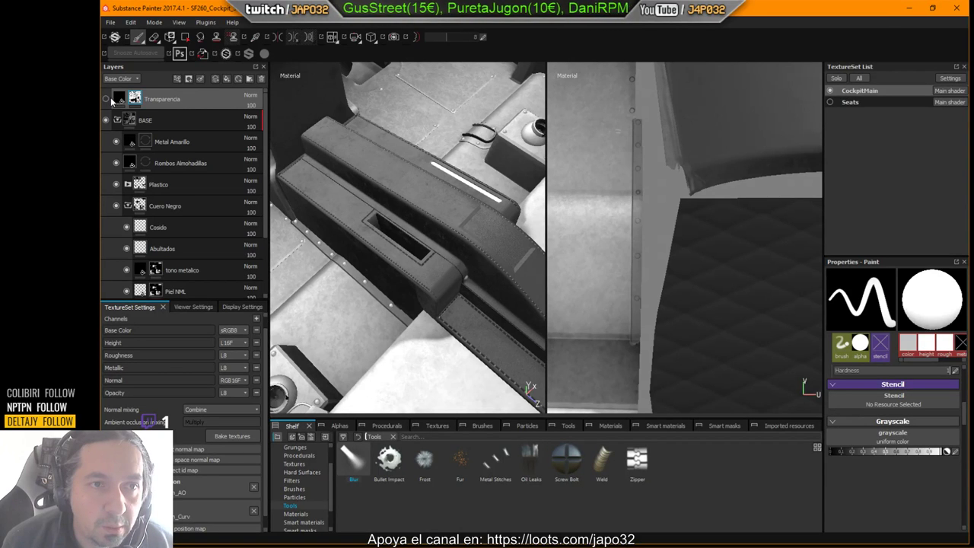
Clear the Transparencia mask, show the layer, and mesh-fill only the raised central armrest cover on the console.
{"action": "right_click", "coordinate": [134, 98]}
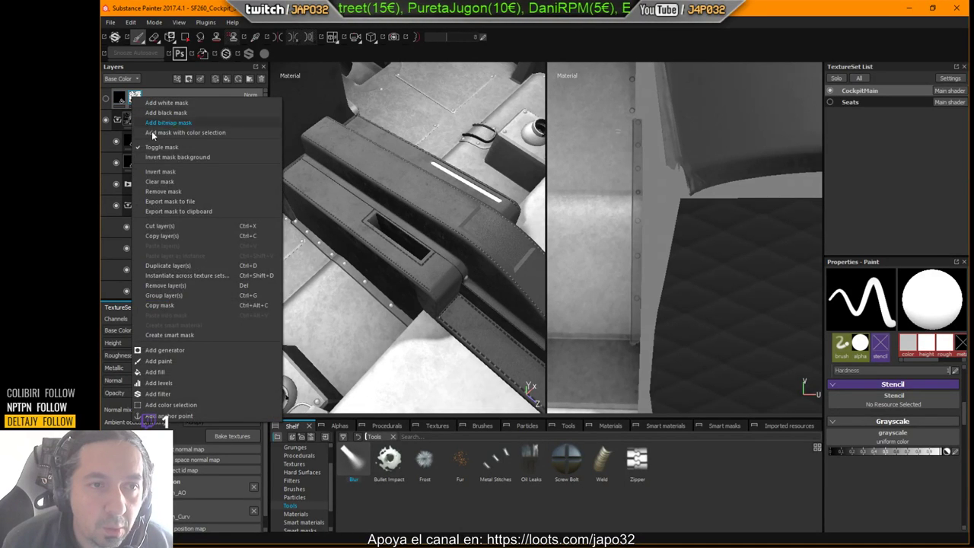
{"action": "left_click", "coordinate": [172, 182]}
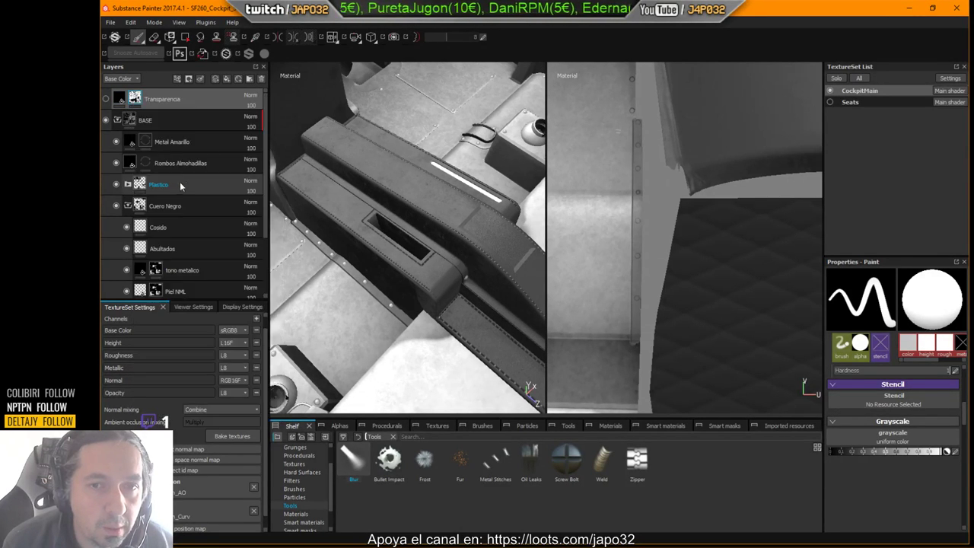
{"action": "left_click", "coordinate": [186, 38]}
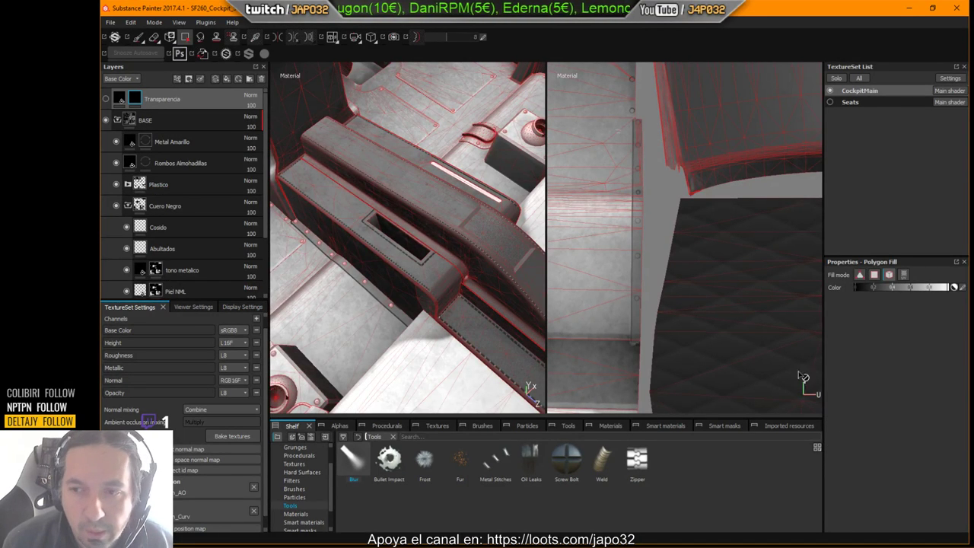
{"action": "left_click", "coordinate": [461, 240]}
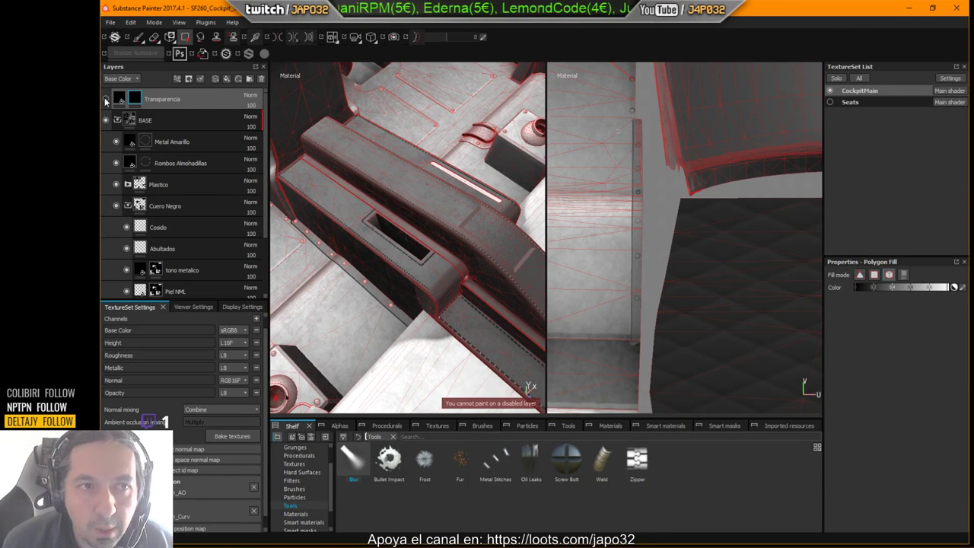
{"action": "left_click", "coordinate": [450, 226]}
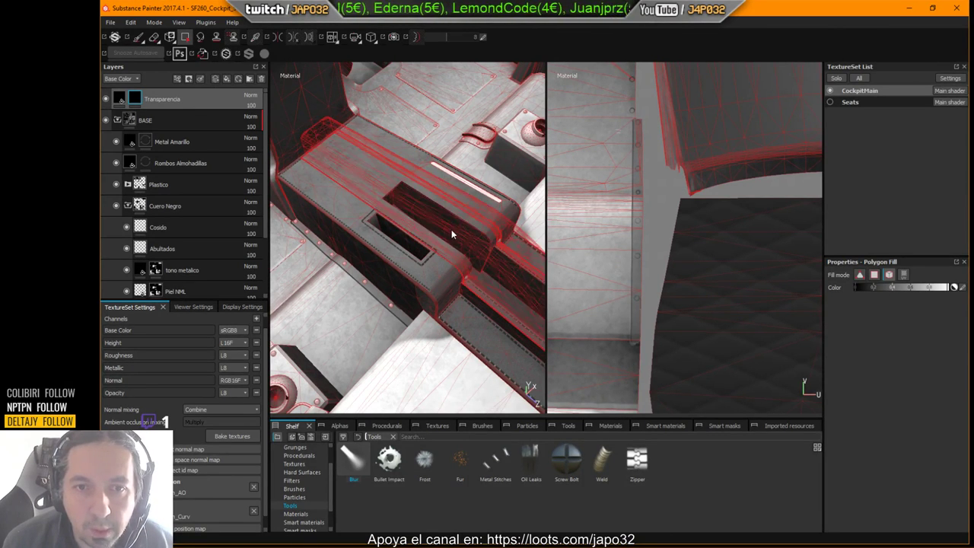
{"action": "left_click", "coordinate": [140, 39]}
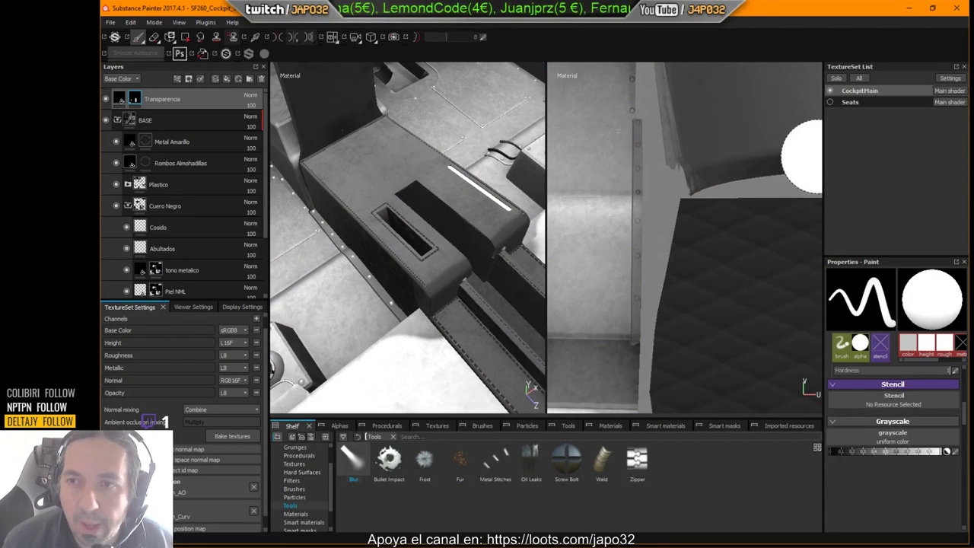
Show the Seats texture set and review the whole cockpit in an enlarged 3D-only view.
{"action": "left_click", "coordinate": [830, 103]}
{"action": "left_click_drag", "start_coordinate": [515, 200], "coordinate": [394, 185], "text": "alt"}
{"action": "key", "text": "Tab"}
{"action": "key", "text": "F2"}
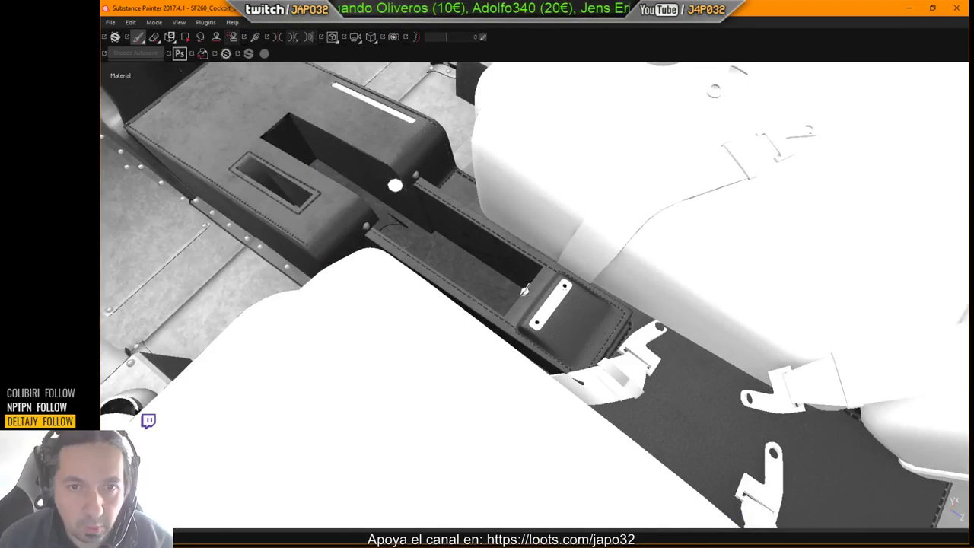
{"action": "left_click_drag", "start_coordinate": [576, 257], "coordinate": [451, 368], "text": "alt"}
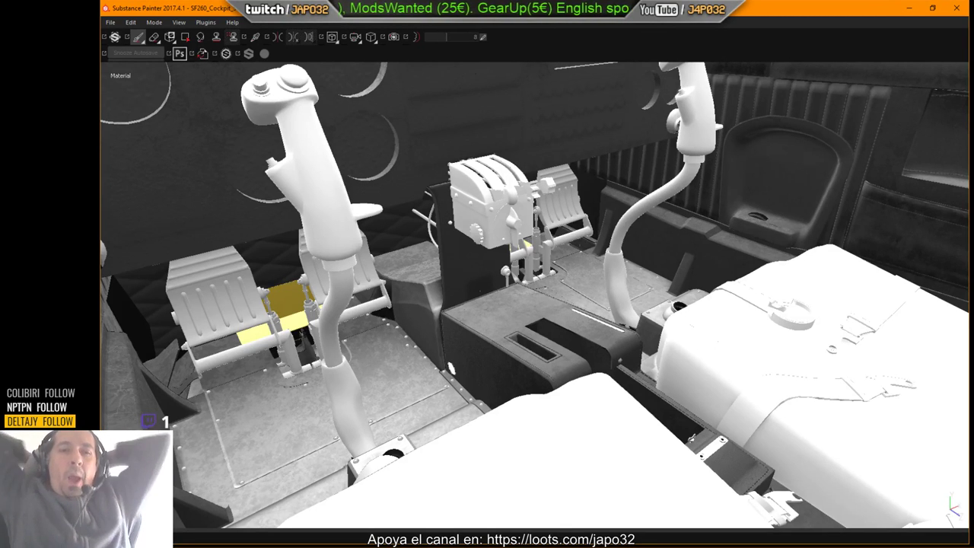
{"action": "left_click_drag", "start_coordinate": [516, 368], "coordinate": [498, 377], "text": "alt"}
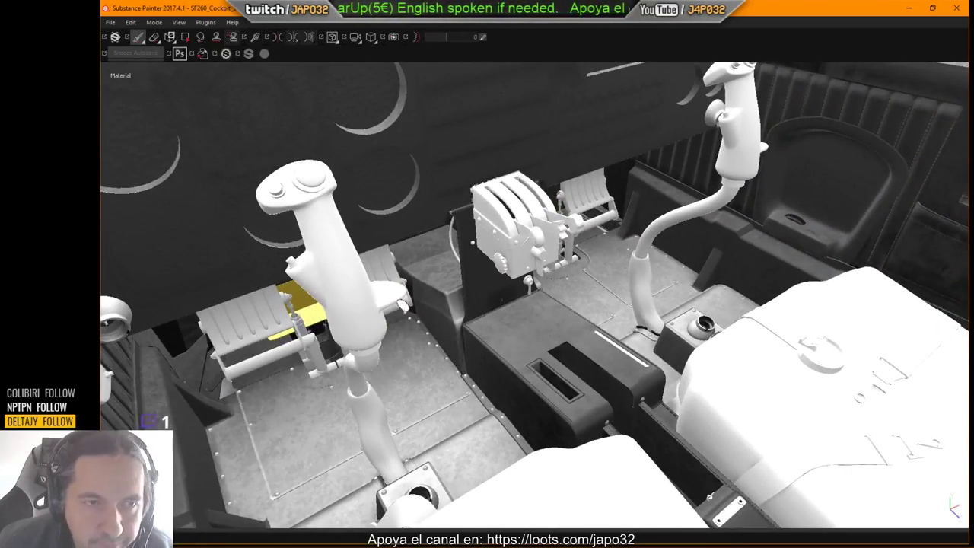
Restore the interface panels and hide the Transparencia layer to bring the armrest cover back.
{"action": "key", "text": "Tab"}
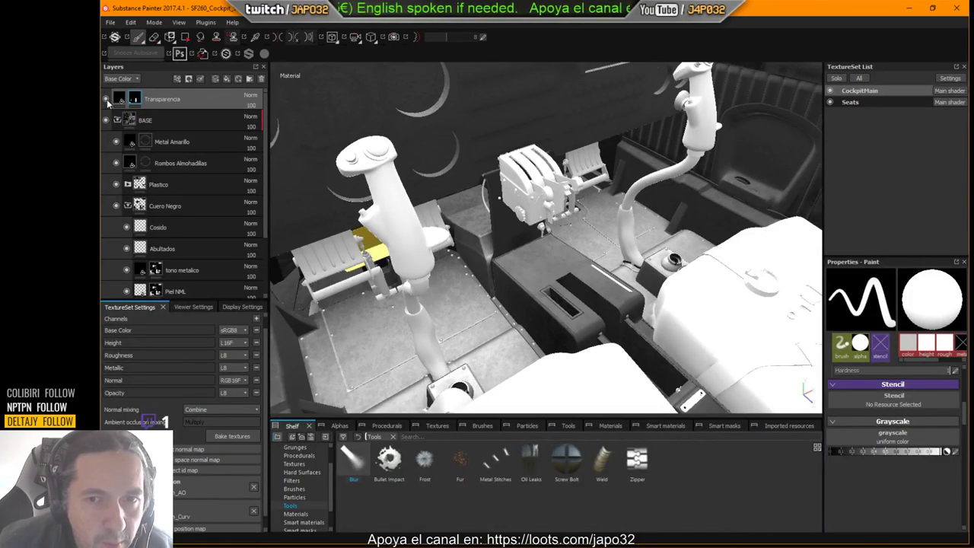
{"action": "left_click", "coordinate": [106, 100]}
{"action": "left_click_drag", "start_coordinate": [521, 263], "coordinate": [491, 251], "text": "alt"}
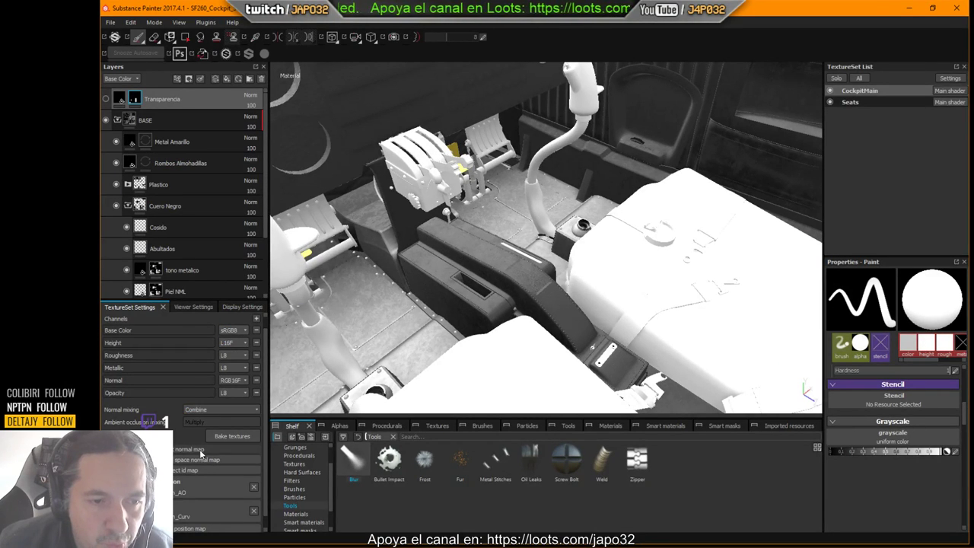
Change the viewer's environment map to over_the_clouds.
{"action": "left_click", "coordinate": [183, 308]}
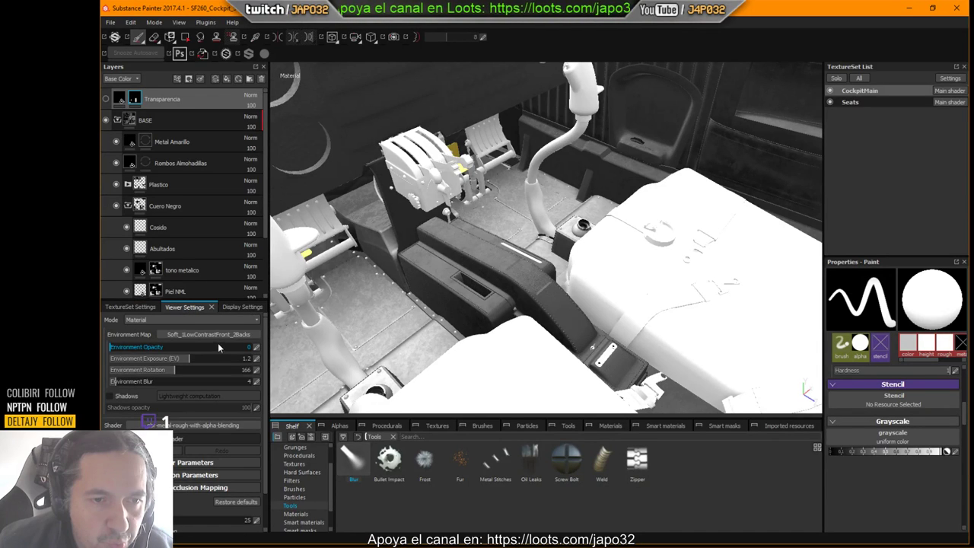
{"action": "left_click", "coordinate": [215, 339]}
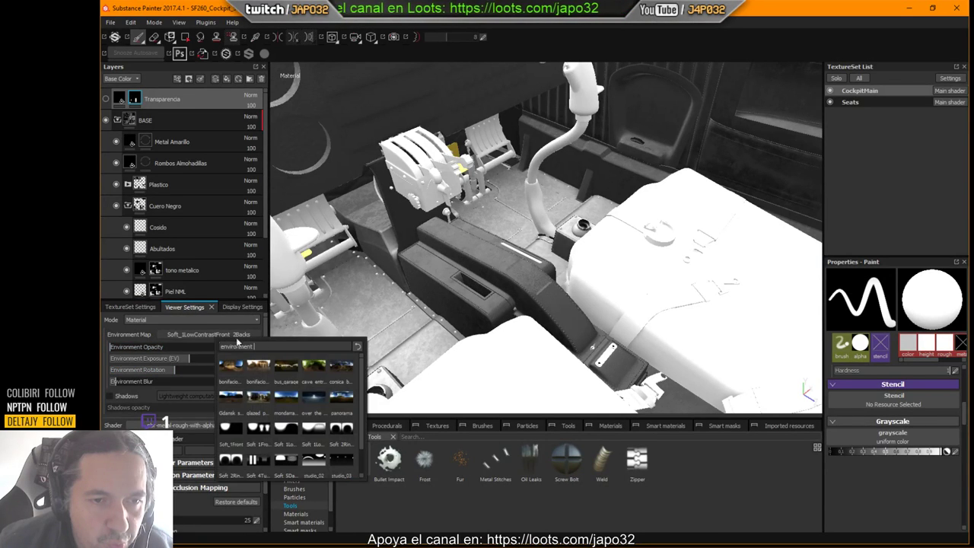
{"action": "left_click", "coordinate": [316, 403]}
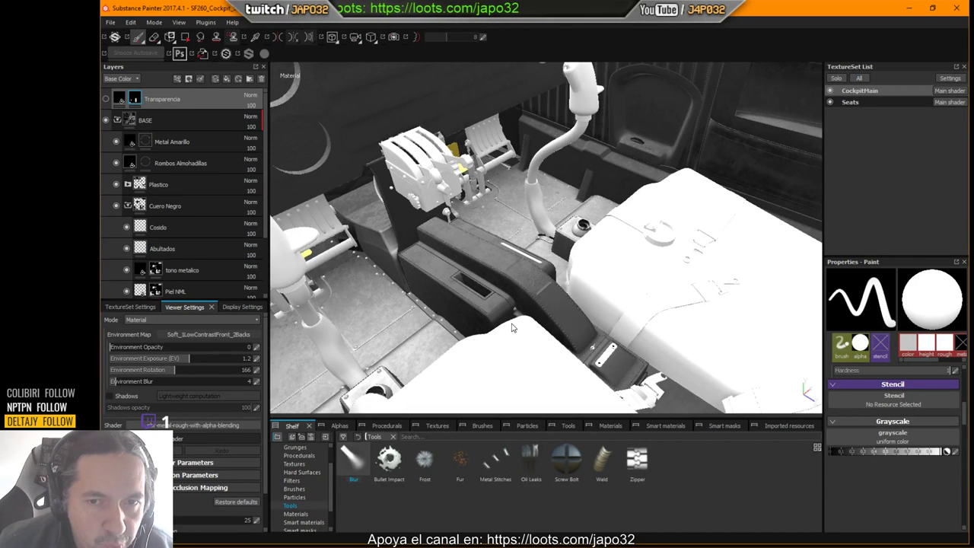
{"action": "left_click_drag", "start_coordinate": [505, 322], "coordinate": [601, 308], "text": "alt"}
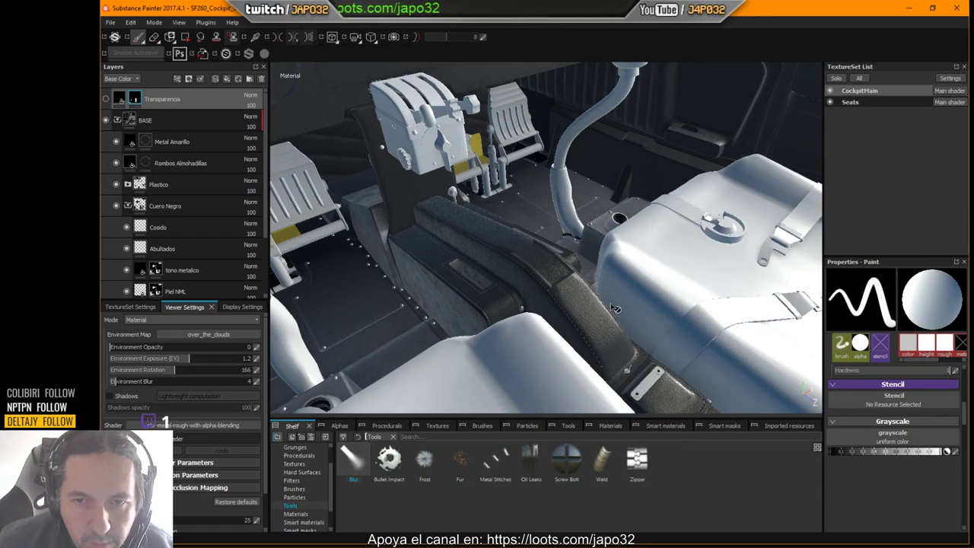
Enable viewport shadows and rotate the environment lighting to 265.
{"action": "scroll", "coordinate": [574, 279], "scroll_direction": "up", "scroll_amount": 1}
{"action": "right_click_drag", "start_coordinate": [578, 279], "coordinate": [671, 269], "text": "shift"}
{"action": "left_click_drag", "start_coordinate": [335, 324], "coordinate": [360, 337], "text": "alt"}
{"action": "left_click", "coordinate": [109, 396]}
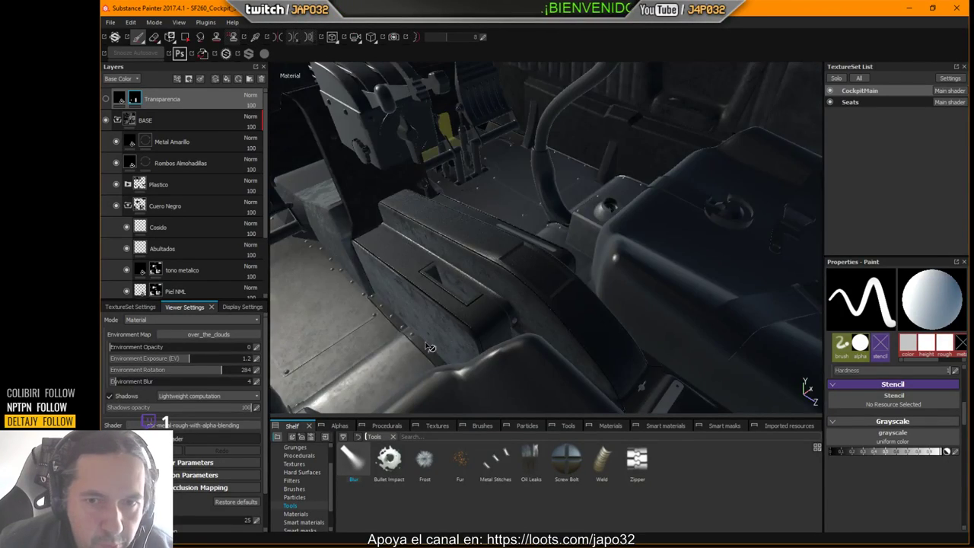
{"action": "mouse_move", "coordinate": [486, 318]}
{"action": "right_mouse_down", "text": "shift"}
{"action": "mouse_move", "coordinate": [517, 302]}
{"action": "mouse_move", "coordinate": [496, 303]}
{"action": "right_mouse_up", "text": "shift"}
{"action": "left_click_drag", "start_coordinate": [497, 305], "coordinate": [463, 295], "text": "alt"}
Review the shaded console in an enlarged 3D view and turn the viewport shadows off.
{"action": "key", "text": "Tab"}
{"action": "left_click_drag", "start_coordinate": [586, 300], "coordinate": [195, 311], "text": "alt"}
{"action": "key", "text": "Tab"}
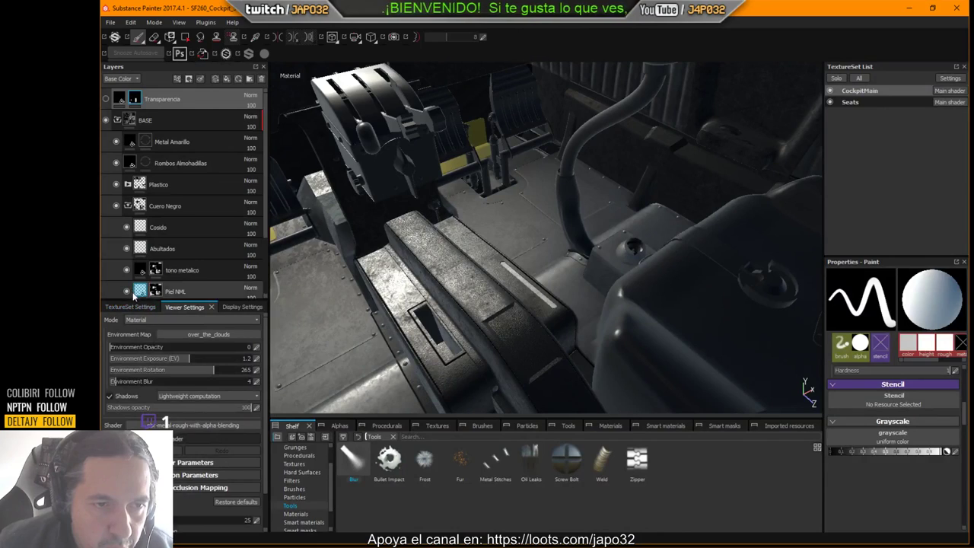
{"action": "left_click", "coordinate": [110, 395]}
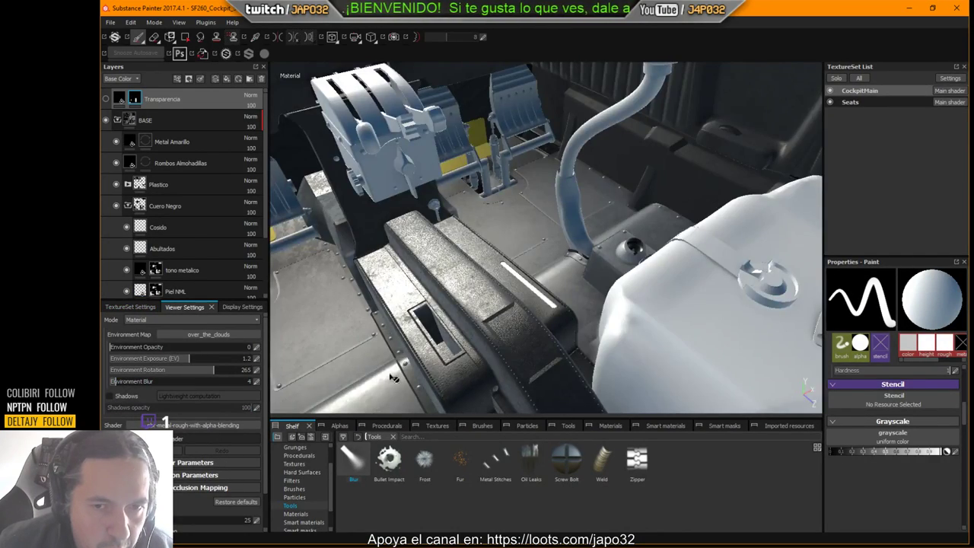
{"action": "left_click_drag", "start_coordinate": [395, 377], "coordinate": [504, 348], "text": "alt"}
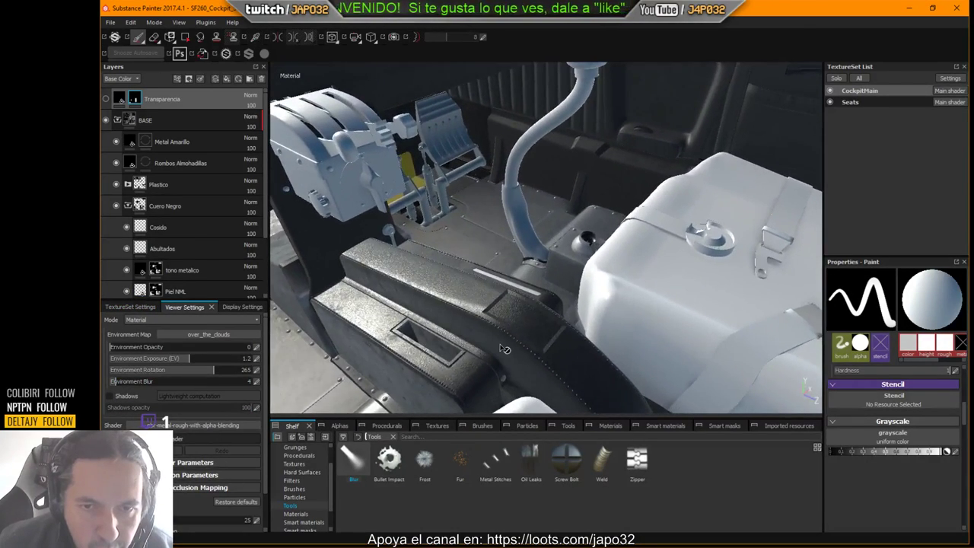
Hide the Seats texture set and inspect the console's leather and stitched seams up close.
{"action": "left_click", "coordinate": [830, 102]}
{"action": "left_click_drag", "start_coordinate": [636, 292], "coordinate": [24, 283], "text": "alt"}
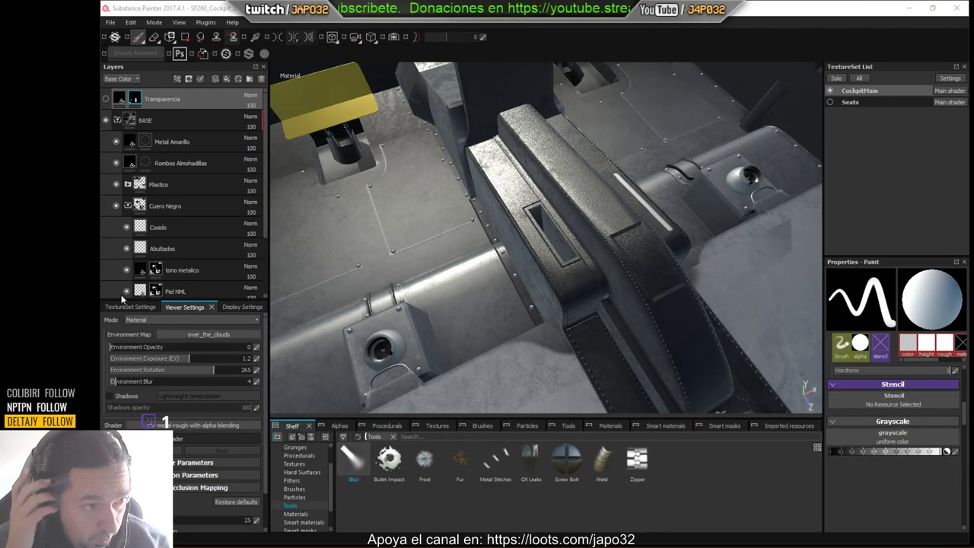
{"action": "left_click_drag", "start_coordinate": [658, 245], "coordinate": [617, 236], "text": "alt"}
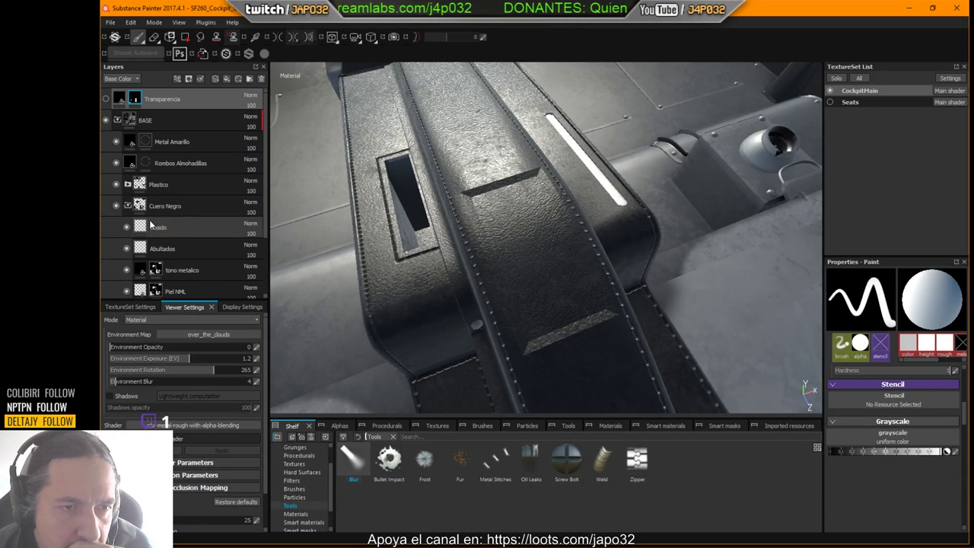
Polygon-fill the central spine's recessed rectangular panel with black in the masks of the NegroColor, Piel NML and tono metalico layers.
{"action": "scroll", "coordinate": [154, 229], "scroll_direction": "down", "scroll_amount": 3}
{"action": "left_click", "coordinate": [163, 260]}
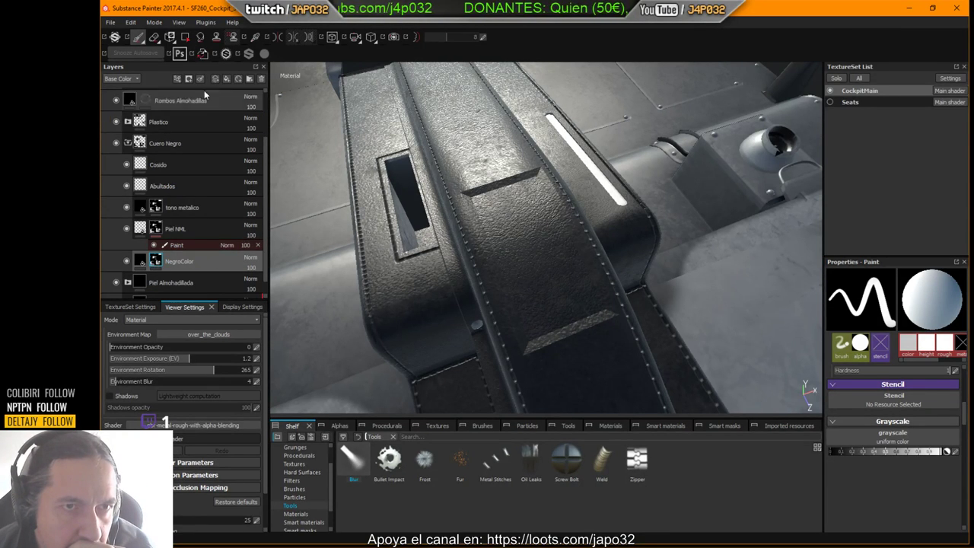
{"action": "left_click", "coordinate": [185, 37]}
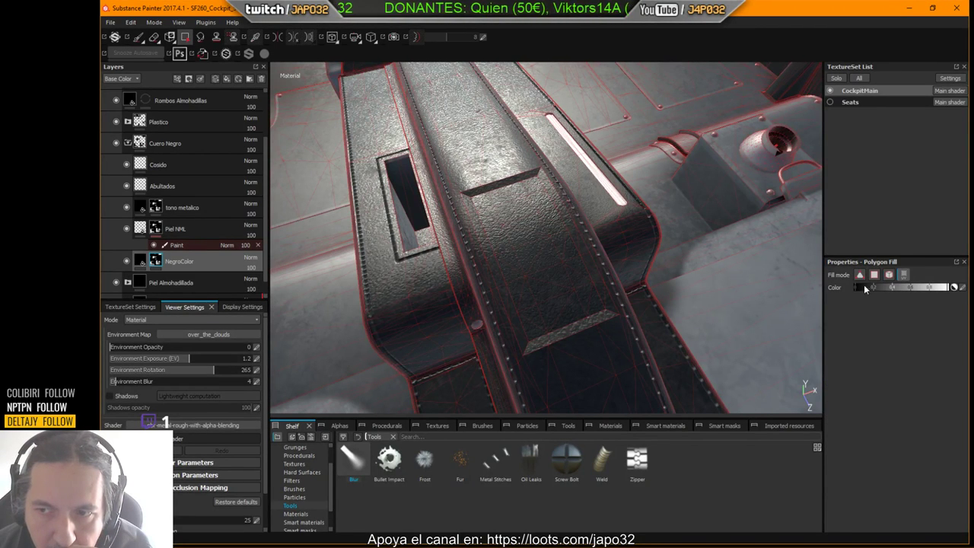
{"action": "left_click", "coordinate": [534, 253]}
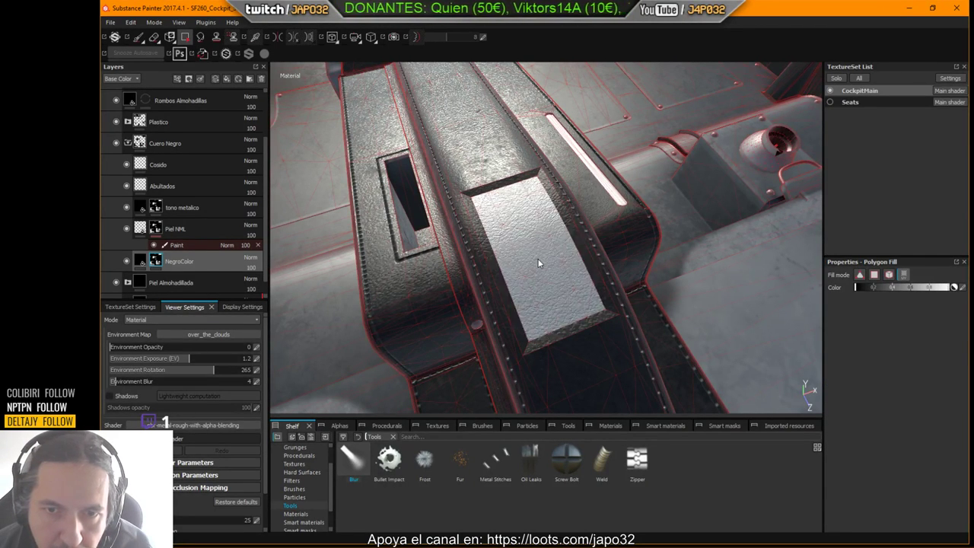
{"action": "left_click", "coordinate": [161, 231]}
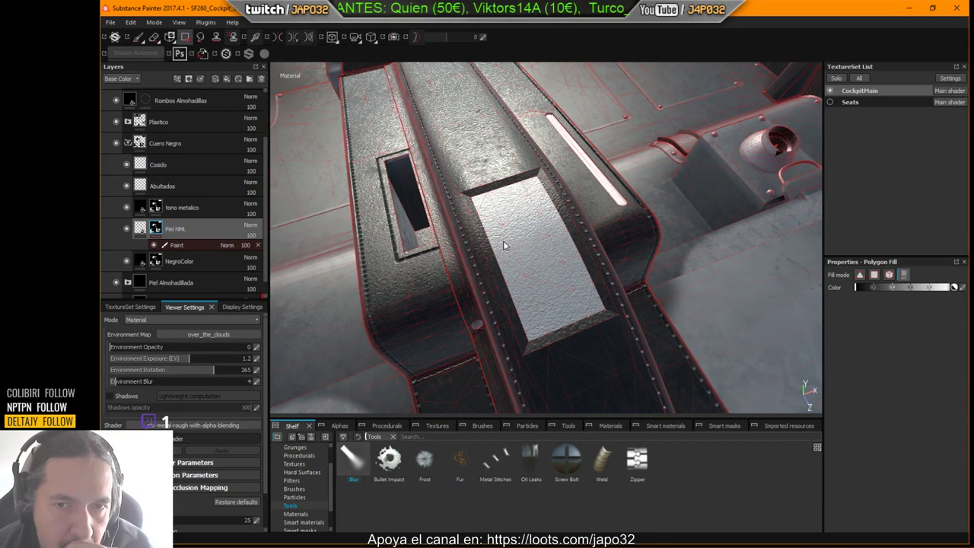
{"action": "left_click", "coordinate": [509, 240]}
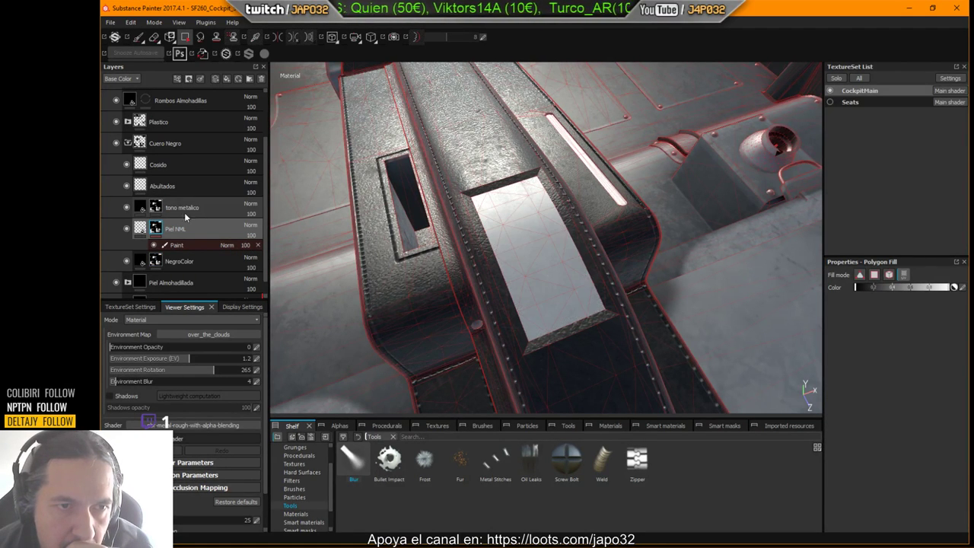
{"action": "left_click", "coordinate": [160, 209]}
{"action": "left_click", "coordinate": [523, 246]}
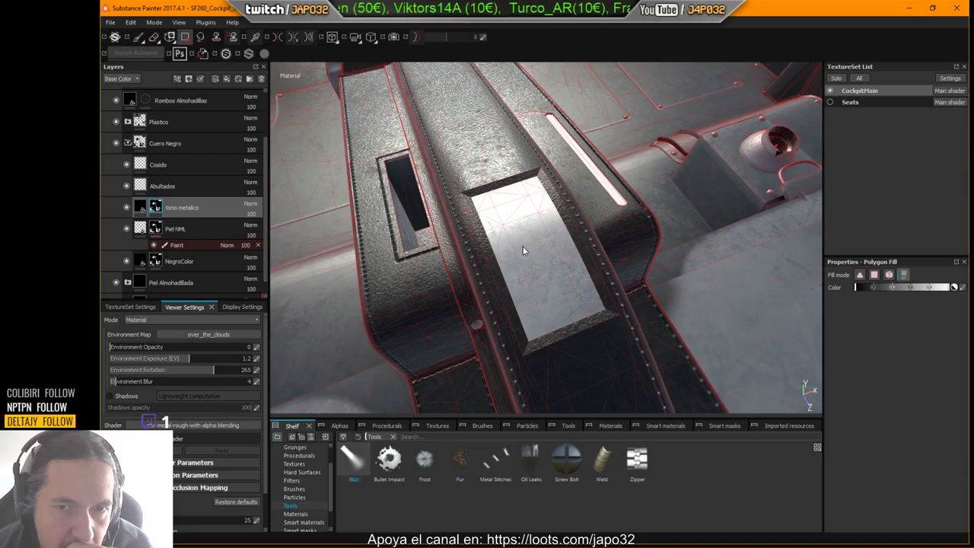
Inspect the recessed panel and the surrounding stitched leather of the console from several angles.
{"action": "left_click_drag", "start_coordinate": [541, 285], "coordinate": [513, 288], "text": "alt"}
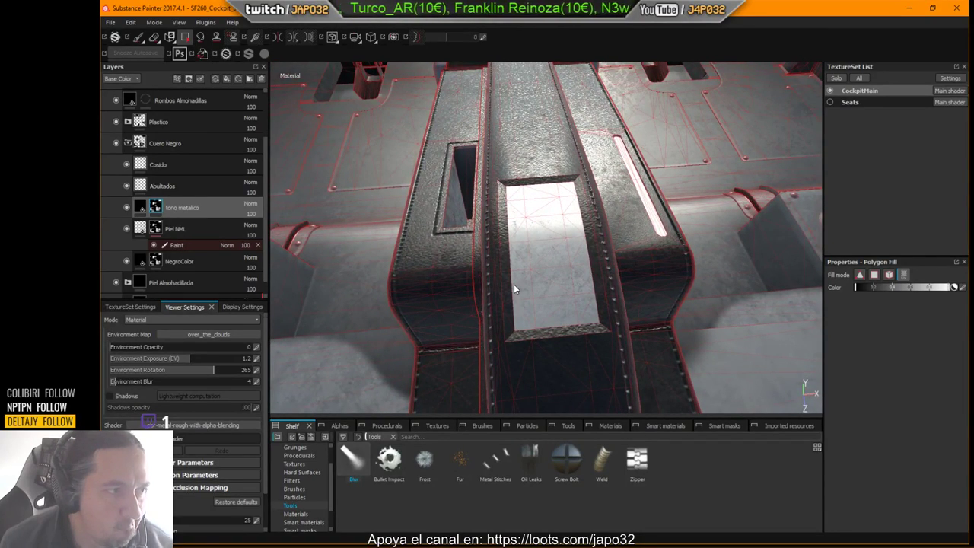
{"action": "left_click_drag", "start_coordinate": [532, 287], "coordinate": [487, 297], "text": "alt"}
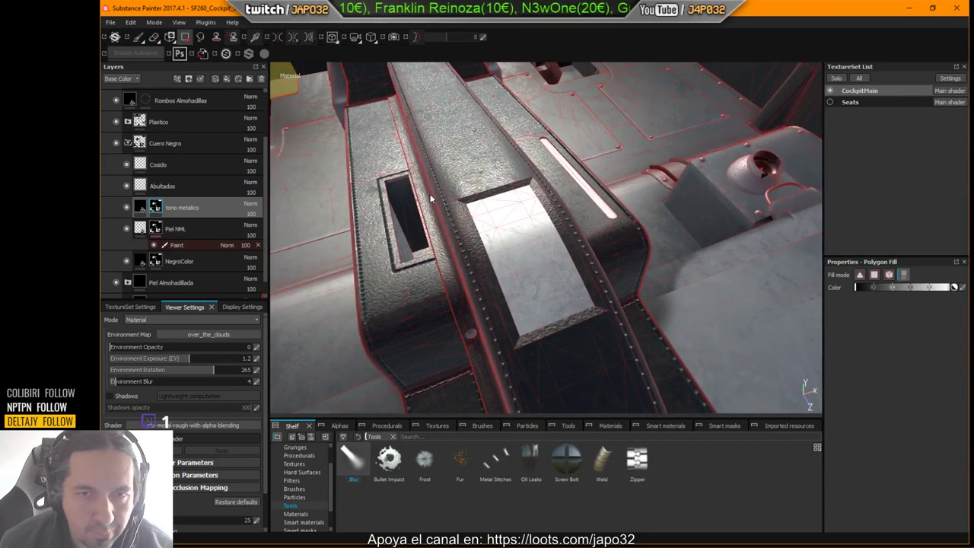
{"action": "left_click", "coordinate": [140, 38]}
{"action": "left_click_drag", "start_coordinate": [594, 213], "coordinate": [577, 238], "text": "alt"}
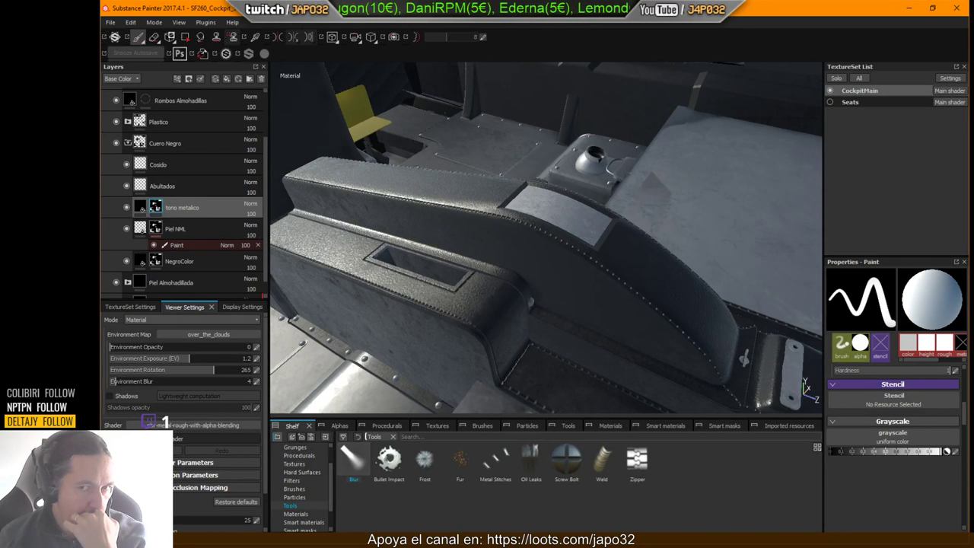
{"action": "left_click_drag", "start_coordinate": [629, 254], "coordinate": [578, 282], "text": "alt"}
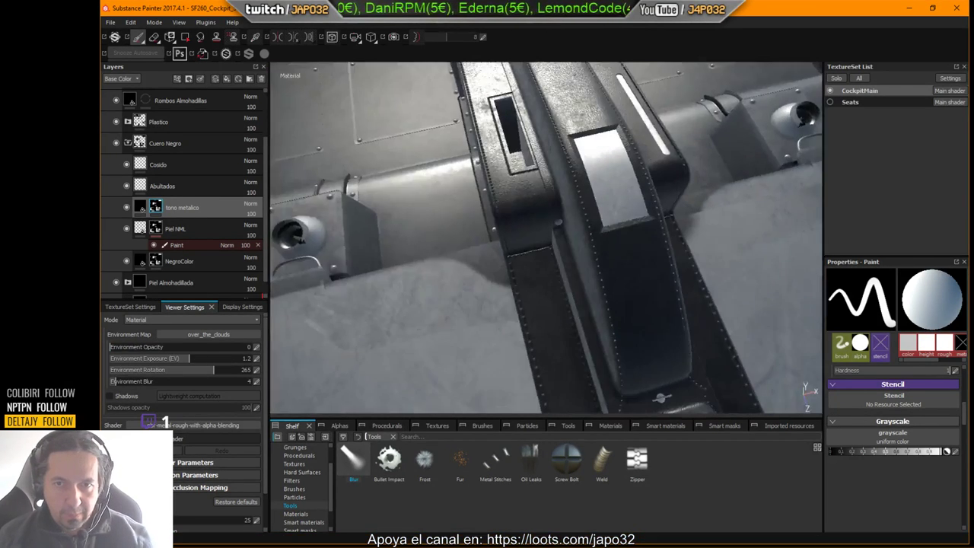
{"action": "scroll", "coordinate": [594, 218], "scroll_direction": "up", "scroll_amount": 2}
{"action": "left_click_drag", "start_coordinate": [704, 194], "coordinate": [589, 228], "text": "alt"}
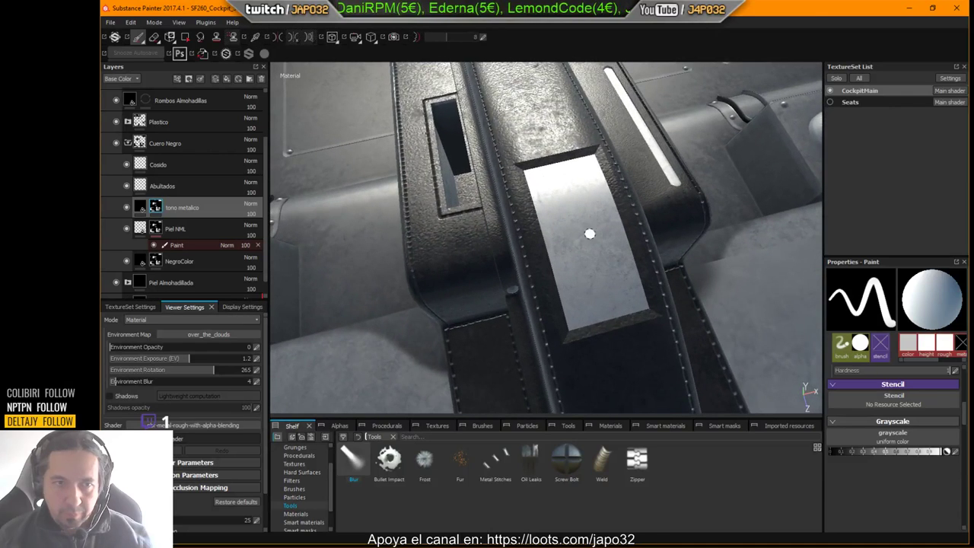
Polygon-fill the recessed panel with white in the mask of the Negro liso layer inside the Plastico folder.
{"action": "left_click", "coordinate": [128, 121]}
{"action": "left_click", "coordinate": [156, 165]}
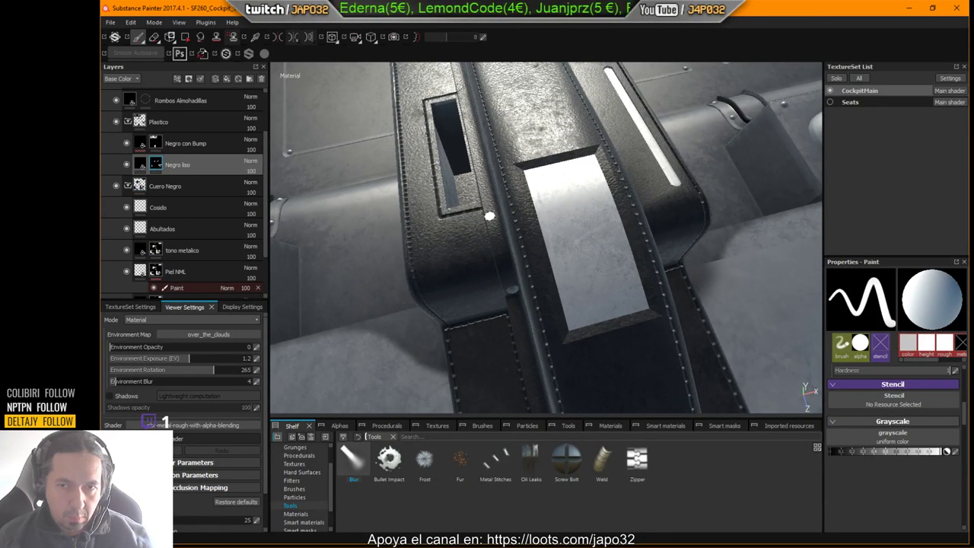
{"action": "left_click", "coordinate": [185, 38]}
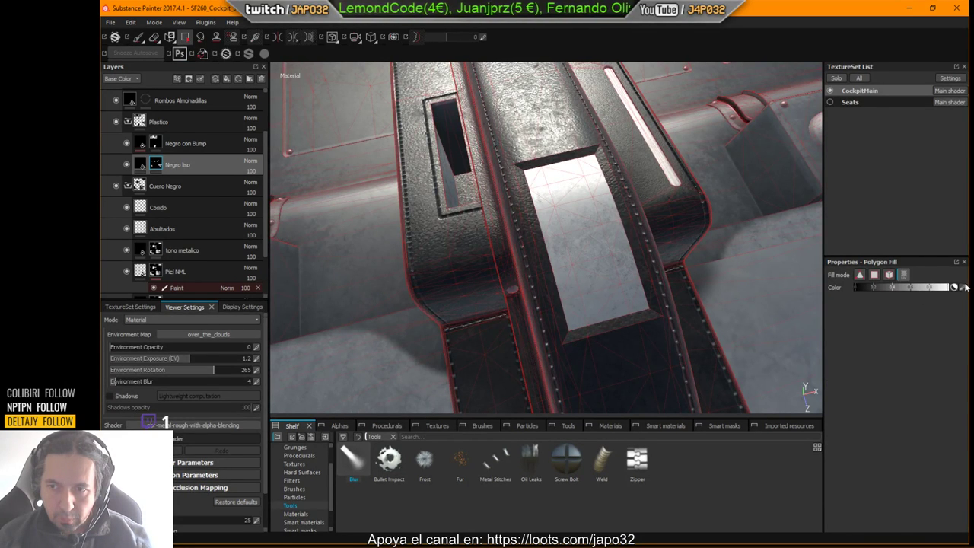
{"action": "left_click", "coordinate": [575, 228]}
{"action": "left_click_drag", "start_coordinate": [581, 267], "coordinate": [348, 147], "text": "alt"}
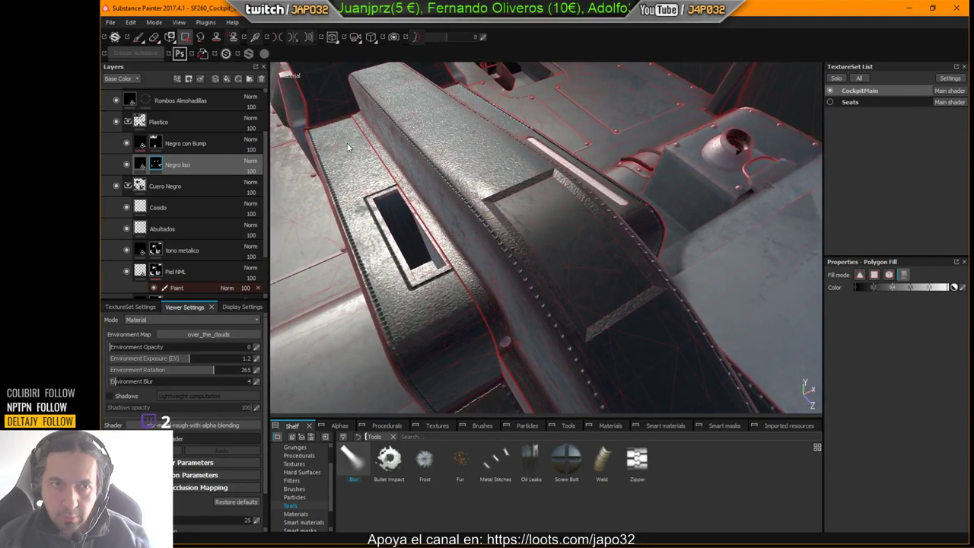
{"action": "left_click", "coordinate": [138, 36]}
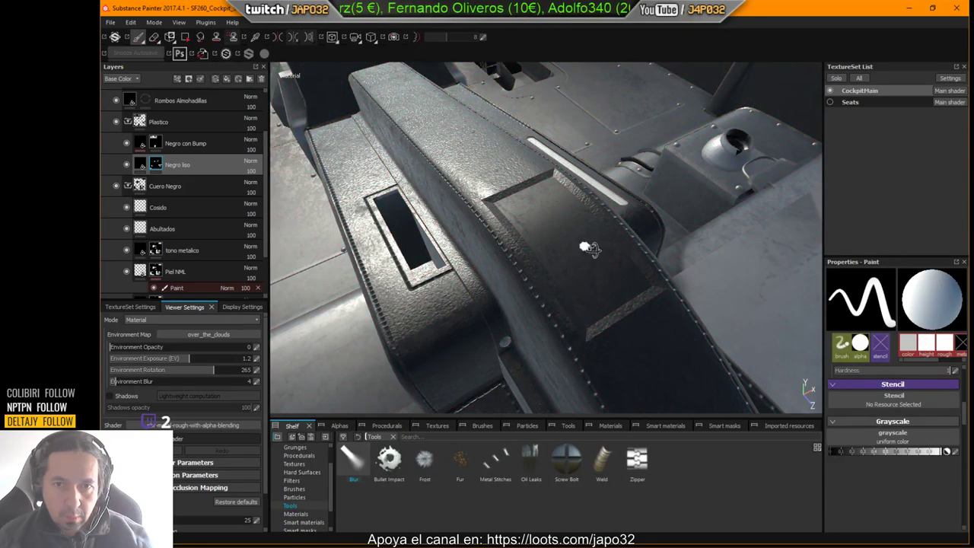
{"action": "mouse_move", "coordinate": [590, 250]}
{"action": "left_mouse_down", "text": "alt"}
{"action": "mouse_move", "coordinate": [550, 253]}
{"action": "mouse_move", "coordinate": [561, 268]}
{"action": "left_mouse_up", "text": "alt"}
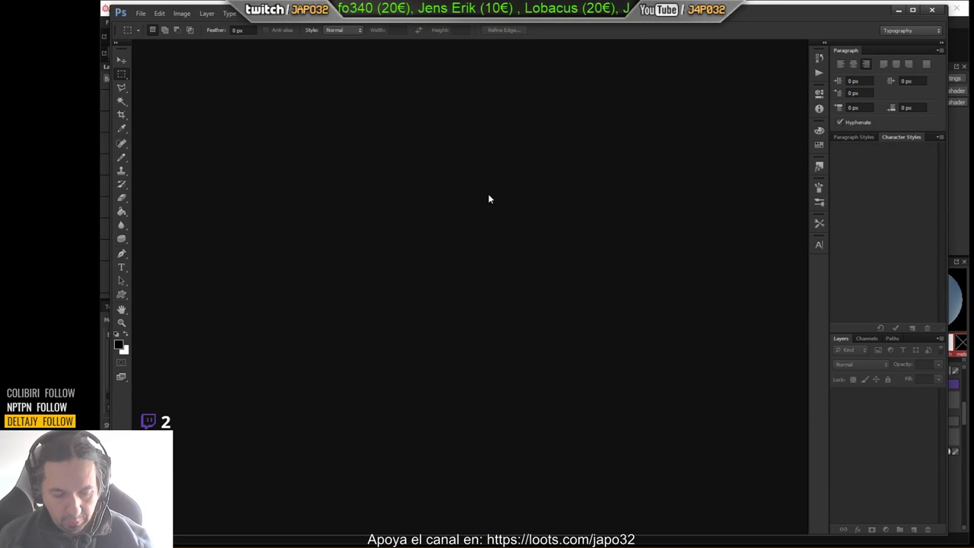
Create a new 512 x 512 pixel document in Photoshop with a white background.
{"action": "key", "text": "ctrl+n"}
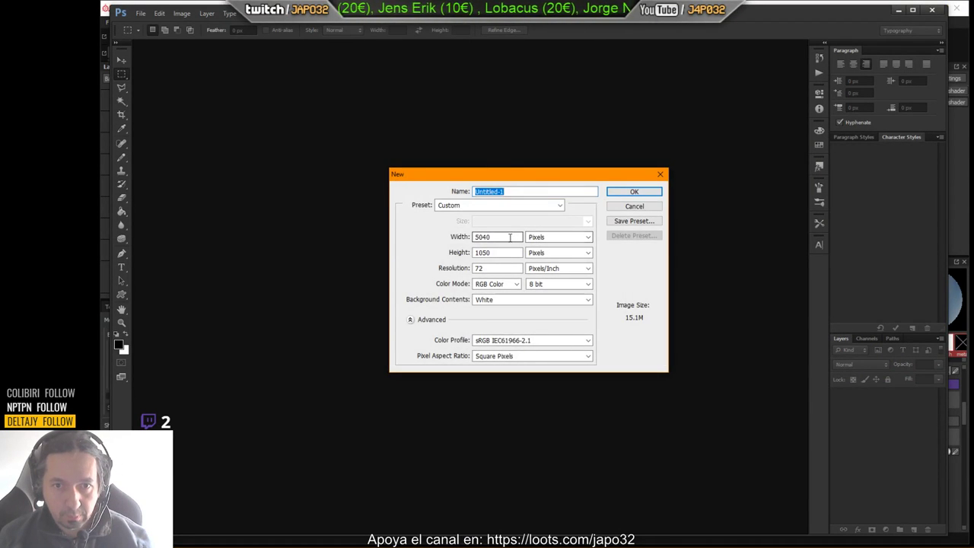
{"action": "key", "text": "Tab"}
{"action": "key", "text": "Tab"}
{"action": "type", "text": "5"}
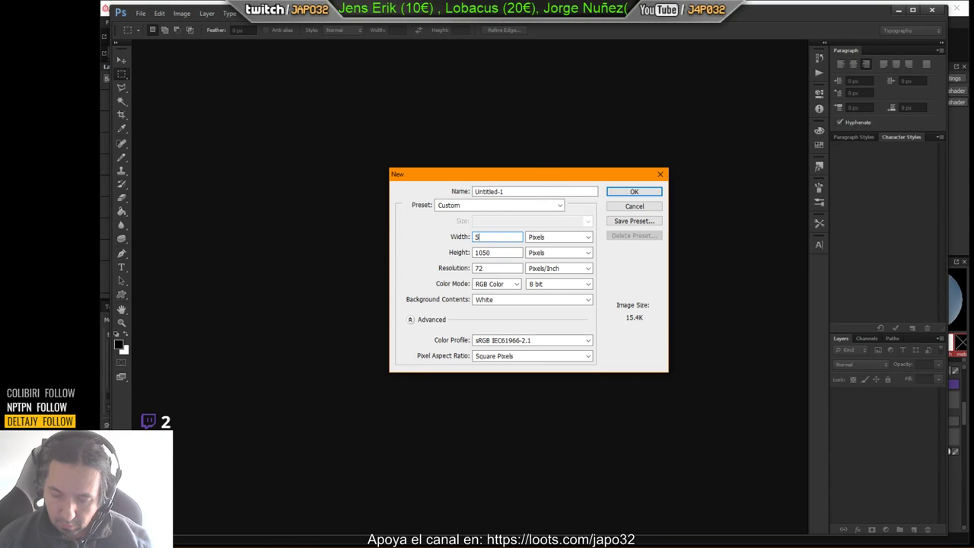
{"action": "key", "text": "Tab"}
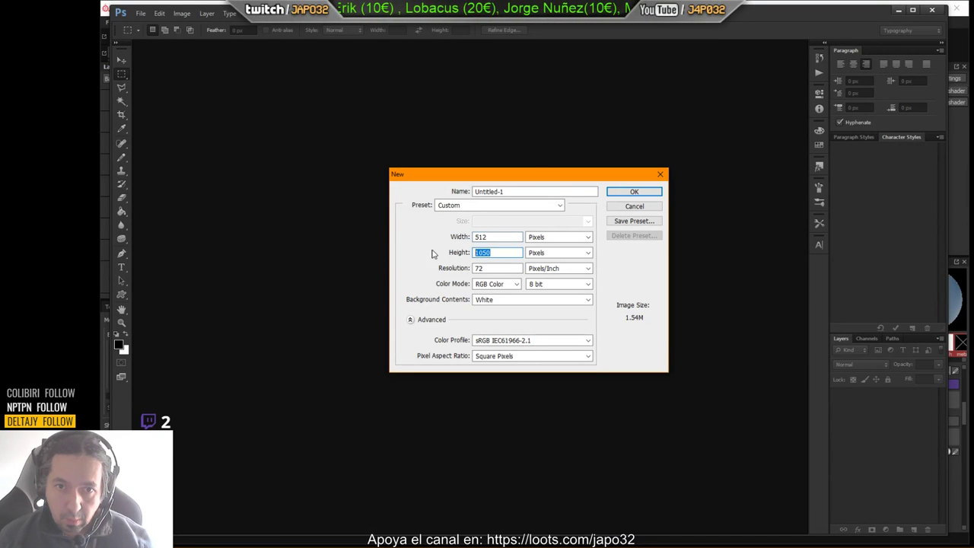
{"action": "type", "text": "512"}
{"action": "key", "text": "Return"}
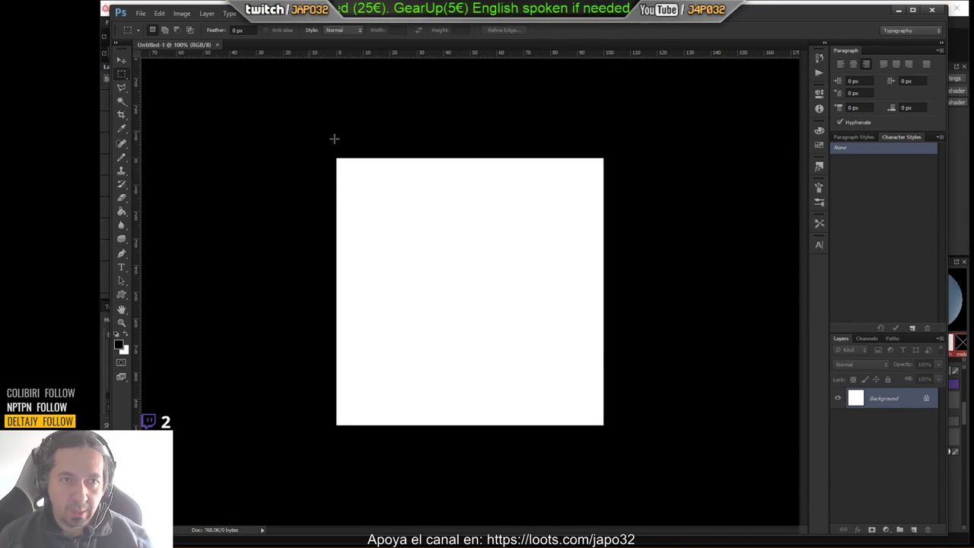
Add a new layer and draw an upright rounded rectangle about 286 x 501 px with a 30 px radius, nearly filling the canvas height.
{"action": "left_click", "coordinate": [914, 529]}
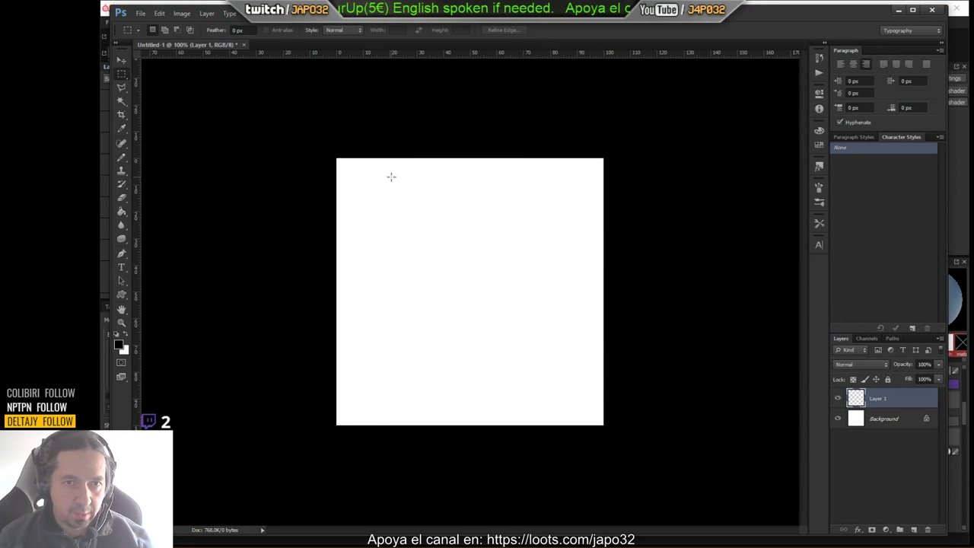
{"action": "mouse_move", "coordinate": [121, 295]}
{"action": "left_mouse_down"}
{"action": "mouse_move", "coordinate": [148, 298]}
{"action": "mouse_move", "coordinate": [157, 315]}
{"action": "mouse_move", "coordinate": [159, 293]}
{"action": "left_mouse_up"}
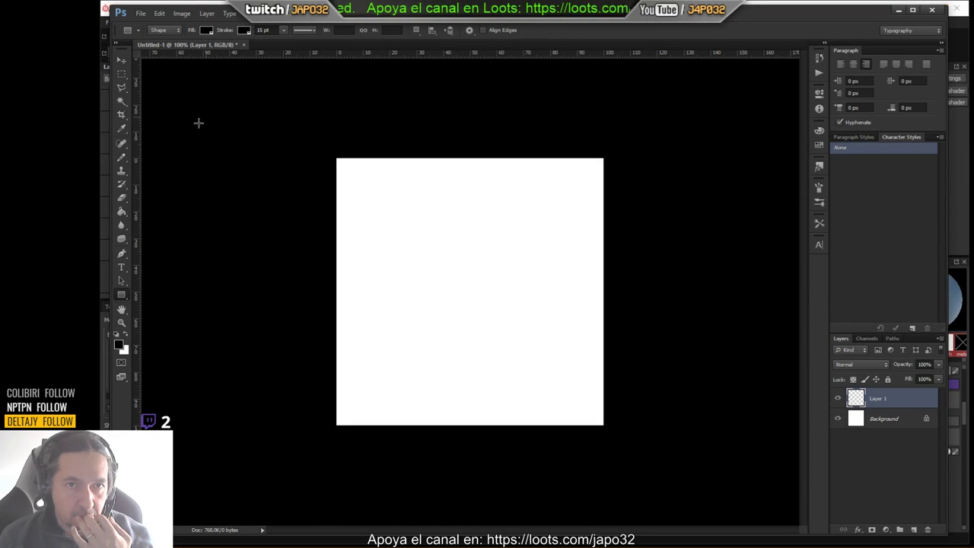
{"action": "left_click_drag", "start_coordinate": [122, 297], "coordinate": [160, 303]}
{"action": "left_click_drag", "start_coordinate": [402, 180], "coordinate": [539, 417]}
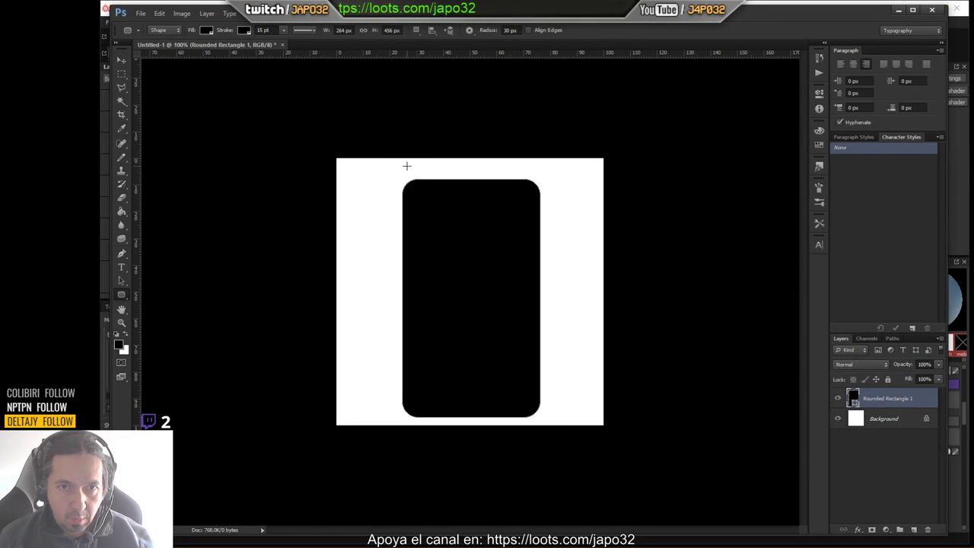
{"action": "key", "text": "ctrl+z"}
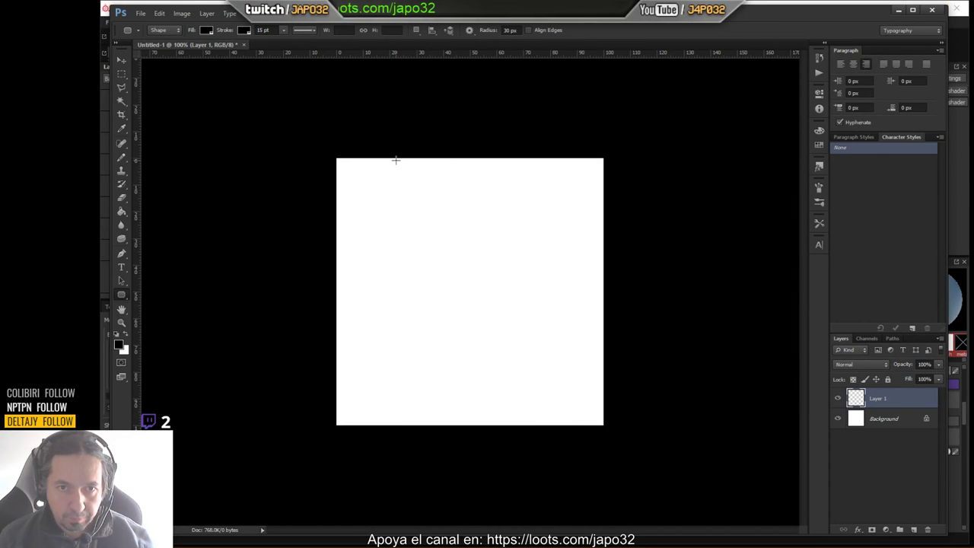
{"action": "left_click_drag", "start_coordinate": [395, 160], "coordinate": [545, 420]}
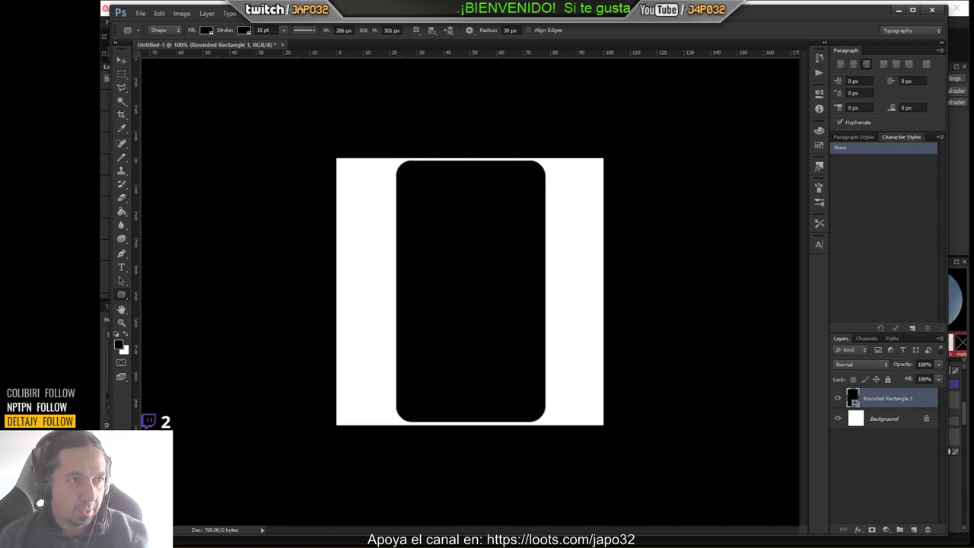
Consult the reference photo of the red warning placard and fill the rounded rectangle with dark red.
{"action": "left_click_drag", "start_coordinate": [0, 82], "coordinate": [484, 87]}
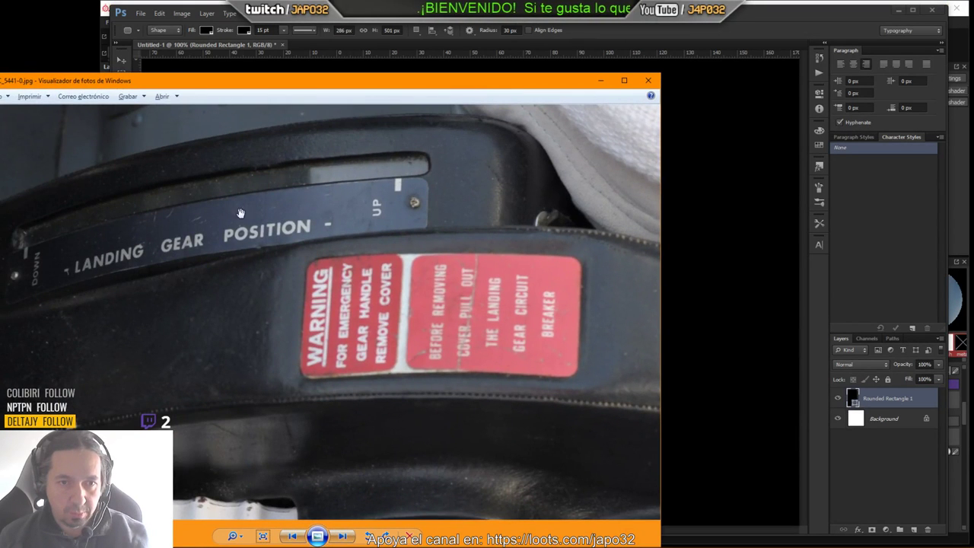
{"action": "left_click_drag", "start_coordinate": [414, 84], "coordinate": [0, 69]}
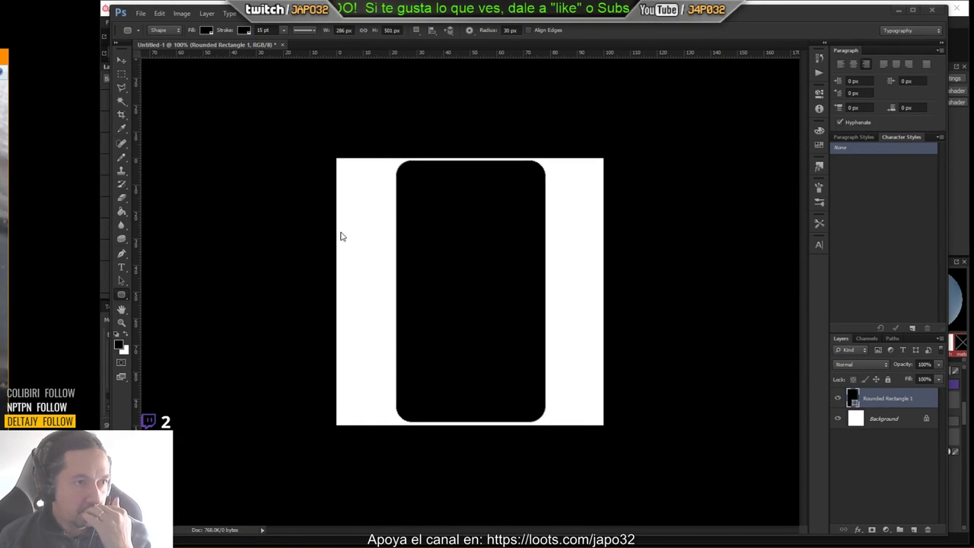
{"action": "left_click", "coordinate": [853, 397]}
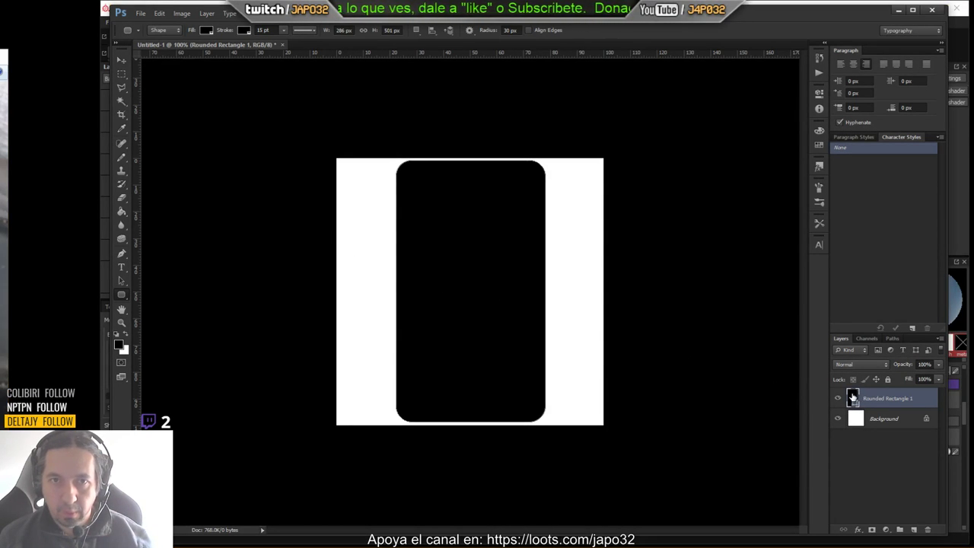
{"action": "left_click", "coordinate": [206, 31]}
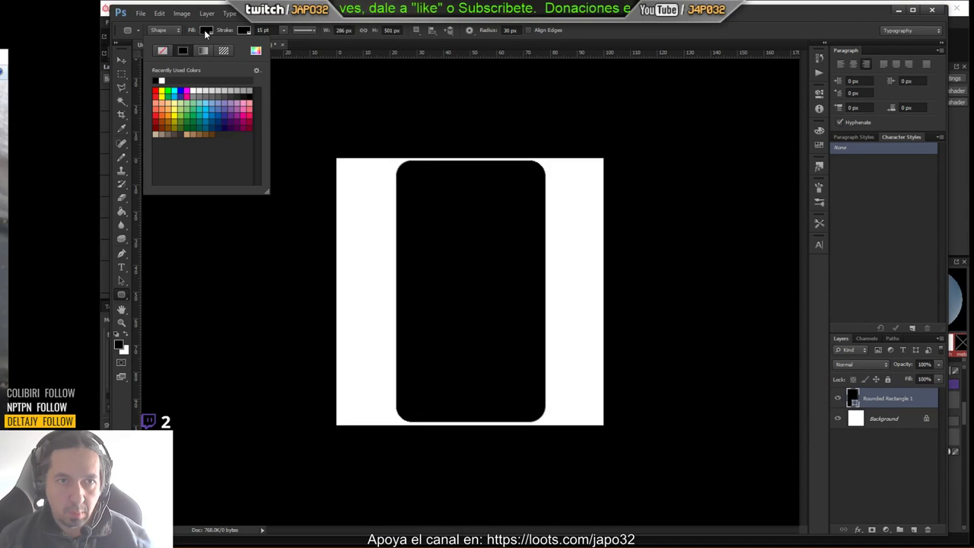
{"action": "left_click", "coordinate": [156, 121]}
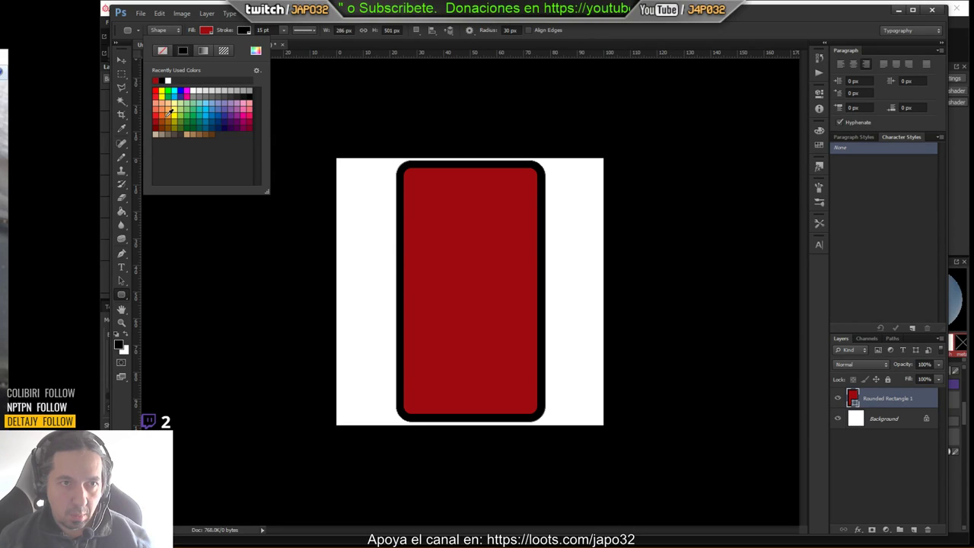
Set the rounded rectangle's stroke width to 0 pt.
{"action": "left_click", "coordinate": [237, 31]}
{"action": "left_click", "coordinate": [240, 32]}
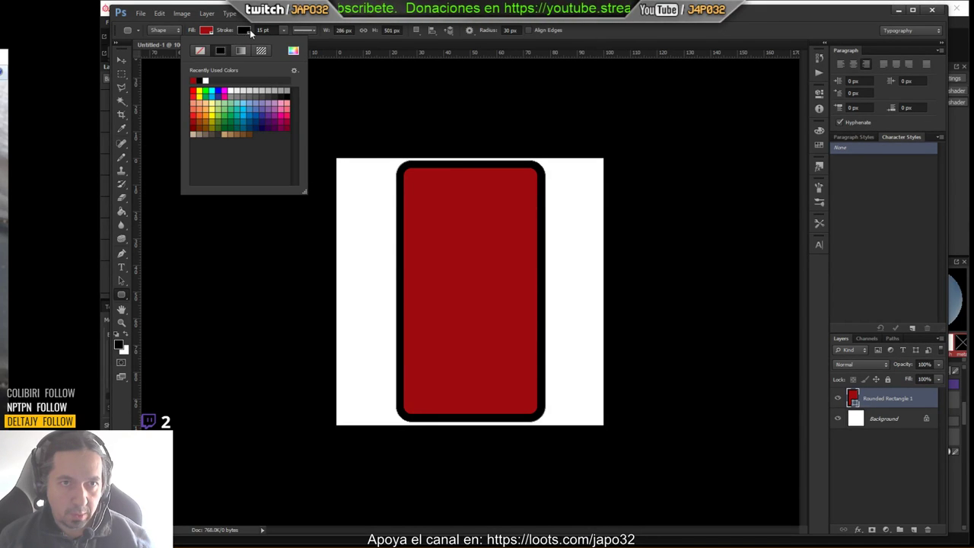
{"action": "left_click", "coordinate": [280, 32]}
{"action": "left_click_drag", "start_coordinate": [284, 38], "coordinate": [217, 54]}
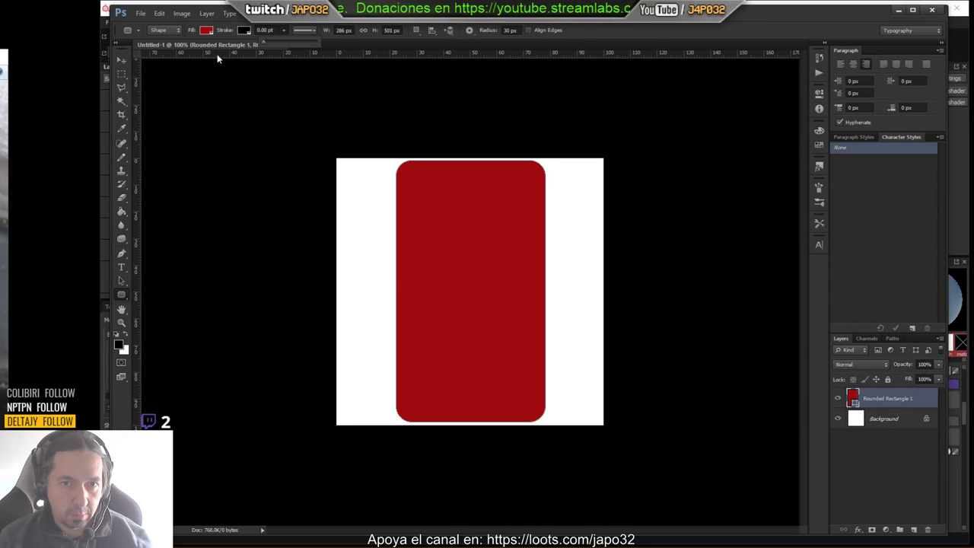
Rasterize the rounded rectangle's layer and load its outline as a selection.
{"action": "right_click", "coordinate": [854, 397]}
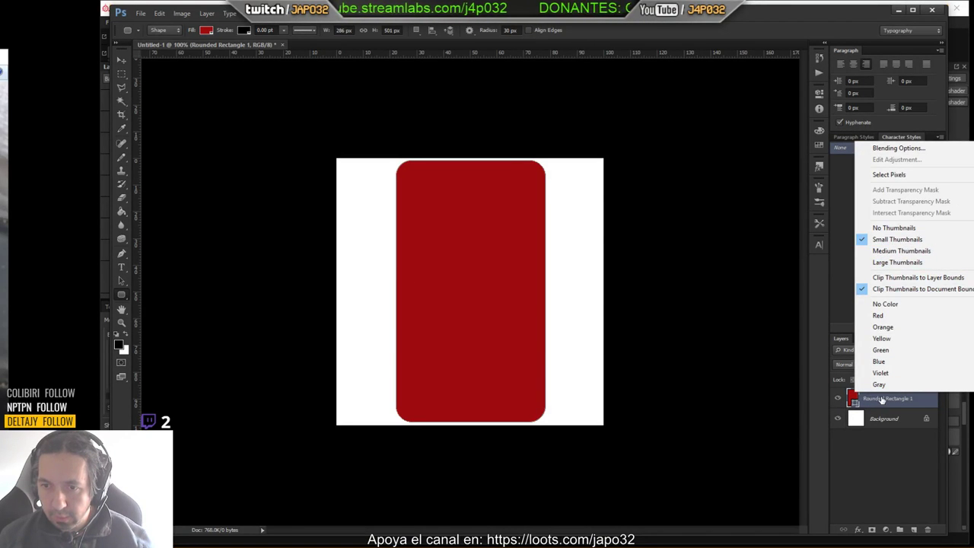
{"action": "right_click", "coordinate": [882, 398]}
{"action": "left_click", "coordinate": [922, 114]}
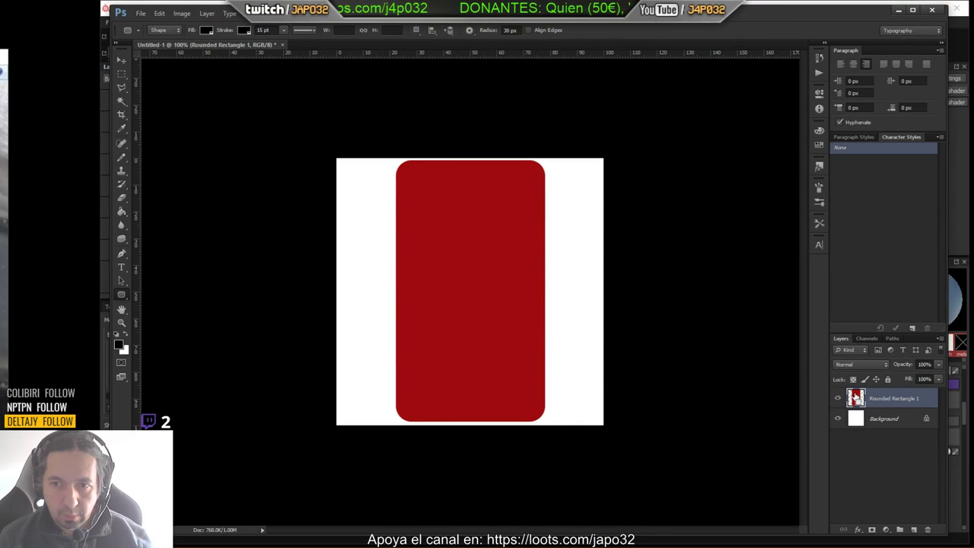
{"action": "left_click", "coordinate": [855, 397], "text": "ctrl"}
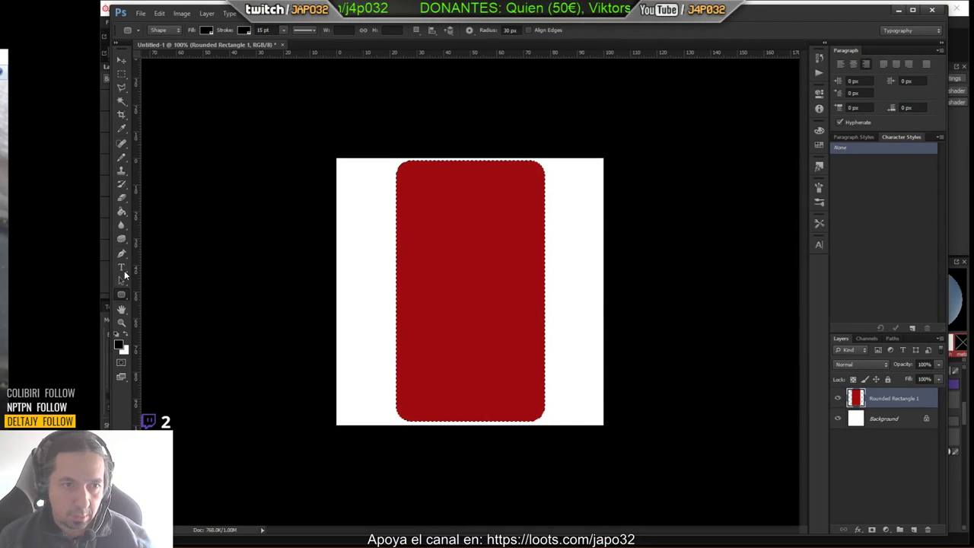
Fill the selected upright rounded rectangle with bright red.
{"action": "key", "text": "i"}
{"action": "left_click", "coordinate": [120, 344]}
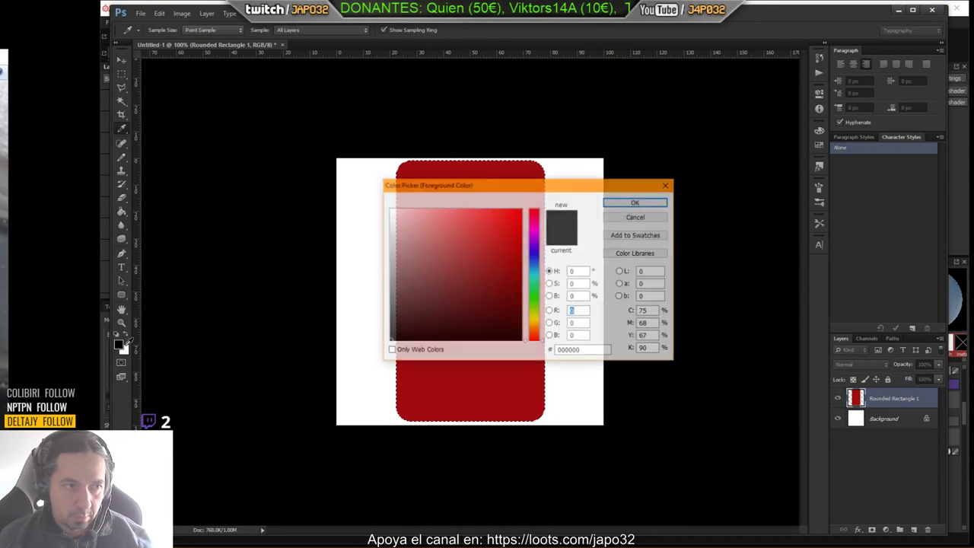
{"action": "mouse_move", "coordinate": [467, 294]}
{"action": "left_mouse_down"}
{"action": "mouse_move", "coordinate": [506, 228]}
{"action": "mouse_move", "coordinate": [478, 216]}
{"action": "mouse_move", "coordinate": [490, 204]}
{"action": "left_mouse_up"}
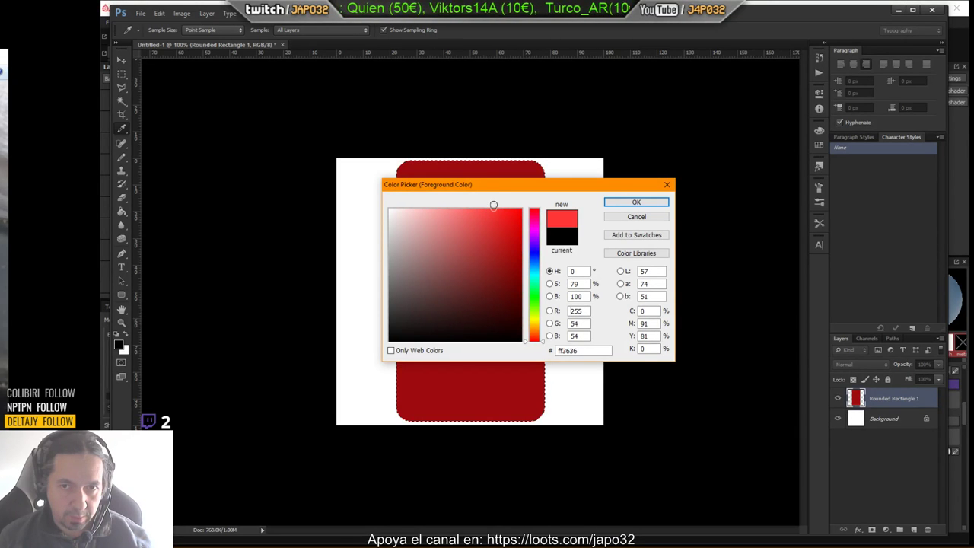
{"action": "left_click", "coordinate": [636, 202]}
{"action": "key", "text": "g"}
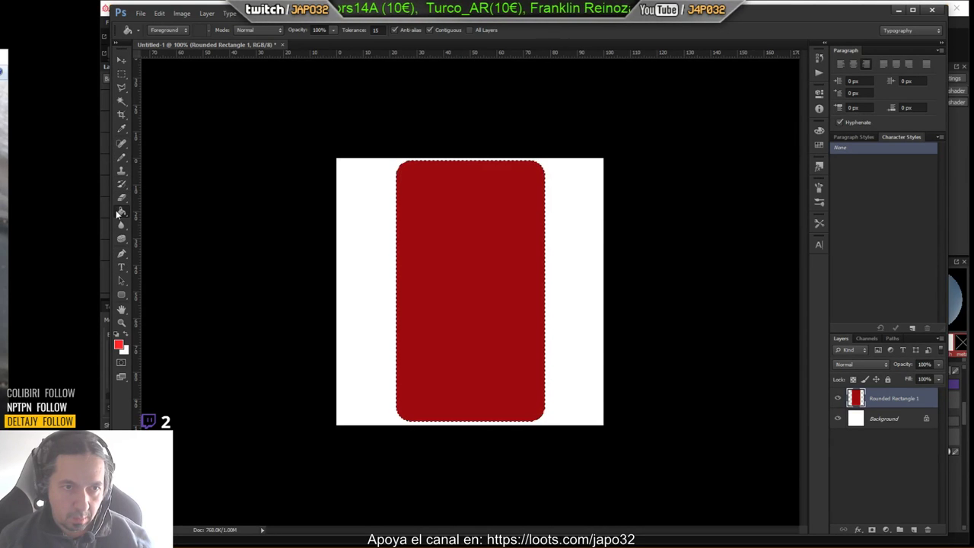
{"action": "left_click", "coordinate": [471, 295]}
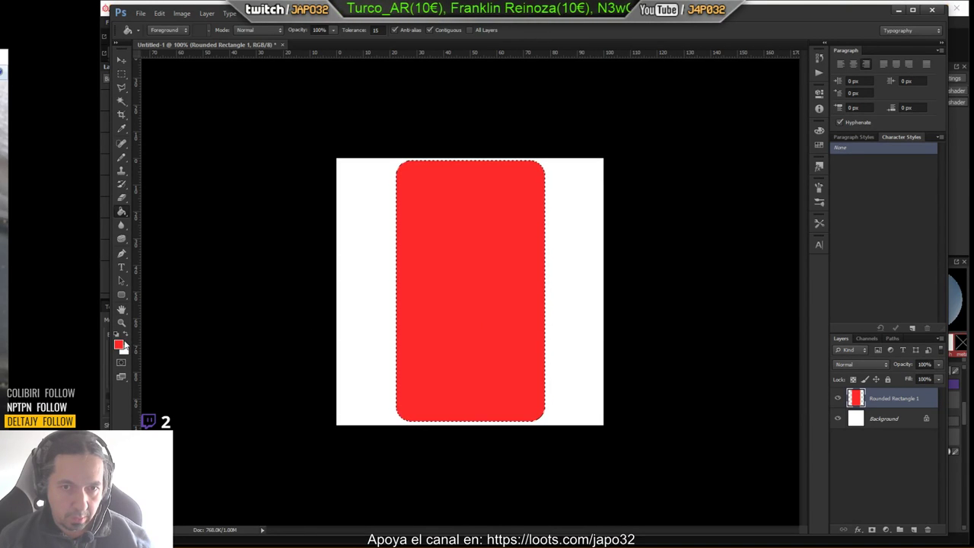
Clear the selection, add a new layer and draw a red rounded rectangle about 279 x 191 px with 30 px radius across the base's upper part.
{"action": "key", "text": "ctrl+d"}
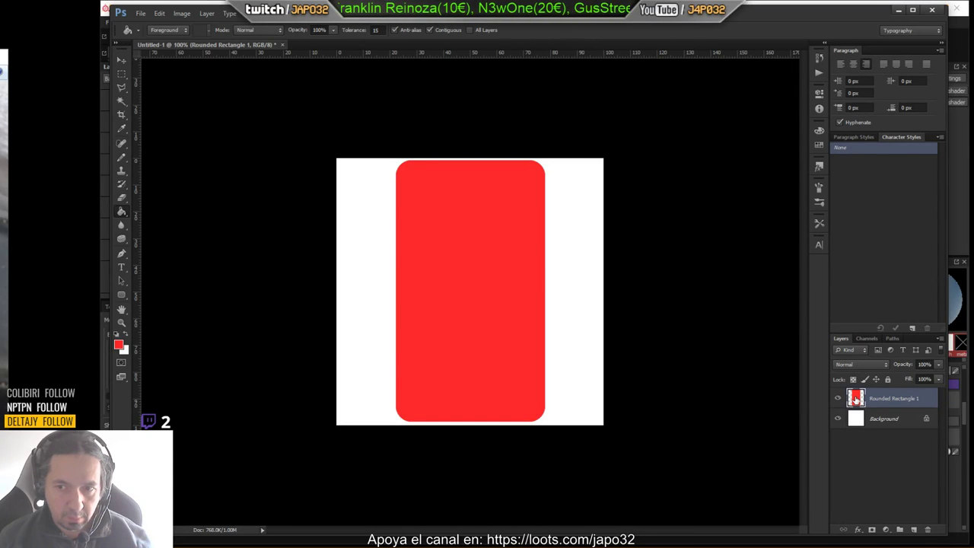
{"action": "left_click", "coordinate": [121, 294]}
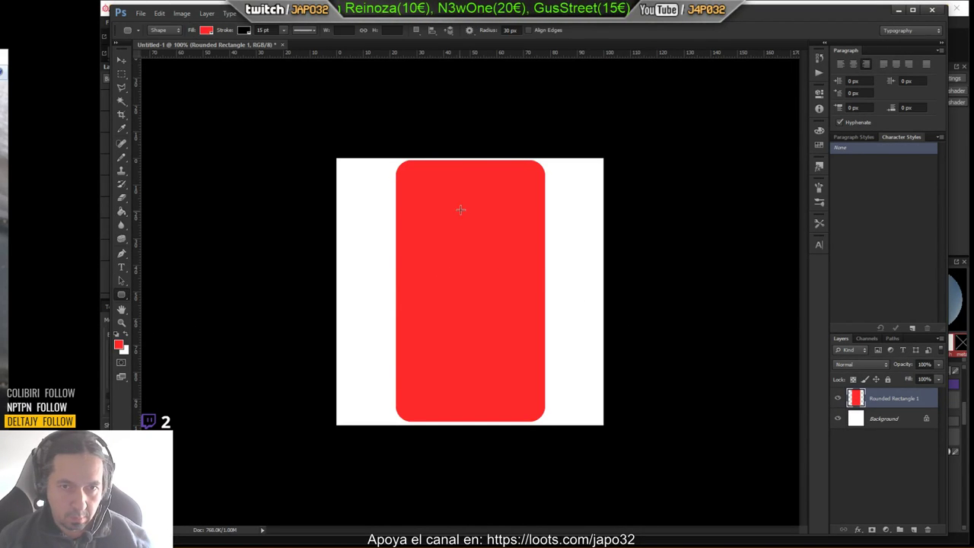
{"action": "left_click", "coordinate": [913, 529]}
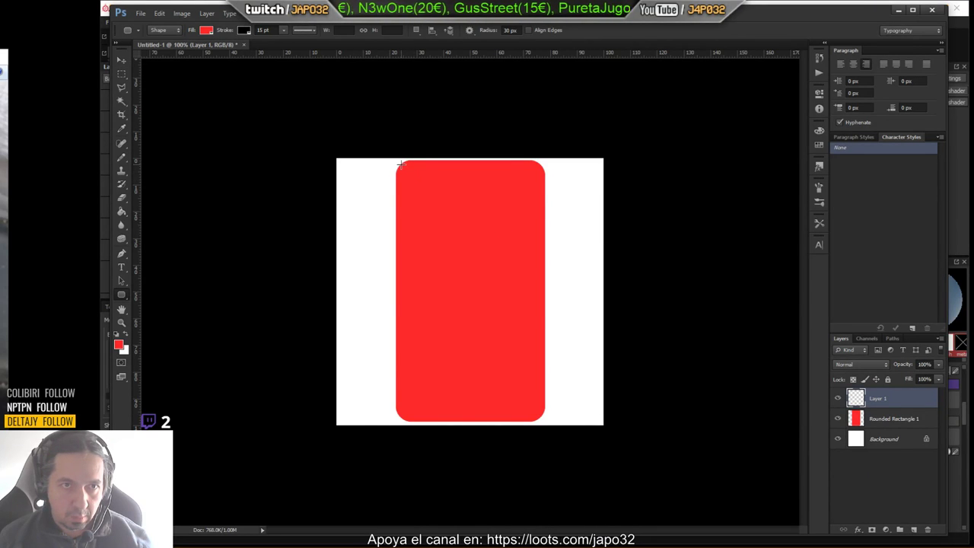
{"action": "left_click", "coordinate": [205, 31]}
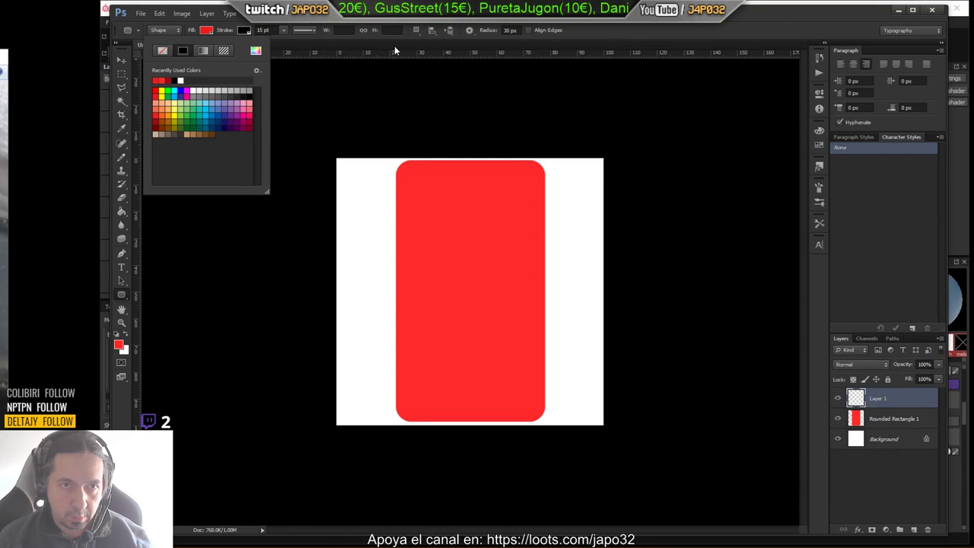
{"action": "left_click", "coordinate": [430, 29]}
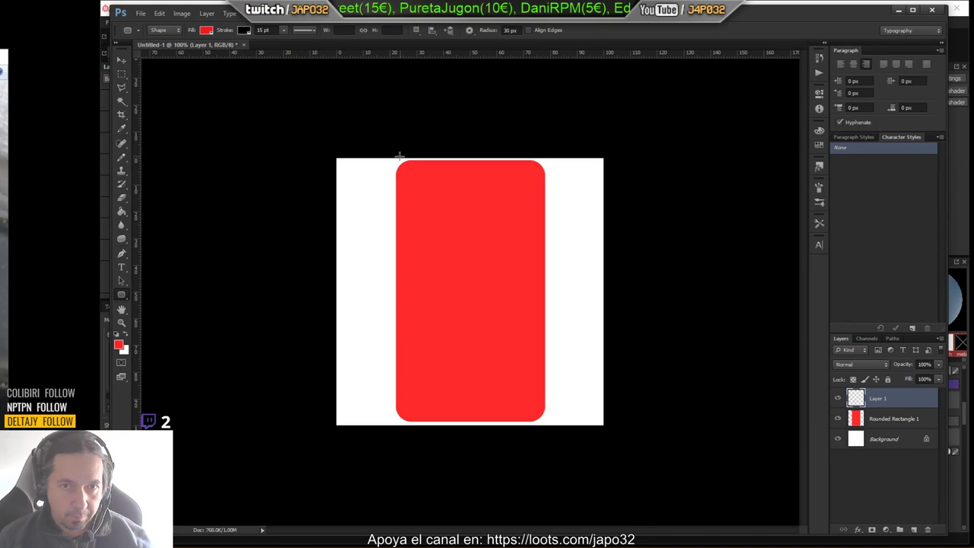
{"action": "left_click_drag", "start_coordinate": [400, 156], "coordinate": [541, 260]}
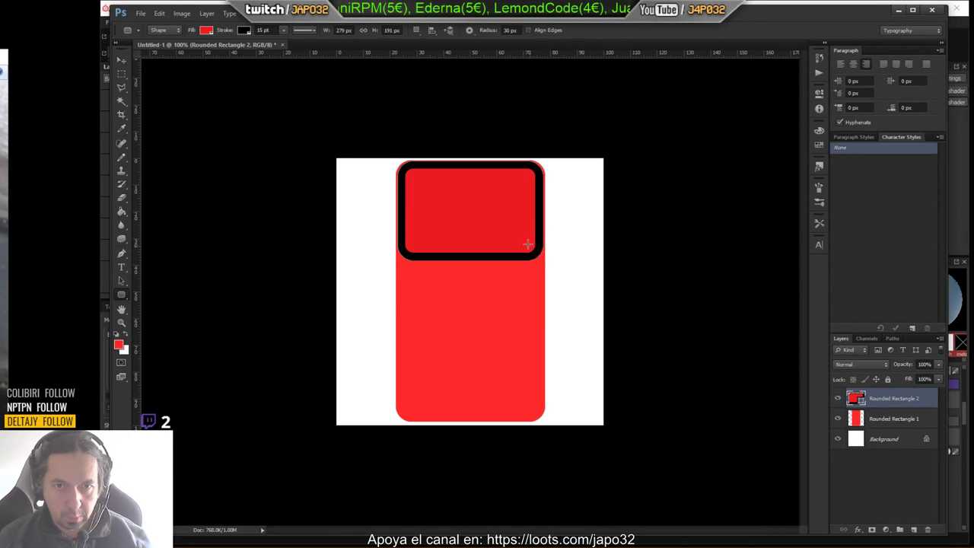
Set the upper rectangle's stroke to 0 pt and draw a second red rounded rectangle about 272 x 284 px below it, without stroke.
{"action": "left_click", "coordinate": [283, 31]}
{"action": "left_click_drag", "start_coordinate": [277, 39], "coordinate": [232, 50]}
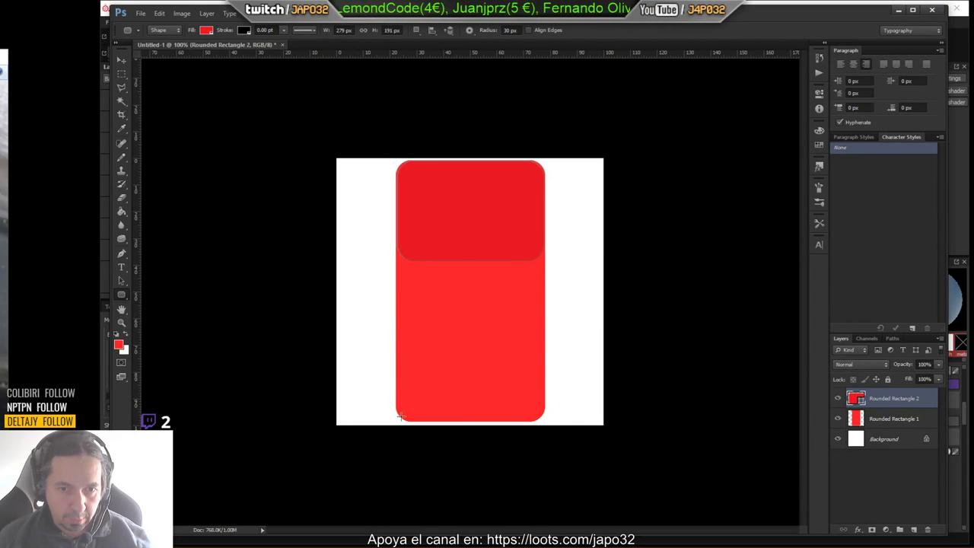
{"action": "left_click_drag", "start_coordinate": [400, 416], "coordinate": [540, 269]}
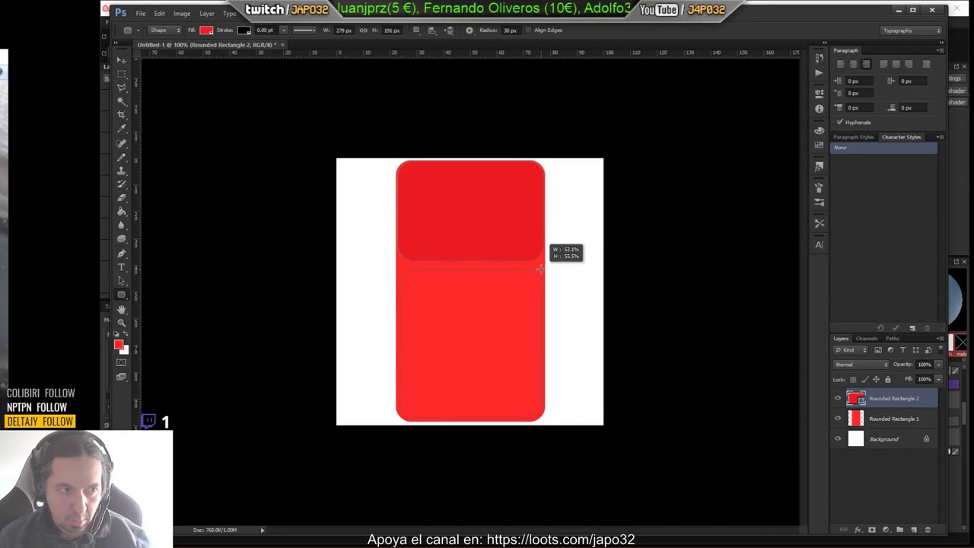
{"action": "left_click_drag", "start_coordinate": [540, 268], "coordinate": [541, 269]}
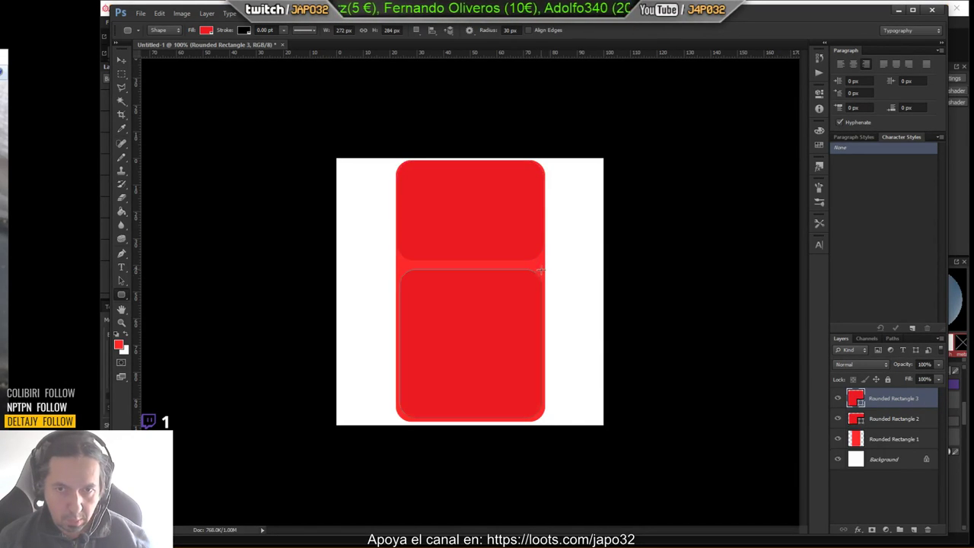
Fill the upright base rectangle behind both red rectangles with light grey d0d0d0.
{"action": "double_click", "coordinate": [849, 442]}
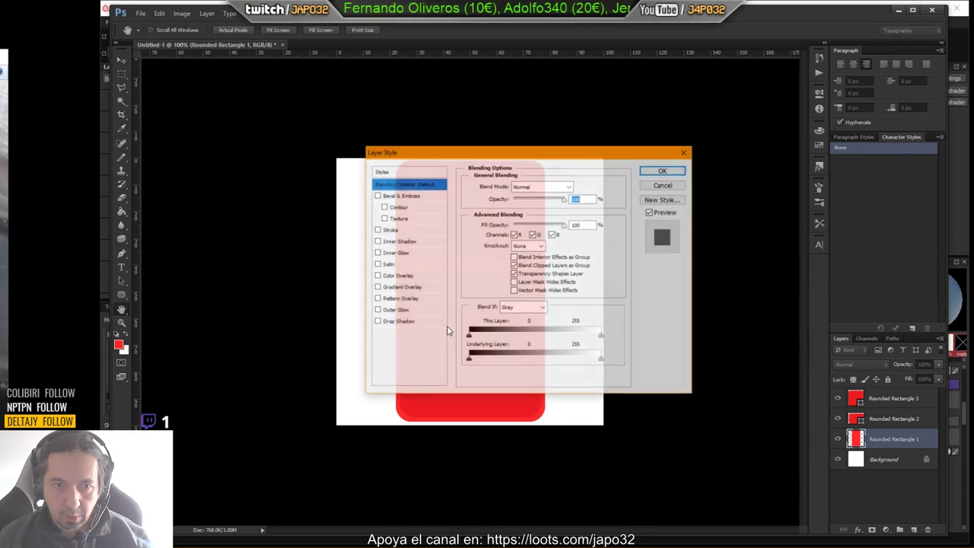
{"action": "left_click", "coordinate": [663, 170]}
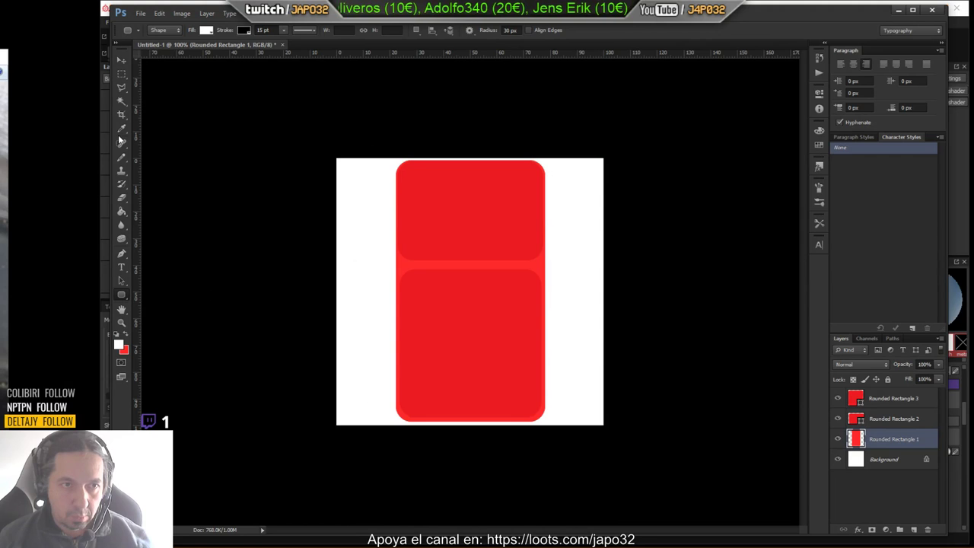
{"action": "left_click", "coordinate": [119, 345]}
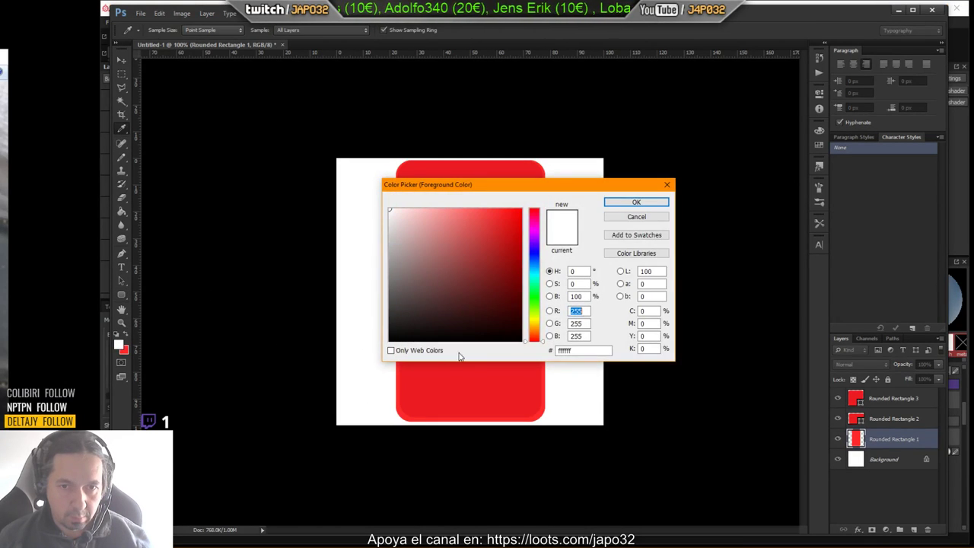
{"action": "left_click_drag", "start_coordinate": [413, 251], "coordinate": [382, 232]}
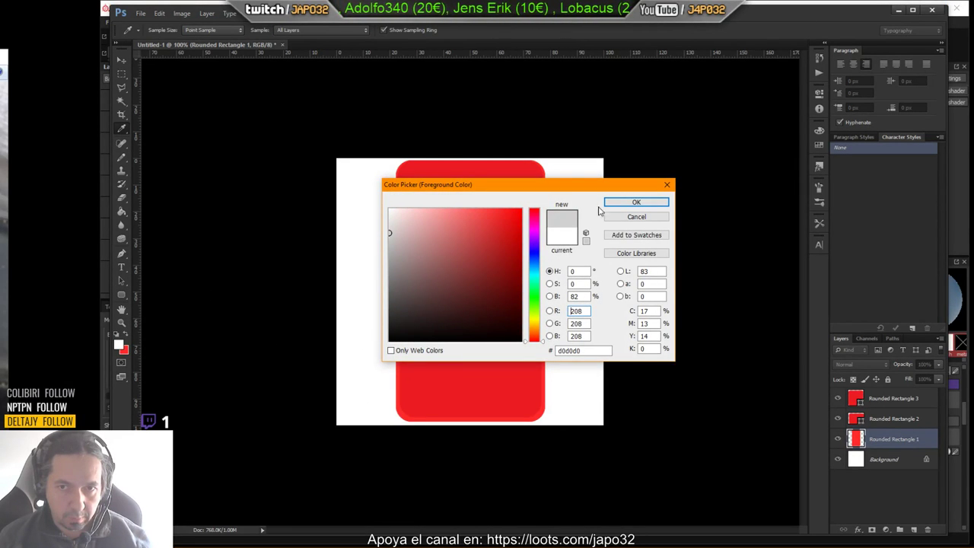
{"action": "left_click", "coordinate": [624, 202]}
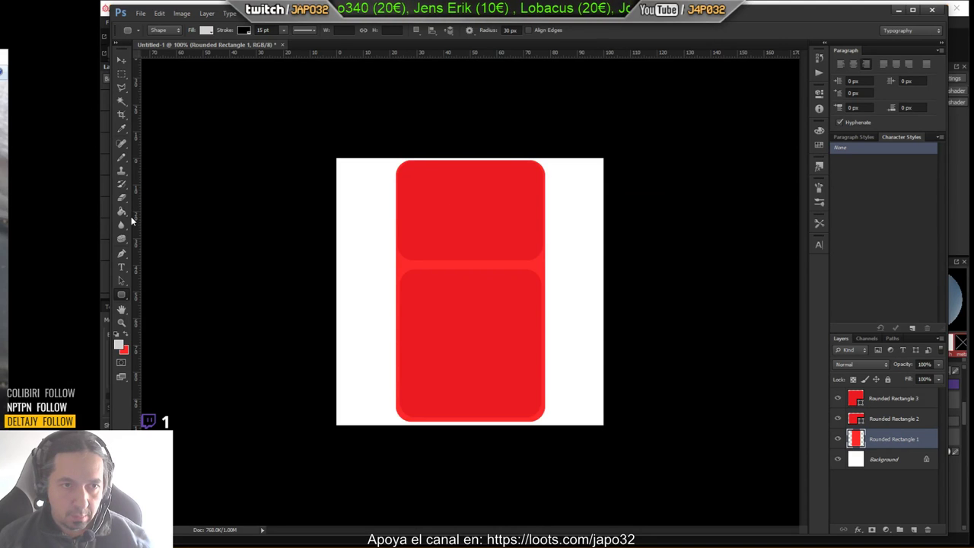
{"action": "left_click", "coordinate": [122, 212]}
{"action": "left_click", "coordinate": [404, 265]}
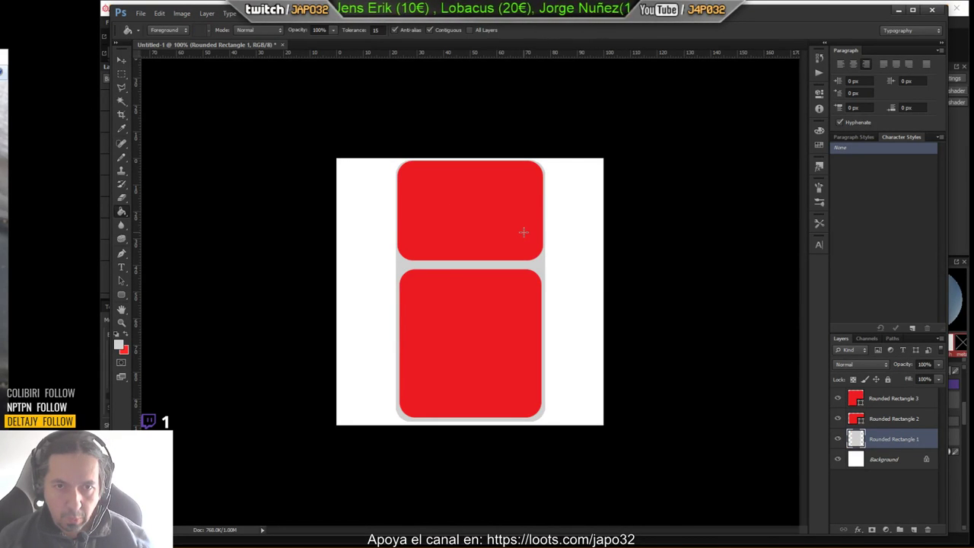
Scale the upper red rectangle down to about 96% around its centre.
{"action": "left_click", "coordinate": [888, 419]}
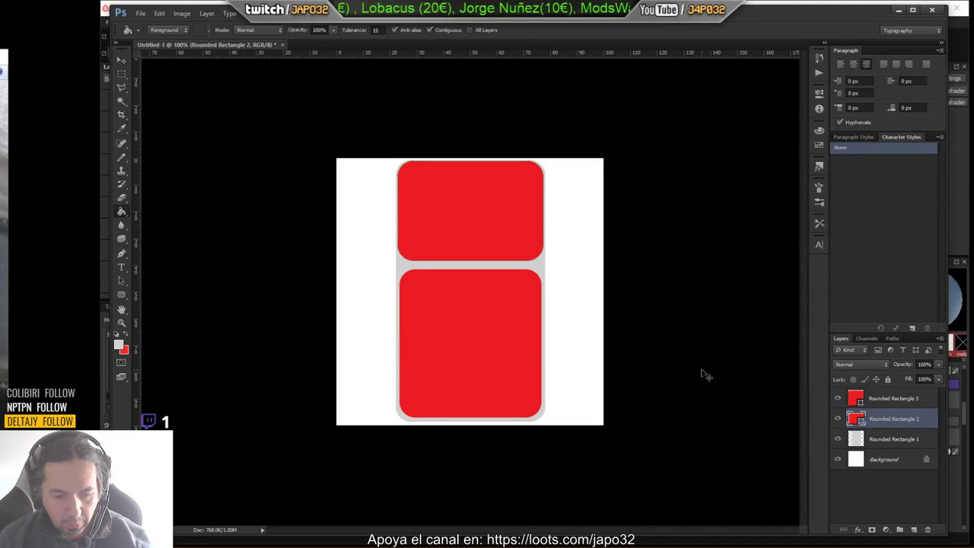
{"action": "key", "text": "ctrl+t"}
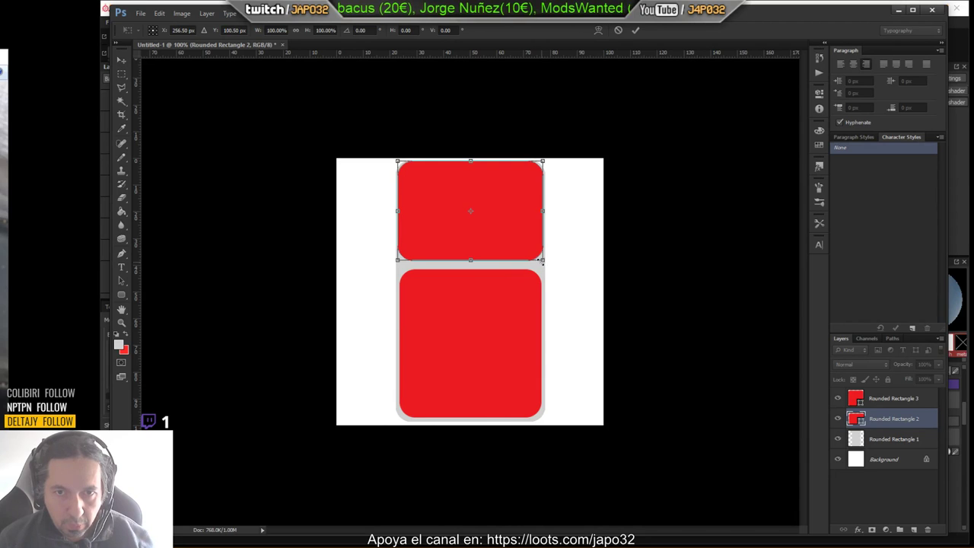
{"action": "left_click_drag", "start_coordinate": [542, 262], "coordinate": [539, 260]}
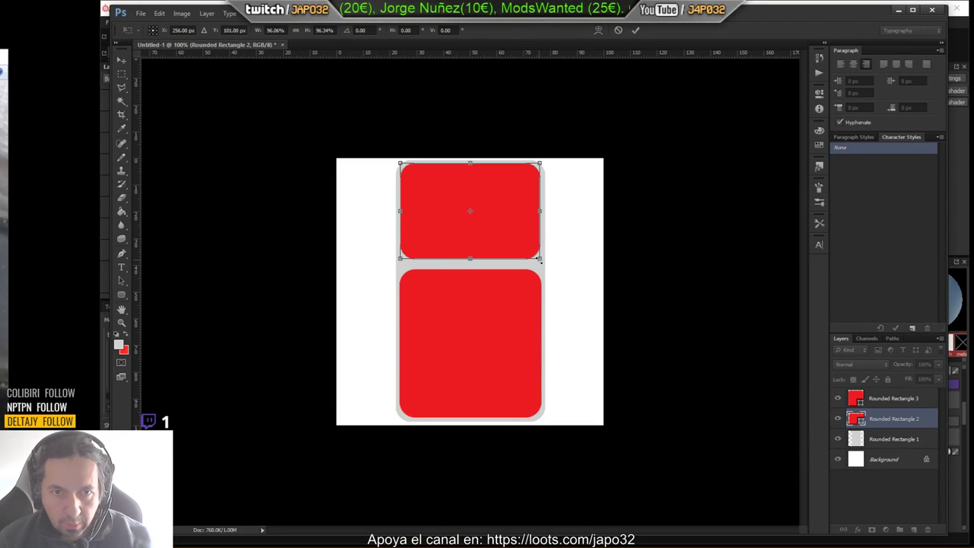
{"action": "key", "text": "Return"}
{"action": "key", "text": "g"}
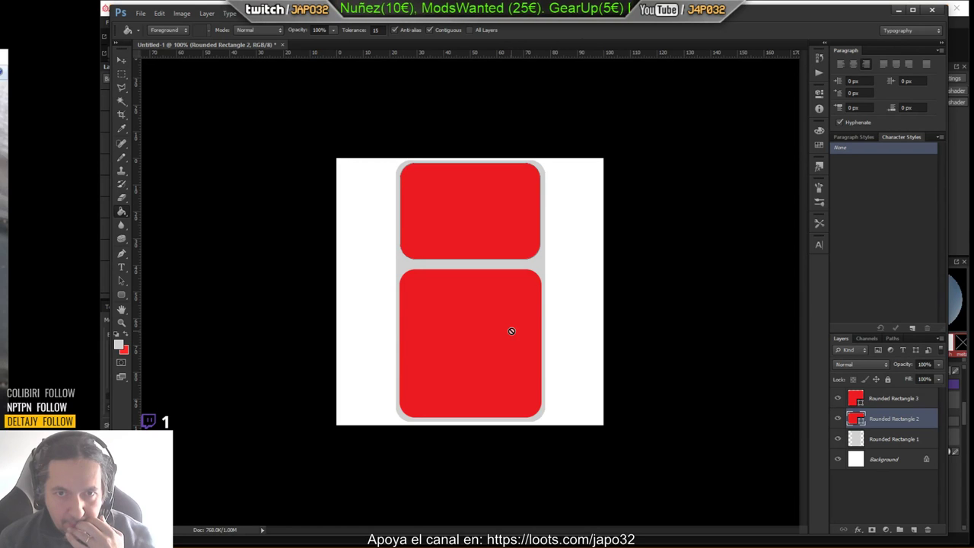
Enlarge the upper red rectangle proportionally to about 107% around its centre, out to the grey base's edges.
{"action": "key", "text": "ctrl+t"}
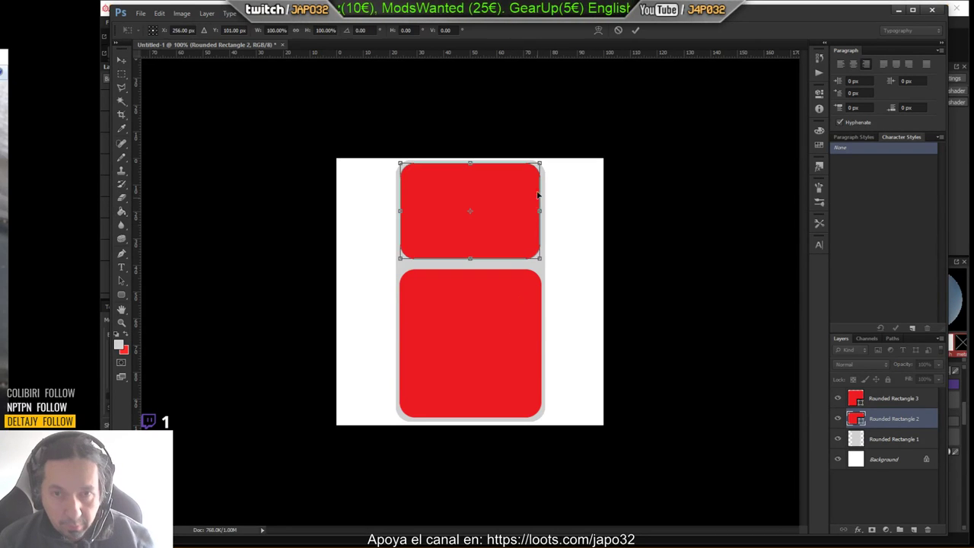
{"action": "left_click_drag", "start_coordinate": [540, 163], "coordinate": [547, 161], "text": "alt+shift"}
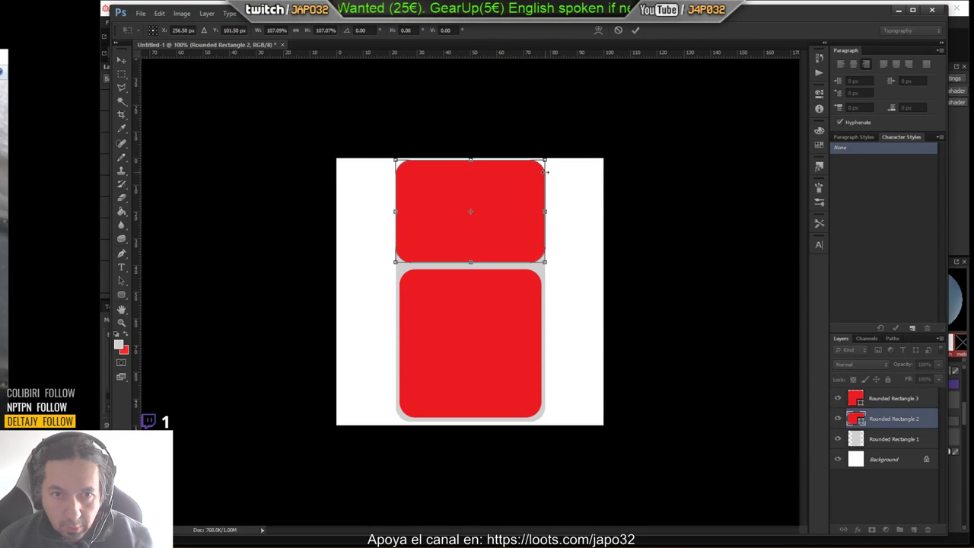
{"action": "key", "text": "Return"}
{"action": "key", "text": "g"}
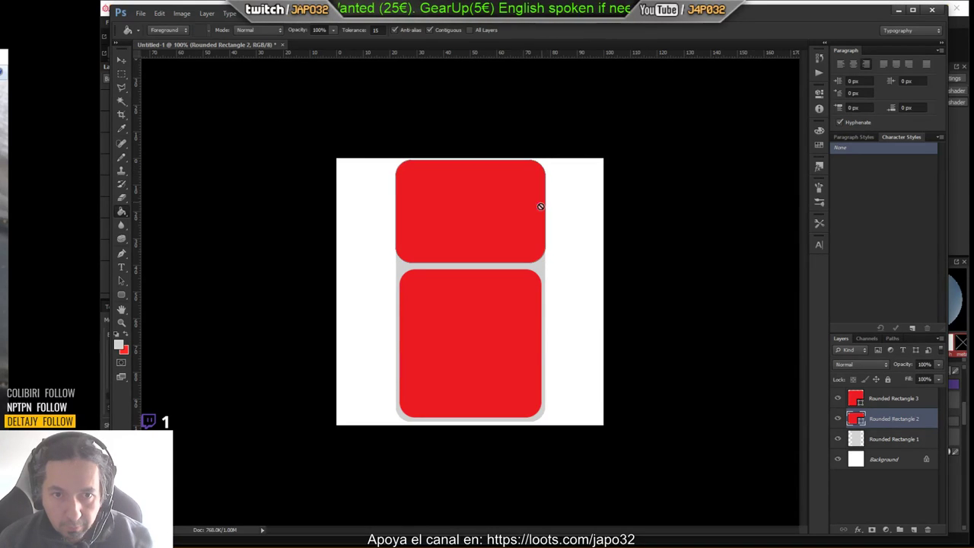
Enlarge the lower red rectangle around its centre so it reaches the grey base's edges.
{"action": "left_click", "coordinate": [854, 395]}
{"action": "key", "text": "ctrl+t"}
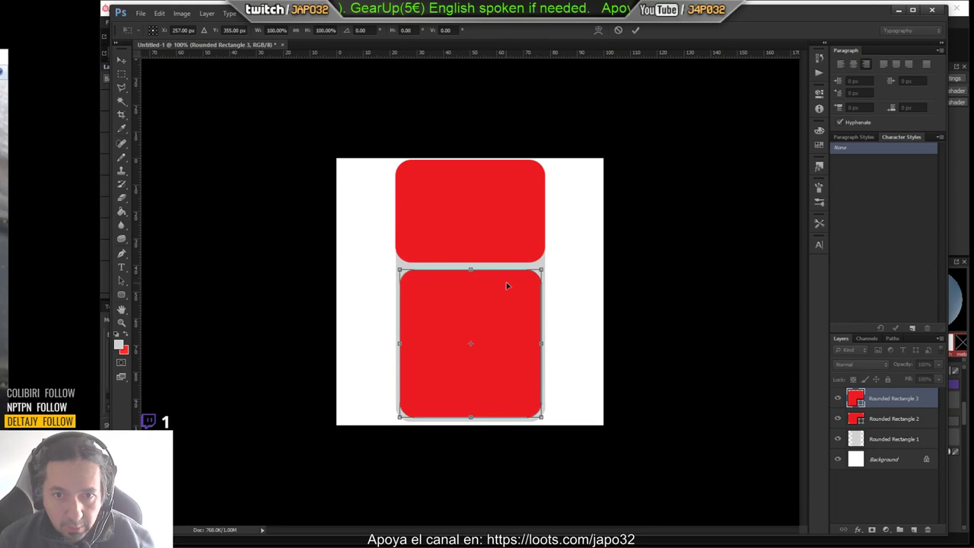
{"action": "left_click_drag", "start_coordinate": [544, 267], "coordinate": [547, 267], "text": "alt"}
{"action": "key", "text": "Return"}
{"action": "key", "text": "g"}
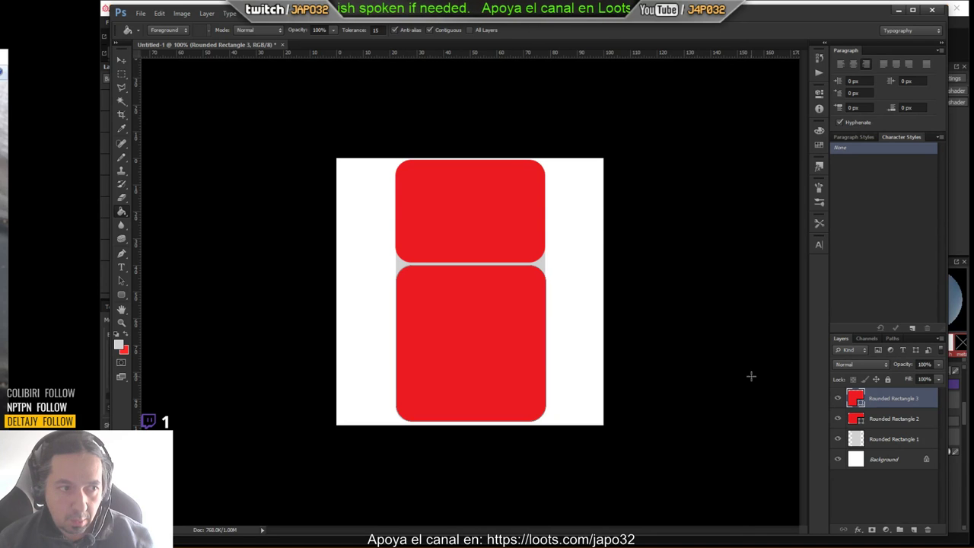
Scale the lower red rectangle down to about 98% around its centre, leaving a thin grey border.
{"action": "key", "text": "ctrl+t"}
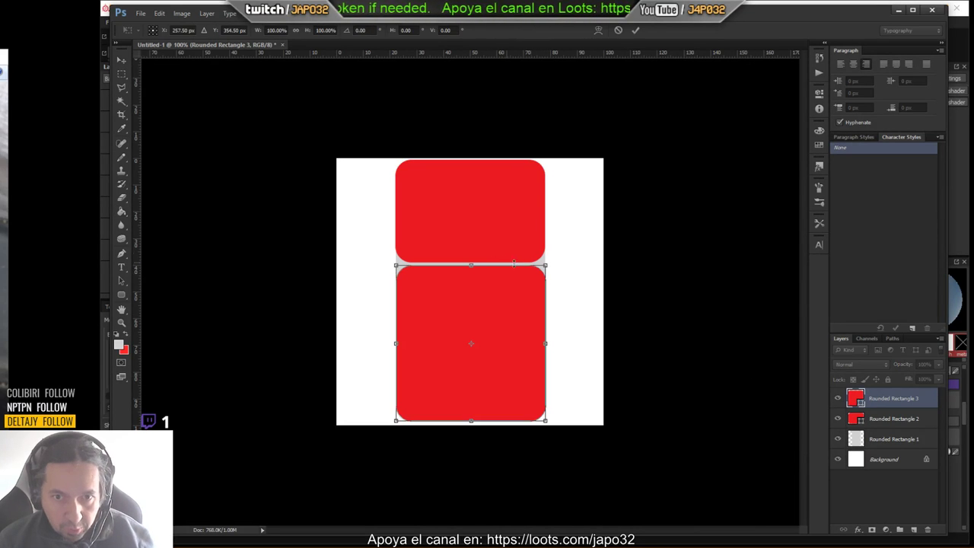
{"action": "left_click_drag", "start_coordinate": [546, 261], "coordinate": [543, 264], "text": "alt"}
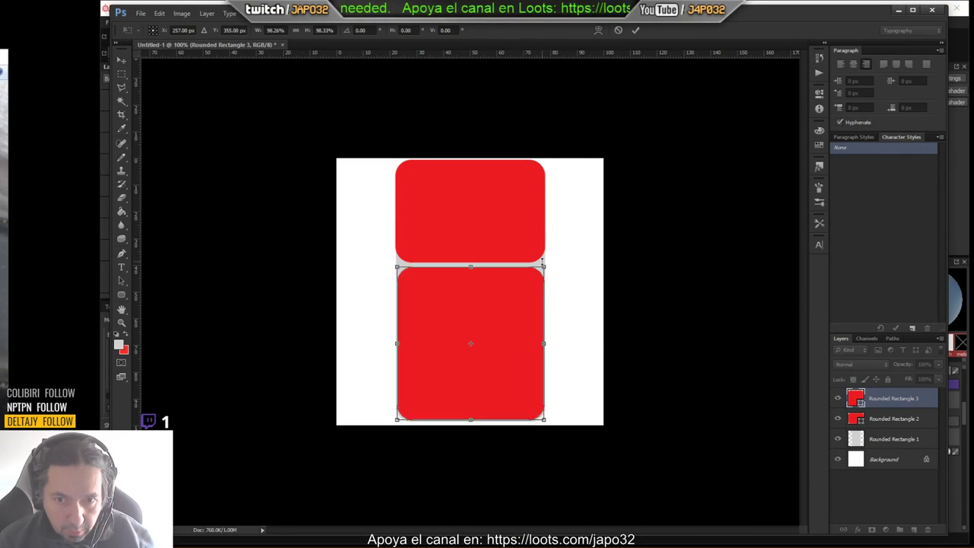
{"action": "key", "text": "Return"}
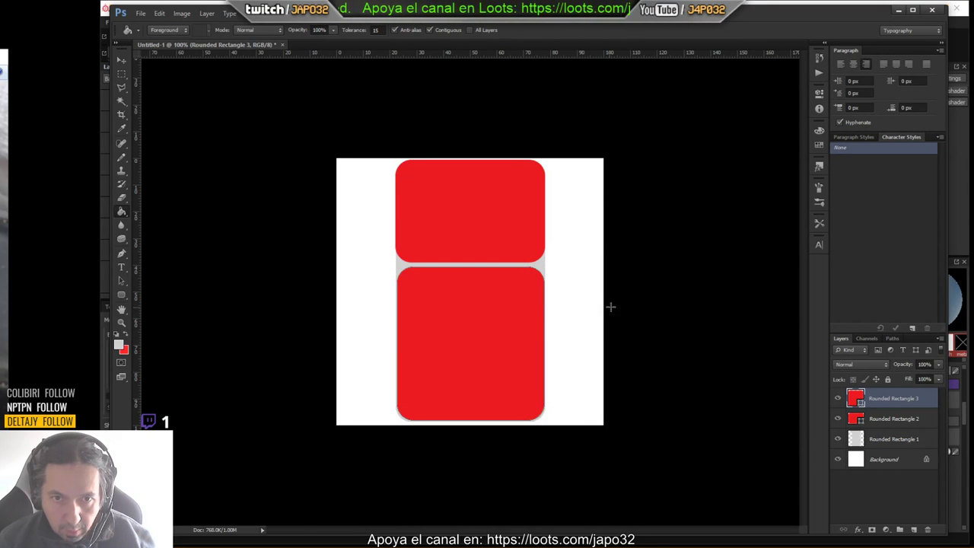
Scale the upper red rectangle down proportionally to about 98% around its centre, leaving a thin grey border.
{"action": "left_click", "coordinate": [859, 418]}
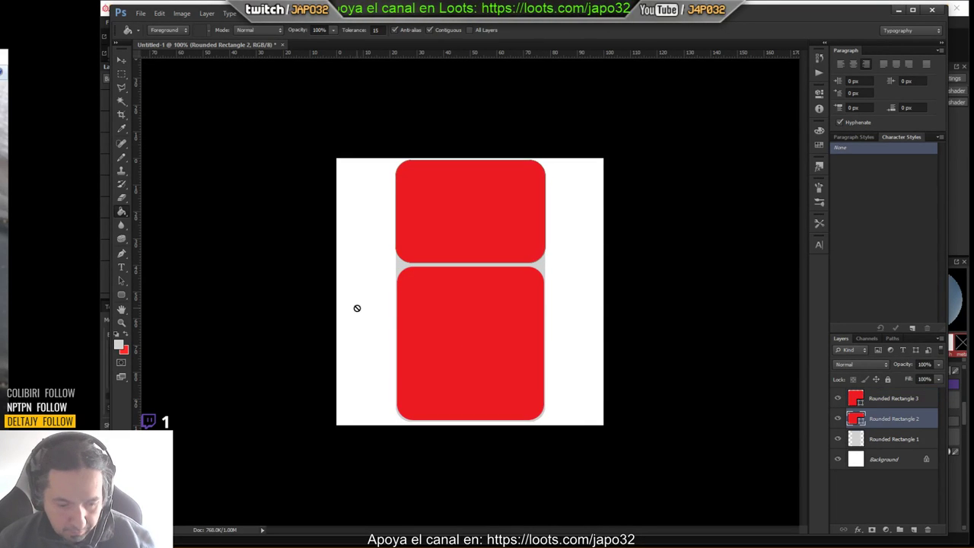
{"action": "key", "text": "ctrl+t"}
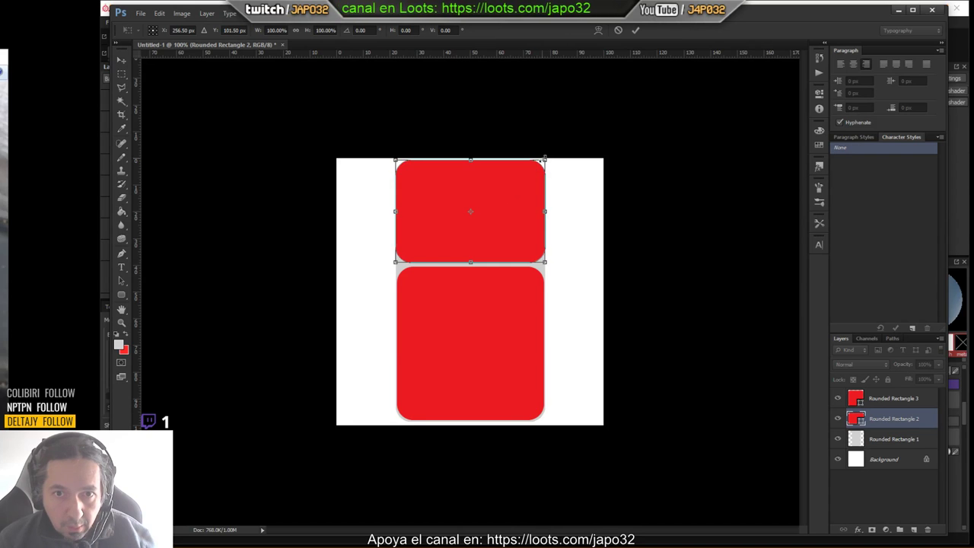
{"action": "left_click_drag", "start_coordinate": [543, 160], "coordinate": [542, 161], "text": "alt+shift"}
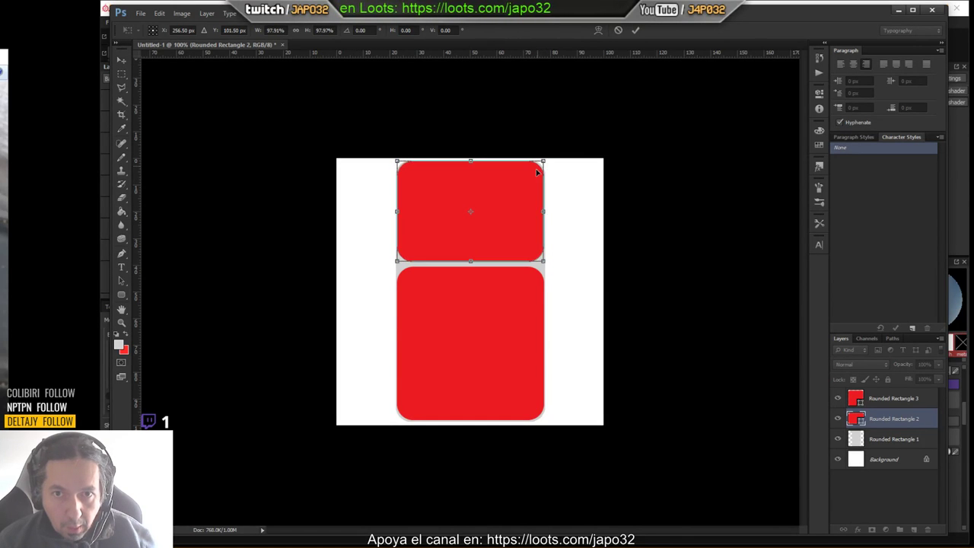
{"action": "key", "text": "Return"}
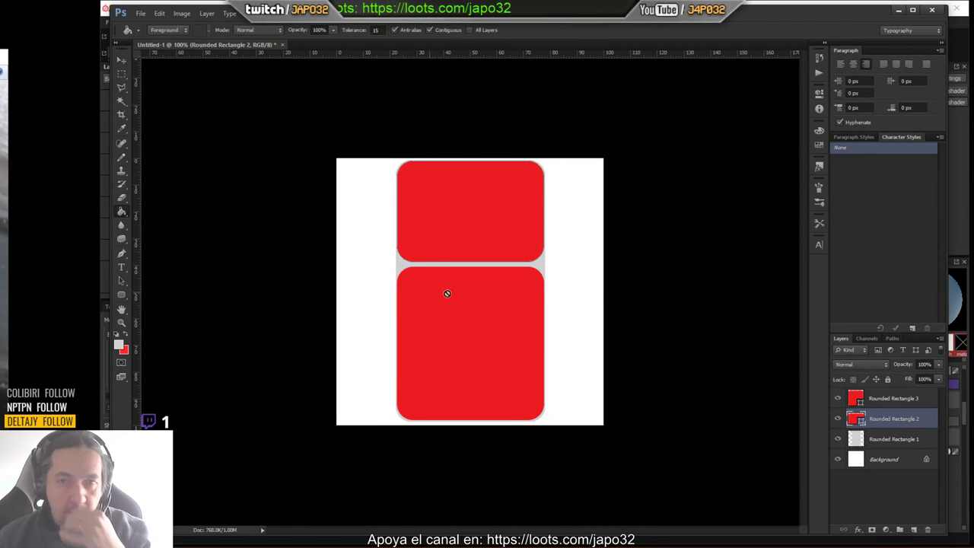
Add an empty layer above both red rectangles and rasterize the lower red rectangle's layer.
{"action": "left_click", "coordinate": [901, 400]}
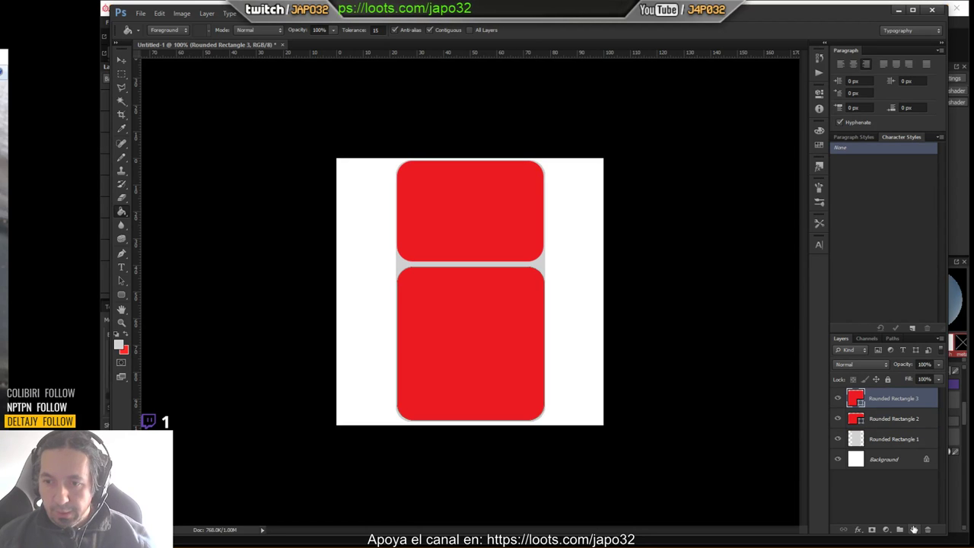
{"action": "left_click", "coordinate": [913, 528]}
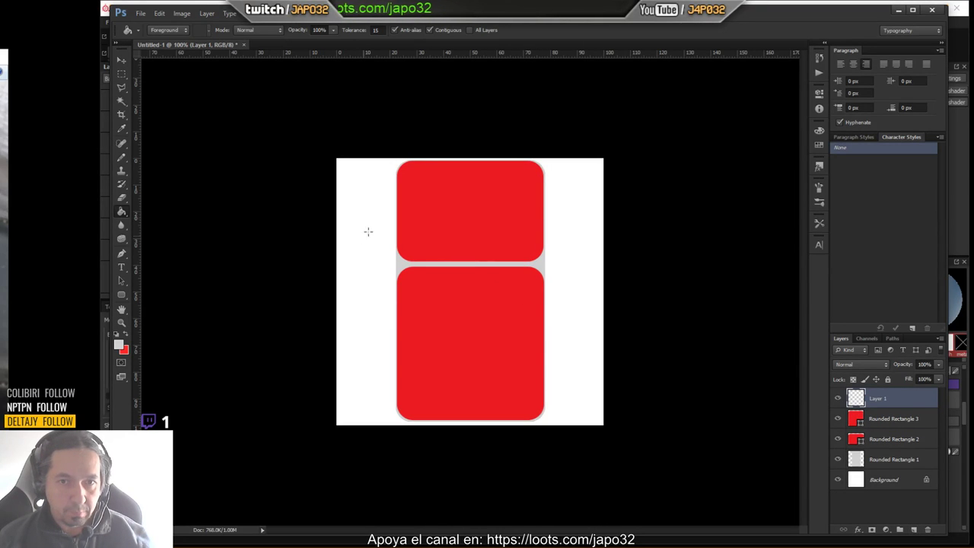
{"action": "left_click", "coordinate": [871, 419]}
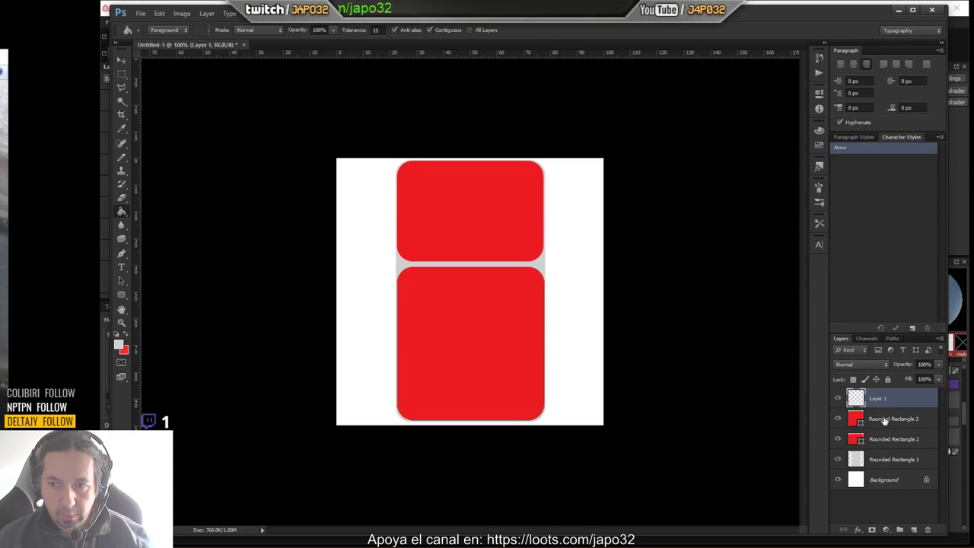
{"action": "right_click", "coordinate": [882, 419]}
{"action": "left_click", "coordinate": [913, 134]}
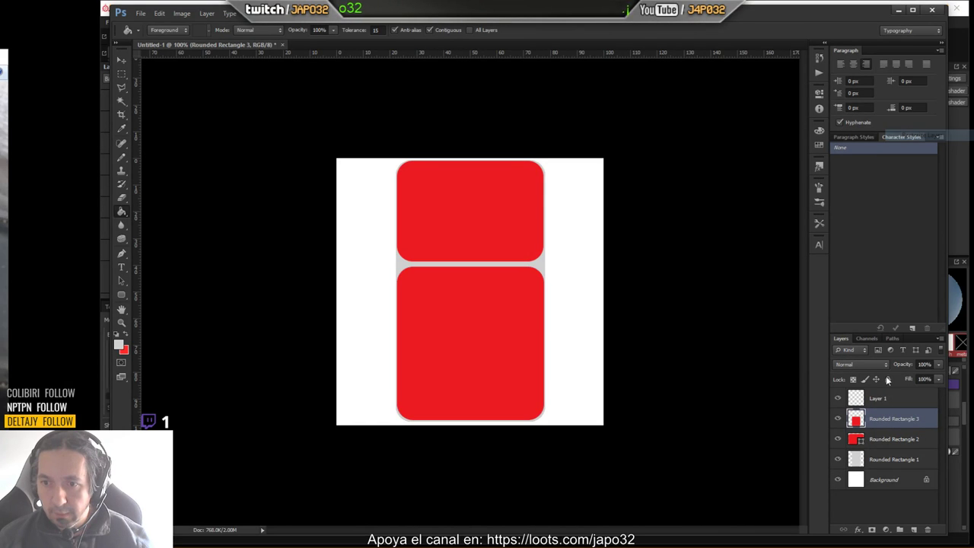
Rasterize the upper red rectangle's layer and move it above the lower red rectangle's layer.
{"action": "left_click", "coordinate": [876, 439]}
{"action": "right_click", "coordinate": [880, 440]}
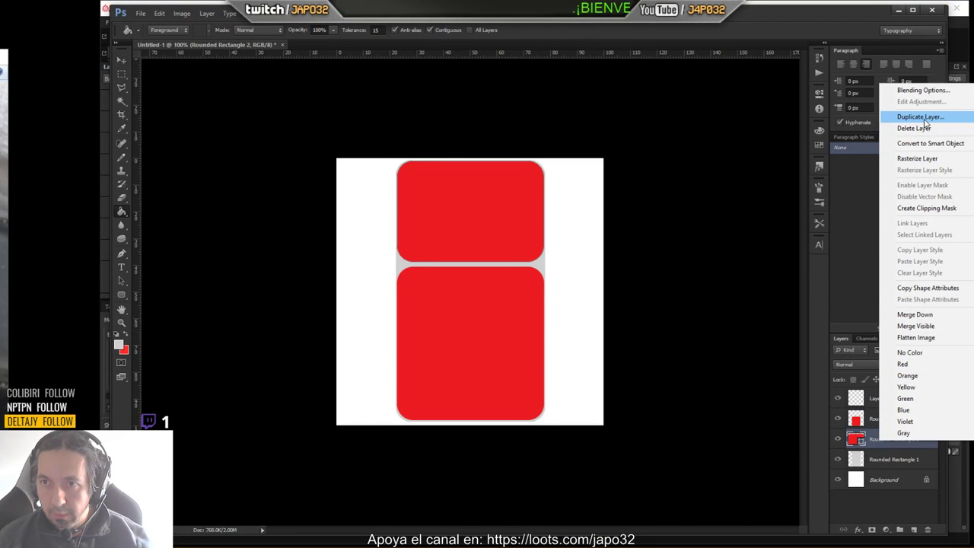
{"action": "left_click", "coordinate": [917, 158]}
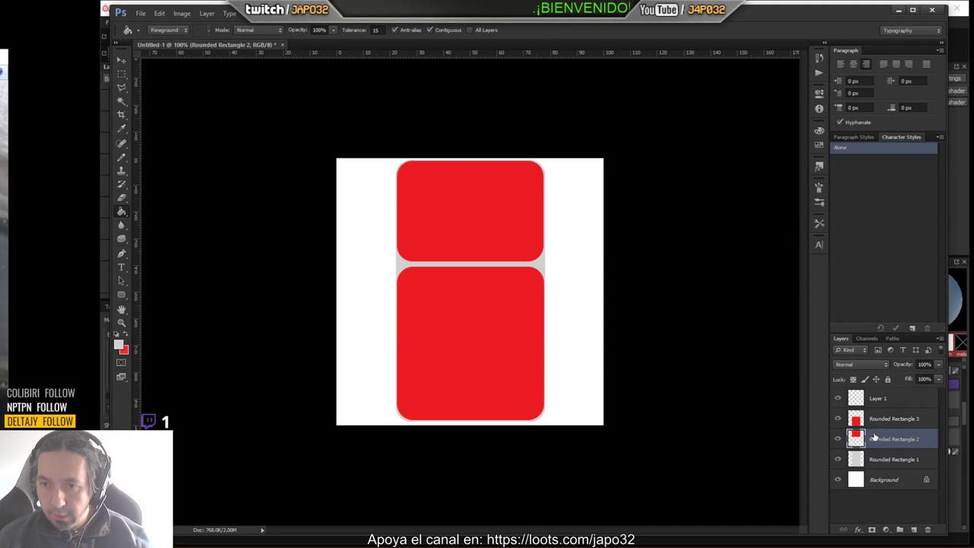
{"action": "left_click_drag", "start_coordinate": [876, 439], "coordinate": [881, 411]}
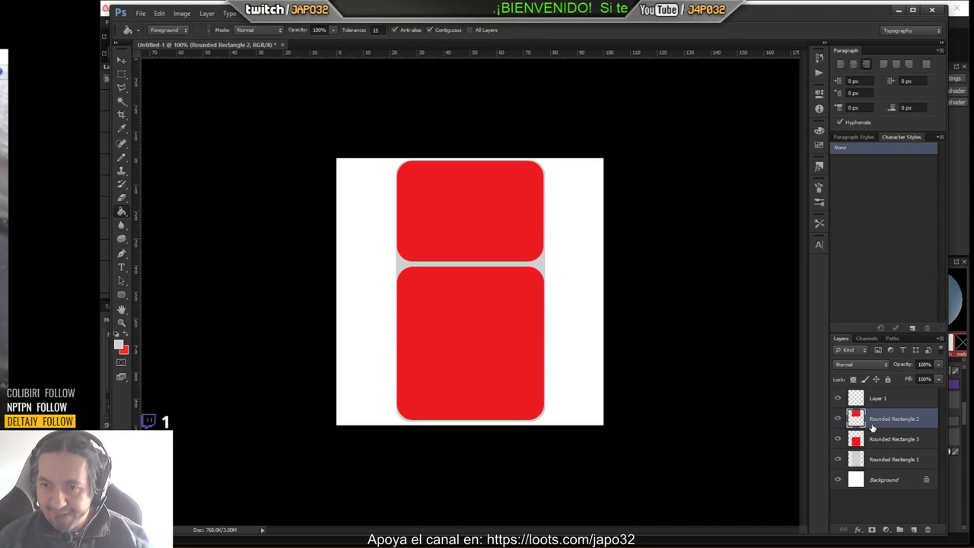
Create a layer group named "base" and move all three rounded rectangle layers into it, selecting the upper red rectangle's layer.
{"action": "left_click", "coordinate": [899, 529]}
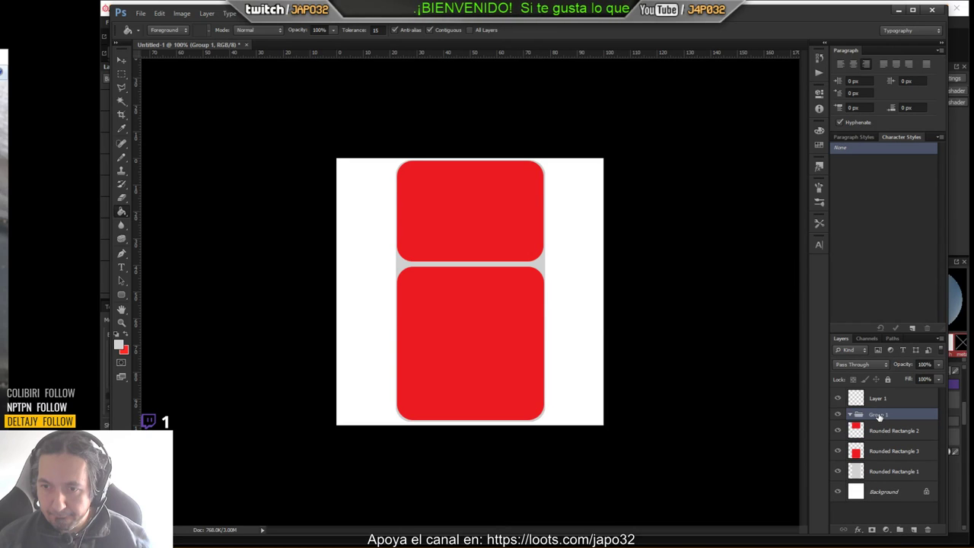
{"action": "double_click", "coordinate": [879, 415]}
{"action": "type", "text": "base"}
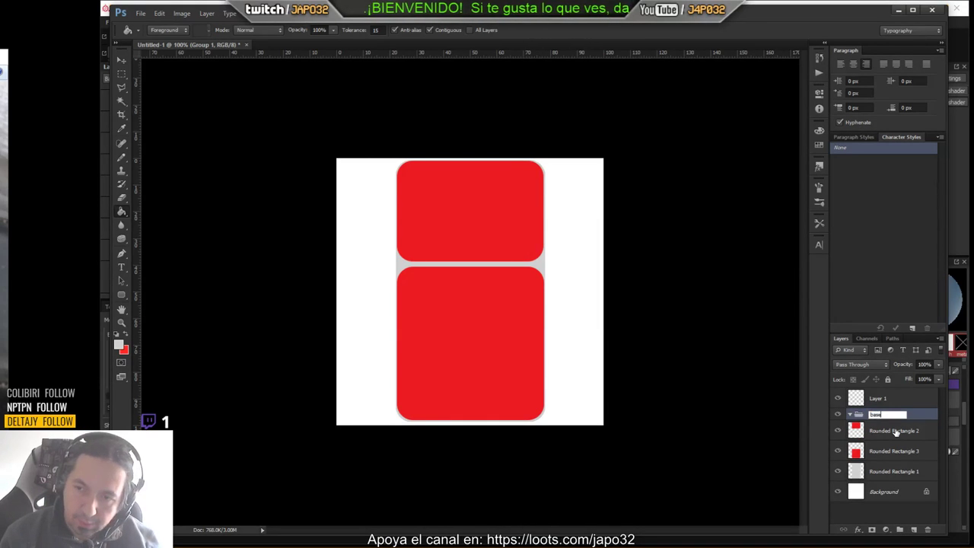
{"action": "key", "text": "Return"}
{"action": "left_click_drag", "start_coordinate": [862, 431], "coordinate": [863, 415]}
{"action": "left_click_drag", "start_coordinate": [864, 451], "coordinate": [874, 420]}
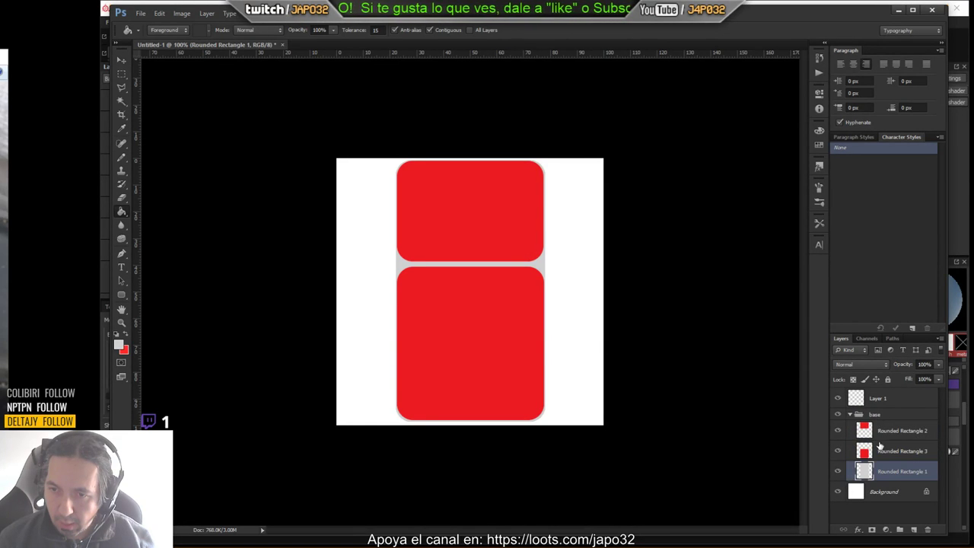
{"action": "left_click", "coordinate": [873, 432]}
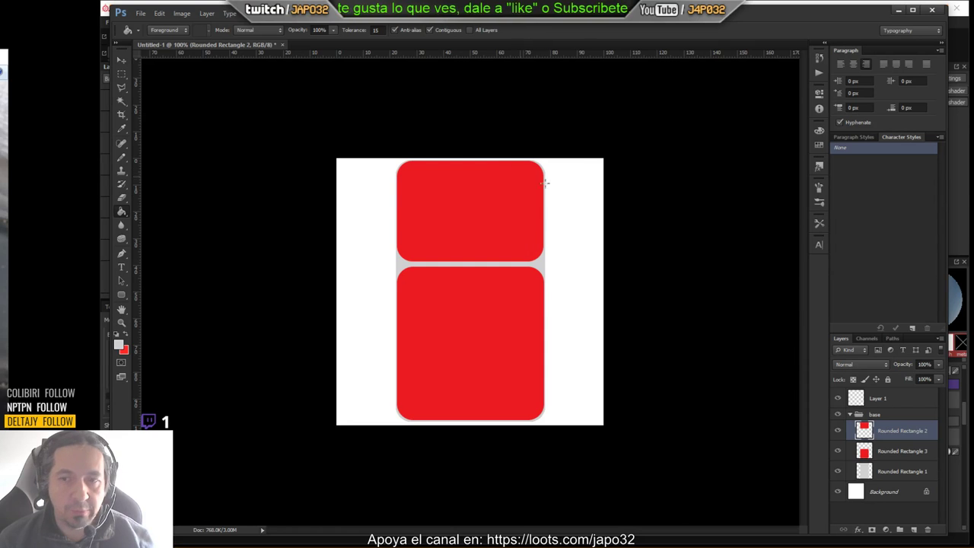
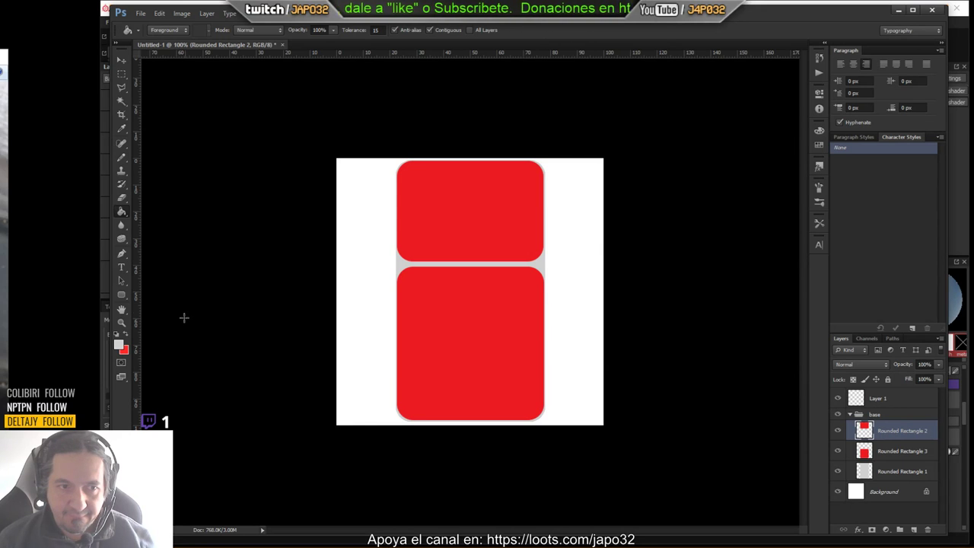
Try filling the upper red rectangle with the lighter red ef3f3f and undo the fill.
{"action": "left_click", "coordinate": [125, 337]}
{"action": "left_click", "coordinate": [119, 344]}
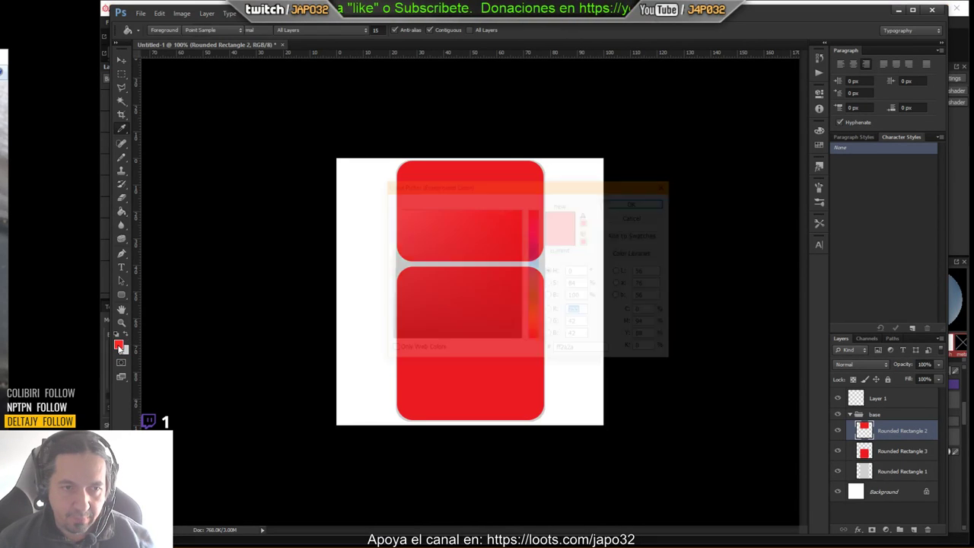
{"action": "left_click_drag", "start_coordinate": [507, 233], "coordinate": [488, 218]}
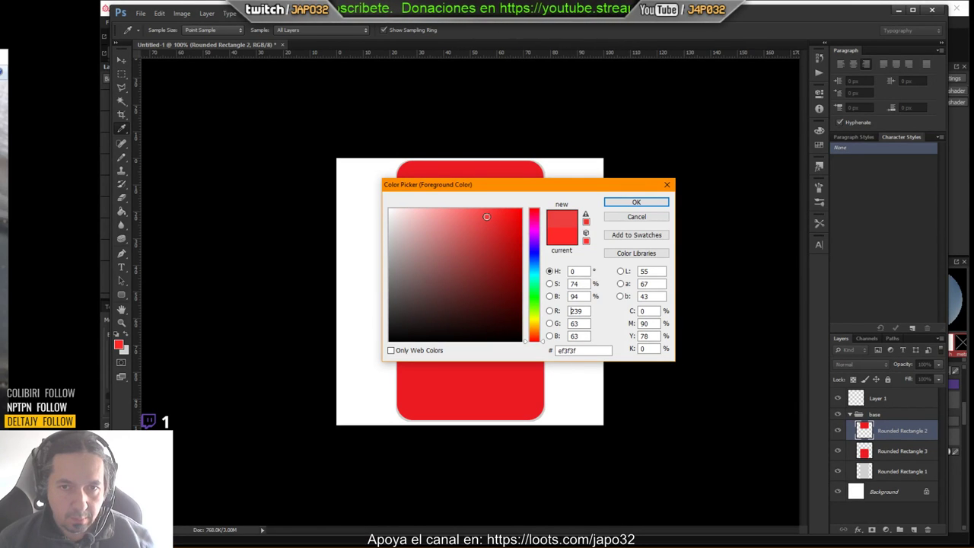
{"action": "left_click", "coordinate": [636, 201]}
{"action": "key", "text": "g"}
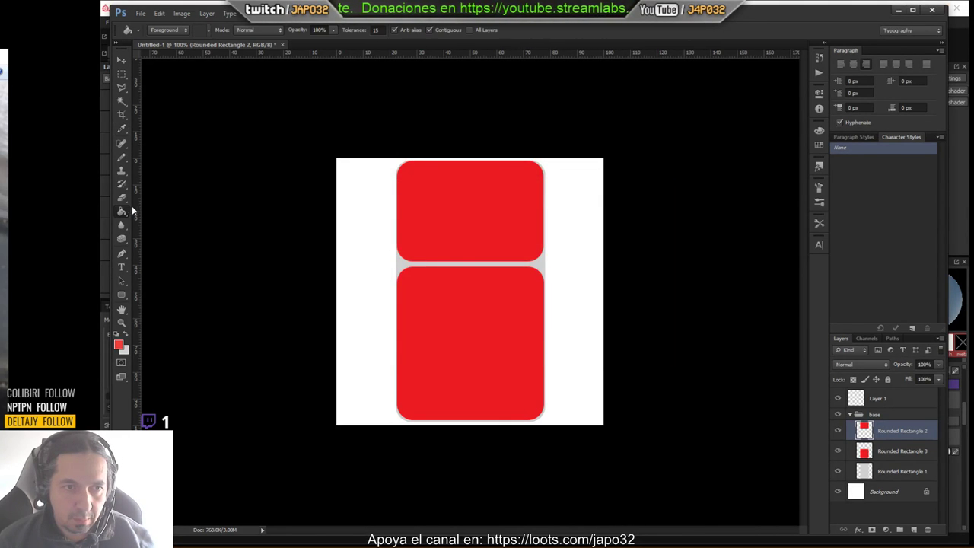
{"action": "left_click", "coordinate": [504, 225]}
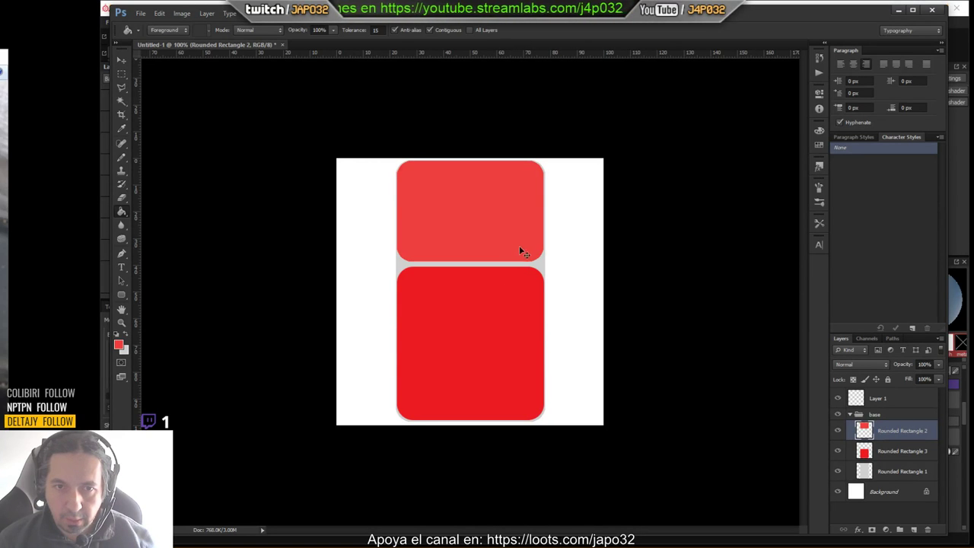
{"action": "key", "text": "ctrl+z"}
{"action": "double_click", "coordinate": [865, 432]}
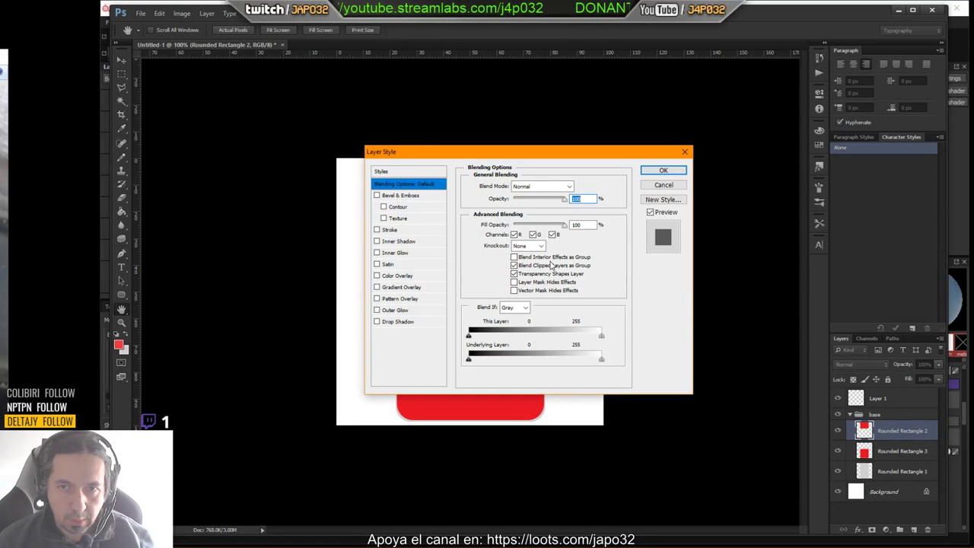
{"action": "left_click", "coordinate": [663, 186]}
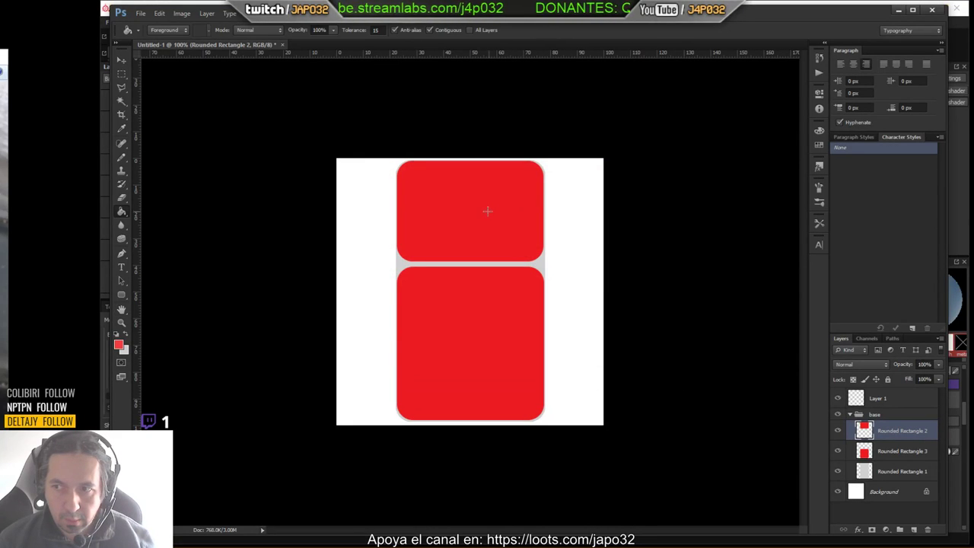
Fill the upper red rectangle with the darker red c32a2a.
{"action": "left_click", "coordinate": [118, 346]}
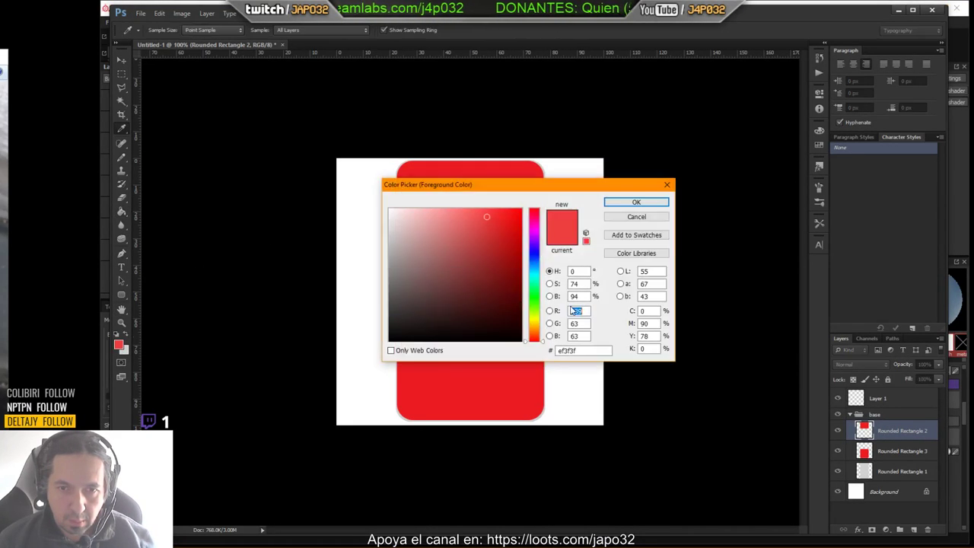
{"action": "left_click", "coordinate": [493, 240]}
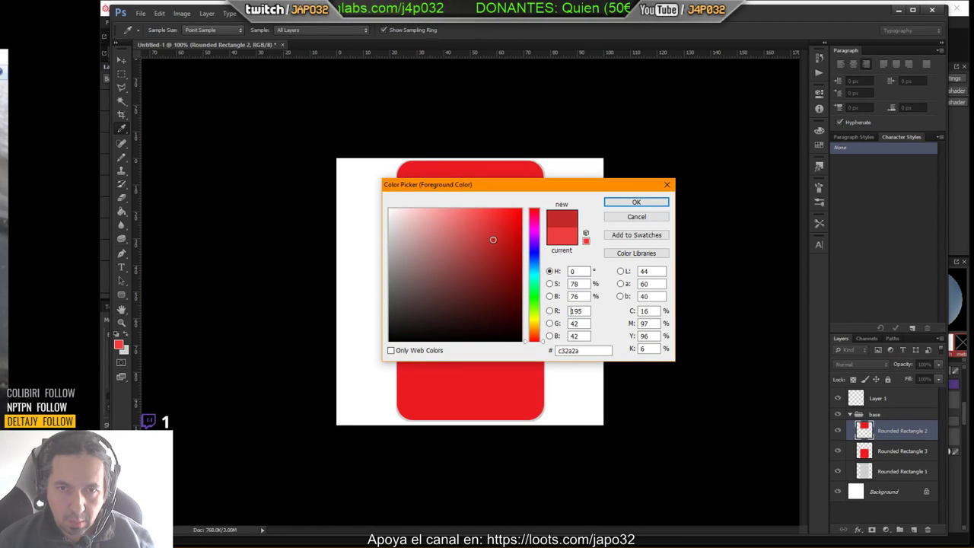
{"action": "left_click", "coordinate": [636, 202]}
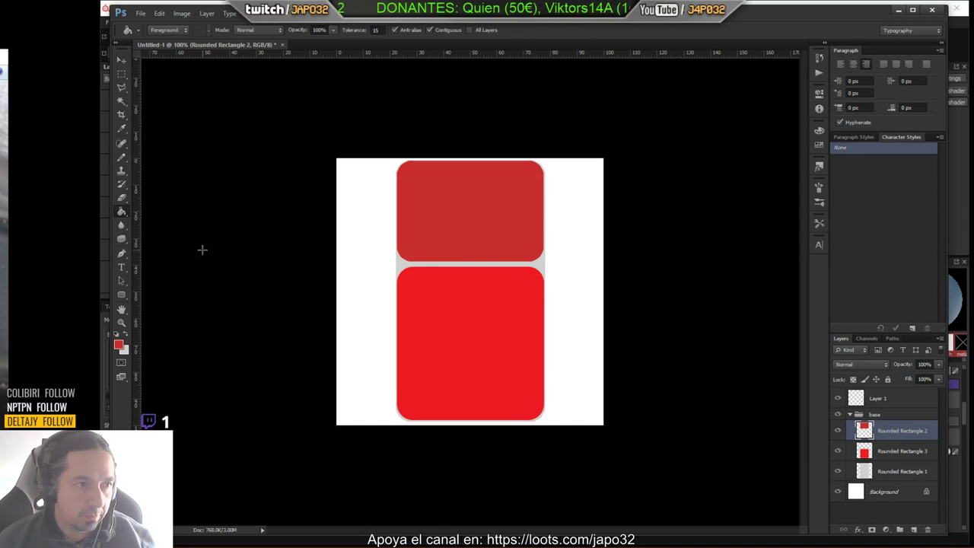
Recolour the grey base rectangle with the lighter grey e5e5e5, leaving nothing selected.
{"action": "double_click", "coordinate": [862, 476]}
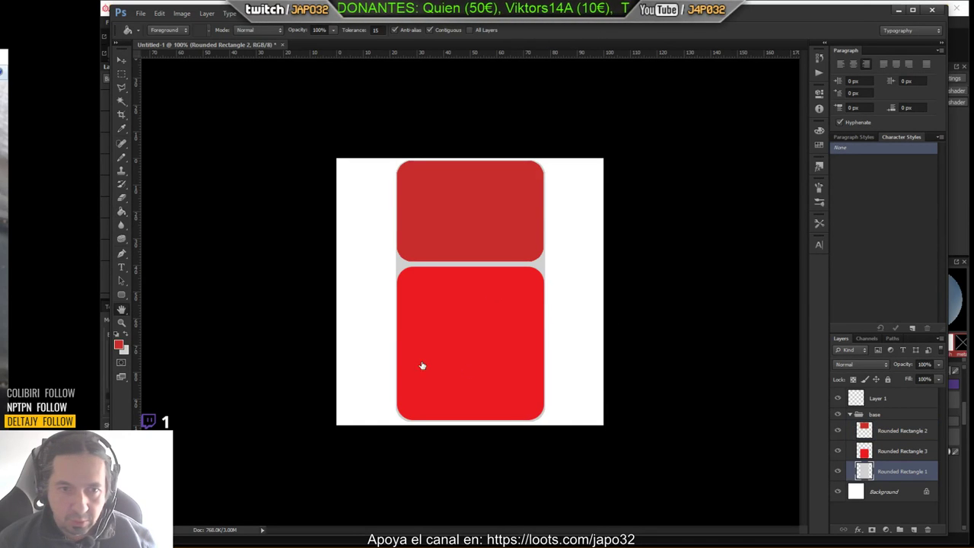
{"action": "left_click", "coordinate": [662, 188]}
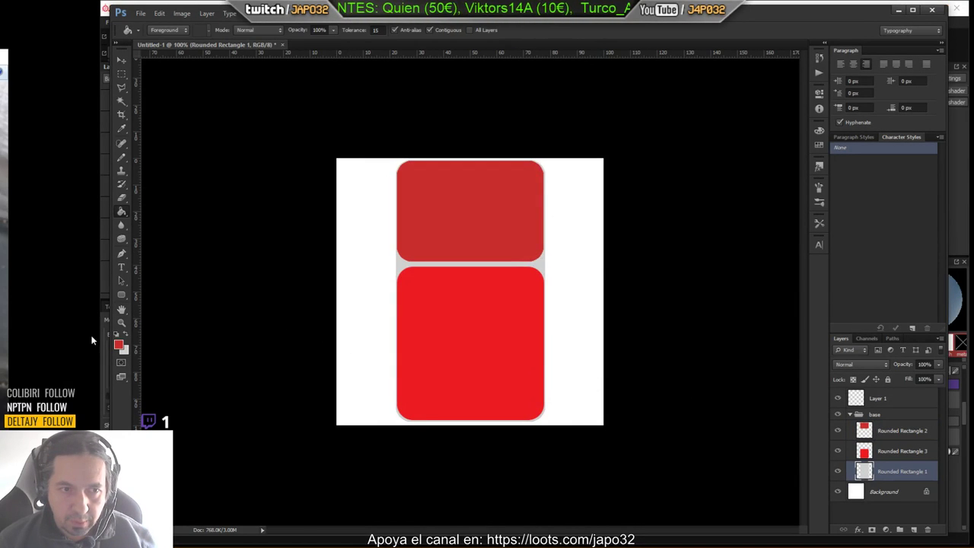
{"action": "left_click", "coordinate": [128, 337]}
{"action": "left_click", "coordinate": [118, 343]}
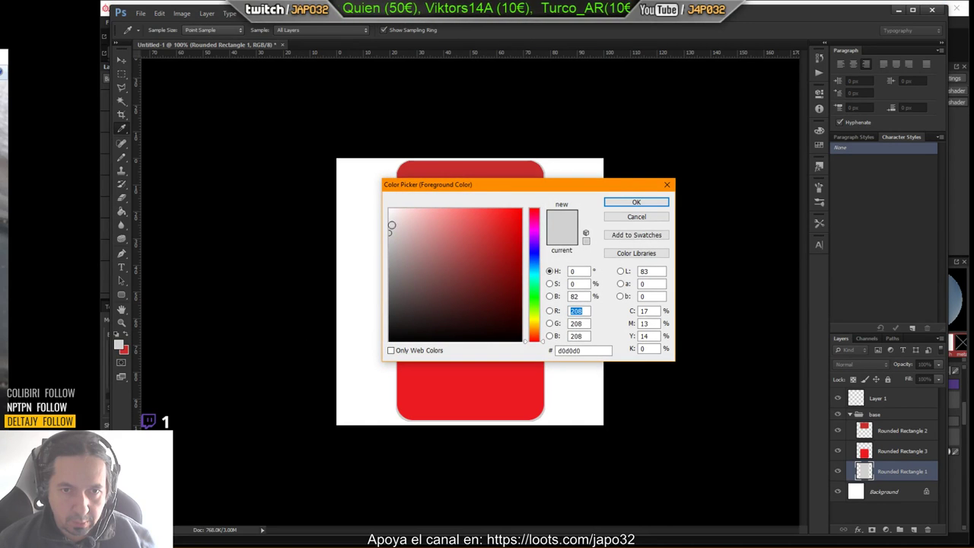
{"action": "left_click_drag", "start_coordinate": [392, 225], "coordinate": [382, 221]}
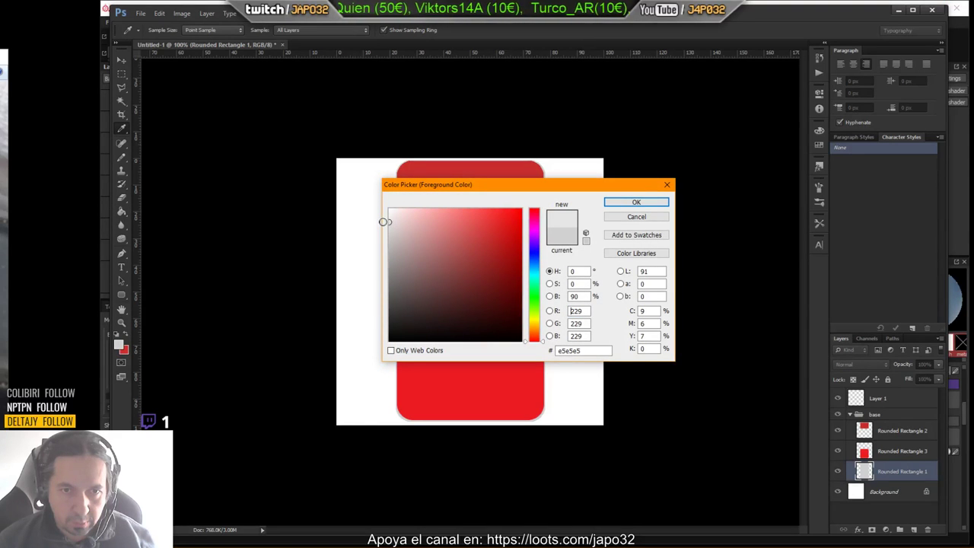
{"action": "left_click", "coordinate": [636, 203]}
{"action": "left_click", "coordinate": [863, 471], "text": "ctrl"}
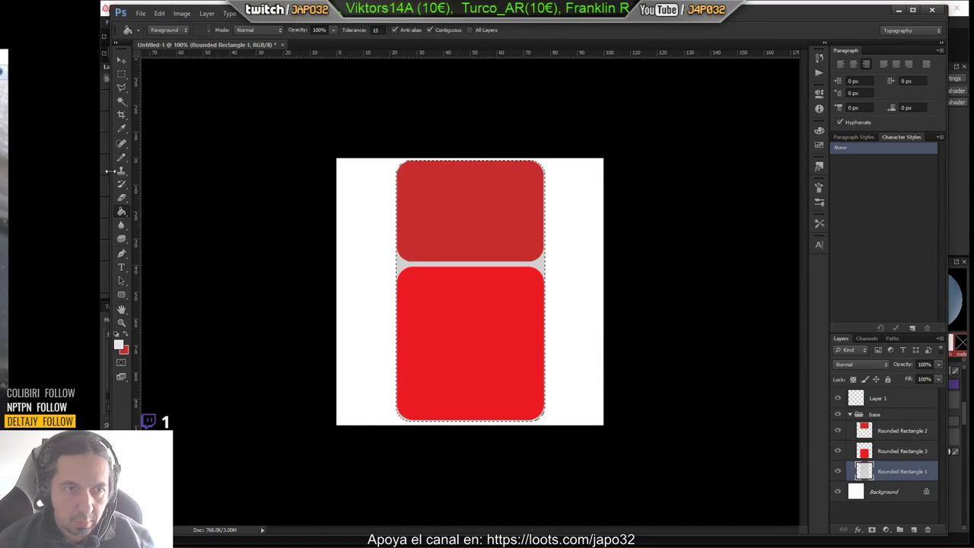
{"action": "key", "text": "ctrl+d"}
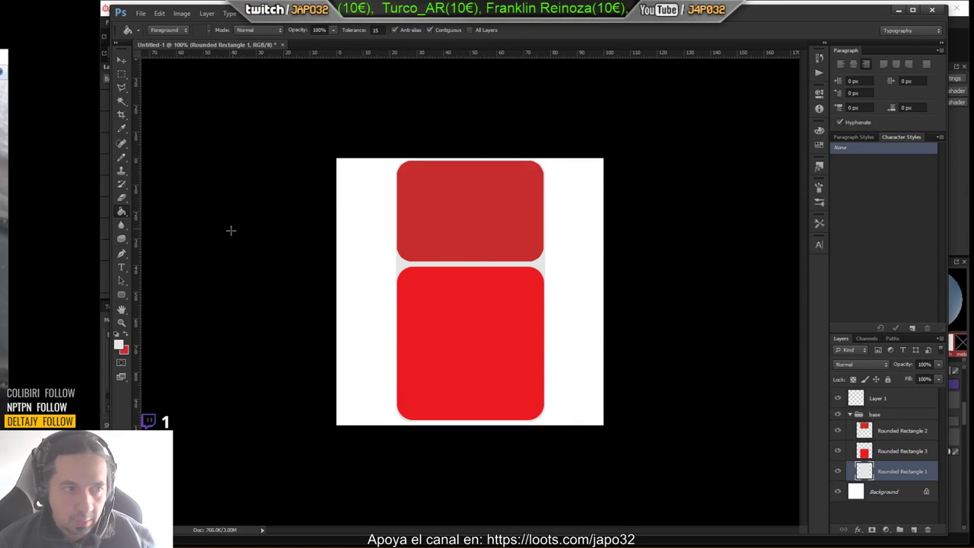
Add the light grey text "warning" in Impact on the upper red rectangle, using the empty top layer.
{"action": "left_click", "coordinate": [878, 401]}
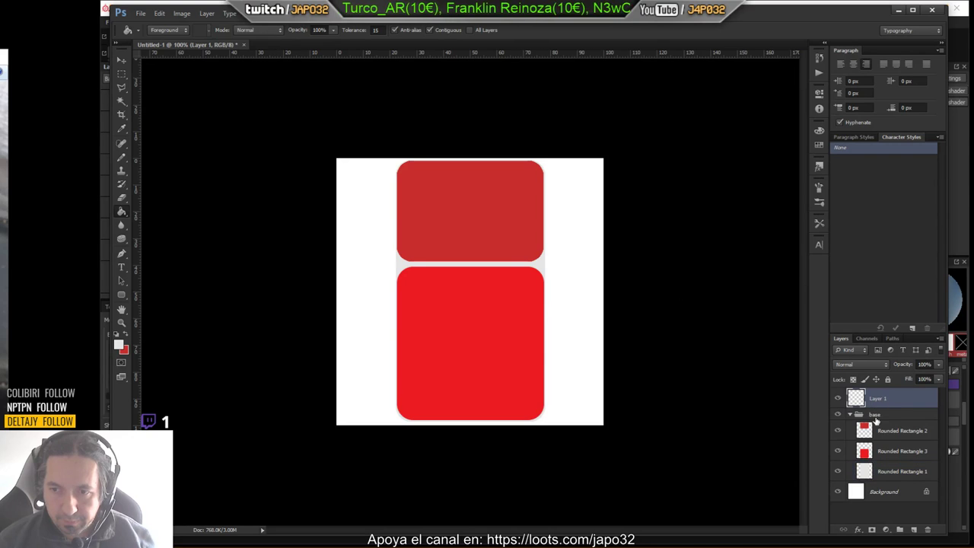
{"action": "left_click", "coordinate": [121, 266]}
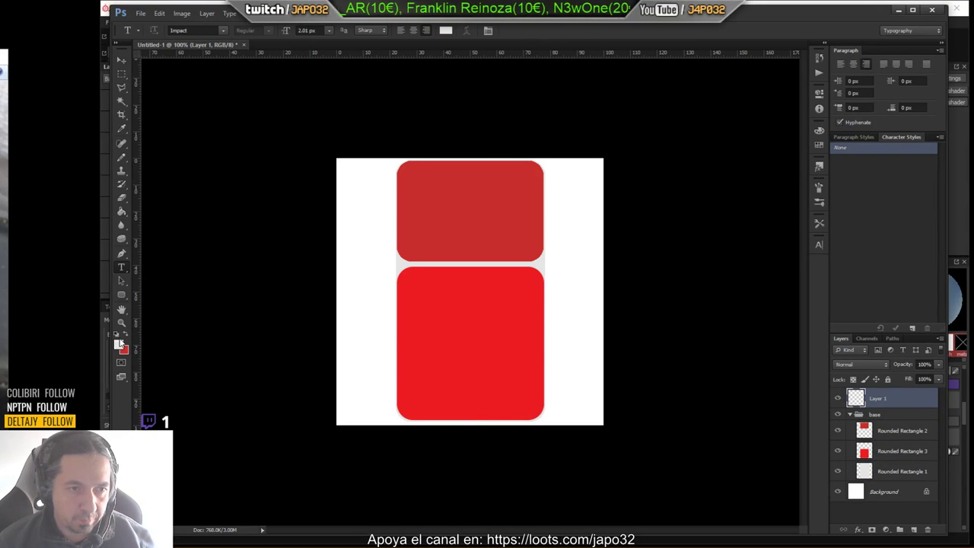
{"action": "left_click", "coordinate": [432, 196]}
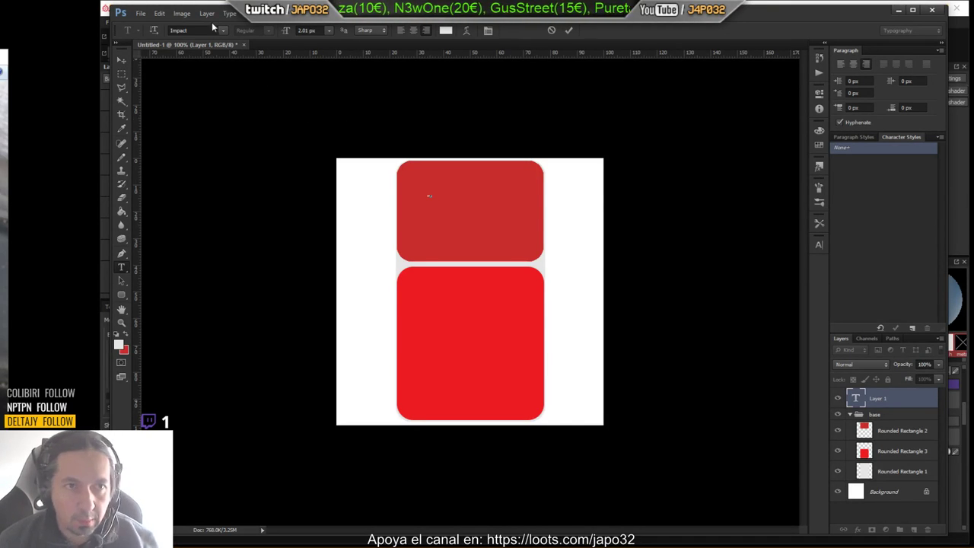
{"action": "left_click", "coordinate": [121, 60]}
Enlarge the "warning" text to roughly three quarters of the upper rectangle's width and centre it near that rectangle's upper edge.
{"action": "key", "text": "ctrl+t"}
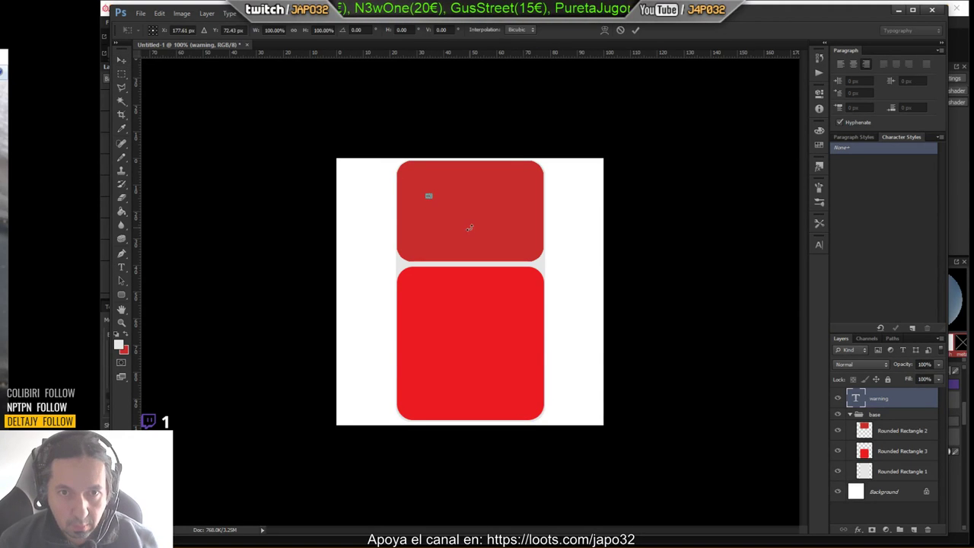
{"action": "left_click_drag", "start_coordinate": [430, 198], "coordinate": [531, 259]}
{"action": "key", "text": "Return"}
{"action": "left_click_drag", "start_coordinate": [513, 226], "coordinate": [503, 193]}
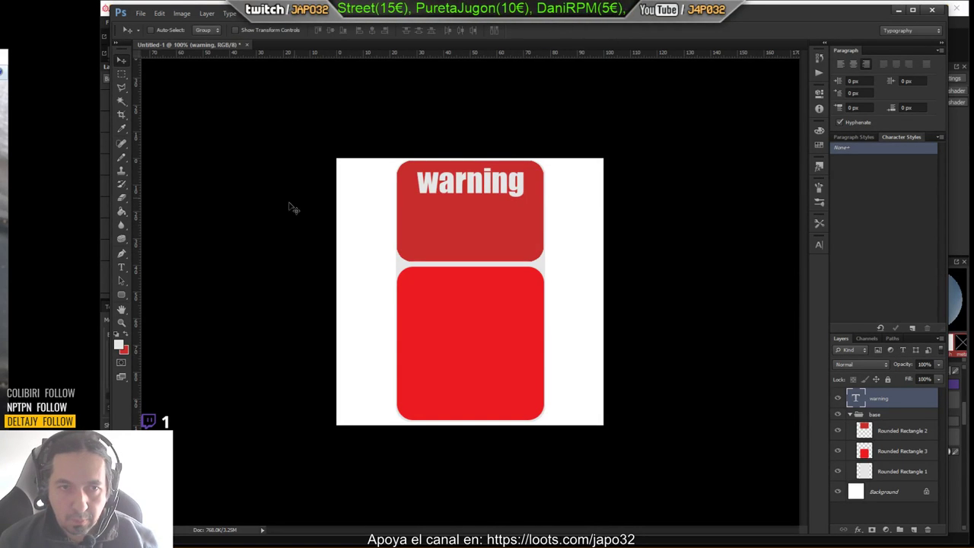
Replace the heading text on the upper red rectangle with "WARNING" in capitals.
{"action": "left_click", "coordinate": [123, 267]}
{"action": "double_click", "coordinate": [521, 181]}
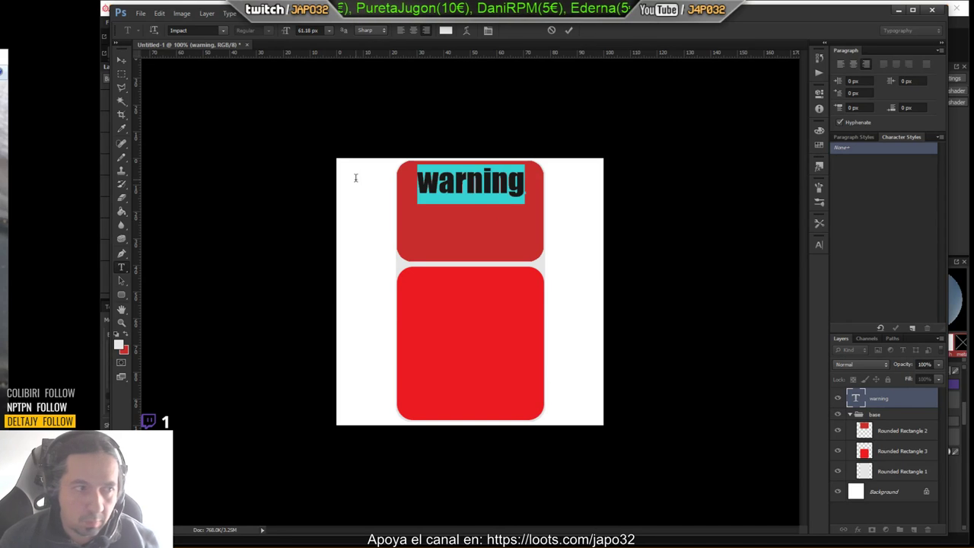
{"action": "type", "text": "WARNING"}
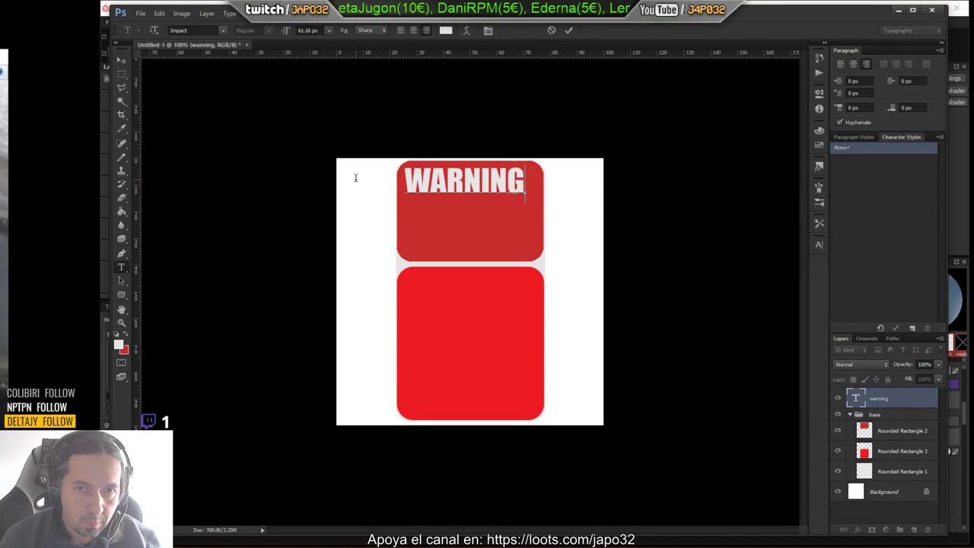
{"action": "left_click", "coordinate": [121, 59]}
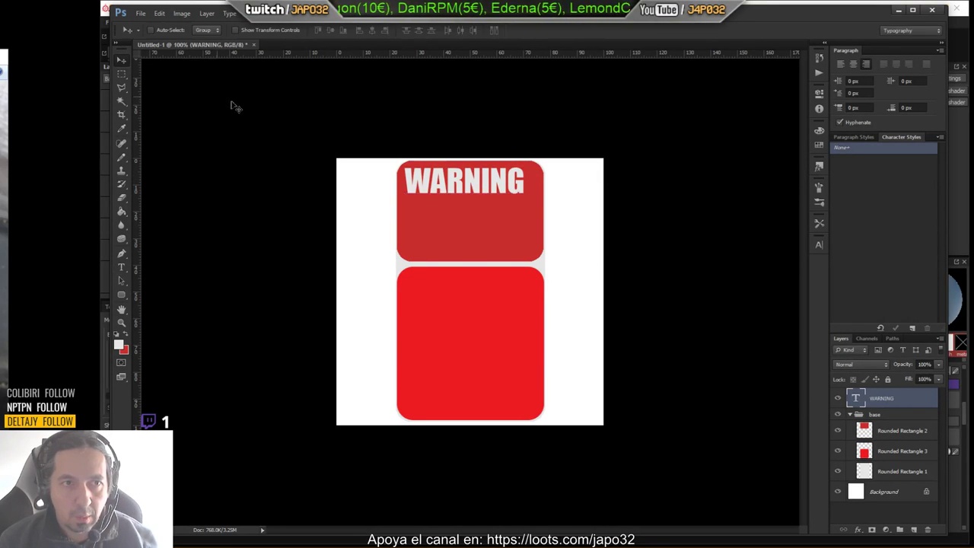
Centre the "WARNING" heading horizontally near the upper edge of the upper red rectangle.
{"action": "left_click_drag", "start_coordinate": [474, 187], "coordinate": [481, 186]}
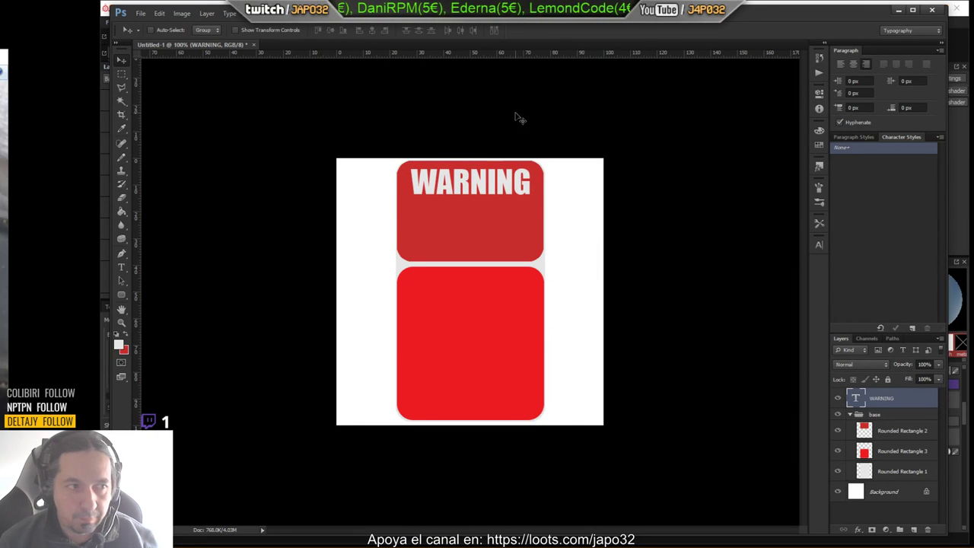
{"action": "key", "text": "Left"}
{"action": "key", "text": "Left"}
{"action": "key", "text": "Left"}
{"action": "key", "text": "Left"}
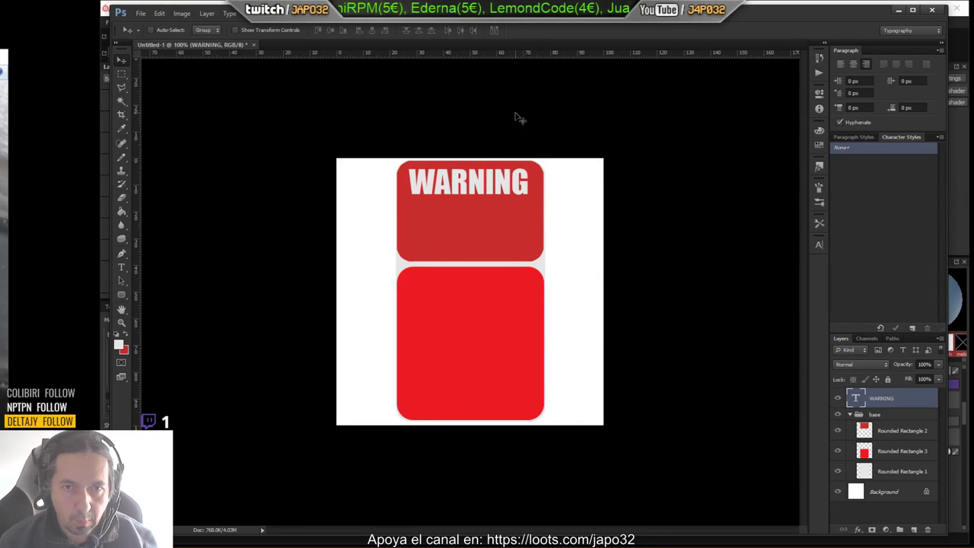
Try Arial Bold for the "WARNING" heading and recentre it over the upper red rectangle.
{"action": "left_click", "coordinate": [121, 266]}
{"action": "left_click_drag", "start_coordinate": [526, 185], "coordinate": [200, 66]}
{"action": "left_click", "coordinate": [222, 31]}
{"action": "scroll", "coordinate": [226, 109], "scroll_direction": "up", "scroll_amount": 8}
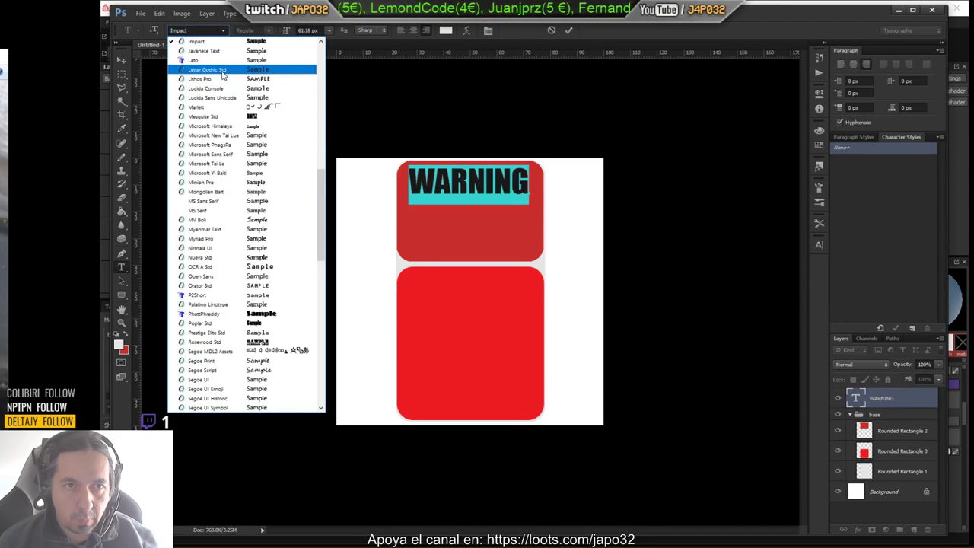
{"action": "scroll", "coordinate": [226, 109], "scroll_direction": "up", "scroll_amount": 4}
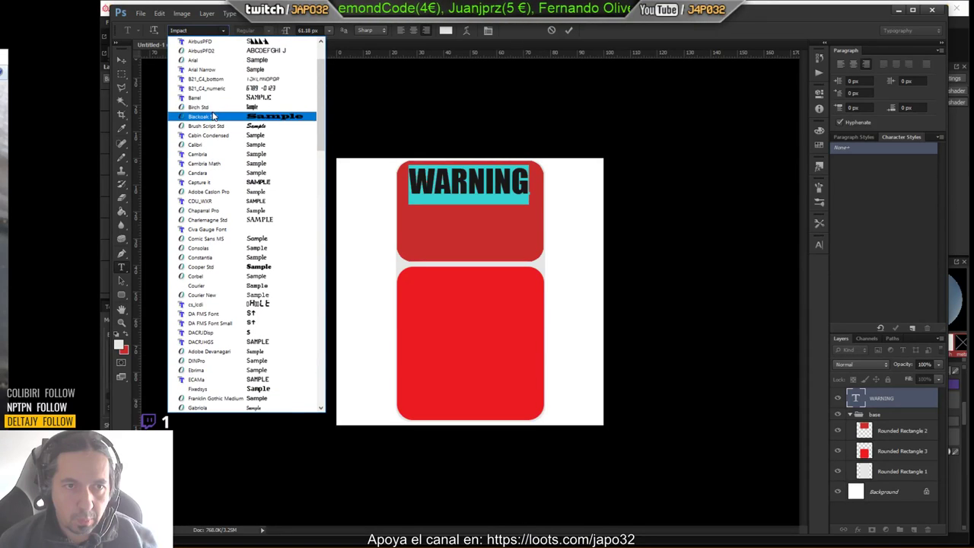
{"action": "left_click", "coordinate": [206, 61]}
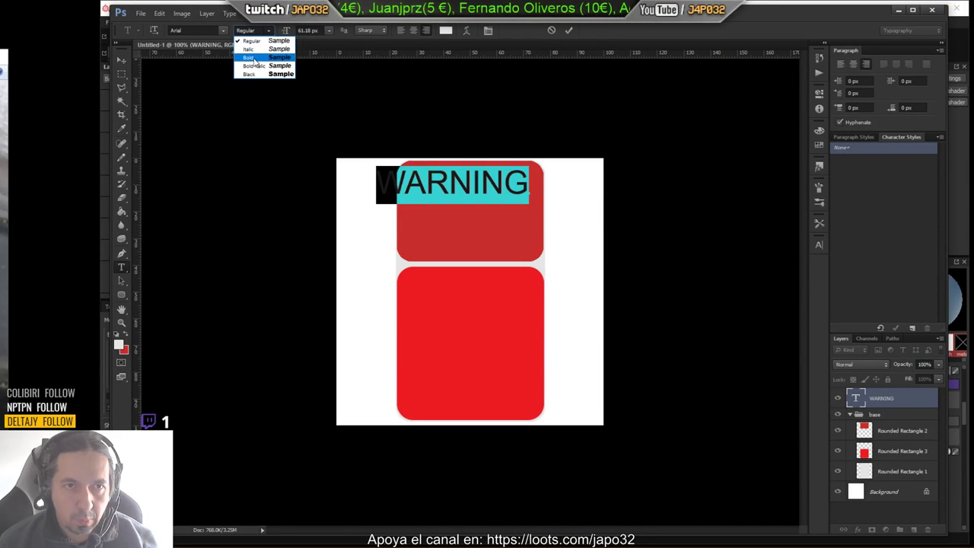
{"action": "left_click", "coordinate": [255, 60]}
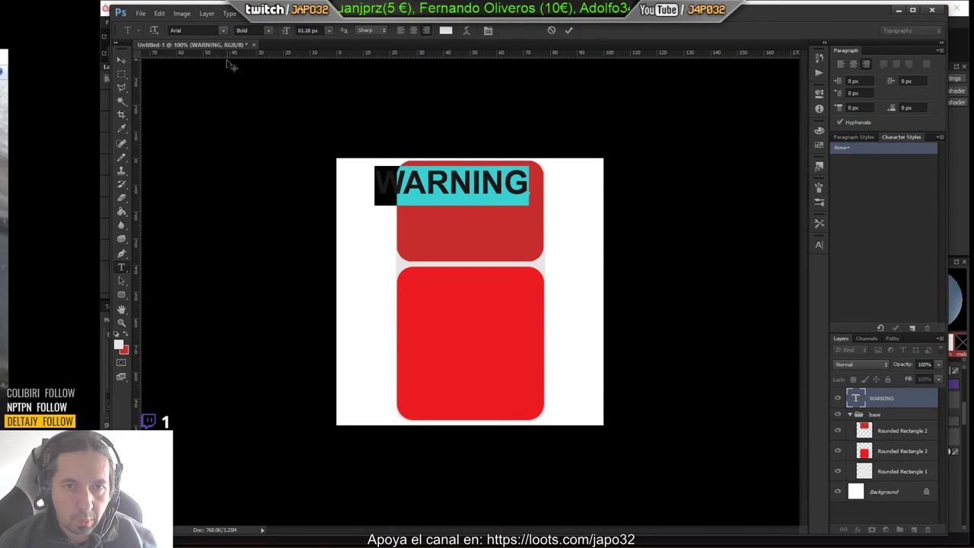
{"action": "left_click", "coordinate": [126, 58]}
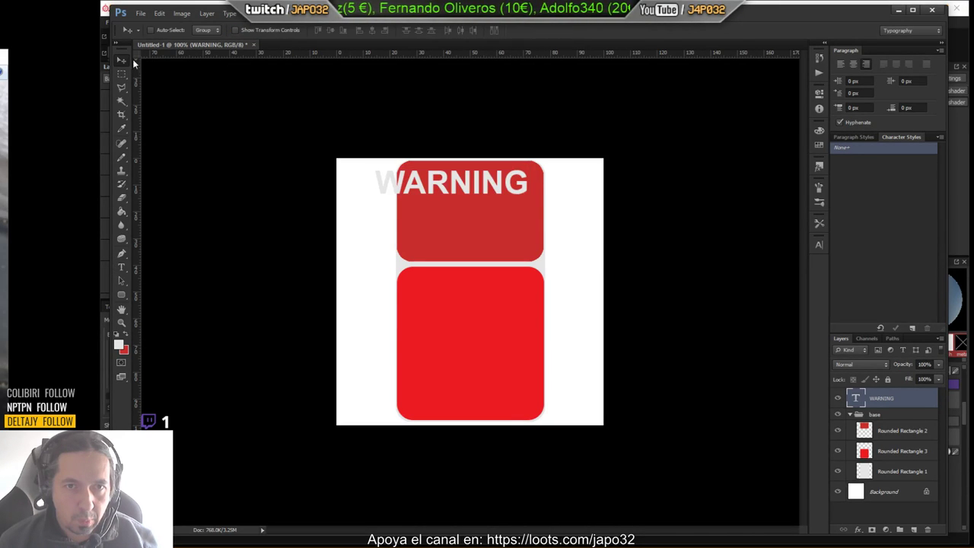
{"action": "left_click_drag", "start_coordinate": [438, 186], "coordinate": [456, 185]}
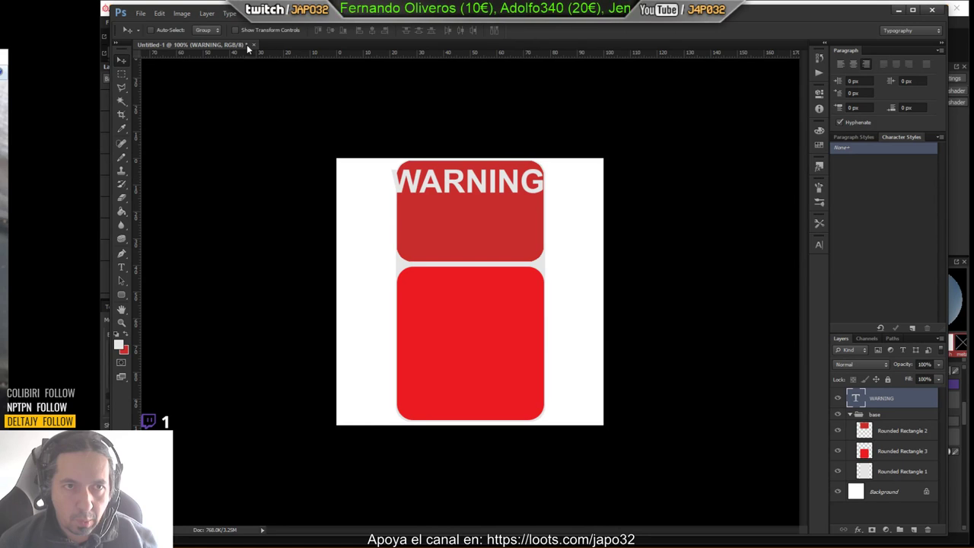
Try Arial Narrow for the "WARNING" heading.
{"action": "left_click", "coordinate": [121, 267]}
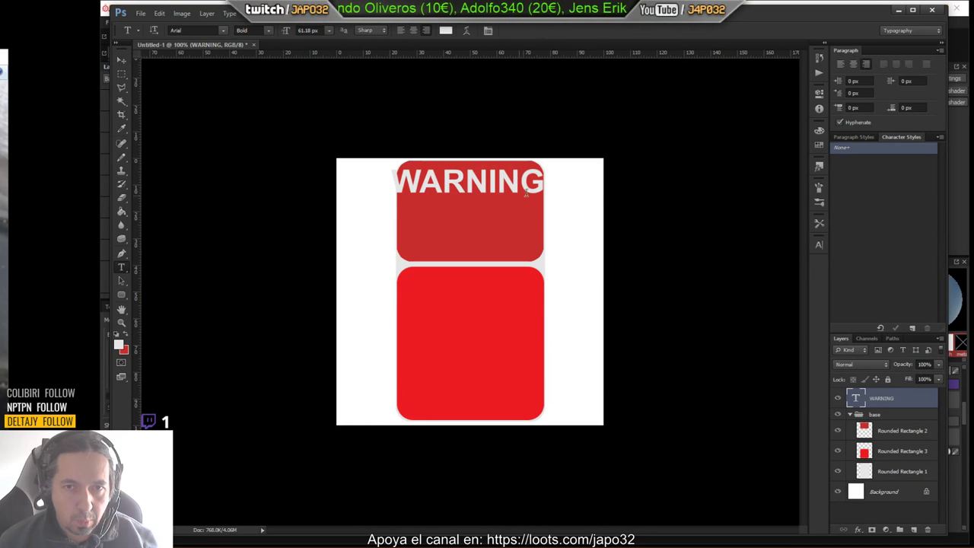
{"action": "left_click_drag", "start_coordinate": [552, 189], "coordinate": [223, 166]}
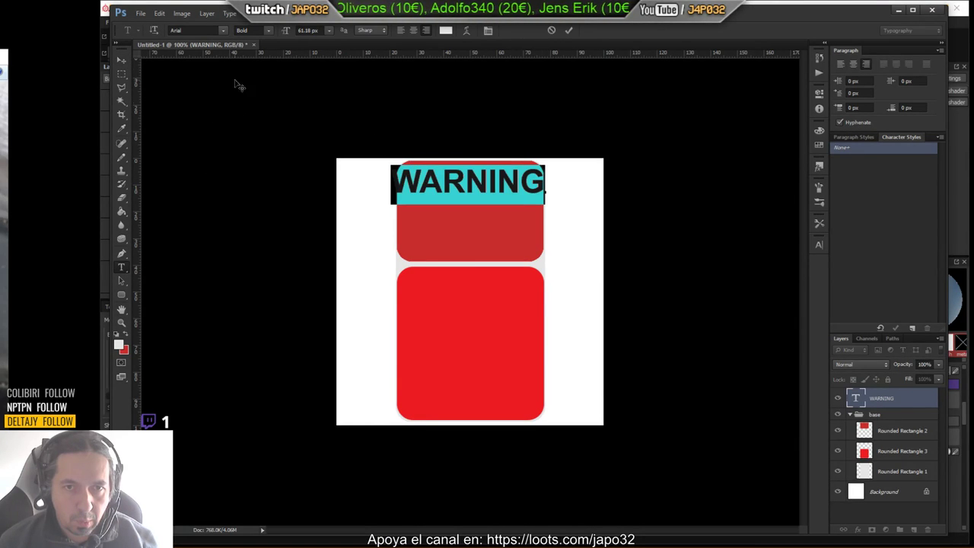
{"action": "left_click", "coordinate": [223, 29]}
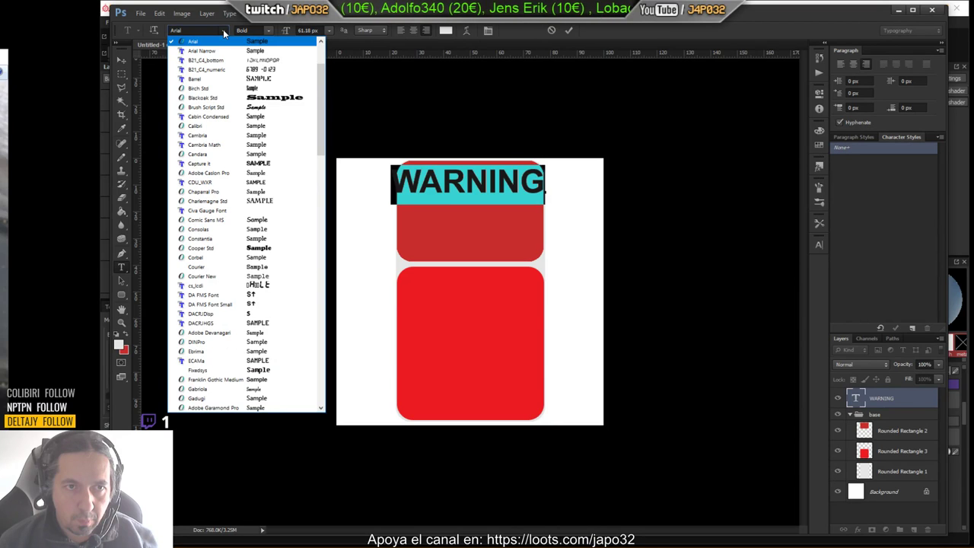
{"action": "left_click", "coordinate": [227, 51]}
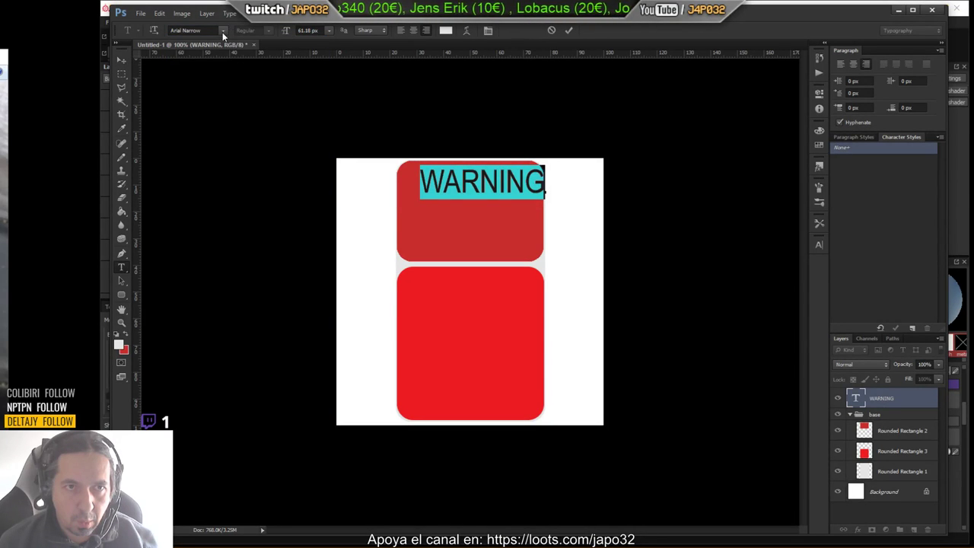
Set the "WARNING" heading's font to Impact and centre it near the upper edge of the upper red rectangle.
{"action": "left_click", "coordinate": [223, 30]}
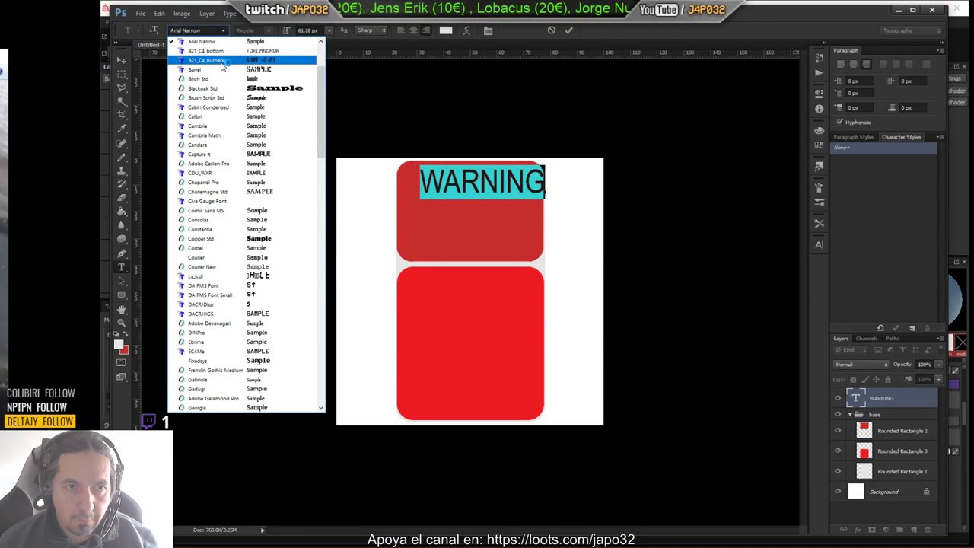
{"action": "scroll", "coordinate": [225, 68], "scroll_direction": "up", "scroll_amount": 3}
{"action": "scroll", "coordinate": [224, 70], "scroll_direction": "down", "scroll_amount": 5}
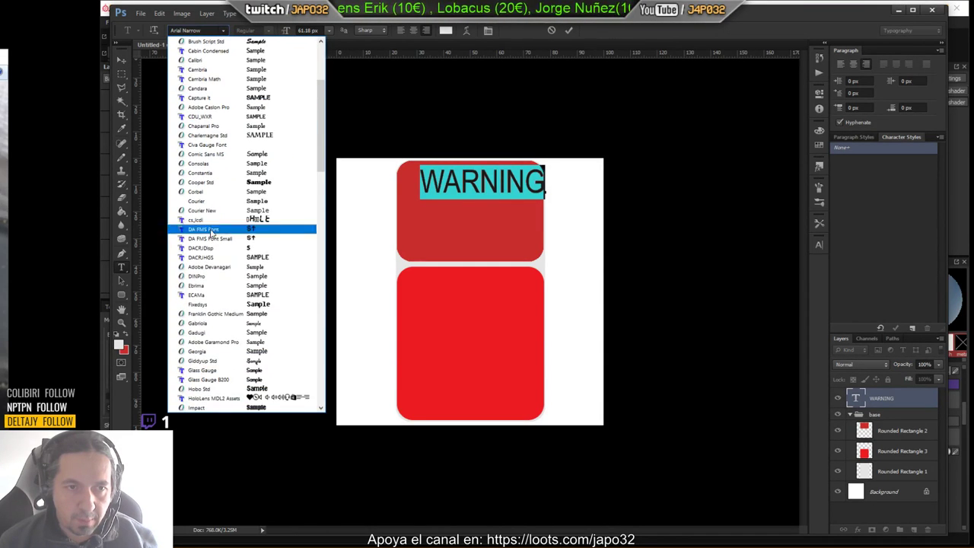
{"action": "scroll", "coordinate": [212, 320], "scroll_direction": "down", "scroll_amount": 3}
{"action": "left_click", "coordinate": [213, 387]}
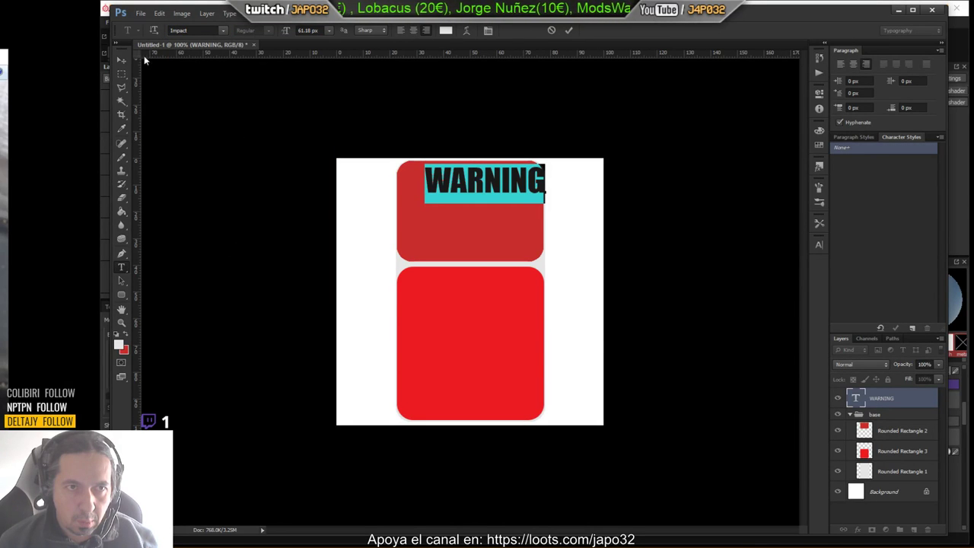
{"action": "left_click", "coordinate": [120, 58]}
{"action": "left_click_drag", "start_coordinate": [504, 177], "coordinate": [491, 177]}
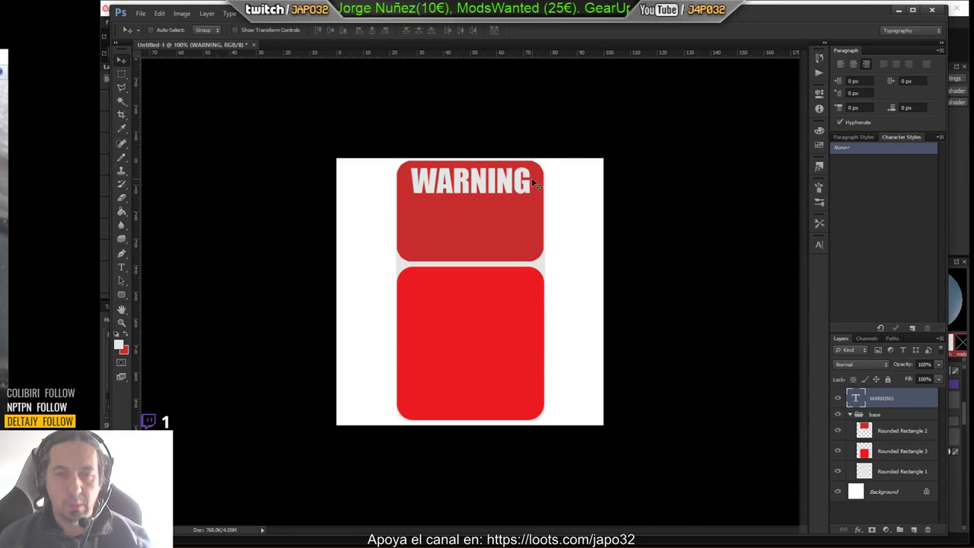
Duplicate the "WARNING" text just below itself and replace the copy with three lines: "POR EMERGENCY", "GEAR HANDLE" and "REMOVE COVER".
{"action": "left_click_drag", "start_coordinate": [517, 195], "coordinate": [518, 233], "text": "alt"}
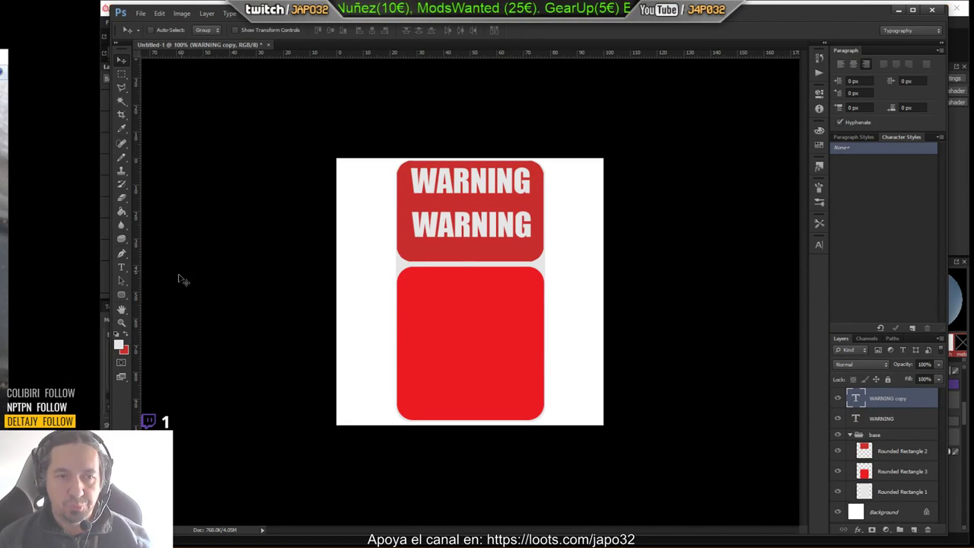
{"action": "left_click", "coordinate": [121, 267]}
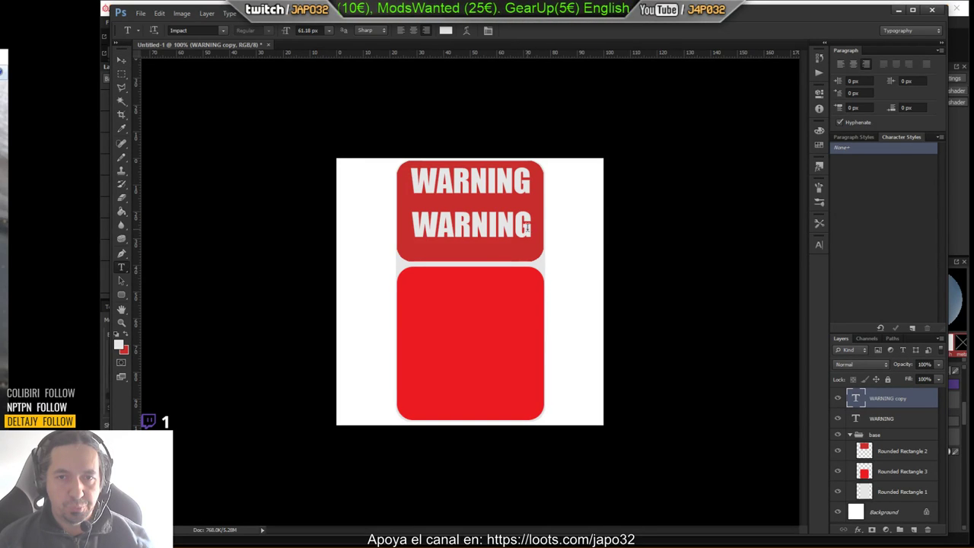
{"action": "left_click_drag", "start_coordinate": [526, 226], "coordinate": [263, 202]}
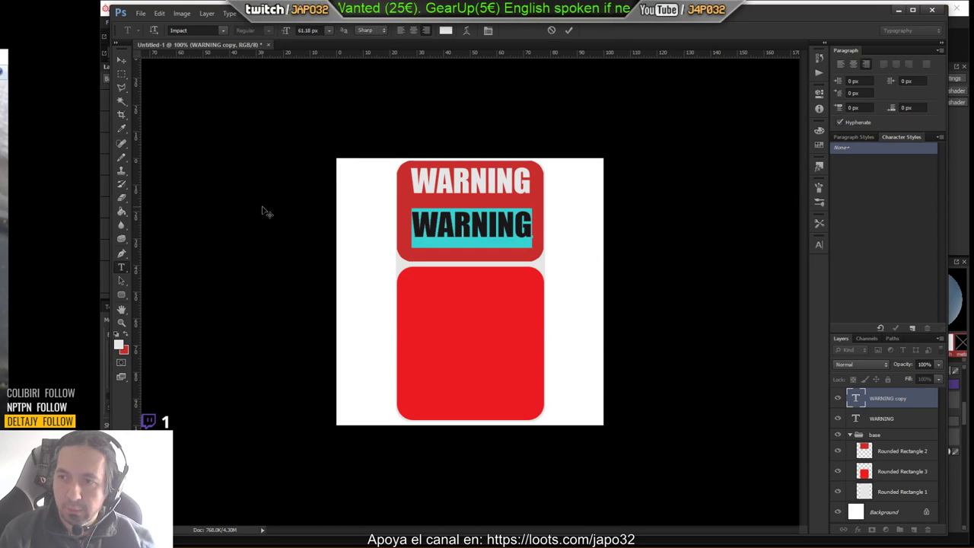
{"action": "type", "text": "PO"}
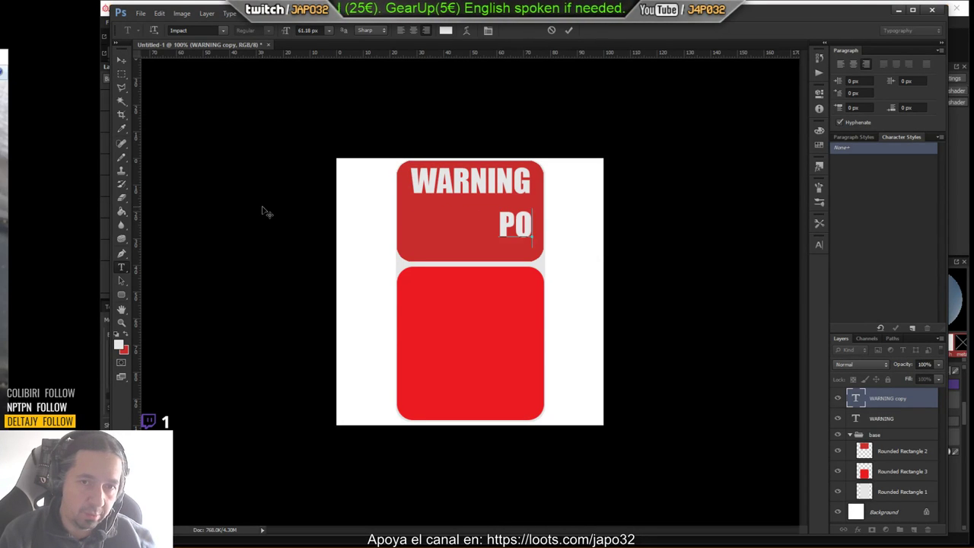
{"action": "type", "text": "R "}
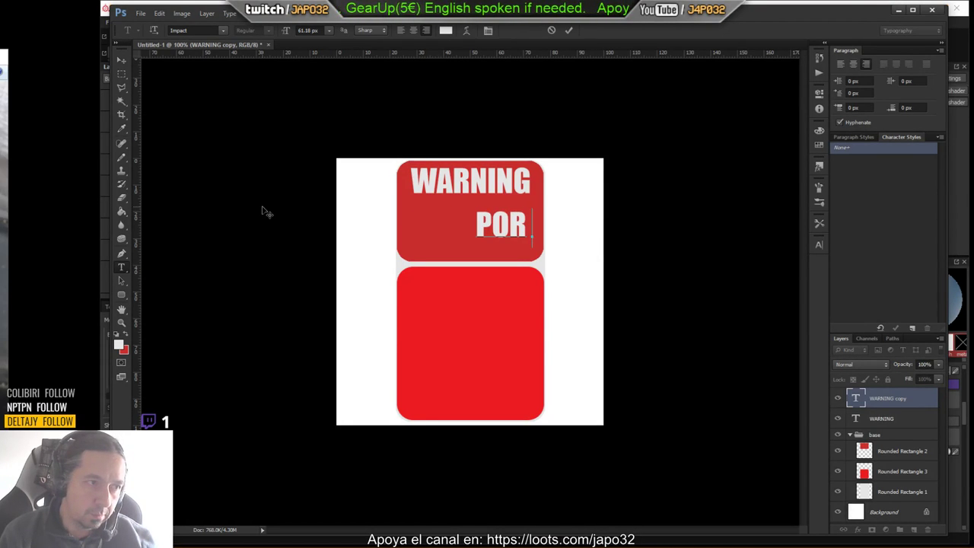
{"action": "type", "text": "EMERGENCY"}
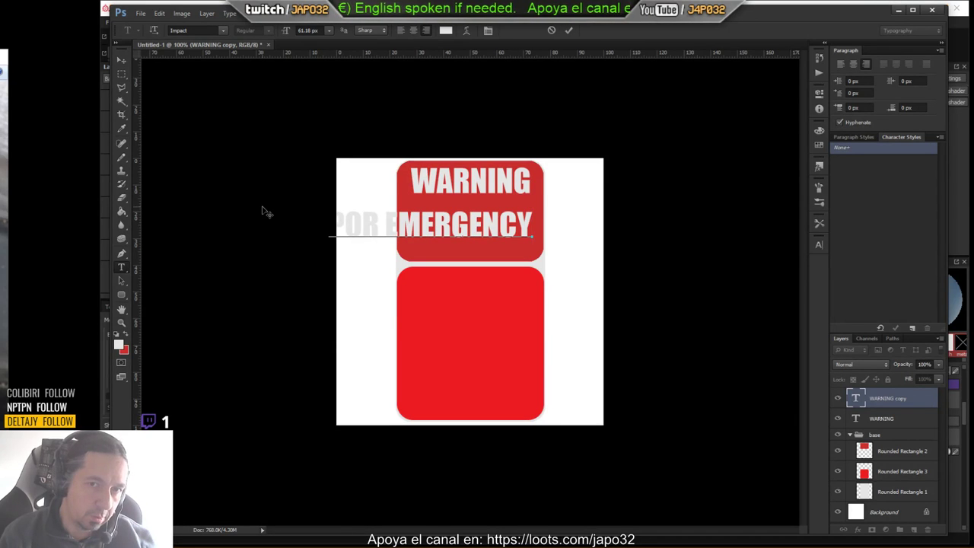
{"action": "key", "text": "Return"}
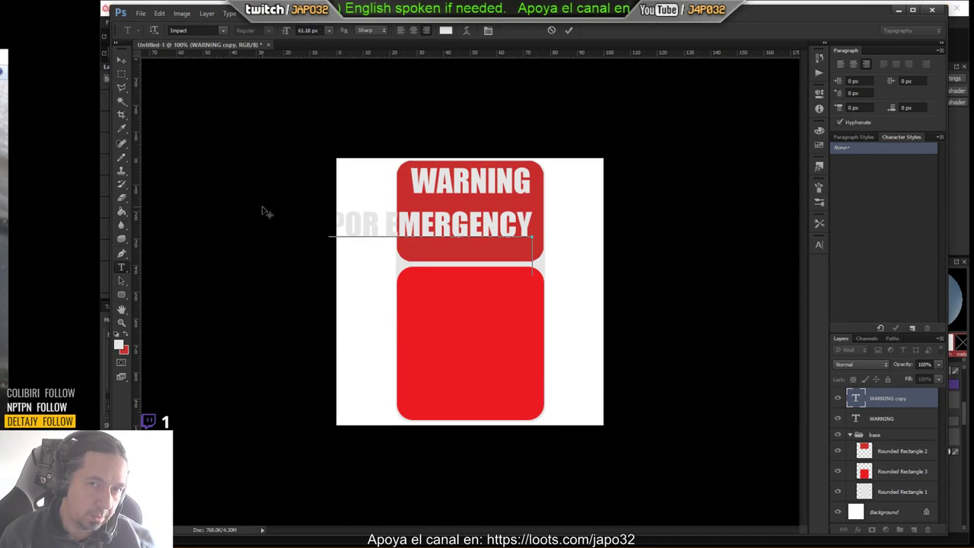
{"action": "type", "text": "GEAR"}
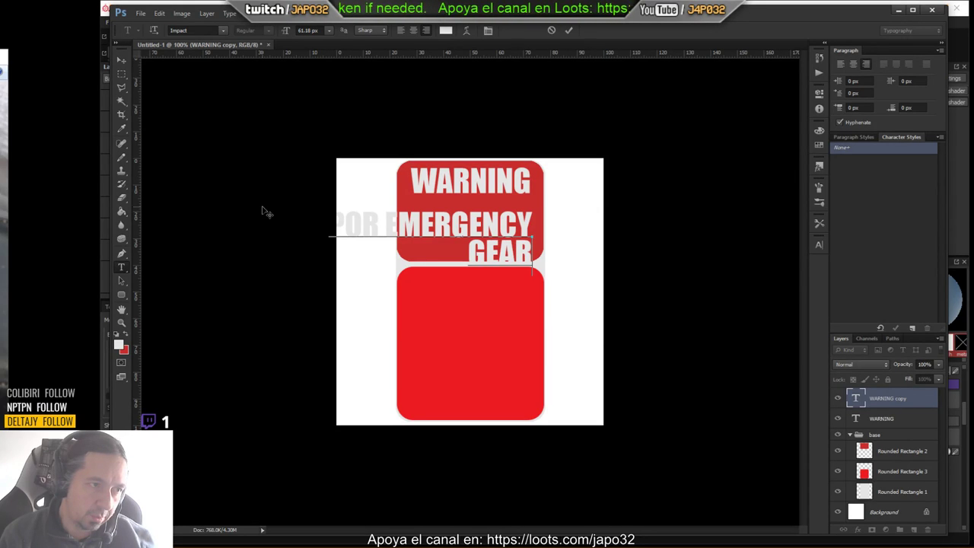
{"action": "type", "text": " HANDLE"}
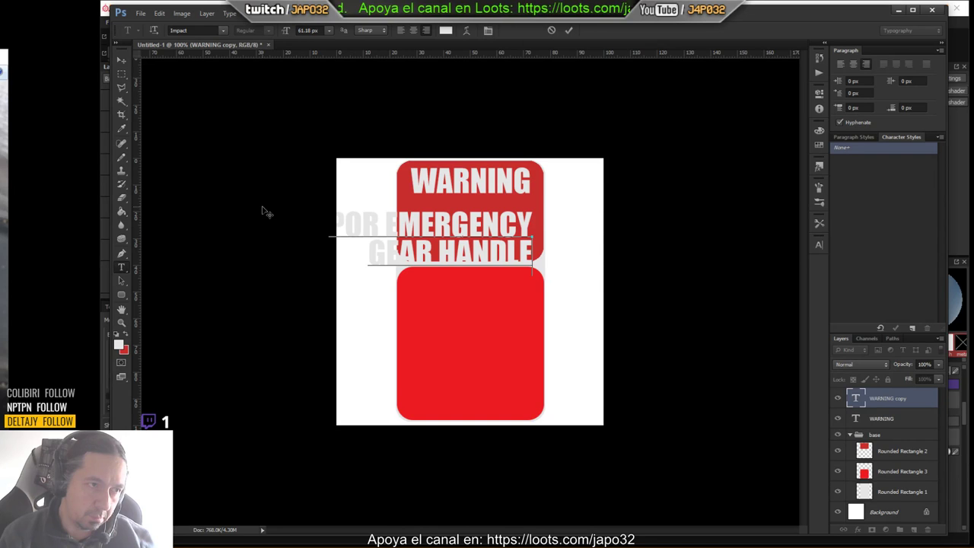
{"action": "key", "text": "Return"}
{"action": "type", "text": "REMOVE"}
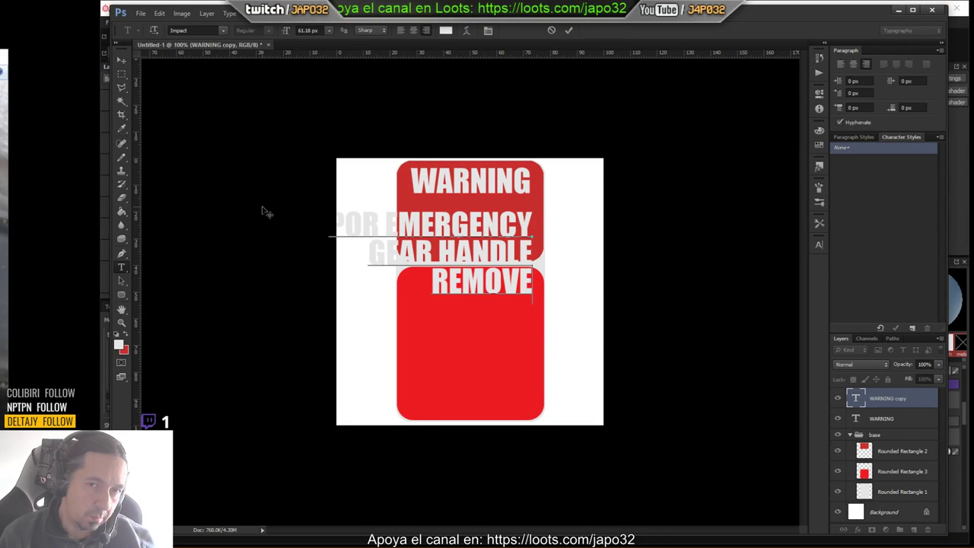
{"action": "type", "text": " COVER"}
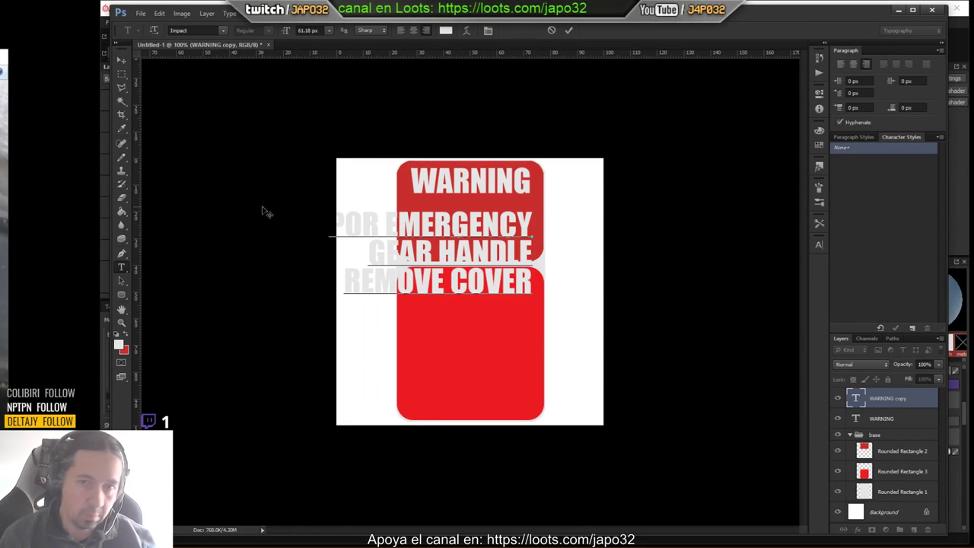
Centre-align all three lines of the new text below the heading.
{"action": "key", "text": "shift+Left"}
{"action": "key", "text": "shift+Left"}
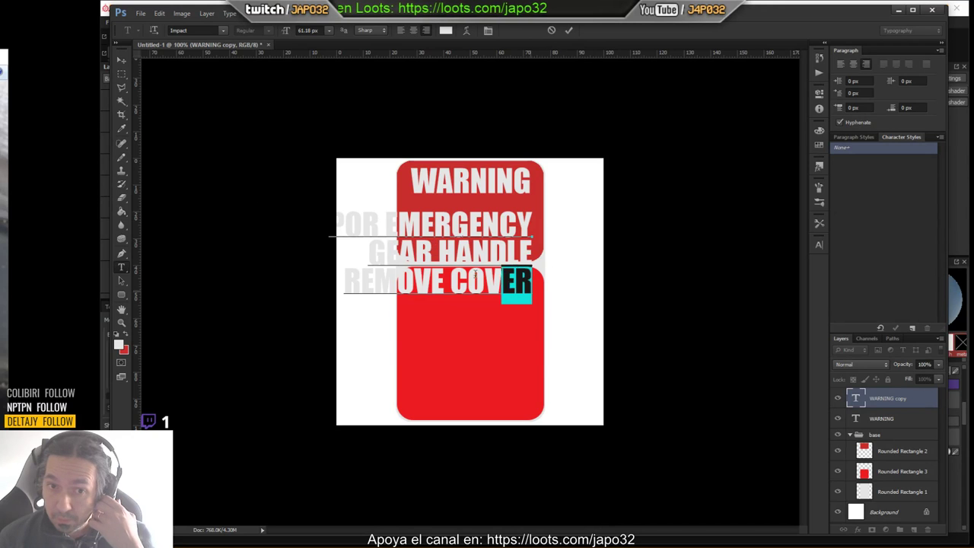
{"action": "key", "text": "ctrl+a"}
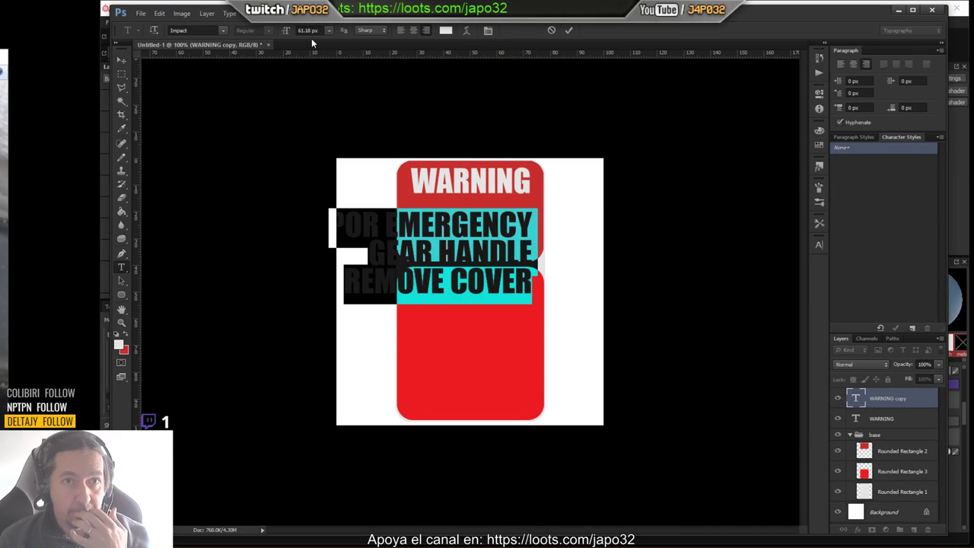
{"action": "left_click", "coordinate": [413, 30]}
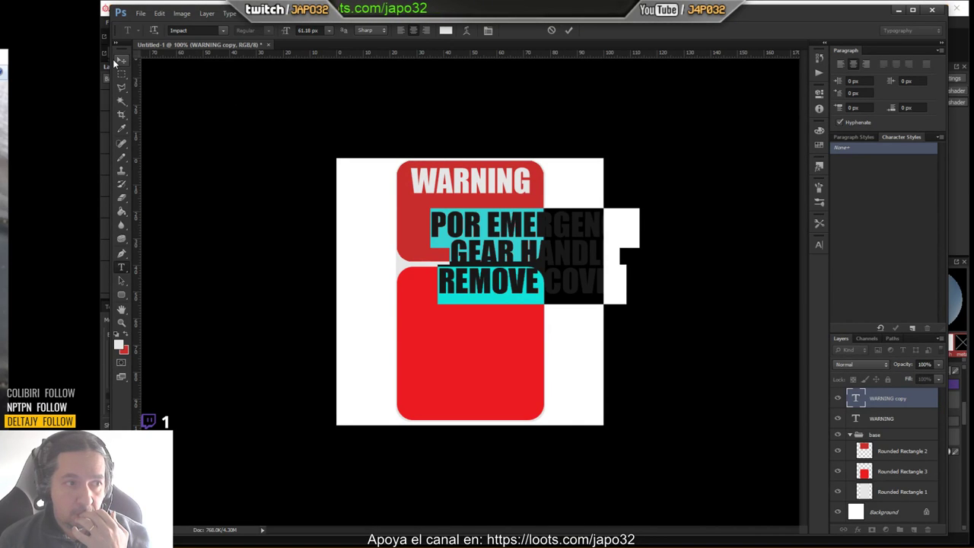
Correct "POR" to "FOR" in the first line of the three-line text and commit the text edit.
{"action": "left_click", "coordinate": [480, 225]}
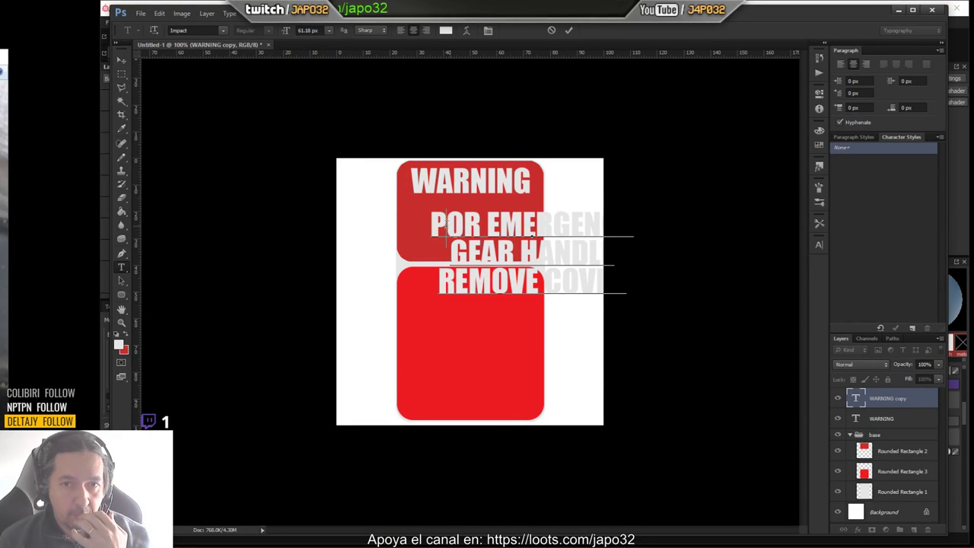
{"action": "left_click_drag", "start_coordinate": [447, 226], "coordinate": [431, 224]}
{"action": "type", "text": "F"}
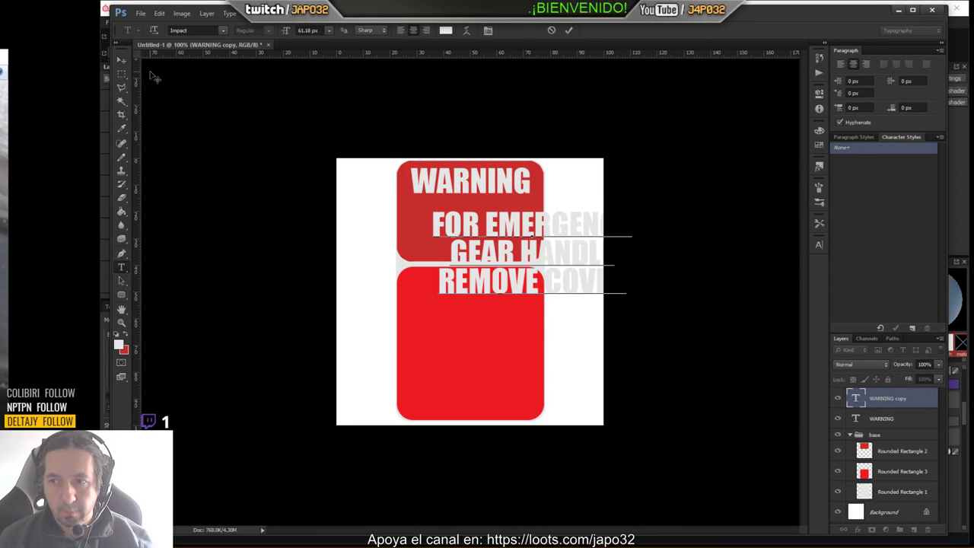
{"action": "left_click", "coordinate": [122, 60]}
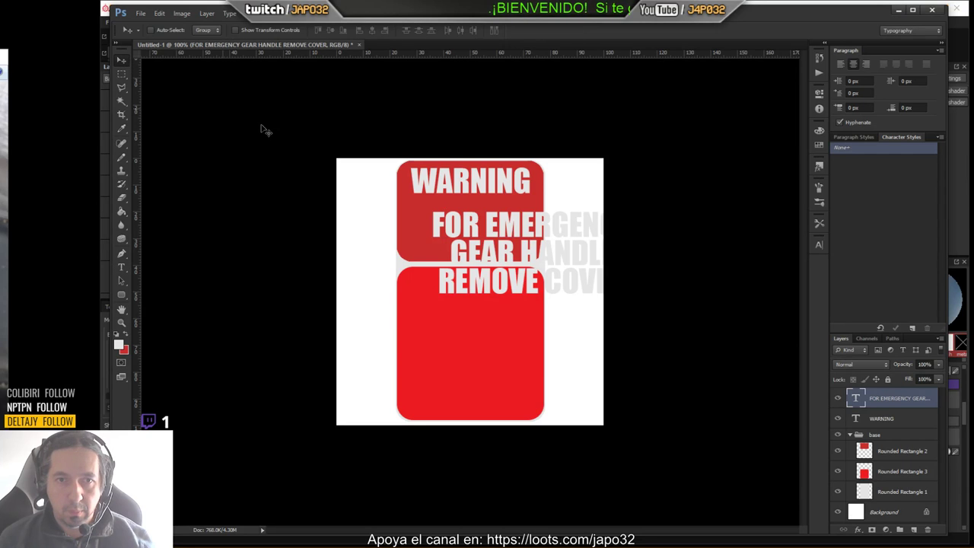
Scale the three-line emergency gear text to about 61% and place it below "WARNING" inside the upper red rectangle.
{"action": "left_click_drag", "start_coordinate": [509, 236], "coordinate": [455, 229]}
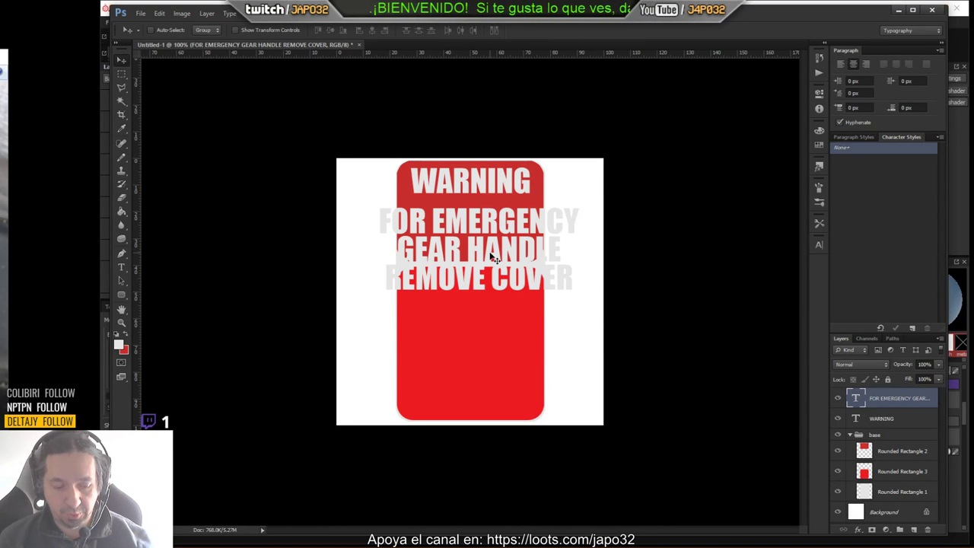
{"action": "key", "text": "ctrl+t"}
{"action": "left_click_drag", "start_coordinate": [582, 302], "coordinate": [502, 264]}
{"action": "left_click_drag", "start_coordinate": [461, 231], "coordinate": [490, 229]}
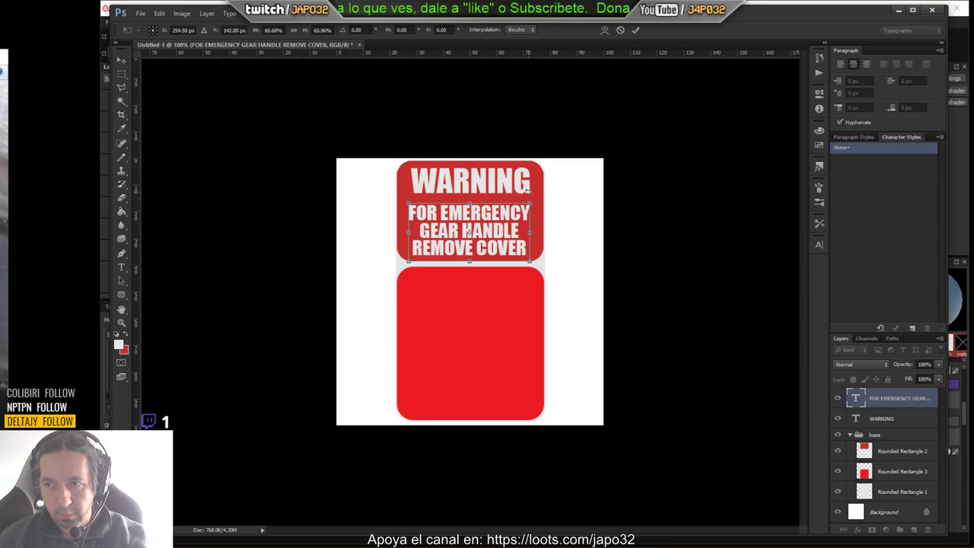
Nudge the scaled text up and slightly right to X 256.5 px, Y 134 px, and commit the transform.
{"action": "key", "text": "Up"}
{"action": "key", "text": "Up"}
{"action": "key", "text": "Up"}
{"action": "key", "text": "Up"}
{"action": "key", "text": "Up"}
{"action": "key", "text": "Up"}
{"action": "key", "text": "Up"}
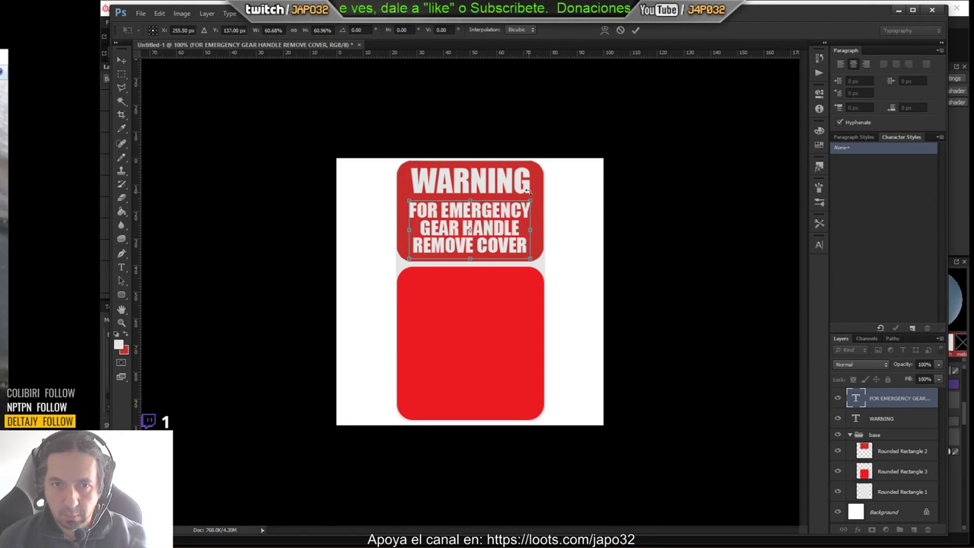
{"action": "key", "text": "Right"}
{"action": "key", "text": "Right"}
{"action": "key", "text": "Up"}
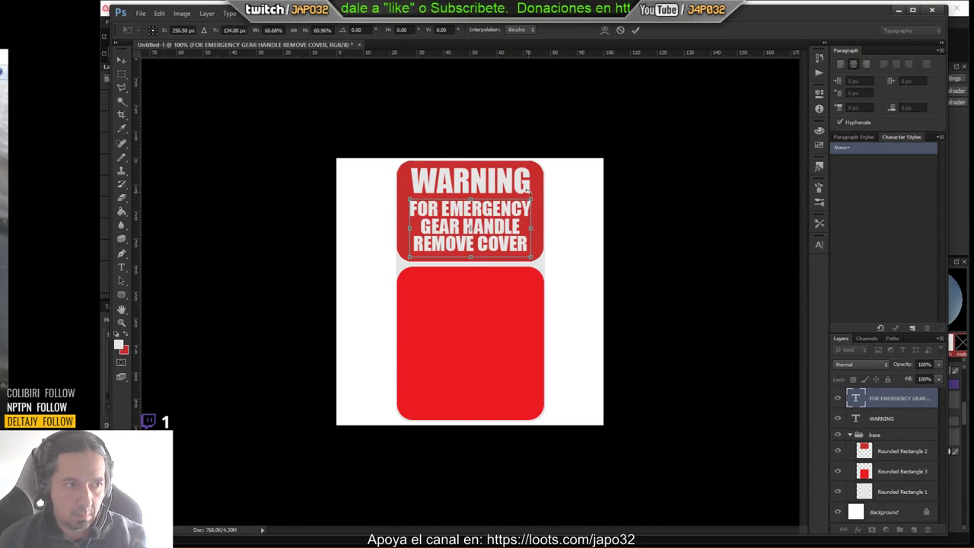
{"action": "key", "text": "Return"}
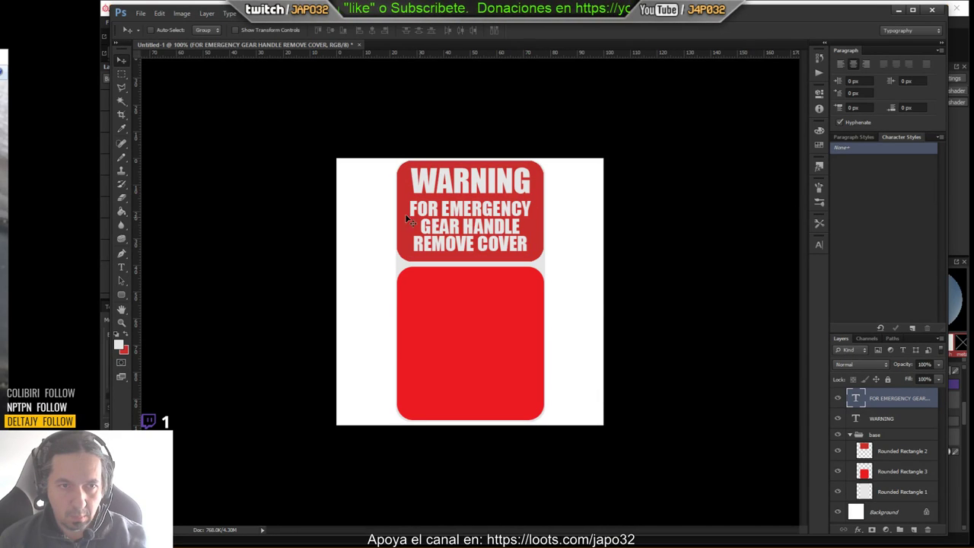
Change the font of all three lines below "WARNING" to Arial Bold.
{"action": "left_click", "coordinate": [125, 267]}
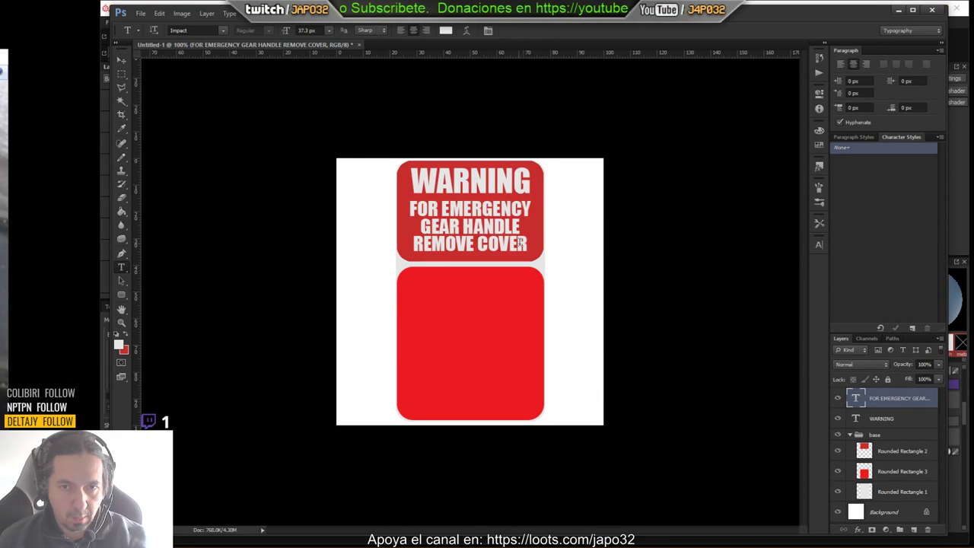
{"action": "left_click_drag", "start_coordinate": [525, 244], "coordinate": [365, 191]}
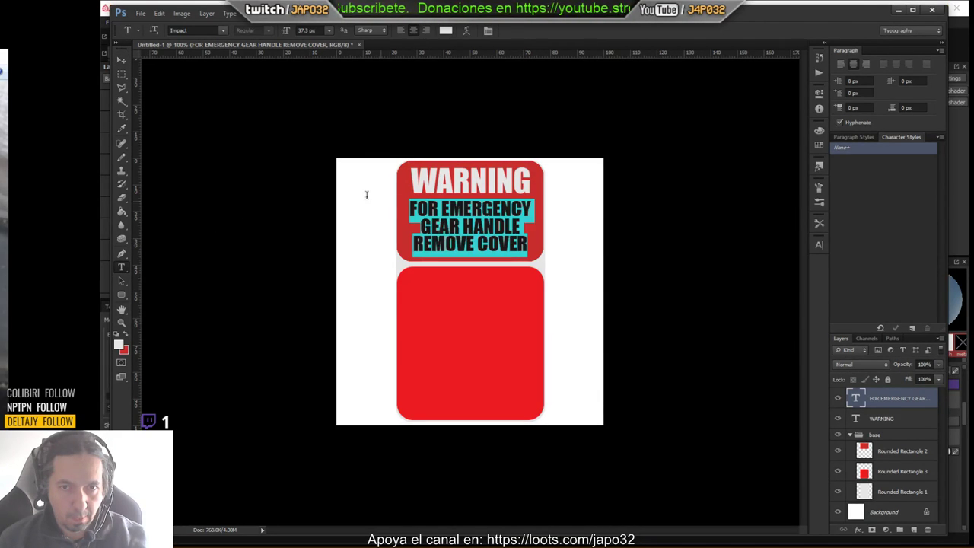
{"action": "left_click", "coordinate": [224, 30]}
{"action": "scroll", "coordinate": [228, 83], "scroll_direction": "up", "scroll_amount": 20}
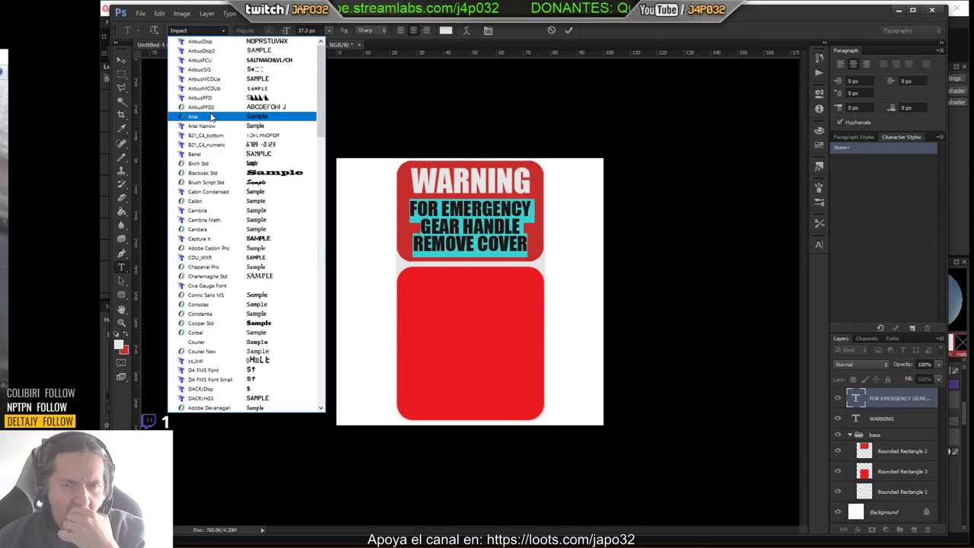
{"action": "left_click", "coordinate": [210, 119]}
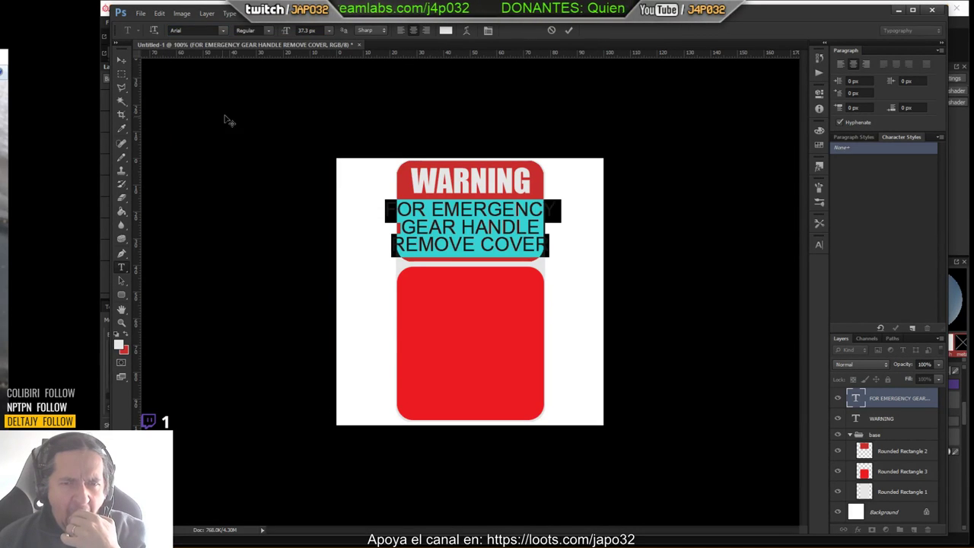
{"action": "left_click", "coordinate": [267, 31]}
{"action": "left_click", "coordinate": [252, 59]}
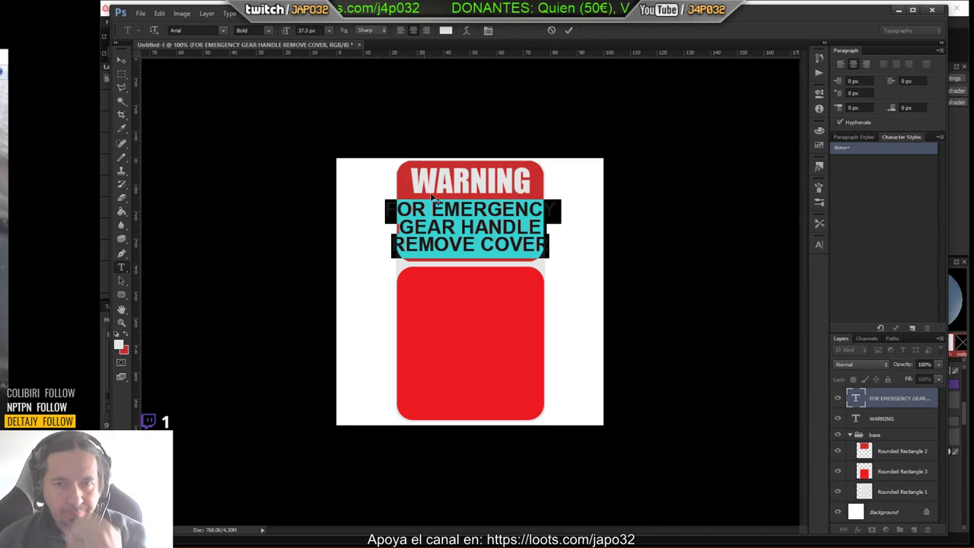
{"action": "left_click", "coordinate": [122, 60]}
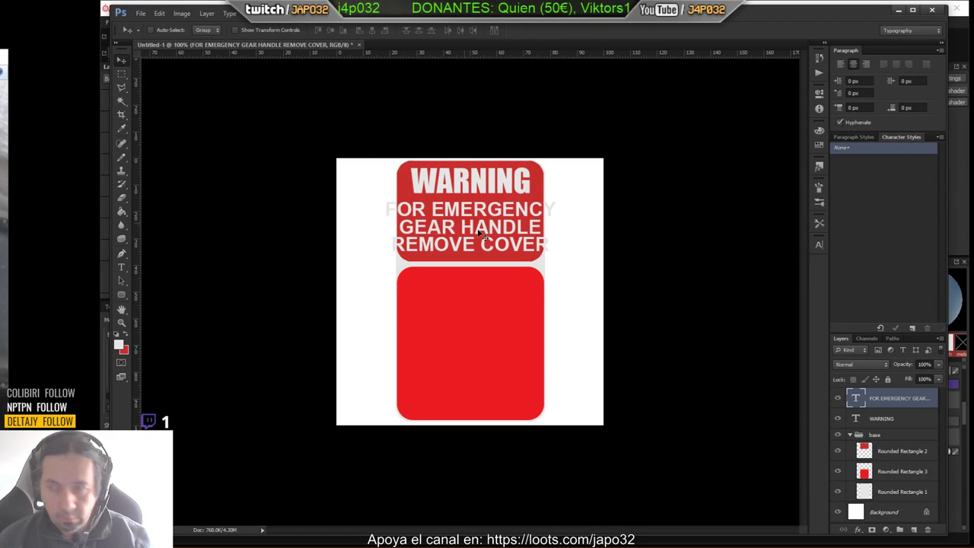
Scale the three-line text down to about 28.89 px so it fits within the upper red rectangle's width.
{"action": "key", "text": "ctrl+t"}
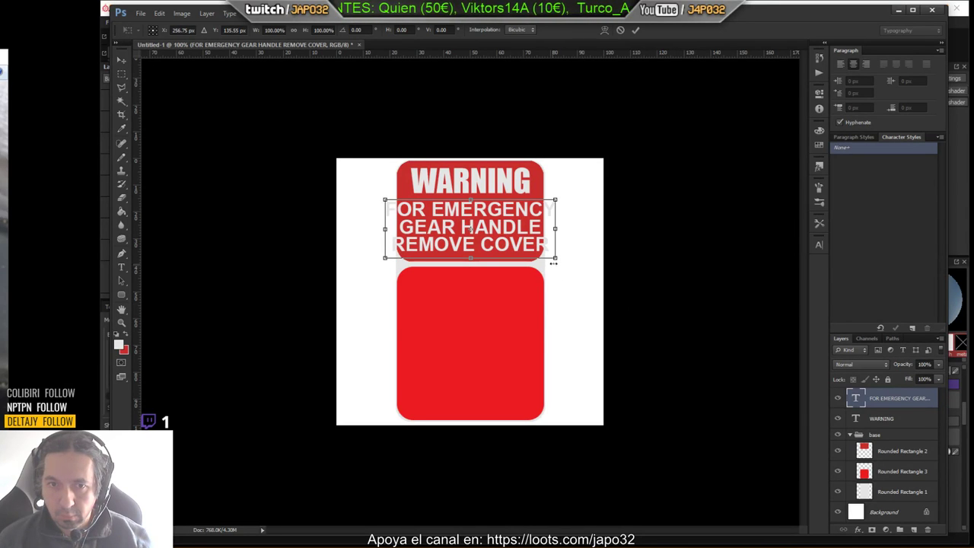
{"action": "left_click_drag", "start_coordinate": [553, 262], "coordinate": [506, 236]}
{"action": "key", "text": "Return"}
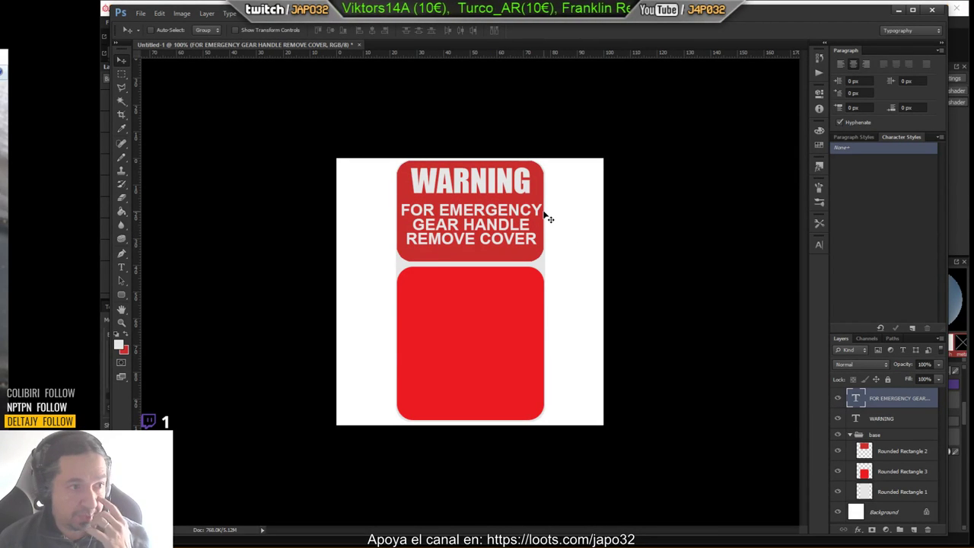
{"action": "key", "text": "ctrl+t"}
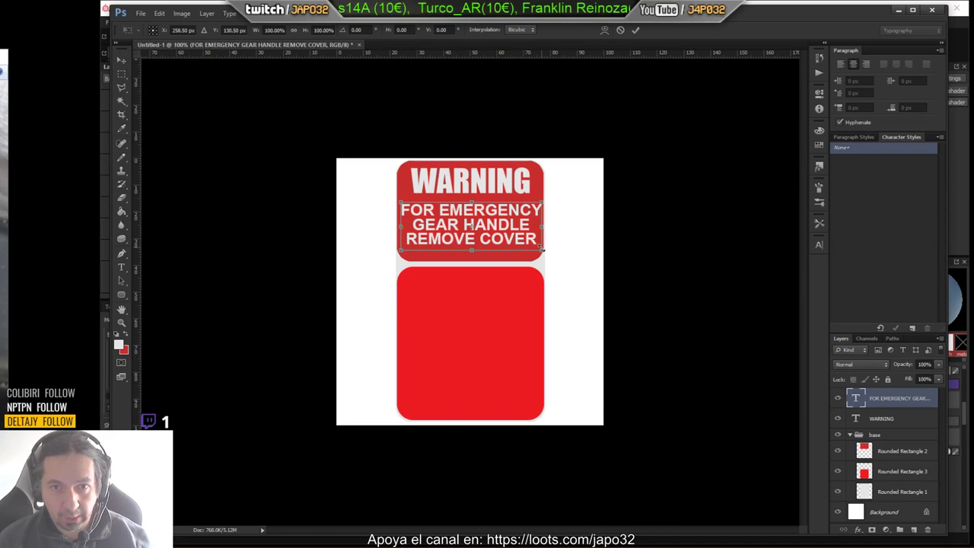
{"action": "left_click_drag", "start_coordinate": [542, 247], "coordinate": [533, 244]}
{"action": "key", "text": "Return"}
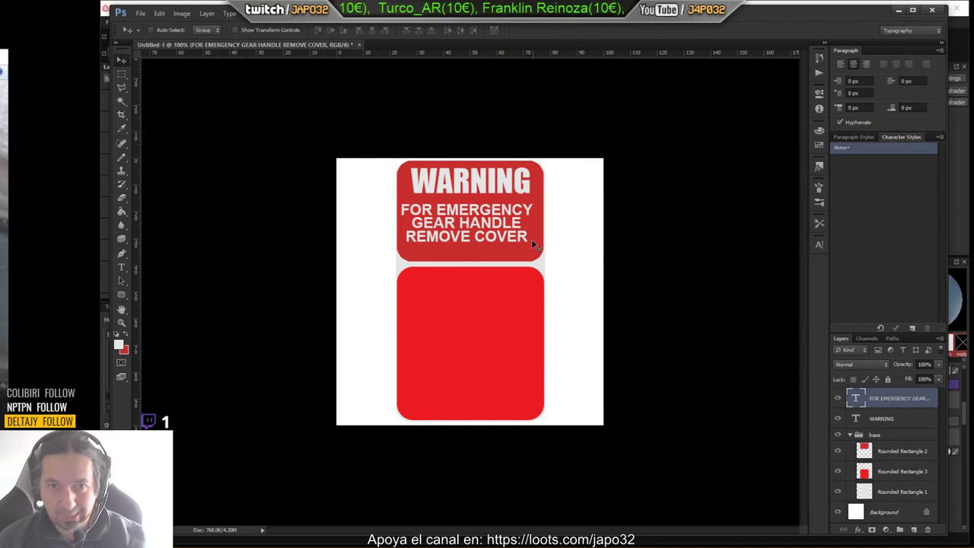
Nudge the three-line text right and slightly down to centre it under the "WARNING" heading.
{"action": "key", "text": "Right"}
{"action": "key", "text": "Right"}
{"action": "key", "text": "Right"}
{"action": "key", "text": "Right"}
{"action": "key", "text": "Right"}
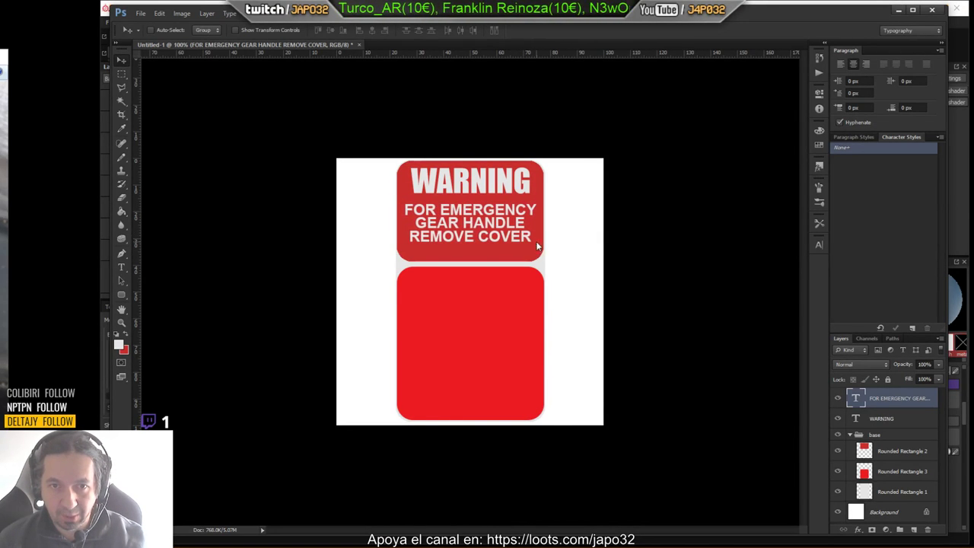
{"action": "key", "text": "Down"}
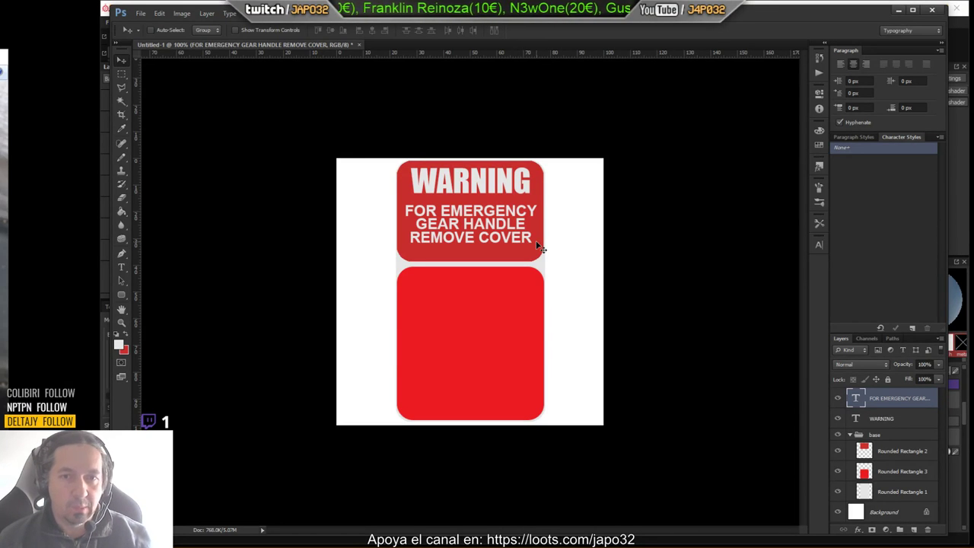
Set the leading of all three lines of the emergency gear text to 36 px, after trying 24, 48 and 30 px.
{"action": "left_click", "coordinate": [121, 268]}
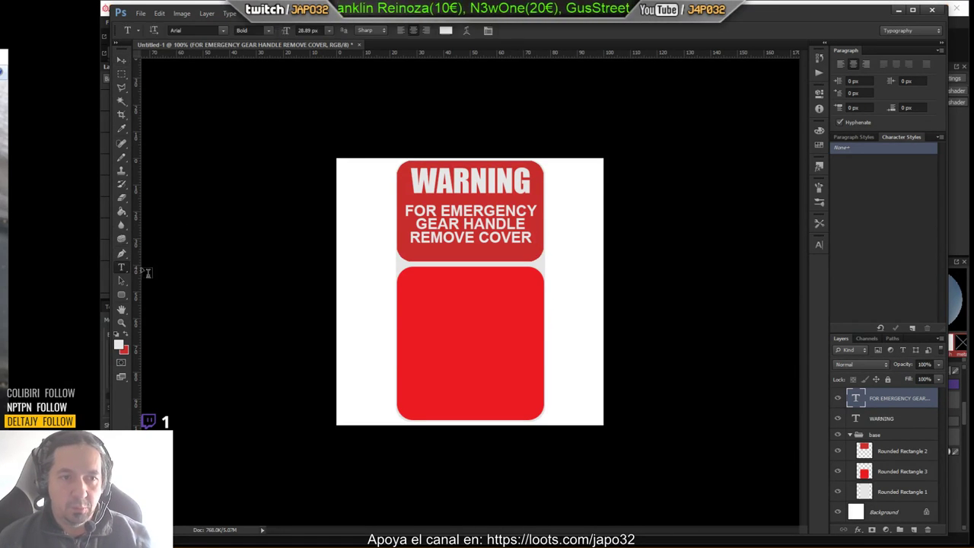
{"action": "left_click_drag", "start_coordinate": [530, 239], "coordinate": [405, 210]}
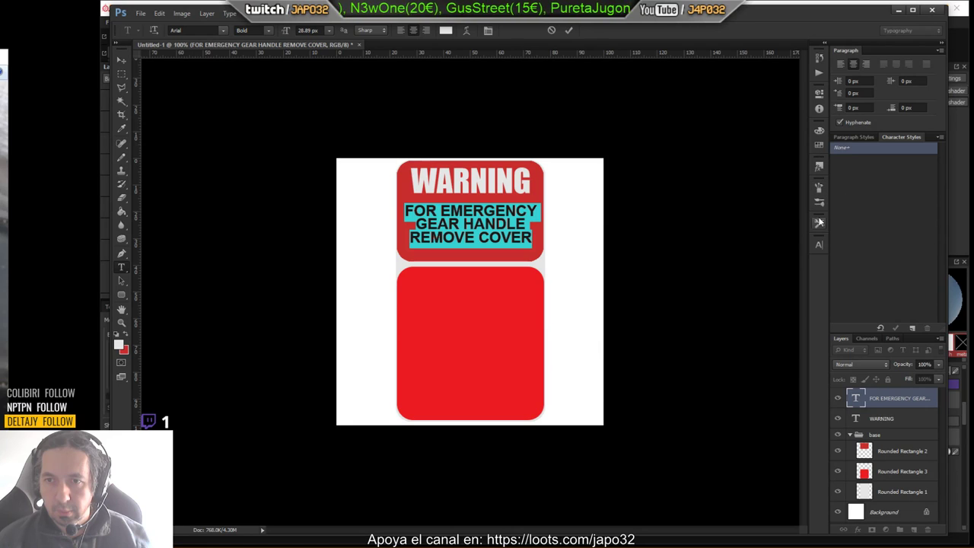
{"action": "left_click", "coordinate": [819, 247]}
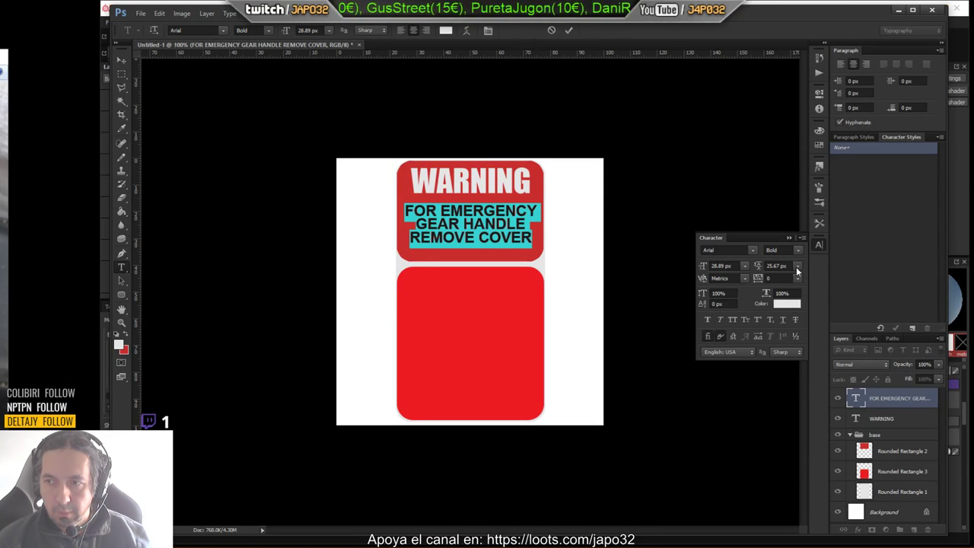
{"action": "left_click", "coordinate": [797, 268]}
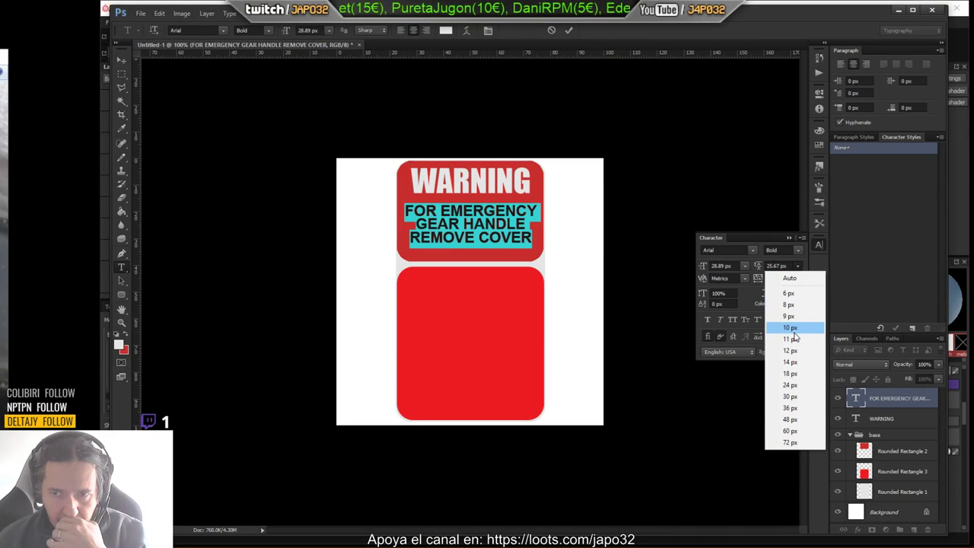
{"action": "left_click", "coordinate": [790, 384]}
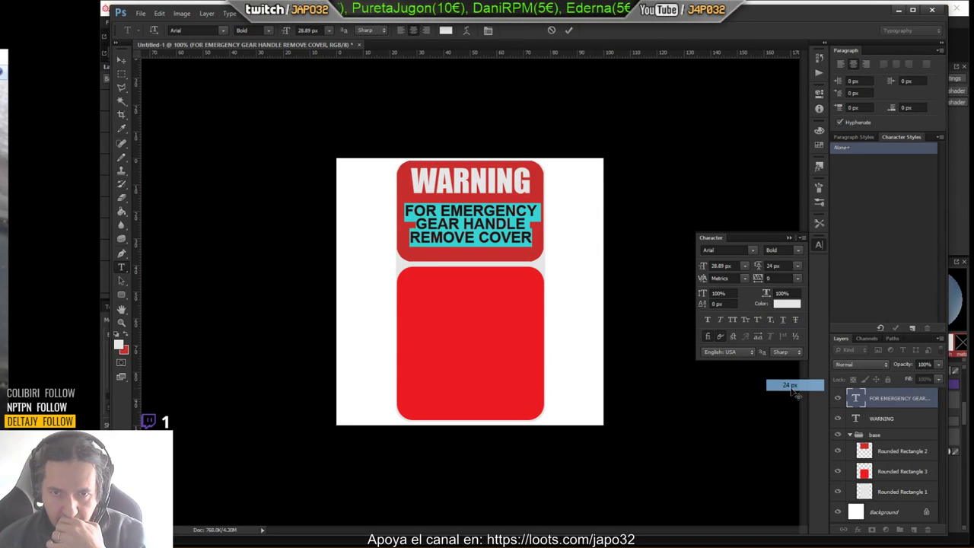
{"action": "left_click", "coordinate": [797, 266]}
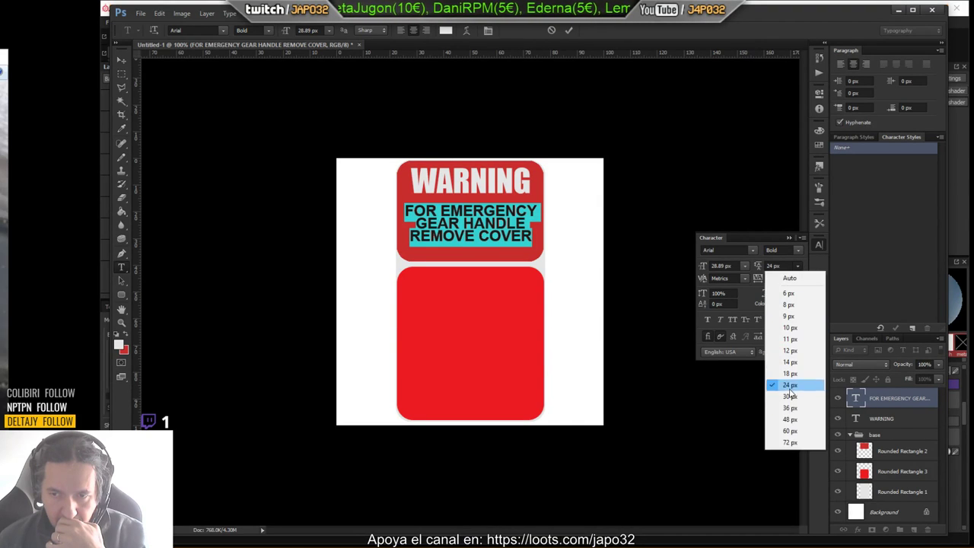
{"action": "left_click", "coordinate": [792, 426]}
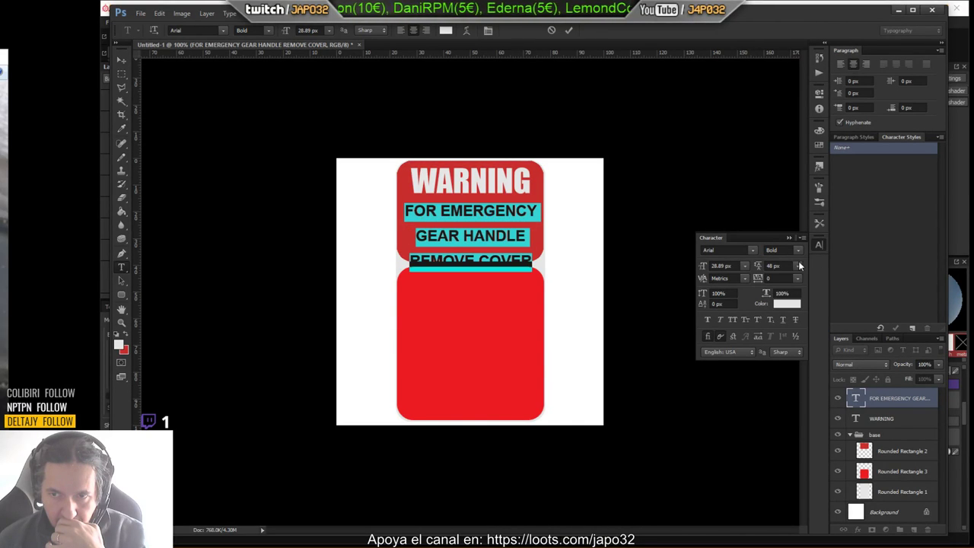
{"action": "left_click", "coordinate": [798, 266]}
{"action": "left_click", "coordinate": [791, 400]}
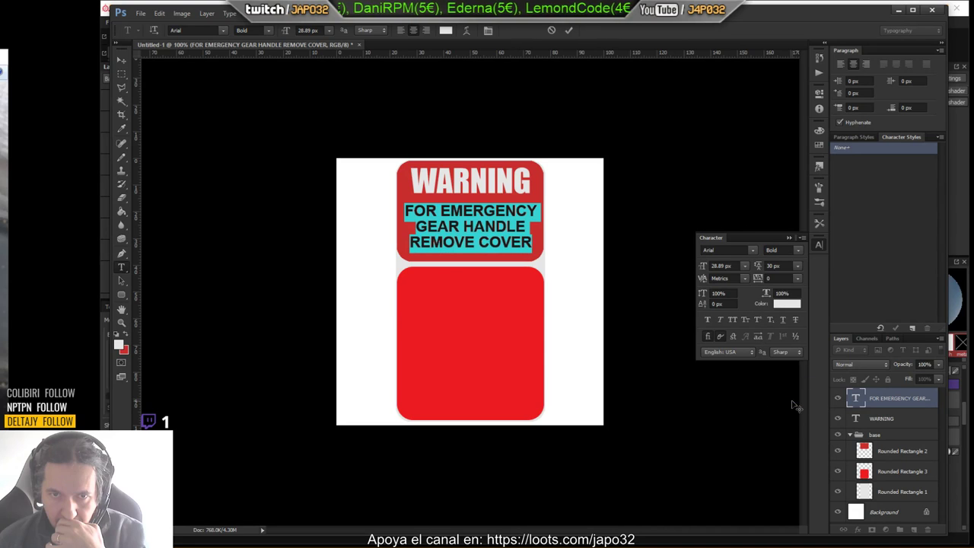
{"action": "left_click", "coordinate": [798, 266]}
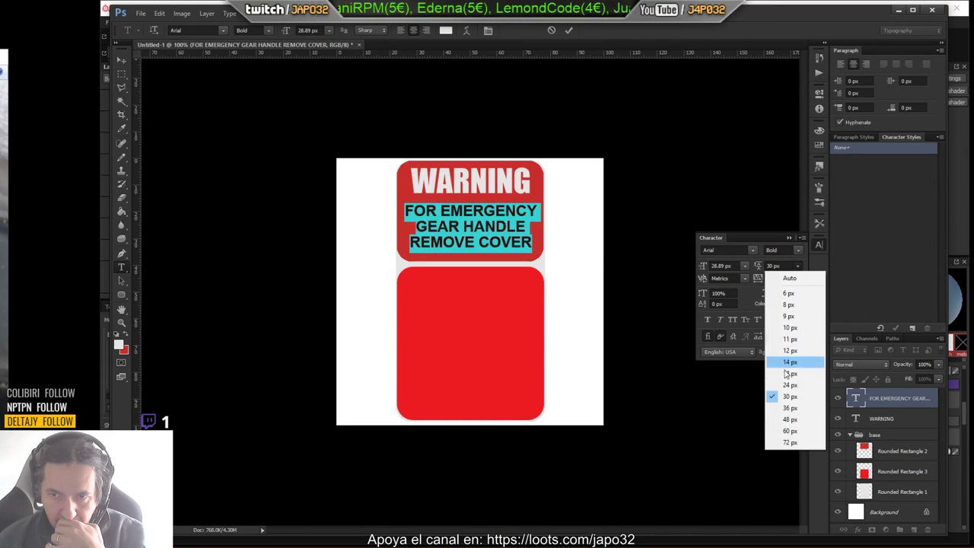
{"action": "left_click", "coordinate": [792, 408]}
{"action": "left_click", "coordinate": [121, 60]}
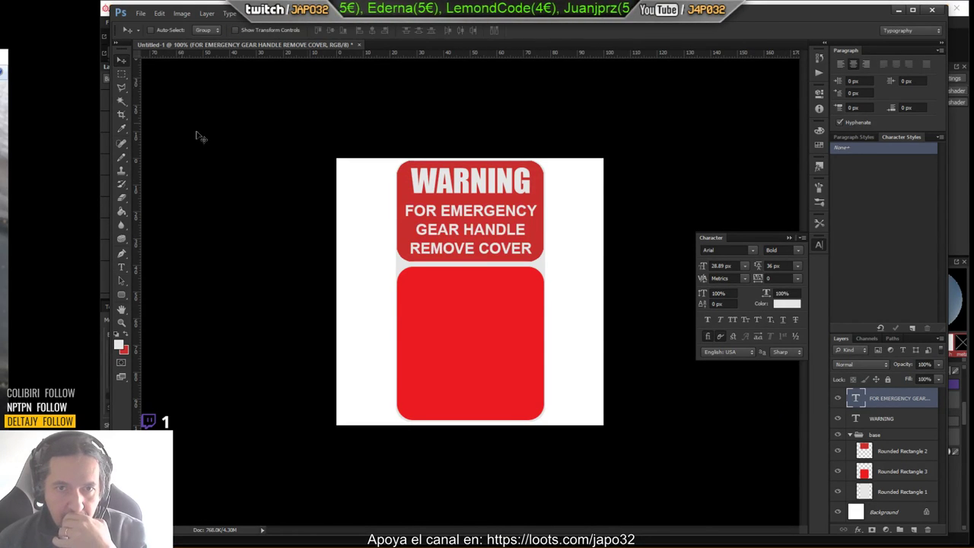
Nudge the respaced three-line text up slightly within the upper red rectangle.
{"action": "key", "text": "Up"}
{"action": "key", "text": "Up"}
{"action": "key", "text": "Up"}
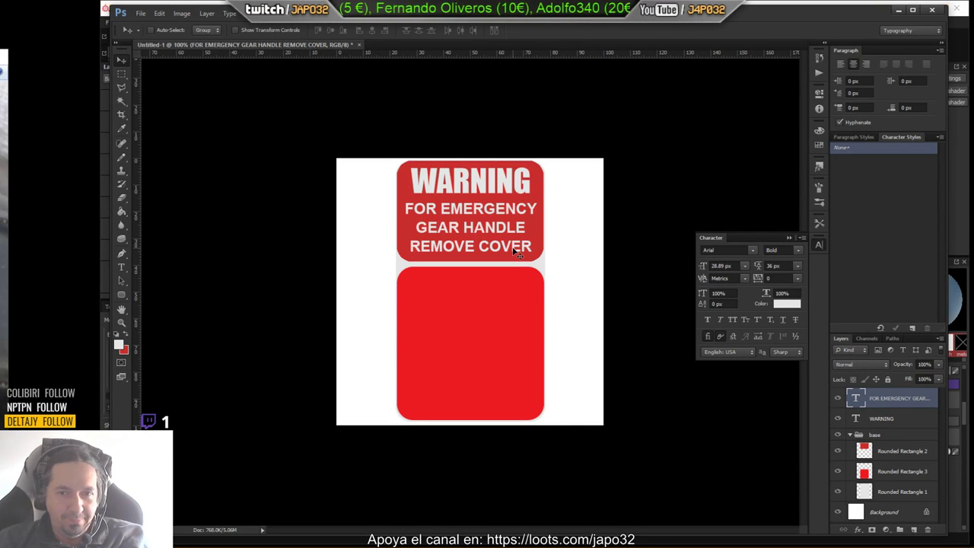
Duplicate the three-line text into the lower red rectangle and replace it with "BEFORE REMOVING / COVER PULL OUT / THE LANDING / GEAR CIRCUIT / BREAKER".
{"action": "left_click_drag", "start_coordinate": [514, 252], "coordinate": [335, 297], "text": "alt"}
{"action": "left_click", "coordinate": [122, 266]}
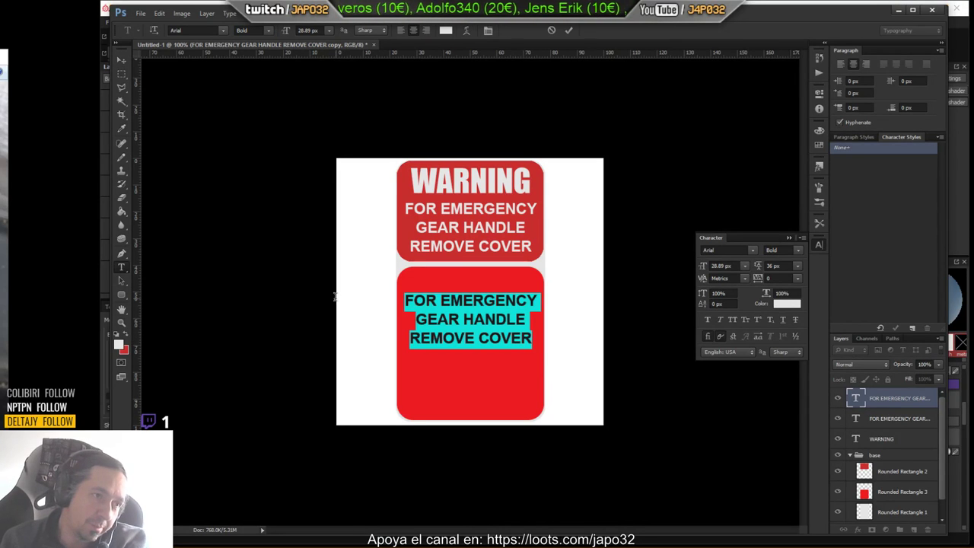
{"action": "type", "text": "BEFO"}
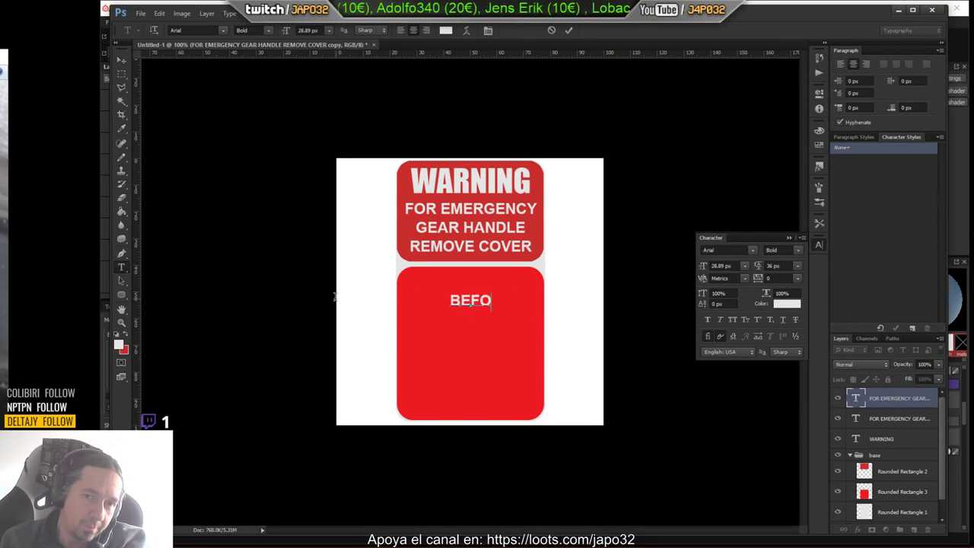
{"action": "type", "text": "RE REMOVING"}
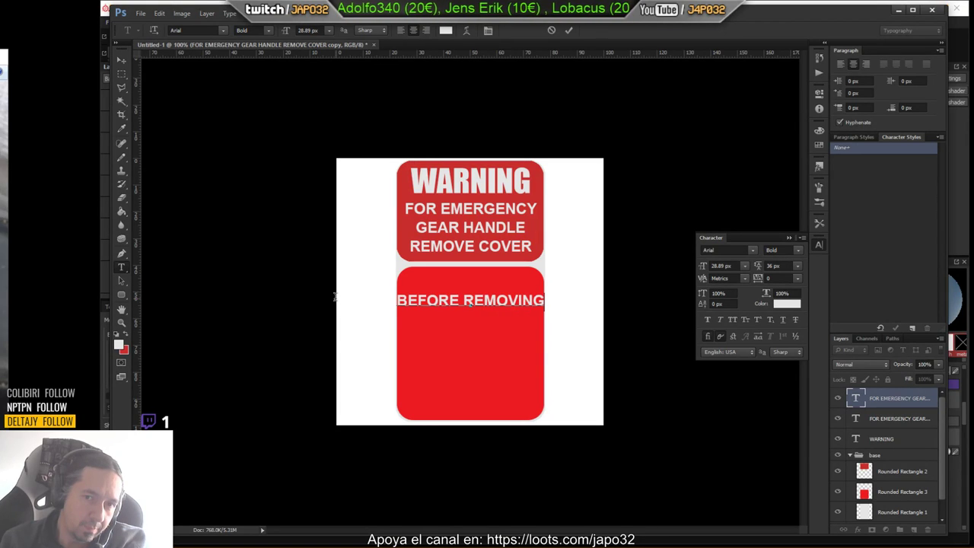
{"action": "type", "text": " CO"}
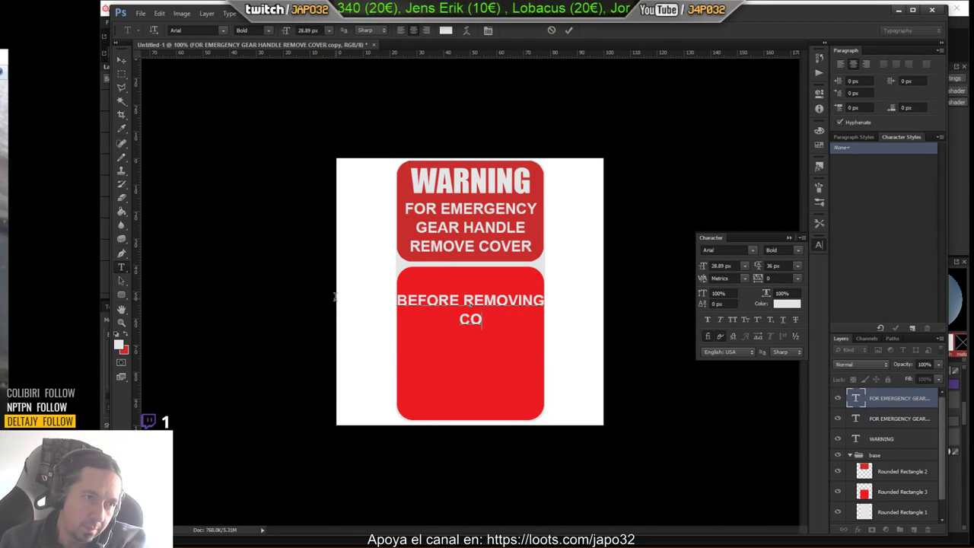
{"action": "type", "text": "VER PULL OUT"}
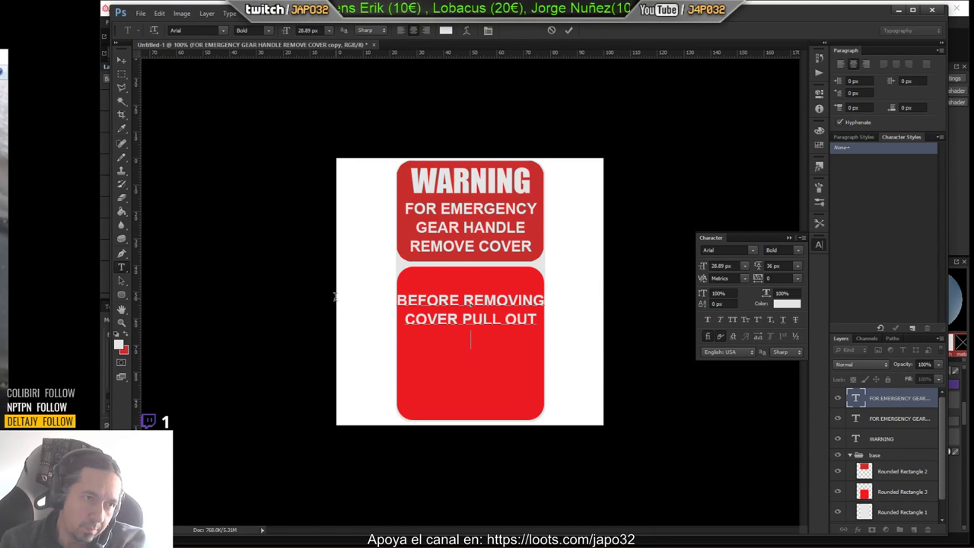
{"action": "type", "text": " THE LAN"}
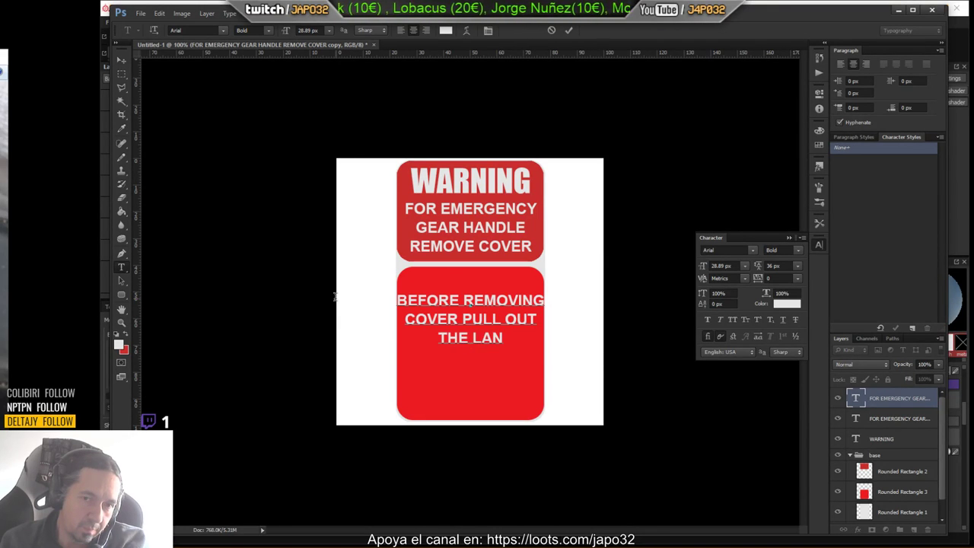
{"action": "type", "text": "DING"}
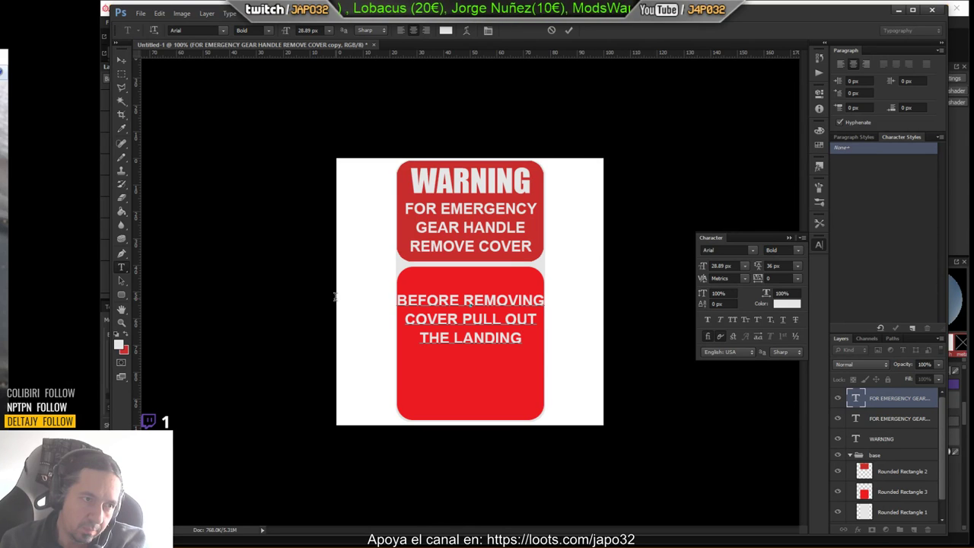
{"action": "type", "text": " GEAR CIR"}
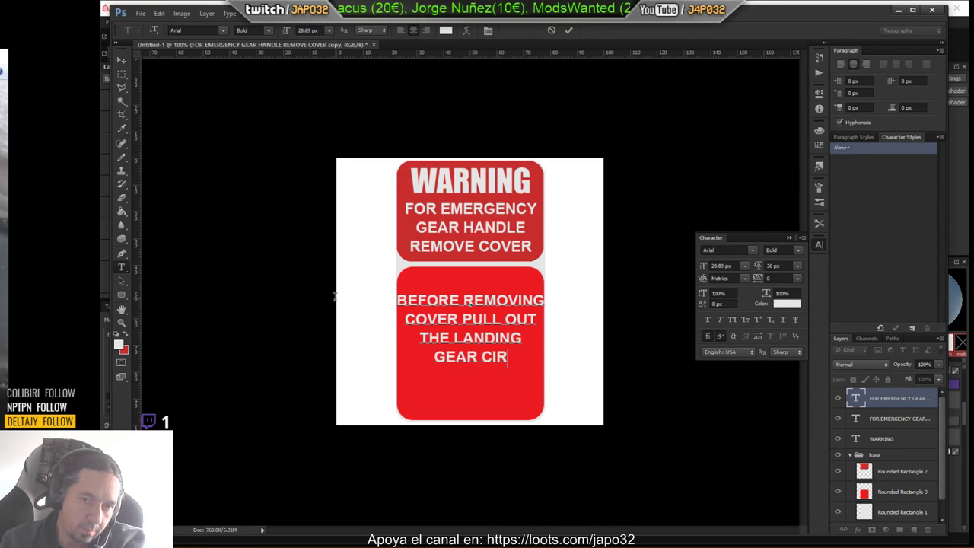
{"action": "type", "text": "CUIT"}
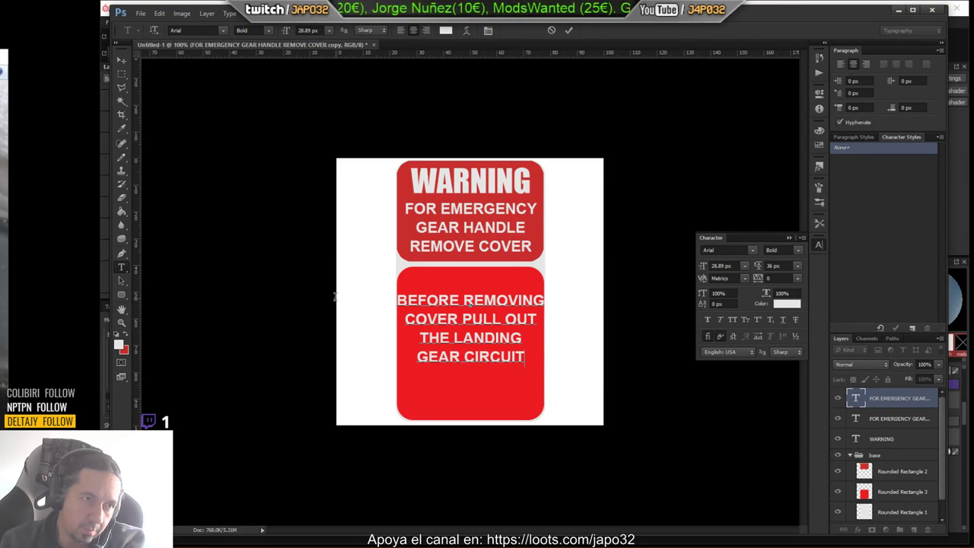
{"action": "type", "text": " BREAKER"}
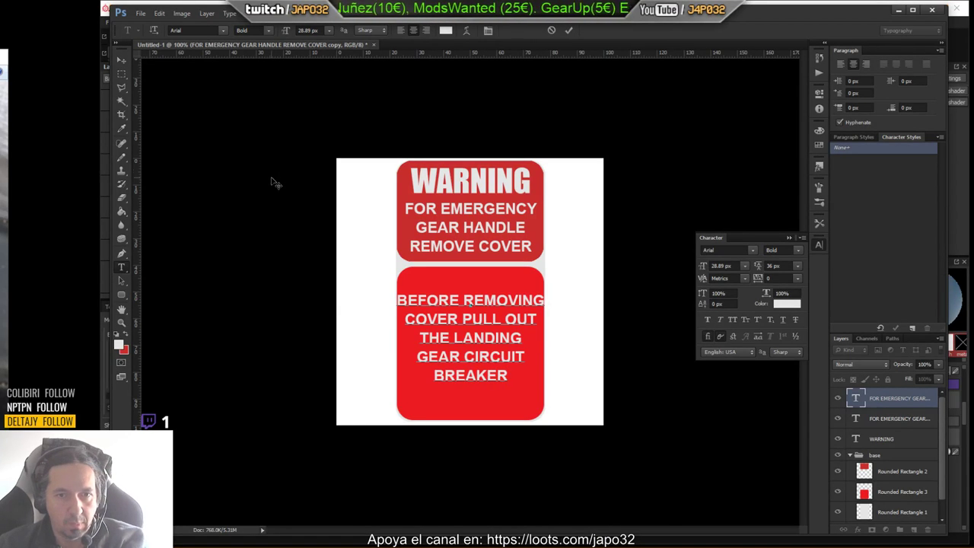
Scale the five-line text down proportionally about its centre to about 25.73 px so it fits within the lower red rectangle's width.
{"action": "left_click", "coordinate": [122, 58]}
{"action": "left_click_drag", "start_coordinate": [442, 317], "coordinate": [444, 318]}
{"action": "key", "text": "ctrl+t"}
{"action": "left_click_drag", "start_coordinate": [552, 293], "coordinate": [545, 298], "text": "alt+shift"}
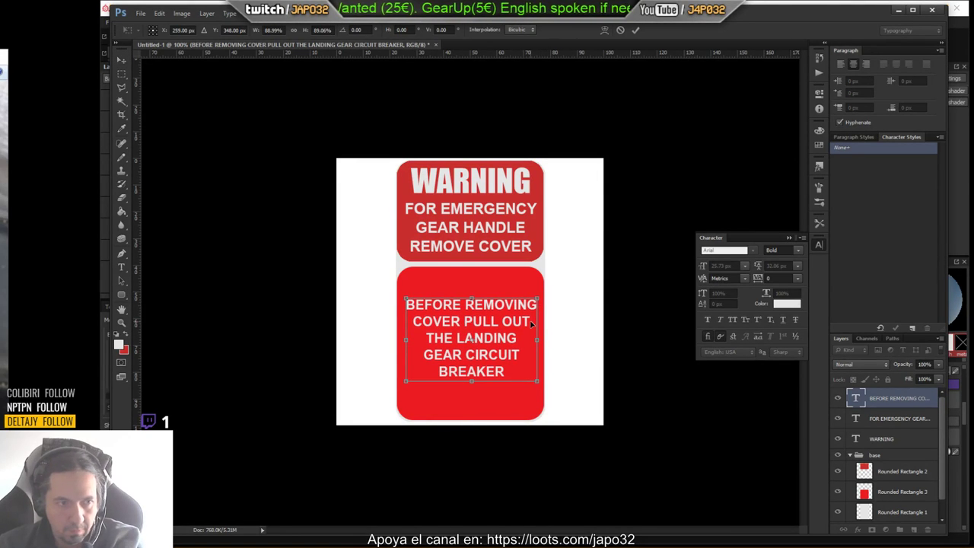
{"action": "key", "text": "Return"}
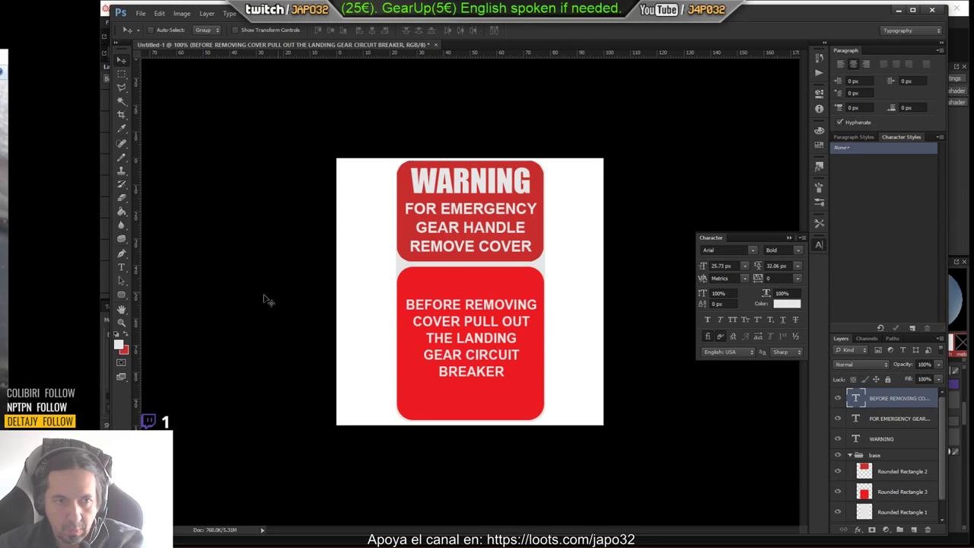
Set the leading of all five lines of the circuit breaker text to 48 px.
{"action": "left_click", "coordinate": [124, 267]}
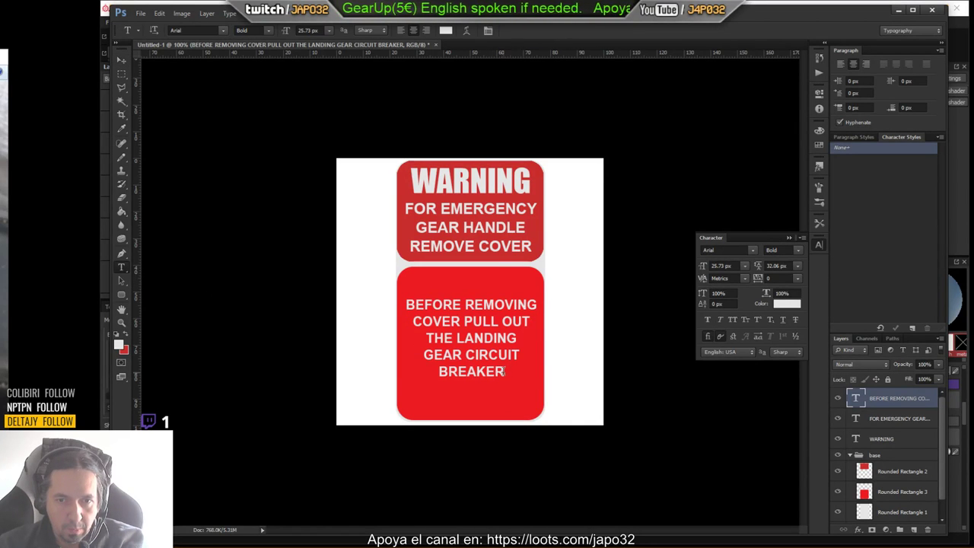
{"action": "left_click_drag", "start_coordinate": [504, 371], "coordinate": [360, 272]}
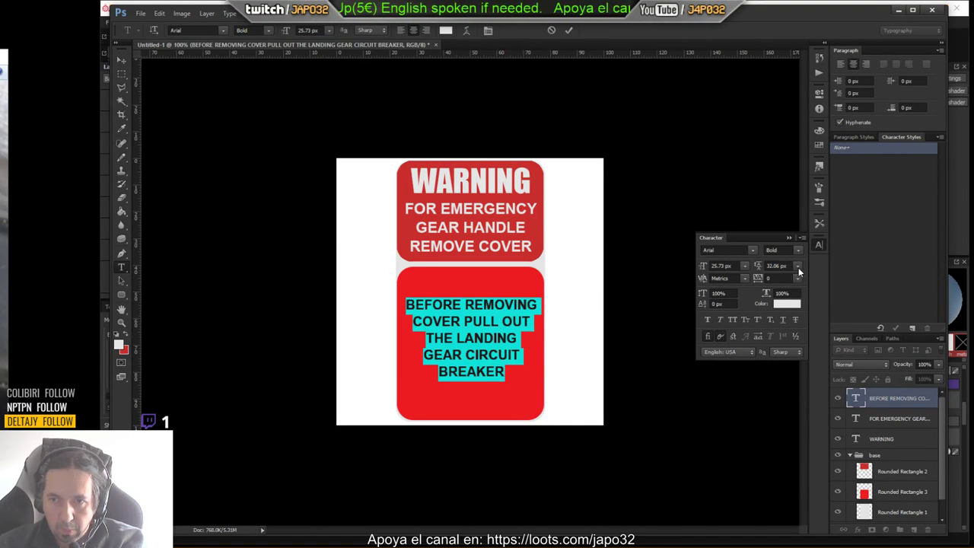
{"action": "left_click", "coordinate": [798, 267]}
{"action": "left_click", "coordinate": [786, 421]}
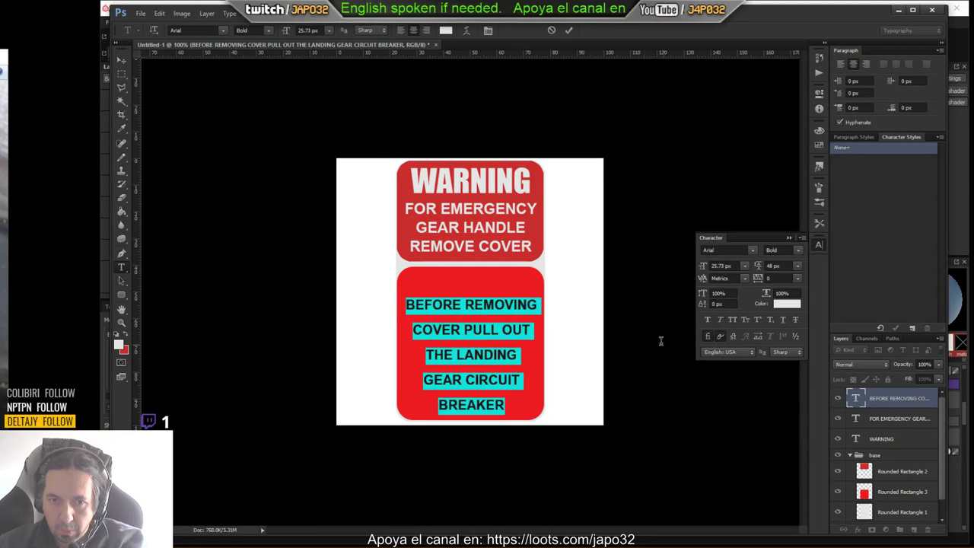
Move the respaced five-line text up and nudge it slightly right to centre it within the lower red rectangle.
{"action": "left_click", "coordinate": [121, 60]}
{"action": "left_click_drag", "start_coordinate": [502, 319], "coordinate": [502, 311]}
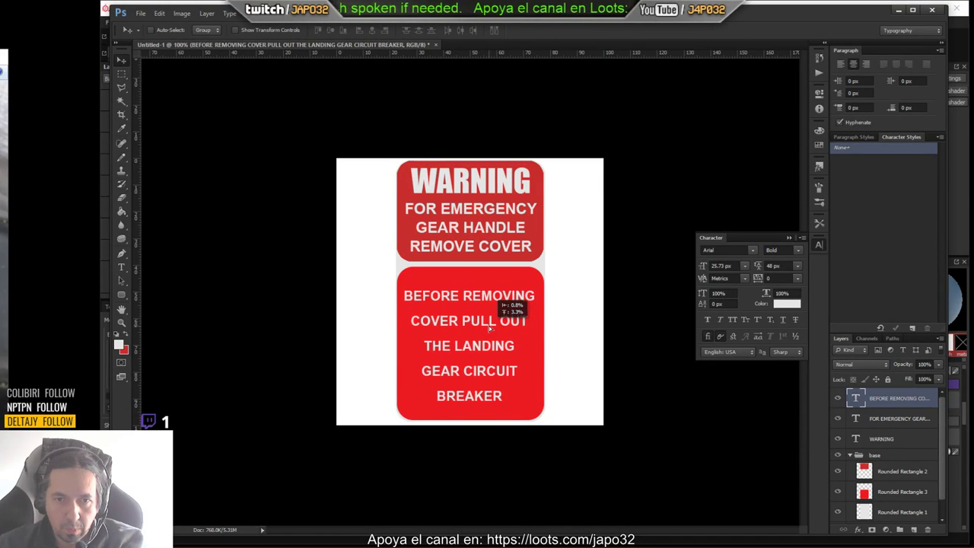
{"action": "key", "text": "Up"}
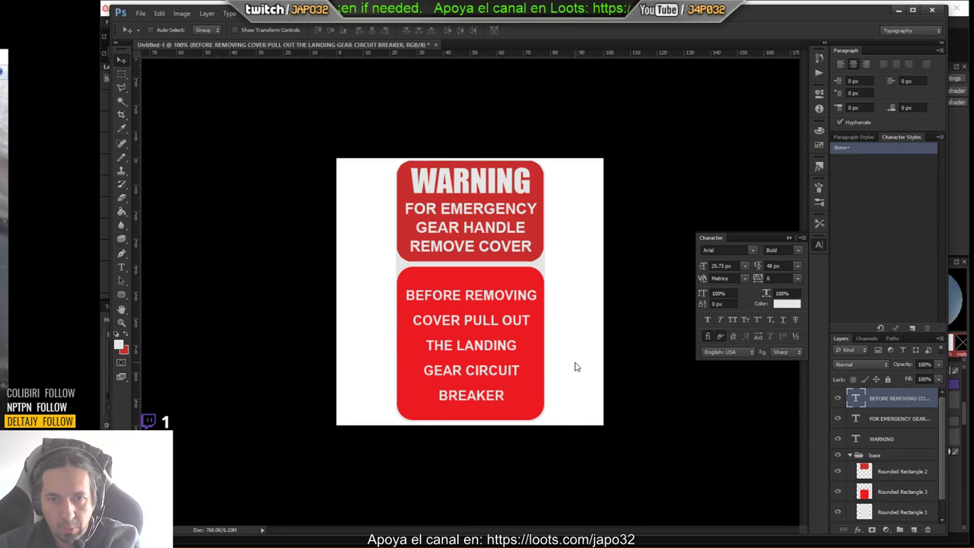
{"action": "key", "text": "Right"}
{"action": "key", "text": "Up"}
{"action": "key", "text": "Up"}
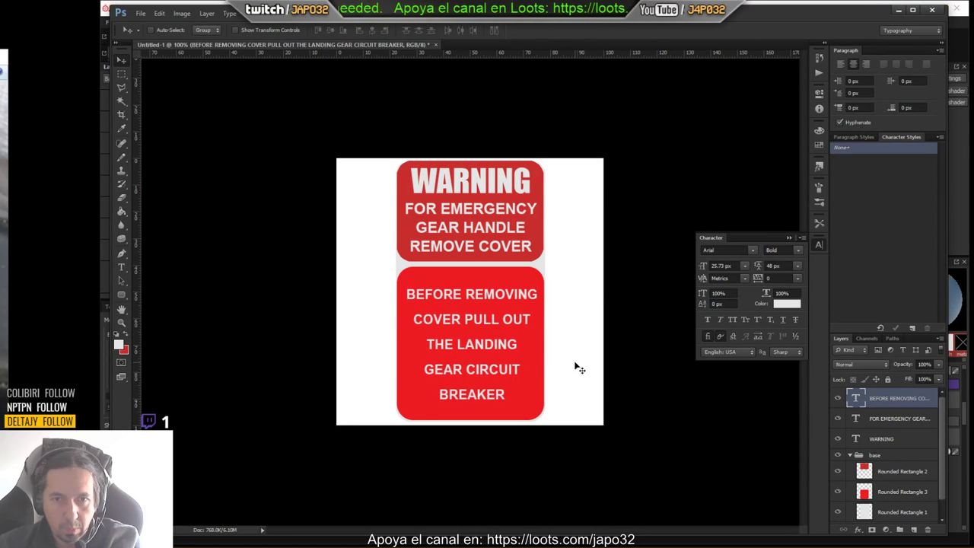
{"action": "key", "text": "Up"}
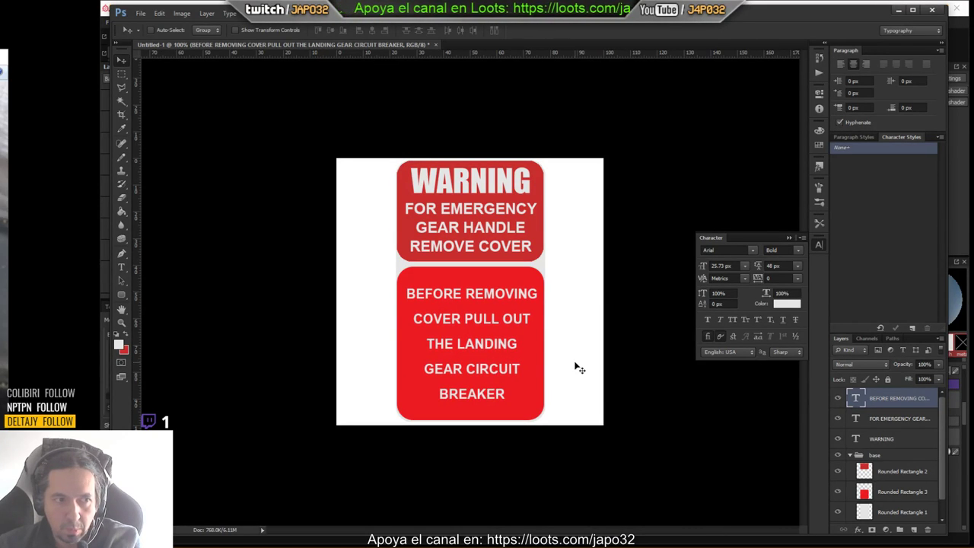
{"action": "key", "text": "Up"}
{"action": "key", "text": "Up"}
{"action": "key", "text": "Left"}
{"action": "key", "text": "Right"}
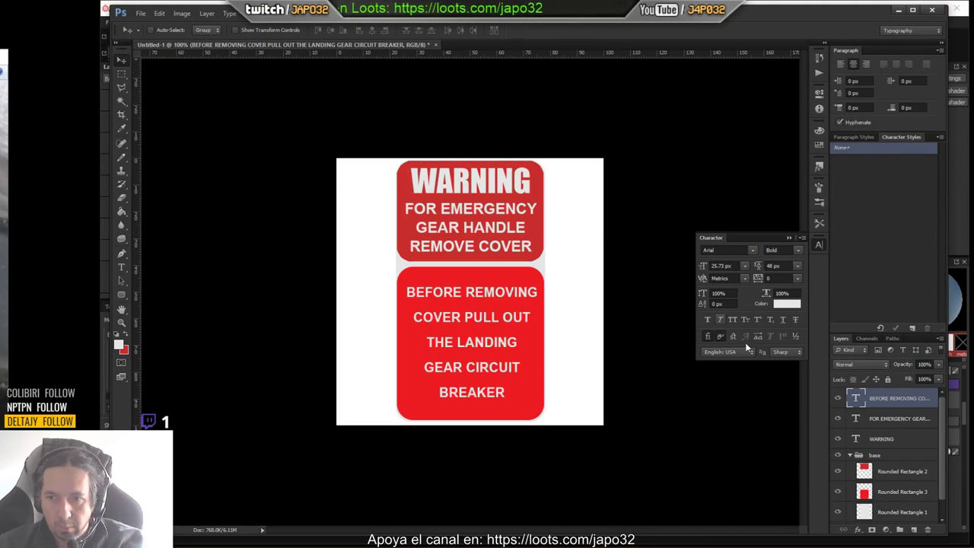
Scale the "FOR EMERGENCY GEAR HANDLE REMOVE COVER" text down proportionally about its centre to about 27.37 px.
{"action": "left_click", "coordinate": [867, 419]}
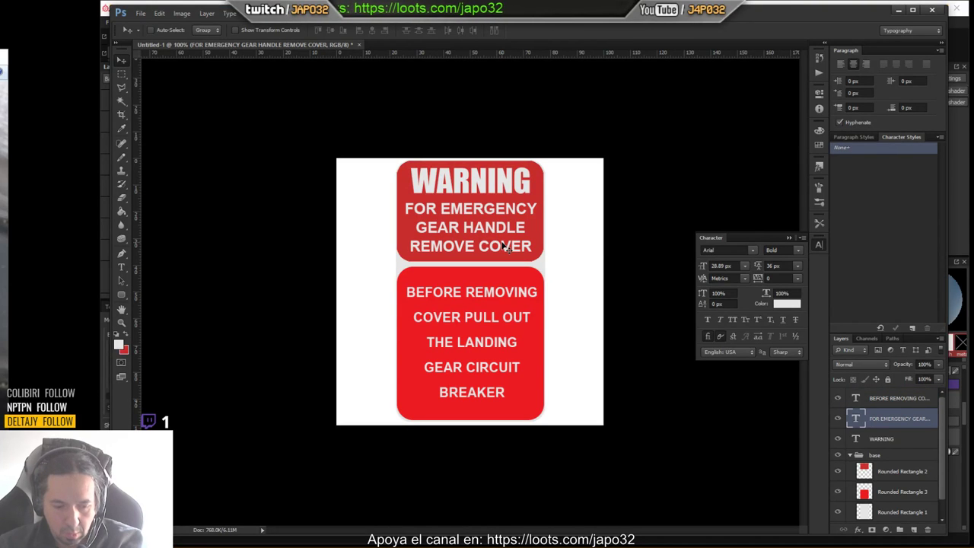
{"action": "key", "text": "ctrl+t"}
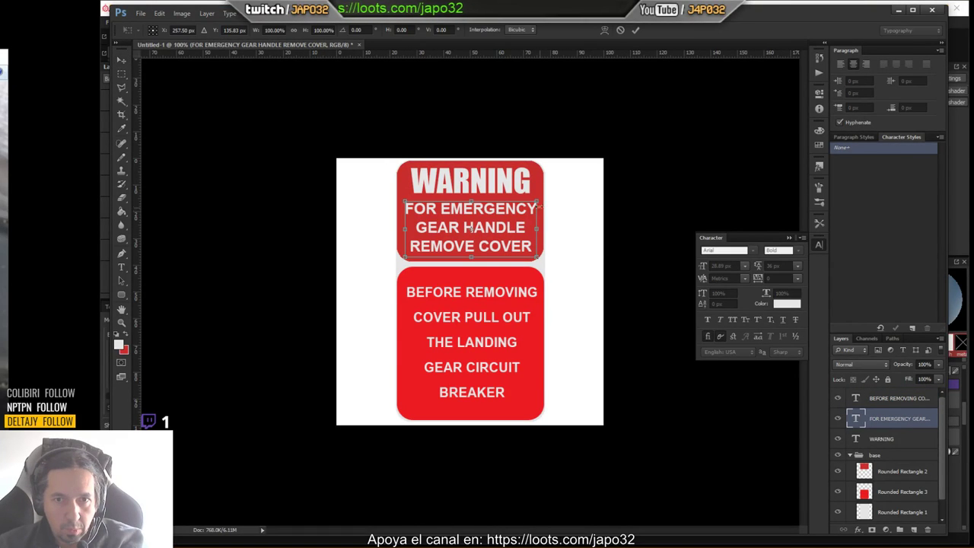
{"action": "left_click_drag", "start_coordinate": [537, 202], "coordinate": [534, 203], "text": "alt+shift"}
{"action": "key", "text": "Return"}
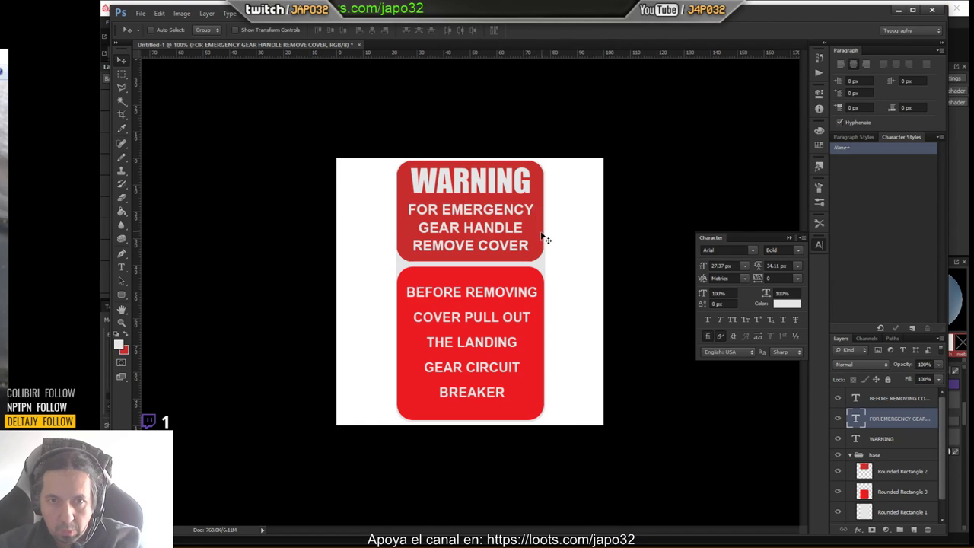
On a new layer, draw a straight horizontal light line with a 5 px Pencil between the "WARNING" heading and the text beneath it.
{"action": "left_click", "coordinate": [913, 529]}
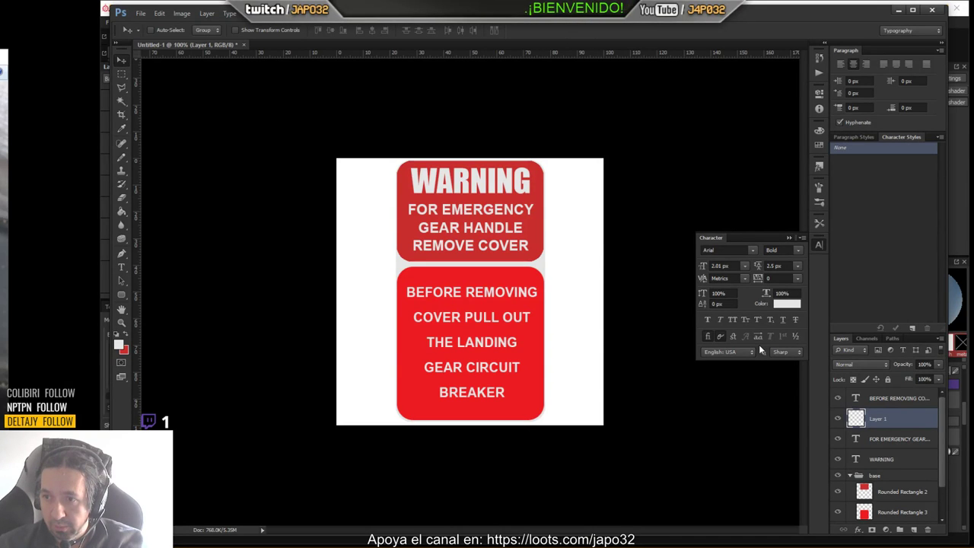
{"action": "left_click", "coordinate": [122, 157]}
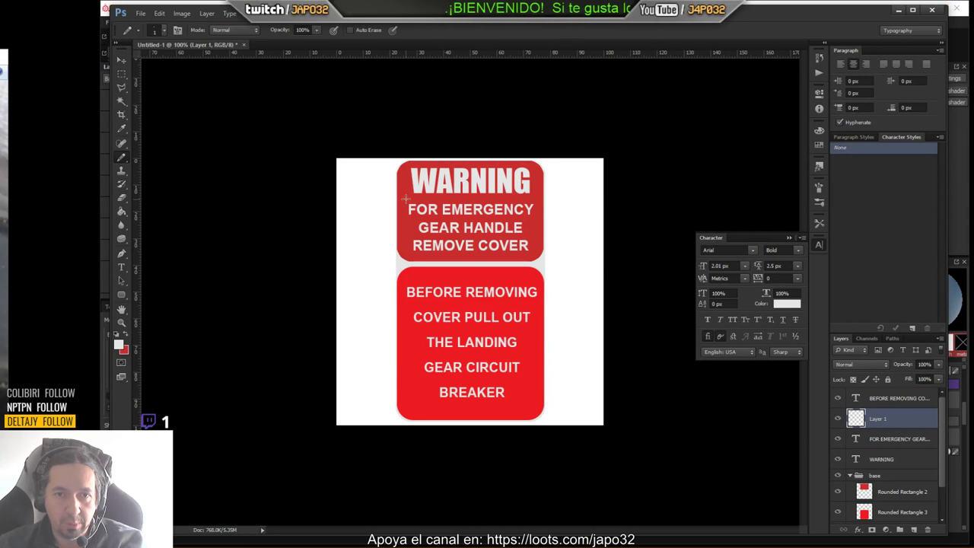
{"action": "right_click", "coordinate": [405, 198]}
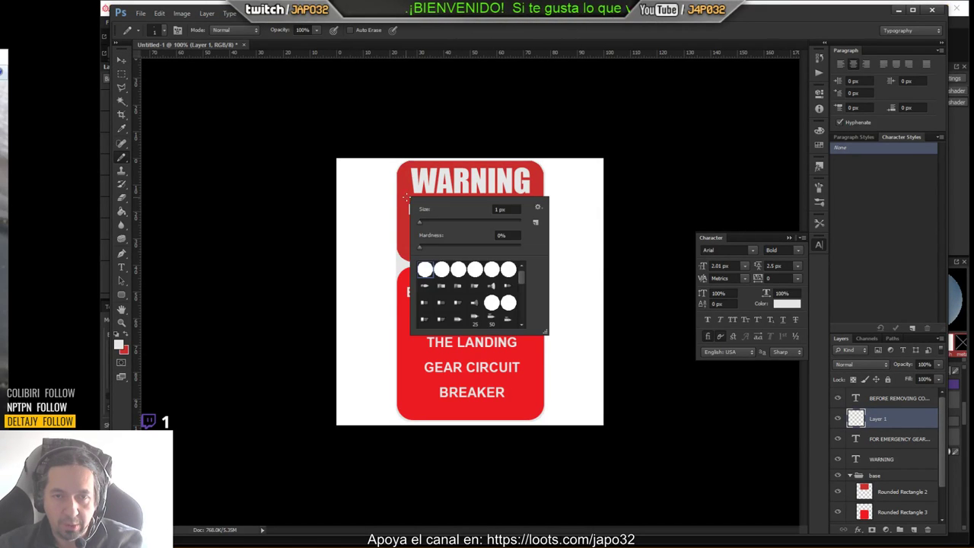
{"action": "left_click", "coordinate": [421, 222]}
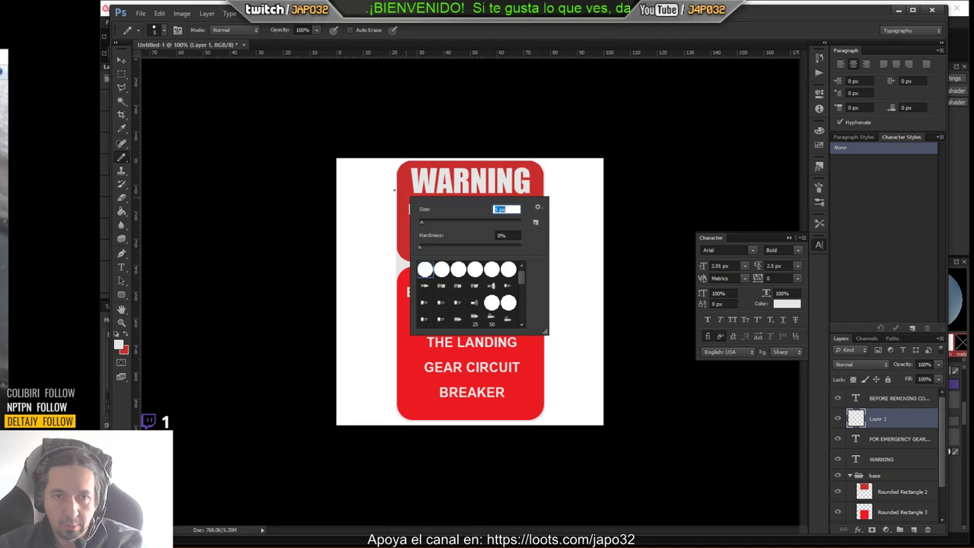
{"action": "key", "text": "Return"}
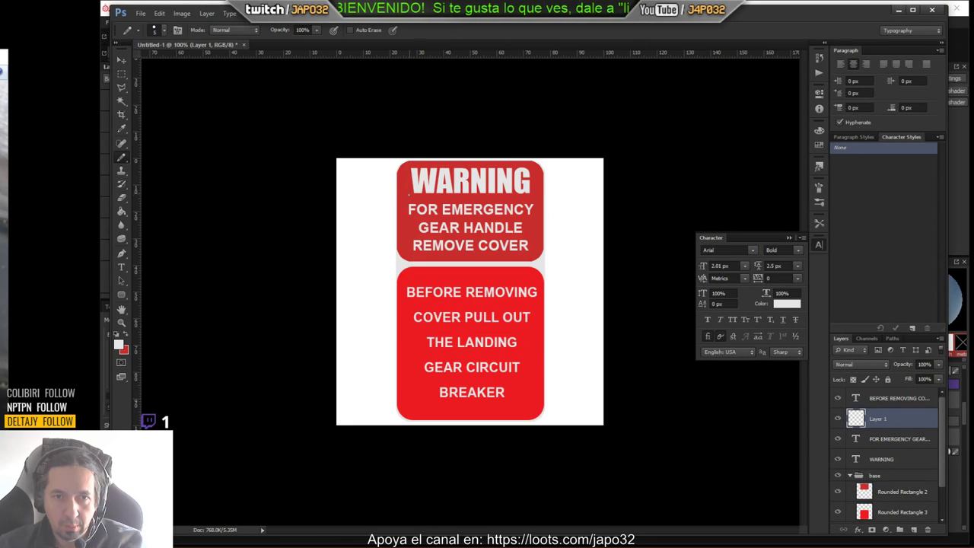
{"action": "left_click_drag", "start_coordinate": [399, 197], "coordinate": [536, 197]}
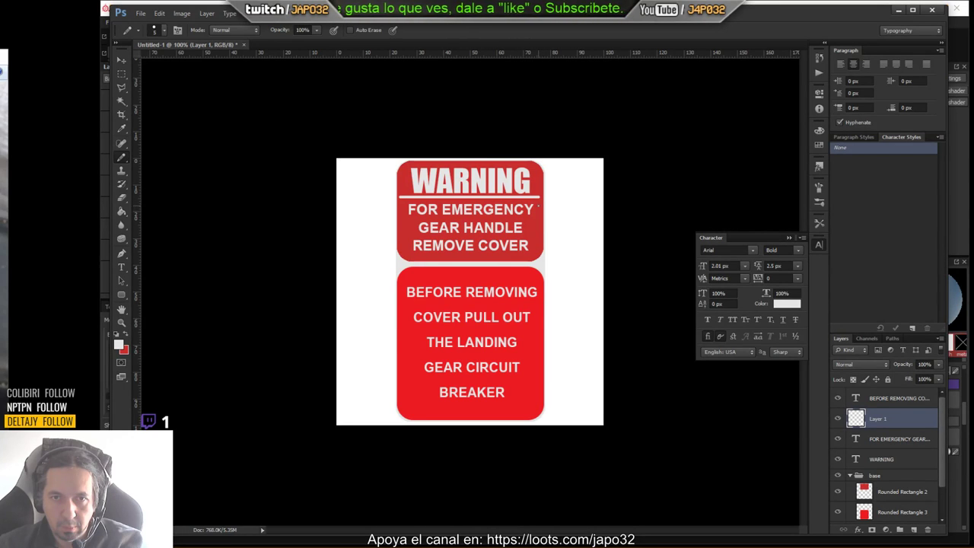
{"action": "left_click", "coordinate": [876, 443]}
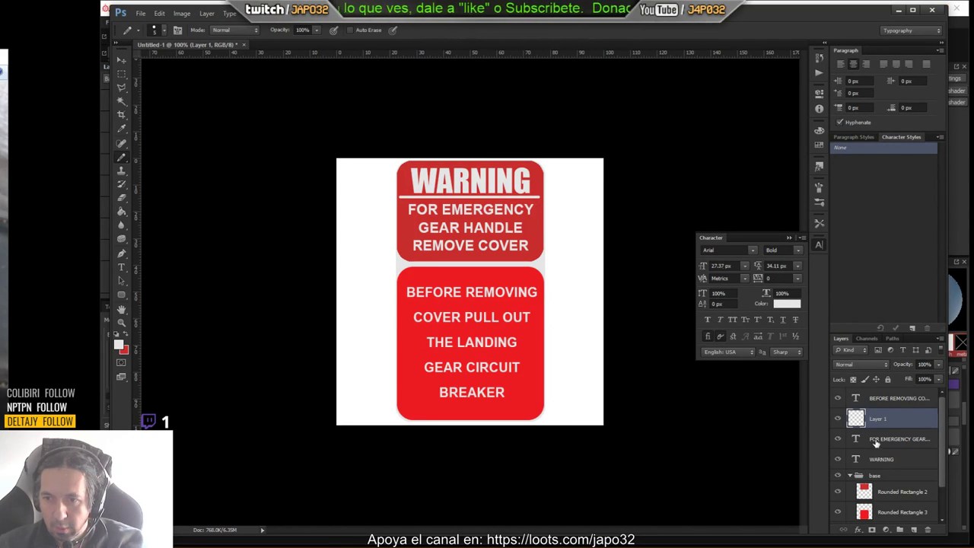
{"action": "left_click_drag", "start_coordinate": [875, 444], "coordinate": [913, 529]}
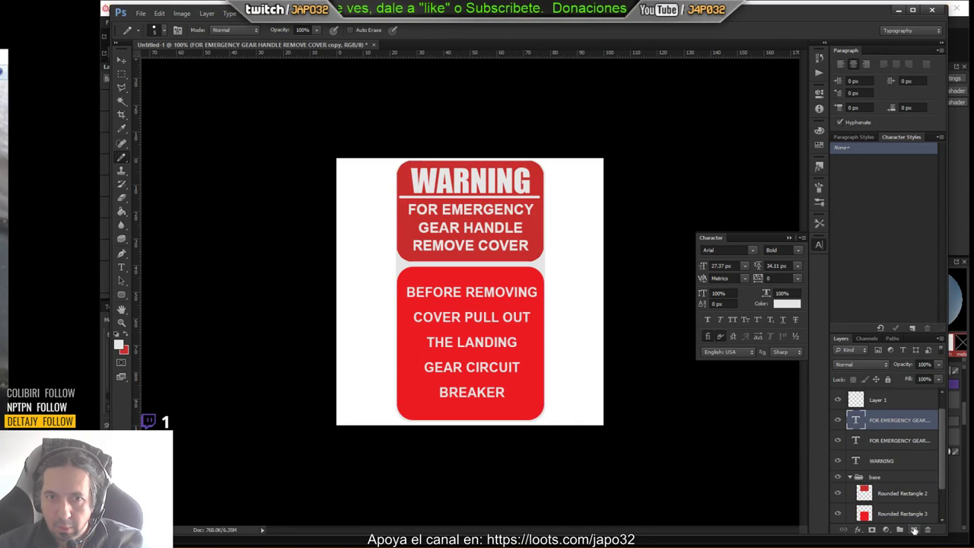
{"action": "left_click", "coordinate": [837, 421]}
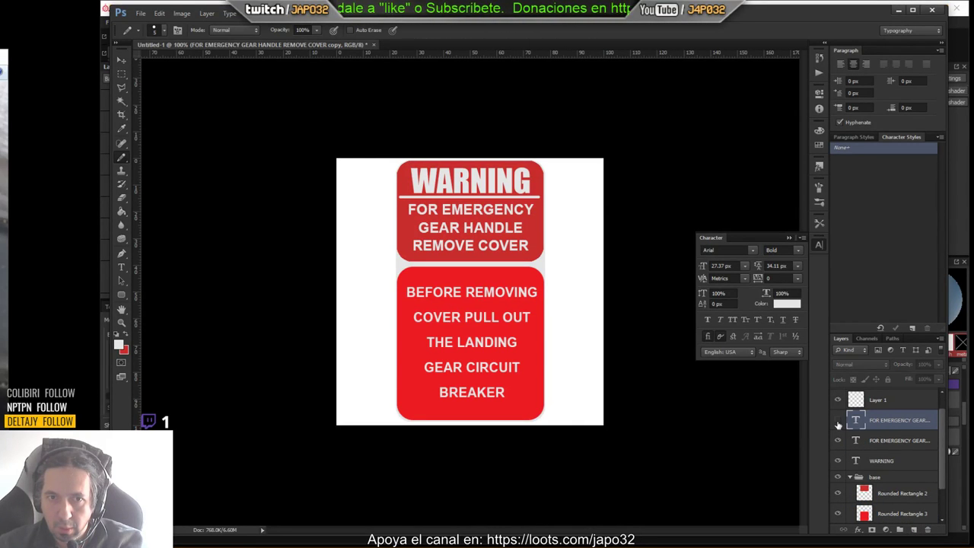
{"action": "left_click", "coordinate": [837, 421]}
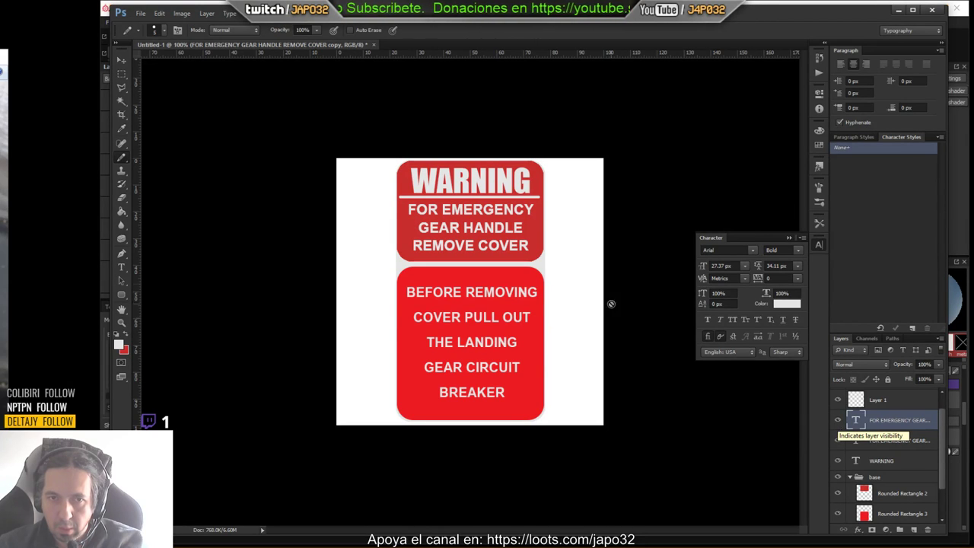
{"action": "key", "text": "Delete"}
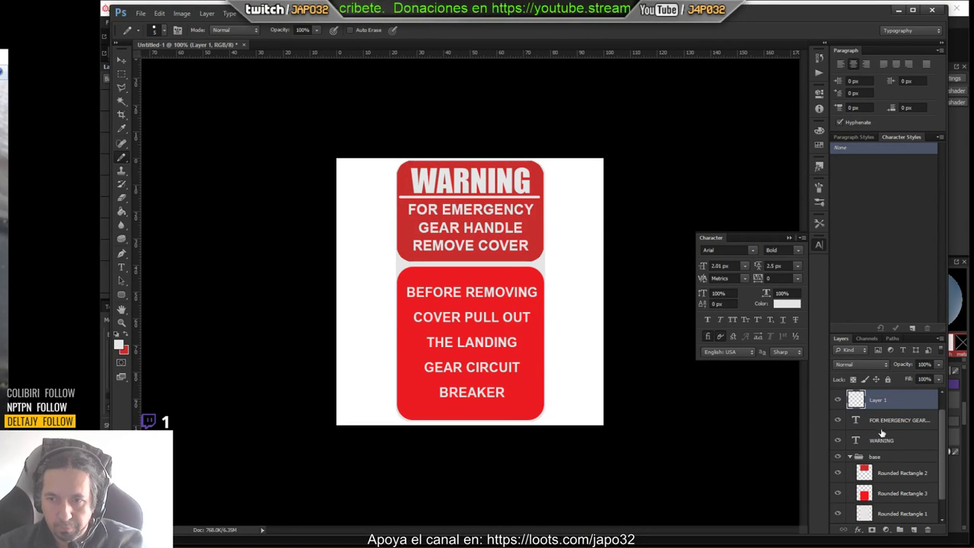
Enable the Stroke layer effect on the "FOR EMERGENCY GEAR HANDLE REMOVE COVER" text and open the stroke settings.
{"action": "double_click", "coordinate": [930, 420]}
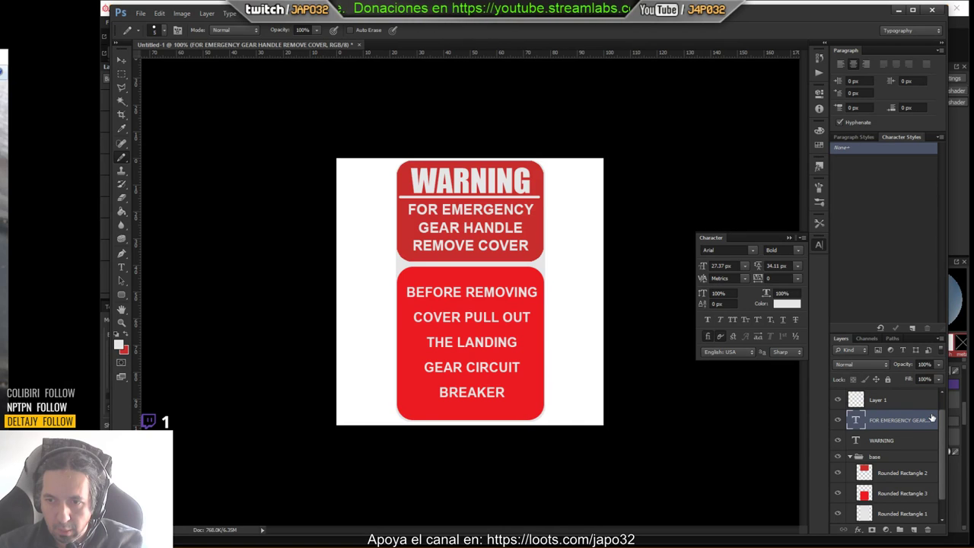
{"action": "left_click_drag", "start_coordinate": [532, 151], "coordinate": [746, 159]}
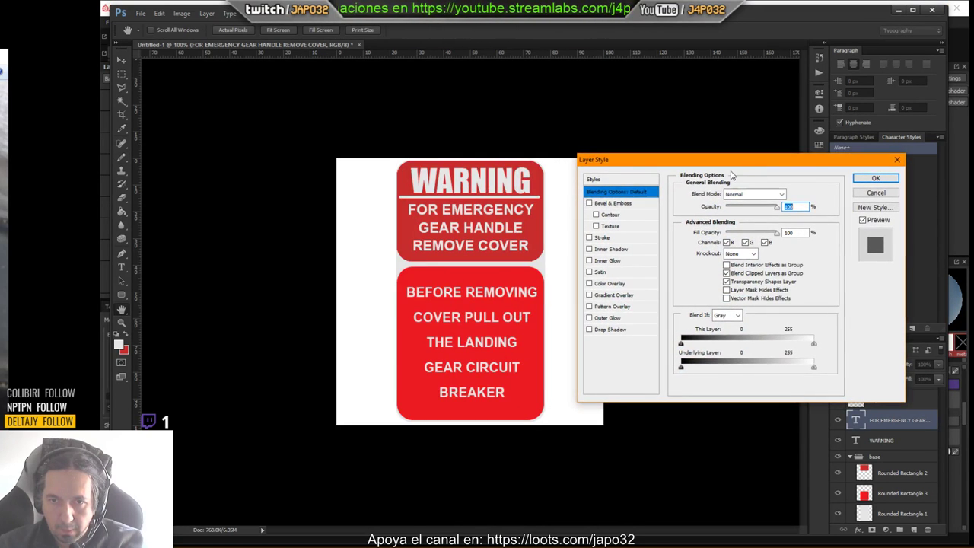
{"action": "left_click", "coordinate": [589, 238]}
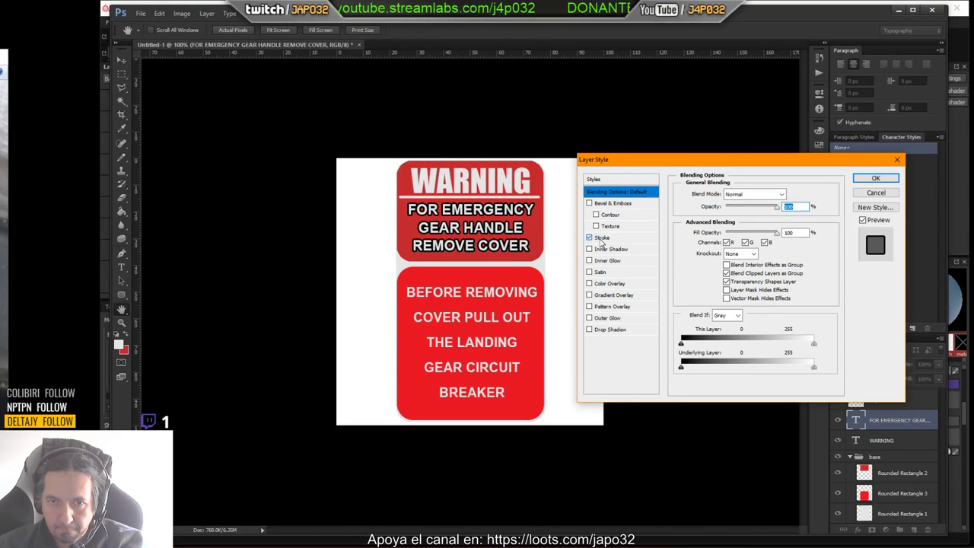
{"action": "left_click", "coordinate": [601, 239]}
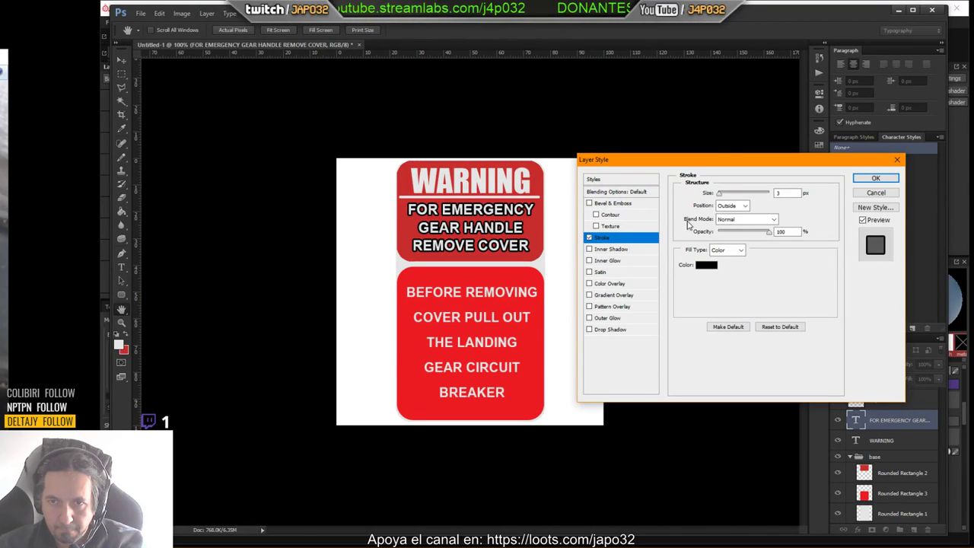
{"action": "left_click", "coordinate": [706, 265]}
{"action": "left_click", "coordinate": [390, 224]}
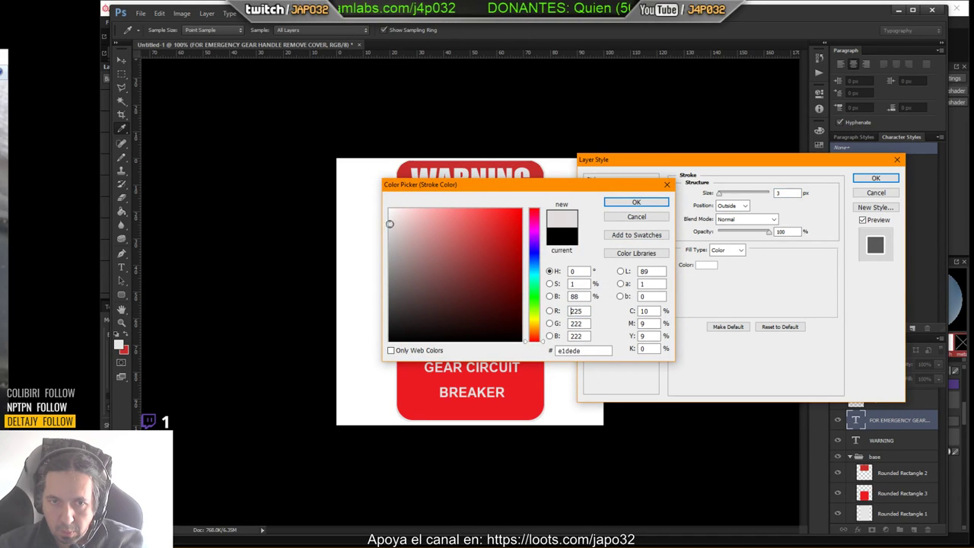
{"action": "left_click", "coordinate": [632, 202]}
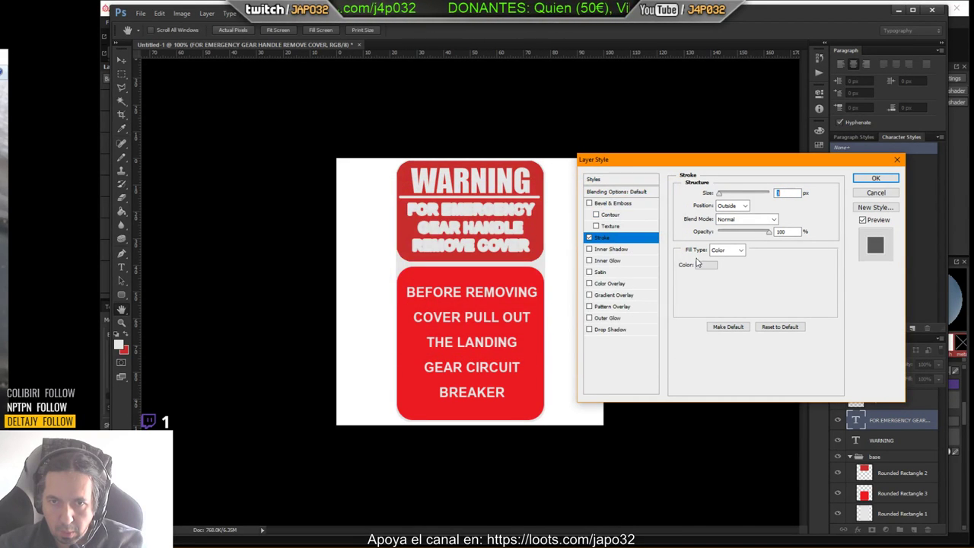
{"action": "left_click_drag", "start_coordinate": [769, 232], "coordinate": [740, 237]}
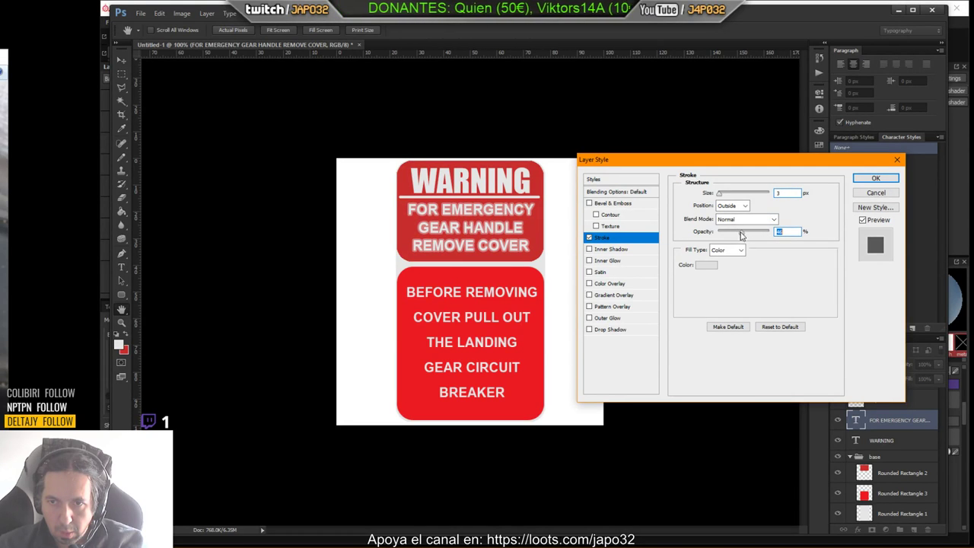
{"action": "left_click_drag", "start_coordinate": [720, 193], "coordinate": [718, 196]}
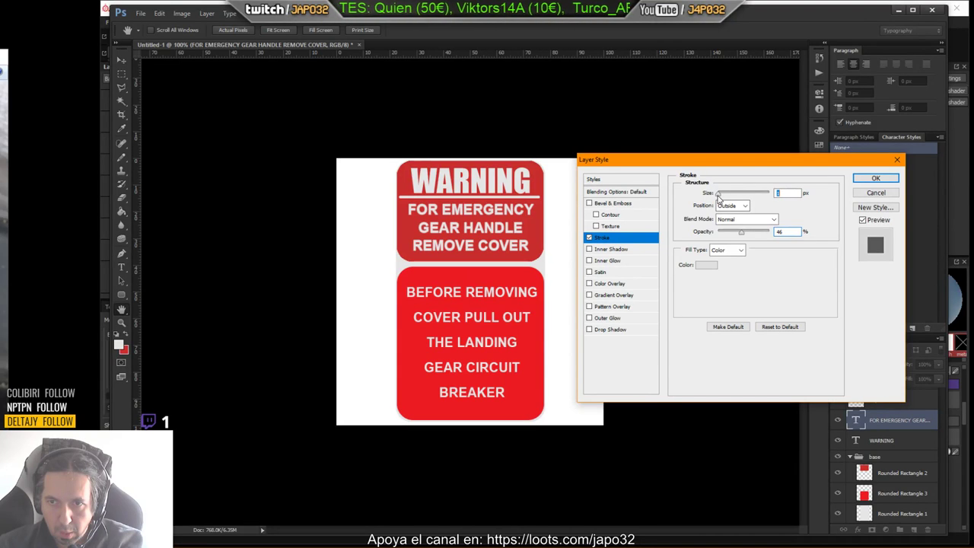
{"action": "left_click_drag", "start_coordinate": [717, 195], "coordinate": [719, 196]}
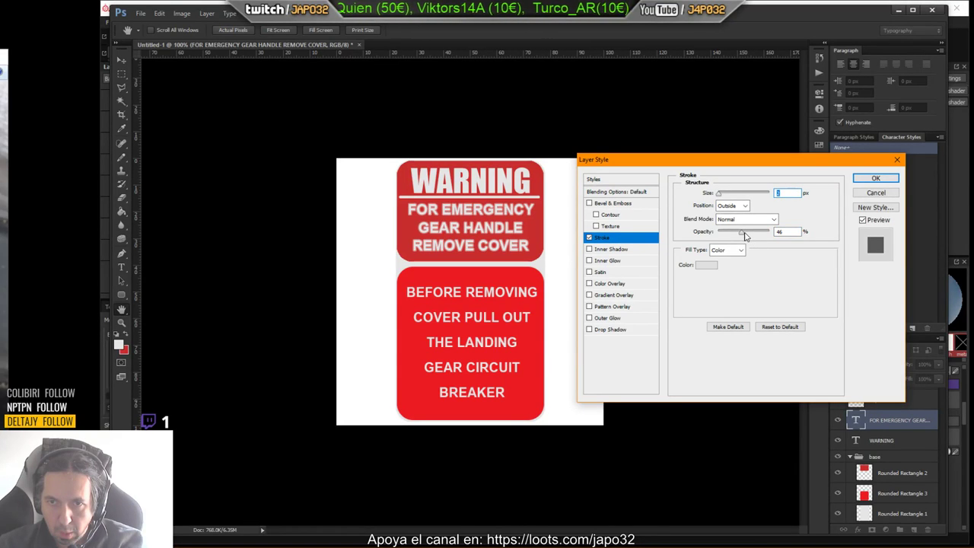
{"action": "left_click_drag", "start_coordinate": [745, 237], "coordinate": [821, 237]}
{"action": "left_click_drag", "start_coordinate": [725, 200], "coordinate": [718, 197]}
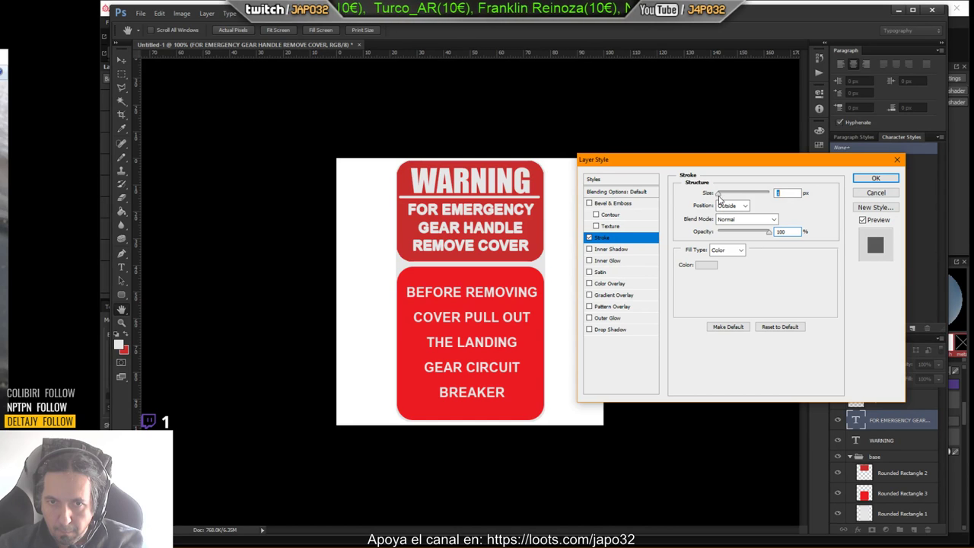
{"action": "left_click_drag", "start_coordinate": [720, 198], "coordinate": [720, 199]}
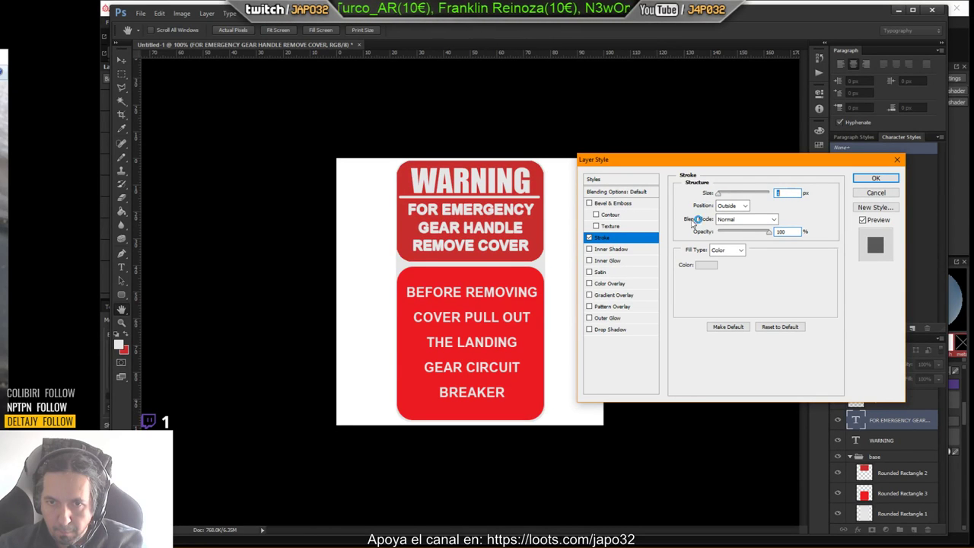
{"action": "left_click", "coordinate": [589, 238]}
{"action": "left_click", "coordinate": [589, 238]}
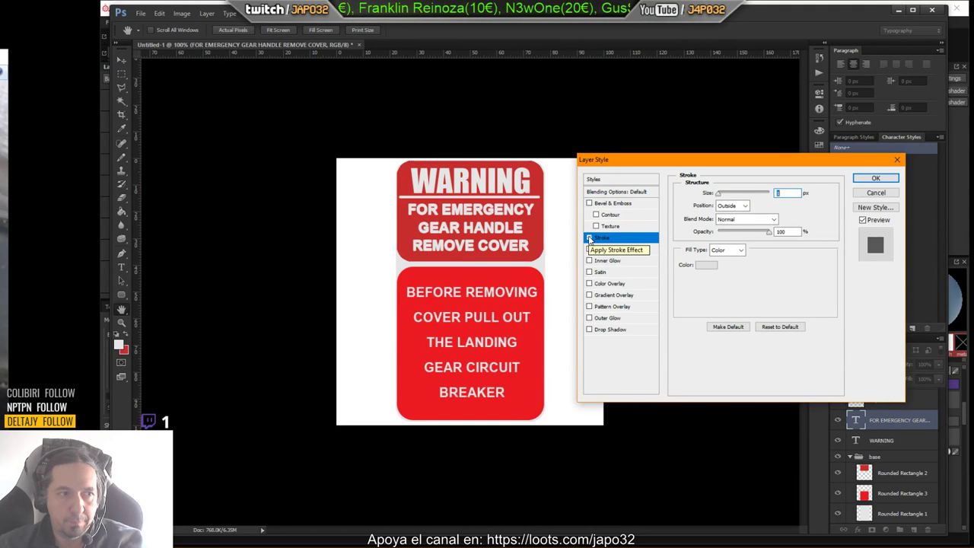
{"action": "left_click", "coordinate": [589, 238]}
{"action": "left_click", "coordinate": [589, 238]}
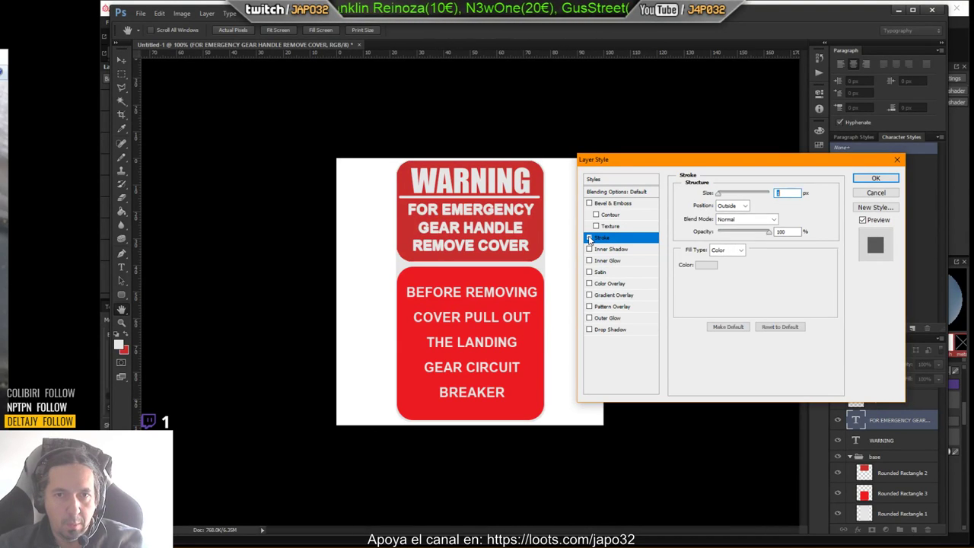
{"action": "left_click", "coordinate": [589, 239]}
{"action": "left_click", "coordinate": [589, 238]}
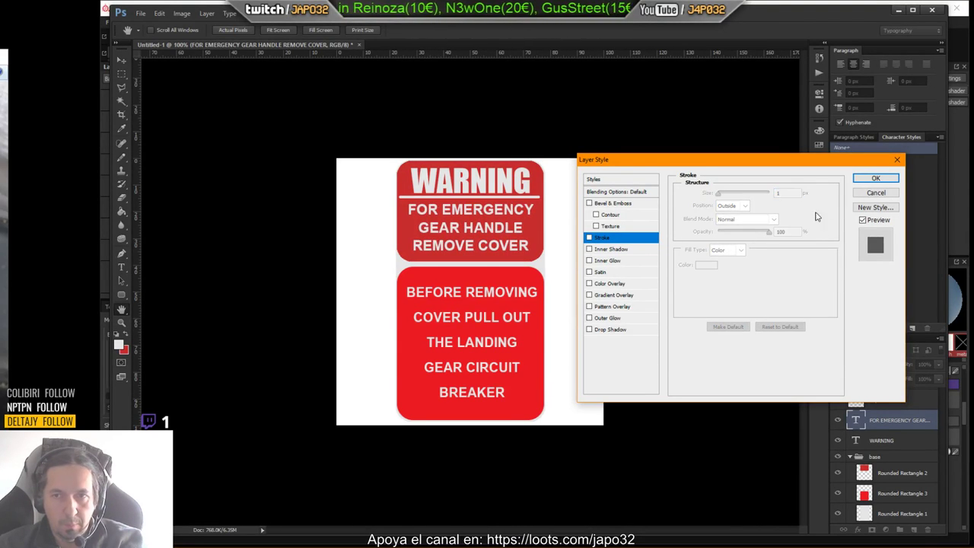
{"action": "left_click", "coordinate": [875, 193]}
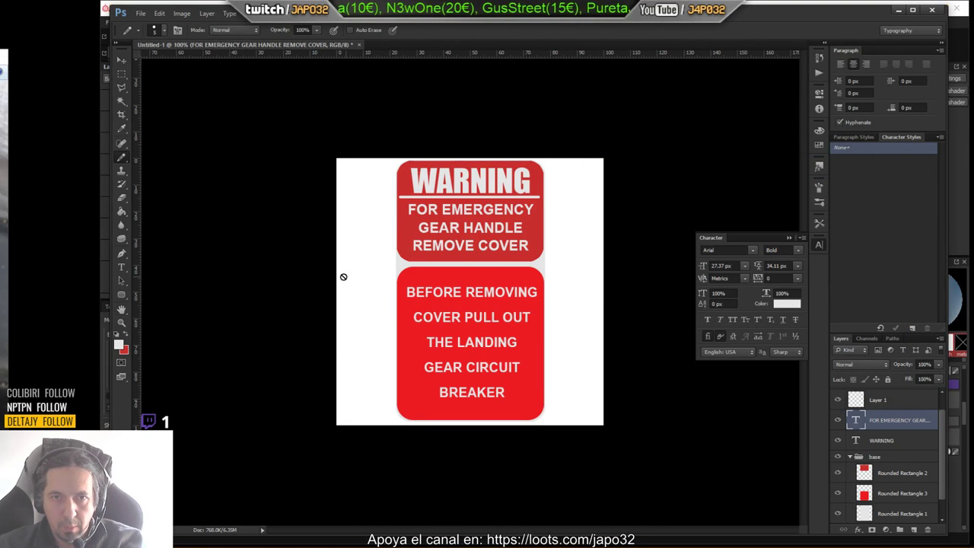
Hide the white Background layer so that only the warning label artwork remains on transparency.
{"action": "left_click", "coordinate": [121, 324]}
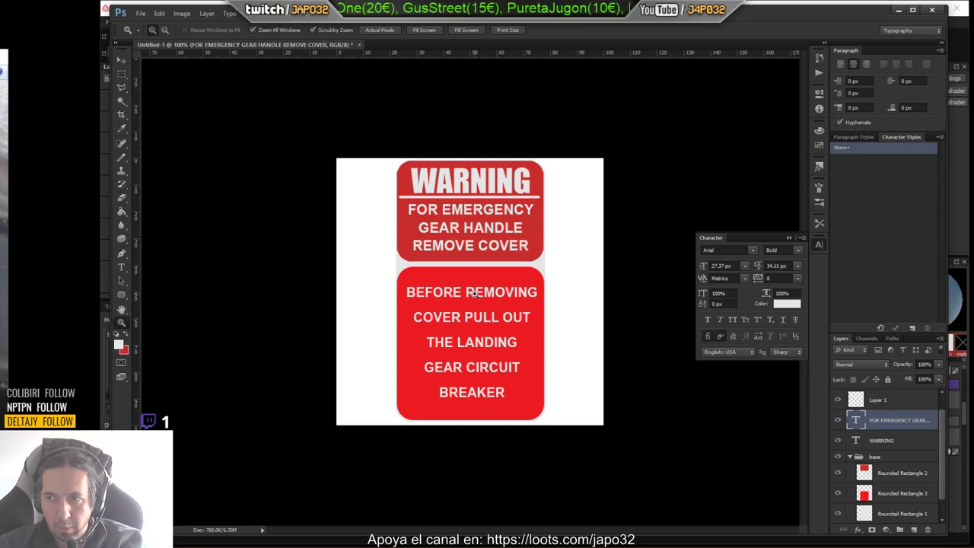
{"action": "left_click", "coordinate": [550, 264], "text": "alt"}
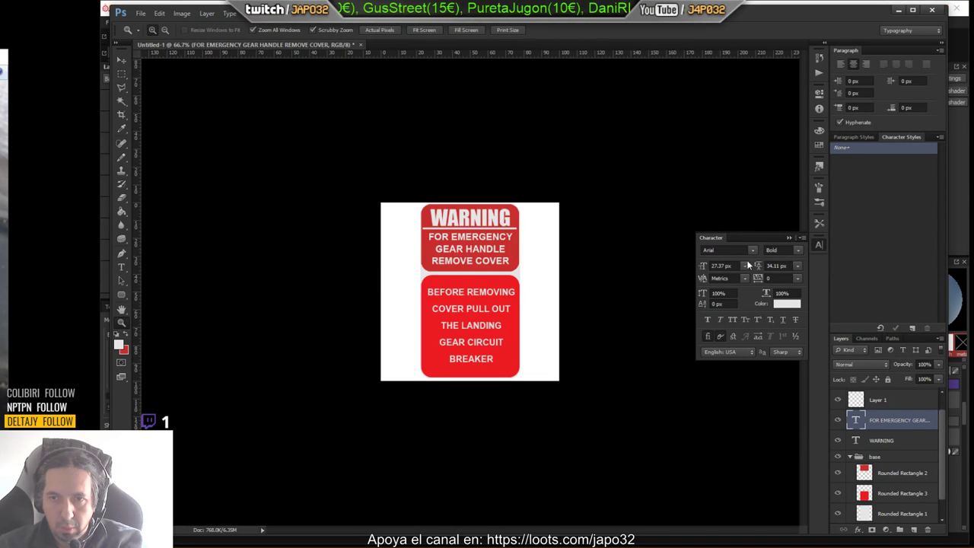
{"action": "left_click", "coordinate": [788, 238]}
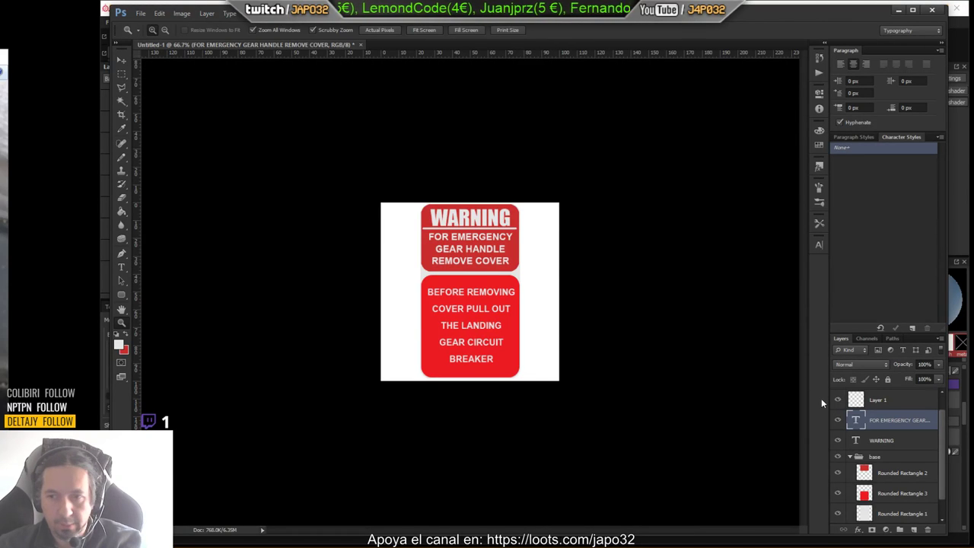
{"action": "scroll", "coordinate": [862, 411], "scroll_direction": "down", "scroll_amount": 1}
{"action": "left_click", "coordinate": [837, 515]}
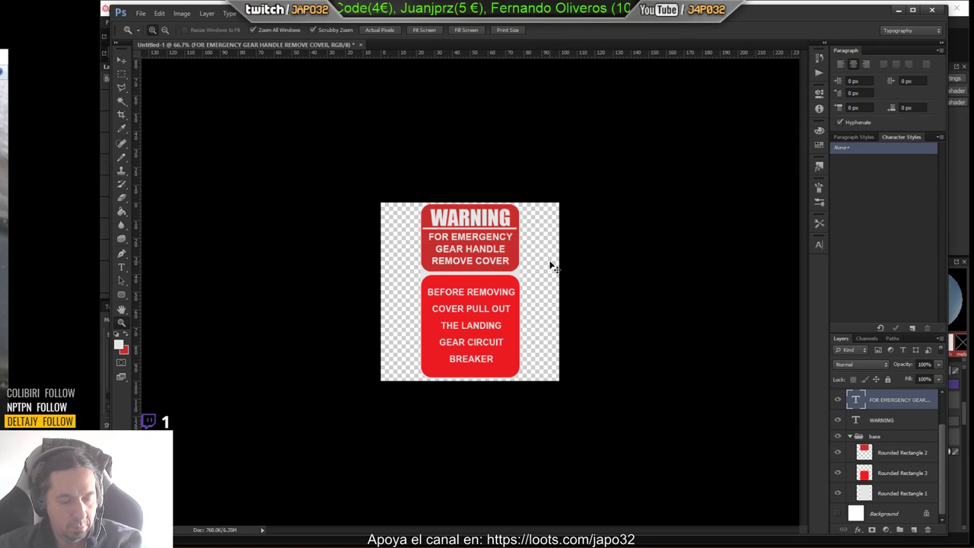
Save the document in the Textures folder as Cockpit_EmerLGLabel.psd in Photoshop format with Maximize Compatibility on.
{"action": "left_click", "coordinate": [141, 13]}
{"action": "left_click", "coordinate": [155, 139]}
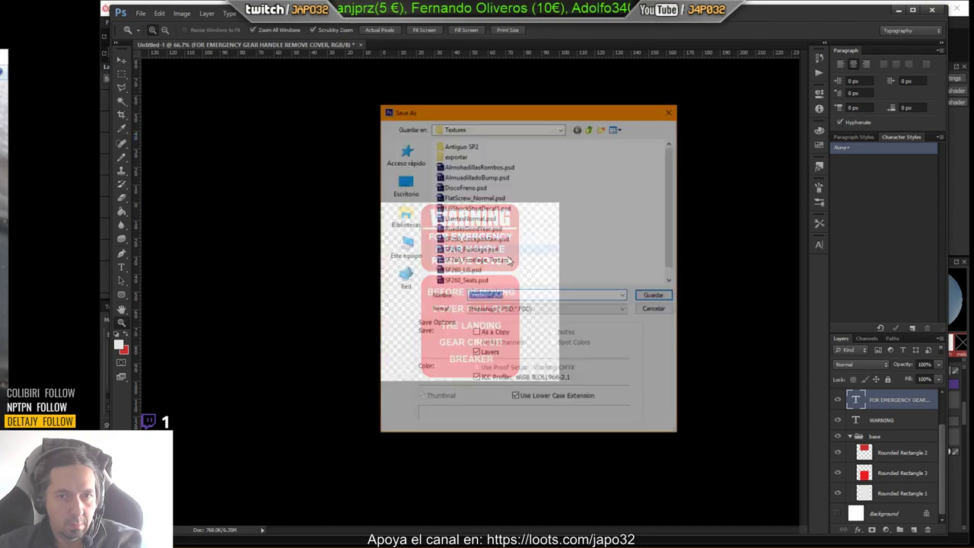
{"action": "left_click", "coordinate": [492, 295]}
{"action": "left_click_drag", "start_coordinate": [492, 296], "coordinate": [467, 295]}
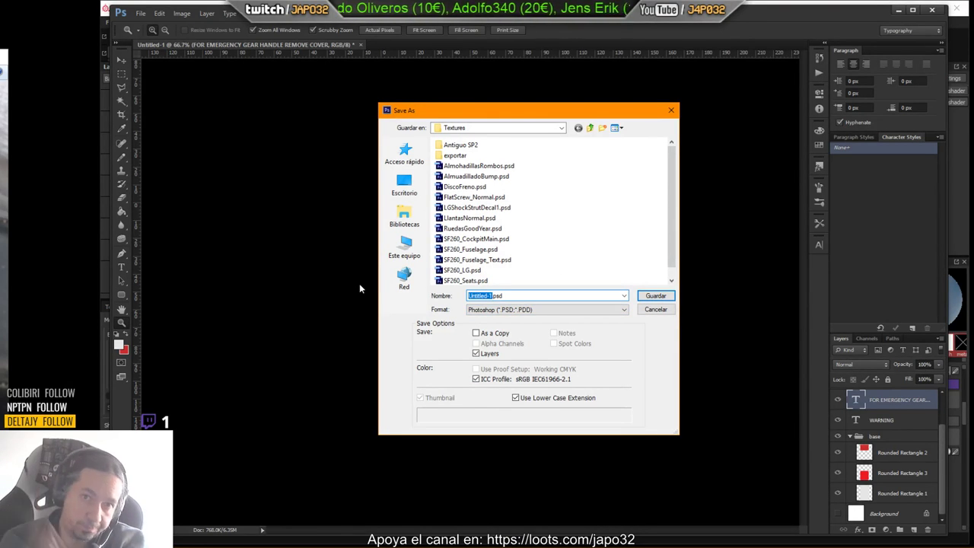
{"action": "type", "text": "L"}
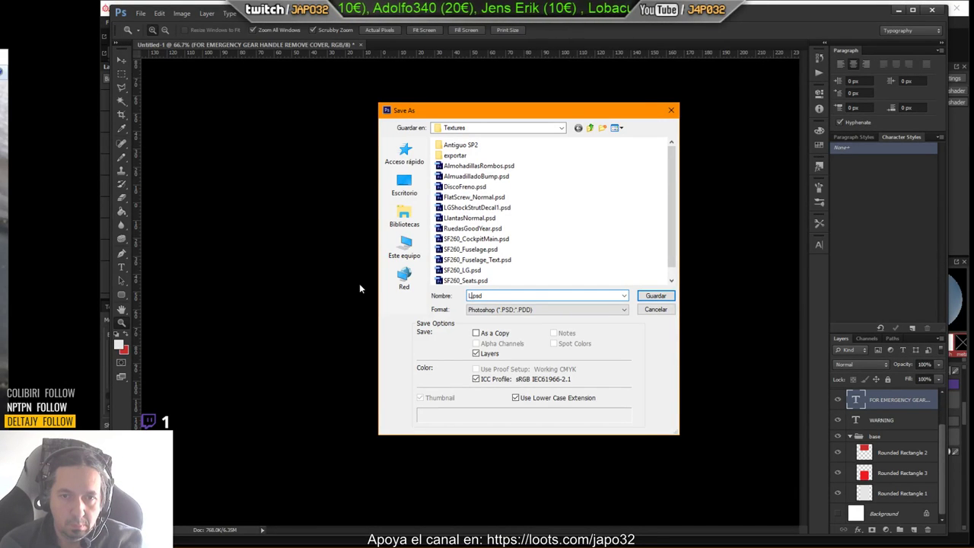
{"action": "key", "text": "BackSpace"}
{"action": "type", "text": "Cockpit_Han"}
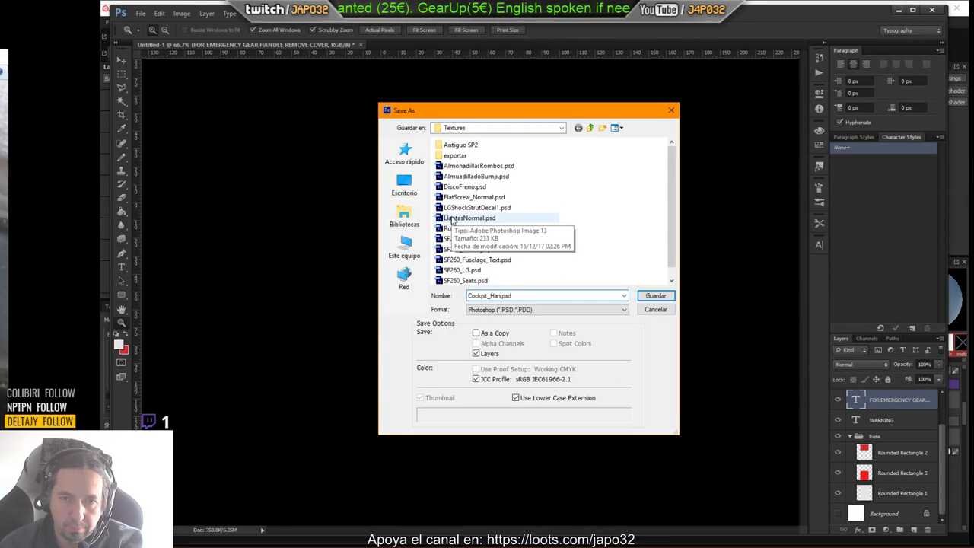
{"action": "type", "text": "EmerLGLabel"}
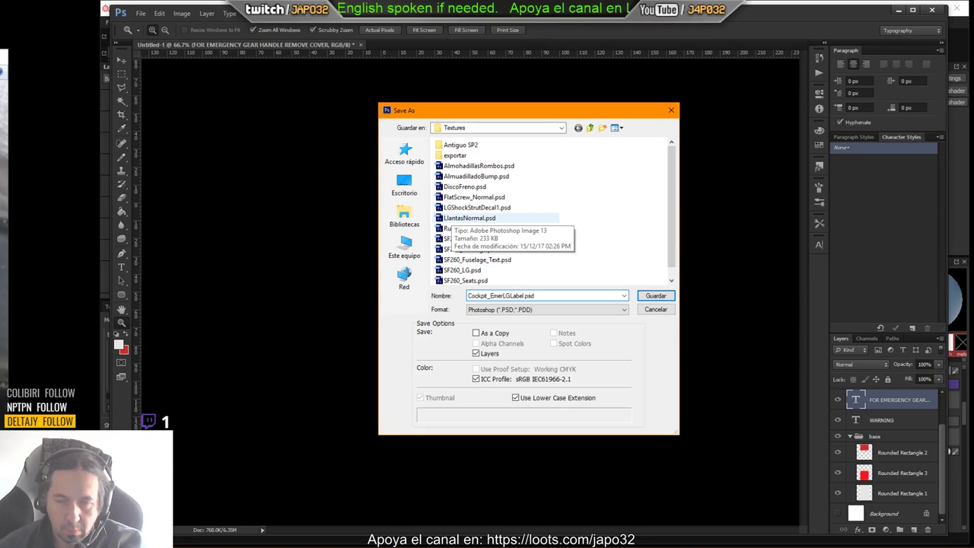
{"action": "left_click", "coordinate": [651, 296]}
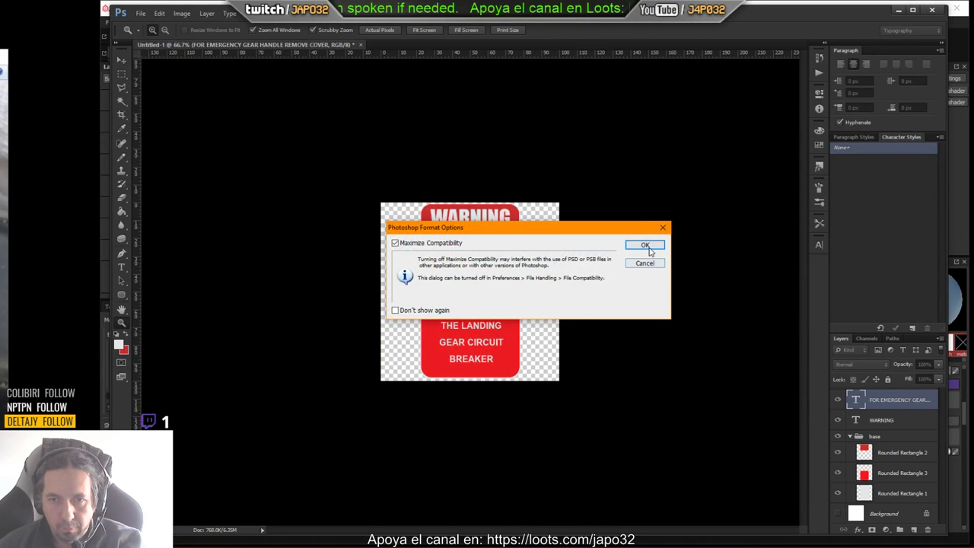
{"action": "left_click", "coordinate": [649, 246]}
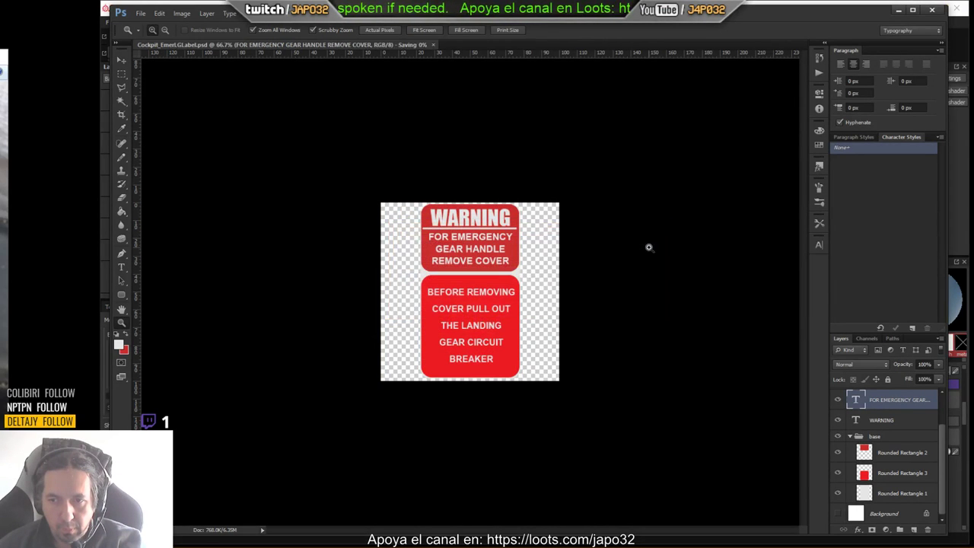
Save a PNG copy of the label as Cockpit_EmerLGLabel.png in the Textures folder with Smallest / Slow compression.
{"action": "left_click", "coordinate": [141, 14]}
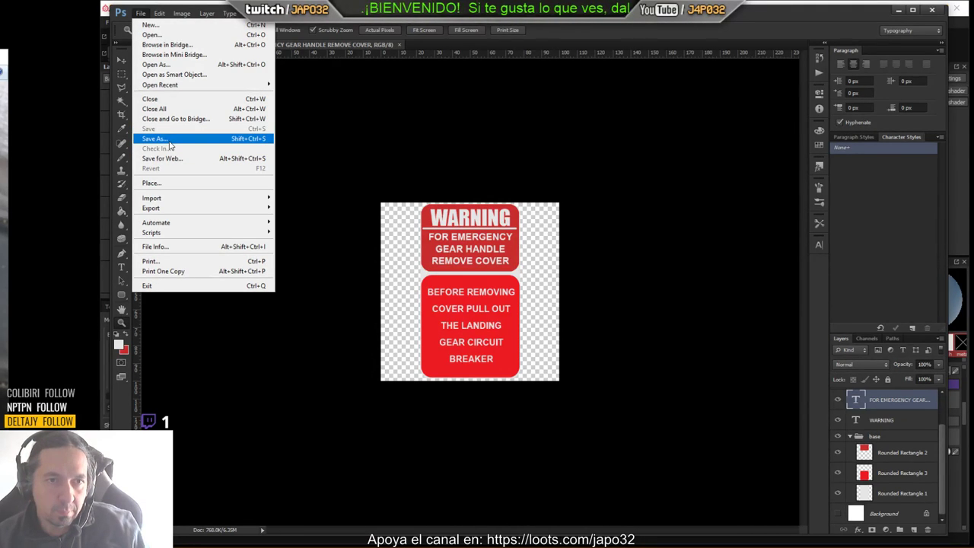
{"action": "left_click", "coordinate": [169, 142]}
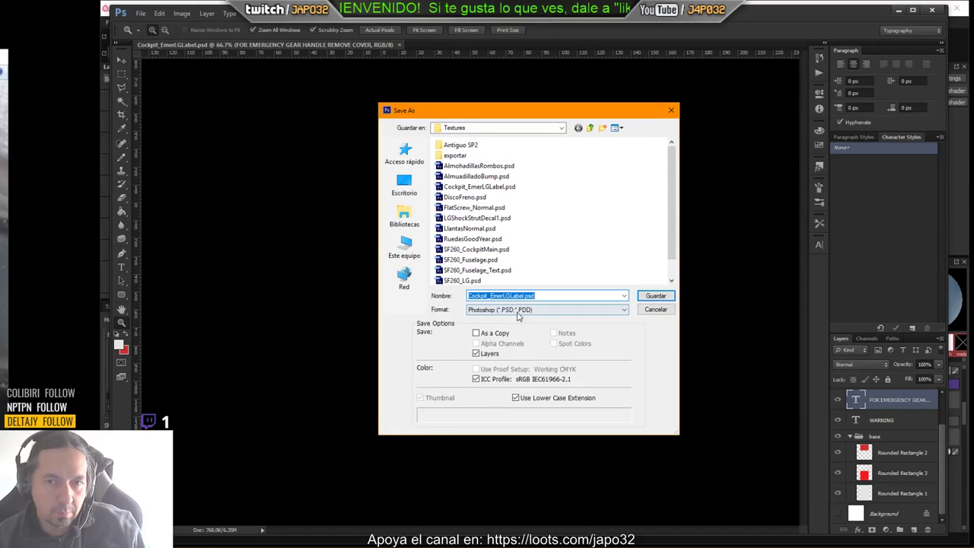
{"action": "left_click", "coordinate": [518, 310]}
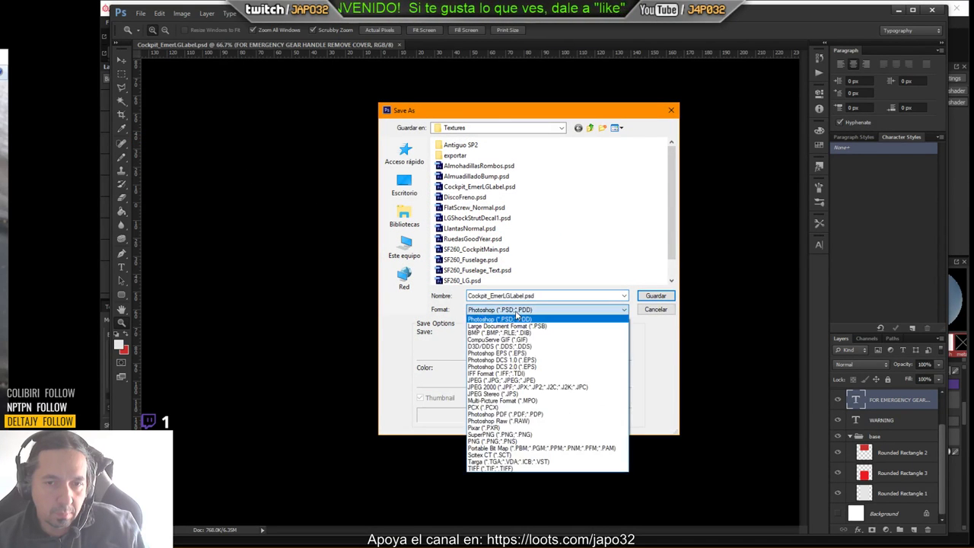
{"action": "left_click", "coordinate": [501, 441]}
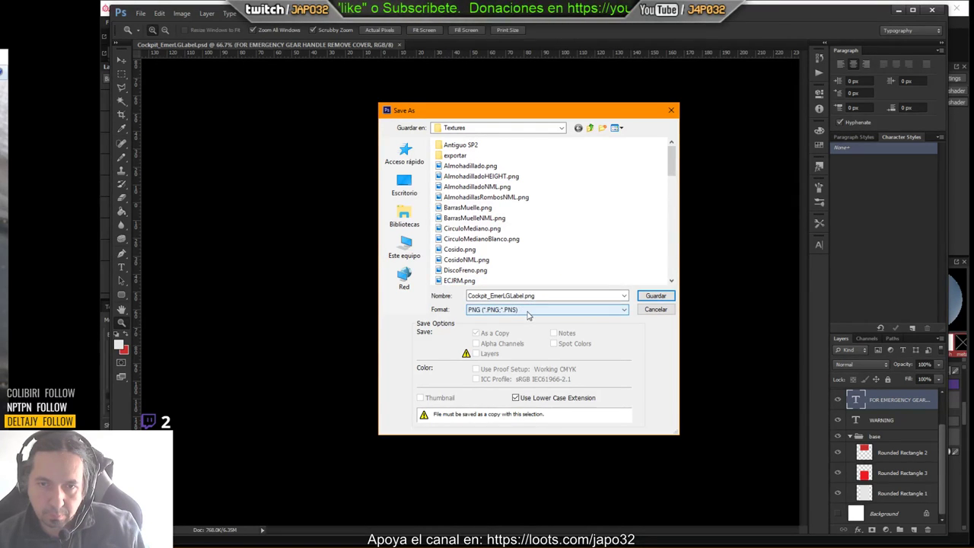
{"action": "left_click", "coordinate": [648, 301]}
{"action": "left_click", "coordinate": [577, 176]}
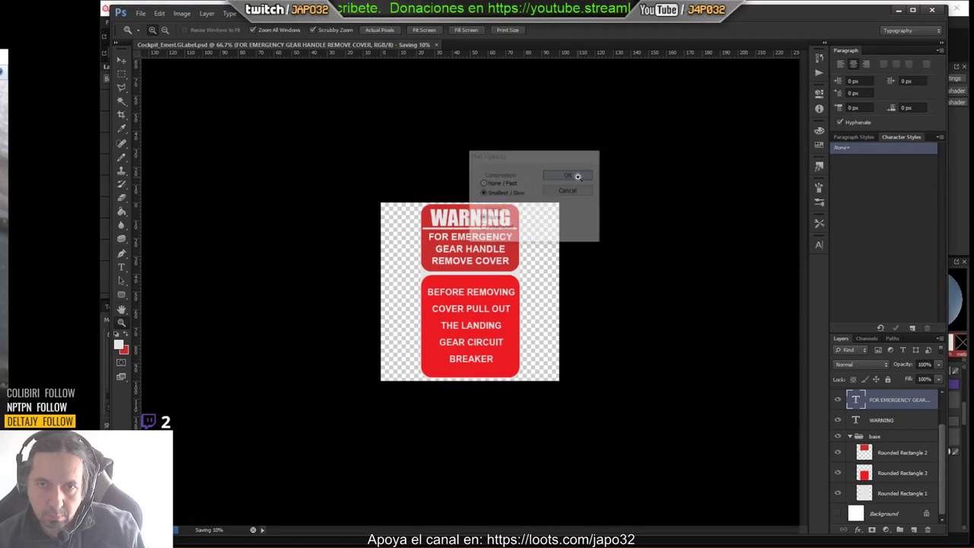
Switch to Substance Painter and add Cockpit_EmerLGLabel.png from the Textures folder to the resources for import.
{"action": "left_click", "coordinate": [900, 10]}
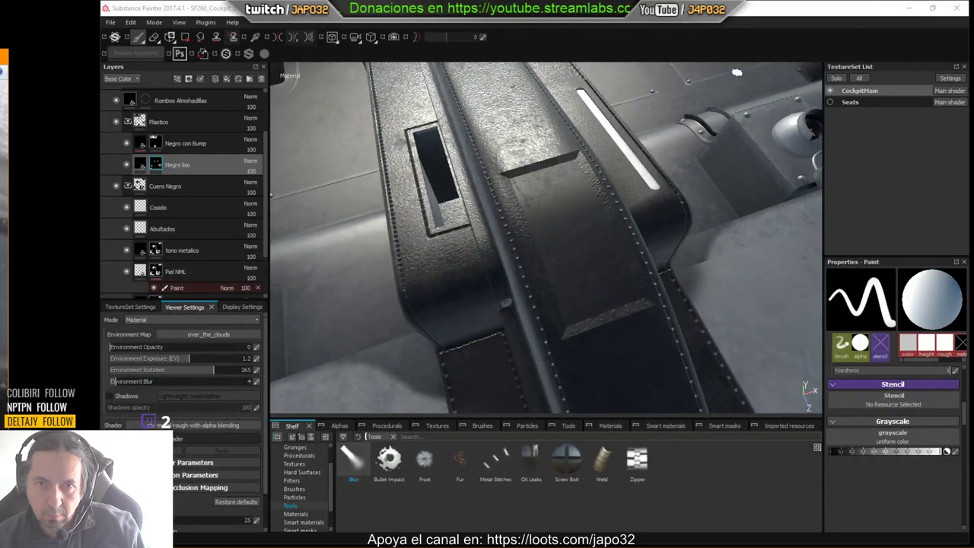
{"action": "left_click", "coordinate": [110, 22]}
{"action": "left_click", "coordinate": [131, 162]}
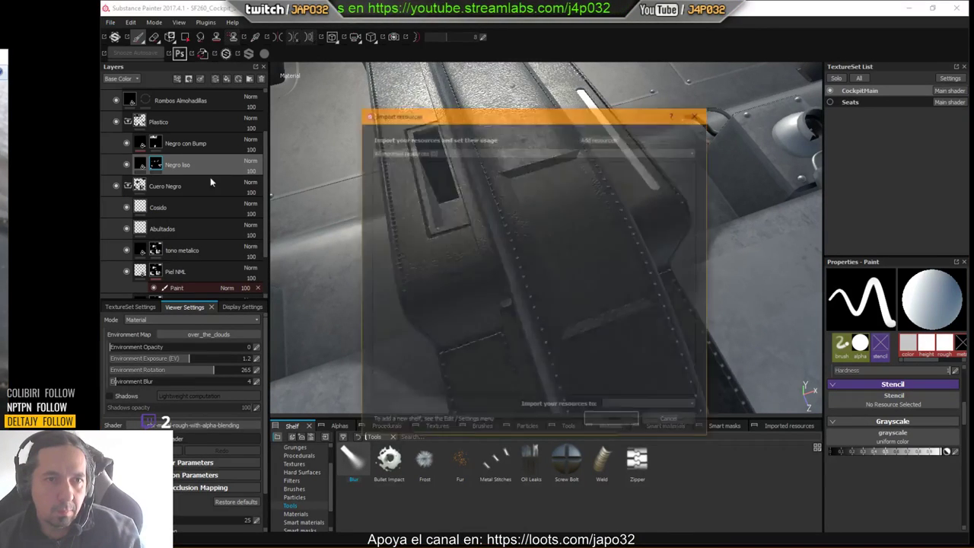
{"action": "left_click", "coordinate": [599, 138]}
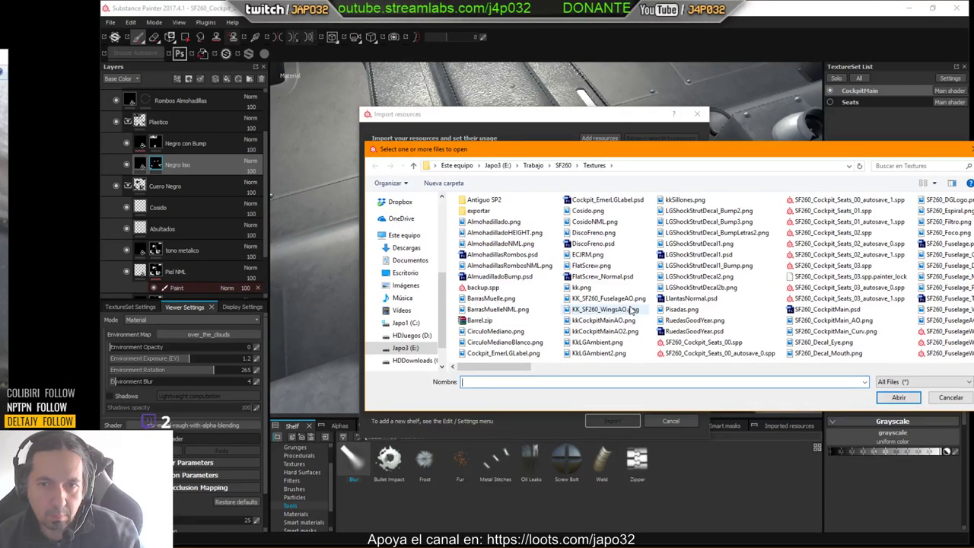
{"action": "left_click", "coordinate": [612, 299]}
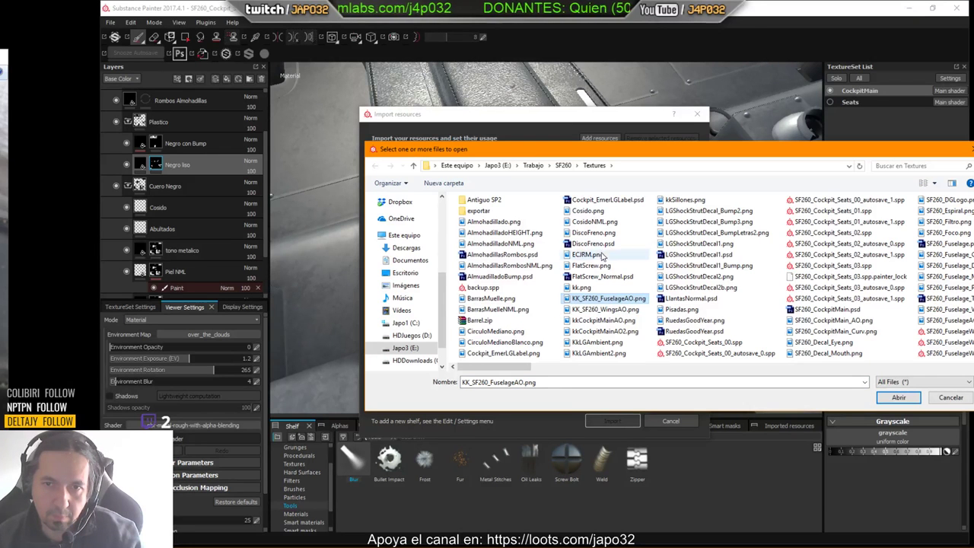
{"action": "double_click", "coordinate": [503, 354]}
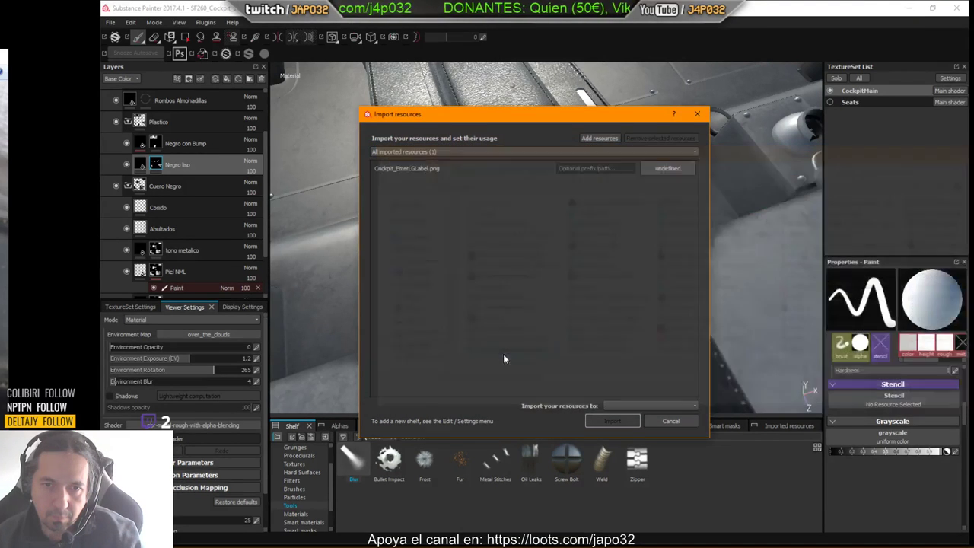
Set the usage of Cockpit_EmerLGLabel.png to texture and import it into the current SF260_Cockpit_Seats_03 project.
{"action": "left_click", "coordinate": [656, 168]}
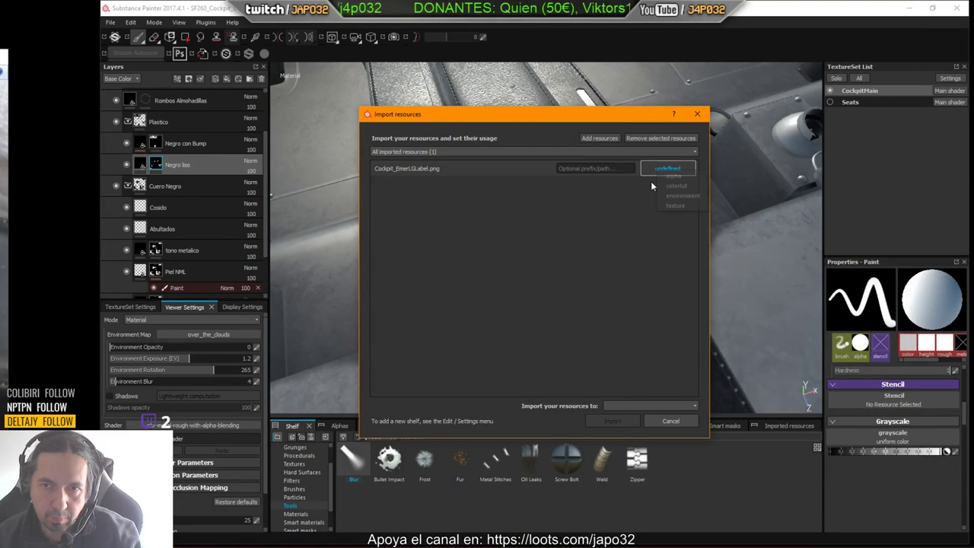
{"action": "left_click", "coordinate": [684, 204]}
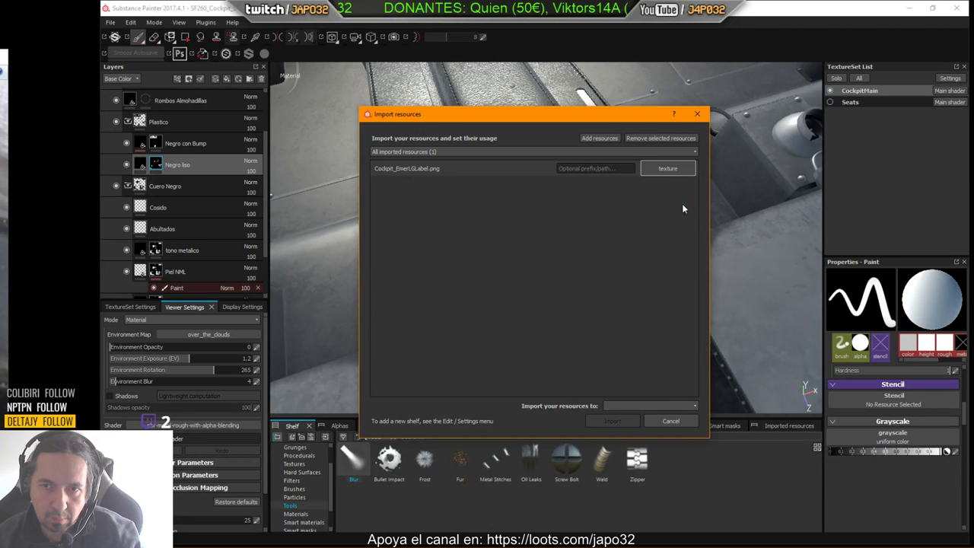
{"action": "left_click", "coordinate": [631, 407]}
{"action": "left_click", "coordinate": [632, 420]}
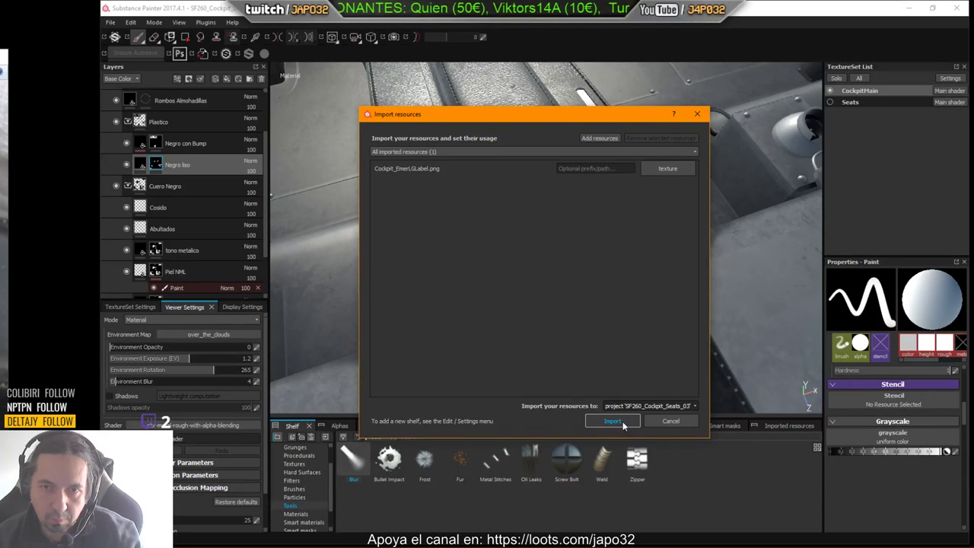
{"action": "left_click", "coordinate": [622, 421]}
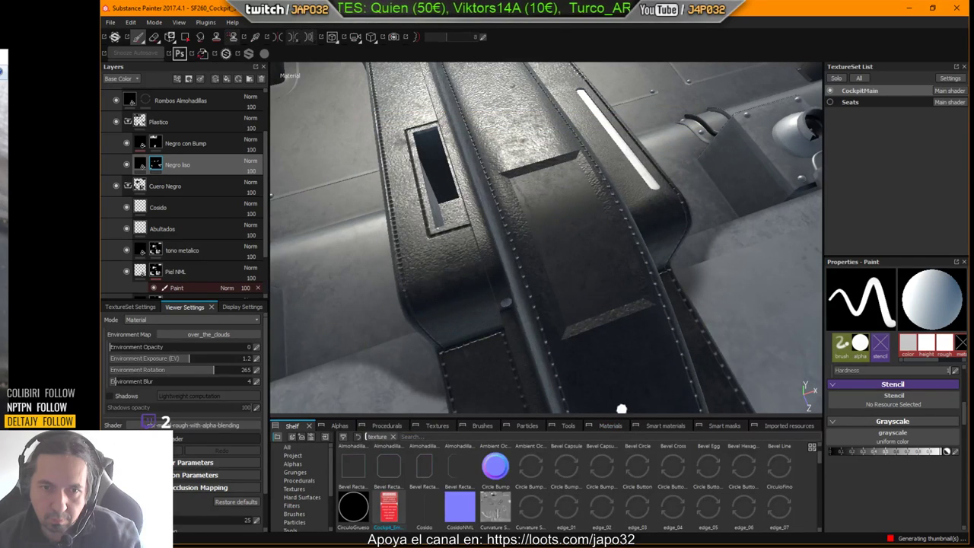
List the project's own resources in the shelf and frame the recessed panel on the central console straight on in orthographic view.
{"action": "left_click", "coordinate": [299, 479]}
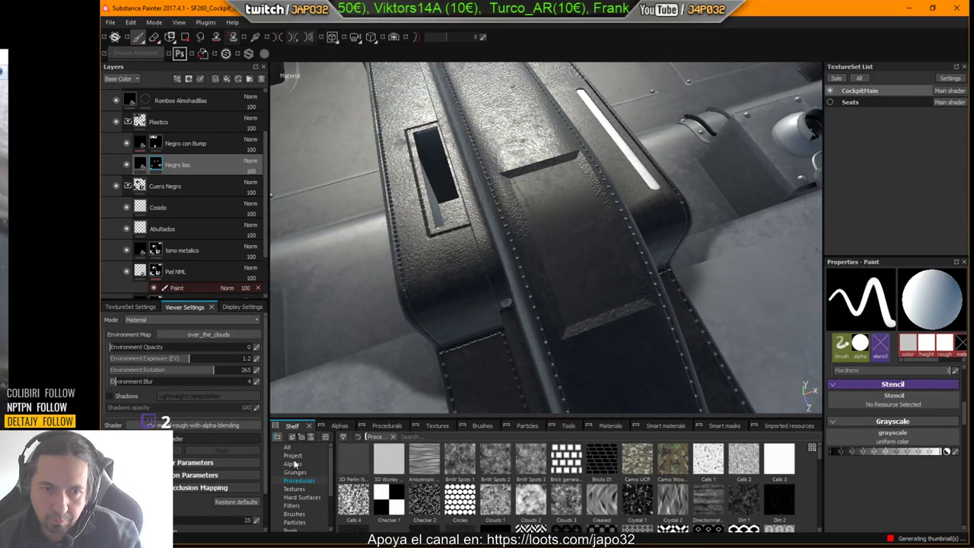
{"action": "left_click", "coordinate": [293, 455]}
{"action": "left_click_drag", "start_coordinate": [564, 308], "coordinate": [522, 344], "text": "alt"}
{"action": "middle_click_drag", "start_coordinate": [574, 315], "coordinate": [505, 318], "text": "alt"}
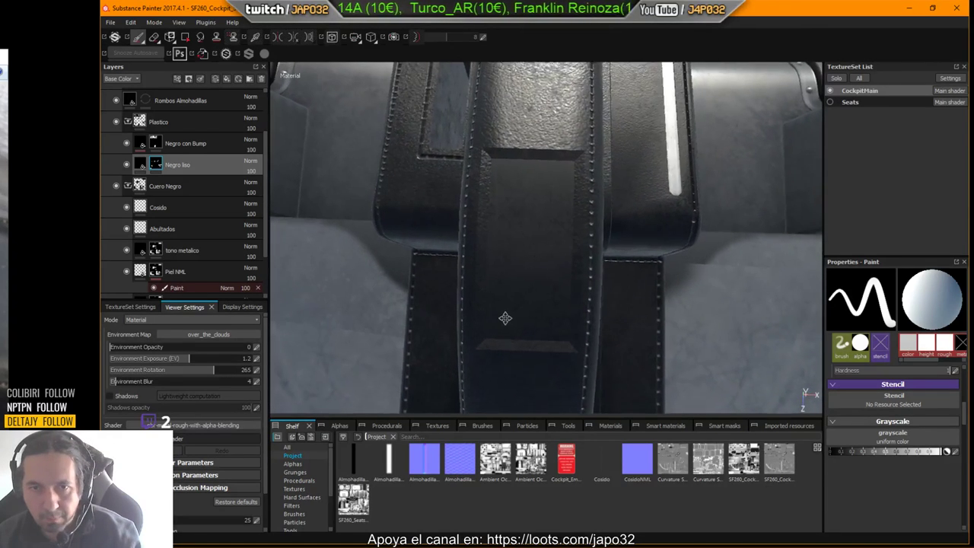
{"action": "left_click_drag", "start_coordinate": [505, 318], "coordinate": [524, 287], "text": "alt"}
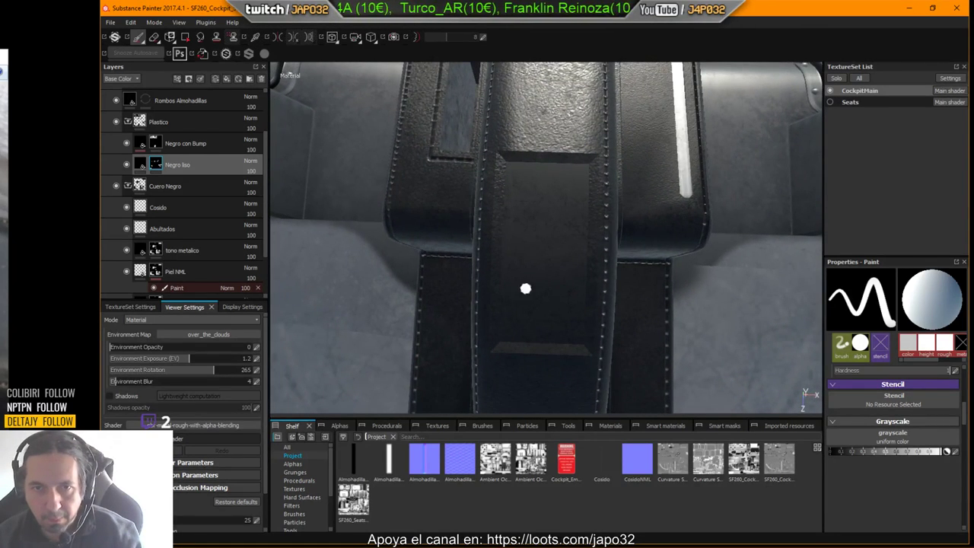
{"action": "left_click", "coordinate": [370, 39]}
{"action": "left_click", "coordinate": [385, 62]}
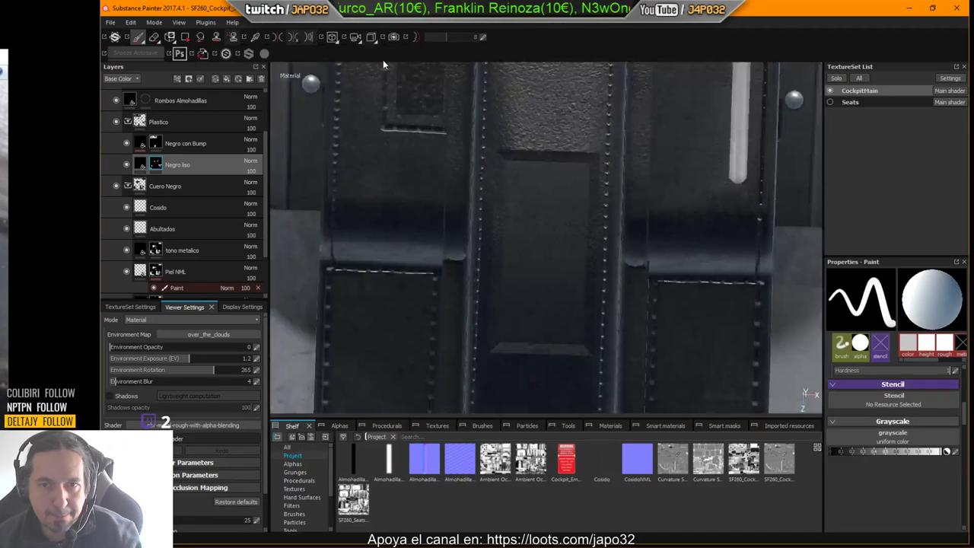
{"action": "left_click_drag", "start_coordinate": [490, 157], "coordinate": [511, 180], "text": "alt"}
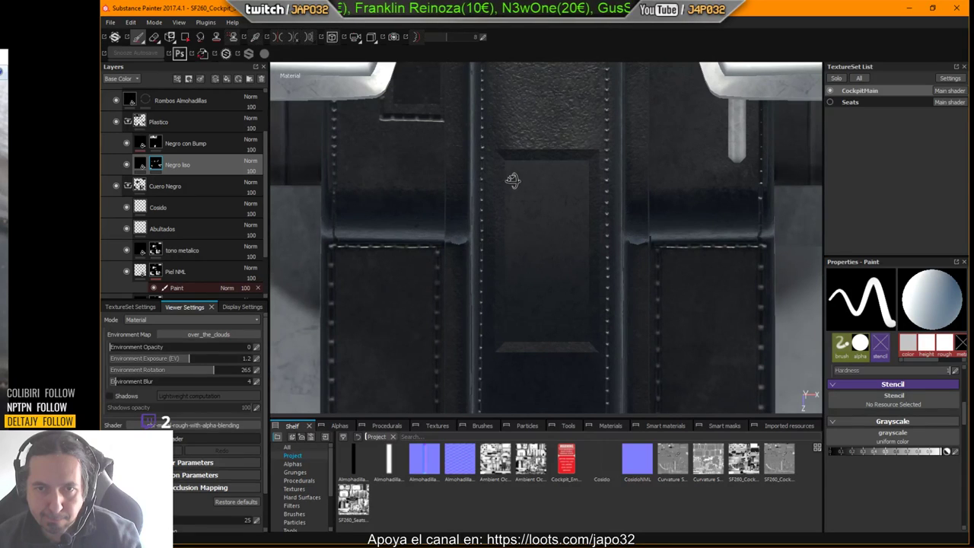
{"action": "middle_click_drag", "start_coordinate": [579, 213], "coordinate": [581, 194], "text": "alt"}
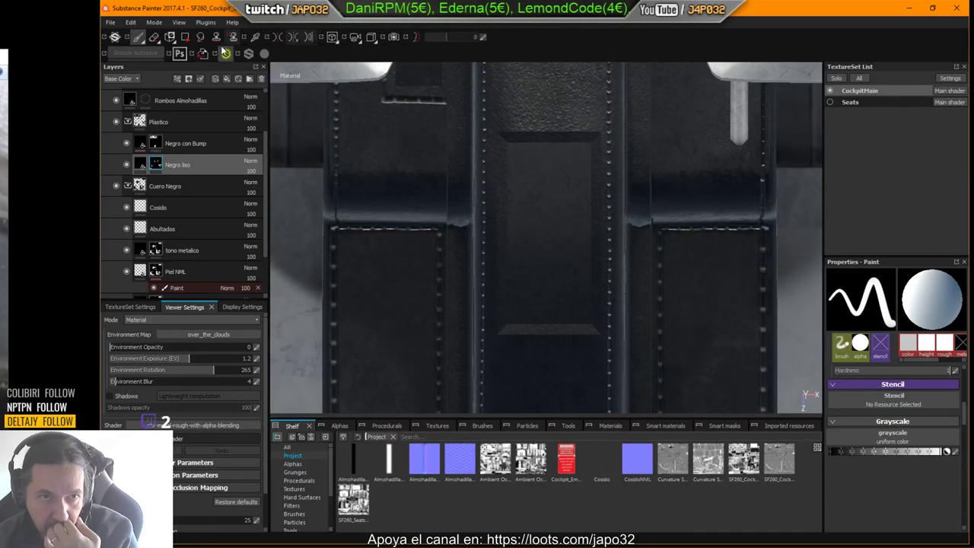
{"action": "left_click", "coordinate": [170, 38]}
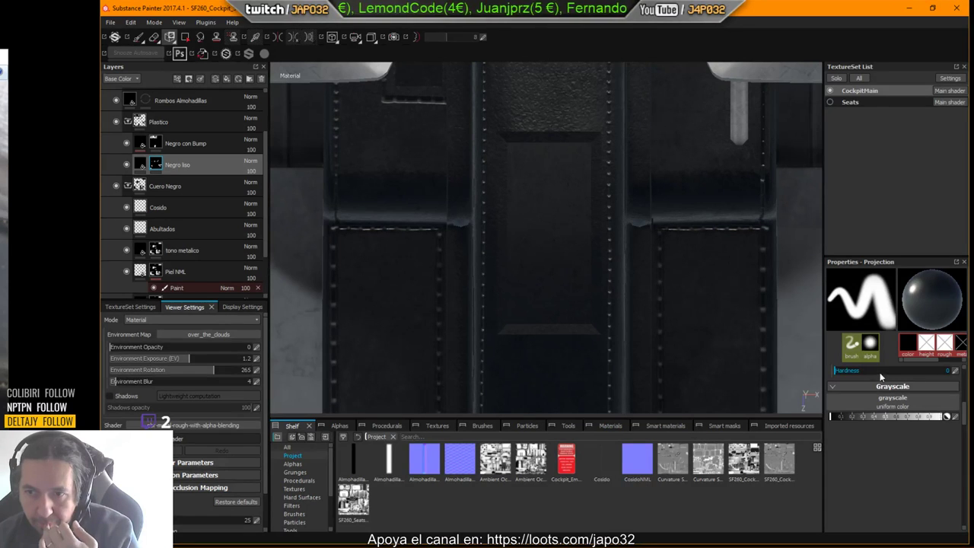
{"action": "scroll", "coordinate": [927, 387], "scroll_direction": "up", "scroll_amount": 5}
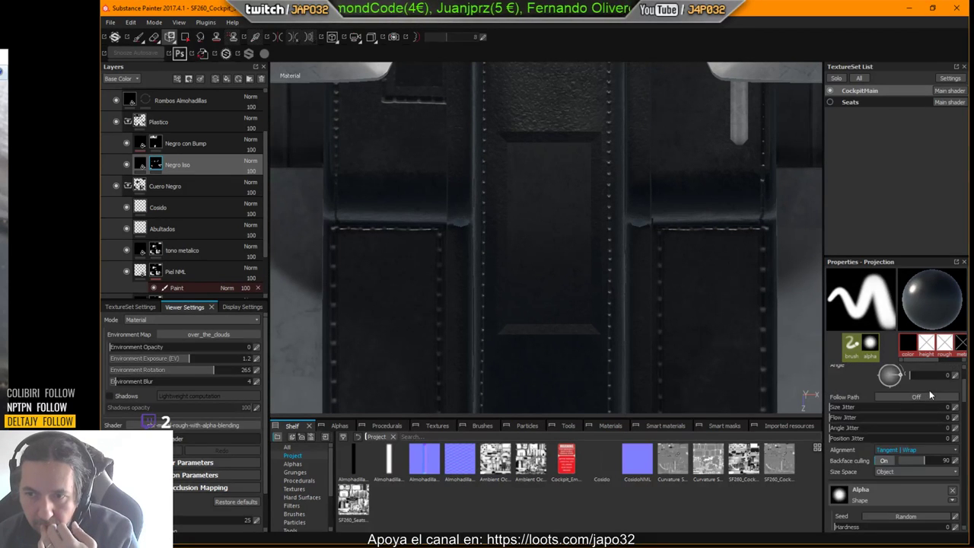
{"action": "scroll", "coordinate": [929, 395], "scroll_direction": "down", "scroll_amount": 1}
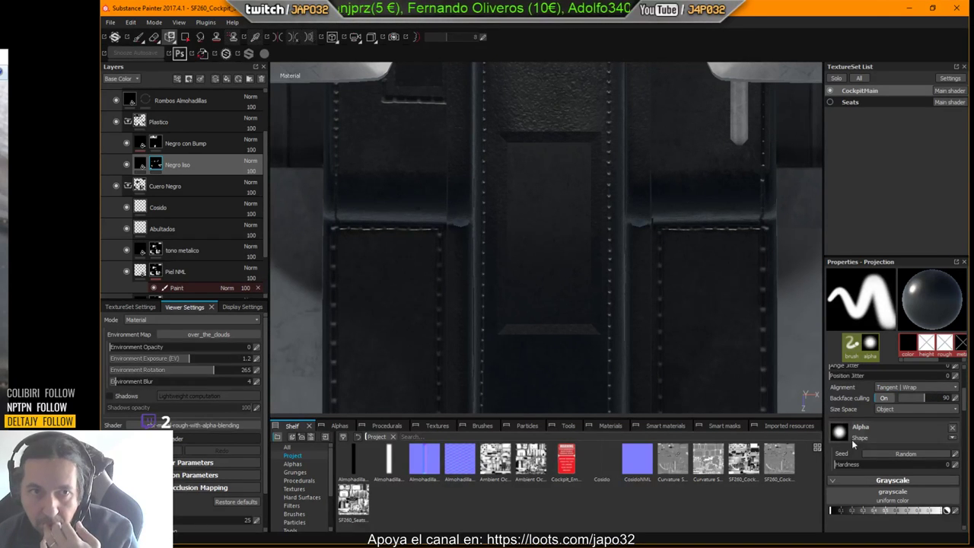
Create a new layer folder, move it out of Plastico to just above the BASE folder, and collapse BASE.
{"action": "left_click_drag", "start_coordinate": [267, 197], "coordinate": [266, 196]}
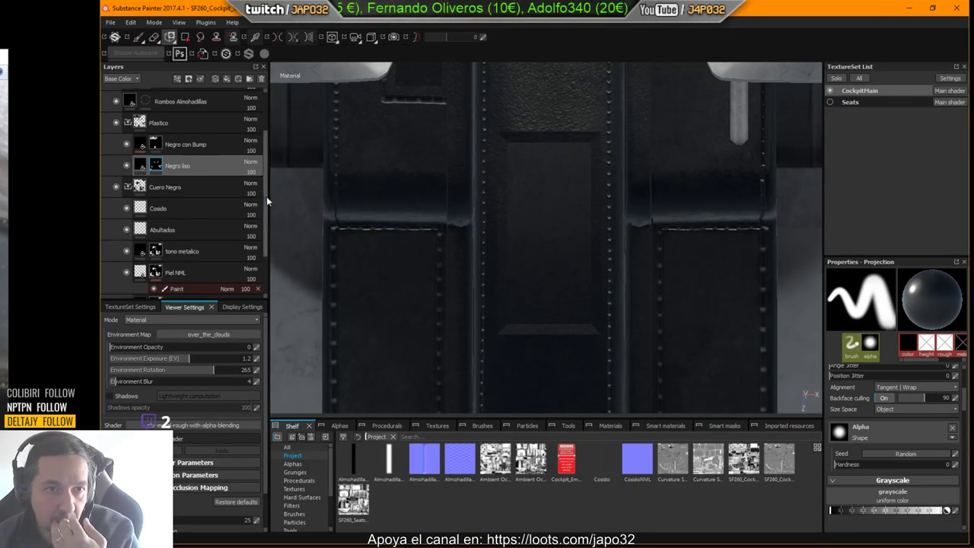
{"action": "scroll", "coordinate": [266, 197], "scroll_direction": "up", "scroll_amount": 3}
{"action": "left_click", "coordinate": [128, 184]}
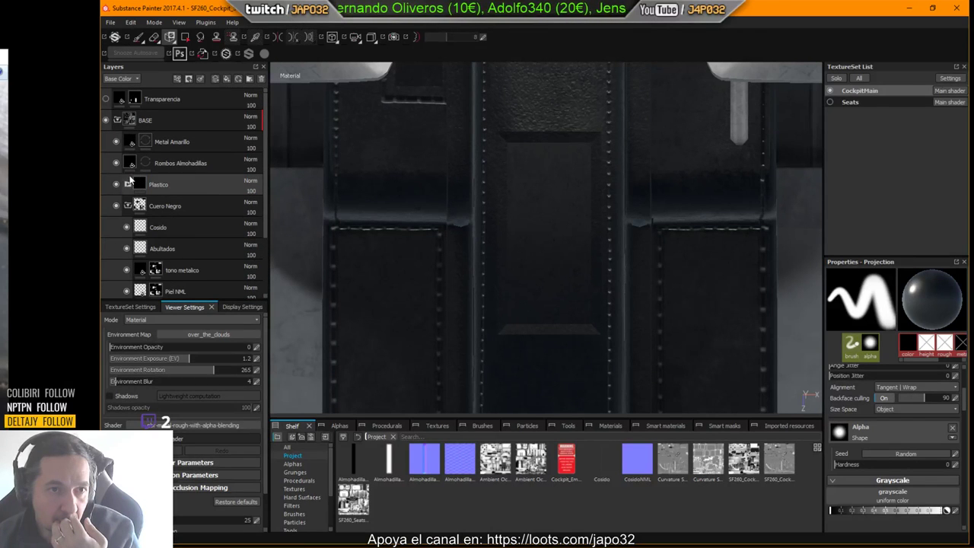
{"action": "left_click", "coordinate": [118, 120]}
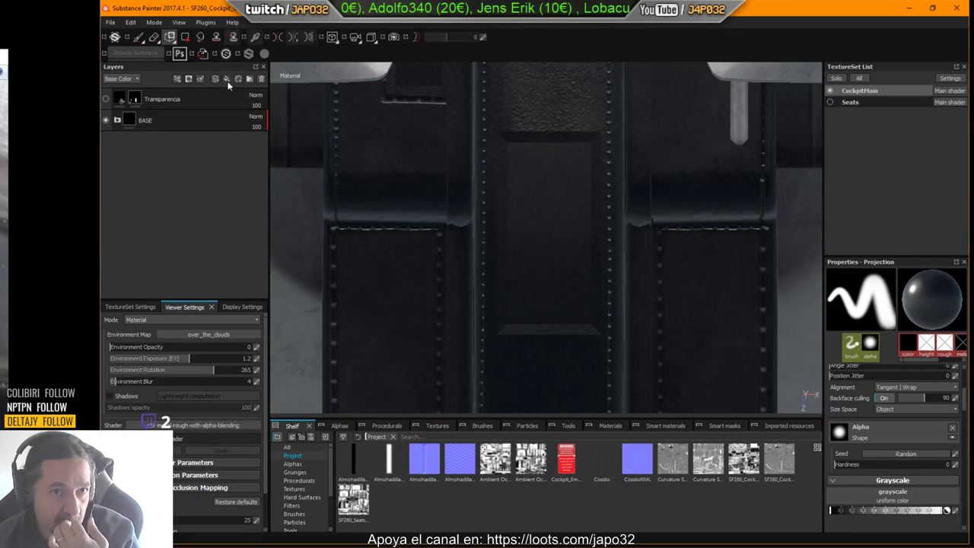
{"action": "left_click", "coordinate": [247, 81]}
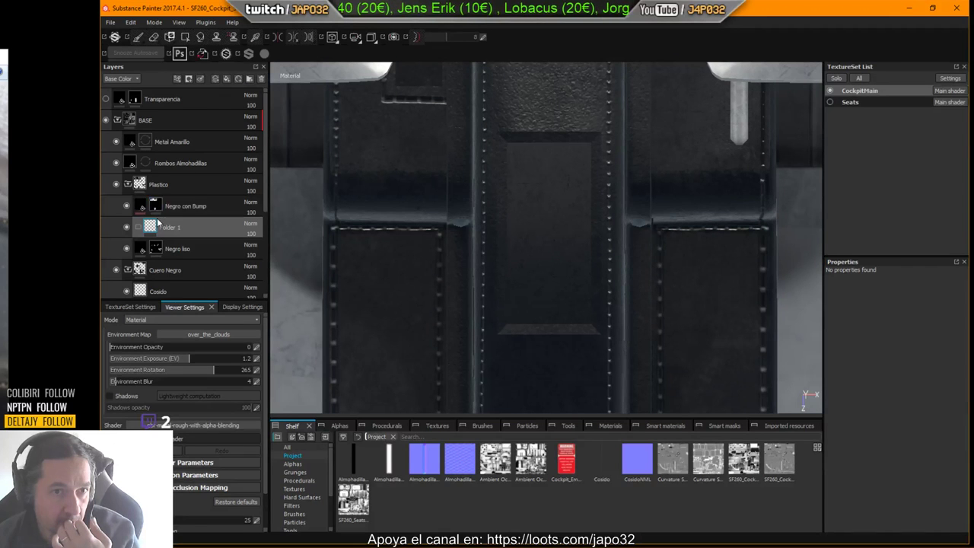
{"action": "left_click_drag", "start_coordinate": [160, 227], "coordinate": [127, 116]}
{"action": "left_click", "coordinate": [116, 141]}
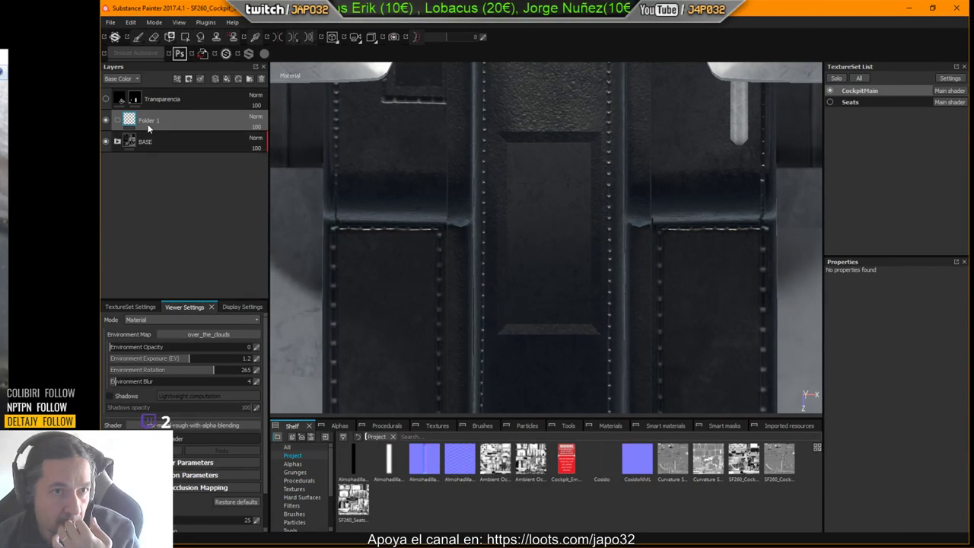
Rename the new layer folder as Etiquetas.
{"action": "double_click", "coordinate": [154, 126]}
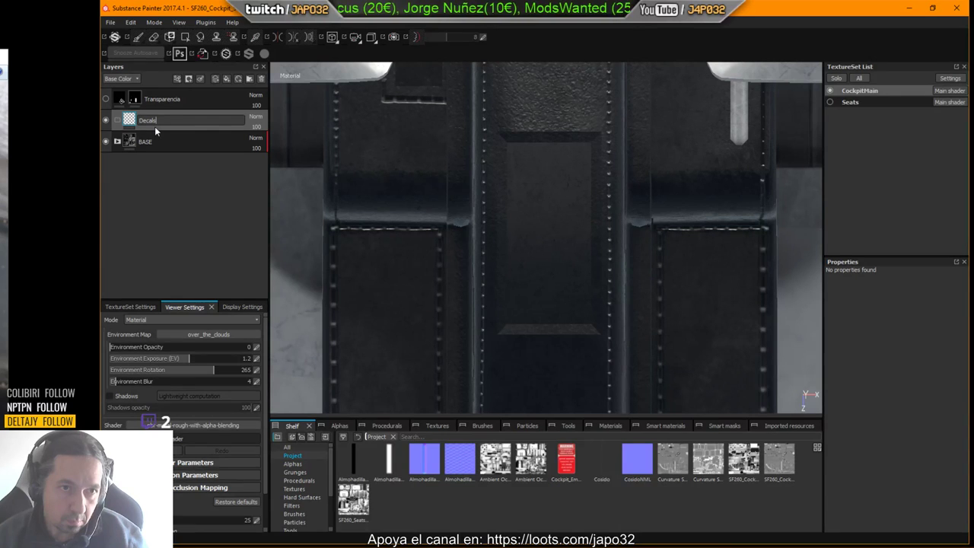
{"action": "key", "text": "BackSpace"}
{"action": "key", "text": "BackSpace"}
{"action": "key", "text": "BackSpace"}
{"action": "type", "text": "Etiq"}
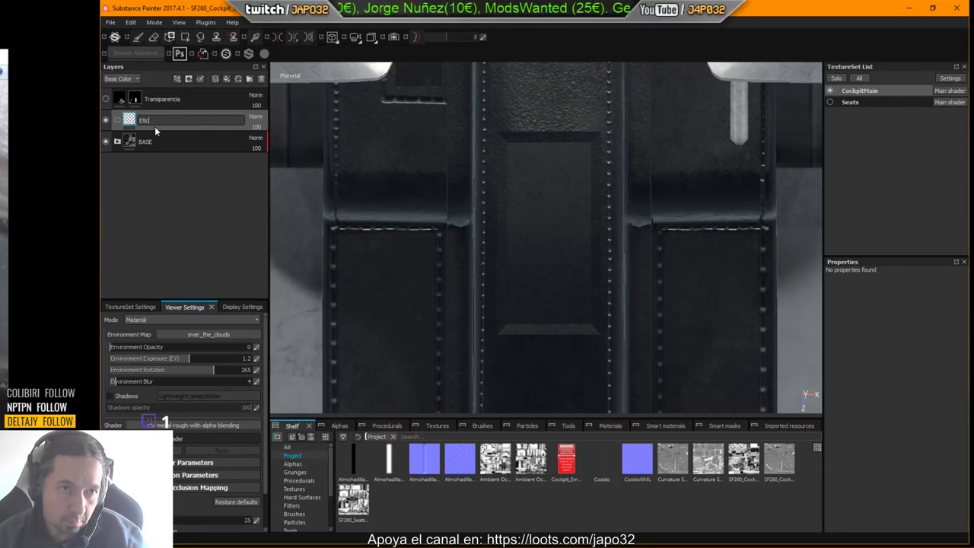
{"action": "type", "text": "uetas"}
{"action": "key", "text": "Return"}
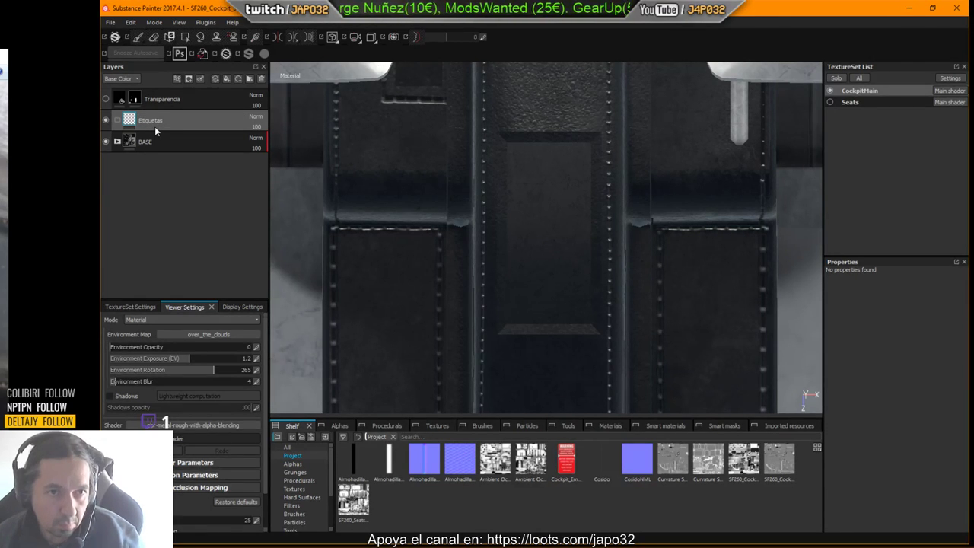
Add a paint layer inside the Etiquetas folder and name it Decals.
{"action": "left_click", "coordinate": [215, 80]}
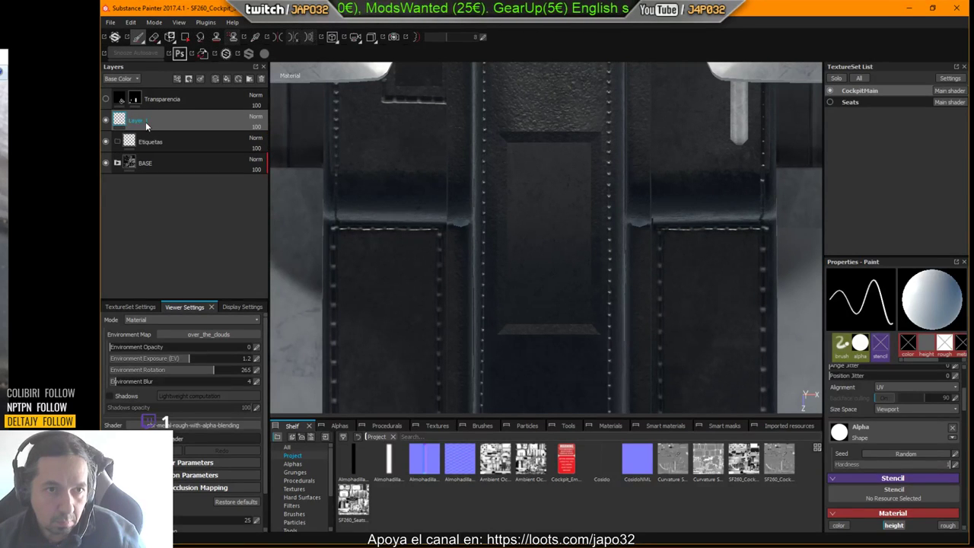
{"action": "left_click_drag", "start_coordinate": [146, 122], "coordinate": [152, 143]}
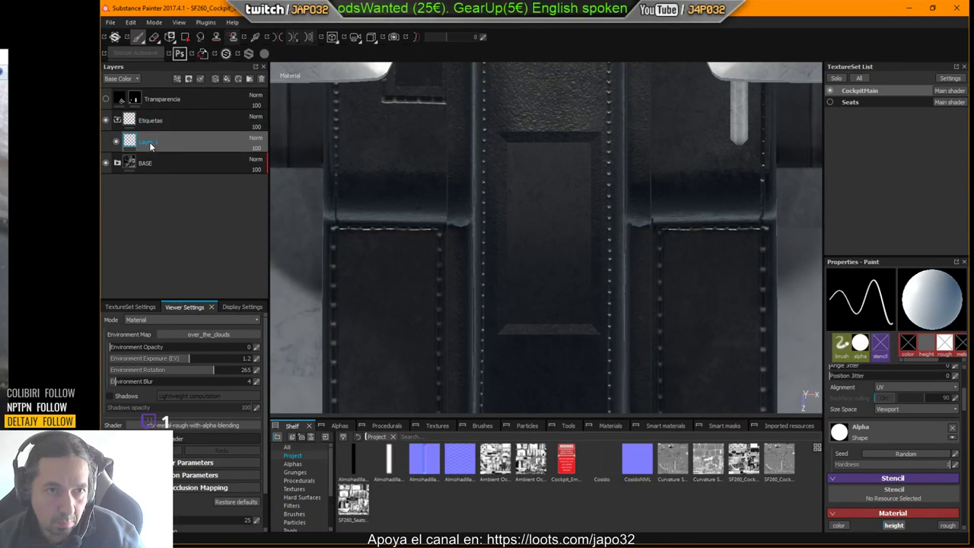
{"action": "double_click", "coordinate": [149, 141]}
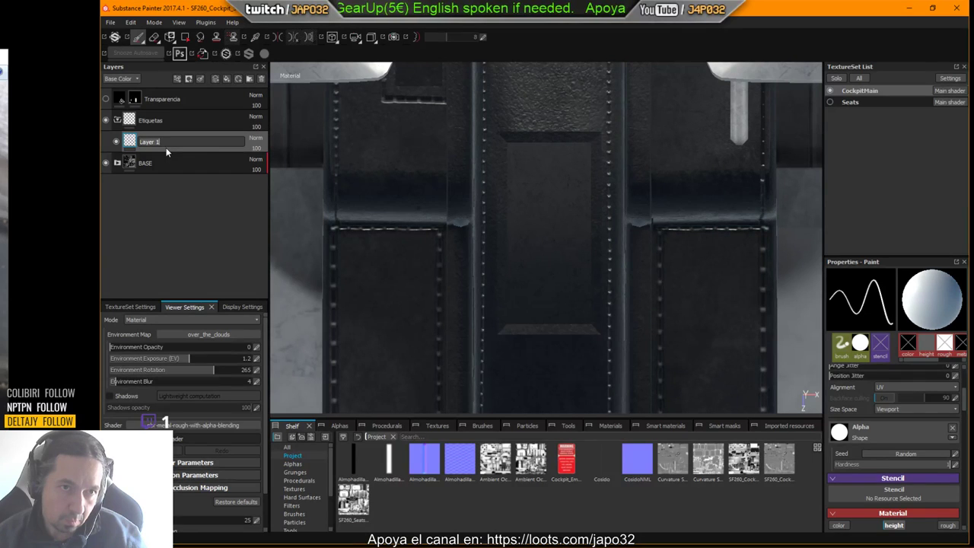
{"action": "key", "text": "Return"}
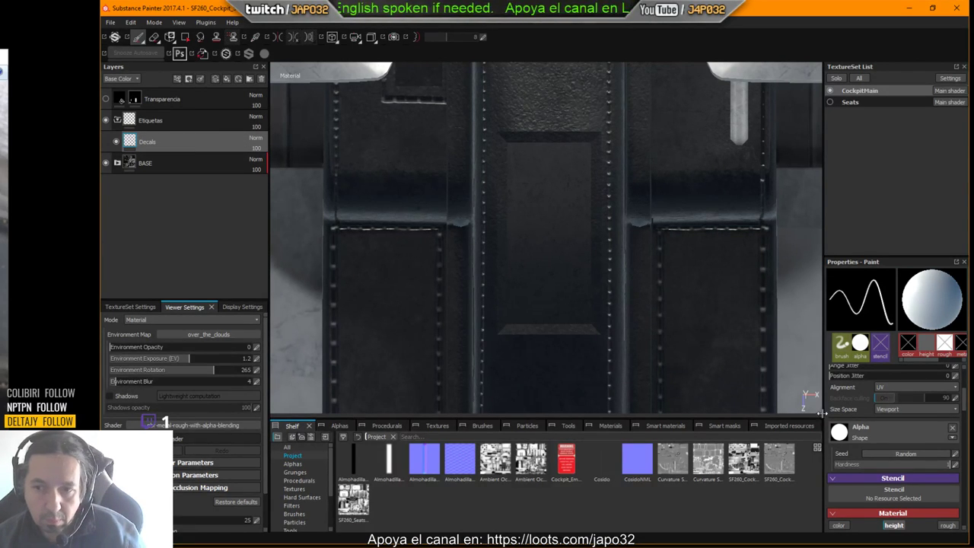
Limit the paint brush material to the color channel and assign Cockpit_EmerLGLabel as its base color.
{"action": "scroll", "coordinate": [927, 462], "scroll_direction": "down", "scroll_amount": 3}
{"action": "left_click", "coordinate": [900, 433]}
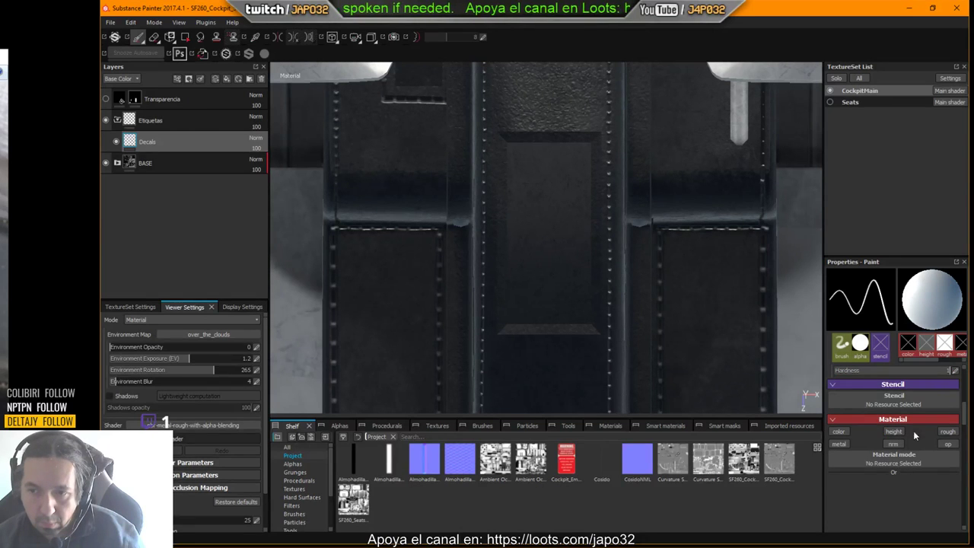
{"action": "left_click", "coordinate": [840, 431]}
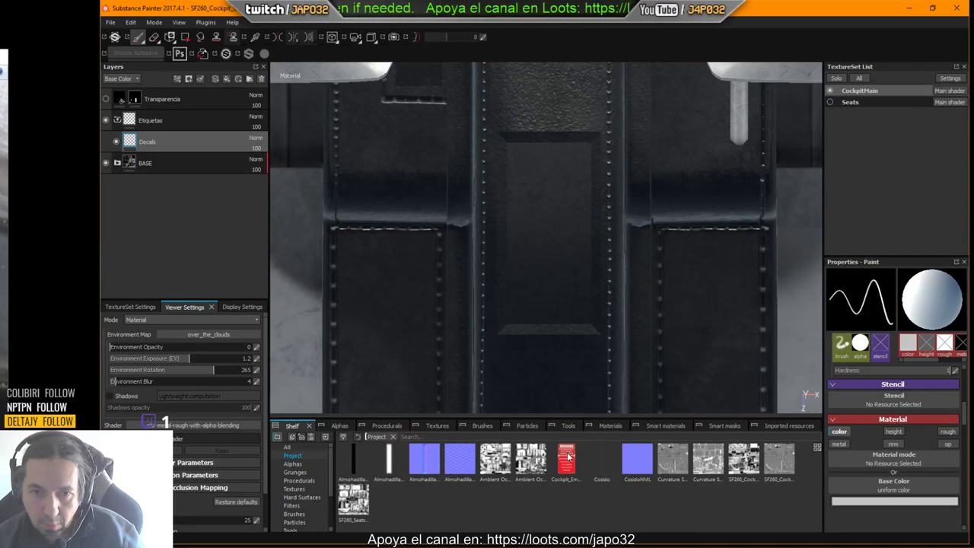
{"action": "left_click_drag", "start_coordinate": [567, 457], "coordinate": [879, 490]}
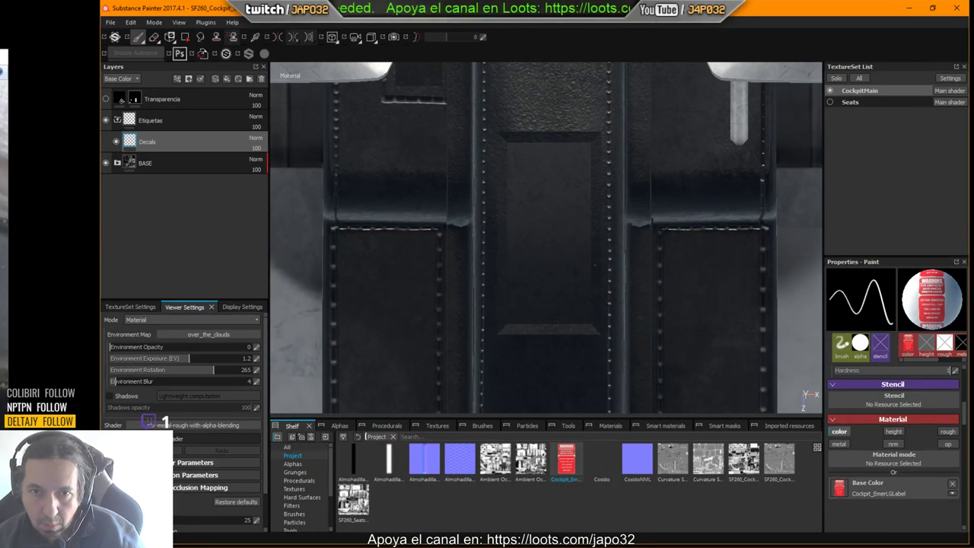
Activate the Projection tool with only the color channel enabled and assign Cockpit_EmerLGLabel as its base color.
{"action": "left_click", "coordinate": [169, 37]}
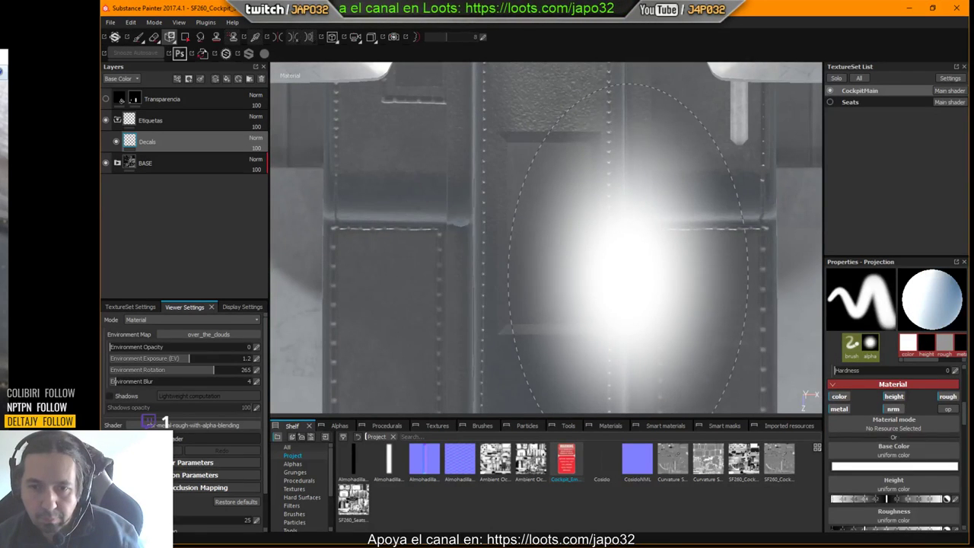
{"action": "left_click", "coordinate": [893, 408]}
{"action": "left_click", "coordinate": [839, 408]}
{"action": "left_click", "coordinate": [893, 397]}
{"action": "left_click", "coordinate": [944, 399]}
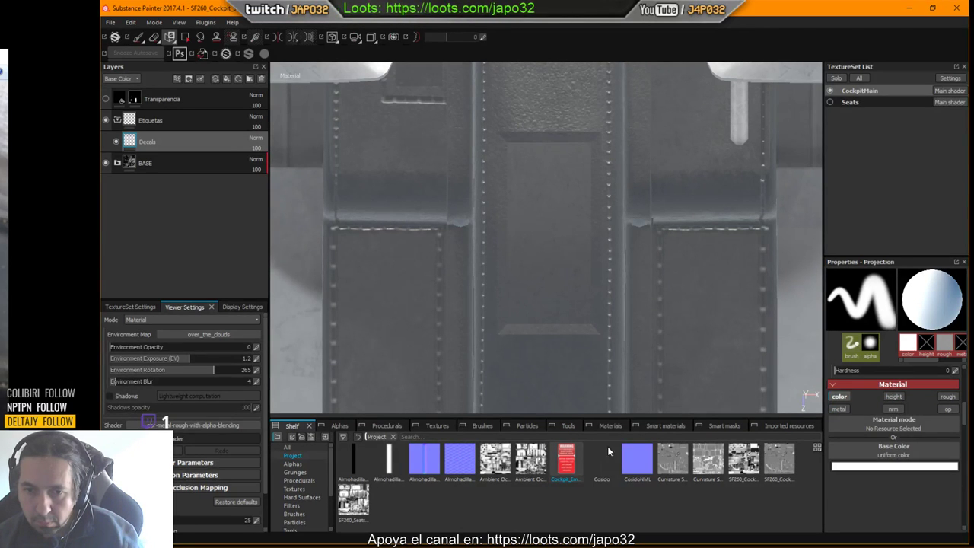
{"action": "left_click_drag", "start_coordinate": [574, 459], "coordinate": [876, 450]}
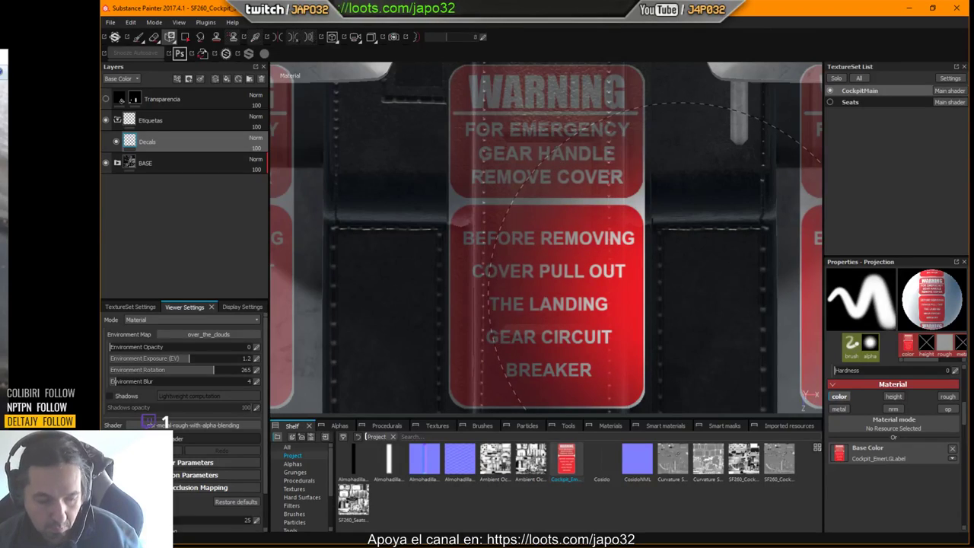
Scale down and reposition the projected warning label so that one copy fits over the console's recessed panel.
{"action": "key", "text": "s"}
{"action": "right_click_drag", "start_coordinate": [671, 293], "coordinate": [506, 275]}
{"action": "mouse_move", "coordinate": [606, 254]}
{"action": "middle_mouse_down"}
{"action": "mouse_move", "coordinate": [626, 296]}
{"action": "mouse_move", "coordinate": [715, 253]}
{"action": "mouse_move", "coordinate": [570, 261]}
{"action": "mouse_move", "coordinate": [587, 272]}
{"action": "mouse_move", "coordinate": [464, 267]}
{"action": "mouse_move", "coordinate": [471, 152]}
{"action": "mouse_move", "coordinate": [509, 162]}
{"action": "mouse_move", "coordinate": [593, 222]}
{"action": "mouse_move", "coordinate": [601, 240]}
{"action": "middle_mouse_up"}
{"action": "right_click_drag", "start_coordinate": [602, 239], "coordinate": [613, 221]}
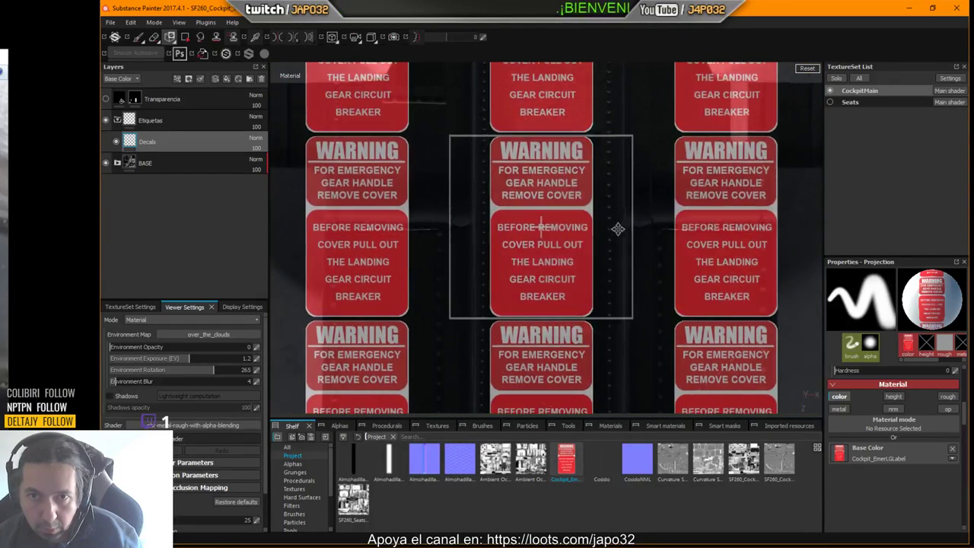
{"action": "mouse_move", "coordinate": [627, 226]}
{"action": "middle_mouse_down"}
{"action": "mouse_move", "coordinate": [604, 239]}
{"action": "mouse_move", "coordinate": [702, 256]}
{"action": "mouse_move", "coordinate": [511, 242]}
{"action": "mouse_move", "coordinate": [521, 309]}
{"action": "mouse_move", "coordinate": [585, 255]}
{"action": "mouse_move", "coordinate": [599, 228]}
{"action": "mouse_move", "coordinate": [591, 225]}
{"action": "mouse_move", "coordinate": [613, 236]}
{"action": "middle_mouse_up"}
{"action": "right_click_drag", "start_coordinate": [613, 235], "coordinate": [613, 232]}
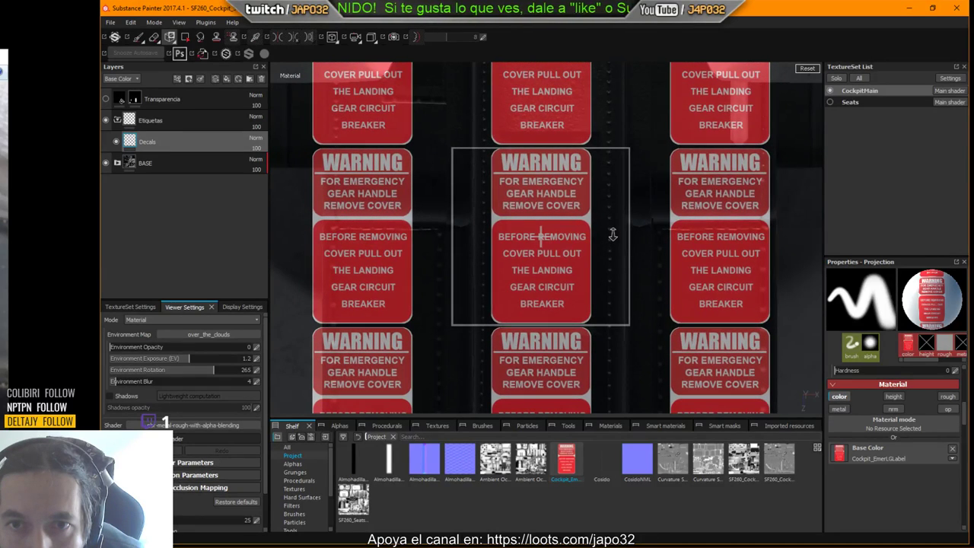
{"action": "middle_click_drag", "start_coordinate": [613, 232], "coordinate": [617, 231]}
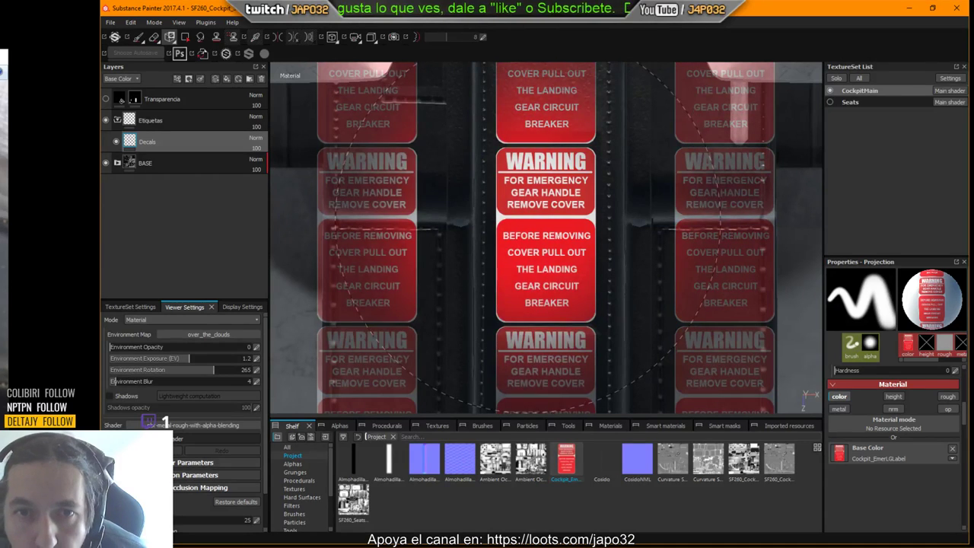
Shrink the projection brush to about half the label's width and raise its hardness to a sharp edge.
{"action": "mouse_move", "coordinate": [530, 222]}
{"action": "right_mouse_down", "text": "ctrl"}
{"action": "mouse_move", "coordinate": [426, 221]}
{"action": "mouse_move", "coordinate": [426, 175]}
{"action": "right_mouse_up", "text": "ctrl"}
{"action": "mouse_move", "coordinate": [529, 221]}
{"action": "right_mouse_down", "text": "ctrl"}
{"action": "mouse_move", "coordinate": [530, 267]}
{"action": "mouse_move", "coordinate": [529, 190]}
{"action": "right_mouse_up", "text": "ctrl"}
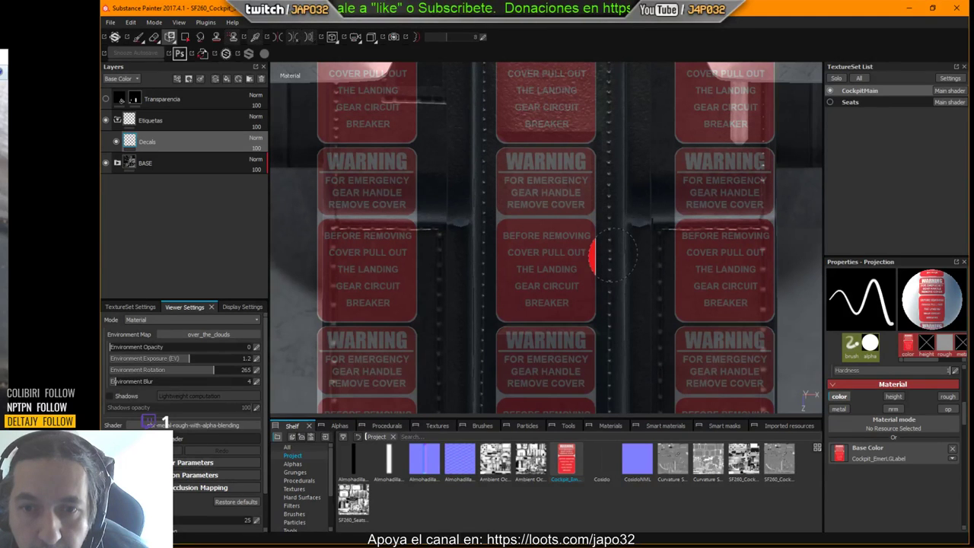
{"action": "mouse_move", "coordinate": [581, 214]}
{"action": "left_mouse_down"}
{"action": "mouse_move", "coordinate": [574, 188]}
{"action": "mouse_move", "coordinate": [558, 185]}
{"action": "mouse_move", "coordinate": [520, 200]}
{"action": "mouse_move", "coordinate": [509, 227]}
{"action": "left_mouse_up"}
{"action": "key", "text": "ctrl+z"}
{"action": "key", "text": "ctrl+z"}
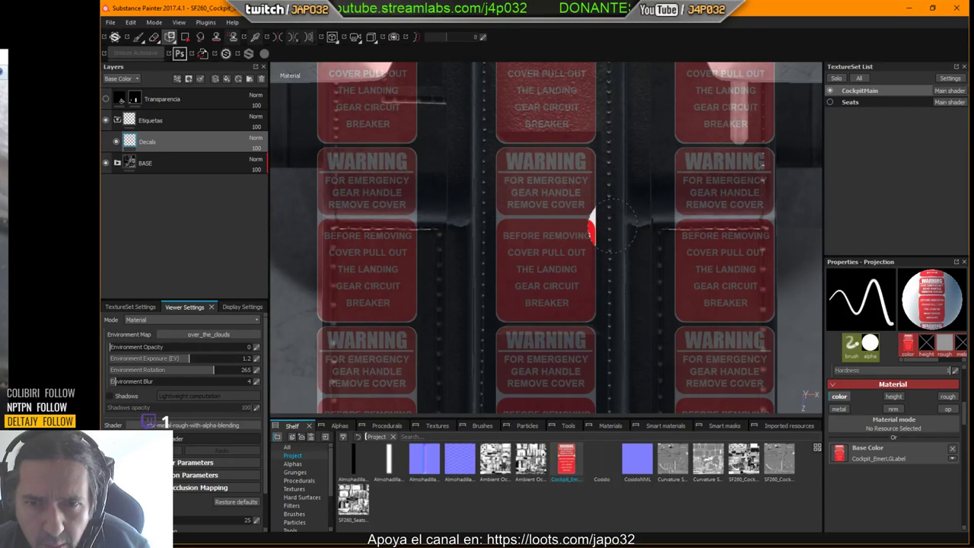
Scale the projected warning label down slightly, recentre it over the recessed panel and brush it on as a test.
{"action": "key", "text": "s"}
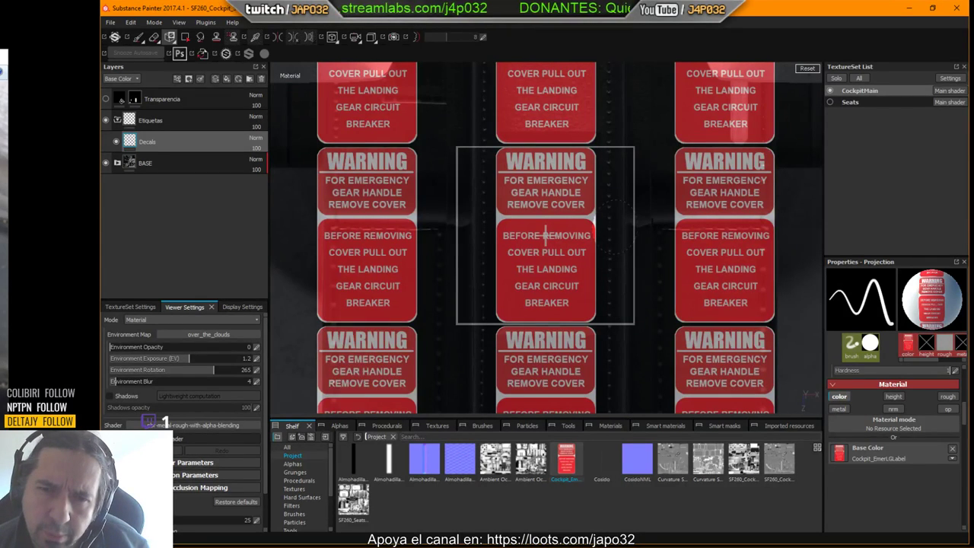
{"action": "right_click_drag", "start_coordinate": [614, 226], "coordinate": [607, 223]}
{"action": "left_click_drag", "start_coordinate": [607, 223], "coordinate": [604, 227]}
{"action": "right_click_drag", "start_coordinate": [604, 226], "coordinate": [596, 226]}
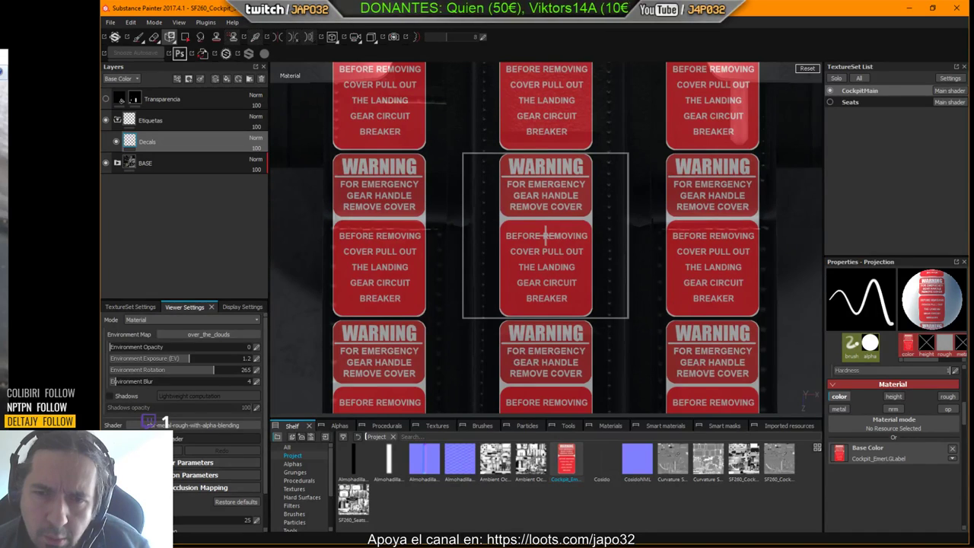
{"action": "mouse_move", "coordinate": [597, 226]}
{"action": "middle_mouse_down"}
{"action": "mouse_move", "coordinate": [601, 235]}
{"action": "mouse_move", "coordinate": [624, 228]}
{"action": "mouse_move", "coordinate": [601, 225]}
{"action": "middle_mouse_up"}
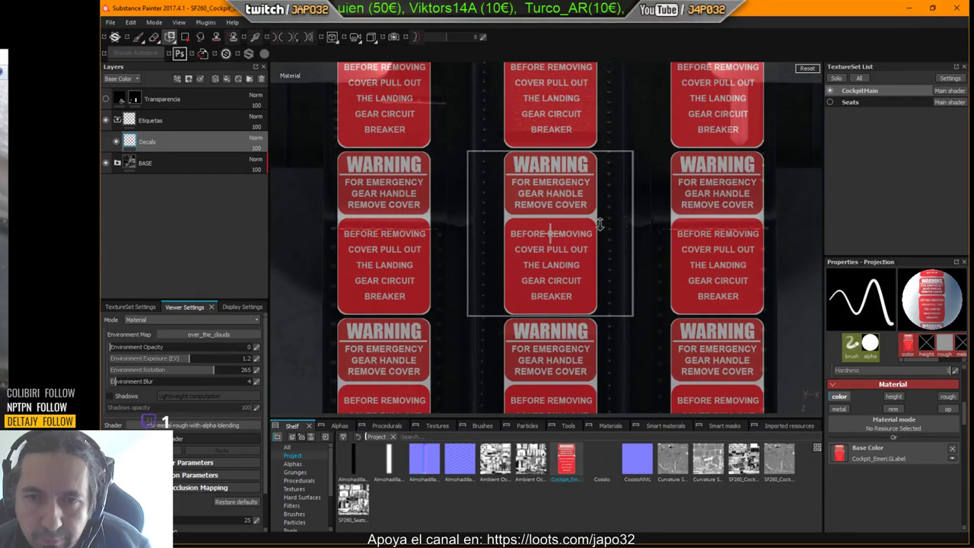
{"action": "right_click_drag", "start_coordinate": [599, 224], "coordinate": [580, 223]}
{"action": "middle_click_drag", "start_coordinate": [590, 225], "coordinate": [586, 225]}
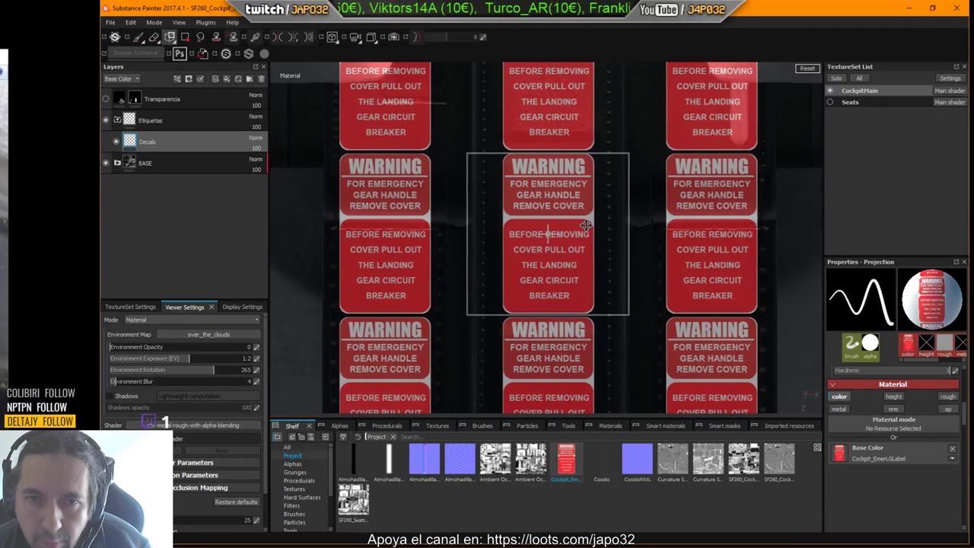
{"action": "left_click", "coordinate": [586, 226]}
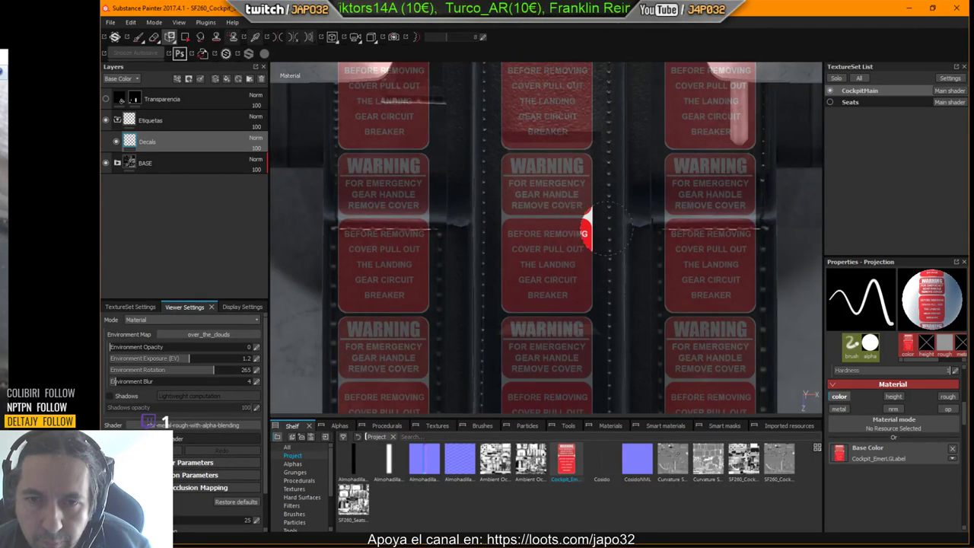
{"action": "key", "text": "s"}
{"action": "middle_click_drag", "start_coordinate": [611, 228], "coordinate": [610, 227]}
{"action": "key", "text": "s"}
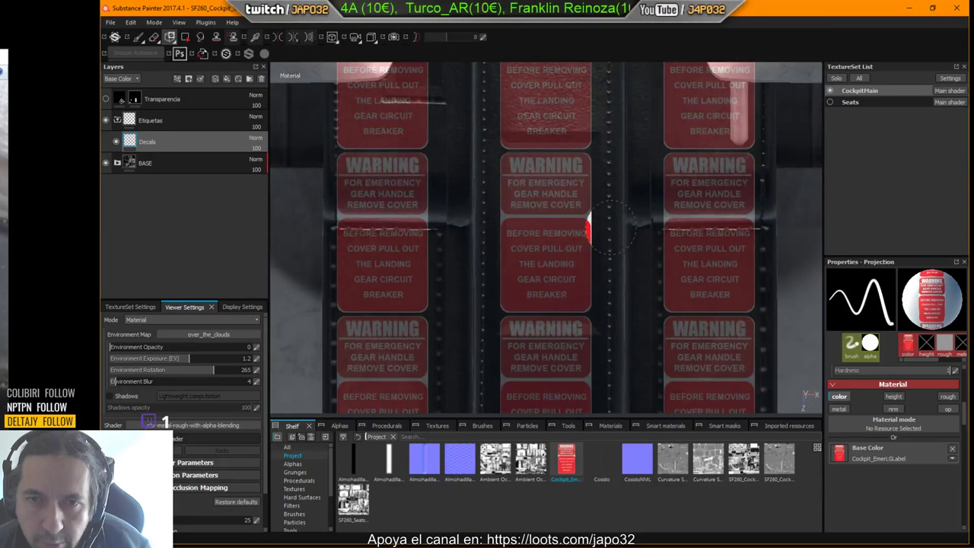
{"action": "mouse_move", "coordinate": [509, 173]}
{"action": "left_mouse_down"}
{"action": "mouse_move", "coordinate": [562, 187]}
{"action": "mouse_move", "coordinate": [560, 256]}
{"action": "mouse_move", "coordinate": [525, 244]}
{"action": "mouse_move", "coordinate": [525, 296]}
{"action": "left_mouse_up"}
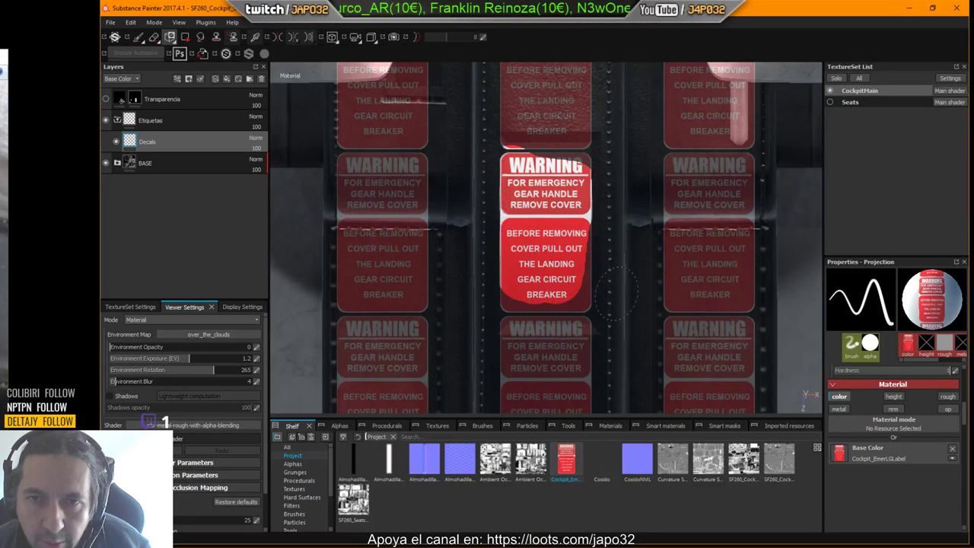
Activate the Paint tool and frame the console's recessed panel large and centred in a full-window viewport.
{"action": "left_click", "coordinate": [138, 37]}
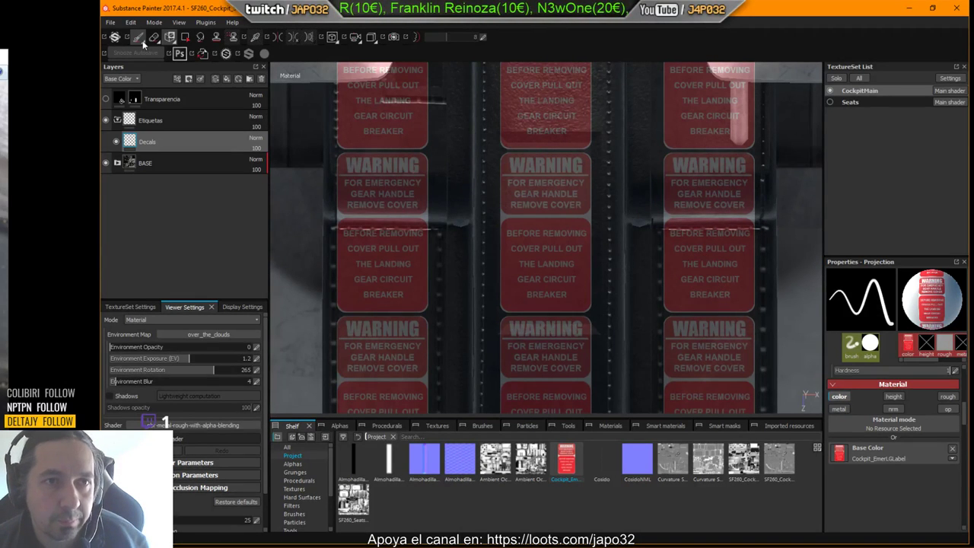
{"action": "scroll", "coordinate": [684, 280], "scroll_direction": "up", "scroll_amount": 2}
{"action": "key", "text": "Tab"}
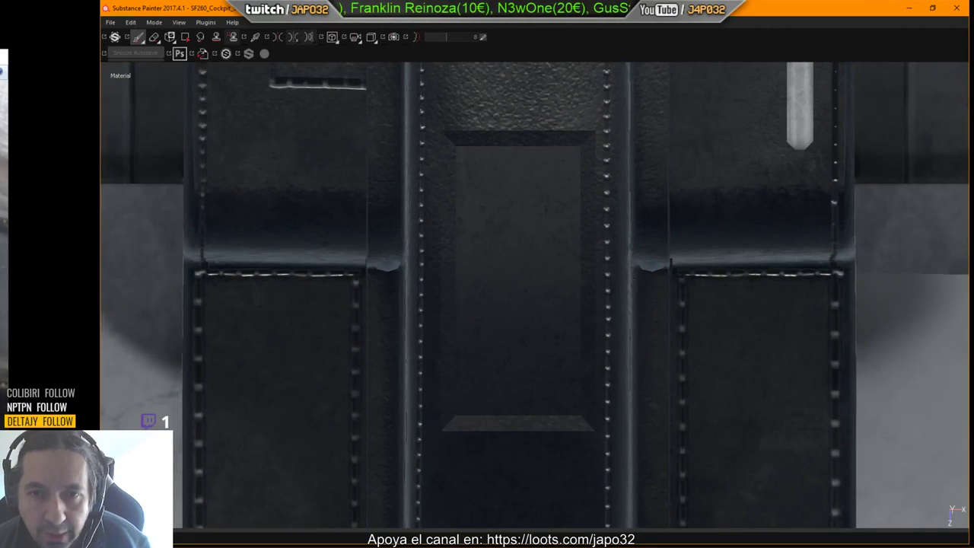
{"action": "middle_click_drag", "start_coordinate": [625, 279], "coordinate": [640, 289]}
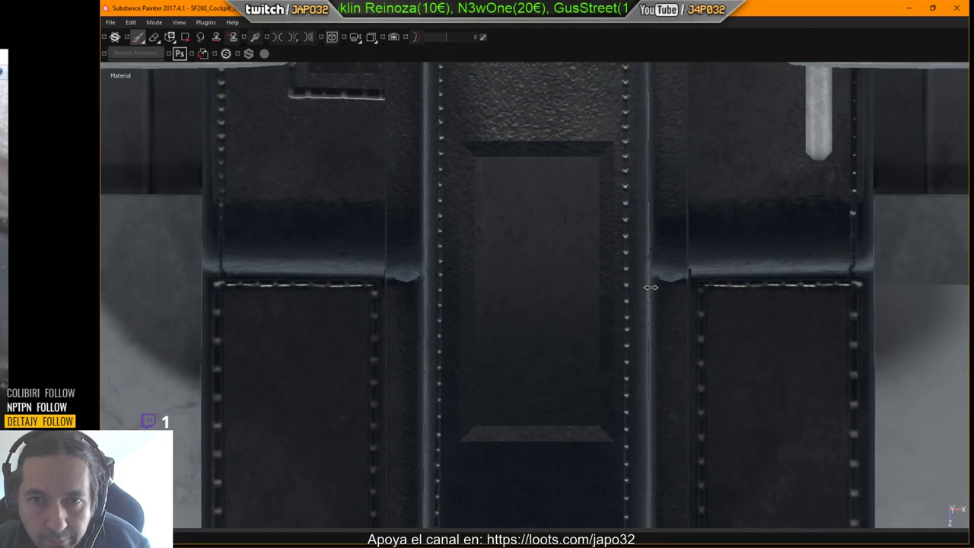
{"action": "right_click_drag", "start_coordinate": [648, 288], "coordinate": [822, 292], "text": "shift"}
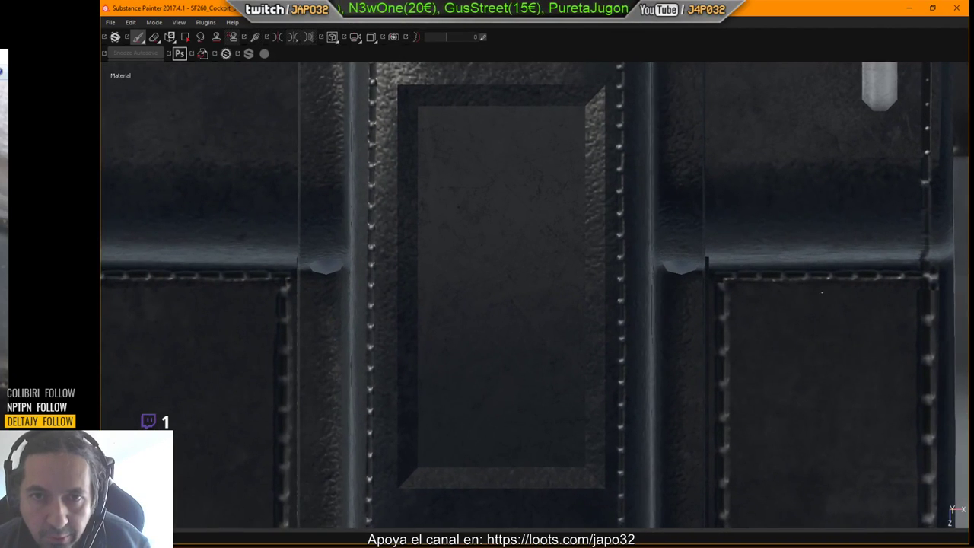
{"action": "middle_click_drag", "start_coordinate": [724, 278], "coordinate": [756, 285], "text": "alt"}
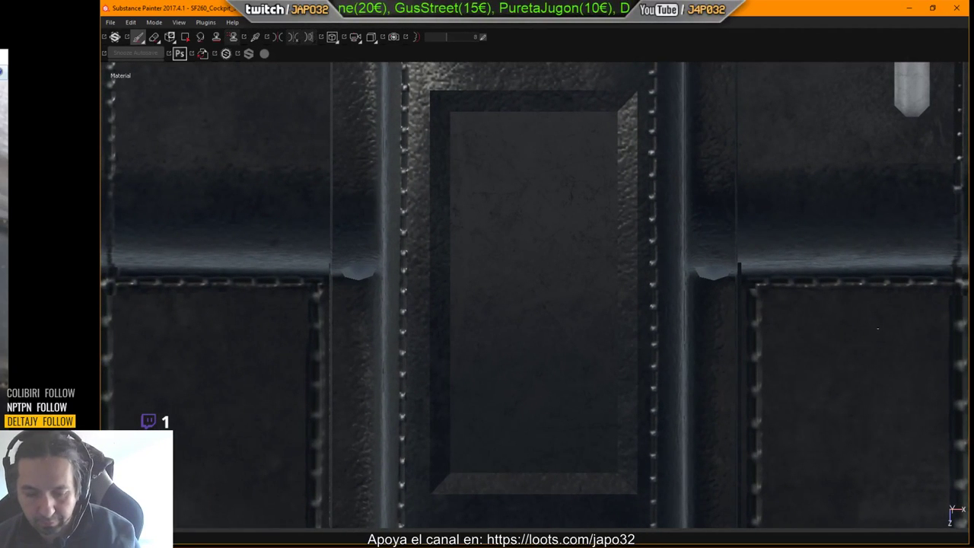
Switch to Photoshop and paste the screen capture of the panel into a new document.
{"action": "key", "text": "alt+Tab"}
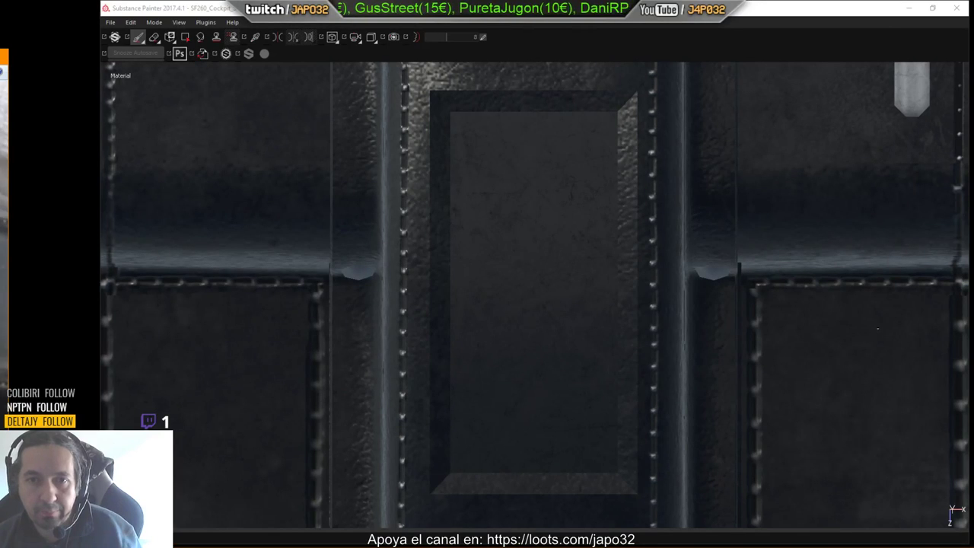
{"action": "key", "text": "alt+Tab"}
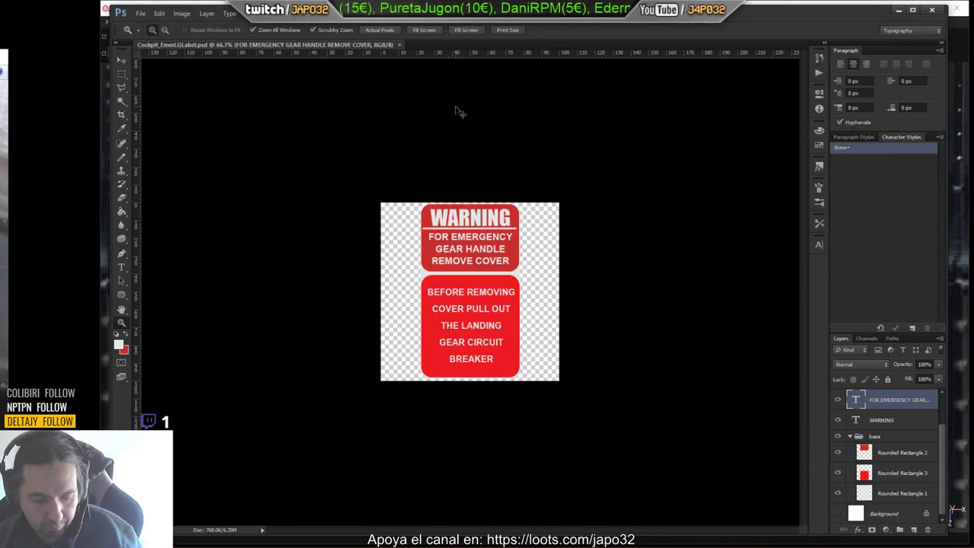
{"action": "key", "text": "ctrl+n"}
{"action": "left_click", "coordinate": [640, 192]}
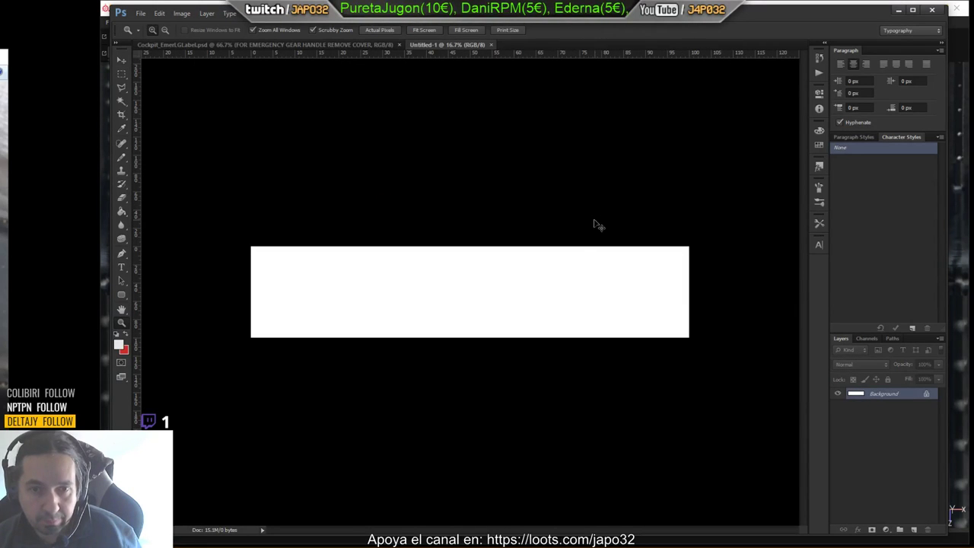
{"action": "key", "text": "ctrl+v"}
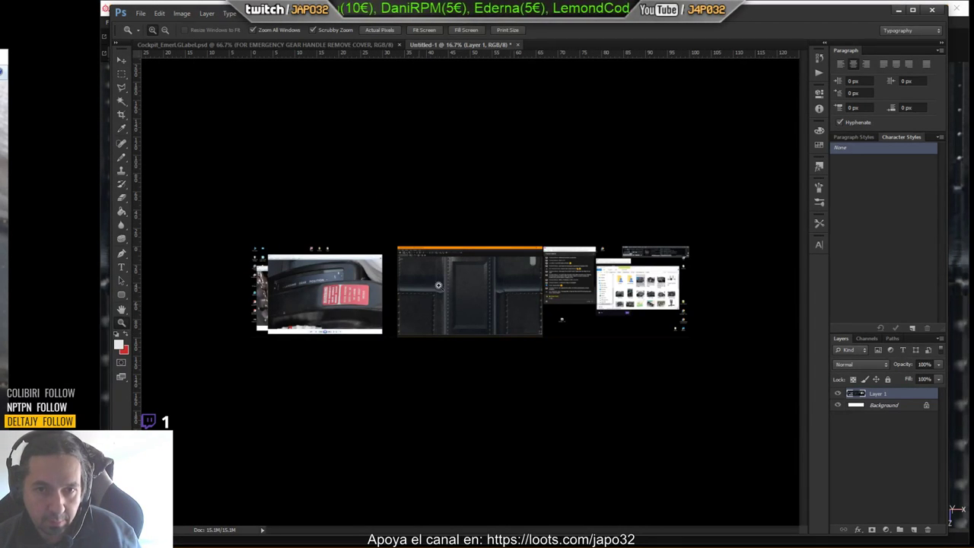
Select the recessed panel, including its bevelled border, with a rectangular marquee in the pasted screen capture.
{"action": "left_click", "coordinate": [465, 281]}
{"action": "left_click", "coordinate": [465, 280]}
{"action": "left_click", "coordinate": [465, 280]}
{"action": "left_click", "coordinate": [465, 281]}
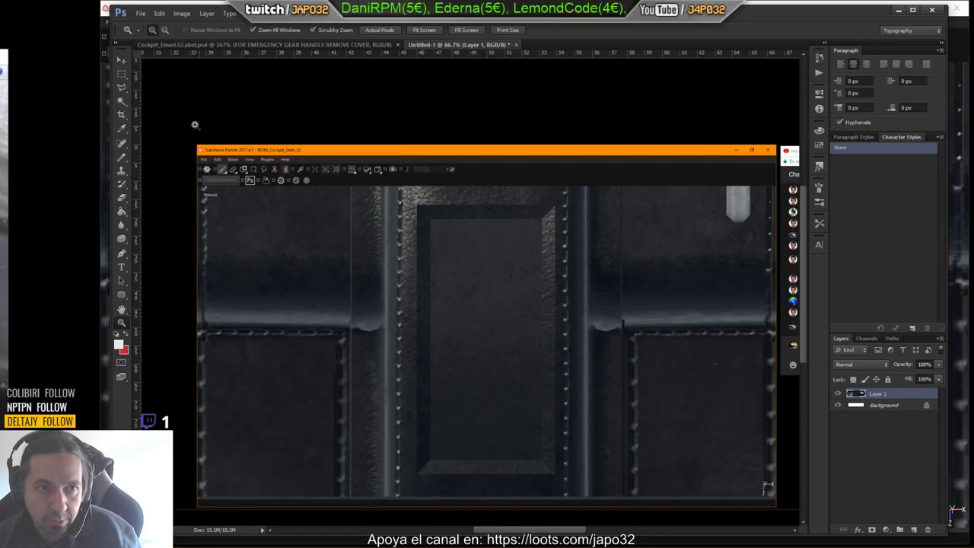
{"action": "left_click", "coordinate": [122, 74]}
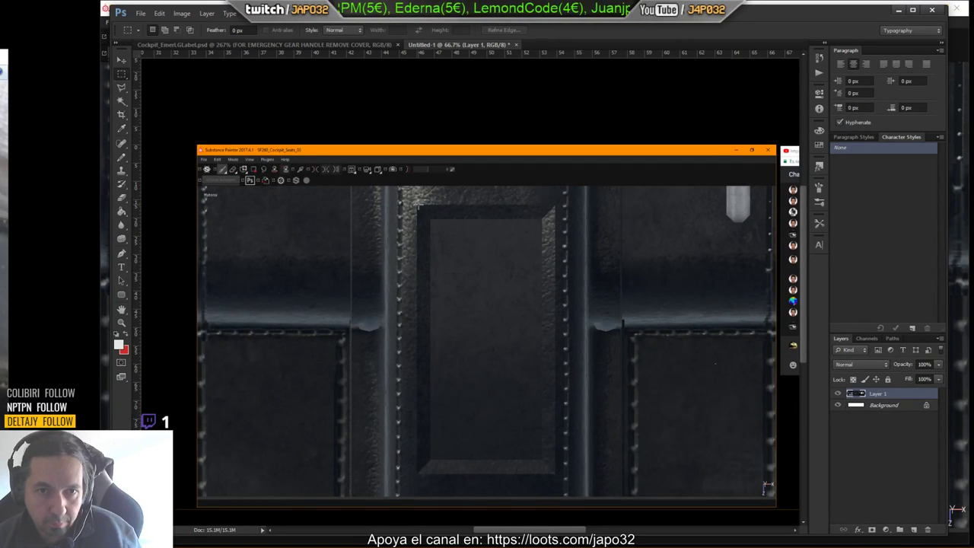
{"action": "left_click_drag", "start_coordinate": [417, 204], "coordinate": [555, 473]}
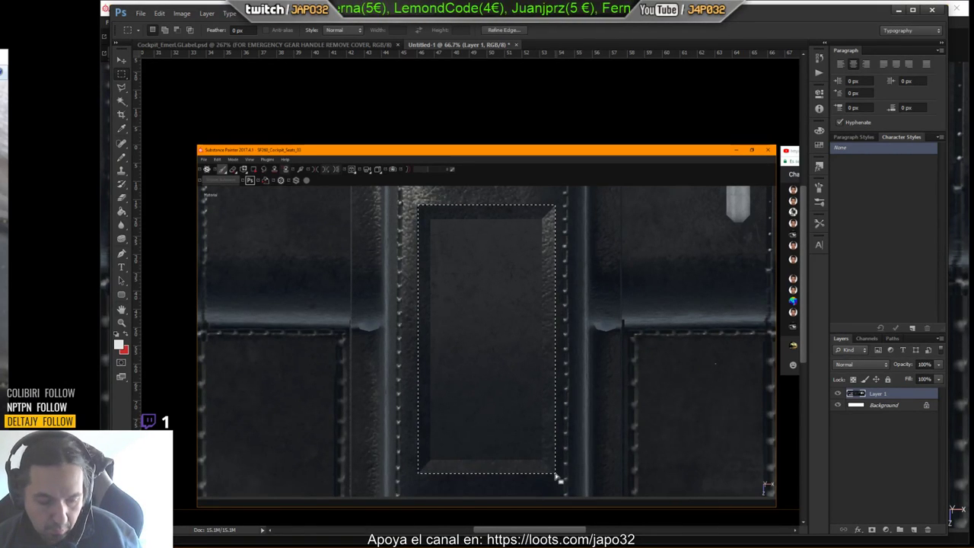
In Cockpit_EmerLGLabel.psd, add a new layer and place it directly beneath Rounded Rectangle 1.
{"action": "left_click", "coordinate": [307, 44]}
{"action": "left_click", "coordinate": [124, 324]}
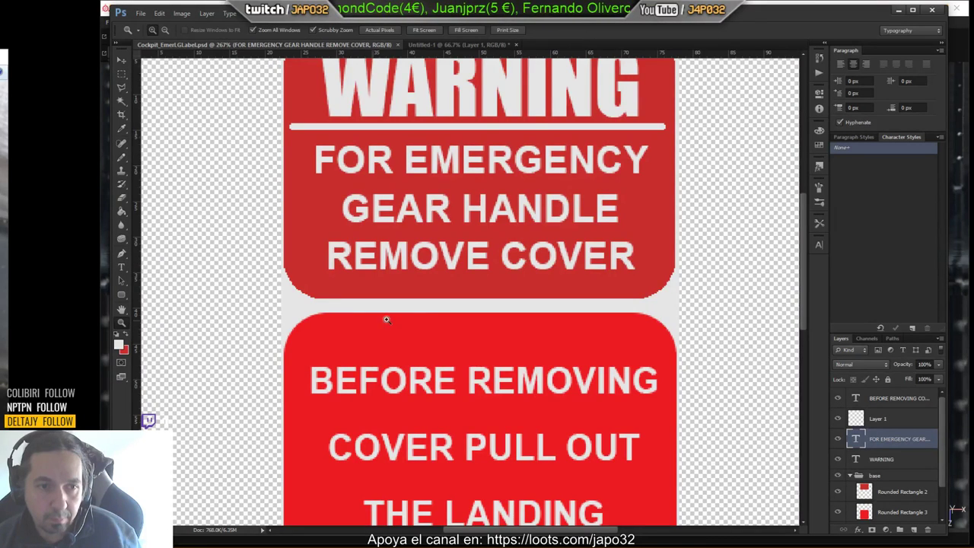
{"action": "left_click", "coordinate": [430, 316], "text": "alt"}
{"action": "left_click", "coordinate": [430, 316], "text": "alt"}
{"action": "left_click", "coordinate": [433, 316], "text": "alt"}
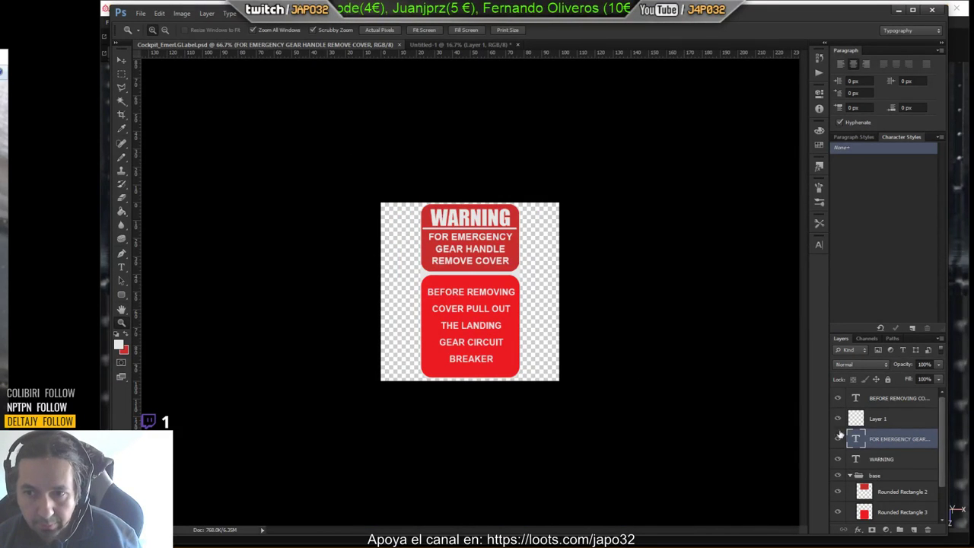
{"action": "scroll", "coordinate": [914, 452], "scroll_direction": "down", "scroll_amount": 2}
{"action": "scroll", "coordinate": [912, 452], "scroll_direction": "up", "scroll_amount": 2}
{"action": "scroll", "coordinate": [915, 456], "scroll_direction": "down", "scroll_amount": 2}
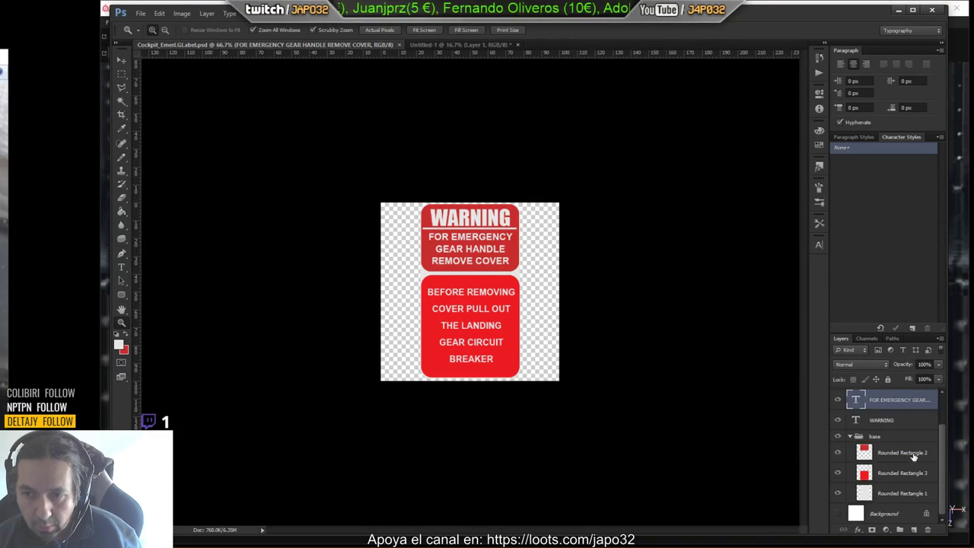
{"action": "left_click", "coordinate": [895, 494]}
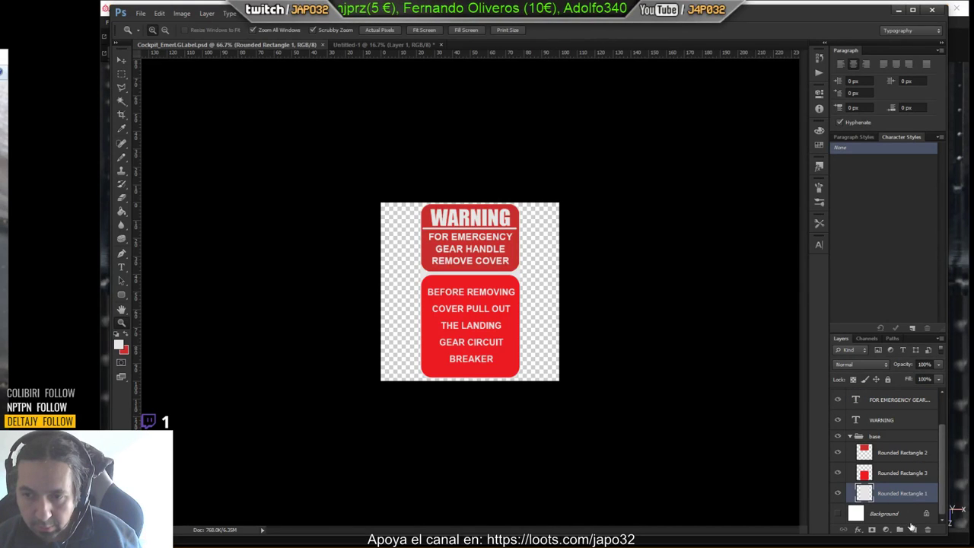
{"action": "left_click", "coordinate": [913, 530]}
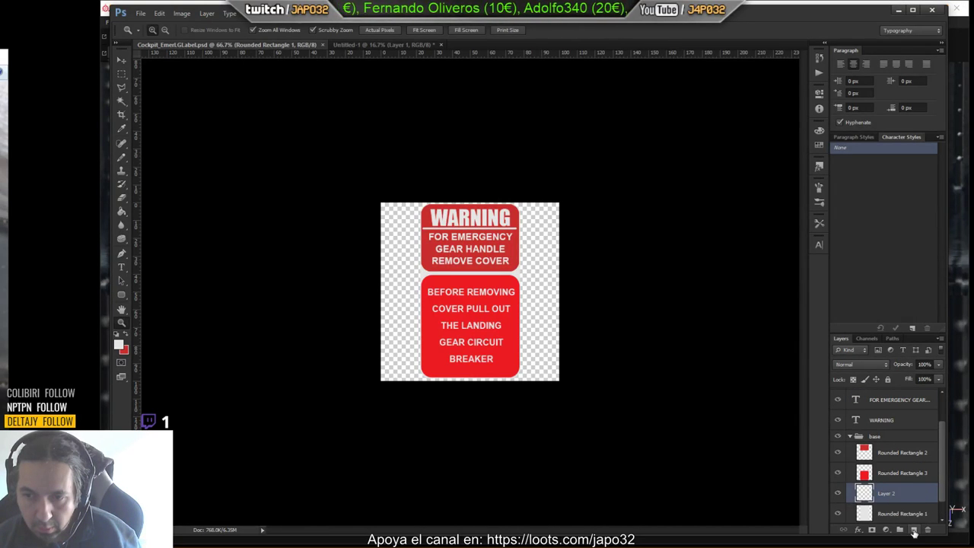
{"action": "left_click_drag", "start_coordinate": [890, 499], "coordinate": [892, 518]}
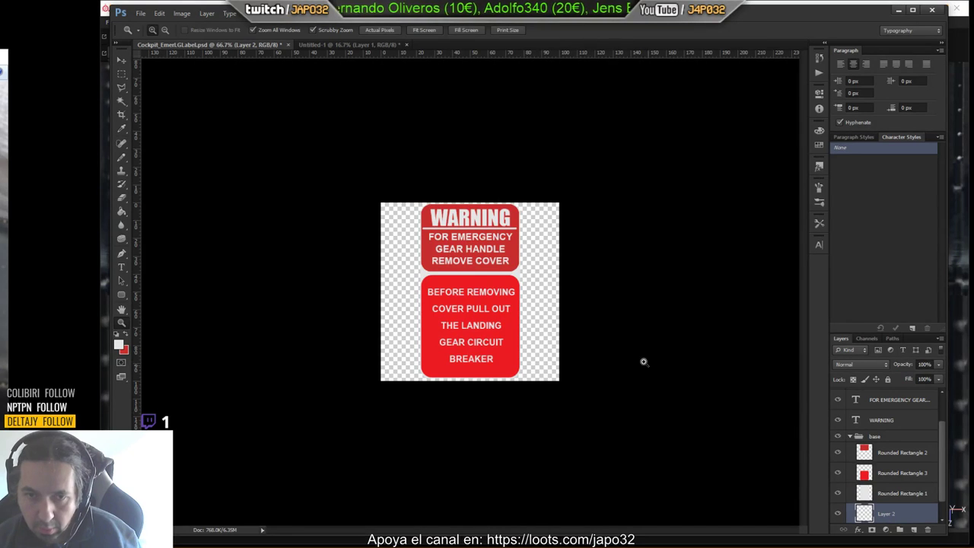
Paste the copied panel image behind the warning label on the new layer.
{"action": "left_click", "coordinate": [609, 337]}
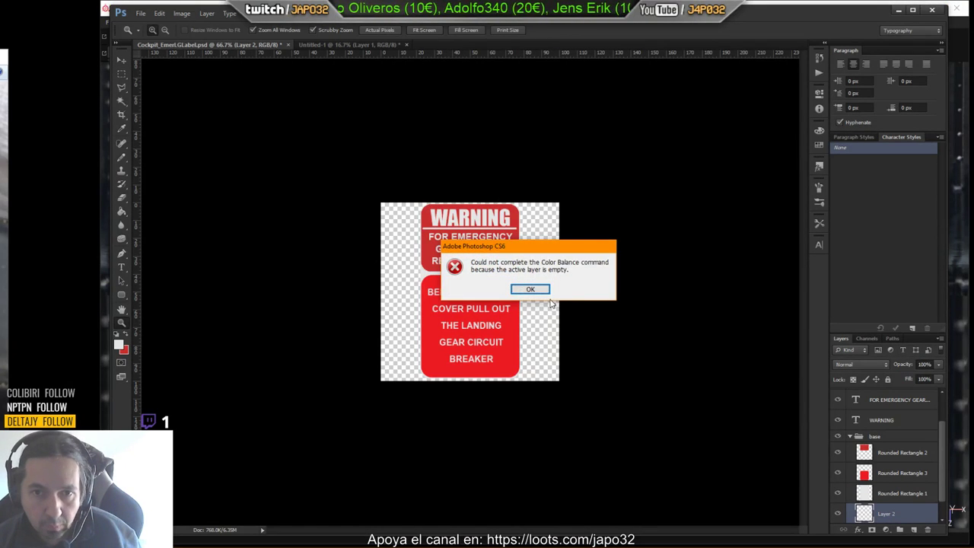
{"action": "left_click", "coordinate": [528, 287]}
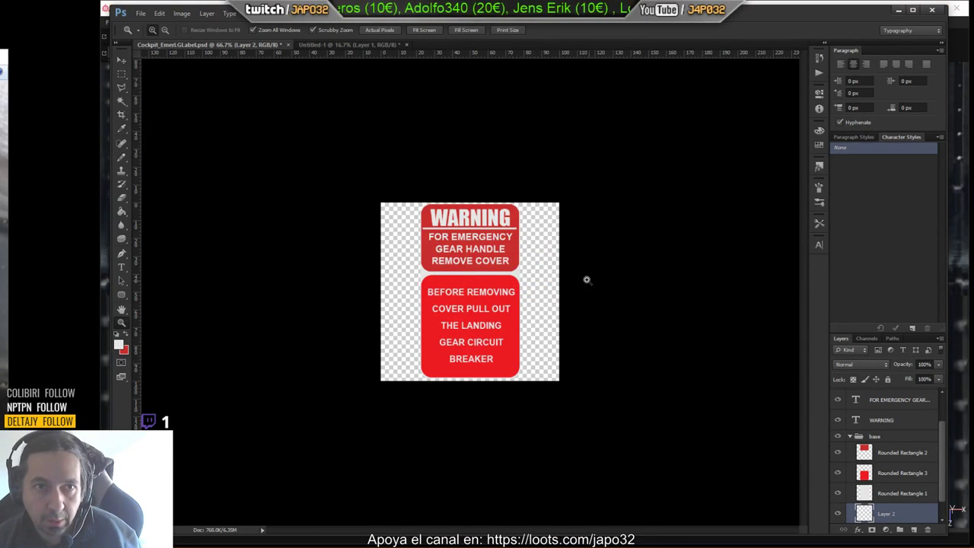
{"action": "key", "text": "ctrl+z"}
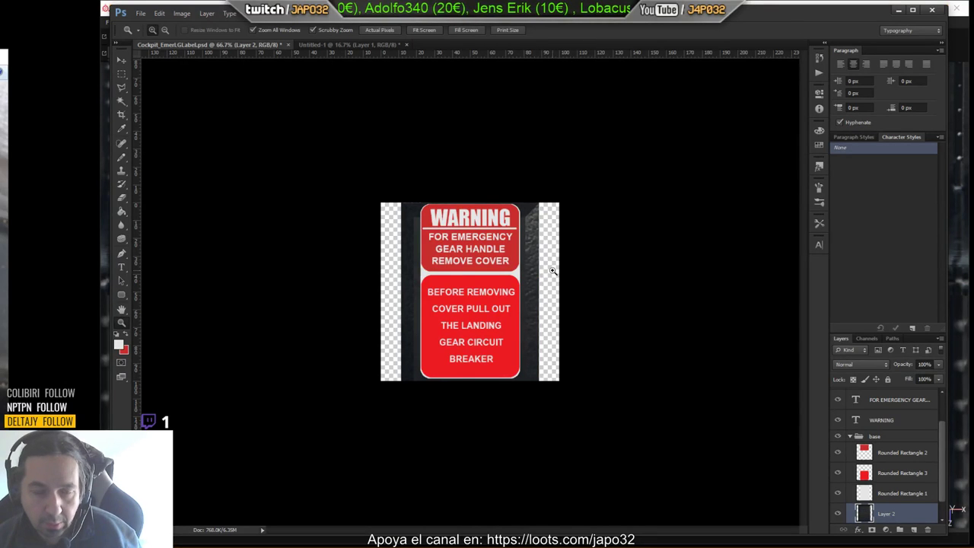
Scale the pasted panel image to about 66.6% so that its height fits the canvas.
{"action": "key", "text": "ctrl+t"}
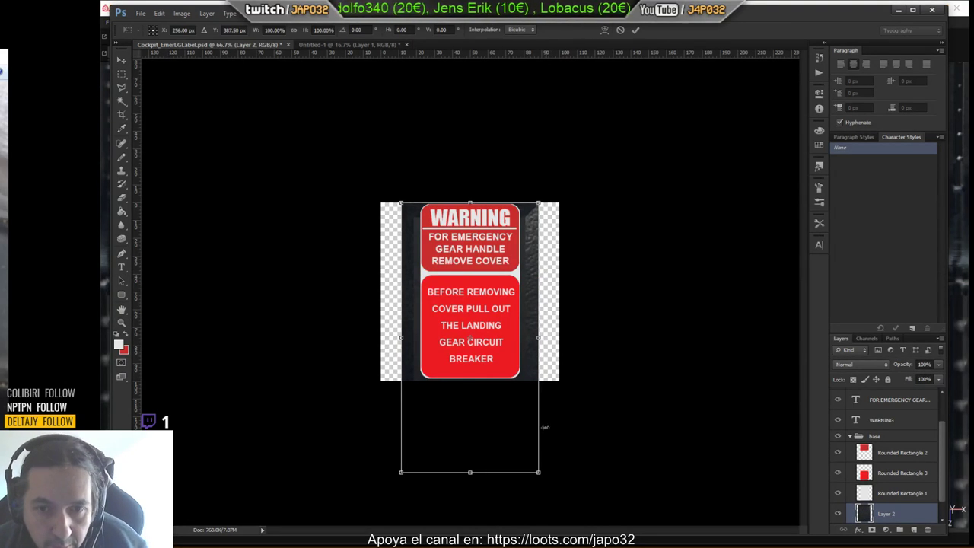
{"action": "left_click_drag", "start_coordinate": [539, 472], "coordinate": [499, 378]}
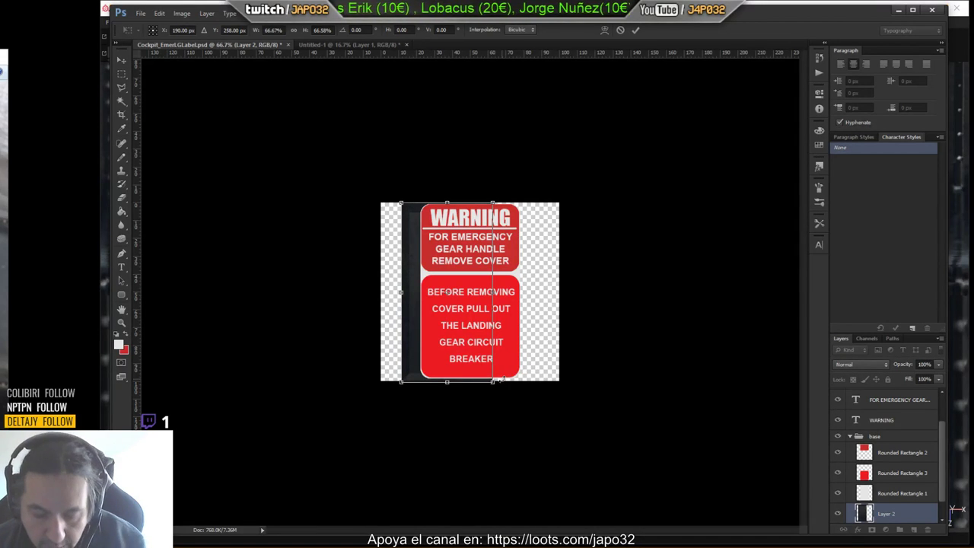
{"action": "key", "text": "Return"}
{"action": "key", "text": "z"}
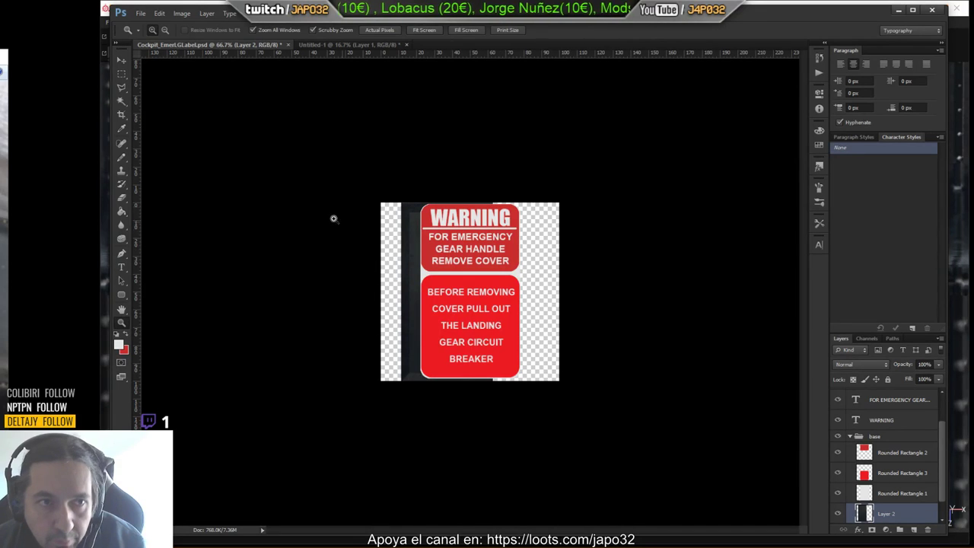
Nudge the scaled panel image to the right until it sits centred behind the warning label.
{"action": "left_click", "coordinate": [119, 61]}
{"action": "key", "text": "Right"}
{"action": "key", "text": "Right"}
{"action": "key", "text": "Right"}
{"action": "key", "text": "Right"}
{"action": "key", "text": "Right"}
{"action": "key", "text": "Right"}
{"action": "key", "text": "Right"}
{"action": "key", "text": "Right"}
{"action": "key", "text": "Right"}
{"action": "key", "text": "Right"}
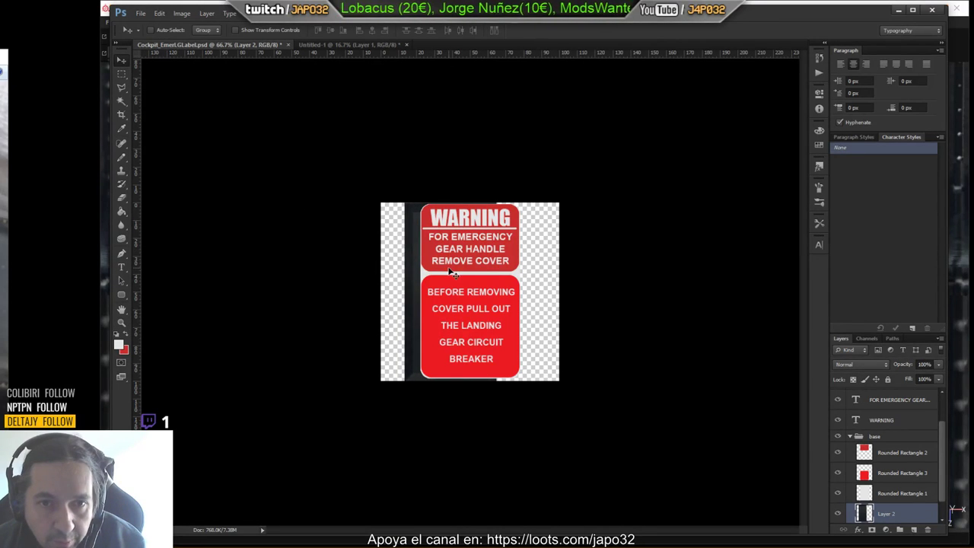
{"action": "key", "text": "Right"}
{"action": "key", "text": "Right"}
{"action": "key", "text": "Right"}
{"action": "key", "text": "Right"}
{"action": "key", "text": "Right"}
{"action": "key", "text": "Right"}
{"action": "key", "text": "Right"}
{"action": "key", "text": "Right"}
{"action": "key", "text": "Right"}
{"action": "key", "text": "Right"}
{"action": "key", "text": "Right"}
{"action": "key", "text": "Right"}
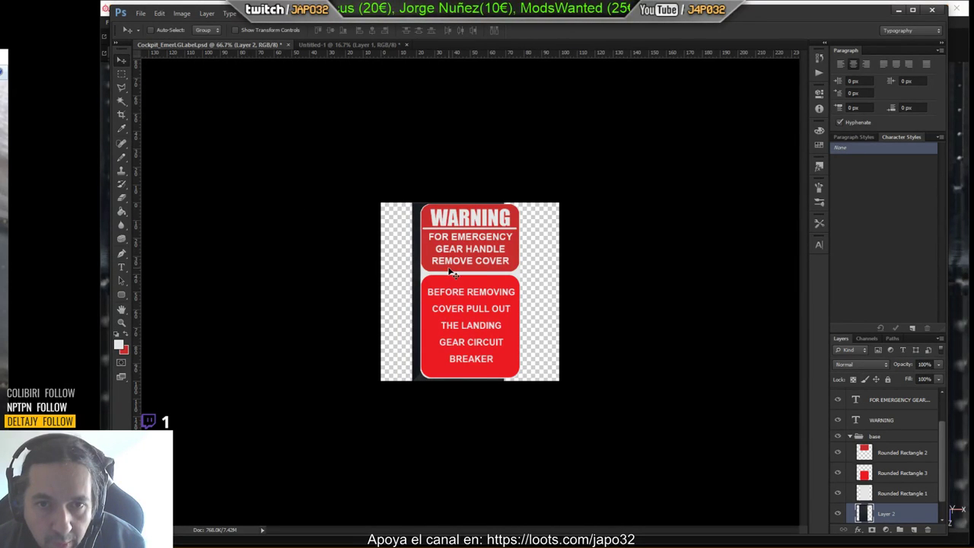
{"action": "key", "text": "Right"}
{"action": "key", "text": "Right"}
{"action": "key", "text": "Right"}
{"action": "key", "text": "Right"}
{"action": "key", "text": "Right"}
{"action": "key", "text": "Right"}
{"action": "key", "text": "Right"}
{"action": "key", "text": "Right"}
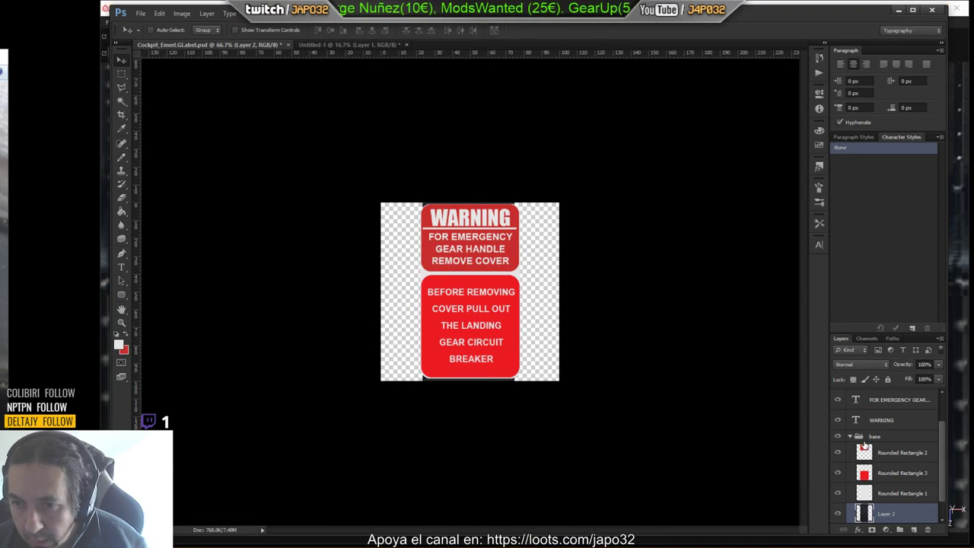
Move the panel image on Layer 2 out of the label's layers to just beneath the collapsed base group.
{"action": "scroll", "coordinate": [905, 478], "scroll_direction": "down", "scroll_amount": 1}
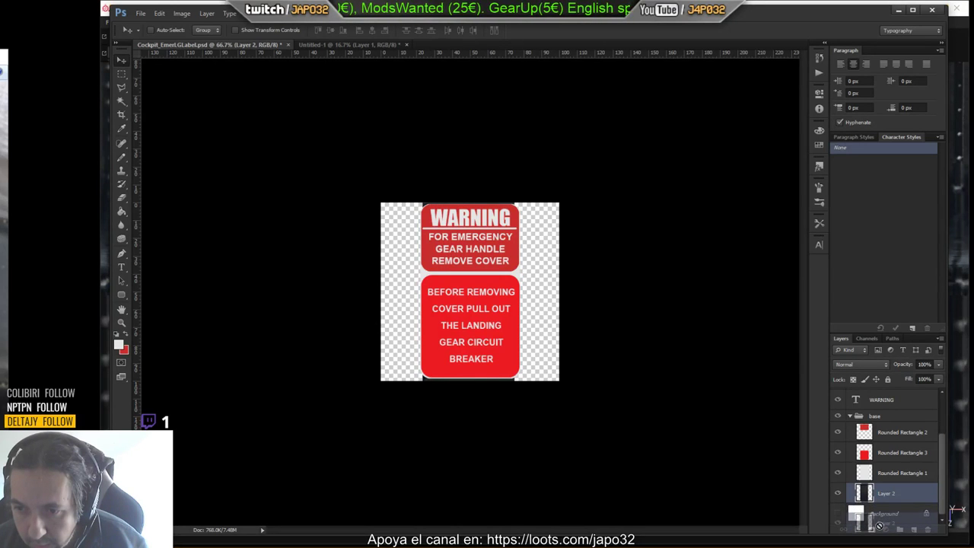
{"action": "left_click_drag", "start_coordinate": [871, 496], "coordinate": [874, 414]}
{"action": "scroll", "coordinate": [904, 482], "scroll_direction": "up", "scroll_amount": 2}
{"action": "scroll", "coordinate": [904, 484], "scroll_direction": "down", "scroll_amount": 1}
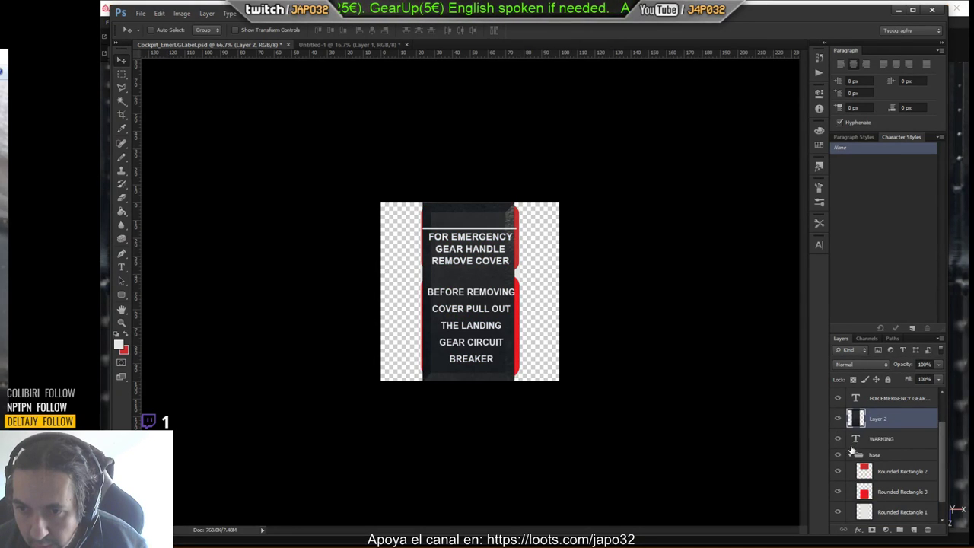
{"action": "left_click", "coordinate": [851, 455]}
{"action": "left_click_drag", "start_coordinate": [860, 456], "coordinate": [866, 504]}
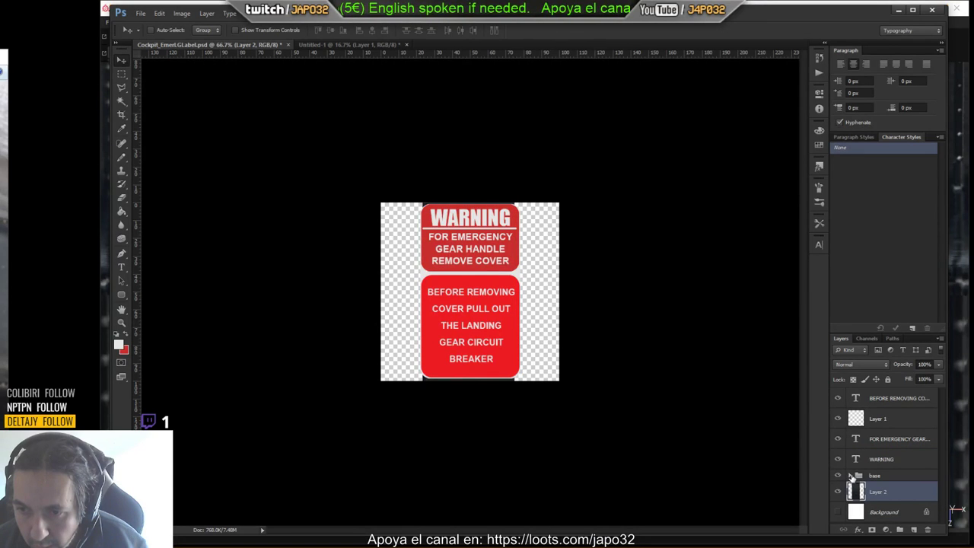
Create a layer group named Texto above the label's text layers.
{"action": "left_click", "coordinate": [880, 397]}
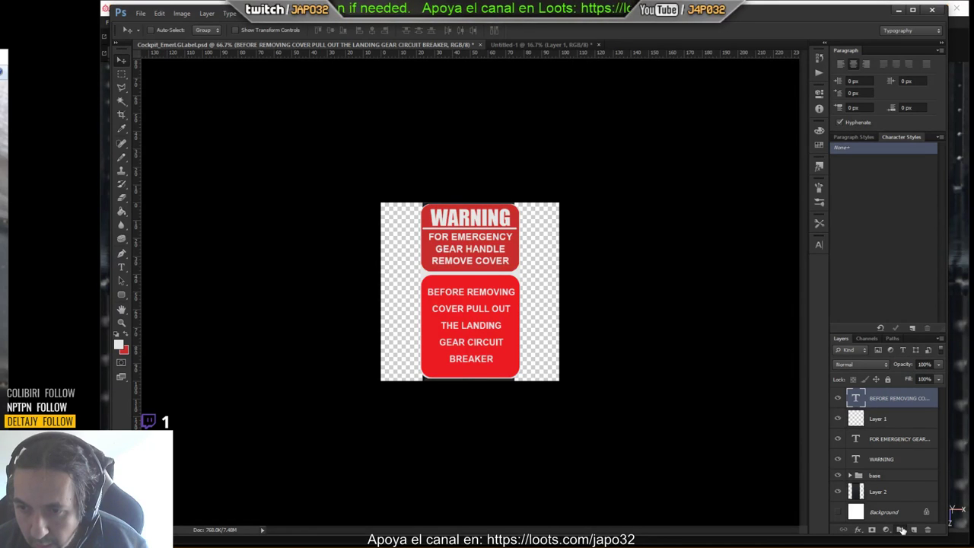
{"action": "left_click", "coordinate": [901, 530]}
{"action": "double_click", "coordinate": [877, 394]}
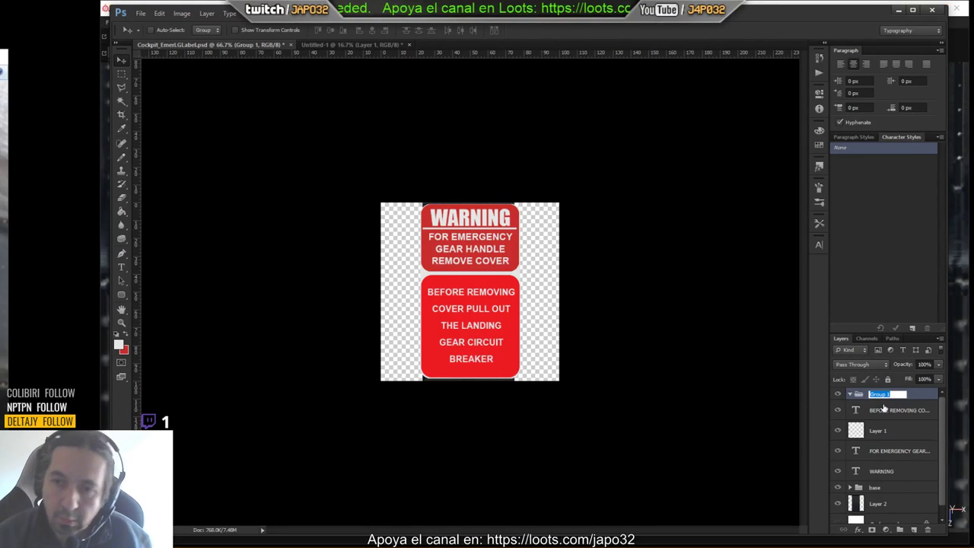
{"action": "type", "text": "Text"}
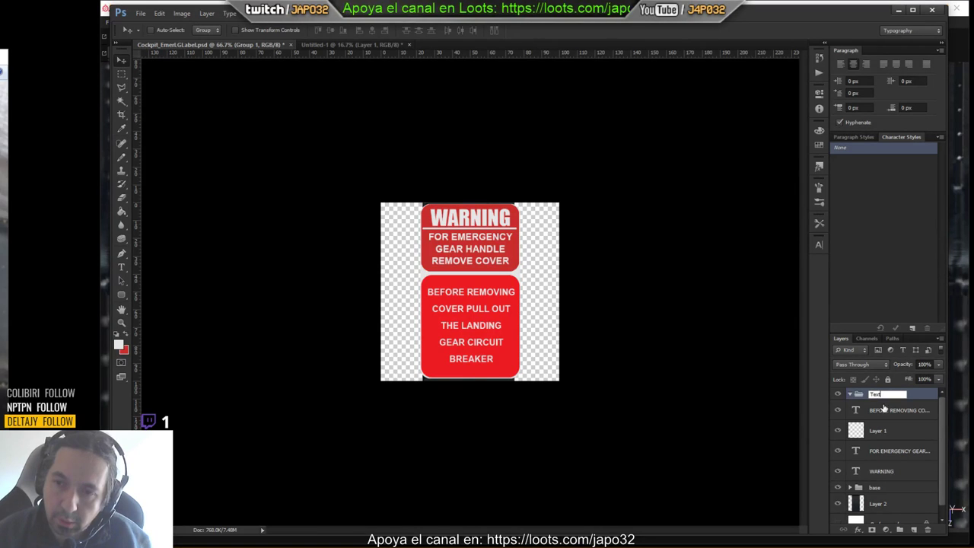
{"action": "type", "text": "o"}
{"action": "key", "text": "Return"}
Move the three text layers and the divider line's Layer 1 into the Texto group, and collapse it.
{"action": "left_click", "coordinate": [884, 409]}
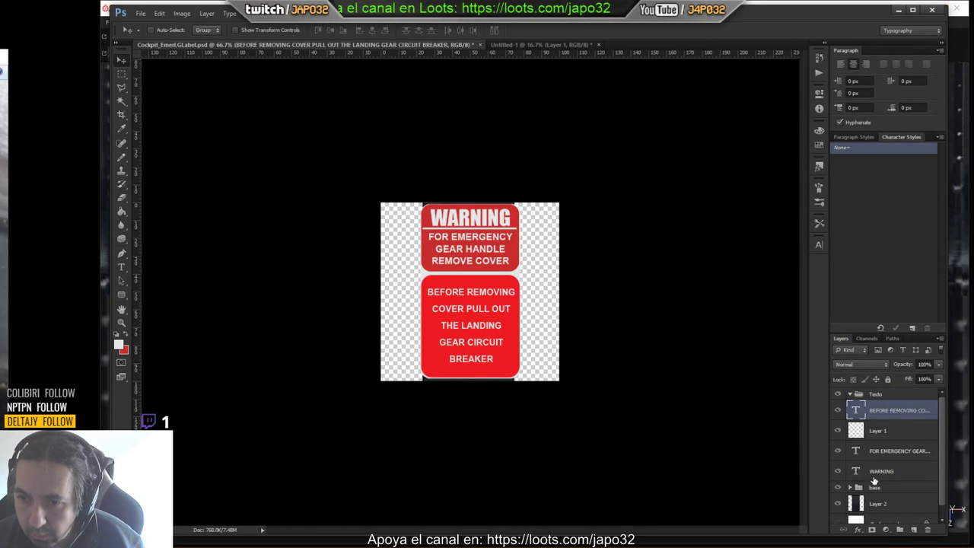
{"action": "left_click", "coordinate": [874, 474], "text": "shift"}
{"action": "left_click_drag", "start_coordinate": [873, 475], "coordinate": [883, 399]}
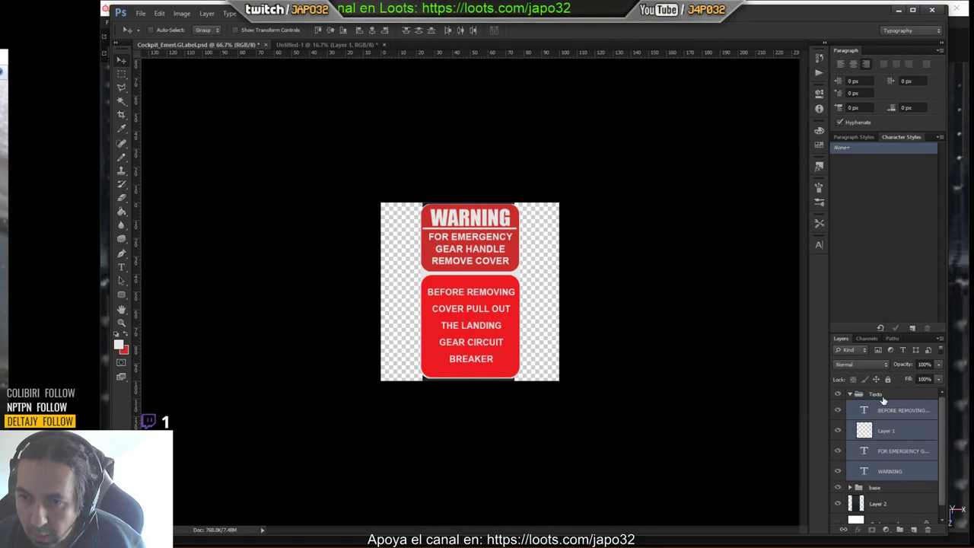
{"action": "left_click", "coordinate": [851, 394]}
Try to scale only the base group to about 82% around its centre.
{"action": "left_click", "coordinate": [864, 406]}
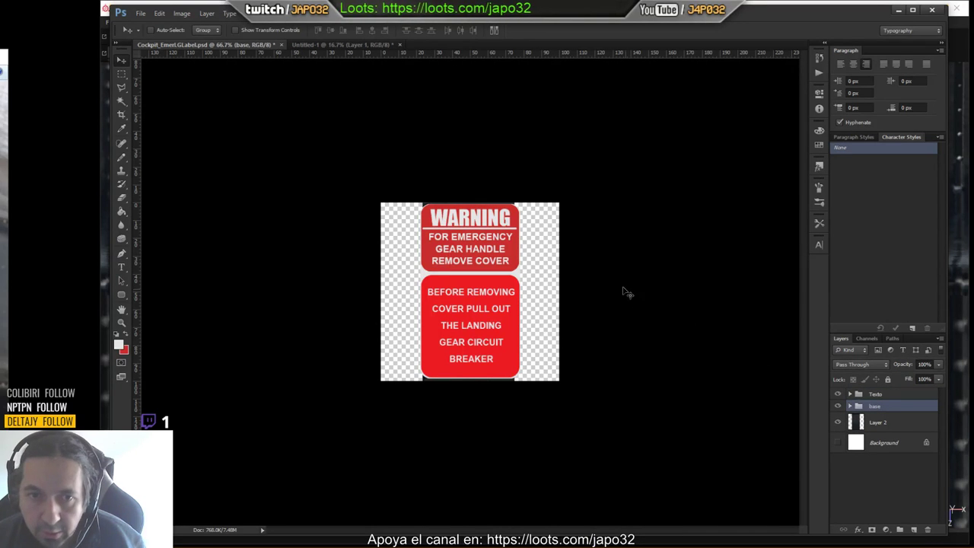
{"action": "key", "text": "ctrl+t"}
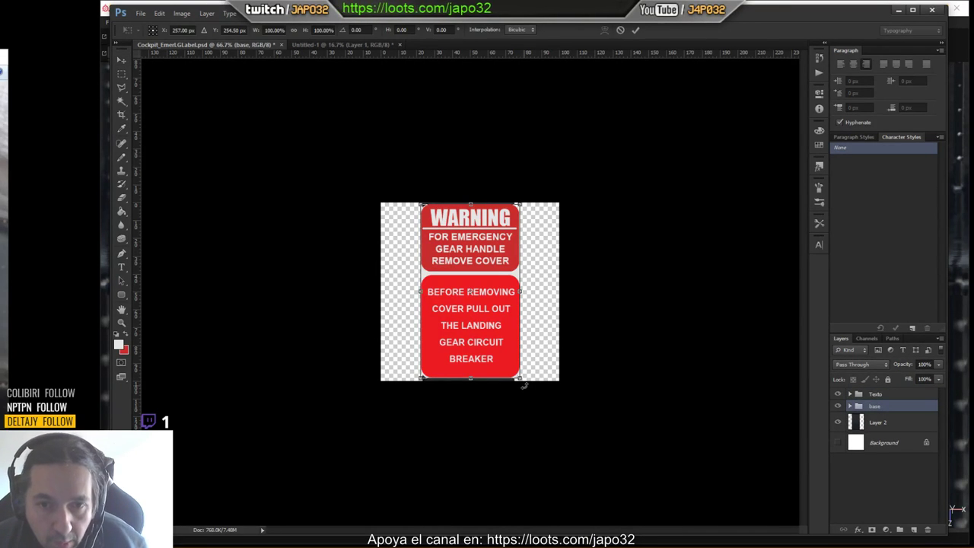
{"action": "left_click_drag", "start_coordinate": [525, 381], "coordinate": [515, 363], "text": "alt"}
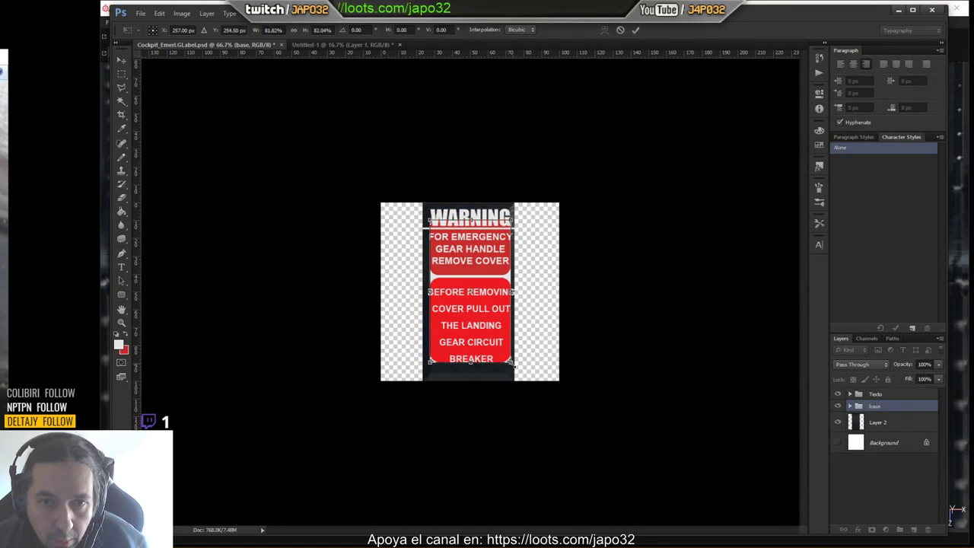
{"action": "key", "text": "Return"}
{"action": "key", "text": "ctrl+z"}
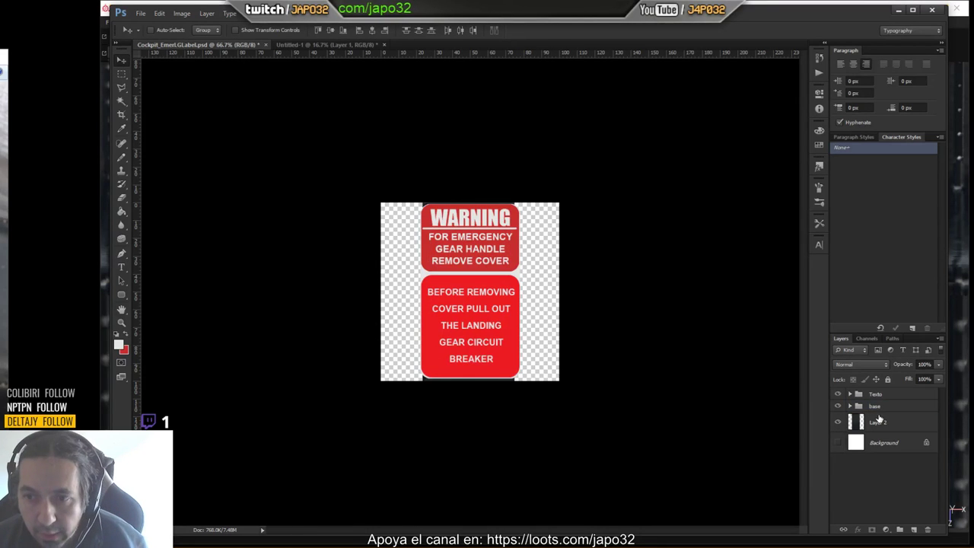
Scale the Texto and base groups together to about 74.8% width and 92.8% height, fitting them inside the panel's recess.
{"action": "left_click", "coordinate": [883, 405], "text": "shift"}
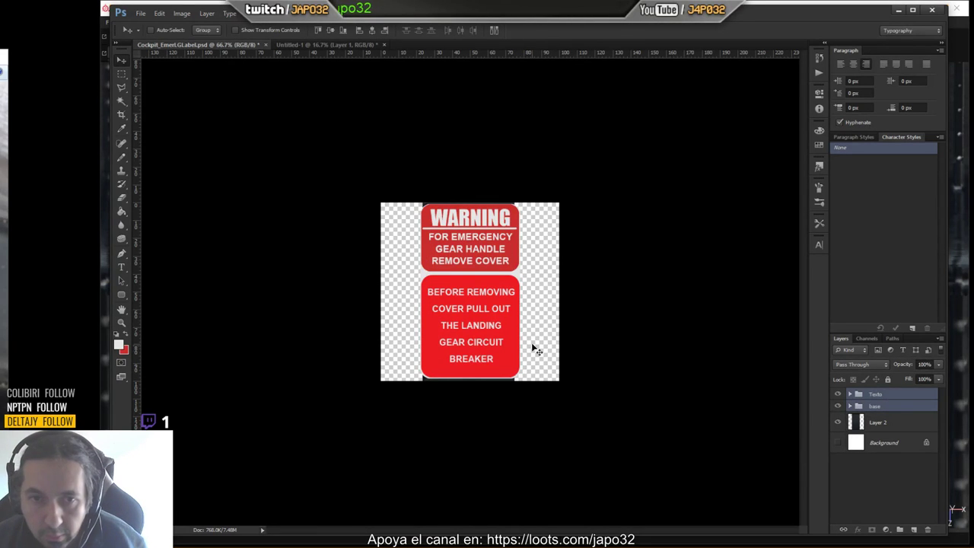
{"action": "key", "text": "ctrl+t"}
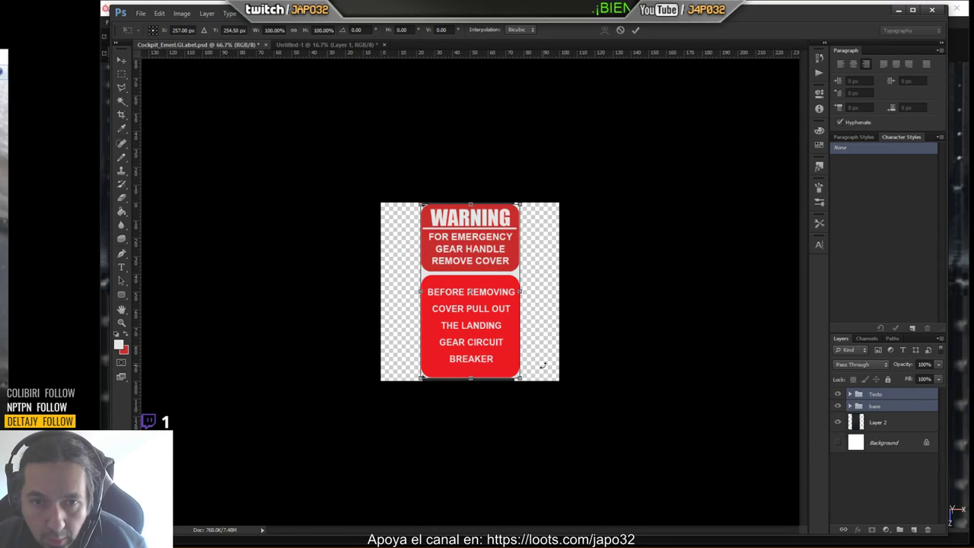
{"action": "left_click_drag", "start_coordinate": [522, 380], "coordinate": [495, 331]}
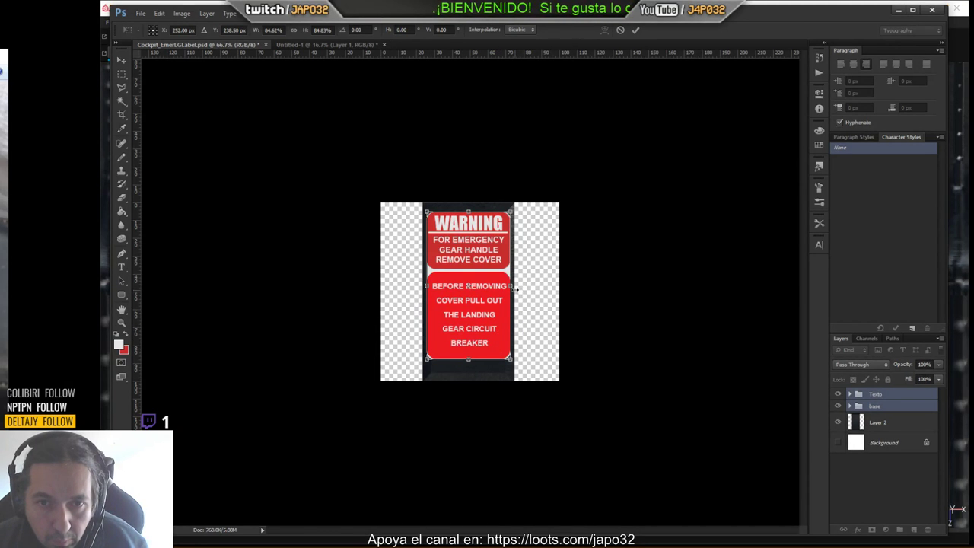
{"action": "left_click_drag", "start_coordinate": [514, 287], "coordinate": [507, 290]}
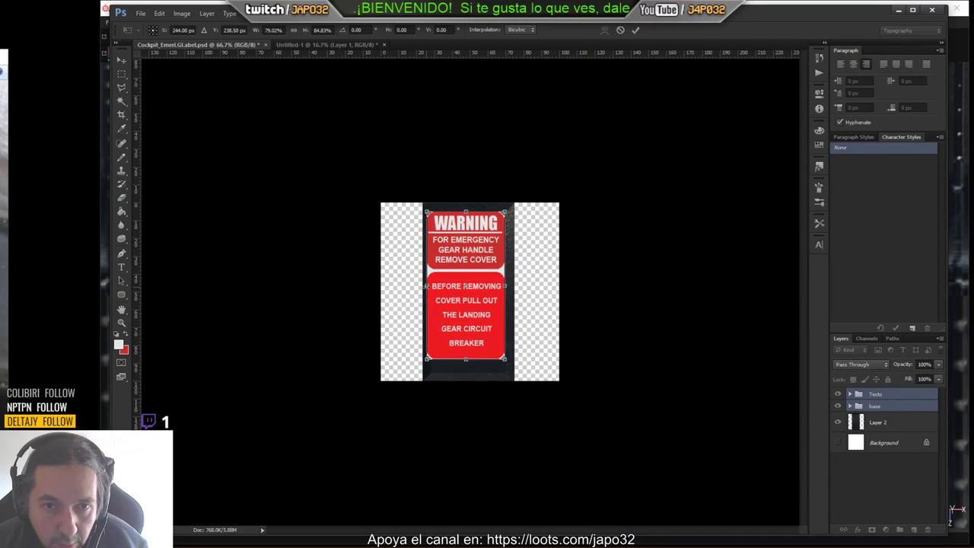
{"action": "left_click_drag", "start_coordinate": [427, 286], "coordinate": [430, 287]}
{"action": "left_click_drag", "start_coordinate": [468, 359], "coordinate": [469, 373]}
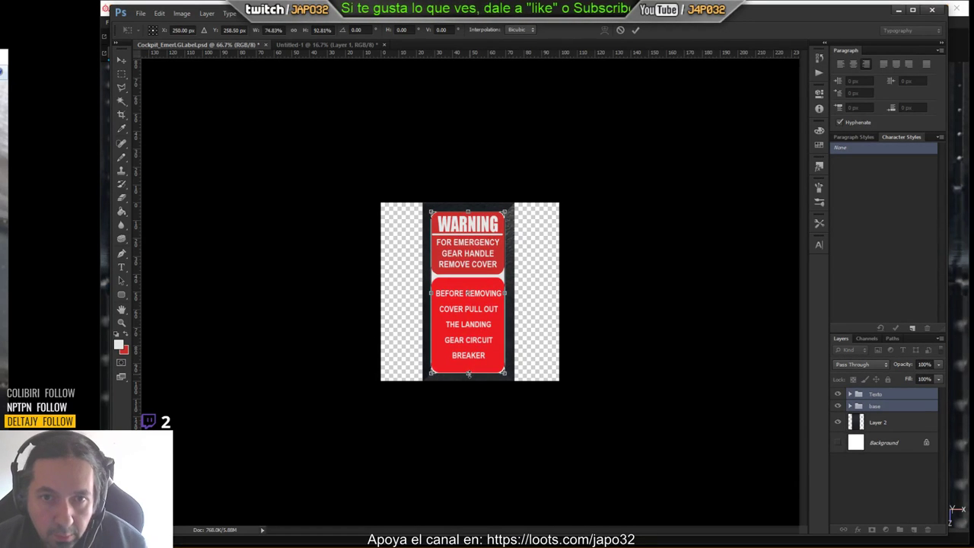
{"action": "key", "text": "Return"}
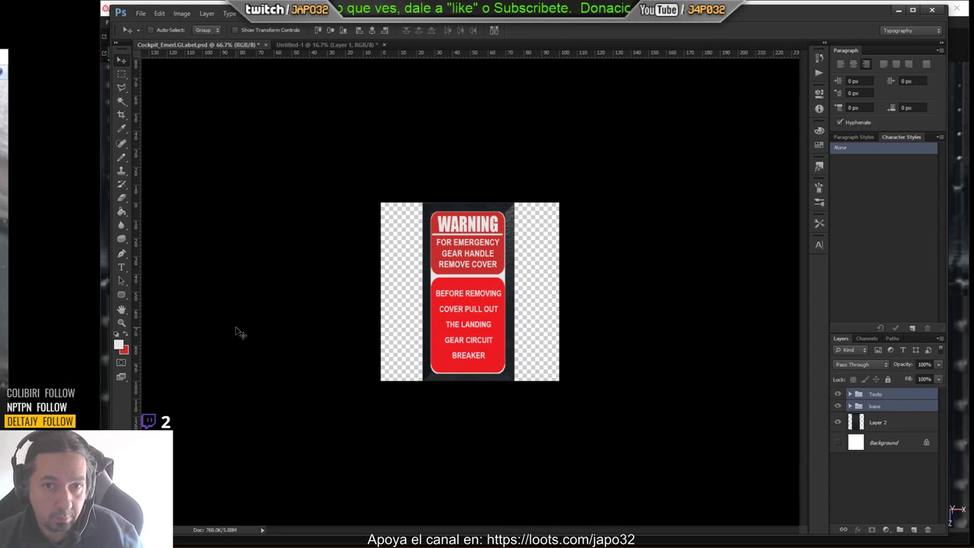
Lower the top edge of the combined label slightly to align it with the panel's recess.
{"action": "left_click", "coordinate": [122, 323]}
{"action": "left_click", "coordinate": [488, 271]}
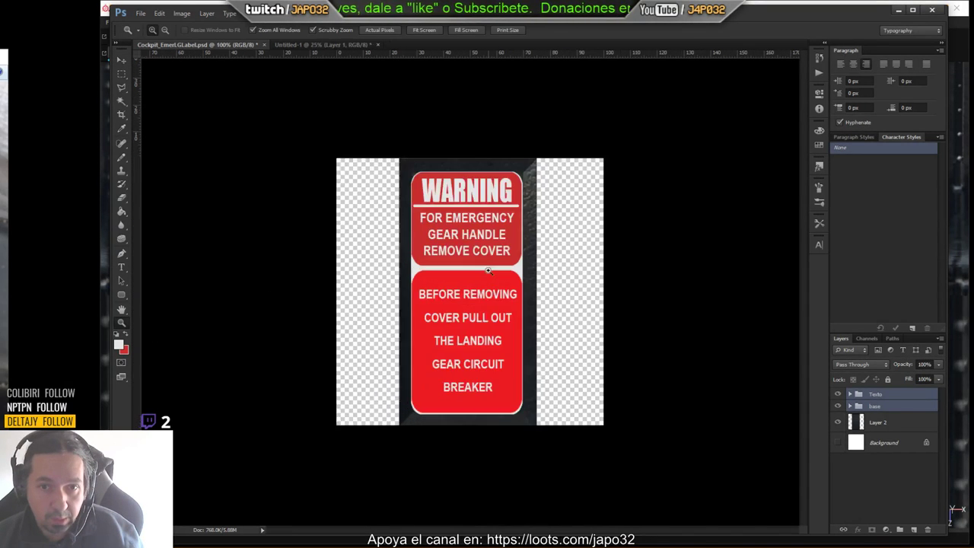
{"action": "left_click", "coordinate": [490, 277]}
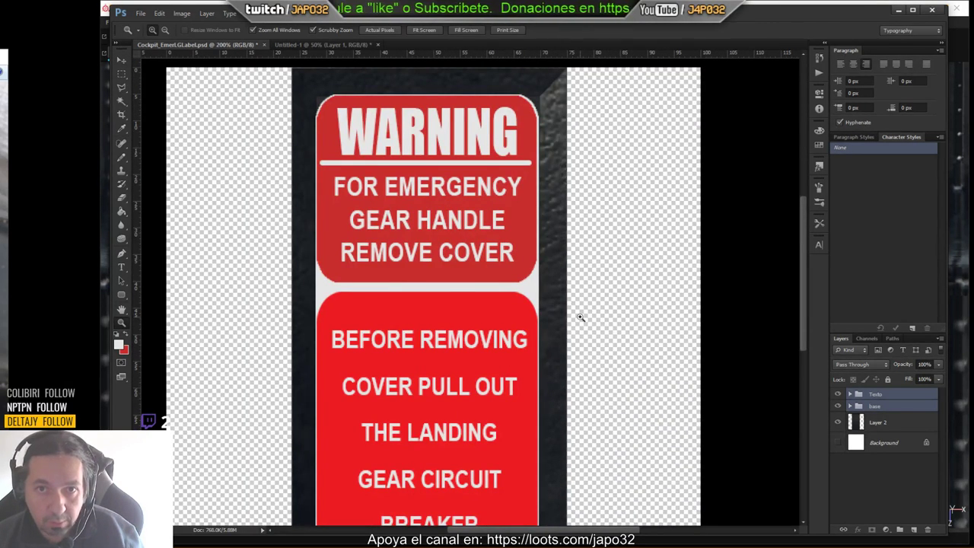
{"action": "key", "text": "ctrl+t"}
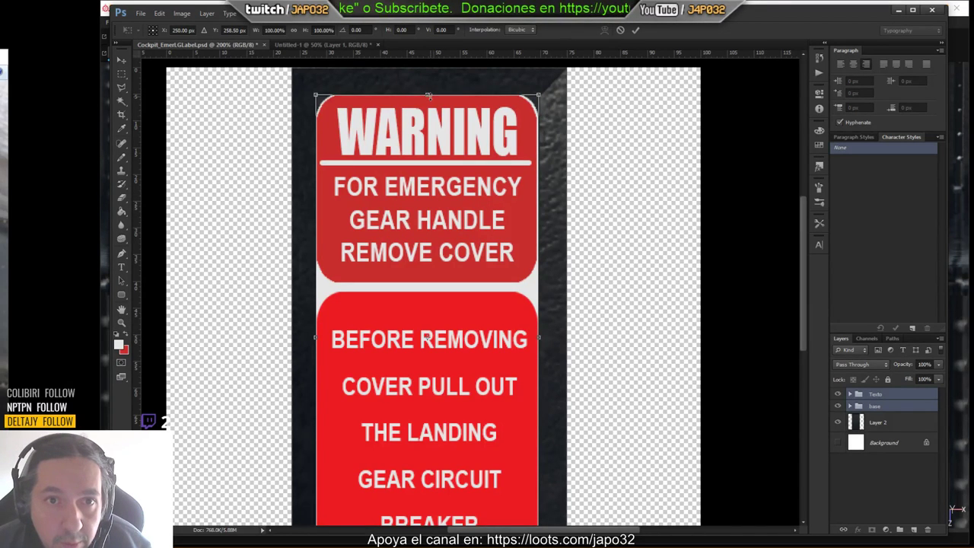
{"action": "left_click_drag", "start_coordinate": [428, 97], "coordinate": [430, 97]}
{"action": "key", "text": "Return"}
{"action": "key", "text": "z"}
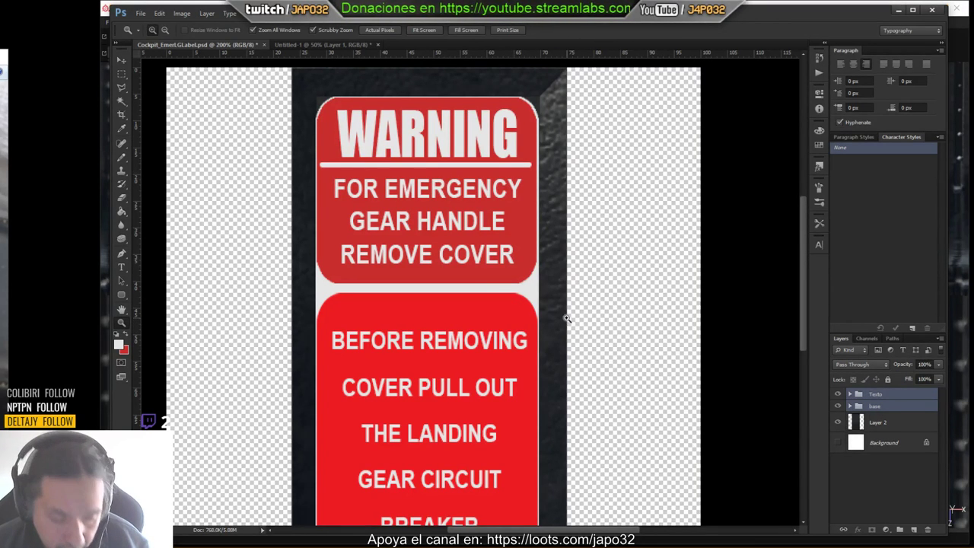
Pull the left edge of the combined label slightly inward to align it with the panel's recess.
{"action": "left_click_drag", "start_coordinate": [582, 302], "coordinate": [630, 210]}
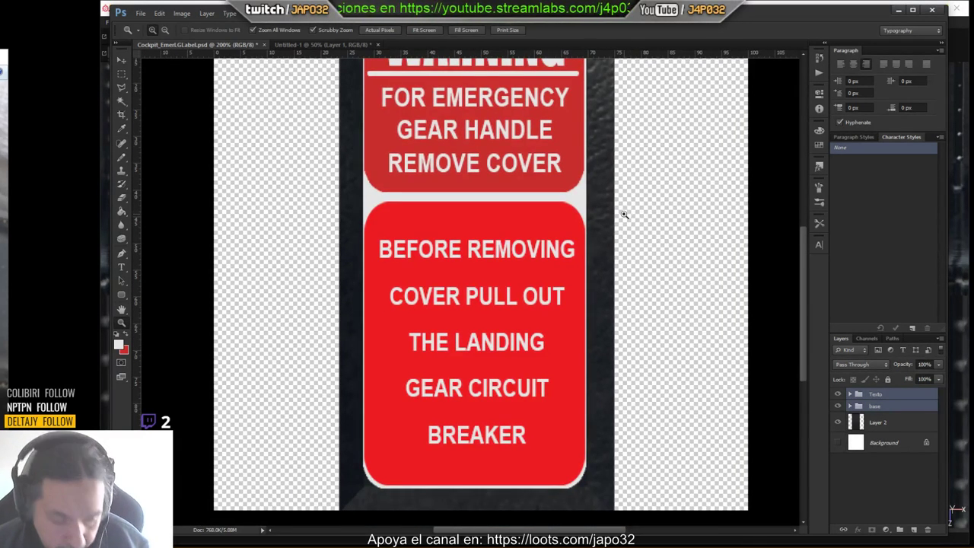
{"action": "key", "text": "ctrl+t"}
{"action": "left_click_drag", "start_coordinate": [364, 247], "coordinate": [368, 247]}
{"action": "left_click_drag", "start_coordinate": [371, 248], "coordinate": [366, 248]}
{"action": "key", "text": "Return"}
{"action": "key", "text": "z"}
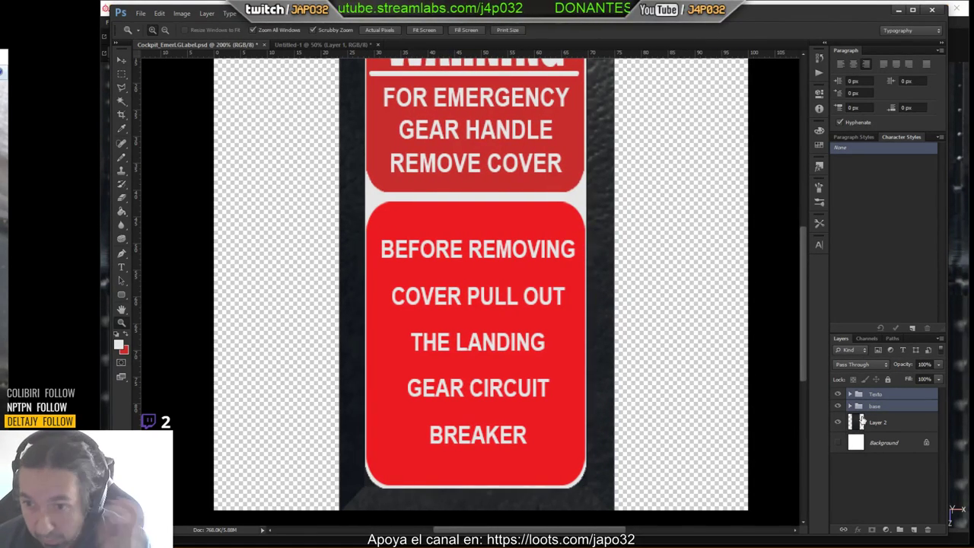
{"action": "left_click", "coordinate": [850, 394]}
{"action": "left_click", "coordinate": [875, 414]}
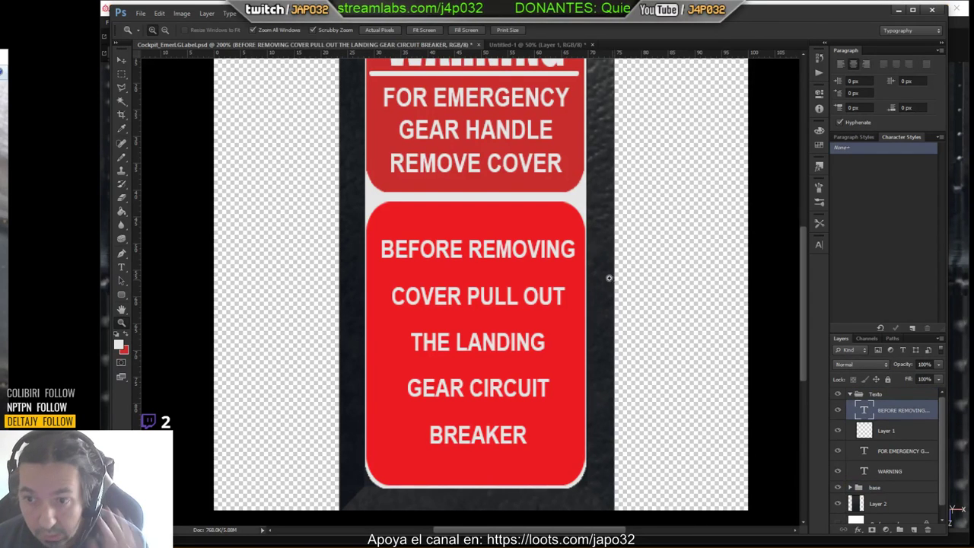
{"action": "scroll", "coordinate": [533, 221], "scroll_direction": "up", "scroll_amount": 3}
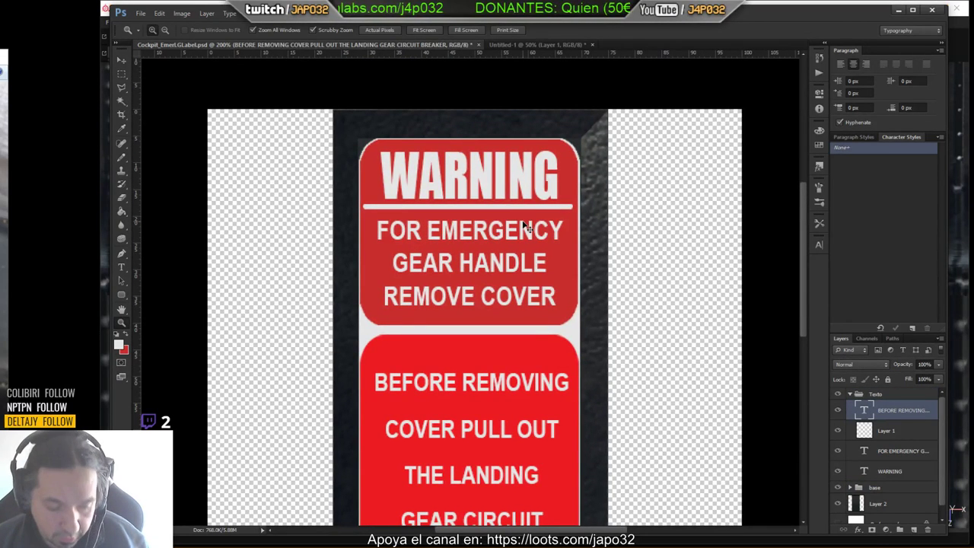
{"action": "key", "text": "ctrl+t"}
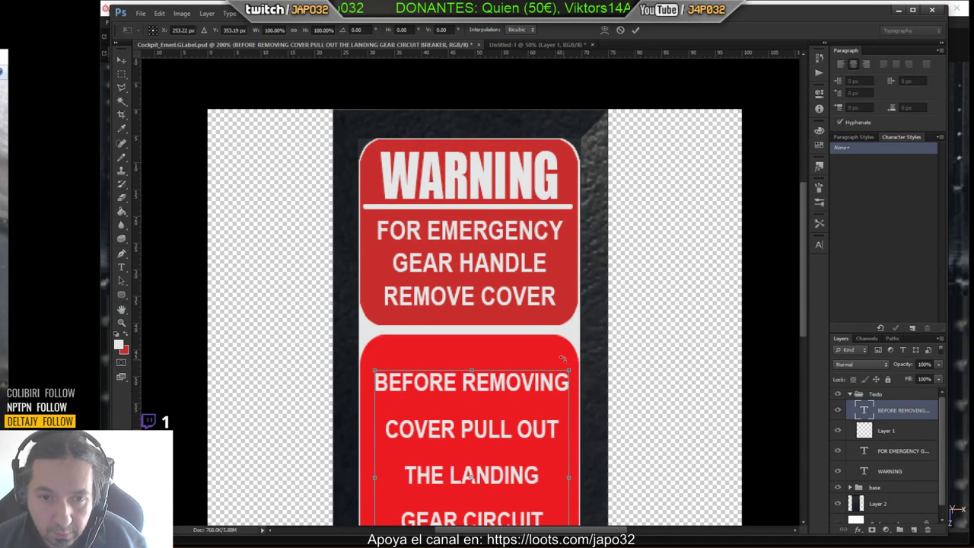
{"action": "key", "text": "Return"}
{"action": "key", "text": "z"}
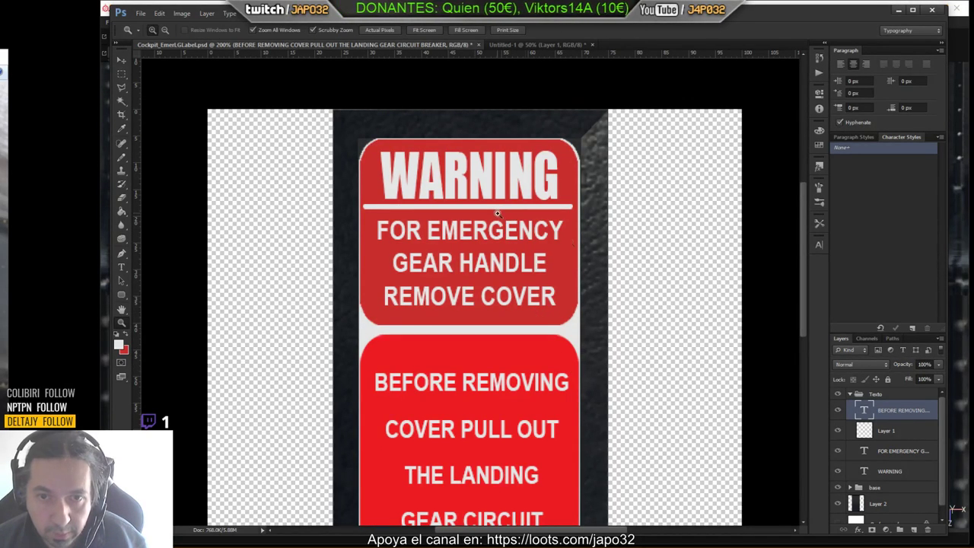
Reduce the height of the WARNING heading and shift it slightly down toward the divider line.
{"action": "left_click", "coordinate": [871, 472]}
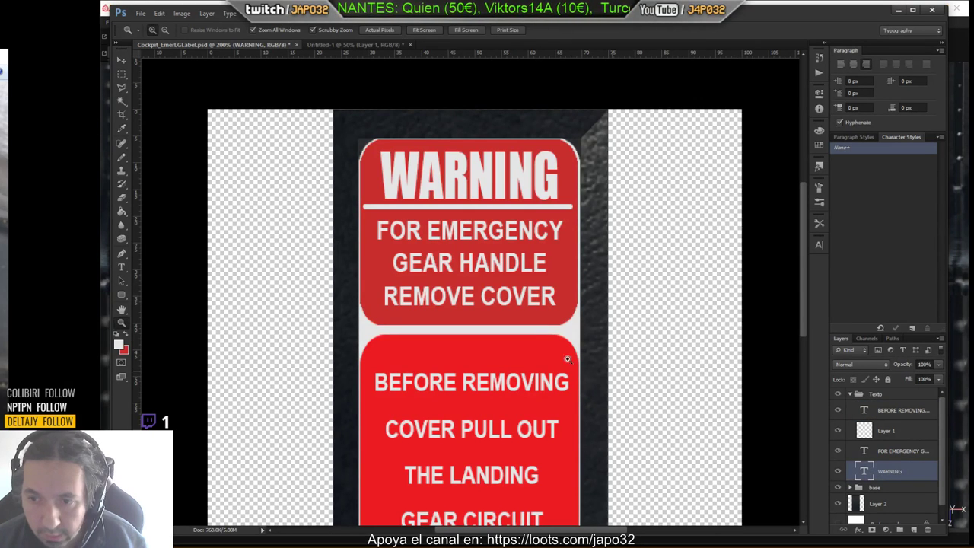
{"action": "key", "text": "ctrl+t"}
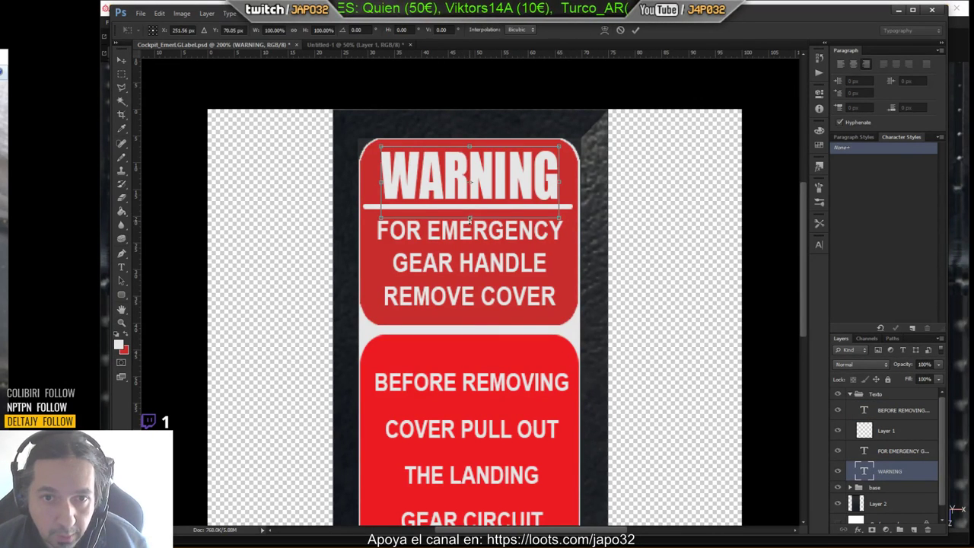
{"action": "left_click_drag", "start_coordinate": [469, 219], "coordinate": [471, 195]}
{"action": "key", "text": "Return"}
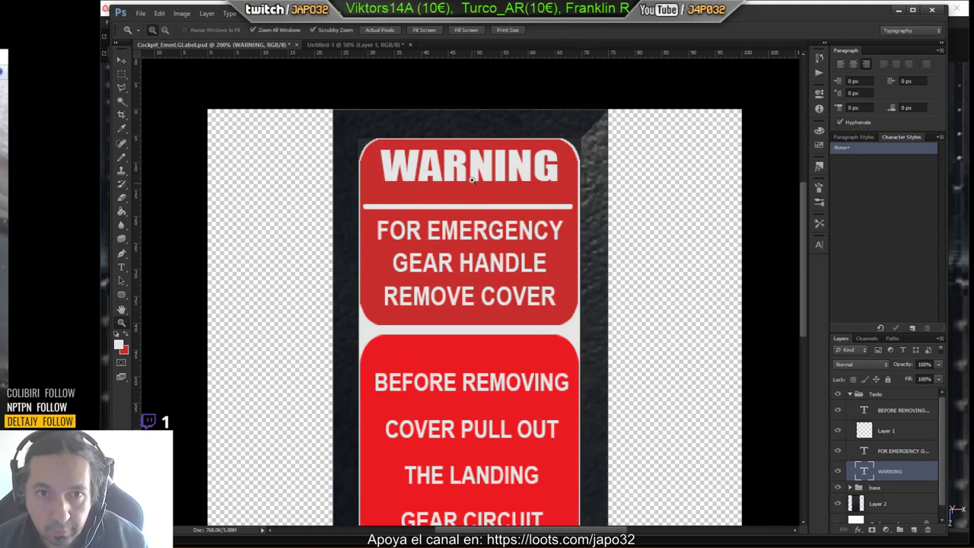
{"action": "left_click", "coordinate": [126, 60]}
{"action": "left_click_drag", "start_coordinate": [467, 184], "coordinate": [471, 198]}
Place the divider line's Layer 1 between the FOR EMERGENCY and WARNING layers, and nudge the line up toward the heading.
{"action": "left_click_drag", "start_coordinate": [864, 432], "coordinate": [886, 462]}
{"action": "key", "text": "Up"}
{"action": "key", "text": "Up"}
{"action": "key", "text": "Up"}
{"action": "key", "text": "Up"}
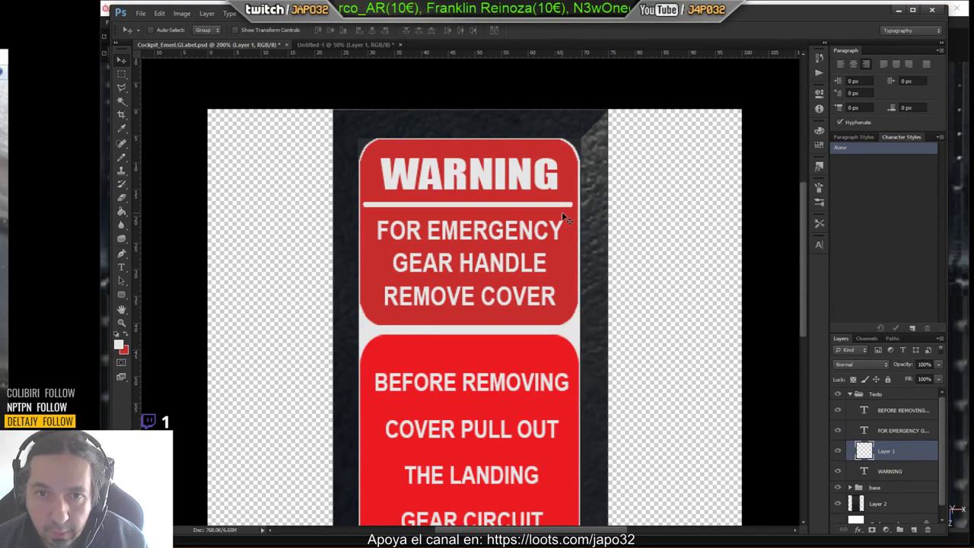
Reduce the FOR EMERGENCY GEAR HANDLE REMOVE COVER text's height to about 84%, keeping its lower edge in place.
{"action": "left_click", "coordinate": [900, 431]}
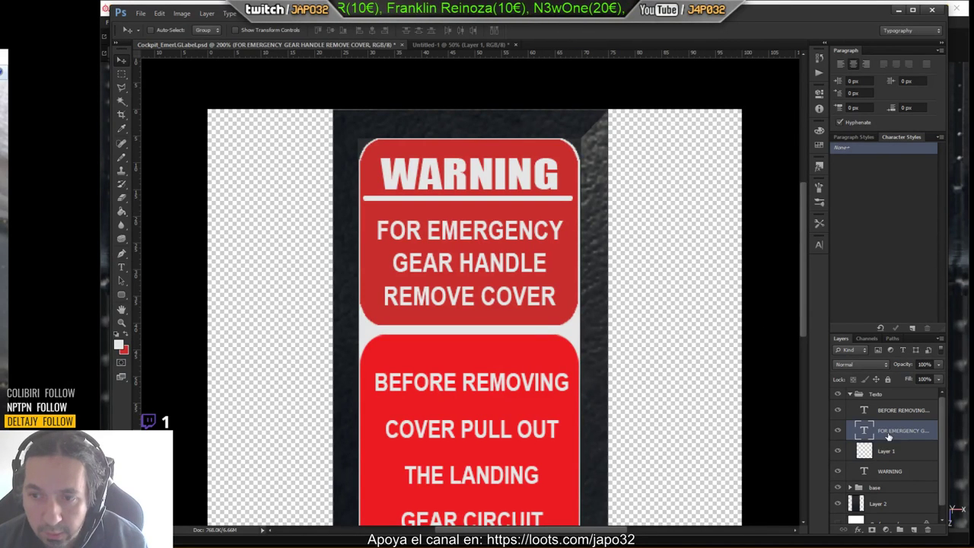
{"action": "key", "text": "ctrl+t"}
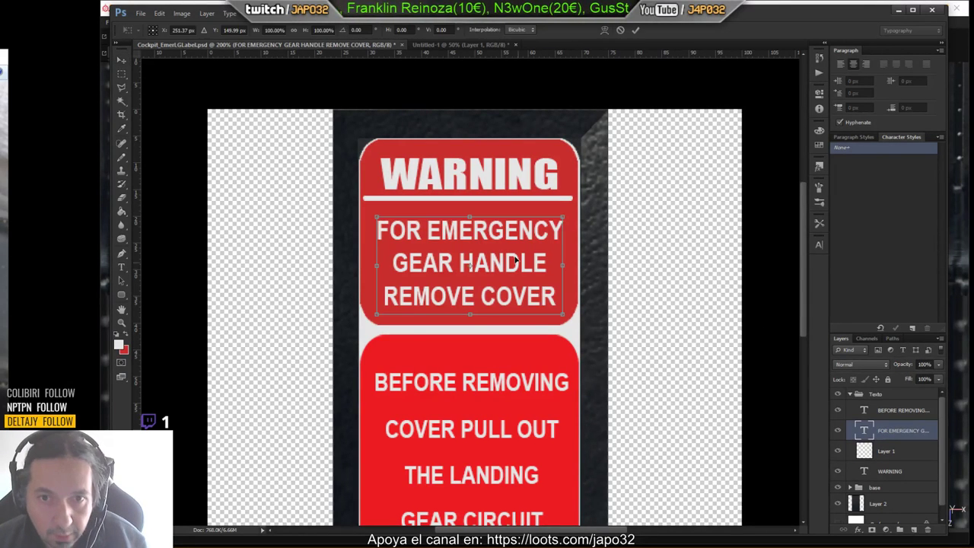
{"action": "left_click_drag", "start_coordinate": [469, 217], "coordinate": [471, 234]}
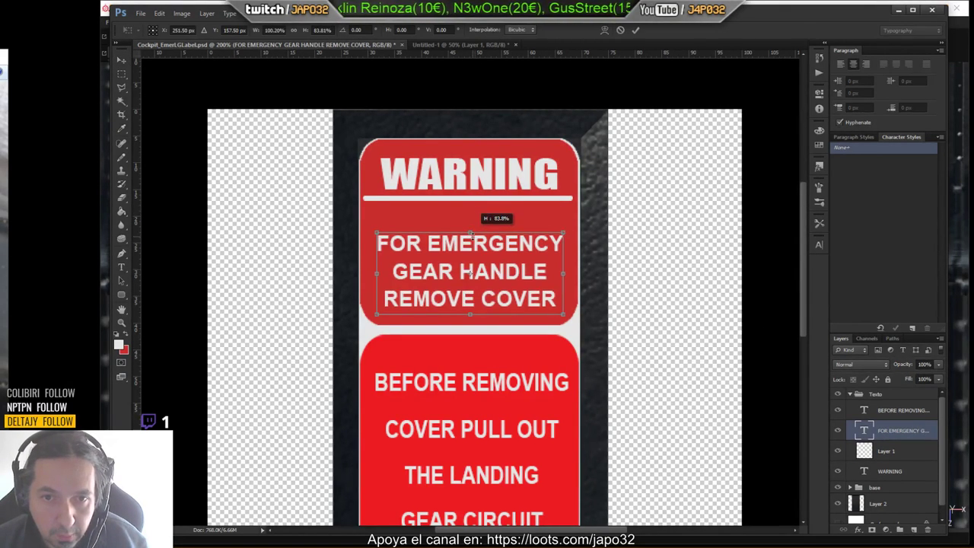
{"action": "key", "text": "Return"}
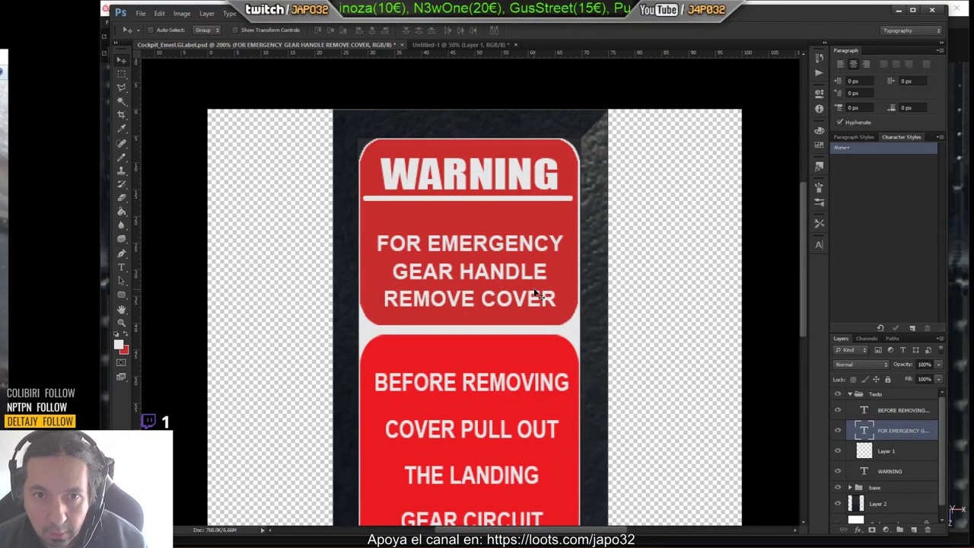
Set the line spacing of the whole FOR EMERGENCY GEAR HANDLE REMOVE COVER text to 32 px.
{"action": "left_click_drag", "start_coordinate": [537, 296], "coordinate": [372, 221]}
{"action": "left_click", "coordinate": [123, 266]}
{"action": "left_click", "coordinate": [819, 244]}
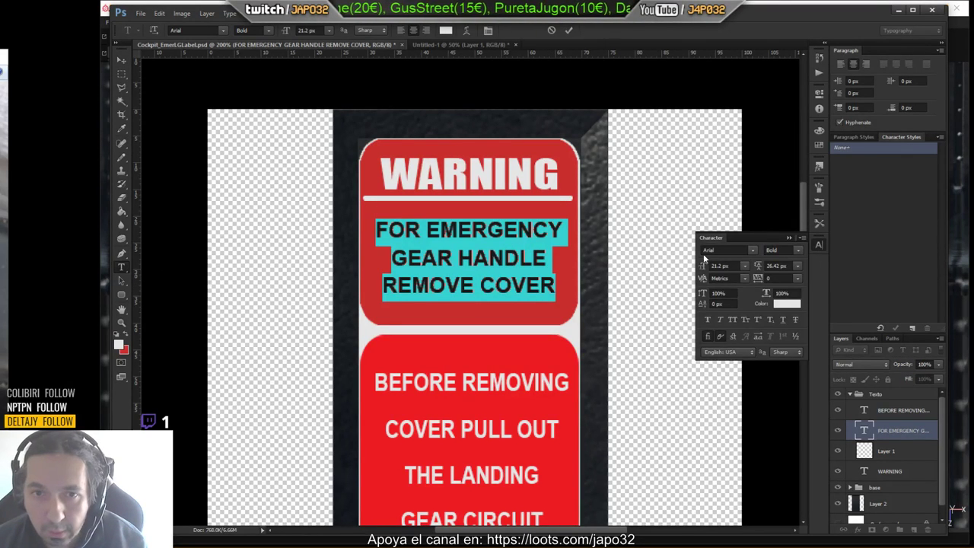
{"action": "left_click_drag", "start_coordinate": [766, 265], "coordinate": [803, 272]}
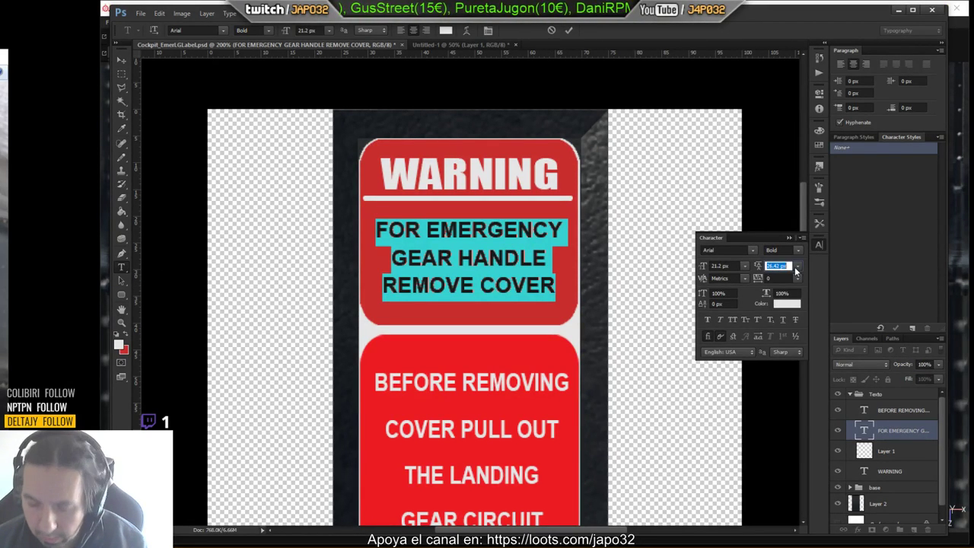
{"action": "type", "text": "3"}
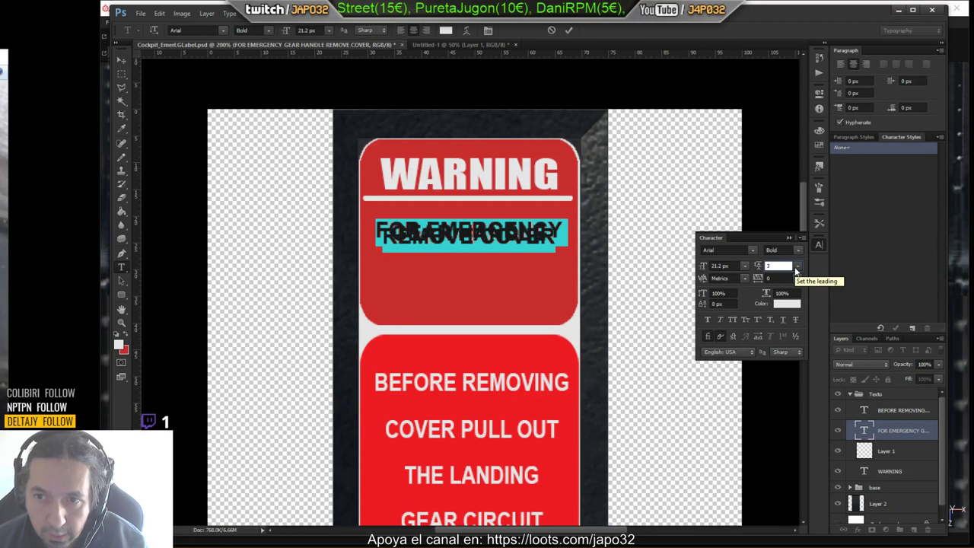
{"action": "type", "text": "2"}
{"action": "key", "text": "Return"}
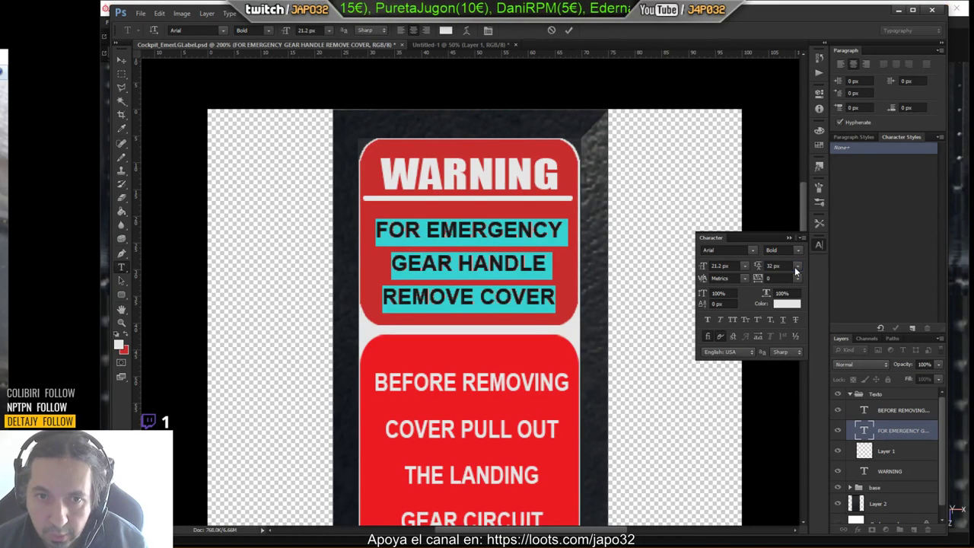
{"action": "left_click", "coordinate": [121, 59]}
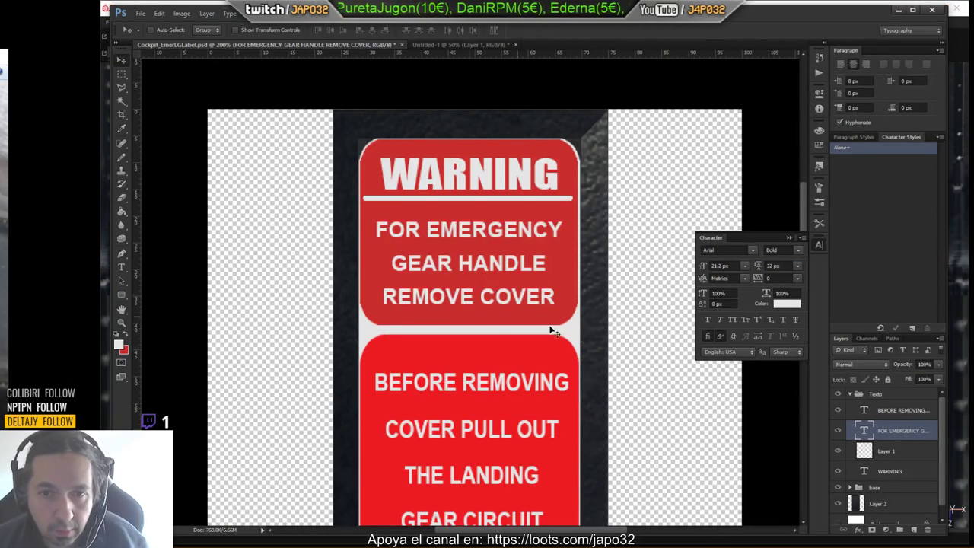
Compress the BEFORE REMOVING text block vertically from below to a font size of about 16 px, keeping its width.
{"action": "left_click_drag", "start_coordinate": [600, 364], "coordinate": [600, 231]}
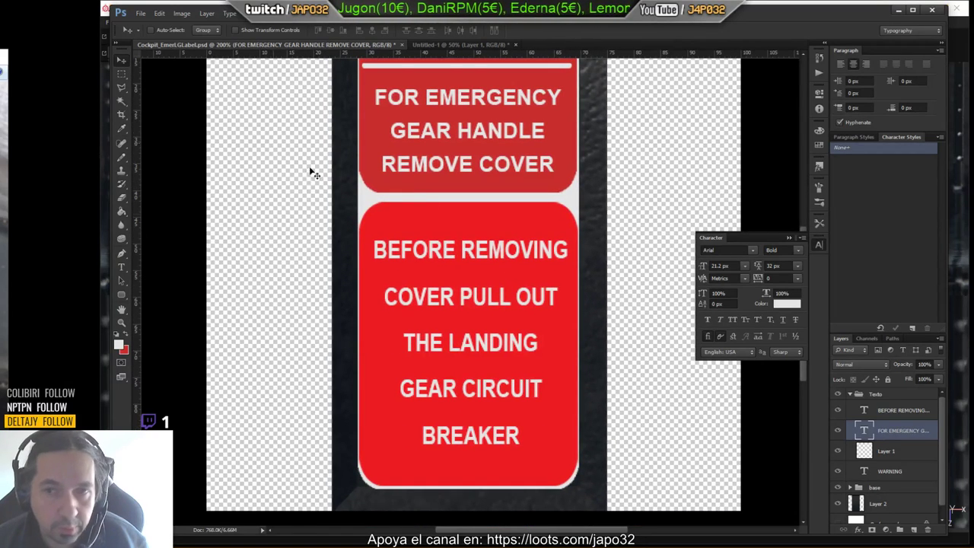
{"action": "left_click", "coordinate": [896, 411]}
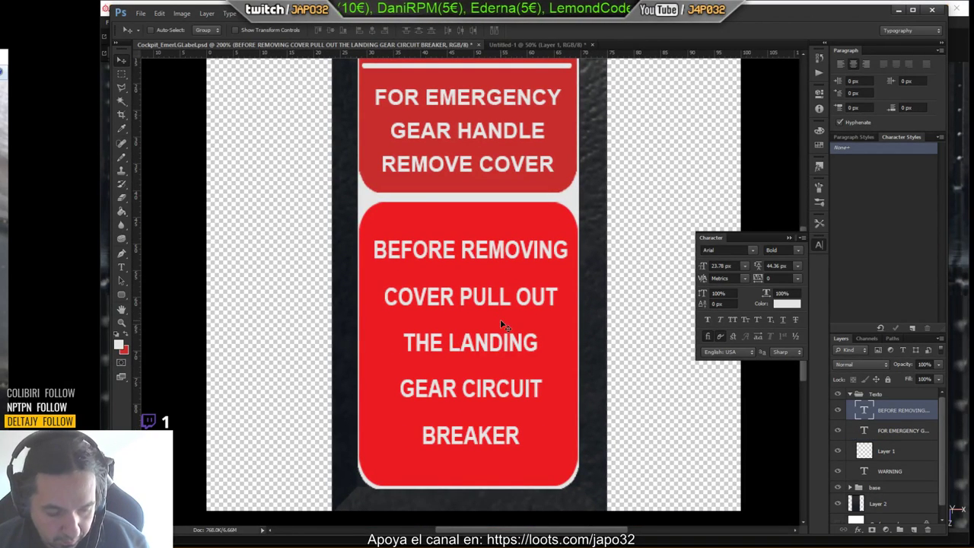
{"action": "key", "text": "ctrl+t"}
{"action": "left_click_drag", "start_coordinate": [471, 450], "coordinate": [481, 372]}
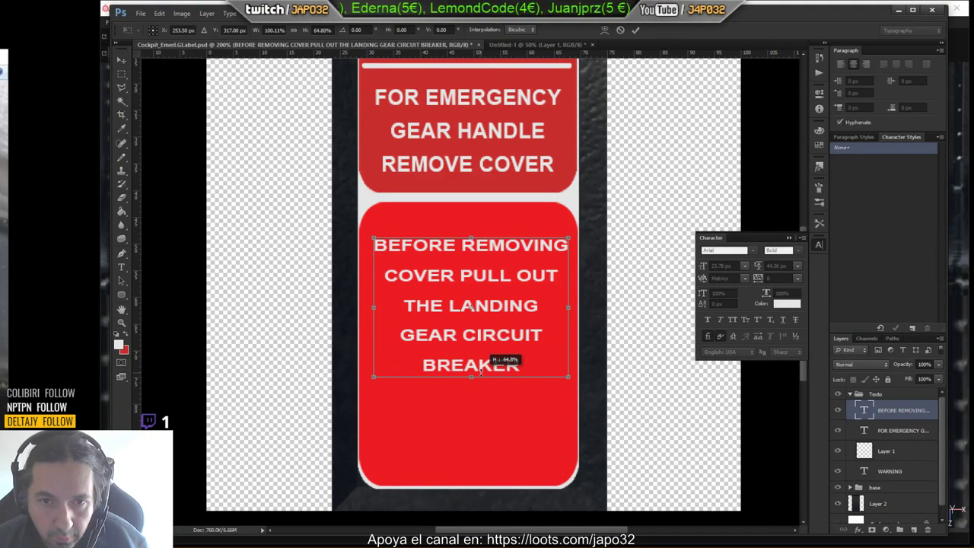
{"action": "left_click_drag", "start_coordinate": [481, 372], "coordinate": [481, 379]}
{"action": "key", "text": "Return"}
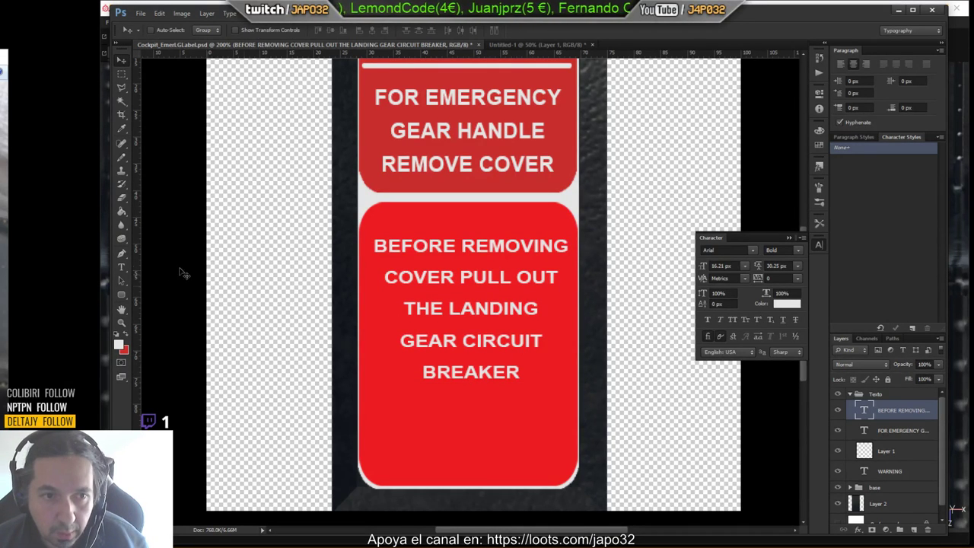
Set the line spacing of the entire BEFORE REMOVING text block to 45 px.
{"action": "left_click", "coordinate": [121, 267]}
{"action": "left_click_drag", "start_coordinate": [524, 373], "coordinate": [222, 185]}
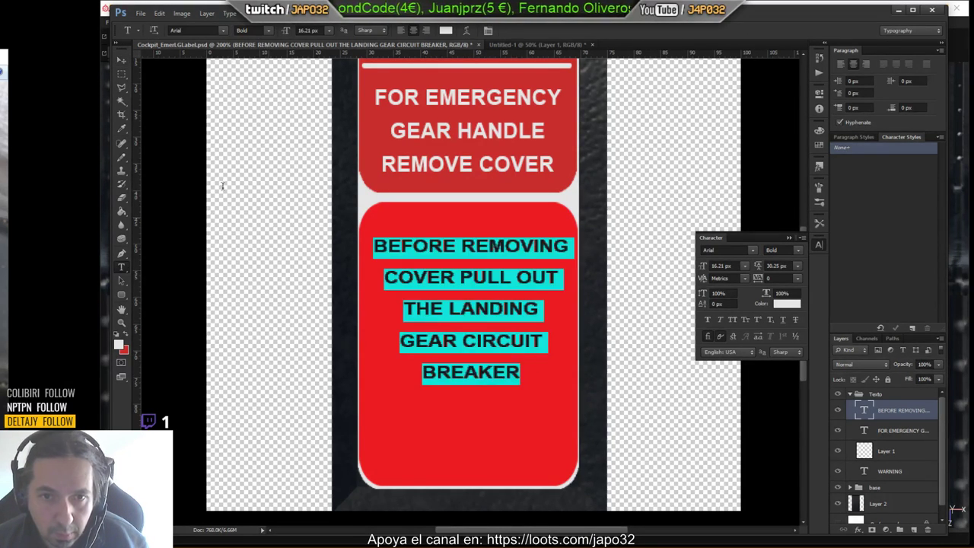
{"action": "left_click", "coordinate": [783, 264]}
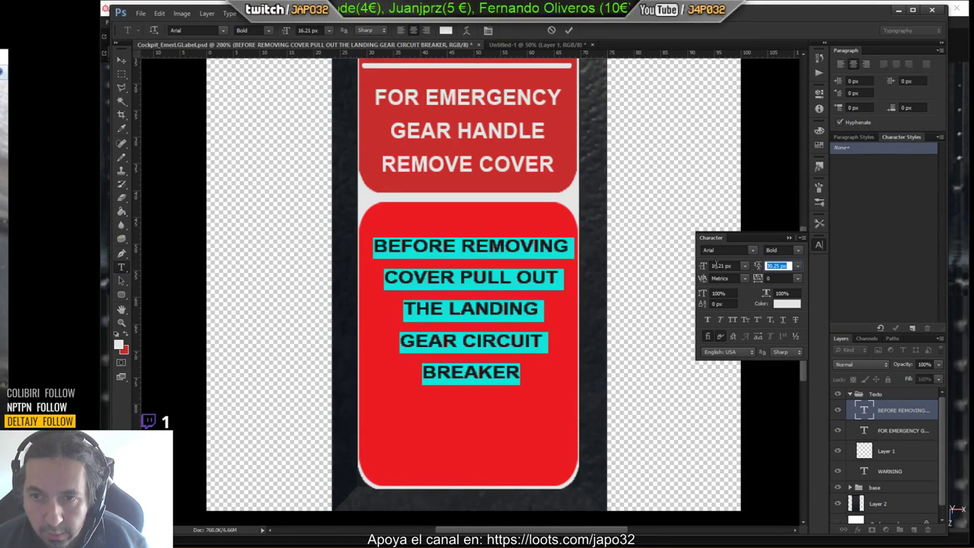
{"action": "type", "text": "45"}
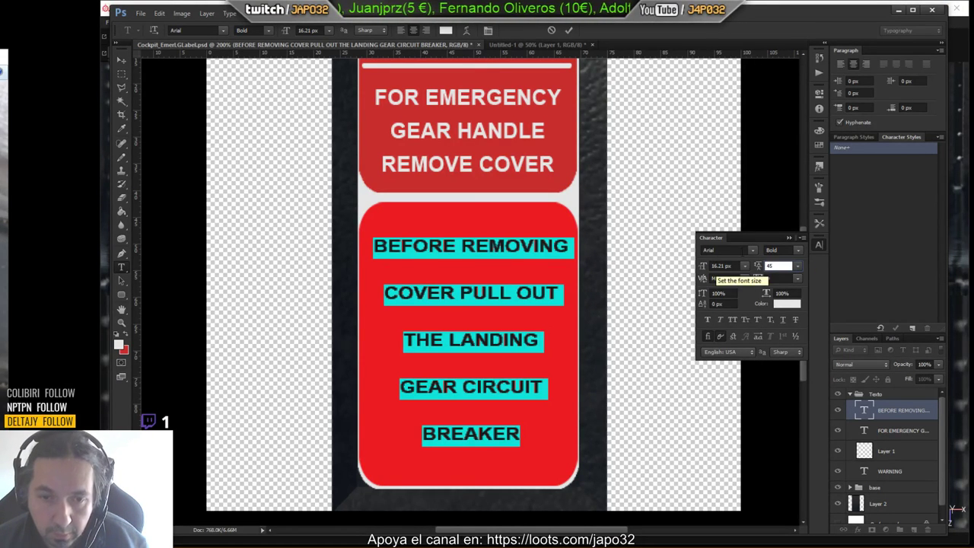
{"action": "left_click", "coordinate": [122, 61]}
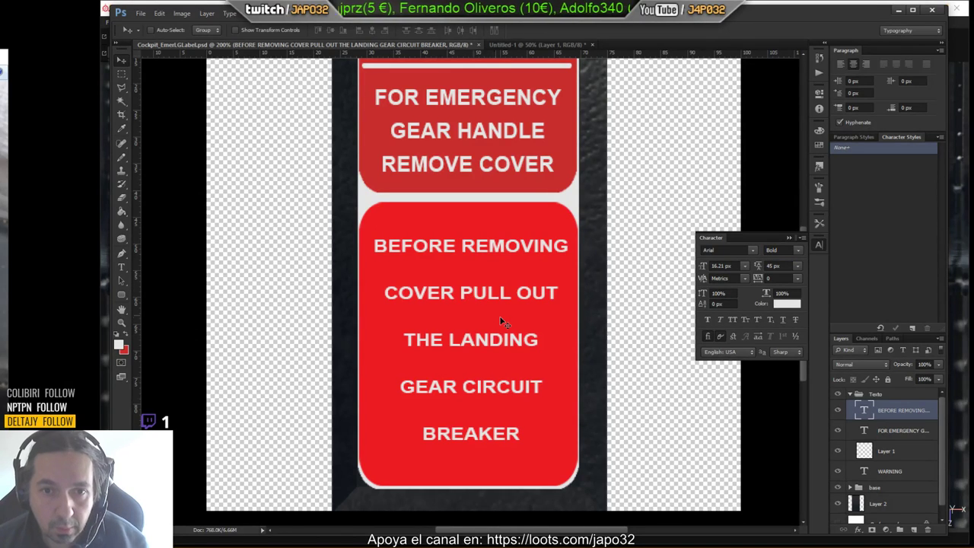
Stretch the BEFORE REMOVING text block upward to a font size of about 18.6 px and center it within the lower red box.
{"action": "key", "text": "Down"}
{"action": "key", "text": "Down"}
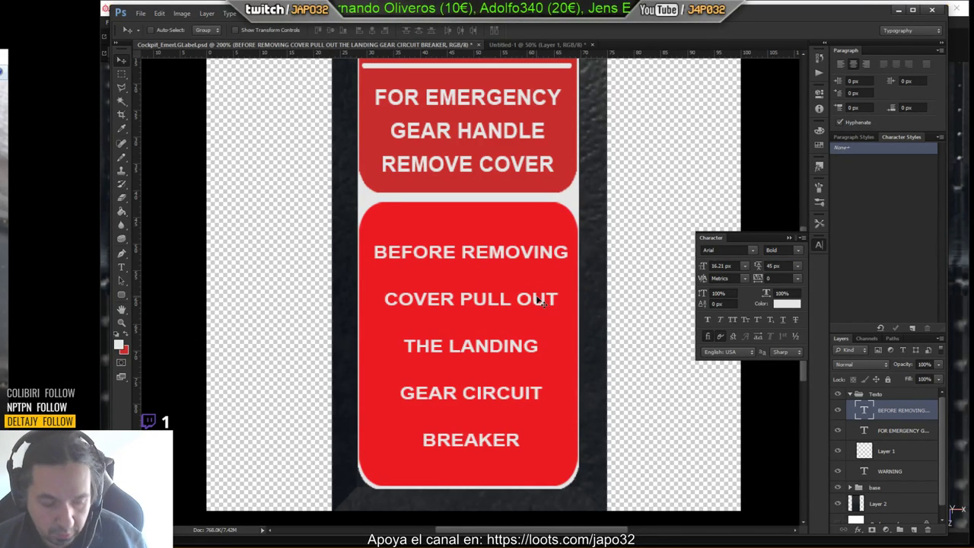
{"action": "key", "text": "ctrl+t"}
{"action": "left_click_drag", "start_coordinate": [472, 245], "coordinate": [473, 213]}
{"action": "key", "text": "Return"}
{"action": "left_click_drag", "start_coordinate": [491, 263], "coordinate": [489, 283]}
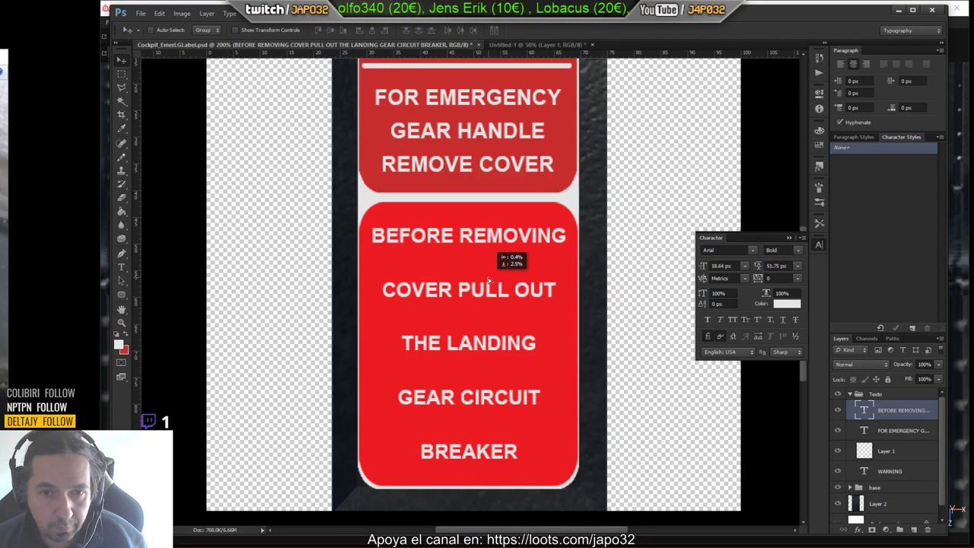
Nudge Rounded Rectangle 3 in the base group slightly down and narrow it from its right edge to about 99.5% width.
{"action": "scroll", "coordinate": [907, 477], "scroll_direction": "down", "scroll_amount": 1}
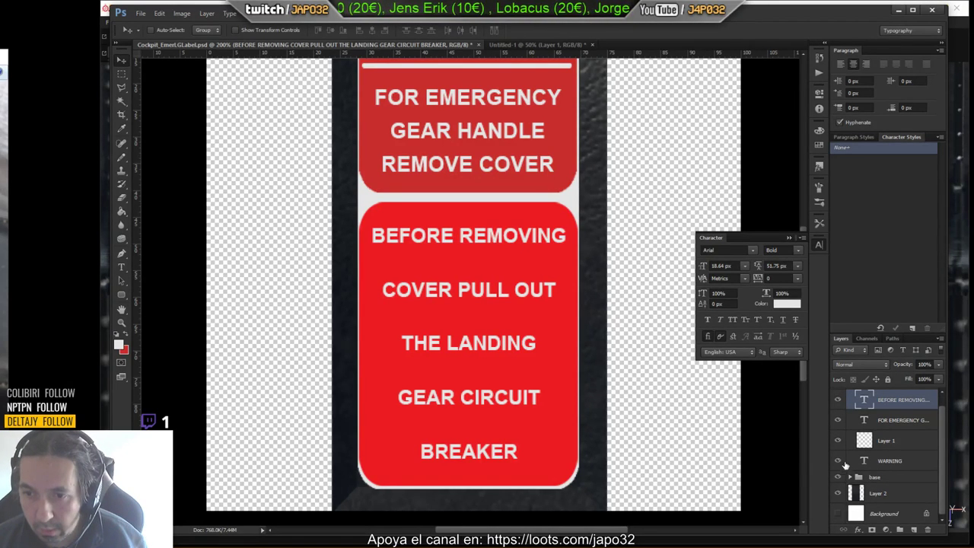
{"action": "left_click", "coordinate": [851, 477]}
{"action": "scroll", "coordinate": [883, 472], "scroll_direction": "down", "scroll_amount": 1}
{"action": "left_click", "coordinate": [902, 477]}
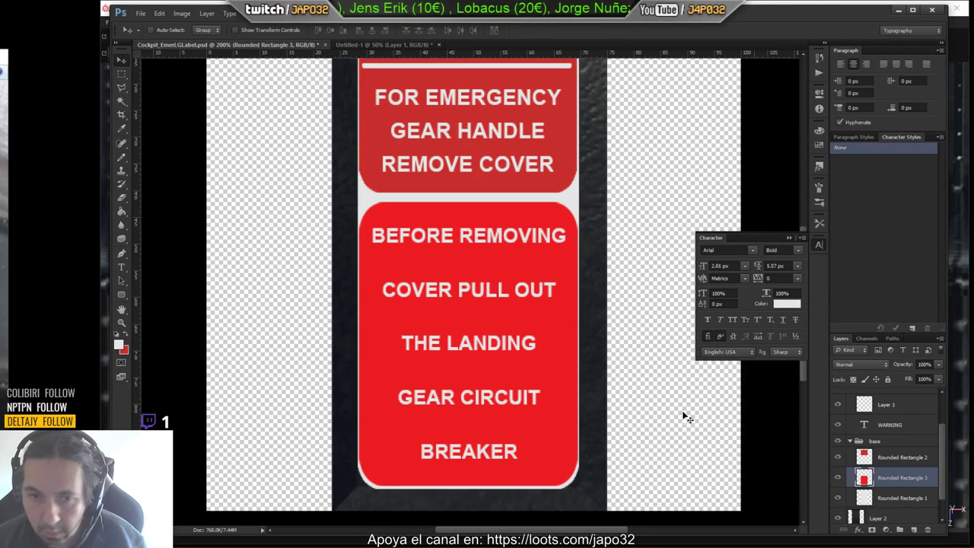
{"action": "key", "text": "Down"}
{"action": "key", "text": "Down"}
{"action": "key", "text": "Up"}
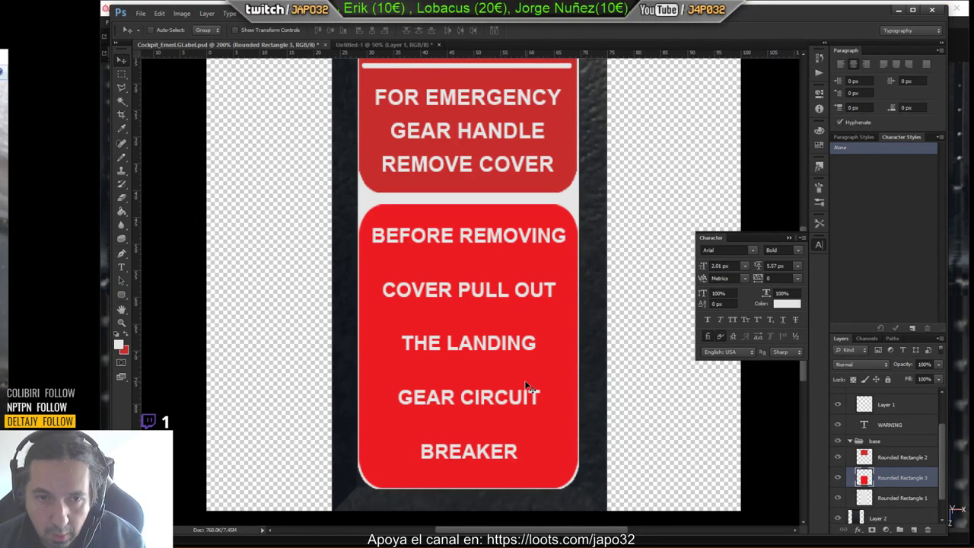
{"action": "key", "text": "ctrl+t"}
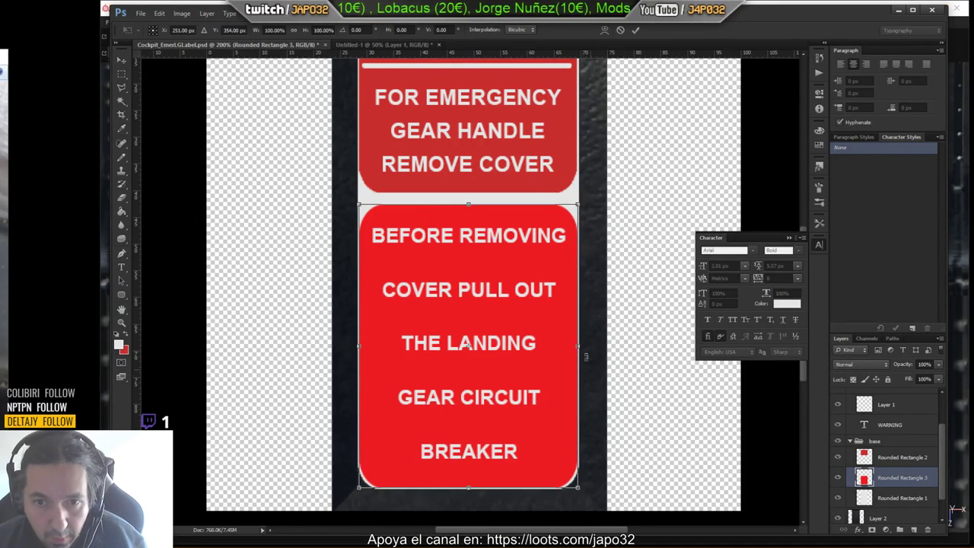
{"action": "left_click_drag", "start_coordinate": [581, 349], "coordinate": [578, 350]}
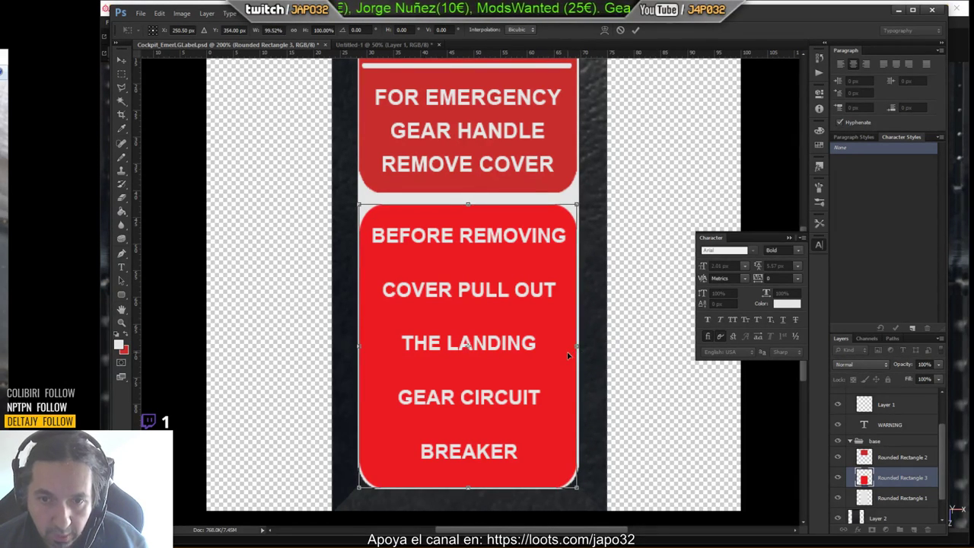
{"action": "key", "text": "Return"}
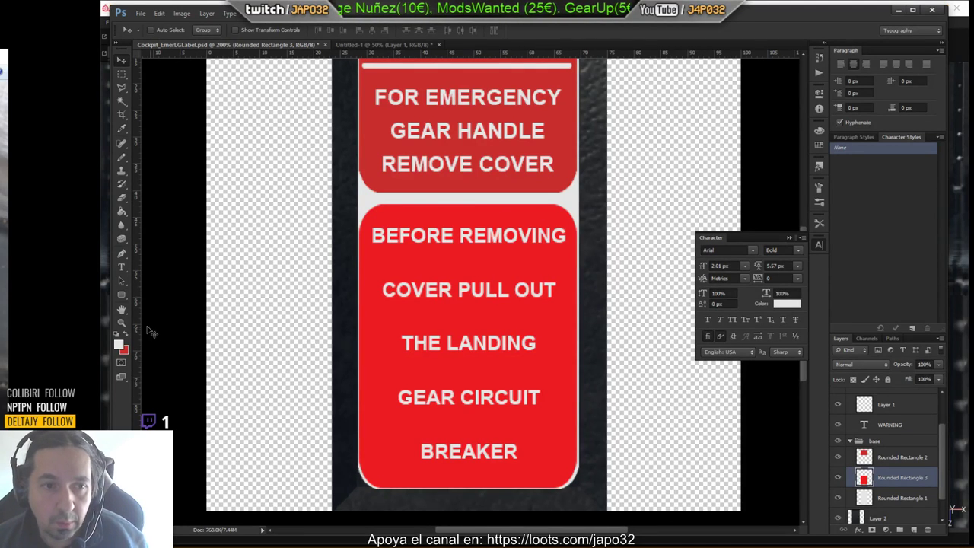
Hide Layer 2, the console panel reference, so only the label remains on the transparent canvas.
{"action": "left_click", "coordinate": [121, 323]}
{"action": "left_click", "coordinate": [463, 266], "text": "alt"}
{"action": "left_click", "coordinate": [463, 266], "text": "alt"}
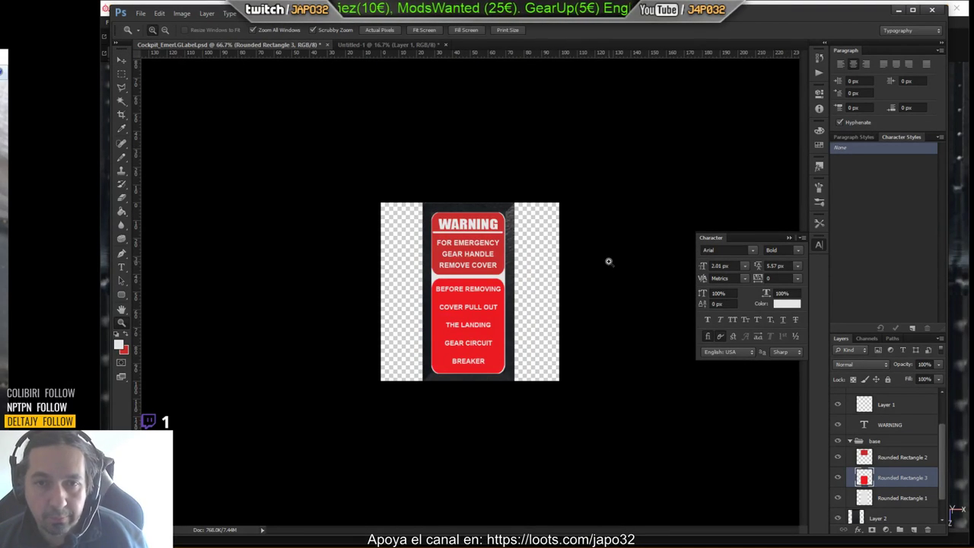
{"action": "scroll", "coordinate": [856, 465], "scroll_direction": "down", "scroll_amount": 2}
{"action": "left_click", "coordinate": [838, 493]}
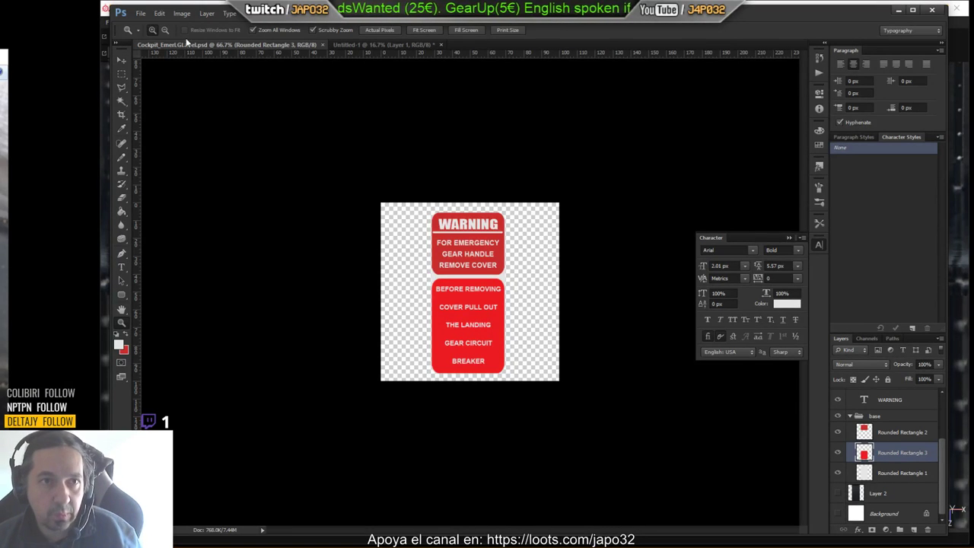
{"action": "left_click", "coordinate": [142, 14]}
{"action": "left_click", "coordinate": [163, 158]}
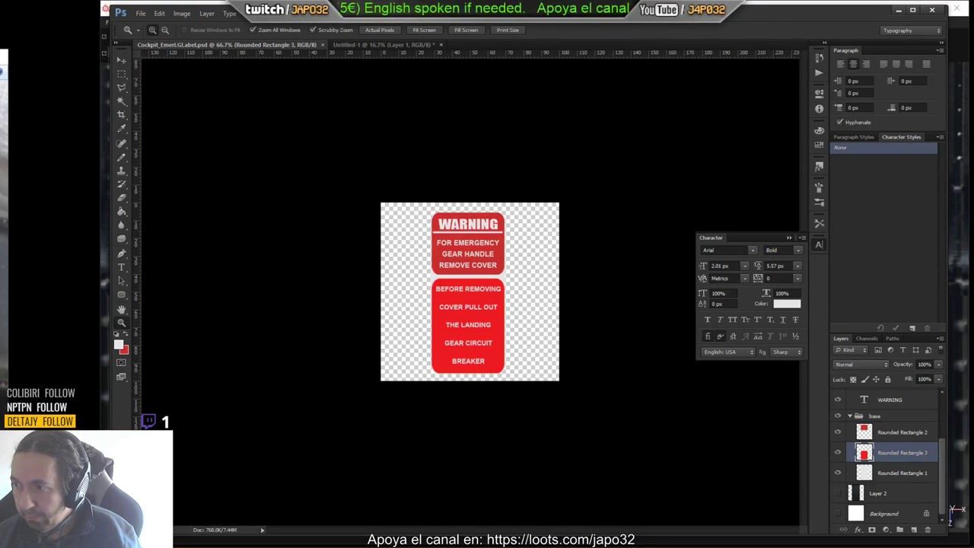
{"action": "left_click", "coordinate": [156, 14]}
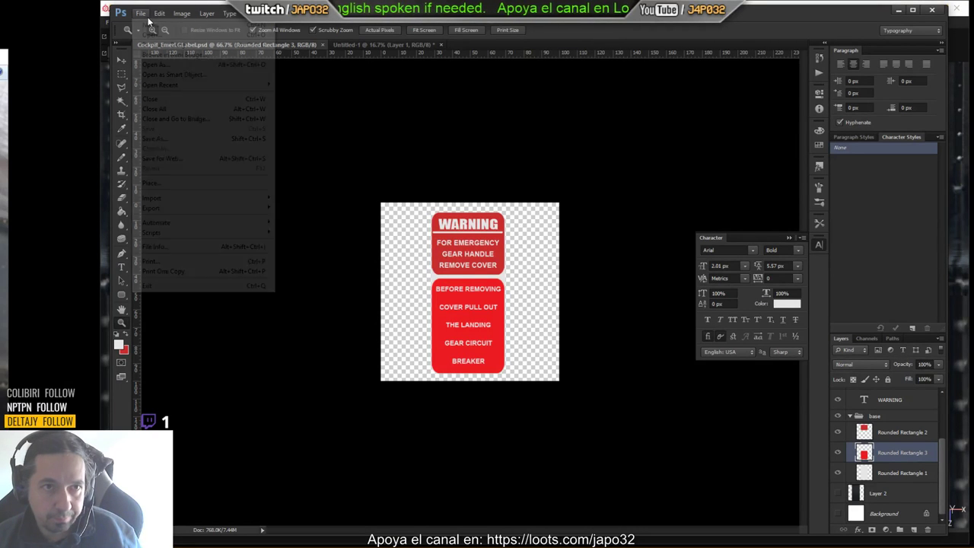
Collapse the character settings and save a PNG copy as Cockpit_EmerLGLabel.png in the Textures folder, replacing the existing file.
{"action": "left_click", "coordinate": [789, 237]}
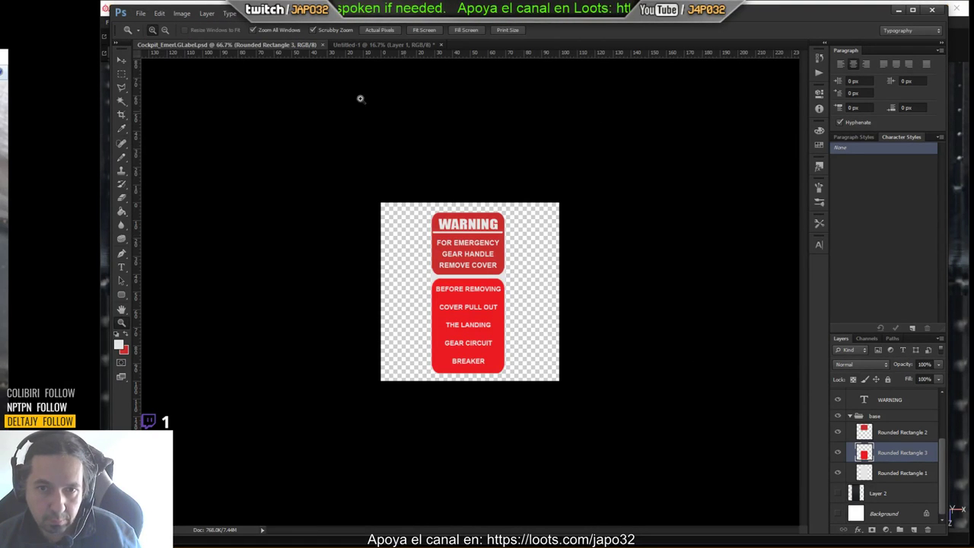
{"action": "left_click", "coordinate": [141, 14]}
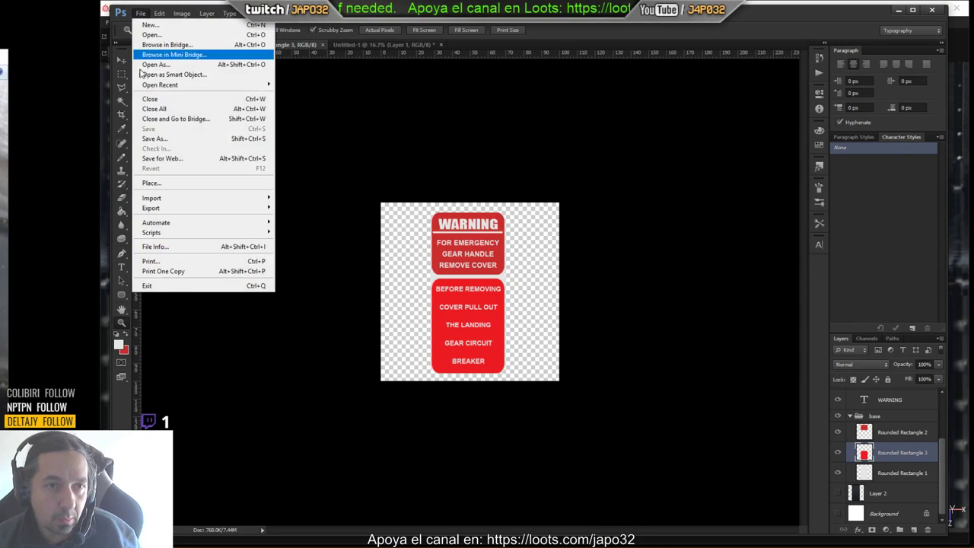
{"action": "left_click", "coordinate": [155, 139]}
{"action": "left_click", "coordinate": [521, 312]}
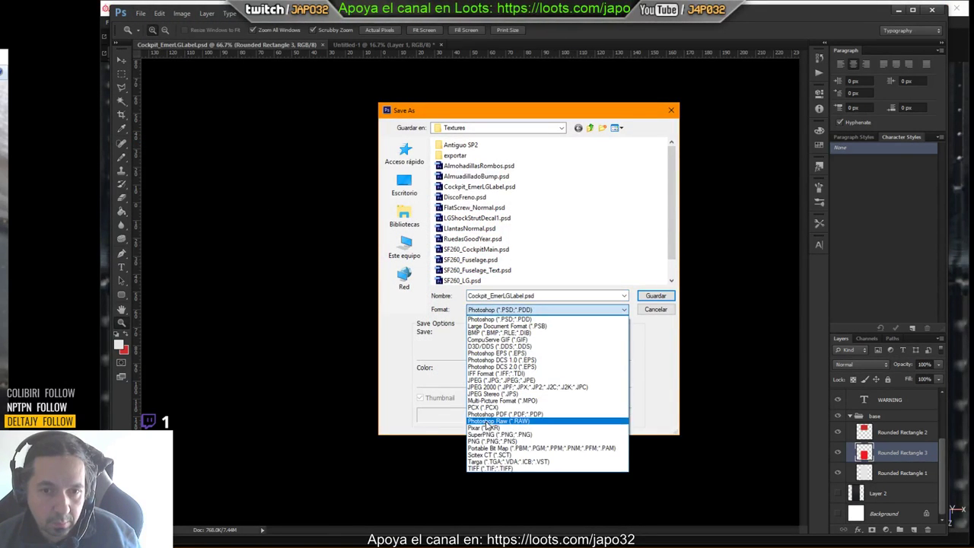
{"action": "left_click", "coordinate": [487, 441]}
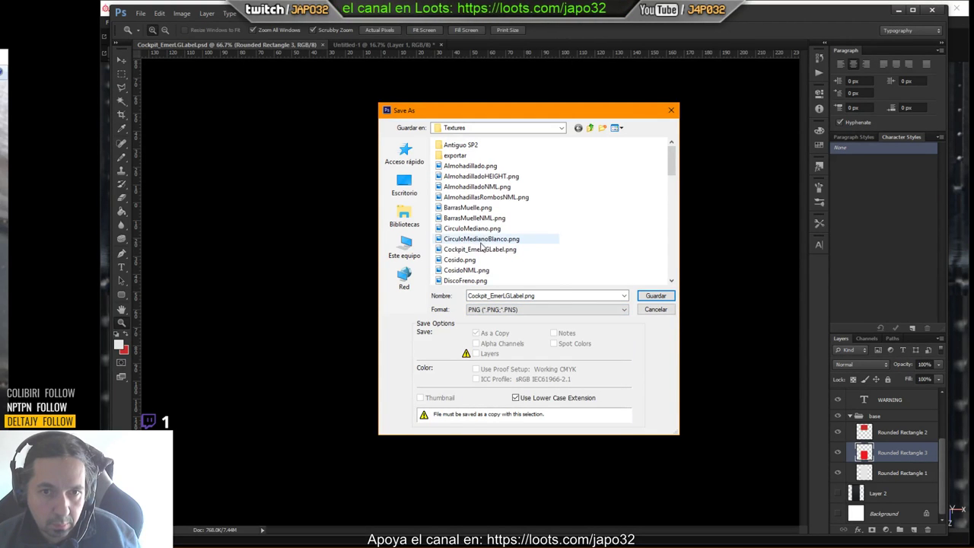
{"action": "left_click", "coordinate": [655, 295]}
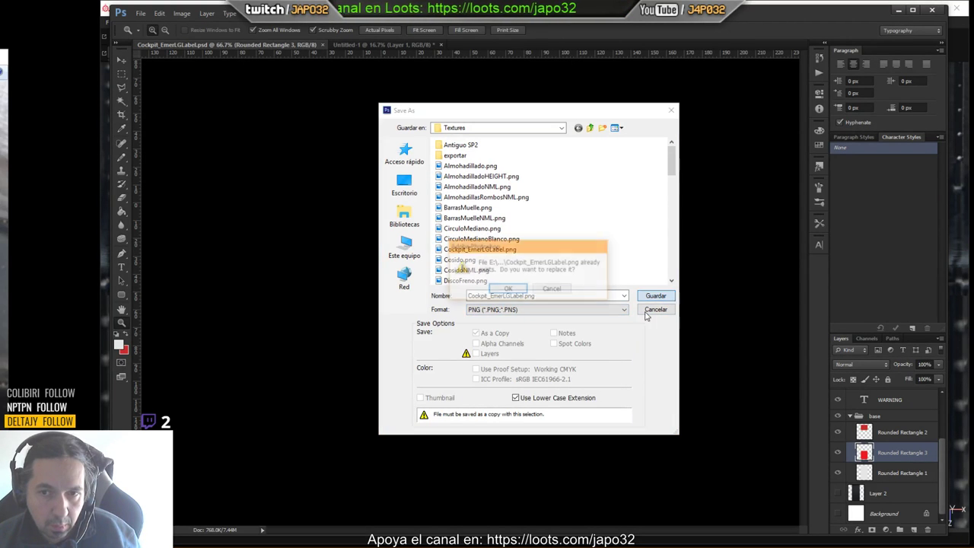
{"action": "left_click", "coordinate": [516, 287]}
{"action": "left_click", "coordinate": [567, 175]}
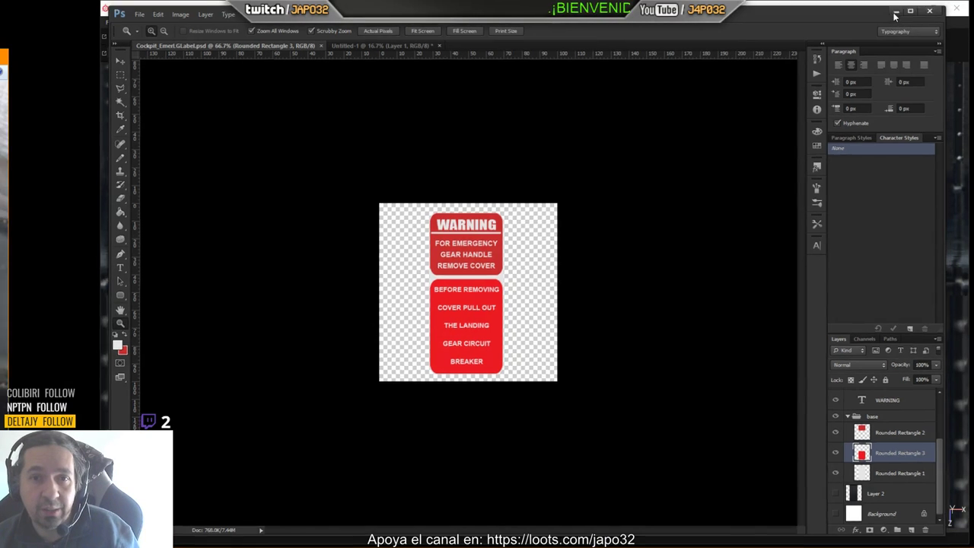
Switch to Substance Painter, show the interface panels, and add Cockpit_EmerLGLabel.png from the Textures folder to the resources for import.
{"action": "left_click", "coordinate": [896, 10]}
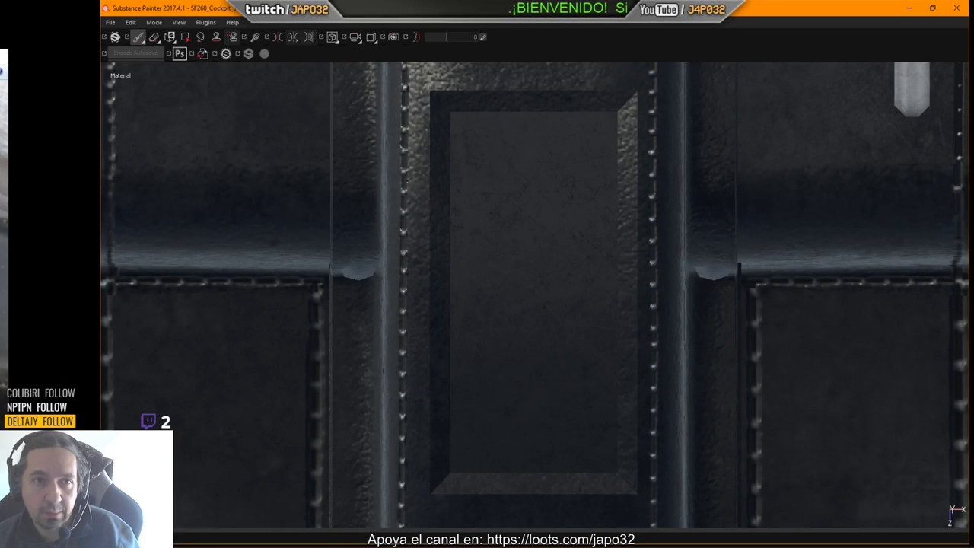
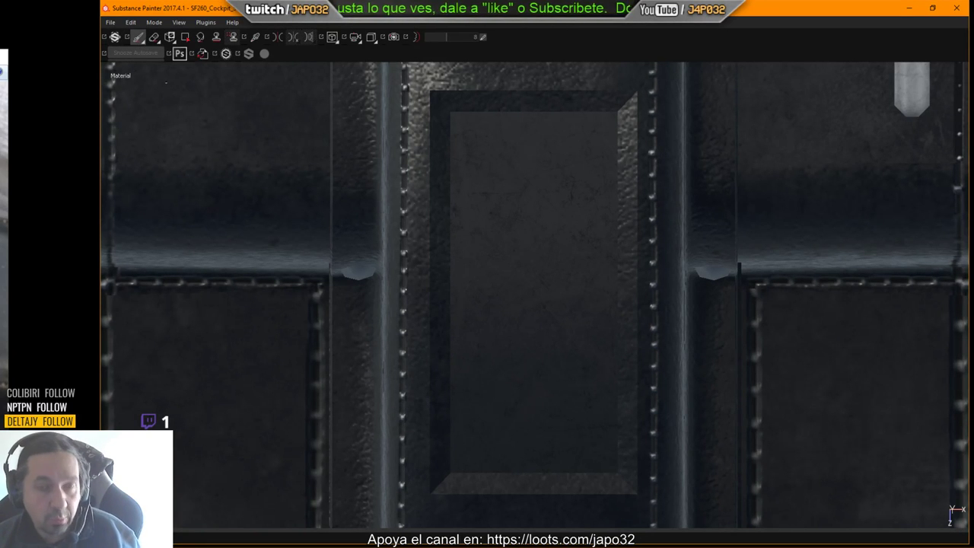
{"action": "key", "text": "Tab"}
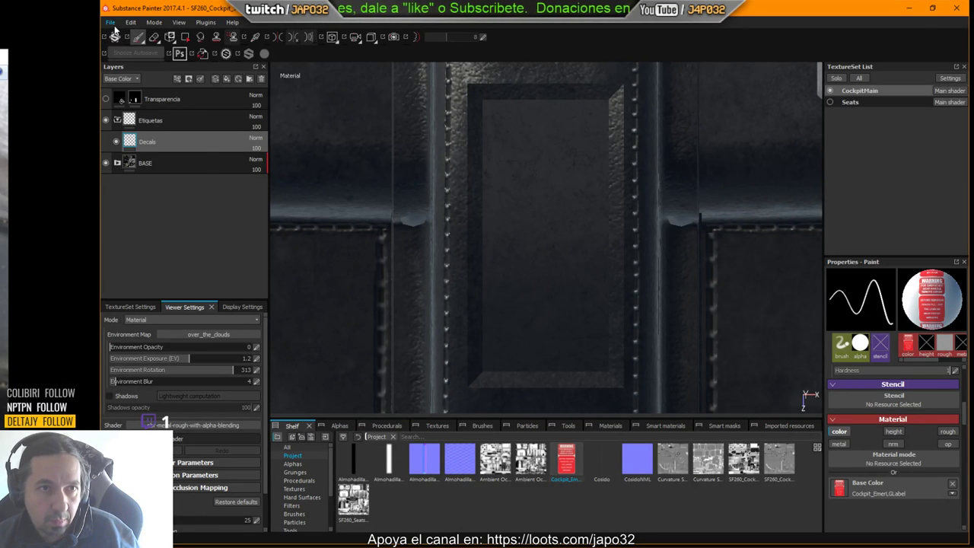
{"action": "left_click", "coordinate": [113, 25]}
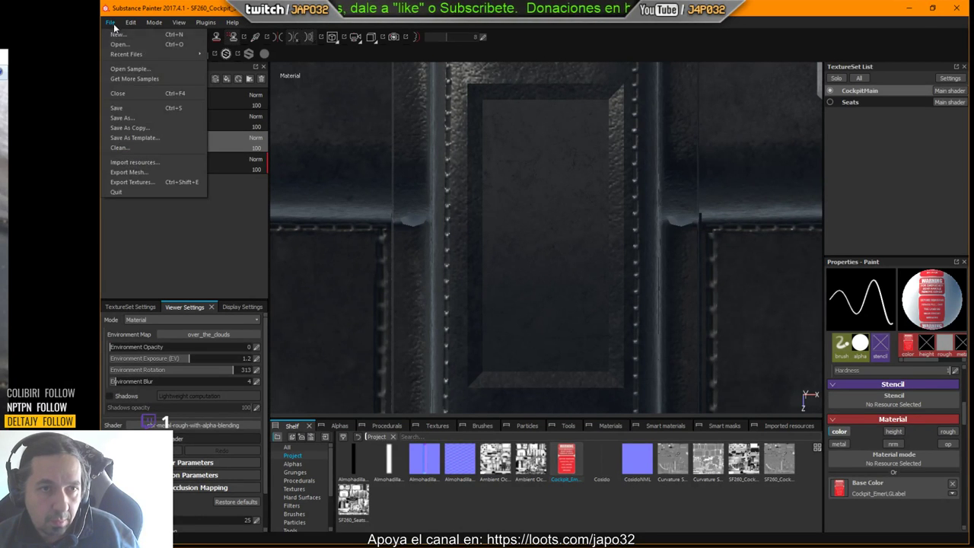
{"action": "left_click", "coordinate": [127, 162]}
{"action": "left_click", "coordinate": [600, 138]}
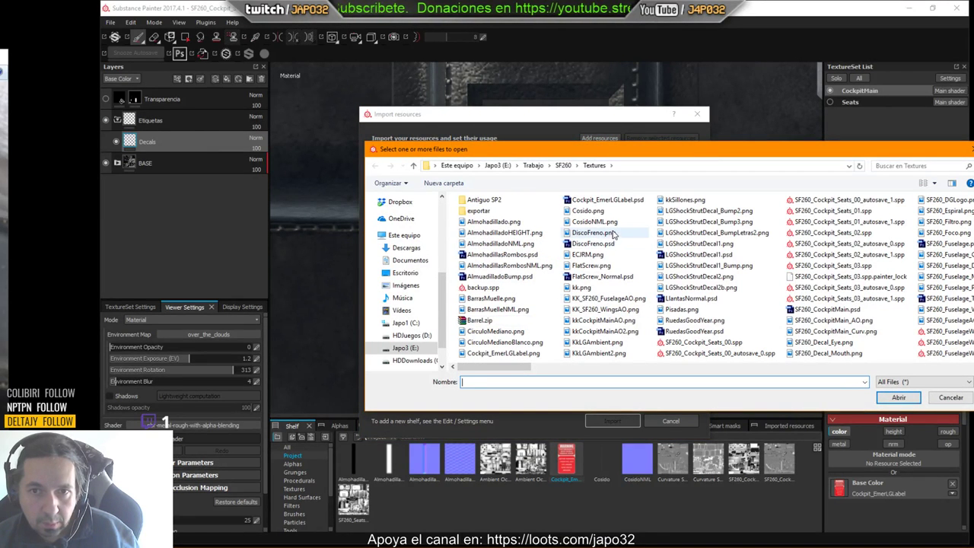
{"action": "double_click", "coordinate": [490, 353]}
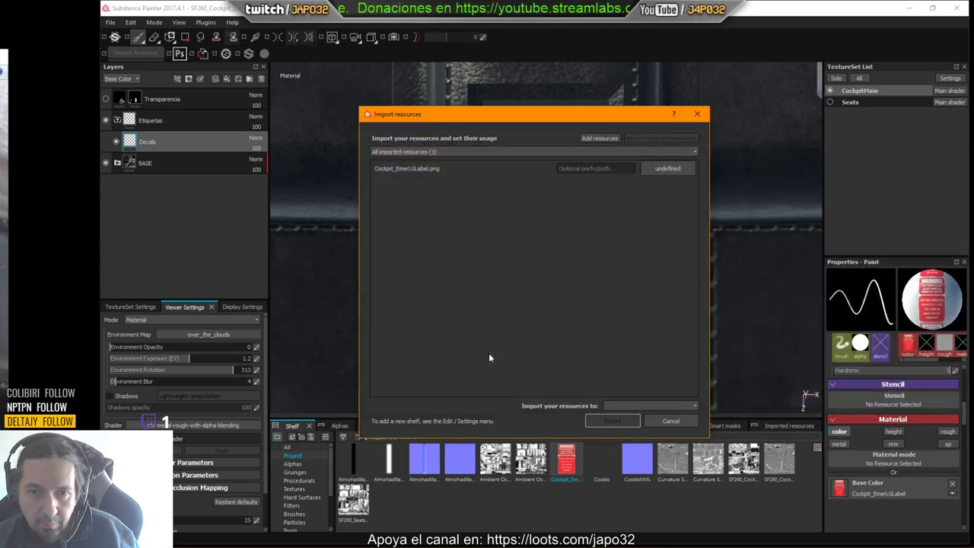
Set the label image's usage to texture and import it into the current project SF260_Cockpit_Seats_03.
{"action": "left_click", "coordinate": [651, 167]}
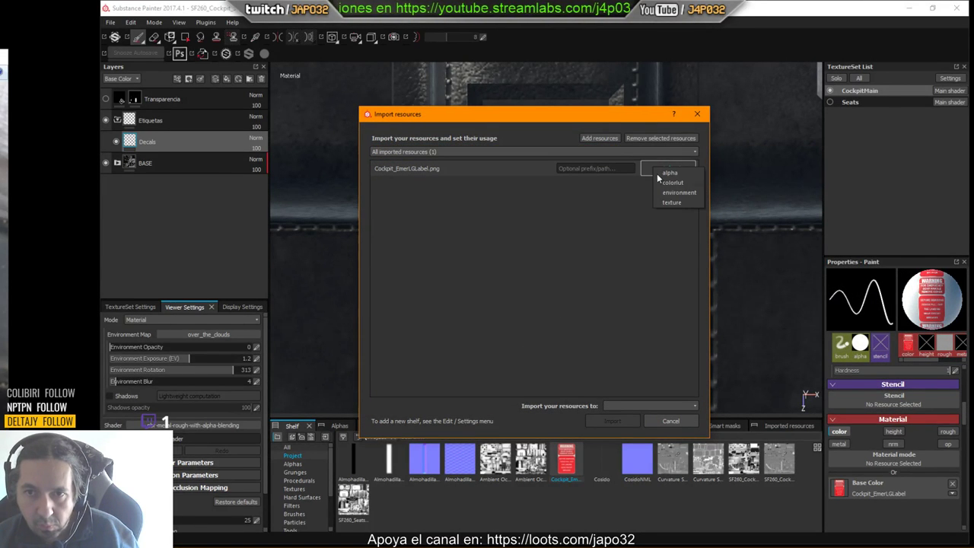
{"action": "left_click", "coordinate": [665, 192]}
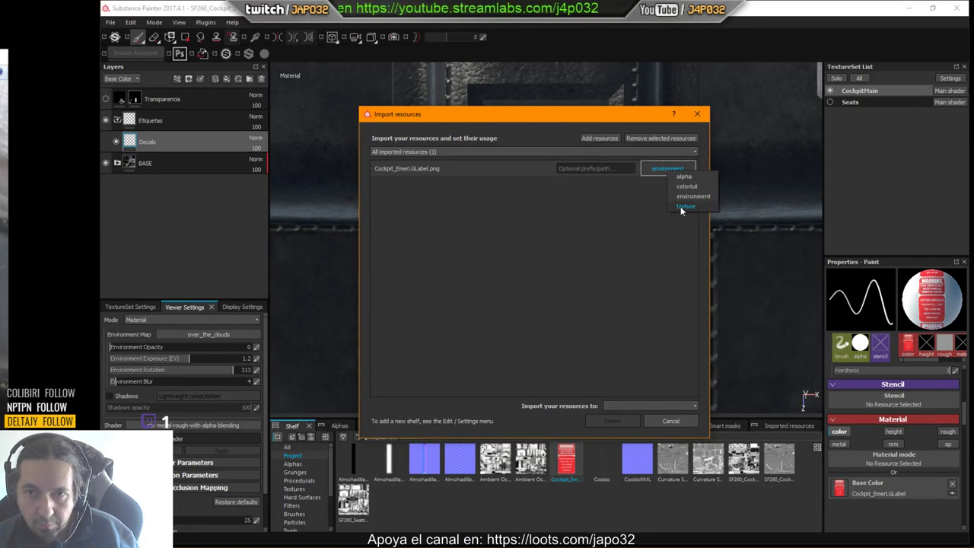
{"action": "left_click", "coordinate": [680, 206]}
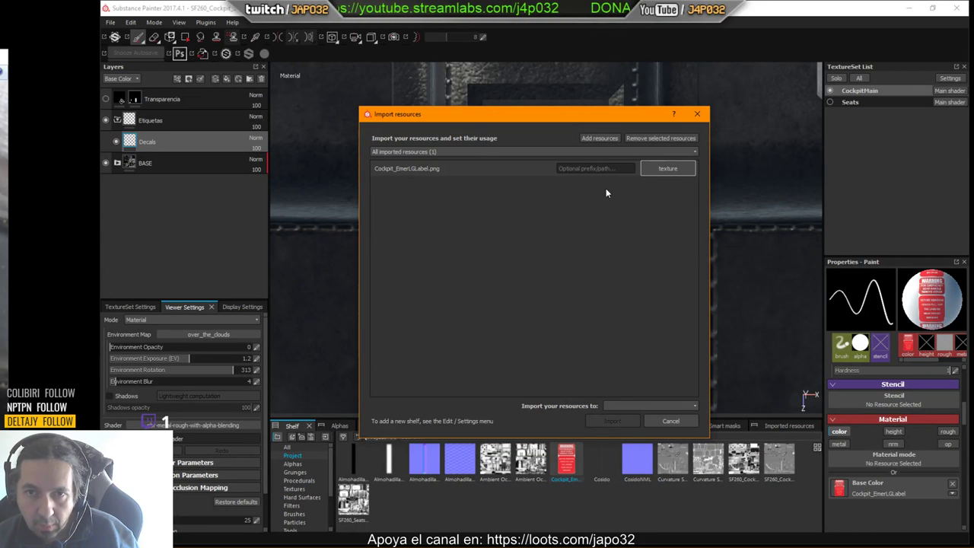
{"action": "left_click", "coordinate": [645, 405]}
{"action": "left_click", "coordinate": [641, 422]}
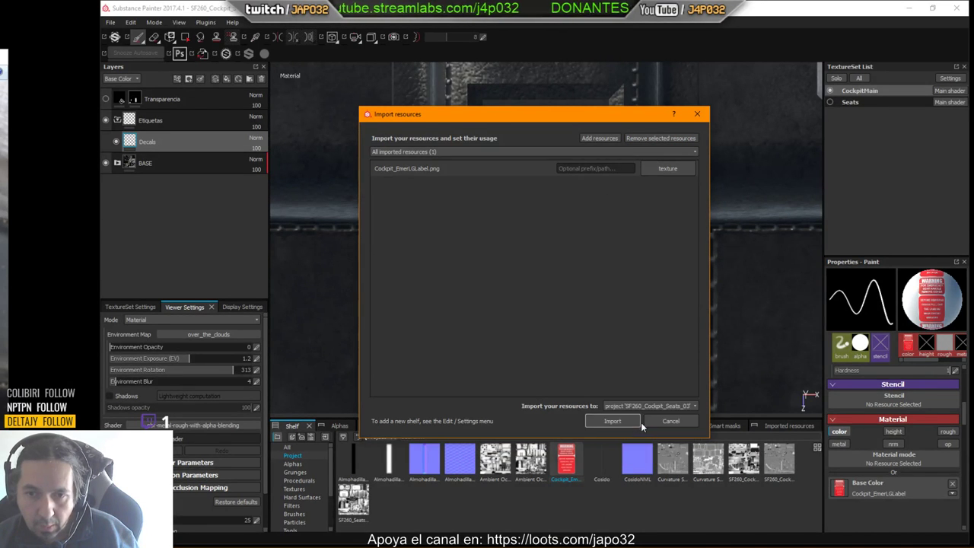
{"action": "left_click", "coordinate": [617, 426]}
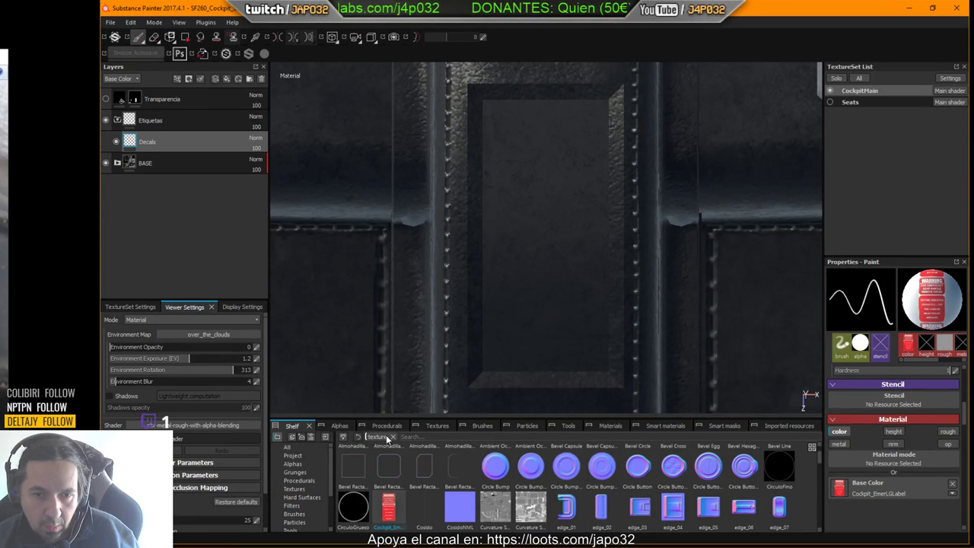
Assign the reimported Cockpit_EmerLGLabel project texture as the base color and activate the Projection tool.
{"action": "left_click", "coordinate": [293, 456]}
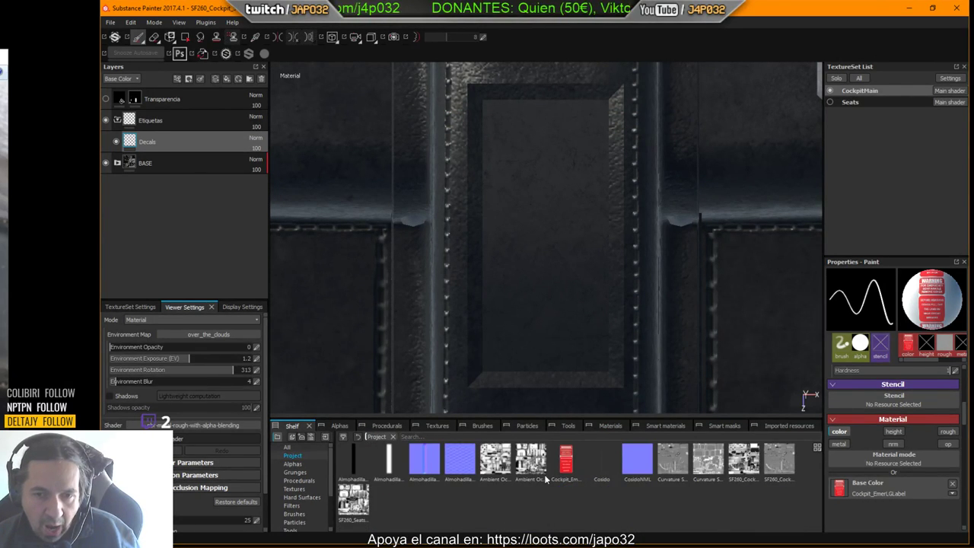
{"action": "left_click_drag", "start_coordinate": [568, 465], "coordinate": [857, 489]}
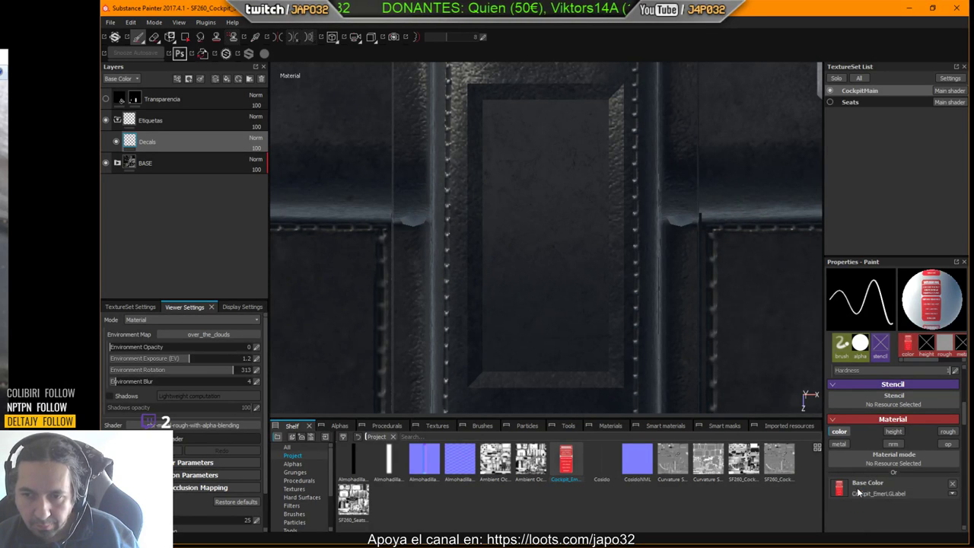
{"action": "left_click", "coordinate": [168, 38]}
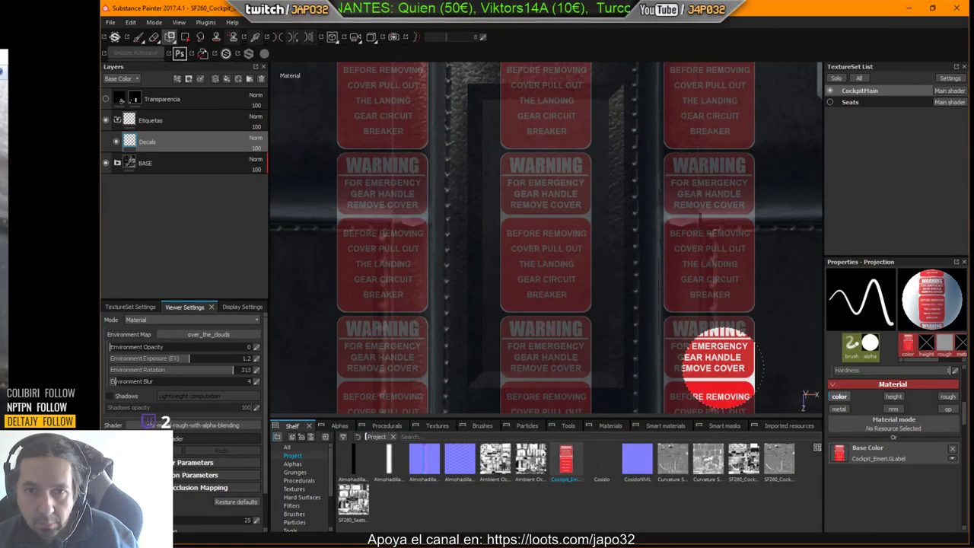
{"action": "left_click_drag", "start_coordinate": [569, 464], "coordinate": [841, 466]}
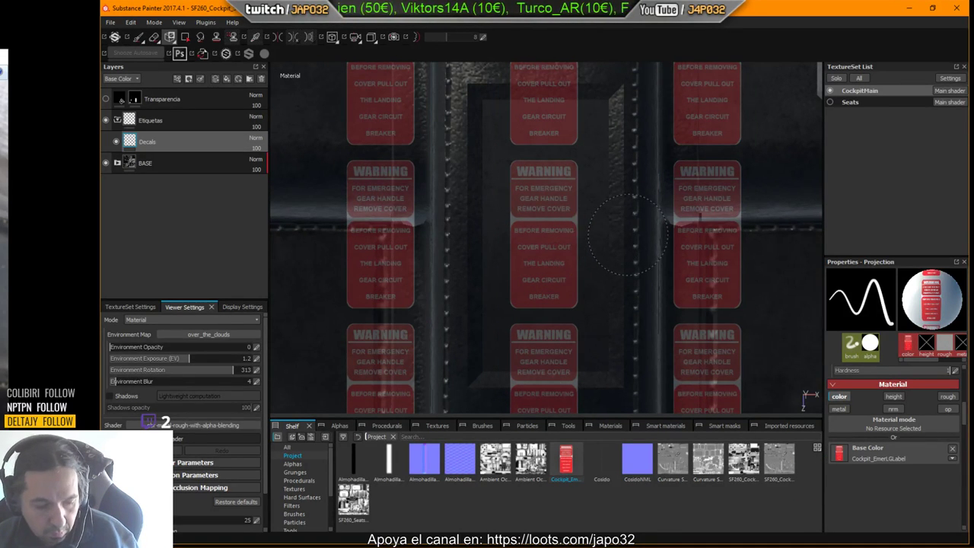
Scale and position the projected label so one copy fits inside the console's recessed panel.
{"action": "key", "text": "s"}
{"action": "right_click_drag", "start_coordinate": [648, 229], "coordinate": [664, 245], "text": "alt"}
{"action": "middle_click_drag", "start_coordinate": [664, 245], "coordinate": [665, 245]}
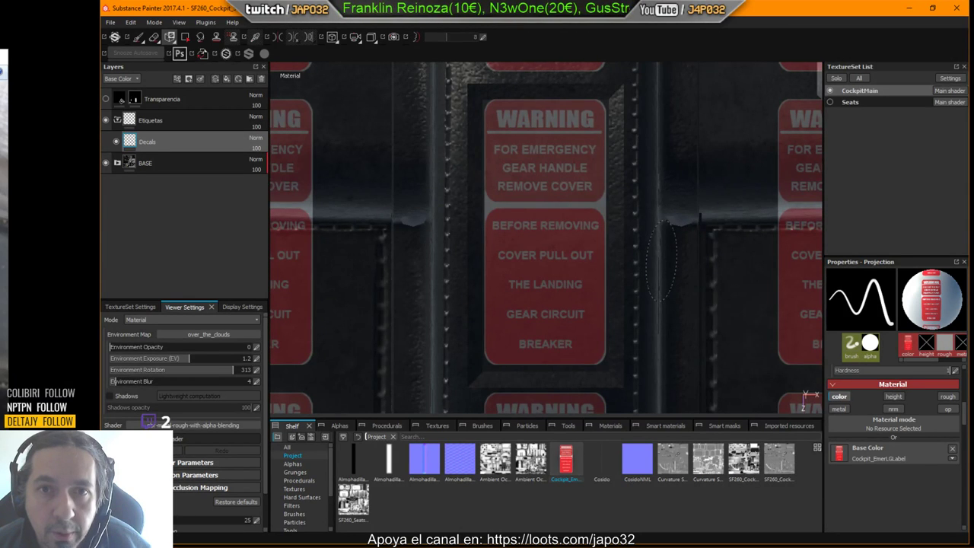
{"action": "key", "text": "s"}
{"action": "right_click_drag", "start_coordinate": [662, 261], "coordinate": [662, 259]}
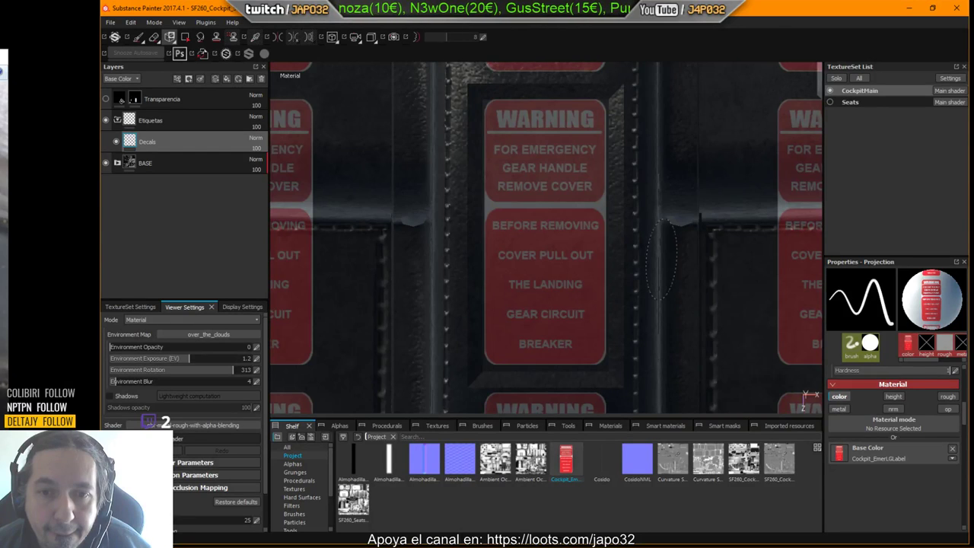
{"action": "key", "text": "s"}
{"action": "middle_click_drag", "start_coordinate": [661, 260], "coordinate": [661, 262]}
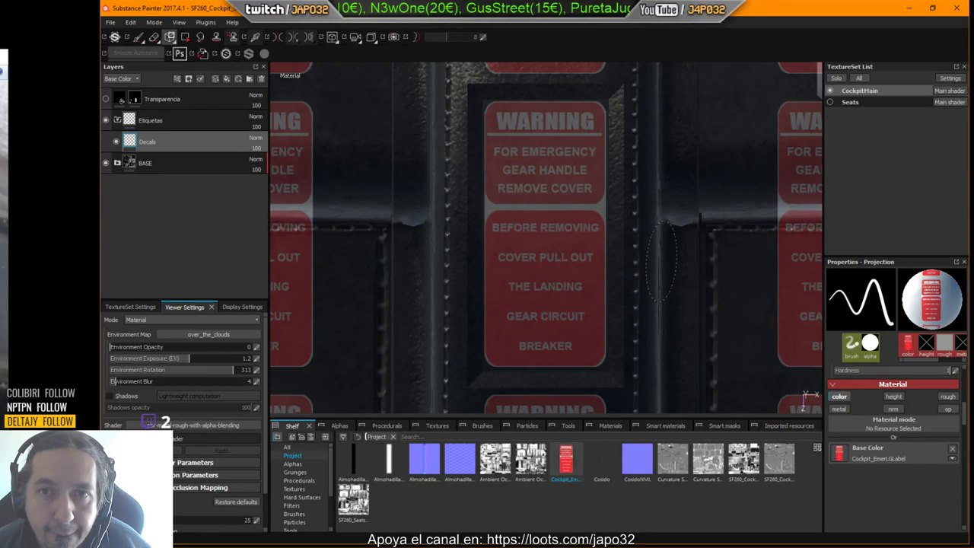
{"action": "key", "text": "s"}
{"action": "right_click_drag", "start_coordinate": [661, 261], "coordinate": [660, 266]}
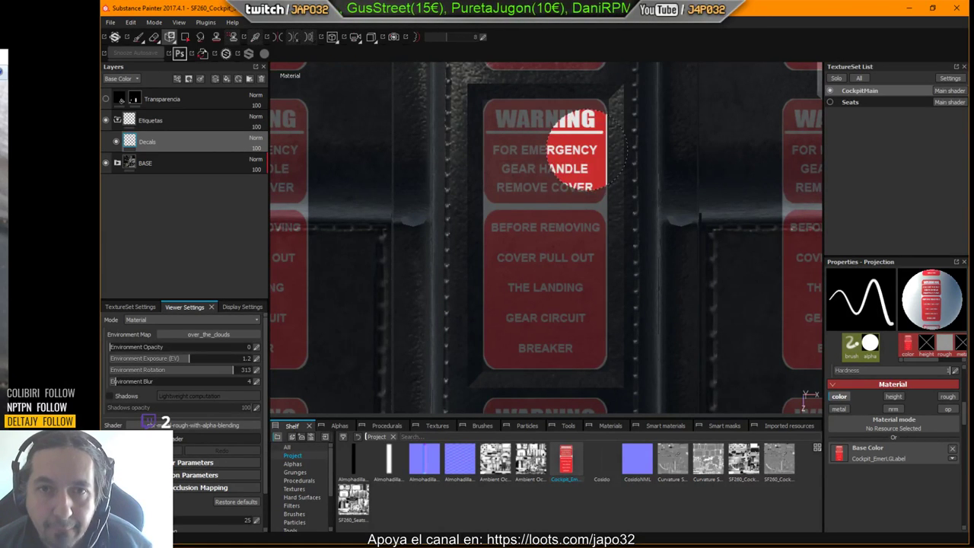
Paint the complete warning label into the recessed panel on the Decals layer, and return to the regular Paint tool.
{"action": "mouse_move", "coordinate": [534, 138]}
{"action": "left_mouse_down"}
{"action": "mouse_move", "coordinate": [516, 131]}
{"action": "mouse_move", "coordinate": [589, 131]}
{"action": "left_mouse_up"}
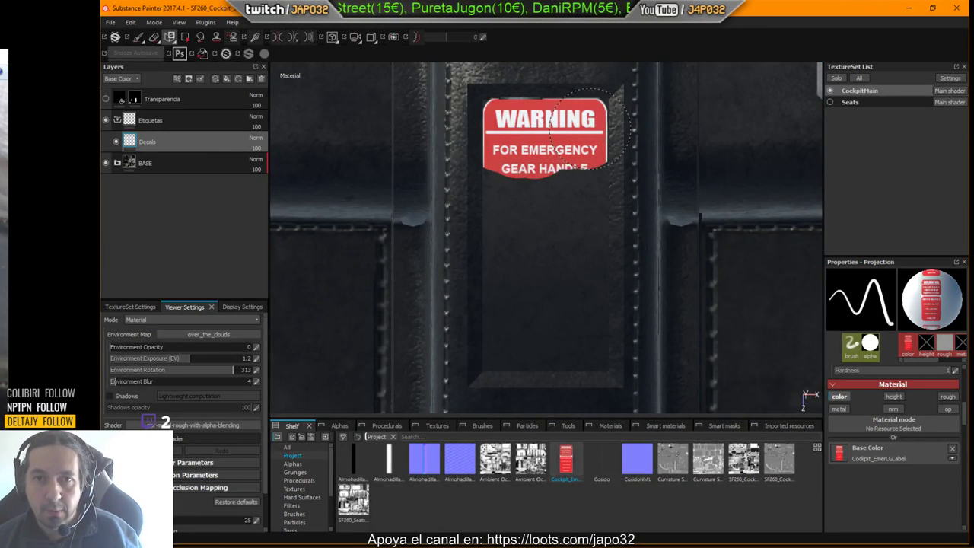
{"action": "mouse_move", "coordinate": [516, 116]}
{"action": "left_mouse_down"}
{"action": "mouse_move", "coordinate": [560, 183]}
{"action": "mouse_move", "coordinate": [544, 335]}
{"action": "mouse_move", "coordinate": [597, 244]}
{"action": "mouse_move", "coordinate": [569, 348]}
{"action": "mouse_move", "coordinate": [499, 339]}
{"action": "mouse_move", "coordinate": [498, 148]}
{"action": "left_mouse_up"}
{"action": "left_click_drag", "start_coordinate": [564, 124], "coordinate": [570, 131]}
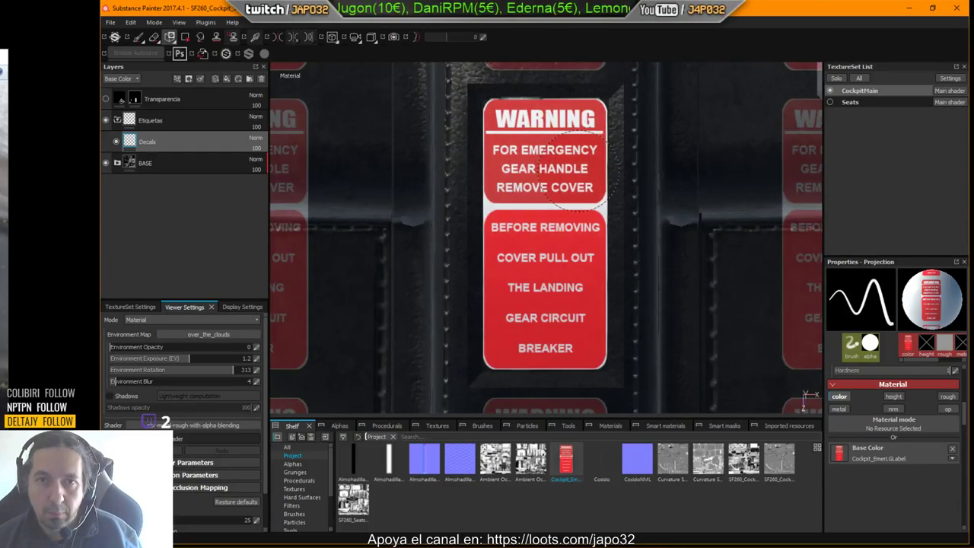
{"action": "right_click_drag", "start_coordinate": [574, 169], "coordinate": [342, 164], "text": "alt"}
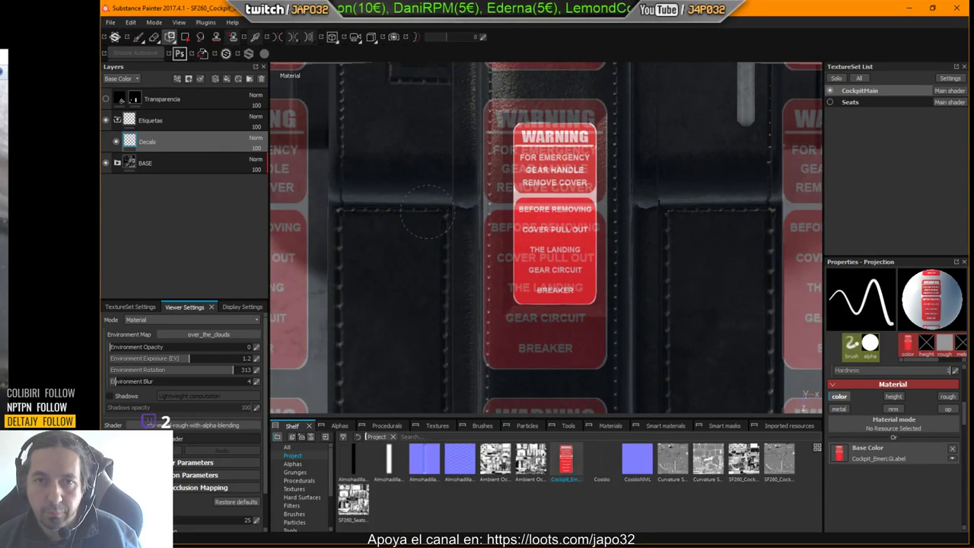
{"action": "left_click", "coordinate": [140, 40]}
{"action": "mouse_move", "coordinate": [522, 228]}
{"action": "left_mouse_down", "text": "alt"}
{"action": "mouse_move", "coordinate": [656, 189]}
{"action": "mouse_move", "coordinate": [716, 187]}
{"action": "mouse_move", "coordinate": [700, 210]}
{"action": "mouse_move", "coordinate": [530, 210]}
{"action": "left_mouse_up", "text": "alt"}
{"action": "left_click_drag", "start_coordinate": [592, 204], "coordinate": [466, 210], "text": "alt"}
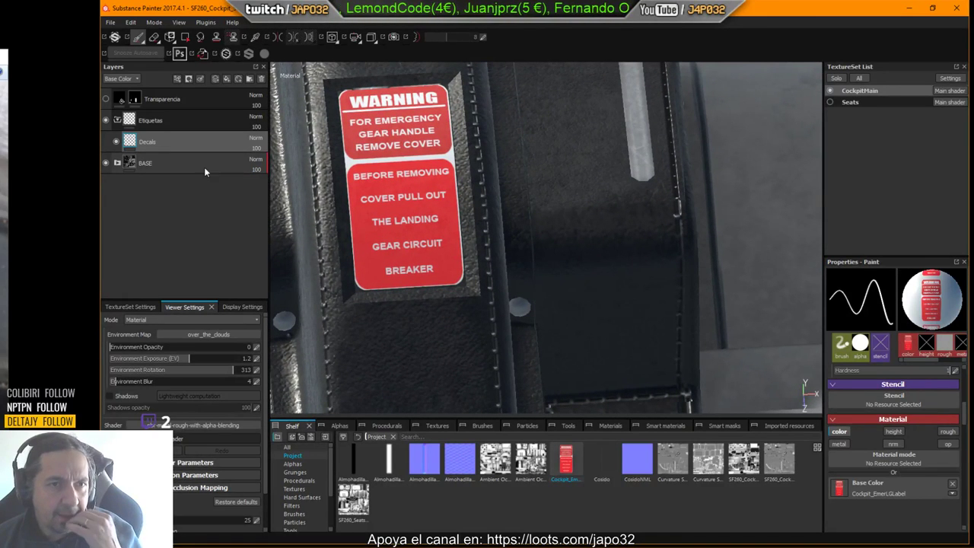
Limit the paint brush to the roughness channel, without base color, and enlarge the brush.
{"action": "mouse_move", "coordinate": [128, 144]}
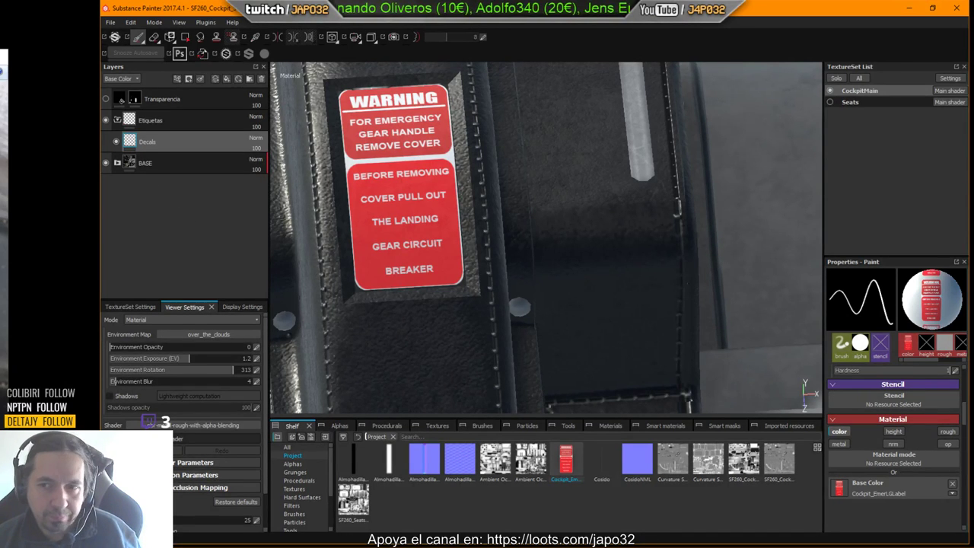
{"action": "left_click", "coordinate": [943, 431]}
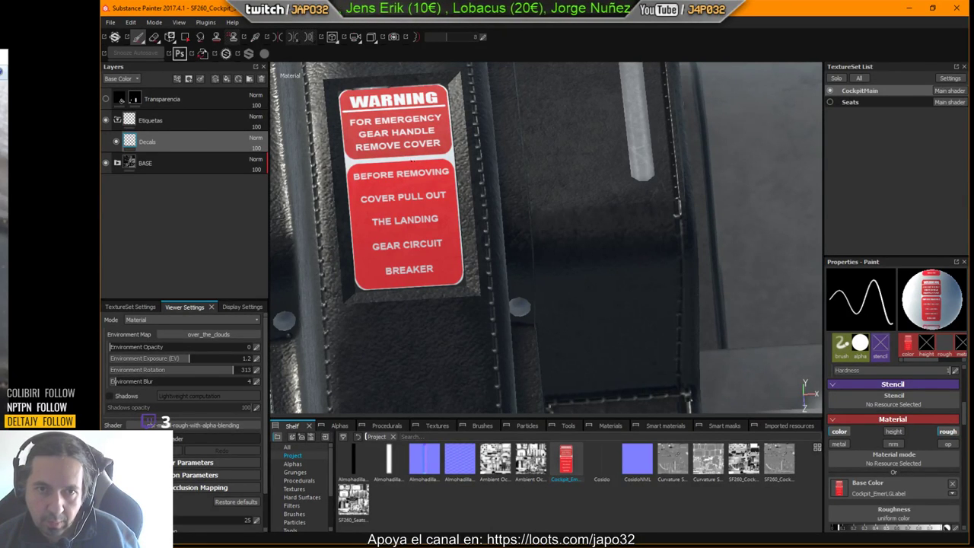
{"action": "right_click_drag", "start_coordinate": [413, 160], "coordinate": [429, 161], "text": "ctrl"}
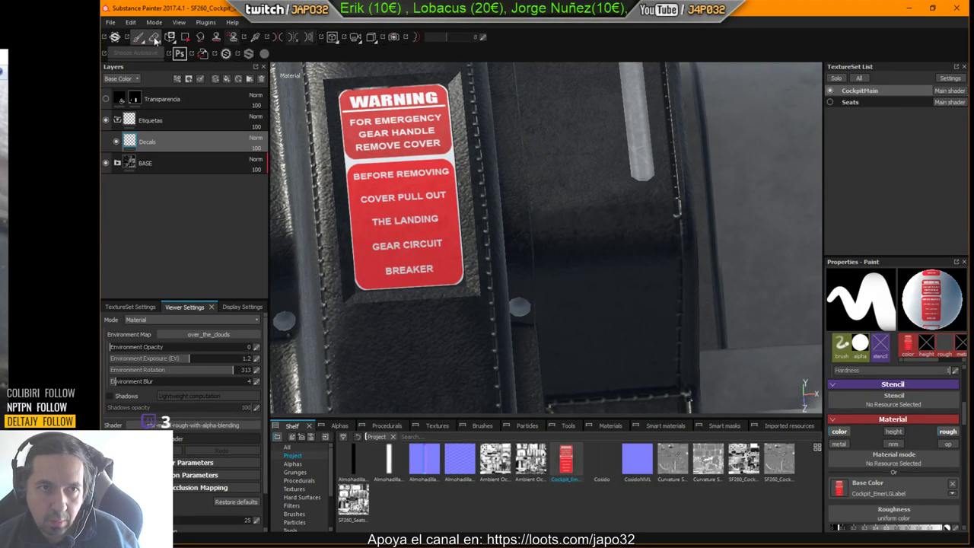
{"action": "left_click", "coordinate": [952, 486]}
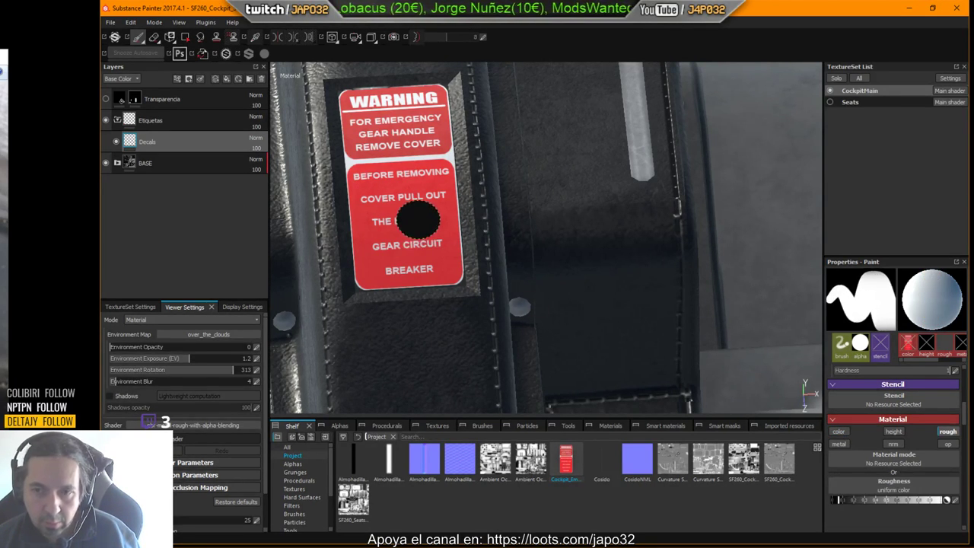
Try painting low-roughness strokes over the middle of the label, rotating the environment lighting to judge the gloss.
{"action": "mouse_move", "coordinate": [401, 160]}
{"action": "left_mouse_down"}
{"action": "mouse_move", "coordinate": [407, 218]}
{"action": "mouse_move", "coordinate": [403, 146]}
{"action": "mouse_move", "coordinate": [416, 203]}
{"action": "mouse_move", "coordinate": [484, 179]}
{"action": "left_mouse_up"}
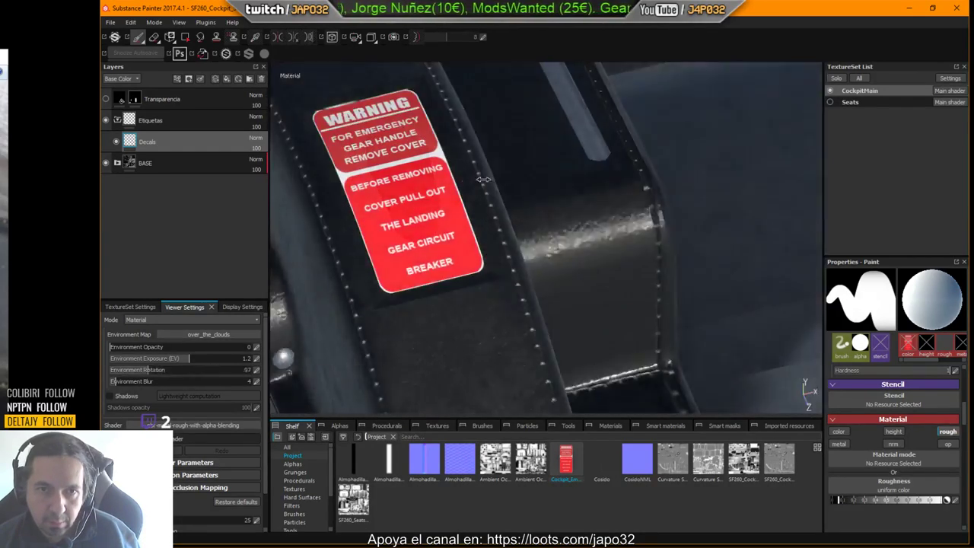
{"action": "right_click_drag", "start_coordinate": [483, 180], "coordinate": [605, 179], "text": "shift"}
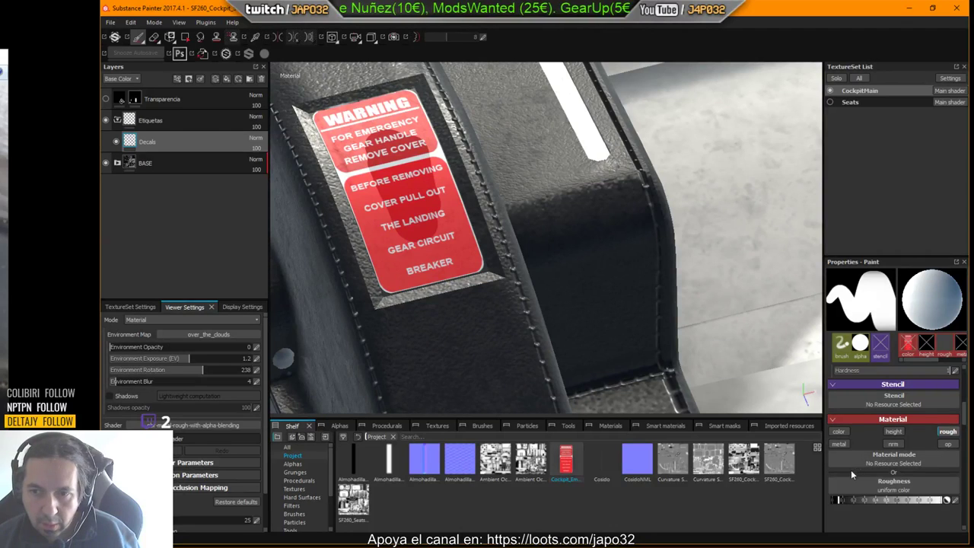
{"action": "mouse_move", "coordinate": [413, 170]}
{"action": "left_mouse_down"}
{"action": "mouse_move", "coordinate": [384, 174]}
{"action": "mouse_move", "coordinate": [354, 143]}
{"action": "mouse_move", "coordinate": [359, 168]}
{"action": "left_mouse_up"}
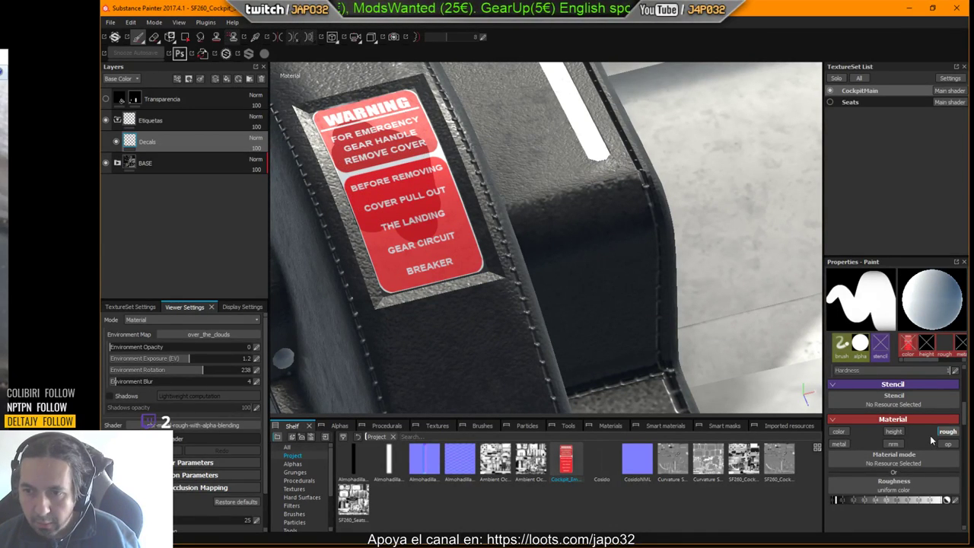
{"action": "left_click", "coordinate": [894, 432]}
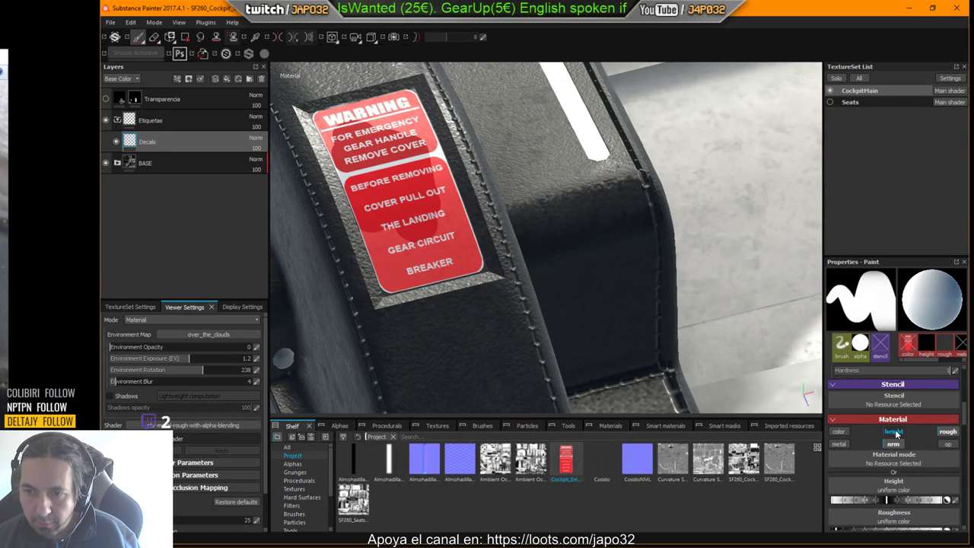
{"action": "left_click", "coordinate": [894, 431]}
{"action": "scroll", "coordinate": [884, 488], "scroll_direction": "down", "scroll_amount": 2}
{"action": "scroll", "coordinate": [884, 488], "scroll_direction": "up", "scroll_amount": 2}
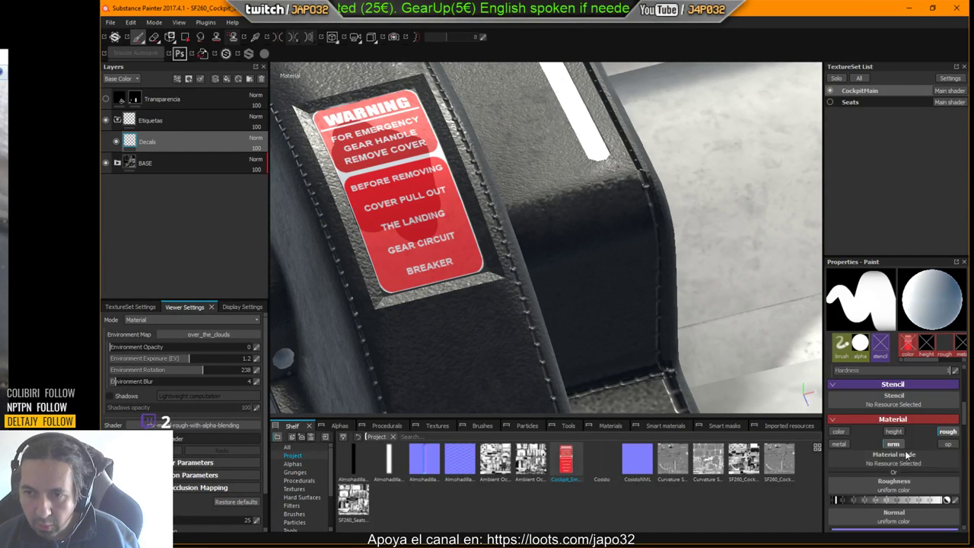
{"action": "left_click", "coordinate": [893, 443]}
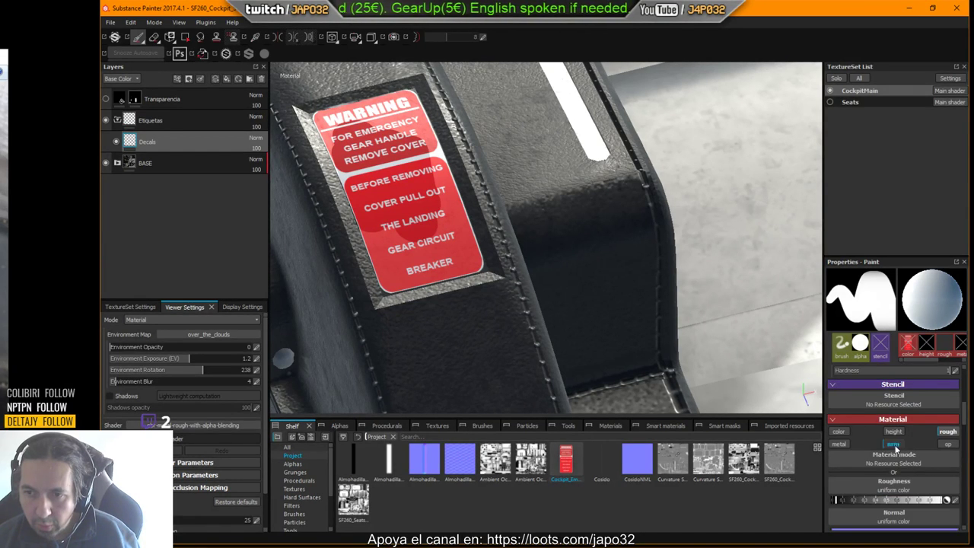
Enable the metallic channel alongside roughness and paint a stroke over the middle of the warning label.
{"action": "left_click", "coordinate": [834, 442]}
{"action": "scroll", "coordinate": [842, 486], "scroll_direction": "down", "scroll_amount": 2}
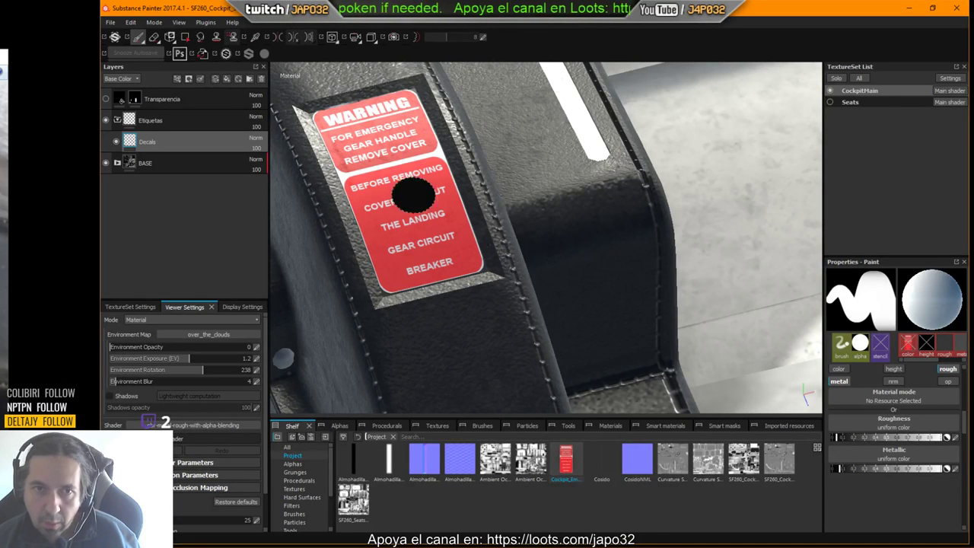
{"action": "mouse_move", "coordinate": [368, 144]}
{"action": "left_mouse_down"}
{"action": "mouse_move", "coordinate": [397, 215]}
{"action": "mouse_move", "coordinate": [402, 159]}
{"action": "mouse_move", "coordinate": [390, 118]}
{"action": "left_mouse_up"}
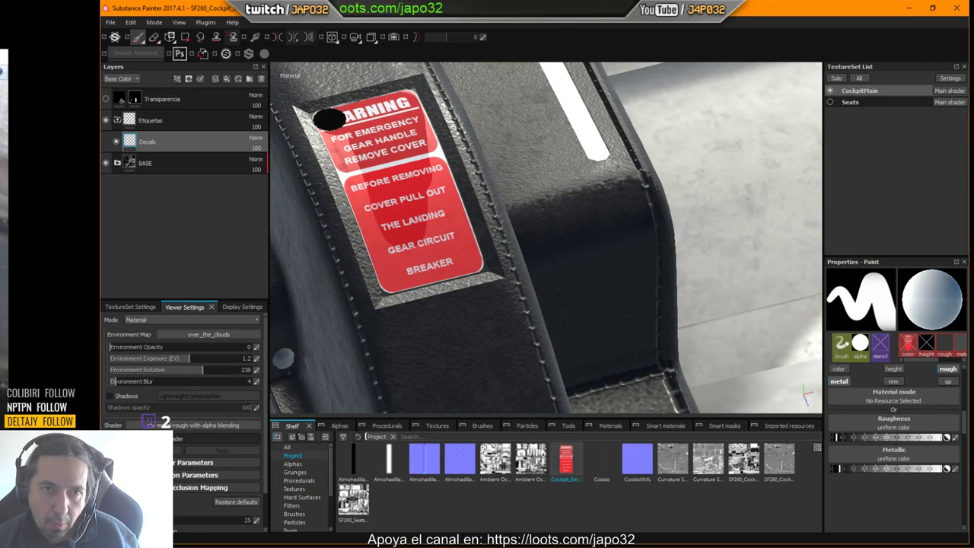
Paint straight roughness and metallic strokes along the edges of the warning label to cover the rest of its surface.
{"action": "key", "text": "shift"}
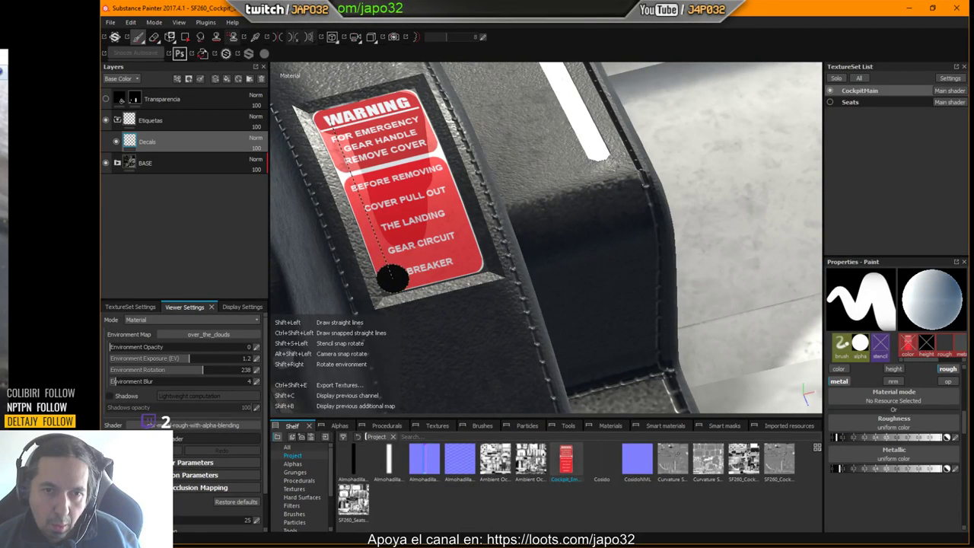
{"action": "left_click", "coordinate": [392, 278], "text": "shift"}
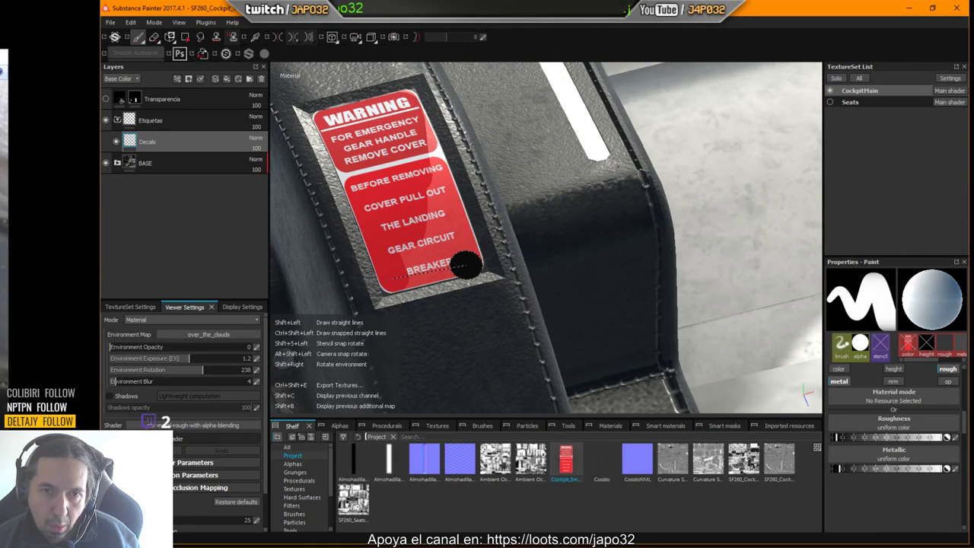
{"action": "left_click", "coordinate": [465, 261], "text": "shift"}
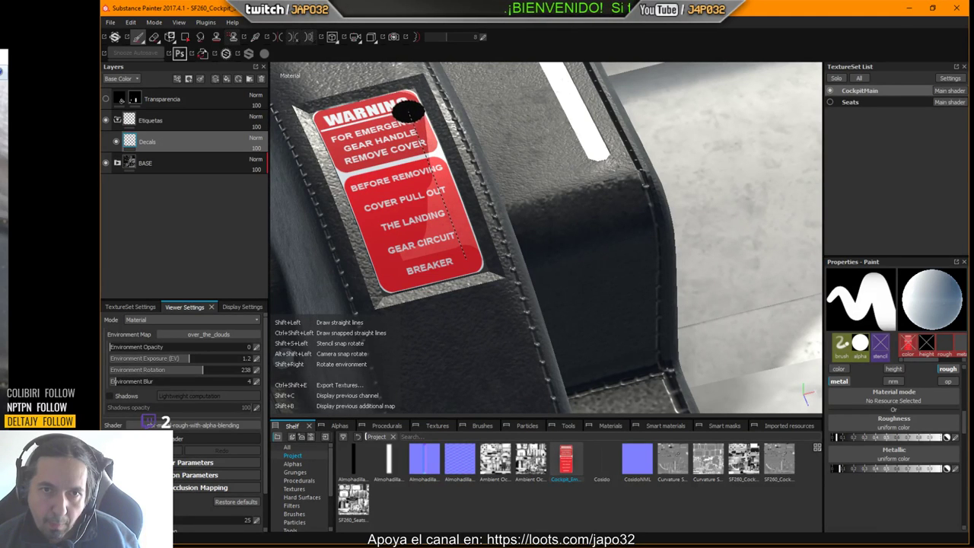
{"action": "left_click", "coordinate": [403, 101], "text": "shift"}
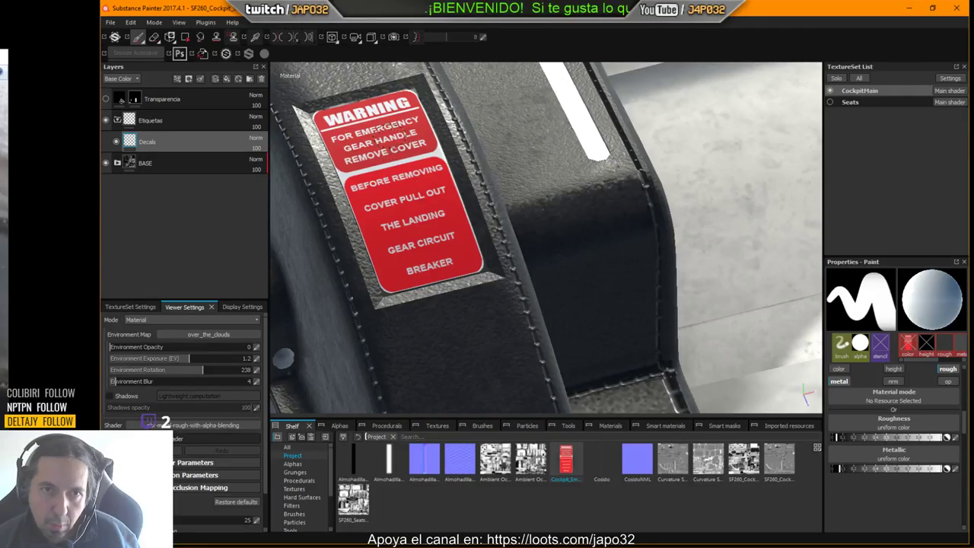
{"action": "mouse_move", "coordinate": [381, 129]}
{"action": "left_mouse_down", "text": "alt"}
{"action": "mouse_move", "coordinate": [419, 99]}
{"action": "mouse_move", "coordinate": [397, 89]}
{"action": "mouse_move", "coordinate": [436, 123]}
{"action": "mouse_move", "coordinate": [482, 109]}
{"action": "mouse_move", "coordinate": [326, 127]}
{"action": "mouse_move", "coordinate": [467, 101]}
{"action": "mouse_move", "coordinate": [365, 126]}
{"action": "mouse_move", "coordinate": [378, 176]}
{"action": "mouse_move", "coordinate": [472, 216]}
{"action": "mouse_move", "coordinate": [706, 232]}
{"action": "left_mouse_up", "text": "alt"}
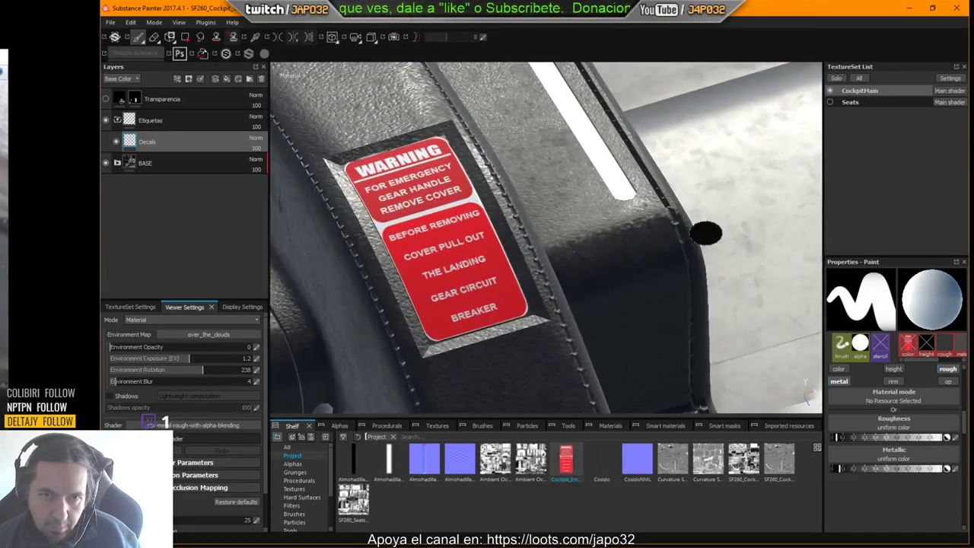
{"action": "mouse_move", "coordinate": [622, 270]}
{"action": "left_mouse_down", "text": "alt"}
{"action": "mouse_move", "coordinate": [550, 210]}
{"action": "mouse_move", "coordinate": [587, 236]}
{"action": "mouse_move", "coordinate": [578, 243]}
{"action": "left_mouse_up", "text": "alt"}
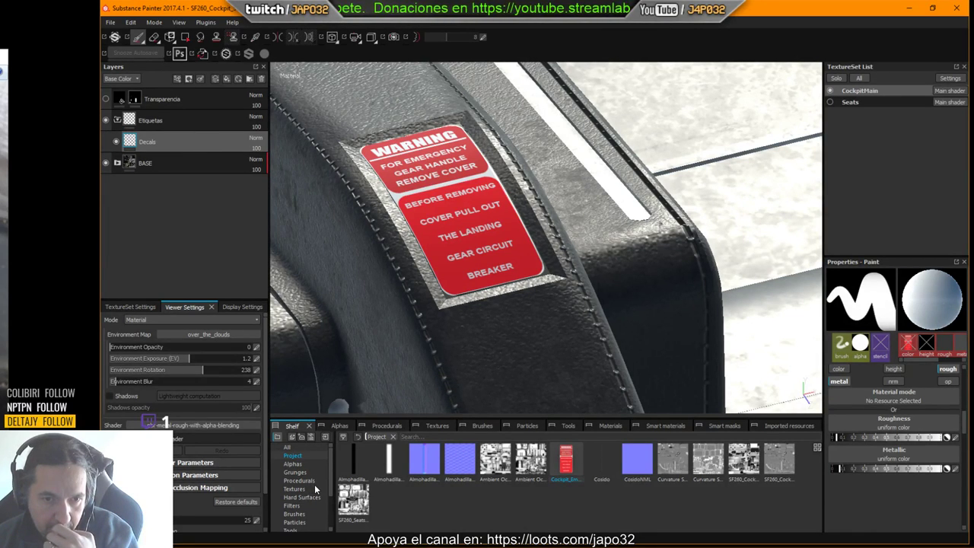
Choose the Dirt 1 brush, turn off its metallic channel to leave only roughness, and enlarge the brush.
{"action": "left_click_drag", "start_coordinate": [330, 475], "coordinate": [331, 491]}
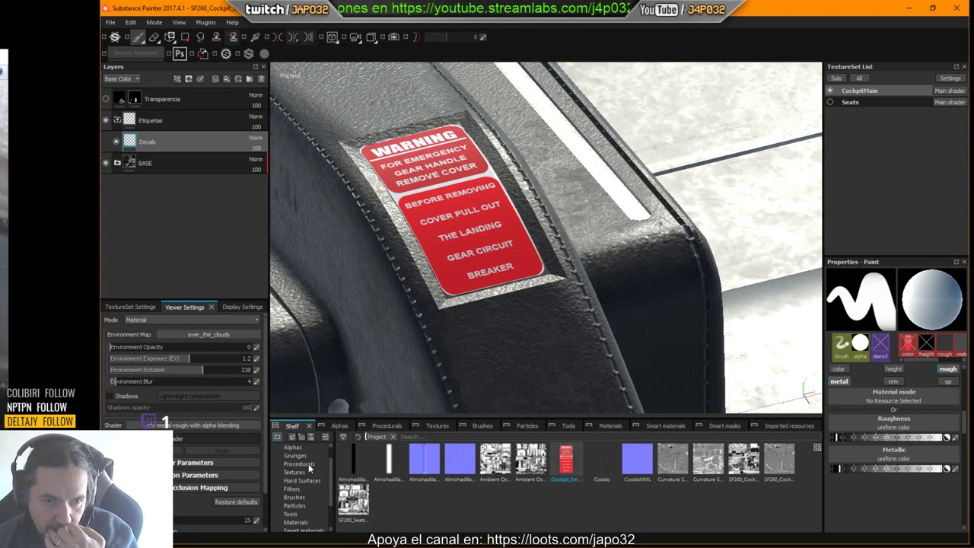
{"action": "left_click", "coordinate": [303, 496]}
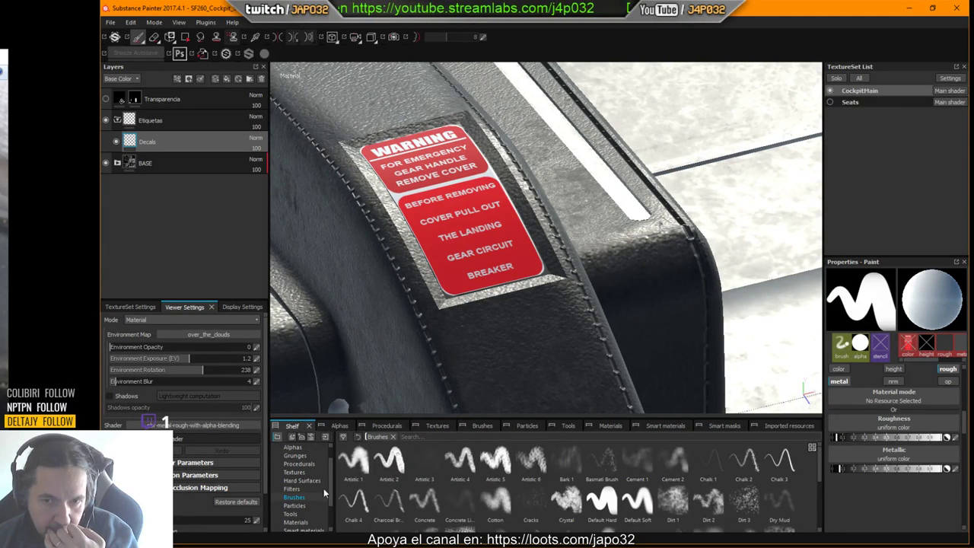
{"action": "left_click", "coordinate": [673, 499]}
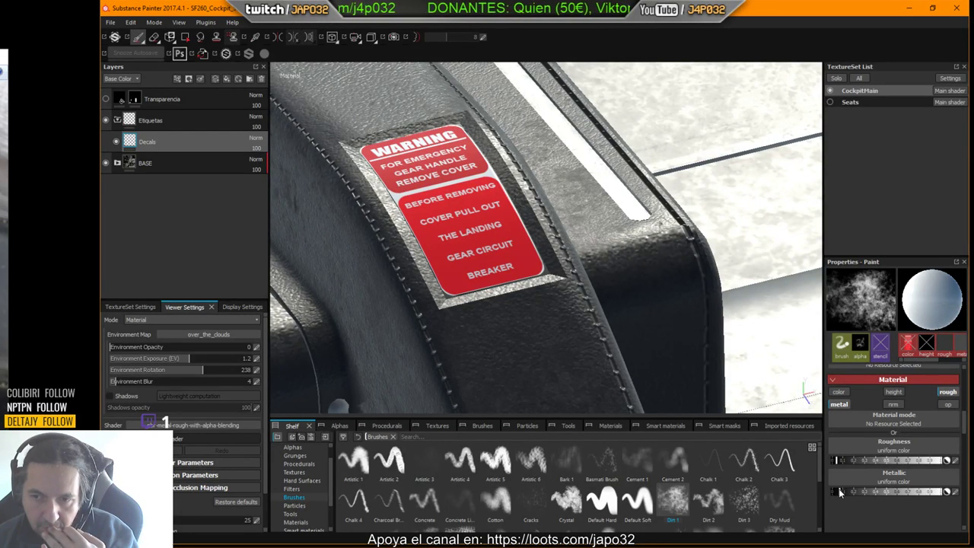
{"action": "left_click", "coordinate": [840, 404]}
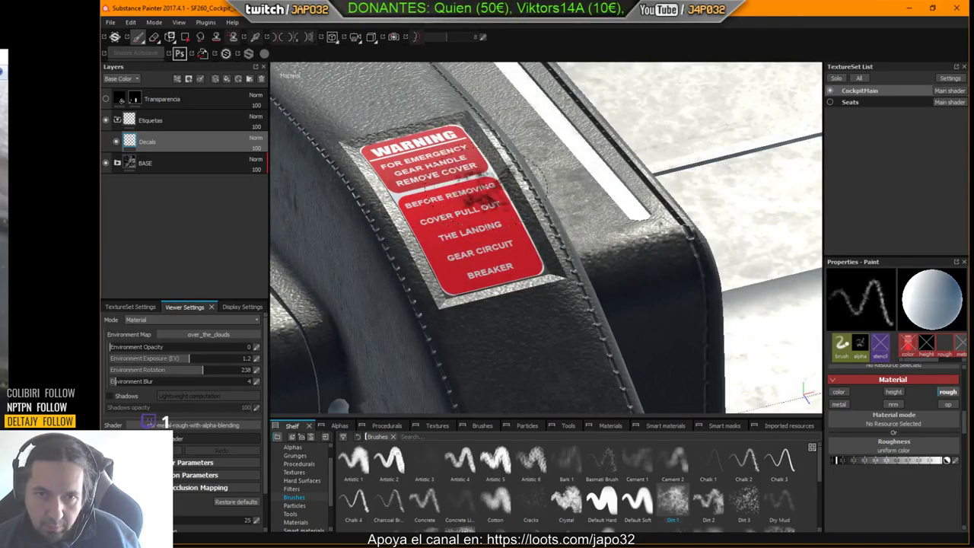
{"action": "right_click_drag", "start_coordinate": [484, 190], "coordinate": [508, 190], "text": "ctrl"}
Rotate the environment lighting and examine the warning label's gloss from several angles, adjusting the brush size.
{"action": "mouse_move", "coordinate": [479, 190]}
{"action": "left_mouse_down", "text": "alt"}
{"action": "mouse_move", "coordinate": [463, 202]}
{"action": "mouse_move", "coordinate": [463, 174]}
{"action": "mouse_move", "coordinate": [473, 183]}
{"action": "left_mouse_up", "text": "alt"}
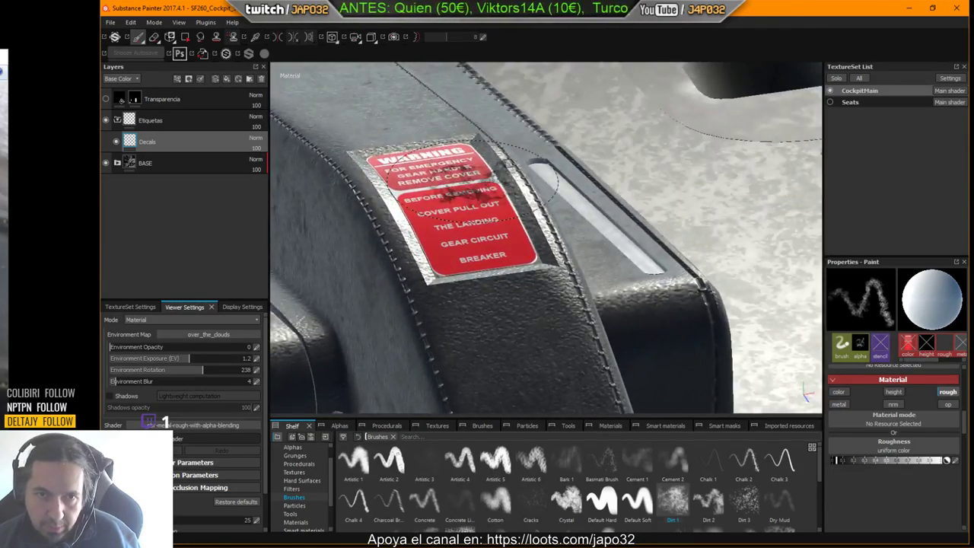
{"action": "right_click_drag", "start_coordinate": [506, 181], "coordinate": [477, 180], "text": "shift"}
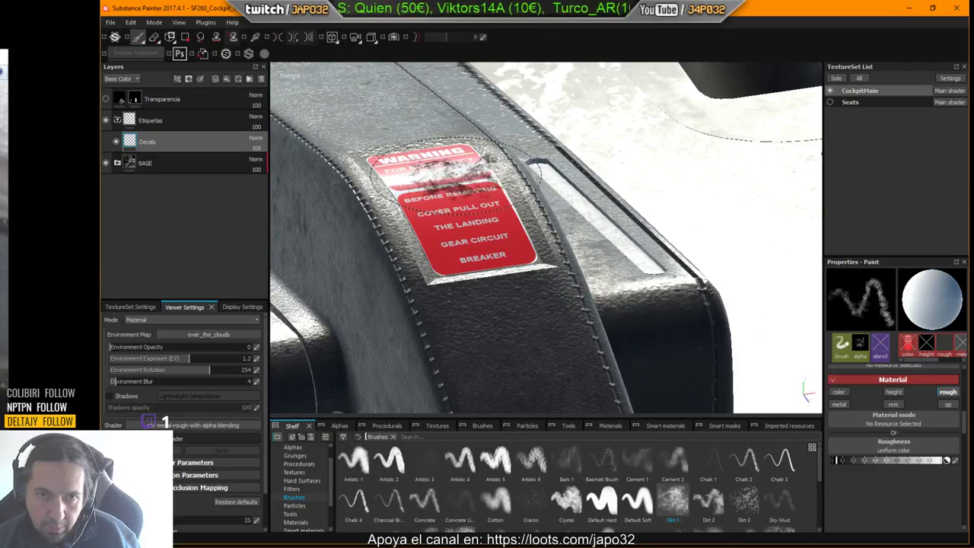
{"action": "mouse_move", "coordinate": [554, 228]}
{"action": "left_mouse_down", "text": "alt"}
{"action": "mouse_move", "coordinate": [542, 248]}
{"action": "mouse_move", "coordinate": [547, 231]}
{"action": "mouse_move", "coordinate": [560, 229]}
{"action": "mouse_move", "coordinate": [525, 251]}
{"action": "mouse_move", "coordinate": [508, 239]}
{"action": "left_mouse_up", "text": "alt"}
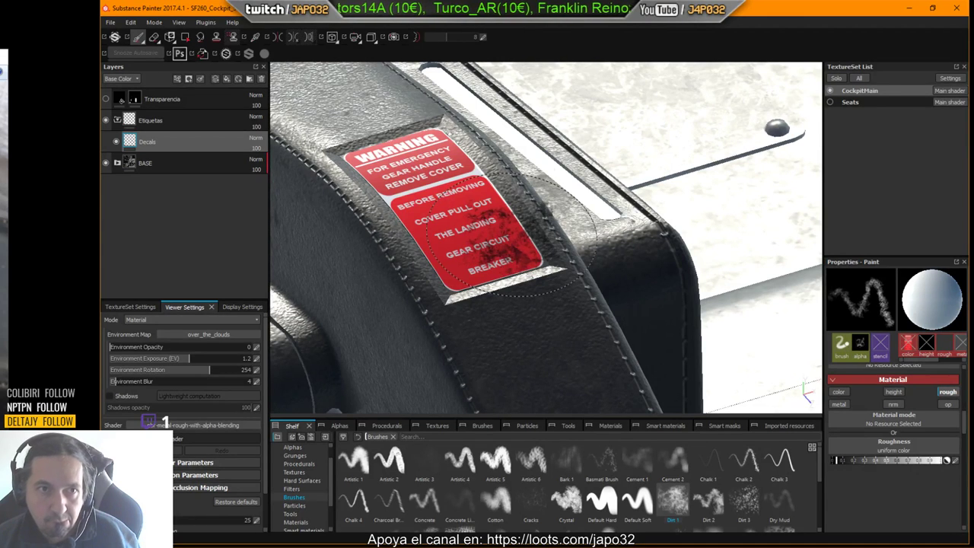
{"action": "right_click_drag", "start_coordinate": [466, 200], "coordinate": [457, 192], "text": "ctrl"}
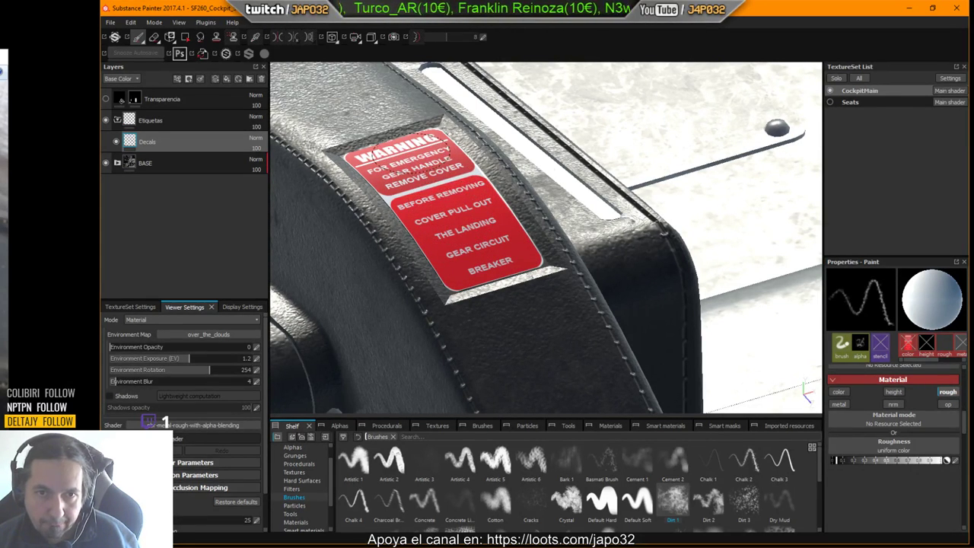
{"action": "mouse_move", "coordinate": [449, 236]}
{"action": "left_mouse_down", "text": "alt"}
{"action": "mouse_move", "coordinate": [467, 226]}
{"action": "mouse_move", "coordinate": [452, 220]}
{"action": "mouse_move", "coordinate": [472, 229]}
{"action": "mouse_move", "coordinate": [463, 226]}
{"action": "left_mouse_up", "text": "alt"}
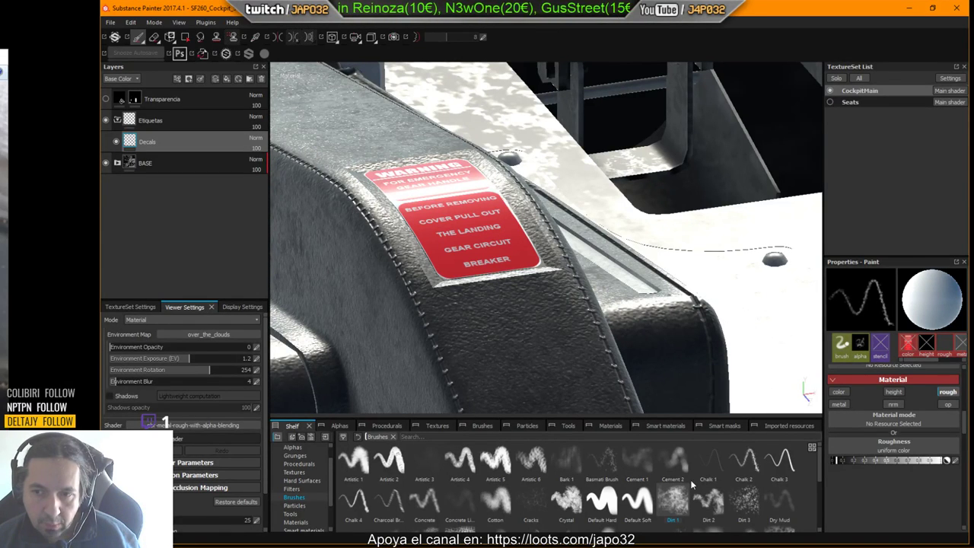
{"action": "mouse_move", "coordinate": [690, 479]}
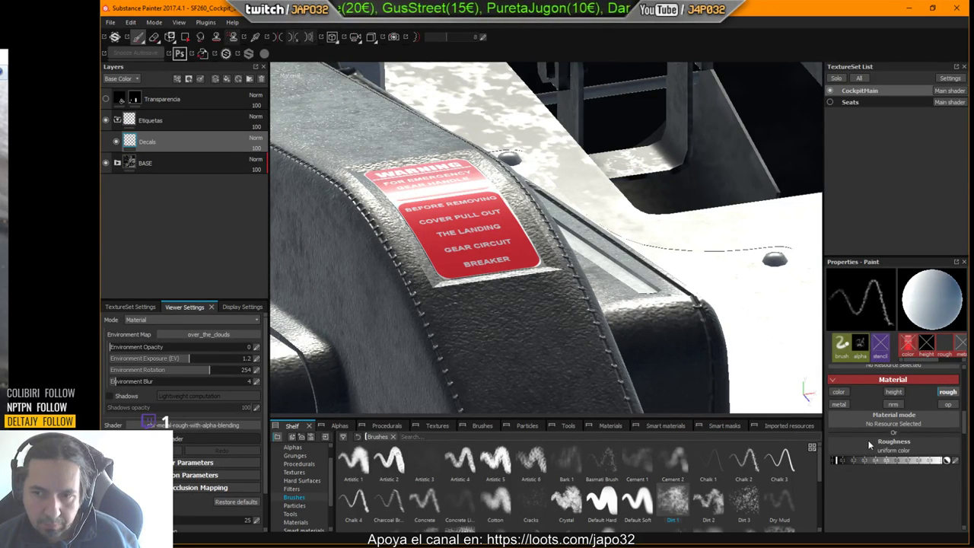
{"action": "mouse_move", "coordinate": [678, 503]}
{"action": "left_mouse_down"}
{"action": "mouse_move", "coordinate": [862, 452]}
{"action": "mouse_move", "coordinate": [687, 498]}
{"action": "left_mouse_up"}
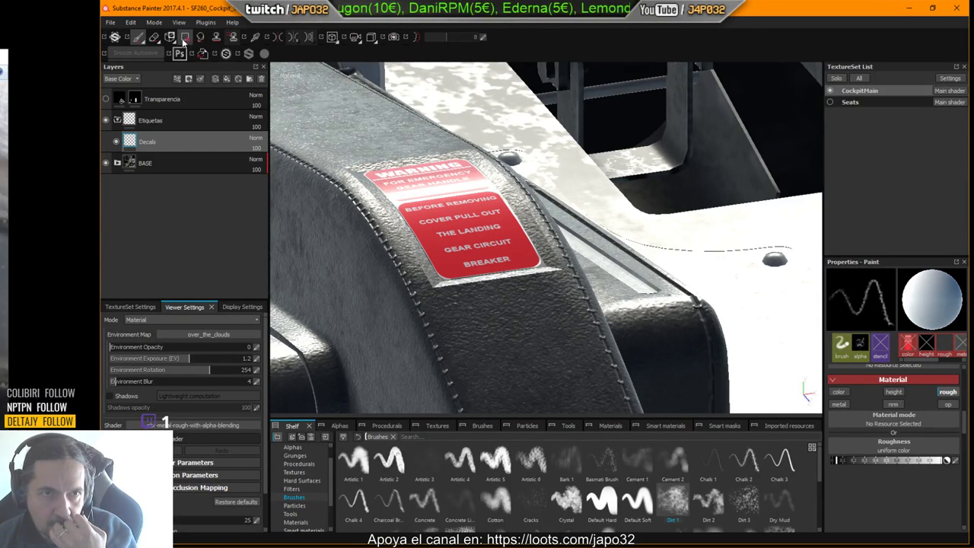
Try erasing the painted roughness across the warning label with the Eraser.
{"action": "left_click", "coordinate": [154, 38]}
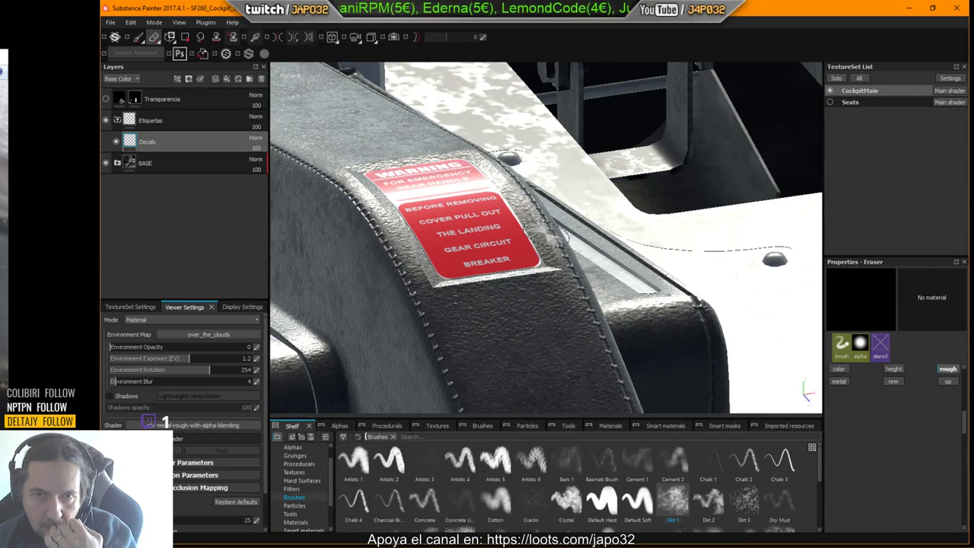
{"action": "mouse_move", "coordinate": [438, 190]}
{"action": "left_mouse_down"}
{"action": "mouse_move", "coordinate": [425, 191]}
{"action": "mouse_move", "coordinate": [433, 228]}
{"action": "mouse_move", "coordinate": [449, 187]}
{"action": "mouse_move", "coordinate": [491, 225]}
{"action": "left_mouse_up"}
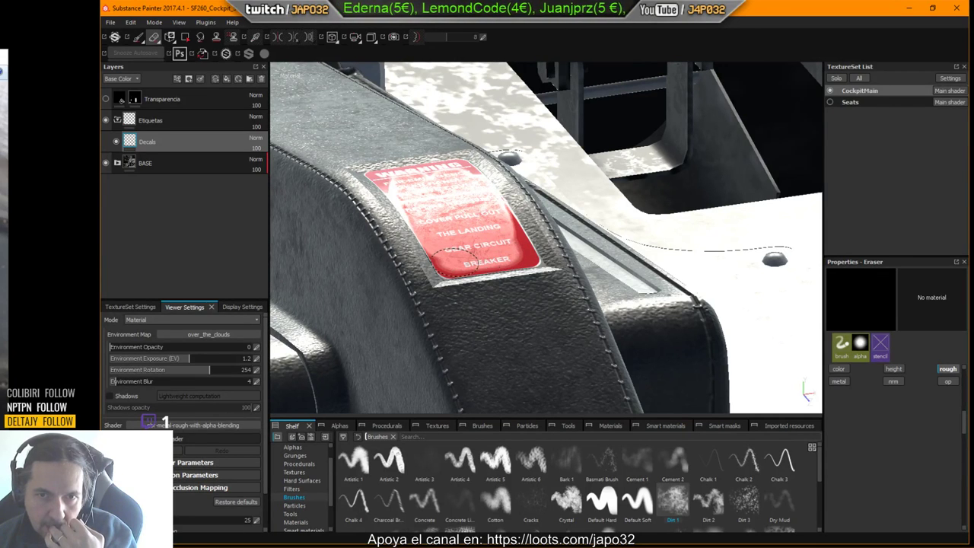
{"action": "left_click_drag", "start_coordinate": [455, 261], "coordinate": [515, 244]}
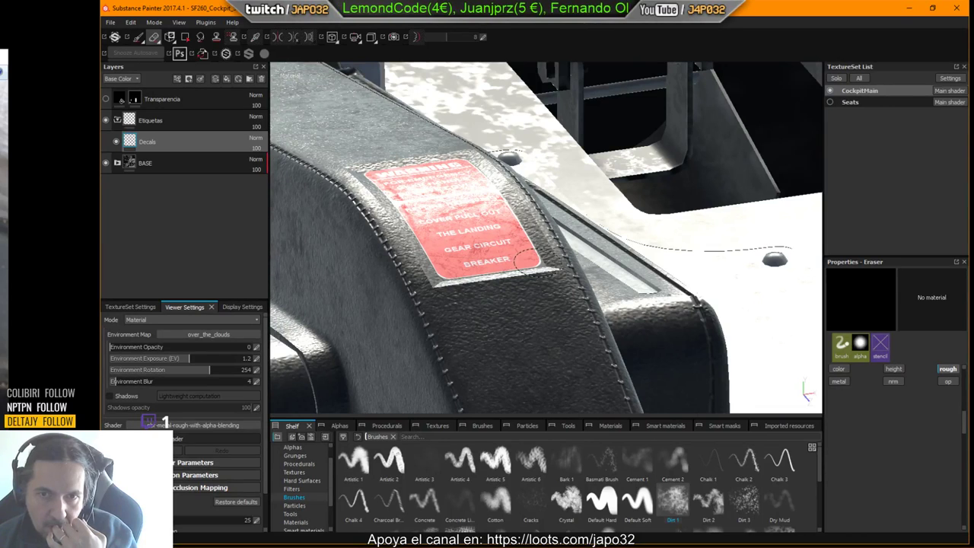
{"action": "key", "text": "ctrl+z"}
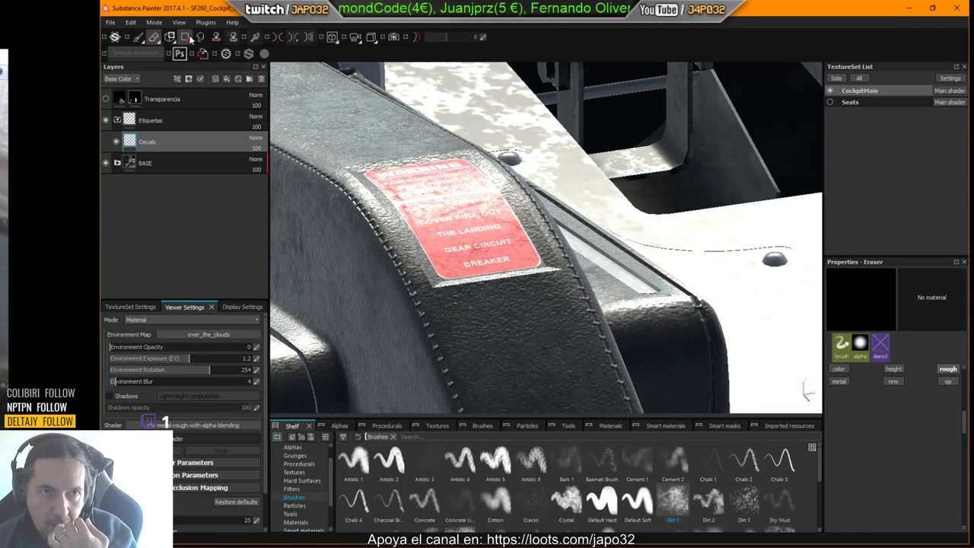
Try painting roughness over the middle of the label with the Dirt 1 brush, and undo the recent strokes and erasing.
{"action": "left_click", "coordinate": [138, 37]}
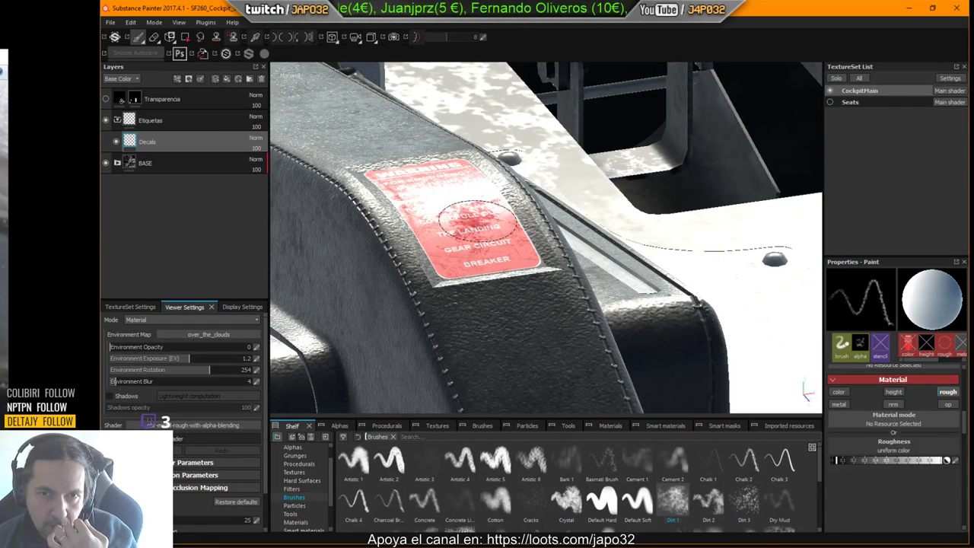
{"action": "mouse_move", "coordinate": [477, 219]}
{"action": "left_mouse_down"}
{"action": "mouse_move", "coordinate": [495, 242]}
{"action": "mouse_move", "coordinate": [502, 237]}
{"action": "mouse_move", "coordinate": [442, 207]}
{"action": "mouse_move", "coordinate": [448, 230]}
{"action": "mouse_move", "coordinate": [412, 168]}
{"action": "mouse_move", "coordinate": [418, 202]}
{"action": "left_mouse_up"}
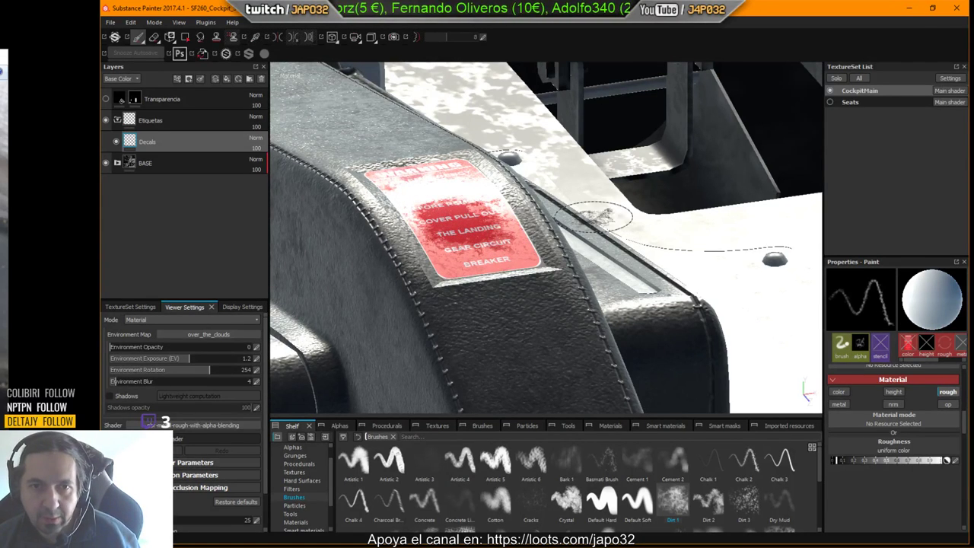
{"action": "key", "text": "ctrl+z"}
{"action": "key", "text": "ctrl+z"}
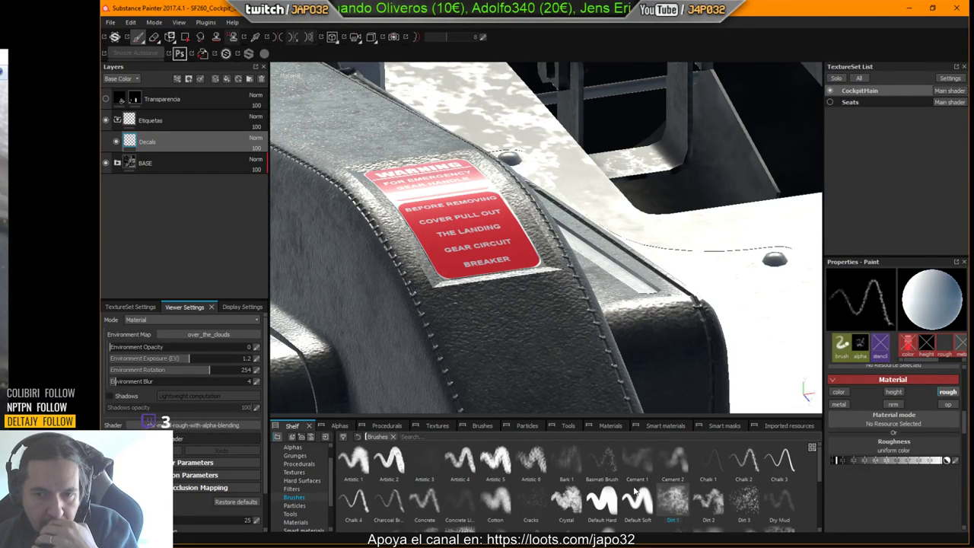
Raise the Dirt 1 brush's roughness slightly, enlarge the brush, and apply subtle worn patches to the warning label.
{"action": "mouse_move", "coordinate": [666, 504]}
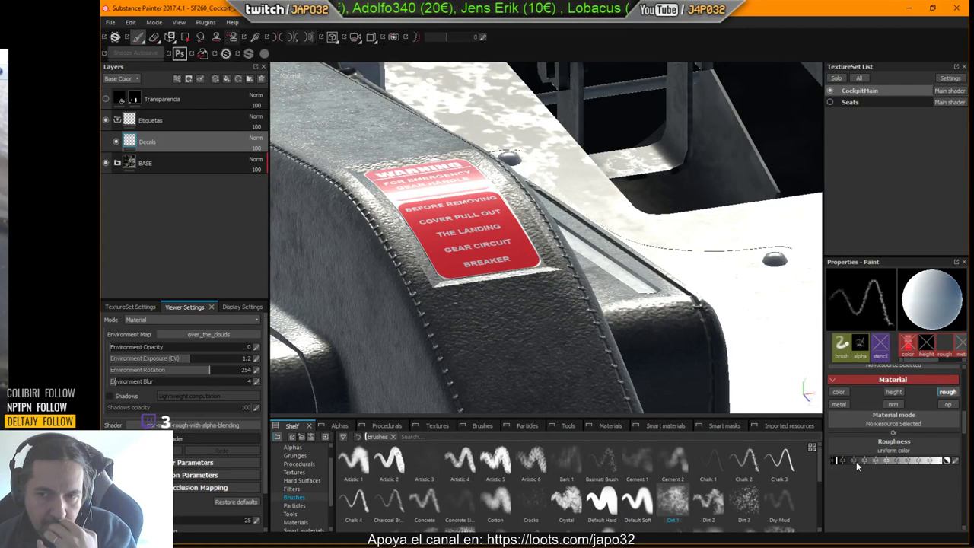
{"action": "left_click_drag", "start_coordinate": [845, 461], "coordinate": [881, 463]}
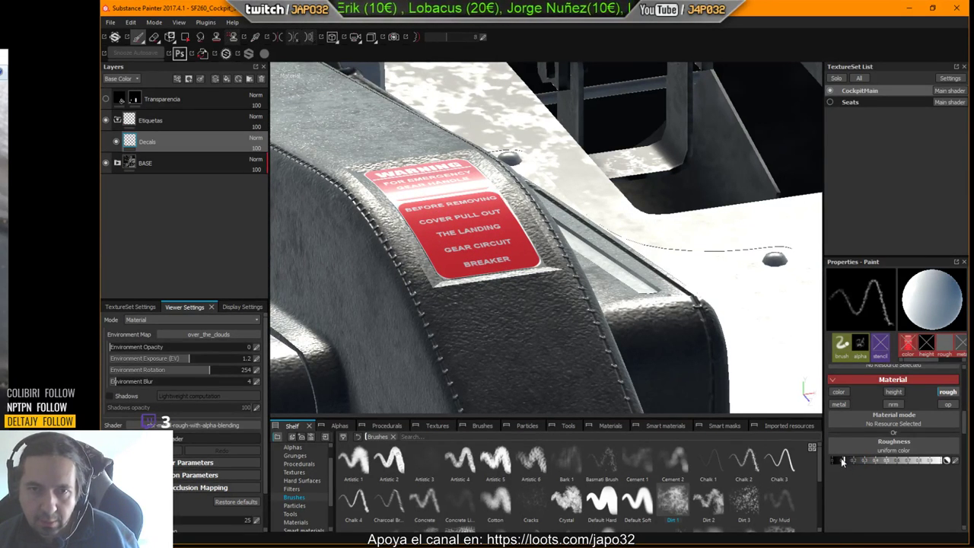
{"action": "right_click_drag", "start_coordinate": [460, 210], "coordinate": [517, 211], "text": "ctrl"}
{"action": "key", "text": "ctrl+z"}
{"action": "mouse_move", "coordinate": [460, 204]}
{"action": "left_mouse_down", "text": "alt"}
{"action": "mouse_move", "coordinate": [455, 222]}
{"action": "mouse_move", "coordinate": [475, 217]}
{"action": "mouse_move", "coordinate": [559, 242]}
{"action": "left_mouse_up", "text": "alt"}
{"action": "left_click_drag", "start_coordinate": [502, 258], "coordinate": [499, 293], "text": "alt"}
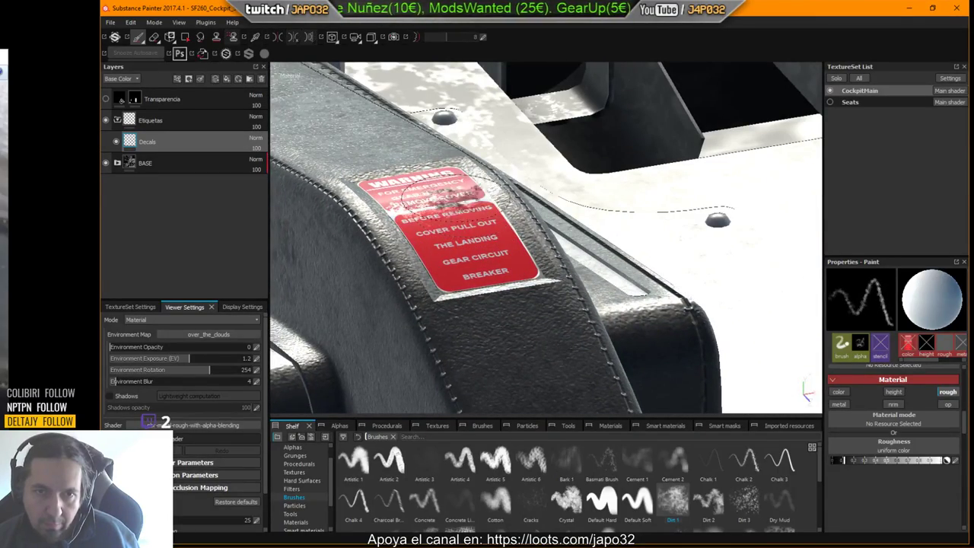
Examine the worn gloss of the warning label under rotated environment lighting and from different angles.
{"action": "left_click_drag", "start_coordinate": [458, 203], "coordinate": [447, 241], "text": "alt"}
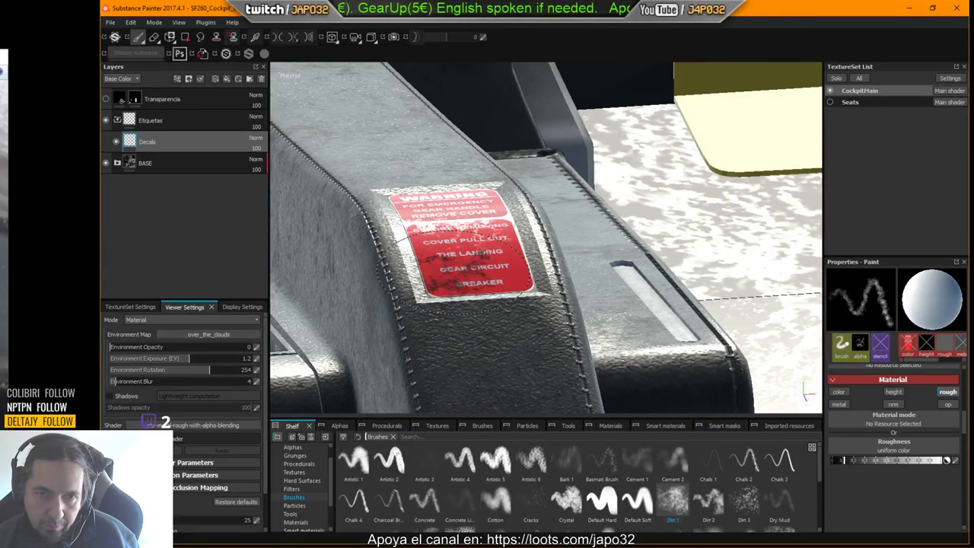
{"action": "left_click_drag", "start_coordinate": [447, 241], "coordinate": [541, 291], "text": "alt"}
{"action": "right_click", "coordinate": [542, 292]}
{"action": "mouse_move", "coordinate": [523, 260]}
{"action": "right_mouse_down", "text": "shift"}
{"action": "mouse_move", "coordinate": [543, 254]}
{"action": "mouse_move", "coordinate": [520, 258]}
{"action": "right_mouse_up", "text": "shift"}
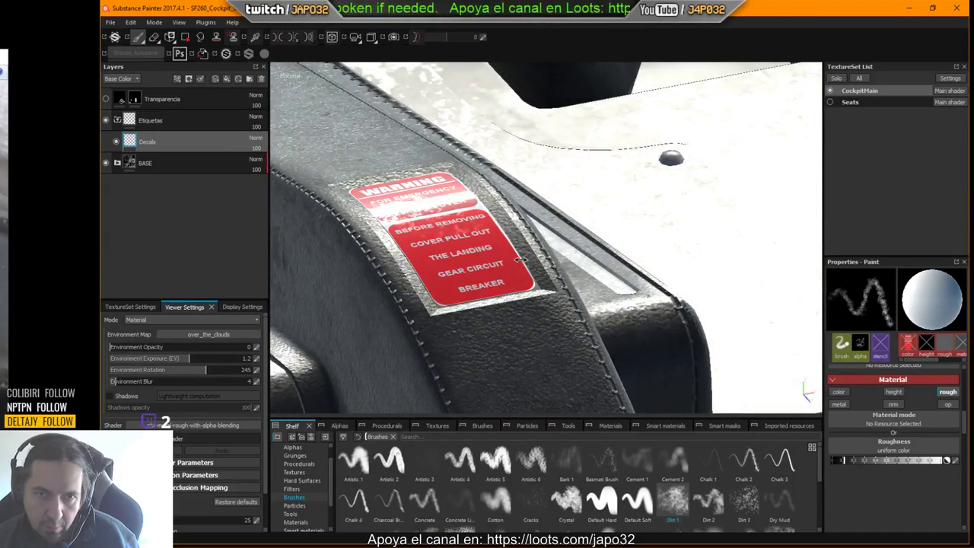
{"action": "left_click_drag", "start_coordinate": [559, 259], "coordinate": [621, 303], "text": "alt"}
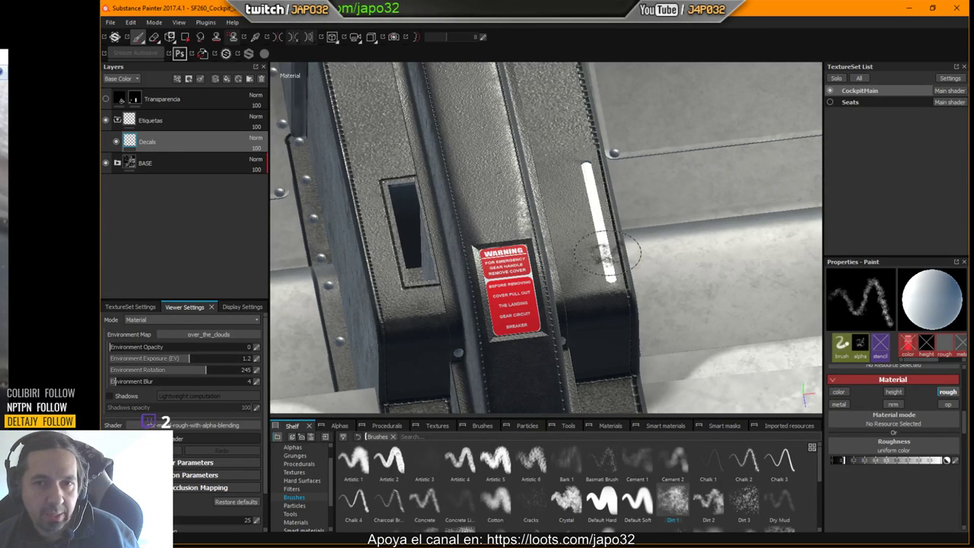
Show the viewport without the side panels and examine the white strip and recessed panel beside the warning label from above.
{"action": "left_click_drag", "start_coordinate": [609, 258], "coordinate": [590, 289], "text": "alt"}
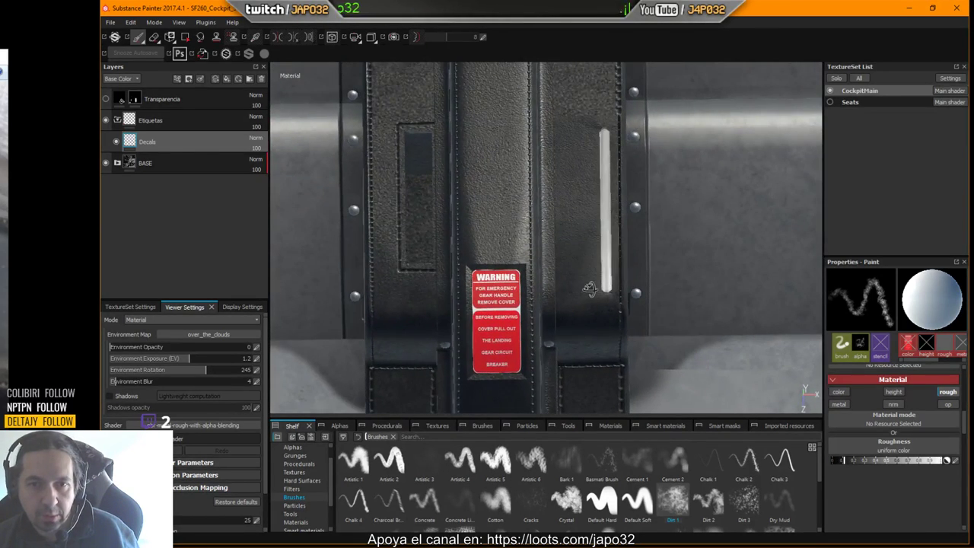
{"action": "middle_click_drag", "start_coordinate": [589, 289], "coordinate": [523, 303], "text": "alt"}
{"action": "right_click_drag", "start_coordinate": [524, 303], "coordinate": [663, 280], "text": "alt"}
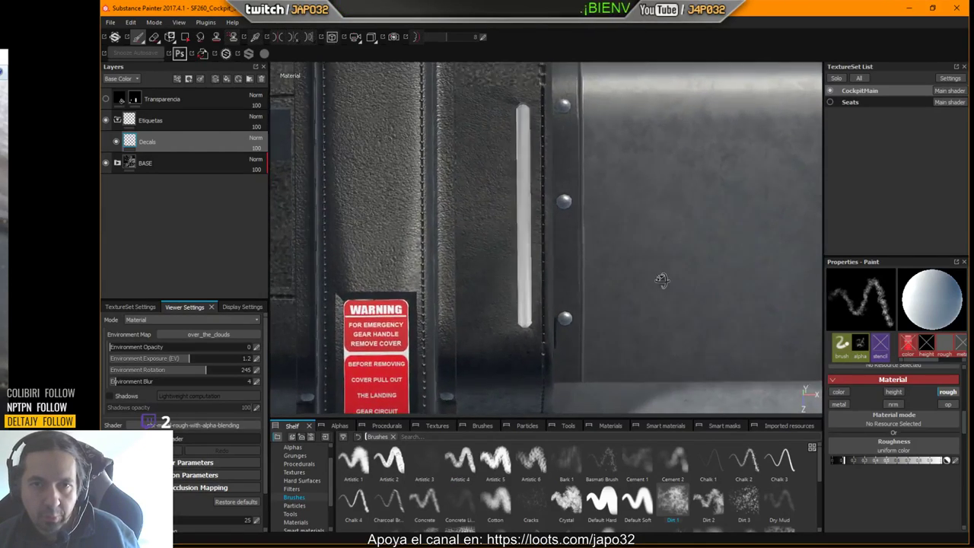
{"action": "mouse_move", "coordinate": [662, 281]}
{"action": "left_mouse_down", "text": "alt"}
{"action": "mouse_move", "coordinate": [657, 289]}
{"action": "mouse_move", "coordinate": [645, 278]}
{"action": "left_mouse_up", "text": "alt"}
{"action": "right_click_drag", "start_coordinate": [644, 278], "coordinate": [768, 248], "text": "alt"}
{"action": "mouse_move", "coordinate": [603, 259]}
{"action": "middle_mouse_down", "text": "alt"}
{"action": "mouse_move", "coordinate": [663, 248]}
{"action": "mouse_move", "coordinate": [686, 258]}
{"action": "middle_mouse_up", "text": "alt"}
{"action": "key", "text": "Tab"}
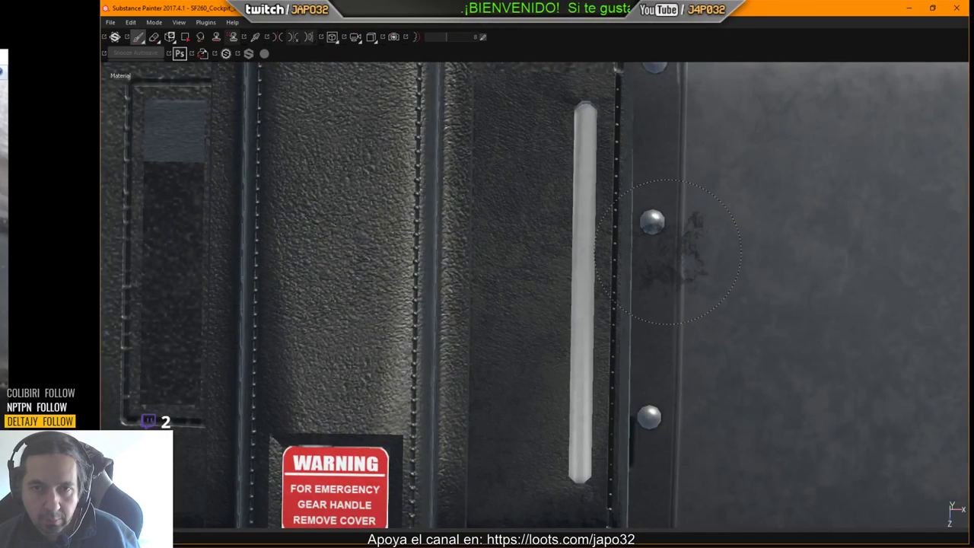
{"action": "left_click_drag", "start_coordinate": [669, 247], "coordinate": [671, 245], "text": "alt"}
{"action": "left_click", "coordinate": [679, 245]}
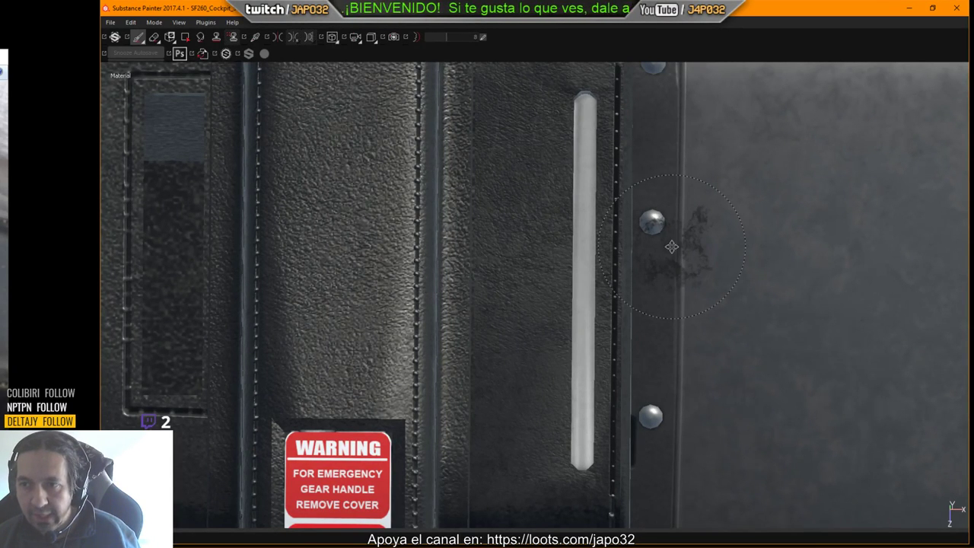
{"action": "middle_click_drag", "start_coordinate": [671, 246], "coordinate": [722, 242], "text": "alt"}
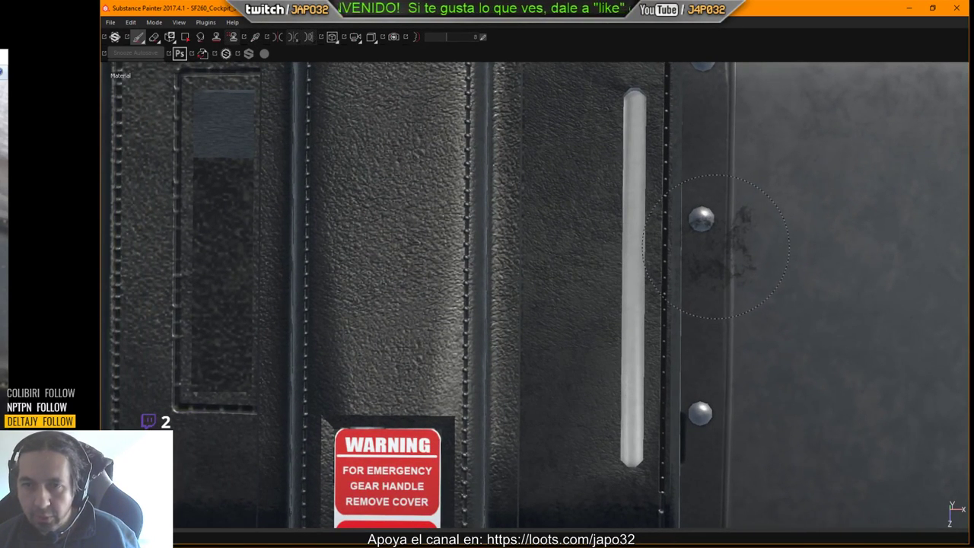
Frame the white strip from above, then switch to Photoshop and paste the screen capture into the Untitled-1 document.
{"action": "middle_click_drag", "start_coordinate": [715, 247], "coordinate": [719, 246], "text": "alt"}
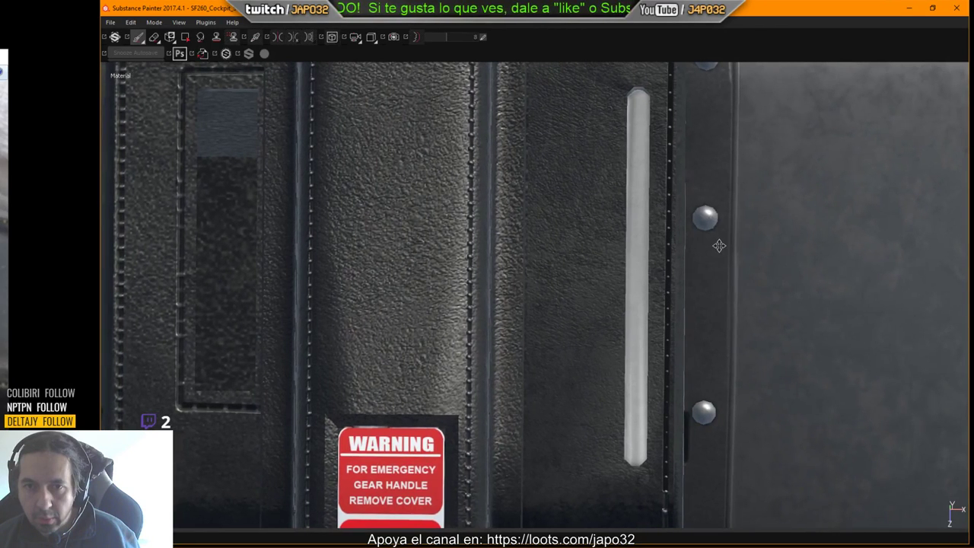
{"action": "right_click_drag", "start_coordinate": [720, 245], "coordinate": [732, 245], "text": "alt"}
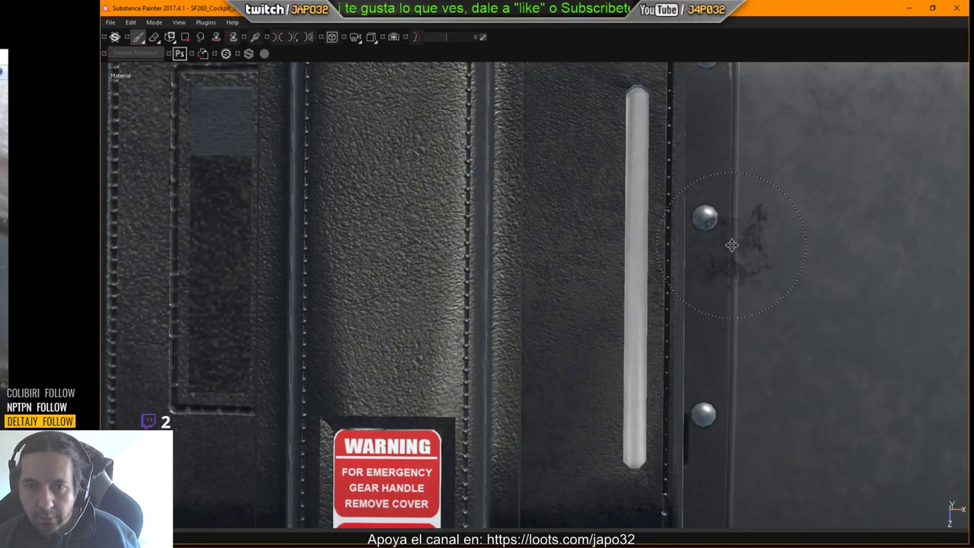
{"action": "middle_click_drag", "start_coordinate": [731, 245], "coordinate": [733, 245], "text": "alt"}
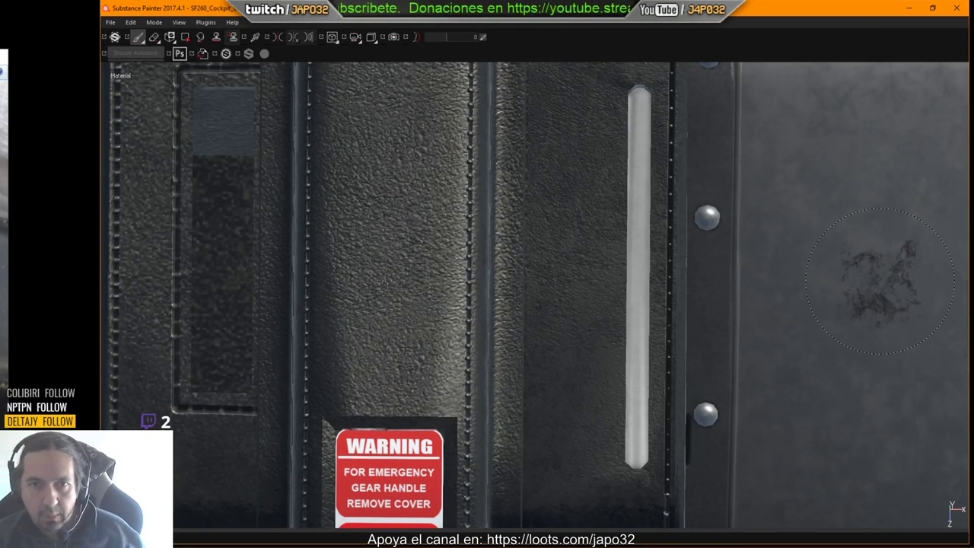
{"action": "key", "text": "alt+Tab"}
{"action": "left_click", "coordinate": [554, 226]}
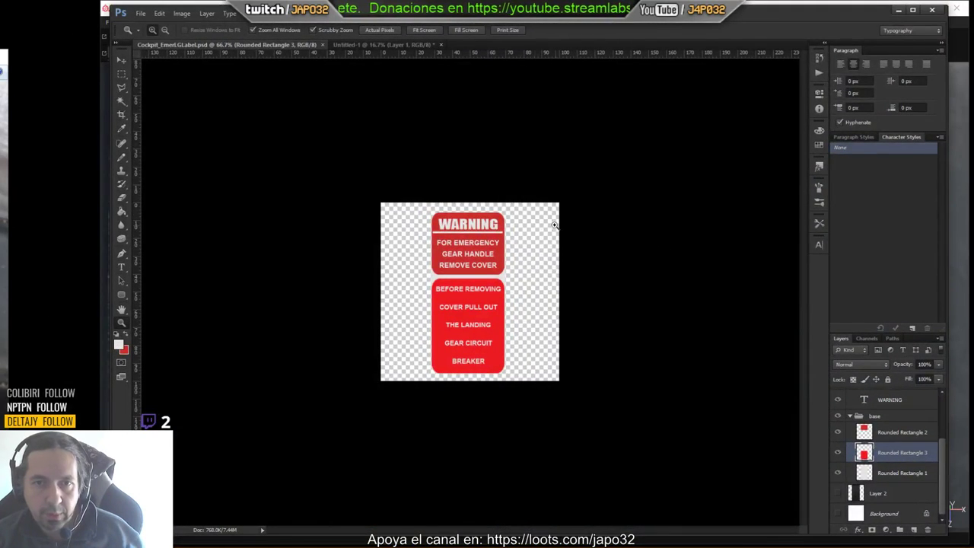
{"action": "left_click", "coordinate": [382, 43]}
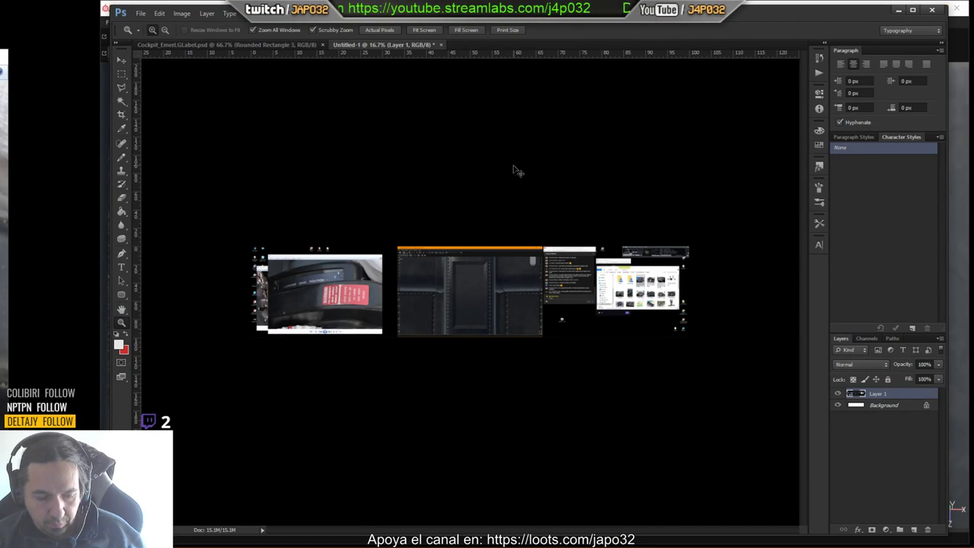
{"action": "key", "text": "ctrl+v"}
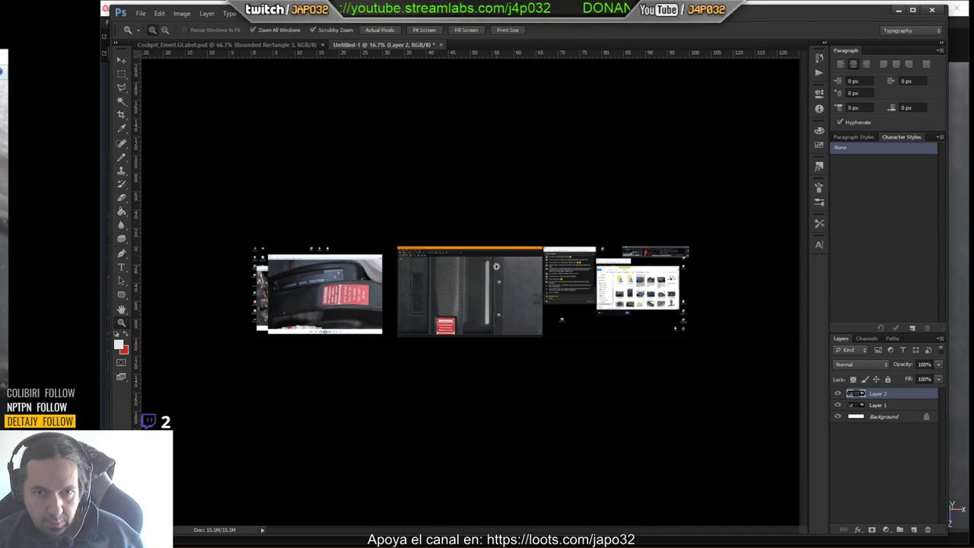
Copy a rectangular area of the pasted screenshot enclosing the white strip and the dark leather panel beside it.
{"action": "left_click", "coordinate": [490, 279]}
{"action": "left_click", "coordinate": [490, 279]}
{"action": "left_click", "coordinate": [490, 280]}
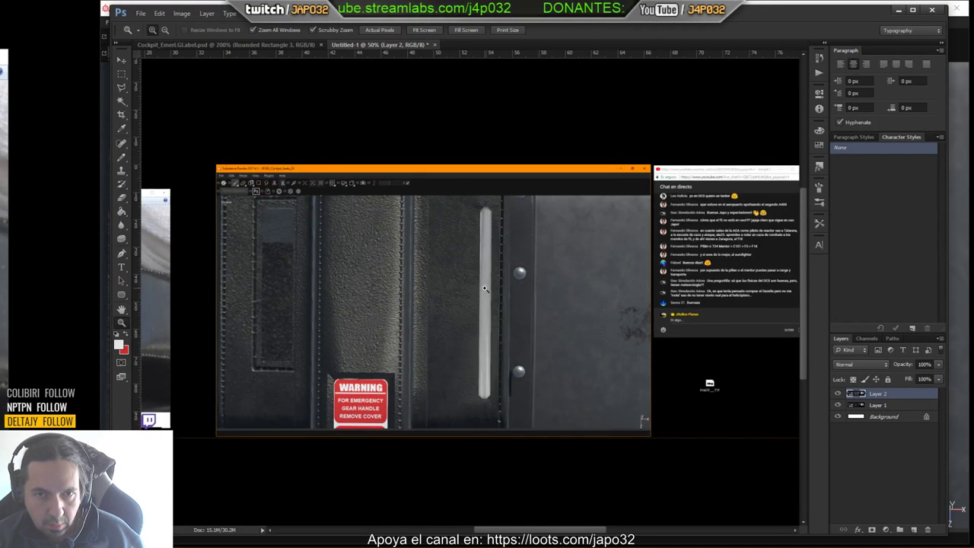
{"action": "left_click", "coordinate": [490, 279]}
{"action": "left_click", "coordinate": [121, 74]}
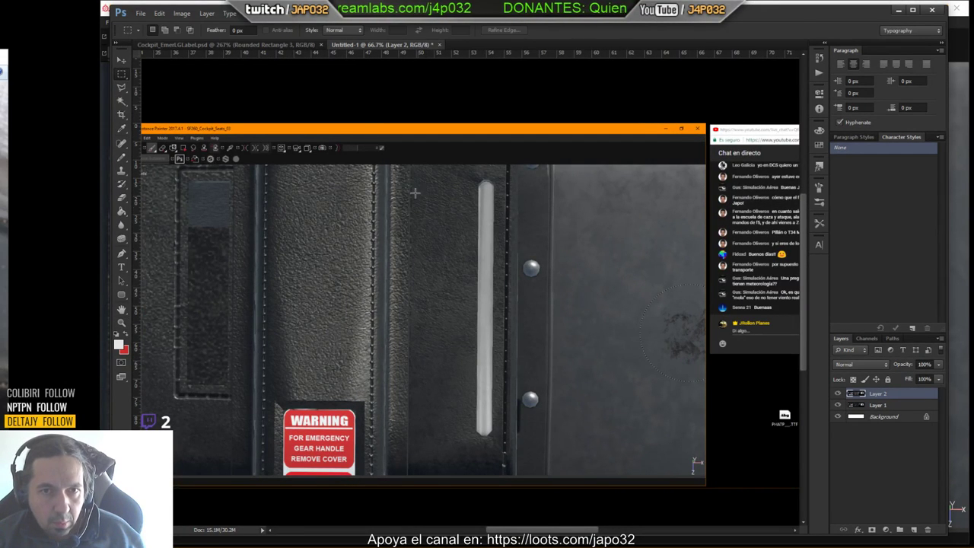
{"action": "left_click_drag", "start_coordinate": [411, 174], "coordinate": [505, 457]}
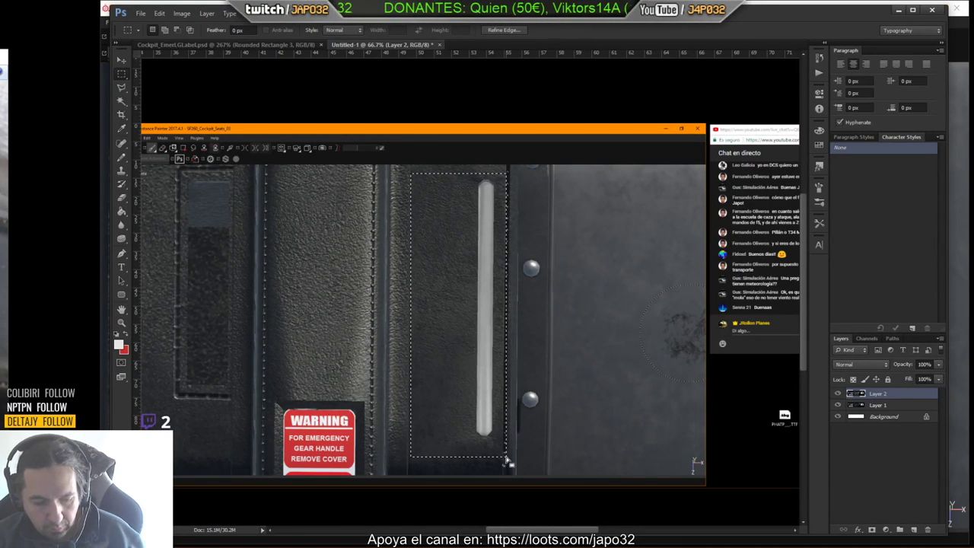
{"action": "right_click", "coordinate": [468, 53]}
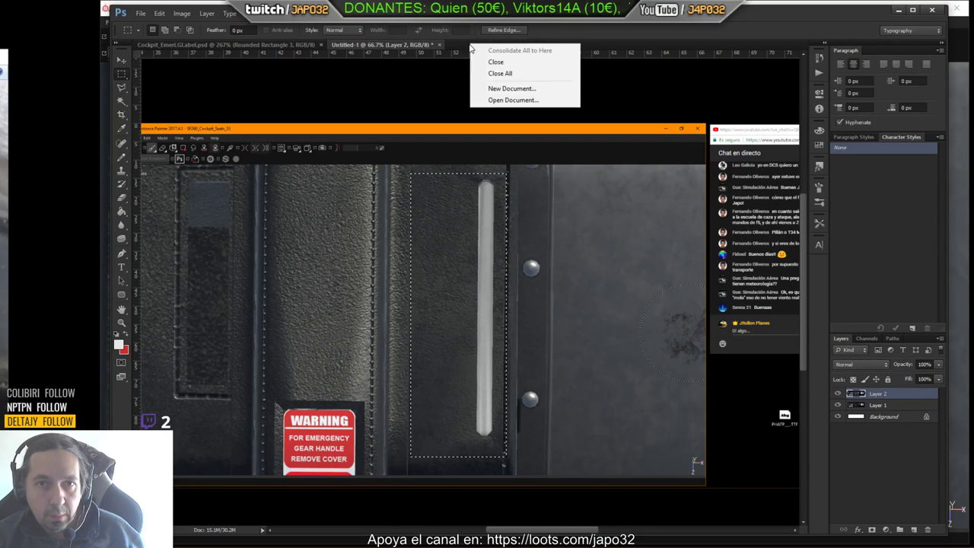
{"action": "left_click", "coordinate": [495, 98]}
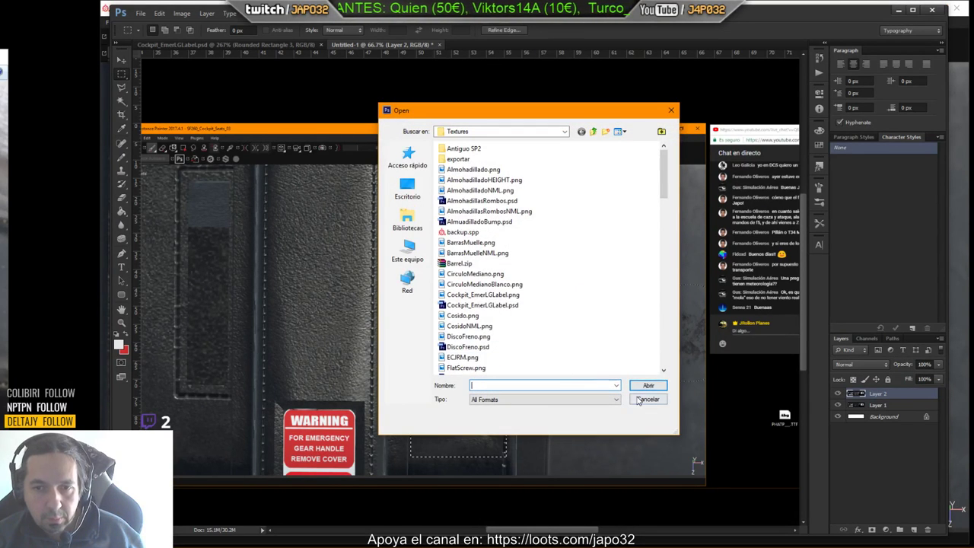
{"action": "left_click", "coordinate": [639, 400]}
Create a new RGB document 512 pixels wide and 1024 pixels high with a white background.
{"action": "key", "text": "ctrl+n"}
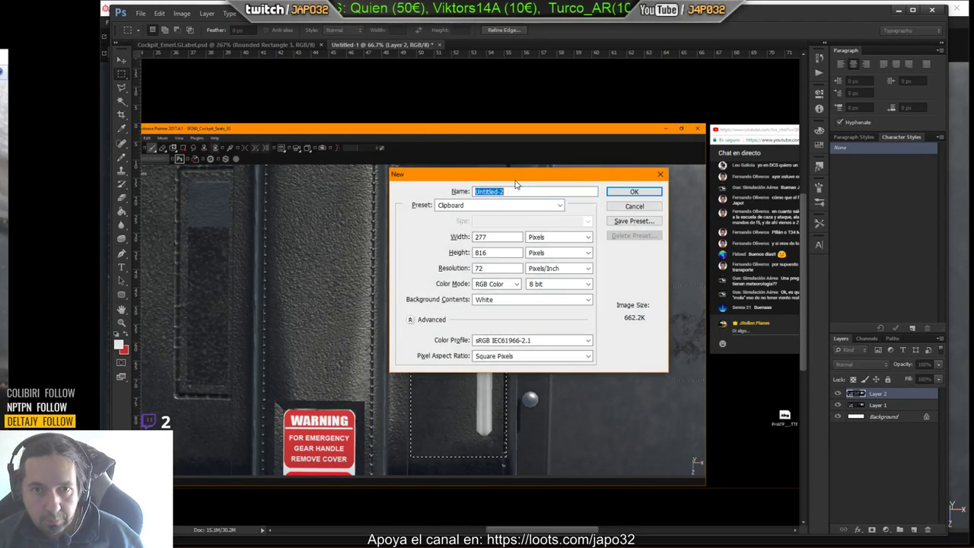
{"action": "double_click", "coordinate": [493, 237]}
{"action": "type", "text": "1024"}
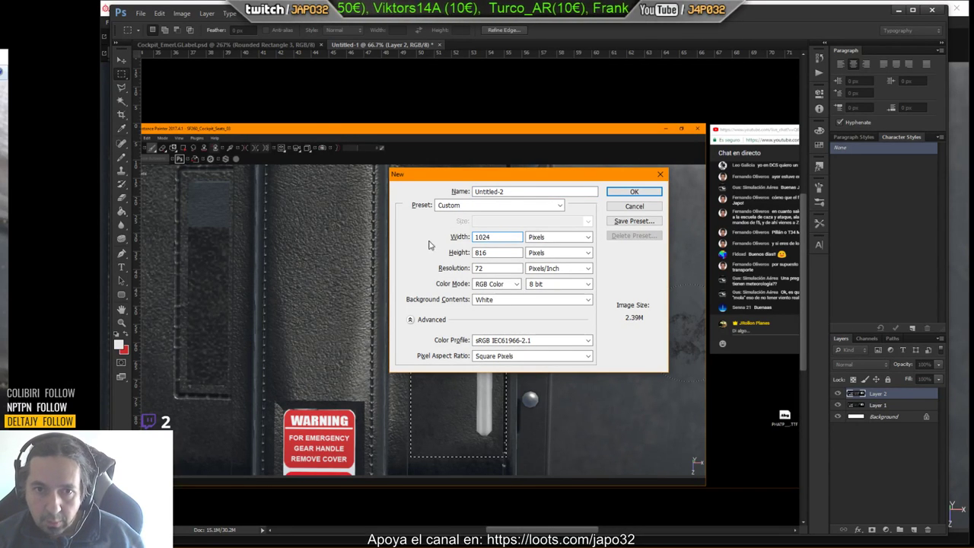
{"action": "key", "text": "Tab"}
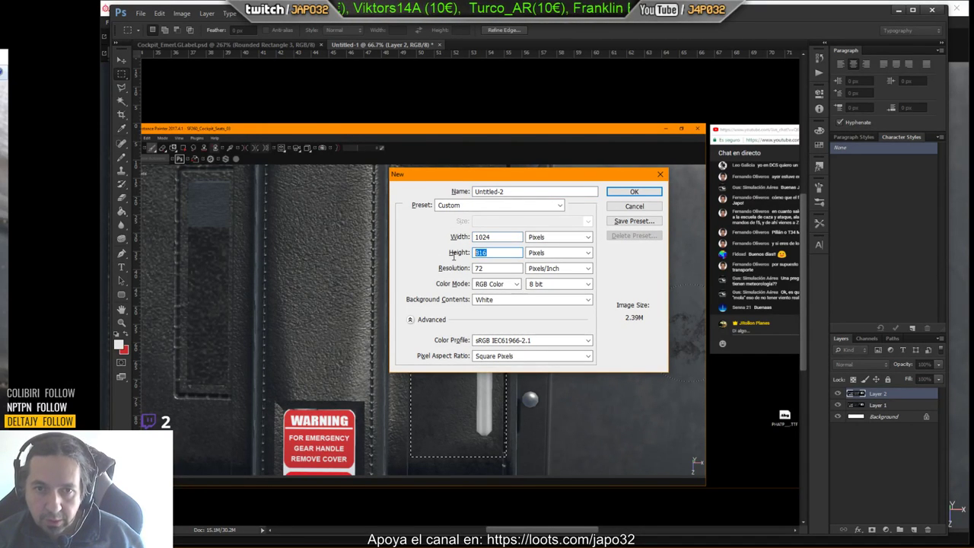
{"action": "type", "text": "1024"}
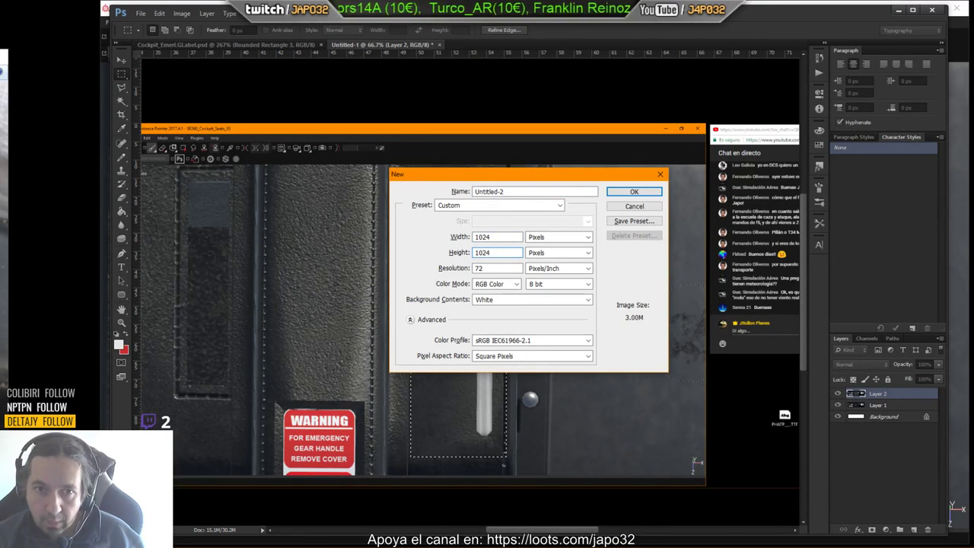
{"action": "left_click", "coordinate": [499, 251]}
{"action": "key", "text": "BackSpace"}
{"action": "key", "text": "BackSpace"}
{"action": "key", "text": "BackSpace"}
{"action": "key", "text": "BackSpace"}
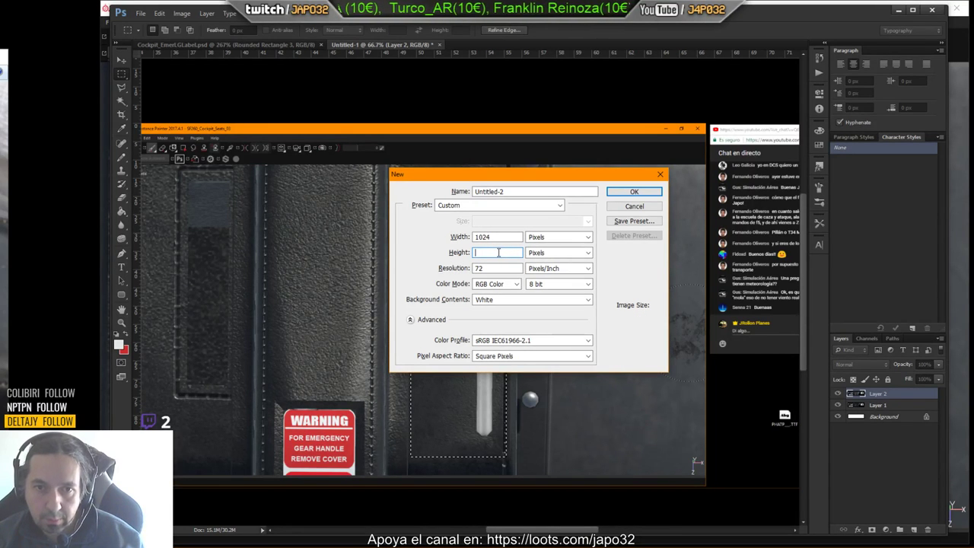
{"action": "type", "text": "1024"}
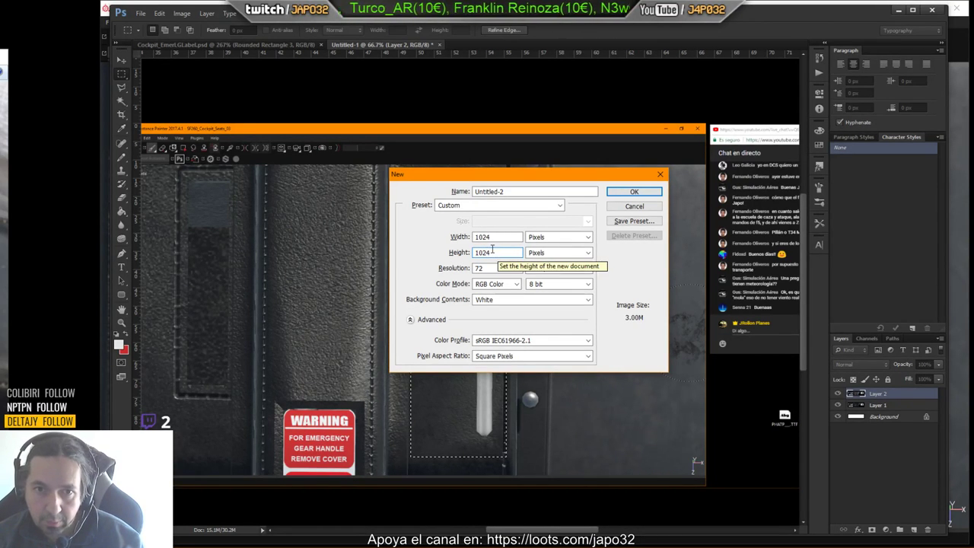
{"action": "left_click", "coordinate": [463, 238]}
{"action": "type", "text": "512"}
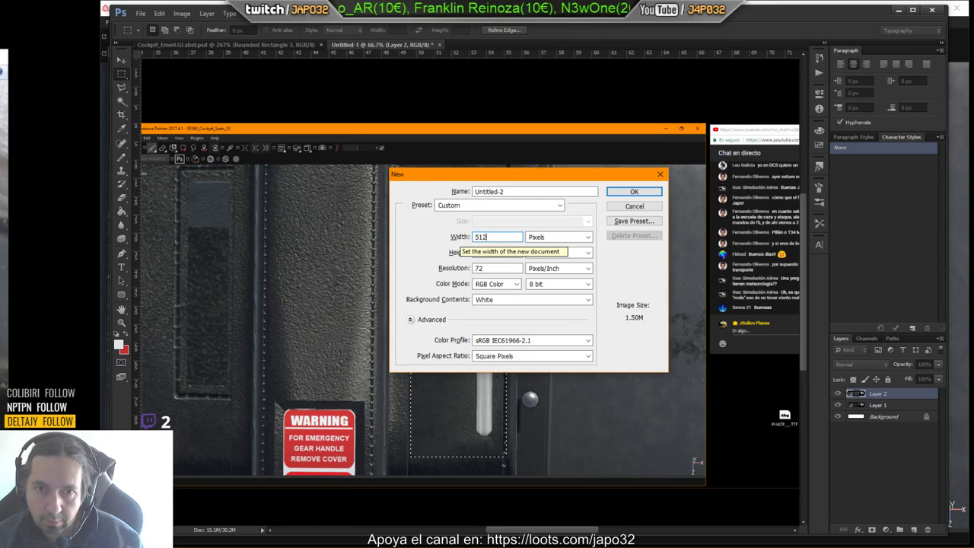
{"action": "key", "text": "Return"}
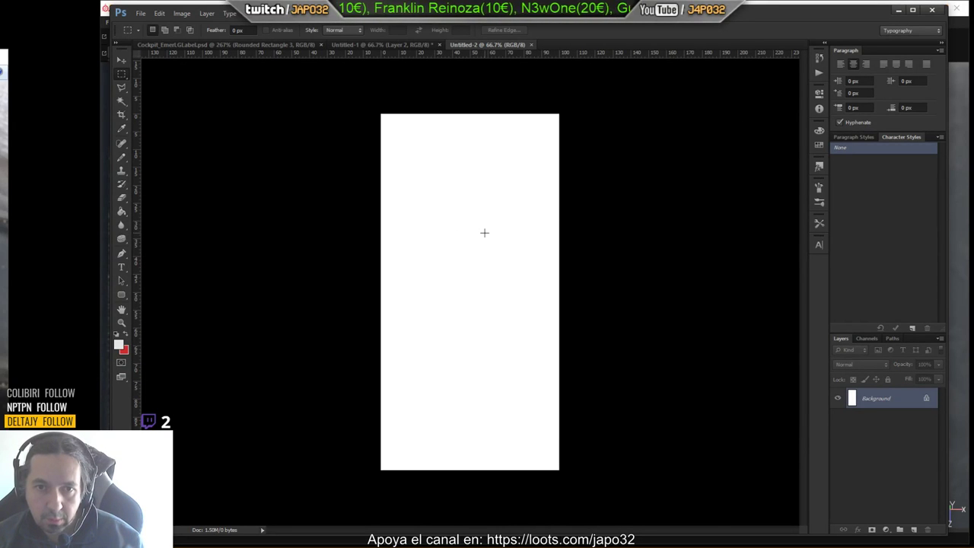
Paste the copied white strip crop onto its own layer in the new Untitled-2 document.
{"action": "left_click", "coordinate": [376, 45]}
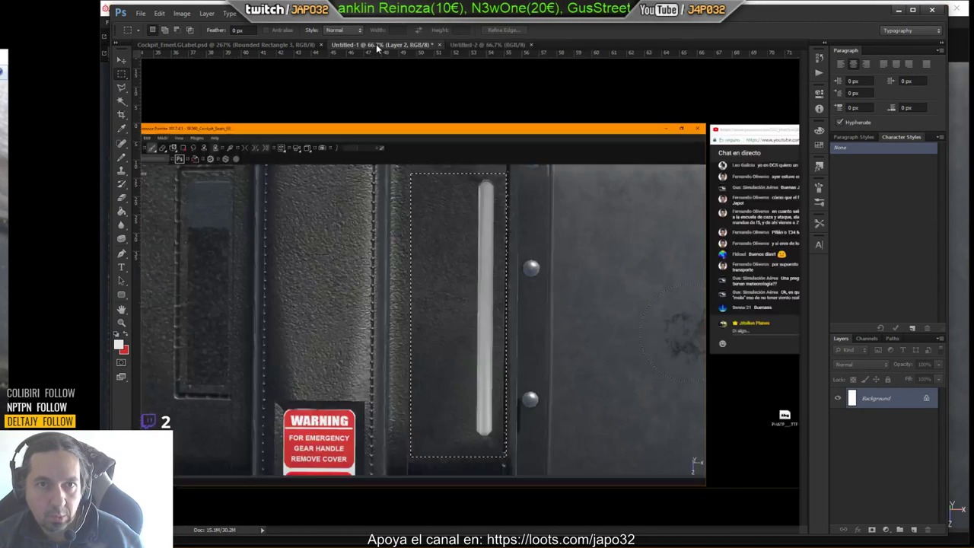
{"action": "left_click", "coordinate": [488, 45]}
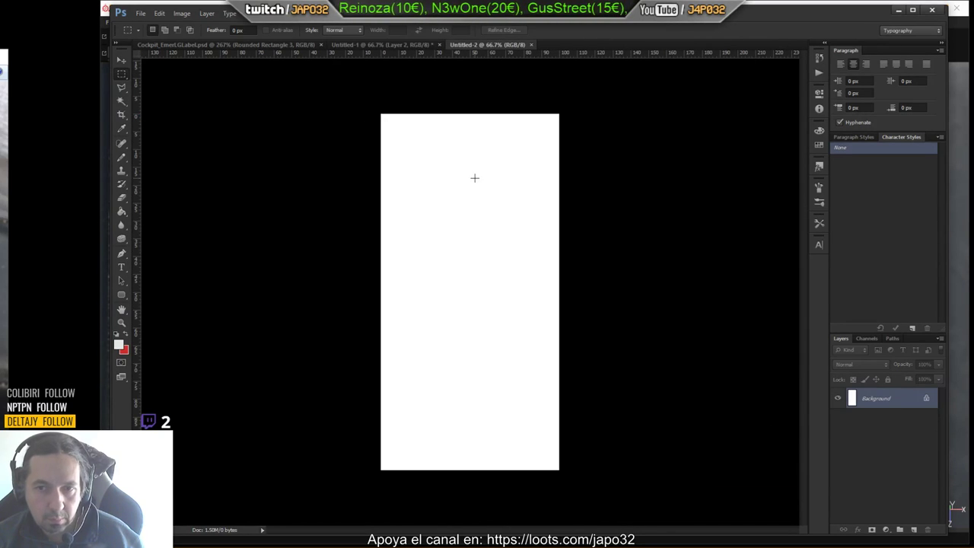
{"action": "left_click", "coordinate": [914, 529]}
{"action": "key", "text": "ctrl+v"}
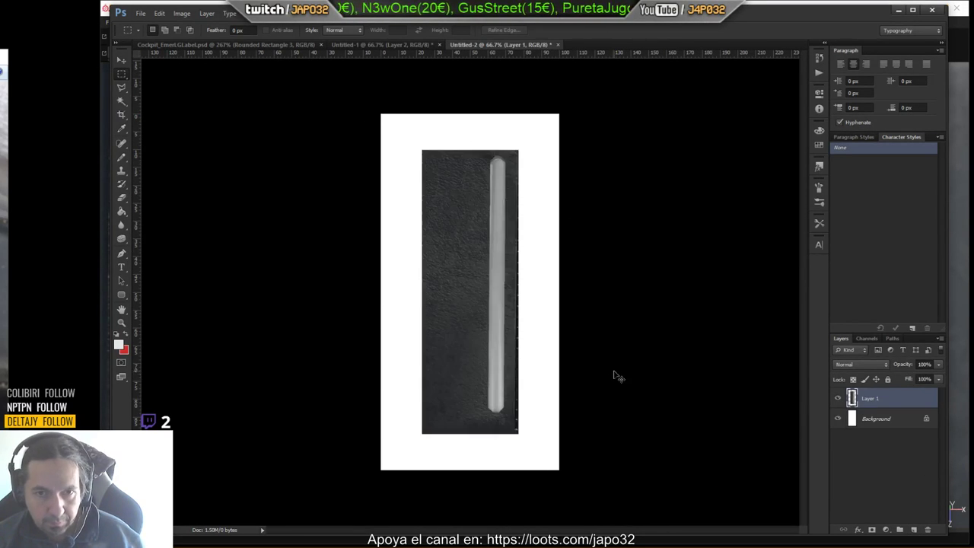
Scale the pasted crop evenly about its centre to about 125% so it fills the canvas height.
{"action": "key", "text": "ctrl+t"}
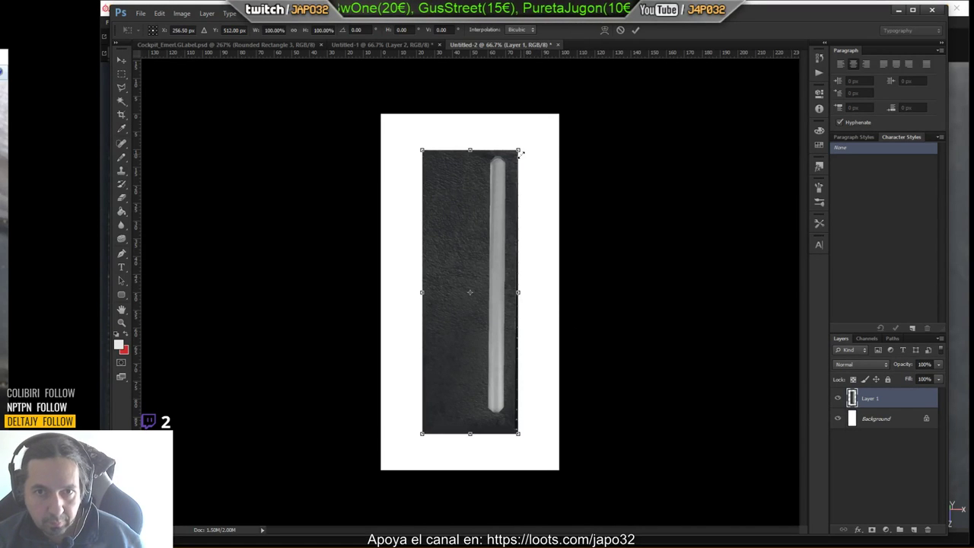
{"action": "left_click_drag", "start_coordinate": [519, 149], "coordinate": [533, 120]}
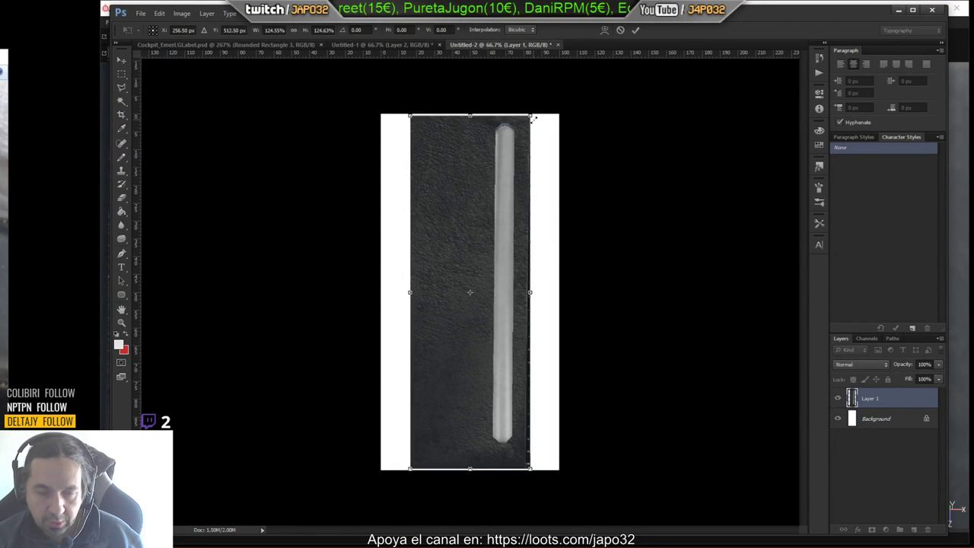
{"action": "key", "text": "Return"}
{"action": "key", "text": "Return"}
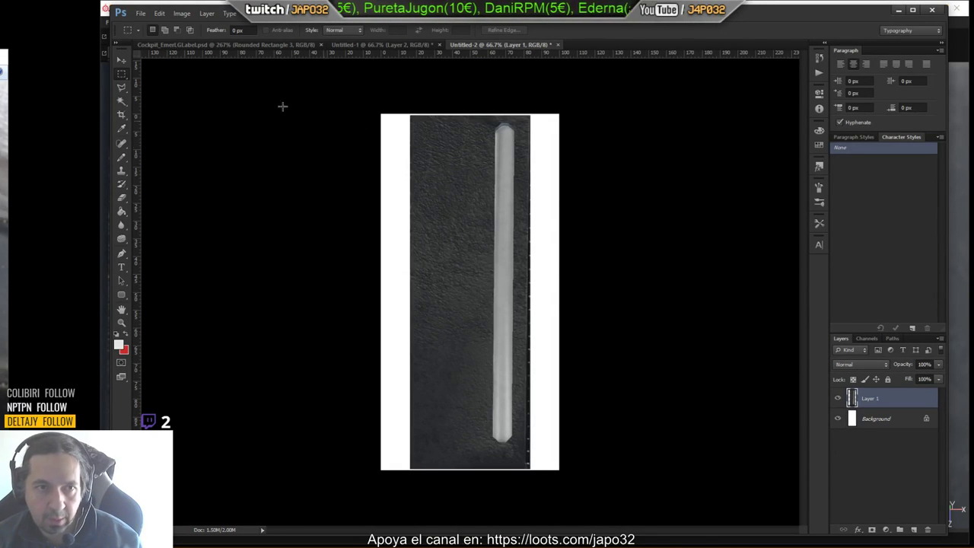
Nudge the crop layer slightly to the right on the canvas with the Move tool.
{"action": "left_click", "coordinate": [121, 60]}
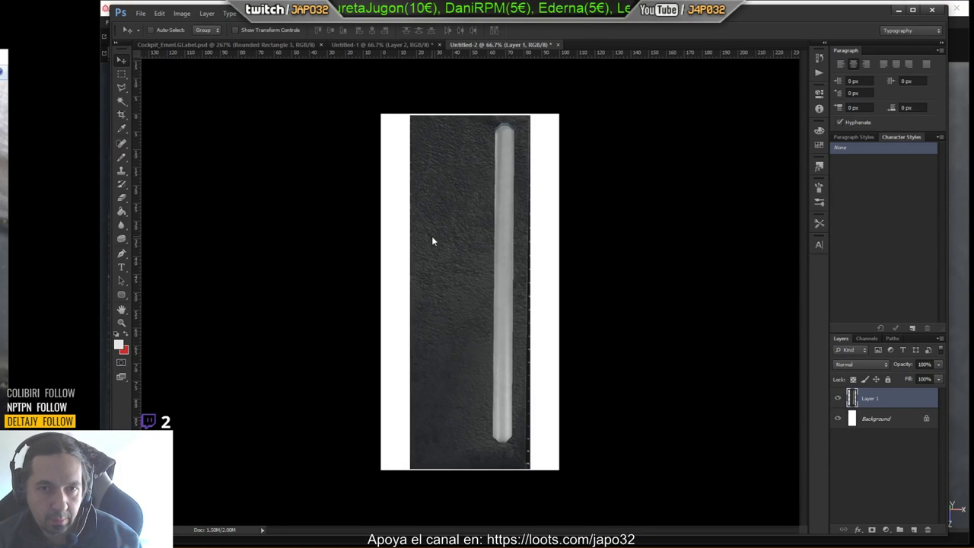
{"action": "key", "text": "Right"}
{"action": "key", "text": "Right"}
{"action": "key", "text": "Right"}
{"action": "key", "text": "Right"}
{"action": "key", "text": "Right"}
{"action": "key", "text": "Right"}
{"action": "key", "text": "Right"}
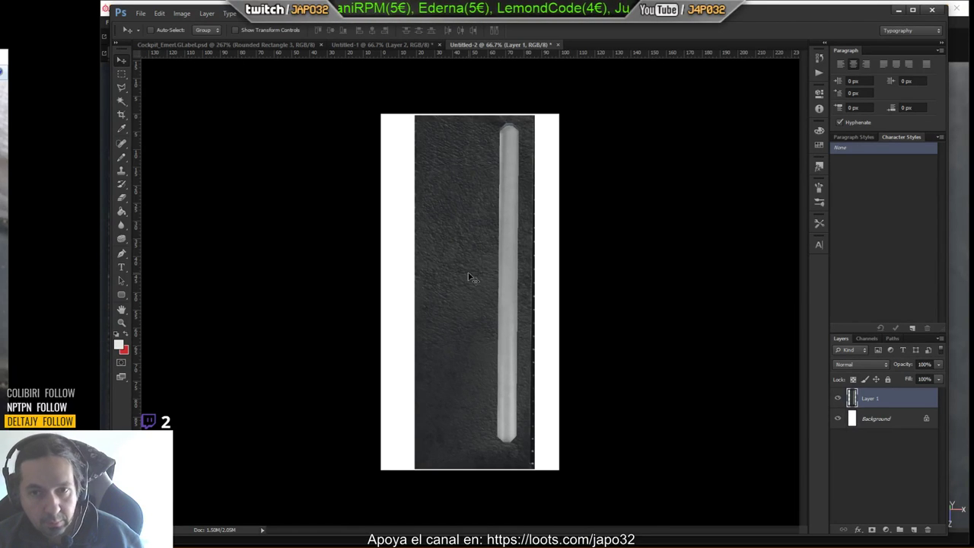
Save the document in the Textures folder as Cockpit_LGPositionLabel.psd with Maximize Compatibility enabled.
{"action": "left_click", "coordinate": [140, 12]}
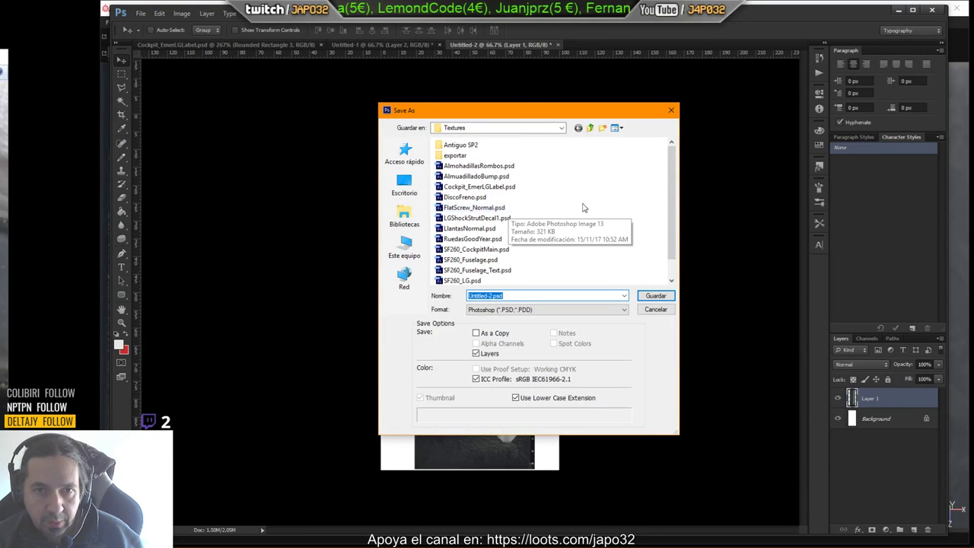
{"action": "left_click", "coordinate": [499, 187]}
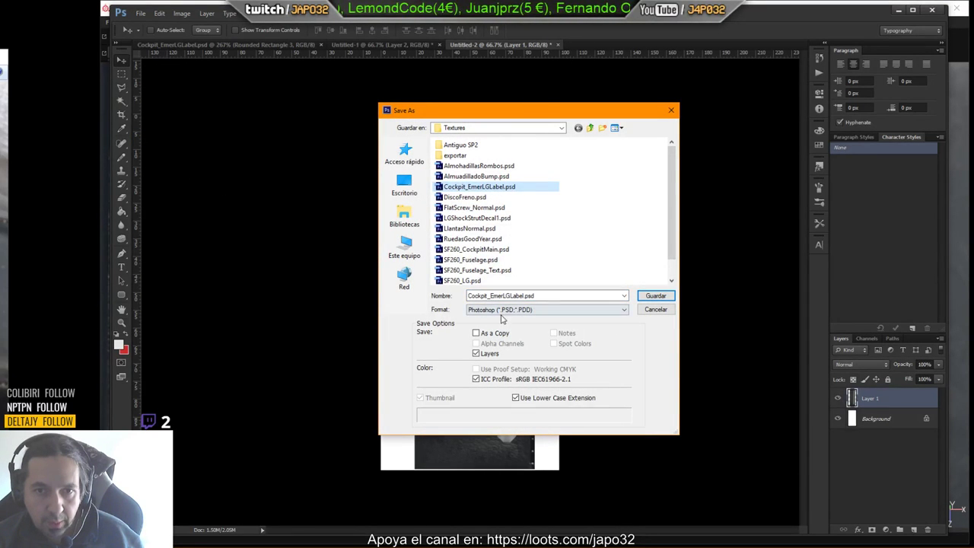
{"action": "left_click", "coordinate": [489, 295]}
{"action": "left_click", "coordinate": [489, 295]}
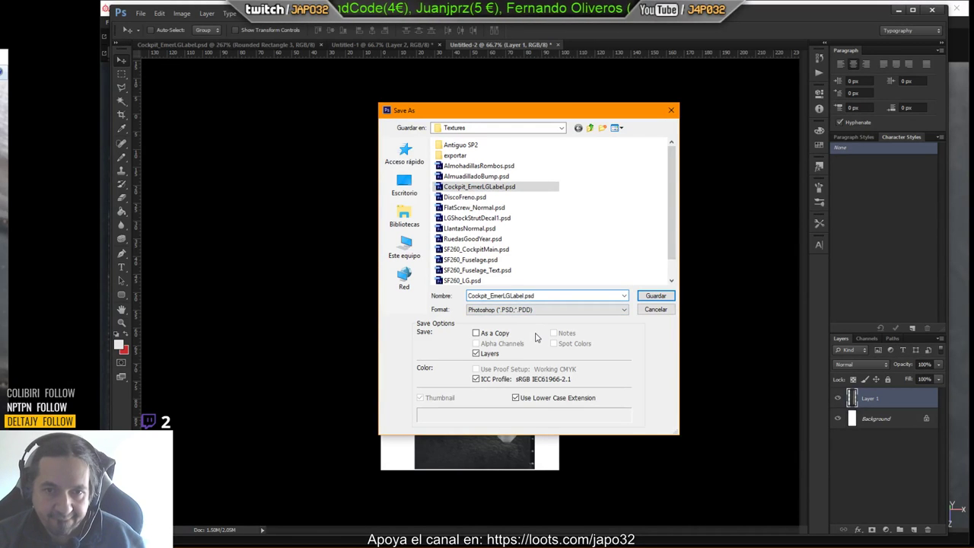
{"action": "key", "text": "Delete"}
{"action": "key", "text": "Delete"}
{"action": "key", "text": "Delete"}
{"action": "key", "text": "Delete"}
{"action": "key", "text": "Delete"}
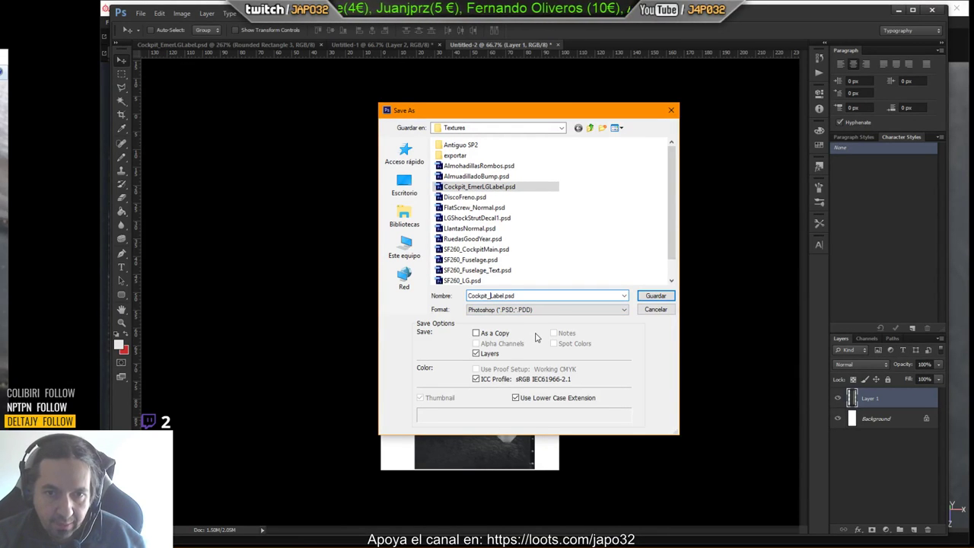
{"action": "type", "text": "L"}
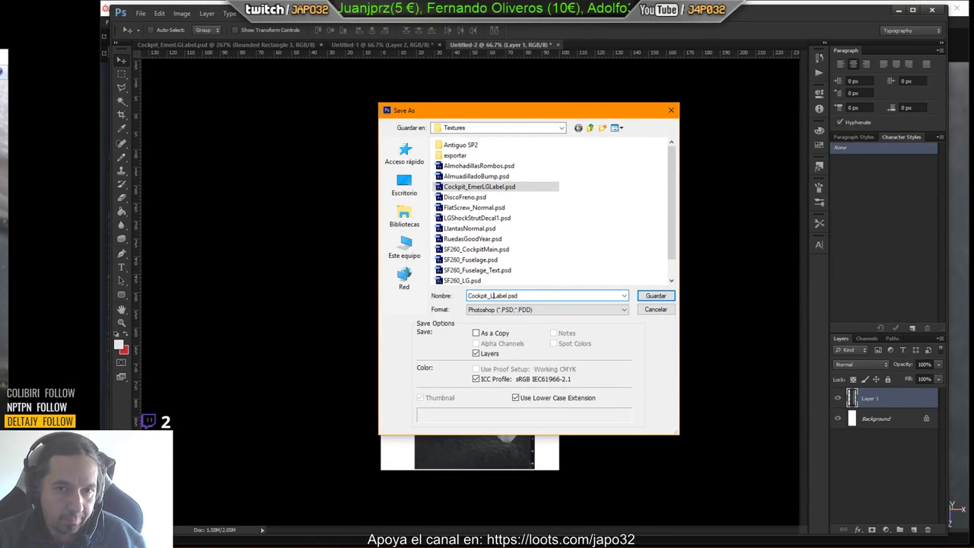
{"action": "type", "text": "GPosition"}
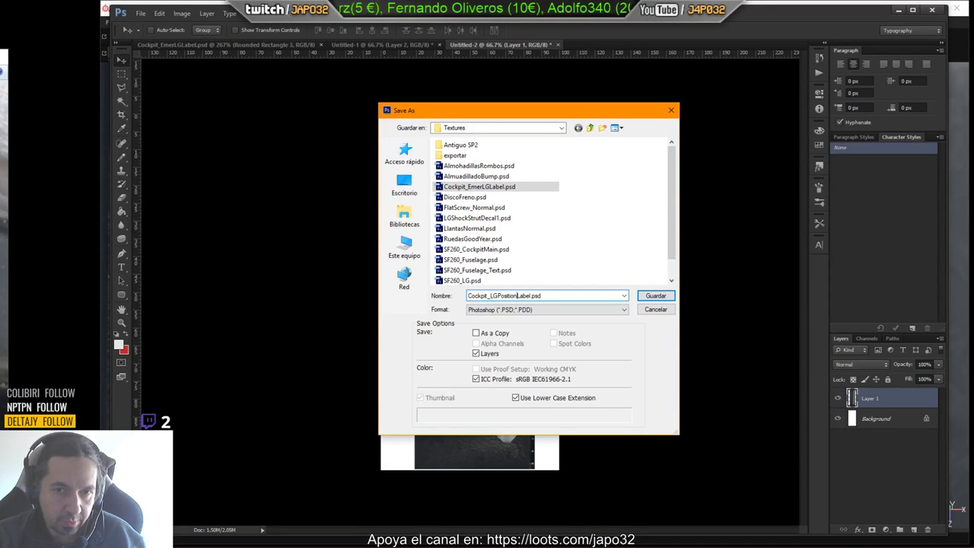
{"action": "key", "text": "Return"}
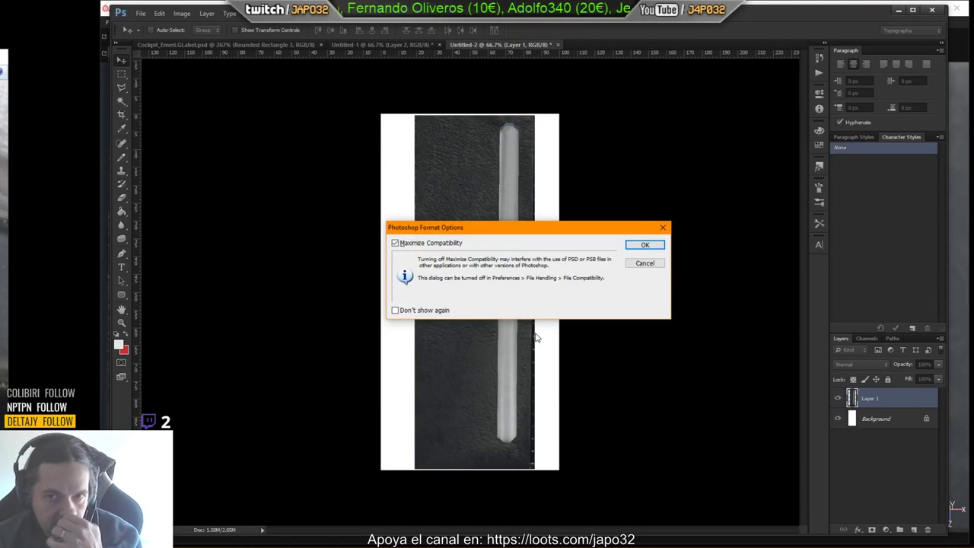
{"action": "left_click", "coordinate": [643, 245]}
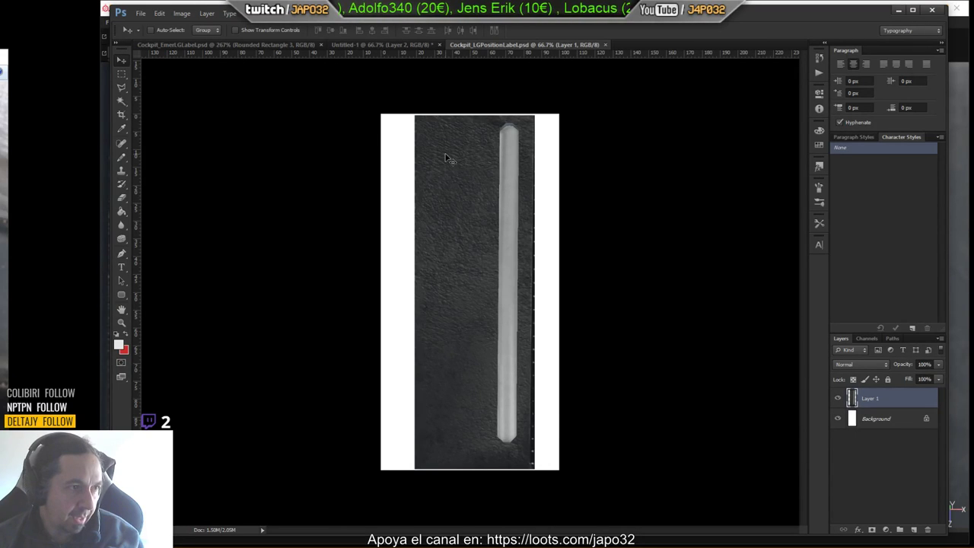
Draw a dark blue rounded rectangle about 119 × 901 px with a 30 px radius beside the white strip, and set its stroke to 0 pt.
{"action": "left_click", "coordinate": [120, 169]}
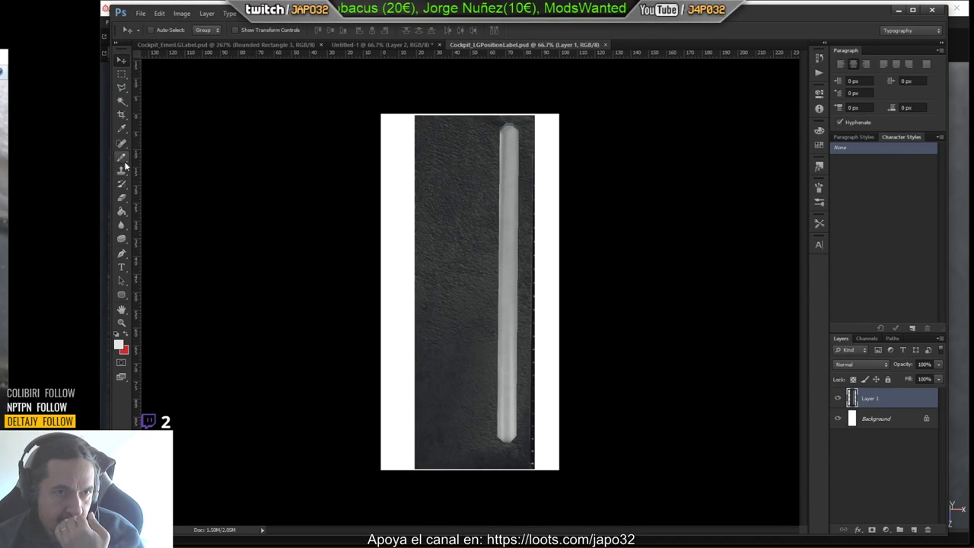
{"action": "left_click", "coordinate": [121, 294]}
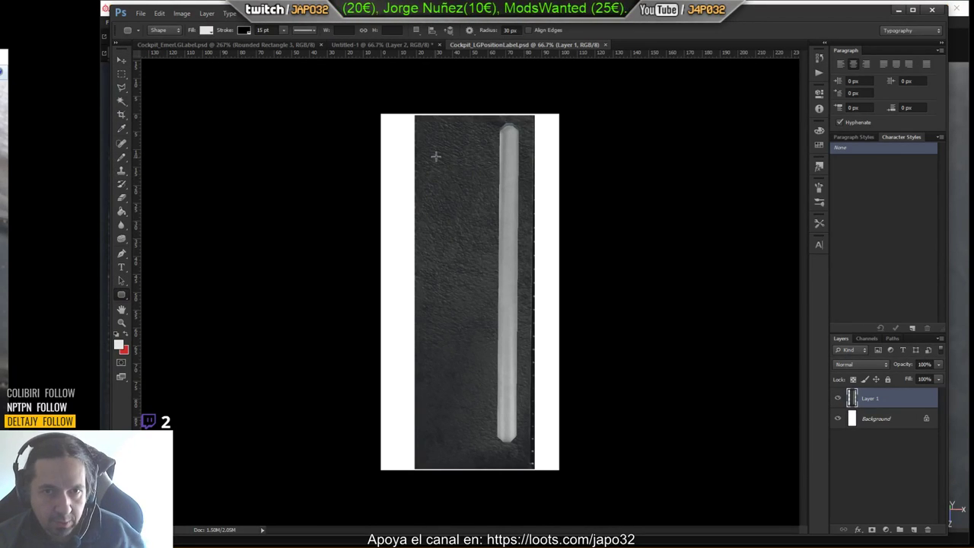
{"action": "left_click", "coordinate": [206, 30]}
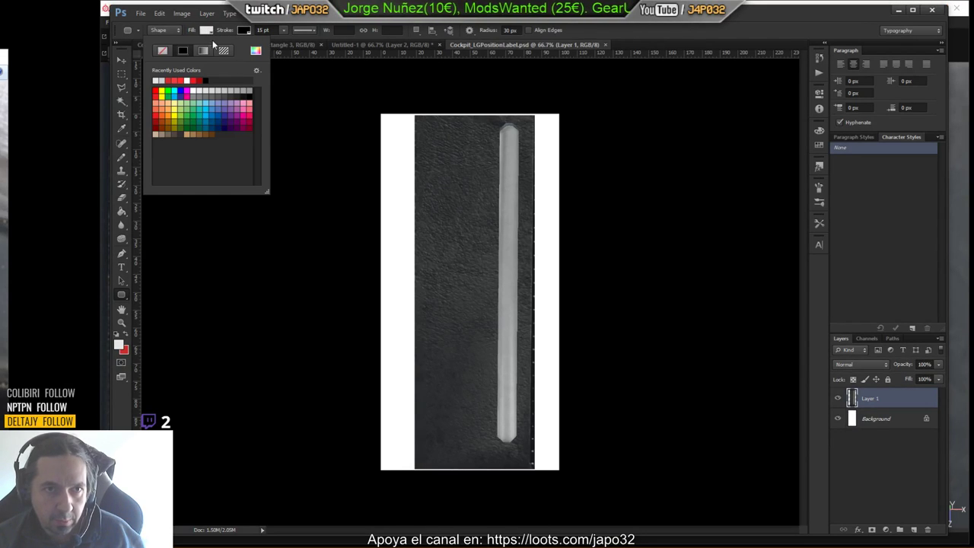
{"action": "left_click", "coordinate": [216, 114]}
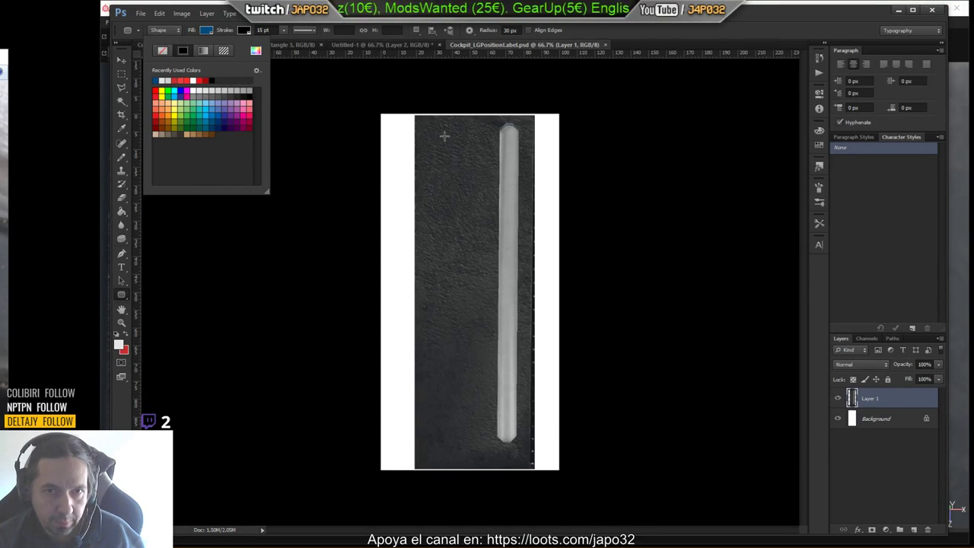
{"action": "left_click_drag", "start_coordinate": [443, 130], "coordinate": [483, 443]}
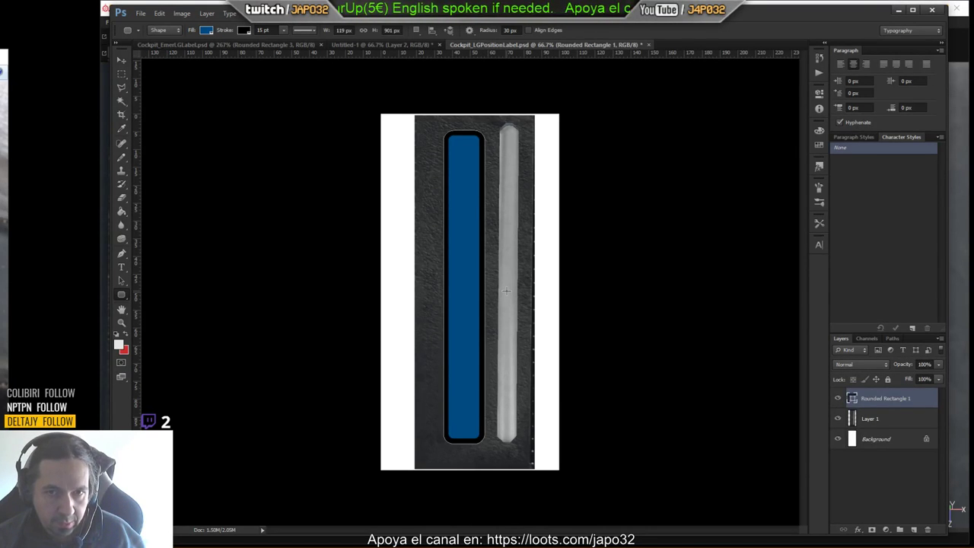
{"action": "left_click", "coordinate": [284, 30]}
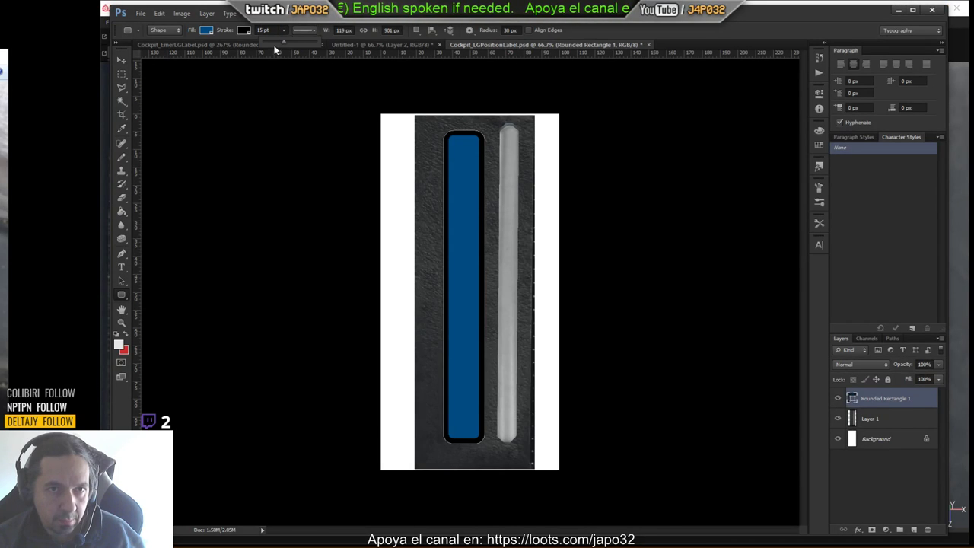
{"action": "left_click_drag", "start_coordinate": [272, 44], "coordinate": [235, 59]}
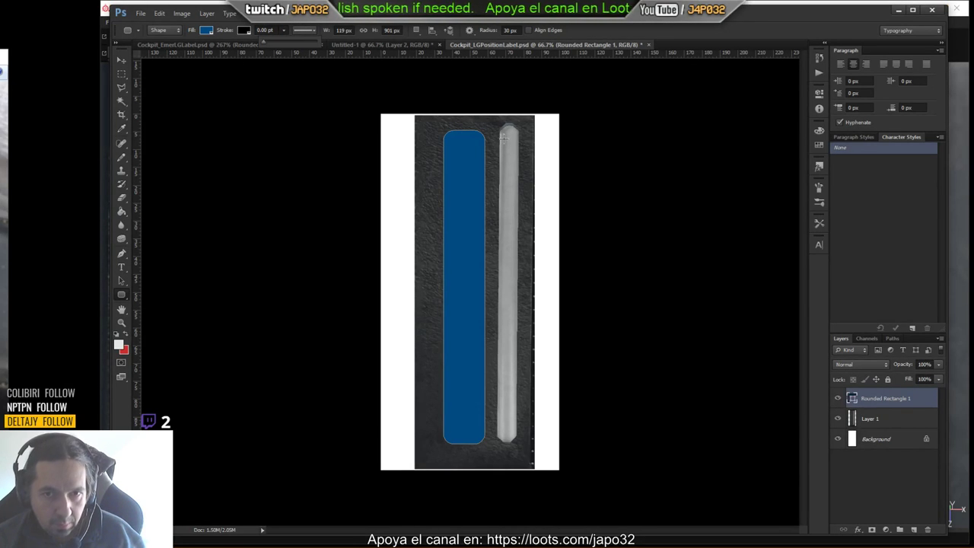
Stretch the blue rectangle's upper edge and trim its lower edge to match the white strip, making it about 912 px high.
{"action": "key", "text": "ctrl+t"}
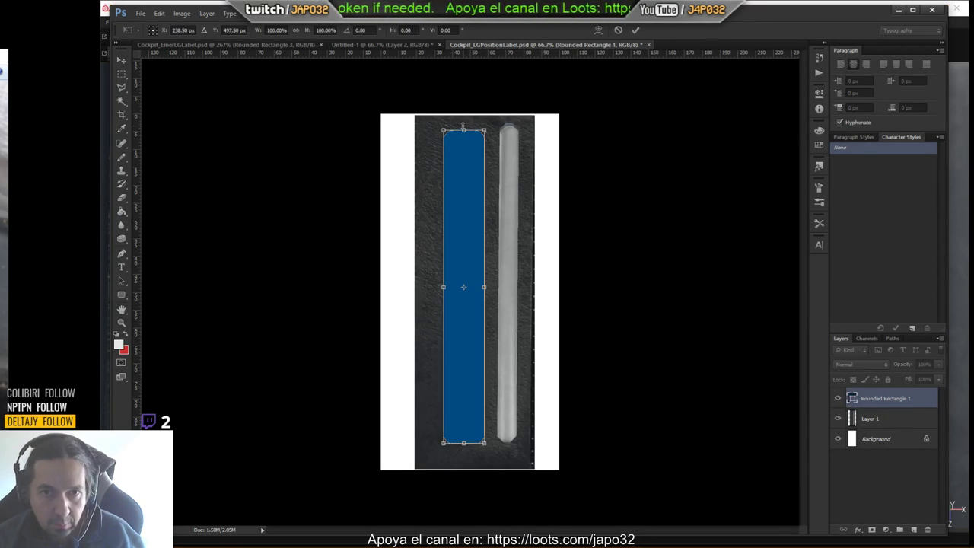
{"action": "left_click_drag", "start_coordinate": [464, 131], "coordinate": [464, 123]}
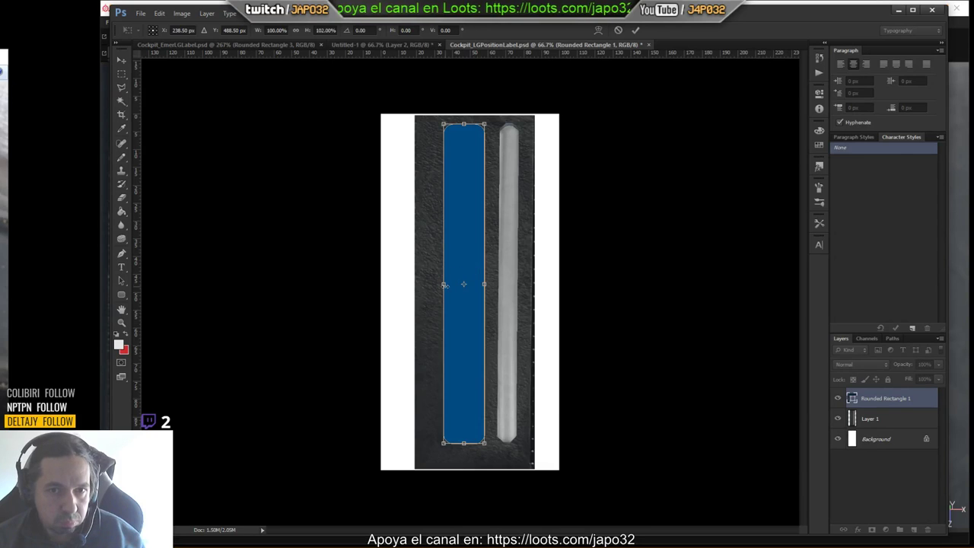
{"action": "key", "text": "Return"}
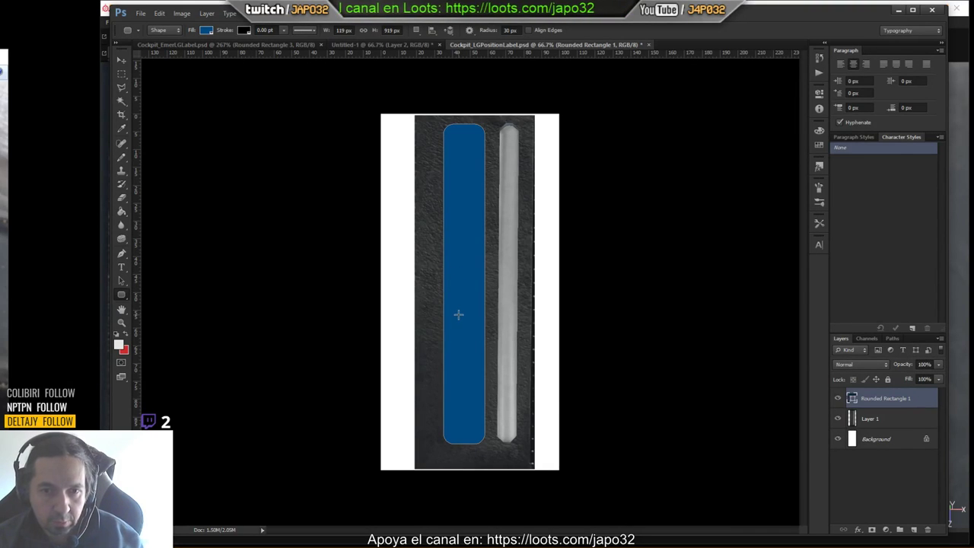
{"action": "key", "text": "ctrl+t"}
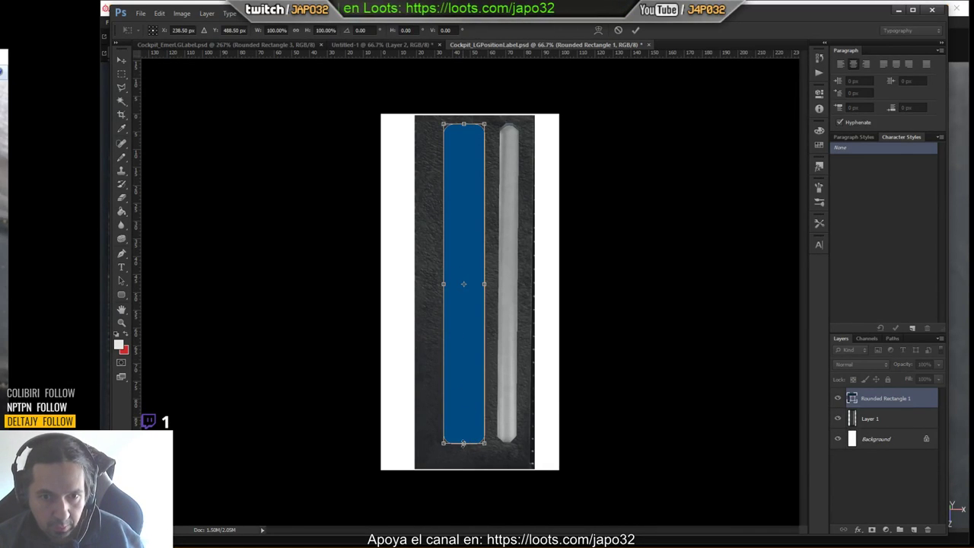
{"action": "left_click_drag", "start_coordinate": [464, 443], "coordinate": [464, 440]}
{"action": "key", "text": "Return"}
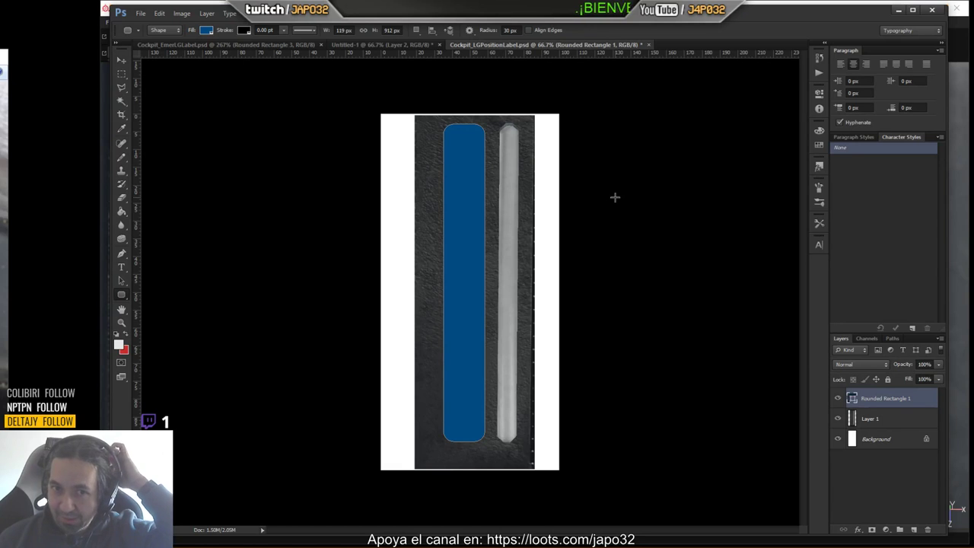
Set the foreground colour to light grey #d4d4d4 for the label text.
{"action": "left_click", "coordinate": [123, 268]}
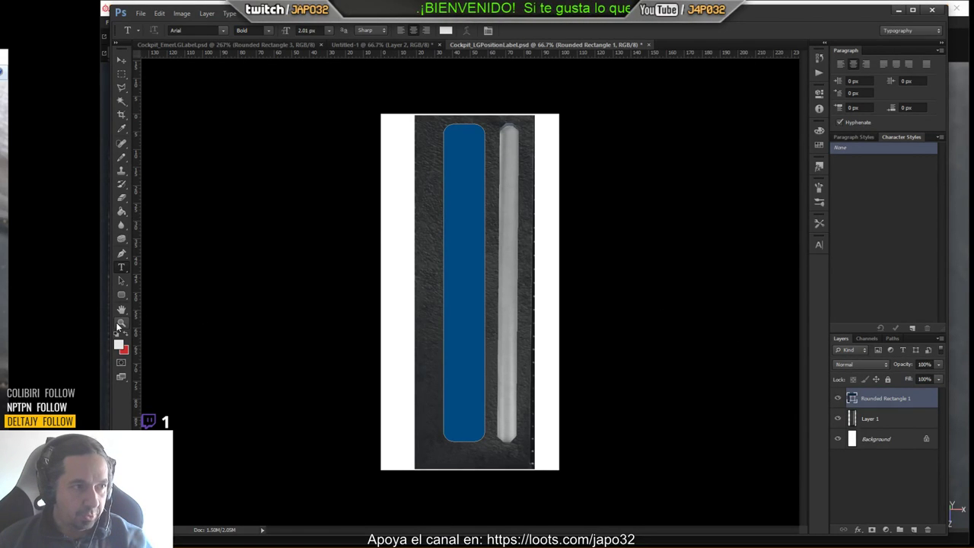
{"action": "left_click", "coordinate": [118, 347]}
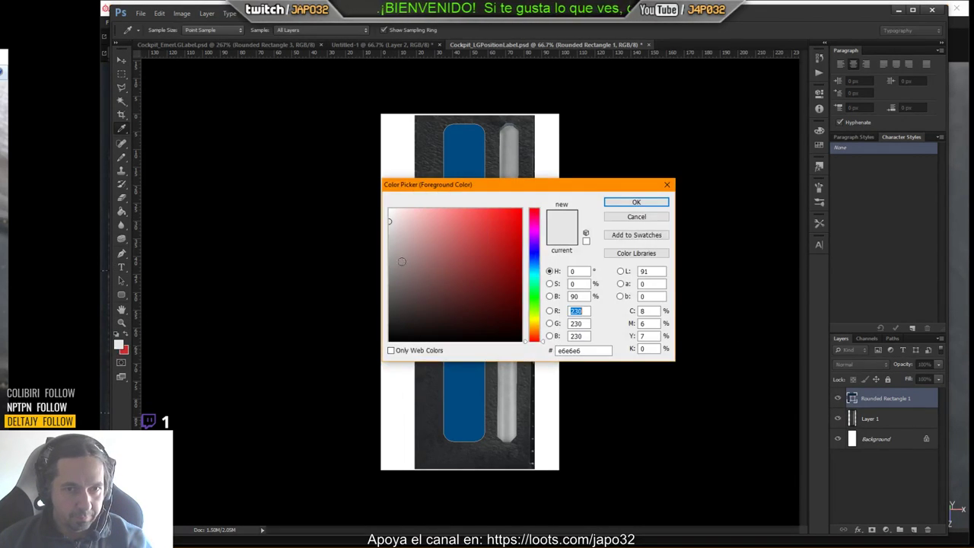
{"action": "left_click_drag", "start_coordinate": [396, 222], "coordinate": [387, 231]}
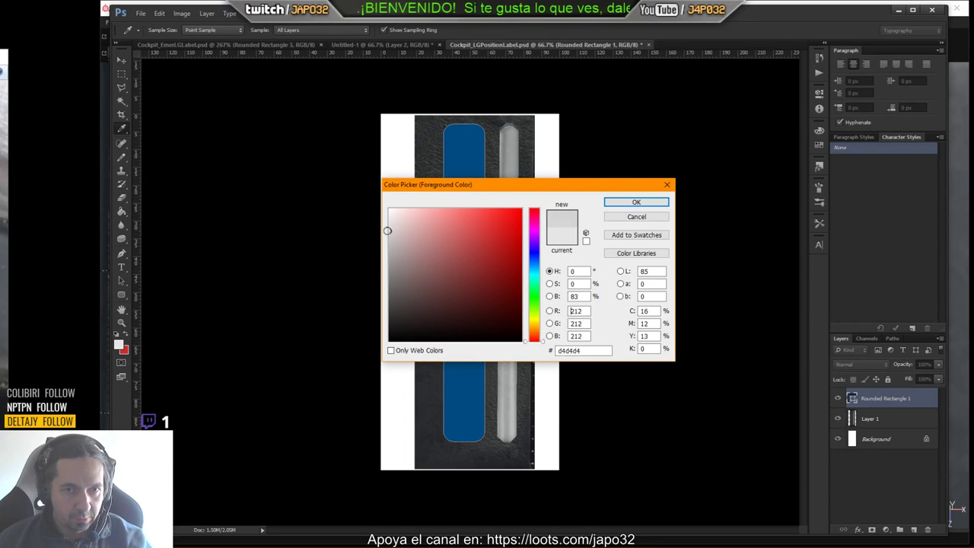
{"action": "left_click", "coordinate": [636, 202]}
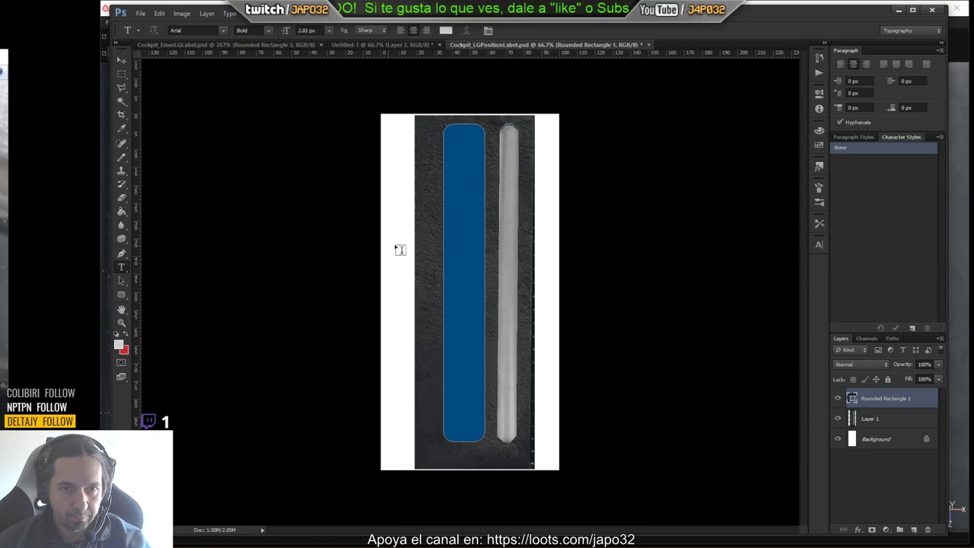
Add a "landing gear" text layer in Arial Bold on the canvas and move it onto the blue rectangle.
{"action": "left_click", "coordinate": [460, 254]}
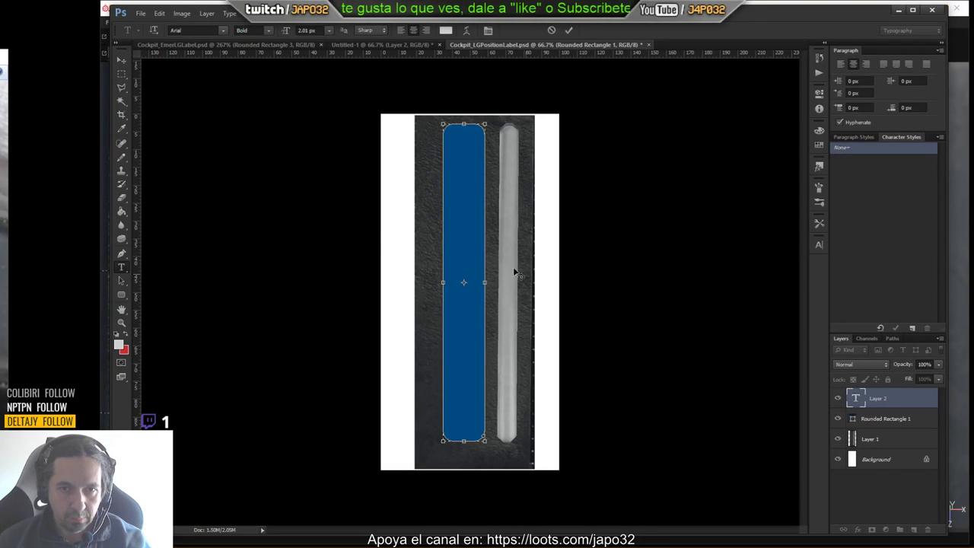
{"action": "key", "text": "Escape"}
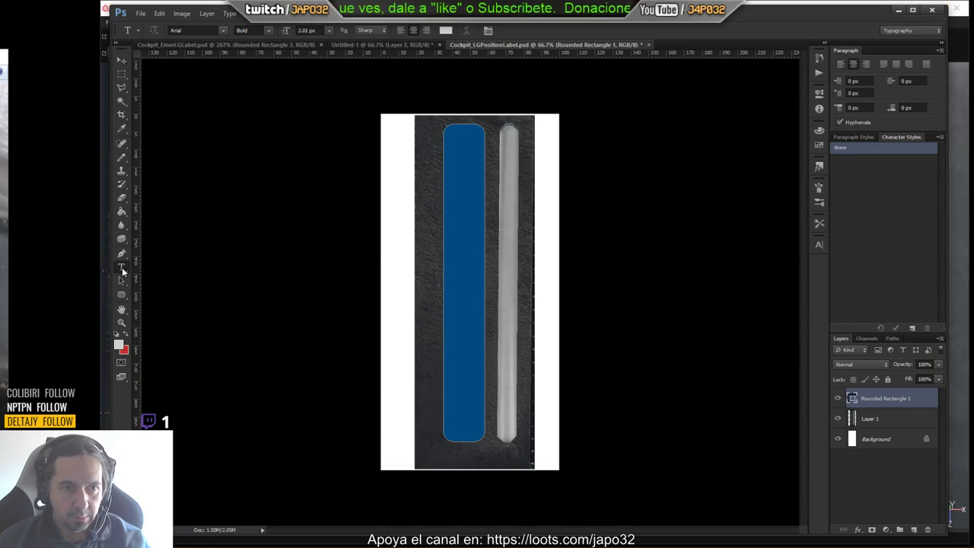
{"action": "left_click", "coordinate": [390, 228]}
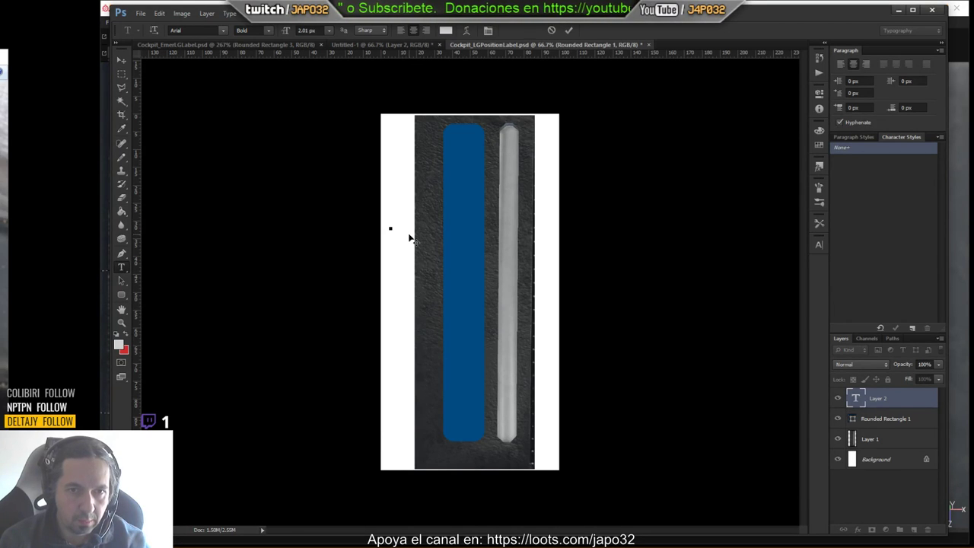
{"action": "left_click", "coordinate": [121, 60]}
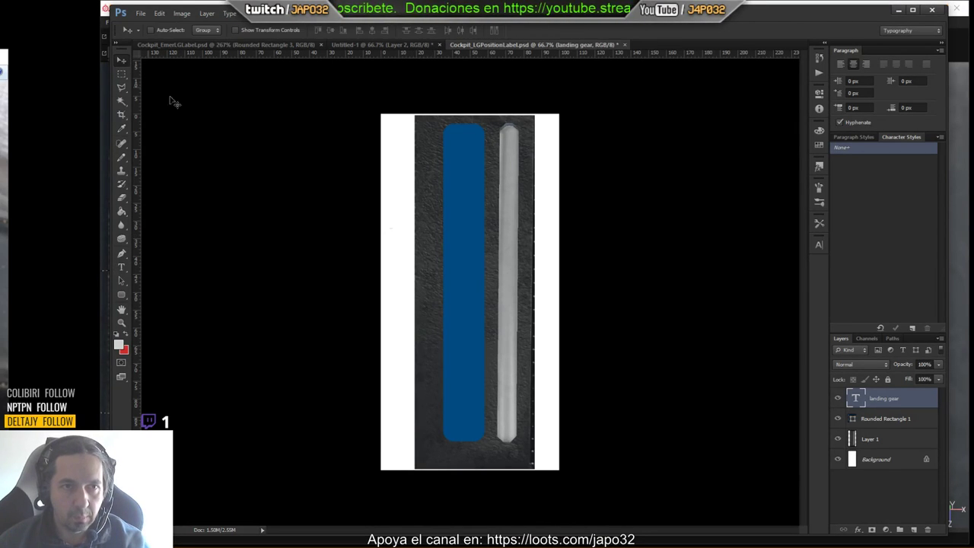
{"action": "left_click_drag", "start_coordinate": [419, 274], "coordinate": [485, 276]}
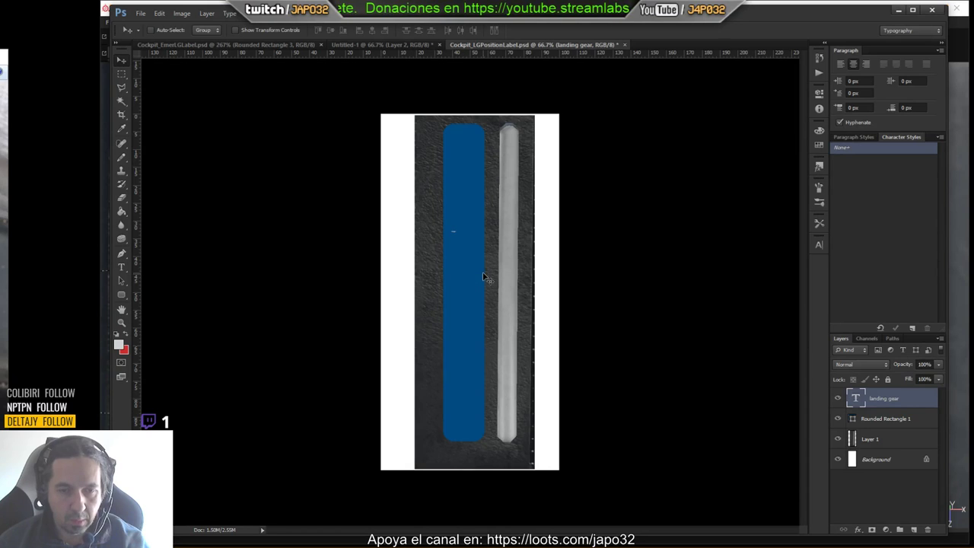
Enlarge the landing gear text to about 65 pt and shift it back towards the blue rectangle.
{"action": "key", "text": "ctrl+t"}
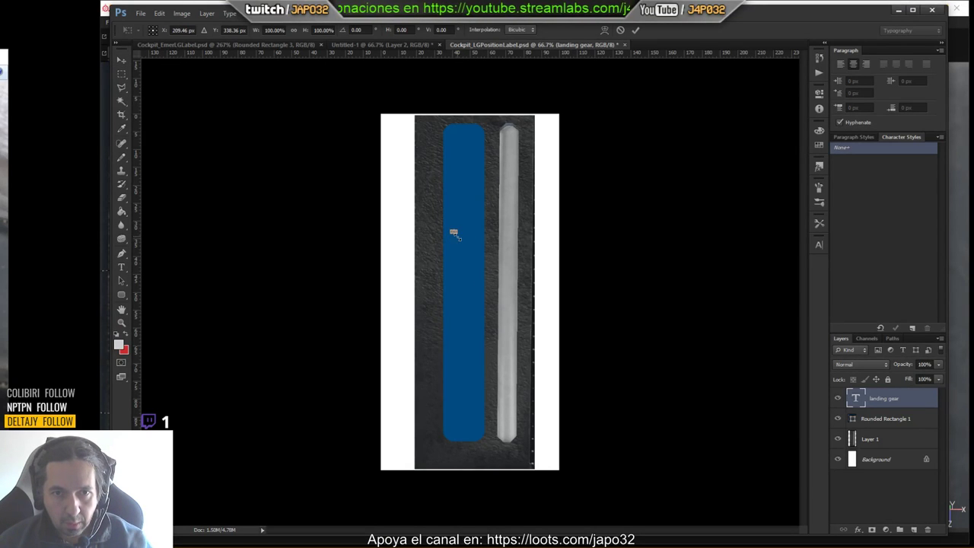
{"action": "left_click_drag", "start_coordinate": [454, 234], "coordinate": [578, 307]}
{"action": "key", "text": "Return"}
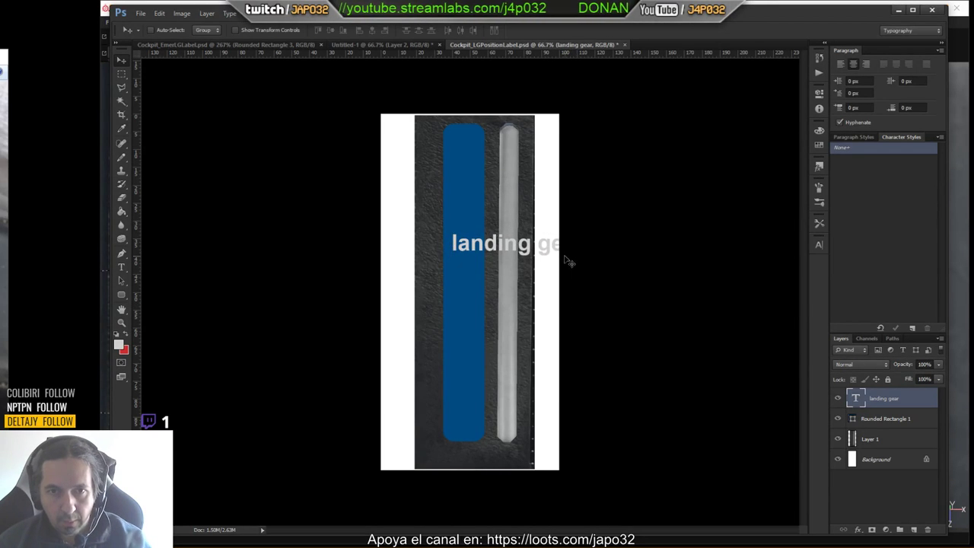
{"action": "left_click_drag", "start_coordinate": [564, 257], "coordinate": [529, 262]}
Rotate the landing gear text 90° clockwise and place it along the blue rectangle.
{"action": "key", "text": "ctrl+t"}
{"action": "left_click_drag", "start_coordinate": [568, 232], "coordinate": [509, 327]}
{"action": "key", "text": "Return"}
{"action": "left_click_drag", "start_coordinate": [493, 287], "coordinate": [461, 192]}
Replace the label text with LANDING GEAR POSITION in capitals, with several spaces between the words.
{"action": "left_click", "coordinate": [121, 267]}
{"action": "left_click", "coordinate": [463, 325]}
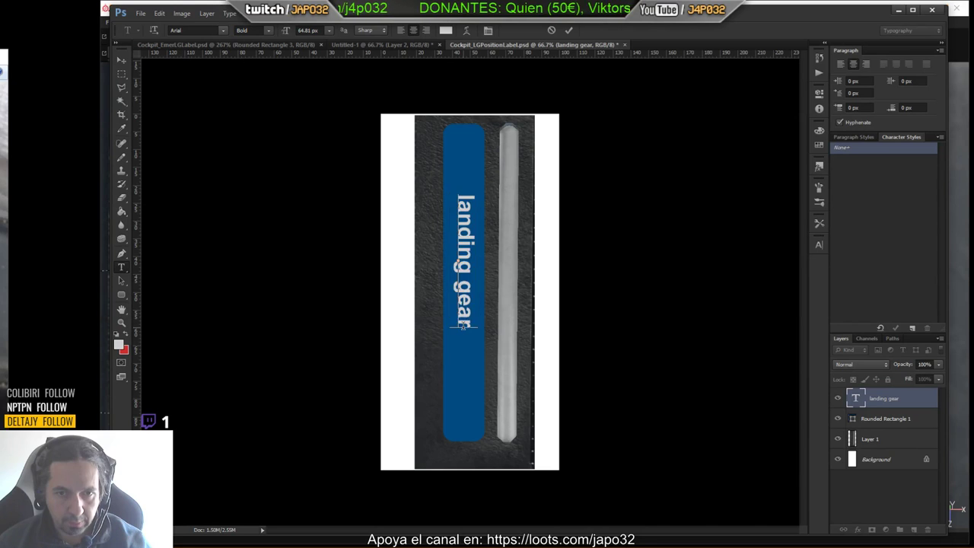
{"action": "left_click_drag", "start_coordinate": [462, 326], "coordinate": [467, 165]}
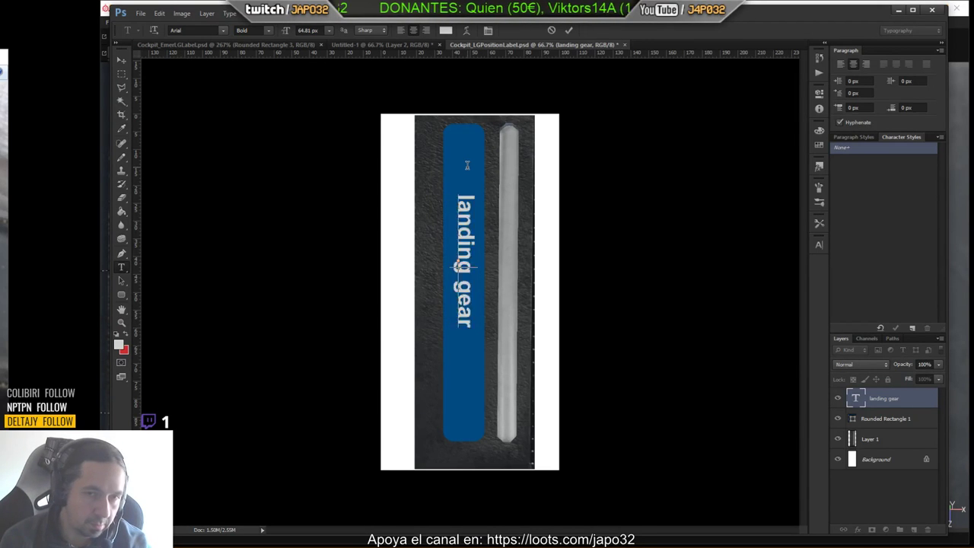
{"action": "type", "text": "LANDING"}
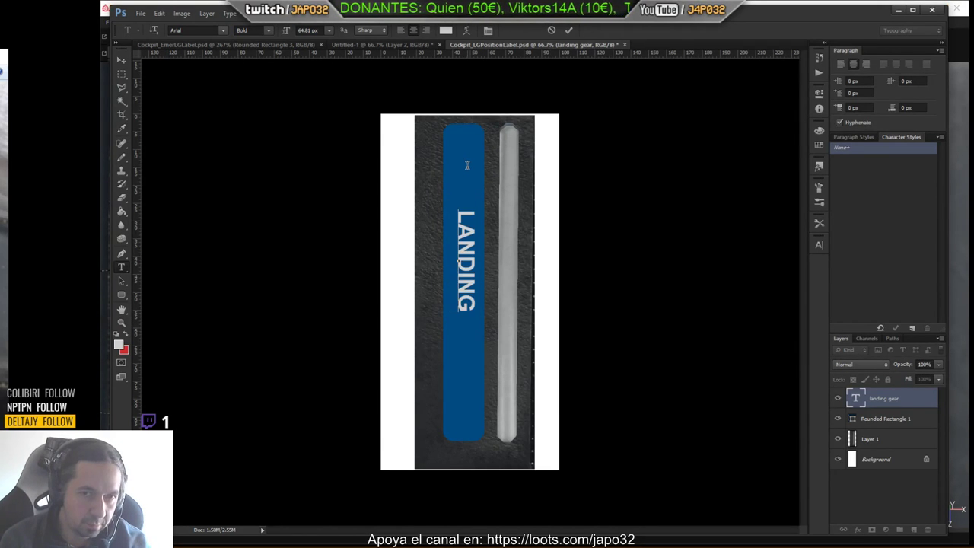
{"action": "type", "text": "    GEA"}
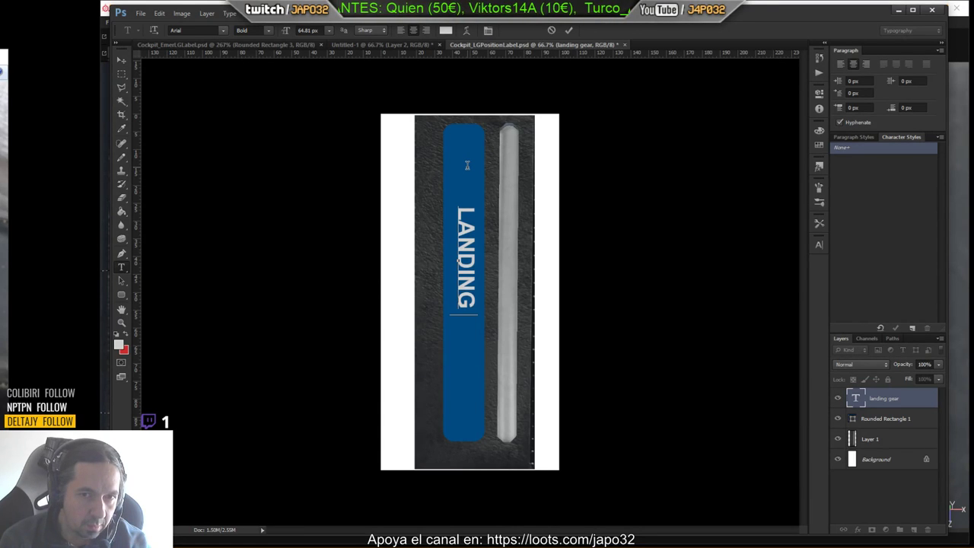
{"action": "type", "text": "R   "}
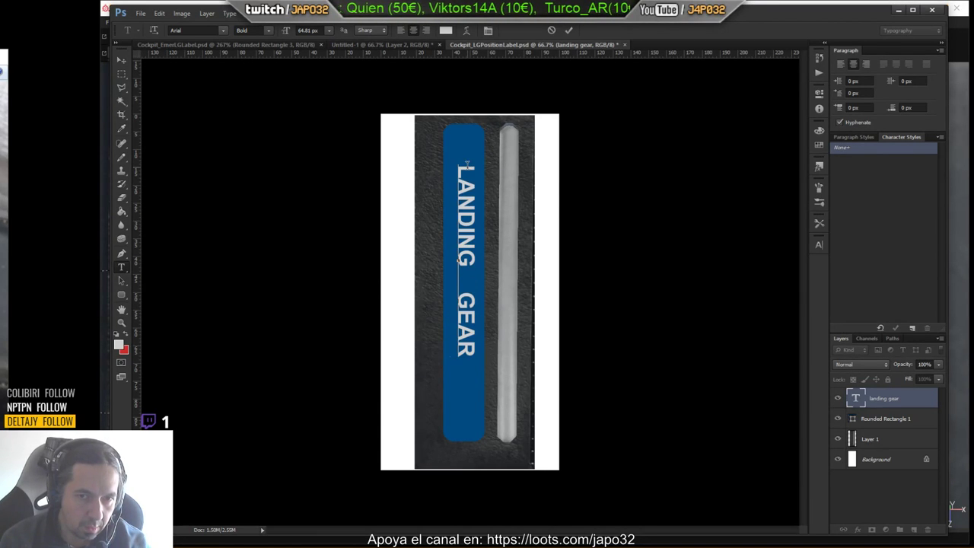
{"action": "type", "text": "POSITION"}
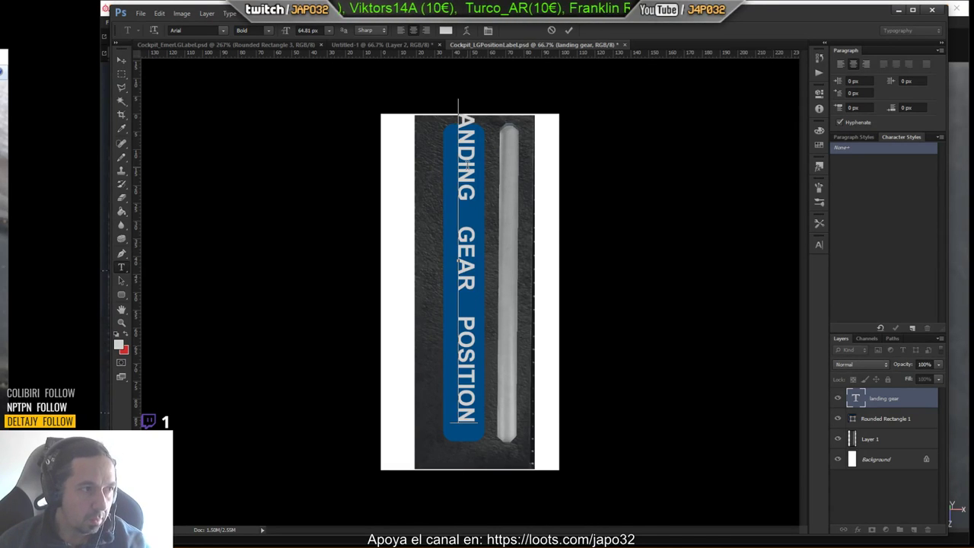
Add a dash at each end of the LANDING GEAR POSITION text and commit the edit.
{"action": "type", "text": " /"}
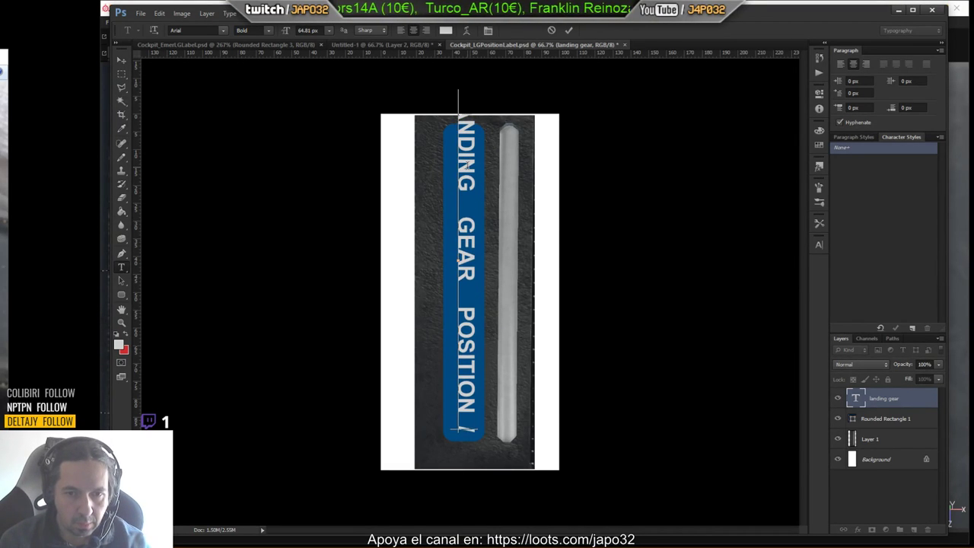
{"action": "key", "text": "BackSpace"}
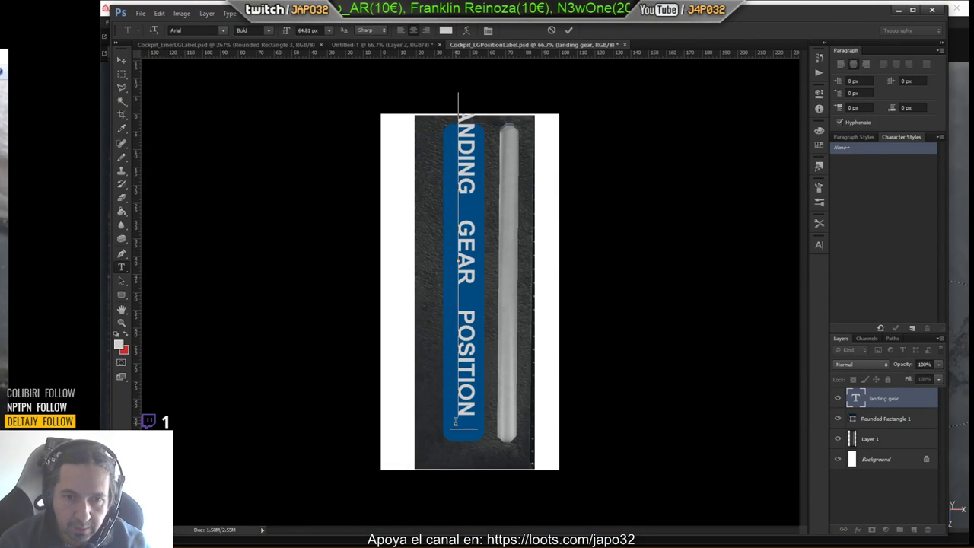
{"action": "type", "text": "-"}
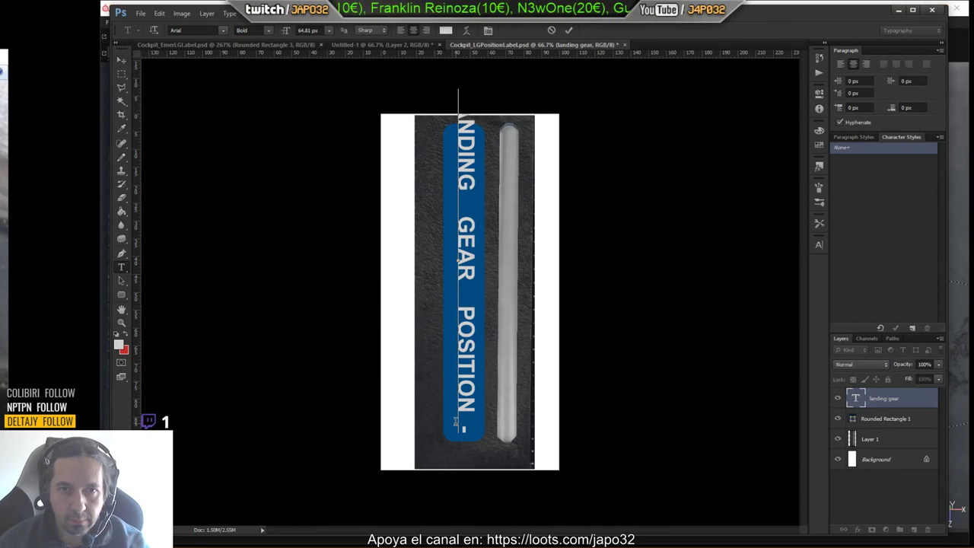
{"action": "key", "text": "Return"}
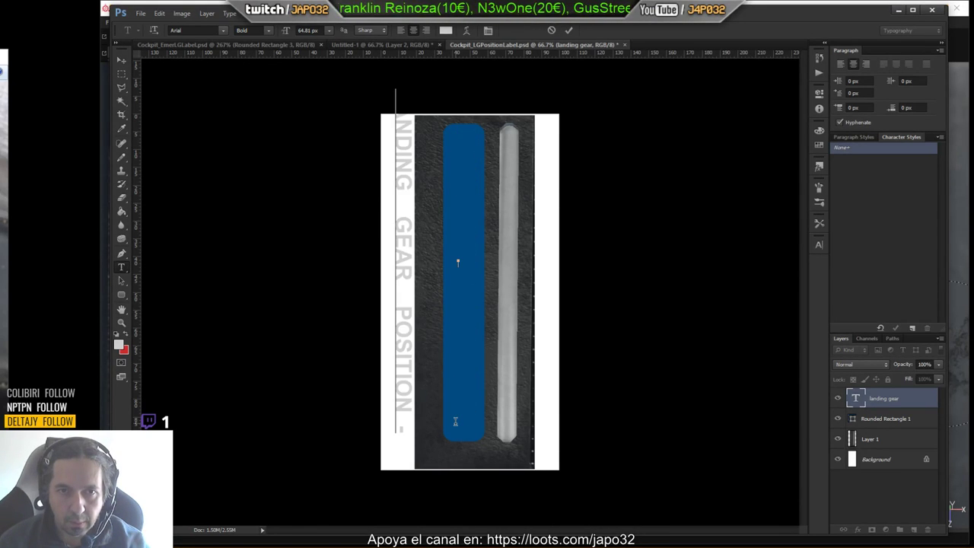
{"action": "key", "text": "BackSpace"}
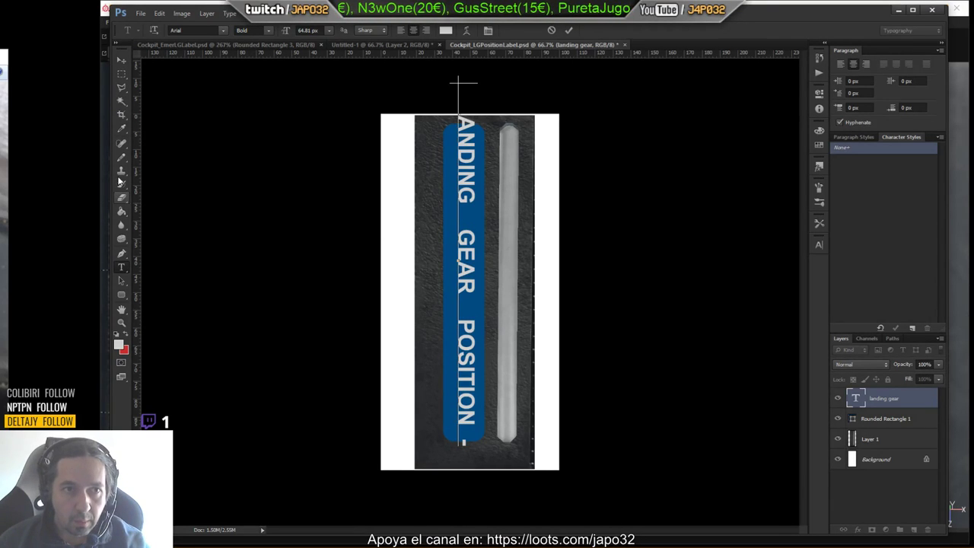
{"action": "left_click", "coordinate": [119, 63]}
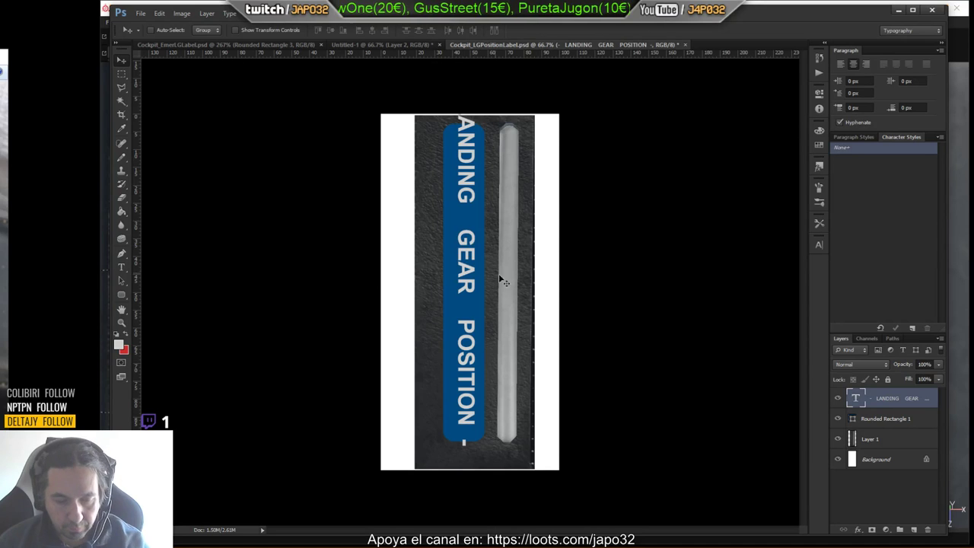
Scale the LANDING GEAR POSITION text down to about 64% so it fits inside the blue rectangle.
{"action": "key", "text": "ctrl+t"}
{"action": "left_click_drag", "start_coordinate": [478, 447], "coordinate": [473, 377]}
{"action": "left_click_drag", "start_coordinate": [449, 76], "coordinate": [465, 144]}
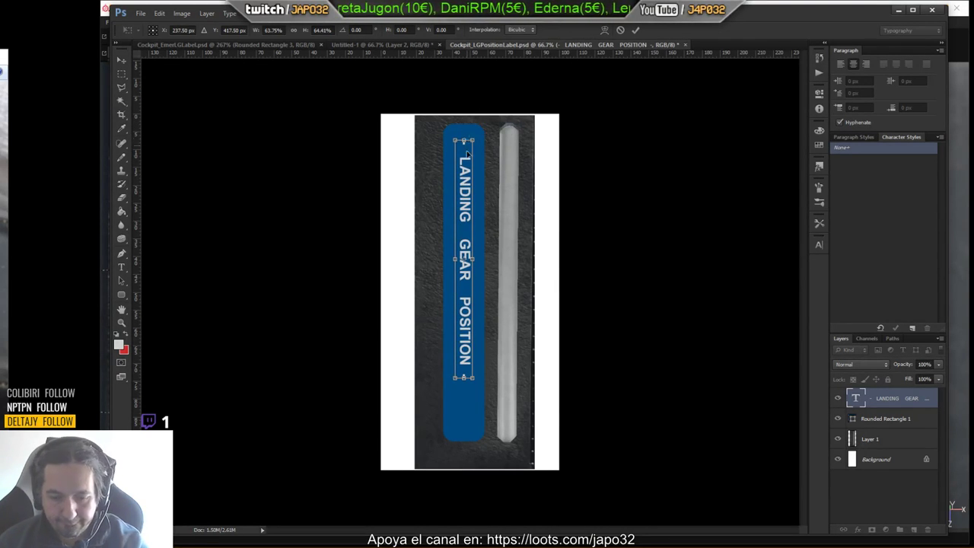
{"action": "key", "text": "Return"}
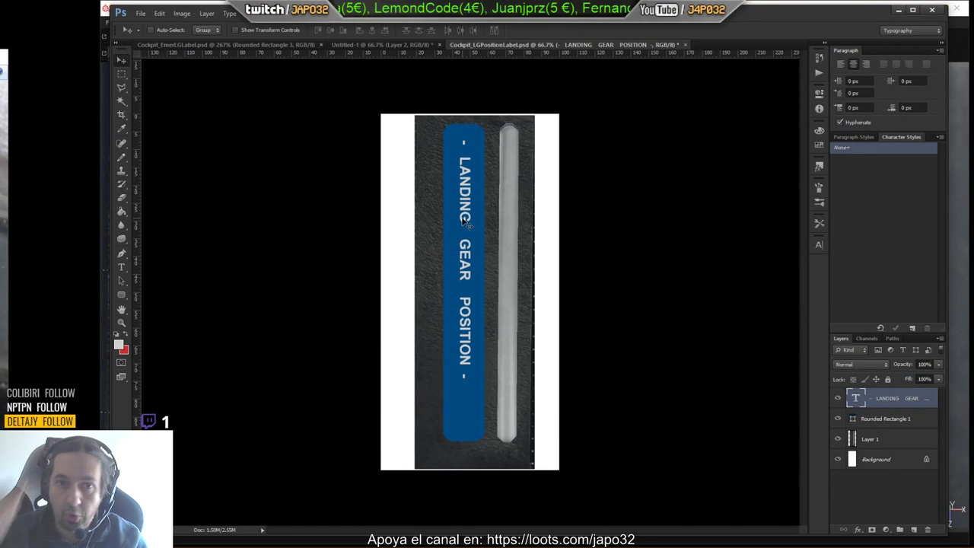
Nudge the LANDING GEAR POSITION text down and slightly left to position it within the blue rectangle.
{"action": "key", "text": "Down"}
{"action": "key", "text": "Down"}
{"action": "key", "text": "Down"}
{"action": "key", "text": "Down"}
{"action": "key", "text": "Down"}
{"action": "key", "text": "Down"}
{"action": "key", "text": "Down"}
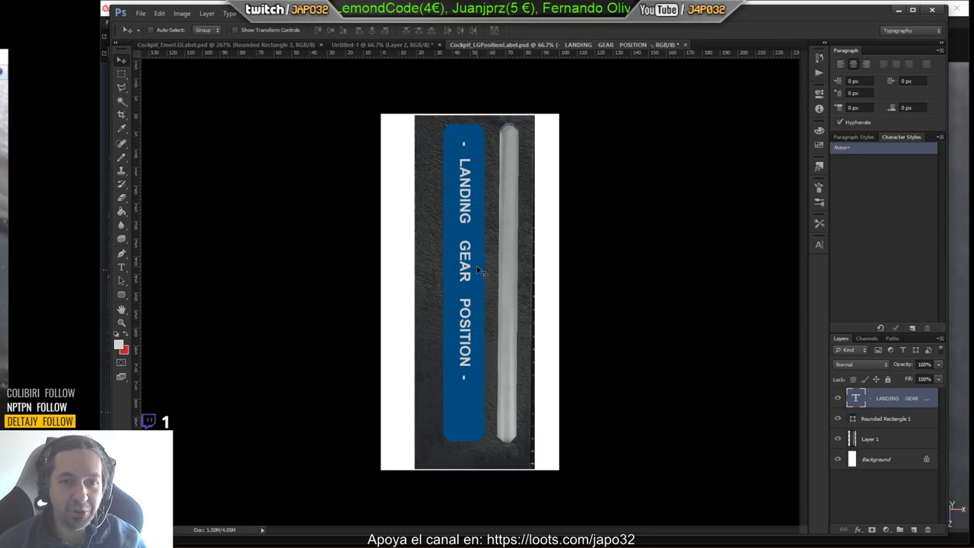
{"action": "key", "text": "Down"}
{"action": "key", "text": "Down"}
{"action": "key", "text": "Down"}
{"action": "key", "text": "Down"}
{"action": "key", "text": "Down"}
{"action": "key", "text": "Down"}
{"action": "key", "text": "Down"}
{"action": "key", "text": "Down"}
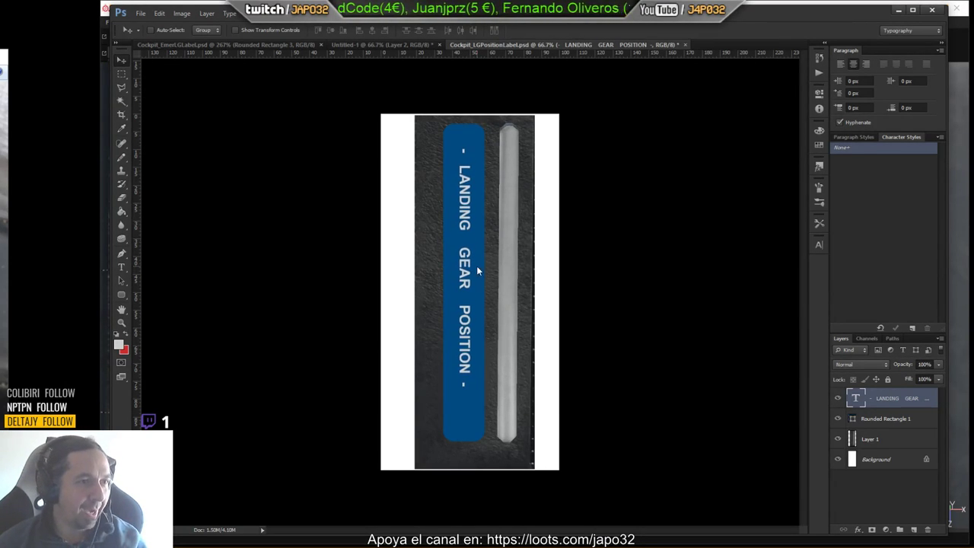
{"action": "key", "text": "Down"}
{"action": "key", "text": "Down"}
{"action": "key", "text": "Down"}
{"action": "key", "text": "Down"}
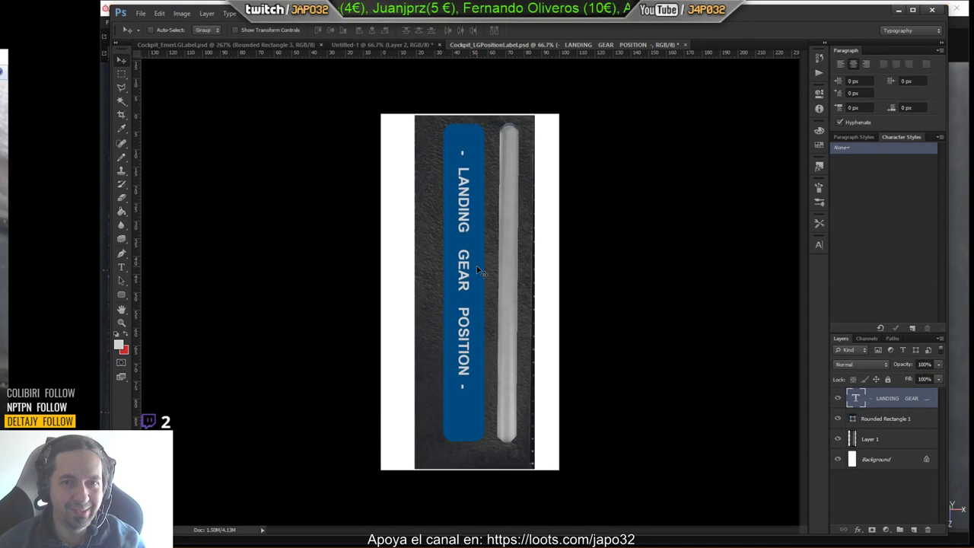
{"action": "key", "text": "Left"}
{"action": "key", "text": "Left"}
{"action": "key", "text": "Left"}
{"action": "key", "text": "Down"}
{"action": "key", "text": "Down"}
{"action": "key", "text": "Down"}
{"action": "key", "text": "Down"}
{"action": "key", "text": "Left"}
{"action": "key", "text": "Left"}
{"action": "key", "text": "Left"}
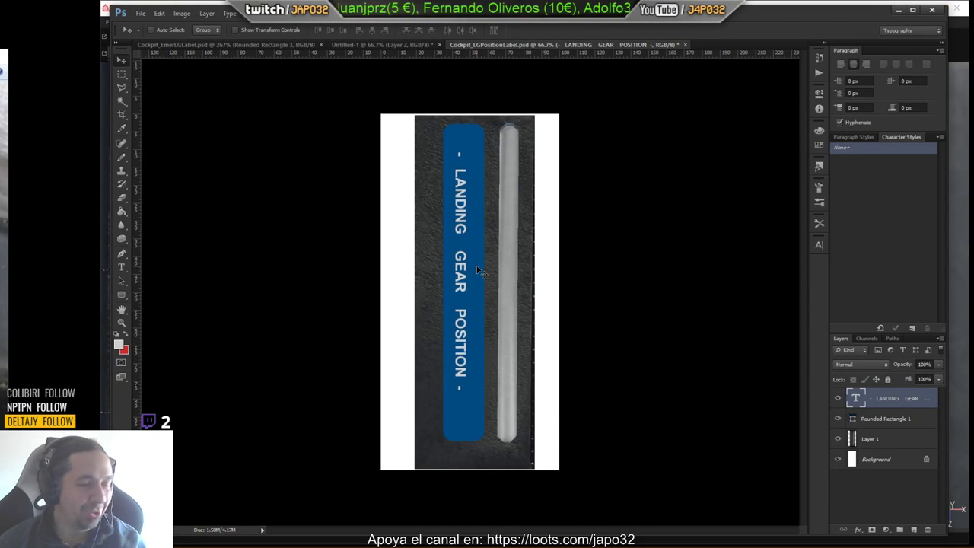
{"action": "key", "text": "Left"}
{"action": "key", "text": "Left"}
{"action": "key", "text": "Left"}
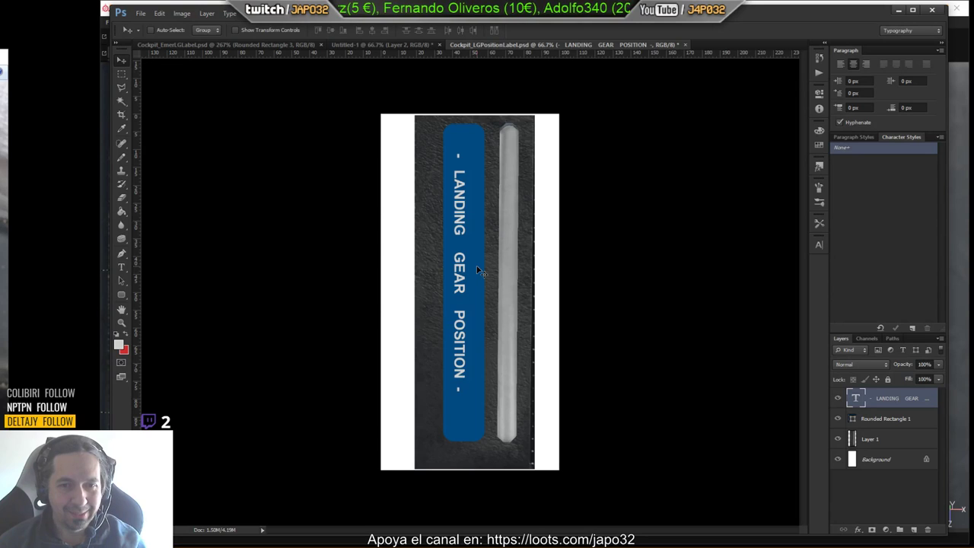
{"action": "key", "text": "Down"}
{"action": "key", "text": "Down"}
{"action": "key", "text": "Down"}
{"action": "key", "text": "Down"}
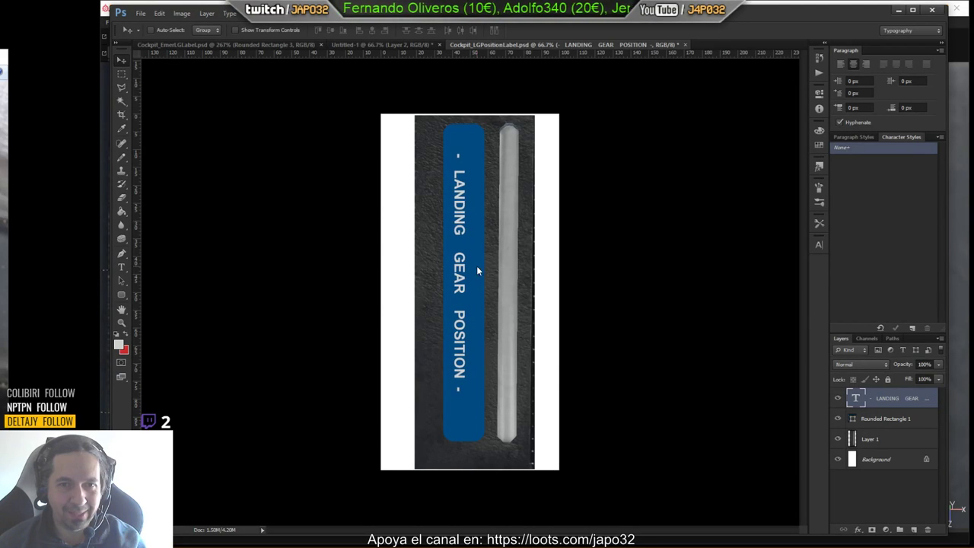
{"action": "key", "text": "Down"}
{"action": "key", "text": "Down"}
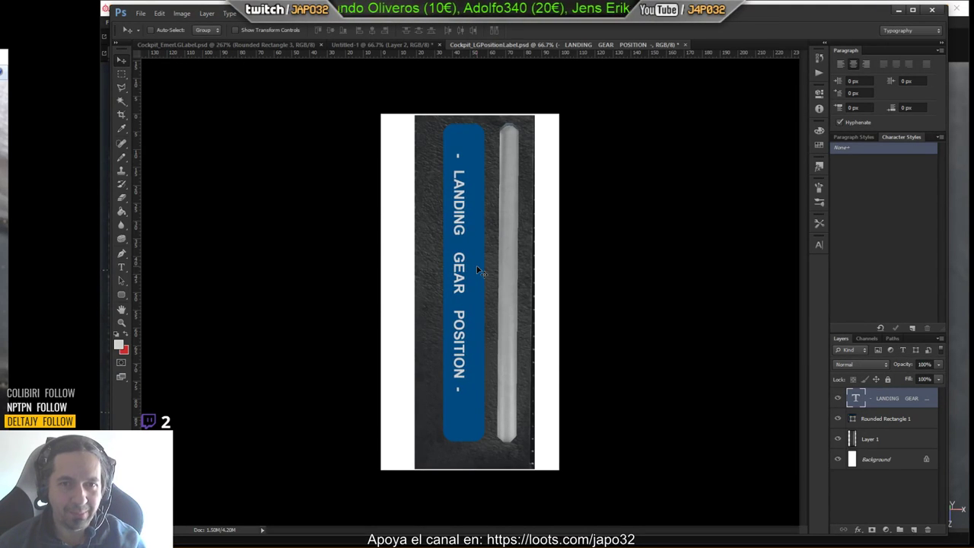
{"action": "key", "text": "Down"}
{"action": "key", "text": "Down"}
{"action": "key", "text": "Down"}
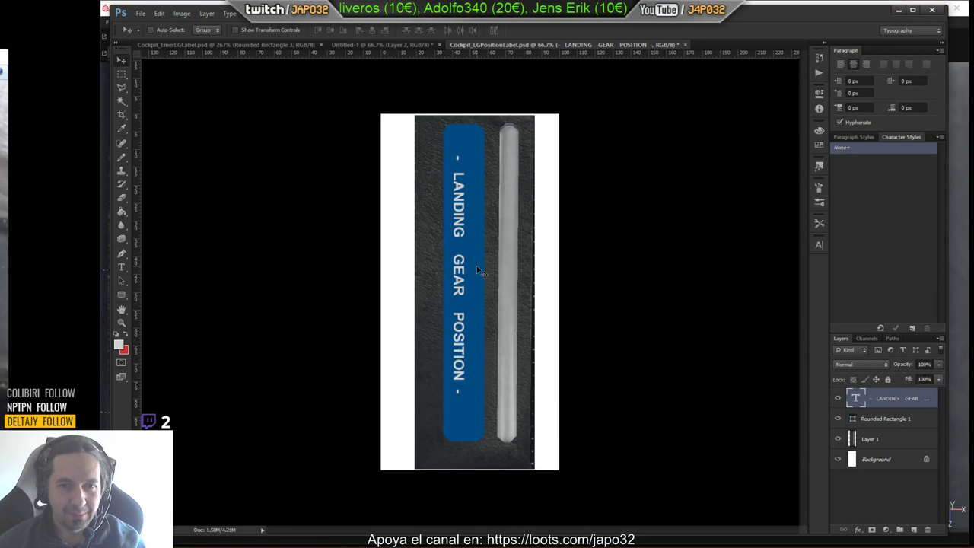
Remove one space after the leading dash of the LANDING GEAR POSITION text.
{"action": "left_click", "coordinate": [122, 267]}
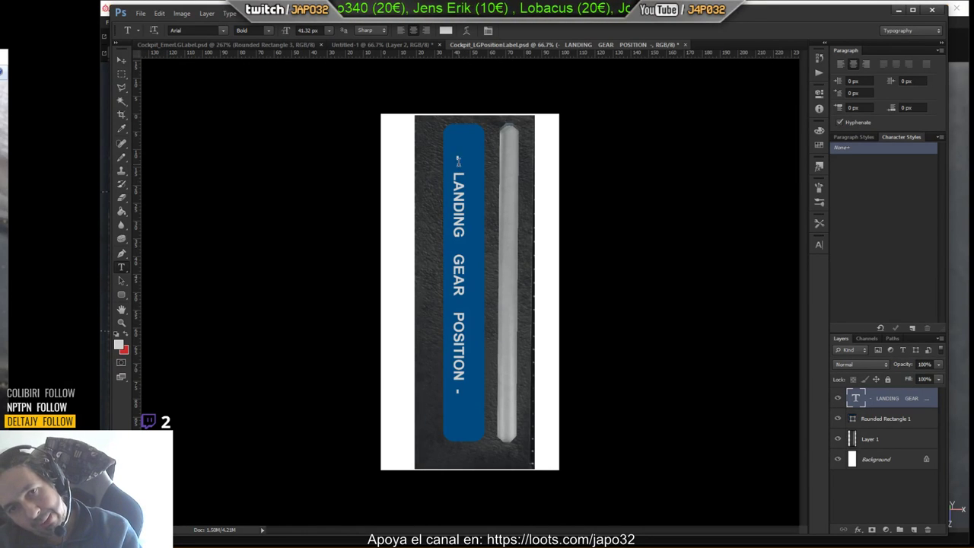
{"action": "left_click", "coordinate": [456, 156]}
{"action": "type", "text": "-"}
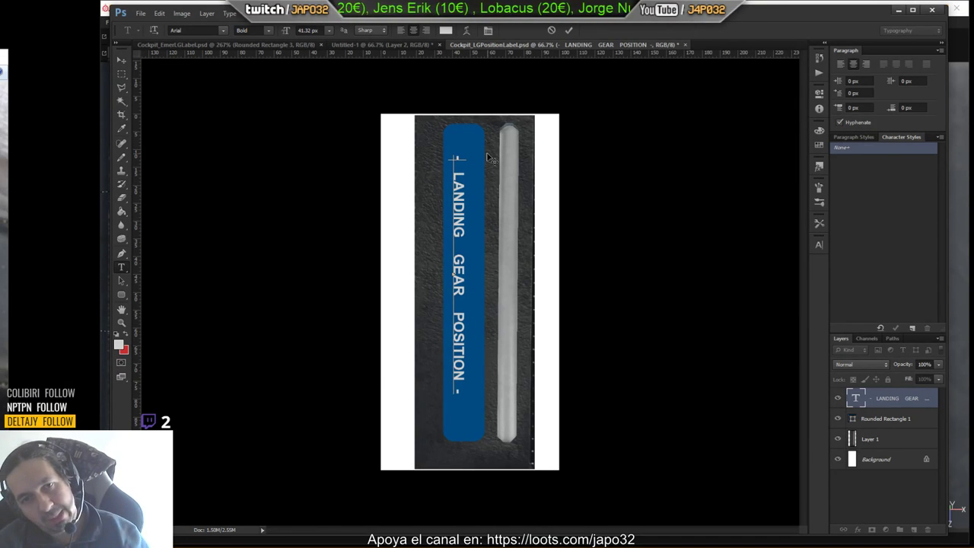
{"action": "key", "text": "BackSpace"}
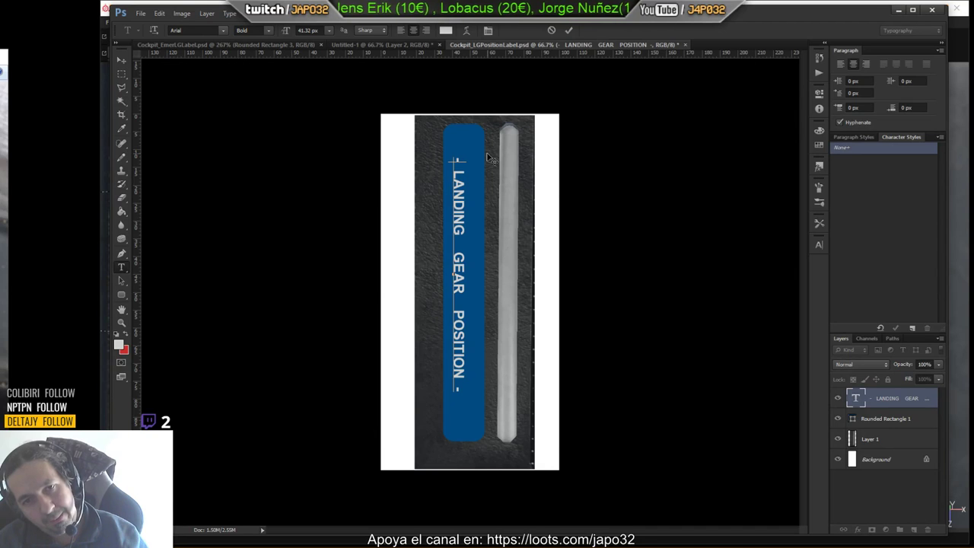
Commit the text edit and fine-tune the label's placement a few pixels down and to the right.
{"action": "left_click", "coordinate": [122, 59]}
{"action": "left_click_drag", "start_coordinate": [468, 217], "coordinate": [467, 222]}
{"action": "key", "text": "Down"}
{"action": "key", "text": "Down"}
{"action": "key", "text": "Down"}
{"action": "key", "text": "Down"}
{"action": "key", "text": "Down"}
{"action": "key", "text": "Down"}
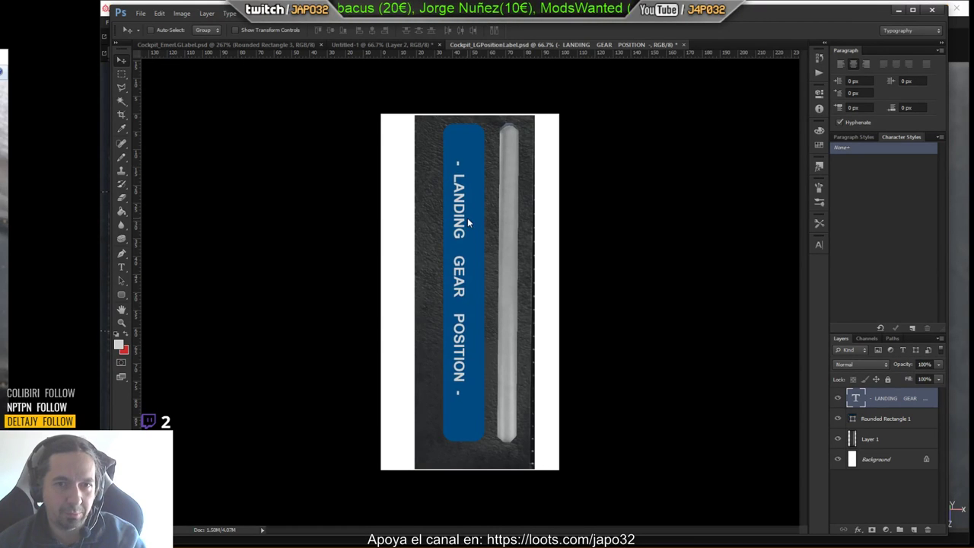
{"action": "key", "text": "Right"}
{"action": "key", "text": "Right"}
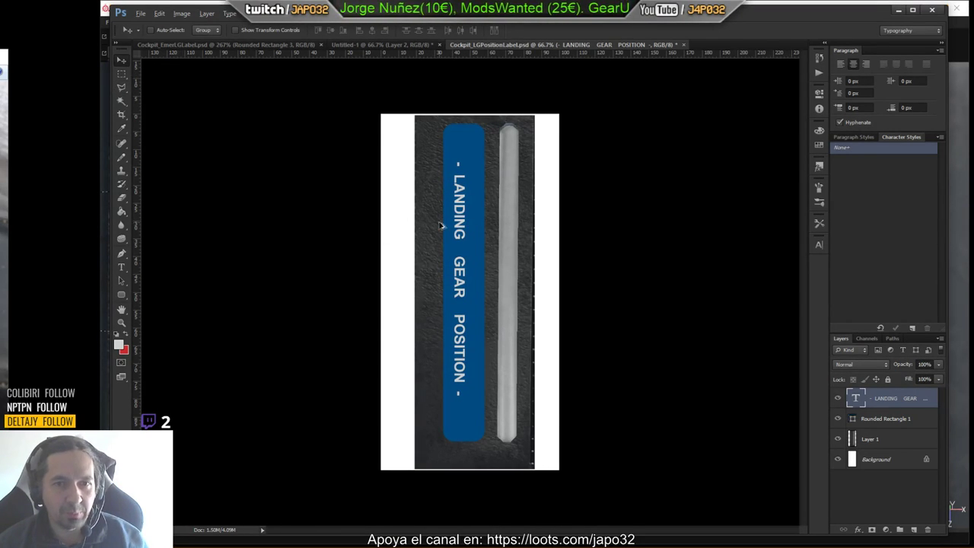
Duplicate the LANDING GEAR POSITION text beside the original and replace the copy's wording with UP.
{"action": "left_click_drag", "start_coordinate": [471, 259], "coordinate": [485, 261], "text": "alt"}
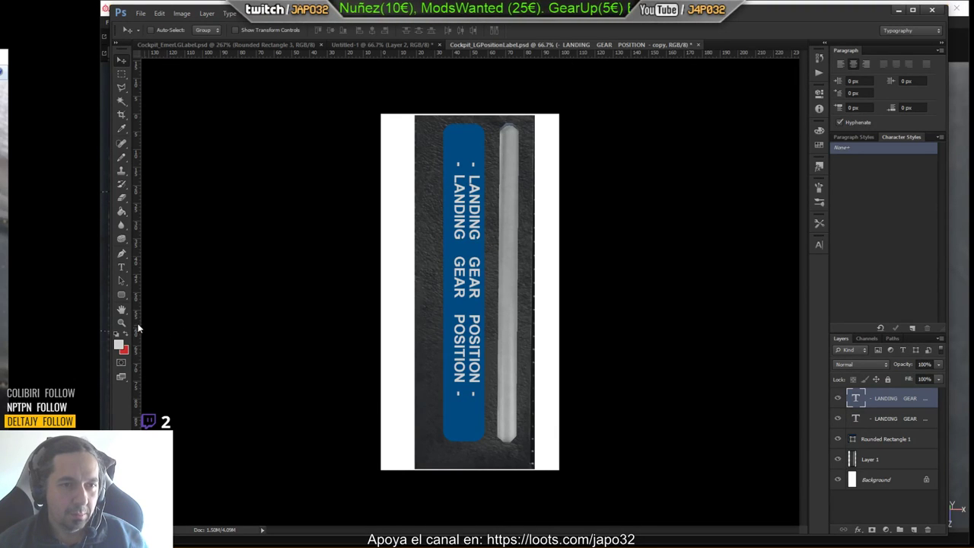
{"action": "left_click", "coordinate": [121, 267]}
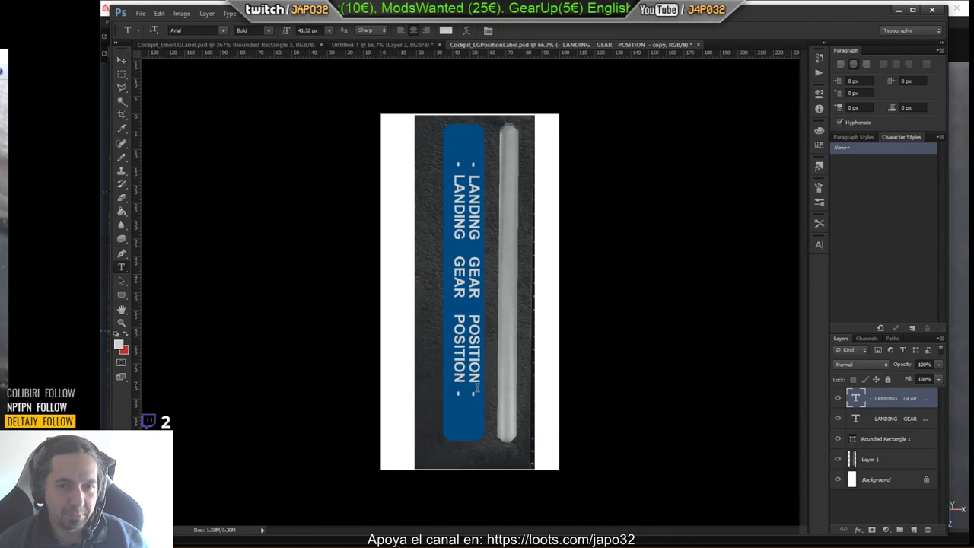
{"action": "left_click_drag", "start_coordinate": [471, 393], "coordinate": [480, 147]}
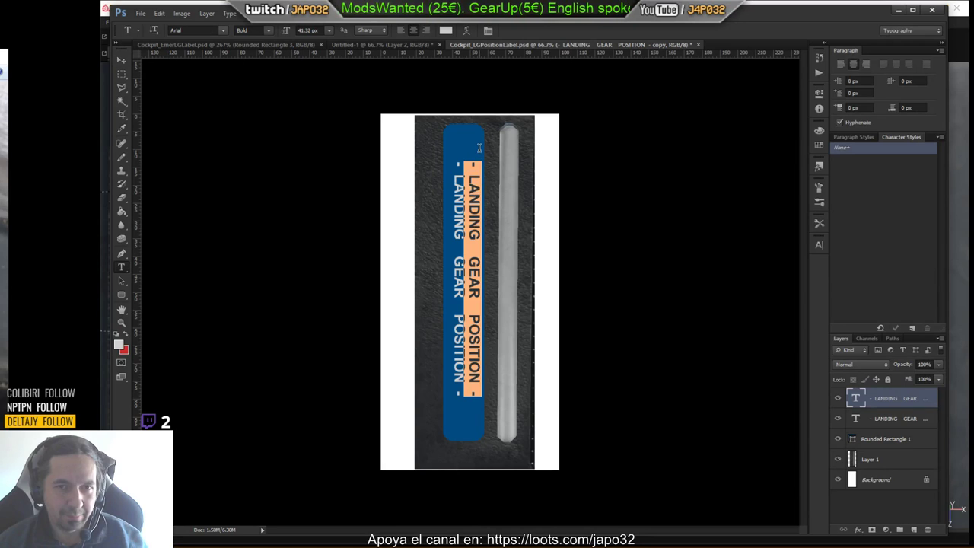
{"action": "key", "text": "BackSpace"}
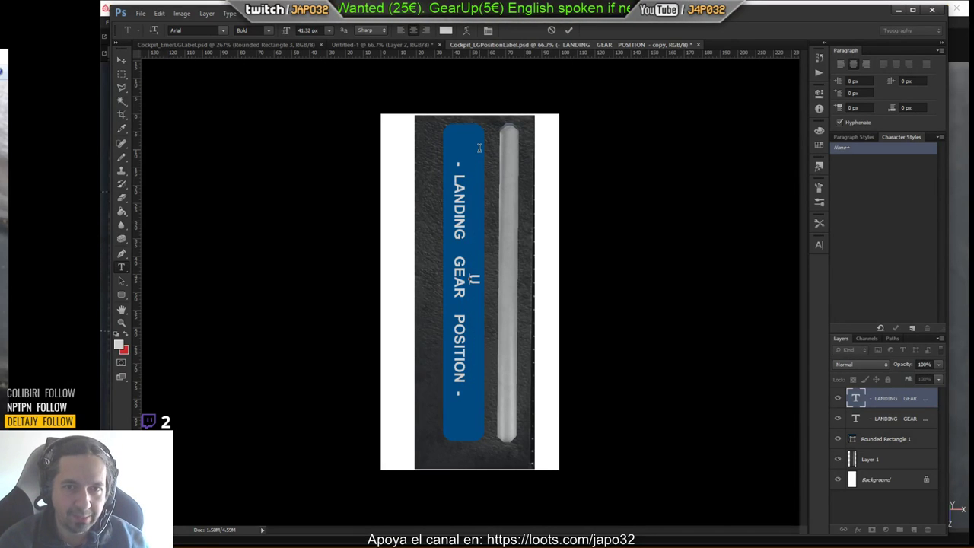
{"action": "type", "text": "UP"}
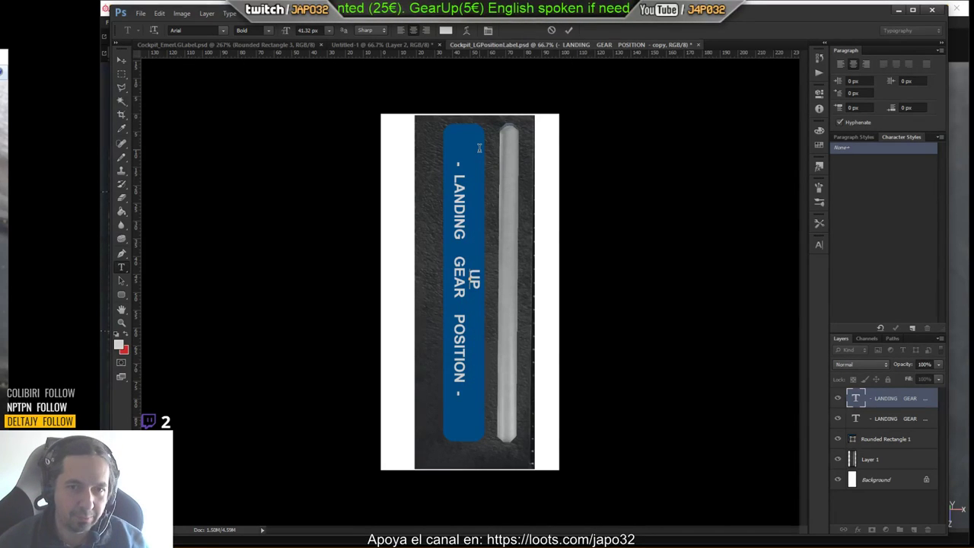
Move the UP text to the lower end of the blue rectangle and rotate it to read horizontally.
{"action": "left_click", "coordinate": [118, 60]}
{"action": "left_click_drag", "start_coordinate": [471, 302], "coordinate": [458, 440]}
{"action": "key", "text": "ctrl+t"}
{"action": "left_click_drag", "start_coordinate": [461, 372], "coordinate": [430, 407]}
{"action": "key", "text": "Return"}
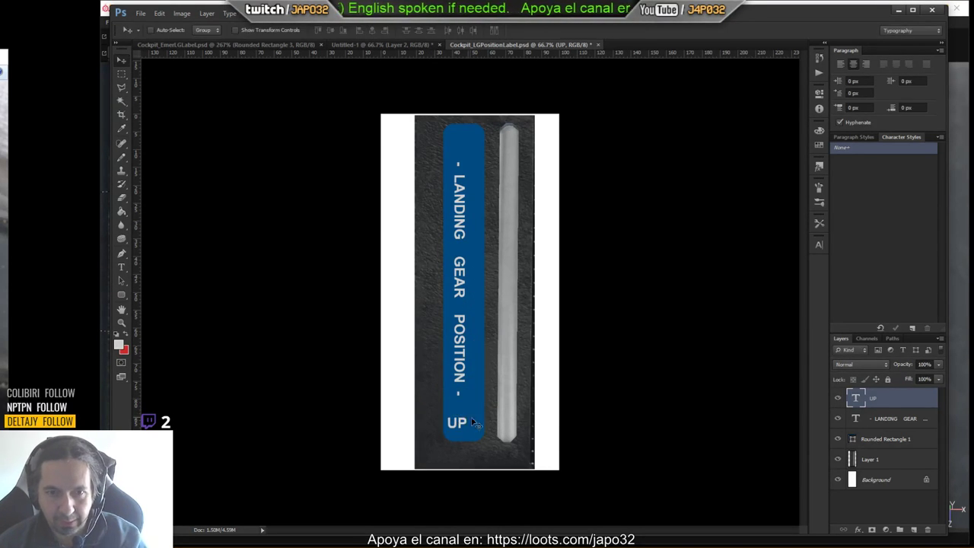
Shrink the UP text to 30.78 px and move it to the upper end of the blue rectangle.
{"action": "left_click_drag", "start_coordinate": [472, 432], "coordinate": [473, 147]}
{"action": "key", "text": "ctrl+t"}
{"action": "key", "text": "Return"}
{"action": "key", "text": "ctrl+z"}
{"action": "left_click_drag", "start_coordinate": [476, 427], "coordinate": [473, 198], "text": "alt"}
{"action": "key", "text": "ctrl+z"}
{"action": "left_click_drag", "start_coordinate": [474, 406], "coordinate": [473, 124]}
Replace the UP text with DOWN and scale it down to fit the blue rectangle's width.
{"action": "left_click", "coordinate": [121, 267]}
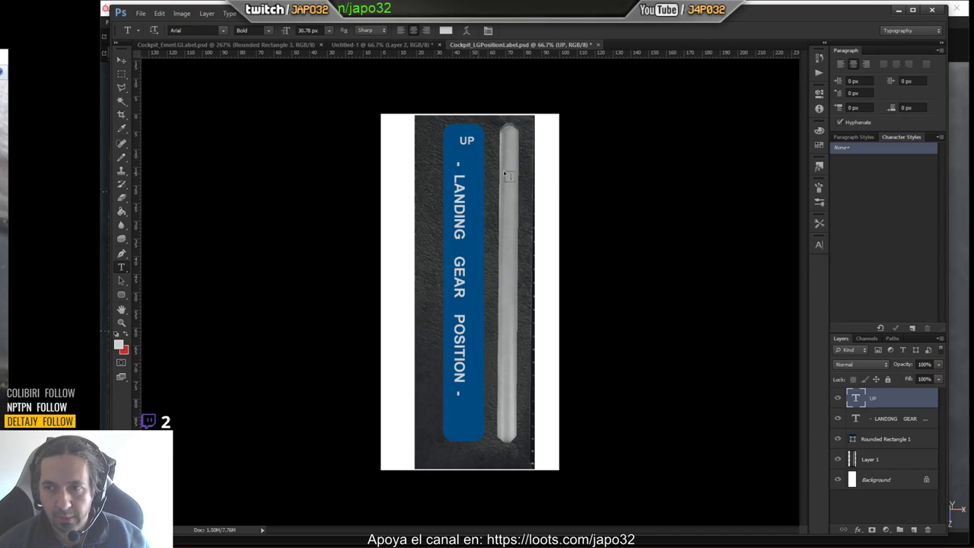
{"action": "left_click_drag", "start_coordinate": [475, 141], "coordinate": [442, 134]}
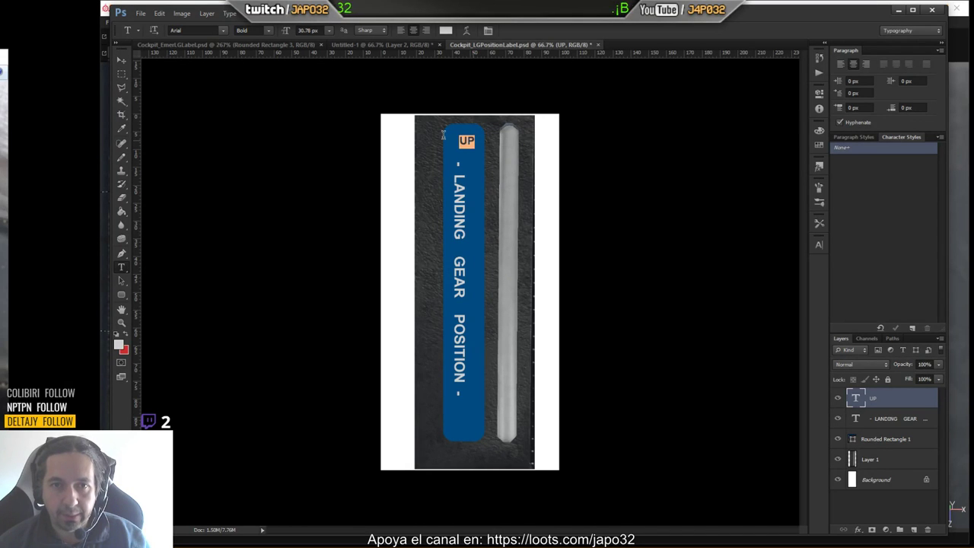
{"action": "type", "text": "DOWN"}
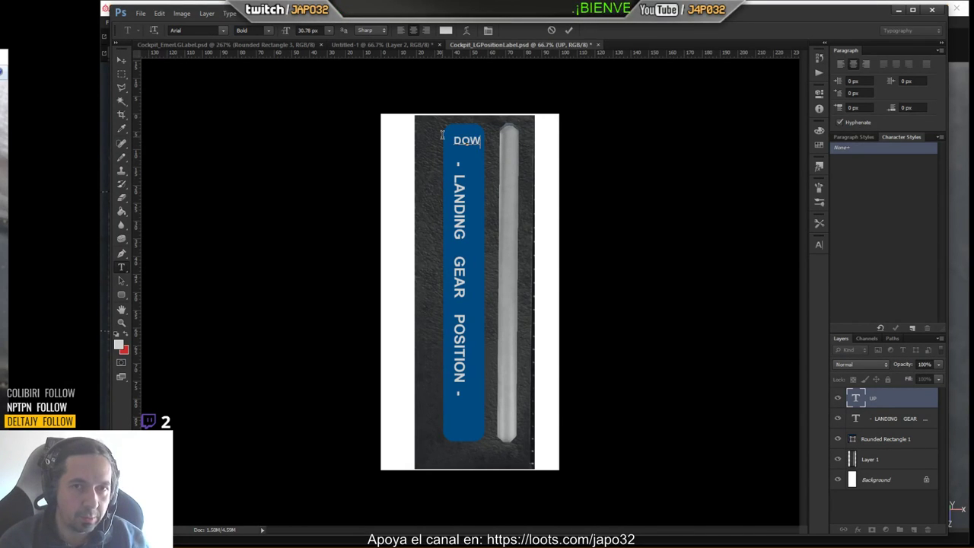
{"action": "left_click", "coordinate": [122, 59]}
{"action": "key", "text": "ctrl+t"}
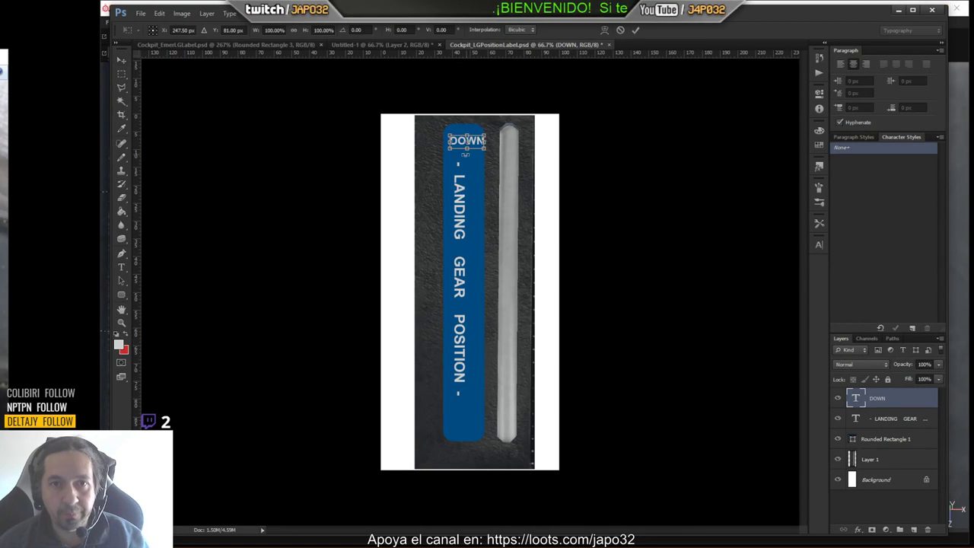
{"action": "left_click_drag", "start_coordinate": [448, 148], "coordinate": [458, 143]}
{"action": "key", "text": "Return"}
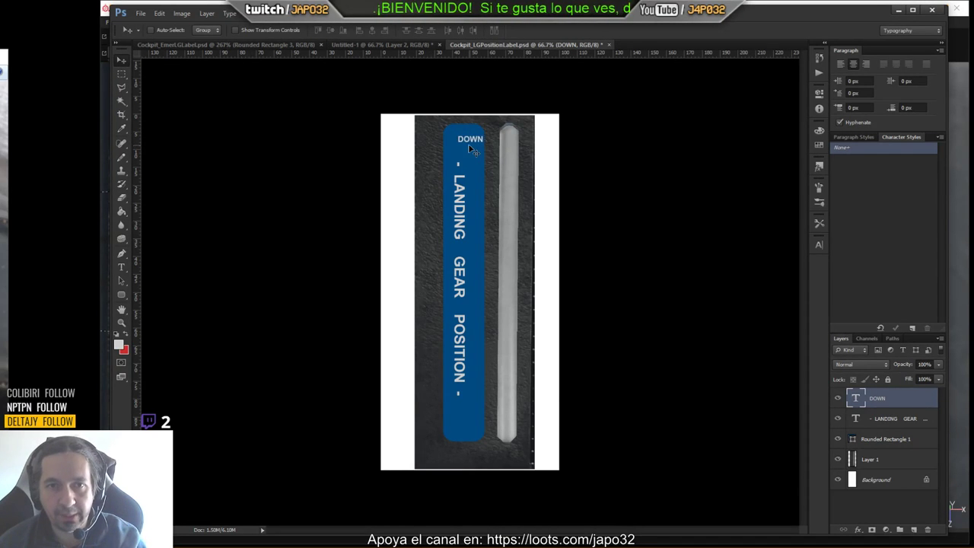
Center the DOWN text across the blue rectangle and enlarge it slightly to 24.3 px.
{"action": "key", "text": "Left"}
{"action": "key", "text": "Left"}
{"action": "key", "text": "Left"}
{"action": "key", "text": "Left"}
{"action": "key", "text": "Left"}
{"action": "key", "text": "Left"}
{"action": "key", "text": "Left"}
{"action": "key", "text": "Left"}
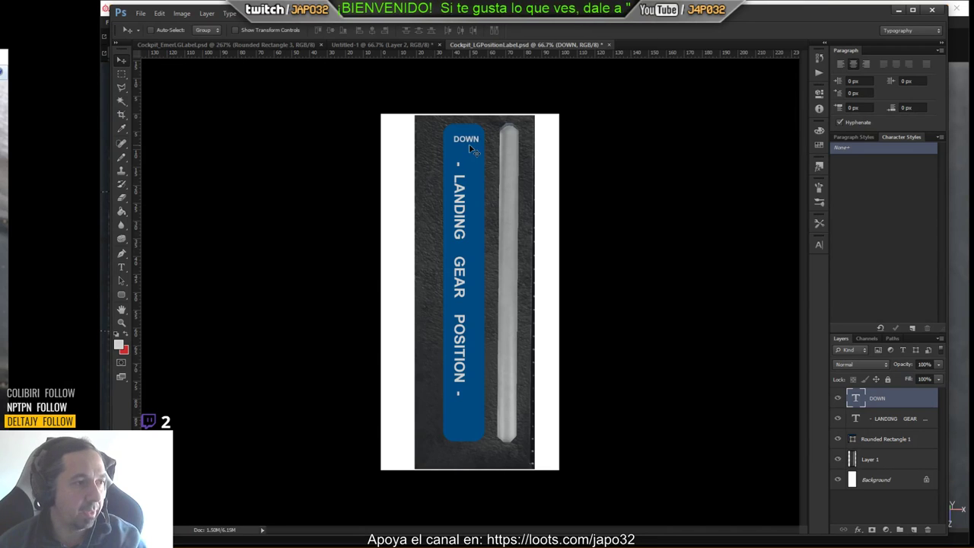
{"action": "key", "text": "Left"}
{"action": "key", "text": "Left"}
{"action": "key", "text": "Left"}
{"action": "key", "text": "ctrl+t"}
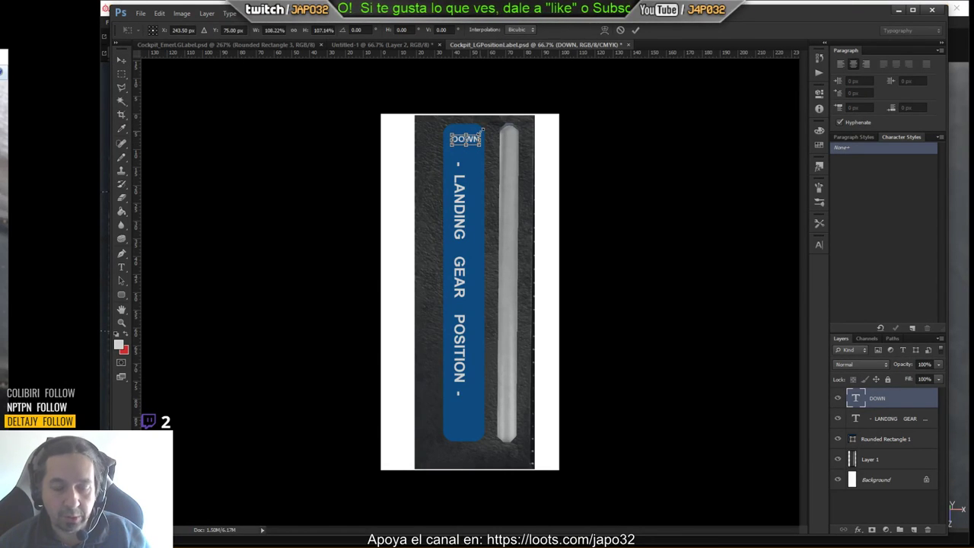
{"action": "key", "text": "Return"}
{"action": "key", "text": "Right"}
{"action": "key", "text": "Right"}
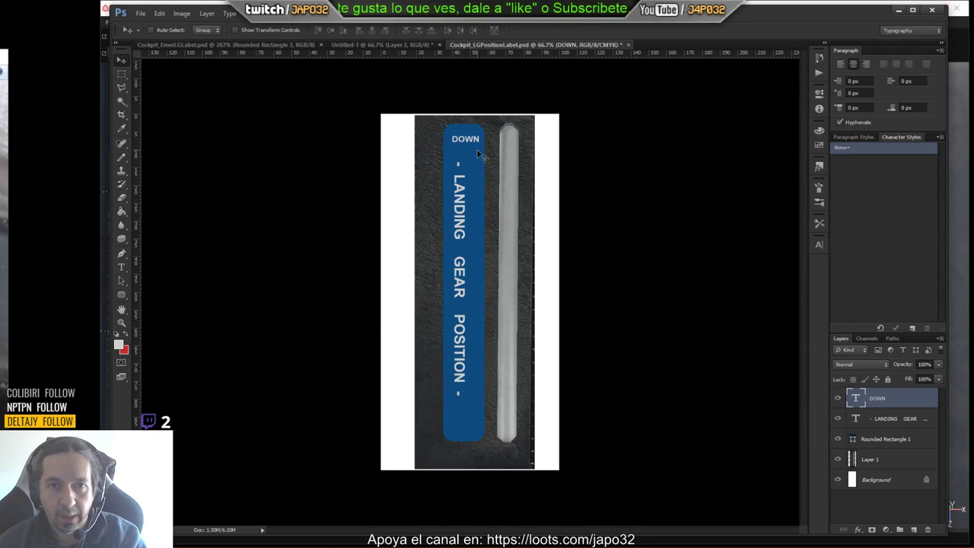
Duplicate DOWN at the lower end of the blue rectangle, change the copy to UP and shift it slightly left.
{"action": "left_click_drag", "start_coordinate": [474, 146], "coordinate": [471, 429], "text": "alt"}
{"action": "left_click", "coordinate": [121, 267]}
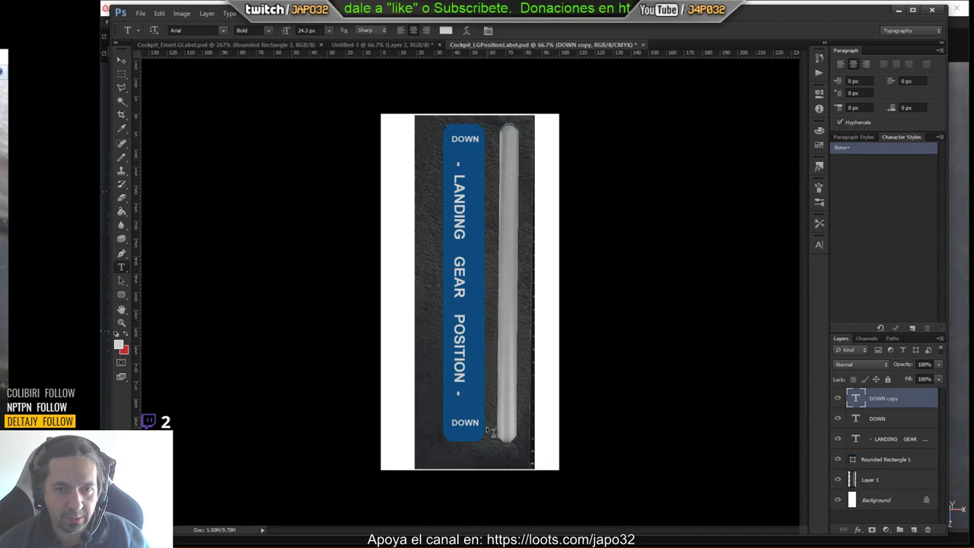
{"action": "left_click_drag", "start_coordinate": [484, 427], "coordinate": [406, 418]}
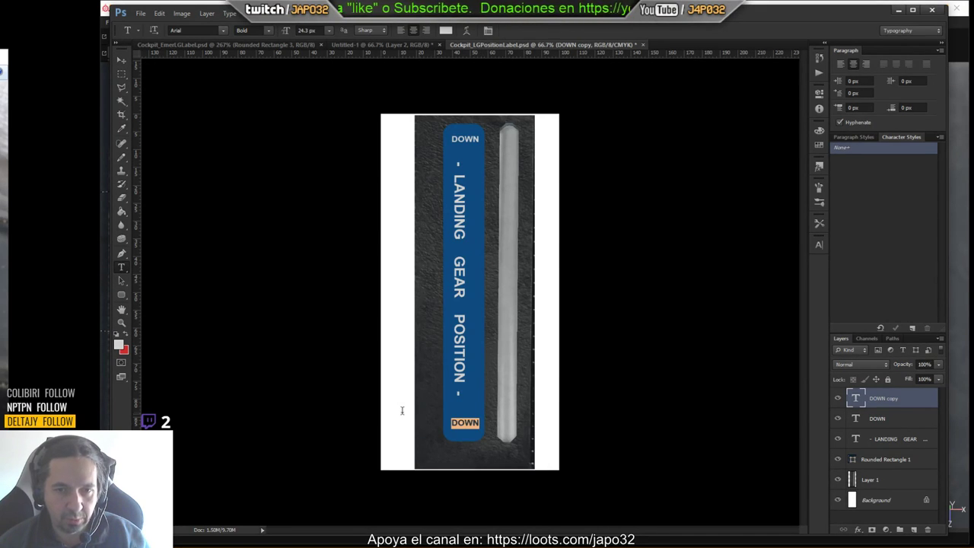
{"action": "type", "text": "UP"}
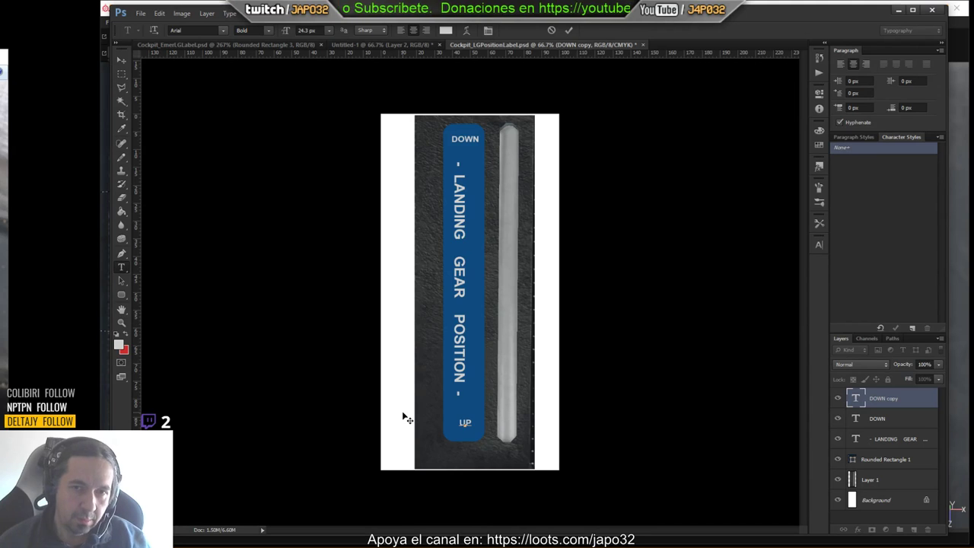
{"action": "left_click", "coordinate": [123, 60]}
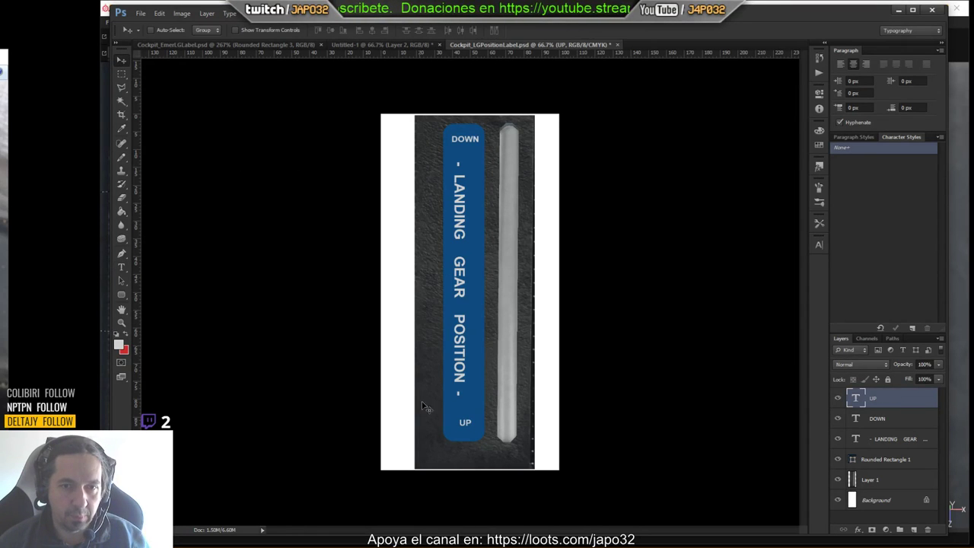
{"action": "left_click_drag", "start_coordinate": [462, 434], "coordinate": [457, 432]}
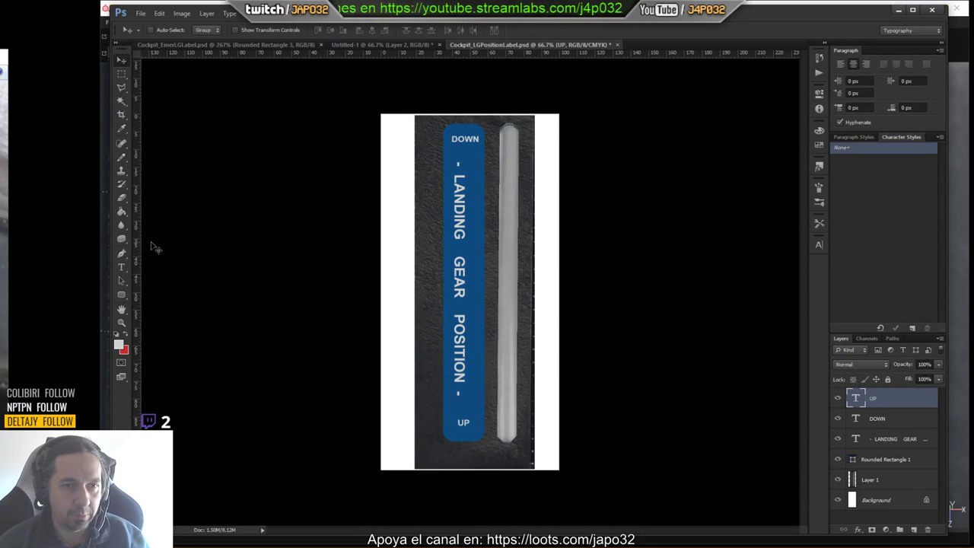
Create a small light grey rectangular mark on a new layer beside UP and shift it to the blue rectangle's edge.
{"action": "left_click", "coordinate": [121, 74]}
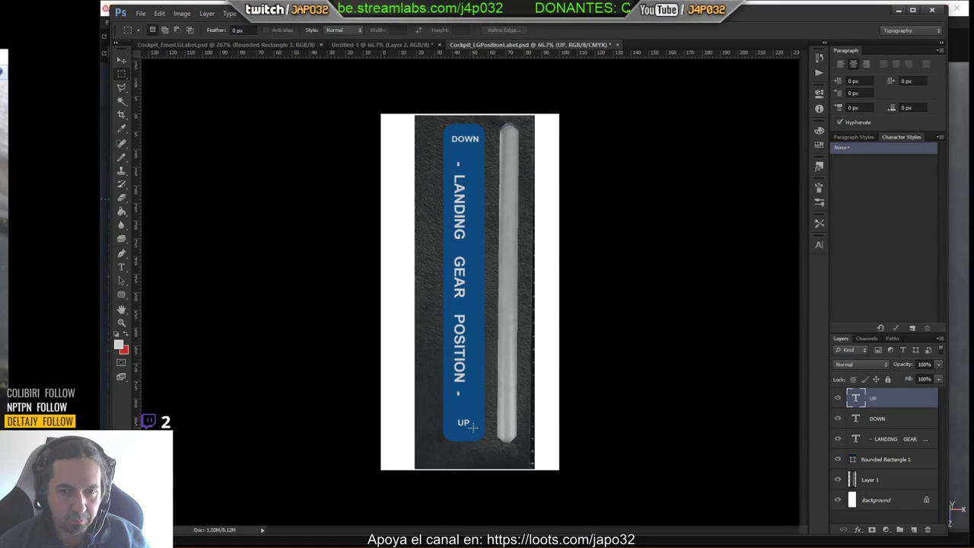
{"action": "left_click_drag", "start_coordinate": [470, 427], "coordinate": [481, 433]}
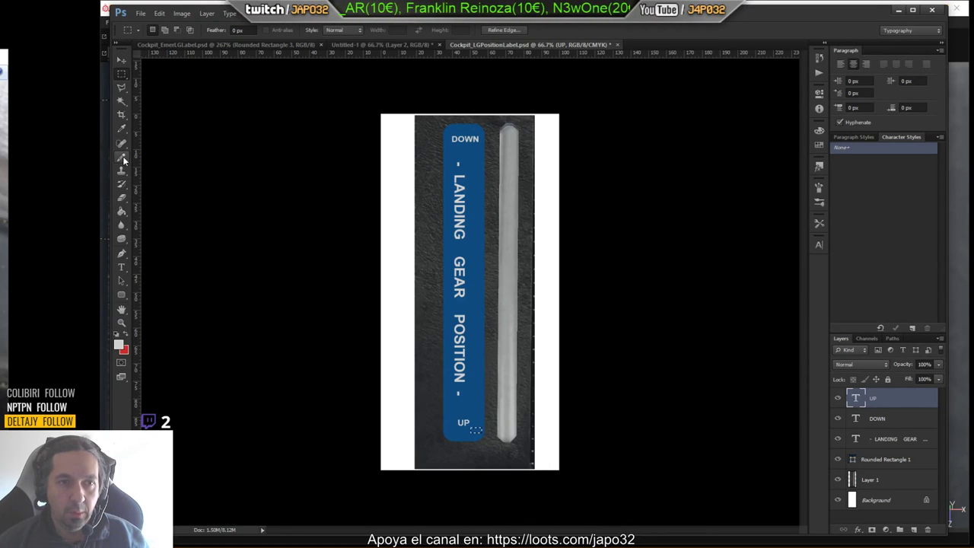
{"action": "left_click", "coordinate": [121, 211]}
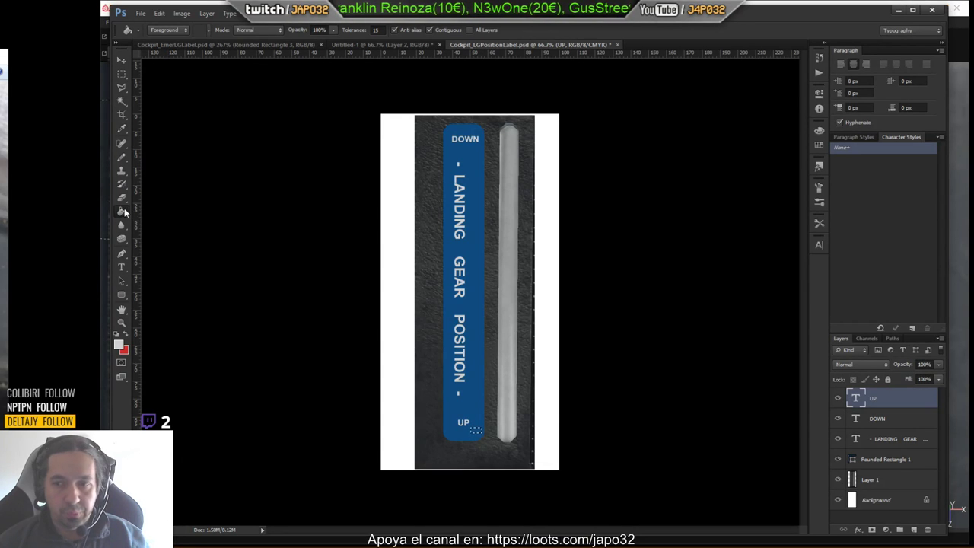
{"action": "left_click", "coordinate": [913, 529]}
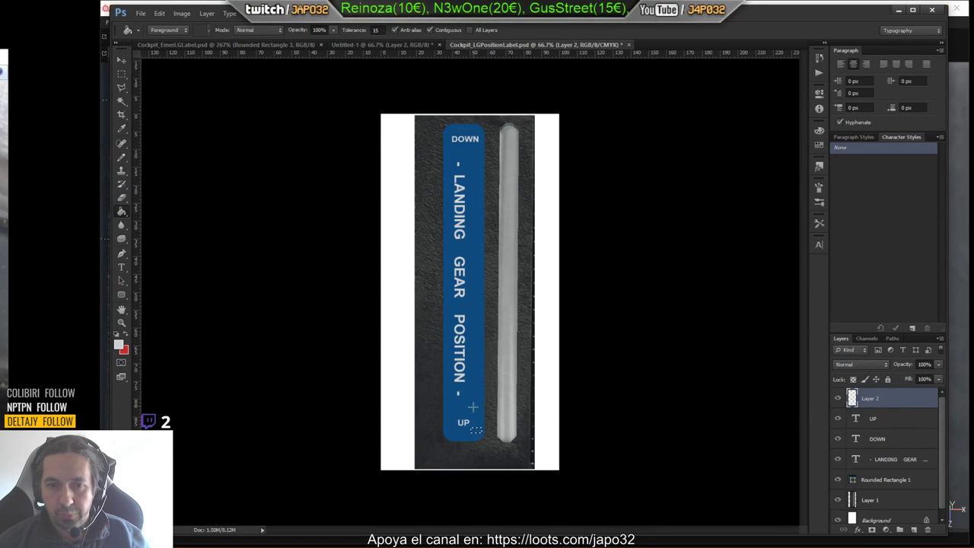
{"action": "left_click", "coordinate": [476, 429]}
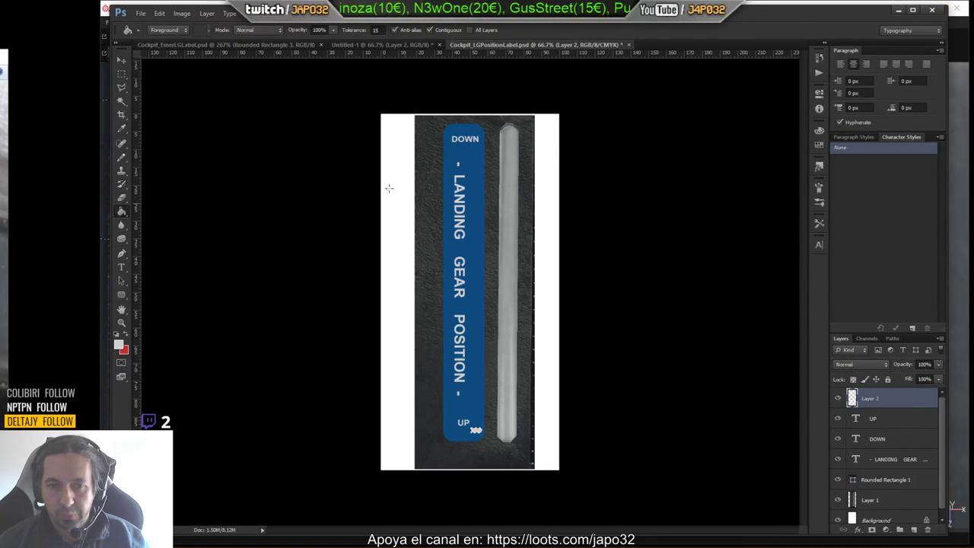
{"action": "left_click", "coordinate": [120, 60]}
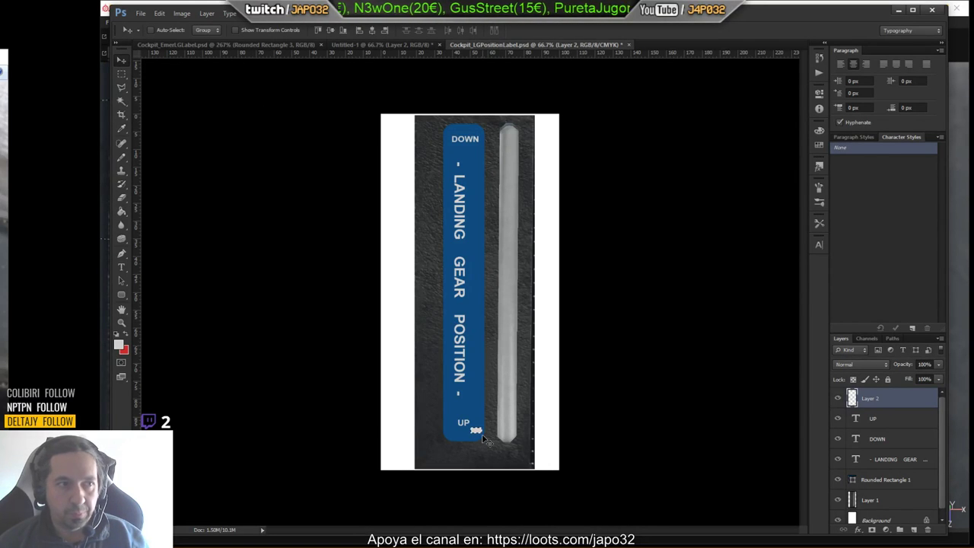
{"action": "key", "text": "Up"}
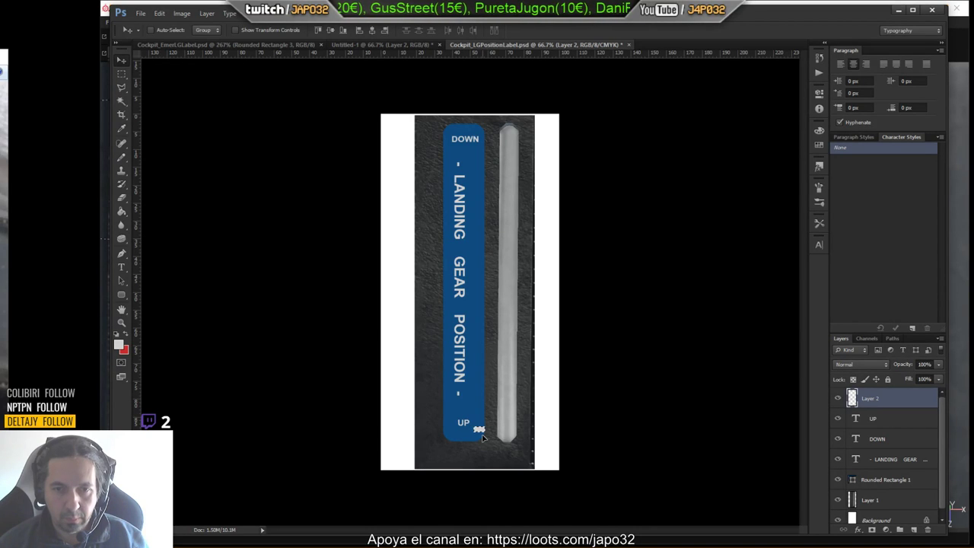
{"action": "left_click_drag", "start_coordinate": [482, 438], "coordinate": [490, 148], "text": "alt"}
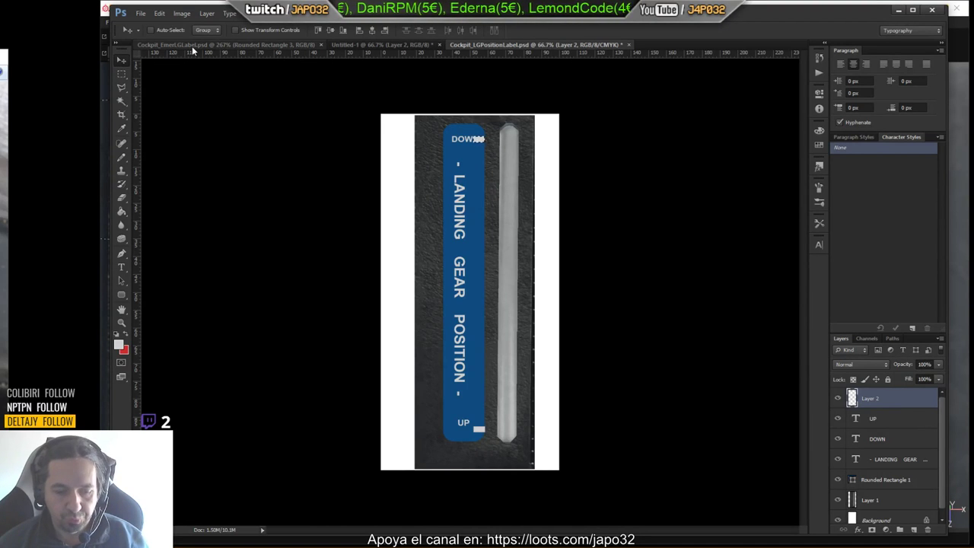
{"action": "key", "text": "ctrl+z"}
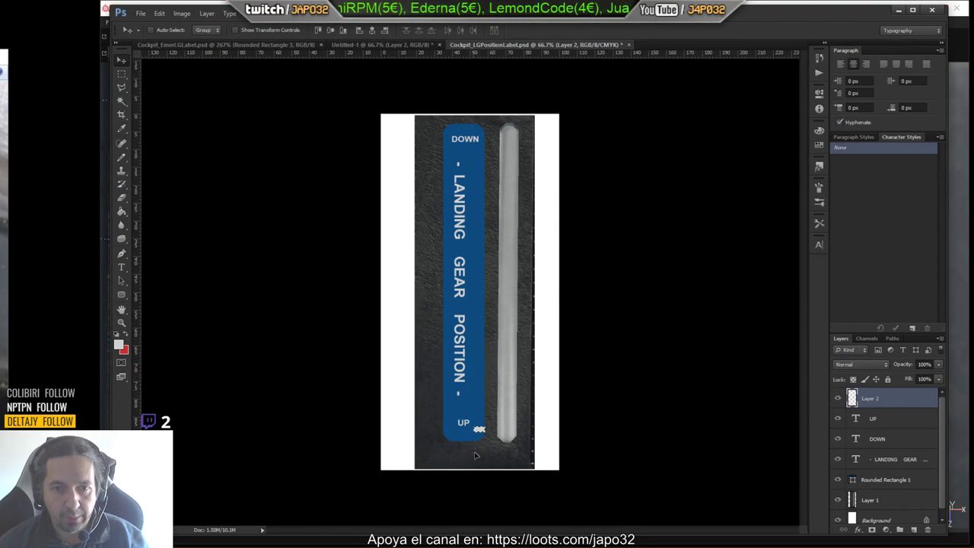
{"action": "left_click_drag", "start_coordinate": [484, 451], "coordinate": [481, 158]}
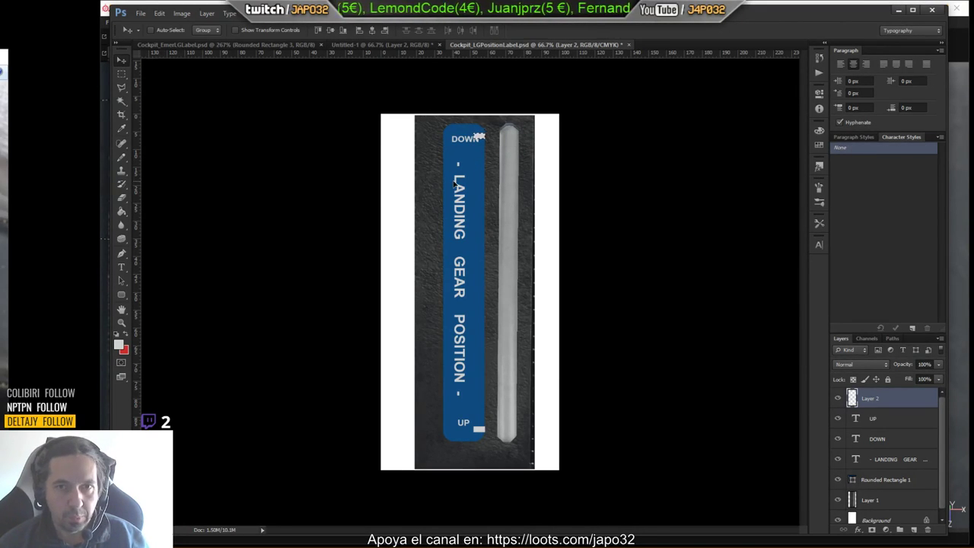
{"action": "key", "text": "ctrl+z"}
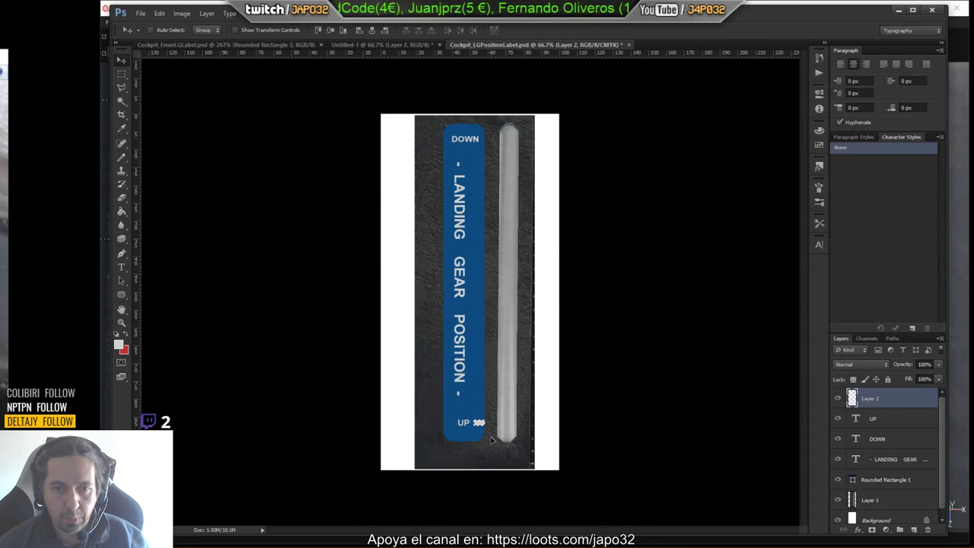
Duplicate the grey mark from beside UP to the blue rectangle's edge near DOWN, then clear the selection.
{"action": "left_click_drag", "start_coordinate": [489, 430], "coordinate": [483, 150]}
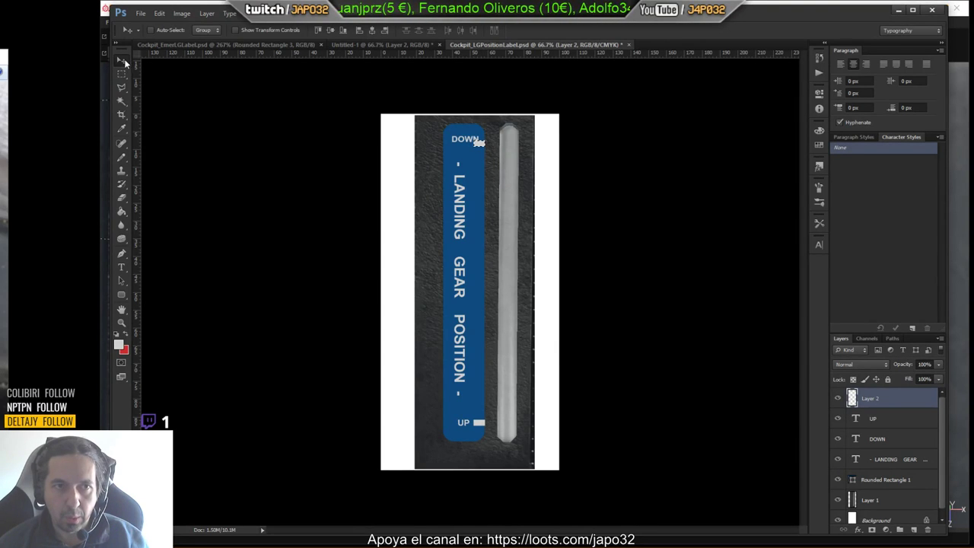
{"action": "key", "text": "ctrl+d"}
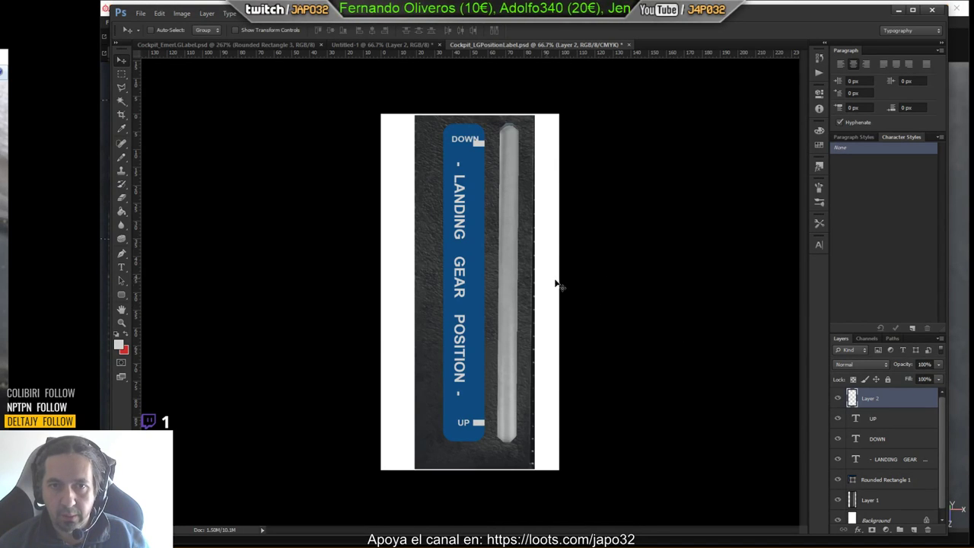
Move the LANDING GEAR POSITION text slightly left within the blue rectangle and nudge it down a few pixels.
{"action": "left_click", "coordinate": [895, 460]}
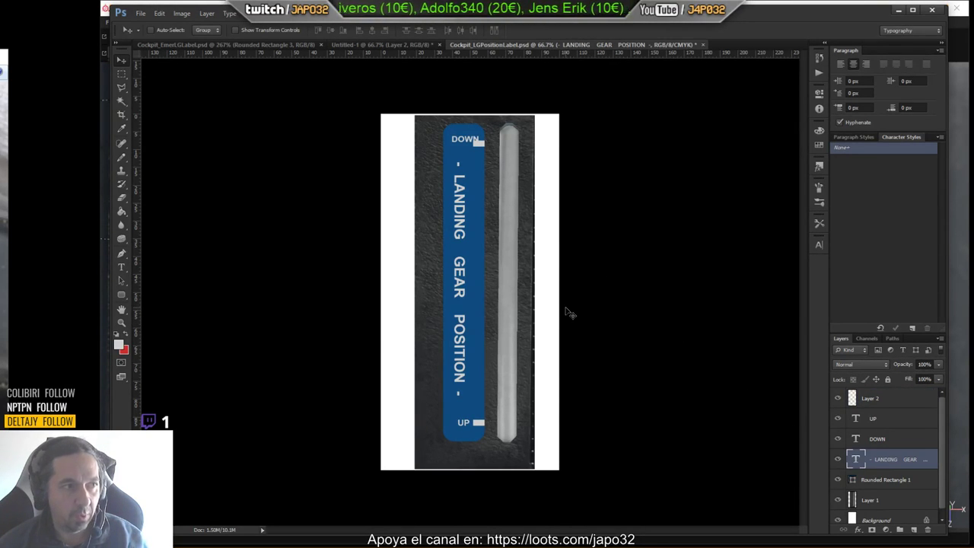
{"action": "left_click_drag", "start_coordinate": [473, 289], "coordinate": [470, 289]}
{"action": "key", "text": "Down"}
{"action": "key", "text": "Down"}
{"action": "key", "text": "Down"}
{"action": "key", "text": "Down"}
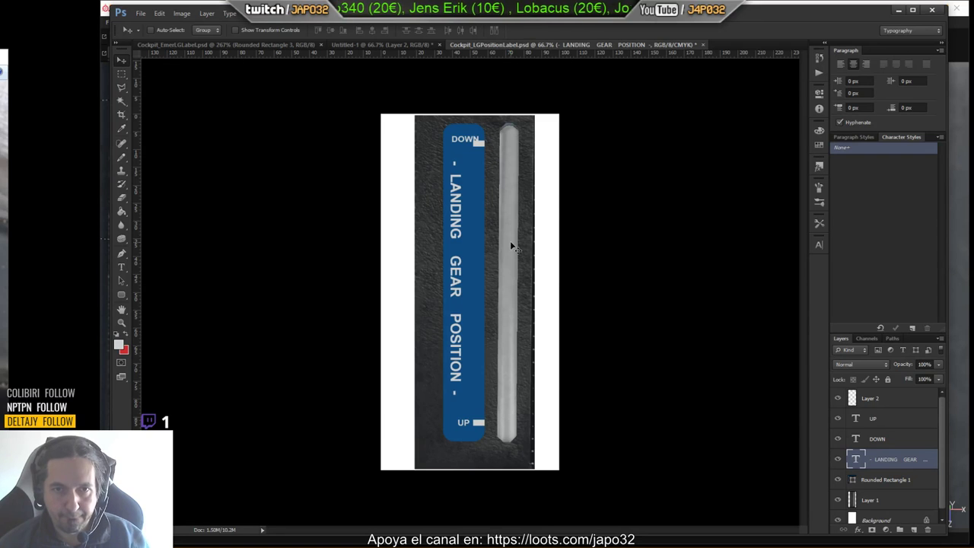
{"action": "key", "text": "ctrl+t"}
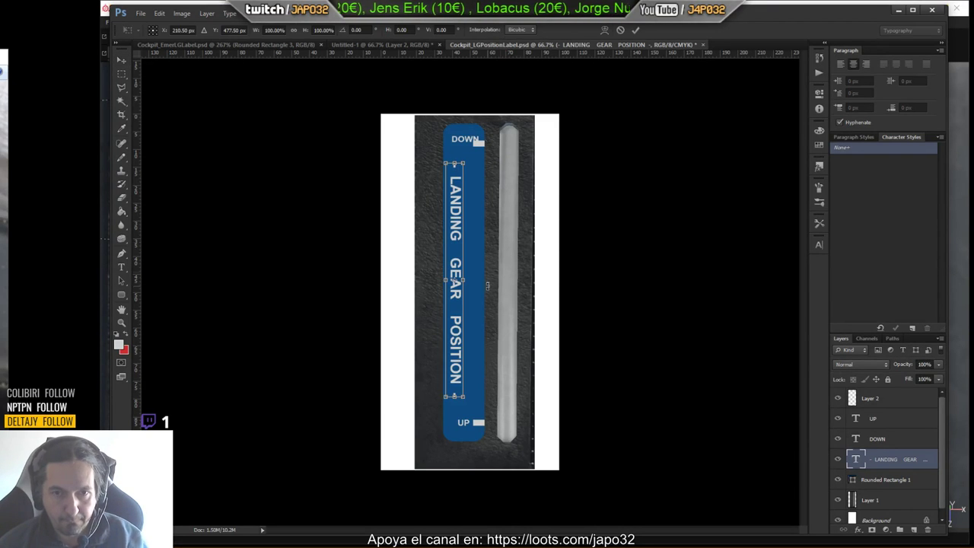
{"action": "left_click_drag", "start_coordinate": [460, 396], "coordinate": [462, 397]}
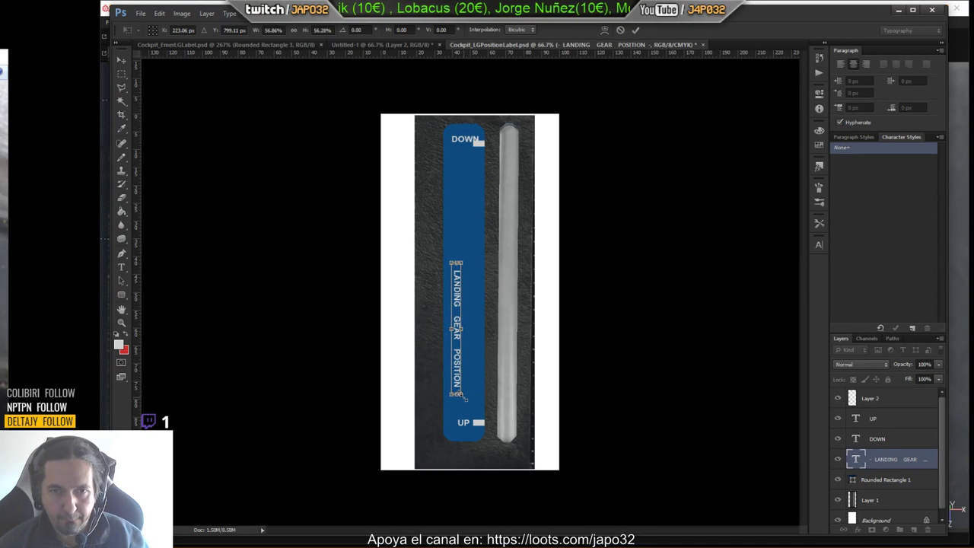
{"action": "key", "text": "Escape"}
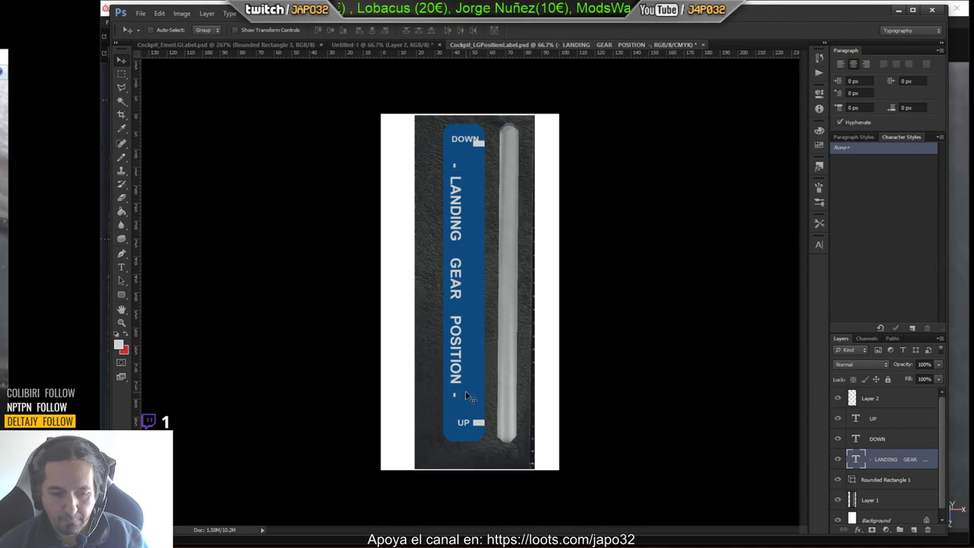
Scale the LANDING GEAR POSITION text about its center to roughly 96% in width and height.
{"action": "key", "text": "ctrl+t"}
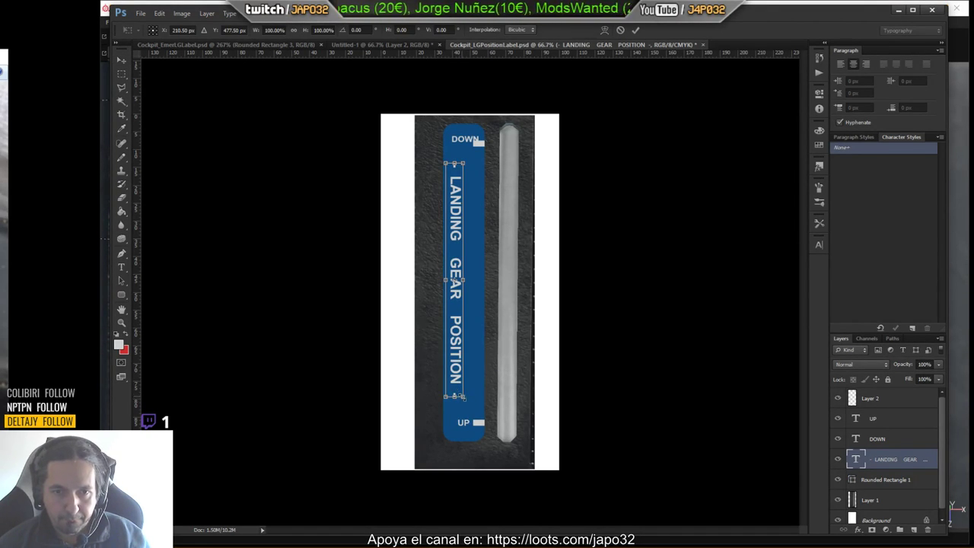
{"action": "left_click_drag", "start_coordinate": [455, 396], "coordinate": [455, 391], "text": "alt+shift"}
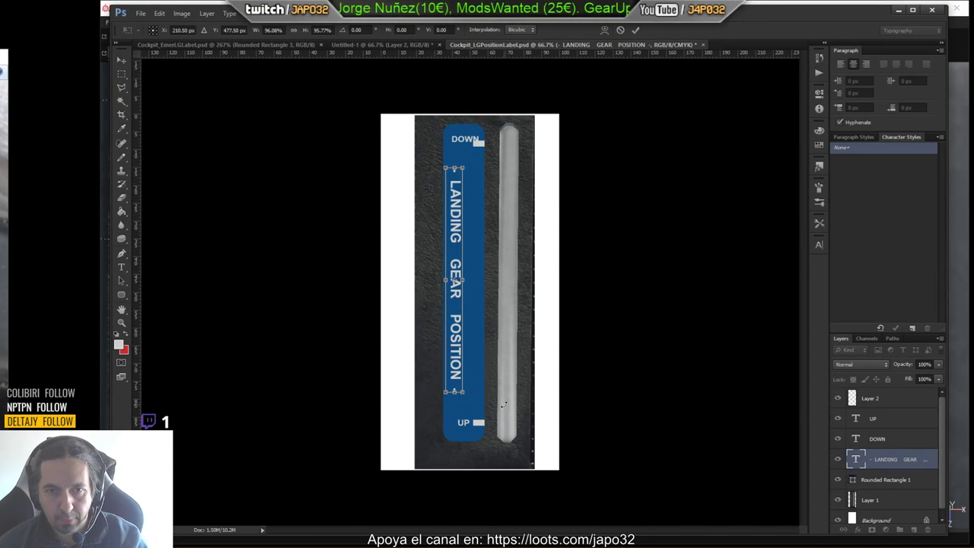
{"action": "key", "text": "Return"}
Move the DOWN text below its grey mark and the UP text above its grey mark.
{"action": "left_click", "coordinate": [886, 441]}
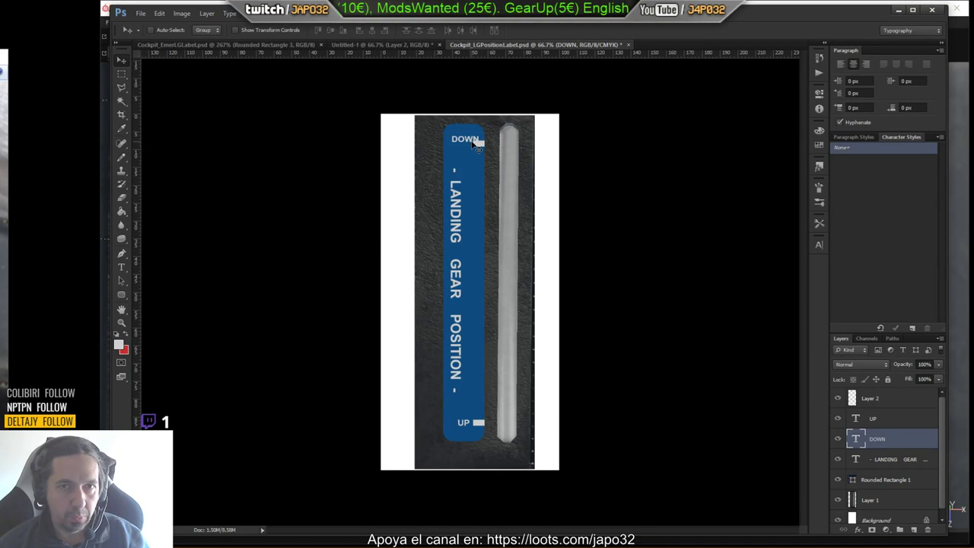
{"action": "left_click_drag", "start_coordinate": [476, 145], "coordinate": [470, 161]}
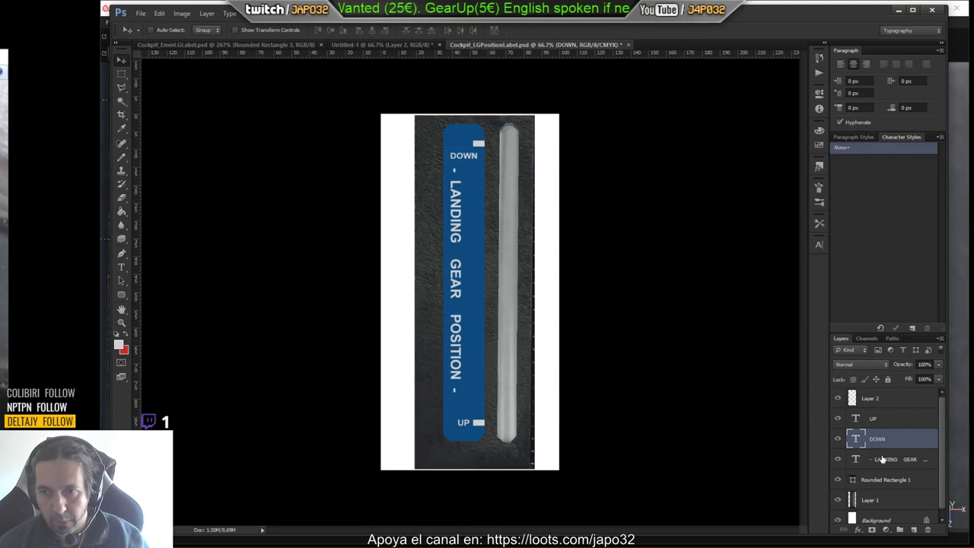
{"action": "left_click", "coordinate": [871, 418]}
{"action": "left_click_drag", "start_coordinate": [528, 449], "coordinate": [507, 422]}
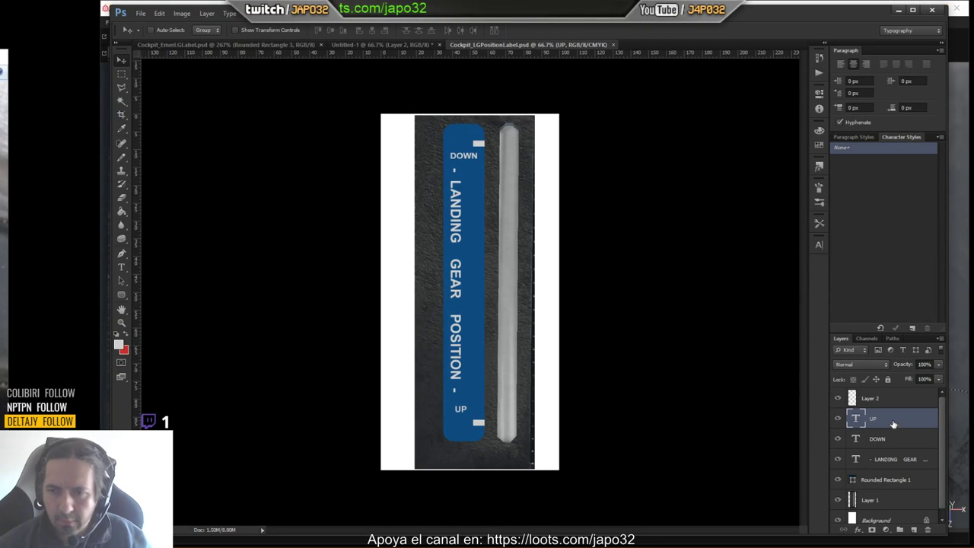
Hide the Layer 1 reference photo and the Background layer so only the label remains over transparency.
{"action": "scroll", "coordinate": [874, 472], "scroll_direction": "down", "scroll_amount": 1}
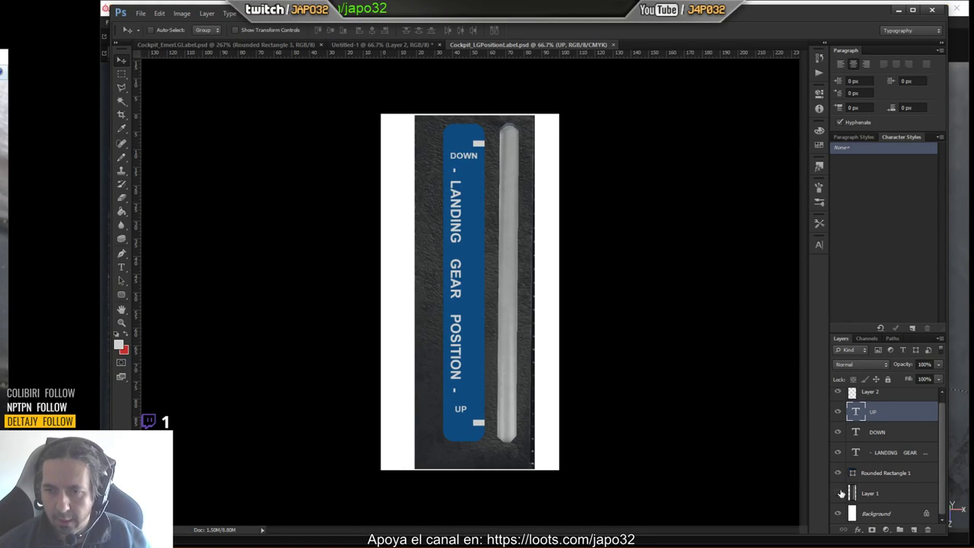
{"action": "left_click", "coordinate": [838, 493]}
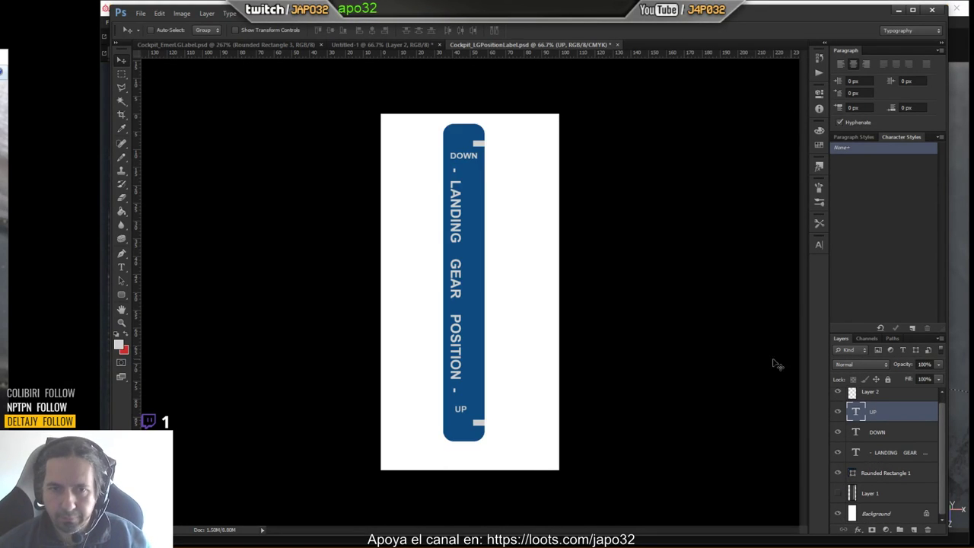
{"action": "left_click", "coordinate": [838, 513]}
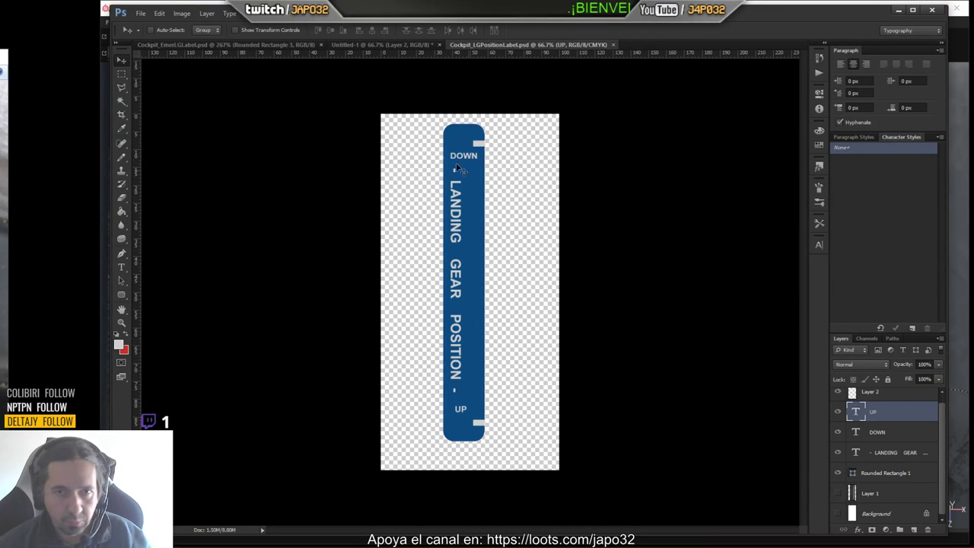
Start saving the label under Save As and open the list of file formats.
{"action": "left_click", "coordinate": [141, 13]}
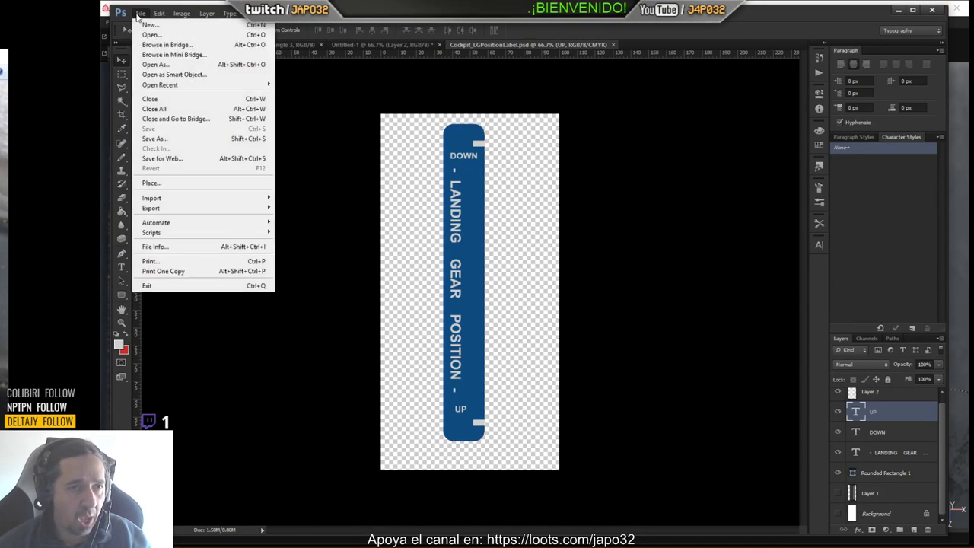
{"action": "left_click", "coordinate": [156, 139]}
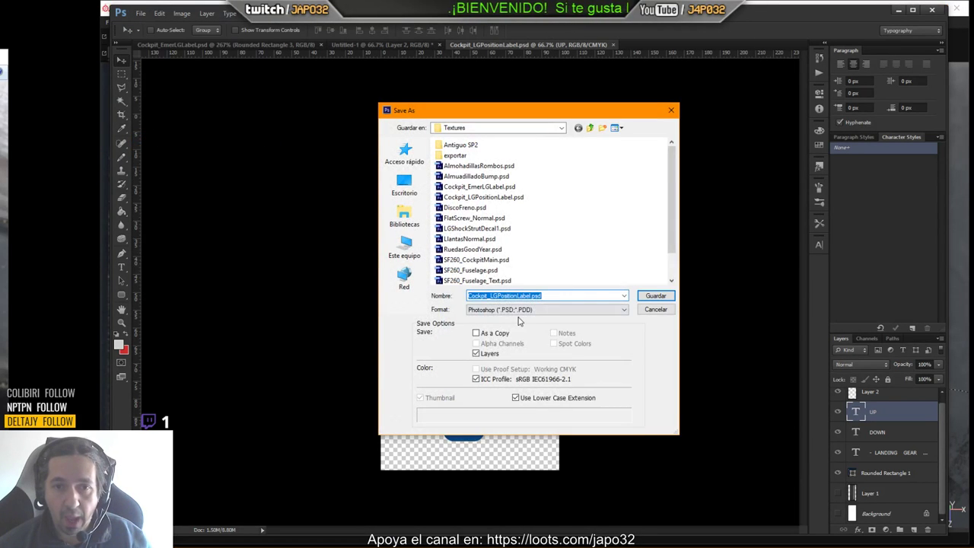
{"action": "left_click", "coordinate": [520, 310]}
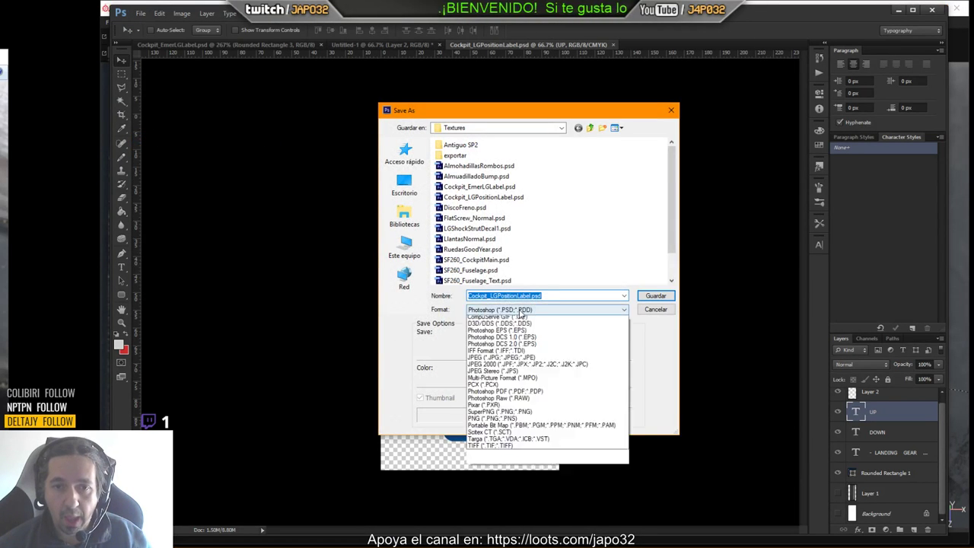
Save a copy of the landing gear position label as Cockpit_LGPositionLabel.png in the Textures folder.
{"action": "left_click", "coordinate": [494, 426]}
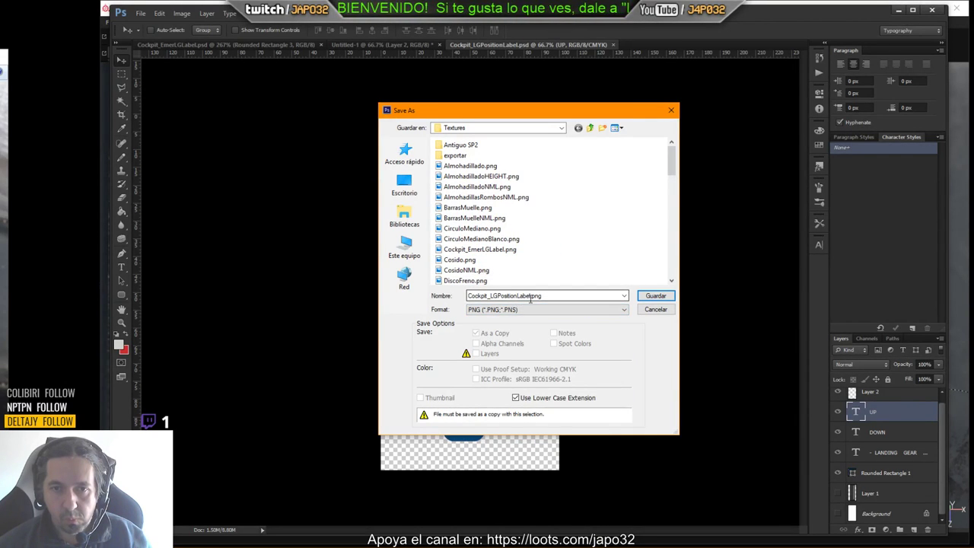
{"action": "left_click", "coordinate": [651, 297]}
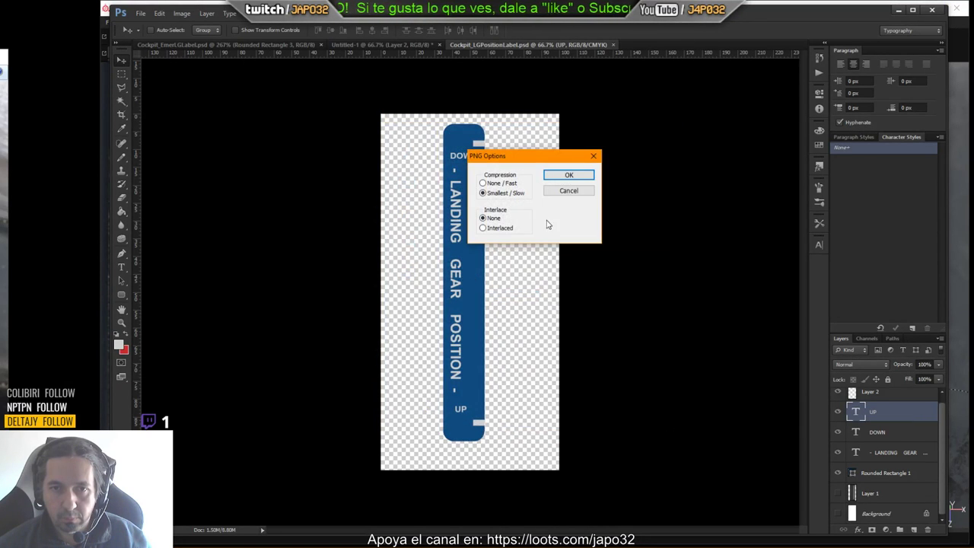
{"action": "left_click", "coordinate": [566, 174]}
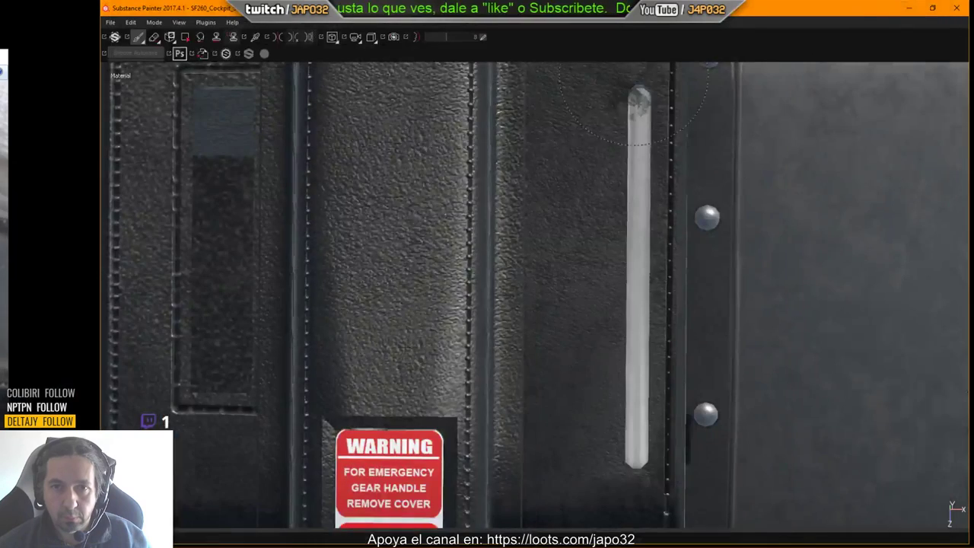
Switch to Substance Painter and add Cockpit_LGPositionLabel.png from the Textures folder to the resources to import.
{"action": "left_click", "coordinate": [899, 10]}
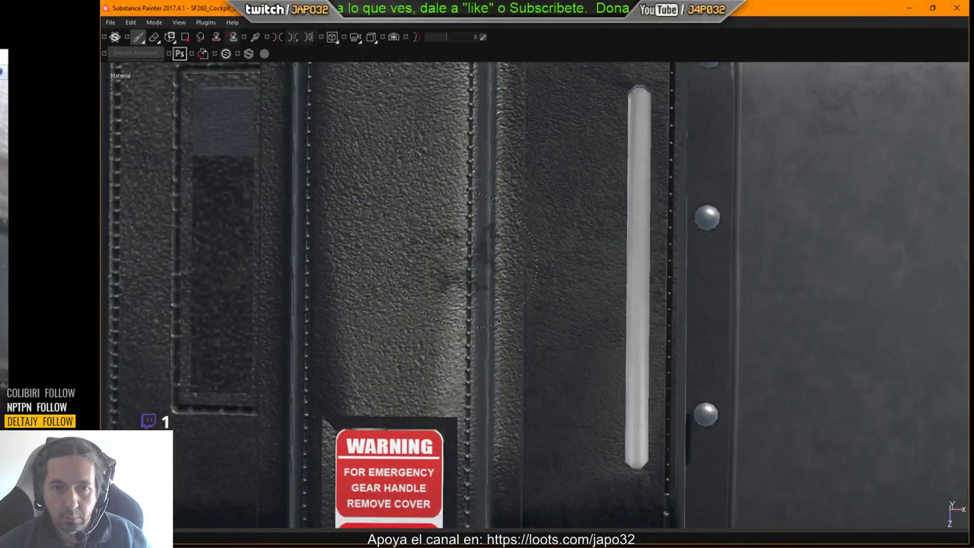
{"action": "key", "text": "Tab"}
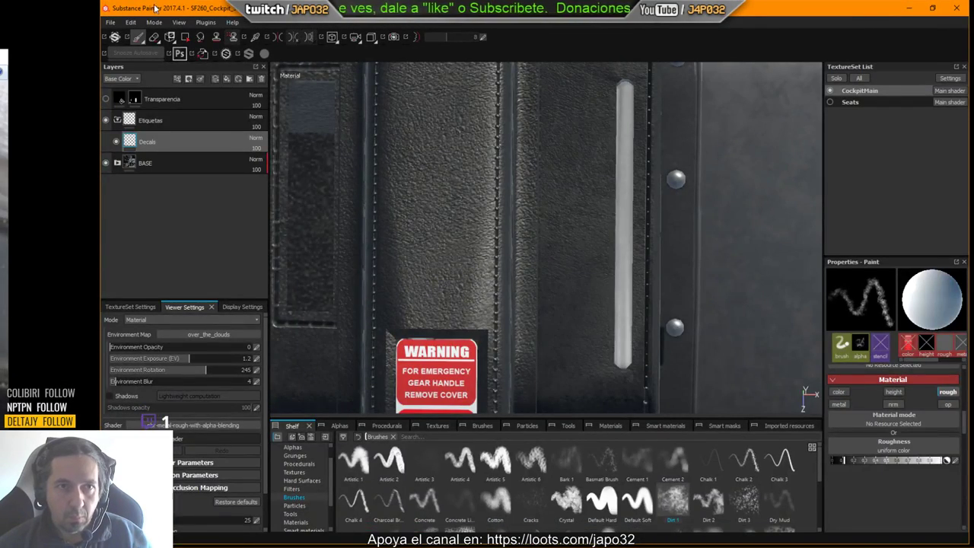
{"action": "left_click", "coordinate": [112, 23]}
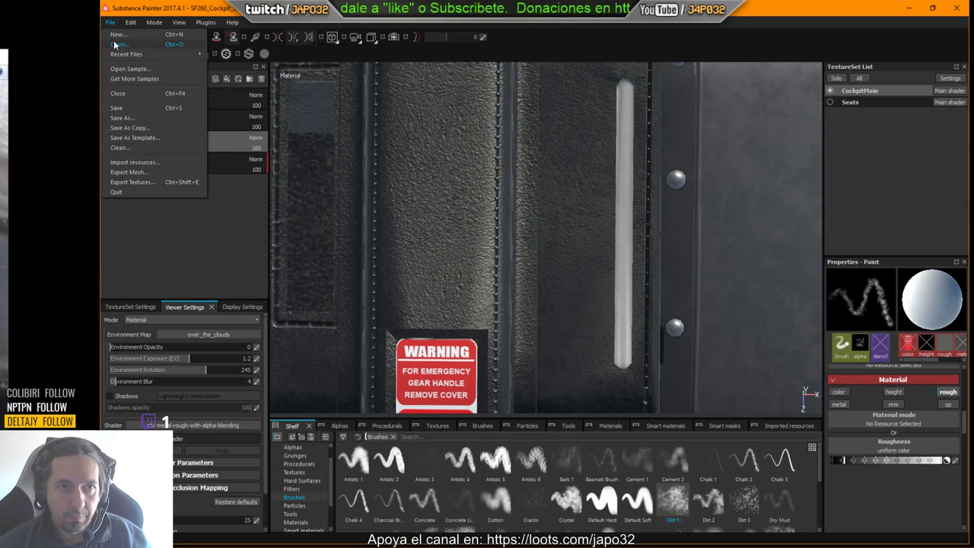
{"action": "left_click", "coordinate": [128, 163]}
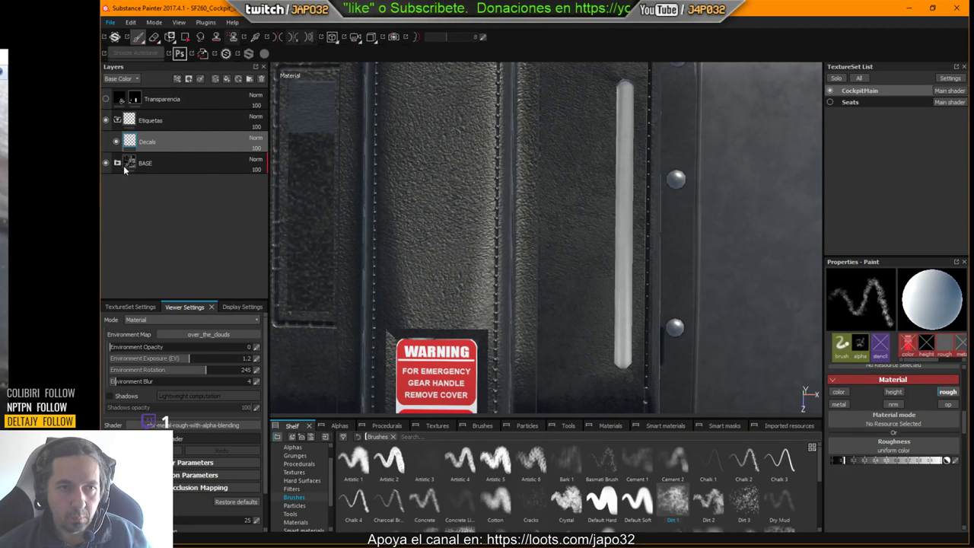
{"action": "left_click", "coordinate": [595, 139]}
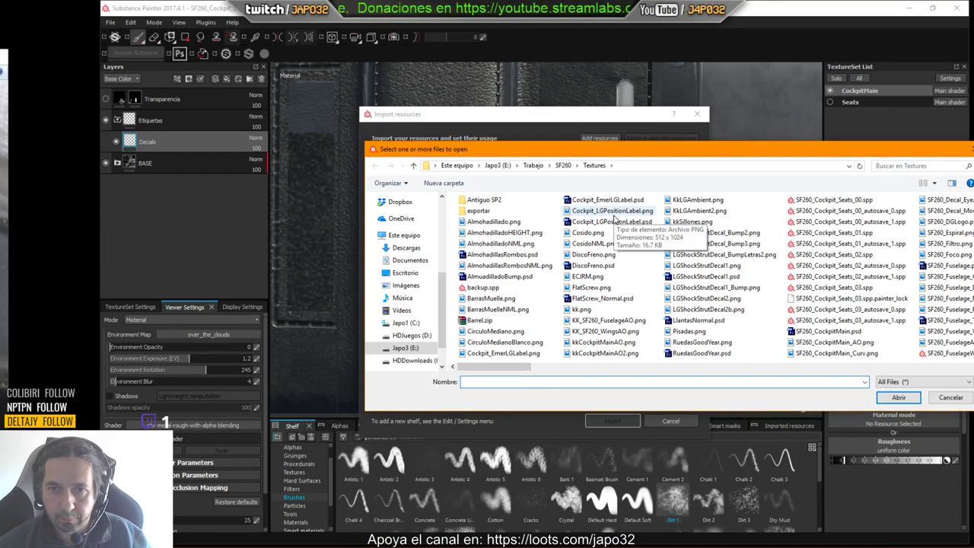
{"action": "left_click", "coordinate": [613, 213]}
{"action": "left_click", "coordinate": [898, 397]}
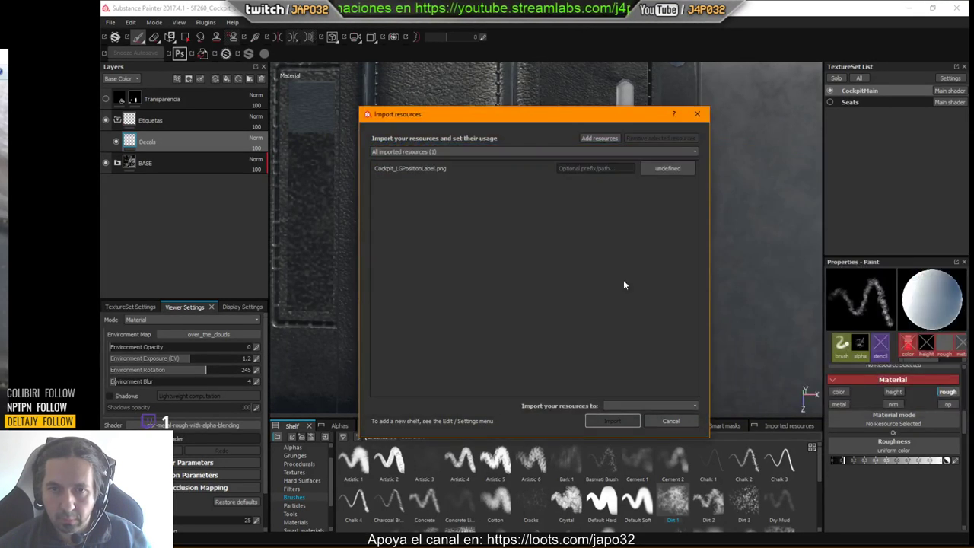
Set the label image's usage to texture and import it into the current project.
{"action": "left_click", "coordinate": [663, 170]}
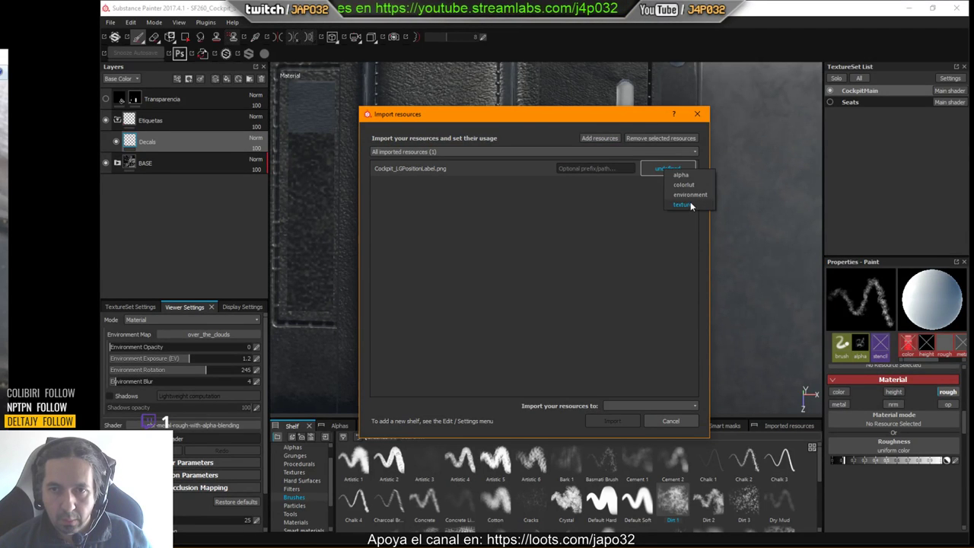
{"action": "left_click", "coordinate": [691, 205]}
{"action": "left_click", "coordinate": [644, 403]}
{"action": "left_click", "coordinate": [631, 420]}
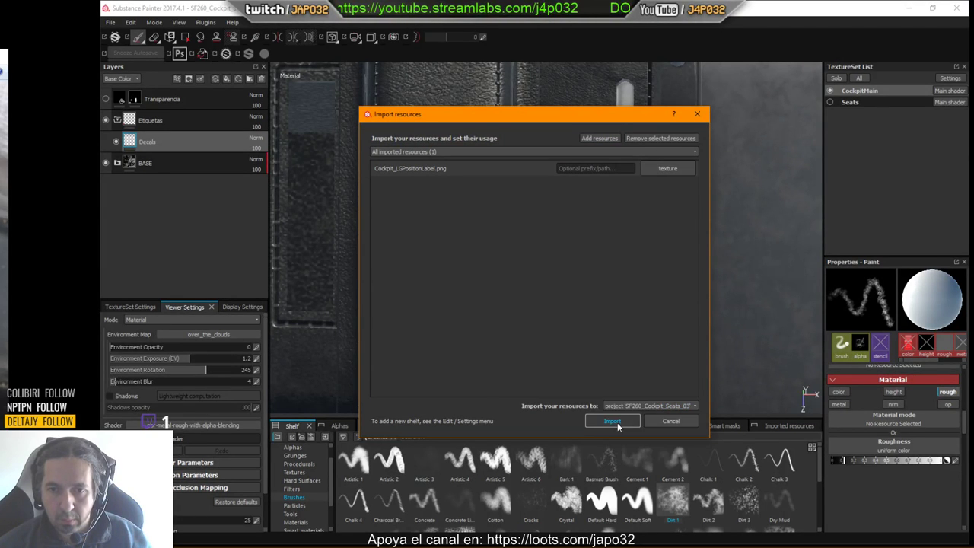
{"action": "left_click", "coordinate": [614, 423]}
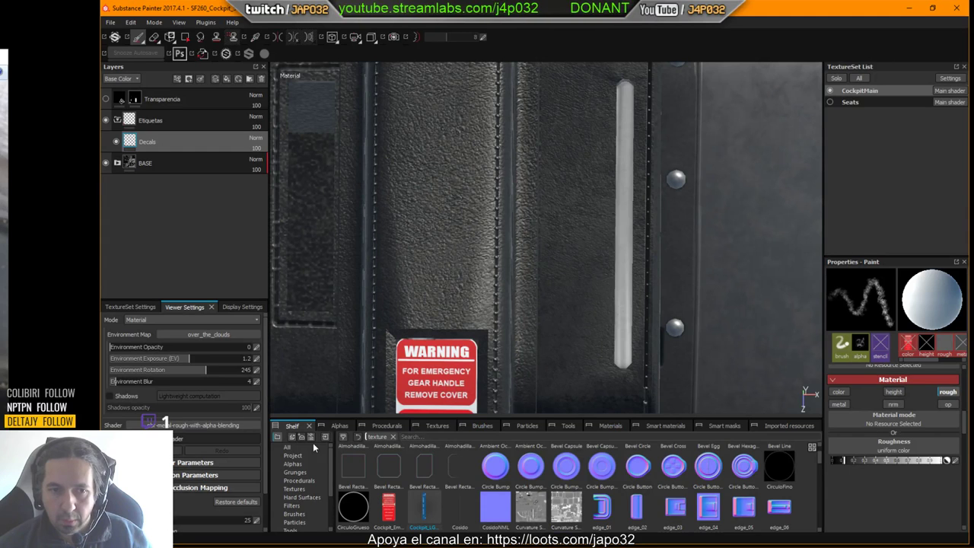
Activate the Projection tool on the Decals layer and assign the project's Cockpit_LGPositionLabel texture as its base color.
{"action": "left_click", "coordinate": [294, 455]}
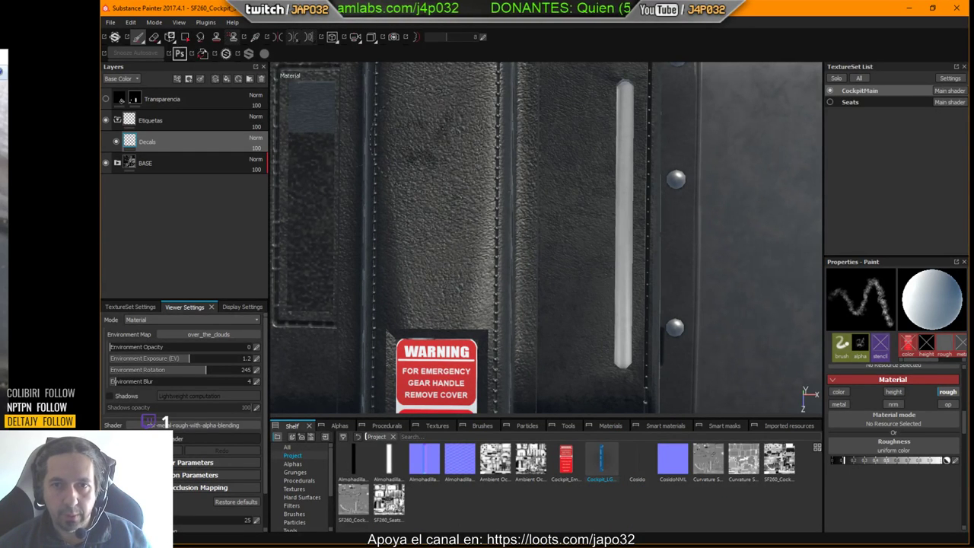
{"action": "left_click_drag", "start_coordinate": [493, 165], "coordinate": [509, 178], "text": "alt"}
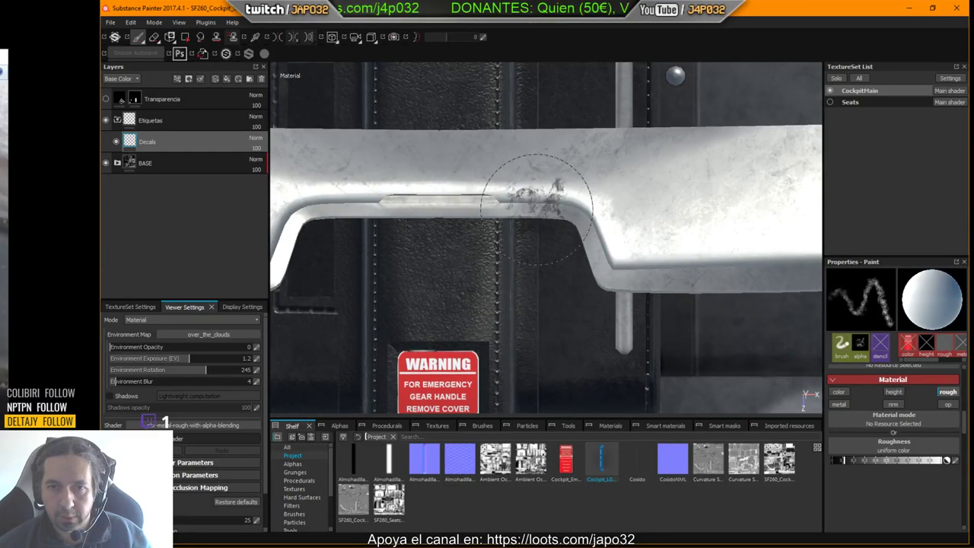
{"action": "mouse_move", "coordinate": [570, 228]}
{"action": "left_mouse_down", "text": "alt"}
{"action": "mouse_move", "coordinate": [552, 221]}
{"action": "mouse_move", "coordinate": [560, 224]}
{"action": "left_mouse_up", "text": "alt"}
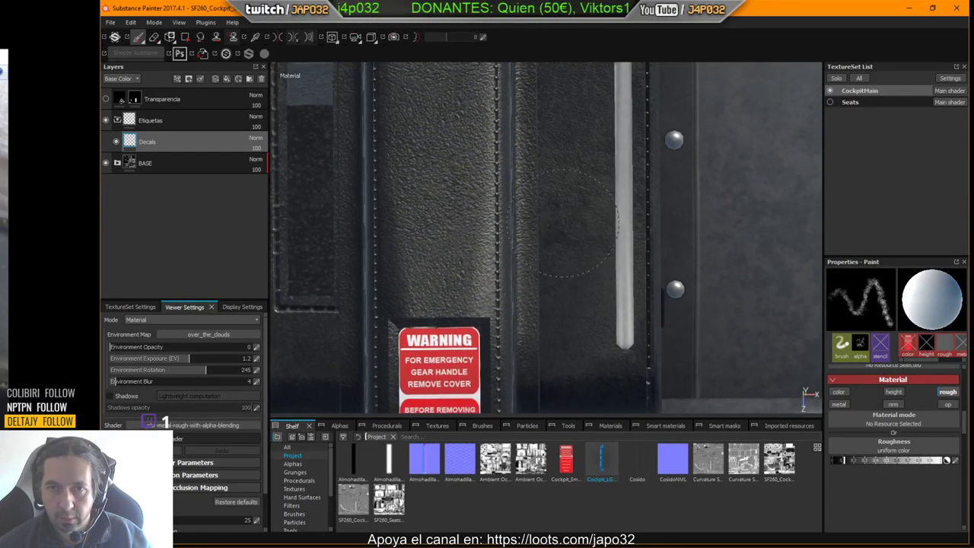
{"action": "middle_click_drag", "start_coordinate": [562, 225], "coordinate": [545, 271], "text": "alt"}
{"action": "key", "text": "Tab"}
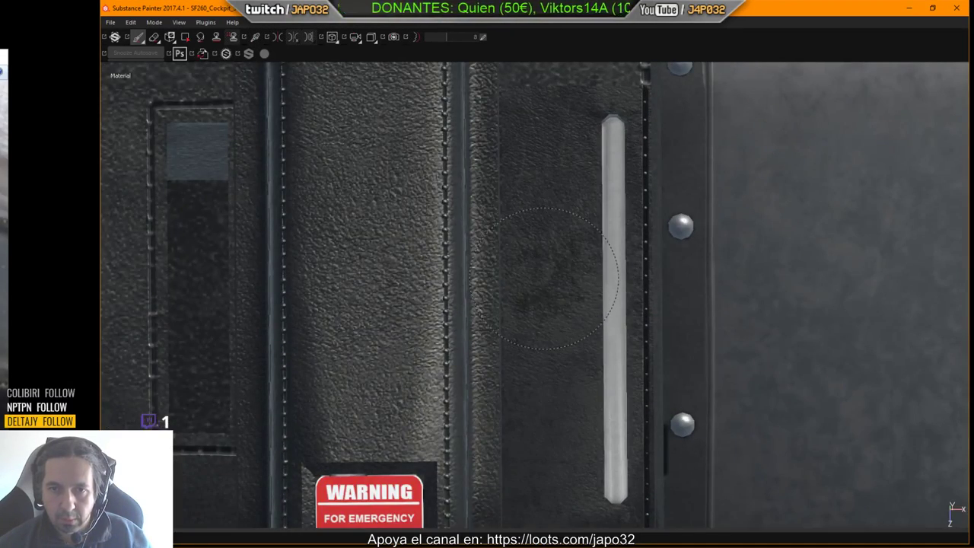
{"action": "key", "text": "Tab"}
{"action": "left_click_drag", "start_coordinate": [545, 271], "coordinate": [542, 278], "text": "alt"}
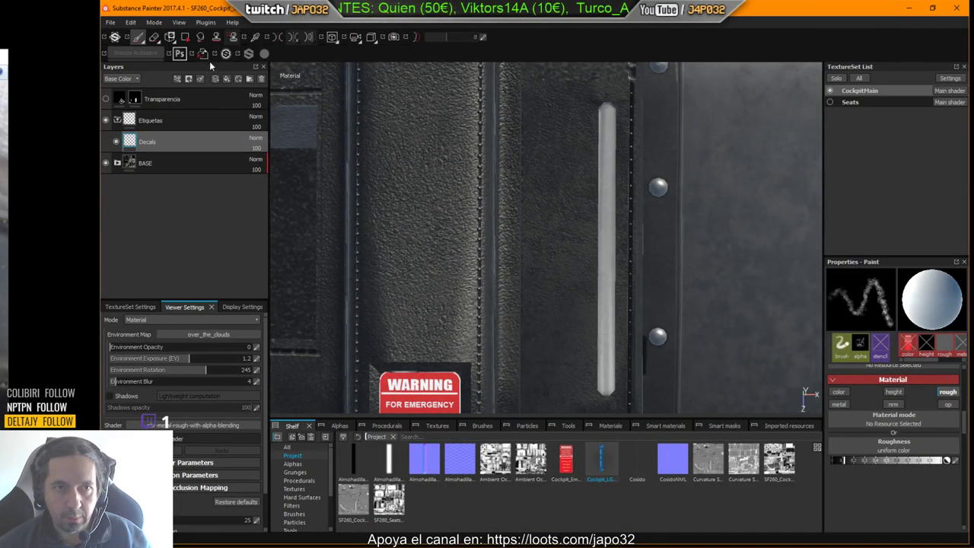
{"action": "left_click", "coordinate": [170, 37]}
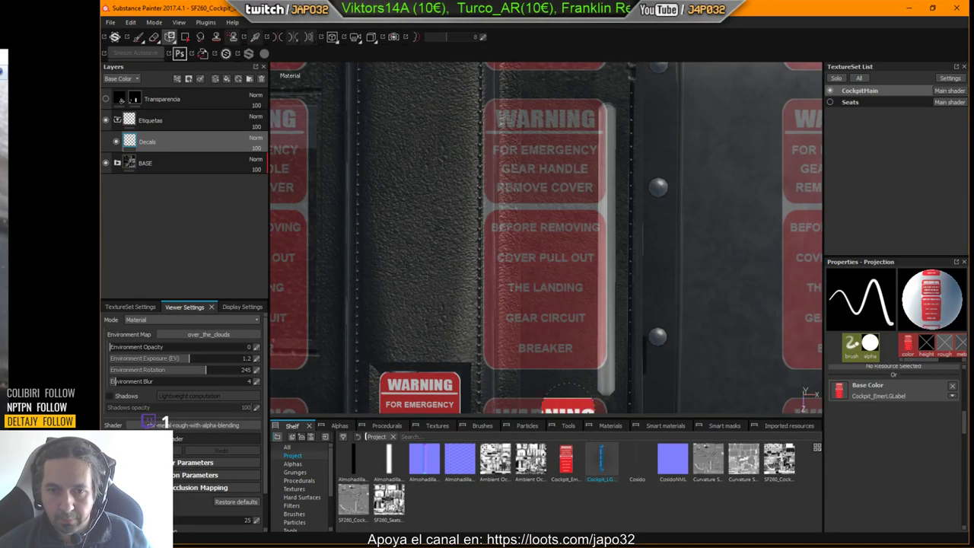
{"action": "left_click_drag", "start_coordinate": [603, 461], "coordinate": [843, 394]}
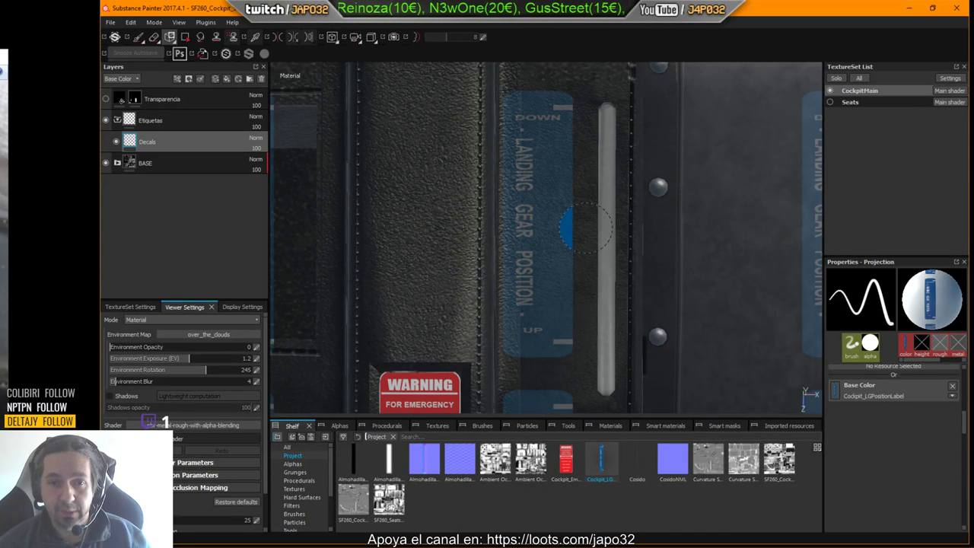
Switch to Photoshop and widen the label document's canvas to 1024 pixels, using pixels for both dimensions.
{"action": "key", "text": "alt+Tab"}
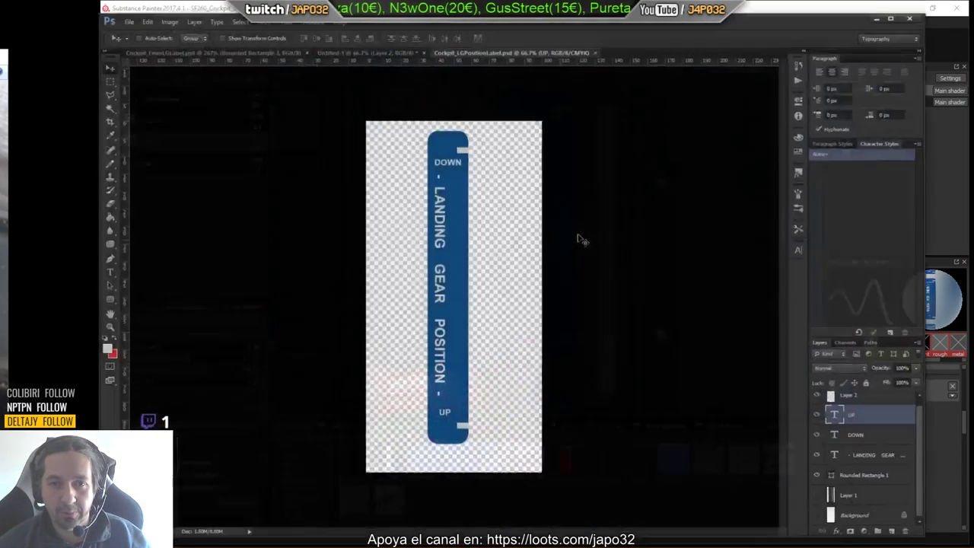
{"action": "left_click", "coordinate": [176, 15]}
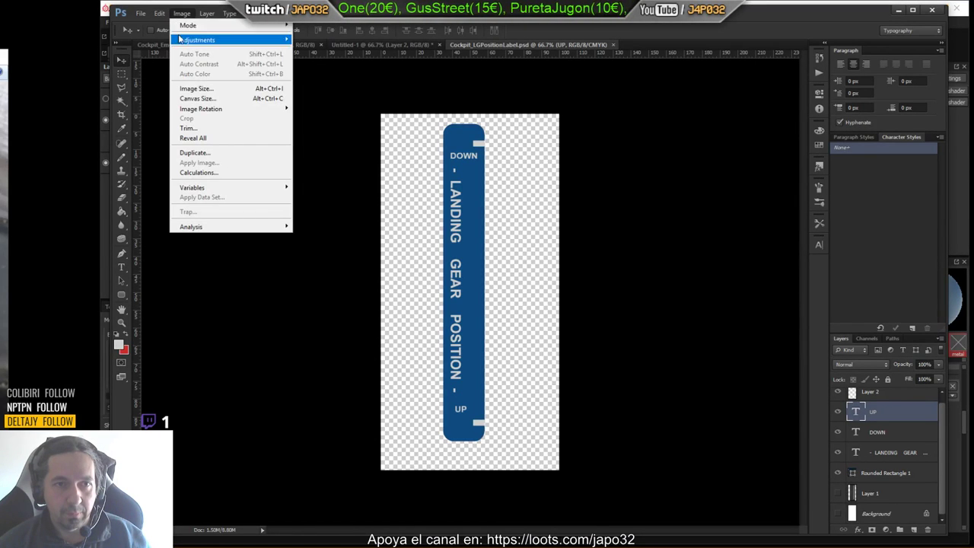
{"action": "left_click", "coordinate": [196, 98]}
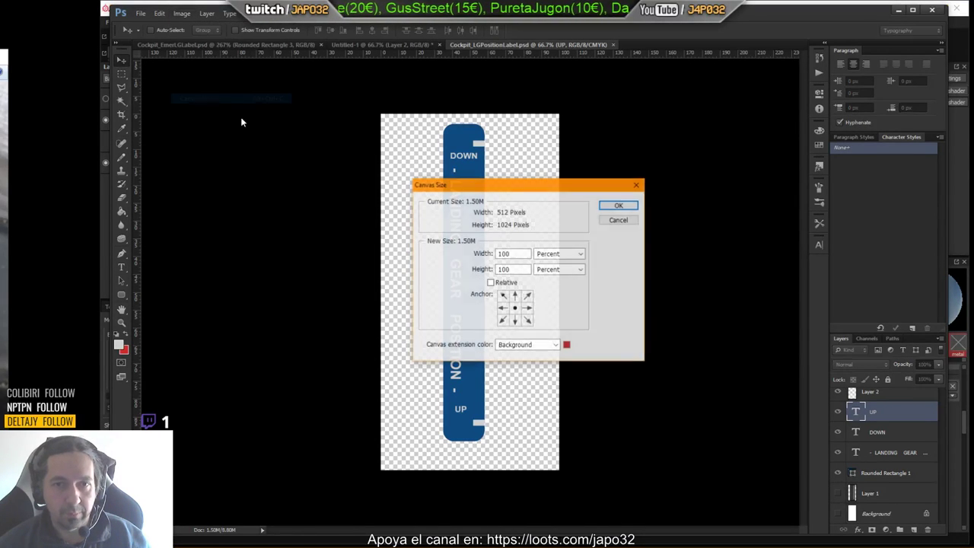
{"action": "left_click", "coordinate": [559, 253]}
{"action": "left_click", "coordinate": [554, 268]}
{"action": "left_click", "coordinate": [558, 269]}
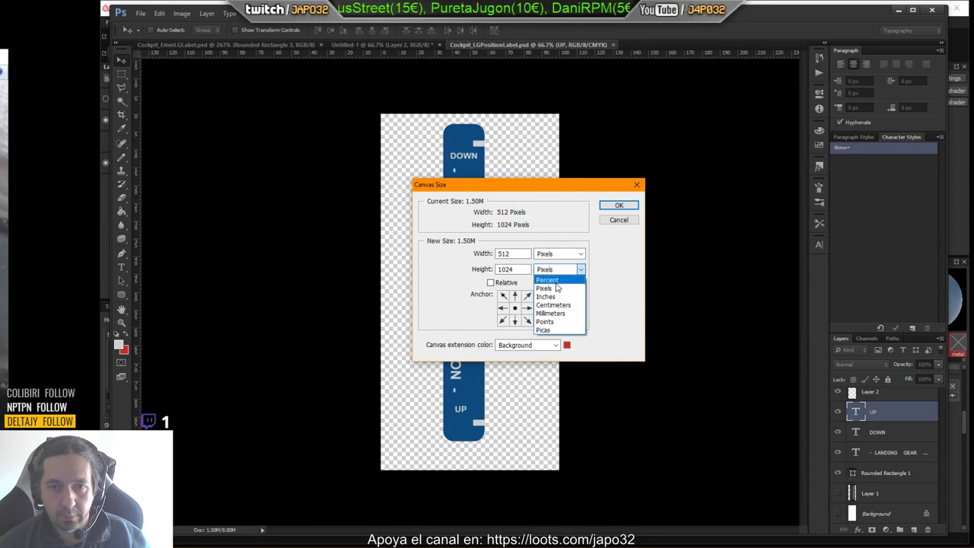
{"action": "left_click", "coordinate": [554, 283]}
{"action": "left_click_drag", "start_coordinate": [520, 254], "coordinate": [452, 249]}
{"action": "type", "text": "1024"}
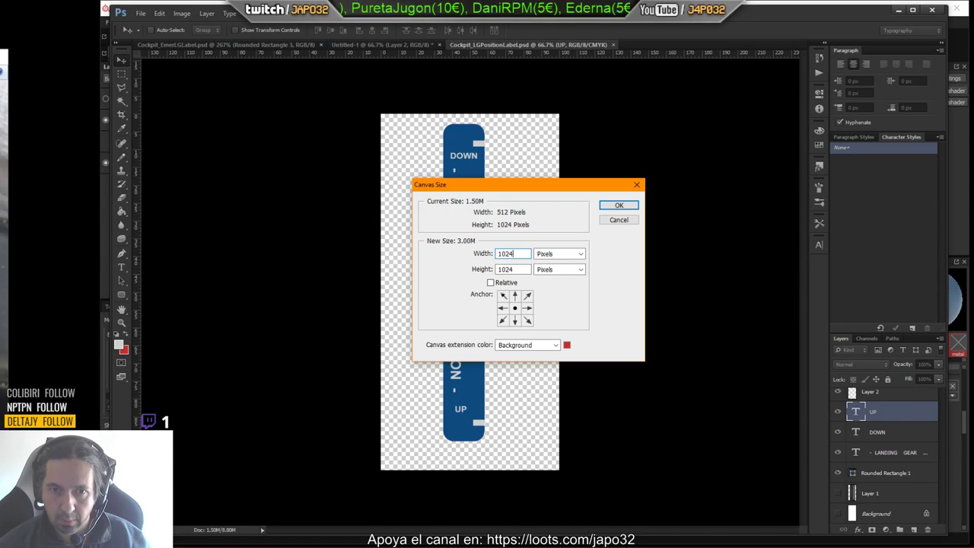
{"action": "left_click", "coordinate": [613, 210]}
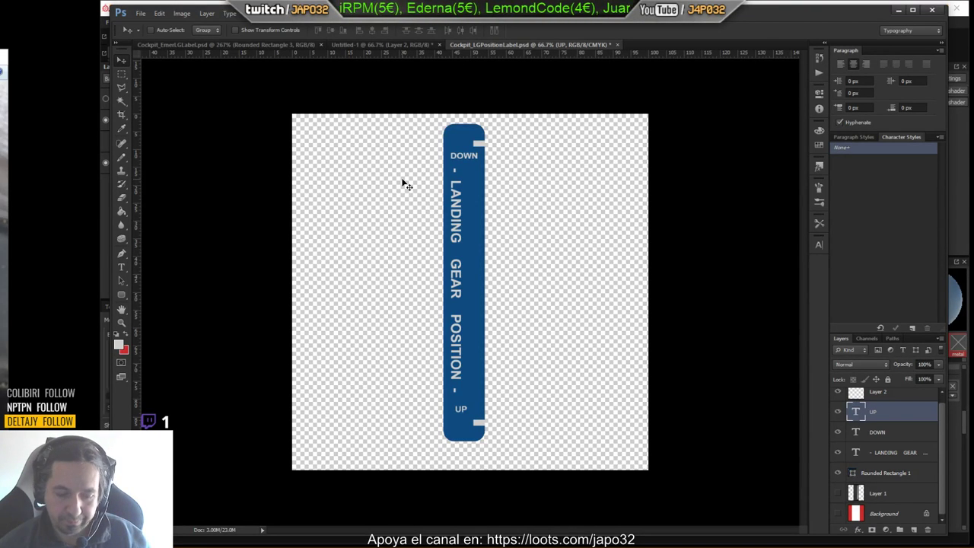
Save the widened label as a PNG copy, overwriting the existing Cockpit_LGPositionLabel.png.
{"action": "left_click", "coordinate": [141, 15]}
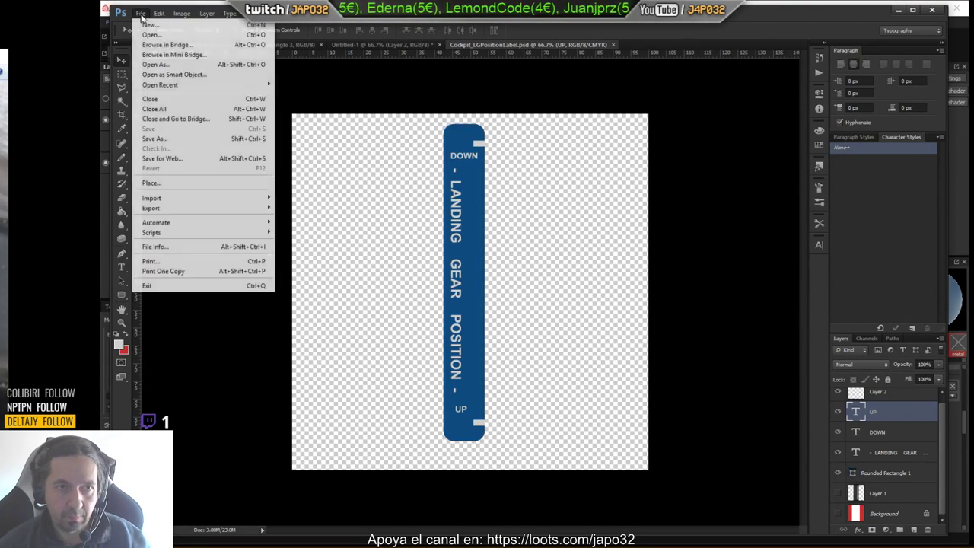
{"action": "left_click", "coordinate": [160, 139]}
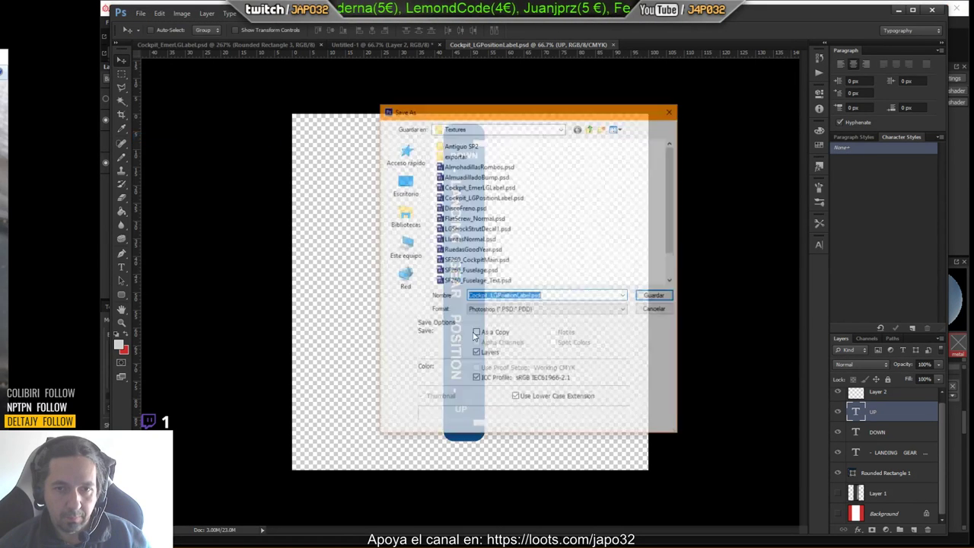
{"action": "left_click", "coordinate": [523, 310]}
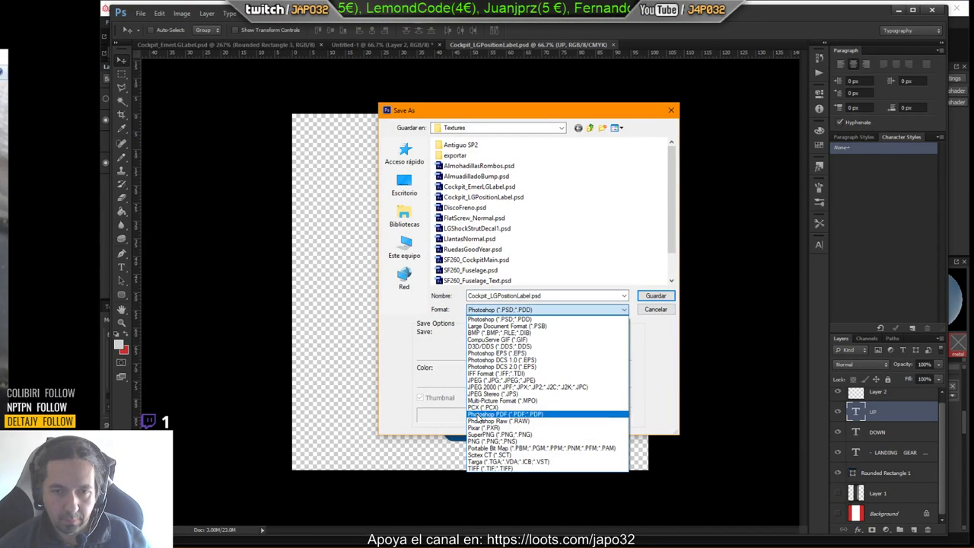
{"action": "left_click", "coordinate": [489, 442]}
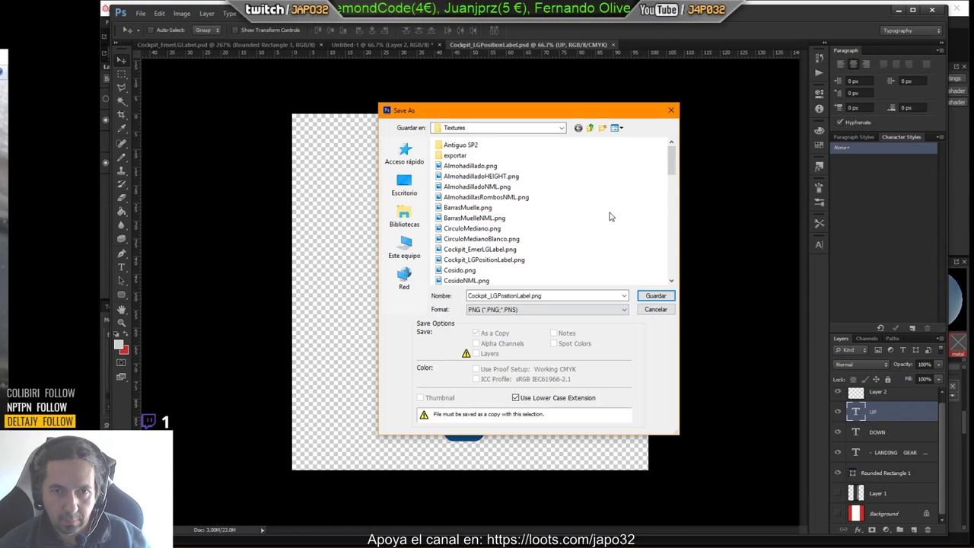
{"action": "left_click", "coordinate": [505, 260]}
{"action": "double_click", "coordinate": [505, 261]}
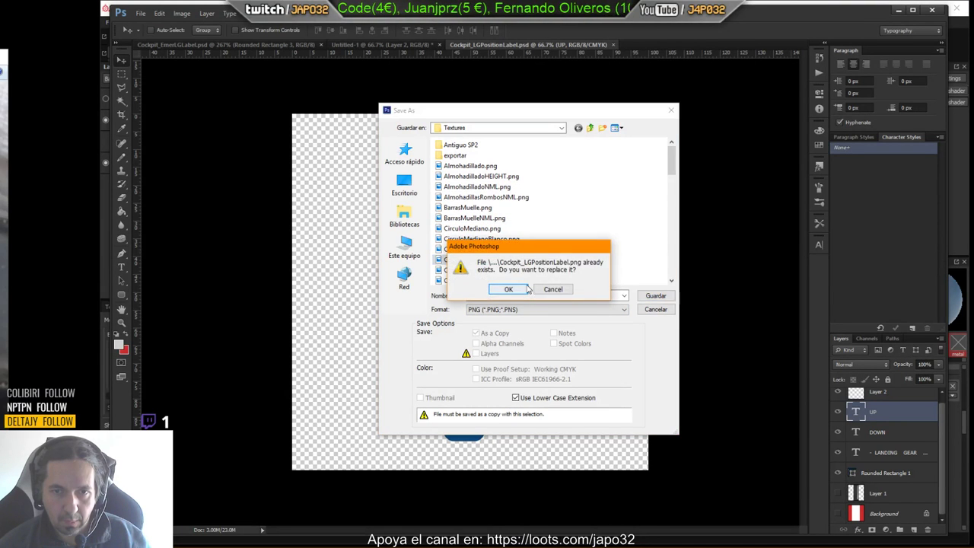
{"action": "left_click", "coordinate": [509, 289]}
{"action": "left_click", "coordinate": [573, 175]}
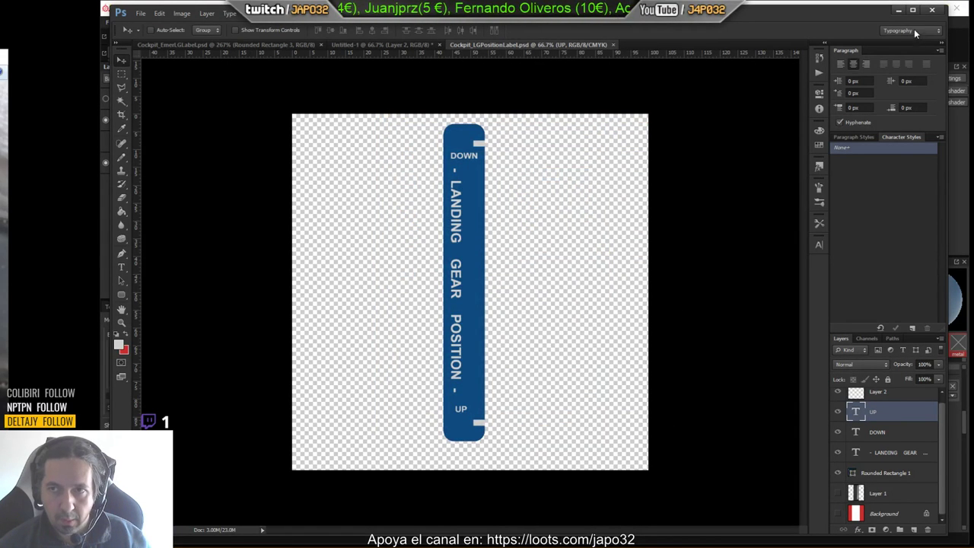
Switch back to Substance Painter and add Cockpit_LGPositionLabel.png from the Textures folder to a new resource import.
{"action": "key", "text": "alt+Tab"}
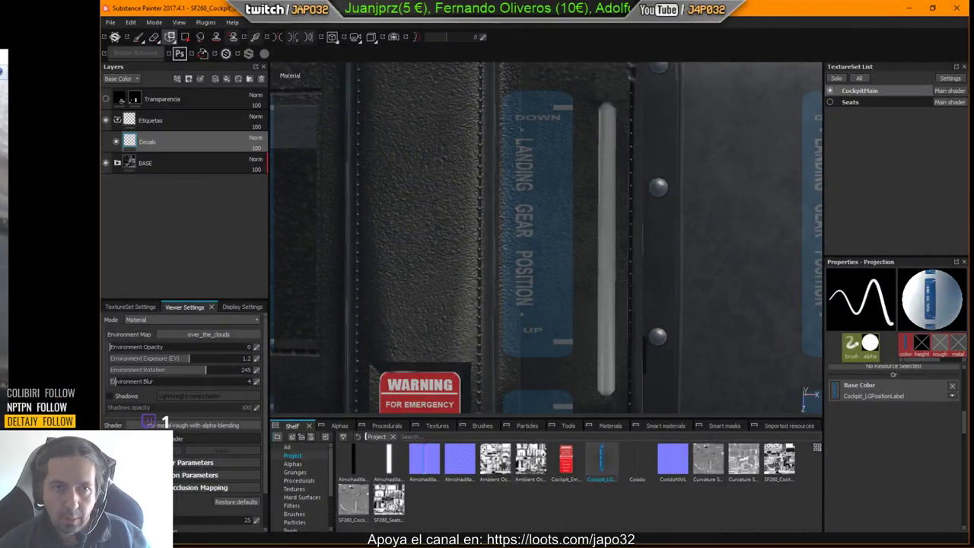
{"action": "left_click", "coordinate": [110, 22]}
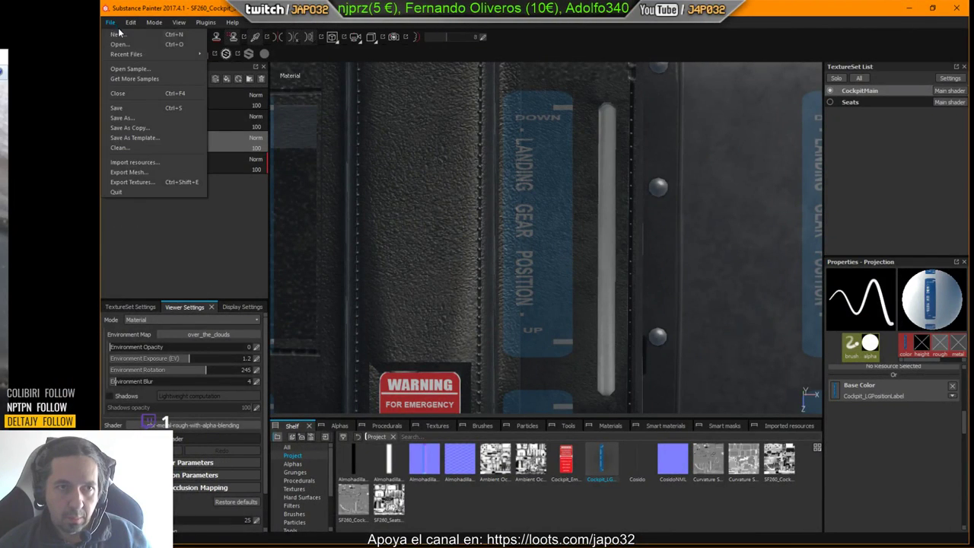
{"action": "left_click", "coordinate": [143, 163]}
{"action": "left_click", "coordinate": [584, 137]}
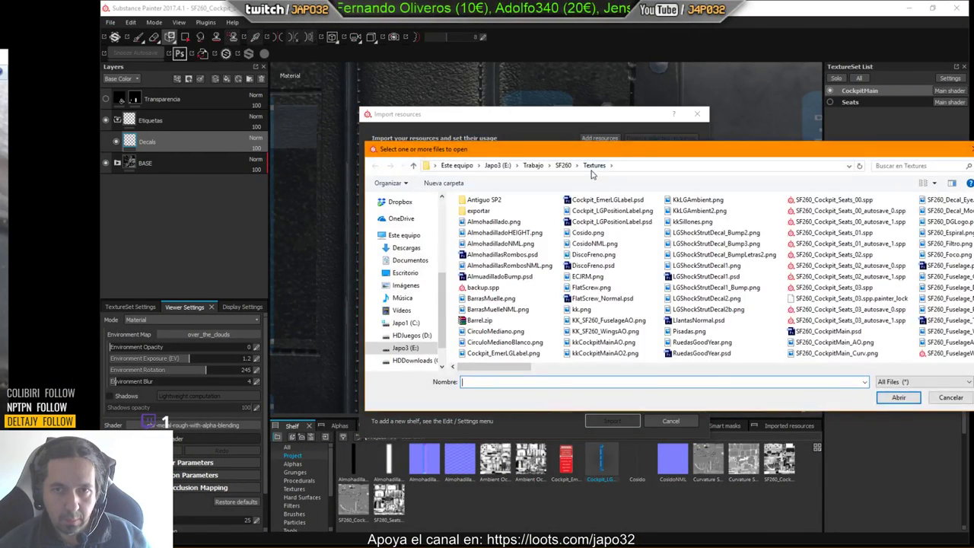
{"action": "left_click", "coordinate": [605, 213]}
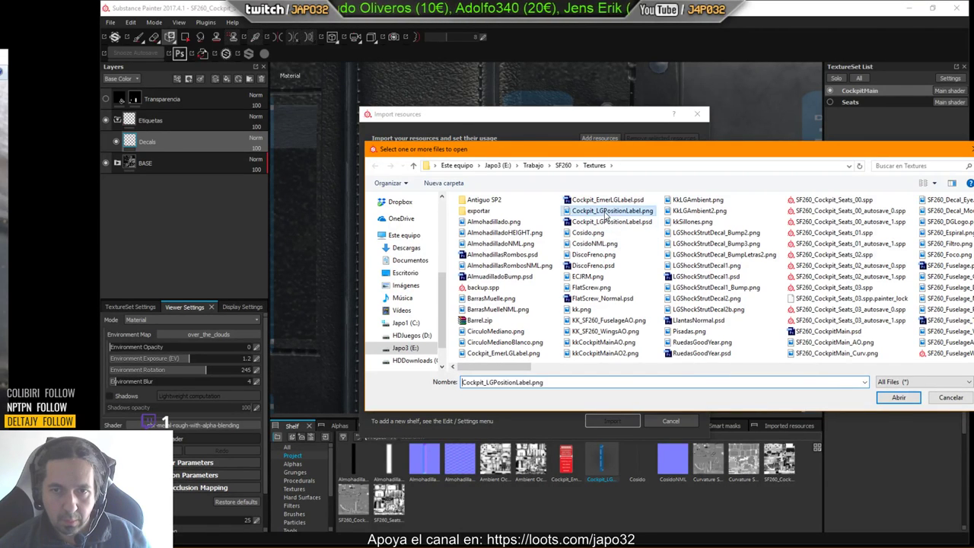
{"action": "double_click", "coordinate": [606, 215]}
Set the label image's usage to texture and import it into the project SF260_Cockpit_Seats_03.
{"action": "left_click", "coordinate": [650, 170]}
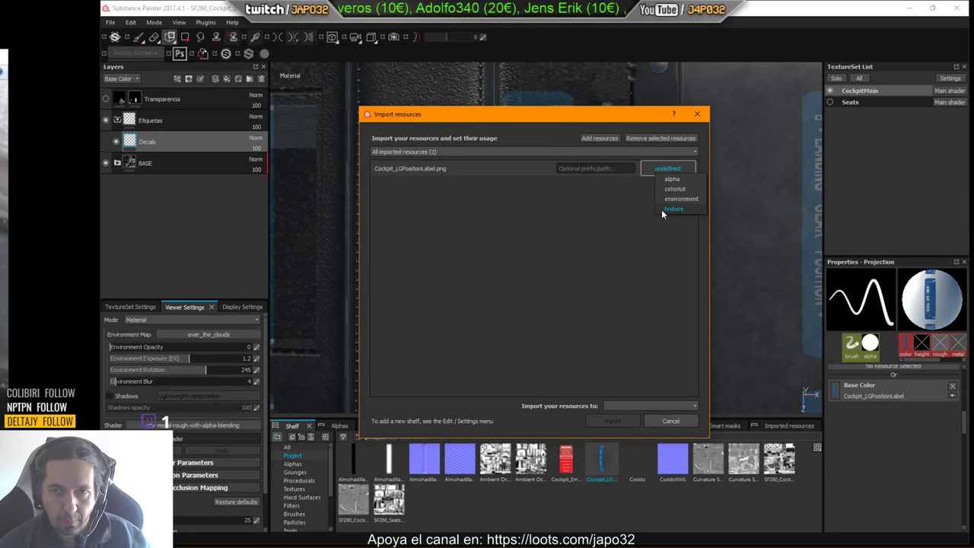
{"action": "left_click", "coordinate": [661, 209]}
{"action": "left_click", "coordinate": [639, 406]}
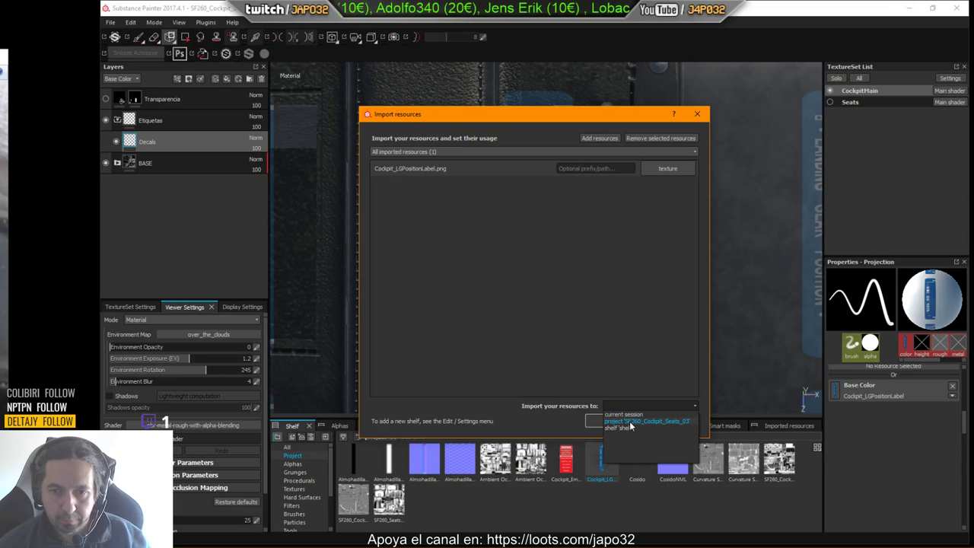
{"action": "left_click", "coordinate": [629, 421]}
{"action": "left_click", "coordinate": [613, 421]}
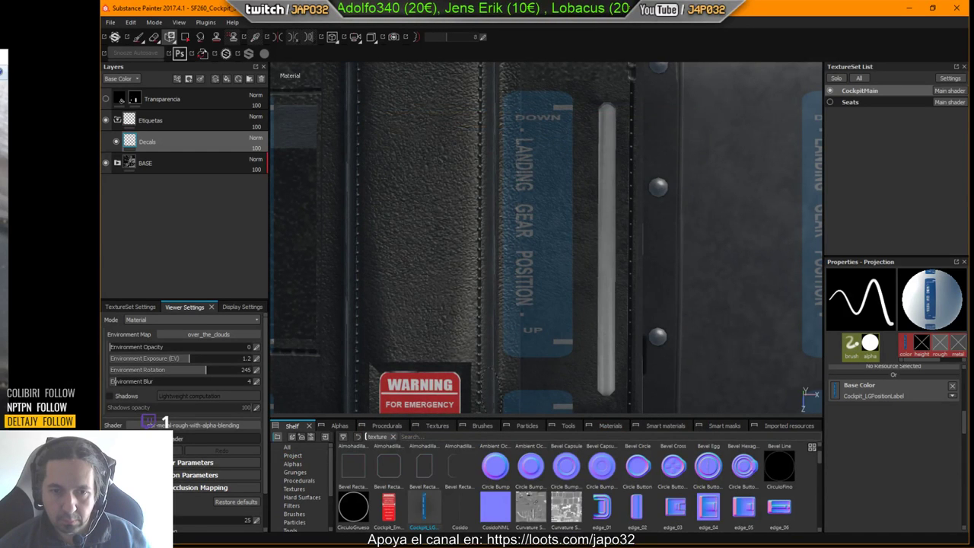
Assign the reimported label texture as the projection's base color, and scale and position the stencil directly beside the long light-colored slot.
{"action": "left_click", "coordinate": [172, 38]}
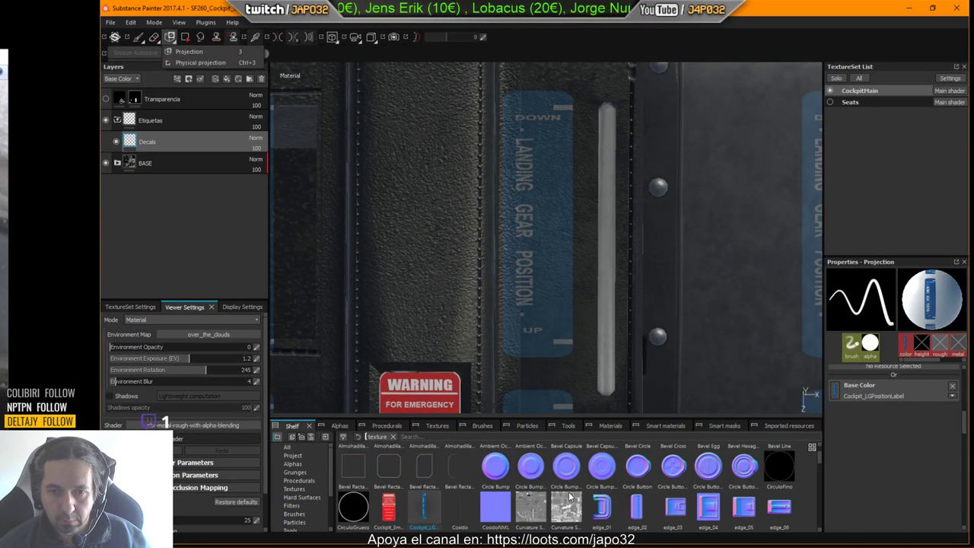
{"action": "left_click_drag", "start_coordinate": [422, 508], "coordinate": [855, 394]}
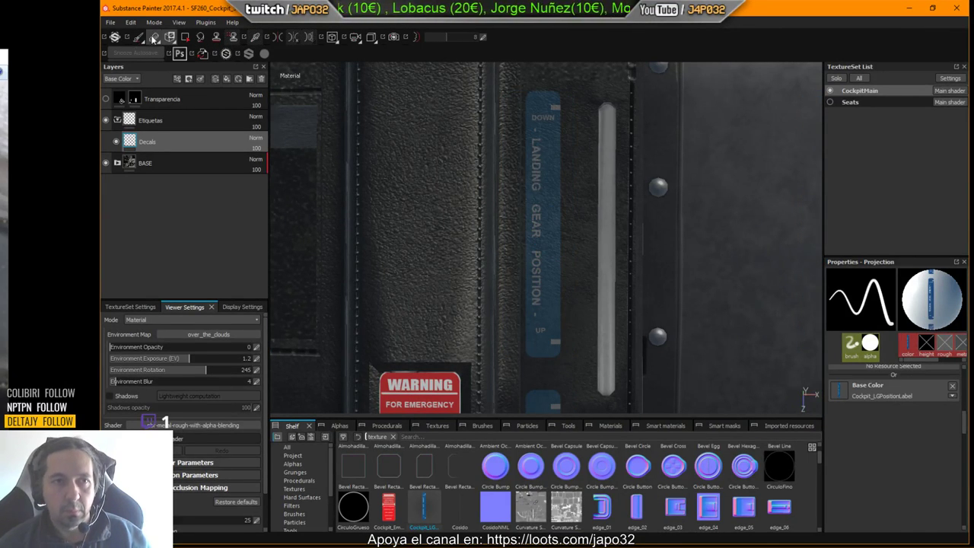
{"action": "key", "text": "s"}
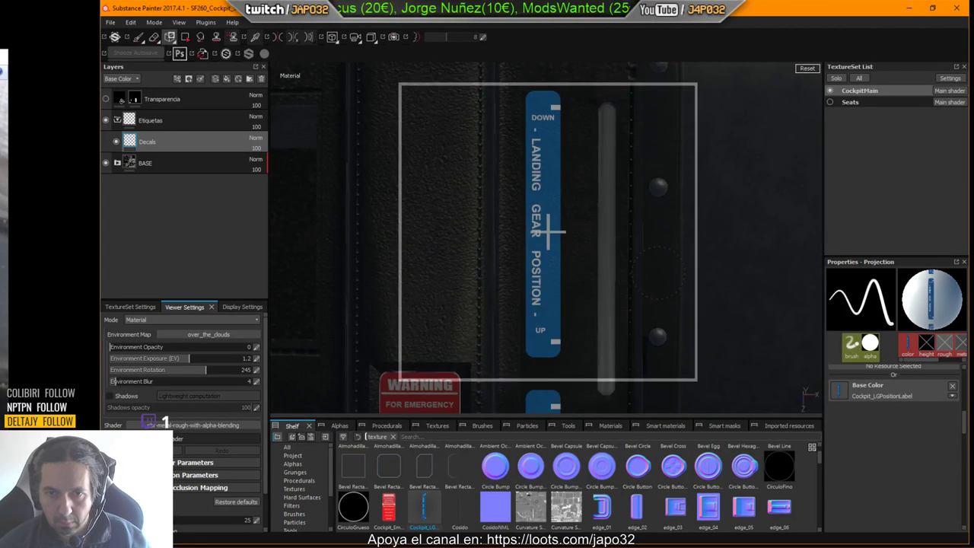
{"action": "left_click_drag", "start_coordinate": [661, 276], "coordinate": [674, 300]}
{"action": "right_click_drag", "start_coordinate": [674, 300], "coordinate": [667, 296]}
{"action": "middle_click_drag", "start_coordinate": [668, 296], "coordinate": [668, 295]}
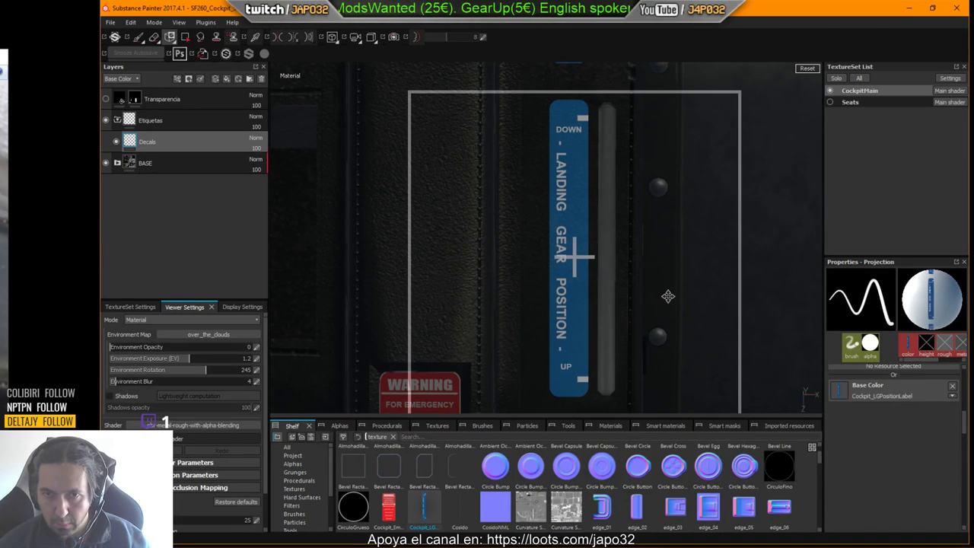
{"action": "right_click_drag", "start_coordinate": [667, 296], "coordinate": [668, 297]}
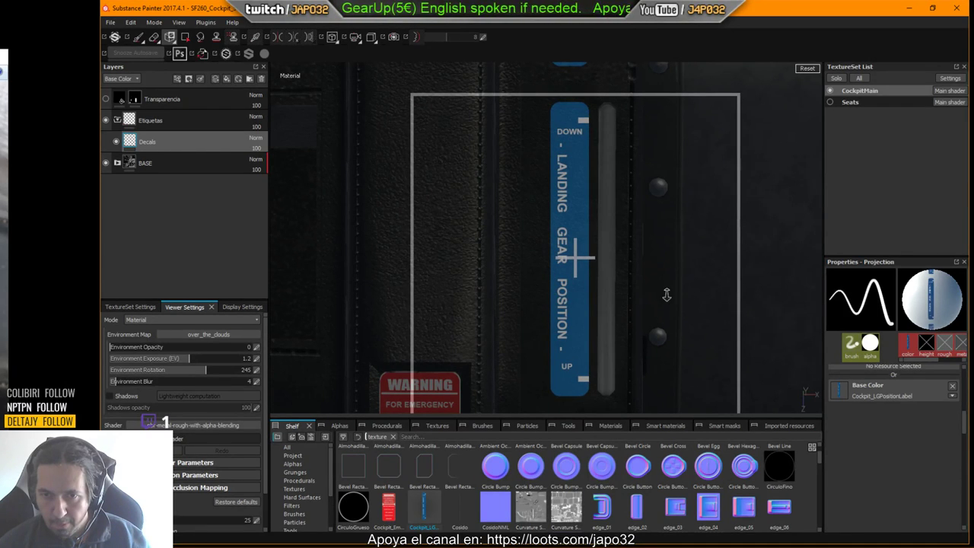
{"action": "right_click_drag", "start_coordinate": [666, 296], "coordinate": [665, 287]}
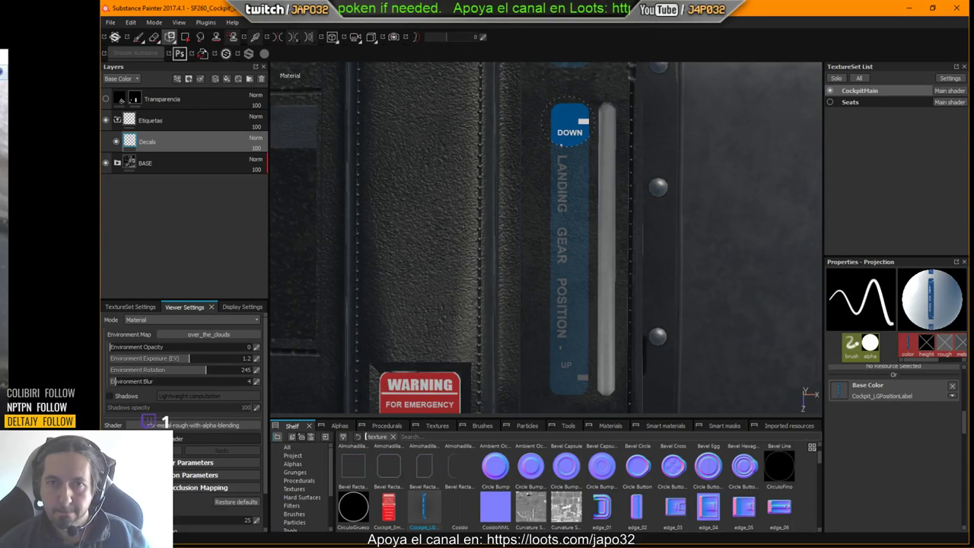
Paint the full landing gear position label from DOWN to UP beside the slot, switch to the Paint tool and inspect the decal.
{"action": "left_click_drag", "start_coordinate": [571, 125], "coordinate": [571, 346]}
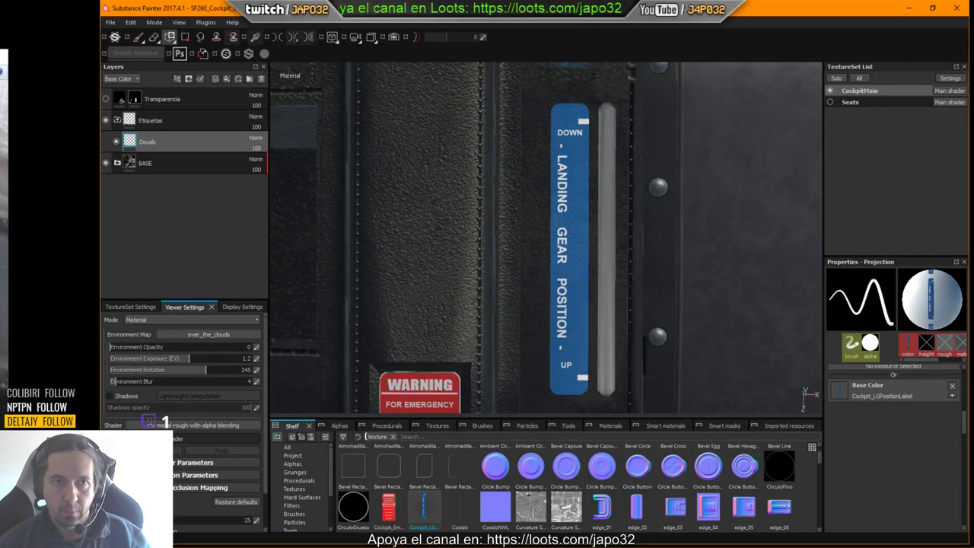
{"action": "left_click", "coordinate": [140, 38]}
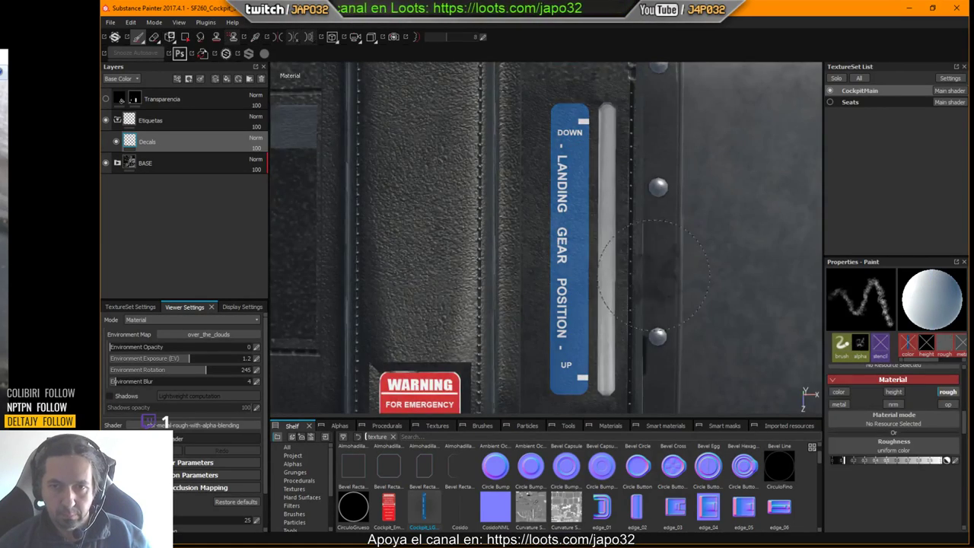
{"action": "mouse_move", "coordinate": [608, 305]}
{"action": "left_mouse_down", "text": "alt"}
{"action": "mouse_move", "coordinate": [723, 266]}
{"action": "mouse_move", "coordinate": [681, 285]}
{"action": "left_mouse_up", "text": "alt"}
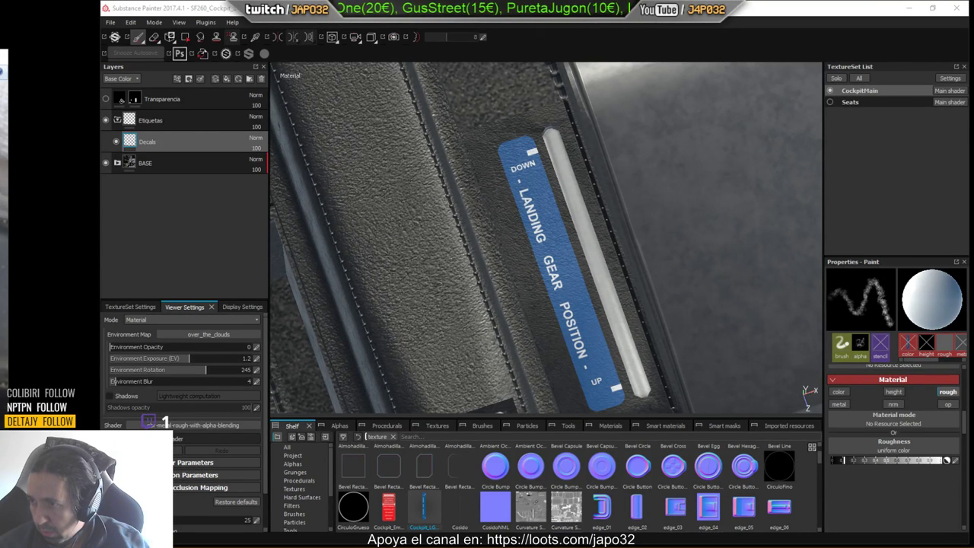
{"action": "left_click_drag", "start_coordinate": [973, 133], "coordinate": [639, 120]}
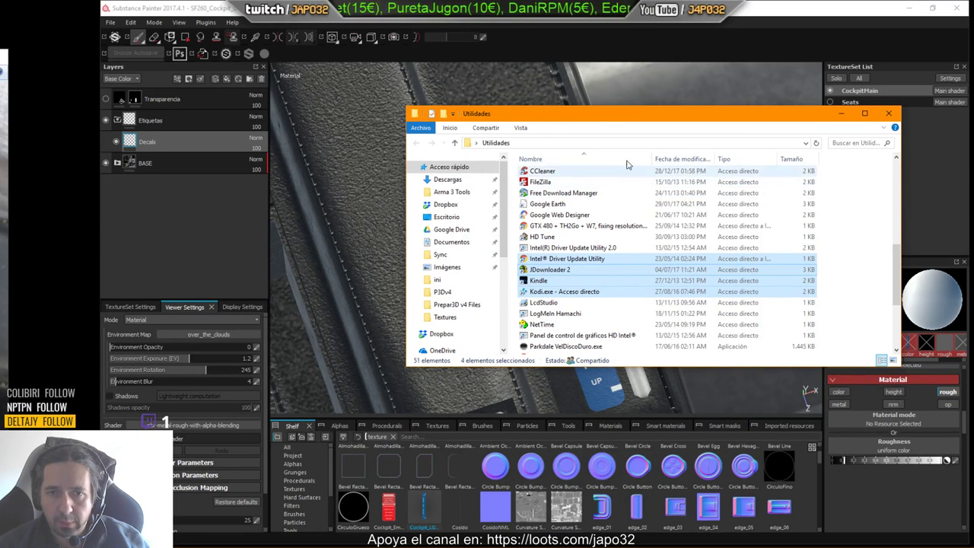
{"action": "left_click_drag", "start_coordinate": [639, 120], "coordinate": [973, 122]}
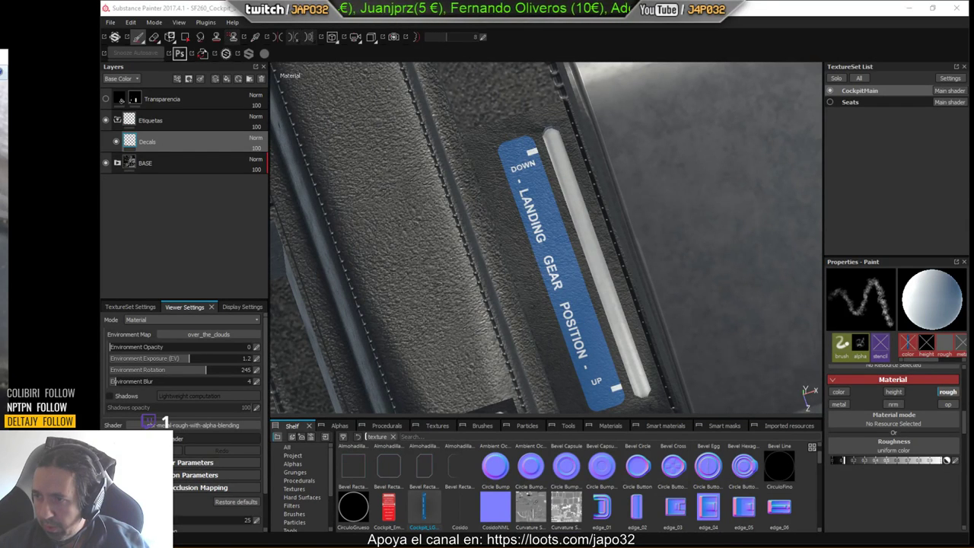
Examine the X-Plane 11 Siai Marchetti aircraft folder in details view, including the context options for all its files and for the folder.
{"action": "left_click_drag", "start_coordinate": [973, 175], "coordinate": [735, 175]}
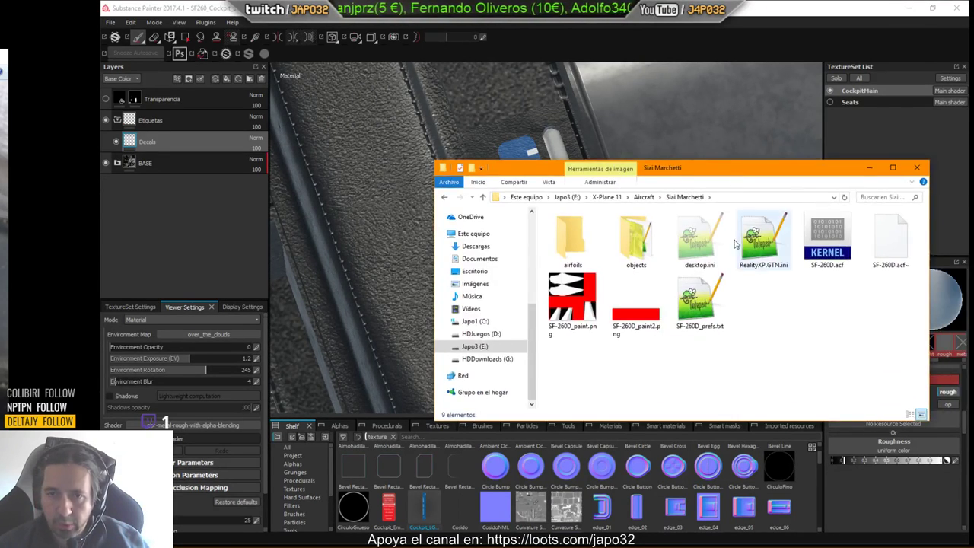
{"action": "left_click", "coordinate": [910, 414]}
{"action": "left_click", "coordinate": [569, 229]}
{"action": "left_click", "coordinate": [605, 316], "text": "shift"}
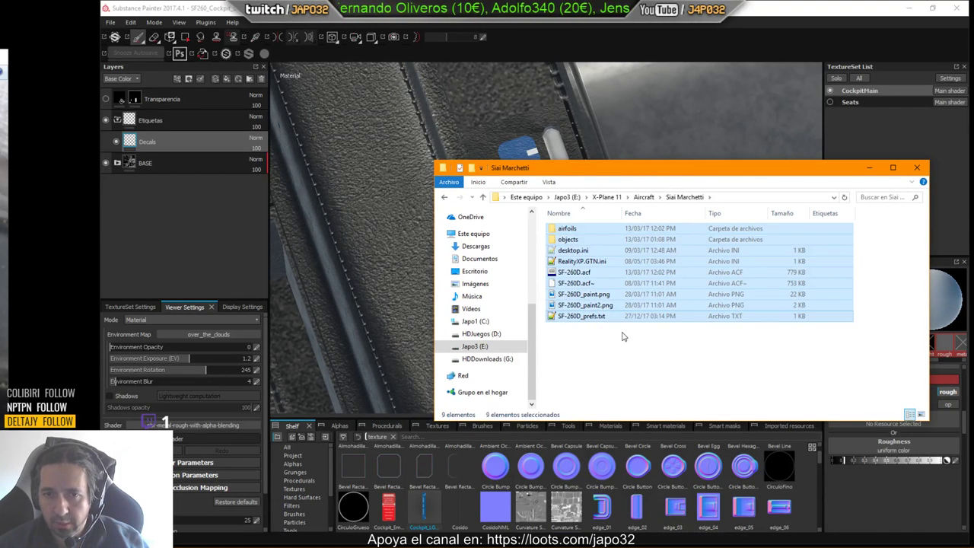
{"action": "right_click", "coordinate": [599, 302]}
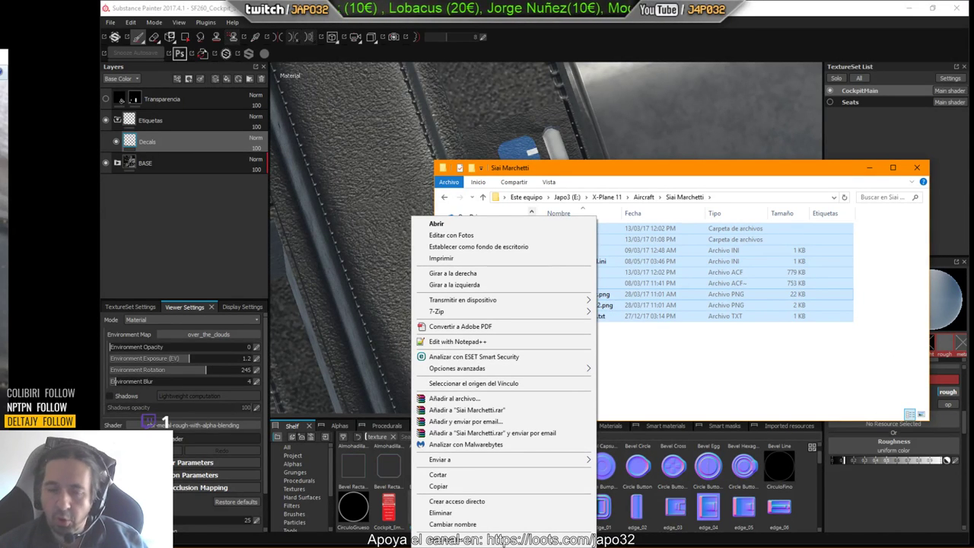
{"action": "left_click", "coordinate": [626, 366]}
{"action": "right_click", "coordinate": [630, 364]}
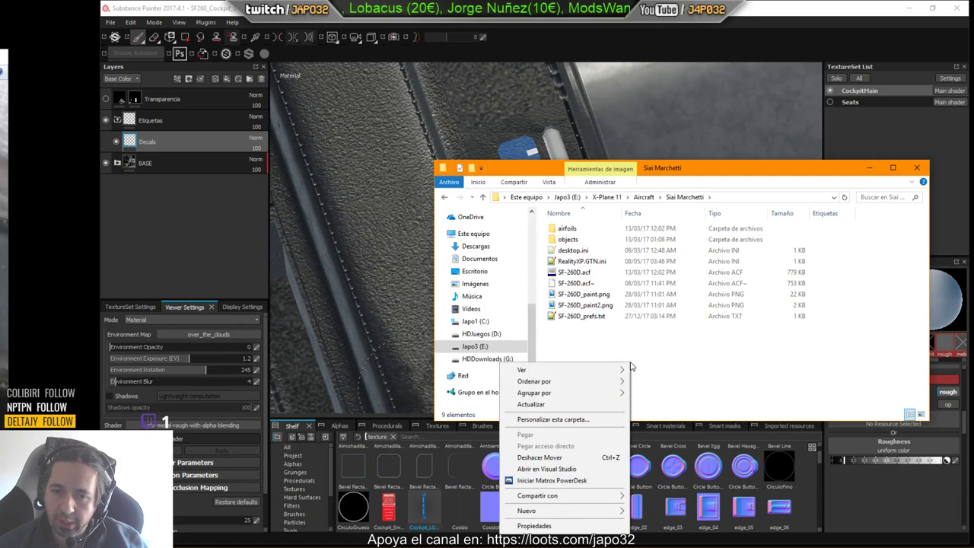
{"action": "left_click", "coordinate": [663, 355]}
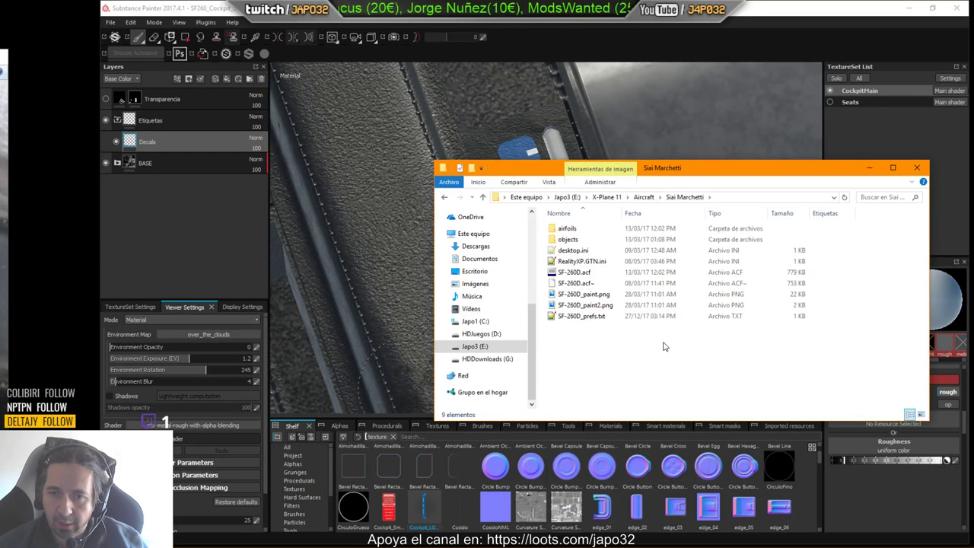
{"action": "right_click", "coordinate": [661, 342]}
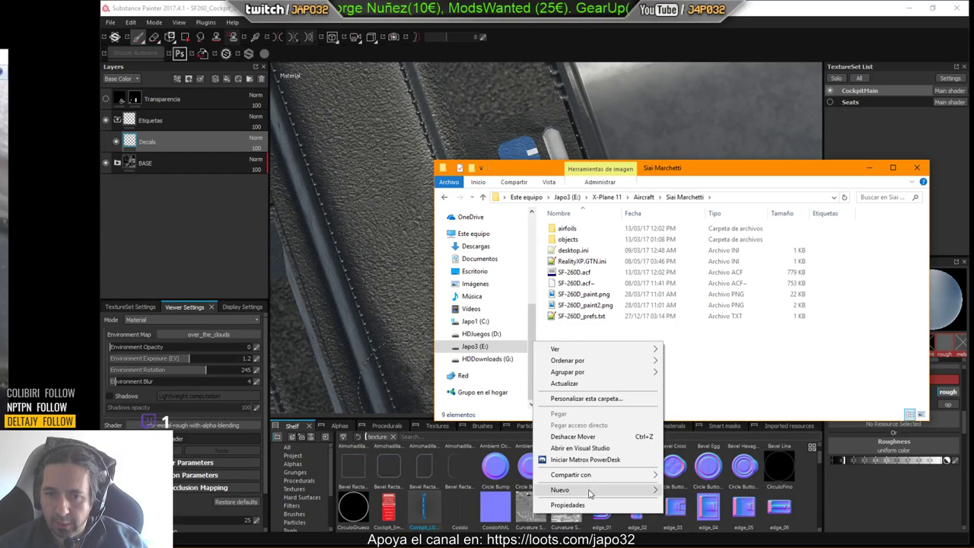
{"action": "left_click", "coordinate": [850, 339]}
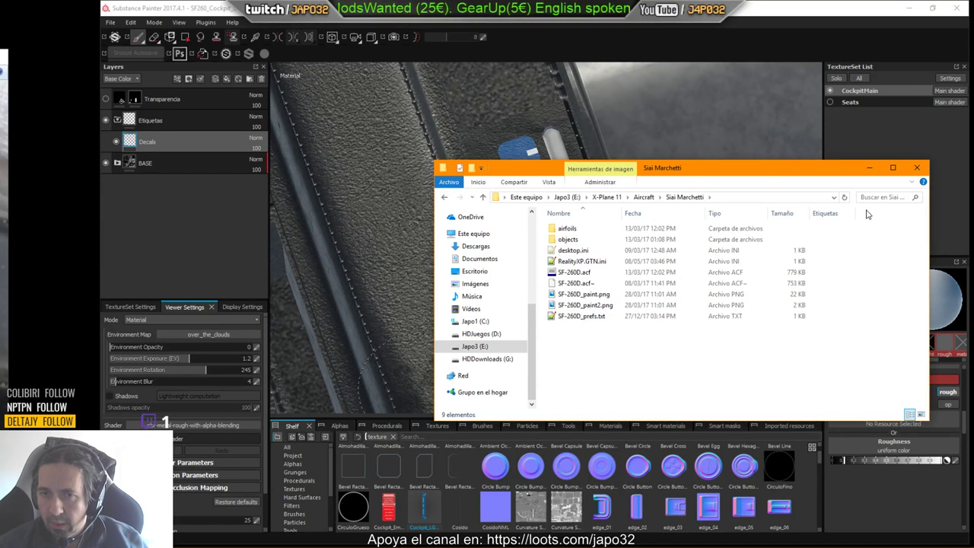
{"action": "left_click", "coordinate": [916, 167]}
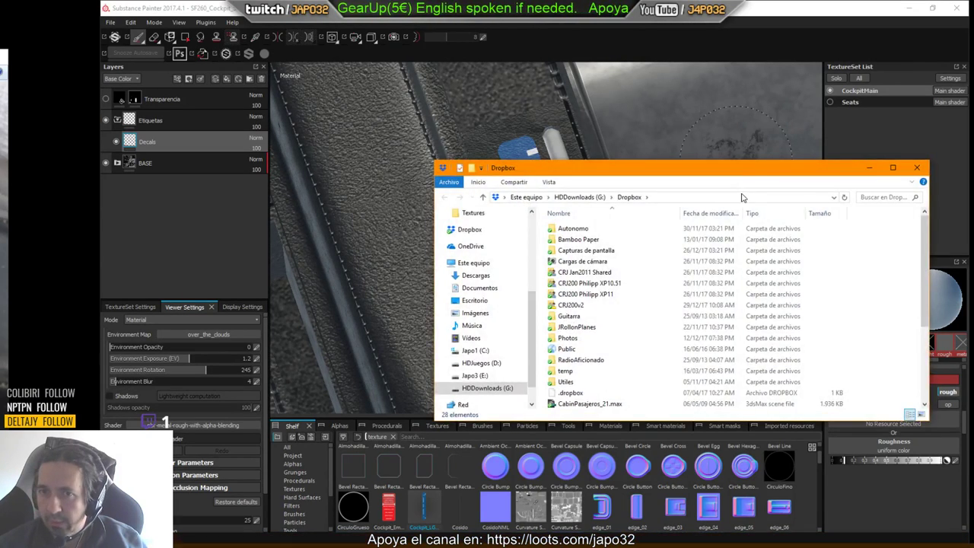
View the Photoshop SuperPNG folder inside Dropbox's Utiles folder, and move its window out of the way.
{"action": "left_click_drag", "start_coordinate": [747, 171], "coordinate": [973, 172]}
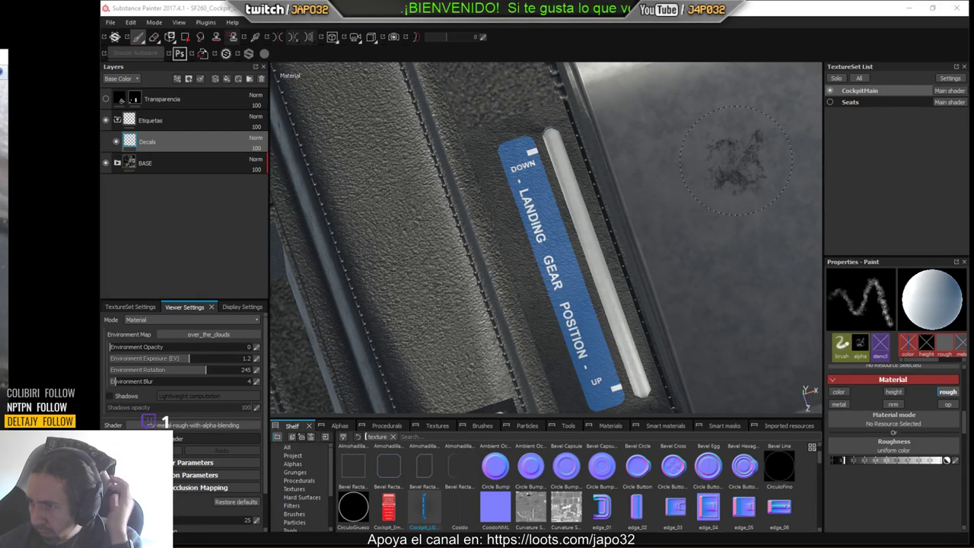
{"action": "left_click_drag", "start_coordinate": [973, 224], "coordinate": [687, 198]}
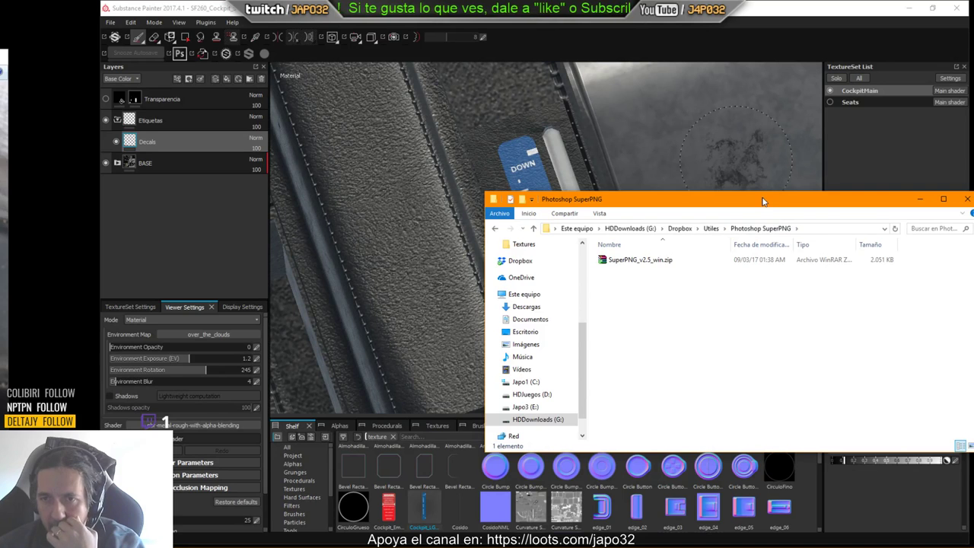
{"action": "left_click_drag", "start_coordinate": [763, 201], "coordinate": [973, 213]}
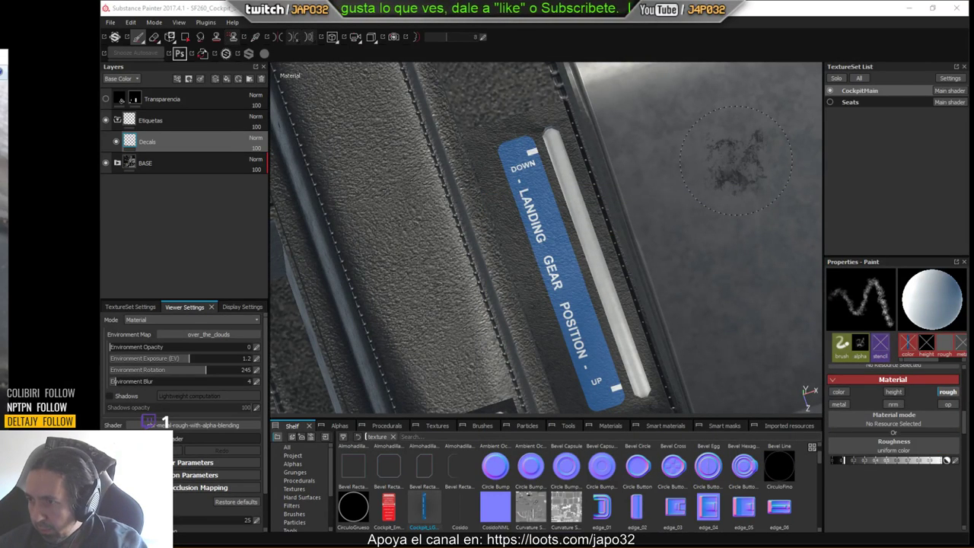
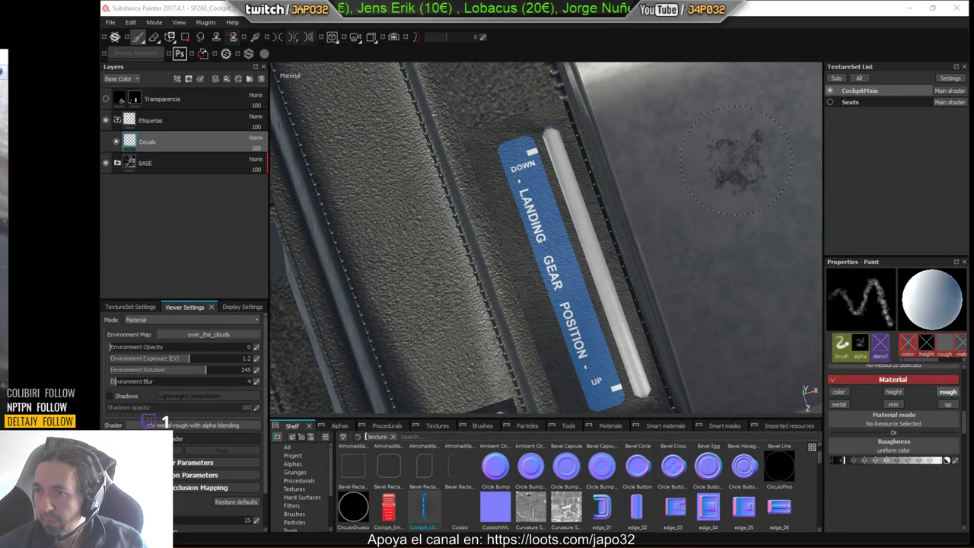
Bring the browser window with the Link Shell Extension page fully into view and go to the page's Download section.
{"action": "left_click_drag", "start_coordinate": [973, 111], "coordinate": [777, 111]}
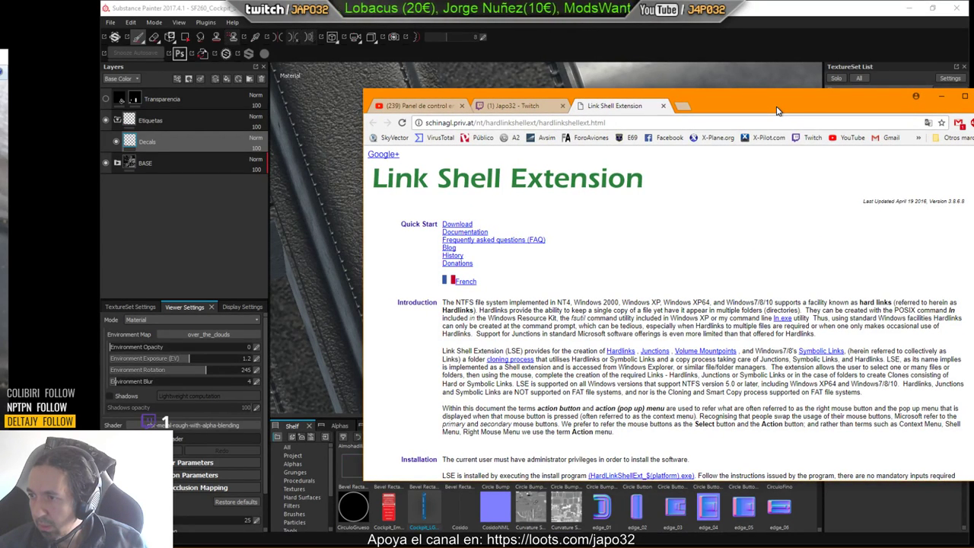
{"action": "left_click_drag", "start_coordinate": [776, 111], "coordinate": [749, 115]}
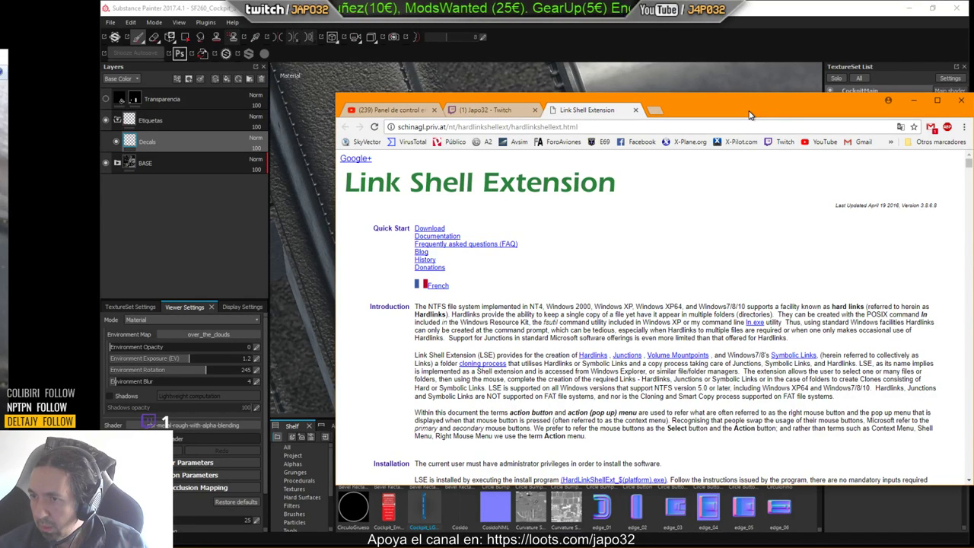
{"action": "left_click_drag", "start_coordinate": [750, 115], "coordinate": [651, 92]}
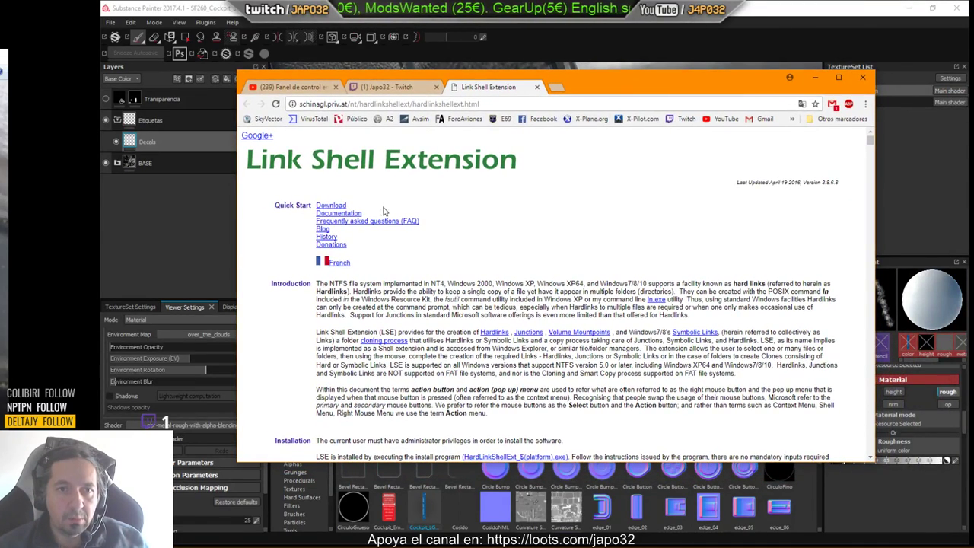
{"action": "left_click", "coordinate": [334, 205]}
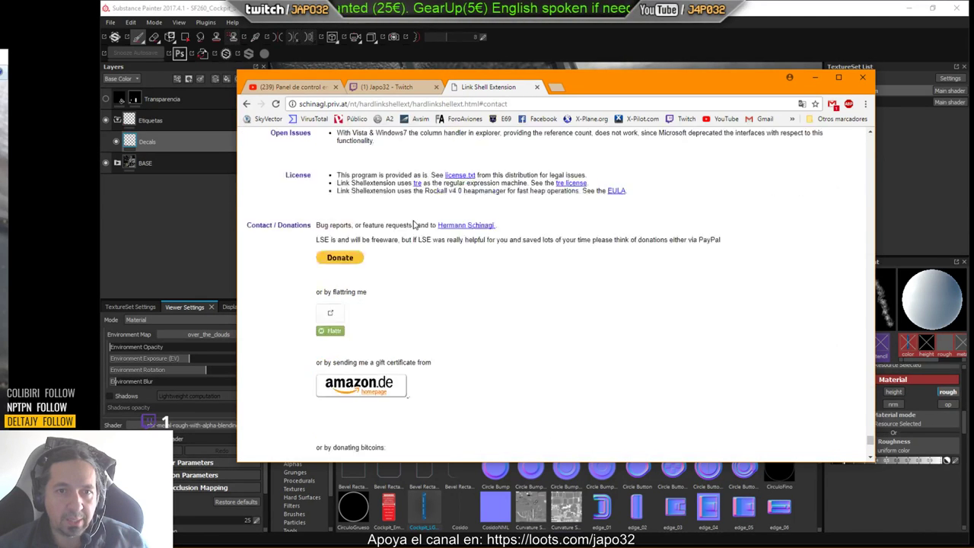
{"action": "scroll", "coordinate": [413, 224], "scroll_direction": "up", "scroll_amount": 2}
{"action": "scroll", "coordinate": [379, 355], "scroll_direction": "down", "scroll_amount": 2}
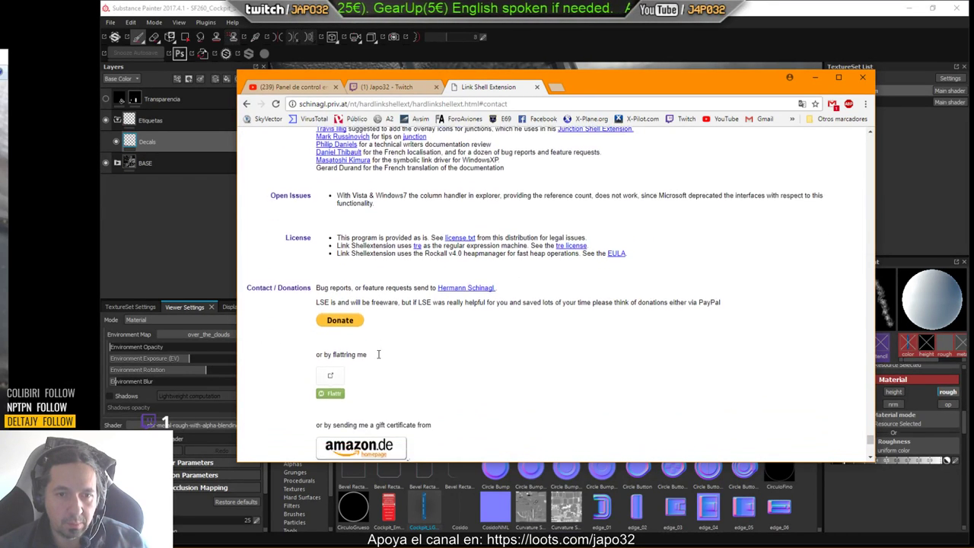
{"action": "scroll", "coordinate": [508, 268], "scroll_direction": "down", "scroll_amount": 3}
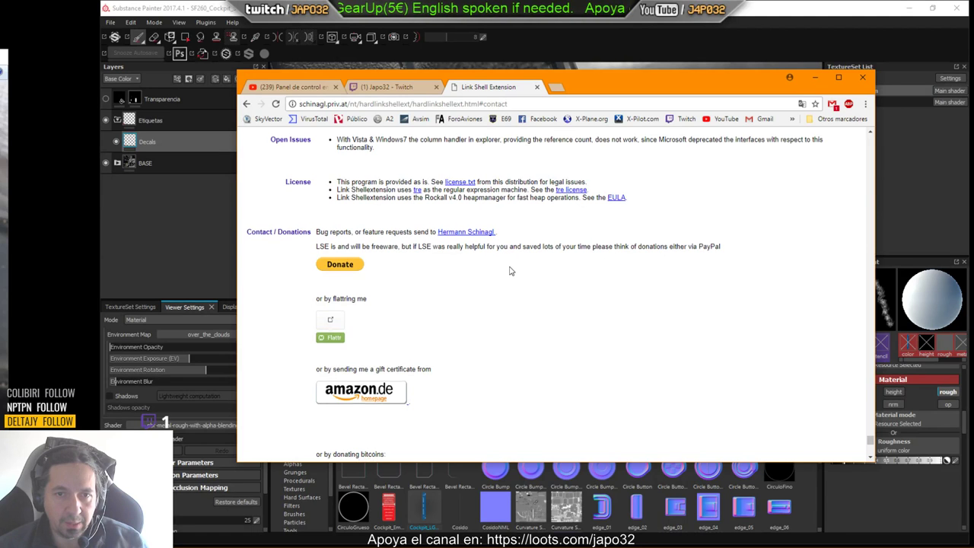
{"action": "scroll", "coordinate": [510, 270], "scroll_direction": "down", "scroll_amount": 3}
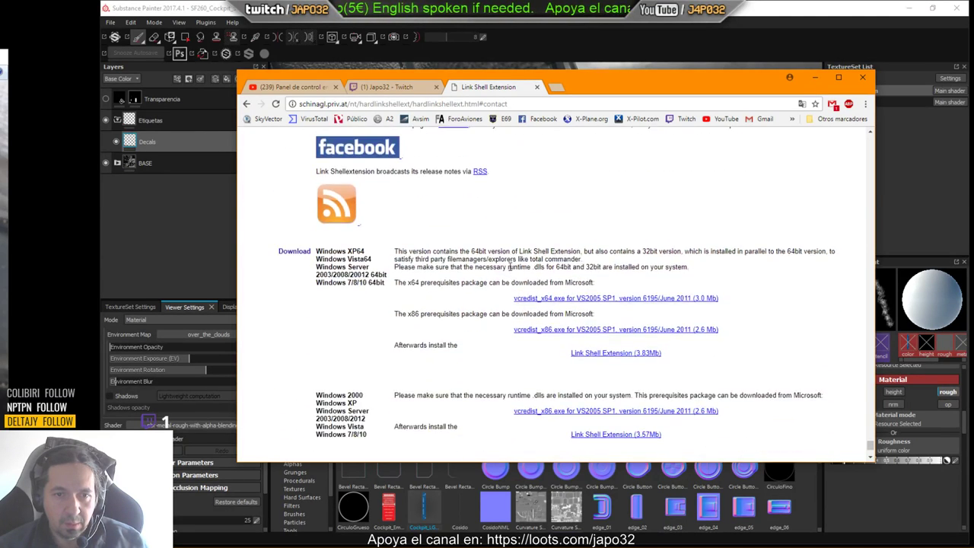
{"action": "scroll", "coordinate": [512, 228], "scroll_direction": "up", "scroll_amount": 3}
{"action": "scroll", "coordinate": [514, 224], "scroll_direction": "down", "scroll_amount": 6}
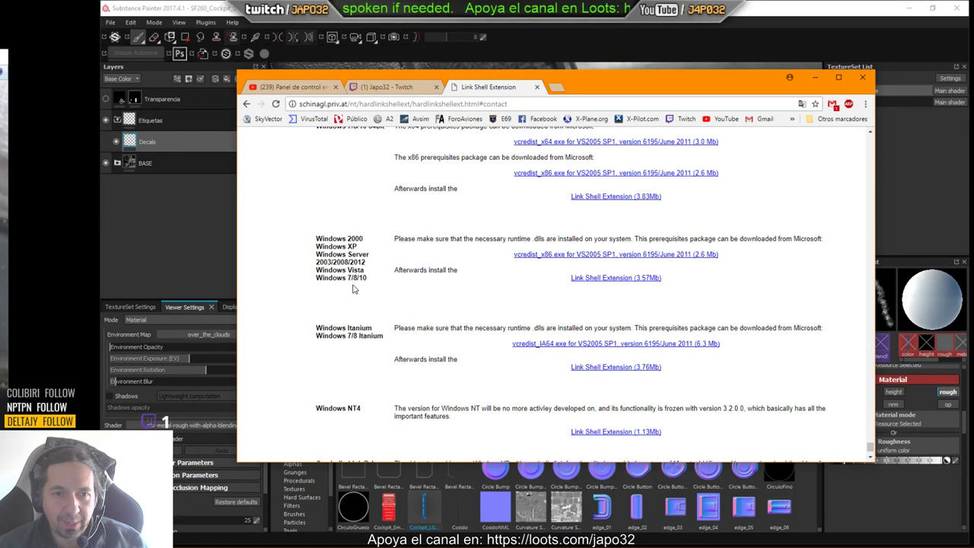
Examine the Link Shell Extension downloads for Windows 7/8/10, including the x64 prerequisites package and the installers for other Windows versions.
{"action": "left_click_drag", "start_coordinate": [347, 278], "coordinate": [376, 280]}
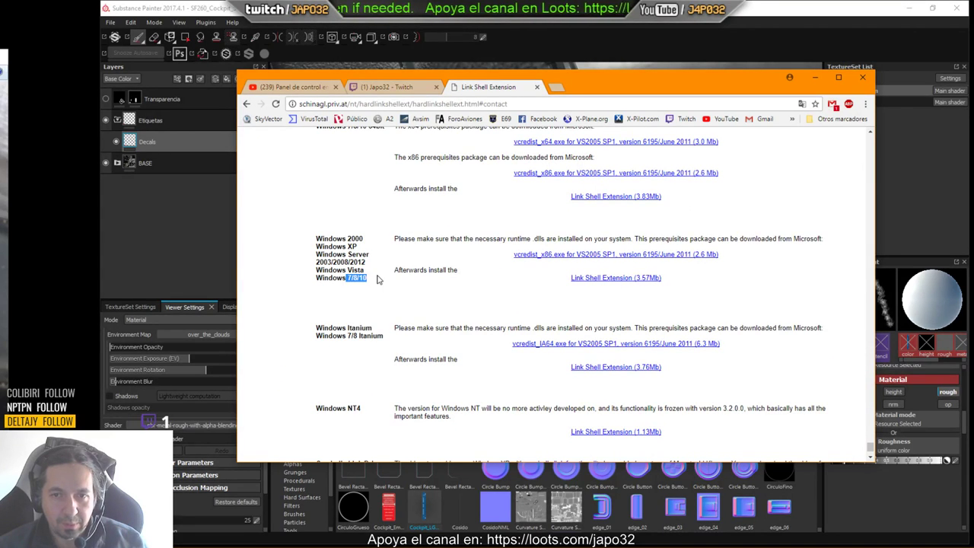
{"action": "scroll", "coordinate": [411, 280], "scroll_direction": "up", "scroll_amount": 2}
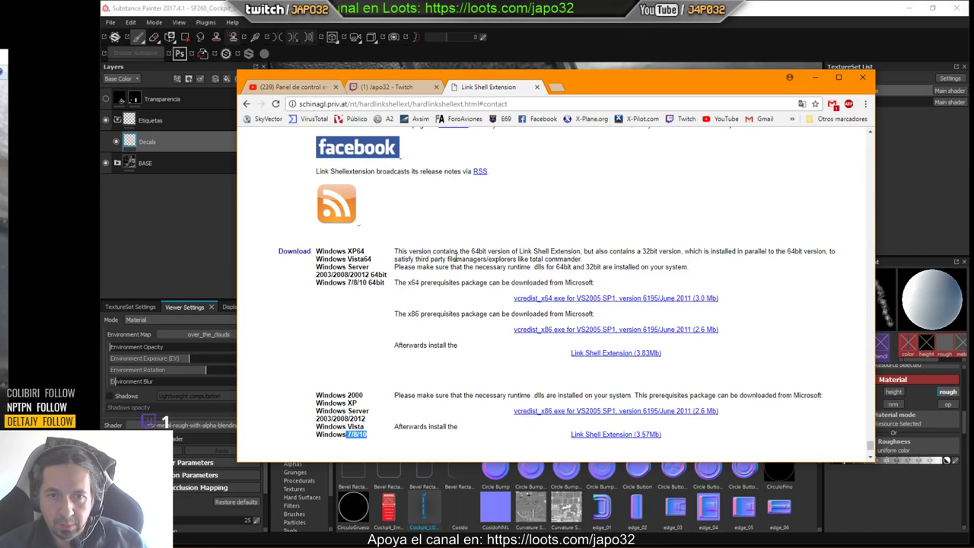
{"action": "left_click_drag", "start_coordinate": [518, 252], "coordinate": [708, 283]}
{"action": "left_click", "coordinate": [593, 283]}
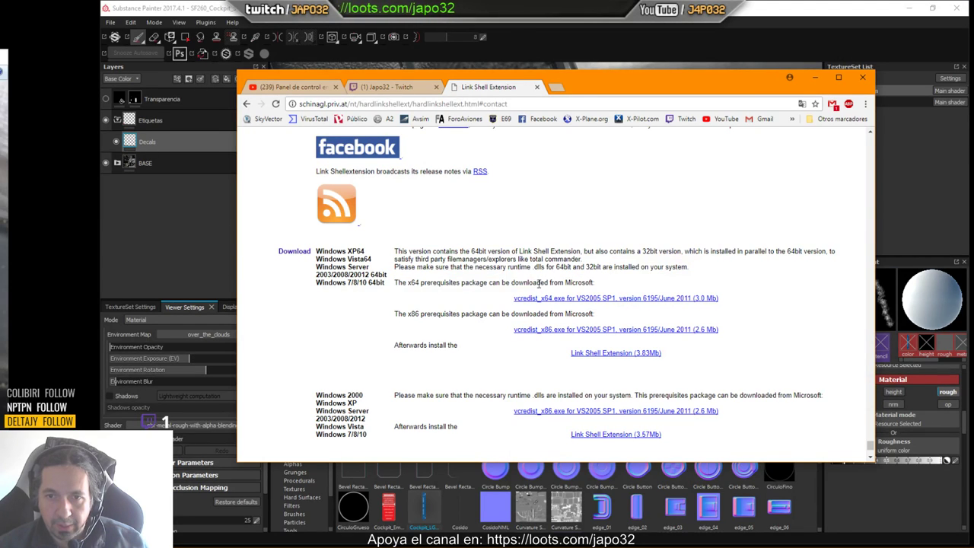
{"action": "left_click_drag", "start_coordinate": [412, 282], "coordinate": [593, 283]}
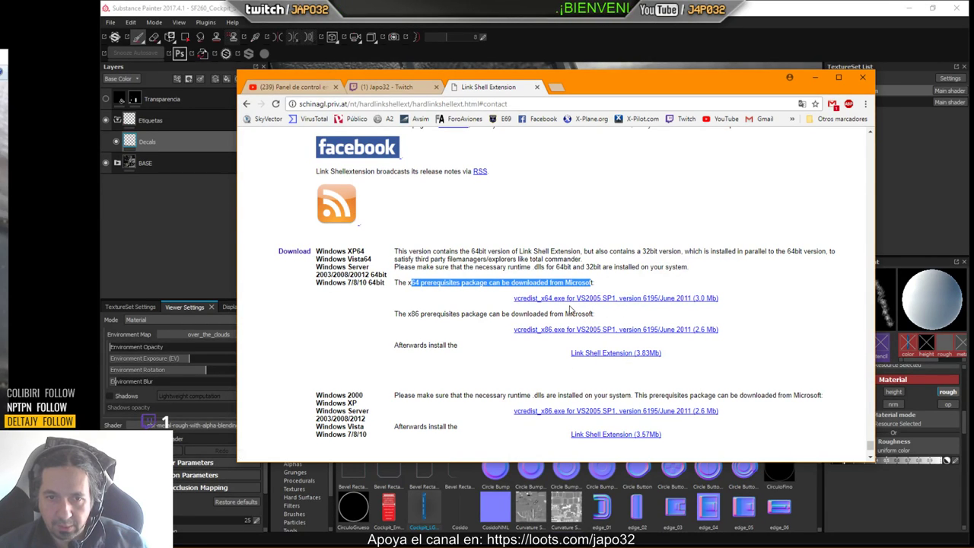
{"action": "scroll", "coordinate": [673, 359], "scroll_direction": "down", "scroll_amount": 1}
{"action": "scroll", "coordinate": [673, 358], "scroll_direction": "down", "scroll_amount": 1}
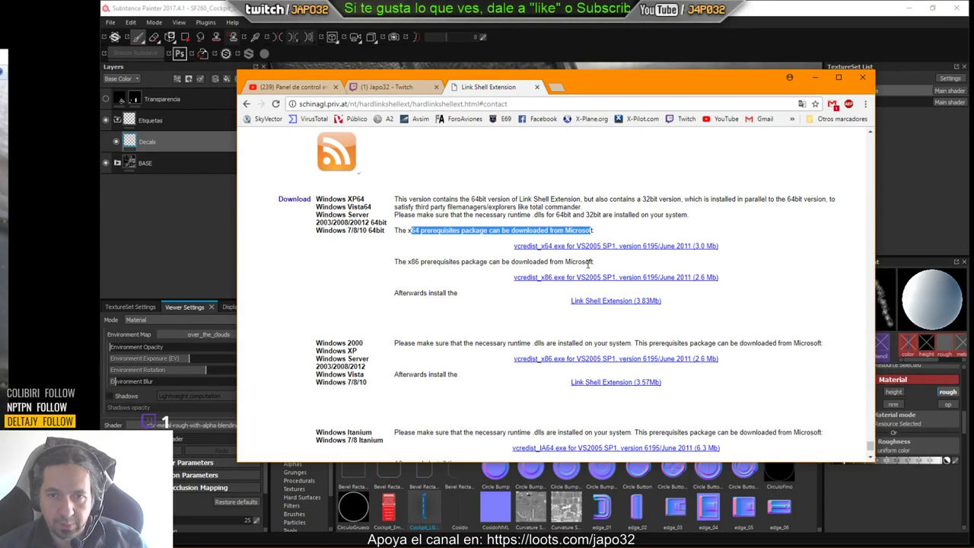
{"action": "scroll", "coordinate": [587, 375], "scroll_direction": "down", "scroll_amount": 1}
{"action": "scroll", "coordinate": [586, 375], "scroll_direction": "down", "scroll_amount": 1}
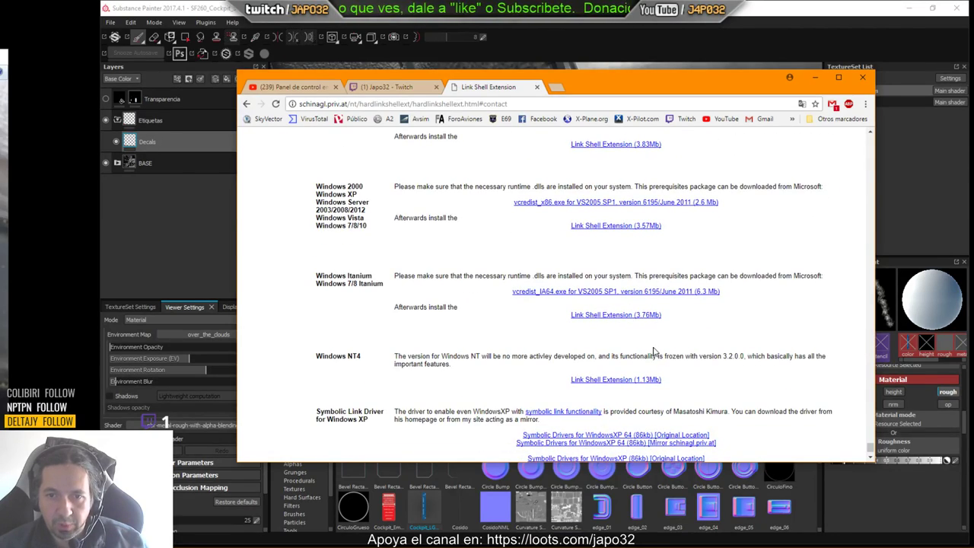
Skim the page's version history, Backgrounders, Limitations and Frequently Asked Questions, and close its tab and minimize the browser.
{"action": "scroll", "coordinate": [653, 352], "scroll_direction": "up", "scroll_amount": 20}
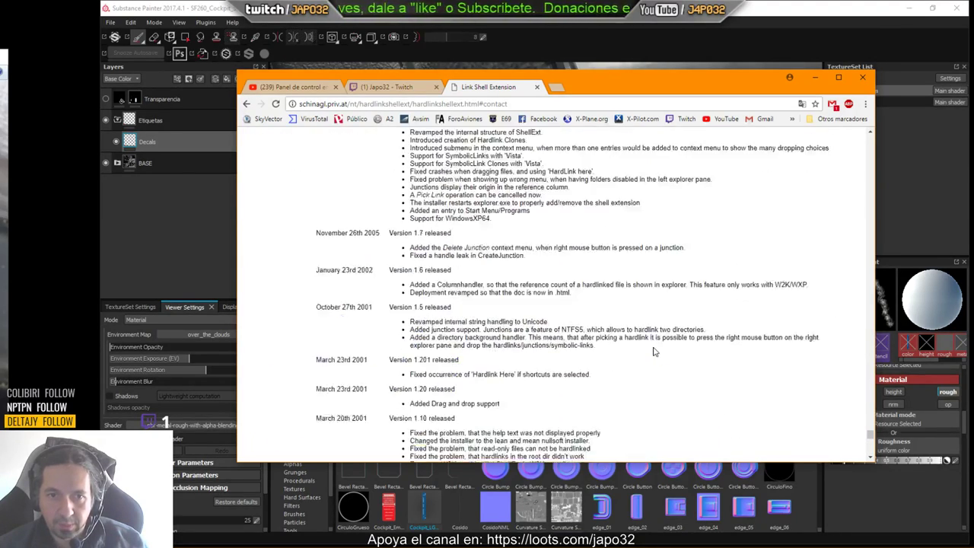
{"action": "scroll", "coordinate": [653, 351], "scroll_direction": "up", "scroll_amount": 15}
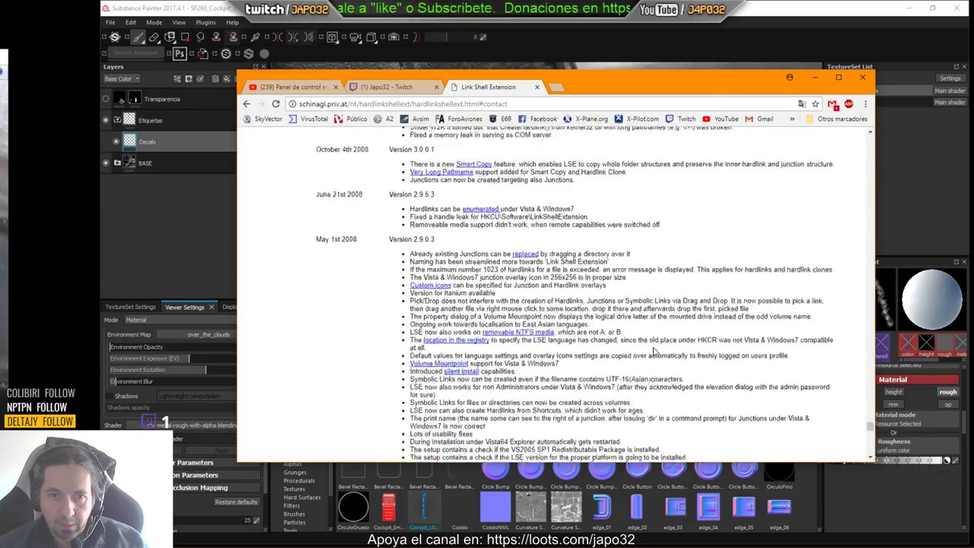
{"action": "scroll", "coordinate": [652, 351], "scroll_direction": "up", "scroll_amount": 15}
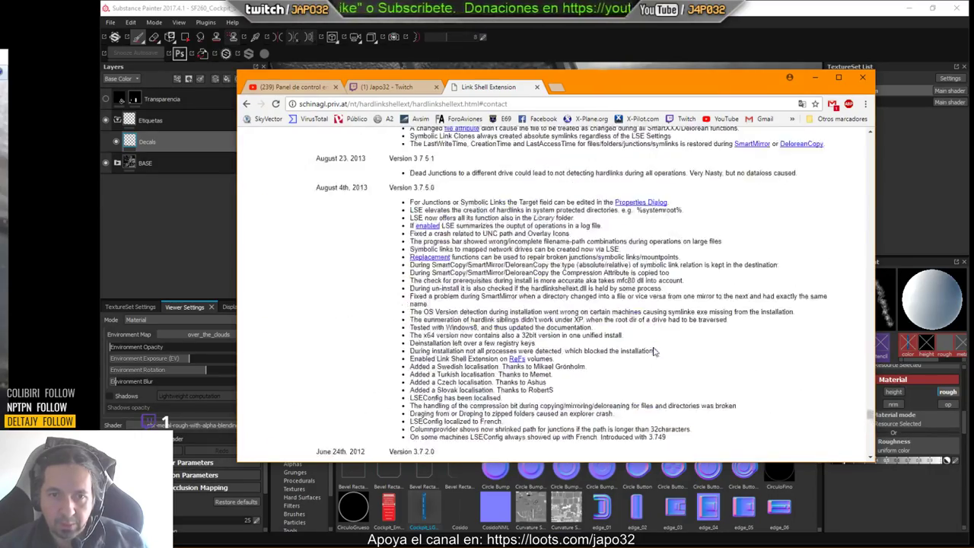
{"action": "scroll", "coordinate": [653, 351], "scroll_direction": "up", "scroll_amount": 15}
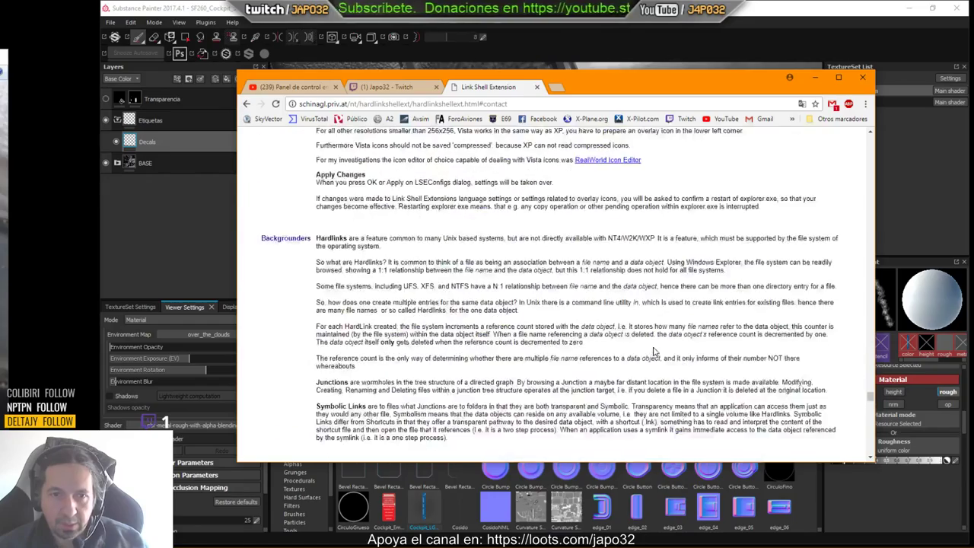
{"action": "scroll", "coordinate": [653, 352], "scroll_direction": "down", "scroll_amount": 5}
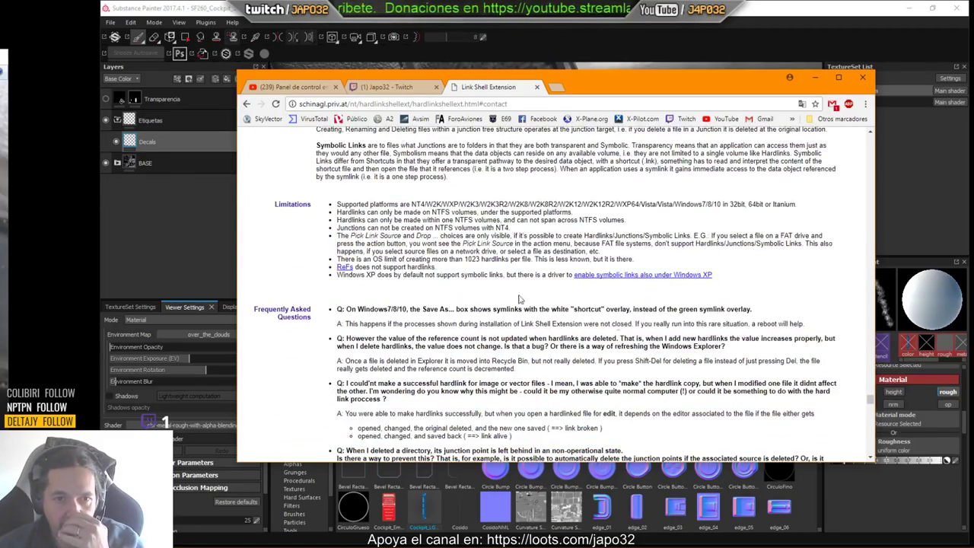
{"action": "scroll", "coordinate": [519, 299], "scroll_direction": "down", "scroll_amount": 15}
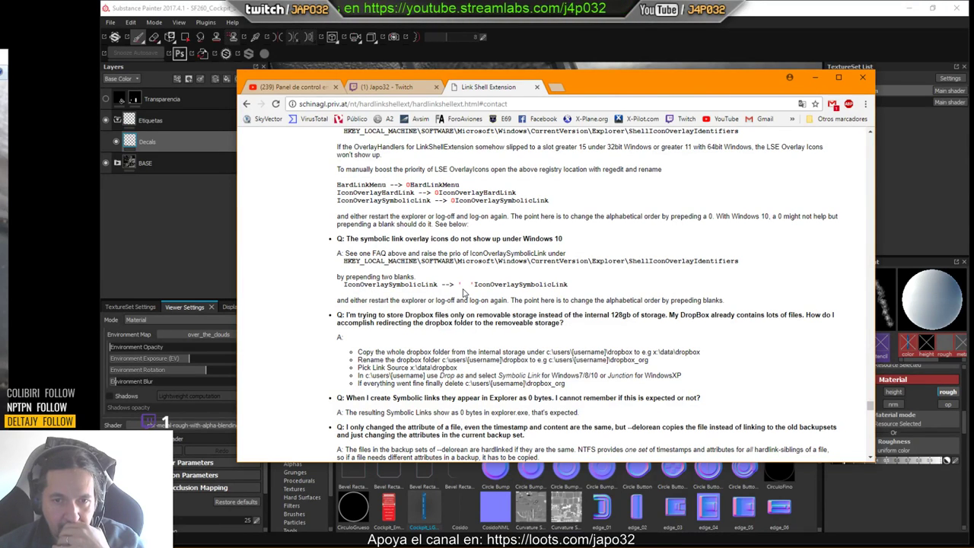
{"action": "scroll", "coordinate": [465, 291], "scroll_direction": "down", "scroll_amount": 1}
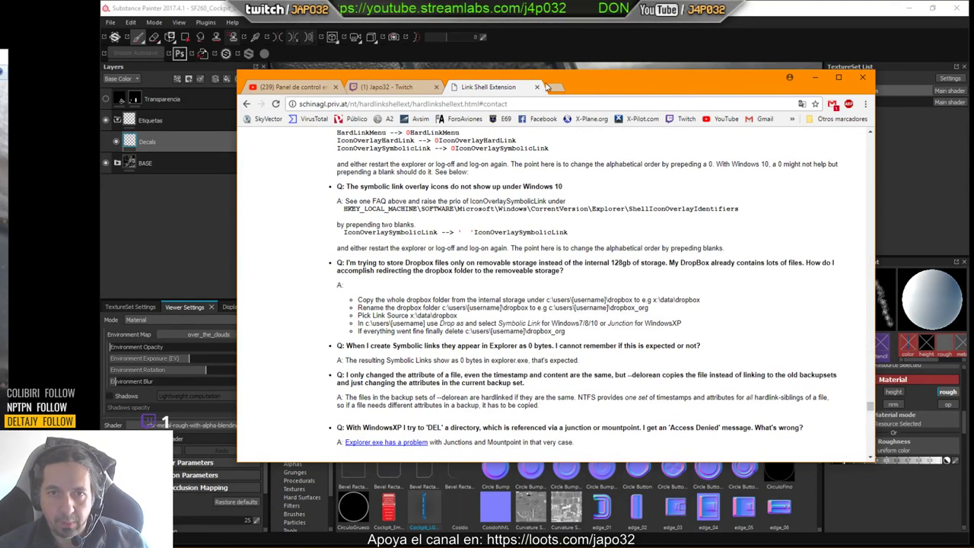
{"action": "left_click", "coordinate": [537, 87]}
{"action": "left_click", "coordinate": [814, 77]}
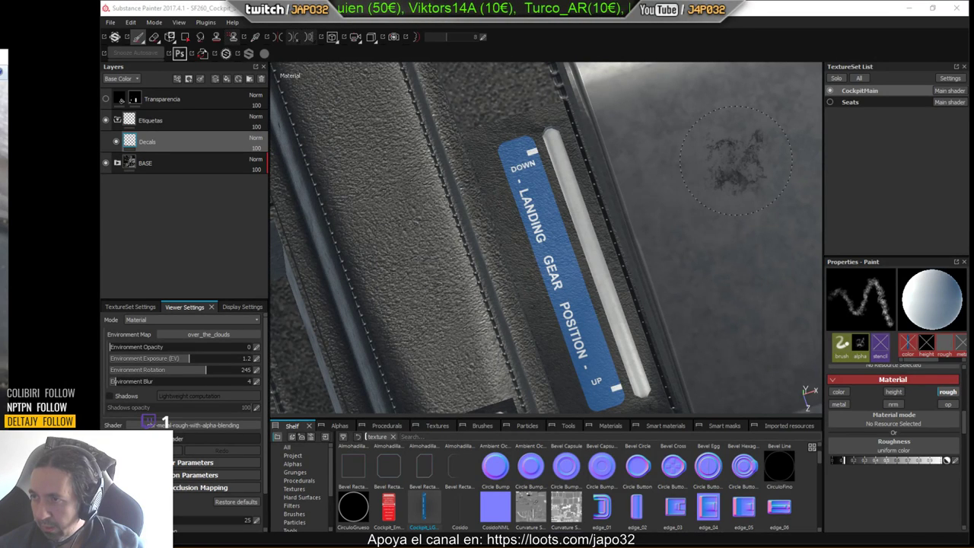
Bring the File Explorer window of C:\Temp into view and create a text document named ARCHIVO ENORME1.txt there.
{"action": "left_click_drag", "start_coordinate": [973, 140], "coordinate": [650, 139]}
{"action": "right_click", "coordinate": [564, 256]}
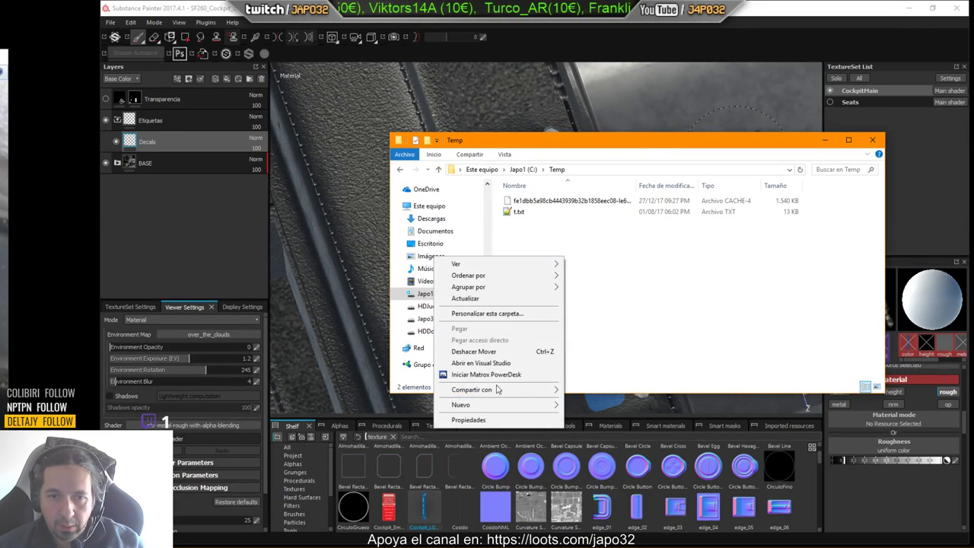
{"action": "mouse_move", "coordinate": [500, 405]}
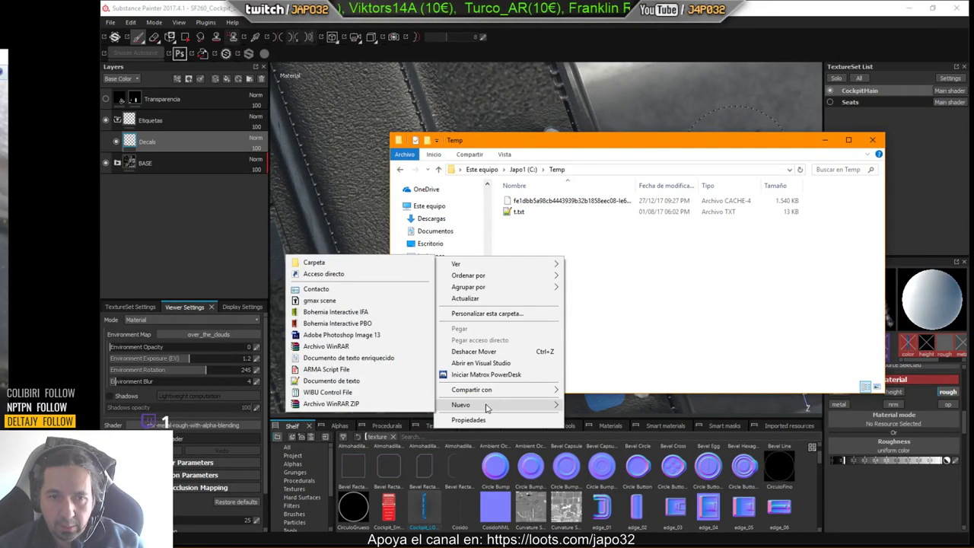
{"action": "left_click", "coordinate": [331, 380]}
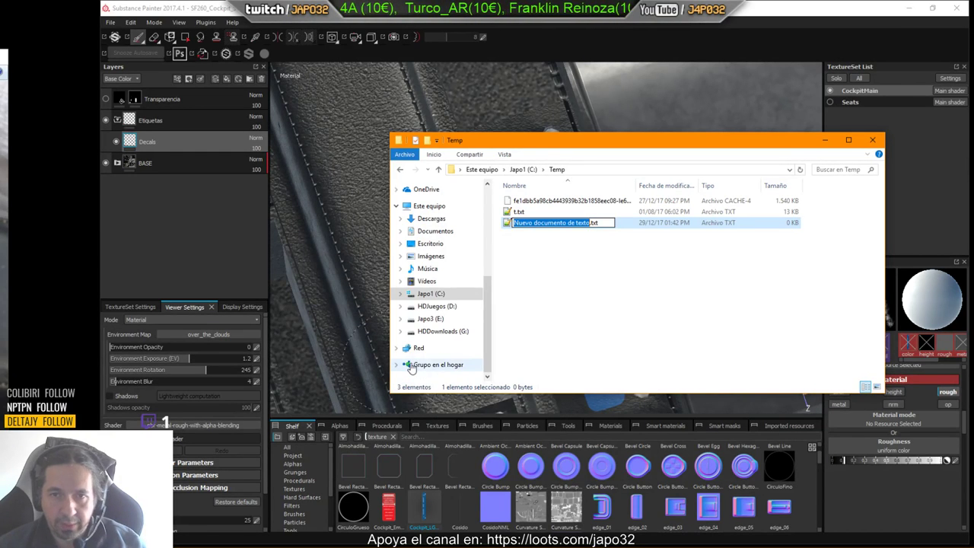
{"action": "type", "text": "a"}
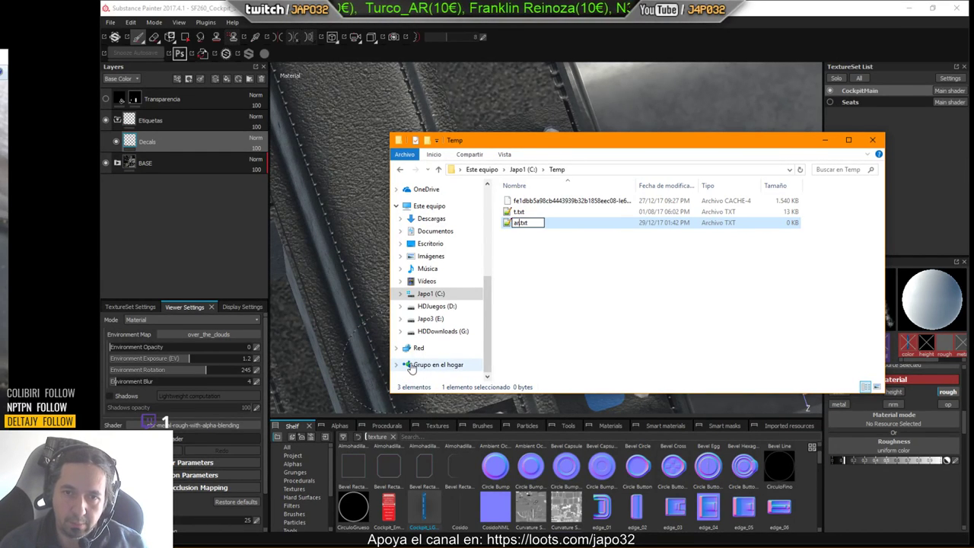
{"action": "type", "text": "RCHIVO ENORME"}
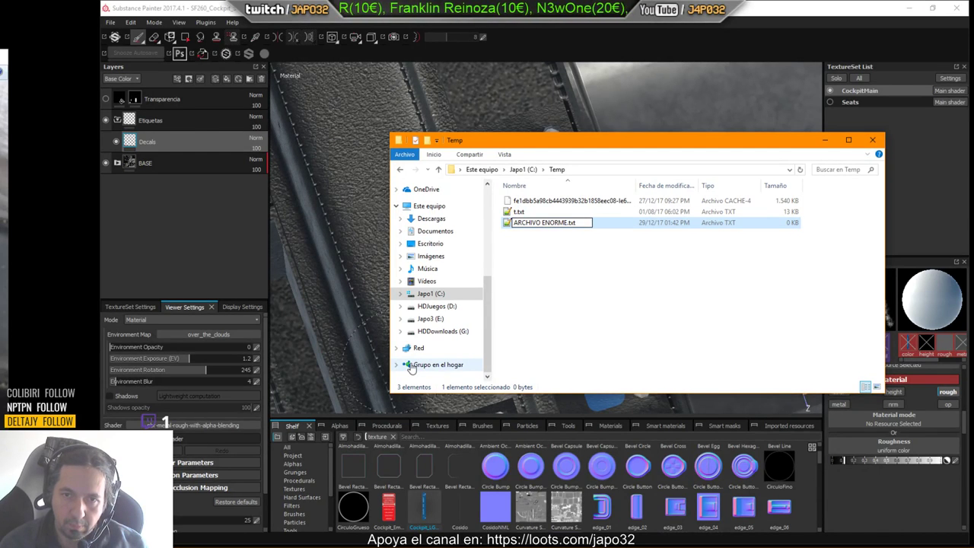
{"action": "type", "text": "1"}
{"action": "key", "text": "Return"}
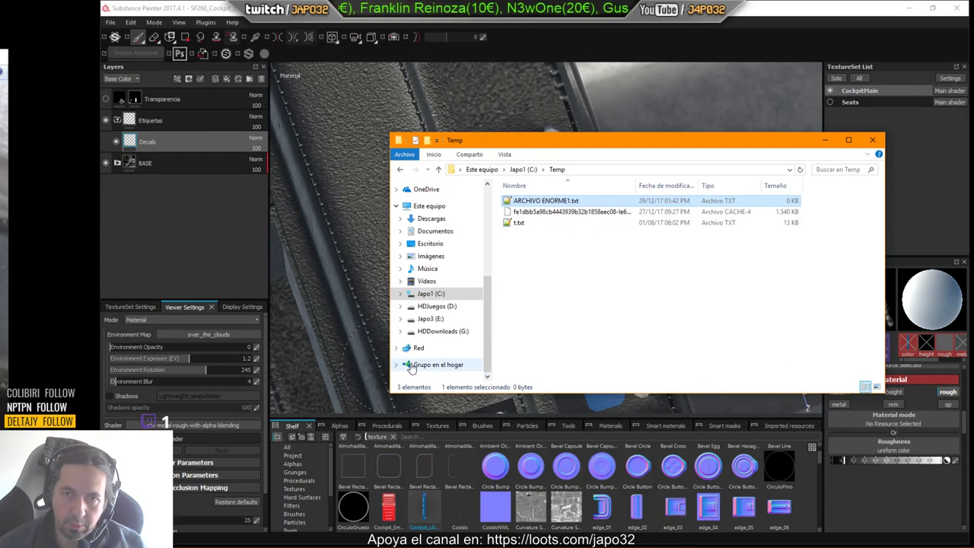
Create a second text document named ARHCIVO MEDIANO.txt in the Temp folder and clear the file selection.
{"action": "right_click", "coordinate": [539, 298]}
{"action": "mouse_move", "coordinate": [472, 444]}
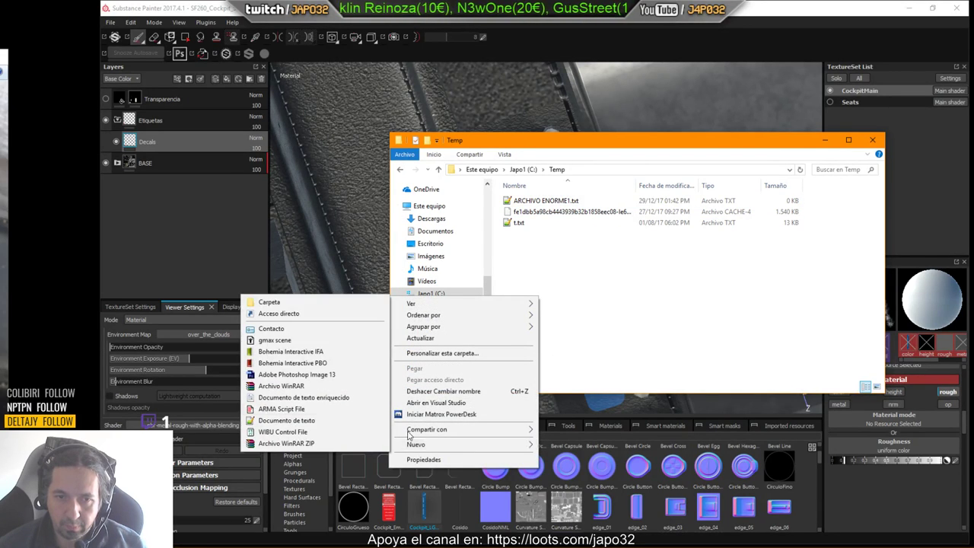
{"action": "left_click", "coordinate": [304, 420]}
{"action": "type", "text": "ARHCIVO MEDIANO.txt"}
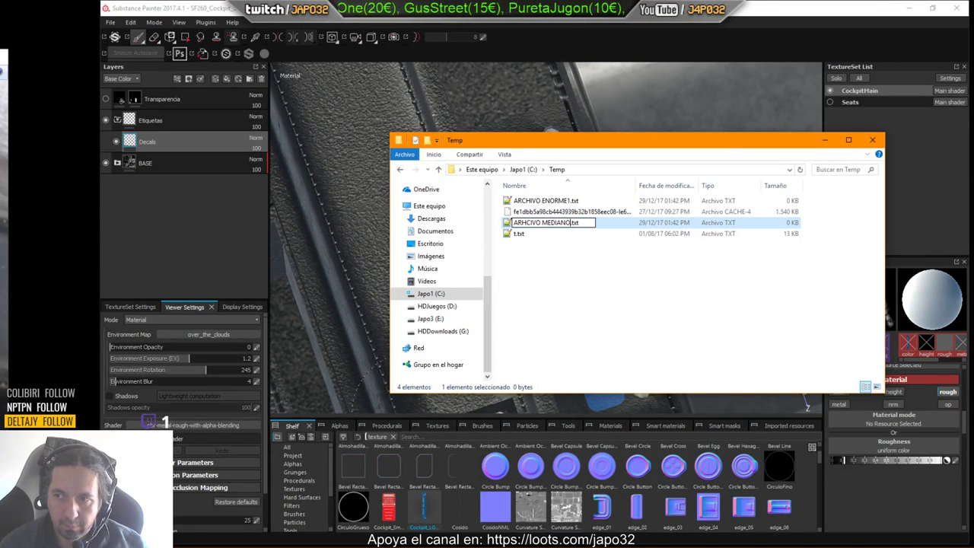
{"action": "key", "text": "Return"}
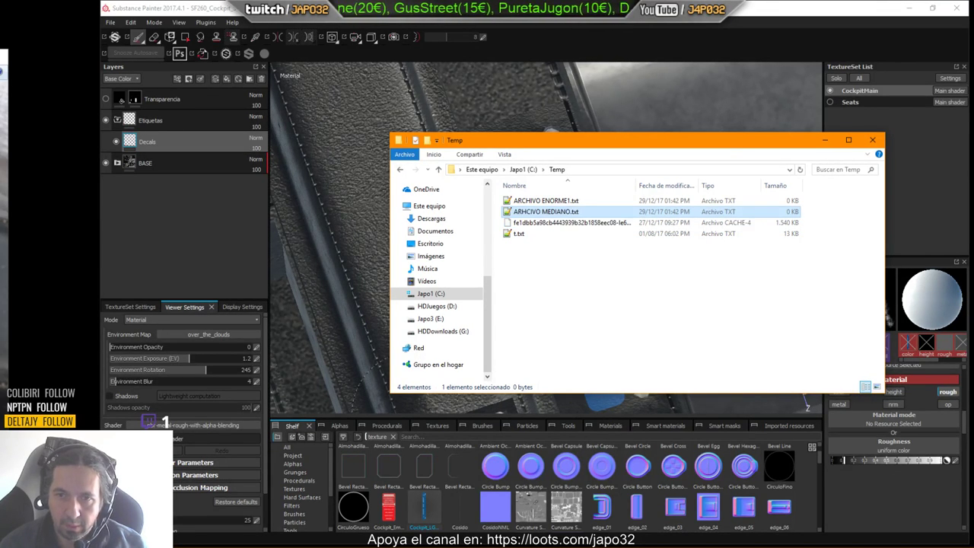
{"action": "left_click", "coordinate": [608, 269]}
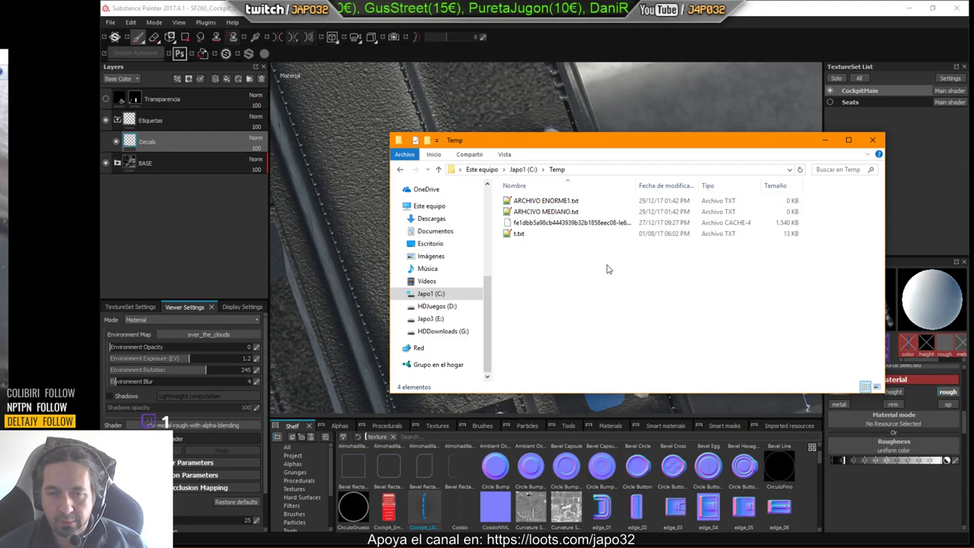
Create a folder named PATATA in C:\Temp.
{"action": "right_click", "coordinate": [542, 267]}
{"action": "mouse_move", "coordinate": [467, 411]}
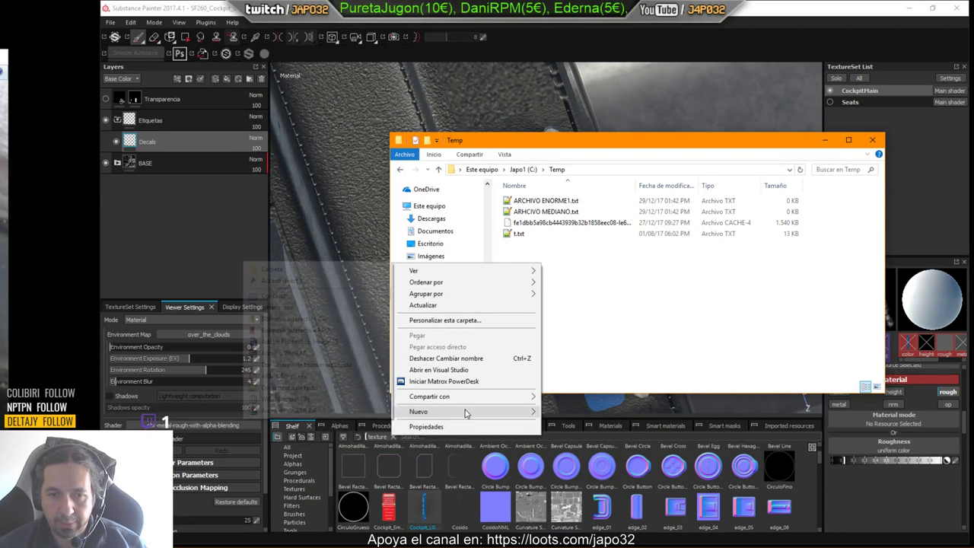
{"action": "left_click", "coordinate": [275, 268]}
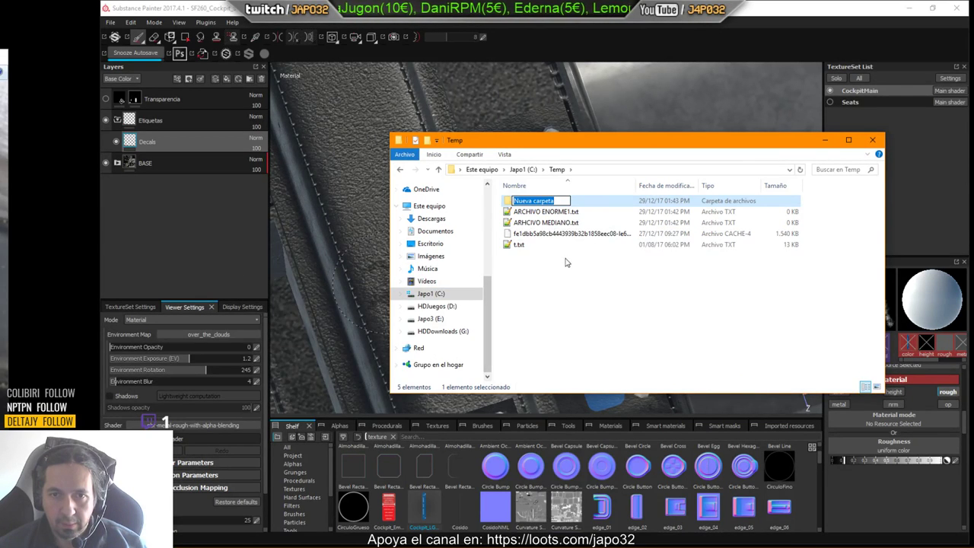
{"action": "type", "text": "PATATA"}
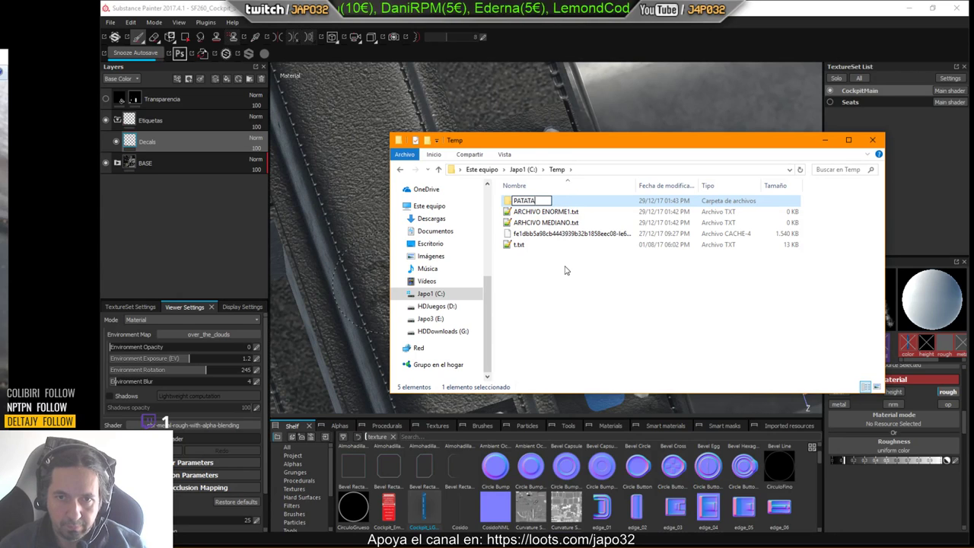
{"action": "key", "text": "Return"}
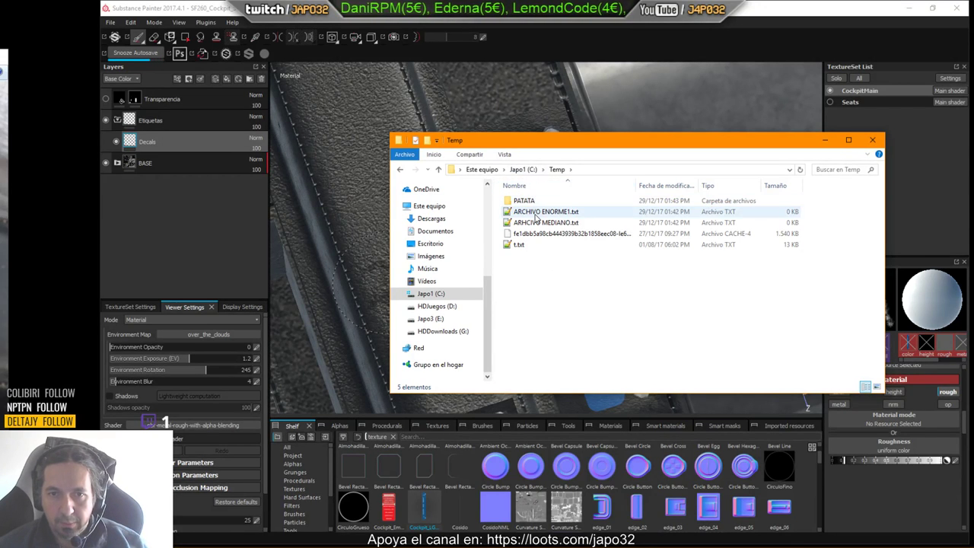
Copy ARCHIVO ENORME1.txt into the PATATA folder, look inside the folder and return to Temp.
{"action": "left_click", "coordinate": [536, 213]}
{"action": "right_click_drag", "start_coordinate": [547, 217], "coordinate": [561, 203]}
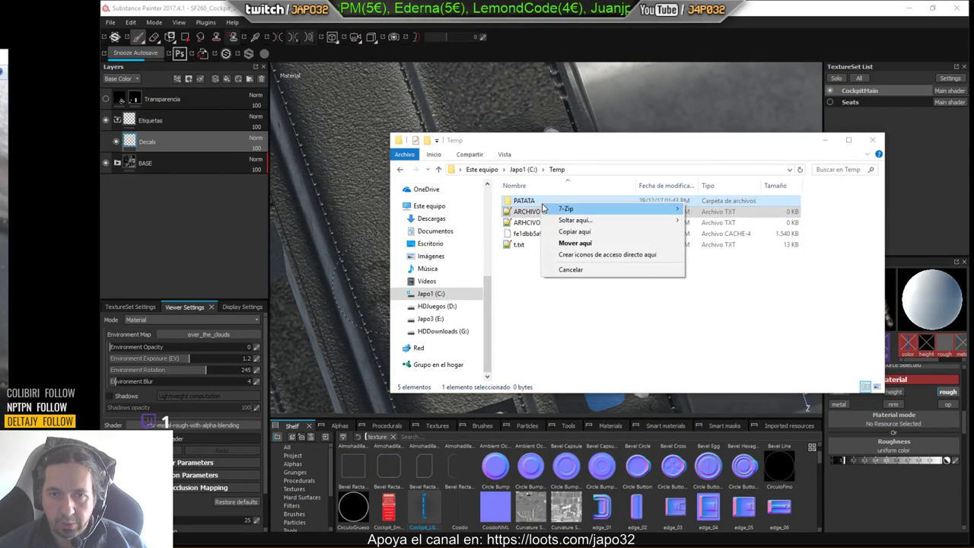
{"action": "left_click", "coordinate": [568, 260]}
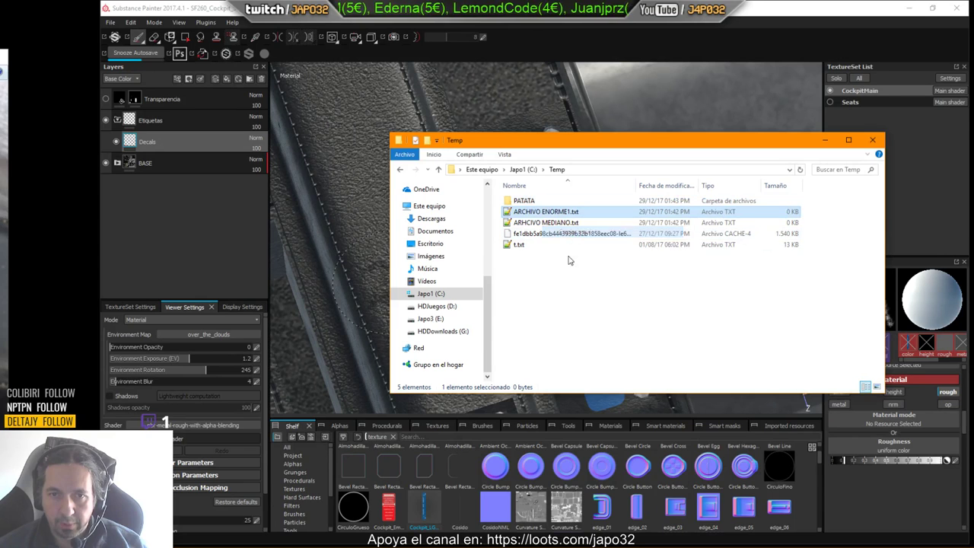
{"action": "double_click", "coordinate": [536, 202]}
{"action": "key", "text": "BackSpace"}
Cut the PATATA folder together with ARCHIVO ENORME1.txt and ARHCIVO MEDIANO.txt in Temp.
{"action": "key", "text": "shift+Down"}
{"action": "key", "text": "shift+Down"}
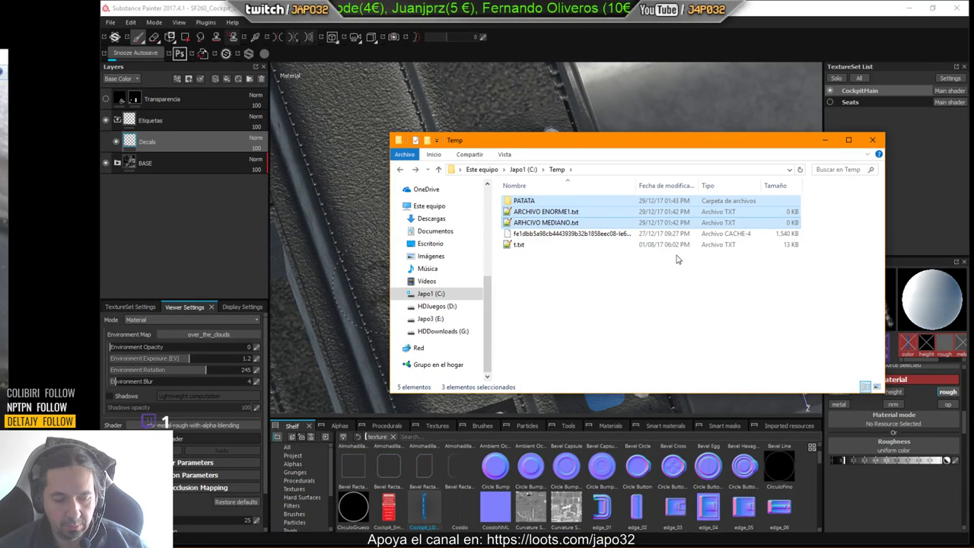
{"action": "left_click", "coordinate": [673, 282]}
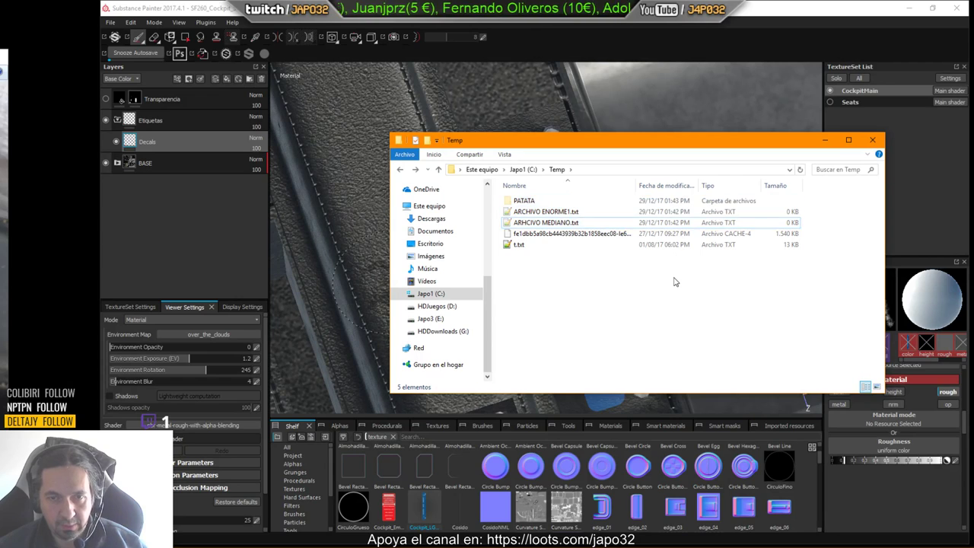
Open a second File Explorer window, place it below the Temp file list and browse to the root of Japo3 (E:).
{"action": "key", "text": "super+e"}
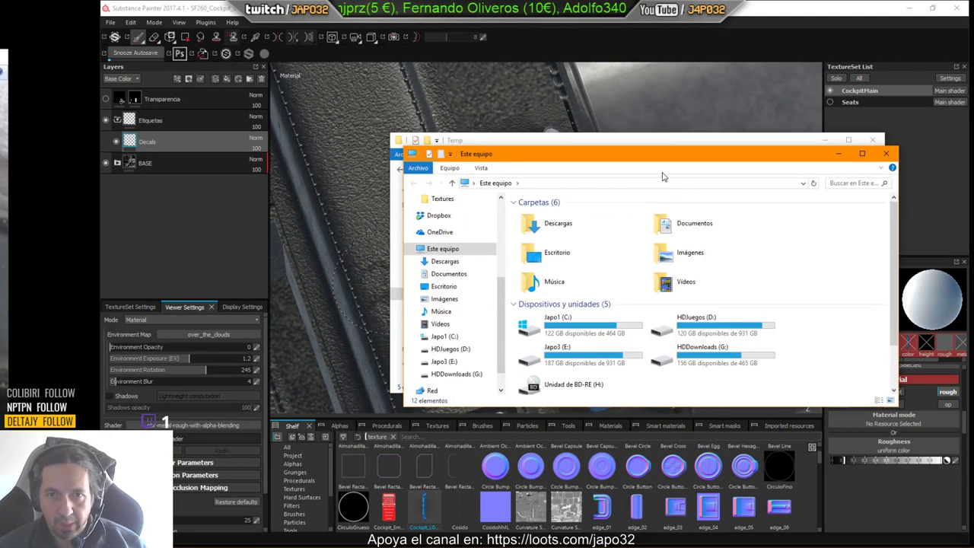
{"action": "left_click_drag", "start_coordinate": [665, 162], "coordinate": [700, 255]}
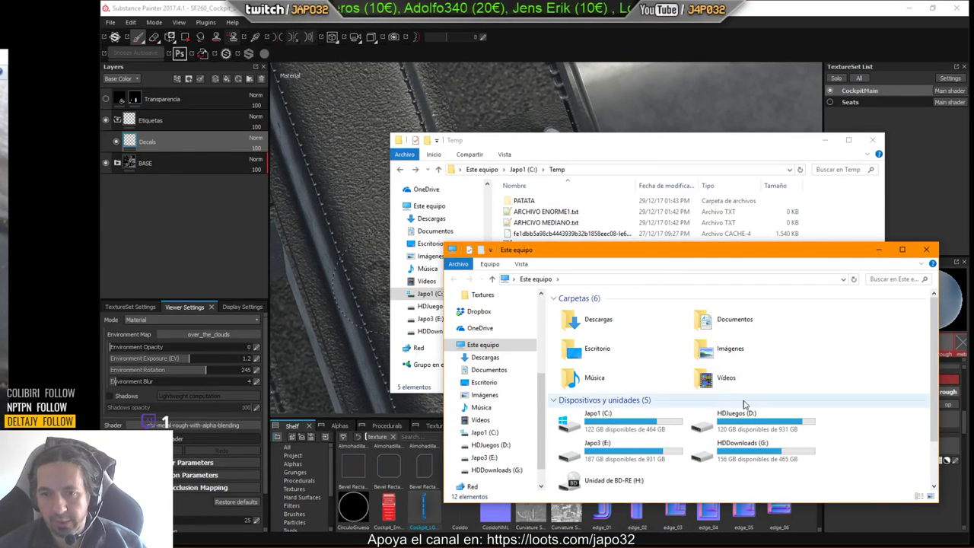
{"action": "double_click", "coordinate": [649, 448]}
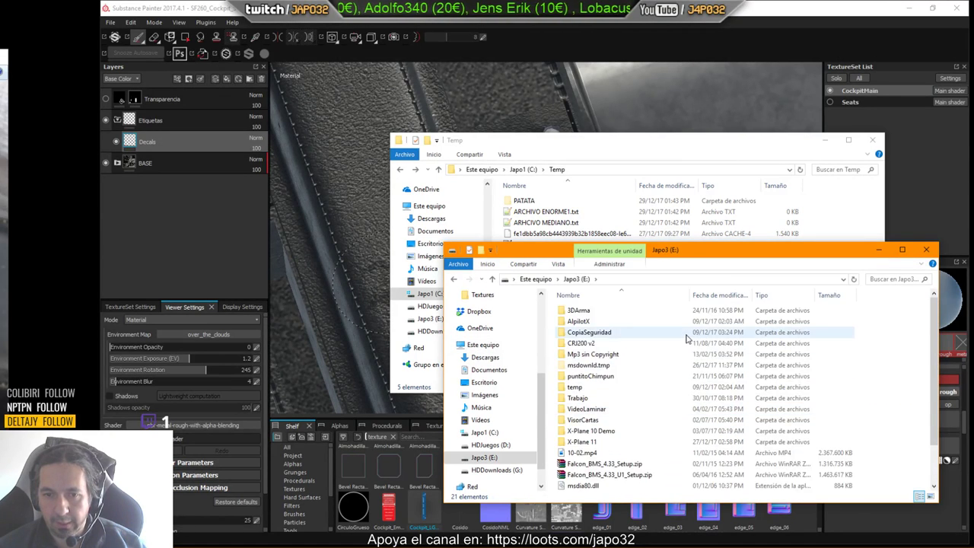
{"action": "scroll", "coordinate": [673, 358], "scroll_direction": "down", "scroll_amount": 2}
{"action": "double_click", "coordinate": [663, 364]}
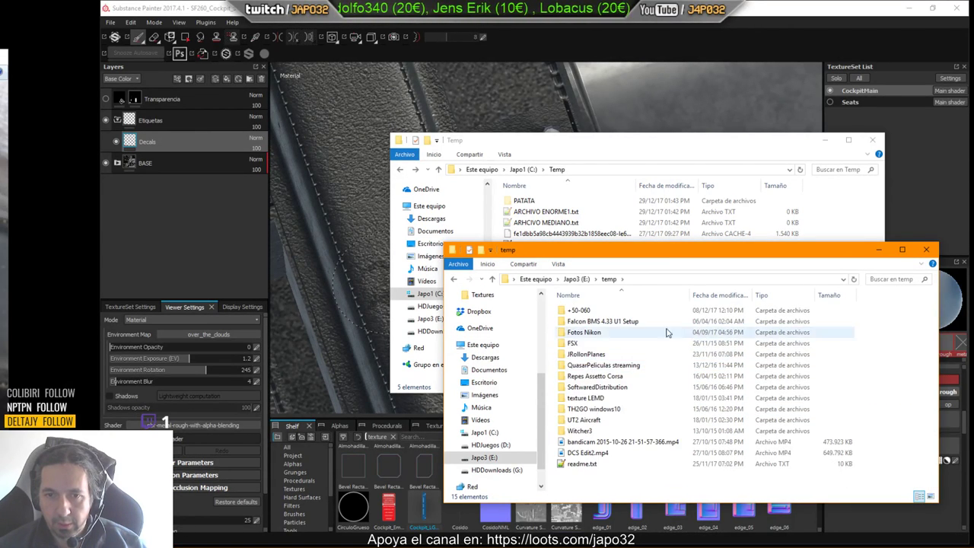
{"action": "key", "text": "BackSpace"}
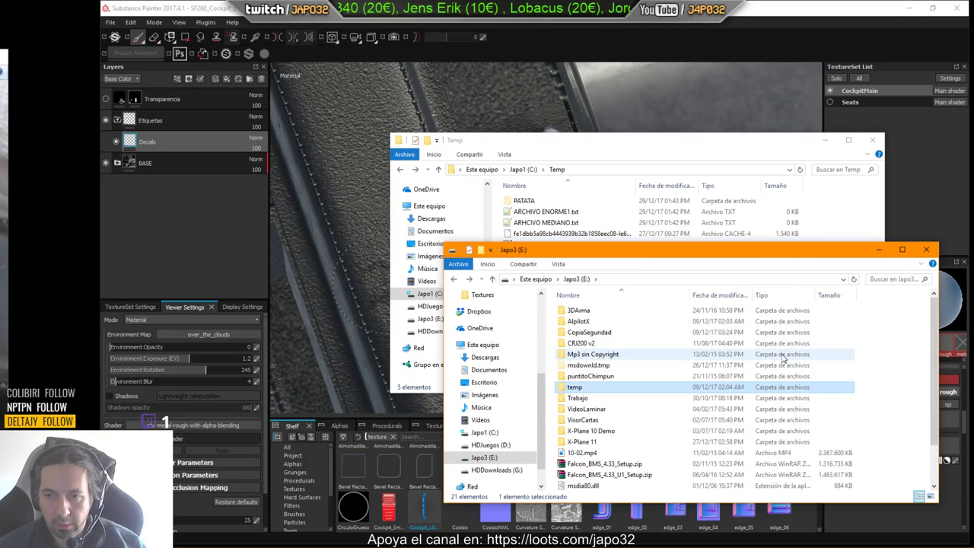
Create a folder named PRUEBA in the root of drive E:.
{"action": "right_click", "coordinate": [908, 388]}
{"action": "mouse_move", "coordinate": [825, 366]}
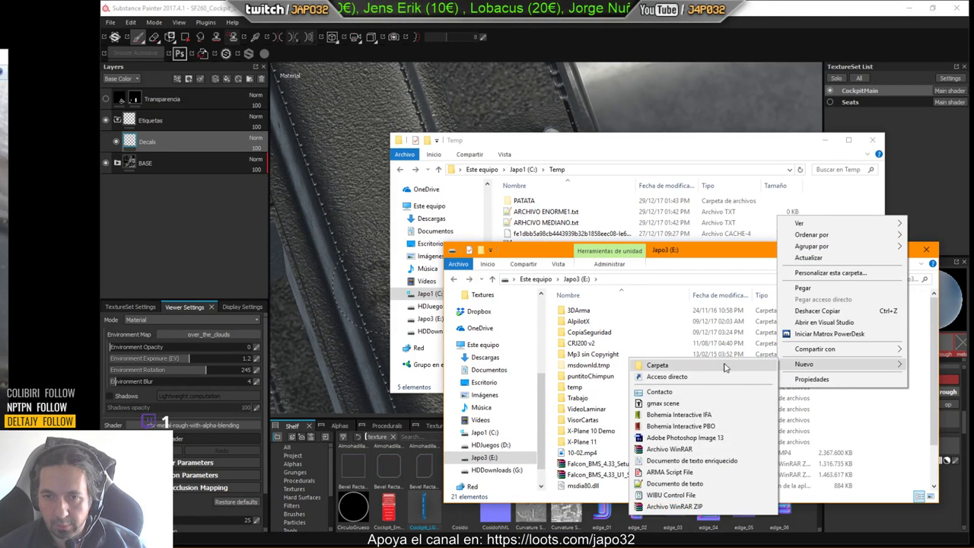
{"action": "left_click", "coordinate": [678, 369]}
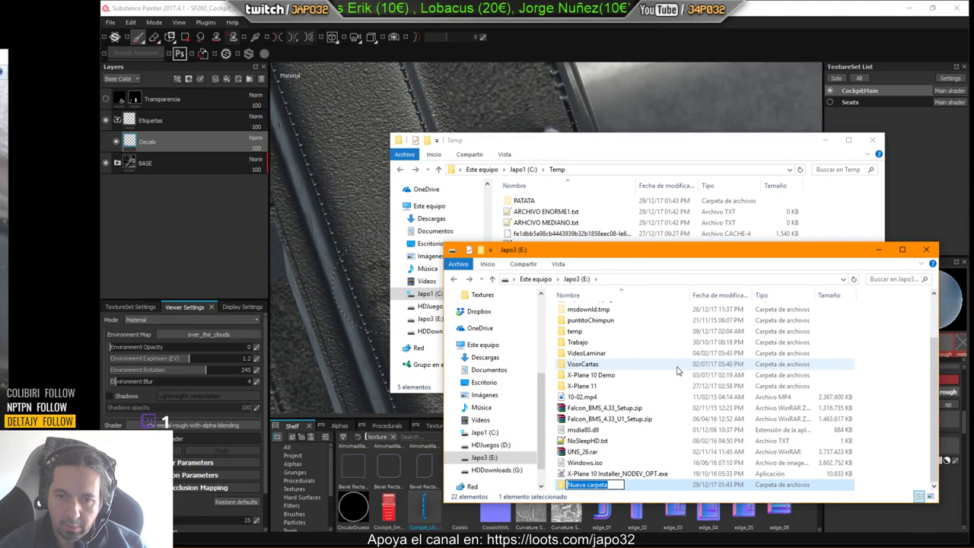
{"action": "type", "text": "P"}
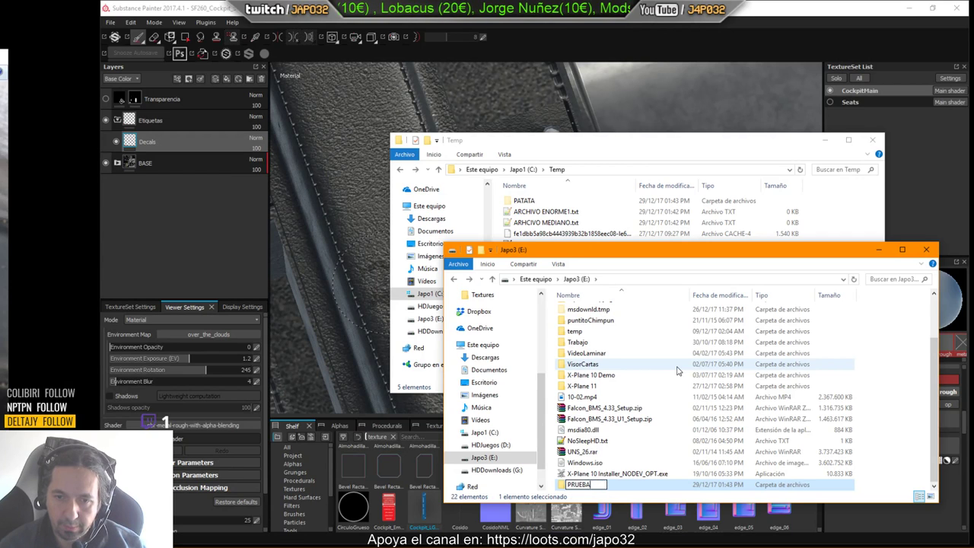
{"action": "type", "text": "RUEBA"}
{"action": "key", "text": "Return"}
Open the PRUEBA folder, paste the cut items into it and move its window lower to uncover Temp.
{"action": "double_click", "coordinate": [582, 485]}
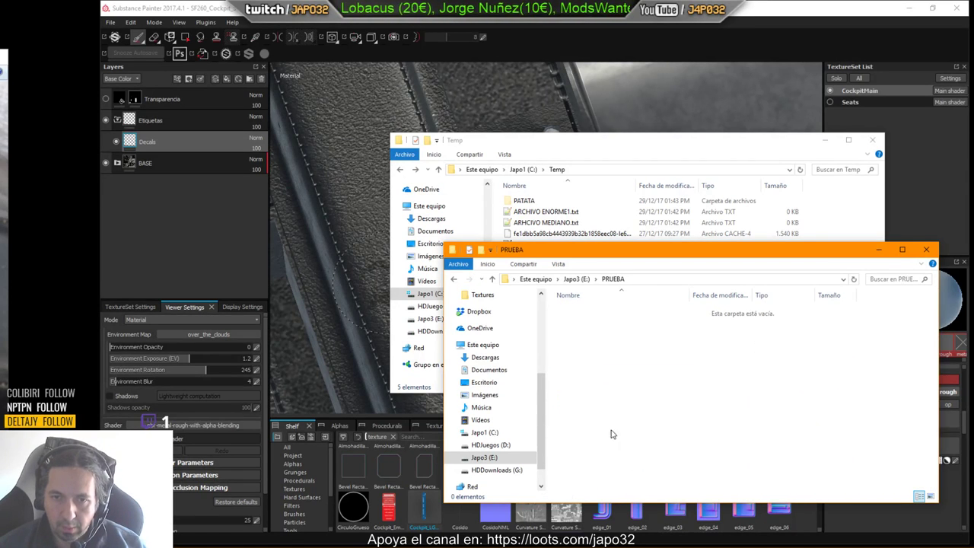
{"action": "key", "text": "ctrl+v"}
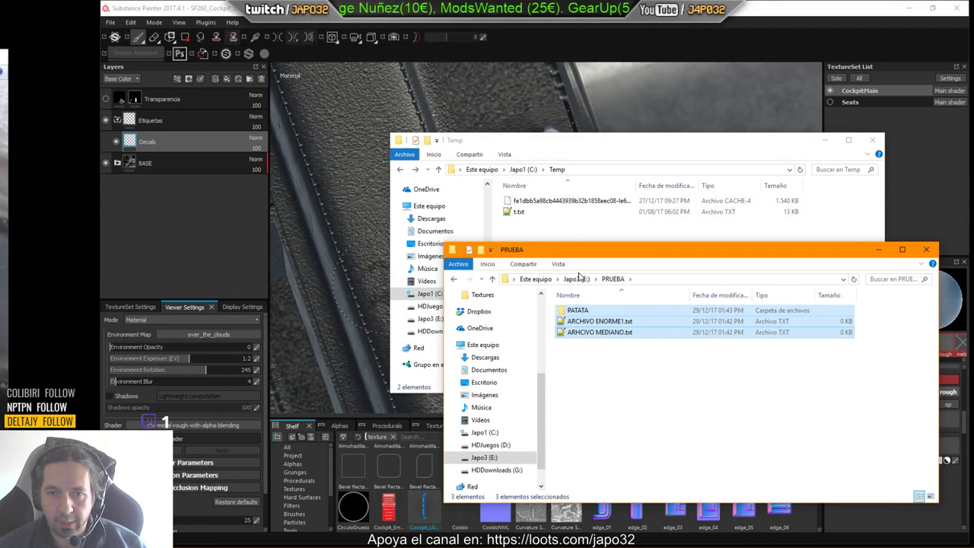
{"action": "left_click_drag", "start_coordinate": [635, 255], "coordinate": [664, 297]}
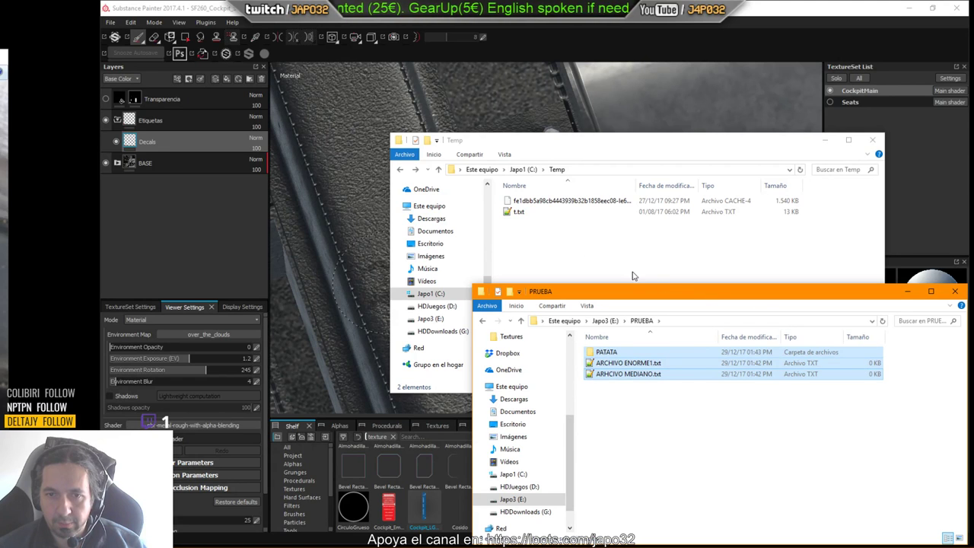
{"action": "left_click", "coordinate": [515, 215]}
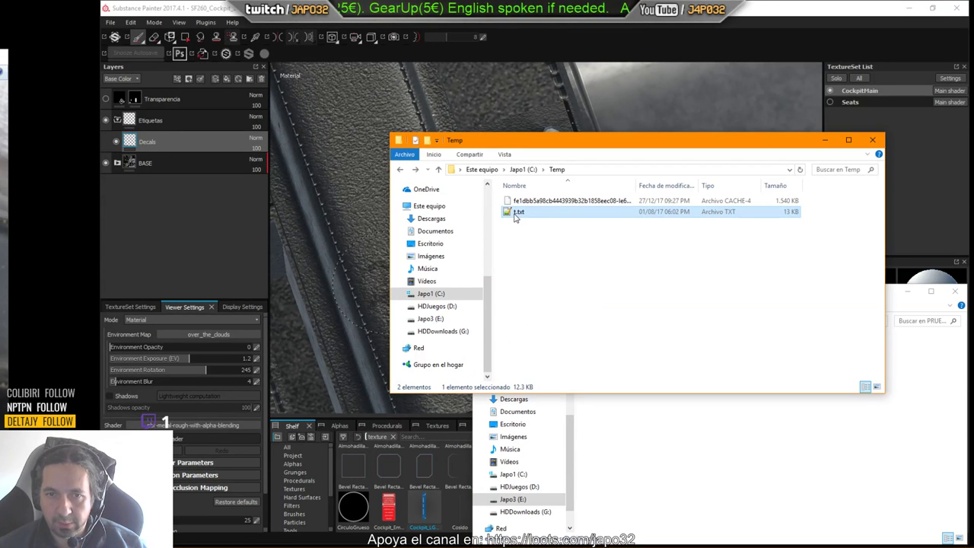
{"action": "left_click_drag", "start_coordinate": [515, 217], "coordinate": [777, 242]}
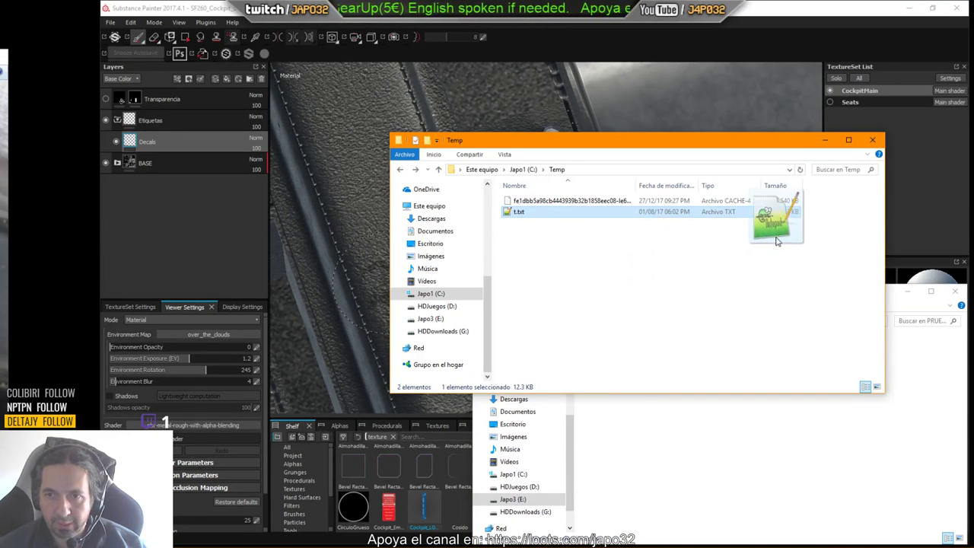
{"action": "right_click_drag", "start_coordinate": [777, 241], "coordinate": [587, 259]}
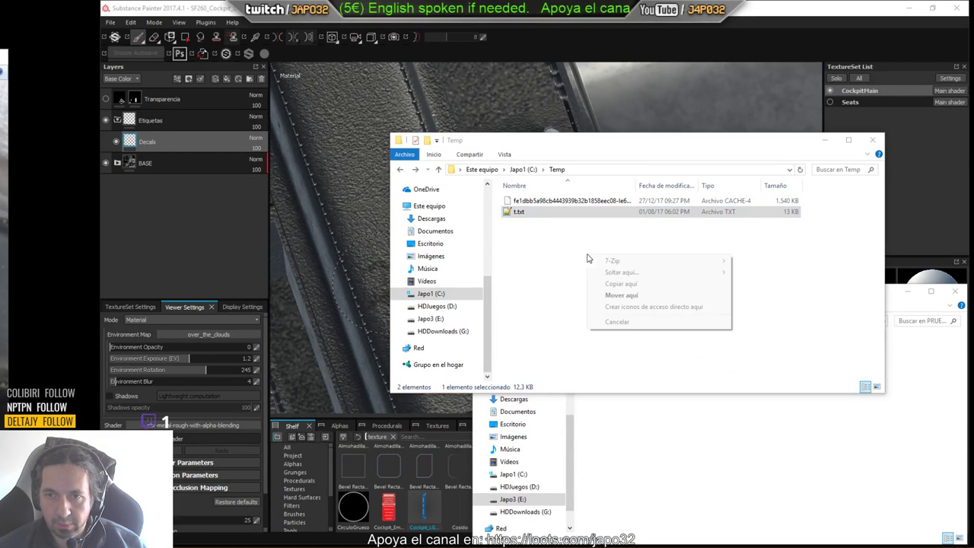
{"action": "left_click", "coordinate": [613, 274]}
Move the two remaining files, t.txt and the CACHE-4 file, from Temp into PRUEBA.
{"action": "left_click_drag", "start_coordinate": [612, 271], "coordinate": [542, 204]}
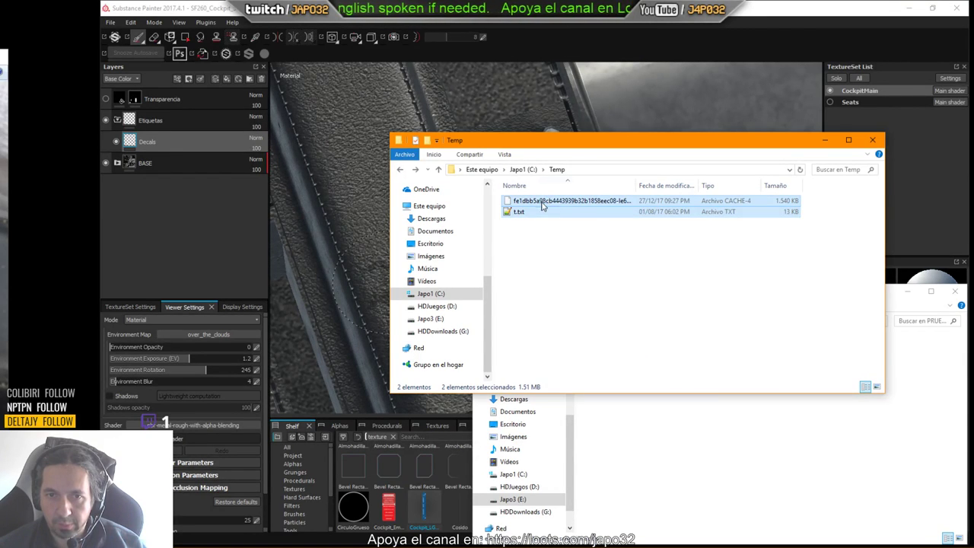
{"action": "right_click_drag", "start_coordinate": [541, 204], "coordinate": [717, 461]}
{"action": "left_click", "coordinate": [753, 499]}
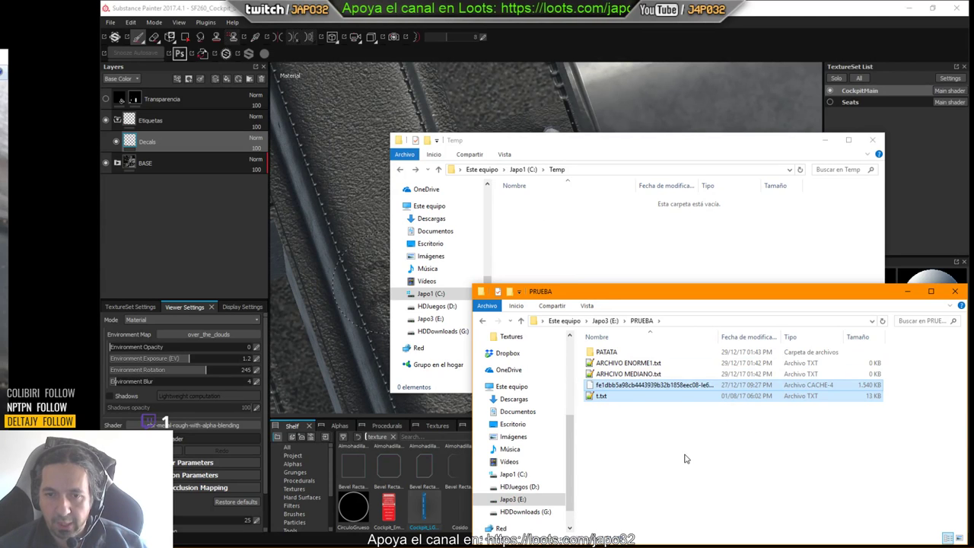
Select everything in PRUEBA and mark it as the link source.
{"action": "left_click_drag", "start_coordinate": [685, 458], "coordinate": [610, 348]}
{"action": "right_click", "coordinate": [608, 373]}
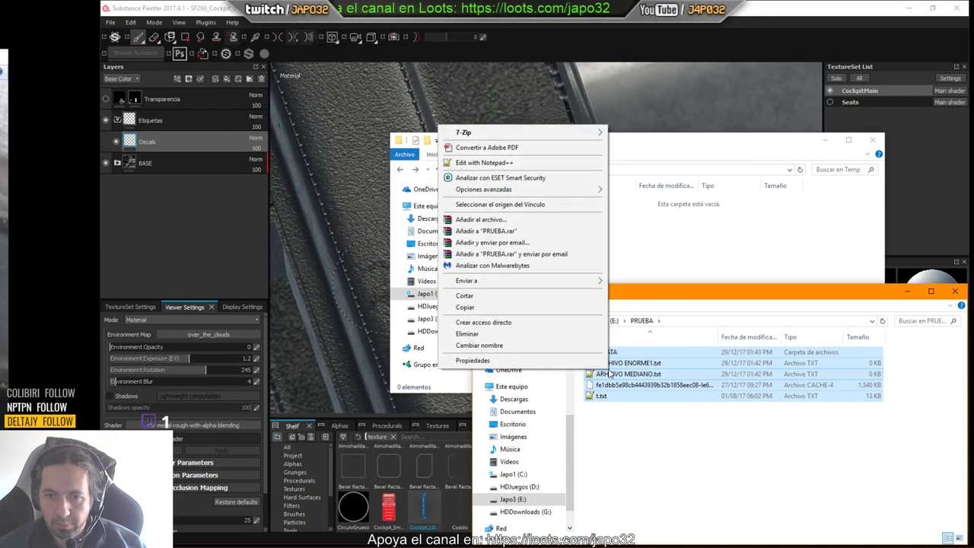
{"action": "left_click", "coordinate": [531, 205]}
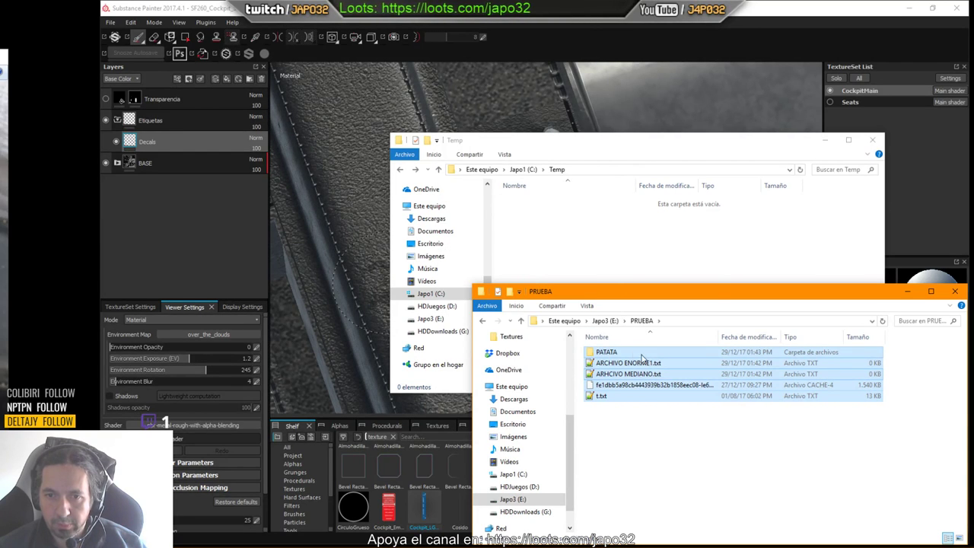
Try to drop the link sources in the empty Temp folder as junctions (Unión) and dismiss the error dialogs.
{"action": "left_click", "coordinate": [600, 241]}
{"action": "right_click", "coordinate": [582, 242]}
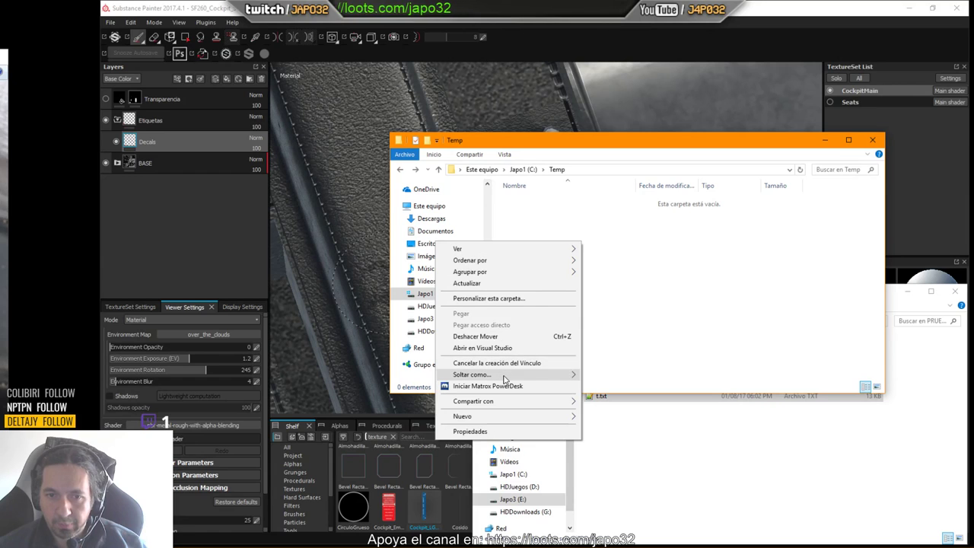
{"action": "mouse_move", "coordinate": [504, 377]}
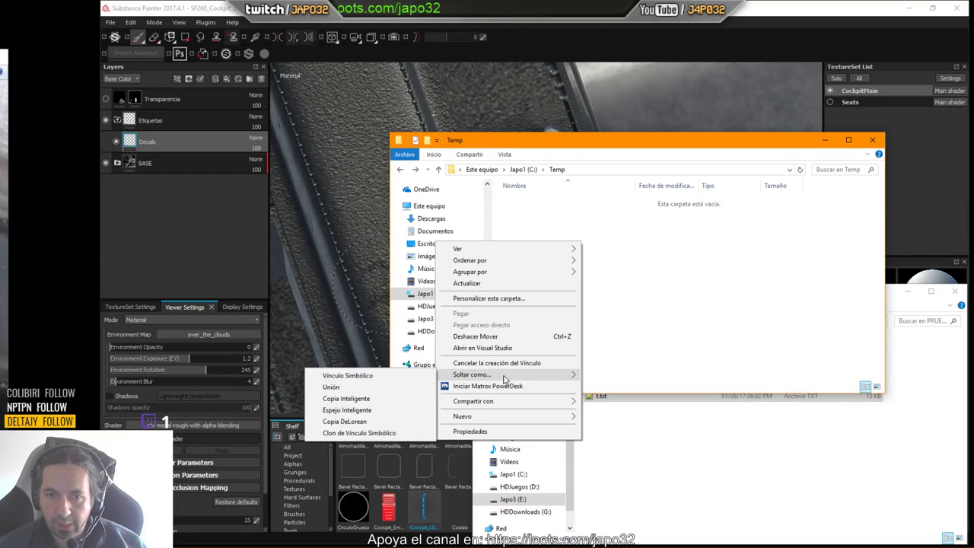
{"action": "left_click", "coordinate": [346, 387]}
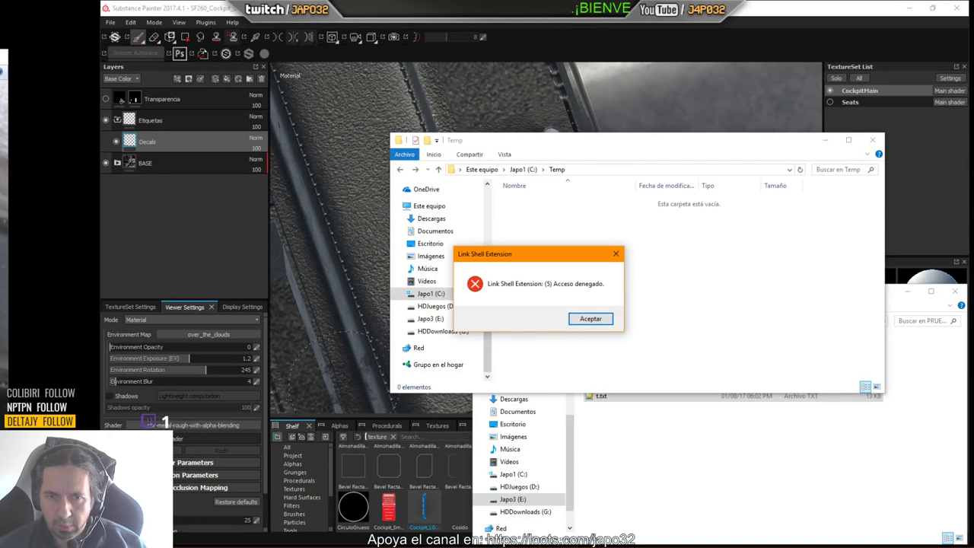
{"action": "left_click", "coordinate": [594, 322]}
{"action": "left_click", "coordinate": [590, 318]}
{"action": "left_click", "coordinate": [590, 318]}
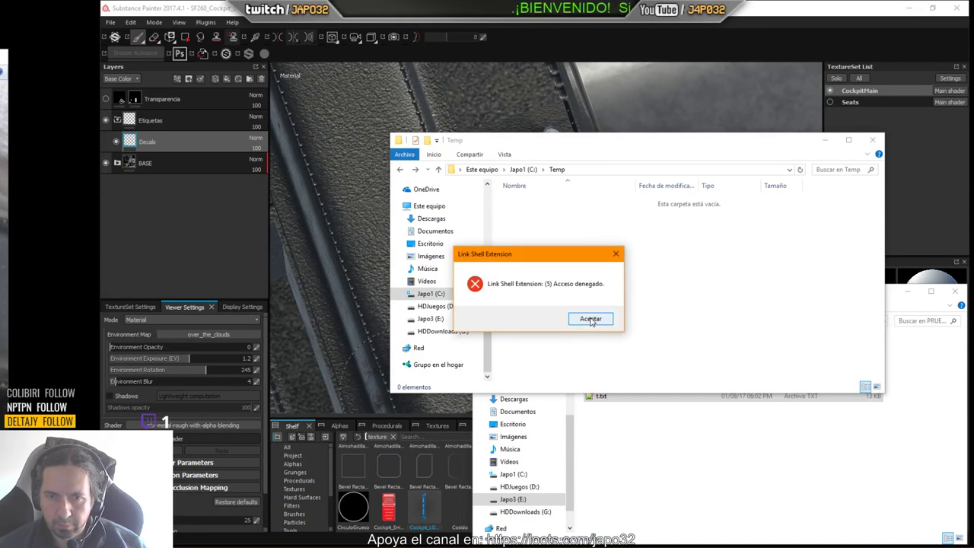
{"action": "left_click", "coordinate": [591, 320]}
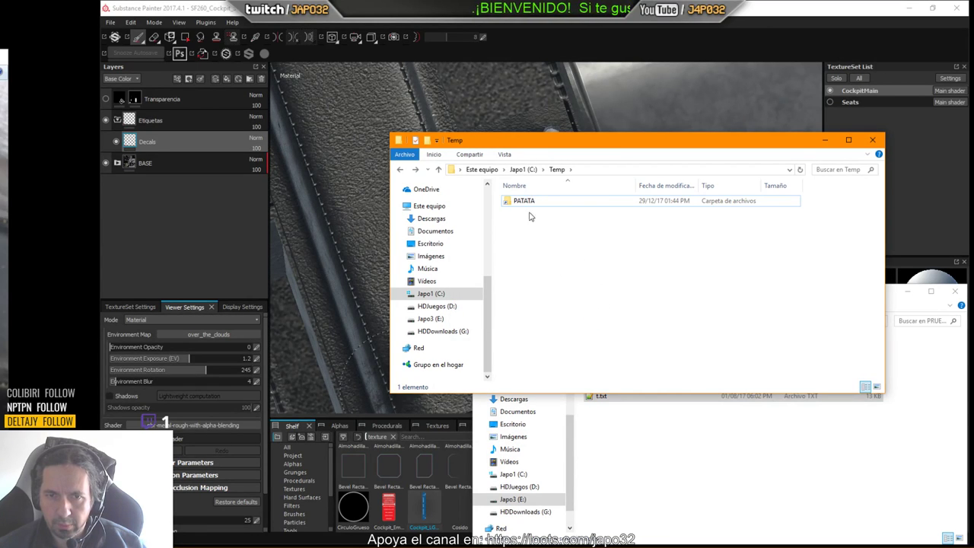
Permanently delete the PATATA junction from Temp.
{"action": "left_click", "coordinate": [519, 201]}
{"action": "key", "text": "shift+Delete"}
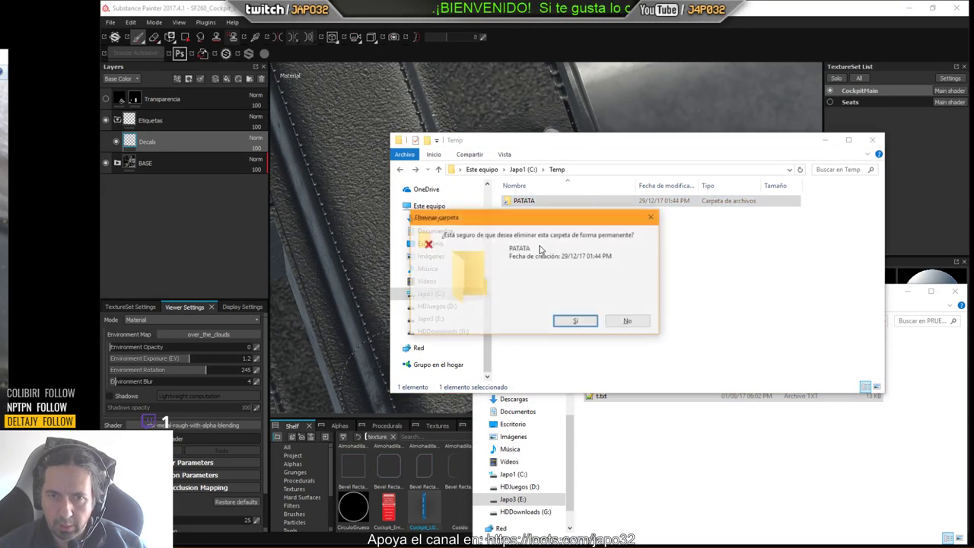
{"action": "key", "text": "Return"}
Mark everything in PRUEBA as the link source and drop it in the Temp folder as symbolic links (Vínculo Simbólico).
{"action": "left_click_drag", "start_coordinate": [721, 457], "coordinate": [615, 357]}
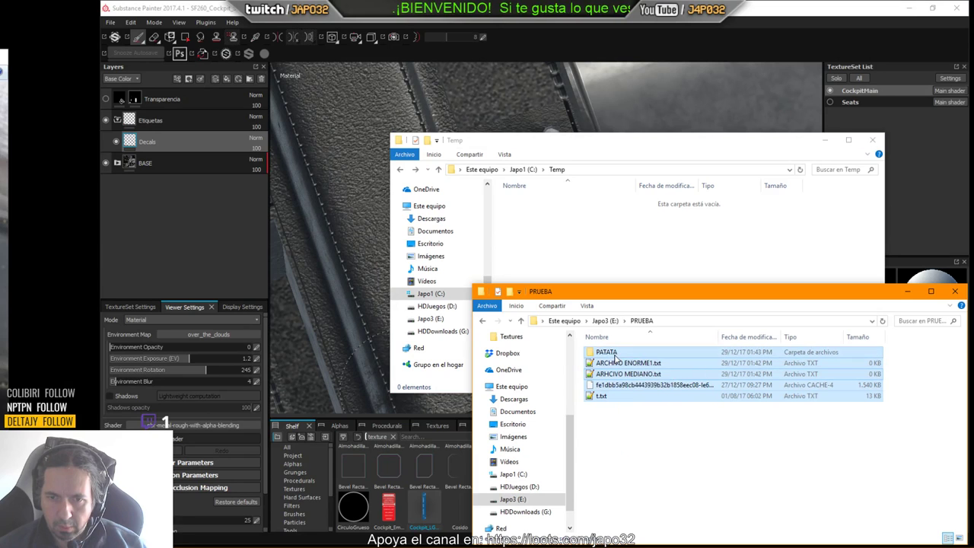
{"action": "right_click", "coordinate": [614, 357]}
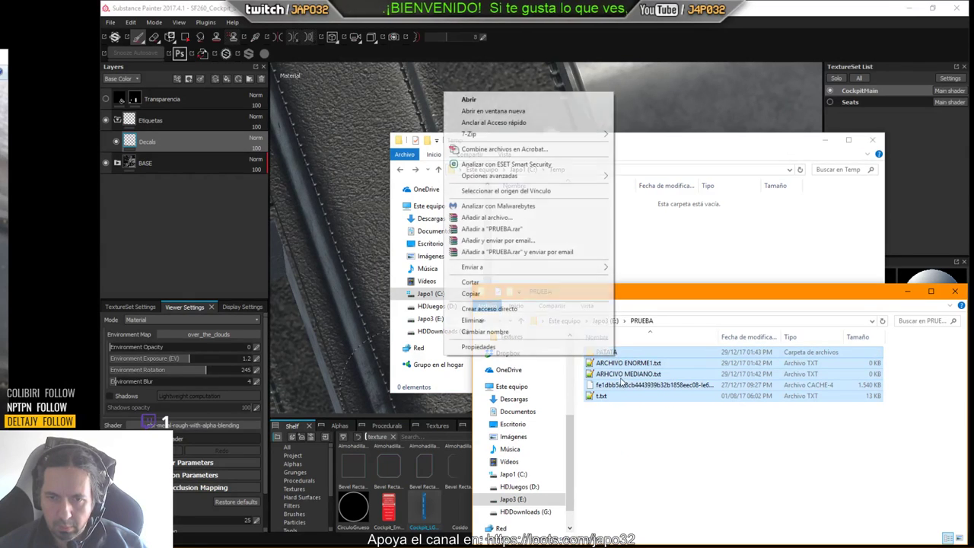
{"action": "left_click", "coordinate": [523, 193]}
{"action": "left_click", "coordinate": [587, 235]}
{"action": "right_click", "coordinate": [588, 235]}
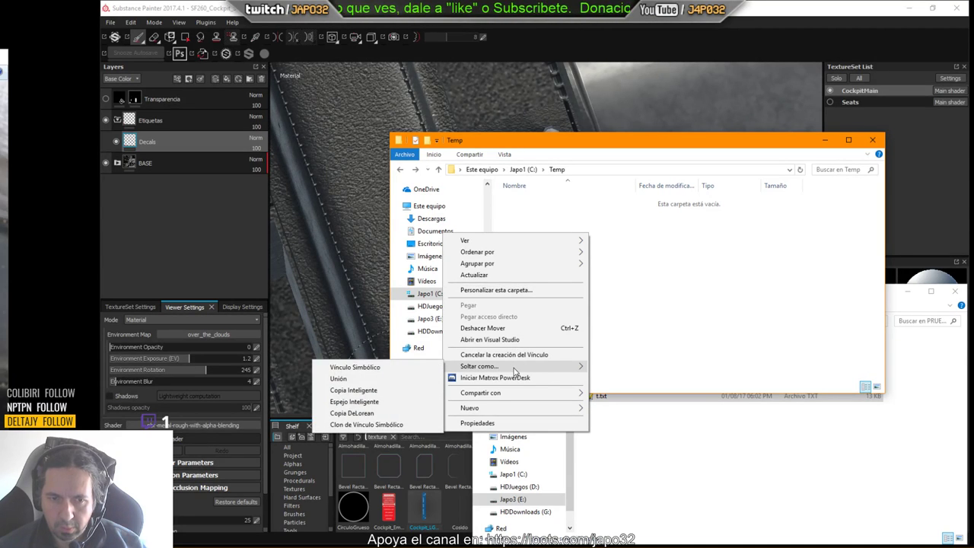
{"action": "left_click", "coordinate": [361, 368]}
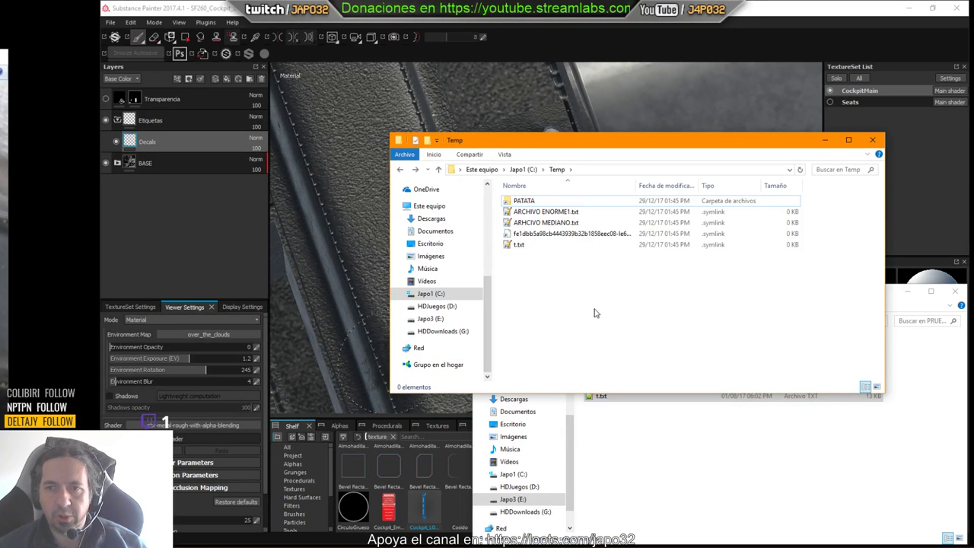
Compare the CACHE-4 file's size in PRUEBA with that of its symbolic link in Temp.
{"action": "left_click", "coordinate": [700, 439]}
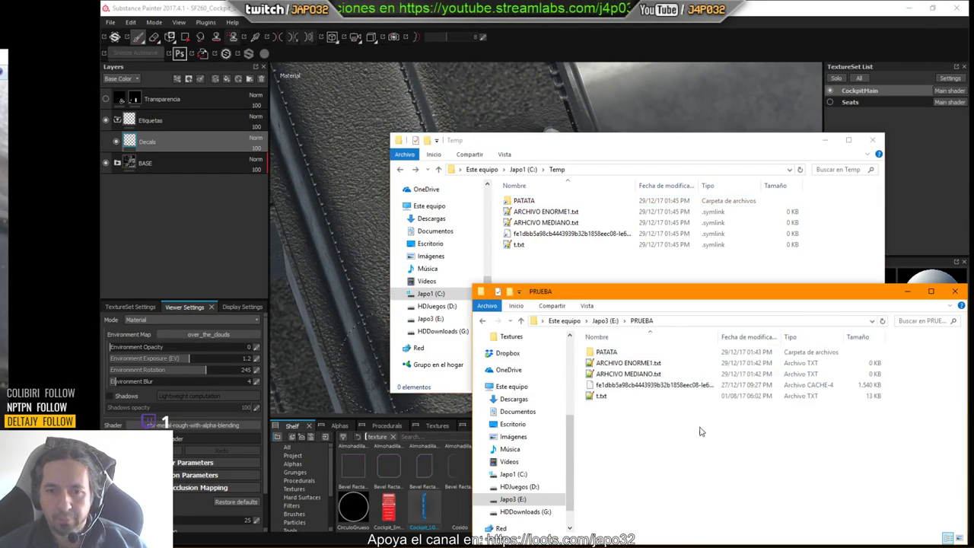
{"action": "left_click_drag", "start_coordinate": [664, 297], "coordinate": [780, 296]}
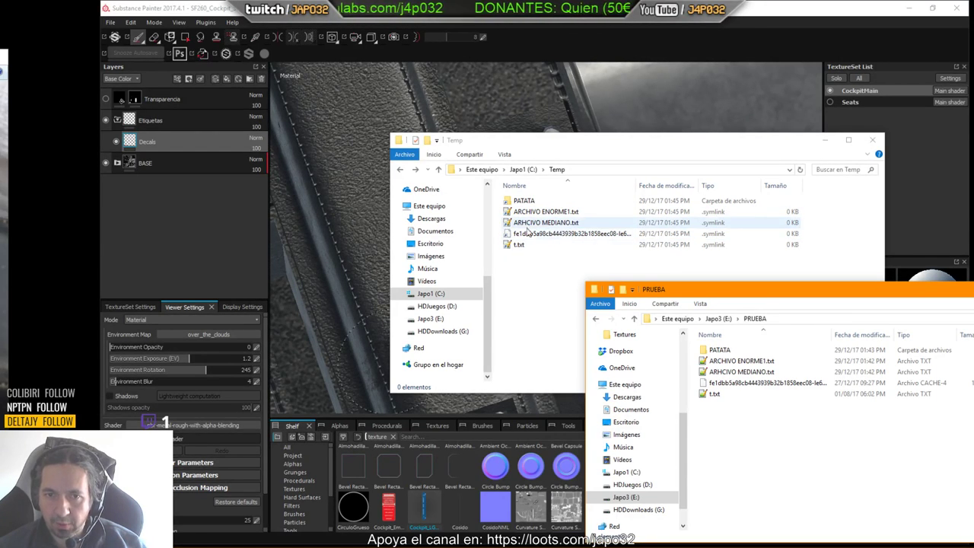
{"action": "left_click_drag", "start_coordinate": [776, 293], "coordinate": [582, 294]}
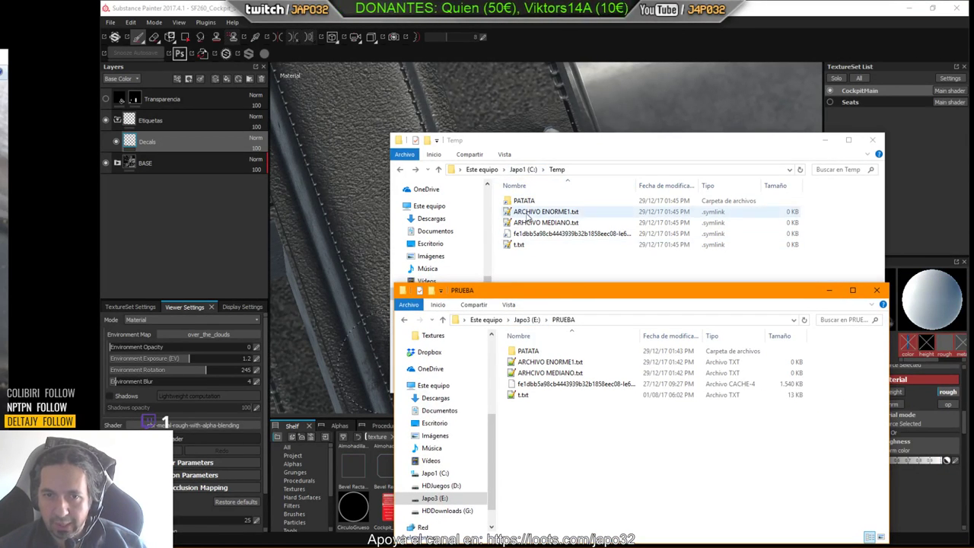
{"action": "left_click", "coordinate": [792, 383]}
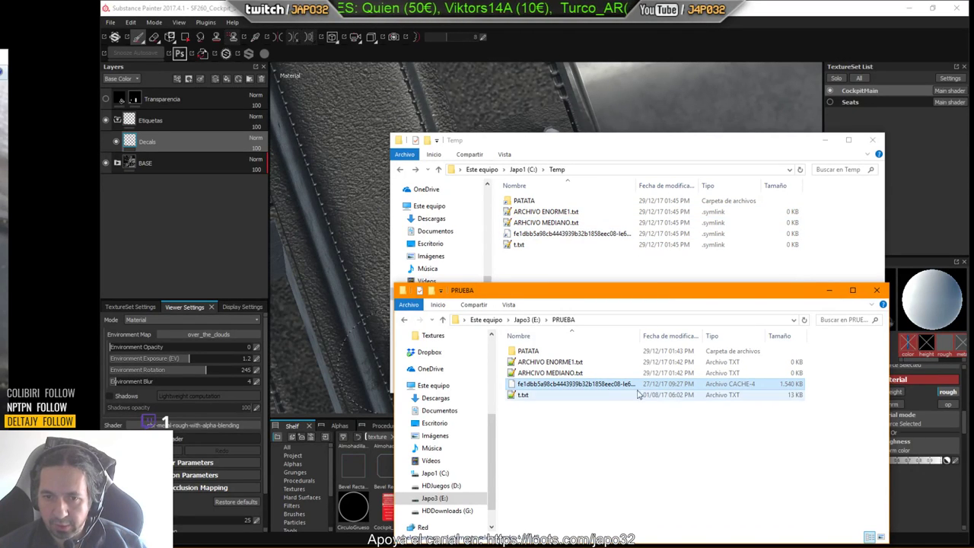
{"action": "left_click", "coordinate": [549, 236]}
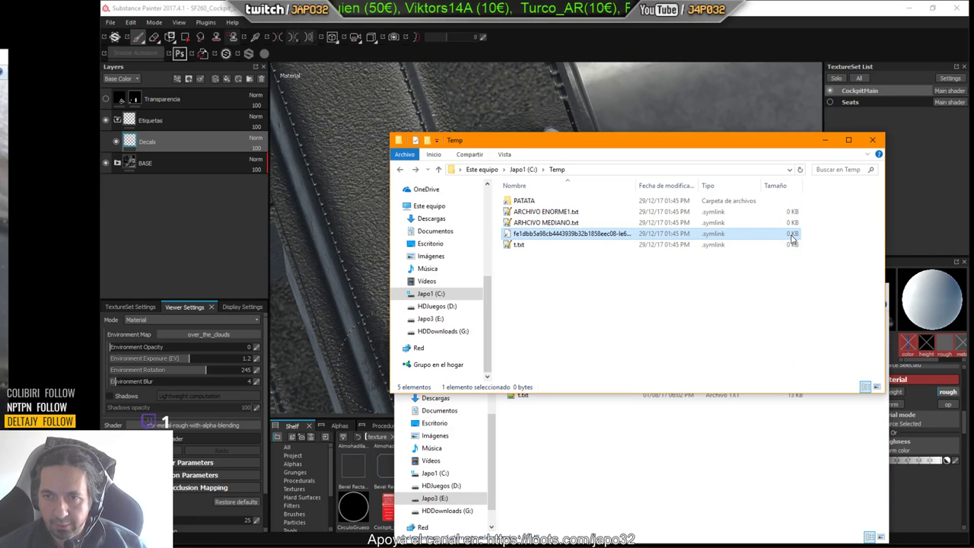
{"action": "left_click", "coordinate": [657, 302]}
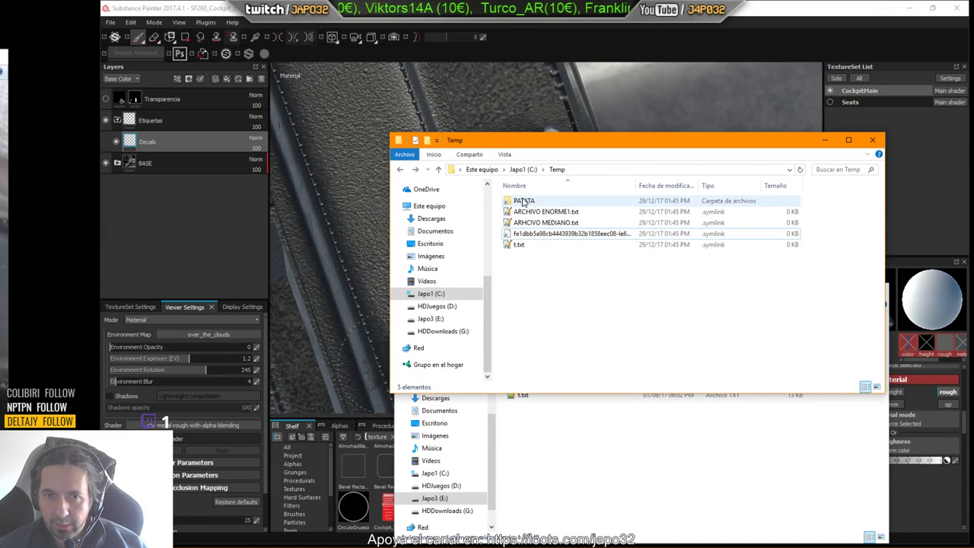
{"action": "left_click", "coordinate": [604, 438]}
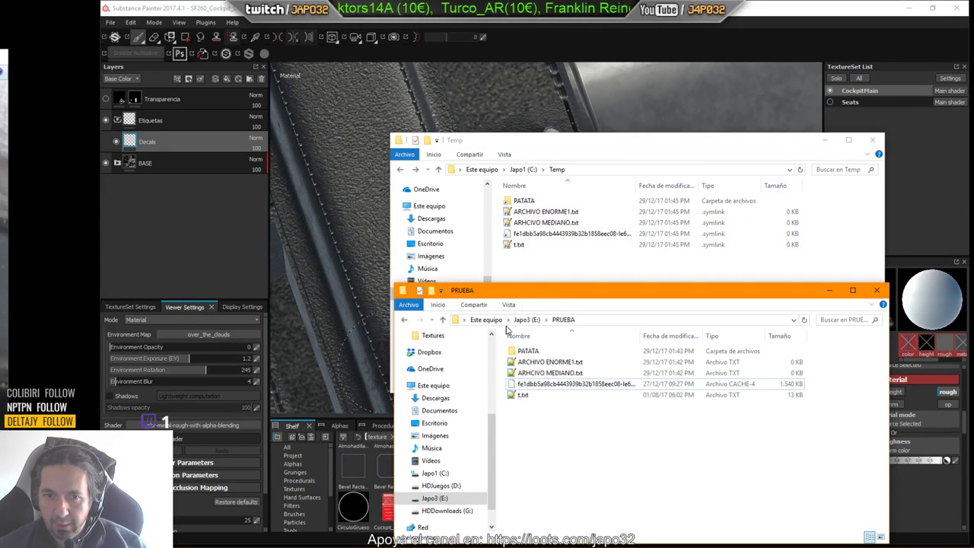
Open PATATA in both windows, then write CACA in ARCHIVO ENORME1.txt under E:\PRUEBA\PATATA, save it and close it.
{"action": "double_click", "coordinate": [517, 202]}
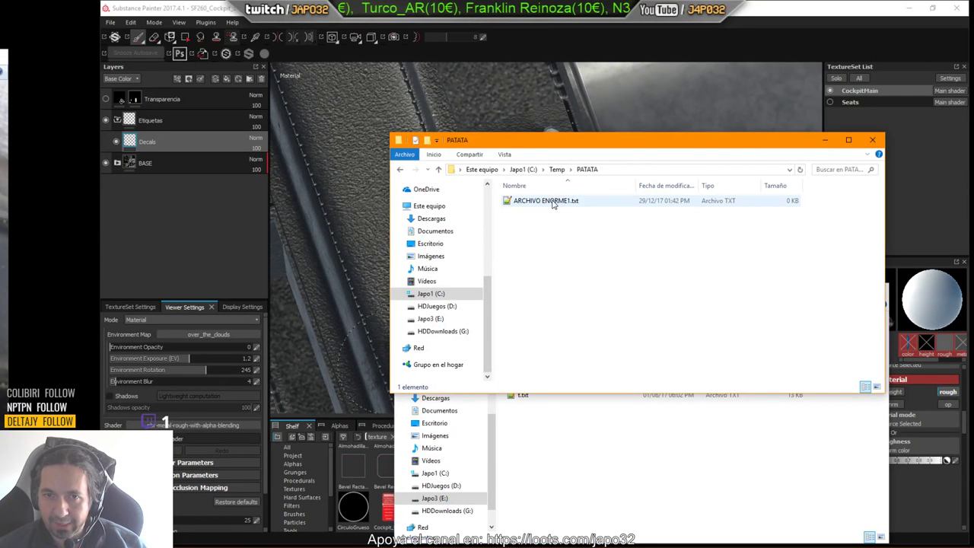
{"action": "left_click", "coordinate": [626, 410]}
{"action": "double_click", "coordinate": [529, 348]}
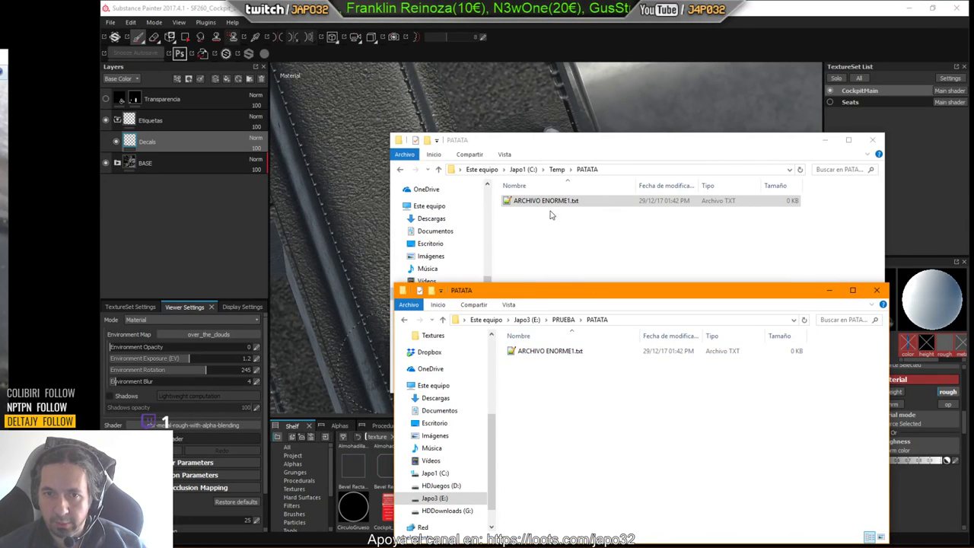
{"action": "left_click", "coordinate": [567, 352]}
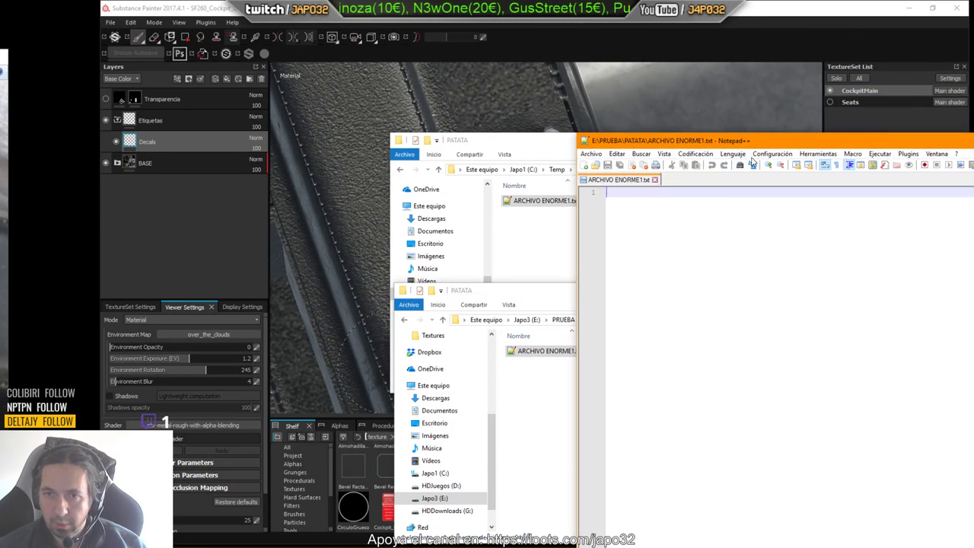
{"action": "type", "text": "CAA"}
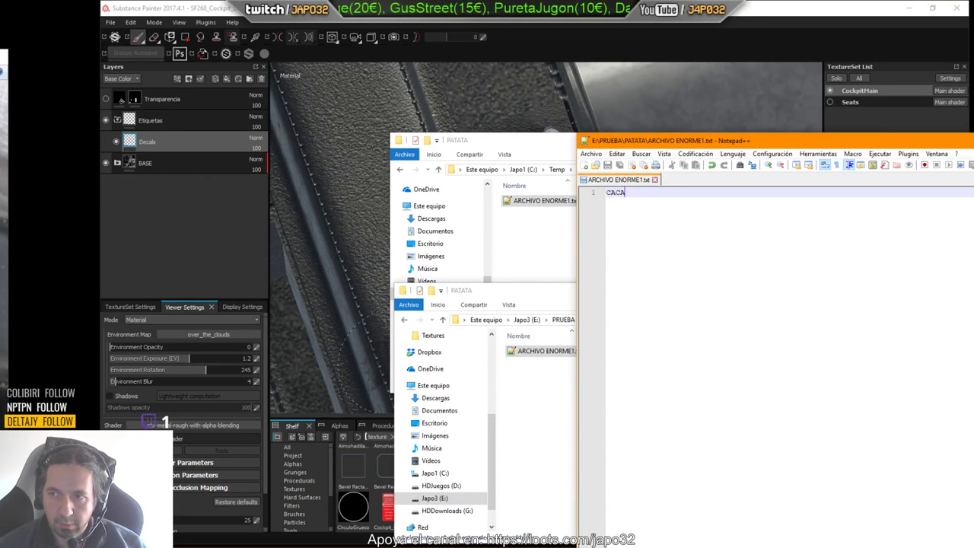
{"action": "key", "text": "alt+F4"}
Check the content of ARCHIVO ENORME1.txt through the linked Temp\PATATA folder, close it, and return both windows to their parent folders.
{"action": "left_click", "coordinate": [644, 249]}
{"action": "double_click", "coordinate": [534, 203]}
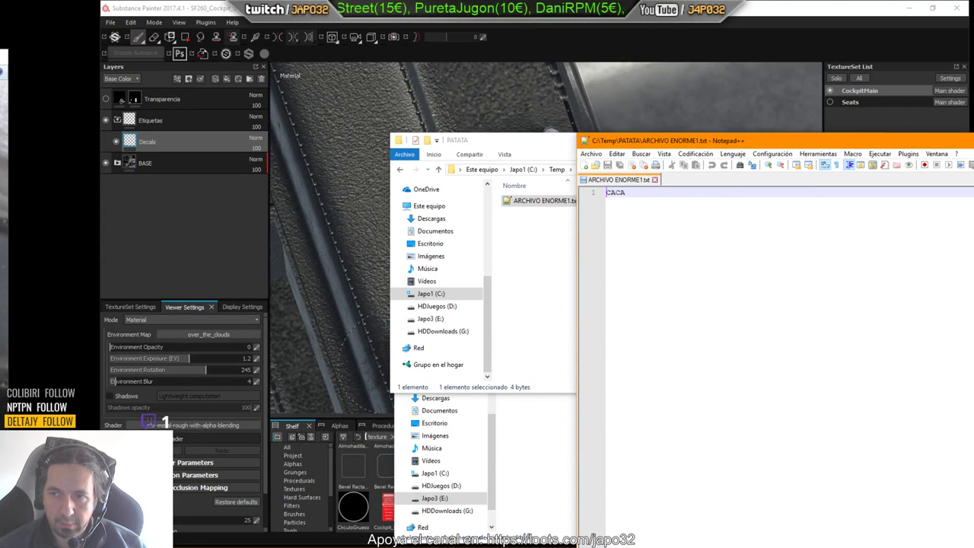
{"action": "key", "text": "alt+F4"}
{"action": "left_click", "coordinate": [639, 259]}
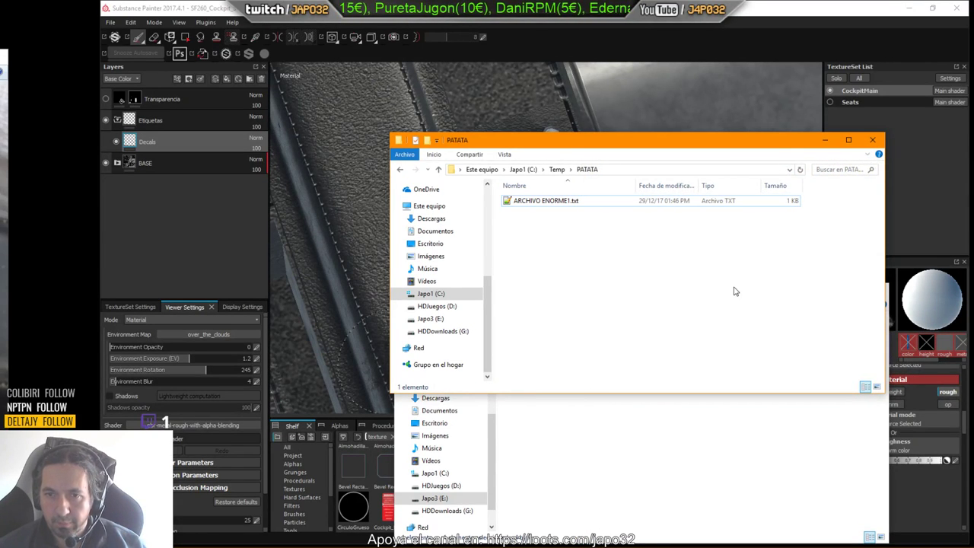
{"action": "key", "text": "BackSpace"}
{"action": "left_click", "coordinate": [650, 477]}
{"action": "key", "text": "BackSpace"}
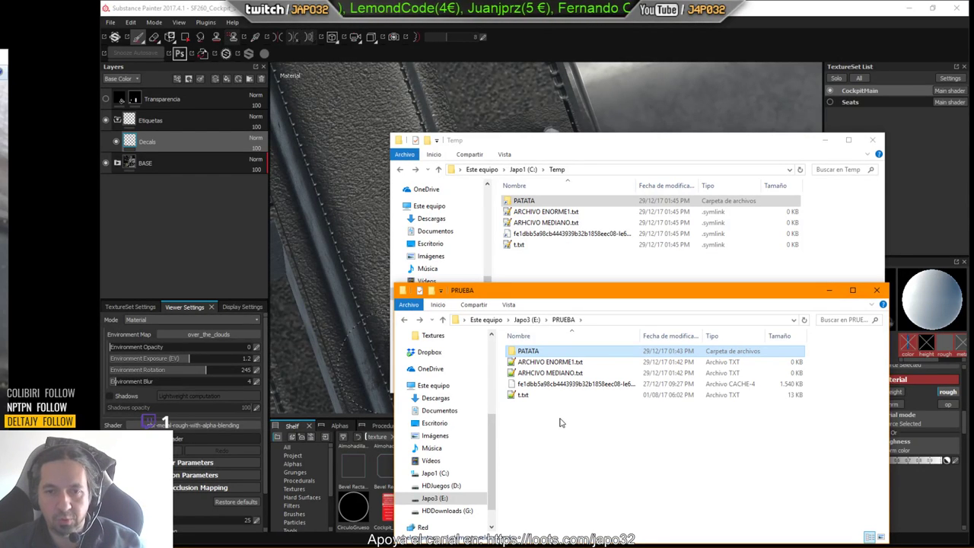
Go up to drive E: from PRUEBA and delete the PATATA link and all the file symlinks from Temp.
{"action": "left_click_drag", "start_coordinate": [559, 423], "coordinate": [547, 363]}
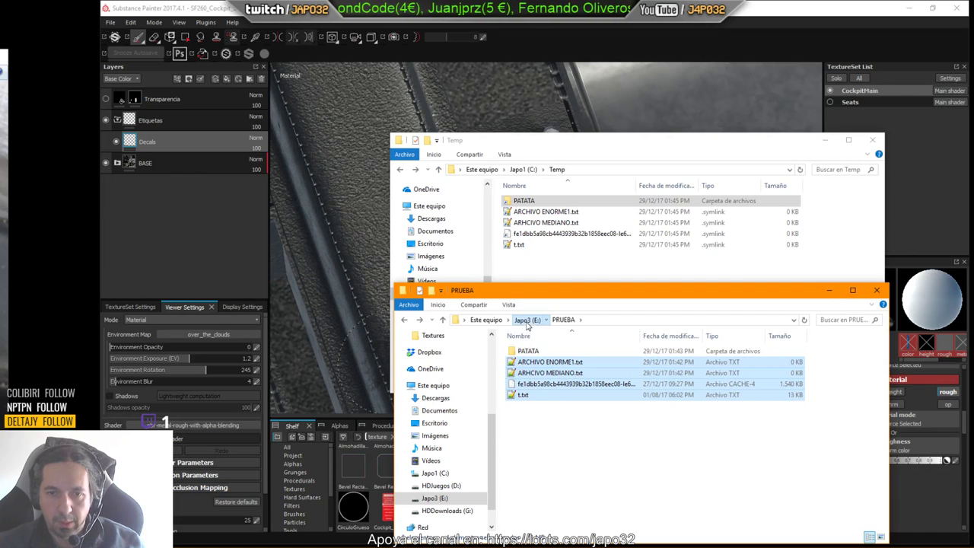
{"action": "left_click", "coordinate": [527, 321]}
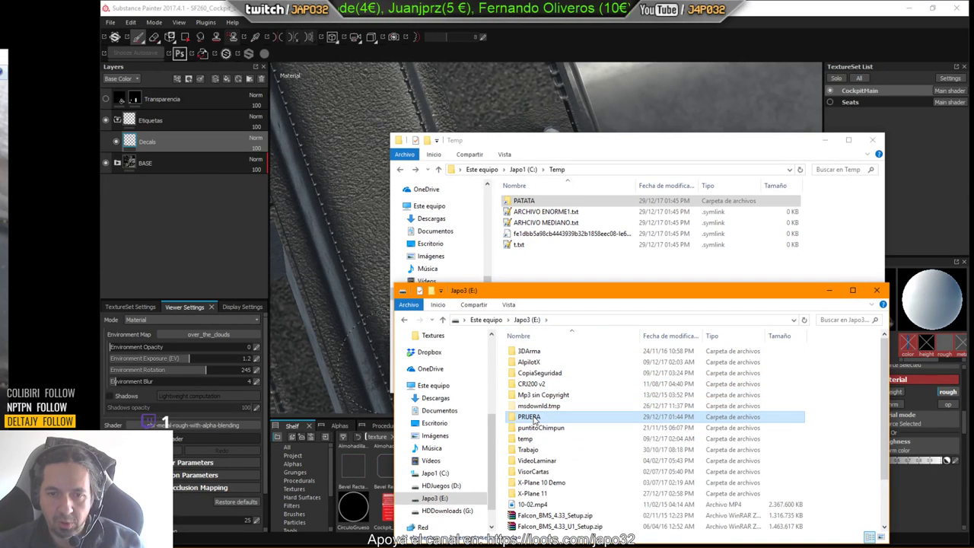
{"action": "left_click", "coordinate": [542, 245]}
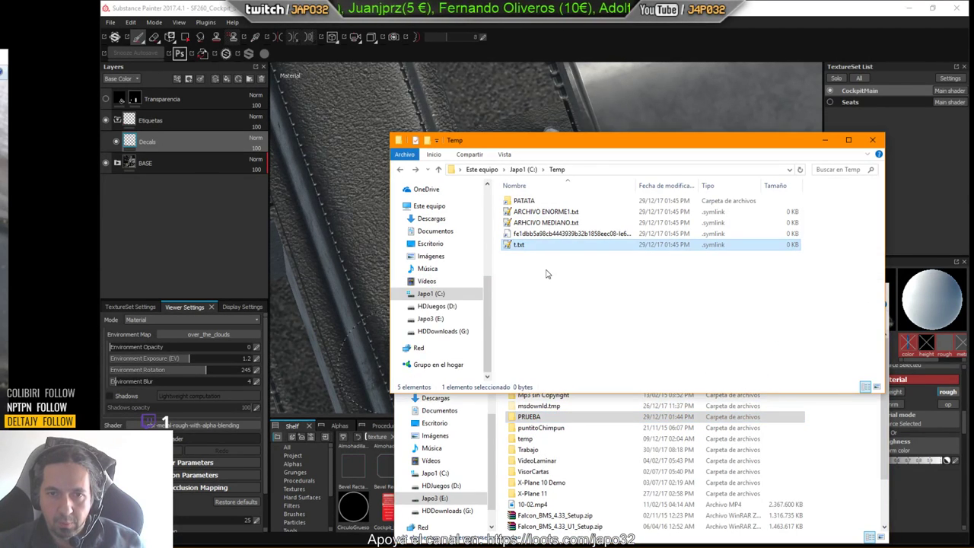
{"action": "left_click_drag", "start_coordinate": [546, 273], "coordinate": [532, 196]}
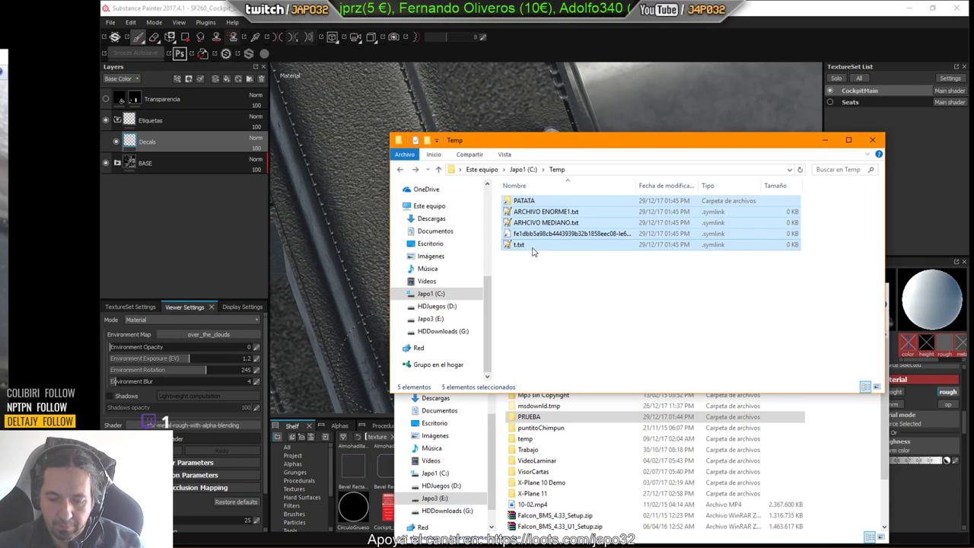
{"action": "key", "text": "Delete"}
Reopen PRUEBA on drive E:, move all its contents back into the Temp folder, and close the PRUEBA window.
{"action": "left_click", "coordinate": [533, 427]}
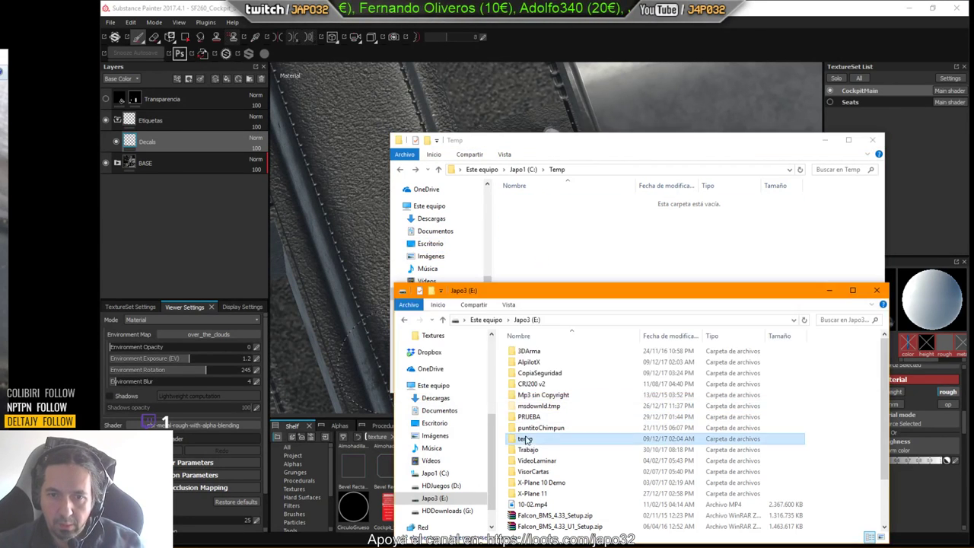
{"action": "double_click", "coordinate": [533, 416]}
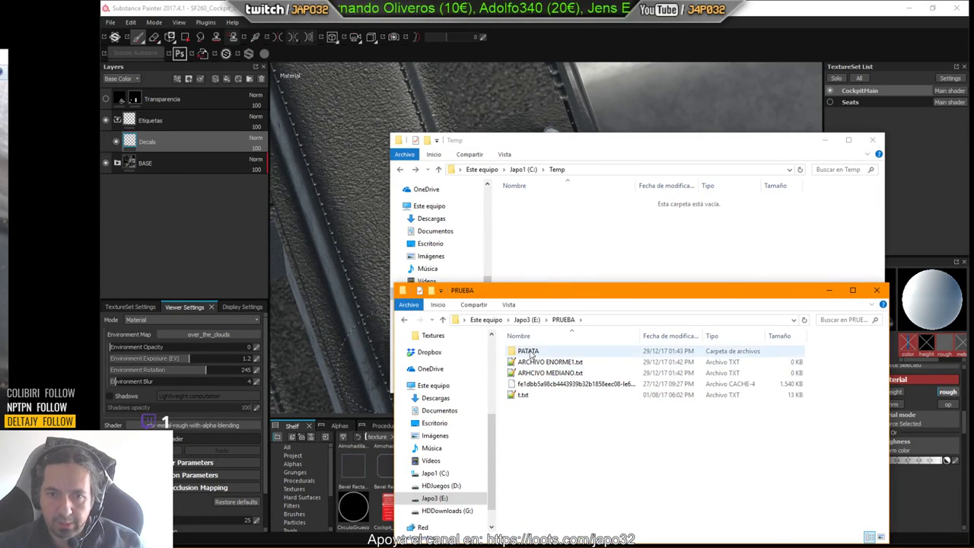
{"action": "left_click_drag", "start_coordinate": [537, 420], "coordinate": [515, 350]}
{"action": "right_click_drag", "start_coordinate": [516, 386], "coordinate": [543, 251]}
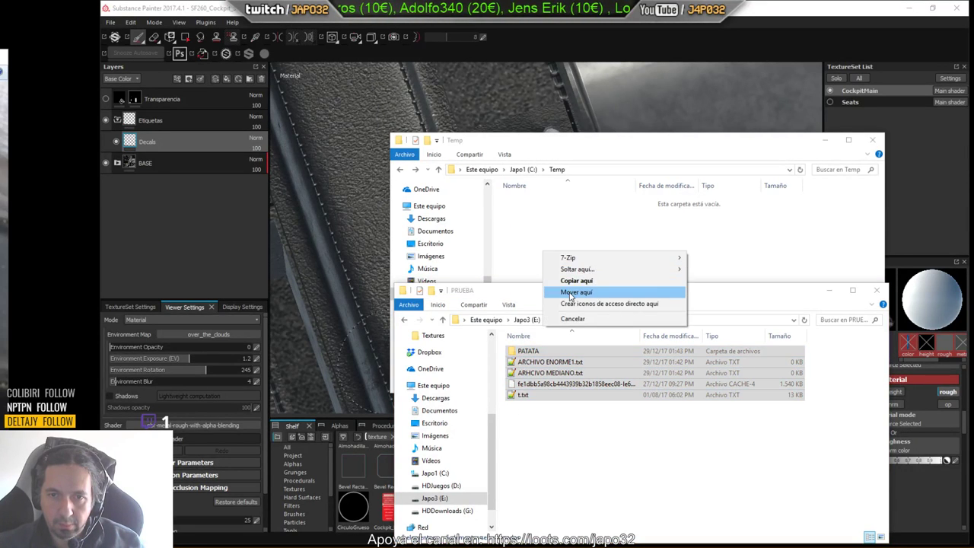
{"action": "left_click", "coordinate": [569, 294]}
{"action": "left_click", "coordinate": [593, 404]}
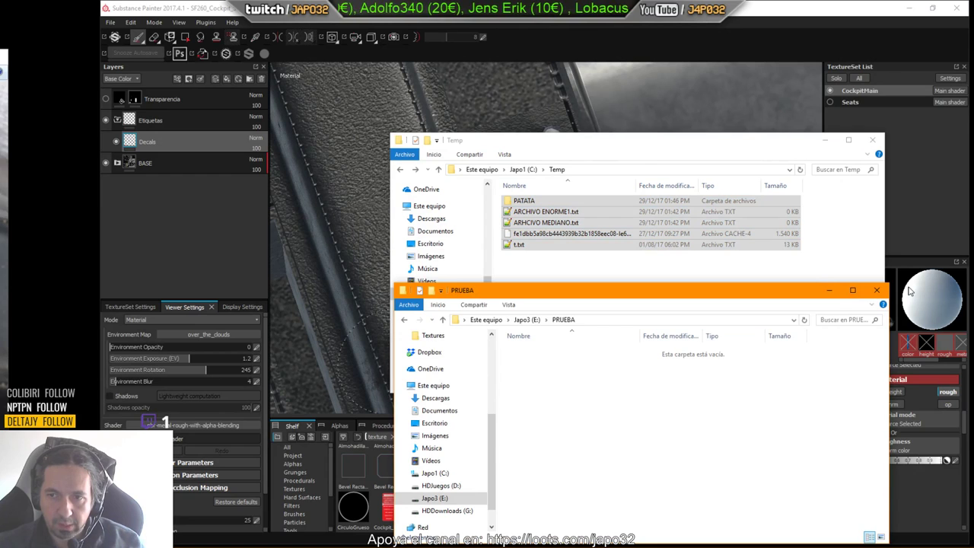
{"action": "left_click", "coordinate": [876, 290]}
Delete the PATATA folder, ARCHIVO ENORME1.txt and ARHCIVO MEDIANO.txt from Temp and close its window.
{"action": "left_click", "coordinate": [527, 201]}
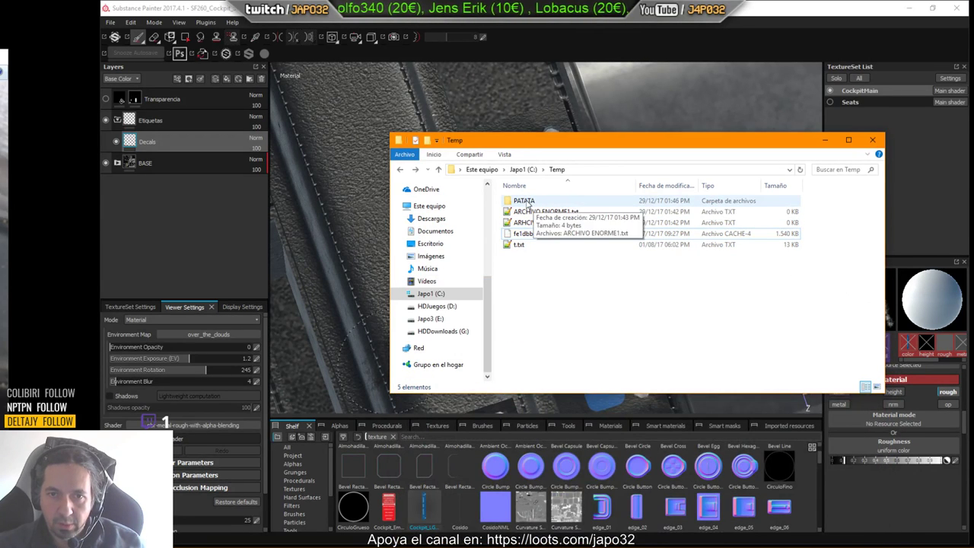
{"action": "left_click", "coordinate": [527, 202]}
{"action": "left_click", "coordinate": [538, 212], "text": "ctrl"}
{"action": "left_click", "coordinate": [541, 223], "text": "ctrl"}
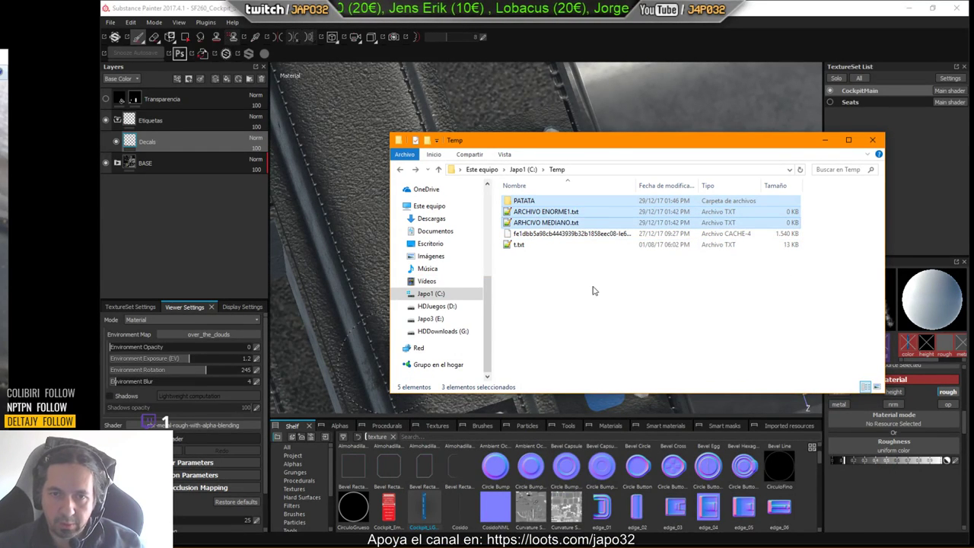
{"action": "key", "text": "Delete"}
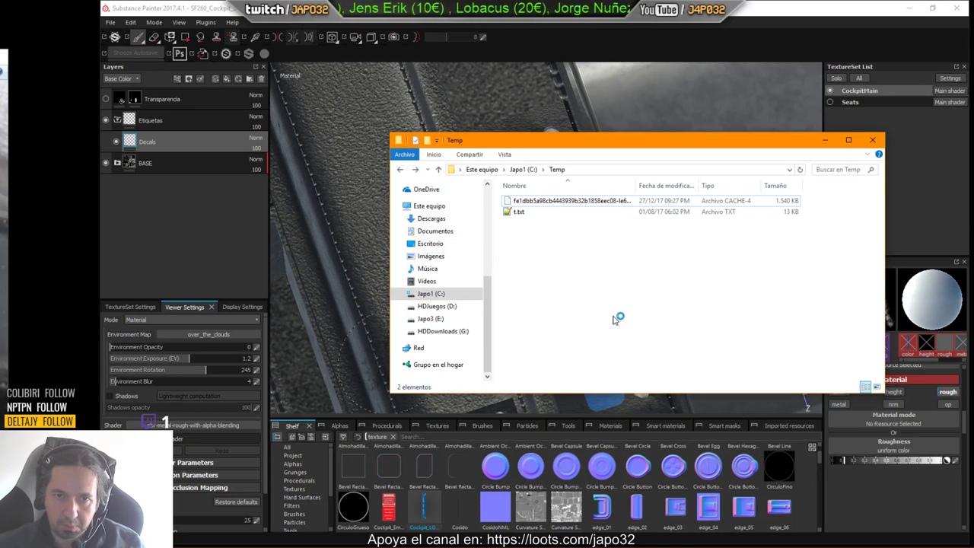
{"action": "left_click", "coordinate": [872, 140]}
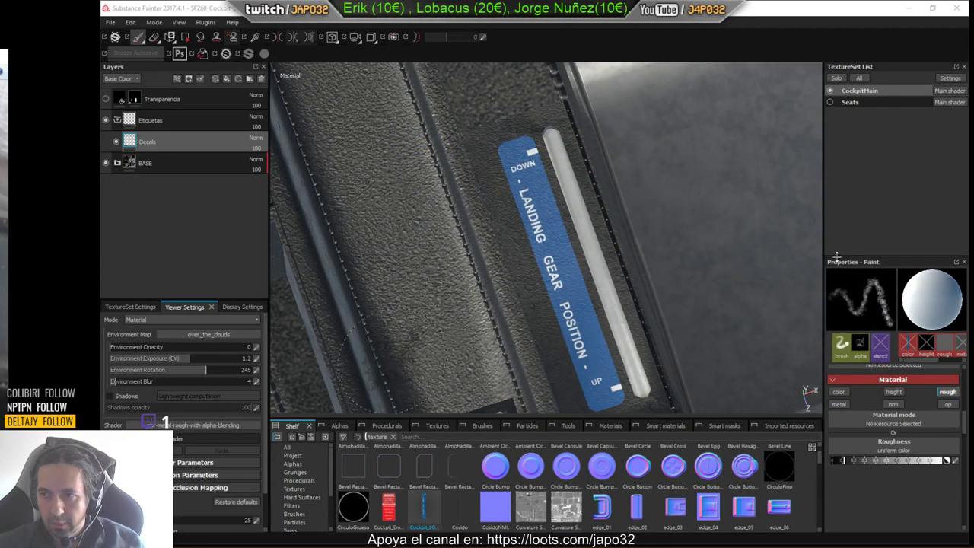
{"action": "left_click_drag", "start_coordinate": [703, 304], "coordinate": [623, 303], "text": "alt"}
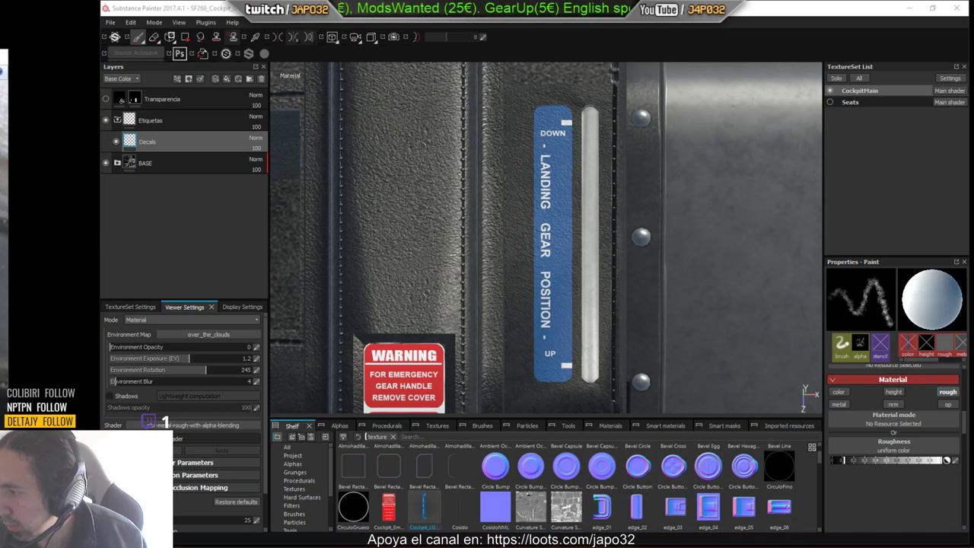
{"action": "left_click_drag", "start_coordinate": [727, 295], "coordinate": [973, 258]}
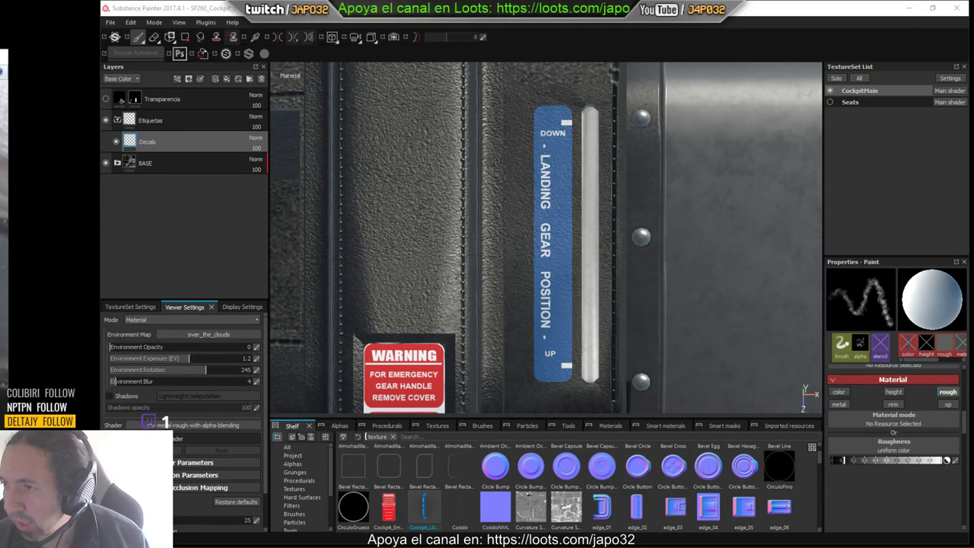
Bring the browser over with the Link Shell Extension page, skim its introduction and installation sections, and close that page.
{"action": "left_click_drag", "start_coordinate": [973, 148], "coordinate": [614, 110]}
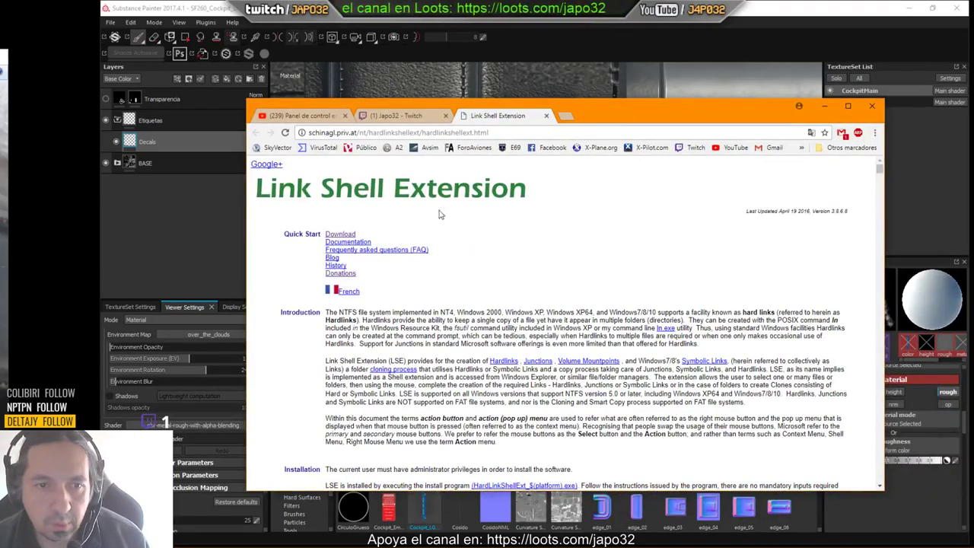
{"action": "scroll", "coordinate": [524, 285], "scroll_direction": "down", "scroll_amount": 6}
{"action": "scroll", "coordinate": [522, 285], "scroll_direction": "down", "scroll_amount": 3}
{"action": "scroll", "coordinate": [523, 285], "scroll_direction": "up", "scroll_amount": 5}
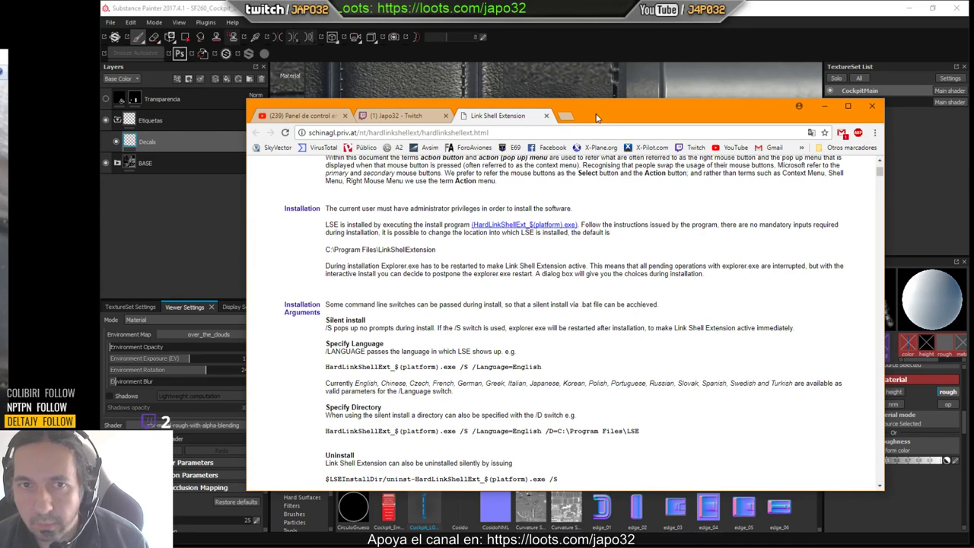
{"action": "left_click", "coordinate": [545, 114]}
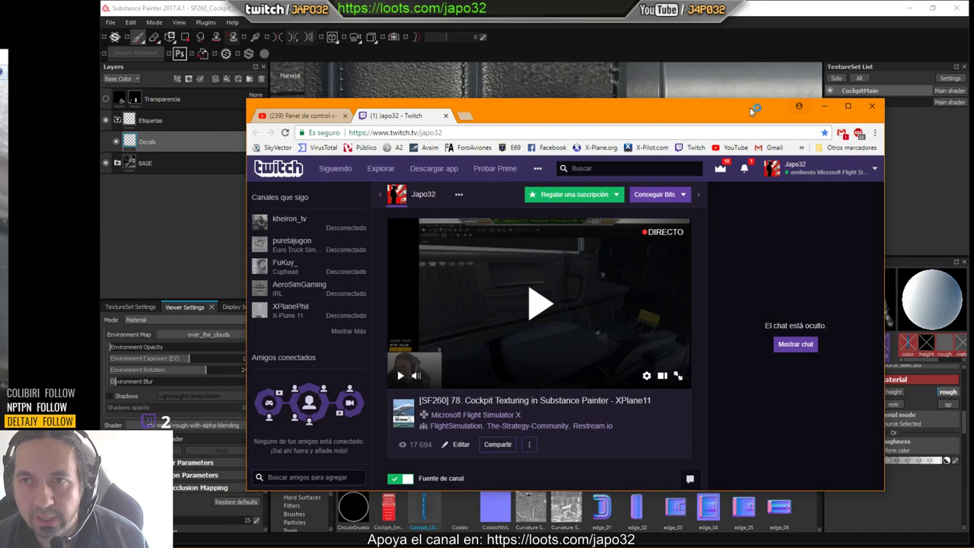
Switch back to Substance Painter, expand the BASE folder, and prepare a small projection brush on the NegroColor mask.
{"action": "key", "text": "alt+Tab"}
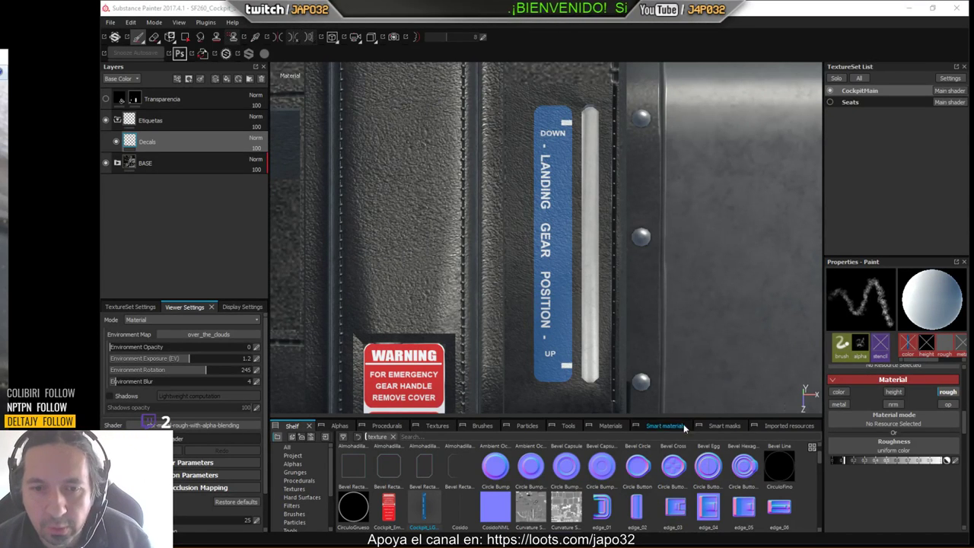
{"action": "left_click", "coordinate": [118, 164]}
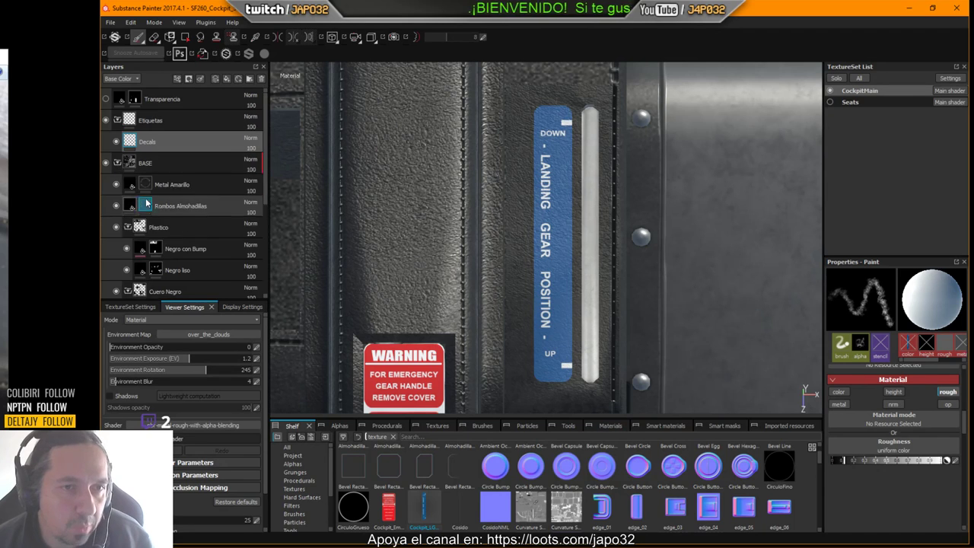
{"action": "scroll", "coordinate": [160, 229], "scroll_direction": "down", "scroll_amount": 4}
{"action": "scroll", "coordinate": [160, 251], "scroll_direction": "down", "scroll_amount": 1}
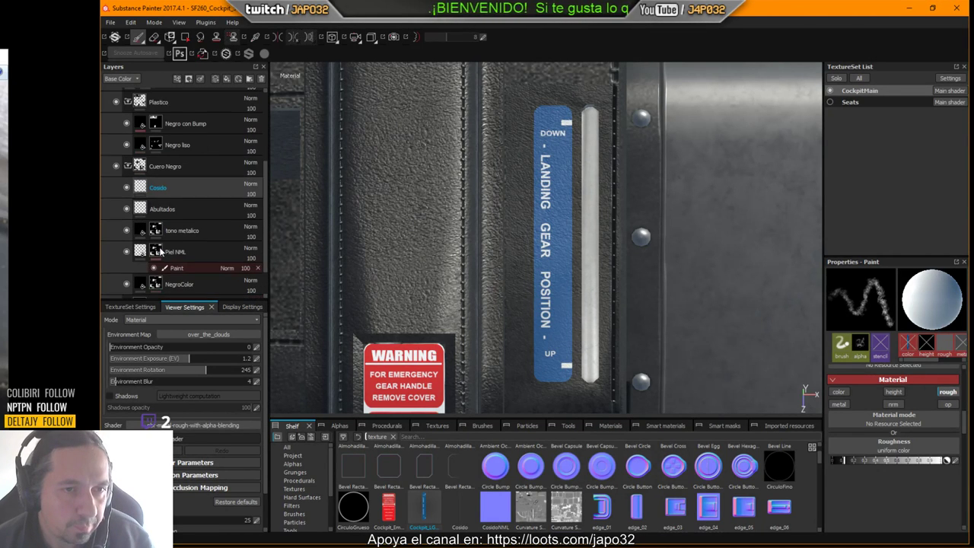
{"action": "left_click", "coordinate": [156, 254]}
{"action": "scroll", "coordinate": [150, 256], "scroll_direction": "down", "scroll_amount": 1}
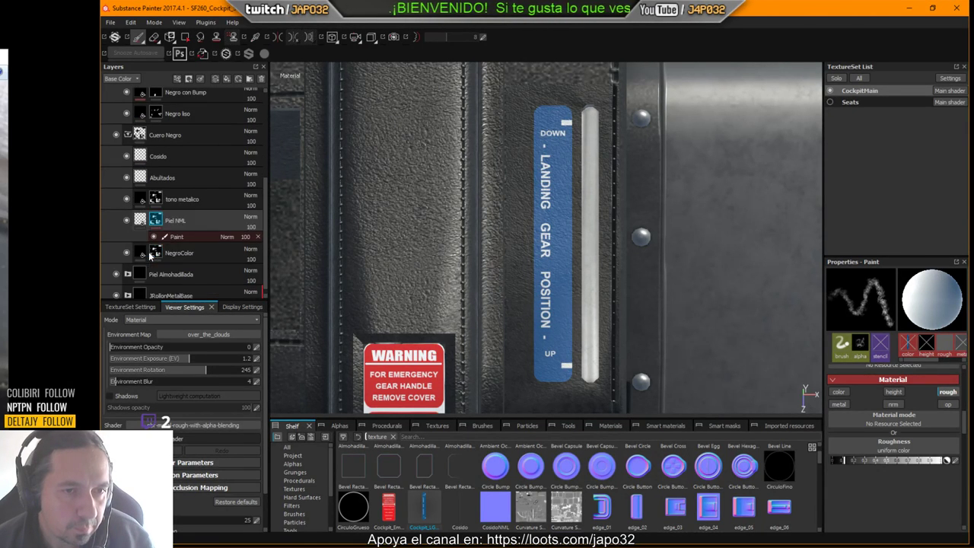
{"action": "left_click", "coordinate": [156, 253]}
{"action": "key", "text": "3"}
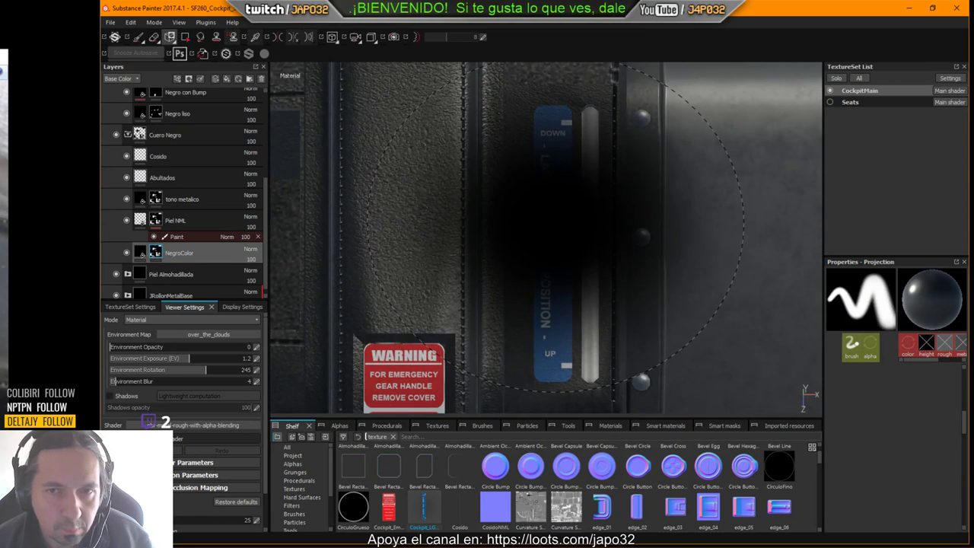
{"action": "mouse_move", "coordinate": [554, 223]}
{"action": "right_mouse_down", "text": "ctrl"}
{"action": "mouse_move", "coordinate": [479, 236]}
{"action": "mouse_move", "coordinate": [479, 167]}
{"action": "mouse_move", "coordinate": [411, 169]}
{"action": "right_mouse_up", "text": "ctrl"}
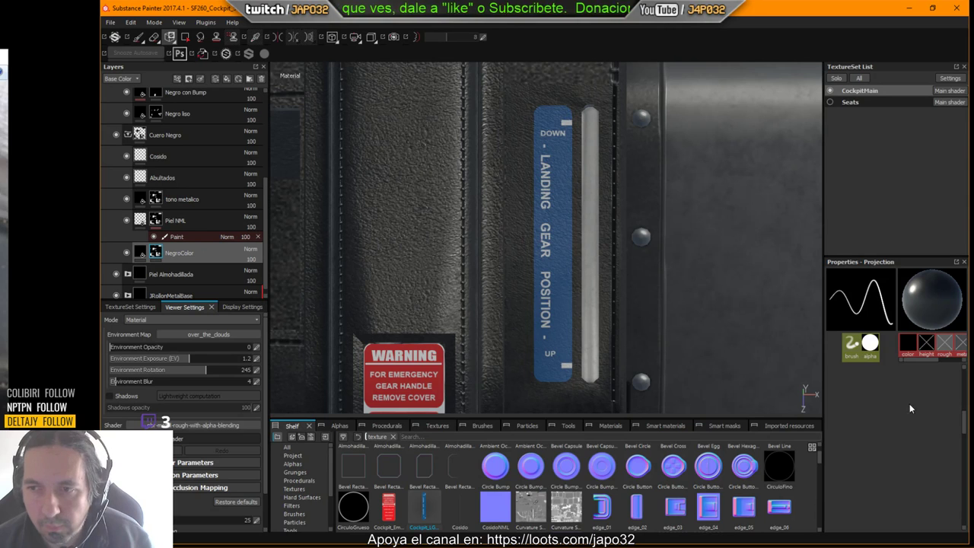
Try to paint away the leather relief over the LANDING GEAR POSITION decal directly on the Piel NML layer's mask.
{"action": "scroll", "coordinate": [910, 408], "scroll_direction": "up", "scroll_amount": 3}
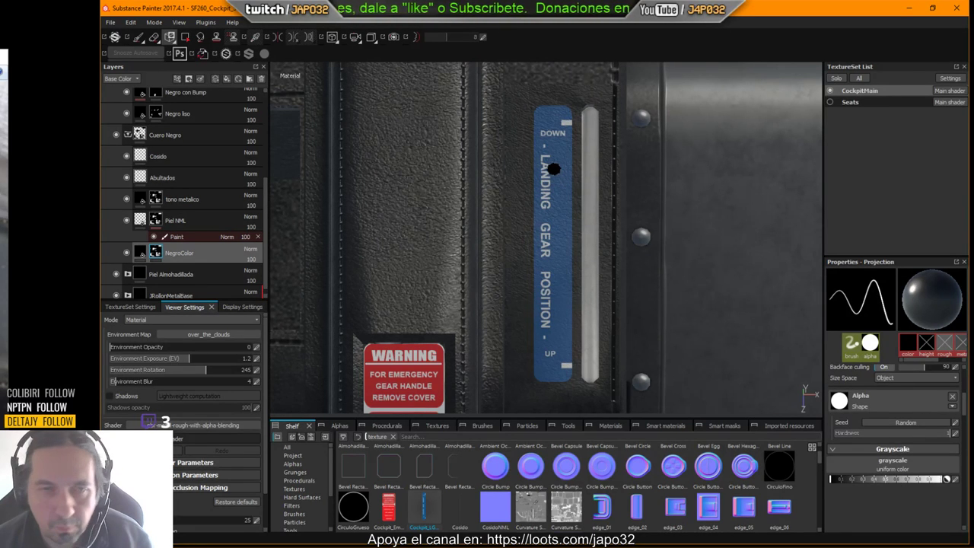
{"action": "left_click", "coordinate": [156, 222]}
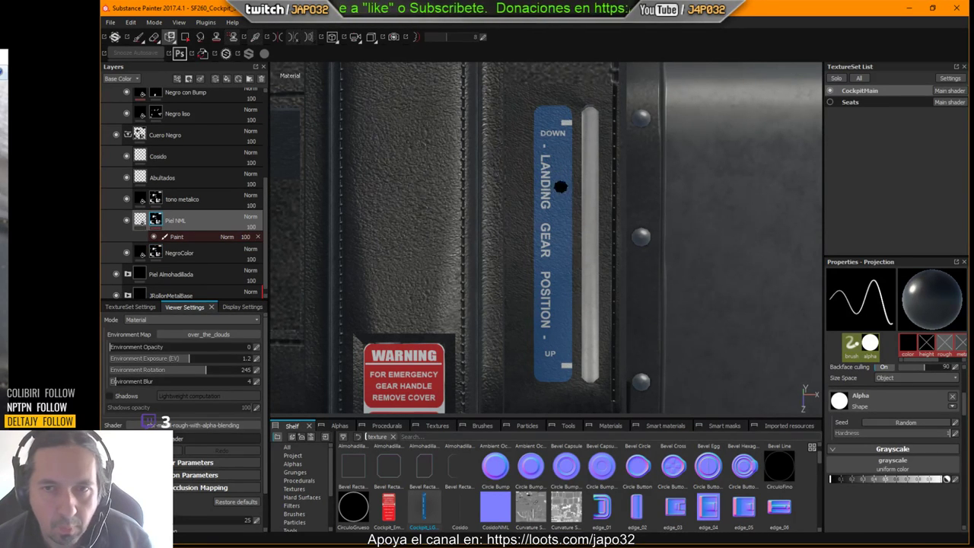
{"action": "right_click_drag", "start_coordinate": [559, 186], "coordinate": [712, 183], "text": "alt"}
{"action": "middle_click_drag", "start_coordinate": [642, 194], "coordinate": [663, 246], "text": "alt"}
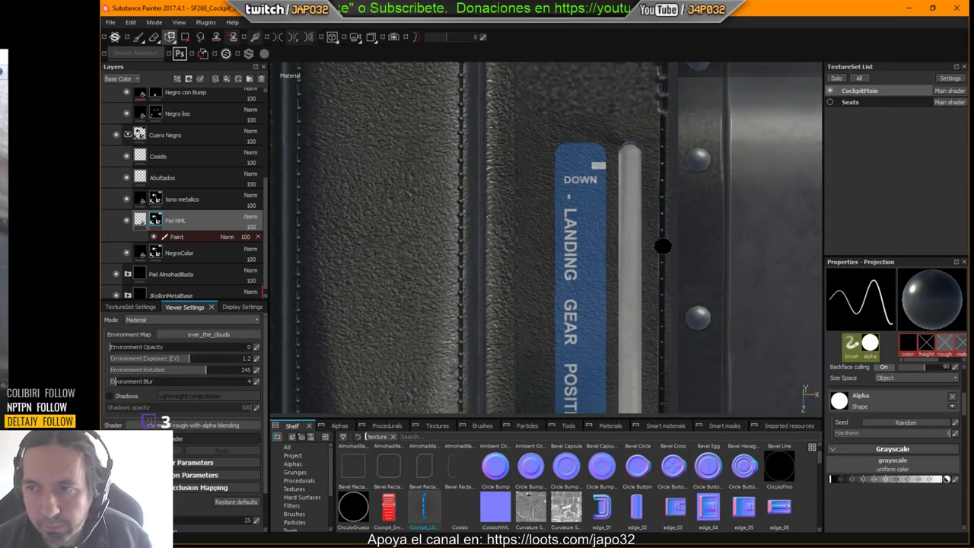
{"action": "scroll", "coordinate": [663, 245], "scroll_direction": "up", "scroll_amount": 2}
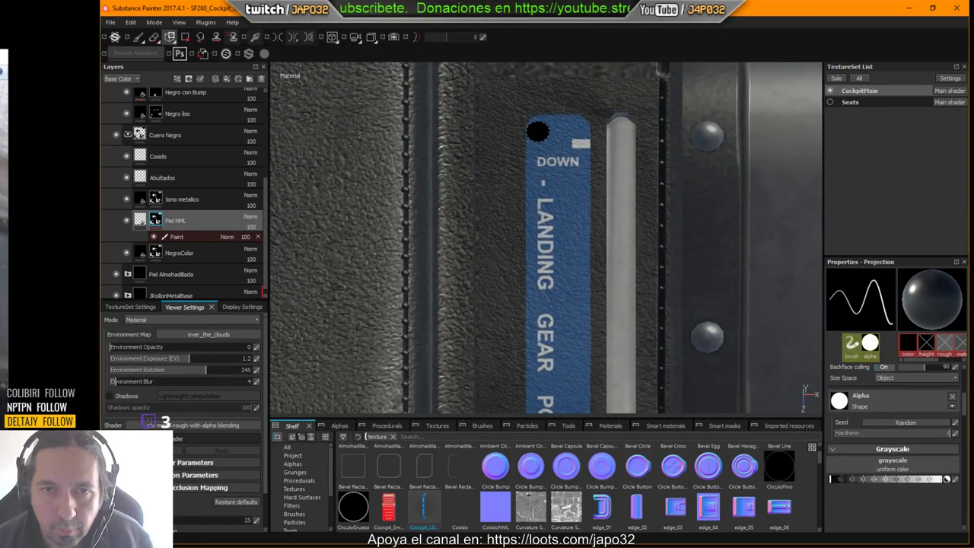
{"action": "key", "text": "shift"}
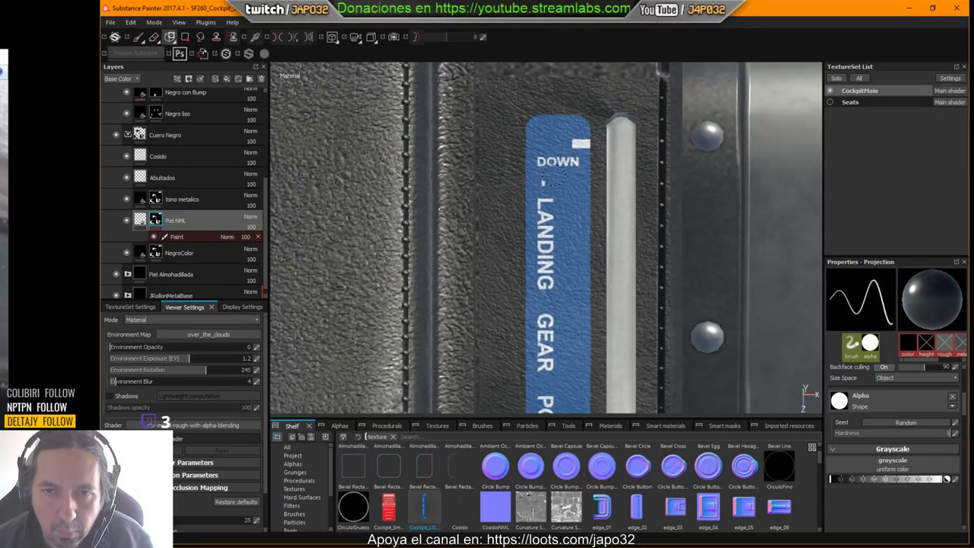
{"action": "left_click_drag", "start_coordinate": [553, 201], "coordinate": [553, 299]}
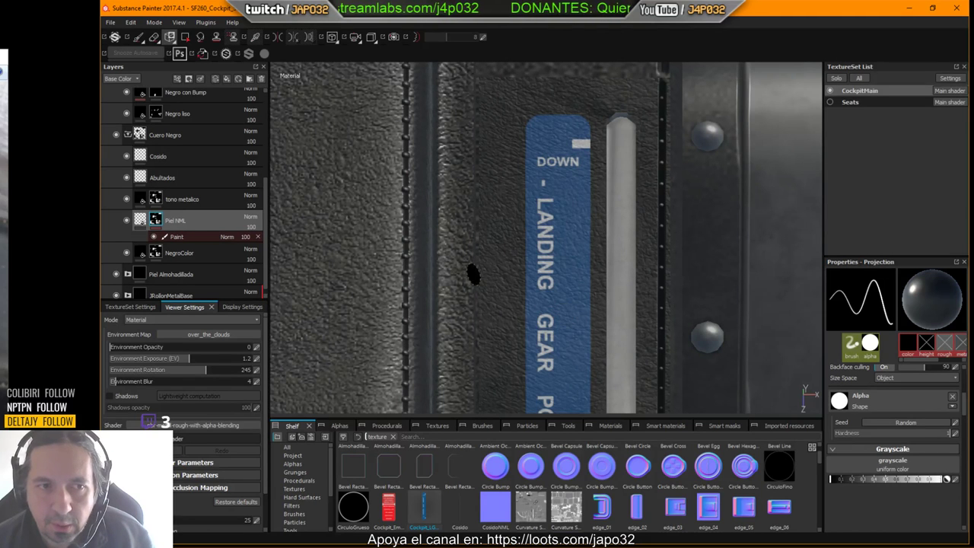
{"action": "left_click", "coordinate": [126, 219]}
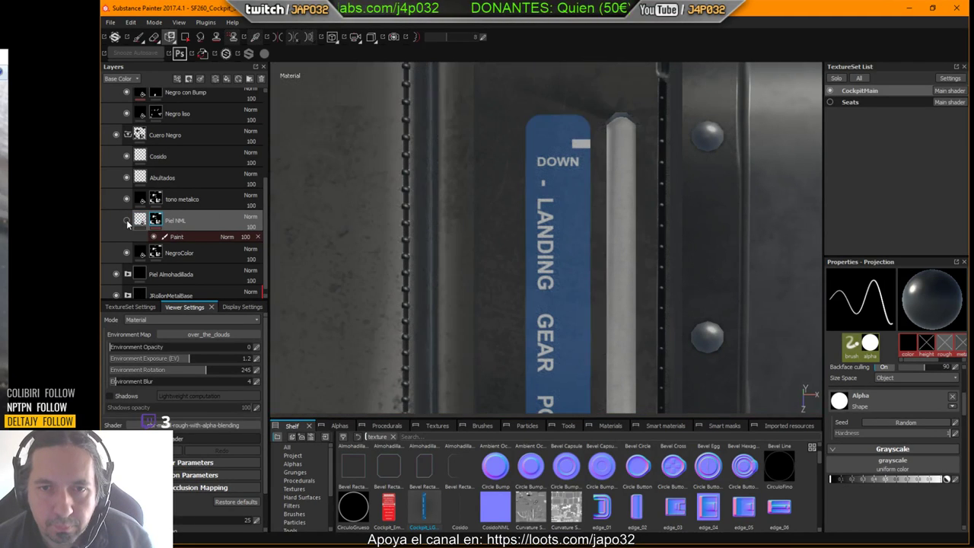
{"action": "left_click", "coordinate": [127, 220]}
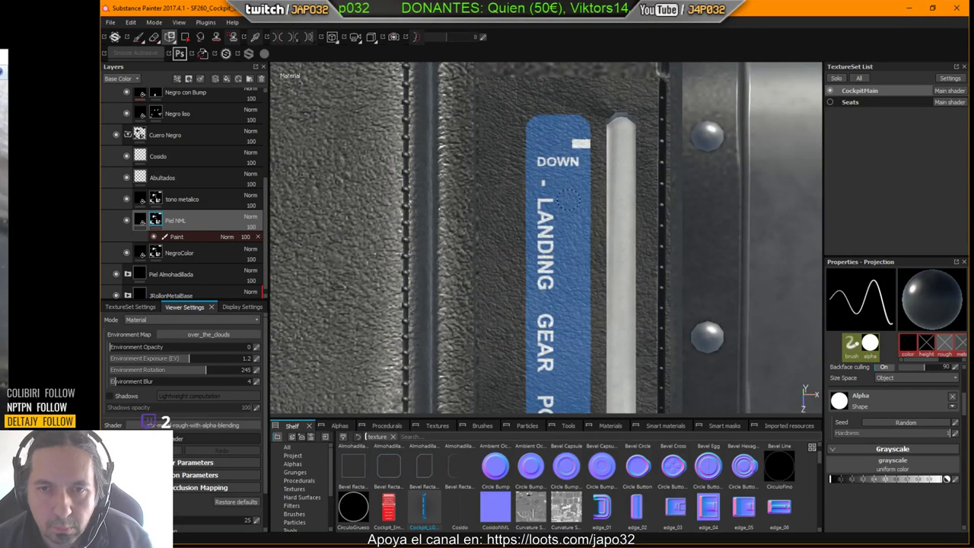
{"action": "left_click", "coordinate": [560, 313]}
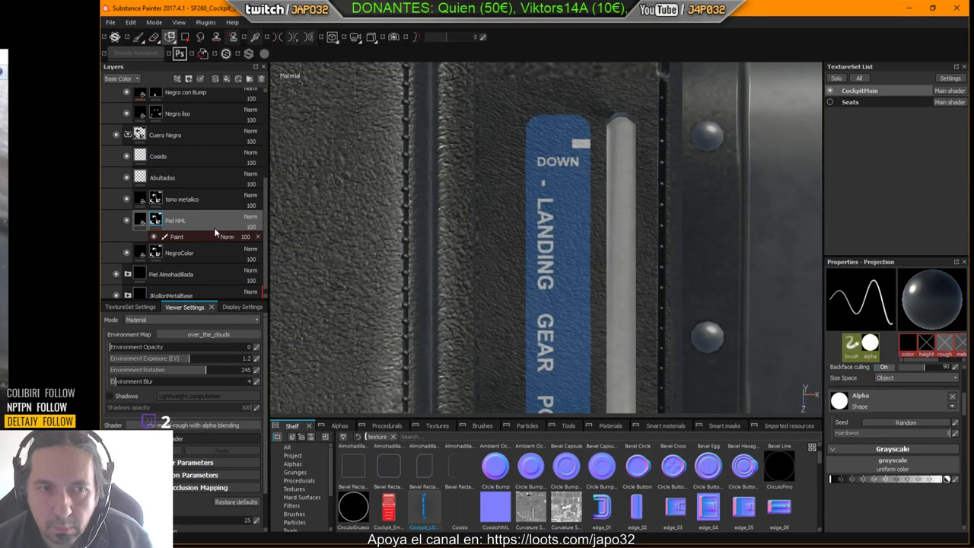
On the Piel NML mask's Paint effect, paint out the leather relief over the upper part of the landing gear decal.
{"action": "left_click", "coordinate": [176, 238]}
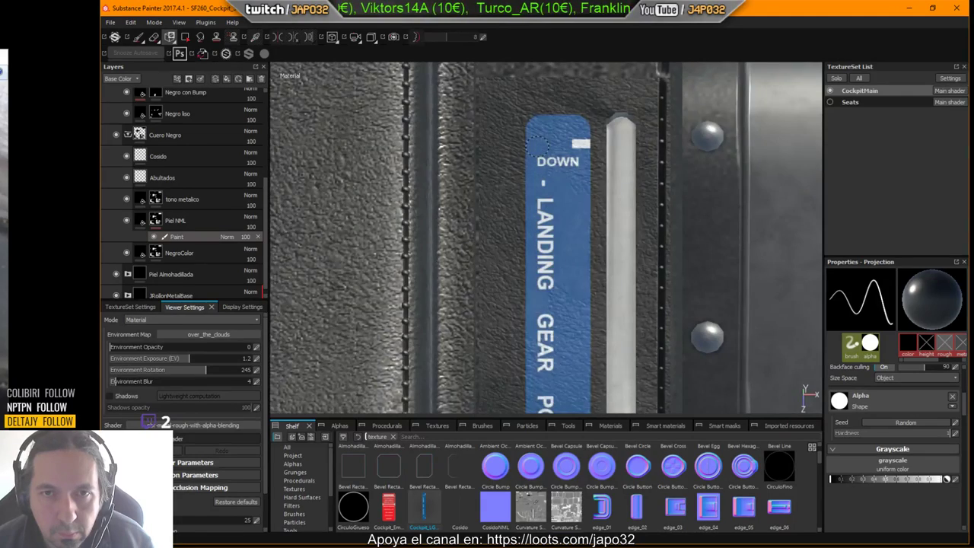
{"action": "left_click", "coordinate": [535, 134]}
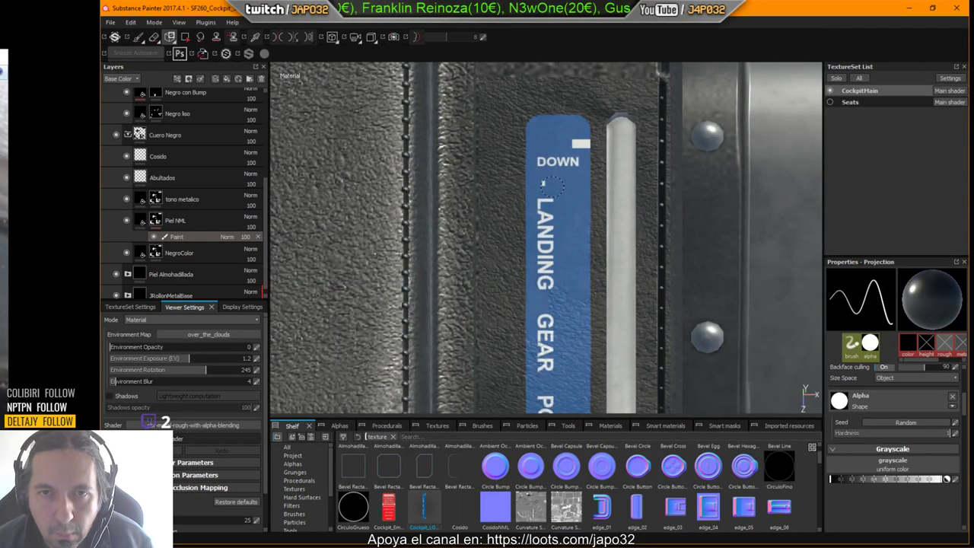
{"action": "mouse_move", "coordinate": [598, 266]}
{"action": "middle_mouse_down", "text": "alt"}
{"action": "mouse_move", "coordinate": [583, 93]}
{"action": "mouse_move", "coordinate": [552, 156]}
{"action": "middle_mouse_up", "text": "alt"}
{"action": "left_click", "coordinate": [554, 89]}
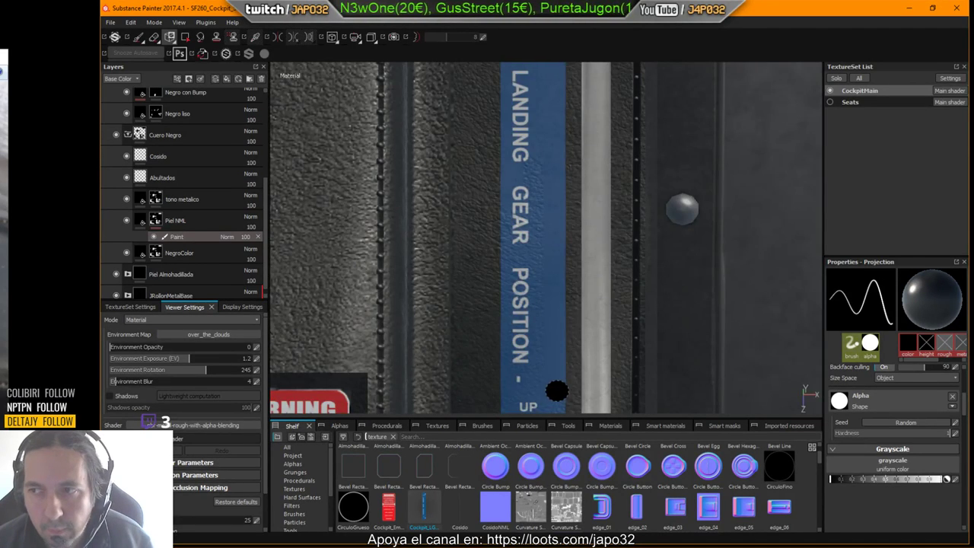
Paint out the remaining leather relief over the decal's lower end and middle, using straight strokes along its length.
{"action": "middle_click_drag", "start_coordinate": [555, 393], "coordinate": [569, 289], "text": "alt"}
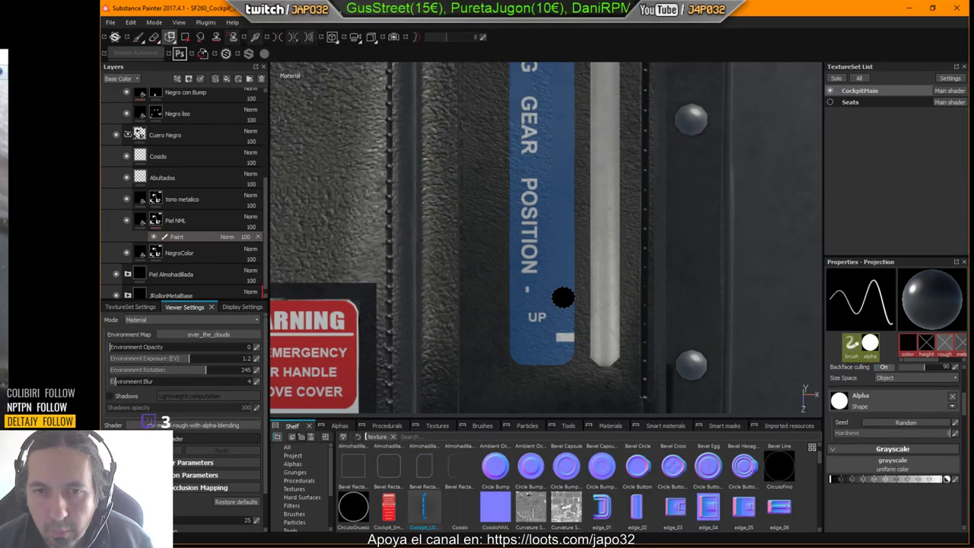
{"action": "key", "text": "shift"}
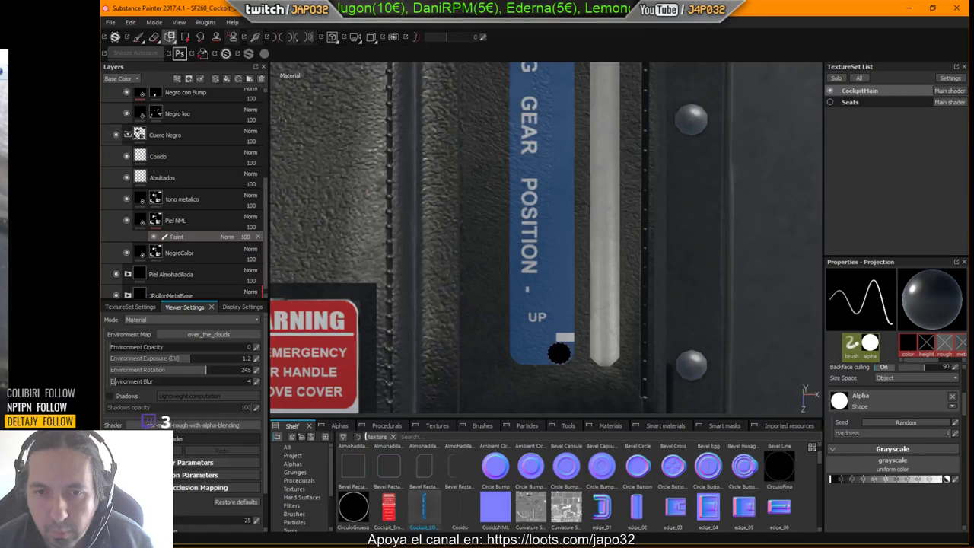
{"action": "key", "text": "shift"}
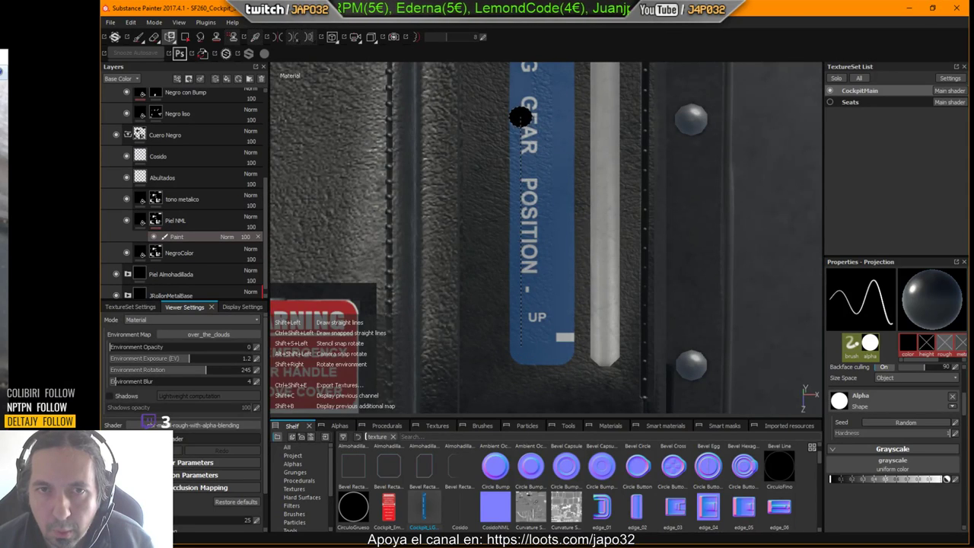
{"action": "left_click", "coordinate": [521, 117], "text": "shift"}
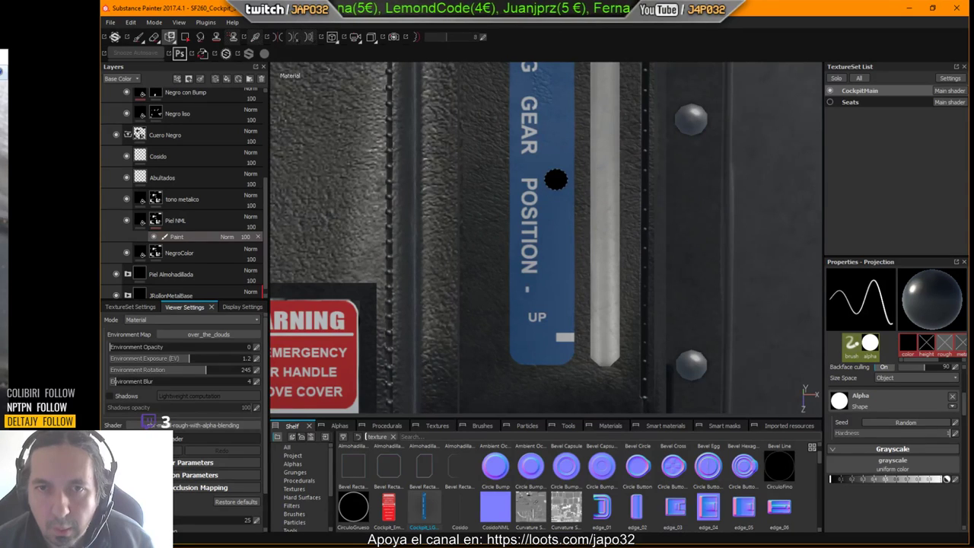
{"action": "middle_click_drag", "start_coordinate": [559, 186], "coordinate": [555, 341], "text": "alt"}
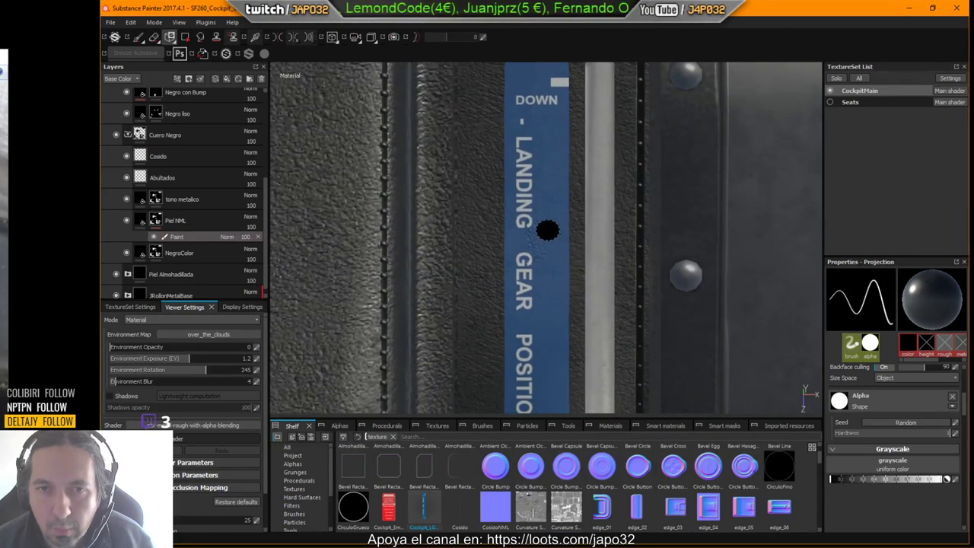
{"action": "left_click_drag", "start_coordinate": [543, 202], "coordinate": [539, 267]}
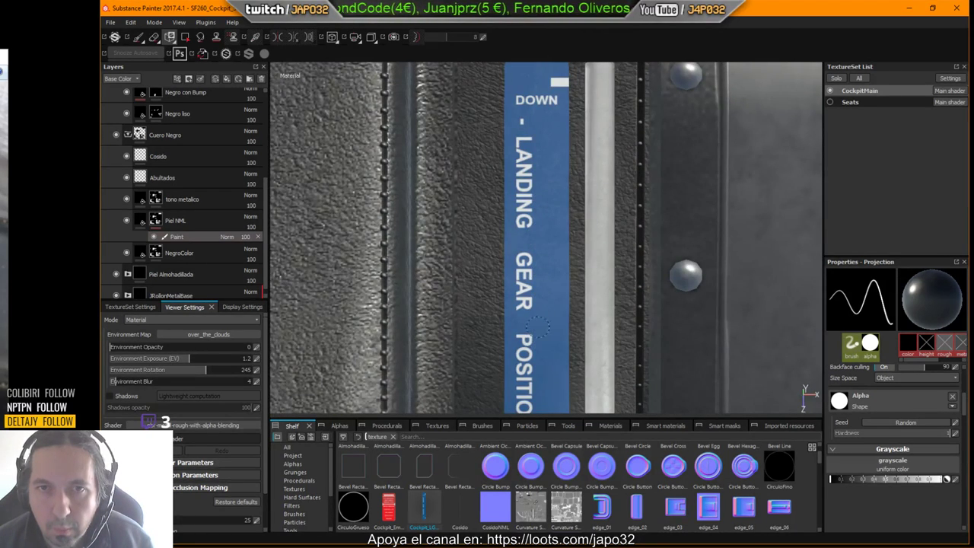
Select the tono metalico mask and try to project a straight stroke down the length of the landing gear decal.
{"action": "right_click_drag", "start_coordinate": [528, 172], "coordinate": [380, 211], "text": "alt"}
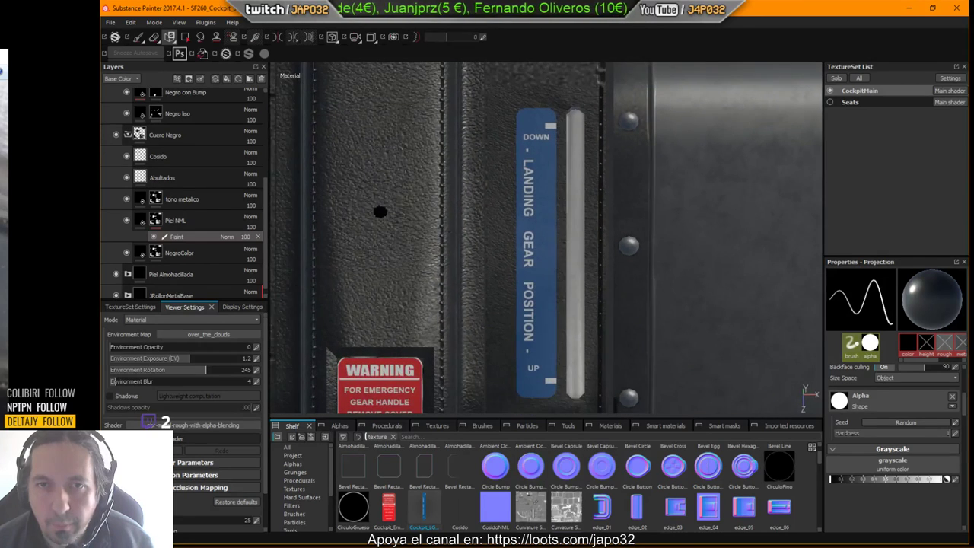
{"action": "middle_click_drag", "start_coordinate": [505, 244], "coordinate": [512, 209], "text": "alt"}
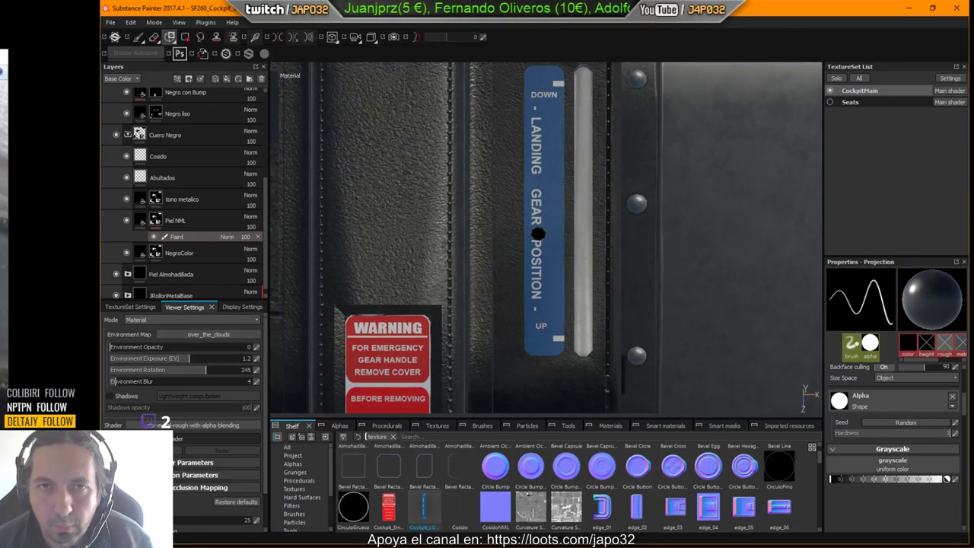
{"action": "left_click", "coordinate": [161, 199]}
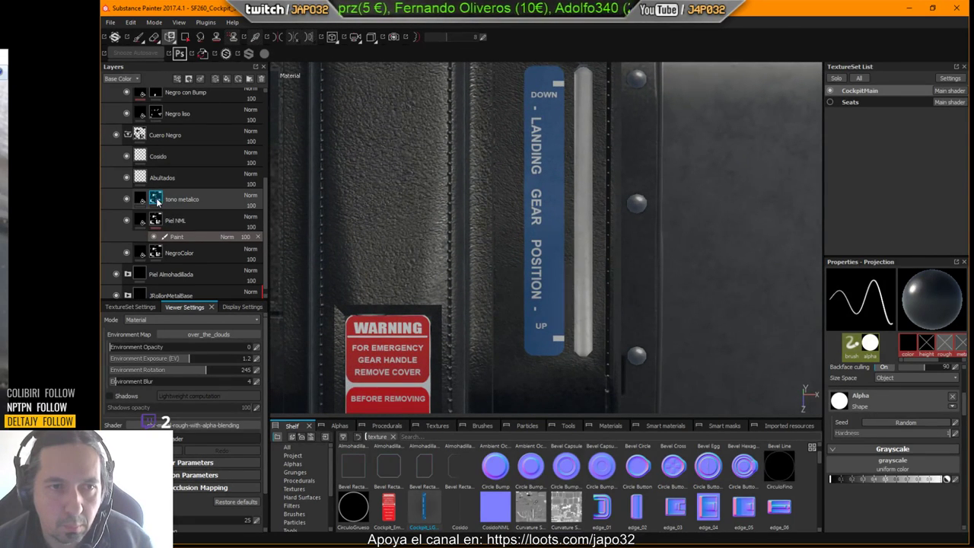
{"action": "left_click", "coordinate": [156, 200]}
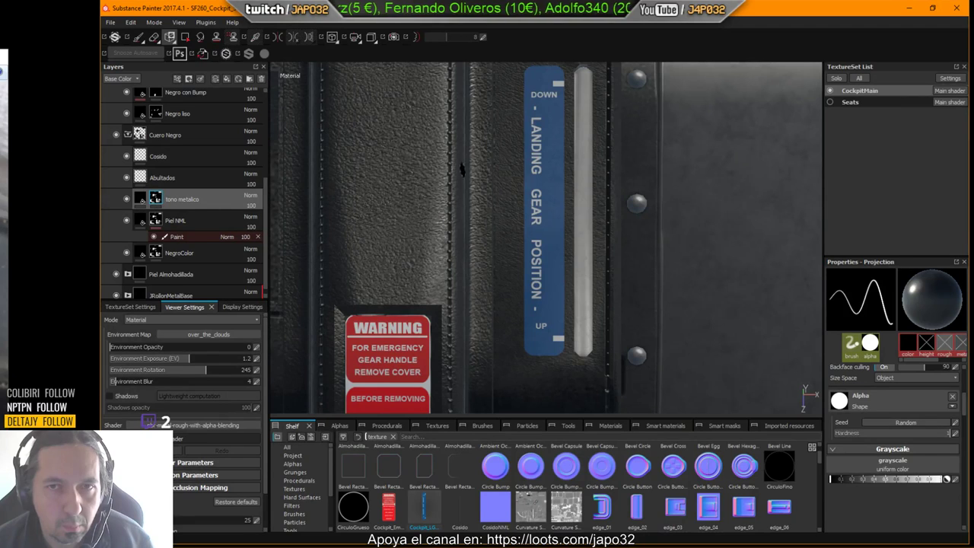
{"action": "left_click", "coordinate": [532, 75]}
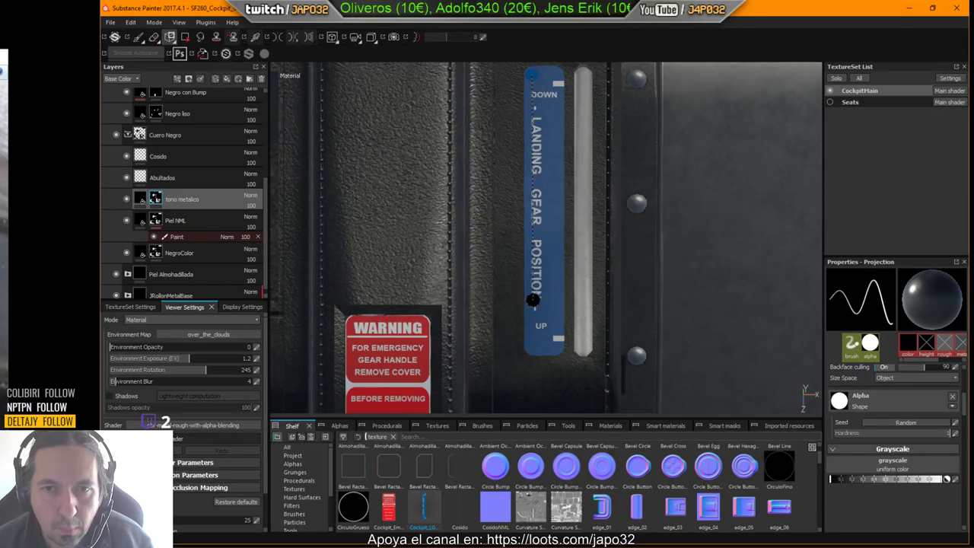
{"action": "left_click", "coordinate": [534, 334], "text": "shift"}
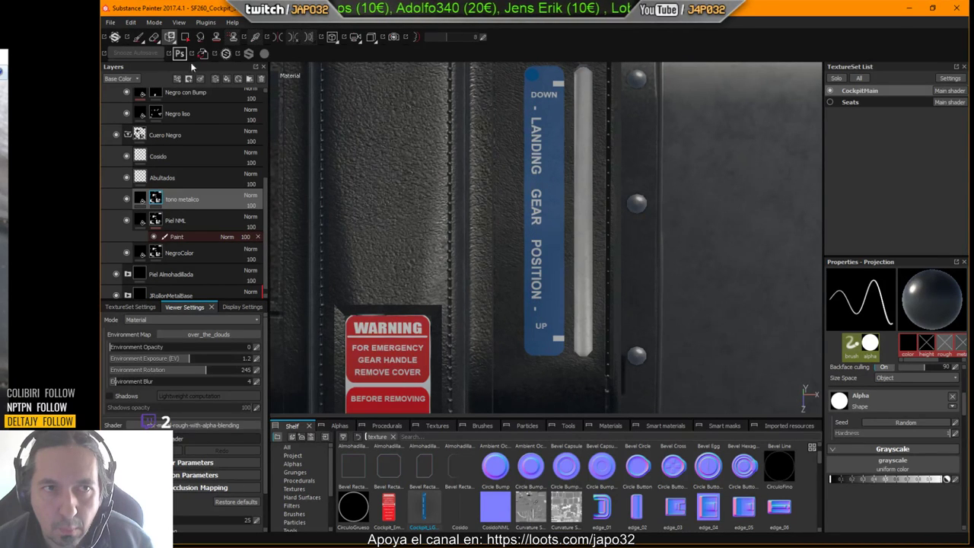
Switch to painting with a smaller Default Hard brush and paint out the metallic tone over the middle of the landing gear decal.
{"action": "left_click", "coordinate": [137, 38]}
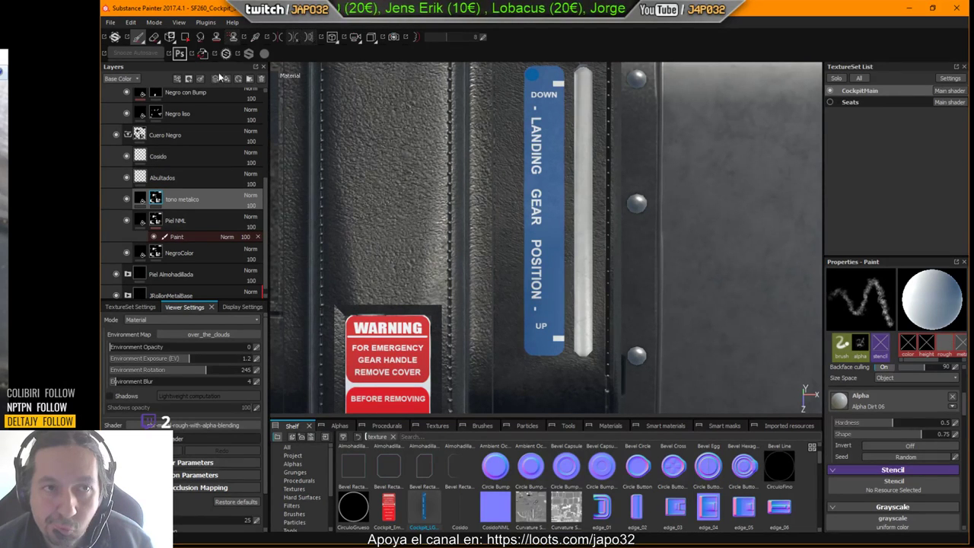
{"action": "scroll", "coordinate": [918, 442], "scroll_direction": "down", "scroll_amount": 5}
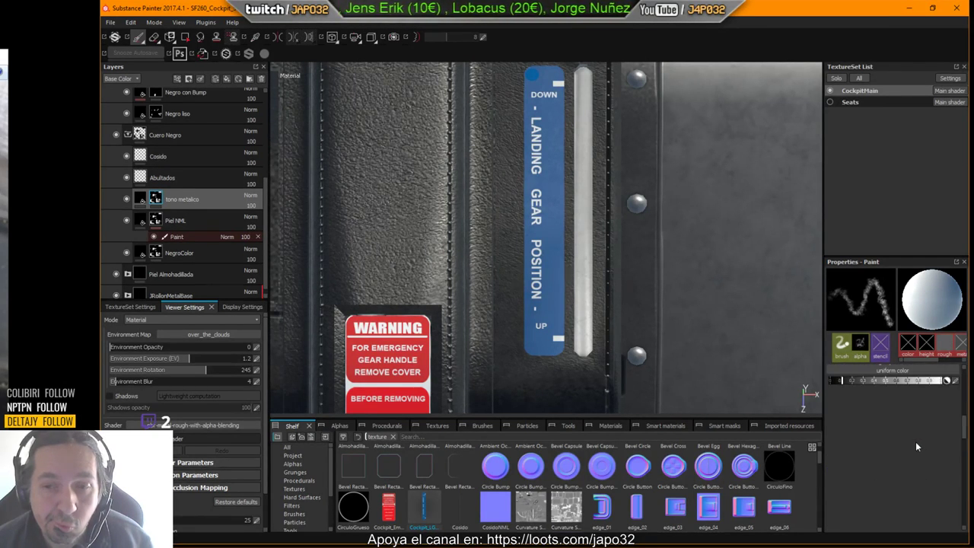
{"action": "scroll", "coordinate": [915, 447], "scroll_direction": "up", "scroll_amount": 2}
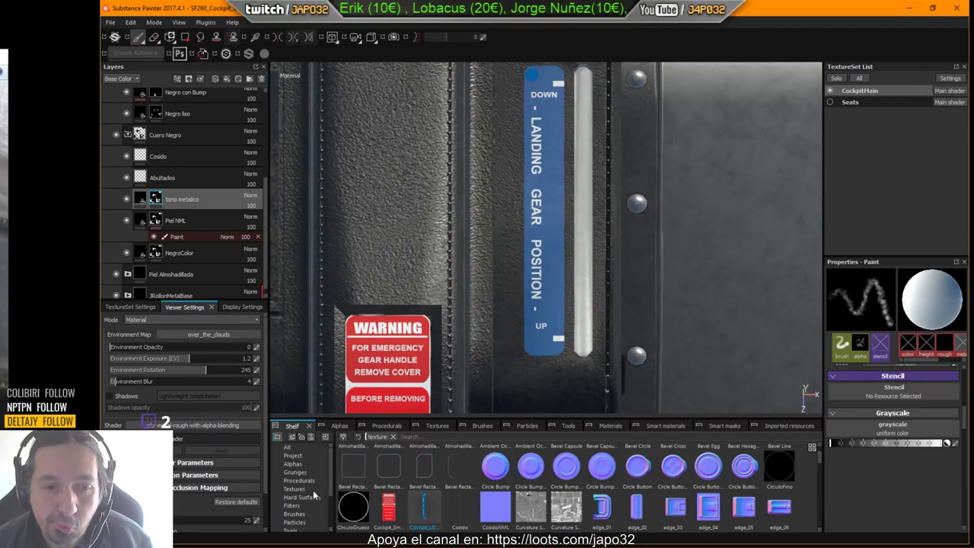
{"action": "left_click", "coordinate": [294, 513]}
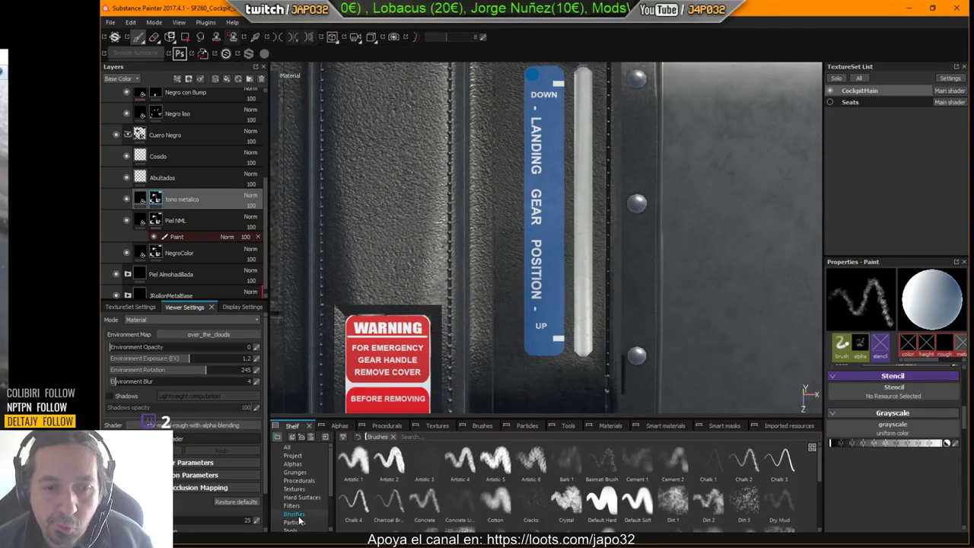
{"action": "left_click", "coordinate": [603, 503]}
{"action": "right_click_drag", "start_coordinate": [534, 230], "coordinate": [433, 230], "text": "ctrl"}
{"action": "left_click_drag", "start_coordinate": [550, 165], "coordinate": [542, 294]}
Paint out the metallic tone with a straight stroke along the decal's right side, from the DOWN mark to the UP mark.
{"action": "middle_click_drag", "start_coordinate": [546, 216], "coordinate": [533, 319], "text": "alt"}
{"action": "right_click_drag", "start_coordinate": [533, 320], "coordinate": [574, 183], "text": "alt"}
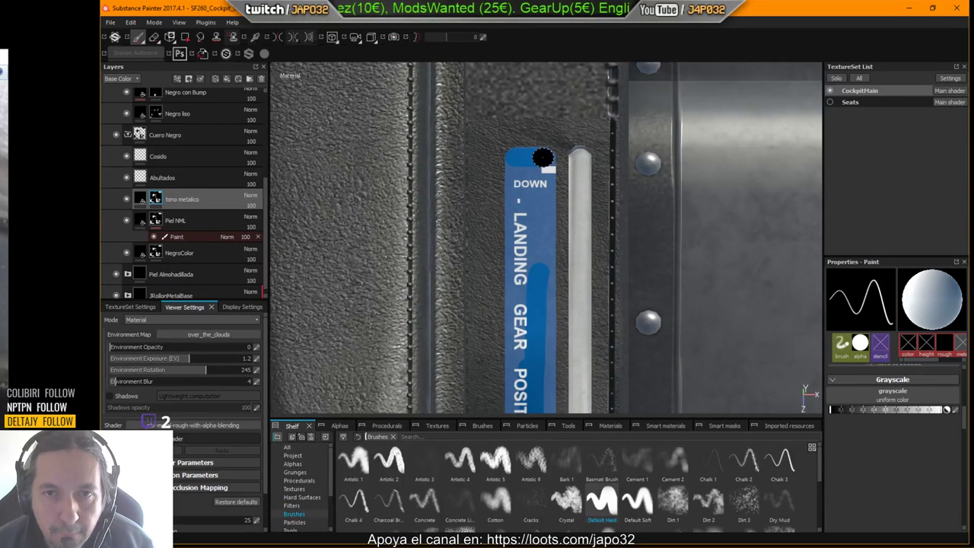
{"action": "middle_click_drag", "start_coordinate": [548, 257], "coordinate": [530, 134]}
{"action": "mouse_move", "coordinate": [532, 192]}
{"action": "middle_mouse_down"}
{"action": "mouse_move", "coordinate": [528, 214]}
{"action": "mouse_move", "coordinate": [528, 204]}
{"action": "middle_mouse_up"}
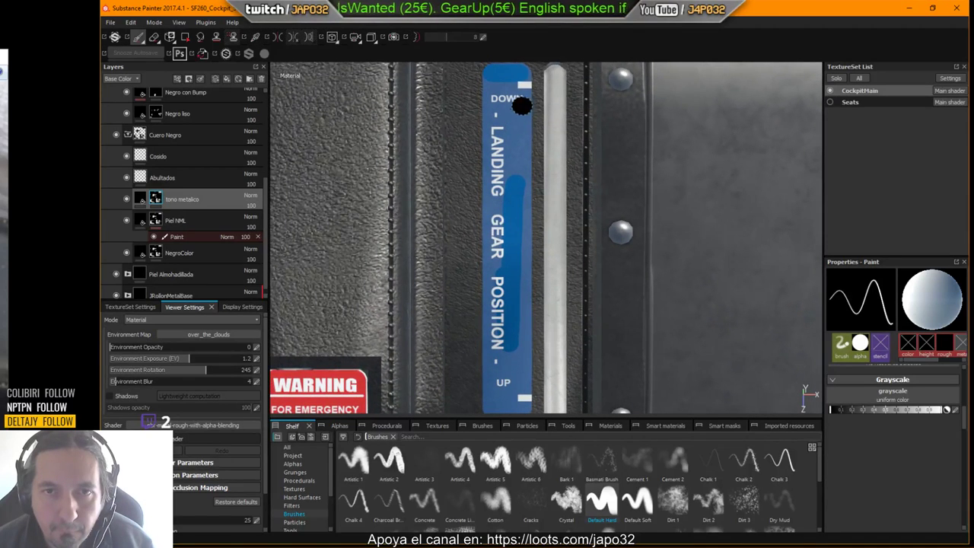
{"action": "left_click", "coordinate": [521, 78]}
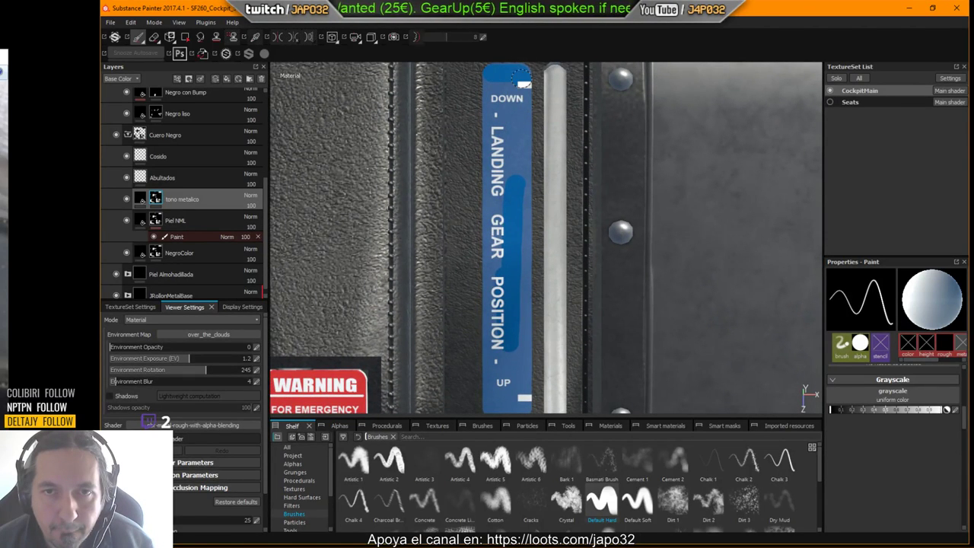
{"action": "left_click", "coordinate": [522, 401], "text": "shift"}
{"action": "middle_click_drag", "start_coordinate": [522, 402], "coordinate": [520, 319]}
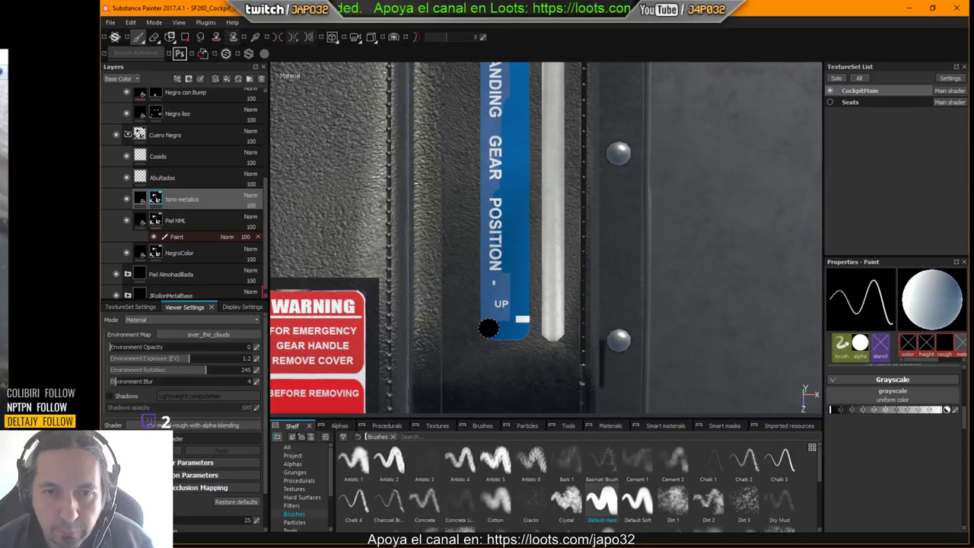
Try to mask the decal's left edge with one straight upward stroke, and undo it.
{"action": "middle_click_drag", "start_coordinate": [502, 217], "coordinate": [511, 359], "text": "alt"}
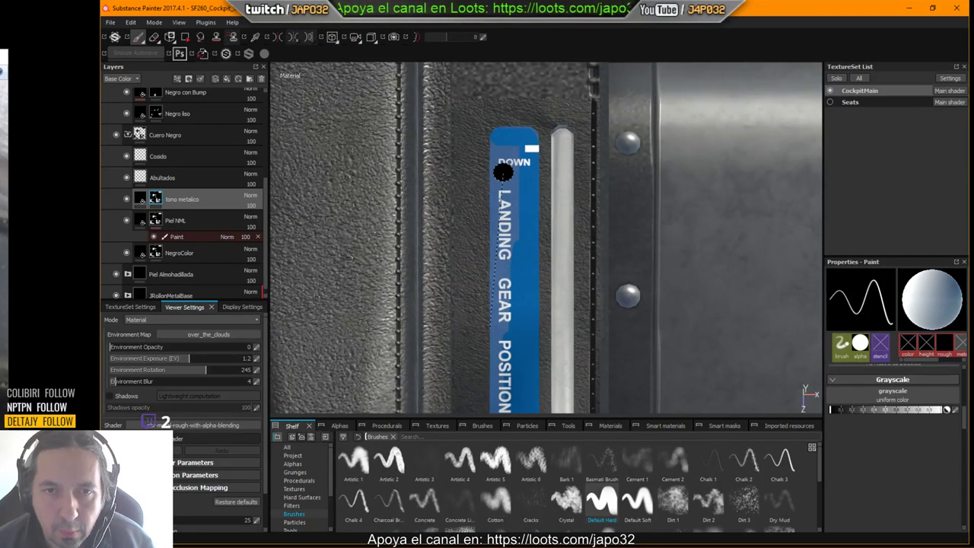
{"action": "left_click", "coordinate": [499, 144], "text": "shift"}
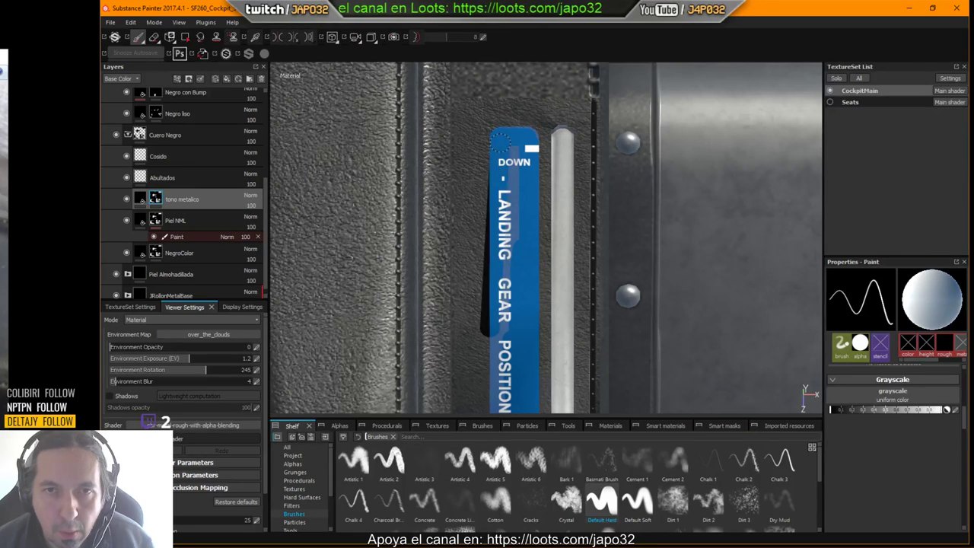
{"action": "key", "text": "ctrl+z"}
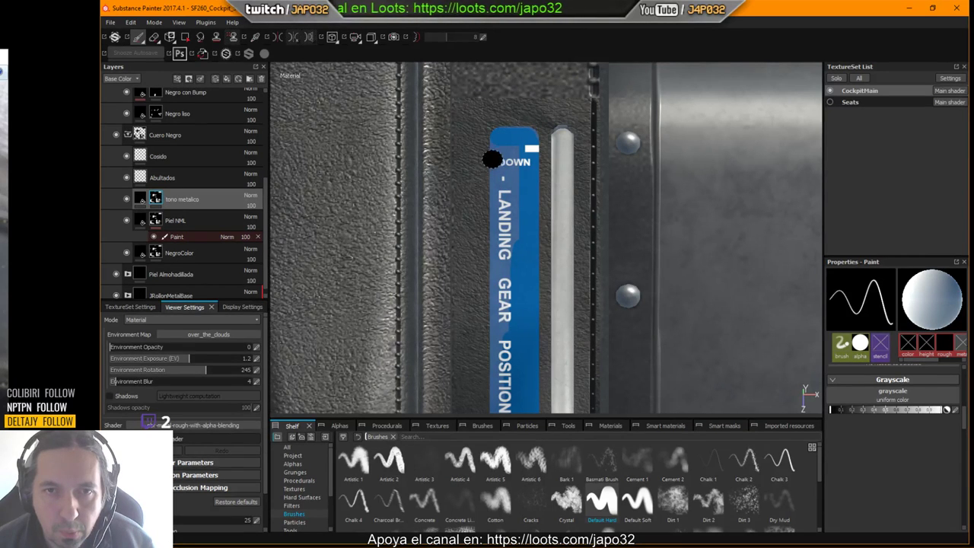
With the whole decal in a full-screen viewport, paint out the remaining metallic tone along its lettering with long straight strokes.
{"action": "middle_click_drag", "start_coordinate": [498, 145], "coordinate": [497, 104], "text": "alt"}
{"action": "key", "text": "Tab"}
{"action": "left_click", "coordinate": [487, 90]}
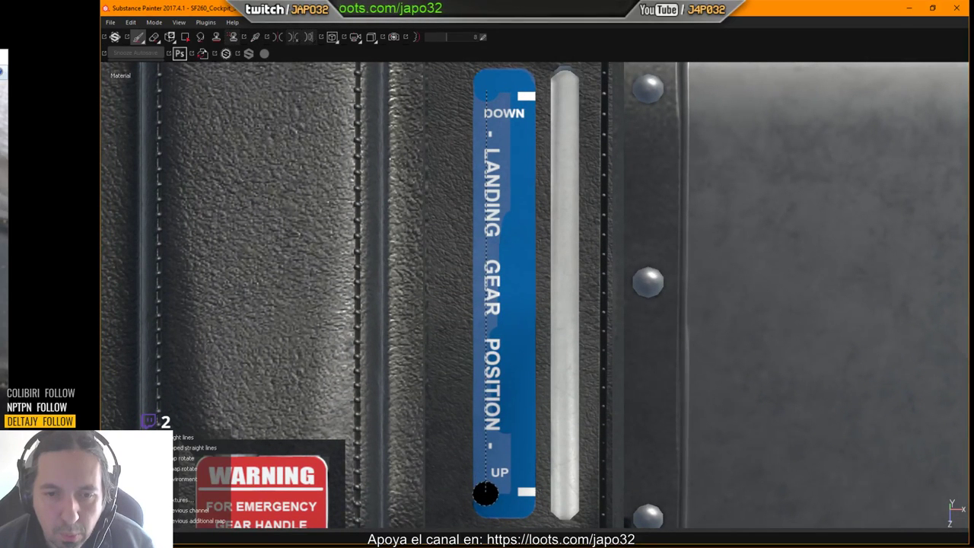
{"action": "left_click", "coordinate": [486, 496], "text": "shift"}
{"action": "left_click", "coordinate": [499, 477]}
{"action": "mouse_move", "coordinate": [499, 478]}
{"action": "left_mouse_down"}
{"action": "mouse_move", "coordinate": [487, 496]}
{"action": "mouse_move", "coordinate": [487, 93]}
{"action": "left_mouse_up"}
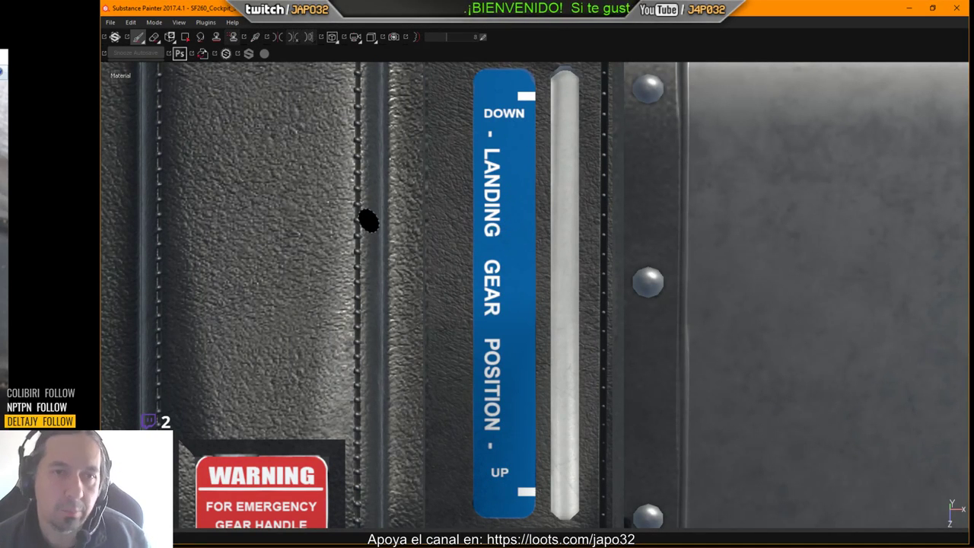
{"action": "key", "text": "Tab"}
Select the Decals layer, add the metallic channel alongside roughness in the brush material, and raise its metallic value.
{"action": "scroll", "coordinate": [145, 201], "scroll_direction": "up", "scroll_amount": 5}
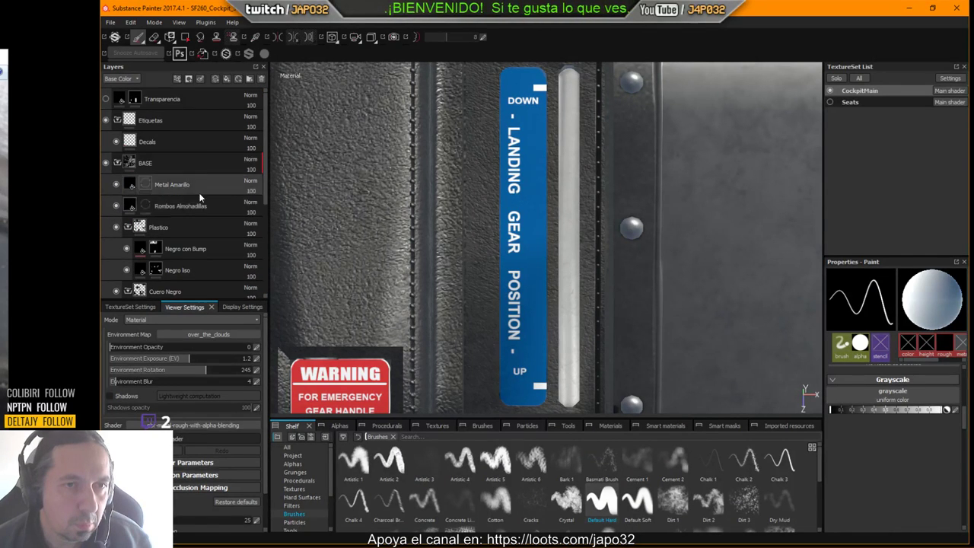
{"action": "left_click", "coordinate": [154, 140]}
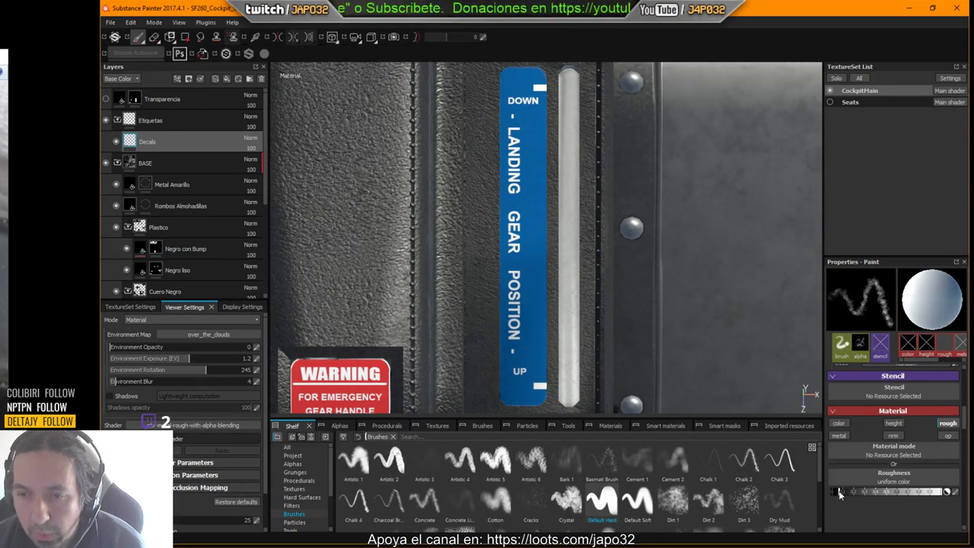
{"action": "left_click", "coordinate": [839, 435]}
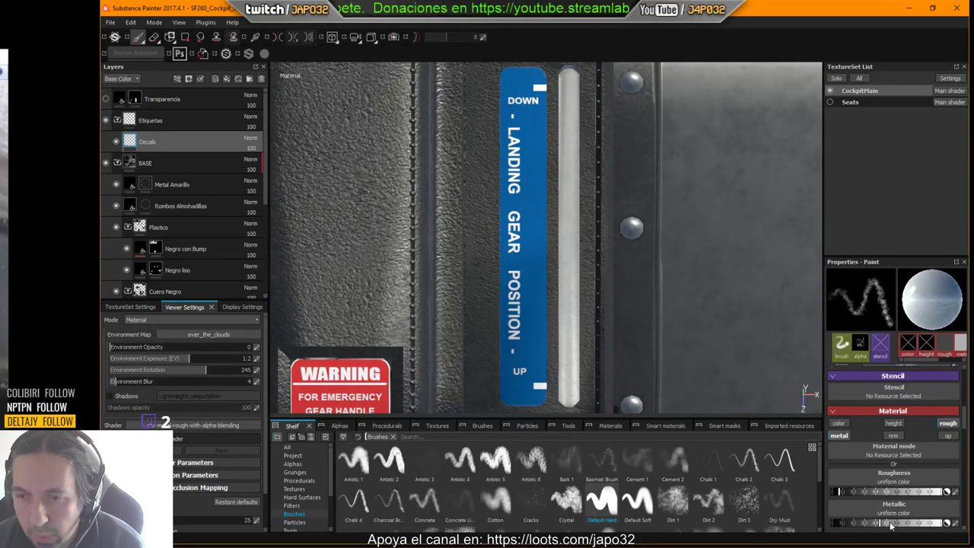
{"action": "left_click_drag", "start_coordinate": [891, 523], "coordinate": [929, 524]}
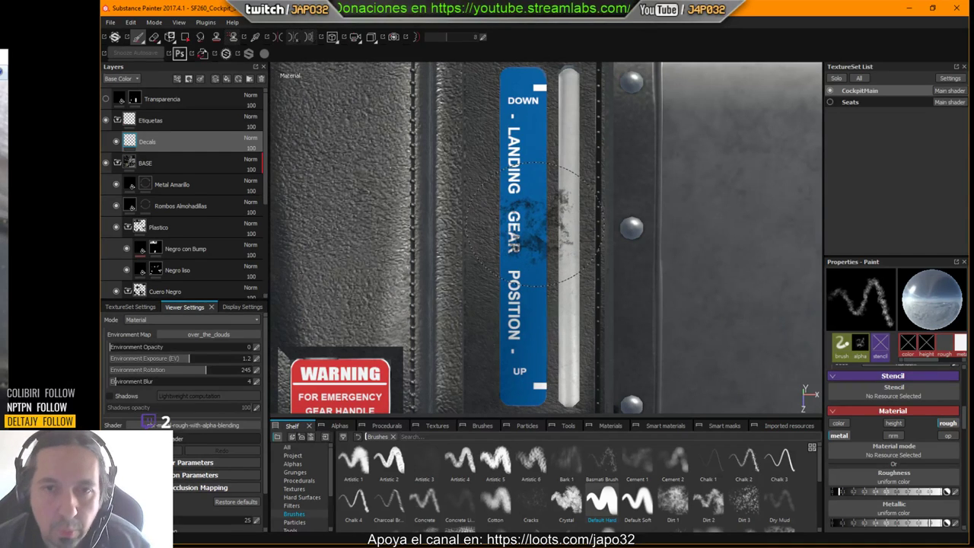
Try a metallic and roughness stroke over the decal with the current dirt brush, and undo it.
{"action": "right_click_drag", "start_coordinate": [533, 225], "coordinate": [487, 224], "text": "ctrl"}
{"action": "mouse_move", "coordinate": [531, 214]}
{"action": "left_mouse_down"}
{"action": "mouse_move", "coordinate": [532, 198]}
{"action": "mouse_move", "coordinate": [531, 273]}
{"action": "left_mouse_up"}
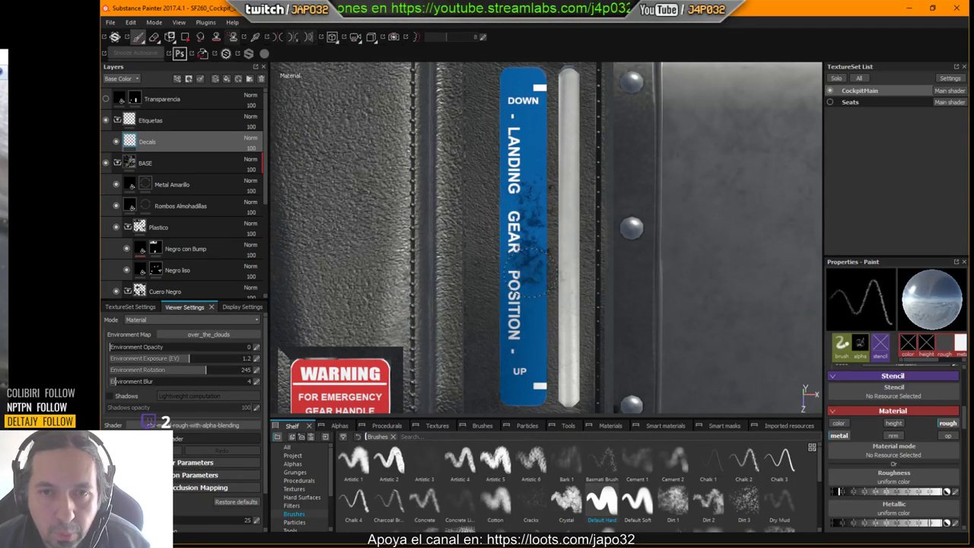
{"action": "key", "text": "ctrl+z"}
{"action": "key", "text": "ctrl+z"}
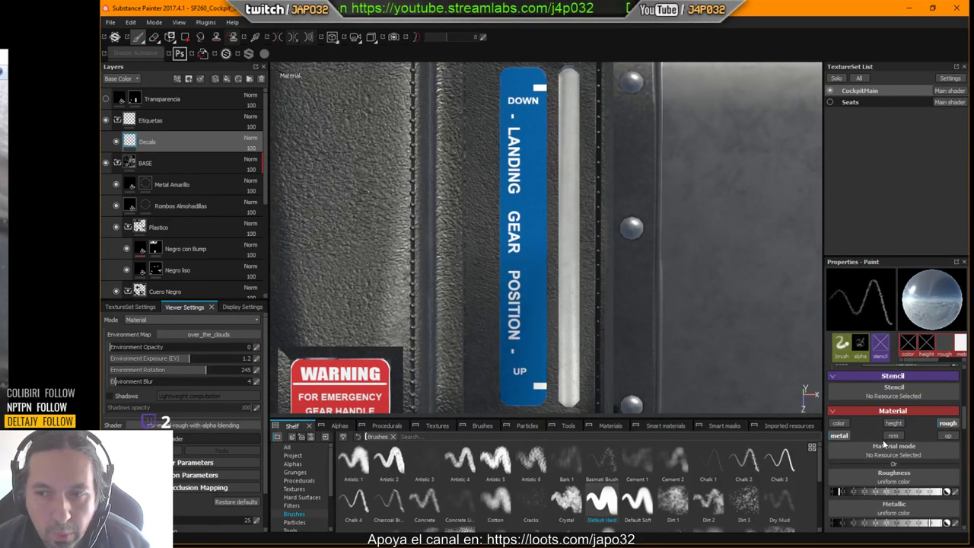
Load the Default Hard brush for the Decals layer and test metallic strokes down the lettering, undoing each one.
{"action": "left_click", "coordinate": [603, 501]}
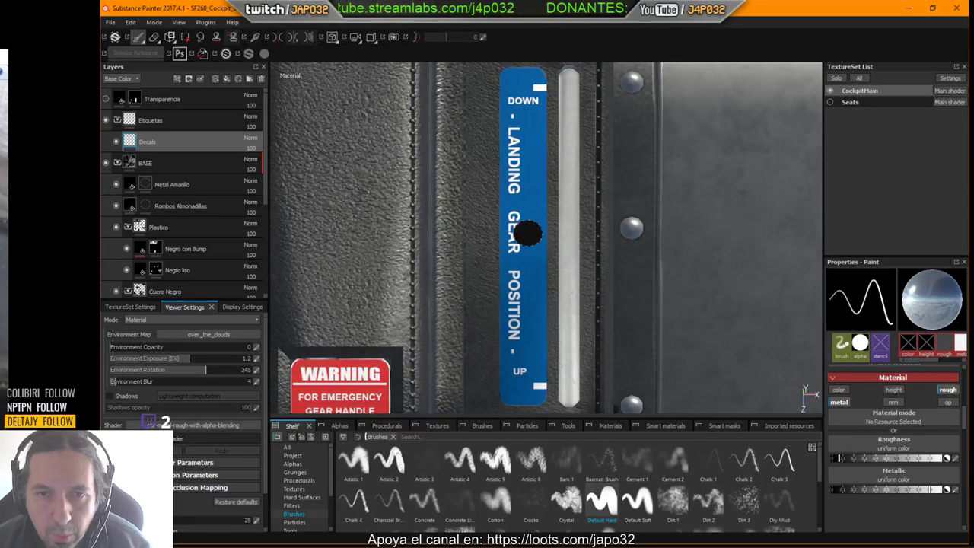
{"action": "left_click_drag", "start_coordinate": [525, 197], "coordinate": [525, 325]}
{"action": "key", "text": "ctrl+z"}
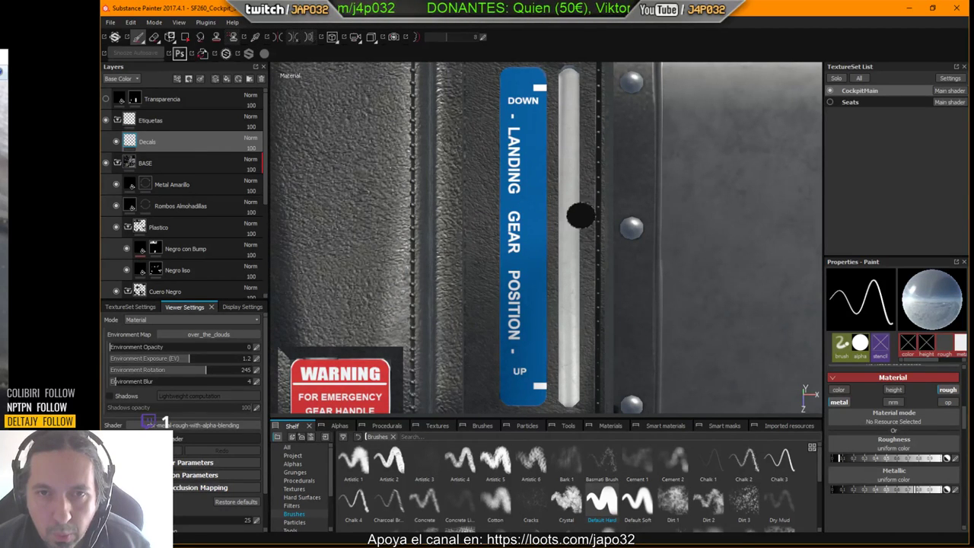
{"action": "mouse_move", "coordinate": [524, 163]}
{"action": "left_mouse_down"}
{"action": "mouse_move", "coordinate": [514, 335]}
{"action": "mouse_move", "coordinate": [570, 285]}
{"action": "mouse_move", "coordinate": [575, 267]}
{"action": "mouse_move", "coordinate": [552, 249]}
{"action": "mouse_move", "coordinate": [548, 319]}
{"action": "left_mouse_up"}
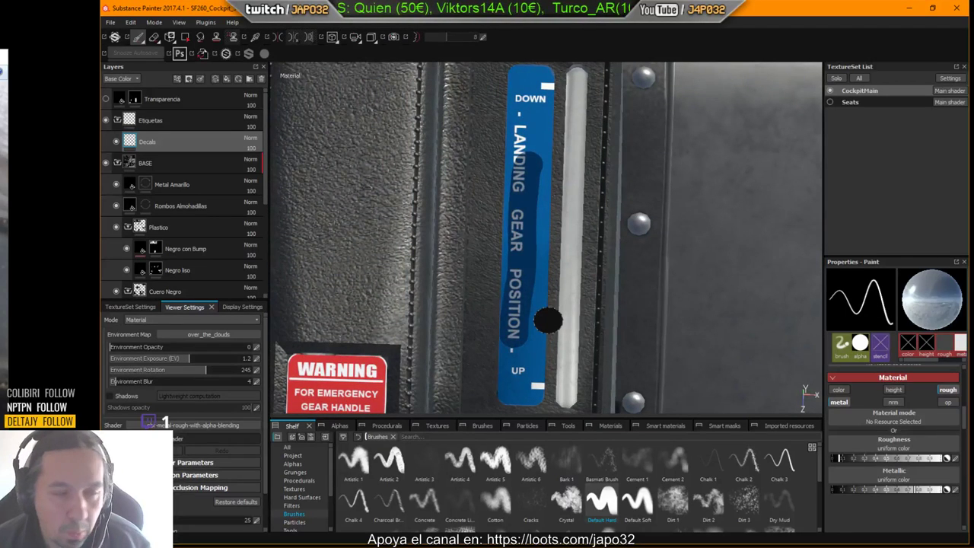
{"action": "key", "text": "ctrl+z"}
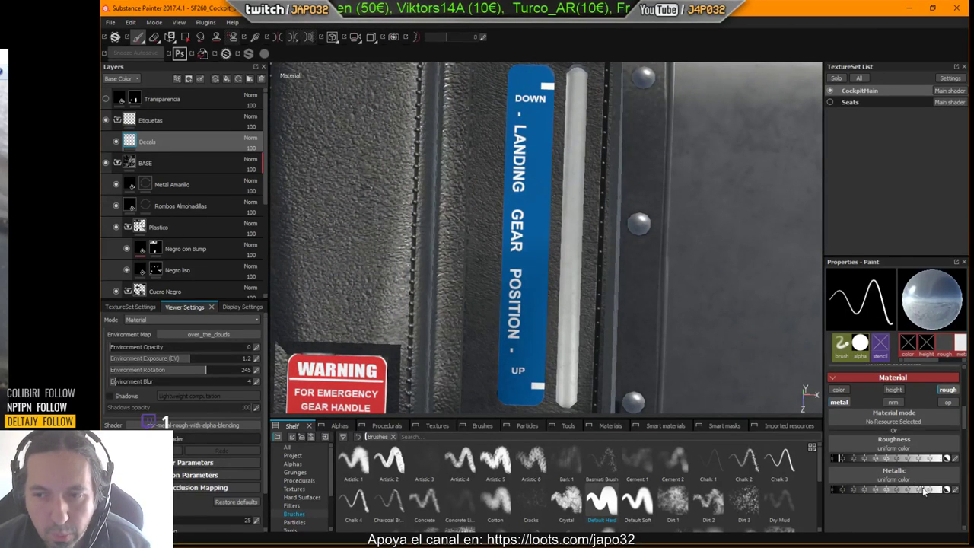
Raise the brush's roughness slightly, test it with a stroke down the decal, and undo the stroke.
{"action": "left_click", "coordinate": [849, 458]}
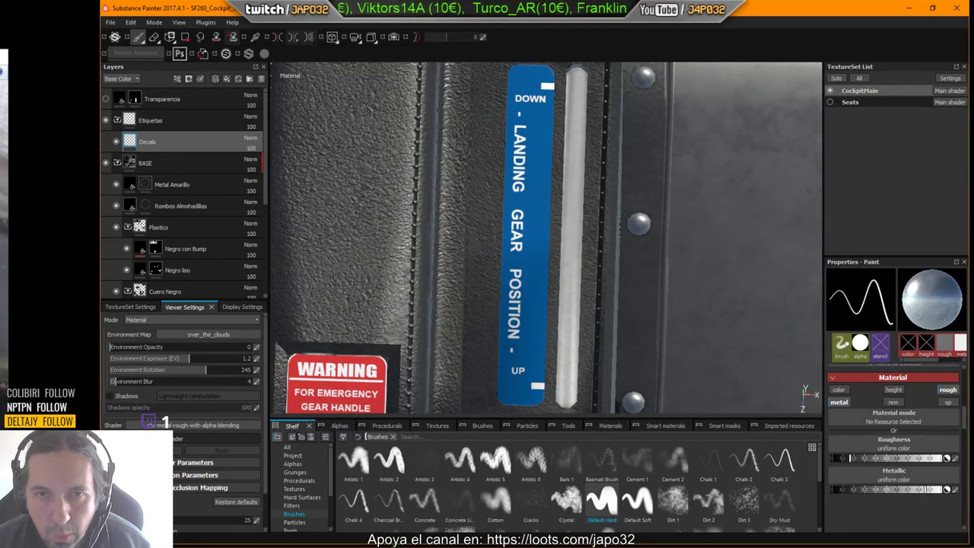
{"action": "left_click_drag", "start_coordinate": [530, 141], "coordinate": [517, 344]}
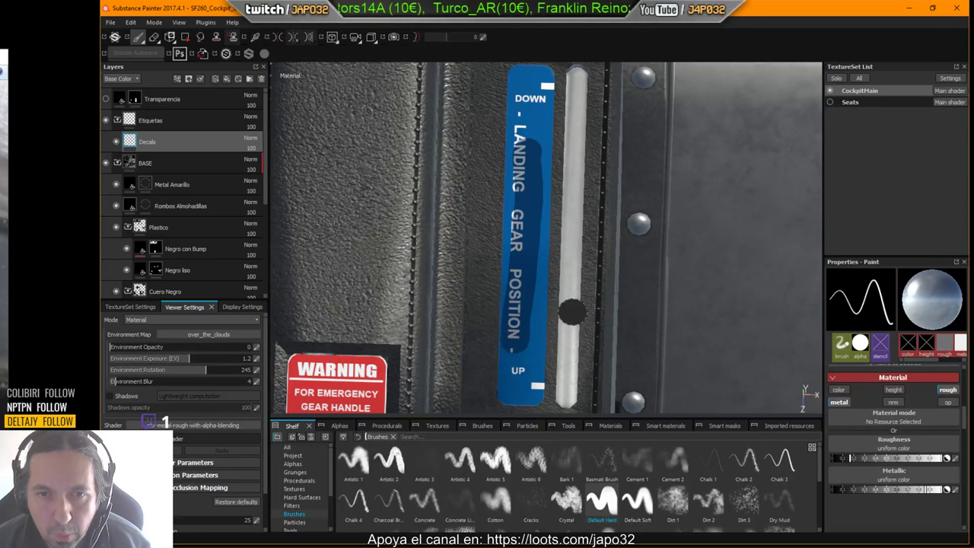
{"action": "key", "text": "ctrl+z"}
Cover the whole landing gear decal with the metallic and roughness values using full-length straight strokes, and check its reflections.
{"action": "left_click_drag", "start_coordinate": [590, 252], "coordinate": [593, 277], "text": "alt"}
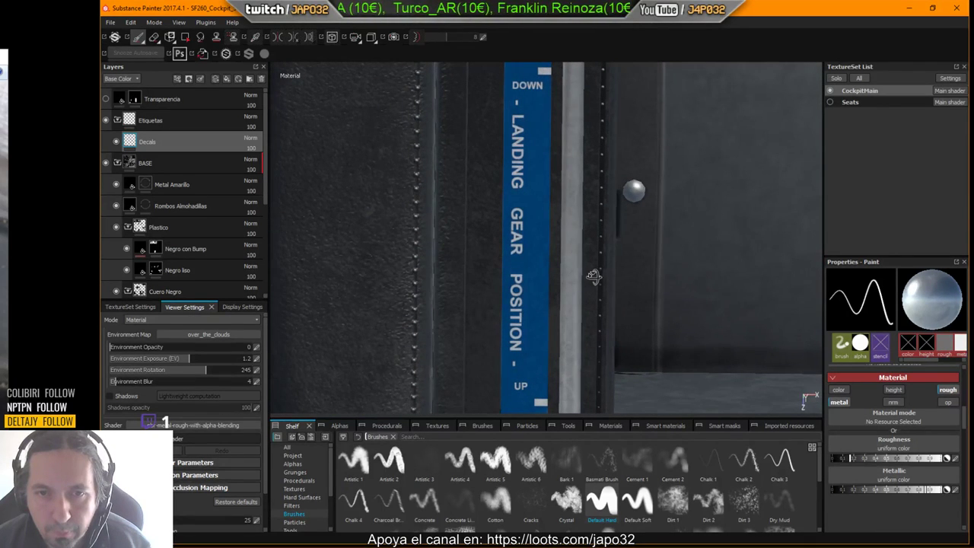
{"action": "key", "text": "Tab"}
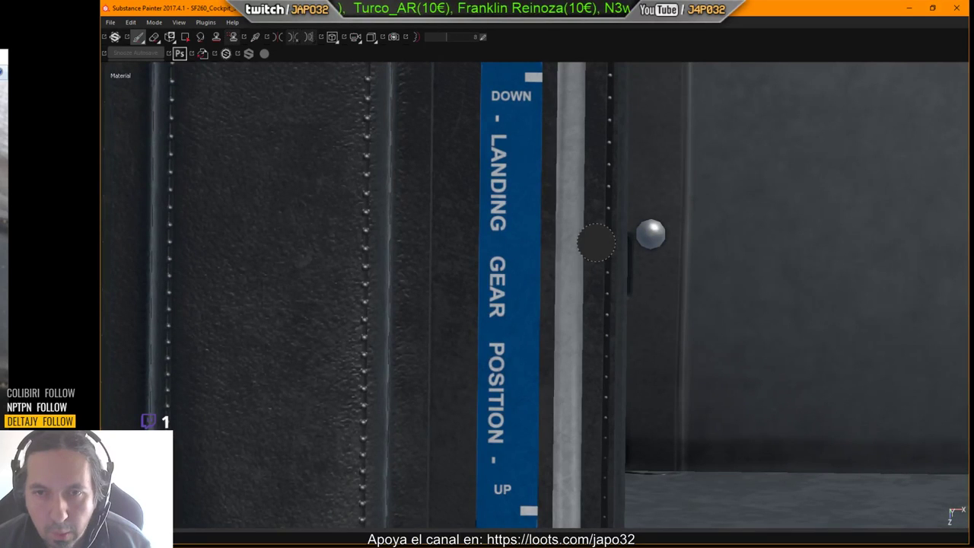
{"action": "right_click_drag", "start_coordinate": [575, 189], "coordinate": [465, 178], "text": "alt"}
{"action": "middle_click_drag", "start_coordinate": [540, 178], "coordinate": [541, 189], "text": "alt"}
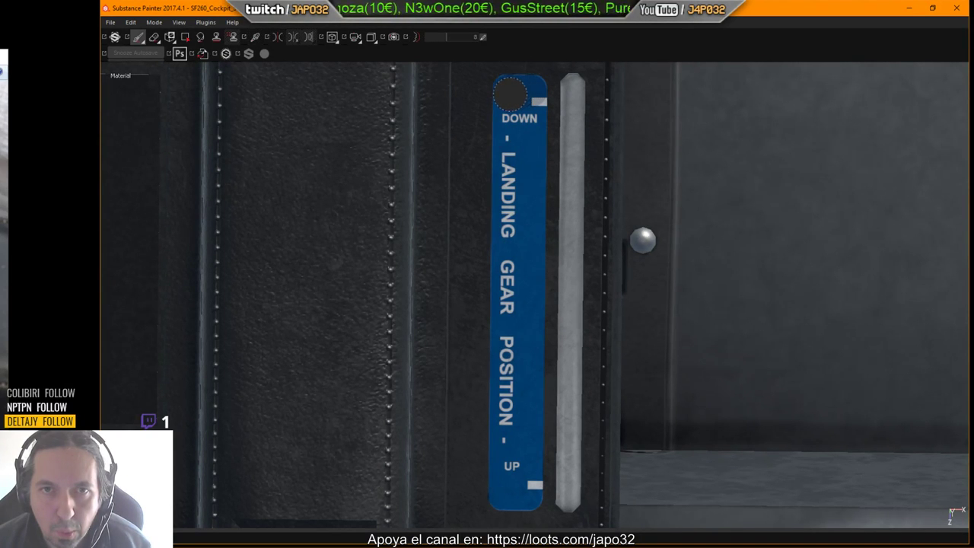
{"action": "key", "text": "shift"}
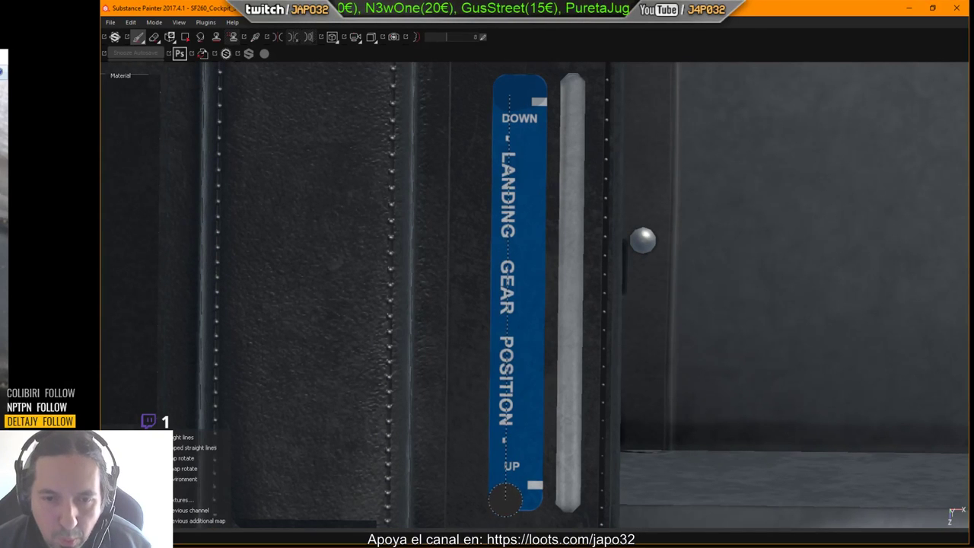
{"action": "left_click", "coordinate": [506, 493], "text": "shift"}
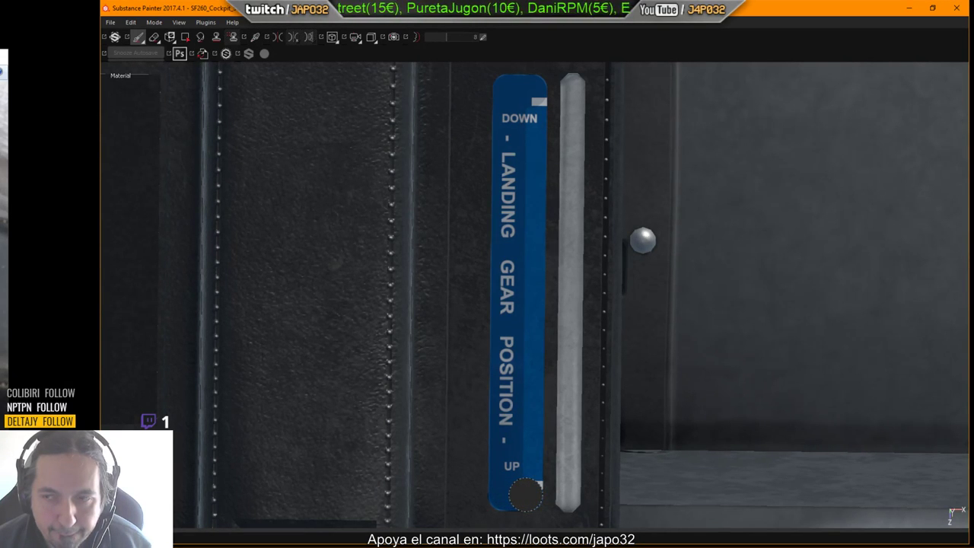
{"action": "key", "text": "shift"}
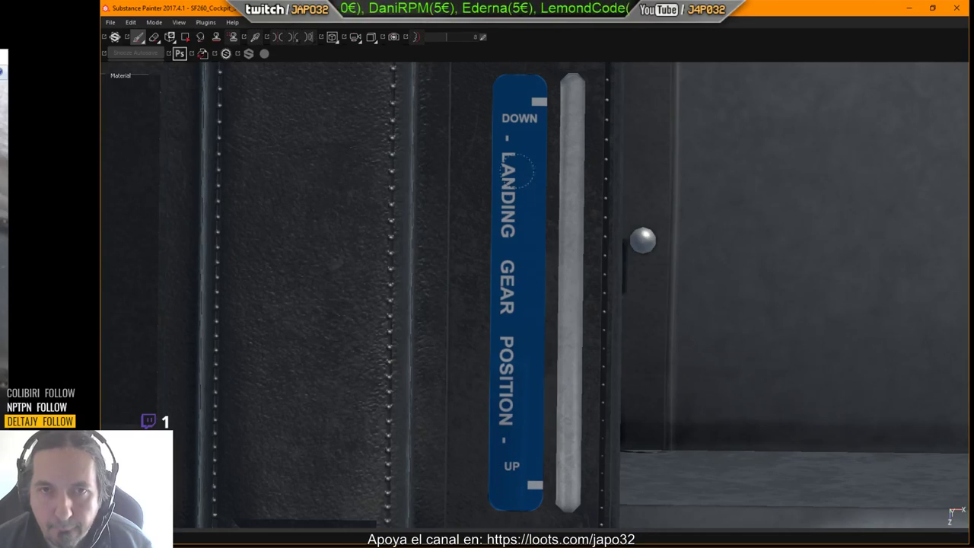
{"action": "scroll", "coordinate": [515, 258], "scroll_direction": "down", "scroll_amount": 1}
{"action": "left_click_drag", "start_coordinate": [516, 259], "coordinate": [418, 163], "text": "alt"}
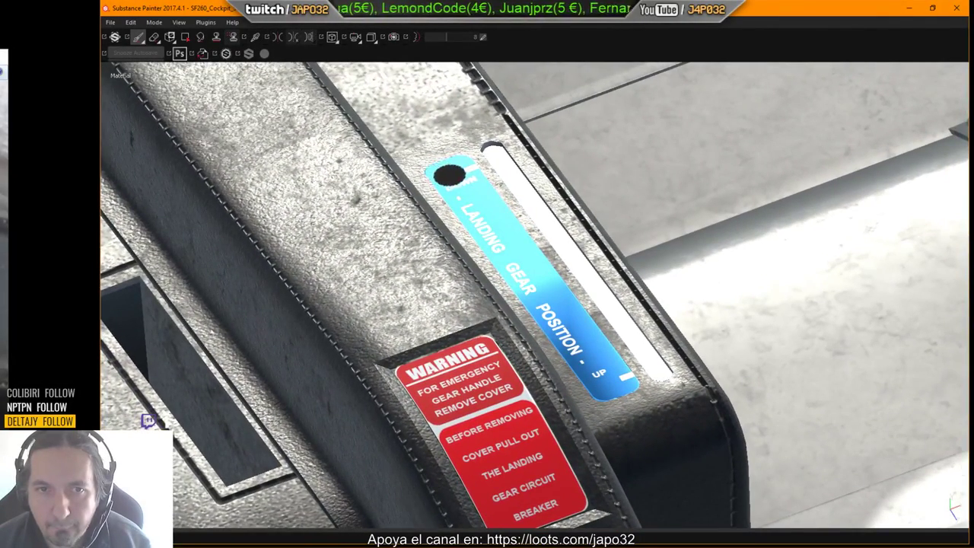
Start a quick mask and paint a closed border tightly around the landing gear position decal.
{"action": "mouse_move", "coordinate": [473, 200]}
{"action": "left_mouse_down", "text": "alt"}
{"action": "mouse_move", "coordinate": [495, 257]}
{"action": "mouse_move", "coordinate": [533, 266]}
{"action": "mouse_move", "coordinate": [535, 280]}
{"action": "mouse_move", "coordinate": [537, 263]}
{"action": "mouse_move", "coordinate": [540, 289]}
{"action": "mouse_move", "coordinate": [478, 288]}
{"action": "mouse_move", "coordinate": [442, 333]}
{"action": "mouse_move", "coordinate": [494, 339]}
{"action": "left_mouse_up", "text": "alt"}
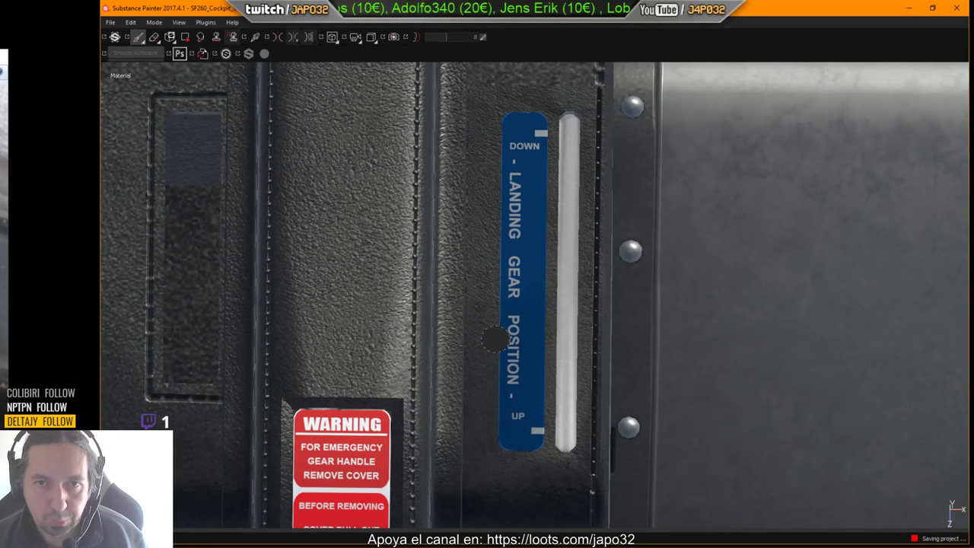
{"action": "key", "text": "t"}
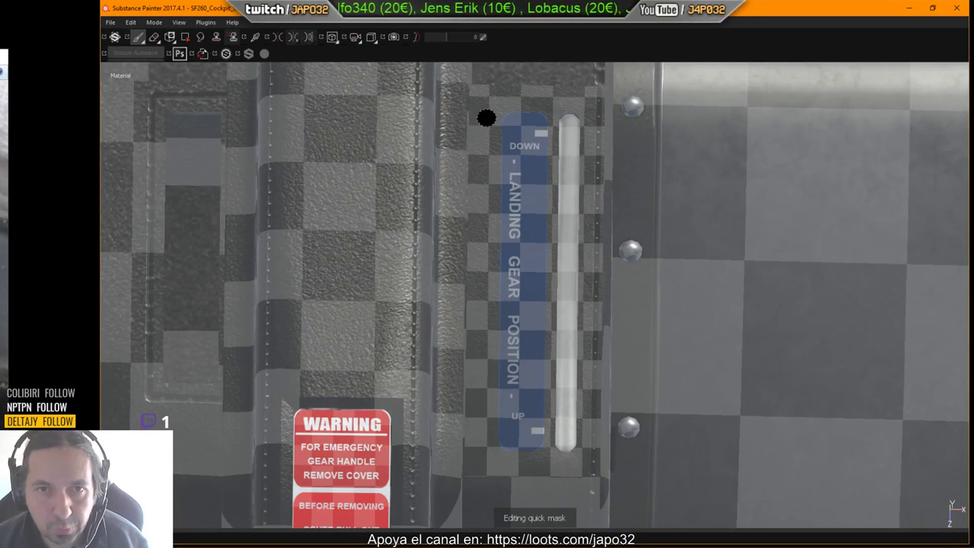
{"action": "left_click", "coordinate": [490, 448], "text": "shift"}
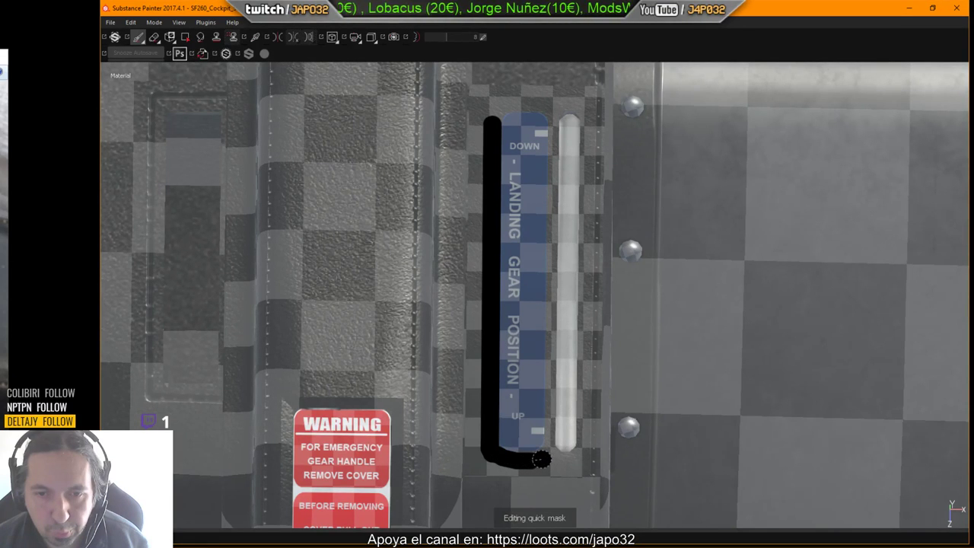
{"action": "left_click_drag", "start_coordinate": [548, 454], "coordinate": [553, 443]}
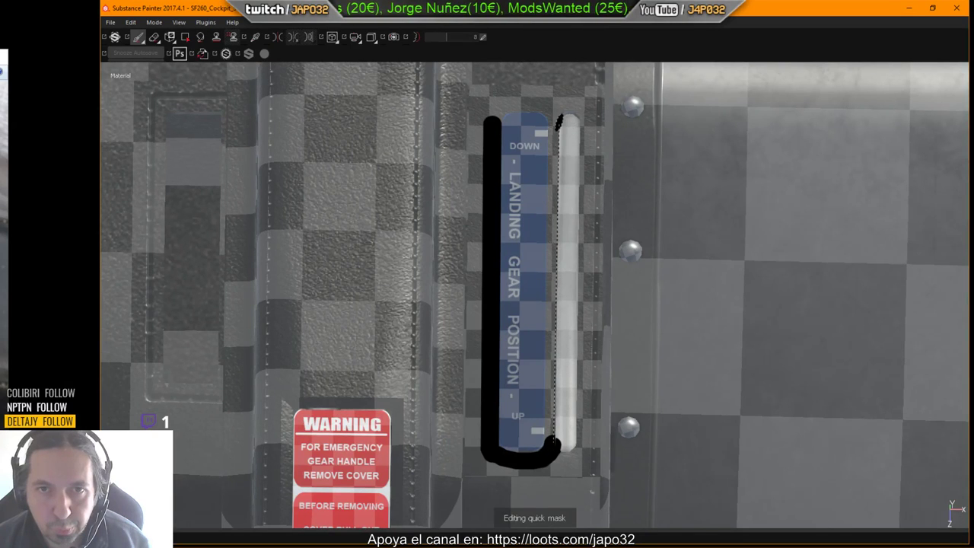
{"action": "left_click", "coordinate": [556, 122], "text": "shift"}
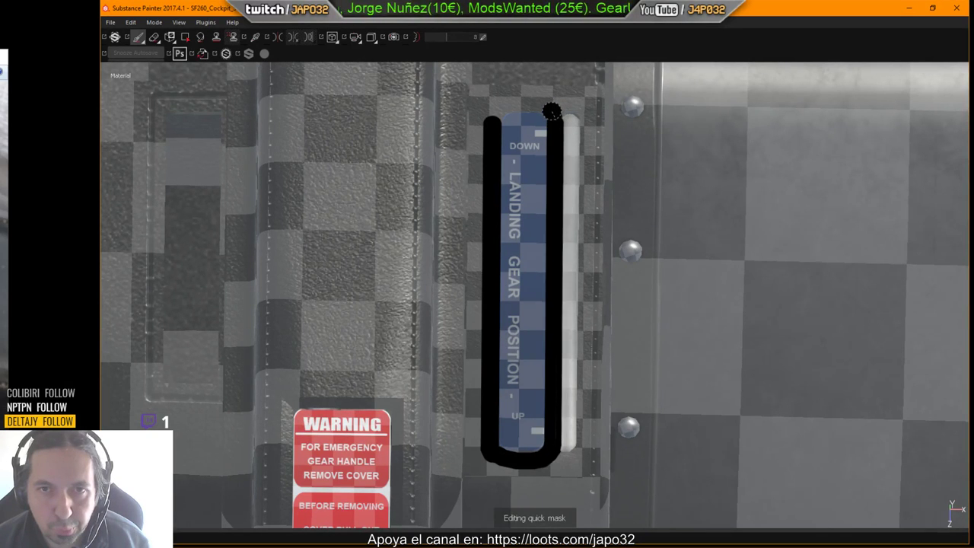
{"action": "mouse_move", "coordinate": [547, 108]}
{"action": "left_mouse_down"}
{"action": "mouse_move", "coordinate": [503, 101]}
{"action": "mouse_move", "coordinate": [495, 111]}
{"action": "left_mouse_up"}
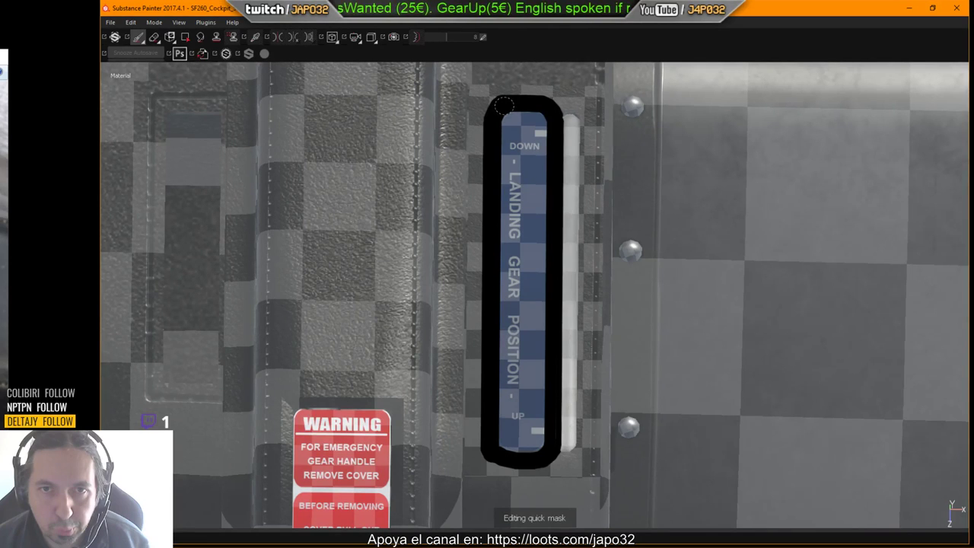
Widen the masked band over the leather and white strip around the decal, and activate the quick mask.
{"action": "mouse_move", "coordinate": [496, 106]}
{"action": "left_mouse_down"}
{"action": "mouse_move", "coordinate": [482, 100]}
{"action": "mouse_move", "coordinate": [475, 161]}
{"action": "left_mouse_up"}
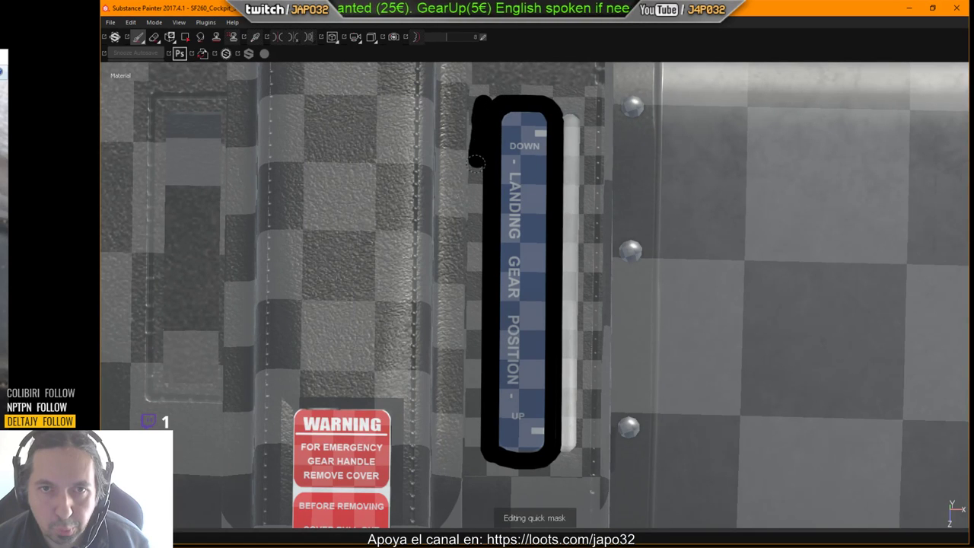
{"action": "right_click", "coordinate": [477, 98]}
{"action": "left_click", "coordinate": [503, 51]}
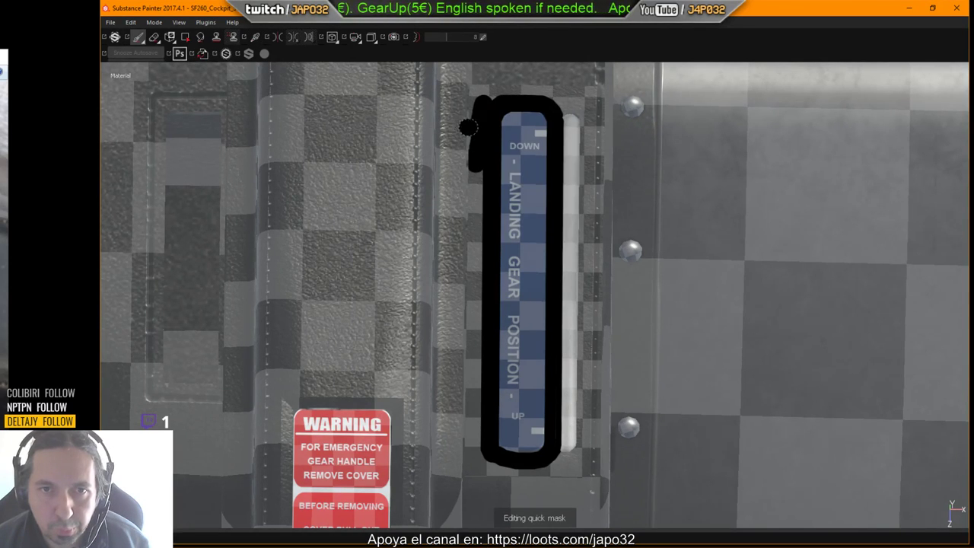
{"action": "mouse_move", "coordinate": [473, 114]}
{"action": "left_mouse_down"}
{"action": "mouse_move", "coordinate": [462, 333]}
{"action": "mouse_move", "coordinate": [465, 223]}
{"action": "mouse_move", "coordinate": [475, 361]}
{"action": "mouse_move", "coordinate": [468, 471]}
{"action": "mouse_move", "coordinate": [463, 300]}
{"action": "mouse_move", "coordinate": [472, 465]}
{"action": "mouse_move", "coordinate": [528, 481]}
{"action": "mouse_move", "coordinate": [561, 470]}
{"action": "mouse_move", "coordinate": [572, 432]}
{"action": "mouse_move", "coordinate": [563, 462]}
{"action": "mouse_move", "coordinate": [582, 186]}
{"action": "mouse_move", "coordinate": [571, 108]}
{"action": "mouse_move", "coordinate": [561, 330]}
{"action": "mouse_move", "coordinate": [564, 104]}
{"action": "mouse_move", "coordinate": [509, 91]}
{"action": "mouse_move", "coordinate": [471, 97]}
{"action": "mouse_move", "coordinate": [580, 87]}
{"action": "mouse_move", "coordinate": [475, 82]}
{"action": "mouse_move", "coordinate": [467, 165]}
{"action": "left_mouse_up"}
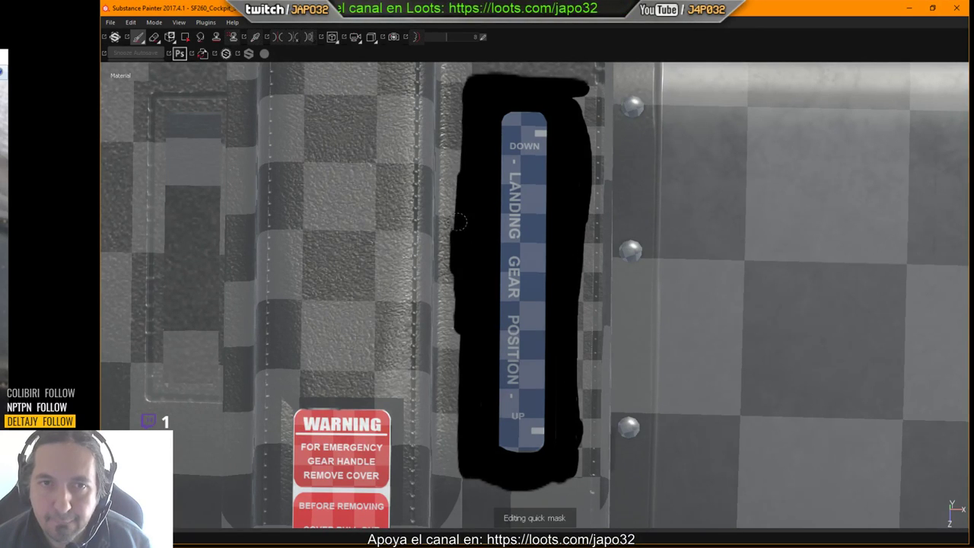
{"action": "left_click_drag", "start_coordinate": [459, 221], "coordinate": [447, 81]}
{"action": "left_click_drag", "start_coordinate": [461, 178], "coordinate": [456, 407]}
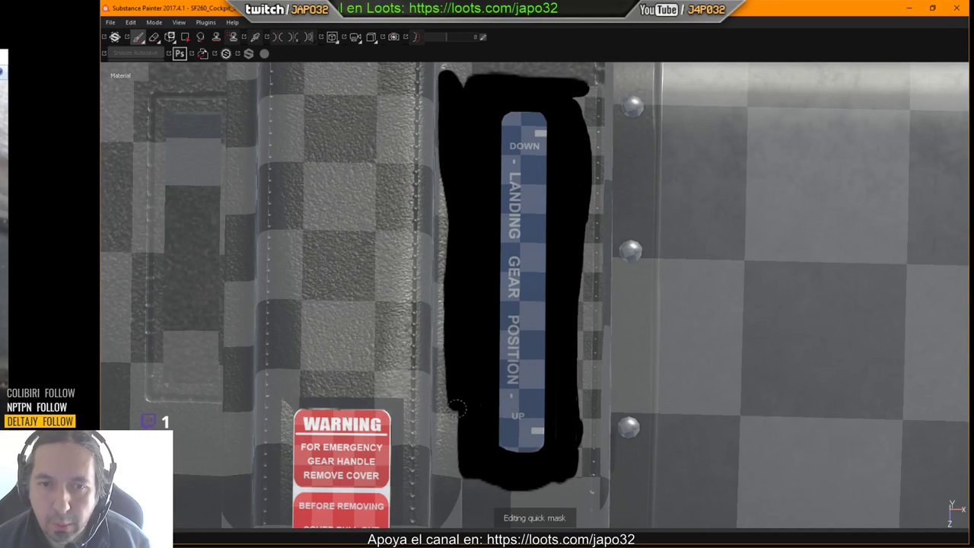
{"action": "left_click_drag", "start_coordinate": [583, 89], "coordinate": [598, 218]}
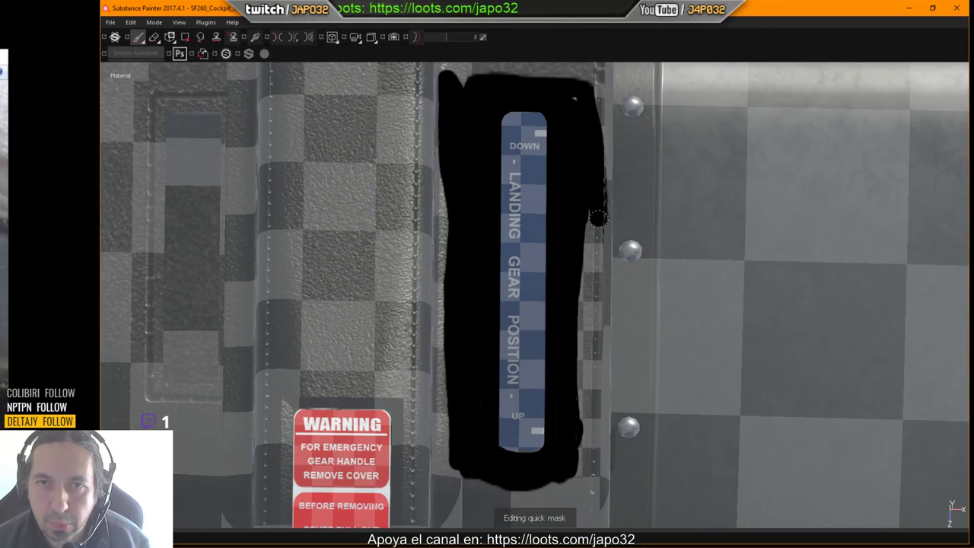
{"action": "left_click_drag", "start_coordinate": [578, 160], "coordinate": [585, 330]}
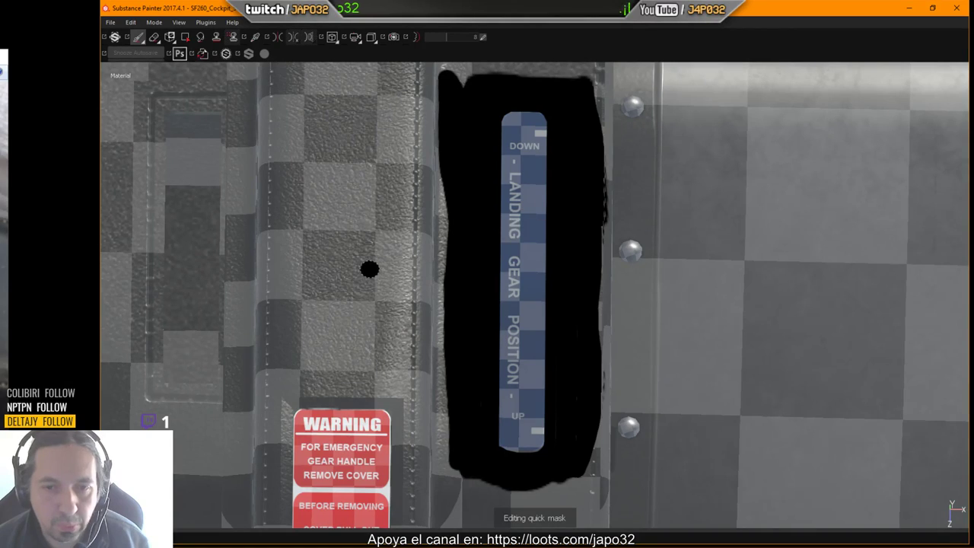
{"action": "key", "text": "y"}
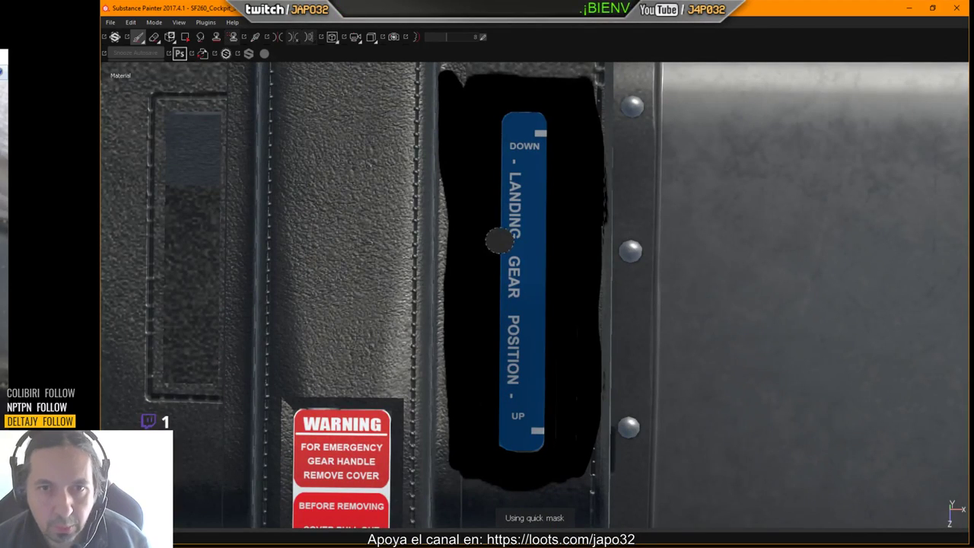
Raise the brush's metallic value close to maximum, test the Dirt 3 brush on the decal, and undo the dab.
{"action": "key", "text": "Tab"}
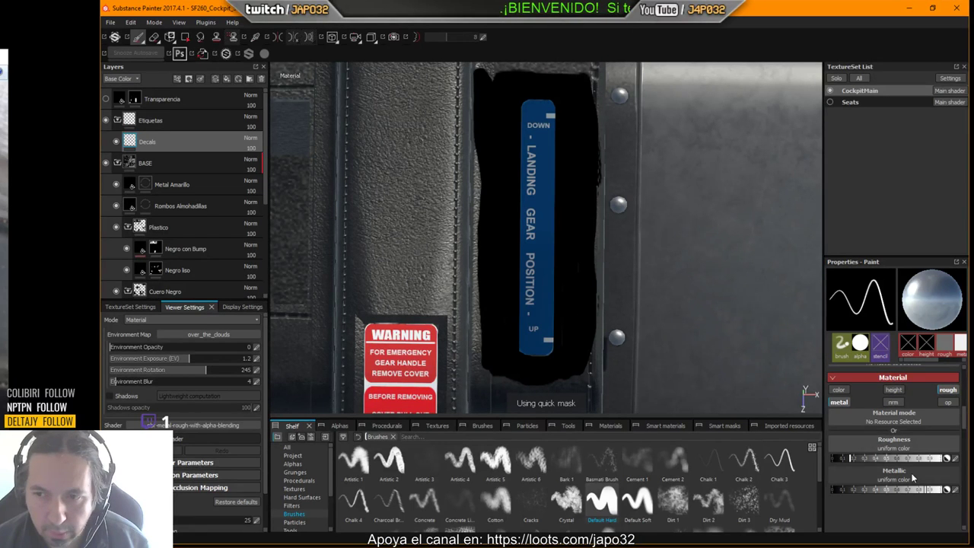
{"action": "left_click", "coordinate": [930, 489]}
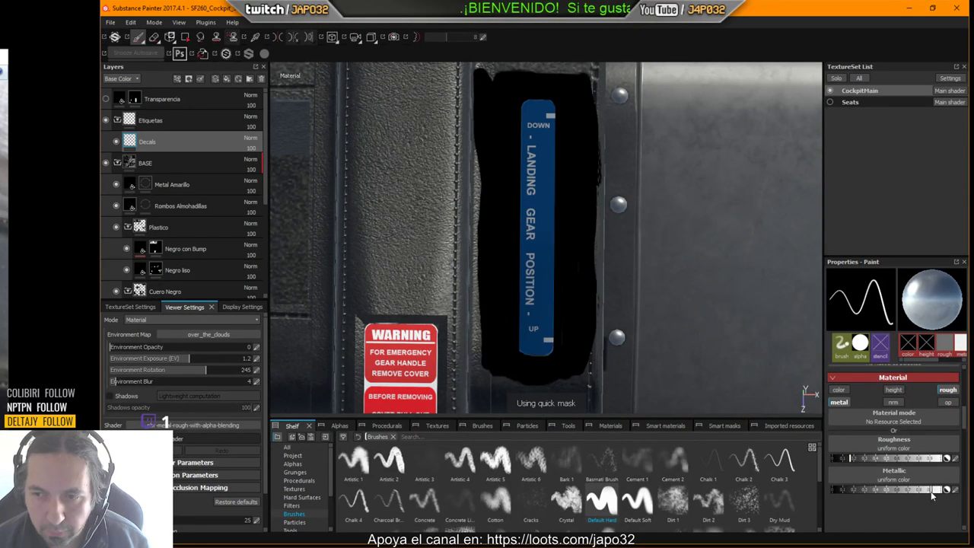
{"action": "left_click", "coordinate": [672, 500]}
{"action": "left_click", "coordinate": [744, 500]}
{"action": "left_click", "coordinate": [541, 266]}
{"action": "key", "text": "ctrl+z"}
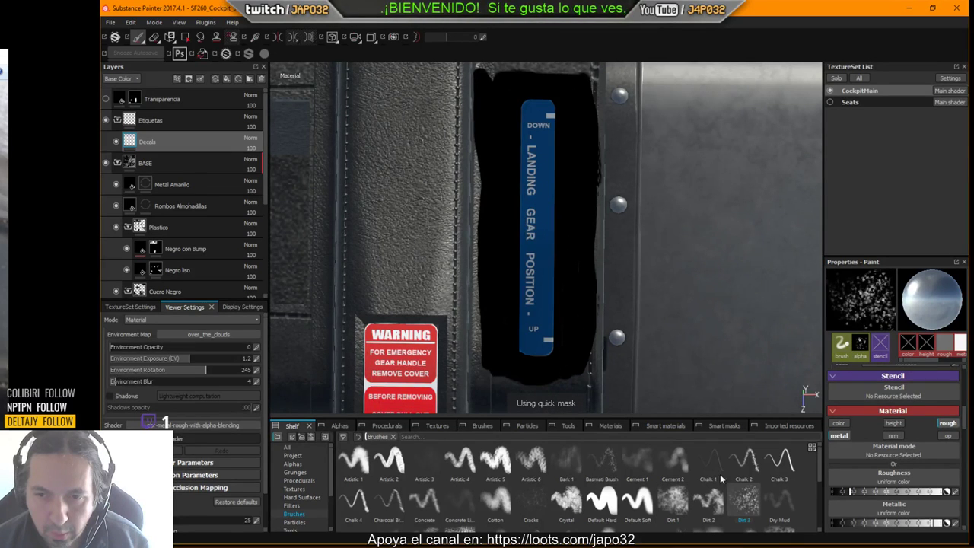
Load the Dirt 2 brush and test dabs on the decal from a reflective angle, undoing each one.
{"action": "left_click", "coordinate": [708, 502]}
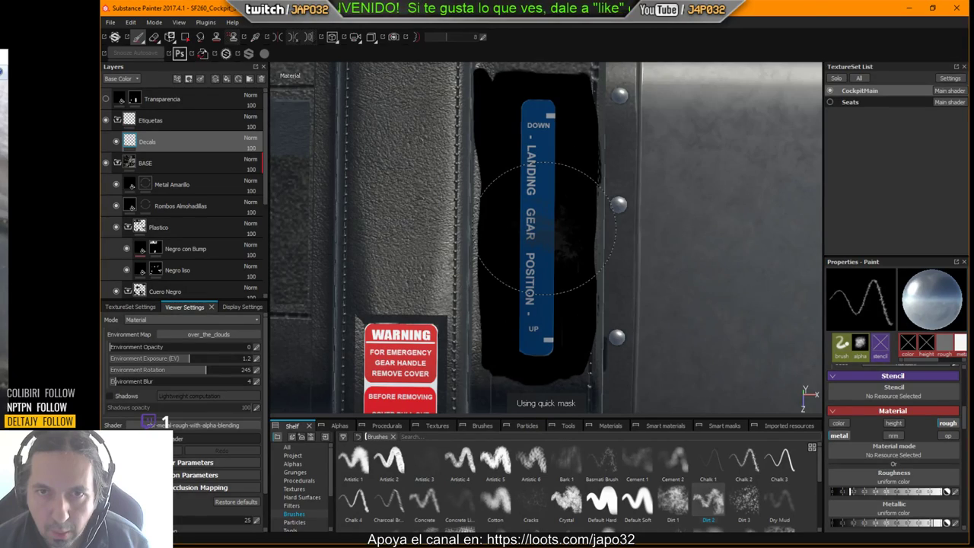
{"action": "right_click_drag", "start_coordinate": [544, 228], "coordinate": [548, 229], "text": "shift"}
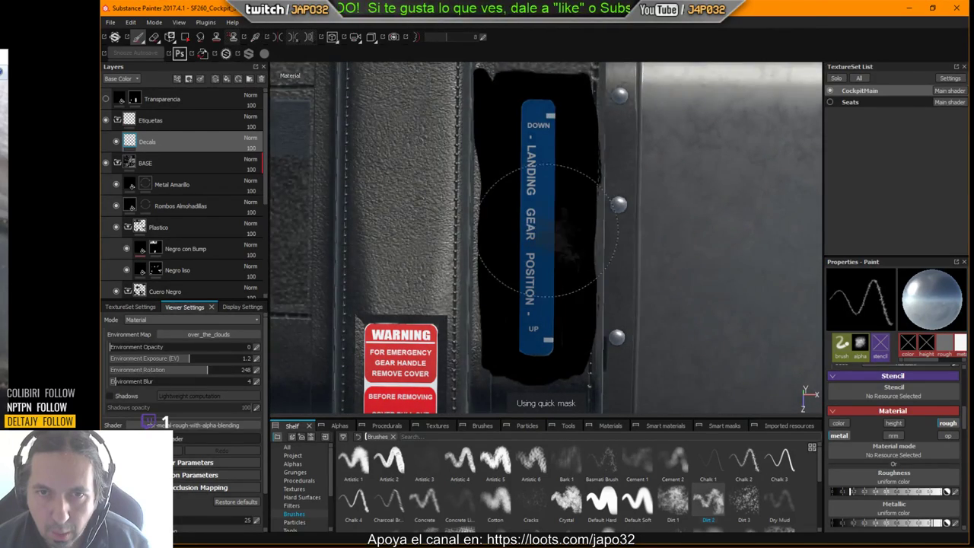
{"action": "left_click_drag", "start_coordinate": [548, 228], "coordinate": [542, 225], "text": "alt"}
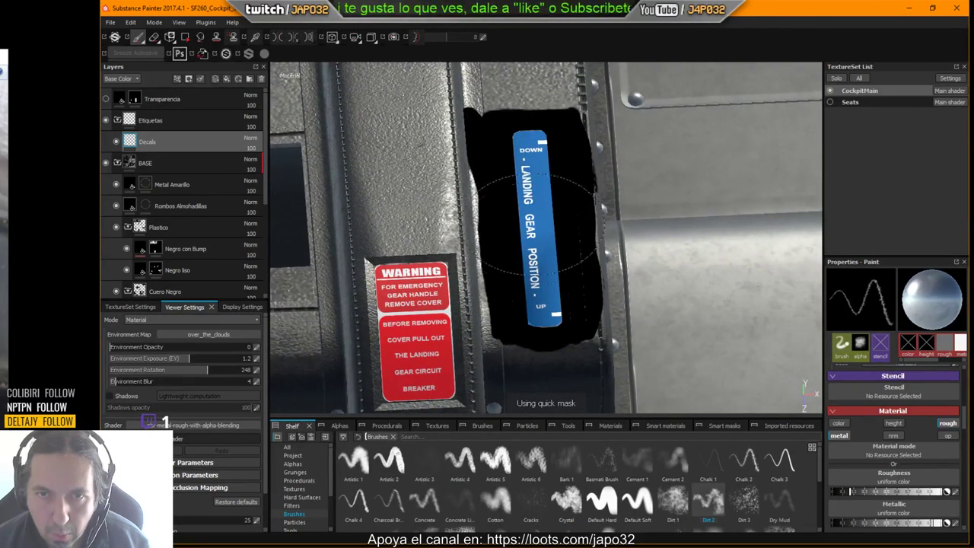
{"action": "left_click_drag", "start_coordinate": [546, 279], "coordinate": [576, 262], "text": "alt"}
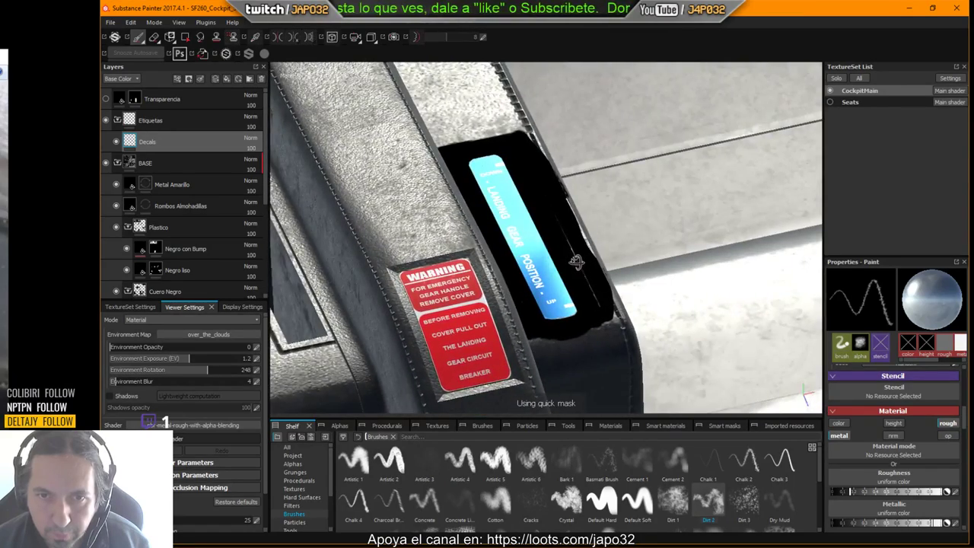
{"action": "right_click_drag", "start_coordinate": [556, 257], "coordinate": [732, 248], "text": "alt"}
{"action": "left_click", "coordinate": [512, 198]}
{"action": "key", "text": "ctrl+z"}
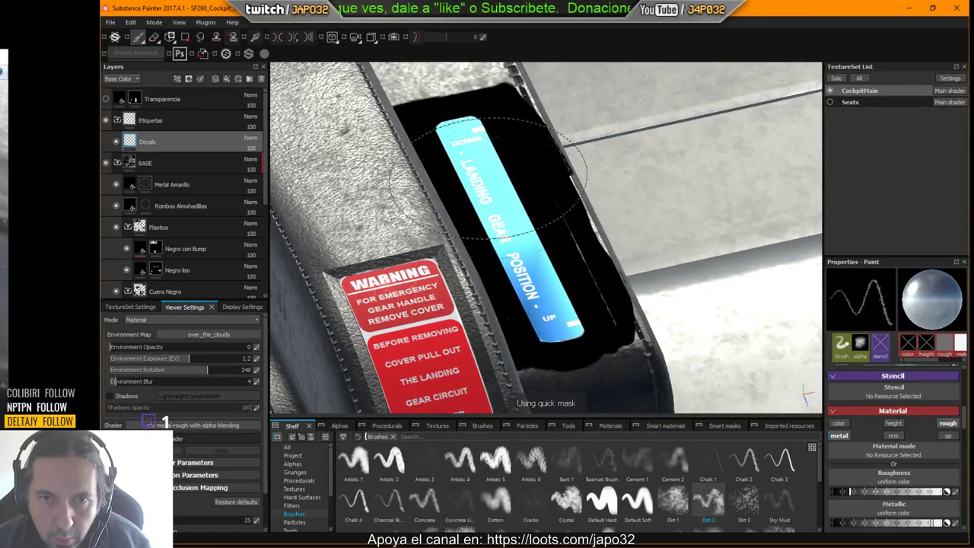
{"action": "left_click", "coordinate": [459, 137]}
{"action": "key", "text": "ctrl+z"}
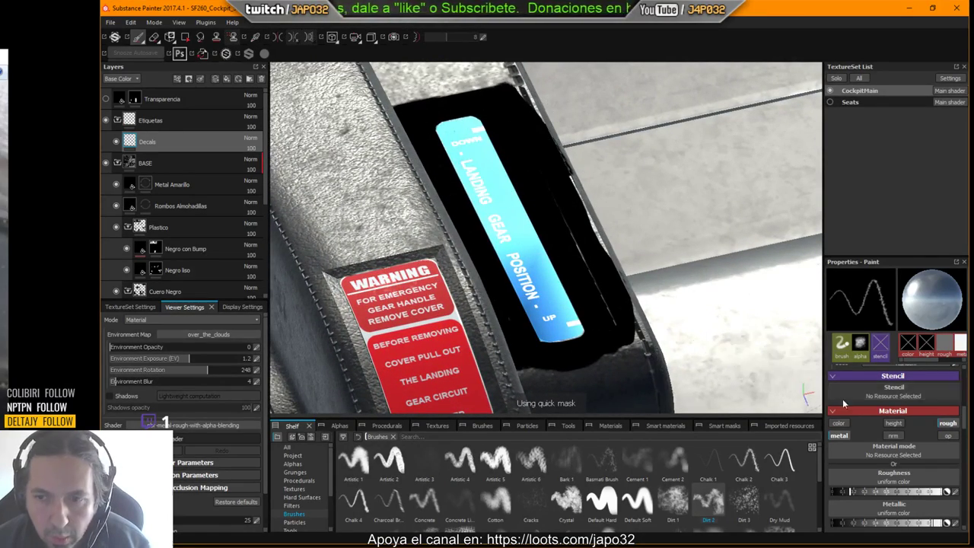
Try Dirt 2 strokes on the decal with very high and with low metallic values, comparing their reflections.
{"action": "left_click", "coordinate": [940, 522]}
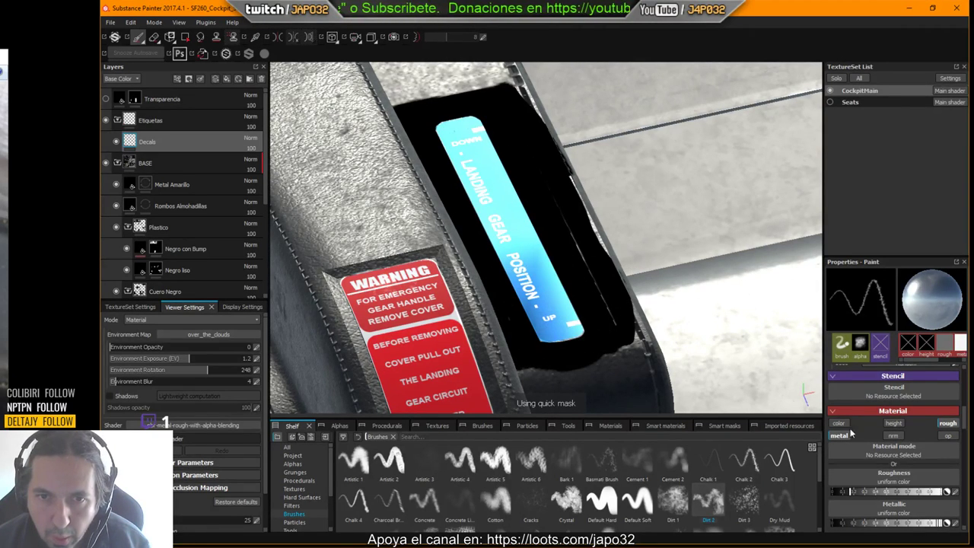
{"action": "mouse_move", "coordinate": [533, 247]}
{"action": "left_mouse_down"}
{"action": "mouse_move", "coordinate": [576, 228]}
{"action": "mouse_move", "coordinate": [545, 275]}
{"action": "mouse_move", "coordinate": [571, 328]}
{"action": "mouse_move", "coordinate": [564, 322]}
{"action": "left_mouse_up"}
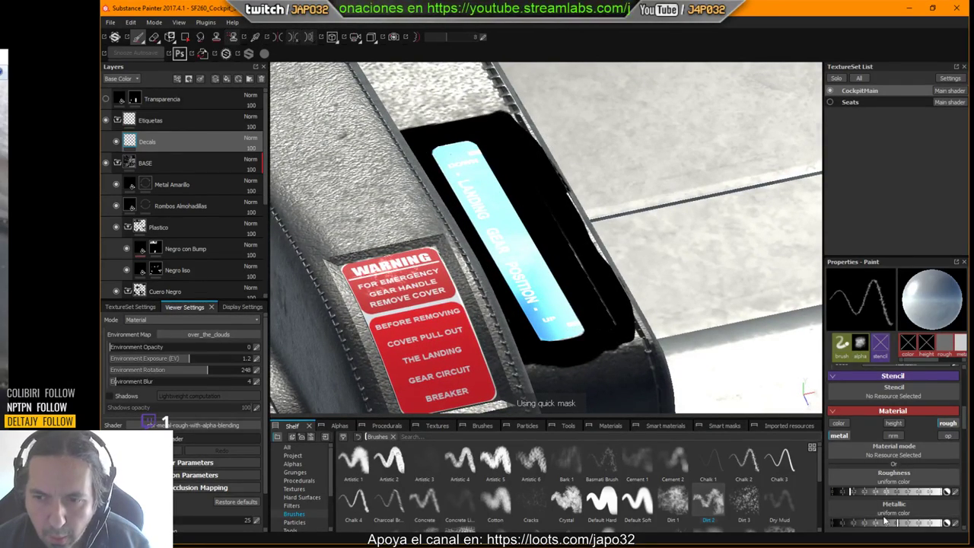
{"action": "left_click_drag", "start_coordinate": [884, 522], "coordinate": [862, 523]}
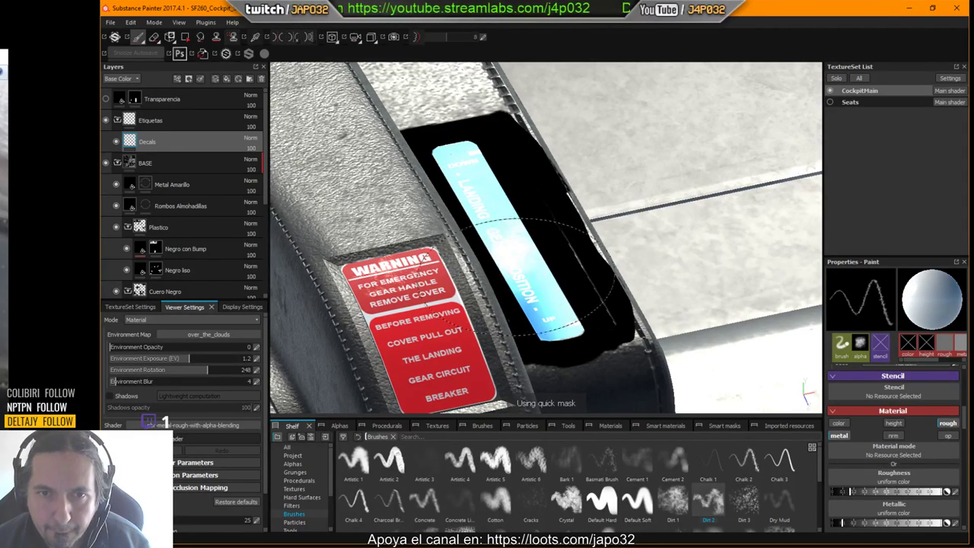
{"action": "mouse_move", "coordinate": [569, 318]}
{"action": "left_mouse_down", "text": "alt"}
{"action": "mouse_move", "coordinate": [615, 348]}
{"action": "mouse_move", "coordinate": [586, 346]}
{"action": "left_mouse_up", "text": "alt"}
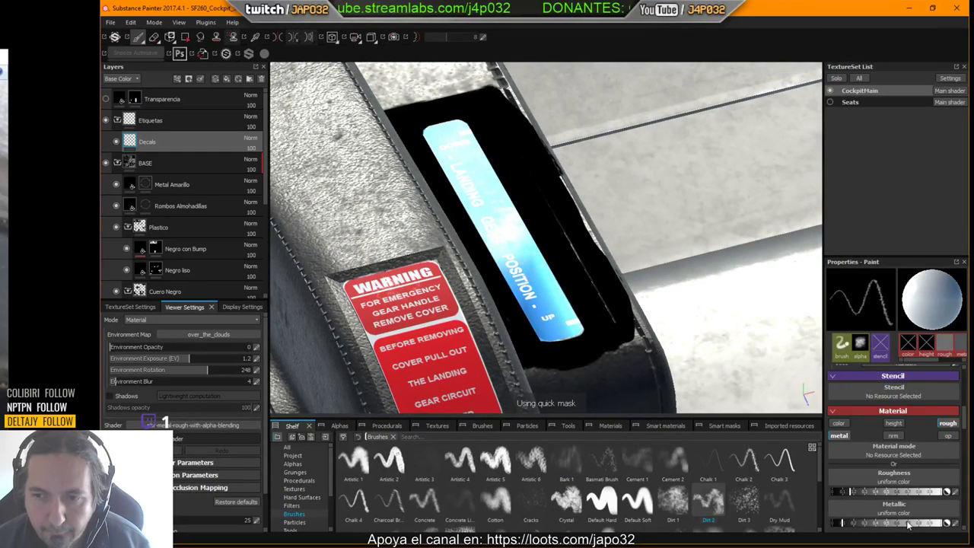
Set the brush's metallic value back to high, test strokes over the decal, and undo them.
{"action": "left_click_drag", "start_coordinate": [913, 525], "coordinate": [927, 525]}
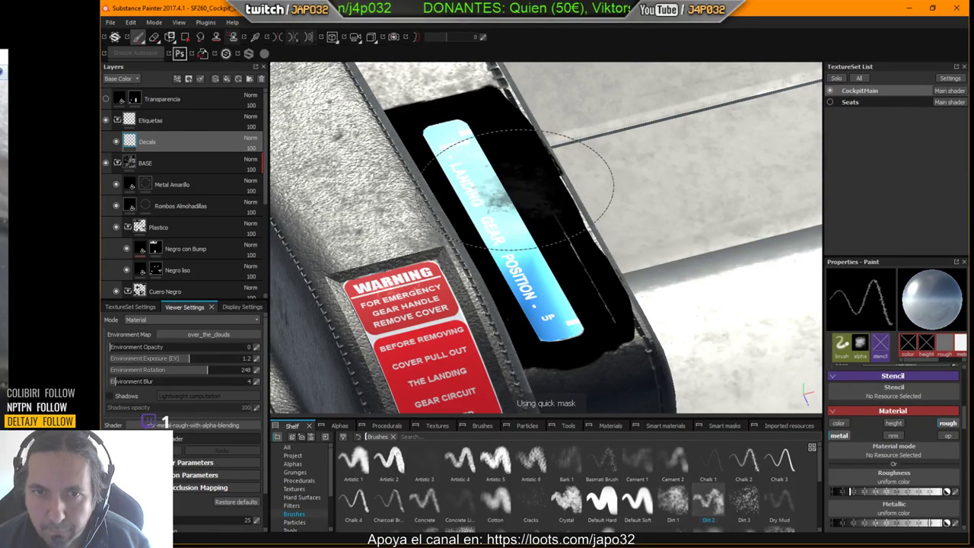
{"action": "left_click_drag", "start_coordinate": [519, 189], "coordinate": [470, 177]}
{"action": "key", "text": "ctrl+z"}
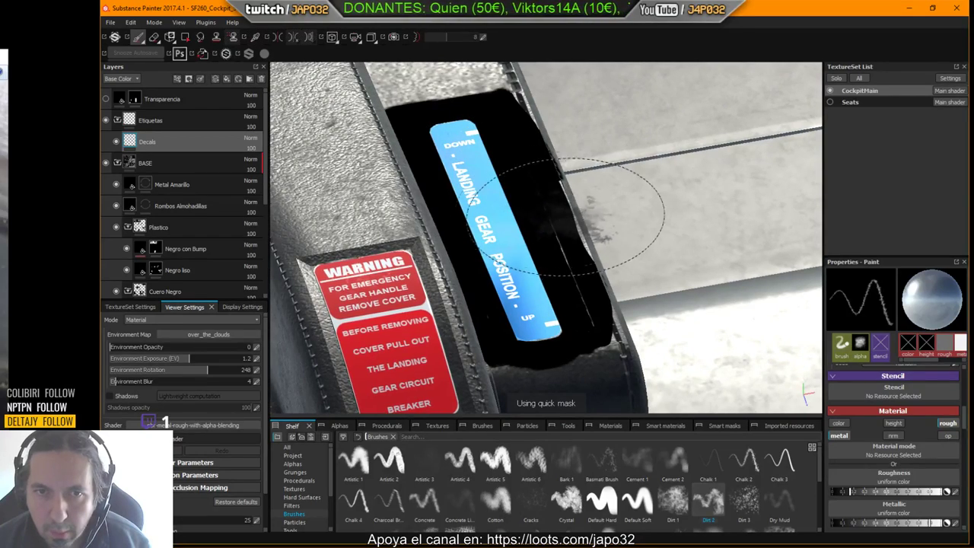
{"action": "left_click_drag", "start_coordinate": [685, 251], "coordinate": [701, 264]}
{"action": "key", "text": "ctrl+z"}
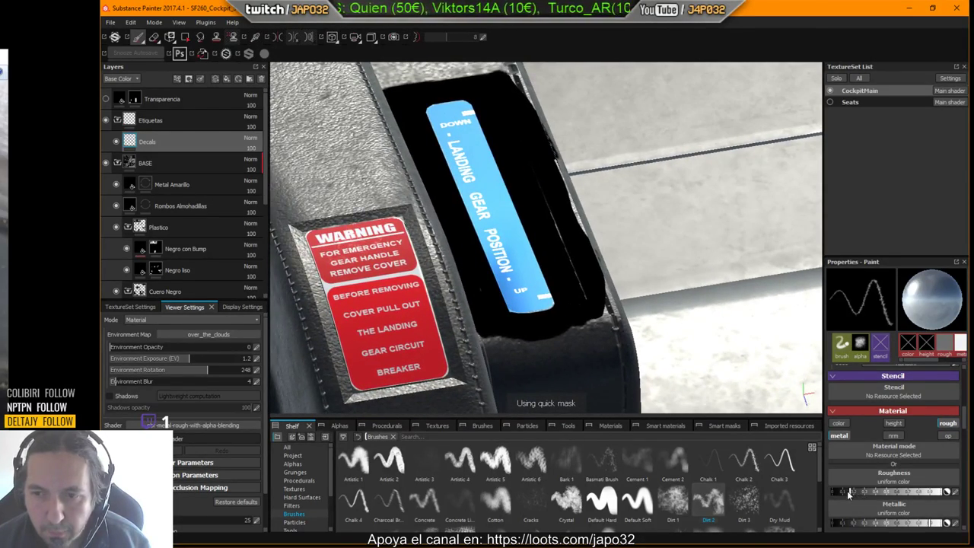
Raise the brush's roughness moderately, test Dirt 2 wear along the decal, and undo the stroke.
{"action": "left_click", "coordinate": [868, 492]}
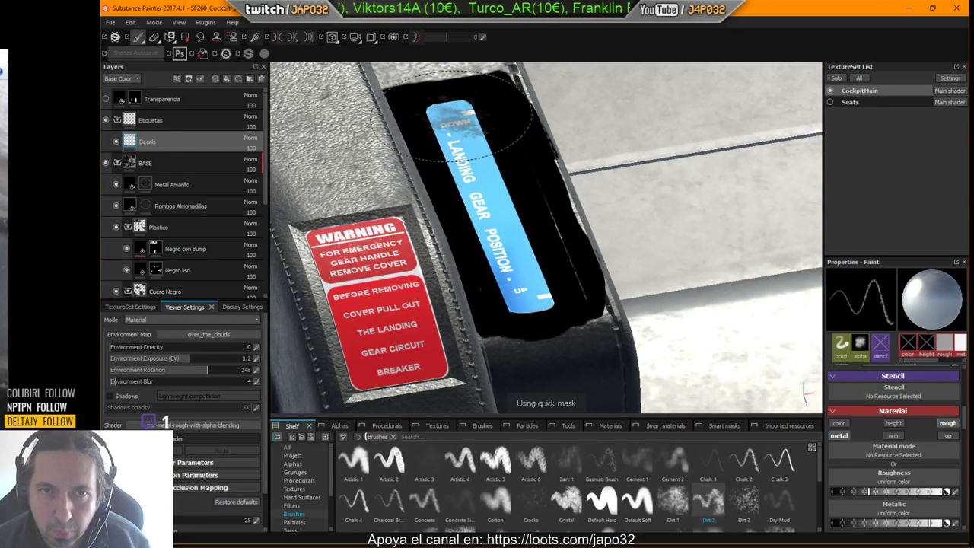
{"action": "left_click_drag", "start_coordinate": [450, 114], "coordinate": [458, 135]}
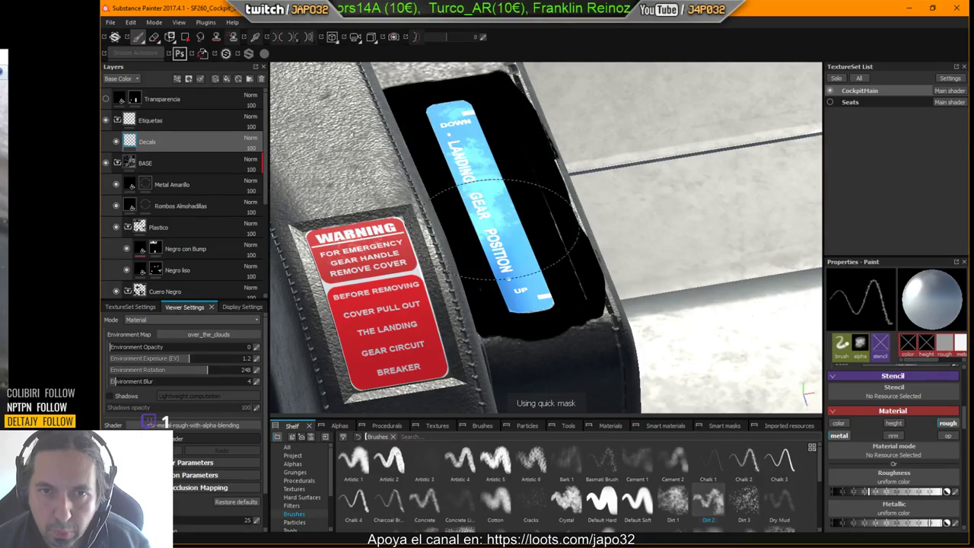
{"action": "left_click_drag", "start_coordinate": [575, 318], "coordinate": [533, 239], "text": "alt"}
{"action": "key", "text": "ctrl+z"}
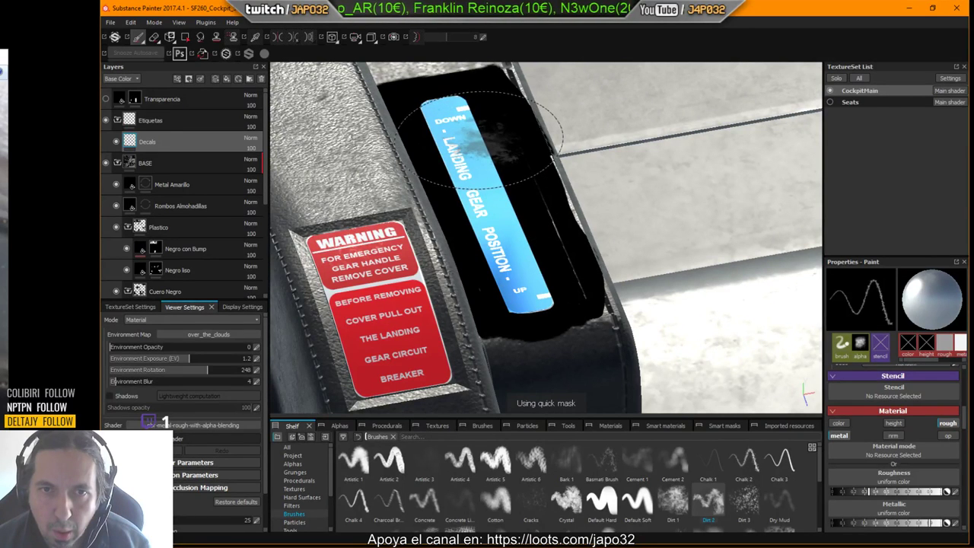
Paint uneven Dirt 2 roughness wear along the whole decal from DOWN to UP, and check its reflections.
{"action": "left_click_drag", "start_coordinate": [479, 140], "coordinate": [460, 122]}
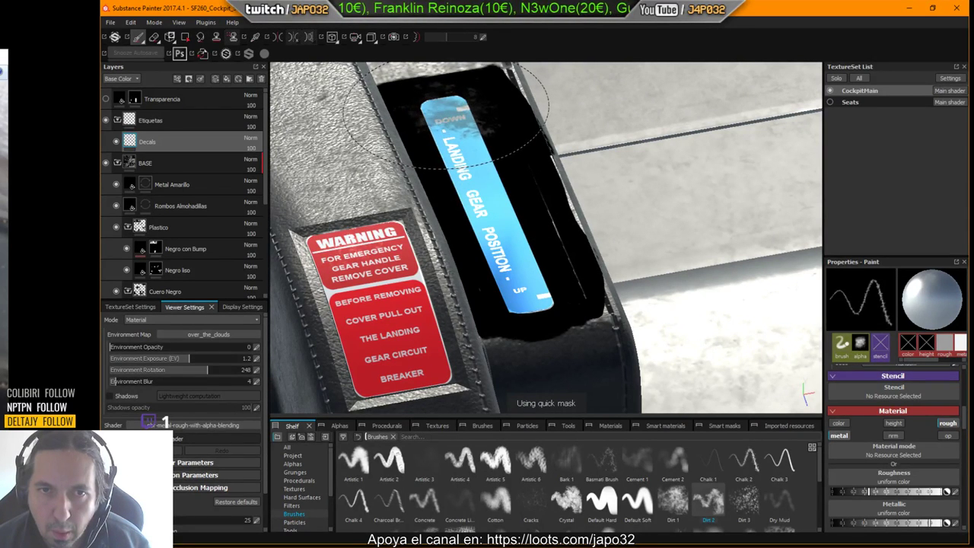
{"action": "left_click_drag", "start_coordinate": [523, 247], "coordinate": [544, 274]}
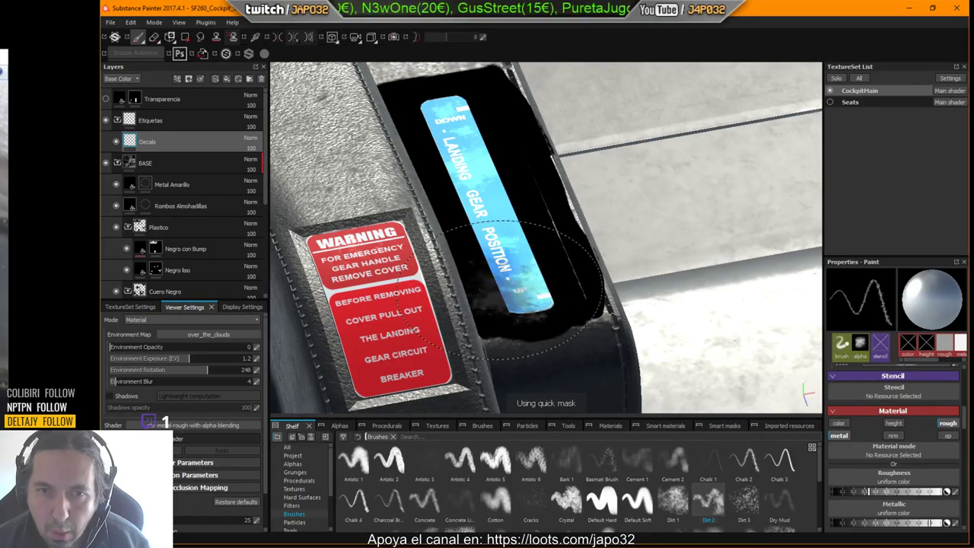
{"action": "left_click_drag", "start_coordinate": [545, 296], "coordinate": [624, 350], "text": "alt"}
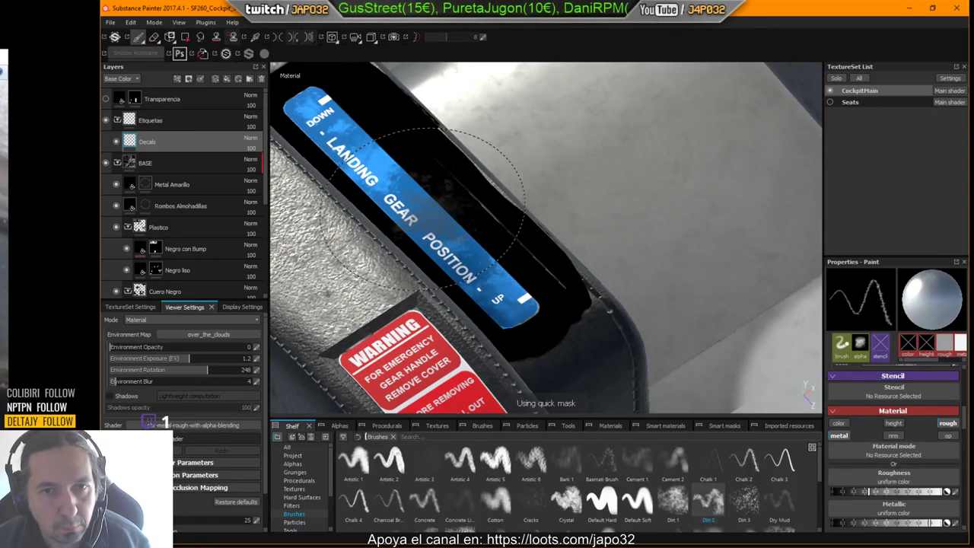
Lower the brush's roughness slightly, blend Dirt 2 wear along the landing gear decal, and check its reflections under rotated lighting.
{"action": "left_click_drag", "start_coordinate": [520, 268], "coordinate": [525, 266], "text": "alt"}
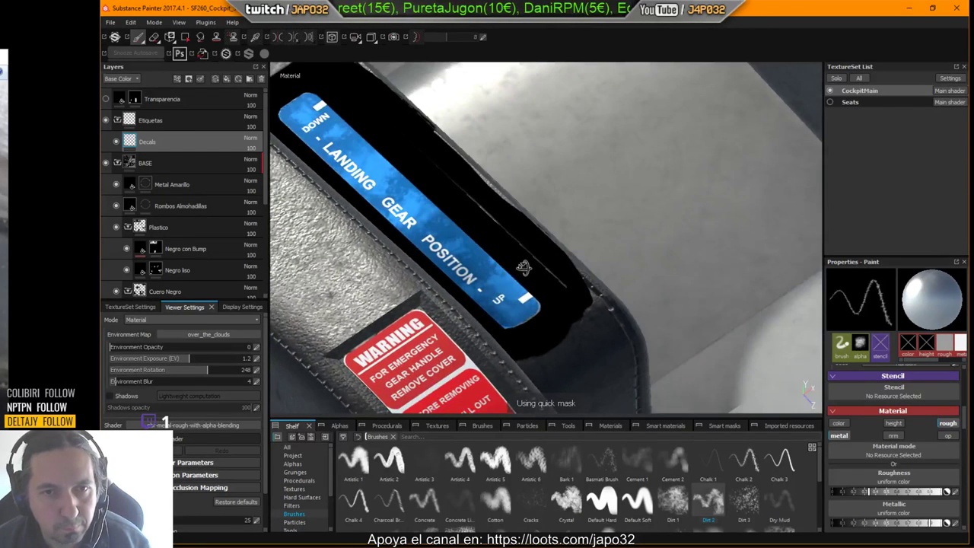
{"action": "left_click_drag", "start_coordinate": [869, 492], "coordinate": [860, 492]}
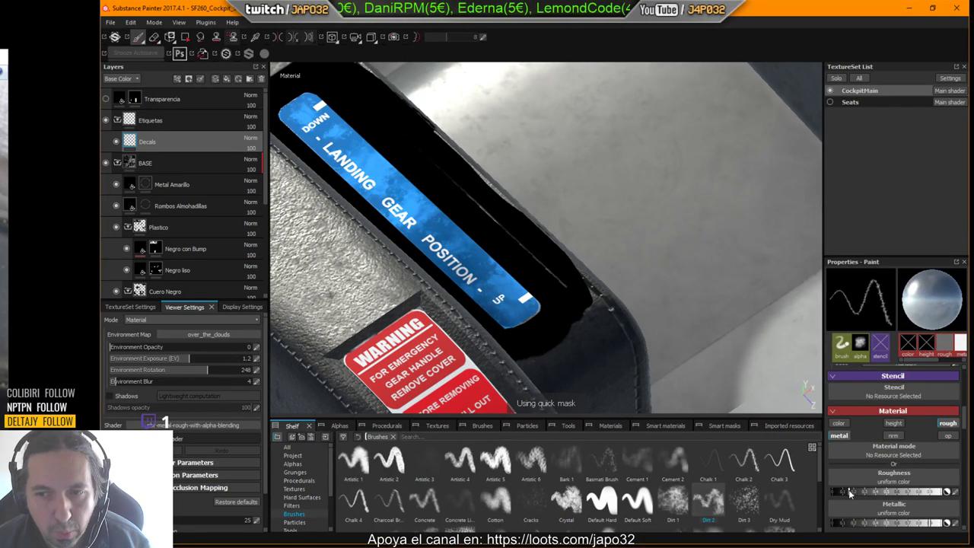
{"action": "mouse_move", "coordinate": [415, 201]}
{"action": "left_mouse_down", "text": "alt"}
{"action": "mouse_move", "coordinate": [417, 226]}
{"action": "mouse_move", "coordinate": [417, 212]}
{"action": "left_mouse_up", "text": "alt"}
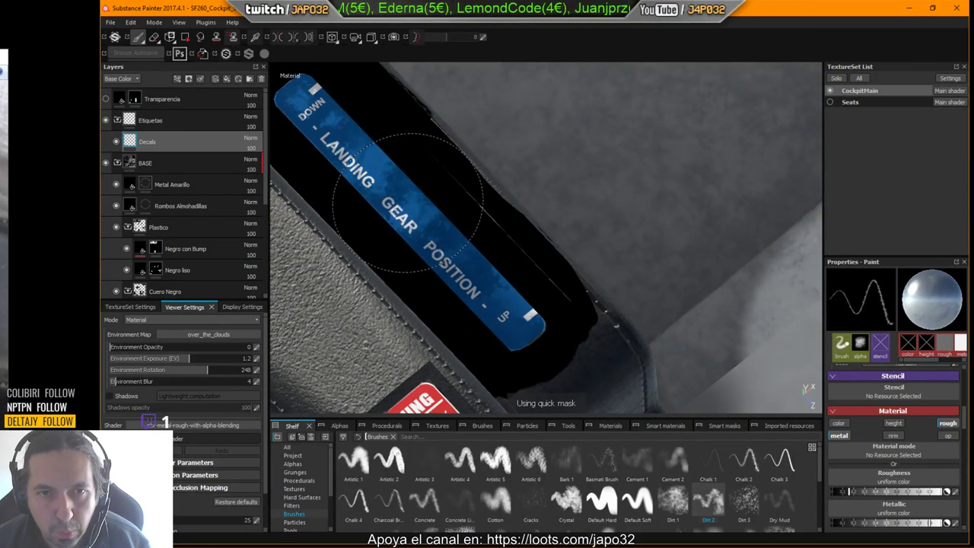
{"action": "left_click_drag", "start_coordinate": [423, 251], "coordinate": [495, 234], "text": "alt"}
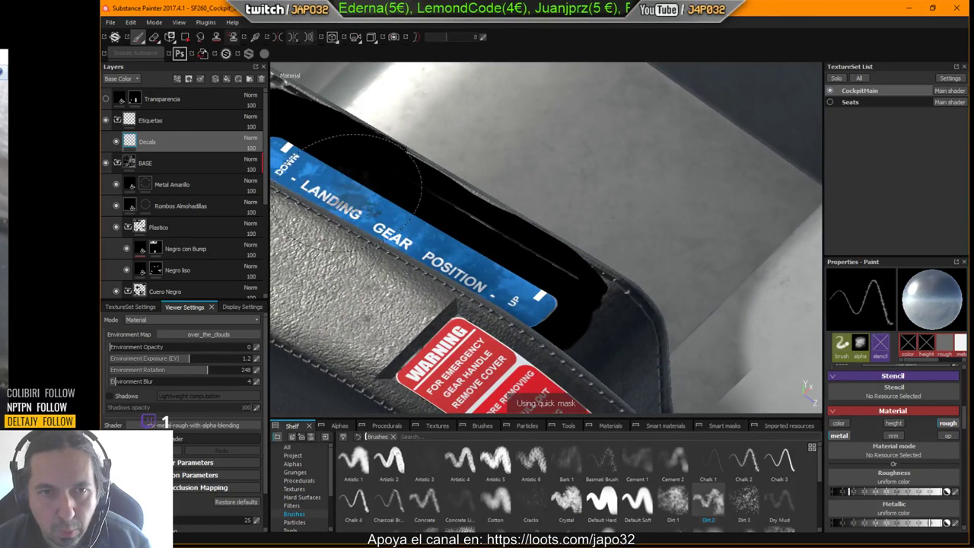
{"action": "left_click_drag", "start_coordinate": [384, 215], "coordinate": [367, 192], "text": "alt"}
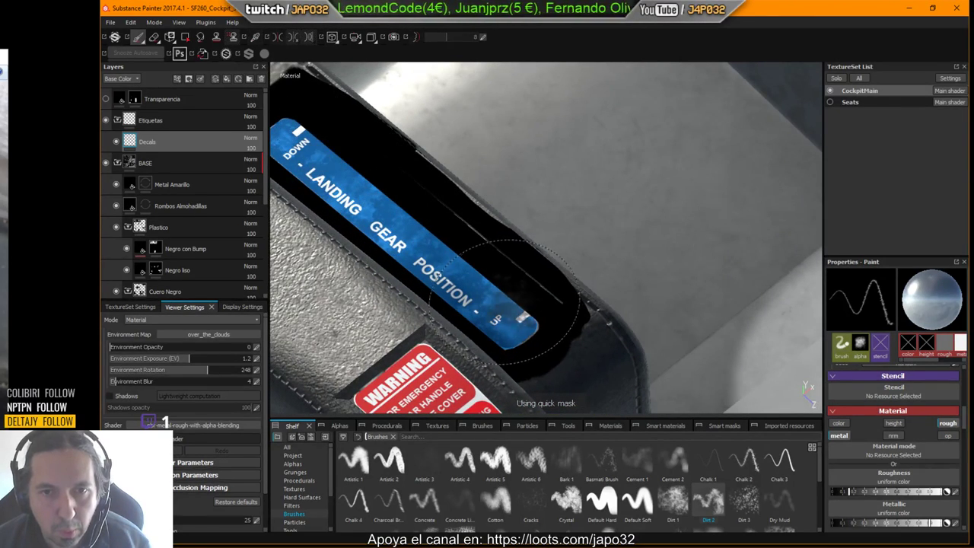
{"action": "left_click_drag", "start_coordinate": [500, 294], "coordinate": [567, 326], "text": "alt"}
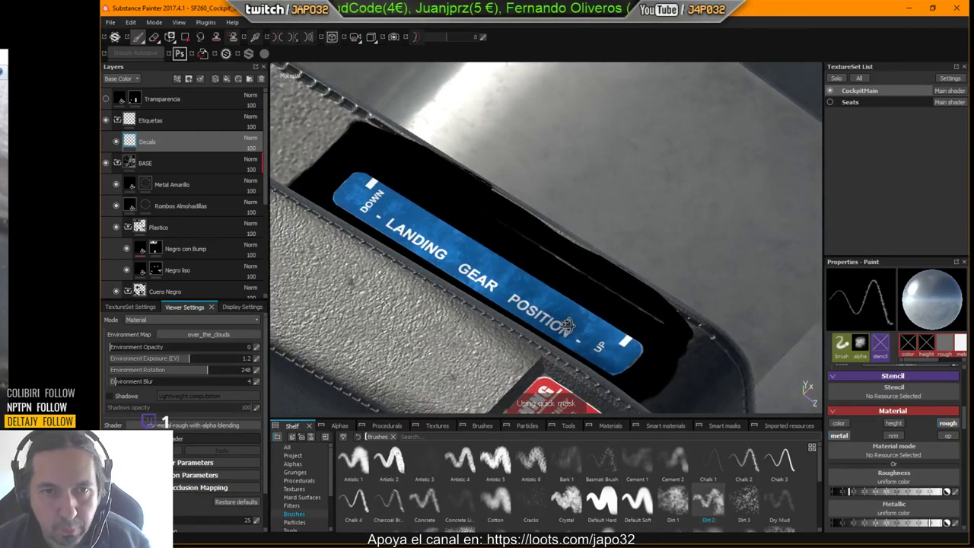
{"action": "right_click_drag", "start_coordinate": [579, 301], "coordinate": [601, 321], "text": "shift"}
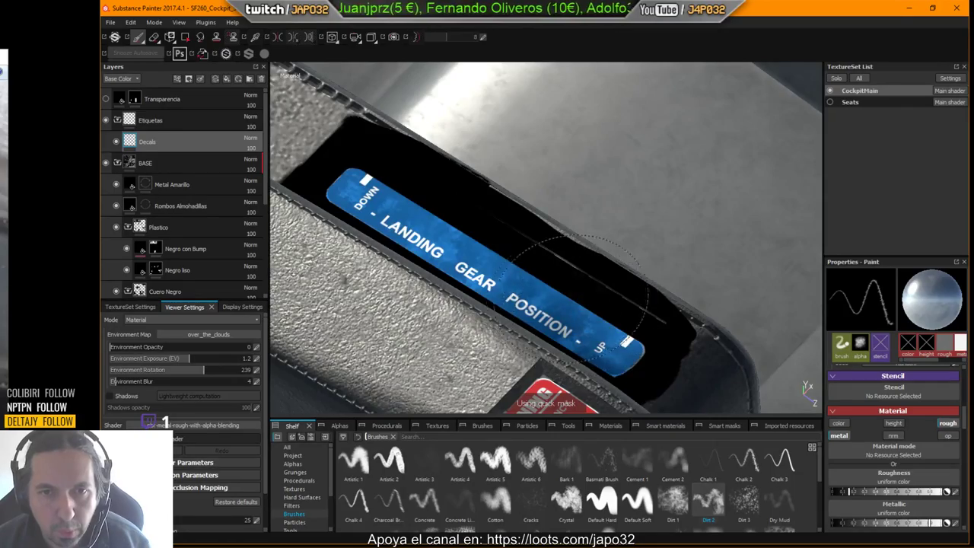
Leave quick mask editing and check the landing gear decal's reflections against the surrounding console.
{"action": "left_click_drag", "start_coordinate": [580, 293], "coordinate": [312, 253], "text": "alt"}
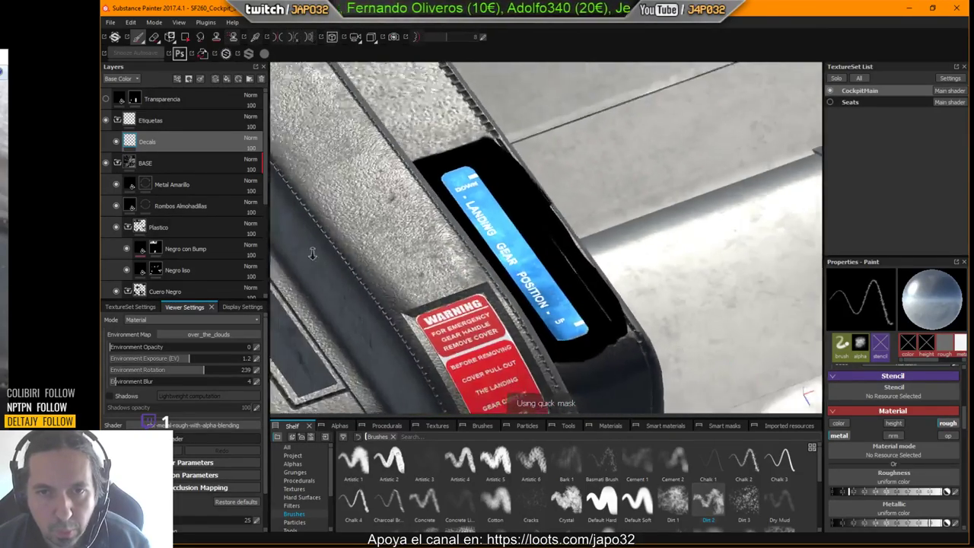
{"action": "right_click_drag", "start_coordinate": [313, 254], "coordinate": [449, 293], "text": "alt"}
{"action": "left_click_drag", "start_coordinate": [448, 293], "coordinate": [498, 308], "text": "alt"}
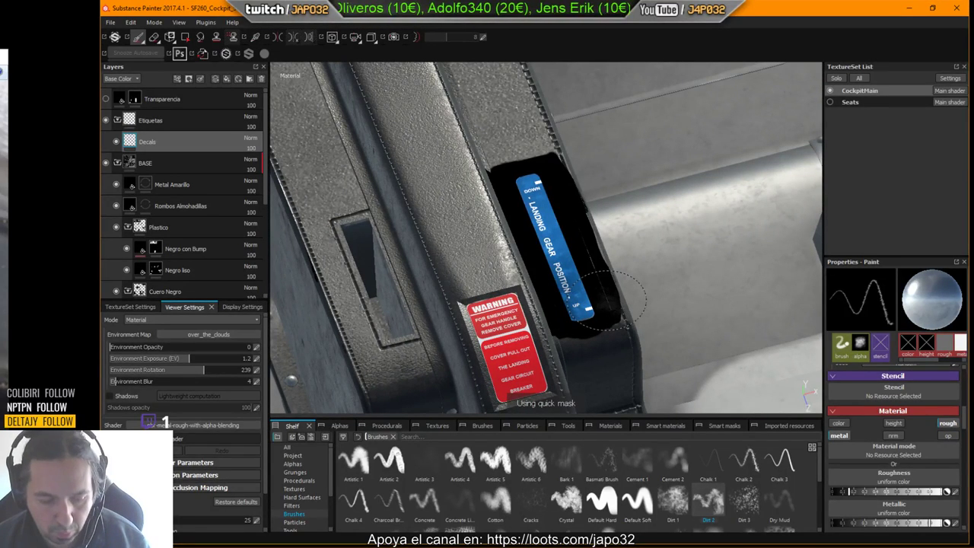
{"action": "key", "text": "t"}
{"action": "left_click_drag", "start_coordinate": [639, 304], "coordinate": [647, 292], "text": "alt"}
{"action": "right_click_drag", "start_coordinate": [647, 292], "coordinate": [648, 289], "text": "shift"}
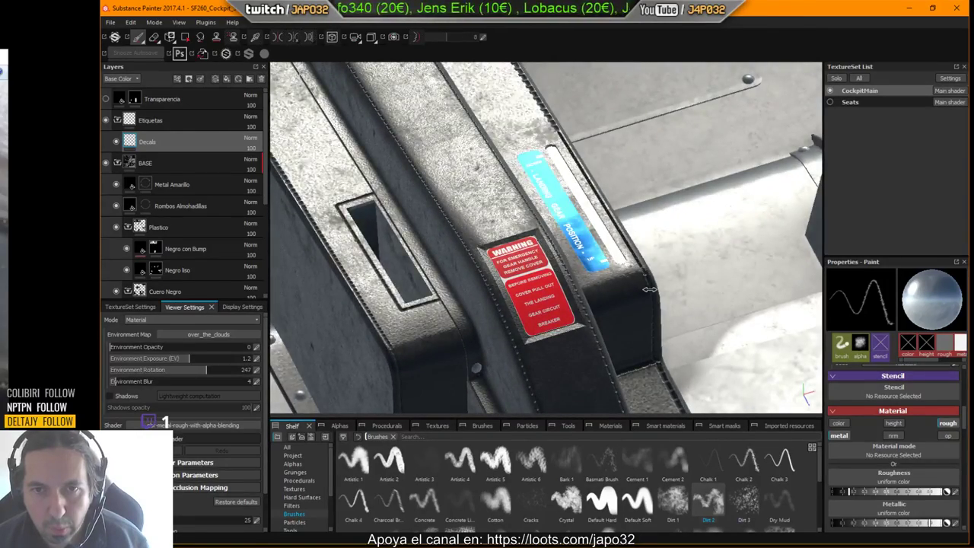
Set low roughness and metallic values and paint a straight Default Hard line down the white slot beside the decal.
{"action": "left_click_drag", "start_coordinate": [651, 290], "coordinate": [604, 322], "text": "alt"}
{"action": "middle_click_drag", "start_coordinate": [628, 300], "coordinate": [562, 359], "text": "alt"}
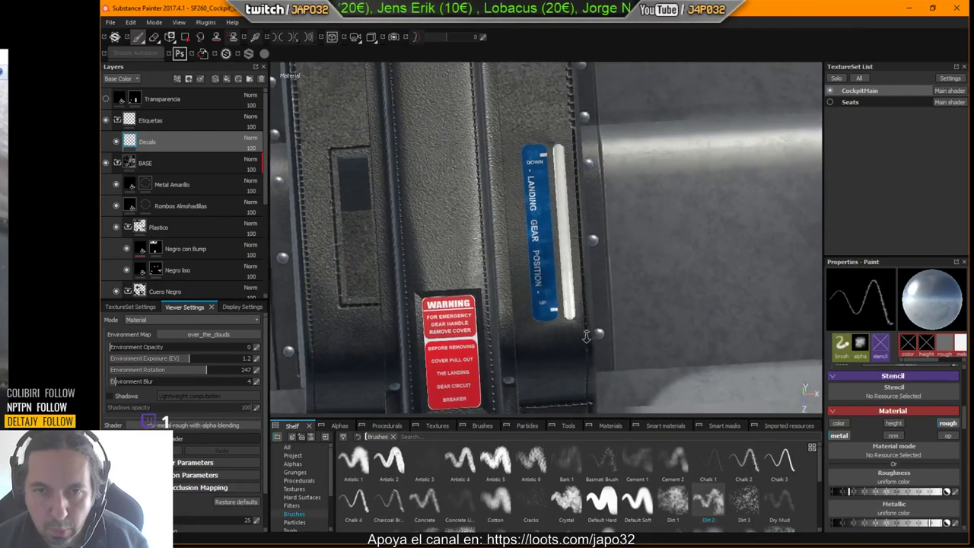
{"action": "right_click_drag", "start_coordinate": [561, 359], "coordinate": [646, 335], "text": "alt"}
{"action": "left_click_drag", "start_coordinate": [647, 334], "coordinate": [806, 322], "text": "alt"}
{"action": "right_click_drag", "start_coordinate": [628, 294], "coordinate": [732, 286], "text": "alt"}
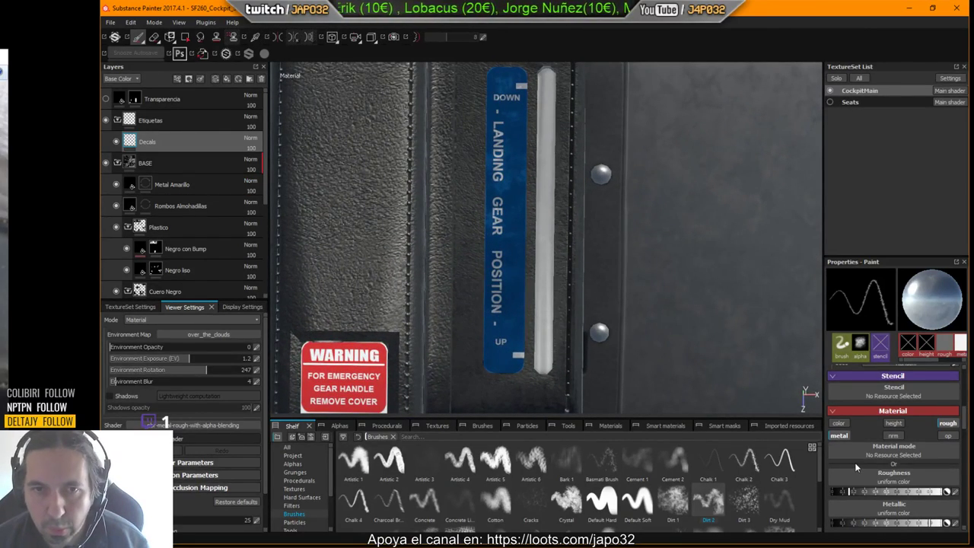
{"action": "left_click", "coordinate": [856, 523]}
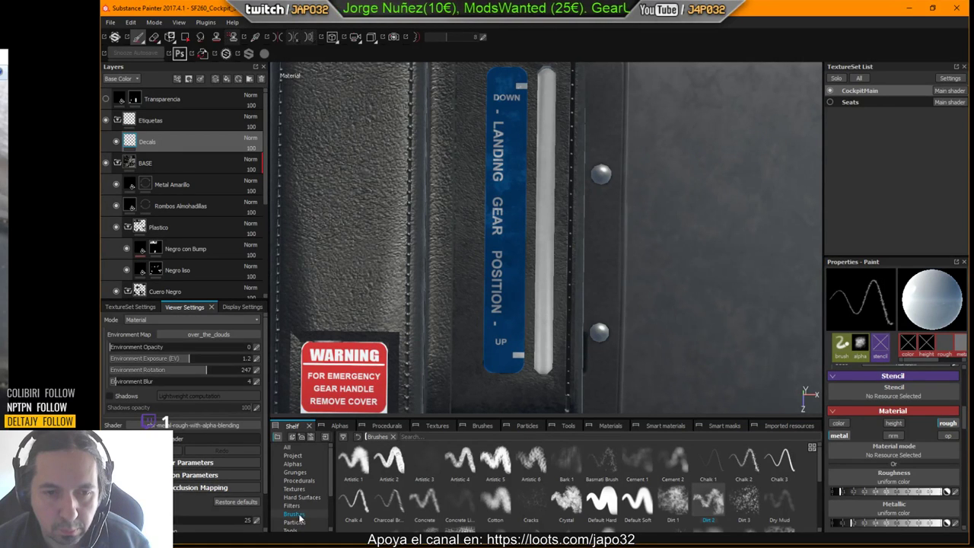
{"action": "left_click", "coordinate": [601, 500]}
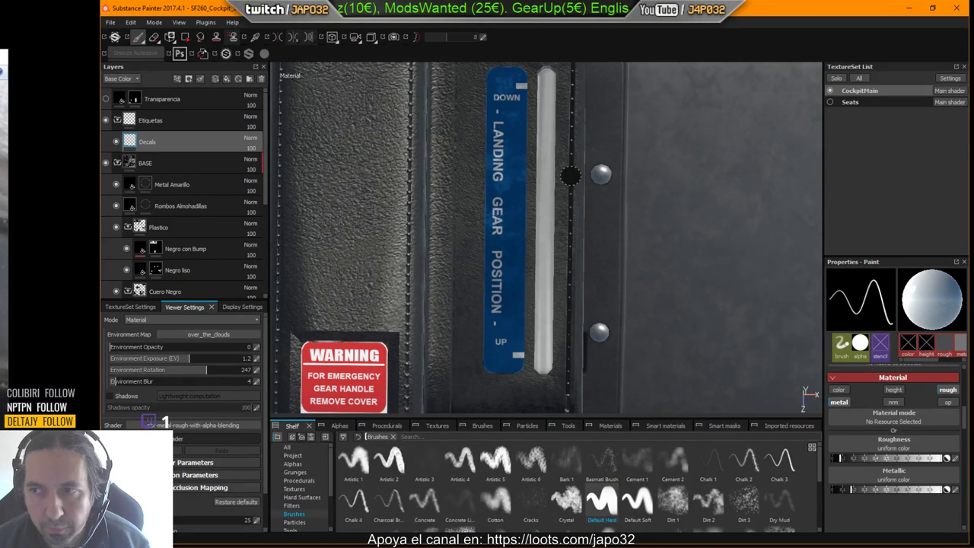
{"action": "left_click_drag", "start_coordinate": [567, 184], "coordinate": [552, 204], "text": "alt"}
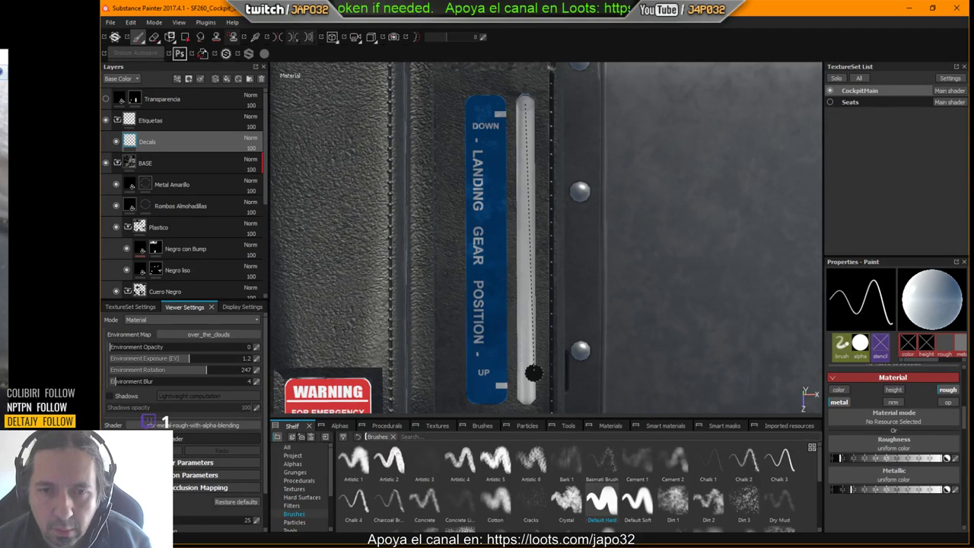
{"action": "key", "text": "shift"}
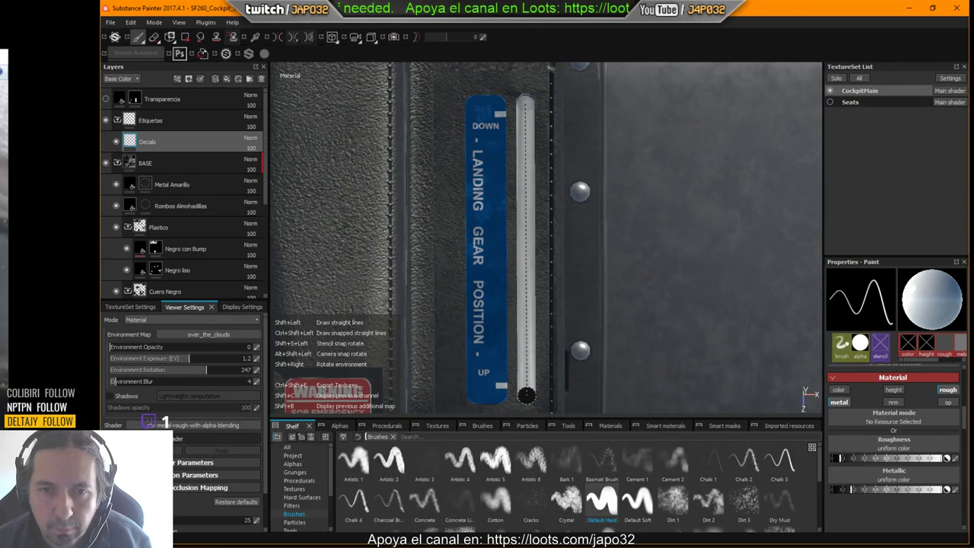
{"action": "left_click", "coordinate": [526, 395], "text": "shift"}
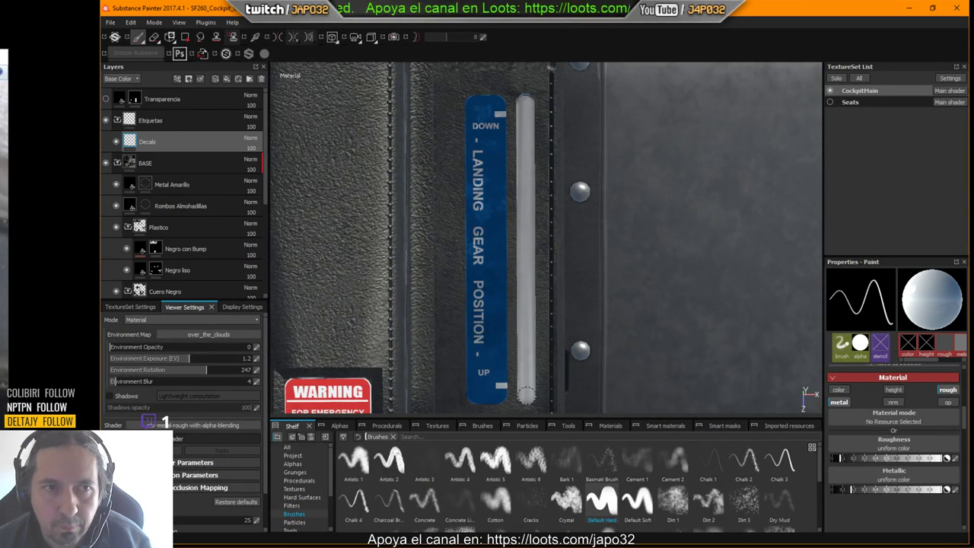
Examine the decals and white slot on the centre console in an enlarged viewport, from several angles and under rotated lighting.
{"action": "left_click_drag", "start_coordinate": [531, 389], "coordinate": [655, 208], "text": "alt"}
{"action": "right_click_drag", "start_coordinate": [656, 208], "coordinate": [647, 203], "text": "shift"}
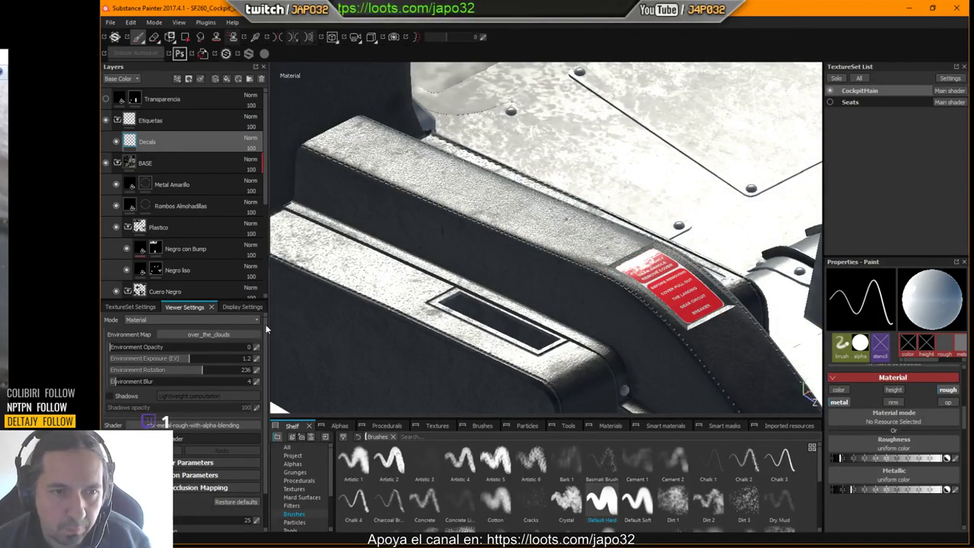
{"action": "right_click_drag", "start_coordinate": [527, 250], "coordinate": [585, 251], "text": "shift"}
{"action": "left_click_drag", "start_coordinate": [577, 250], "coordinate": [595, 226], "text": "alt"}
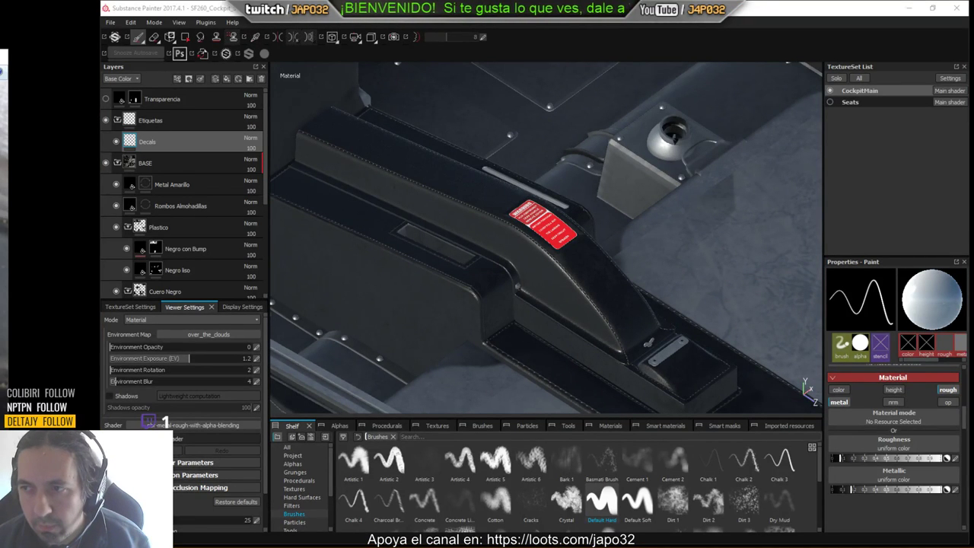
{"action": "key", "text": "Tab"}
{"action": "left_click_drag", "start_coordinate": [680, 296], "coordinate": [481, 341], "text": "alt"}
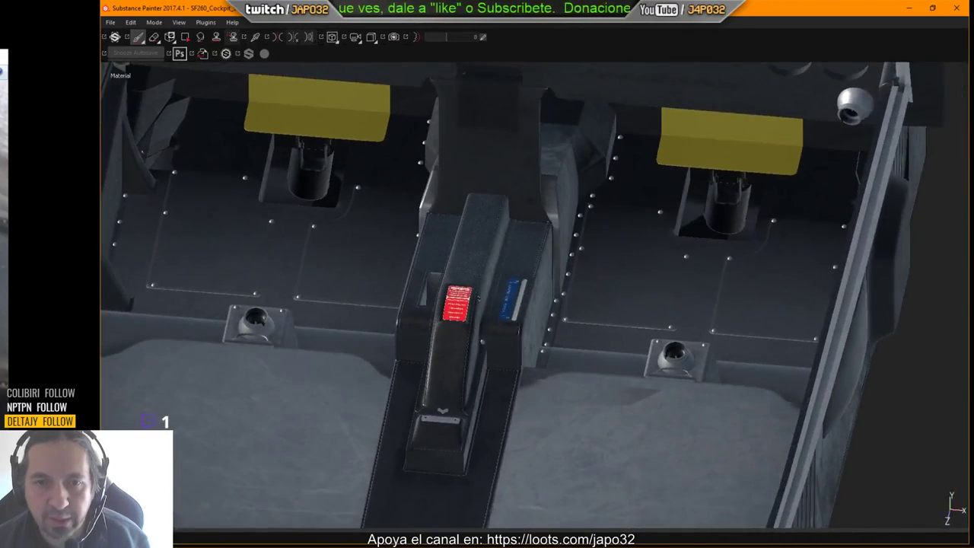
{"action": "middle_click_drag", "start_coordinate": [478, 297], "coordinate": [605, 330], "text": "alt"}
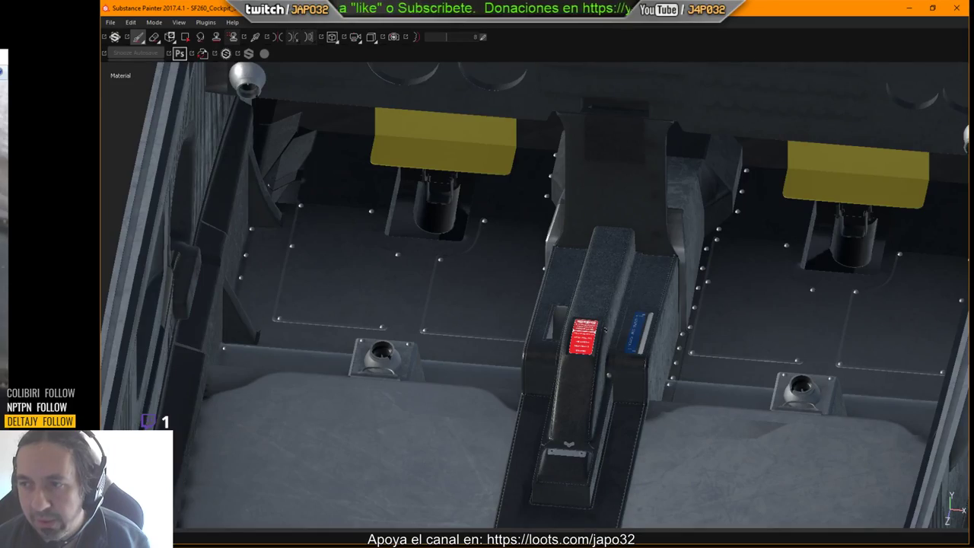
{"action": "left_click_drag", "start_coordinate": [721, 326], "coordinate": [639, 303], "text": "alt"}
{"action": "right_click_drag", "start_coordinate": [640, 302], "coordinate": [781, 301], "text": "alt"}
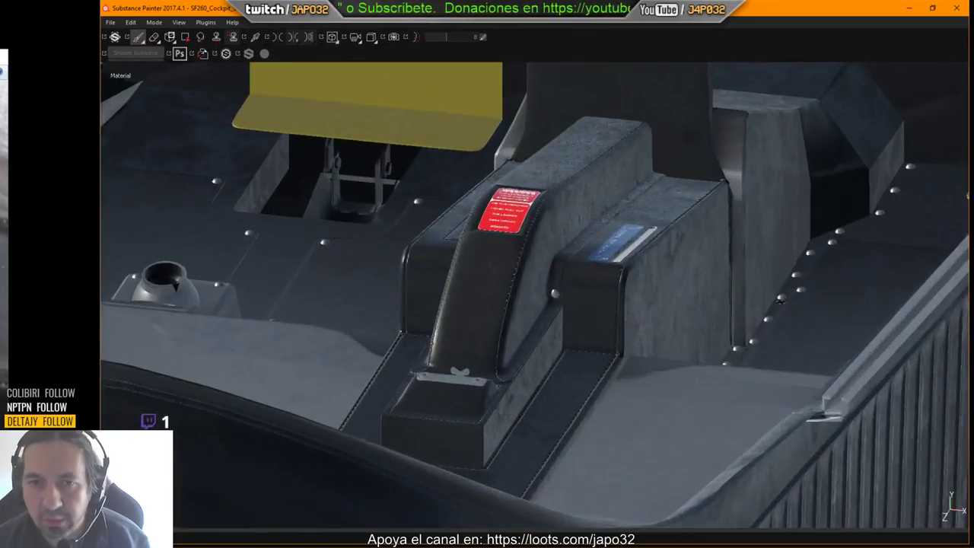
{"action": "left_click_drag", "start_coordinate": [704, 302], "coordinate": [851, 376], "text": "alt"}
{"action": "right_click_drag", "start_coordinate": [677, 339], "coordinate": [775, 352], "text": "alt"}
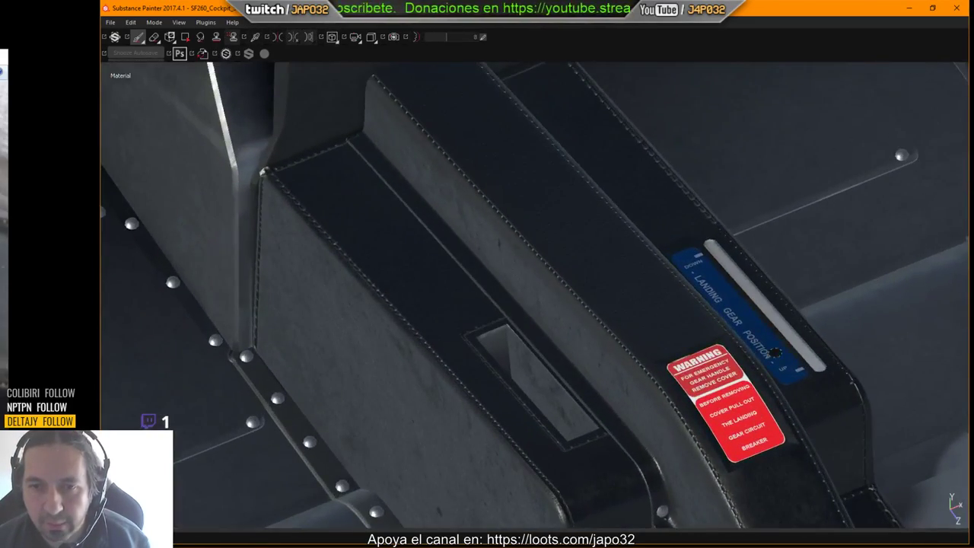
{"action": "key", "text": "Tab"}
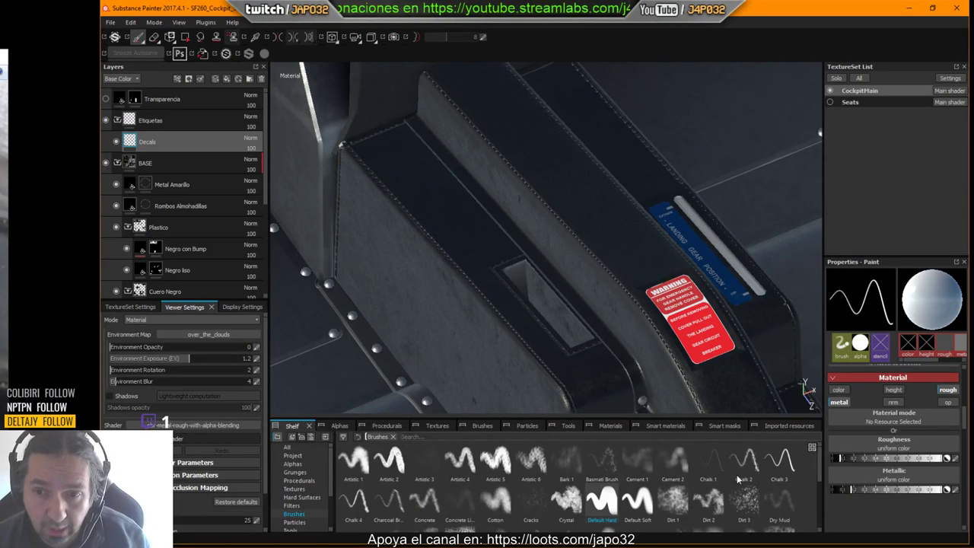
Try the Dirt 3 and Dirt 1 brushes over the console decals, and return to the Default Hard brush.
{"action": "left_click", "coordinate": [744, 500]}
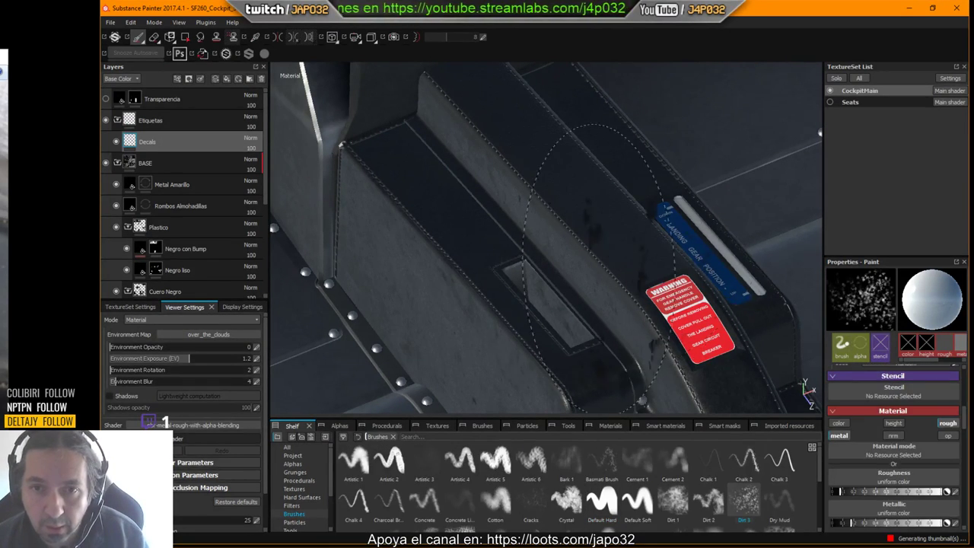
{"action": "left_click", "coordinate": [671, 506]}
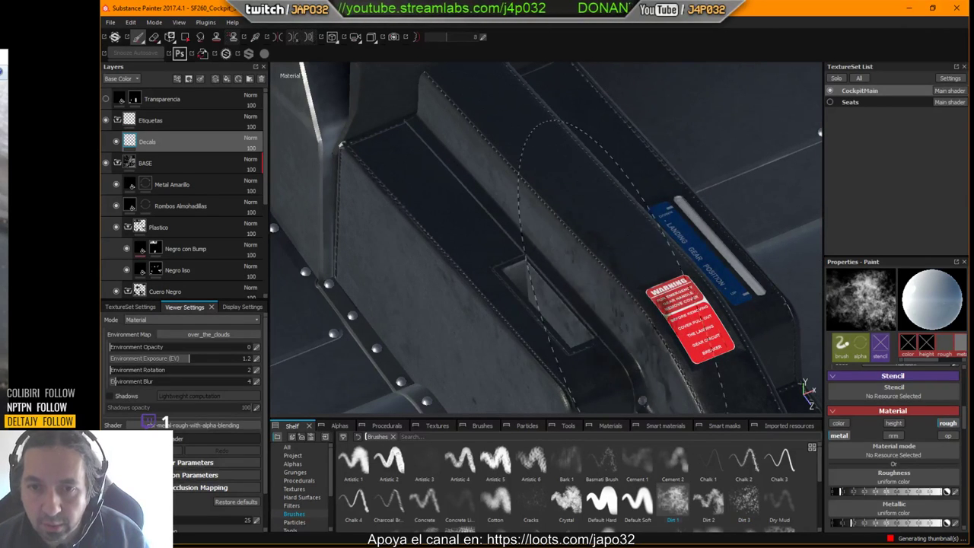
{"action": "right_click_drag", "start_coordinate": [636, 267], "coordinate": [569, 259], "text": "alt"}
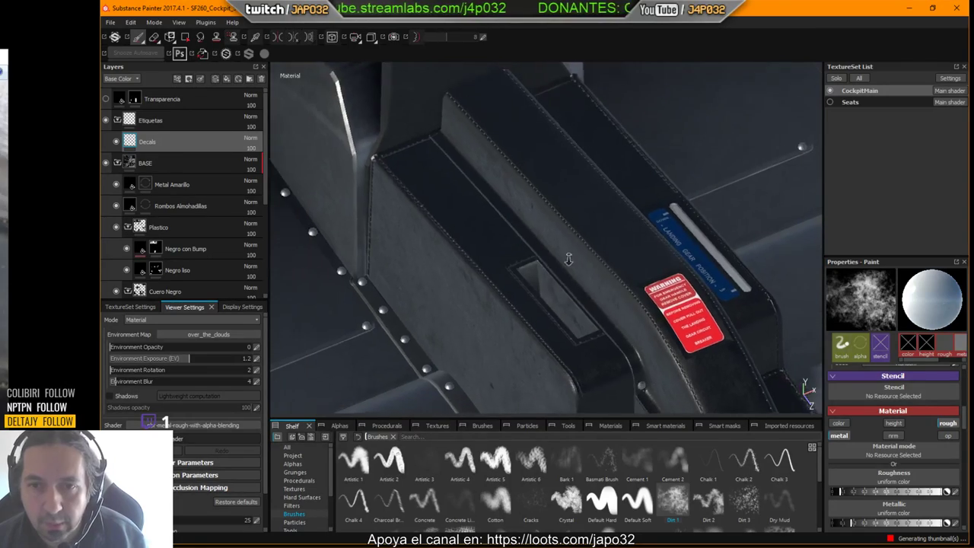
{"action": "left_click_drag", "start_coordinate": [569, 259], "coordinate": [659, 254], "text": "alt"}
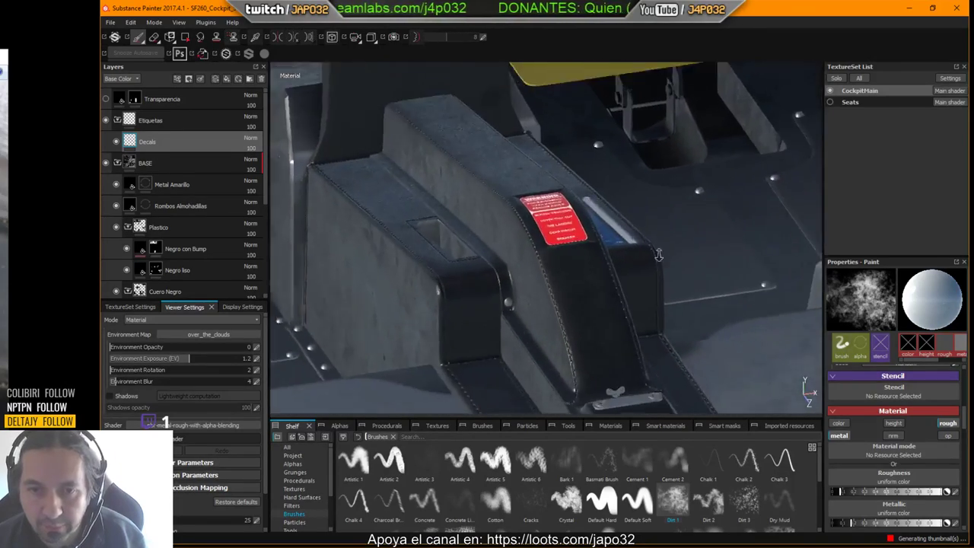
{"action": "right_click_drag", "start_coordinate": [658, 255], "coordinate": [723, 252], "text": "alt"}
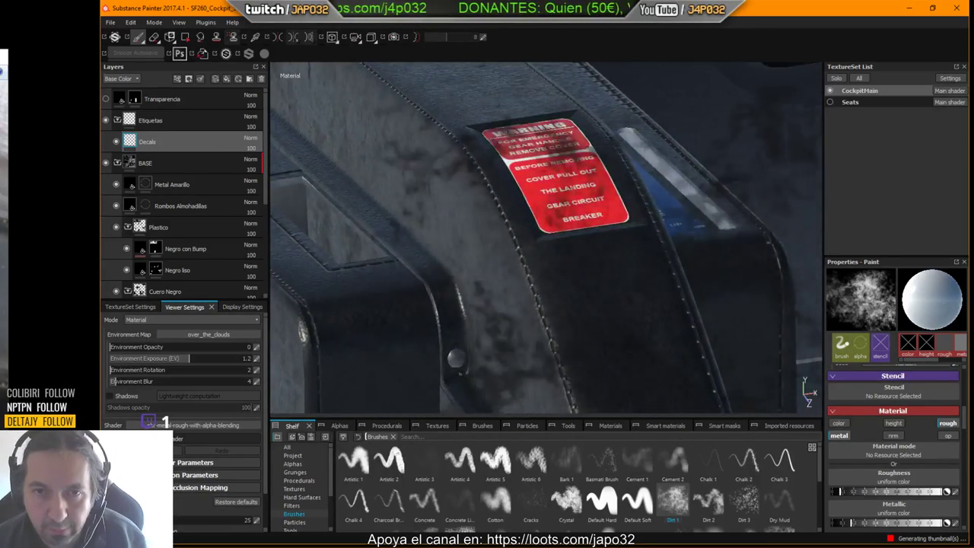
{"action": "right_click_drag", "start_coordinate": [587, 285], "coordinate": [411, 234], "text": "alt"}
{"action": "left_click_drag", "start_coordinate": [411, 234], "coordinate": [509, 291], "text": "alt"}
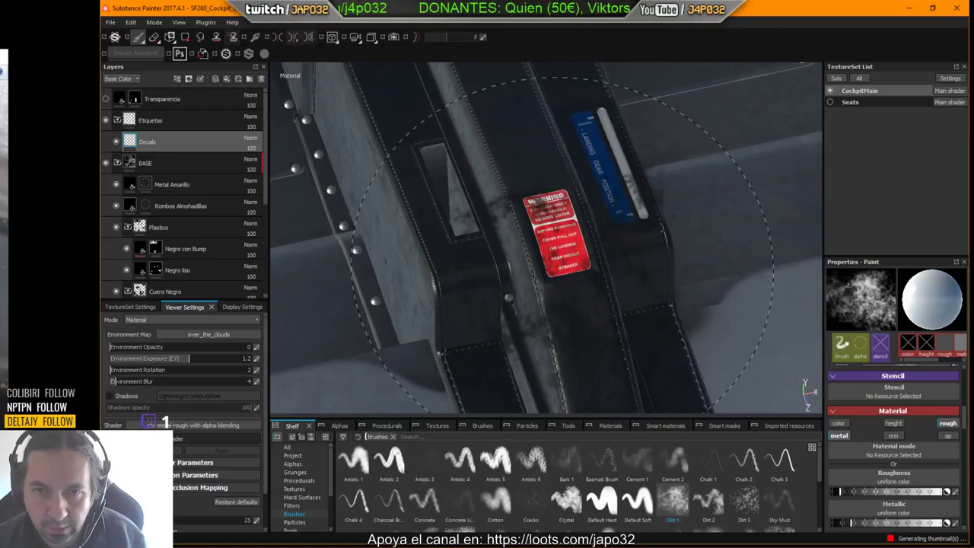
{"action": "left_click_drag", "start_coordinate": [563, 251], "coordinate": [544, 252], "text": "alt"}
{"action": "right_click_drag", "start_coordinate": [554, 276], "coordinate": [456, 278], "text": "alt"}
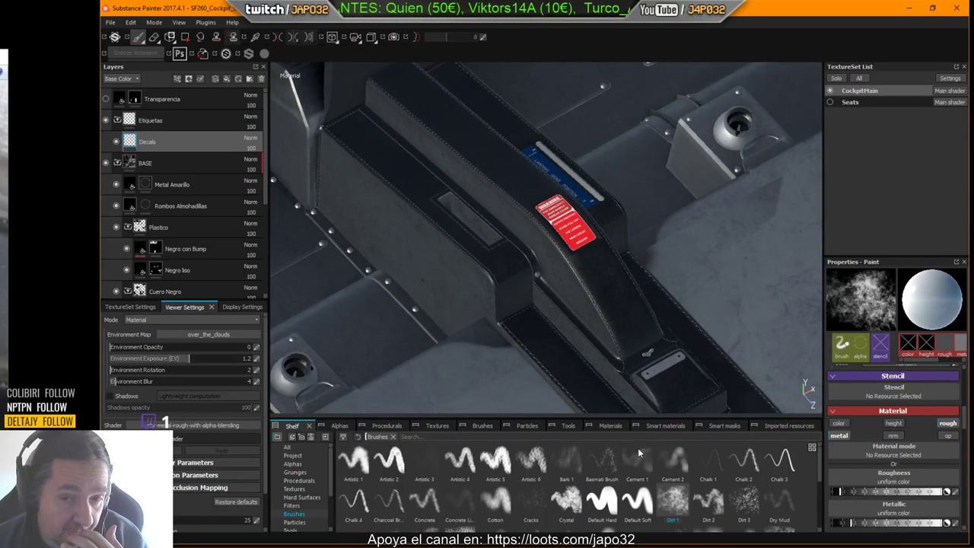
{"action": "left_click", "coordinate": [598, 495]}
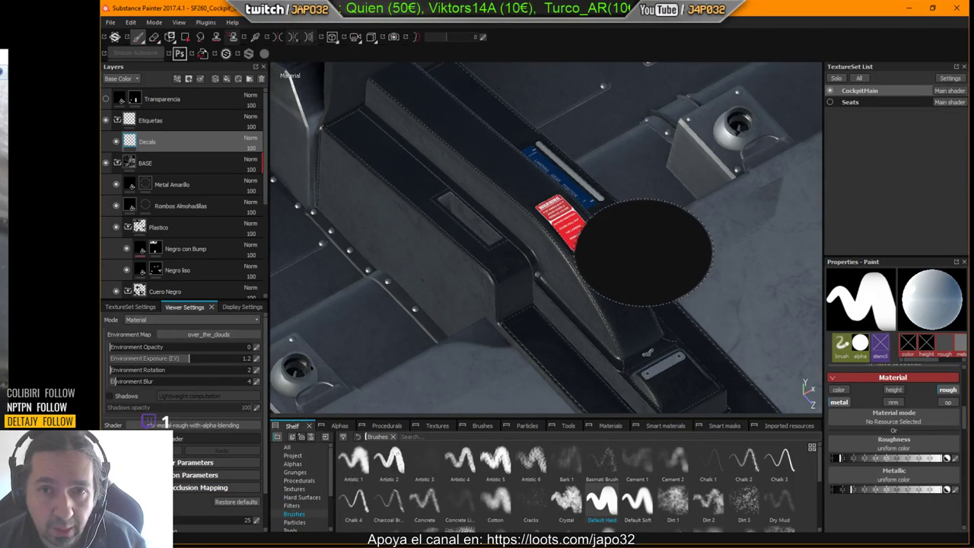
Export only the CockpitMain texture set as 8-bit PNG with the X-Plane configuration, leaving Seats out.
{"action": "left_click_drag", "start_coordinate": [659, 248], "coordinate": [696, 239], "text": "alt"}
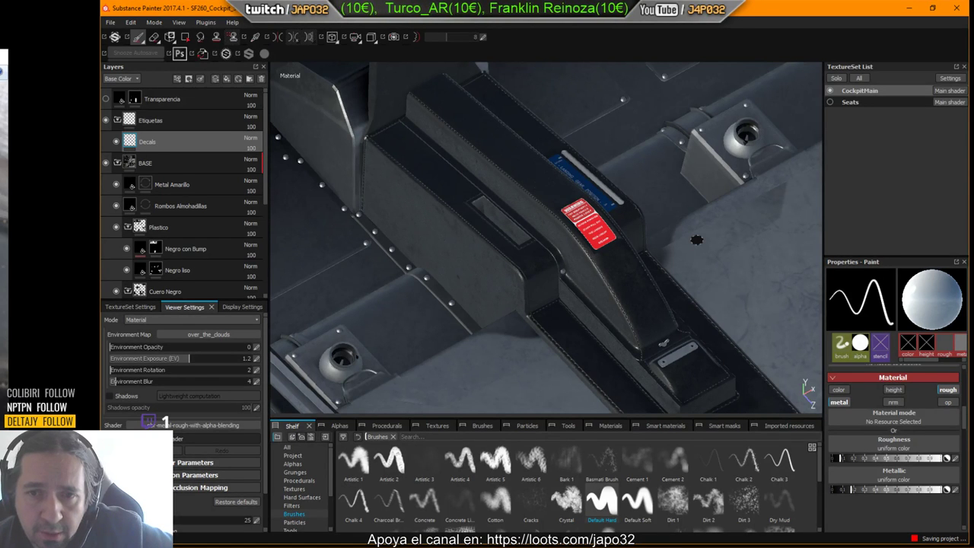
{"action": "right_click", "coordinate": [560, 160]}
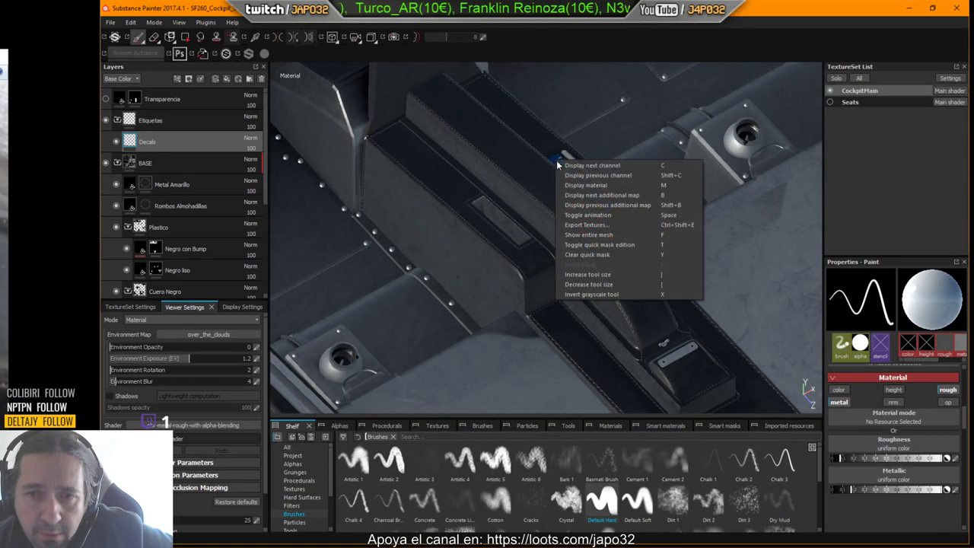
{"action": "left_click", "coordinate": [590, 227]}
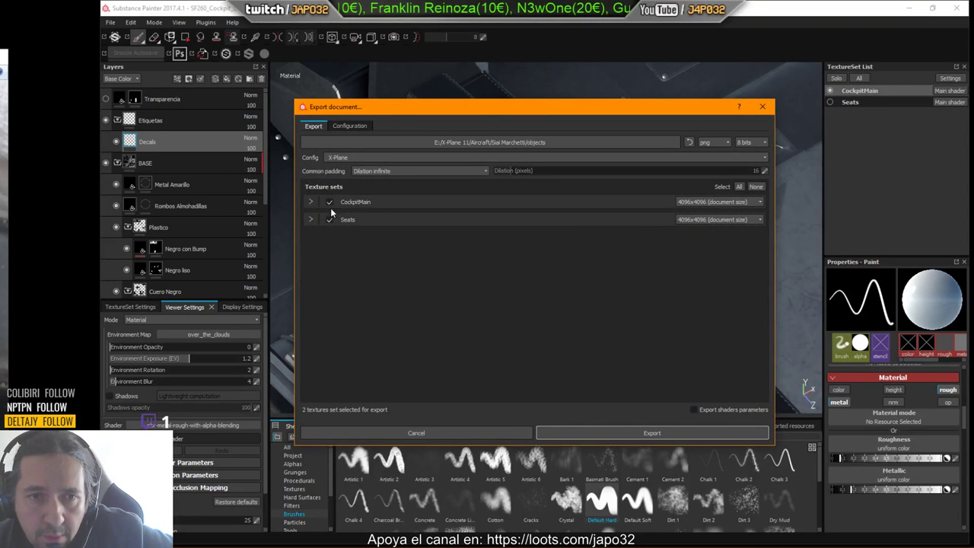
{"action": "left_click", "coordinate": [328, 221]}
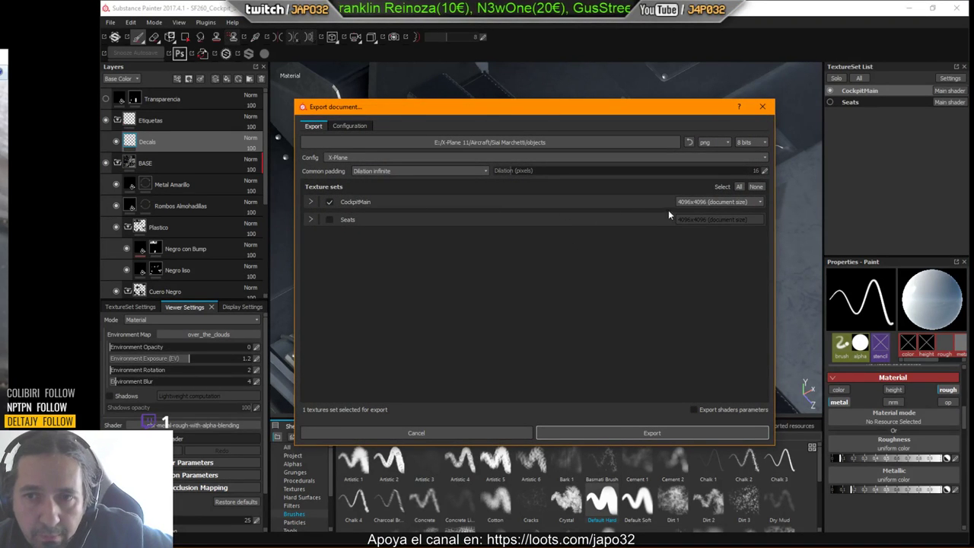
{"action": "left_click", "coordinate": [658, 434]}
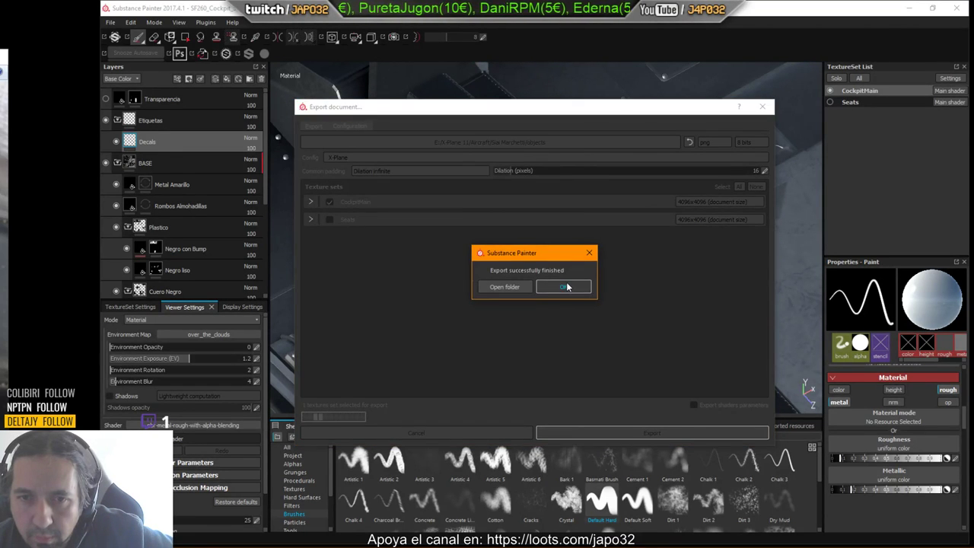
{"action": "left_click", "coordinate": [565, 286]}
Minimize Substance Painter, bring the X-Plane window onto this screen and maximize it.
{"action": "left_click", "coordinate": [908, 7]}
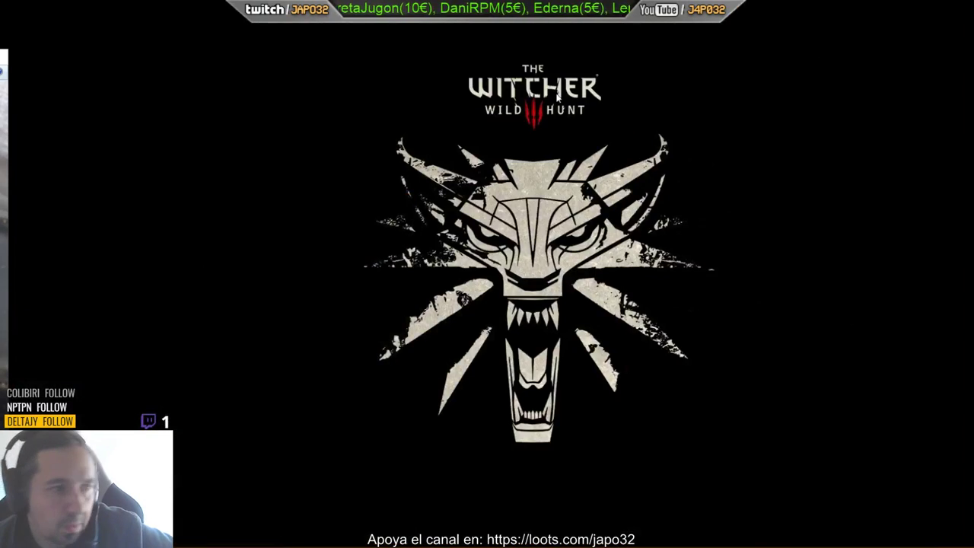
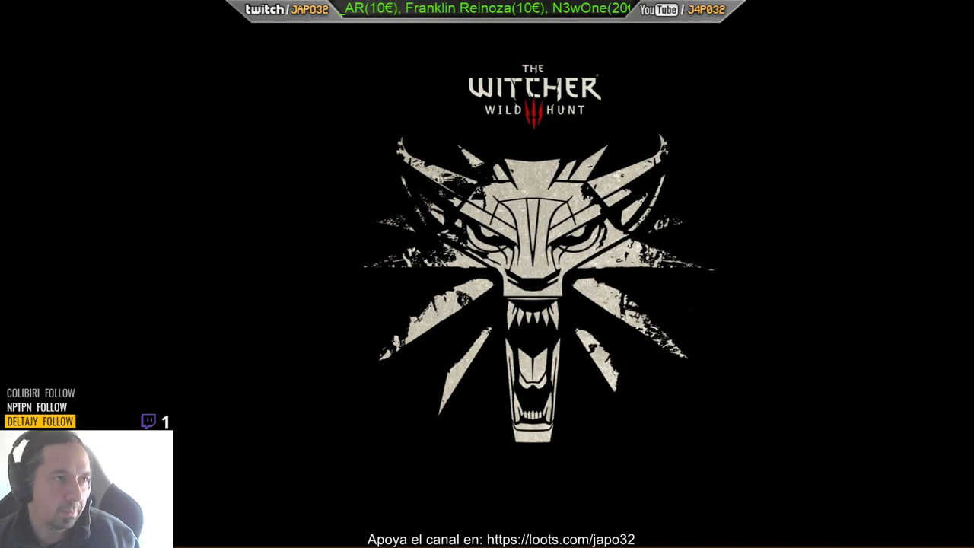
{"action": "left_click_drag", "start_coordinate": [0, 102], "coordinate": [619, 67]}
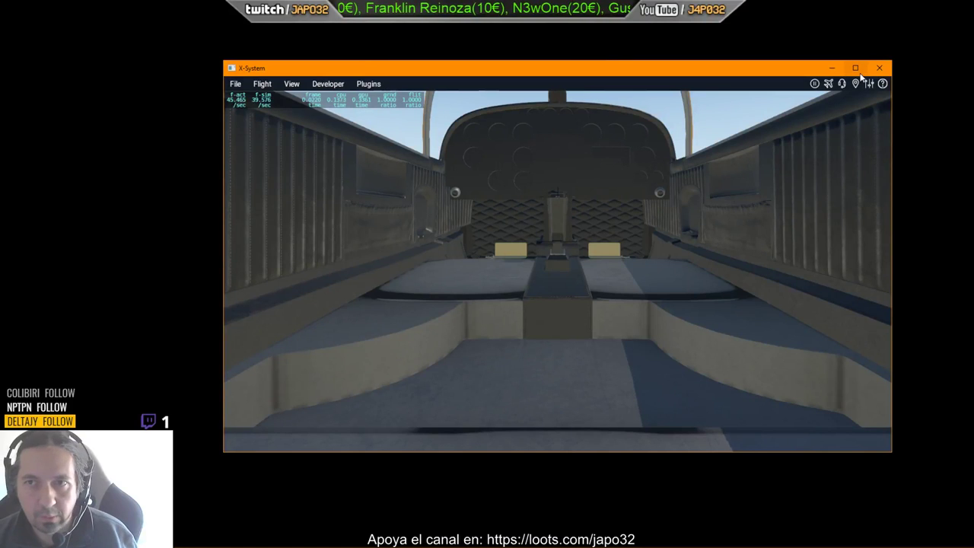
{"action": "left_click", "coordinate": [856, 69]}
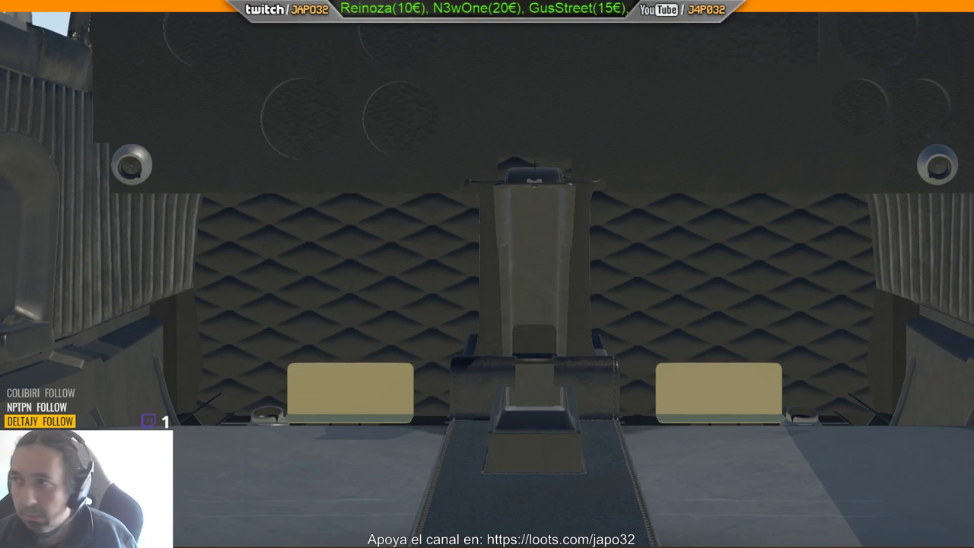
{"action": "left_click", "coordinate": [938, 5]}
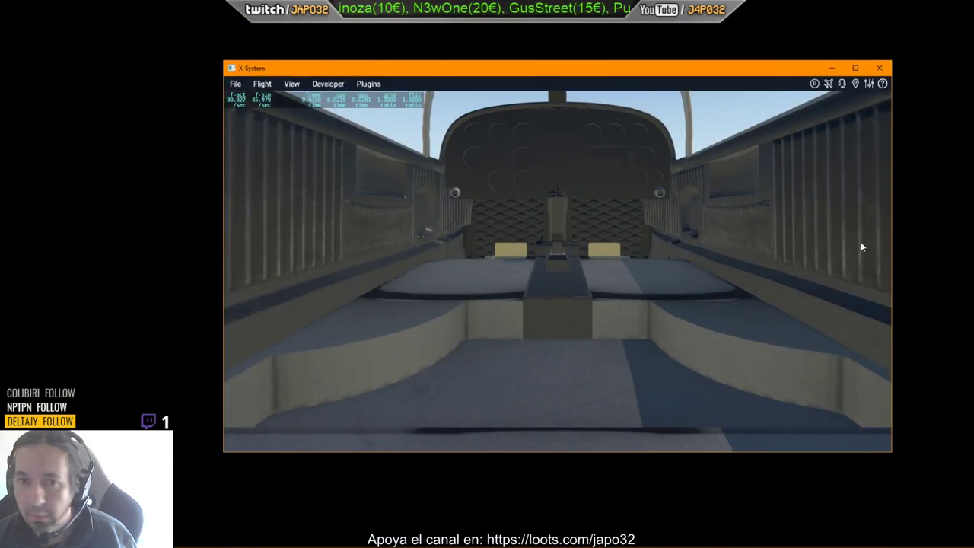
{"action": "left_click", "coordinate": [855, 67]}
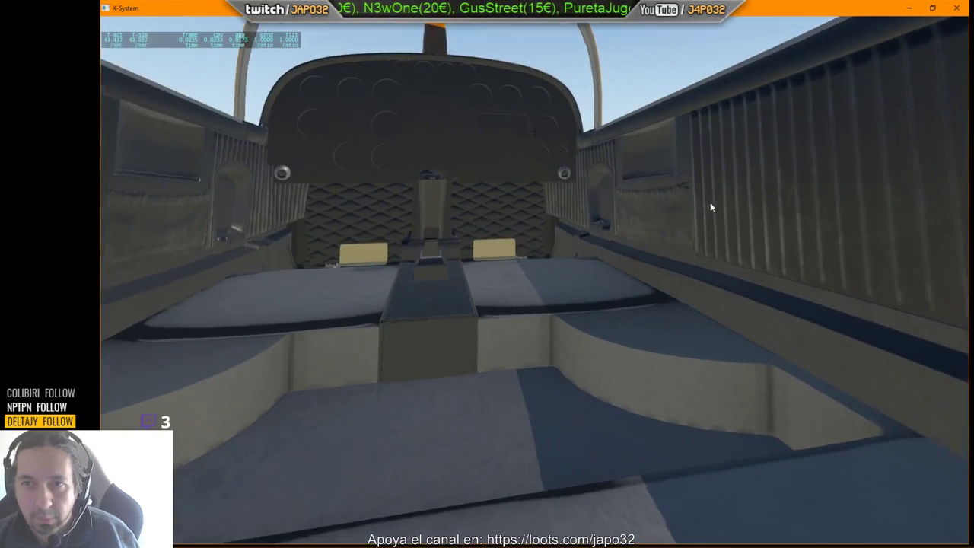
Examine the exported textures in X-Plane on the instrument panel, seats and left cockpit side wall.
{"action": "right_click_drag", "start_coordinate": [709, 202], "coordinate": [683, 204]}
{"action": "key", "text": "Up"}
{"action": "key", "text": "period"}
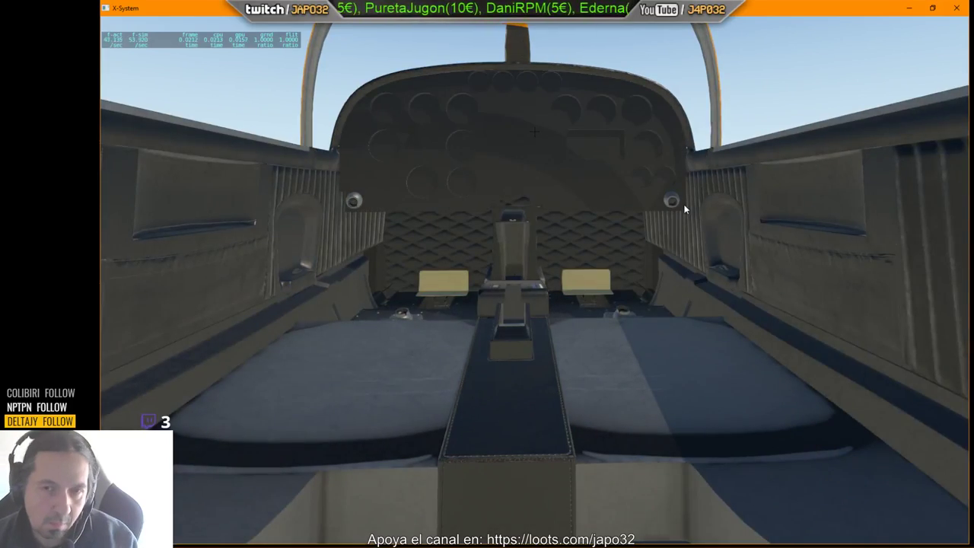
{"action": "right_click_drag", "start_coordinate": [683, 204], "coordinate": [585, 265]}
{"action": "key", "text": "comma"}
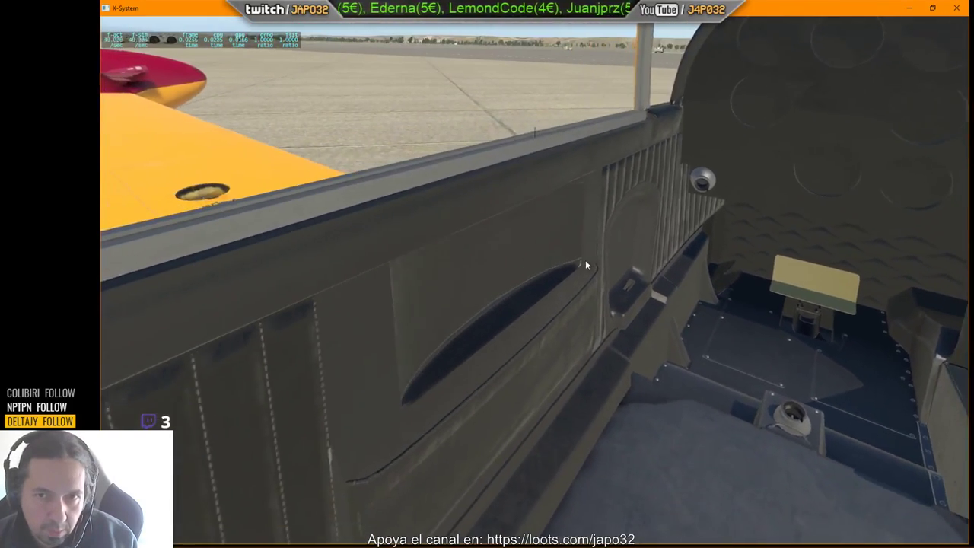
{"action": "key", "text": "Right"}
{"action": "key", "text": "Left"}
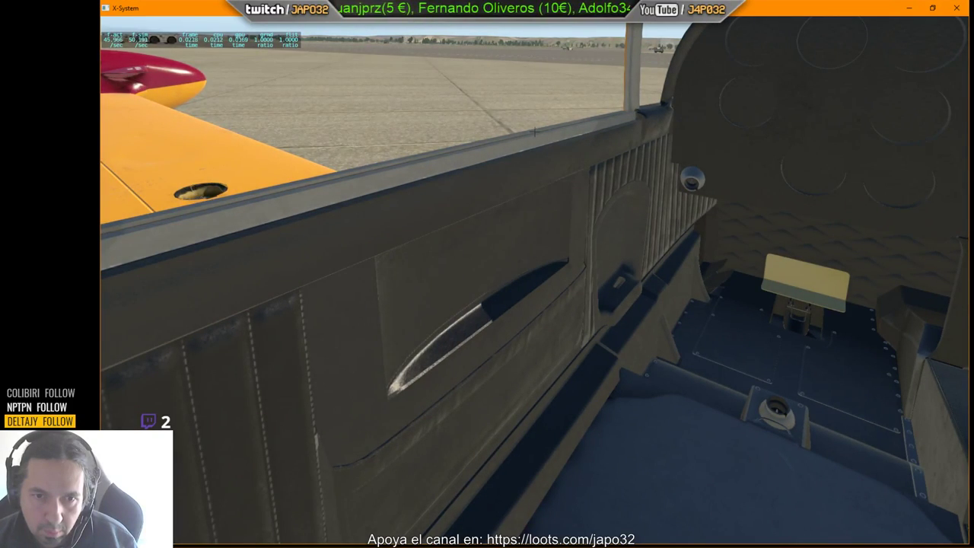
Inspect the landing gear decal and white slot on the centre console, and the right side wall up to the rear shelf.
{"action": "right_click_drag", "start_coordinate": [312, 299], "coordinate": [639, 322]}
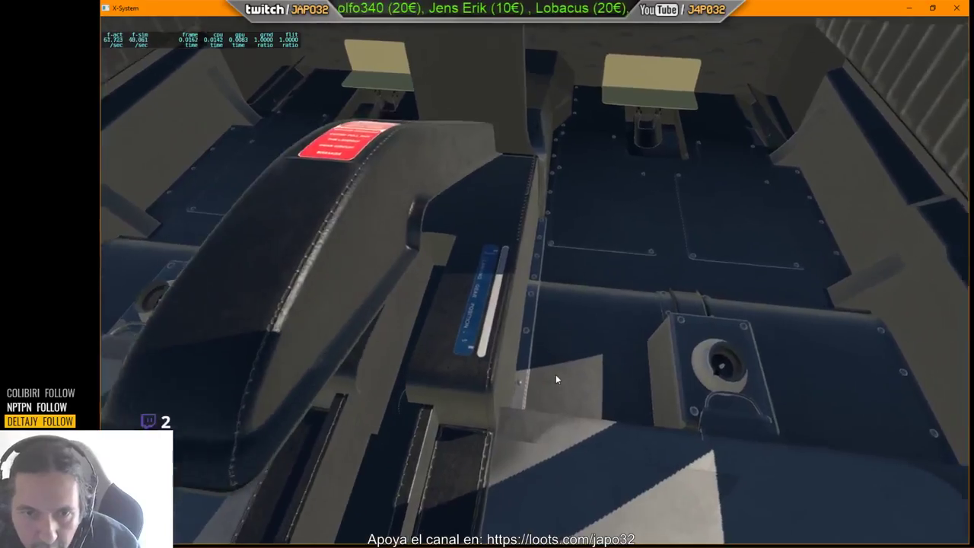
{"action": "right_click_drag", "start_coordinate": [555, 374], "coordinate": [706, 369]}
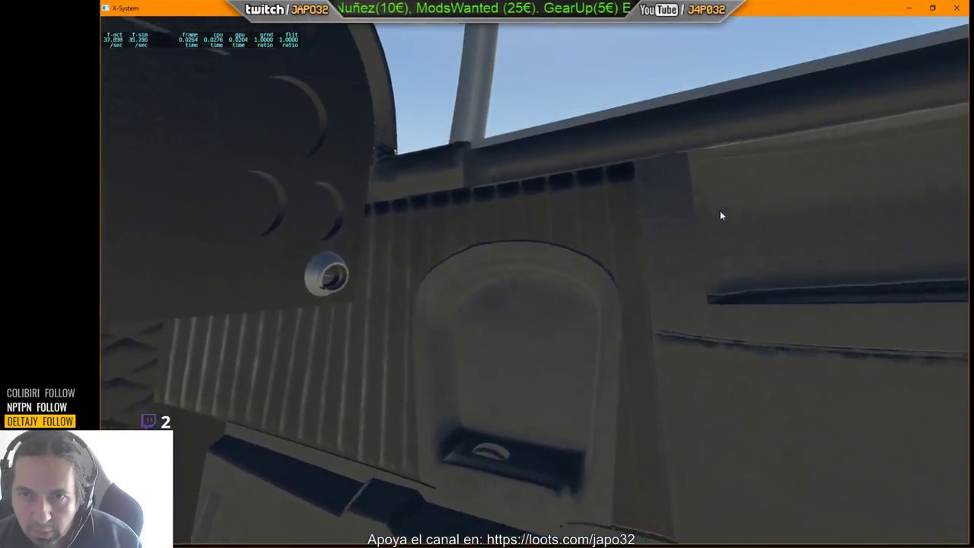
{"action": "key", "text": "Up"}
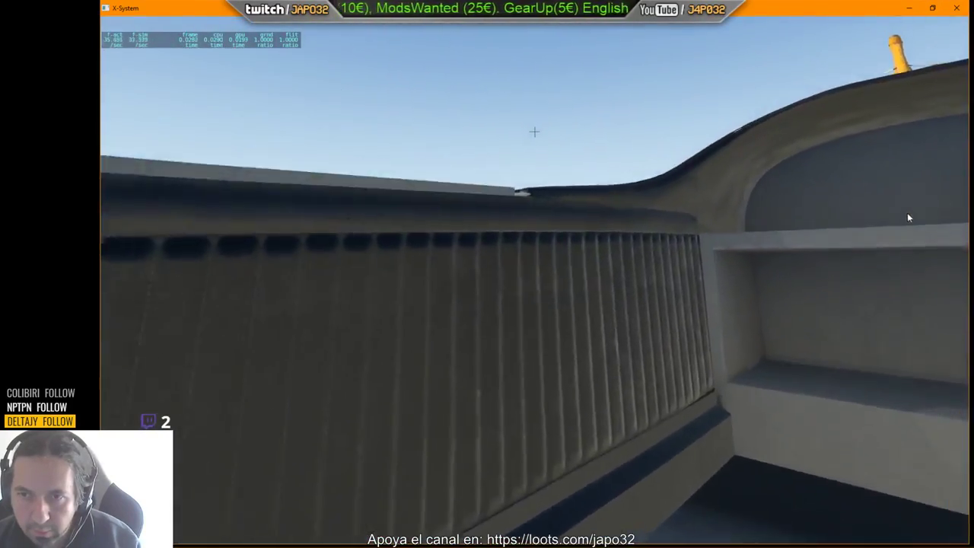
{"action": "right_click_drag", "start_coordinate": [908, 213], "coordinate": [618, 282]}
{"action": "key", "text": "comma"}
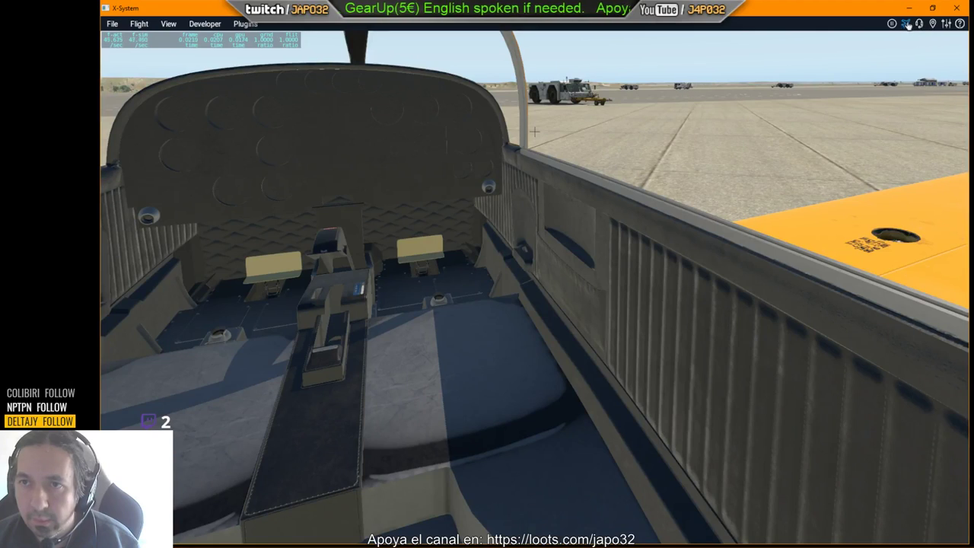
Turn the SF-260D to a heading of about 23 degrees on the map and check the left side wall's lighting.
{"action": "left_click", "coordinate": [906, 25]}
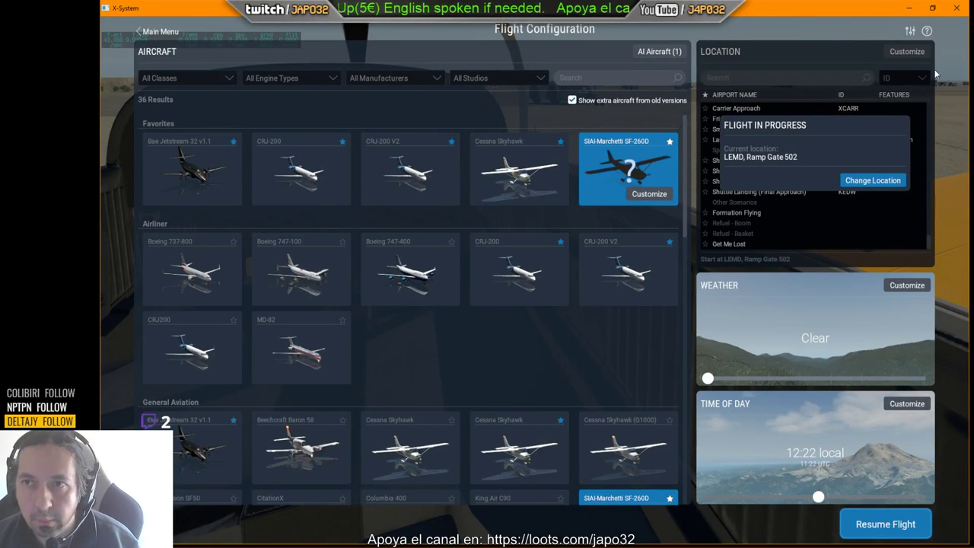
{"action": "key", "text": "Escape"}
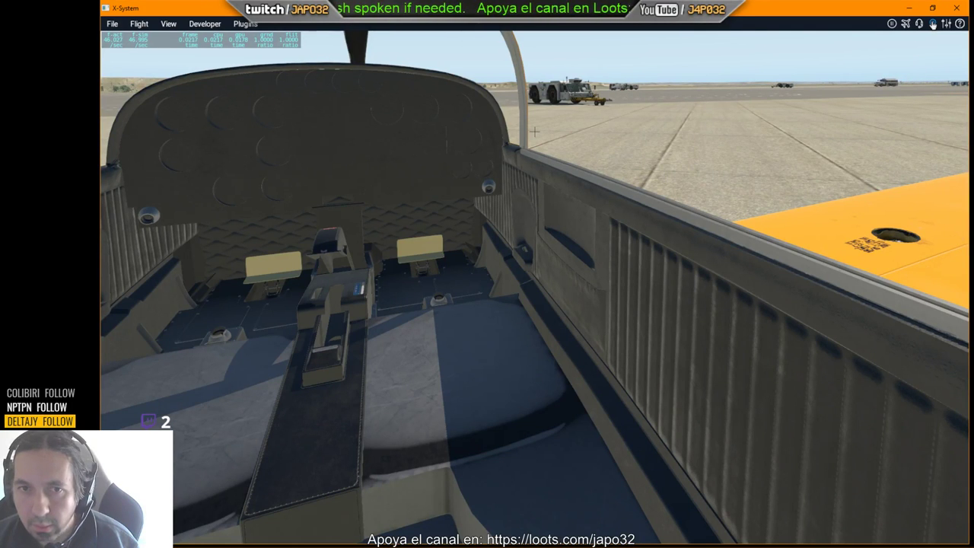
{"action": "left_click", "coordinate": [933, 24]}
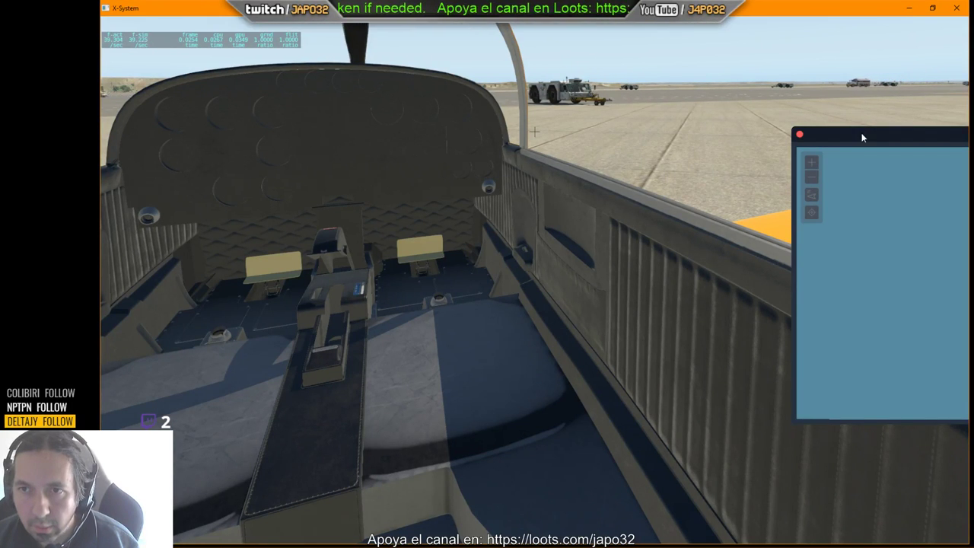
{"action": "left_click_drag", "start_coordinate": [862, 137], "coordinate": [495, 105]}
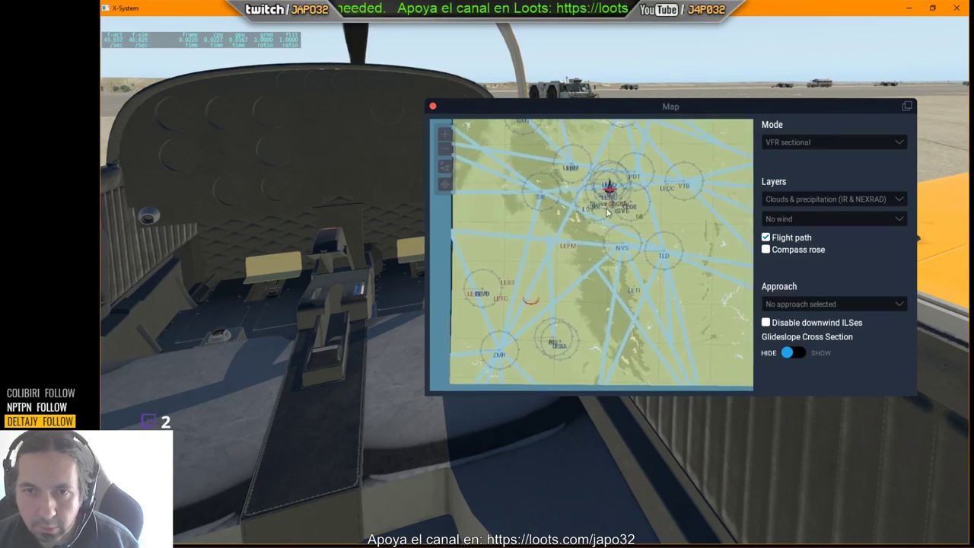
{"action": "scroll", "coordinate": [607, 213], "scroll_direction": "up", "scroll_amount": 5}
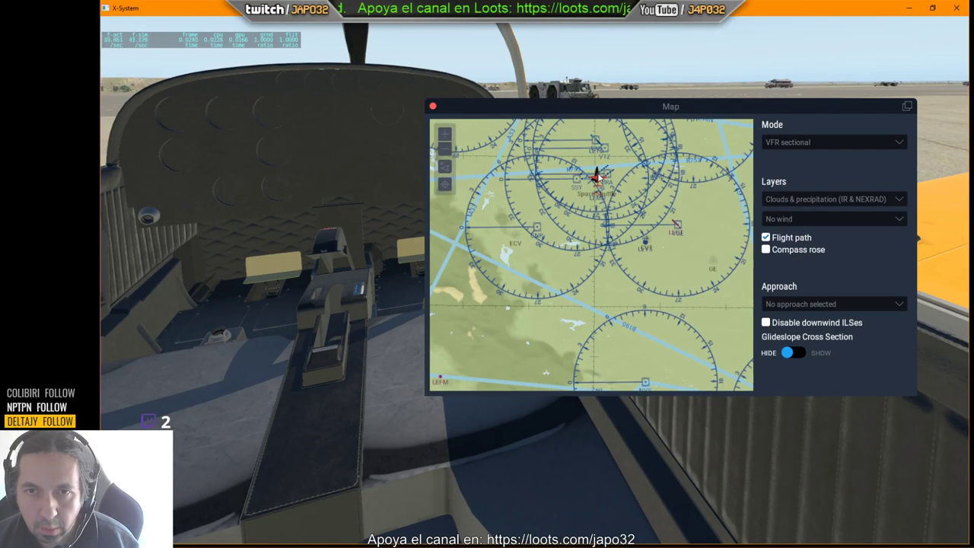
{"action": "left_click", "coordinate": [598, 177]}
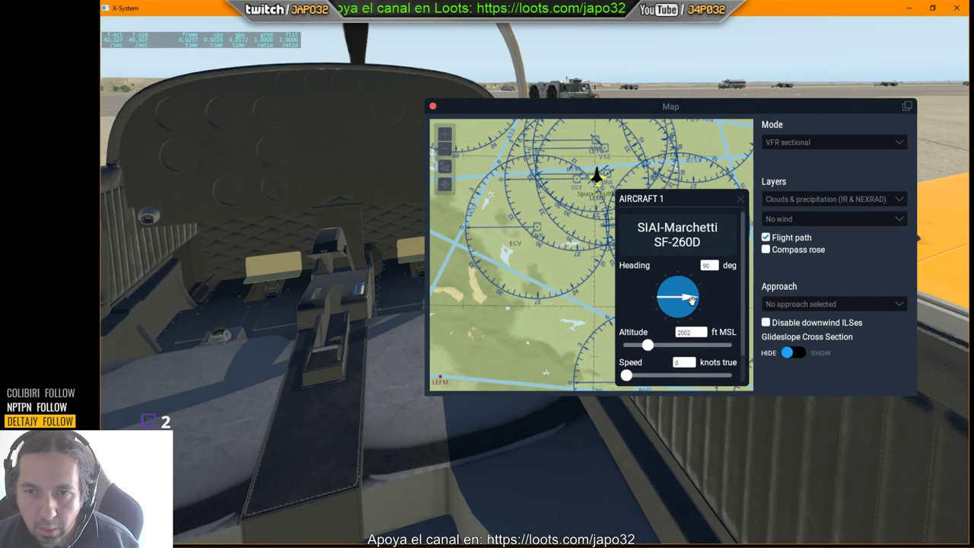
{"action": "left_click_drag", "start_coordinate": [691, 299], "coordinate": [692, 282]}
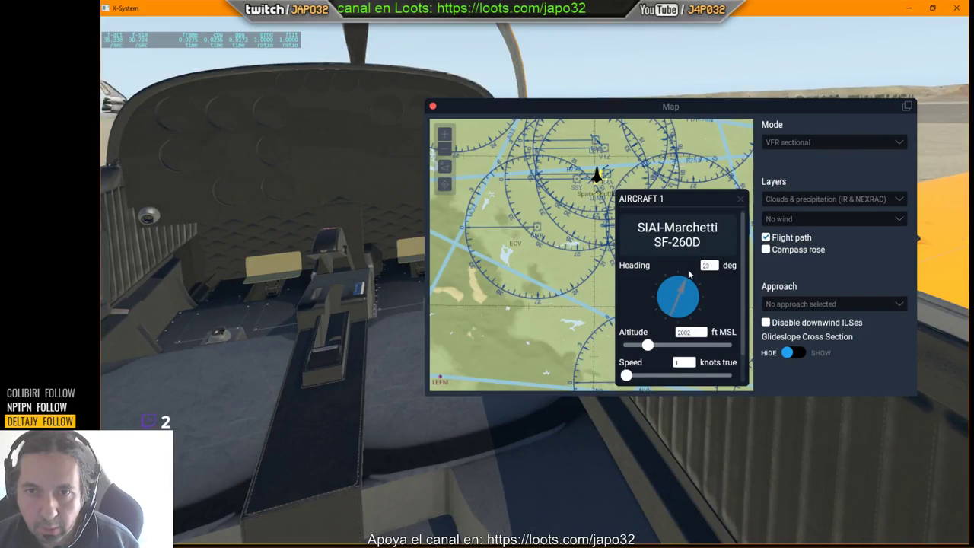
{"action": "left_click", "coordinate": [434, 107]}
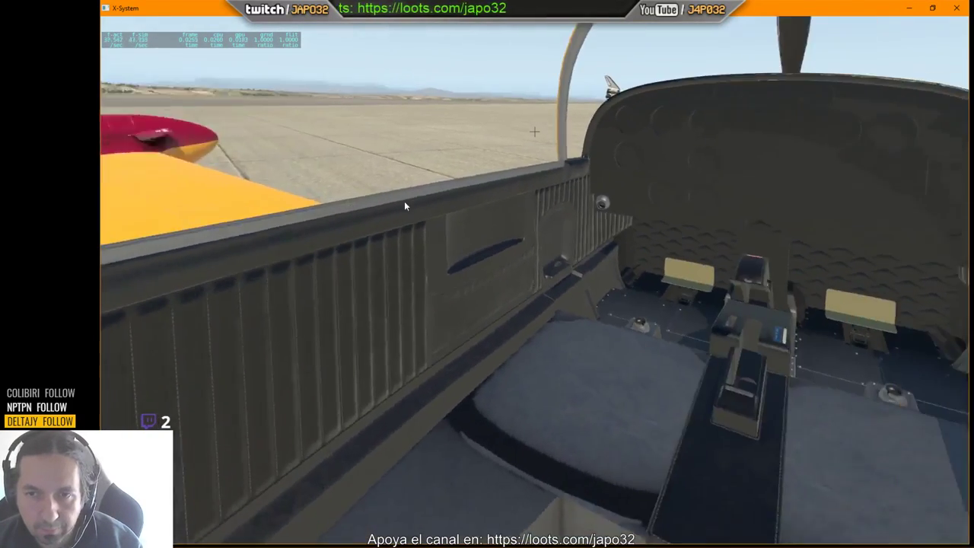
{"action": "right_click_drag", "start_coordinate": [404, 201], "coordinate": [409, 202]}
{"action": "key", "text": "period"}
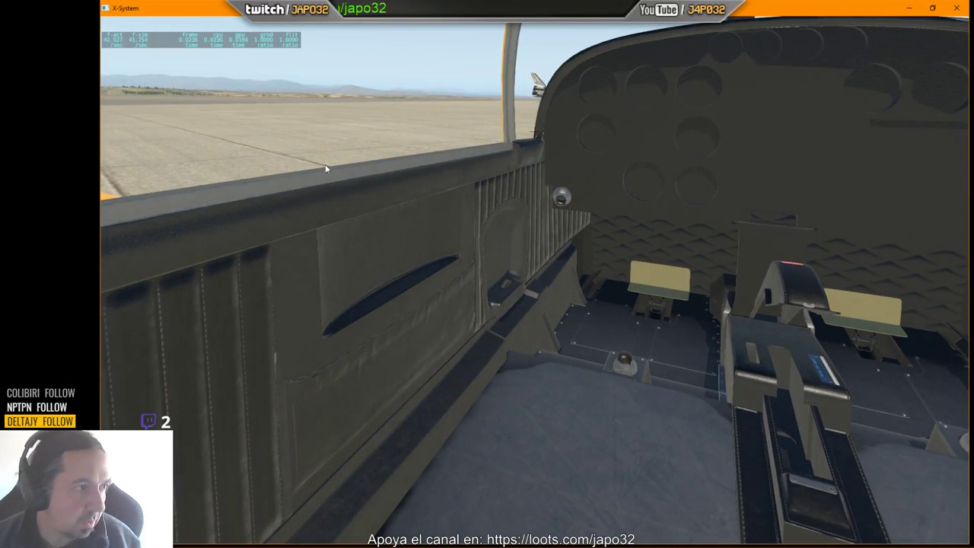
Switch to Substance Painter and examine the left side wall's pocket and recess under rotated environment lighting in an enlarged viewport.
{"action": "key", "text": "alt+Tab"}
{"action": "key", "text": "alt+Tab"}
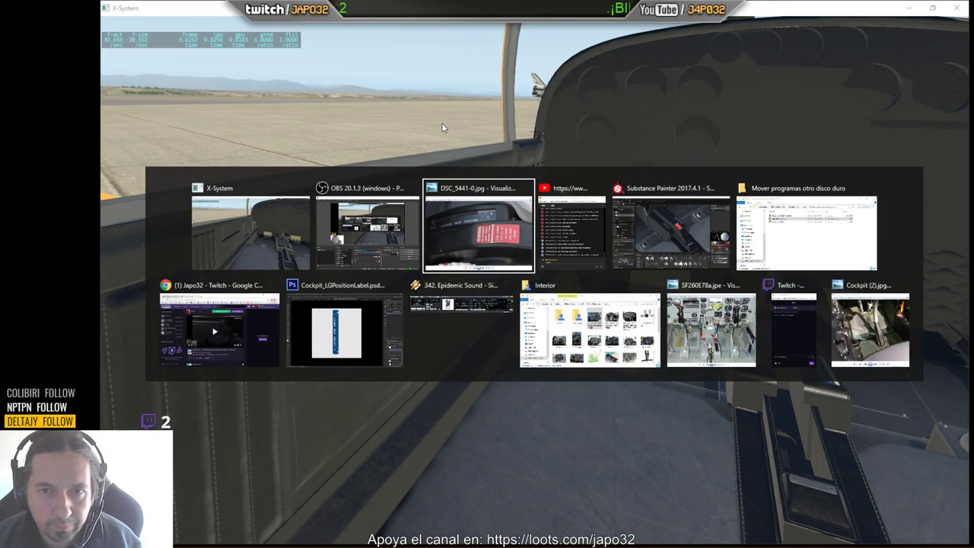
{"action": "key", "text": "alt+Tab"}
{"action": "key", "text": "alt+Tab"}
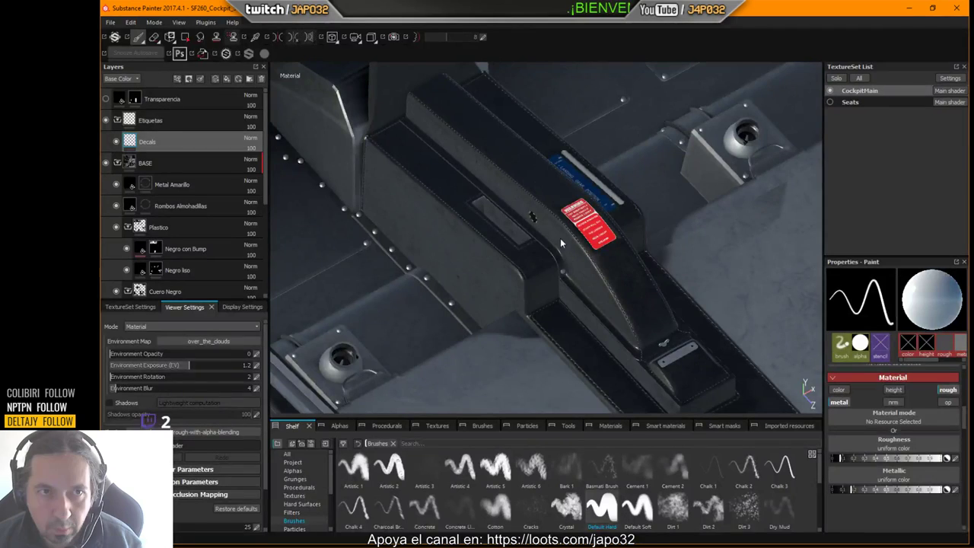
{"action": "left_click_drag", "start_coordinate": [578, 252], "coordinate": [439, 193], "text": "alt"}
{"action": "middle_click_drag", "start_coordinate": [439, 194], "coordinate": [601, 345], "text": "alt"}
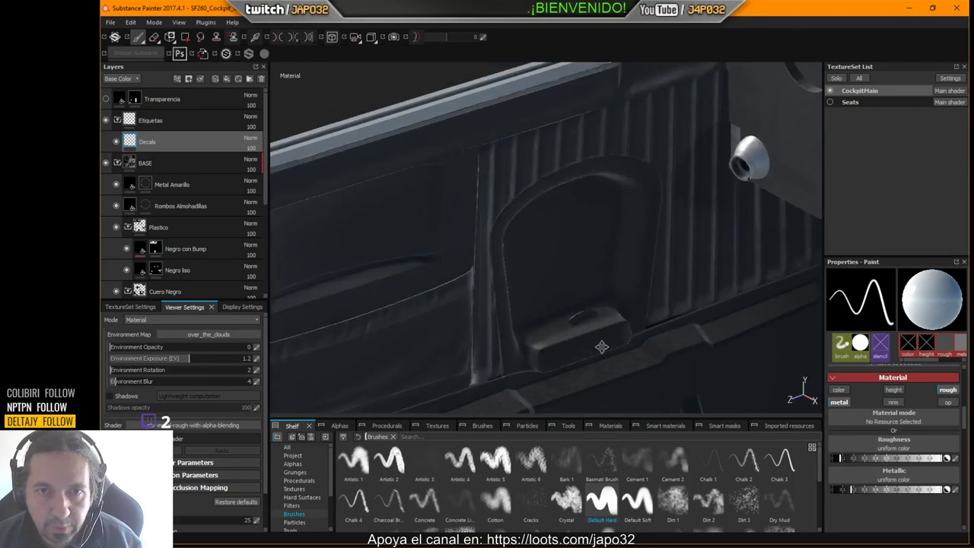
{"action": "left_click_drag", "start_coordinate": [601, 346], "coordinate": [592, 310], "text": "alt"}
{"action": "right_click_drag", "start_coordinate": [592, 309], "coordinate": [666, 300], "text": "shift"}
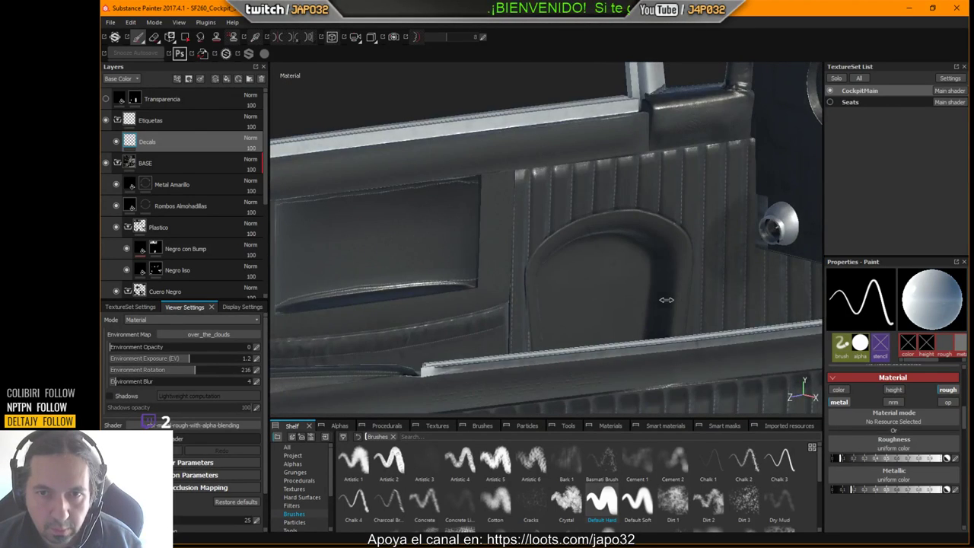
{"action": "mouse_move", "coordinate": [668, 302]}
{"action": "left_mouse_down", "text": "alt"}
{"action": "mouse_move", "coordinate": [685, 309]}
{"action": "mouse_move", "coordinate": [674, 307]}
{"action": "left_mouse_up", "text": "alt"}
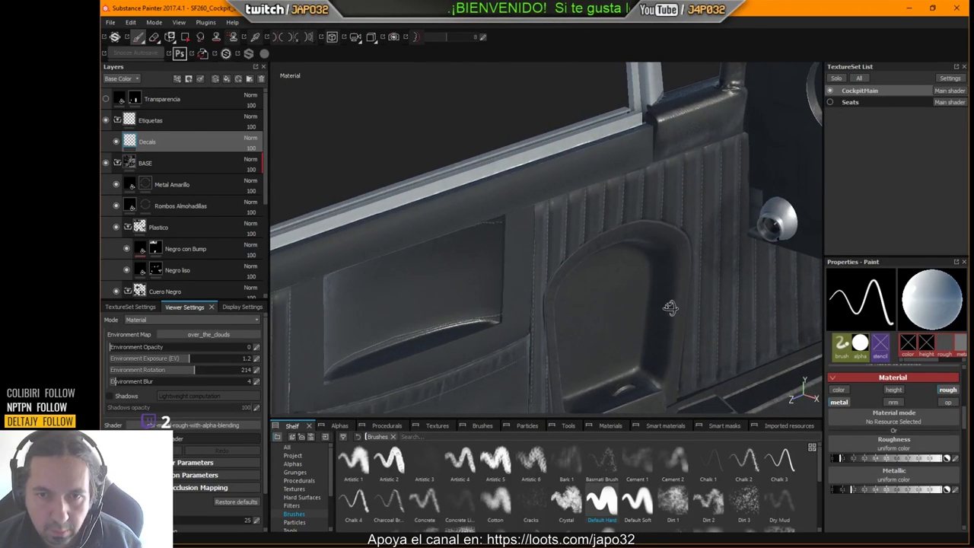
{"action": "key", "text": "Tab"}
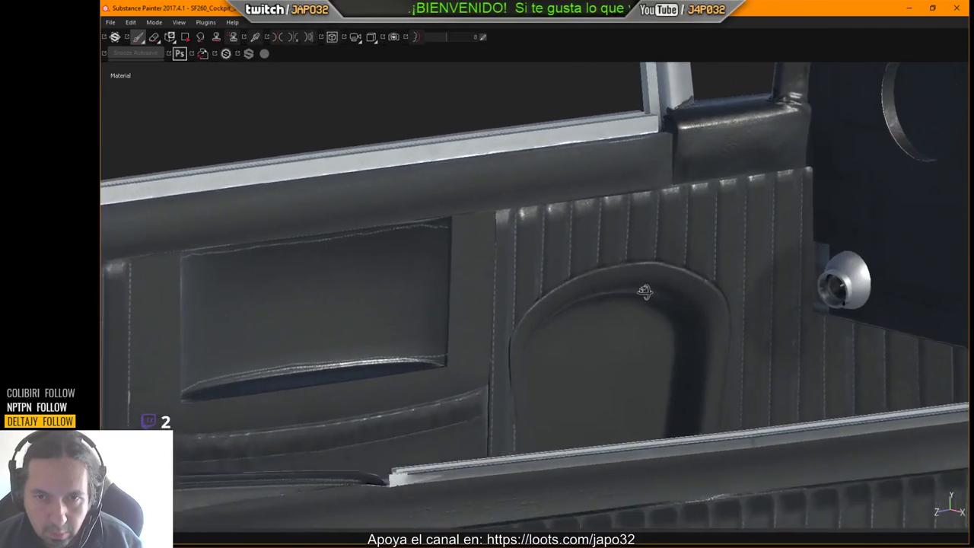
Switch to X-Plane and compare the leather, pocket and recess on the cockpit's left side wall.
{"action": "key", "text": "alt+Tab"}
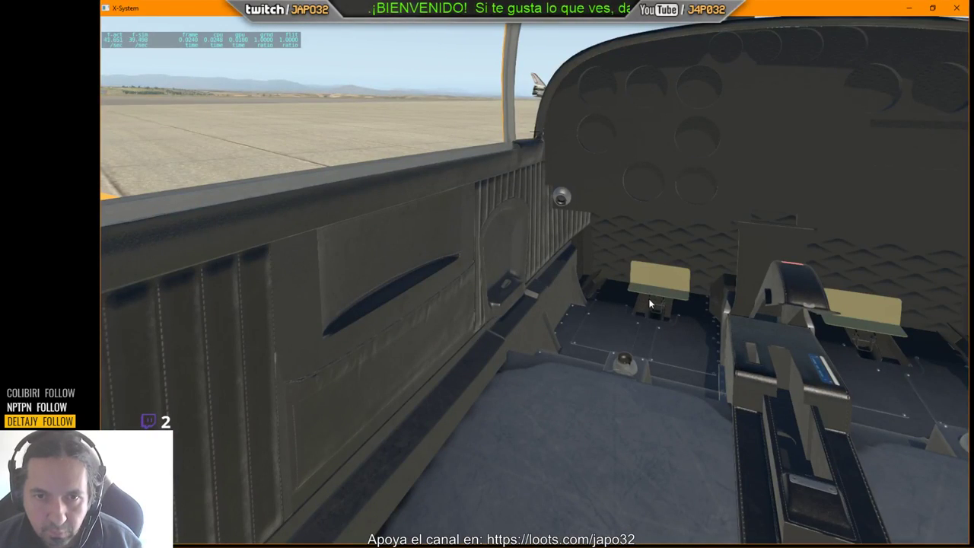
{"action": "key", "text": "q"}
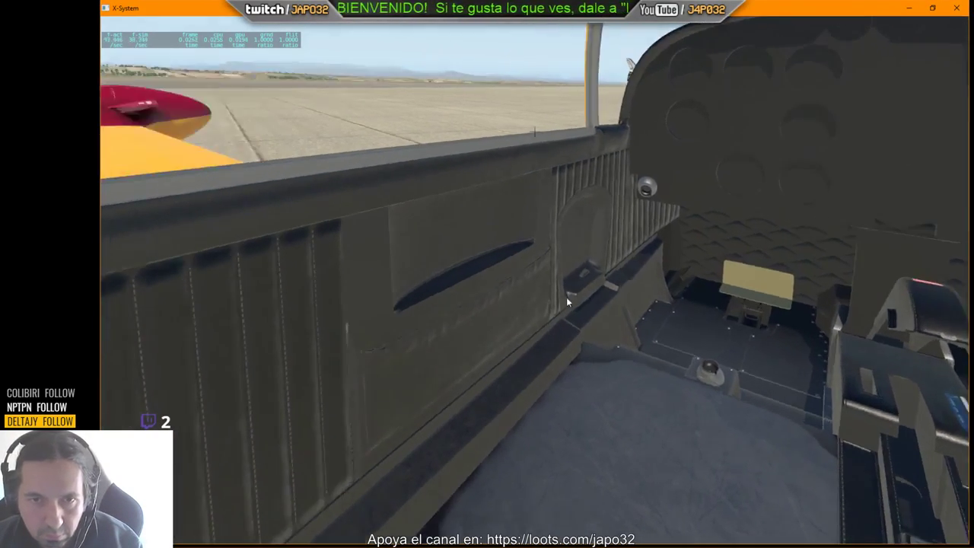
{"action": "key", "text": "q"}
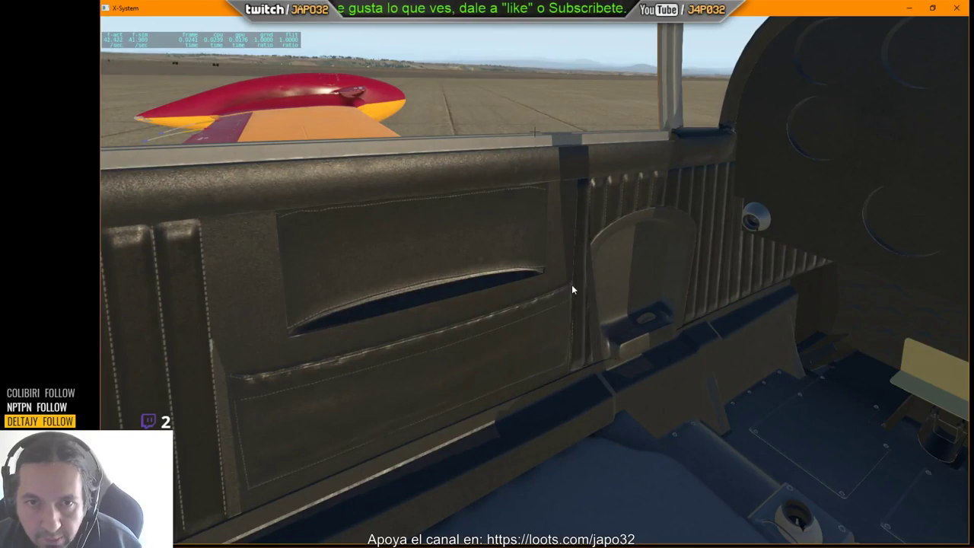
Examine the seats, floor and side walls of the whole cockpit from outside, above and behind the aircraft.
{"action": "key", "text": "Left"}
{"action": "right_click_drag", "start_coordinate": [544, 285], "coordinate": [693, 350]}
{"action": "key", "text": "Left"}
{"action": "key", "text": "Down"}
{"action": "key", "text": "Left"}
{"action": "key", "text": "Right"}
{"action": "key", "text": "Up"}
{"action": "key", "text": "Right"}
{"action": "key", "text": "Up"}
{"action": "scroll", "coordinate": [693, 346], "scroll_direction": "up", "scroll_amount": 3}
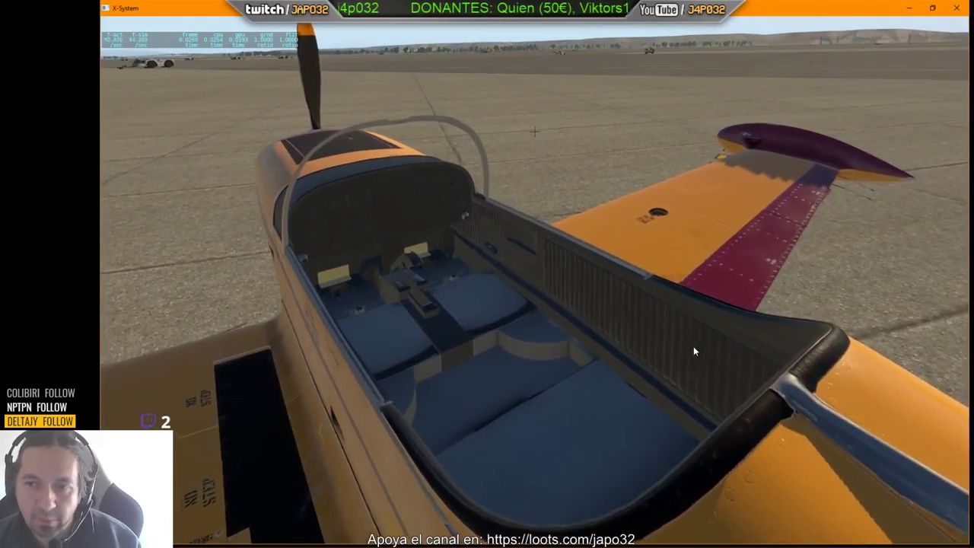
{"action": "scroll", "coordinate": [694, 350], "scroll_direction": "up", "scroll_amount": 3}
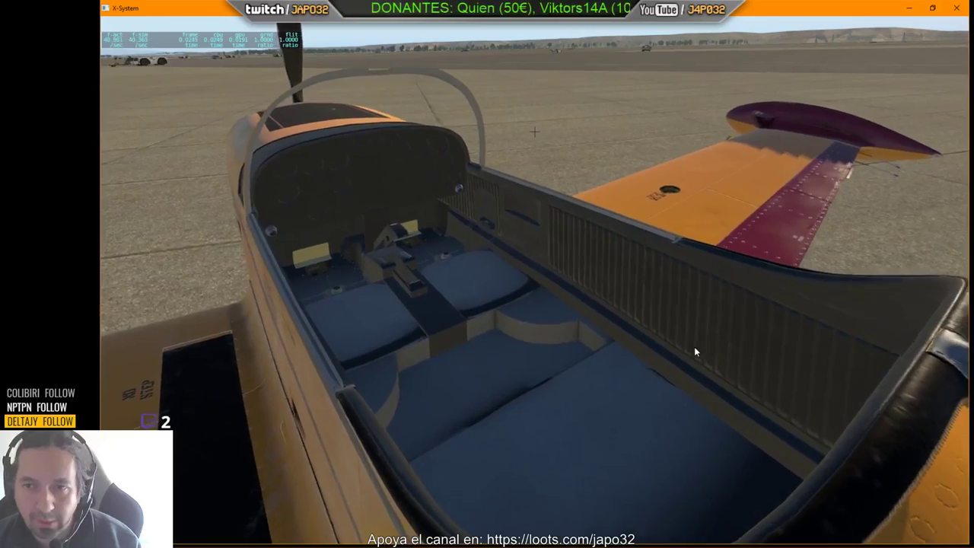
{"action": "scroll", "coordinate": [694, 346], "scroll_direction": "up", "scroll_amount": 3}
Inspect the left side wall's lighting from inside, and the right side wall and its adjoining wing.
{"action": "right_click_drag", "start_coordinate": [694, 346], "coordinate": [446, 335]}
{"action": "scroll", "coordinate": [681, 348], "scroll_direction": "up", "scroll_amount": 2}
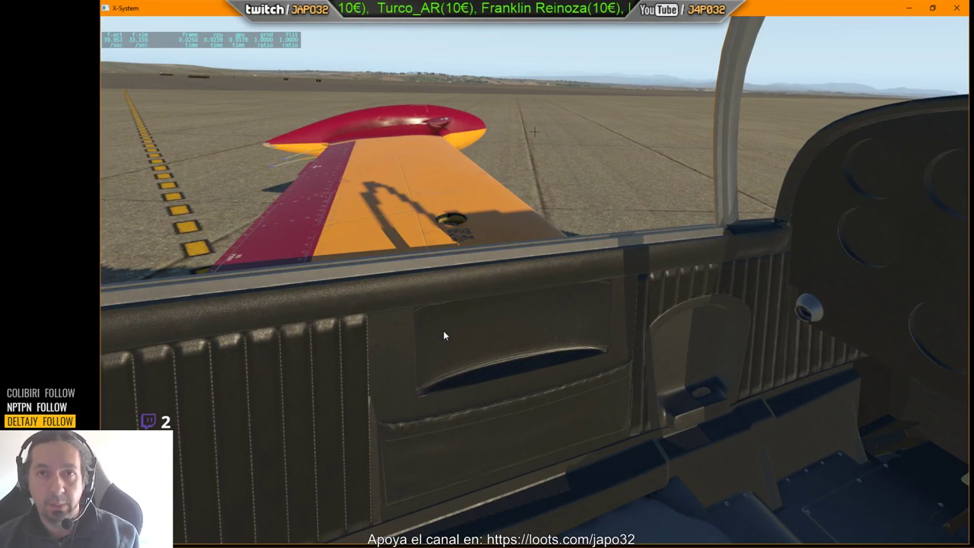
{"action": "right_click_drag", "start_coordinate": [448, 329], "coordinate": [503, 311]}
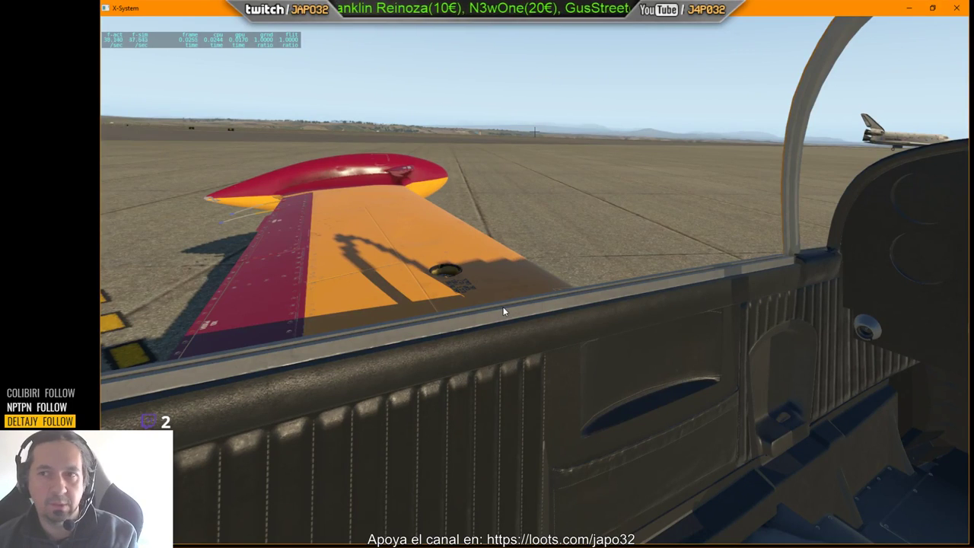
{"action": "right_click_drag", "start_coordinate": [503, 311], "coordinate": [784, 267]}
{"action": "key", "text": "Up"}
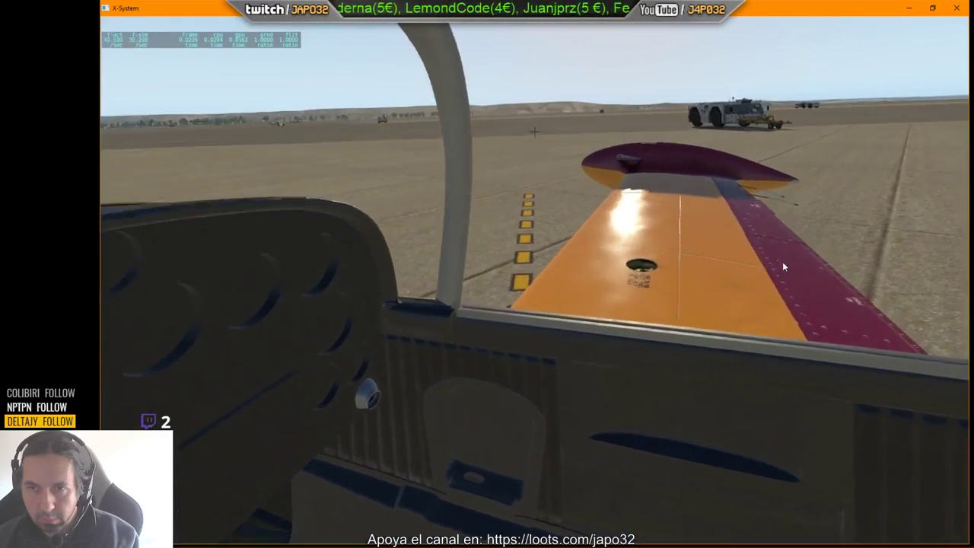
{"action": "key", "text": "Right"}
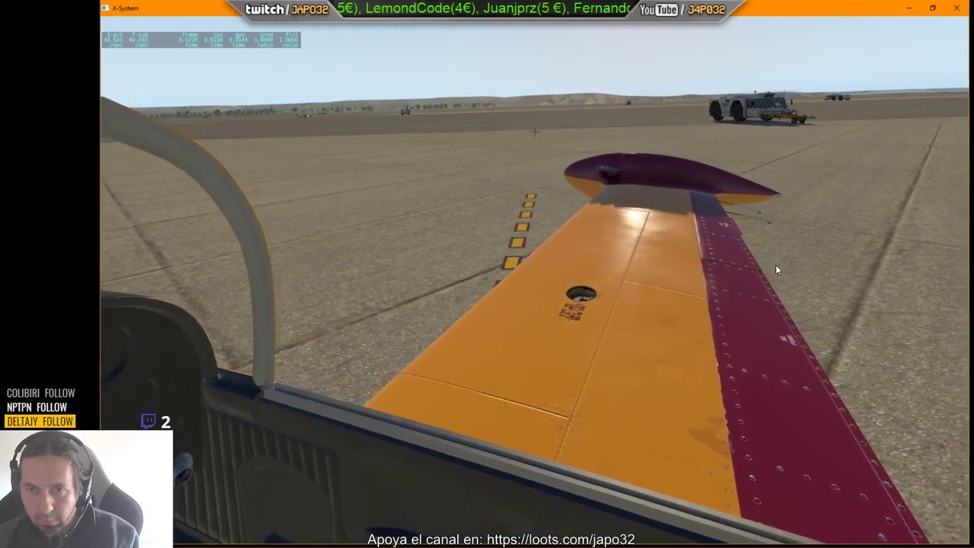
{"action": "right_click_drag", "start_coordinate": [775, 265], "coordinate": [749, 275]}
{"action": "key", "text": "Down"}
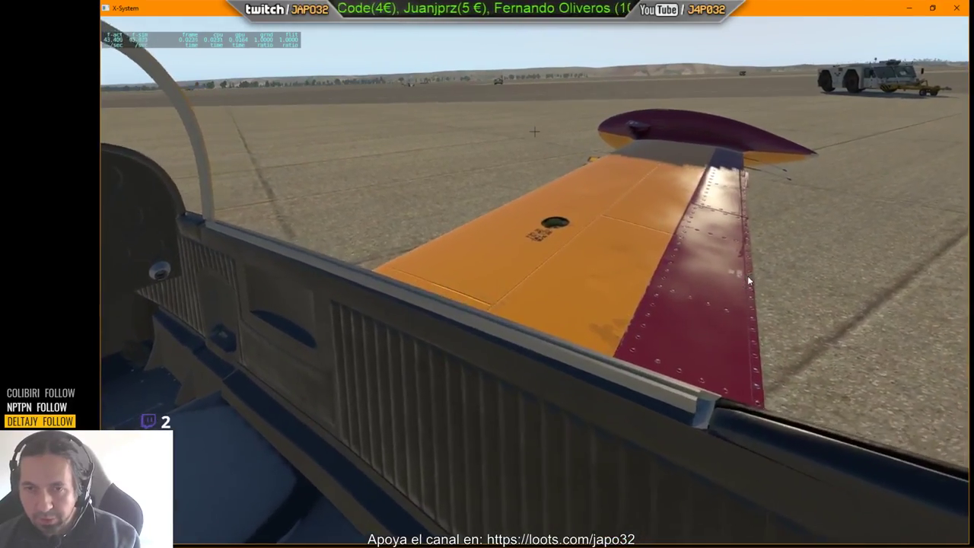
{"action": "scroll", "coordinate": [748, 280], "scroll_direction": "up", "scroll_amount": 5}
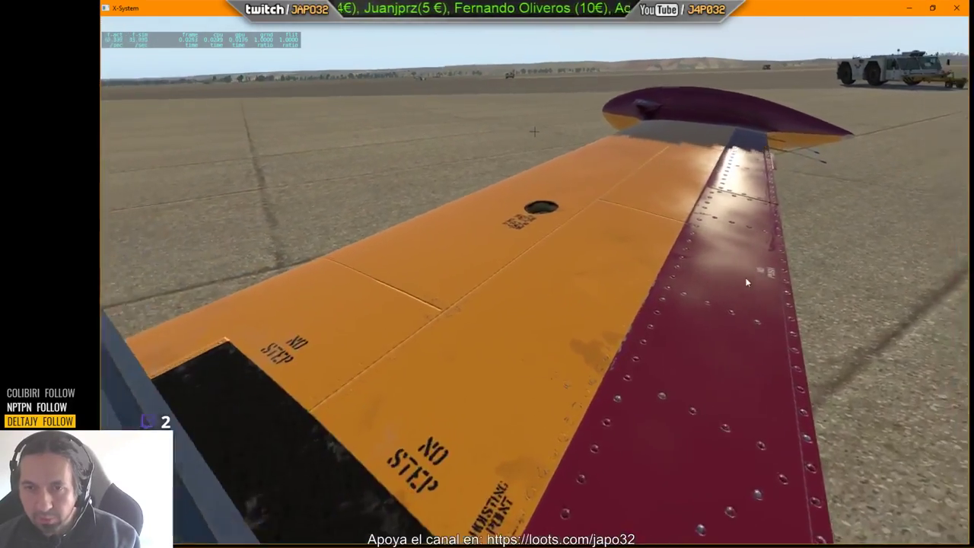
Inspect the aircraft's exterior down to the landing gear leg and wheel beneath it.
{"action": "right_click_drag", "start_coordinate": [748, 280], "coordinate": [396, 258]}
{"action": "right_click_drag", "start_coordinate": [614, 264], "coordinate": [658, 242]}
{"action": "key", "text": "period"}
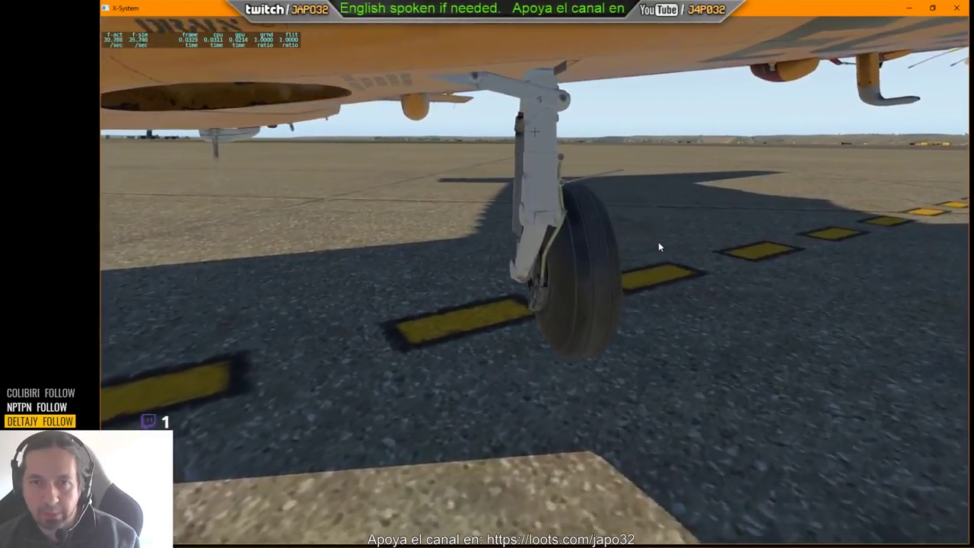
{"action": "key", "text": "Up"}
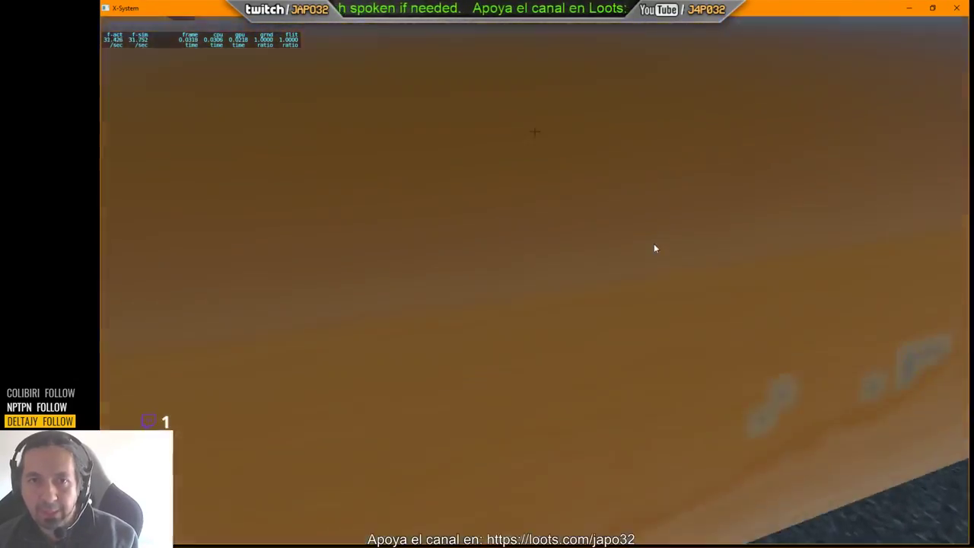
Return inside the cockpit and examine the centre console's red warning decal, stitching and riveted base.
{"action": "right_click_drag", "start_coordinate": [654, 246], "coordinate": [388, 297]}
{"action": "key", "text": "Right"}
{"action": "key", "text": "Up"}
{"action": "right_click_drag", "start_coordinate": [312, 296], "coordinate": [408, 279]}
{"action": "key", "text": "Right"}
{"action": "key", "text": "Down"}
{"action": "key", "text": "Right"}
{"action": "key", "text": "Up"}
{"action": "key", "text": "Left"}
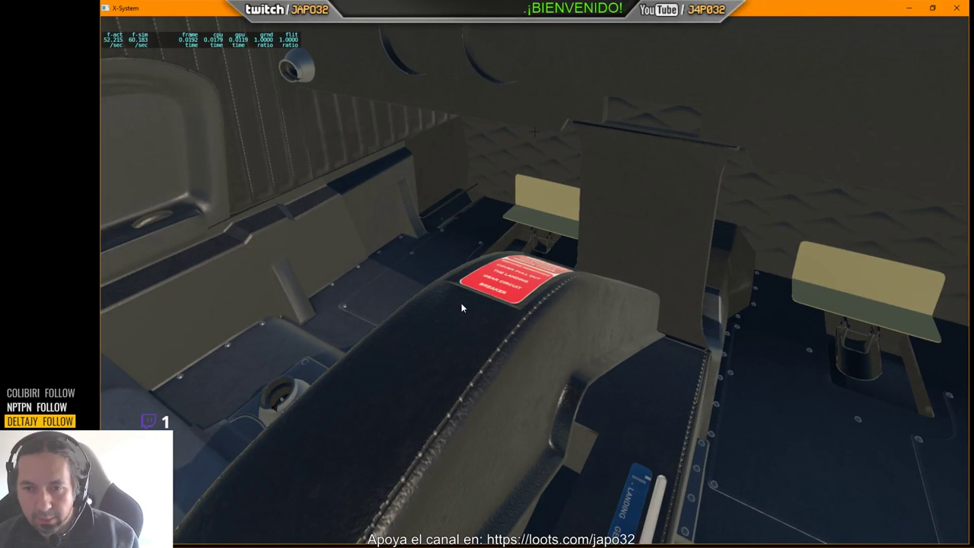
{"action": "right_click_drag", "start_coordinate": [461, 304], "coordinate": [886, 325]}
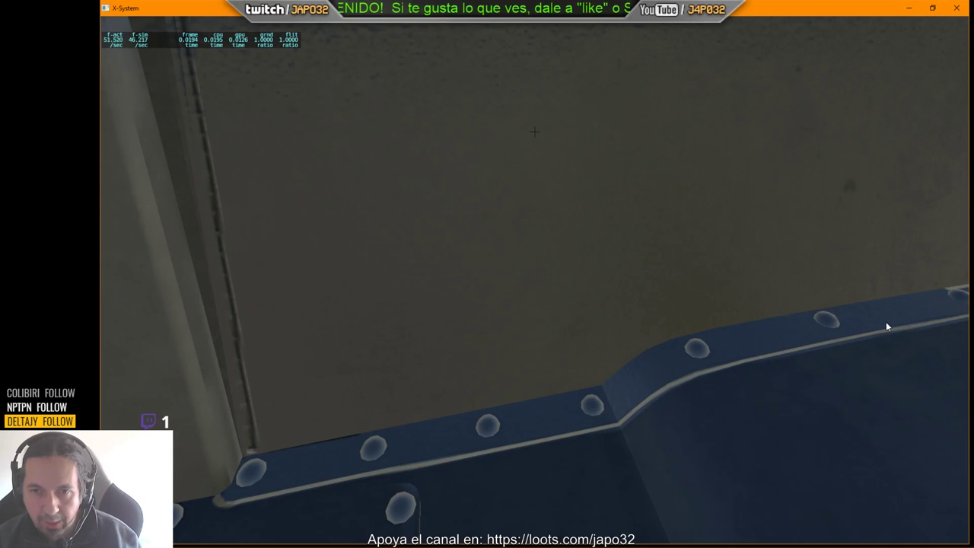
Examine the centre console's slot and side panel, the riveted front floor and the pedals from both seats.
{"action": "right_click_drag", "start_coordinate": [766, 380], "coordinate": [609, 403]}
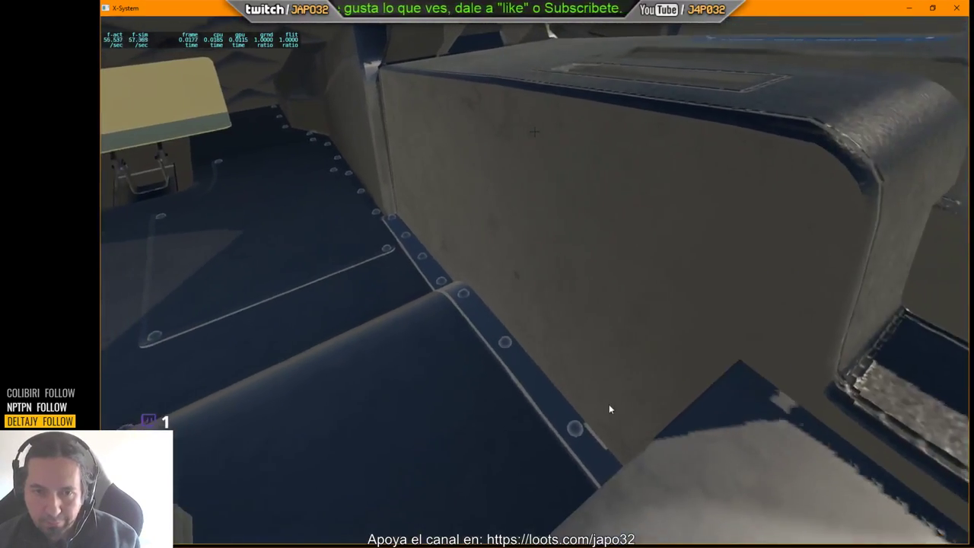
{"action": "key", "text": "Up"}
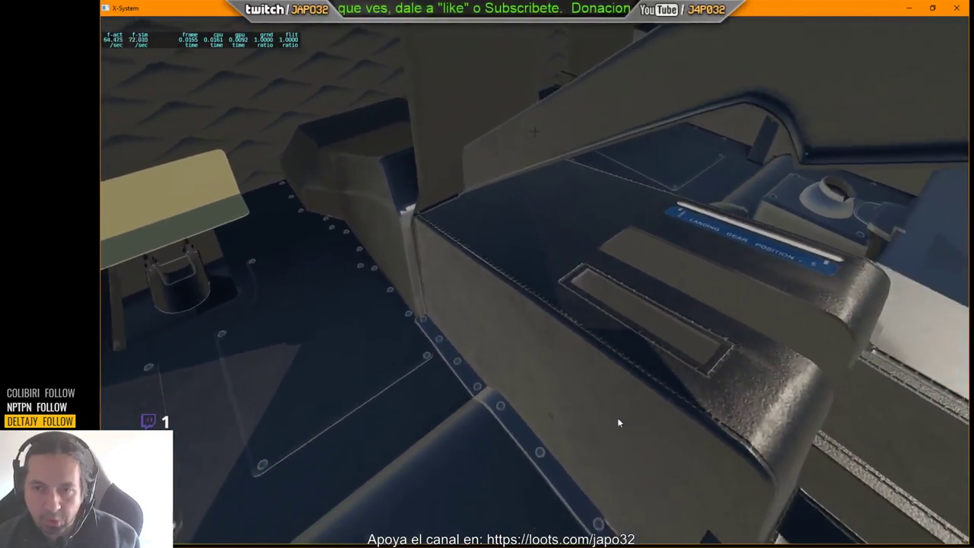
{"action": "right_click_drag", "start_coordinate": [619, 422], "coordinate": [608, 427]}
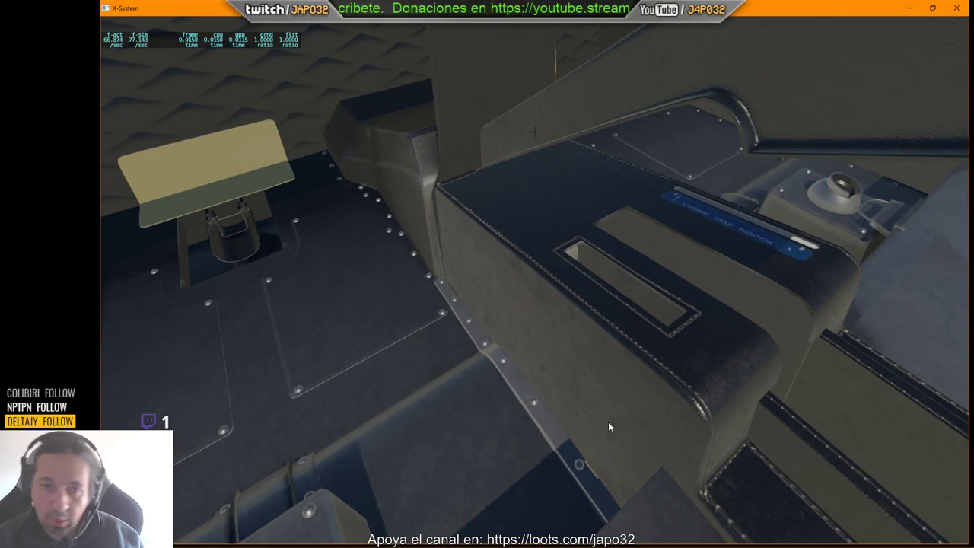
{"action": "right_click_drag", "start_coordinate": [590, 392], "coordinate": [445, 364]}
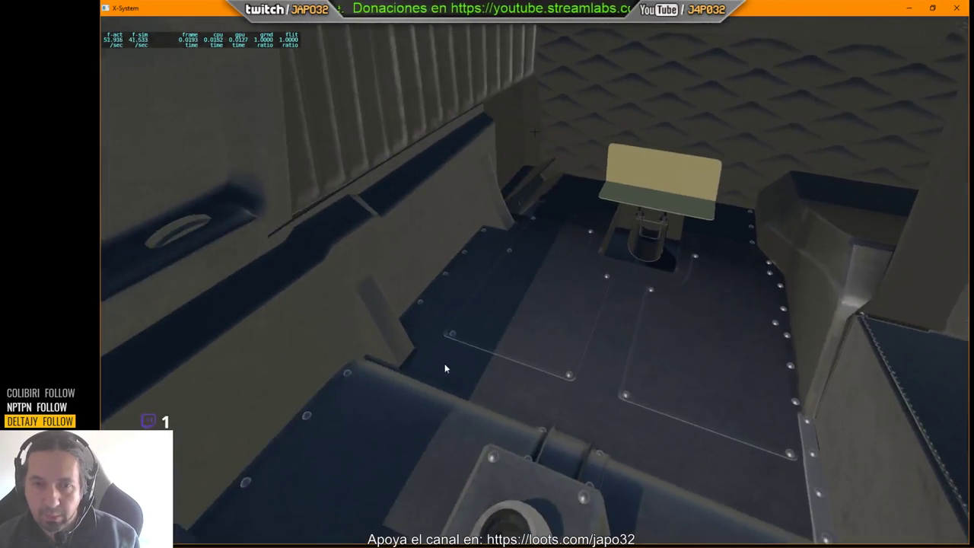
{"action": "right_click_drag", "start_coordinate": [683, 352], "coordinate": [791, 337]}
{"action": "key", "text": "period"}
{"action": "key", "text": "comma"}
{"action": "key", "text": "Right"}
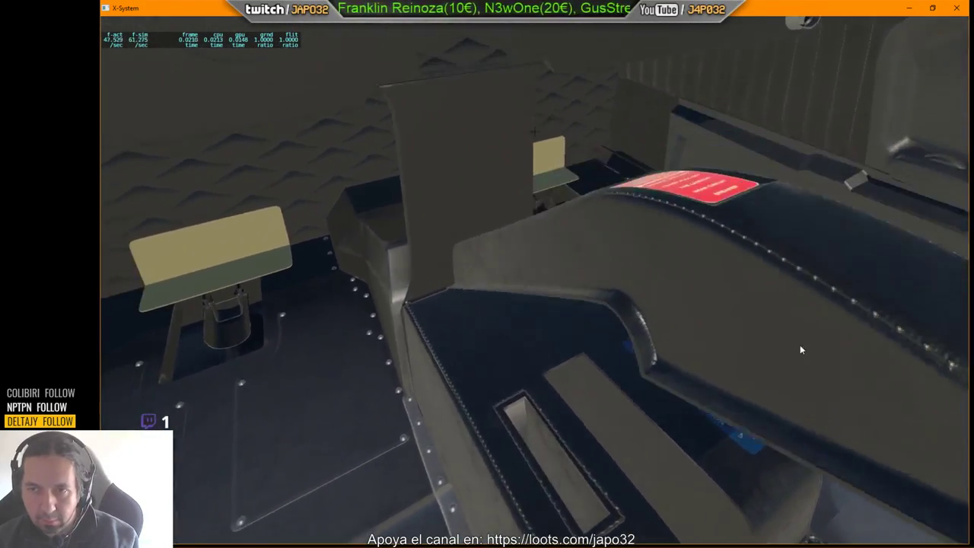
{"action": "right_click_drag", "start_coordinate": [800, 350], "coordinate": [785, 358]}
Close X-Plane and return to Substance Painter to view the front floor, side wall and centre console.
{"action": "key", "text": "alt+Tab"}
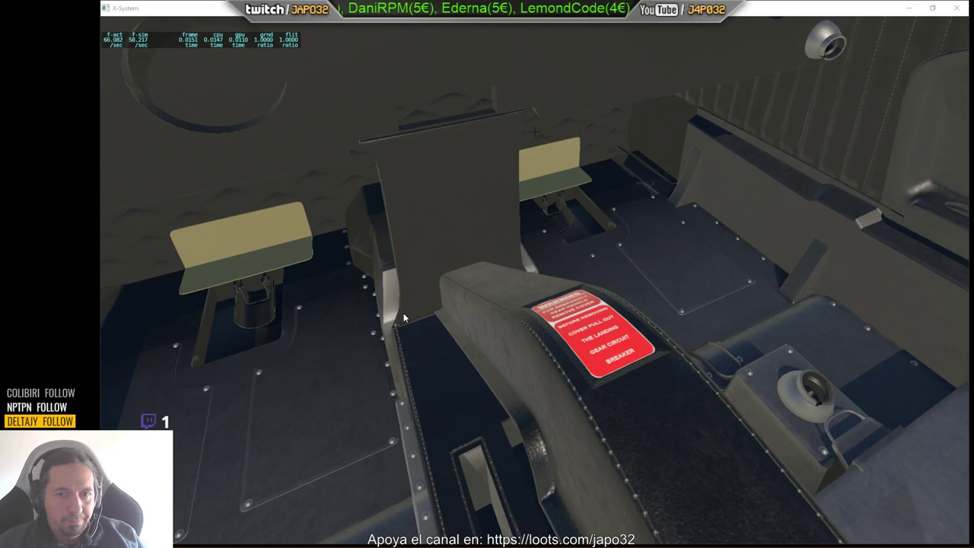
{"action": "left_click", "coordinate": [956, 9]}
{"action": "left_click", "coordinate": [628, 344]}
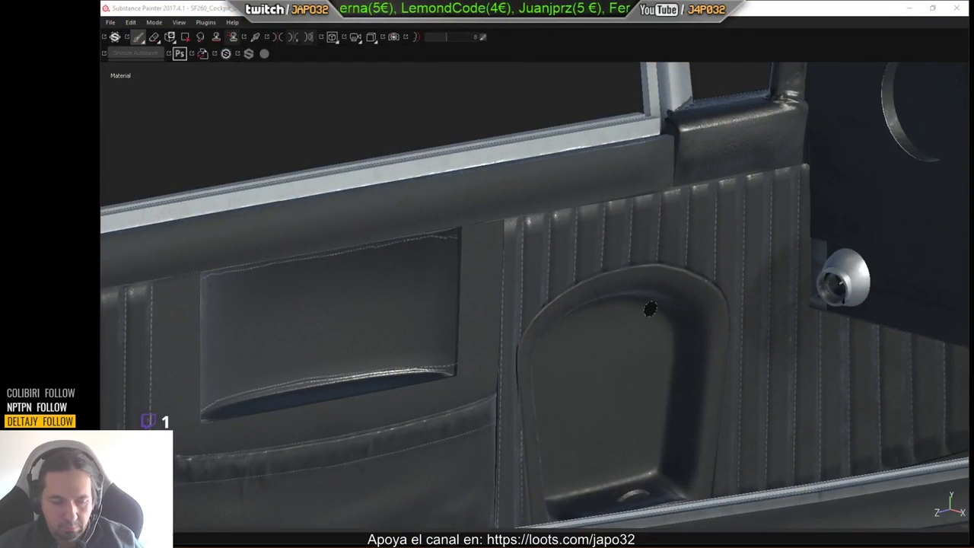
{"action": "mouse_move", "coordinate": [650, 307]}
{"action": "left_mouse_down", "text": "alt"}
{"action": "mouse_move", "coordinate": [646, 320]}
{"action": "mouse_move", "coordinate": [608, 327]}
{"action": "mouse_move", "coordinate": [523, 264]}
{"action": "mouse_move", "coordinate": [616, 341]}
{"action": "mouse_move", "coordinate": [566, 272]}
{"action": "mouse_move", "coordinate": [446, 263]}
{"action": "mouse_move", "coordinate": [355, 276]}
{"action": "mouse_move", "coordinate": [444, 281]}
{"action": "mouse_move", "coordinate": [453, 301]}
{"action": "mouse_move", "coordinate": [446, 315]}
{"action": "mouse_move", "coordinate": [475, 303]}
{"action": "mouse_move", "coordinate": [444, 298]}
{"action": "left_mouse_up", "text": "alt"}
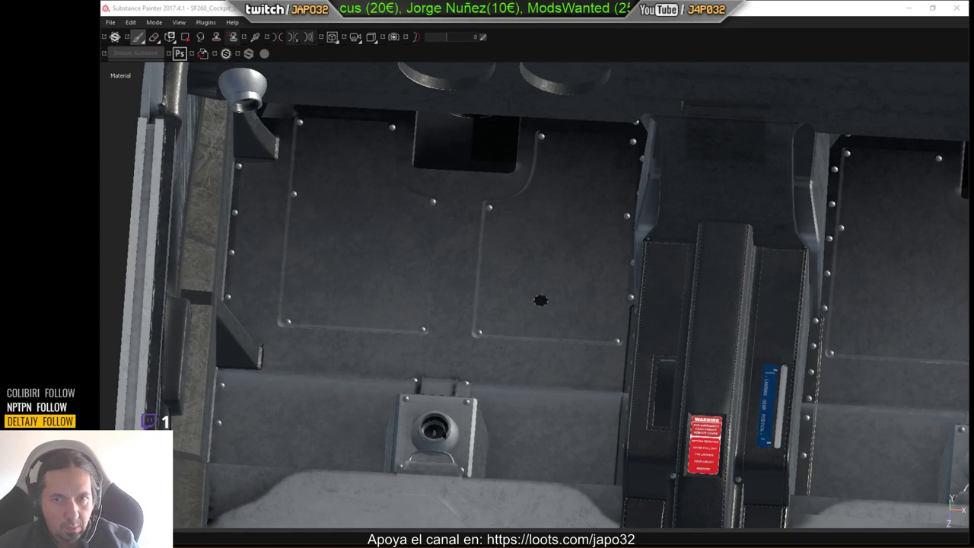
{"action": "left_click_drag", "start_coordinate": [526, 325], "coordinate": [492, 345], "text": "alt"}
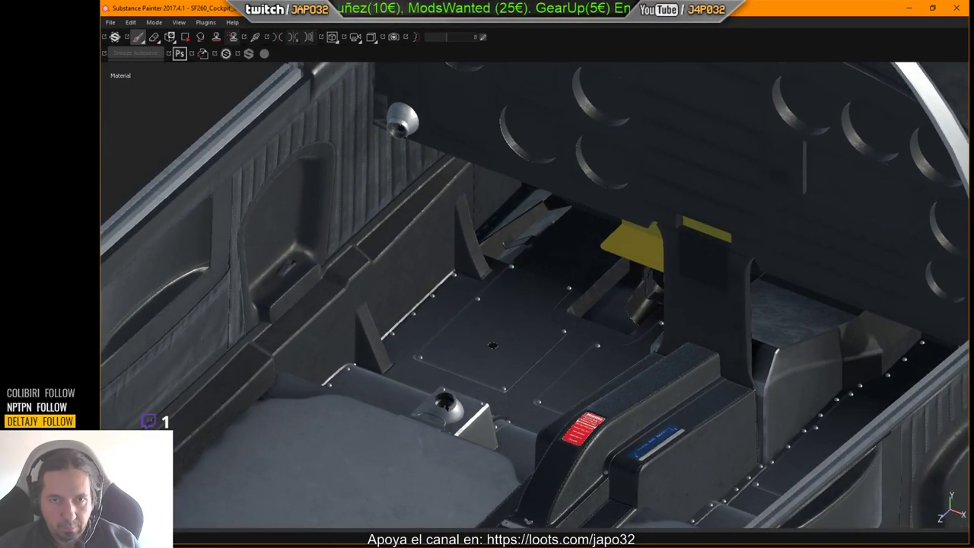
Switch the viewport to perspective projection and examine the left footwell, pedals and centre console.
{"action": "left_click", "coordinate": [370, 38]}
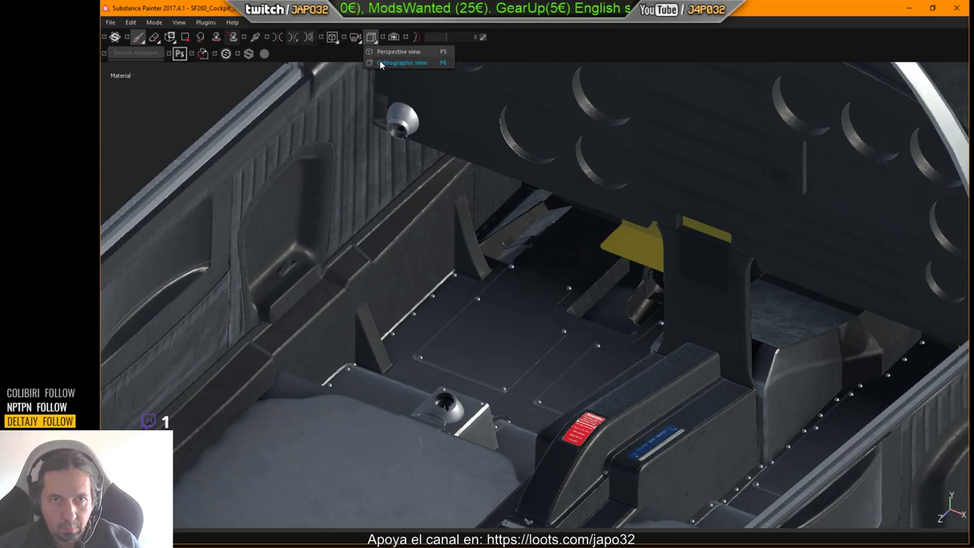
{"action": "left_click", "coordinate": [402, 63]}
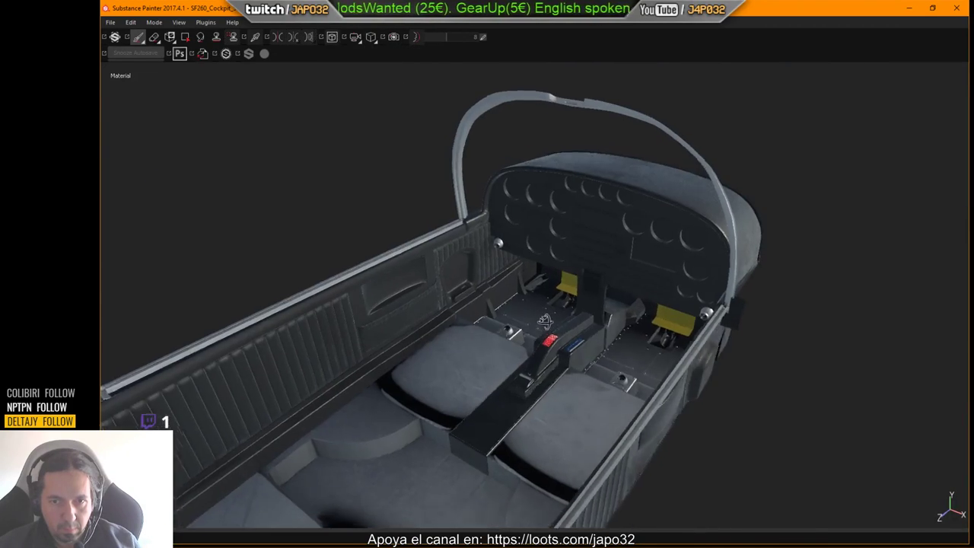
{"action": "middle_click_drag", "start_coordinate": [568, 347], "coordinate": [595, 328], "text": "alt"}
{"action": "scroll", "coordinate": [594, 328], "scroll_direction": "up", "scroll_amount": 5}
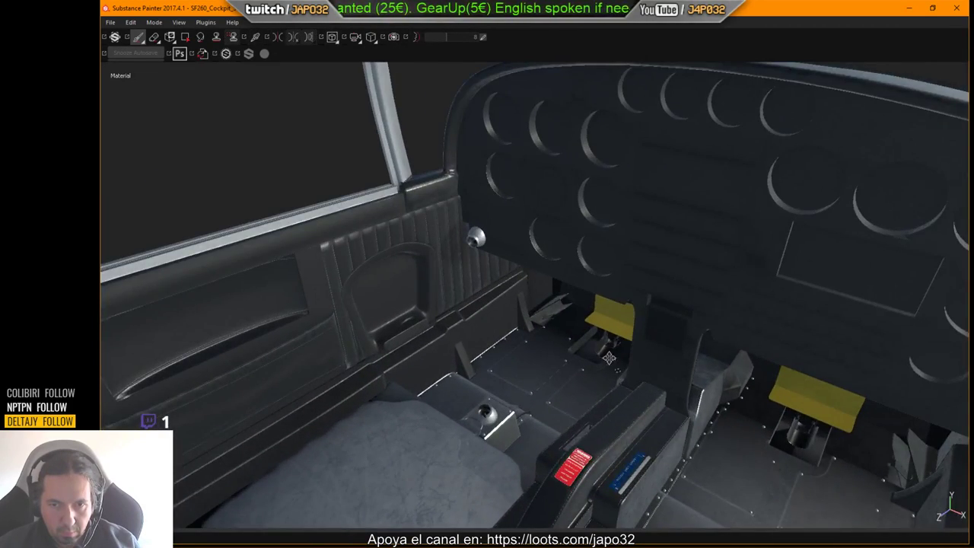
{"action": "left_click_drag", "start_coordinate": [609, 358], "coordinate": [789, 399], "text": "alt"}
{"action": "scroll", "coordinate": [737, 367], "scroll_direction": "up", "scroll_amount": 3}
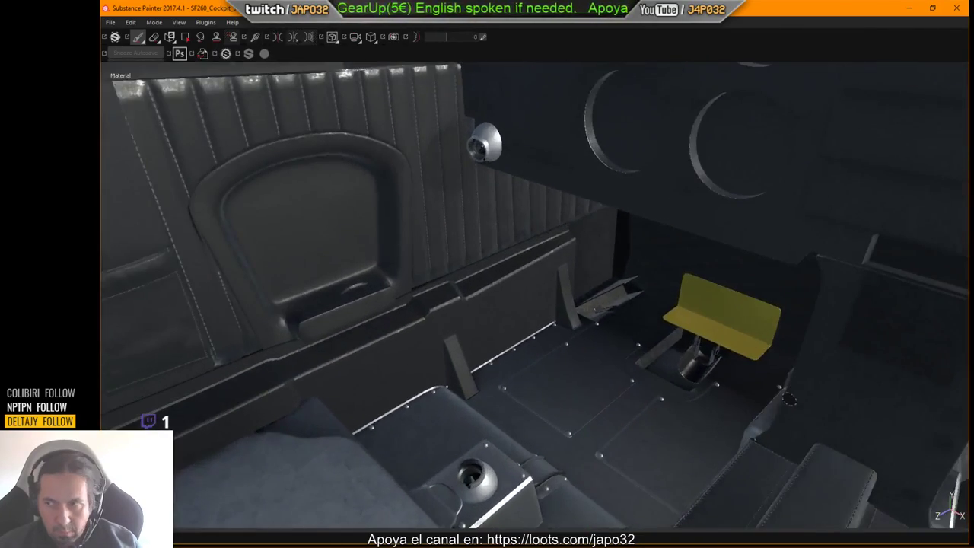
{"action": "left_click_drag", "start_coordinate": [623, 363], "coordinate": [644, 374], "text": "alt"}
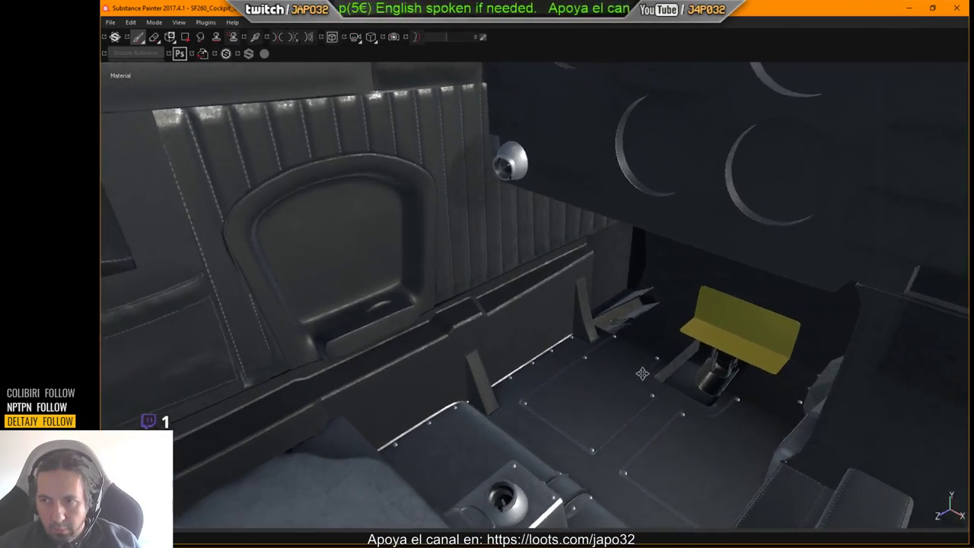
{"action": "middle_click_drag", "start_coordinate": [643, 373], "coordinate": [605, 312], "text": "alt"}
{"action": "left_click_drag", "start_coordinate": [605, 311], "coordinate": [488, 312], "text": "alt"}
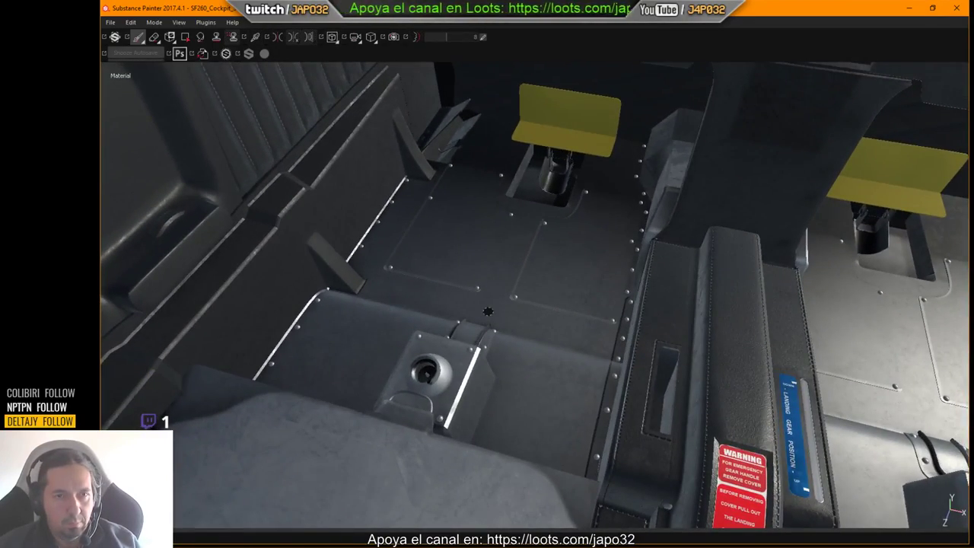
Show the side panels again, expand the BASE folder and collapse its Plastico and Cuero Negro subfolders.
{"action": "key", "text": "Tab"}
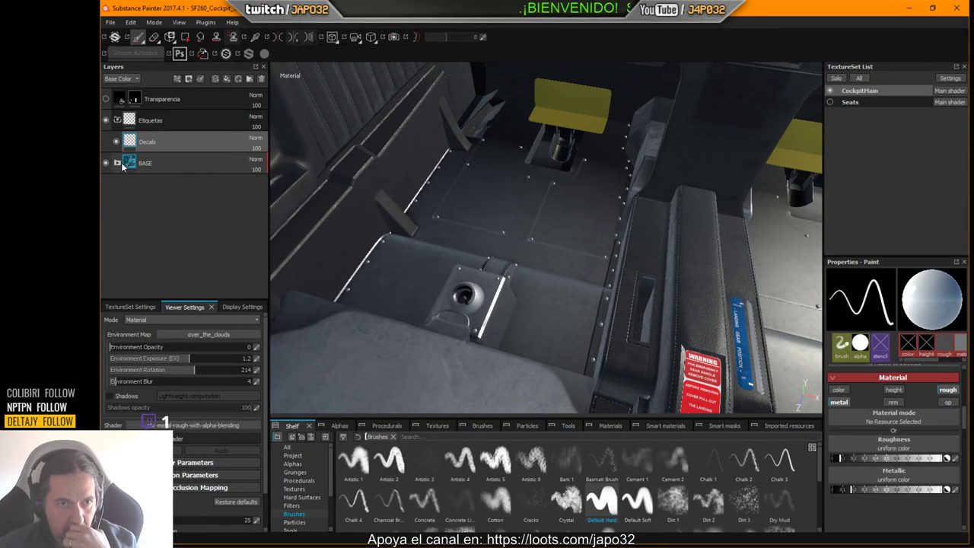
{"action": "mouse_move", "coordinate": [123, 165]}
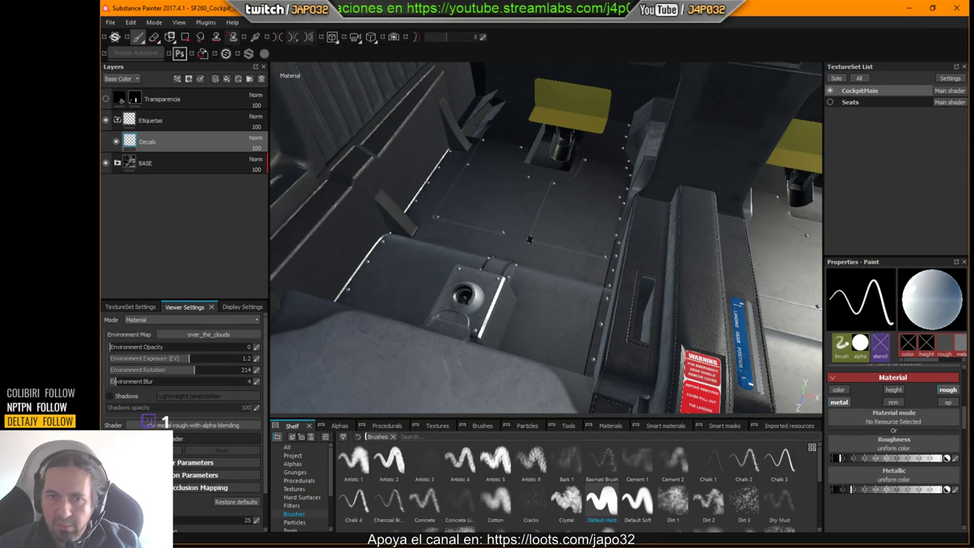
{"action": "left_click_drag", "start_coordinate": [529, 239], "coordinate": [669, 255], "text": "alt"}
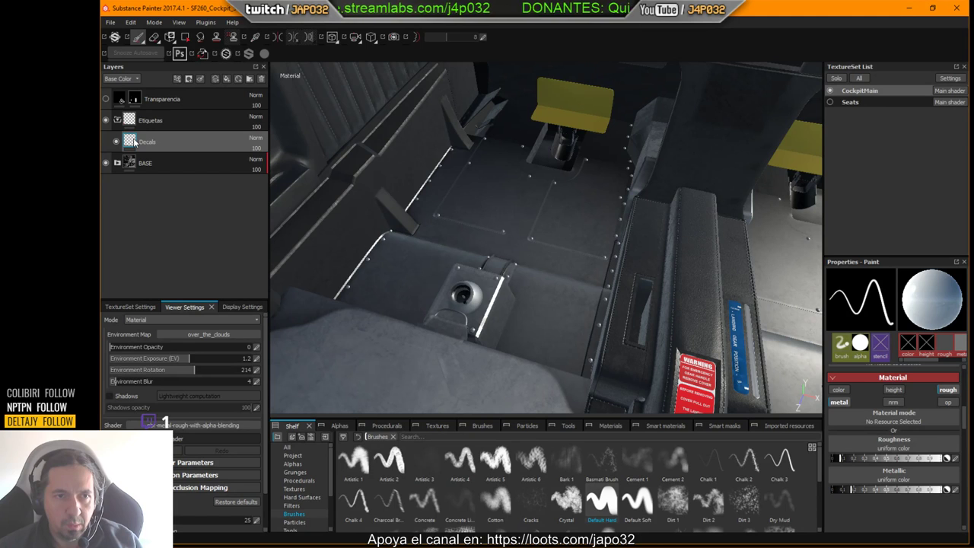
{"action": "left_click", "coordinate": [117, 164]}
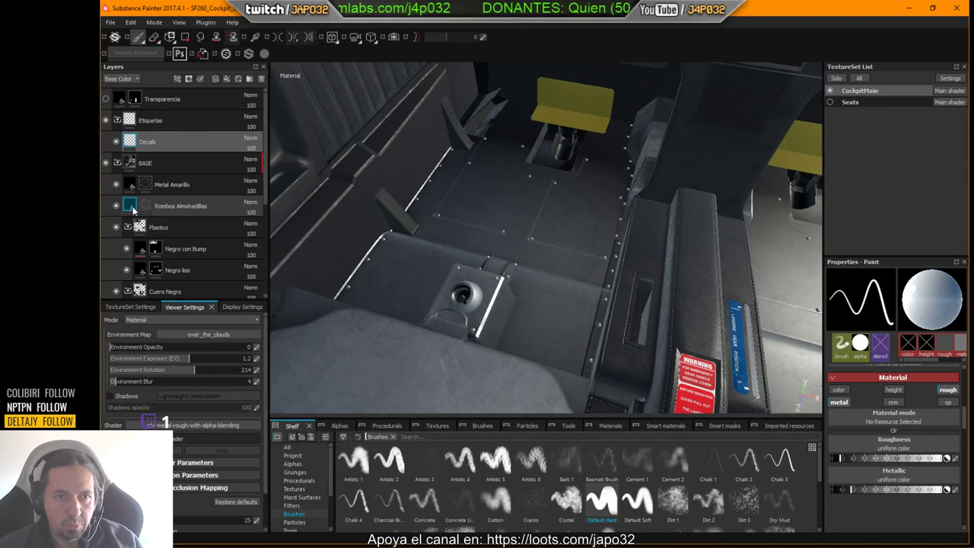
{"action": "left_click", "coordinate": [128, 227]}
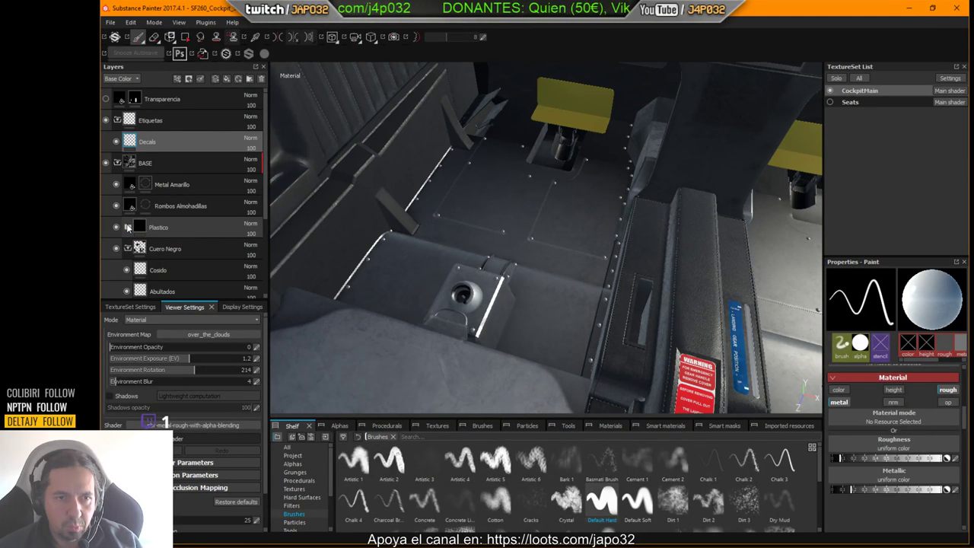
{"action": "left_click", "coordinate": [128, 227]}
{"action": "left_click", "coordinate": [128, 226]}
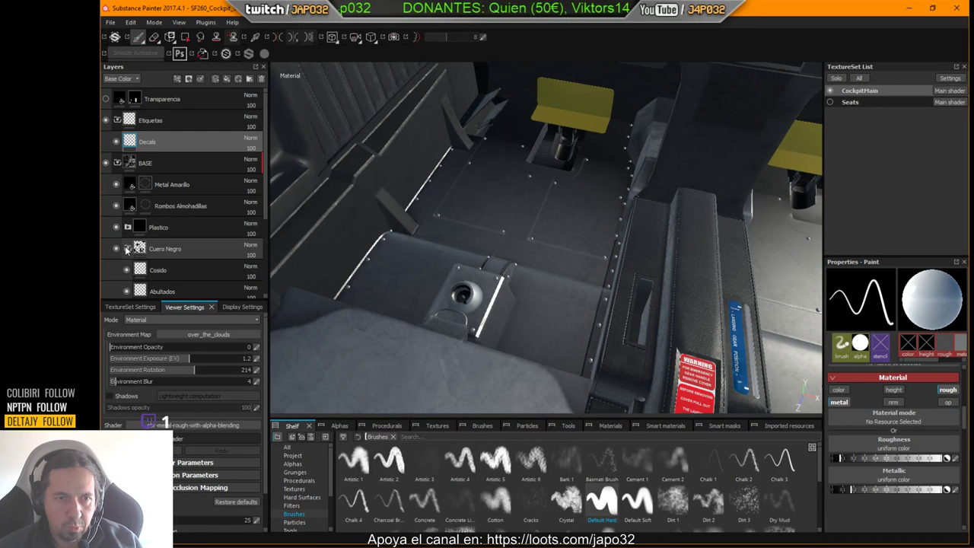
{"action": "left_click", "coordinate": [127, 248]}
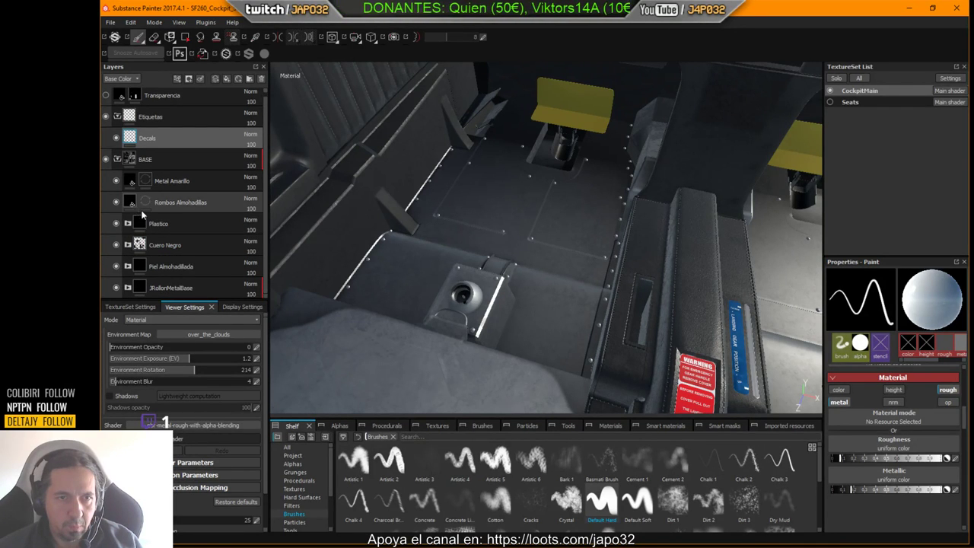
Rotate the environment lighting to 268 to light the left footwell's floor, and select the Metal Amarillo layer inside BASE.
{"action": "left_click_drag", "start_coordinate": [472, 305], "coordinate": [494, 221], "text": "alt"}
{"action": "right_click_drag", "start_coordinate": [493, 221], "coordinate": [814, 237], "text": "shift"}
{"action": "left_click_drag", "start_coordinate": [578, 236], "coordinate": [614, 311], "text": "alt"}
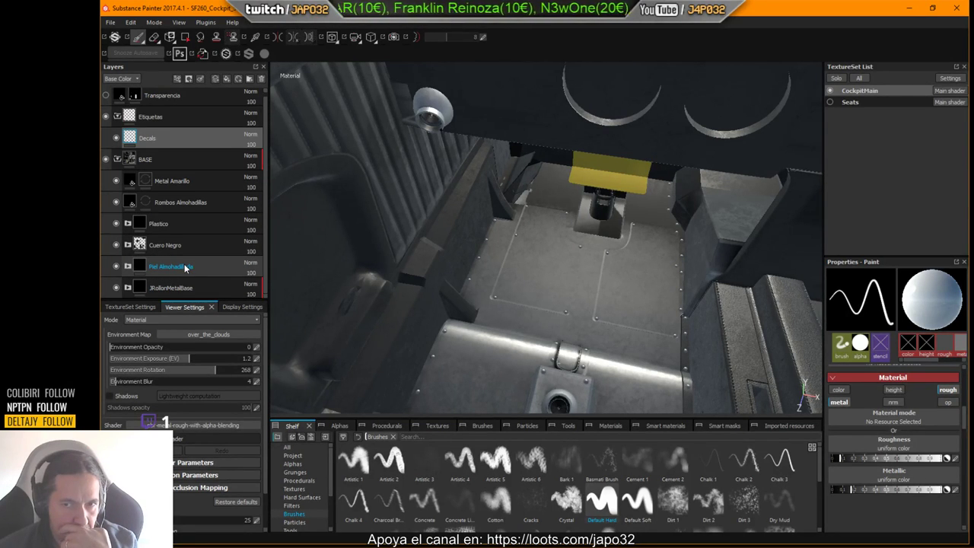
{"action": "left_click", "coordinate": [183, 187]}
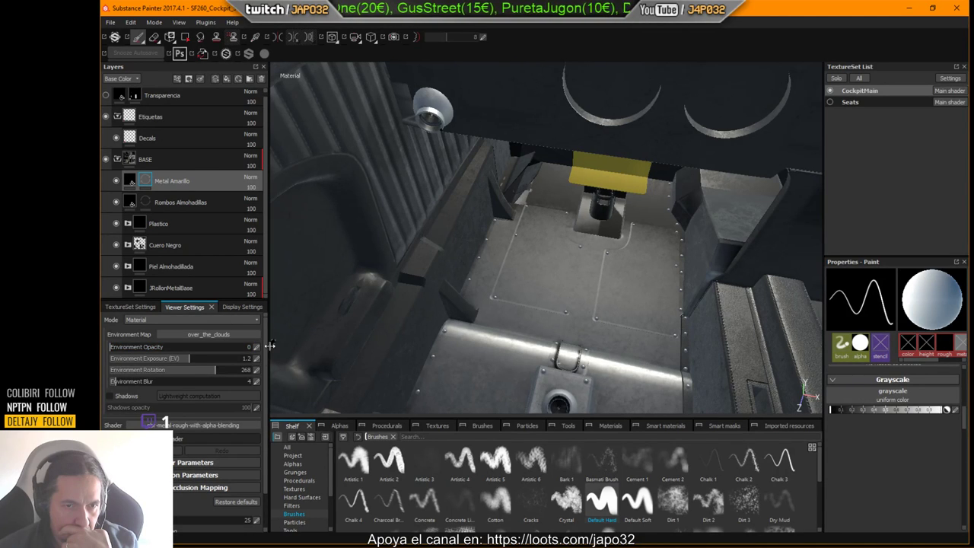
Examine the footwell's metal floor under the new lighting and the layers inside the JRollonMetalBase folder.
{"action": "left_click_drag", "start_coordinate": [731, 320], "coordinate": [669, 319], "text": "alt"}
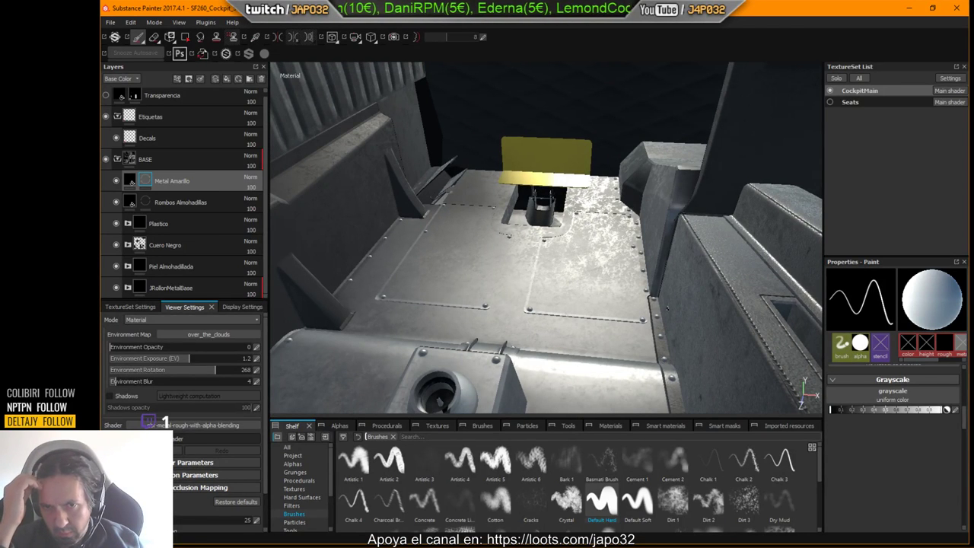
{"action": "left_click_drag", "start_coordinate": [667, 308], "coordinate": [498, 258], "text": "alt"}
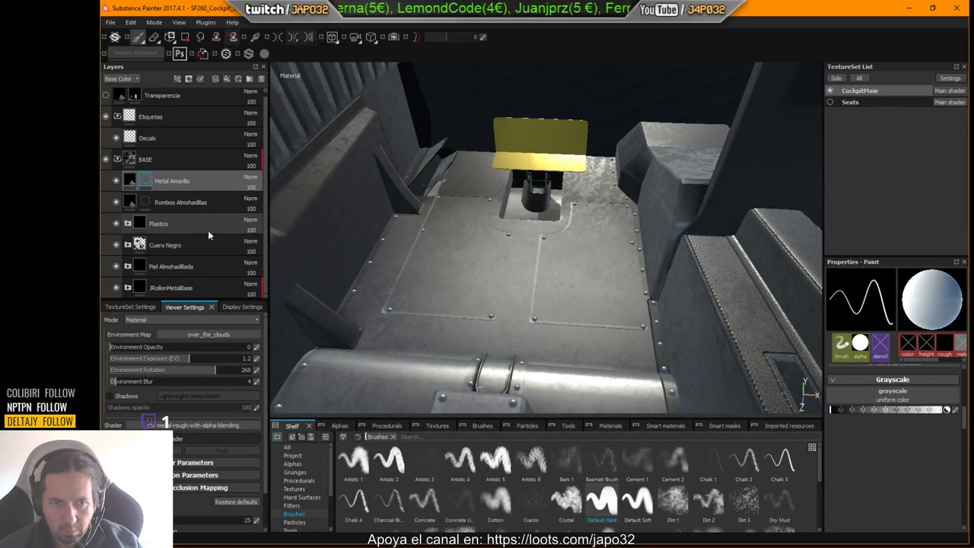
{"action": "left_click", "coordinate": [127, 288]}
{"action": "scroll", "coordinate": [209, 238], "scroll_direction": "down", "scroll_amount": 1}
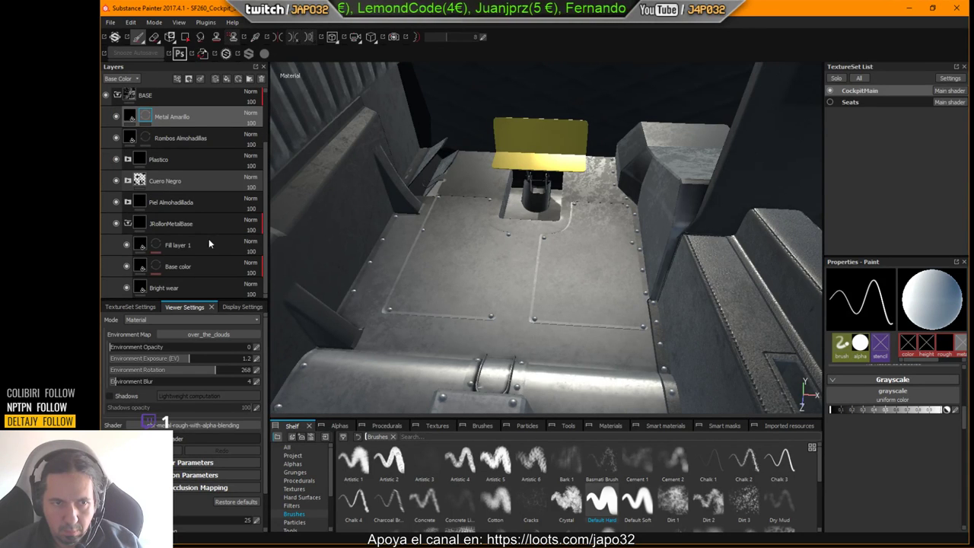
{"action": "left_click", "coordinate": [129, 224]}
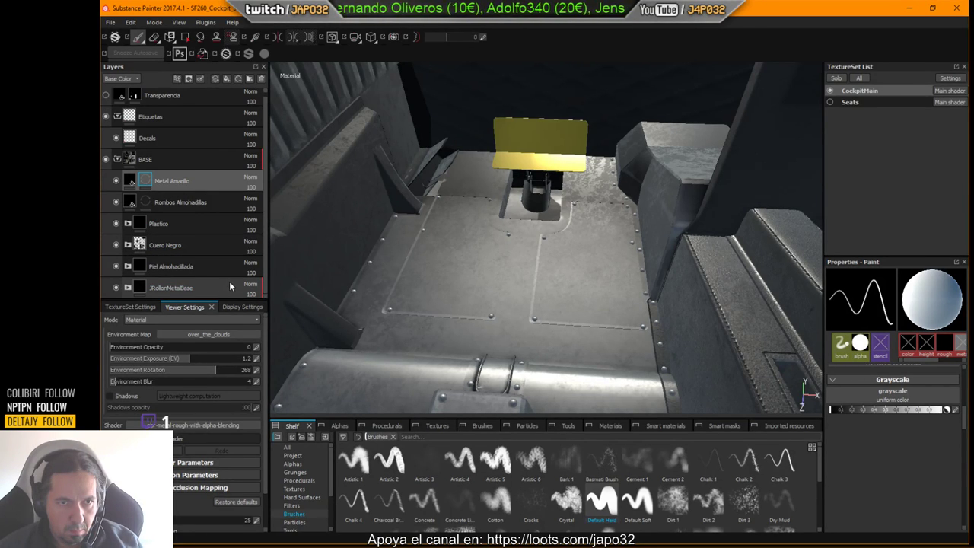
{"action": "left_click", "coordinate": [216, 78]}
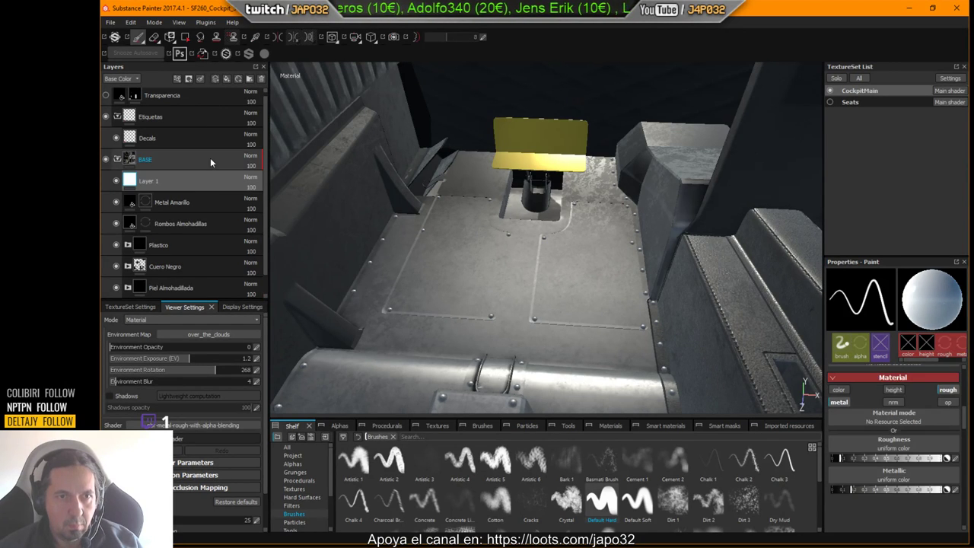
{"action": "double_click", "coordinate": [184, 180]}
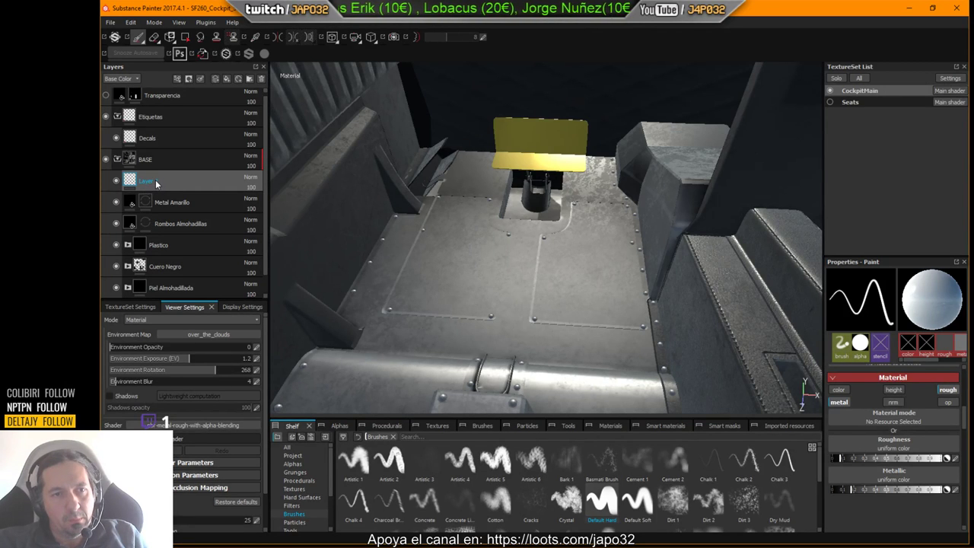
{"action": "key", "text": "Return"}
{"action": "key", "text": "Delete"}
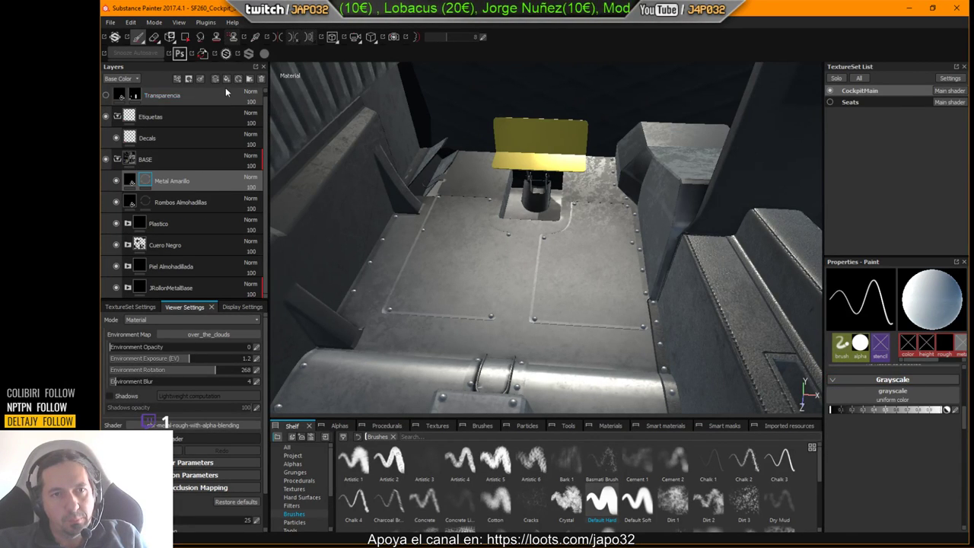
Add a fill layer above Metal Amarillo in the BASE folder, with only the roughness and metallic channels enabled.
{"action": "left_click", "coordinate": [227, 79]}
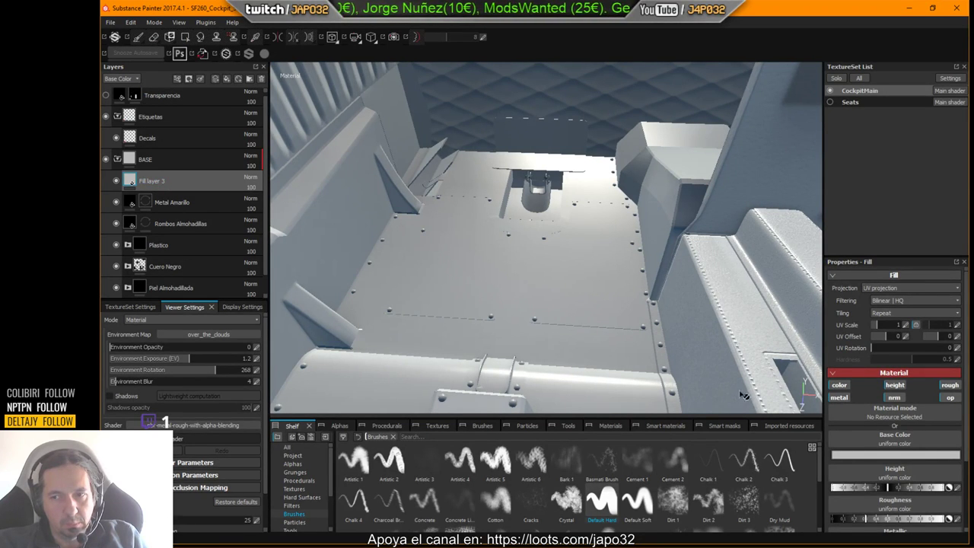
{"action": "left_click", "coordinate": [839, 385]}
{"action": "left_click", "coordinate": [839, 397]}
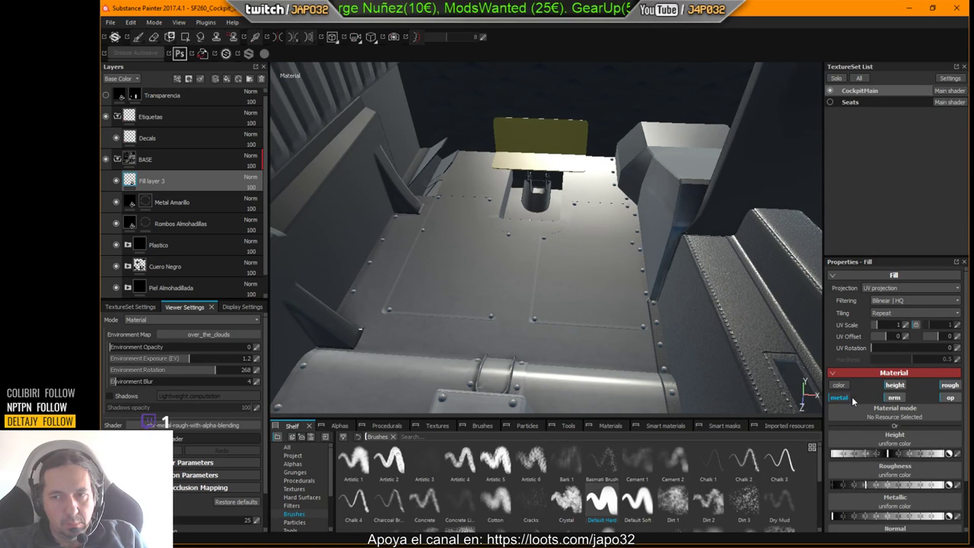
{"action": "left_click", "coordinate": [894, 385]}
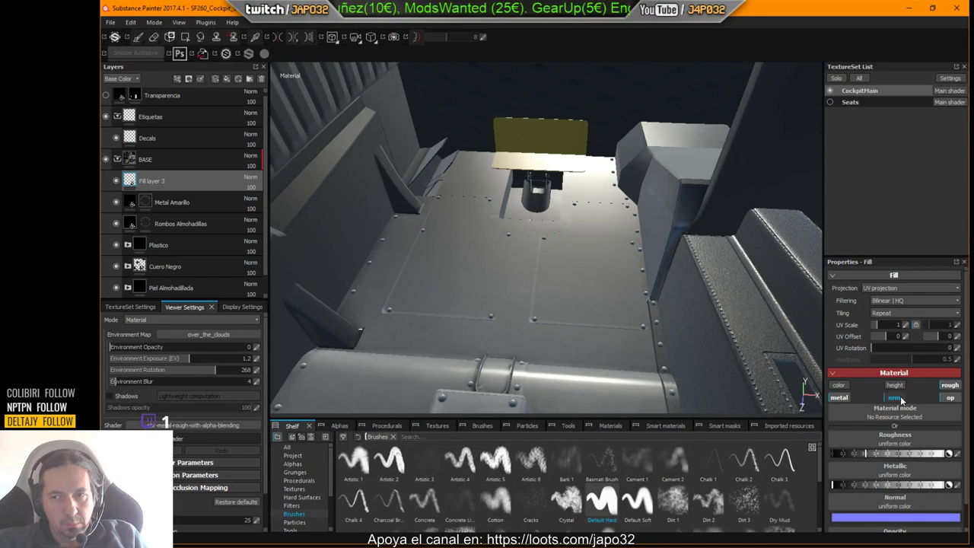
{"action": "left_click", "coordinate": [895, 397]}
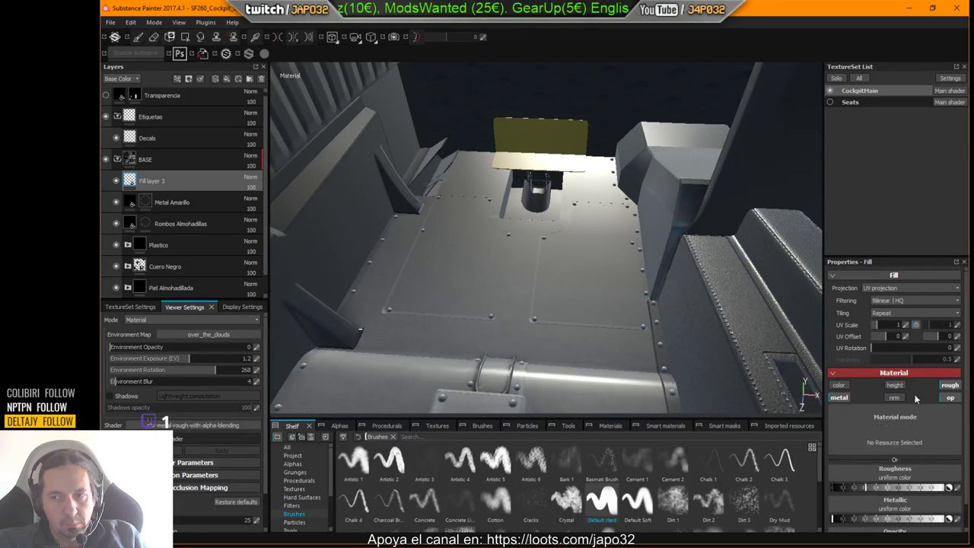
{"action": "left_click", "coordinate": [956, 397]}
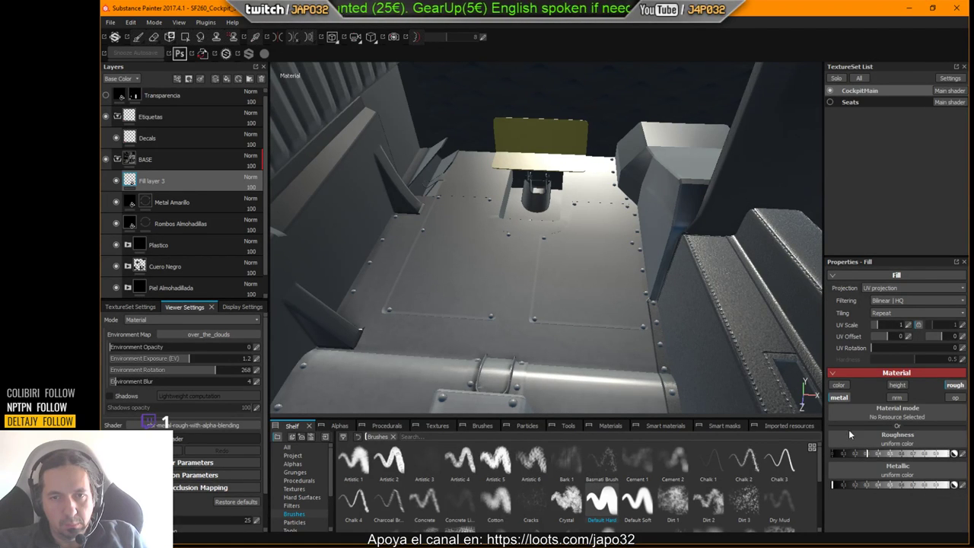
Set Fill layer 3's metallic value close to maximum and its uniform roughness to a low value, roughly a quarter.
{"action": "left_click", "coordinate": [869, 452]}
{"action": "mouse_move", "coordinate": [868, 452]}
{"action": "left_mouse_down"}
{"action": "mouse_move", "coordinate": [840, 459]}
{"action": "mouse_move", "coordinate": [947, 494]}
{"action": "left_mouse_up"}
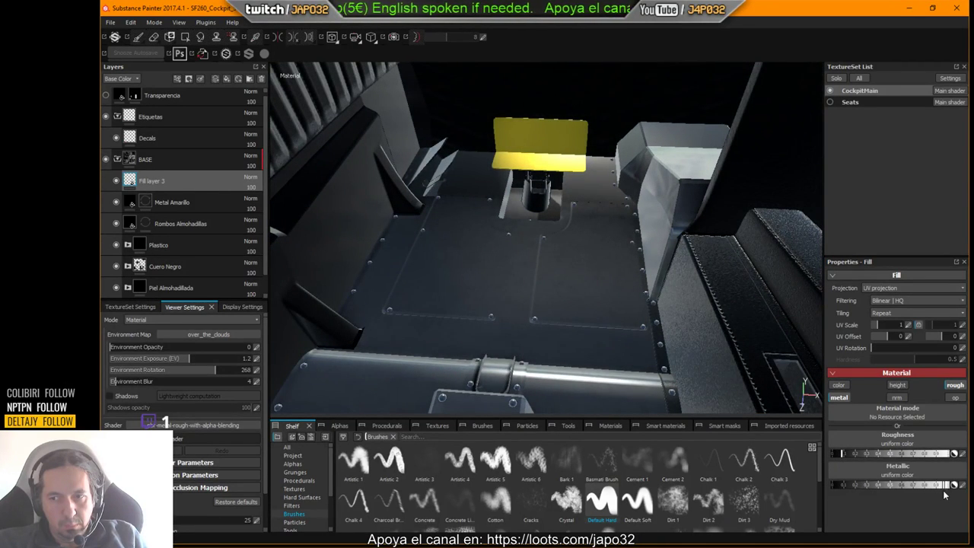
{"action": "left_click", "coordinate": [847, 453]}
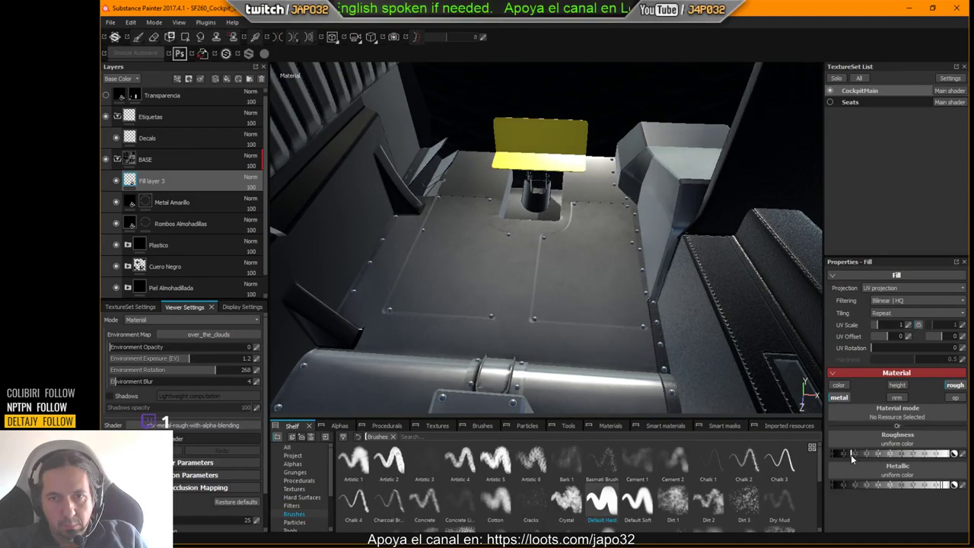
{"action": "left_click_drag", "start_coordinate": [670, 347], "coordinate": [658, 320], "text": "alt"}
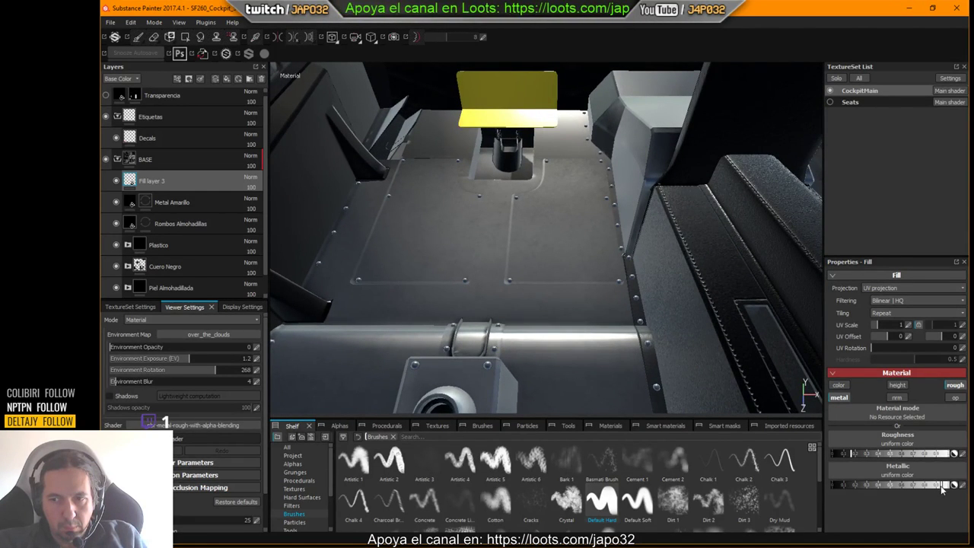
{"action": "left_click", "coordinate": [845, 453]}
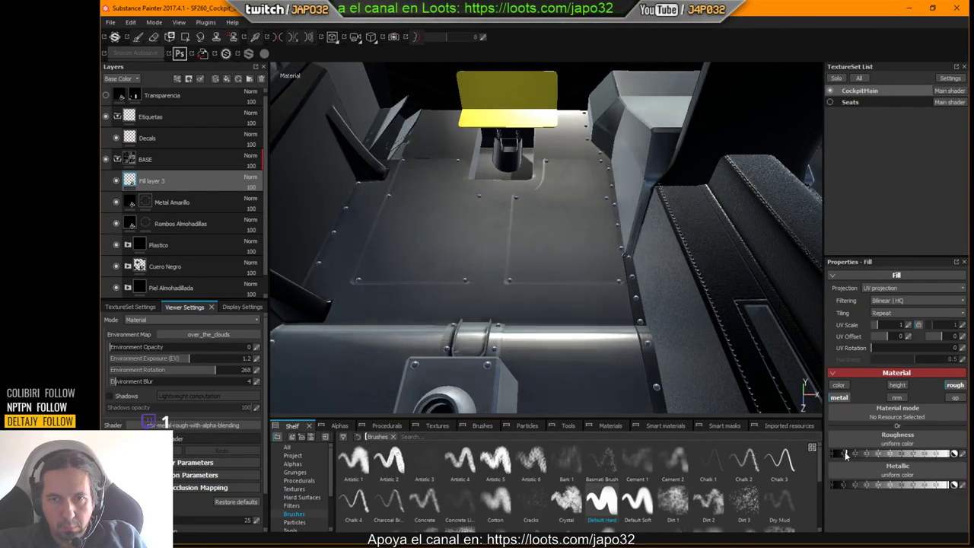
{"action": "left_click_drag", "start_coordinate": [844, 454], "coordinate": [861, 456]}
{"action": "left_click_drag", "start_coordinate": [673, 351], "coordinate": [688, 338], "text": "alt"}
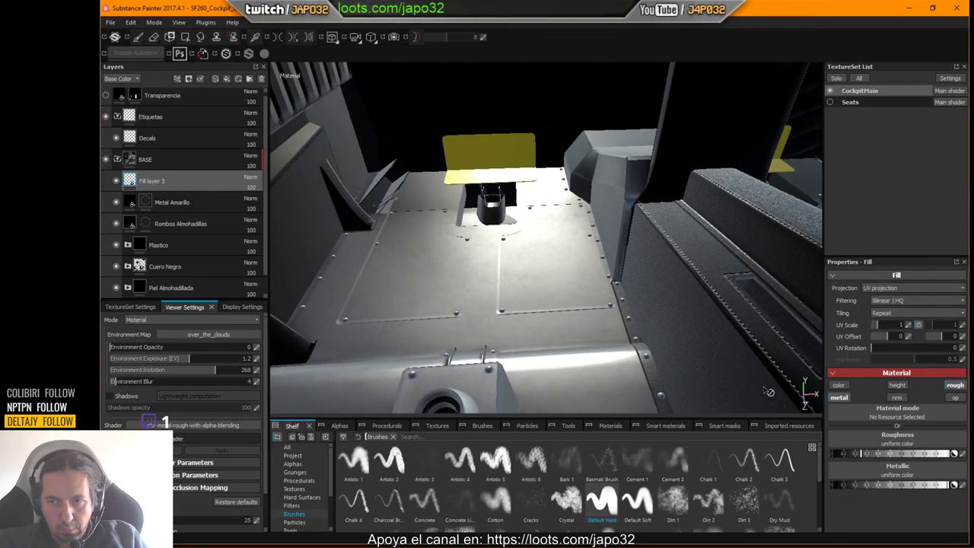
Compare the cockpit floor with Fill layer 3's metallic and roughness channels switched off and back on.
{"action": "left_click", "coordinate": [837, 397]}
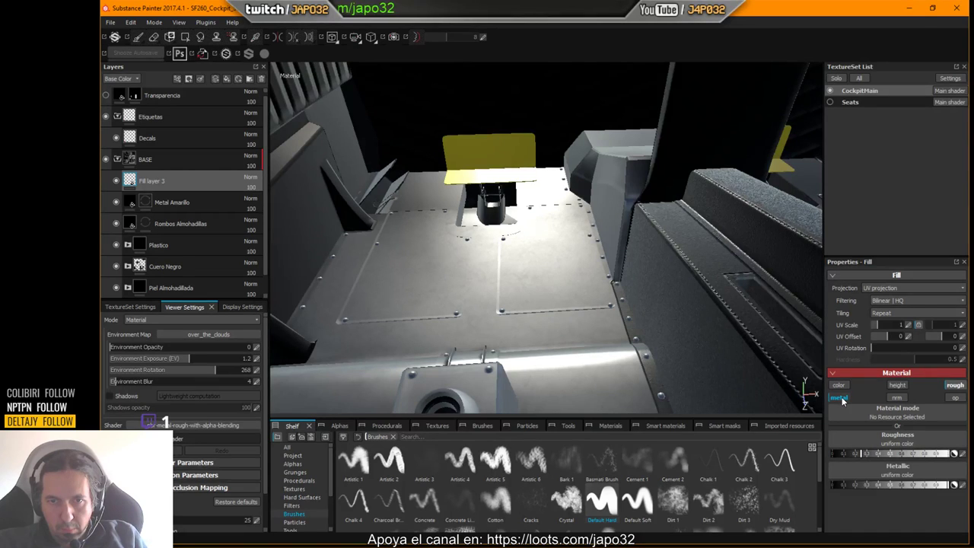
{"action": "left_click", "coordinate": [954, 386]}
{"action": "left_click", "coordinate": [954, 386]}
{"action": "left_click", "coordinate": [954, 386]}
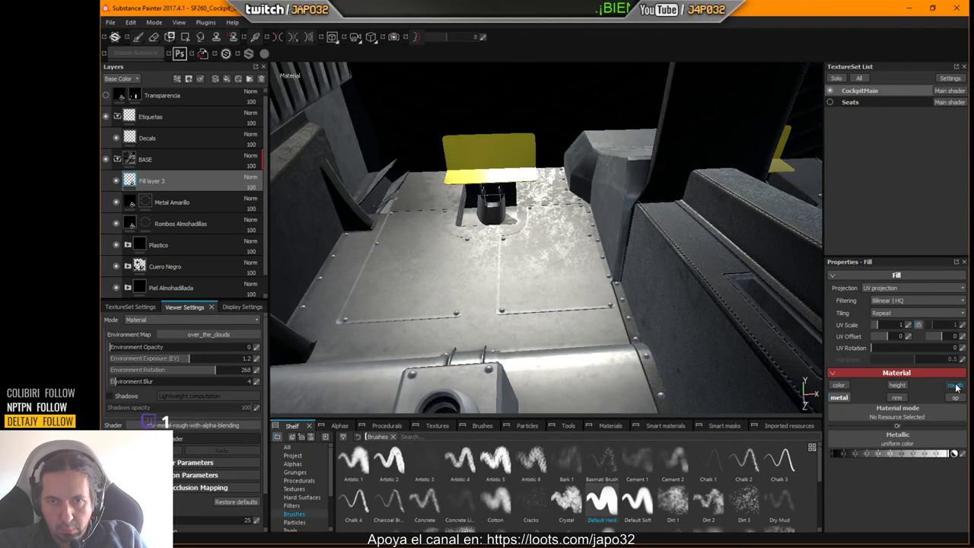
{"action": "left_click_drag", "start_coordinate": [656, 332], "coordinate": [634, 331], "text": "alt"}
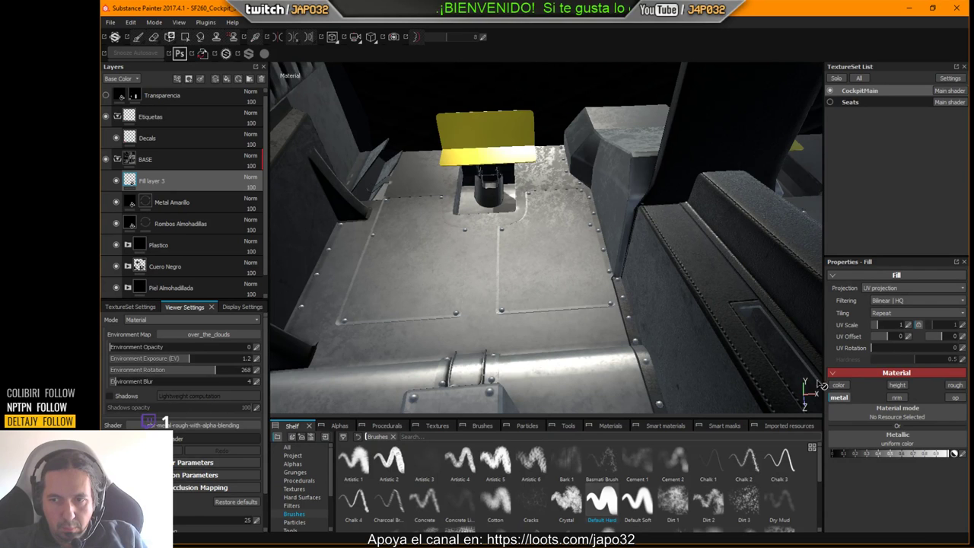
{"action": "left_click", "coordinate": [955, 385]}
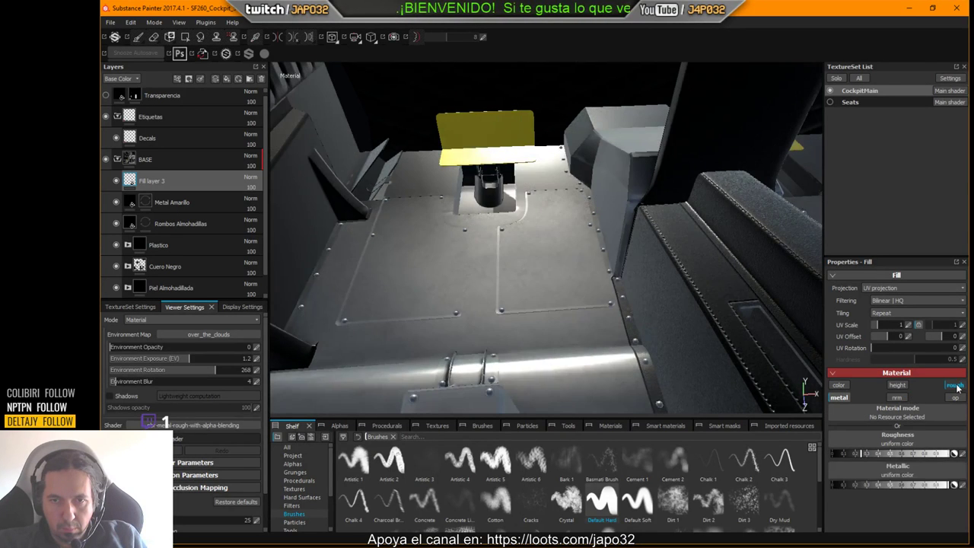
{"action": "left_click_drag", "start_coordinate": [694, 339], "coordinate": [695, 317], "text": "alt"}
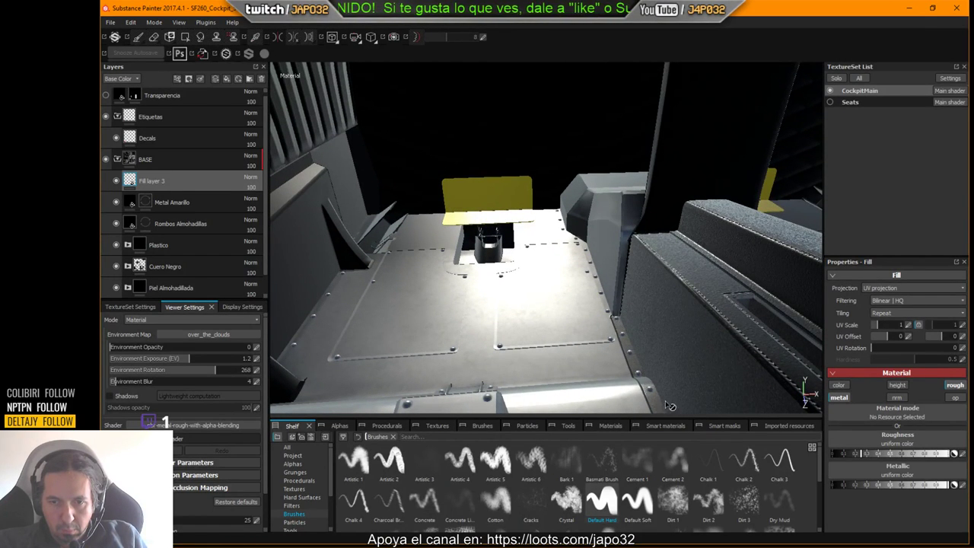
Apply the Clouds 2 procedural as Fill layer 3's roughness map.
{"action": "left_click", "coordinate": [305, 481]}
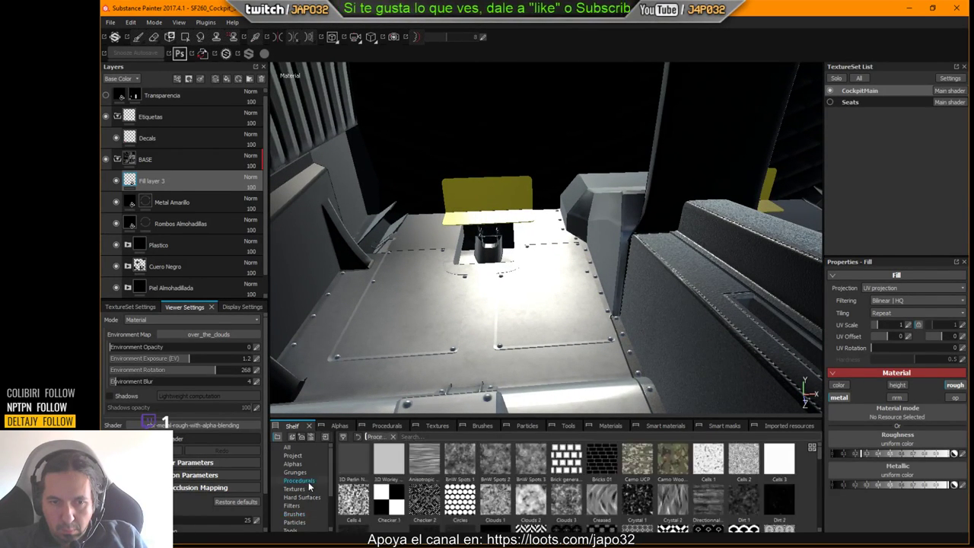
{"action": "mouse_move", "coordinate": [567, 509]}
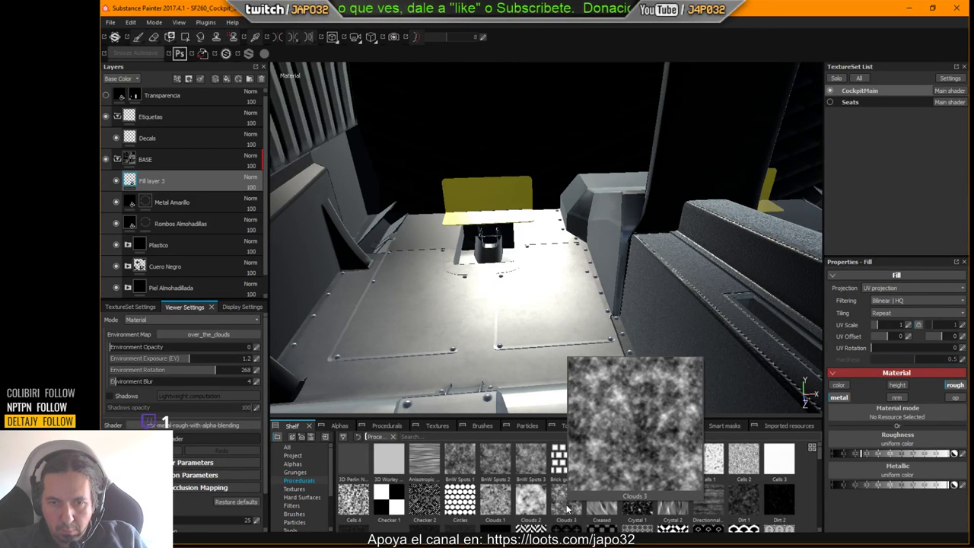
{"action": "mouse_move", "coordinate": [530, 506]}
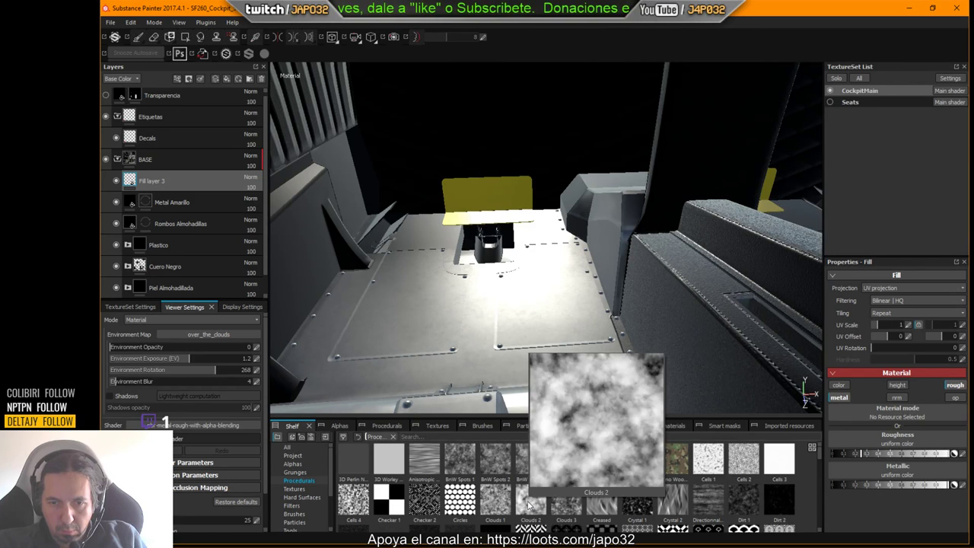
{"action": "left_click_drag", "start_coordinate": [530, 505], "coordinate": [864, 447]}
{"action": "left_click_drag", "start_coordinate": [637, 350], "coordinate": [642, 354], "text": "alt"}
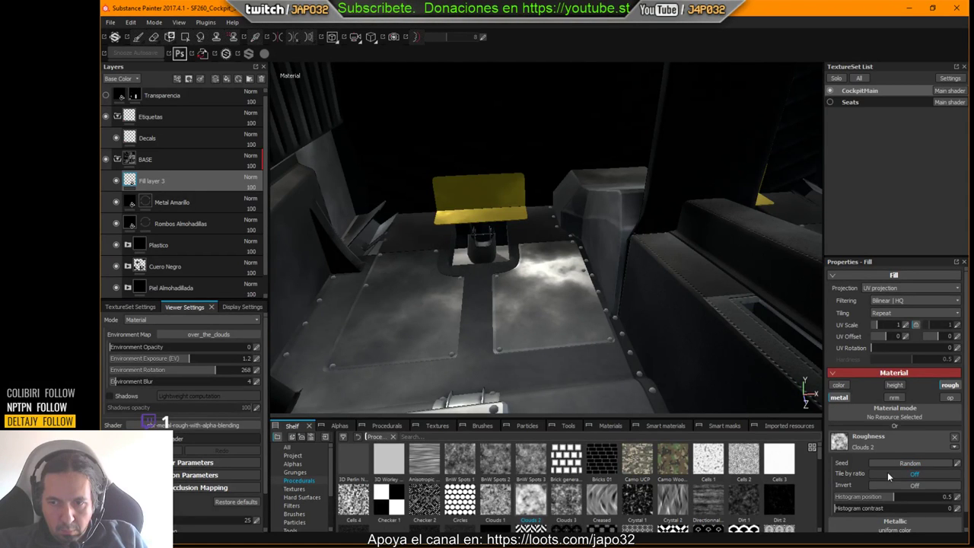
Set the Clouds 2 histogram position to 0.55 and contrast to 0.13, and push the metallic value to its maximum.
{"action": "left_click_drag", "start_coordinate": [877, 496], "coordinate": [850, 513]}
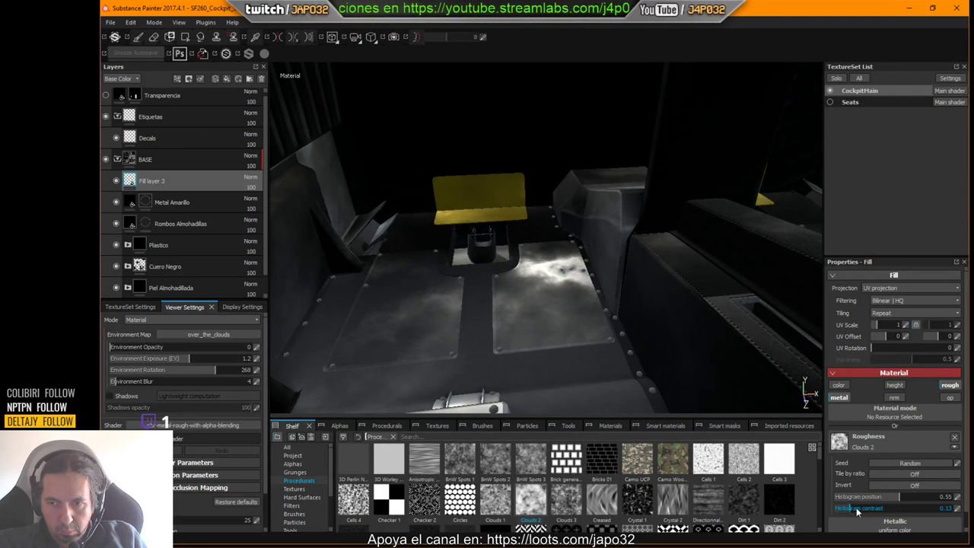
{"action": "scroll", "coordinate": [902, 507], "scroll_direction": "down", "scroll_amount": 1}
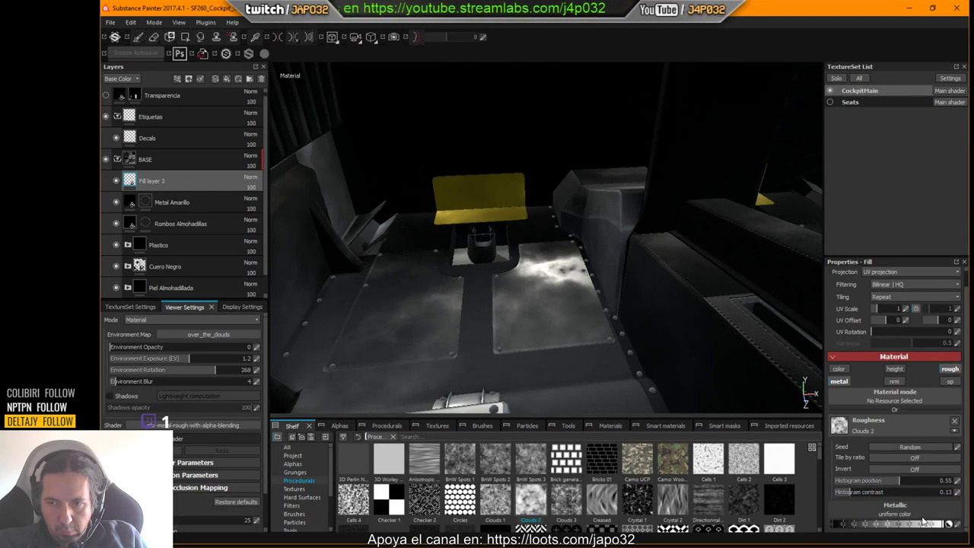
{"action": "left_click_drag", "start_coordinate": [922, 521], "coordinate": [971, 537]}
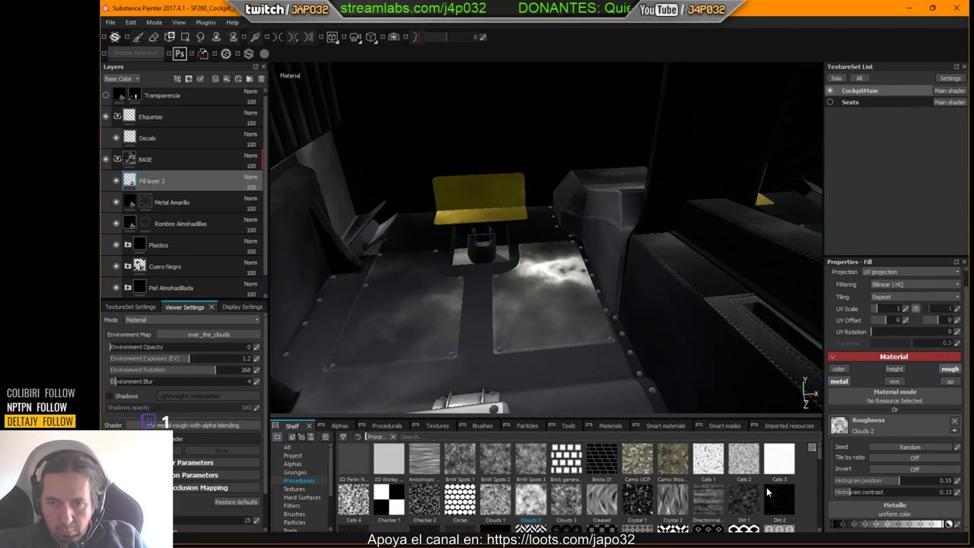
Replace the roughness map with the Grunge Fingerprints Dusty Spread procedural.
{"action": "scroll", "coordinate": [757, 462], "scroll_direction": "down", "scroll_amount": 2}
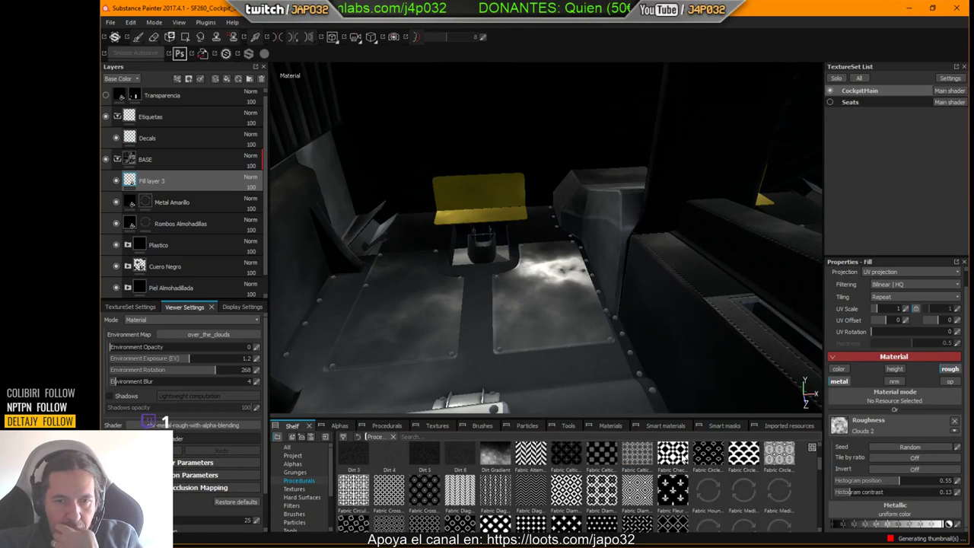
{"action": "scroll", "coordinate": [706, 490], "scroll_direction": "down", "scroll_amount": 3}
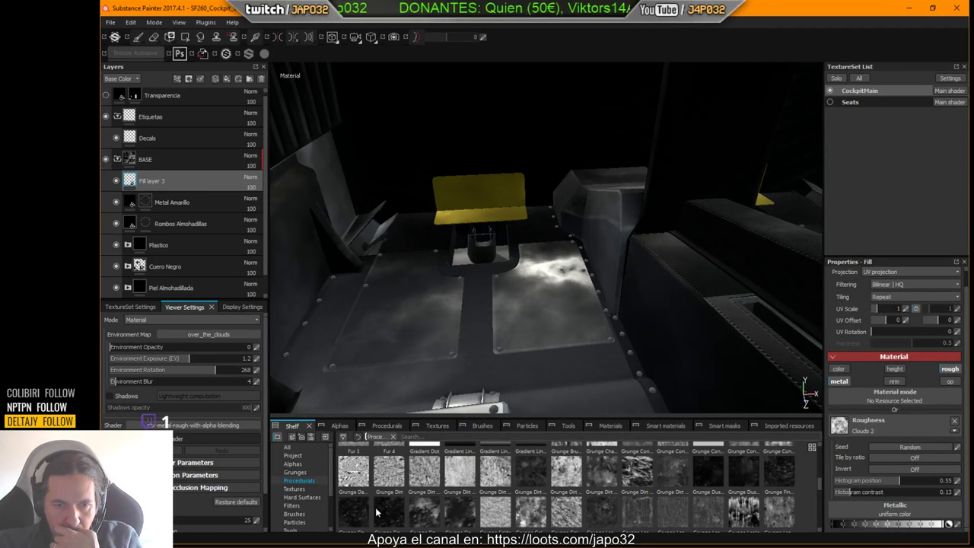
{"action": "mouse_move", "coordinate": [378, 514]}
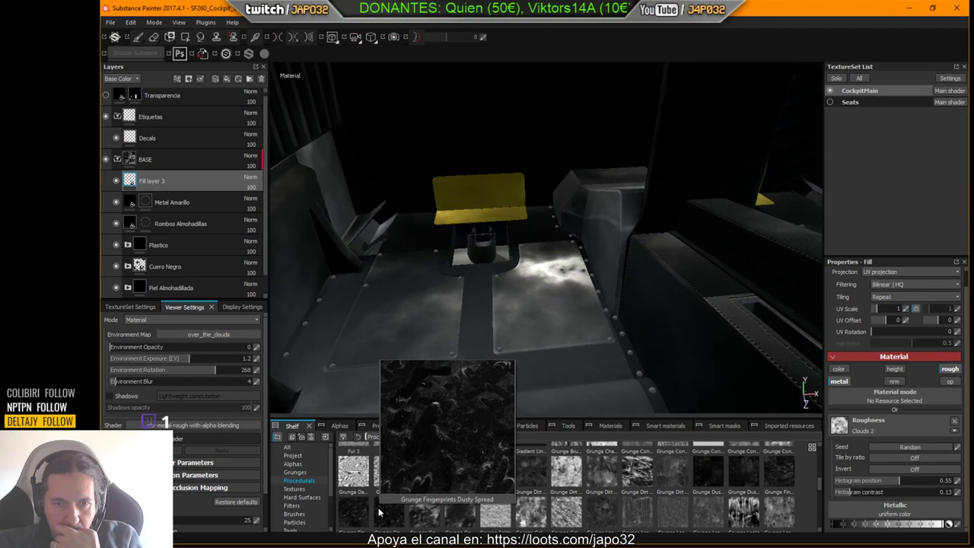
{"action": "left_click_drag", "start_coordinate": [378, 513], "coordinate": [885, 425]}
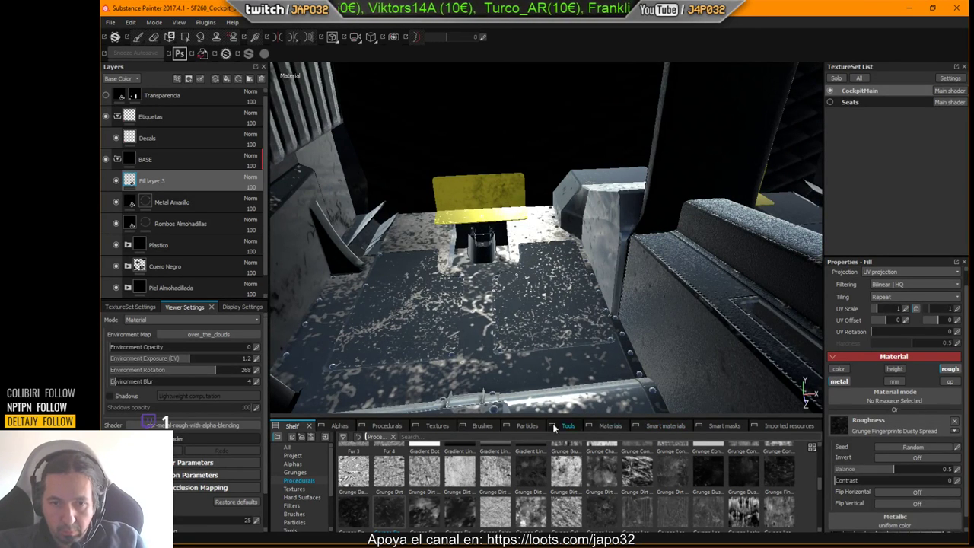
Try the Grunge Fingerprints Smeared Wide procedural as the roughness map.
{"action": "scroll", "coordinate": [355, 511], "scroll_direction": "down", "scroll_amount": 1}
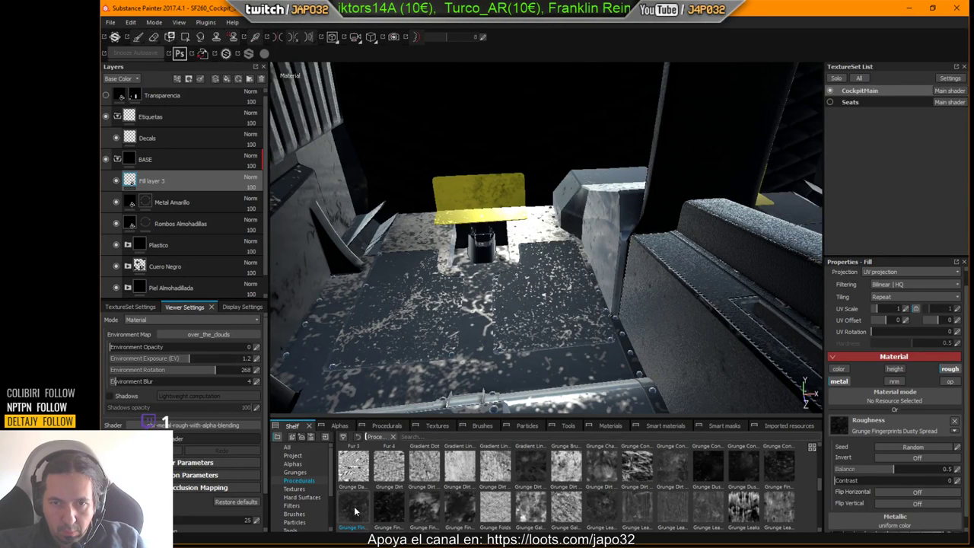
{"action": "mouse_move", "coordinate": [362, 513]}
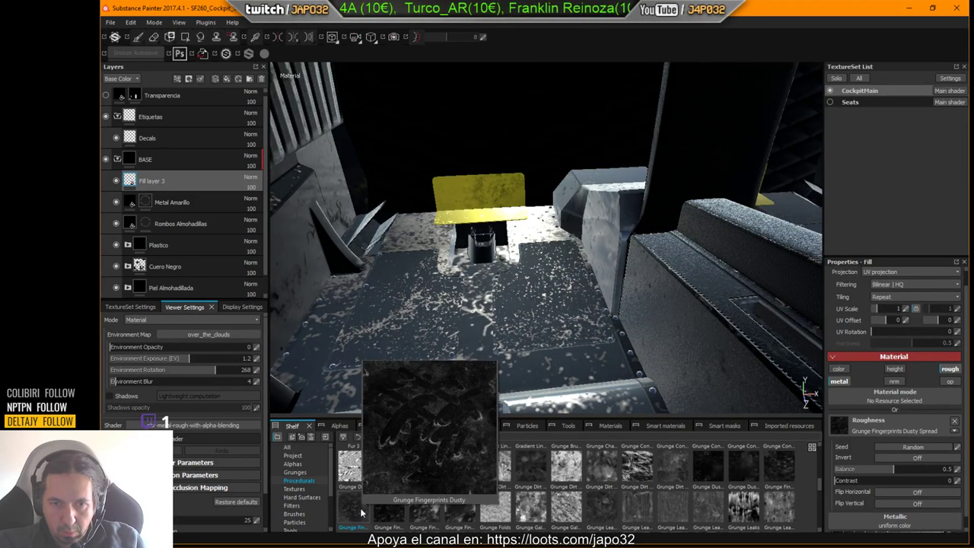
{"action": "mouse_move", "coordinate": [466, 517]}
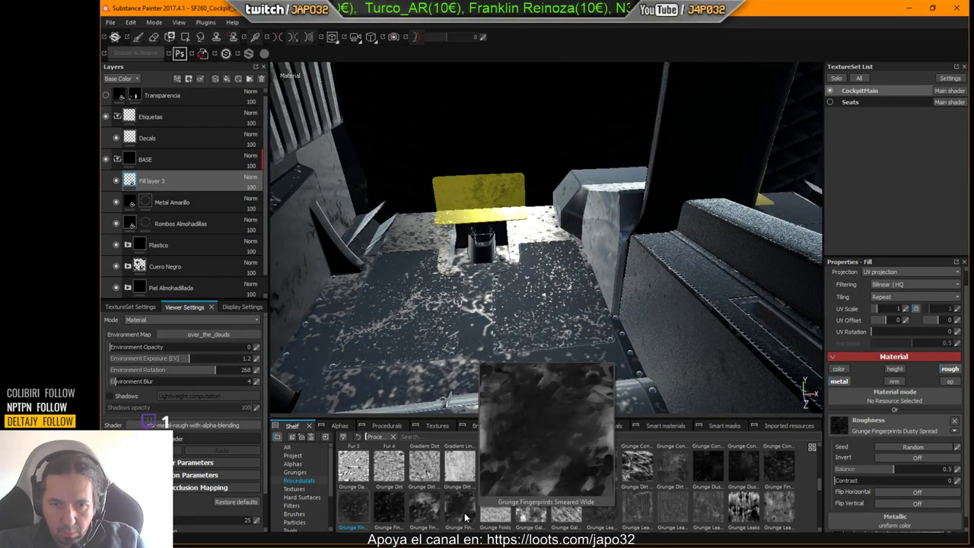
{"action": "mouse_move", "coordinate": [466, 517]}
{"action": "left_mouse_down"}
{"action": "mouse_move", "coordinate": [855, 456]}
{"action": "mouse_move", "coordinate": [840, 426]}
{"action": "left_mouse_up"}
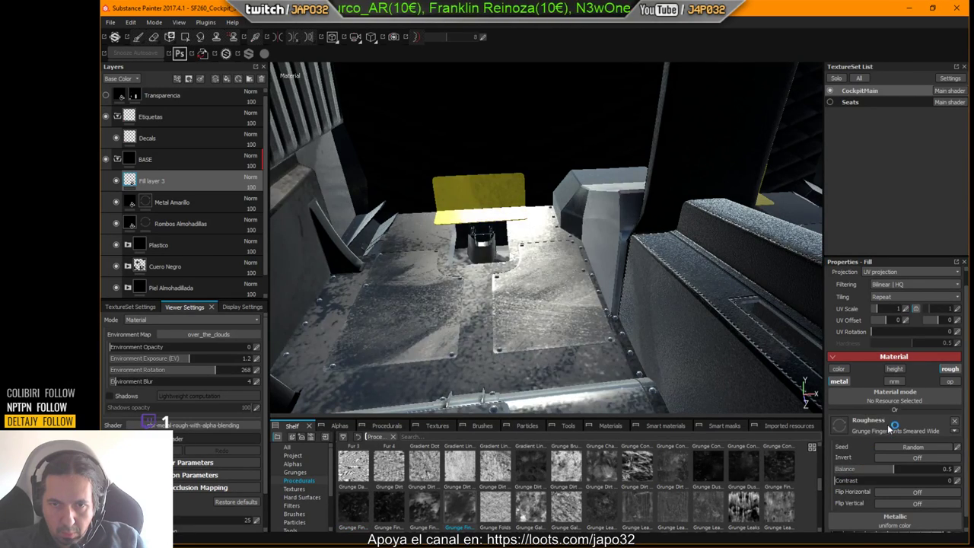
Rotate the environment lighting to 252 and inspect the reflections on the cockpit floor.
{"action": "left_click_drag", "start_coordinate": [681, 383], "coordinate": [658, 373], "text": "alt"}
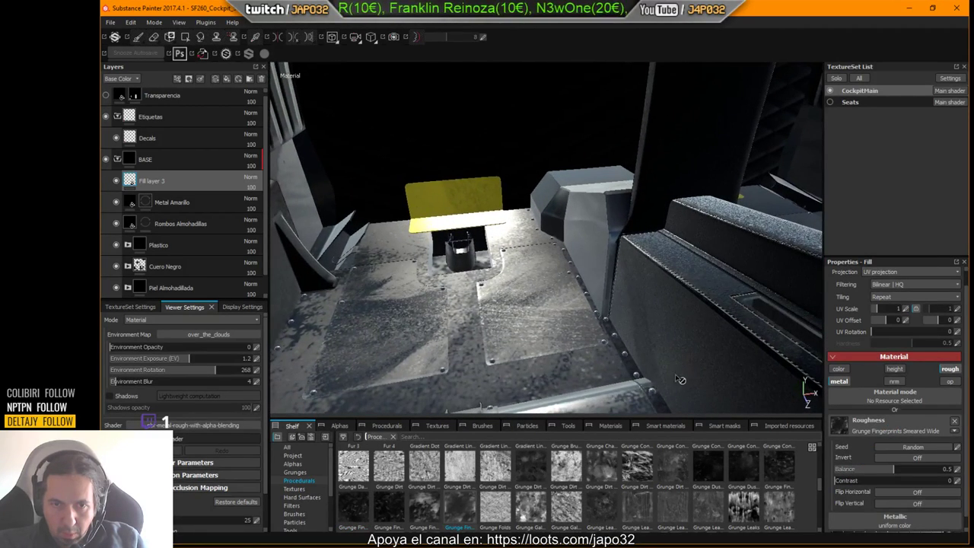
{"action": "mouse_move", "coordinate": [647, 364]}
{"action": "right_mouse_down", "text": "shift"}
{"action": "mouse_move", "coordinate": [651, 356]}
{"action": "mouse_move", "coordinate": [640, 356]}
{"action": "right_mouse_up", "text": "shift"}
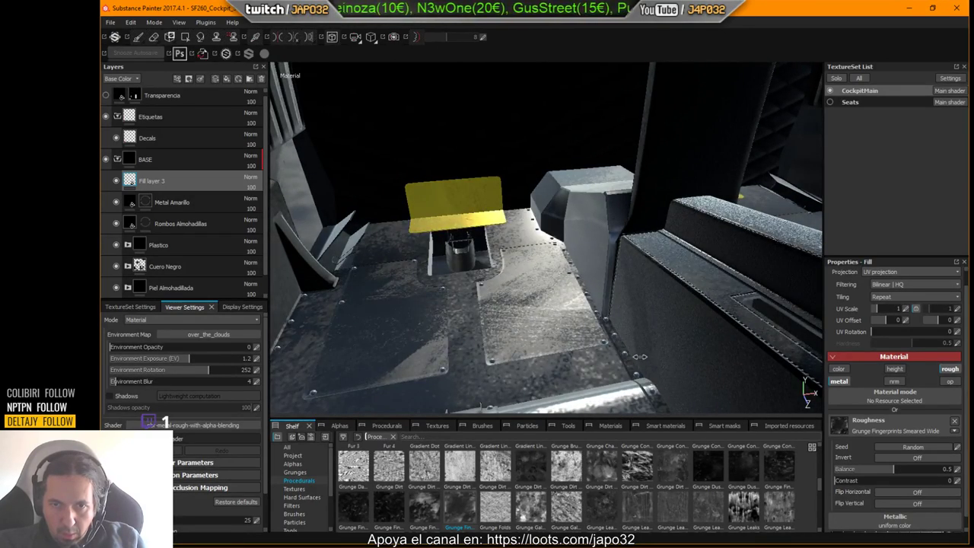
{"action": "left_click_drag", "start_coordinate": [639, 358], "coordinate": [600, 341], "text": "alt"}
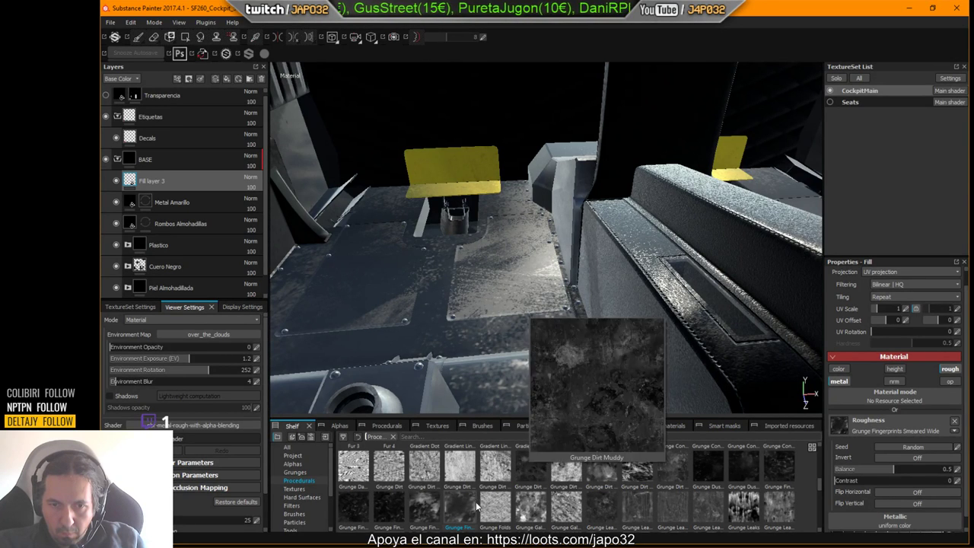
Try Grunge Folds as Fill layer 3's roughness map, followed by Grunge Dirt Muddy.
{"action": "mouse_move", "coordinate": [458, 518]}
{"action": "mouse_move", "coordinate": [510, 519]}
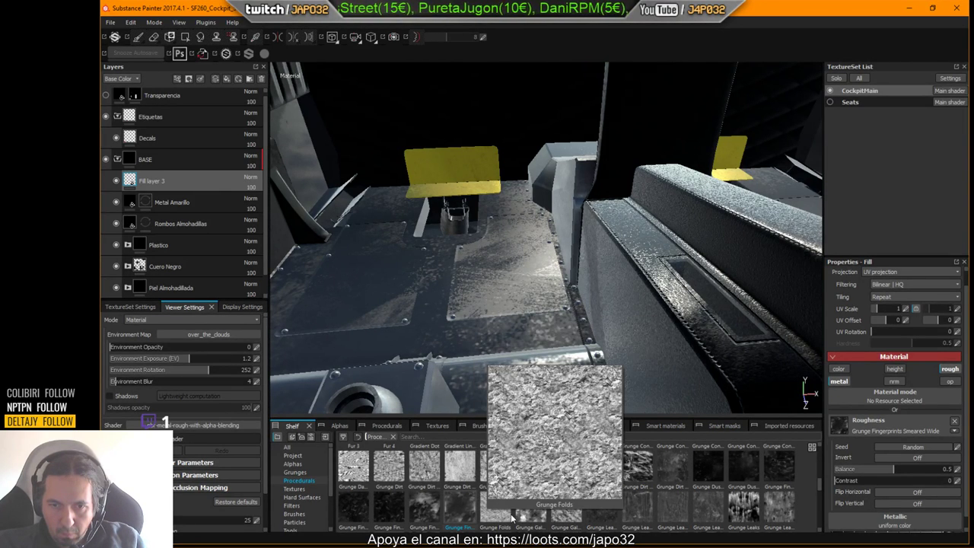
{"action": "left_click_drag", "start_coordinate": [499, 508], "coordinate": [886, 420]}
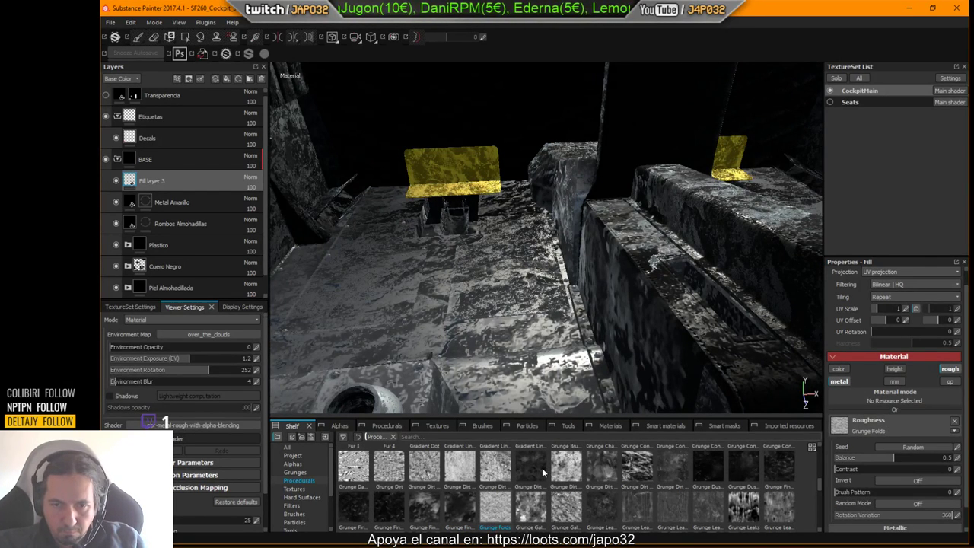
{"action": "left_click_drag", "start_coordinate": [541, 467], "coordinate": [863, 428]}
{"action": "mouse_move", "coordinate": [577, 342]}
{"action": "left_mouse_down", "text": "alt"}
{"action": "mouse_move", "coordinate": [620, 335]}
{"action": "mouse_move", "coordinate": [595, 336]}
{"action": "left_mouse_up", "text": "alt"}
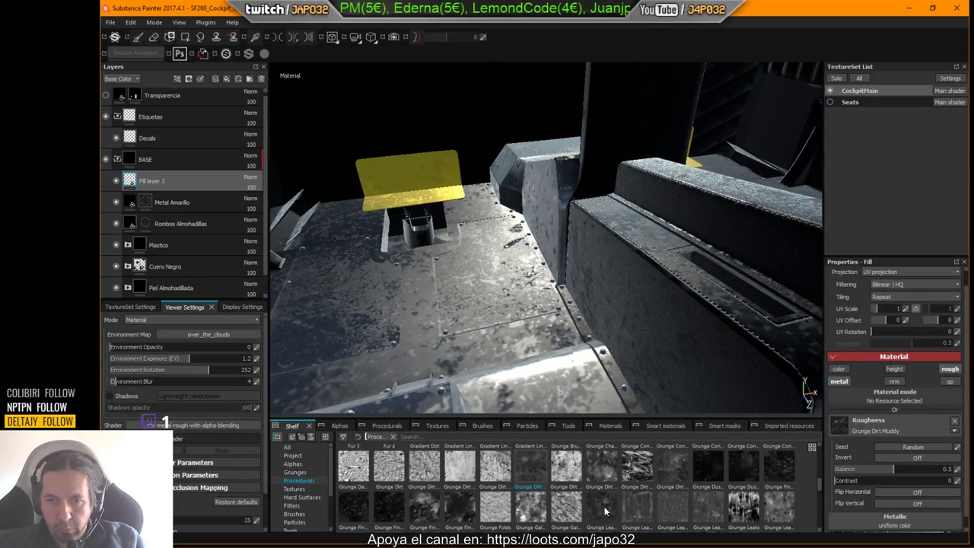
Test Grunge Leak Dirty as the roughness map and replace it with Grunge Leak Small.
{"action": "mouse_move", "coordinate": [606, 511]}
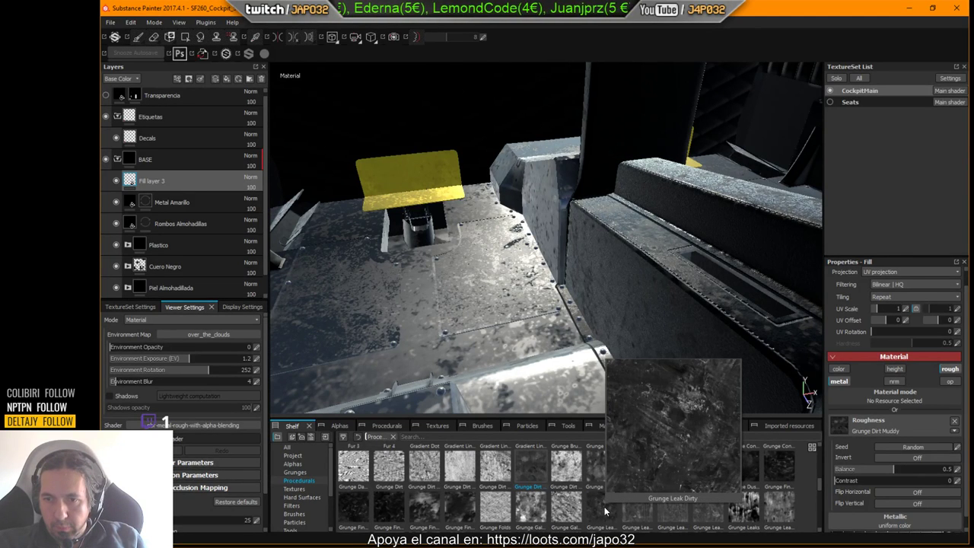
{"action": "left_click_drag", "start_coordinate": [606, 511], "coordinate": [884, 421]}
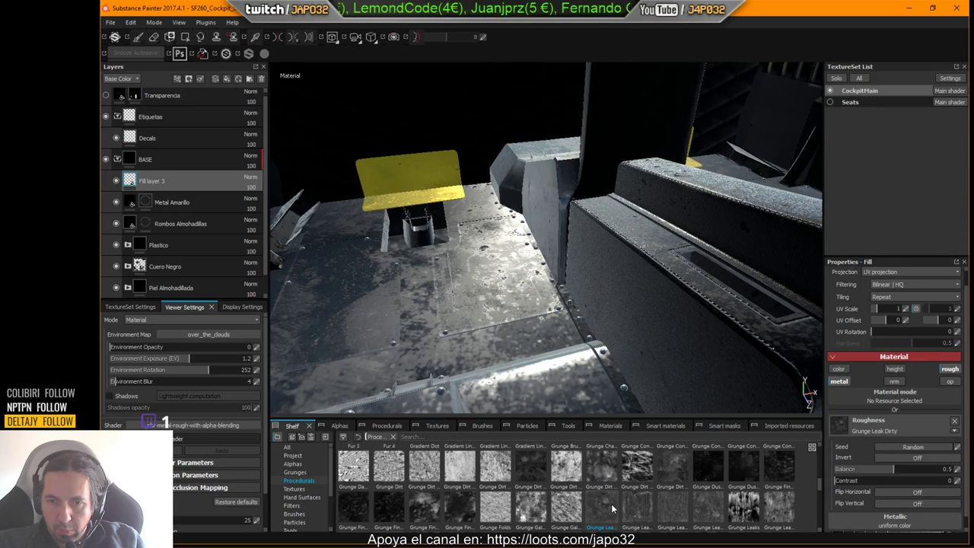
{"action": "mouse_move", "coordinate": [610, 504]}
{"action": "mouse_move", "coordinate": [663, 514]}
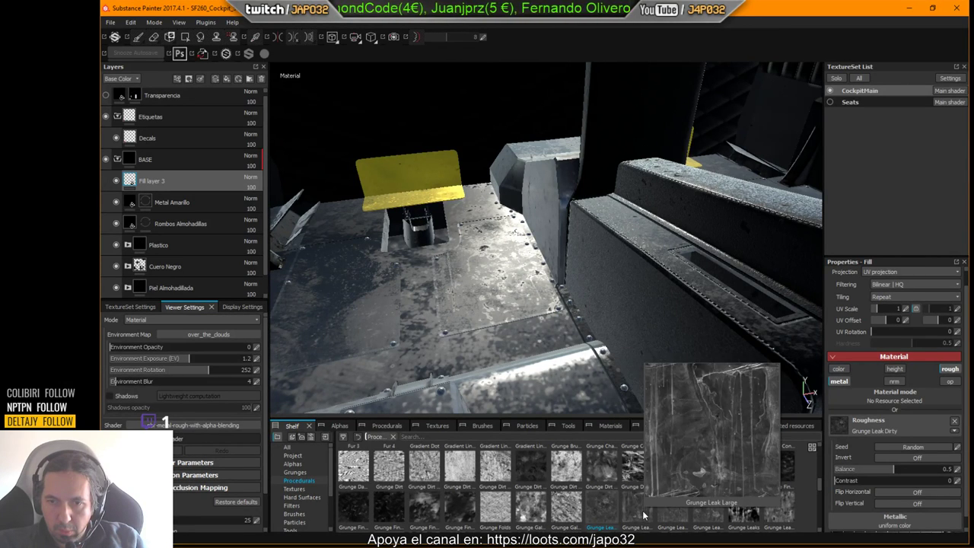
{"action": "left_click_drag", "start_coordinate": [669, 512], "coordinate": [879, 420]}
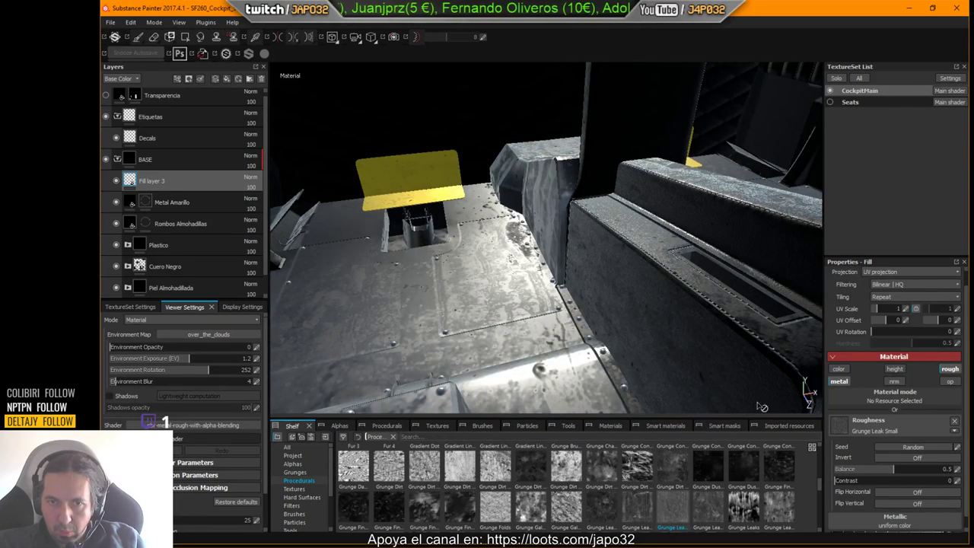
Try the Grunge Paint Scratched procedural as Fill layer 3's roughness map.
{"action": "left_click_drag", "start_coordinate": [605, 362], "coordinate": [656, 356], "text": "alt"}
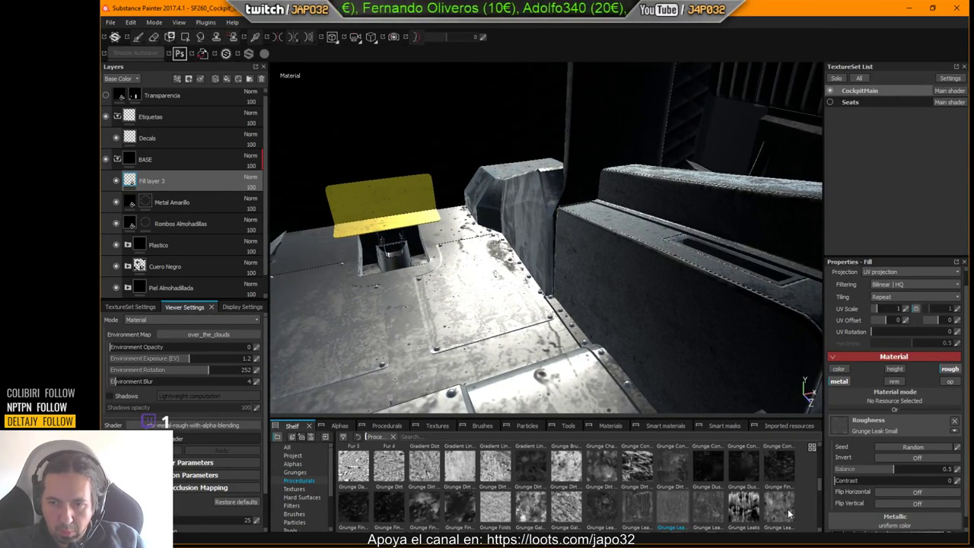
{"action": "mouse_move", "coordinate": [789, 514]}
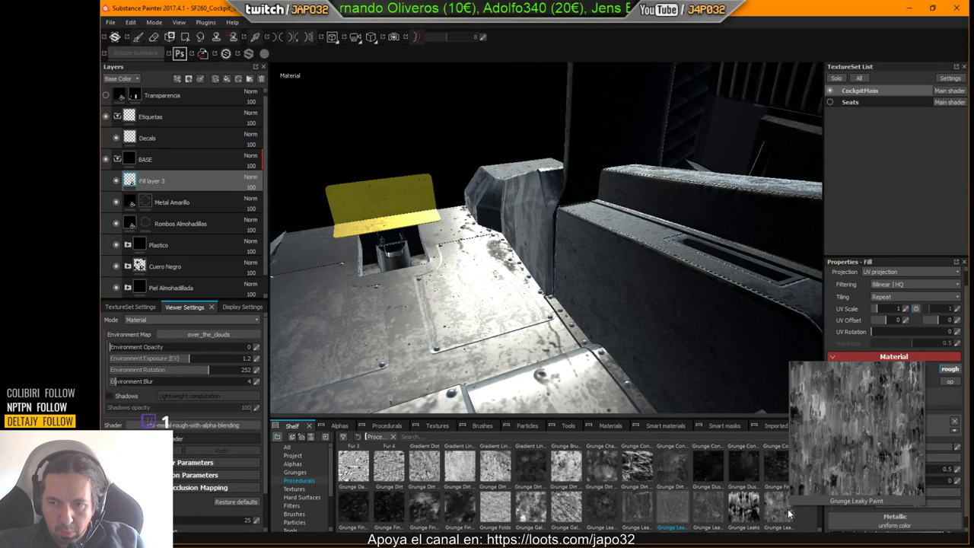
{"action": "scroll", "coordinate": [783, 504], "scroll_direction": "down", "scroll_amount": 3}
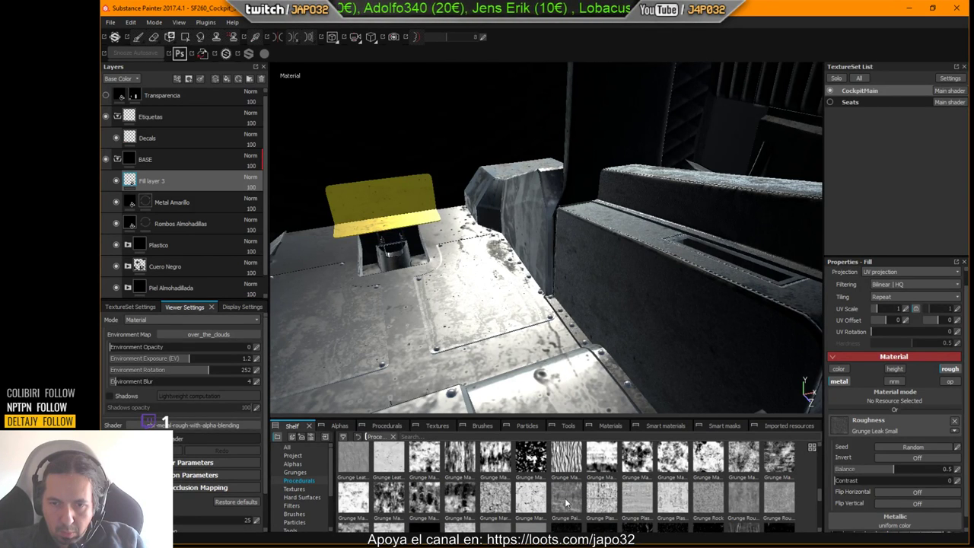
{"action": "mouse_move", "coordinate": [566, 502]}
{"action": "mouse_move", "coordinate": [566, 502]}
{"action": "left_mouse_down"}
{"action": "mouse_move", "coordinate": [866, 466]}
{"action": "mouse_move", "coordinate": [896, 422]}
{"action": "left_mouse_up"}
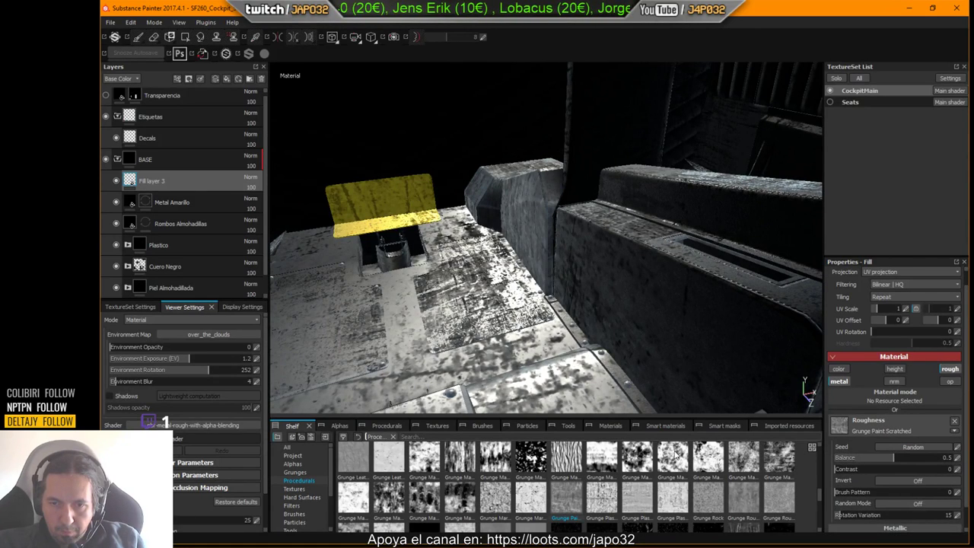
Replace Fill layer 3's roughness map with the Grunge Scratches Fine procedural.
{"action": "scroll", "coordinate": [821, 499], "scroll_direction": "down", "scroll_amount": 2}
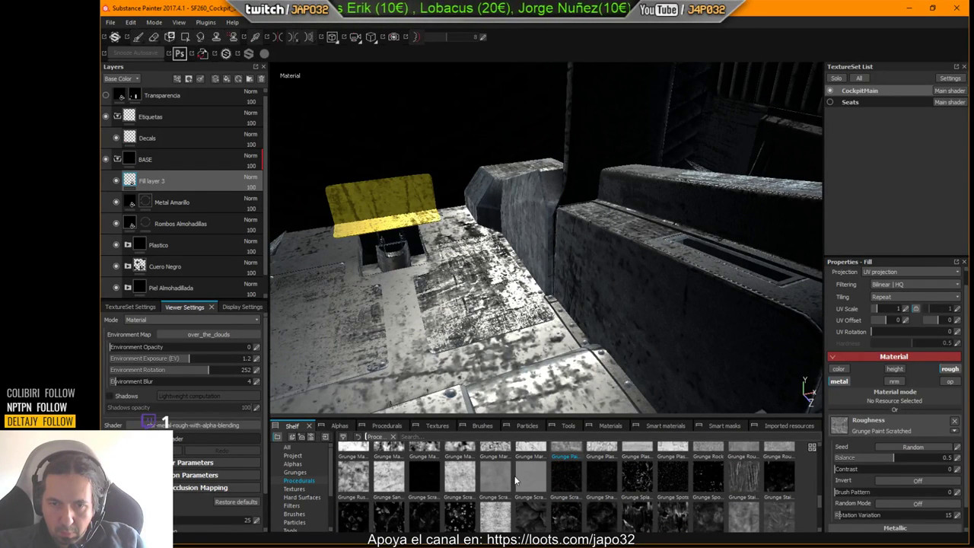
{"action": "mouse_move", "coordinate": [527, 476]}
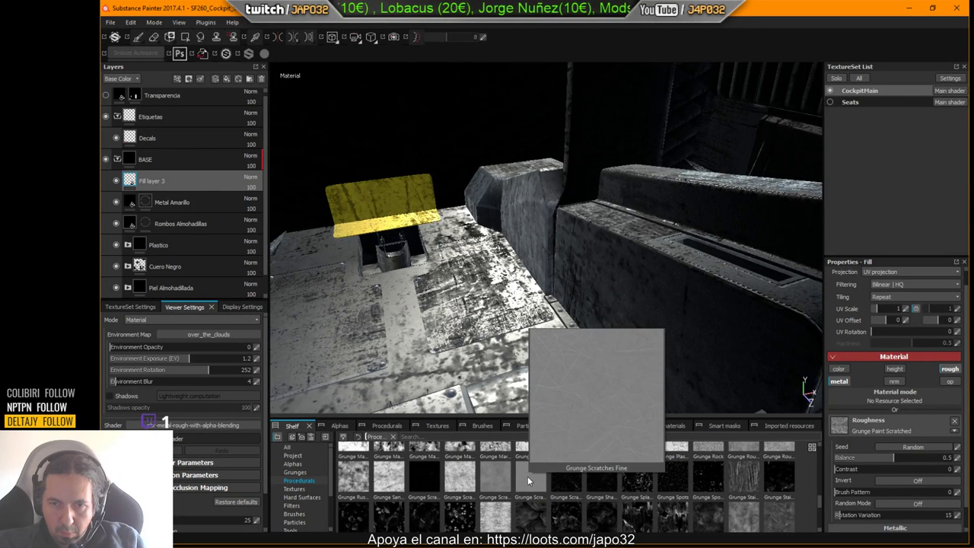
{"action": "left_click_drag", "start_coordinate": [528, 475], "coordinate": [891, 428]}
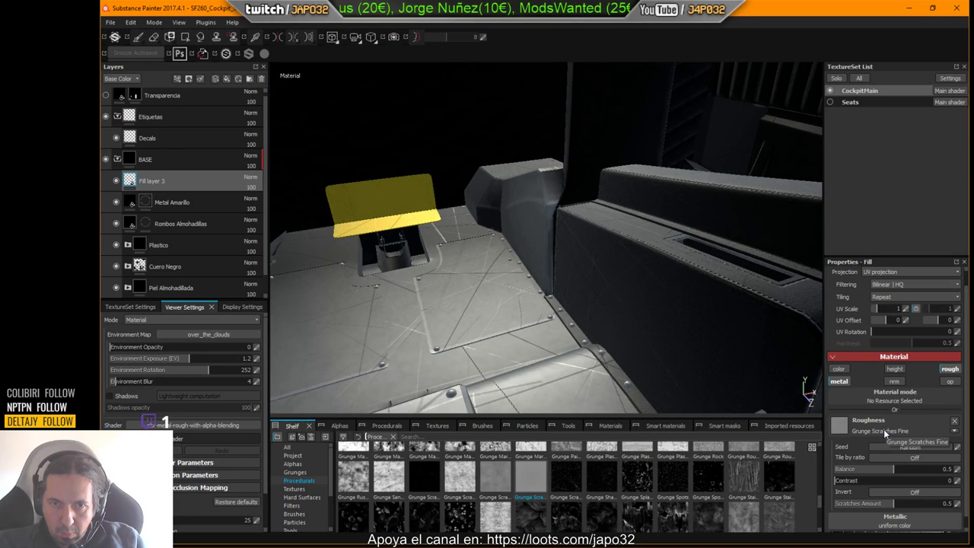
Try Grunge Scratches Dirty as Fill layer 3's roughness map and inspect the reflections on the cockpit floor.
{"action": "mouse_move", "coordinate": [687, 453]}
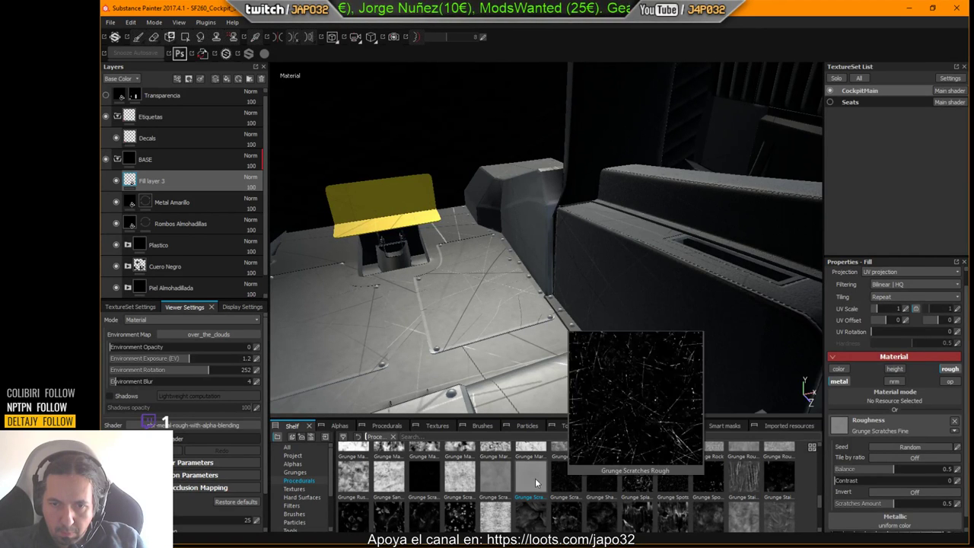
{"action": "mouse_move", "coordinate": [505, 477]}
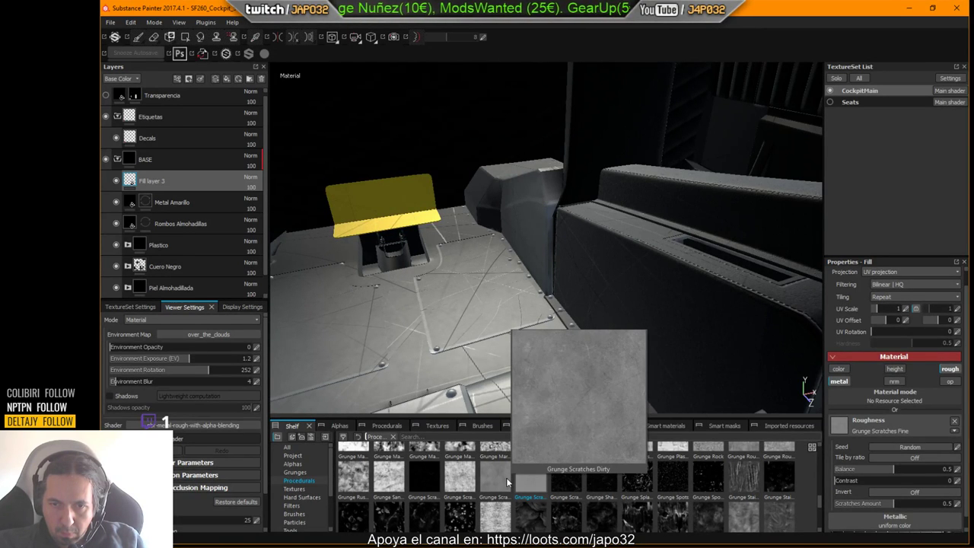
{"action": "left_click_drag", "start_coordinate": [504, 474], "coordinate": [886, 425]}
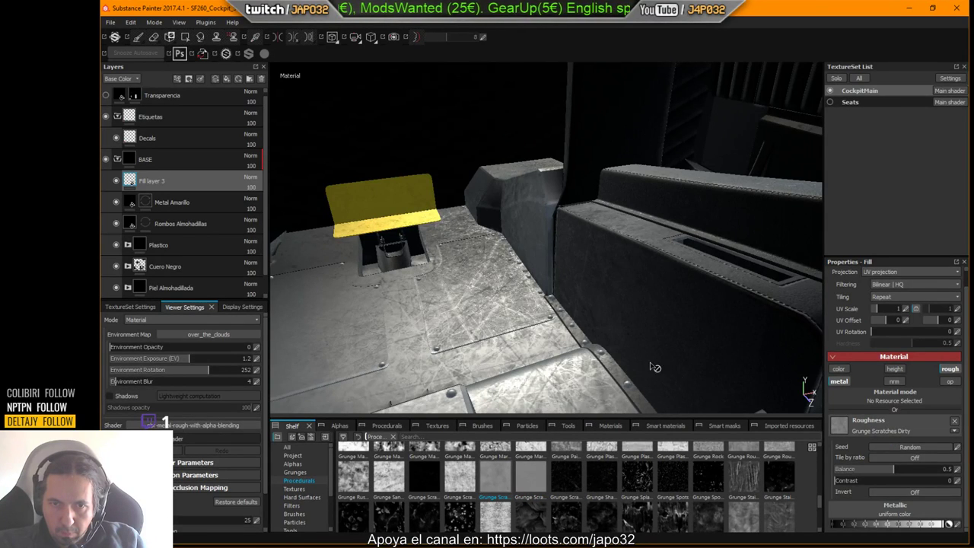
{"action": "left_click_drag", "start_coordinate": [656, 367], "coordinate": [646, 371], "text": "alt"}
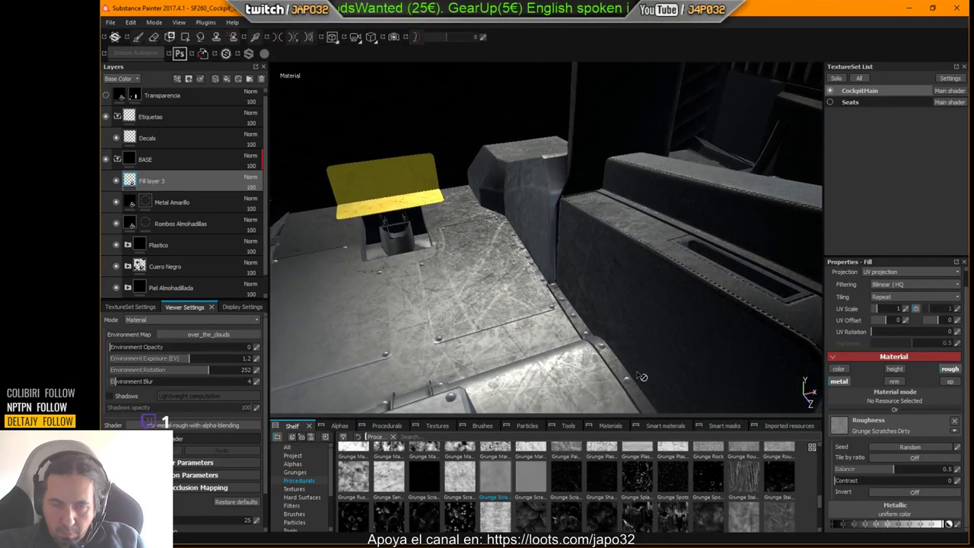
{"action": "middle_click_drag", "start_coordinate": [646, 372], "coordinate": [672, 341], "text": "alt"}
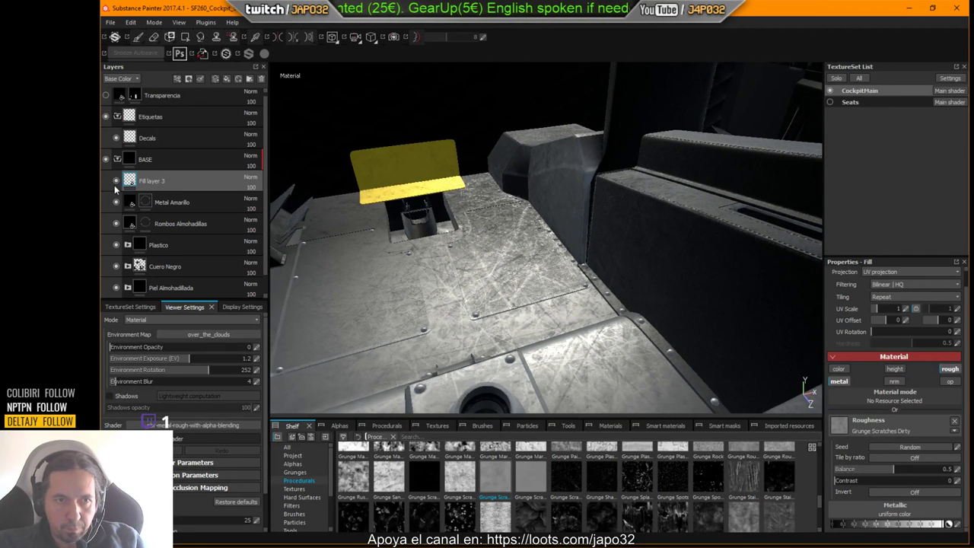
Compare the cockpit floor with Fill layer 3 hidden and shown, and delete that layer from the BASE group.
{"action": "left_click", "coordinate": [115, 182]}
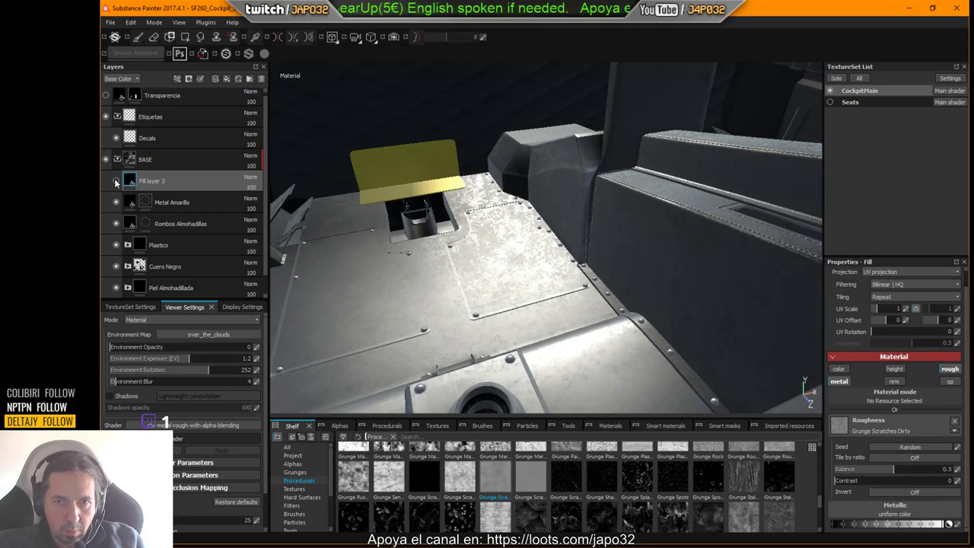
{"action": "left_click", "coordinate": [115, 182]}
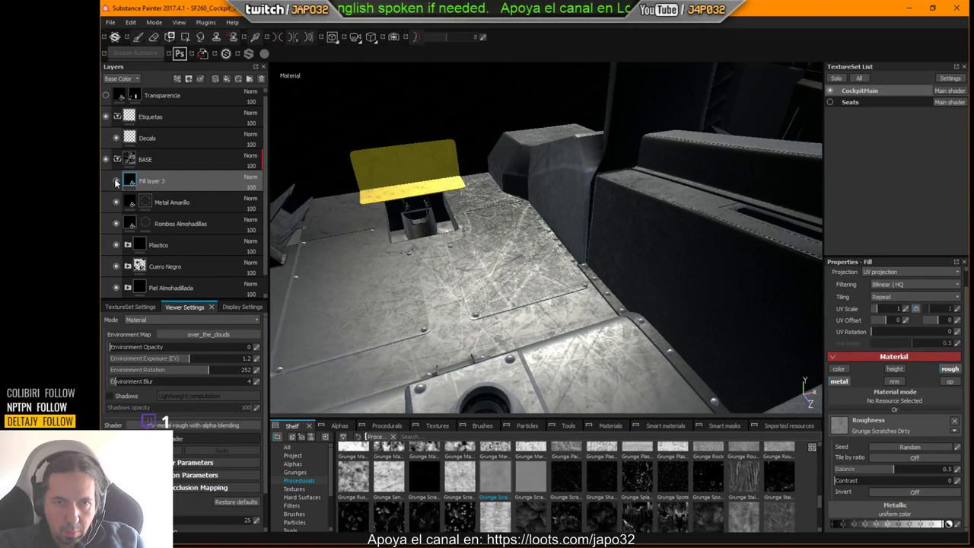
{"action": "left_click", "coordinate": [116, 182]}
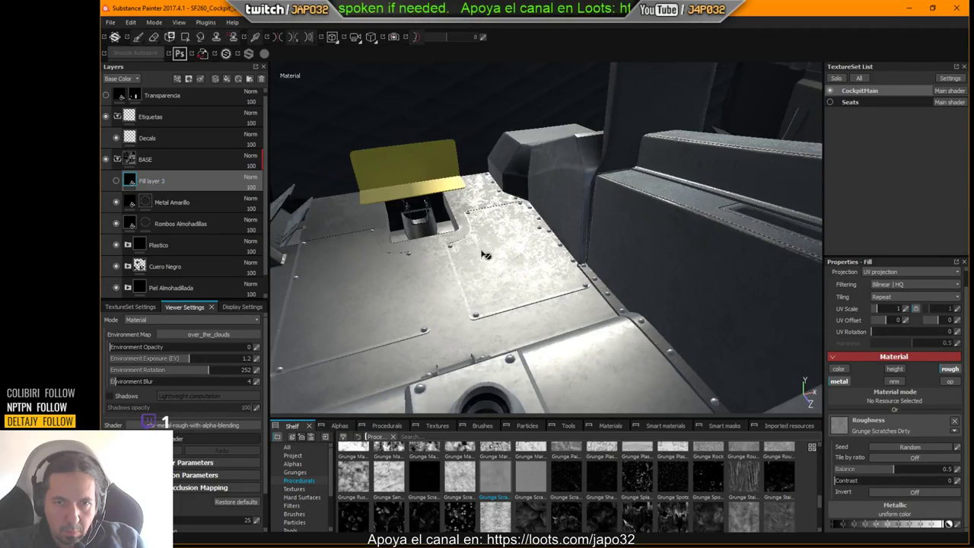
{"action": "left_click_drag", "start_coordinate": [487, 256], "coordinate": [509, 261], "text": "alt"}
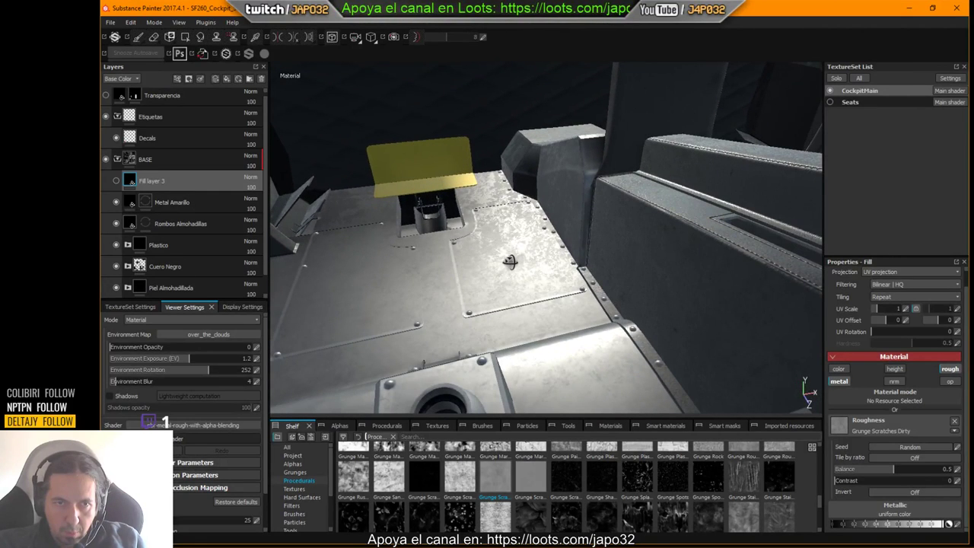
{"action": "left_click", "coordinate": [261, 78]}
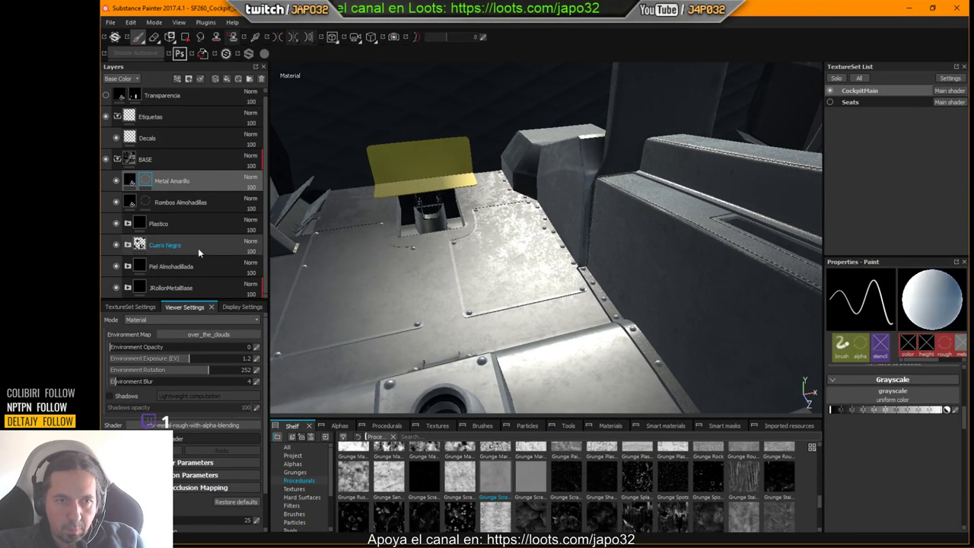
Expand the JRollonMetalBase folder and compare the metal with its Fill layer 1 and Base color layers hidden and shown.
{"action": "left_click", "coordinate": [127, 288]}
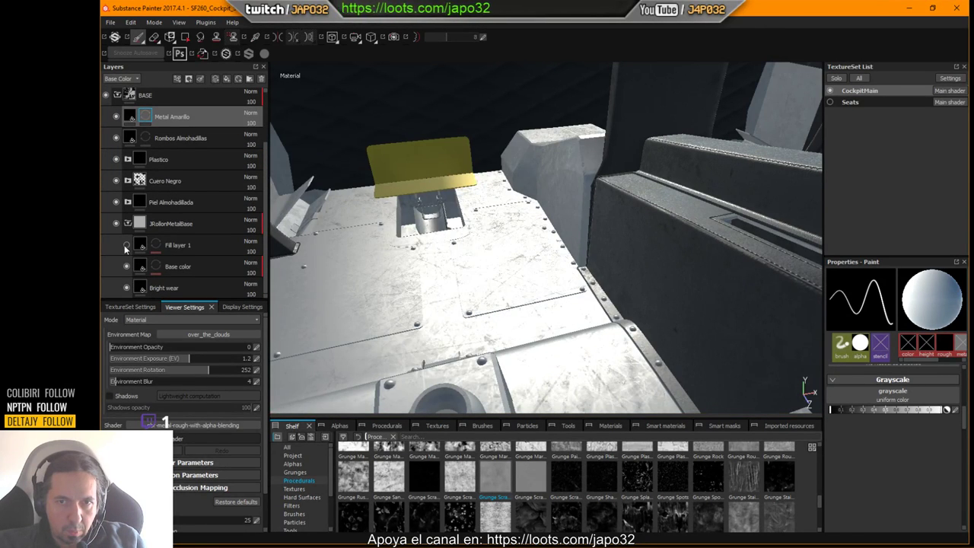
{"action": "left_click", "coordinate": [126, 245]}
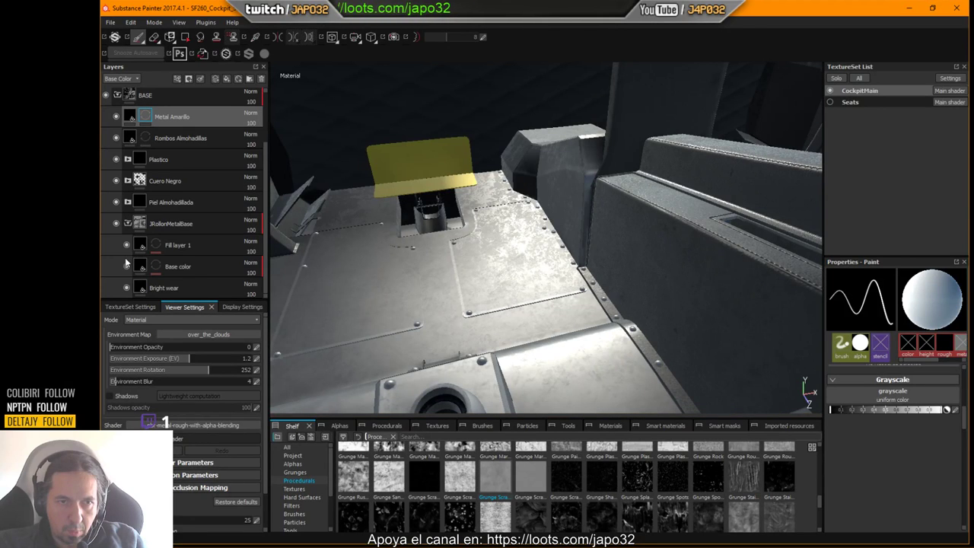
{"action": "left_click", "coordinate": [126, 266]}
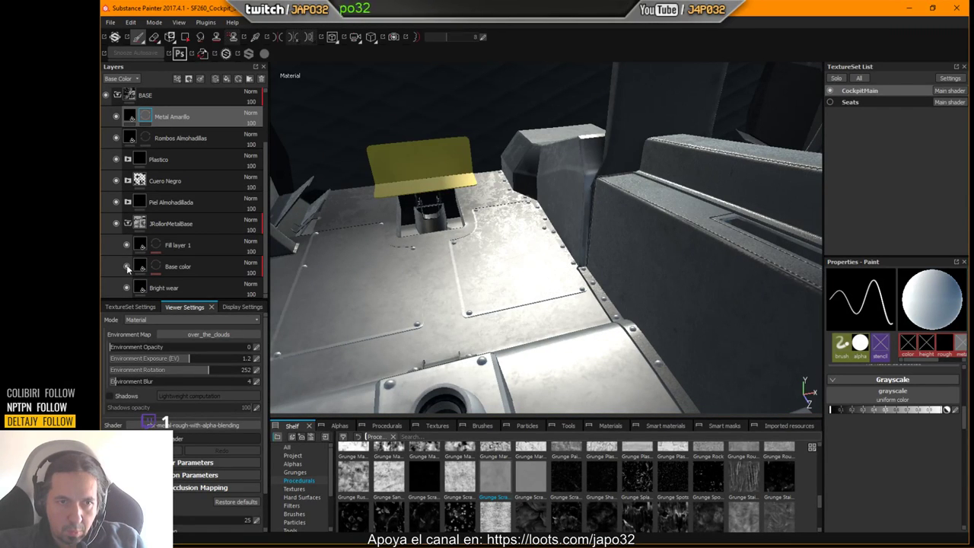
{"action": "left_click", "coordinate": [126, 266]}
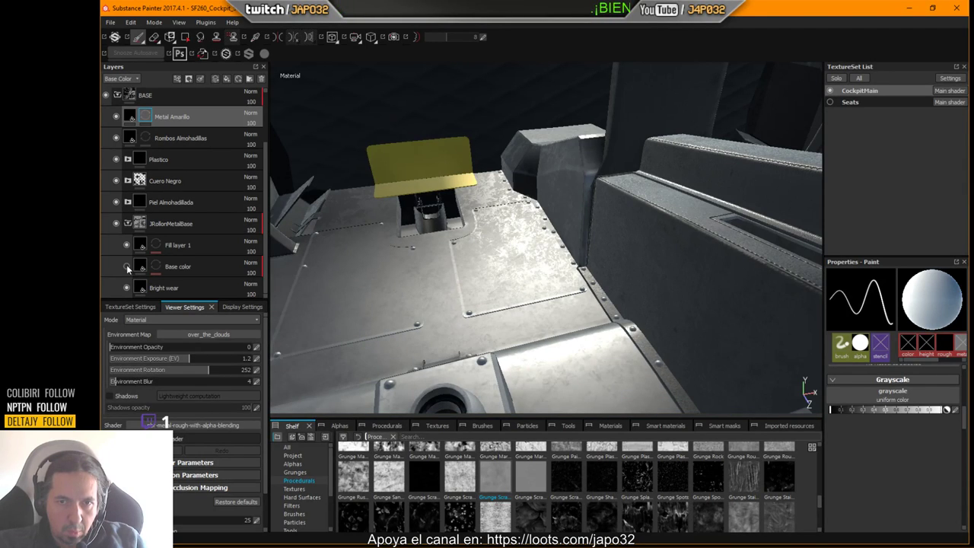
{"action": "left_click_drag", "start_coordinate": [533, 281], "coordinate": [365, 266], "text": "alt"}
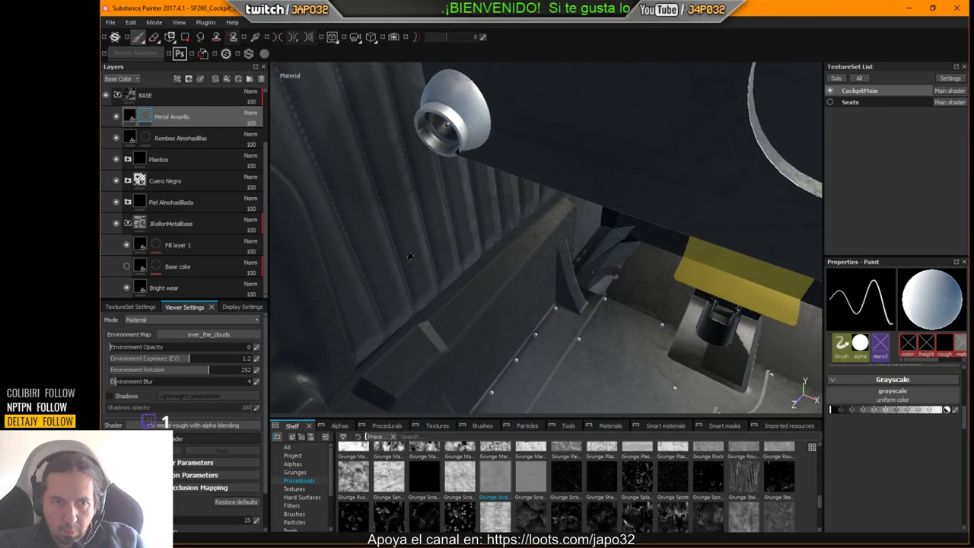
{"action": "left_click", "coordinate": [127, 266]}
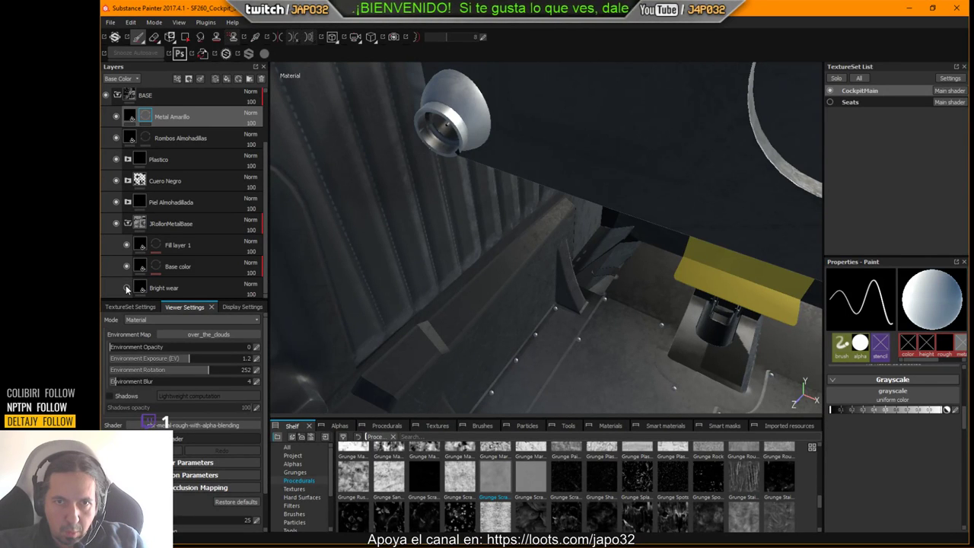
Toggle the visibility of Bright wear and Fill layer 1 in JRollonMetalBase to examine each layer's effect on the floor.
{"action": "left_click", "coordinate": [126, 288]}
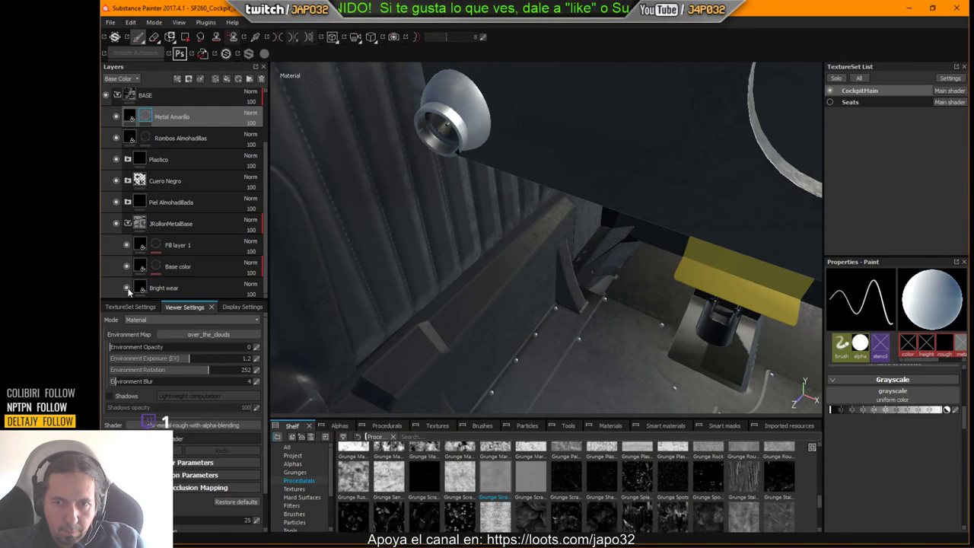
{"action": "left_click", "coordinate": [126, 288]}
{"action": "left_click", "coordinate": [127, 245]}
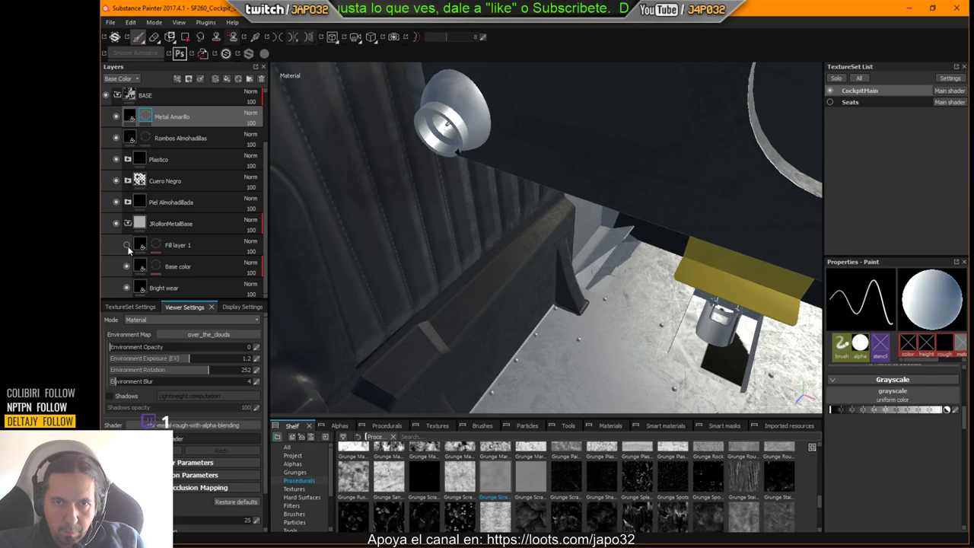
{"action": "left_click", "coordinate": [127, 245]}
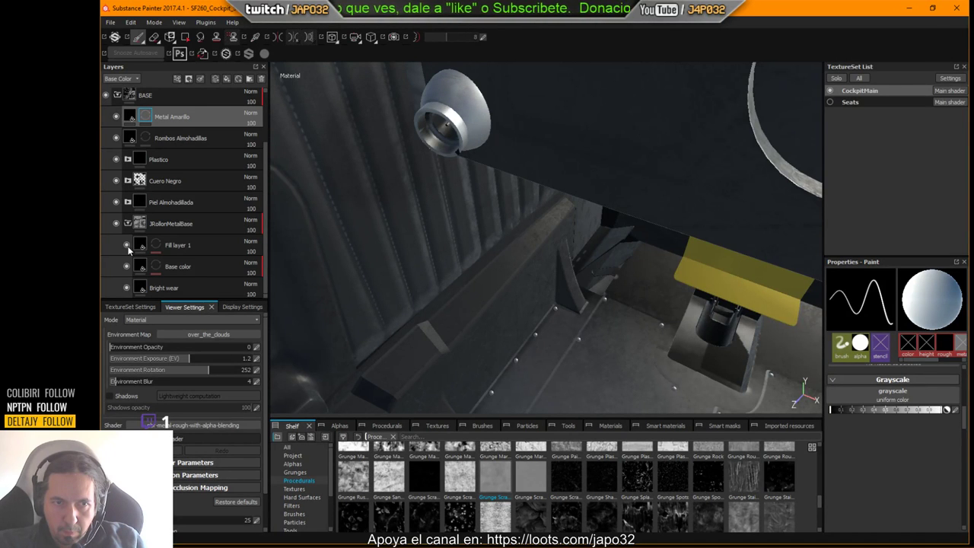
{"action": "middle_click_drag", "start_coordinate": [553, 261], "coordinate": [537, 209], "text": "alt"}
{"action": "left_click_drag", "start_coordinate": [536, 209], "coordinate": [587, 233], "text": "alt"}
{"action": "middle_click_drag", "start_coordinate": [587, 234], "coordinate": [540, 190], "text": "alt"}
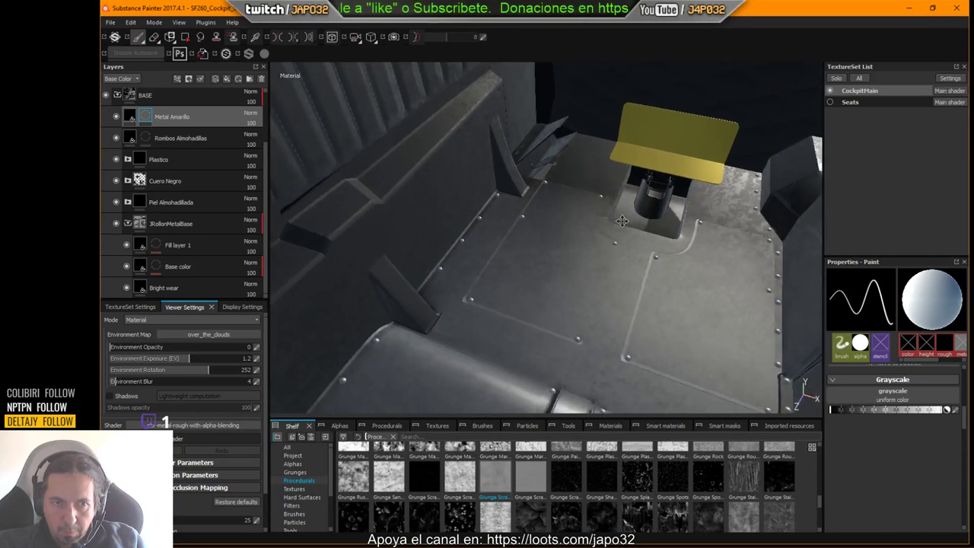
{"action": "left_click", "coordinate": [158, 246]}
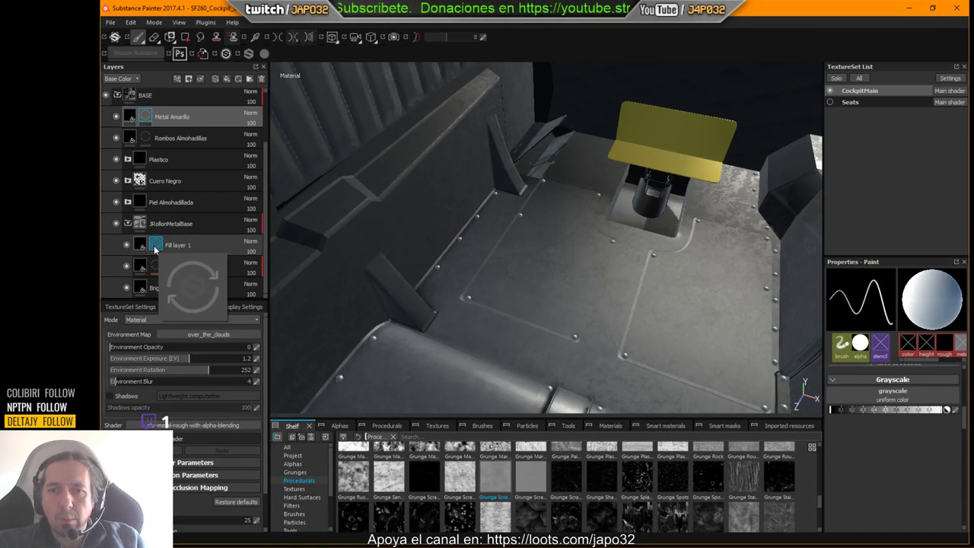
{"action": "left_click", "coordinate": [127, 245]}
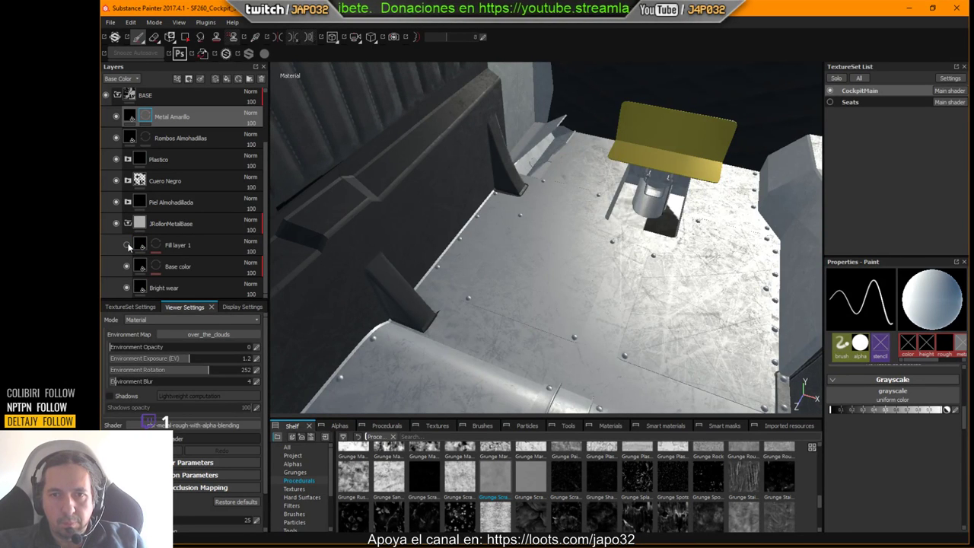
{"action": "left_click", "coordinate": [127, 245]}
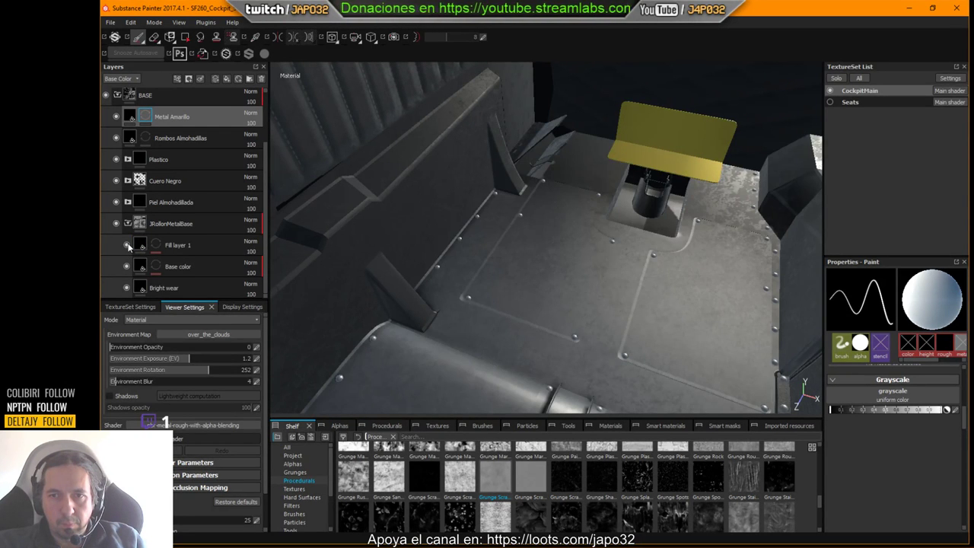
Examine the cockpit floor's reflections from several angles and compare it with Fill layer 1 hidden and shown.
{"action": "left_click_drag", "start_coordinate": [376, 254], "coordinate": [532, 235], "text": "alt"}
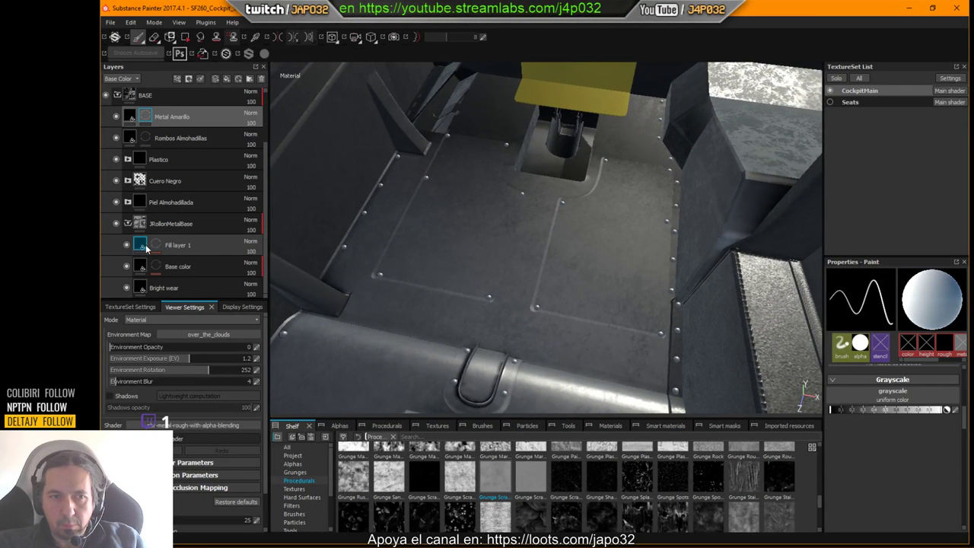
{"action": "left_click", "coordinate": [157, 245]}
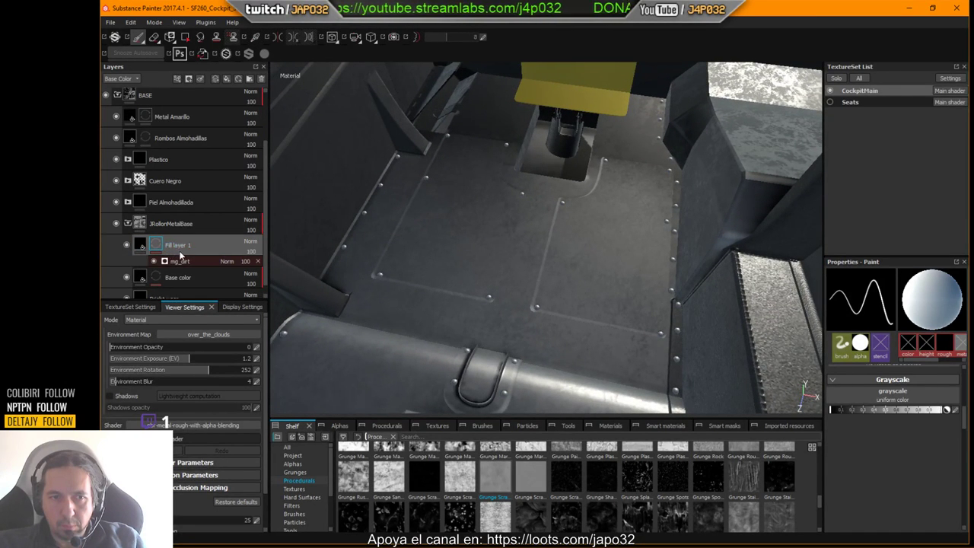
{"action": "left_click", "coordinate": [182, 260]}
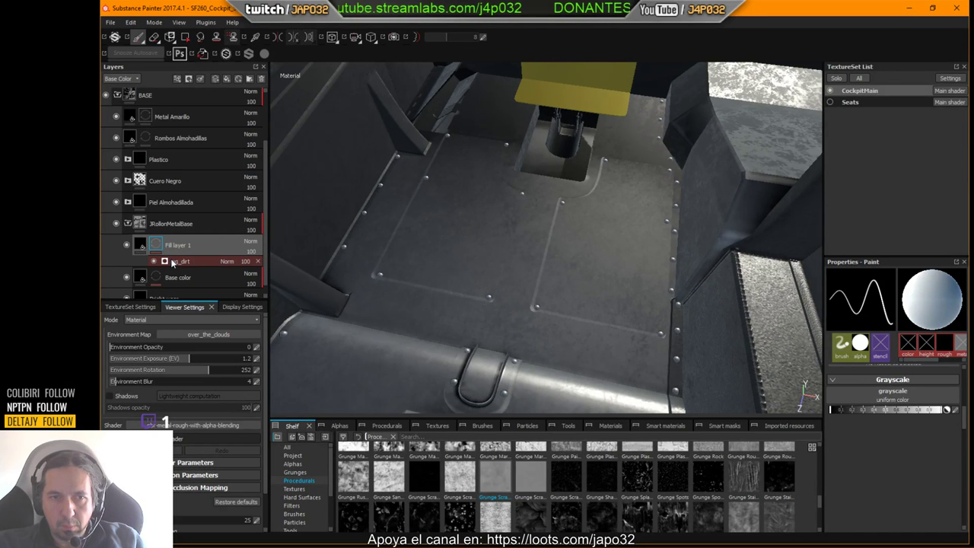
{"action": "middle_click_drag", "start_coordinate": [534, 251], "coordinate": [594, 306], "text": "alt"}
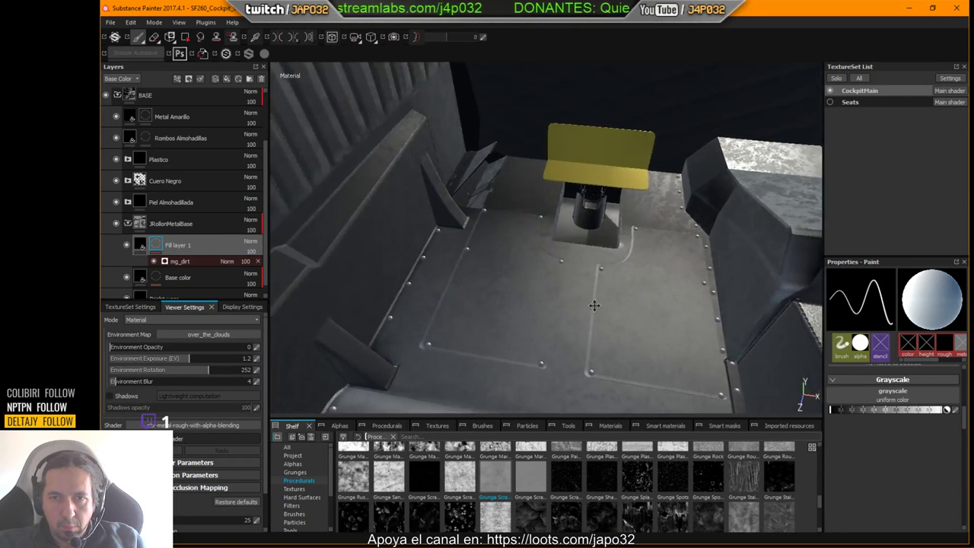
{"action": "left_click_drag", "start_coordinate": [593, 307], "coordinate": [600, 291], "text": "alt"}
{"action": "middle_click_drag", "start_coordinate": [600, 291], "coordinate": [654, 341], "text": "alt"}
{"action": "middle_click_drag", "start_coordinate": [565, 279], "coordinate": [581, 290], "text": "alt"}
{"action": "left_click_drag", "start_coordinate": [581, 291], "coordinate": [466, 264], "text": "alt"}
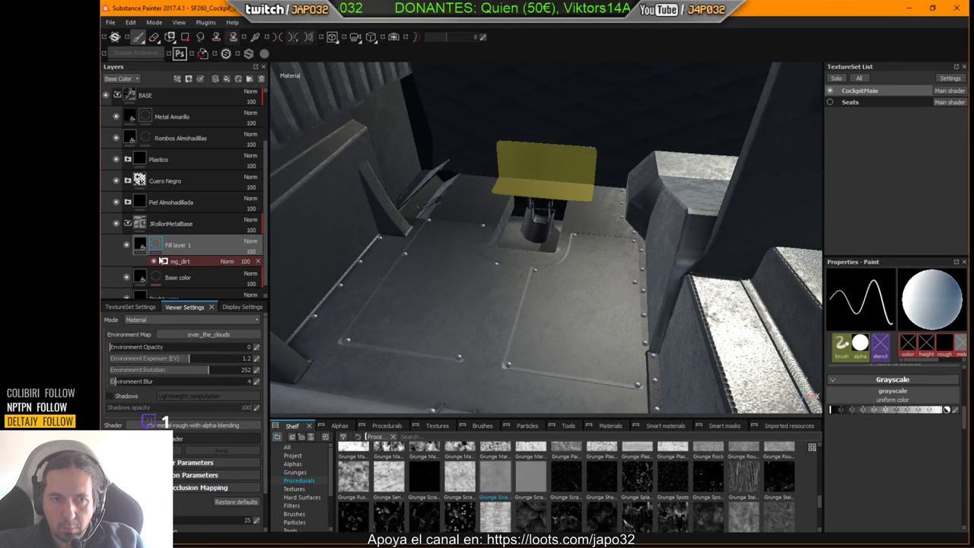
{"action": "left_click", "coordinate": [126, 243]}
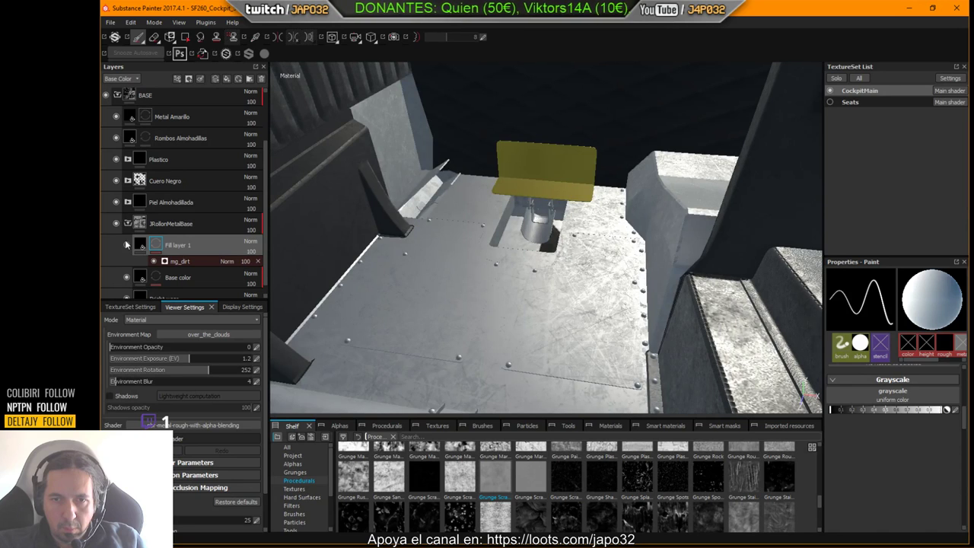
{"action": "left_click", "coordinate": [126, 243]}
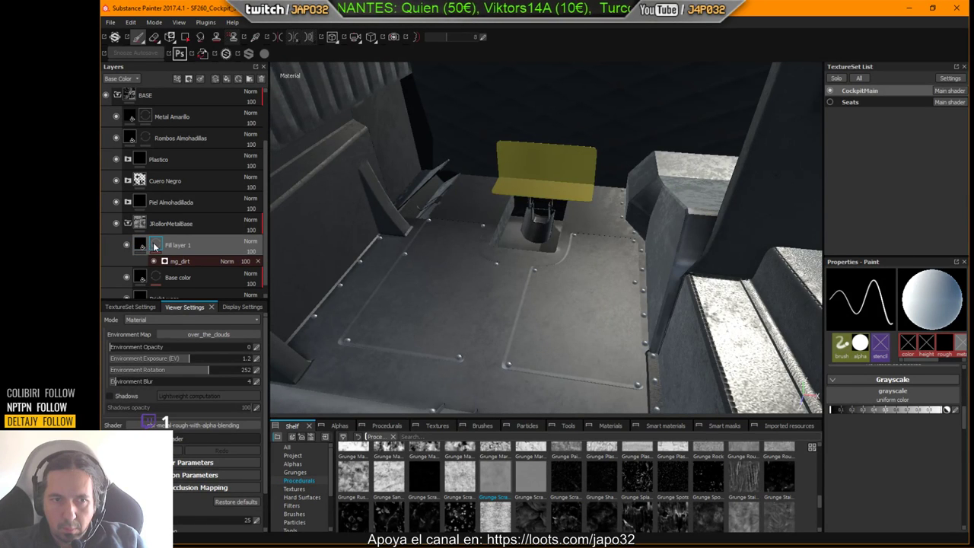
Add a paint effect above the mg_dirt generator in Fill layer 1's mask.
{"action": "left_click", "coordinate": [180, 262]}
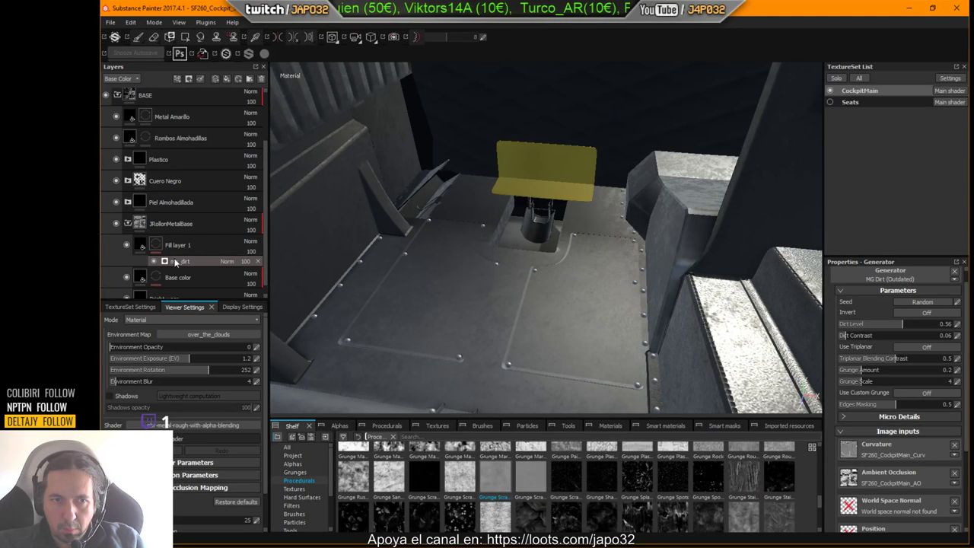
{"action": "right_click", "coordinate": [176, 262]}
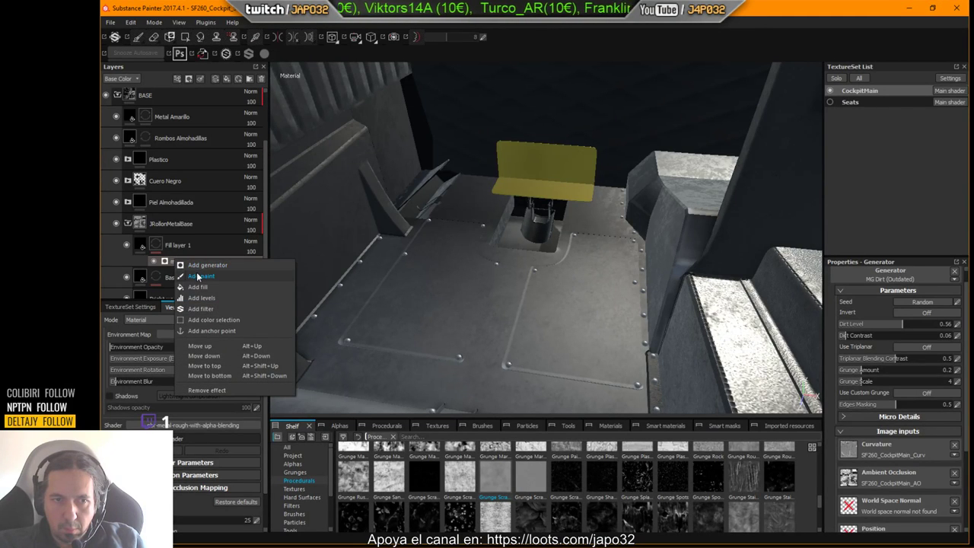
{"action": "left_click", "coordinate": [199, 277]}
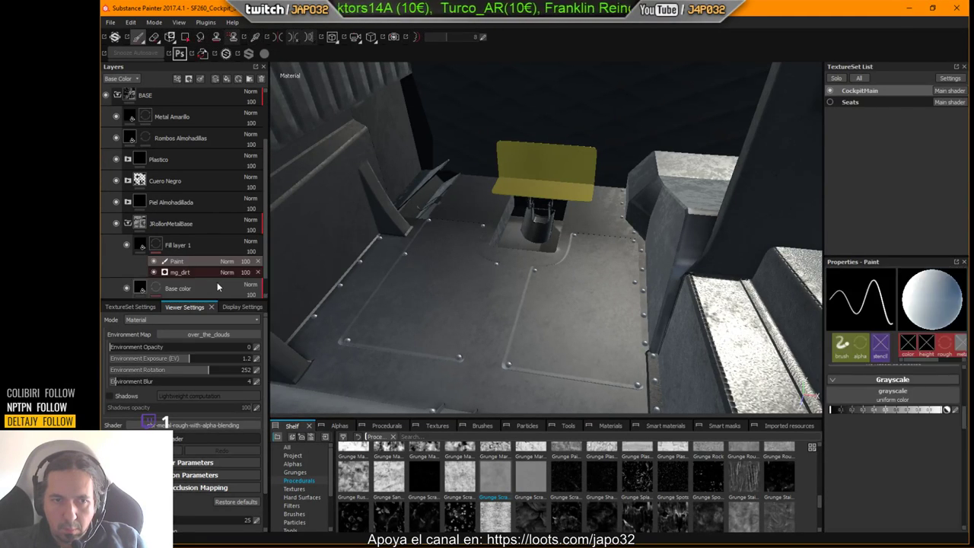
Try the Dirt 1 brush on the cockpit floor in the 3D view and undo the strokes.
{"action": "left_click", "coordinate": [295, 514]}
{"action": "left_click", "coordinate": [673, 501]}
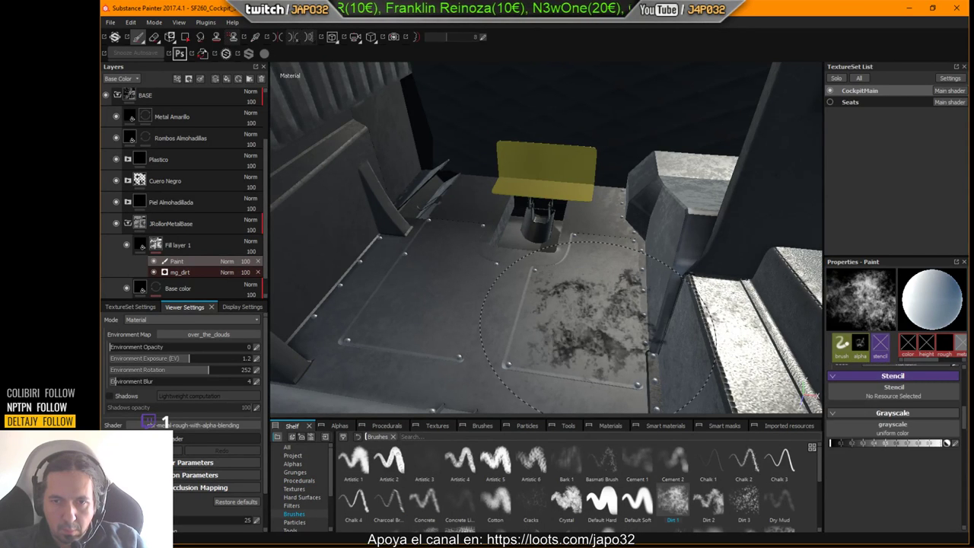
{"action": "mouse_move", "coordinate": [583, 303]}
{"action": "left_mouse_down"}
{"action": "mouse_move", "coordinate": [578, 328]}
{"action": "mouse_move", "coordinate": [630, 301]}
{"action": "mouse_move", "coordinate": [709, 299]}
{"action": "mouse_move", "coordinate": [669, 335]}
{"action": "mouse_move", "coordinate": [598, 225]}
{"action": "mouse_move", "coordinate": [610, 215]}
{"action": "mouse_move", "coordinate": [608, 228]}
{"action": "left_mouse_up"}
{"action": "key", "text": "ctrl+z"}
{"action": "key", "text": "ctrl+z"}
{"action": "right_click_drag", "start_coordinate": [609, 228], "coordinate": [677, 248], "text": "alt"}
{"action": "left_click", "coordinate": [709, 255]}
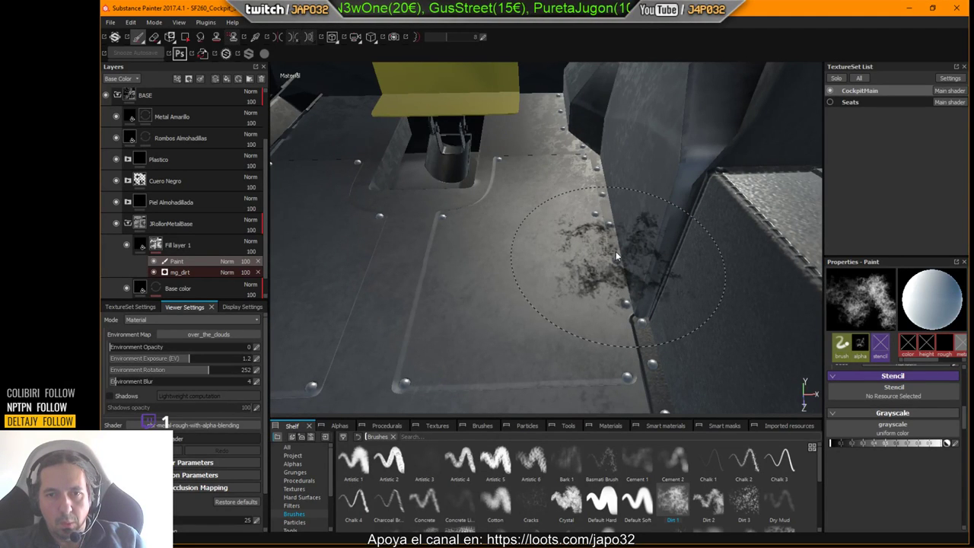
Show the 3D and 2D views side by side and frame the notched floor panel's island in the UV layout.
{"action": "key", "text": "F3"}
{"action": "key", "text": "F1"}
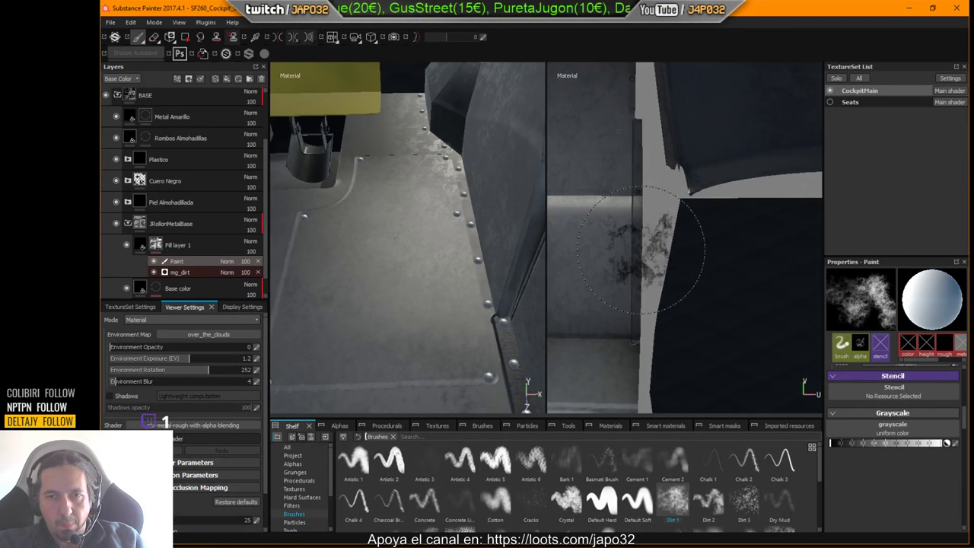
{"action": "scroll", "coordinate": [662, 243], "scroll_direction": "down", "scroll_amount": 4}
{"action": "key", "text": "Tab"}
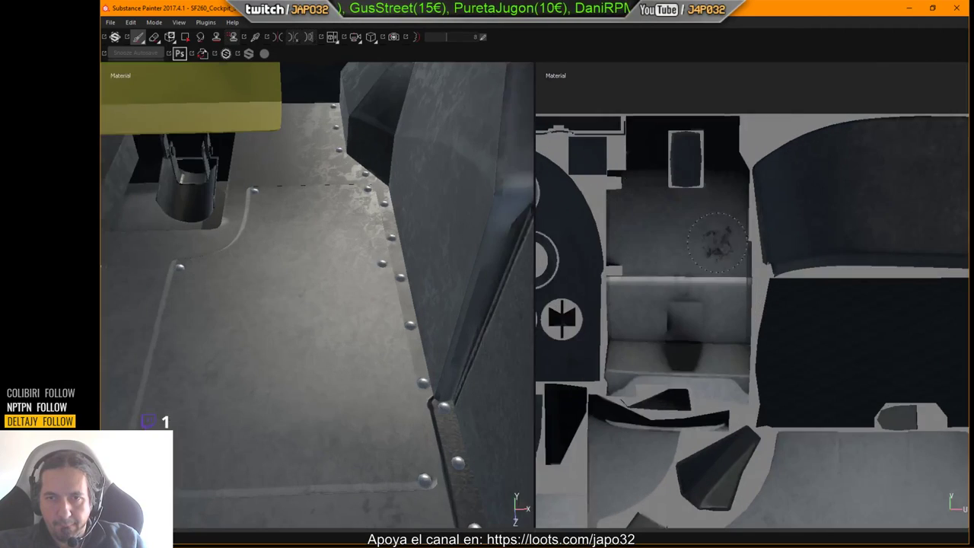
{"action": "scroll", "coordinate": [760, 259], "scroll_direction": "up", "scroll_amount": 4}
{"action": "middle_click_drag", "start_coordinate": [792, 262], "coordinate": [840, 200], "text": "alt"}
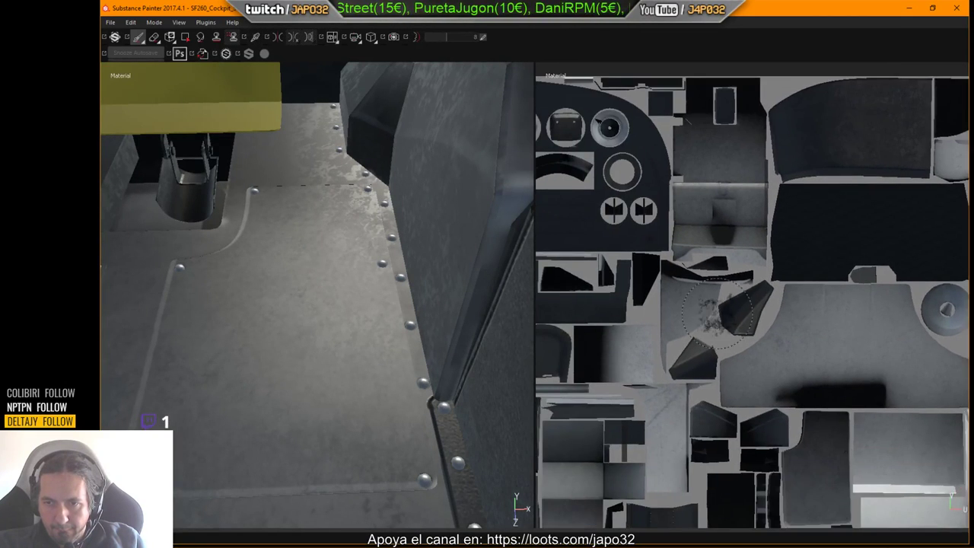
{"action": "middle_click_drag", "start_coordinate": [716, 310], "coordinate": [805, 181], "text": "alt"}
{"action": "middle_click_drag", "start_coordinate": [774, 287], "coordinate": [690, 186], "text": "alt"}
{"action": "scroll", "coordinate": [690, 185], "scroll_direction": "down", "scroll_amount": 2}
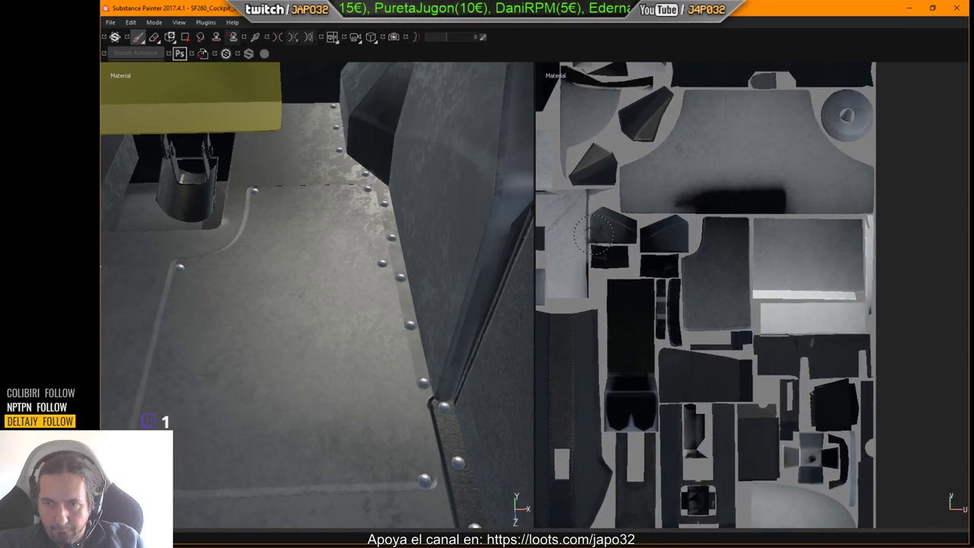
{"action": "scroll", "coordinate": [729, 243], "scroll_direction": "up", "scroll_amount": 4}
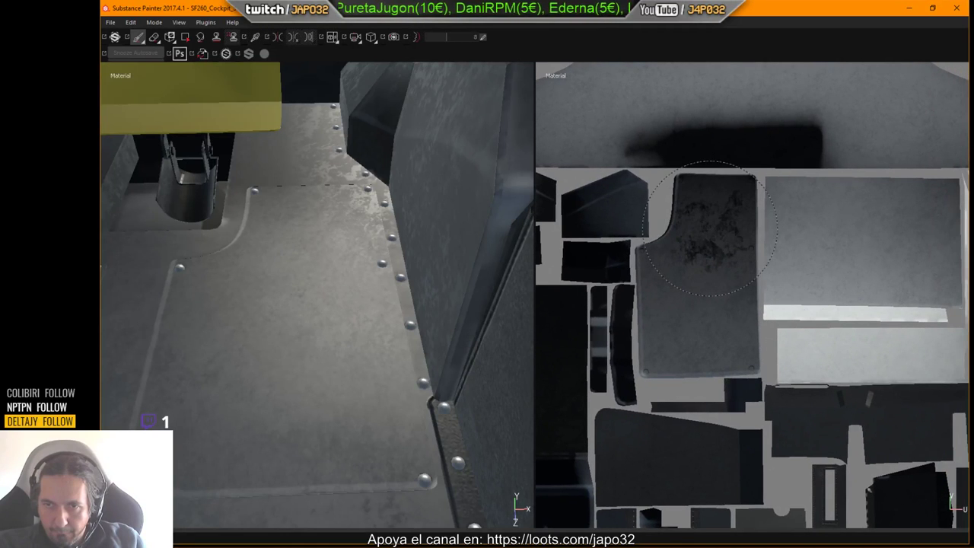
Set the Dirt 1 brush's alignment to UV and try painting wear over the notched floor panel in the 2D view.
{"action": "key", "text": "Tab"}
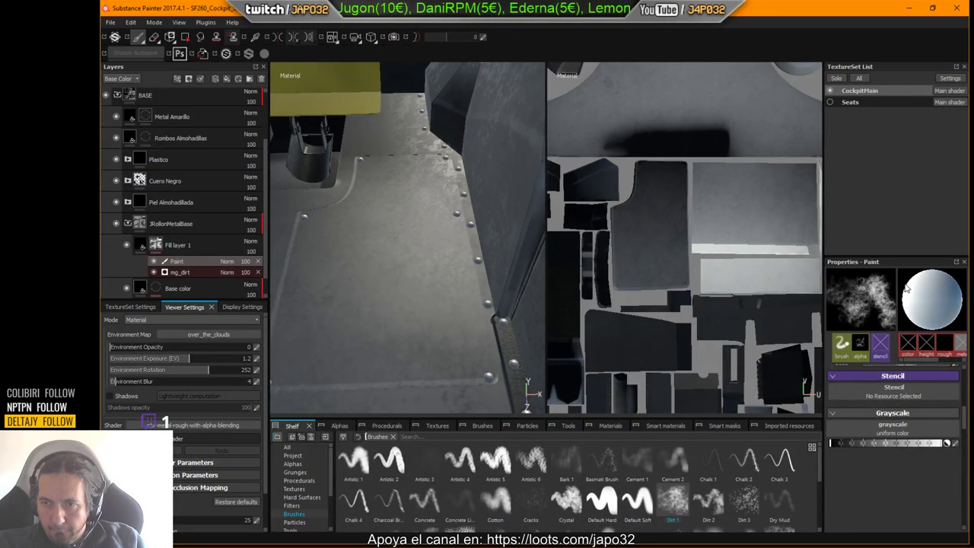
{"action": "scroll", "coordinate": [915, 393], "scroll_direction": "up", "scroll_amount": 5}
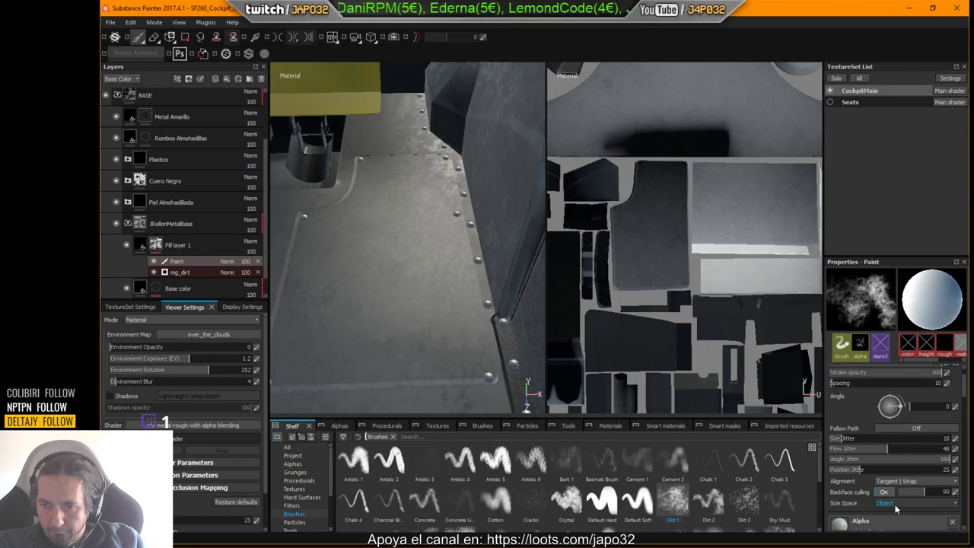
{"action": "left_click", "coordinate": [898, 481]}
{"action": "left_click", "coordinate": [893, 507]}
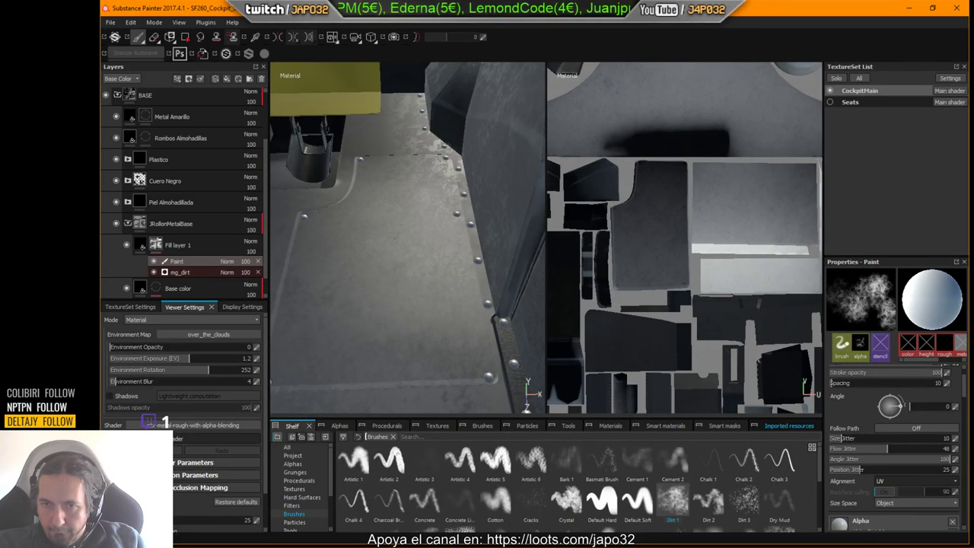
{"action": "mouse_move", "coordinate": [620, 242]}
{"action": "left_mouse_down"}
{"action": "mouse_move", "coordinate": [644, 246]}
{"action": "mouse_move", "coordinate": [631, 212]}
{"action": "mouse_move", "coordinate": [673, 243]}
{"action": "mouse_move", "coordinate": [700, 245]}
{"action": "mouse_move", "coordinate": [694, 312]}
{"action": "mouse_move", "coordinate": [678, 328]}
{"action": "mouse_move", "coordinate": [668, 283]}
{"action": "mouse_move", "coordinate": [640, 251]}
{"action": "mouse_move", "coordinate": [696, 207]}
{"action": "mouse_move", "coordinate": [704, 239]}
{"action": "mouse_move", "coordinate": [702, 208]}
{"action": "mouse_move", "coordinate": [734, 199]}
{"action": "mouse_move", "coordinate": [741, 304]}
{"action": "mouse_move", "coordinate": [789, 315]}
{"action": "mouse_move", "coordinate": [728, 289]}
{"action": "mouse_move", "coordinate": [714, 258]}
{"action": "mouse_move", "coordinate": [729, 301]}
{"action": "mouse_move", "coordinate": [717, 316]}
{"action": "mouse_move", "coordinate": [722, 335]}
{"action": "mouse_move", "coordinate": [744, 350]}
{"action": "mouse_move", "coordinate": [663, 363]}
{"action": "mouse_move", "coordinate": [659, 275]}
{"action": "mouse_move", "coordinate": [675, 238]}
{"action": "left_mouse_up"}
{"action": "key", "text": "Tab"}
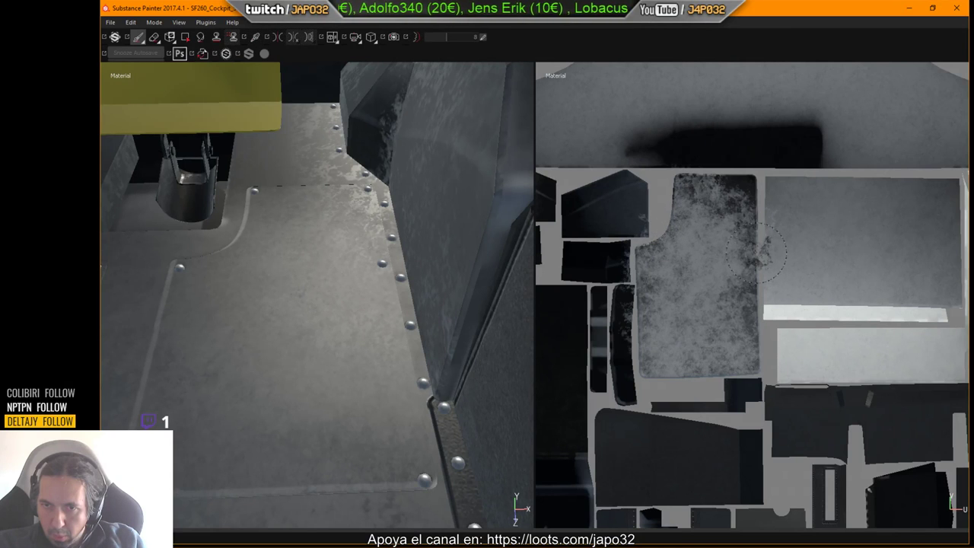
{"action": "key", "text": "ctrl"}
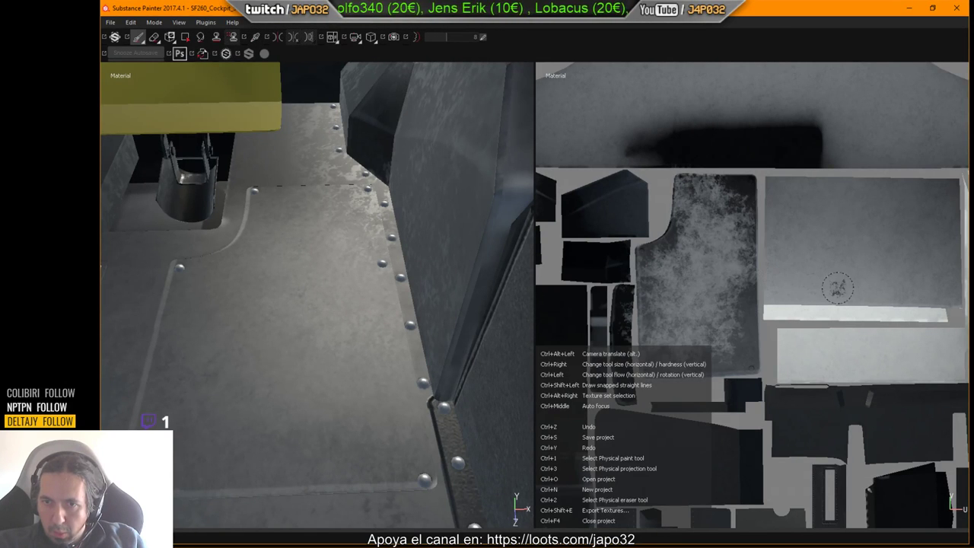
{"action": "key", "text": "Tab"}
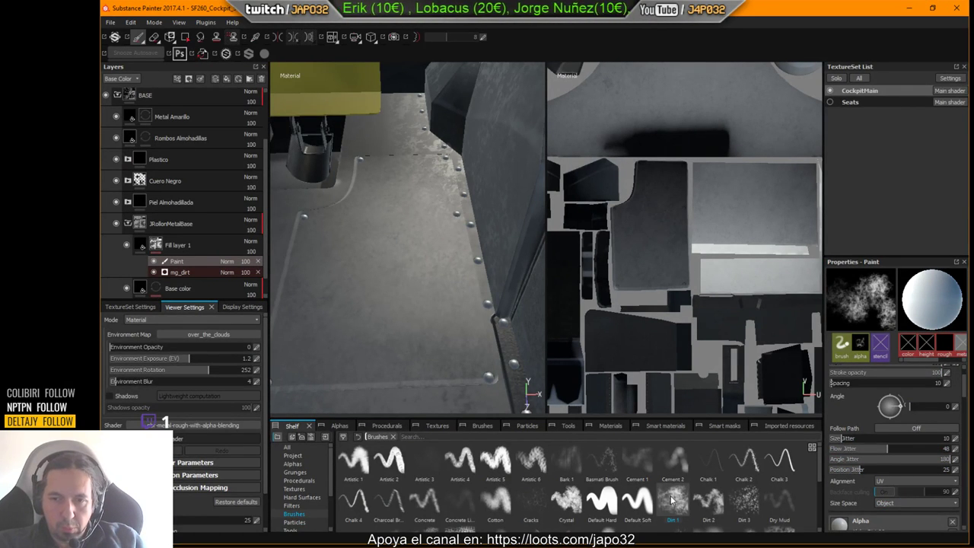
Try the Dirt 3 brush on the notched floor panel and return to the Dirt 1 brush.
{"action": "left_click", "coordinate": [703, 503]}
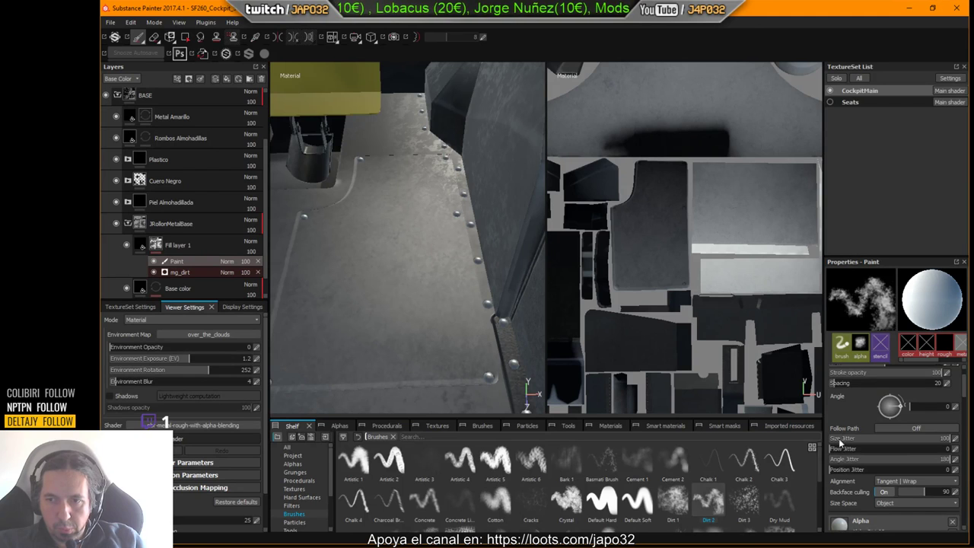
{"action": "left_click", "coordinate": [744, 502]}
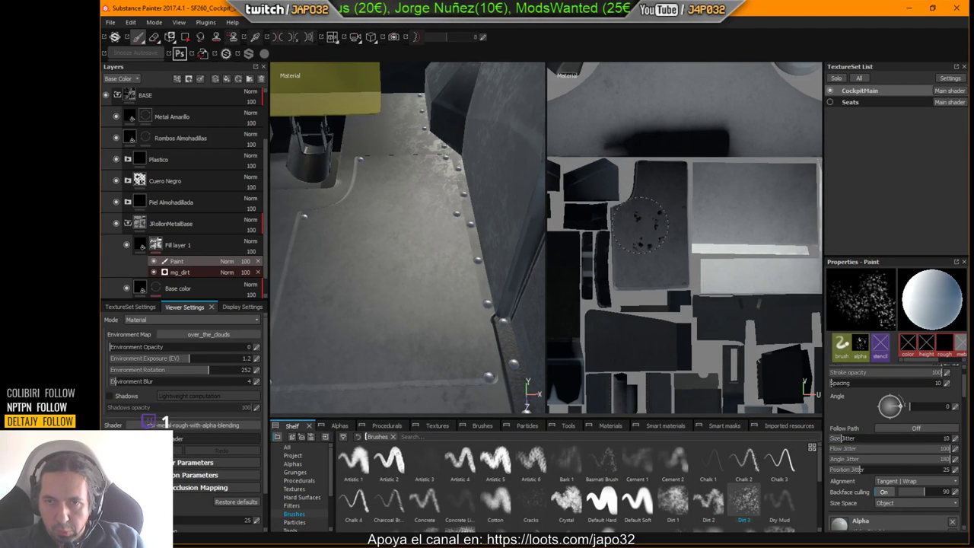
{"action": "left_click_drag", "start_coordinate": [647, 237], "coordinate": [653, 217]}
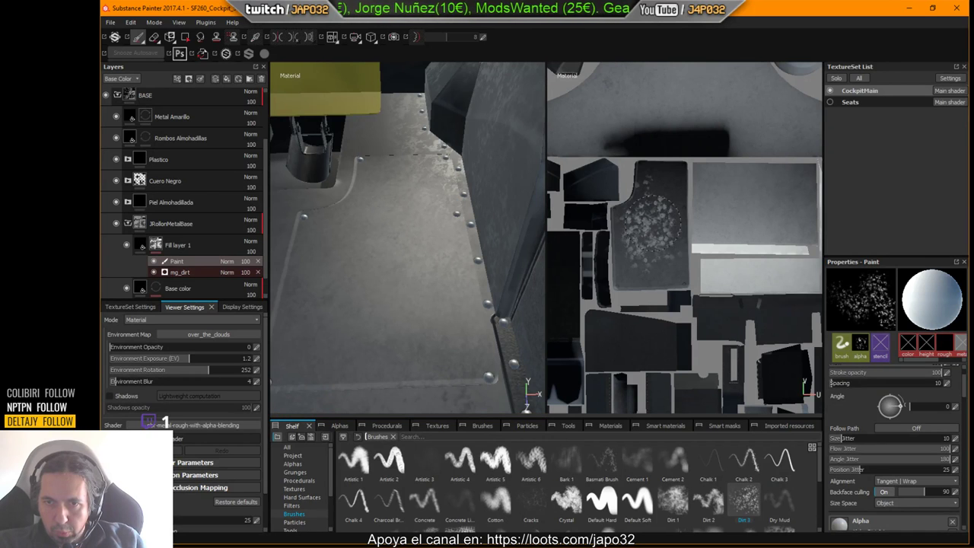
{"action": "left_click", "coordinate": [683, 501]}
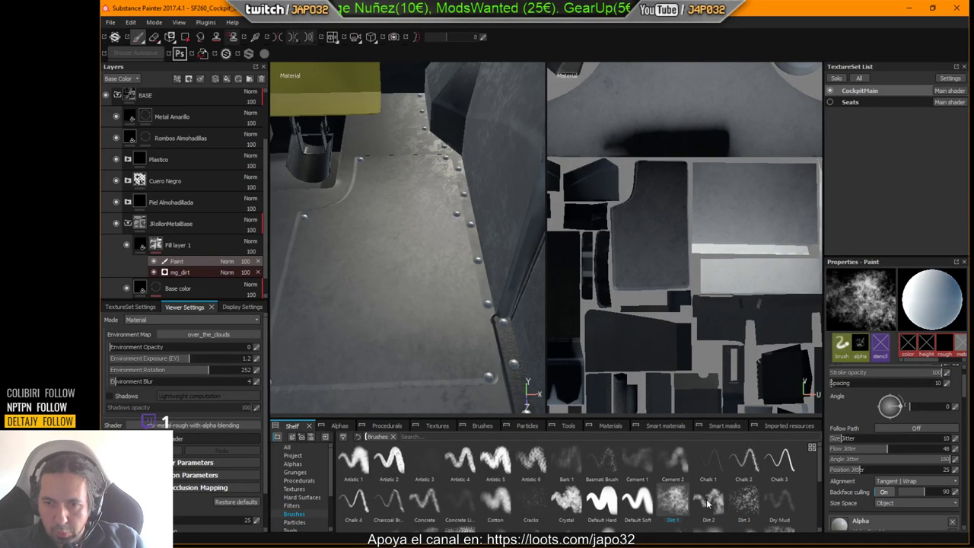
Paint a diagonal patch of worn bright metal across the notched floor panel's island with a reduced Dirt 2 brush.
{"action": "left_click", "coordinate": [706, 502]}
{"action": "key", "text": "bracketleft"}
{"action": "key", "text": "bracketleft"}
{"action": "key", "text": "bracketleft"}
{"action": "key", "text": "bracketleft"}
{"action": "key", "text": "bracketleft"}
{"action": "key", "text": "bracketleft"}
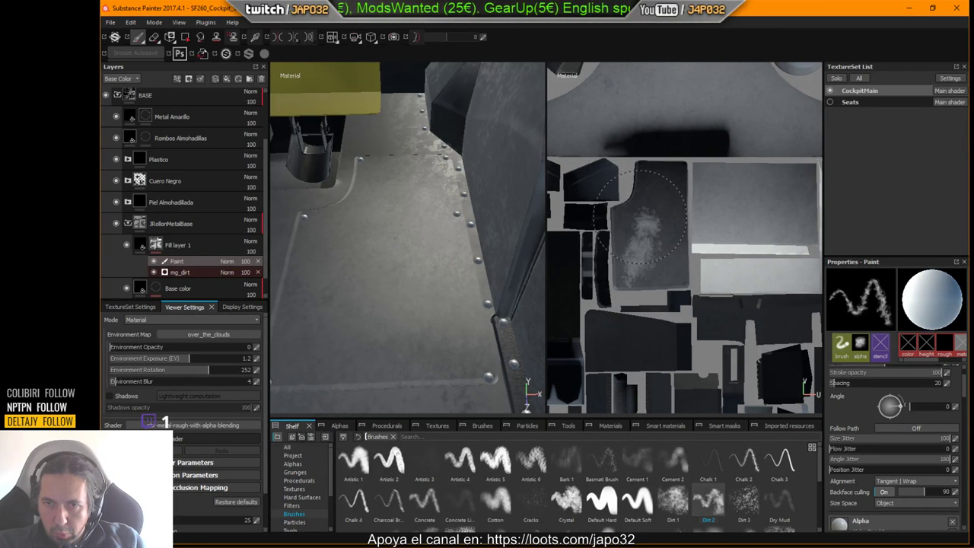
{"action": "left_click_drag", "start_coordinate": [639, 251], "coordinate": [653, 199]}
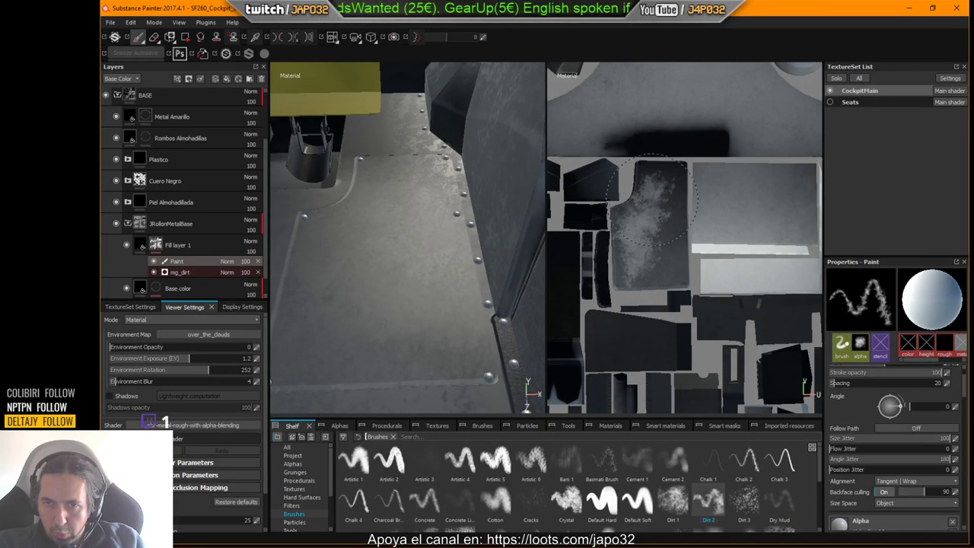
{"action": "key", "text": "bracketleft"}
{"action": "key", "text": "bracketleft"}
{"action": "key", "text": "bracketleft"}
{"action": "key", "text": "bracketleft"}
{"action": "key", "text": "bracketleft"}
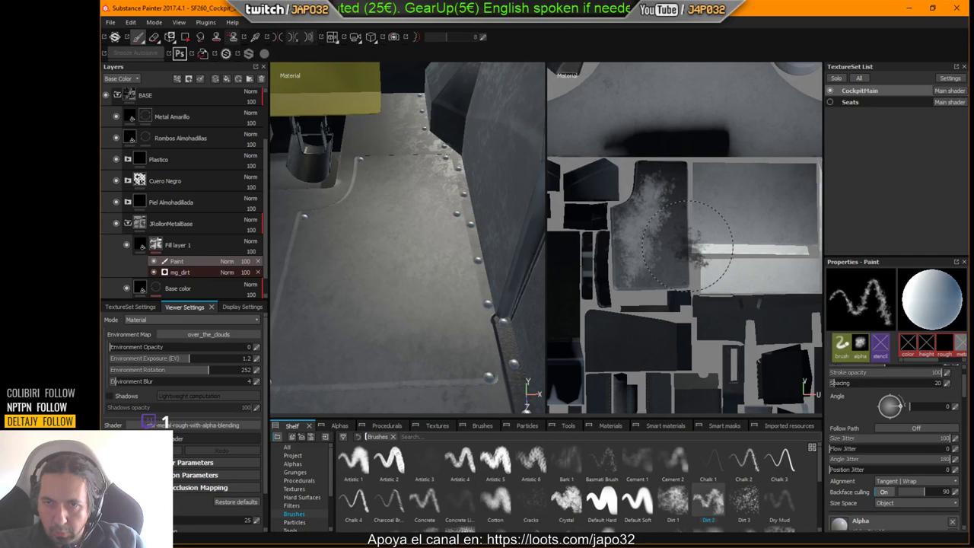
Extend the worn metal patch down the middle of the notched floor panel's UV island with a smaller Dirt 2 brush.
{"action": "left_click_drag", "start_coordinate": [438, 240], "coordinate": [380, 277], "text": "alt"}
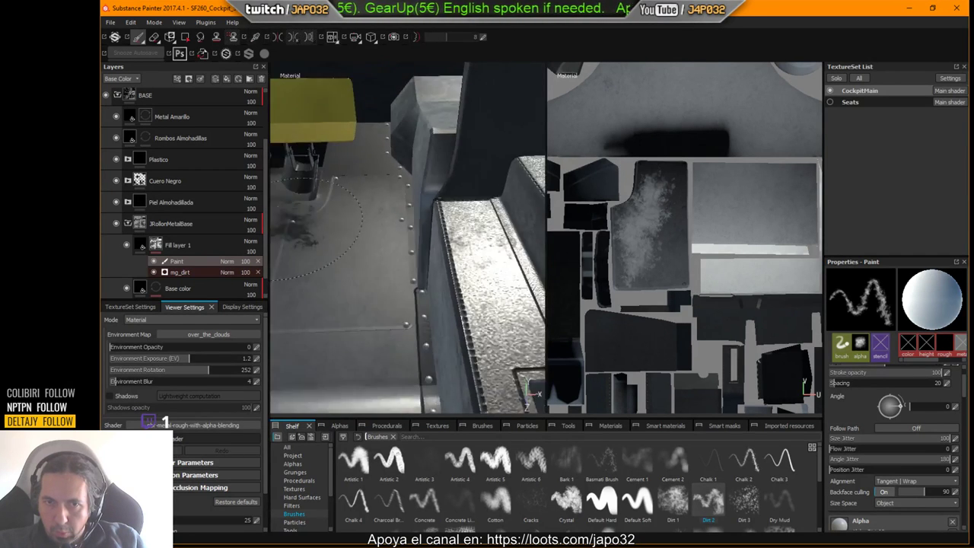
{"action": "right_click_drag", "start_coordinate": [381, 278], "coordinate": [443, 237], "text": "alt"}
{"action": "middle_click_drag", "start_coordinate": [449, 238], "coordinate": [380, 245], "text": "alt"}
{"action": "scroll", "coordinate": [400, 250], "scroll_direction": "up", "scroll_amount": 4}
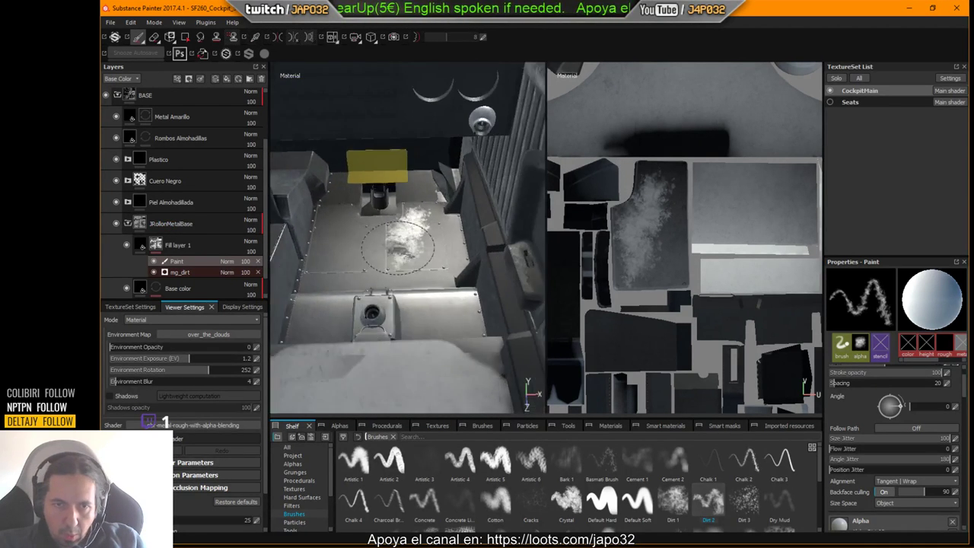
{"action": "left_click_drag", "start_coordinate": [448, 258], "coordinate": [464, 274], "text": "alt"}
{"action": "scroll", "coordinate": [620, 192], "scroll_direction": "up", "scroll_amount": 4}
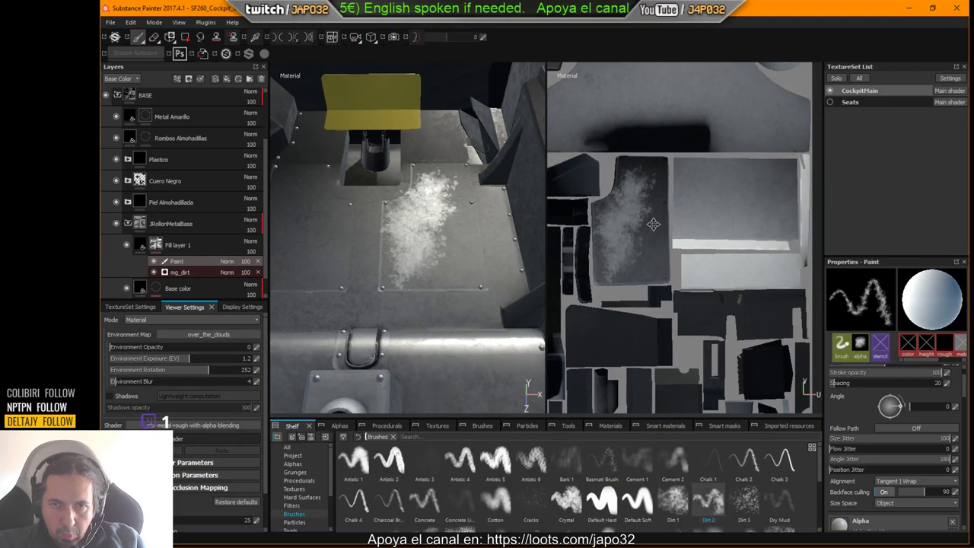
{"action": "key", "text": "bracketleft"}
{"action": "key", "text": "bracketleft"}
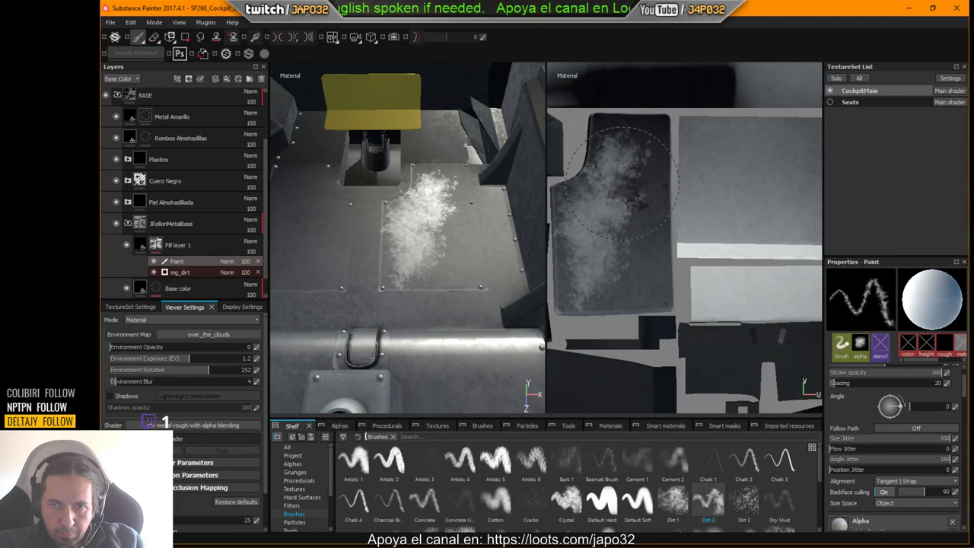
{"action": "mouse_move", "coordinate": [624, 192]}
{"action": "left_mouse_down"}
{"action": "mouse_move", "coordinate": [631, 209]}
{"action": "mouse_move", "coordinate": [621, 276]}
{"action": "left_mouse_up"}
Reduce the brush further and spread the wear over the rest of the notched panel's island, out to its edges and corners.
{"action": "key", "text": "bracketleft"}
{"action": "key", "text": "bracketleft"}
{"action": "key", "text": "bracketleft"}
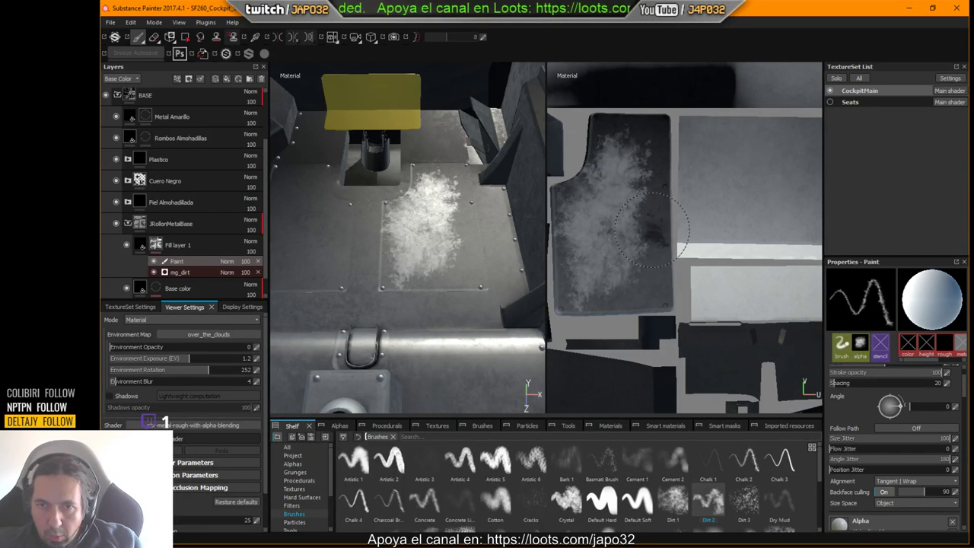
{"action": "left_click", "coordinate": [633, 252]}
{"action": "mouse_move", "coordinate": [632, 251]}
{"action": "left_mouse_down"}
{"action": "mouse_move", "coordinate": [644, 279]}
{"action": "mouse_move", "coordinate": [636, 297]}
{"action": "mouse_move", "coordinate": [628, 263]}
{"action": "mouse_move", "coordinate": [647, 221]}
{"action": "mouse_move", "coordinate": [652, 244]}
{"action": "mouse_move", "coordinate": [652, 179]}
{"action": "mouse_move", "coordinate": [617, 134]}
{"action": "mouse_move", "coordinate": [656, 143]}
{"action": "mouse_move", "coordinate": [608, 124]}
{"action": "left_mouse_up"}
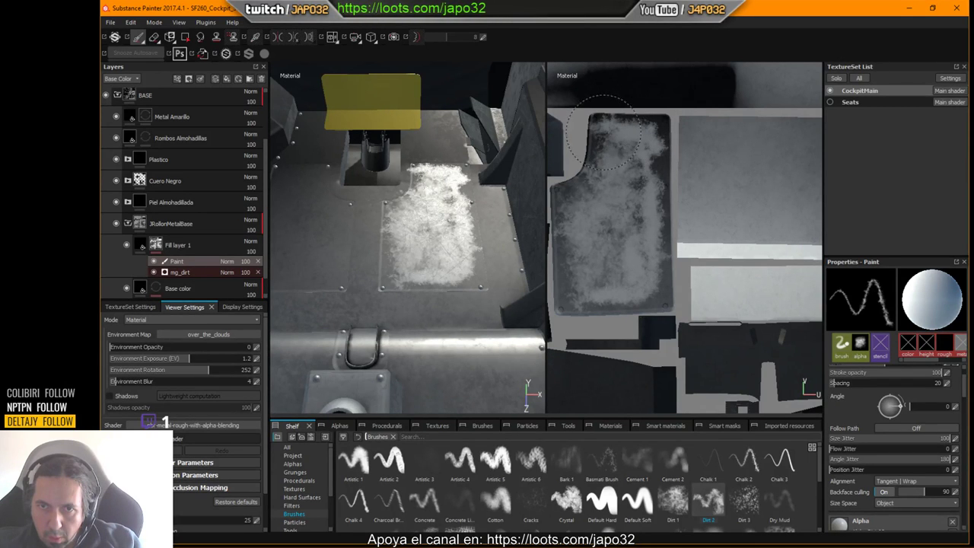
{"action": "mouse_move", "coordinate": [599, 202]}
{"action": "left_mouse_down"}
{"action": "mouse_move", "coordinate": [613, 203]}
{"action": "mouse_move", "coordinate": [578, 242]}
{"action": "mouse_move", "coordinate": [578, 295]}
{"action": "left_mouse_up"}
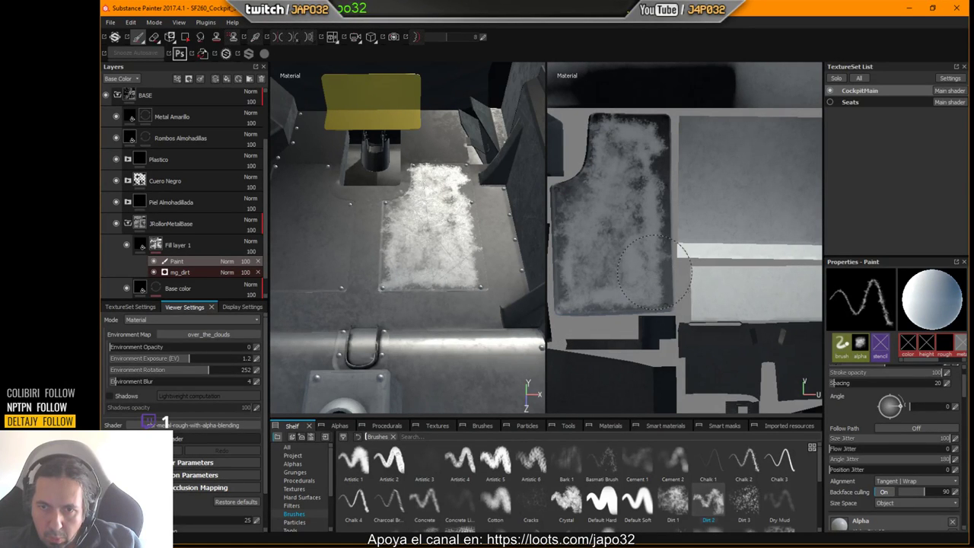
{"action": "left_click_drag", "start_coordinate": [653, 194], "coordinate": [655, 150]}
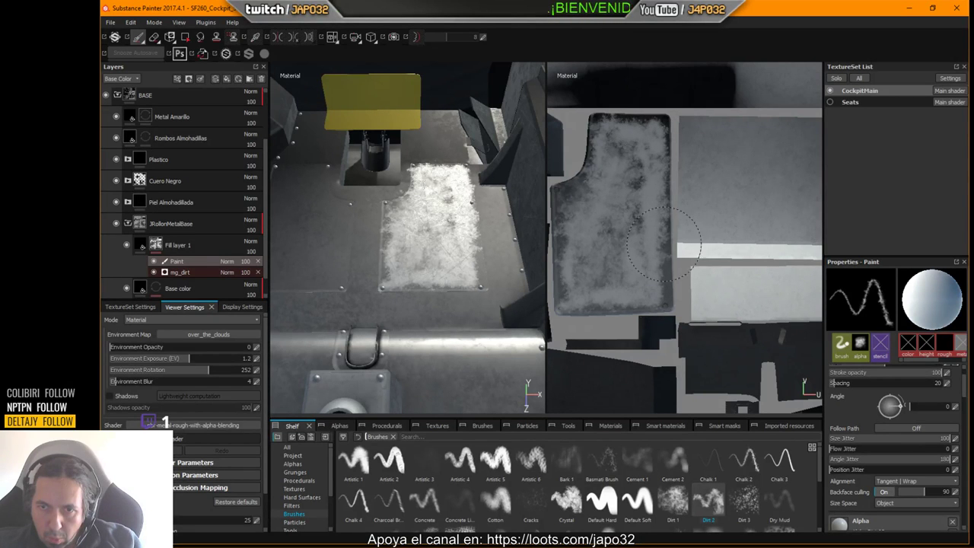
{"action": "left_click_drag", "start_coordinate": [664, 245], "coordinate": [660, 296]}
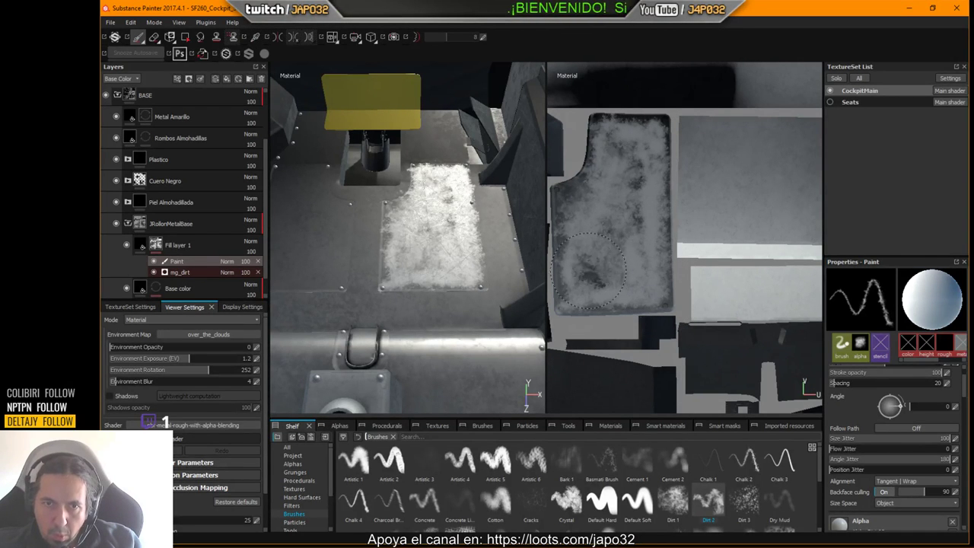
Touch up the wear around the notch and along the adjoining long edge of the panel's island, and undo the last stroke.
{"action": "middle_click_drag", "start_coordinate": [588, 270], "coordinate": [639, 270], "text": "alt"}
{"action": "mouse_move", "coordinate": [456, 276]}
{"action": "left_mouse_down", "text": "alt"}
{"action": "mouse_move", "coordinate": [508, 265]}
{"action": "mouse_move", "coordinate": [525, 288]}
{"action": "mouse_move", "coordinate": [480, 274]}
{"action": "left_mouse_up", "text": "alt"}
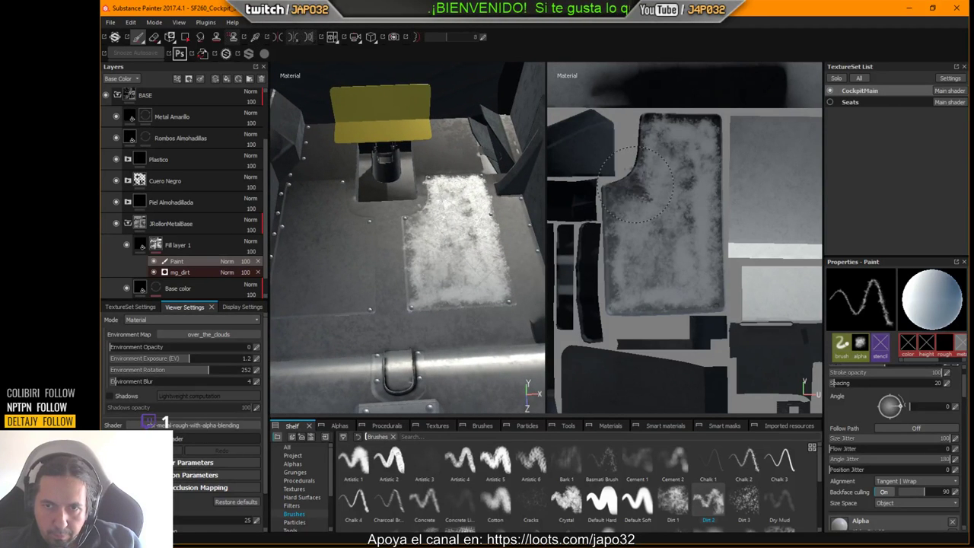
{"action": "left_click_drag", "start_coordinate": [635, 182], "coordinate": [624, 201]}
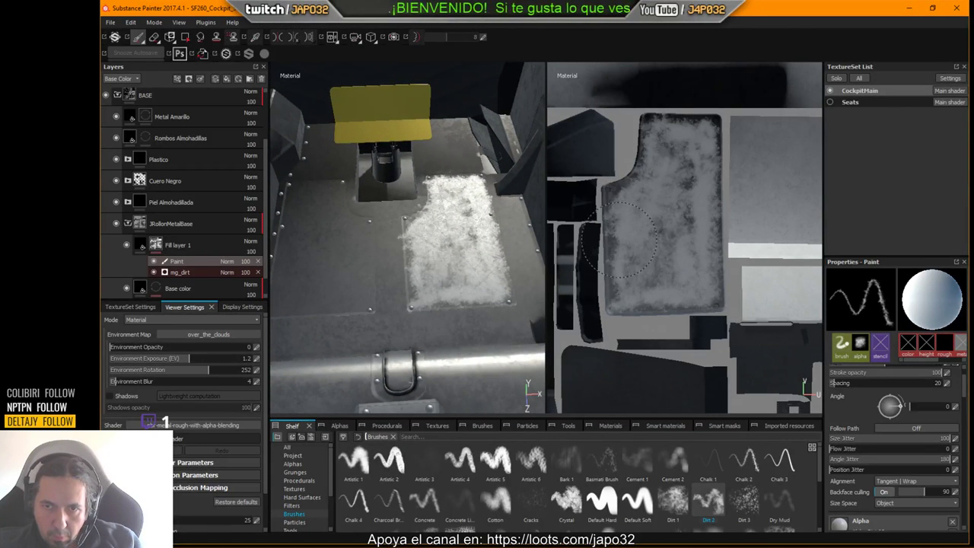
{"action": "mouse_move", "coordinate": [616, 266]}
{"action": "left_mouse_down"}
{"action": "mouse_move", "coordinate": [601, 245]}
{"action": "mouse_move", "coordinate": [605, 255]}
{"action": "left_mouse_up"}
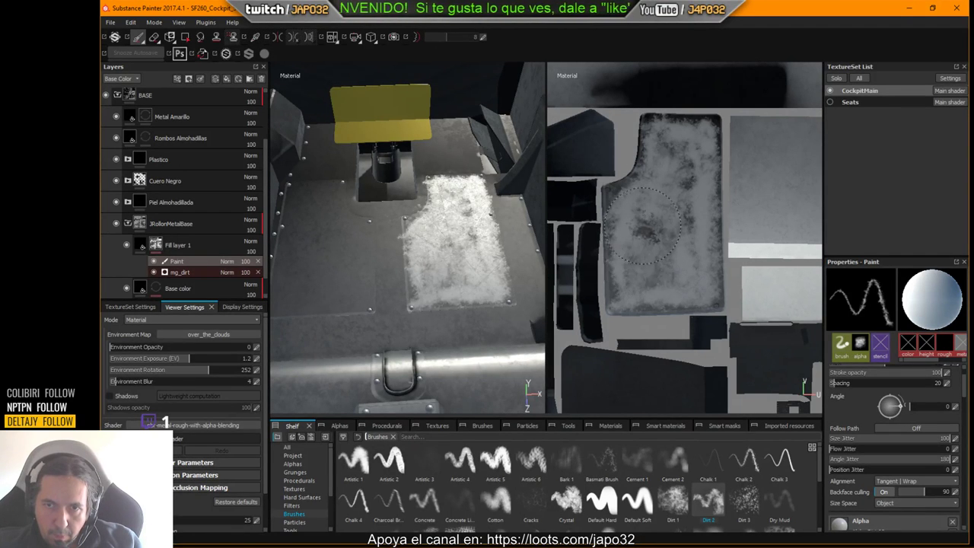
{"action": "key", "text": "ctrl+z"}
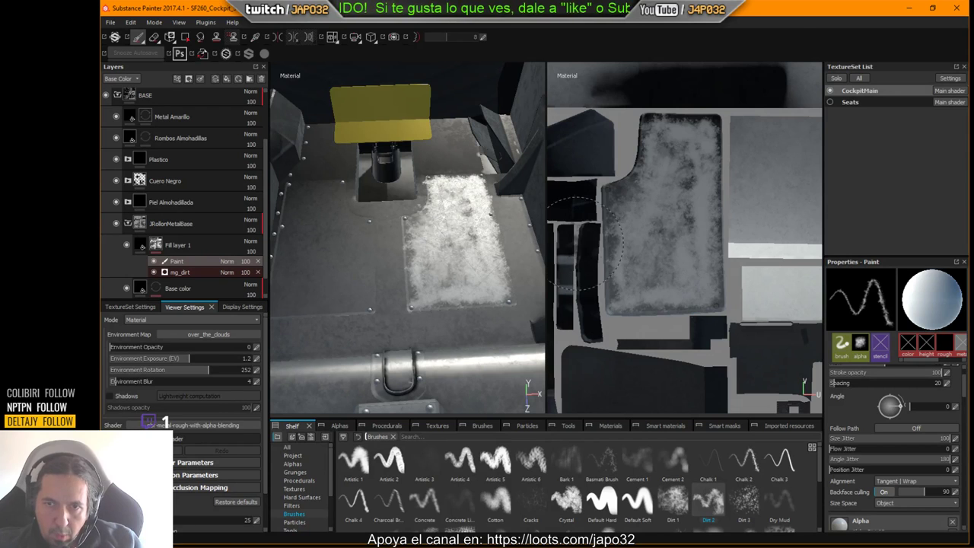
Paint matching bright worn metal over the mirrored notched floor panel's island, from its narrow end down to its wide end.
{"action": "middle_click_drag", "start_coordinate": [687, 243], "coordinate": [668, 282], "text": "alt"}
{"action": "right_click_drag", "start_coordinate": [667, 281], "coordinate": [661, 307], "text": "alt"}
{"action": "middle_click_drag", "start_coordinate": [660, 307], "coordinate": [733, 209], "text": "alt"}
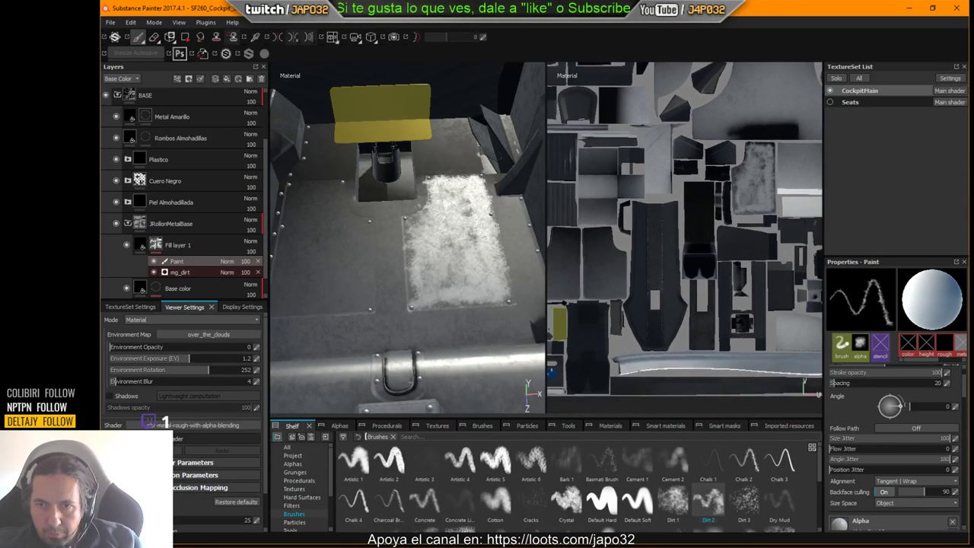
{"action": "right_click_drag", "start_coordinate": [733, 208], "coordinate": [682, 218], "text": "alt"}
{"action": "scroll", "coordinate": [681, 218], "scroll_direction": "up", "scroll_amount": 6}
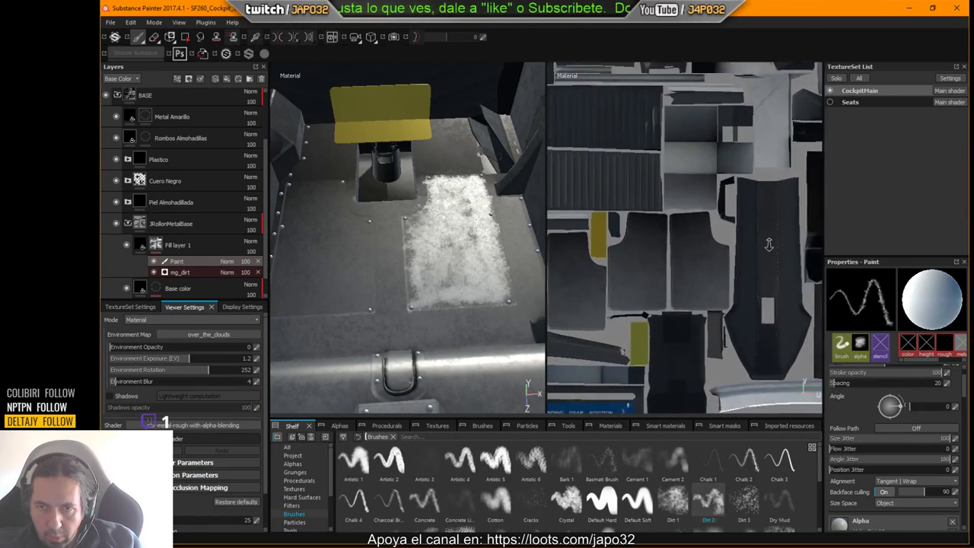
{"action": "mouse_move", "coordinate": [696, 219]}
{"action": "left_mouse_down"}
{"action": "mouse_move", "coordinate": [694, 237]}
{"action": "mouse_move", "coordinate": [690, 196]}
{"action": "mouse_move", "coordinate": [685, 216]}
{"action": "mouse_move", "coordinate": [707, 227]}
{"action": "mouse_move", "coordinate": [715, 259]}
{"action": "mouse_move", "coordinate": [728, 266]}
{"action": "mouse_move", "coordinate": [744, 245]}
{"action": "left_mouse_up"}
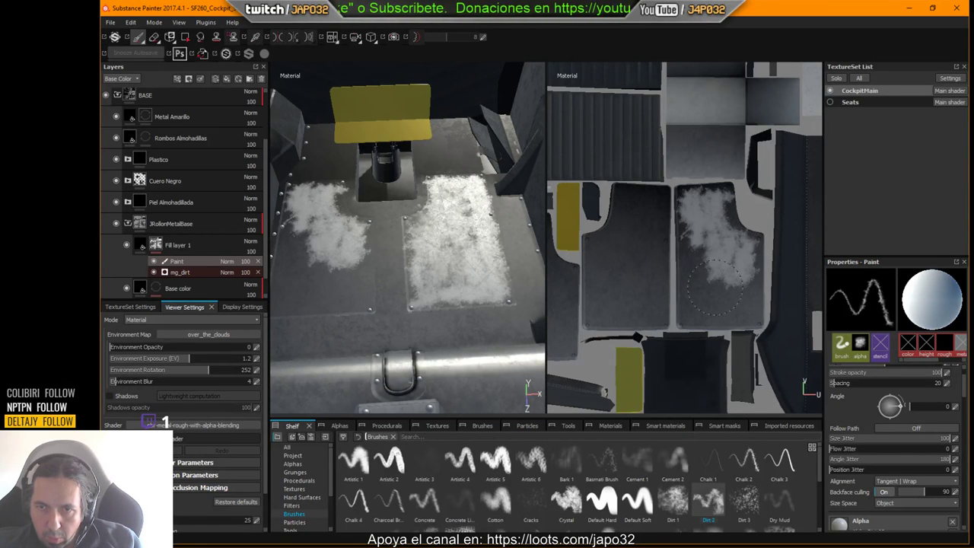
{"action": "mouse_move", "coordinate": [712, 289]}
{"action": "left_mouse_down"}
{"action": "mouse_move", "coordinate": [705, 292]}
{"action": "mouse_move", "coordinate": [721, 309]}
{"action": "left_mouse_up"}
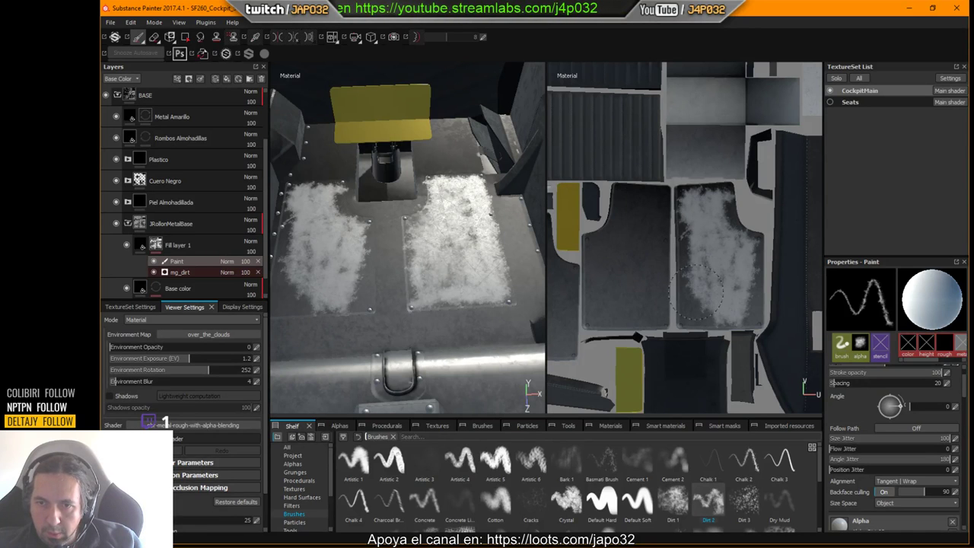
{"action": "right_click_drag", "start_coordinate": [694, 268], "coordinate": [717, 263], "text": "ctrl"}
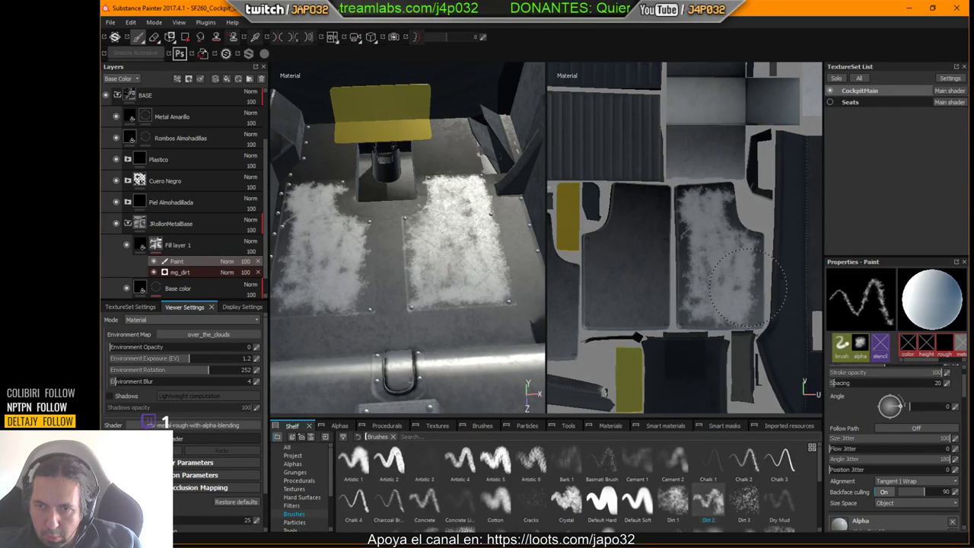
{"action": "mouse_move", "coordinate": [728, 196]}
{"action": "left_mouse_down"}
{"action": "mouse_move", "coordinate": [719, 190]}
{"action": "mouse_move", "coordinate": [696, 213]}
{"action": "mouse_move", "coordinate": [688, 259]}
{"action": "mouse_move", "coordinate": [727, 220]}
{"action": "left_mouse_up"}
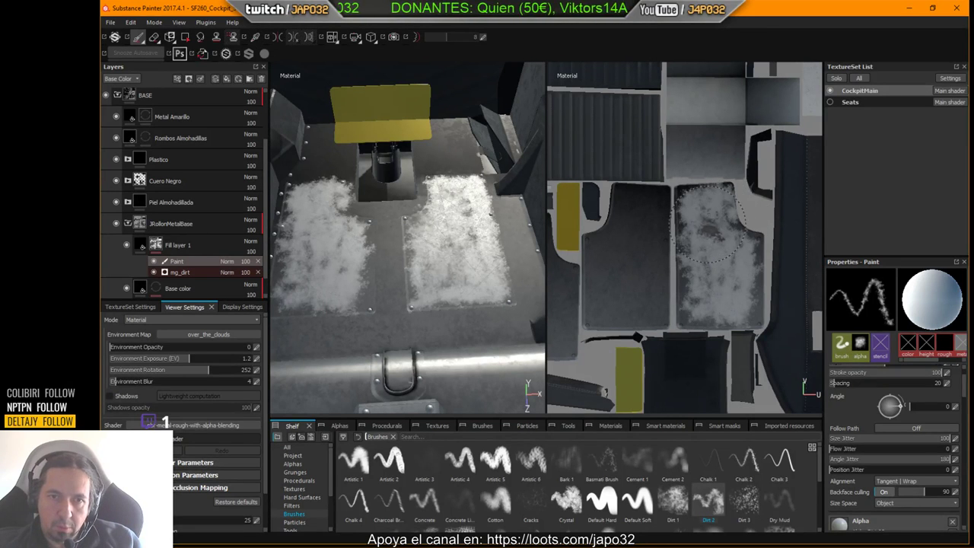
Lower the Dirt 2 brush's flow to 24 and its stroke opacity to 36.
{"action": "middle_click_drag", "start_coordinate": [677, 217], "coordinate": [731, 225]}
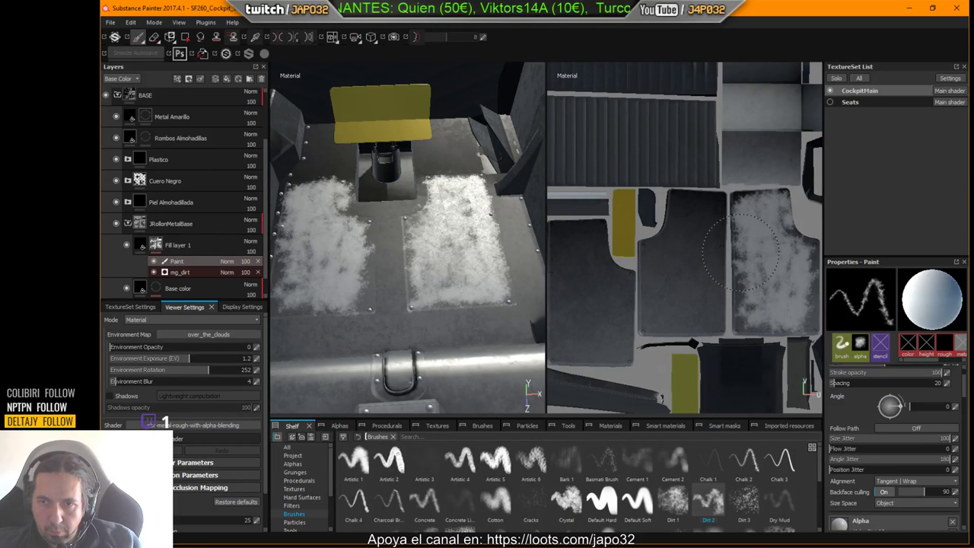
{"action": "scroll", "coordinate": [916, 380], "scroll_direction": "up", "scroll_amount": 2}
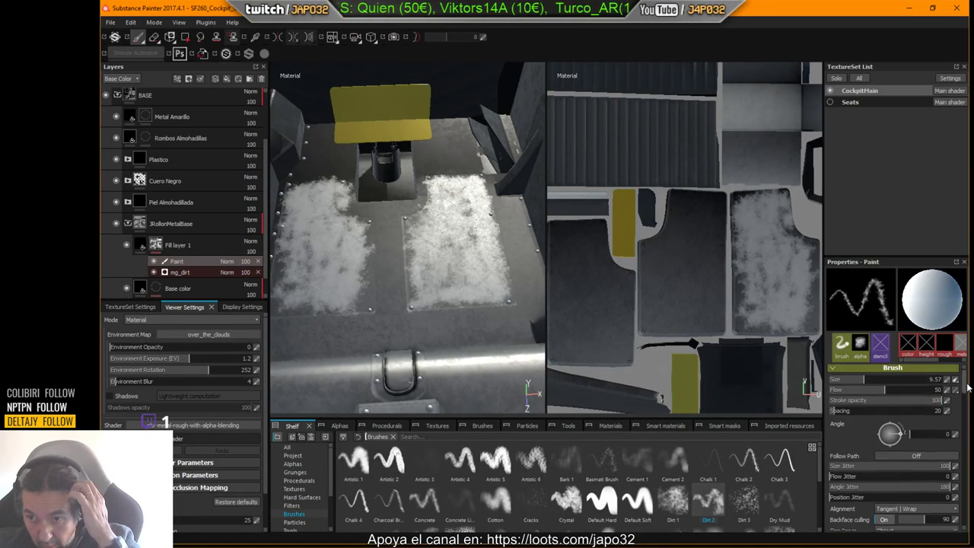
{"action": "left_click_drag", "start_coordinate": [918, 405], "coordinate": [858, 394]}
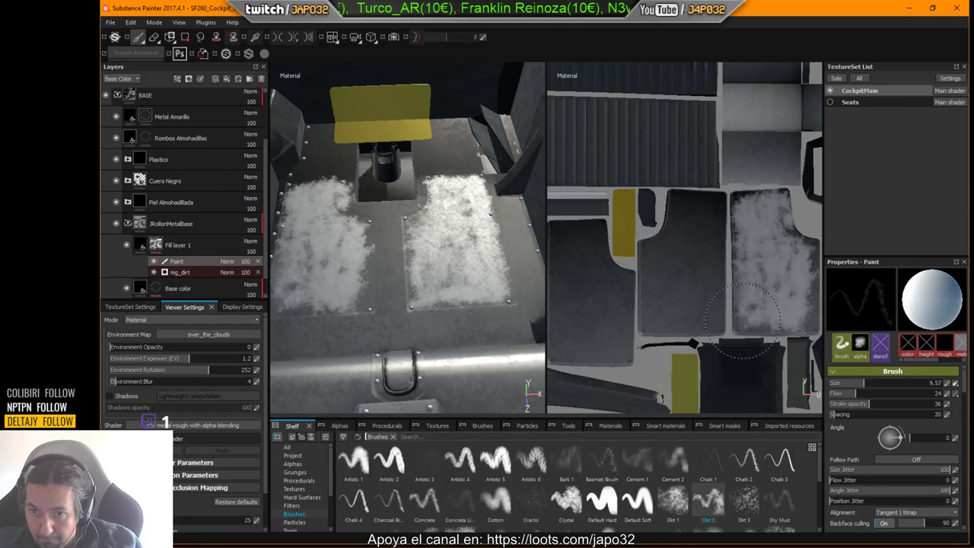
Rotate the environment to 265, blend soft wear into the mirrored panel's bare spots, and reduce the brush size to 7.8.
{"action": "scroll", "coordinate": [742, 323], "scroll_direction": "down", "scroll_amount": 3}
{"action": "right_click_drag", "start_coordinate": [713, 262], "coordinate": [798, 270], "text": "shift"}
{"action": "middle_click_drag", "start_coordinate": [798, 269], "coordinate": [689, 261], "text": "alt"}
{"action": "scroll", "coordinate": [688, 260], "scroll_direction": "up", "scroll_amount": 3}
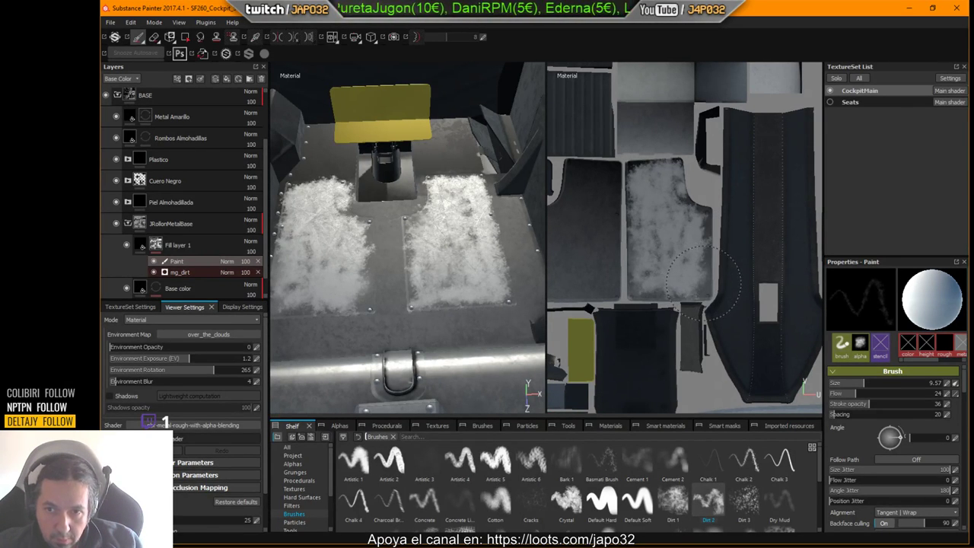
{"action": "left_click_drag", "start_coordinate": [702, 272], "coordinate": [693, 219]}
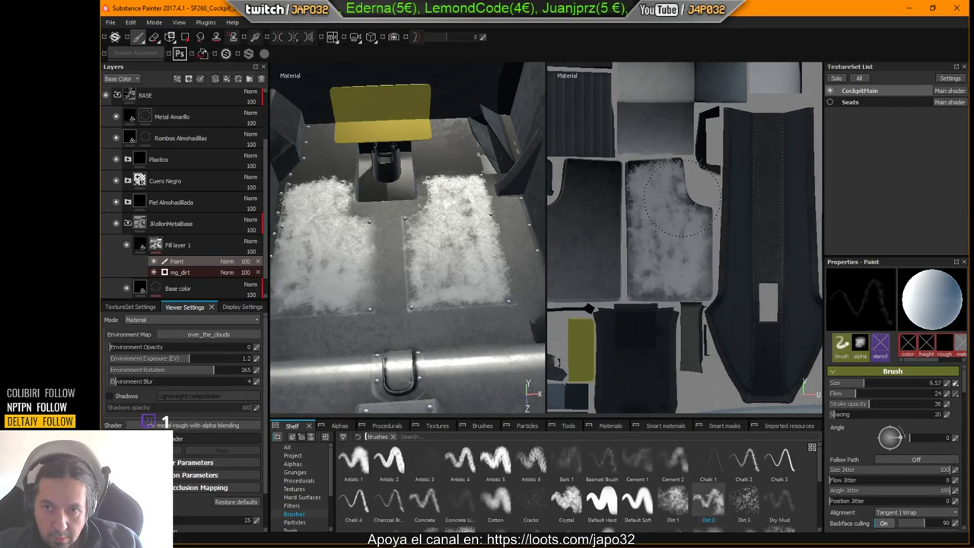
{"action": "right_click_drag", "start_coordinate": [662, 171], "coordinate": [640, 169], "text": "ctrl"}
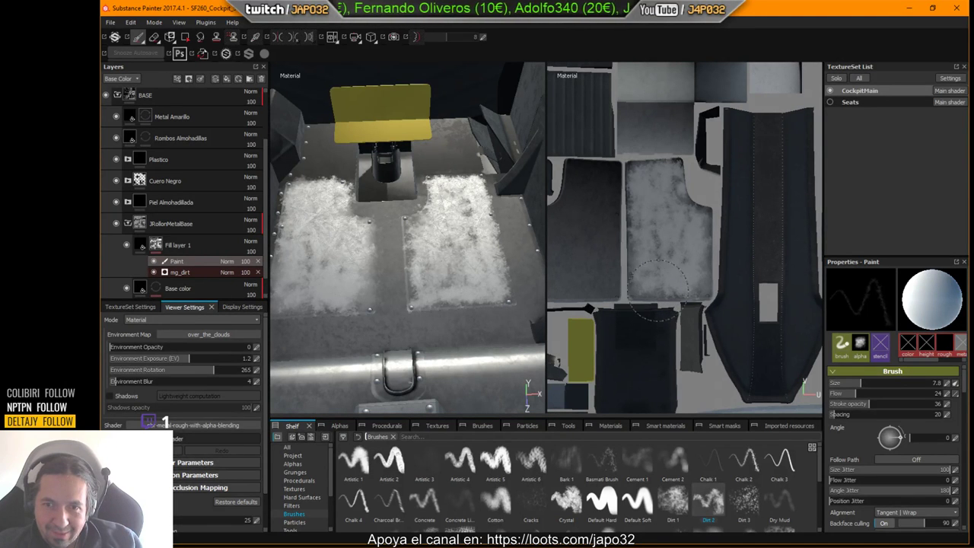
Paint soft, low-opacity wear over the unpainted notched floor panel's island directly beside the one just worn.
{"action": "middle_click_drag", "start_coordinate": [658, 290], "coordinate": [731, 304], "text": "alt"}
{"action": "middle_click_drag", "start_coordinate": [482, 268], "coordinate": [486, 266], "text": "alt"}
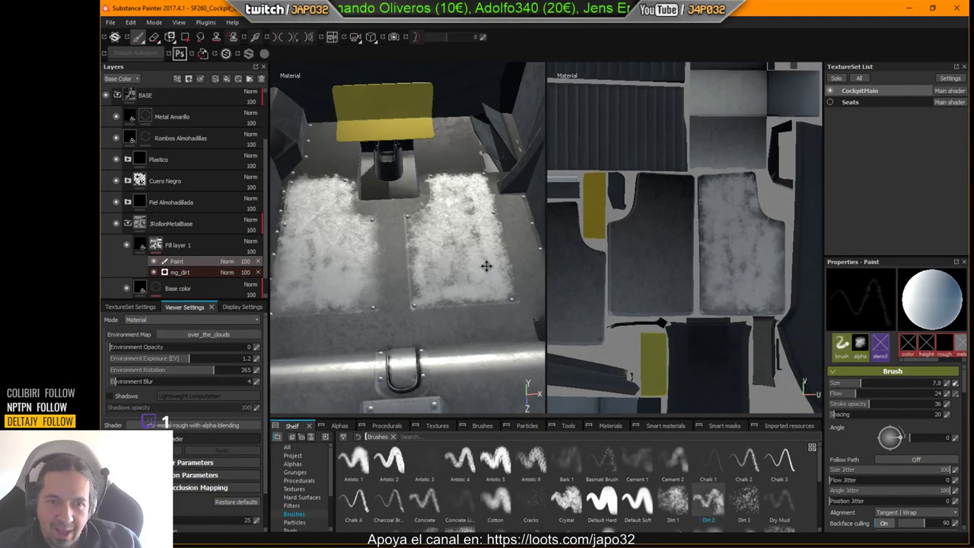
{"action": "left_click_drag", "start_coordinate": [486, 265], "coordinate": [463, 257], "text": "alt"}
{"action": "middle_click_drag", "start_coordinate": [463, 261], "coordinate": [536, 282]}
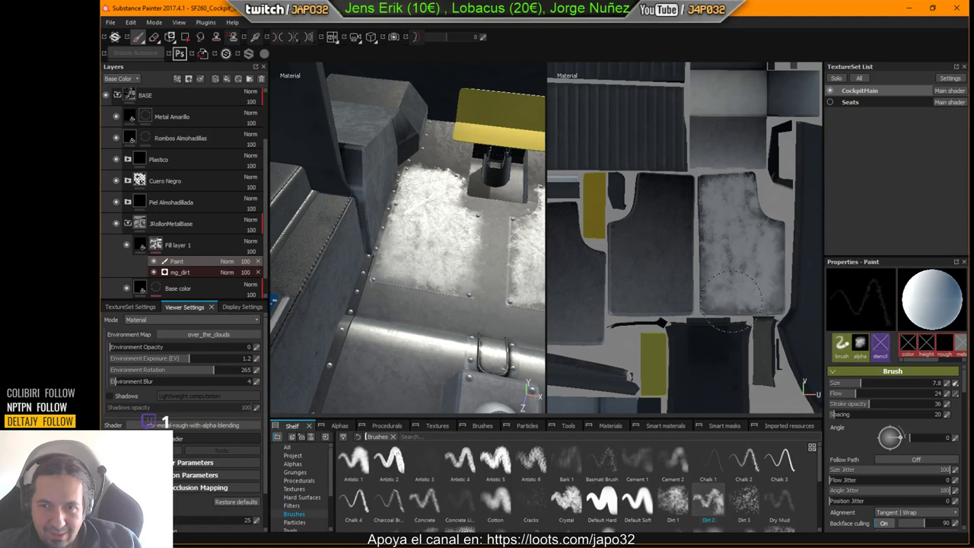
{"action": "mouse_move", "coordinate": [756, 256]}
{"action": "middle_mouse_down"}
{"action": "mouse_move", "coordinate": [674, 251]}
{"action": "mouse_move", "coordinate": [736, 241]}
{"action": "middle_mouse_up"}
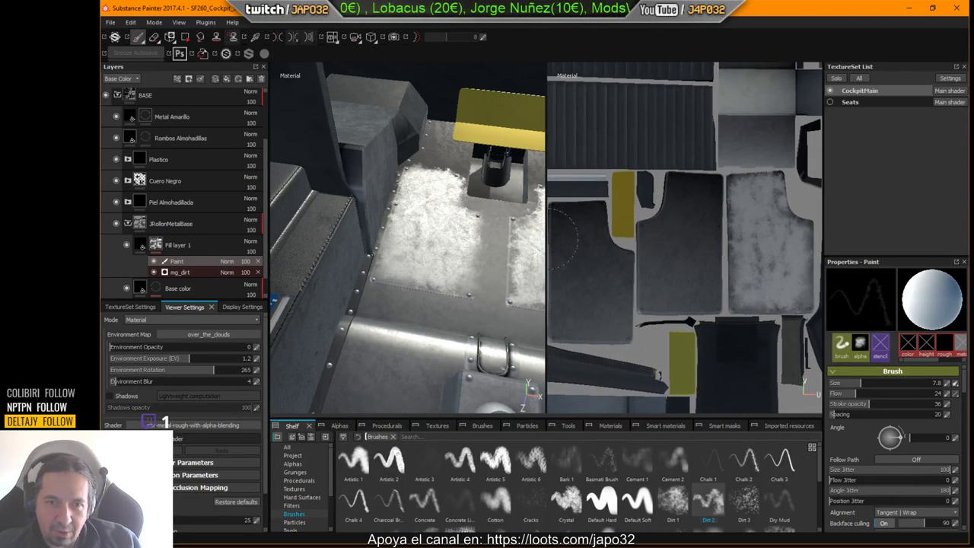
{"action": "left_click_drag", "start_coordinate": [434, 304], "coordinate": [551, 305], "text": "alt"}
{"action": "middle_click_drag", "start_coordinate": [551, 305], "coordinate": [540, 296], "text": "alt"}
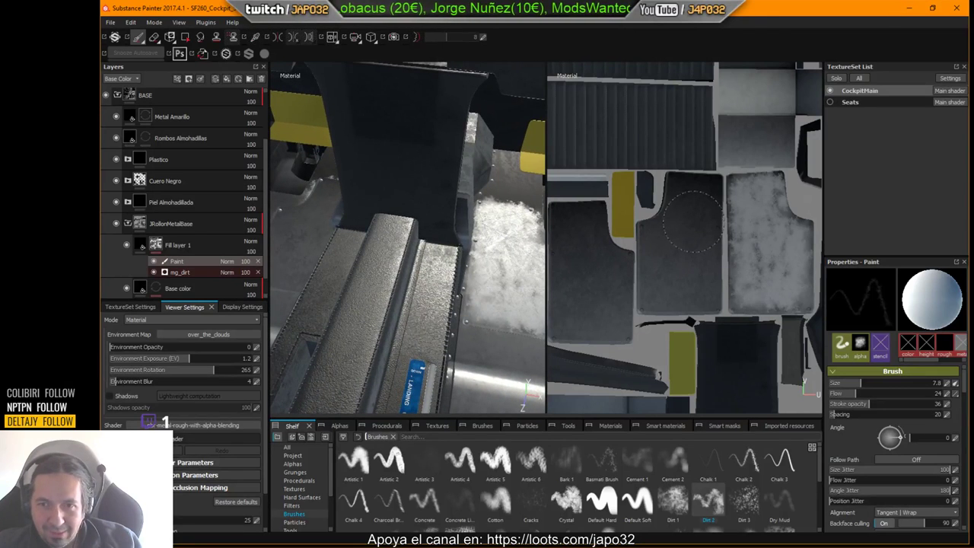
{"action": "mouse_move", "coordinate": [691, 227]}
{"action": "left_mouse_down"}
{"action": "mouse_move", "coordinate": [684, 244]}
{"action": "mouse_move", "coordinate": [671, 230]}
{"action": "mouse_move", "coordinate": [660, 259]}
{"action": "mouse_move", "coordinate": [672, 291]}
{"action": "left_mouse_up"}
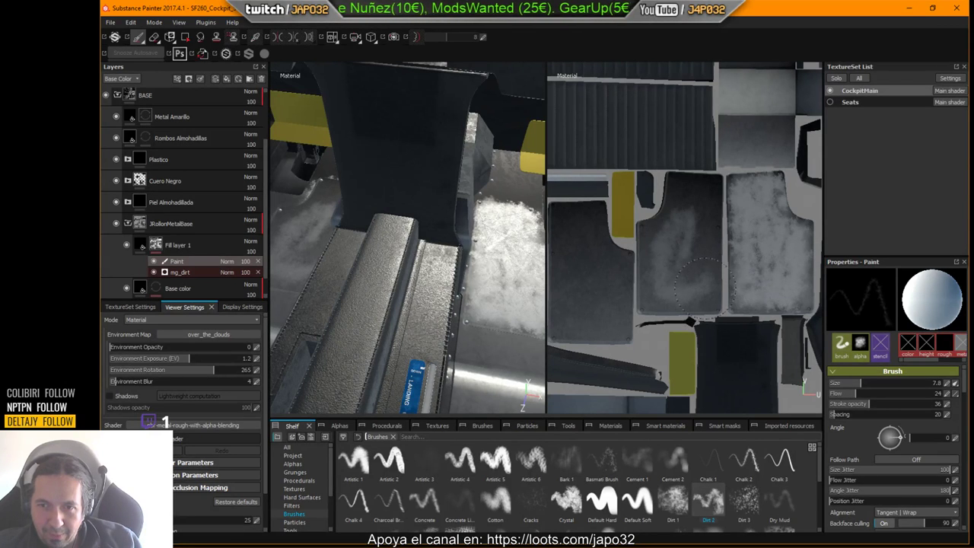
{"action": "mouse_move", "coordinate": [696, 220]}
{"action": "left_mouse_down"}
{"action": "mouse_move", "coordinate": [704, 199]}
{"action": "mouse_move", "coordinate": [681, 188]}
{"action": "mouse_move", "coordinate": [655, 238]}
{"action": "left_mouse_up"}
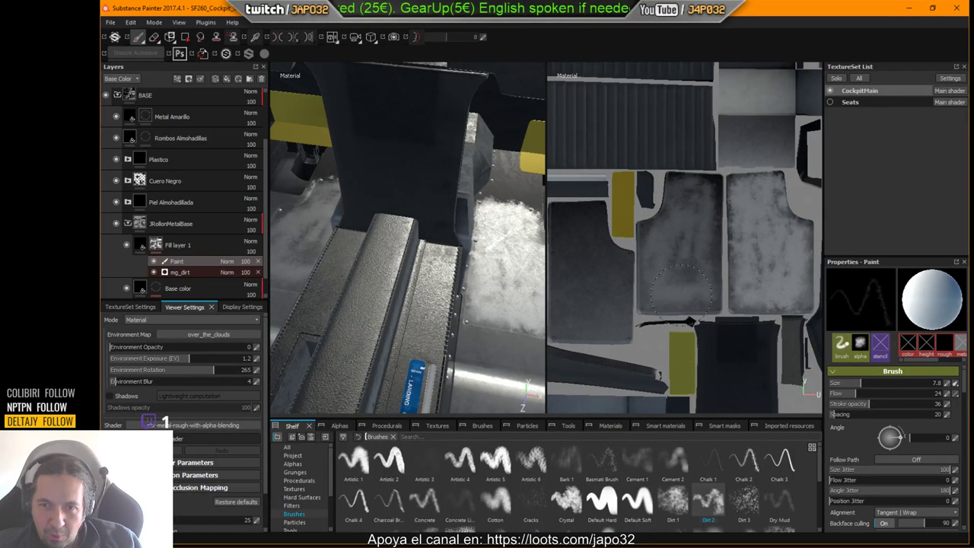
{"action": "mouse_move", "coordinate": [681, 289]}
{"action": "left_mouse_down"}
{"action": "mouse_move", "coordinate": [690, 263]}
{"action": "mouse_move", "coordinate": [682, 228]}
{"action": "mouse_move", "coordinate": [666, 258]}
{"action": "left_mouse_up"}
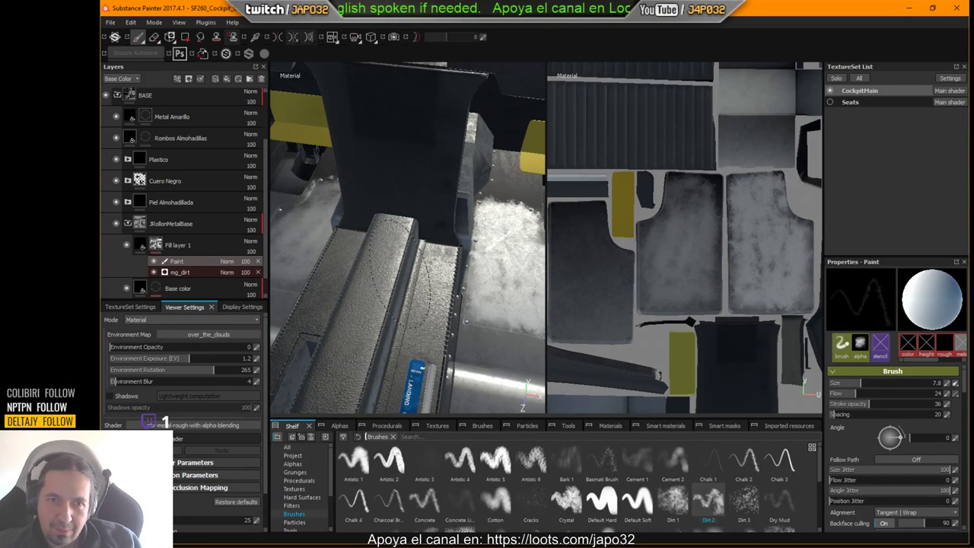
Build up the soft wear at the narrow end, lower edge and middle of this third notched panel's island.
{"action": "left_click_drag", "start_coordinate": [472, 258], "coordinate": [465, 277], "text": "alt"}
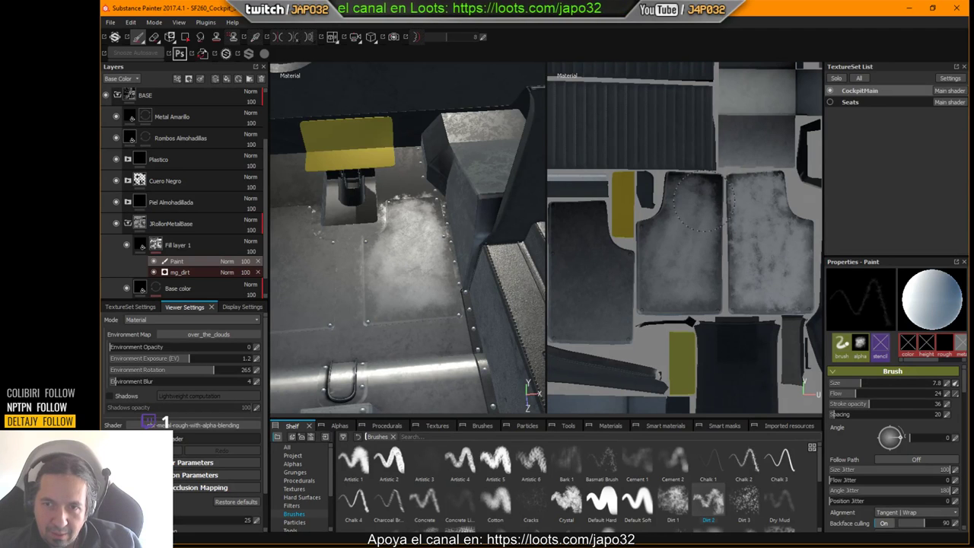
{"action": "left_click_drag", "start_coordinate": [696, 187], "coordinate": [687, 188]}
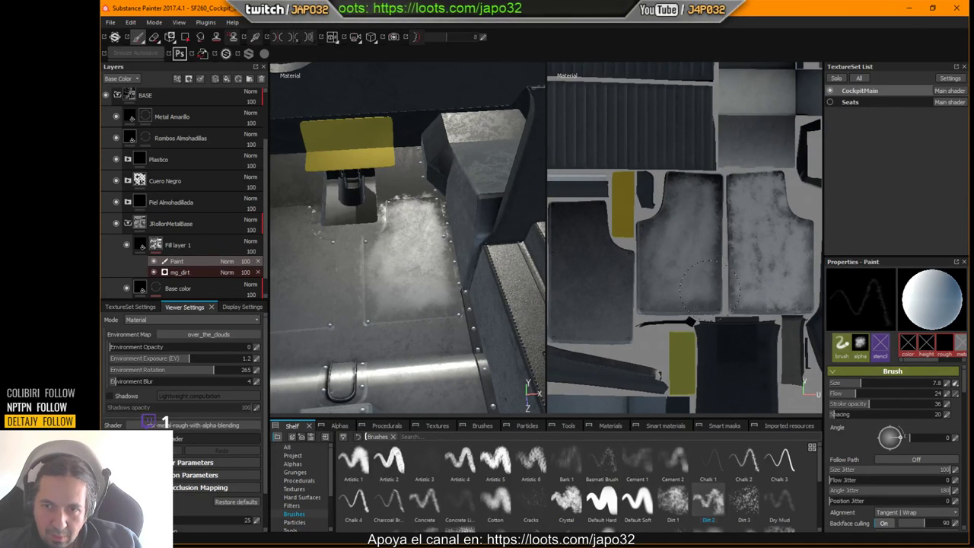
{"action": "left_click_drag", "start_coordinate": [704, 298], "coordinate": [698, 304]}
{"action": "left_click_drag", "start_coordinate": [716, 270], "coordinate": [695, 238]}
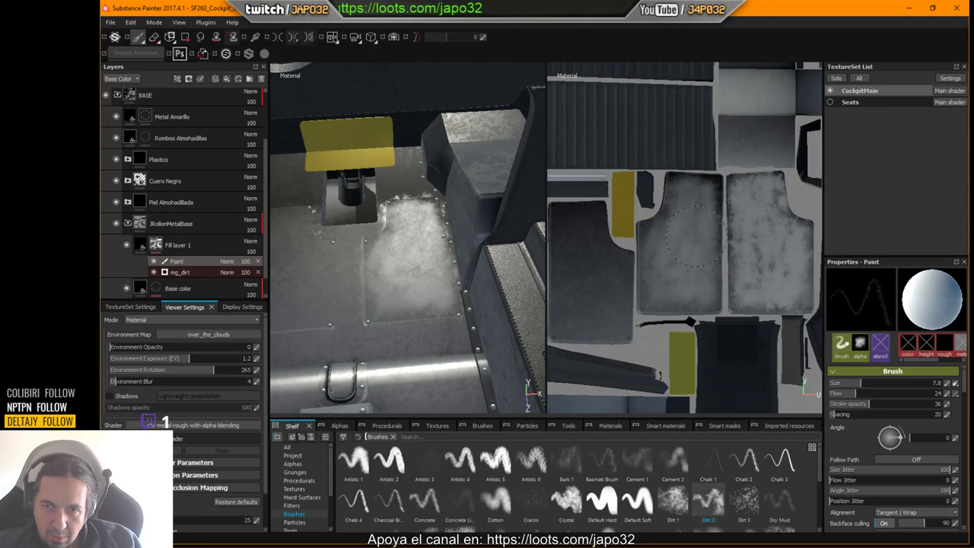
Paint soft, low-opacity wear lengthwise over the remaining unpainted notched floor panel's island with the Dirt 2 brush.
{"action": "middle_click_drag", "start_coordinate": [624, 290], "coordinate": [718, 289], "text": "alt"}
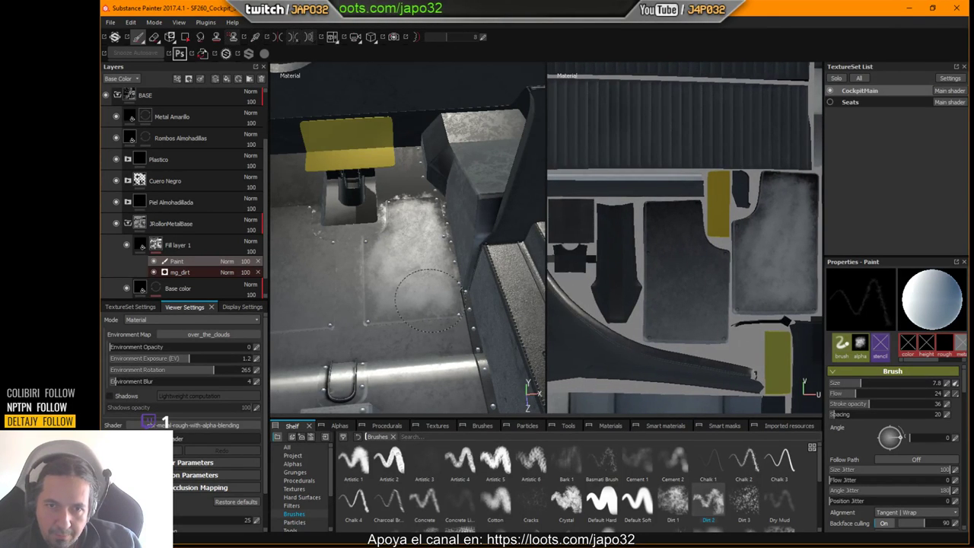
{"action": "middle_click_drag", "start_coordinate": [403, 309], "coordinate": [472, 297], "text": "alt"}
{"action": "mouse_move", "coordinate": [474, 297]}
{"action": "left_mouse_down", "text": "alt"}
{"action": "mouse_move", "coordinate": [457, 335]}
{"action": "mouse_move", "coordinate": [464, 350]}
{"action": "left_mouse_up", "text": "alt"}
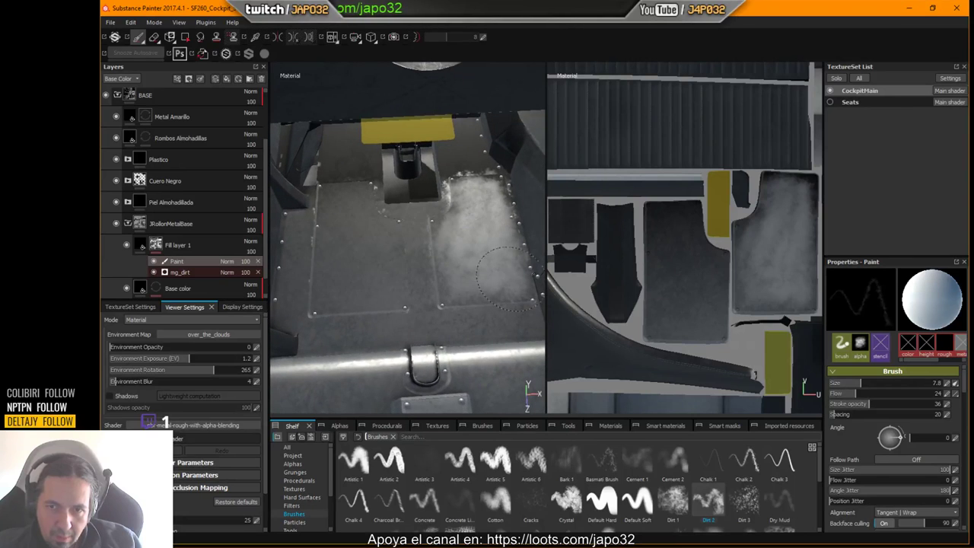
{"action": "left_click_drag", "start_coordinate": [766, 237], "coordinate": [770, 250]}
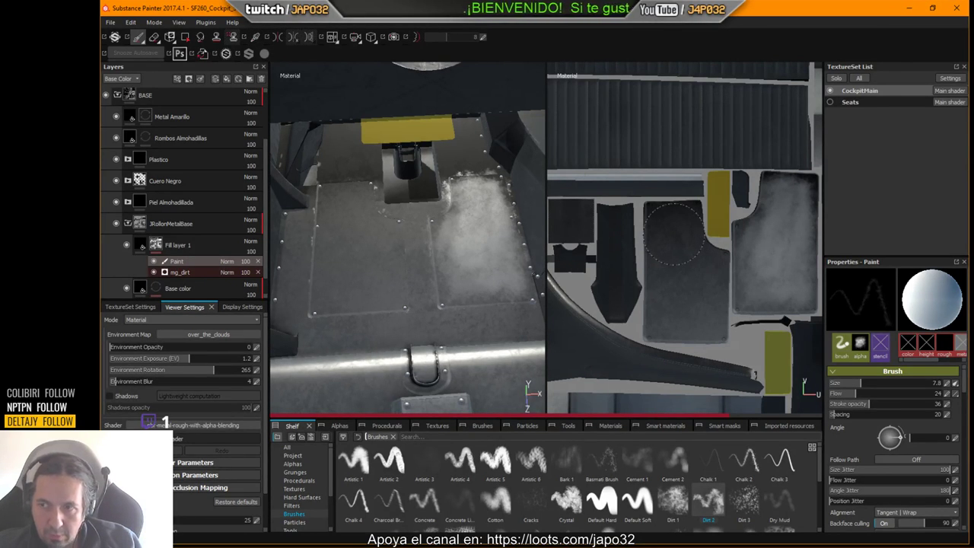
{"action": "left_click", "coordinate": [682, 246]}
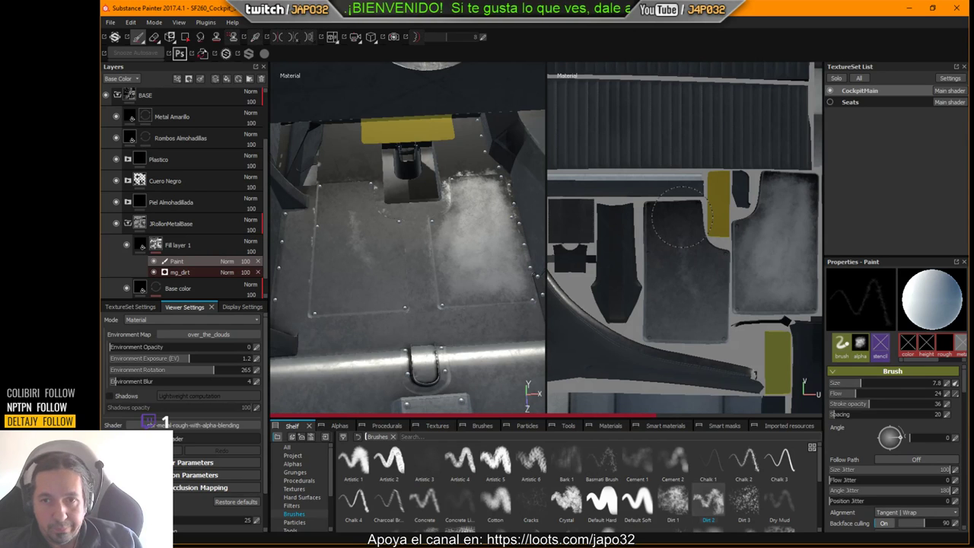
{"action": "left_click", "coordinate": [684, 234]}
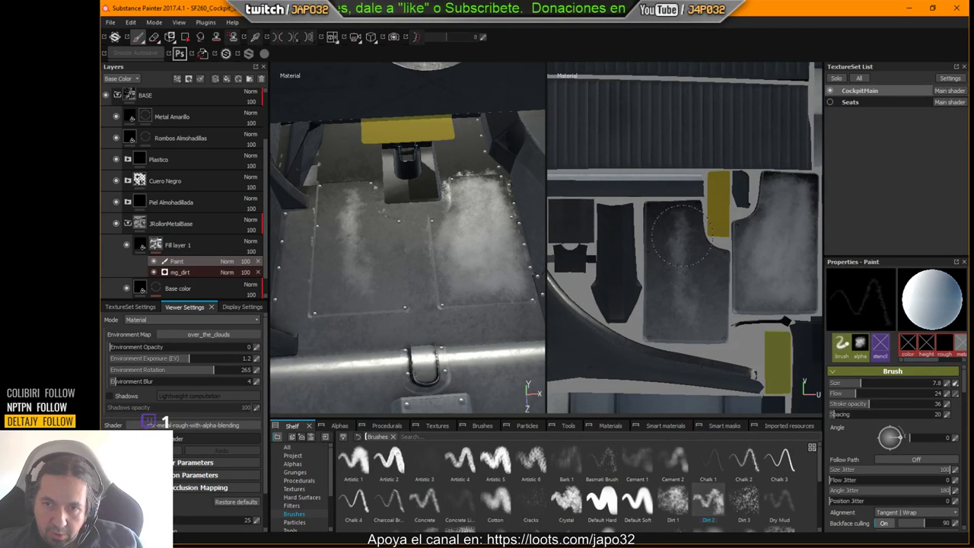
{"action": "mouse_move", "coordinate": [691, 263]}
{"action": "left_mouse_down"}
{"action": "mouse_move", "coordinate": [693, 248]}
{"action": "mouse_move", "coordinate": [693, 304]}
{"action": "mouse_move", "coordinate": [681, 296]}
{"action": "mouse_move", "coordinate": [703, 319]}
{"action": "mouse_move", "coordinate": [680, 210]}
{"action": "mouse_move", "coordinate": [662, 213]}
{"action": "mouse_move", "coordinate": [672, 219]}
{"action": "left_mouse_up"}
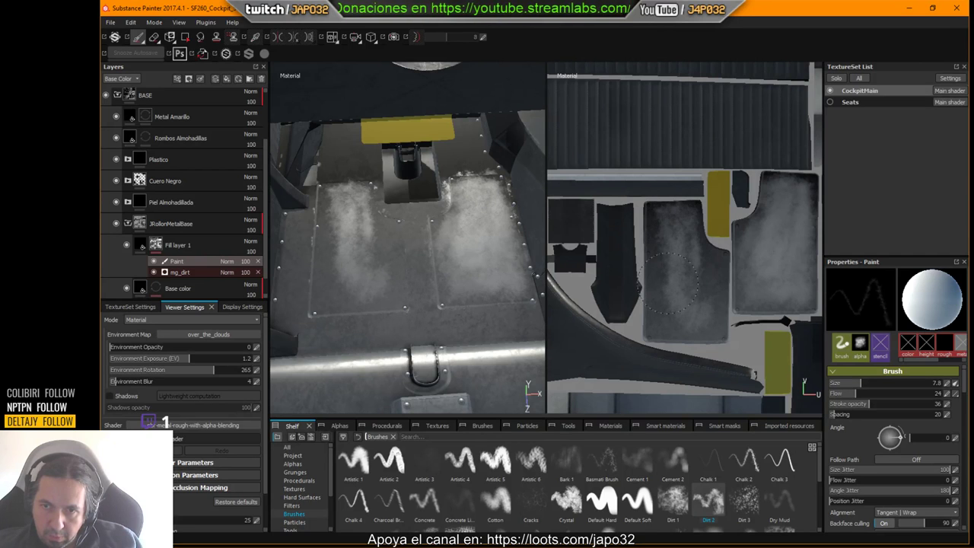
{"action": "left_click_drag", "start_coordinate": [668, 283], "coordinate": [687, 265]}
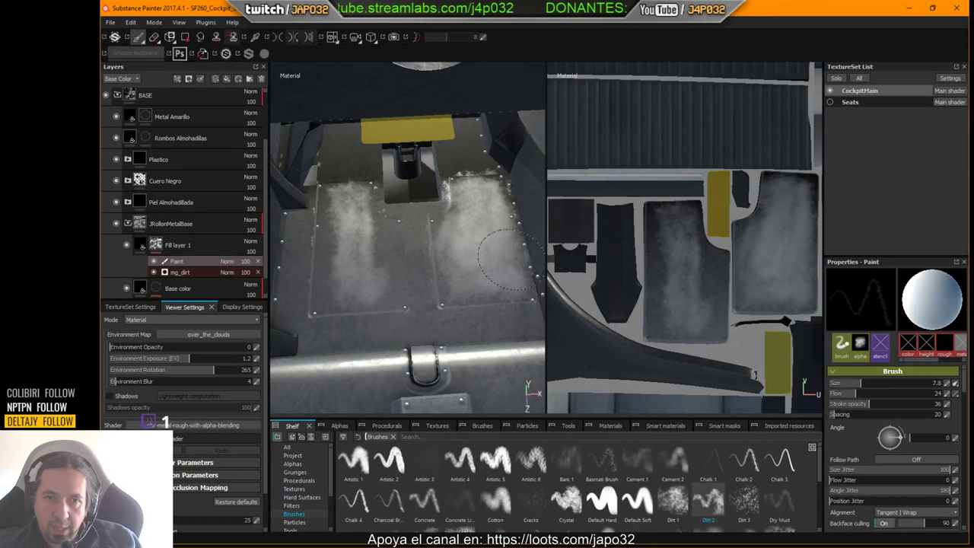
Brush a soft streak of wear onto the model's floor just below the pedal opening, between the two worn patches.
{"action": "mouse_move", "coordinate": [484, 242]}
{"action": "left_mouse_down", "text": "alt"}
{"action": "mouse_move", "coordinate": [424, 251]}
{"action": "mouse_move", "coordinate": [461, 235]}
{"action": "mouse_move", "coordinate": [401, 232]}
{"action": "mouse_move", "coordinate": [434, 228]}
{"action": "left_mouse_up", "text": "alt"}
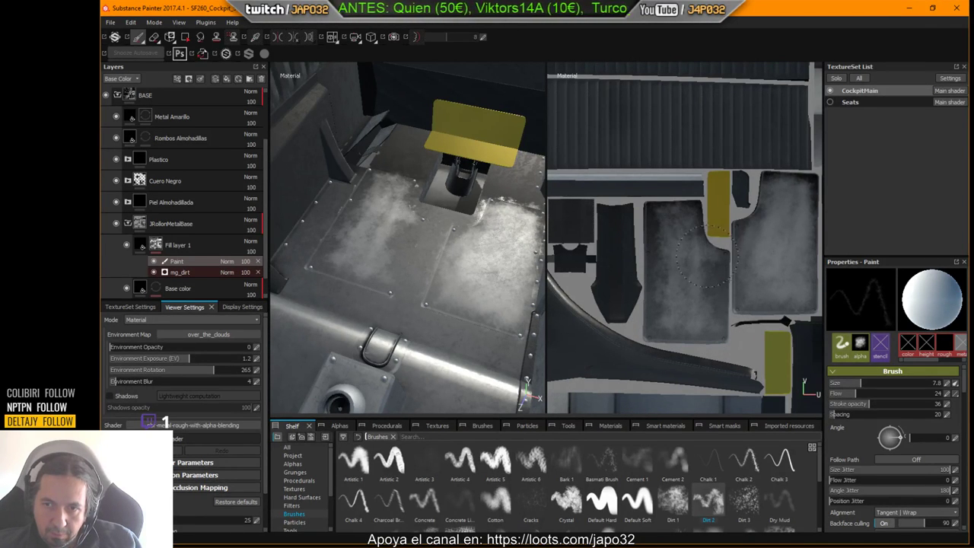
{"action": "middle_click_drag", "start_coordinate": [720, 258], "coordinate": [670, 287], "text": "alt"}
{"action": "mouse_move", "coordinate": [475, 280]}
{"action": "left_mouse_down", "text": "alt"}
{"action": "mouse_move", "coordinate": [468, 315]}
{"action": "mouse_move", "coordinate": [522, 304]}
{"action": "mouse_move", "coordinate": [476, 296]}
{"action": "left_mouse_up", "text": "alt"}
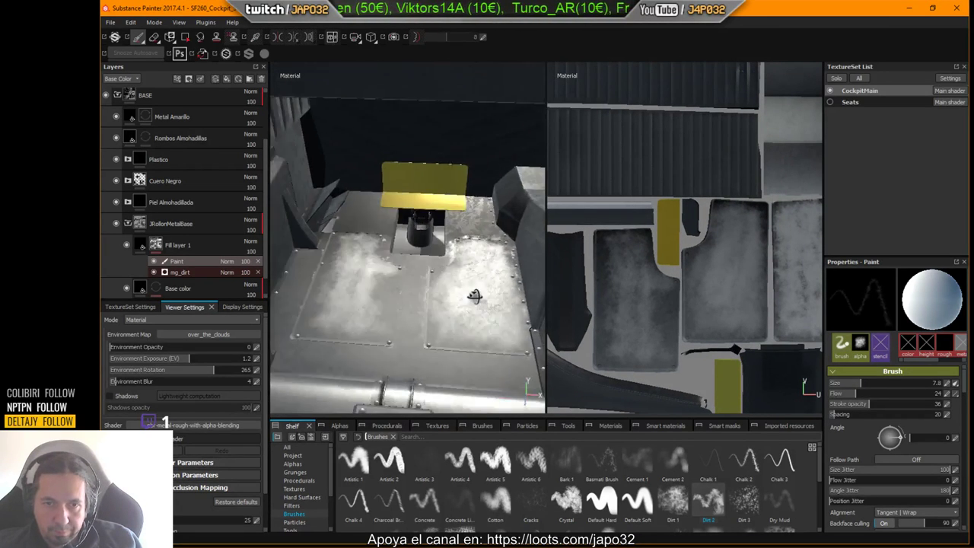
{"action": "middle_click_drag", "start_coordinate": [477, 296], "coordinate": [449, 286], "text": "alt"}
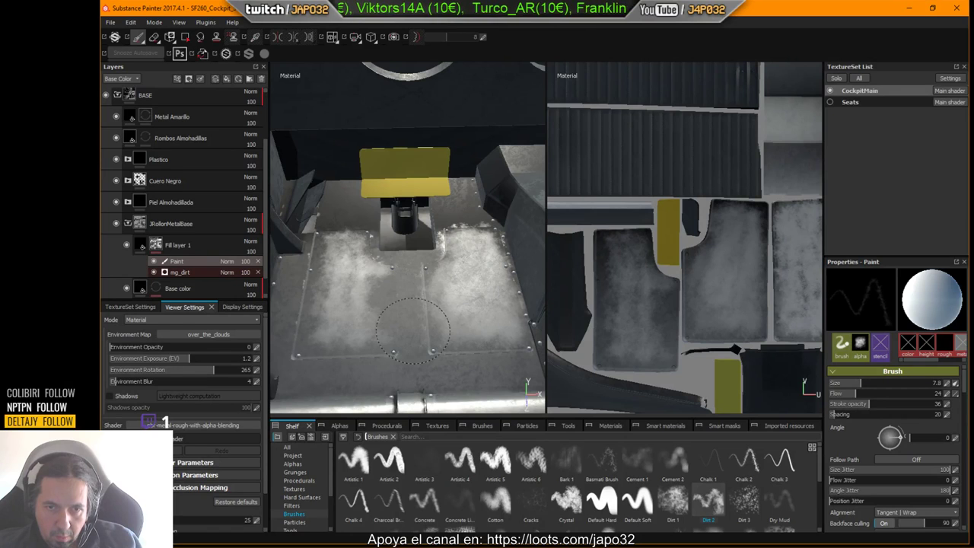
{"action": "left_click_drag", "start_coordinate": [413, 330], "coordinate": [408, 253]}
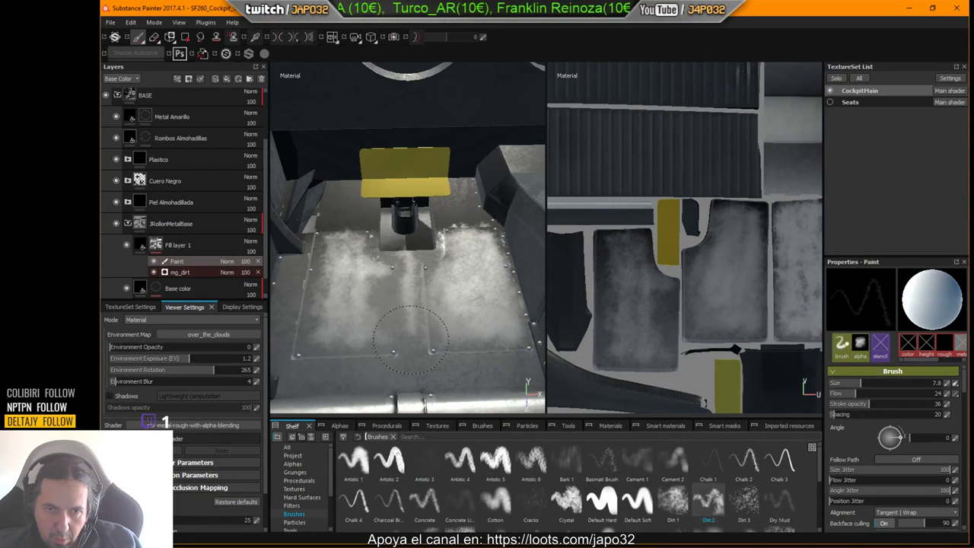
Examine the worn floor panels from several angles, ending with the 3D view alone and the whole cockpit floor in frame.
{"action": "mouse_move", "coordinate": [449, 342]}
{"action": "left_mouse_down", "text": "alt"}
{"action": "mouse_move", "coordinate": [484, 313]}
{"action": "mouse_move", "coordinate": [487, 338]}
{"action": "mouse_move", "coordinate": [469, 311]}
{"action": "left_mouse_up", "text": "alt"}
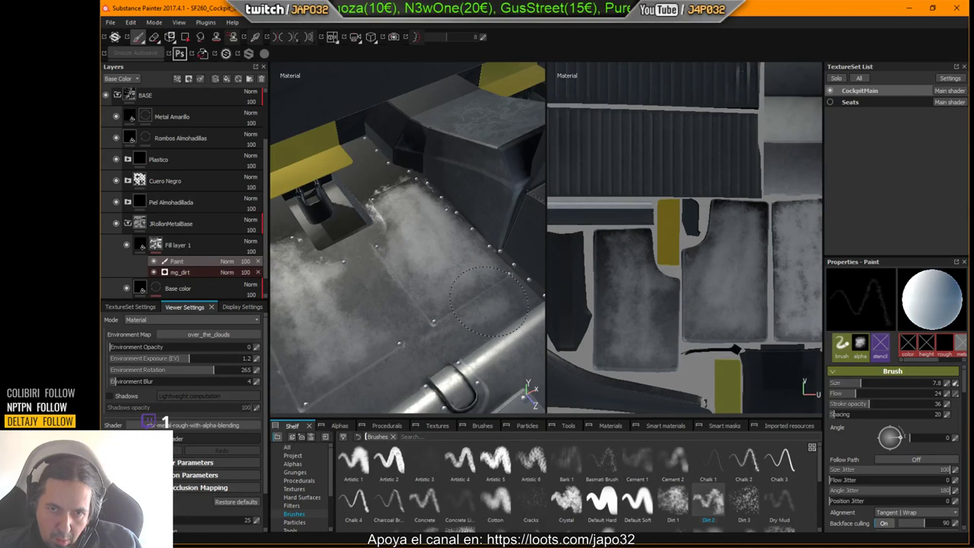
{"action": "left_click_drag", "start_coordinate": [482, 304], "coordinate": [433, 280], "text": "alt"}
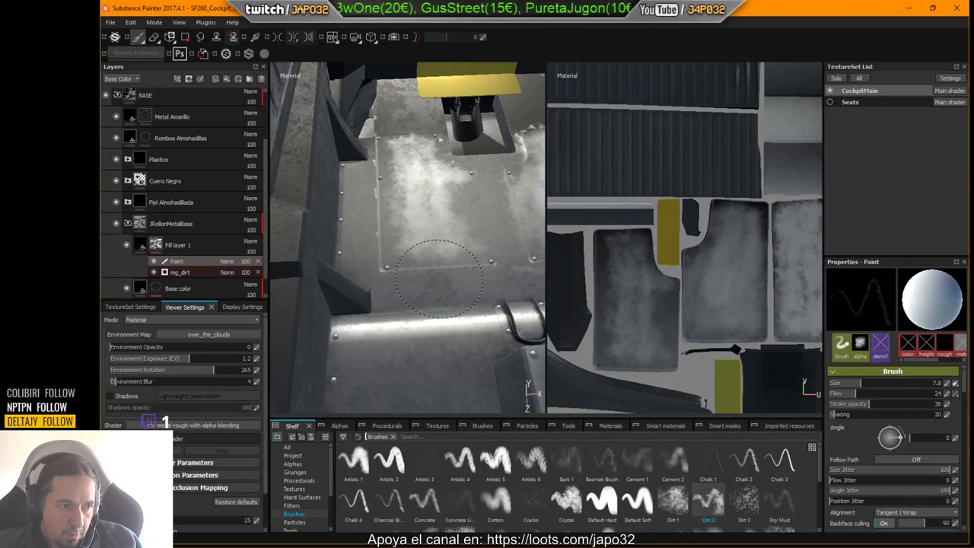
{"action": "middle_click_drag", "start_coordinate": [479, 253], "coordinate": [394, 278], "text": "alt"}
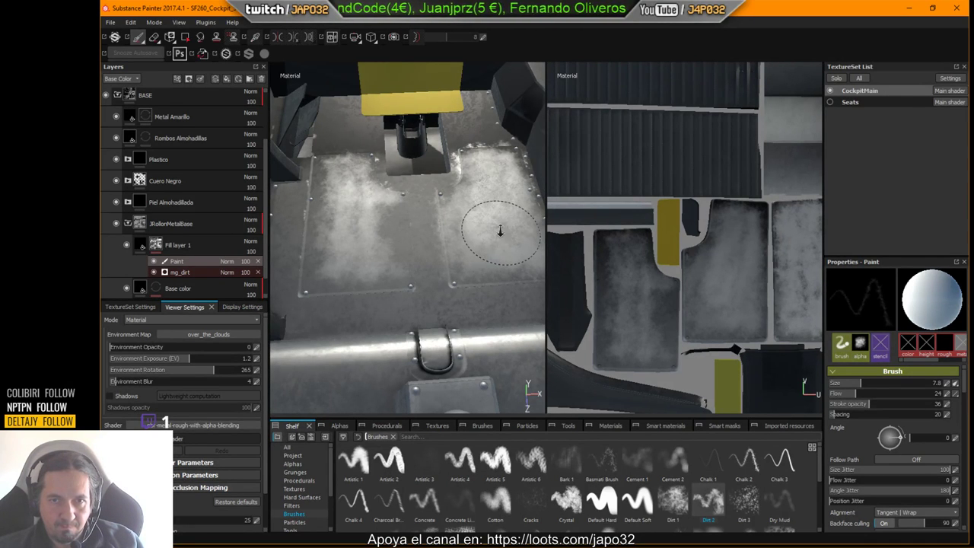
{"action": "left_click_drag", "start_coordinate": [495, 224], "coordinate": [412, 249], "text": "alt"}
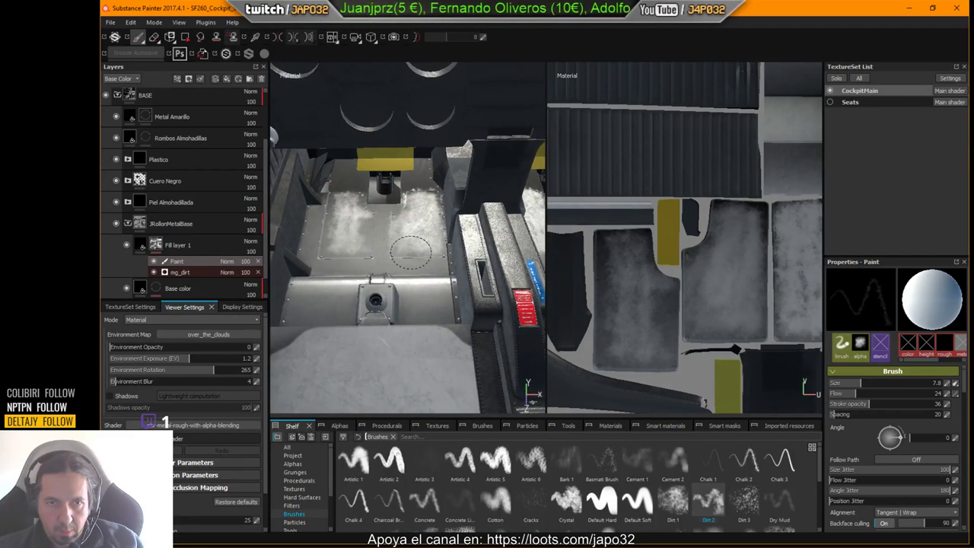
{"action": "key", "text": "Tab"}
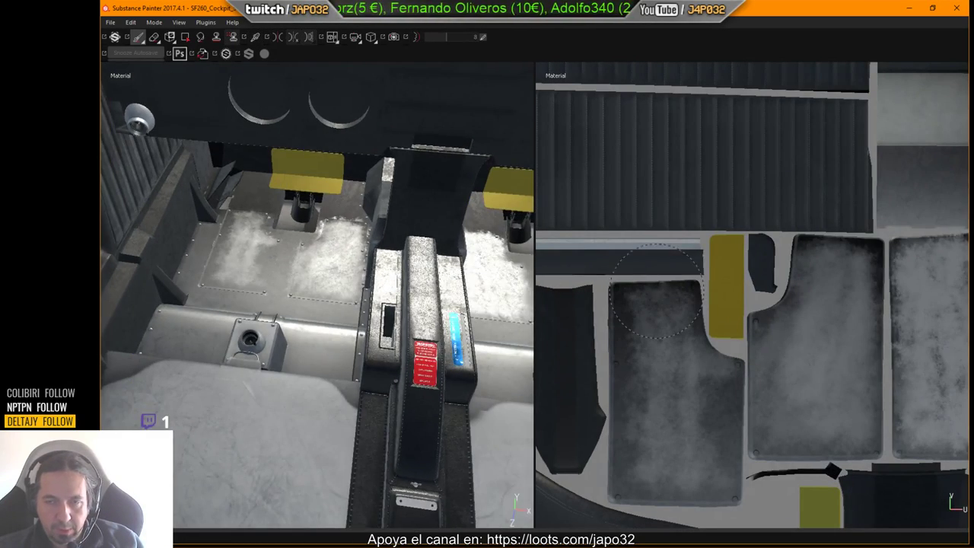
{"action": "key", "text": "F2"}
{"action": "left_click_drag", "start_coordinate": [725, 331], "coordinate": [638, 378], "text": "alt"}
{"action": "key", "text": "Tab"}
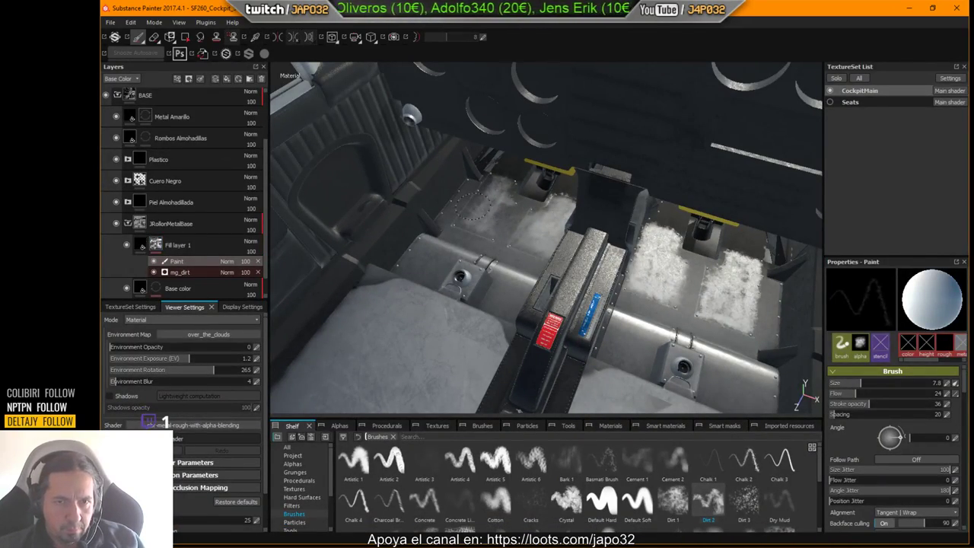
Save the project and select the Metal Amarillo layer in the BASE folder.
{"action": "key", "text": "ctrl+s"}
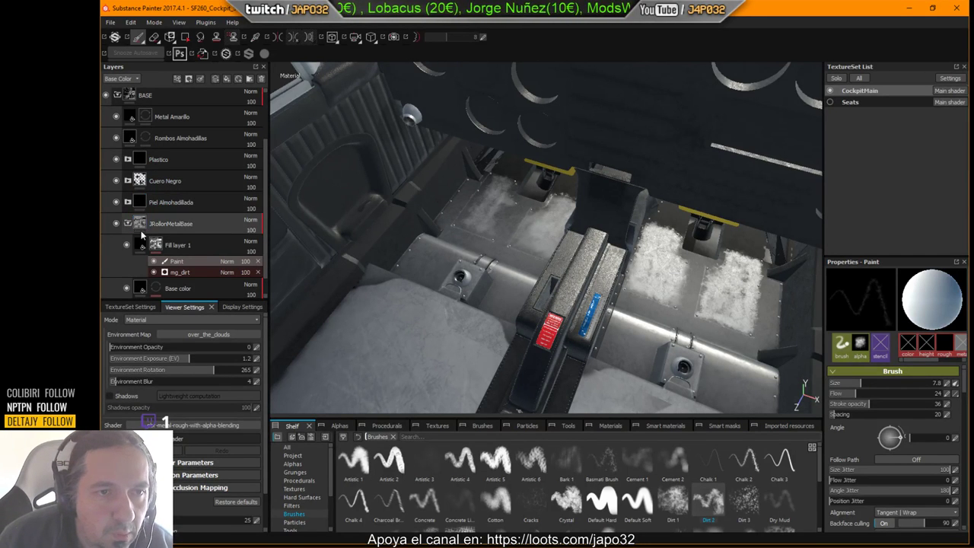
{"action": "scroll", "coordinate": [126, 228], "scroll_direction": "up", "scroll_amount": 3}
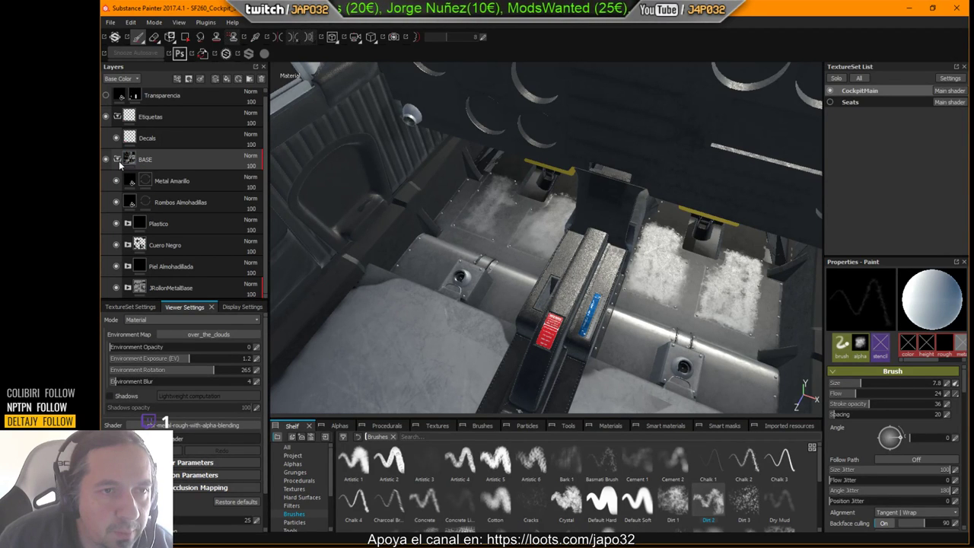
{"action": "left_click", "coordinate": [186, 176]}
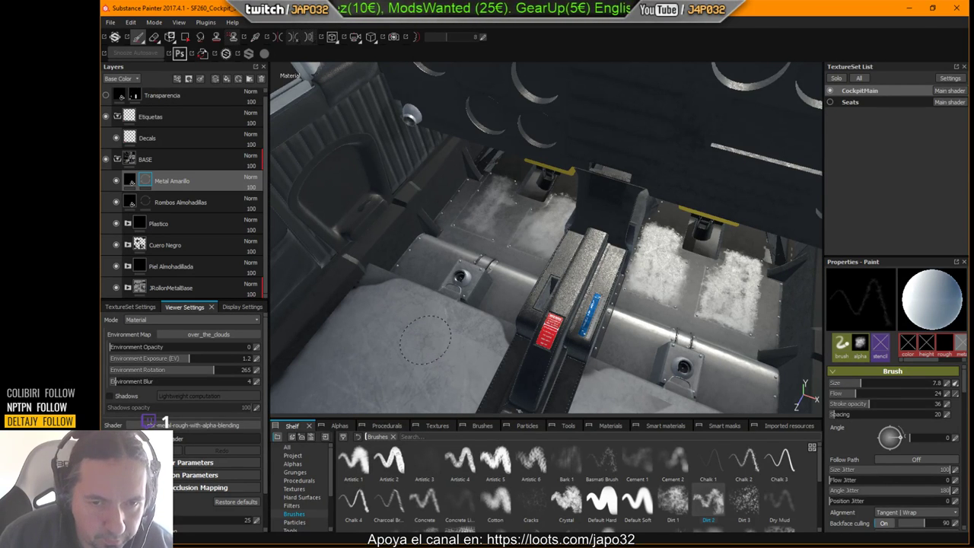
{"action": "key", "text": "ctrl+s"}
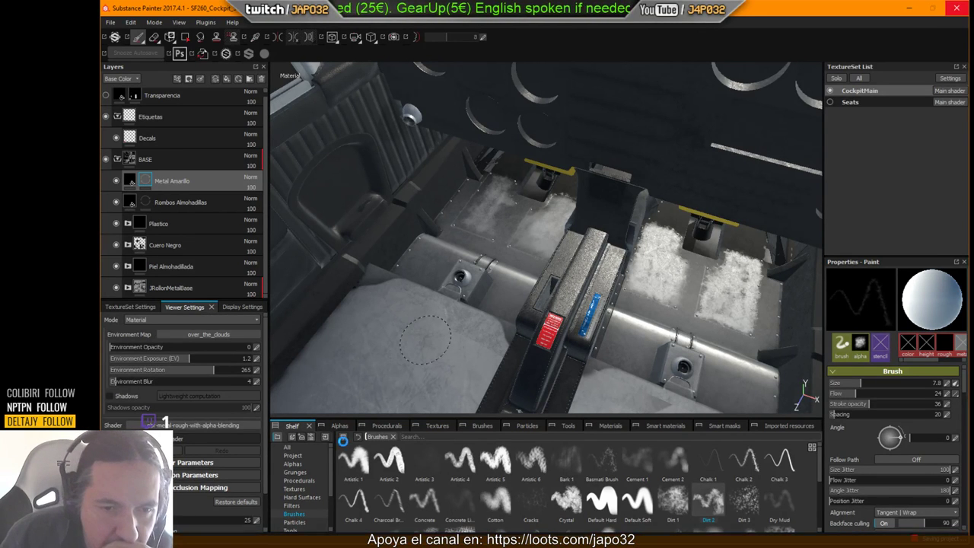
Look through the shelf's procedurals and then its materials for a suitable carpet or fabric surface.
{"action": "left_click", "coordinate": [298, 481]}
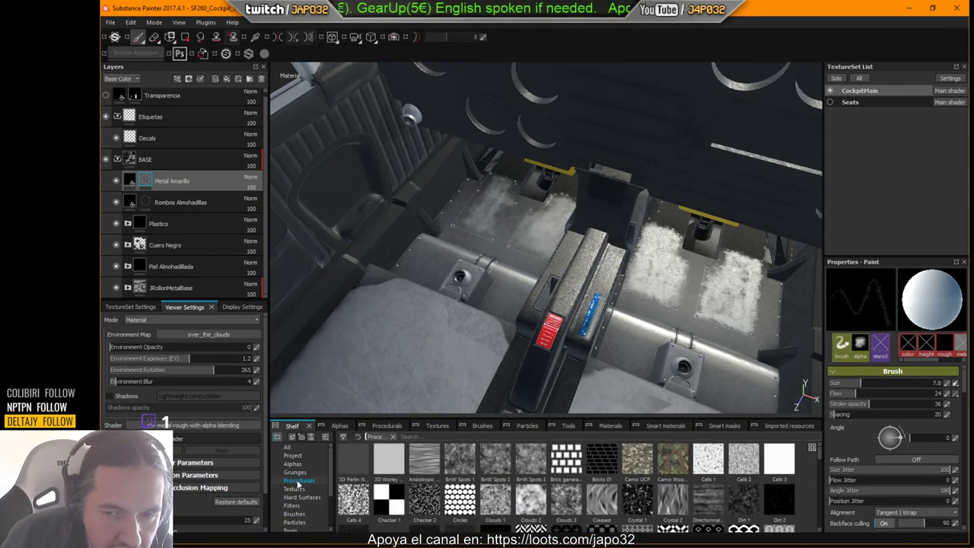
{"action": "scroll", "coordinate": [304, 502], "scroll_direction": "down", "scroll_amount": 1}
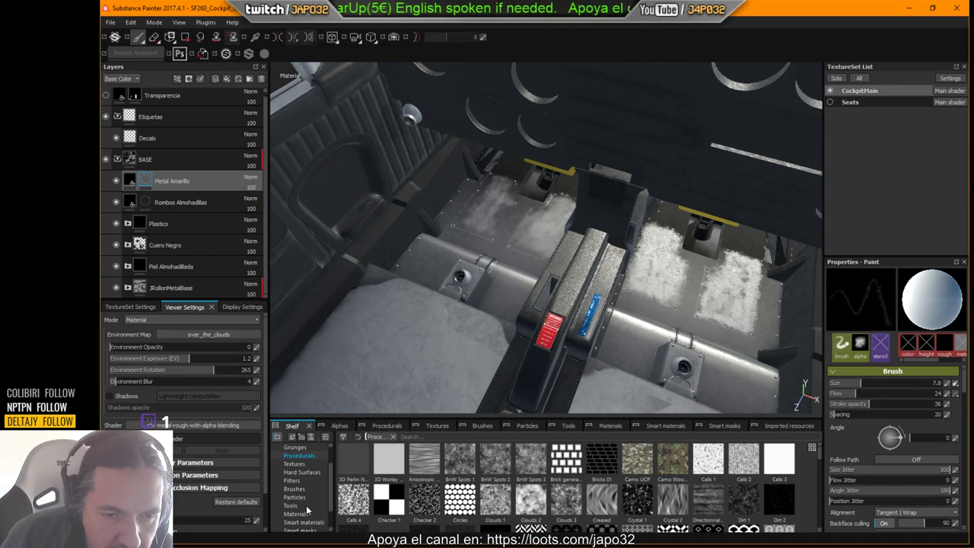
{"action": "left_click", "coordinate": [298, 514]}
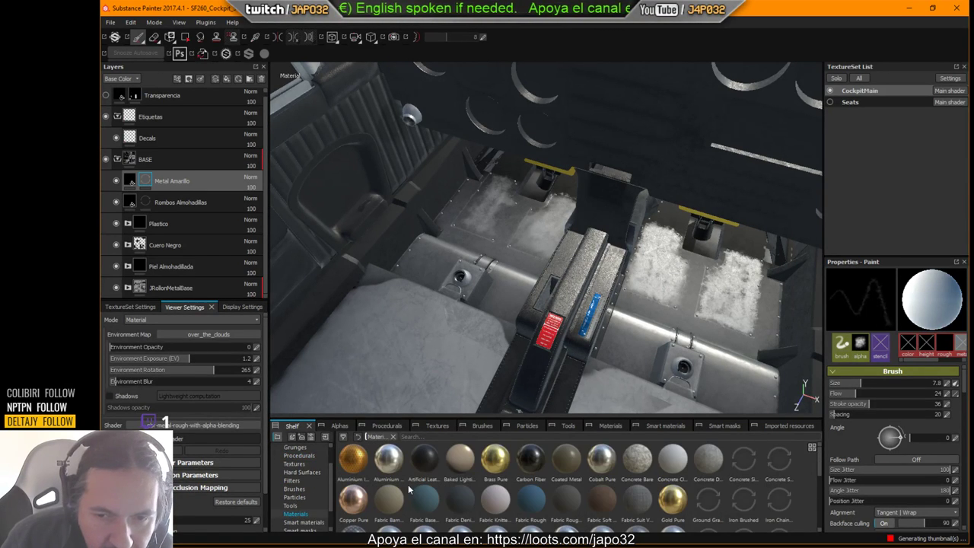
{"action": "scroll", "coordinate": [551, 488], "scroll_direction": "down", "scroll_amount": 2}
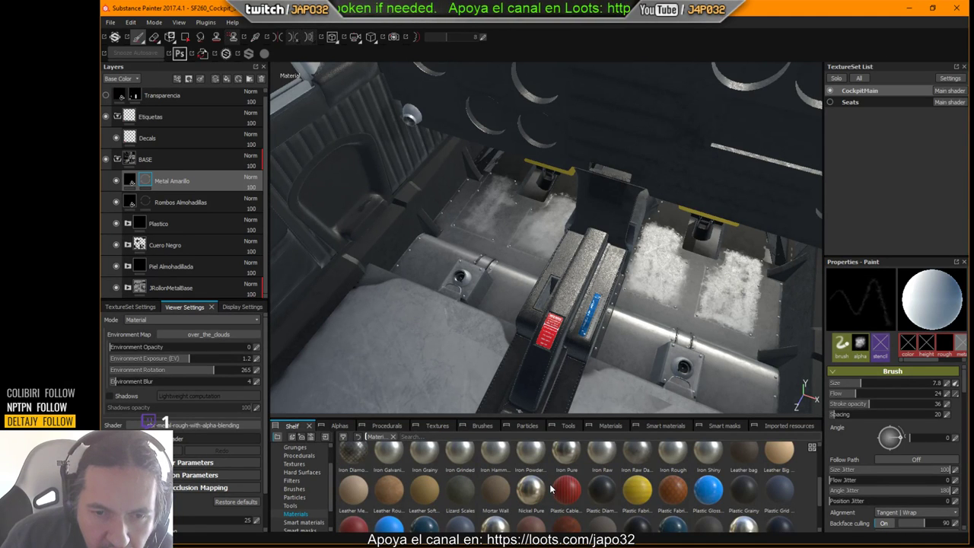
{"action": "scroll", "coordinate": [550, 488], "scroll_direction": "down", "scroll_amount": 2}
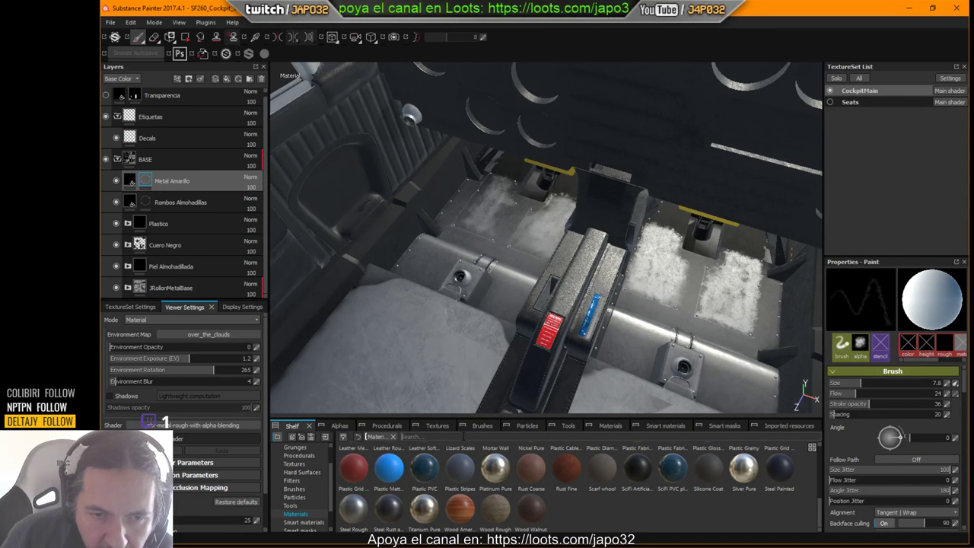
{"action": "scroll", "coordinate": [331, 474], "scroll_direction": "up", "scroll_amount": 1}
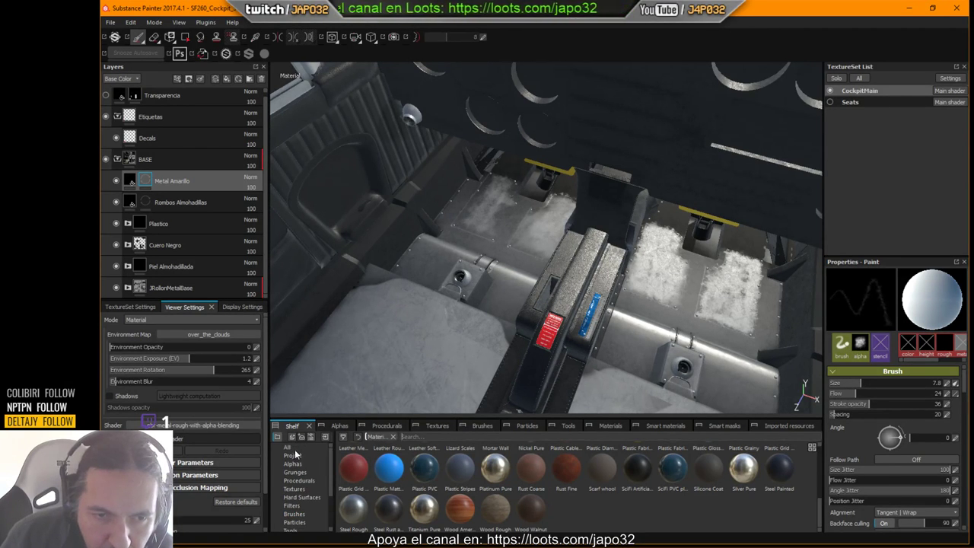
Search the entire shelf for "carp" across all asset types.
{"action": "left_click", "coordinate": [289, 449]}
{"action": "left_click", "coordinate": [428, 439]}
{"action": "type", "text": "carp"}
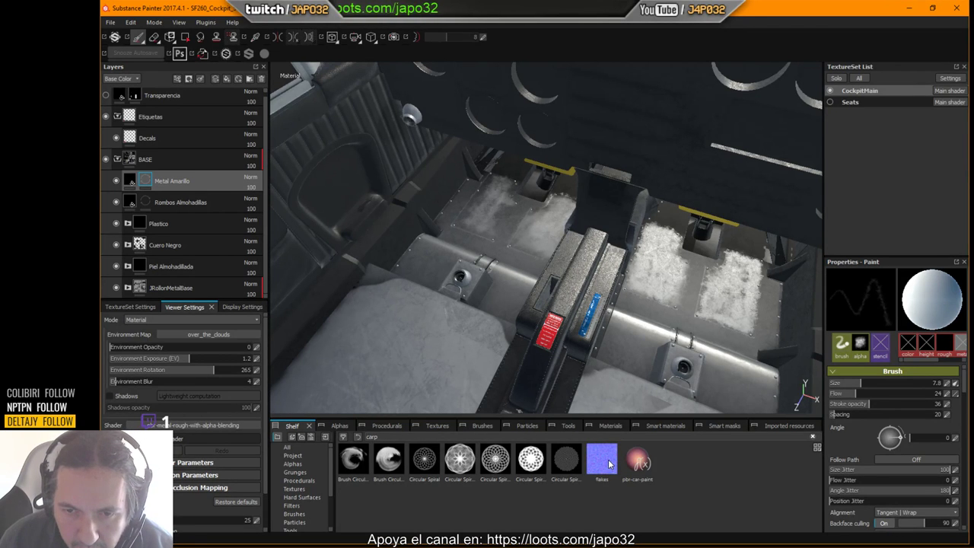
{"action": "mouse_move", "coordinate": [609, 465]}
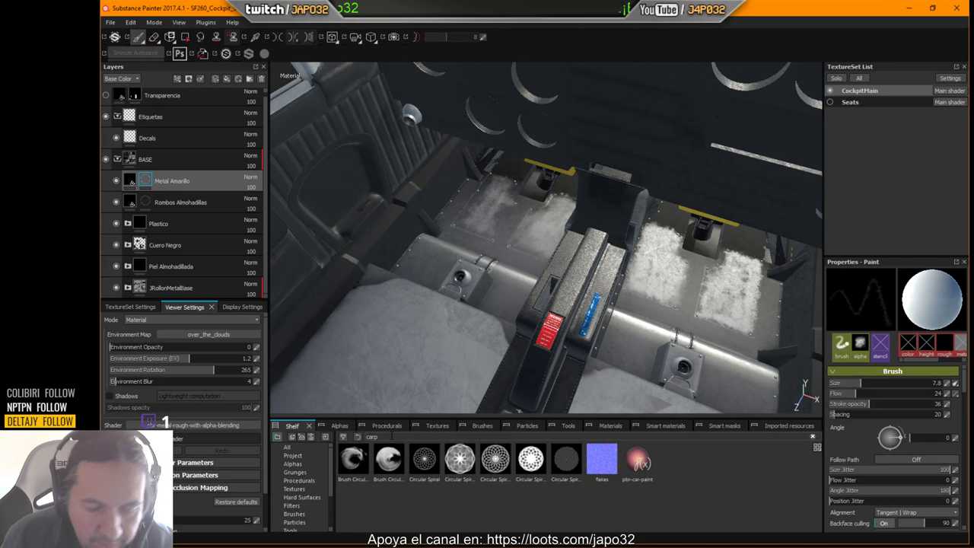
Search the entire shelf for "fabric" and look through the matching materials and patterns.
{"action": "left_click", "coordinate": [390, 436]}
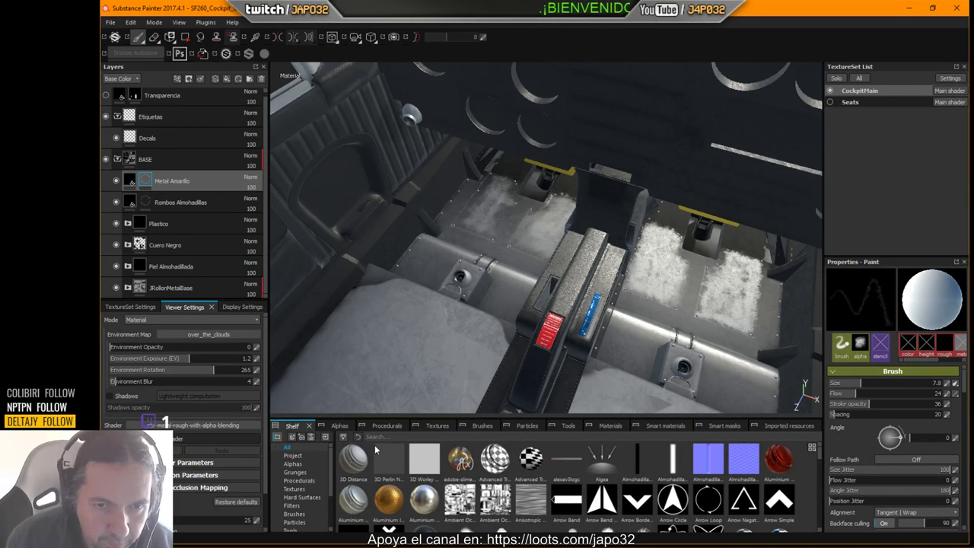
{"action": "mouse_move", "coordinate": [375, 450]}
{"action": "type", "text": "fab"}
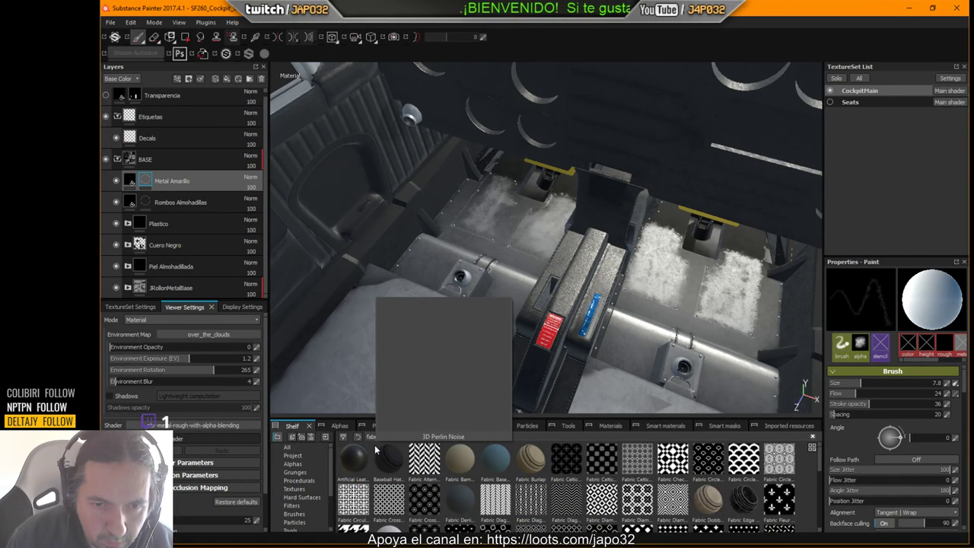
{"action": "type", "text": "ric"}
{"action": "scroll", "coordinate": [574, 481], "scroll_direction": "down", "scroll_amount": 1}
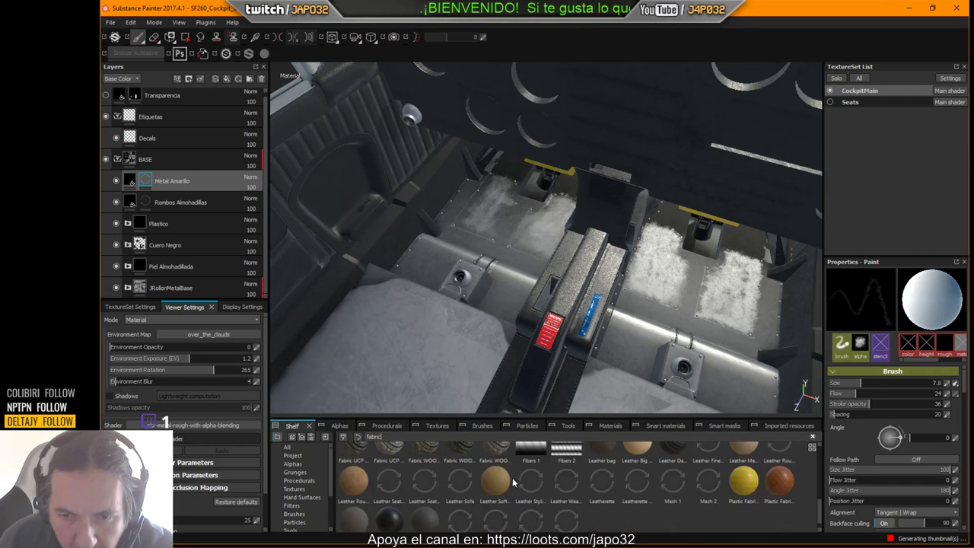
{"action": "scroll", "coordinate": [574, 481], "scroll_direction": "down", "scroll_amount": 1}
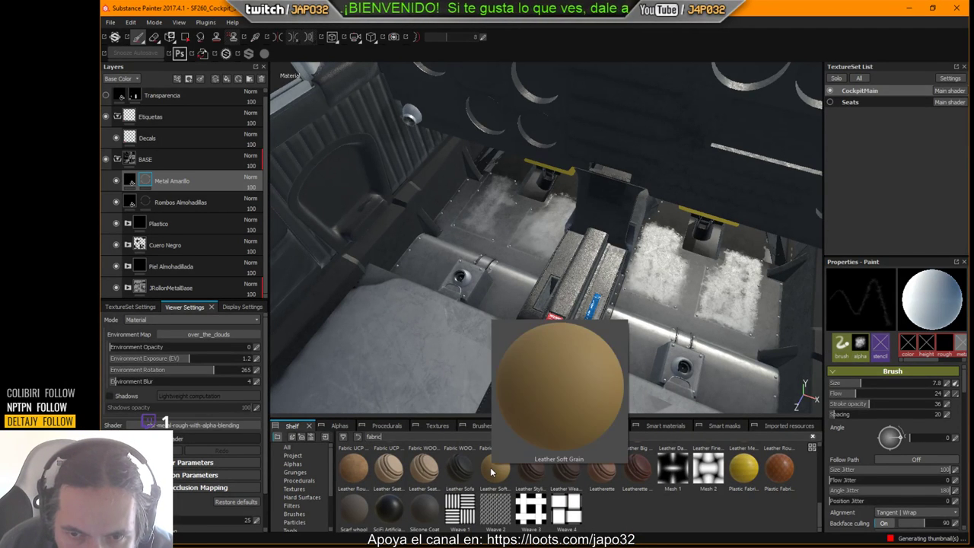
{"action": "mouse_move", "coordinate": [353, 472]}
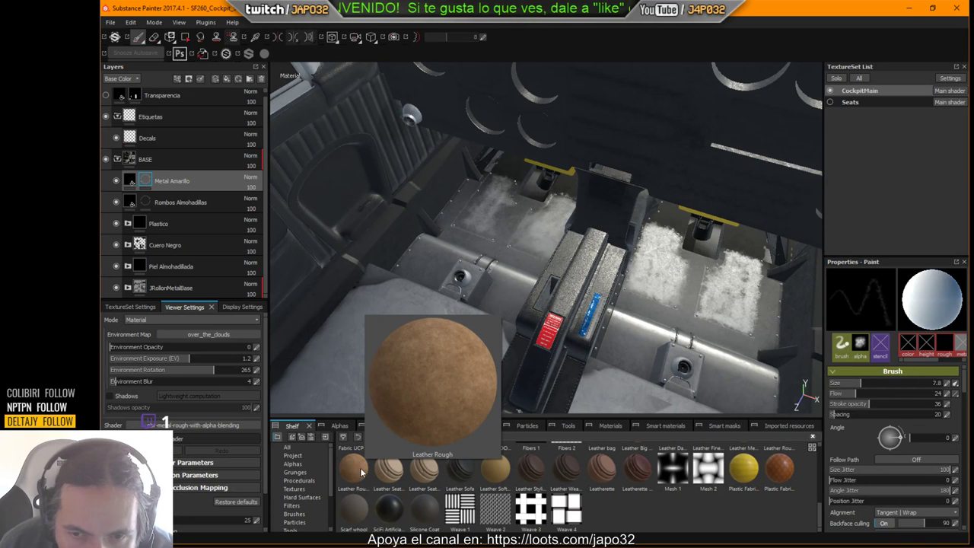
{"action": "scroll", "coordinate": [740, 484], "scroll_direction": "up", "scroll_amount": 5}
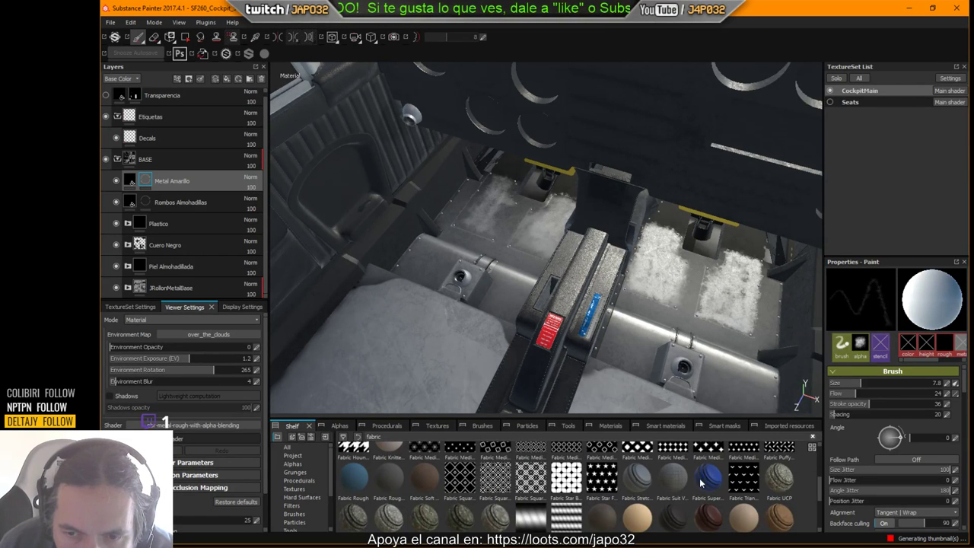
Compare the fabric material previews and add Fabric Soft Denim as a fill layer above Metal Amarillo in the BASE folder.
{"action": "mouse_move", "coordinate": [683, 481]}
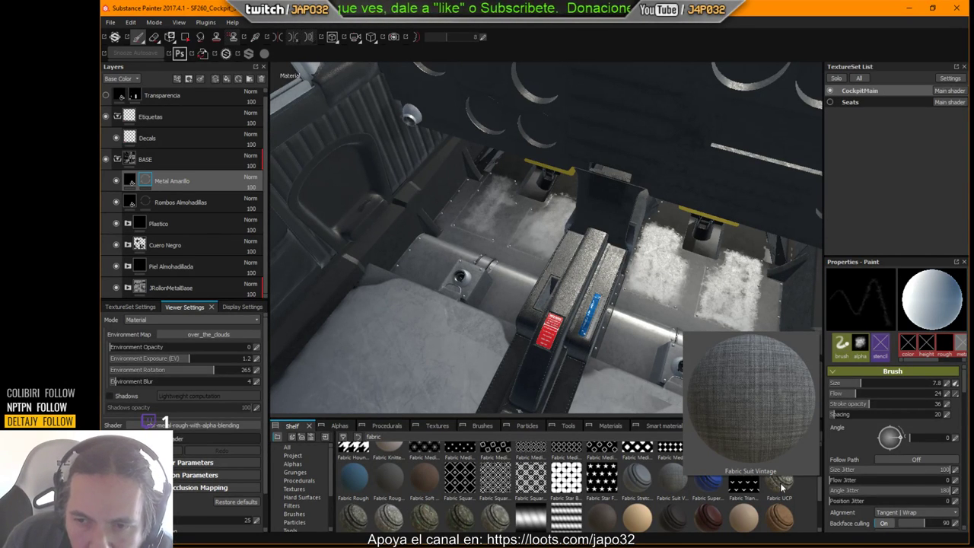
{"action": "mouse_move", "coordinate": [781, 487]}
{"action": "mouse_move", "coordinate": [716, 491]}
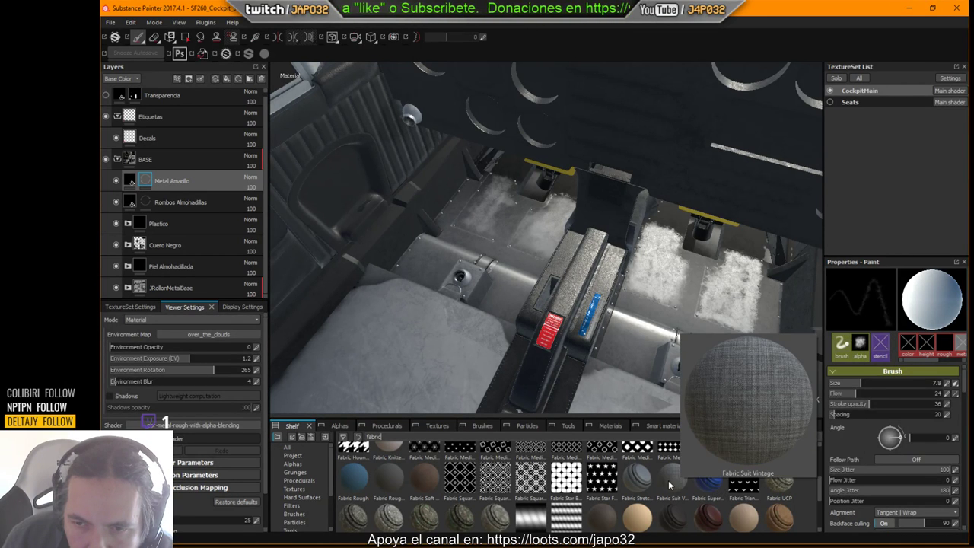
{"action": "mouse_move", "coordinate": [642, 481]}
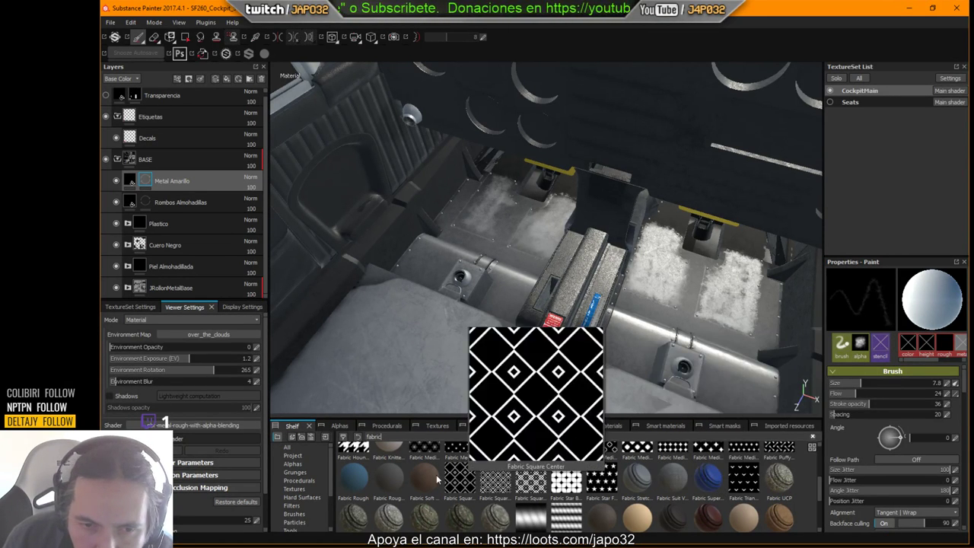
{"action": "mouse_move", "coordinate": [428, 474]}
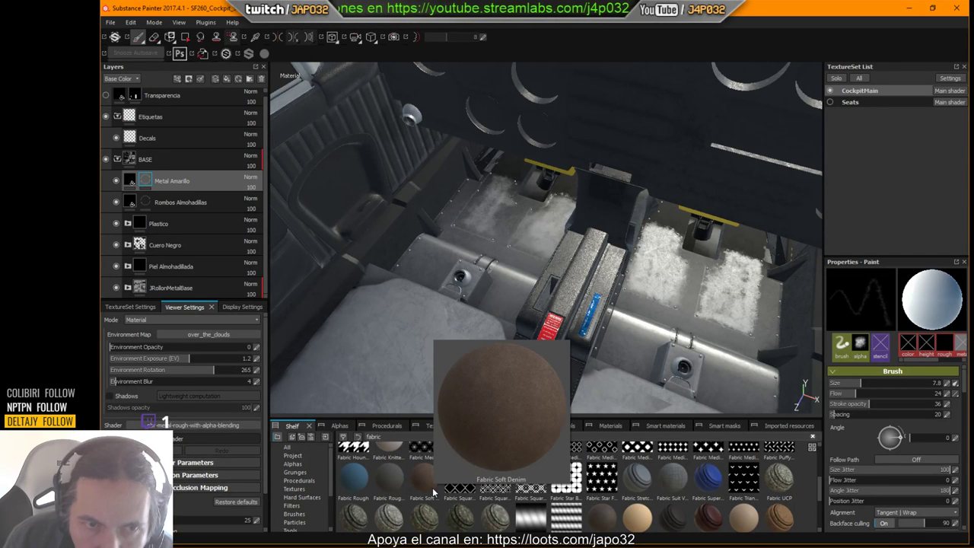
{"action": "left_click_drag", "start_coordinate": [432, 490], "coordinate": [178, 169]}
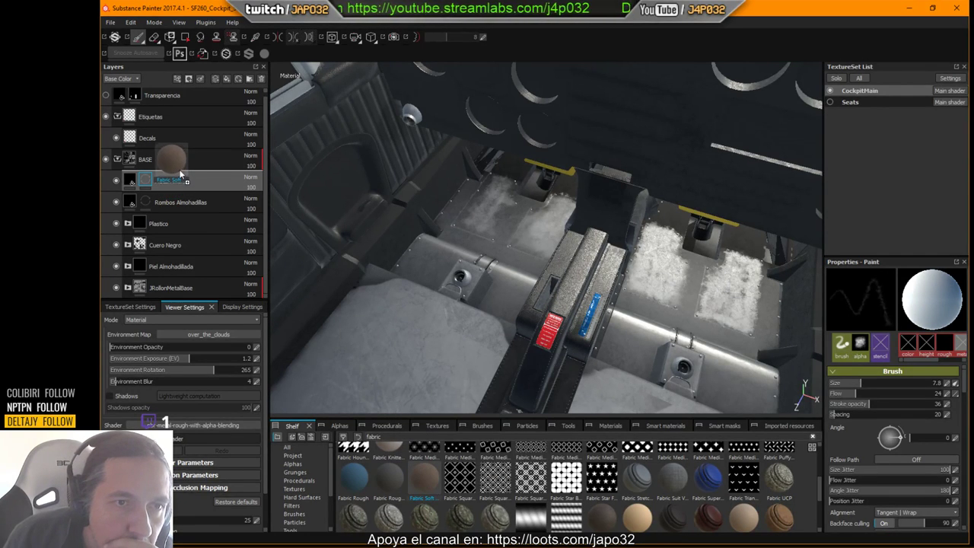
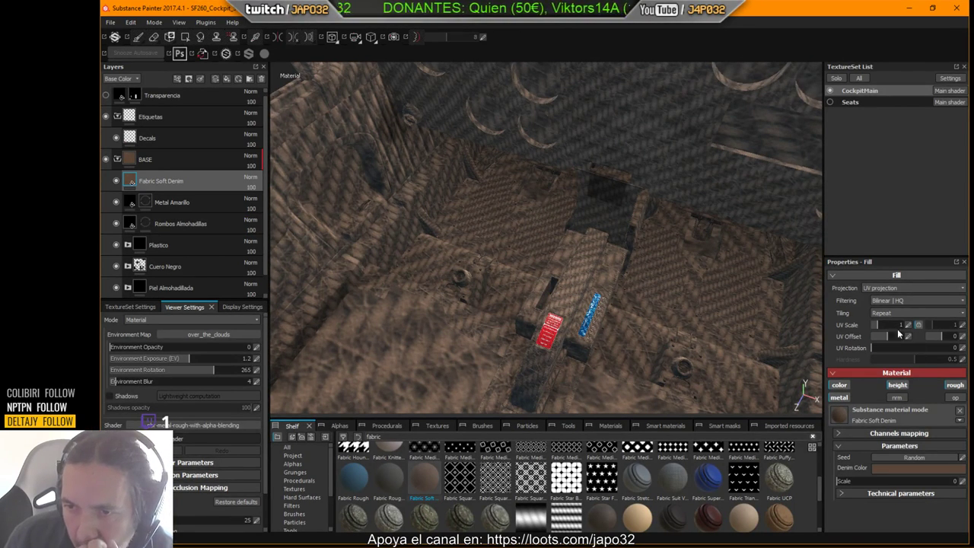
Switch the Fabric Soft Denim fill to tri-planar projection and set its UV scale to 8.82.
{"action": "left_click", "coordinate": [912, 286]}
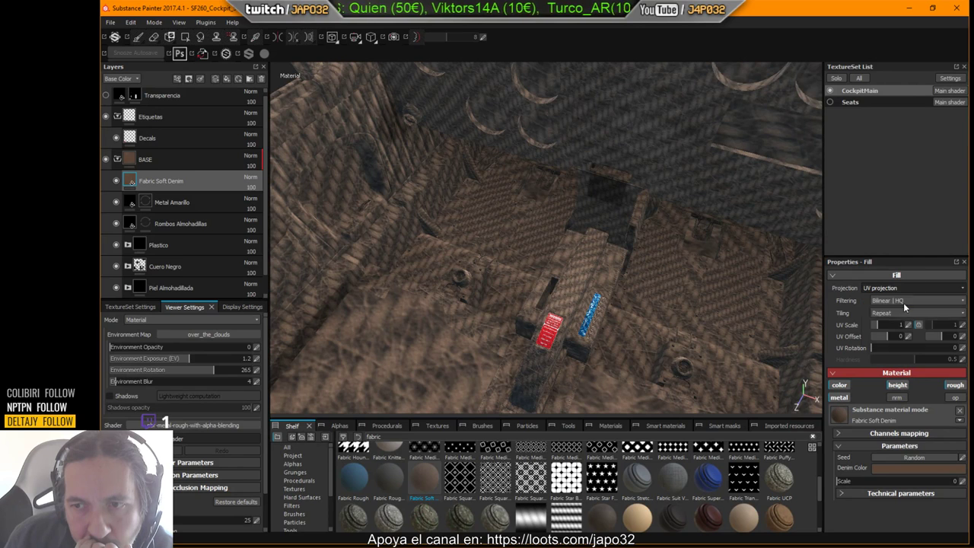
{"action": "left_click", "coordinate": [903, 303]}
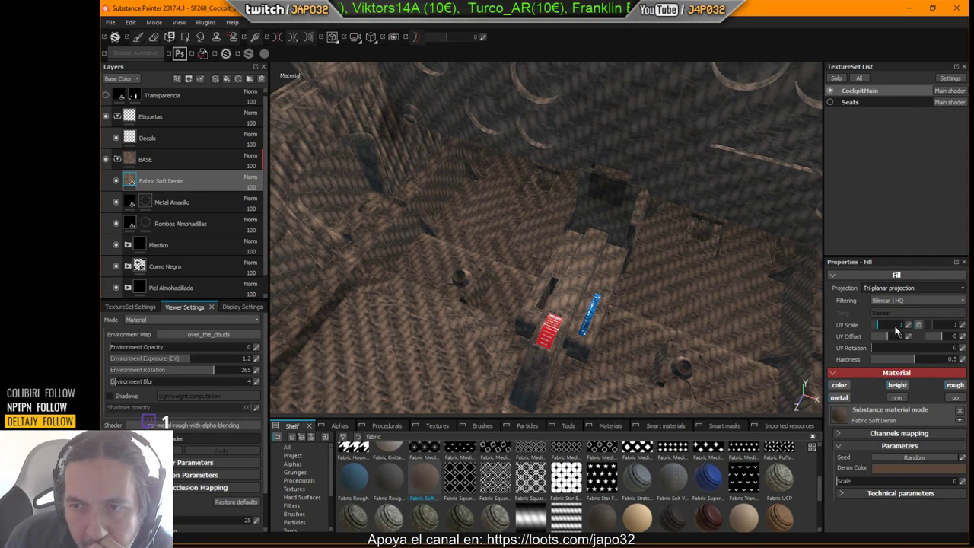
{"action": "left_click_drag", "start_coordinate": [879, 326], "coordinate": [883, 324]}
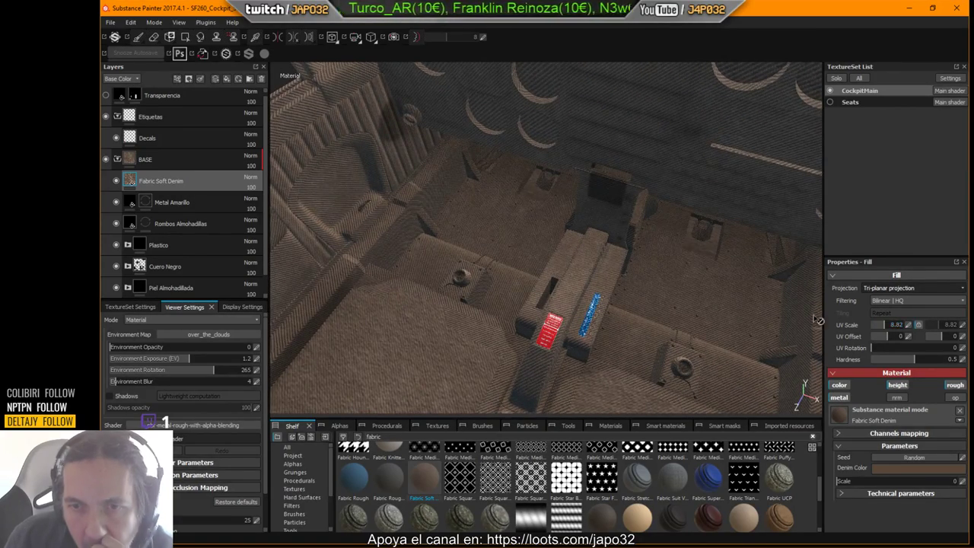
Make the denim weave finer on the floor by setting the fill's UV scale to 24.19.
{"action": "right_click_drag", "start_coordinate": [528, 263], "coordinate": [759, 284], "text": "alt"}
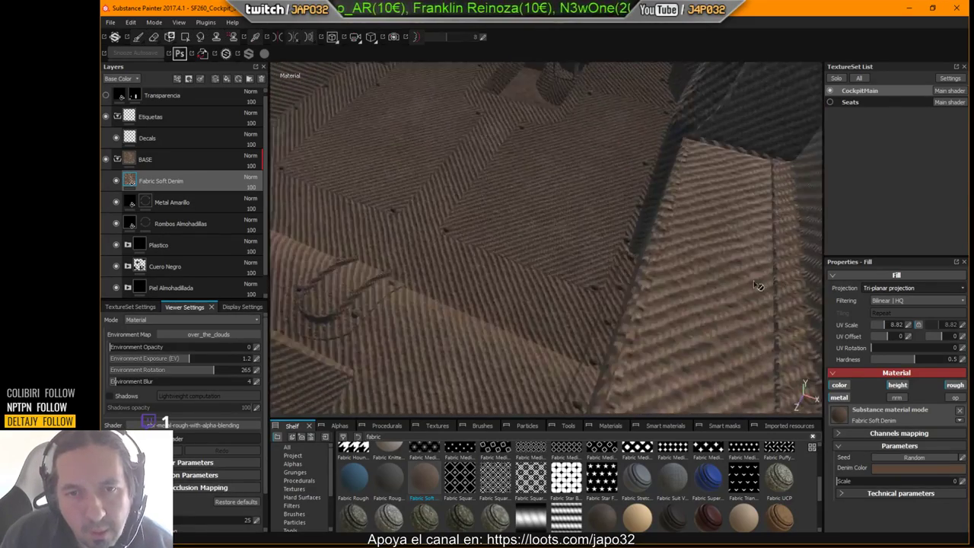
{"action": "left_click_drag", "start_coordinate": [588, 289], "coordinate": [690, 305], "text": "alt"}
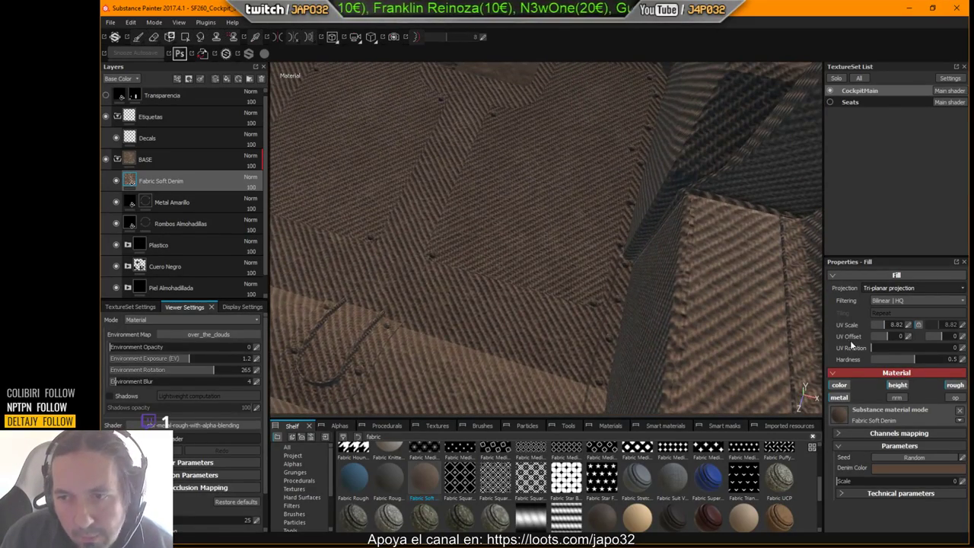
{"action": "left_click_drag", "start_coordinate": [885, 325], "coordinate": [893, 328]}
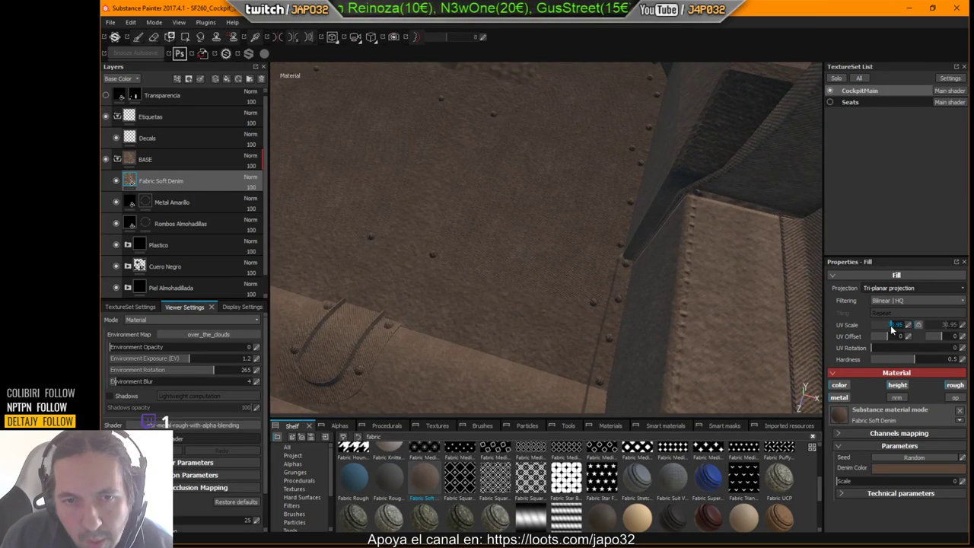
{"action": "left_click_drag", "start_coordinate": [893, 329], "coordinate": [888, 326]}
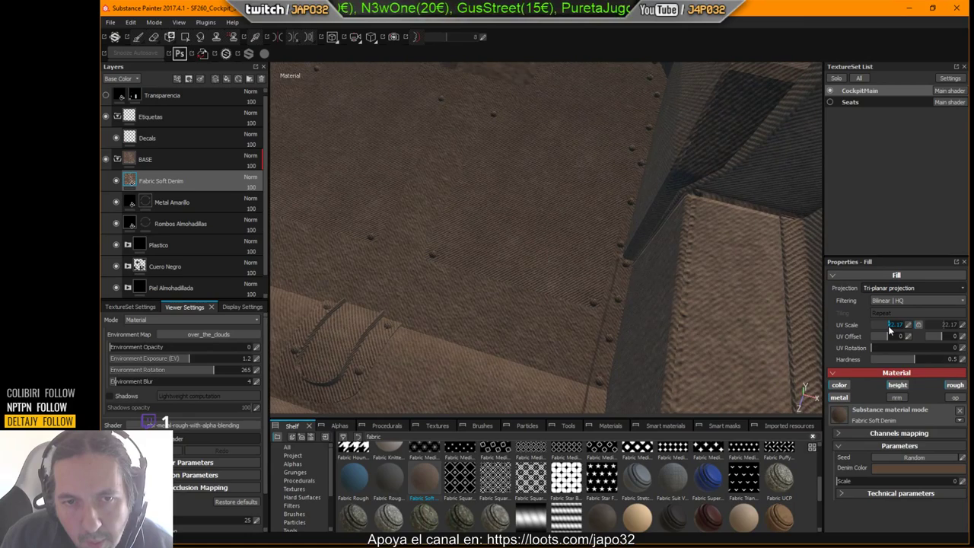
{"action": "left_click_drag", "start_coordinate": [888, 326], "coordinate": [889, 325]}
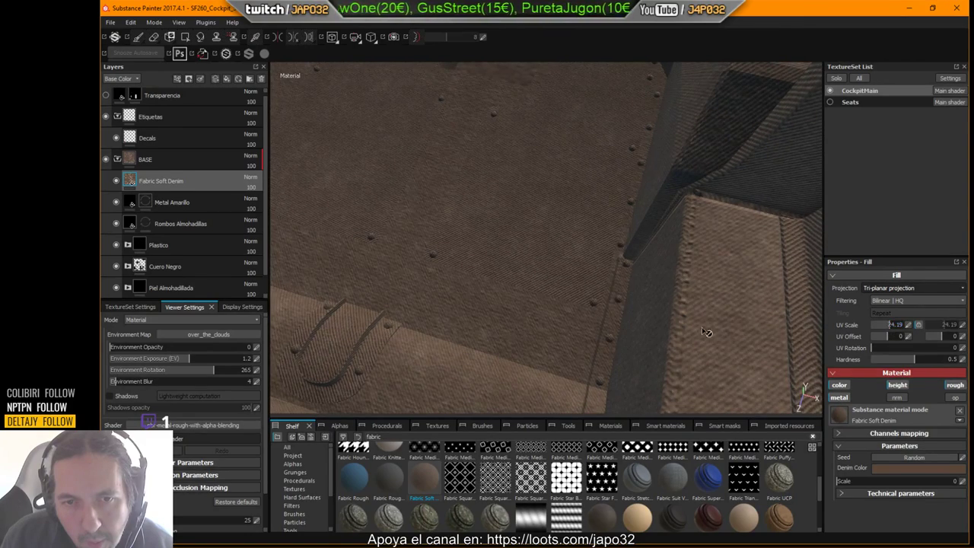
Set the Denim Color to a dark muted green with RGB 0.257, 0.305, 0.185.
{"action": "left_click_drag", "start_coordinate": [704, 331], "coordinate": [530, 296], "text": "alt"}
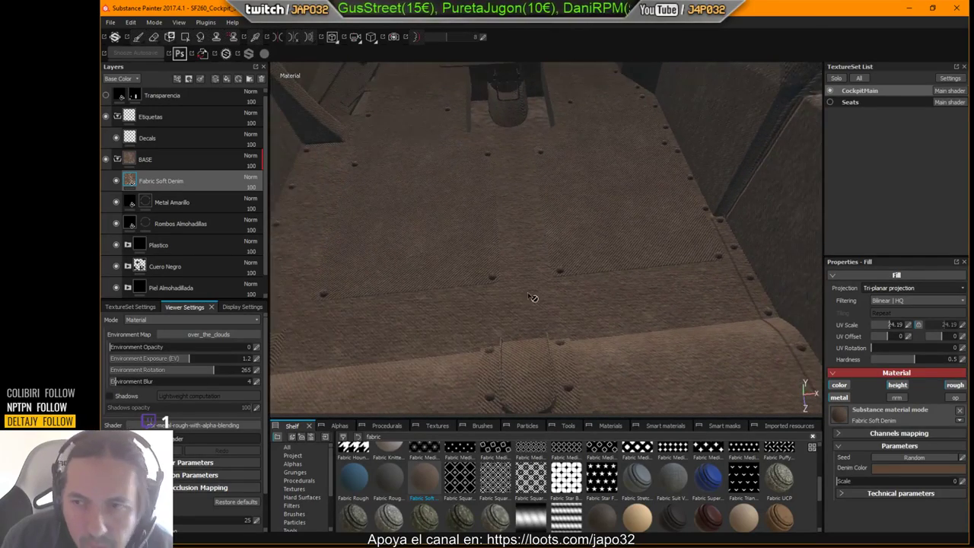
{"action": "left_click", "coordinate": [891, 467]}
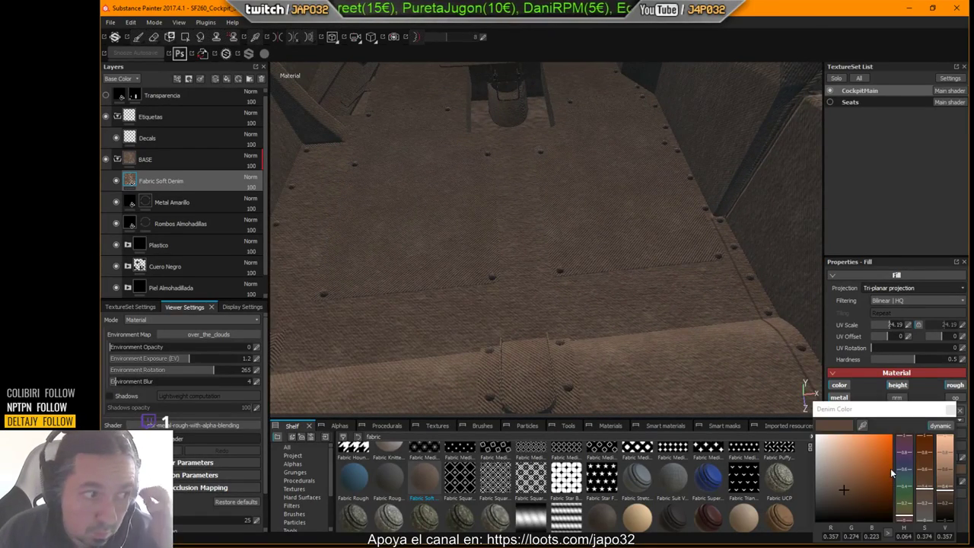
{"action": "mouse_move", "coordinate": [905, 506]}
{"action": "left_mouse_down"}
{"action": "mouse_move", "coordinate": [906, 494]}
{"action": "mouse_move", "coordinate": [909, 504]}
{"action": "left_mouse_up"}
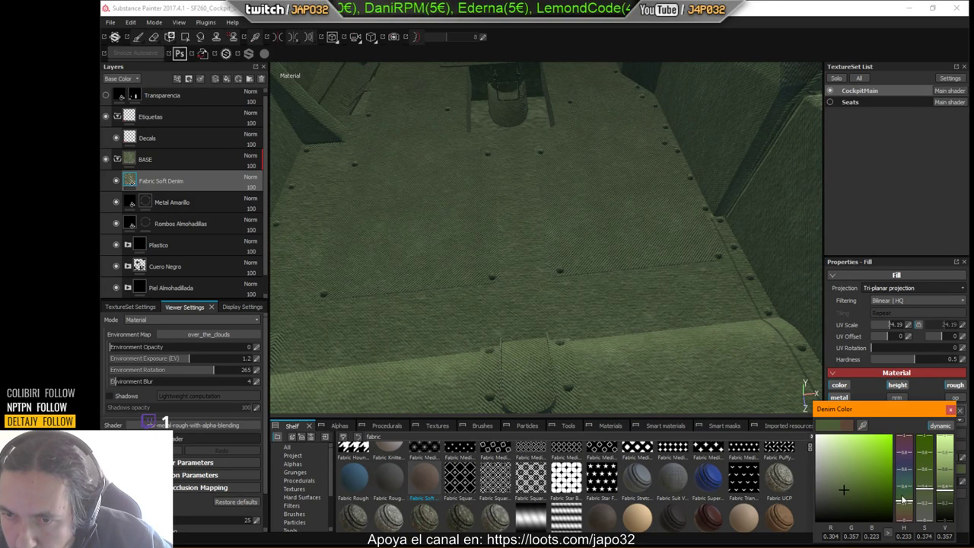
{"action": "mouse_move", "coordinate": [856, 487]}
{"action": "left_mouse_down"}
{"action": "mouse_move", "coordinate": [864, 490]}
{"action": "mouse_move", "coordinate": [846, 494]}
{"action": "left_mouse_up"}
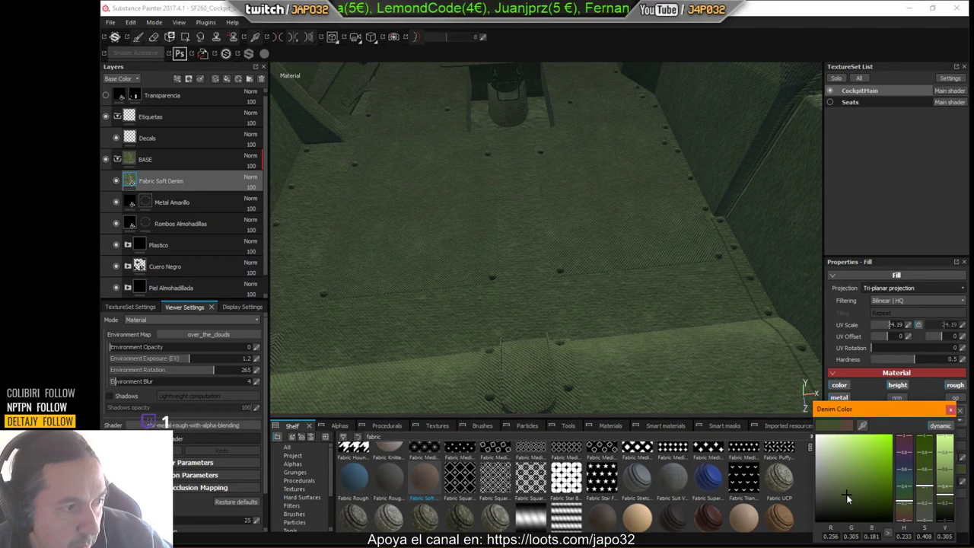
{"action": "left_click_drag", "start_coordinate": [846, 494], "coordinate": [845, 494]}
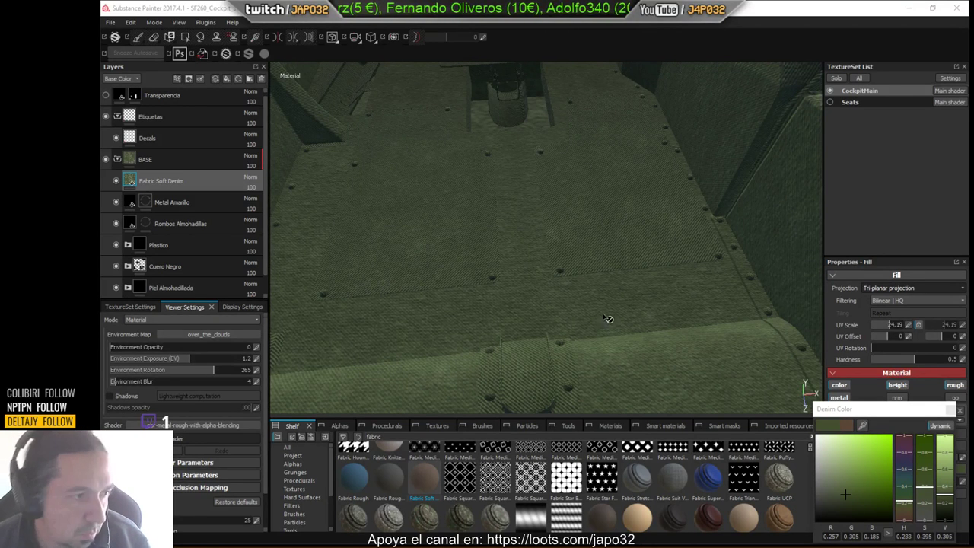
Examine the green fabric on the cockpit floor and around the centre console from several angles.
{"action": "scroll", "coordinate": [624, 285], "scroll_direction": "down", "scroll_amount": 4}
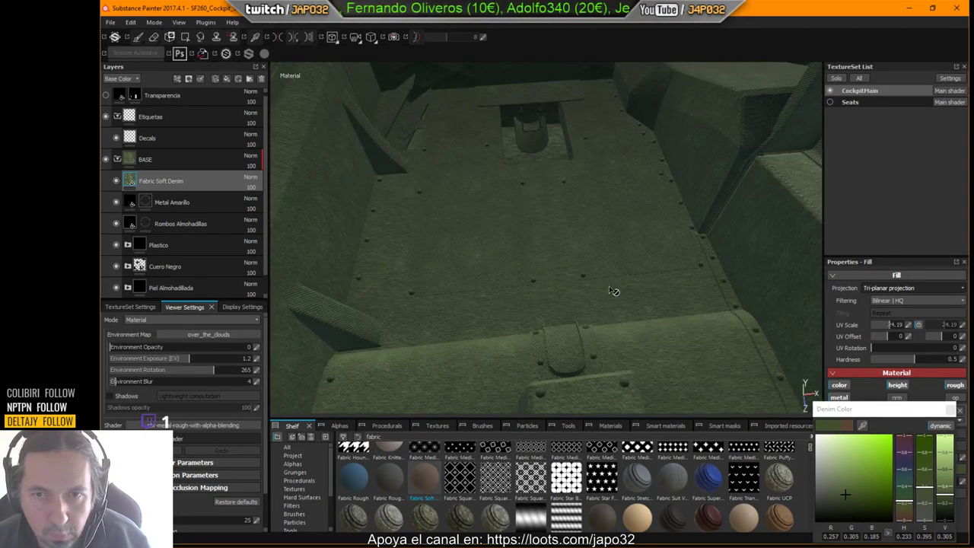
{"action": "left_click_drag", "start_coordinate": [580, 330], "coordinate": [492, 313], "text": "alt"}
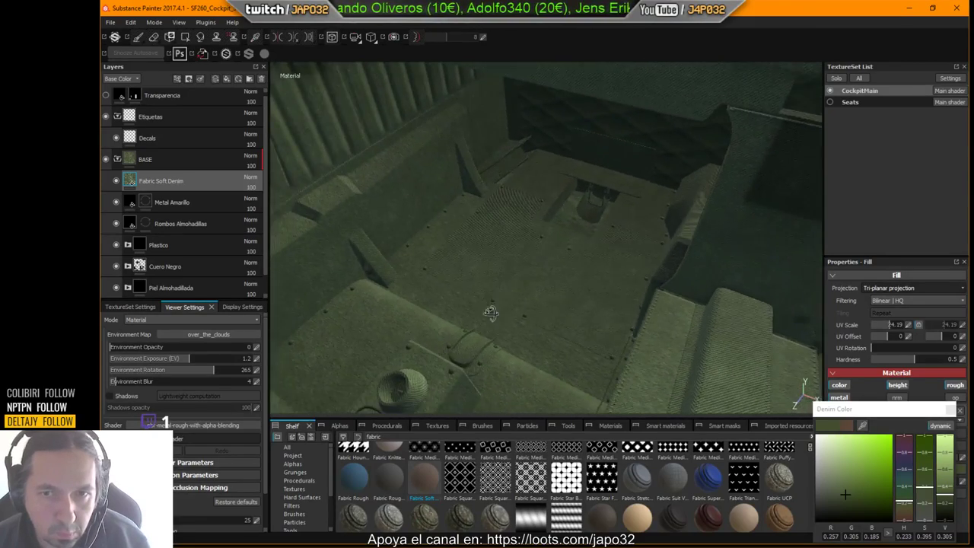
{"action": "left_click_drag", "start_coordinate": [591, 308], "coordinate": [505, 311], "text": "alt"}
{"action": "scroll", "coordinate": [630, 333], "scroll_direction": "down", "scroll_amount": 1}
{"action": "middle_click_drag", "start_coordinate": [630, 333], "coordinate": [509, 270], "text": "alt"}
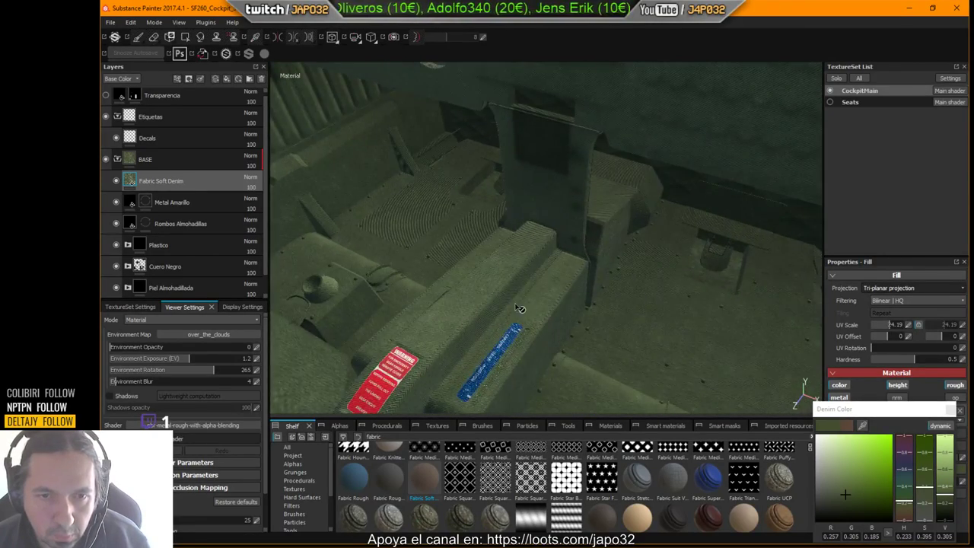
{"action": "left_click_drag", "start_coordinate": [519, 309], "coordinate": [544, 327], "text": "alt"}
{"action": "middle_click_drag", "start_coordinate": [543, 327], "coordinate": [442, 224], "text": "alt"}
{"action": "right_click_drag", "start_coordinate": [441, 224], "coordinate": [708, 307], "text": "alt"}
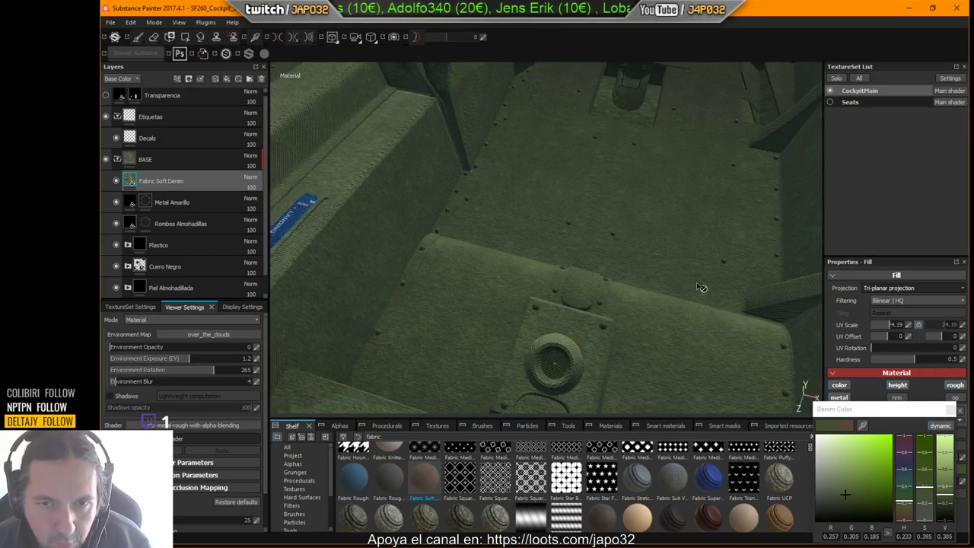
{"action": "middle_click_drag", "start_coordinate": [679, 252], "coordinate": [600, 318], "text": "alt"}
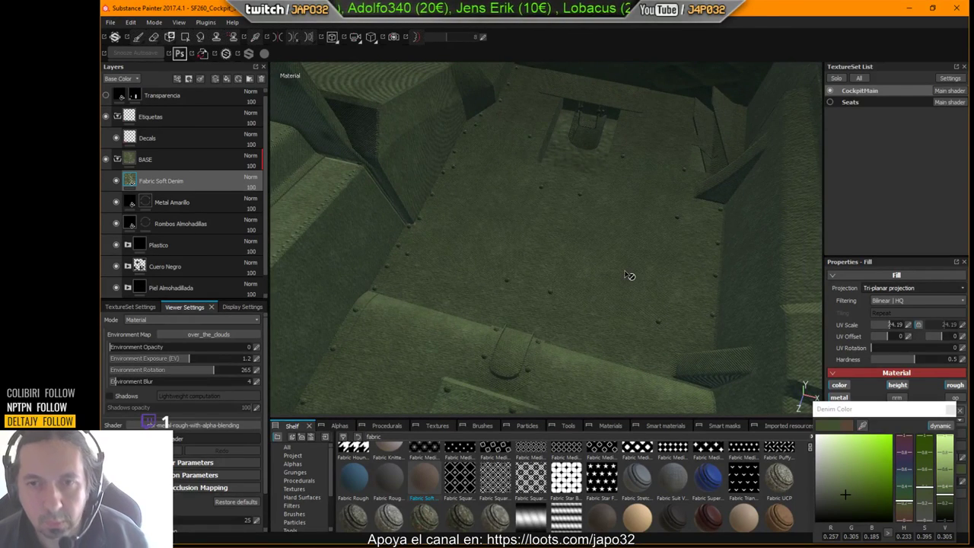
Add a black mask to Fabric Soft Denim and reveal the fabric on the cockpit floor with a white Polygon Fill.
{"action": "right_click", "coordinate": [130, 180]}
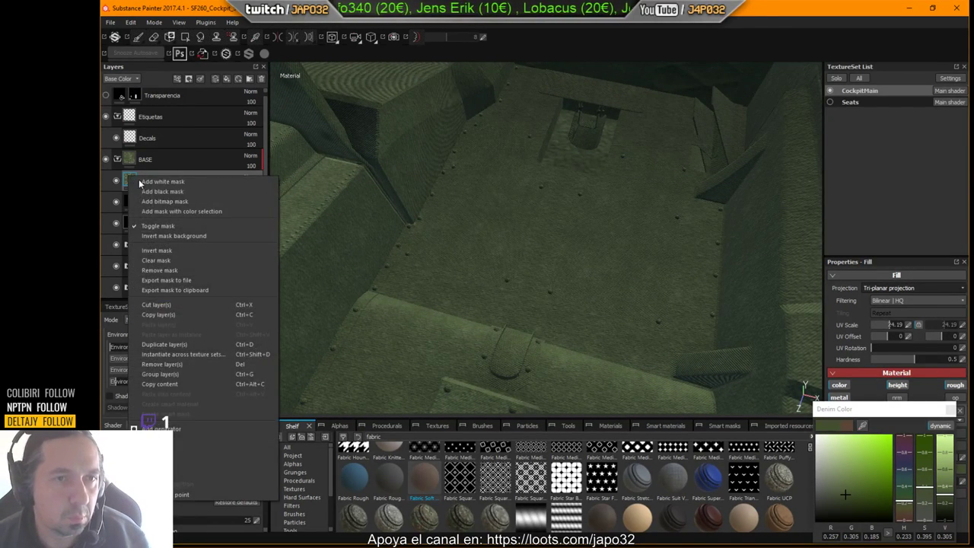
{"action": "left_click", "coordinate": [167, 192]}
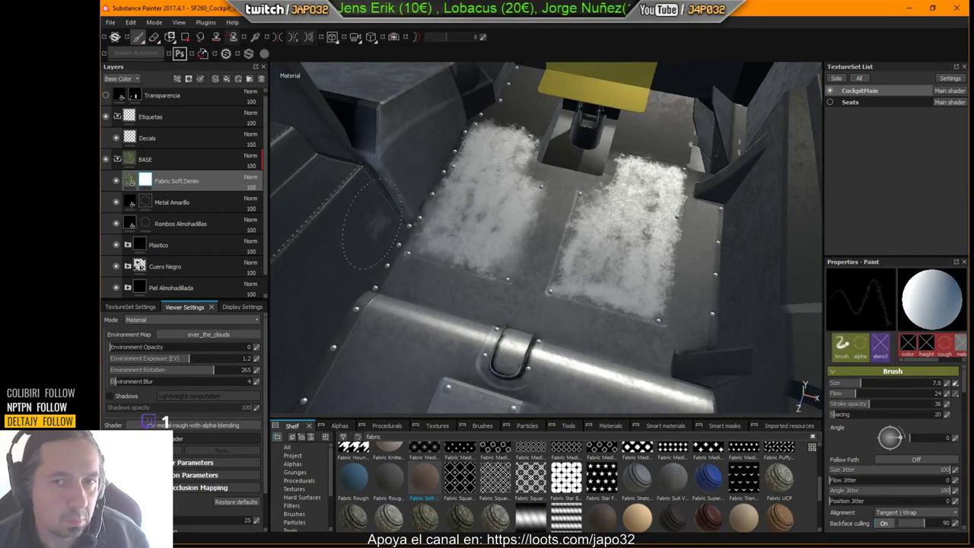
{"action": "left_click", "coordinate": [185, 36]}
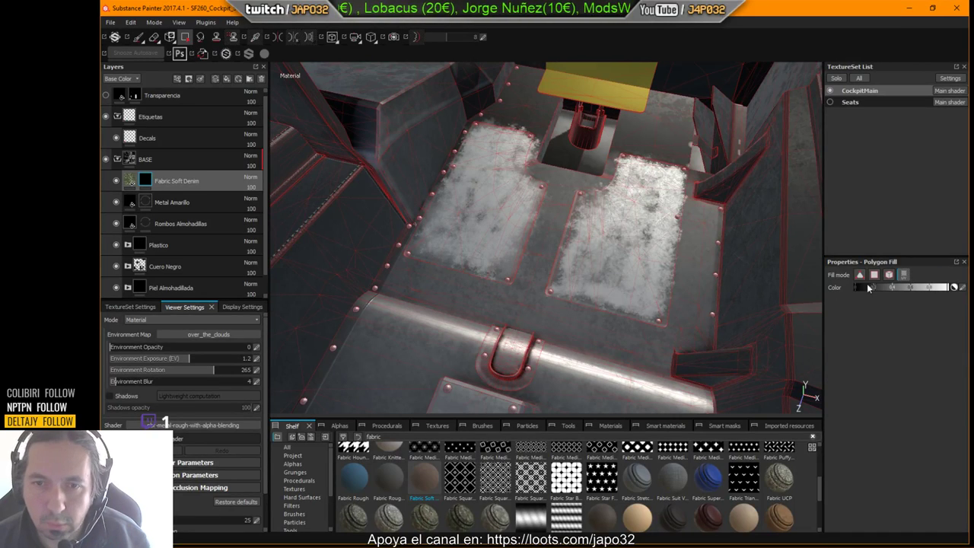
{"action": "left_click", "coordinate": [541, 327]}
Move the Fabric Soft Denim layer down the BASE folder to between Cuero Negro and Piel Almohadillada.
{"action": "middle_click_drag", "start_coordinate": [641, 301], "coordinate": [670, 249], "text": "alt"}
{"action": "left_click_drag", "start_coordinate": [669, 249], "coordinate": [704, 245], "text": "alt"}
{"action": "middle_click_drag", "start_coordinate": [602, 279], "coordinate": [733, 218], "text": "alt"}
{"action": "left_click_drag", "start_coordinate": [732, 218], "coordinate": [668, 250], "text": "alt"}
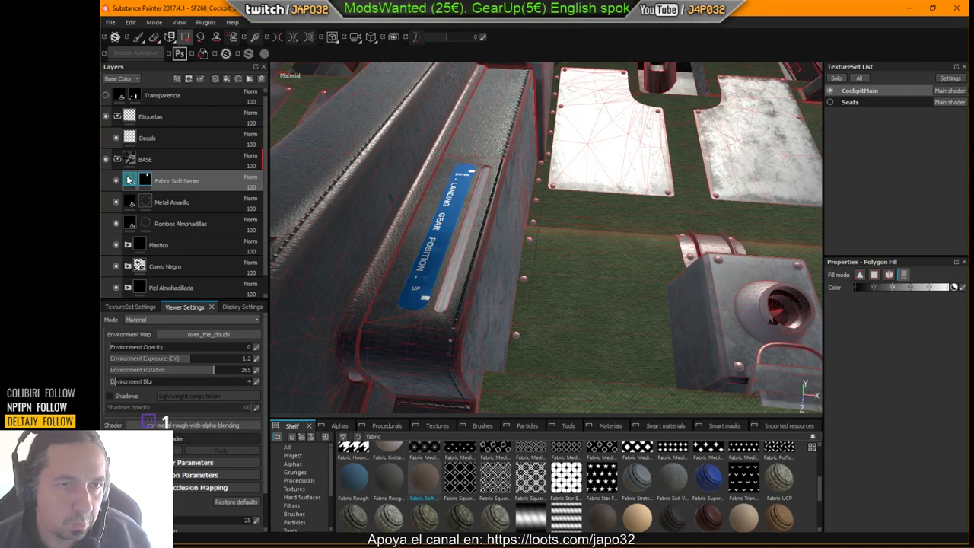
{"action": "left_click_drag", "start_coordinate": [128, 179], "coordinate": [142, 276]}
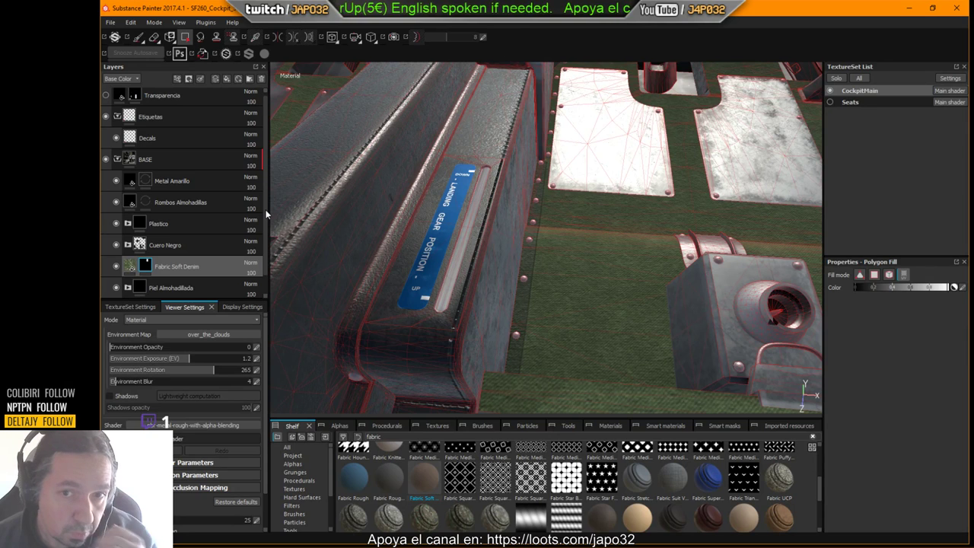
Move the Fabric Soft Denim layer below the Piel Almohadillada folder, directly above JRollonMetalBase.
{"action": "scroll", "coordinate": [265, 217], "scroll_direction": "down", "scroll_amount": 1}
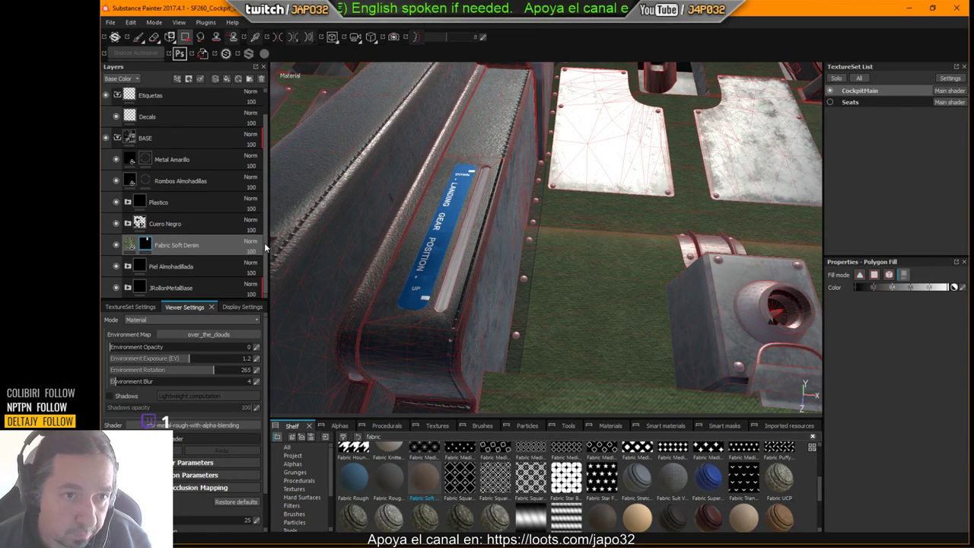
{"action": "mouse_move", "coordinate": [148, 242]}
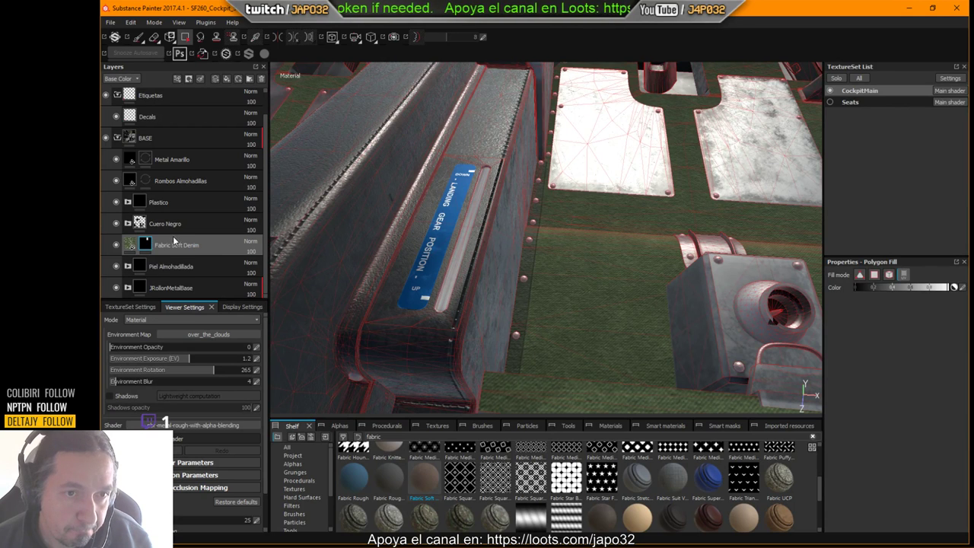
{"action": "left_click_drag", "start_coordinate": [150, 247], "coordinate": [155, 276]}
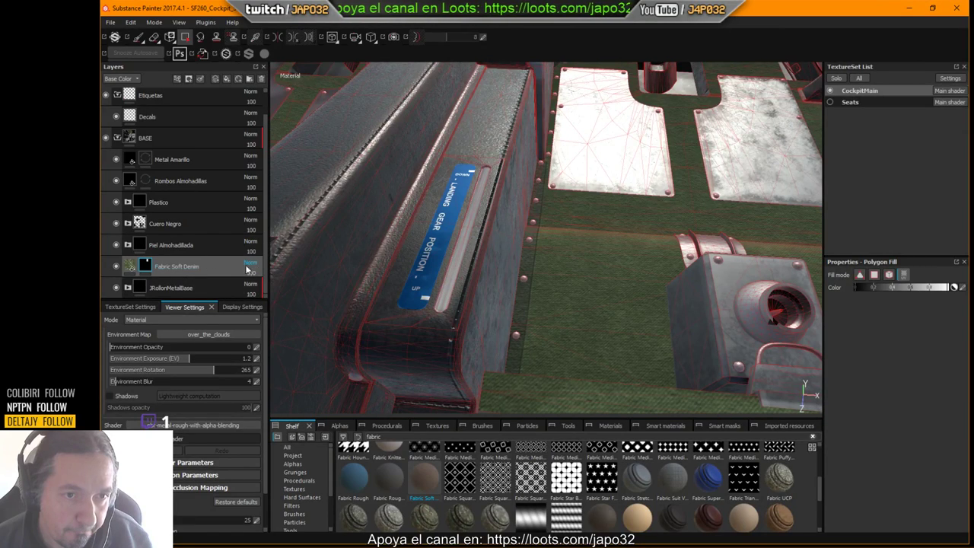
{"action": "double_click", "coordinate": [213, 266]}
Examine the cockpit floor, the bare metal surfaces and the centre console from several angles.
{"action": "left_click_drag", "start_coordinate": [528, 278], "coordinate": [327, 283], "text": "alt"}
{"action": "middle_click_drag", "start_coordinate": [417, 350], "coordinate": [504, 133], "text": "alt"}
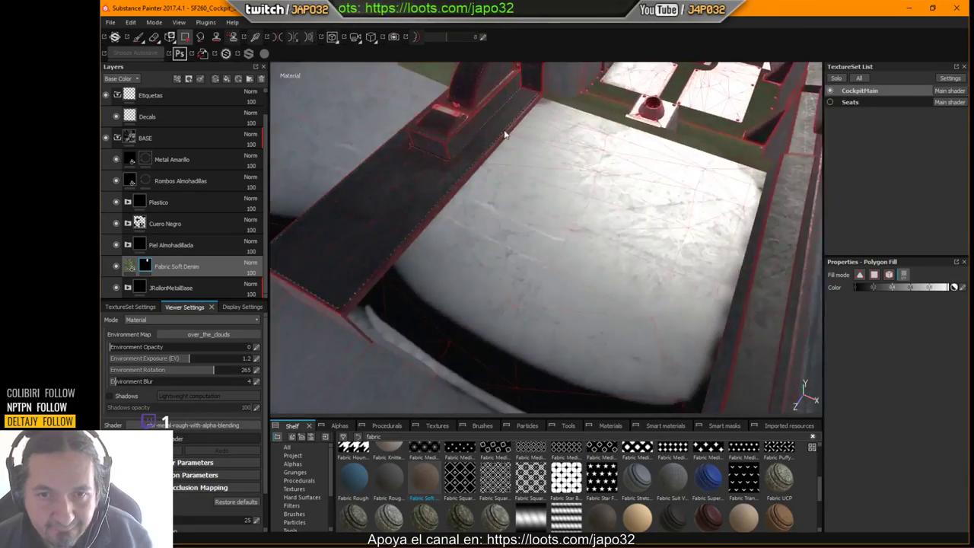
{"action": "right_click_drag", "start_coordinate": [552, 256], "coordinate": [530, 285], "text": "alt"}
{"action": "left_click_drag", "start_coordinate": [529, 285], "coordinate": [407, 284], "text": "alt"}
{"action": "right_click_drag", "start_coordinate": [406, 285], "coordinate": [720, 243], "text": "alt"}
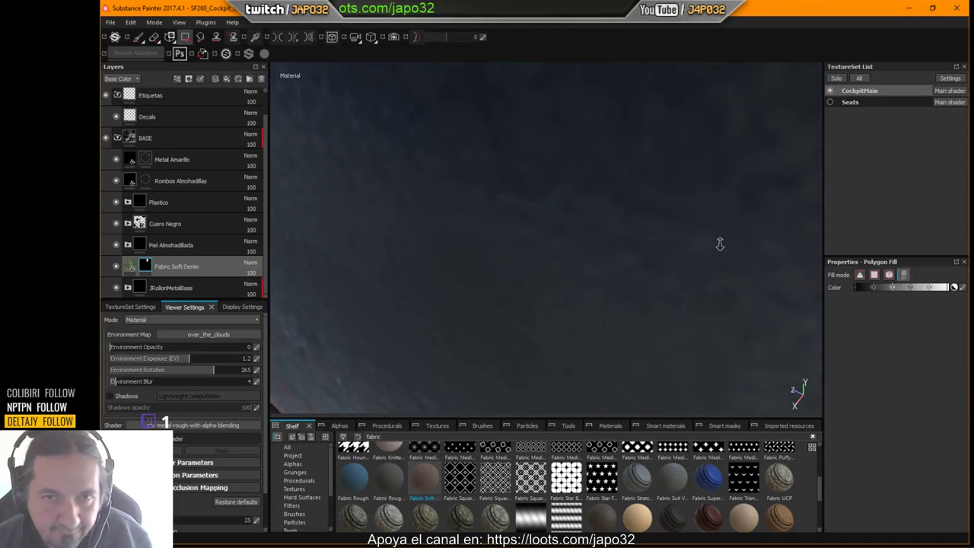
{"action": "middle_click_drag", "start_coordinate": [719, 243], "coordinate": [668, 398], "text": "alt"}
{"action": "left_click_drag", "start_coordinate": [667, 397], "coordinate": [404, 266], "text": "alt"}
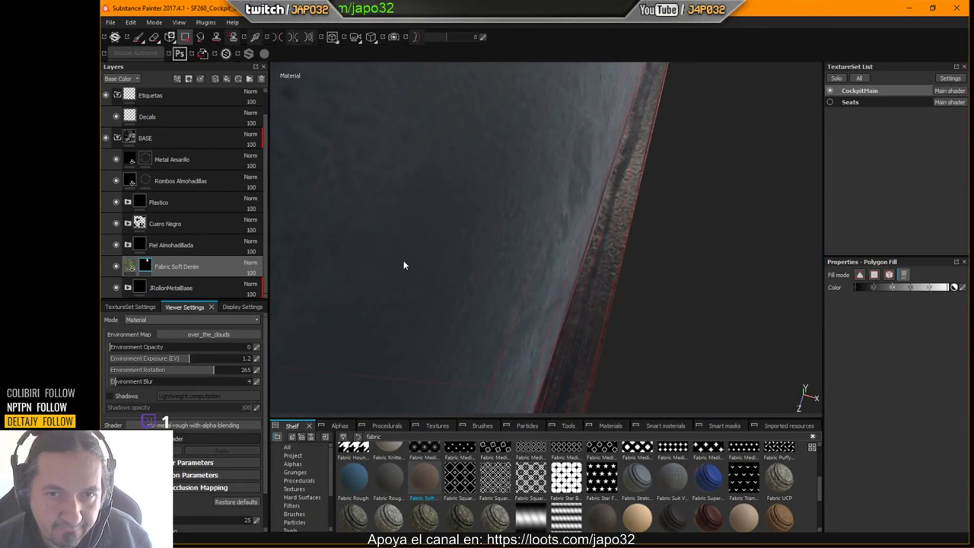
{"action": "right_click_drag", "start_coordinate": [404, 266], "coordinate": [557, 270], "text": "alt"}
{"action": "left_click_drag", "start_coordinate": [557, 270], "coordinate": [617, 287], "text": "alt"}
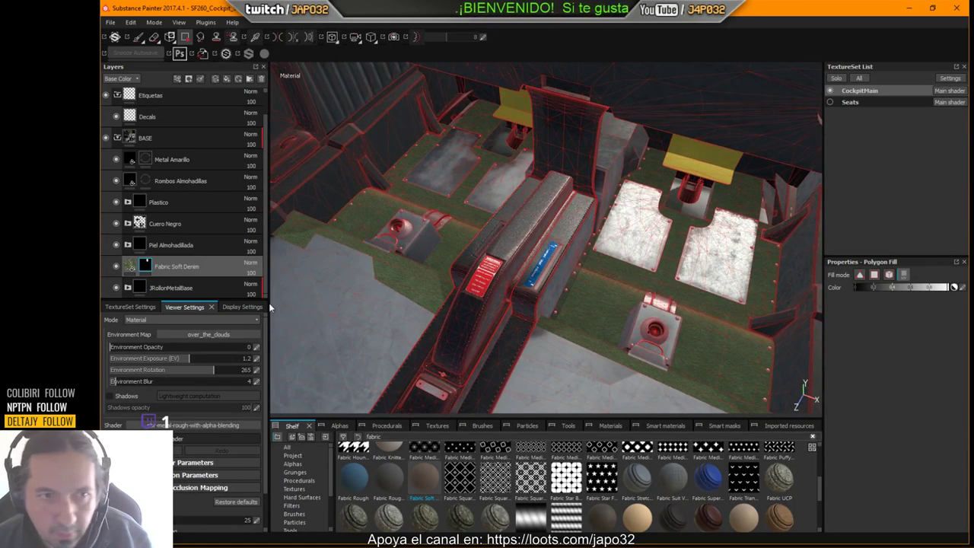
Darken the Denim Color of Fabric Soft Denim to a muted green with RGB 0.244, 0.281, 0.188.
{"action": "left_click", "coordinate": [131, 268]}
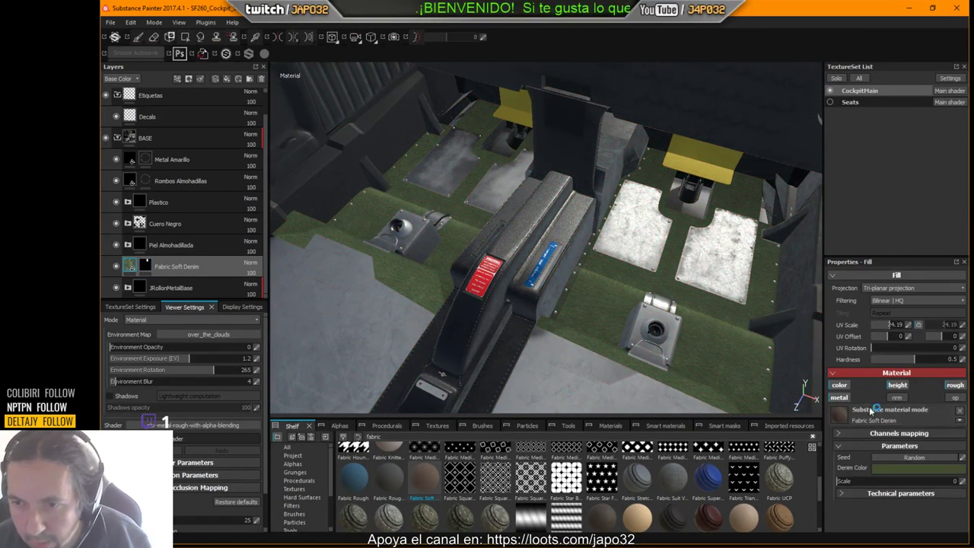
{"action": "left_click", "coordinate": [903, 469]}
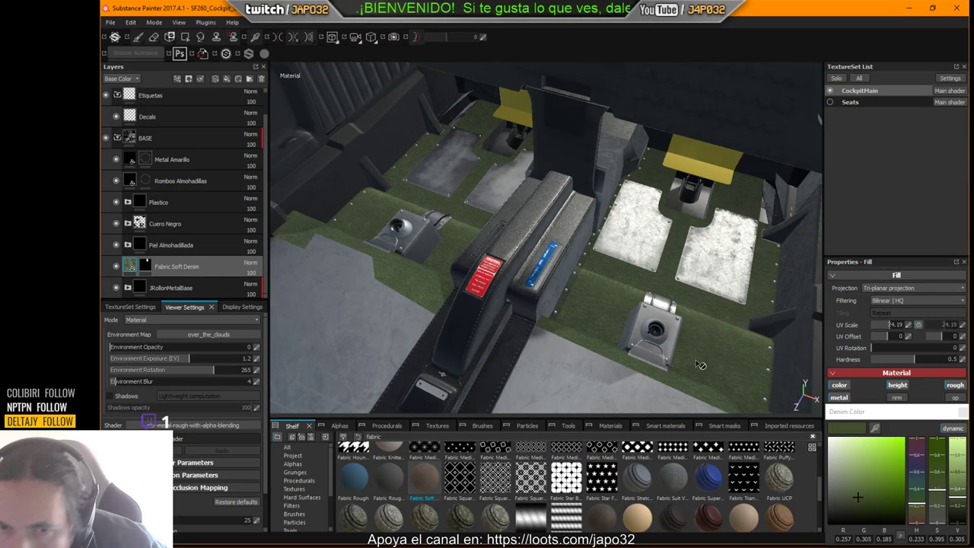
{"action": "left_click", "coordinate": [852, 500]}
{"action": "left_click_drag", "start_coordinate": [852, 500], "coordinate": [853, 498]}
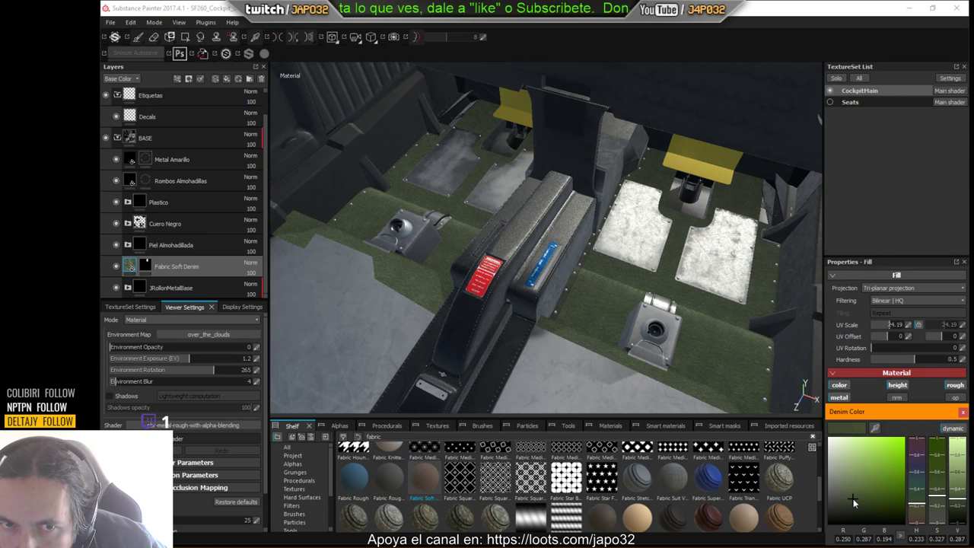
{"action": "left_click_drag", "start_coordinate": [853, 499], "coordinate": [853, 499]}
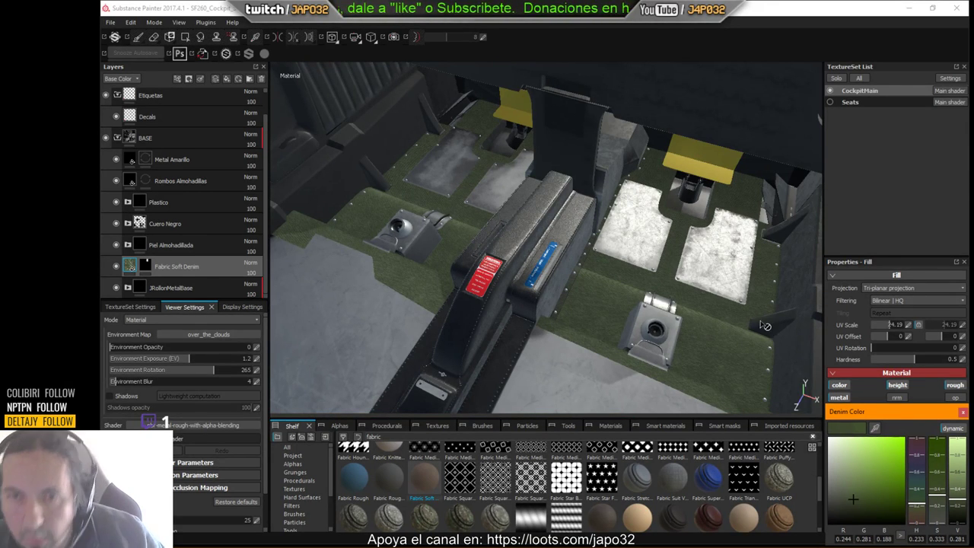
Switch to the Paint tool on the Fabric Soft Denim mask and reduce the brush size to 1.62 for the riveted strip.
{"action": "left_click_drag", "start_coordinate": [708, 241], "coordinate": [614, 276], "text": "alt"}
{"action": "right_click_drag", "start_coordinate": [615, 277], "coordinate": [678, 243], "text": "alt"}
{"action": "left_click_drag", "start_coordinate": [576, 267], "coordinate": [697, 251], "text": "alt"}
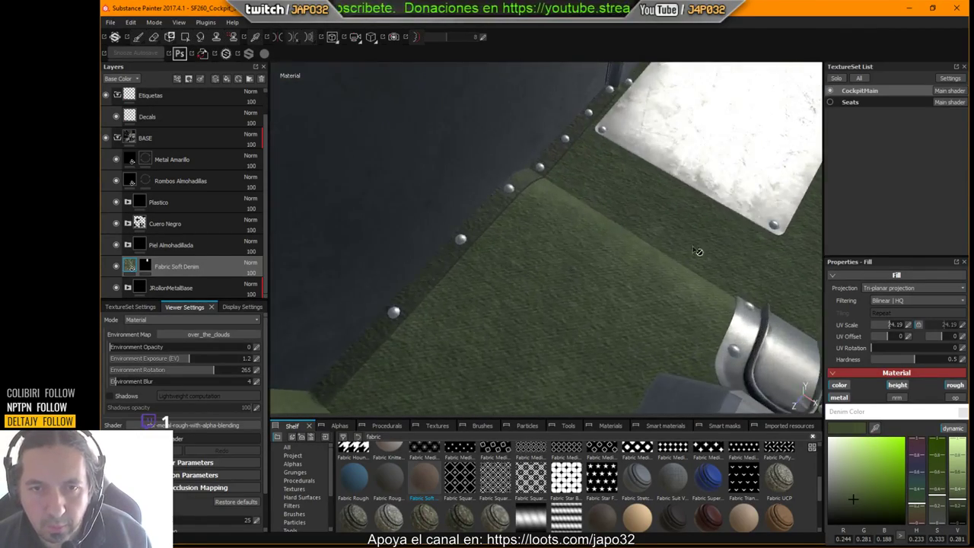
{"action": "left_click_drag", "start_coordinate": [584, 247], "coordinate": [642, 259], "text": "alt"}
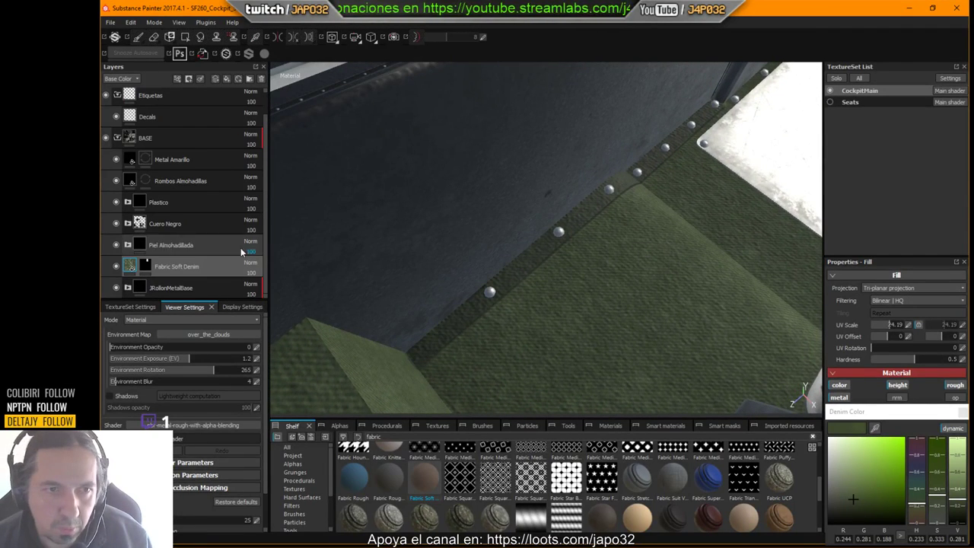
{"action": "left_click", "coordinate": [146, 265]}
{"action": "key", "text": "4"}
{"action": "right_click", "coordinate": [149, 266]}
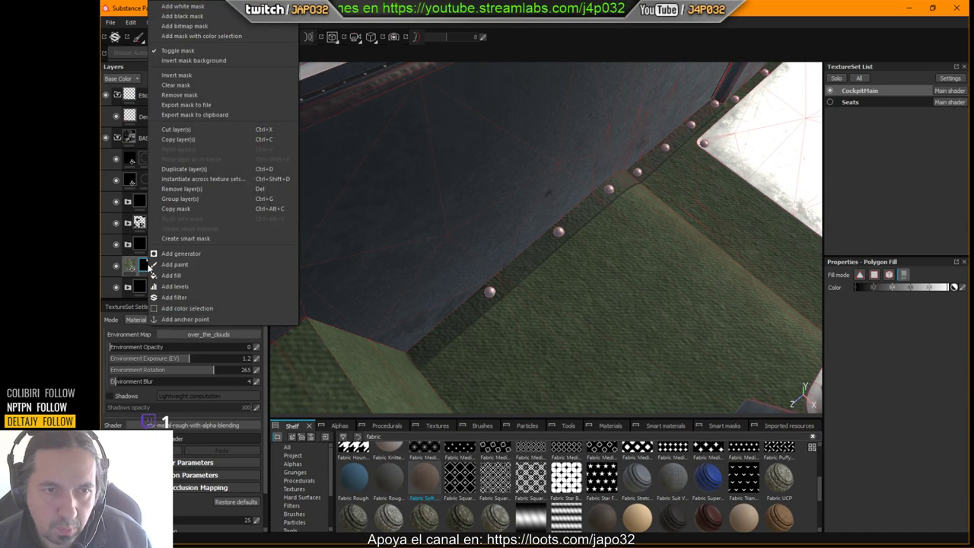
{"action": "left_click", "coordinate": [426, 43]}
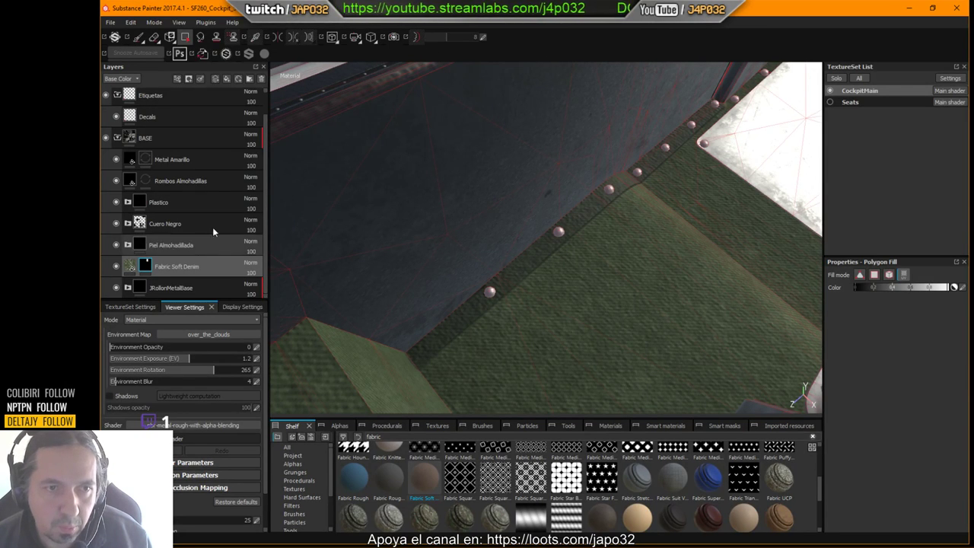
{"action": "left_click", "coordinate": [141, 38]}
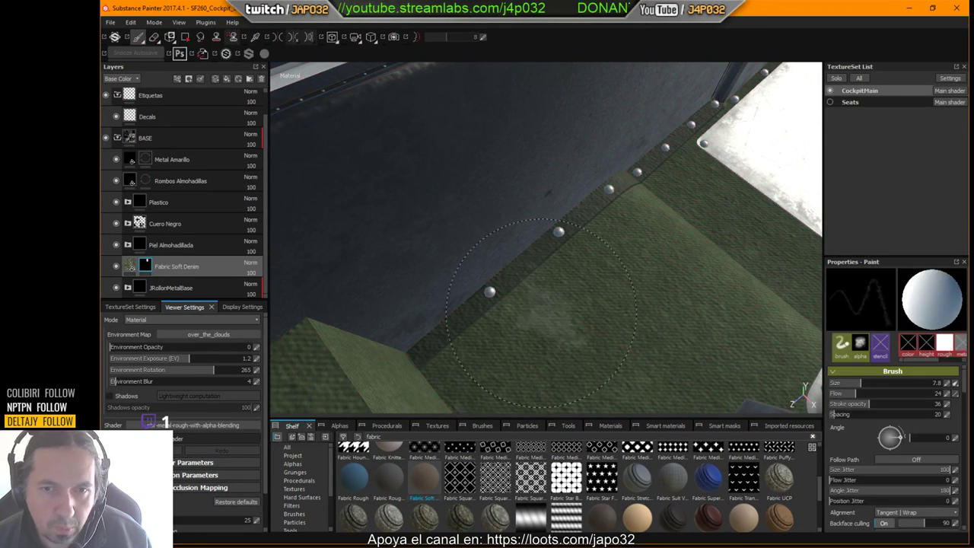
{"action": "right_click_drag", "start_coordinate": [563, 303], "coordinate": [502, 302], "text": "ctrl"}
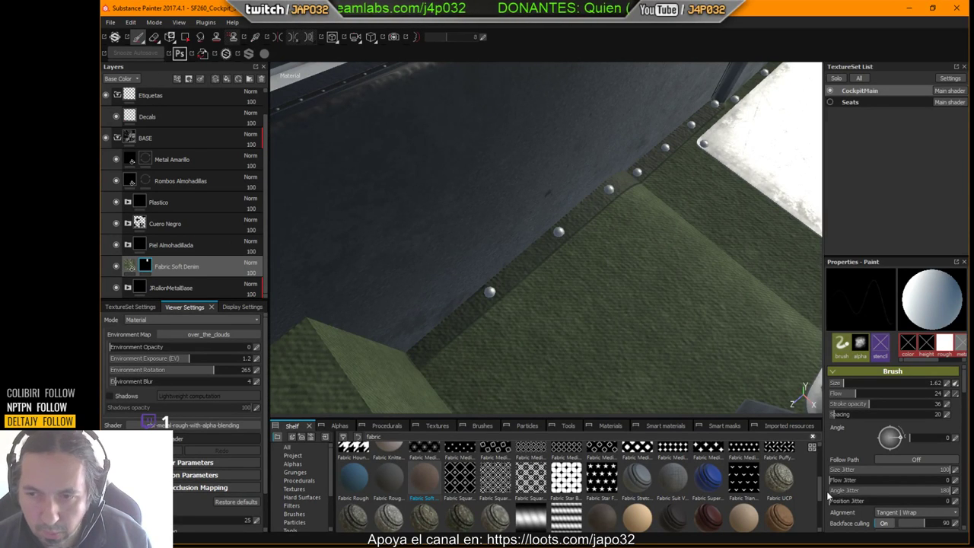
Set the mask brush's grayscale value to black and load the Default Hard brush preset.
{"action": "scroll", "coordinate": [868, 475], "scroll_direction": "down", "scroll_amount": 5}
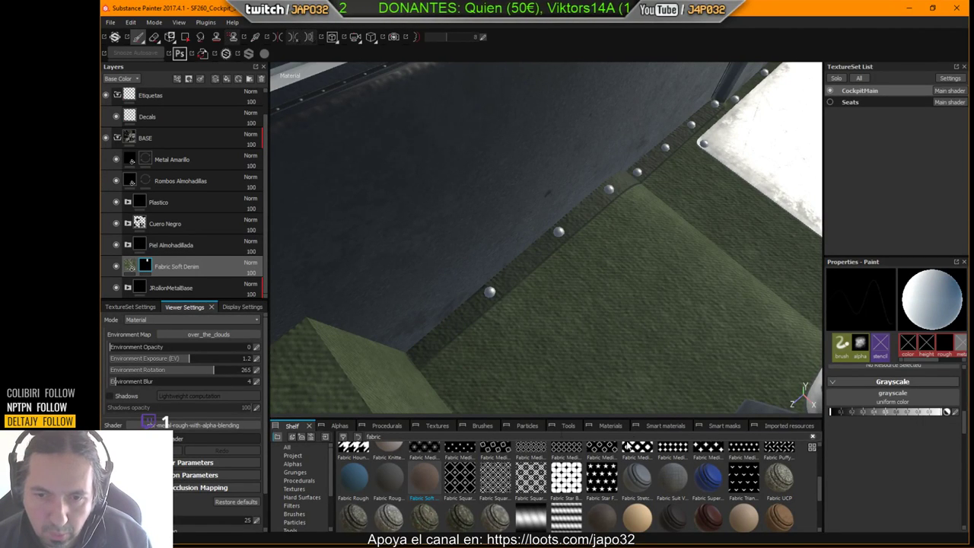
{"action": "left_click", "coordinate": [294, 514]}
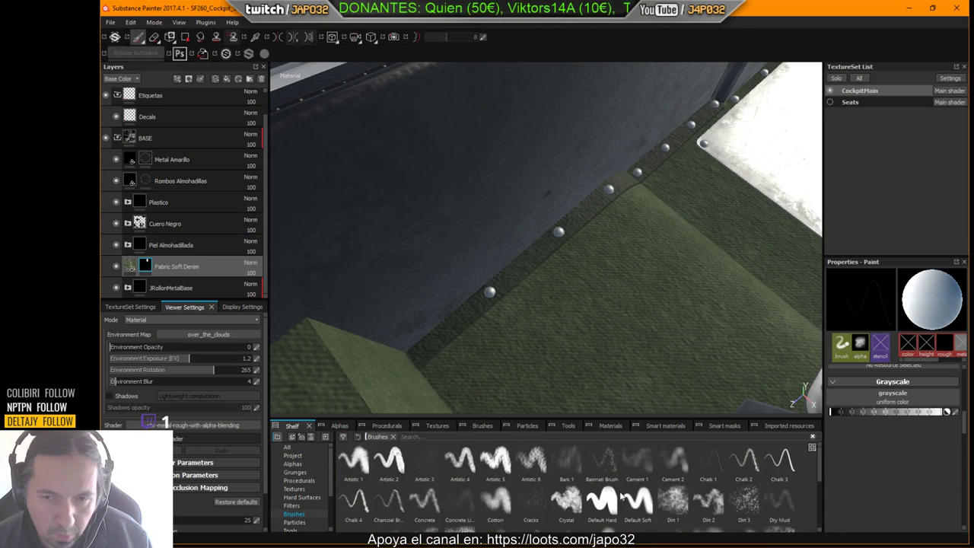
{"action": "left_click", "coordinate": [602, 503]}
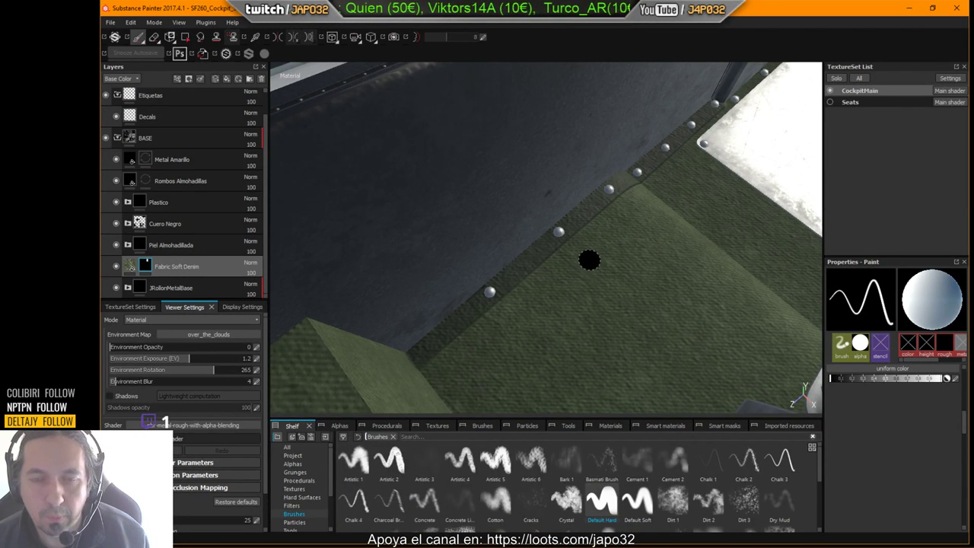
Show the 3D and UV views together and mask the fabric off the riveted edge strip beside the centre console with straight black strokes.
{"action": "key", "text": "F1"}
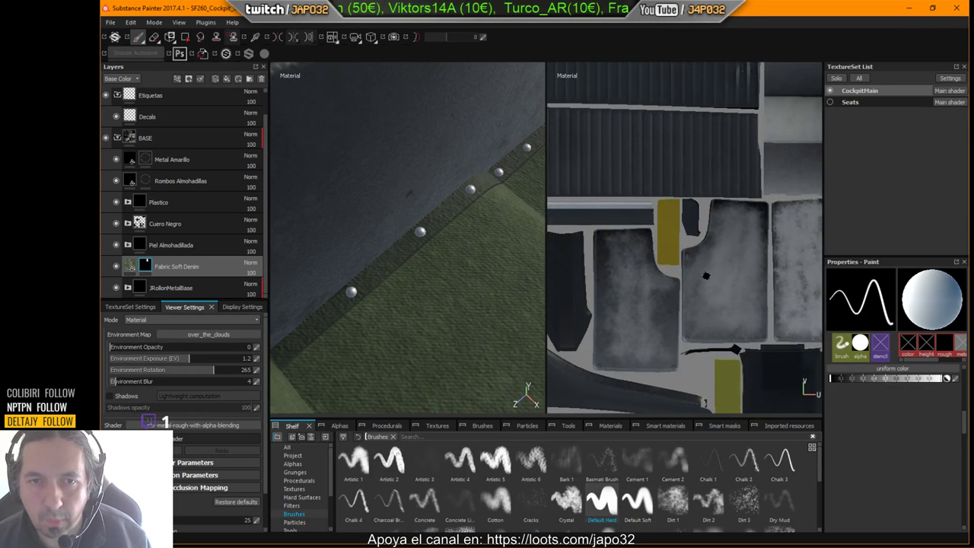
{"action": "scroll", "coordinate": [706, 276], "scroll_direction": "down", "scroll_amount": 5}
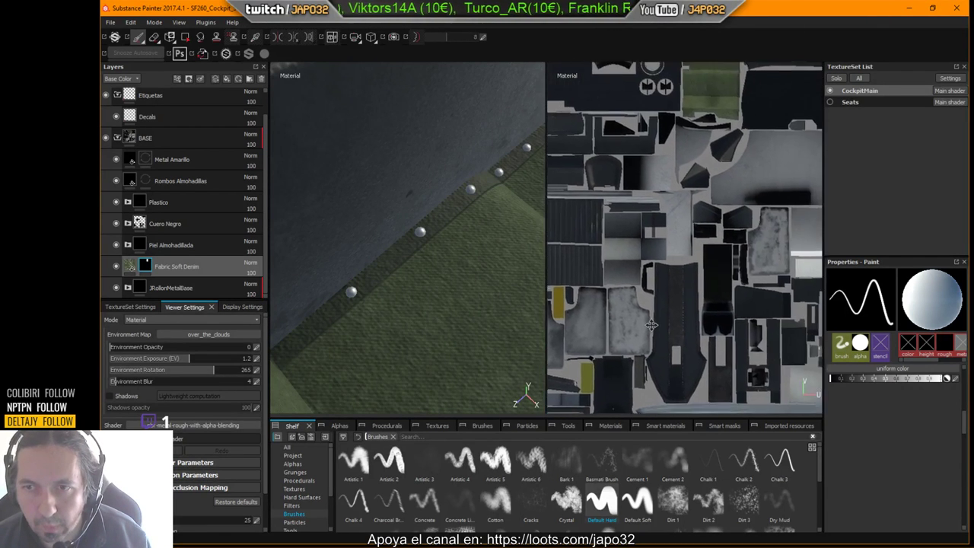
{"action": "scroll", "coordinate": [651, 325], "scroll_direction": "up", "scroll_amount": 6}
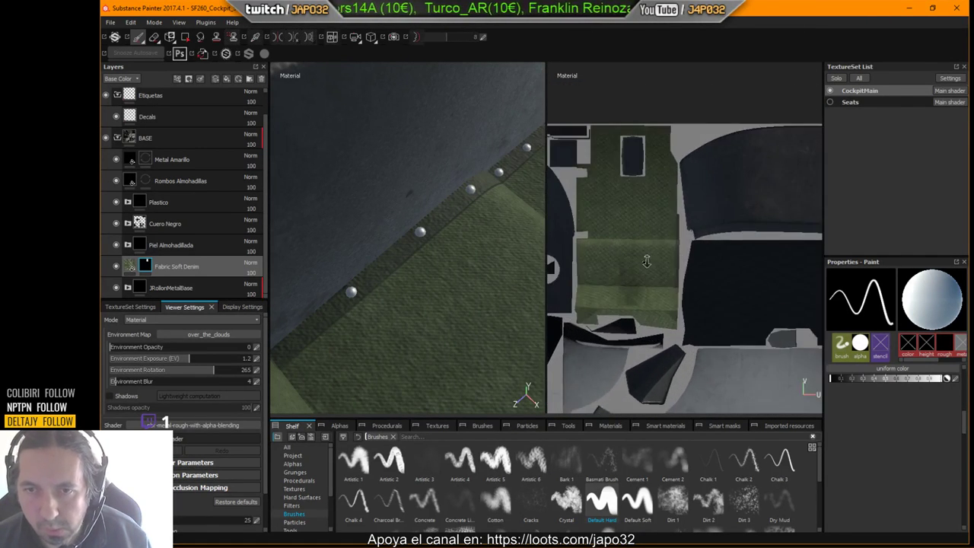
{"action": "scroll", "coordinate": [645, 261], "scroll_direction": "up", "scroll_amount": 4}
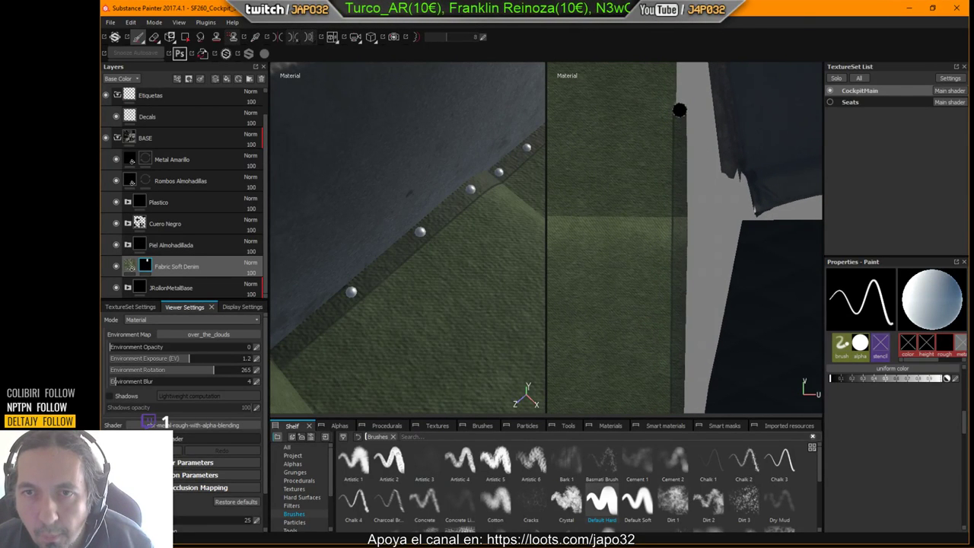
{"action": "key", "text": "shift"}
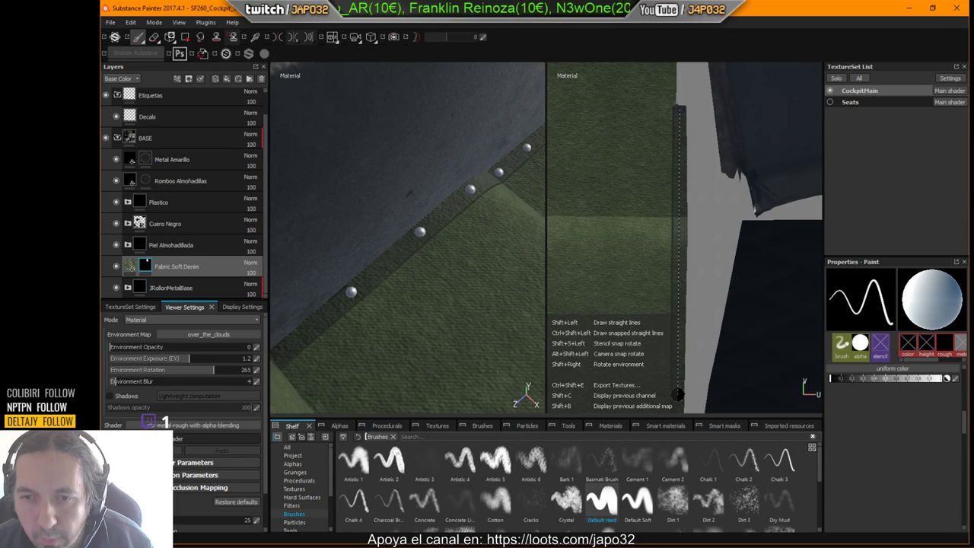
{"action": "left_click", "coordinate": [677, 395], "text": "shift"}
{"action": "middle_click_drag", "start_coordinate": [677, 394], "coordinate": [674, 298]}
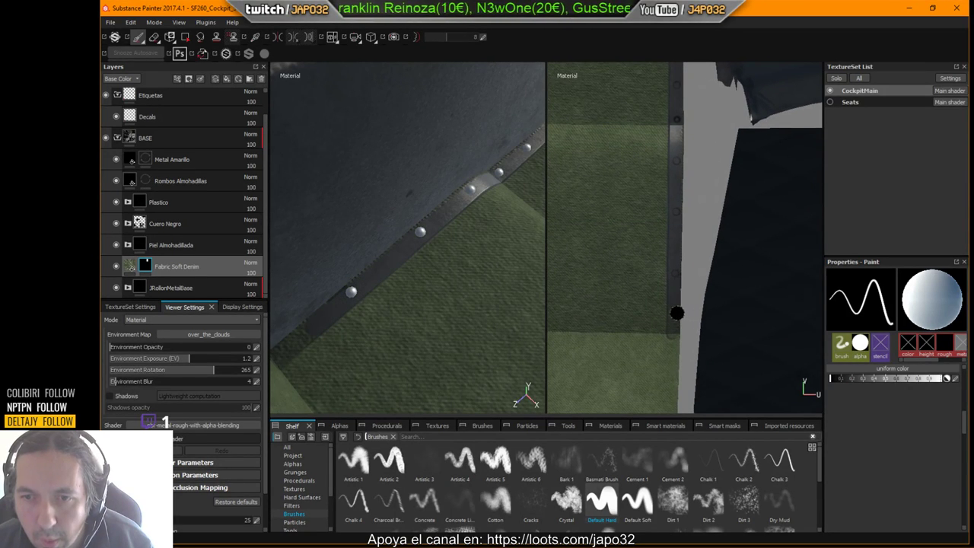
{"action": "key", "text": "shift"}
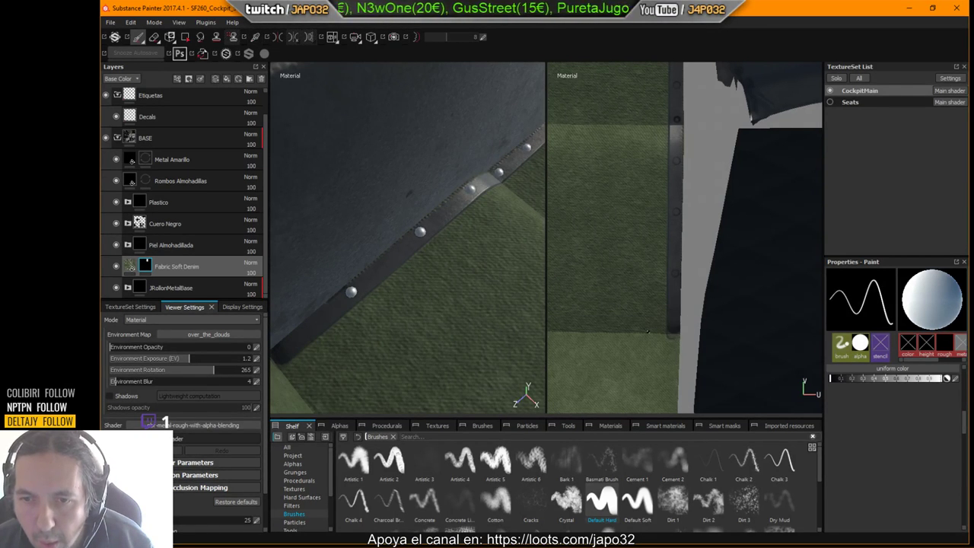
Square off the lower end of the masked strip in the UV view with a small straight black stroke.
{"action": "scroll", "coordinate": [647, 331], "scroll_direction": "up", "scroll_amount": 3}
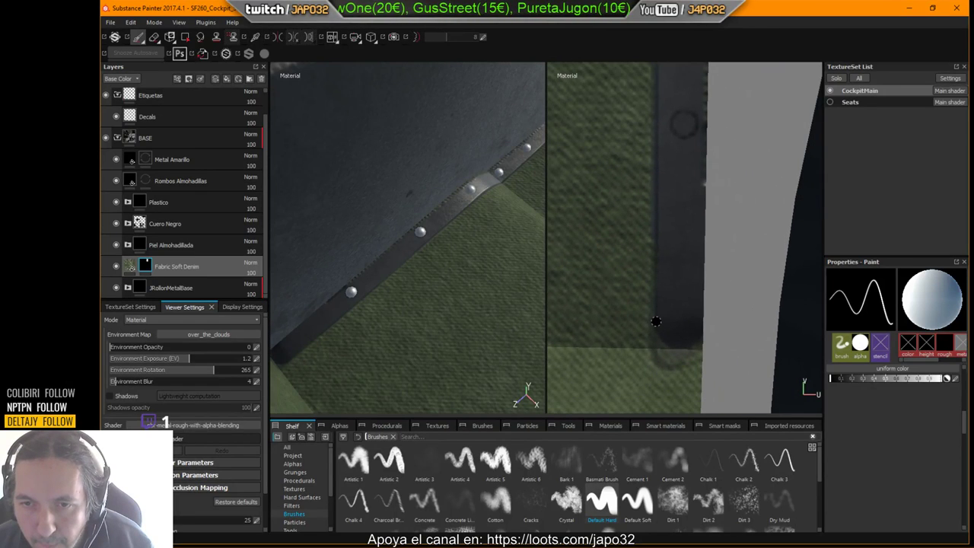
{"action": "key", "text": "shift"}
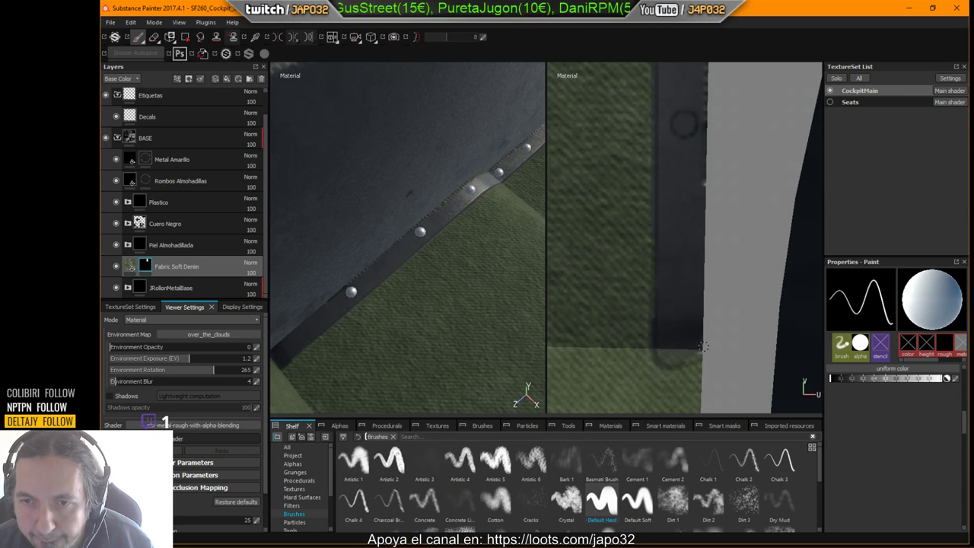
{"action": "scroll", "coordinate": [703, 346], "scroll_direction": "down", "scroll_amount": 5}
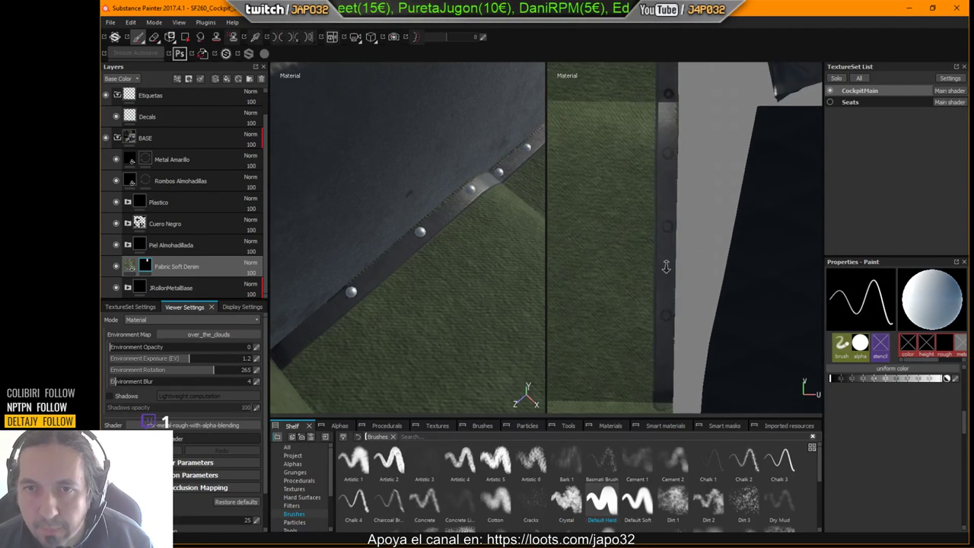
{"action": "scroll", "coordinate": [604, 228], "scroll_direction": "down", "scroll_amount": 3}
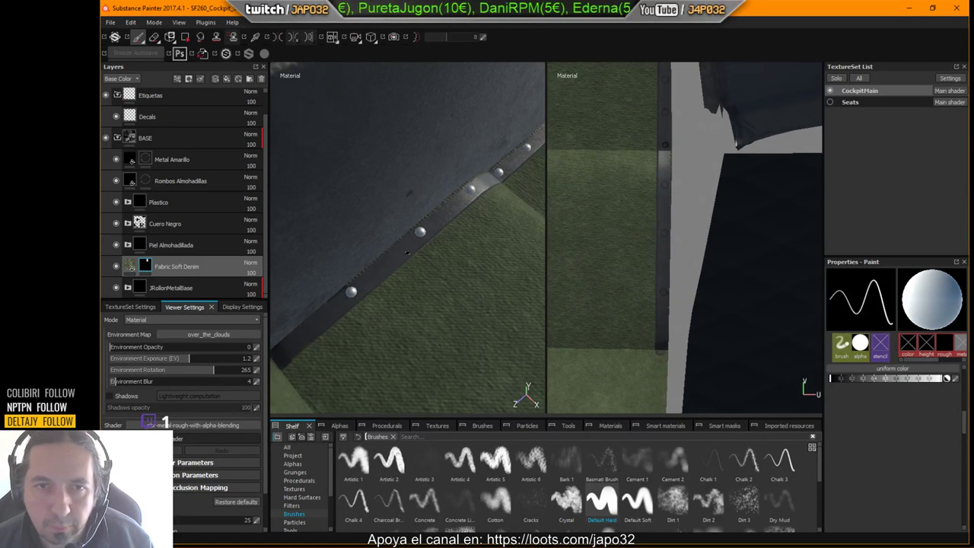
Examine the green floor and masked metal strip in an enlarged view showing only the 3D model.
{"action": "left_click_drag", "start_coordinate": [407, 253], "coordinate": [465, 359], "text": "alt"}
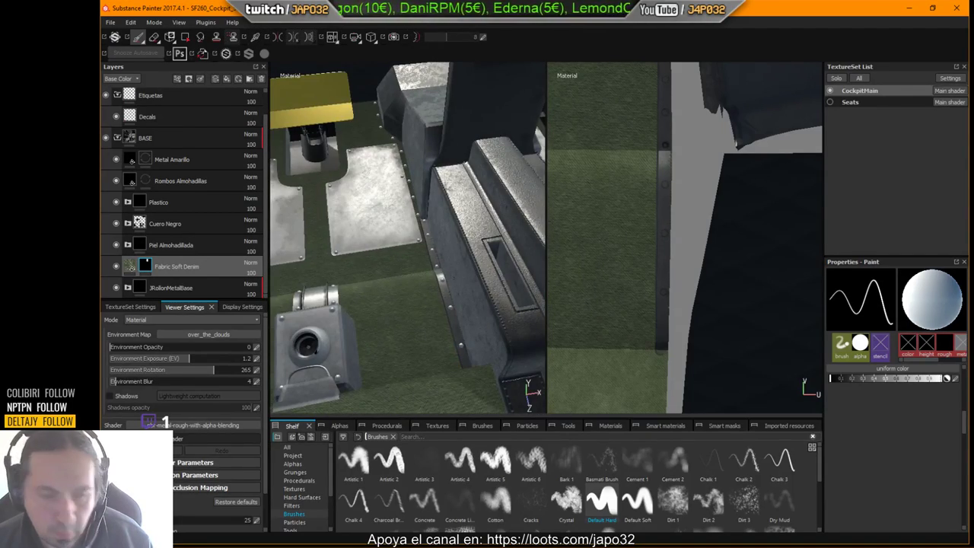
{"action": "key", "text": "Tab"}
{"action": "left_click_drag", "start_coordinate": [410, 280], "coordinate": [435, 295], "text": "alt"}
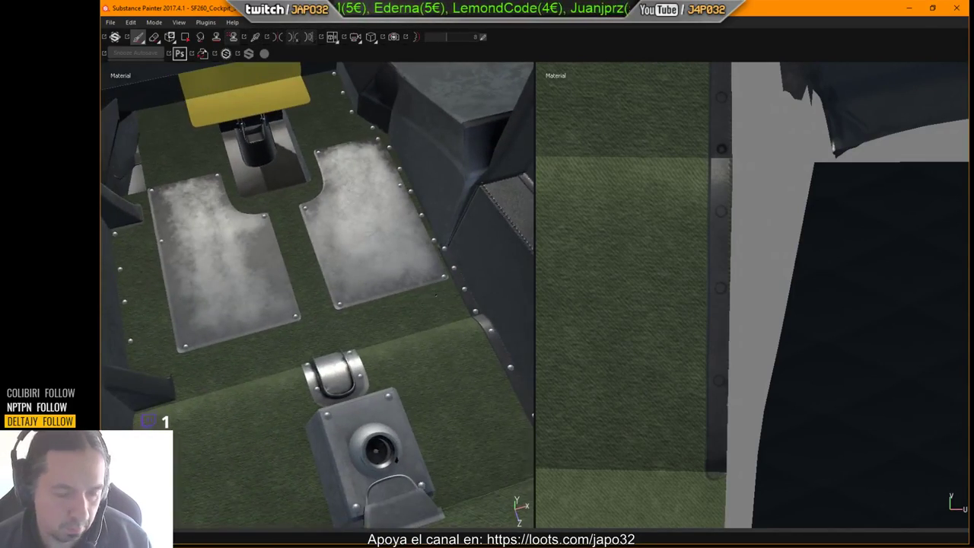
{"action": "key", "text": "Tab"}
{"action": "key", "text": "Tab"}
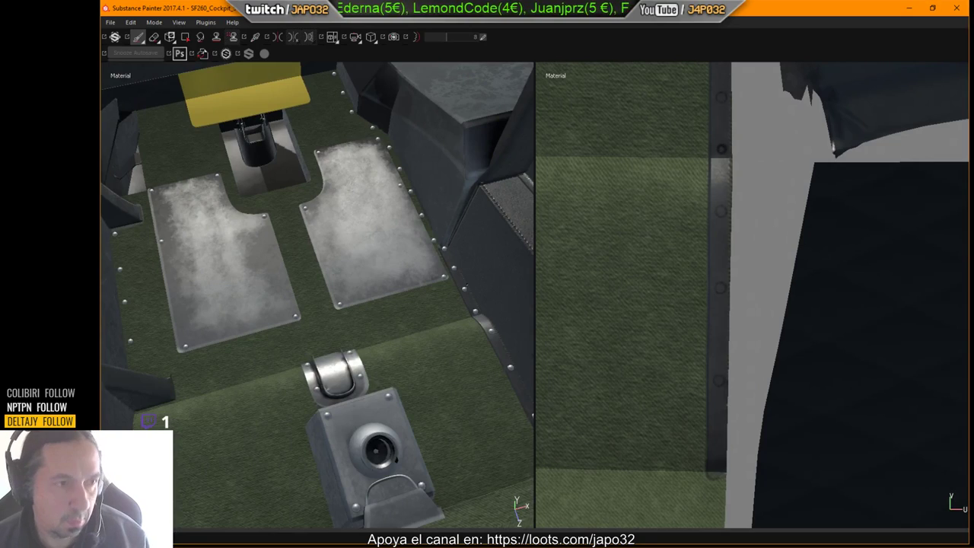
{"action": "key", "text": "F2"}
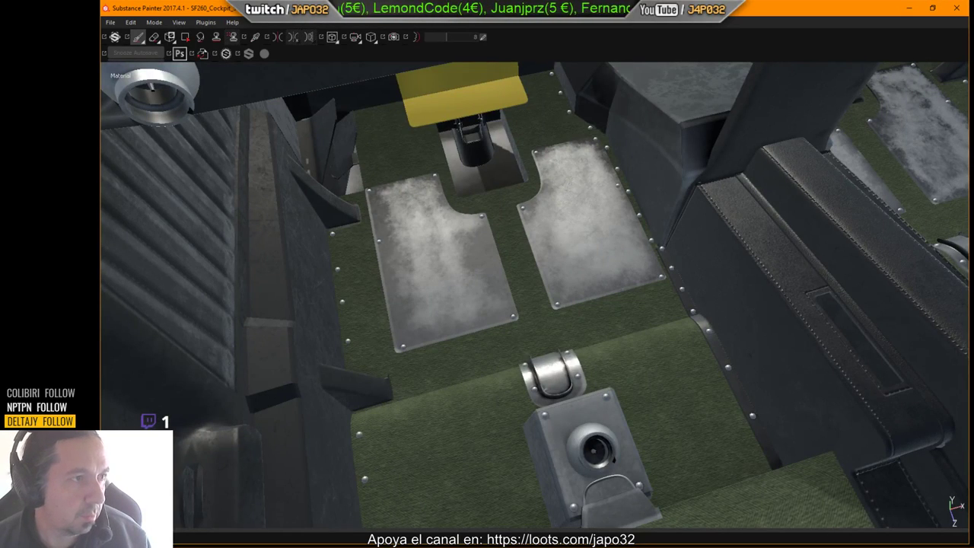
Examine the green carpeted footwells, bare metal floor panels and riveted edge strips on both sides of the centre console.
{"action": "left_click_drag", "start_coordinate": [0, 137], "coordinate": [310, 138]}
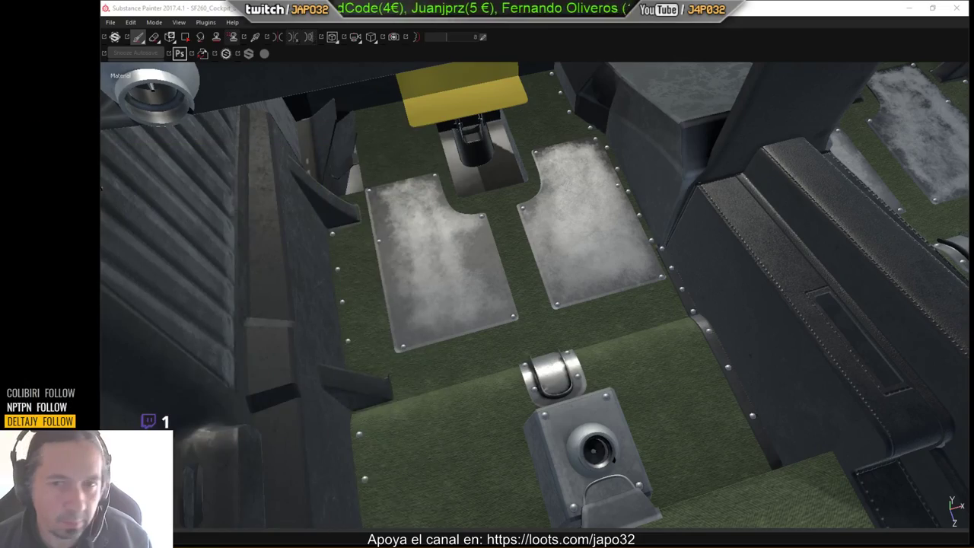
{"action": "middle_click_drag", "start_coordinate": [570, 278], "coordinate": [594, 297], "text": "alt"}
{"action": "left_click_drag", "start_coordinate": [593, 296], "coordinate": [486, 228], "text": "alt"}
{"action": "right_click_drag", "start_coordinate": [547, 228], "coordinate": [500, 278], "text": "alt"}
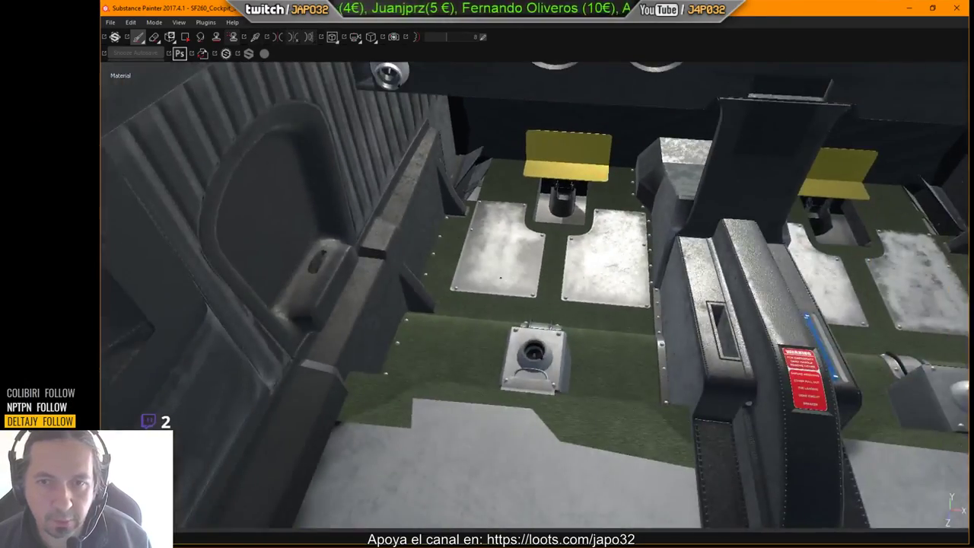
{"action": "middle_click_drag", "start_coordinate": [501, 277], "coordinate": [319, 357], "text": "alt"}
{"action": "left_click_drag", "start_coordinate": [319, 358], "coordinate": [747, 442], "text": "alt"}
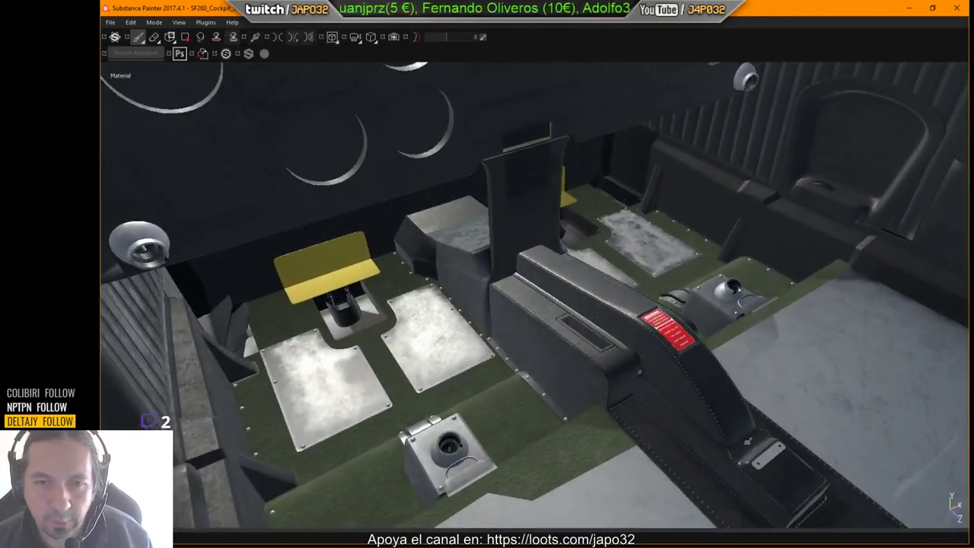
{"action": "left_click_drag", "start_coordinate": [533, 357], "coordinate": [666, 418], "text": "alt"}
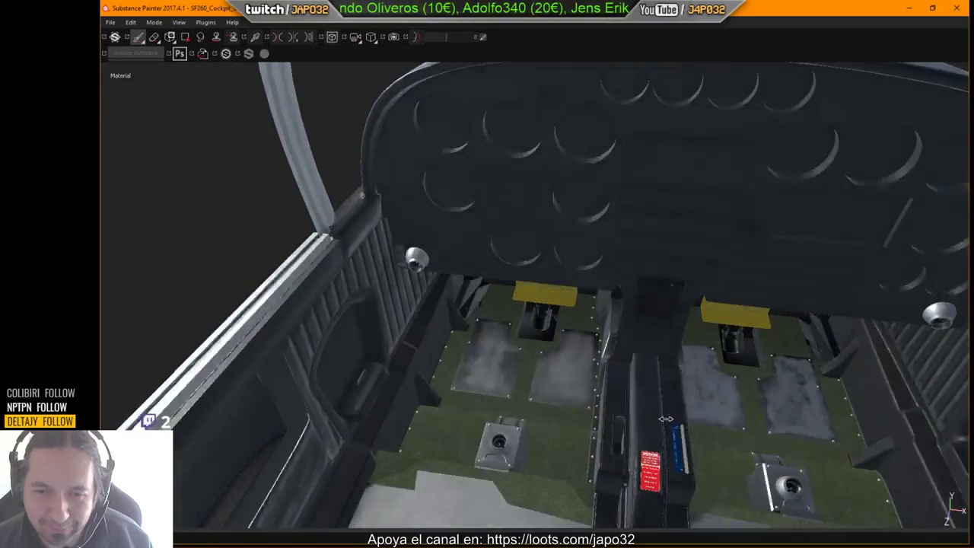
{"action": "right_click_drag", "start_coordinate": [666, 418], "coordinate": [631, 422], "text": "shift"}
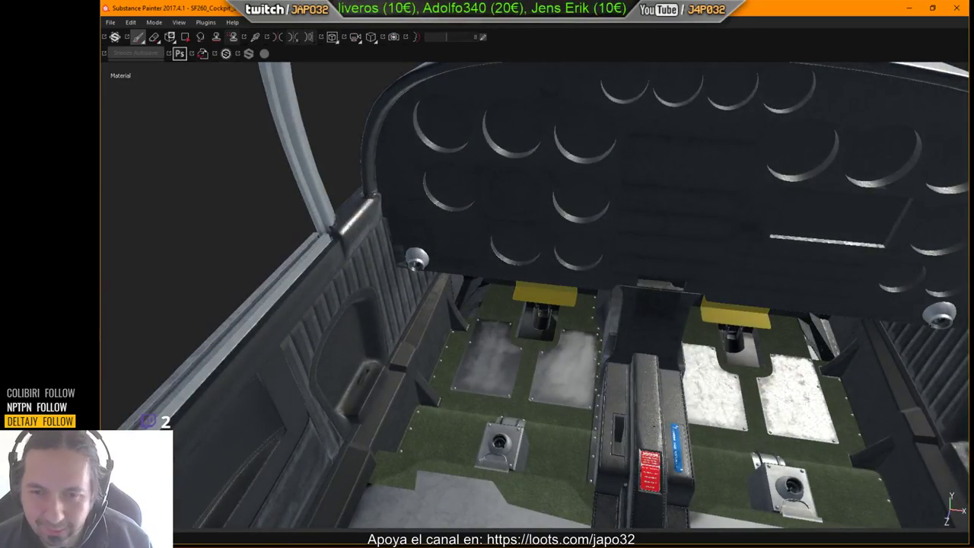
{"action": "middle_click_drag", "start_coordinate": [632, 422], "coordinate": [578, 354], "text": "alt"}
{"action": "right_click_drag", "start_coordinate": [578, 353], "coordinate": [639, 396], "text": "alt"}
{"action": "left_click_drag", "start_coordinate": [639, 395], "coordinate": [785, 362], "text": "alt"}
{"action": "left_click_drag", "start_coordinate": [681, 400], "coordinate": [497, 418], "text": "alt"}
{"action": "middle_click_drag", "start_coordinate": [496, 351], "coordinate": [496, 395], "text": "alt"}
{"action": "left_click_drag", "start_coordinate": [496, 394], "coordinate": [497, 402], "text": "alt"}
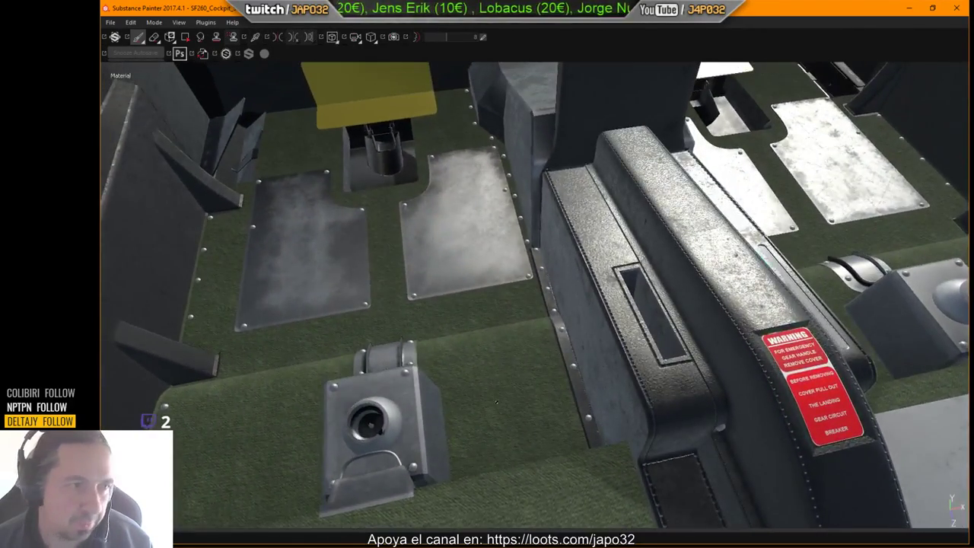
{"action": "left_click_drag", "start_coordinate": [487, 367], "coordinate": [611, 444], "text": "alt"}
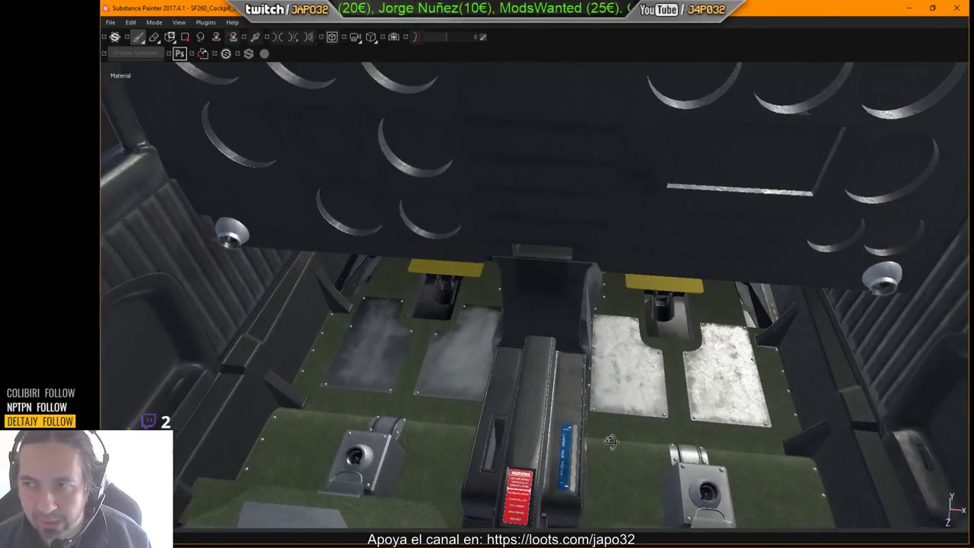
{"action": "left_click_drag", "start_coordinate": [618, 385], "coordinate": [620, 375], "text": "alt"}
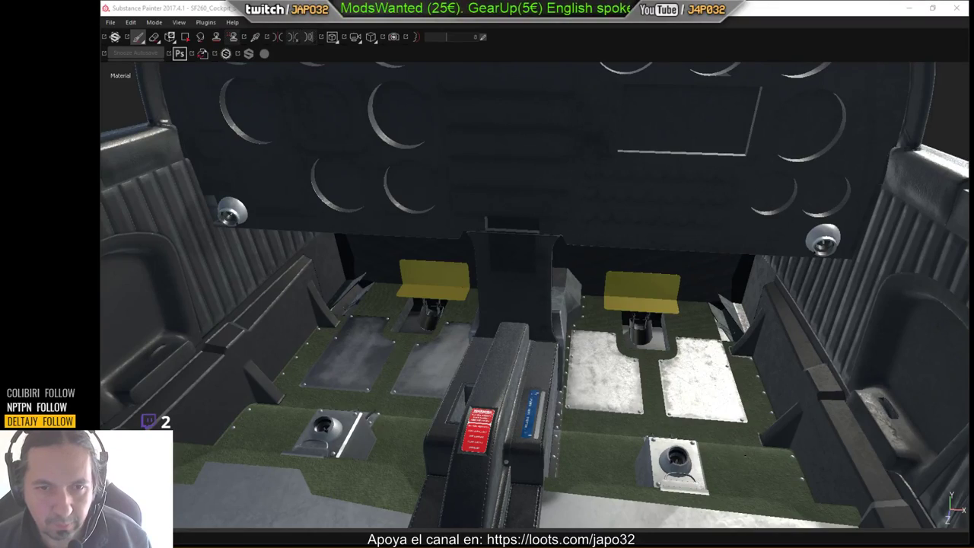
Reveal the Fabric Soft Denim carpet on the raised side platforms behind the front seat areas by polygon-filling its mask.
{"action": "left_click_drag", "start_coordinate": [770, 431], "coordinate": [700, 430], "text": "alt"}
{"action": "right_click_drag", "start_coordinate": [700, 430], "coordinate": [496, 407], "text": "alt"}
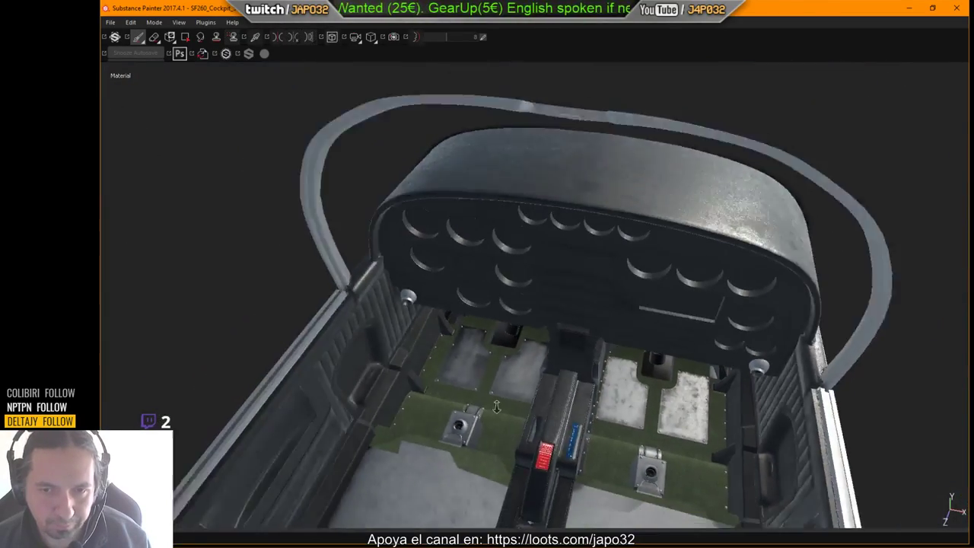
{"action": "middle_click_drag", "start_coordinate": [496, 407], "coordinate": [508, 391], "text": "alt"}
{"action": "left_click_drag", "start_coordinate": [508, 391], "coordinate": [520, 395], "text": "alt"}
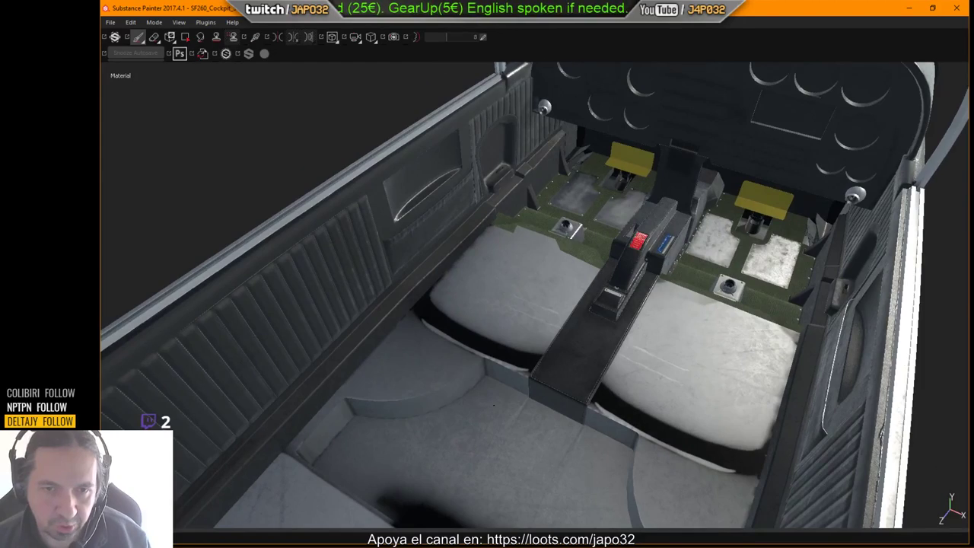
{"action": "middle_click_drag", "start_coordinate": [494, 406], "coordinate": [484, 346], "text": "alt"}
{"action": "left_click_drag", "start_coordinate": [578, 366], "coordinate": [533, 356], "text": "alt"}
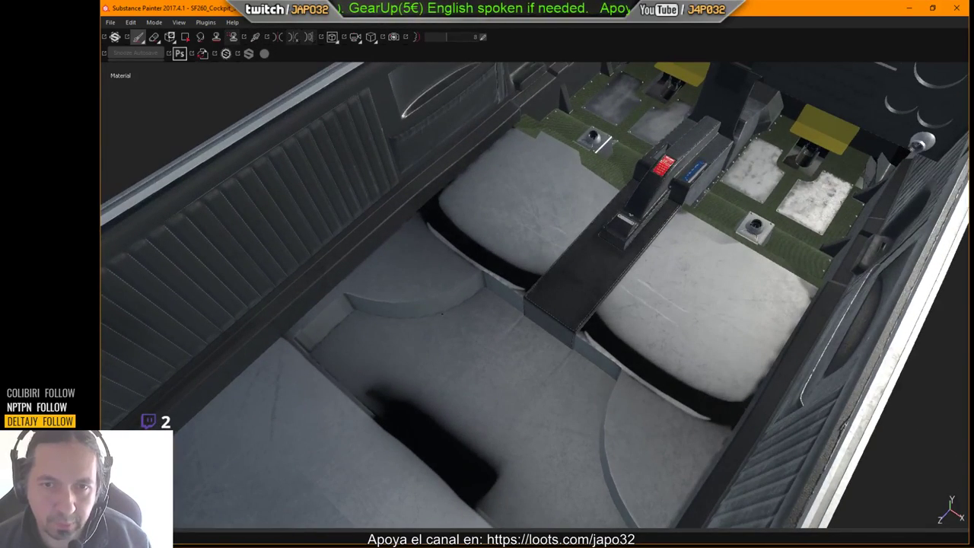
{"action": "key", "text": "Tab"}
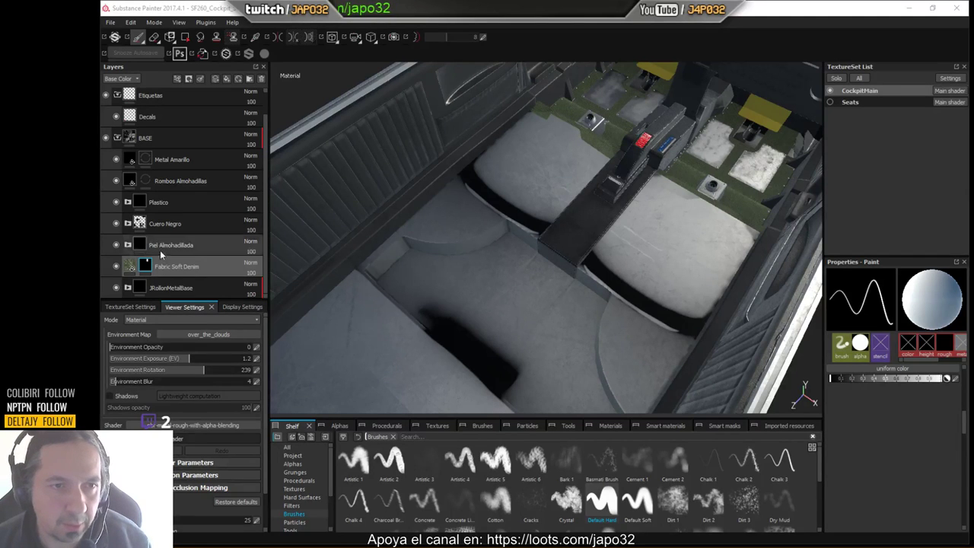
{"action": "left_click", "coordinate": [147, 269]}
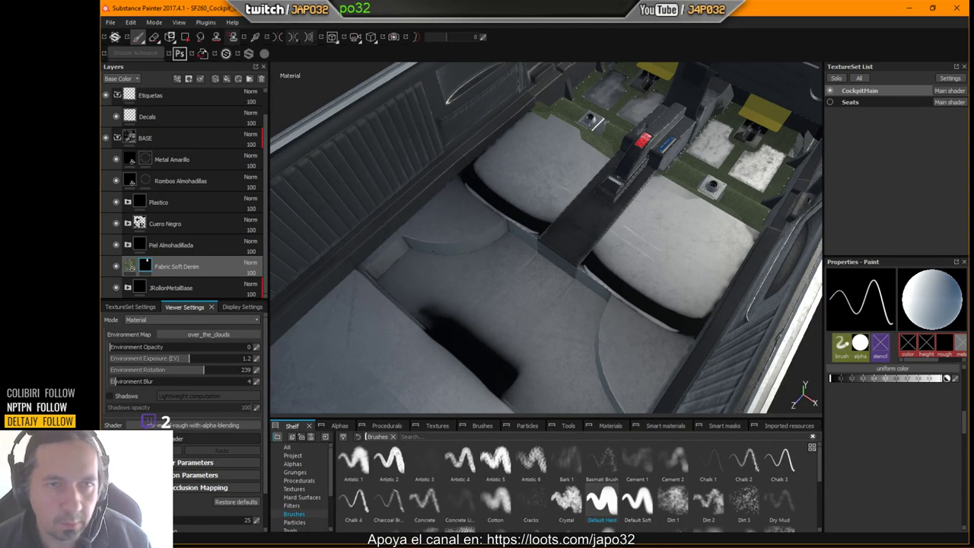
{"action": "left_click", "coordinate": [185, 37]}
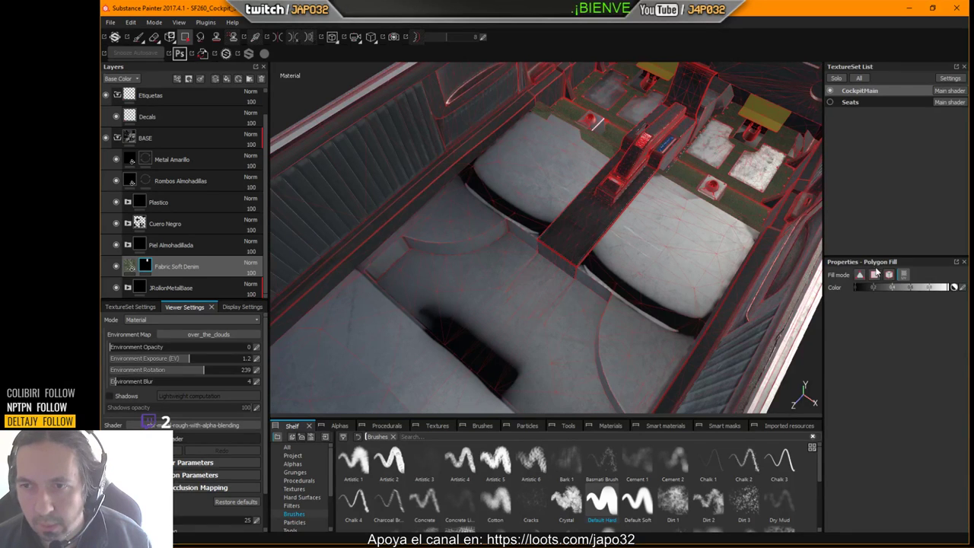
{"action": "left_click", "coordinate": [626, 357]}
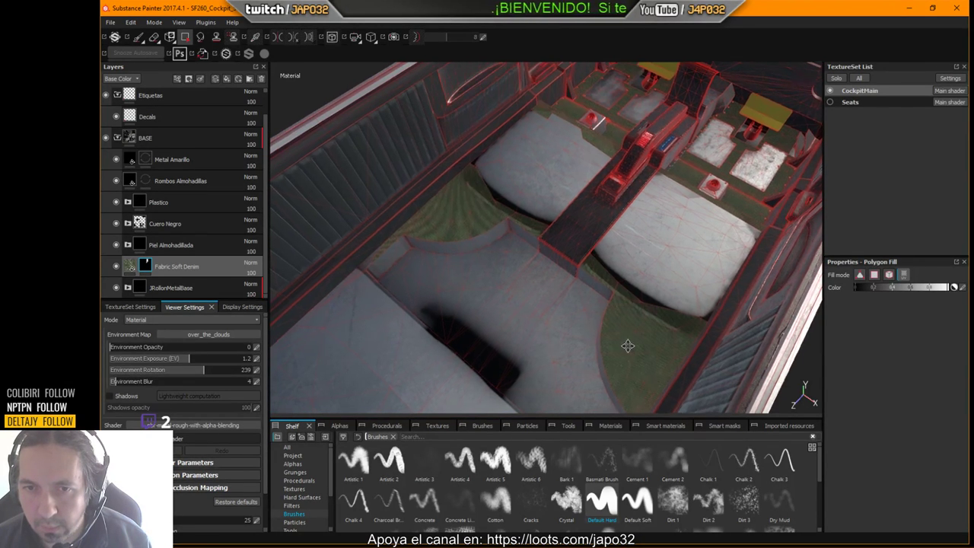
Extend the fabric mask by polygon fill to the step walls, the rear compartment floor and the floor under both front seats.
{"action": "left_click_drag", "start_coordinate": [626, 346], "coordinate": [607, 263], "text": "alt"}
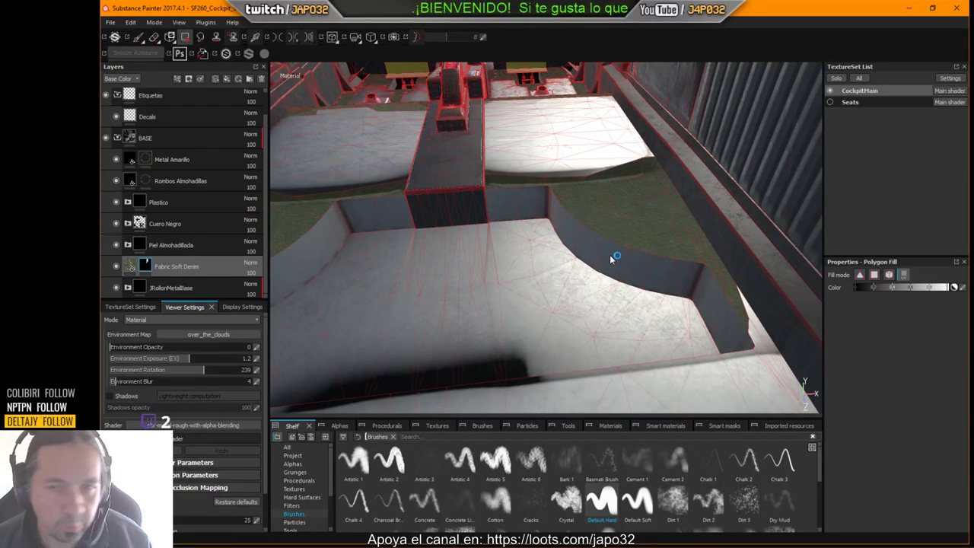
{"action": "left_click", "coordinate": [617, 257]}
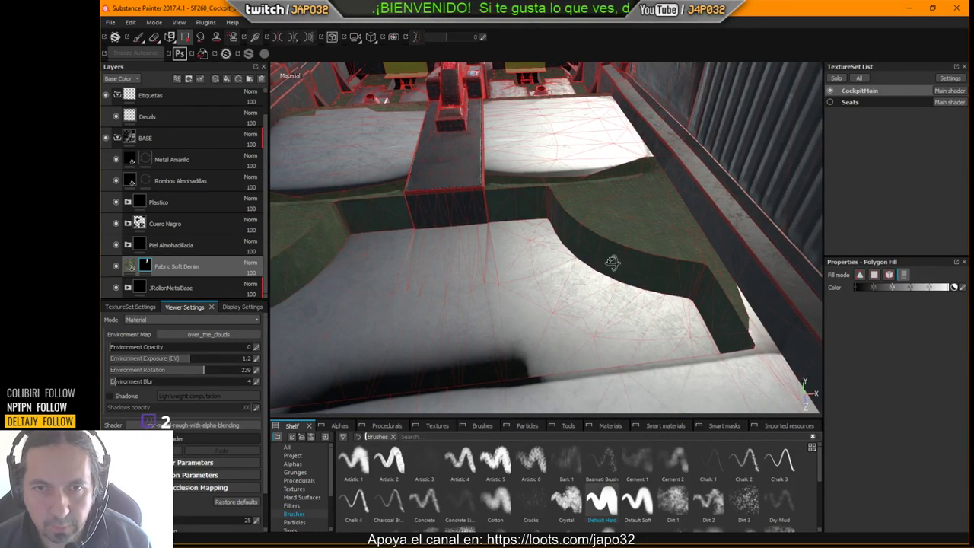
{"action": "left_click_drag", "start_coordinate": [612, 263], "coordinate": [600, 333], "text": "alt"}
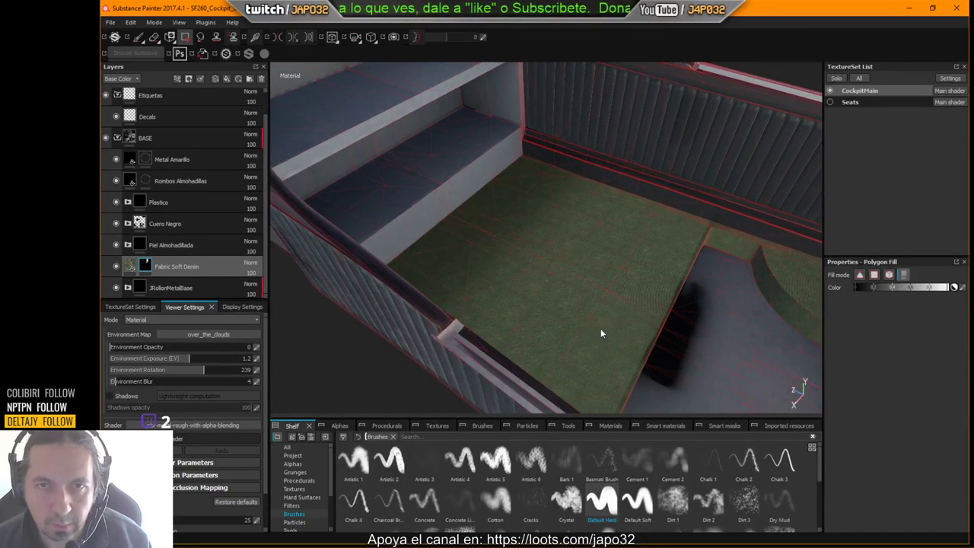
{"action": "left_click_drag", "start_coordinate": [571, 270], "coordinate": [574, 316], "text": "alt"}
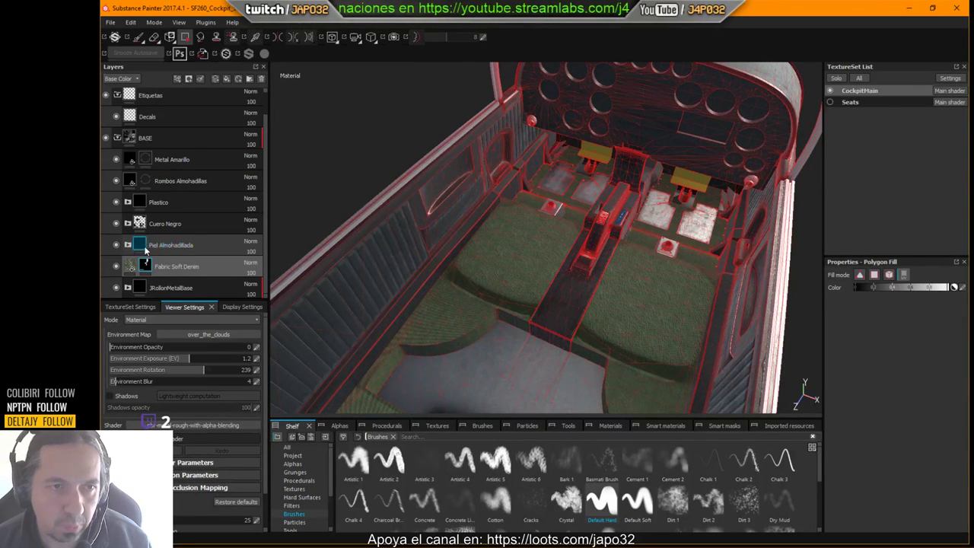
Return to the Paint tool and inspect the carpet weave on the front seat areas and footwells up close.
{"action": "left_click", "coordinate": [138, 36]}
{"action": "scroll", "coordinate": [698, 296], "scroll_direction": "up", "scroll_amount": 2}
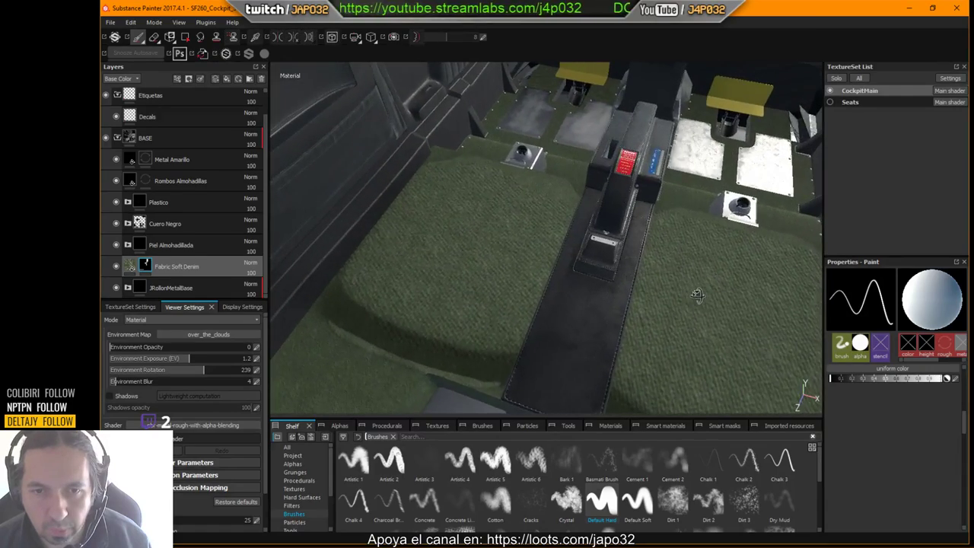
{"action": "middle_click_drag", "start_coordinate": [697, 295], "coordinate": [489, 391], "text": "alt"}
{"action": "scroll", "coordinate": [545, 312], "scroll_direction": "up", "scroll_amount": 3}
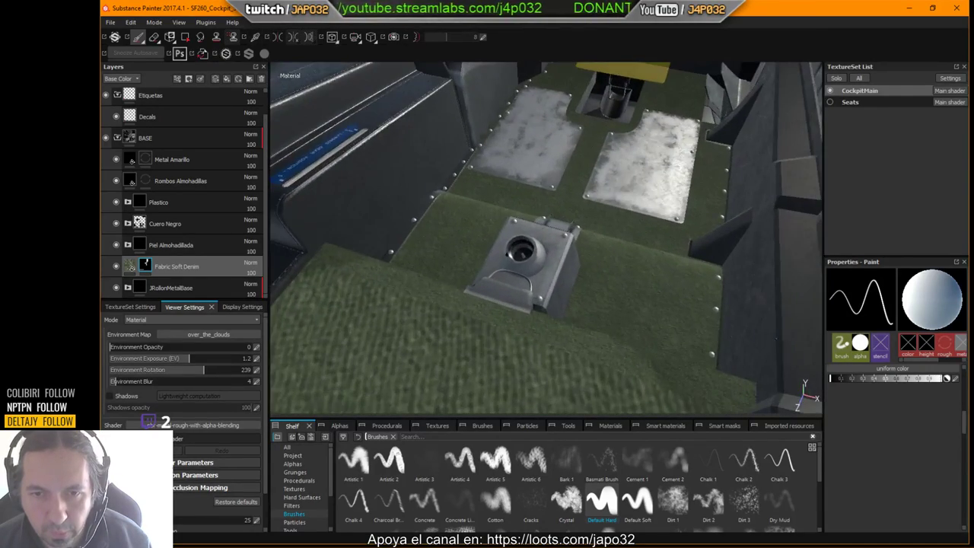
{"action": "scroll", "coordinate": [677, 282], "scroll_direction": "down", "scroll_amount": 4}
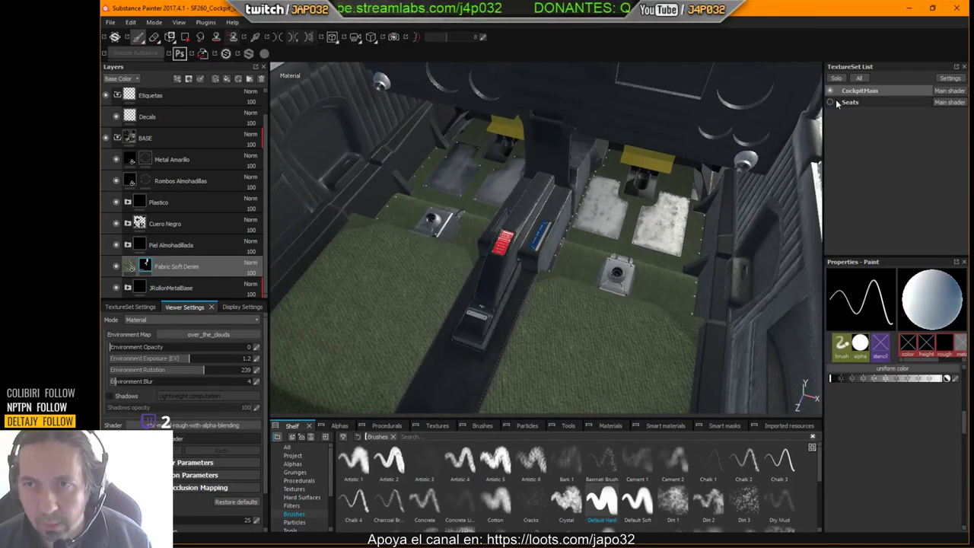
Show the Seats texture set and examine the seats and control sticks against the carpeted floor in an enlarged view.
{"action": "left_click", "coordinate": [831, 103]}
{"action": "key", "text": "Tab"}
{"action": "left_click_drag", "start_coordinate": [639, 342], "coordinate": [585, 372], "text": "alt"}
{"action": "right_click_drag", "start_coordinate": [586, 373], "coordinate": [632, 372], "text": "alt"}
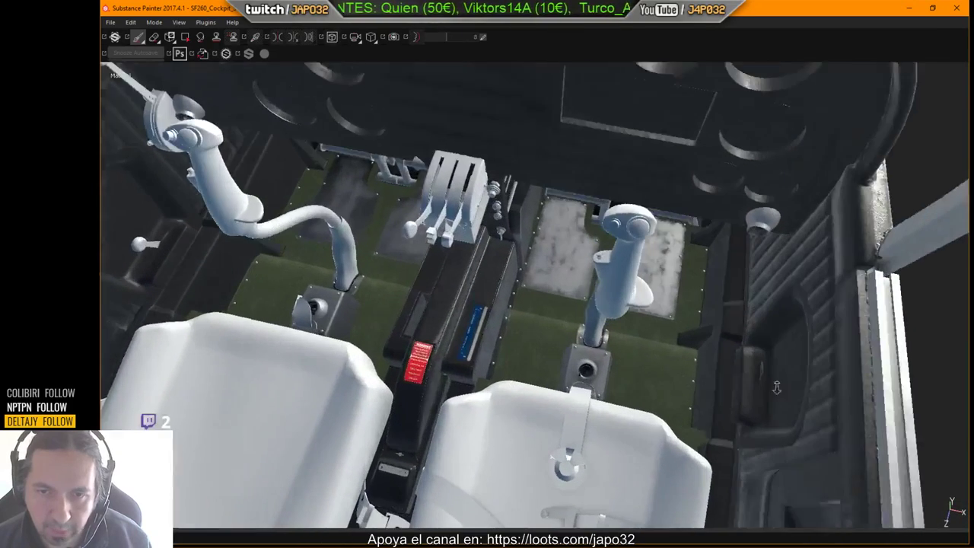
{"action": "left_click_drag", "start_coordinate": [631, 373], "coordinate": [620, 366], "text": "alt"}
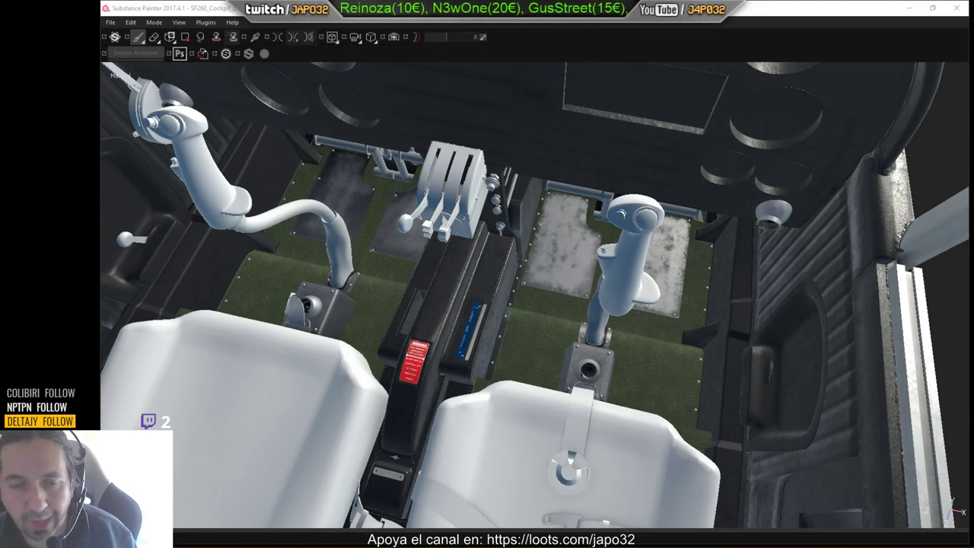
{"action": "left_click", "coordinate": [556, 348]}
{"action": "mouse_move", "coordinate": [556, 348]}
{"action": "left_mouse_down", "text": "alt"}
{"action": "mouse_move", "coordinate": [585, 319]}
{"action": "mouse_move", "coordinate": [624, 359]}
{"action": "mouse_move", "coordinate": [609, 350]}
{"action": "left_mouse_up", "text": "alt"}
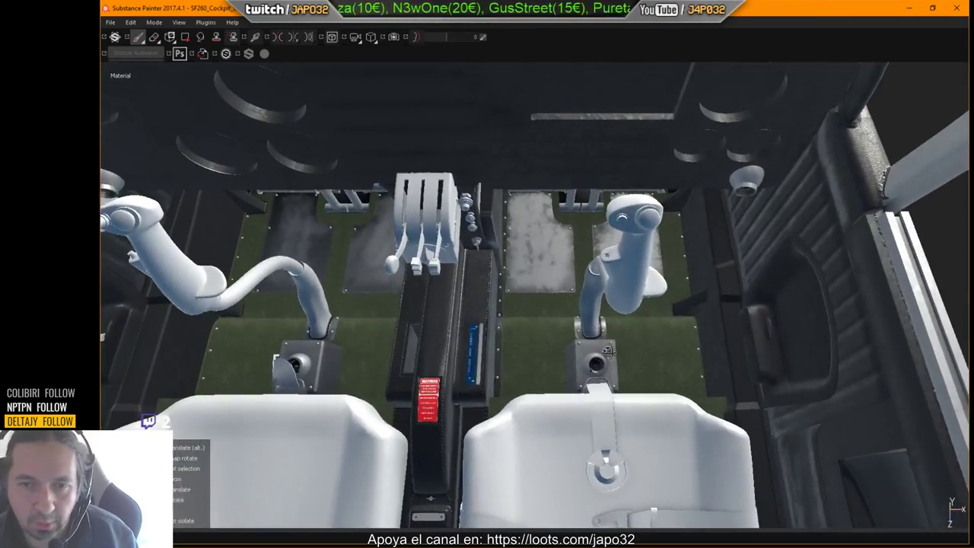
Open the Fabric Soft Denim layer's fill properties and expand the material's technical parameters, with the footwell carpet in close view.
{"action": "key", "text": "Tab"}
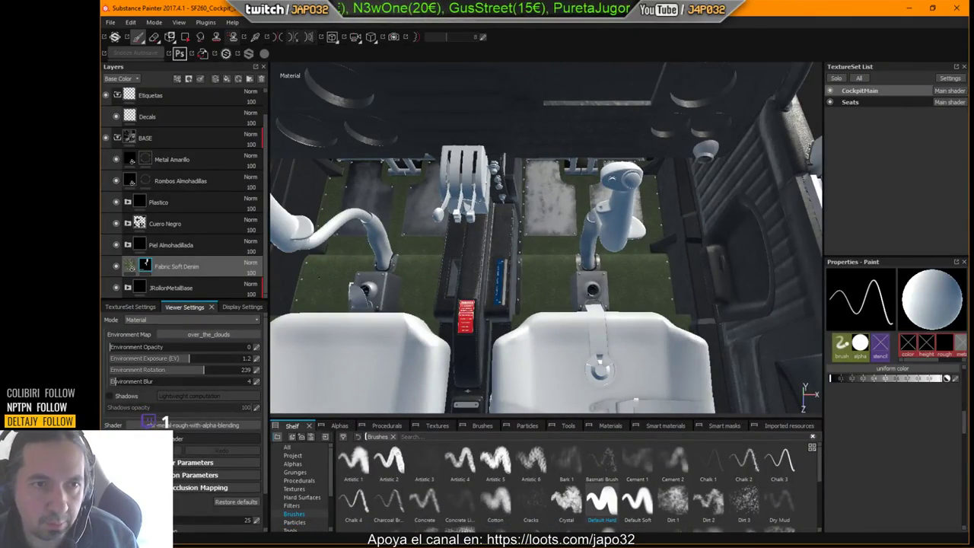
{"action": "key", "text": "Tab"}
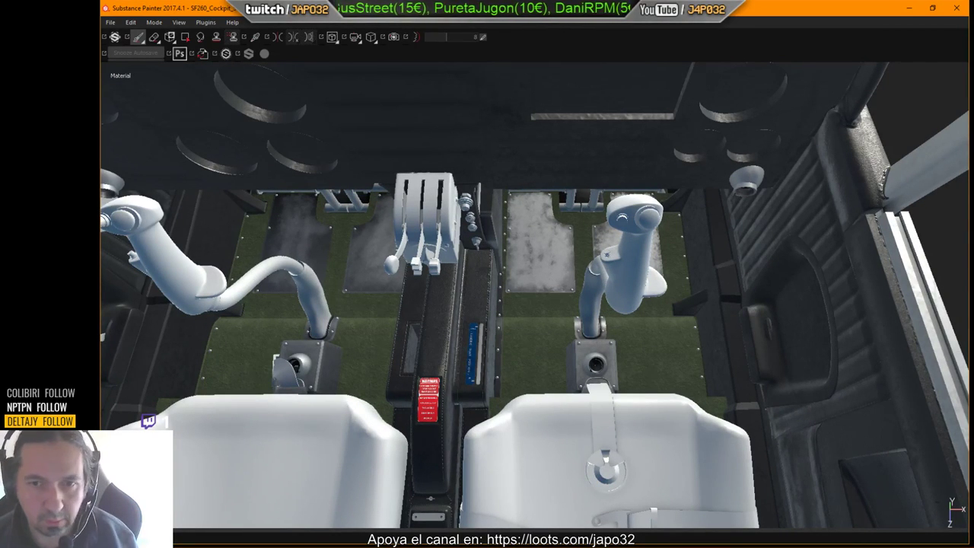
{"action": "key", "text": "Tab"}
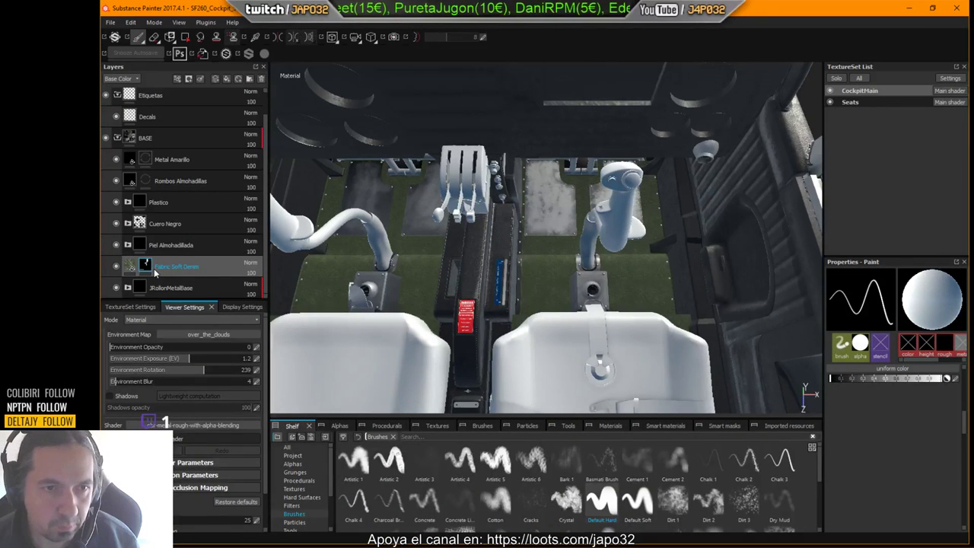
{"action": "left_click", "coordinate": [131, 265]}
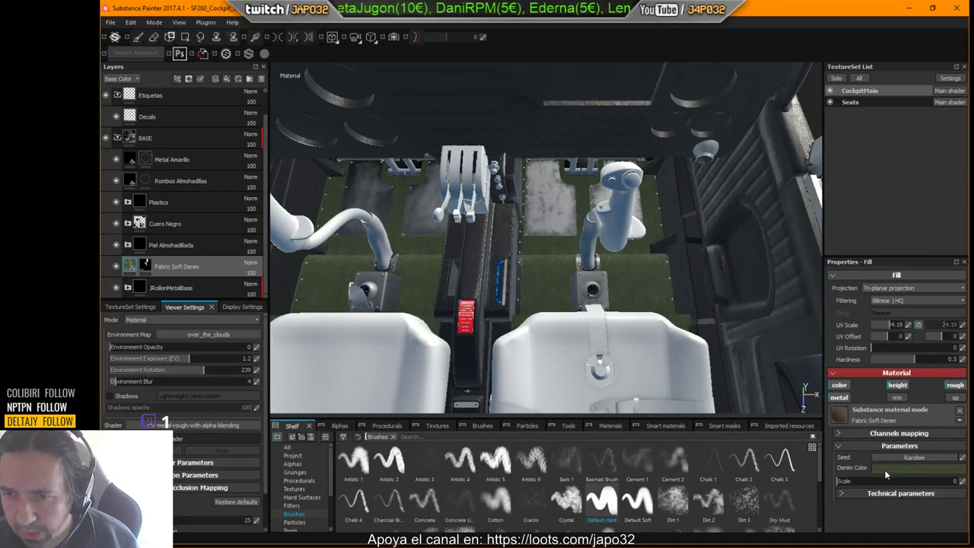
{"action": "left_click", "coordinate": [883, 493]}
{"action": "scroll", "coordinate": [883, 468], "scroll_direction": "down", "scroll_amount": 2}
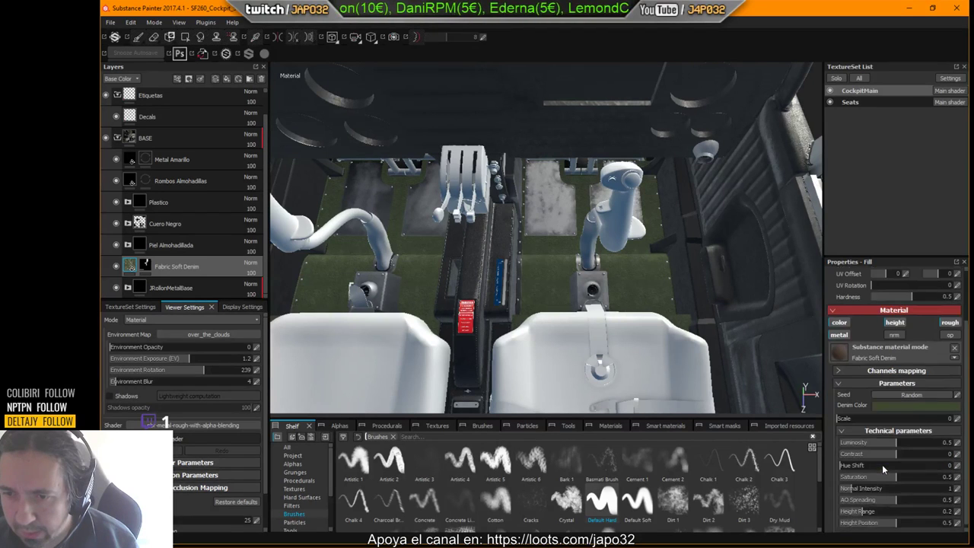
{"action": "scroll", "coordinate": [884, 469], "scroll_direction": "down", "scroll_amount": 1}
{"action": "scroll", "coordinate": [618, 350], "scroll_direction": "up", "scroll_amount": 5}
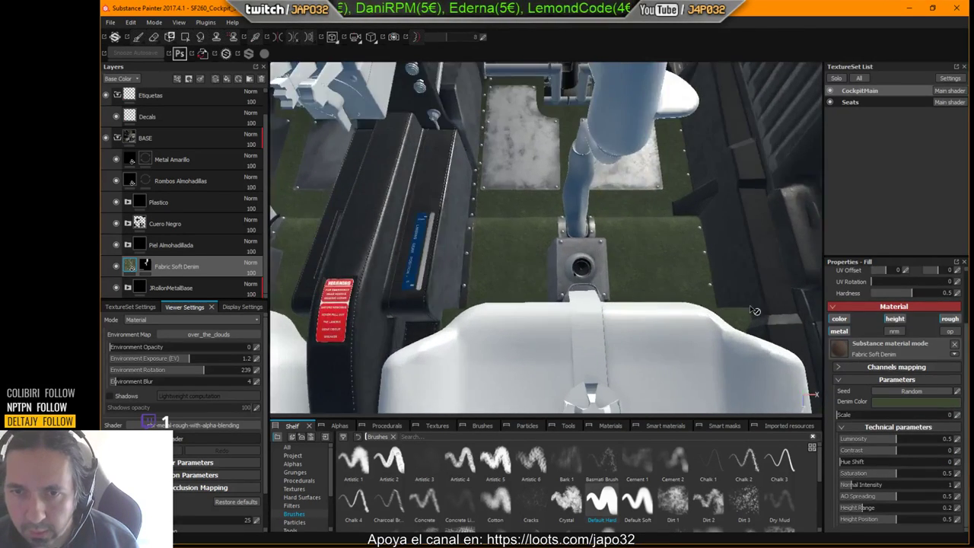
{"action": "left_click_drag", "start_coordinate": [617, 350], "coordinate": [691, 295], "text": "alt"}
{"action": "middle_click_drag", "start_coordinate": [690, 295], "coordinate": [609, 351], "text": "alt"}
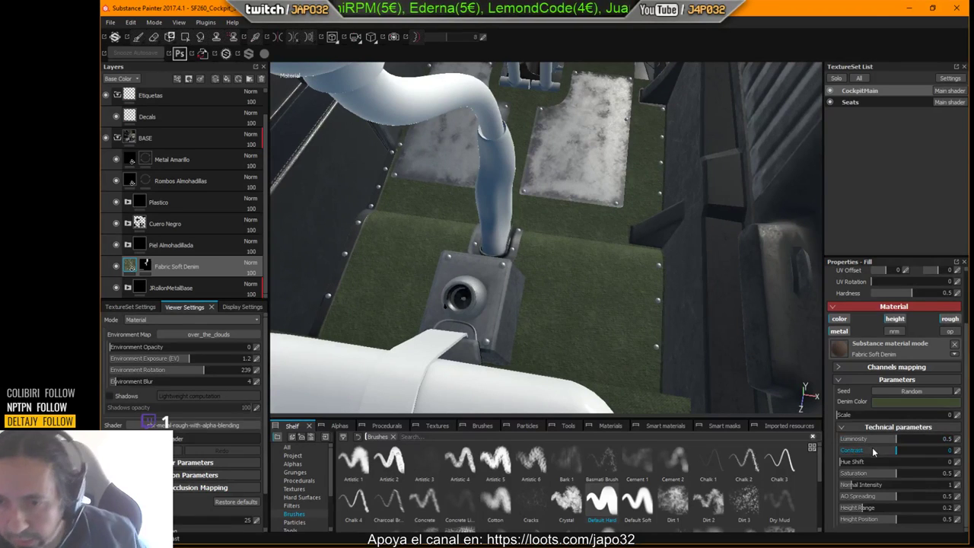
Try shifting the fabric's hue and an AO Spreading of 0.76, and return AO Spreading to 0.5.
{"action": "left_click_drag", "start_coordinate": [846, 461], "coordinate": [879, 462]}
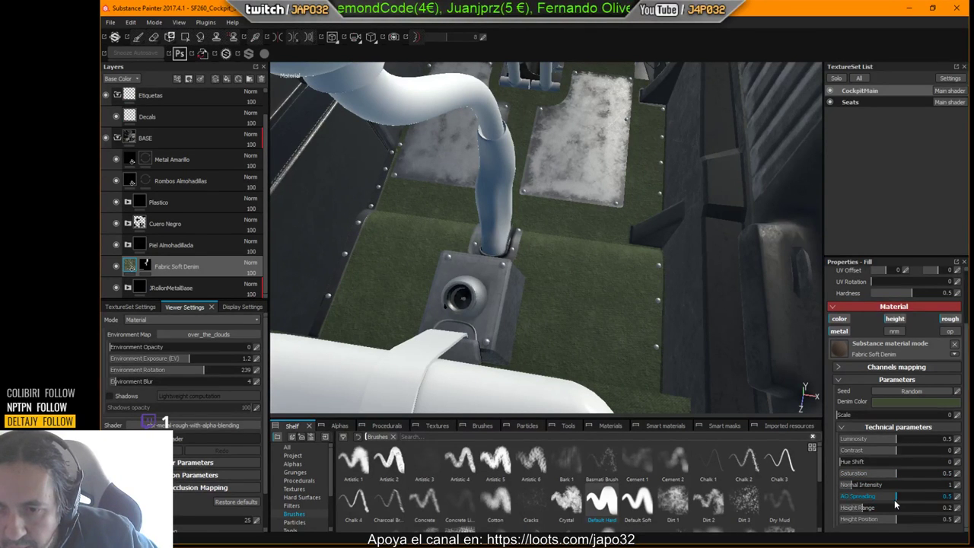
{"action": "left_click_drag", "start_coordinate": [895, 500], "coordinate": [925, 498]}
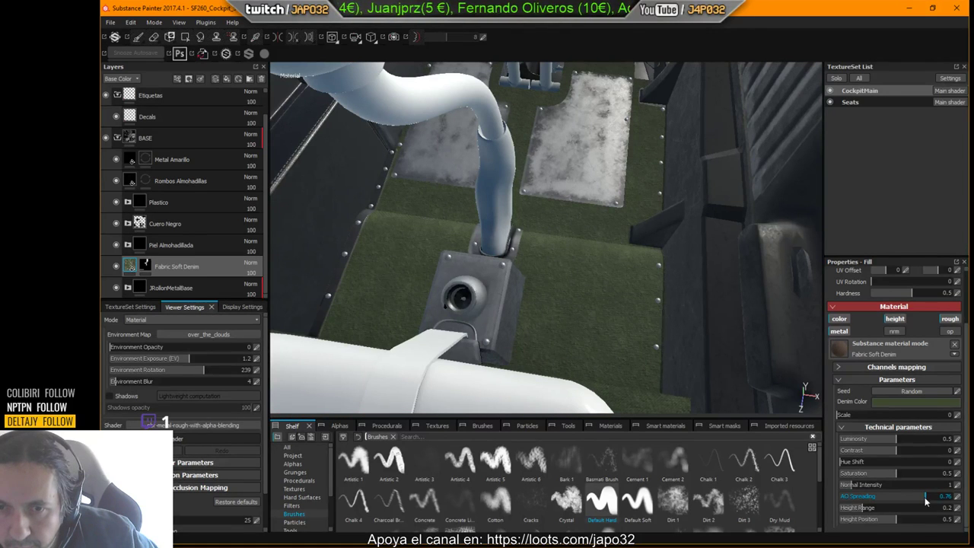
{"action": "left_click_drag", "start_coordinate": [925, 500], "coordinate": [896, 505]}
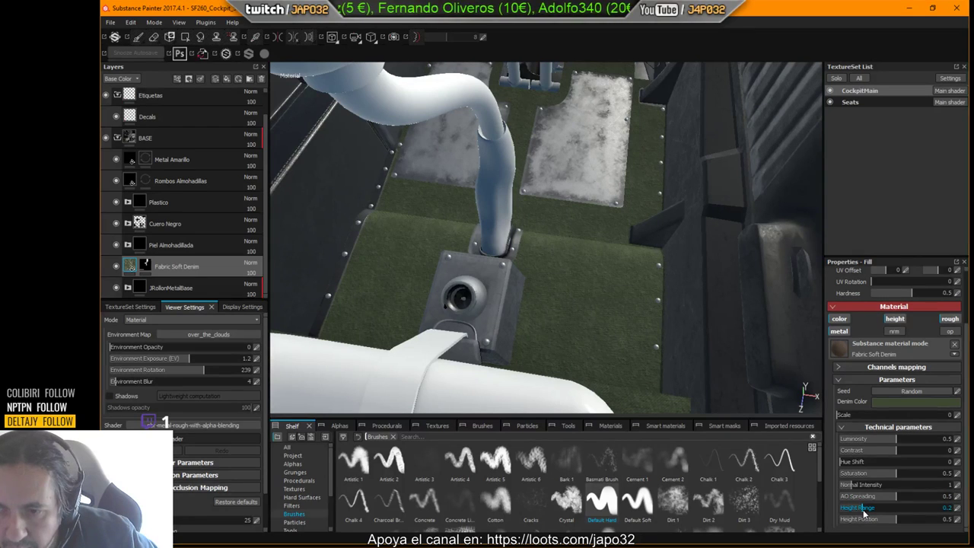
Try a Height Range of 0.65 and a Contrast of 0.64 on the fabric, returning them to 0.2 and 0.
{"action": "left_click_drag", "start_coordinate": [863, 508], "coordinate": [913, 507]}
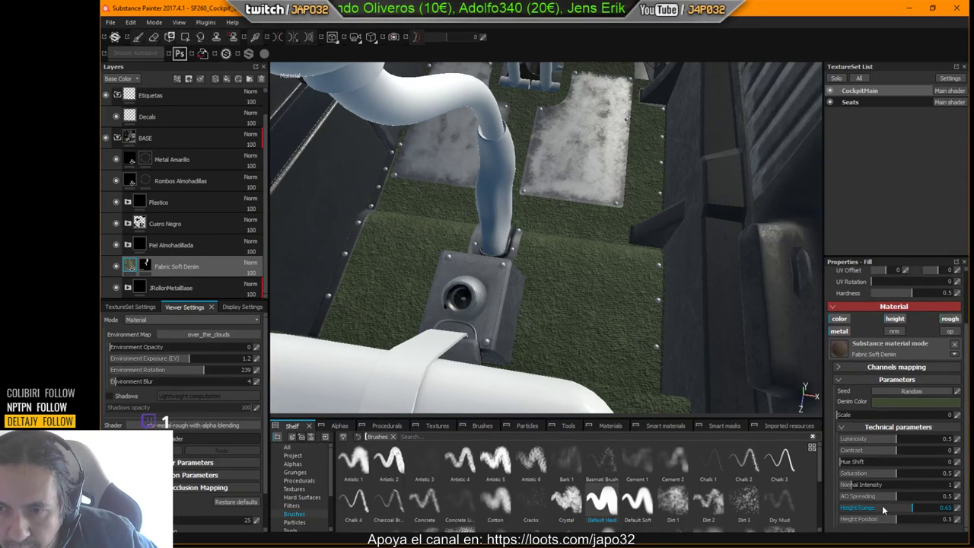
{"action": "left_click_drag", "start_coordinate": [912, 505], "coordinate": [862, 507]}
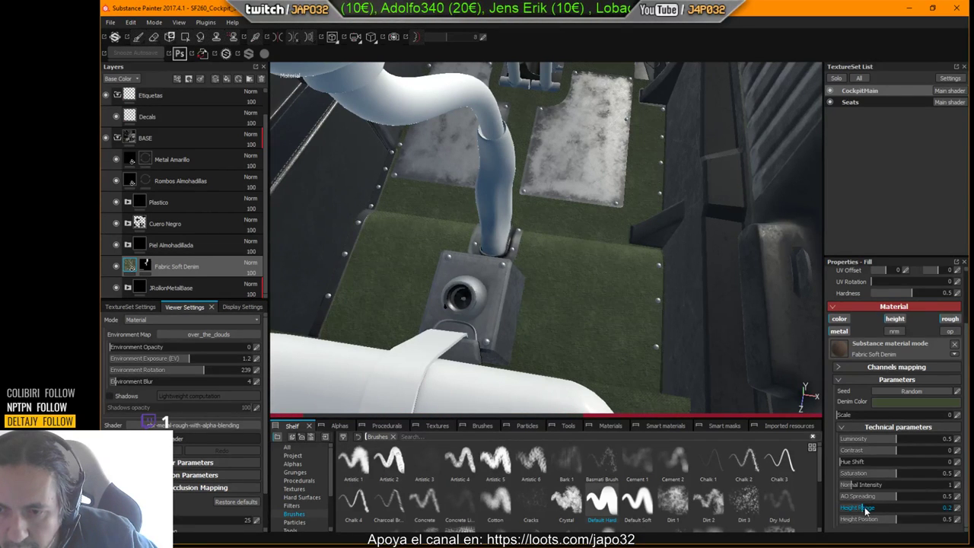
{"action": "left_click", "coordinate": [899, 449]}
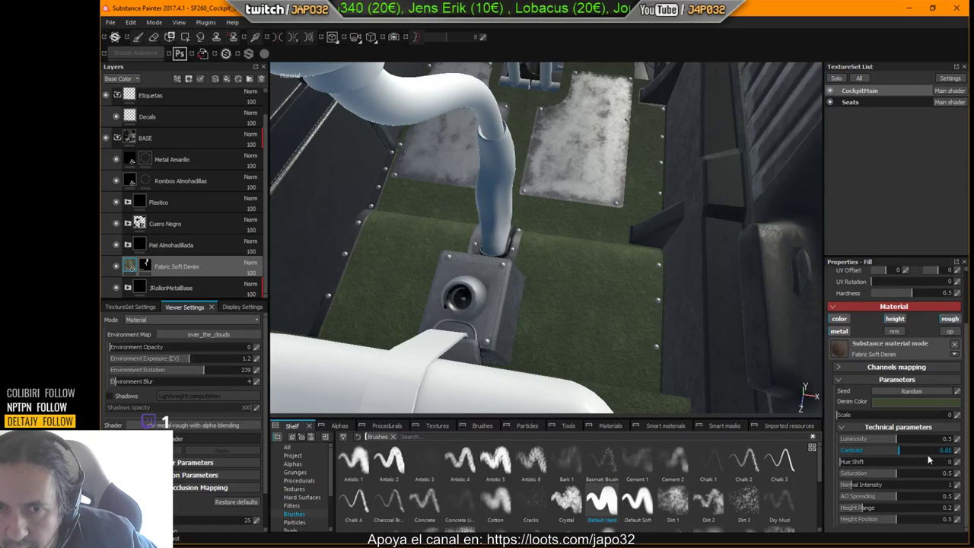
{"action": "left_click_drag", "start_coordinate": [928, 459], "coordinate": [932, 460]}
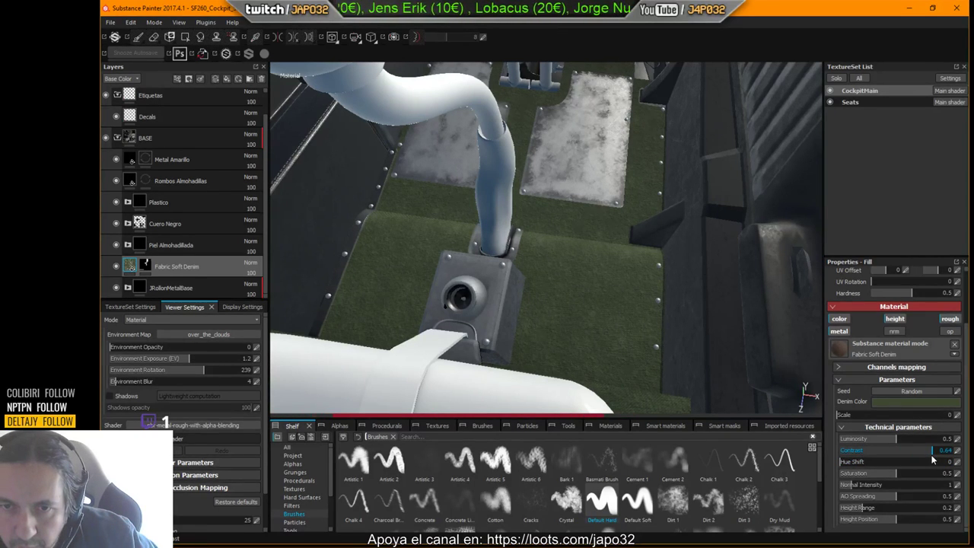
{"action": "left_click_drag", "start_coordinate": [931, 459], "coordinate": [898, 461]}
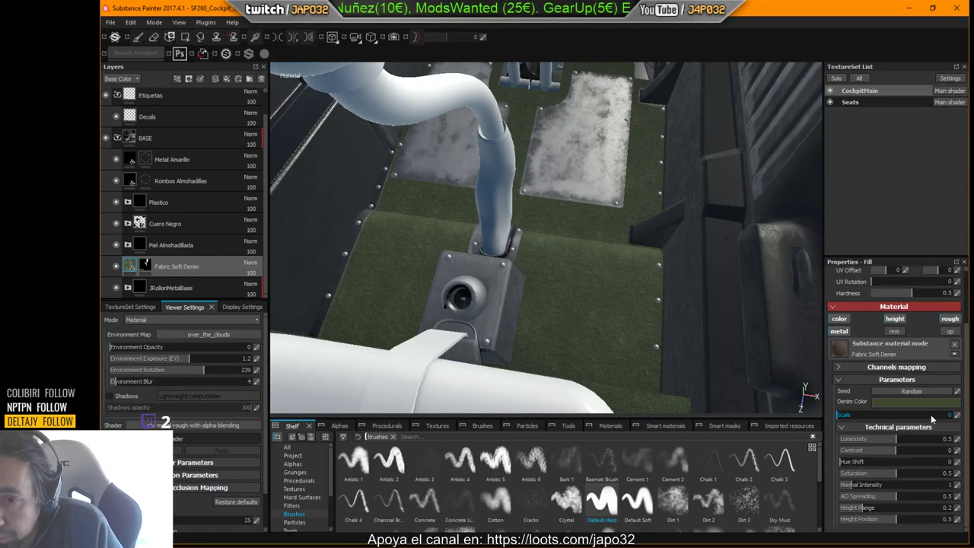
Add a generator to the content of the Fabric Soft Denim layer and assign MG Dirt to it.
{"action": "scroll", "coordinate": [905, 410], "scroll_direction": "up", "scroll_amount": 1}
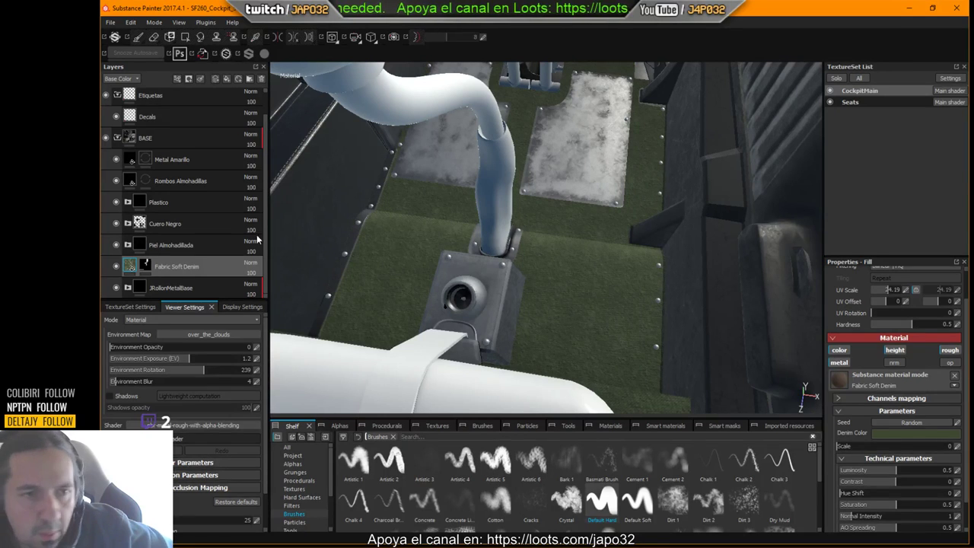
{"action": "right_click", "coordinate": [131, 266]}
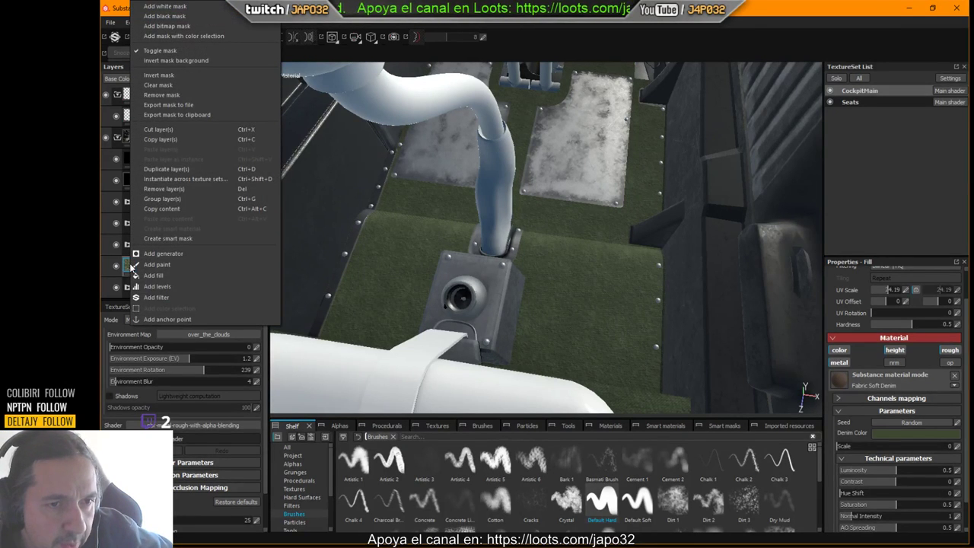
{"action": "left_click", "coordinate": [157, 255]}
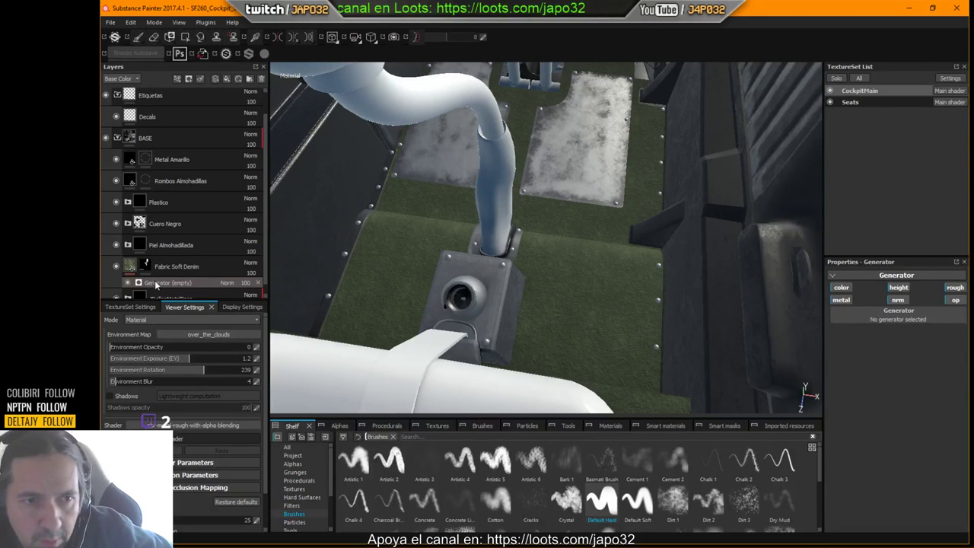
{"action": "left_click", "coordinate": [897, 310]}
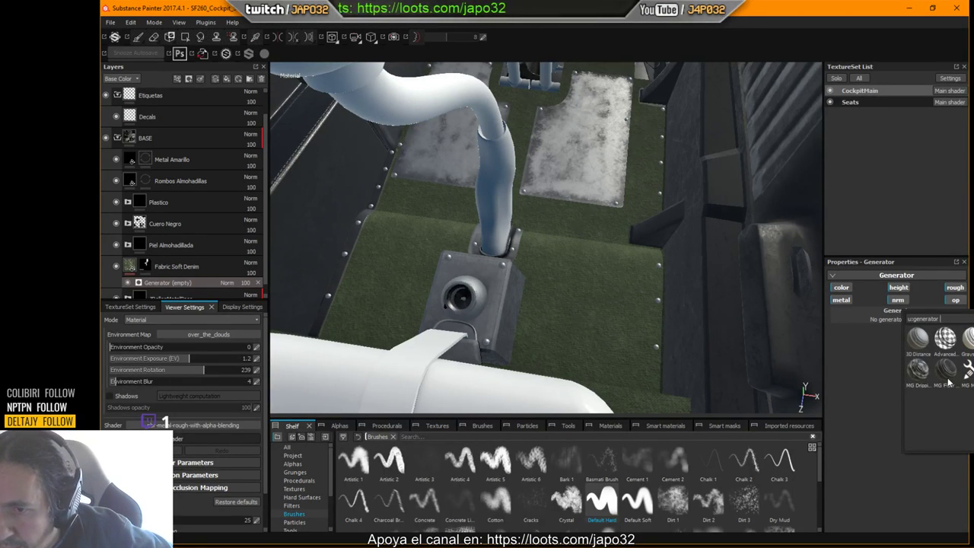
{"action": "mouse_move", "coordinate": [948, 382]}
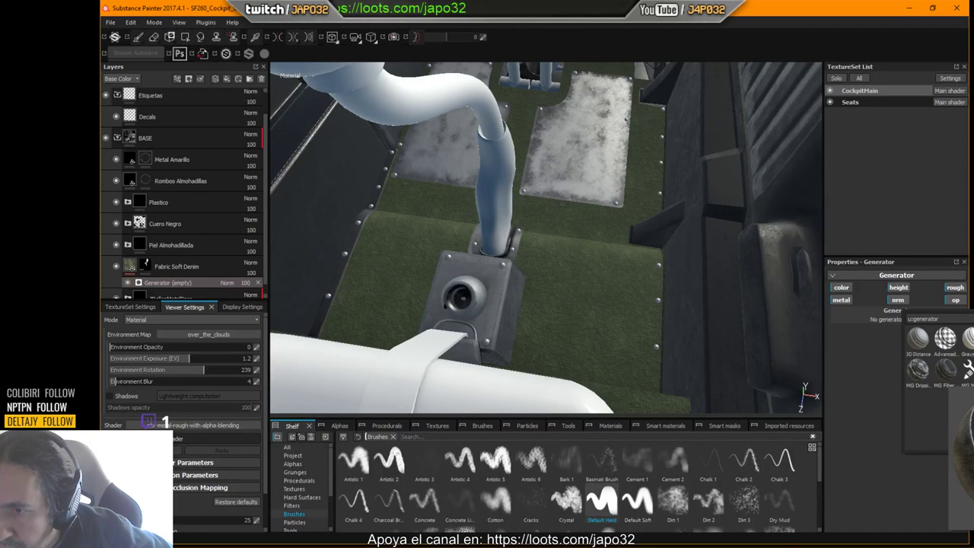
{"action": "left_click", "coordinate": [970, 339]}
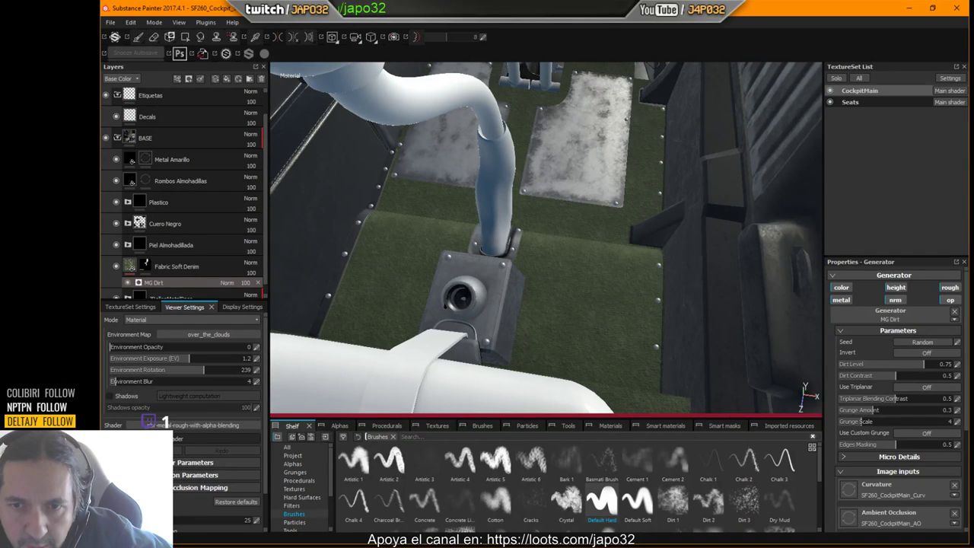
Limit the MG Dirt generator to the roughness channel, disabling color, height, metallic, normal and opacity.
{"action": "scroll", "coordinate": [916, 457], "scroll_direction": "down", "scroll_amount": 3}
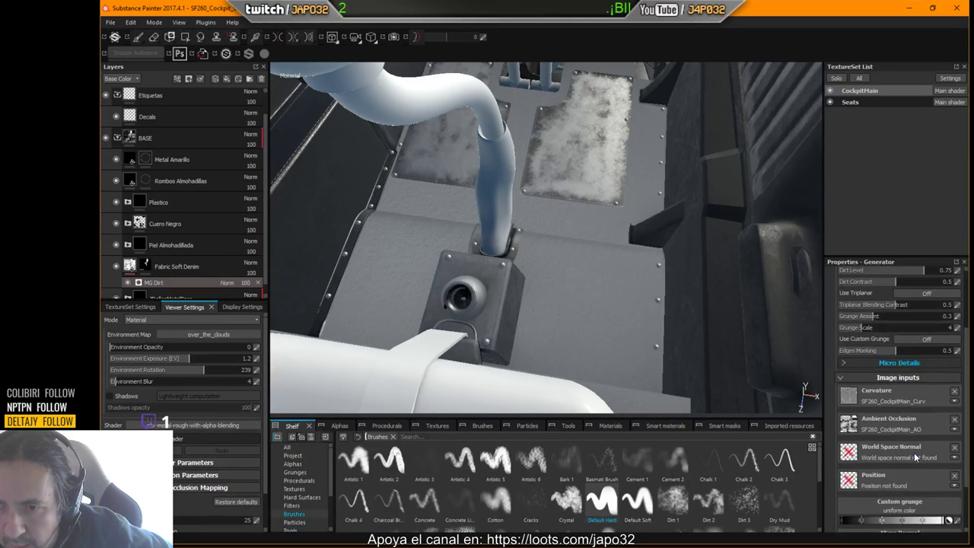
{"action": "scroll", "coordinate": [916, 457], "scroll_direction": "down", "scroll_amount": 3}
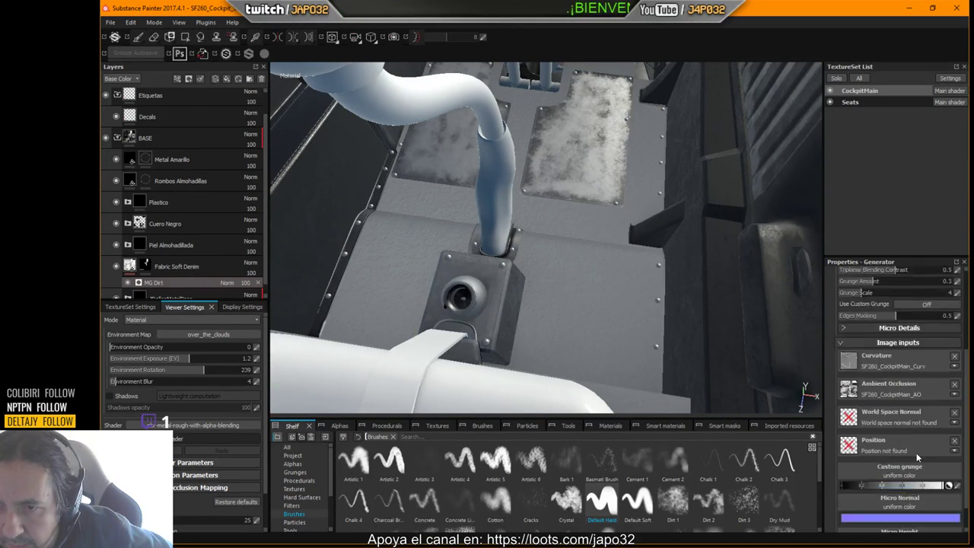
{"action": "scroll", "coordinate": [917, 456], "scroll_direction": "up", "scroll_amount": 6}
{"action": "scroll", "coordinate": [918, 455], "scroll_direction": "up", "scroll_amount": 2}
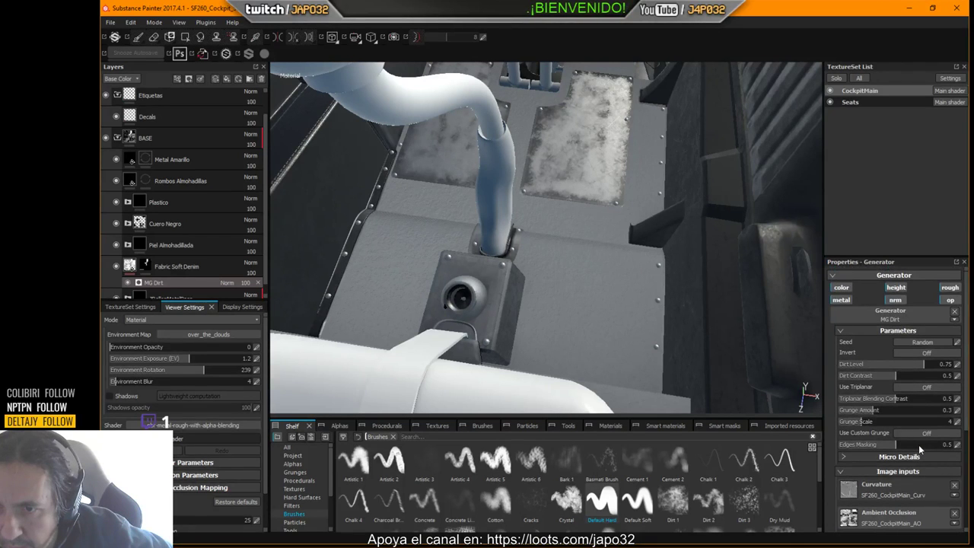
{"action": "left_click", "coordinate": [843, 289]}
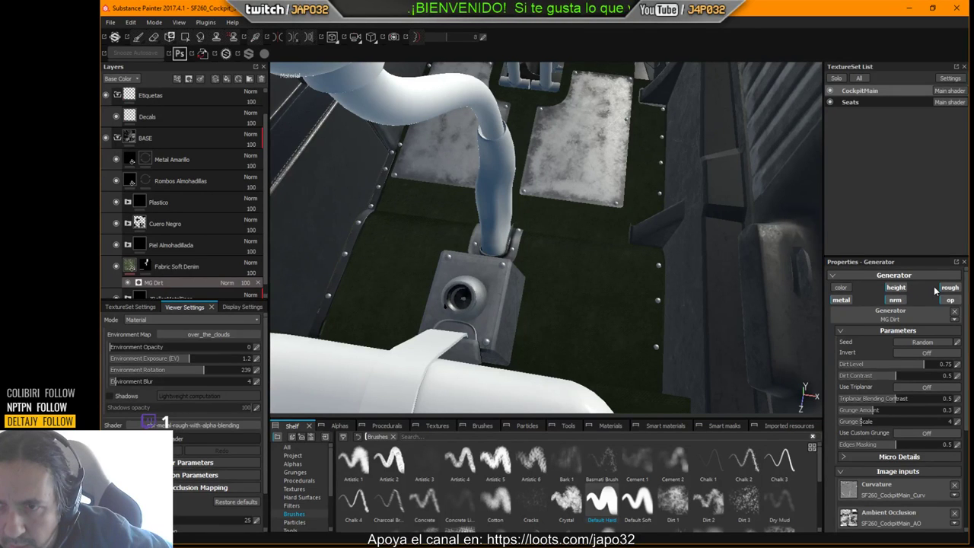
{"action": "left_click", "coordinate": [896, 300]}
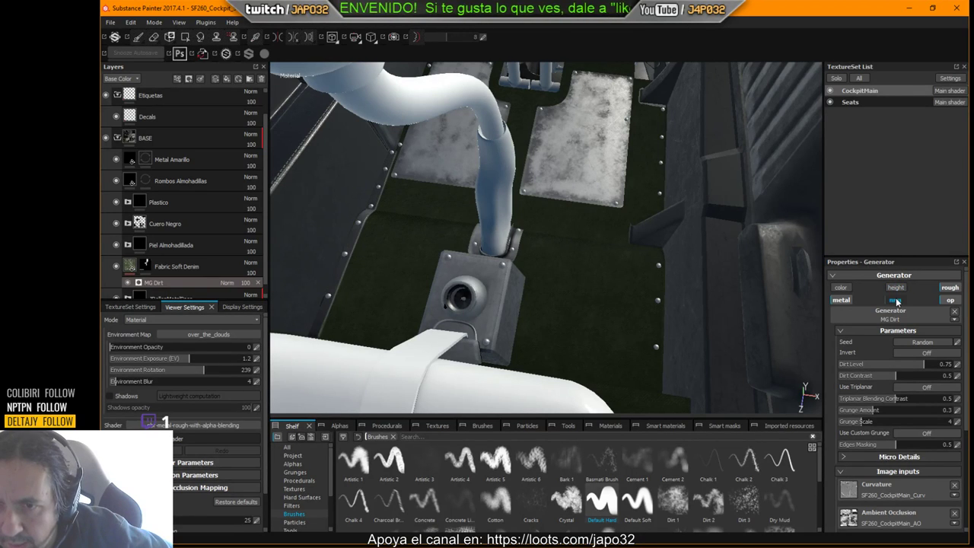
{"action": "left_click", "coordinate": [949, 288]}
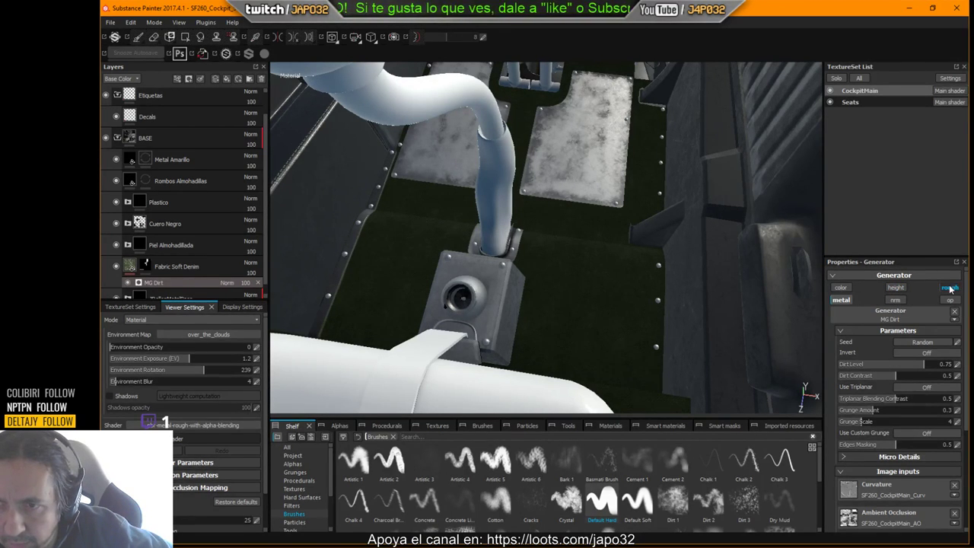
{"action": "left_click", "coordinate": [840, 300]}
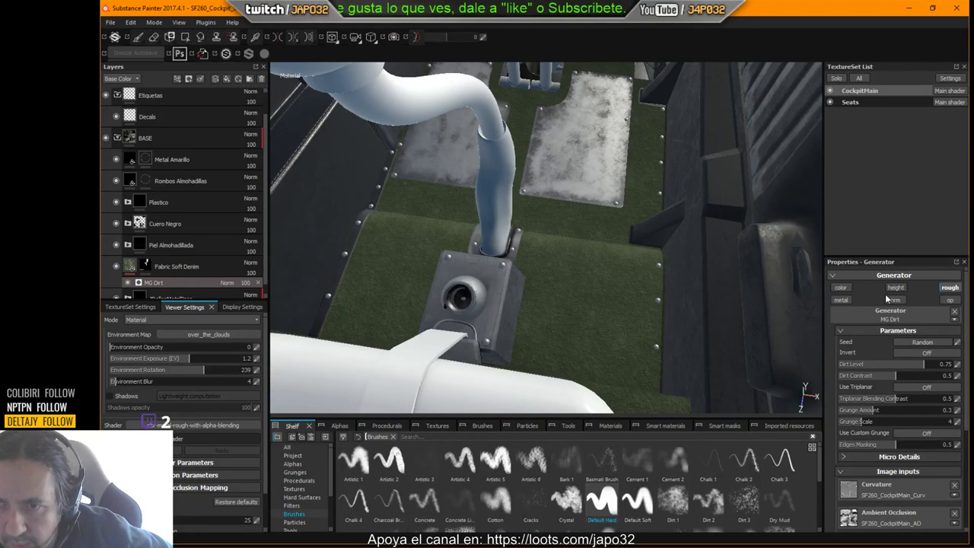
{"action": "left_click", "coordinate": [948, 288]}
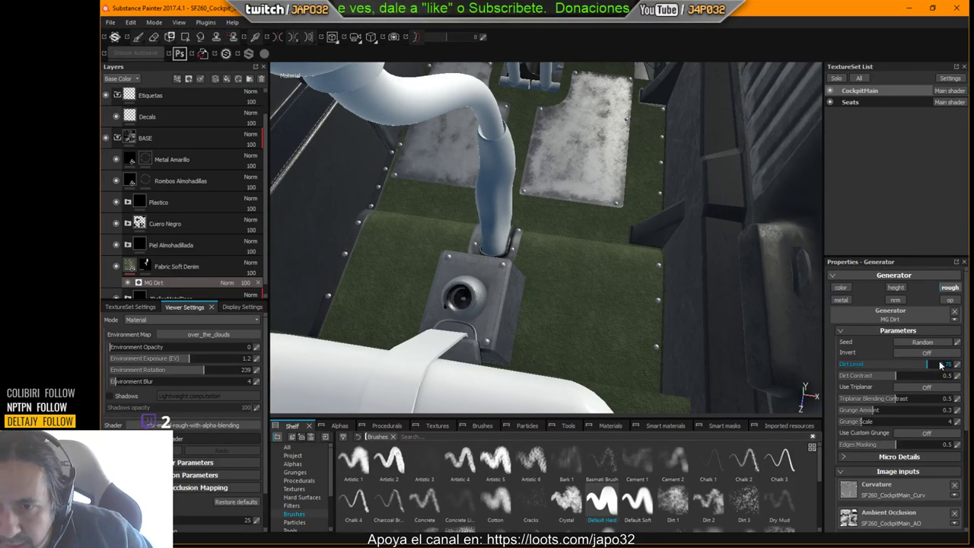
Set the generator's Dirt Level to 0.5 and Dirt Contrast to 0.77, and check the footwell carpet's sheen up close.
{"action": "left_click_drag", "start_coordinate": [923, 365], "coordinate": [855, 384]}
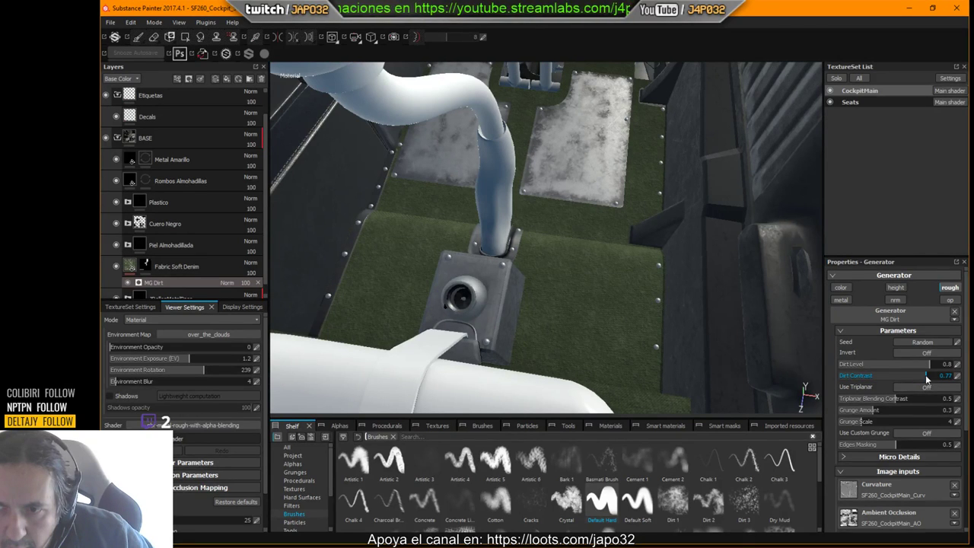
{"action": "mouse_move", "coordinate": [896, 365]}
{"action": "left_mouse_down"}
{"action": "mouse_move", "coordinate": [882, 364]}
{"action": "mouse_move", "coordinate": [895, 367]}
{"action": "left_mouse_up"}
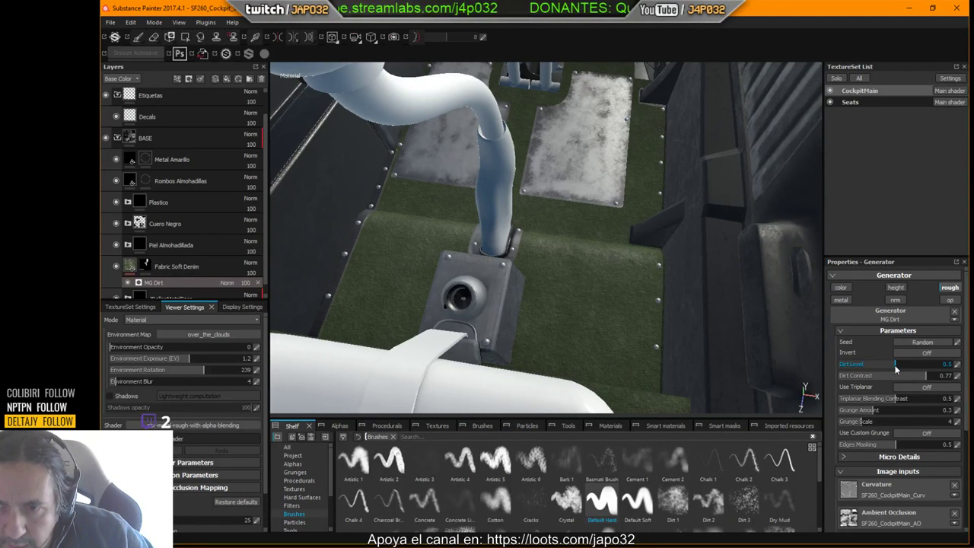
{"action": "scroll", "coordinate": [580, 274], "scroll_direction": "up", "scroll_amount": 3}
{"action": "left_click_drag", "start_coordinate": [656, 269], "coordinate": [490, 241], "text": "alt"}
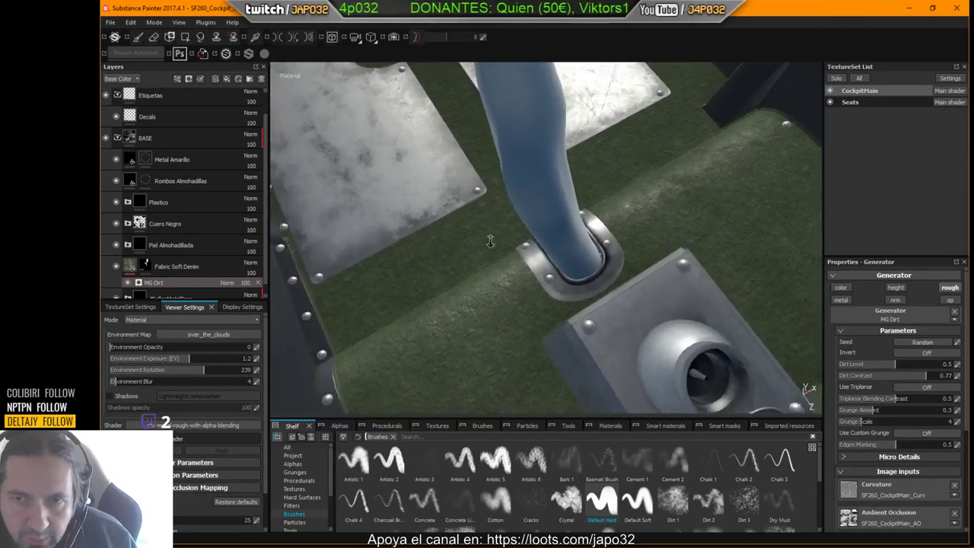
{"action": "right_click_drag", "start_coordinate": [490, 242], "coordinate": [517, 231], "text": "alt"}
{"action": "left_click_drag", "start_coordinate": [518, 231], "coordinate": [600, 260], "text": "alt"}
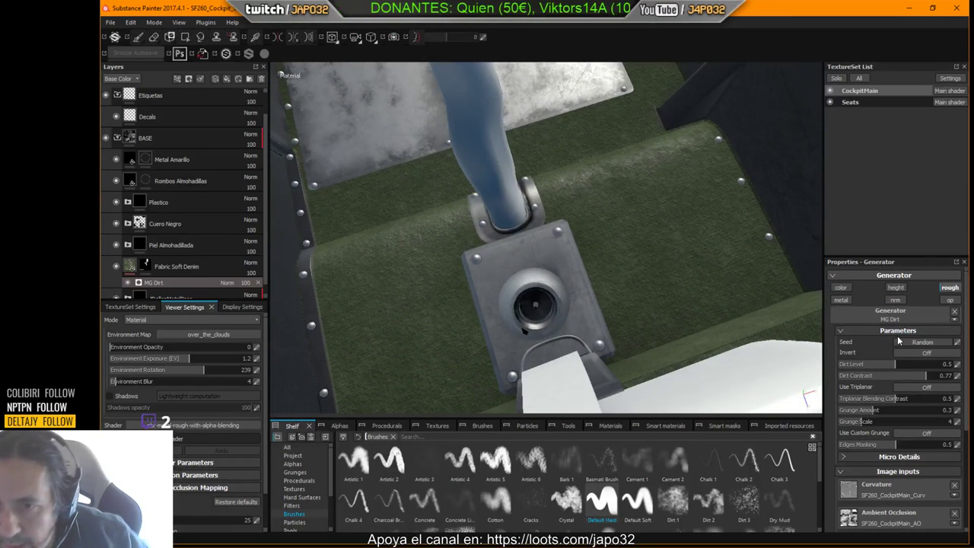
Fine-tune the MG Dirt generator with Dirt Level 0.5, Dirt Contrast 0.82, Grunge Amount 0.28 and Grunge Scale 5.
{"action": "left_click", "coordinate": [896, 363]}
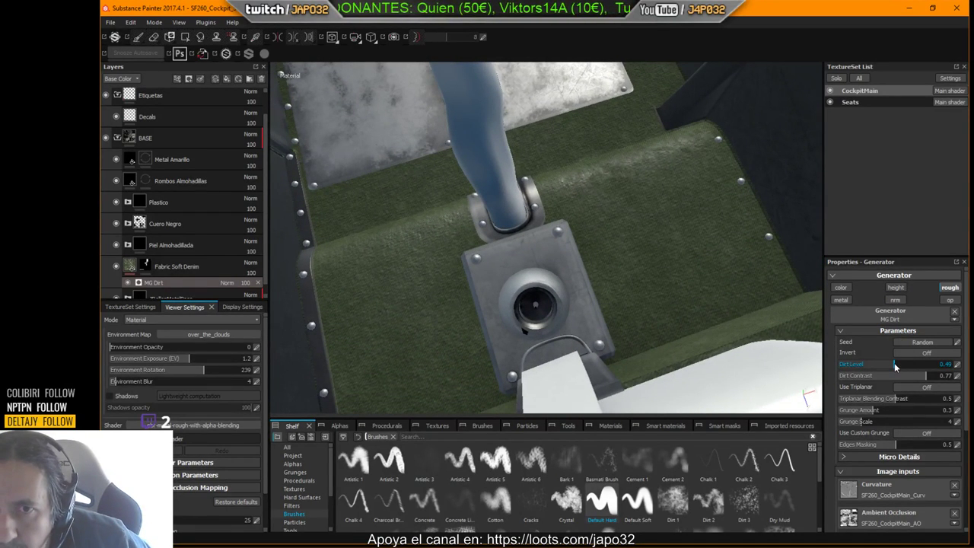
{"action": "left_click_drag", "start_coordinate": [894, 364], "coordinate": [895, 364]}
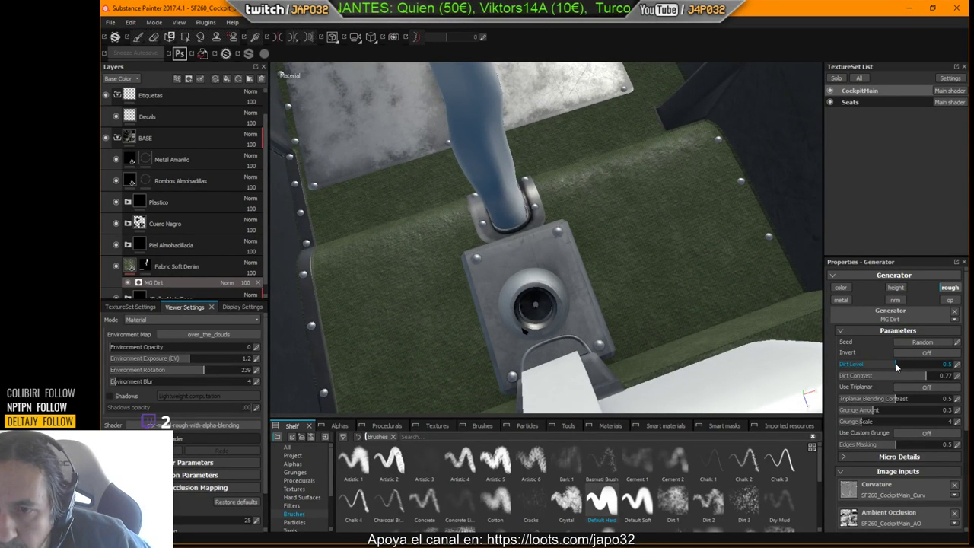
{"action": "left_click", "coordinate": [939, 376]}
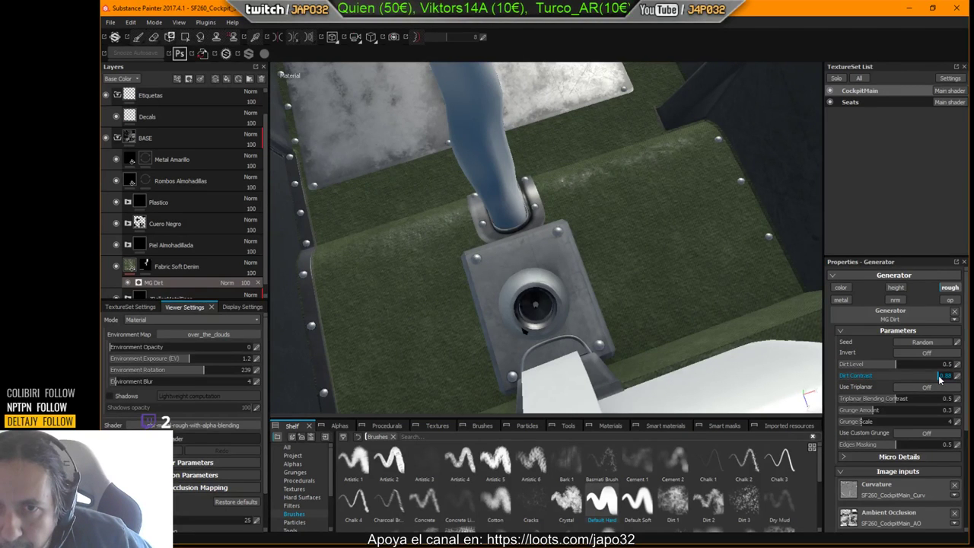
{"action": "left_click_drag", "start_coordinate": [940, 378], "coordinate": [920, 380]}
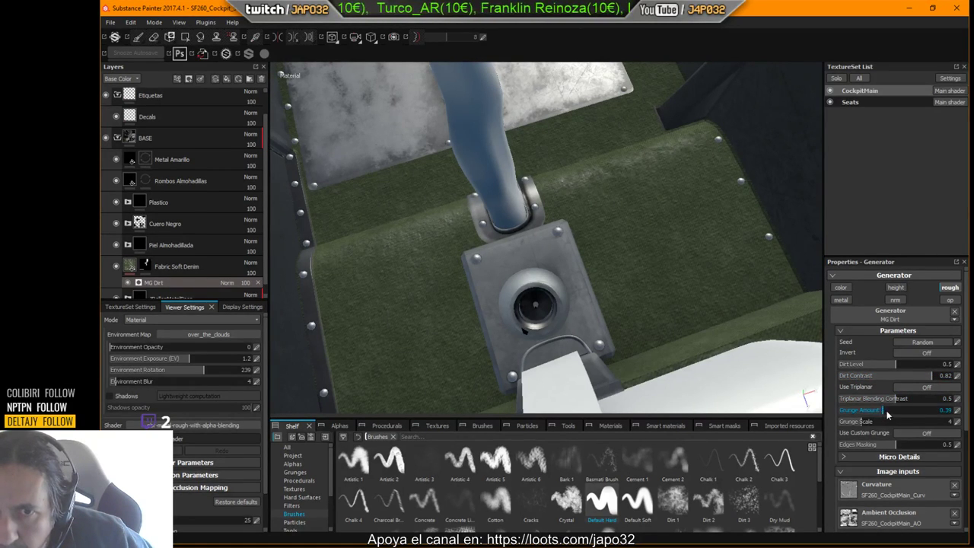
{"action": "mouse_move", "coordinate": [886, 414]}
{"action": "left_mouse_down"}
{"action": "mouse_move", "coordinate": [862, 414]}
{"action": "mouse_move", "coordinate": [873, 411]}
{"action": "left_mouse_up"}
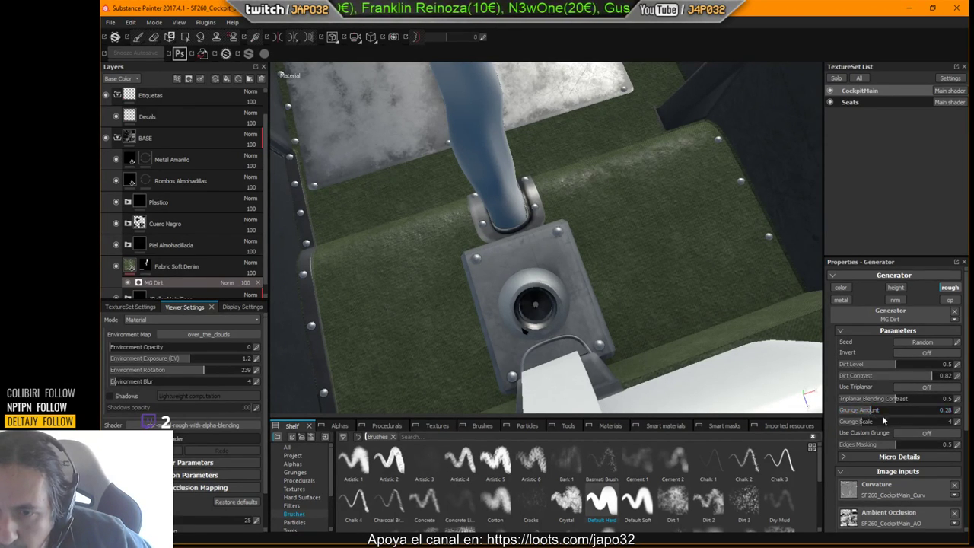
{"action": "left_click_drag", "start_coordinate": [867, 422], "coordinate": [877, 423]}
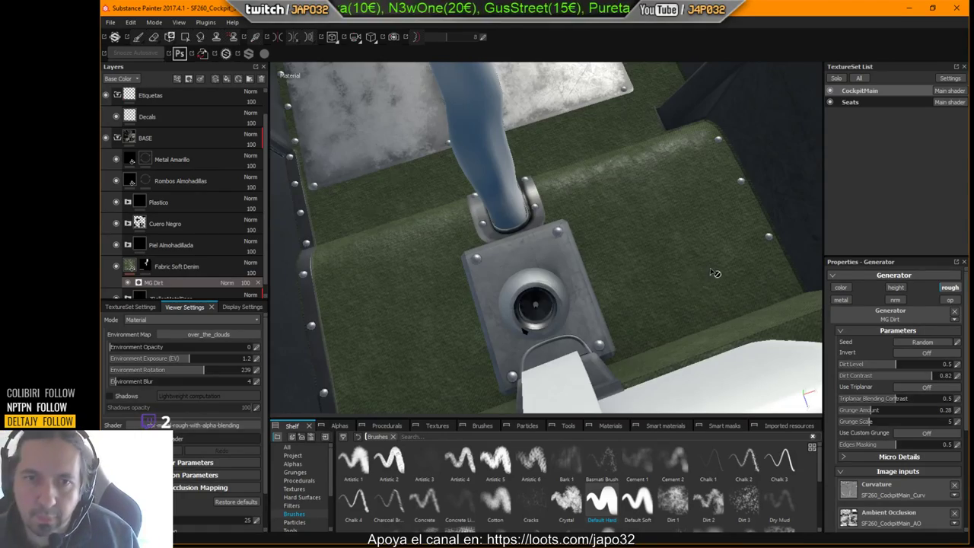
Examine the carpet's roughness variation around the control sticks, pedals and centre console from several angles.
{"action": "right_click_drag", "start_coordinate": [732, 270], "coordinate": [467, 242], "text": "alt"}
{"action": "left_click_drag", "start_coordinate": [468, 242], "coordinate": [672, 357], "text": "alt"}
{"action": "middle_click_drag", "start_coordinate": [673, 358], "coordinate": [715, 371], "text": "alt"}
{"action": "left_click_drag", "start_coordinate": [533, 289], "coordinate": [677, 270], "text": "alt"}
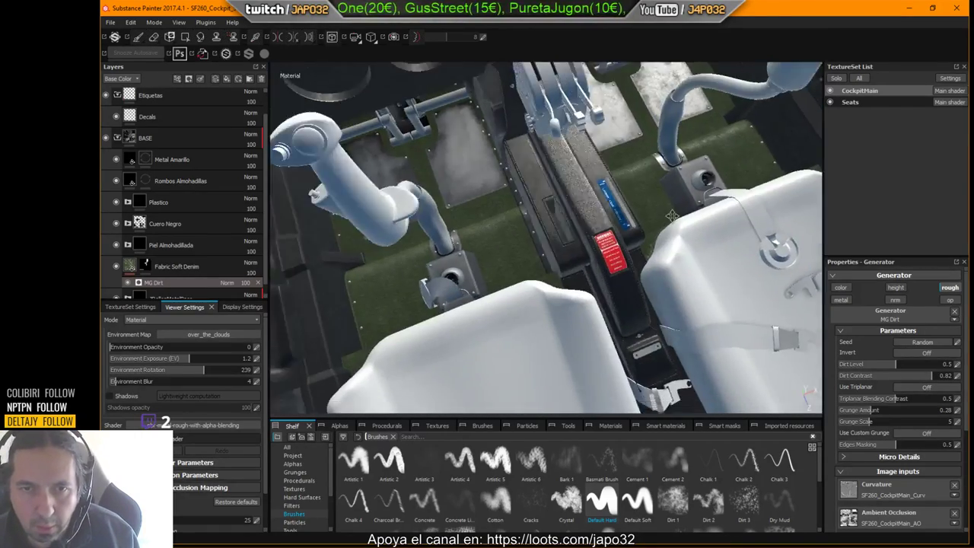
{"action": "middle_click_drag", "start_coordinate": [531, 270], "coordinate": [644, 215], "text": "alt"}
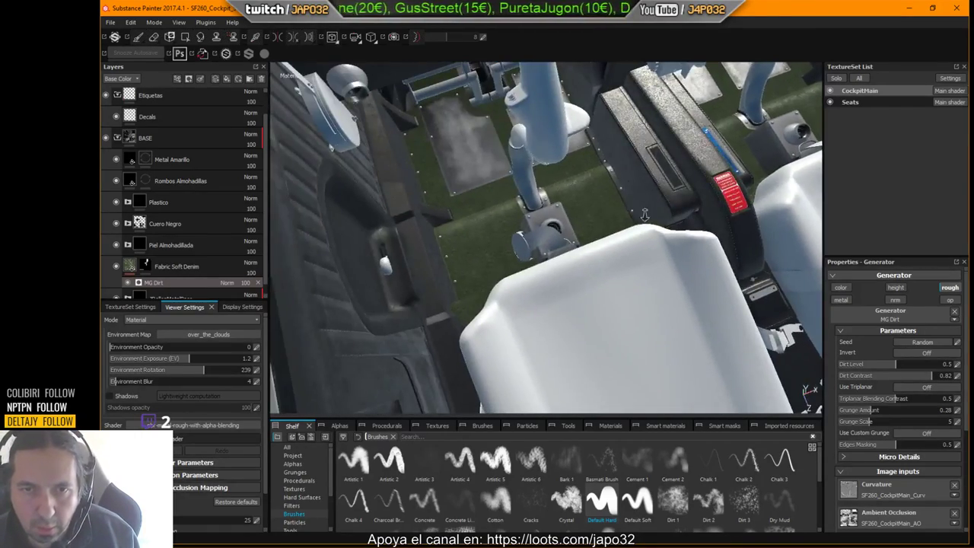
{"action": "left_click_drag", "start_coordinate": [645, 216], "coordinate": [728, 206], "text": "alt"}
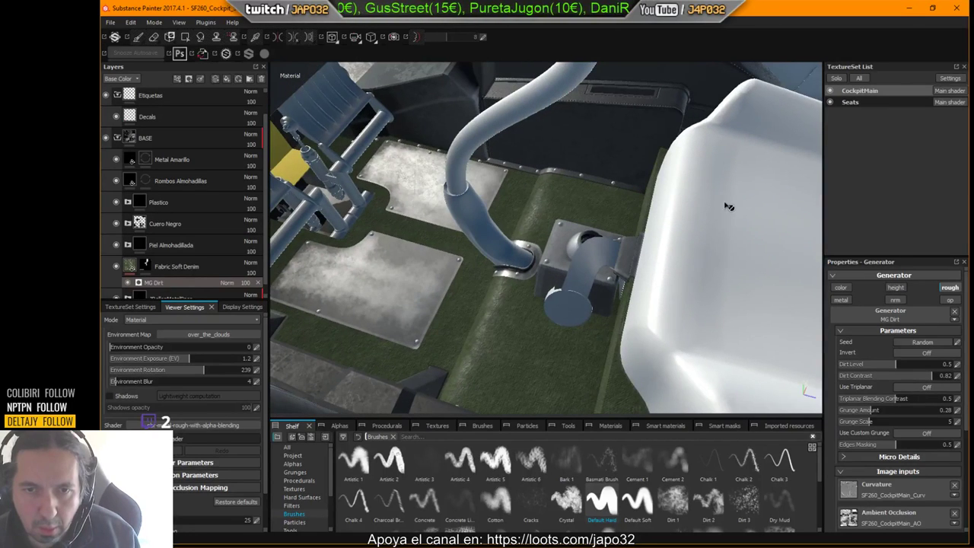
Hide the Seats texture set and examine the carpet in the seat wells and around the bare rear floor.
{"action": "left_click", "coordinate": [830, 102]}
{"action": "scroll", "coordinate": [651, 192], "scroll_direction": "up", "scroll_amount": 5}
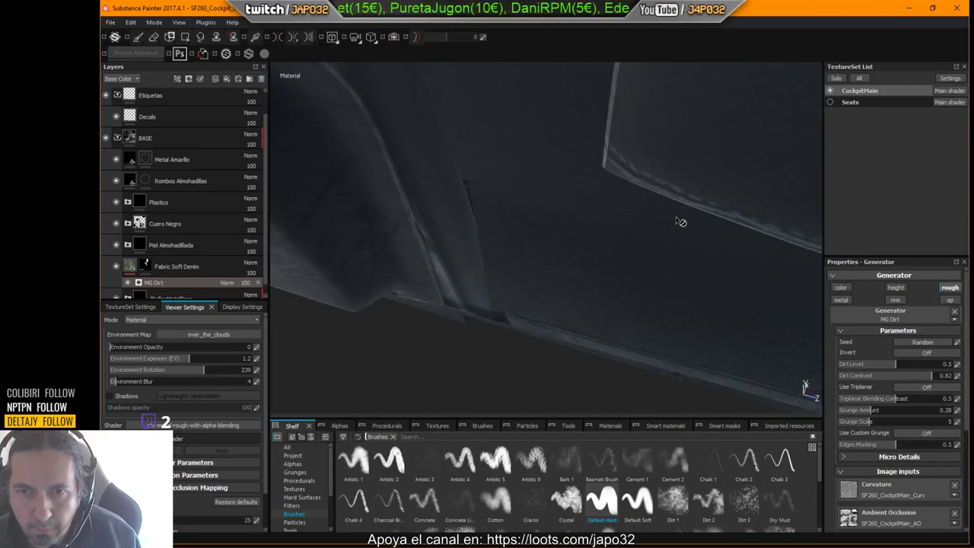
{"action": "scroll", "coordinate": [676, 220], "scroll_direction": "down", "scroll_amount": 5}
{"action": "middle_click_drag", "start_coordinate": [676, 221], "coordinate": [627, 301], "text": "alt"}
{"action": "scroll", "coordinate": [627, 301], "scroll_direction": "down", "scroll_amount": 3}
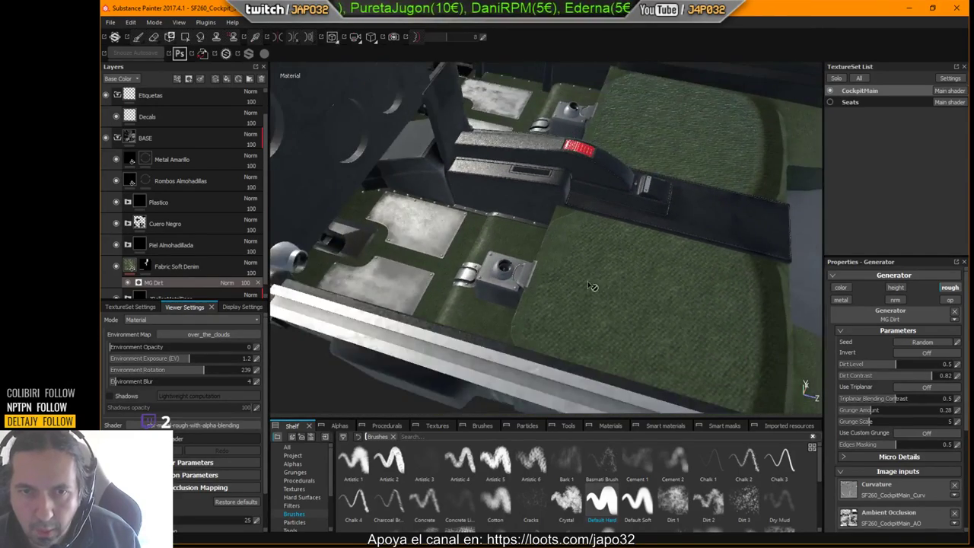
{"action": "left_click_drag", "start_coordinate": [592, 287], "coordinate": [478, 238], "text": "alt"}
{"action": "middle_click_drag", "start_coordinate": [591, 259], "coordinate": [504, 205], "text": "alt"}
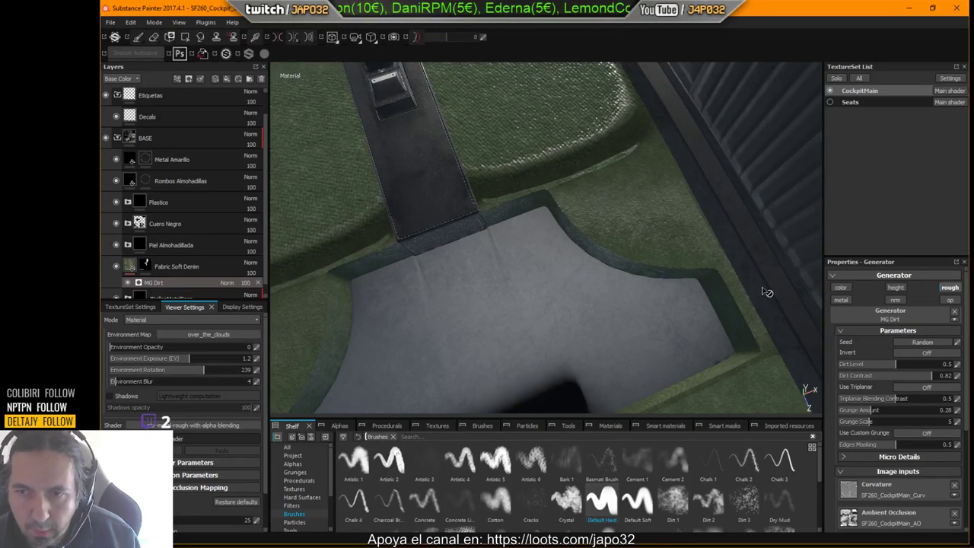
Compare the carpet around the bare rear floor with the MG Dirt generator hidden and shown, and check the wider cockpit floor.
{"action": "left_click", "coordinate": [126, 284]}
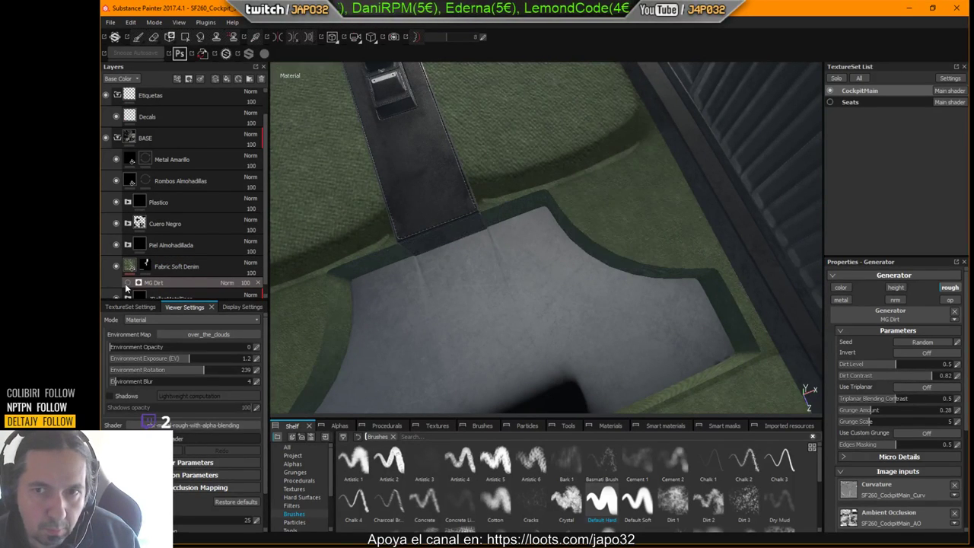
{"action": "left_click", "coordinate": [127, 284]}
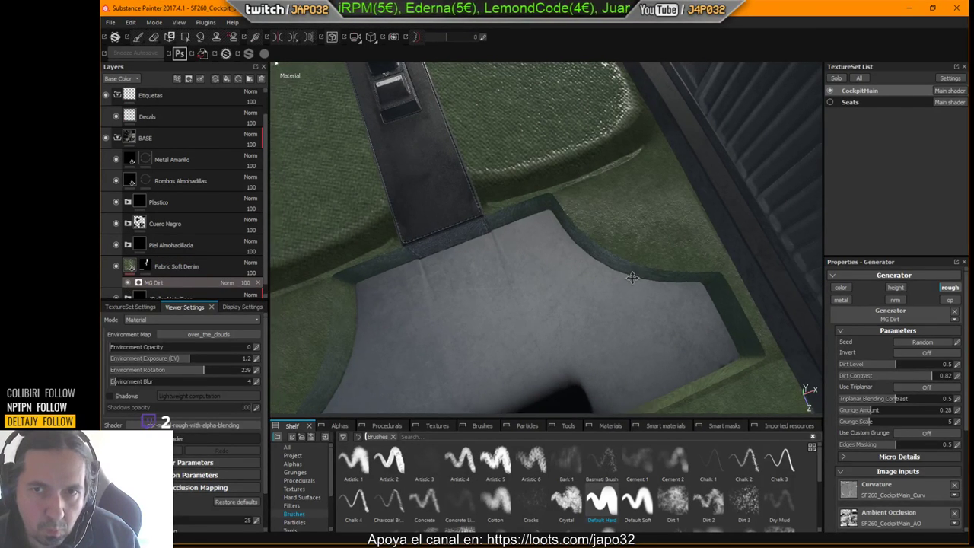
{"action": "middle_click_drag", "start_coordinate": [613, 263], "coordinate": [735, 390], "text": "alt"}
{"action": "left_click_drag", "start_coordinate": [737, 390], "coordinate": [526, 280], "text": "alt"}
{"action": "key", "text": "Tab"}
{"action": "key", "text": "Tab"}
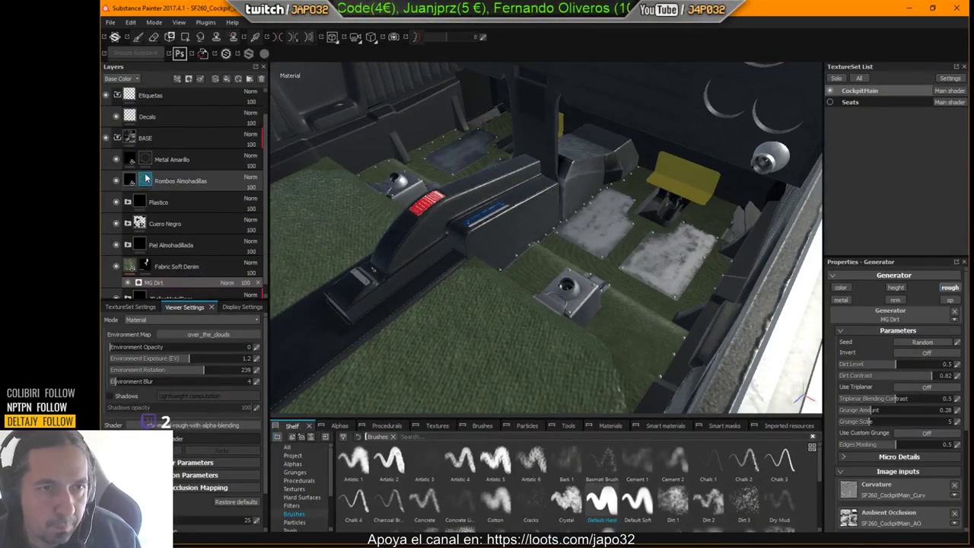
Select the Decals layer and examine the carpet around the footwells, control sticks and centre console from several angles.
{"action": "left_click", "coordinate": [141, 116]}
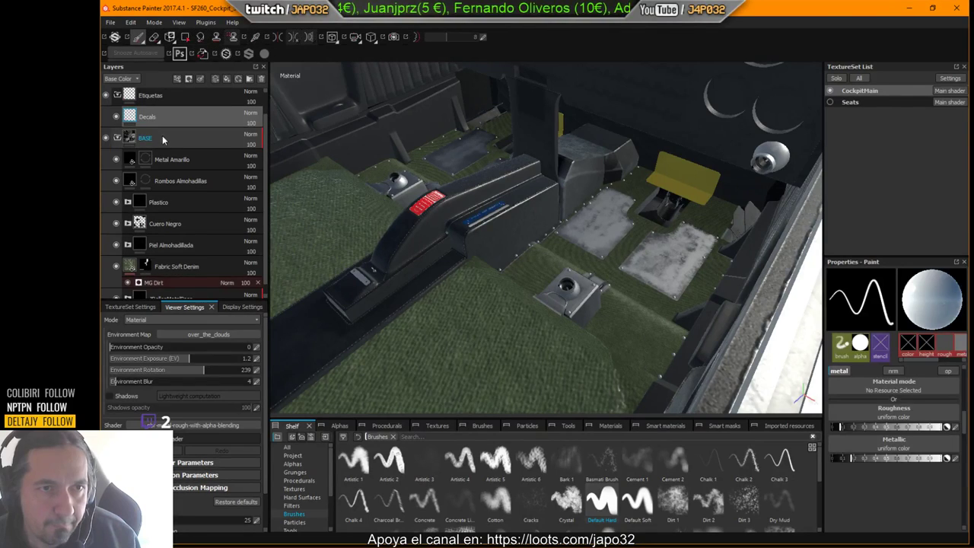
{"action": "left_click_drag", "start_coordinate": [578, 251], "coordinate": [661, 293], "text": "alt"}
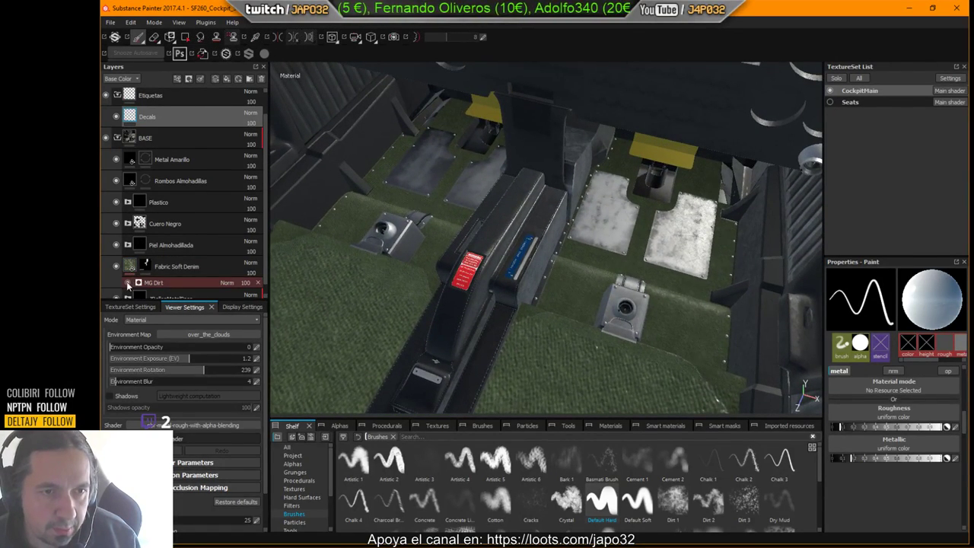
{"action": "left_click_drag", "start_coordinate": [654, 259], "coordinate": [685, 263], "text": "alt"}
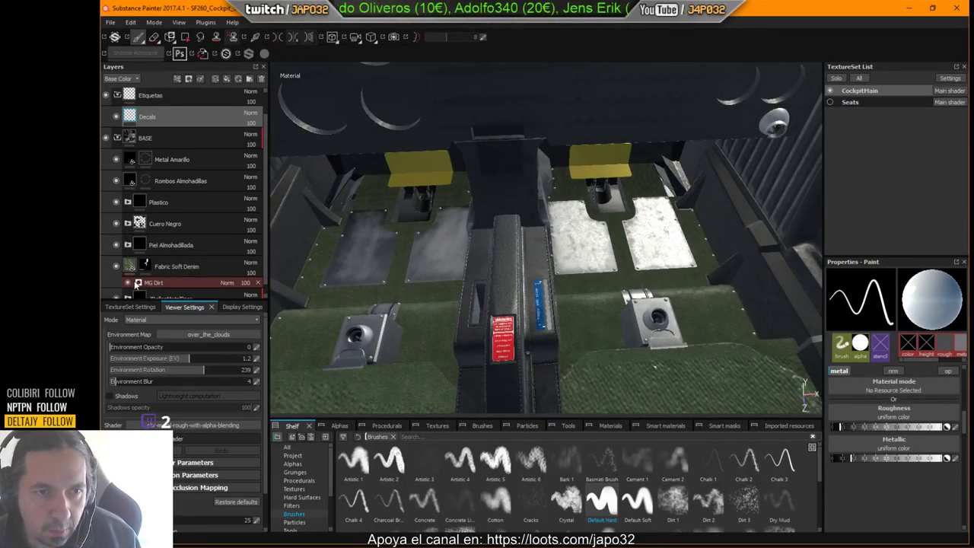
{"action": "left_click_drag", "start_coordinate": [579, 297], "coordinate": [630, 293], "text": "alt"}
{"action": "key", "text": "Tab"}
{"action": "key", "text": "Tab"}
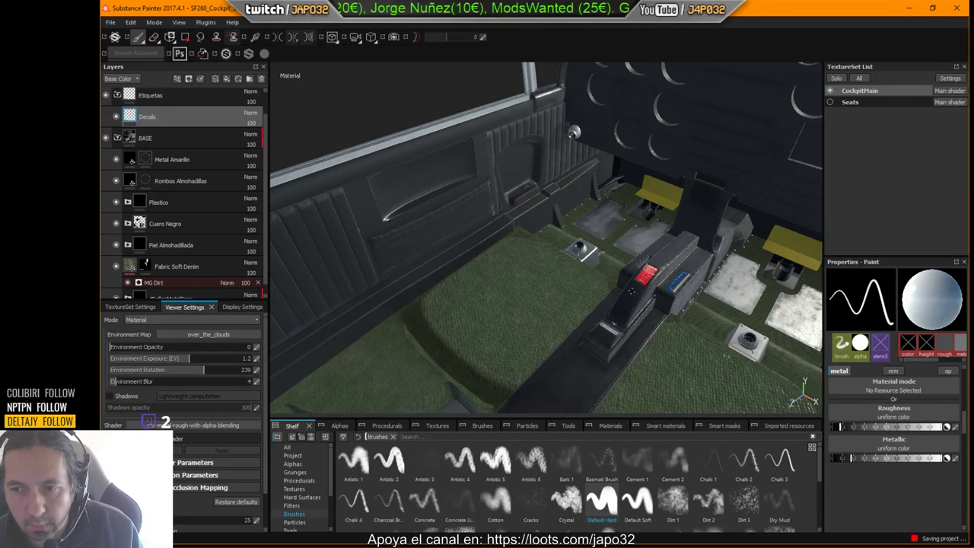
Save the project as a new version named SF260_Cockpit_Seats_04.spp in the Textures folder.
{"action": "left_click", "coordinate": [110, 22]}
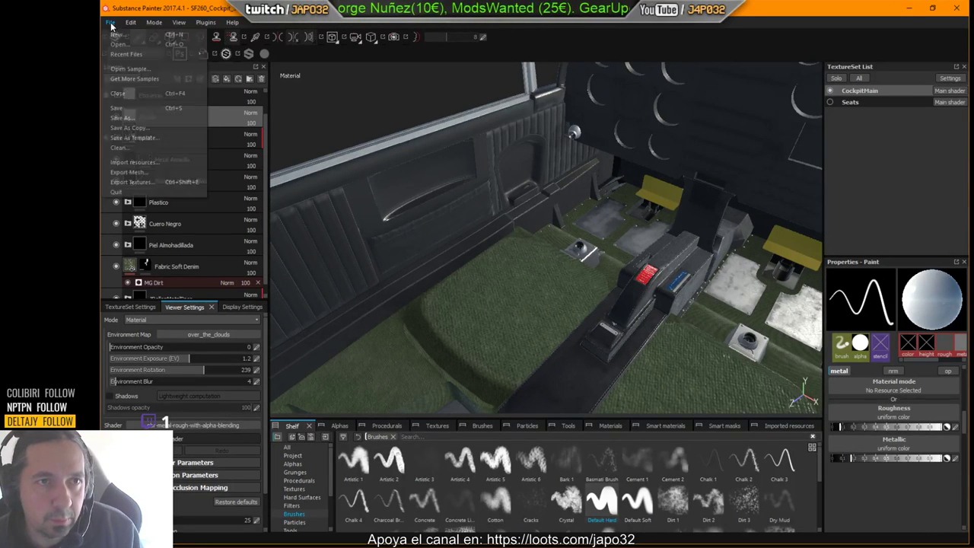
{"action": "left_click", "coordinate": [129, 118]}
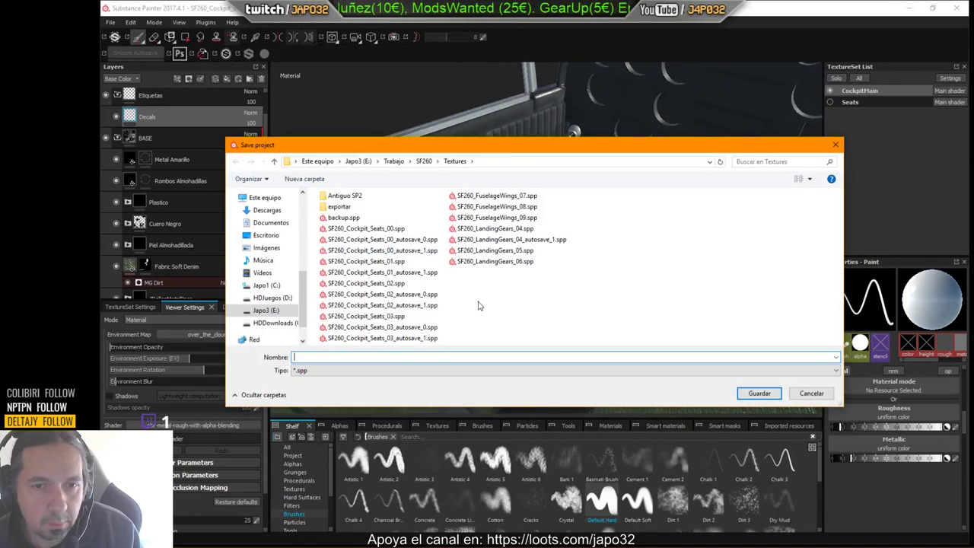
{"action": "left_click", "coordinate": [404, 317]}
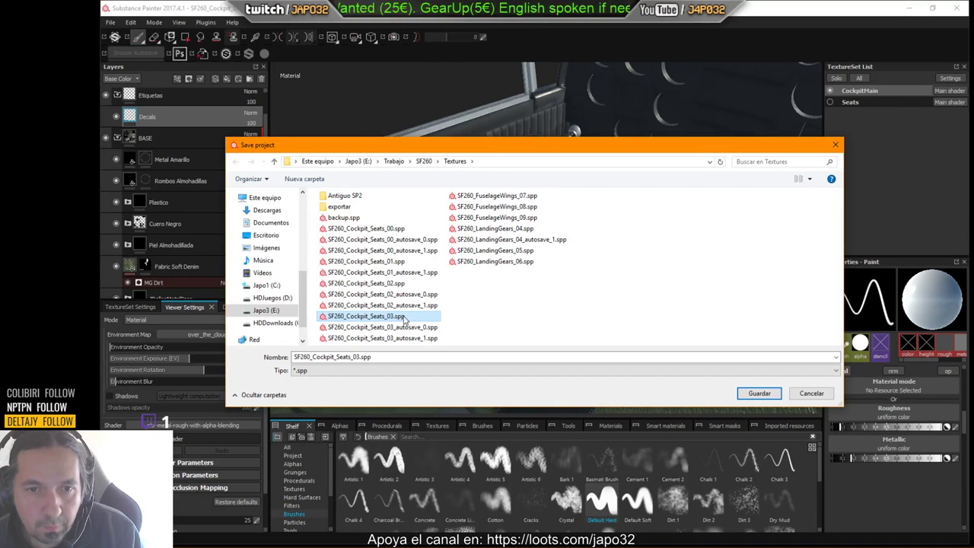
{"action": "left_click", "coordinate": [358, 357]}
{"action": "left_click", "coordinate": [359, 357]}
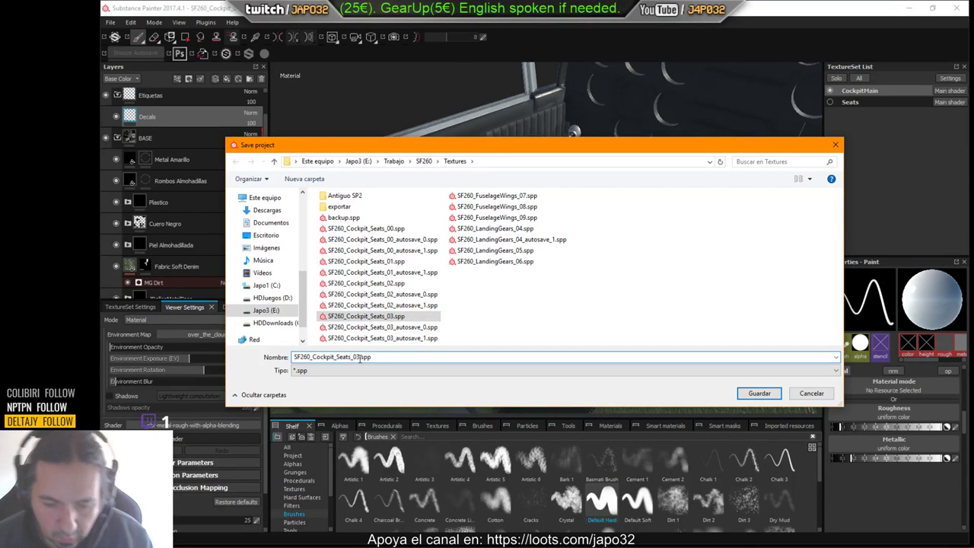
{"action": "key", "text": "BackSpace"}
{"action": "type", "text": "4"}
{"action": "key", "text": "Return"}
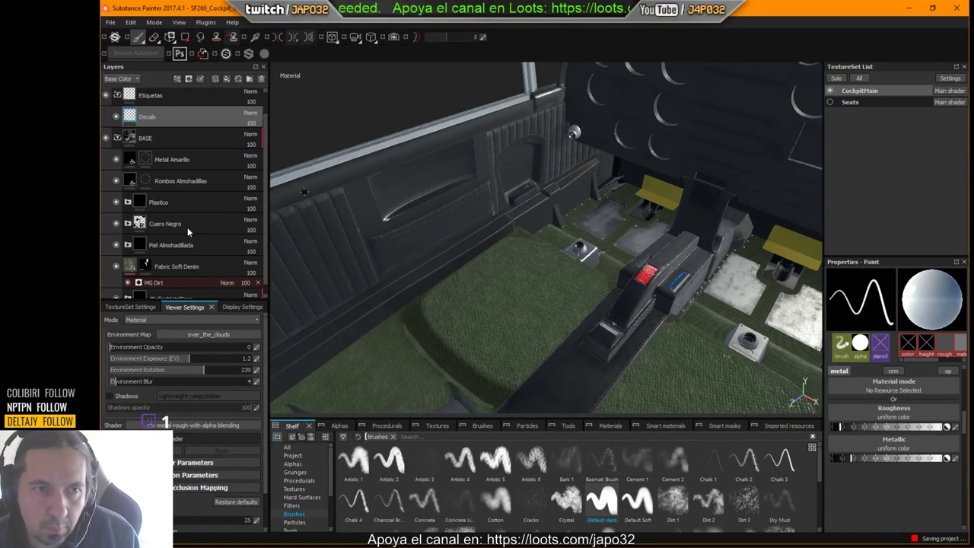
Expand the Piel Almohadillada group and check the Almohadillas layer's effect on the side panels by hiding and showing it.
{"action": "right_click", "coordinate": [562, 175]}
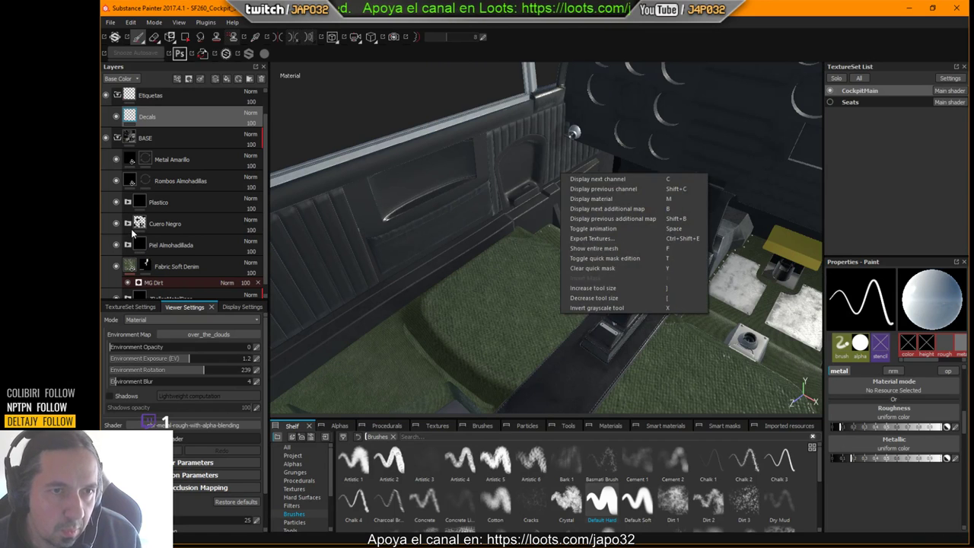
{"action": "left_click", "coordinate": [387, 170]}
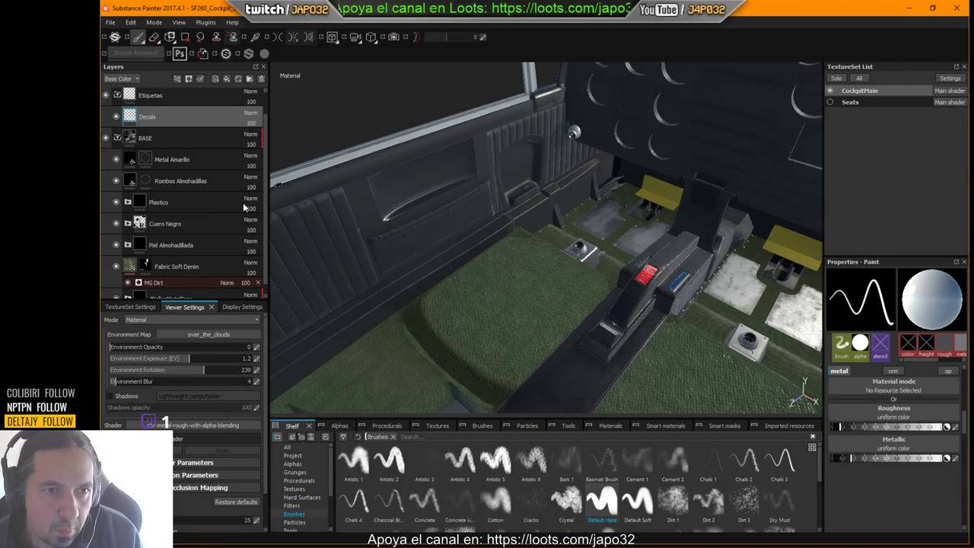
{"action": "left_click", "coordinate": [127, 245]}
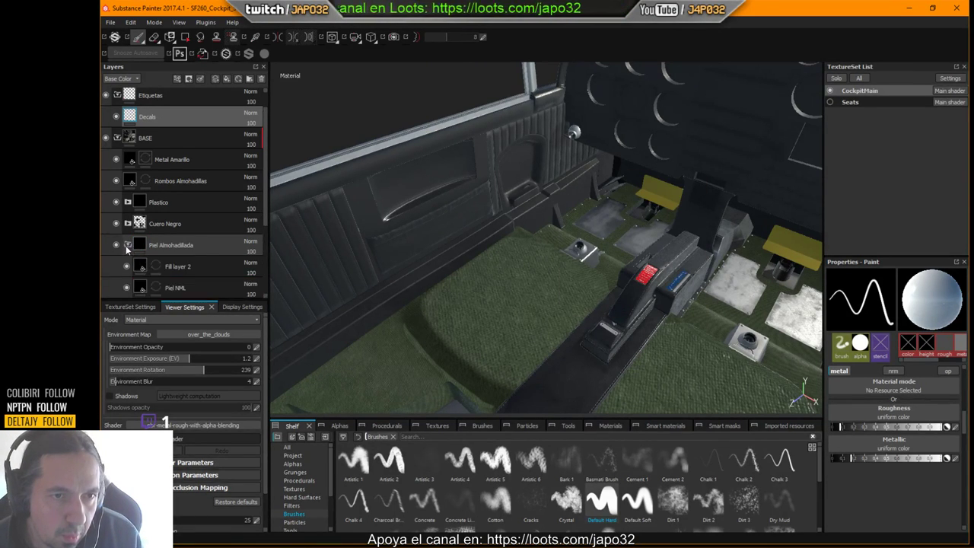
{"action": "scroll", "coordinate": [152, 251], "scroll_direction": "down", "scroll_amount": 4}
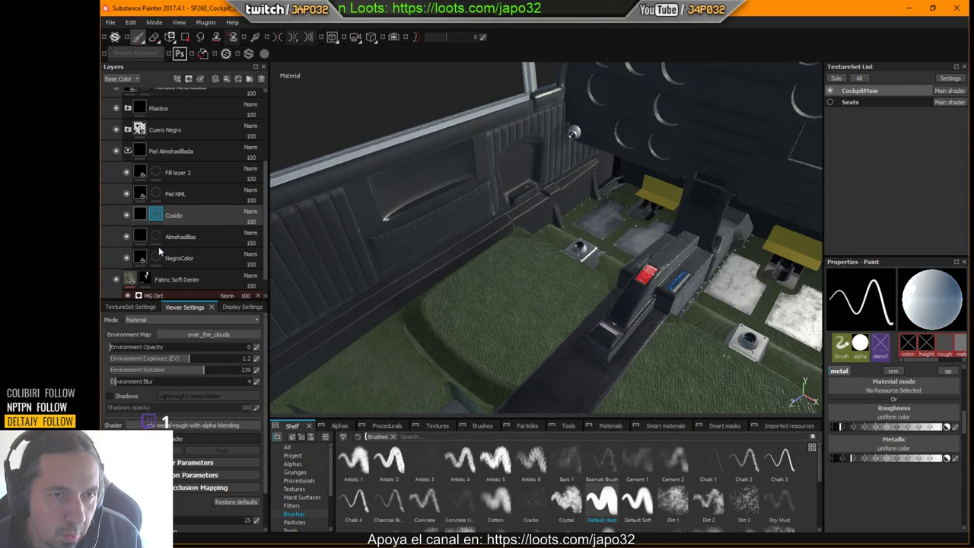
{"action": "left_click", "coordinate": [158, 251]}
{"action": "left_click", "coordinate": [126, 237]}
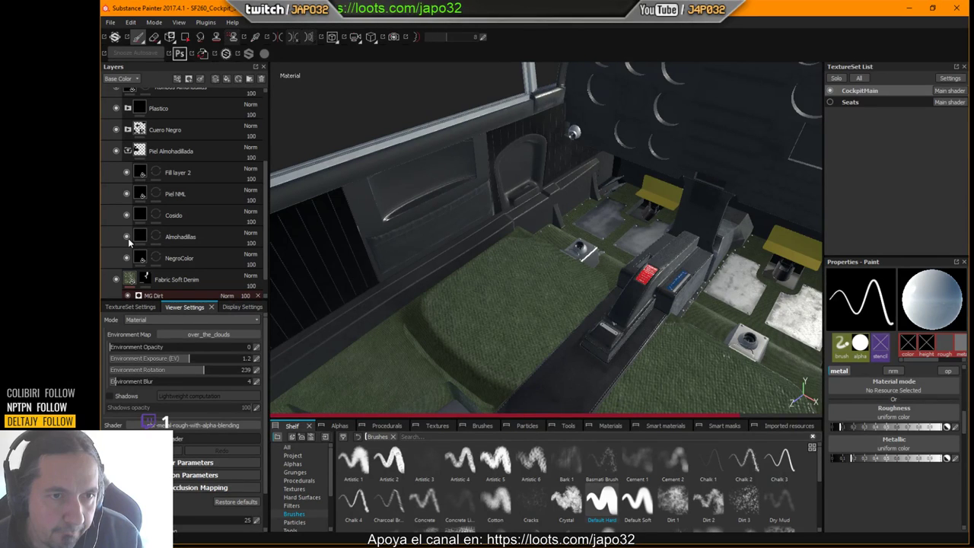
{"action": "left_click", "coordinate": [127, 236]}
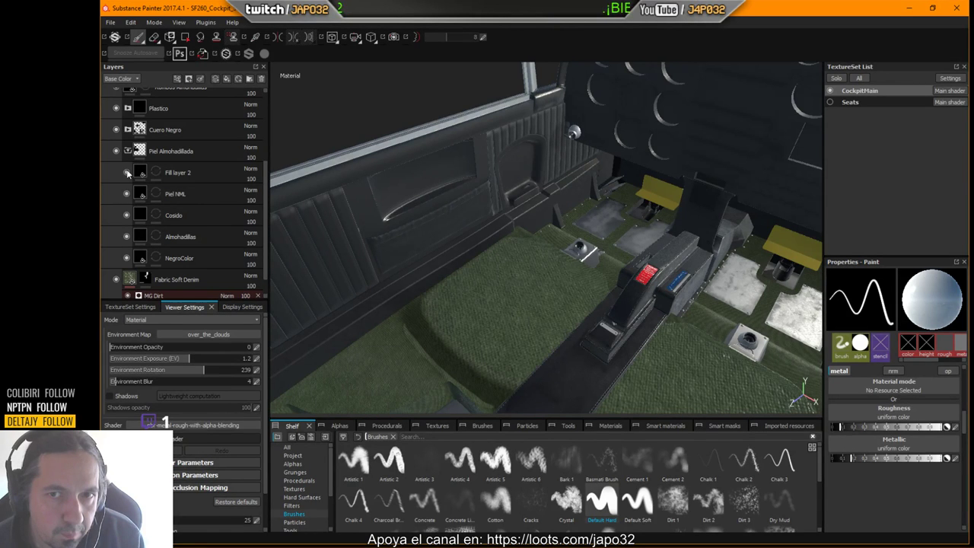
{"action": "left_click", "coordinate": [140, 236]}
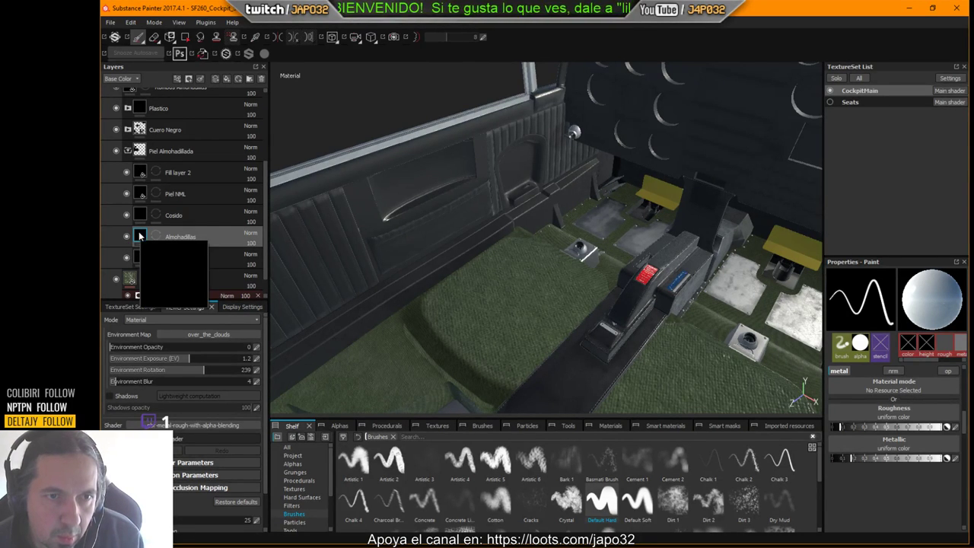
Export the CockpitMain texture set as 8-bit PNG at 4096x4096 with the X-Plane configuration to the Siai Marchetti objects folder.
{"action": "right_click", "coordinate": [563, 216]}
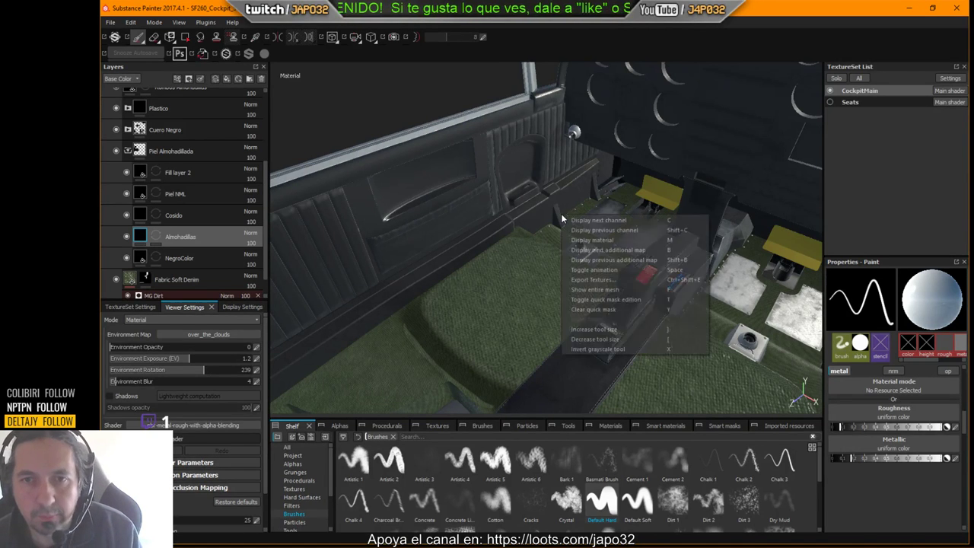
{"action": "left_click", "coordinate": [611, 279]}
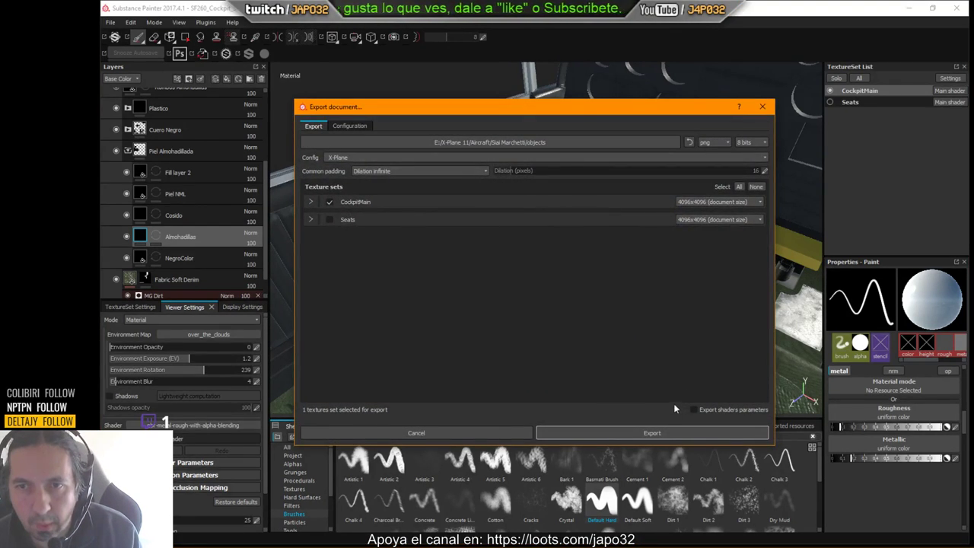
{"action": "left_click", "coordinate": [643, 431]}
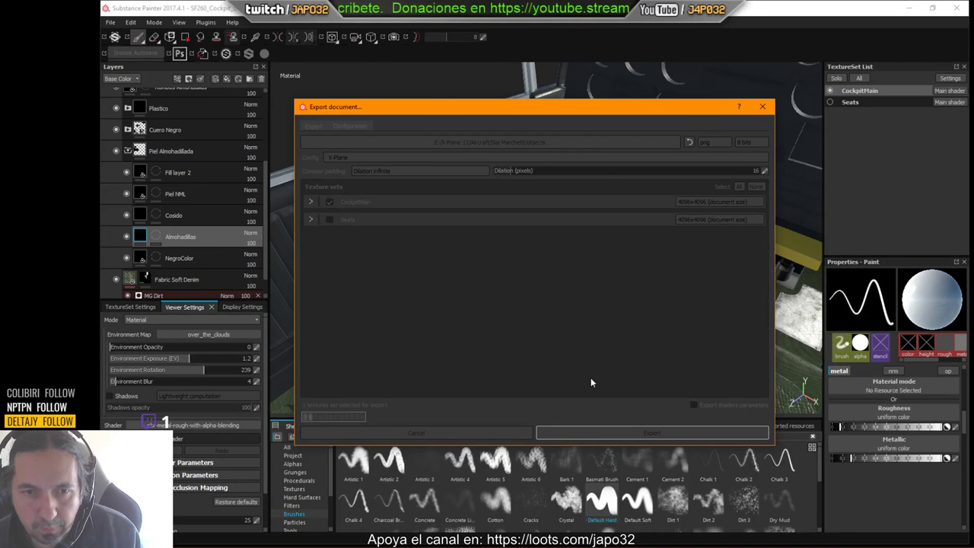
{"action": "left_click", "coordinate": [561, 288]}
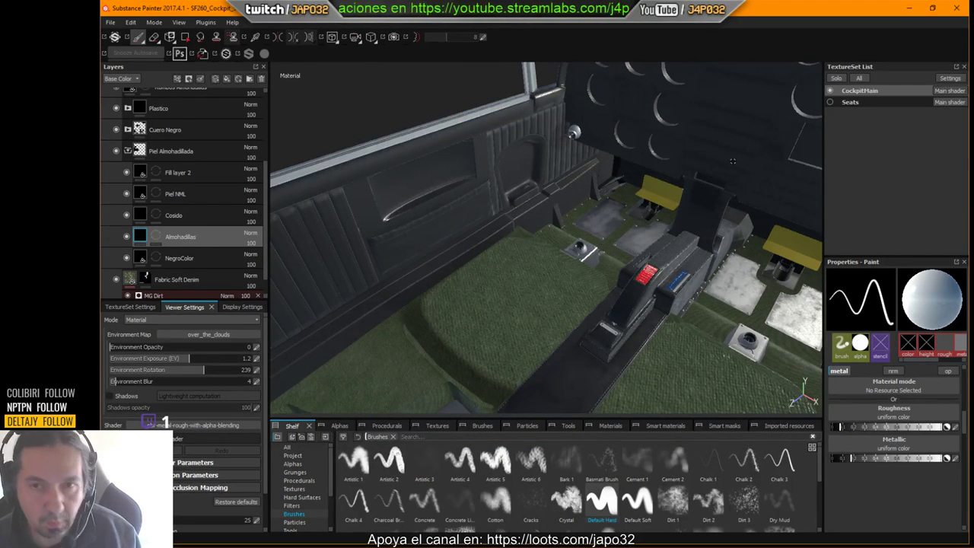
Save the project and review the whole cockpit interior's carpet and side panels in an enlarged viewport.
{"action": "key", "text": "Tab"}
{"action": "key", "text": "ctrl+s"}
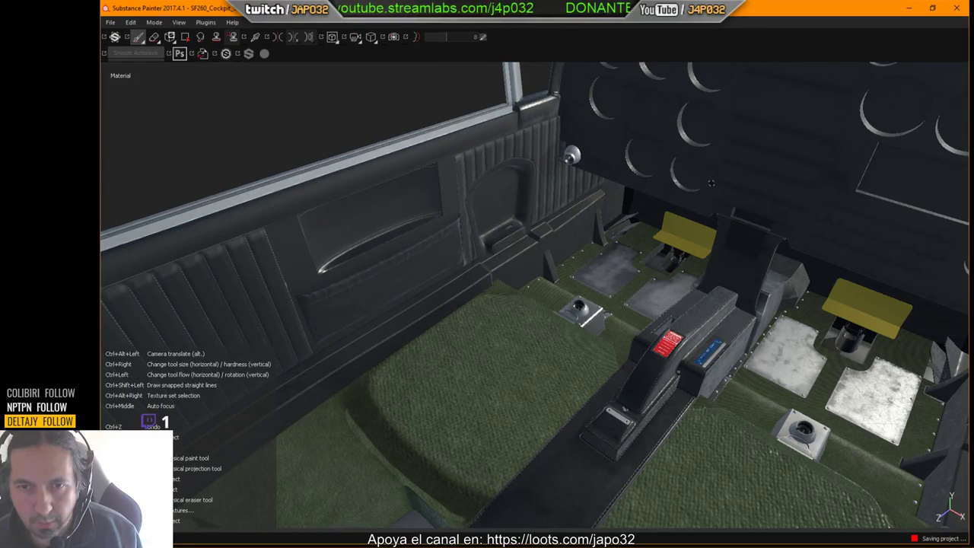
{"action": "scroll", "coordinate": [665, 197], "scroll_direction": "down", "scroll_amount": 1}
{"action": "right_click_drag", "start_coordinate": [656, 199], "coordinate": [190, 171], "text": "alt"}
{"action": "mouse_move", "coordinate": [579, 297]}
{"action": "left_mouse_down", "text": "alt"}
{"action": "mouse_move", "coordinate": [465, 261]}
{"action": "mouse_move", "coordinate": [503, 280]}
{"action": "left_mouse_up", "text": "alt"}
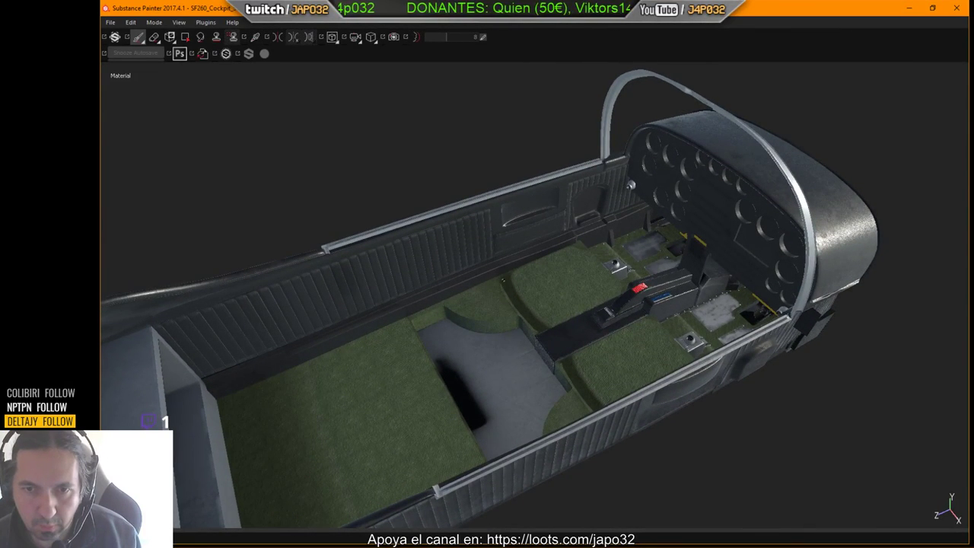
{"action": "key", "text": "Tab"}
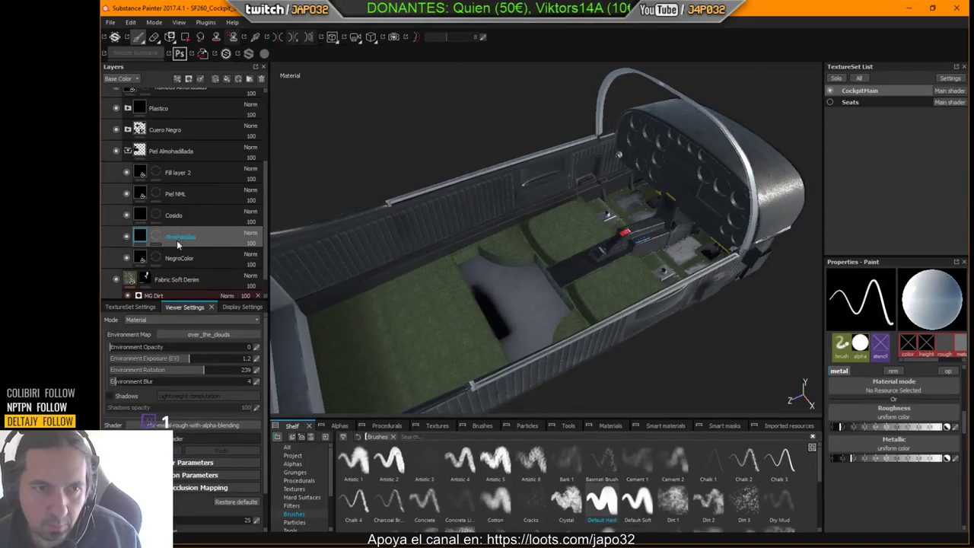
{"action": "scroll", "coordinate": [143, 259], "scroll_direction": "down", "scroll_amount": 1}
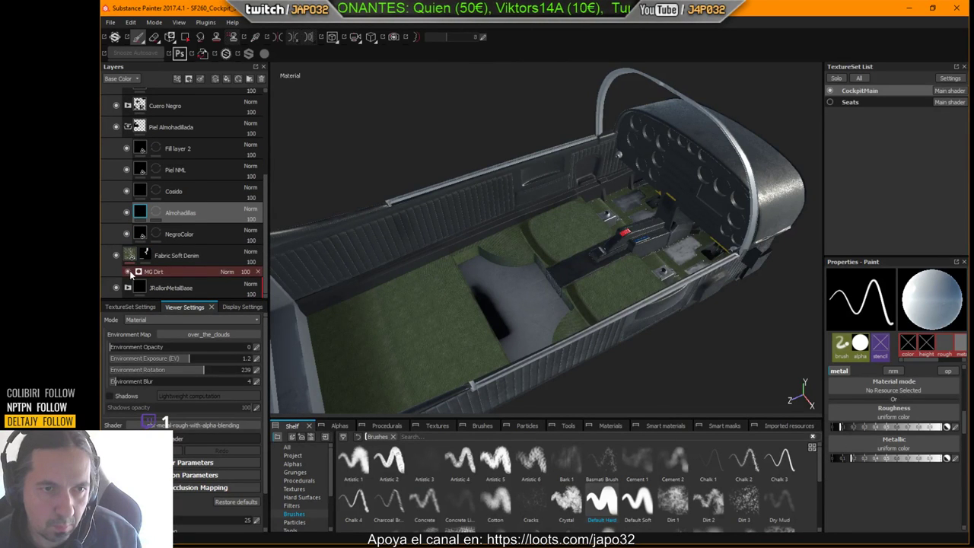
{"action": "right_click", "coordinate": [511, 235]}
{"action": "key", "text": "Tab"}
{"action": "left_click", "coordinate": [562, 208]}
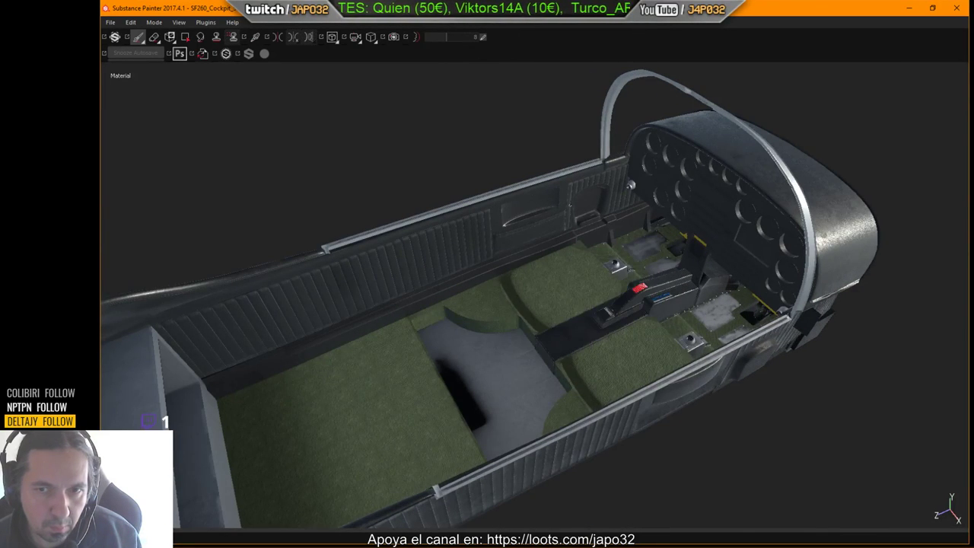
{"action": "left_click_drag", "start_coordinate": [562, 208], "coordinate": [541, 208], "text": "alt"}
{"action": "key", "text": "ctrl+s"}
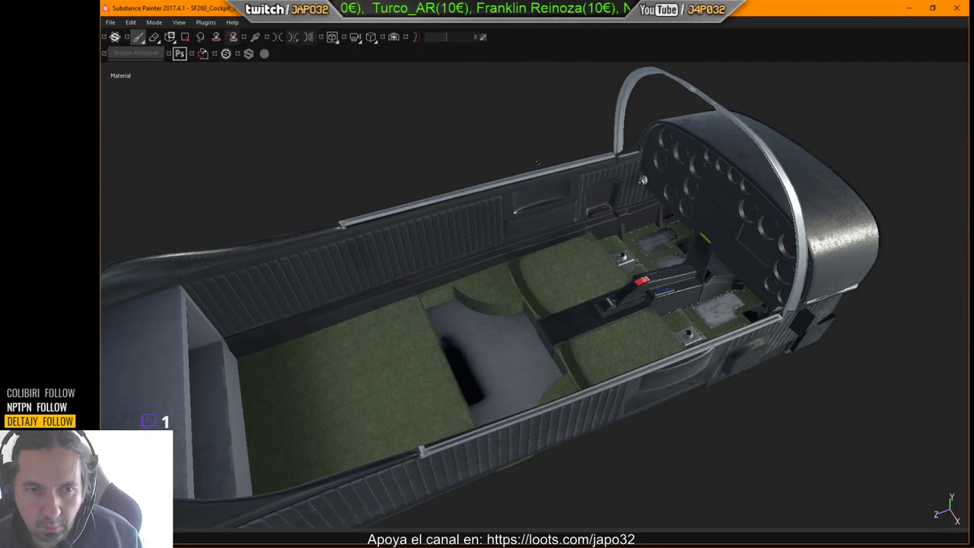
Switch to X-Plane, continue with water only for the missing scenery, and bring the left footwell into view.
{"action": "left_click", "coordinate": [908, 8]}
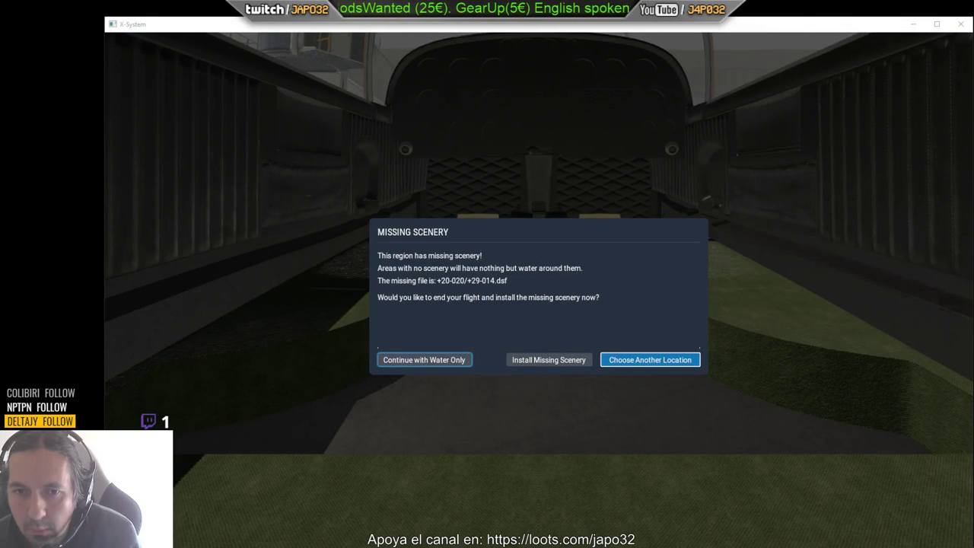
{"action": "left_click", "coordinate": [388, 362]}
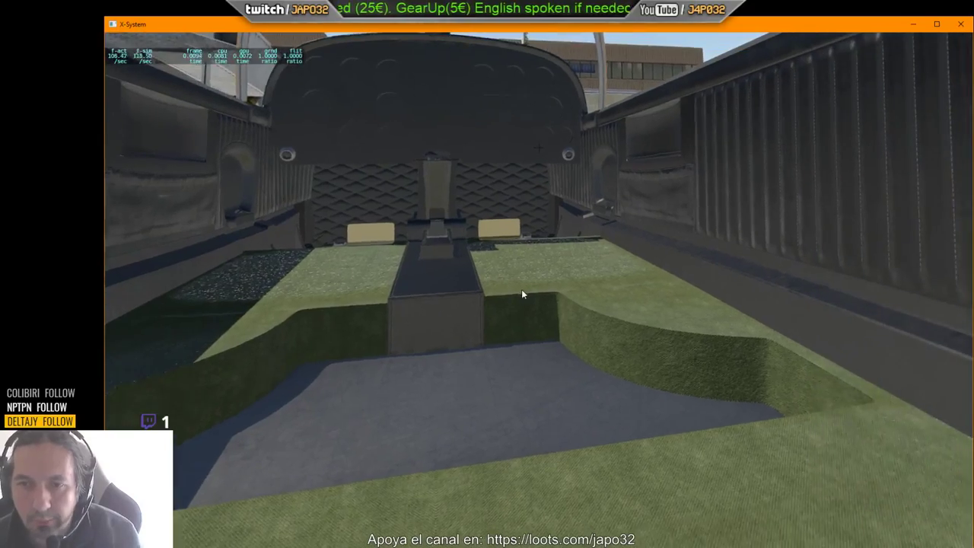
{"action": "key", "text": "Up"}
{"action": "right_click_drag", "start_coordinate": [522, 290], "coordinate": [496, 410]}
{"action": "key", "text": "period"}
{"action": "key", "text": "period"}
{"action": "key", "text": "period"}
{"action": "key", "text": "Left"}
{"action": "key", "text": "comma"}
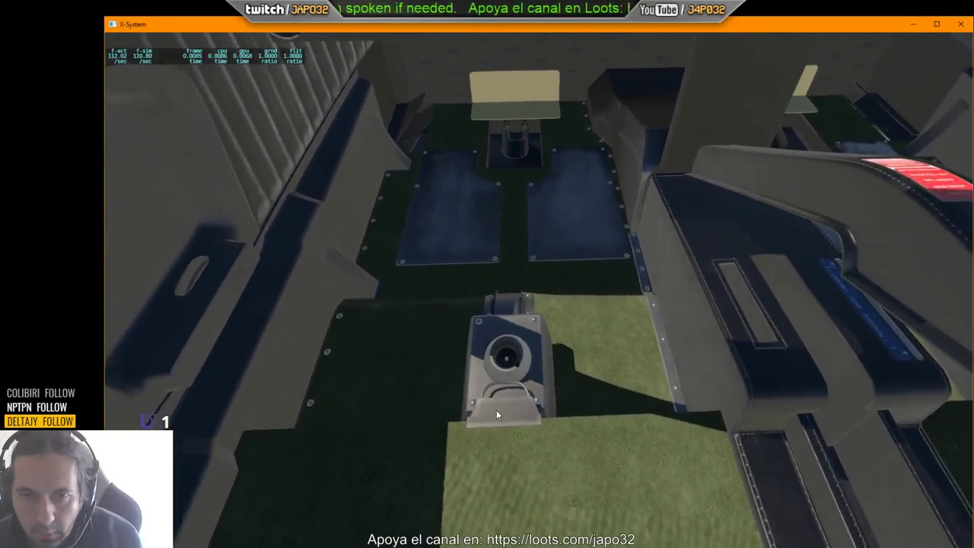
Examine the carpet, metal panels and rivets around the left pedals and control stick mount in the simulator.
{"action": "key", "text": "period"}
{"action": "key", "text": "period"}
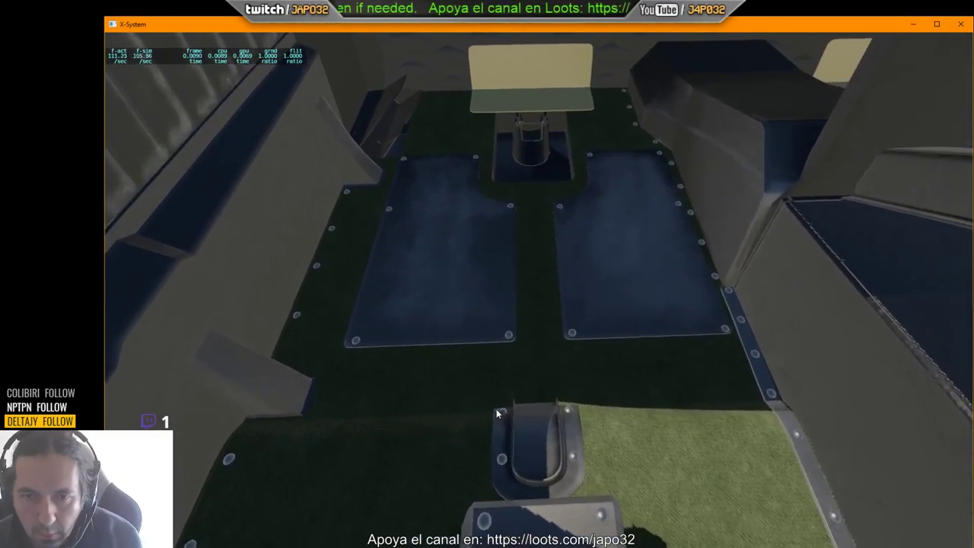
{"action": "key", "text": "comma"}
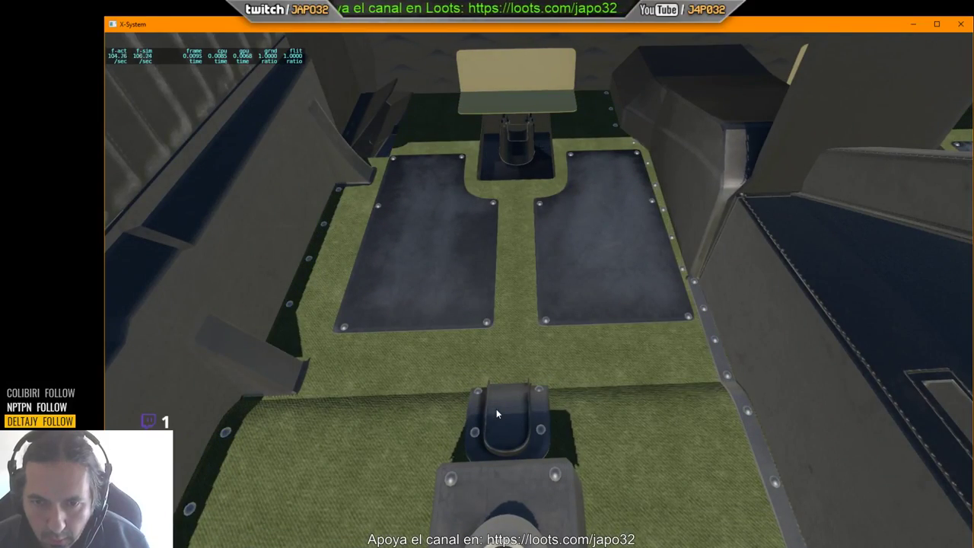
{"action": "right_click_drag", "start_coordinate": [496, 409], "coordinate": [395, 340]}
{"action": "key", "text": "d"}
{"action": "key", "text": "Left"}
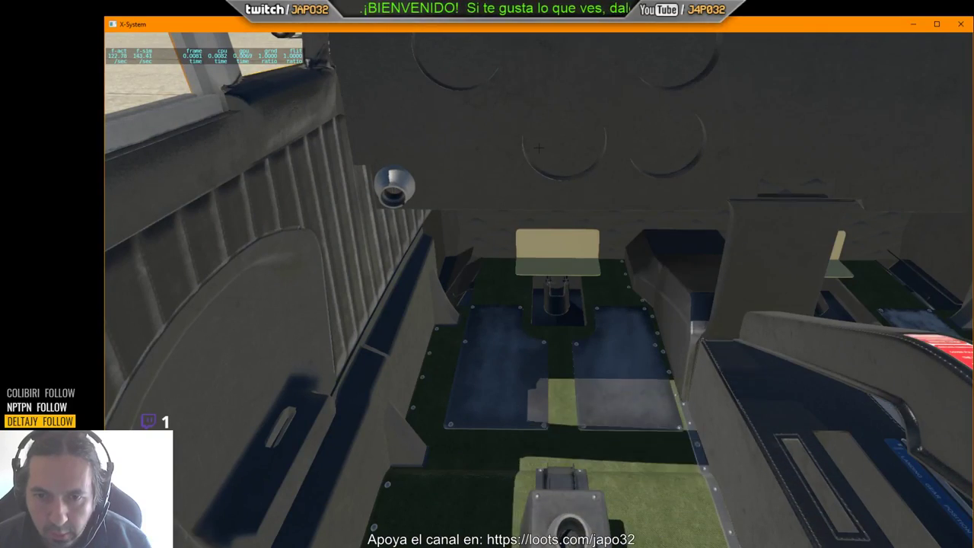
Select the SIAI-Marchetti SF-260D on the simulator's map, raise its altitude to 37842 ft MSL, and close the map.
{"action": "right_click_drag", "start_coordinate": [423, 312], "coordinate": [362, 351]}
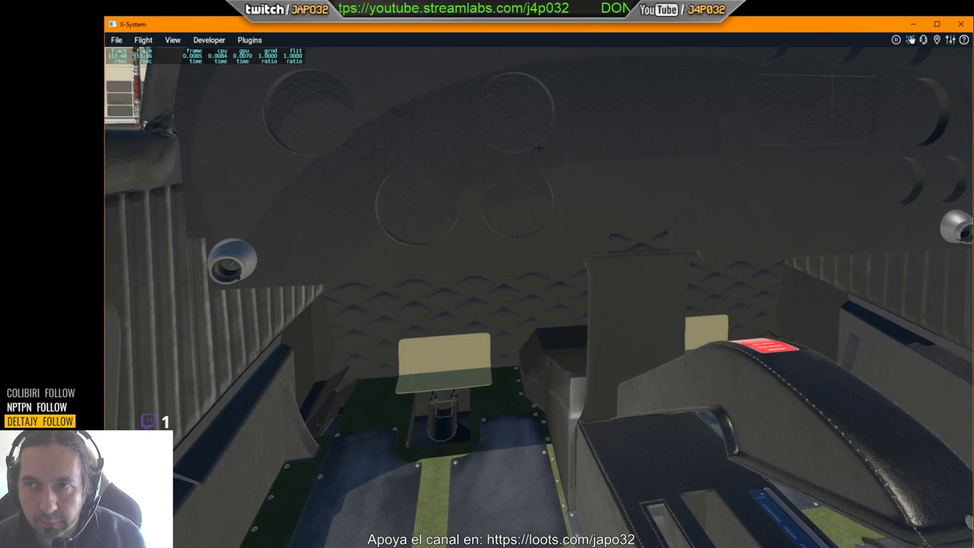
{"action": "left_click", "coordinate": [910, 39]}
{"action": "key", "text": "Escape"}
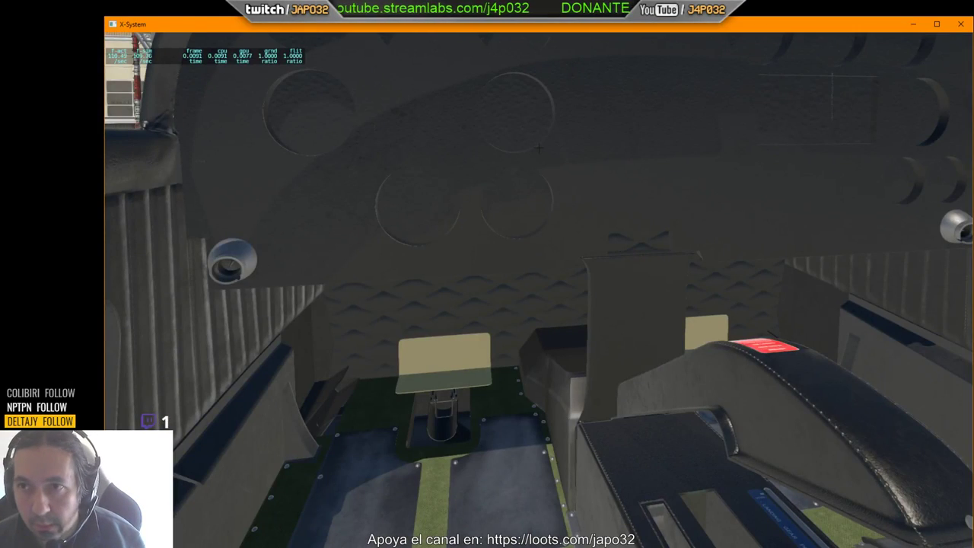
{"action": "mouse_move", "coordinate": [948, 40]}
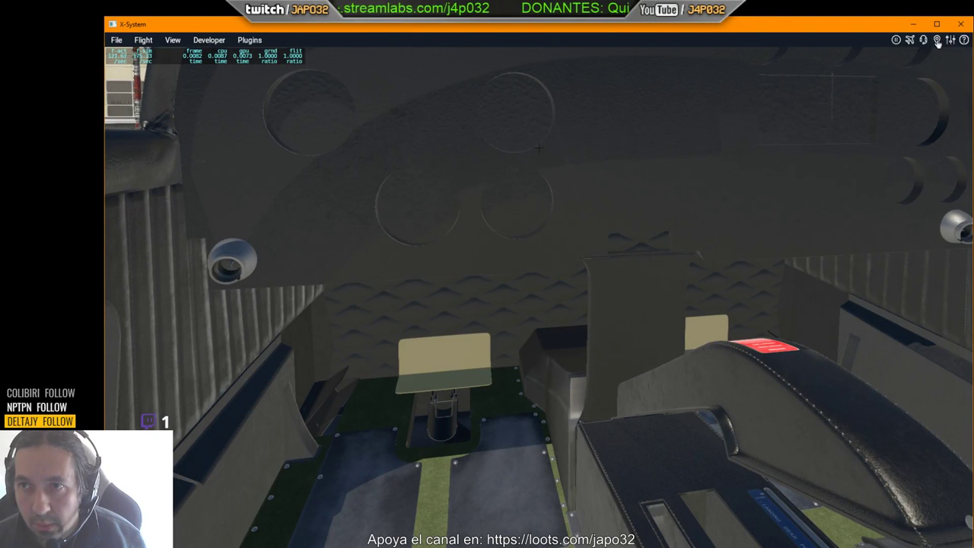
{"action": "left_click_drag", "start_coordinate": [843, 236], "coordinate": [972, 275]}
{"action": "left_click_drag", "start_coordinate": [905, 161], "coordinate": [713, 151]}
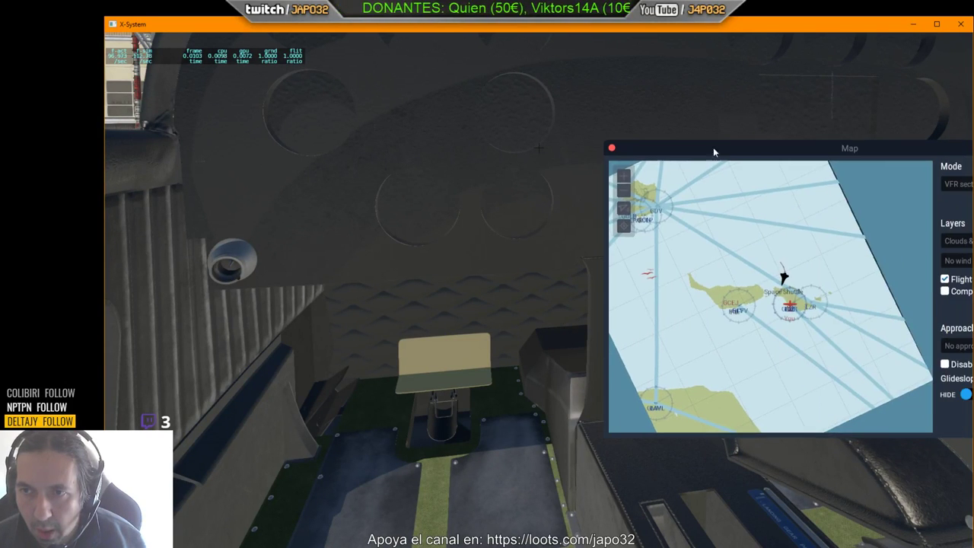
{"action": "left_click", "coordinate": [791, 306]}
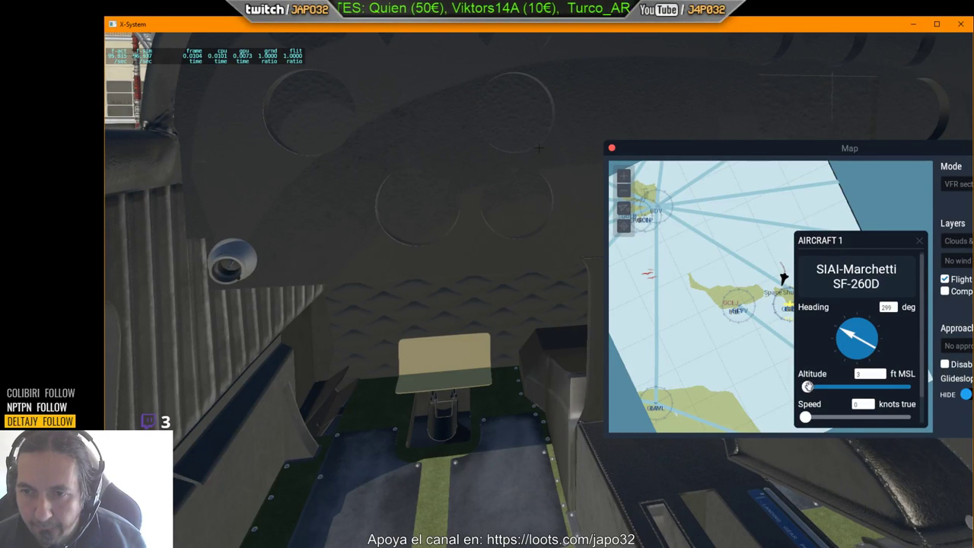
{"action": "left_click_drag", "start_coordinate": [807, 386], "coordinate": [856, 385]}
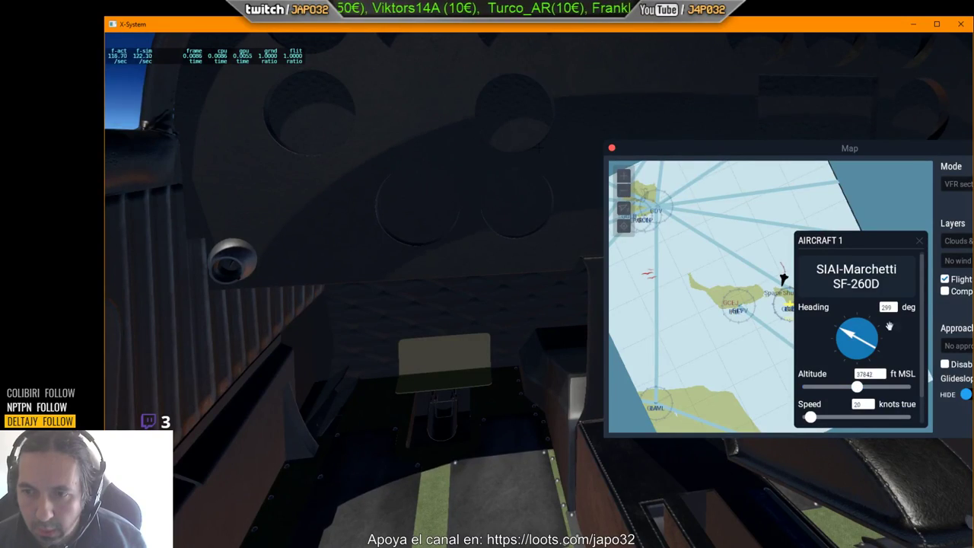
{"action": "left_click", "coordinate": [611, 148]}
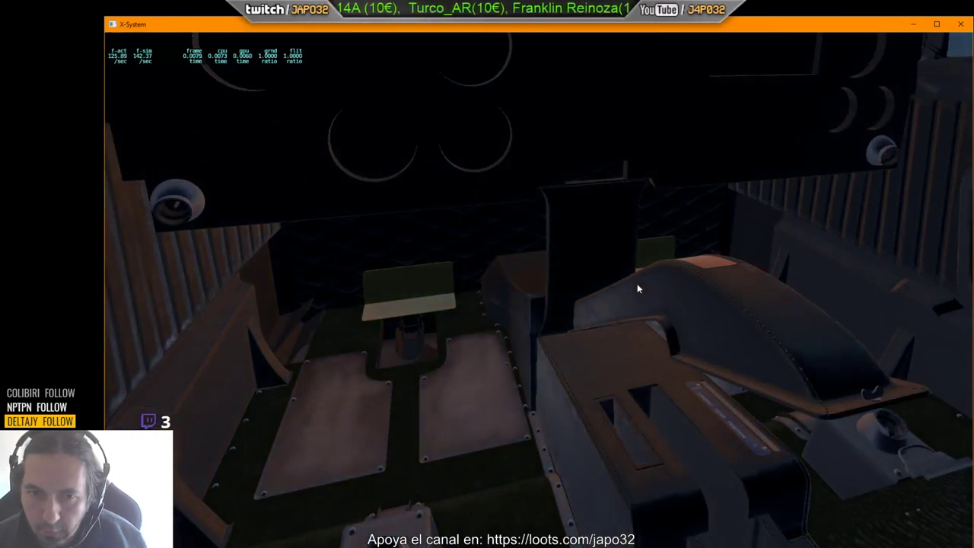
Examine the green carpet, metal floor panels, rivets and centre console in the footwell under the changing sunlight.
{"action": "right_click_drag", "start_coordinate": [637, 284], "coordinate": [617, 277]}
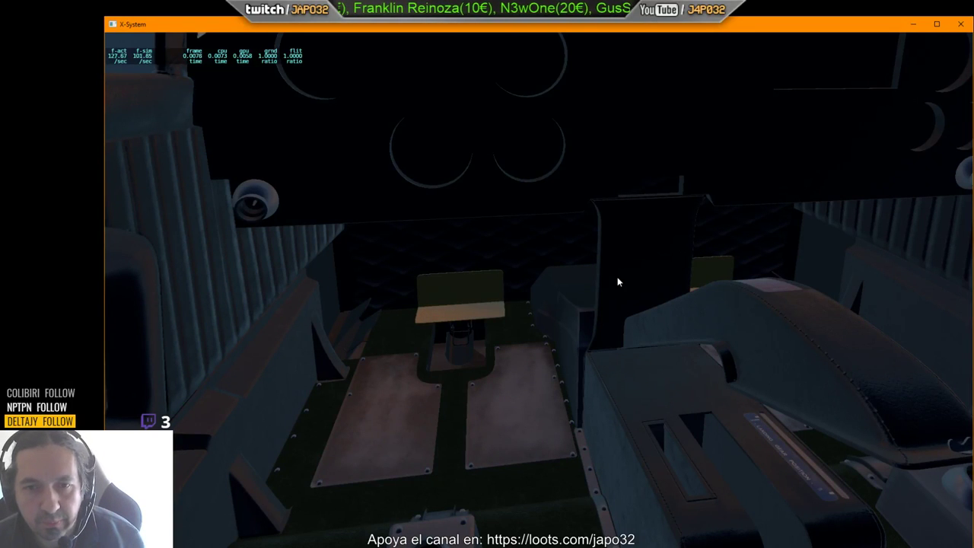
{"action": "right_click_drag", "start_coordinate": [630, 277], "coordinate": [599, 264]}
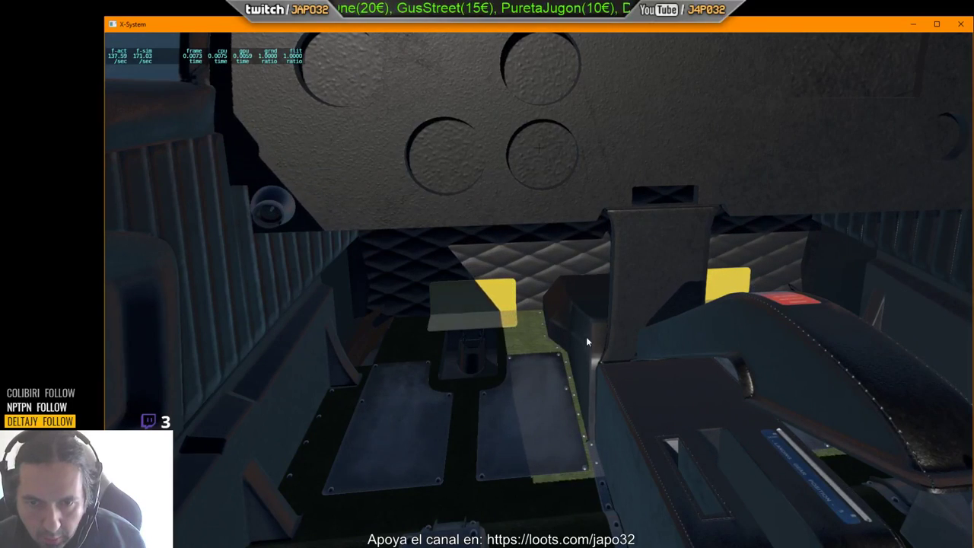
{"action": "right_click_drag", "start_coordinate": [605, 396], "coordinate": [619, 400]}
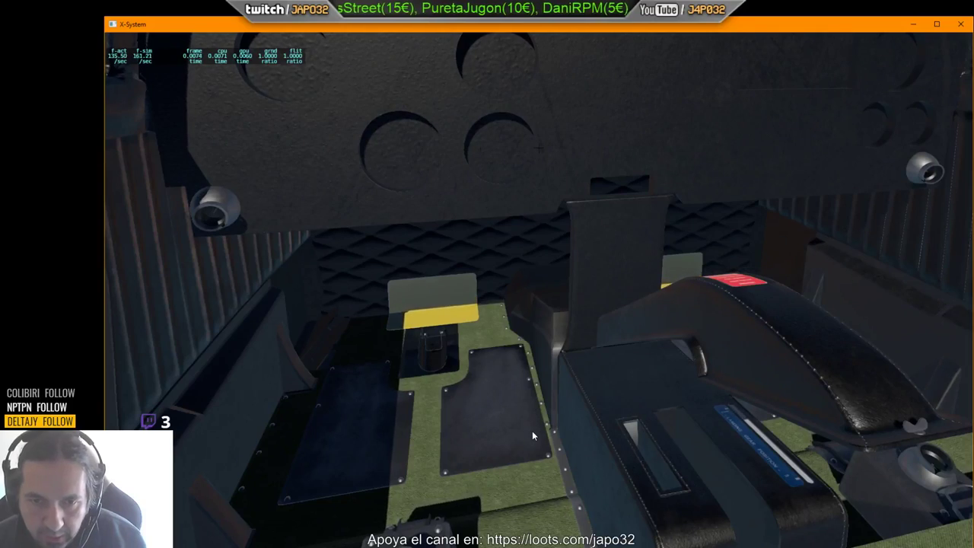
{"action": "right_click_drag", "start_coordinate": [511, 427], "coordinate": [521, 383]}
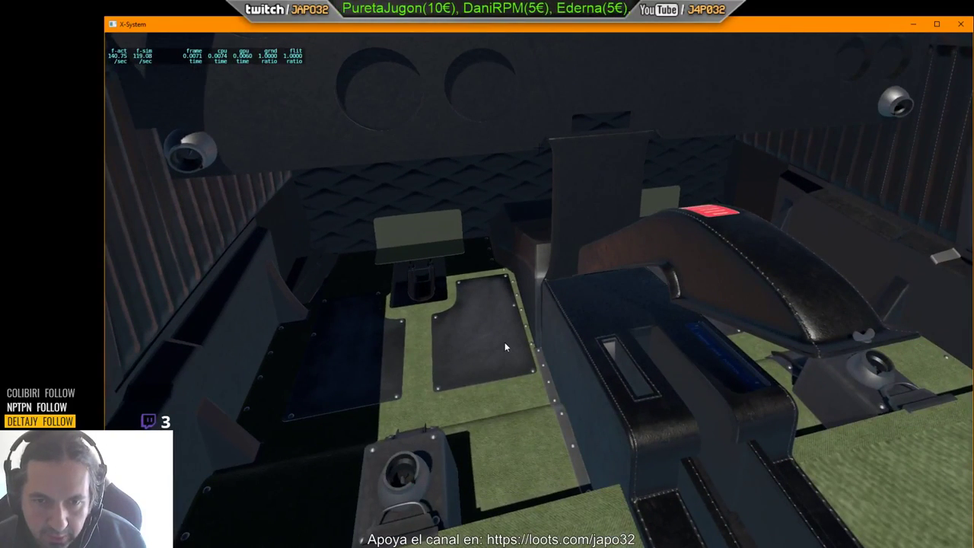
{"action": "right_click_drag", "start_coordinate": [505, 337], "coordinate": [512, 389]}
{"action": "key", "text": "period"}
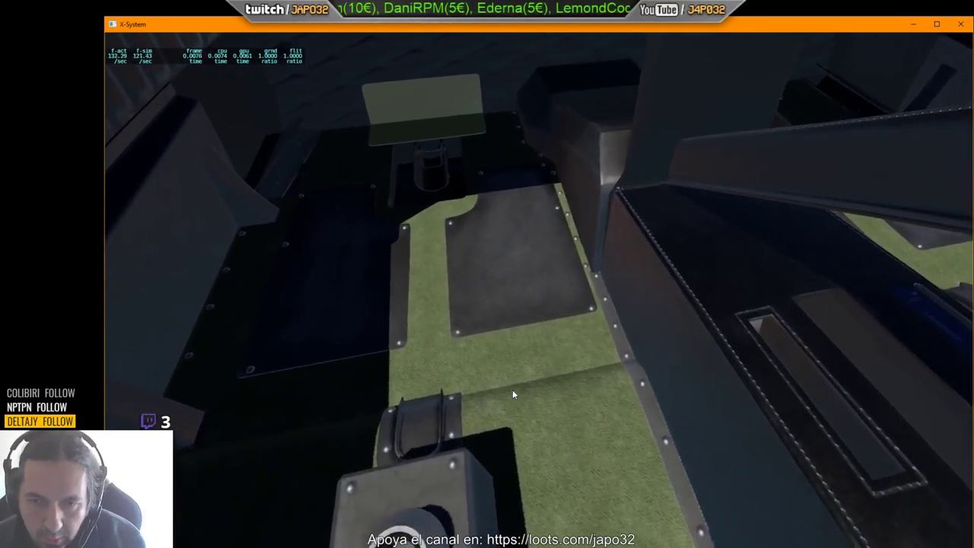
{"action": "key", "text": "Right"}
{"action": "key", "text": "comma"}
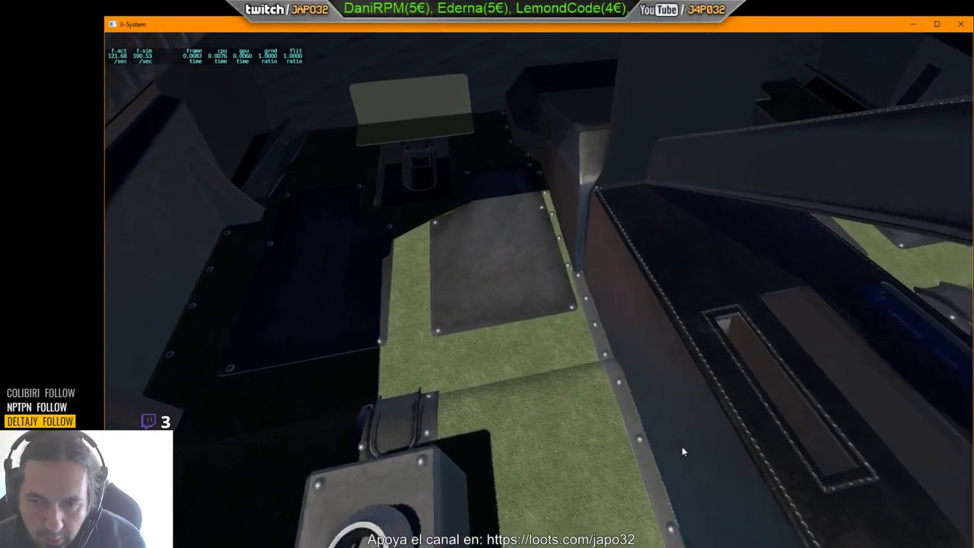
{"action": "right_click_drag", "start_coordinate": [622, 476], "coordinate": [603, 447]}
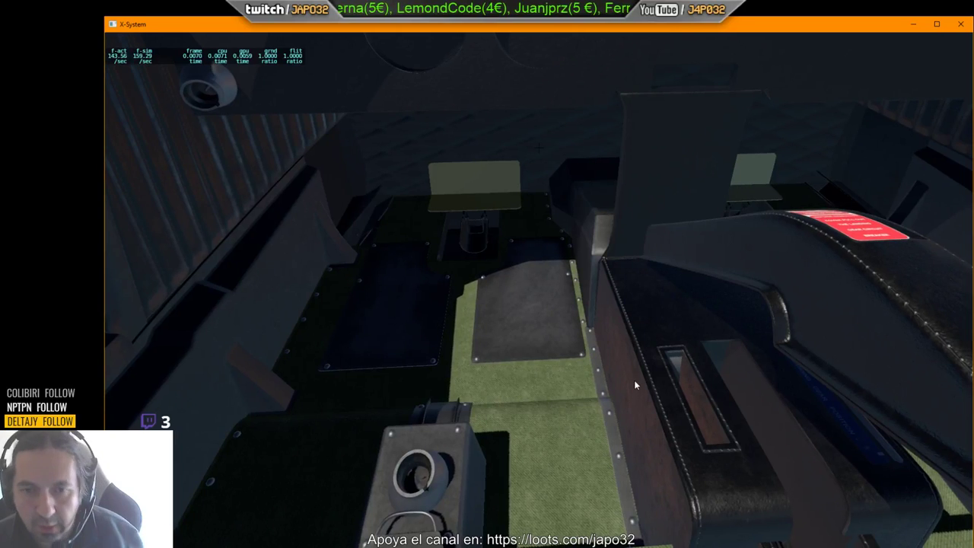
Quit X-Plane, switch back to Substance Painter, and bring the carpeted floor and side wall into view.
{"action": "left_click", "coordinate": [953, 24]}
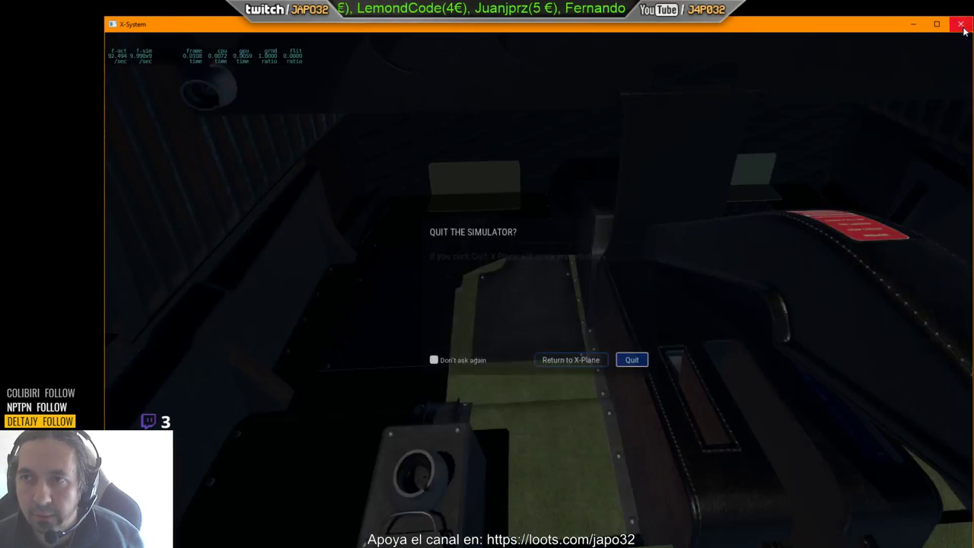
{"action": "left_click", "coordinate": [634, 358]}
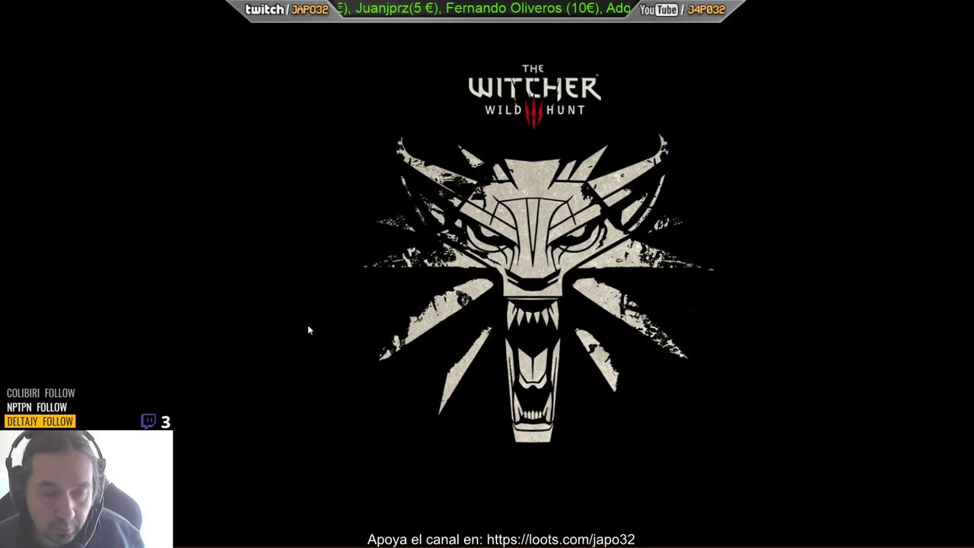
{"action": "key", "text": "alt+Tab"}
{"action": "left_click_drag", "start_coordinate": [465, 325], "coordinate": [531, 249], "text": "alt"}
{"action": "middle_click_drag", "start_coordinate": [530, 248], "coordinate": [518, 339], "text": "alt"}
{"action": "right_click_drag", "start_coordinate": [518, 339], "coordinate": [617, 305], "text": "alt"}
{"action": "scroll", "coordinate": [617, 305], "scroll_direction": "up", "scroll_amount": 2}
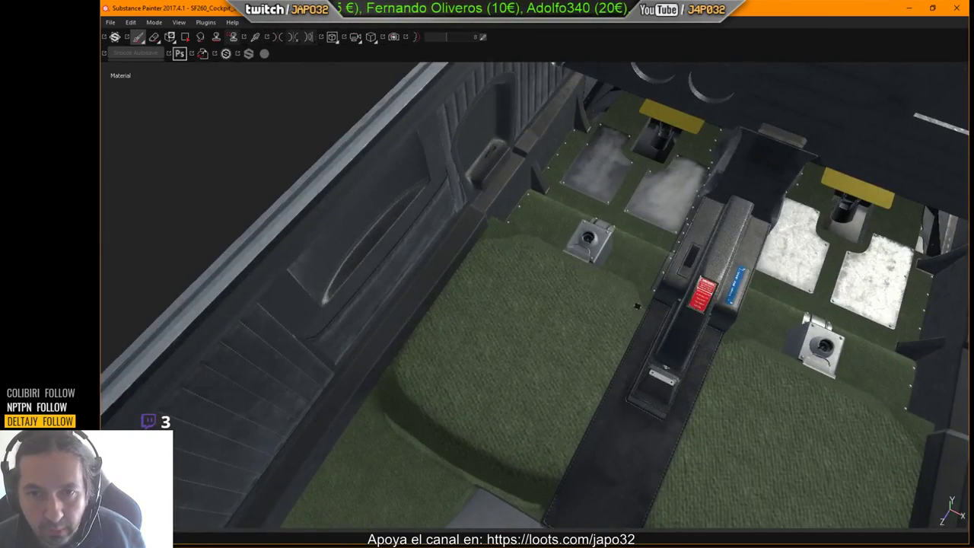
Delete the MG Dirt mask generator from the Fabric Soft Denim layer.
{"action": "key", "text": "Tab"}
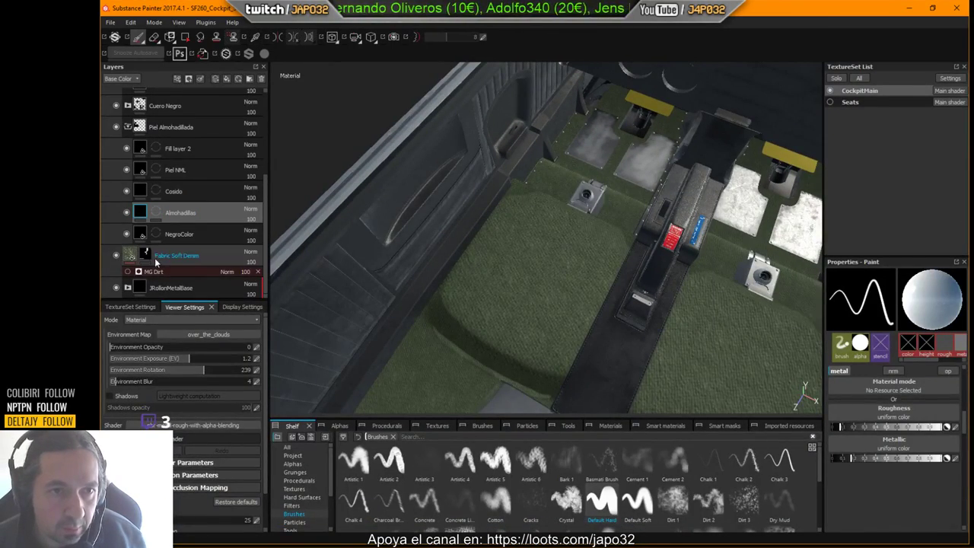
{"action": "left_click", "coordinate": [133, 271]}
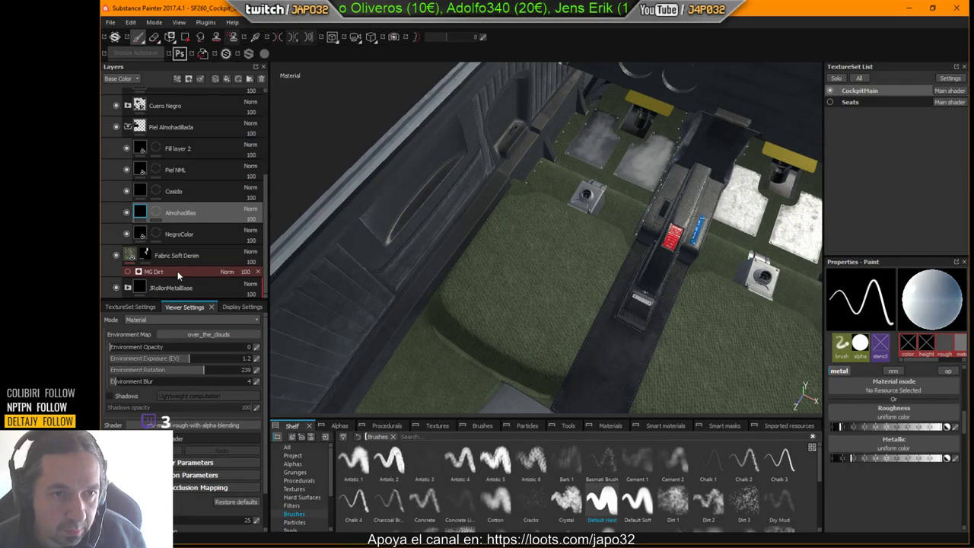
{"action": "left_click", "coordinate": [251, 276]}
{"action": "left_click", "coordinate": [257, 274]}
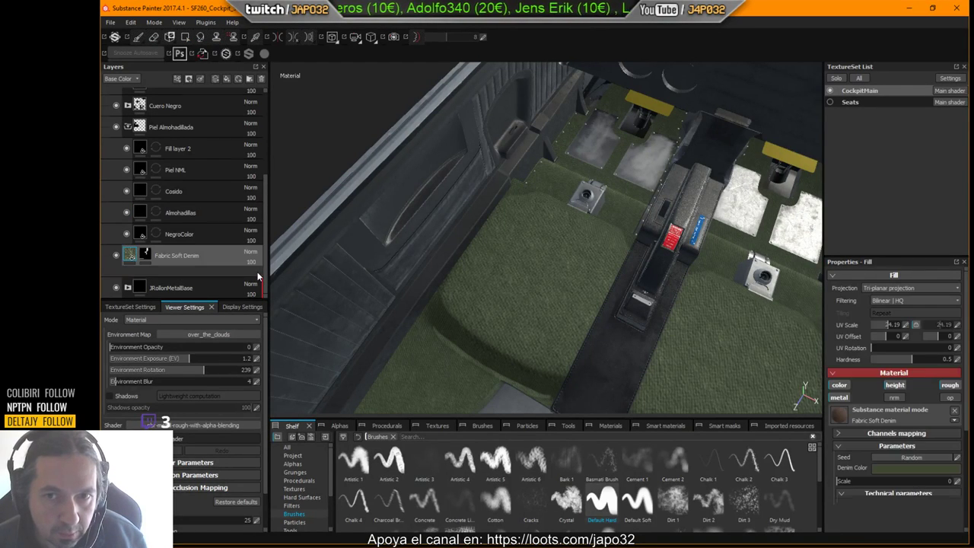
Paint the Fabric Soft Denim mask in a straight line along the riveted strip in the UV view, and undo the stray stroke on the carpet.
{"action": "left_click", "coordinate": [144, 265]}
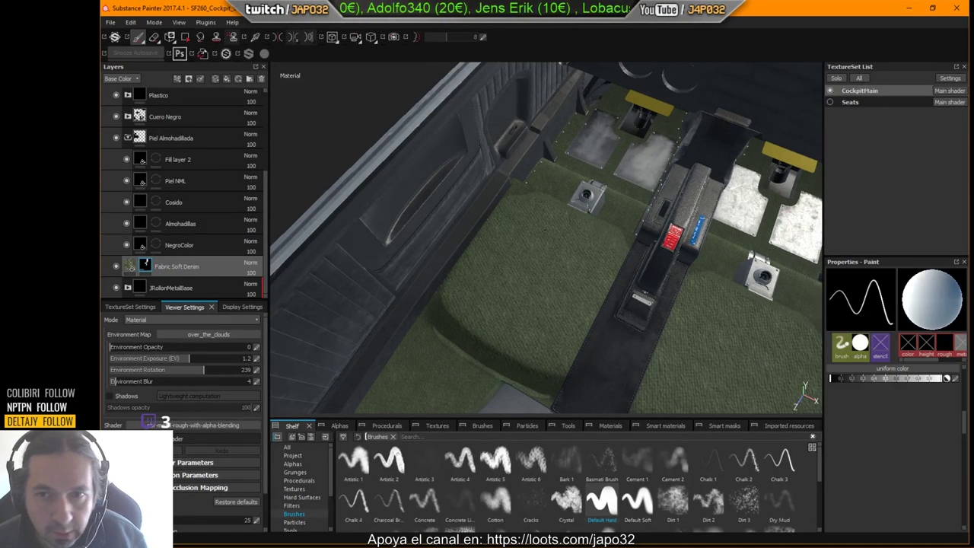
{"action": "left_click_drag", "start_coordinate": [581, 245], "coordinate": [616, 246], "text": "alt"}
{"action": "key", "text": "F1"}
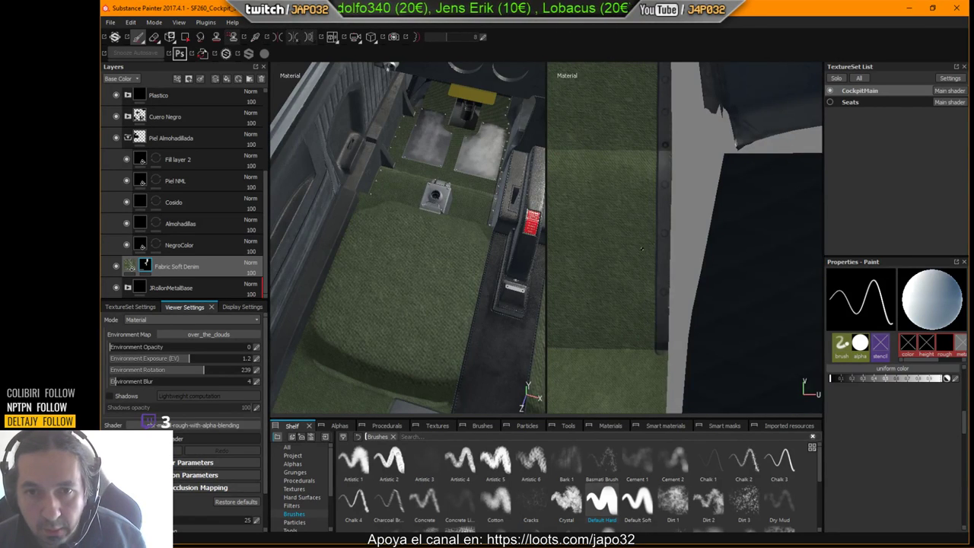
{"action": "middle_click_drag", "start_coordinate": [659, 217], "coordinate": [636, 248]}
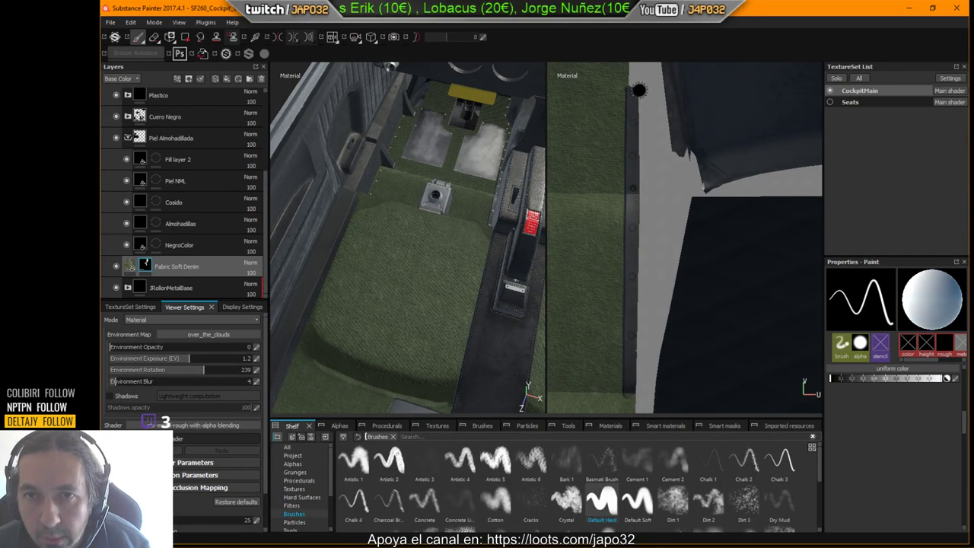
{"action": "key", "text": "shift"}
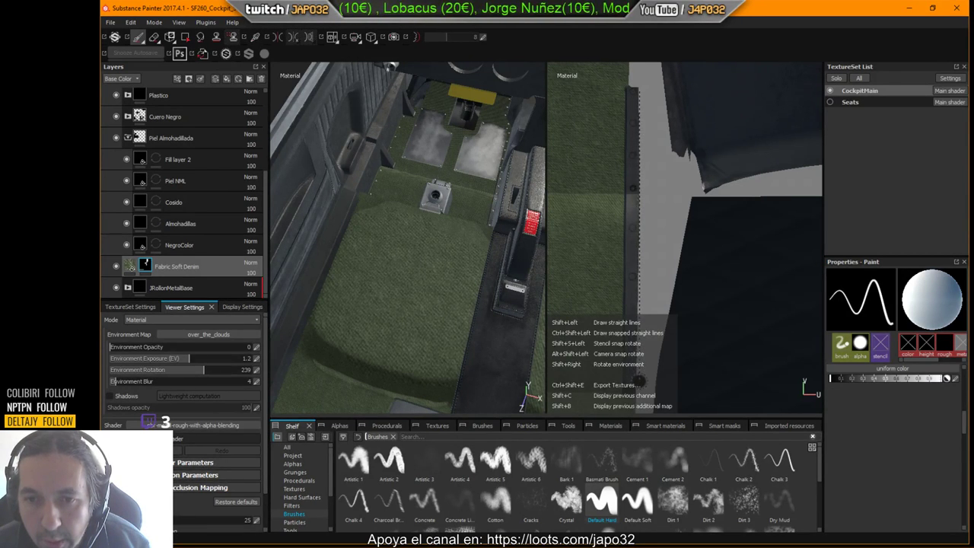
{"action": "left_click", "coordinate": [639, 382], "text": "shift"}
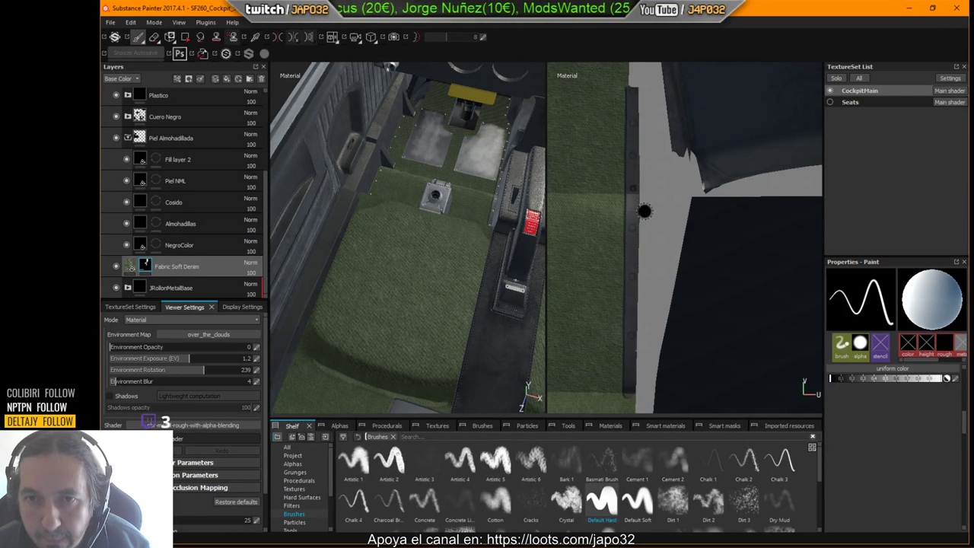
{"action": "scroll", "coordinate": [919, 405], "scroll_direction": "up", "scroll_amount": 2}
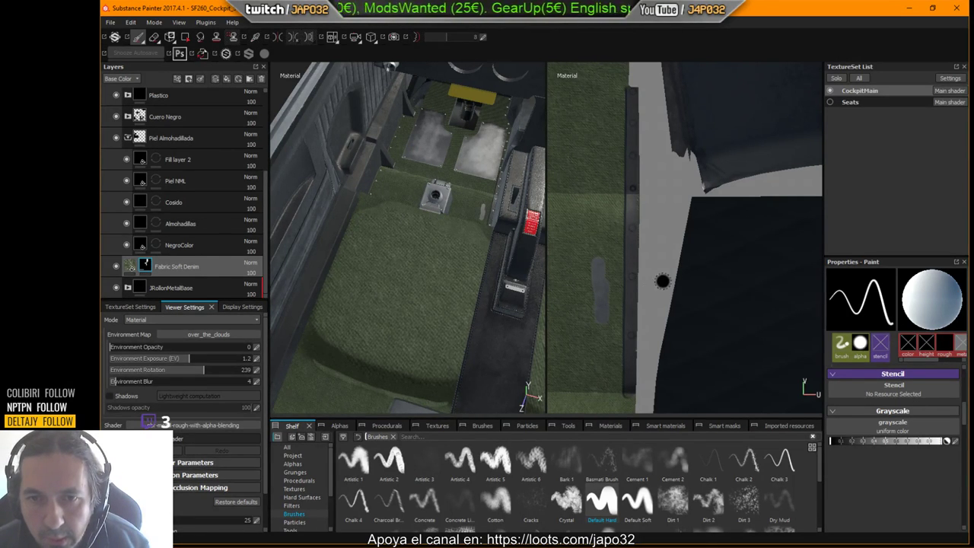
{"action": "key", "text": "ctrl+z"}
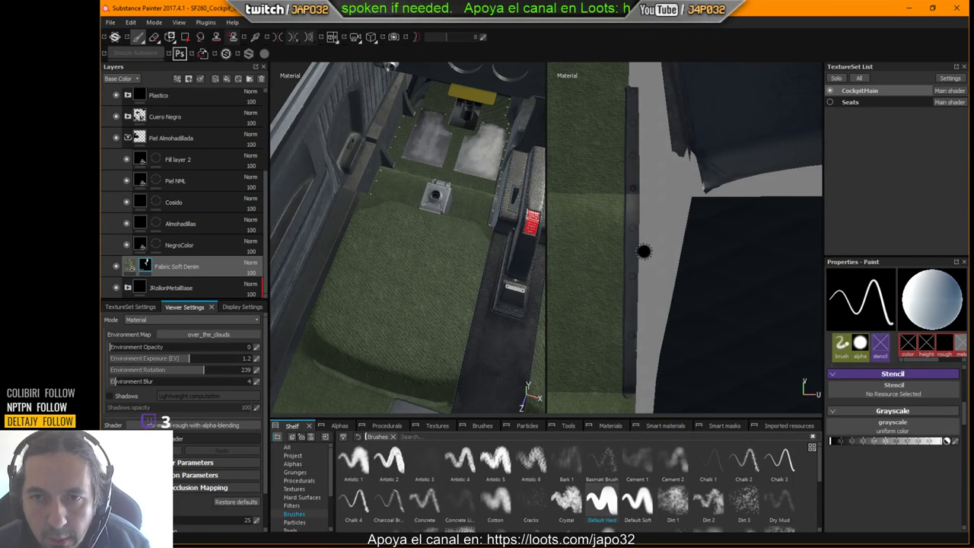
Review the whole cockpit in an enlarged 3D-only viewport under different lighting, rotating the environment to 317.
{"action": "mouse_move", "coordinate": [649, 239]}
{"action": "right_mouse_down", "text": "shift"}
{"action": "mouse_move", "coordinate": [640, 233]}
{"action": "mouse_move", "coordinate": [663, 229]}
{"action": "right_mouse_up", "text": "shift"}
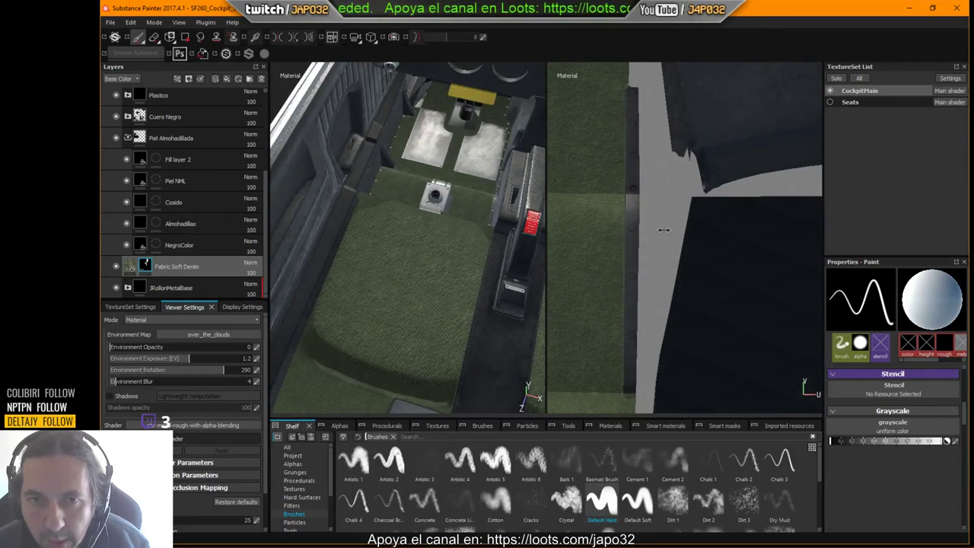
{"action": "mouse_move", "coordinate": [424, 252]}
{"action": "left_mouse_down", "text": "alt"}
{"action": "mouse_move", "coordinate": [413, 283]}
{"action": "mouse_move", "coordinate": [385, 292]}
{"action": "mouse_move", "coordinate": [431, 278]}
{"action": "mouse_move", "coordinate": [383, 281]}
{"action": "mouse_move", "coordinate": [454, 253]}
{"action": "mouse_move", "coordinate": [464, 273]}
{"action": "mouse_move", "coordinate": [465, 227]}
{"action": "mouse_move", "coordinate": [423, 236]}
{"action": "left_mouse_up", "text": "alt"}
{"action": "key", "text": "Tab"}
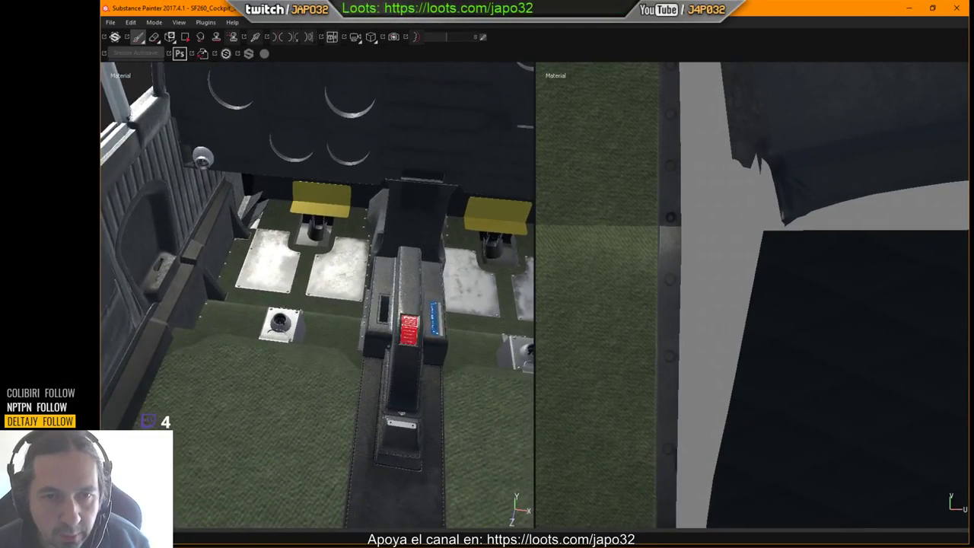
{"action": "key", "text": "Tab"}
{"action": "key", "text": "Tab"}
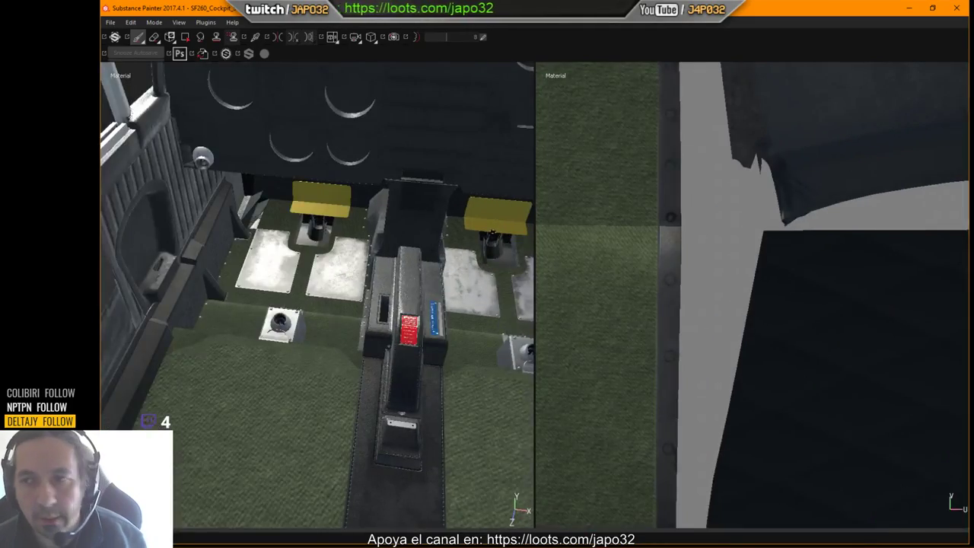
{"action": "key", "text": "F2"}
{"action": "left_click_drag", "start_coordinate": [561, 260], "coordinate": [632, 351], "text": "alt"}
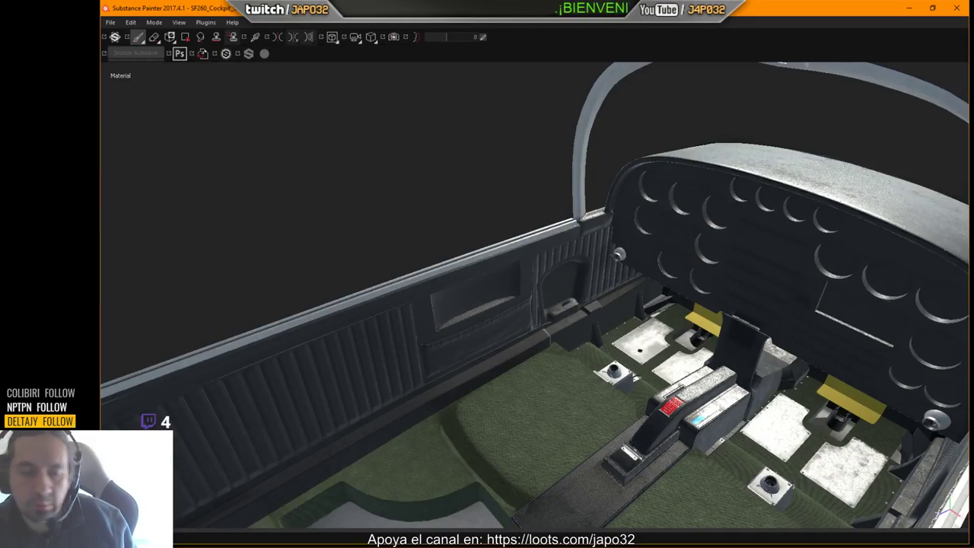
{"action": "left_click_drag", "start_coordinate": [735, 240], "coordinate": [816, 500], "text": "alt"}
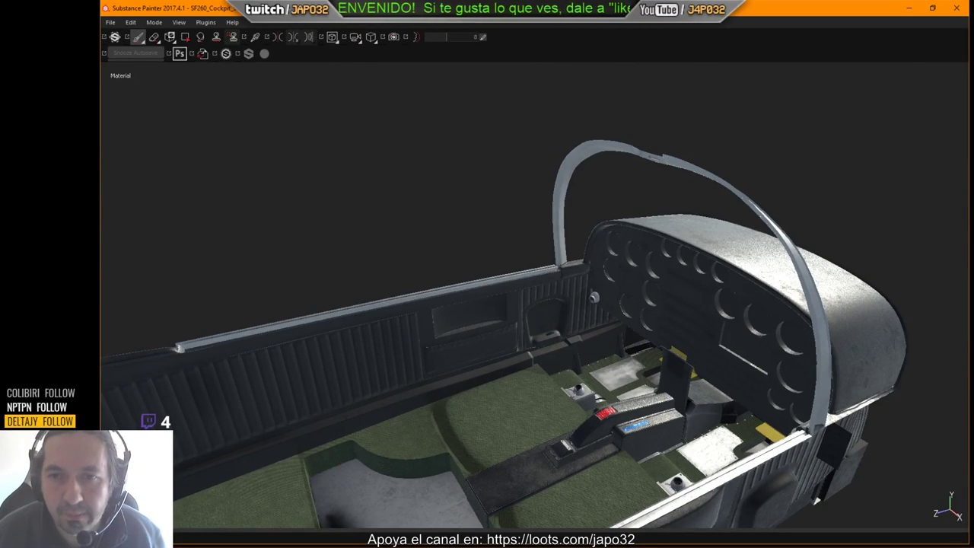
{"action": "scroll", "coordinate": [591, 341], "scroll_direction": "up", "scroll_amount": 2}
{"action": "middle_click_drag", "start_coordinate": [724, 347], "coordinate": [703, 293], "text": "alt"}
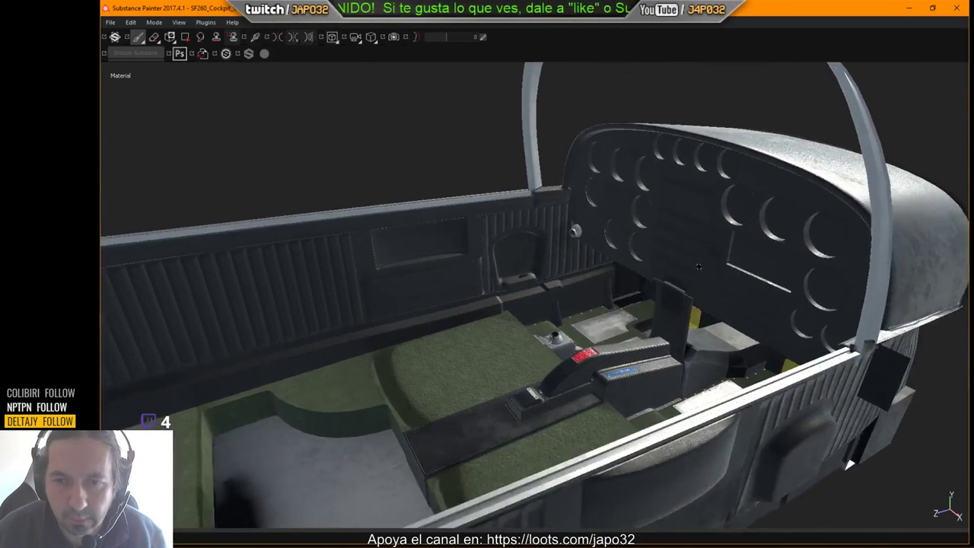
{"action": "mouse_move", "coordinate": [704, 294]}
{"action": "right_mouse_down", "text": "shift"}
{"action": "mouse_move", "coordinate": [742, 304]}
{"action": "mouse_move", "coordinate": [694, 307]}
{"action": "right_mouse_up", "text": "shift"}
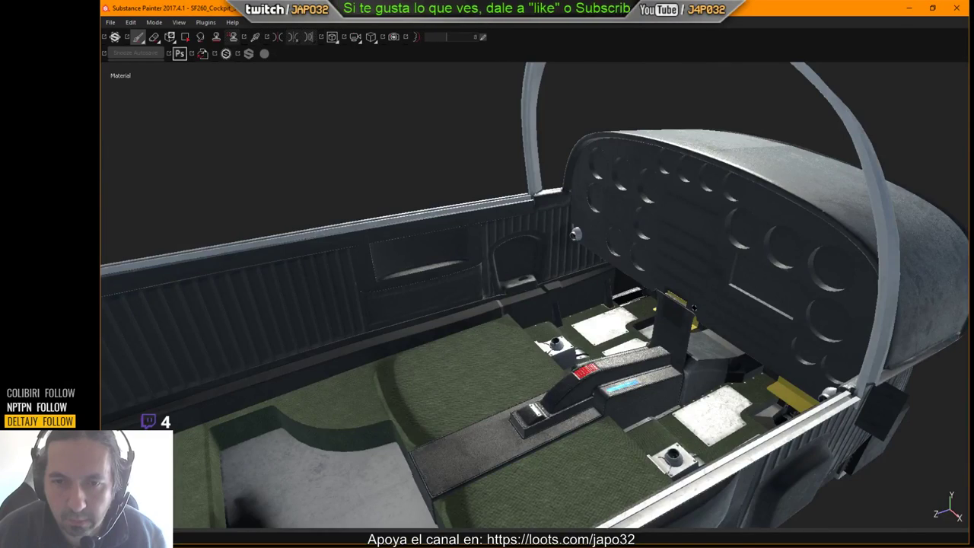
Check the cockpit and centre console with the environment rotated to 83, turning viewport shadows on only briefly.
{"action": "key", "text": "Tab"}
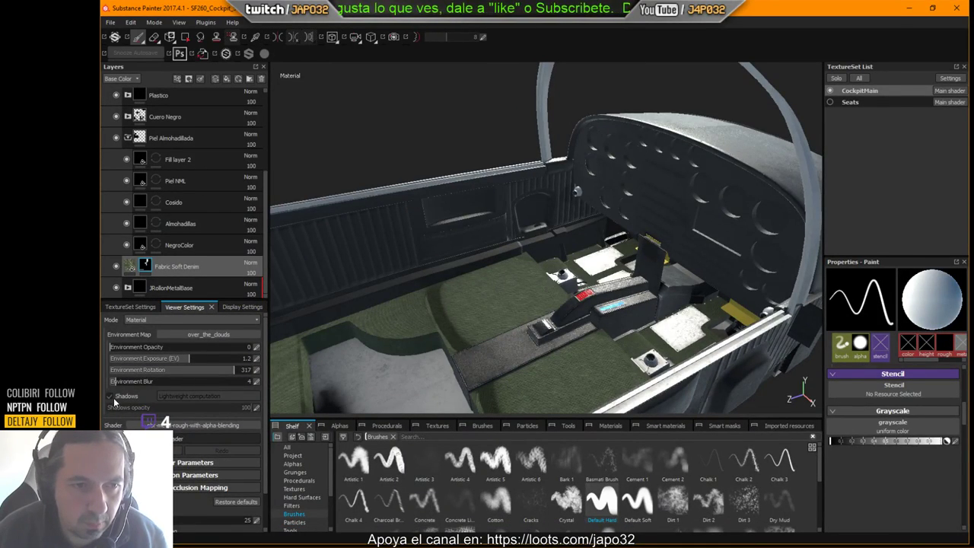
{"action": "left_click", "coordinate": [108, 396]}
{"action": "right_click_drag", "start_coordinate": [628, 303], "coordinate": [656, 304], "text": "shift"}
{"action": "left_click_drag", "start_coordinate": [655, 304], "coordinate": [663, 308], "text": "alt"}
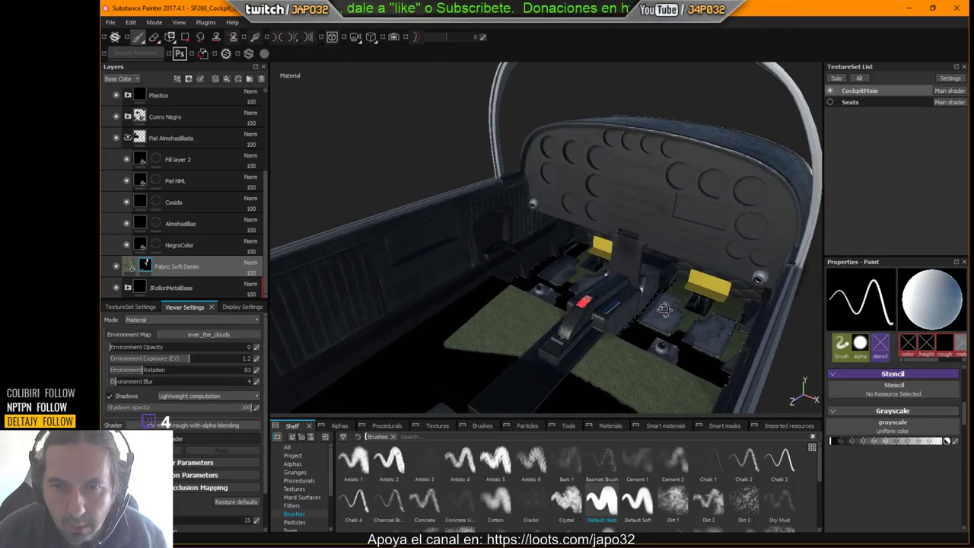
{"action": "left_click", "coordinate": [110, 395]}
{"action": "left_click_drag", "start_coordinate": [411, 327], "coordinate": [442, 320], "text": "alt"}
{"action": "scroll", "coordinate": [440, 345], "scroll_direction": "down", "scroll_amount": 3}
{"action": "scroll", "coordinate": [763, 275], "scroll_direction": "up", "scroll_amount": 5}
{"action": "scroll", "coordinate": [763, 276], "scroll_direction": "up", "scroll_amount": 4}
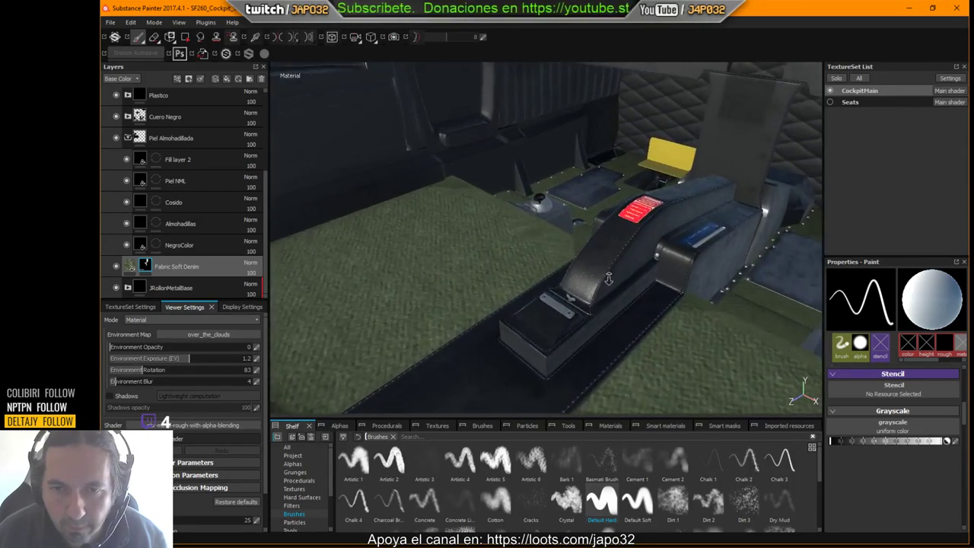
{"action": "left_click_drag", "start_coordinate": [715, 305], "coordinate": [616, 277], "text": "alt"}
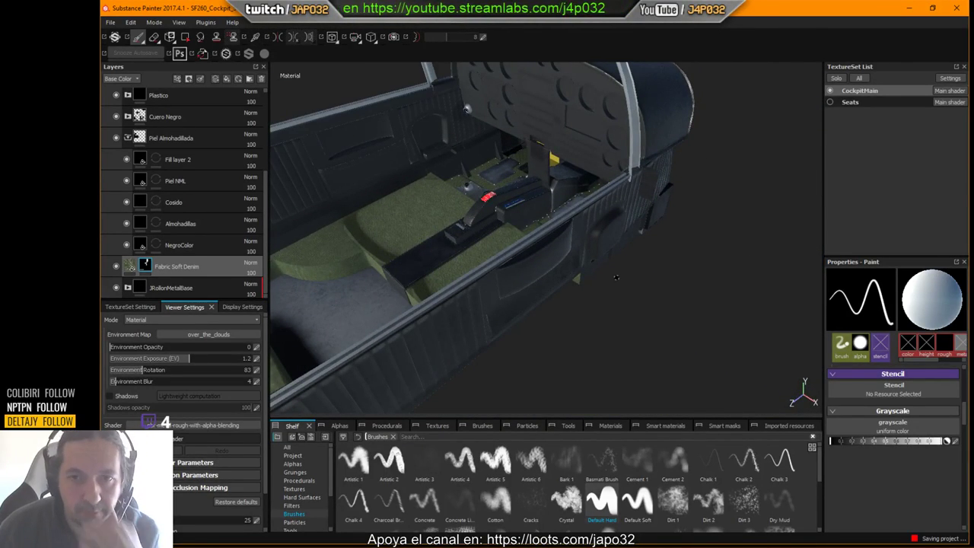